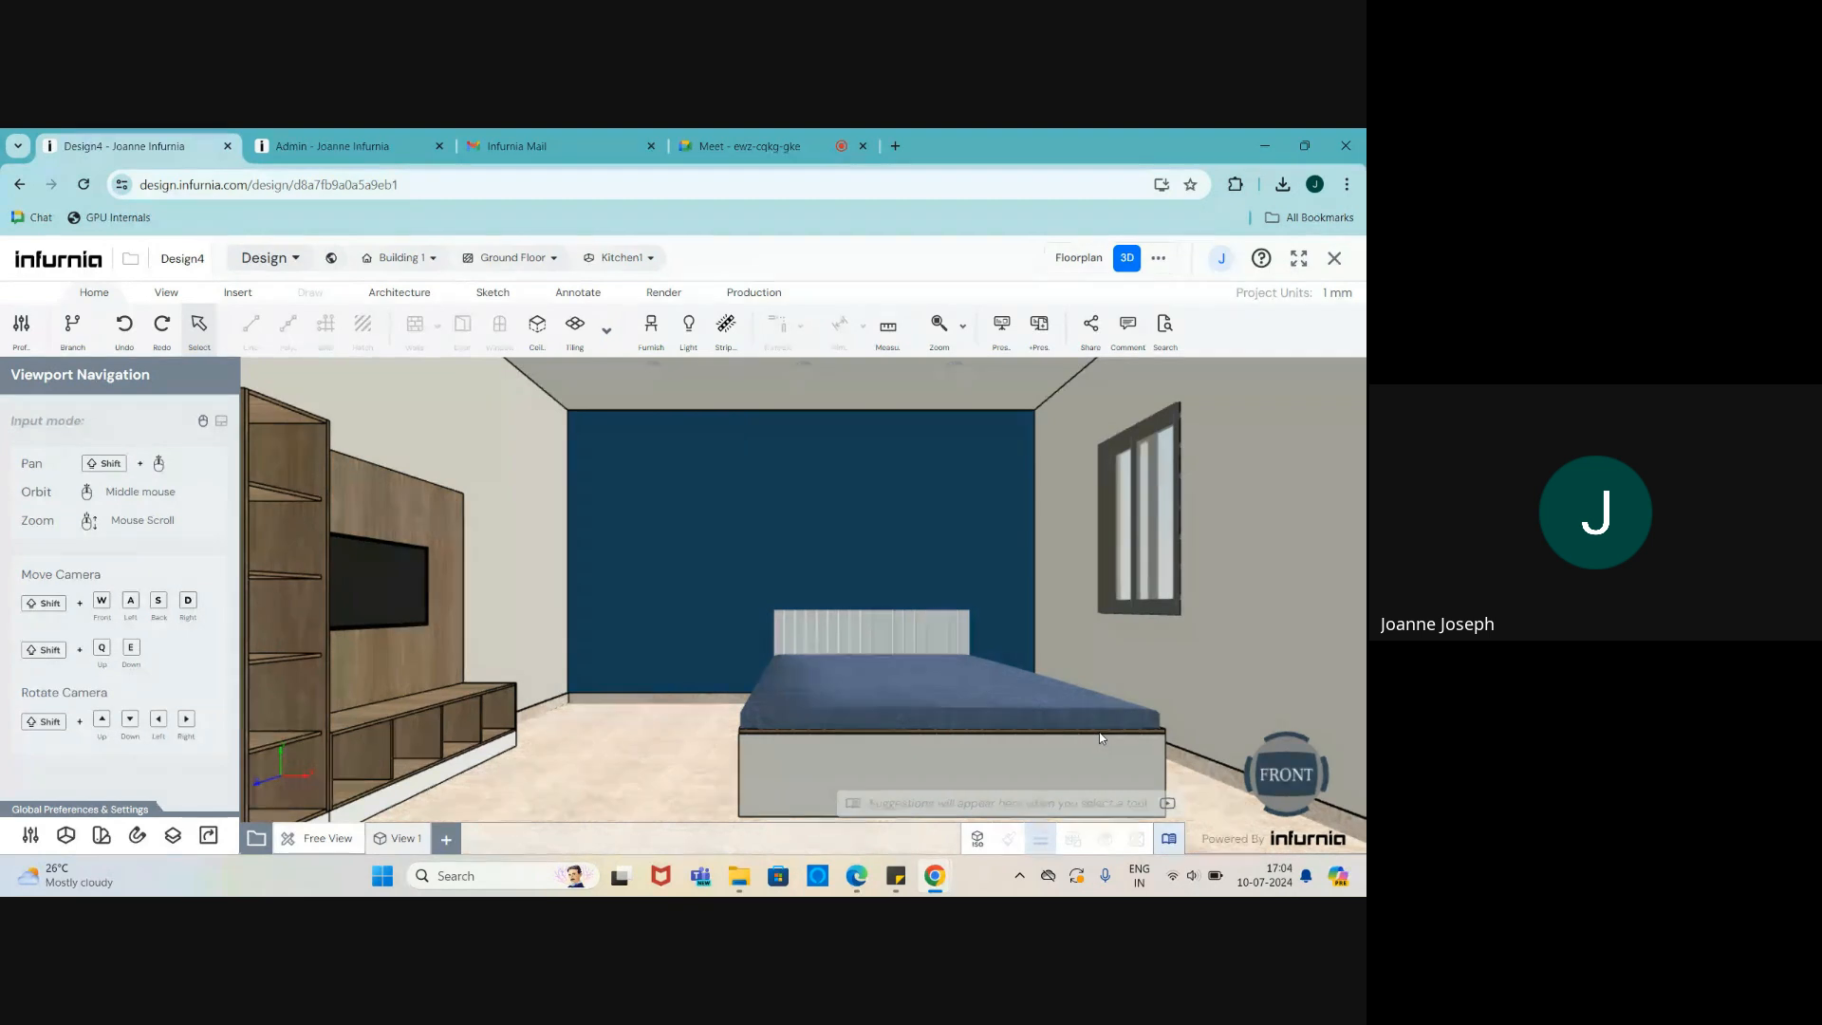
- Orbit and zoom the 3D view to see the bedroom at an angle
scroll(982, 748, "down", 2)
scroll(902, 669, "up", 2)
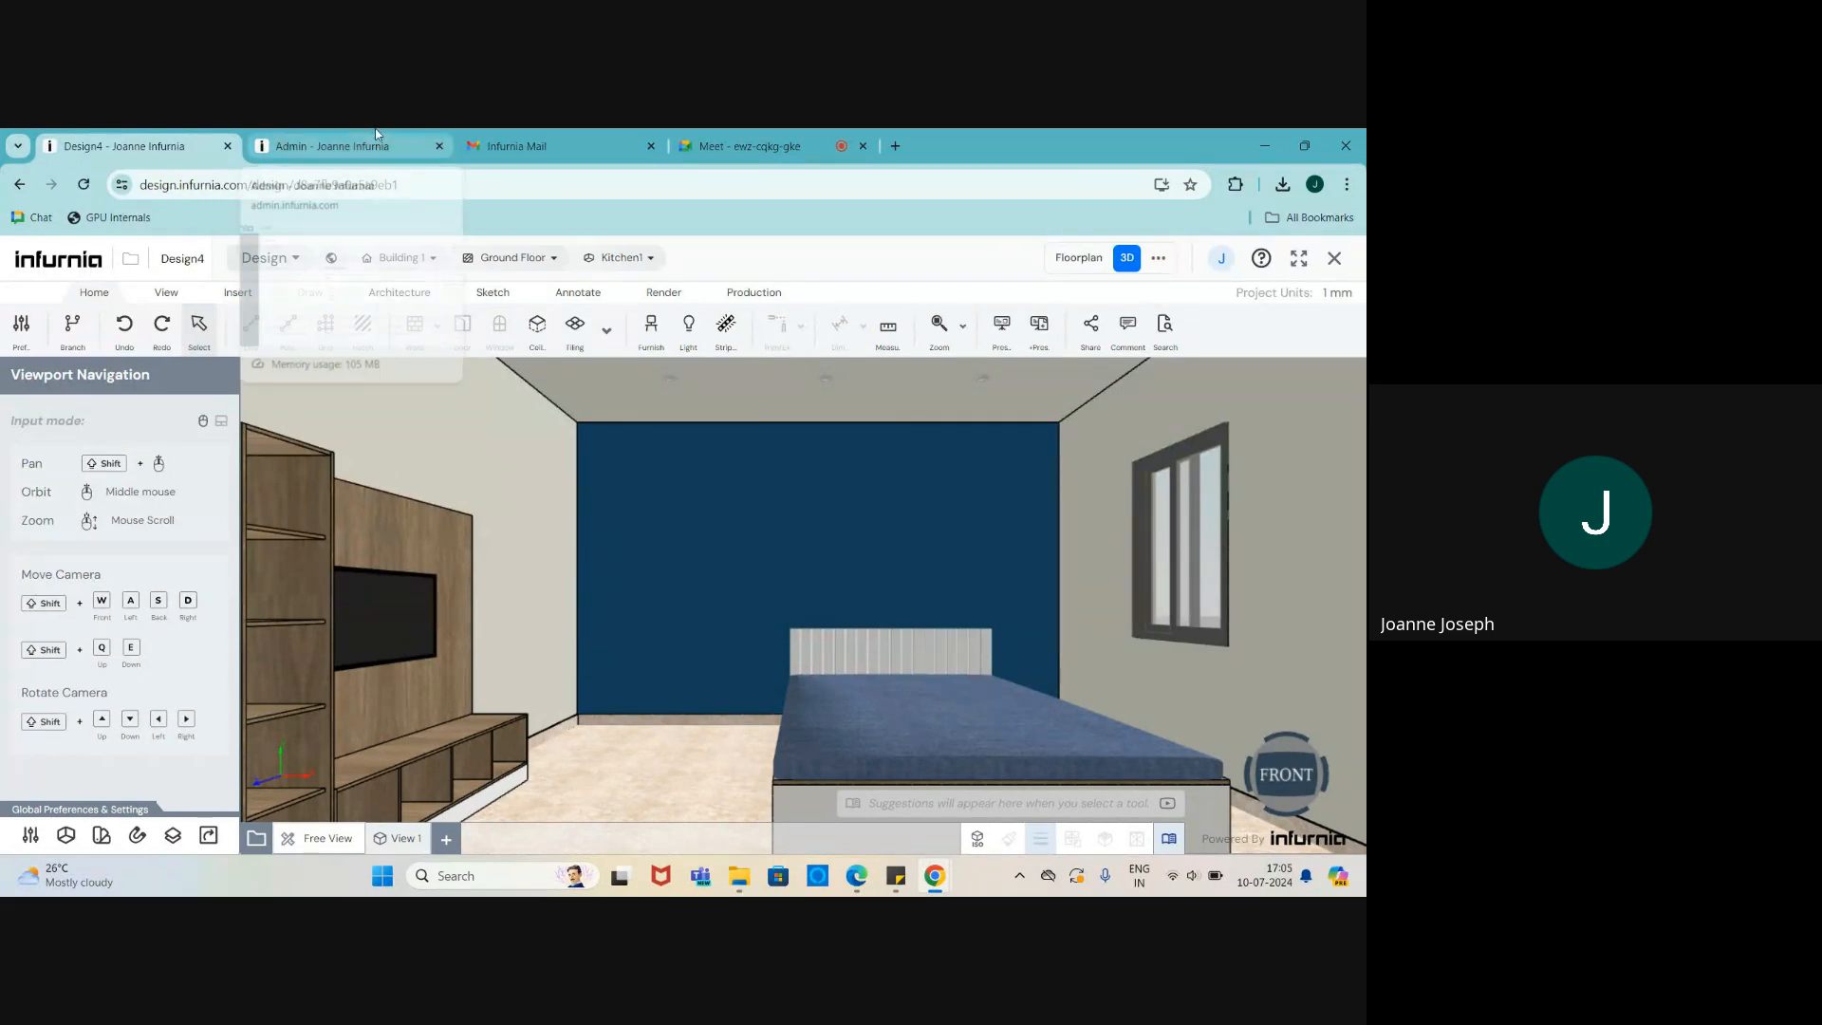
scroll(1084, 592, "down", 3)
middle_click_drag(1050, 659, 952, 669)
scroll(901, 678, "up", 2)
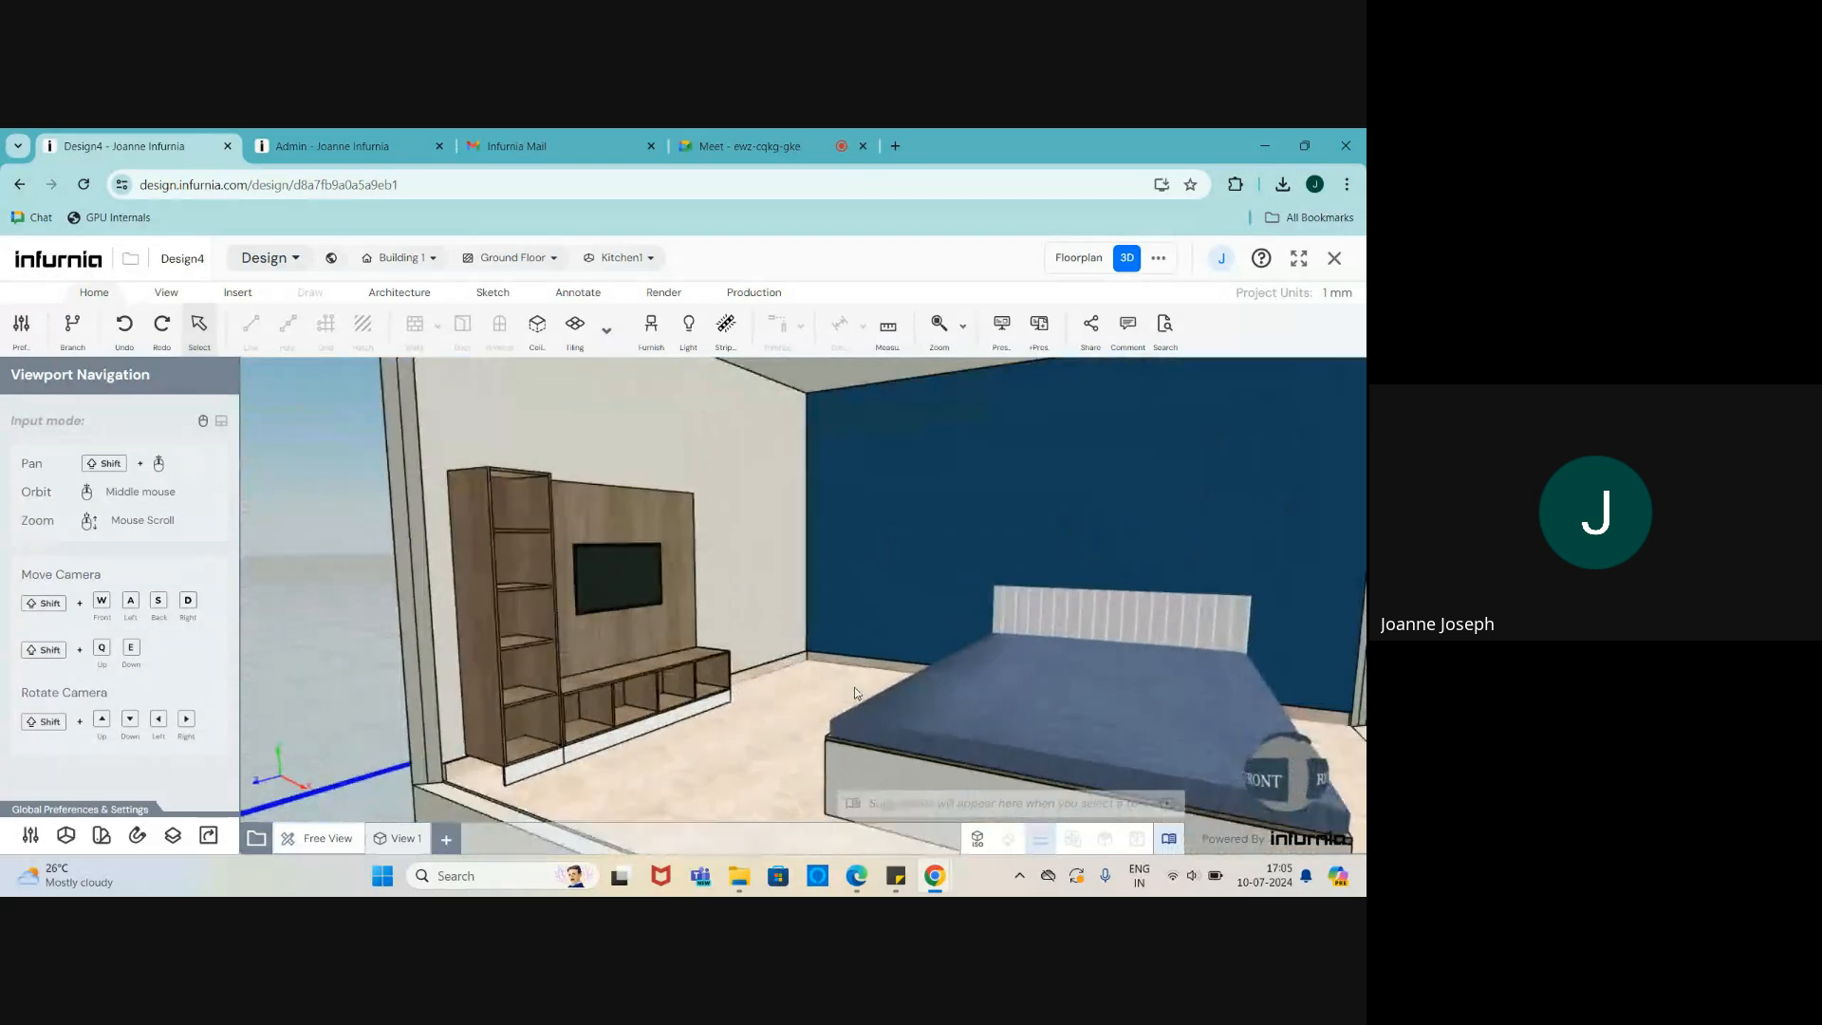
scroll(655, 783, "down", 2)
scroll(873, 712, "up", 2)
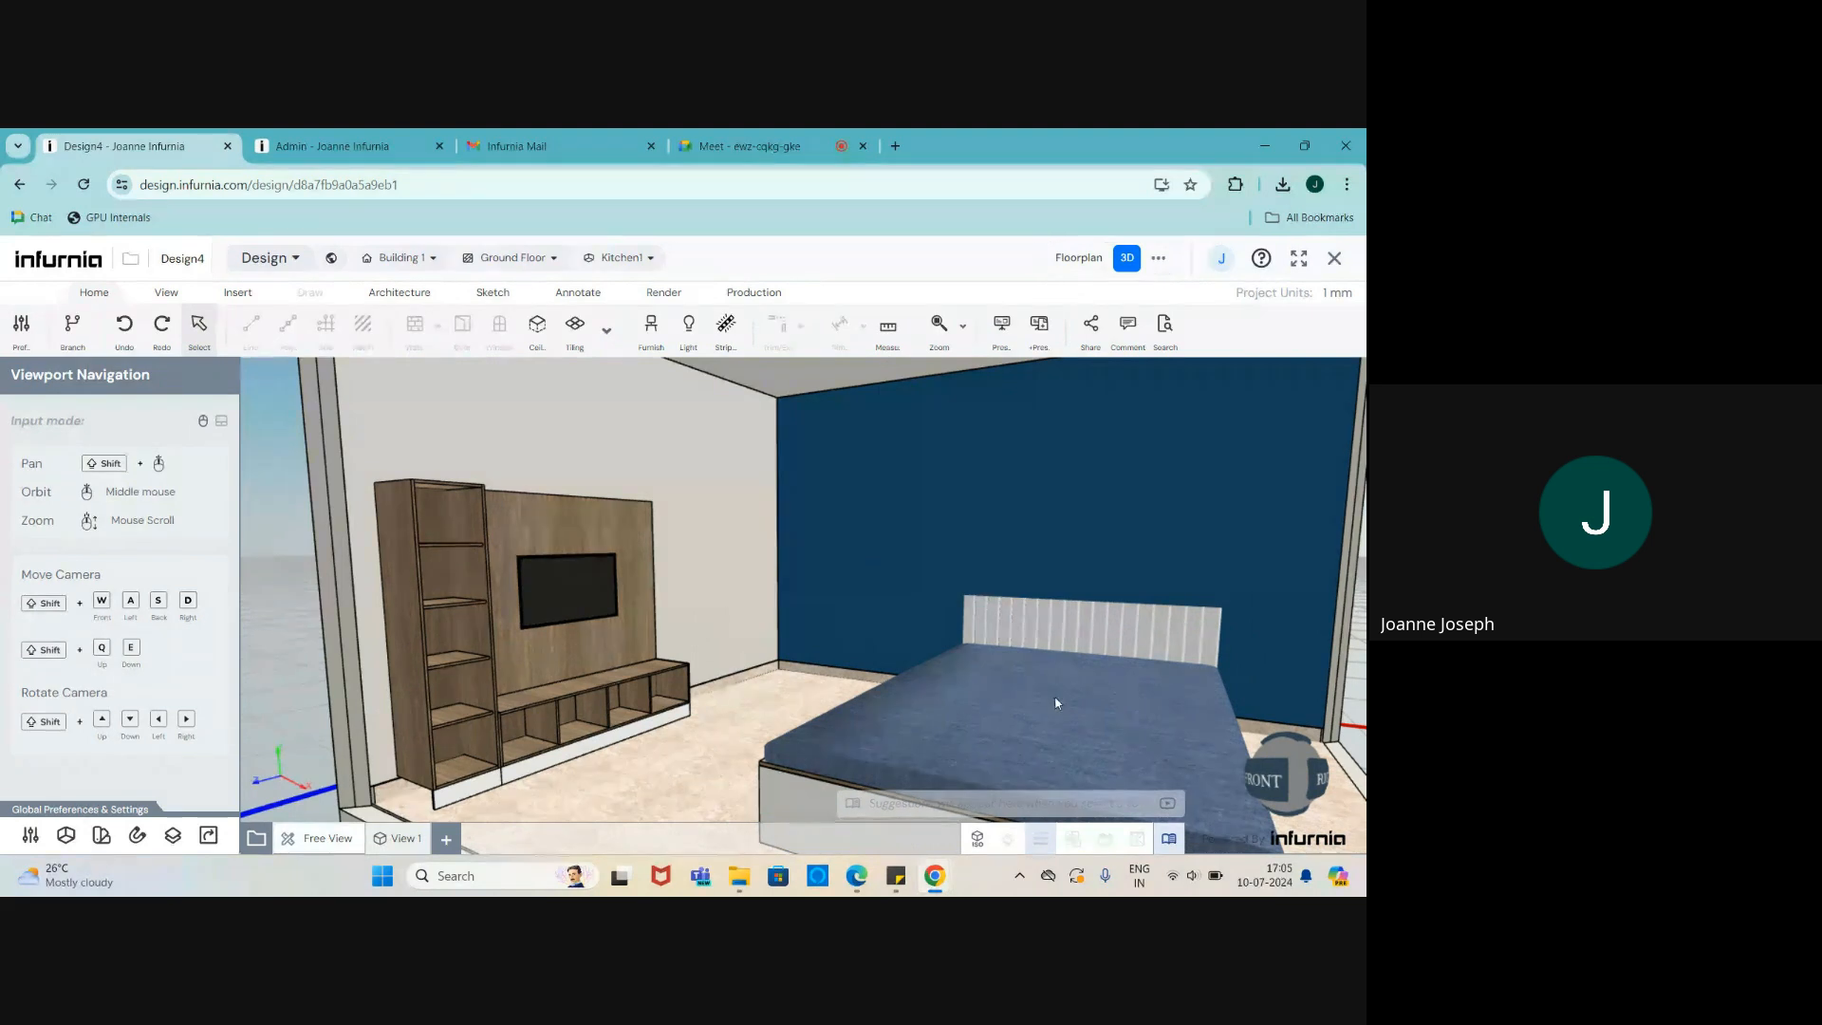
scroll(566, 719, "down", 2)
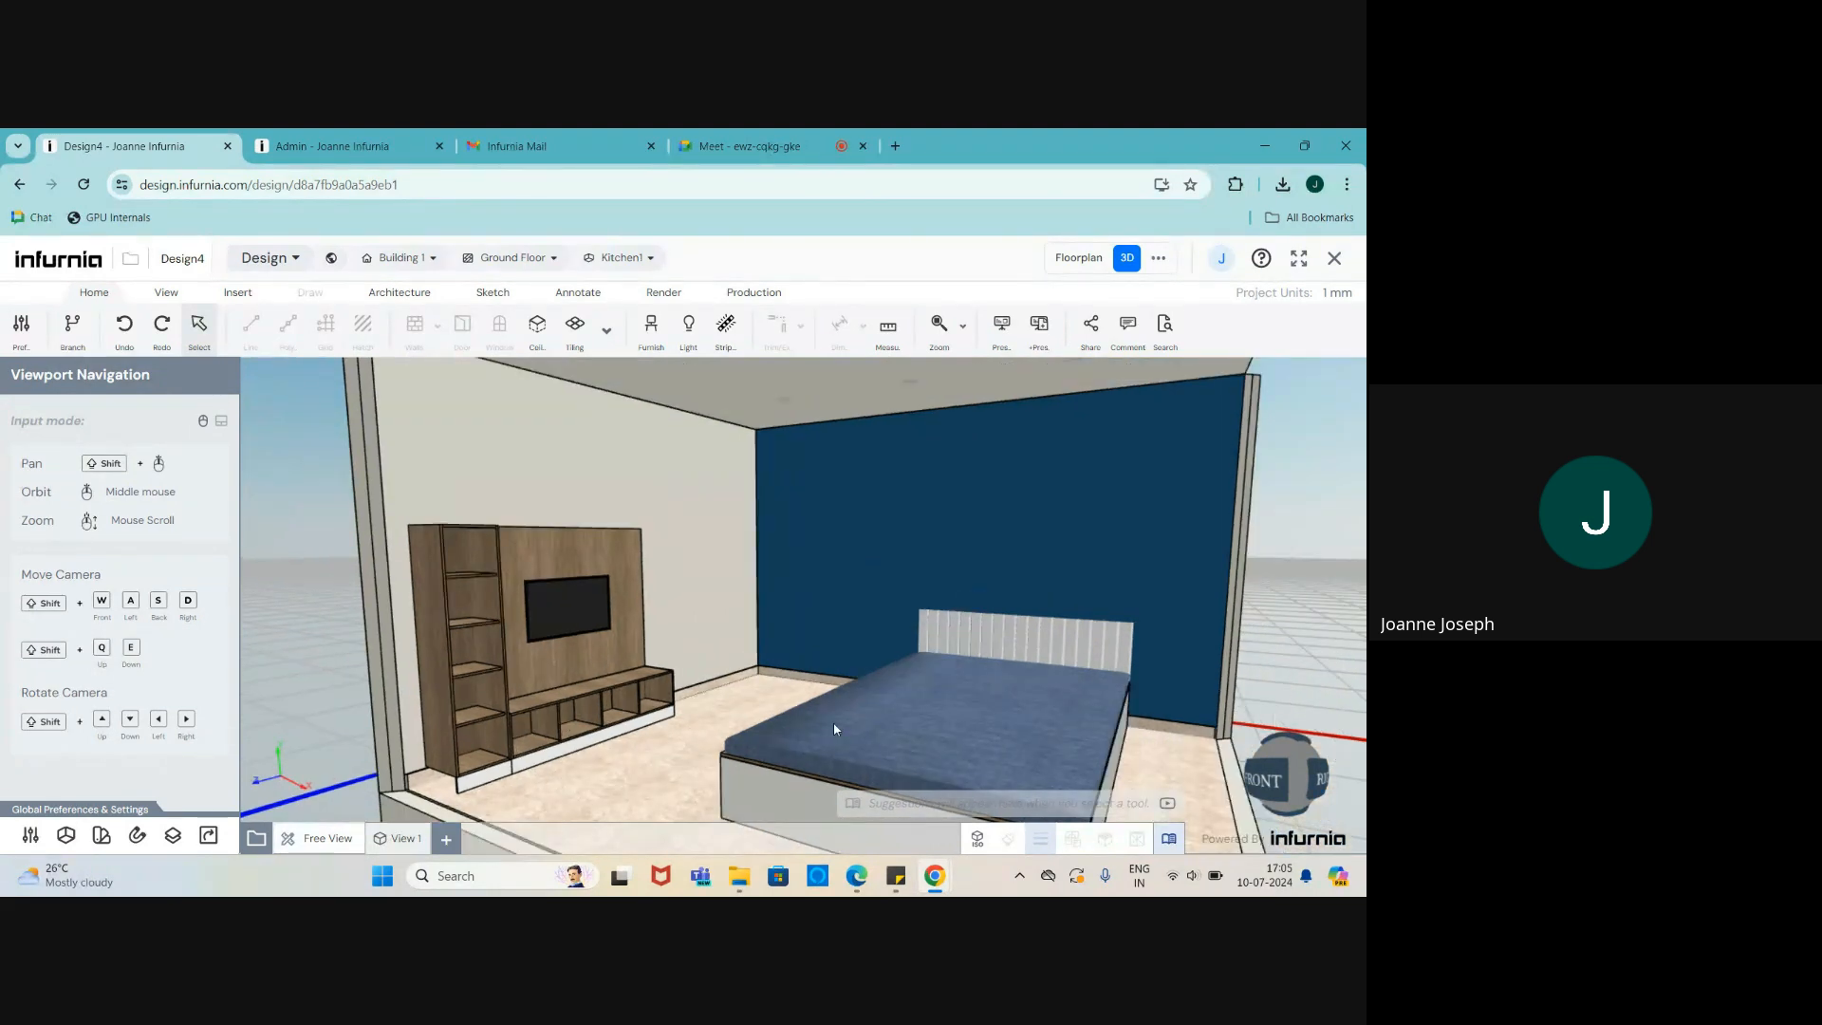
scroll(610, 669, "up", 3)
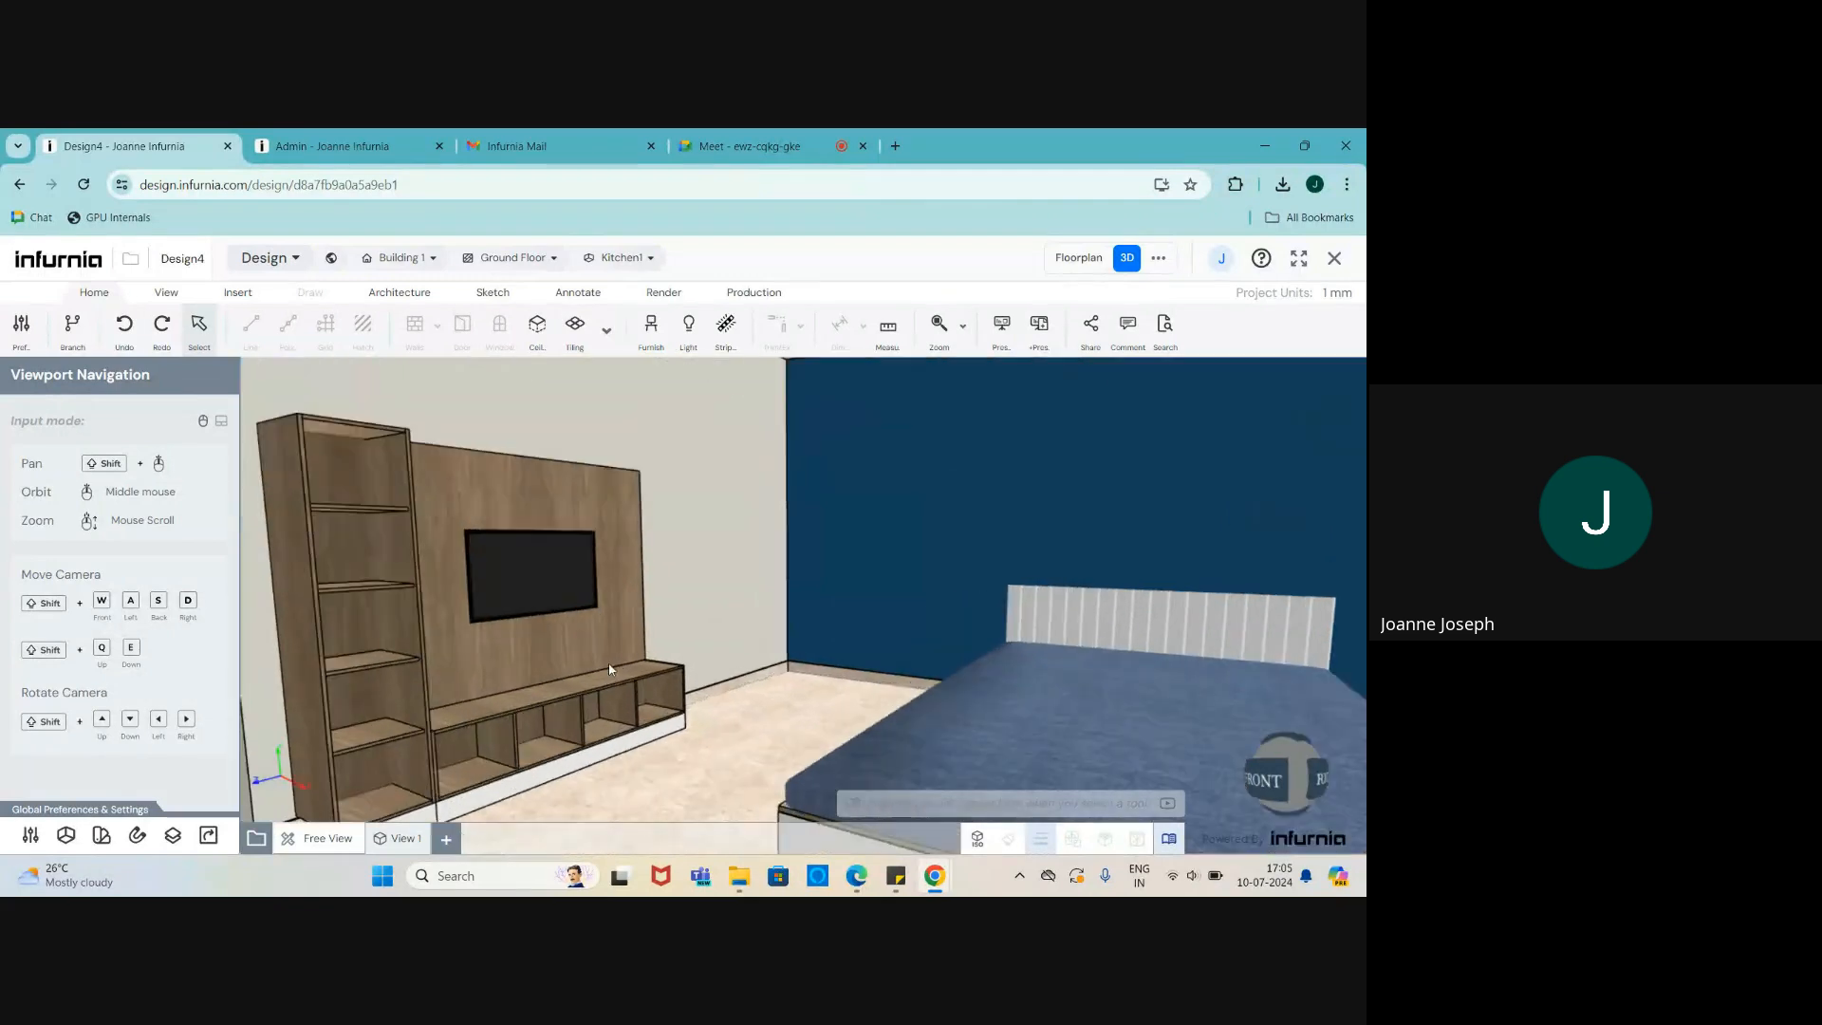
scroll(610, 669, "down", 5)
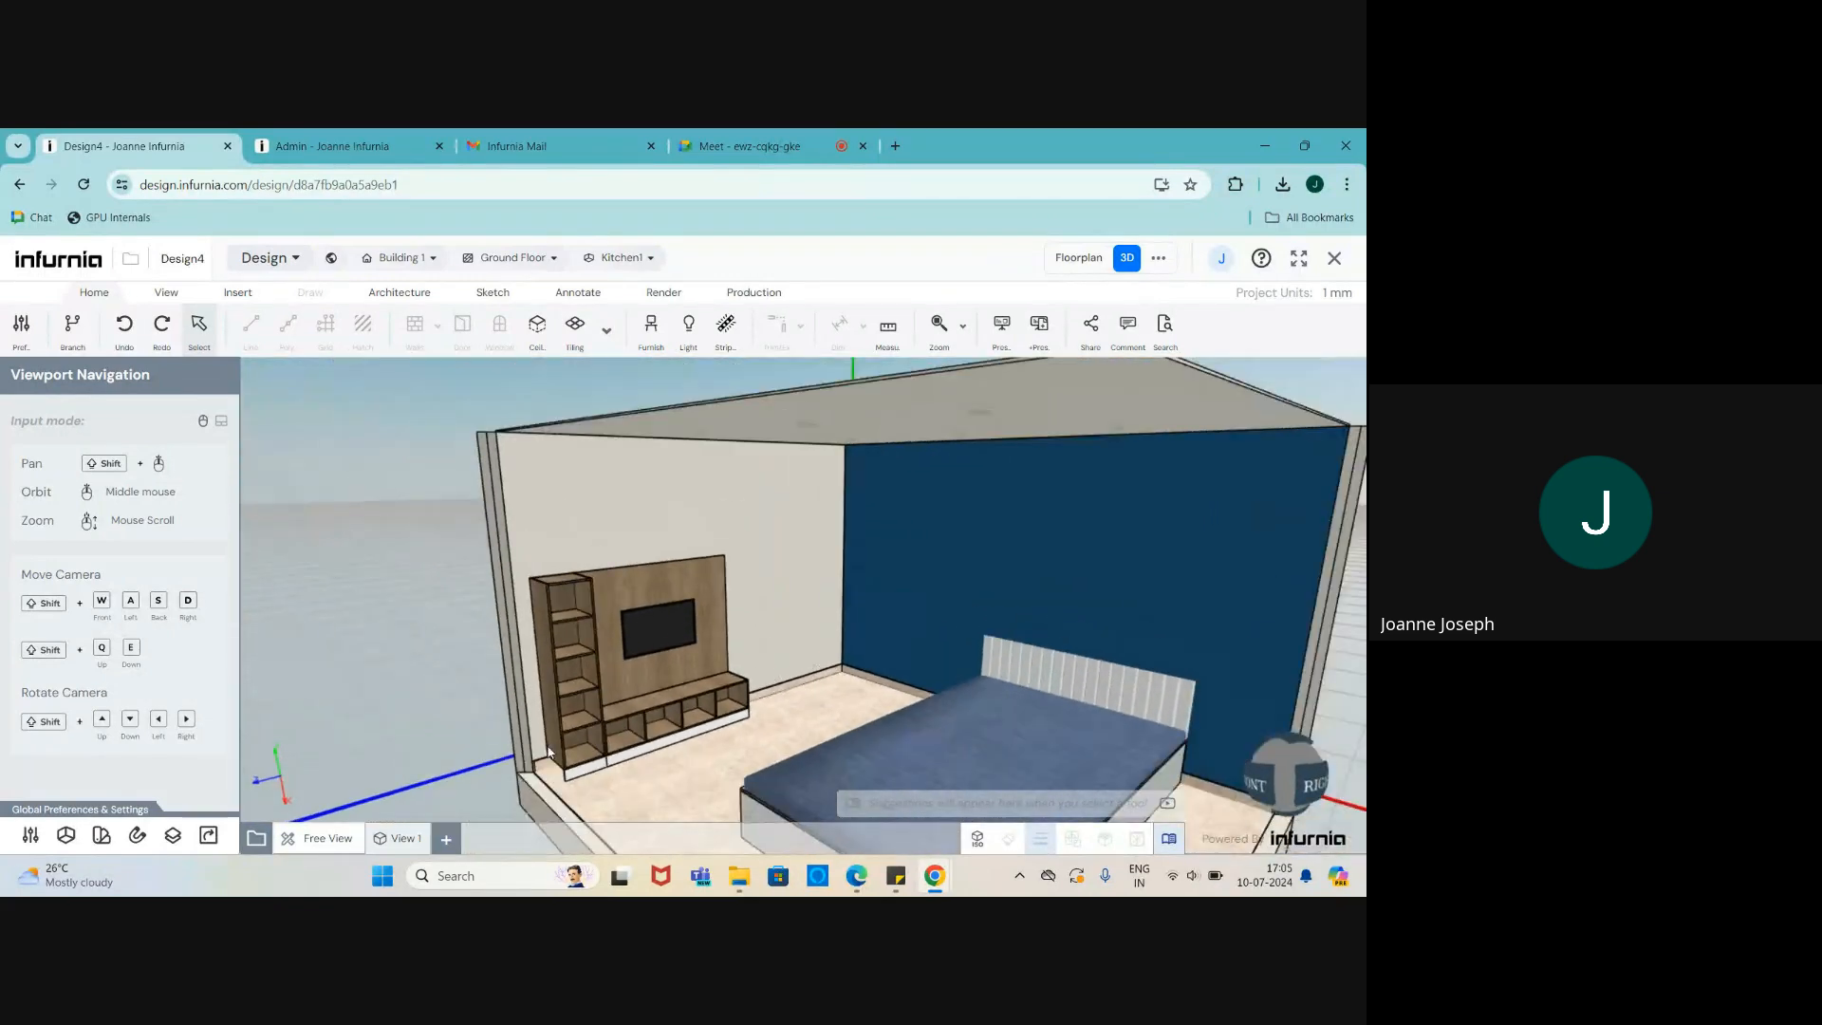
scroll(589, 721, "up", 3)
- Slide the TV unit along its Z-axis arrow, deselect it, and view the blue wall frontally
left_click(630, 694)
scroll(646, 623, "up", 1)
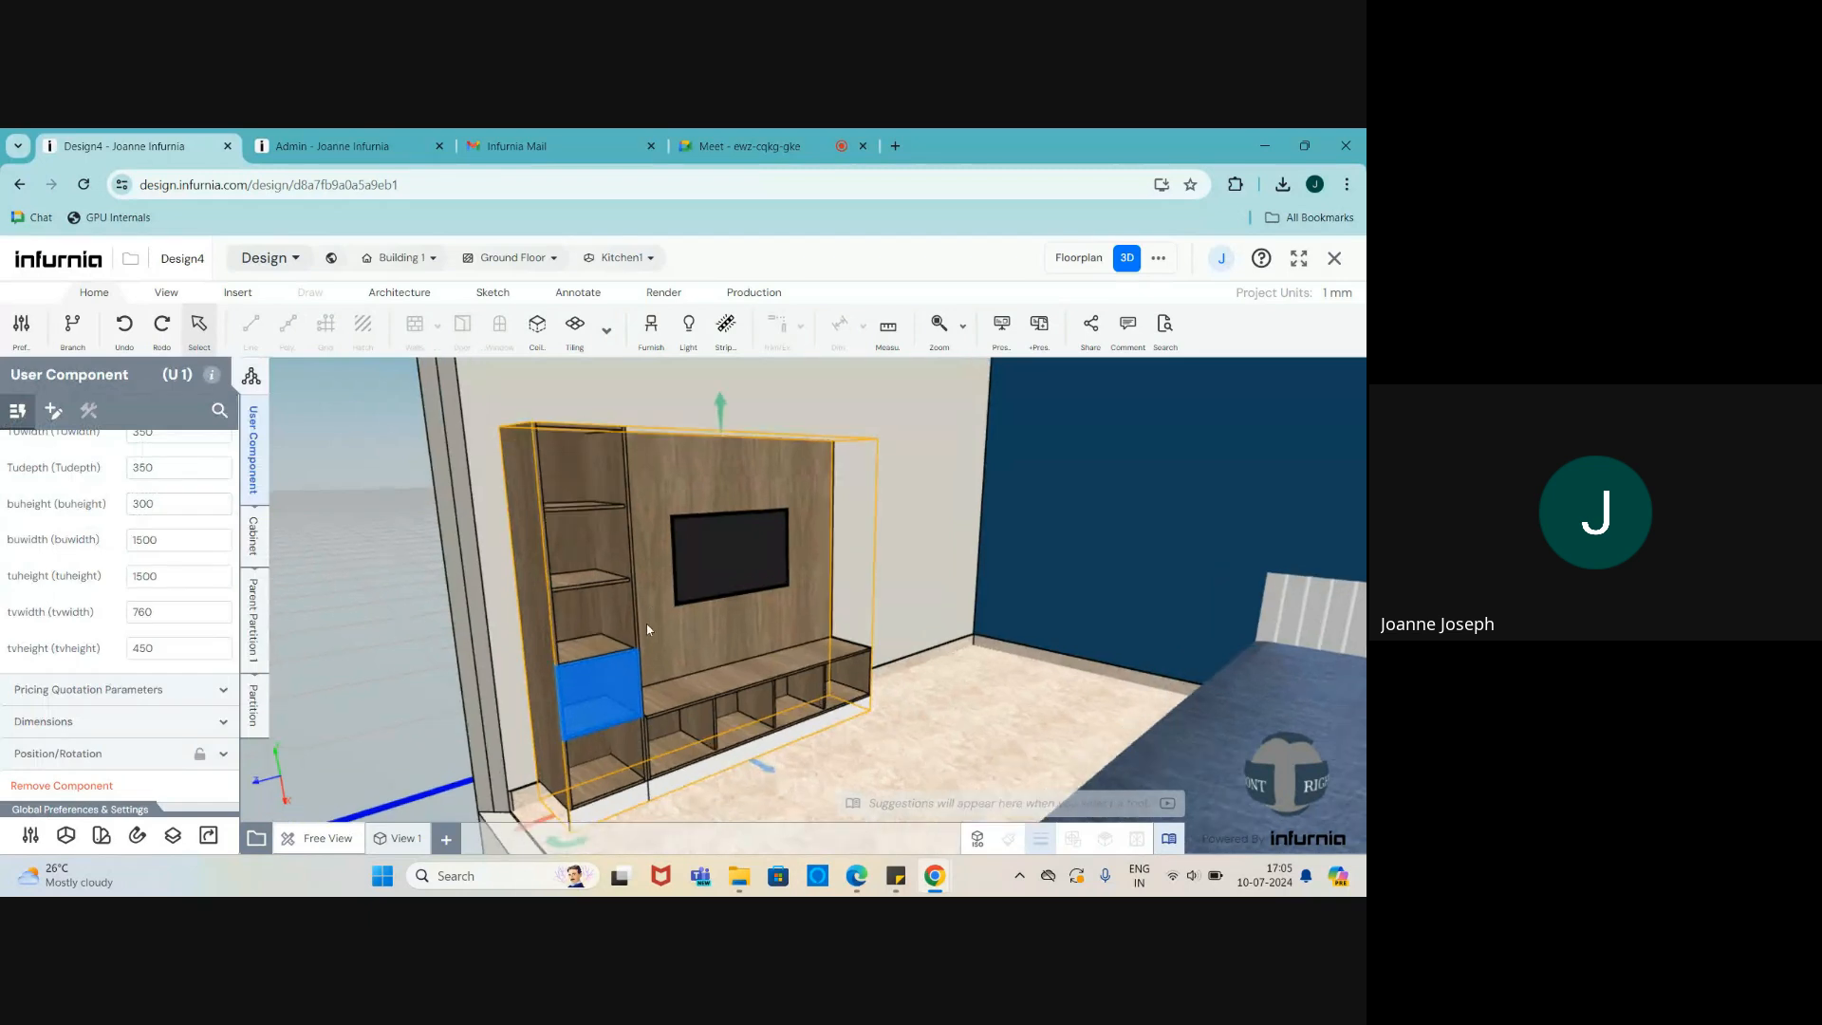
left_click_drag(762, 765, 821, 804)
left_click(906, 756)
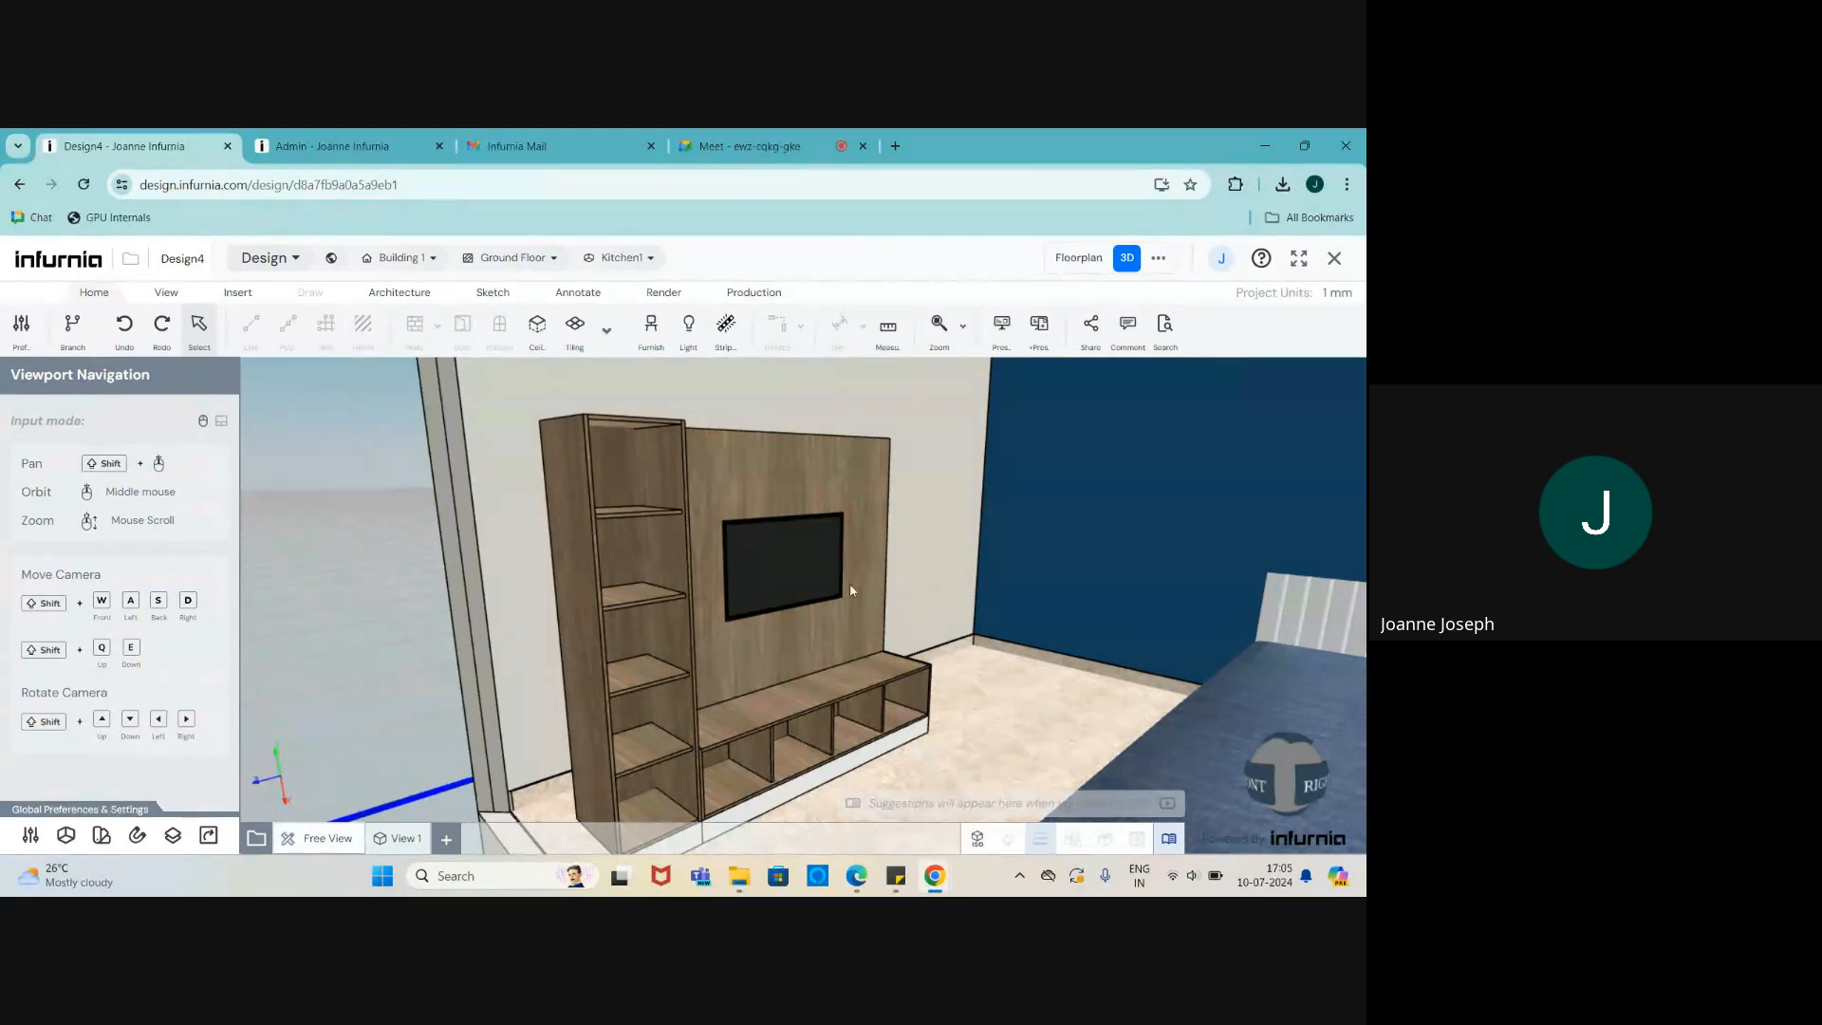
scroll(360, 653, "down", 3)
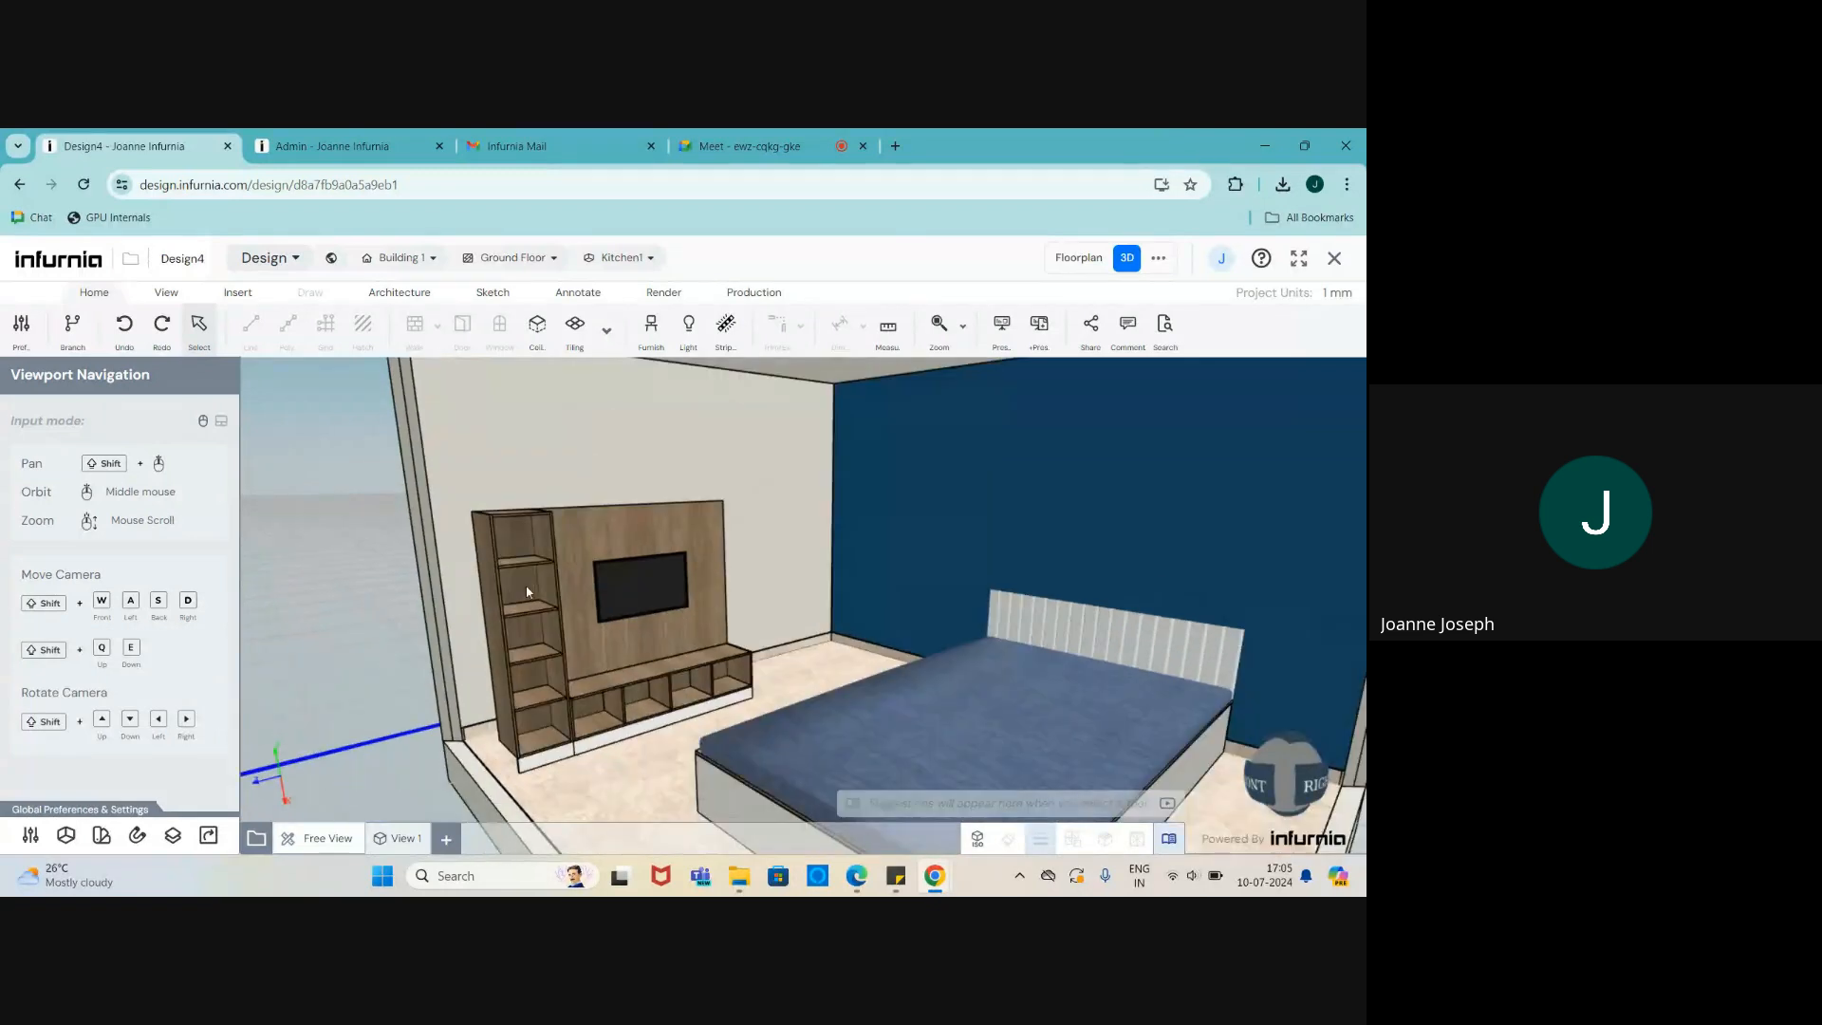
middle_click_drag(528, 593, 703, 622)
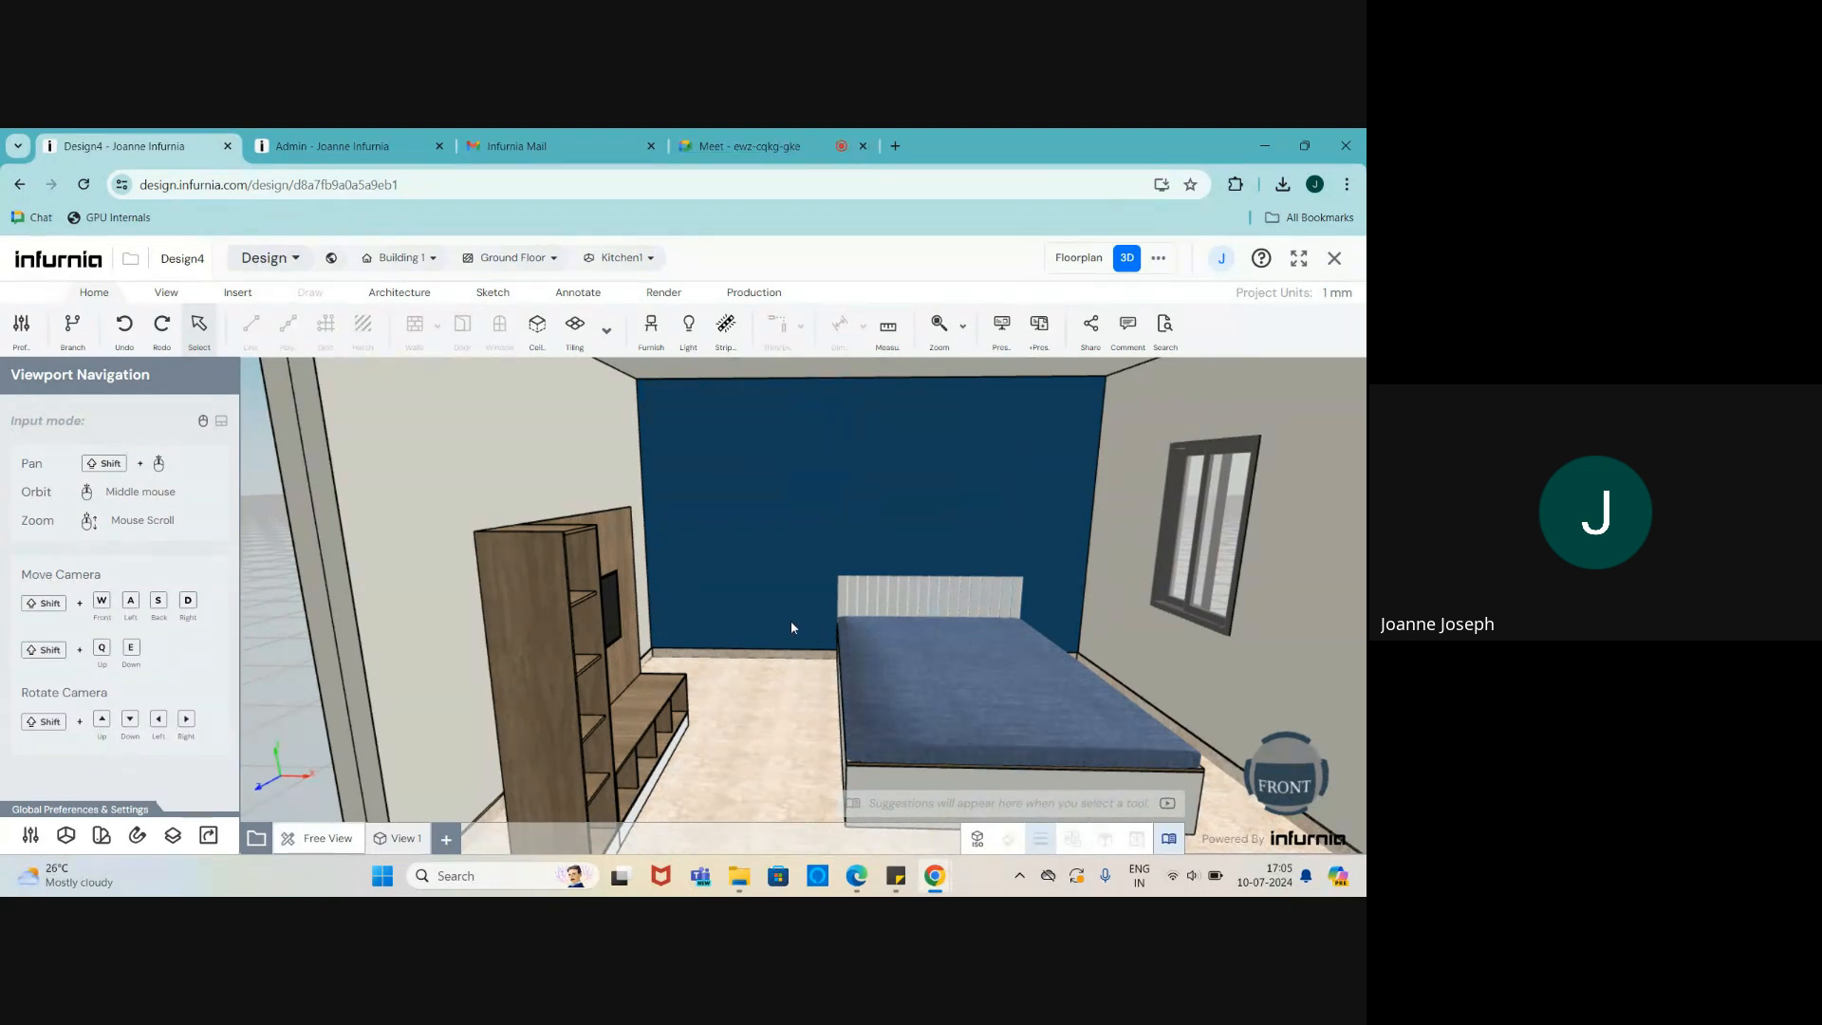
- In Admin, go to Catalogue > Furniture > Wardrobe to list its Single Swing Shutter groups
left_click(332, 149)
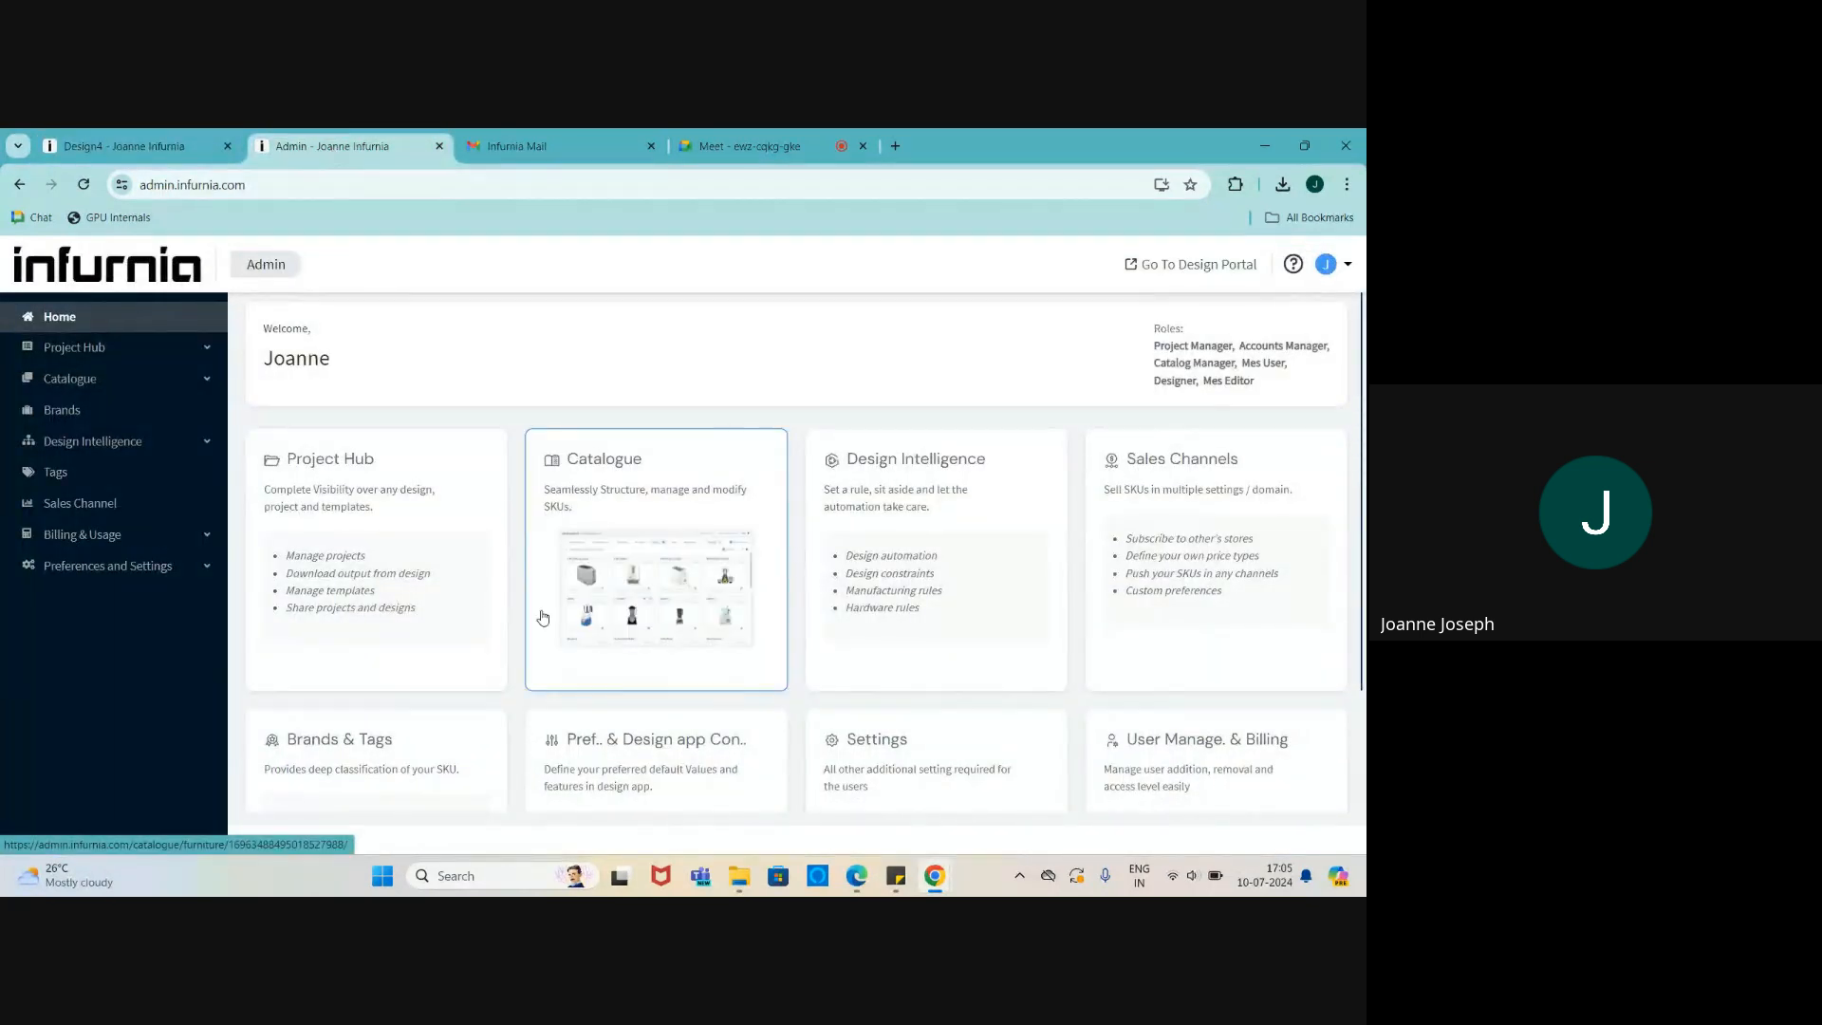
left_click(170, 391)
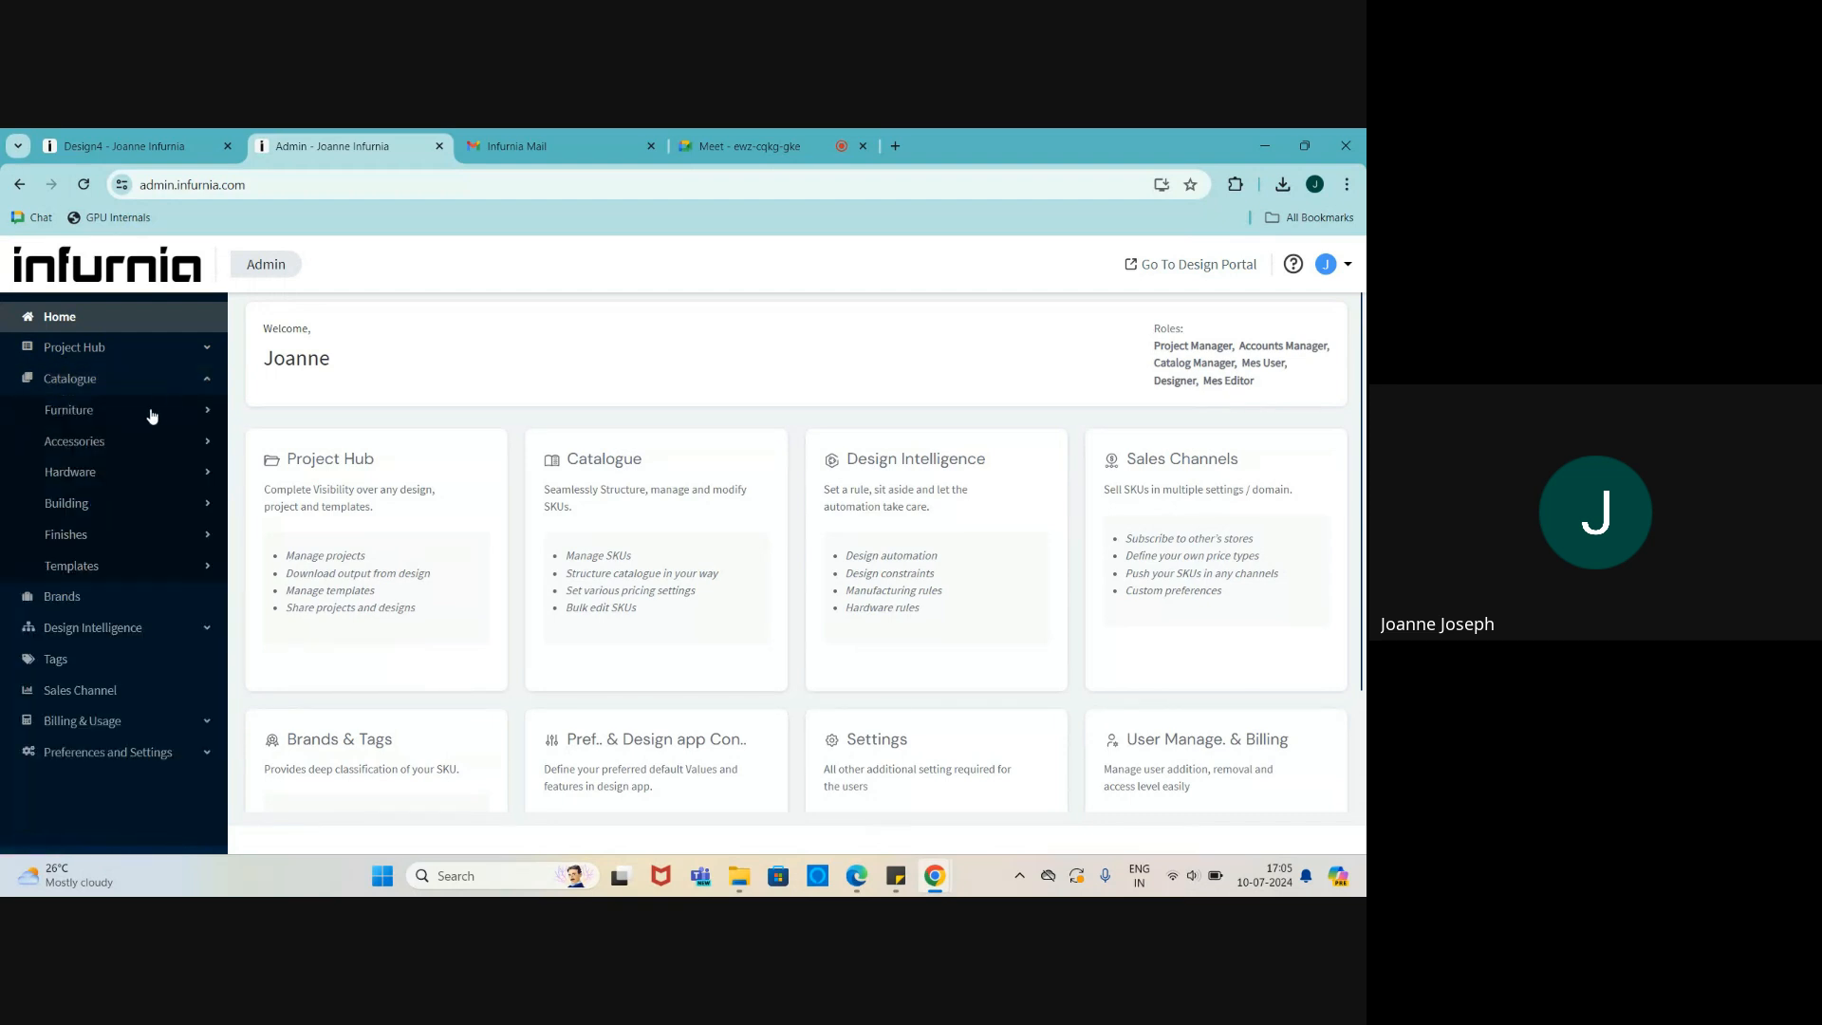
left_click(152, 415)
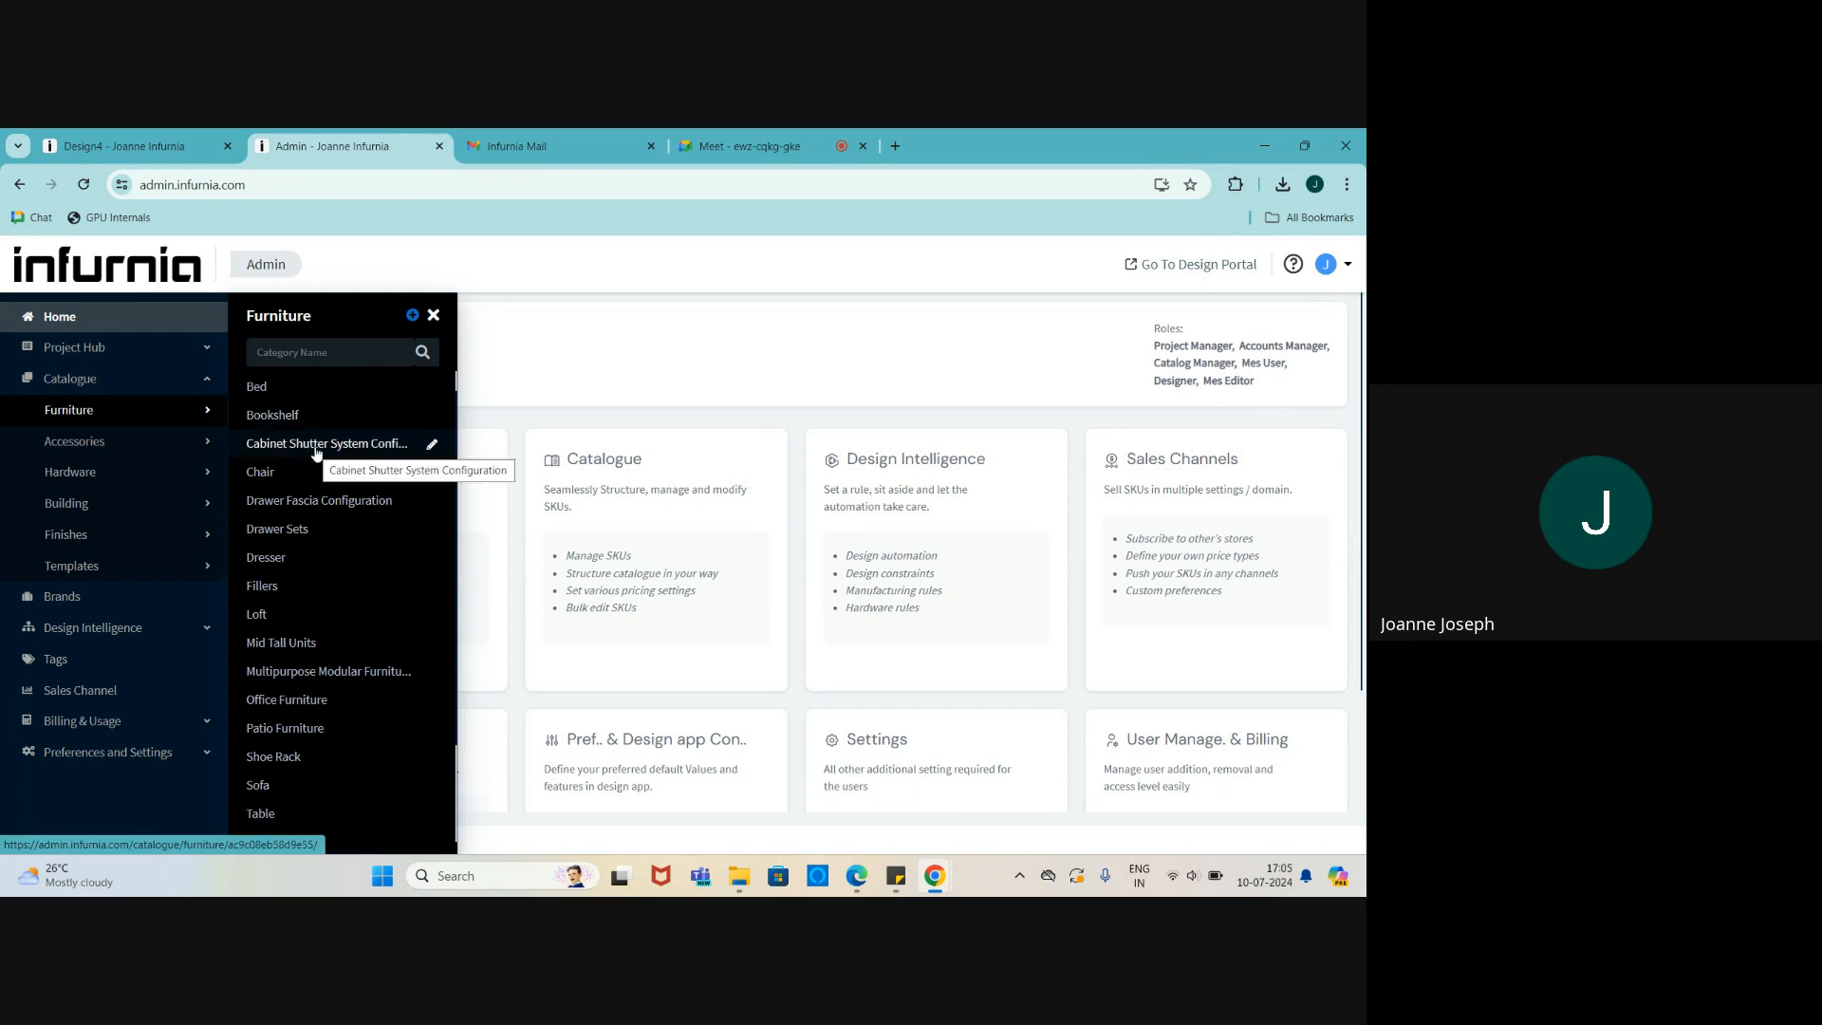
scroll(316, 454, "down", 2)
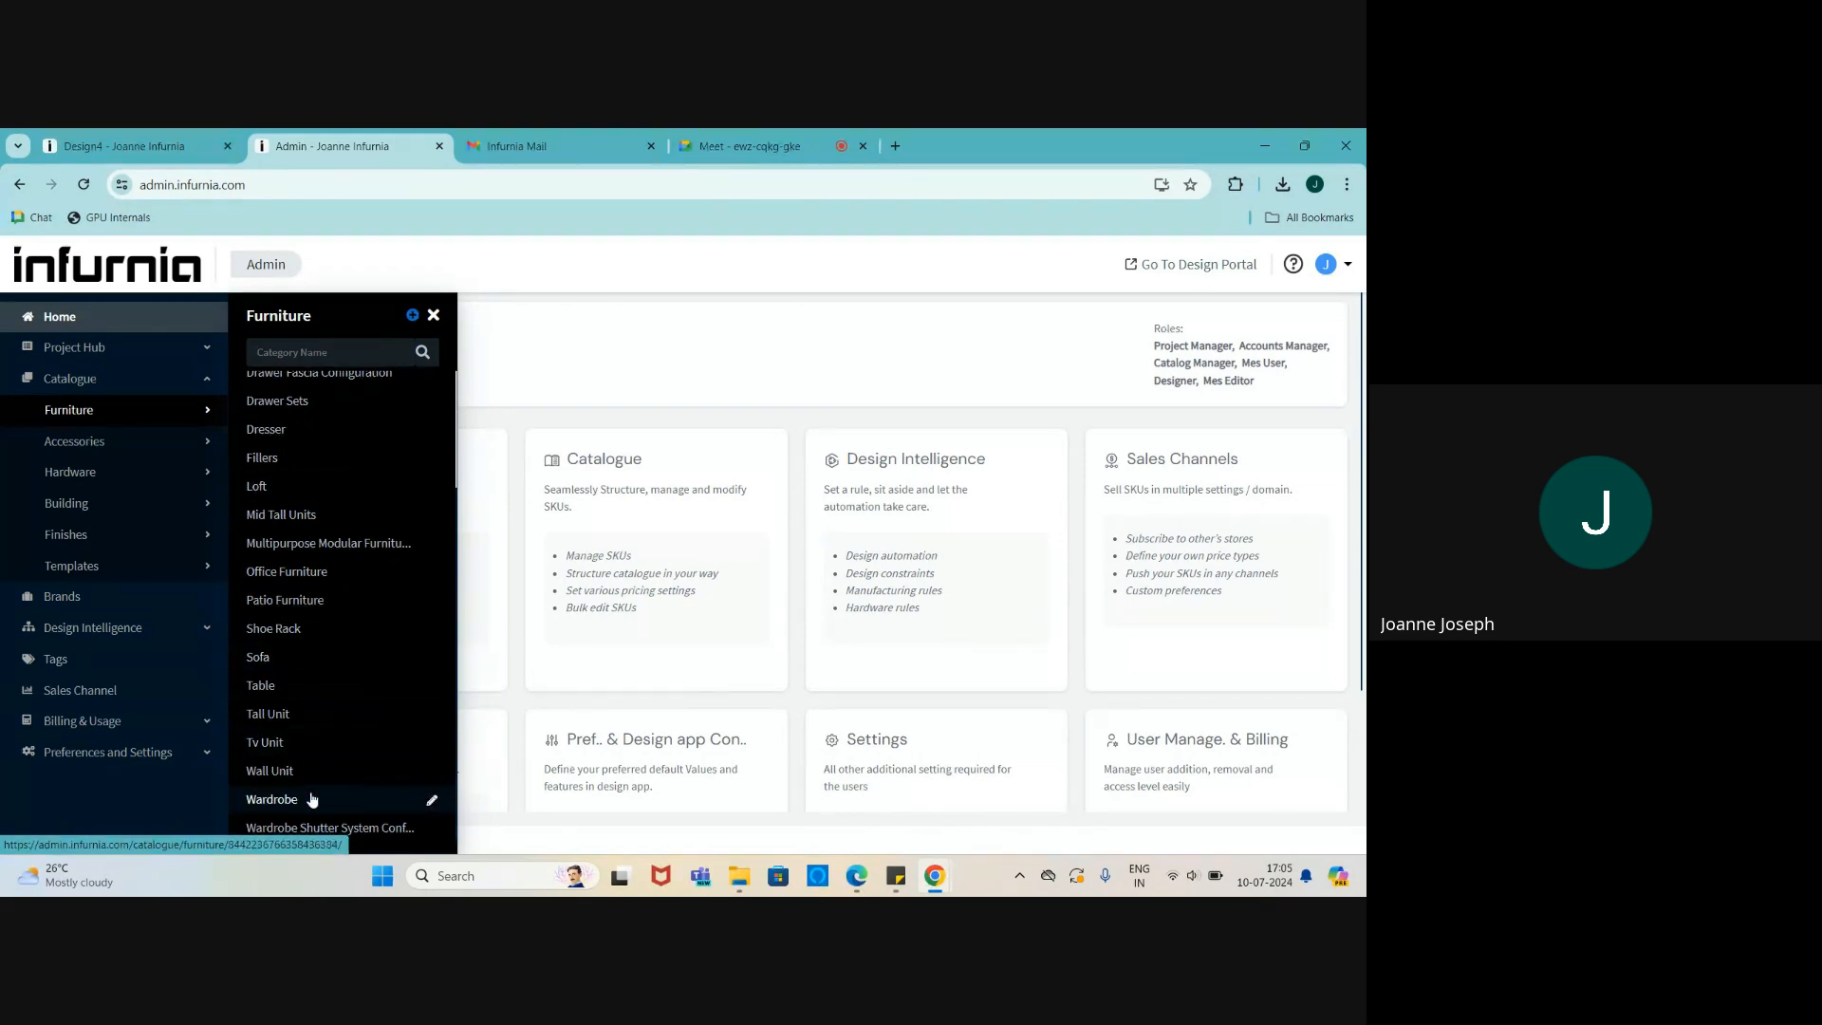
left_click(272, 799)
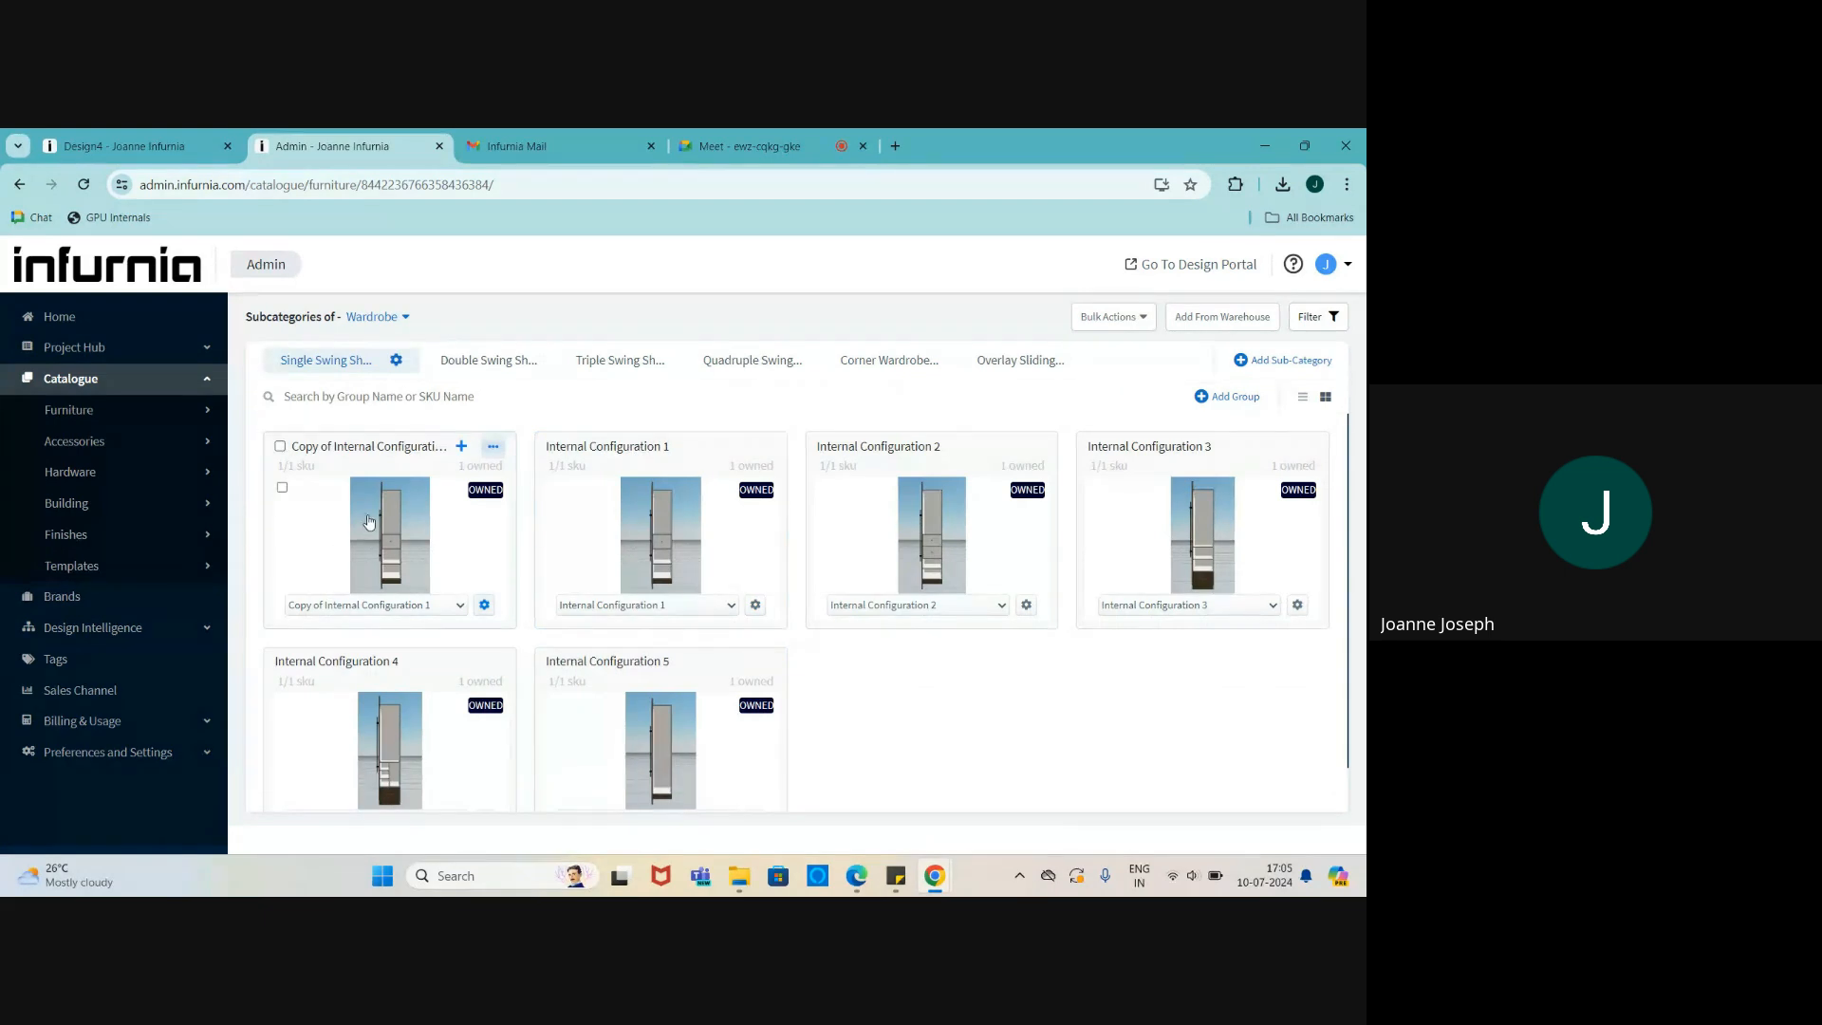
- Switch the Wardrobe page to the Double Swing Shutter subcategory
scroll(423, 681, "down", 1)
scroll(432, 657, "up", 1)
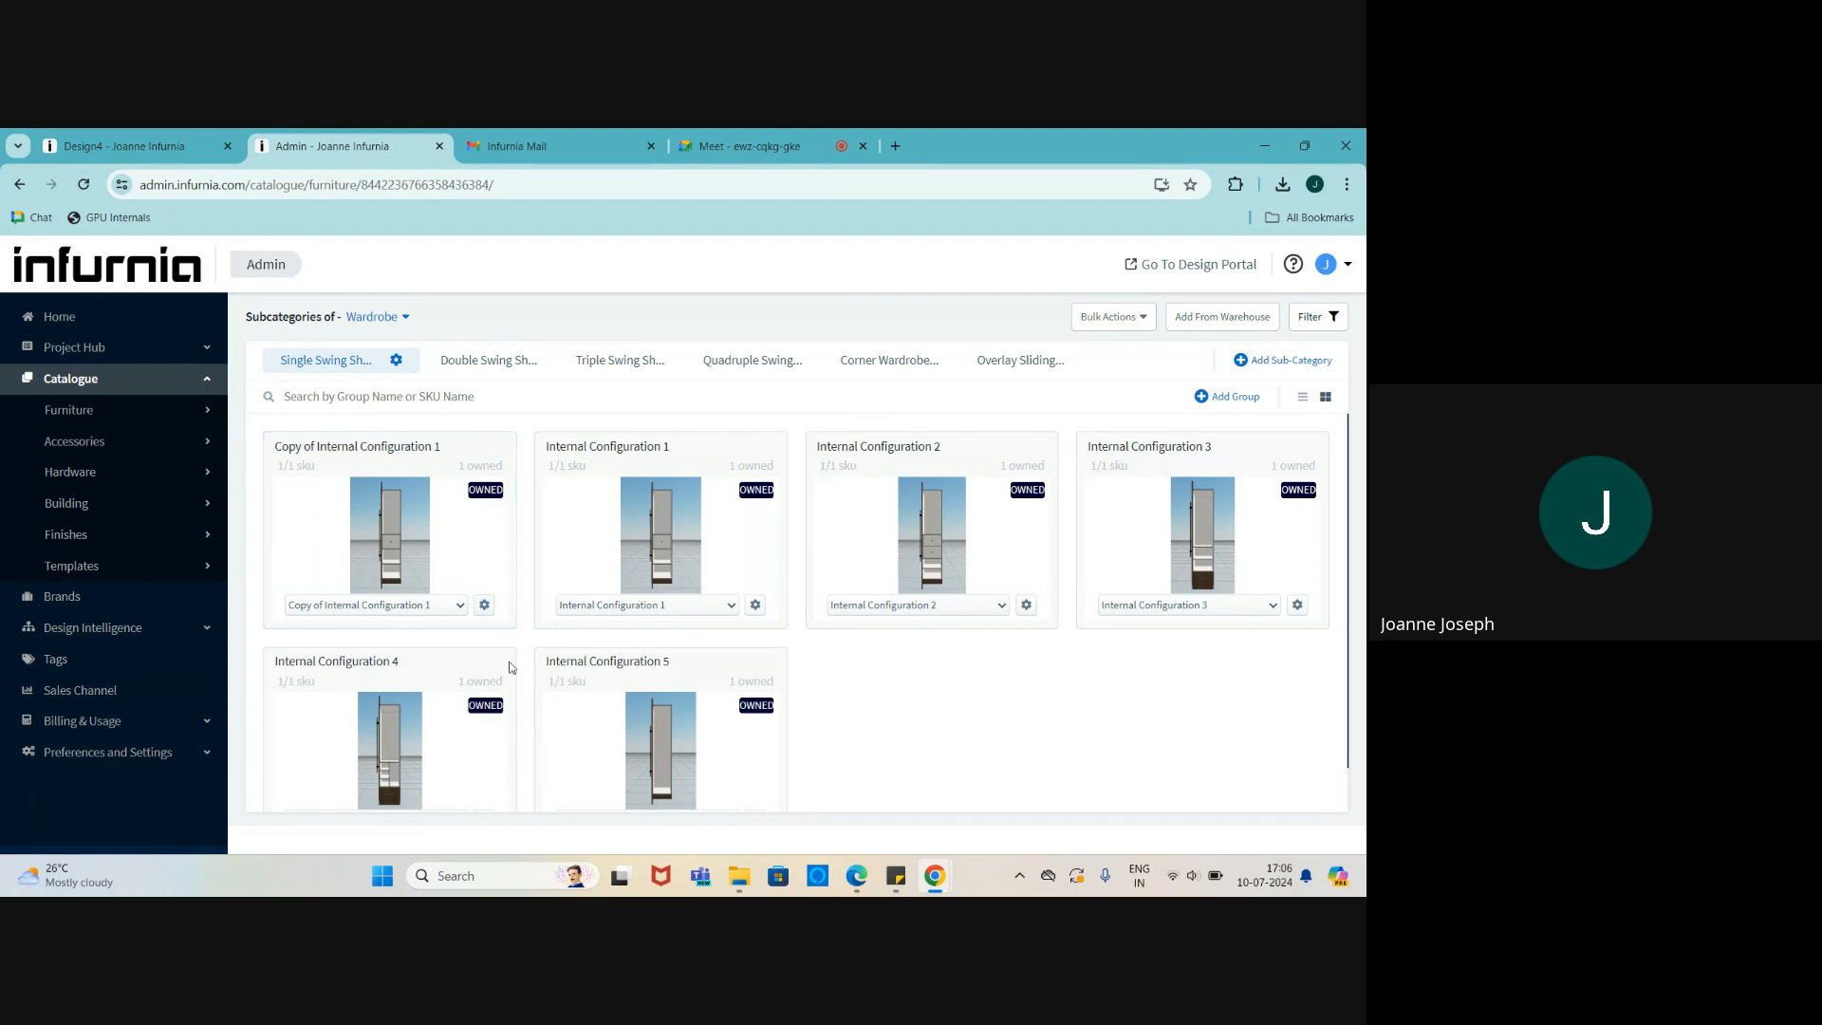
left_click(490, 361)
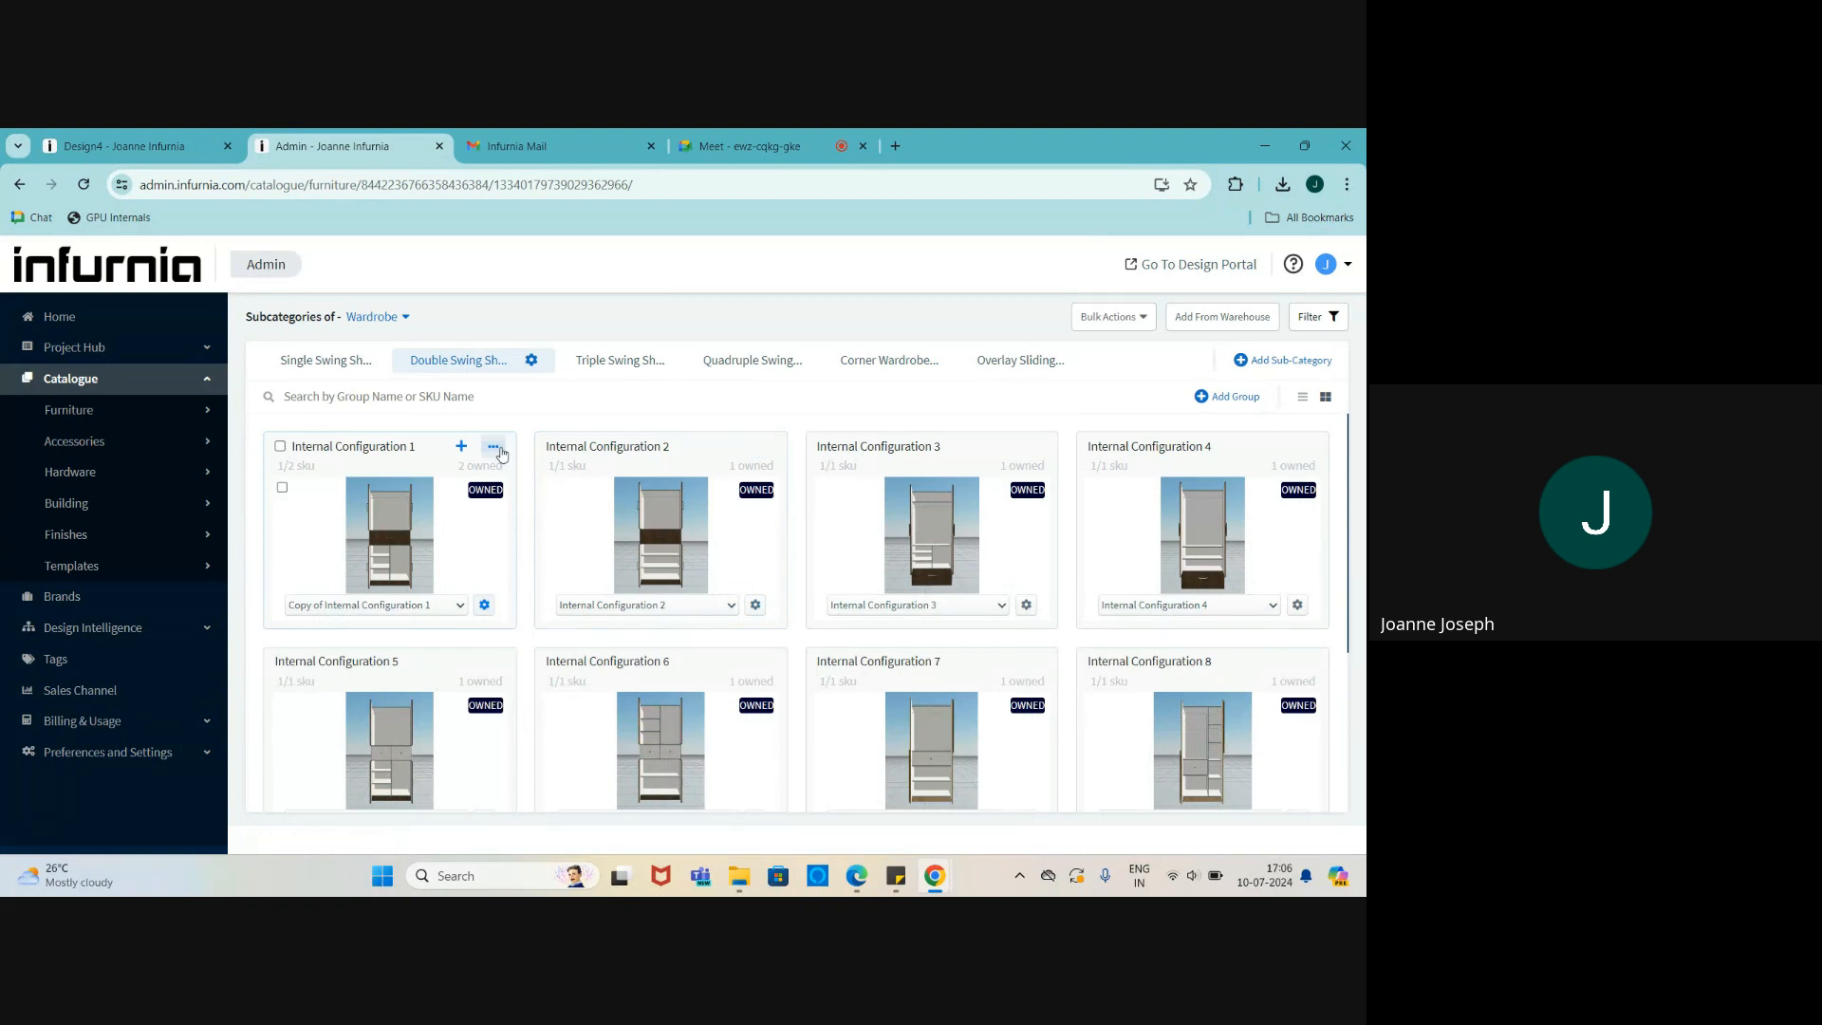
- Clone Internal Configuration 1 into Double Swing Shutter, including sales channel mapping and prices
left_click(496, 447)
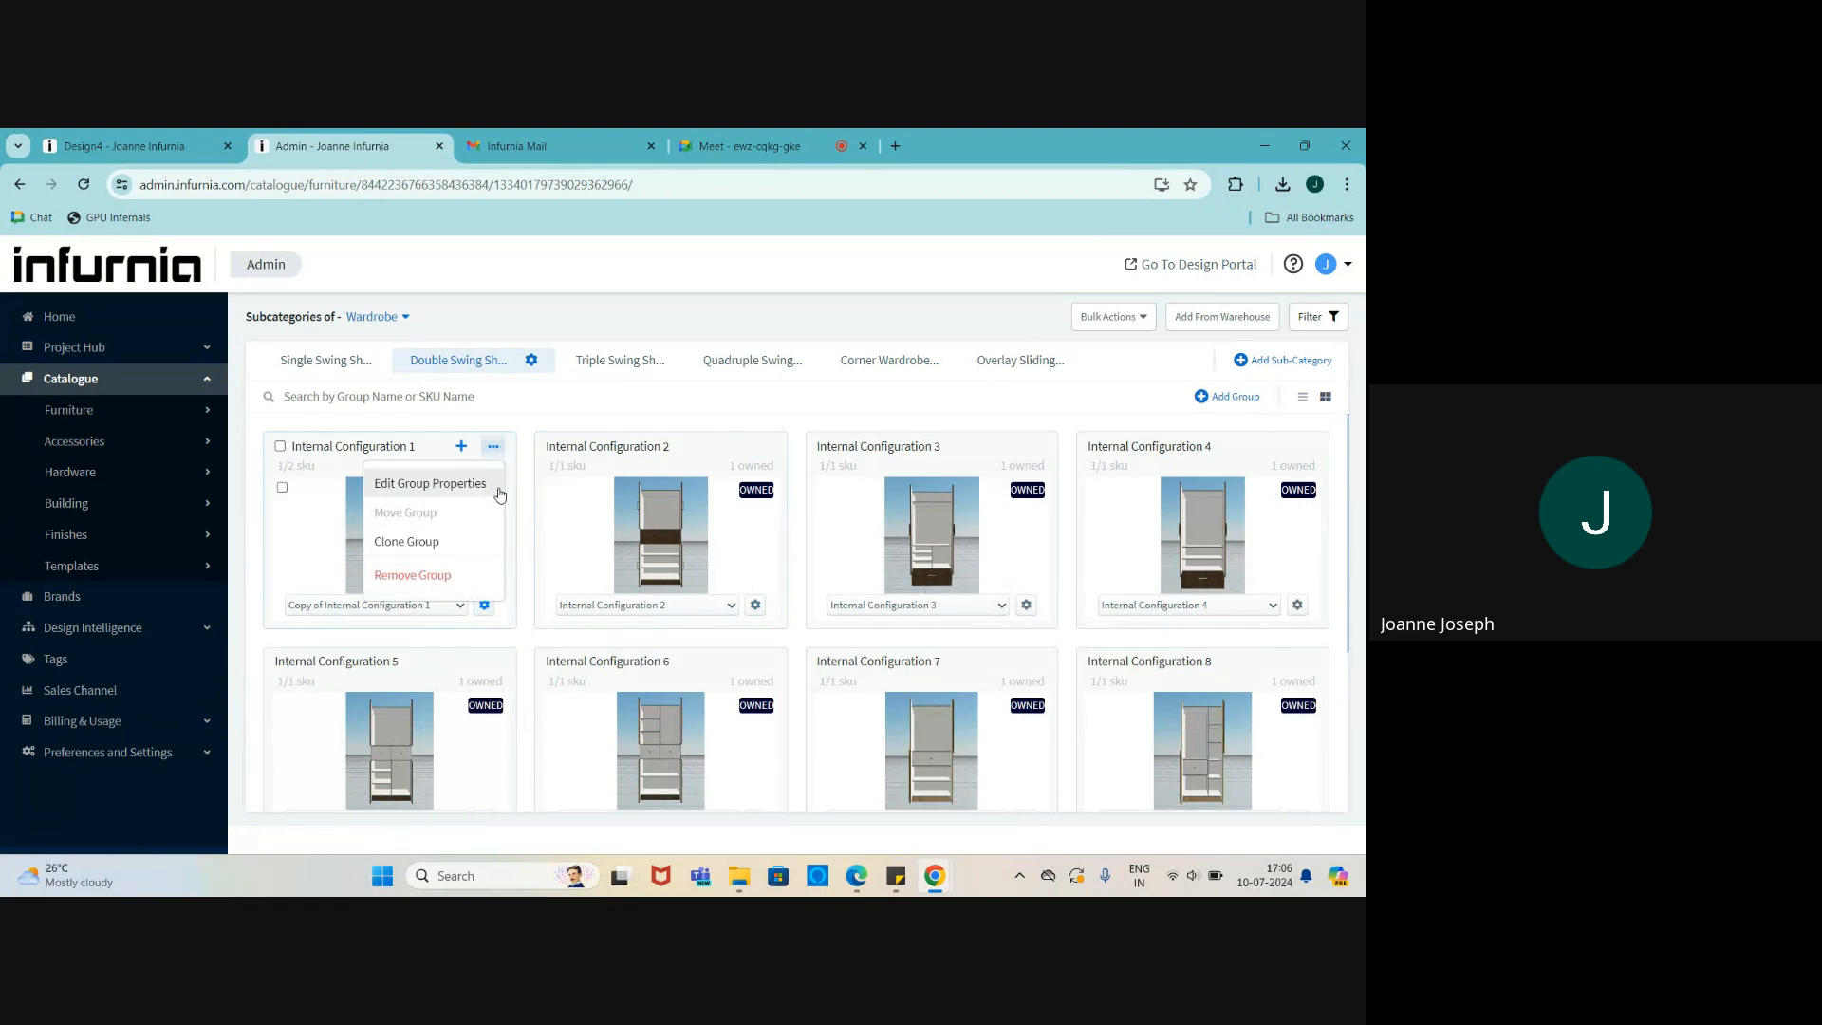
left_click(424, 539)
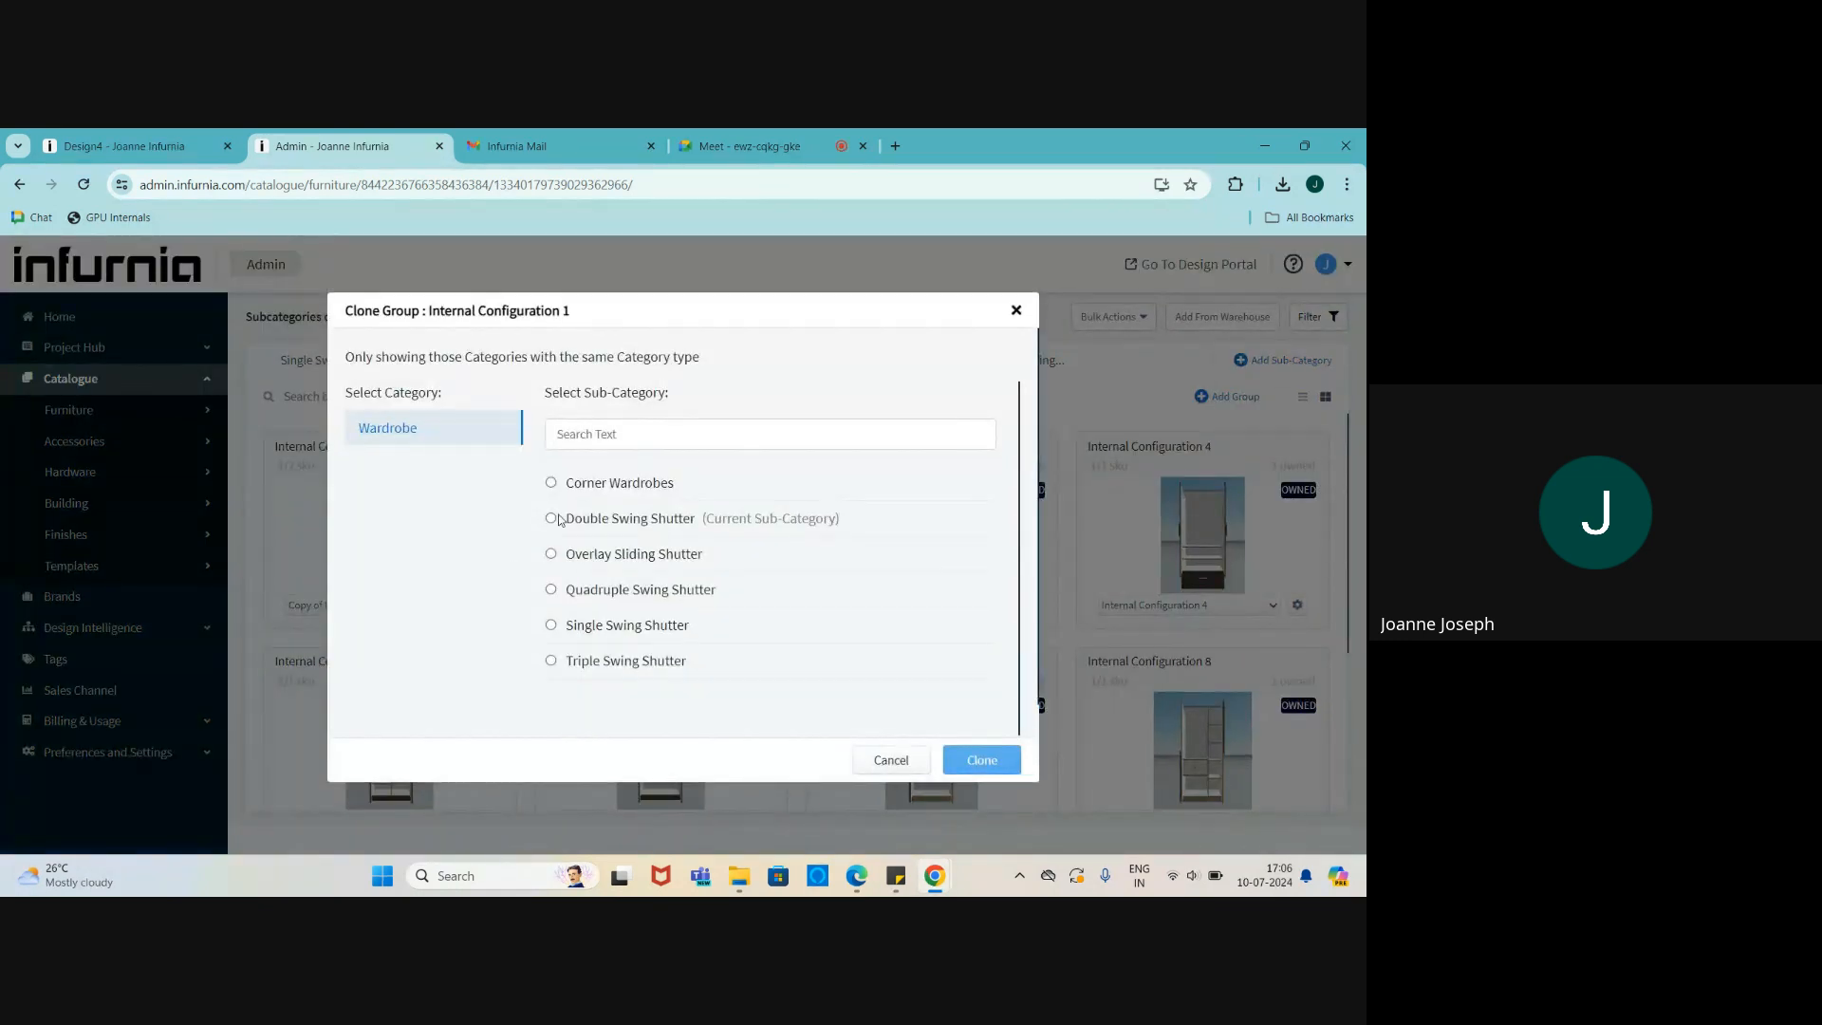
left_click(552, 519)
left_click(983, 768)
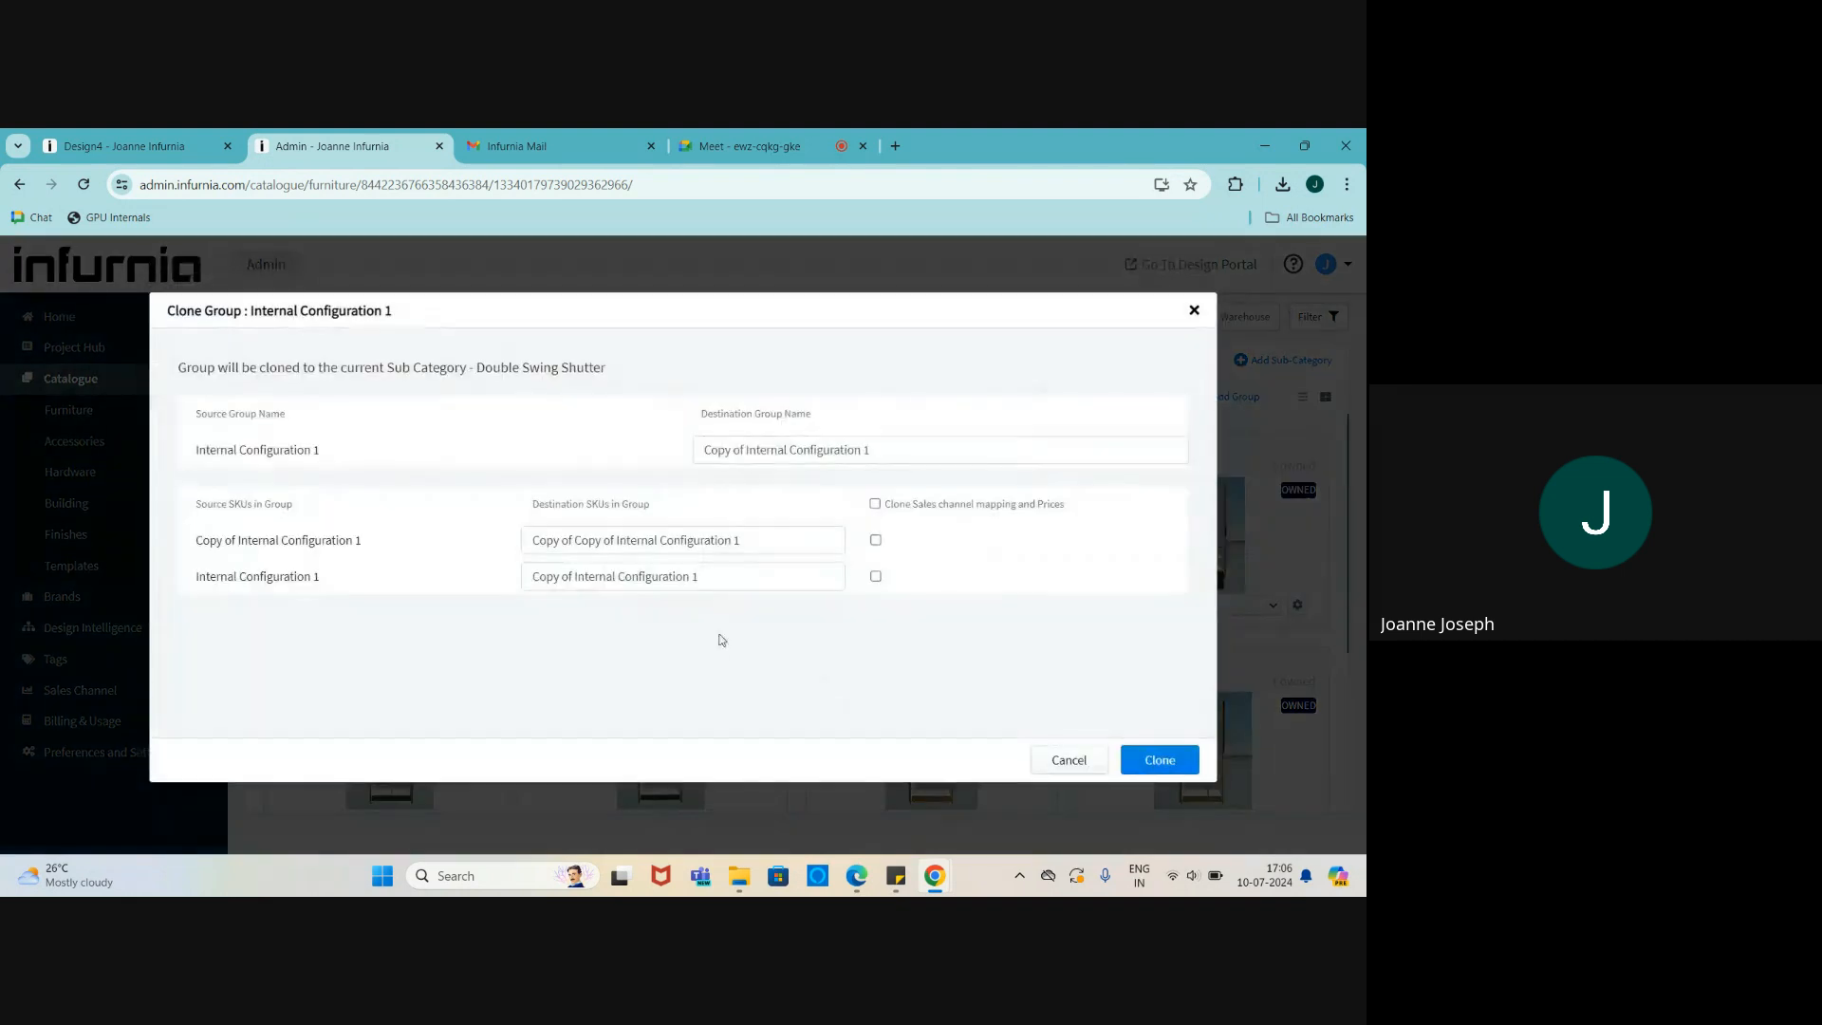
left_click(875, 504)
left_click(1171, 764)
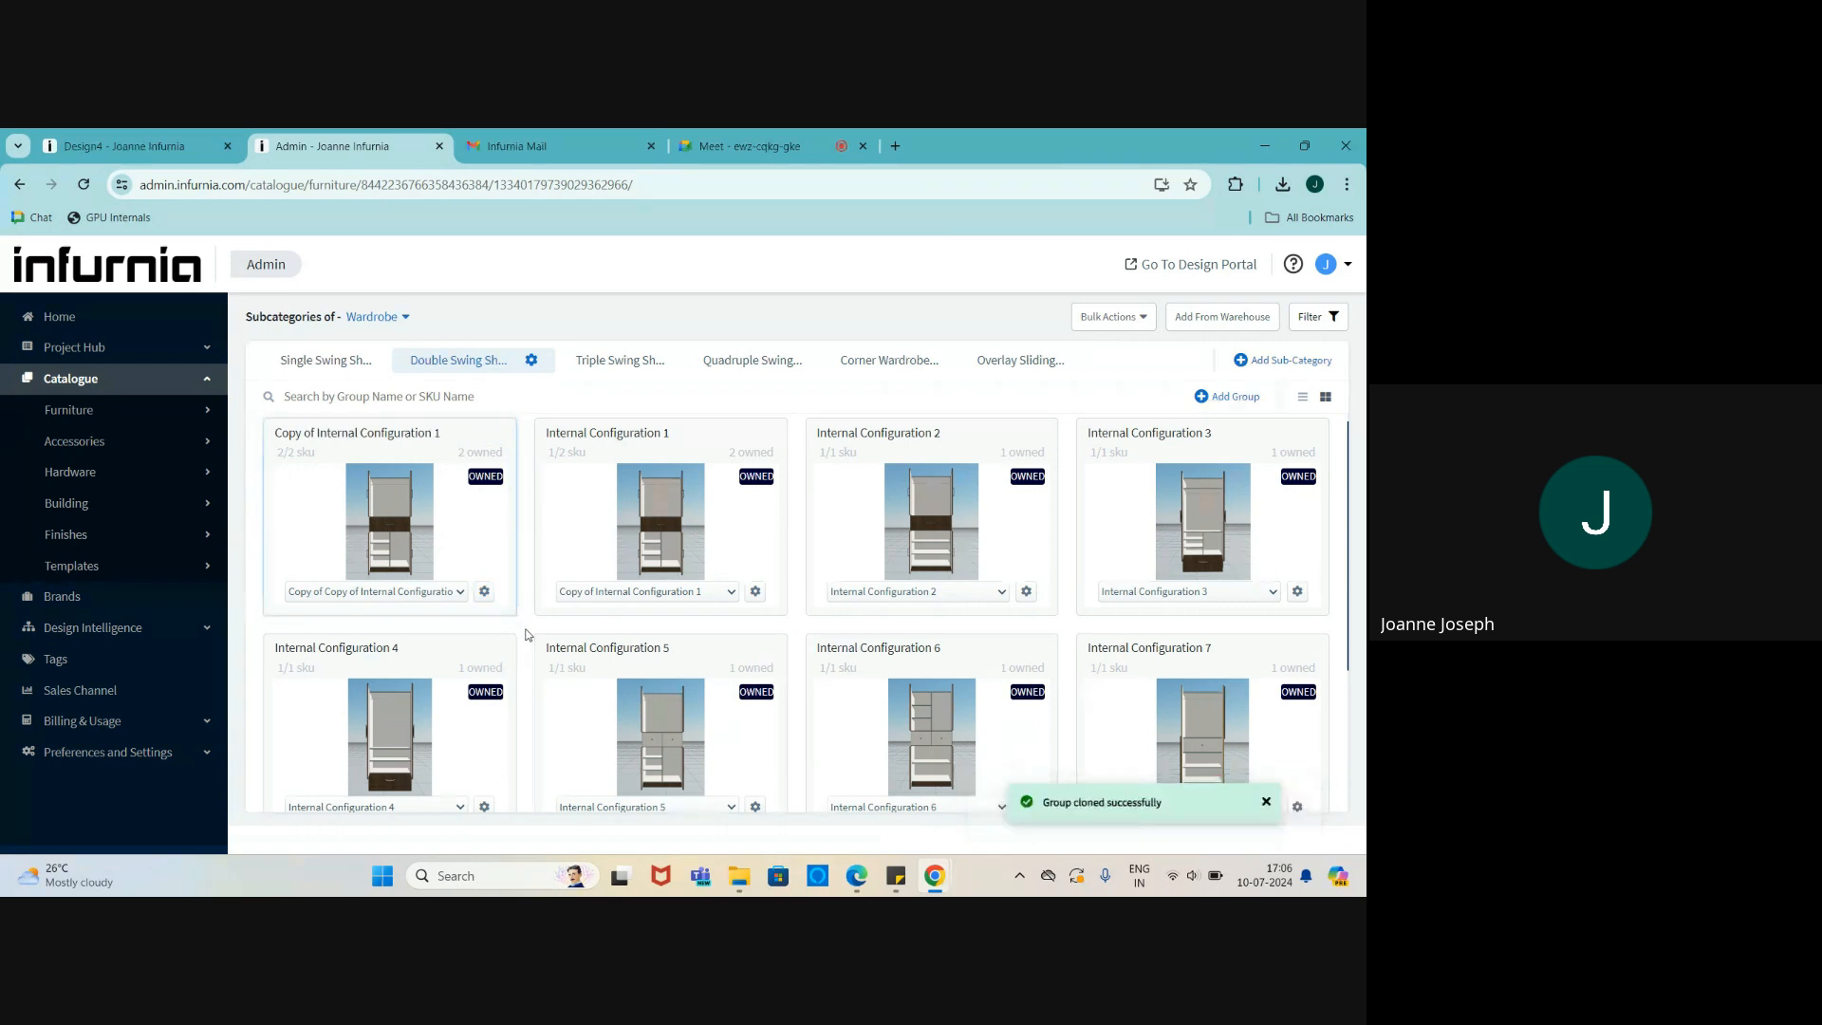
- Choose Edit SKU Structure from the copied card's gear menu
left_click(485, 592)
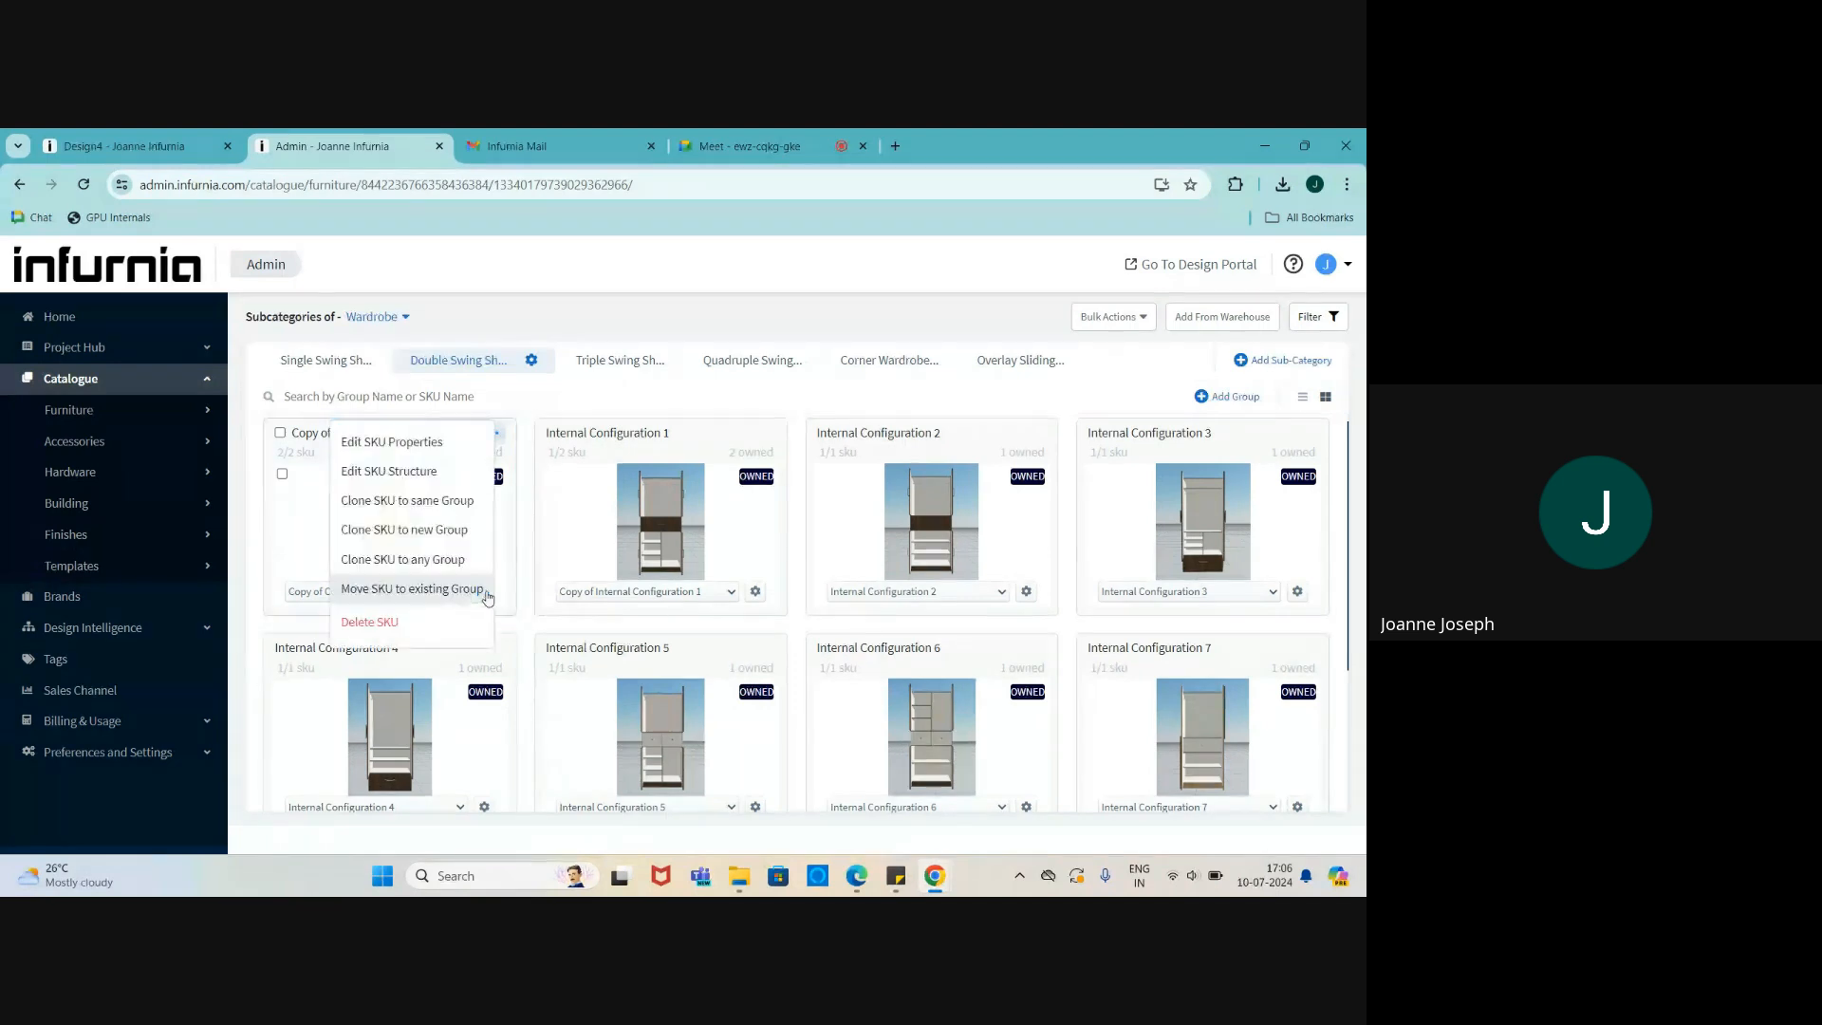
left_click(406, 475)
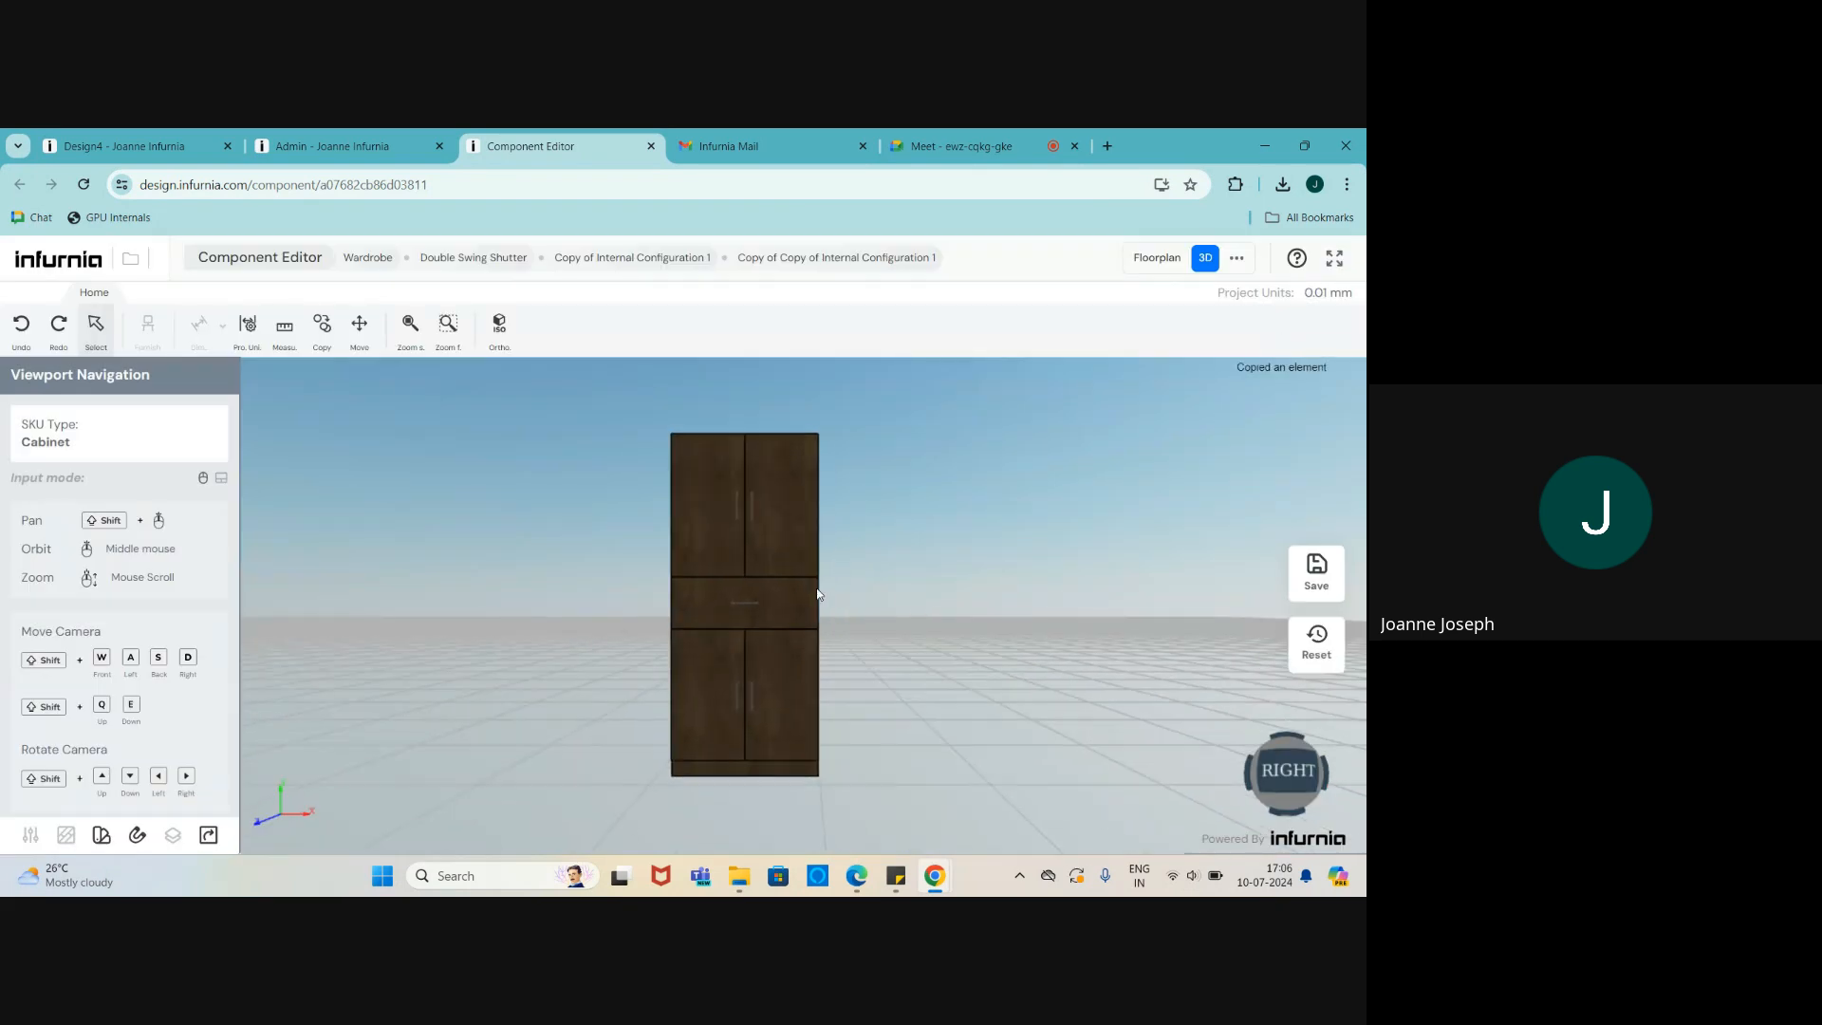
- Orbit around the 900 × 560 × 2100 wardrobe and select it to show its properties
middle_click_drag(818, 589, 904, 614)
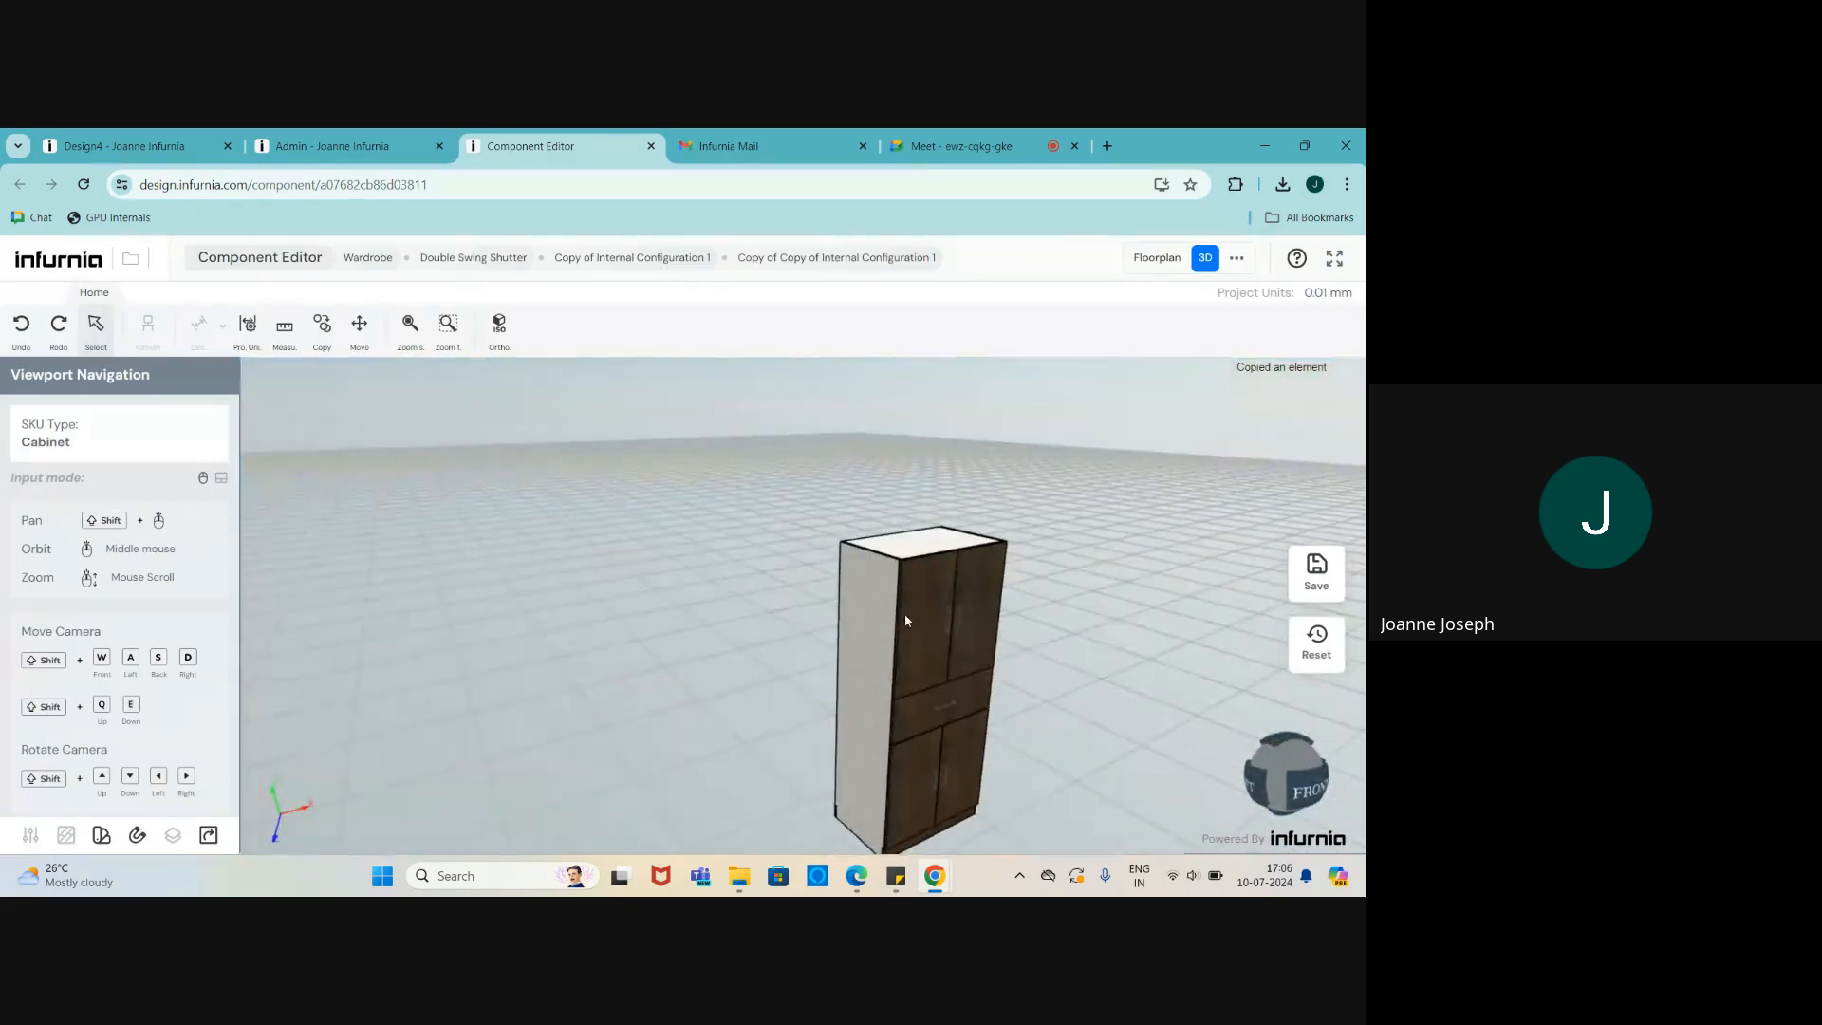
scroll(904, 634, "down", 4)
scroll(908, 613, "up", 5)
scroll(892, 596, "down", 4)
scroll(875, 588, "up", 3)
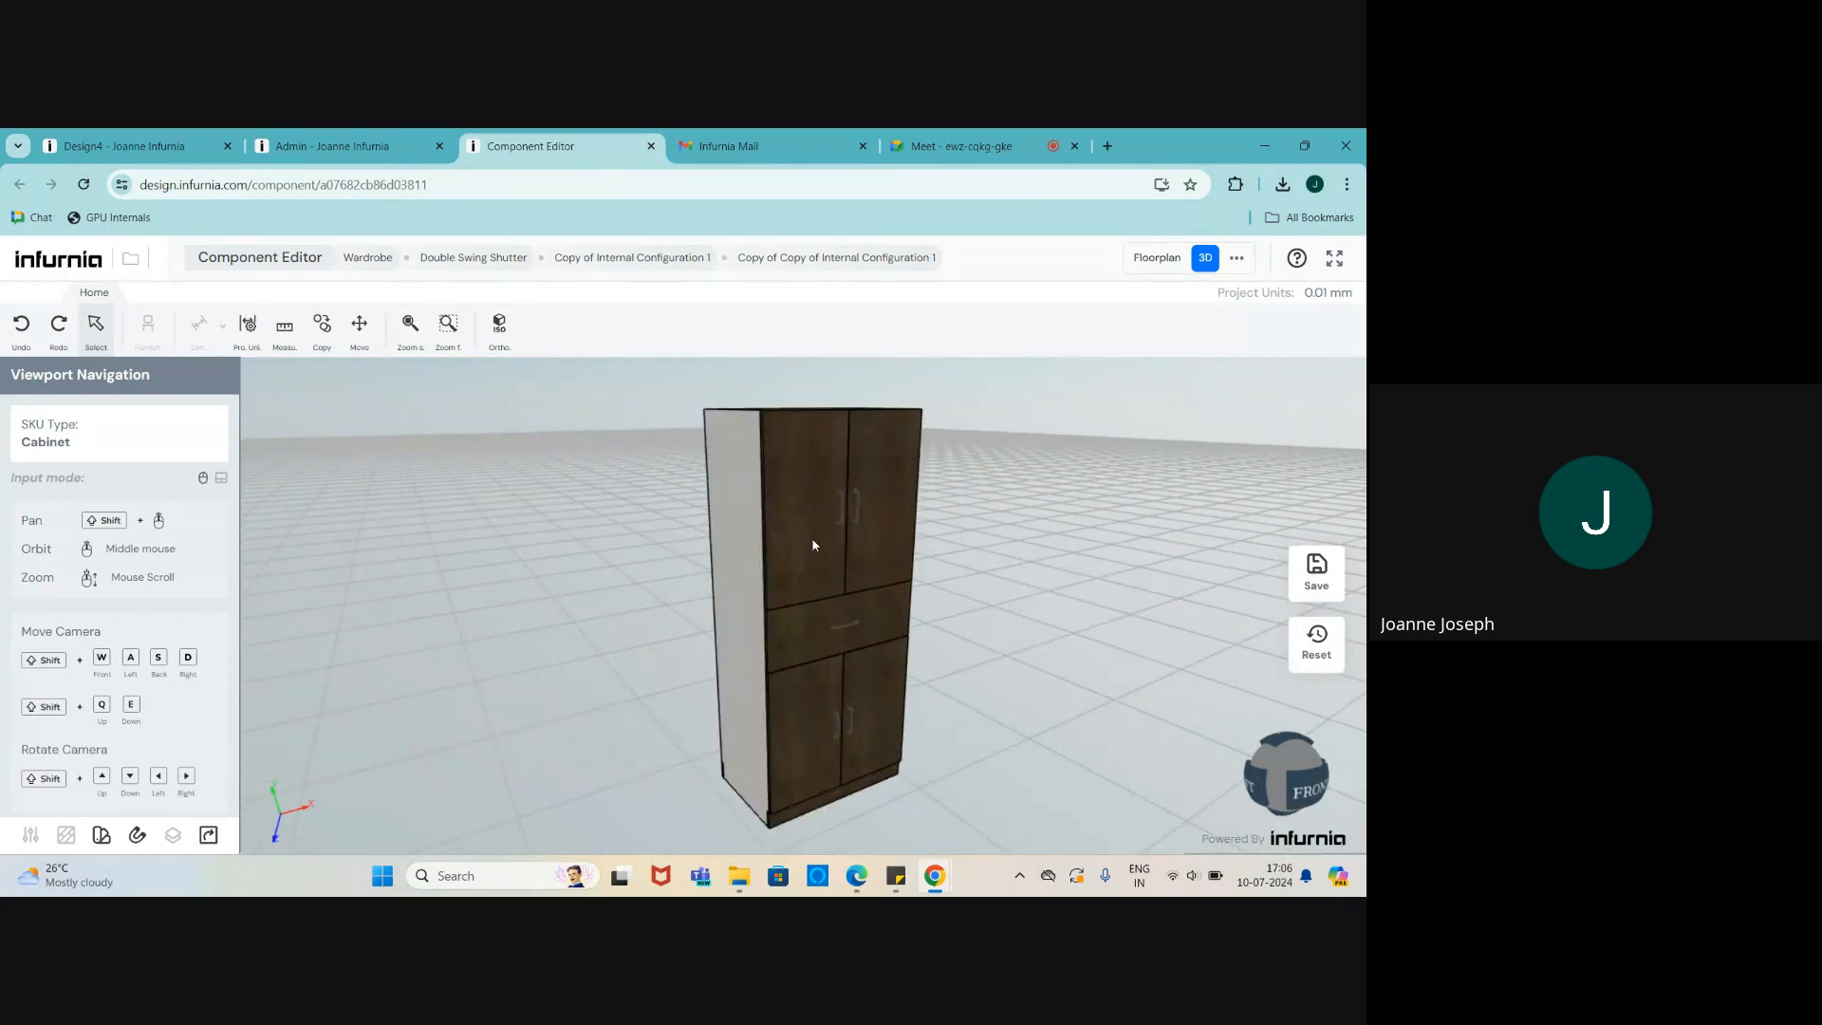
middle_click_drag(812, 540, 811, 548)
scroll(736, 529, "up", 3)
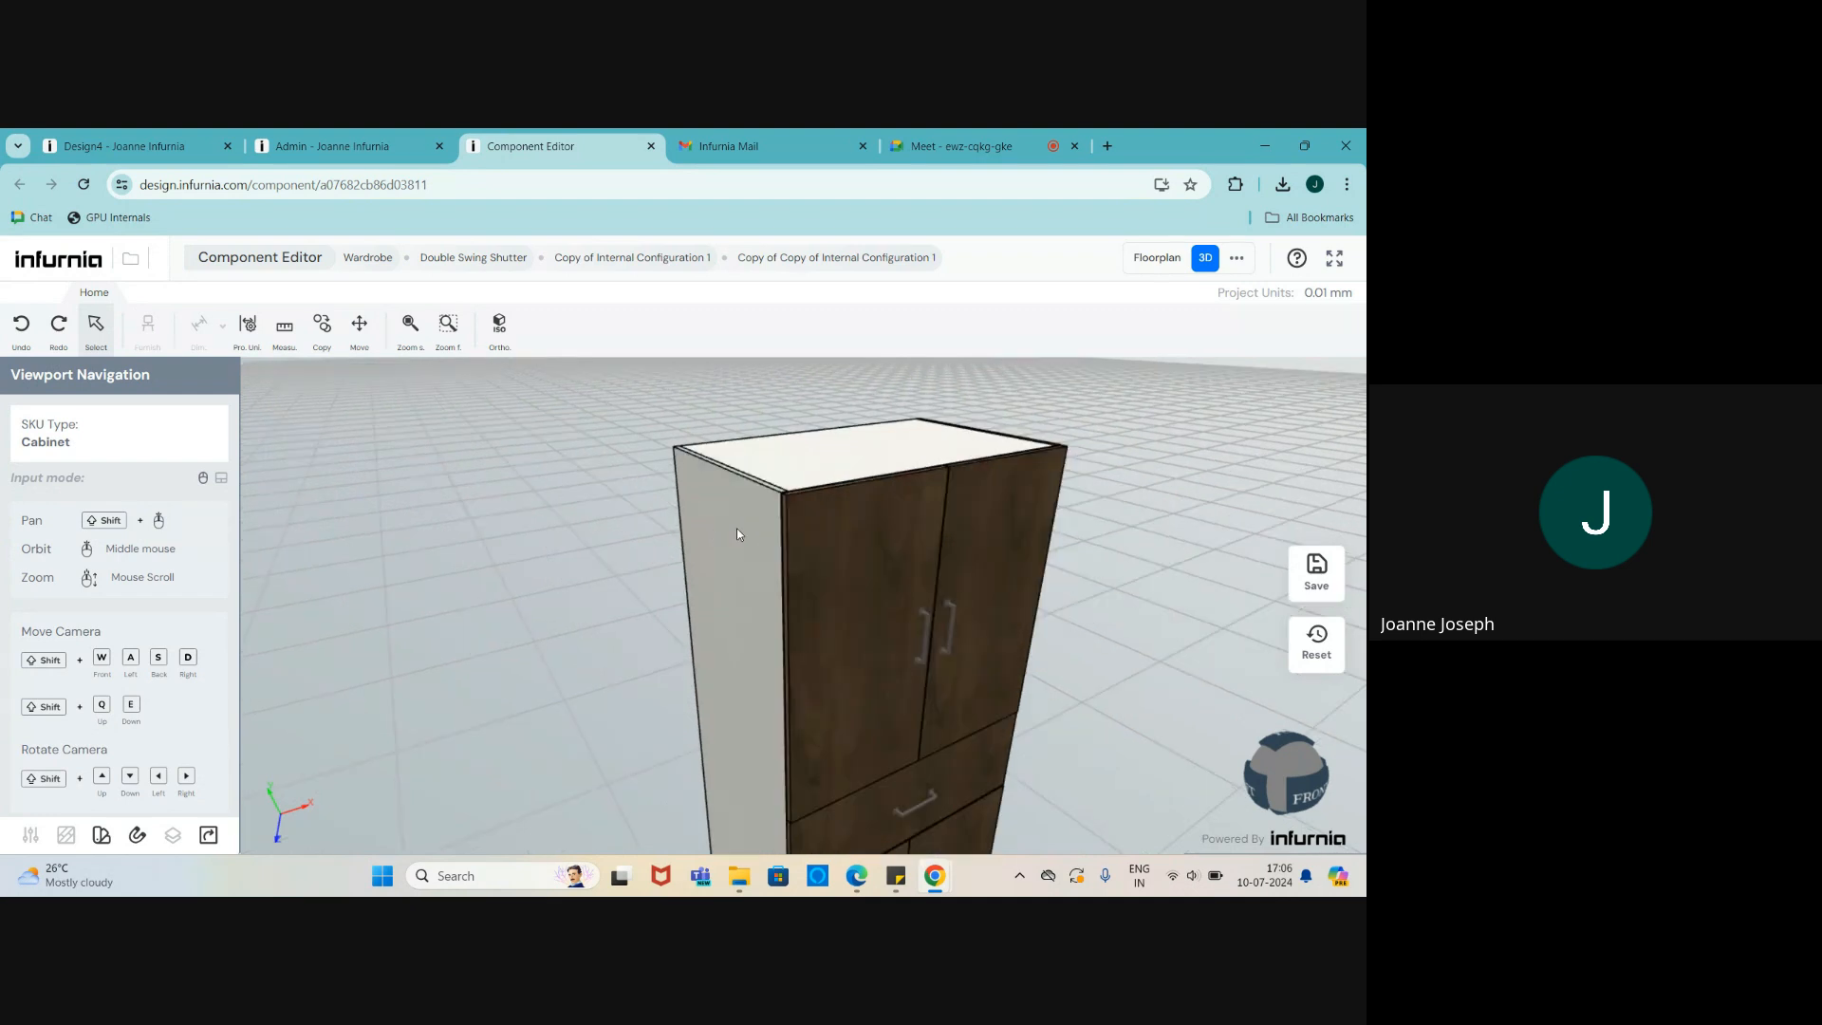
scroll(737, 528, "down", 4)
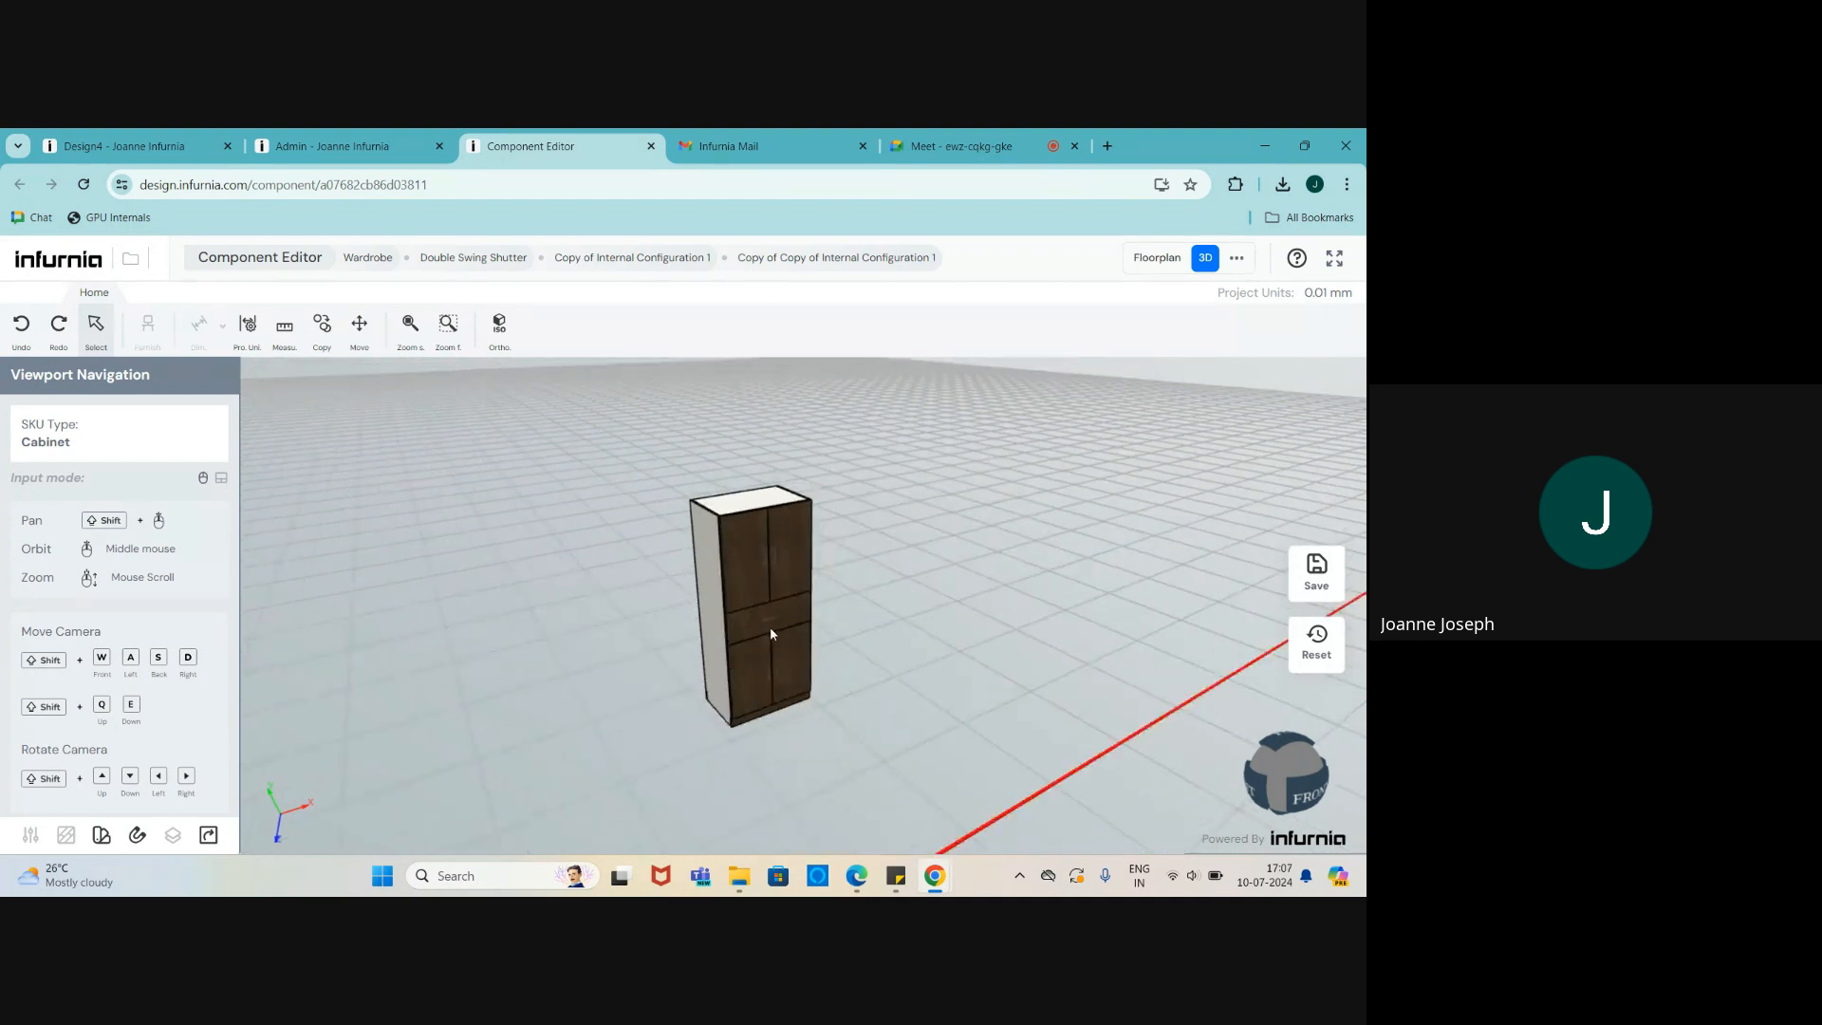
scroll(753, 618, "up", 3)
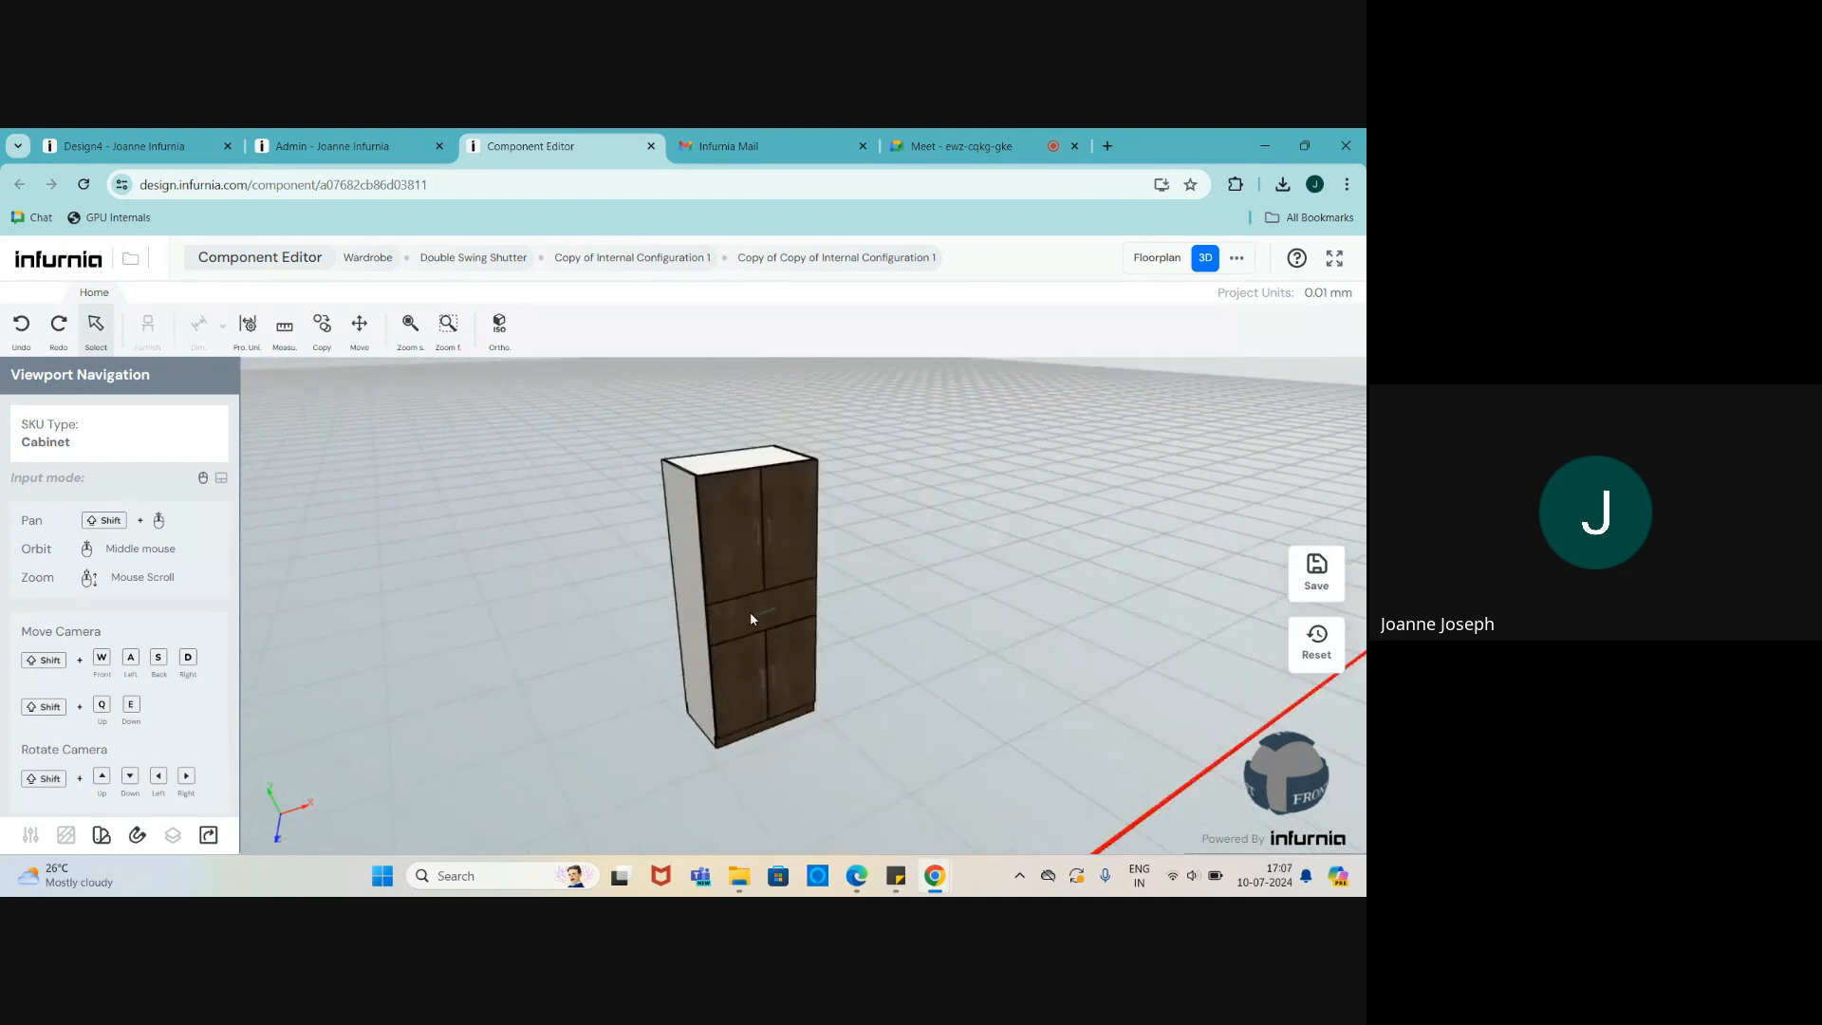
left_click(746, 529)
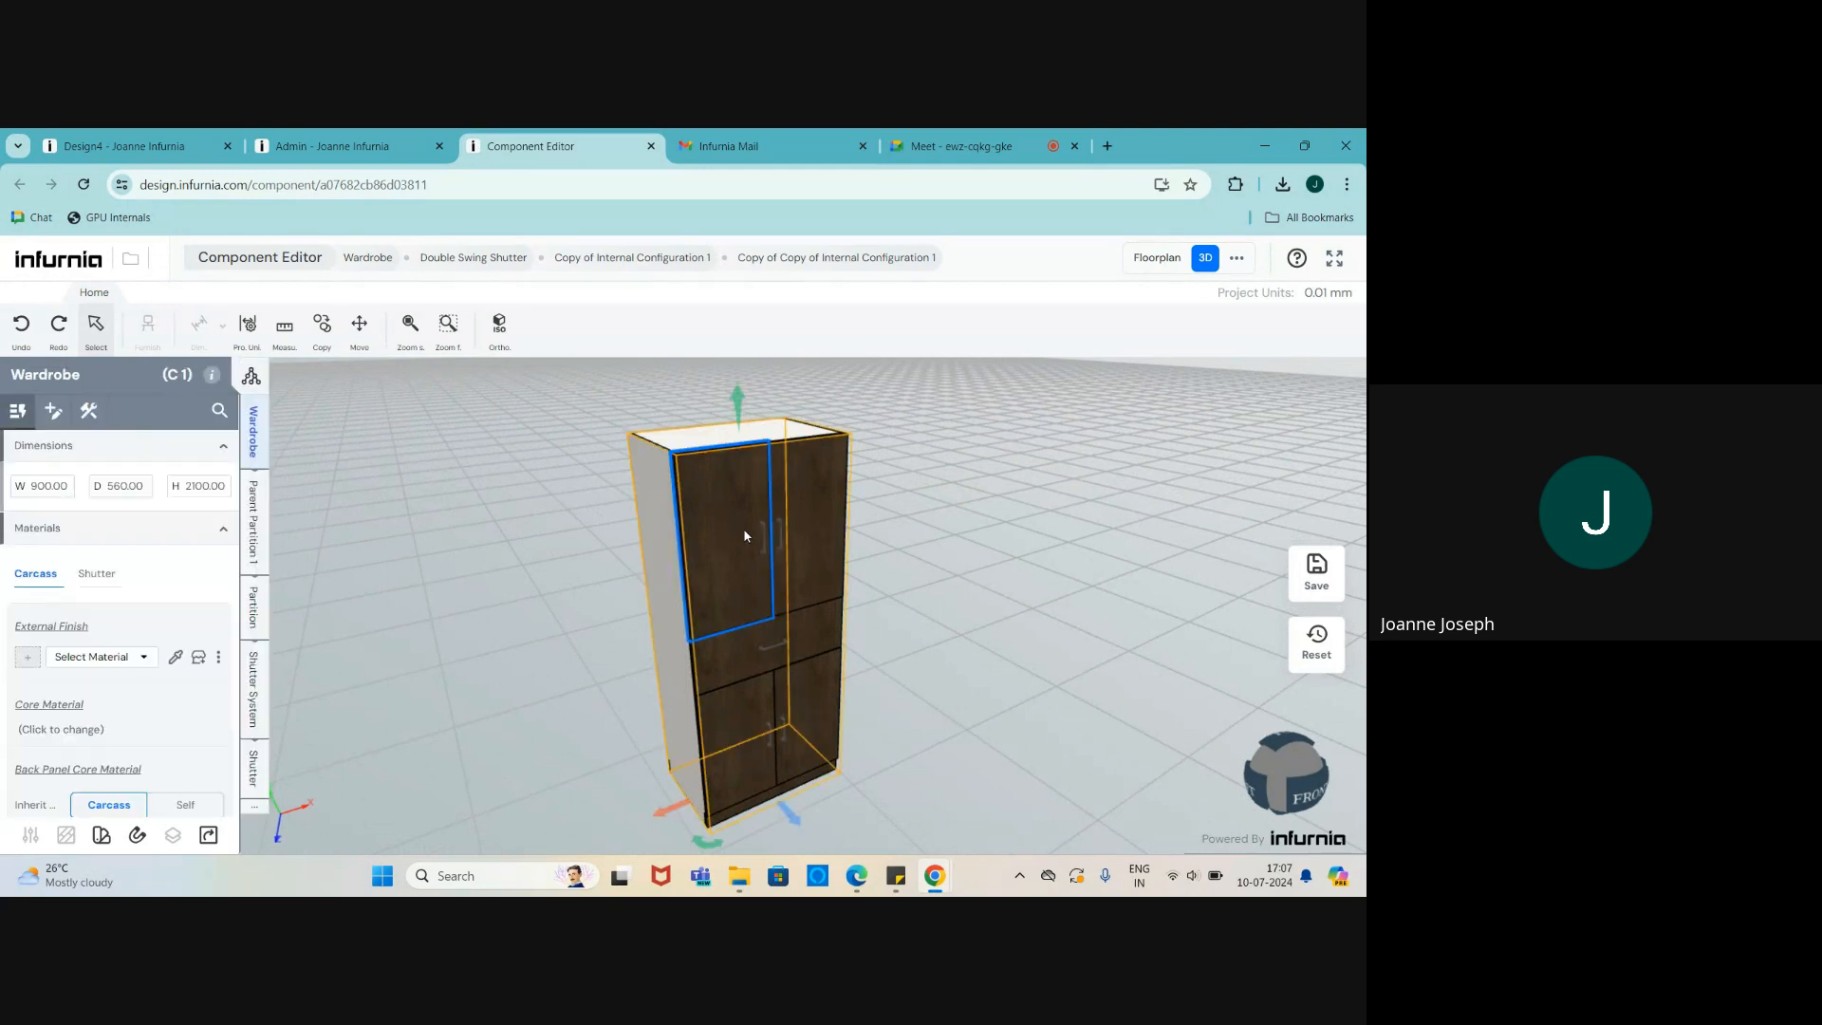
- Change the upper shutter system mechanism to Single Lift Up
left_click(258, 692)
scroll(152, 664, "down", 3)
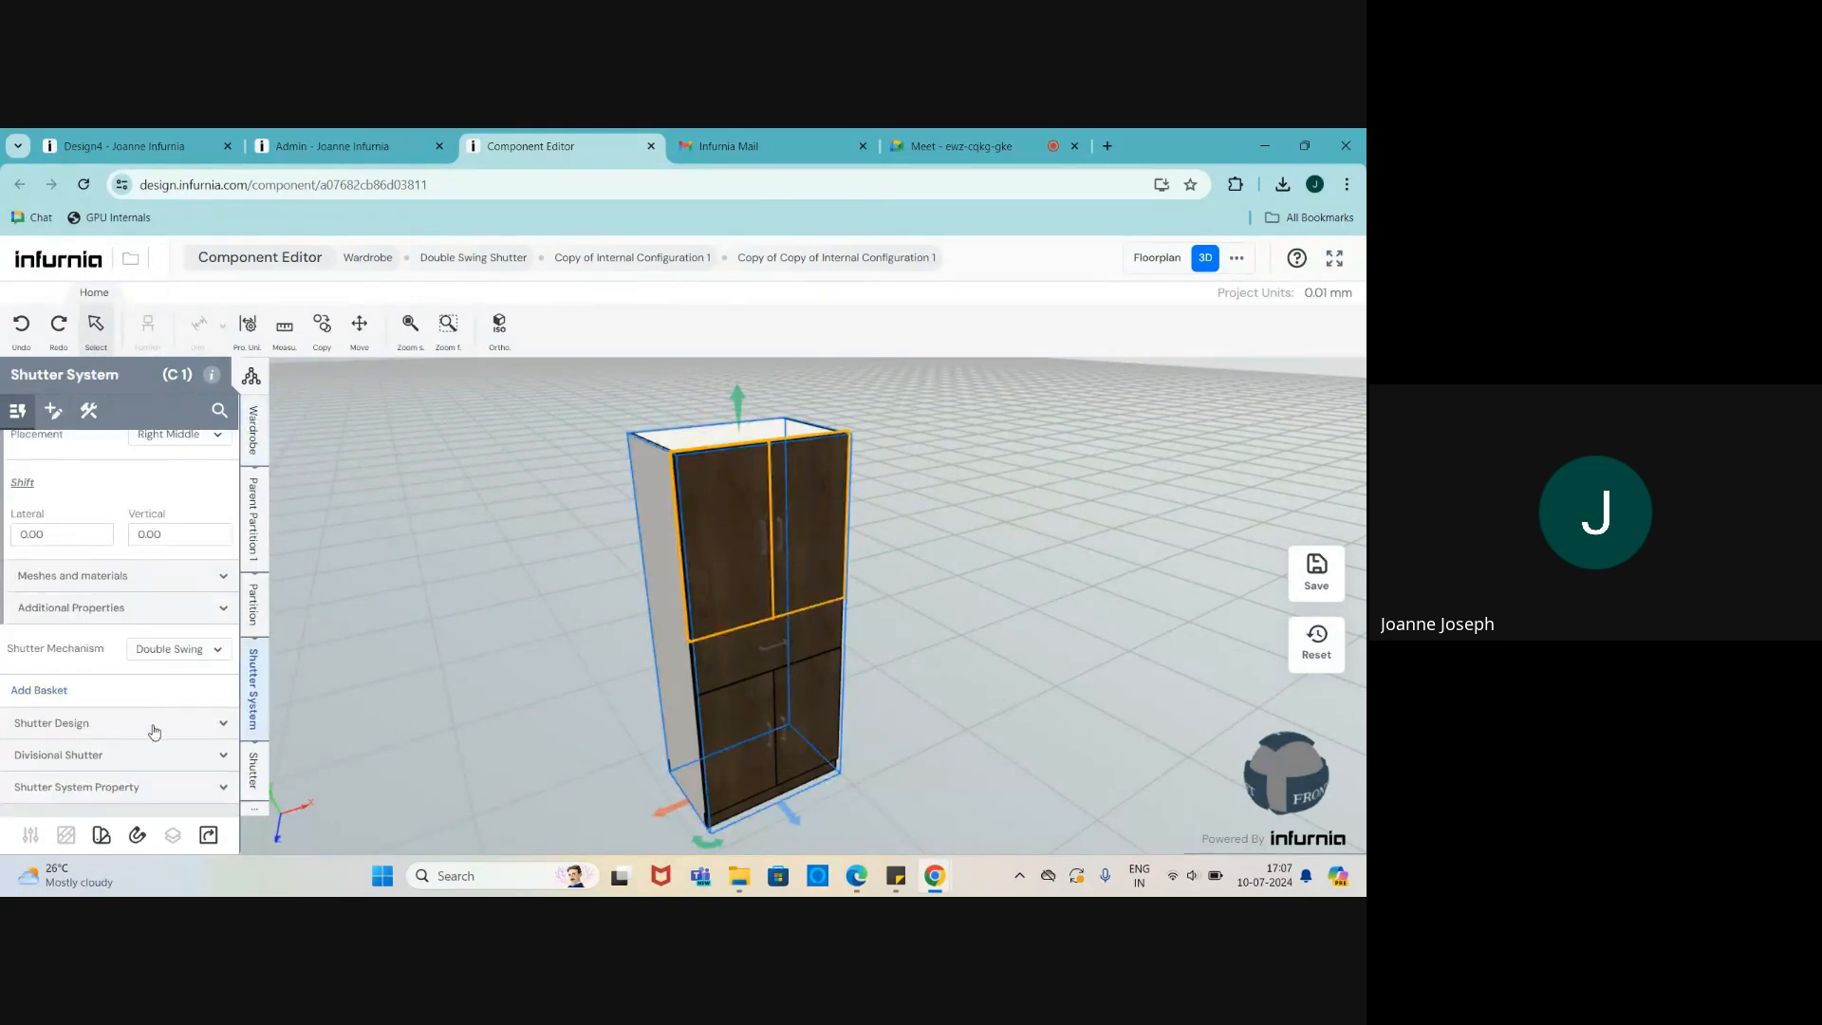
left_click(185, 653)
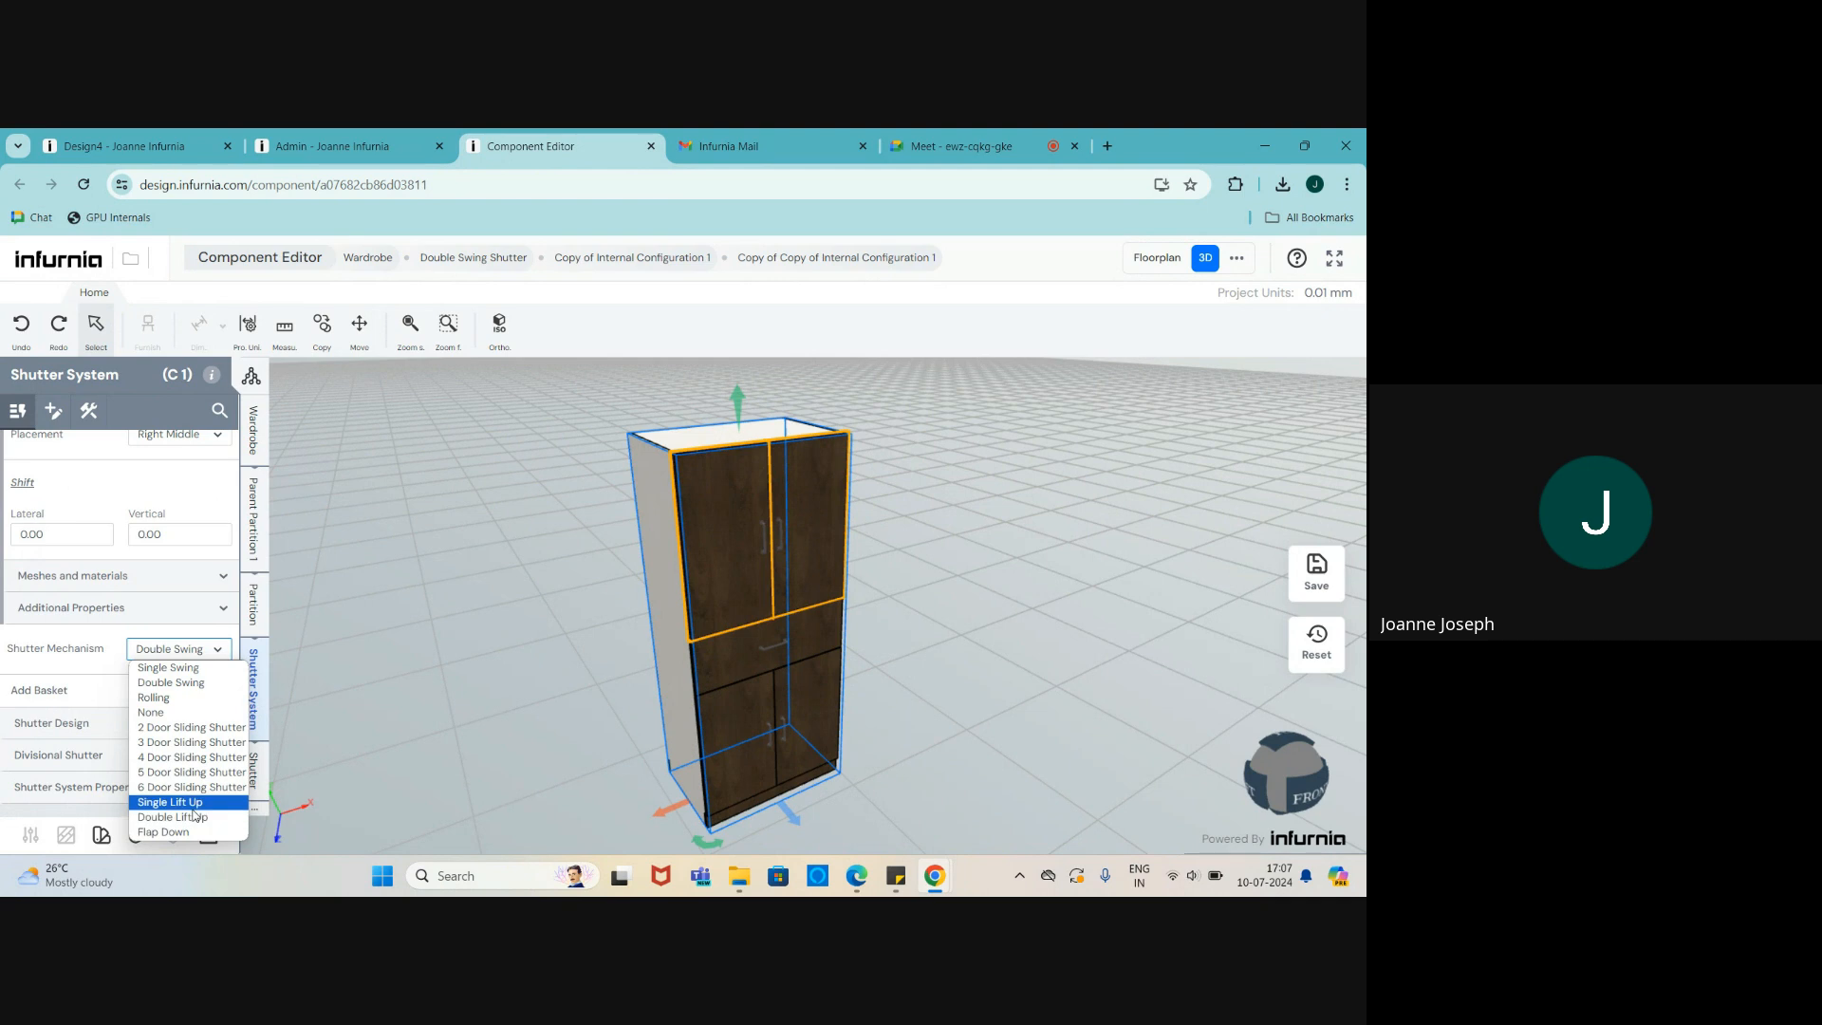
left_click(711, 651)
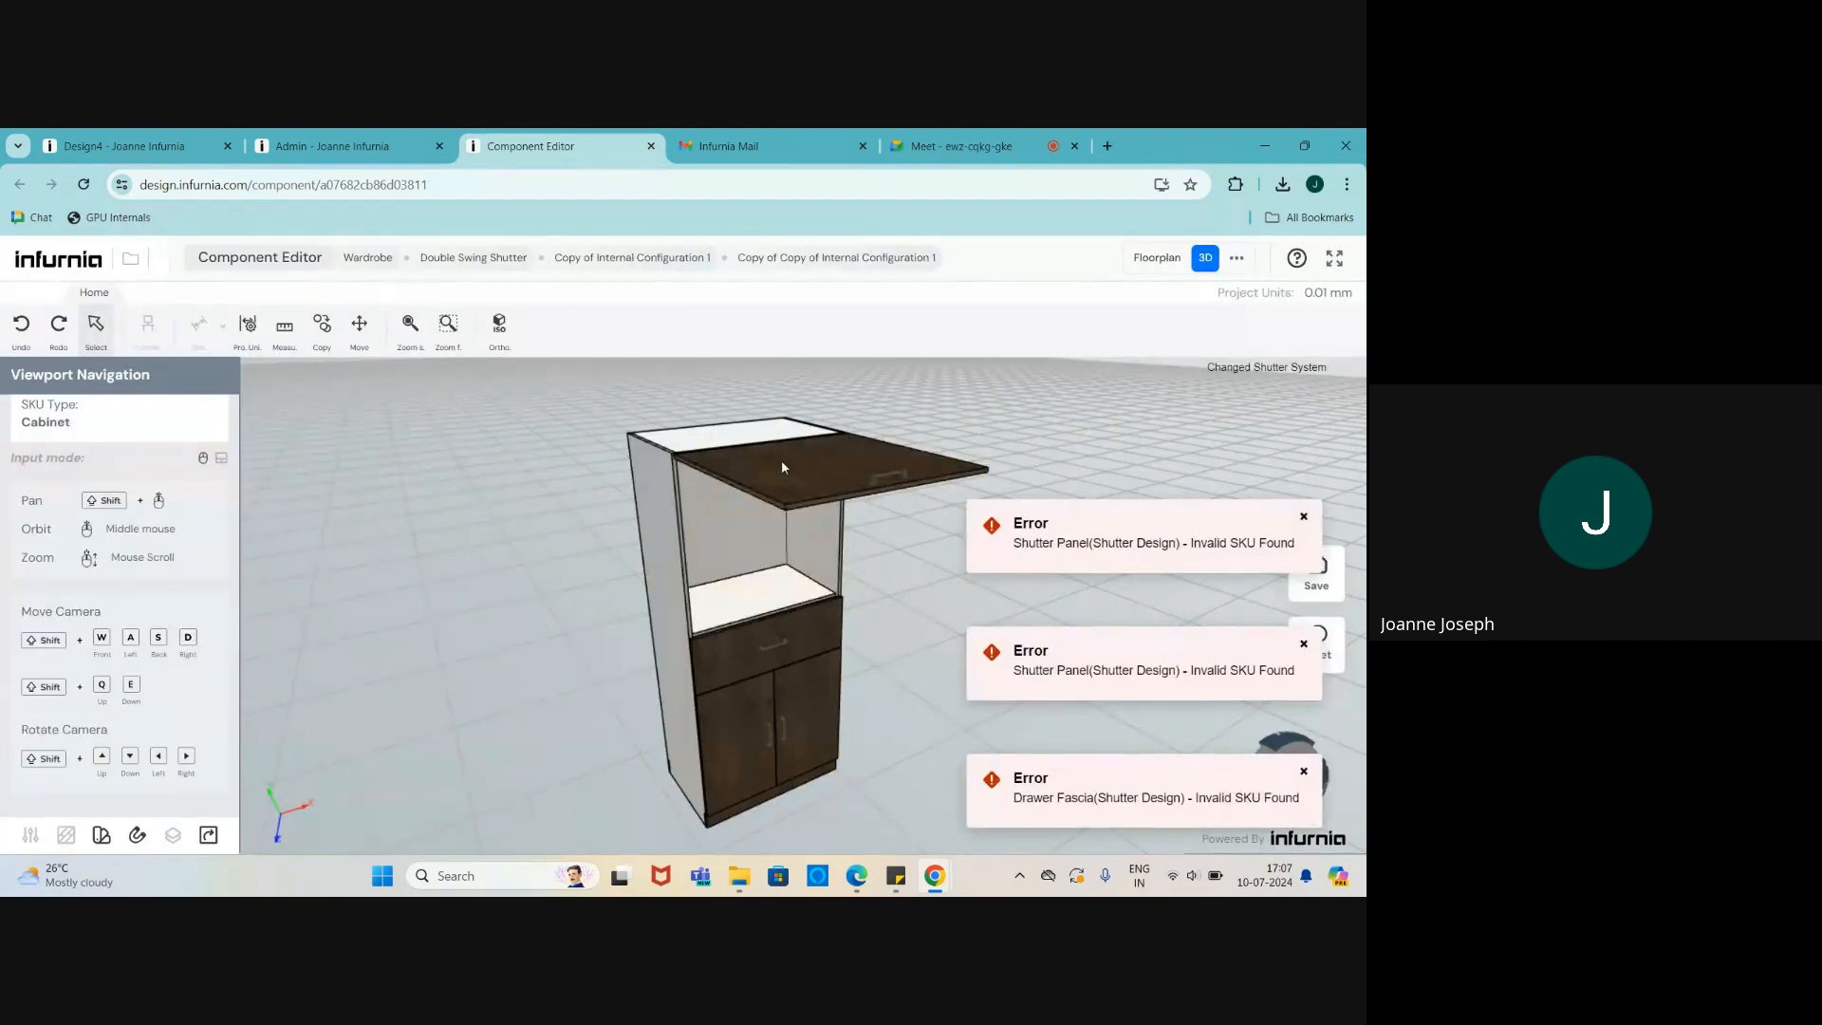
- Select the wardrobe's drawer section in the 3D viewport
scroll(679, 631, "up", 5)
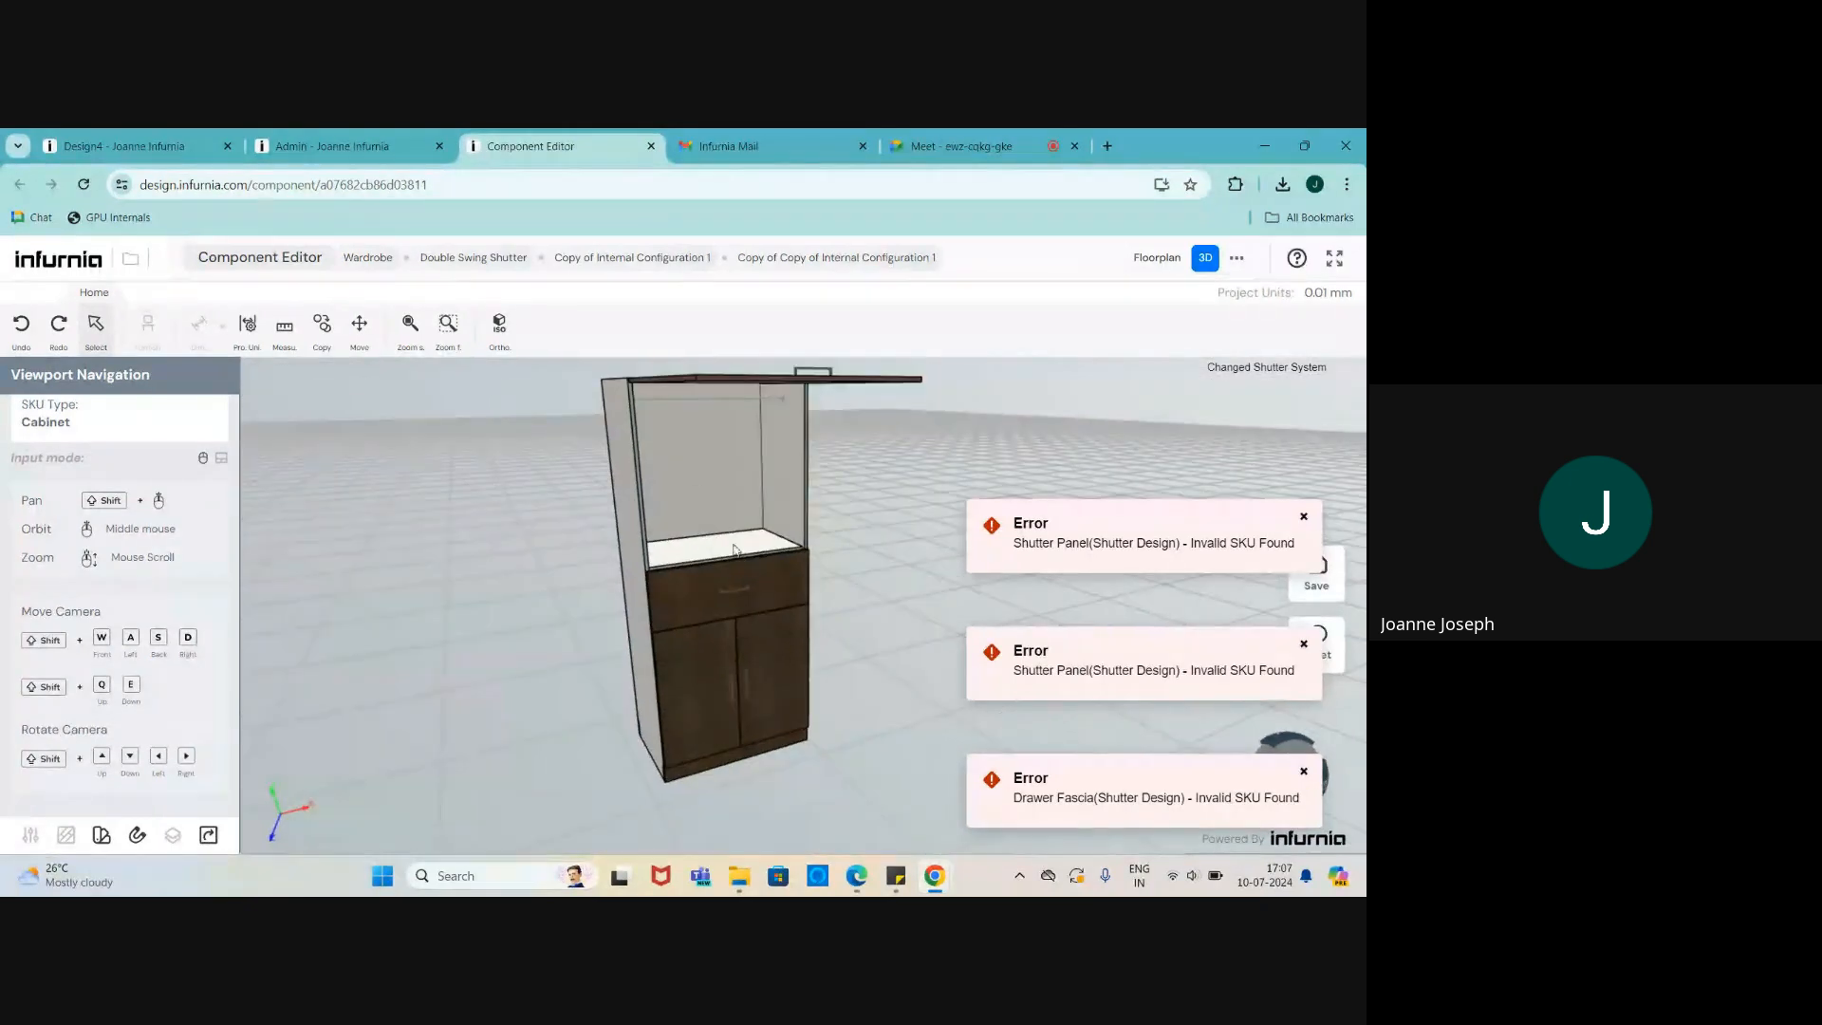
scroll(679, 631, "down", 5)
scroll(619, 535, "up", 3)
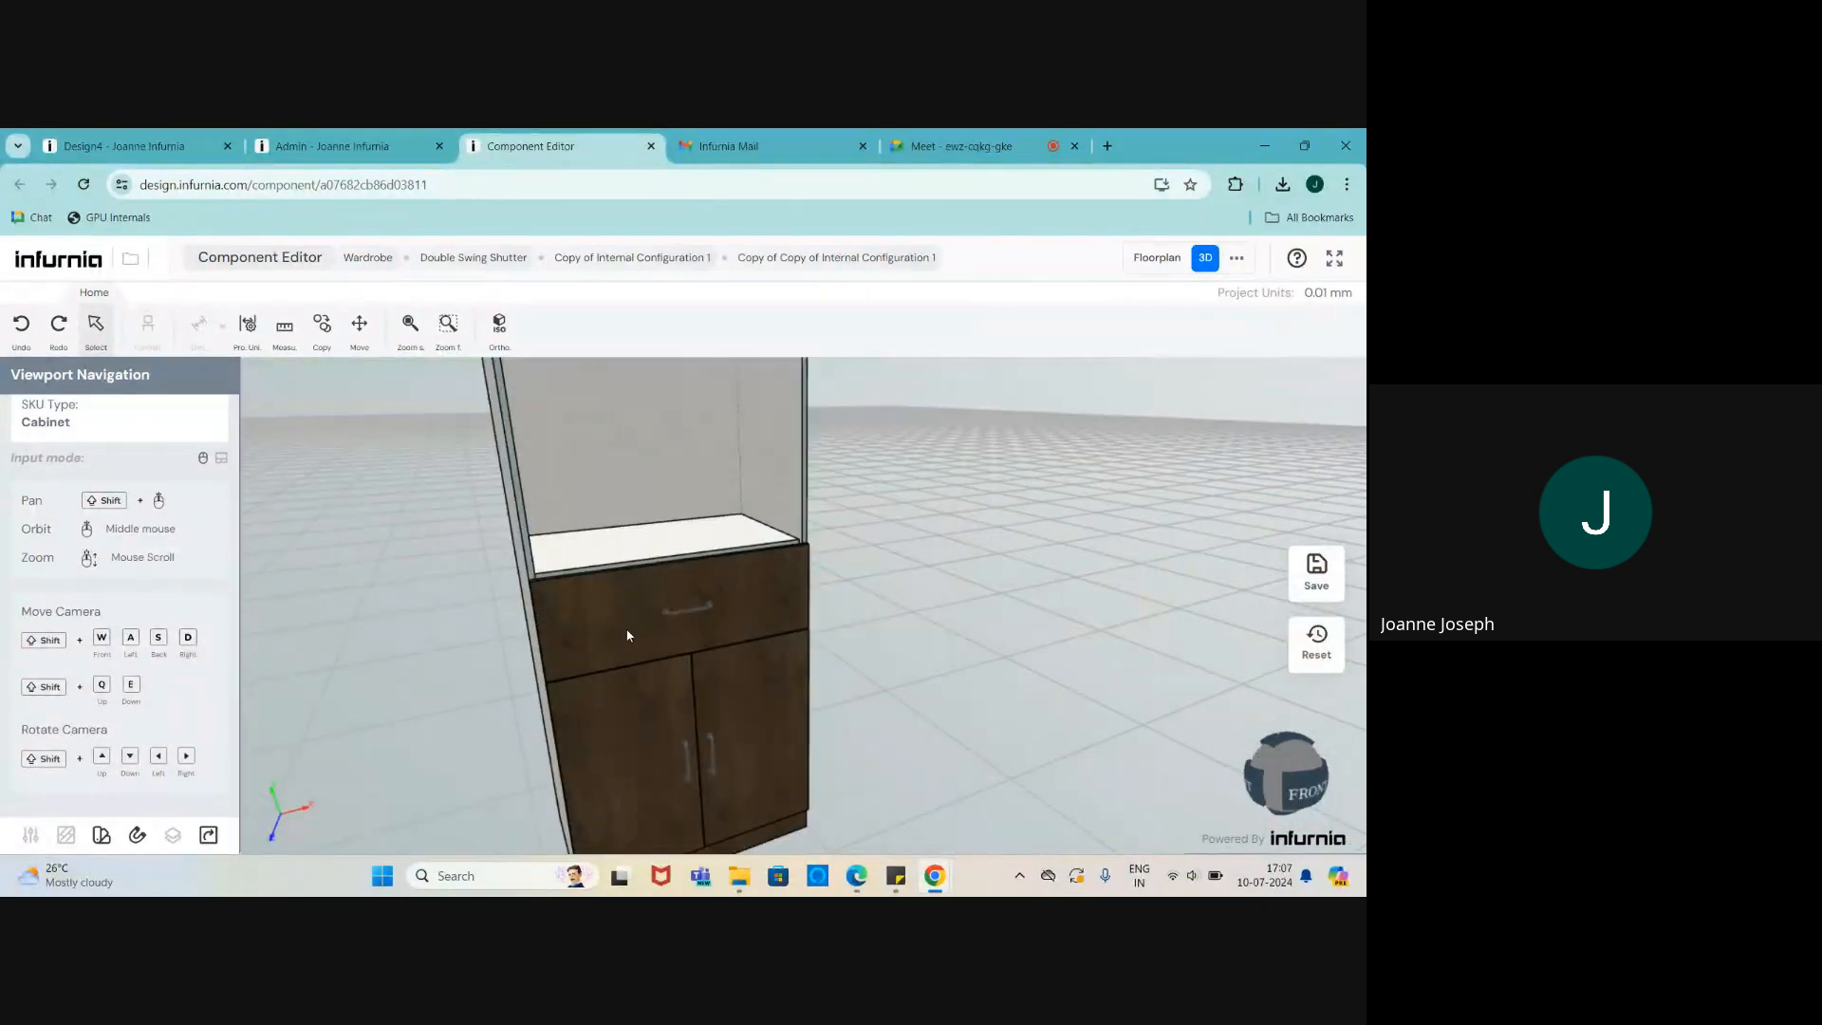
left_click(627, 637)
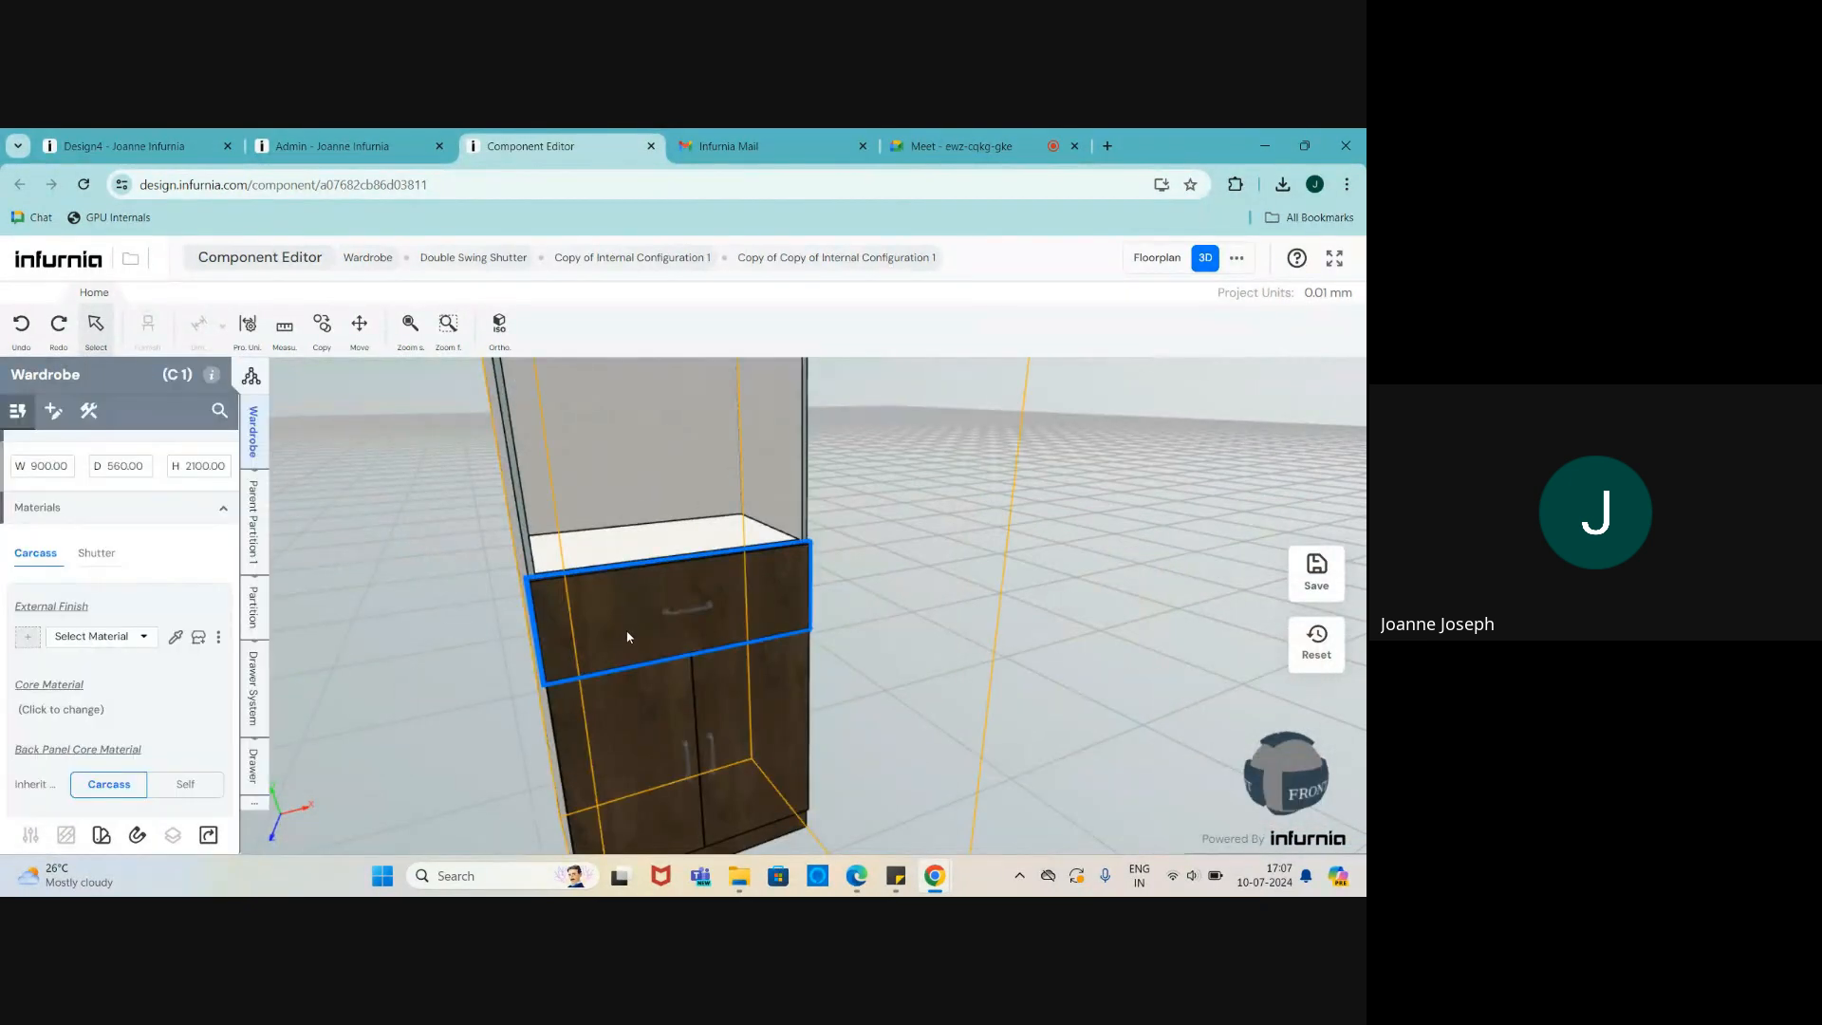
- Set the Drawer System type to Internal, then reselect the whole wardrobe
left_click(253, 764)
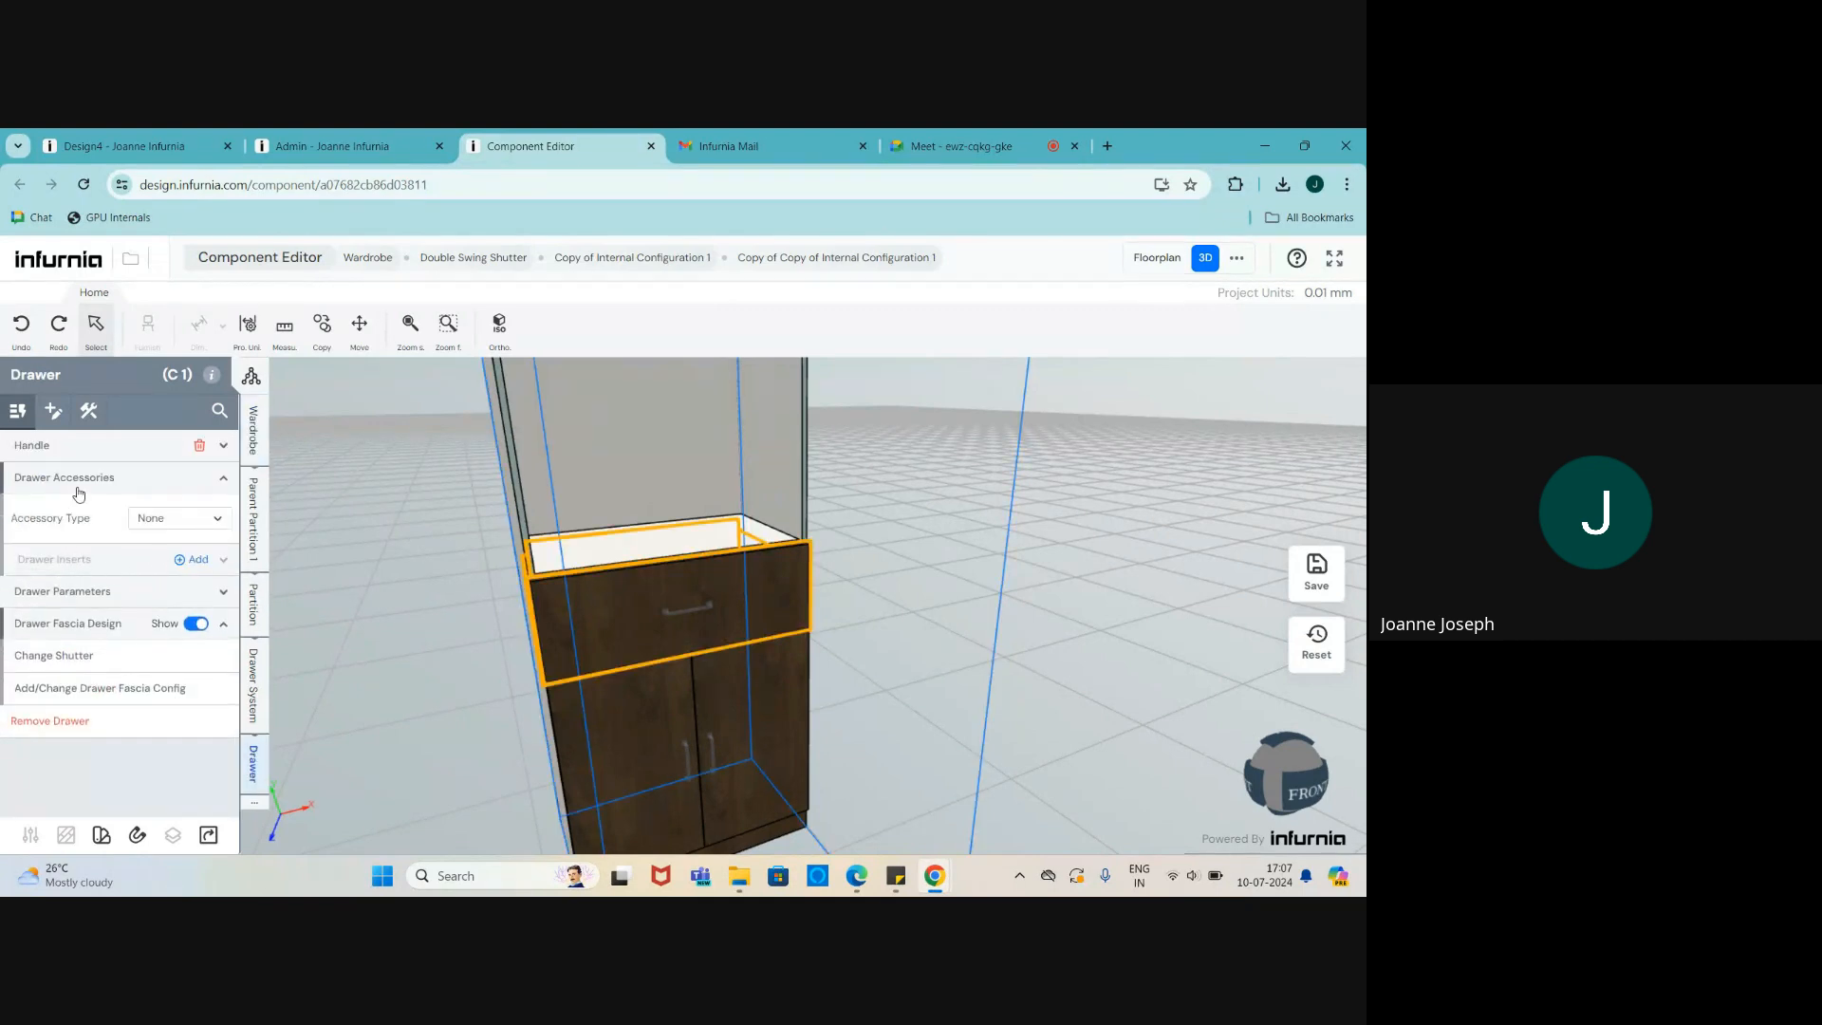
left_click(255, 665)
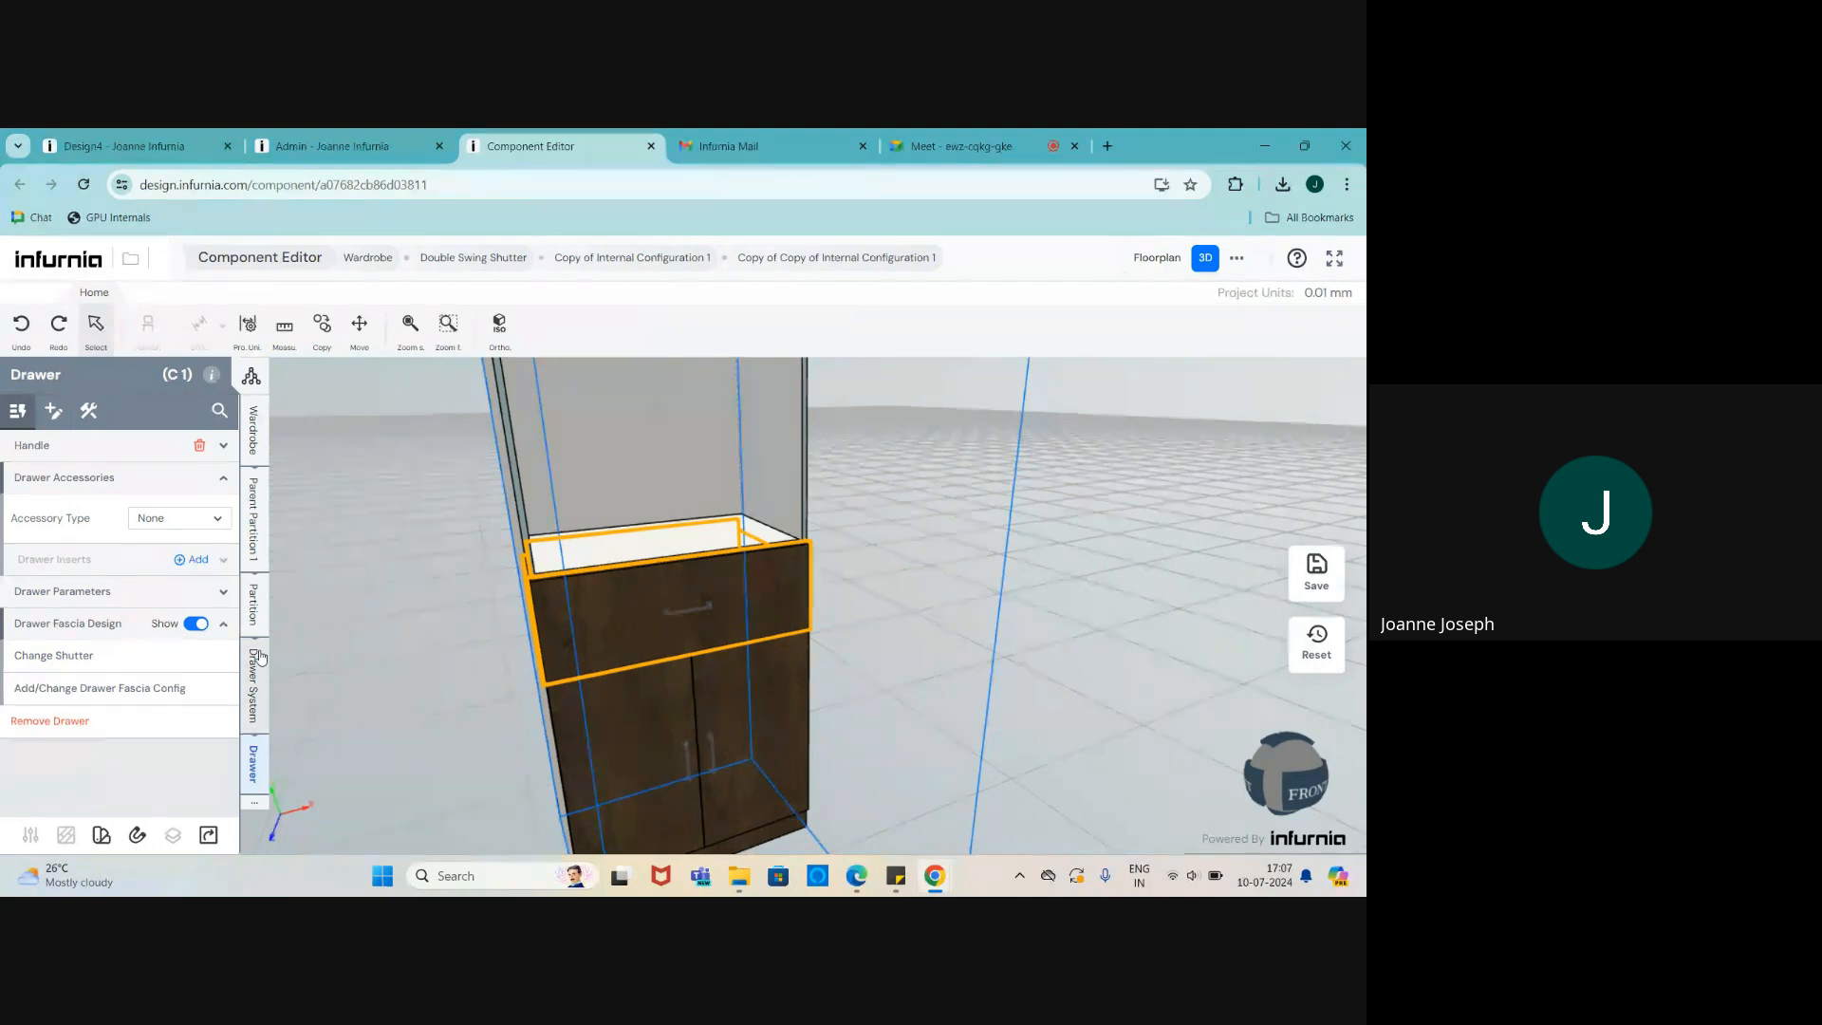
left_click(110, 488)
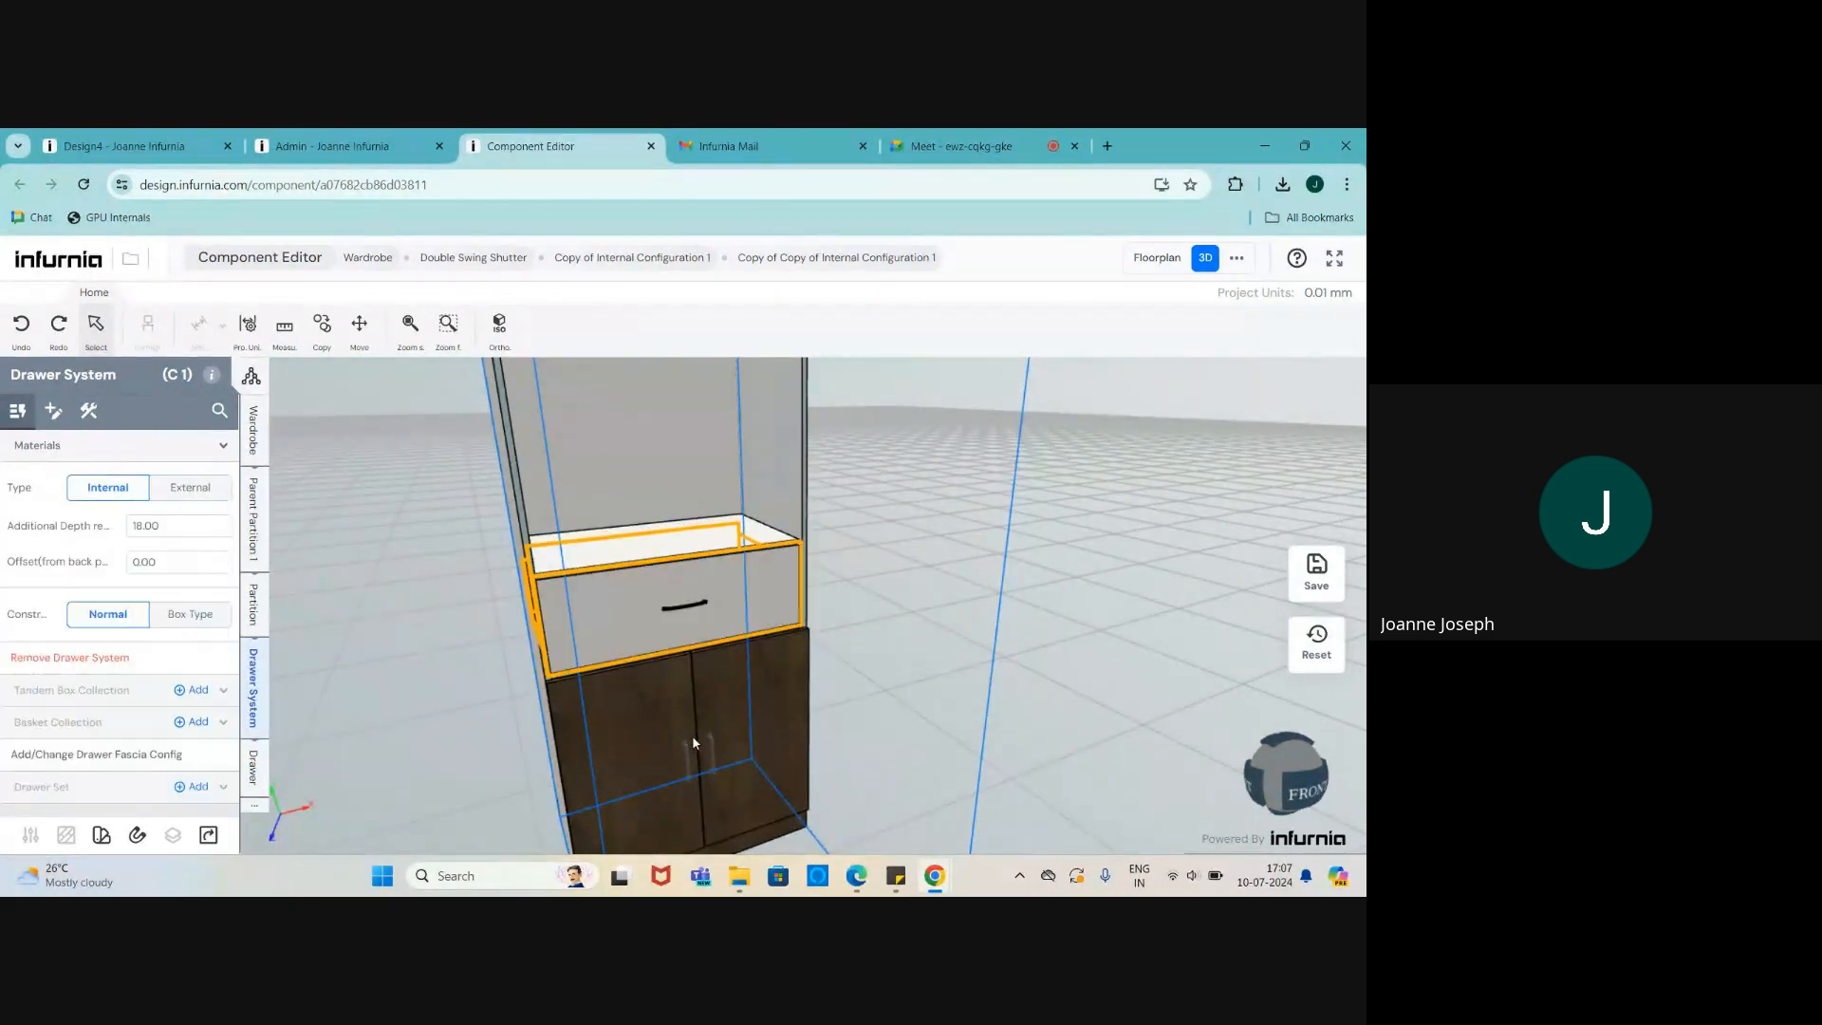
middle_click_drag(687, 578, 696, 623)
left_click(731, 622)
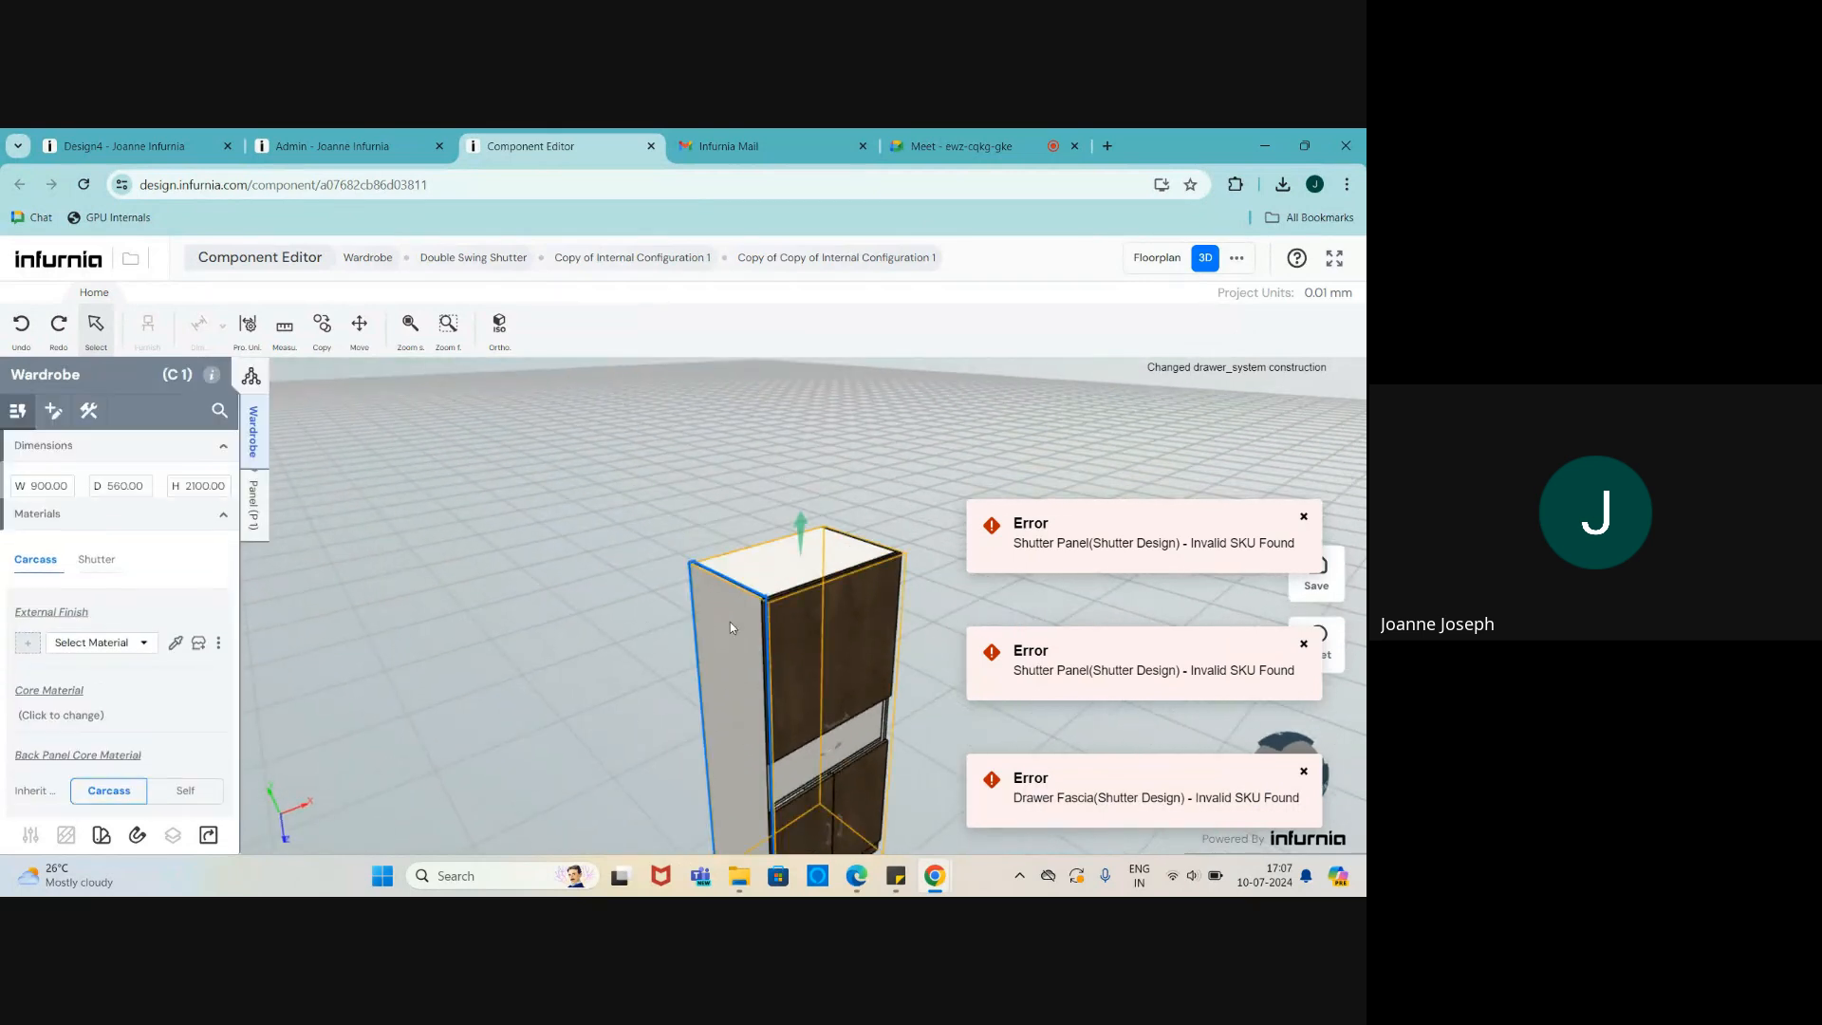
middle_click_drag(488, 528, 689, 629)
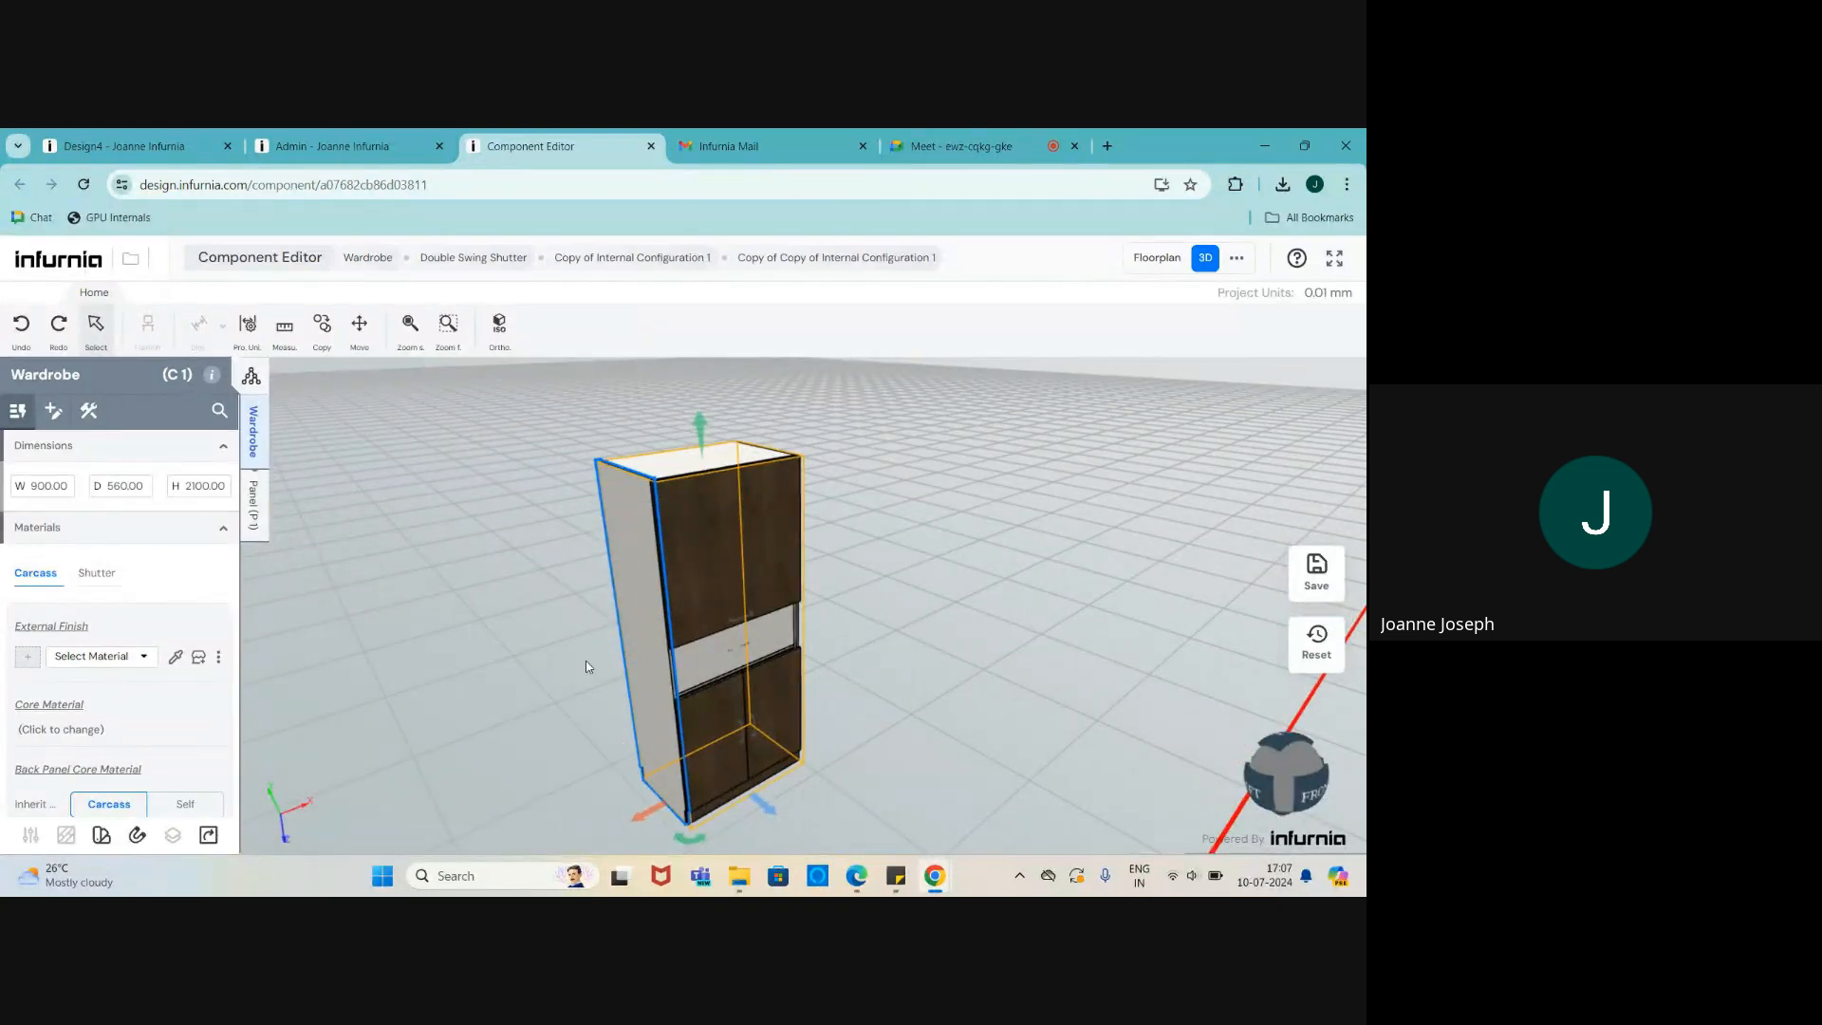
- Glance at the bedroom design tab and return to the Component Editor
left_click(134, 140)
left_click(528, 142)
scroll(662, 538, "up", 2)
scroll(662, 537, "up", 1)
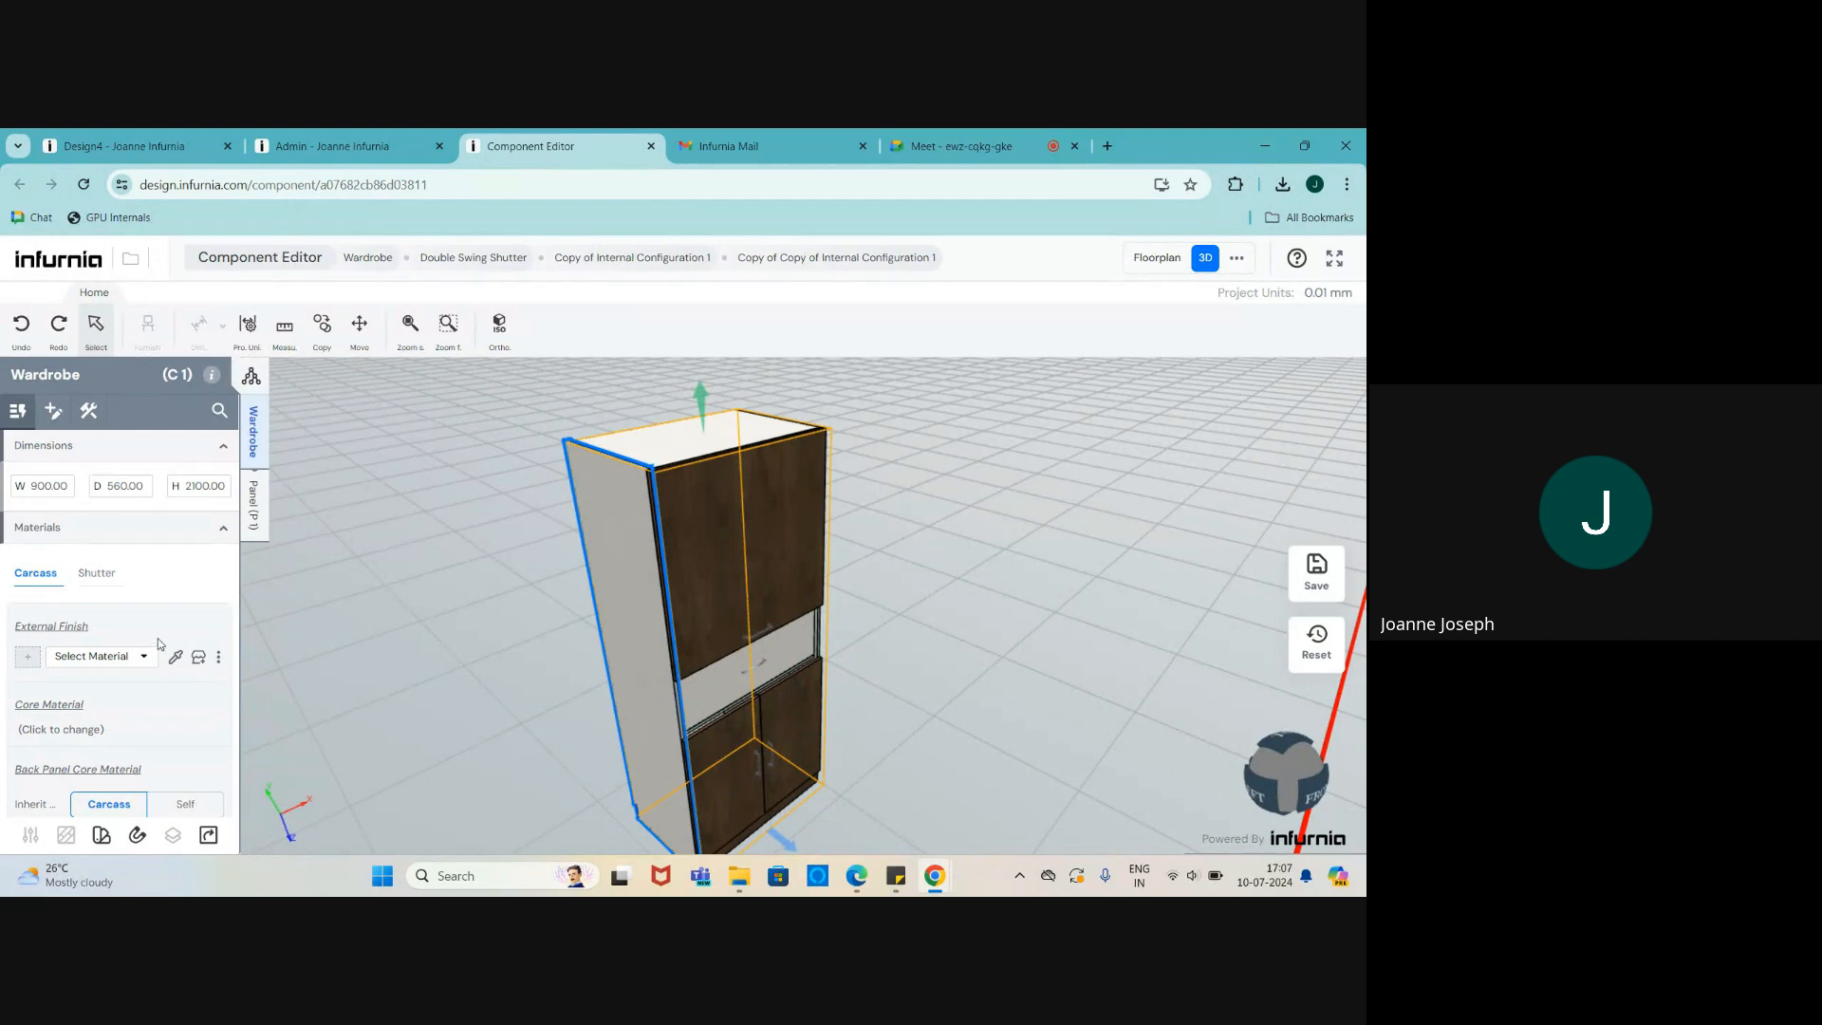
- Under Carcass > Construction > Left Top Edge, apply 'Change to Top on Left'
left_click(88, 413)
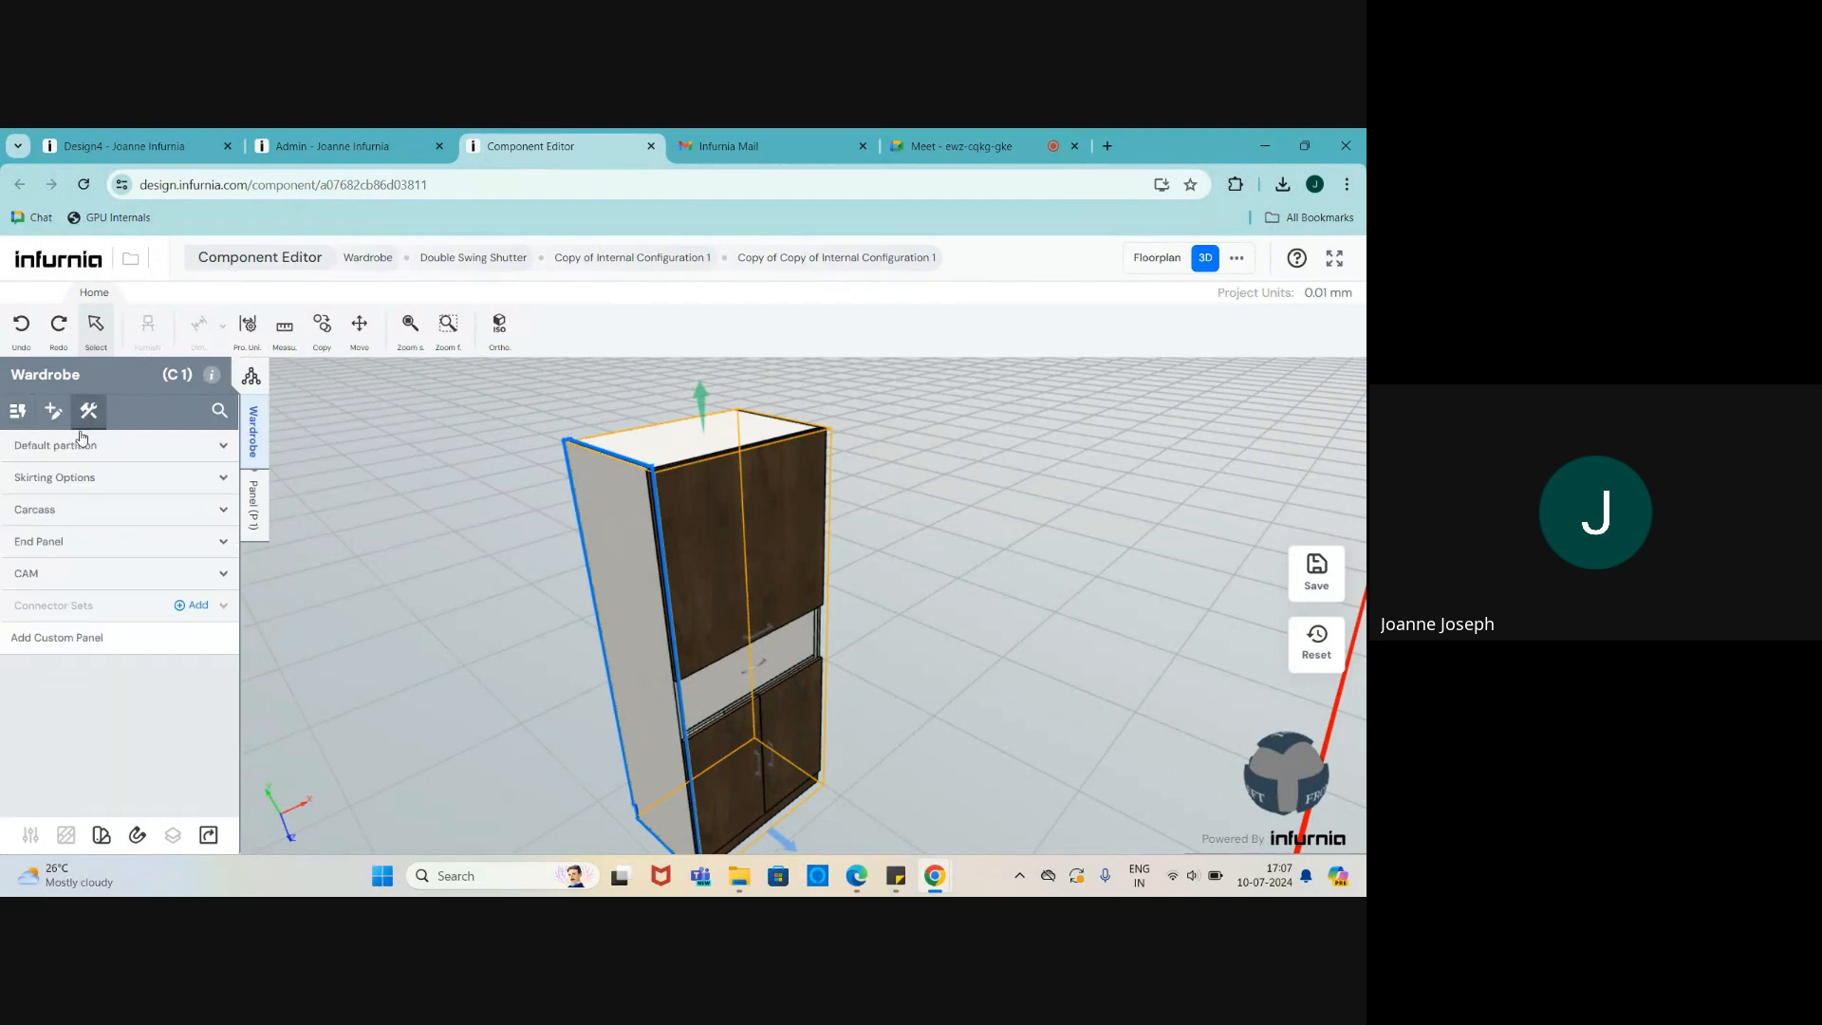
left_click(47, 509)
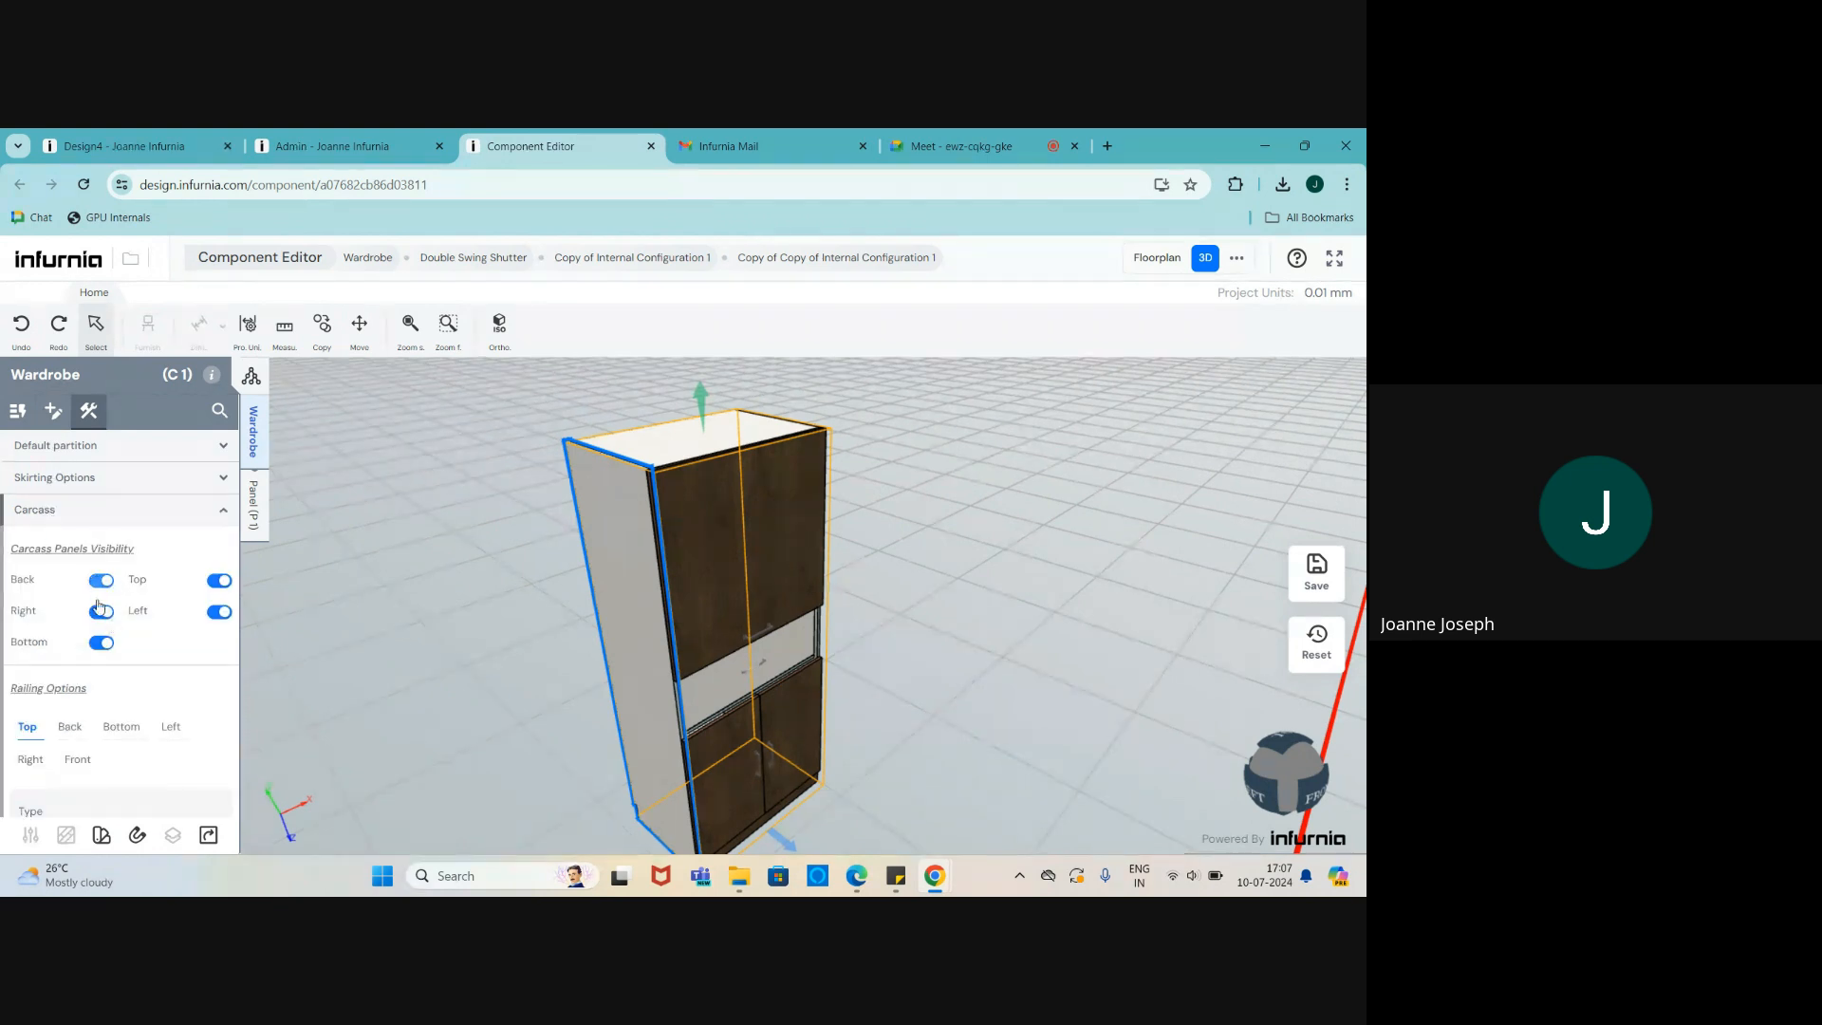
scroll(128, 686, "down", 2)
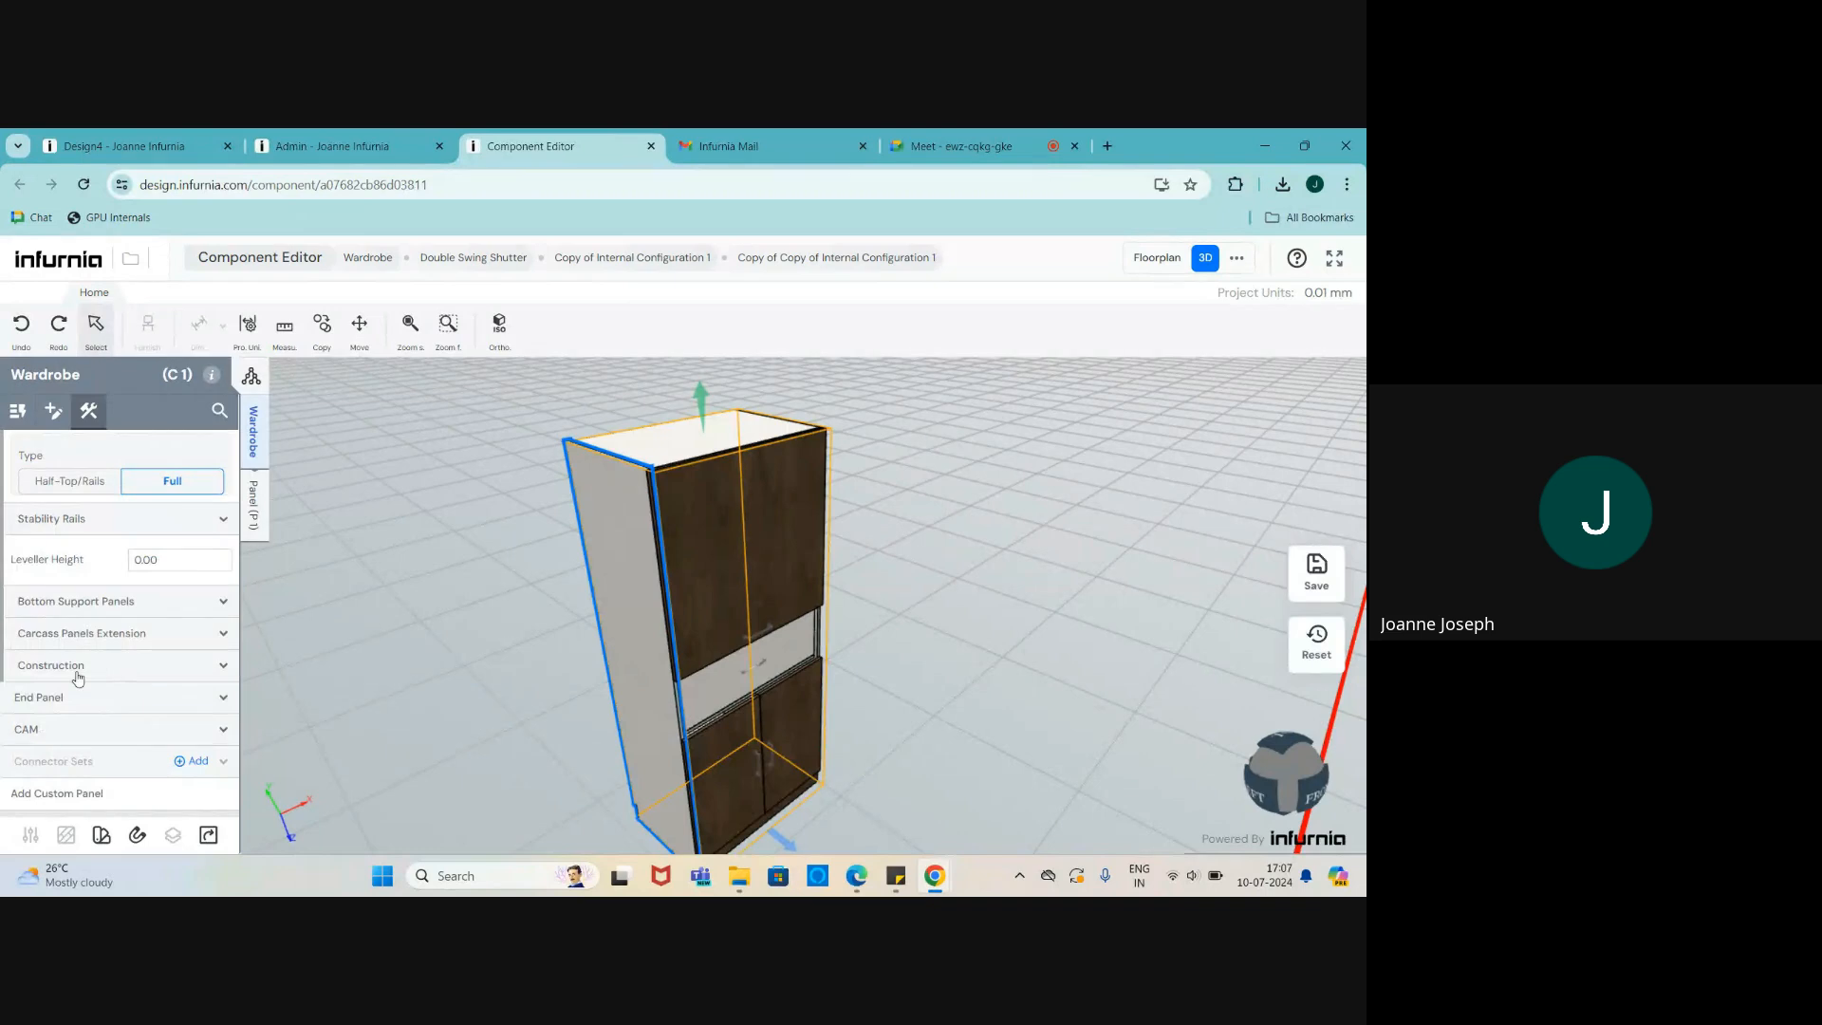
left_click(80, 668)
scroll(78, 665, "down", 1)
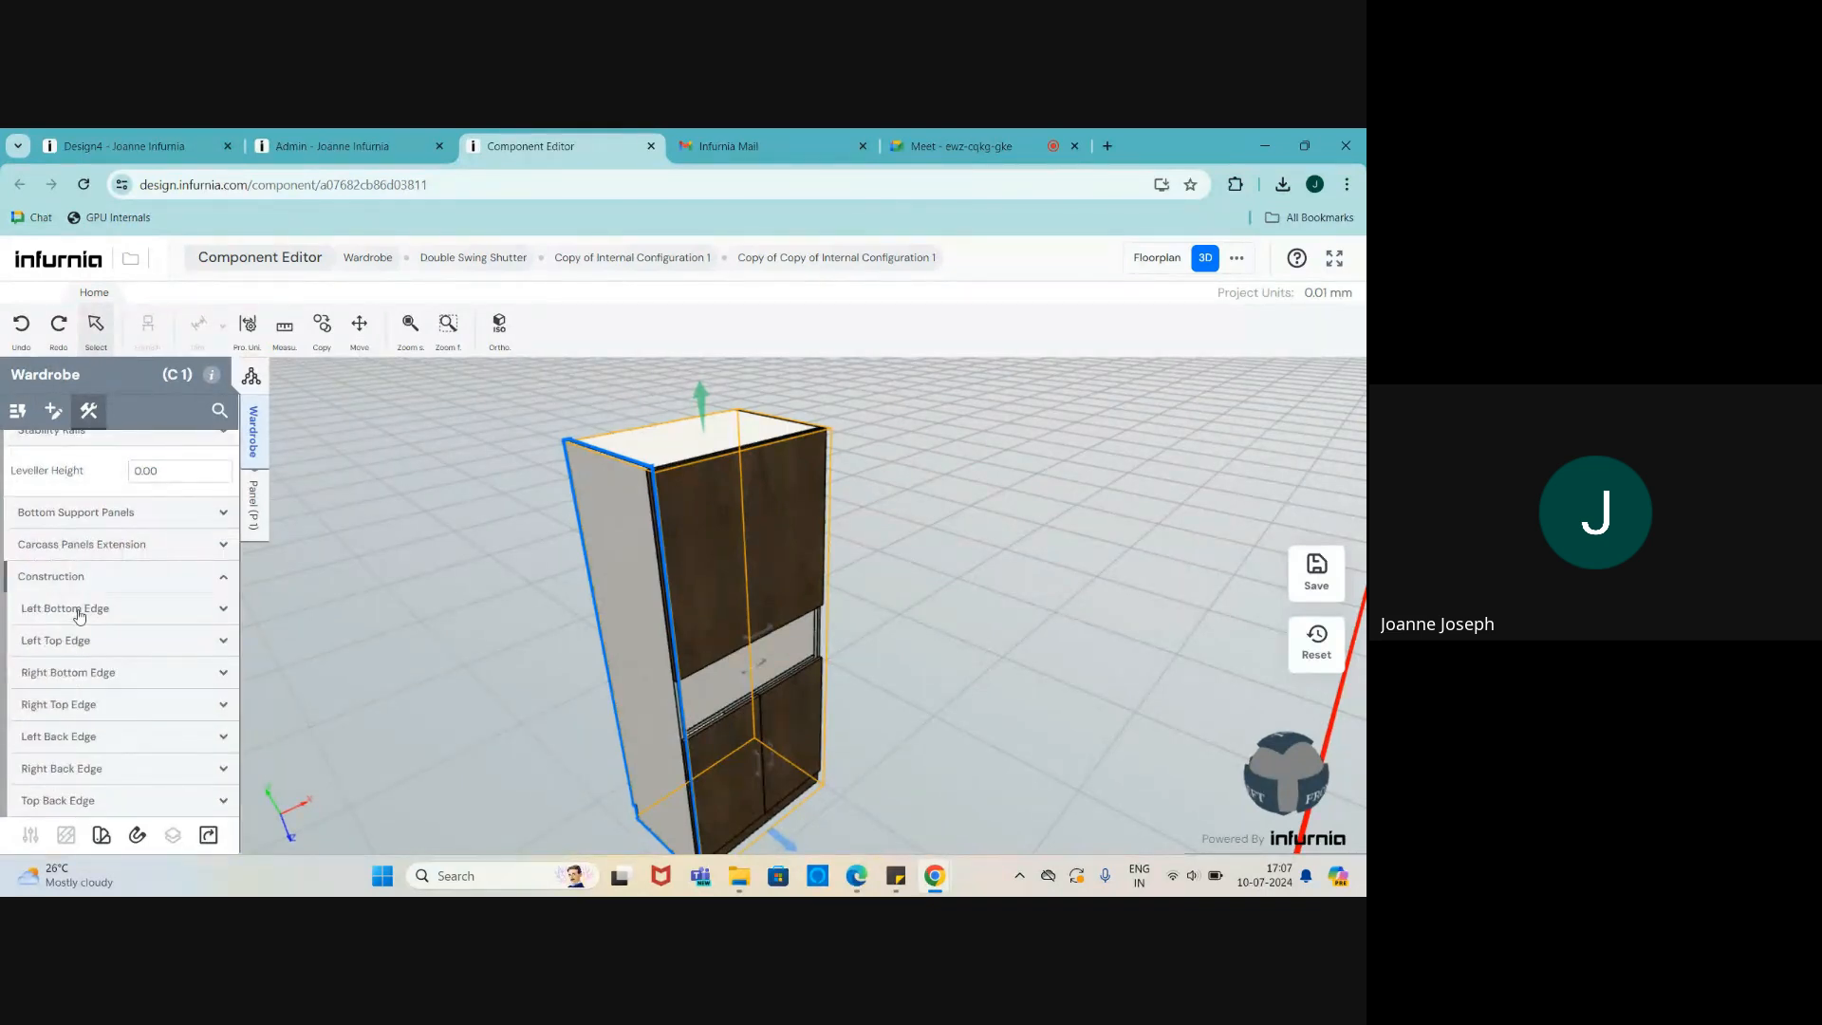
left_click(80, 641)
scroll(244, 655, "up", 1)
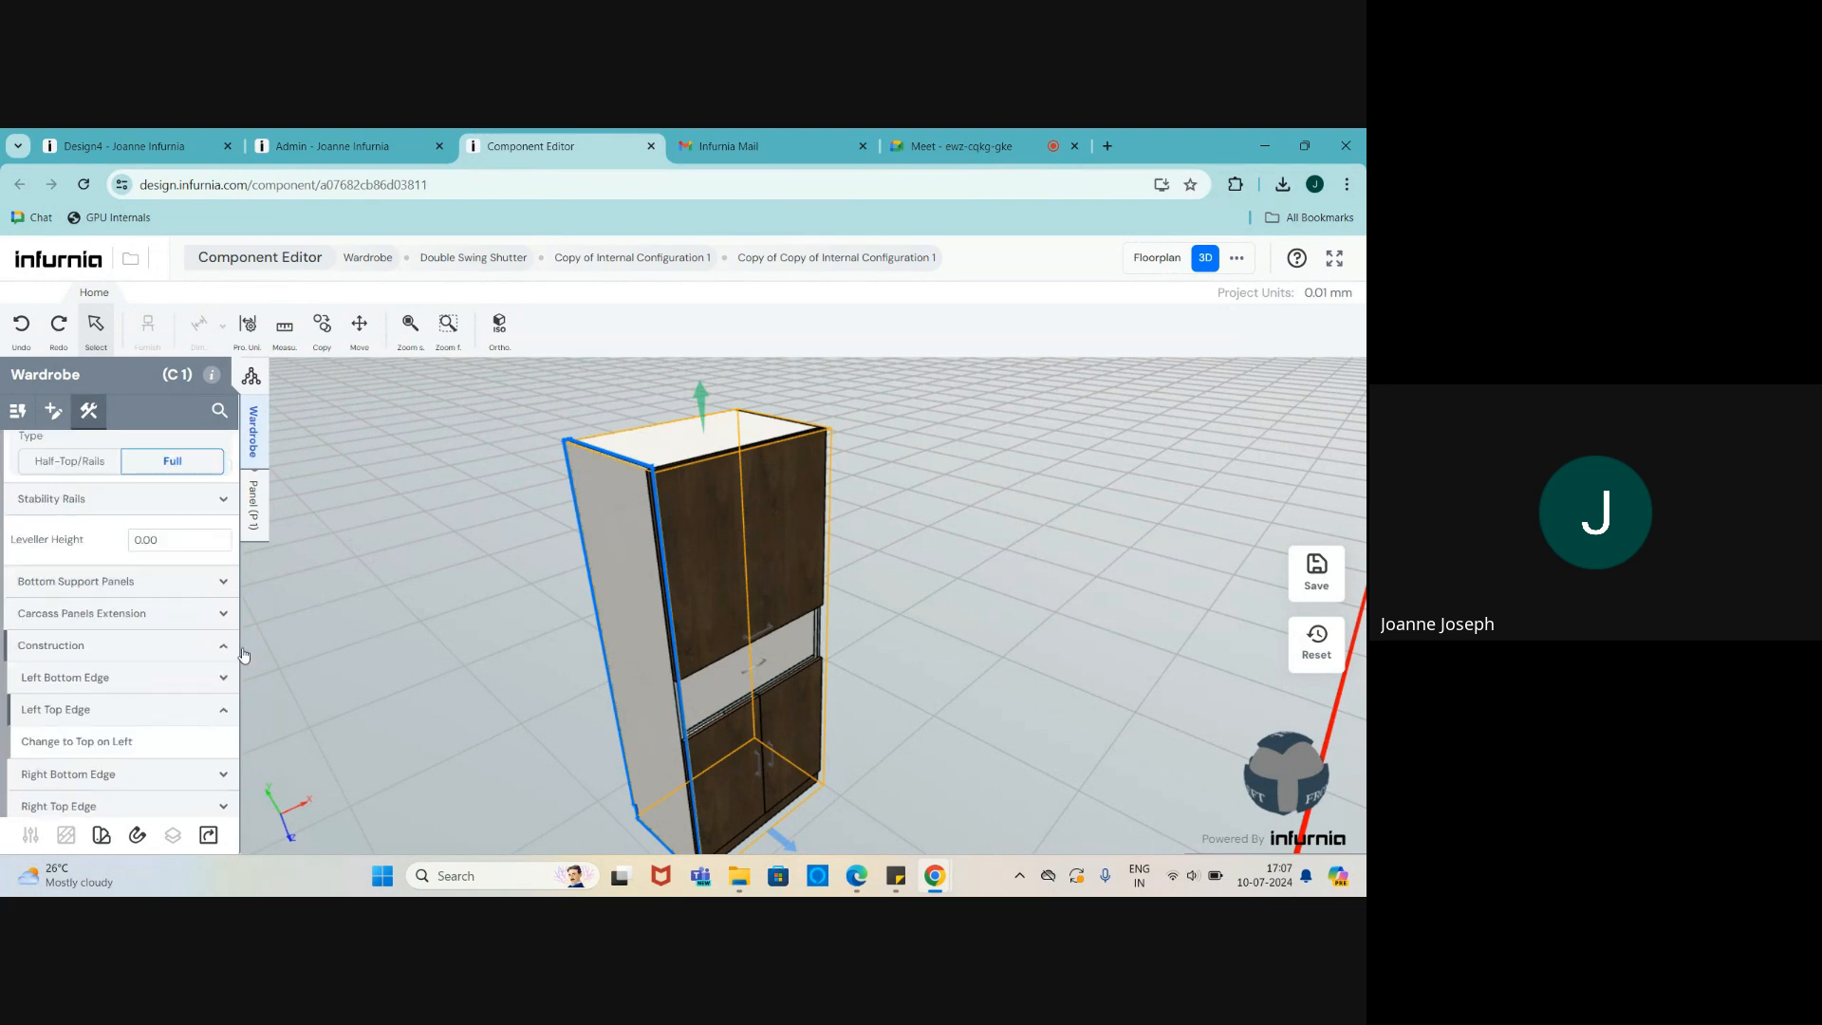
scroll(254, 663, "up", 1)
left_click_drag(835, 477, 792, 483)
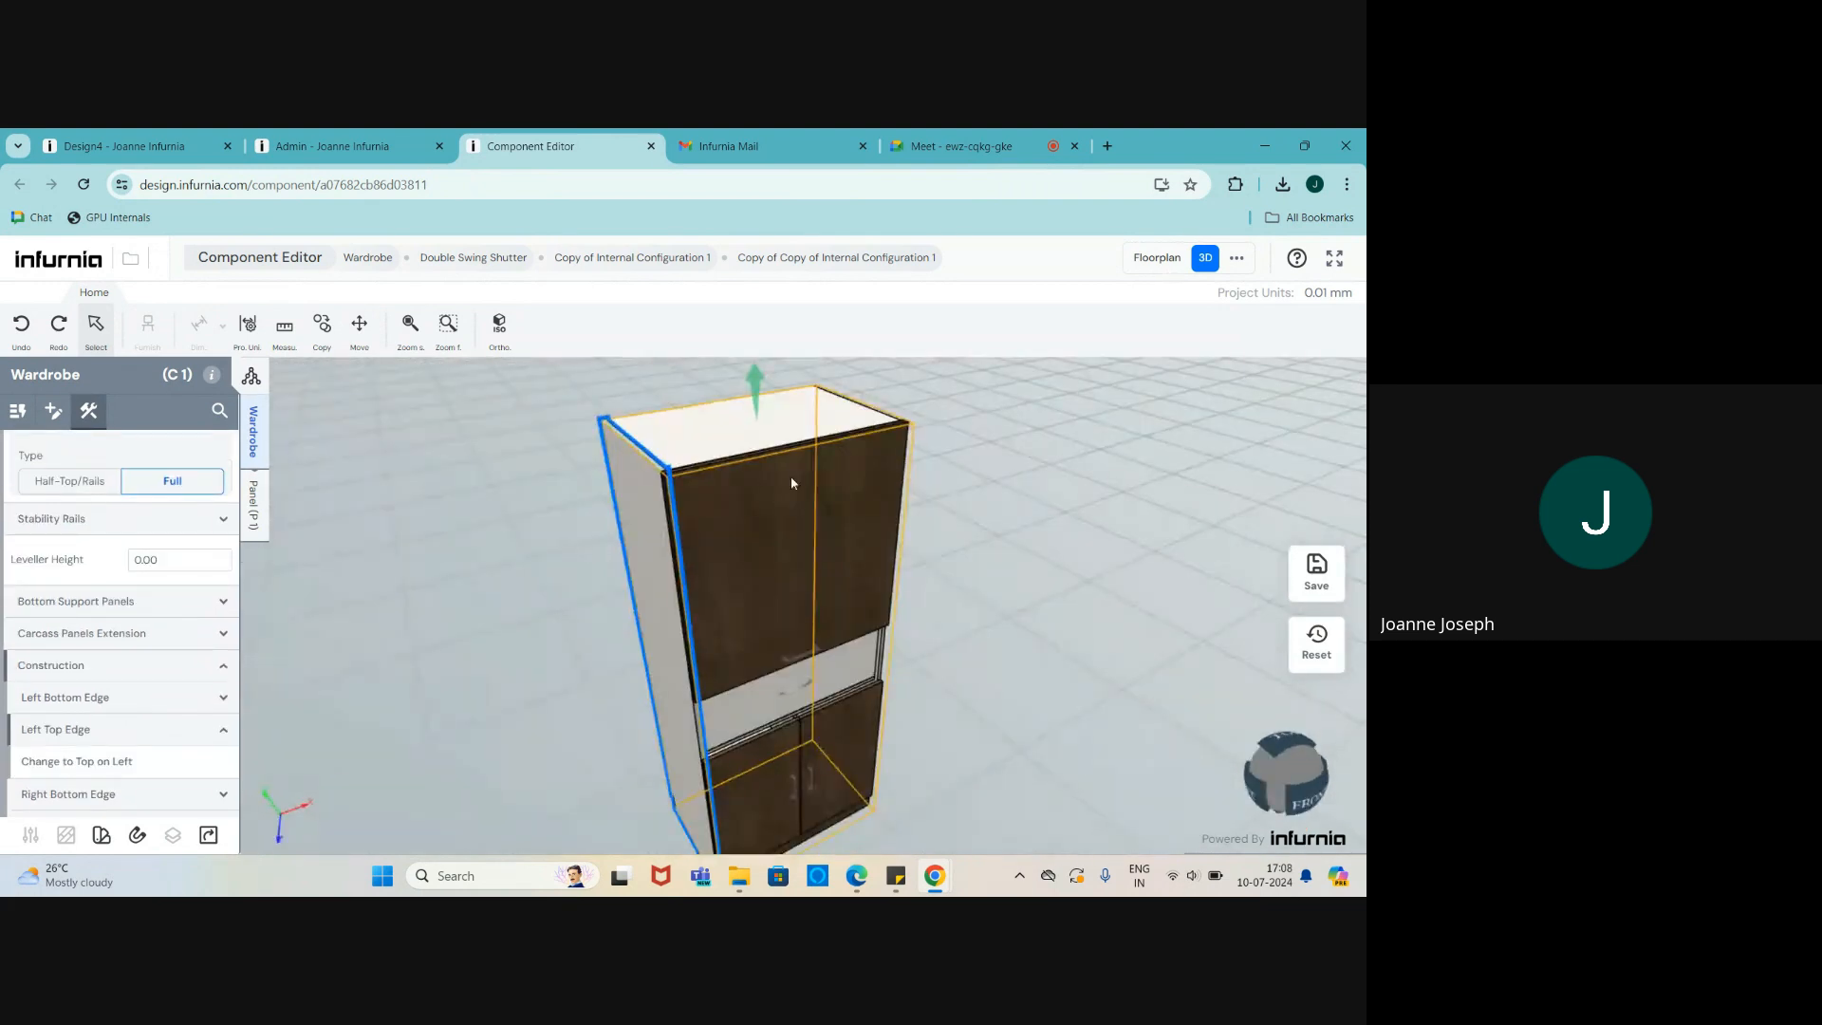
scroll(635, 410, "up", 3)
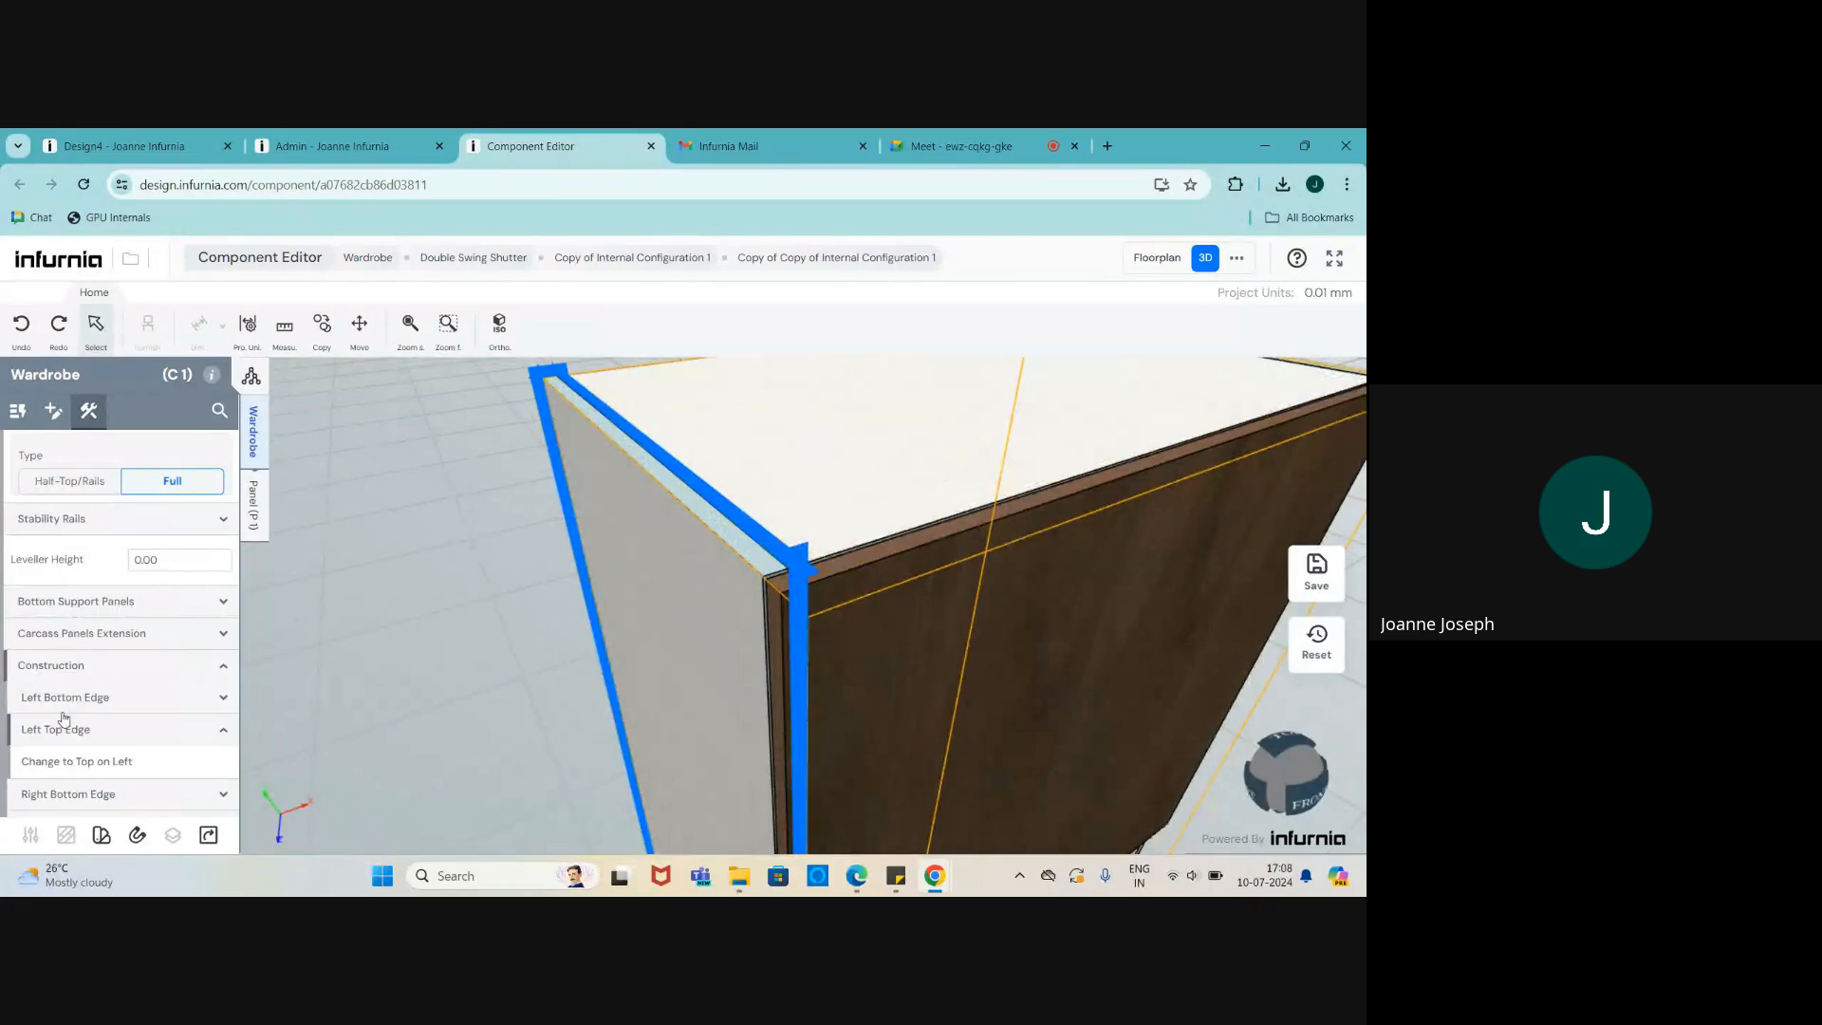
left_click(68, 771)
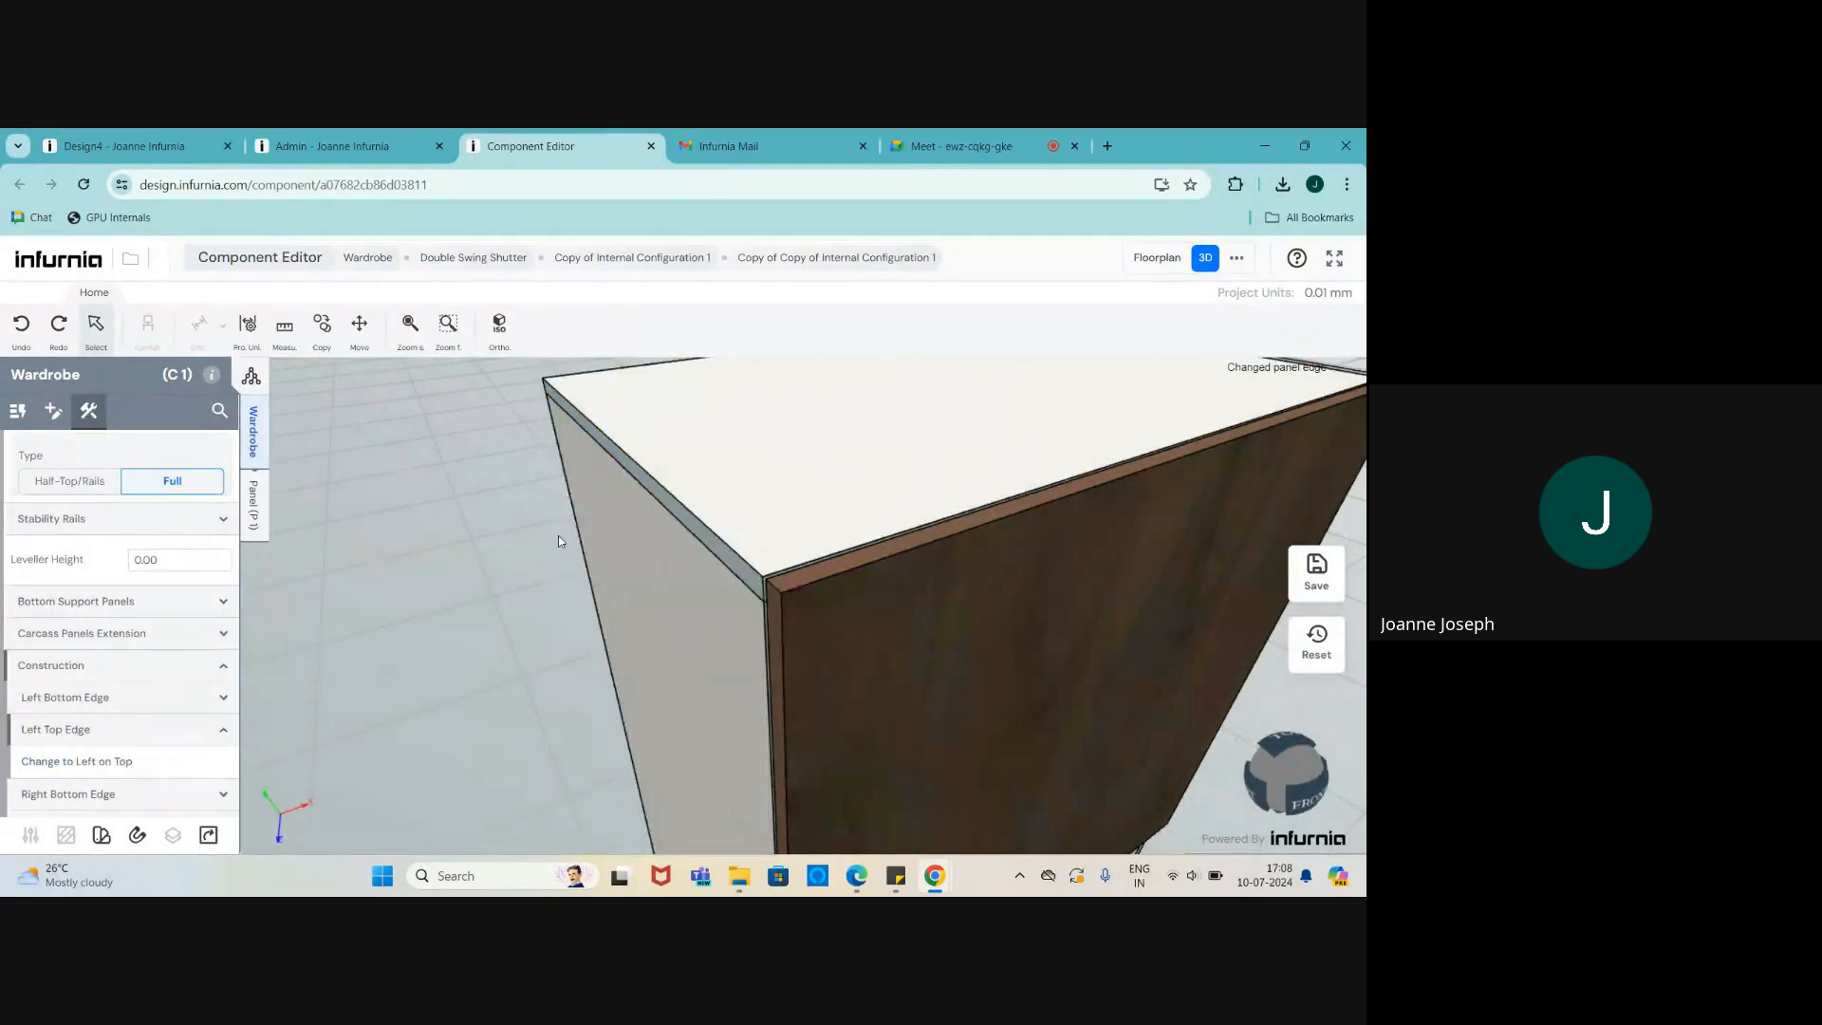
- Orbit back to a front view and start saving the wardrobe
scroll(612, 480, "down", 4)
left_click_drag(738, 601, 716, 573)
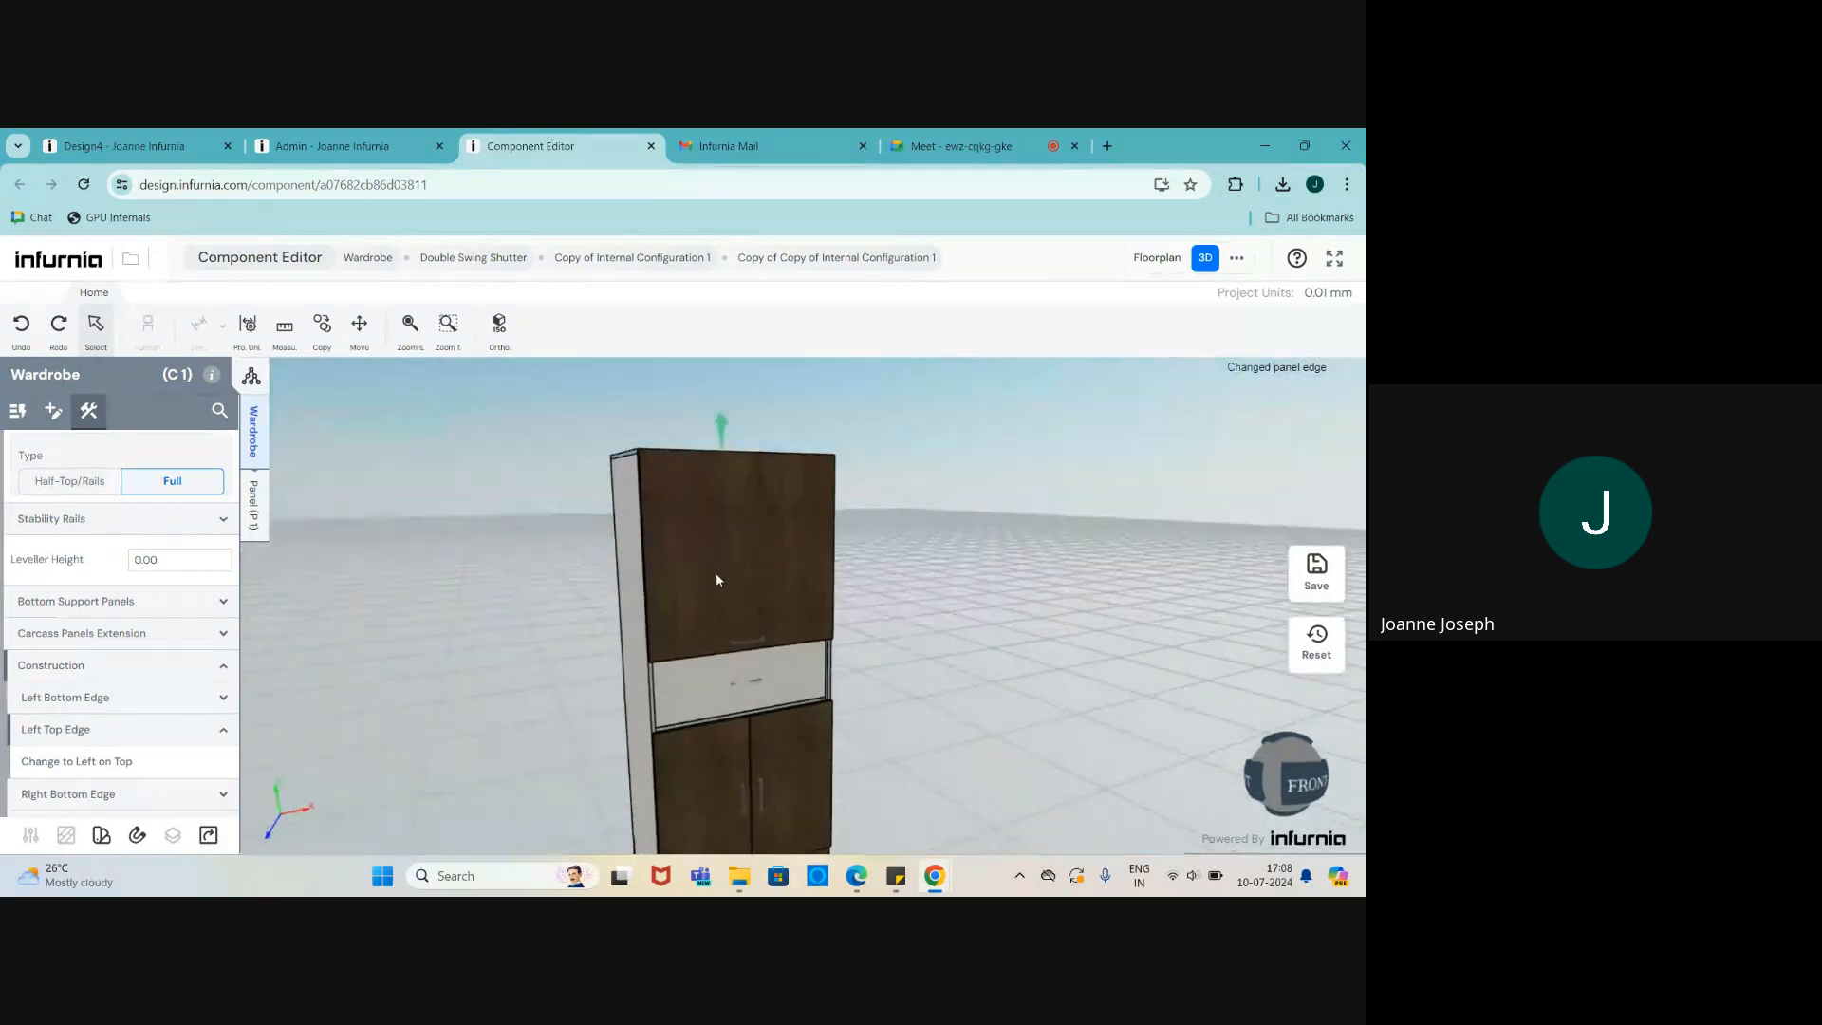
scroll(716, 574, "down", 3)
scroll(697, 728, "up", 2)
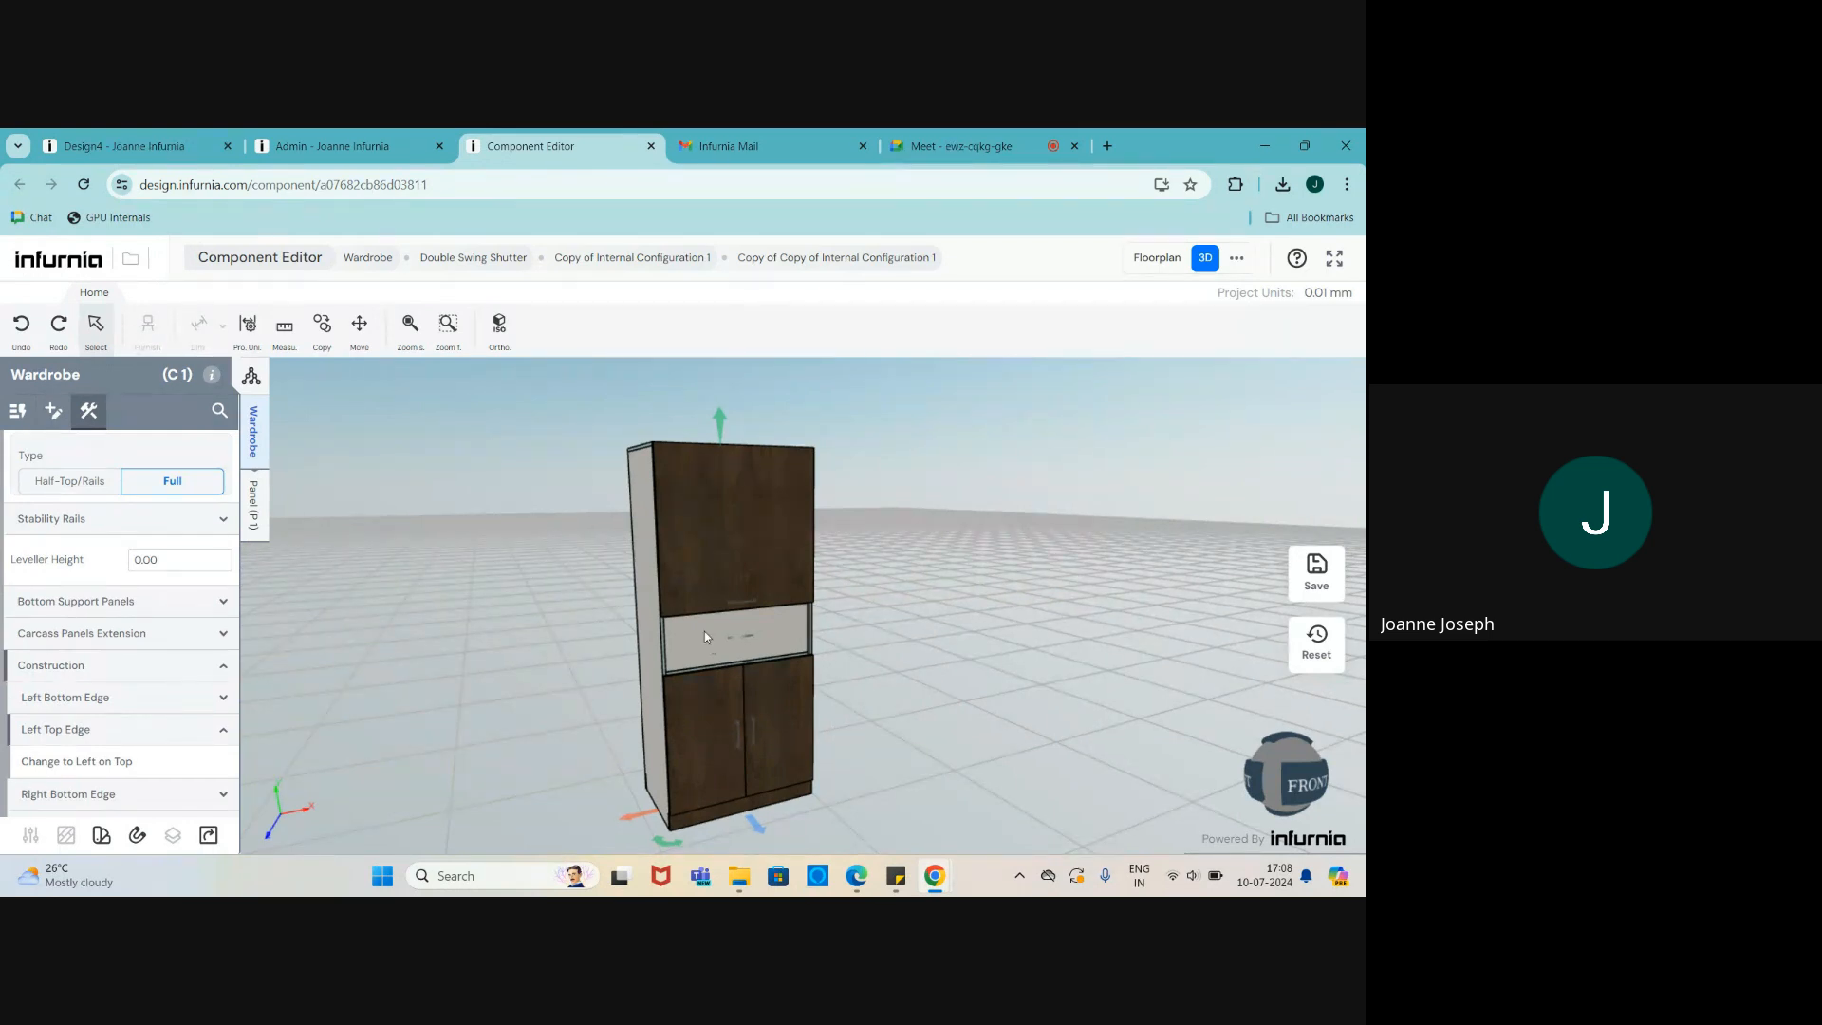
left_click(1317, 573)
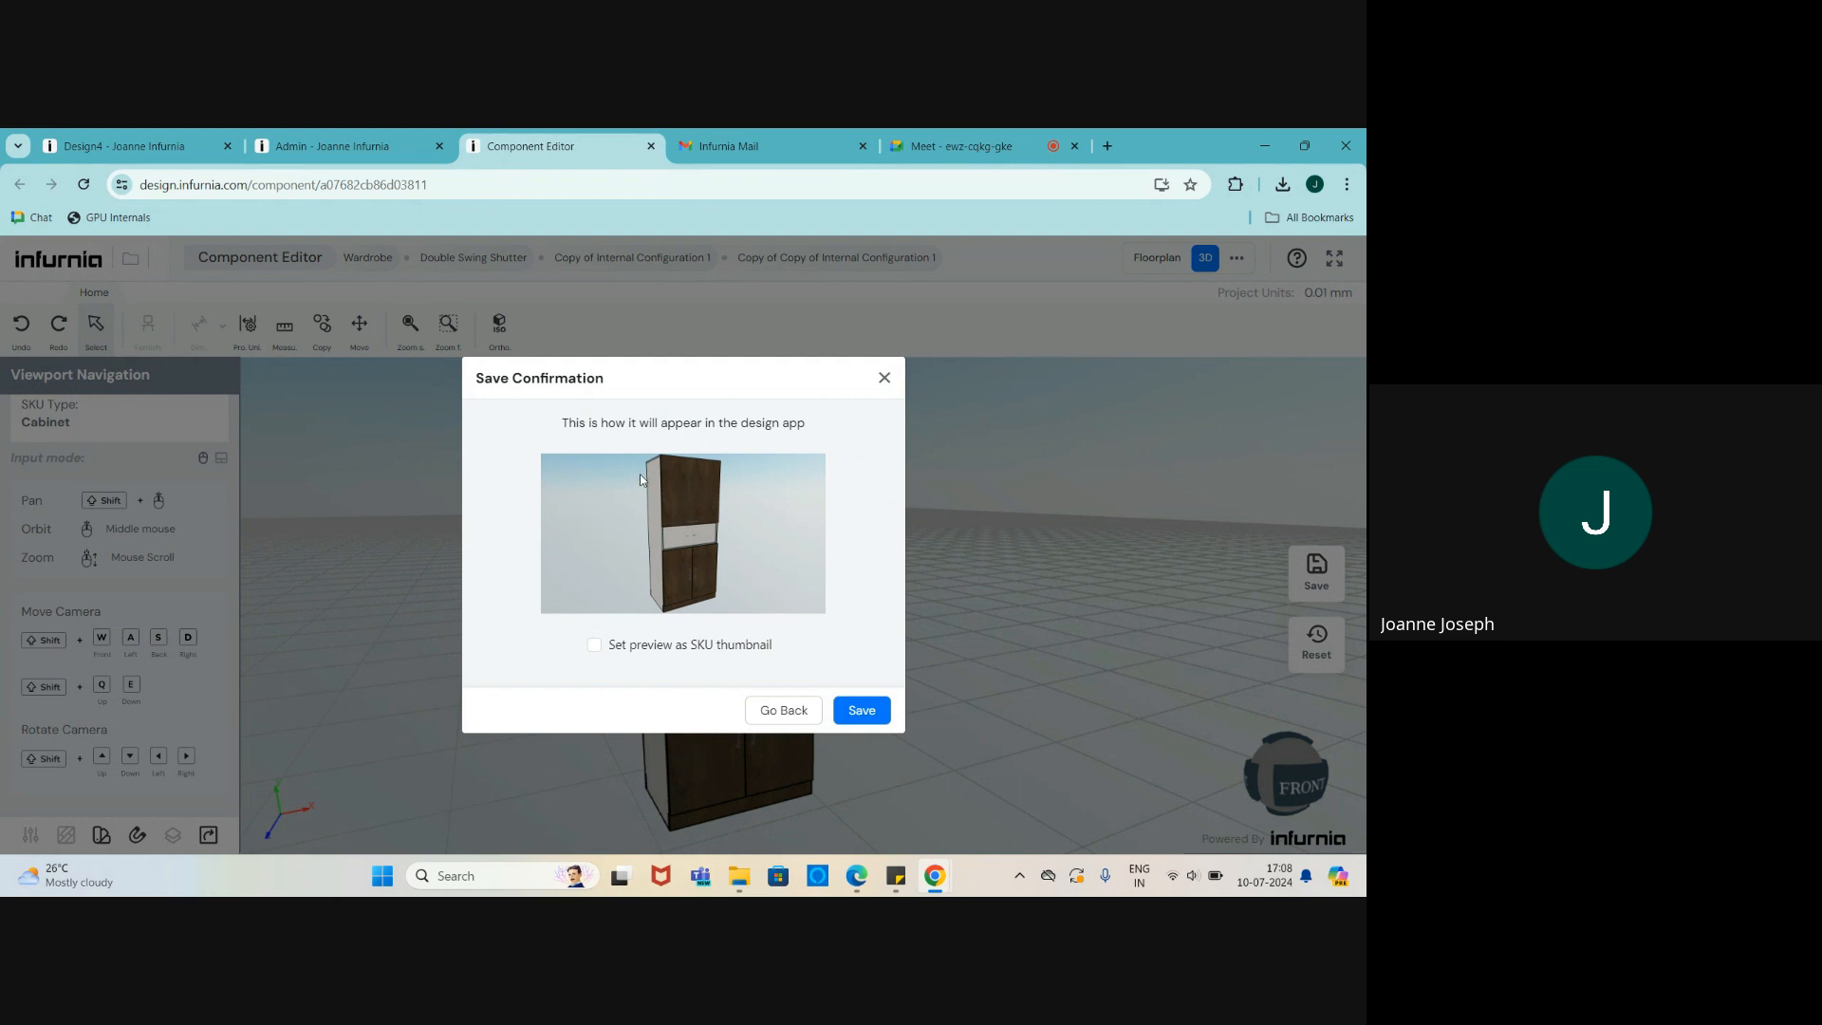
- Save the wardrobe with its preview as SKU thumbnail and leave the Component Editor
left_click(595, 645)
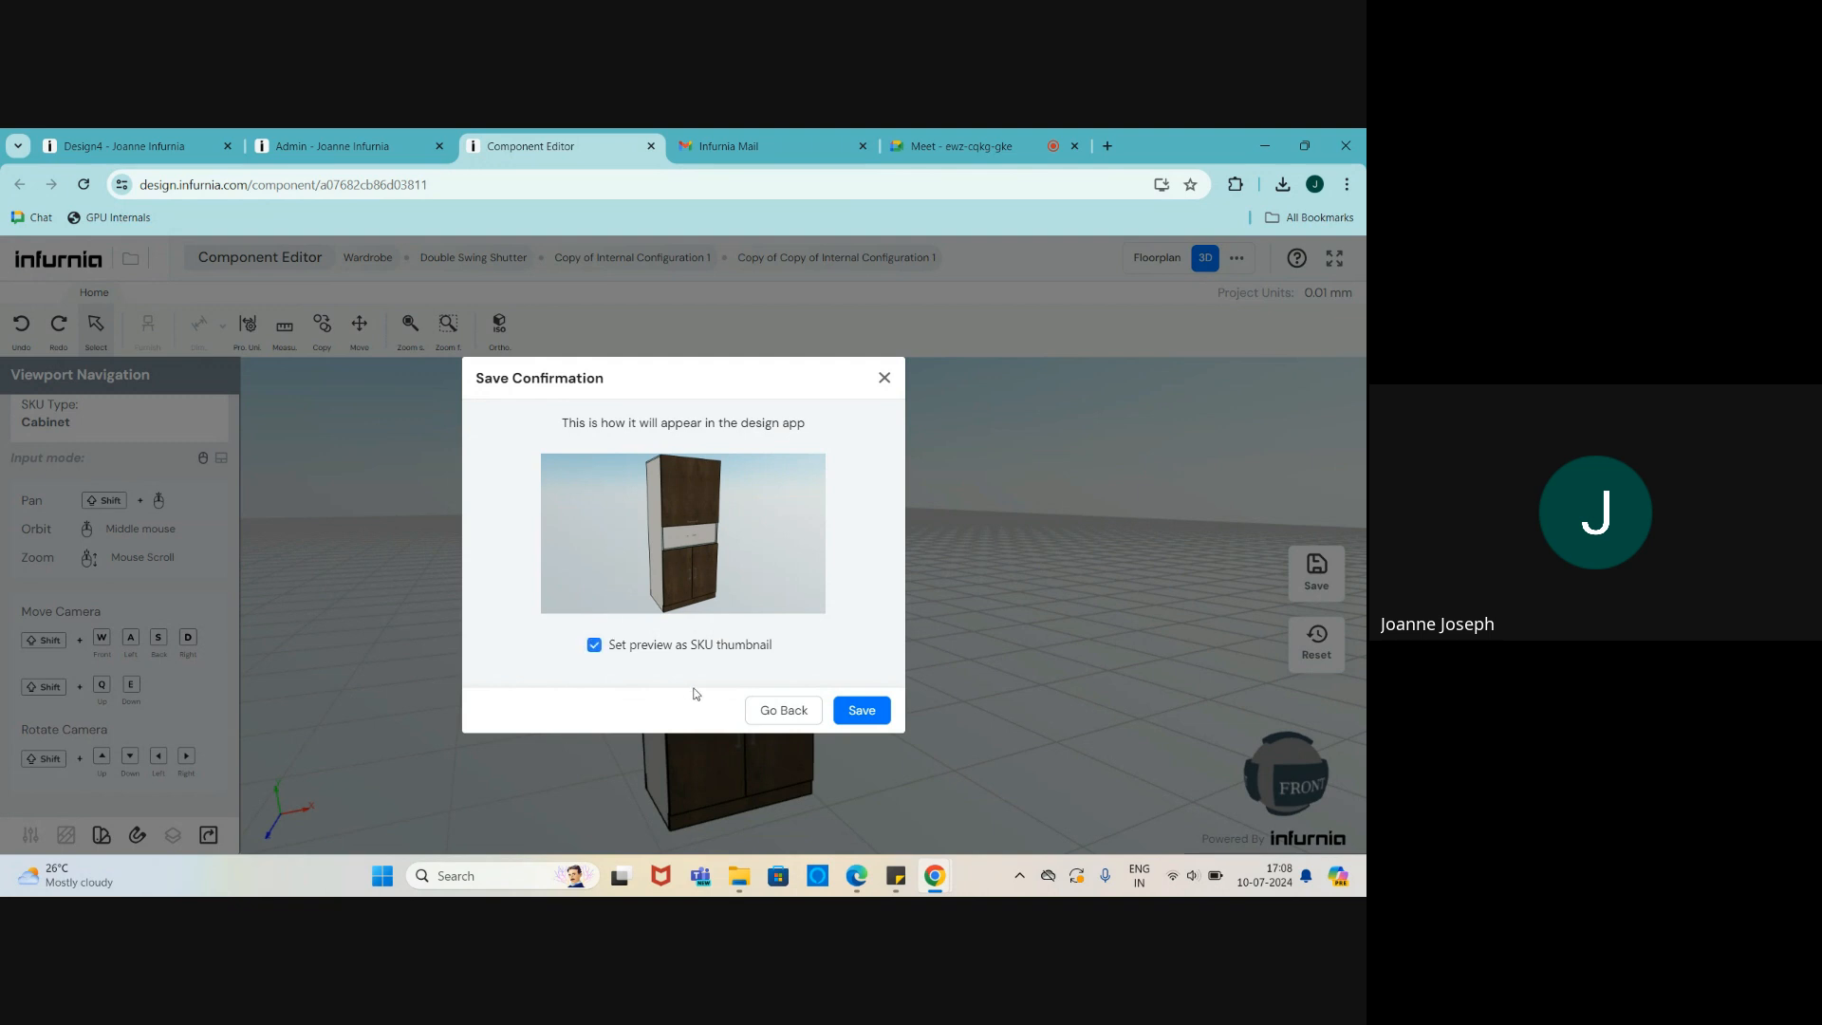
left_click(859, 714)
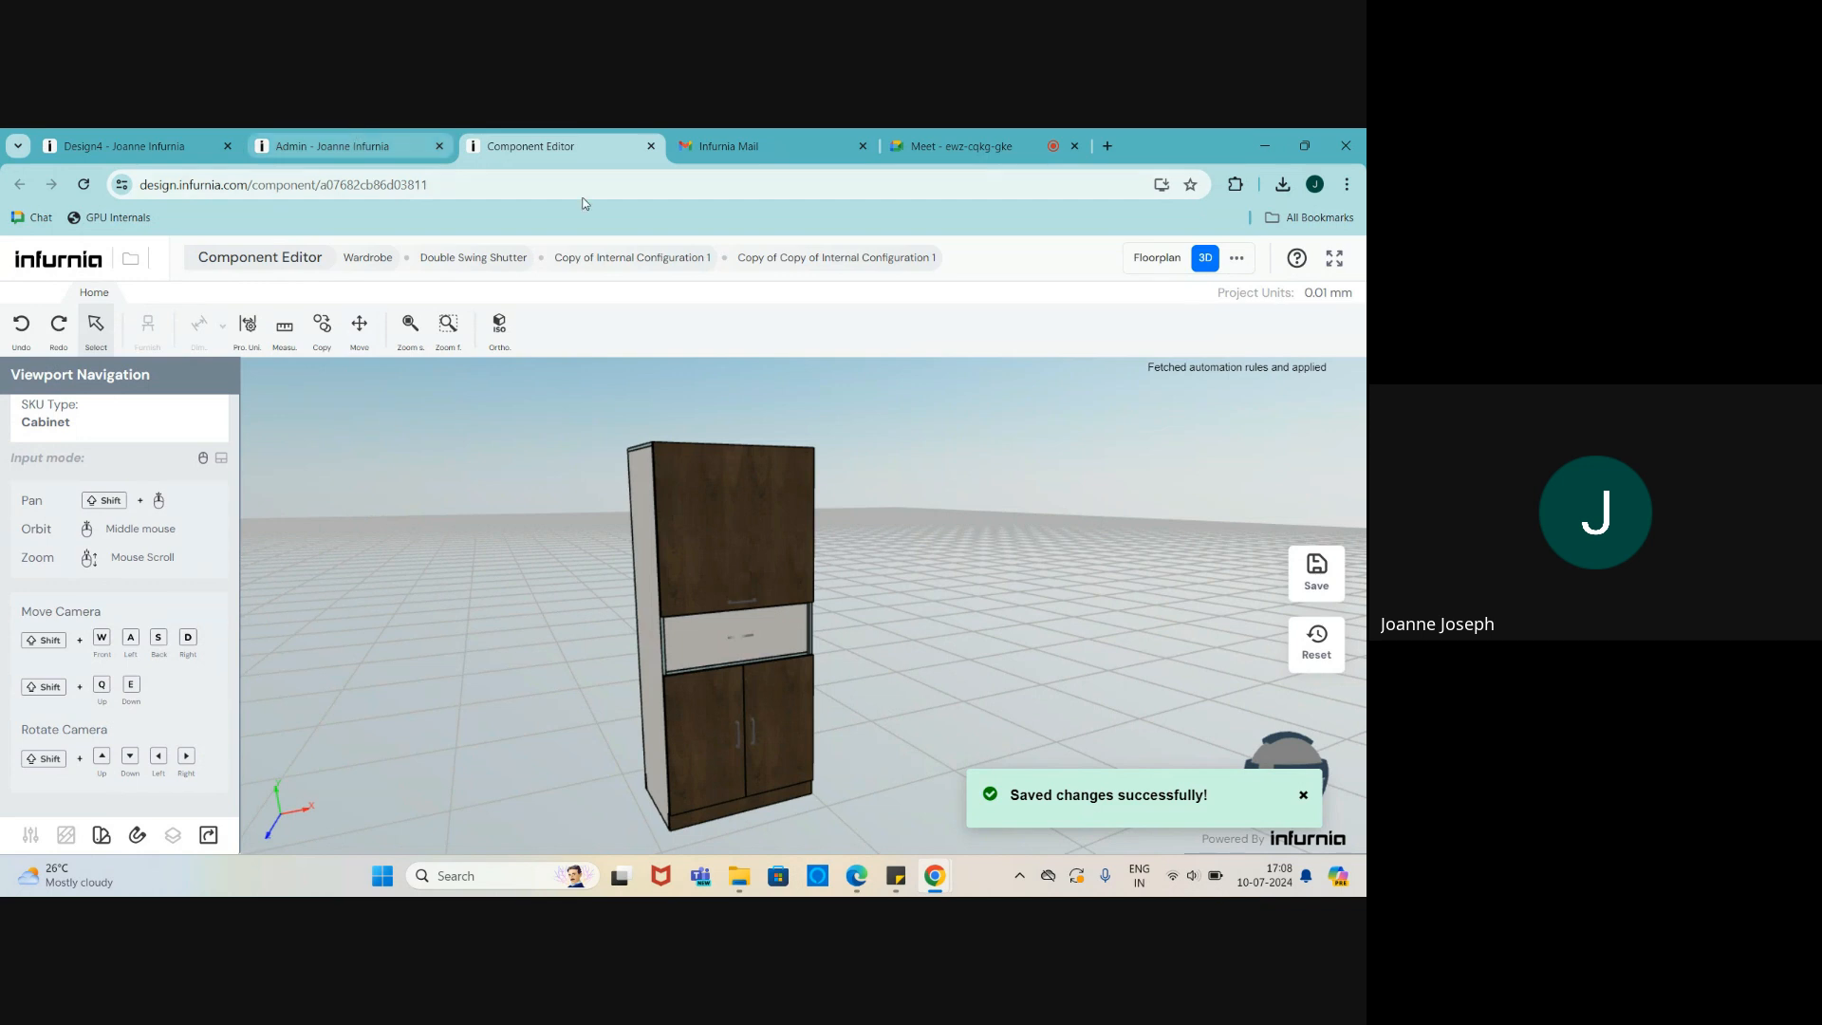
left_click(651, 146)
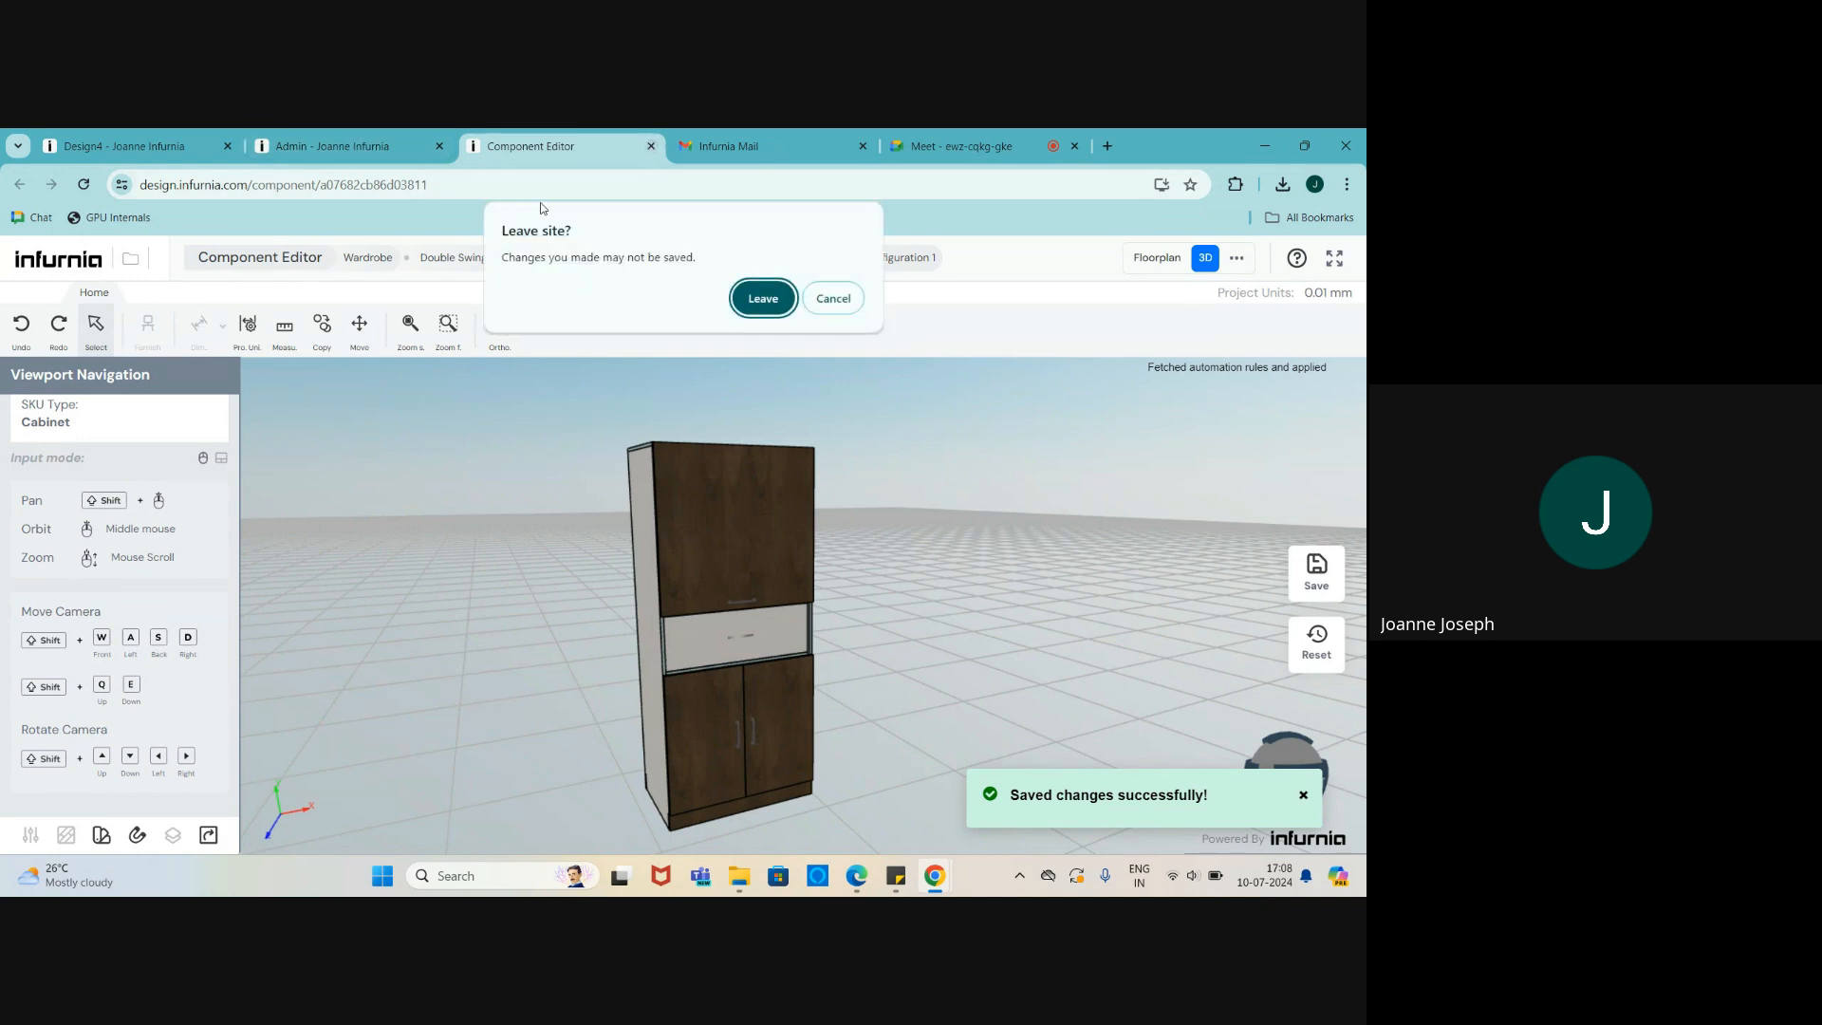
left_click(764, 300)
- Reload the Admin catalogue to show the new thumbnail, then return to Design4
left_click(353, 152)
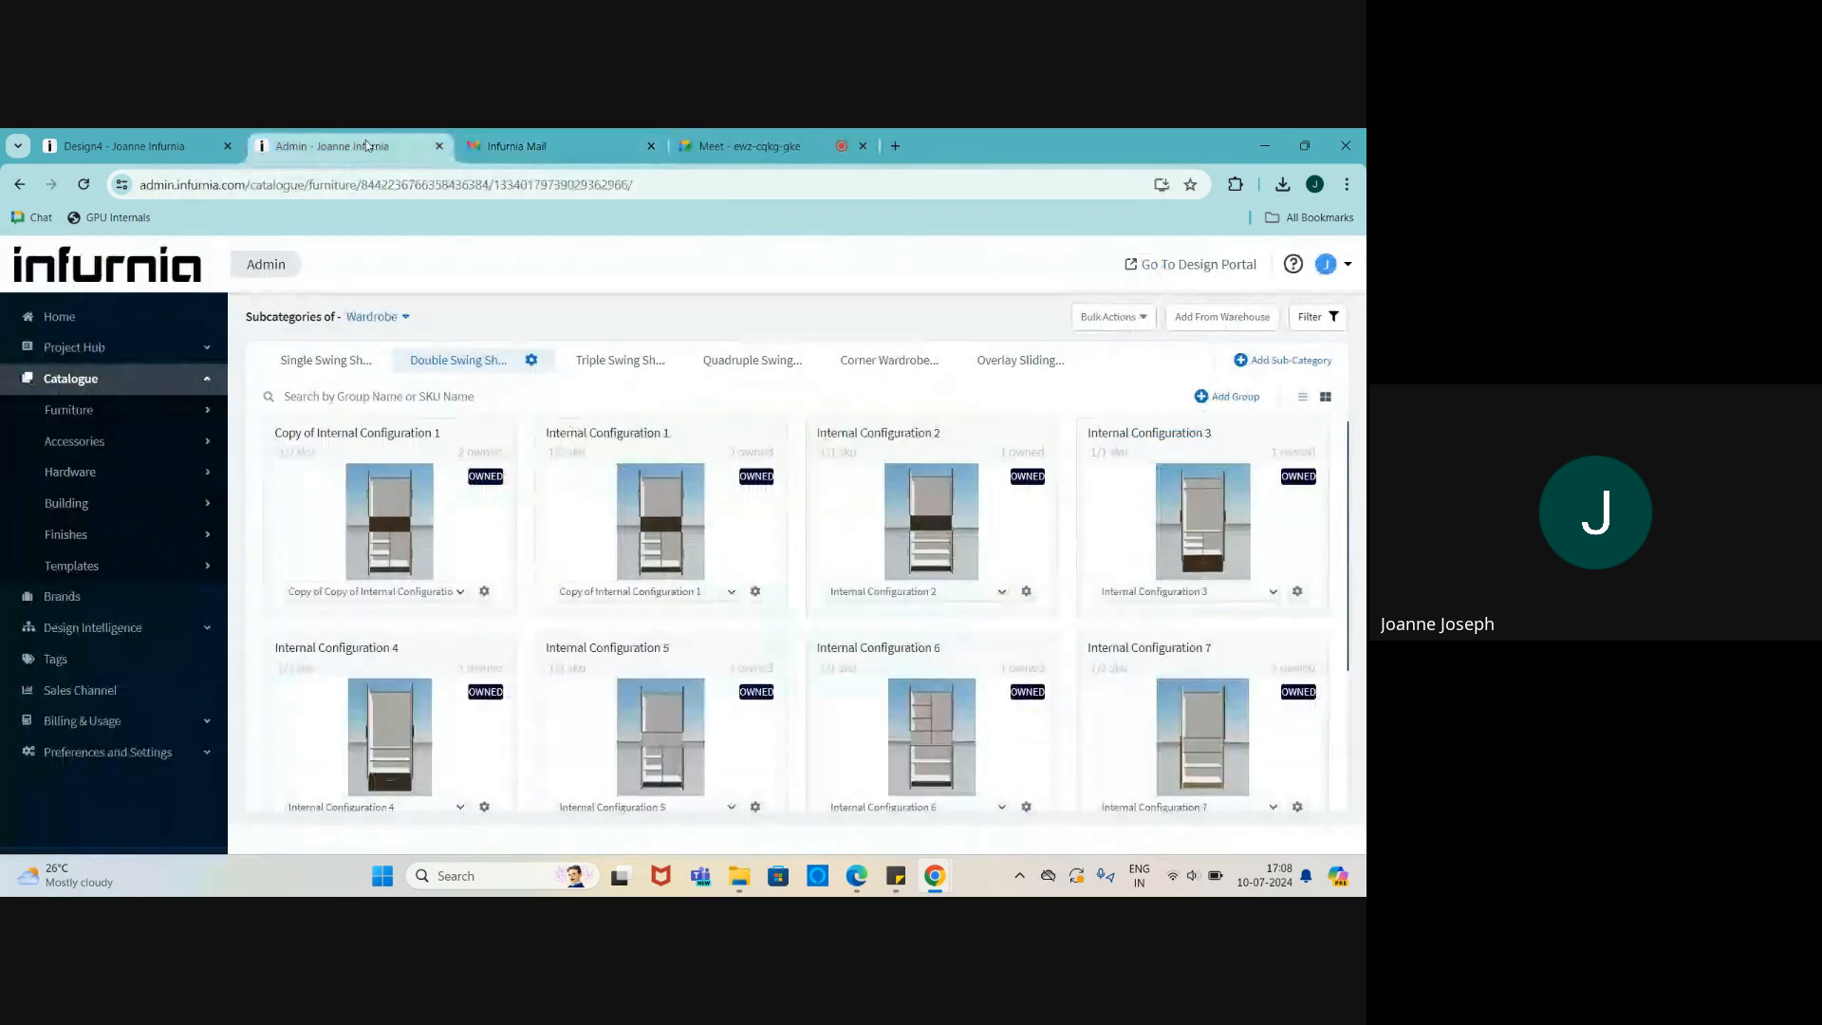
left_click(651, 147)
left_click(85, 185)
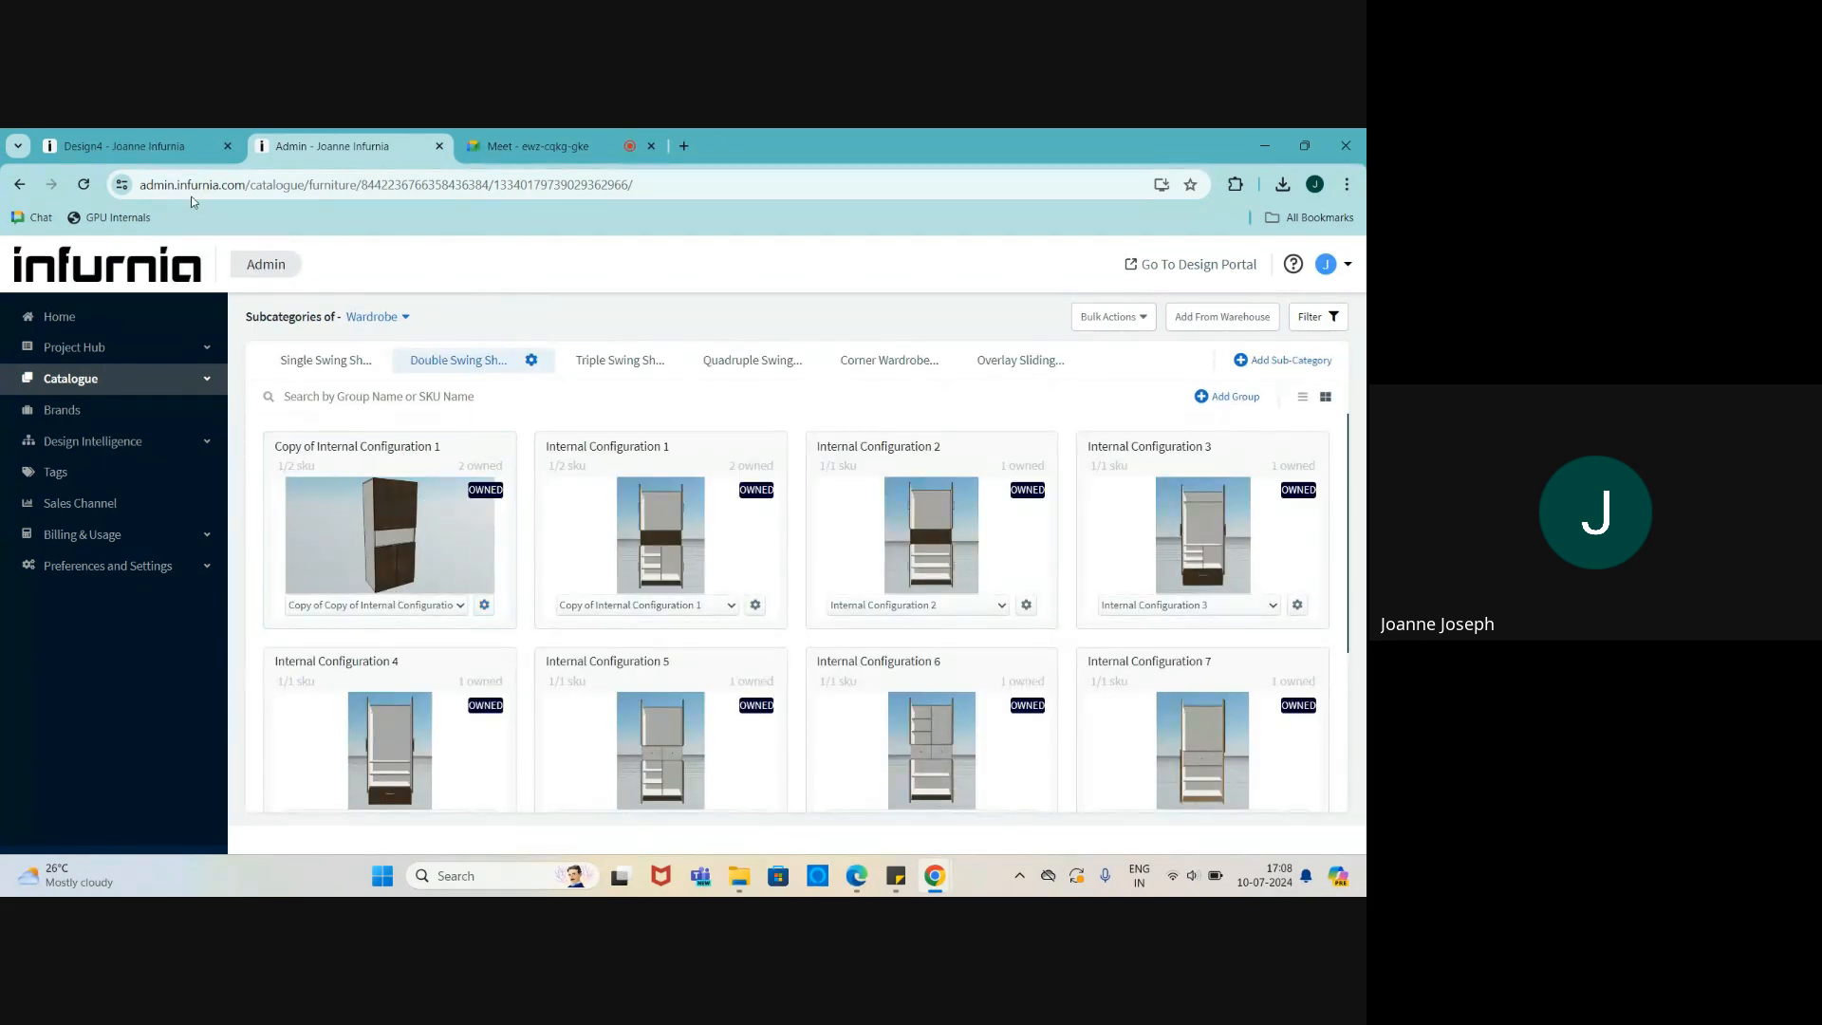
left_click(152, 146)
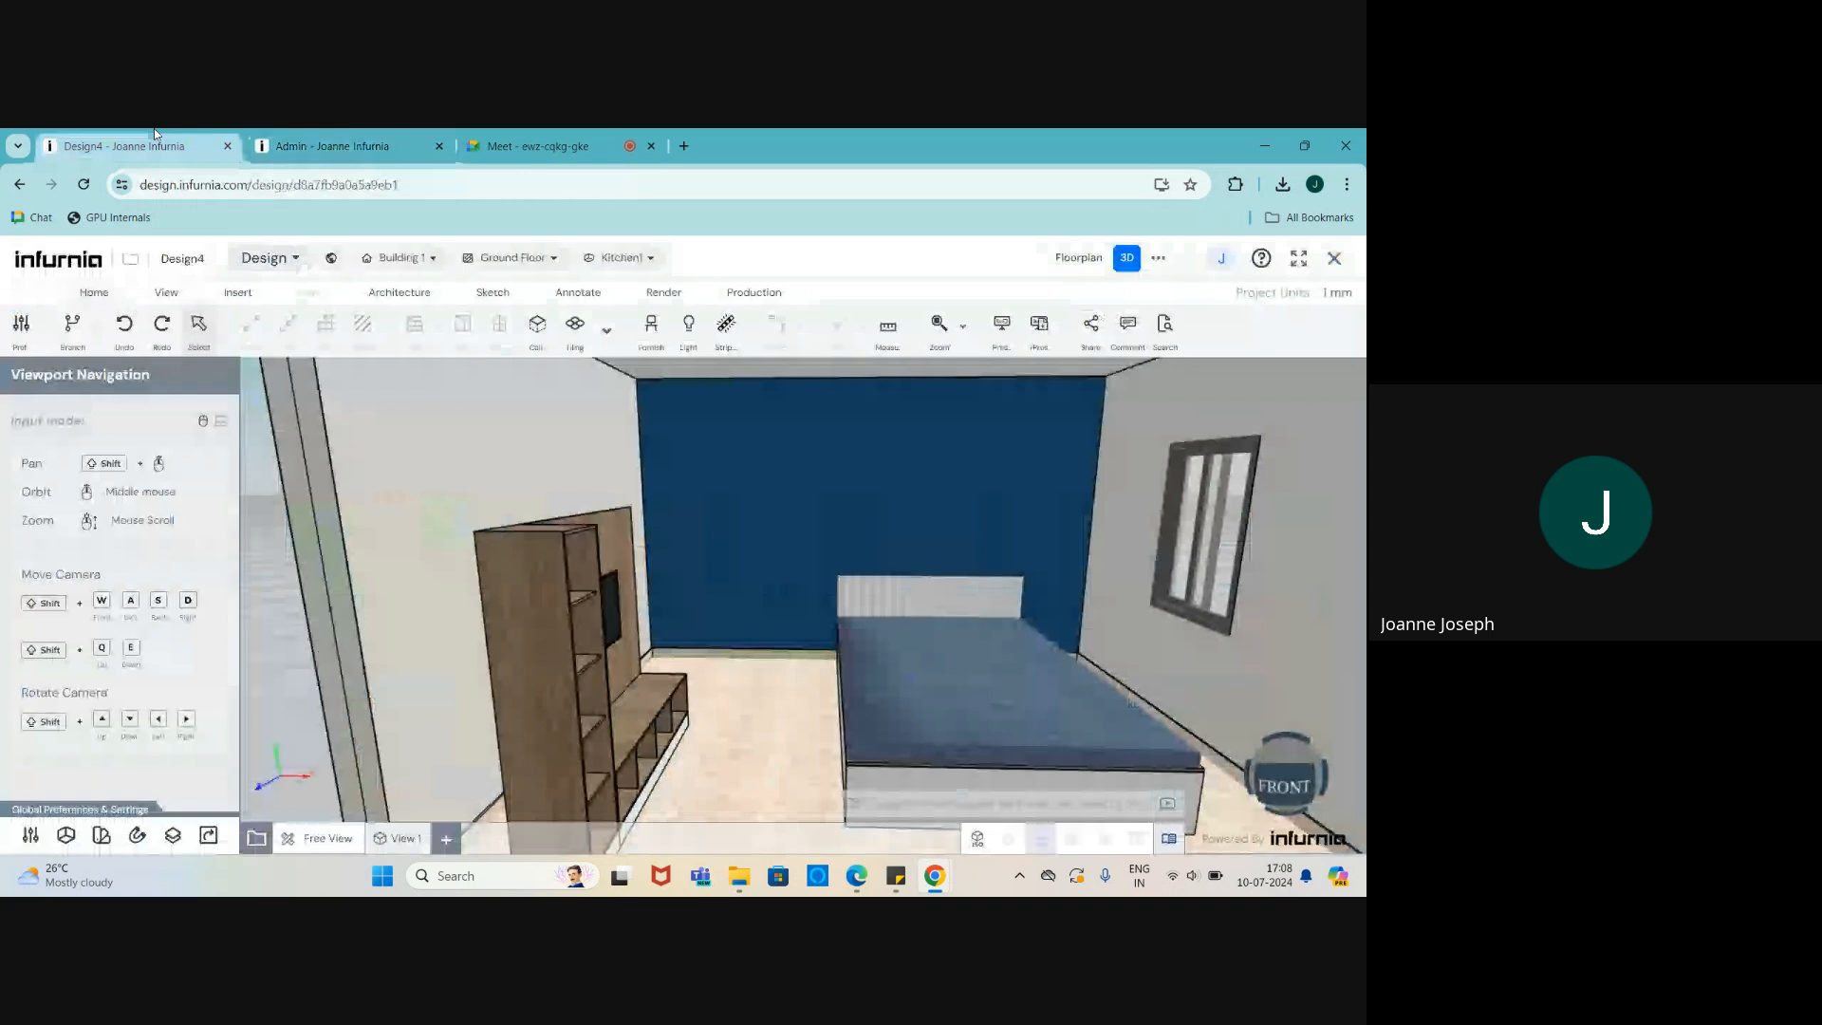
- Reload the design, return the room to 3D view, and expand the furniture category list
left_click(83, 184)
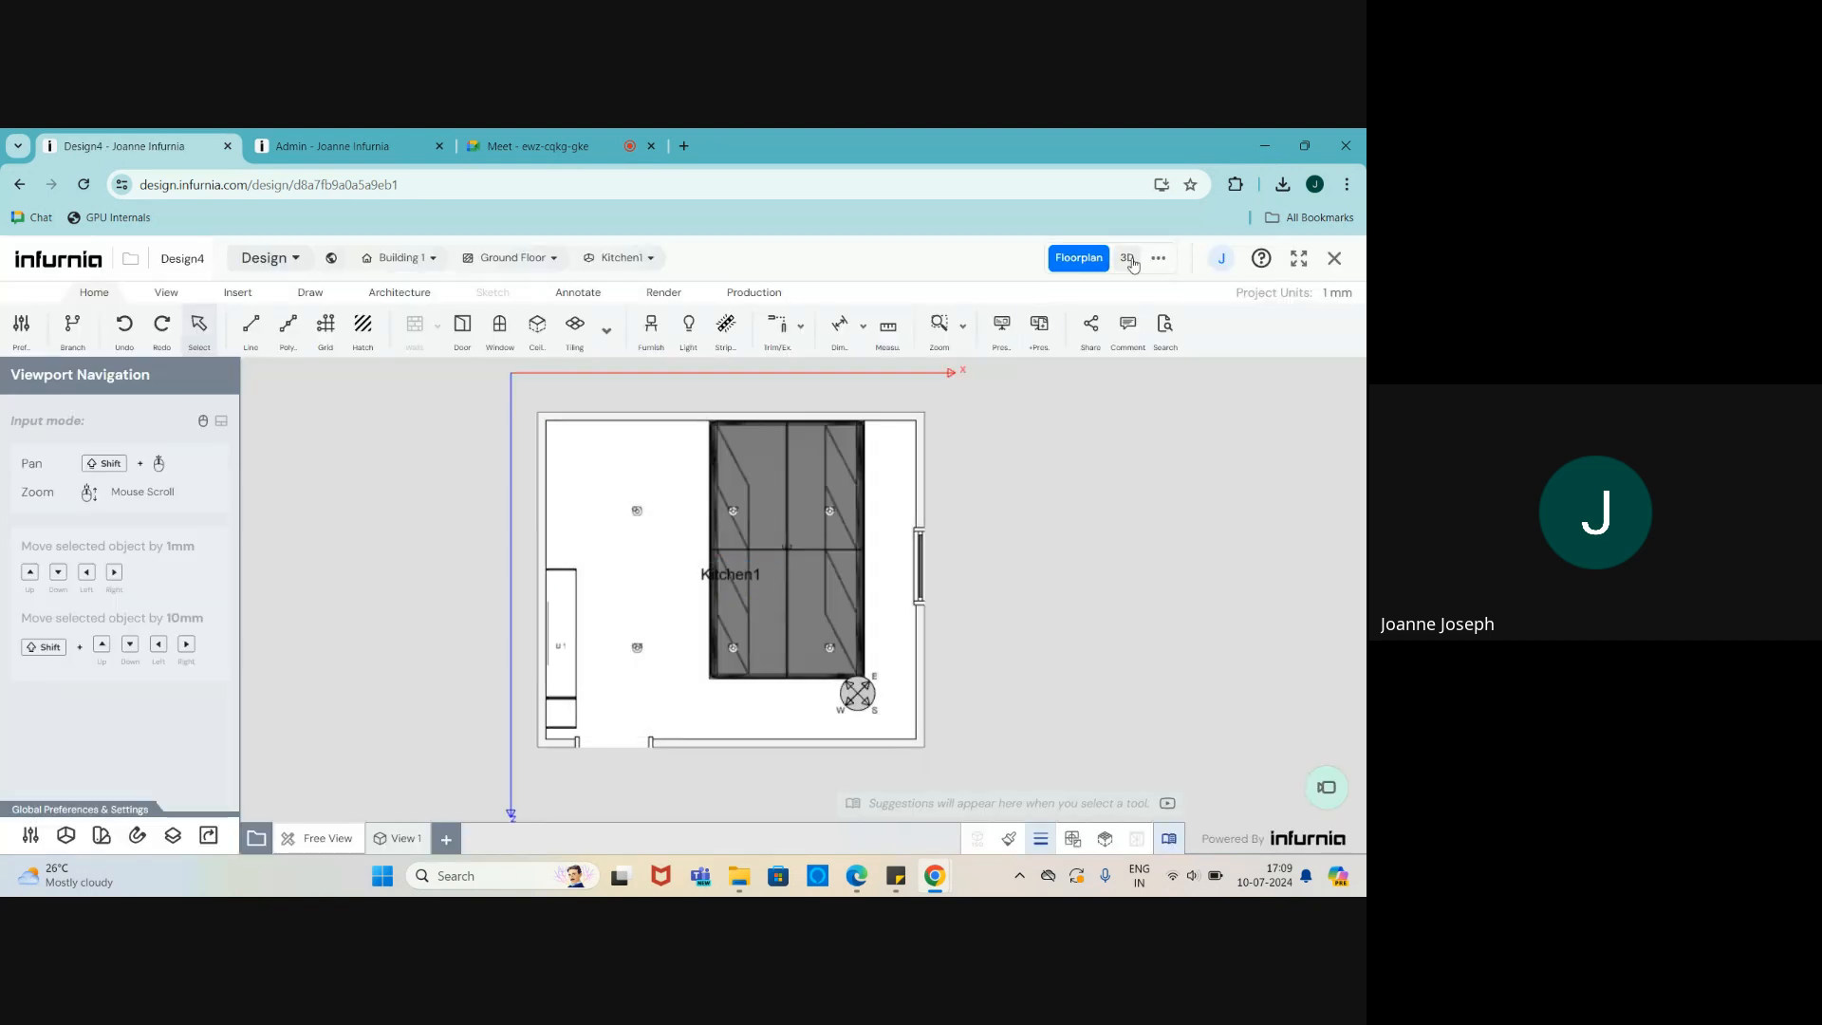
left_click(1127, 257)
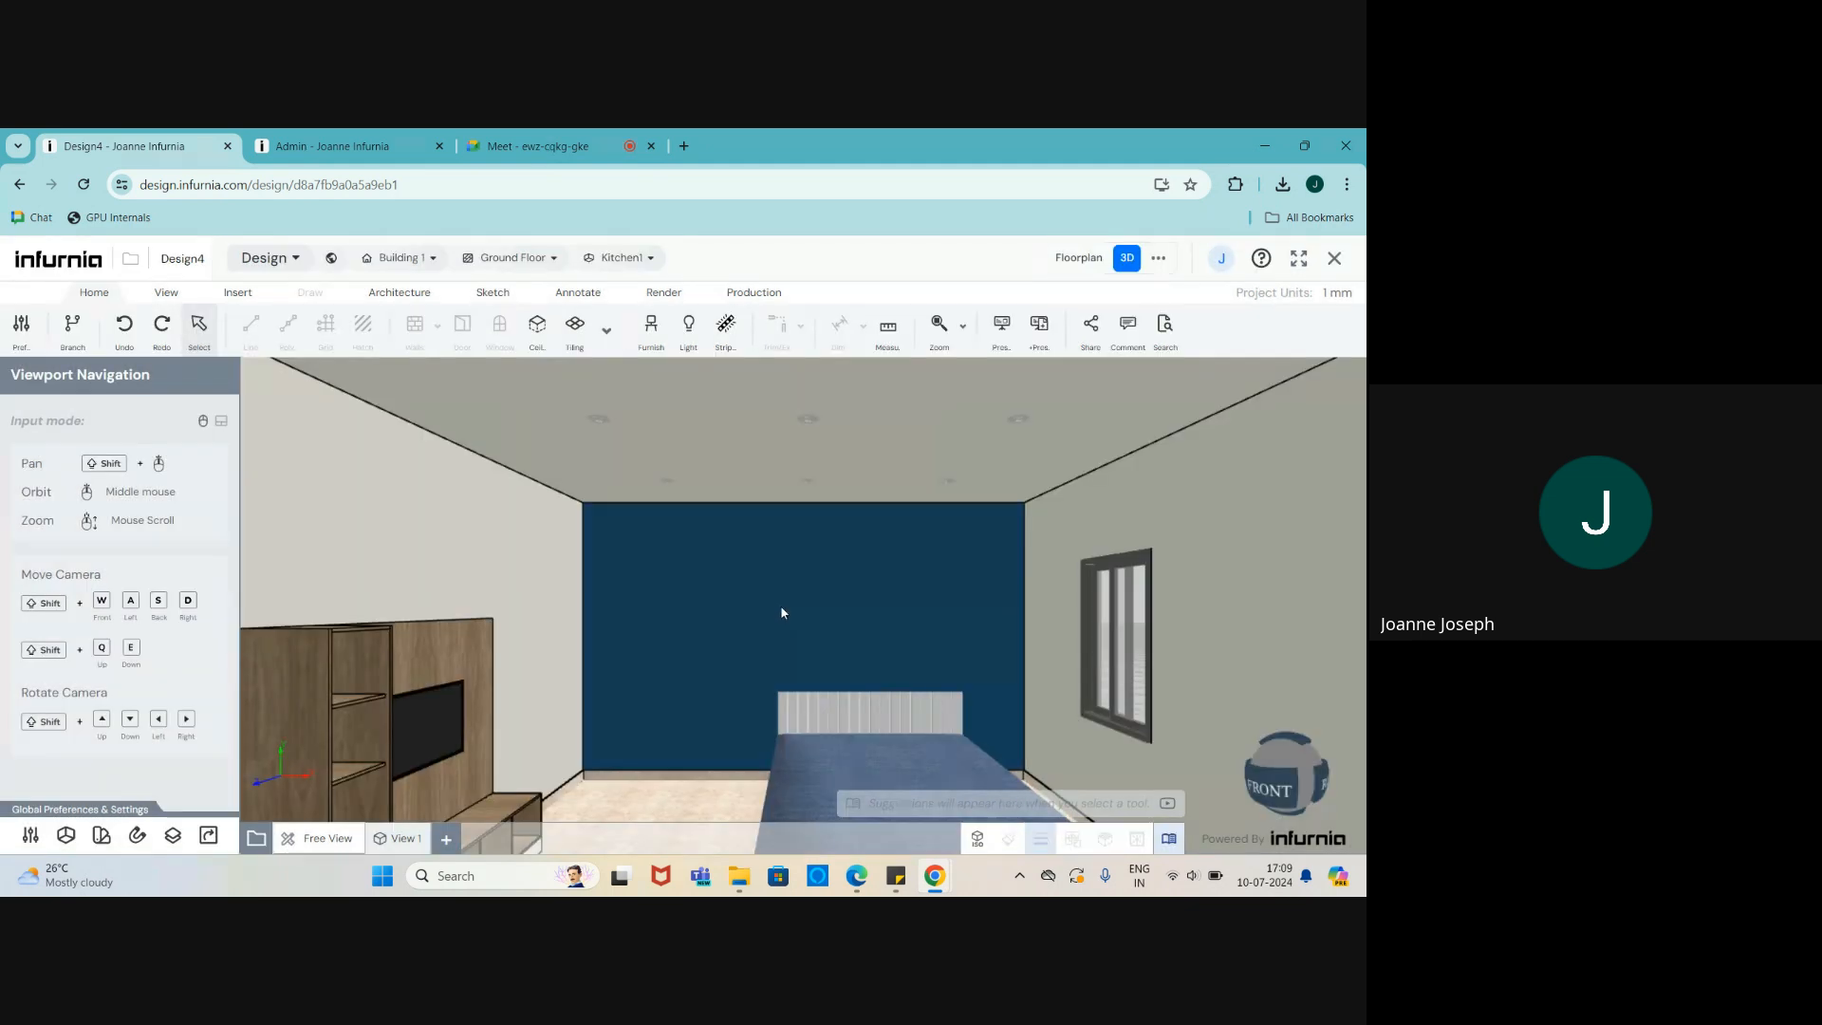
left_click(645, 344)
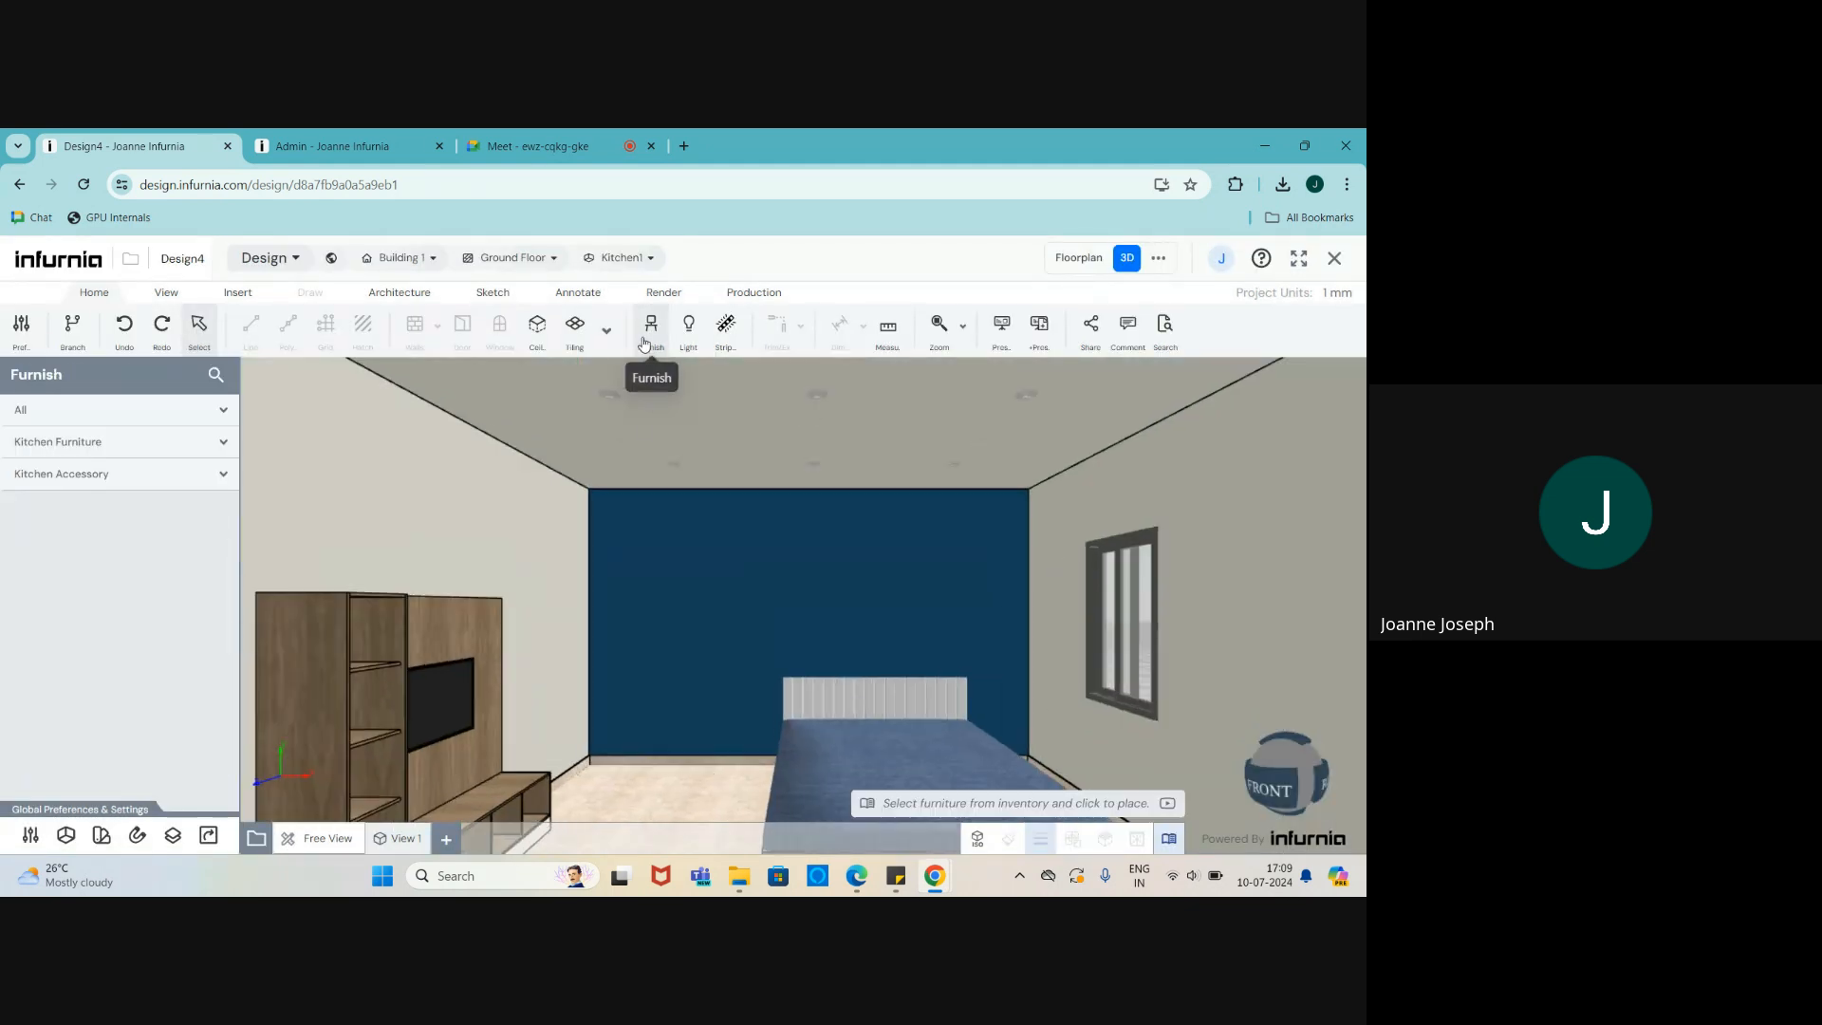
left_click(20, 413)
scroll(86, 648, "down", 3)
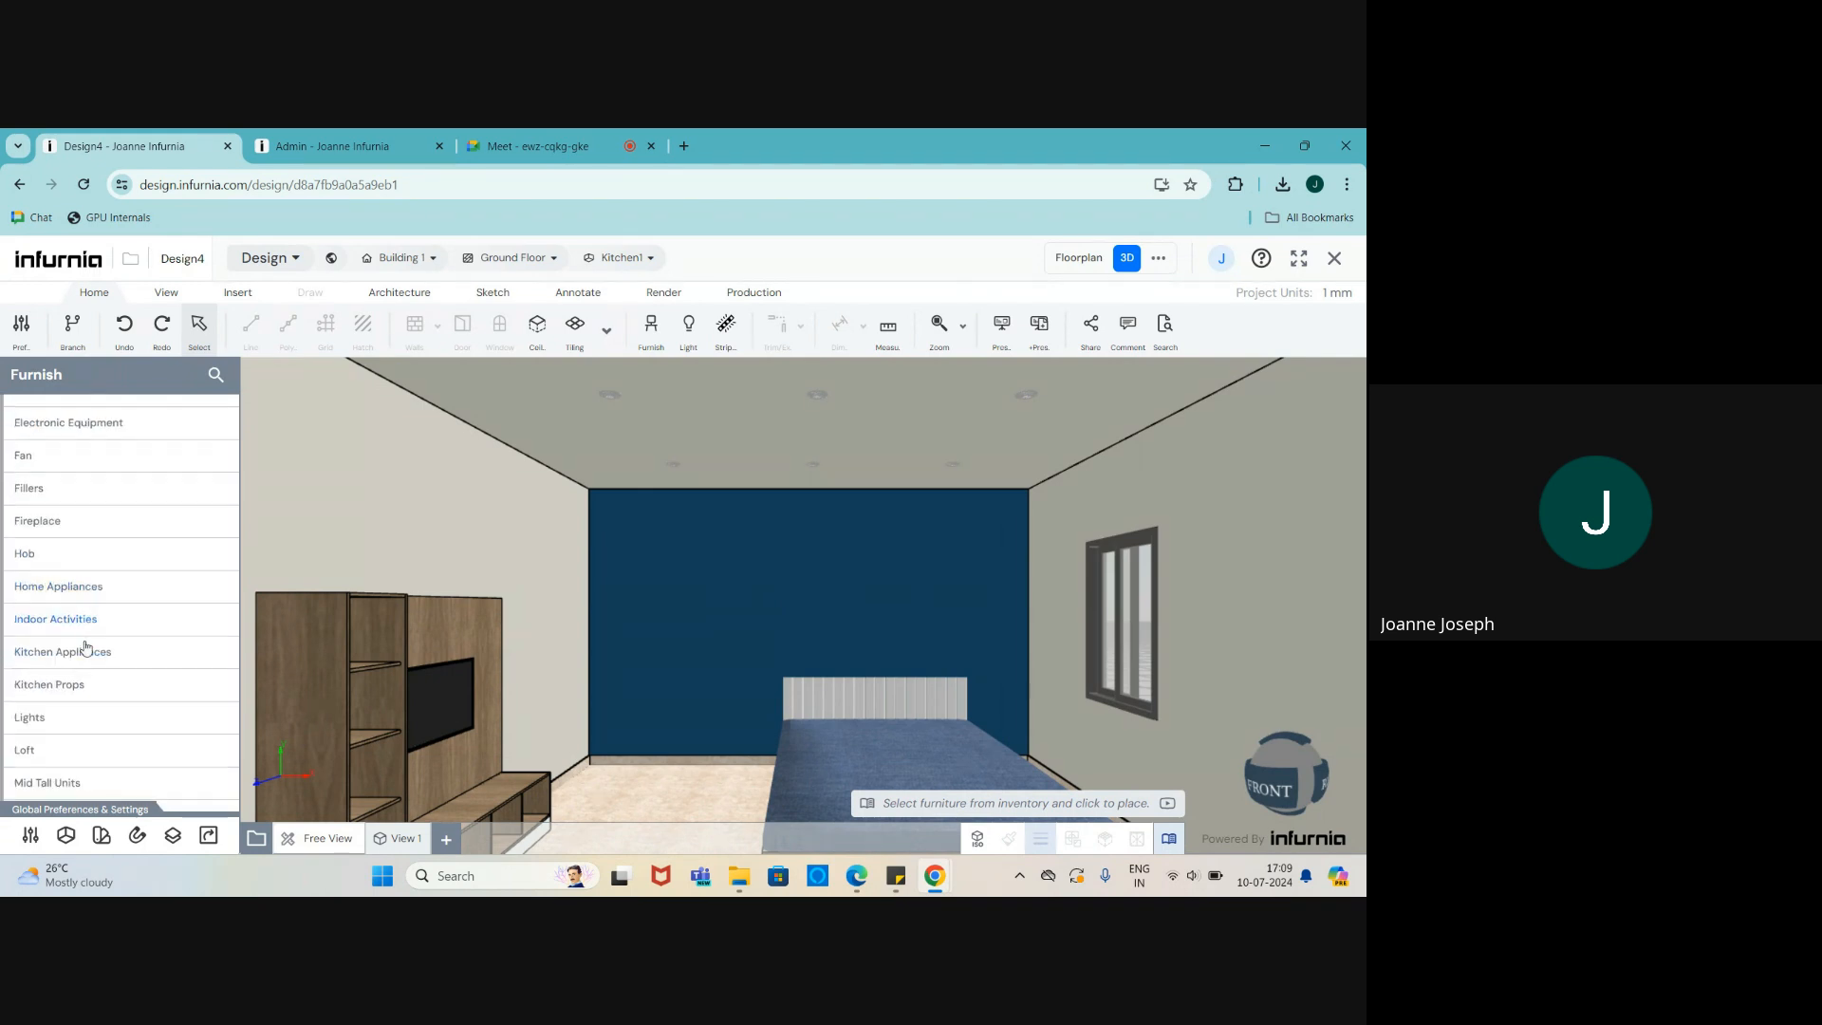
- Search the catalogue for 'wardrobe' and filter the results to Double Swing Shutter
left_click(217, 376)
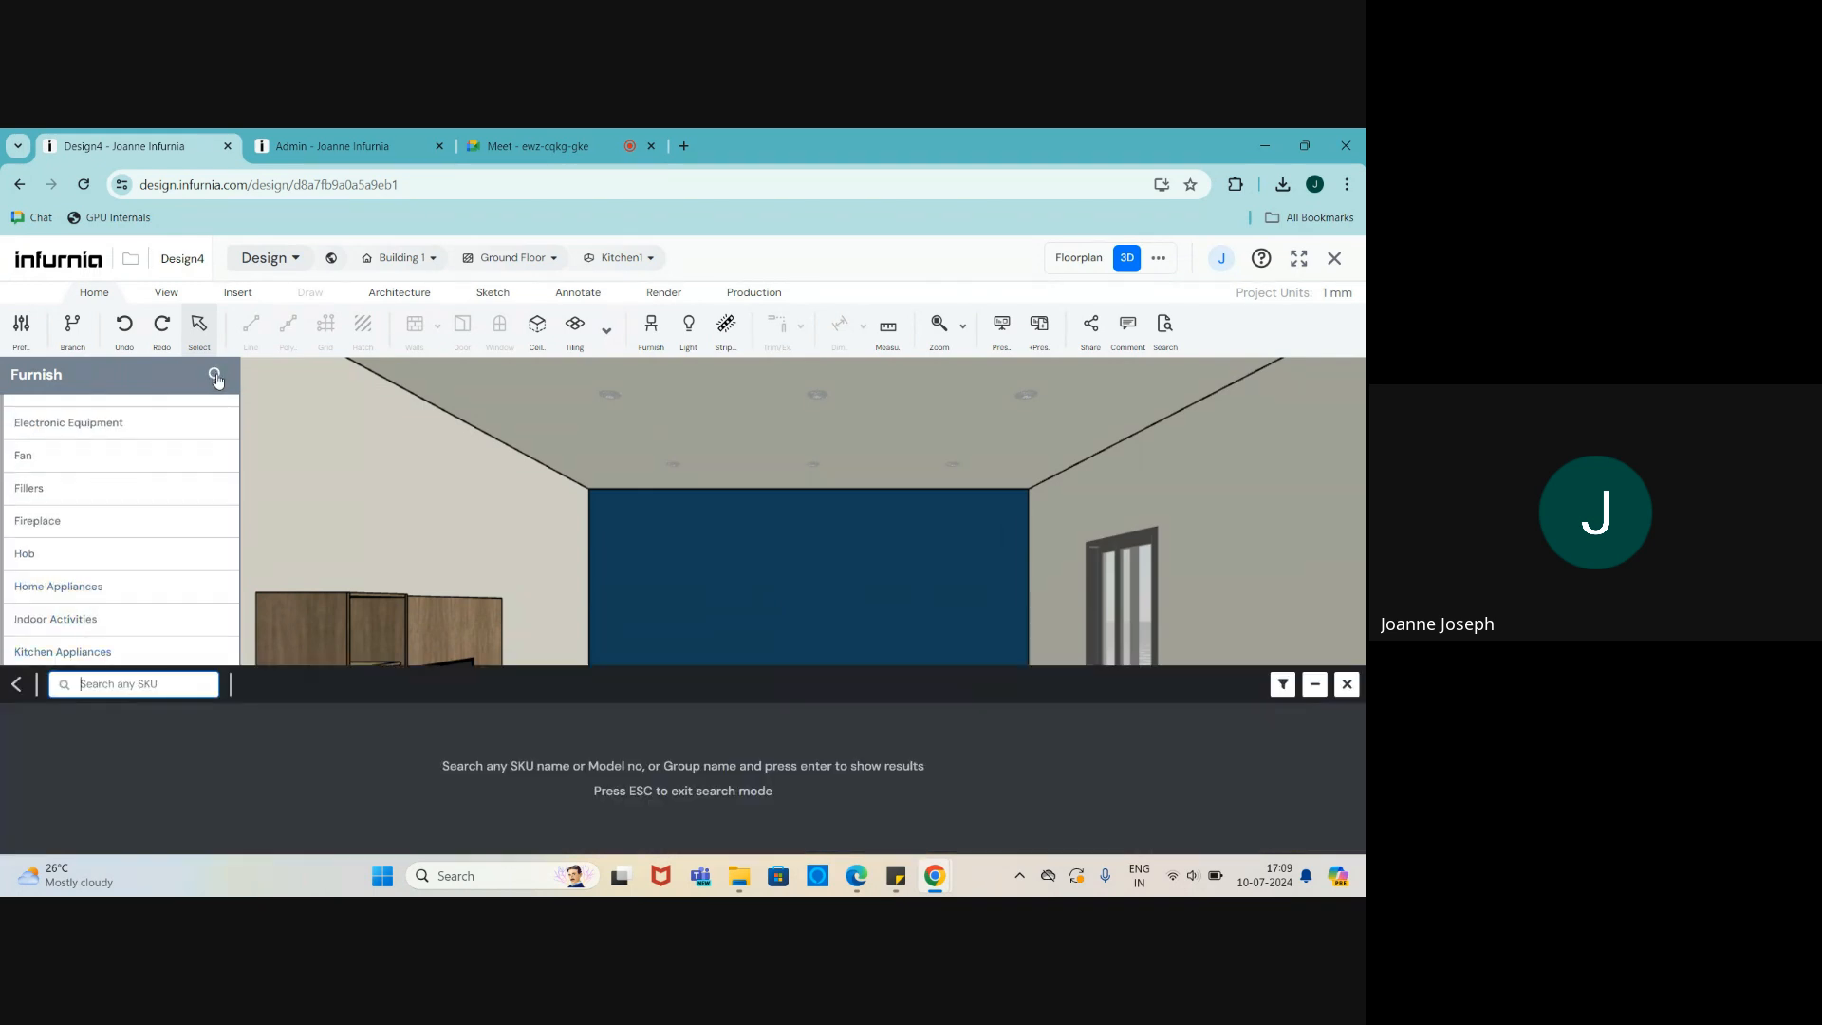
type("wardrobe")
key("Return")
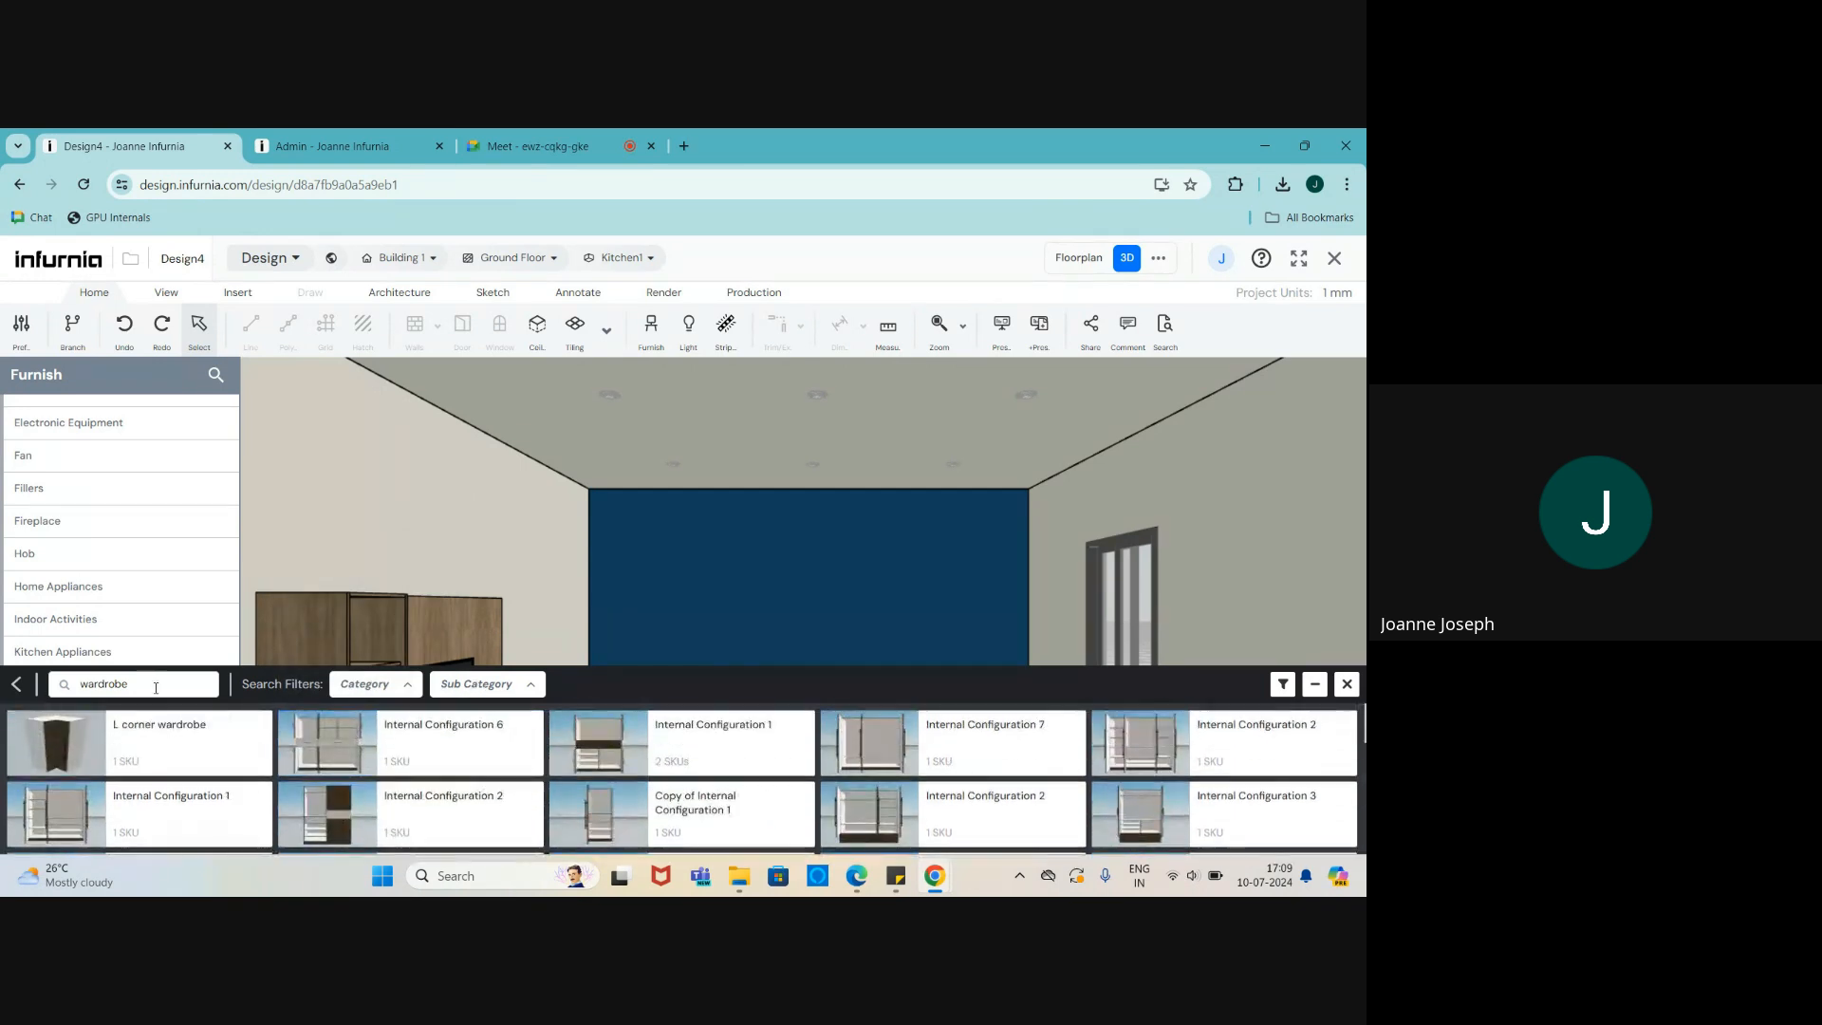
left_click(480, 685)
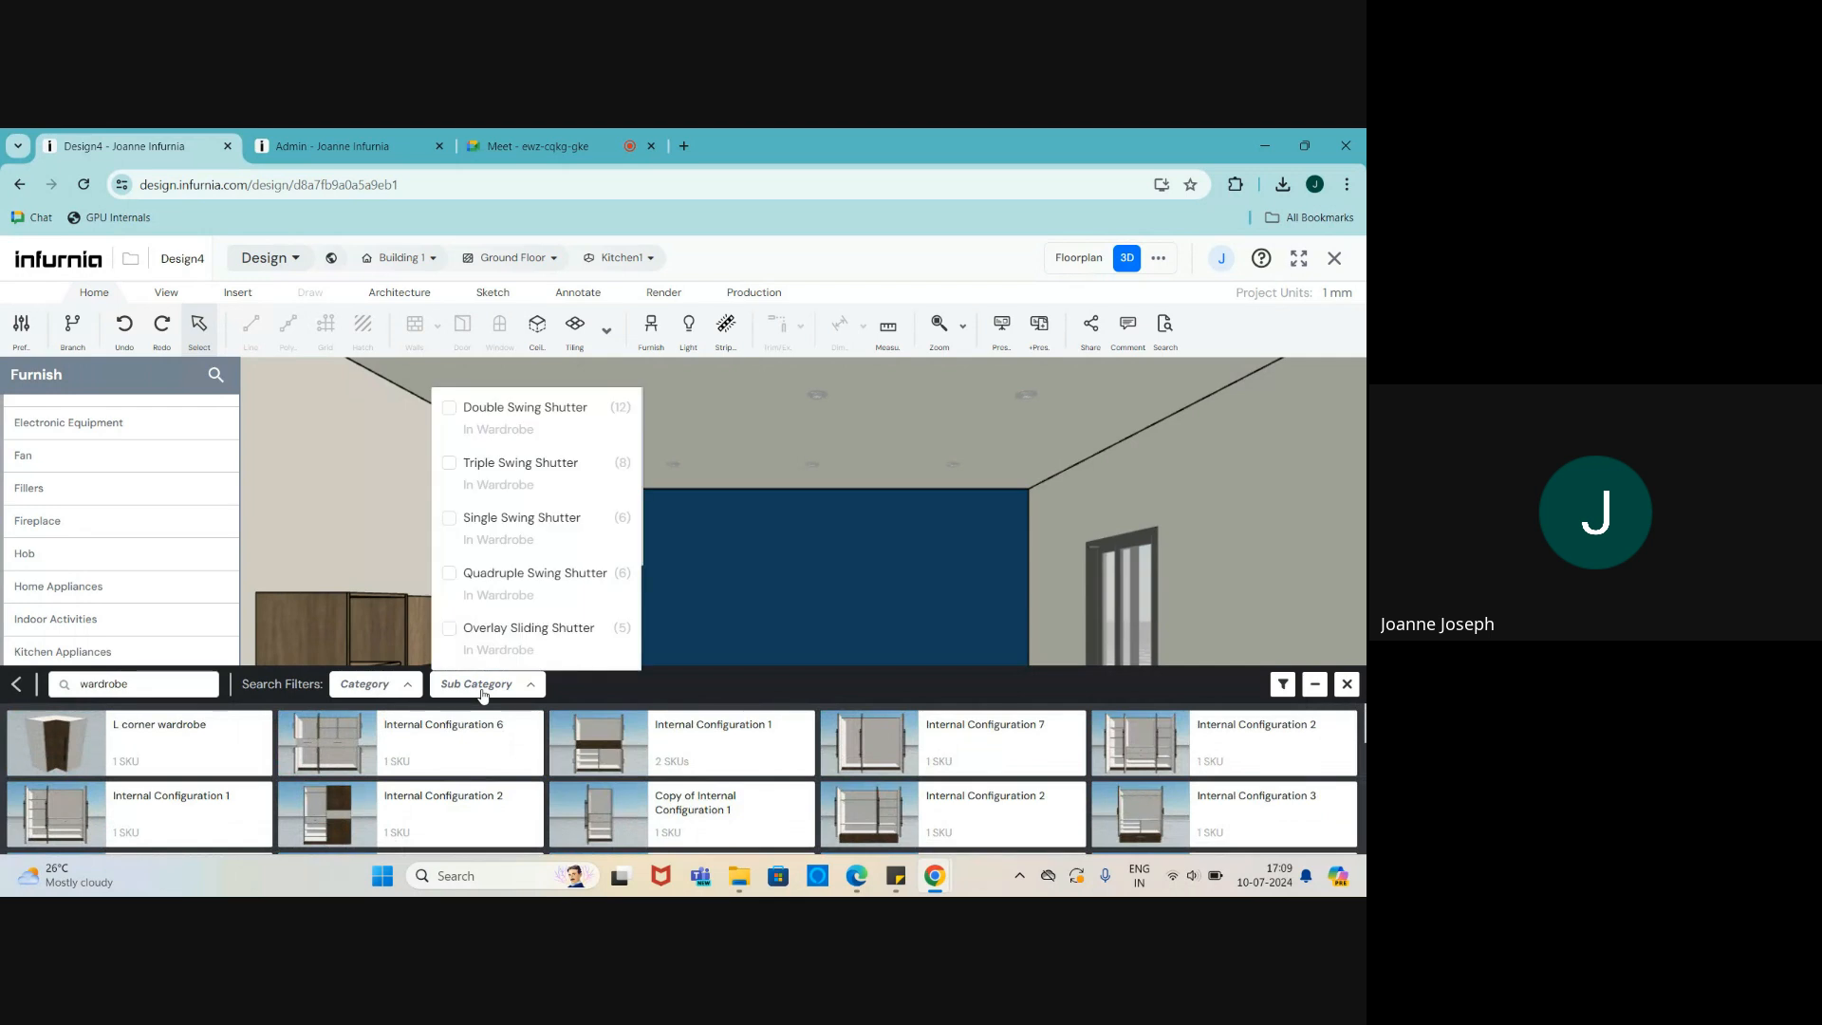
left_click(450, 409)
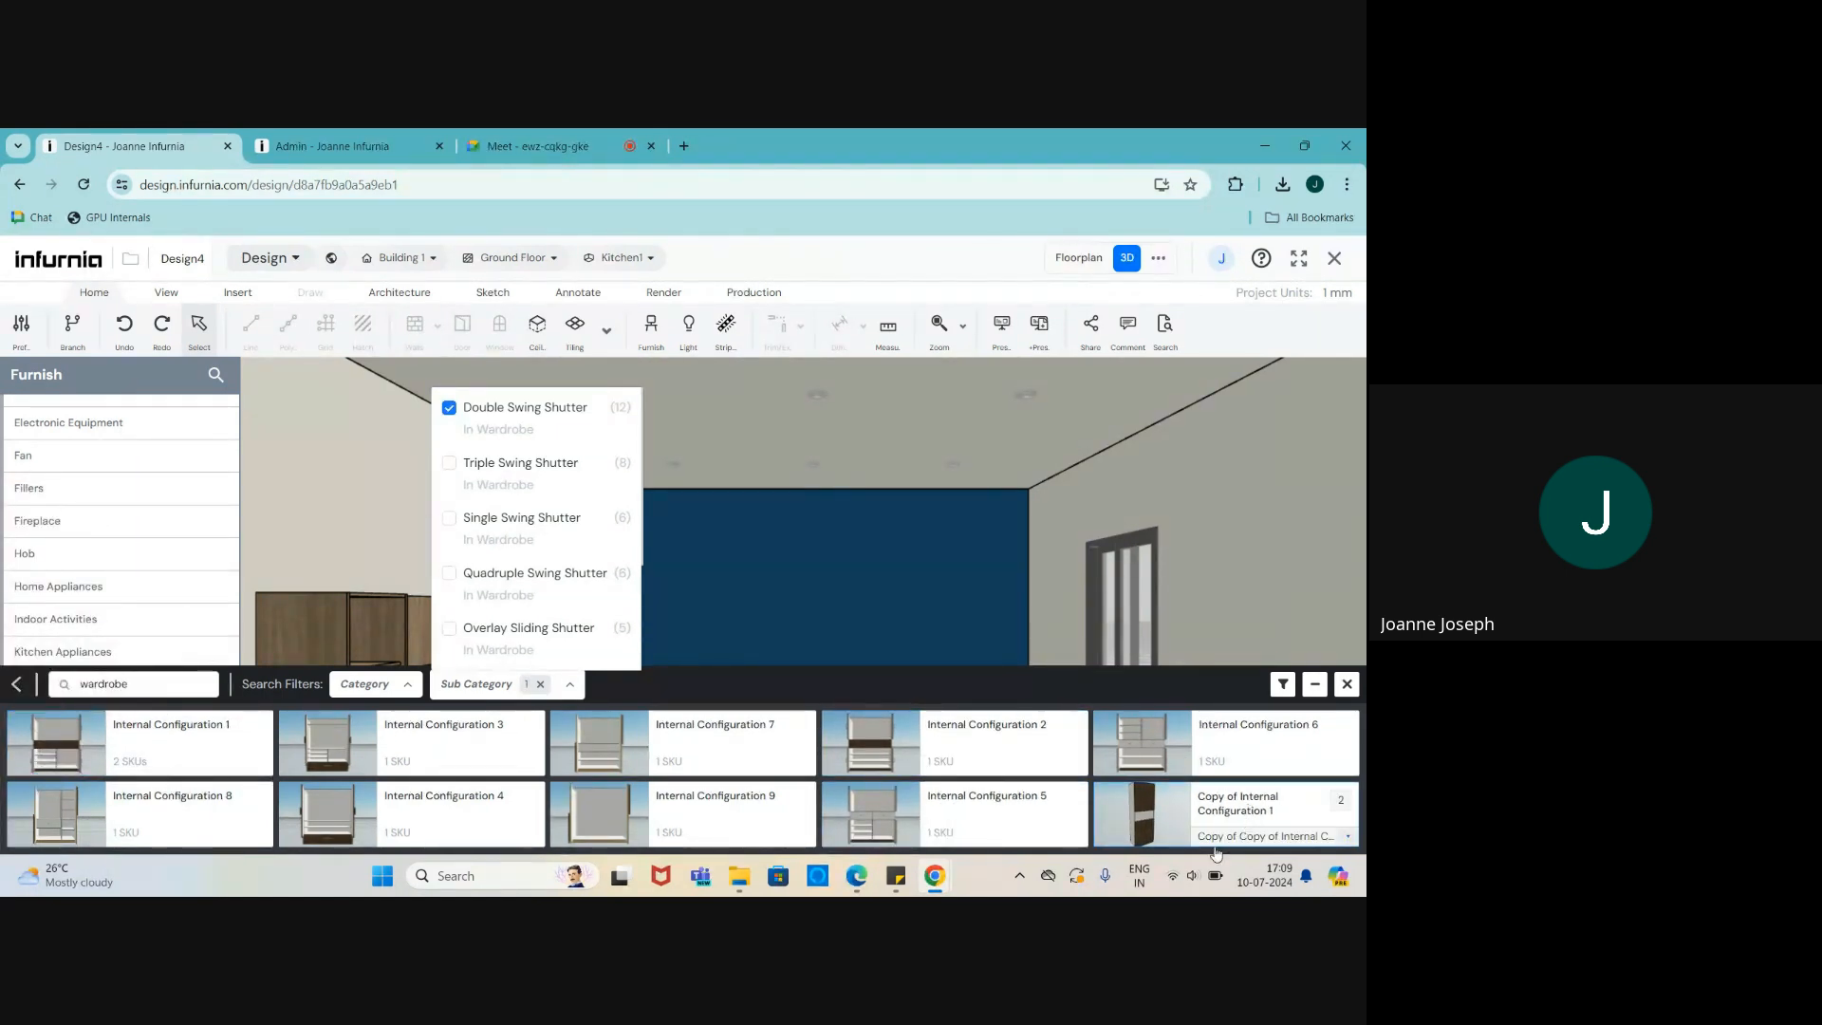
mouse_move(1150, 814)
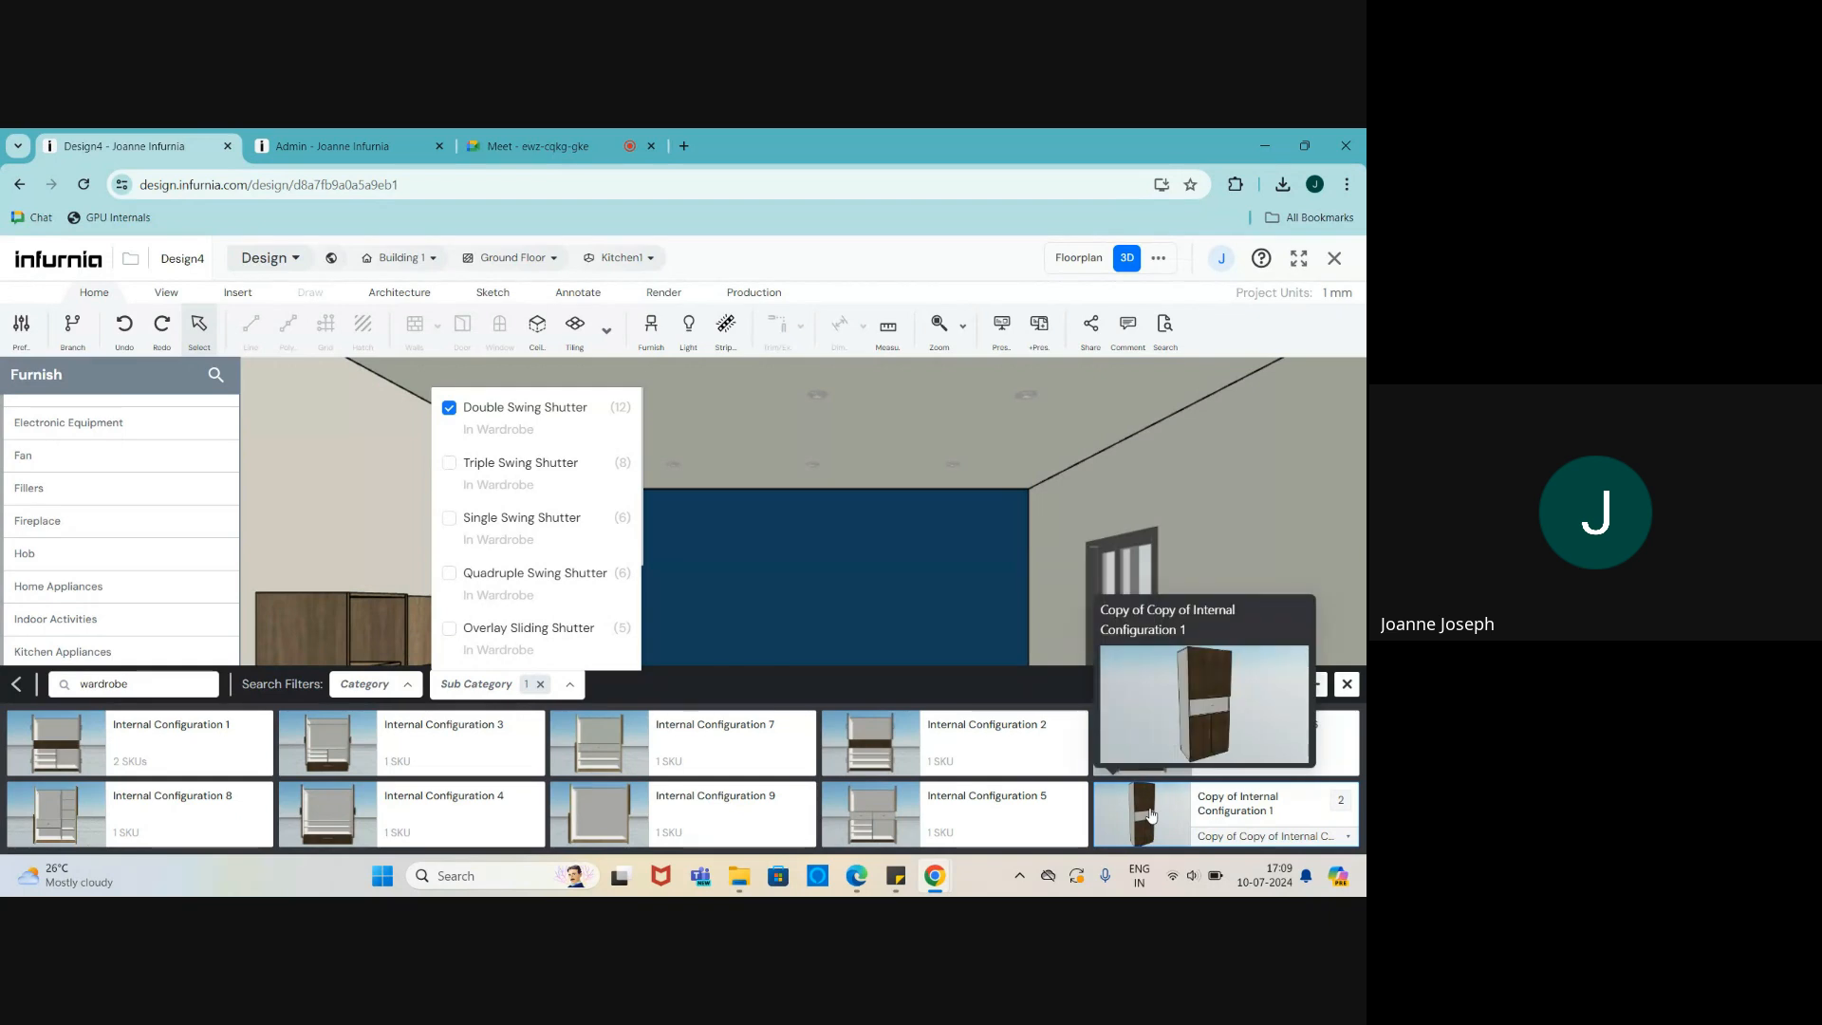
- Place the Copy of Internal Configuration 1 wardrobe into the bedroom
left_click(1151, 814)
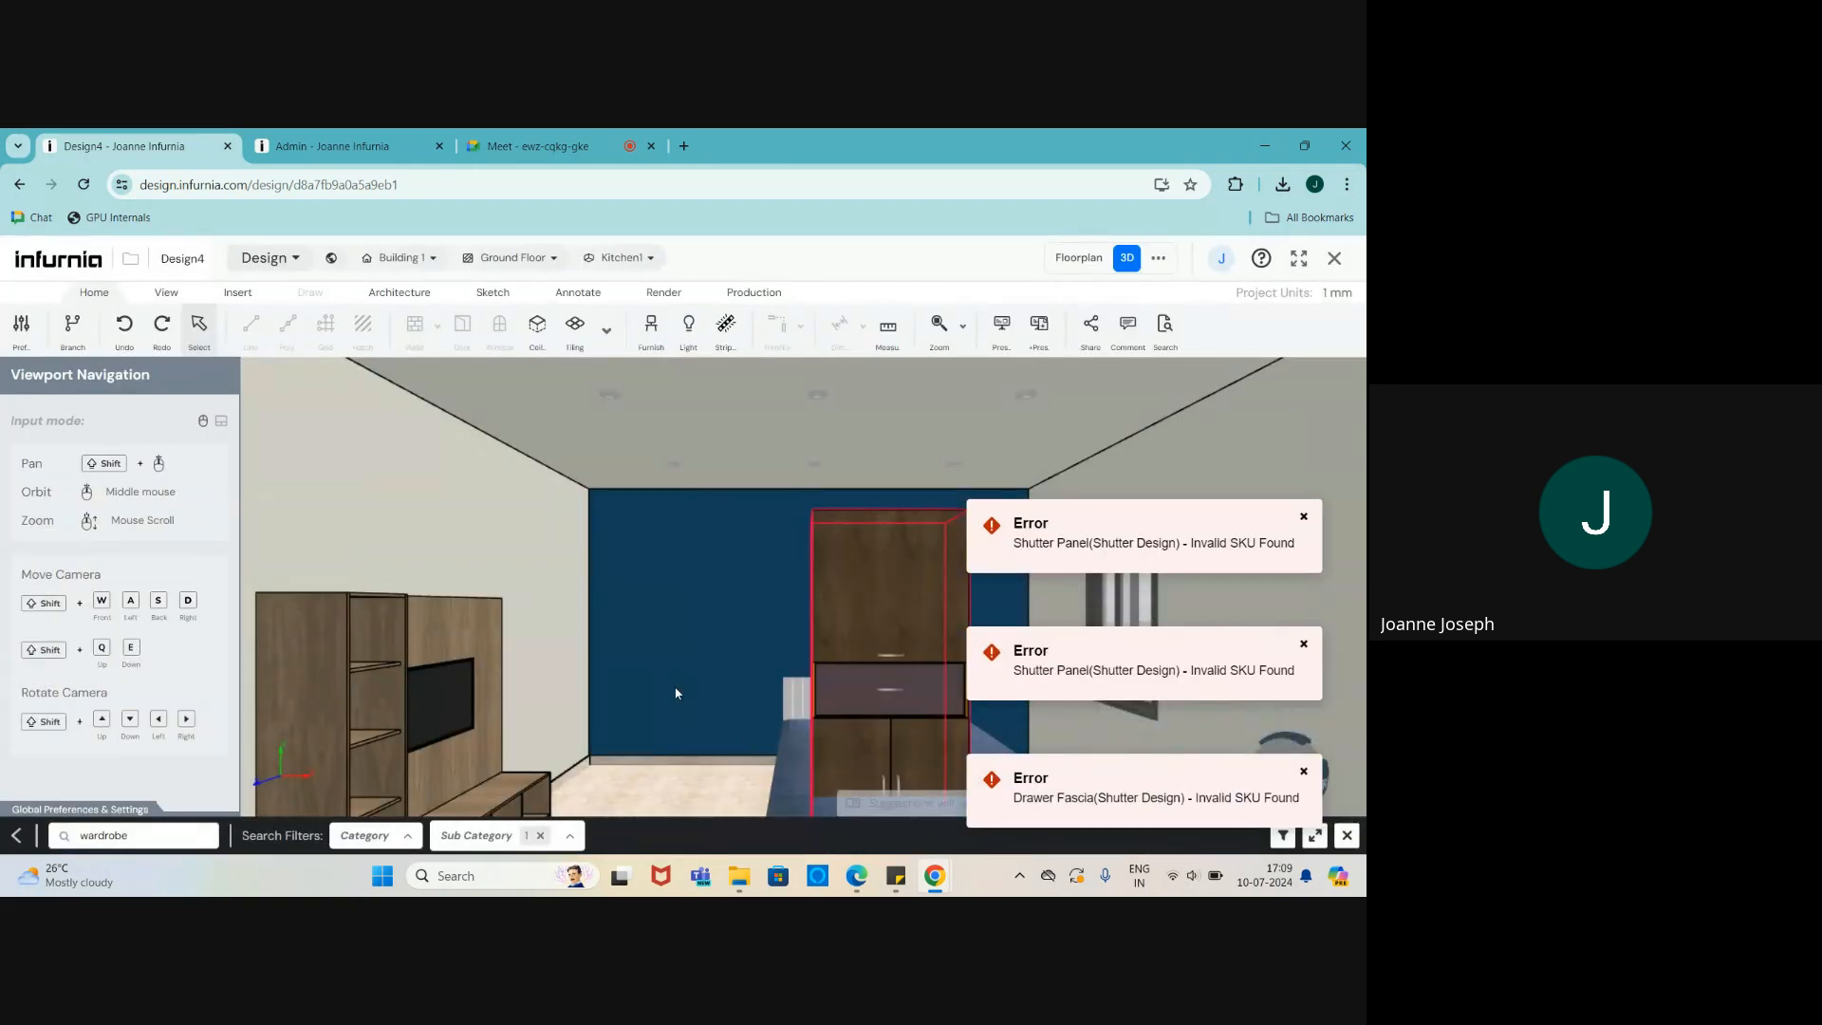
left_click(675, 694)
middle_click_drag(675, 694, 783, 759)
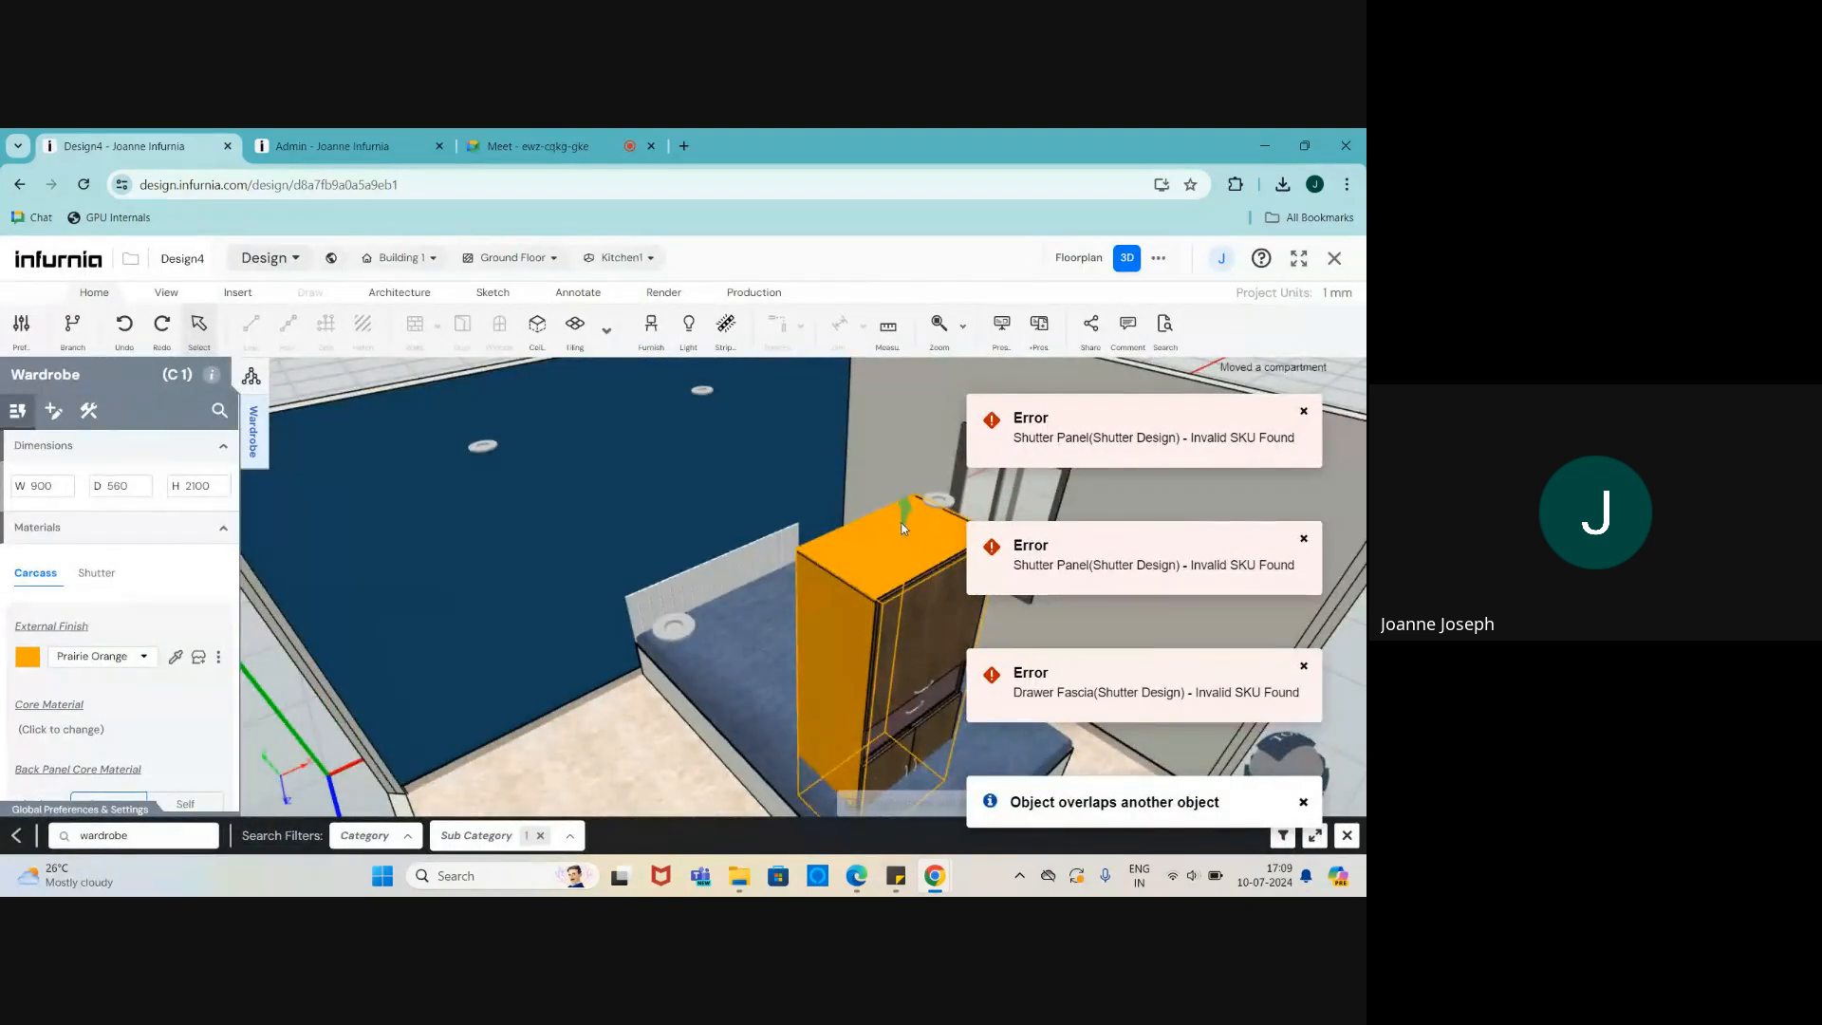
scroll(902, 528, "down", 3)
scroll(841, 744, "up", 1)
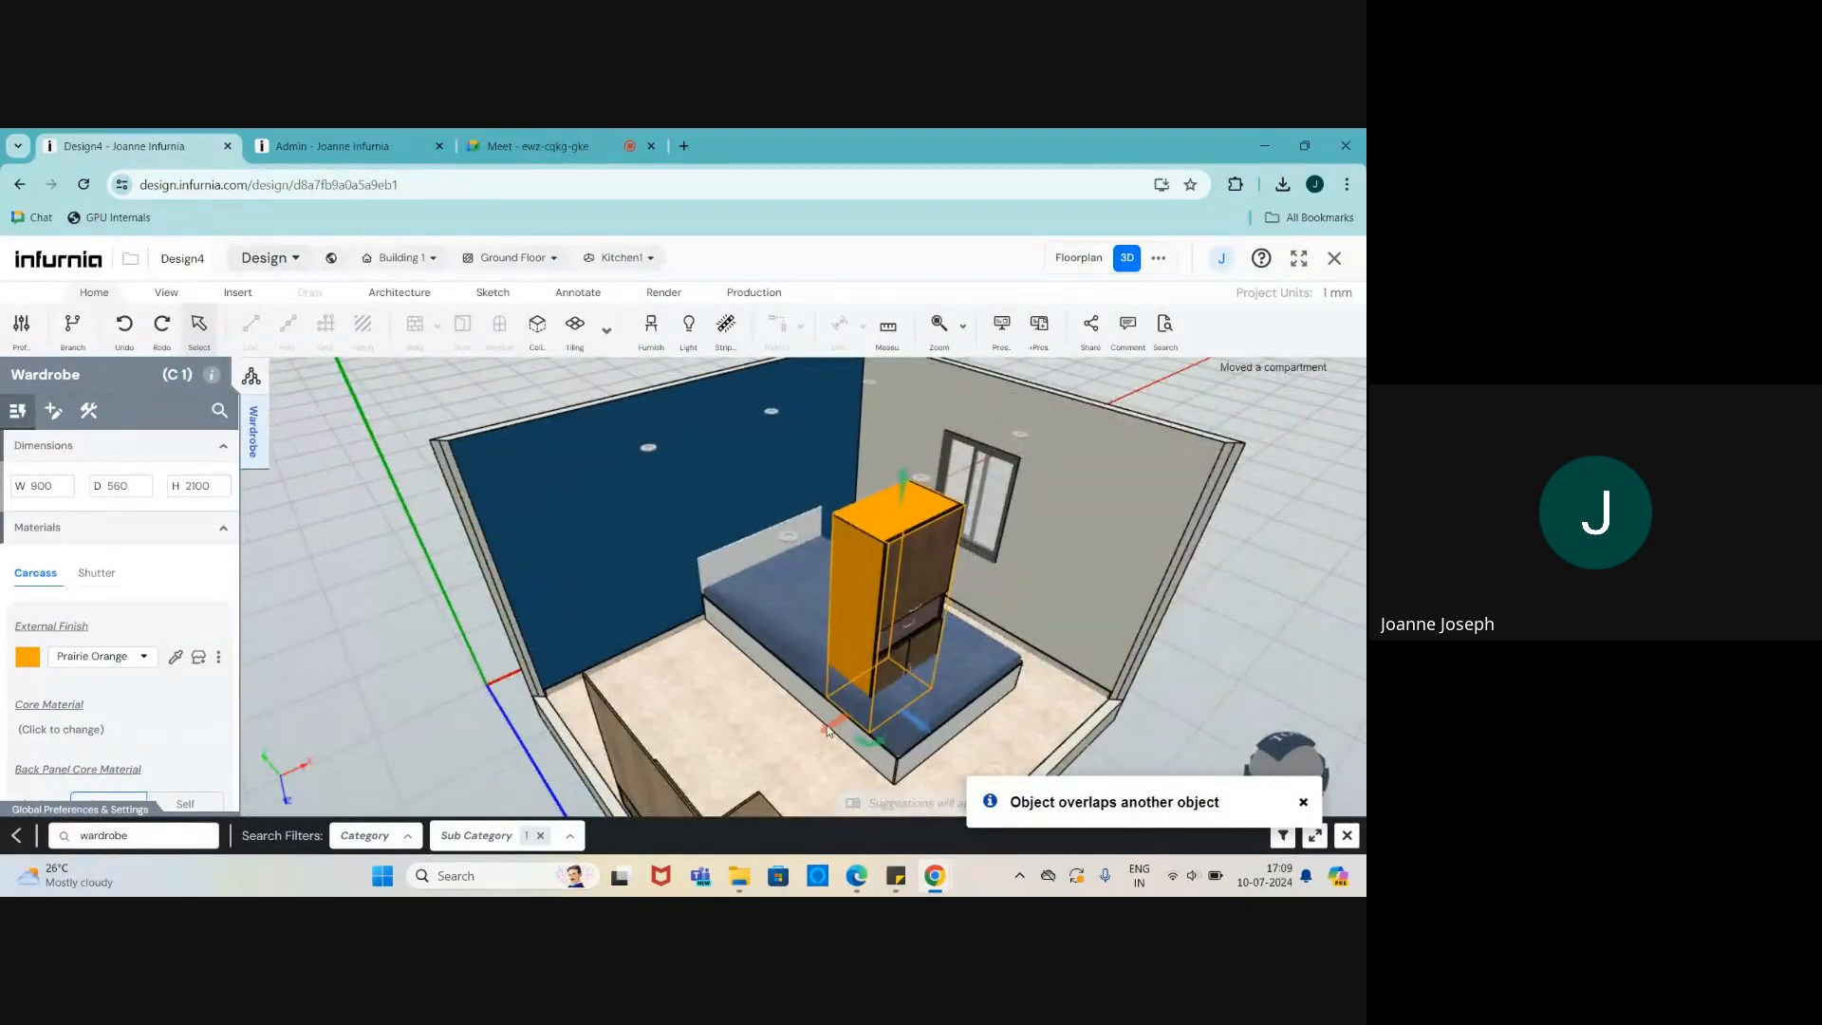
scroll(827, 731, "up", 1)
- Slide the wardrobe left and back into the bedroom's back-left corner against both walls
left_click(747, 751)
left_click(868, 615)
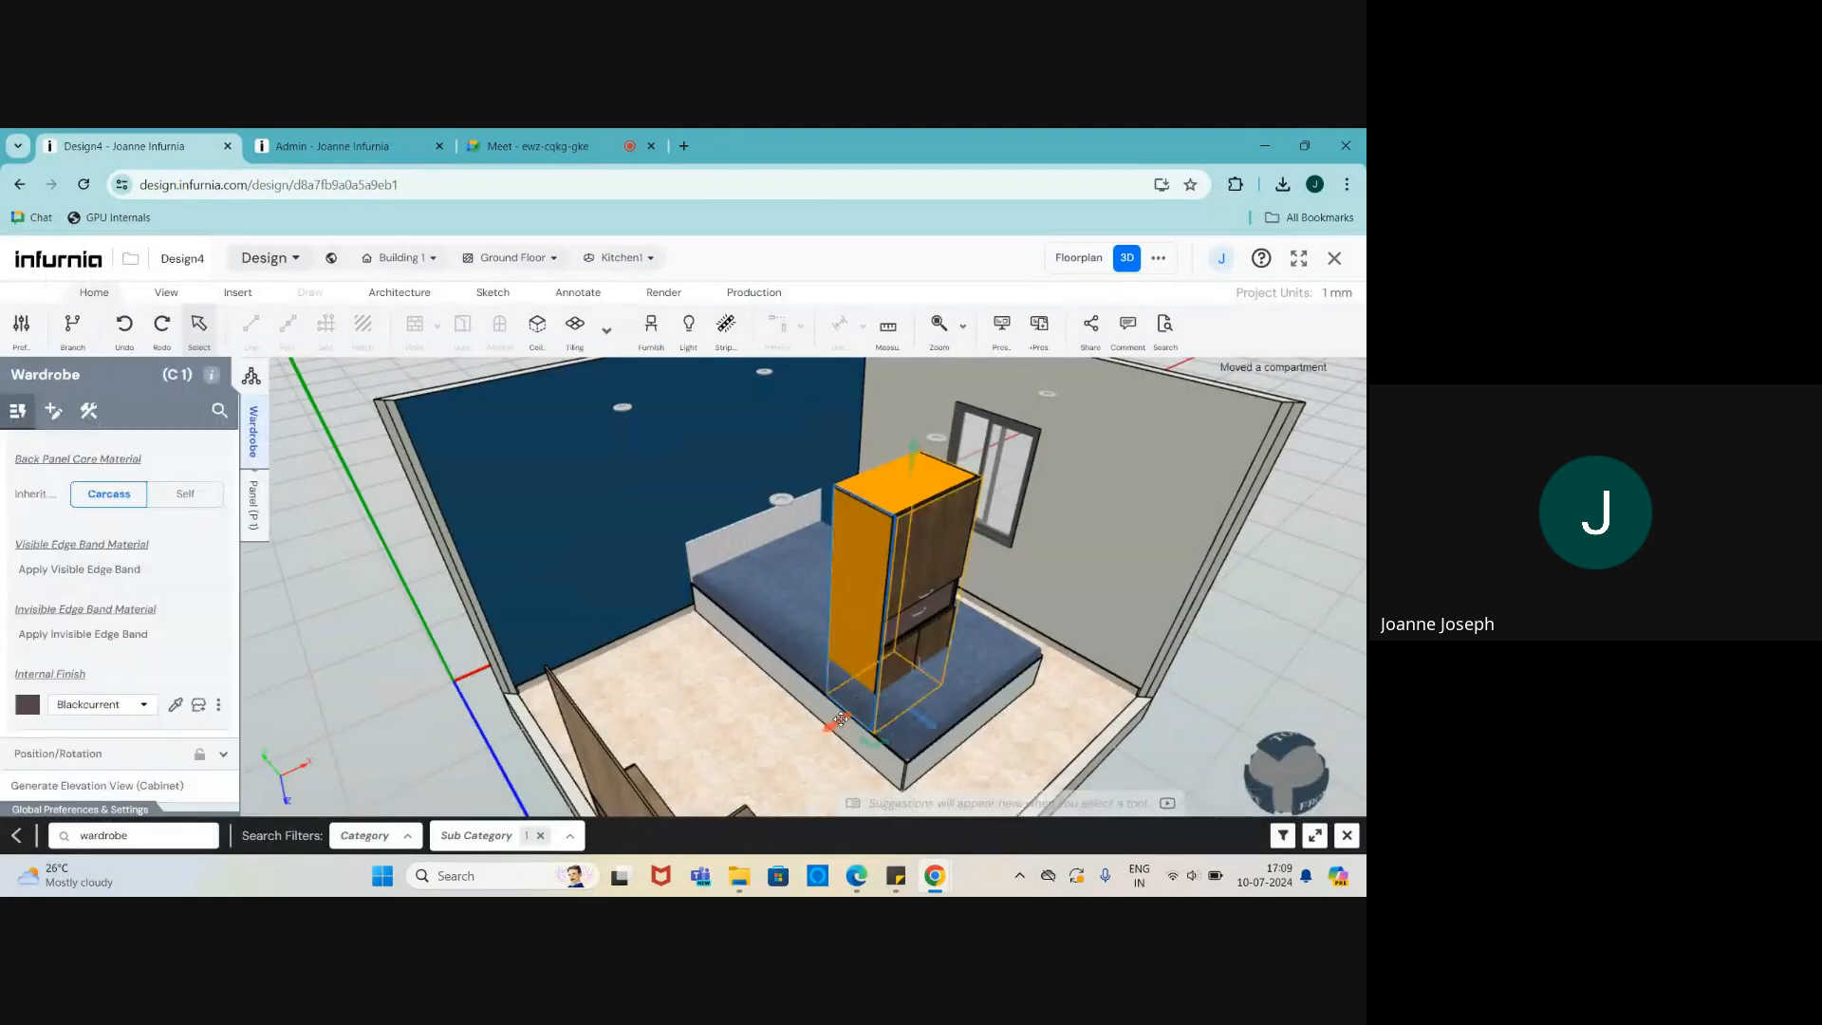
left_click_drag(840, 720, 693, 785)
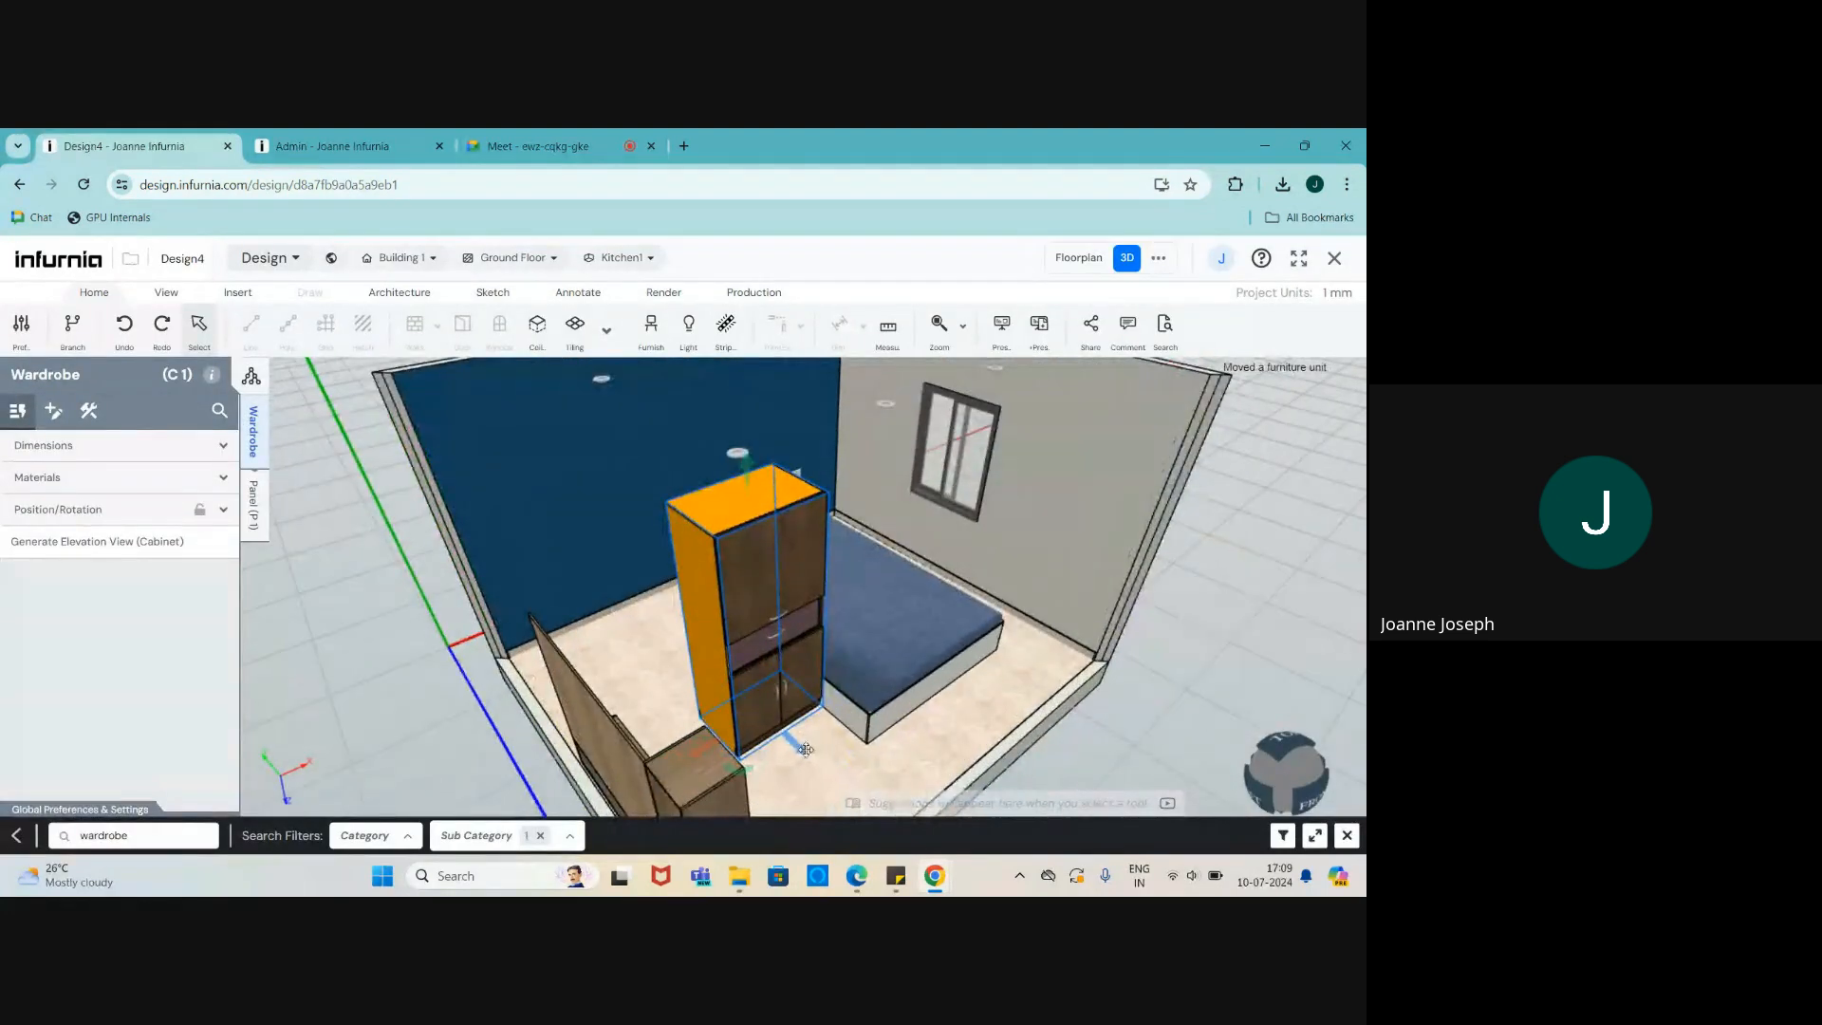
left_click_drag(805, 750, 615, 582)
scroll(684, 659, "down", 3)
scroll(622, 638, "up", 4)
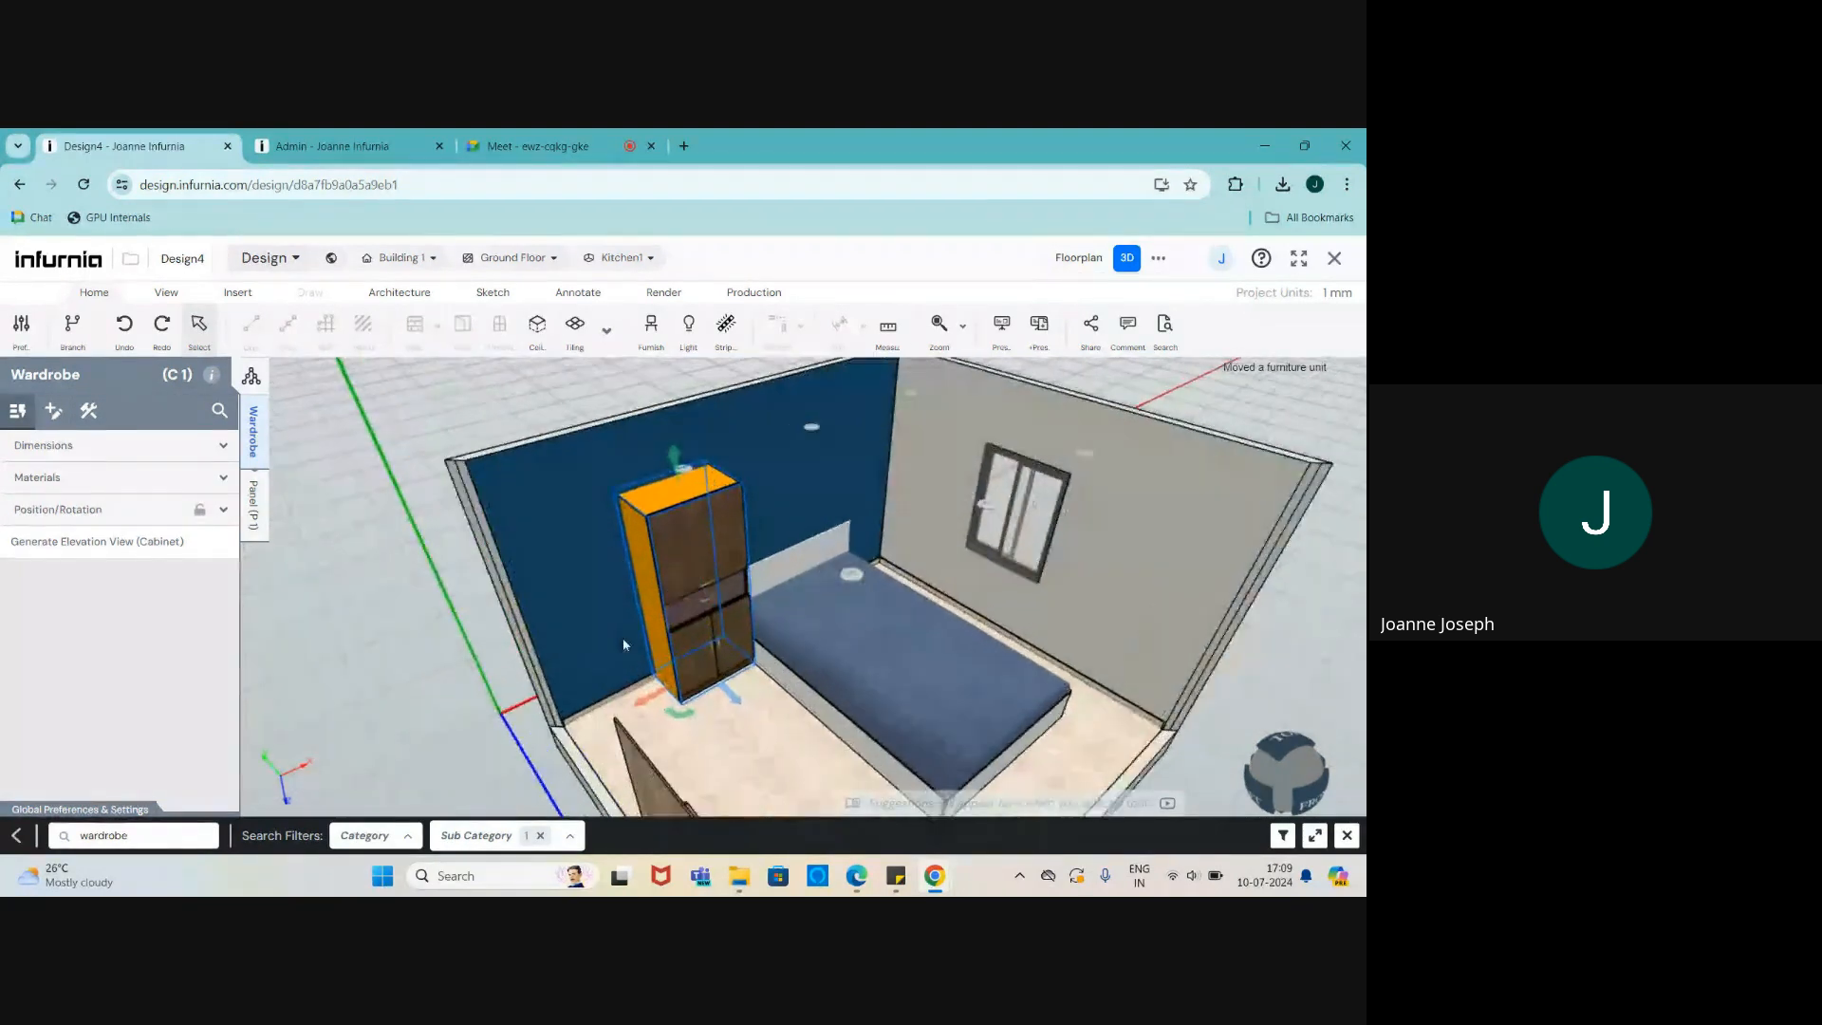
left_click_drag(654, 711, 608, 750)
middle_click_drag(771, 728, 645, 685)
scroll(683, 660, "down", 4)
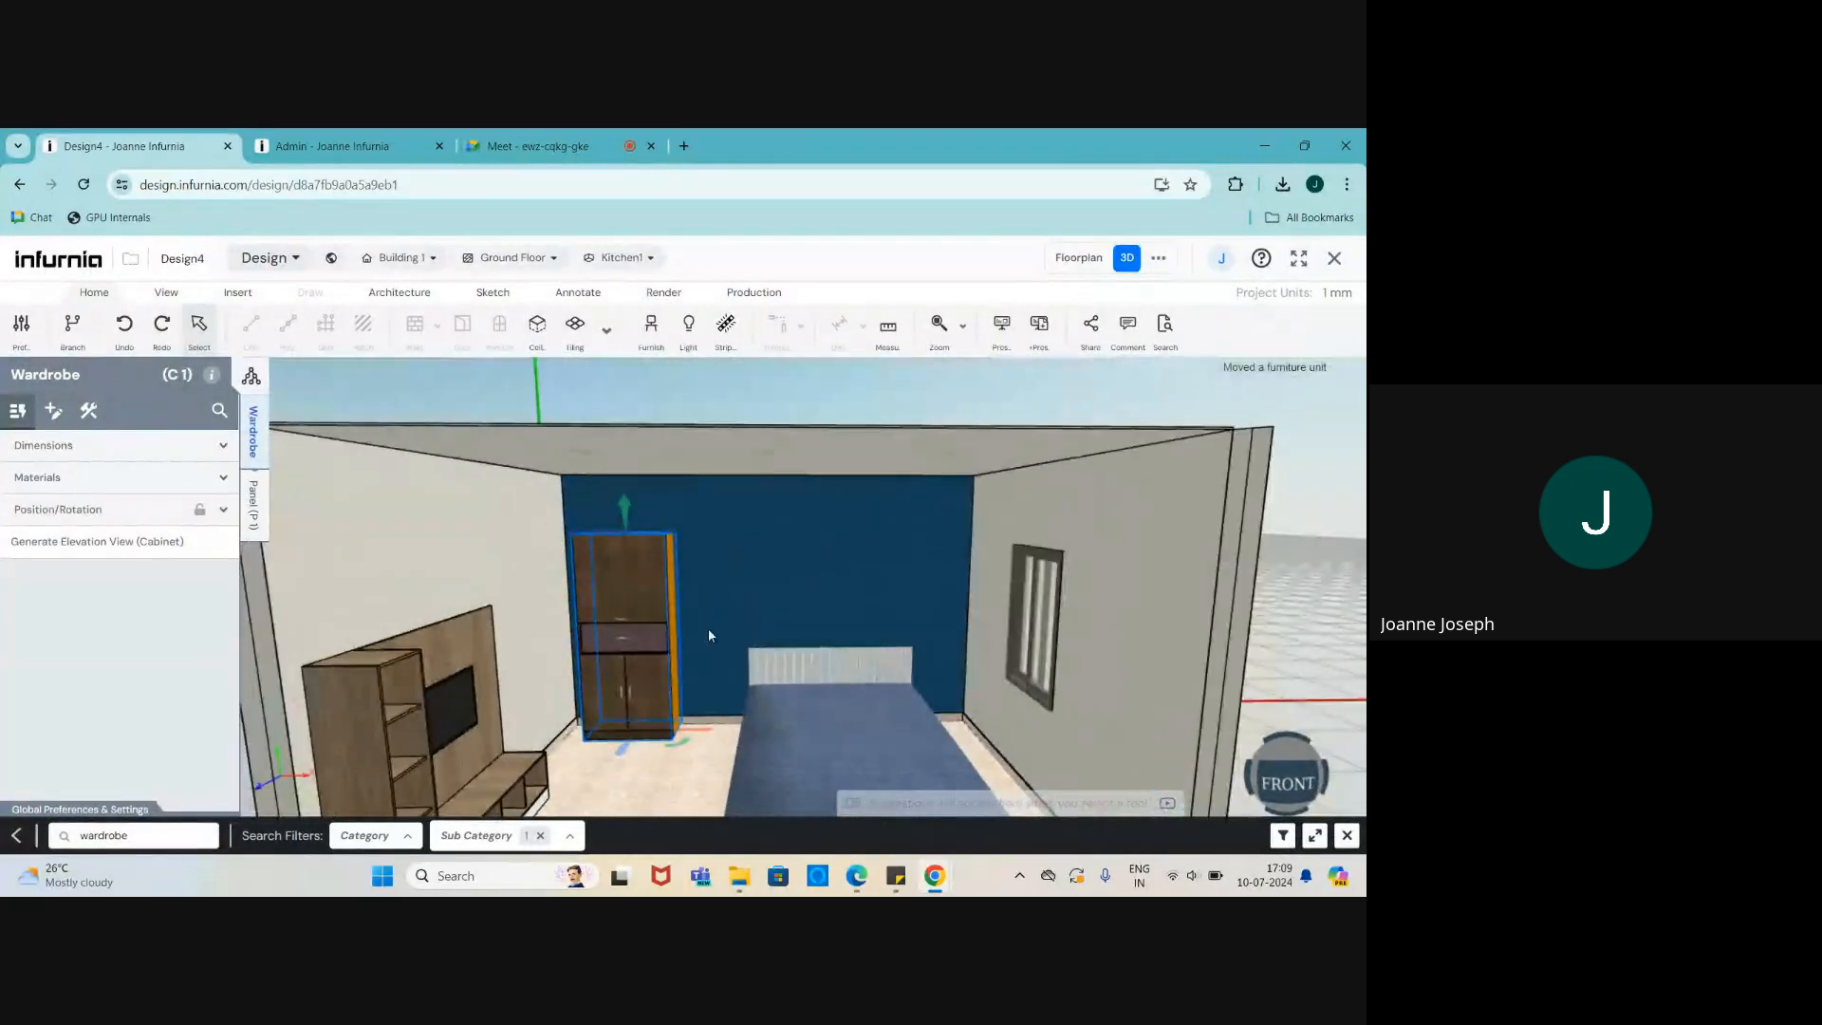
scroll(622, 786, "up", 2)
scroll(623, 791, "down", 2)
left_click(319, 138)
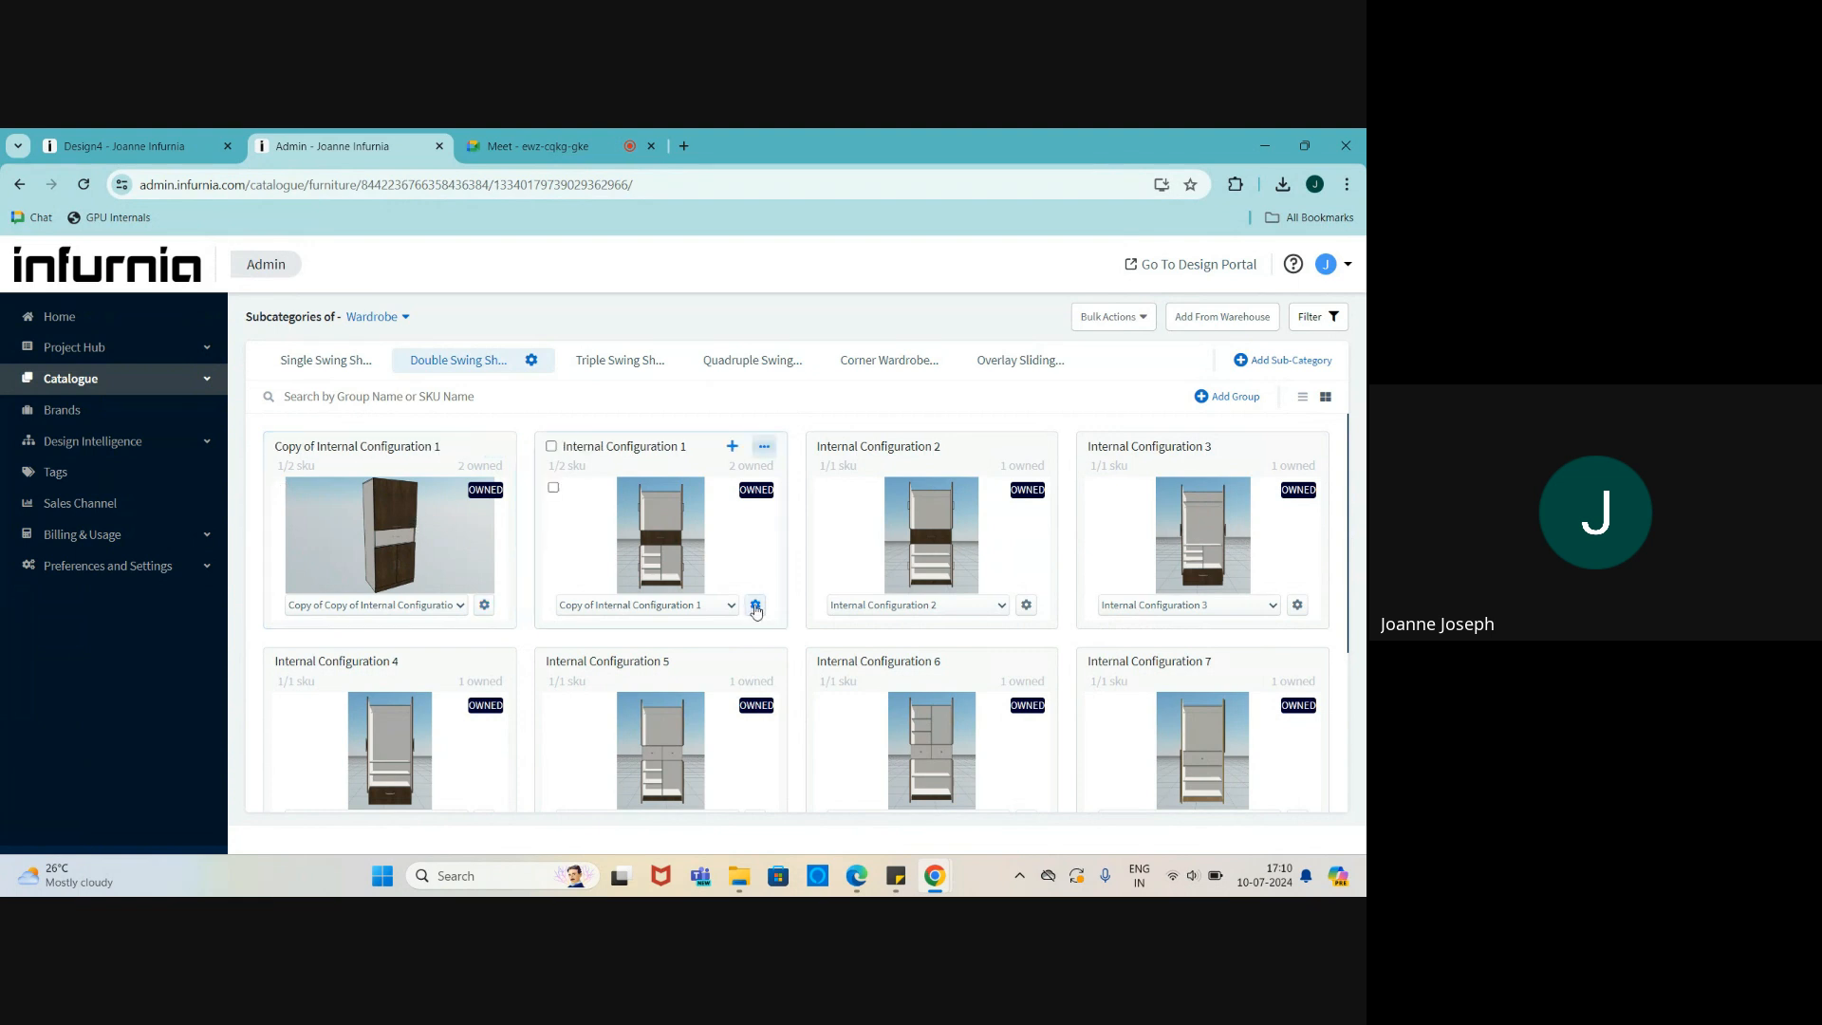
- From the Admin catalogue, open the gear options for the Copy of Internal Configuration 1 wardrobe SKU
scroll(655, 494, "down", 3)
scroll(644, 486, "up", 3)
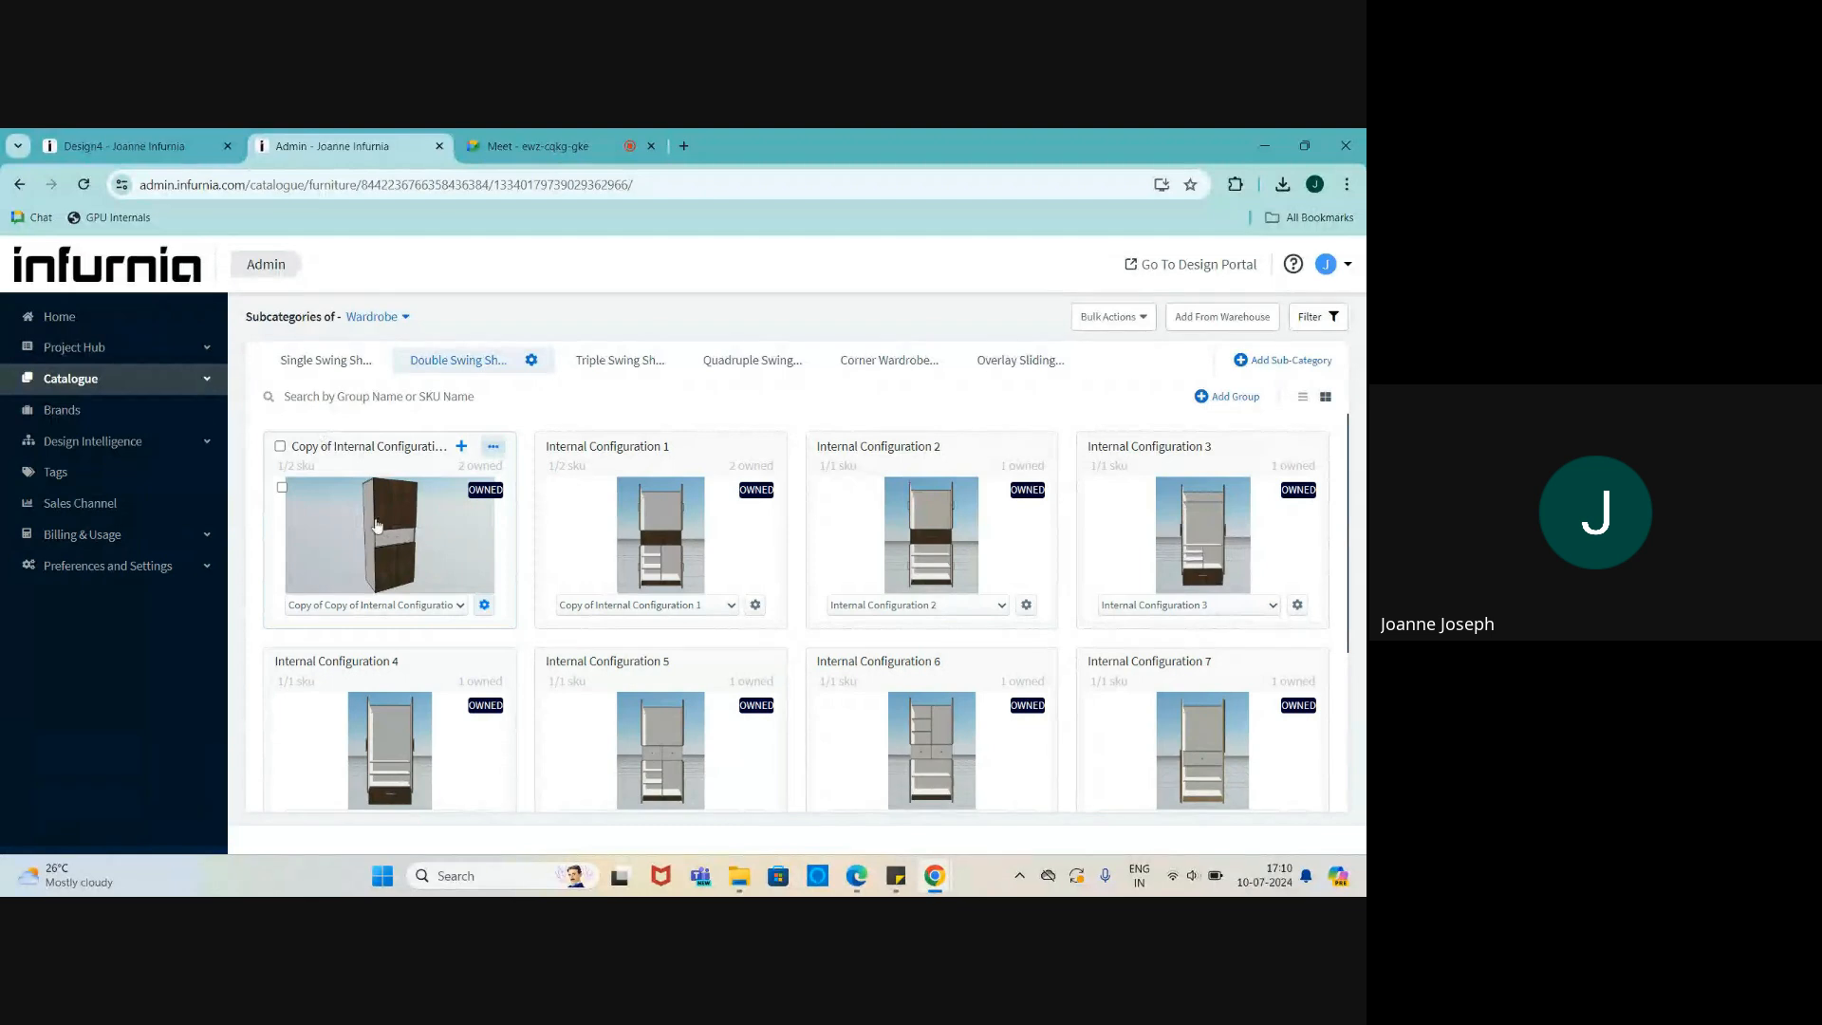
left_click(83, 138)
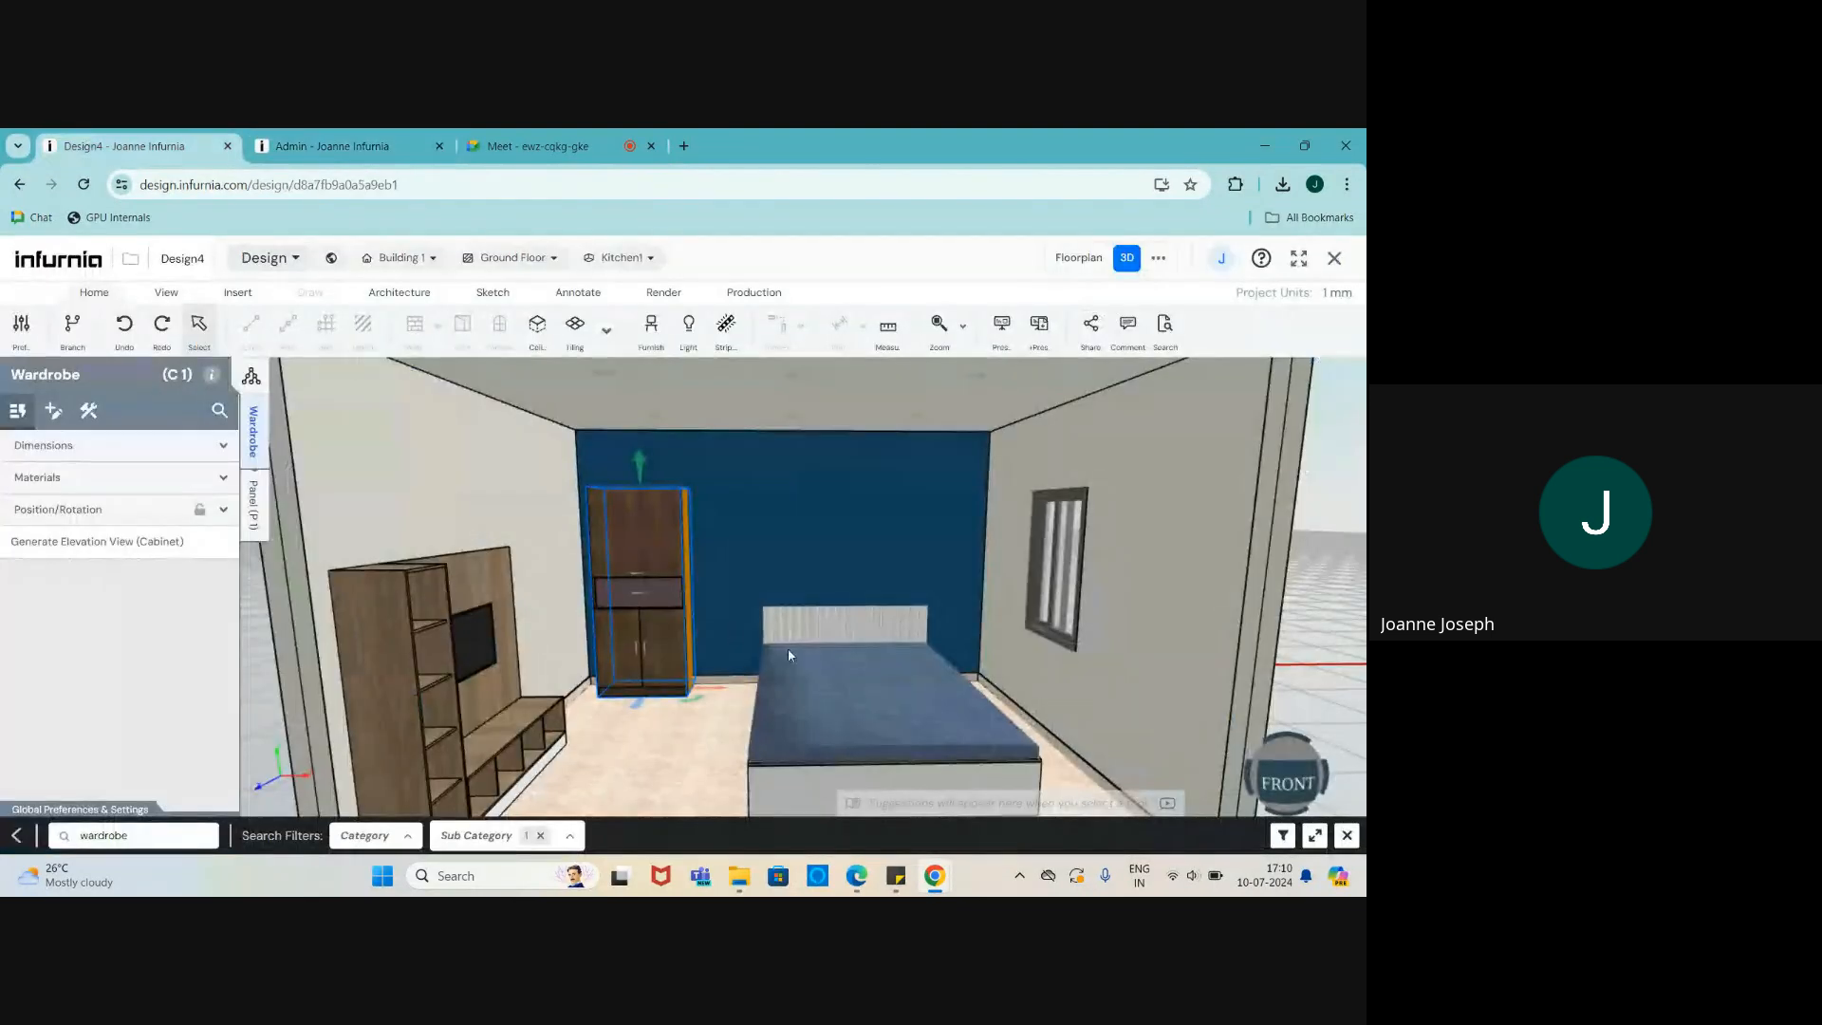
scroll(677, 482, "up", 5)
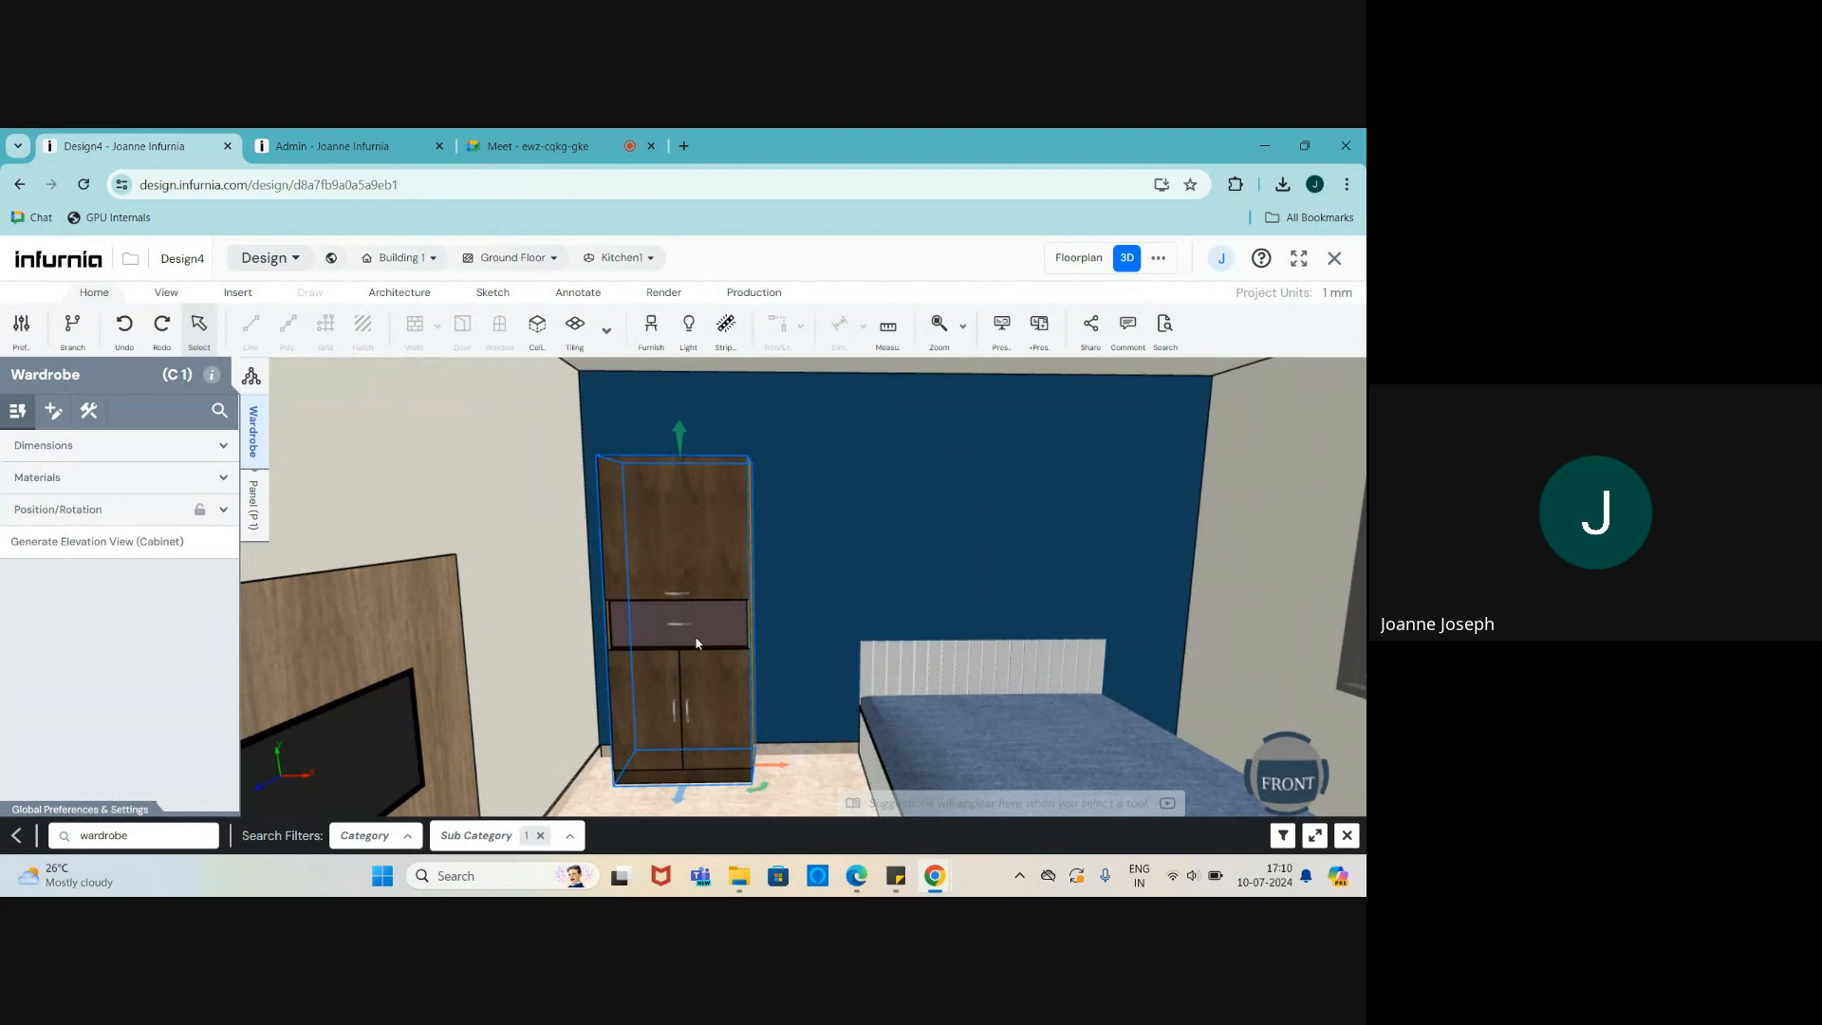
scroll(679, 631, "up", 2)
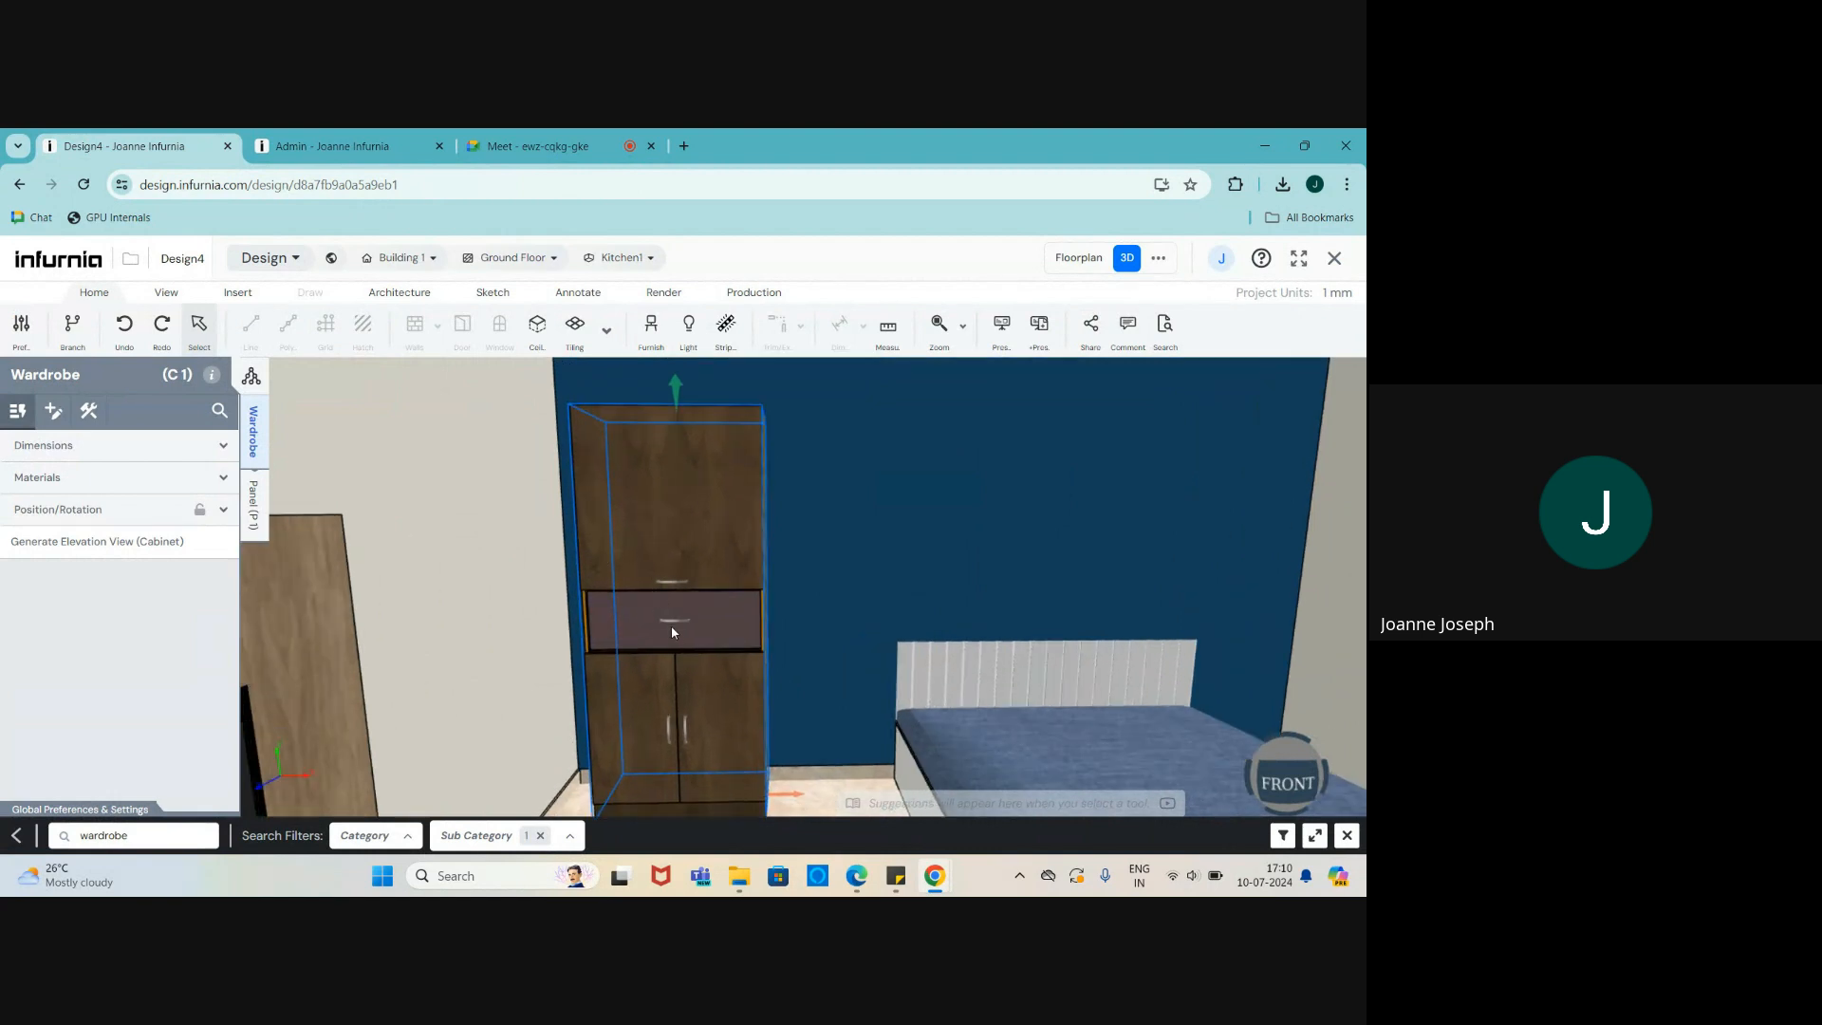
scroll(676, 617, "up", 2)
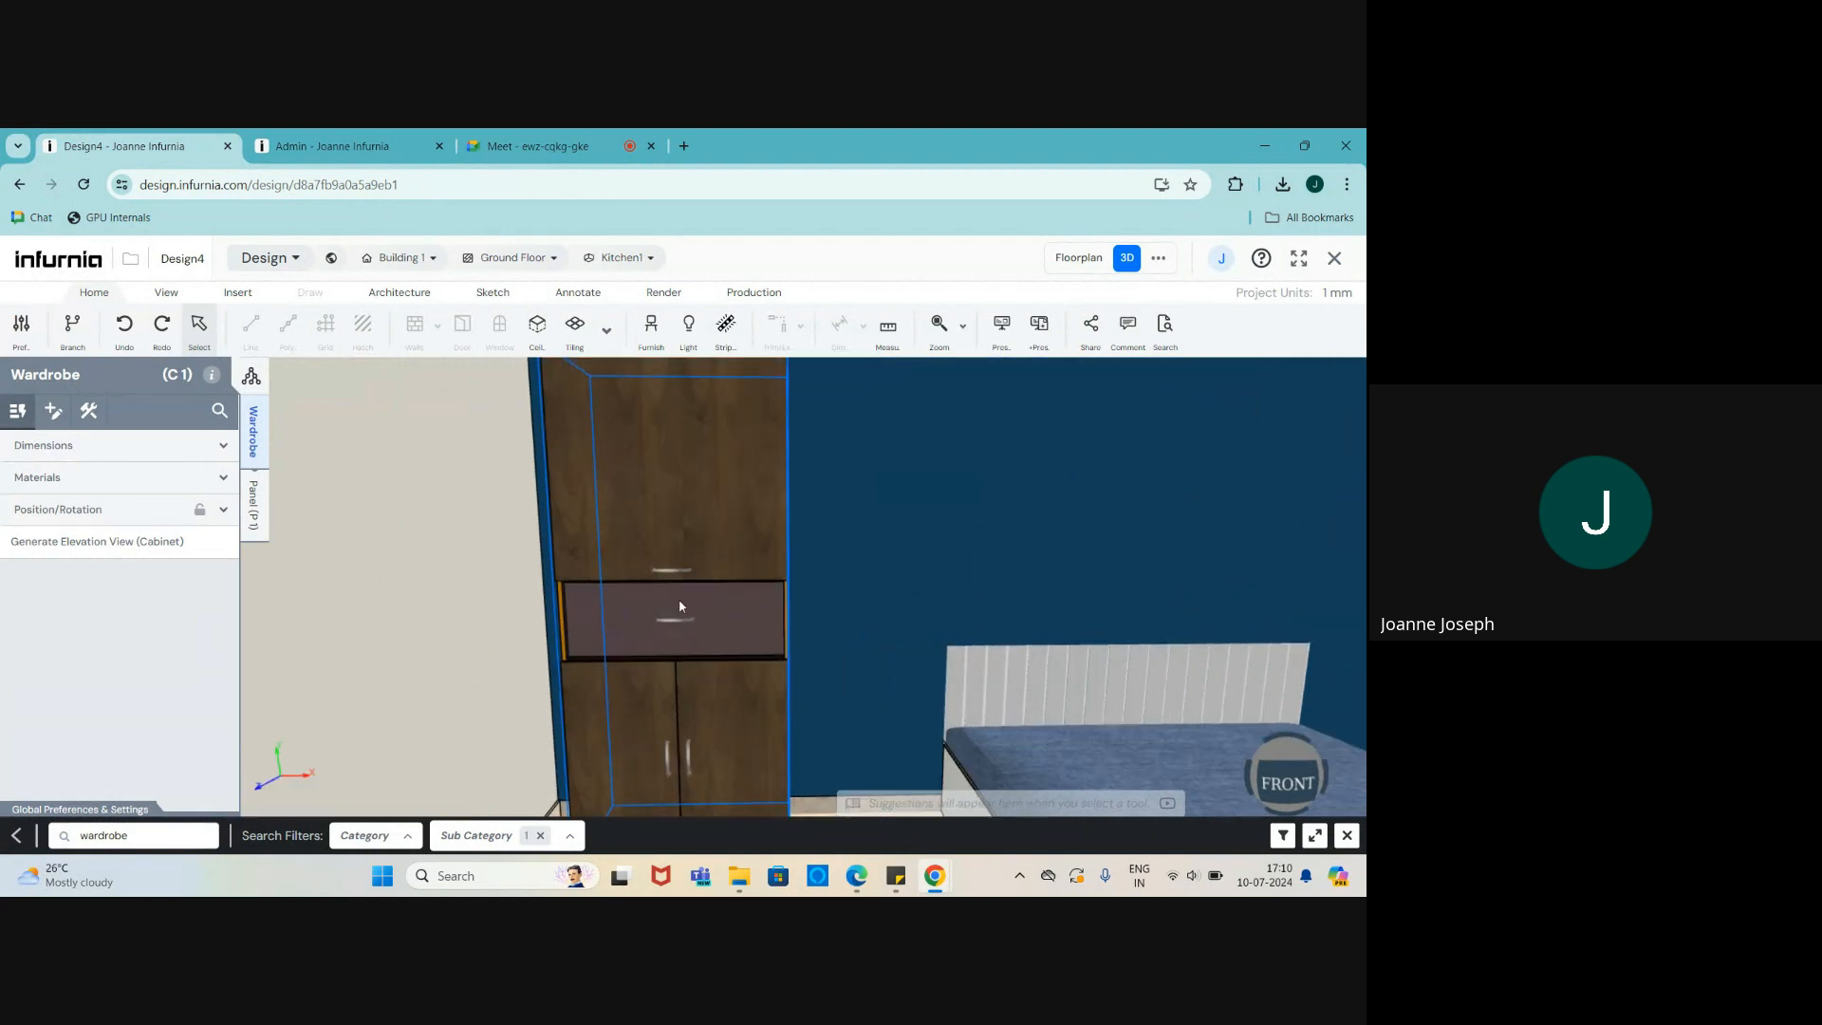
left_click(280, 145)
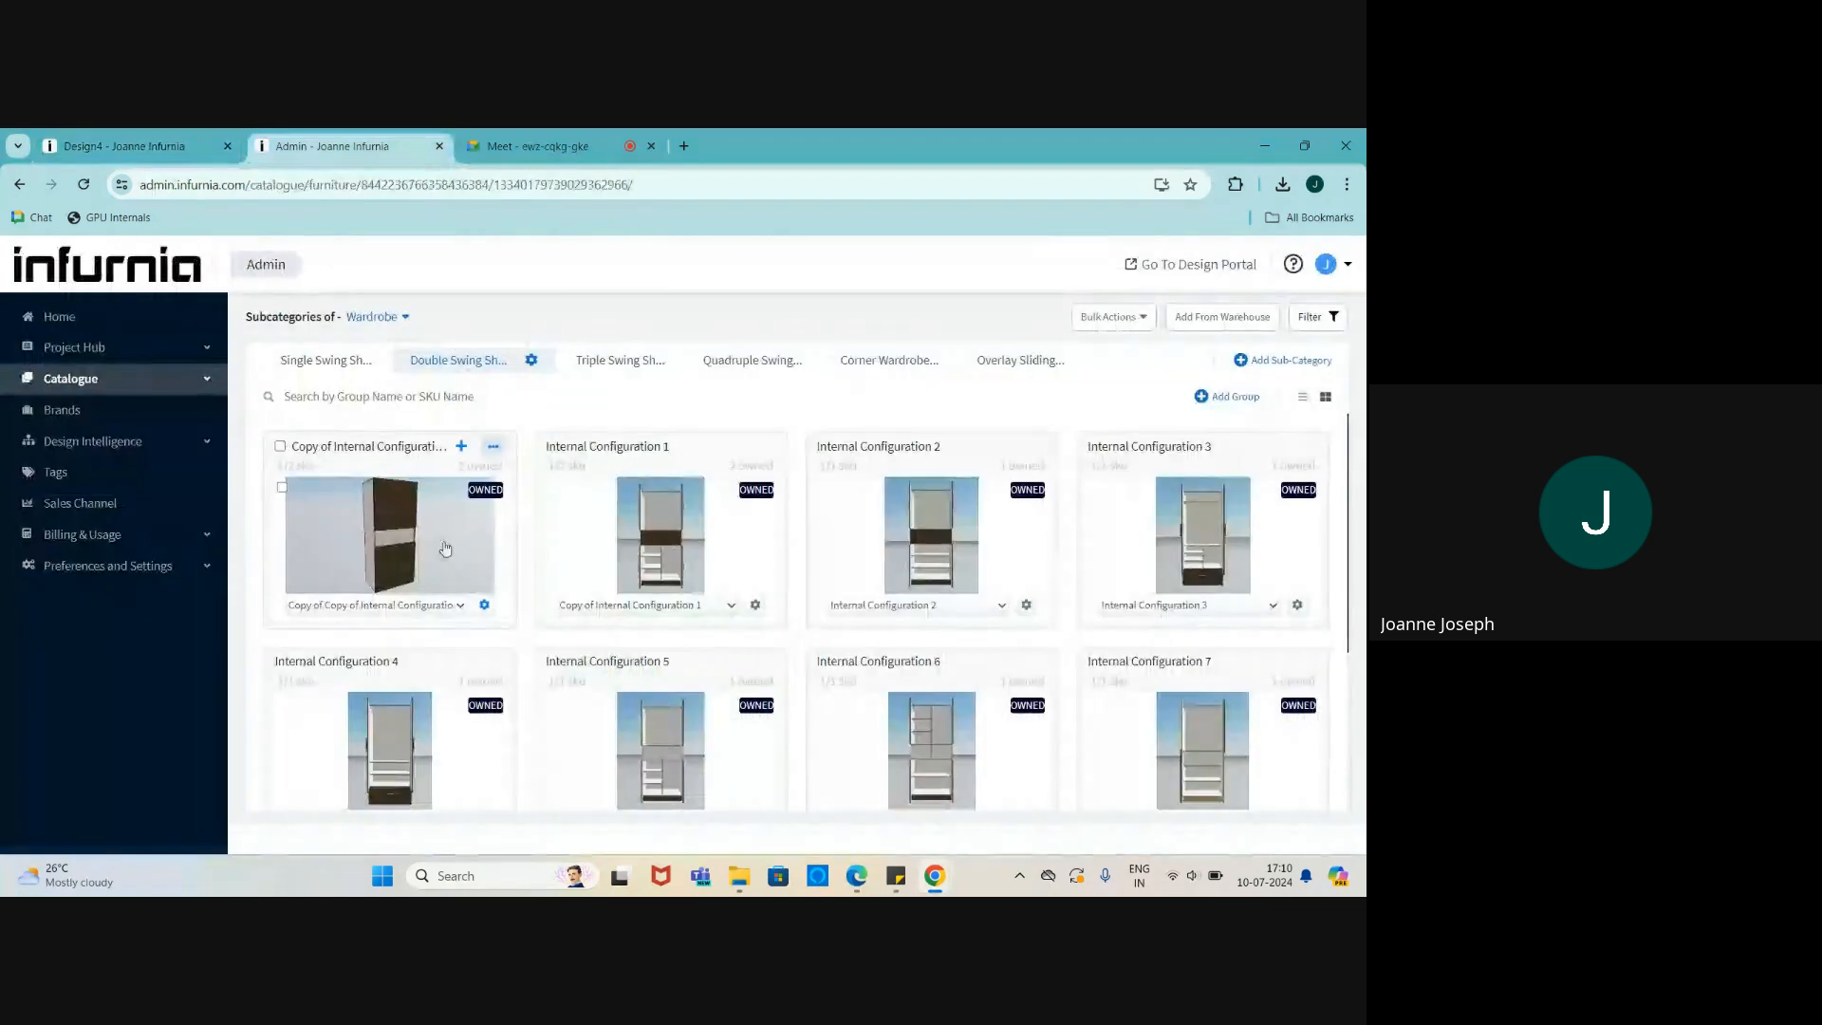
left_click(484, 607)
- In Edit SKU Structure, select the wardrobe cabinet and set its shutter external finish to Gold
left_click(404, 474)
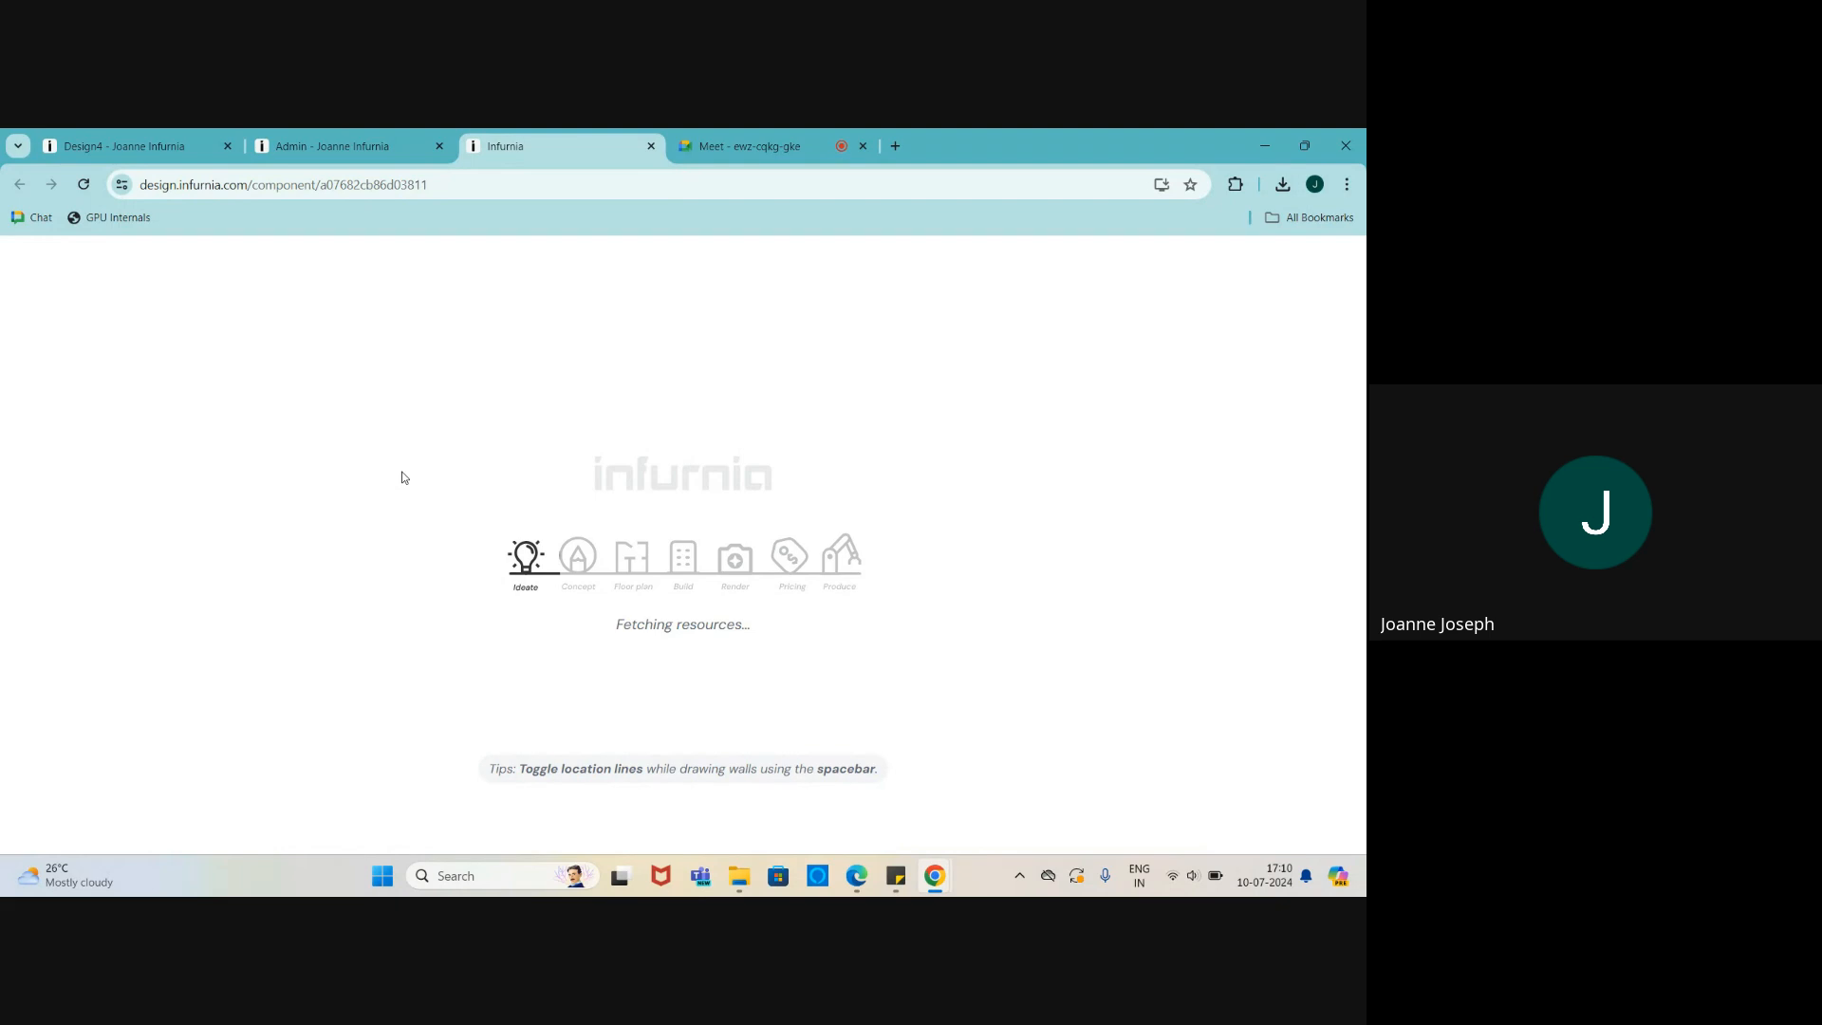
left_click(99, 136)
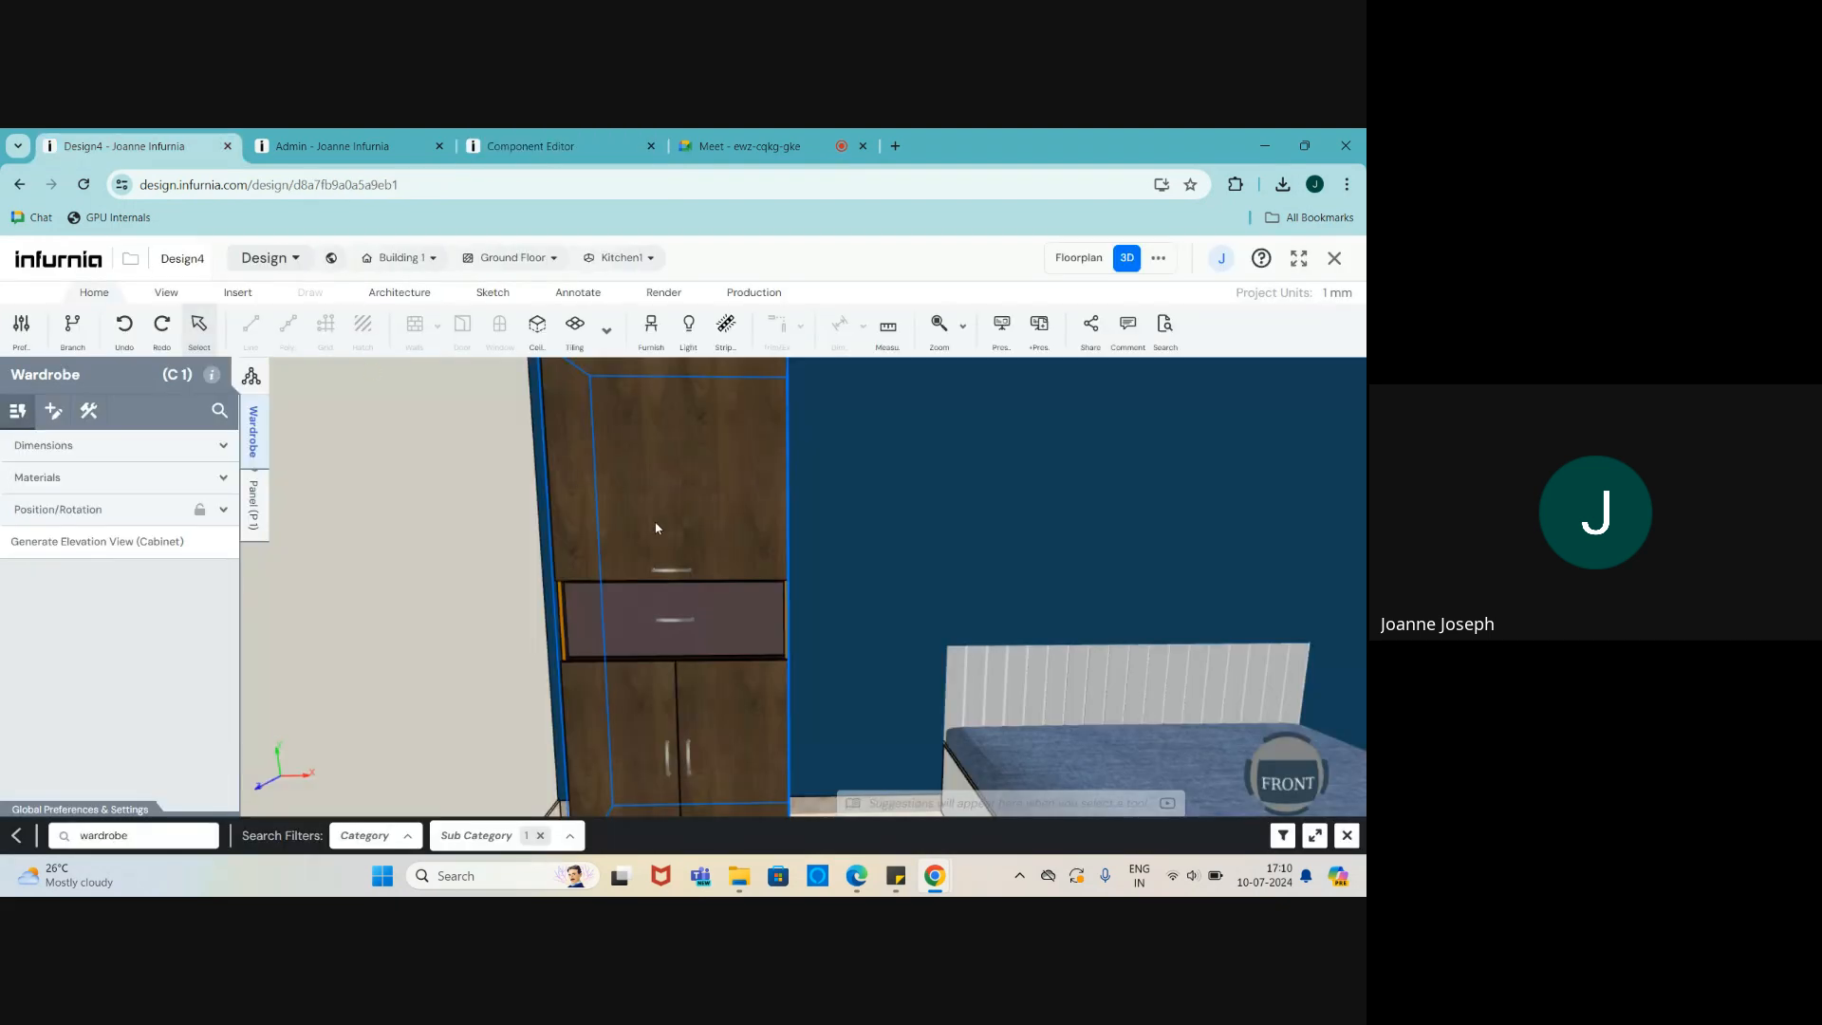
scroll(748, 573, "down", 3)
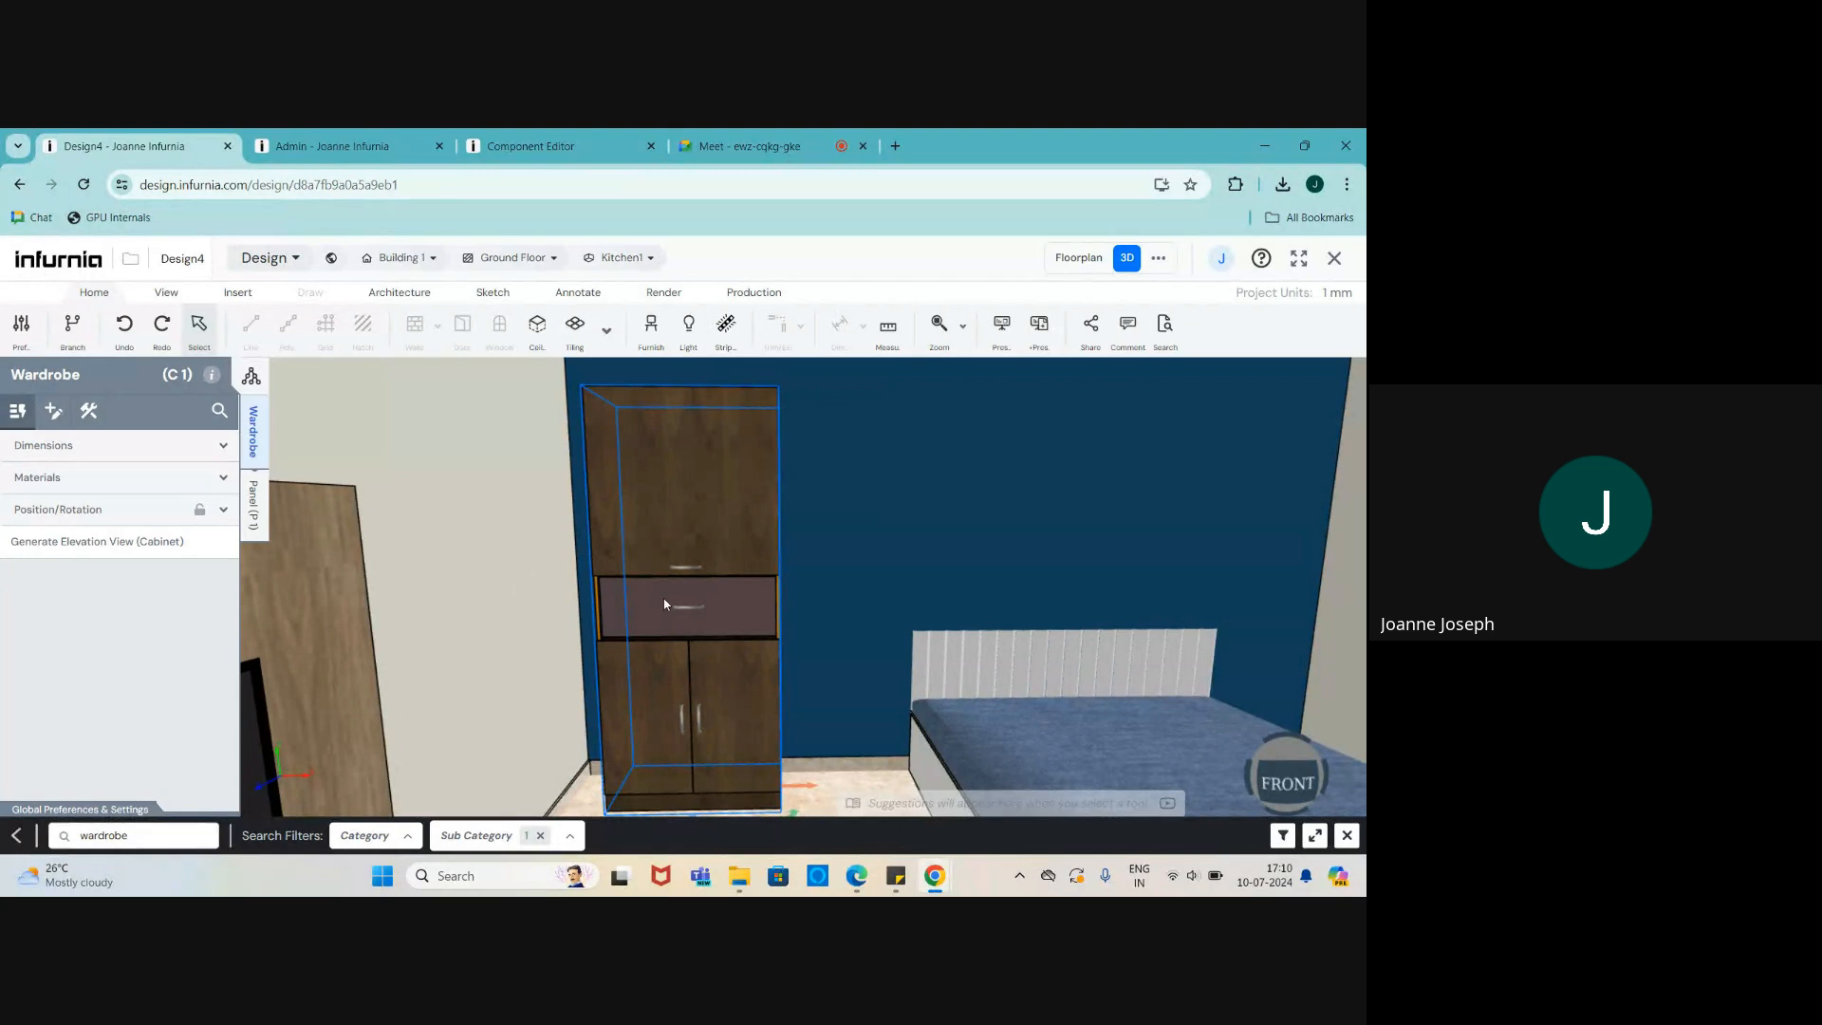
left_click(531, 147)
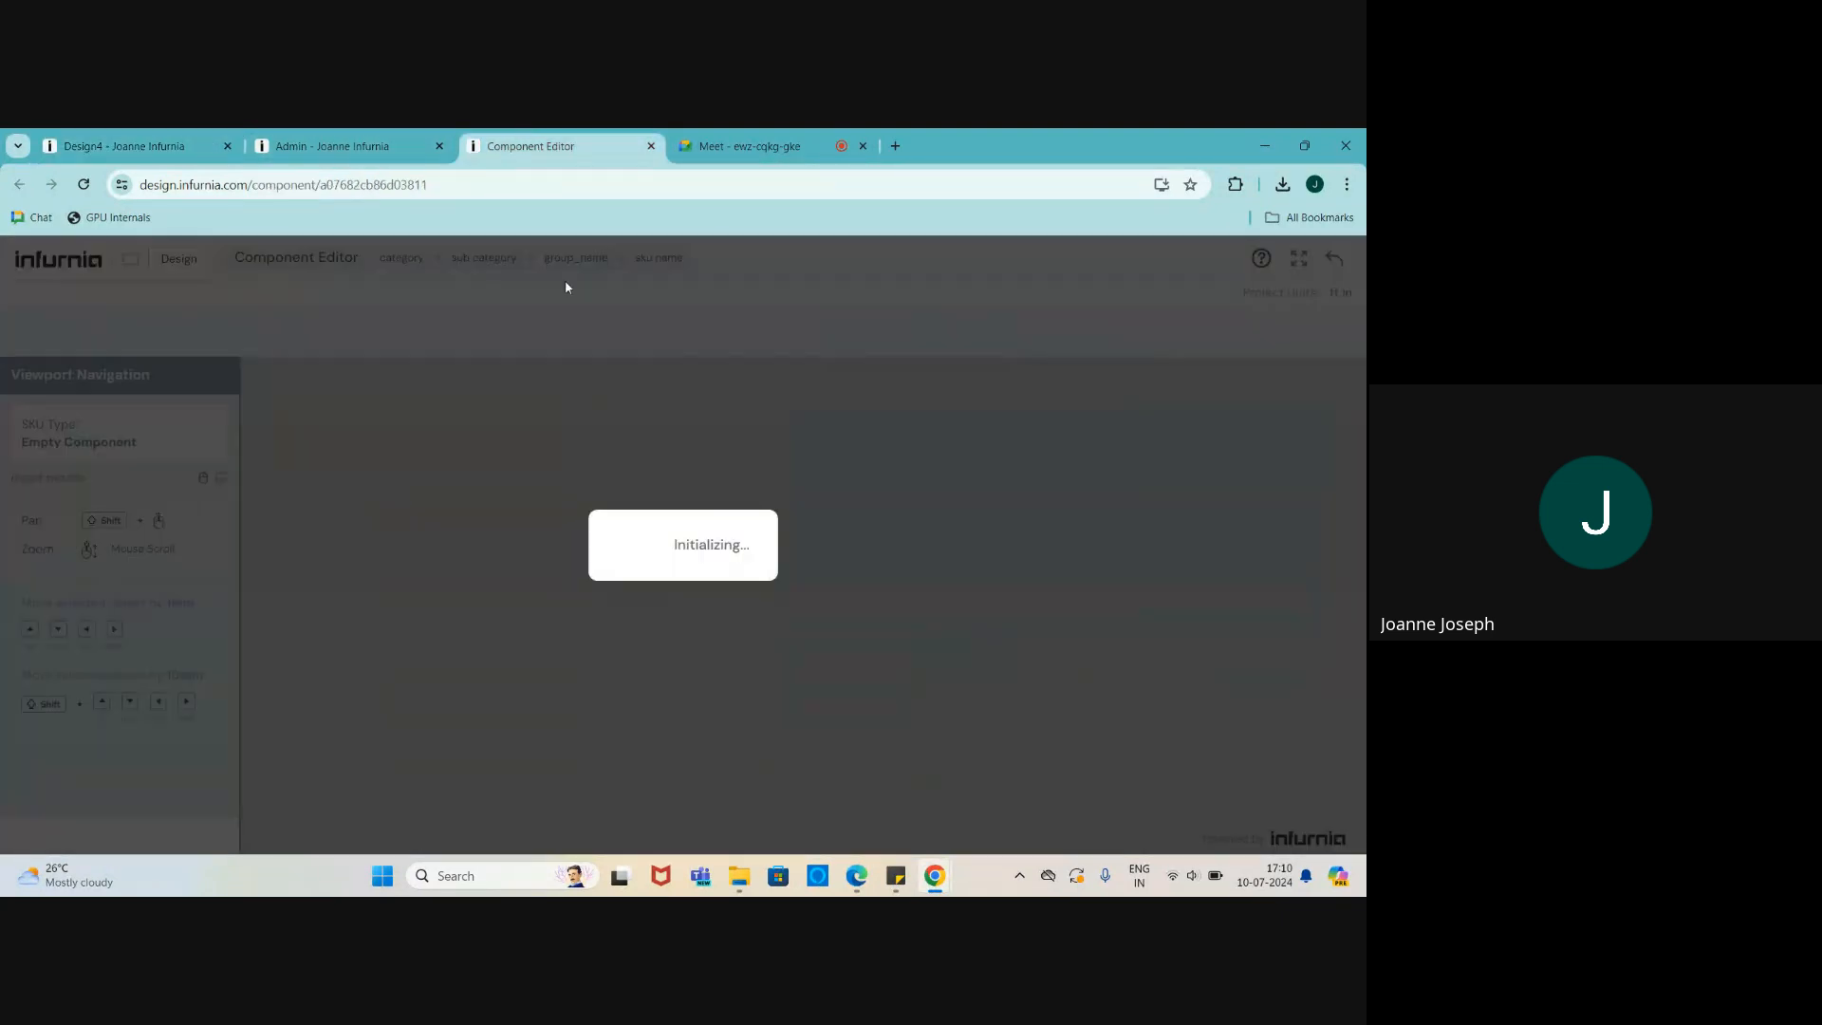
scroll(784, 556, "up", 2)
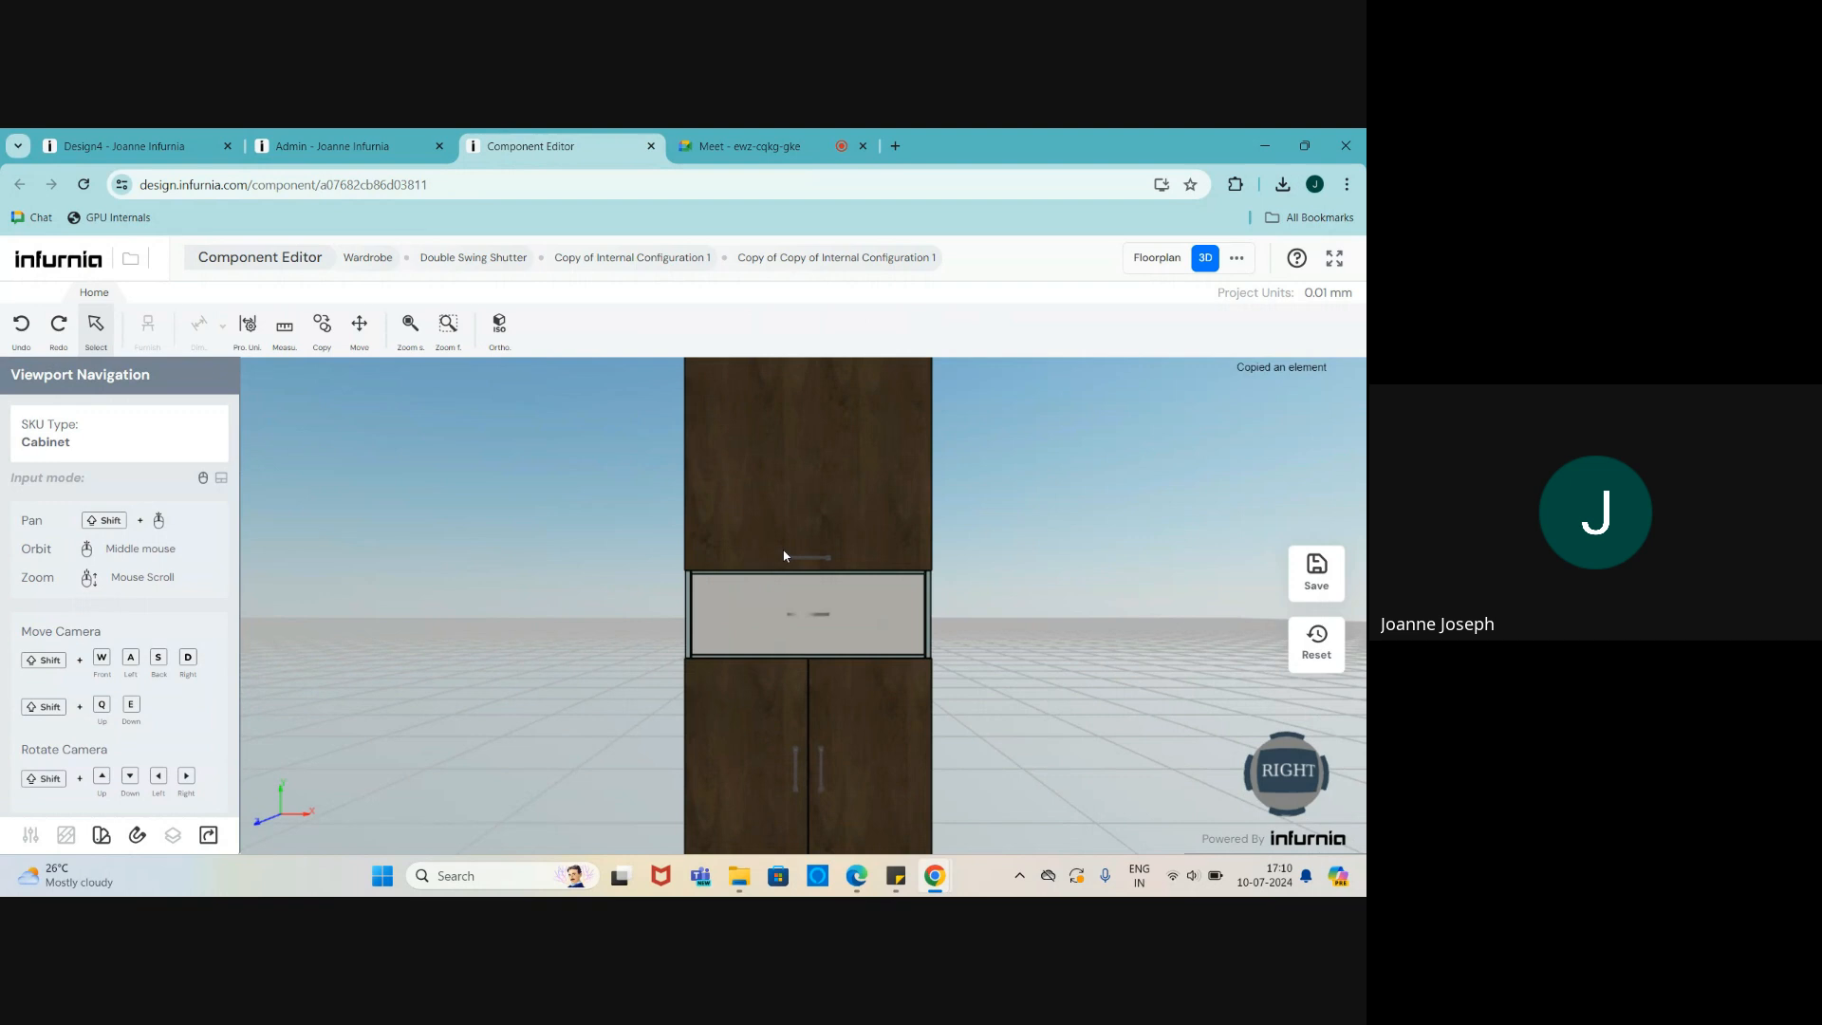
left_click(784, 557)
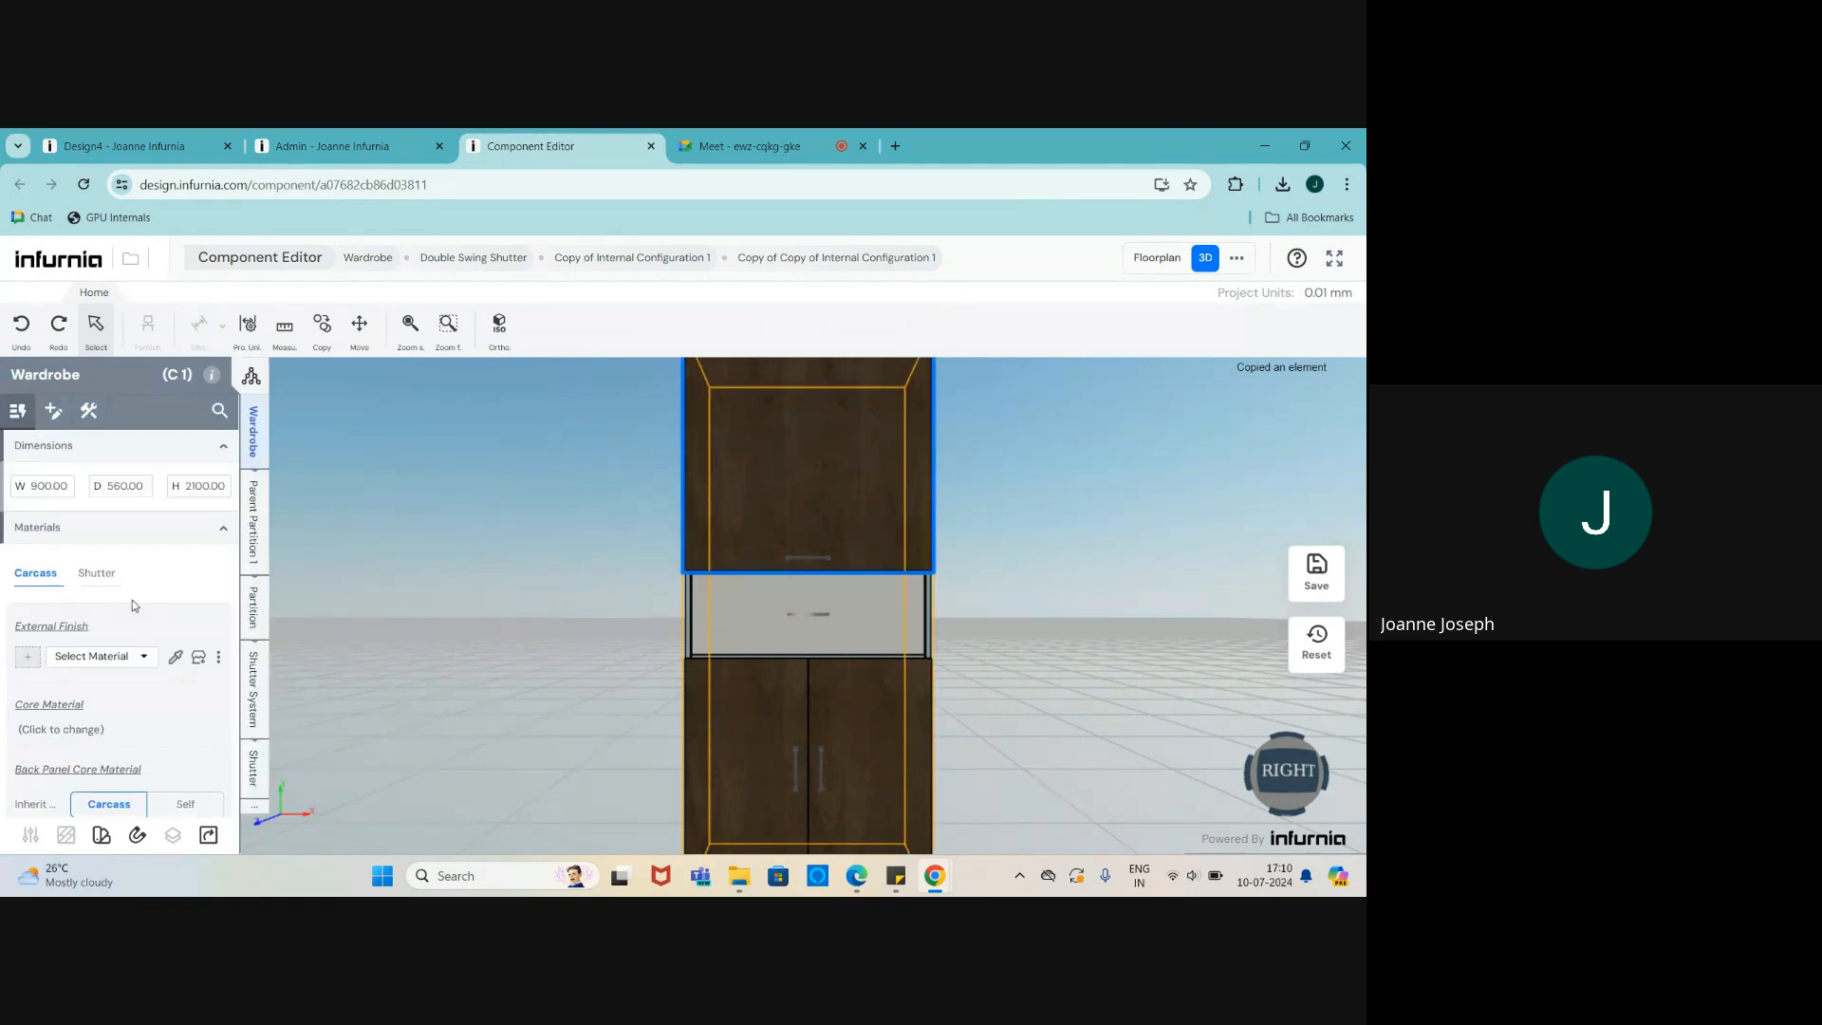
left_click(95, 573)
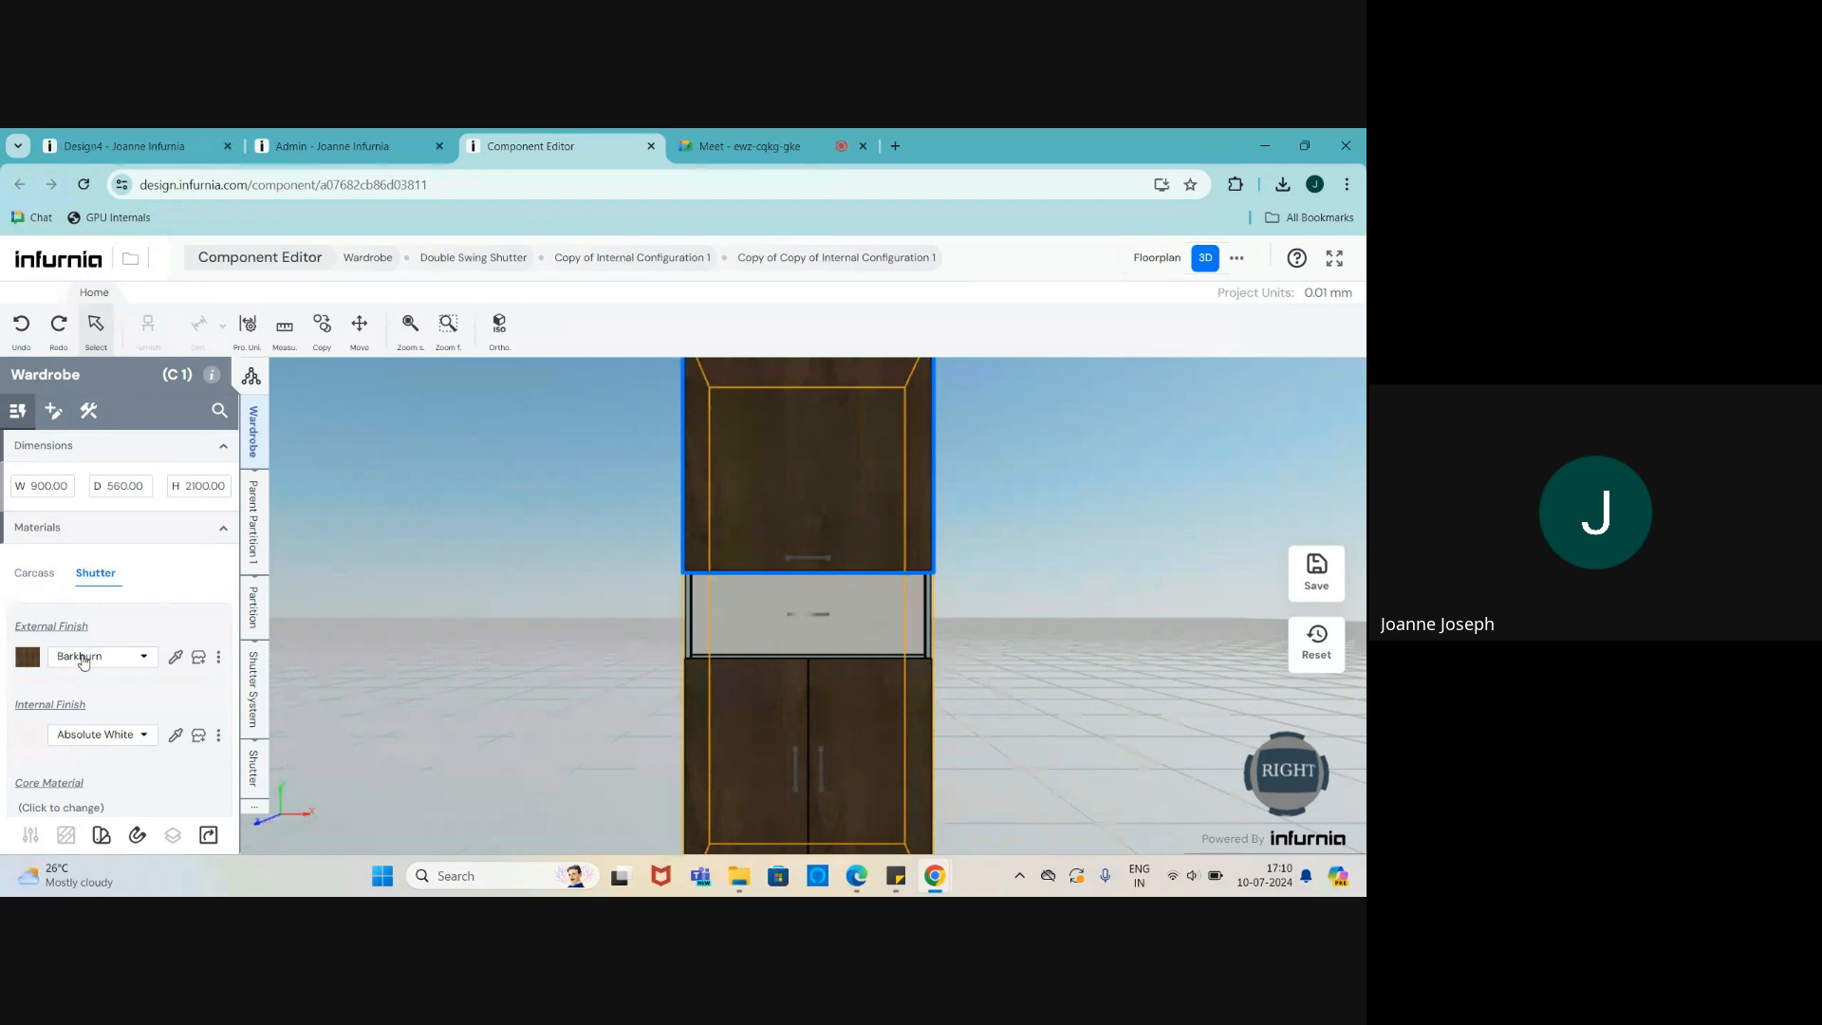
left_click(86, 655)
left_click(188, 627)
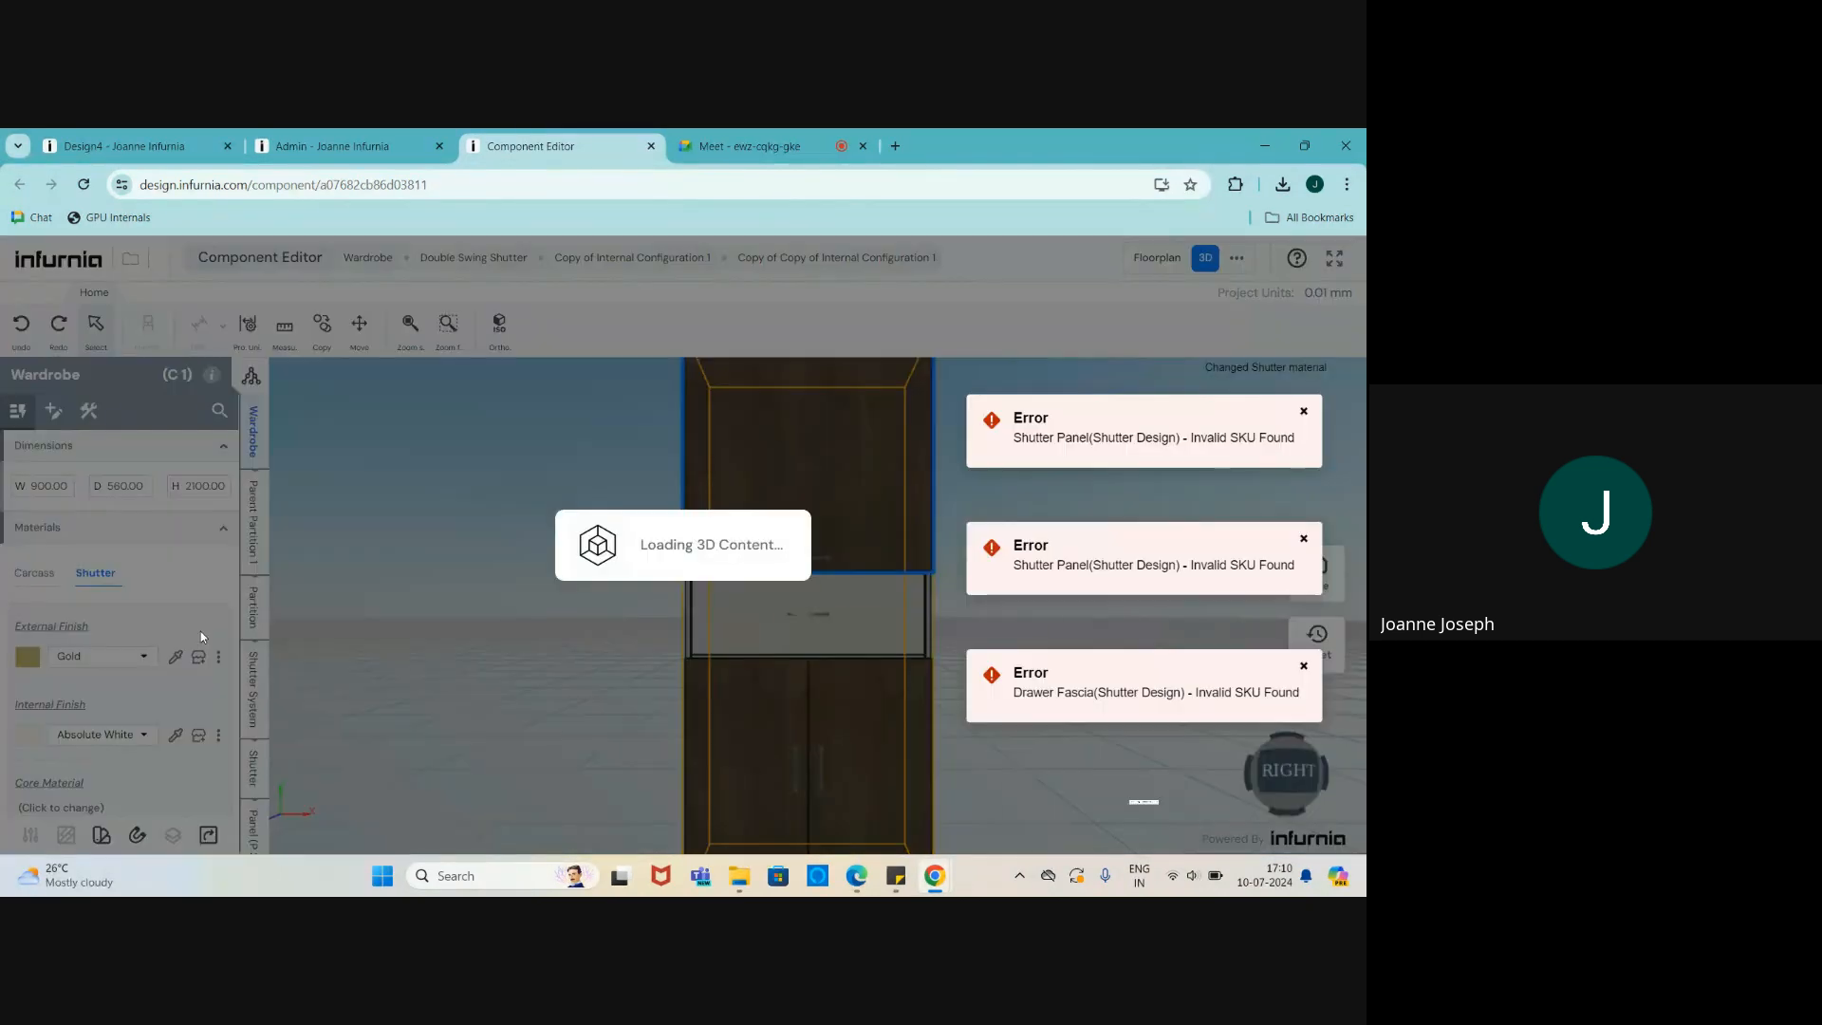
- Save the SKU with its preview as the SKU thumbnail, then return to Design4
left_click(1313, 572)
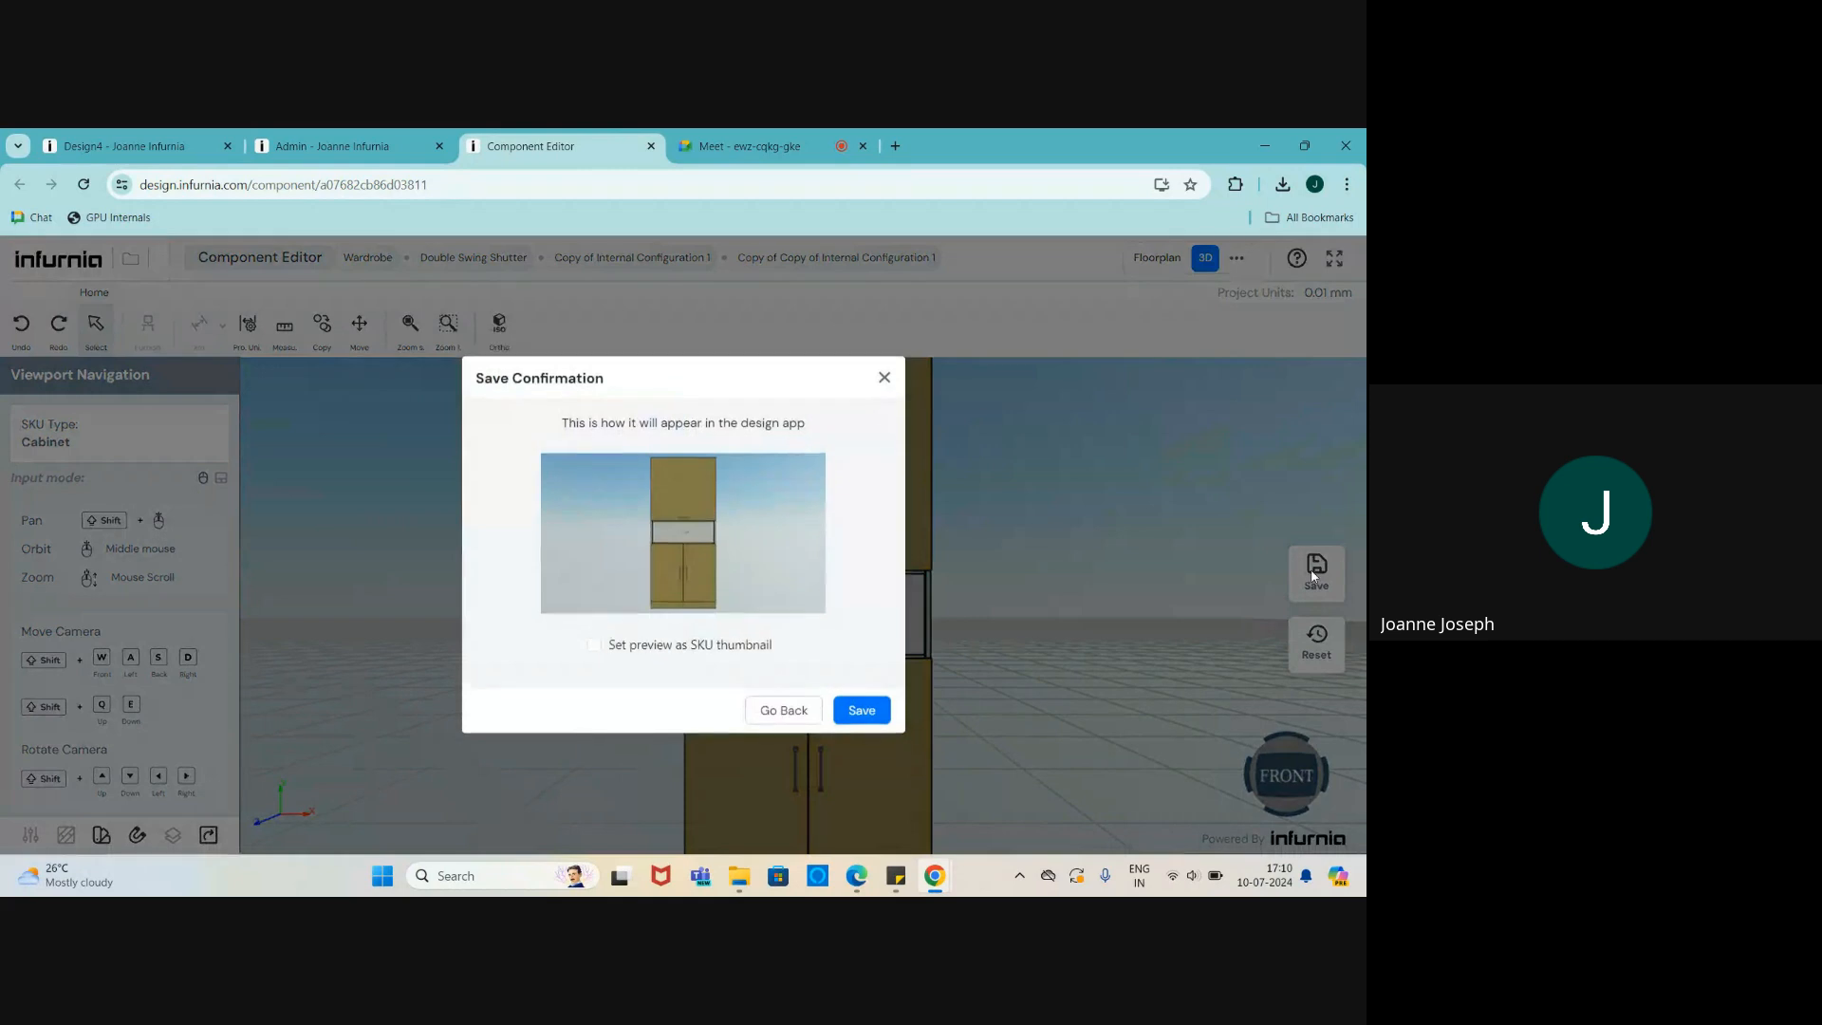
left_click(594, 644)
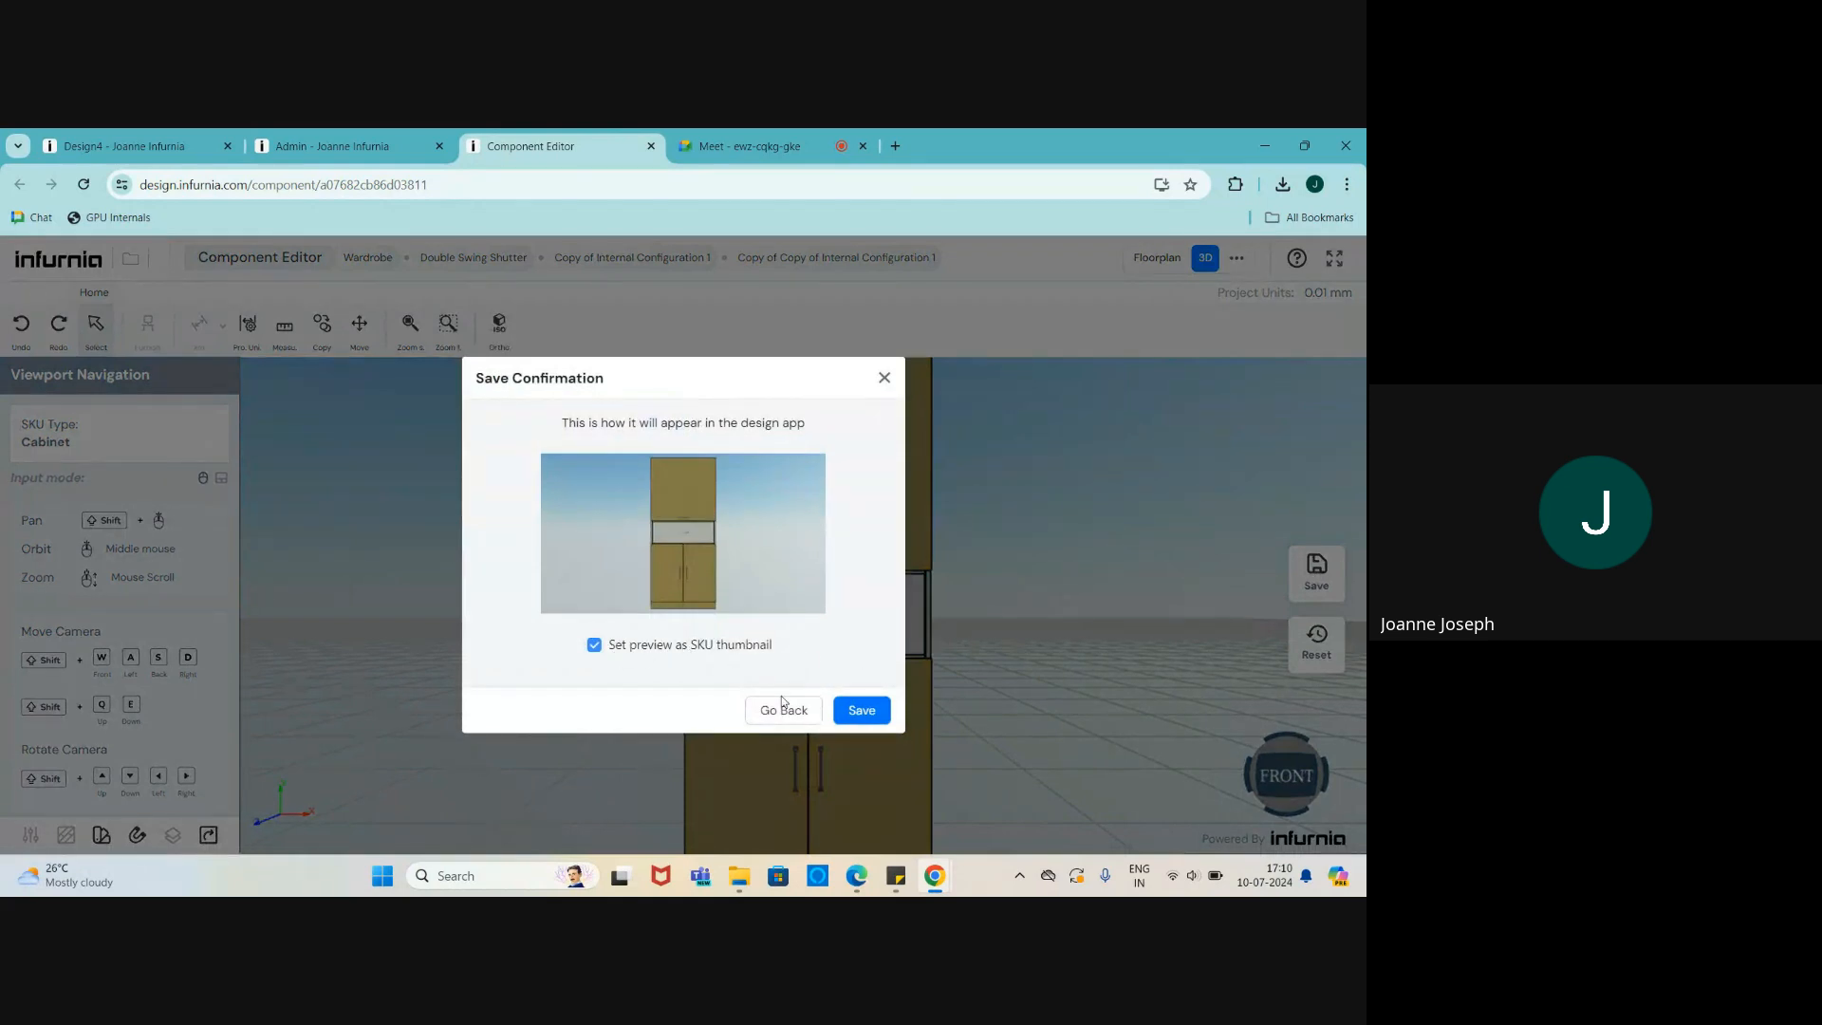
left_click(858, 710)
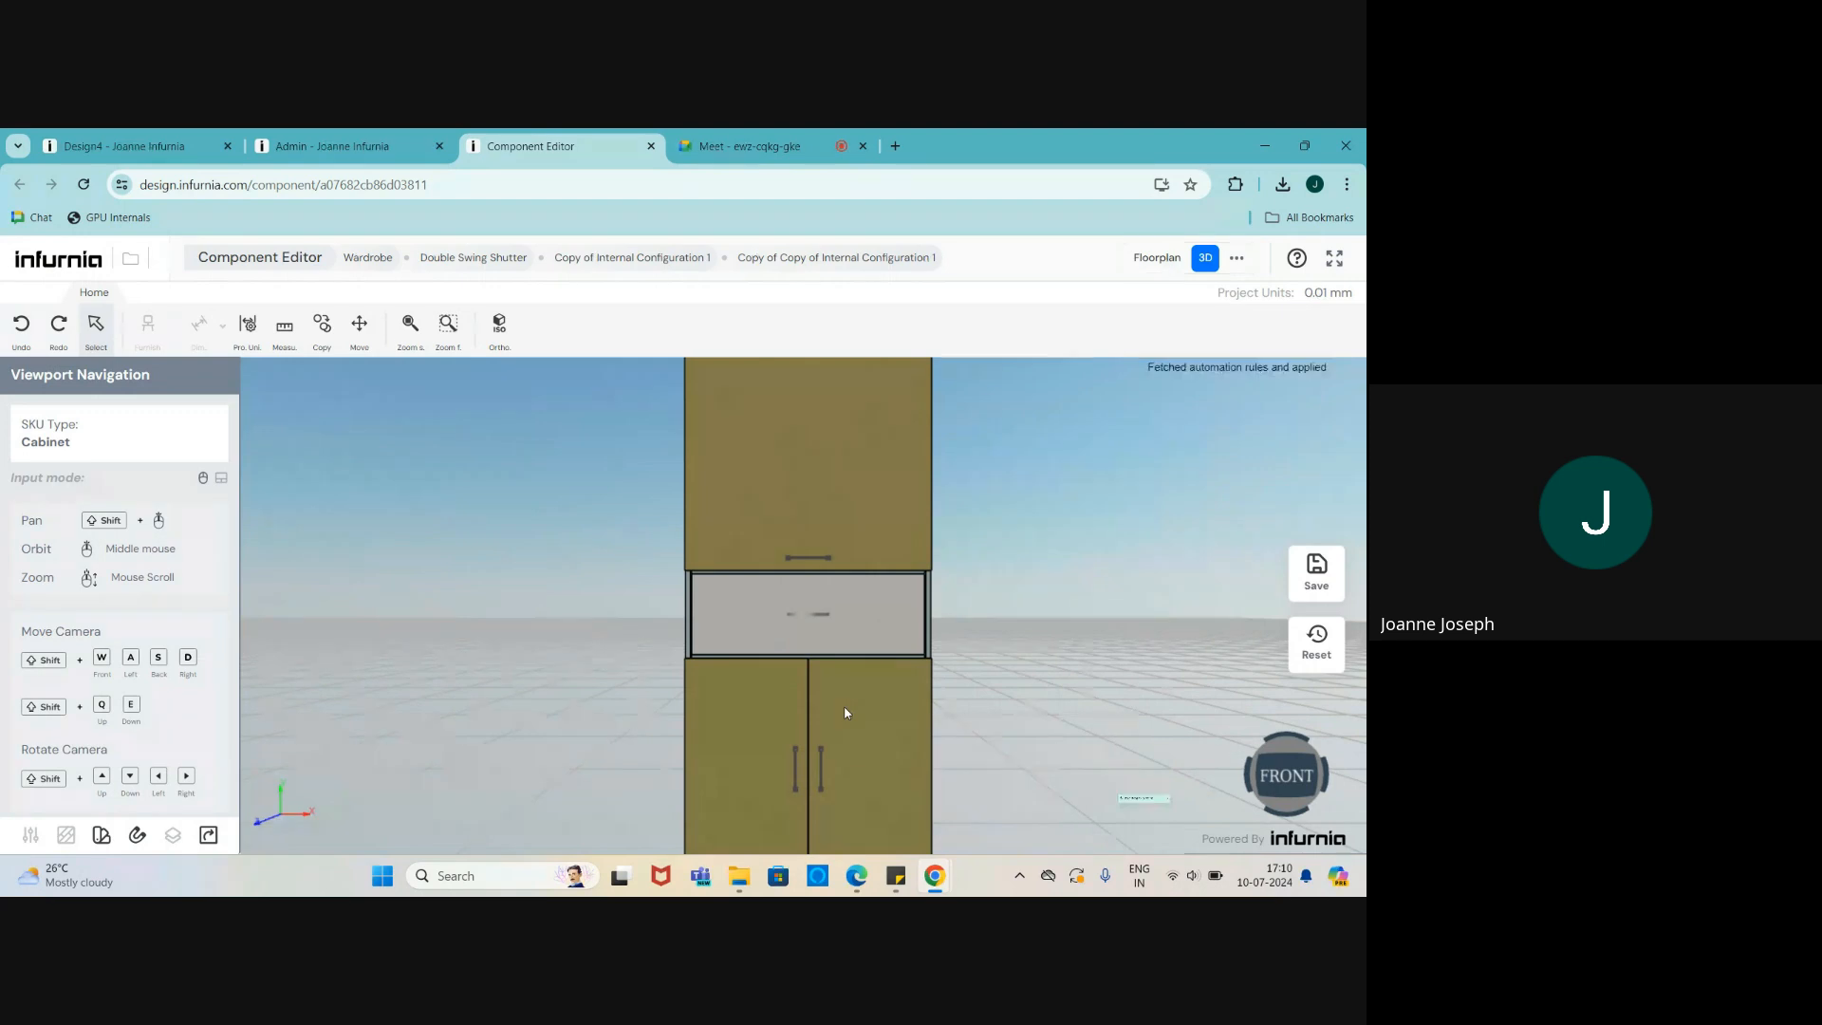
left_click(94, 142)
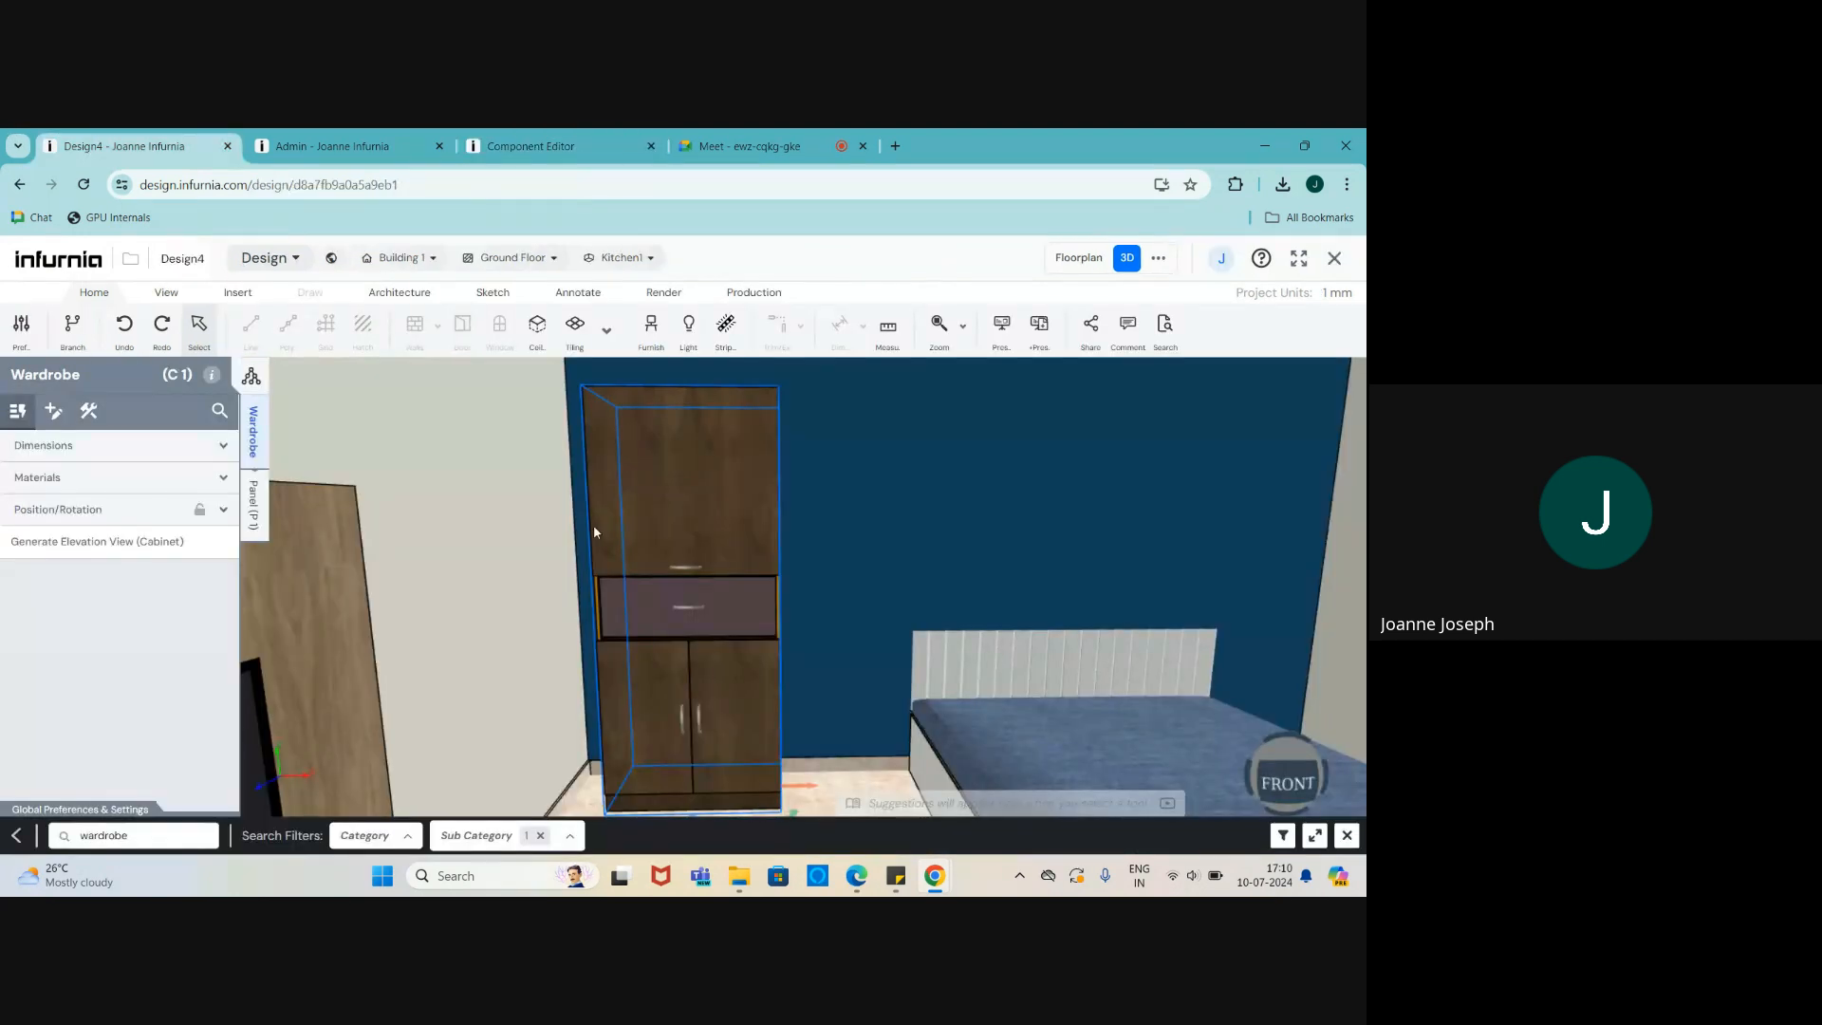
- Delete the placed wardrobe, close the search results, and refresh the cache from Production settings
key("Delete")
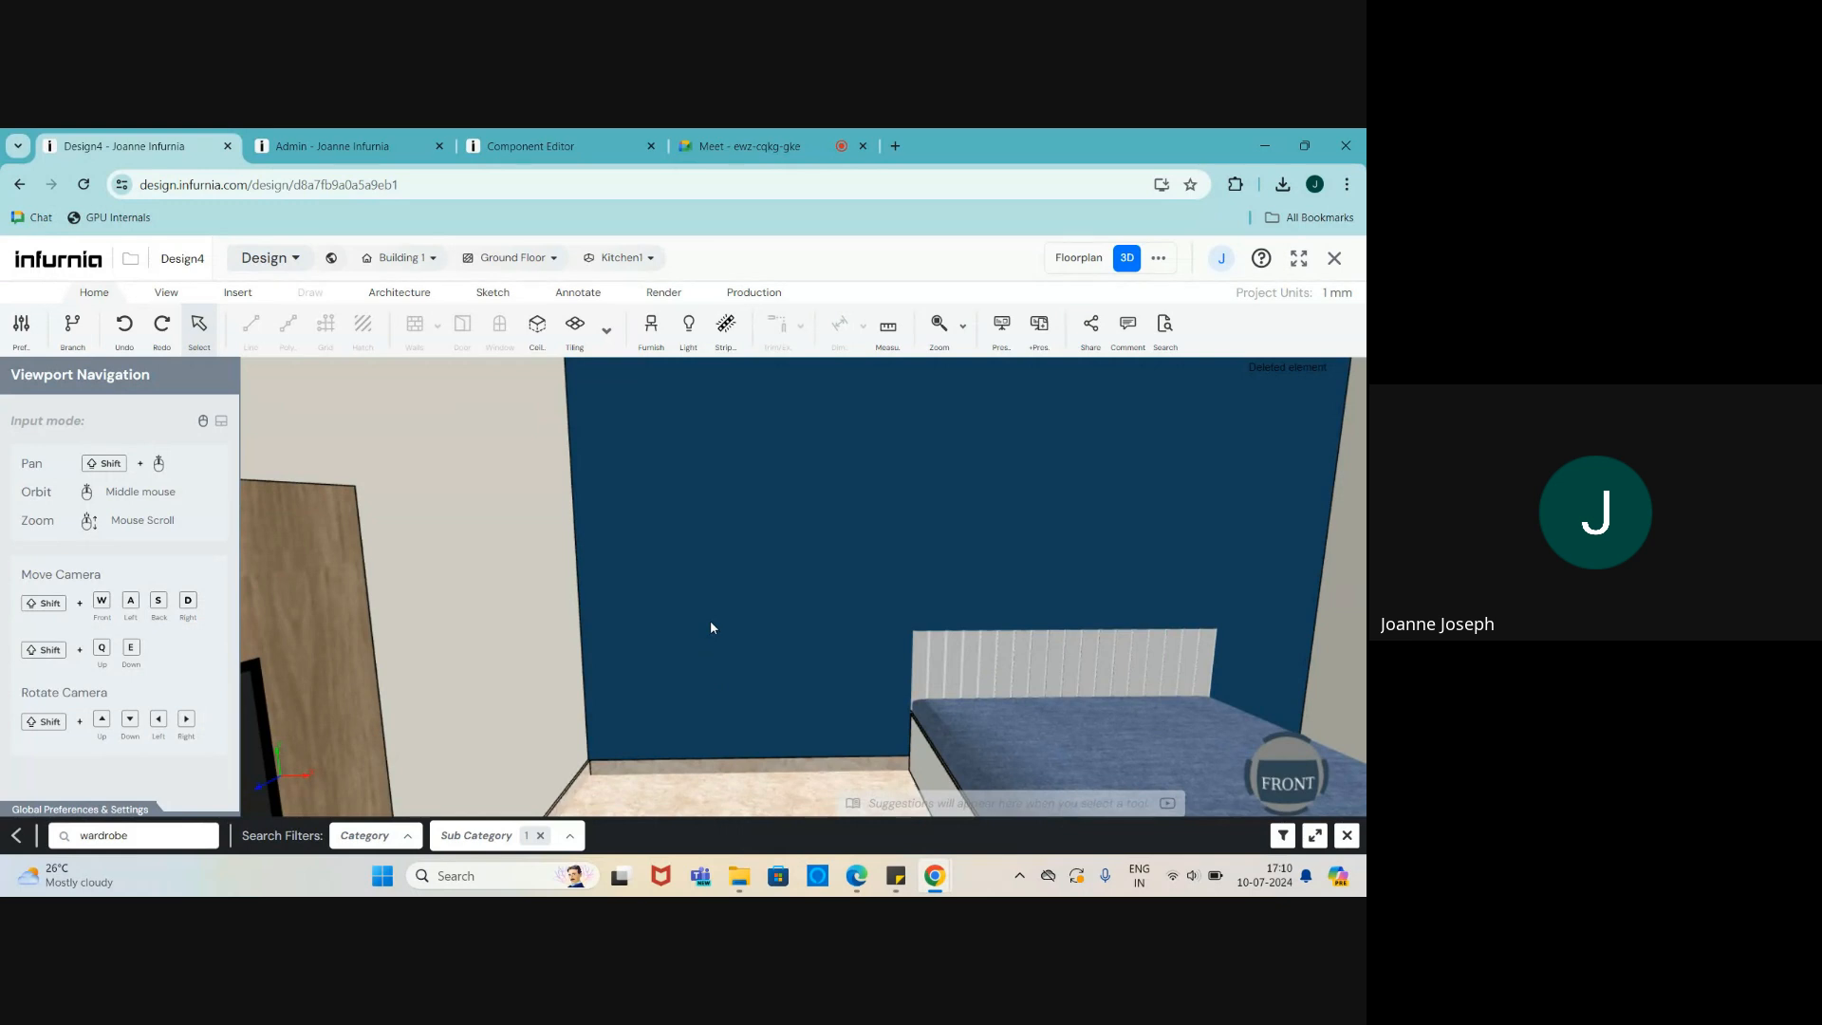
left_click(1347, 836)
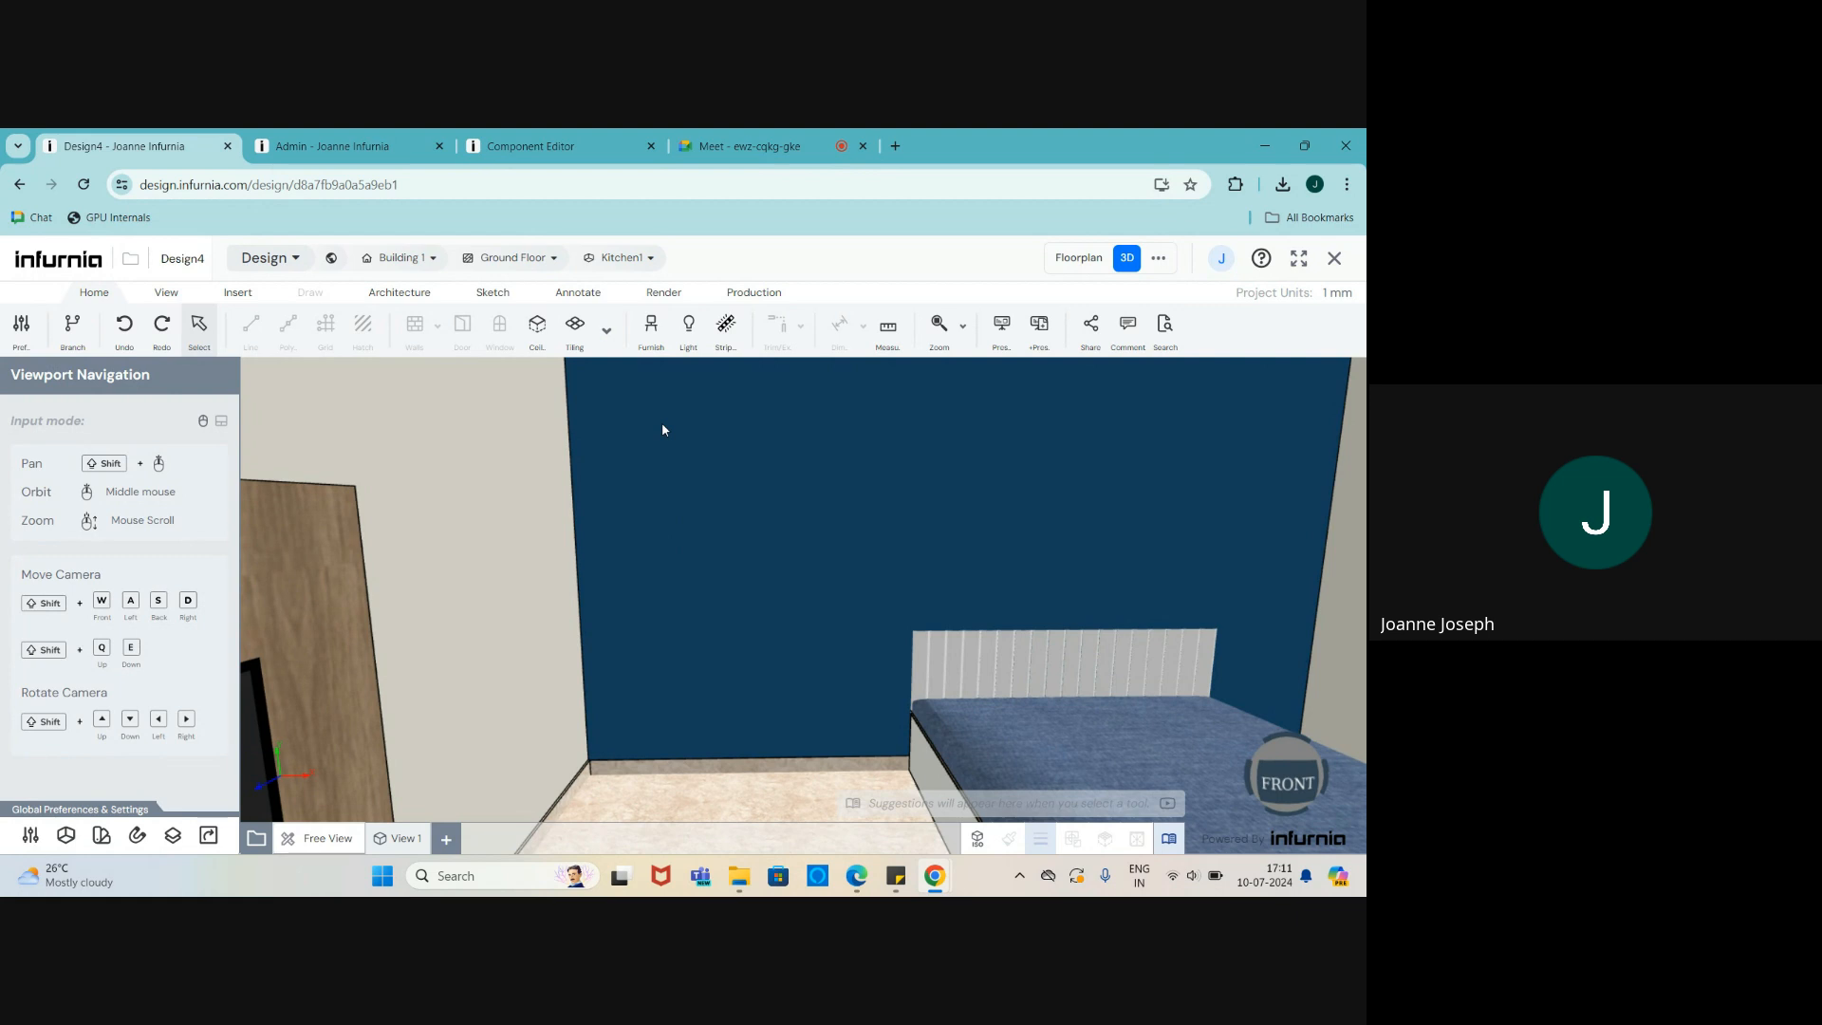
left_click(755, 294)
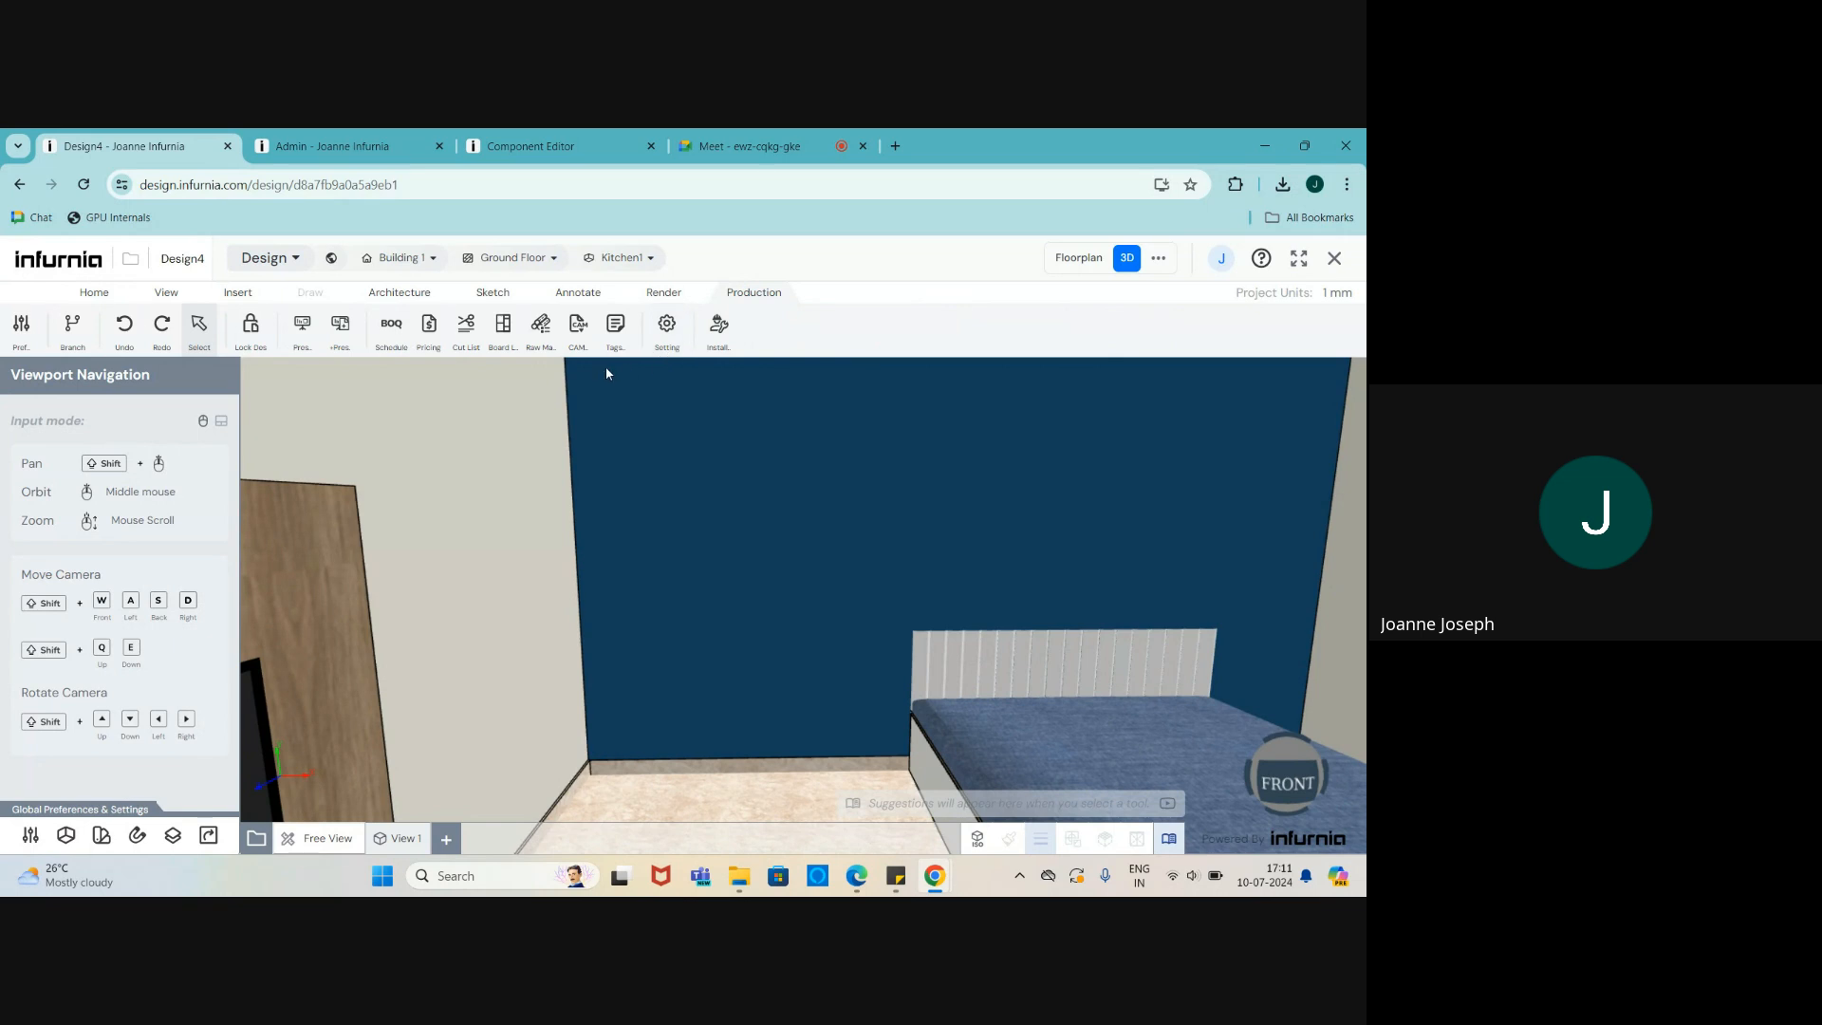
left_click(668, 327)
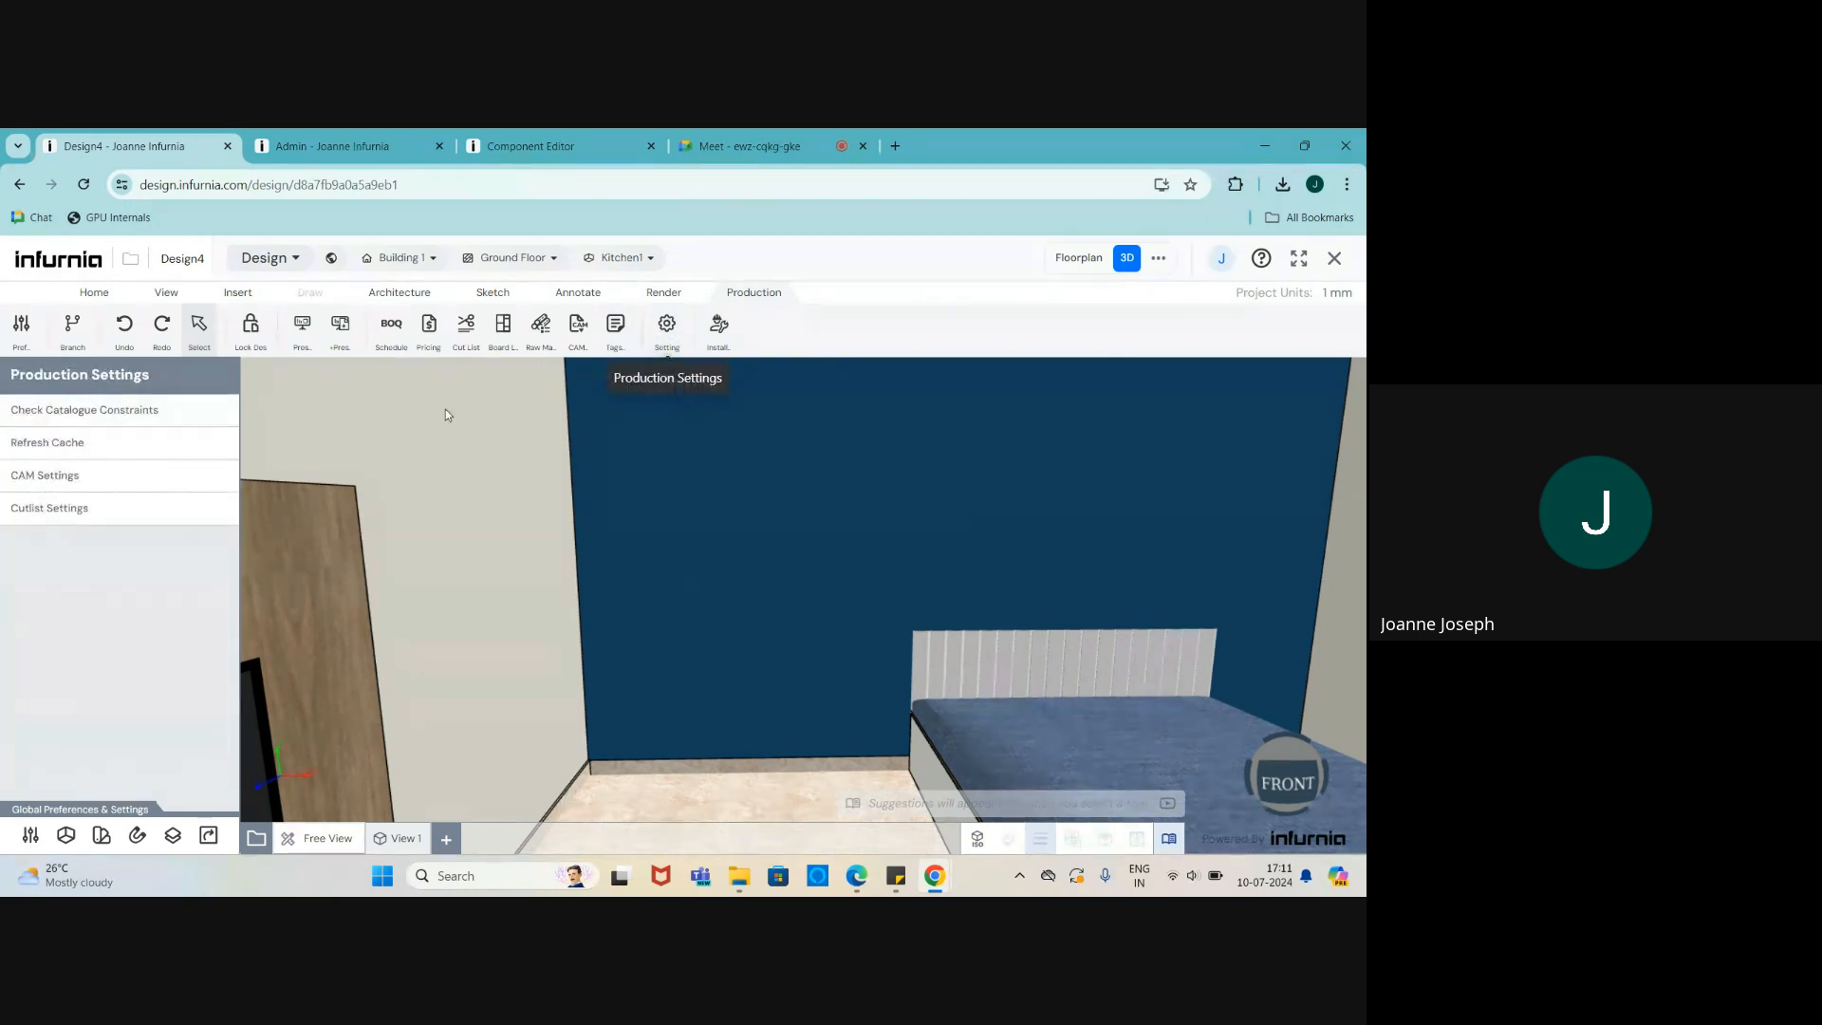
left_click(43, 444)
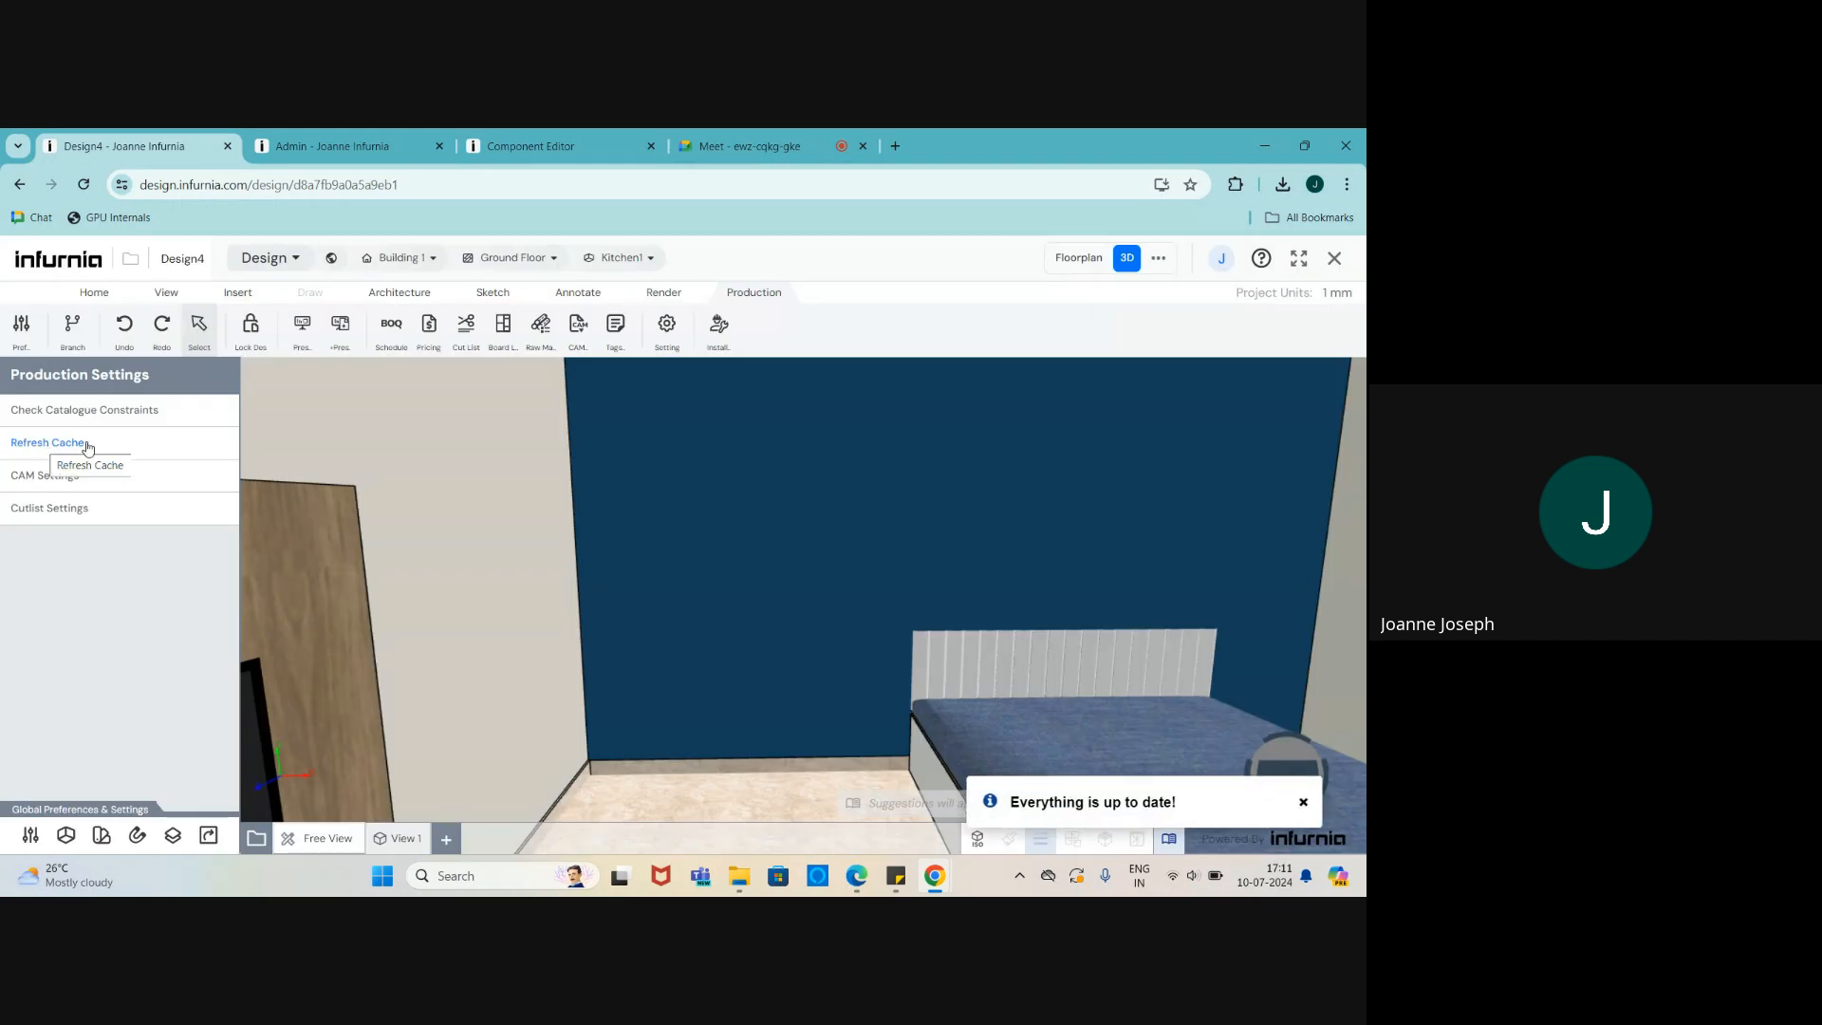
left_click(84, 294)
- Place the Double Swing Shutter wardrobe Copy of Internal Configuration 1 in the bedroom
left_click(651, 335)
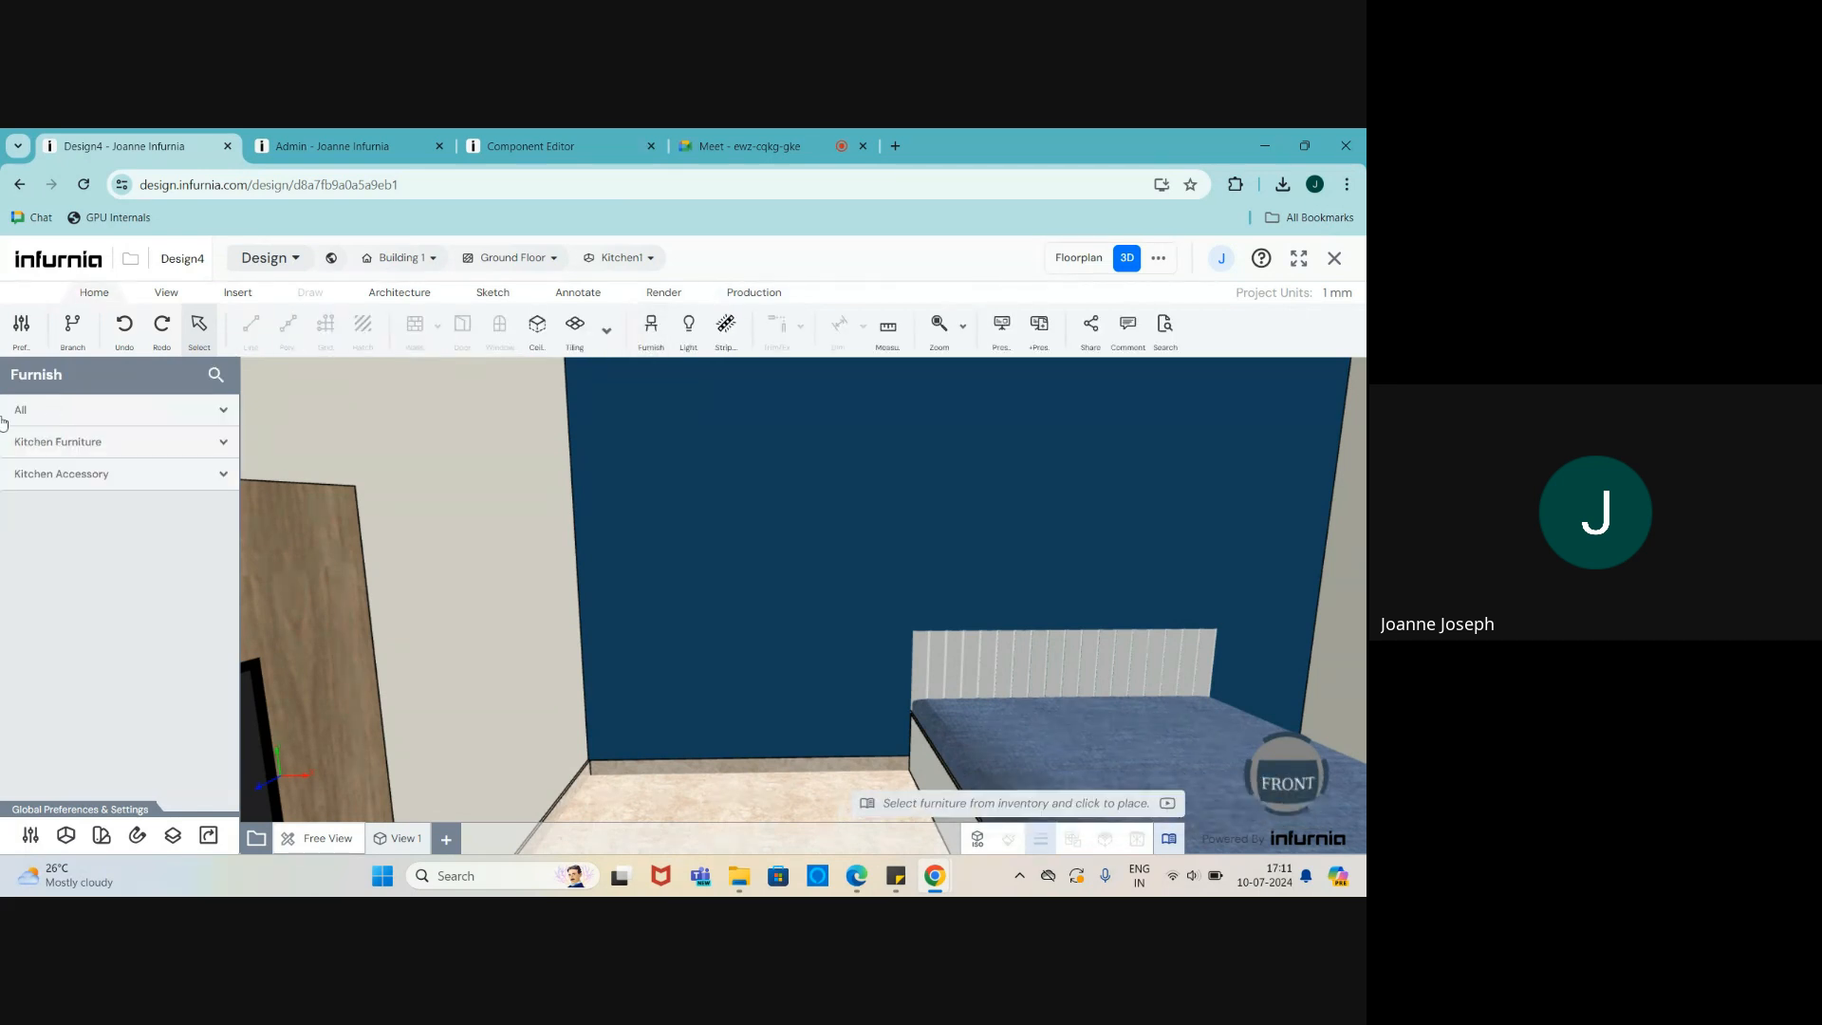
scroll(102, 643, "down", 5)
scroll(105, 691, "down", 2)
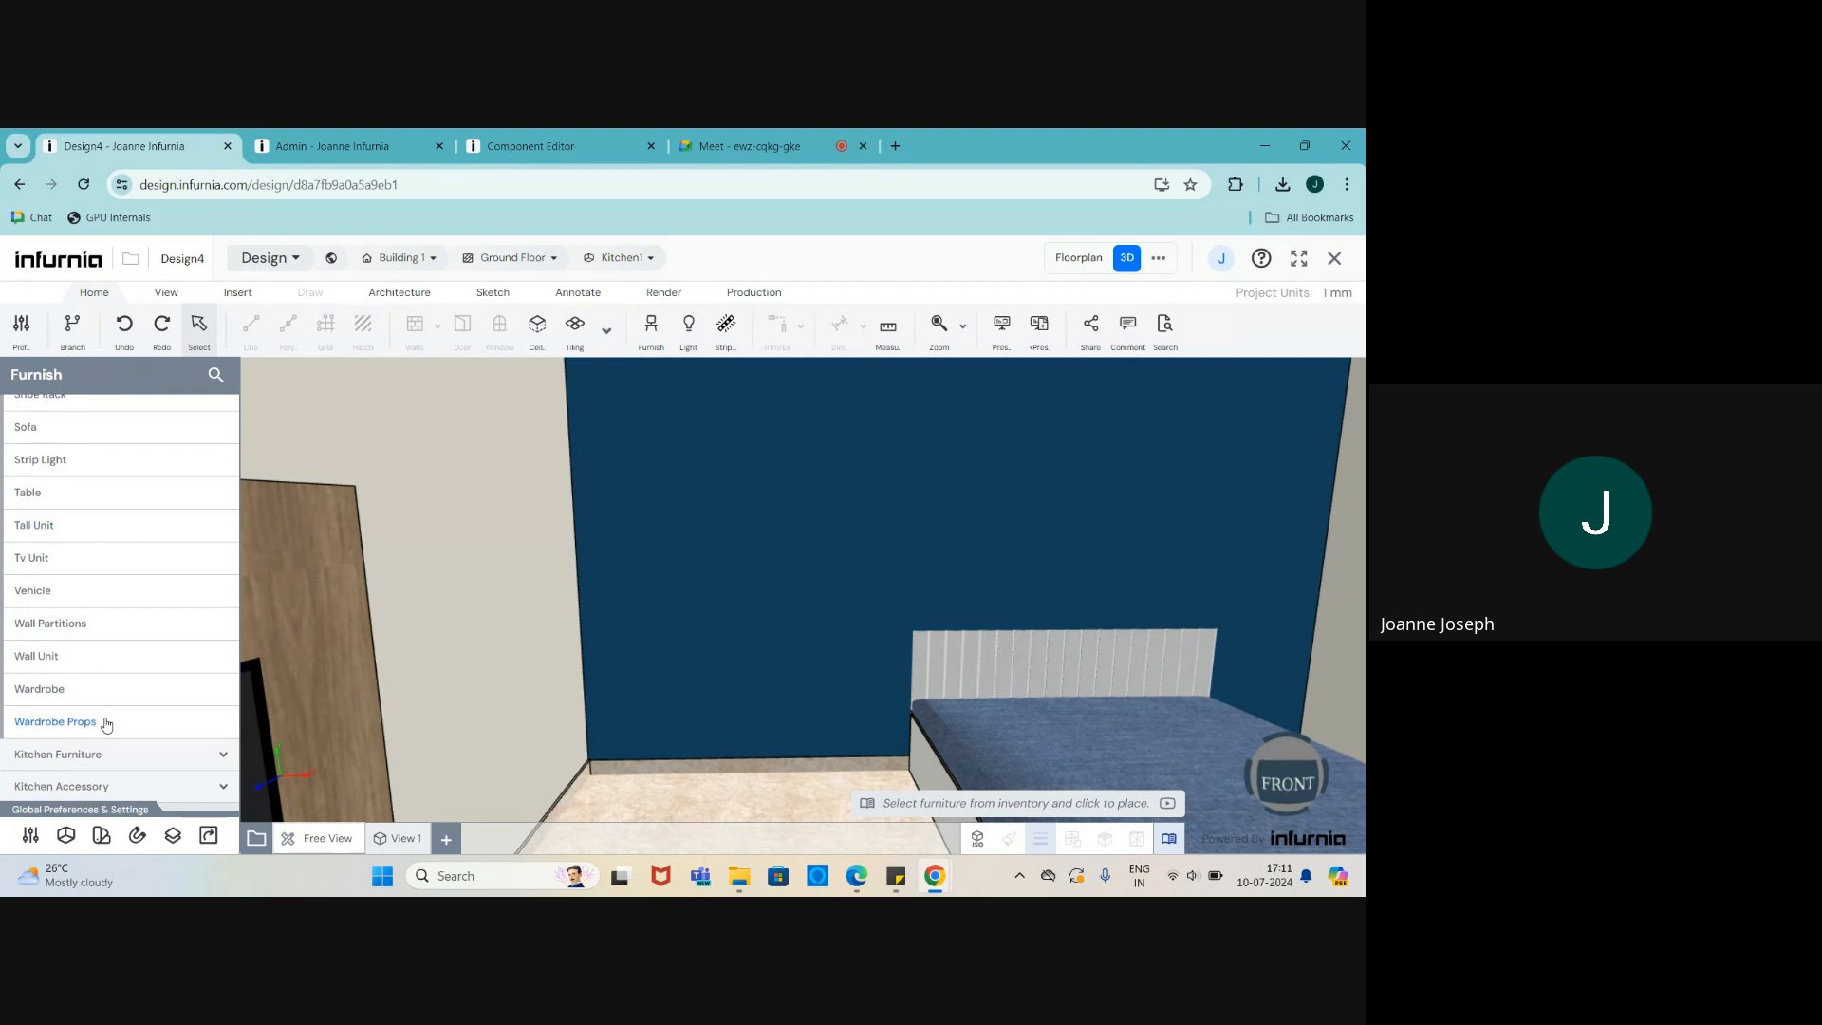
left_click(52, 689)
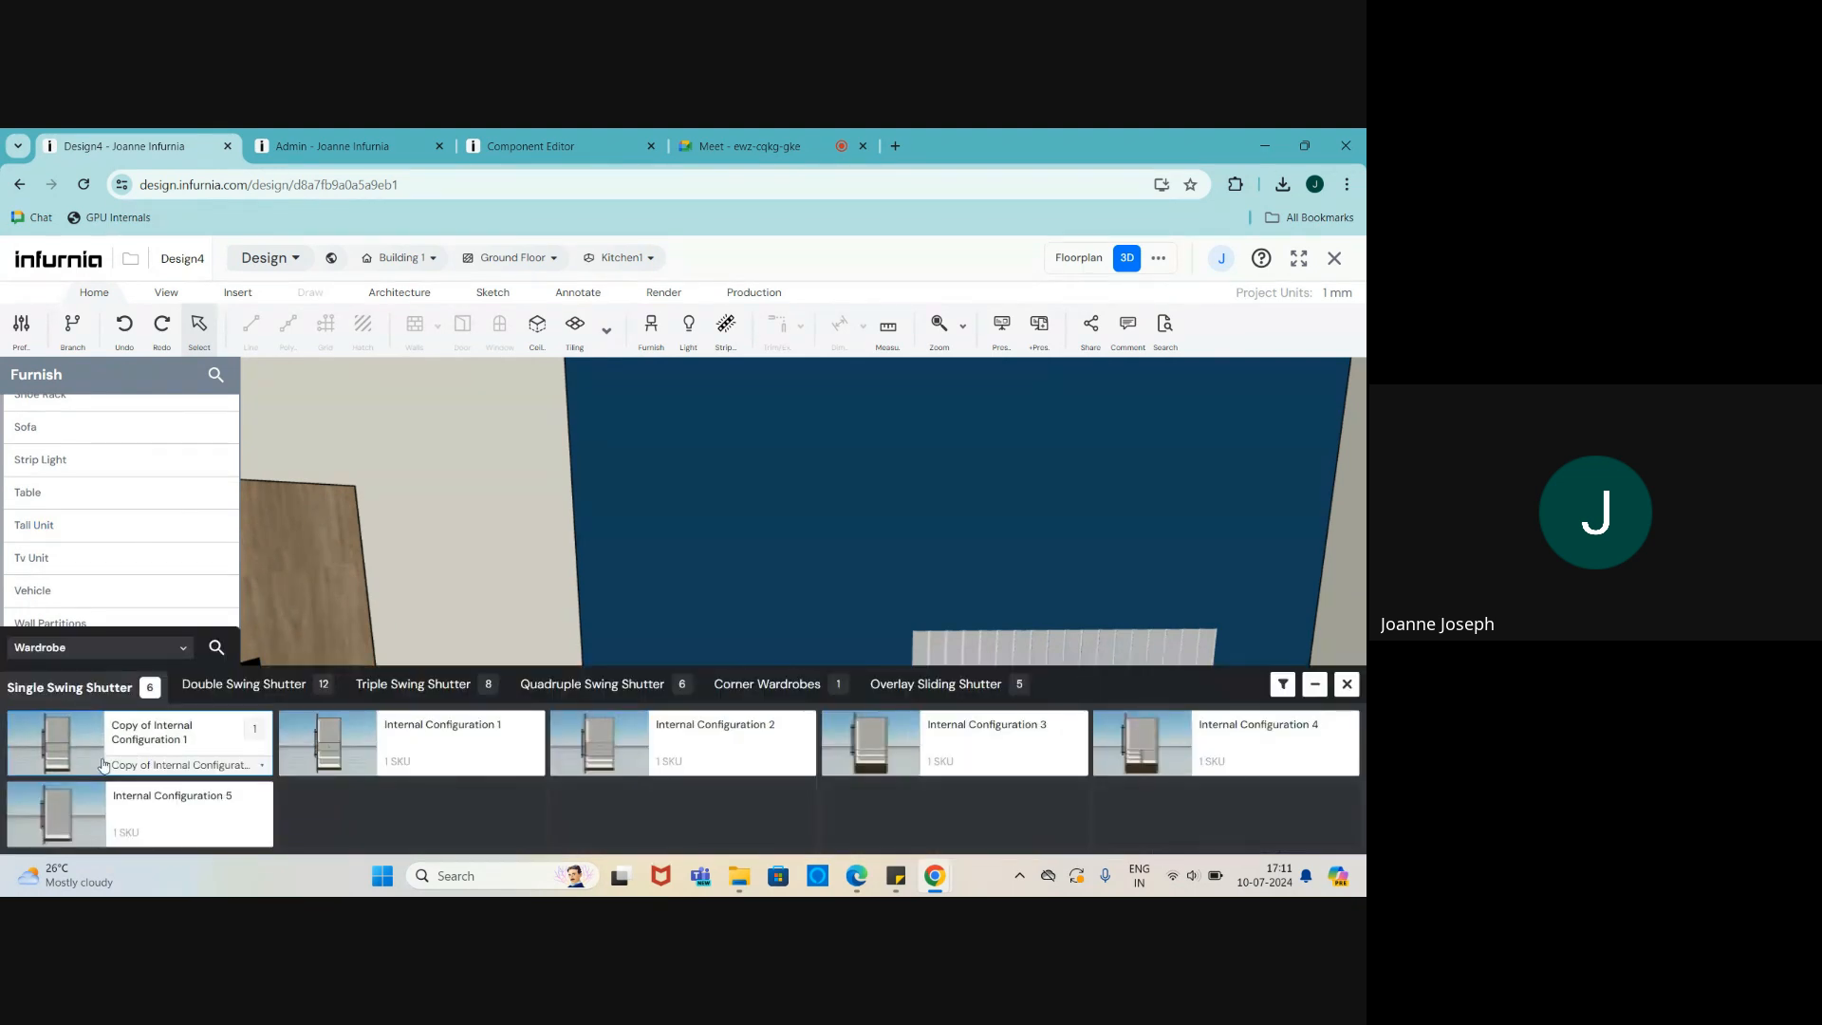
left_click(266, 684)
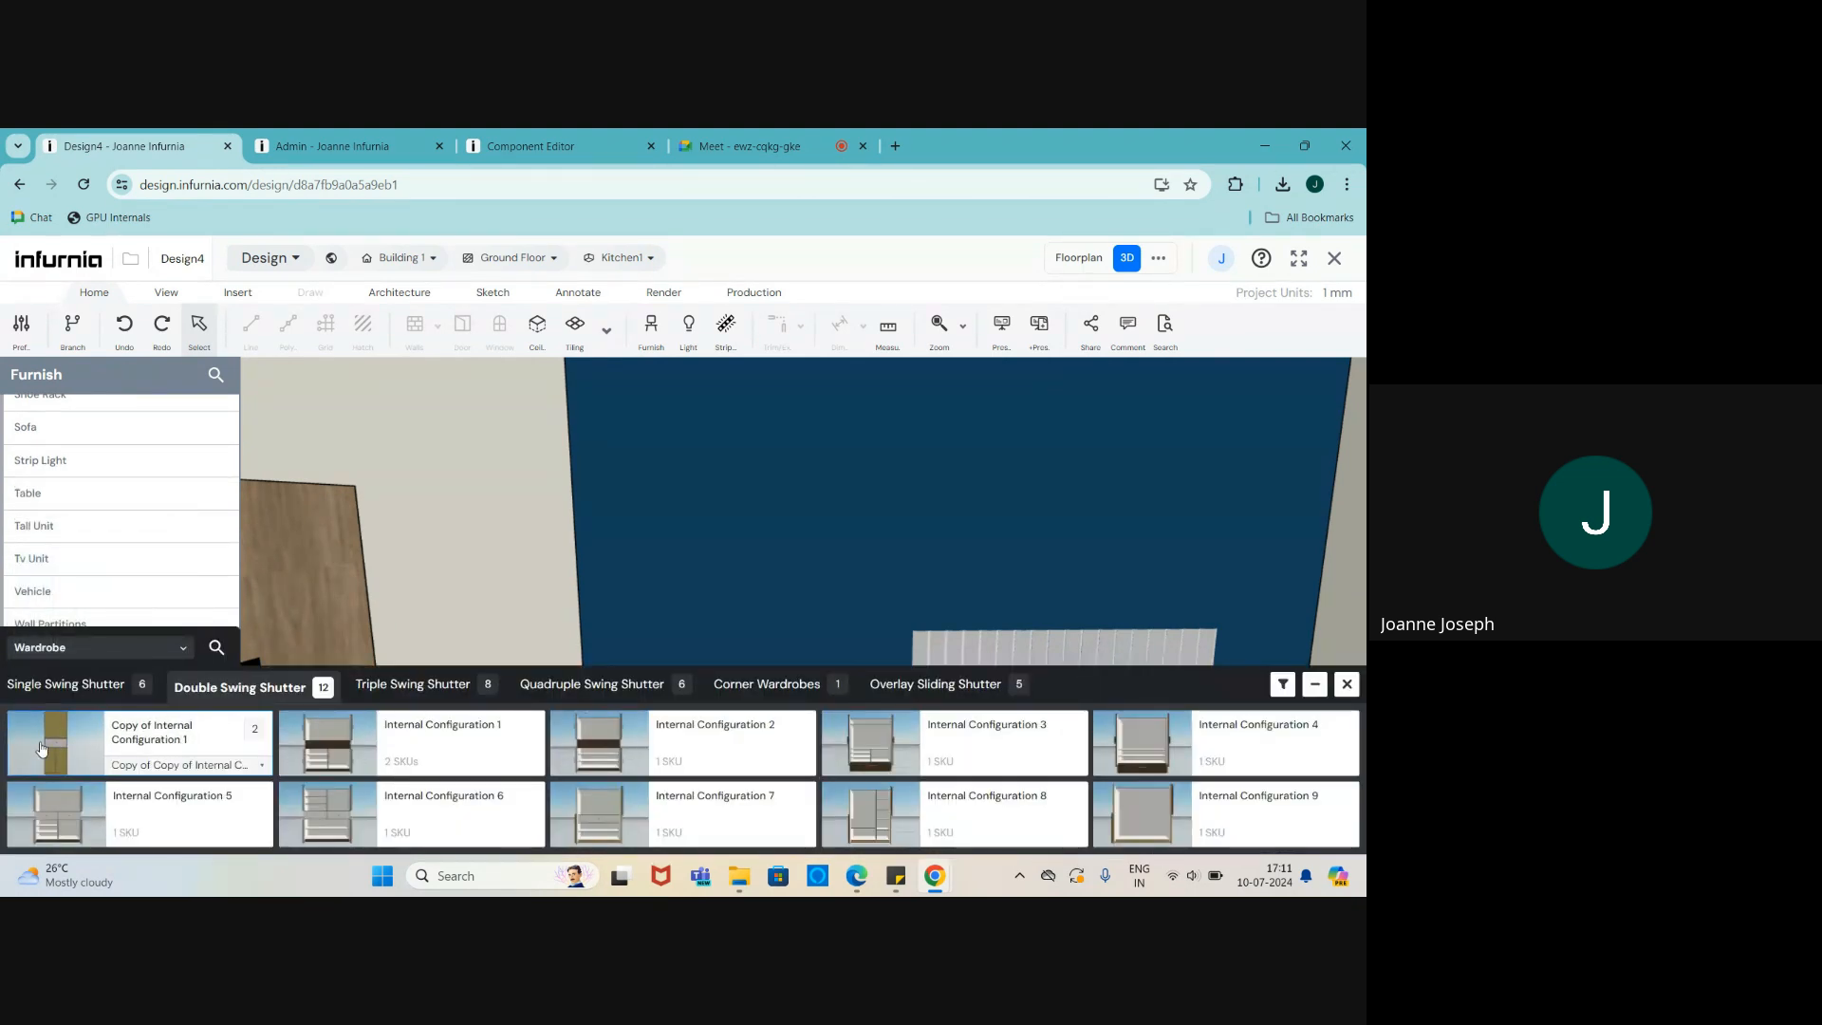
left_click(57, 731)
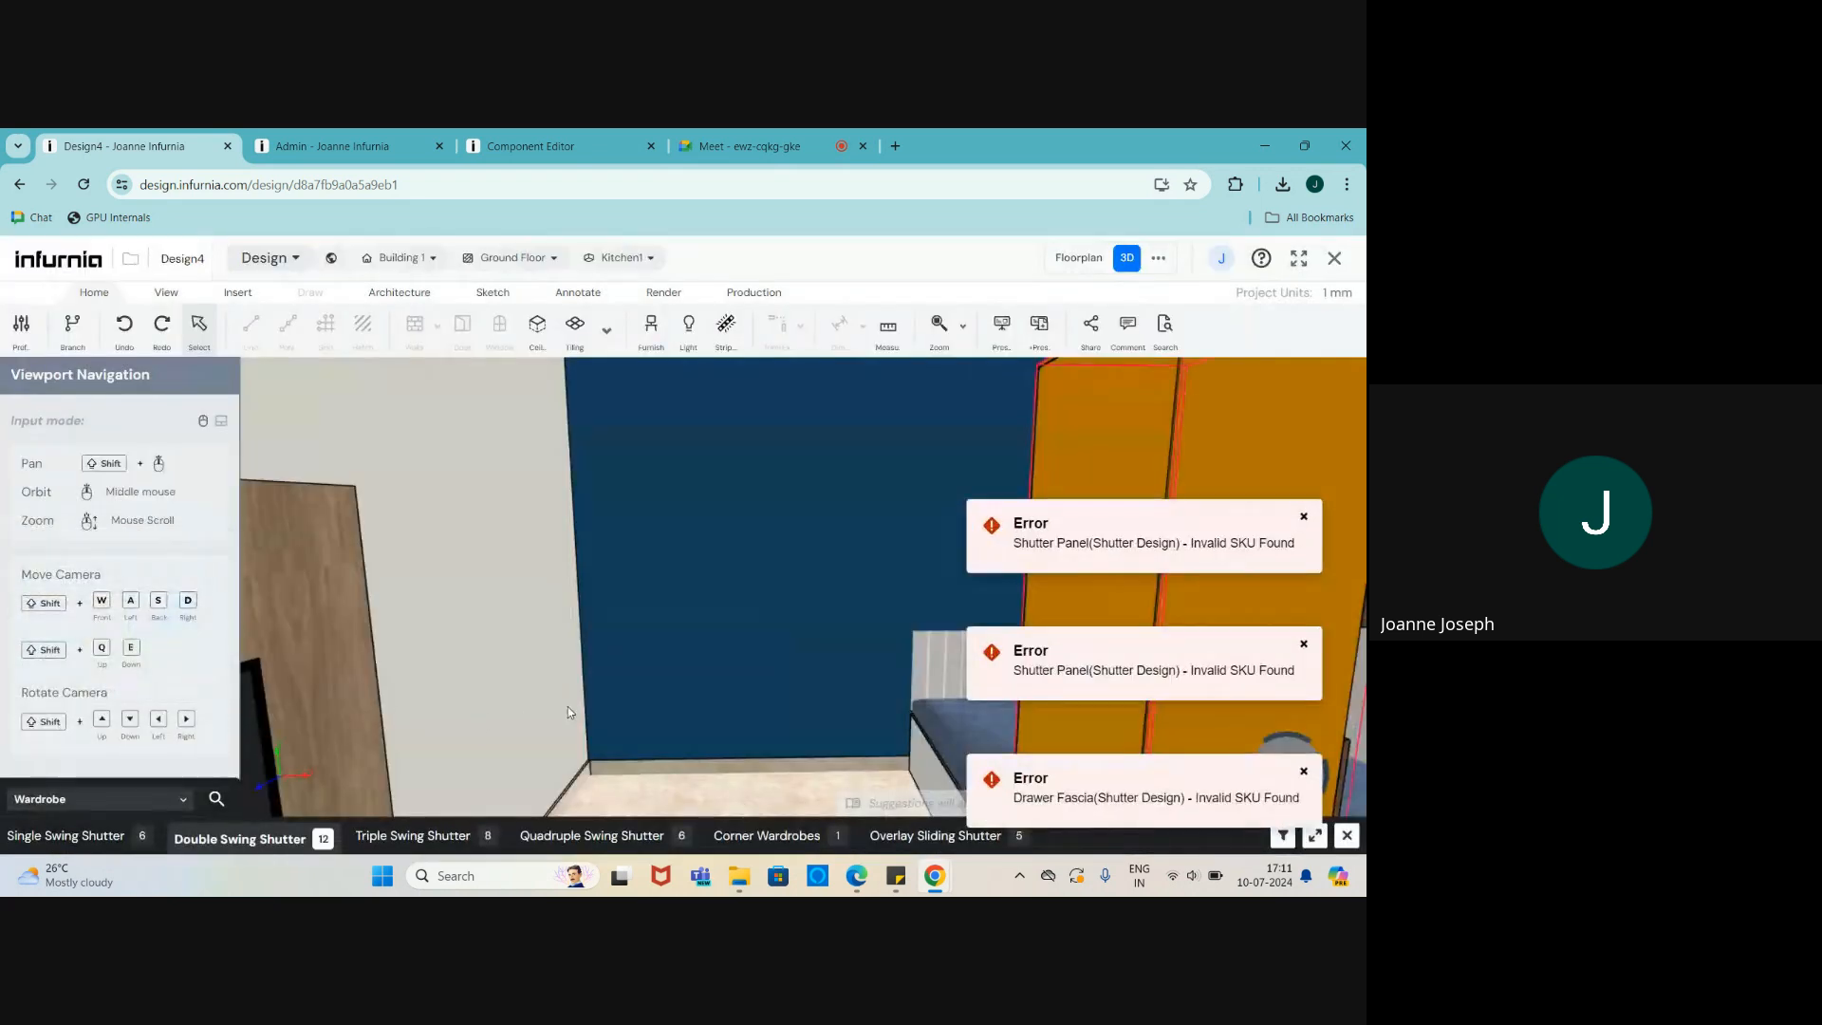
left_click(562, 639)
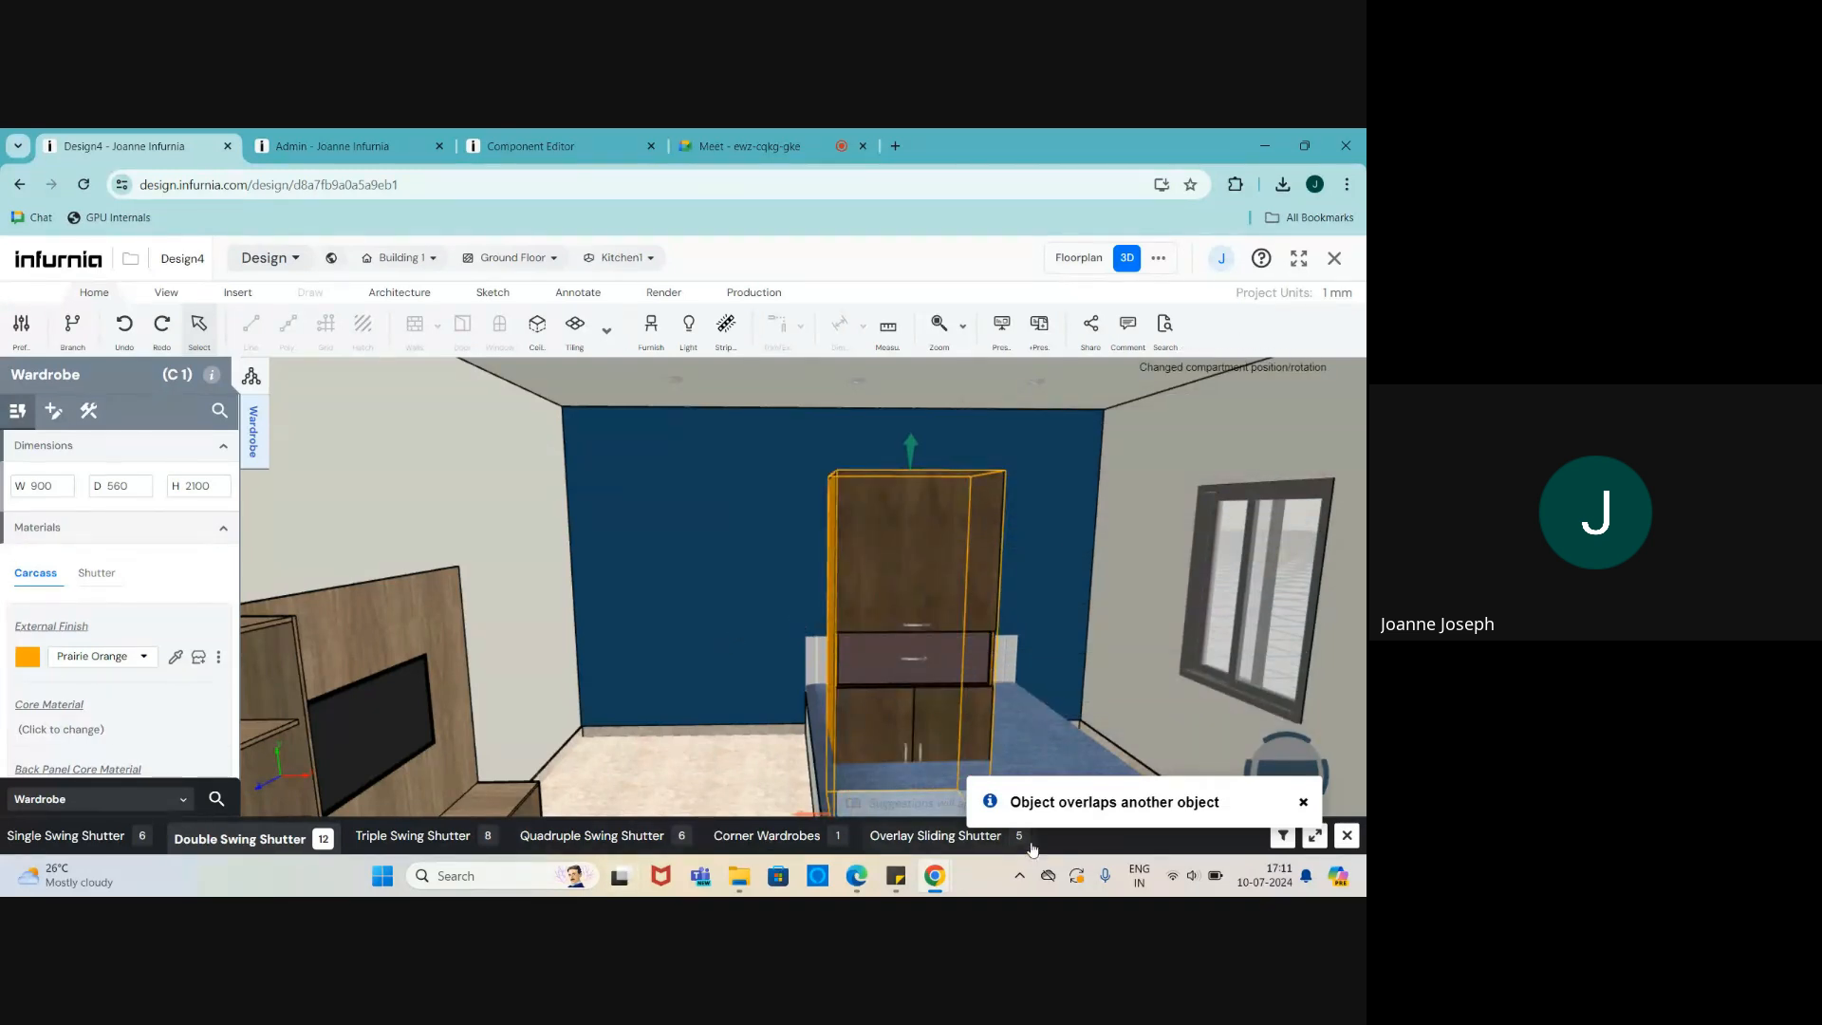
- Keep the Copy of Internal Configuration 1 variant, close the catalogue, and go to the Component Editor
left_click(1314, 836)
left_click(157, 770)
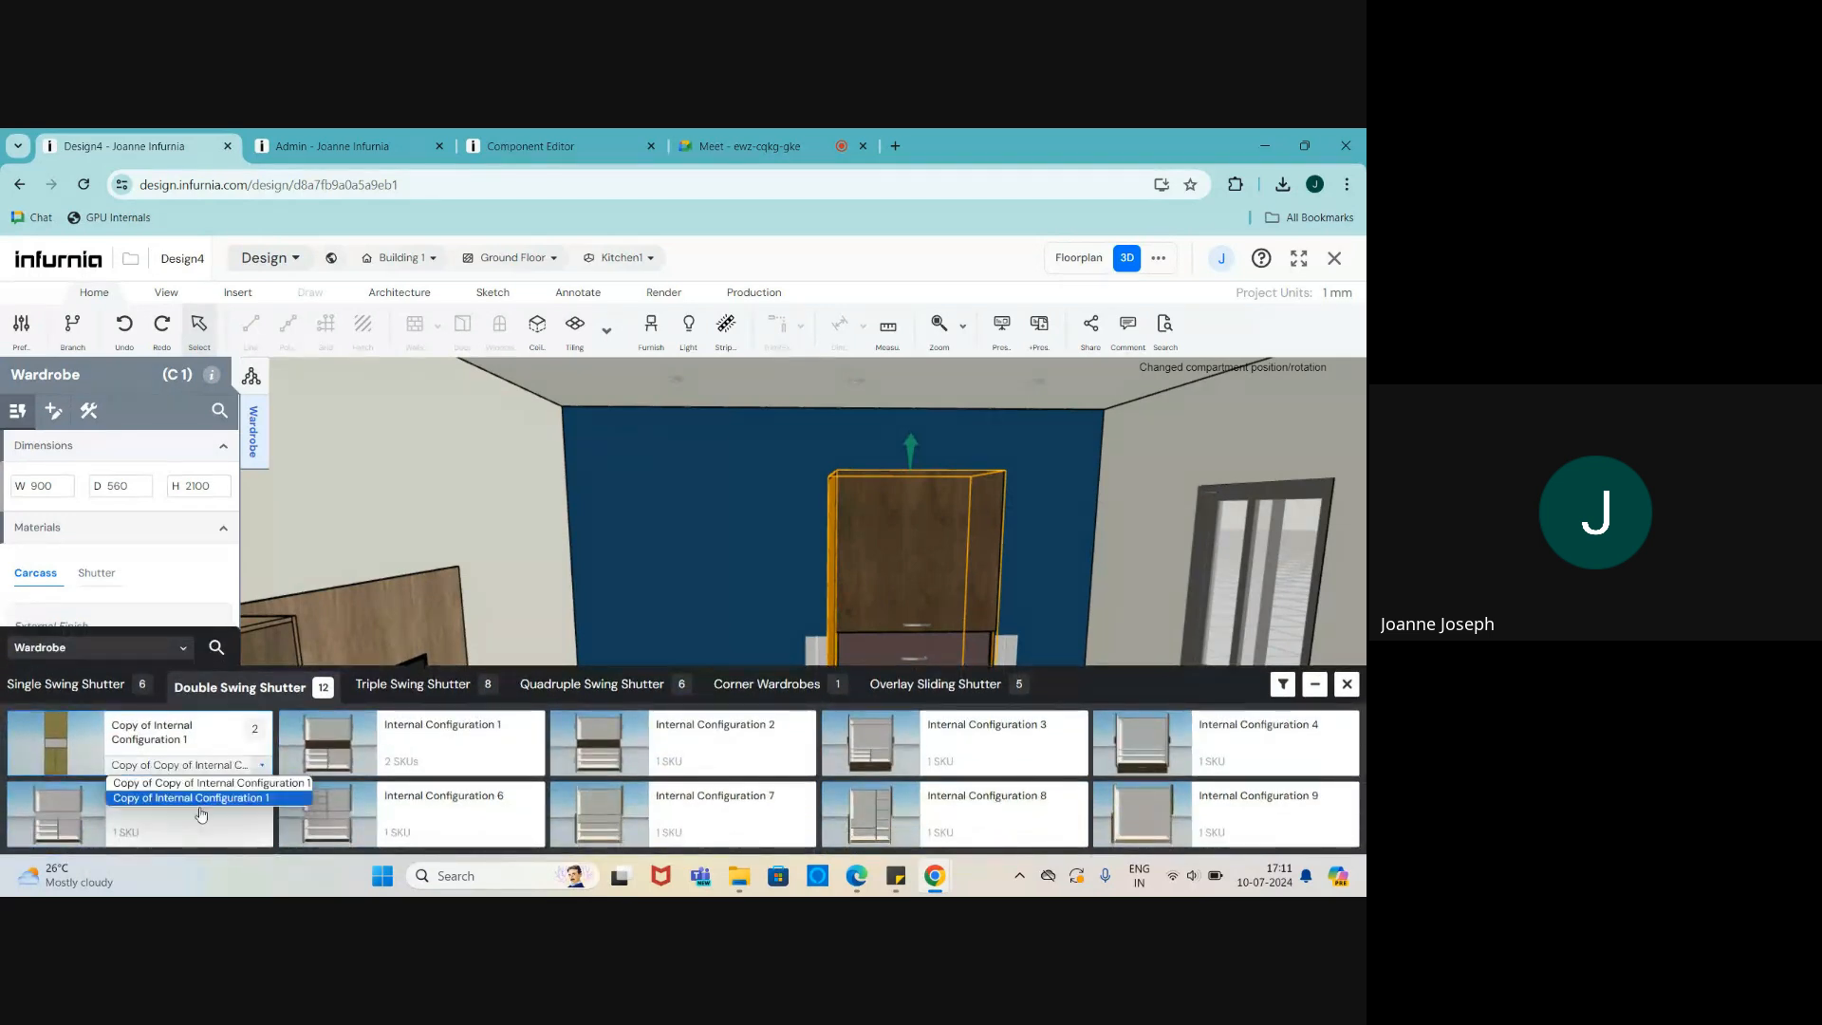
left_click(201, 800)
left_click(180, 767)
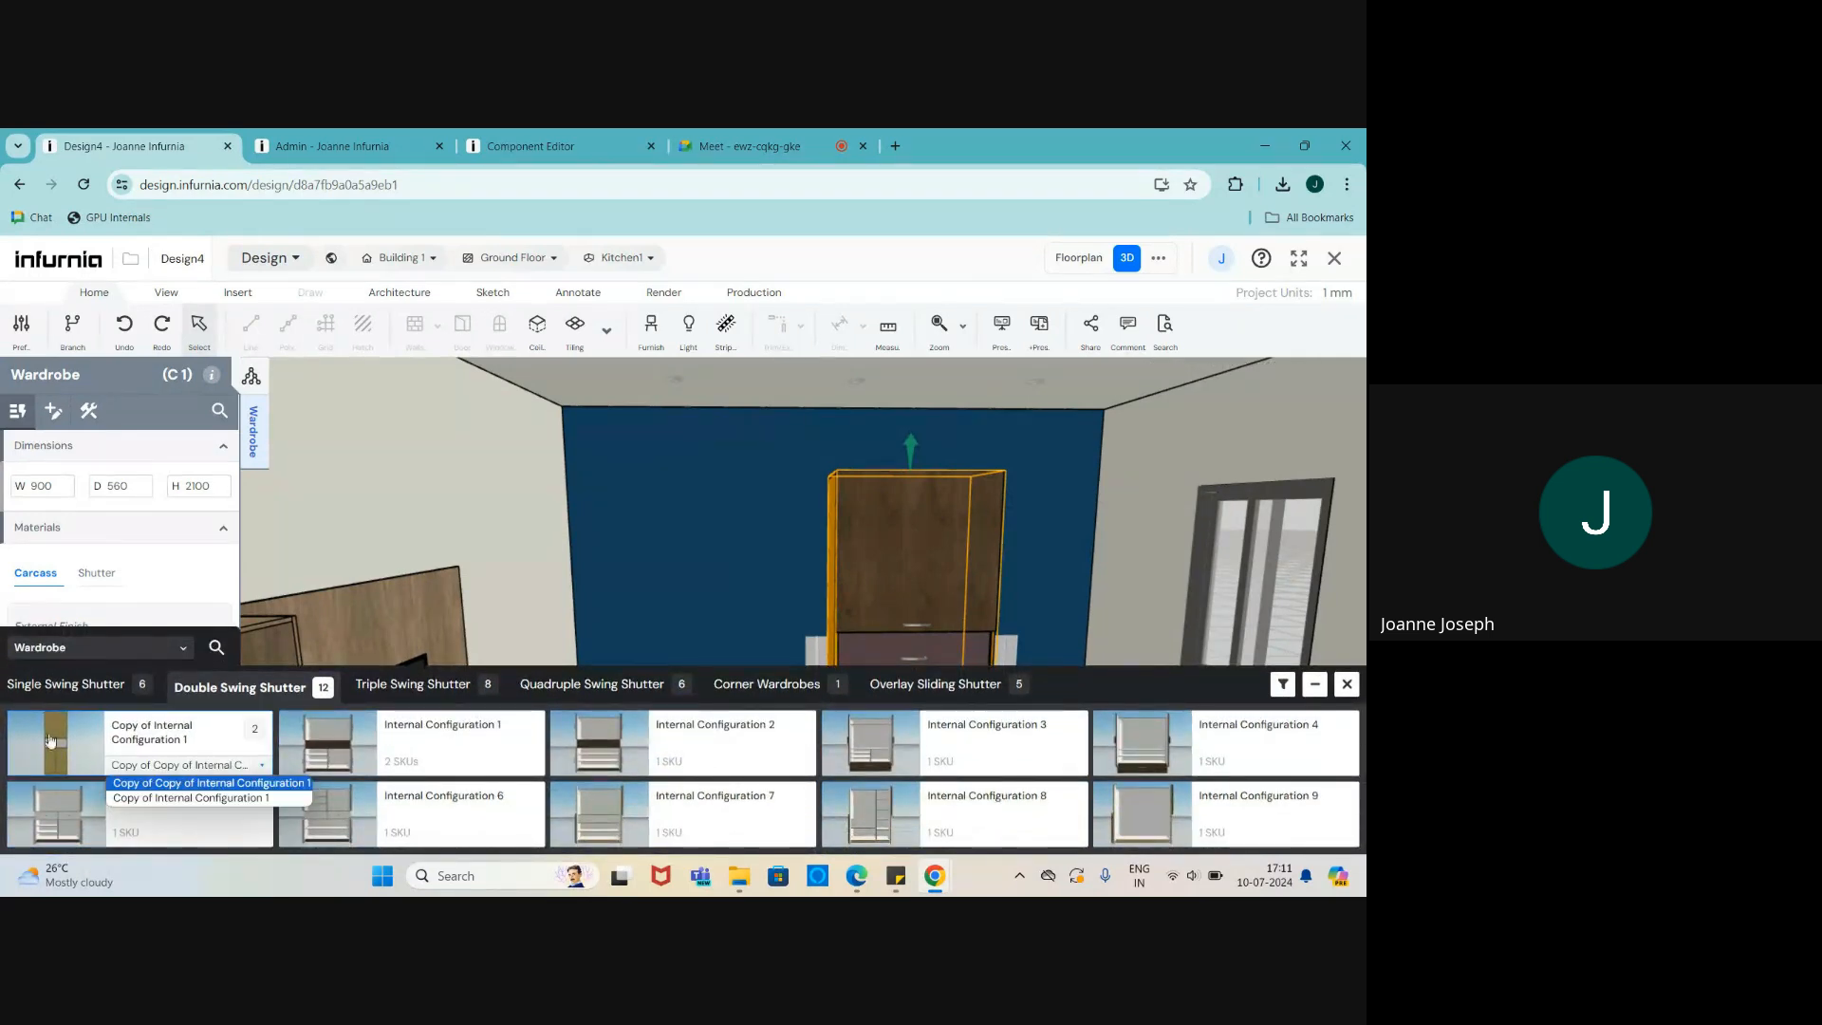
left_click(225, 799)
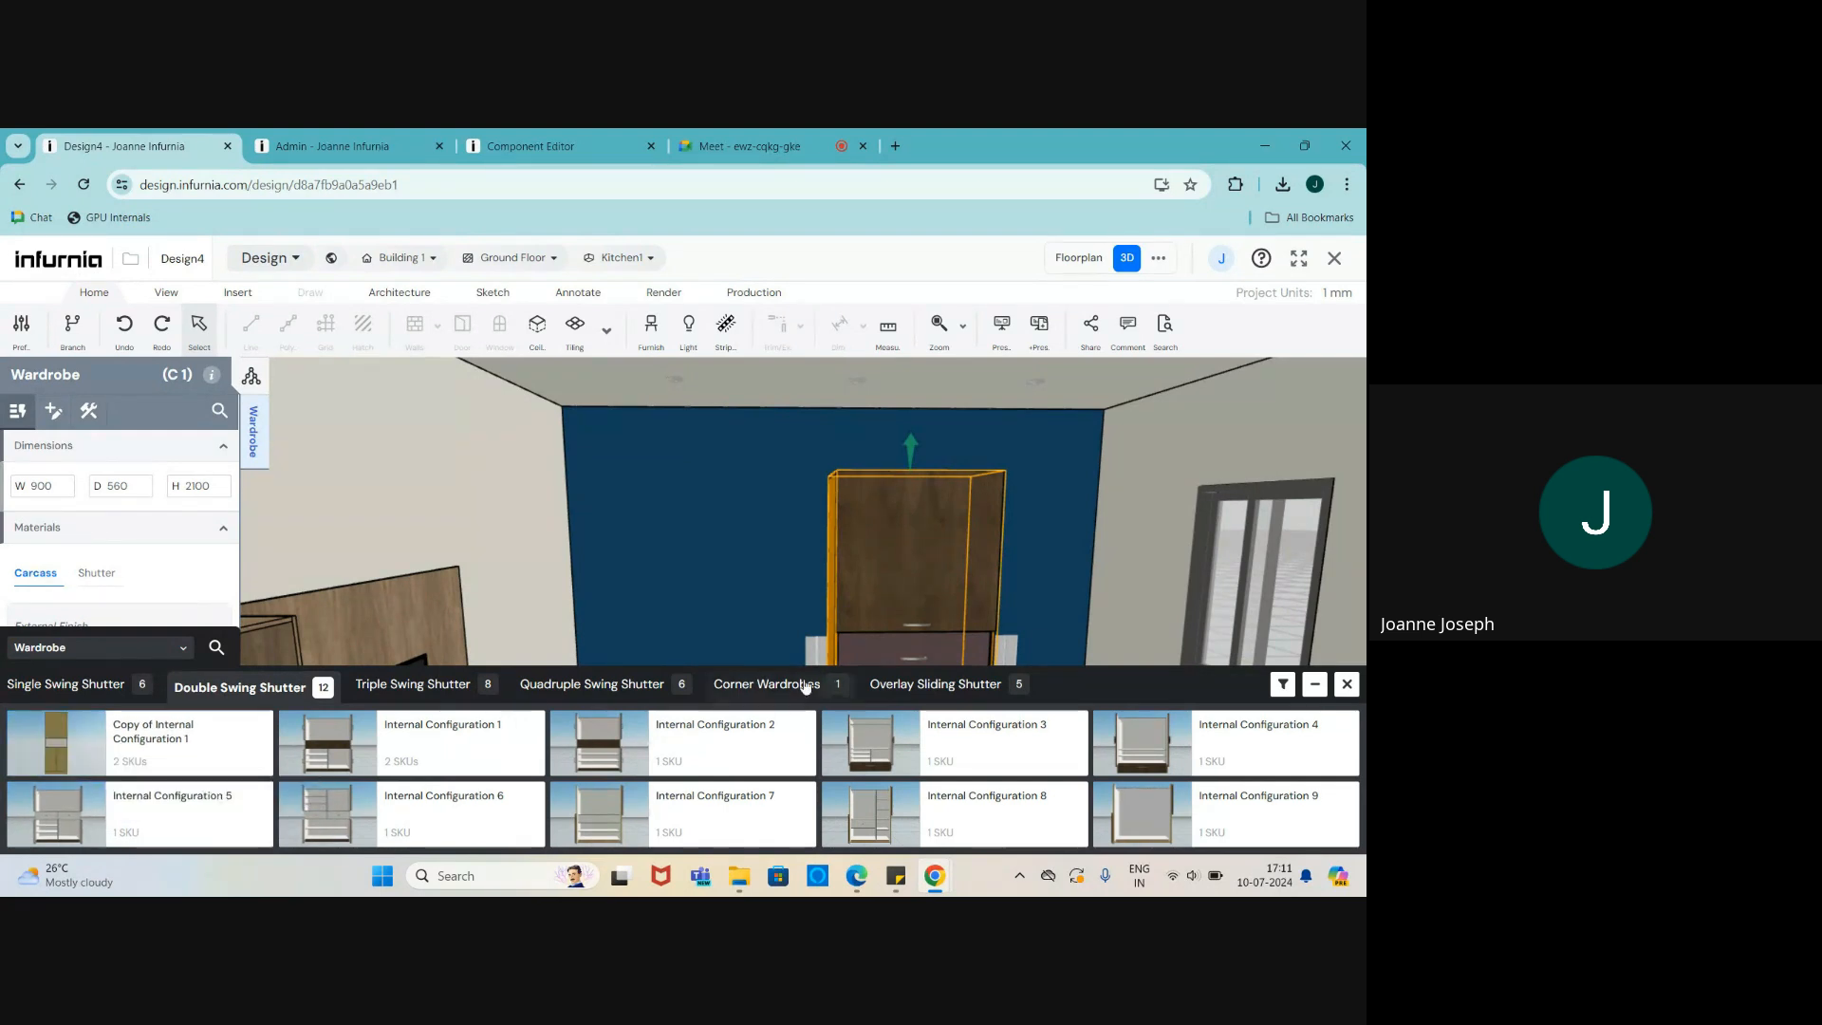
left_click(1346, 683)
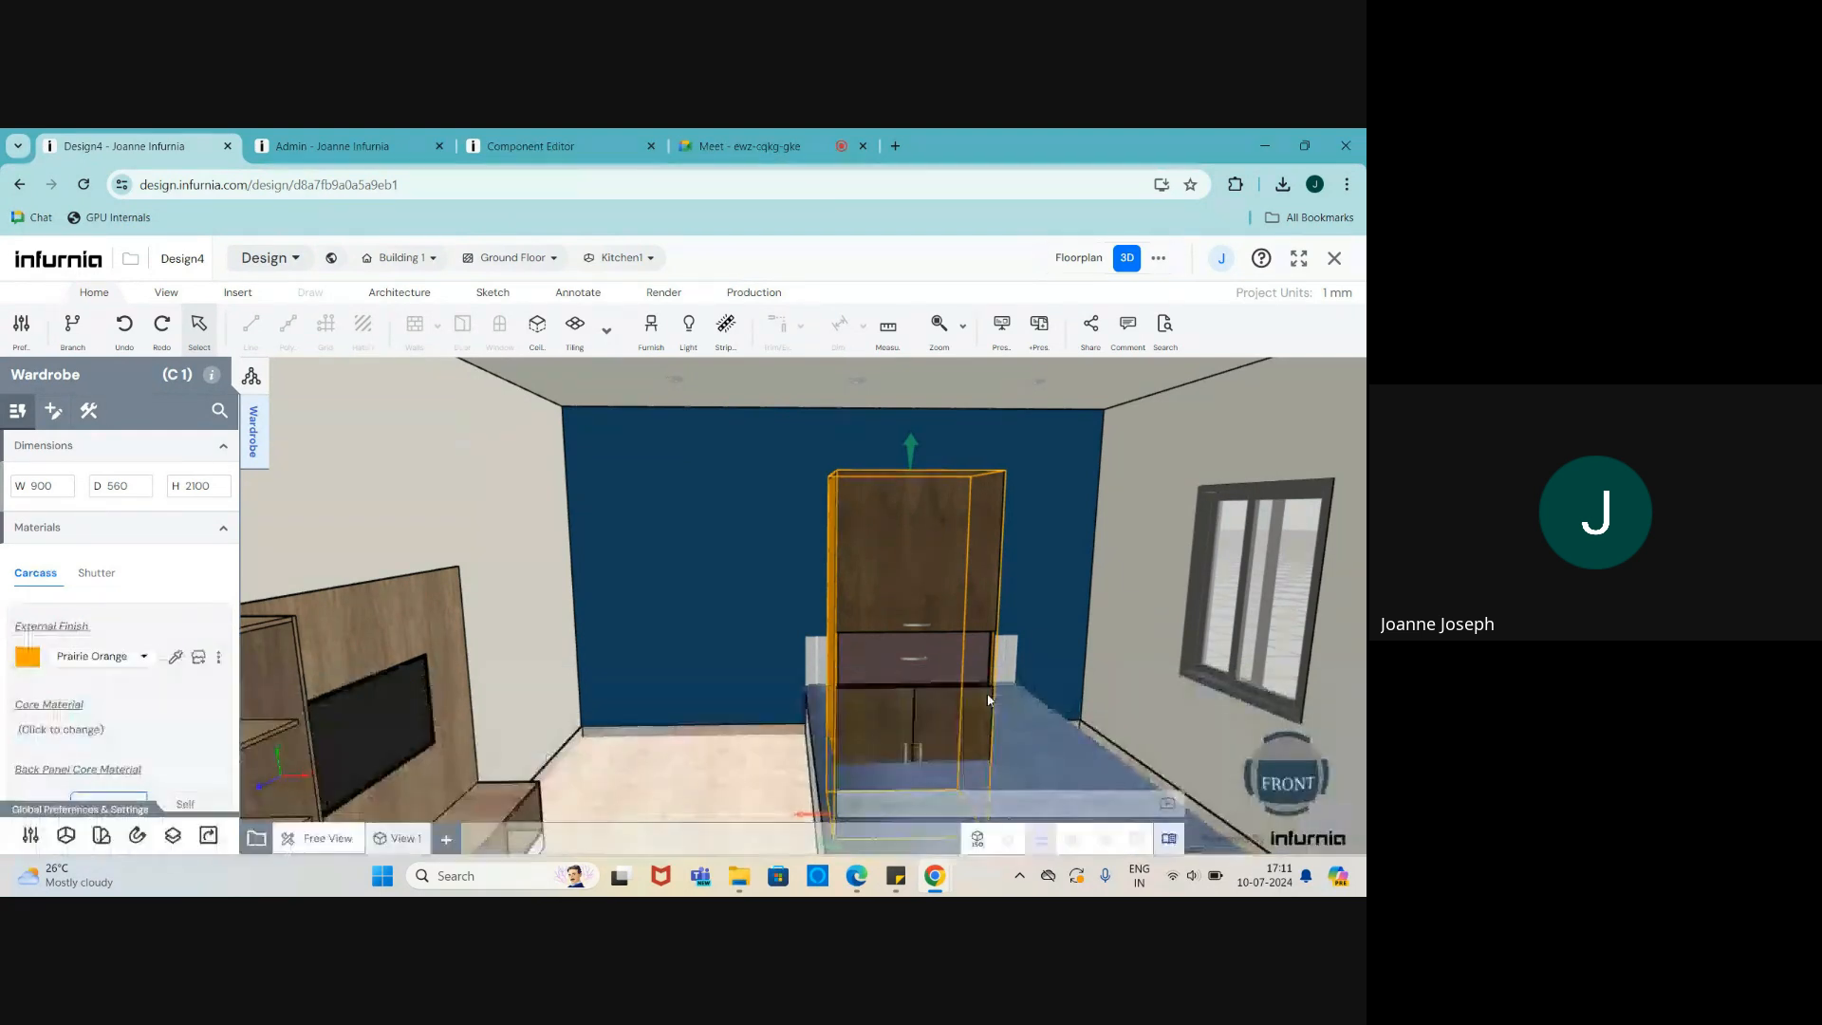
left_click_drag(823, 669, 809, 706)
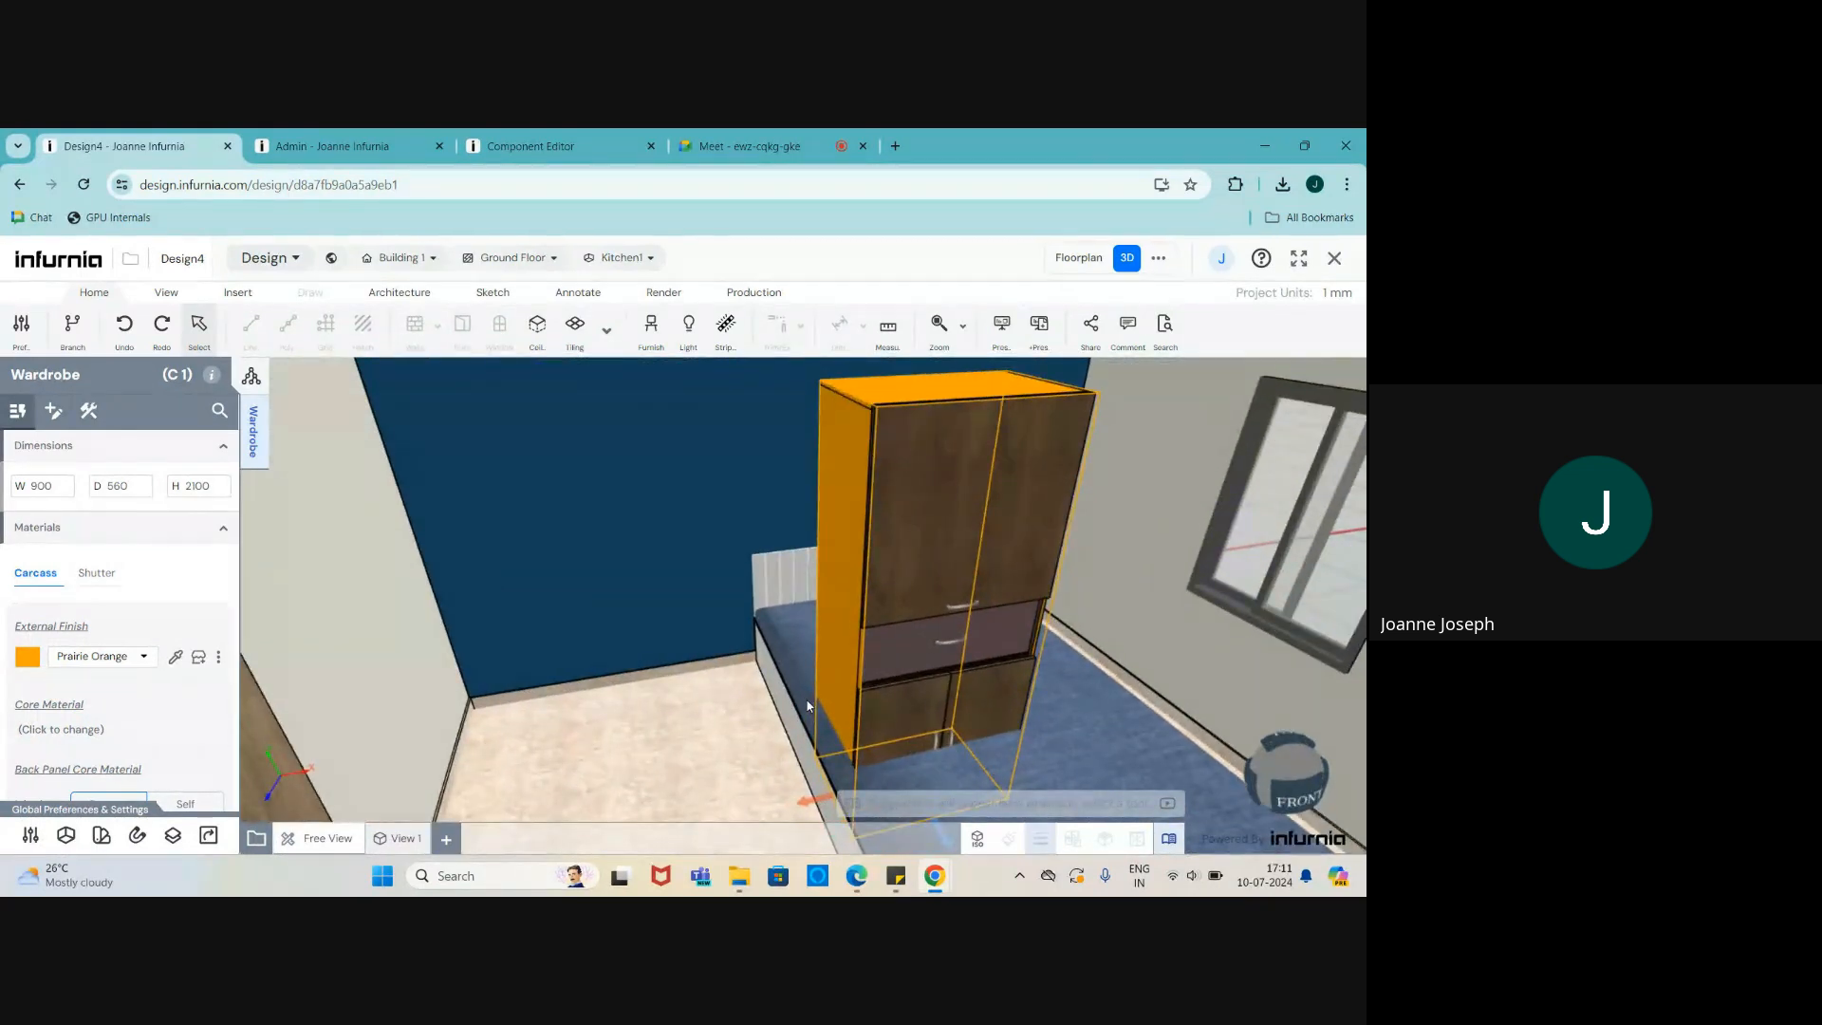
left_click(533, 159)
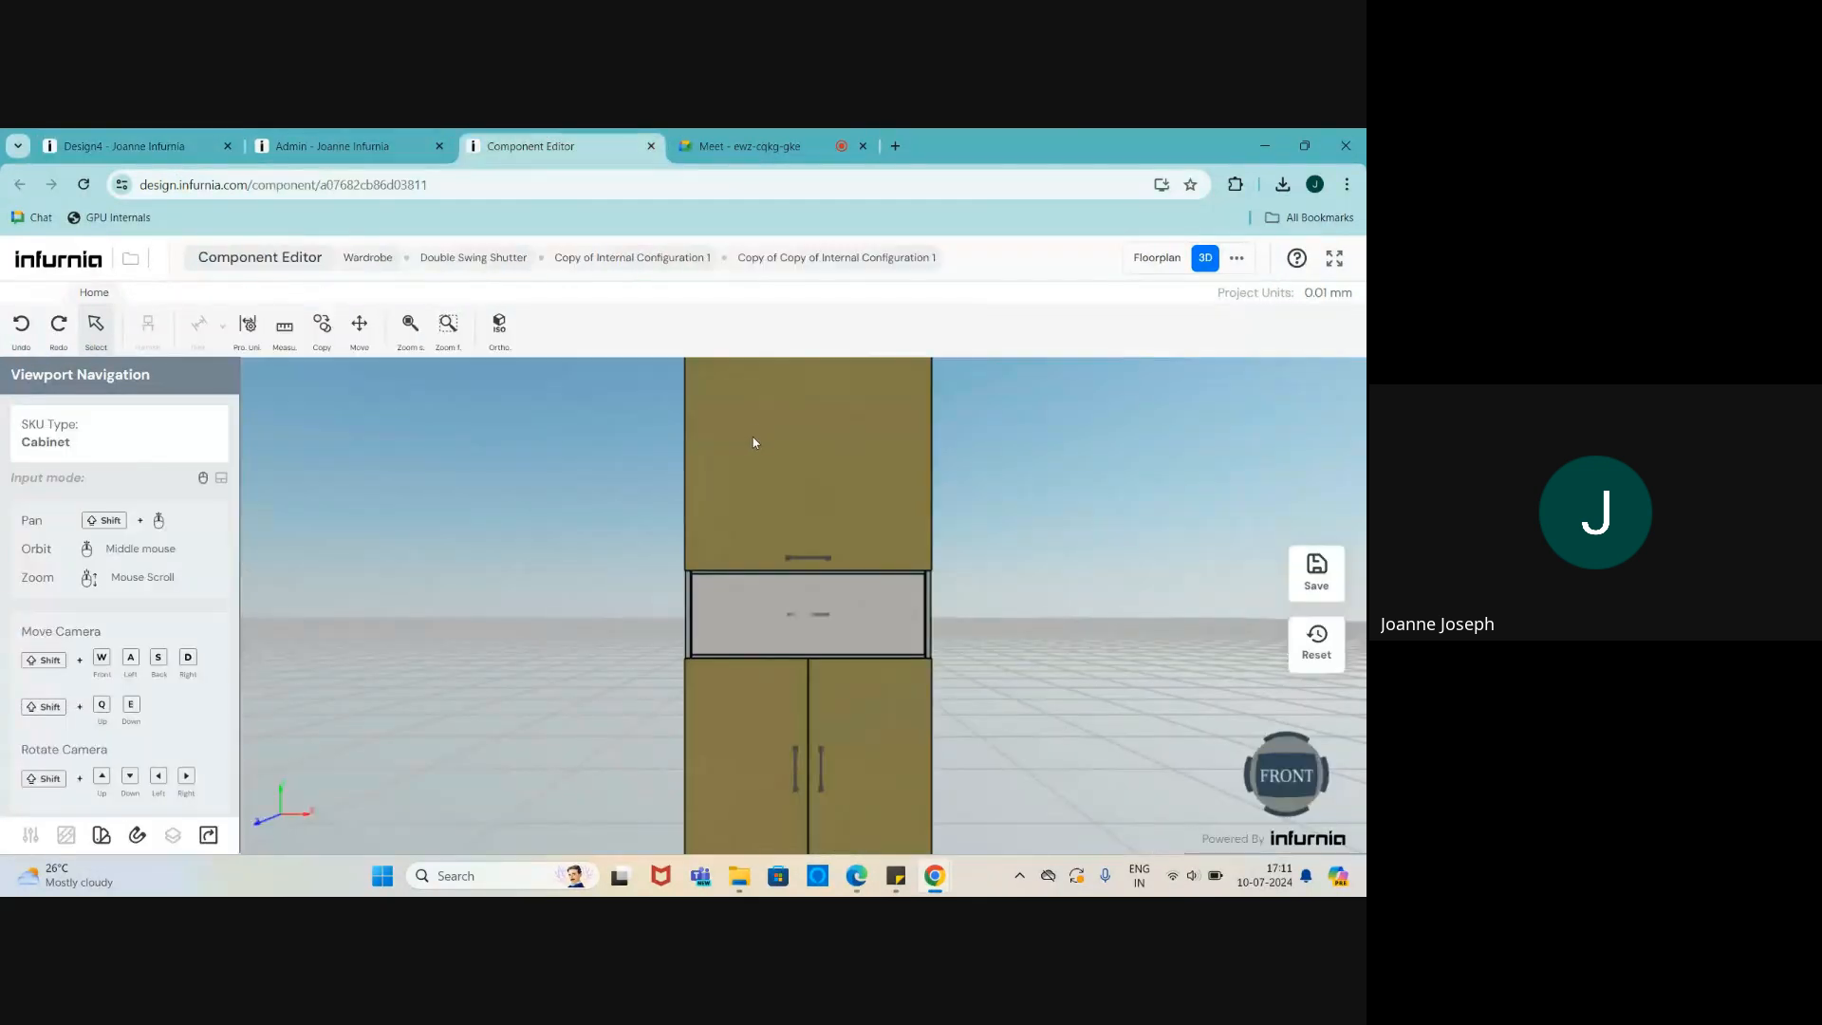
- Set the lower double doors' shutter mechanism to Single Lift Up
left_click(754, 442)
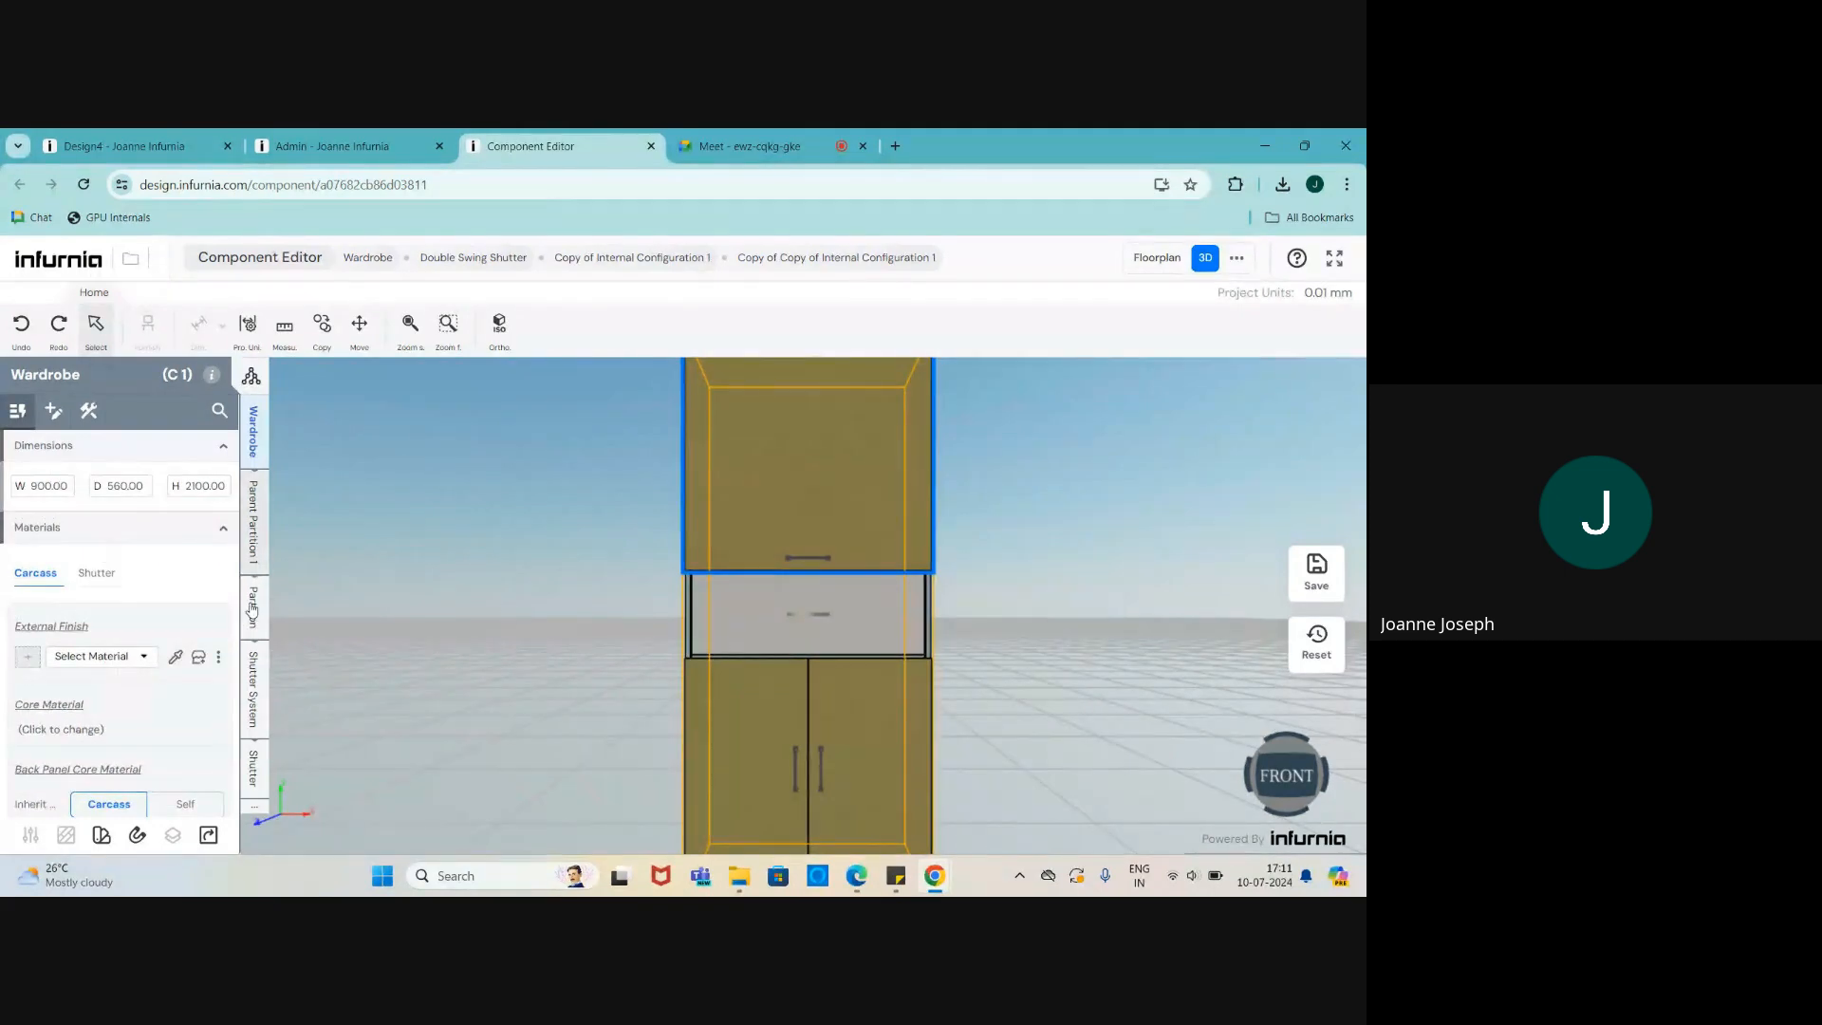
left_click(253, 688)
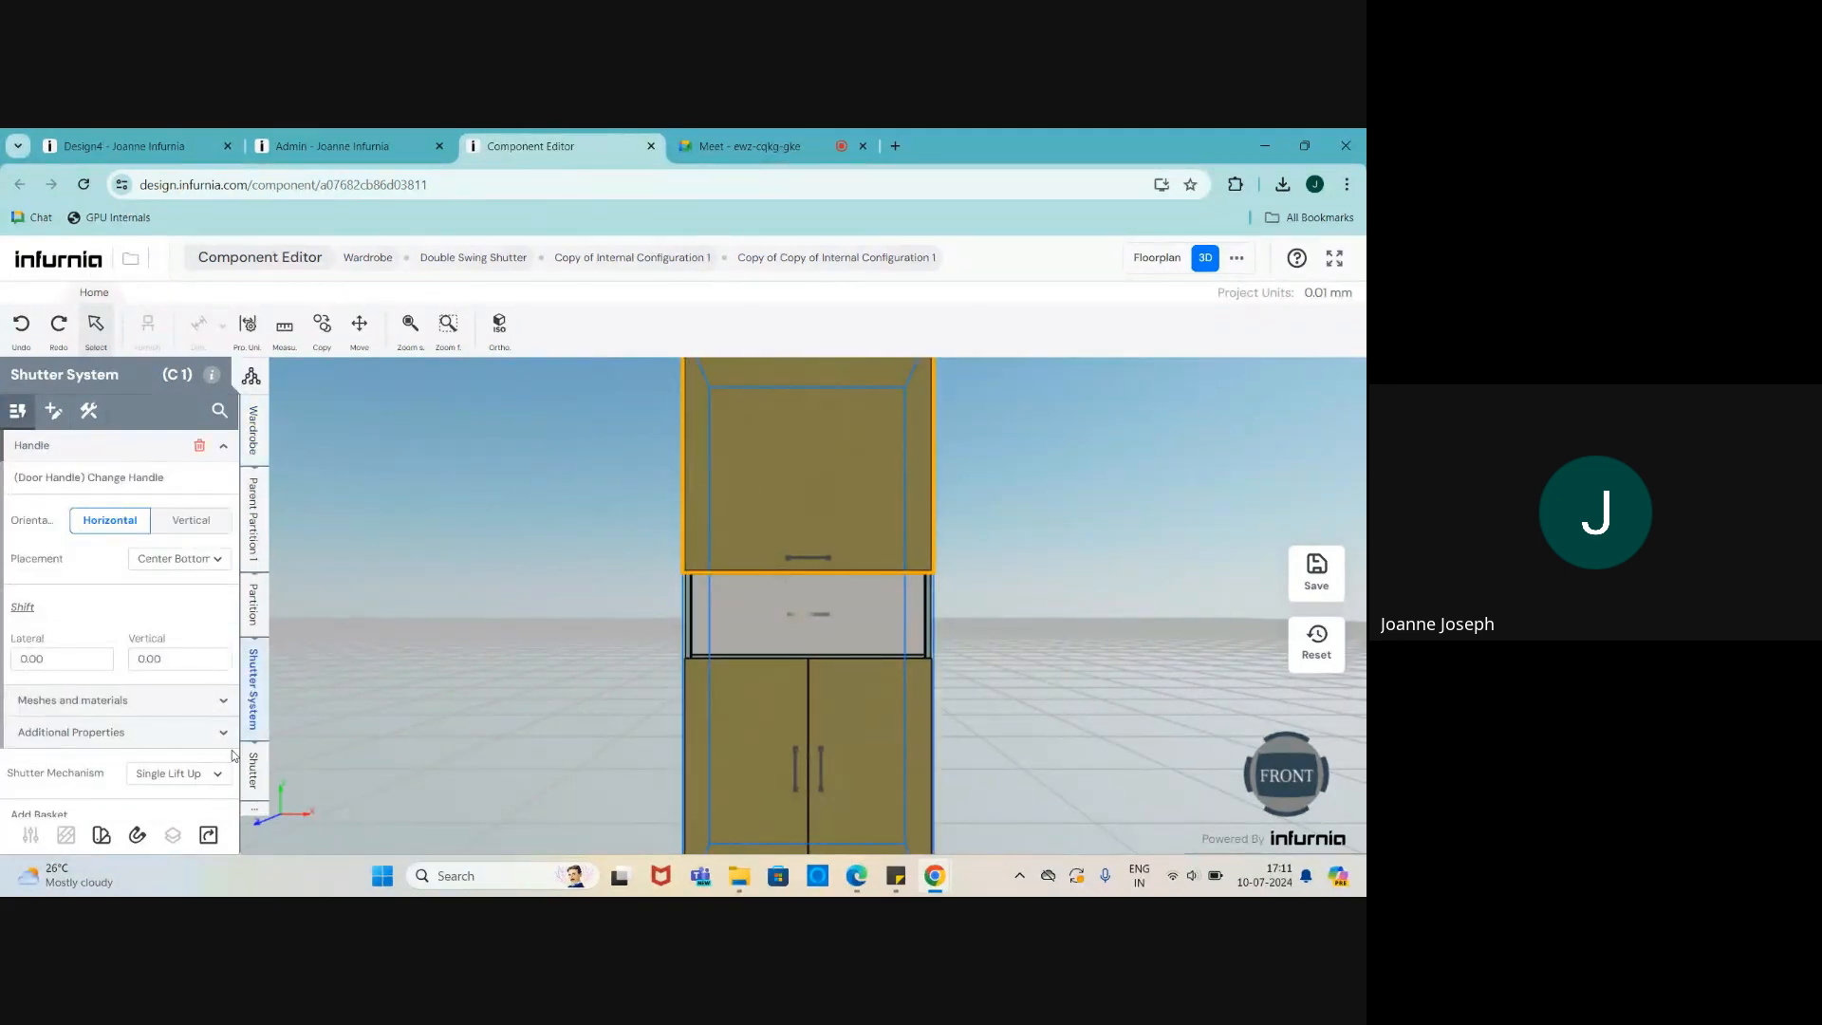
scroll(232, 755, "down", 1)
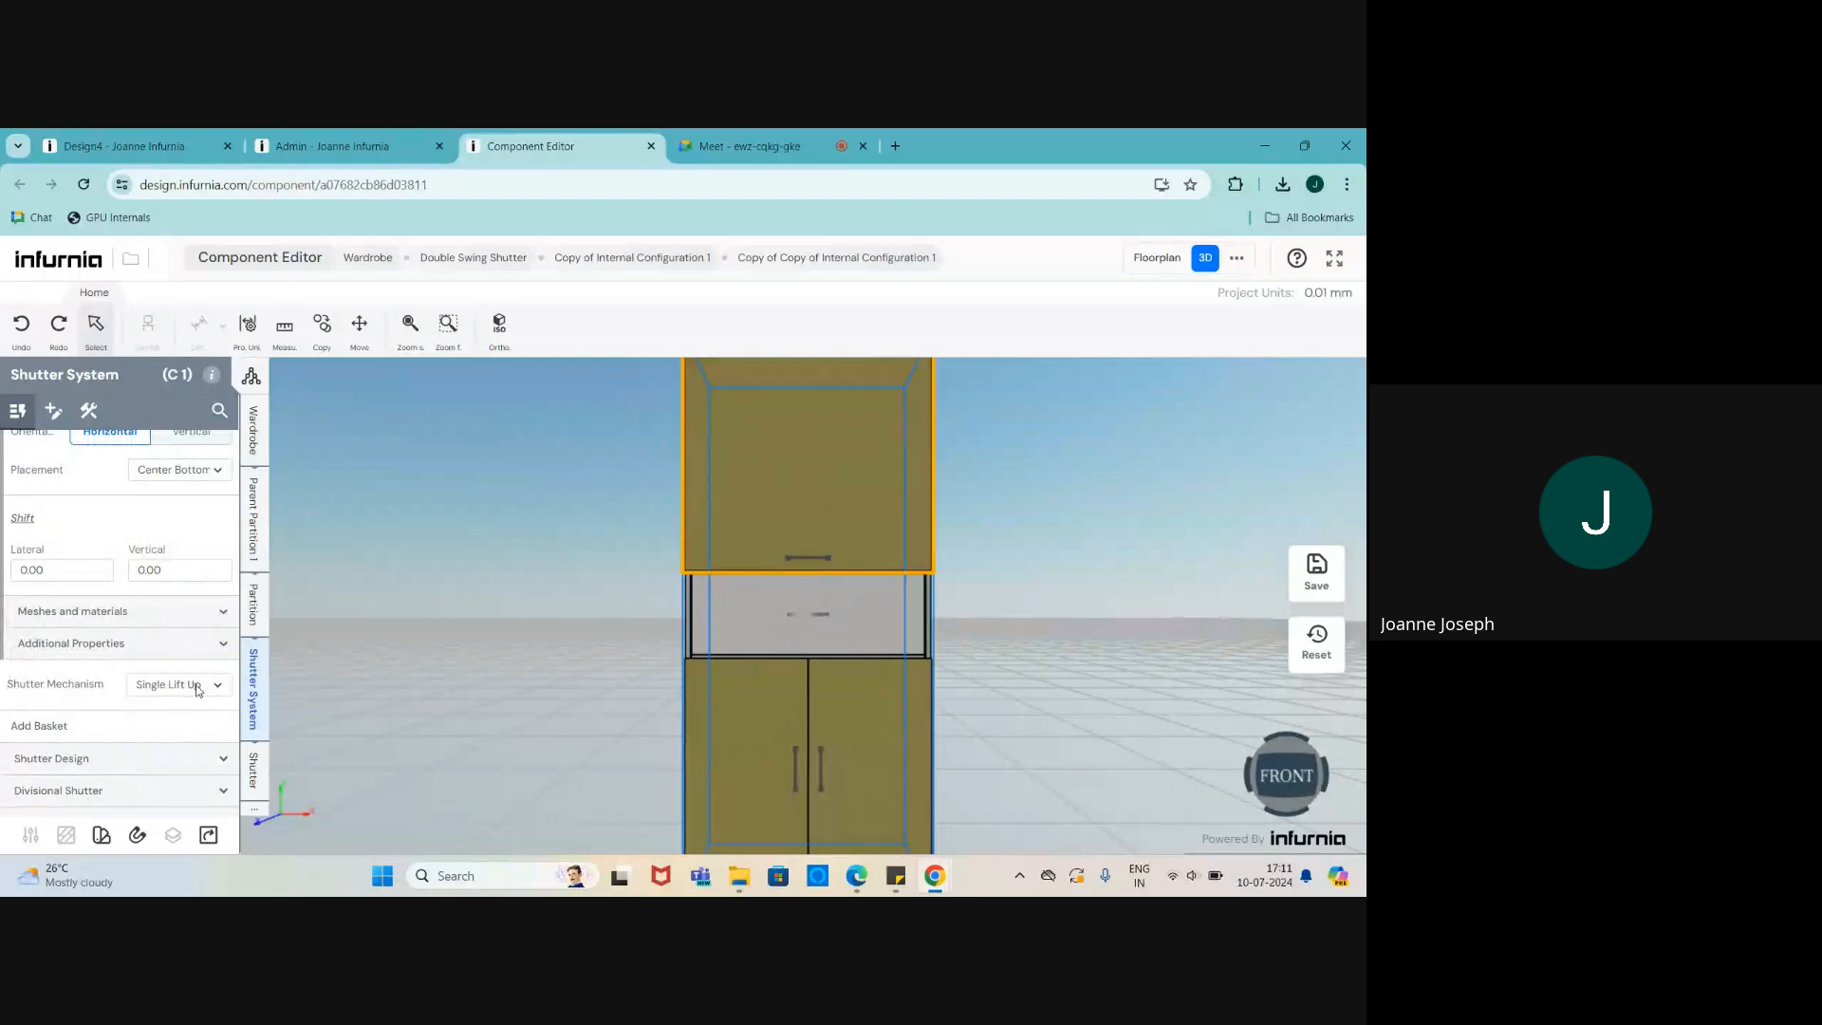
left_click(754, 728)
left_click(252, 698)
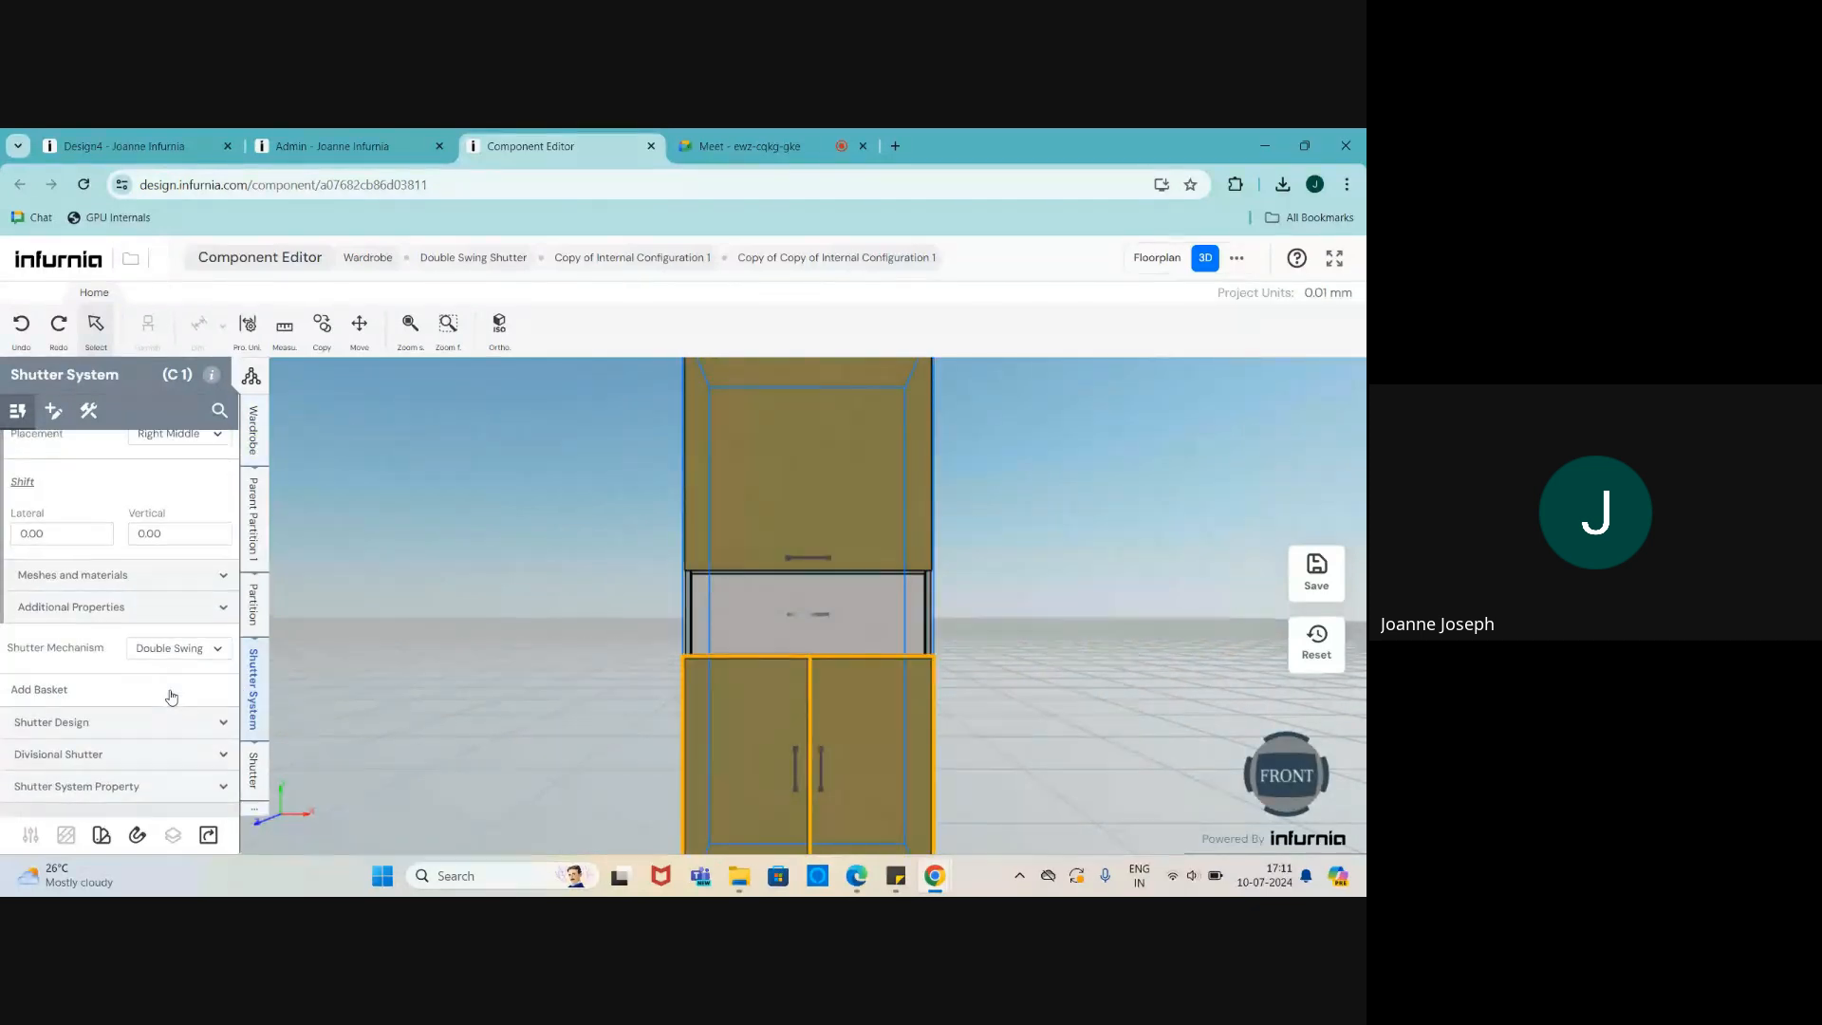
left_click(158, 653)
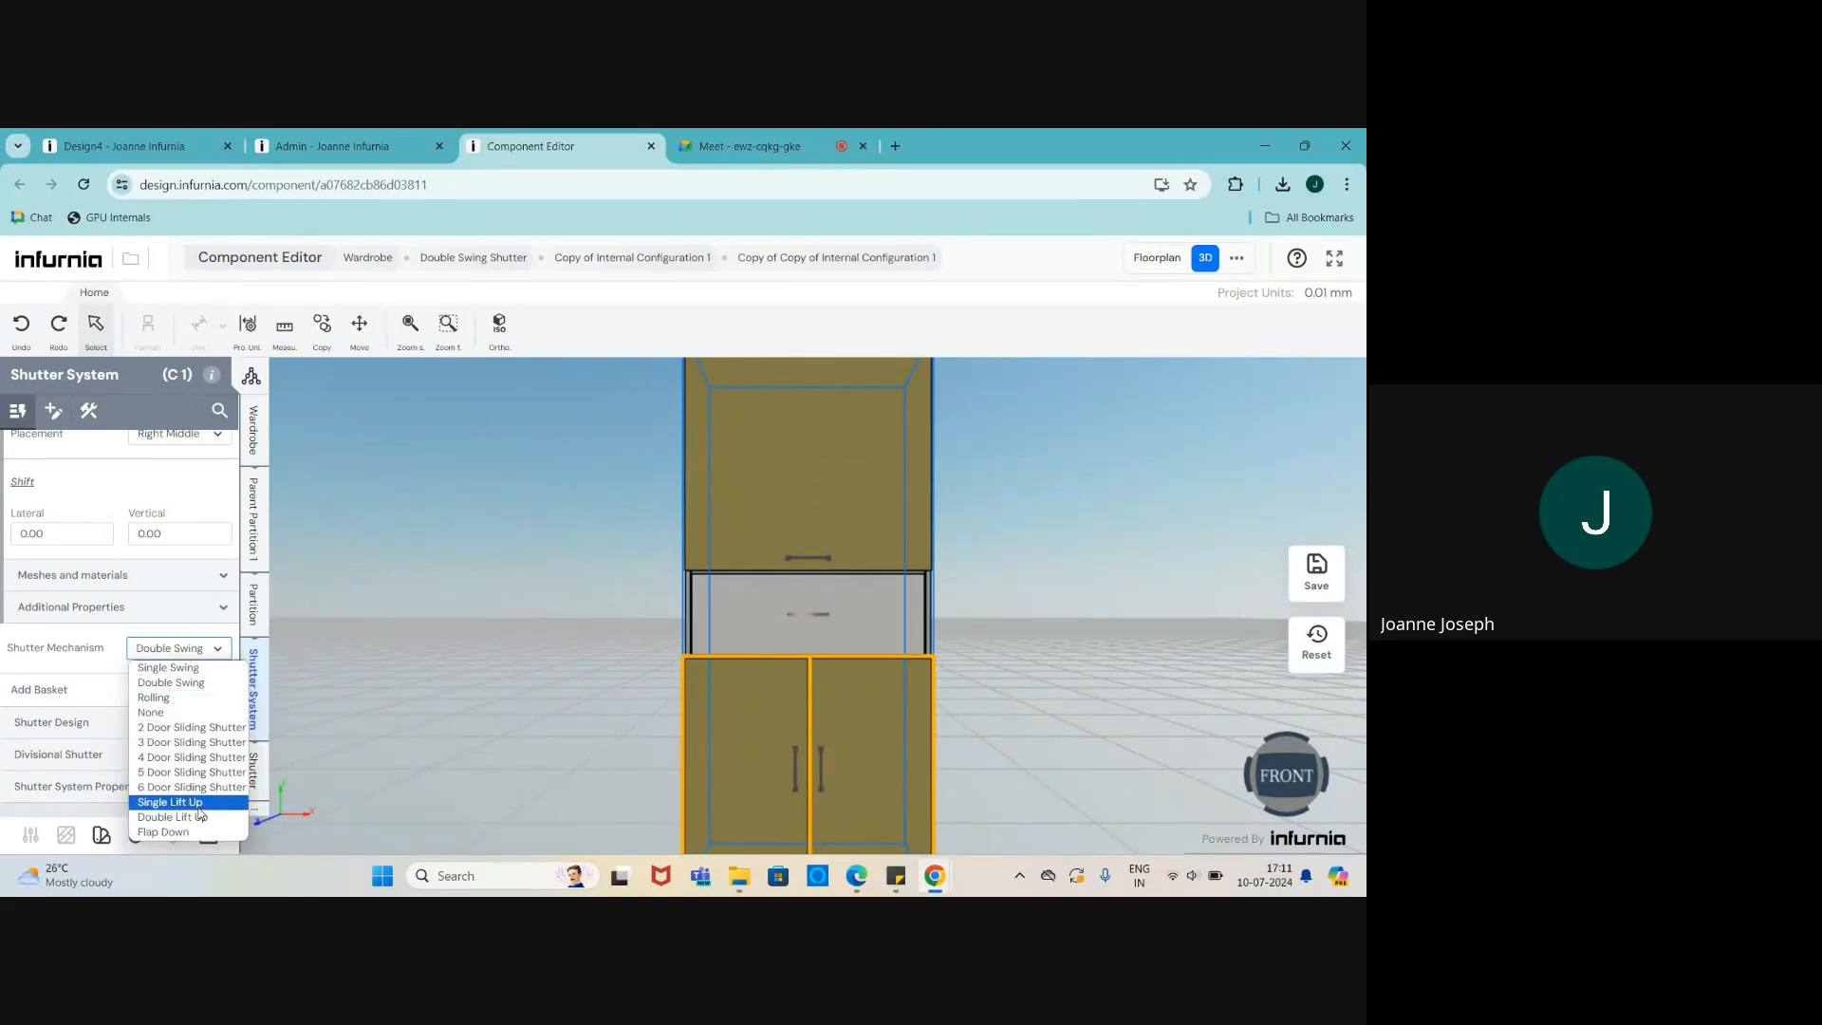
left_click(197, 805)
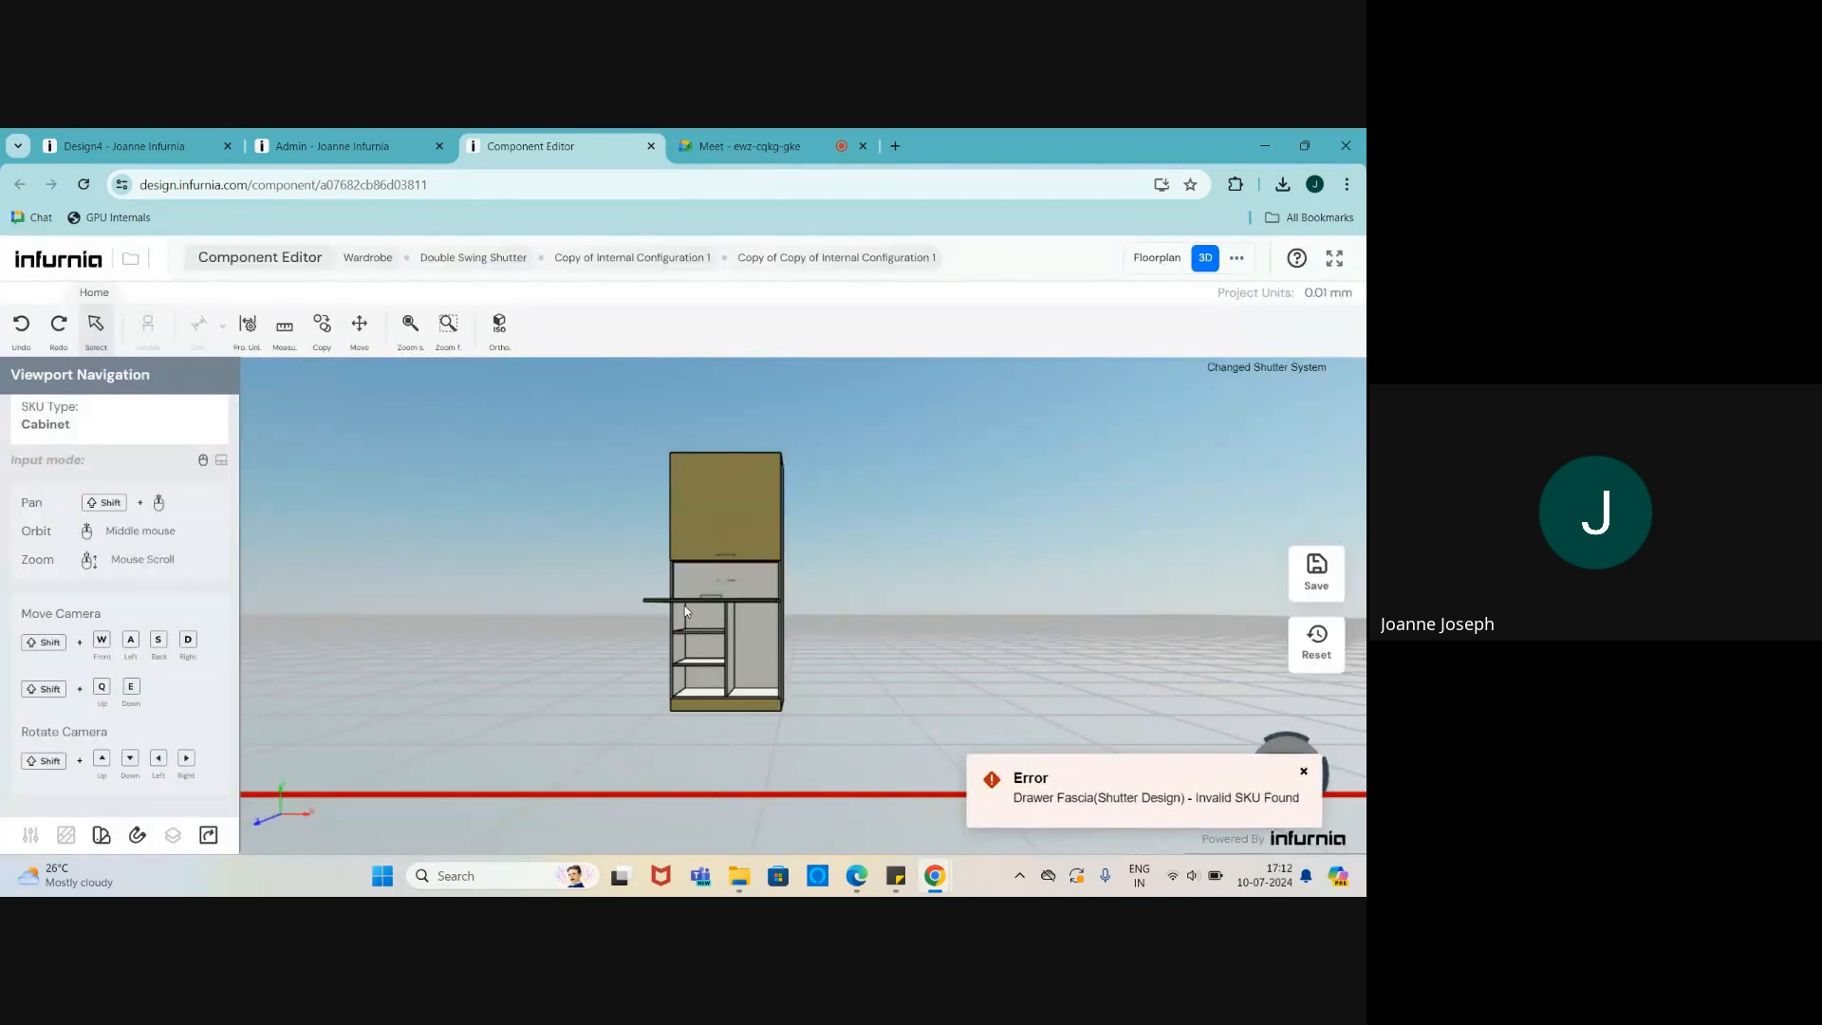
- Save the SKU with its preview as thumbnail and close the editor tab
left_click(1317, 569)
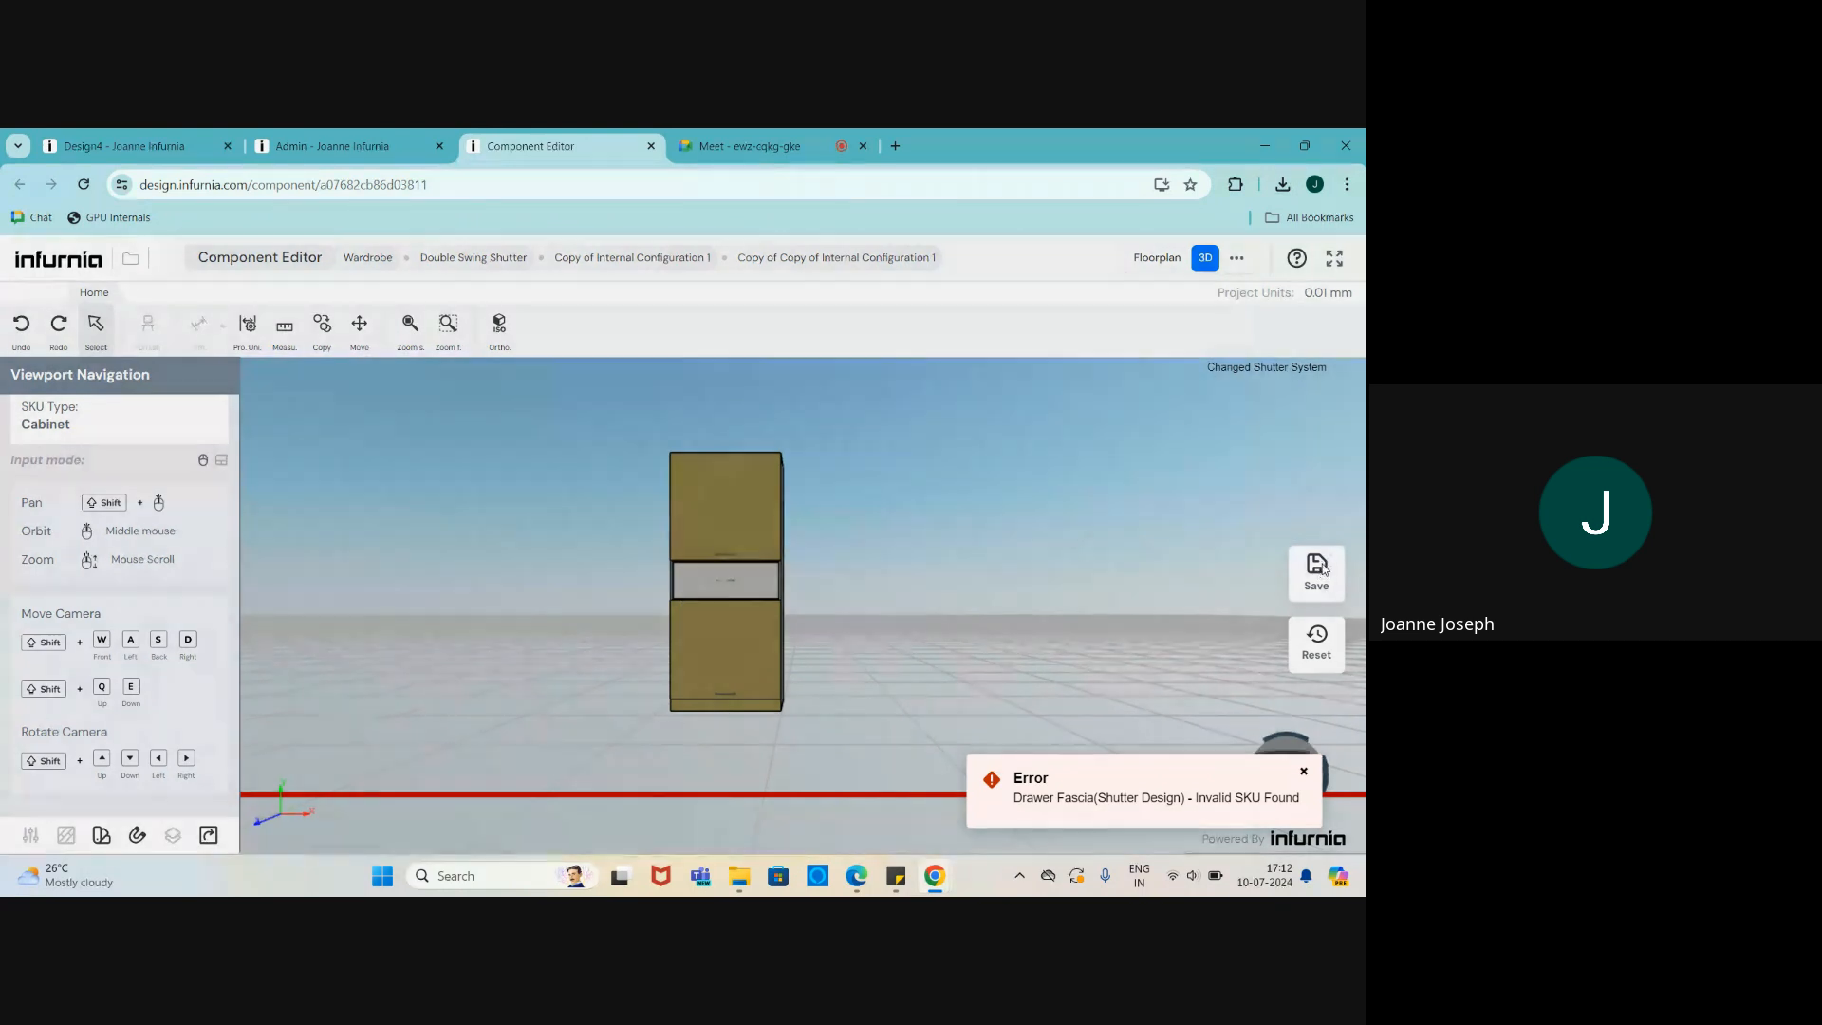
left_click(594, 646)
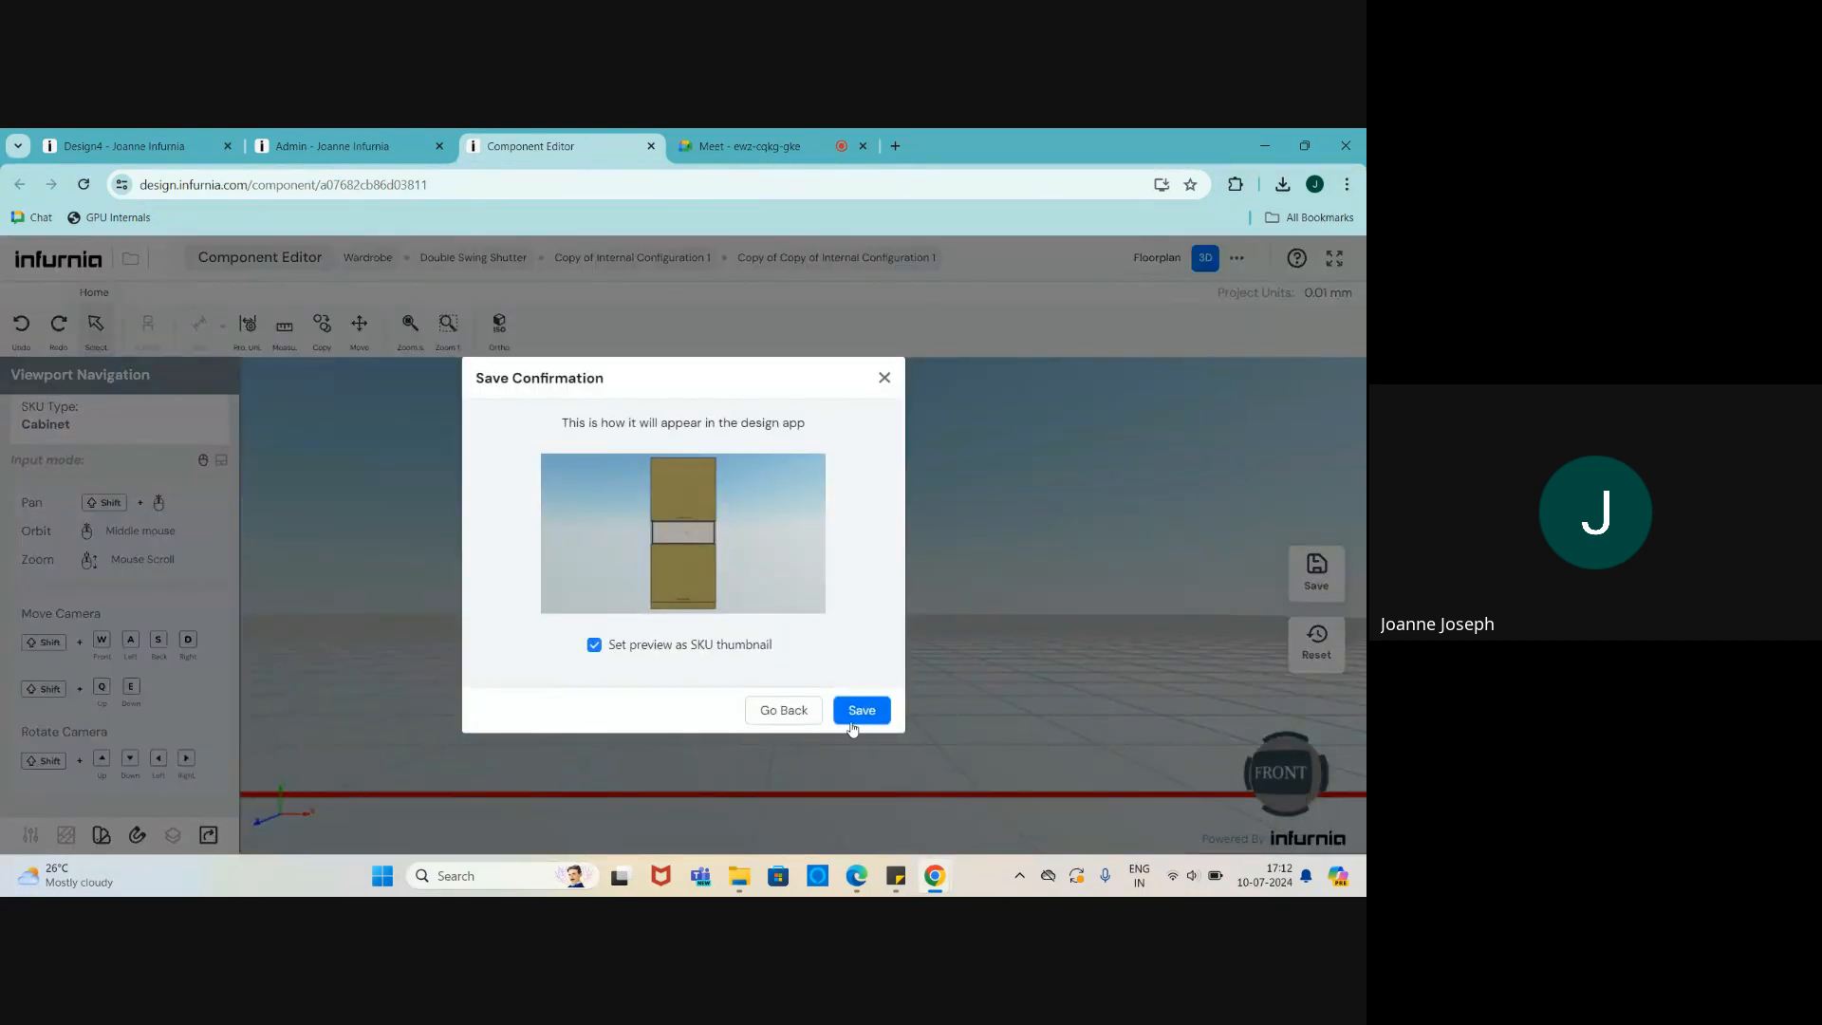
left_click(860, 711)
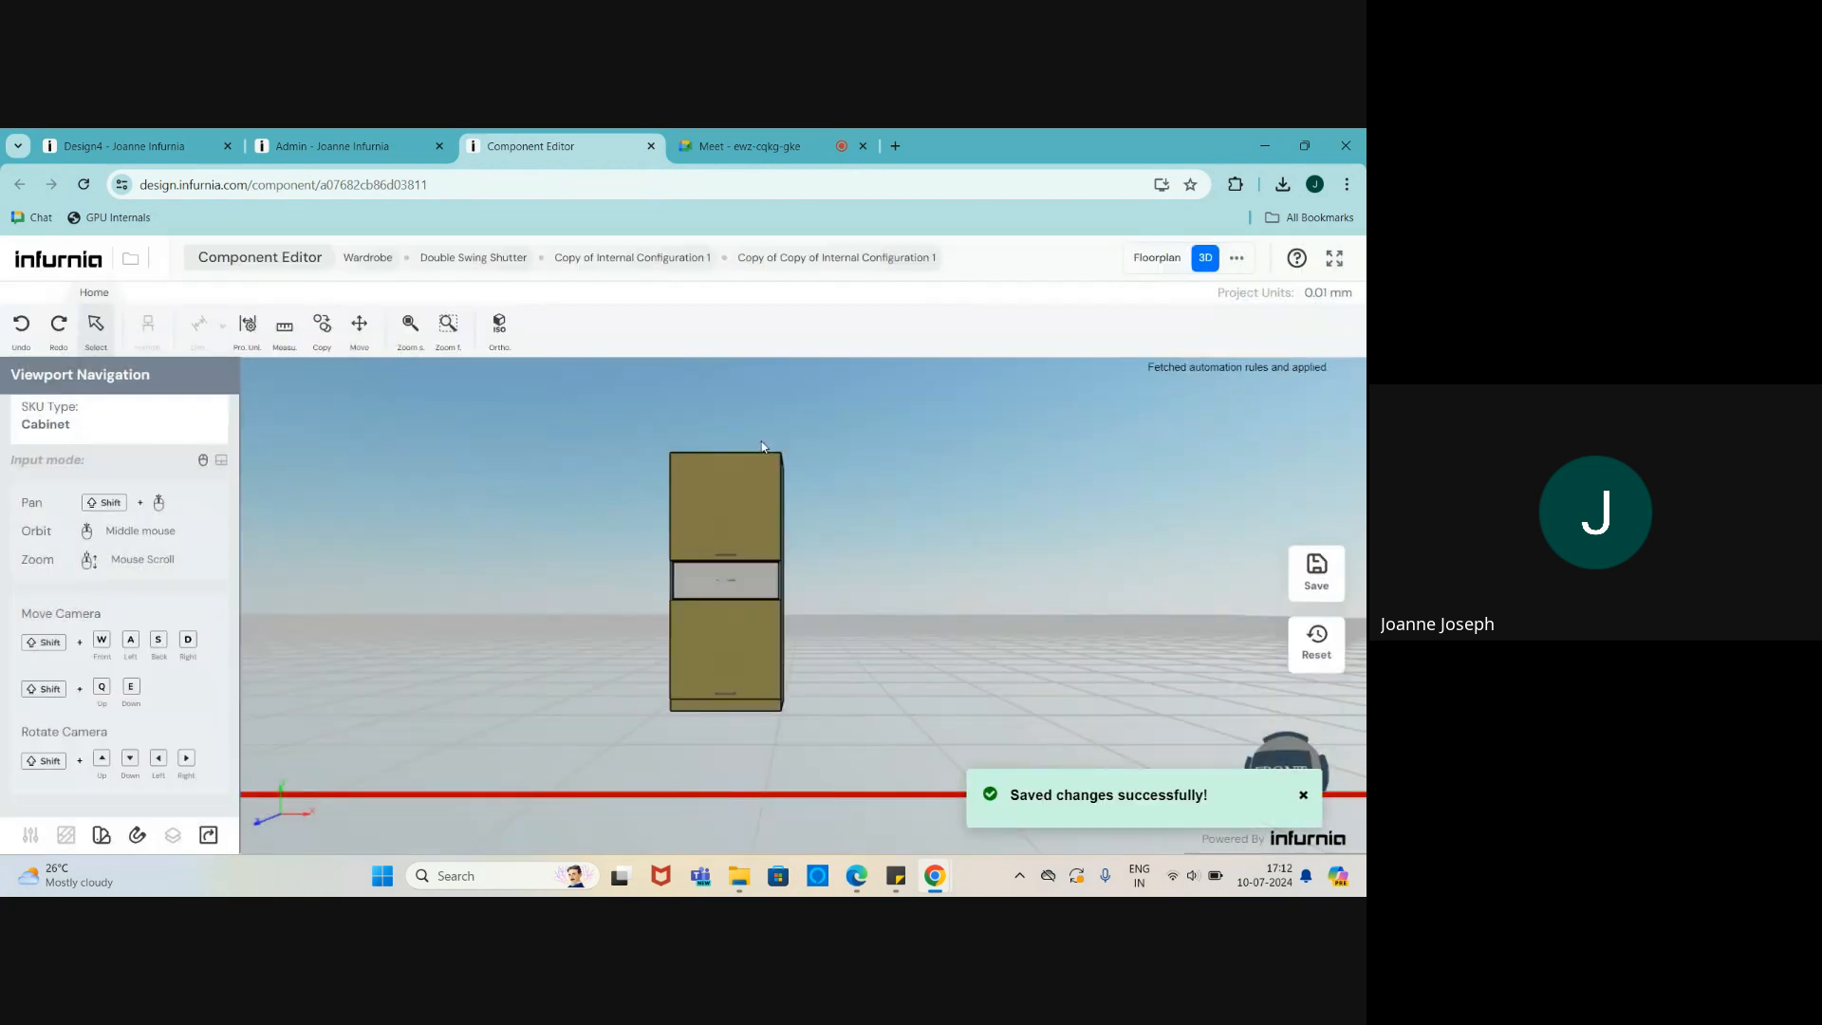
left_click(651, 147)
- Back in Design4, refresh the catalogue cache, reload the page, and show the bedroom in 3D
left_click(757, 297)
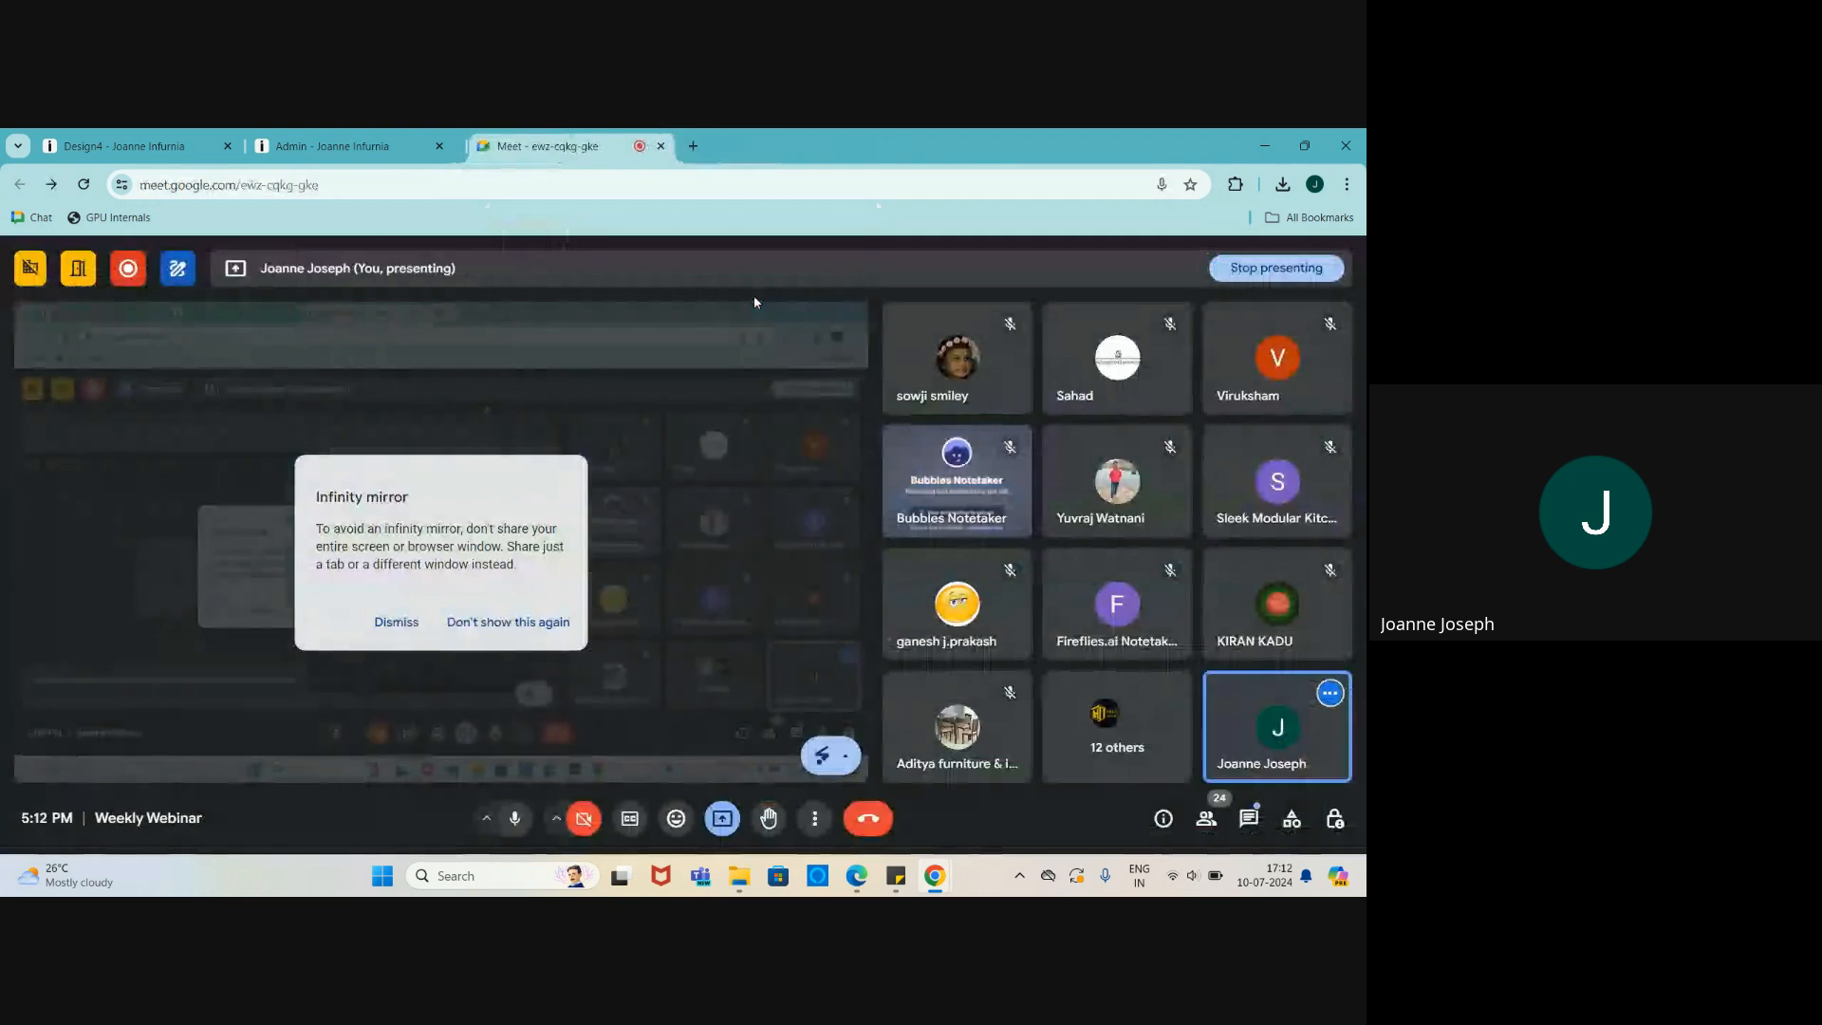
left_click(123, 146)
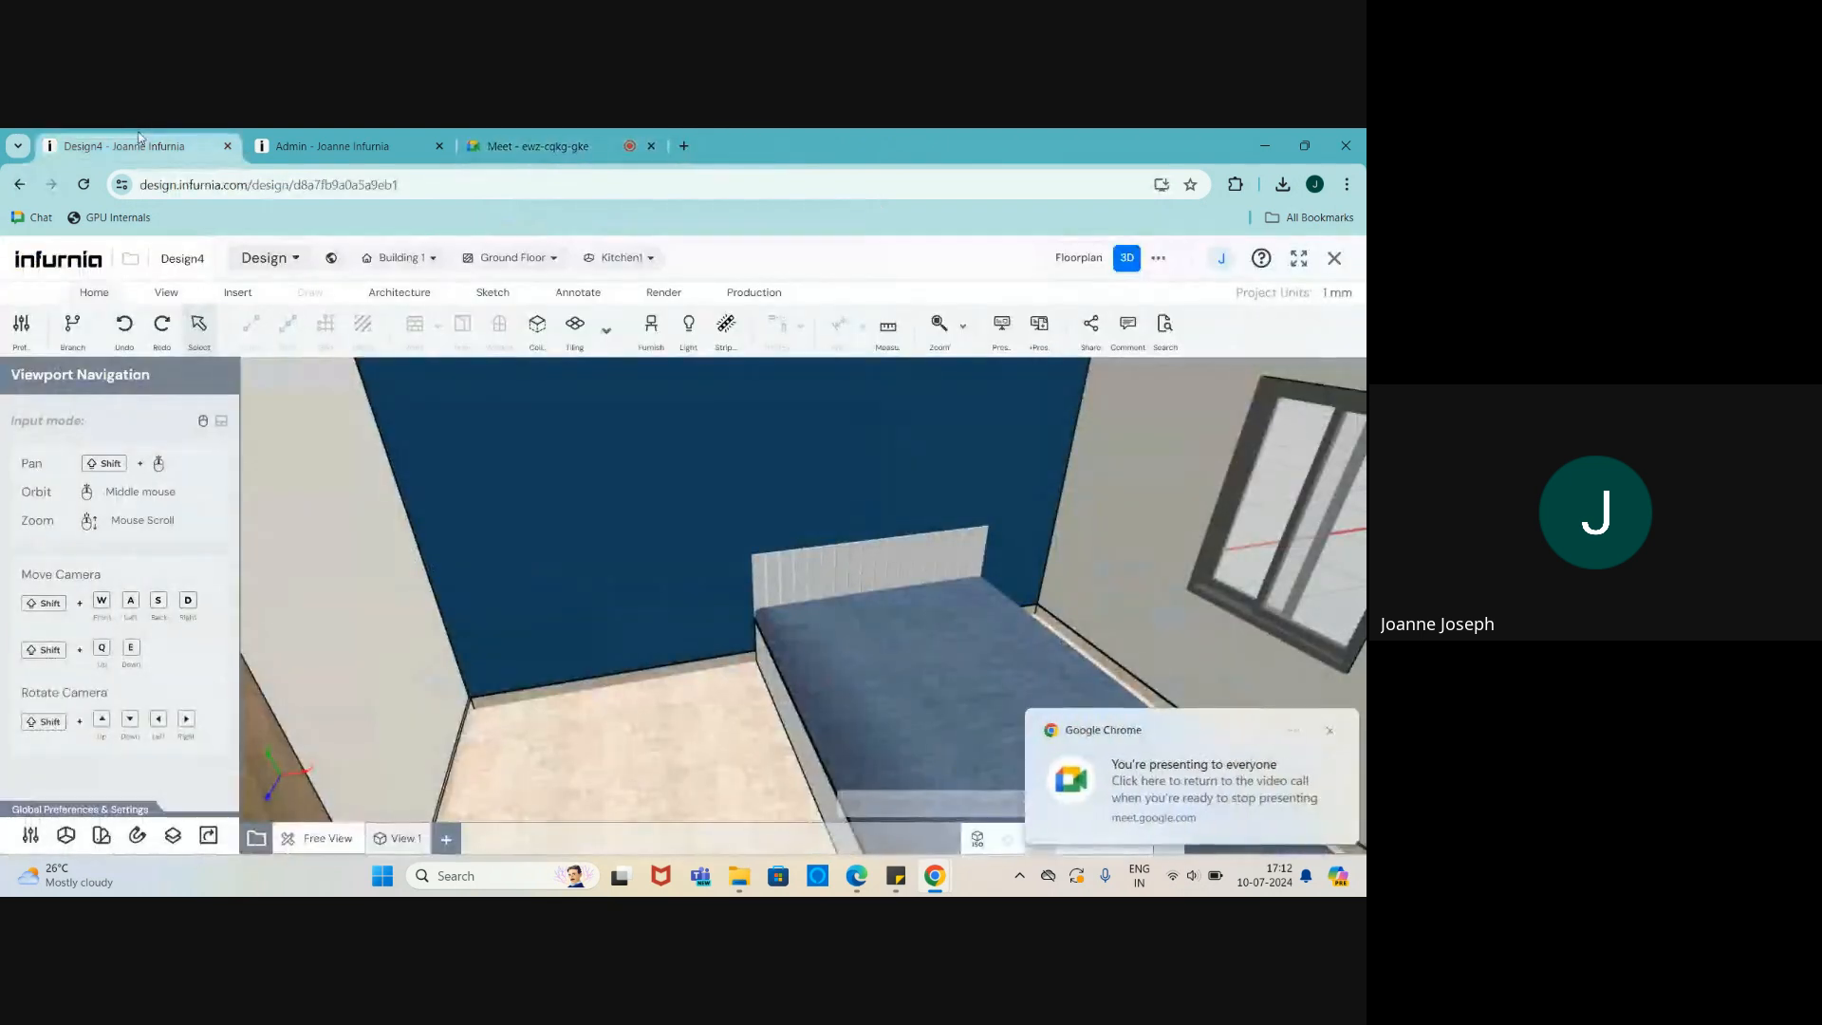
left_click(753, 293)
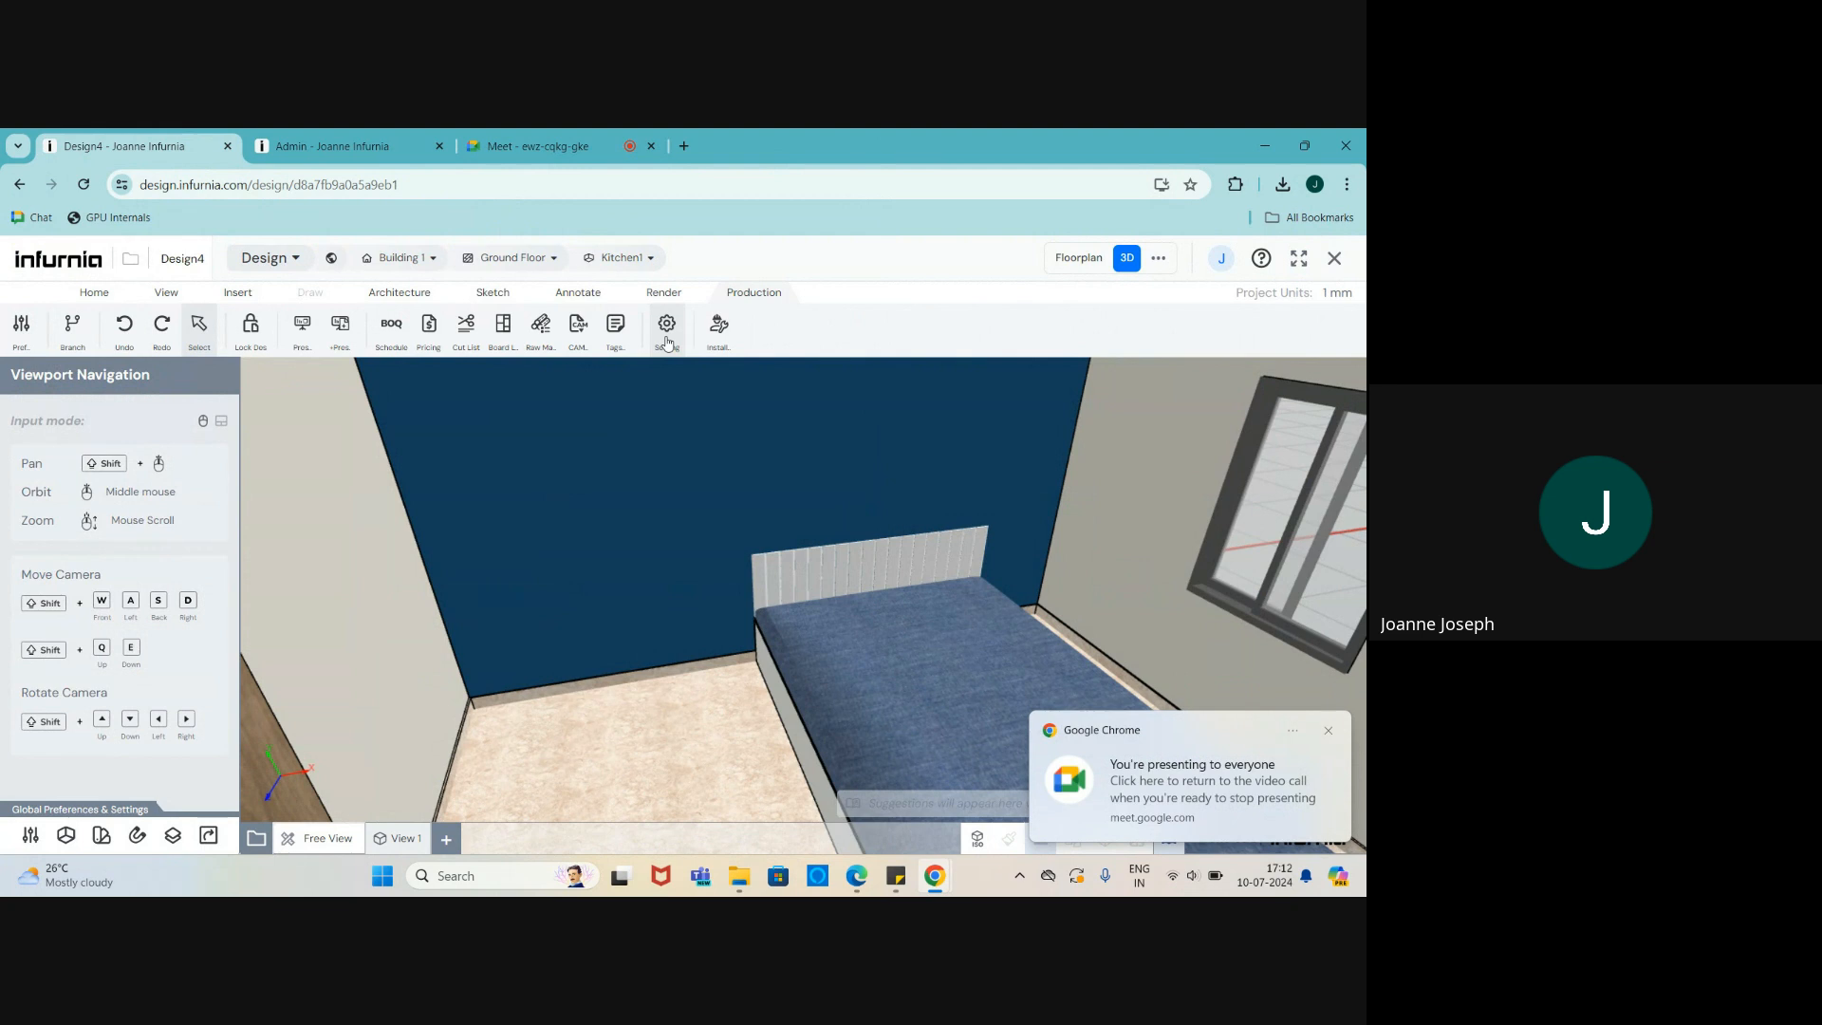
left_click(667, 340)
left_click(29, 448)
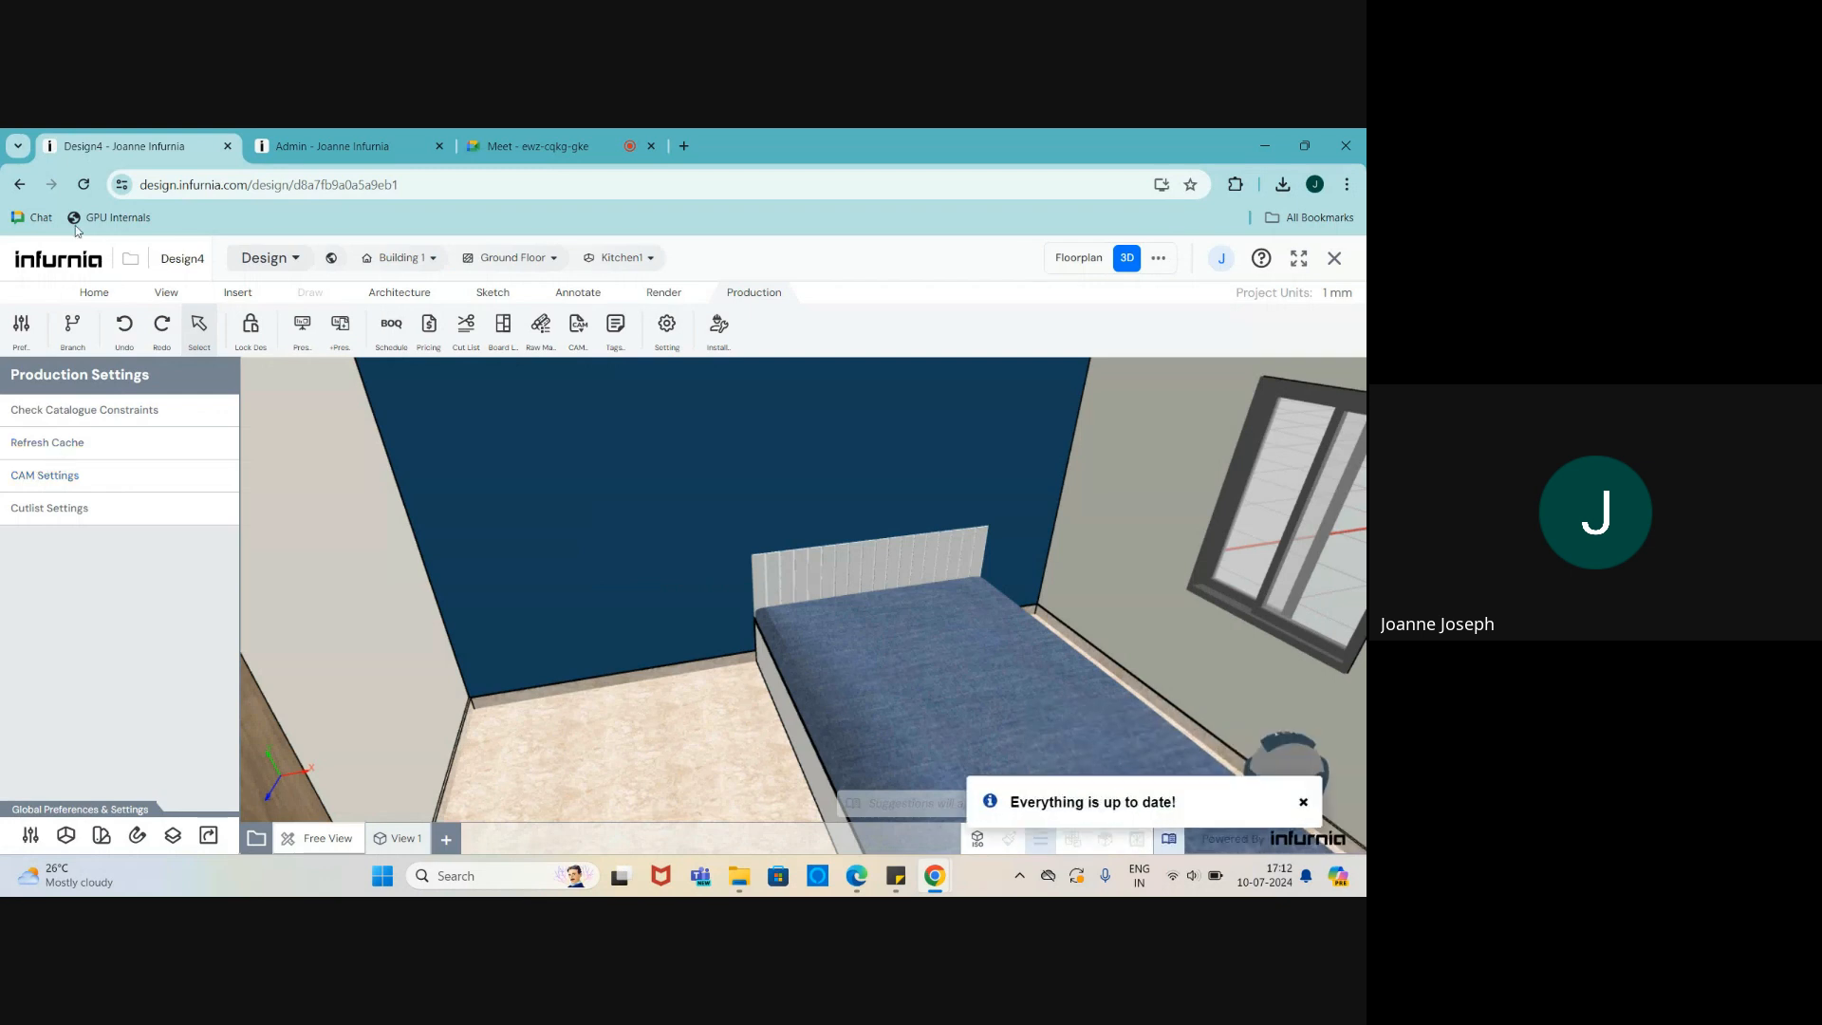
left_click(85, 185)
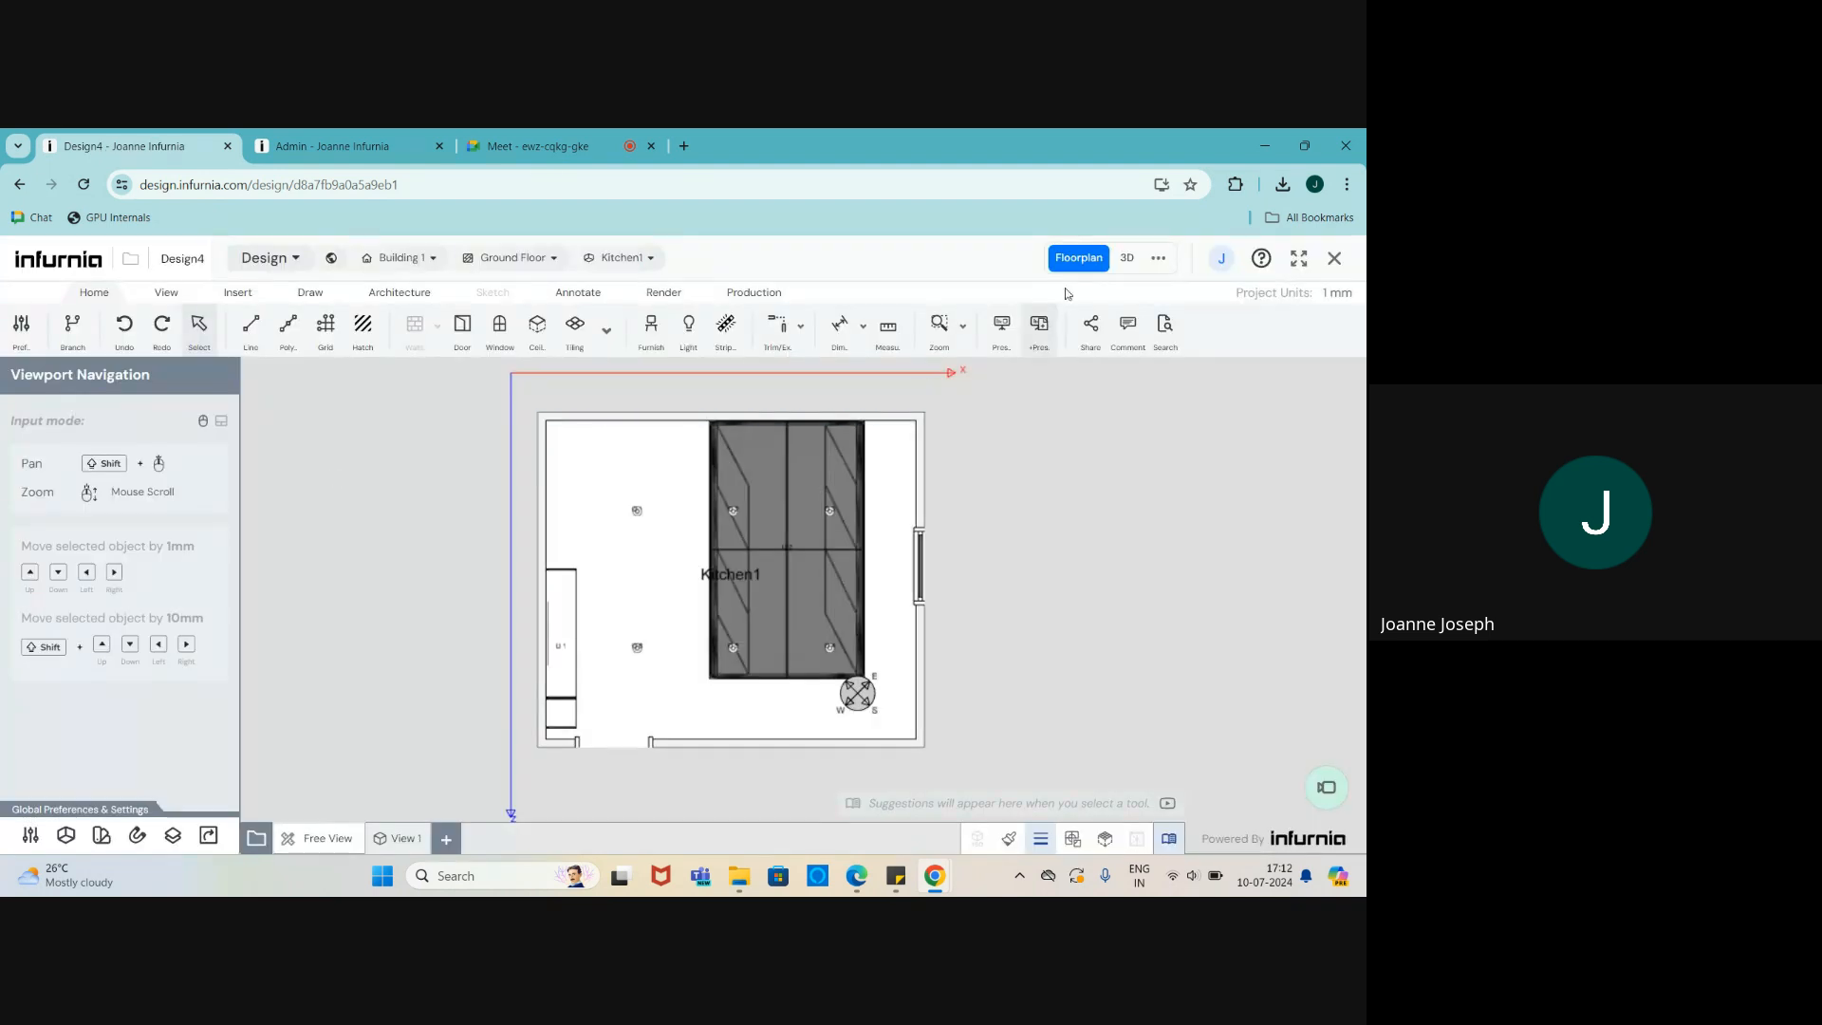
left_click(1126, 257)
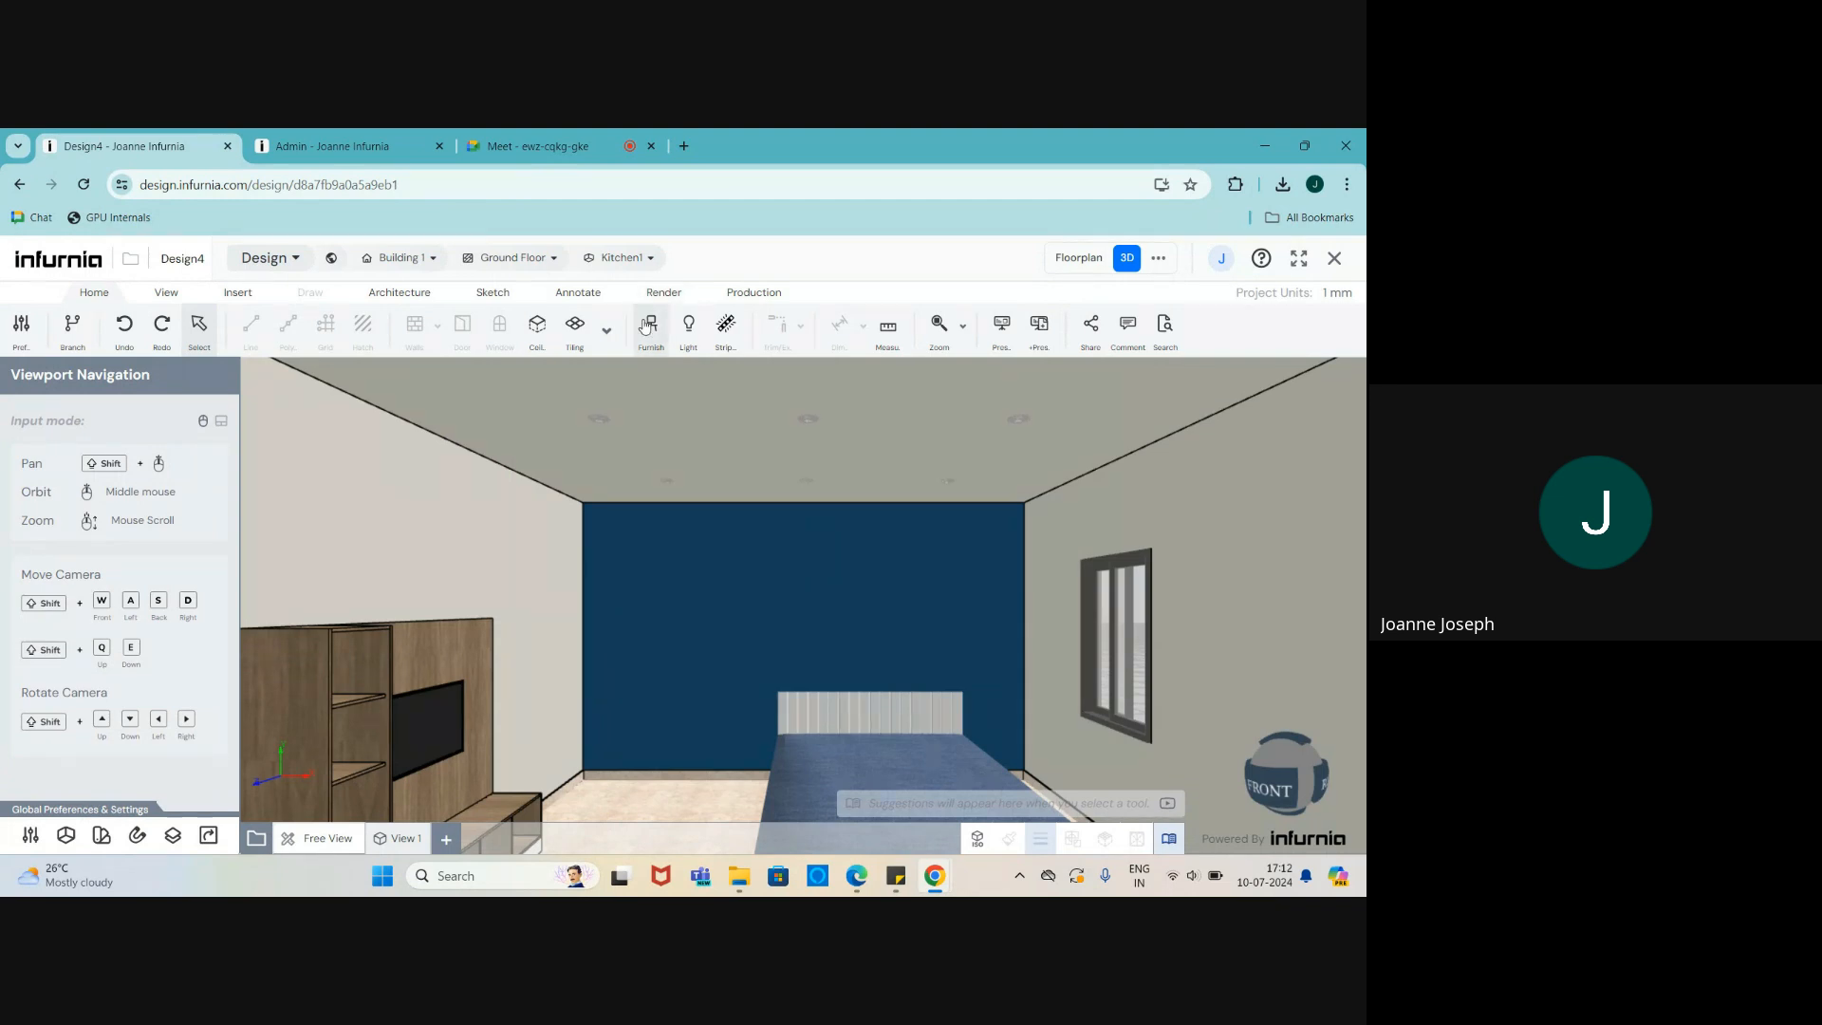
- Place the Double Swing Shutter wardrobe 'Copy of Internal Configuration 1' from the Wardrobe catalogue
left_click(651, 328)
left_click(47, 413)
scroll(85, 664, "down", 10)
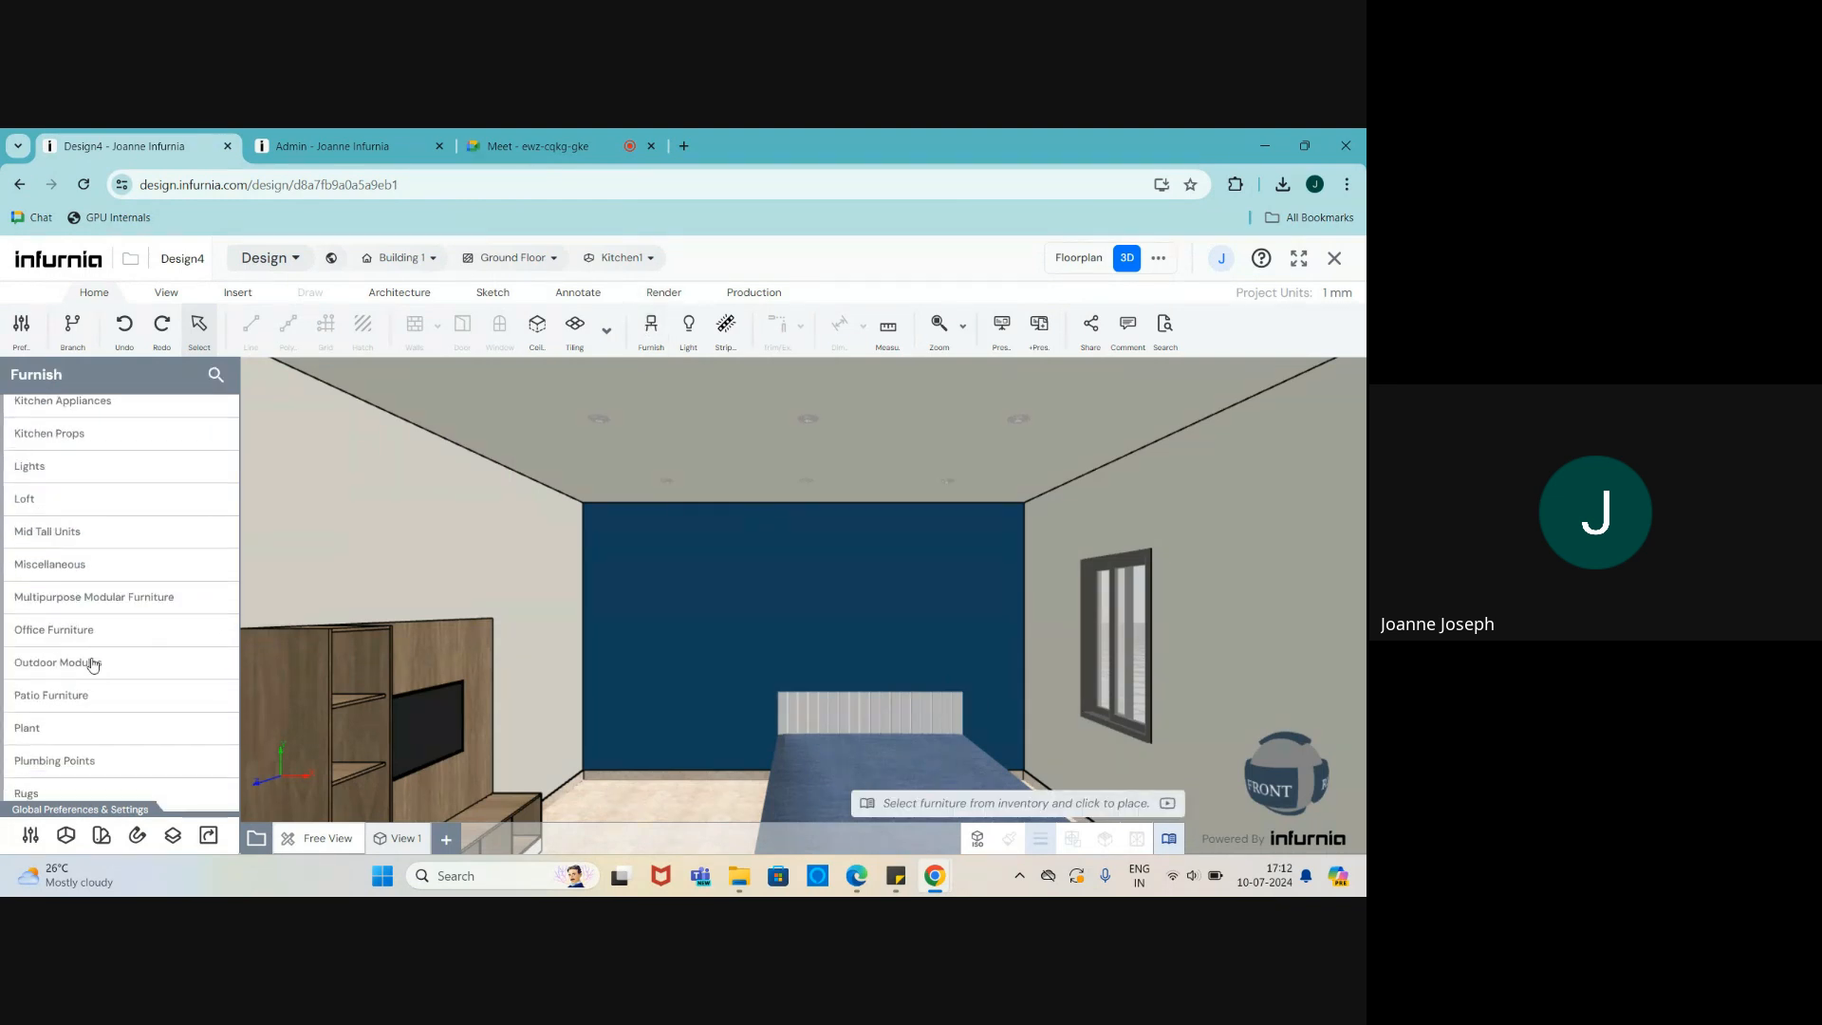
left_click(38, 691)
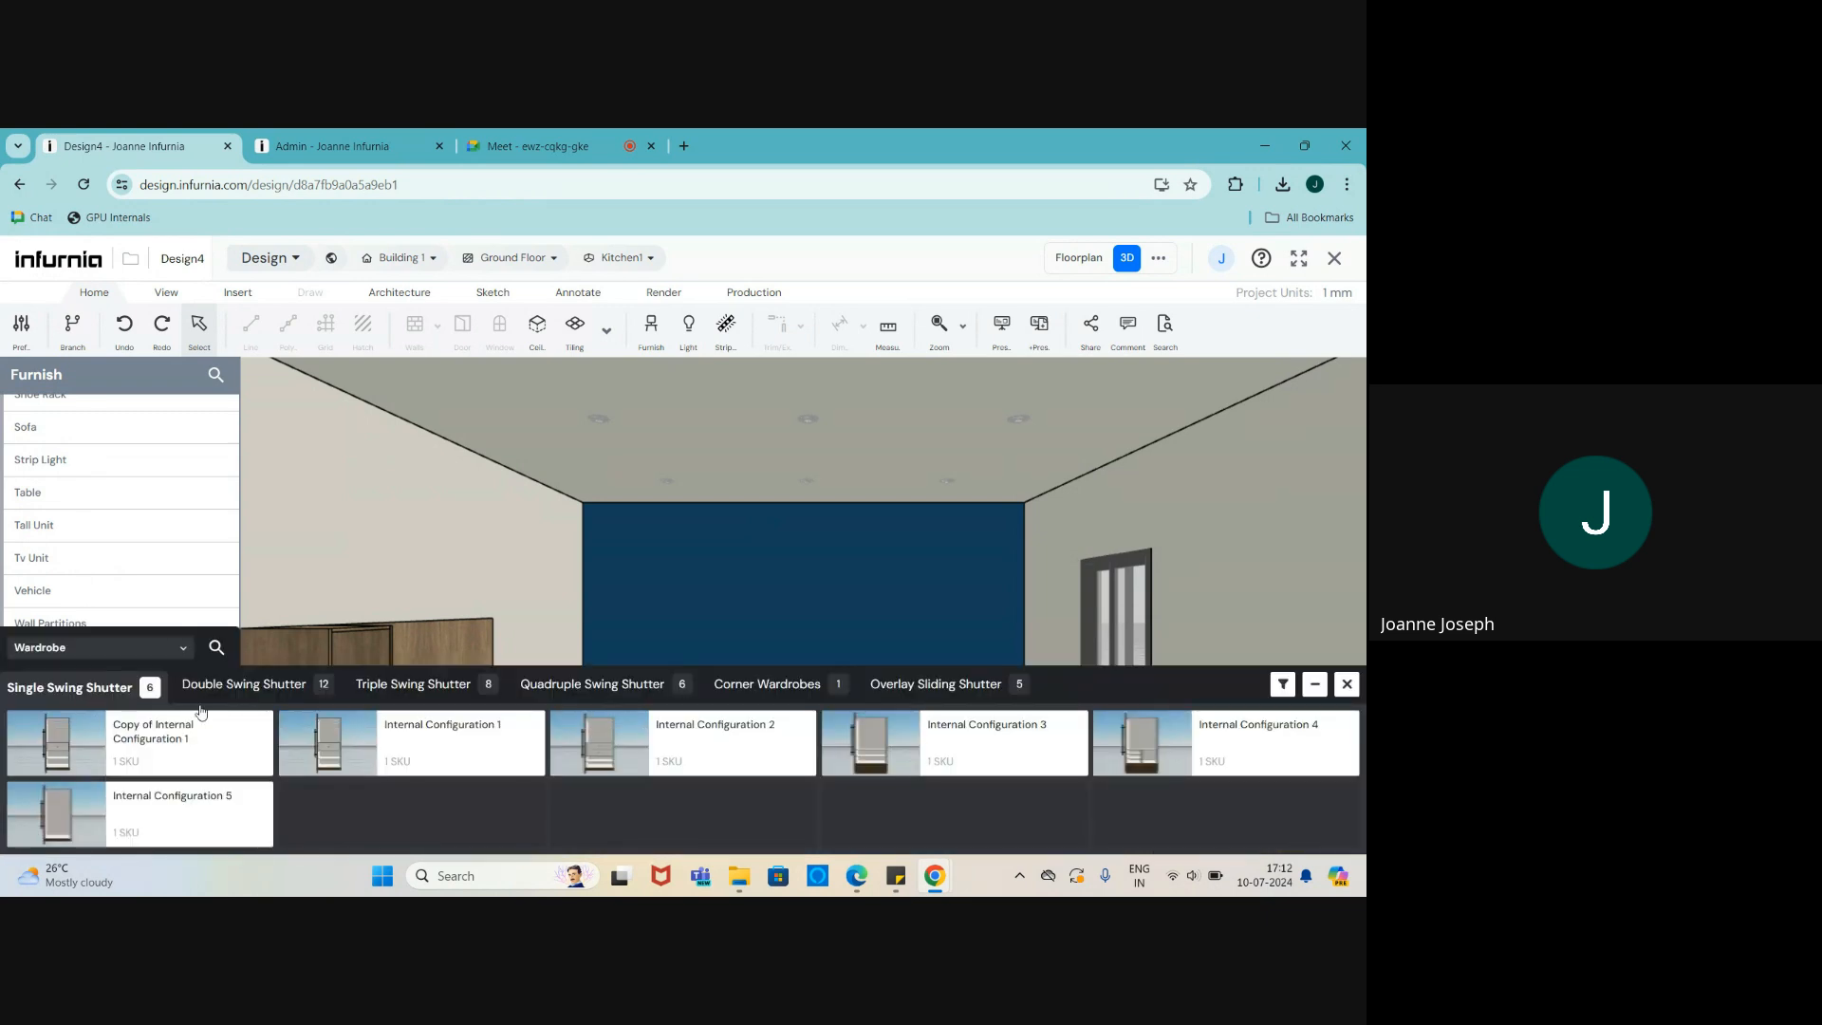
left_click(240, 687)
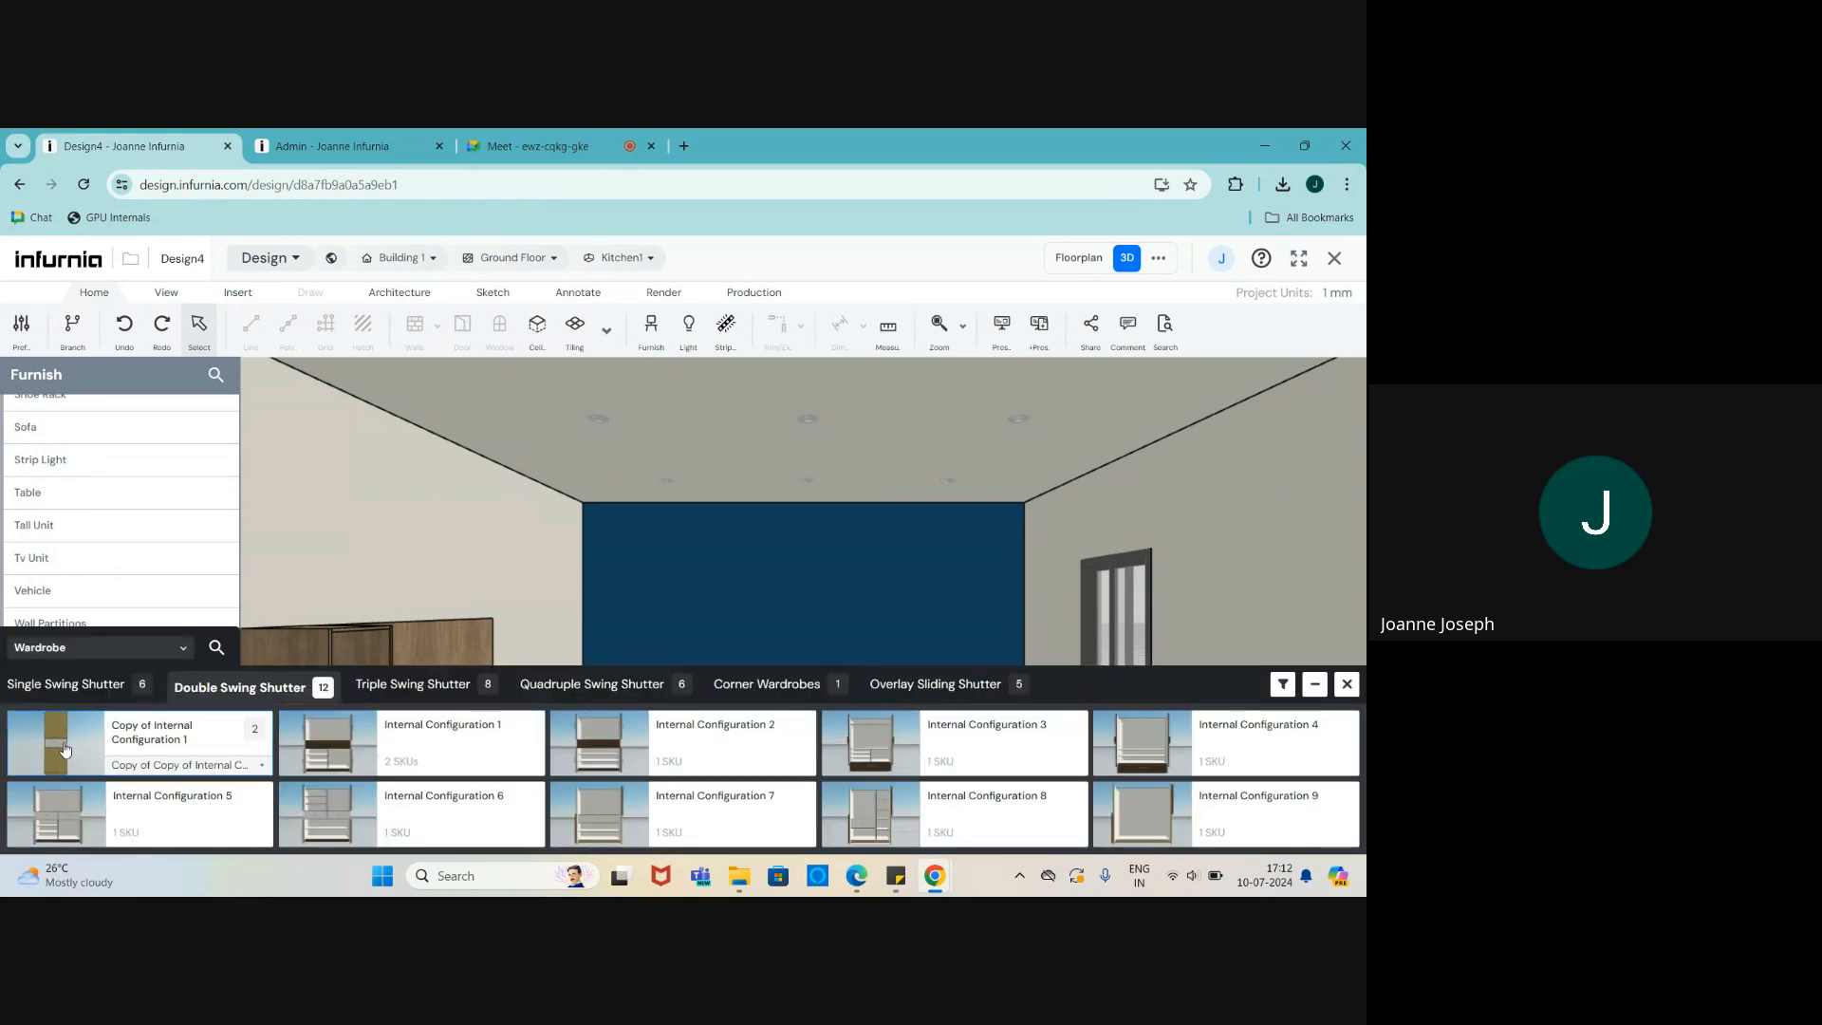
left_click(84, 741)
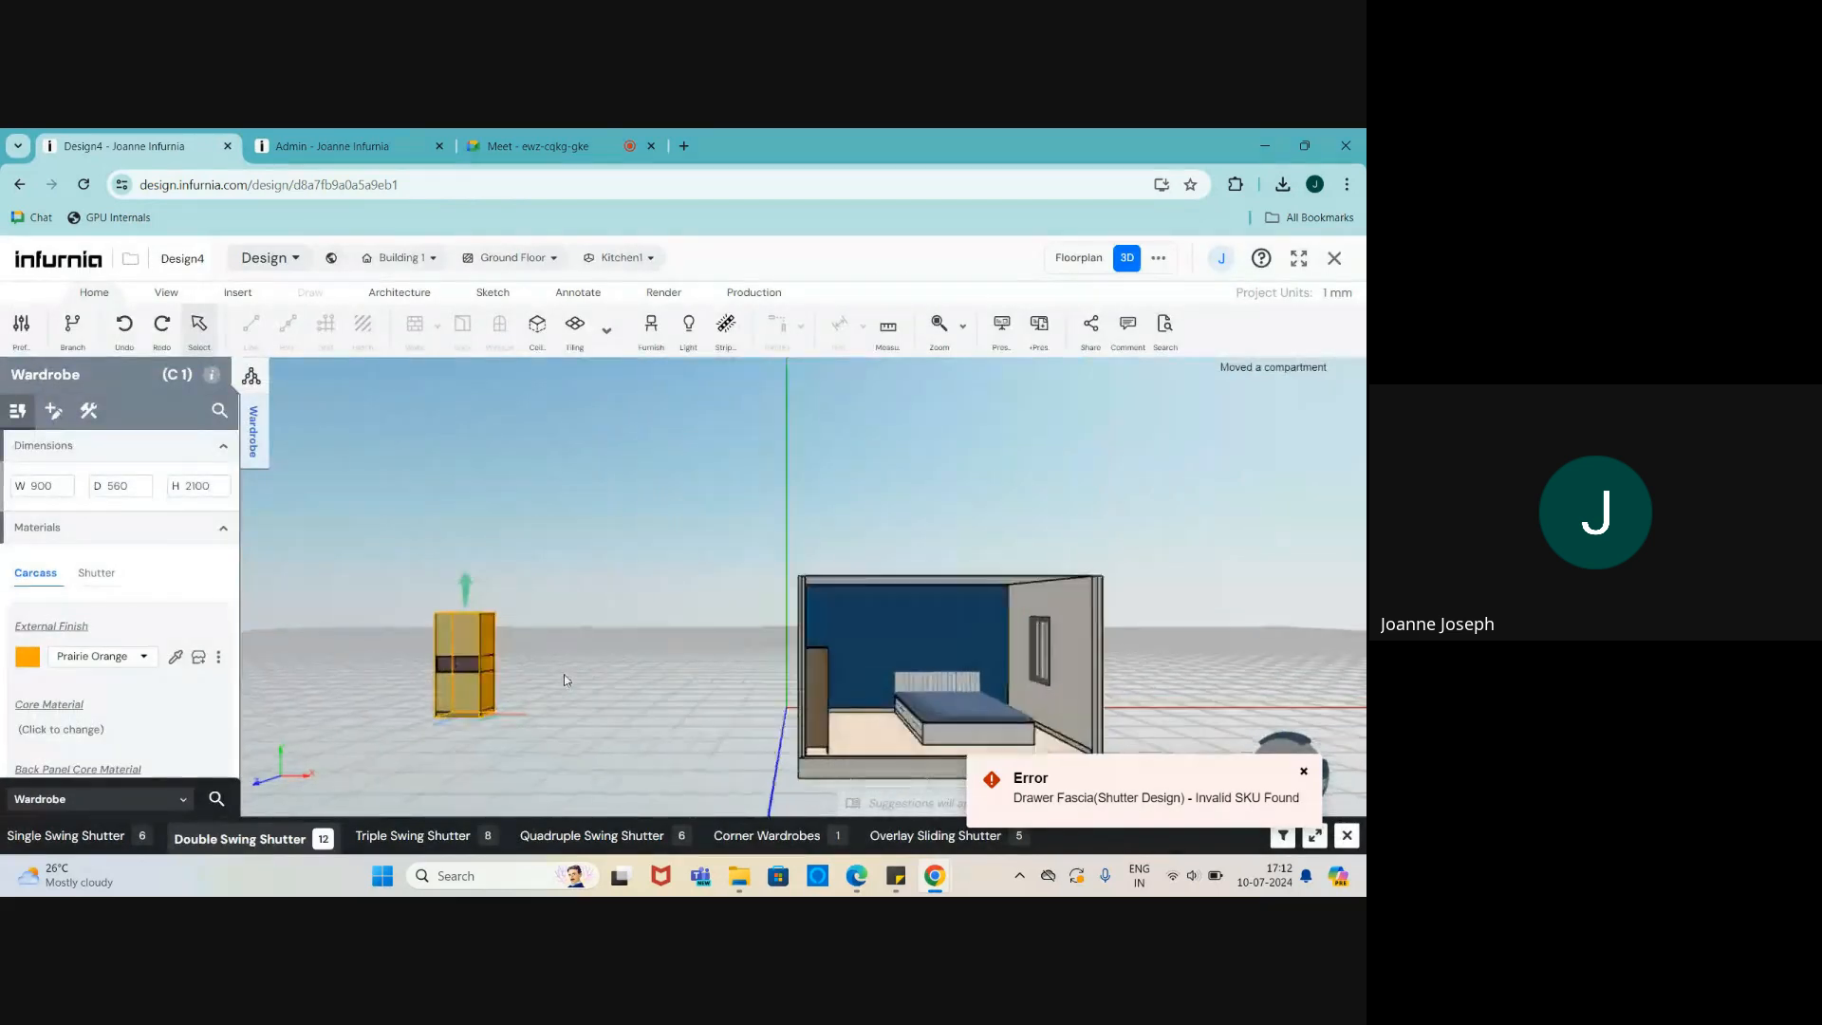
- Open and close the wardrobe's lower and upper shutters to test them
double_click(532, 732)
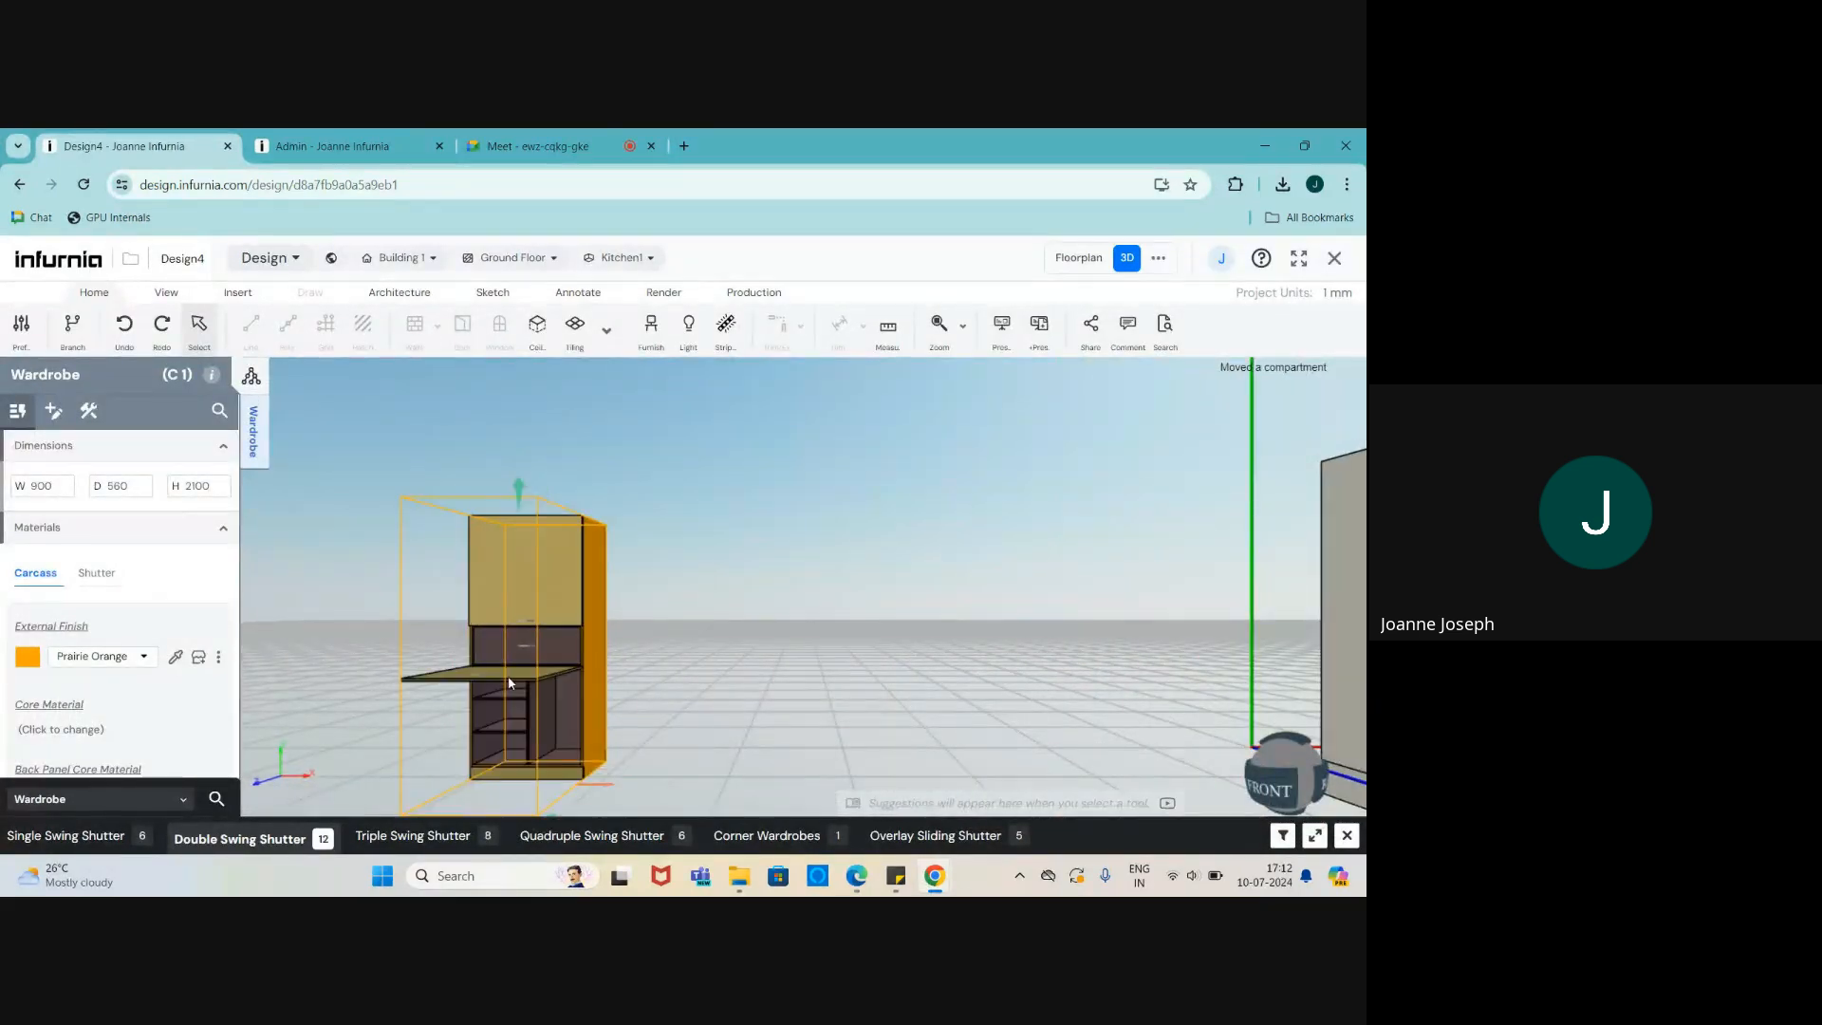
double_click(509, 675)
double_click(505, 704)
double_click(518, 690)
double_click(533, 596)
double_click(493, 517)
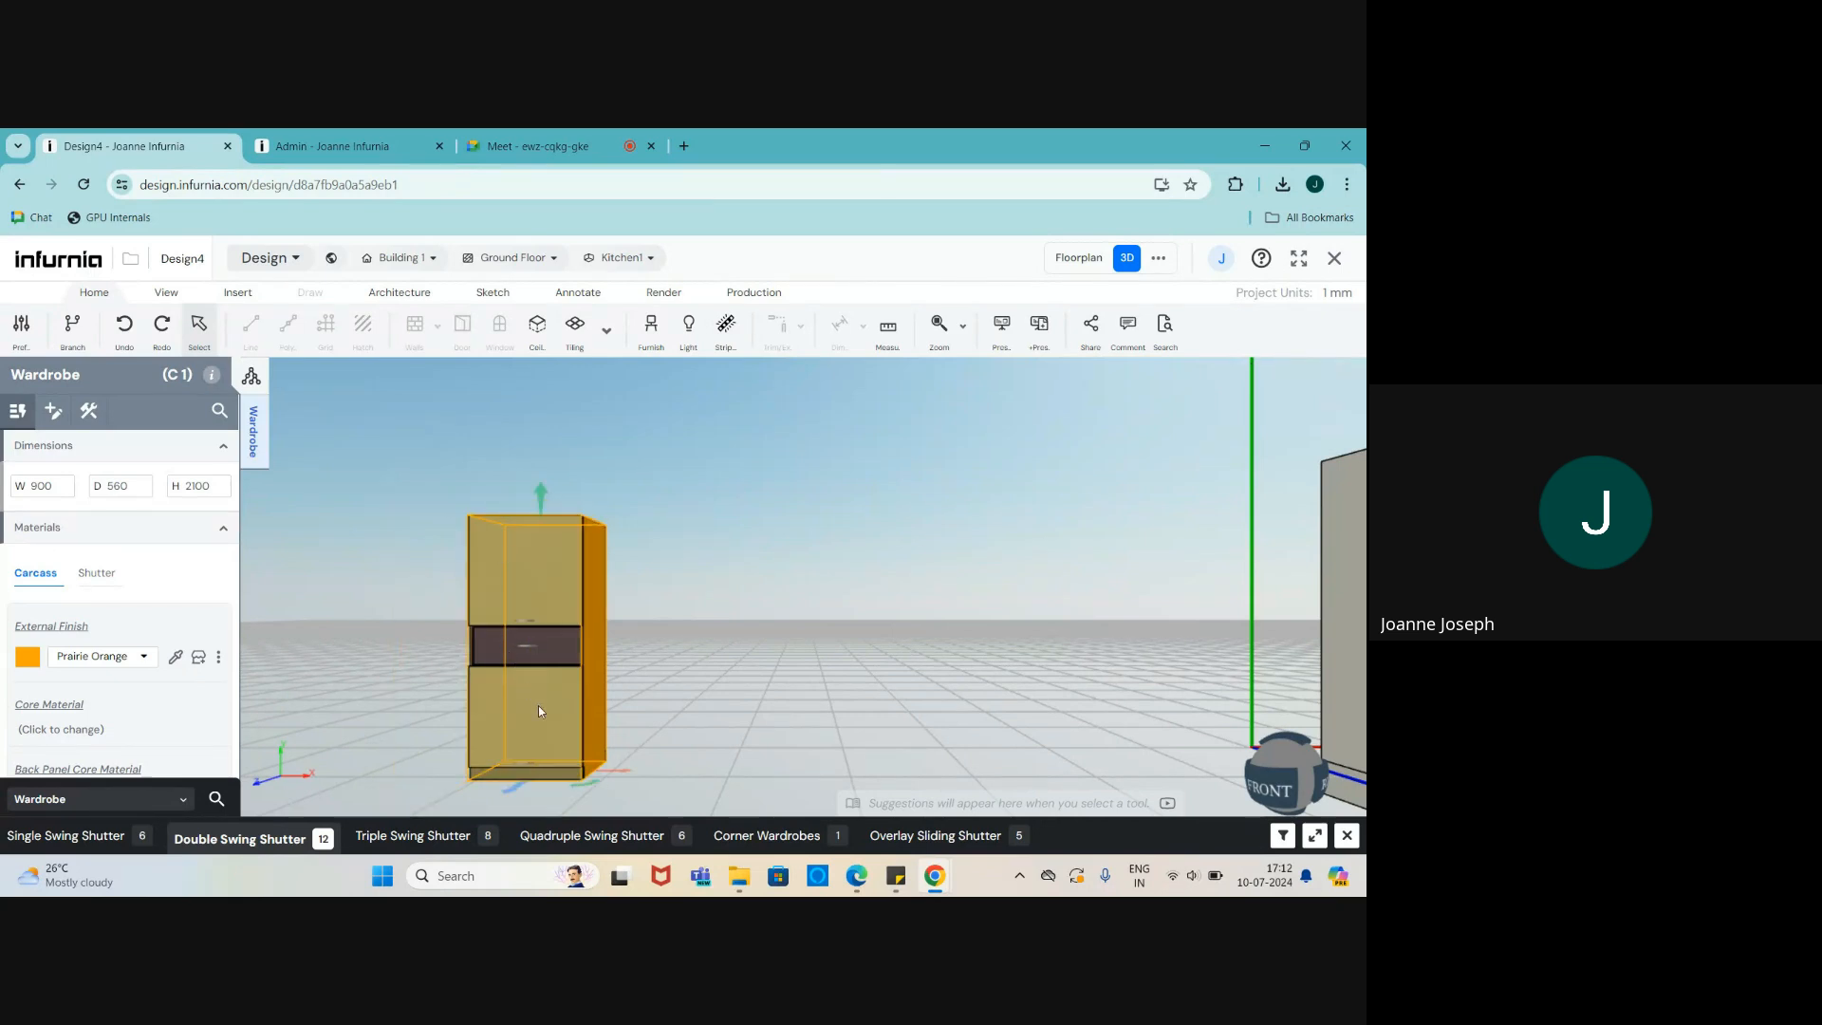
scroll(538, 704, "up", 2)
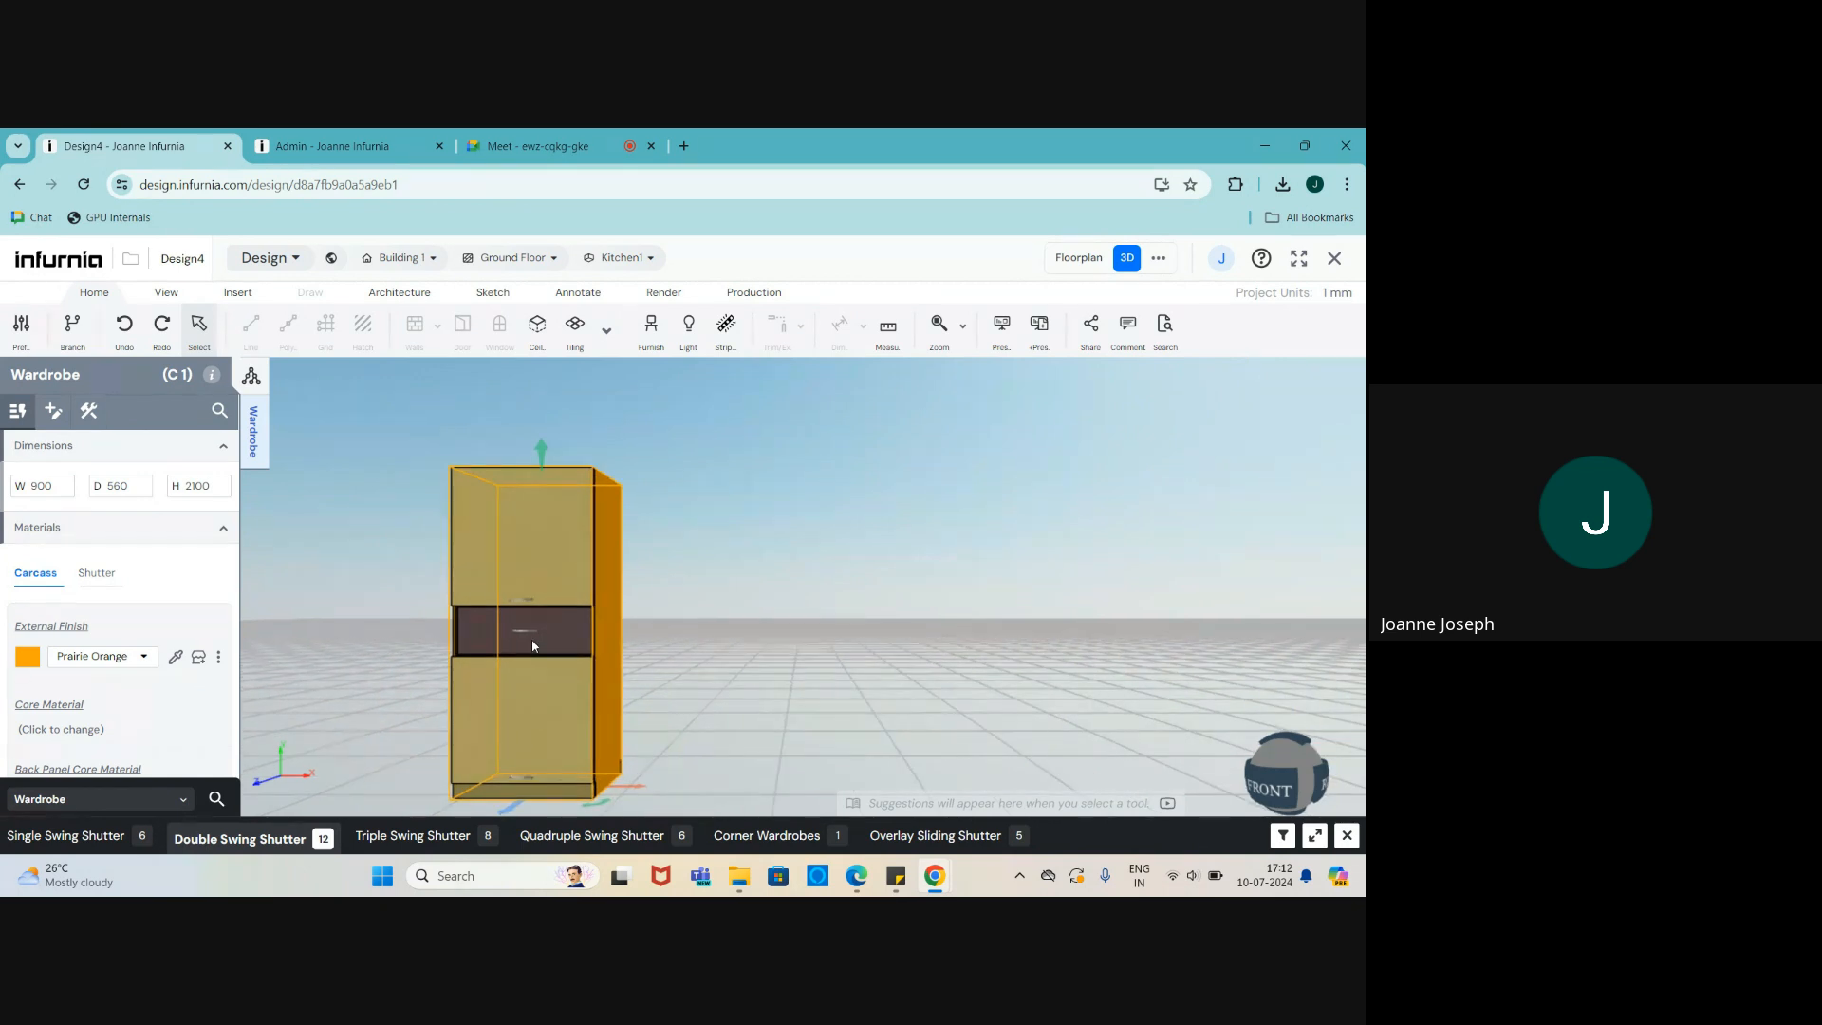
- Delete the trial wardrobe and zoom around the bedroom
key("Delete")
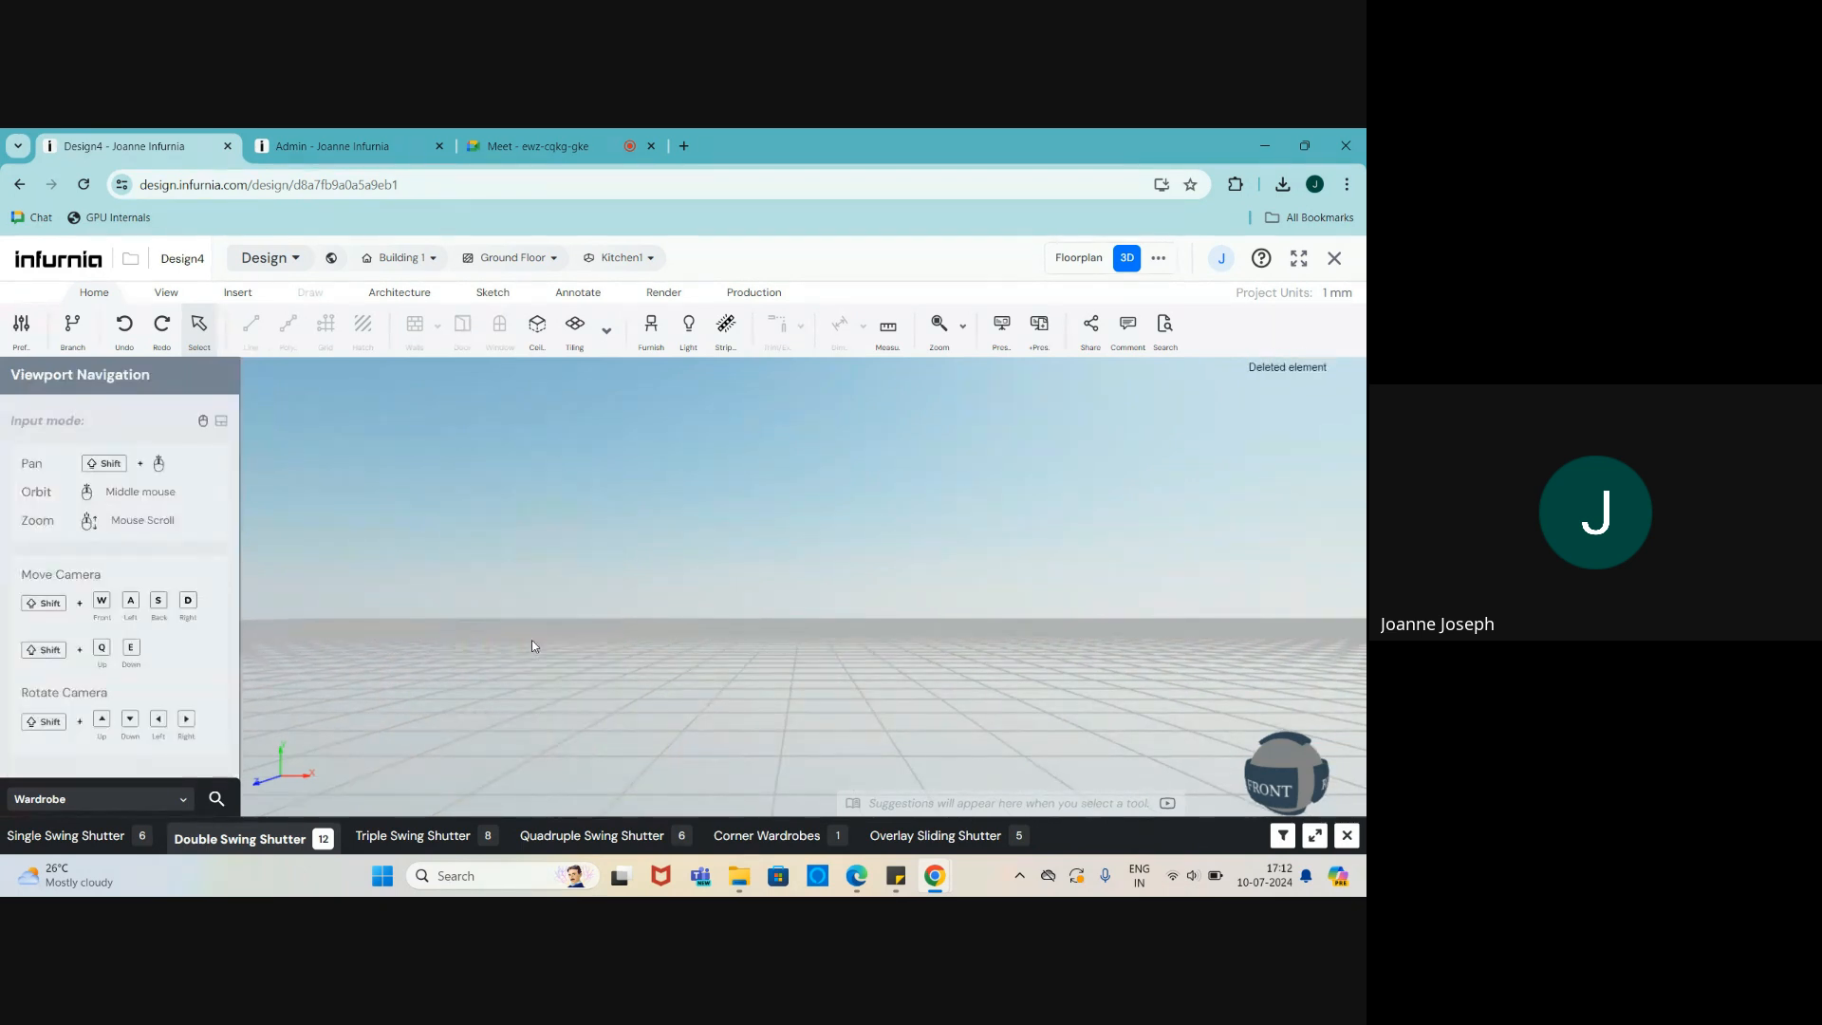
key("ctrl+z")
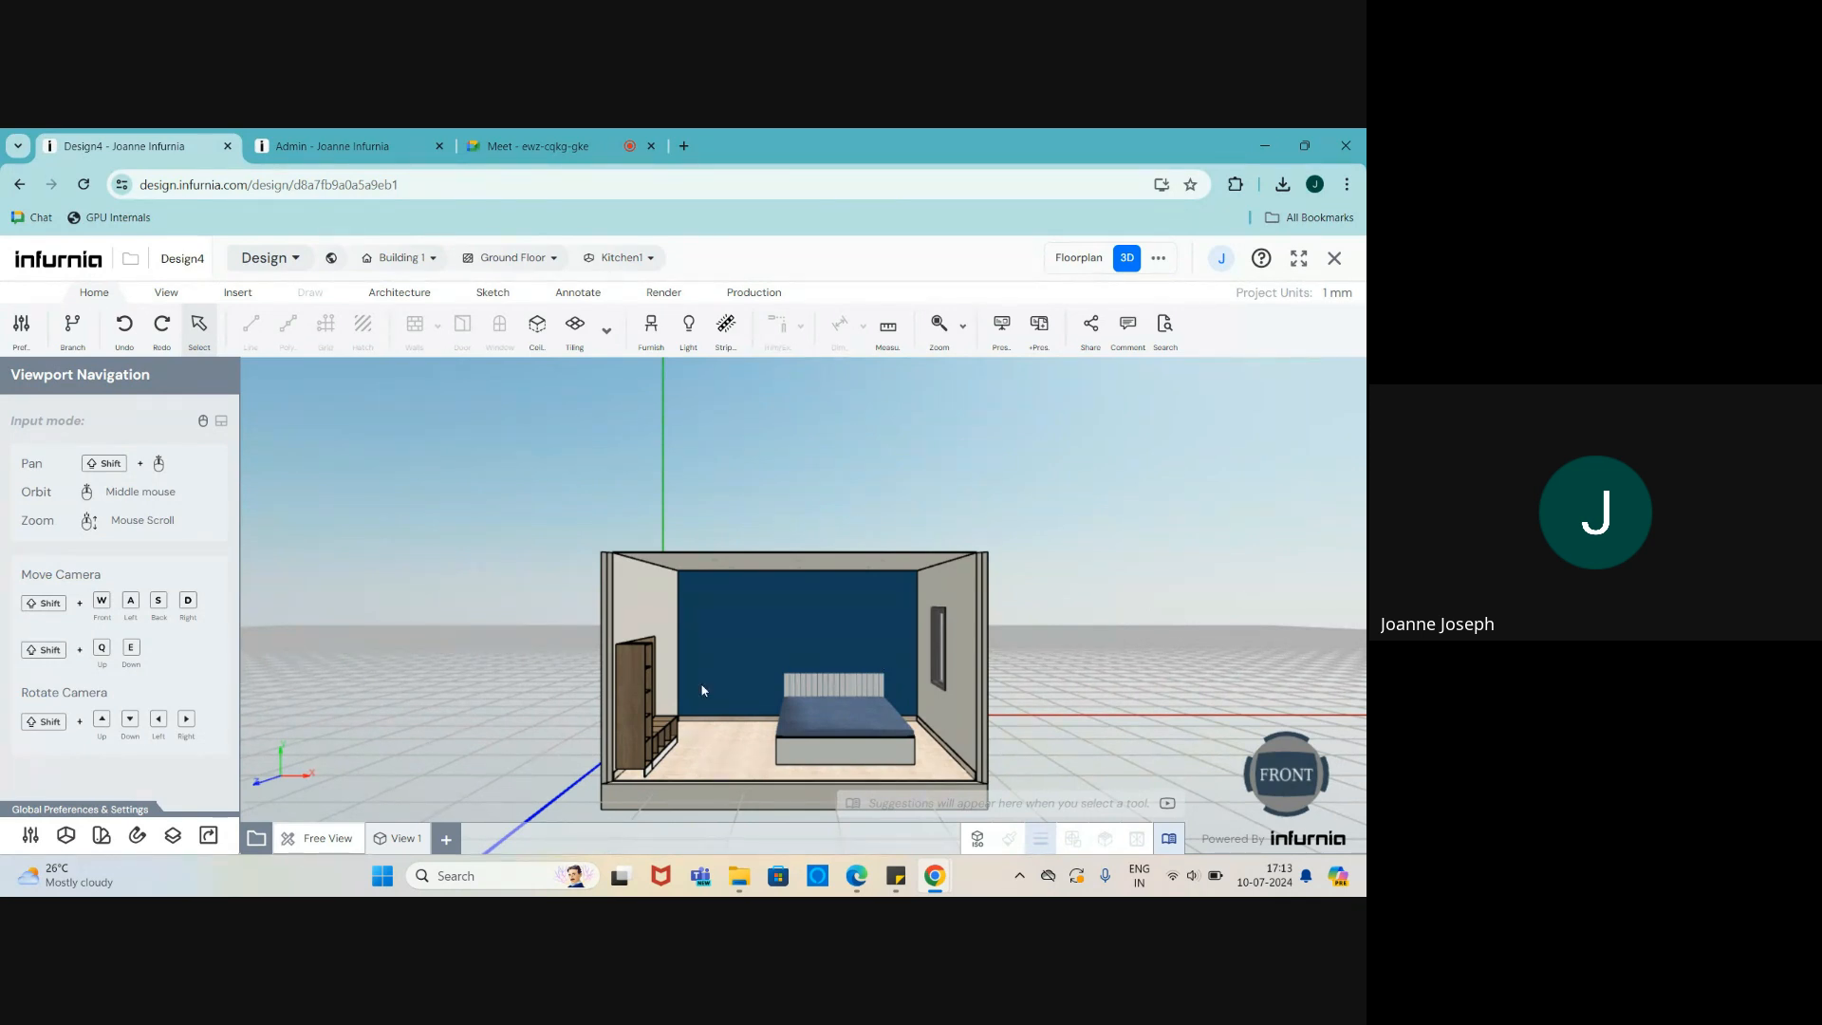
scroll(702, 690, "up", 5)
scroll(538, 498, "up", 2)
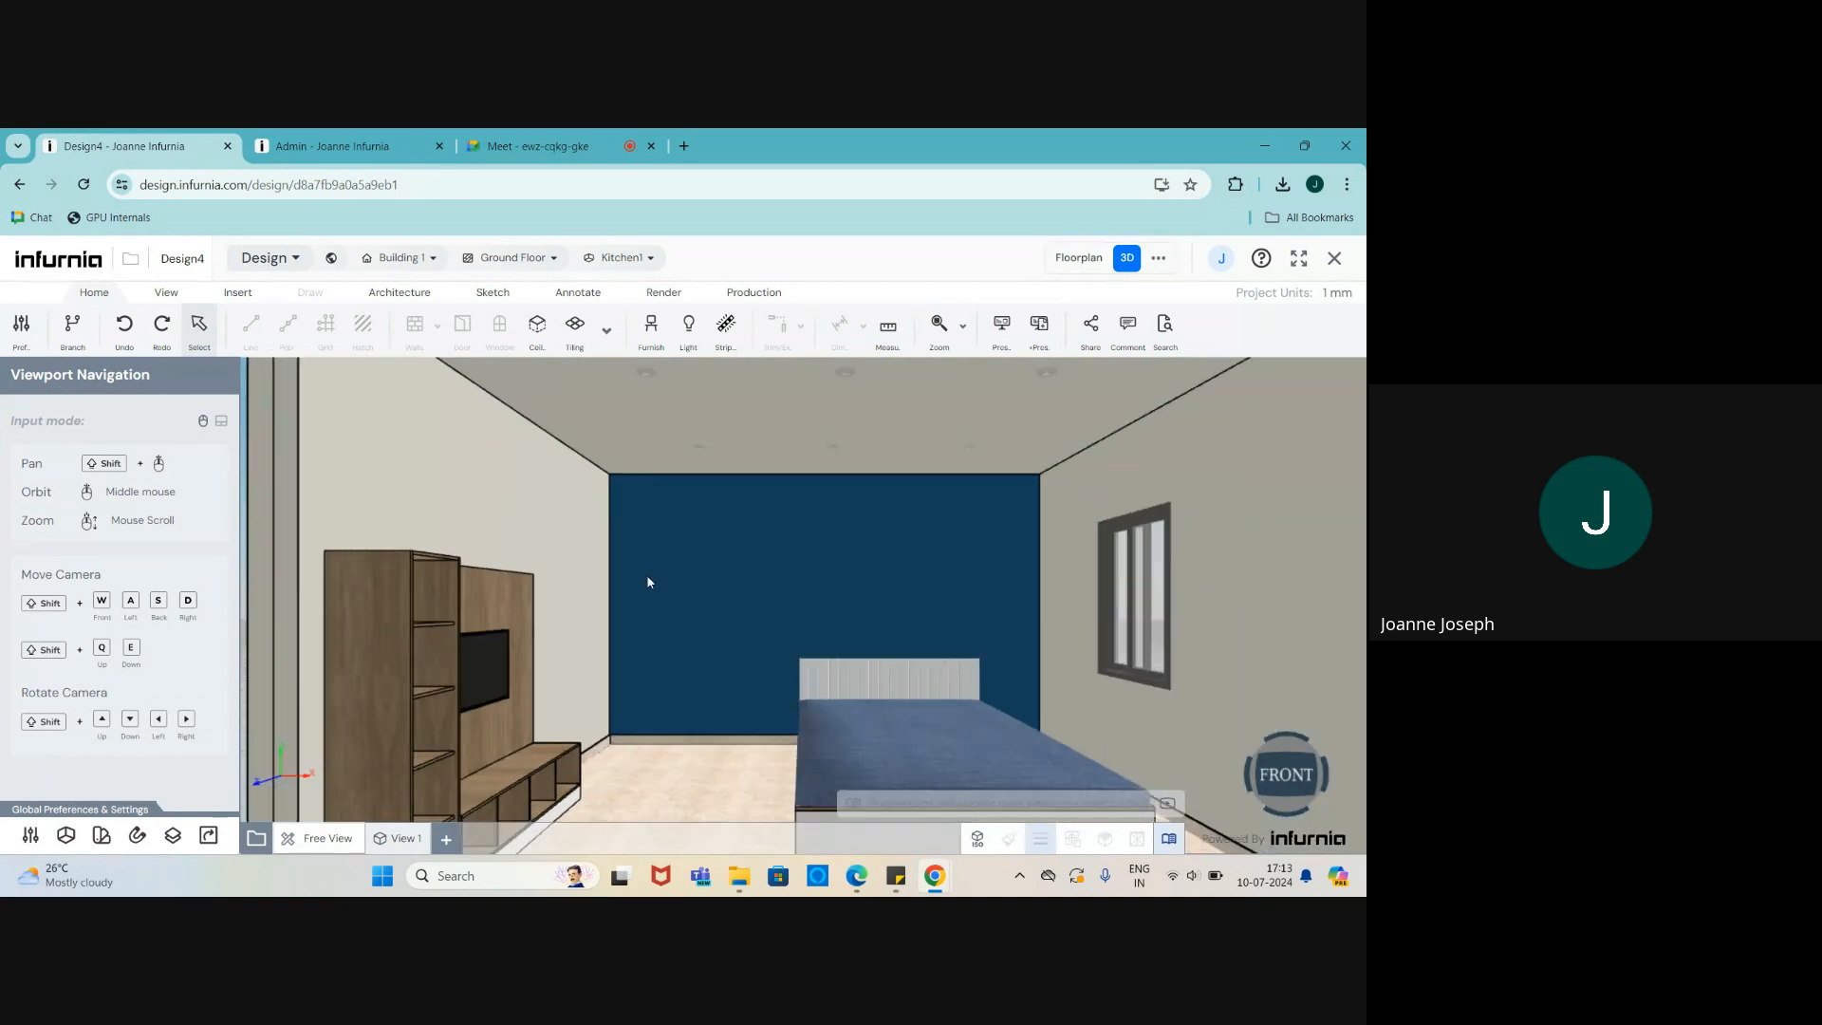
scroll(562, 612, "down", 2)
scroll(794, 674, "up", 2)
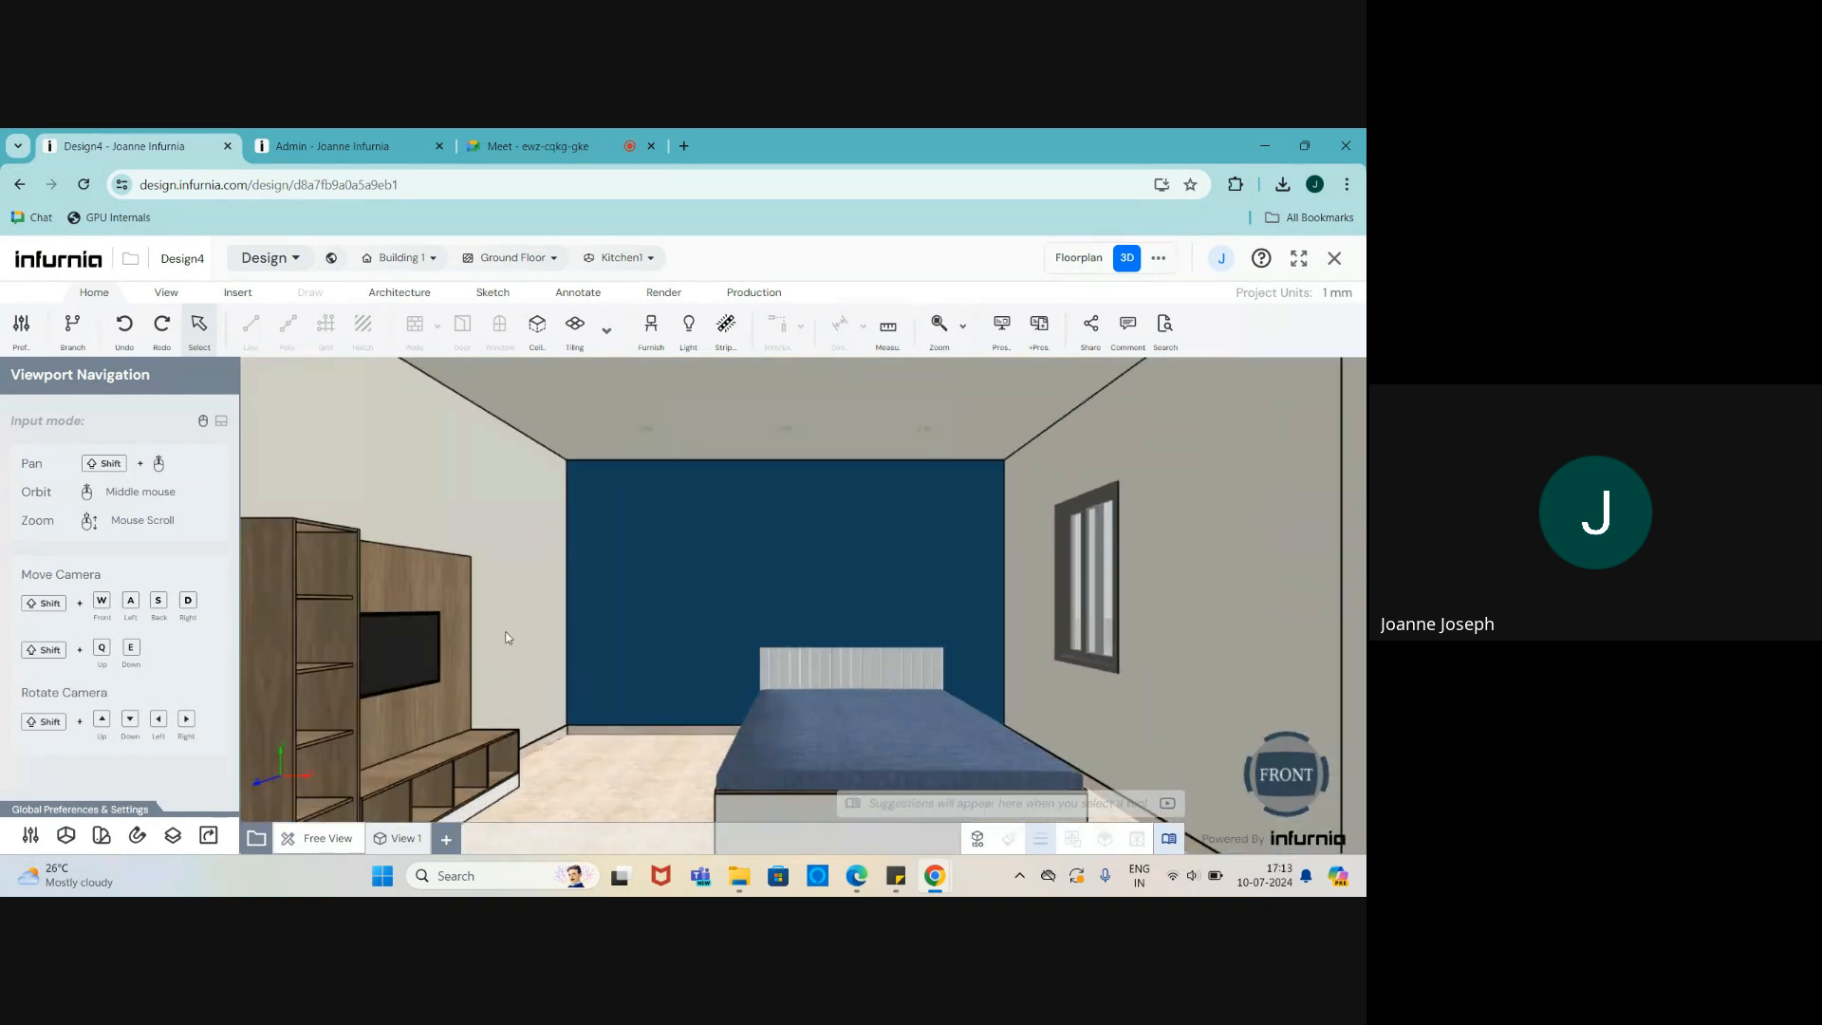
scroll(484, 630, "up", 1)
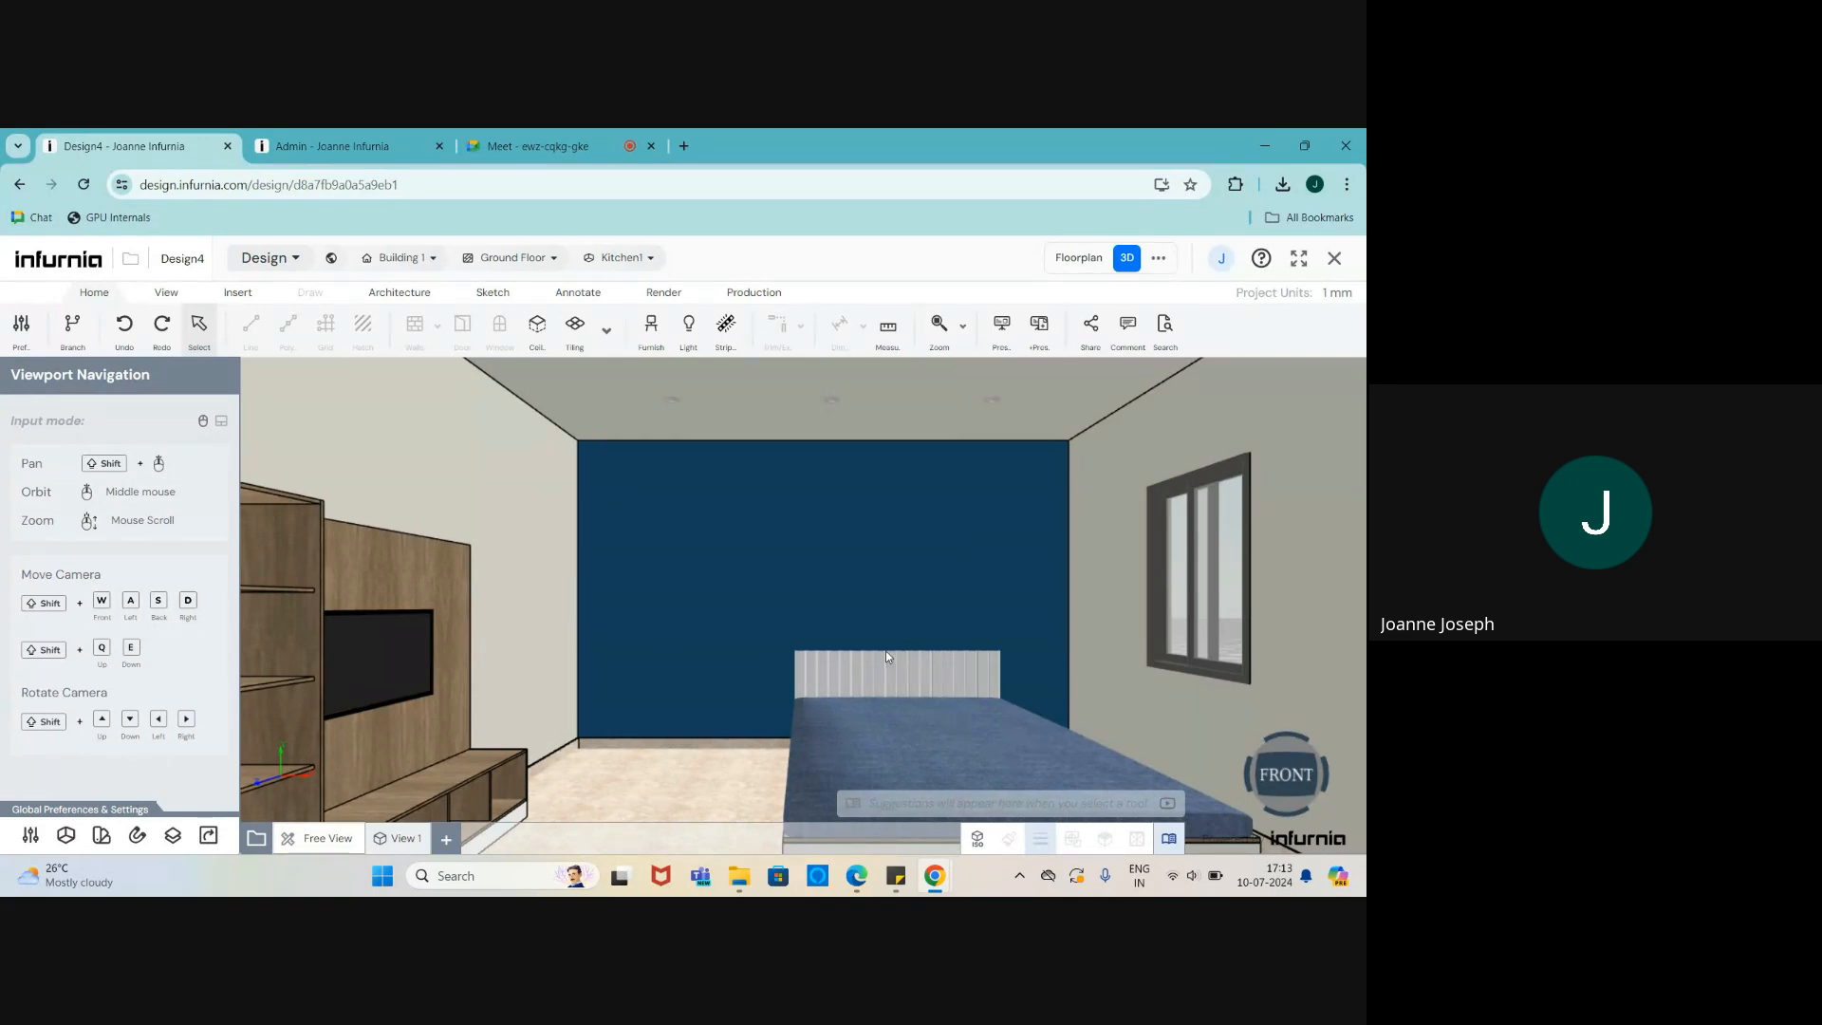
scroll(1120, 696, "down", 1)
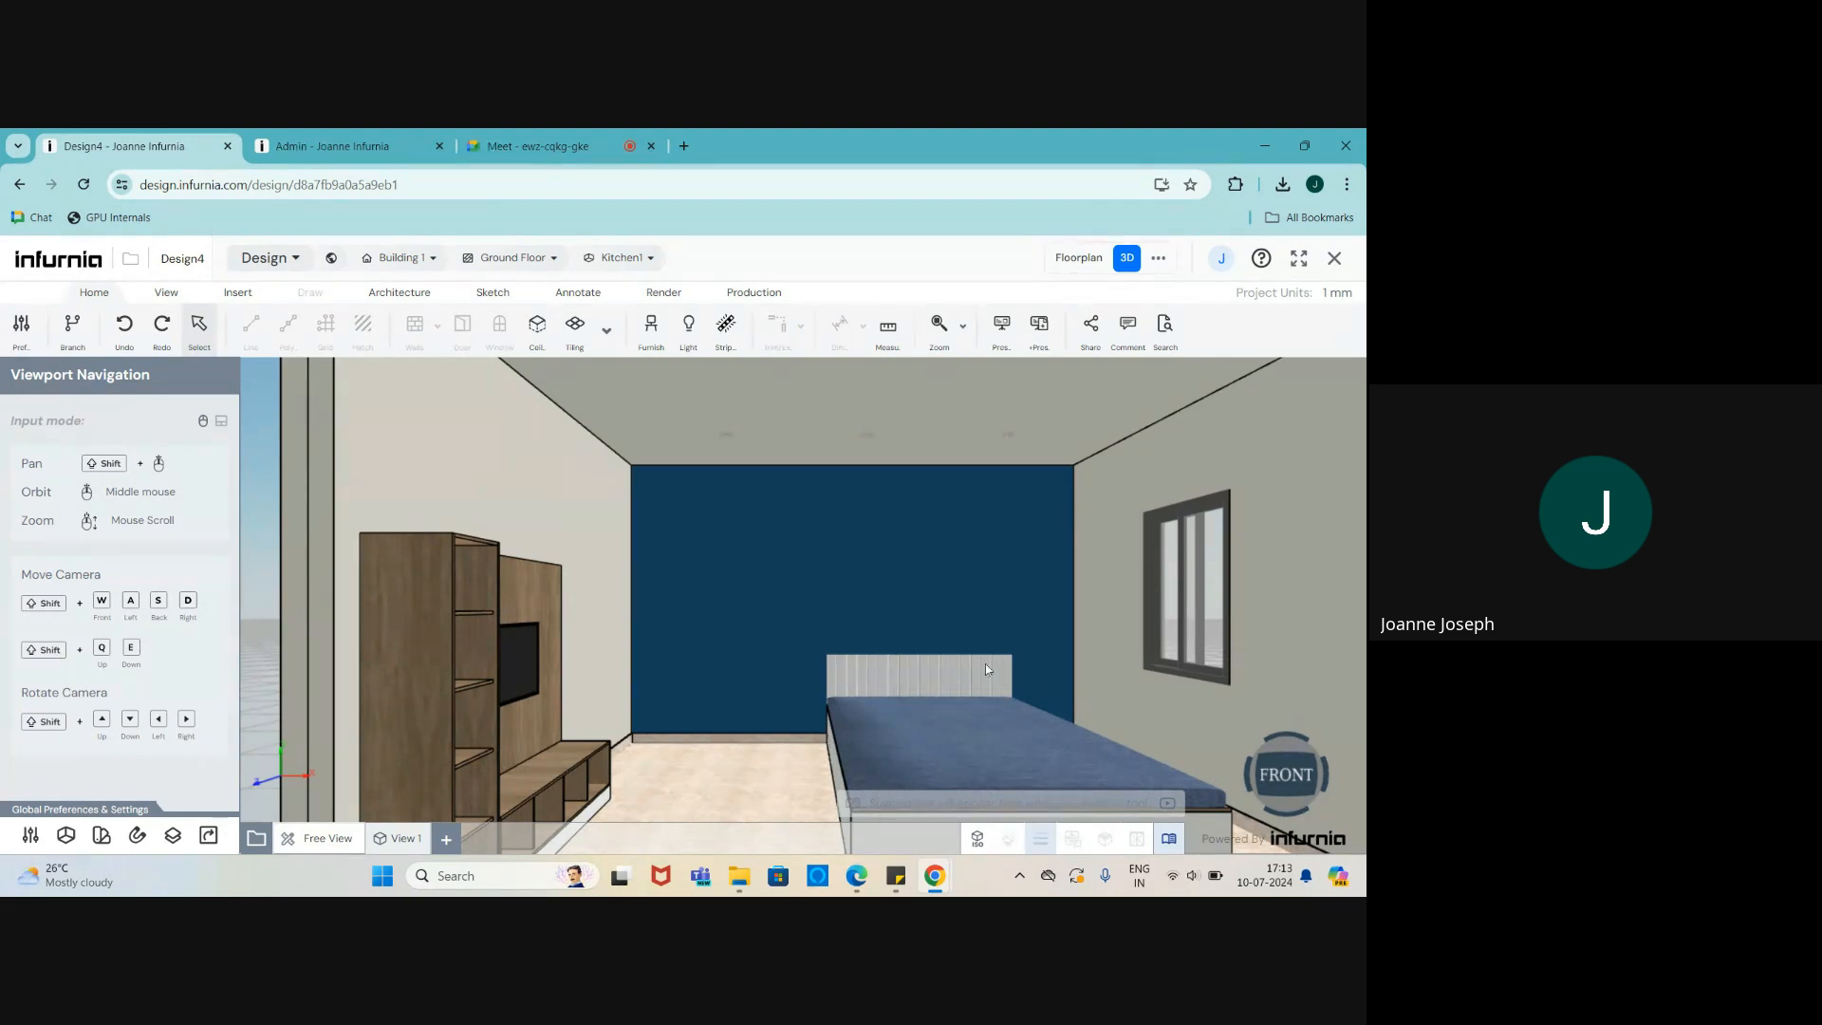
scroll(977, 682, "down", 2)
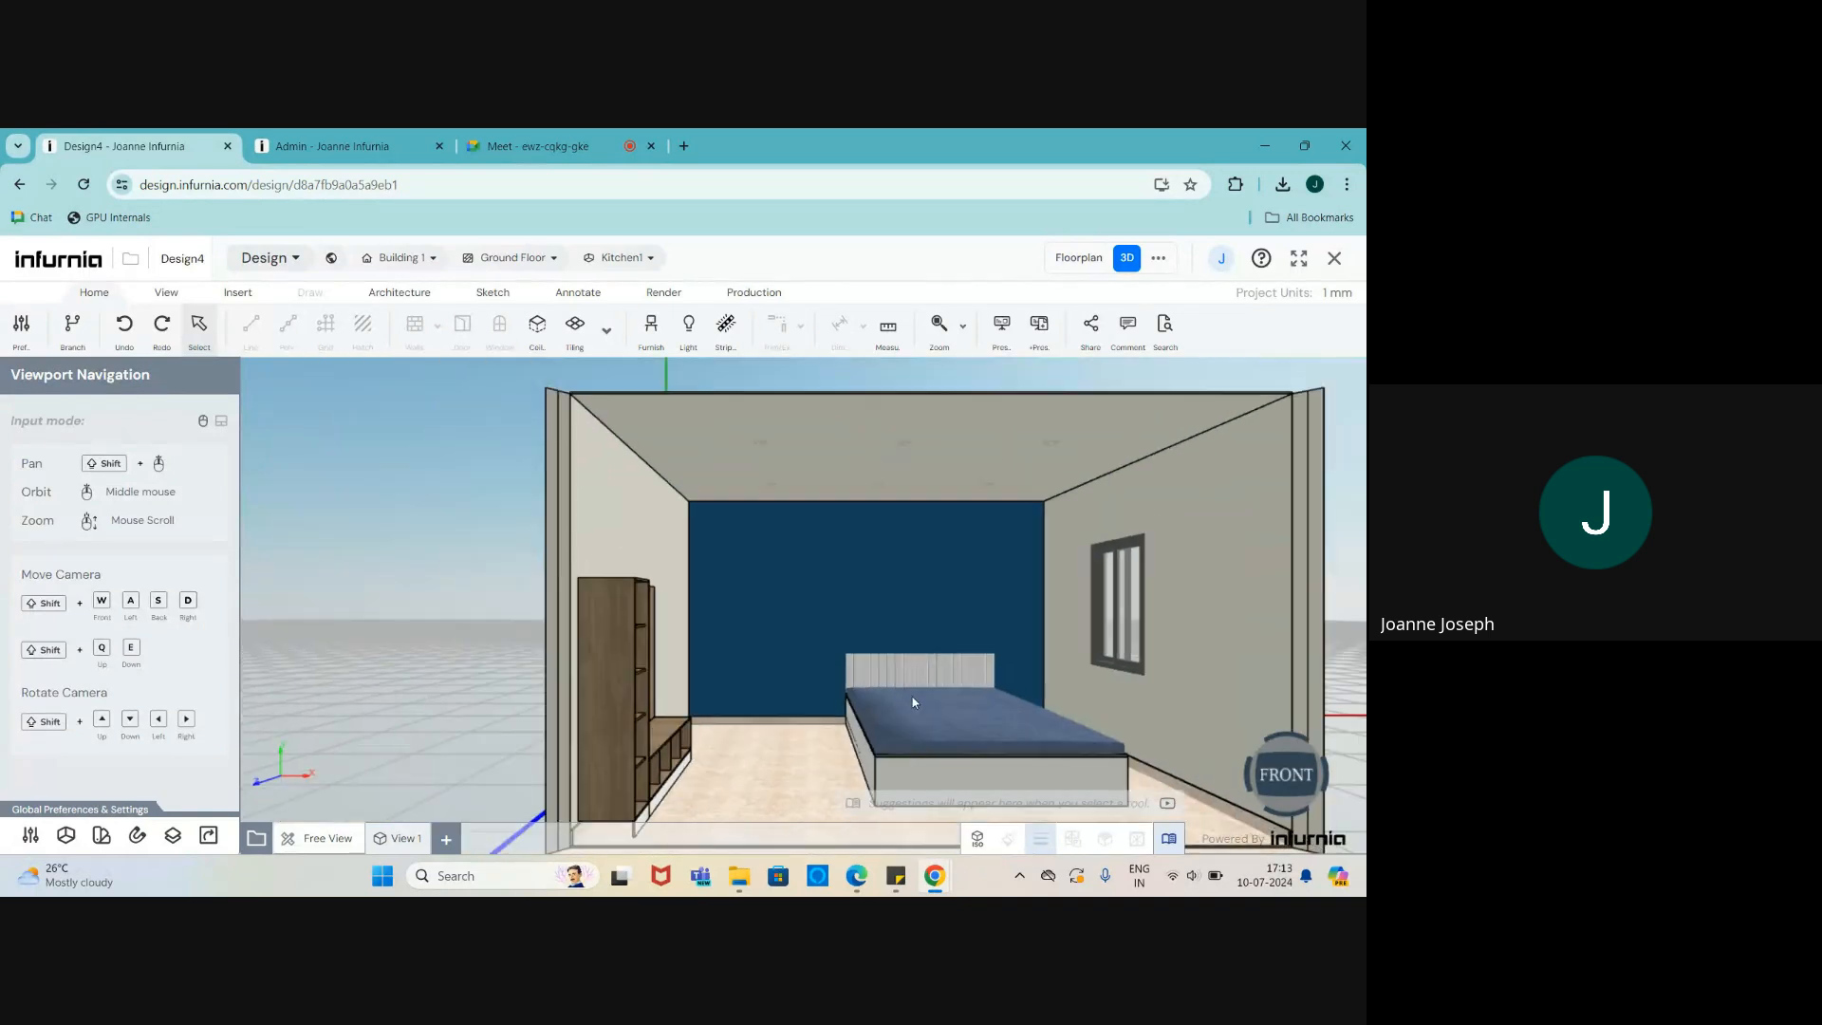
scroll(913, 697, "up", 3)
scroll(617, 696, "down", 2)
scroll(615, 698, "up", 2)
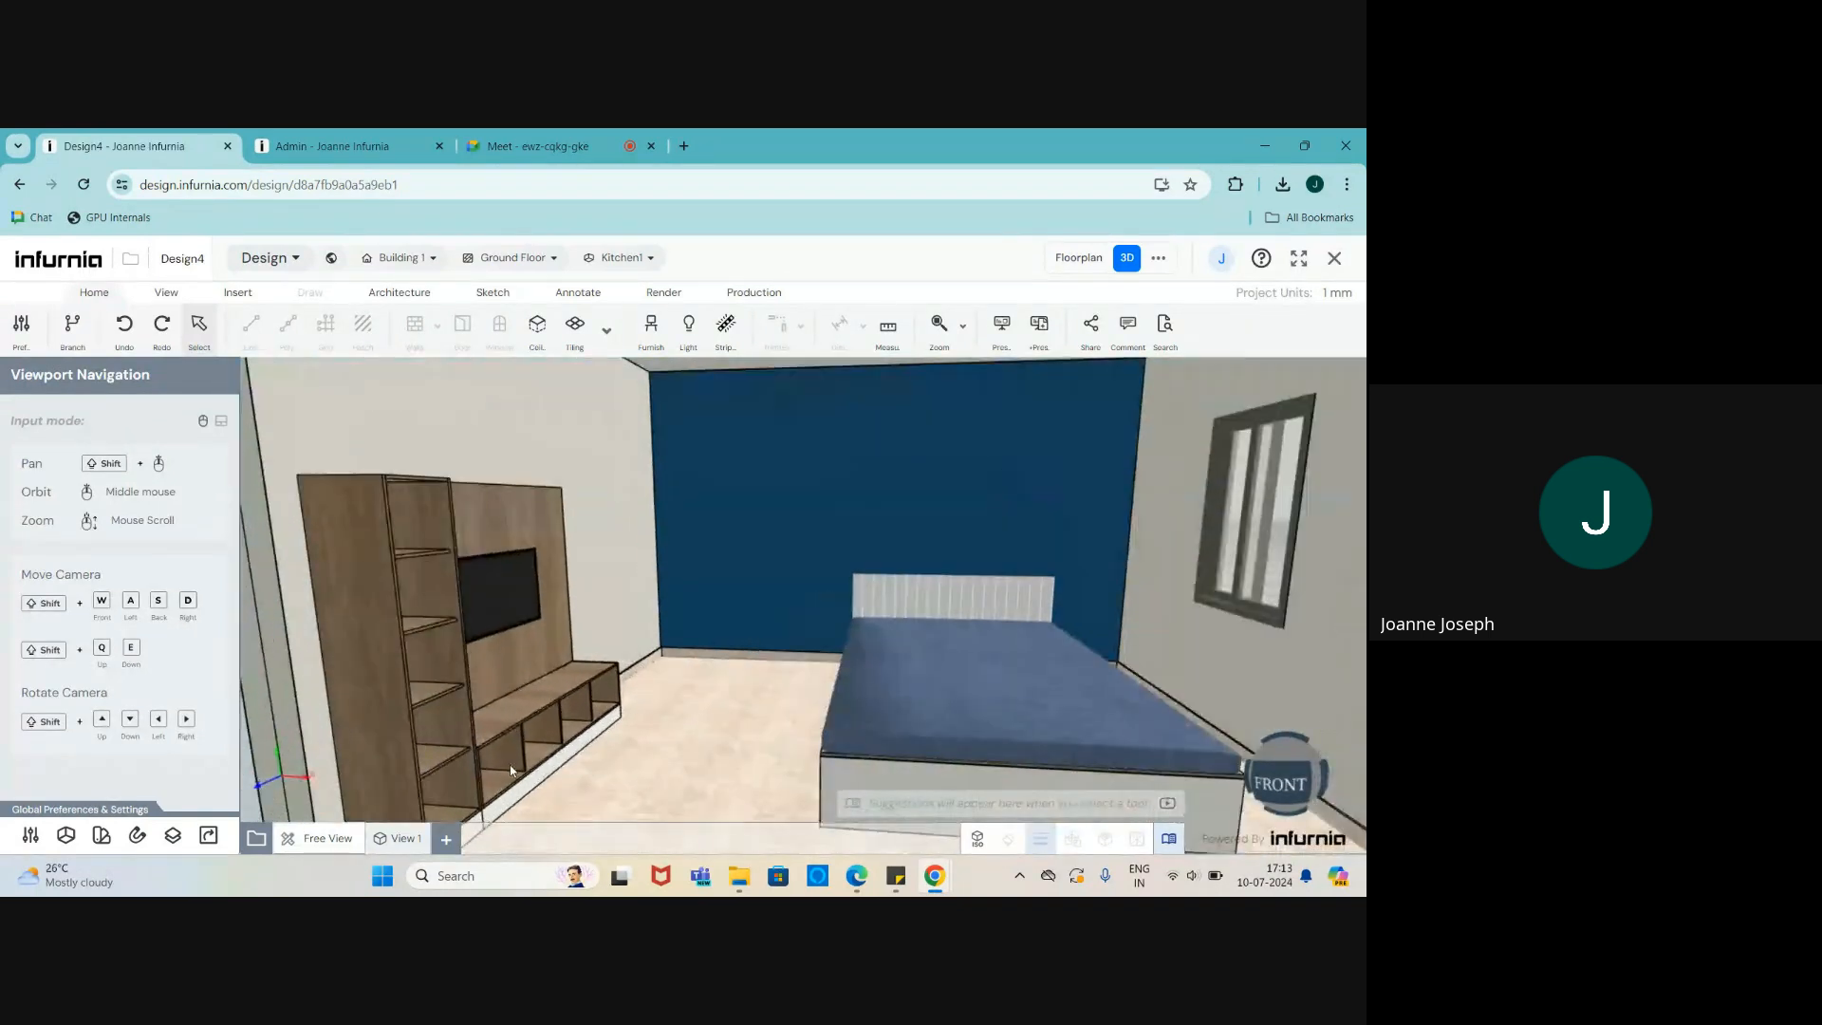
- Orbit and zoom to inspect the bed and TV unit from the right, front and side
middle_click_drag(615, 698, 463, 774)
scroll(776, 626, "down", 2)
scroll(776, 627, "up", 3)
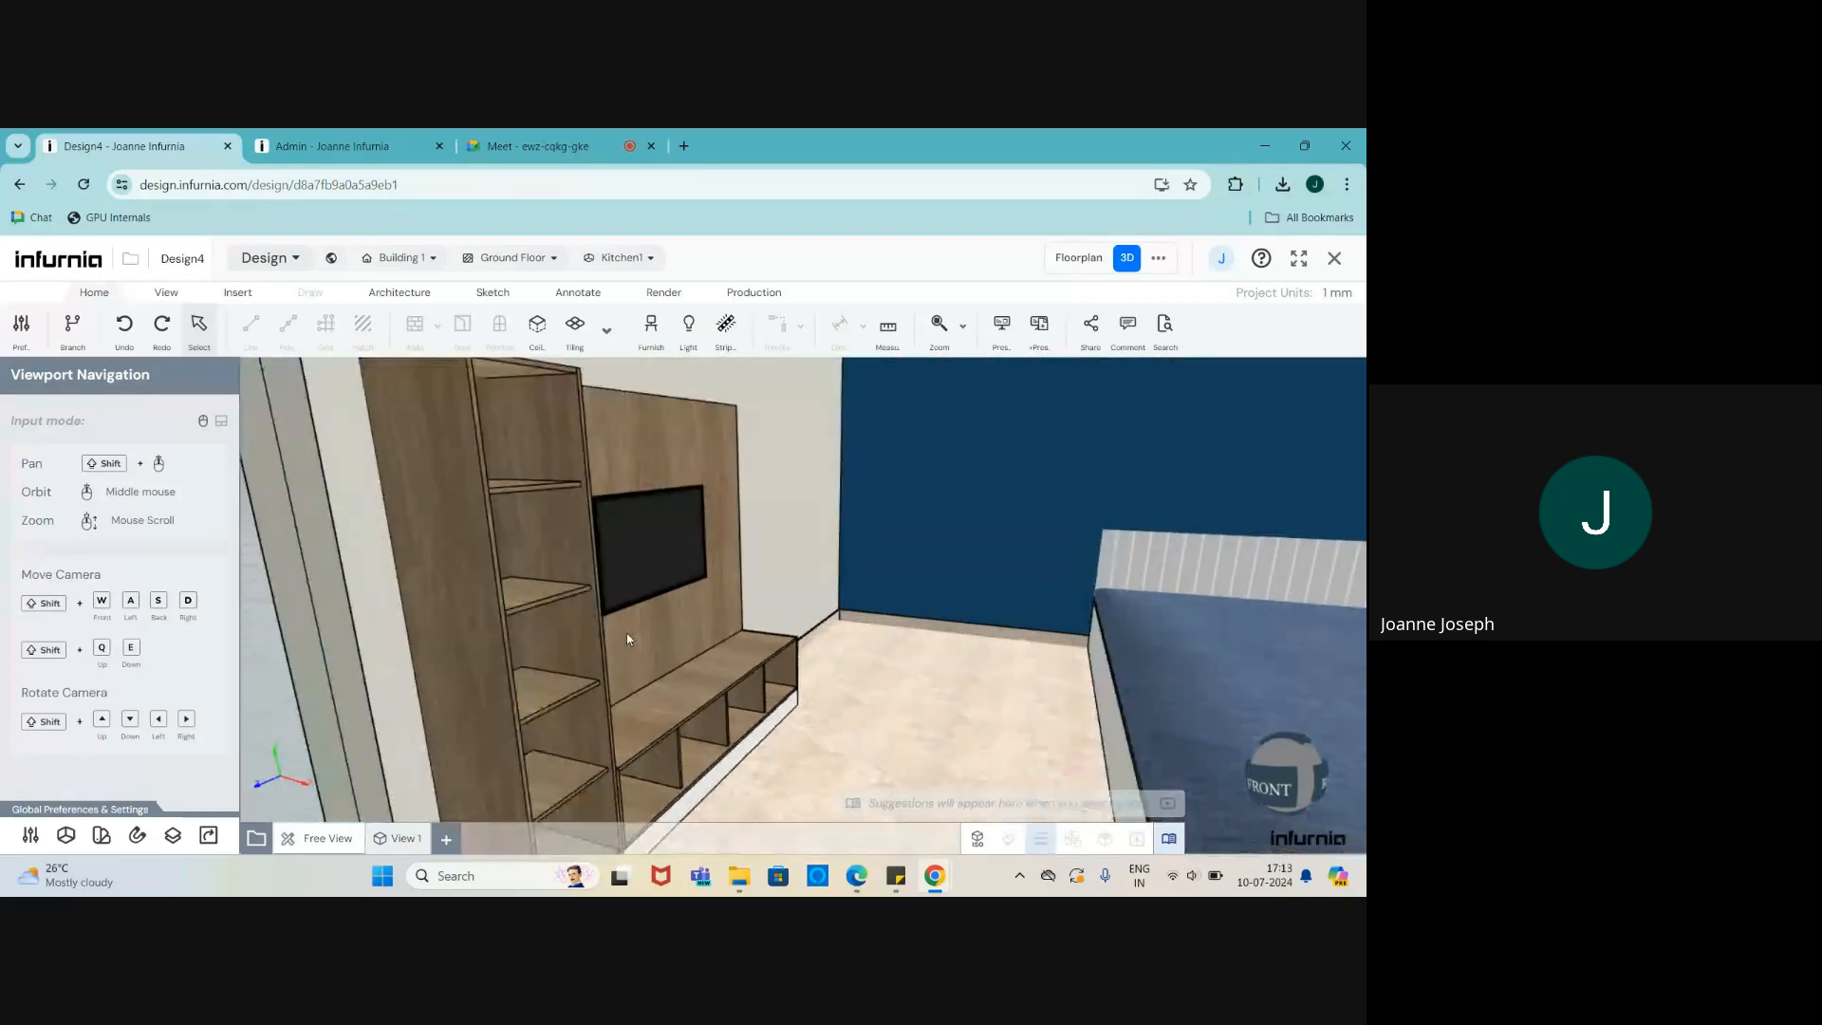
scroll(442, 570, "down", 1)
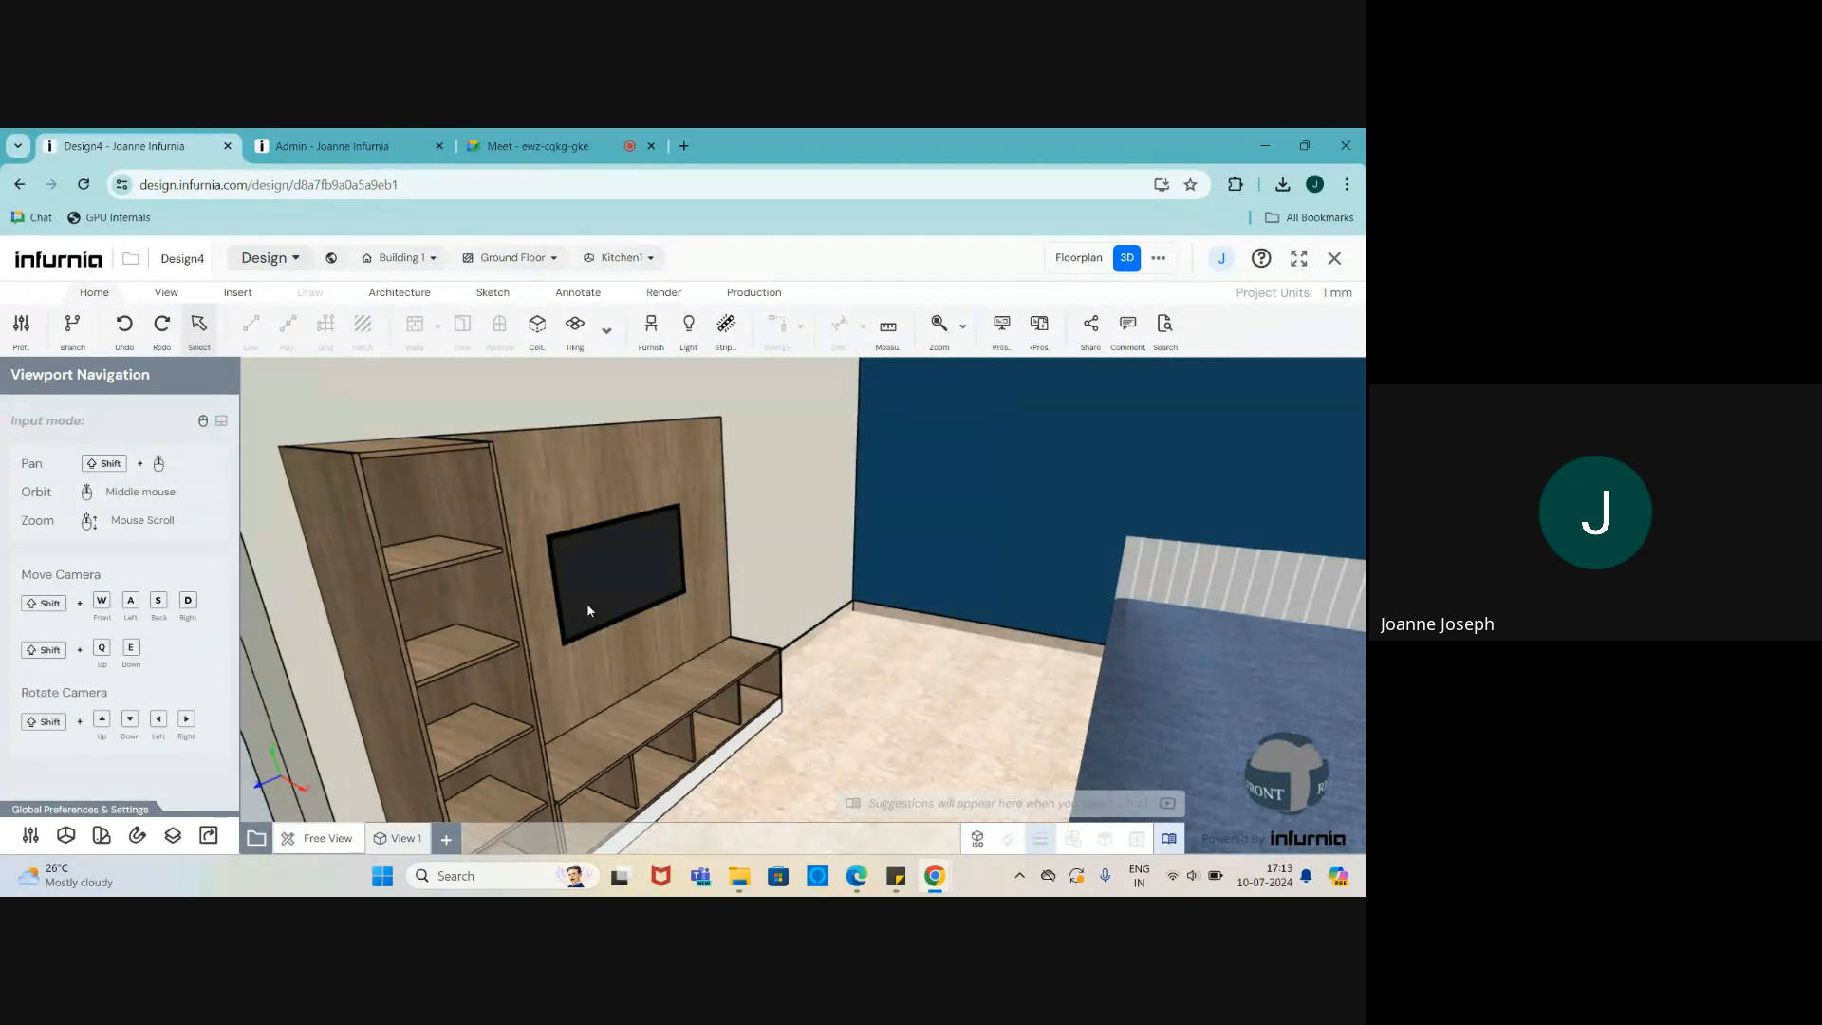
scroll(586, 569, "down", 3)
scroll(589, 569, "up", 3)
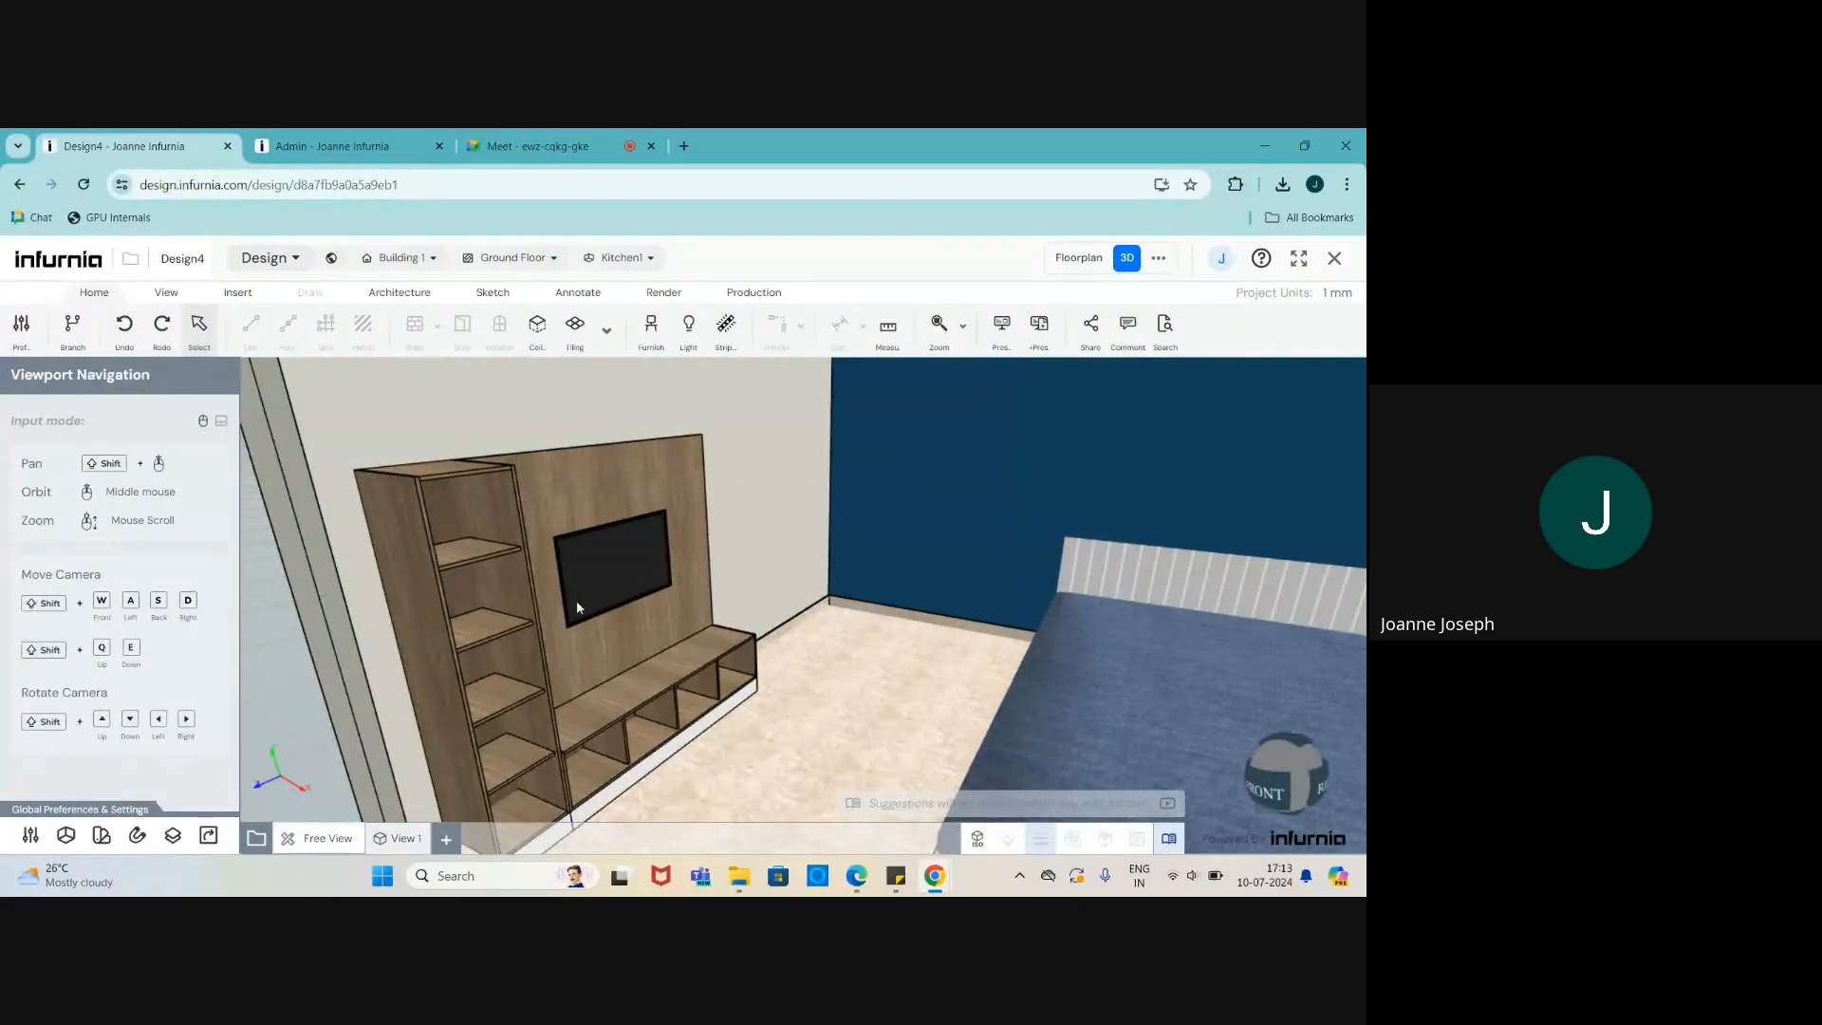
scroll(605, 667, "down", 3)
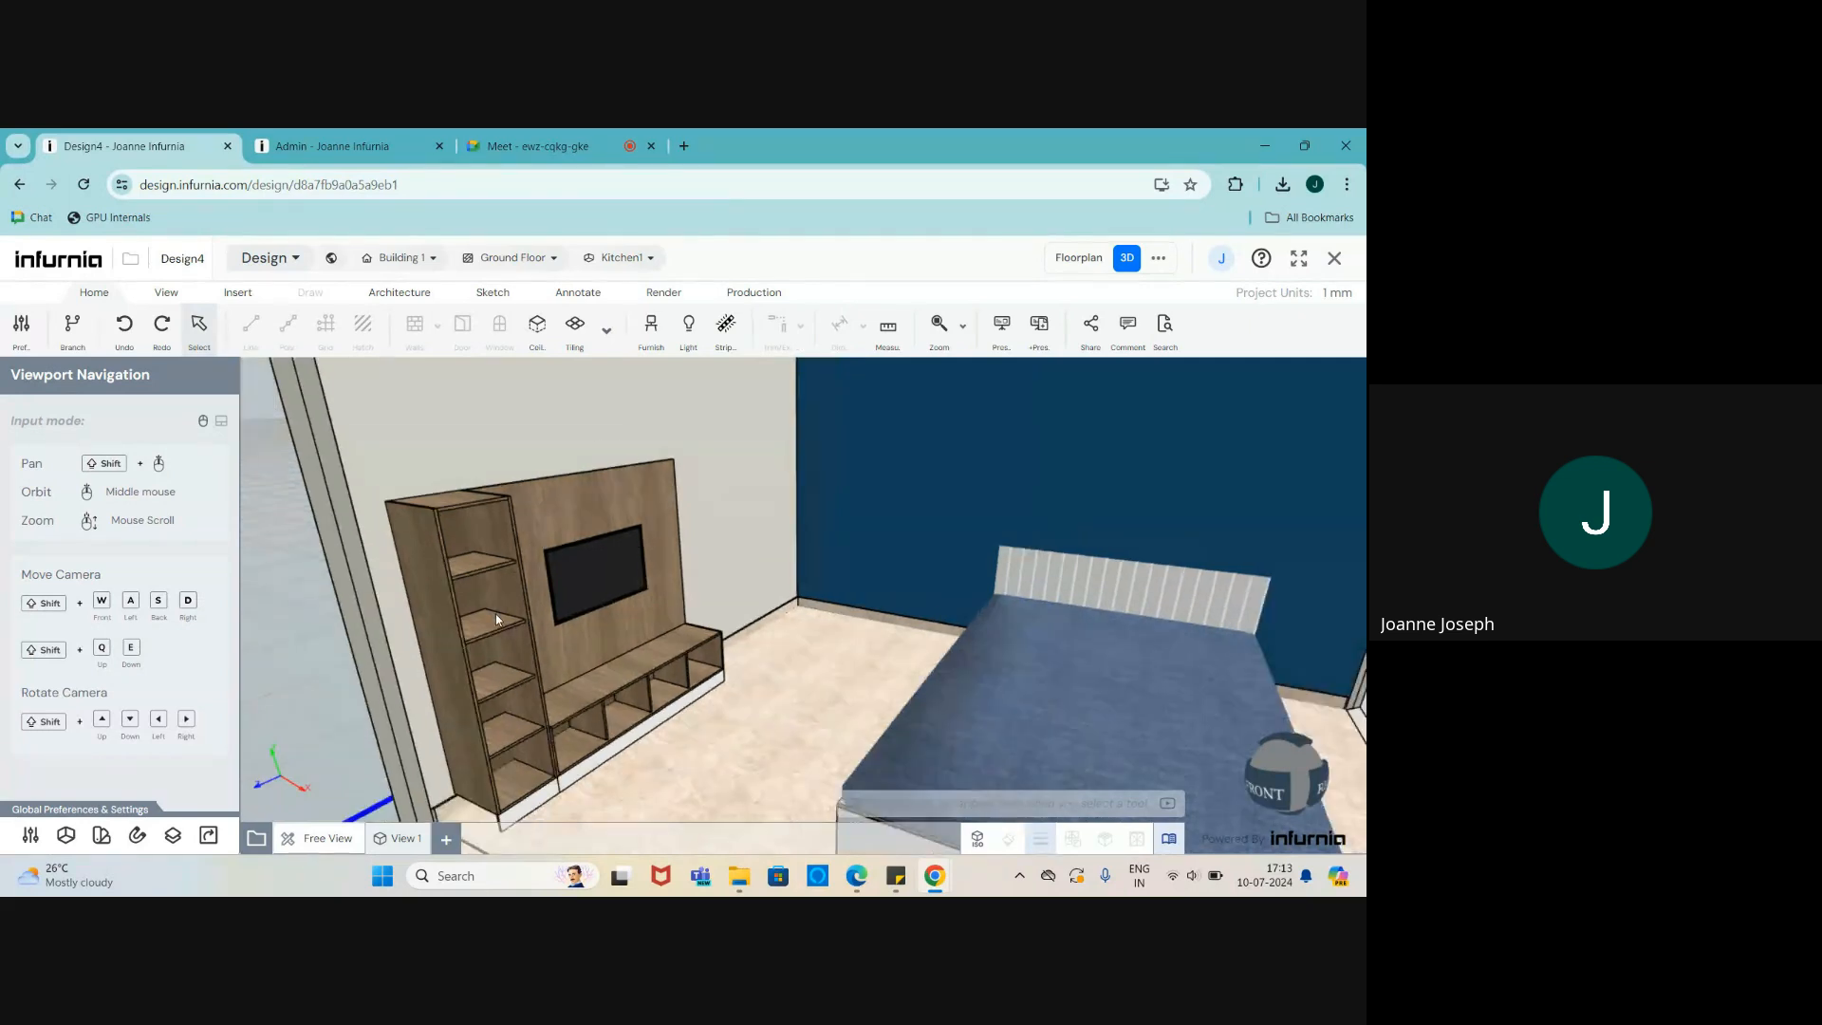
middle_click_drag(498, 615, 606, 637)
scroll(606, 637, "down", 3)
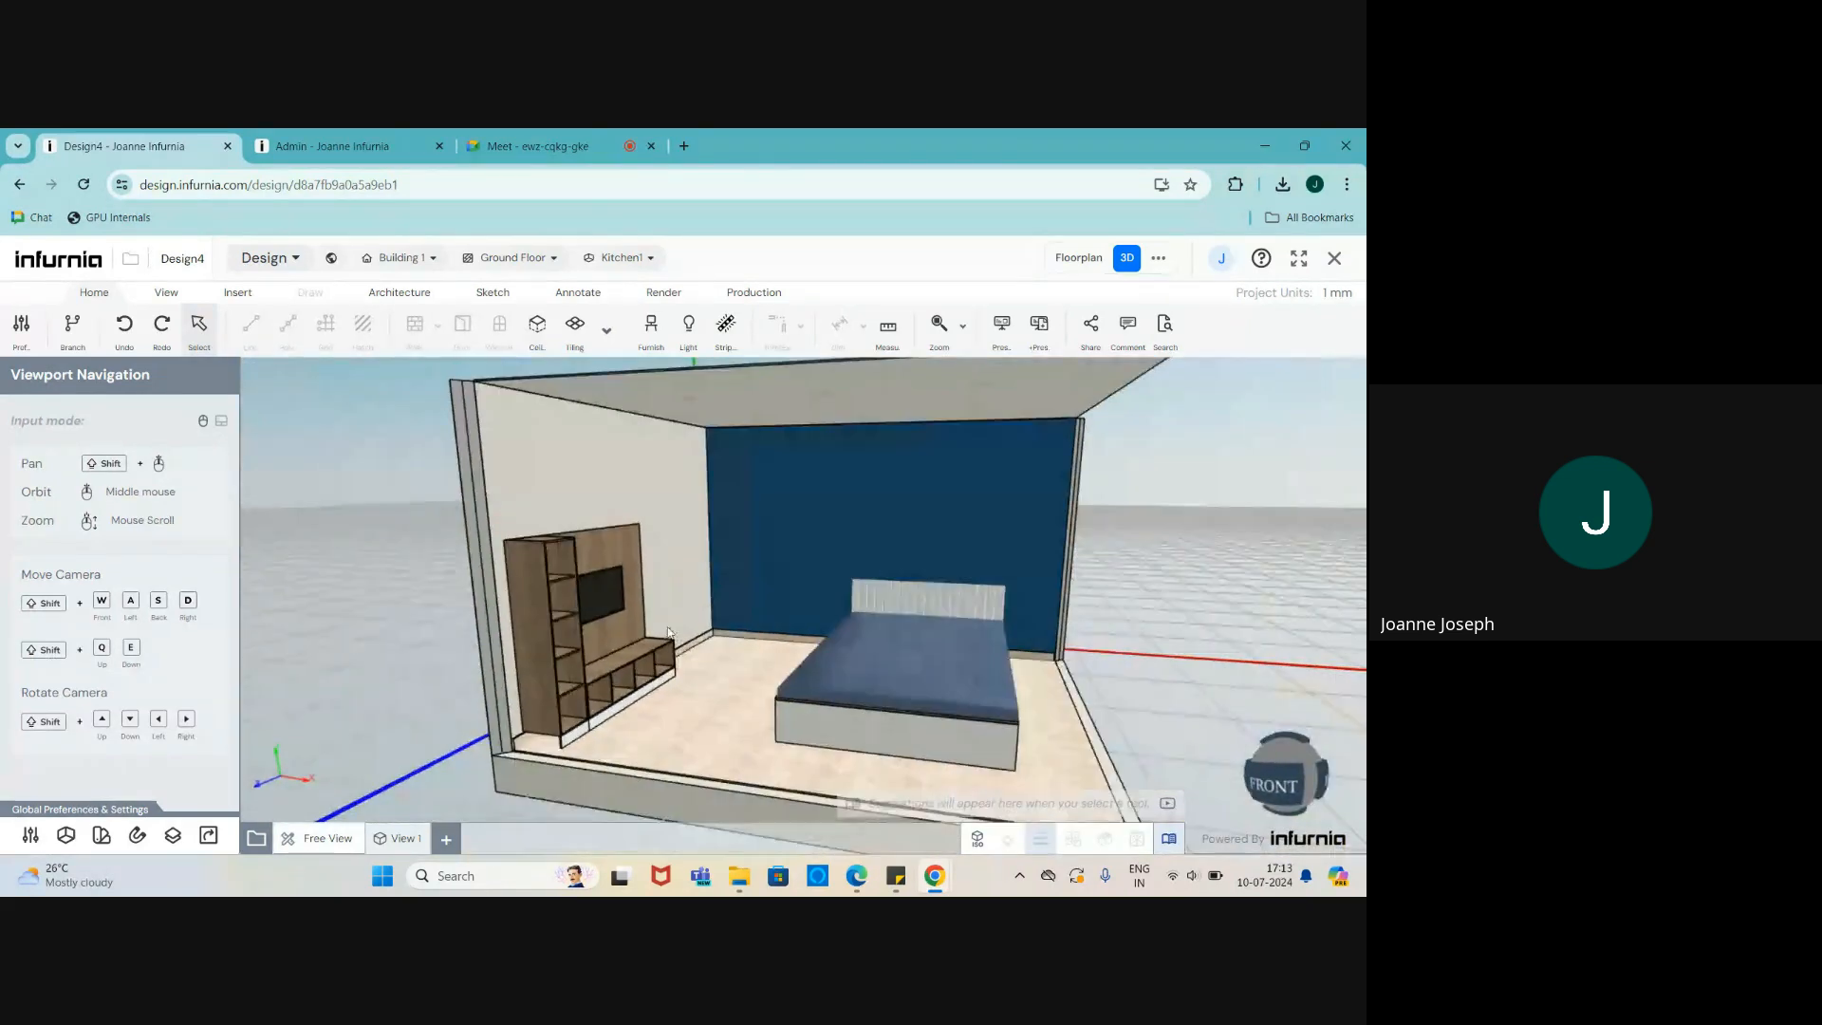
scroll(769, 631, "up", 5)
scroll(903, 673, "down", 3)
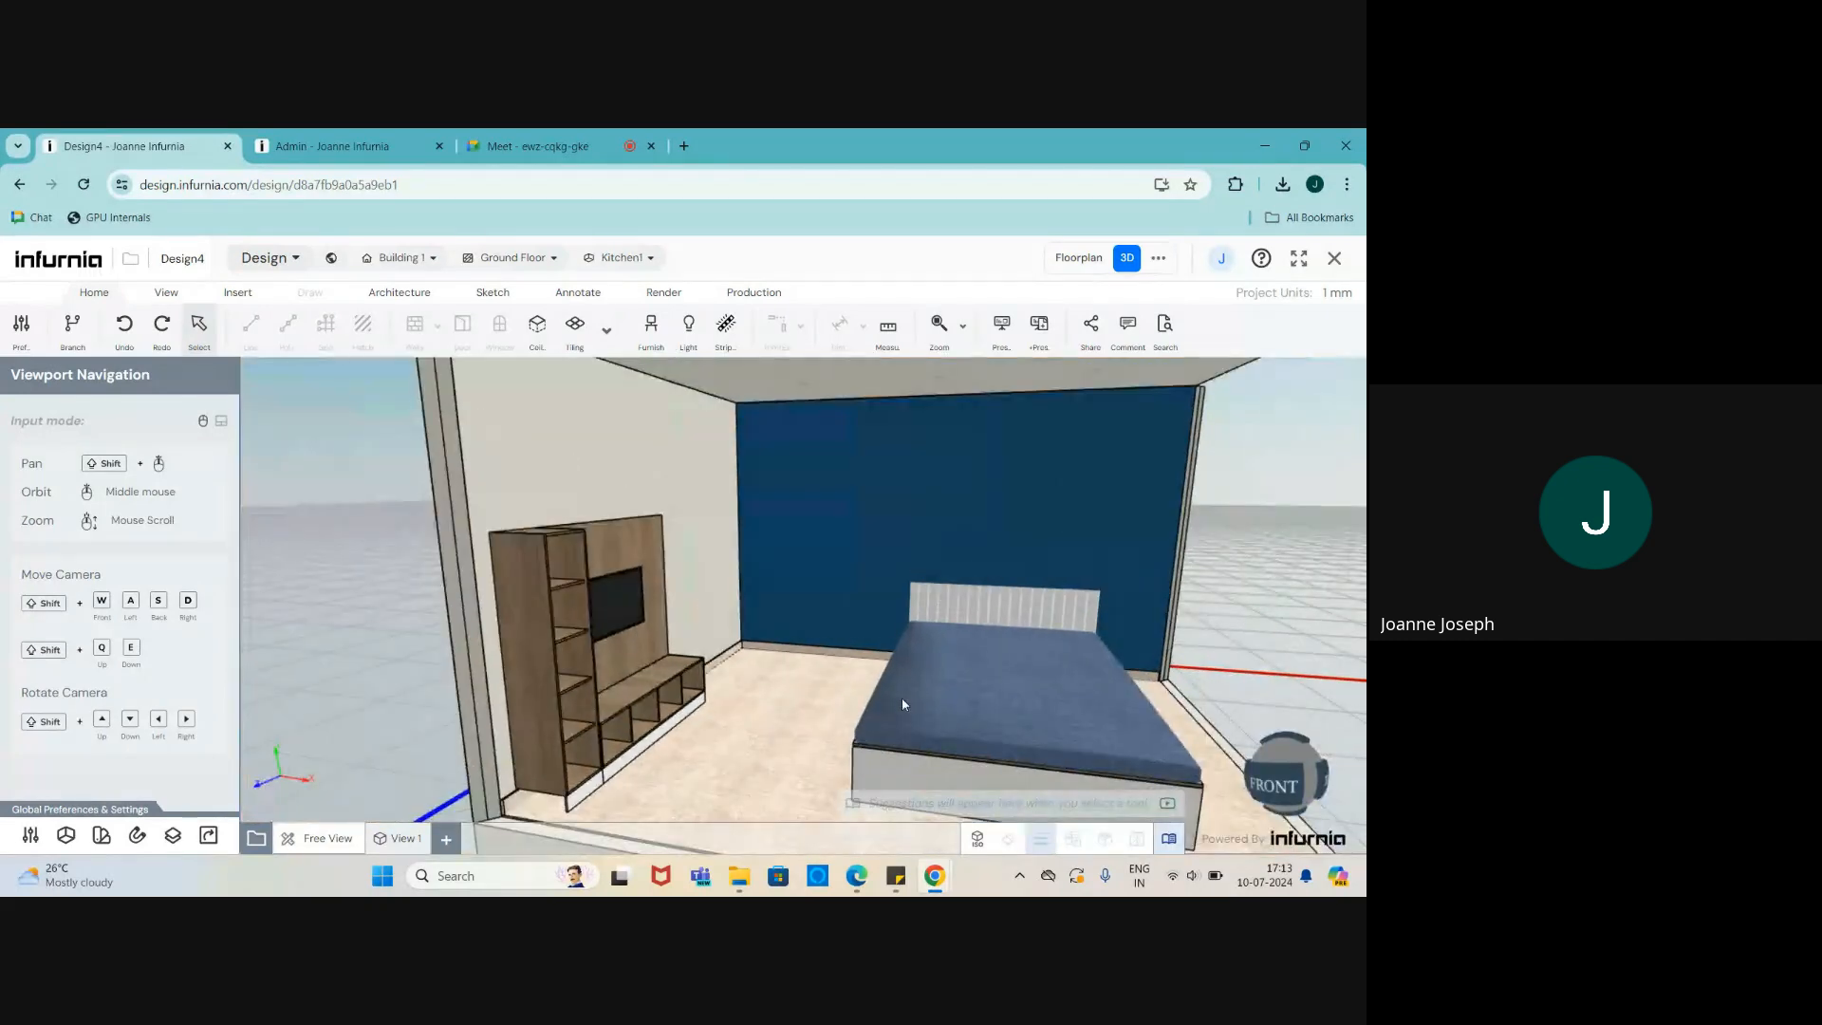
middle_click_drag(902, 698, 1019, 713)
- Shift the bed about 291 mm along the X axis, keeping its headboard against the blue wall
left_click(964, 732)
scroll(928, 629, "down", 1)
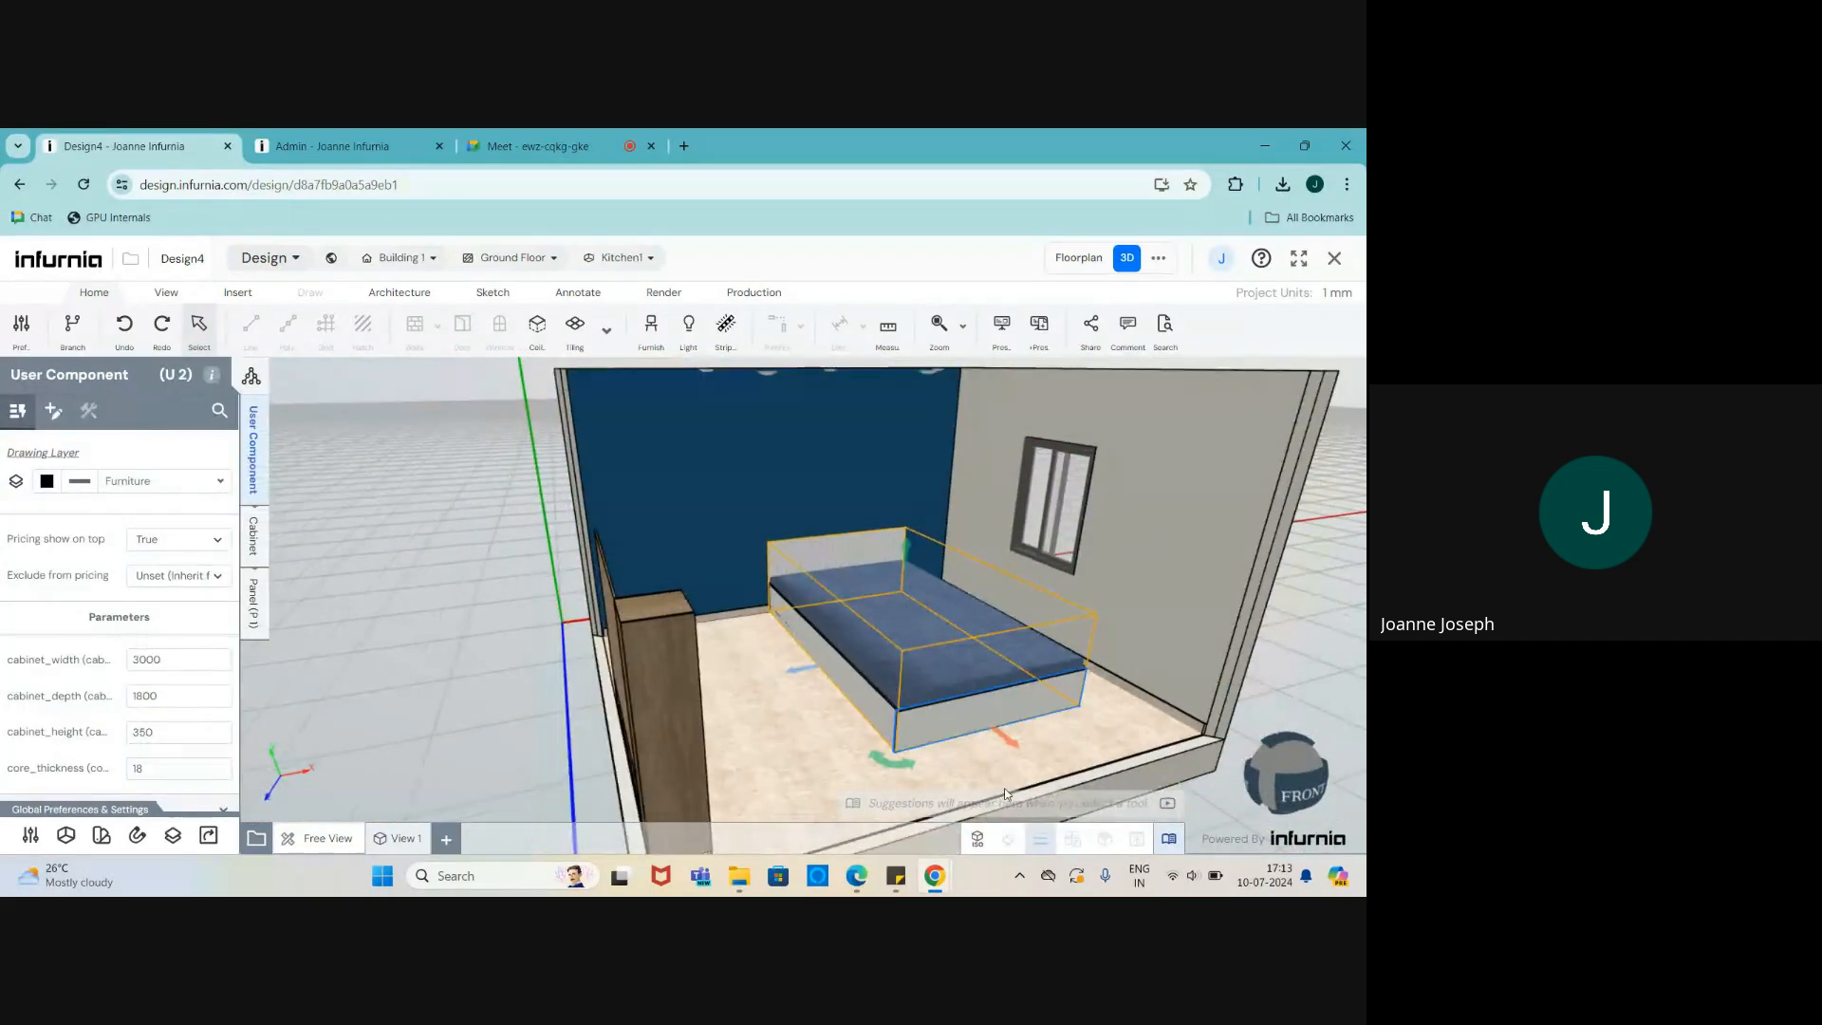
scroll(1004, 784, "up", 3)
mouse_move(1000, 721)
left_mouse_down()
mouse_move(1061, 762)
mouse_move(1023, 734)
left_mouse_up()
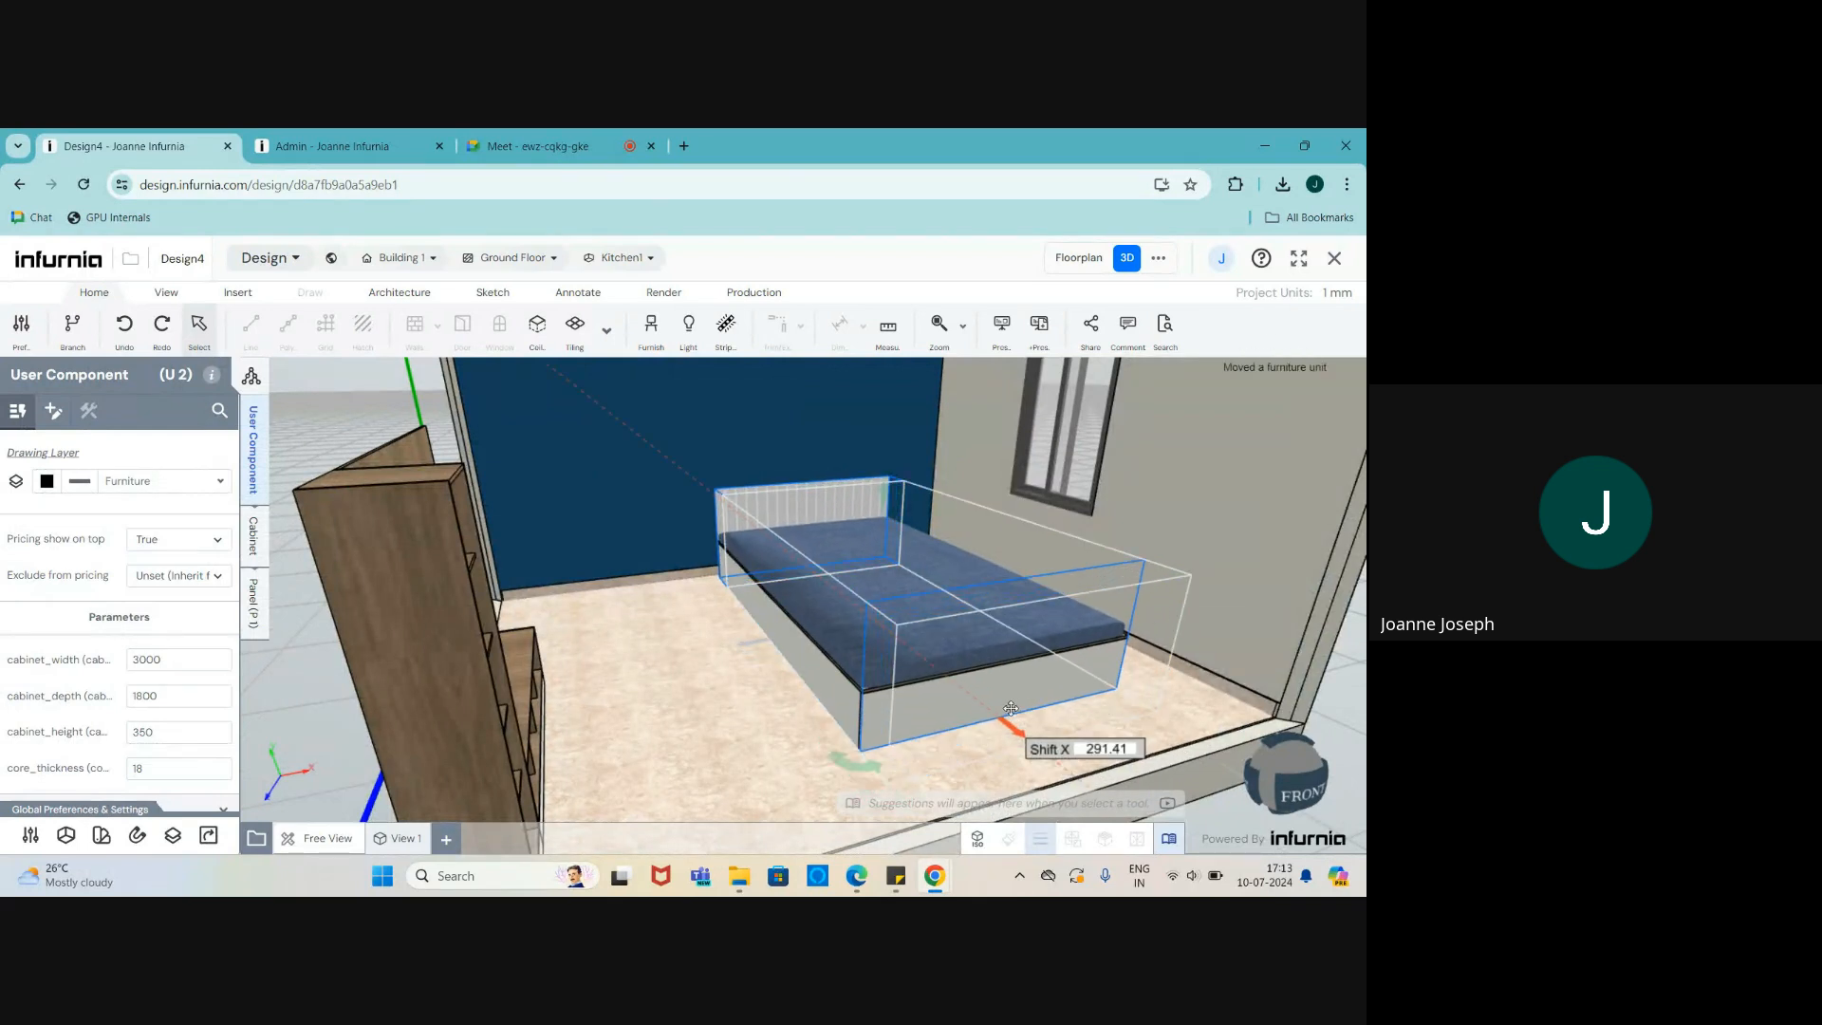
middle_click_drag(909, 692, 840, 701)
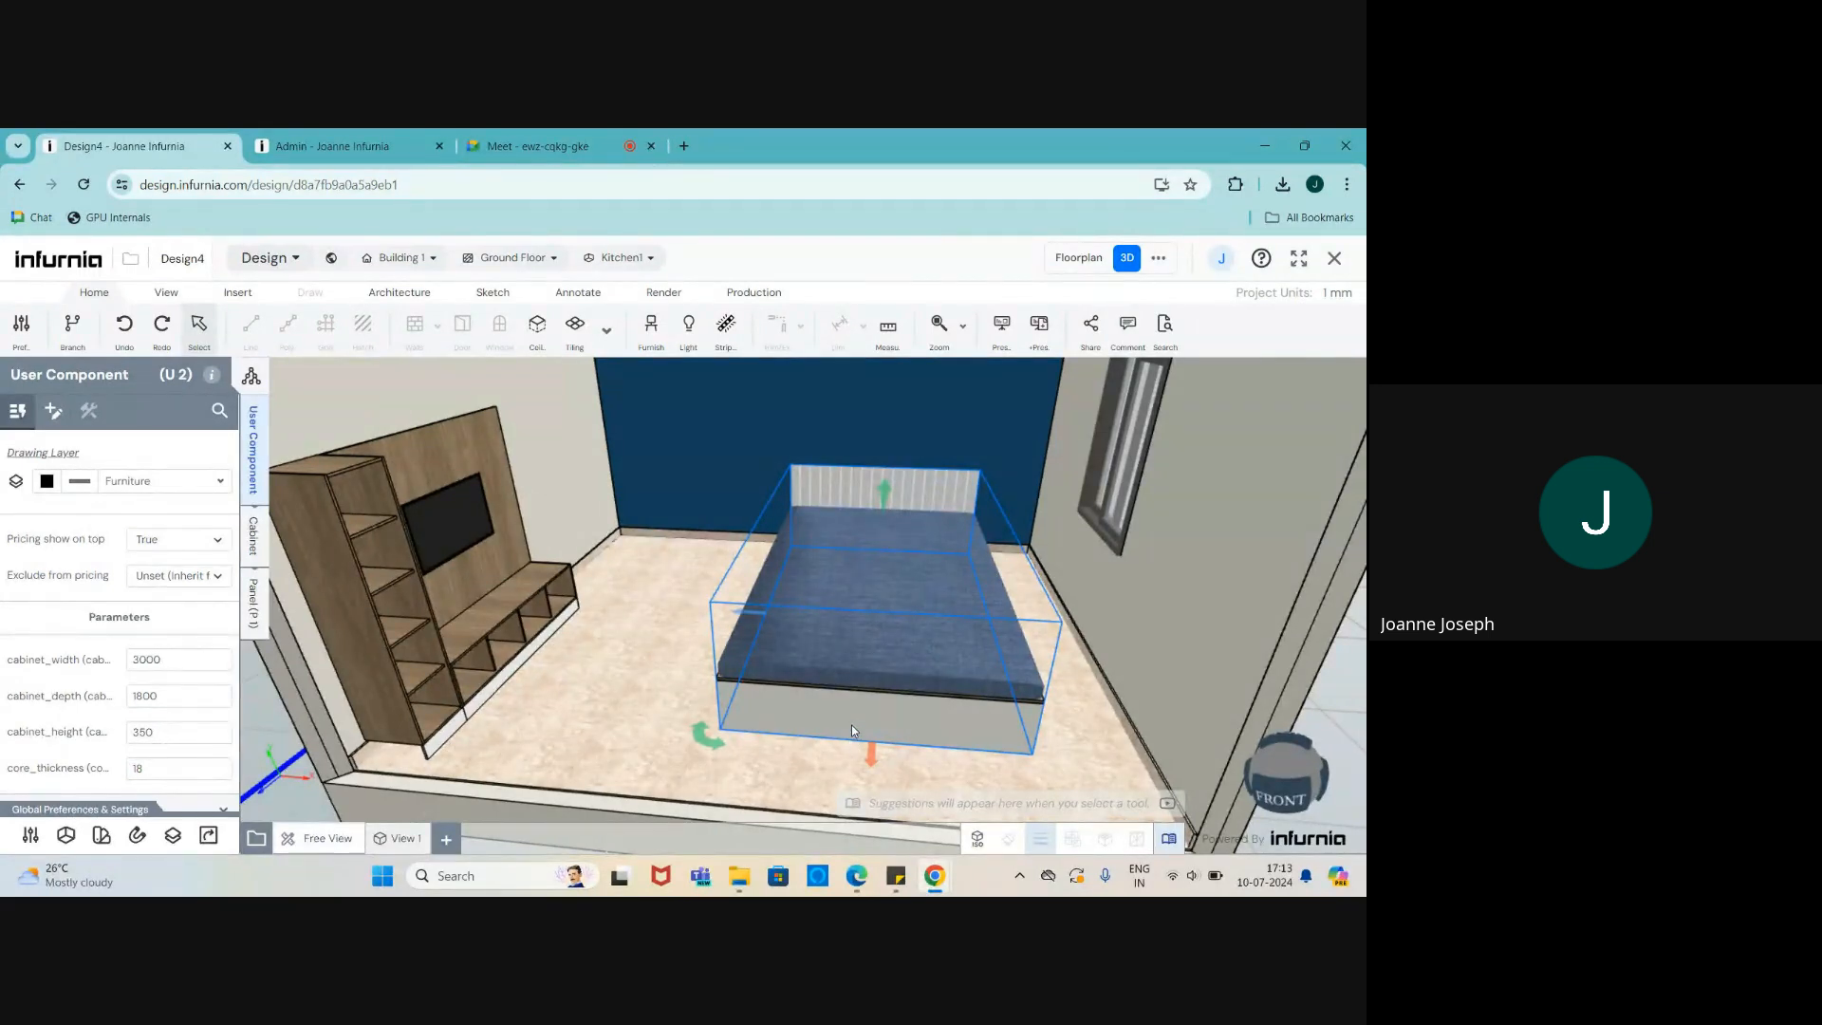
scroll(814, 675, "down", 3)
scroll(627, 610, "up", 3)
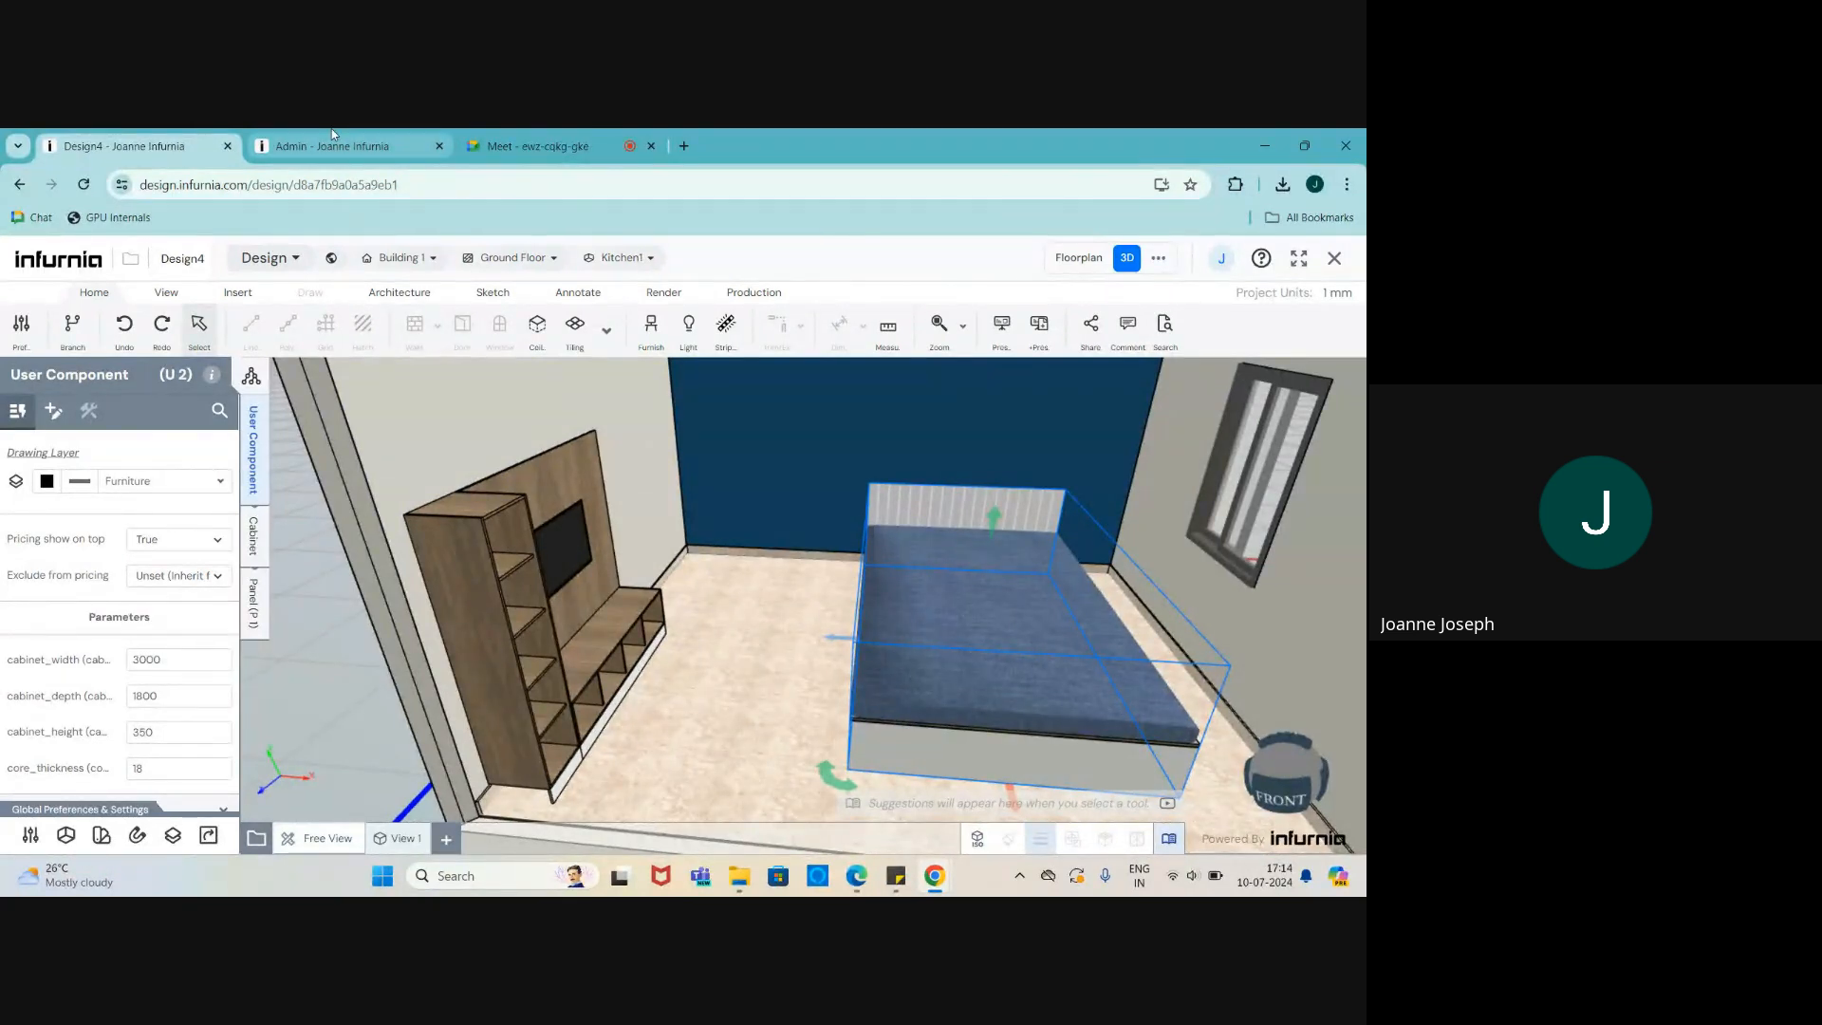
- Open the Multipurpose Modular Furniture category in the Admin furniture catalogue
left_click(347, 150)
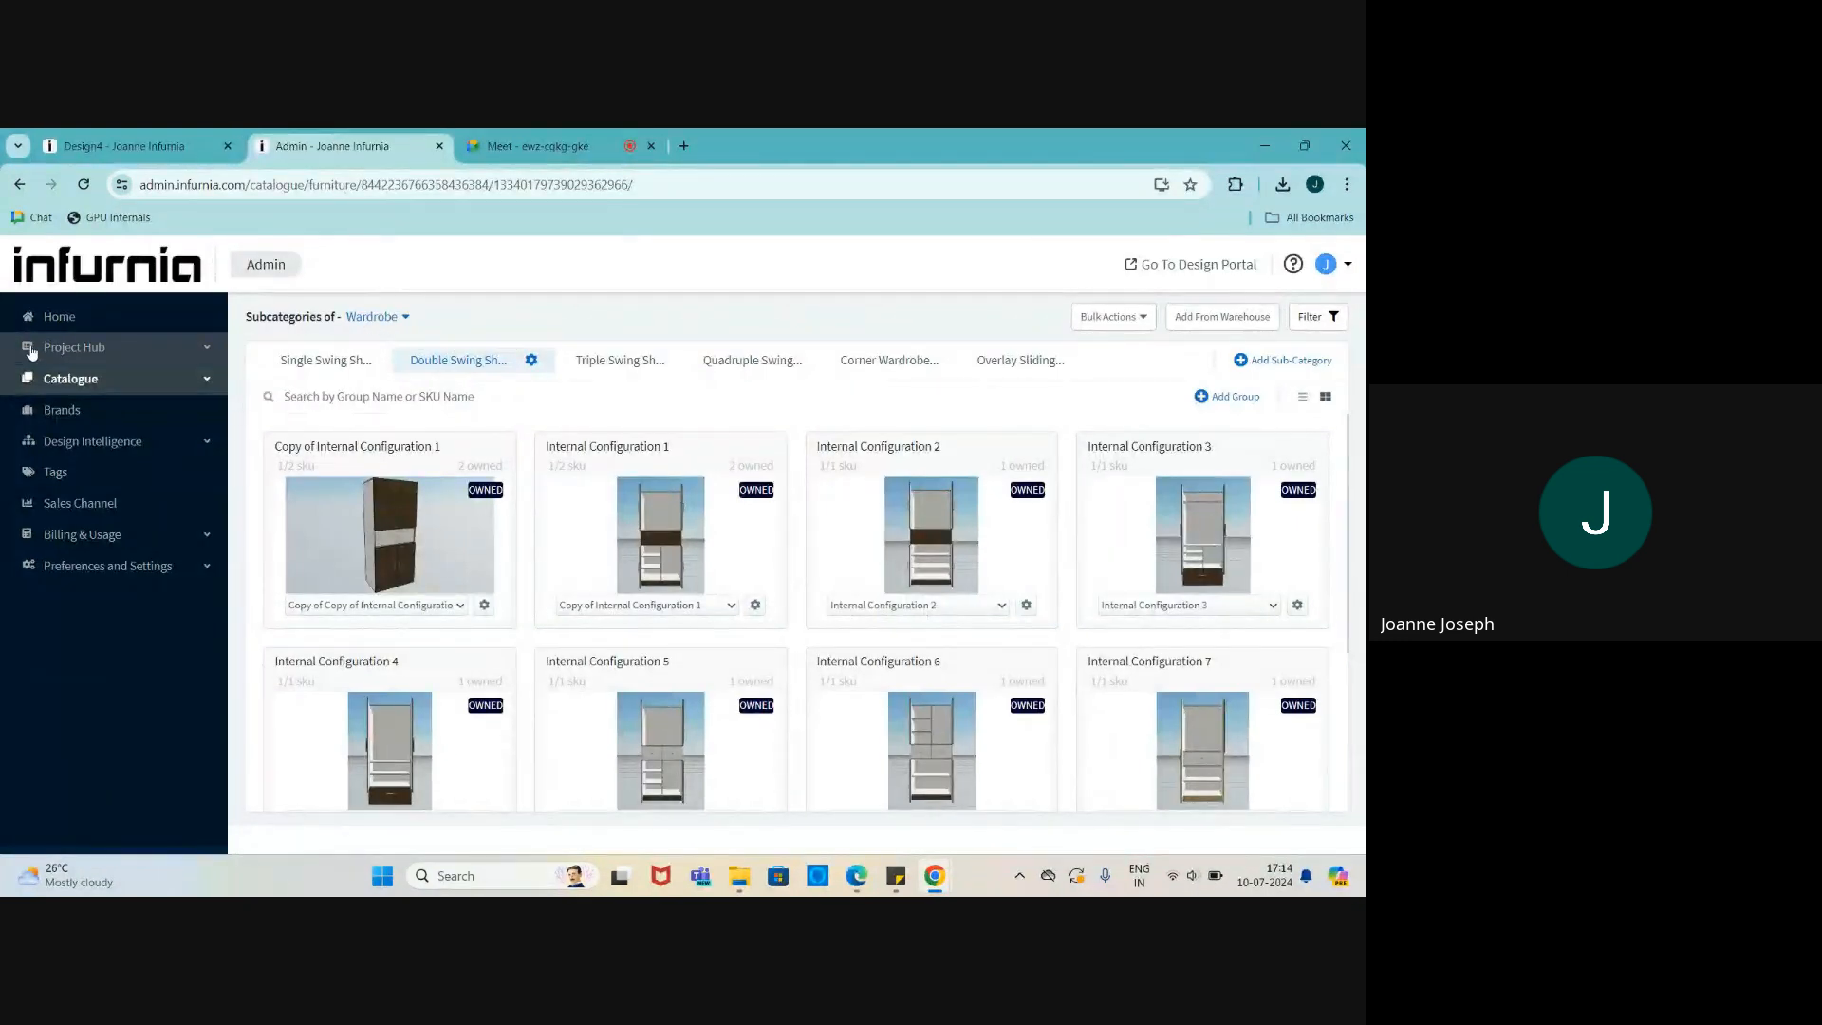
left_click(75, 380)
left_click(107, 410)
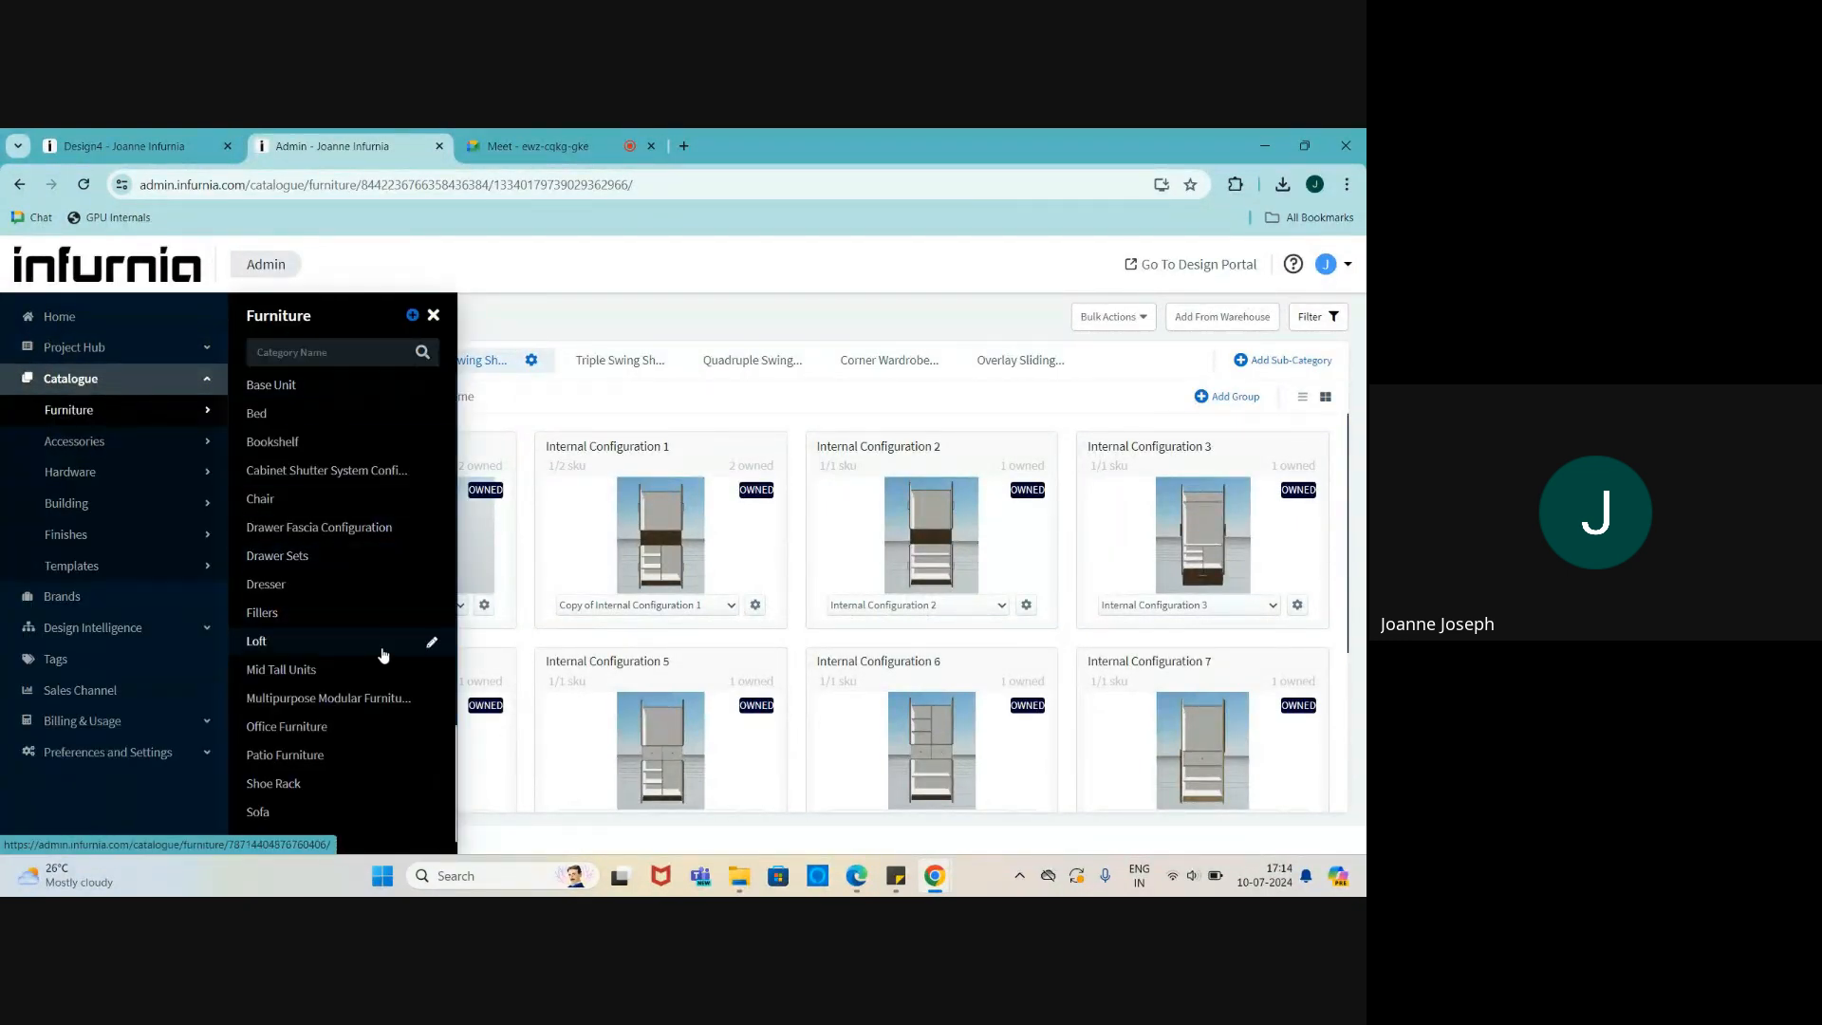
scroll(380, 651, "down", 2)
scroll(298, 479, "up", 1)
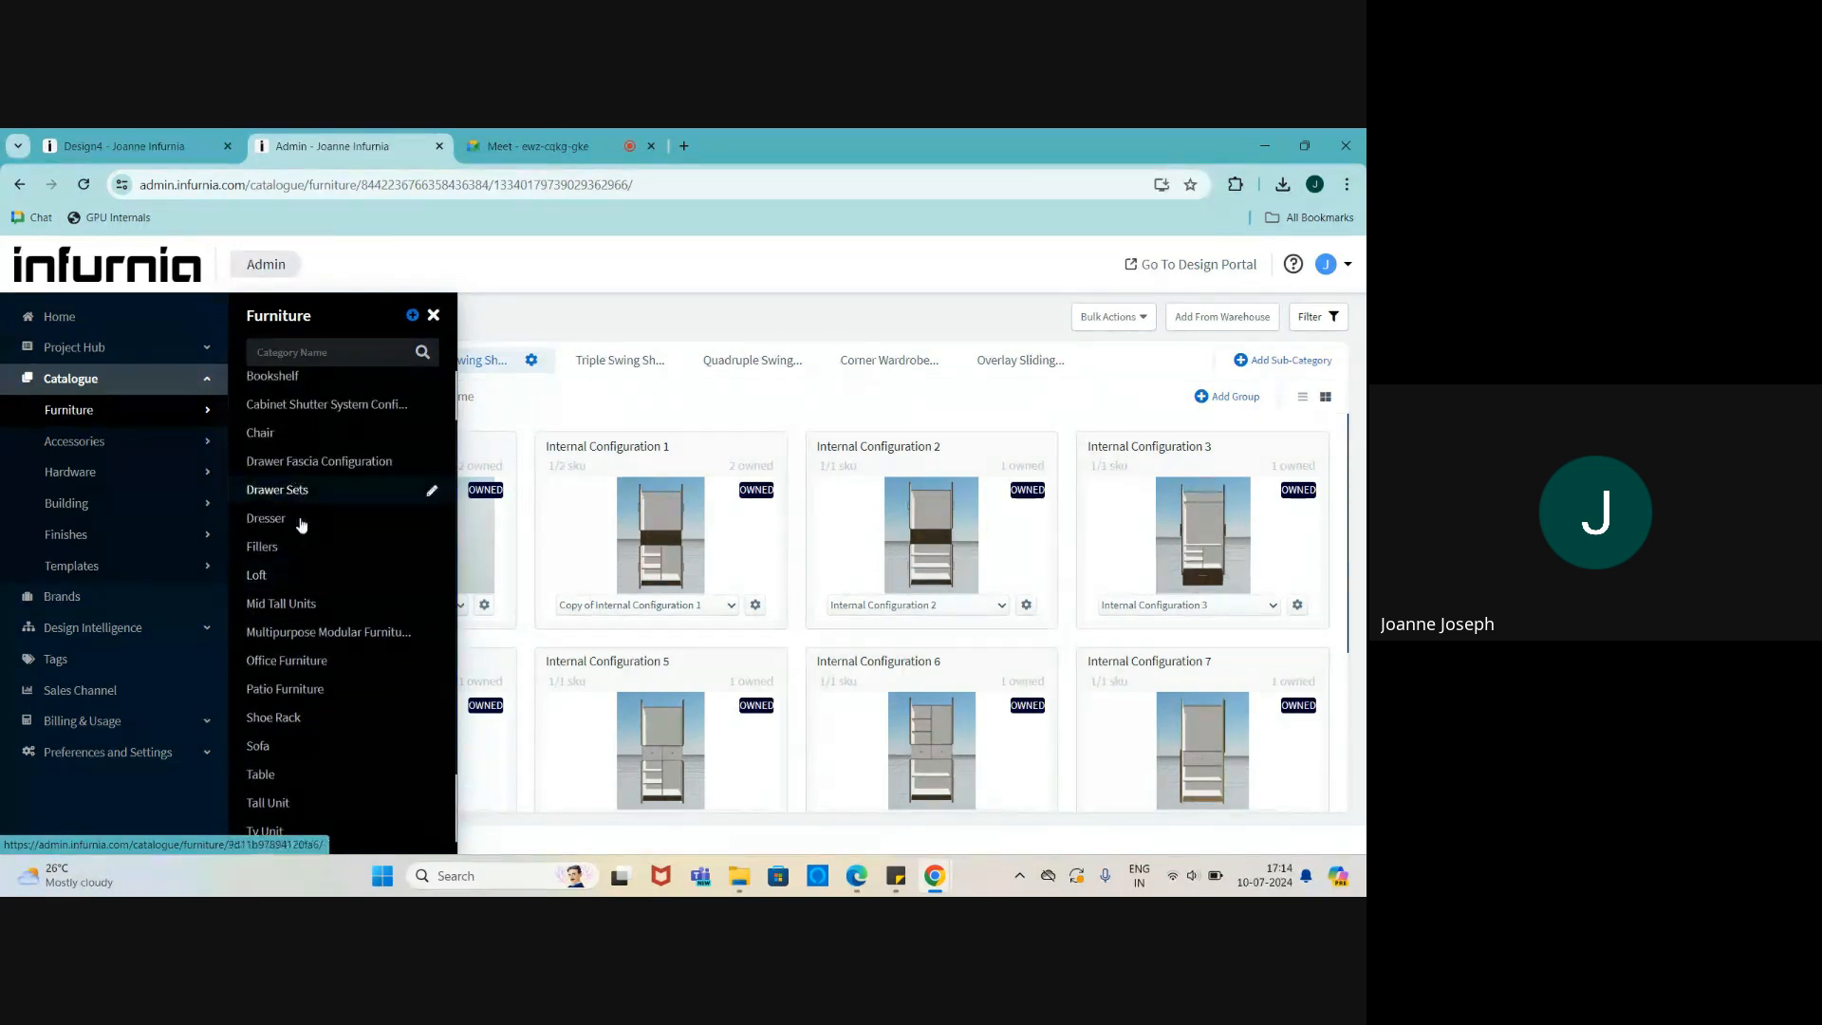
left_click(318, 630)
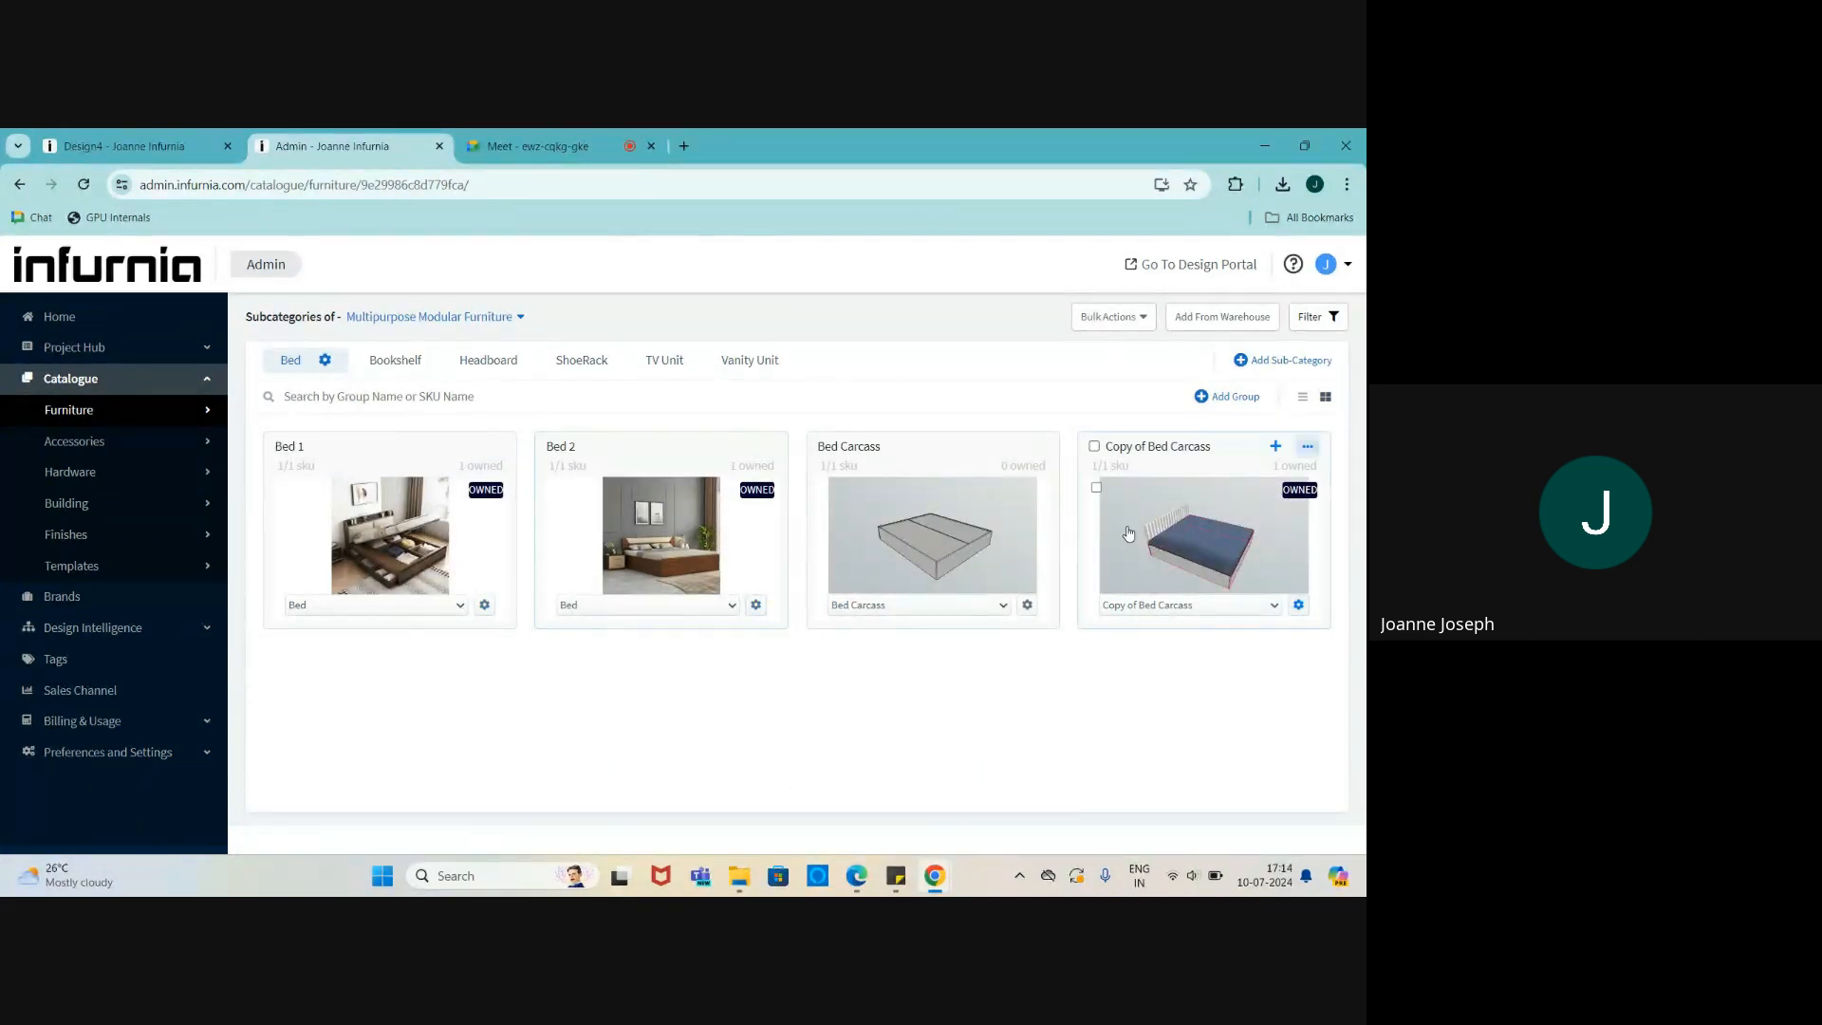
- Browse the Bookshelf, Headboard, ShoeRack, TV Unit and Vanity Unit subcategories
left_click(390, 357)
left_click(493, 371)
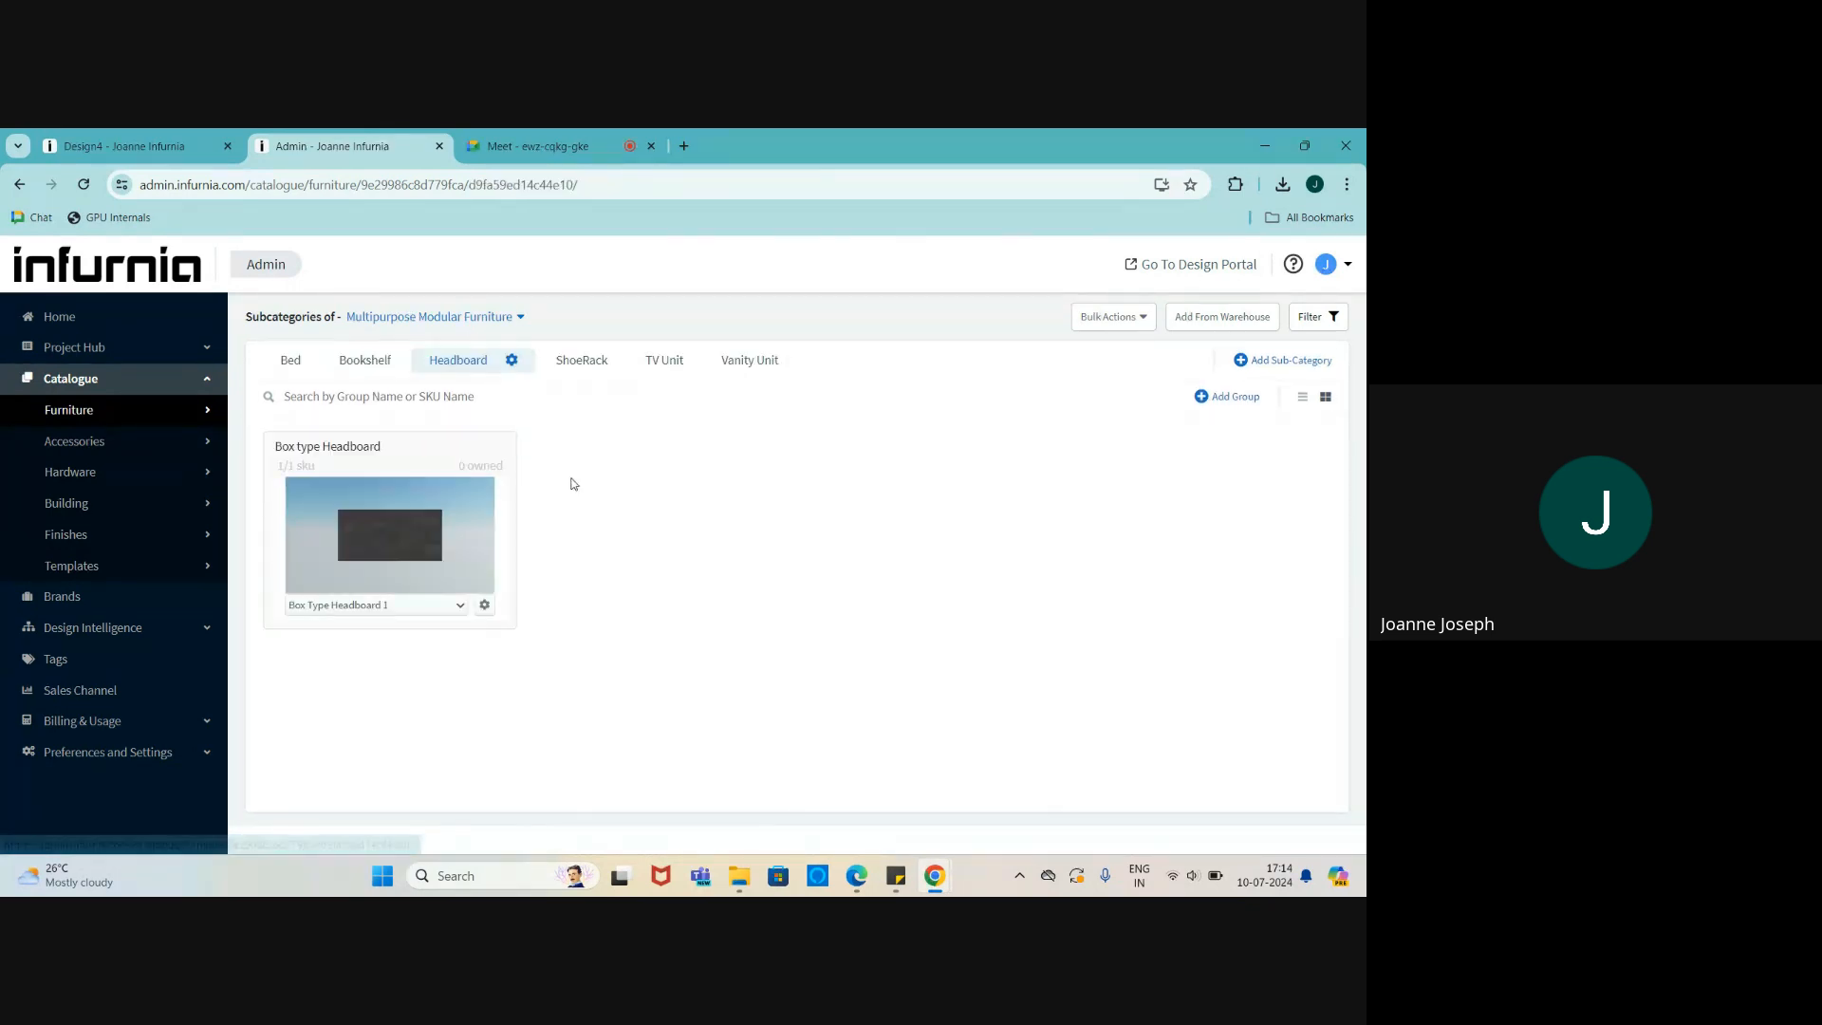
left_click(575, 359)
left_click(638, 359)
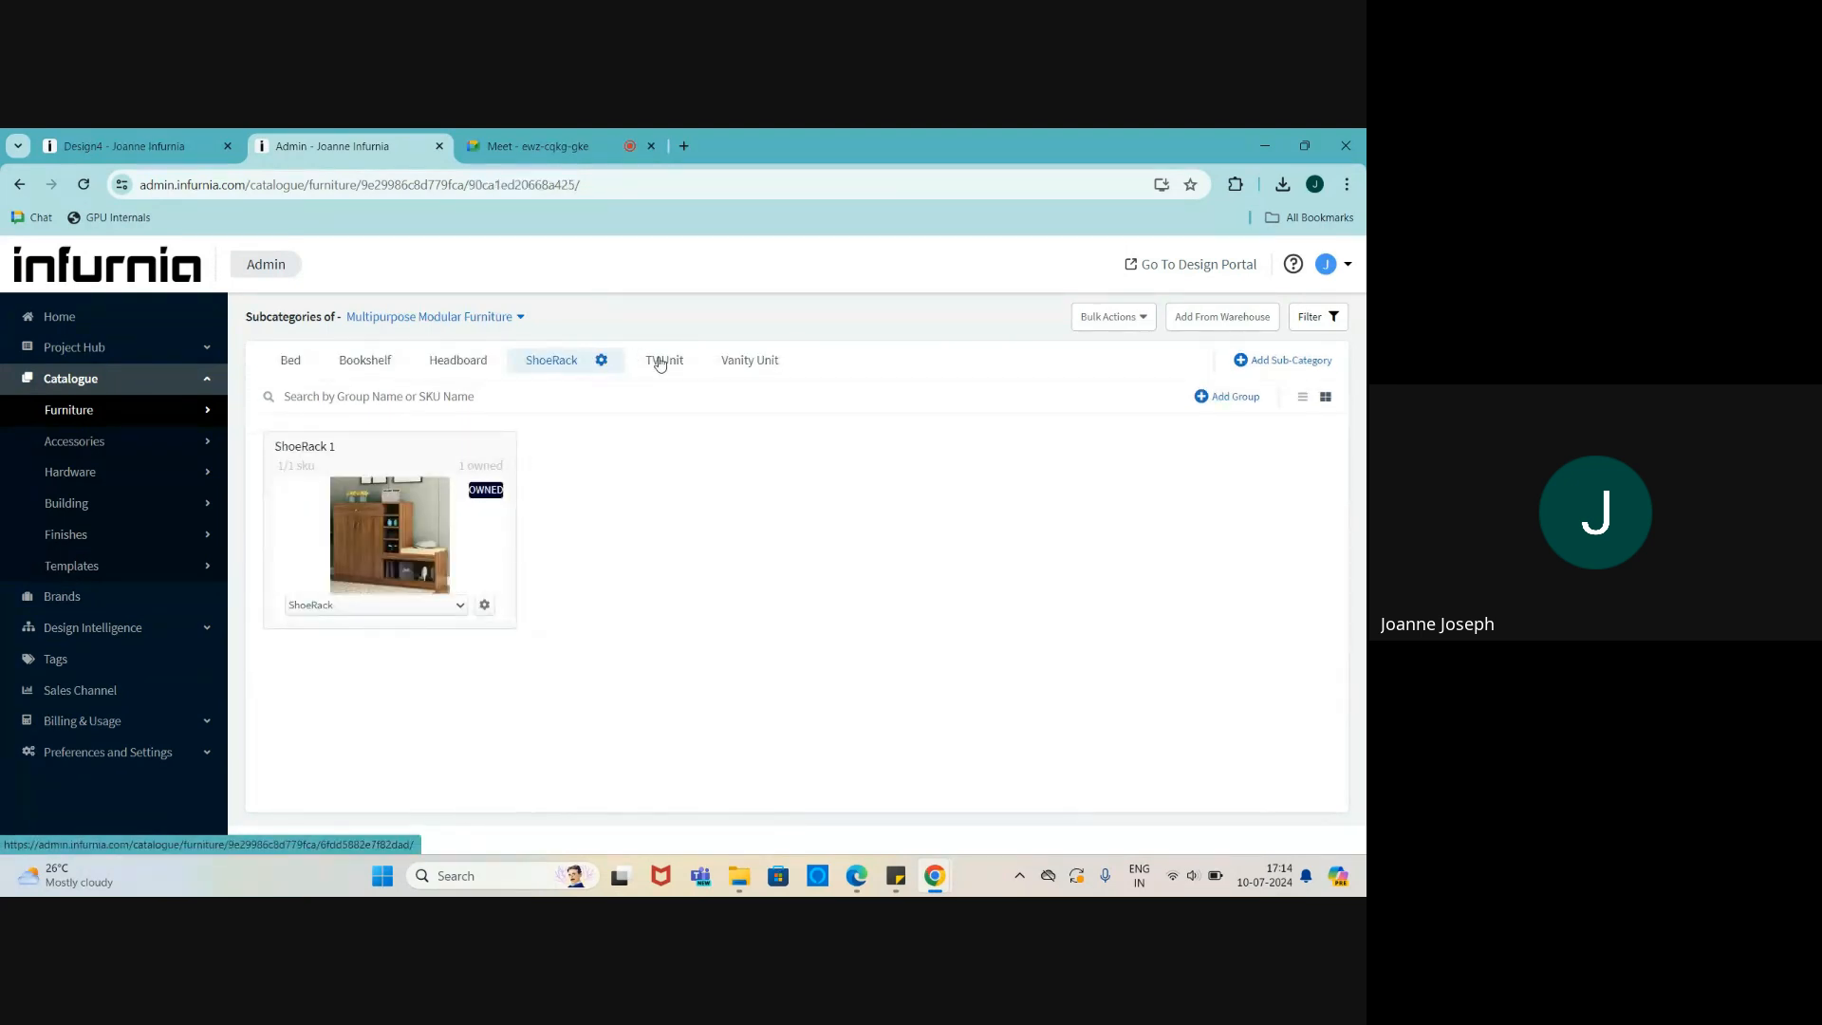
left_click(745, 360)
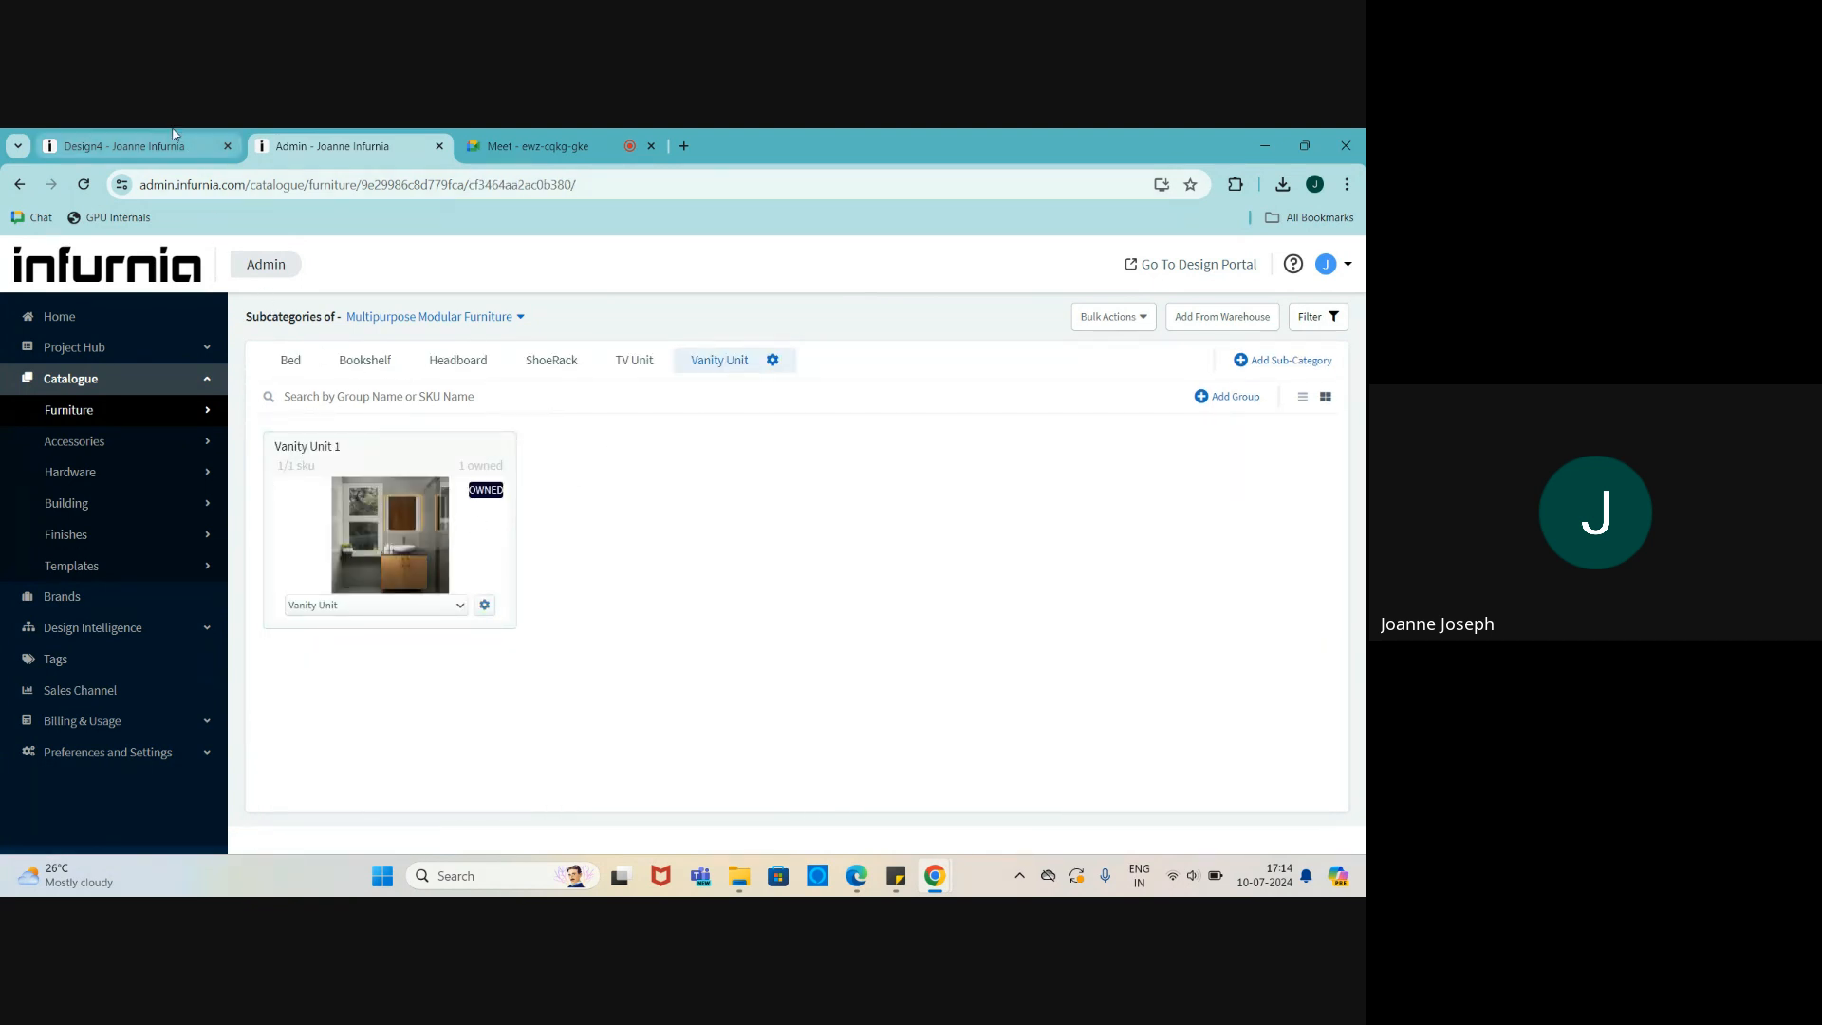
mouse_move(174, 134)
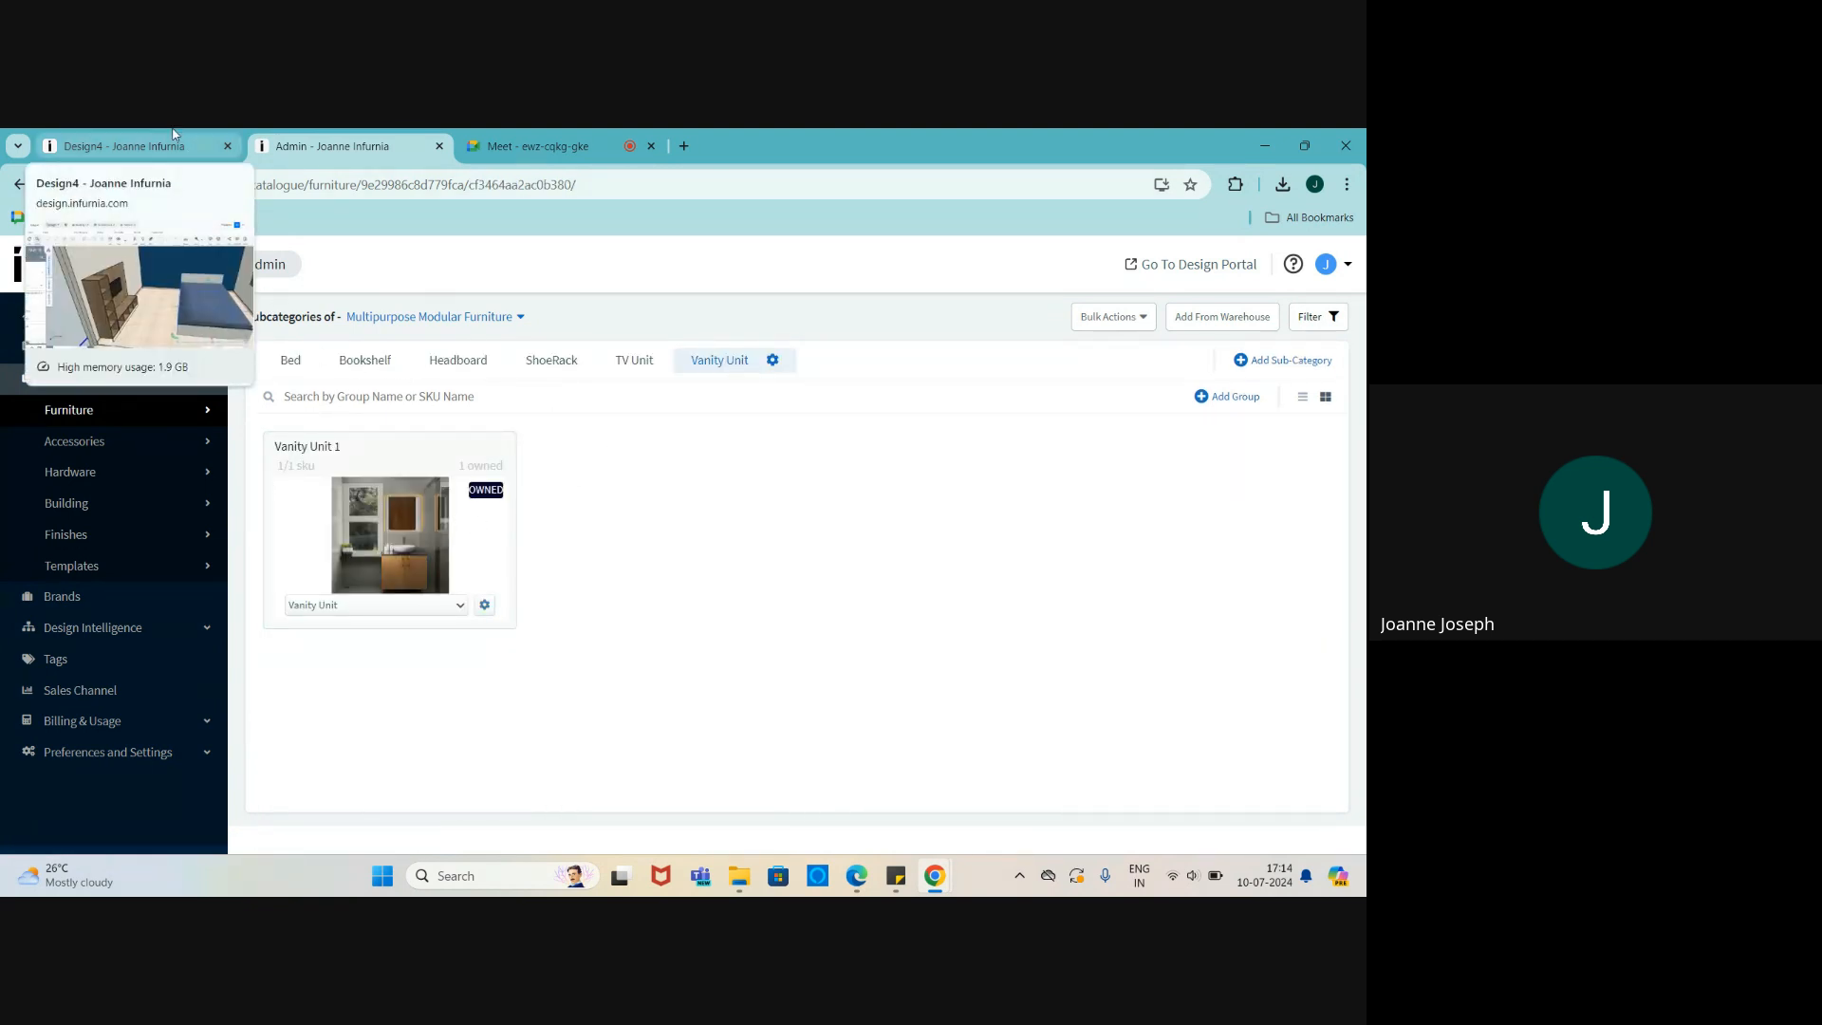
left_click(174, 134)
scroll(840, 721, "up", 3)
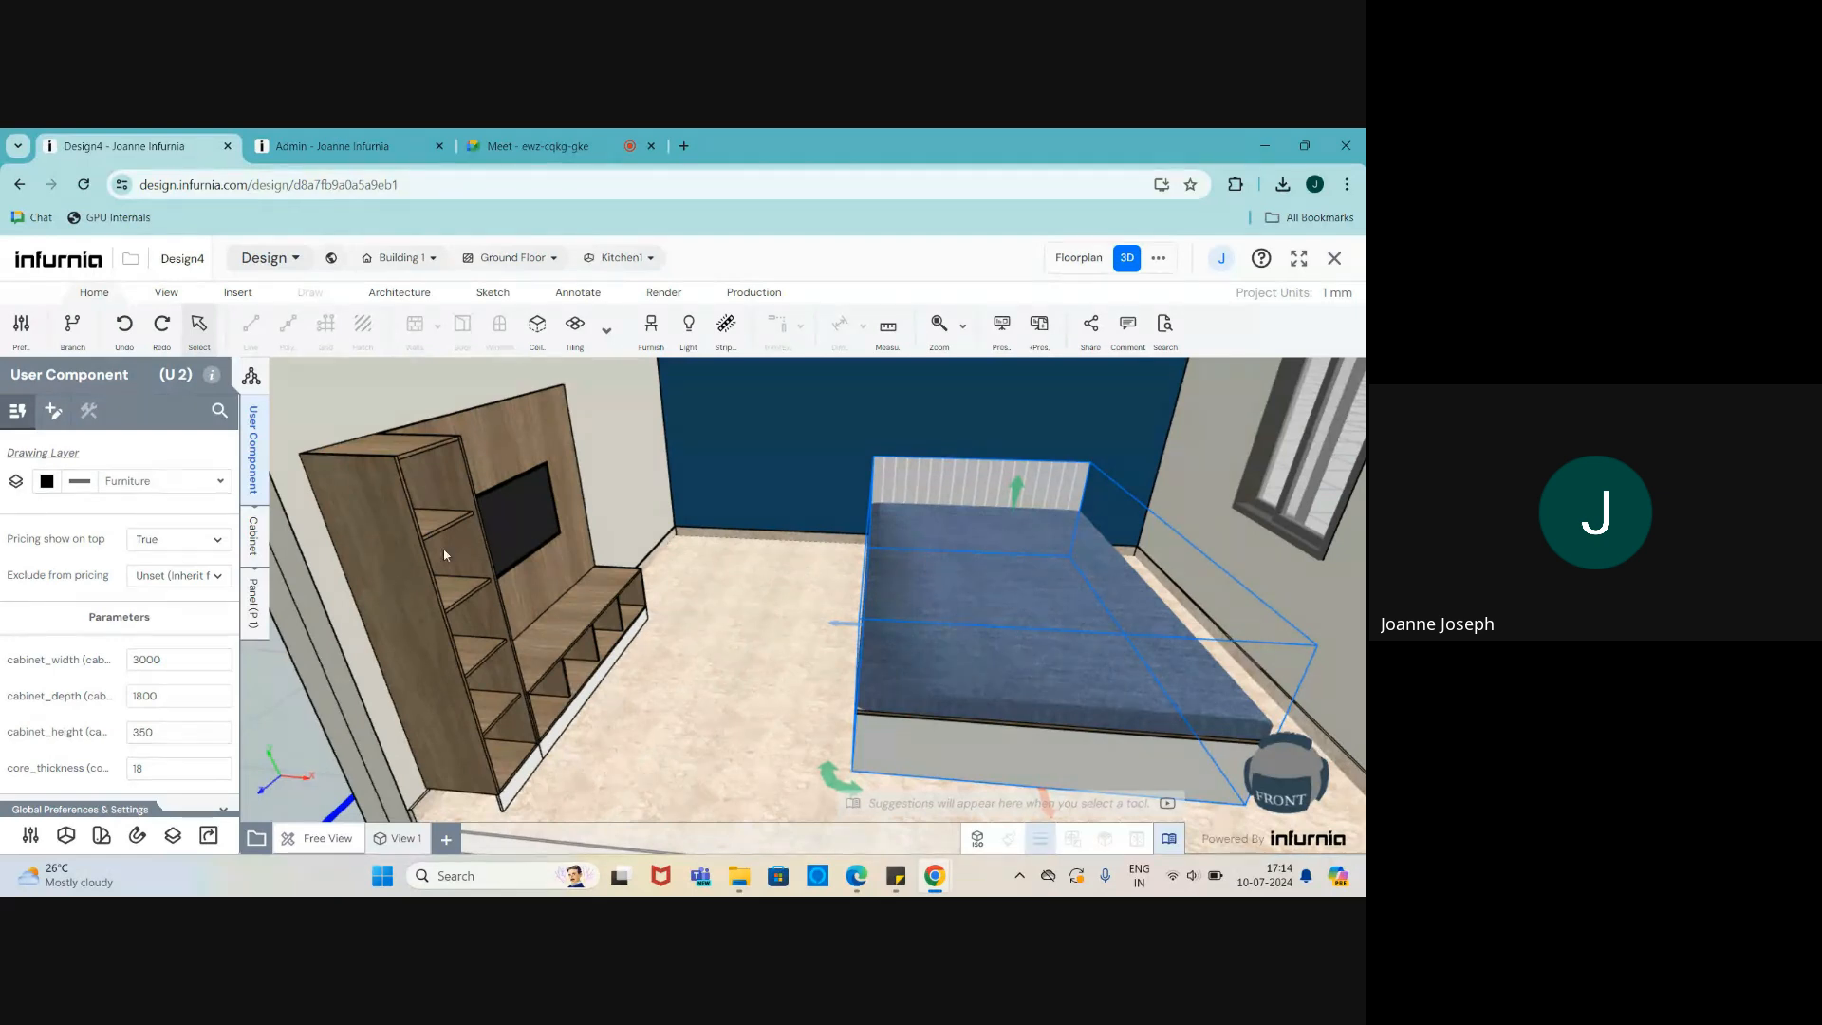
scroll(444, 555, "up", 2)
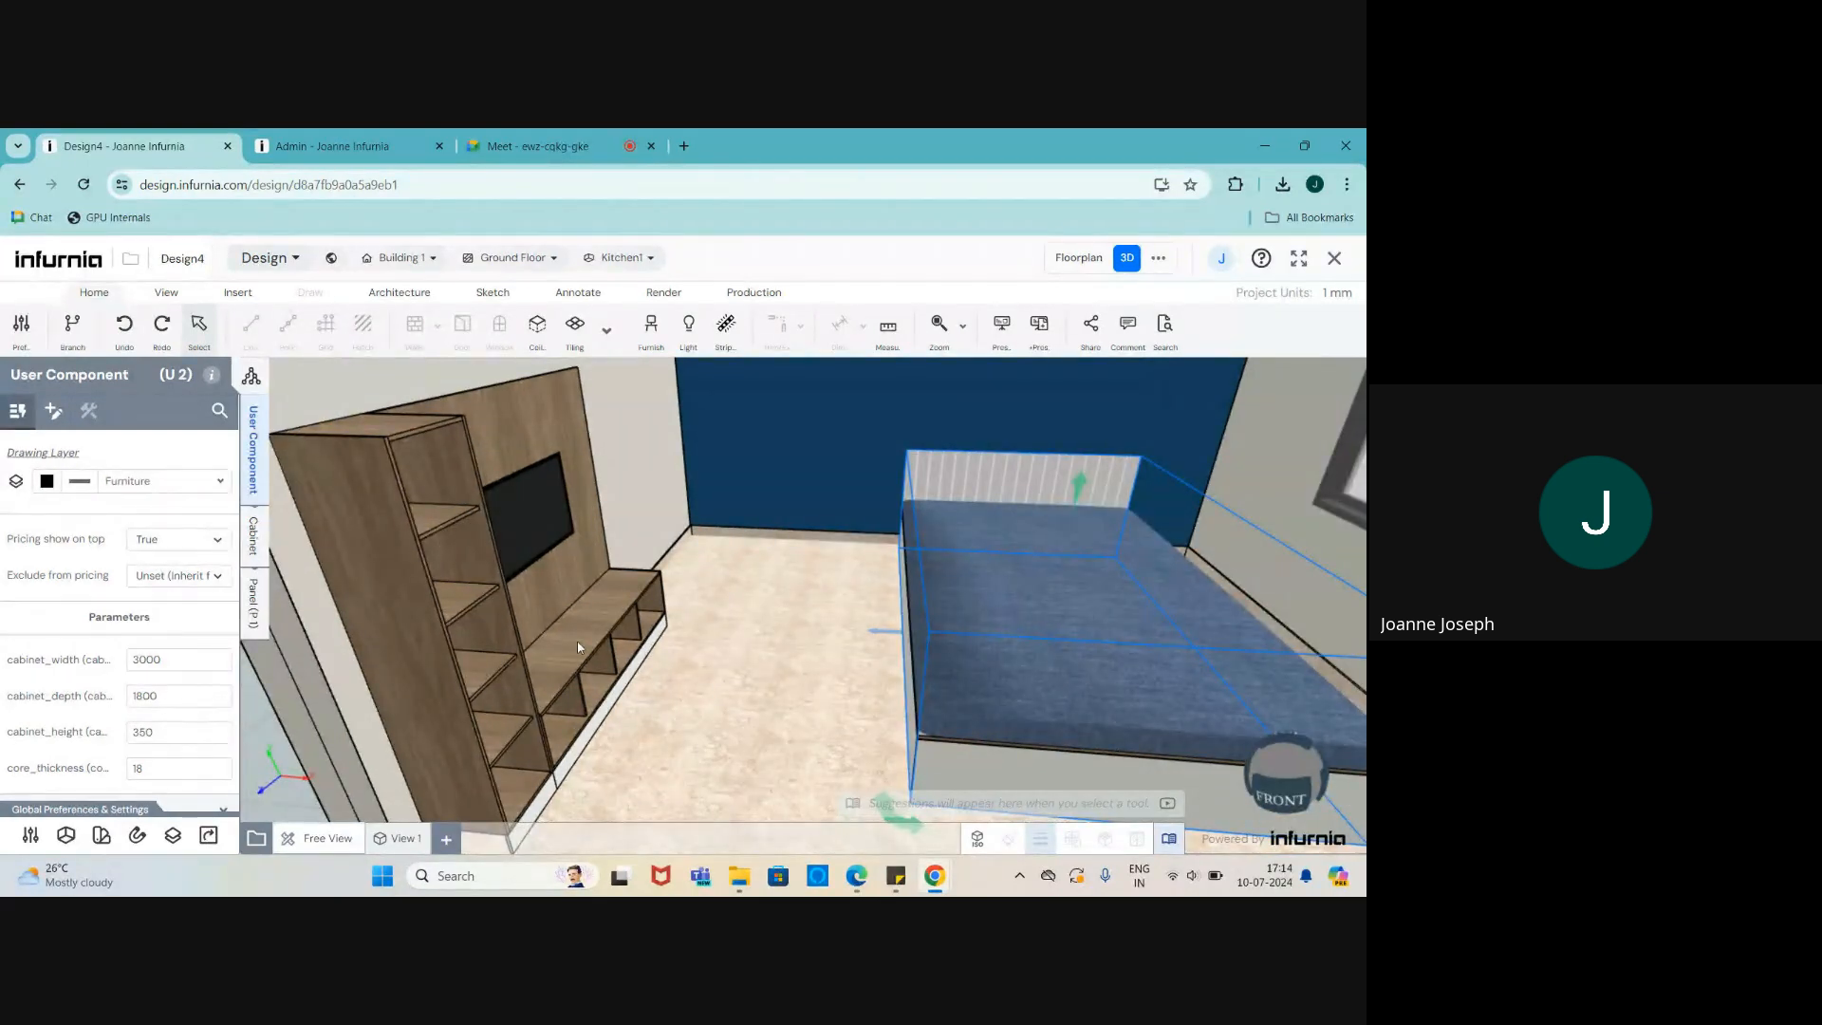
scroll(577, 642, "up", 1)
scroll(577, 641, "down", 4)
left_click_drag(788, 656, 686, 668)
scroll(686, 668, "down", 3)
scroll(708, 440, "up", 5)
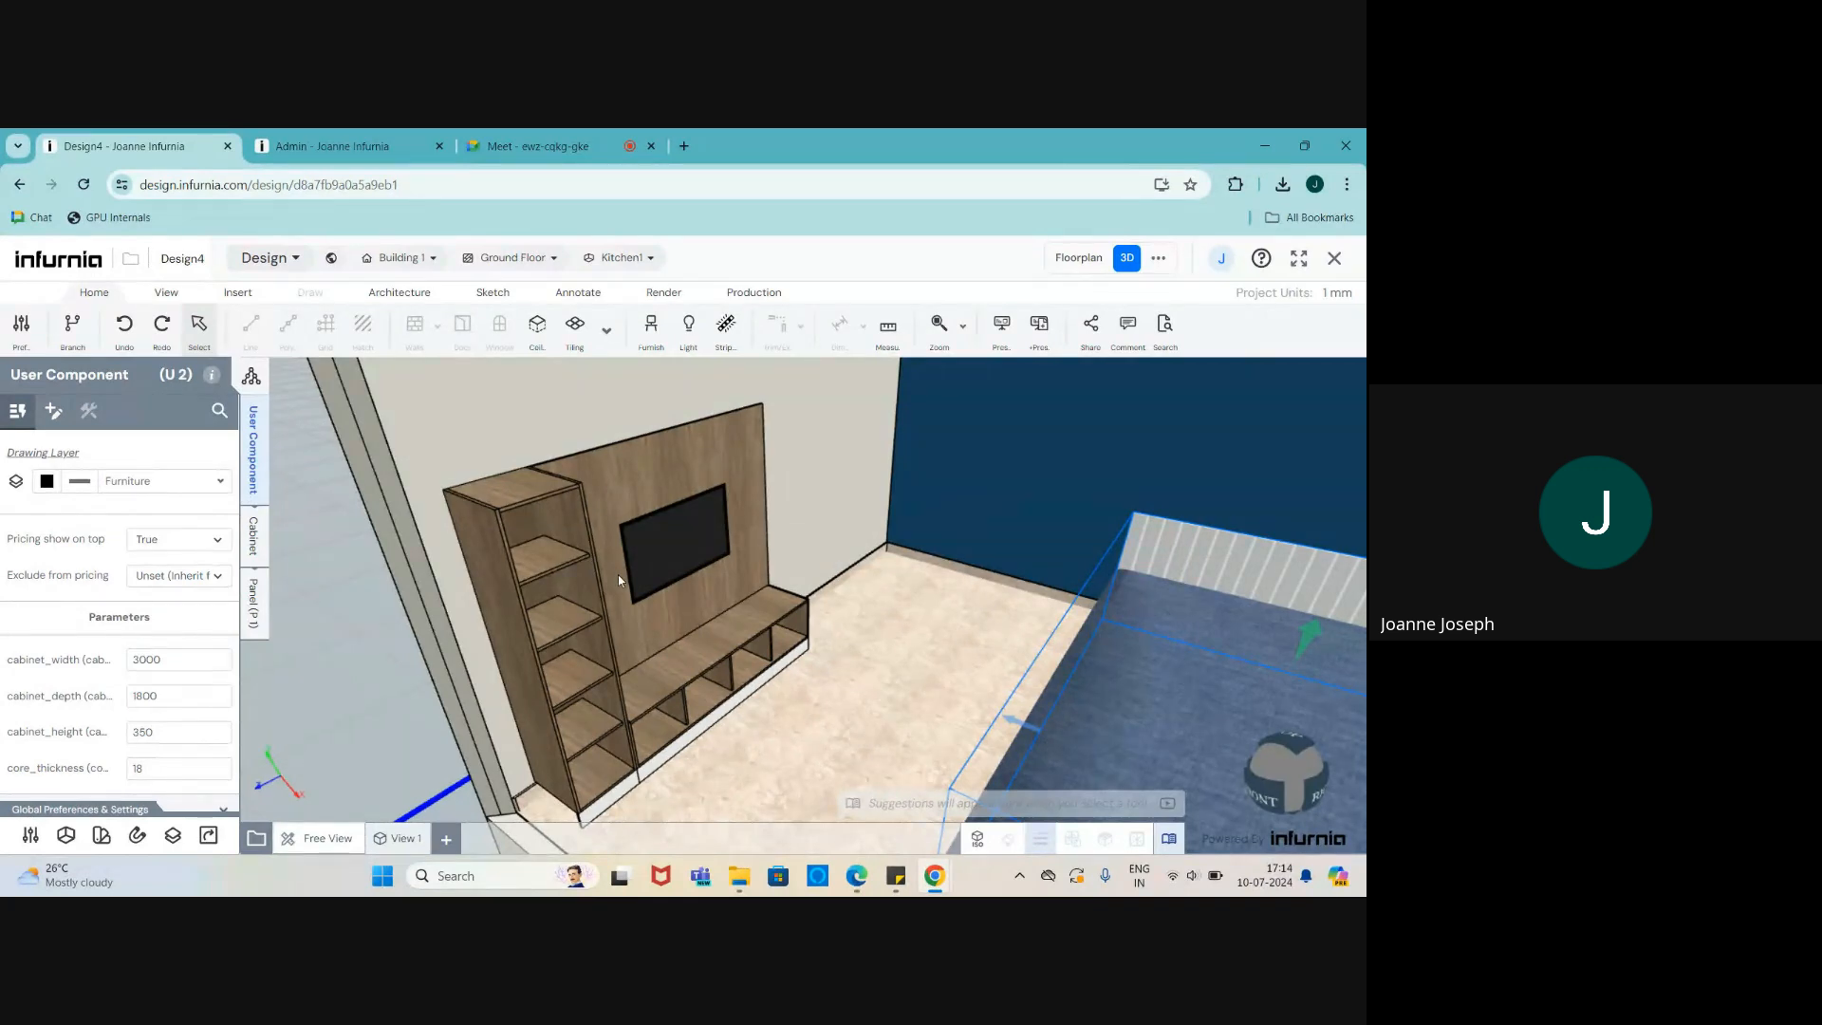
scroll(646, 680, "up", 2)
scroll(636, 706, "down", 2)
scroll(641, 708, "up", 1)
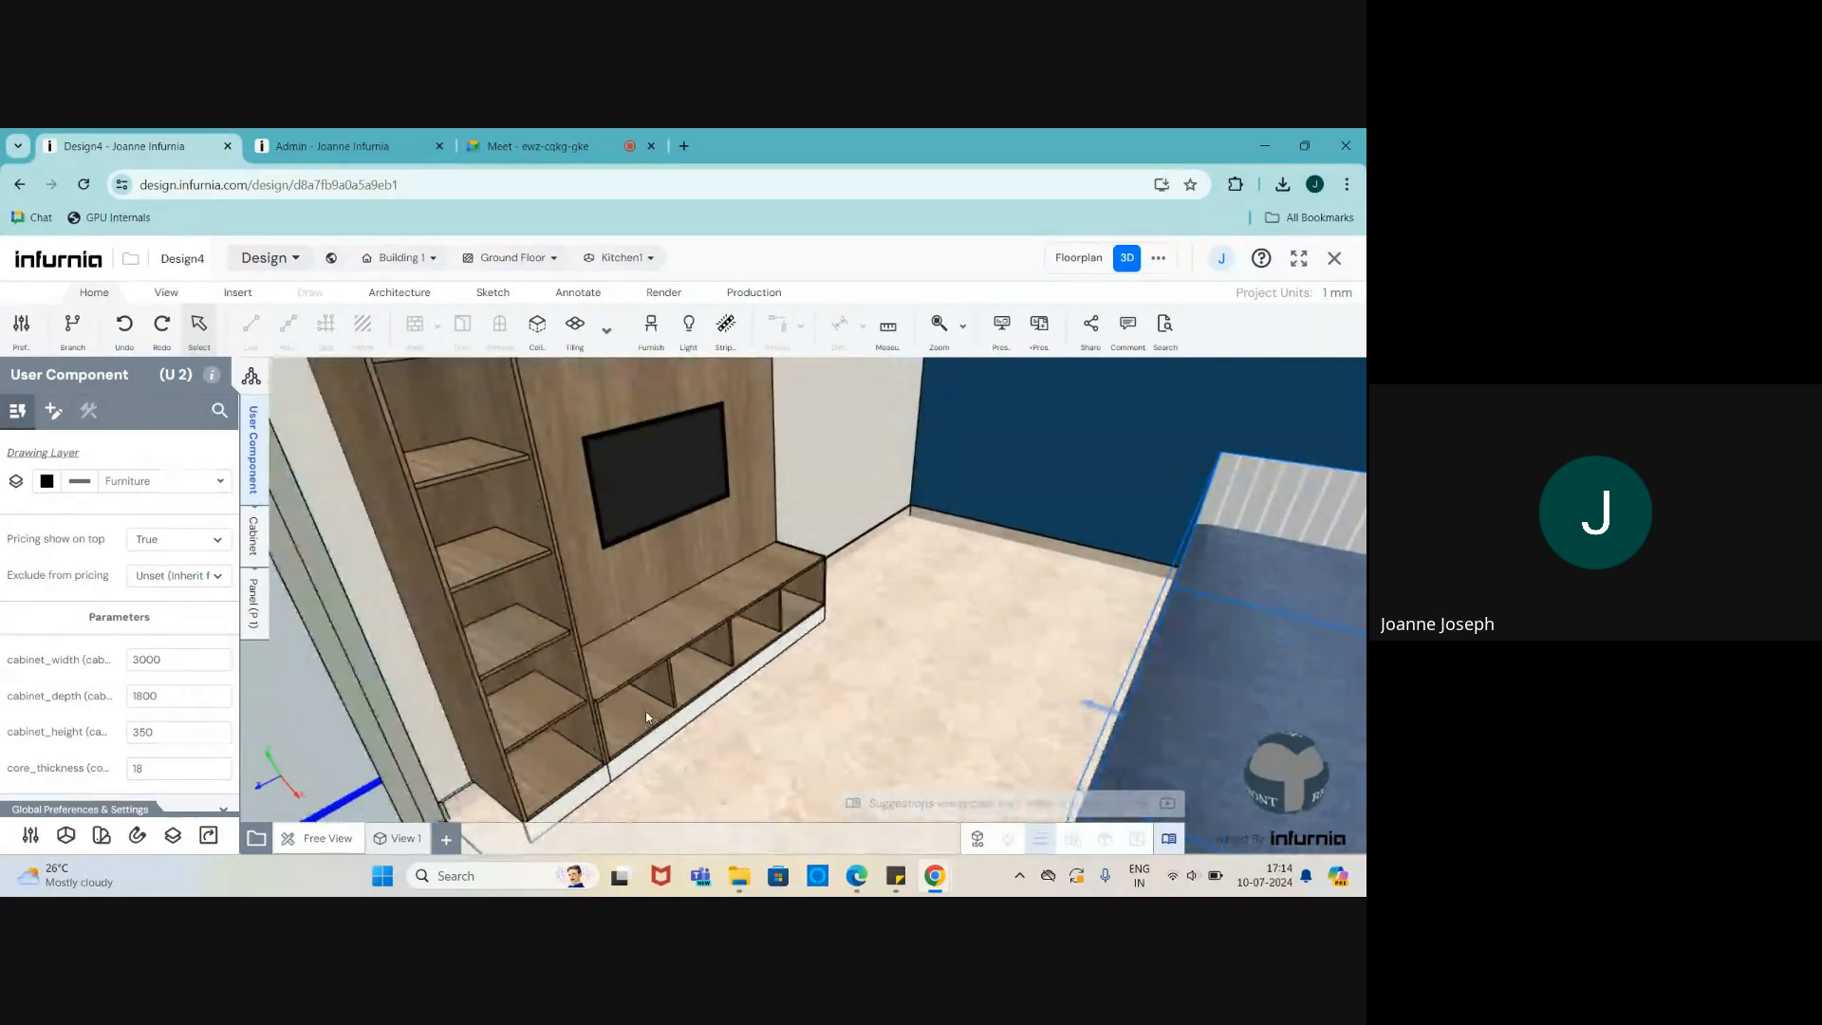
left_click(637, 705)
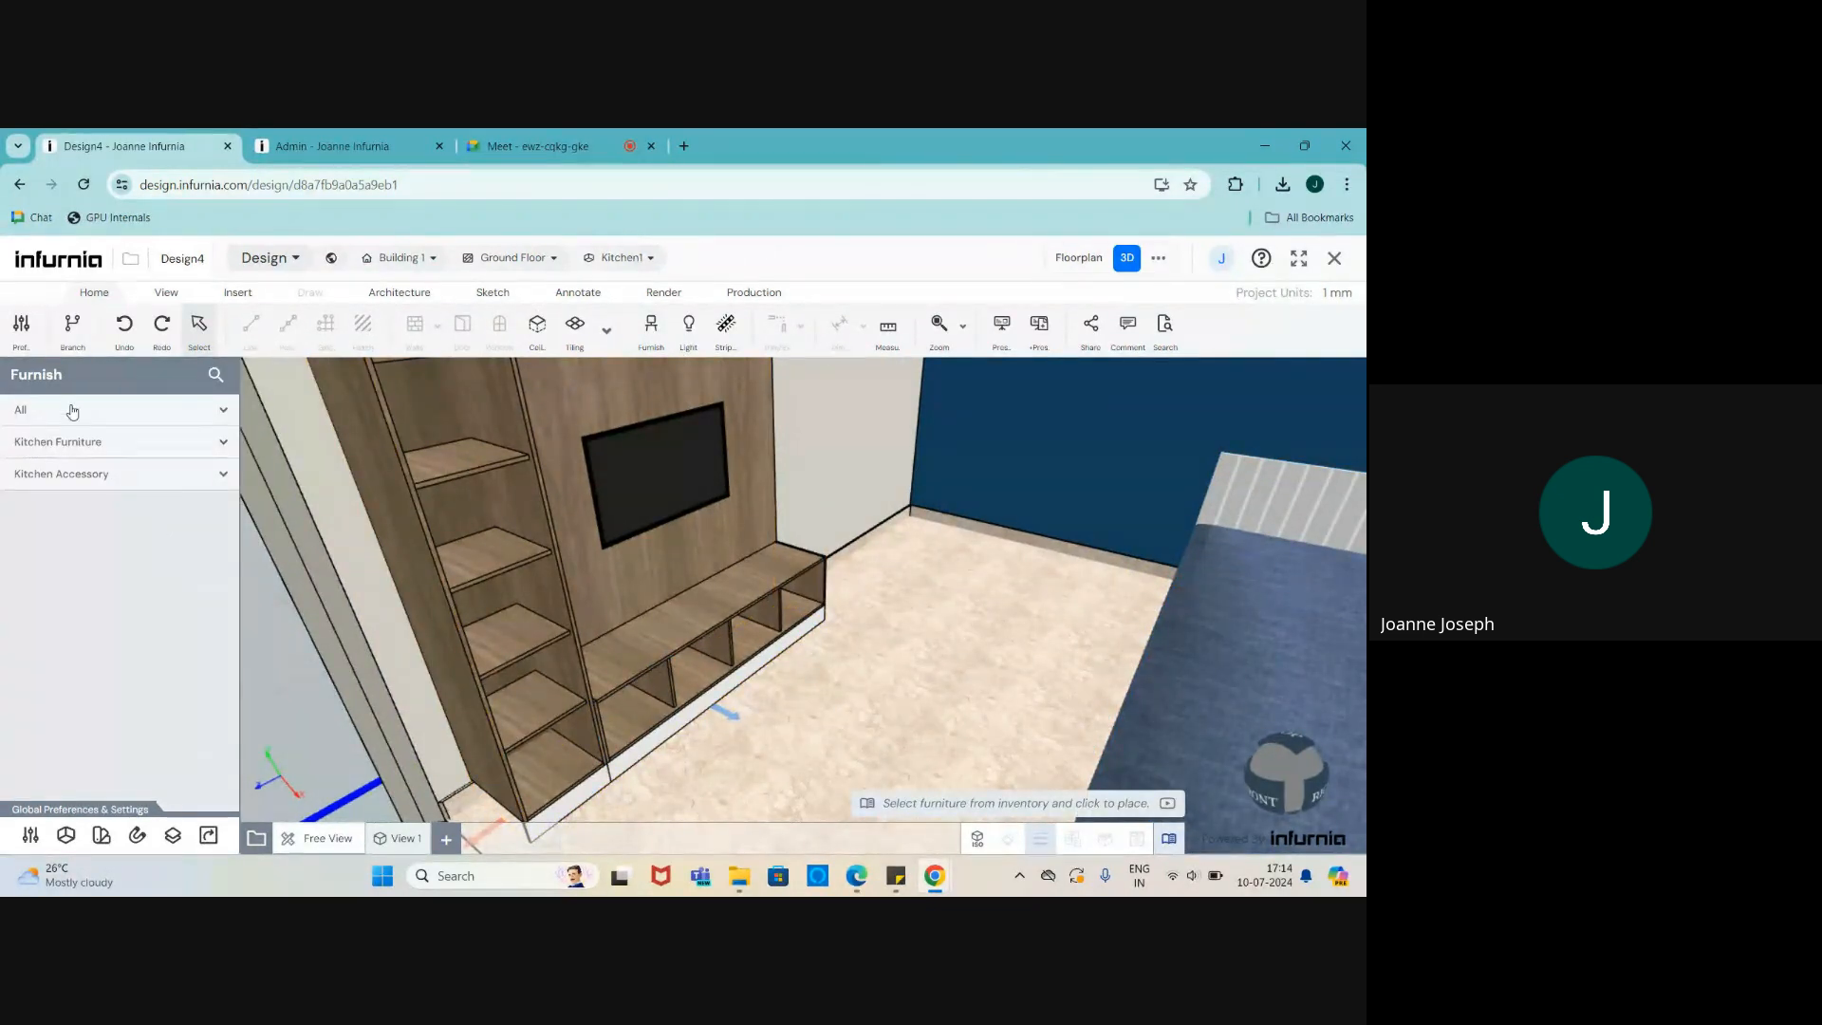
- Place the wall-mounted TV Unit 3 from the Tv Unit catalogue into the room
left_click(70, 409)
scroll(68, 623, "down", 5)
scroll(68, 638, "down", 6)
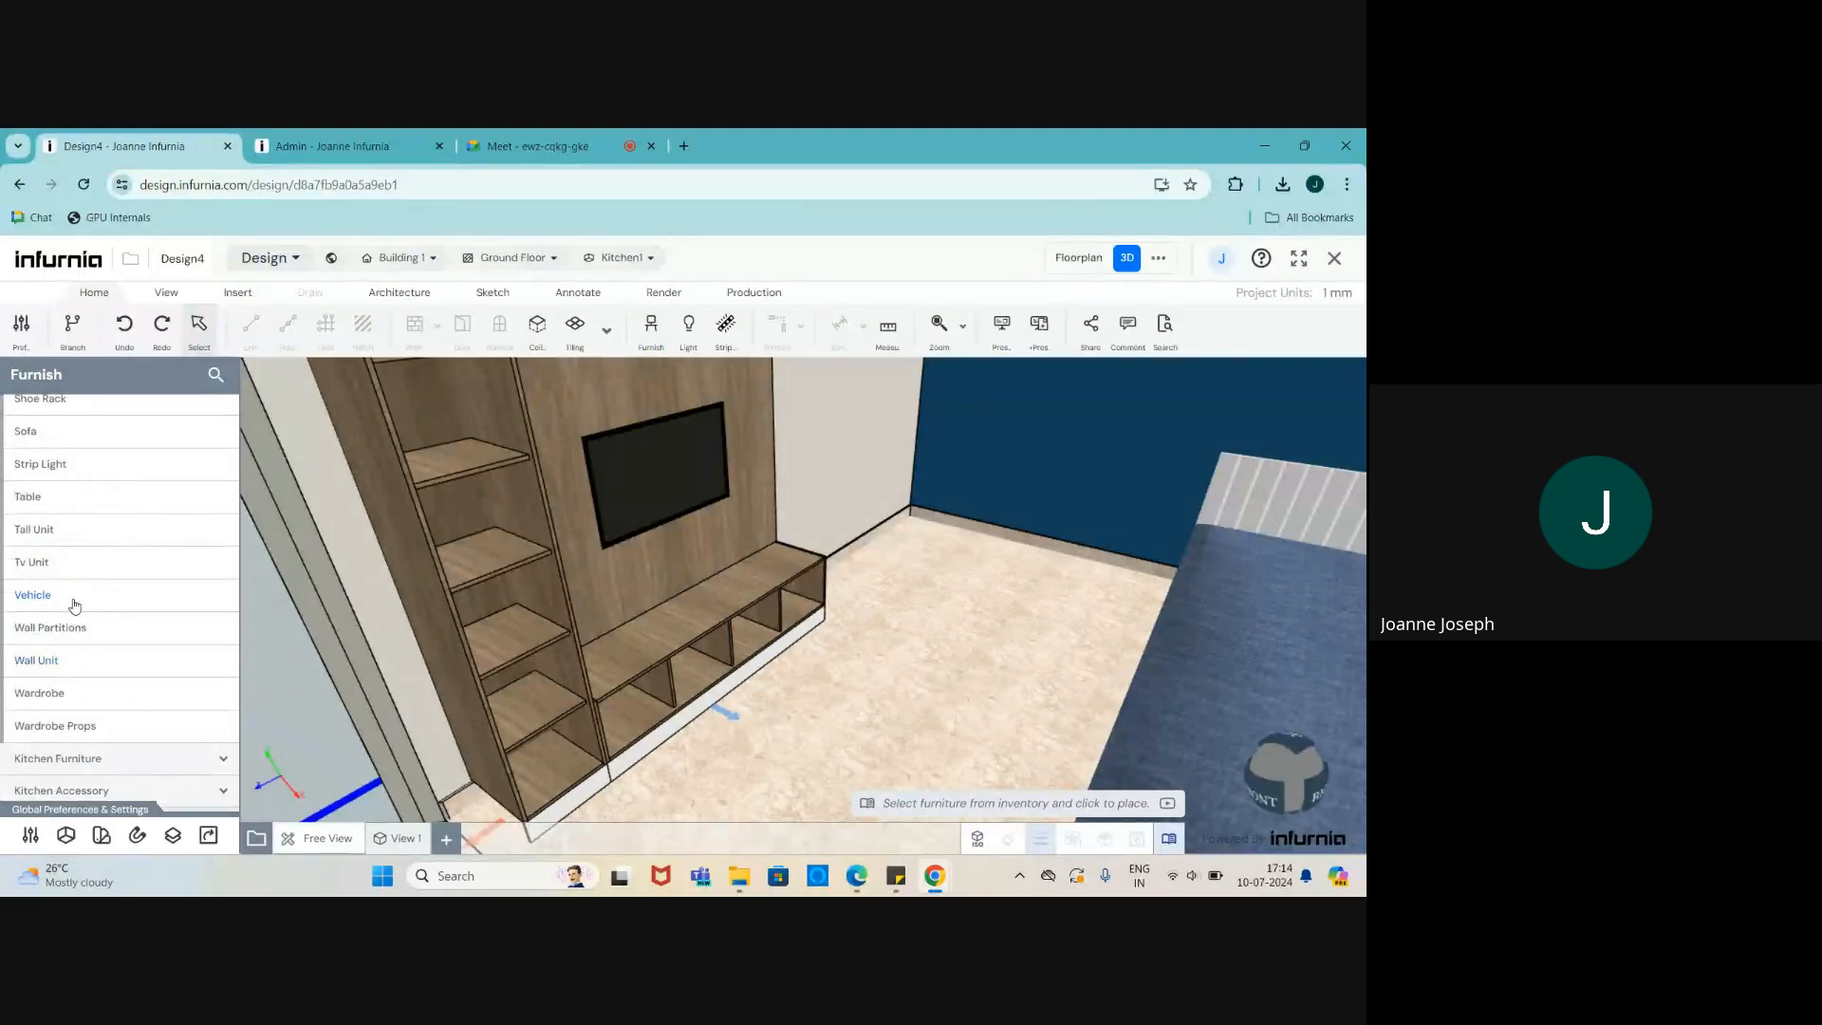
scroll(70, 577, "up", 6)
scroll(68, 568, "up", 2)
scroll(66, 746, "down", 6)
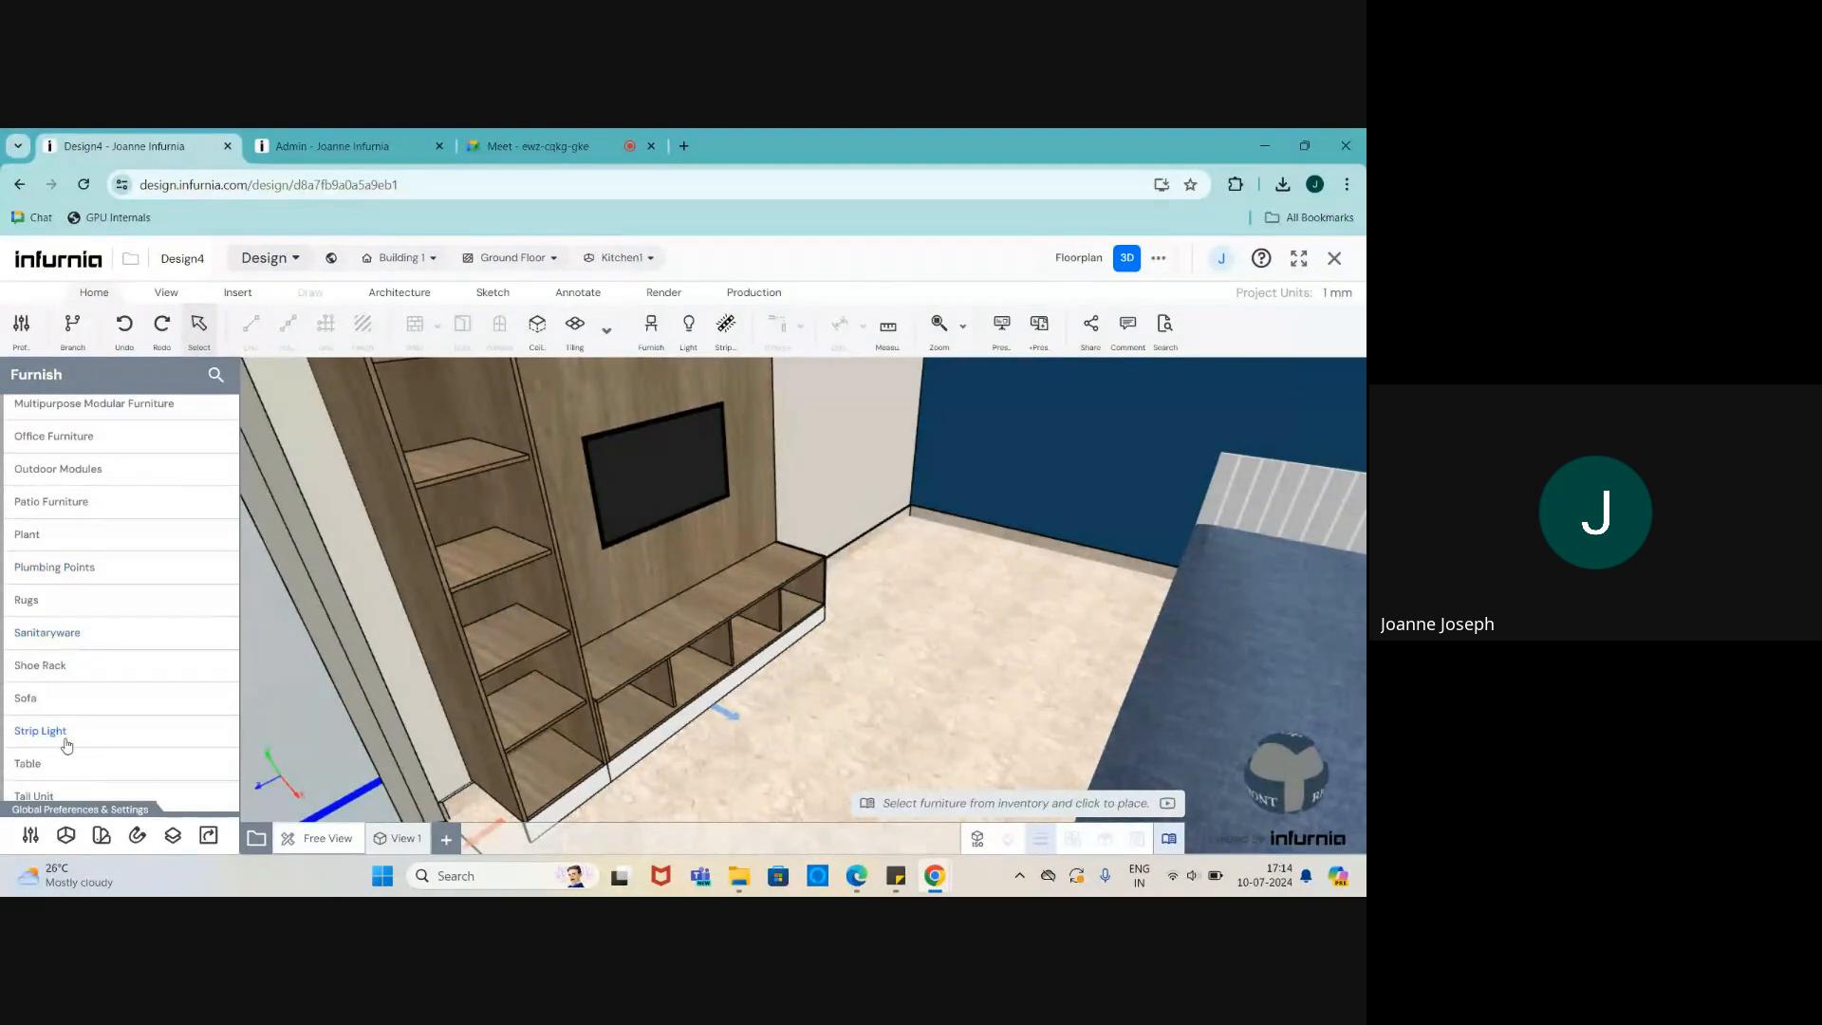
scroll(71, 748, "down", 4)
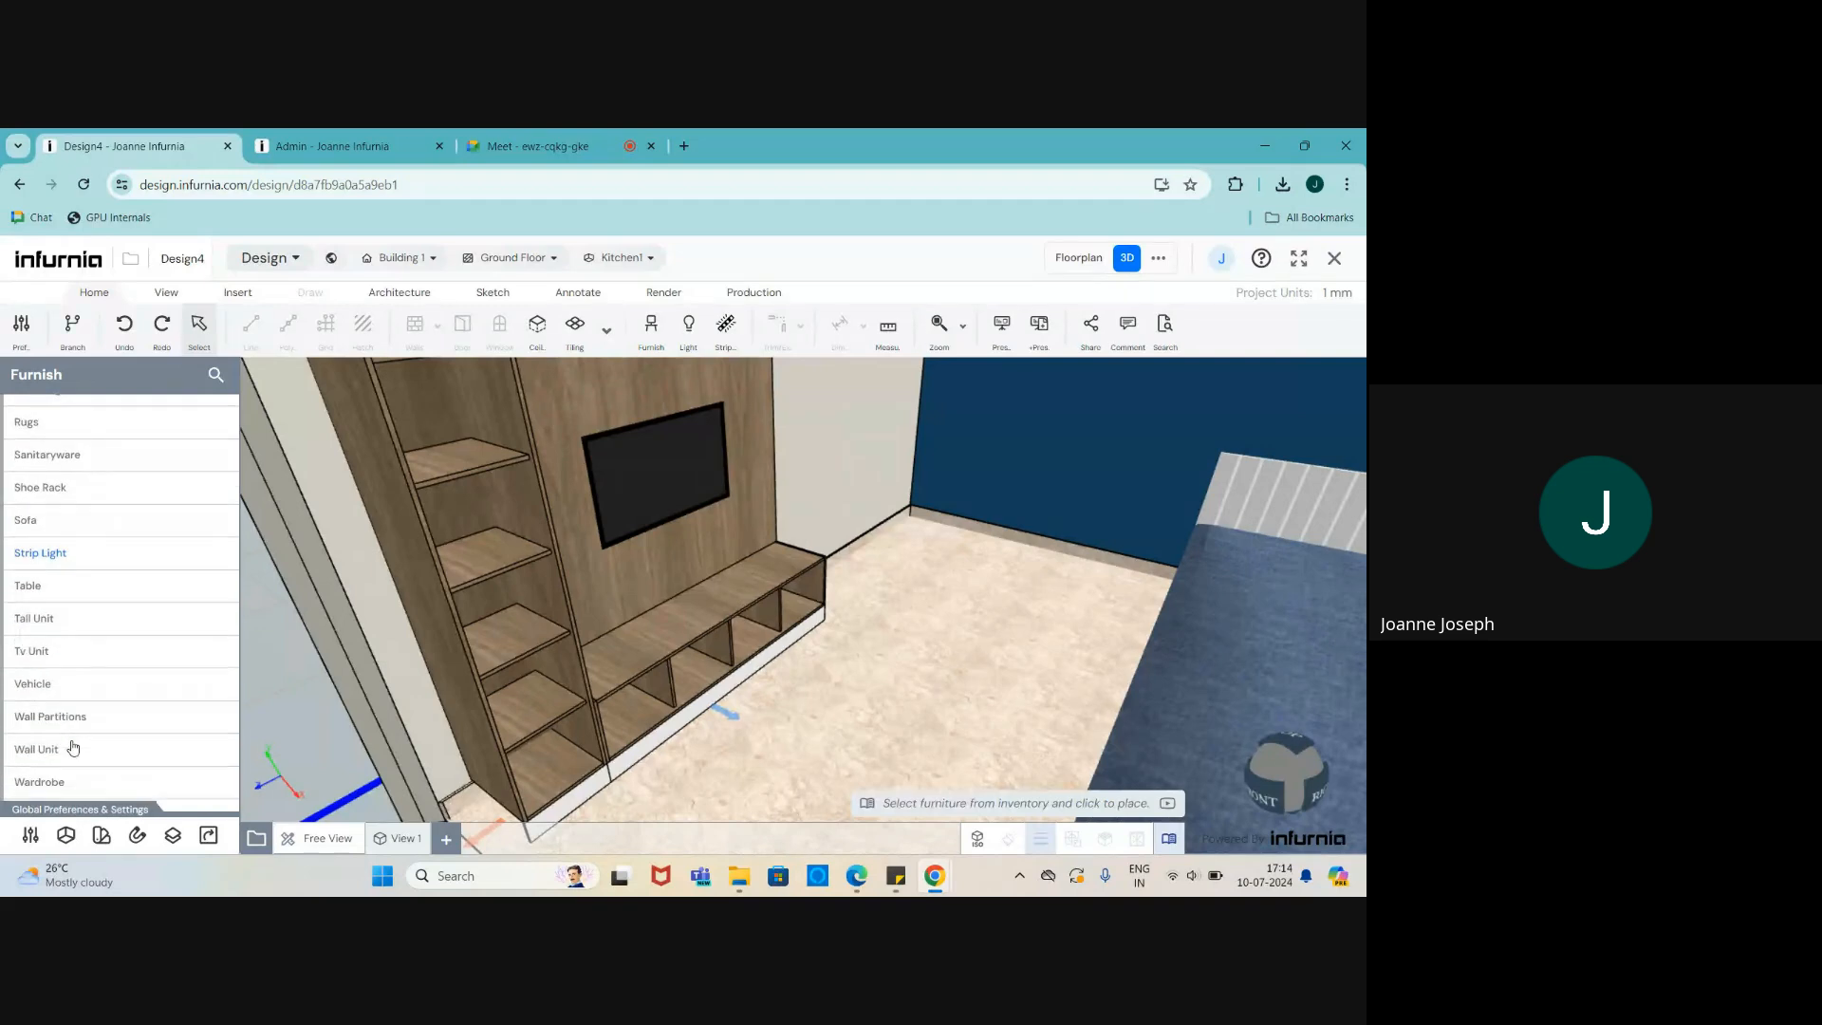
left_click(36, 654)
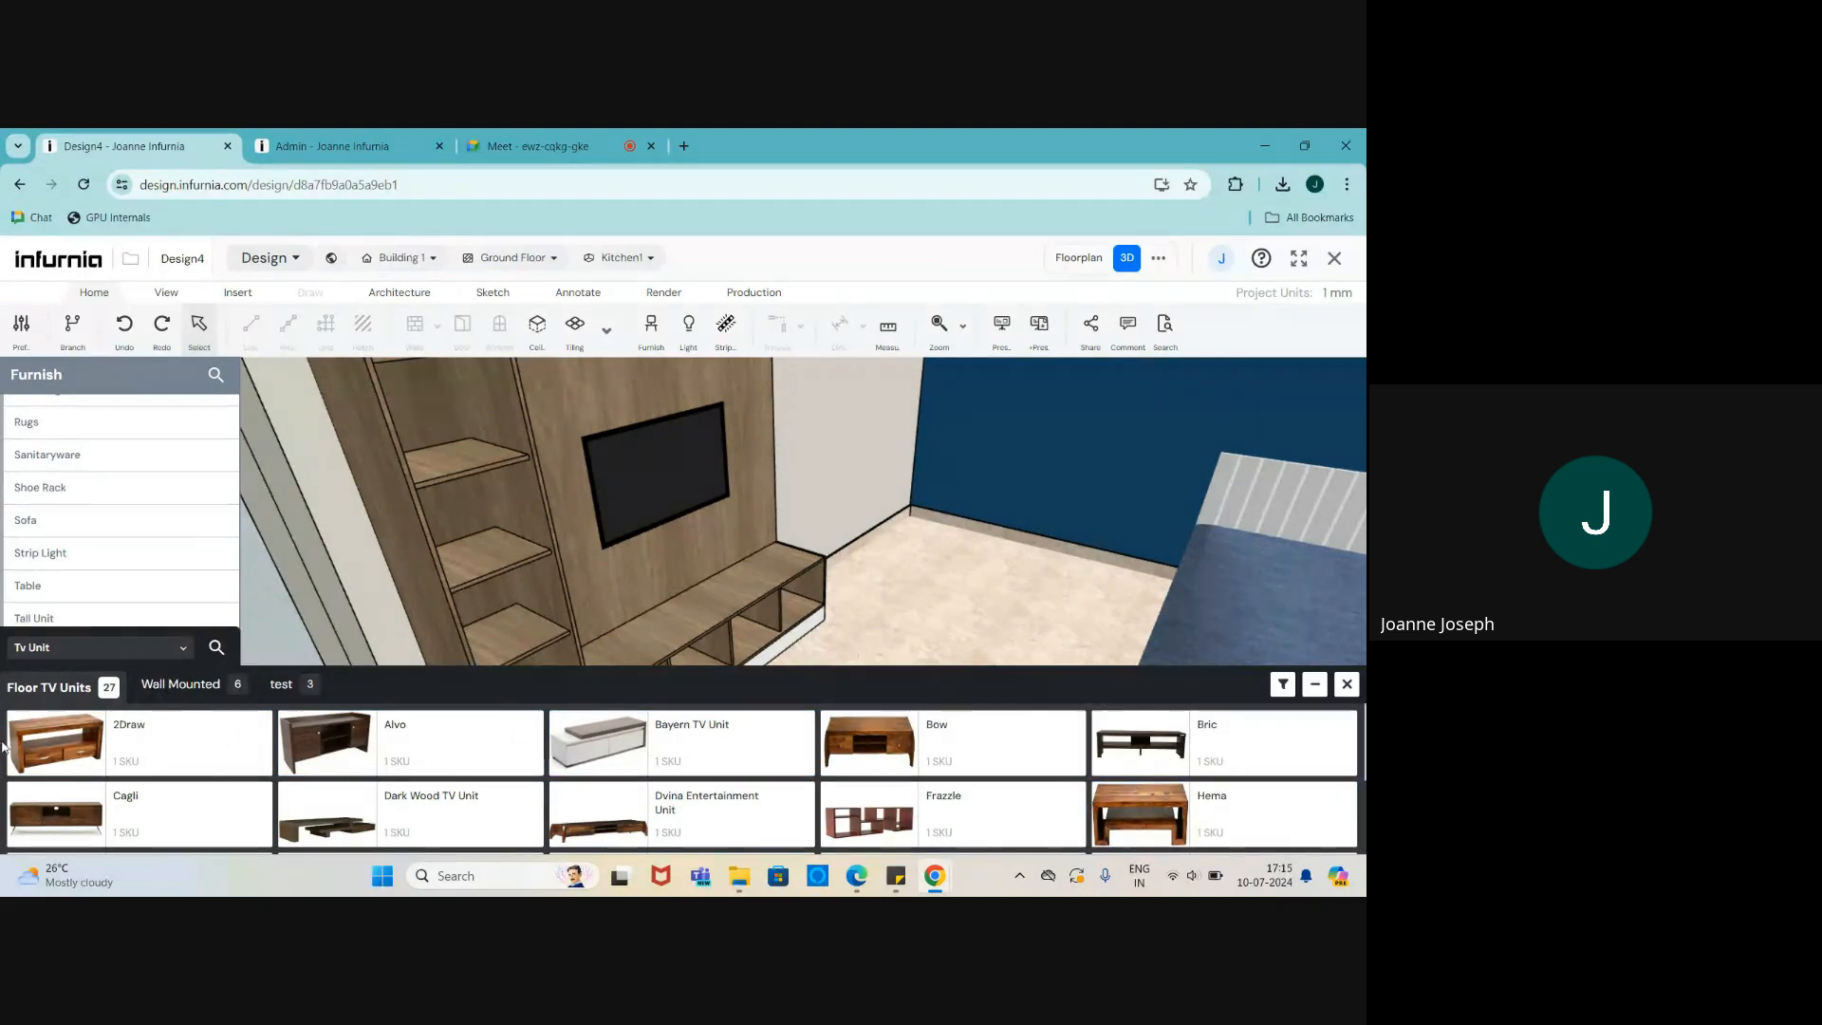
left_click(181, 685)
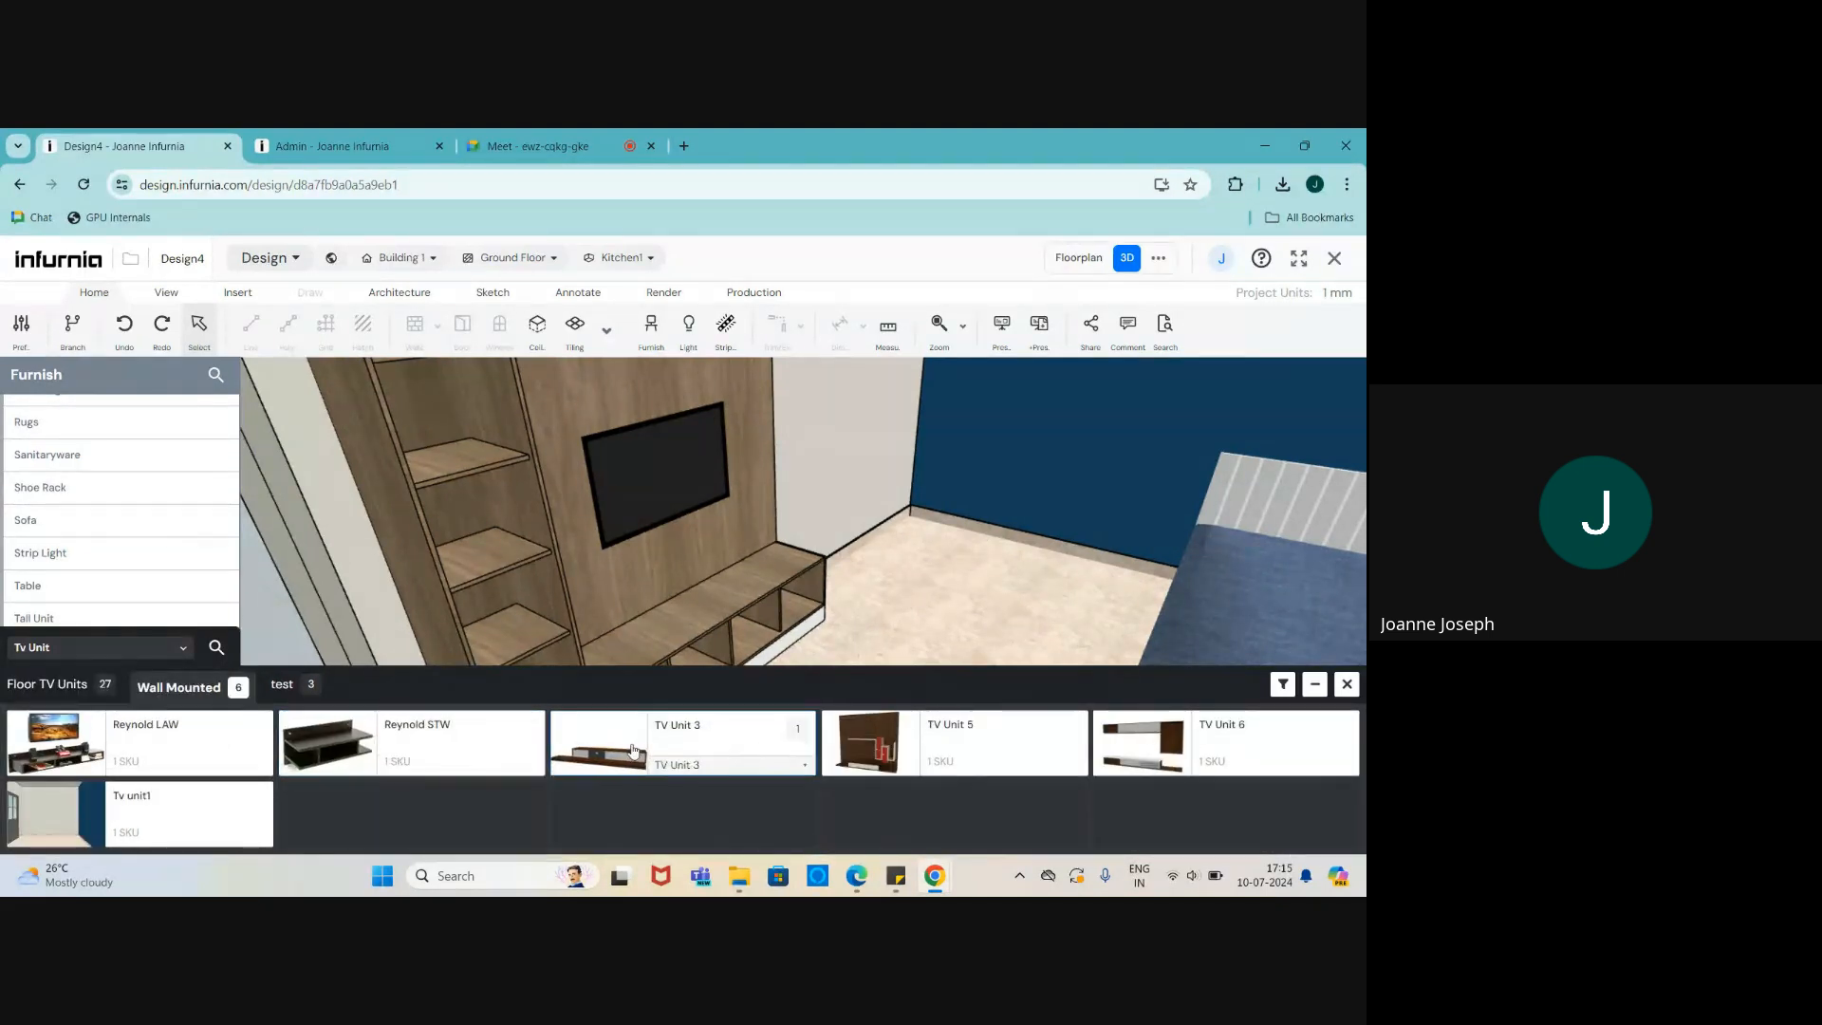
left_click(610, 752)
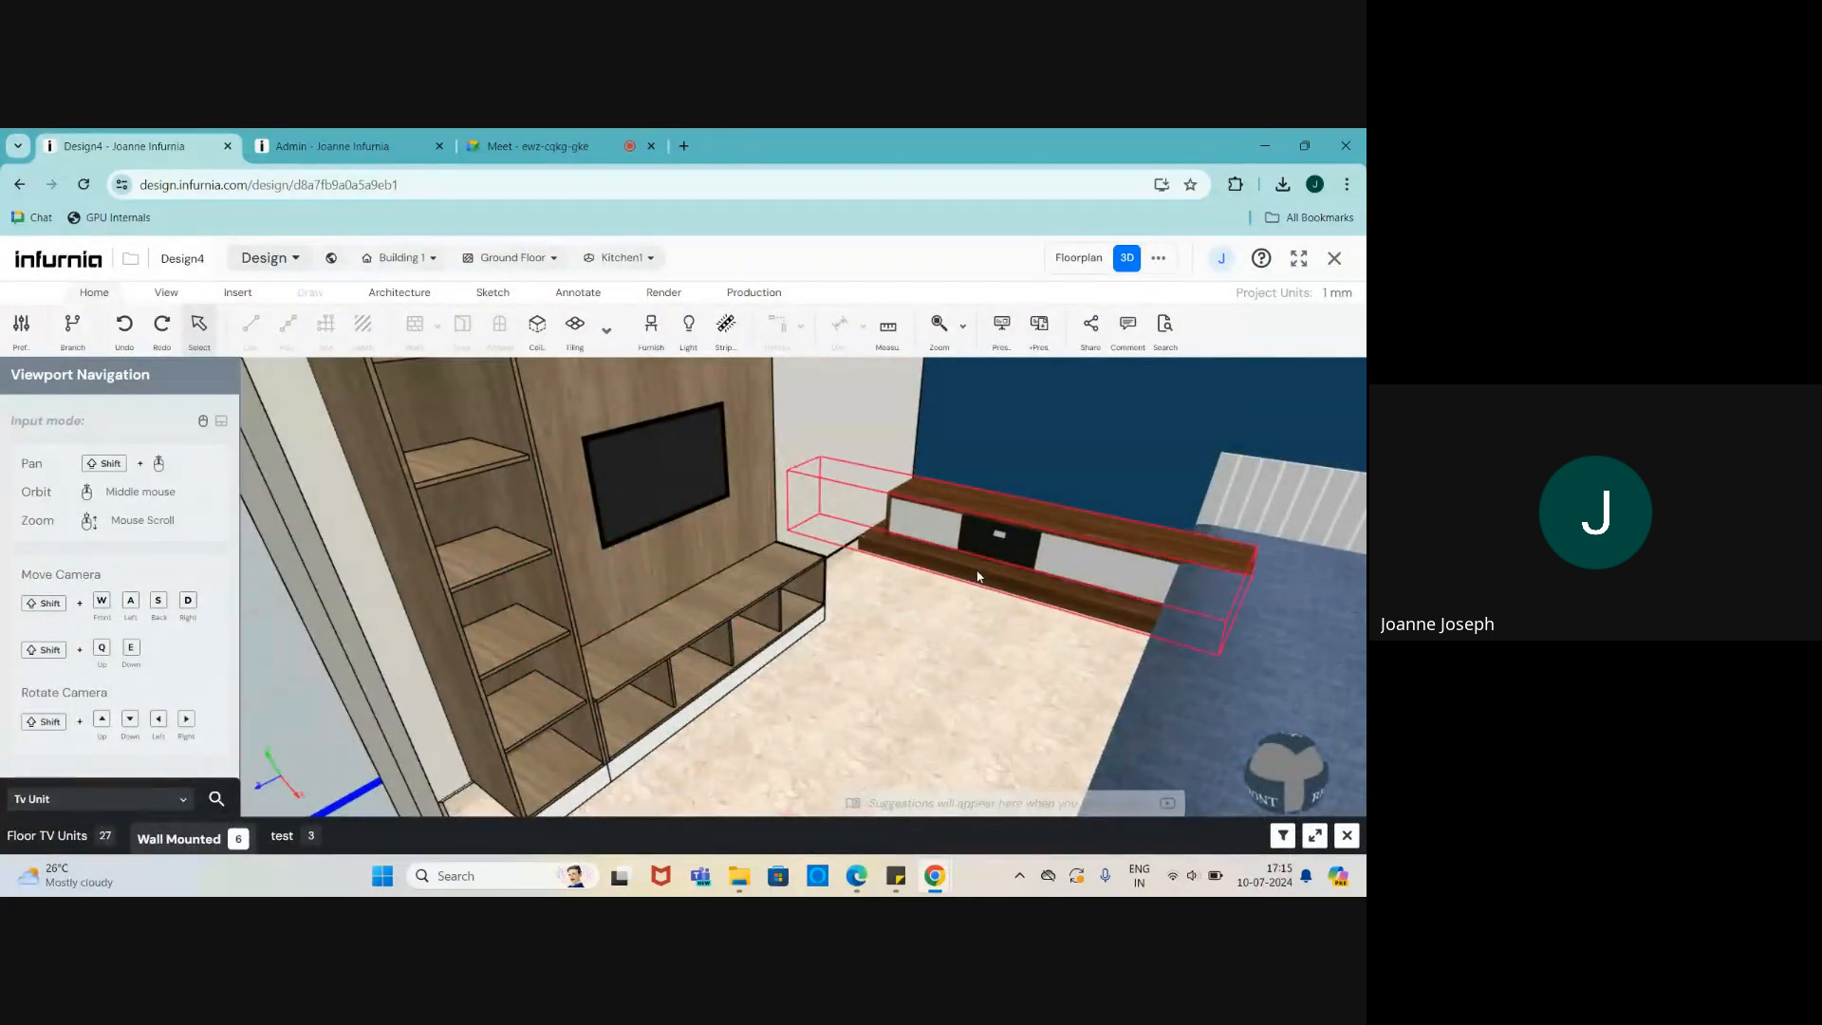
left_click(978, 577)
middle_click_drag(977, 576, 913, 603)
scroll(892, 587, "down", 1)
scroll(913, 603, "up", 2)
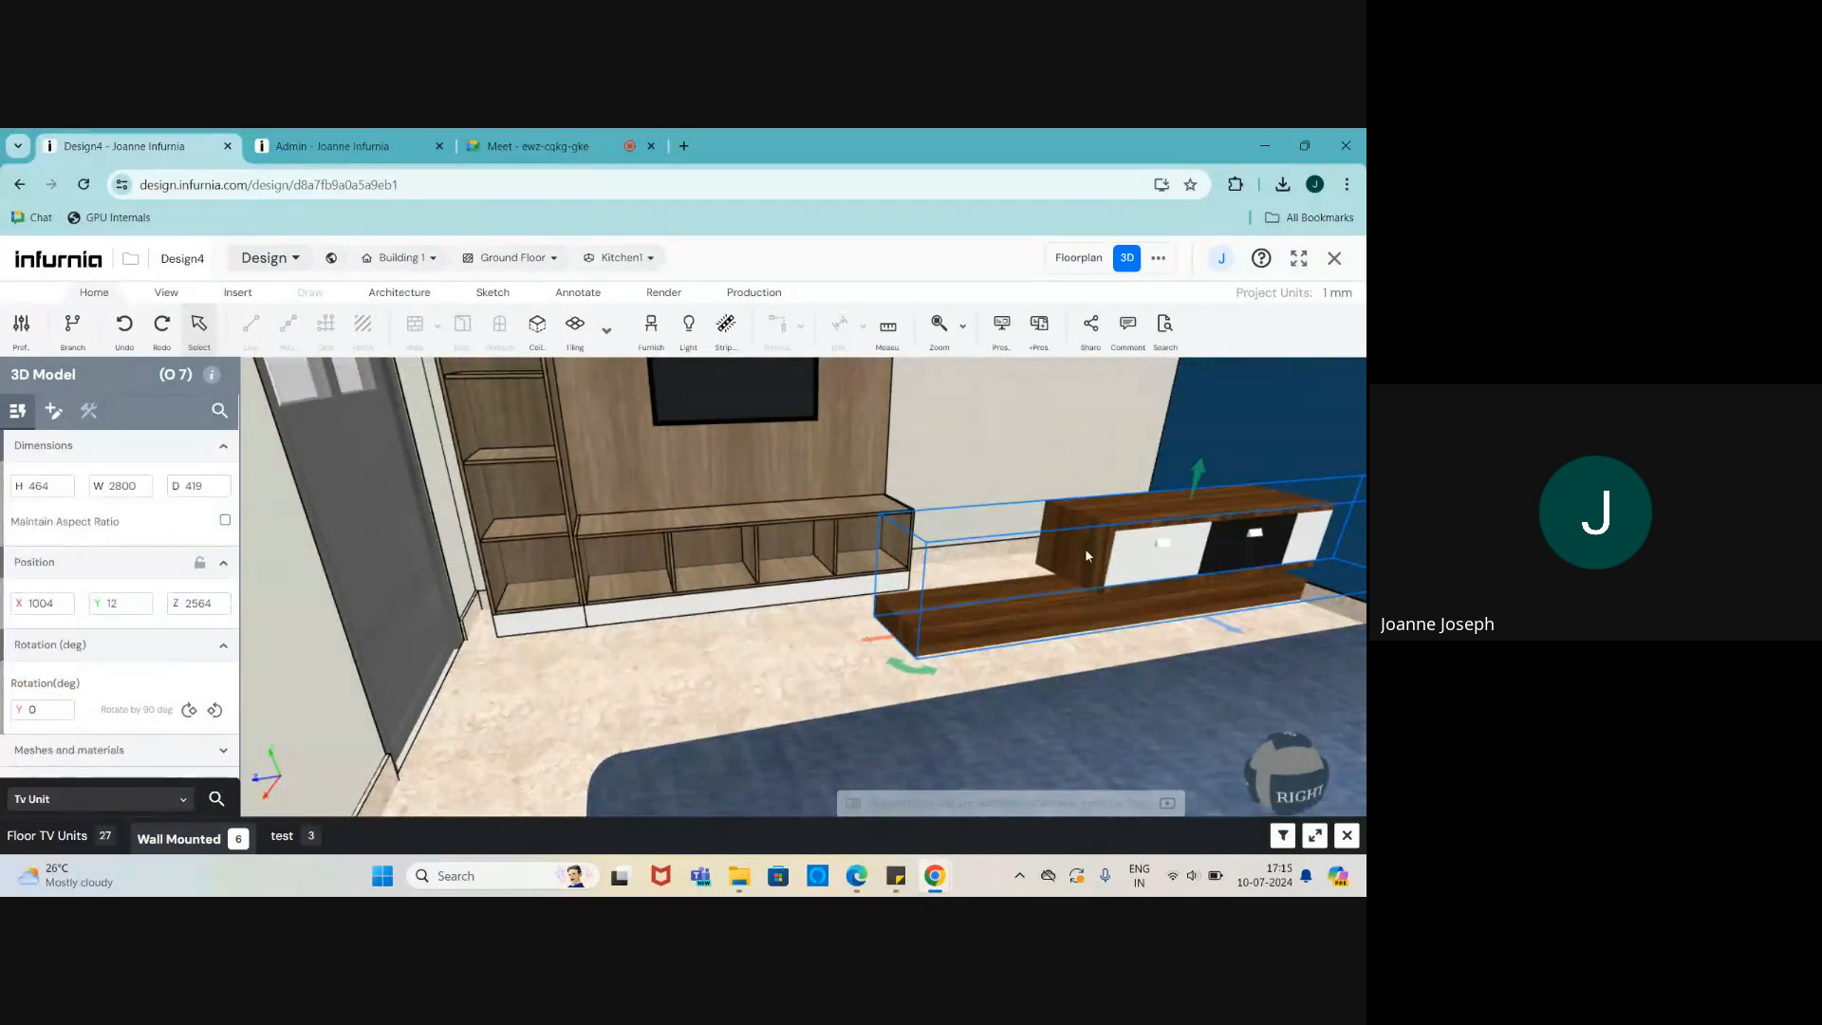
scroll(905, 560, "up", 2)
scroll(905, 560, "down", 2)
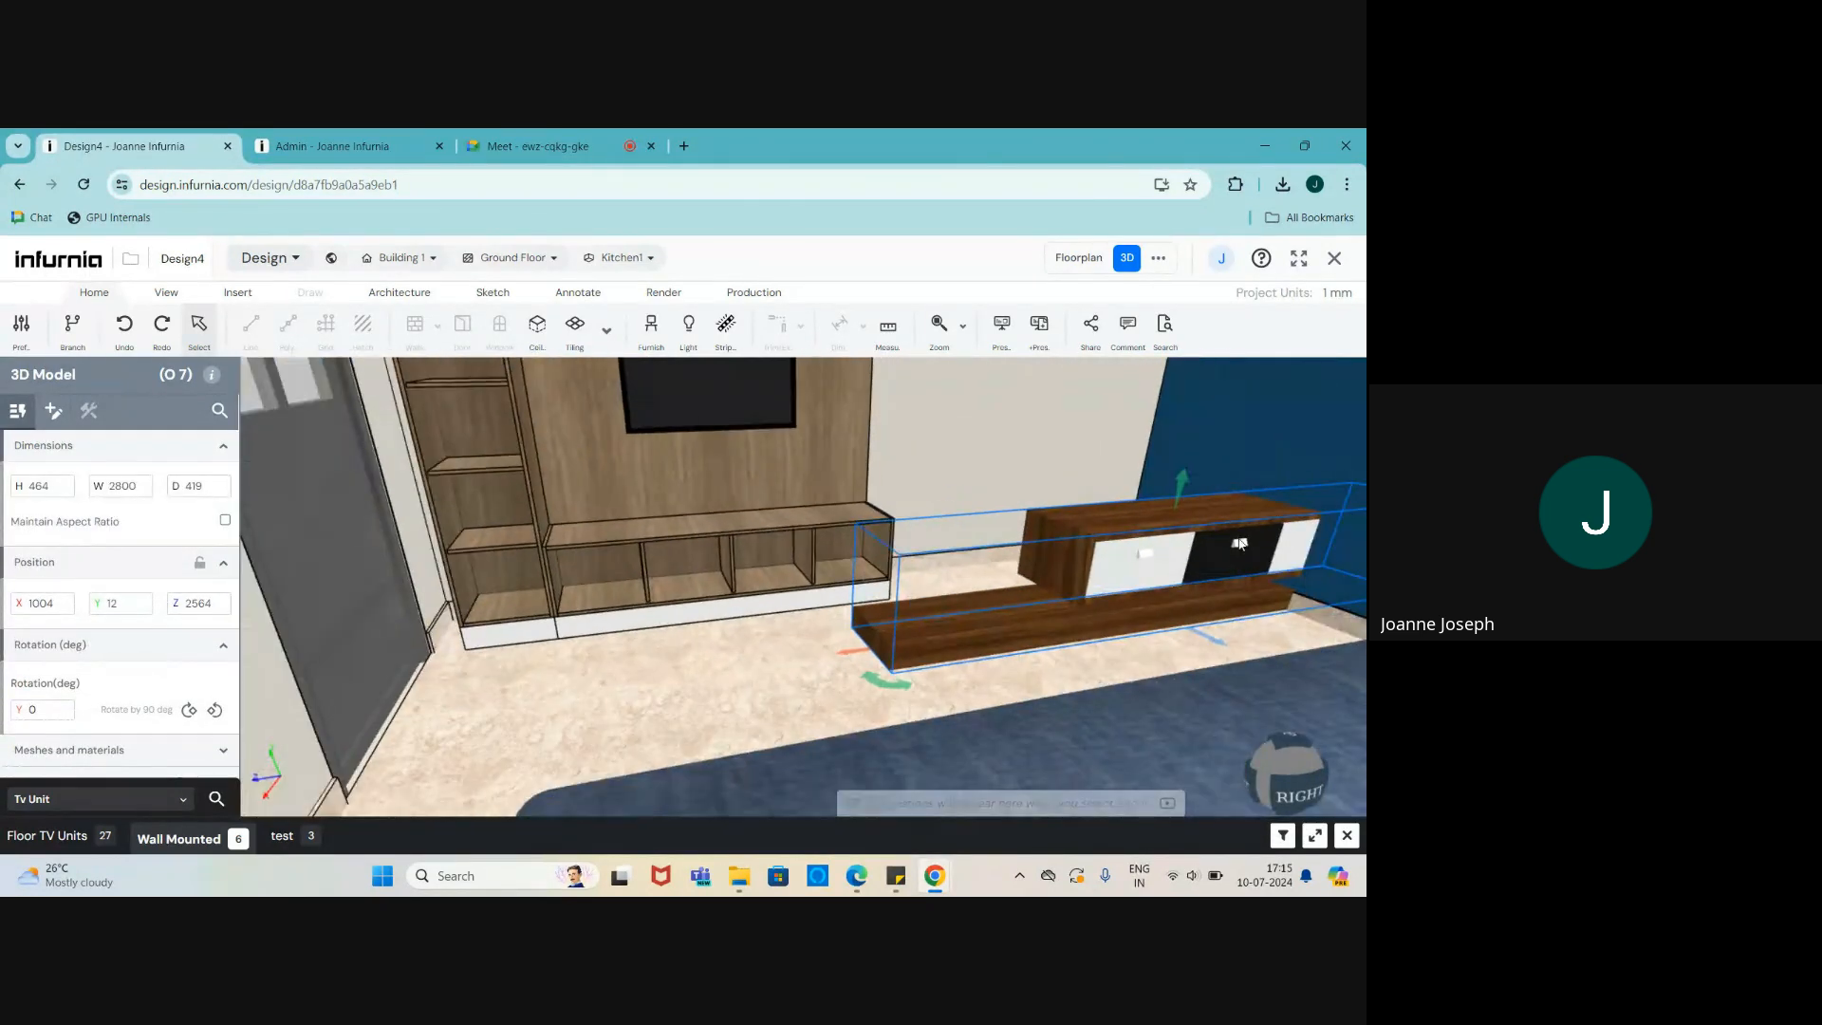
- Add a shutter door to an open base compartment of the TV cabinet and test its swing
left_click(665, 575)
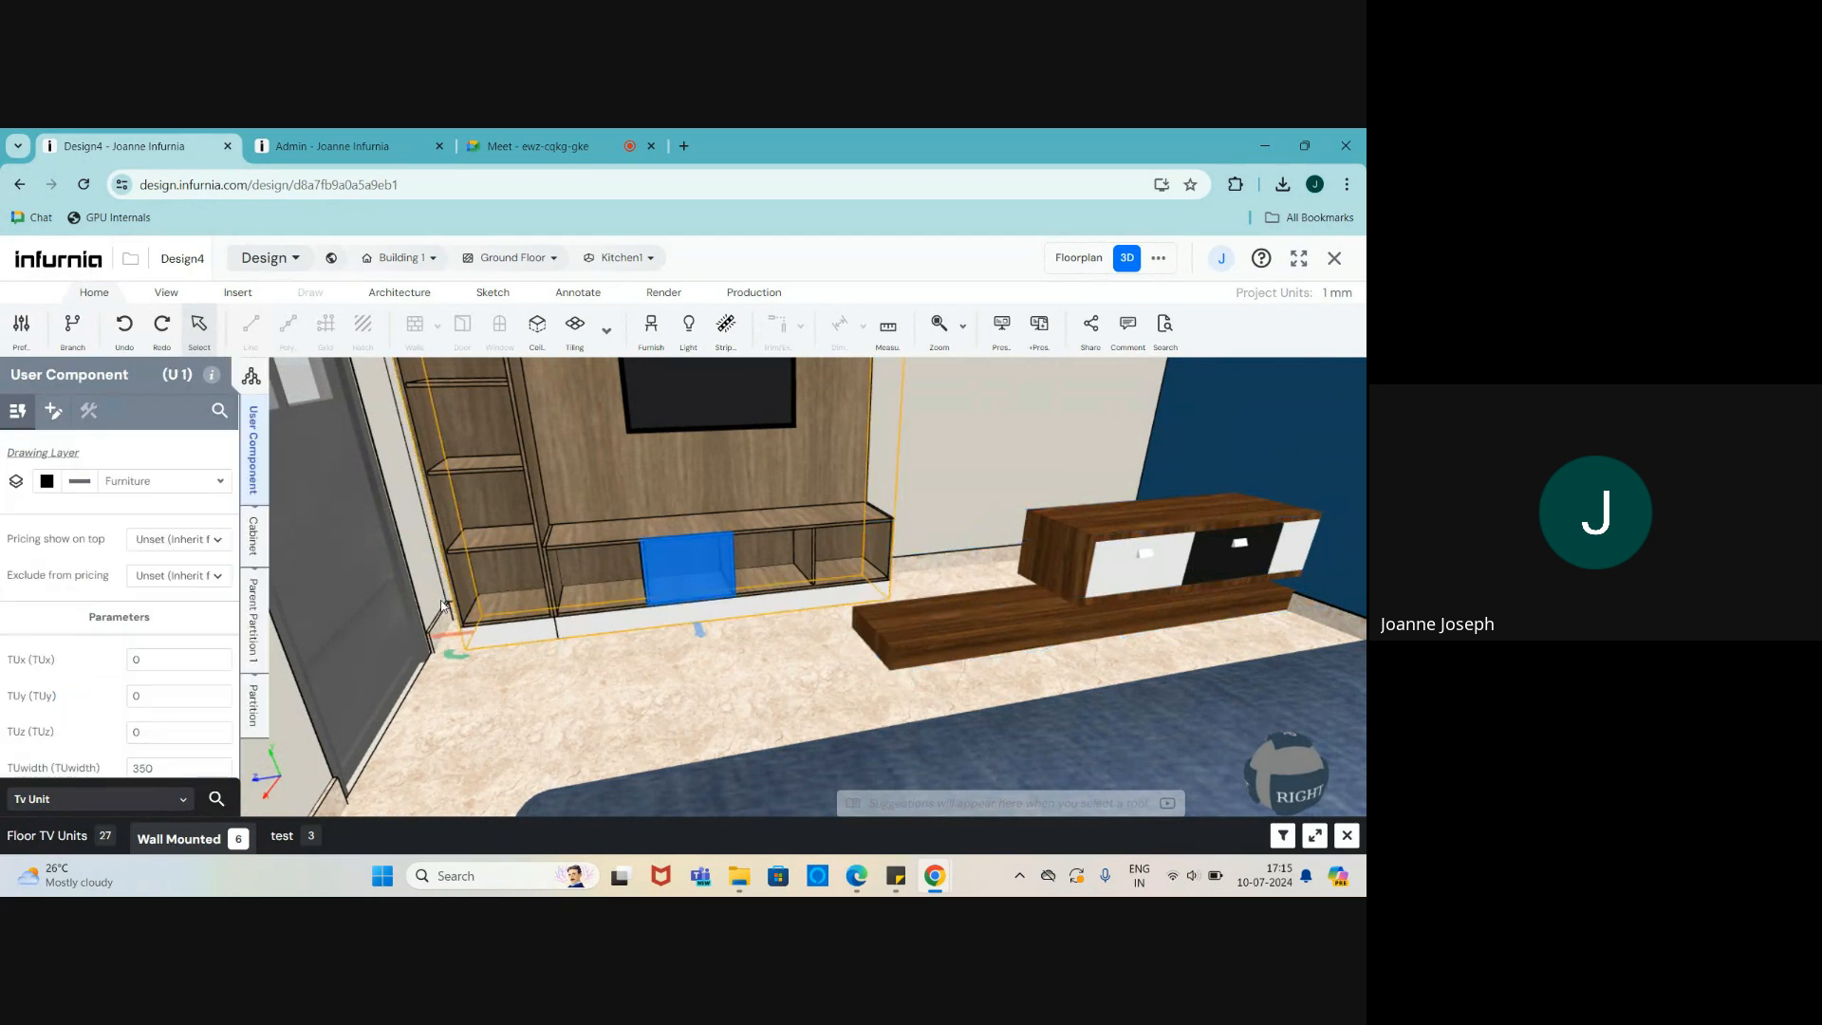
left_click(253, 685)
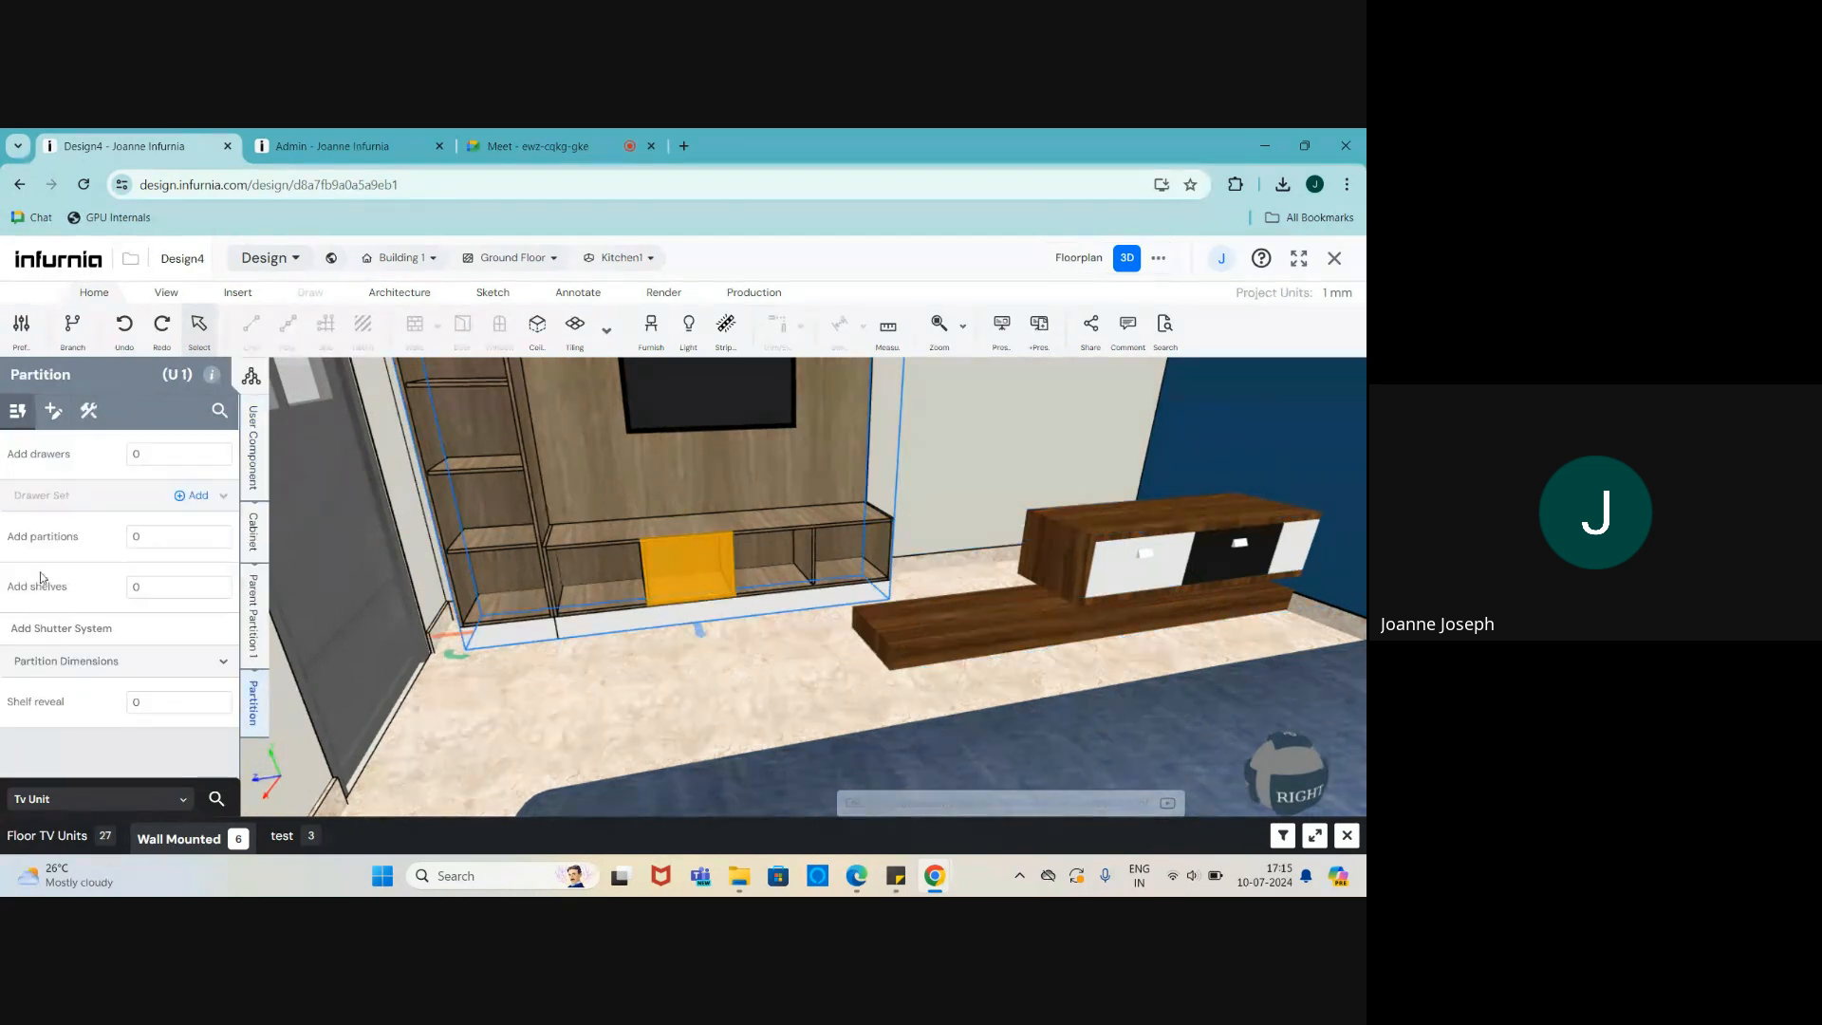
left_click(57, 629)
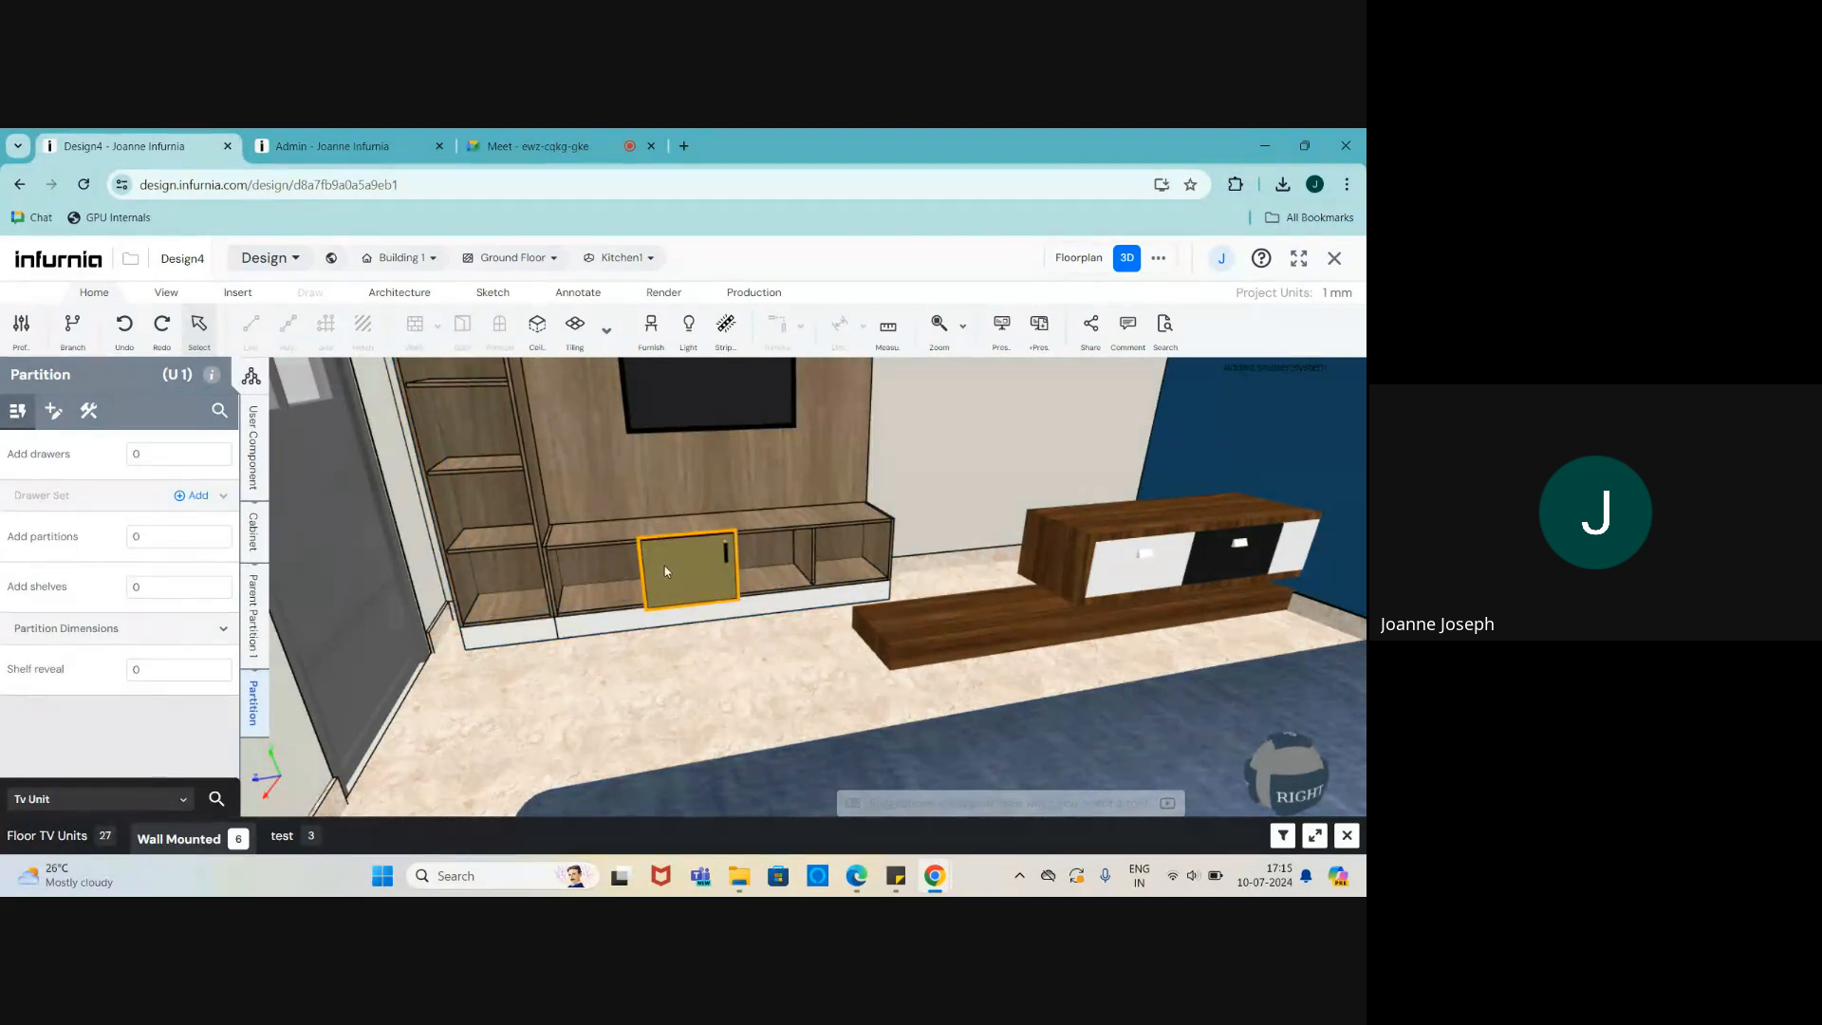
double_click(664, 566)
double_click(655, 571)
scroll(678, 572, "up", 2)
scroll(607, 584, "down", 4)
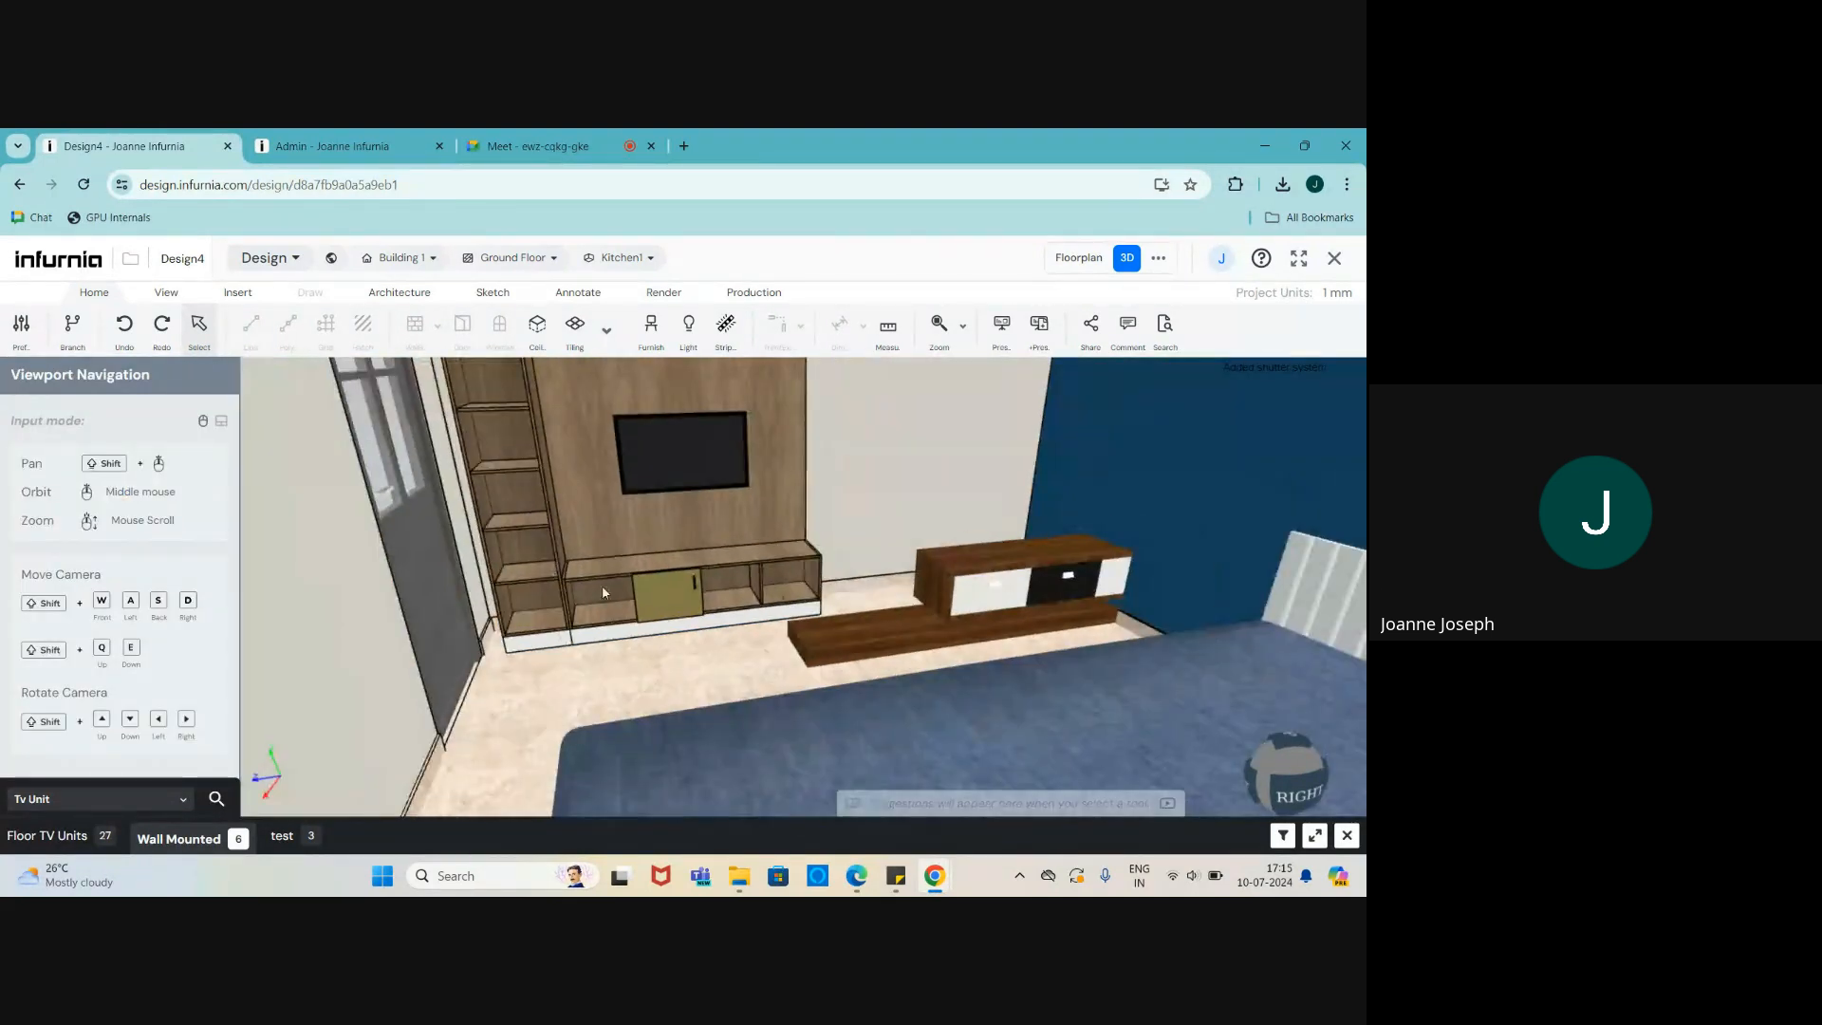
scroll(601, 583, "up", 2)
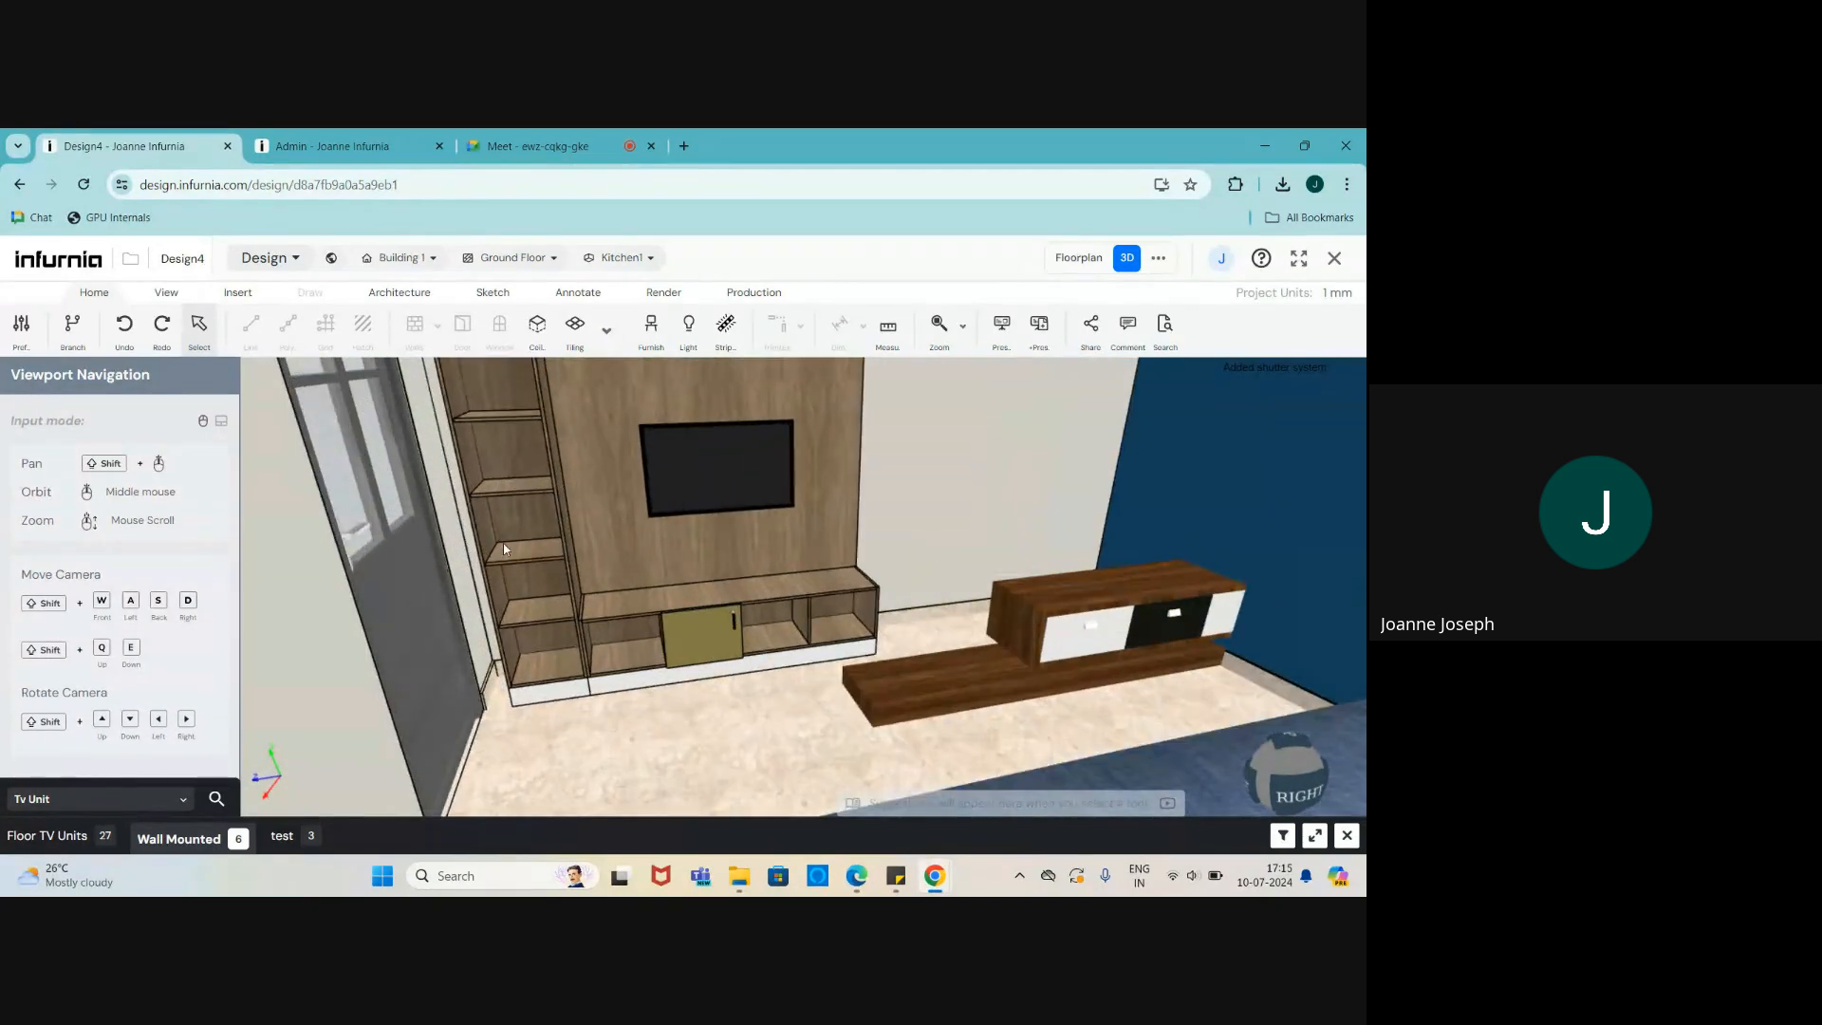
scroll(935, 631, "up", 3)
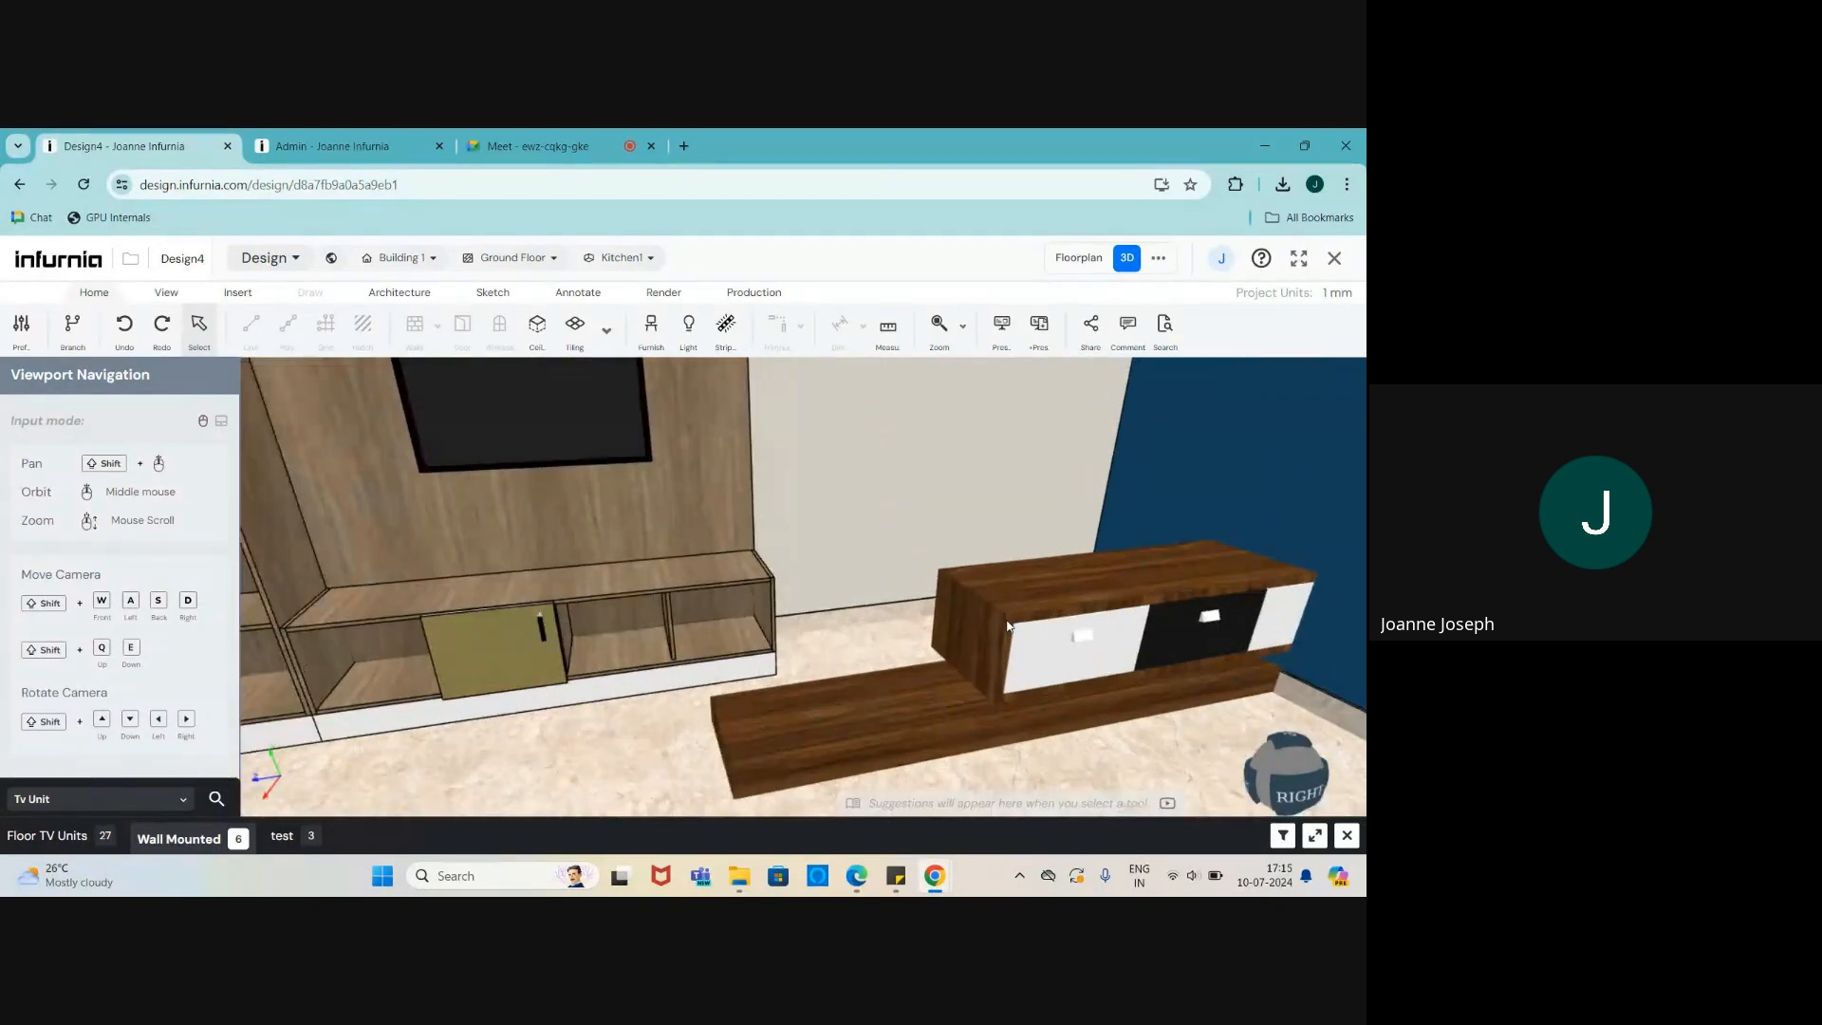
- Delete the trial TV Unit 3 and return to the Admin catalogue
left_click(935, 645)
scroll(90, 574, "down", 1)
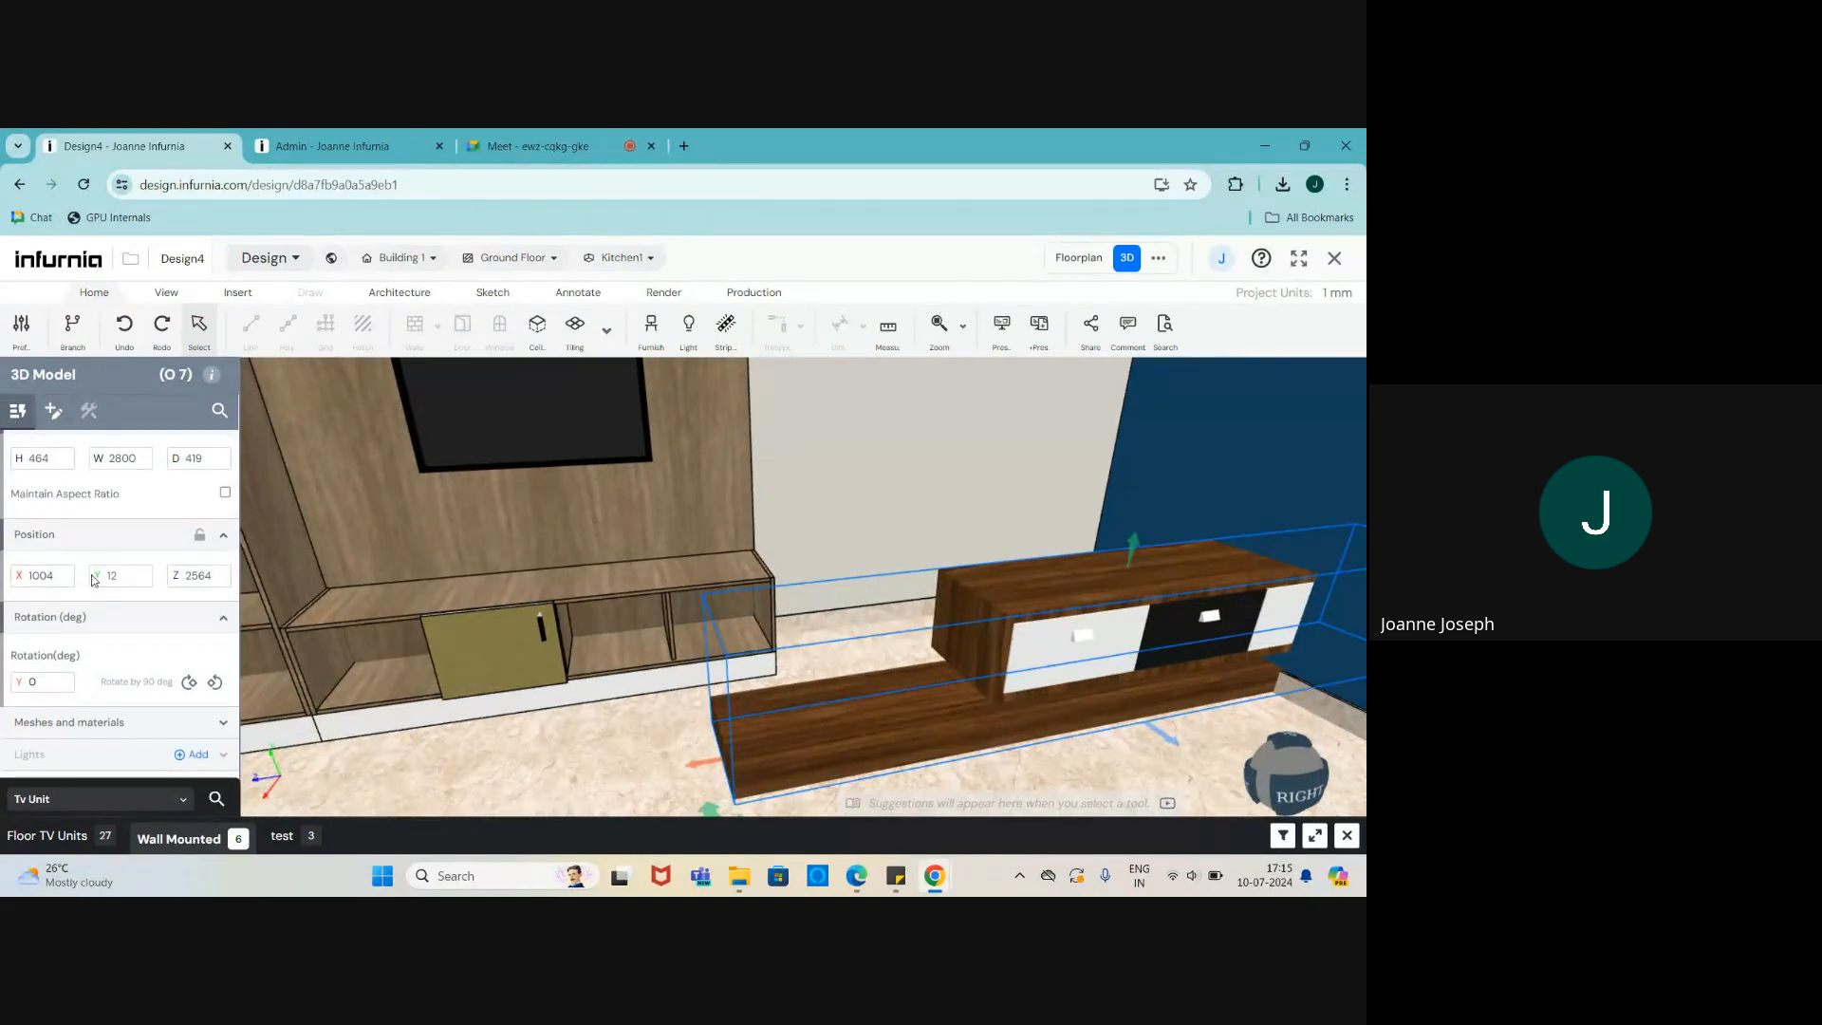
scroll(1101, 644, "down", 4)
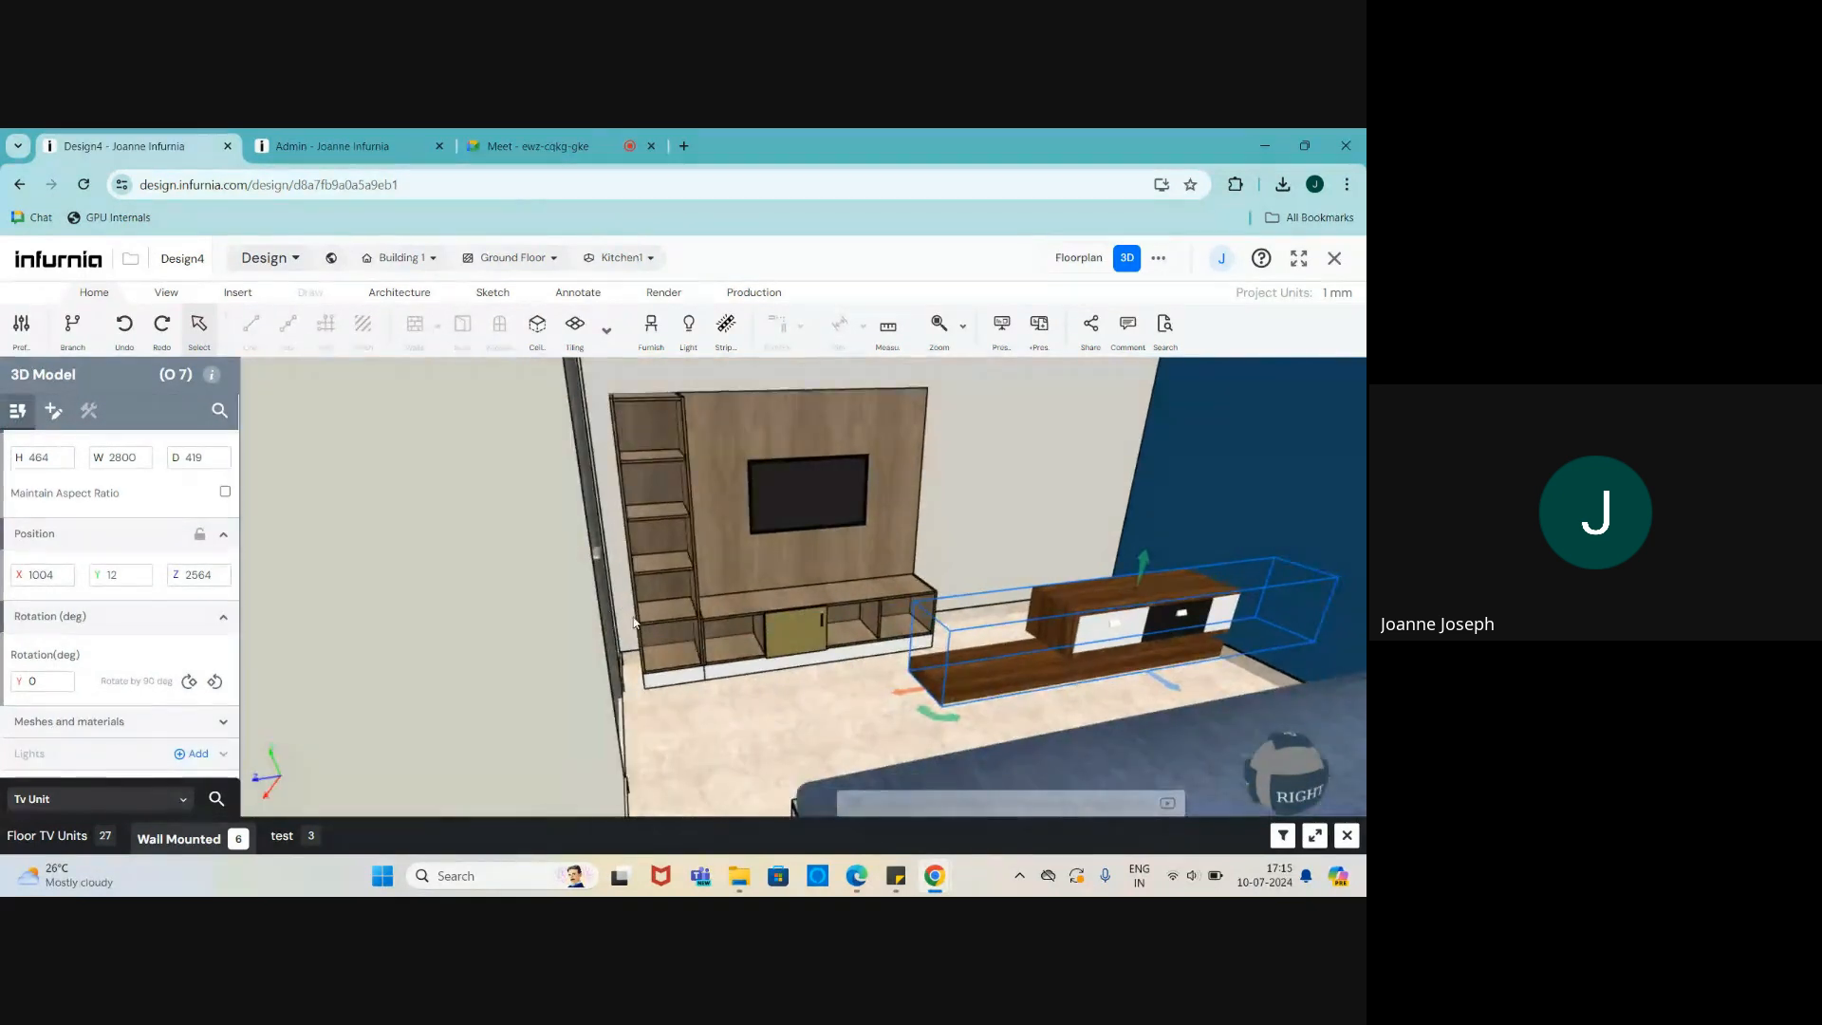
scroll(794, 602, "up", 1)
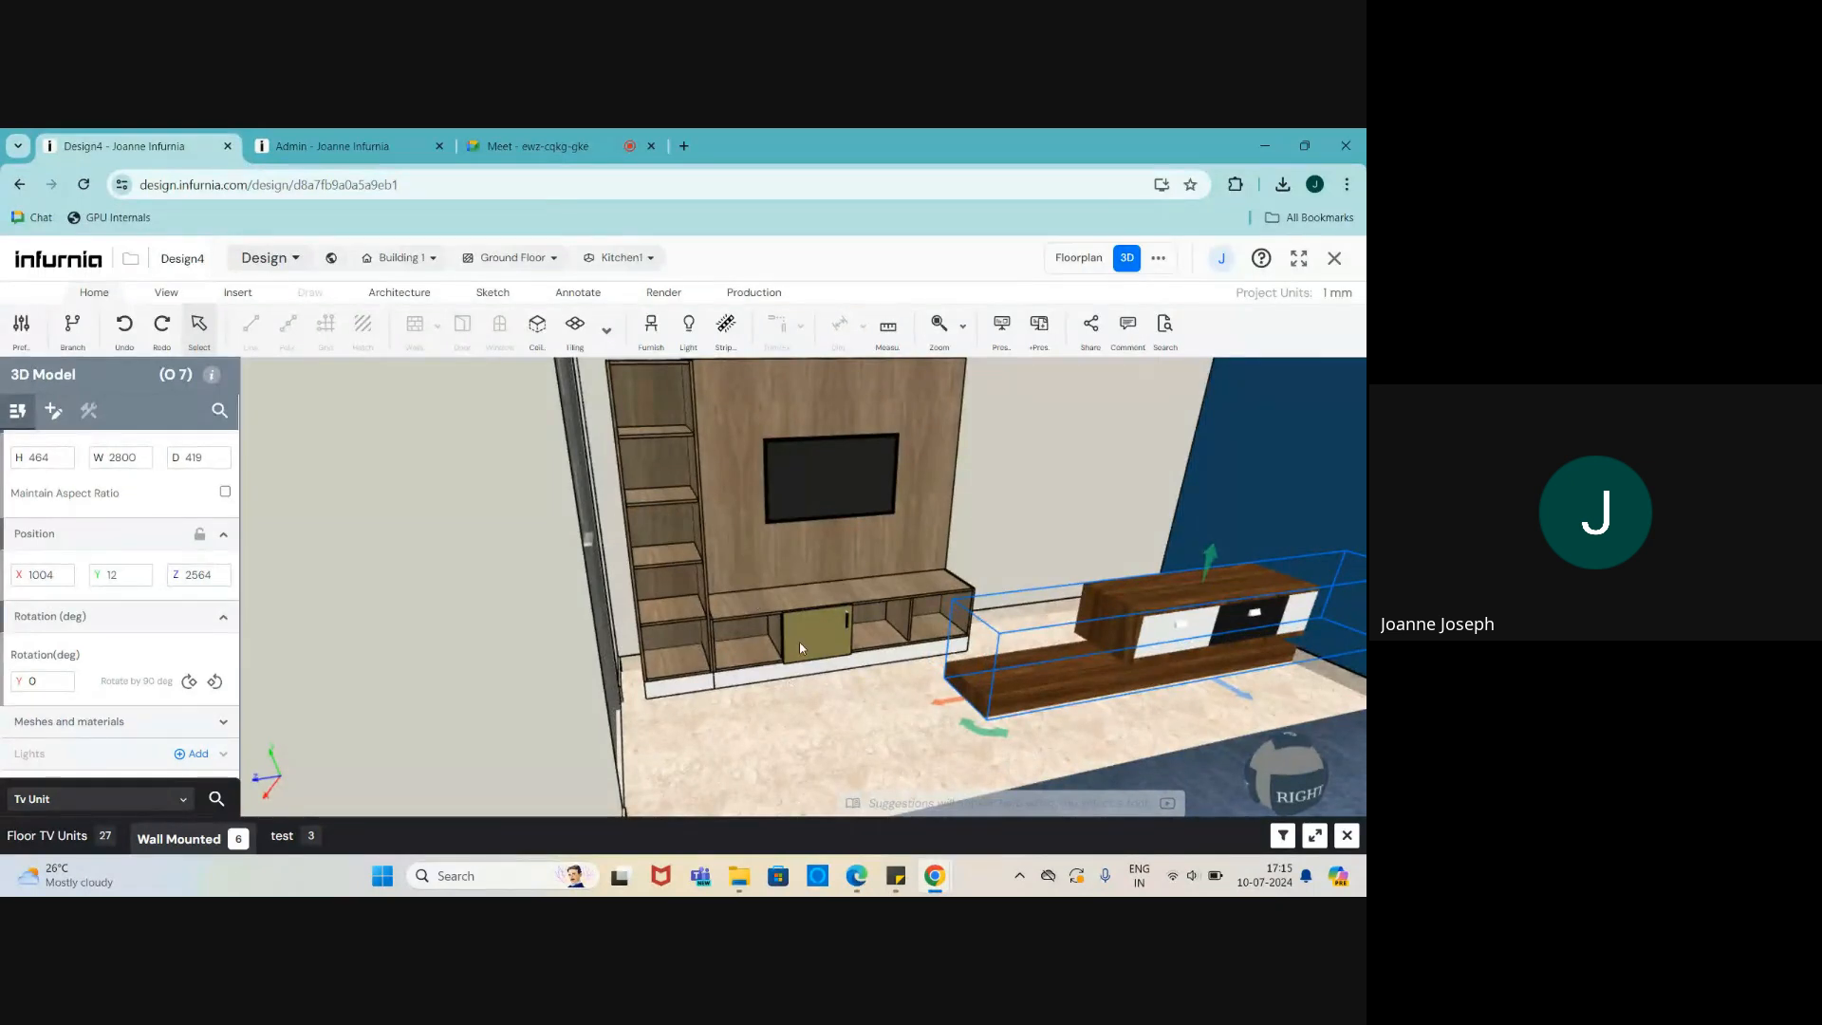
left_click(799, 642)
left_click(1140, 610)
key("Delete")
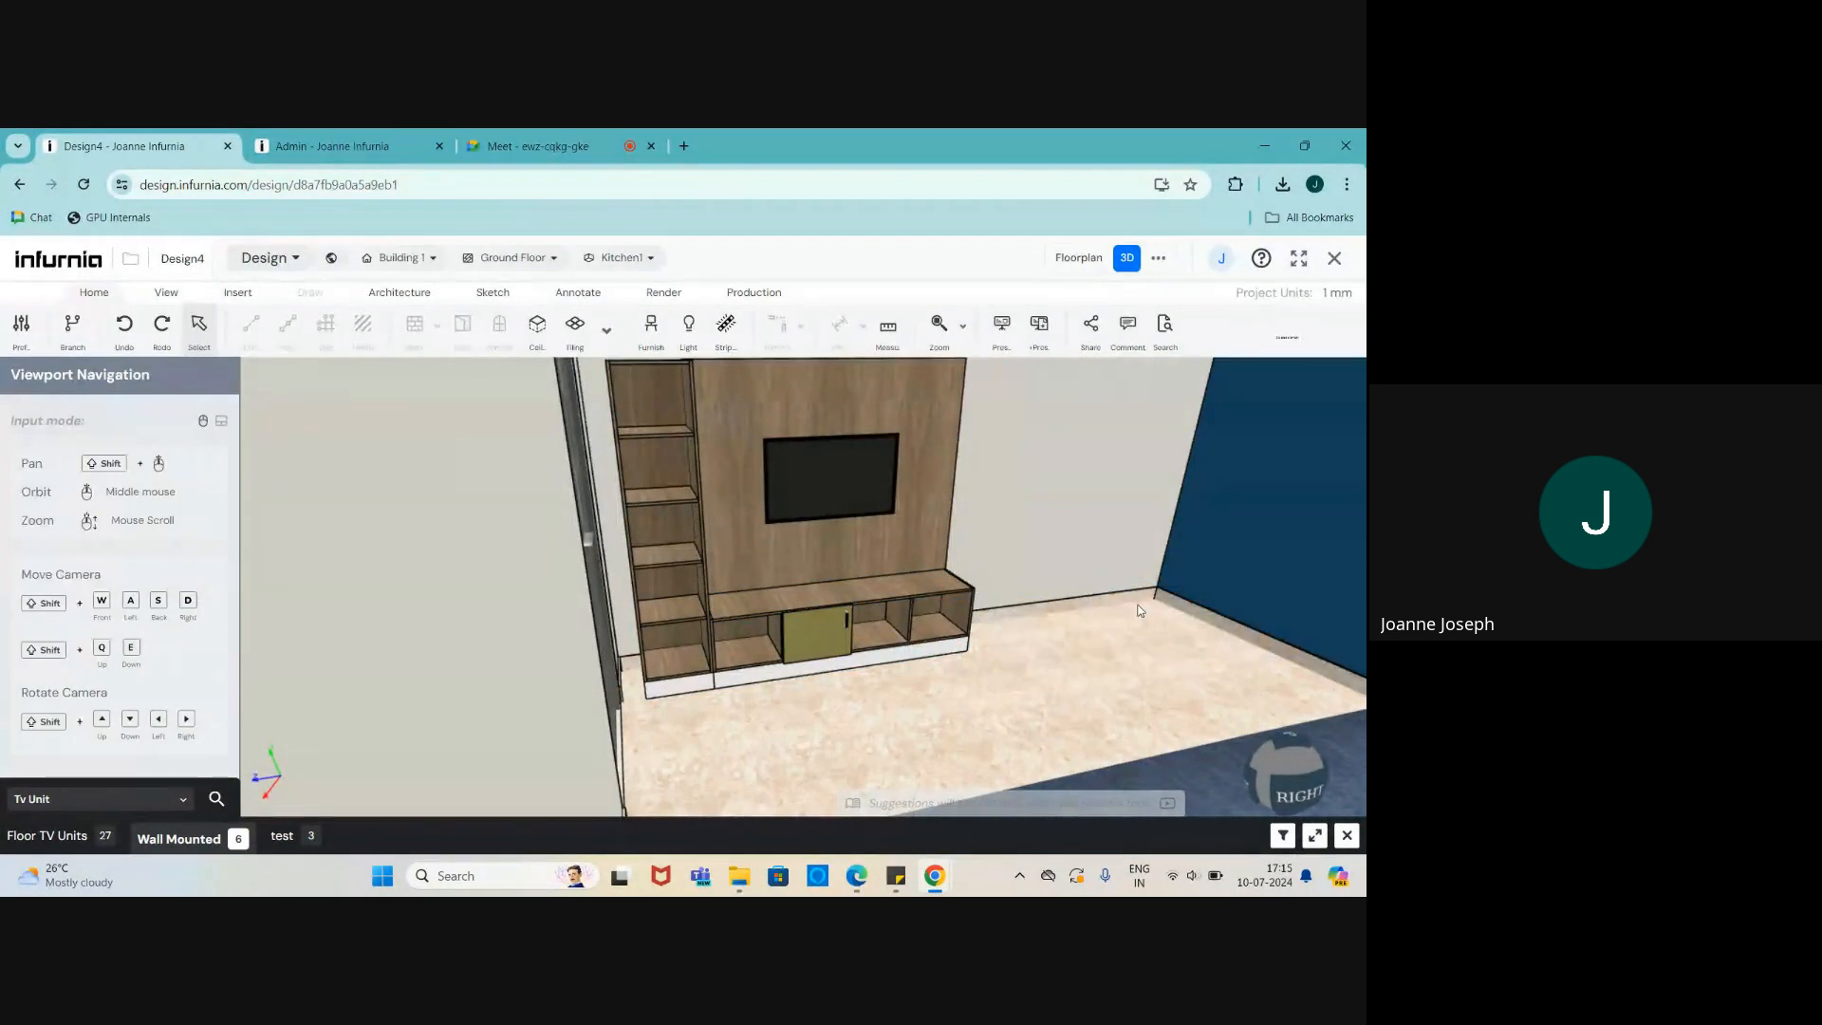
scroll(746, 688, "down", 3)
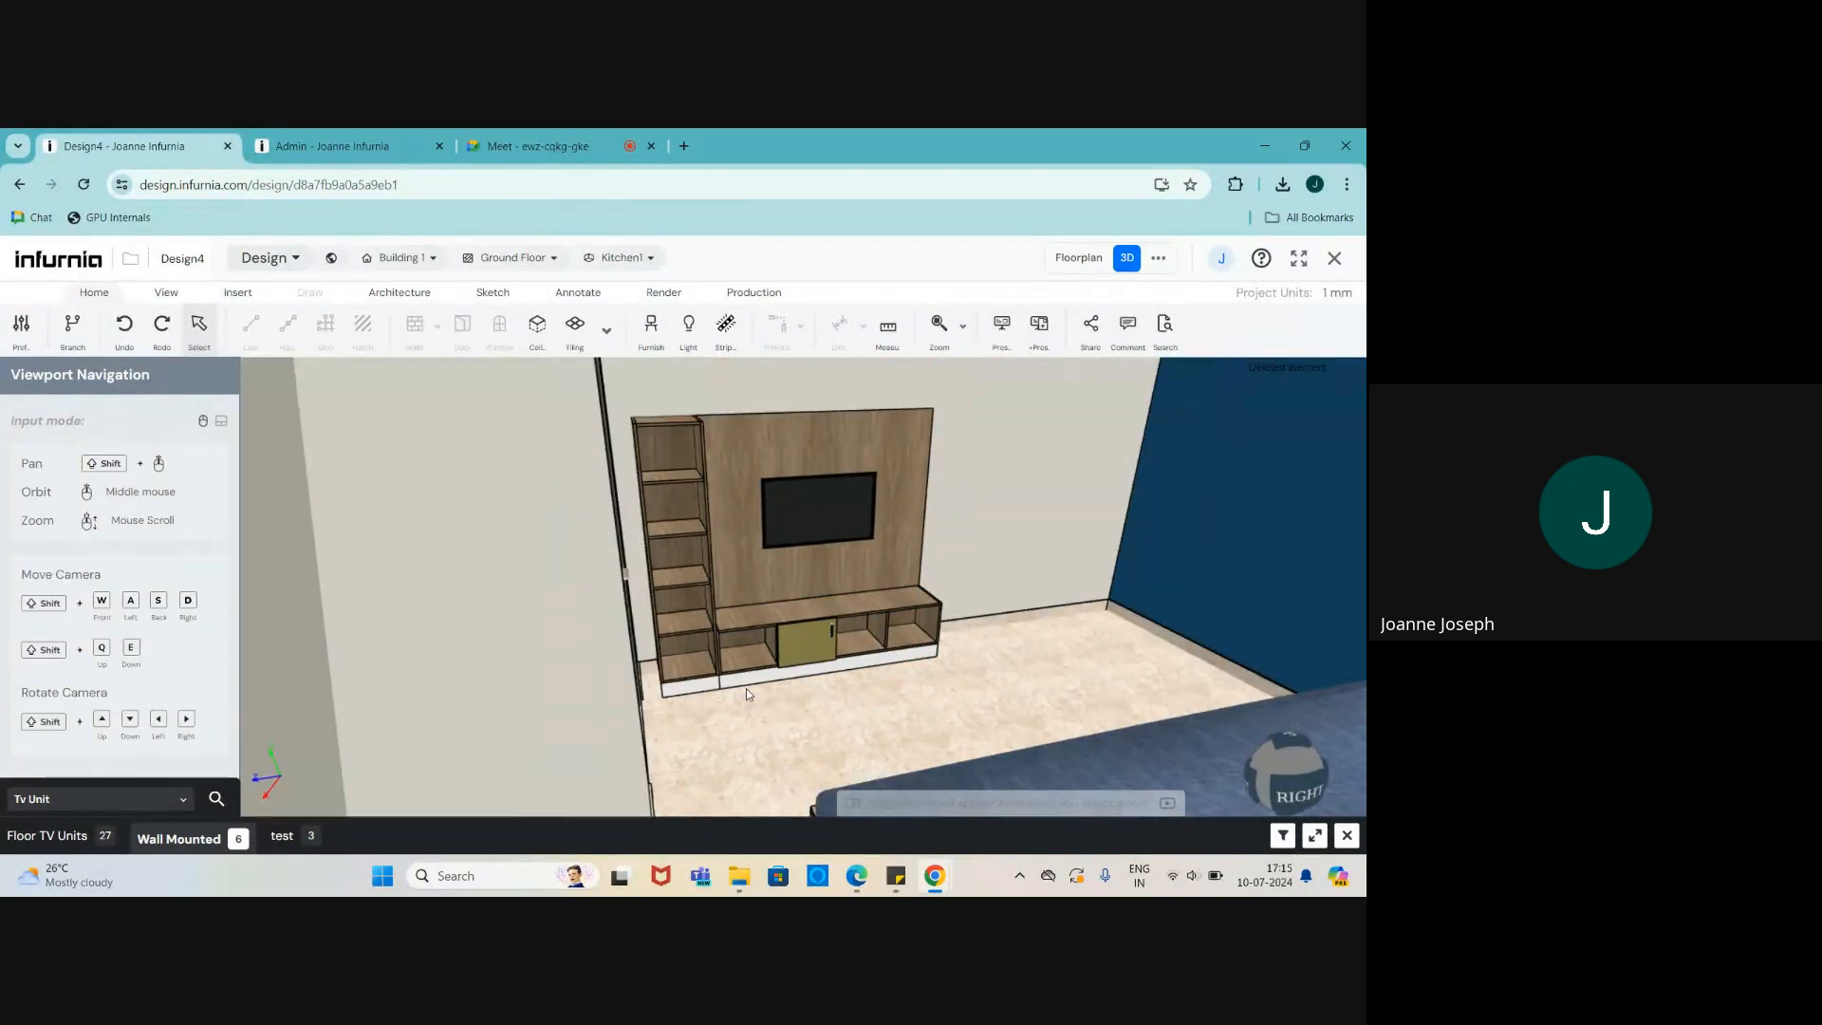
left_click(350, 138)
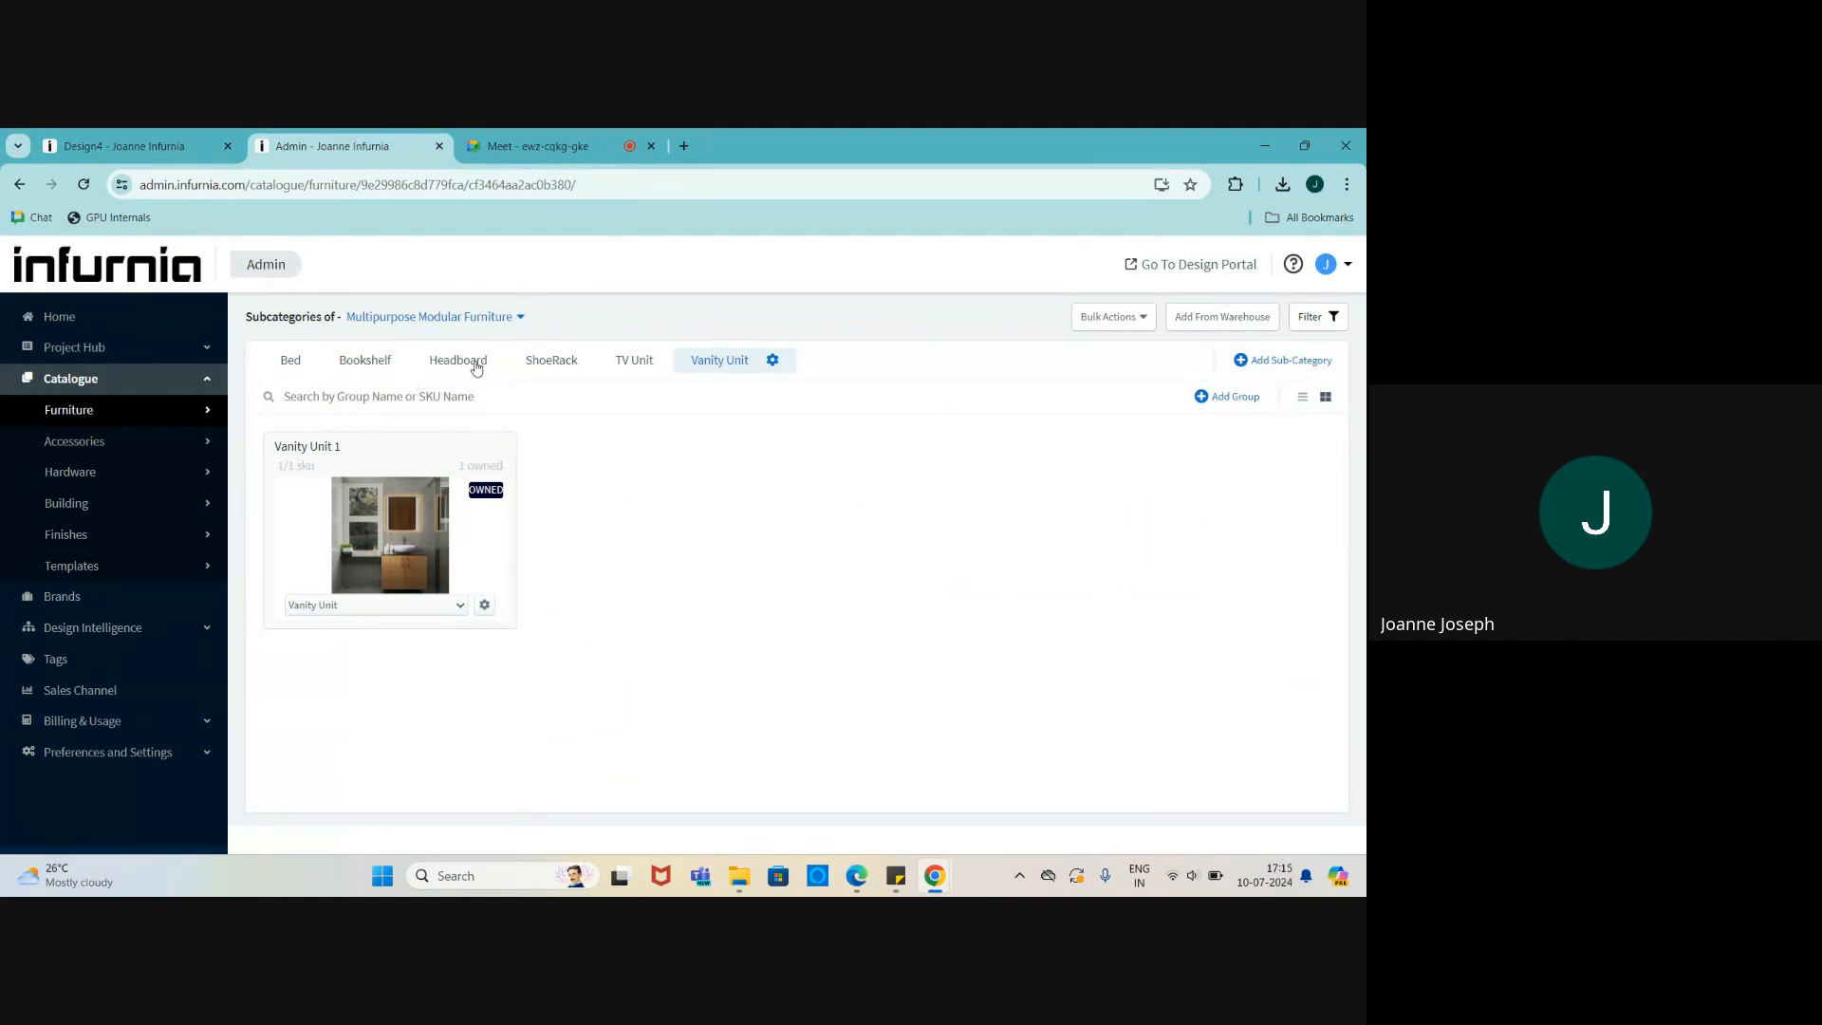
- From the Headboard subcategory, list warehouse groups Box Type Headboard 2 and 3 via Add From Warehouse
left_click(282, 366)
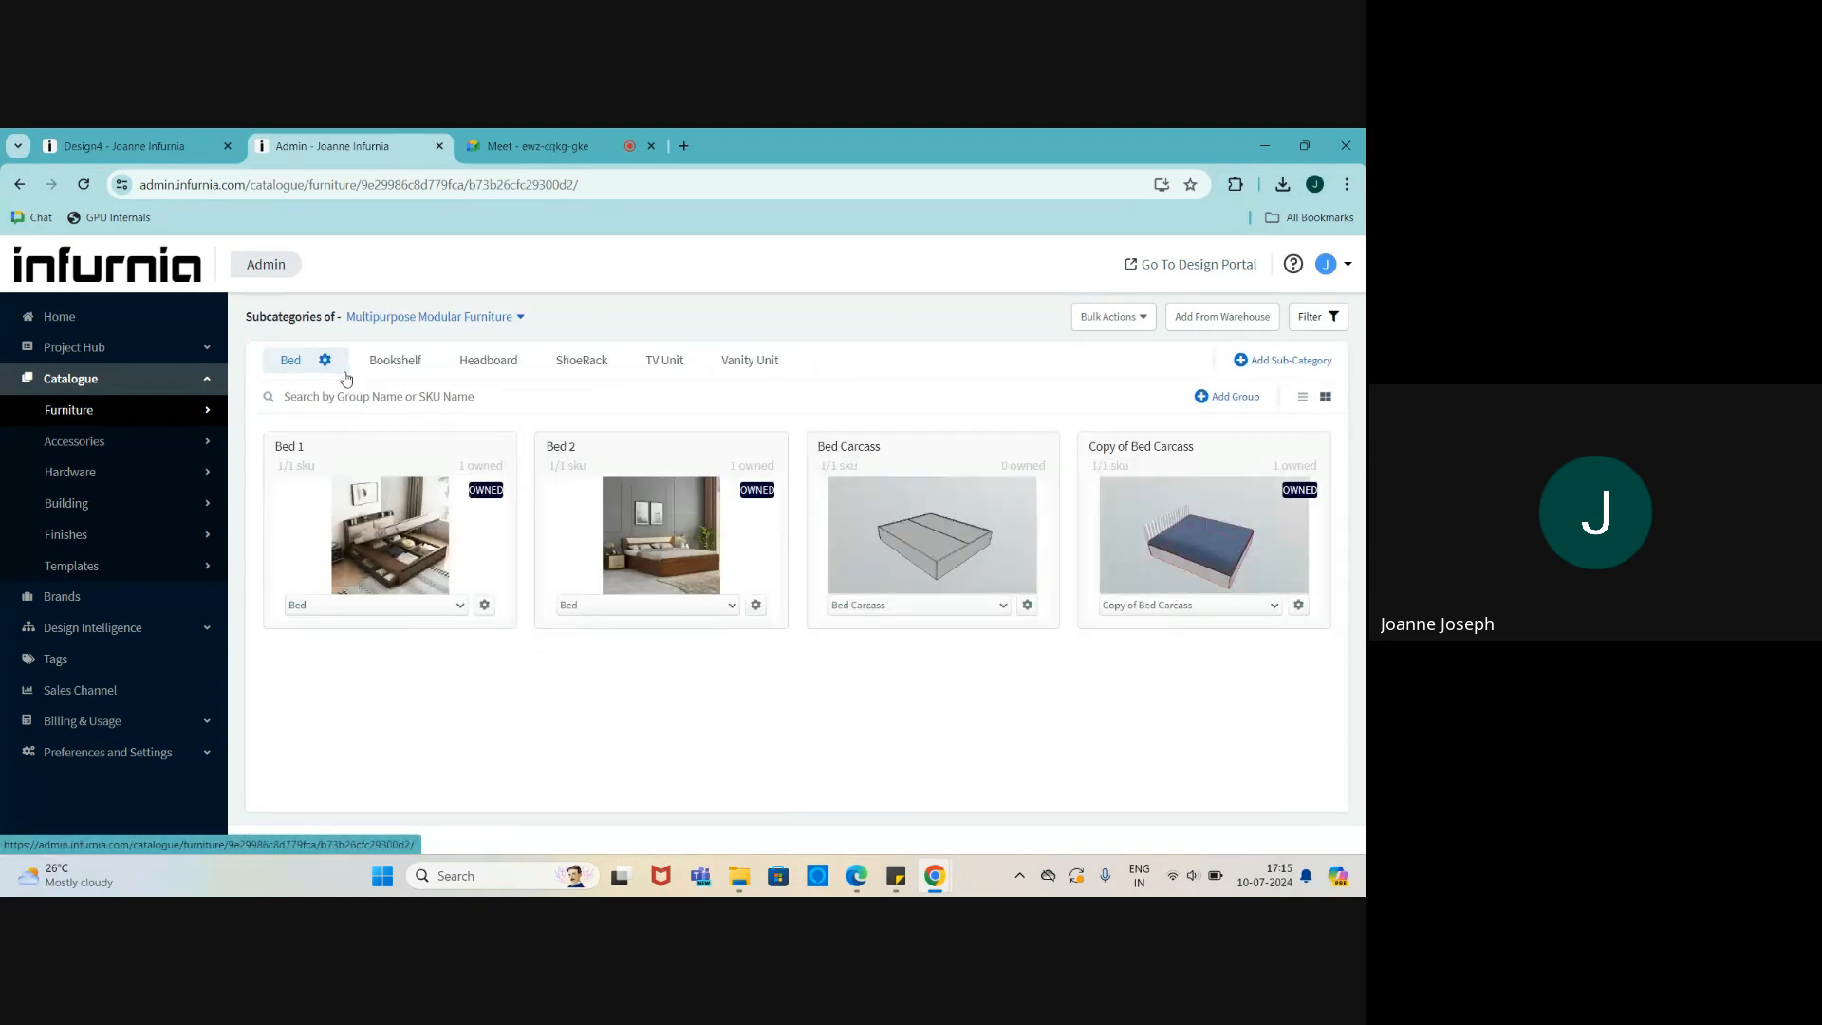
left_click(403, 368)
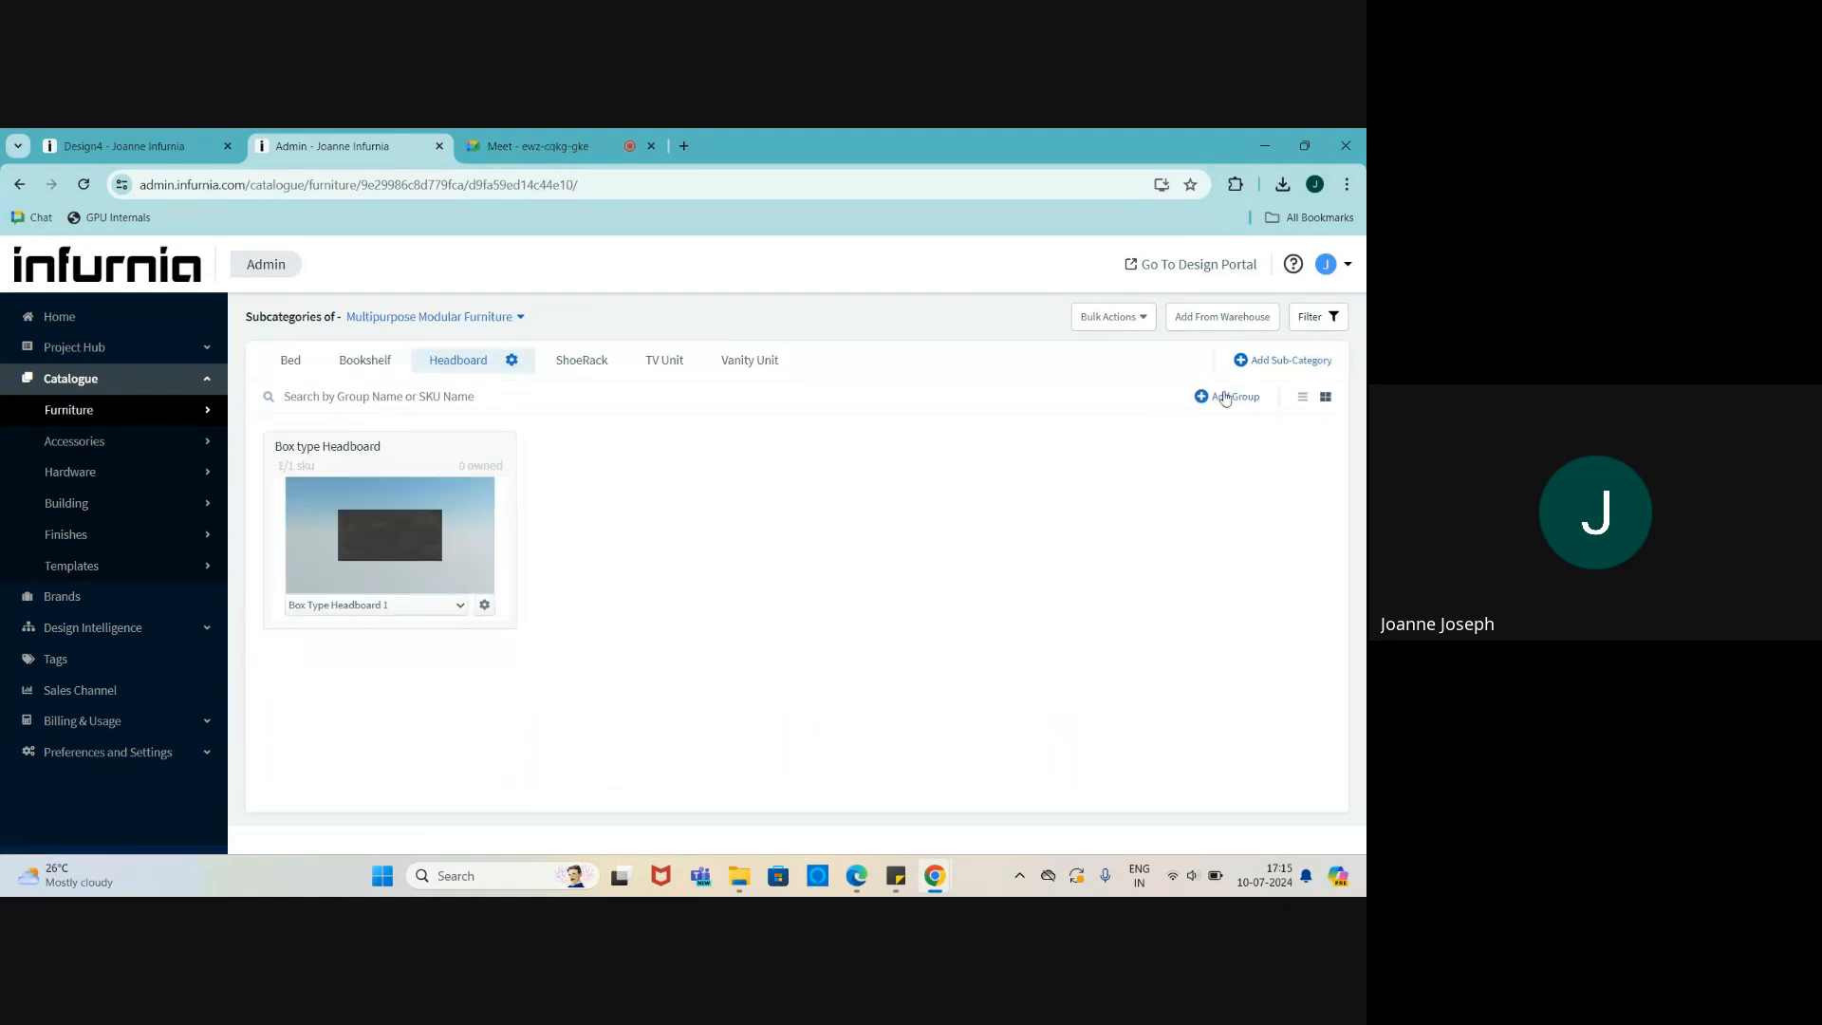
left_click(1209, 320)
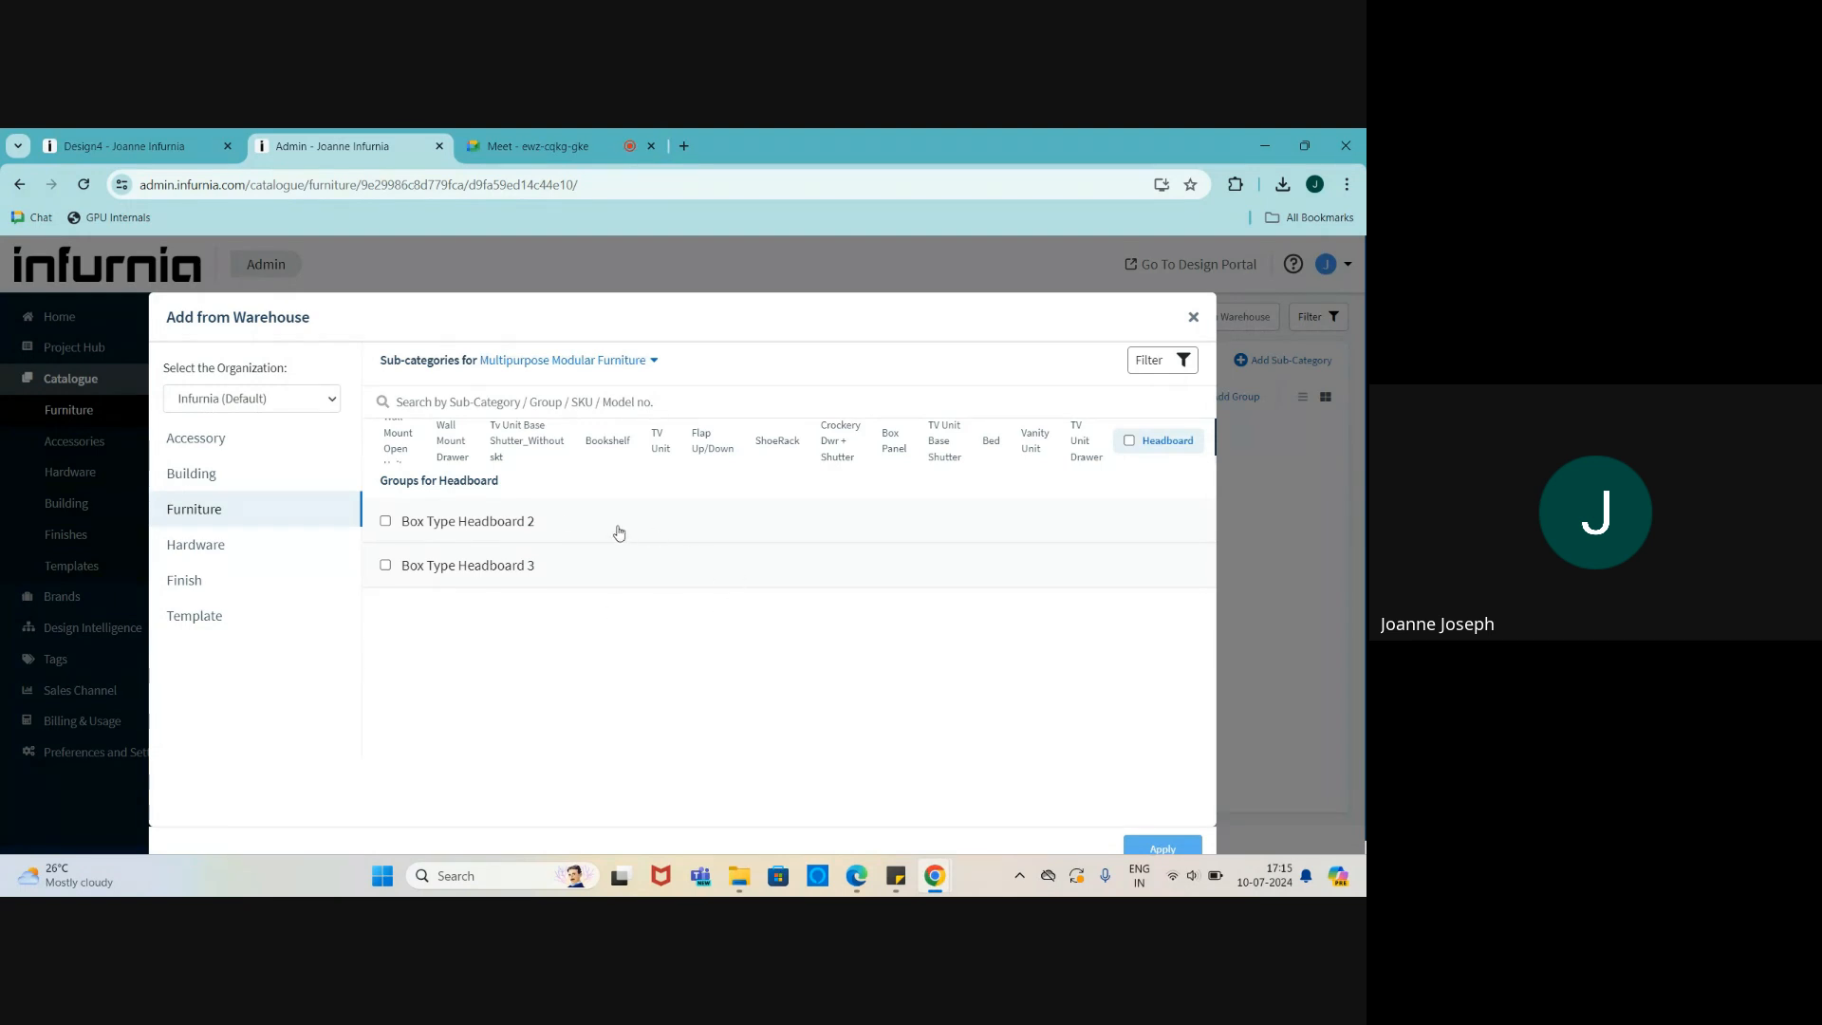
- Expand the Base Open Unit and Open Unit groups in the Wall Mount Open warehouse sub-category
scroll(858, 735, "down", 1)
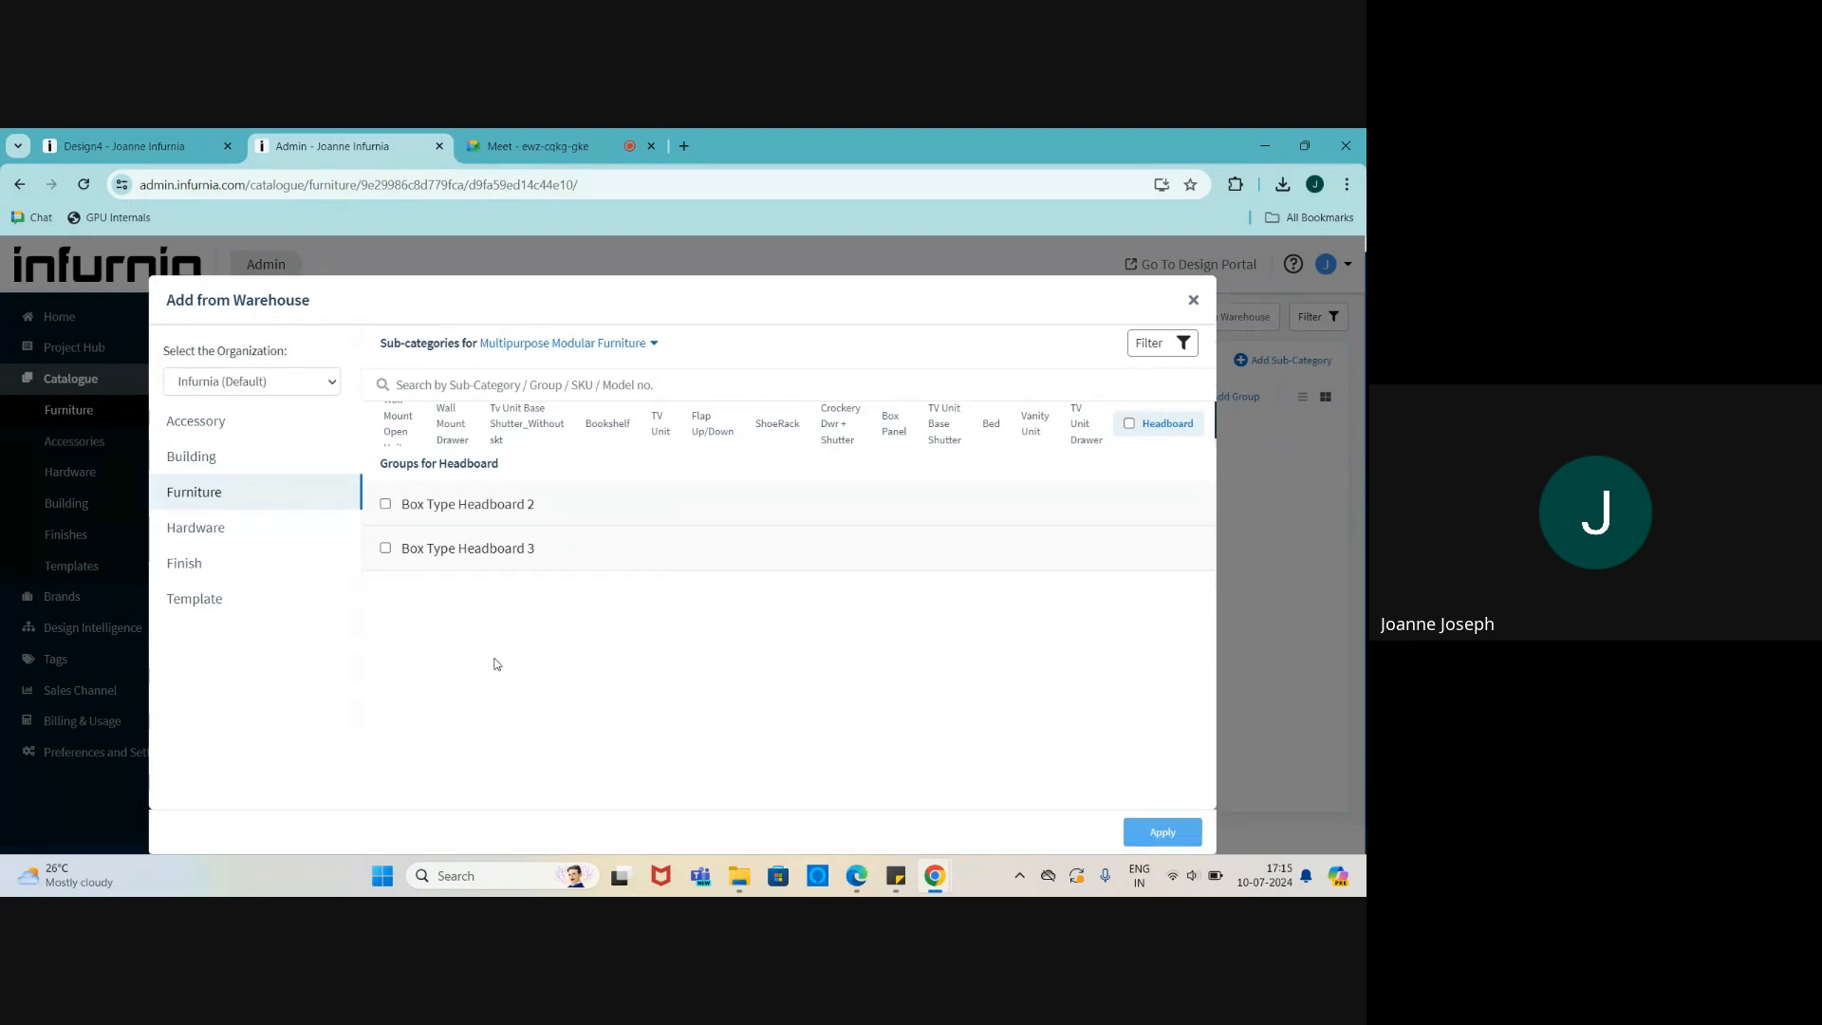
scroll(496, 664, "up", 1)
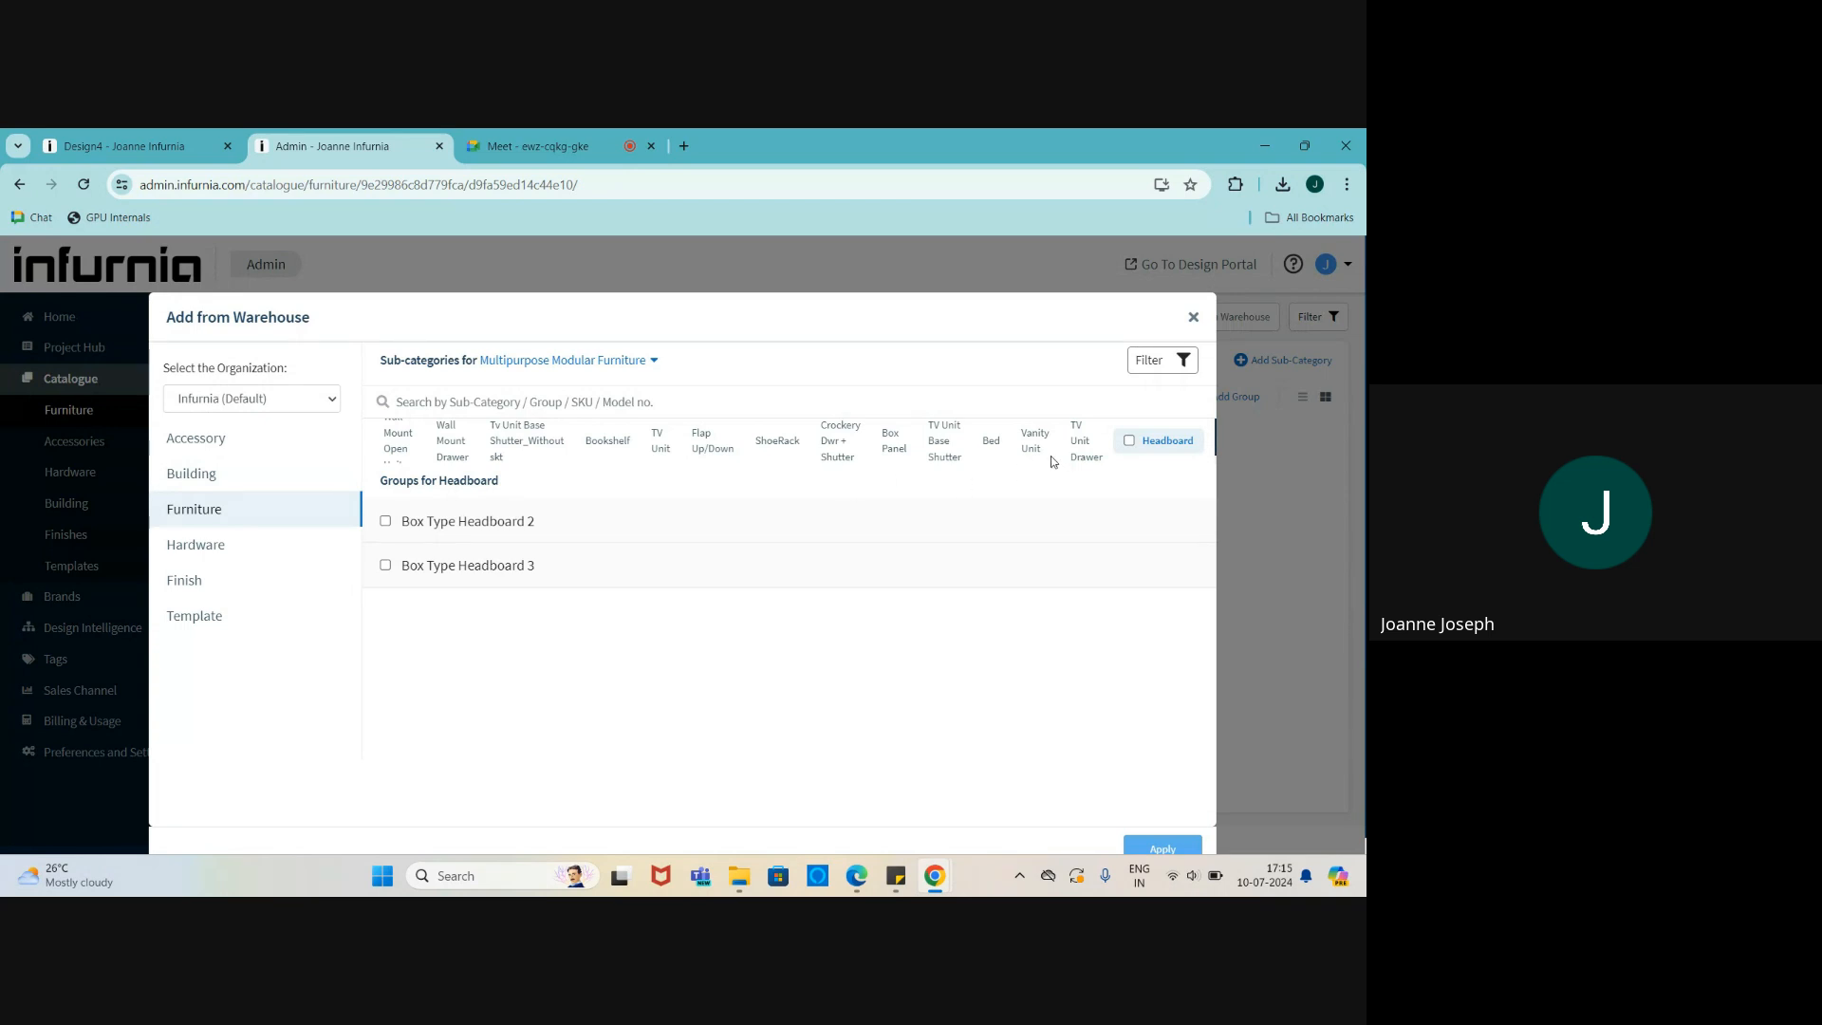
left_click(960, 454)
left_click(411, 455)
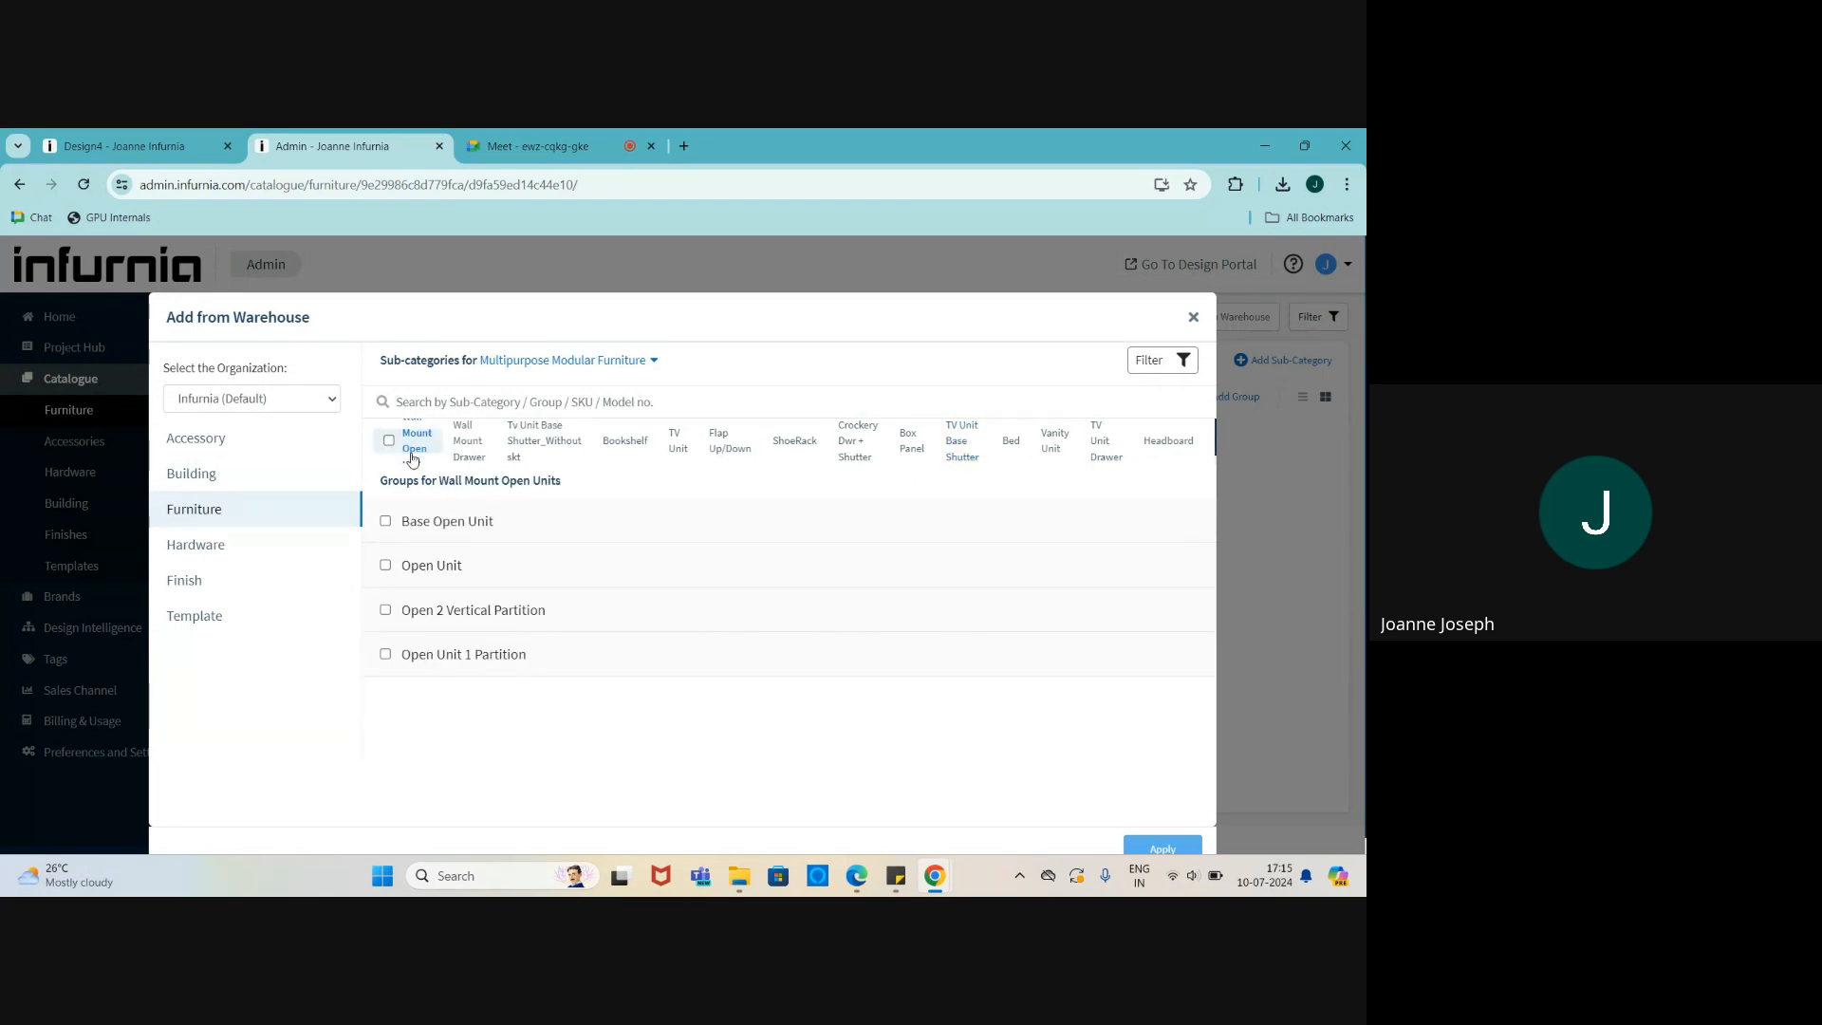
left_click(462, 523)
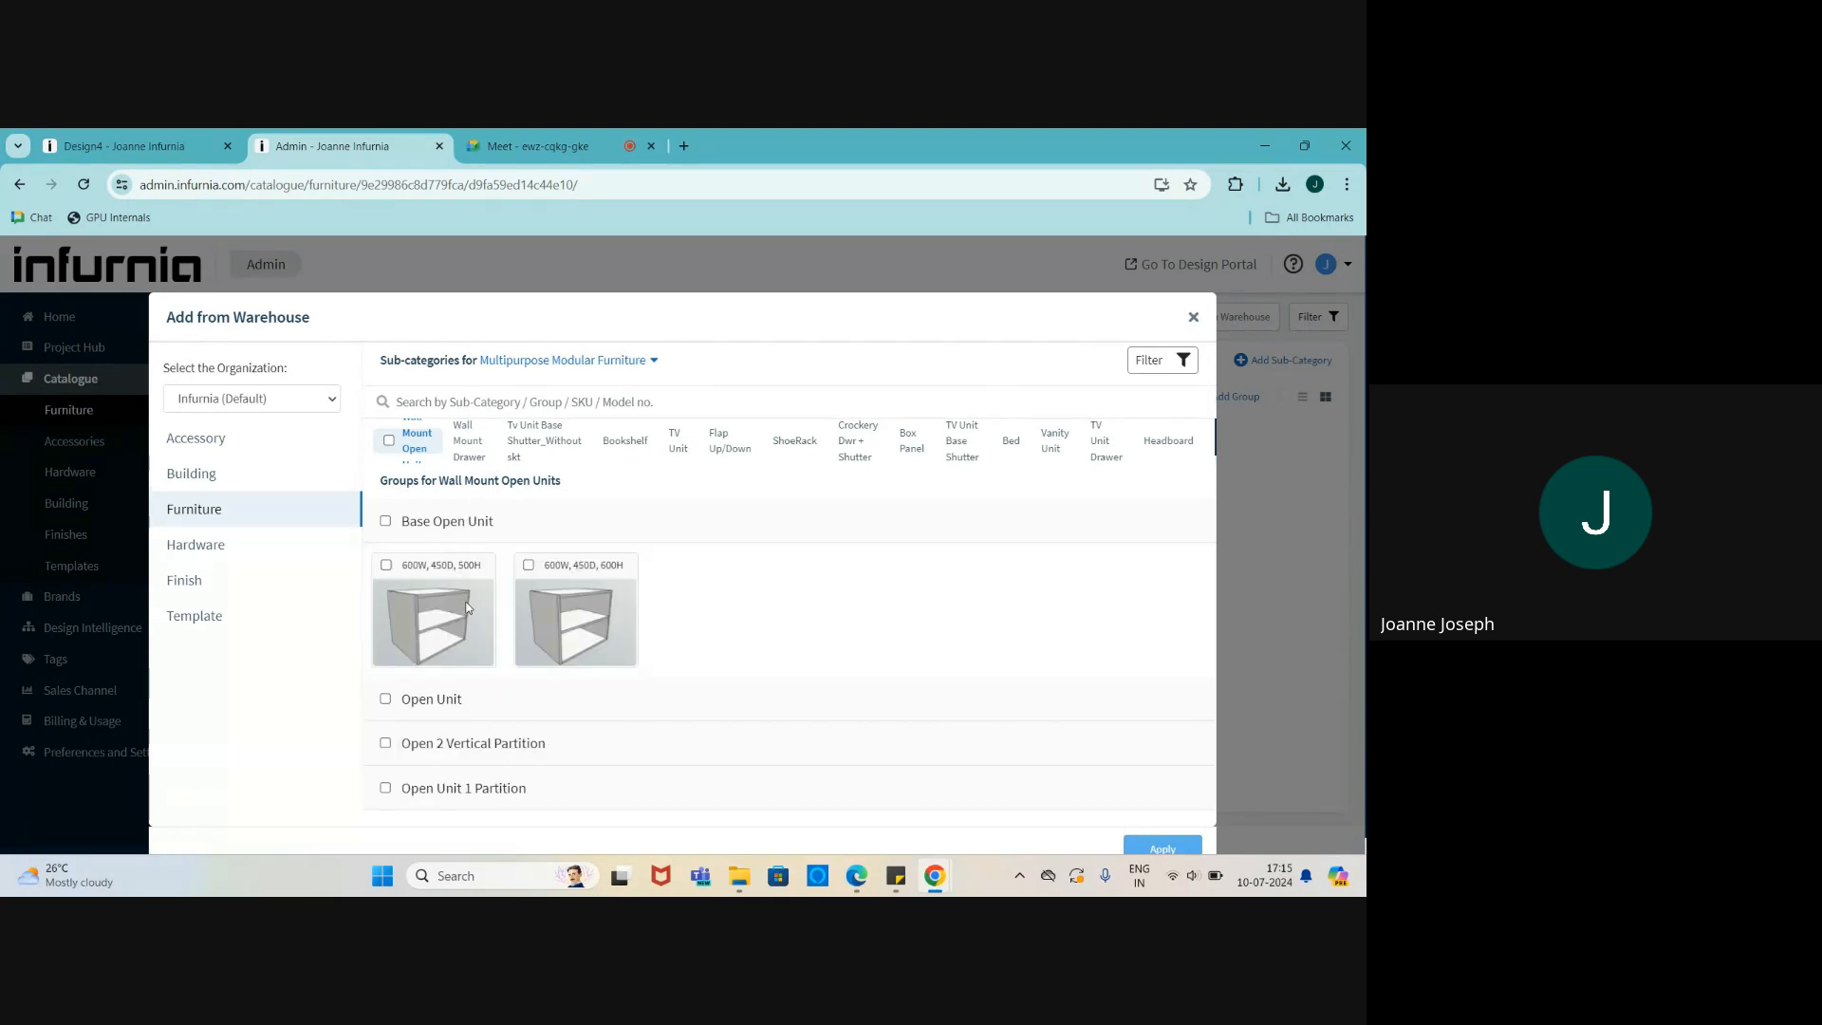
left_click(471, 710)
scroll(469, 702, "down", 2)
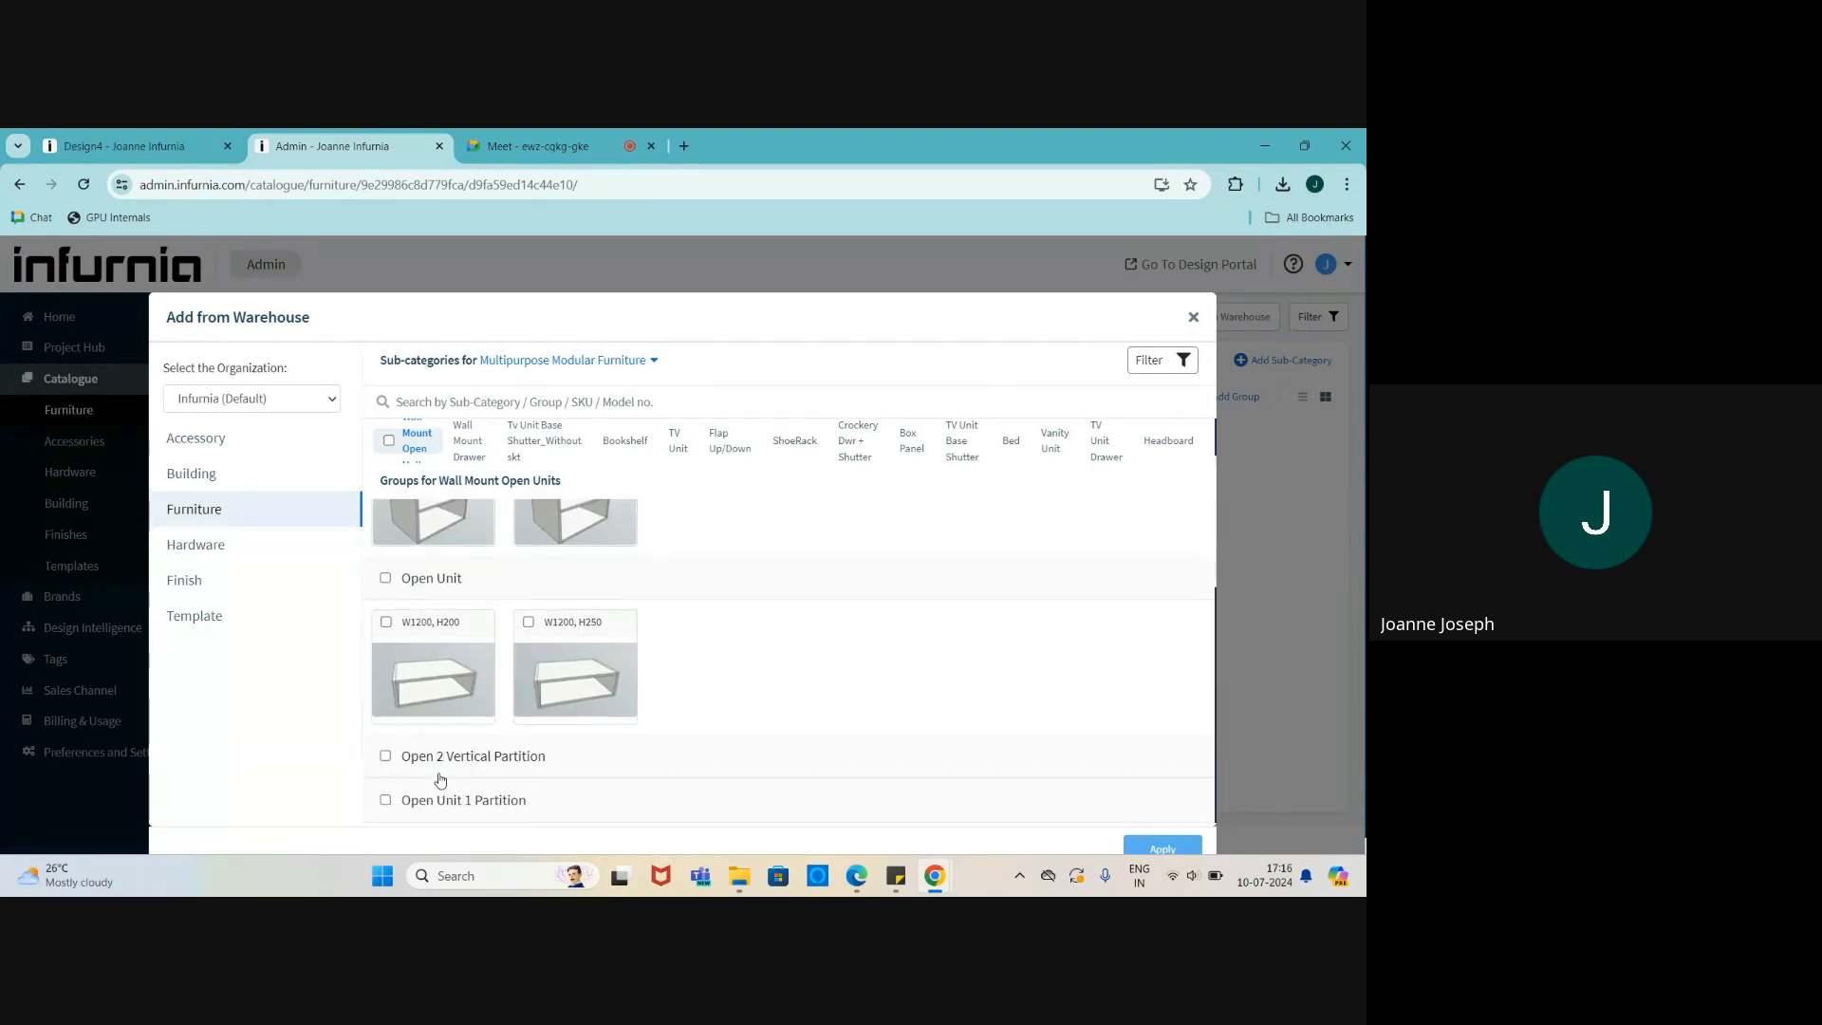
- Expand the Wall Mount Drawer groups Base 3 Dwr, Base 1Dwr, Base 2 Dwr, then a Tv Unit Base Shutter_Without skt group
left_click(463, 451)
left_click(460, 523)
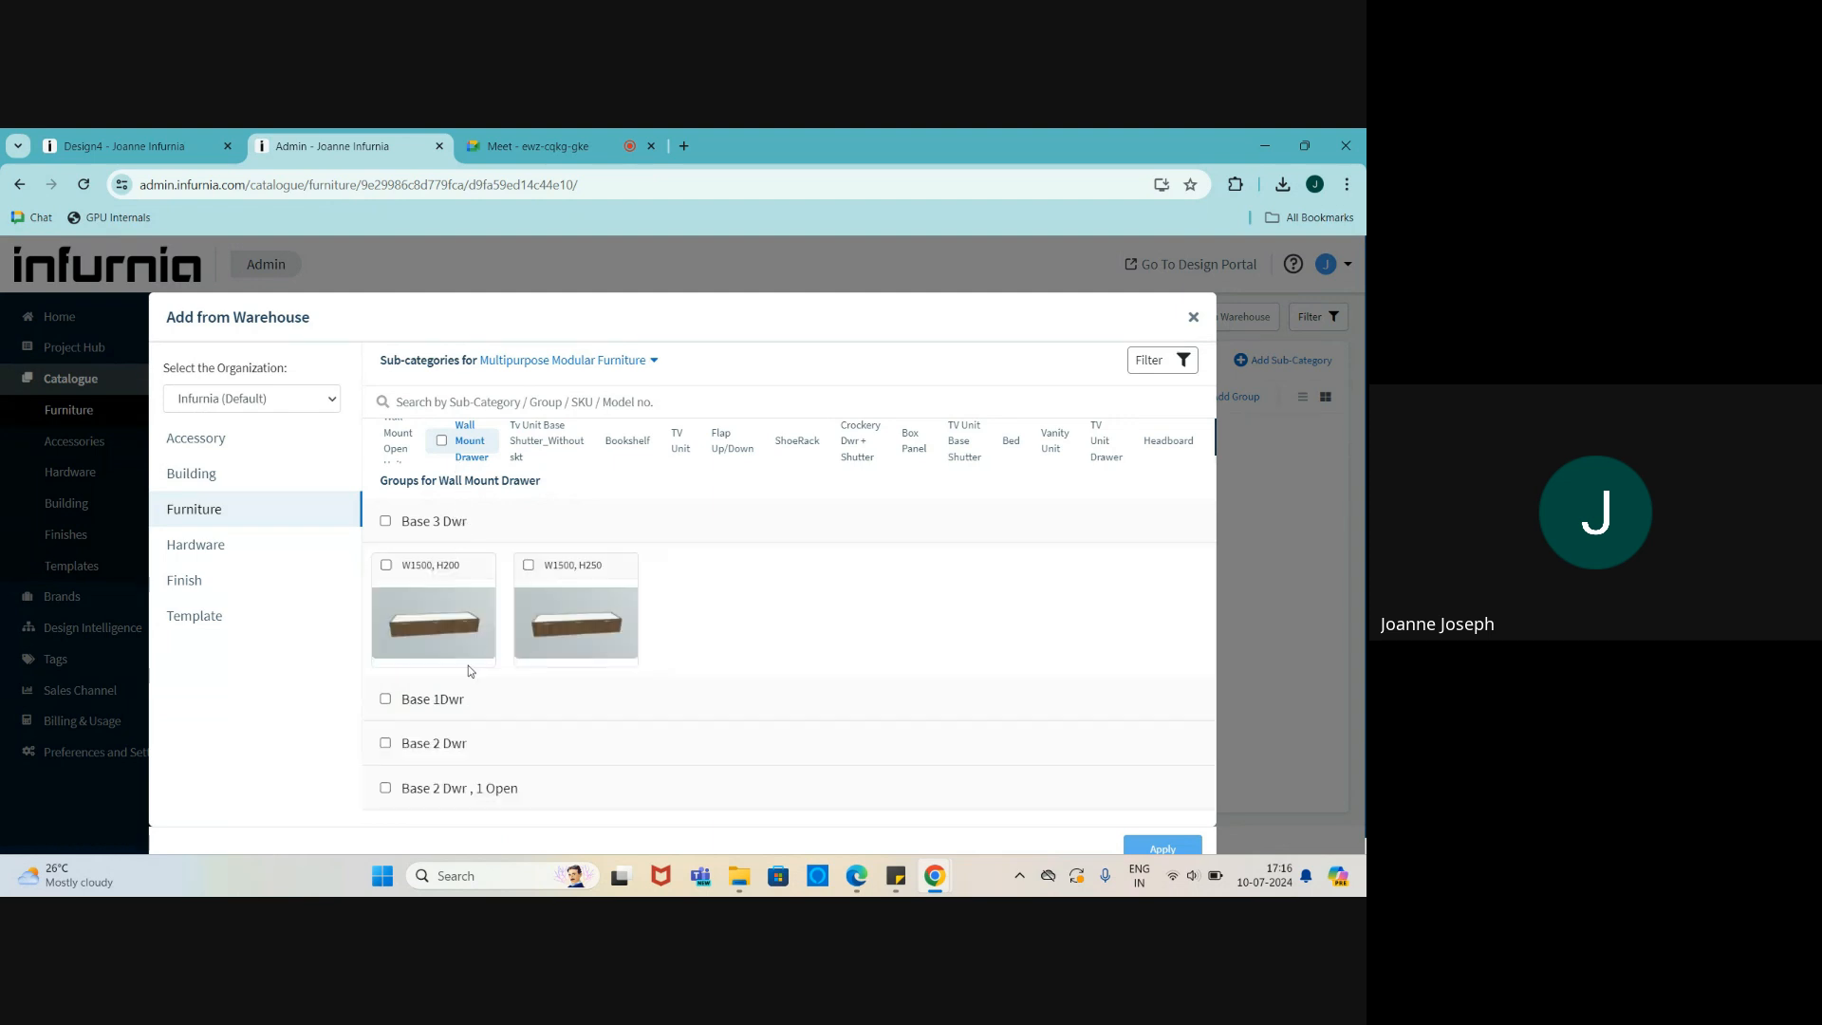
left_click(465, 692)
scroll(464, 693, "down", 2)
left_click(475, 752)
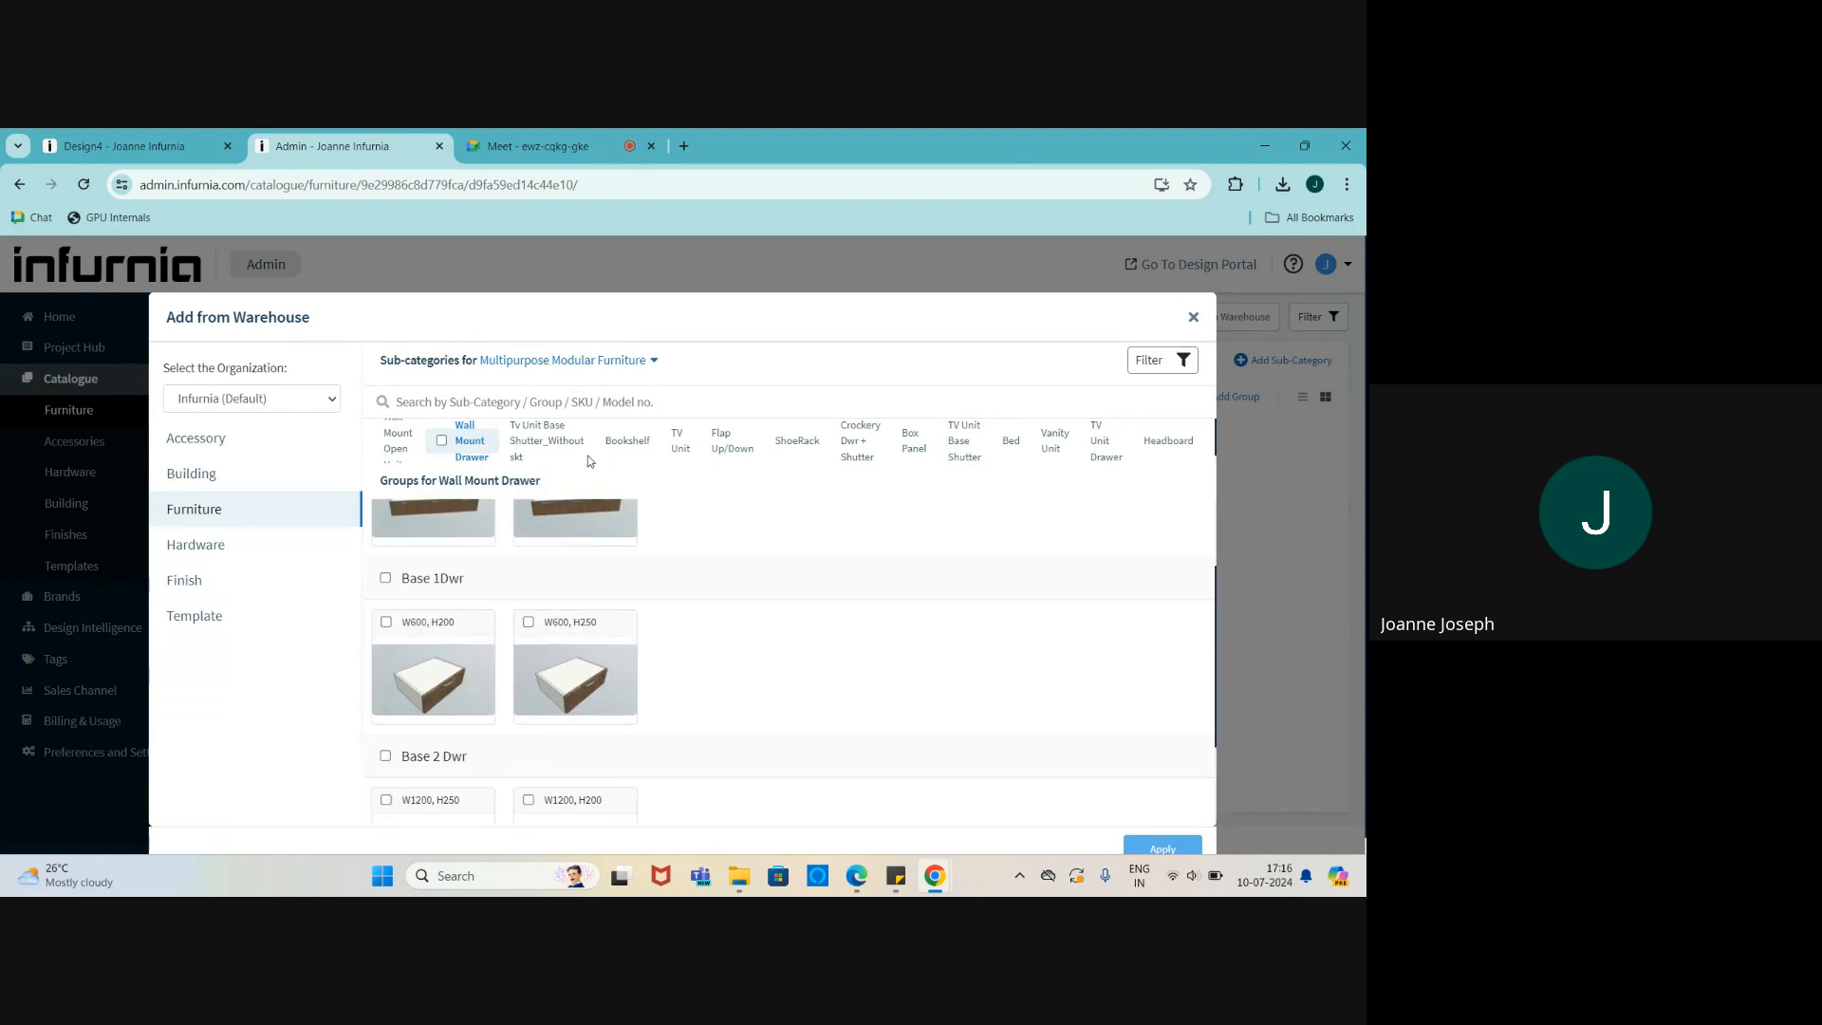
left_click(557, 439)
left_click(524, 529)
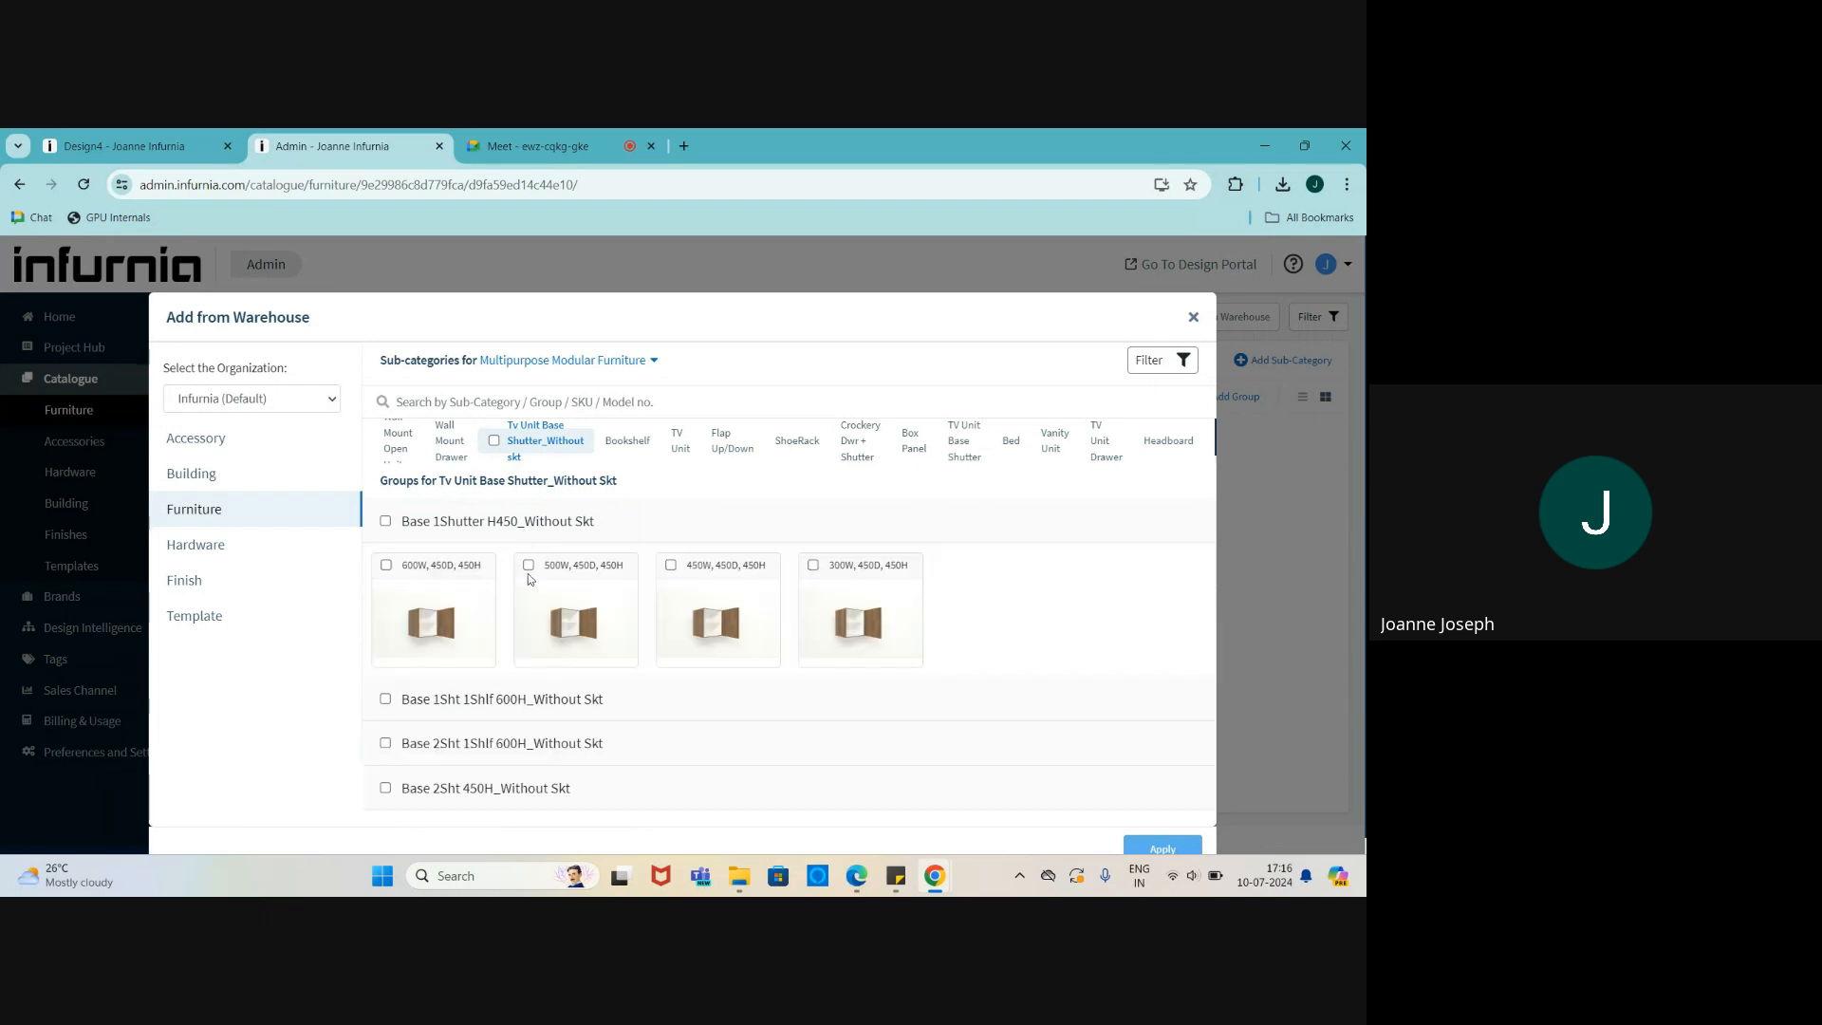
- Check Bookshelf and TV Unit Drawer, then expand Box Type Headboard 3 and 2 under Headboard
left_click(638, 459)
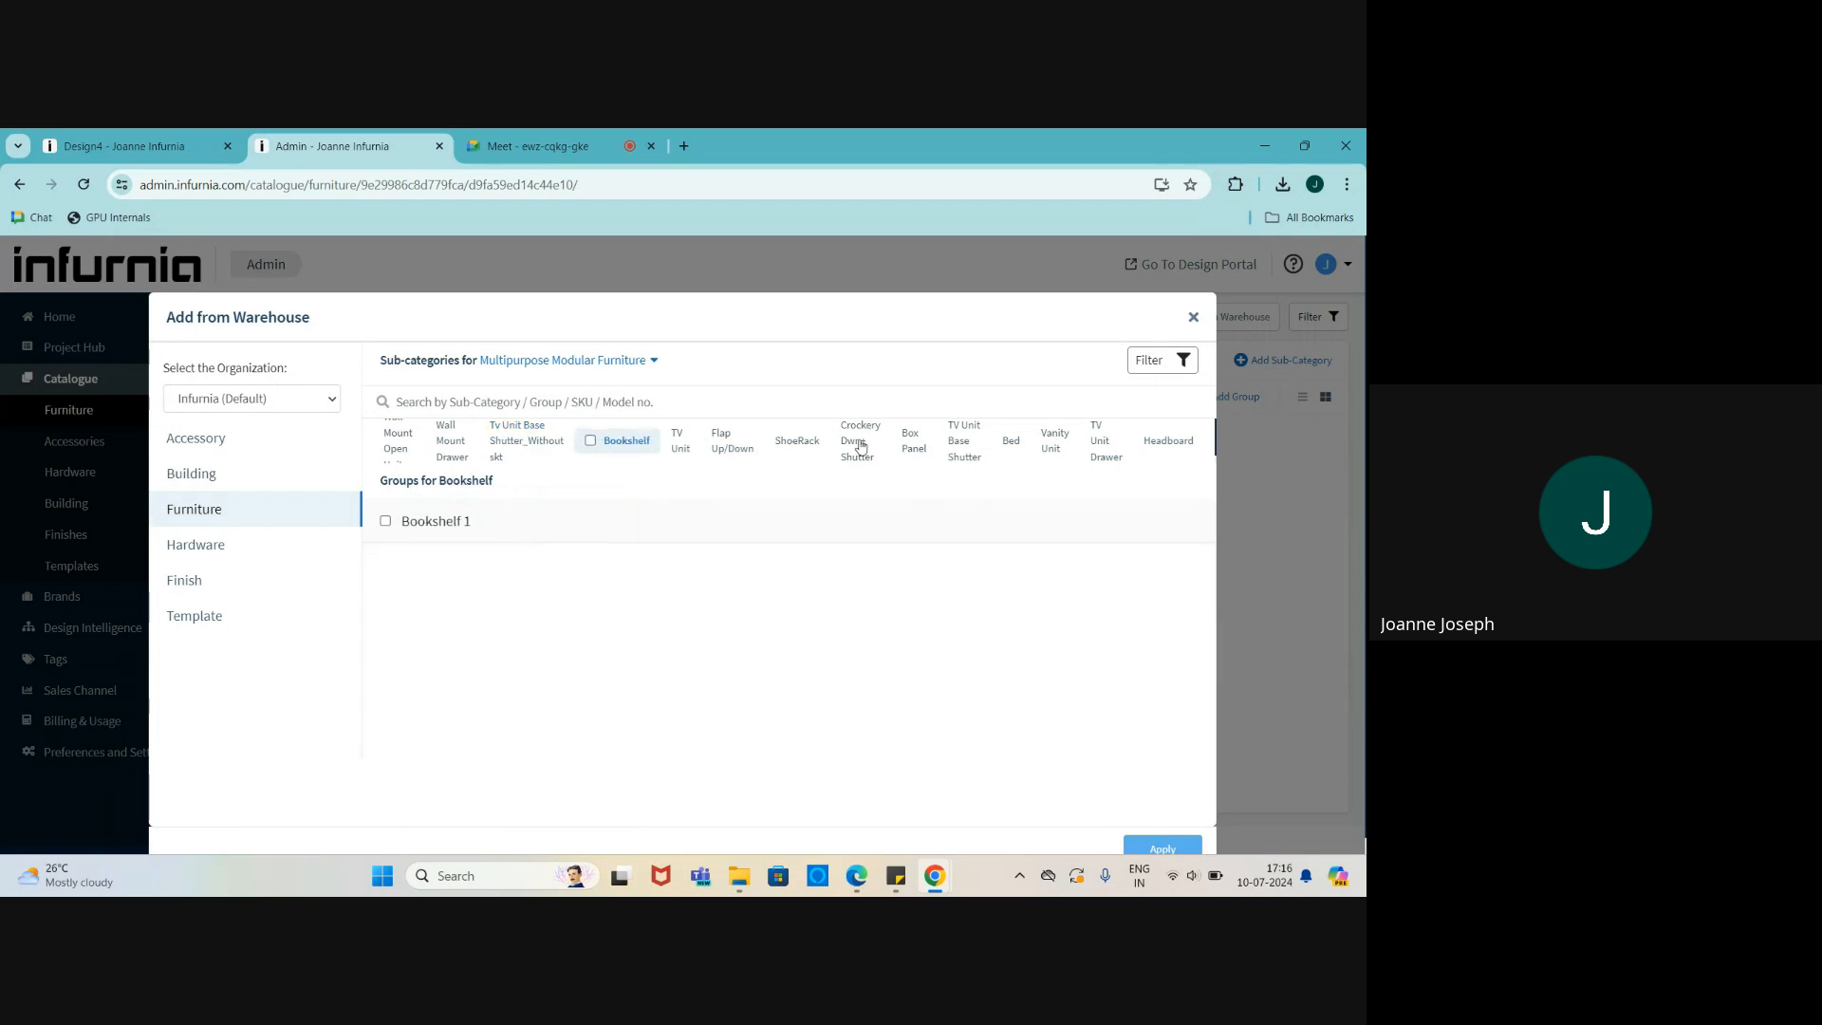
left_click(1101, 446)
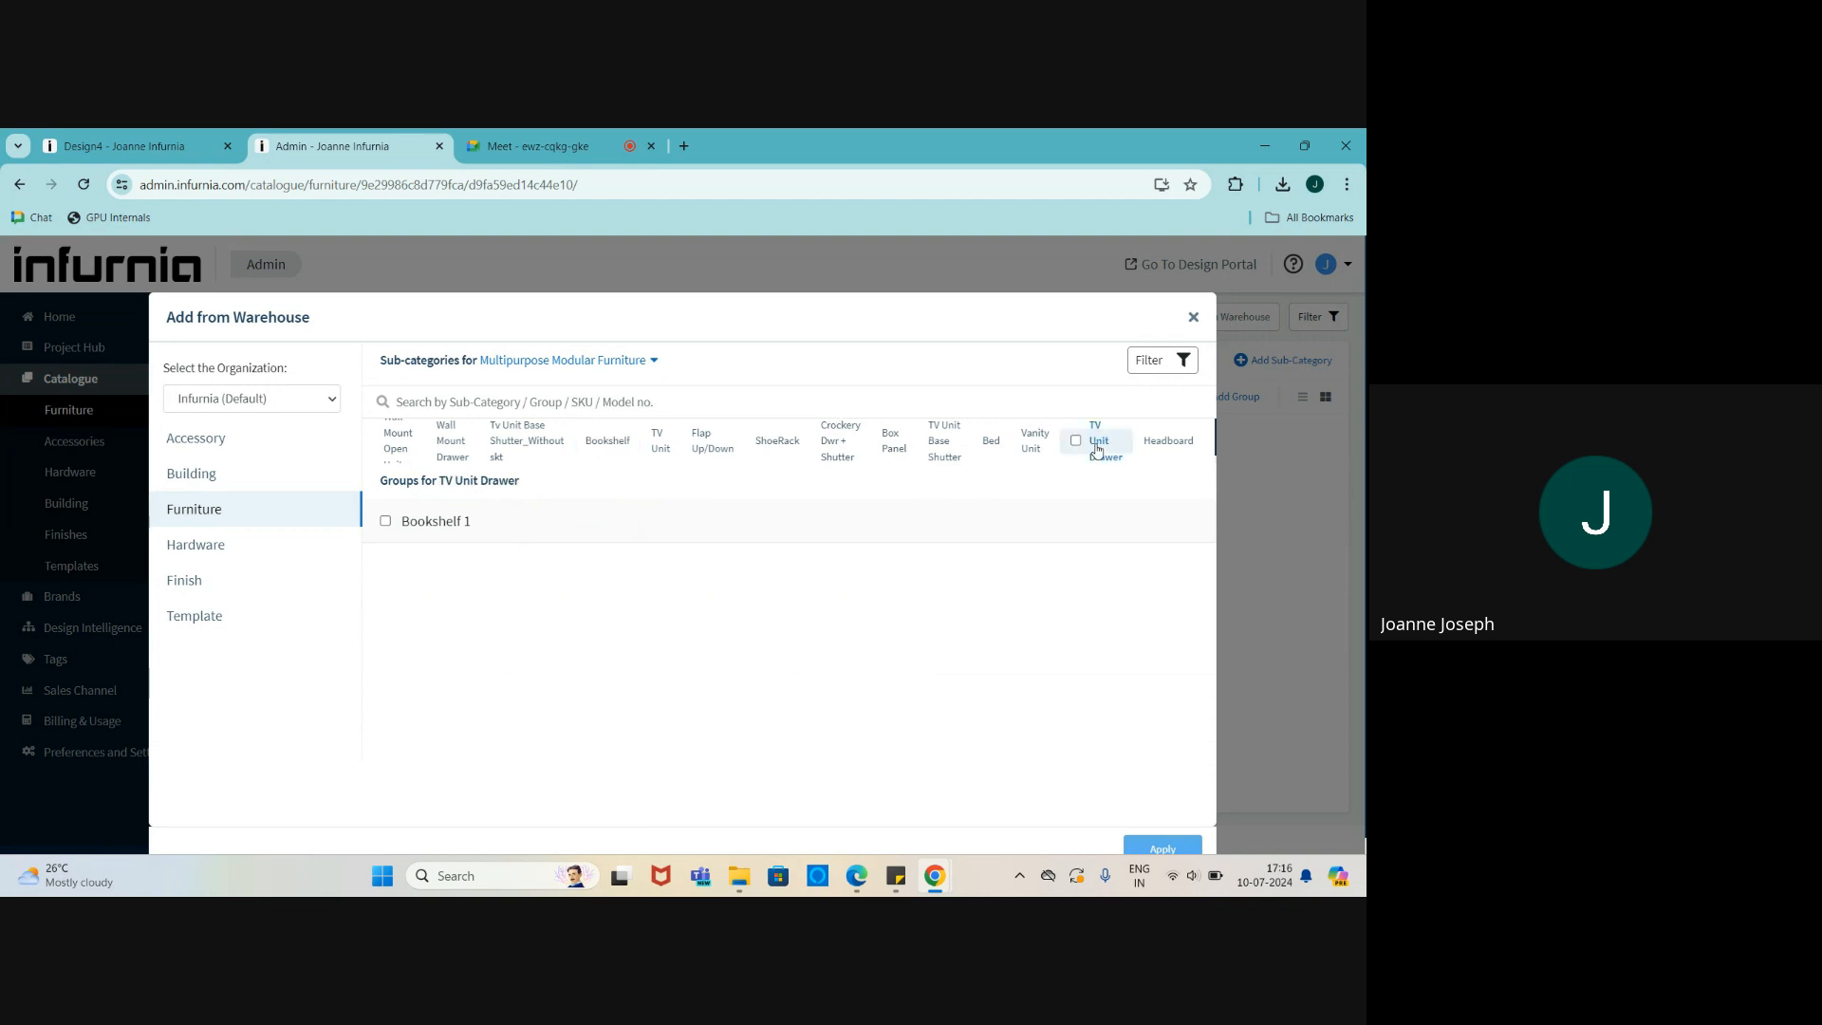
left_click(1167, 442)
left_click(465, 573)
left_click(474, 521)
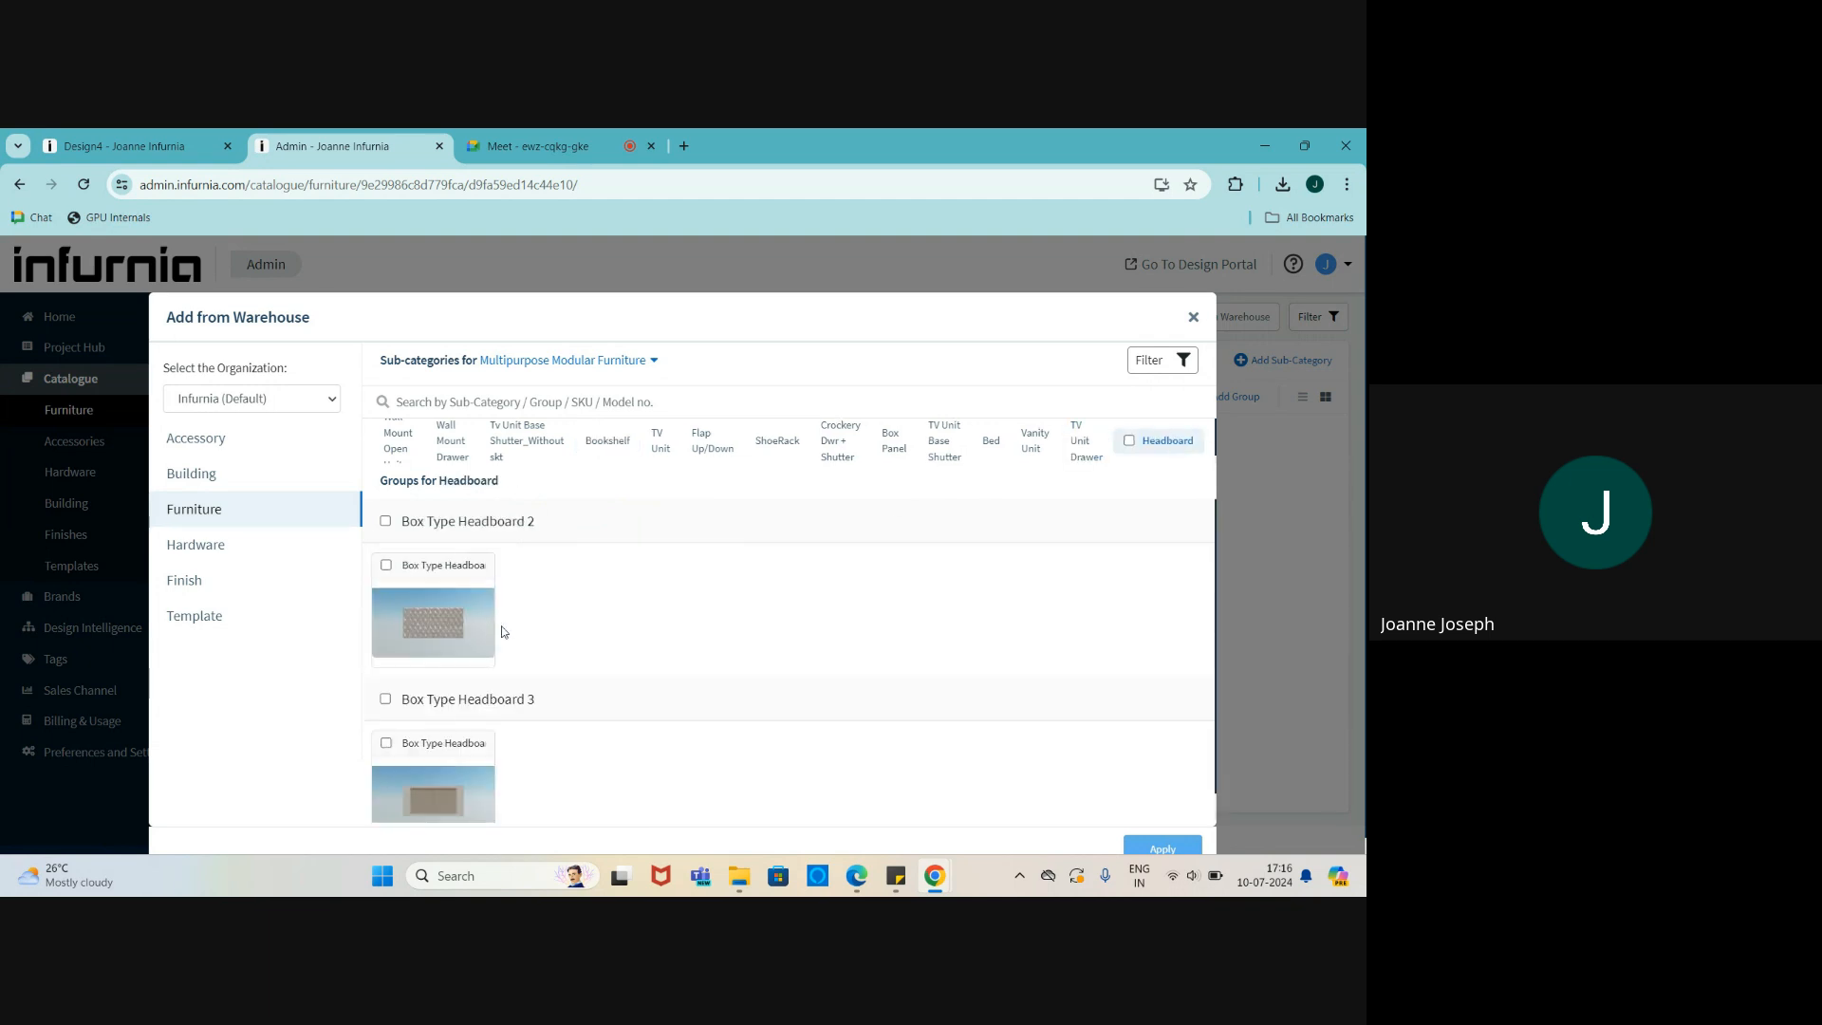
- Expand the TV Unit Drawer groups Base 1Dwr 1 Open and Base 2Dwr, then close the warehouse dialog
left_click(1093, 465)
left_click(440, 567)
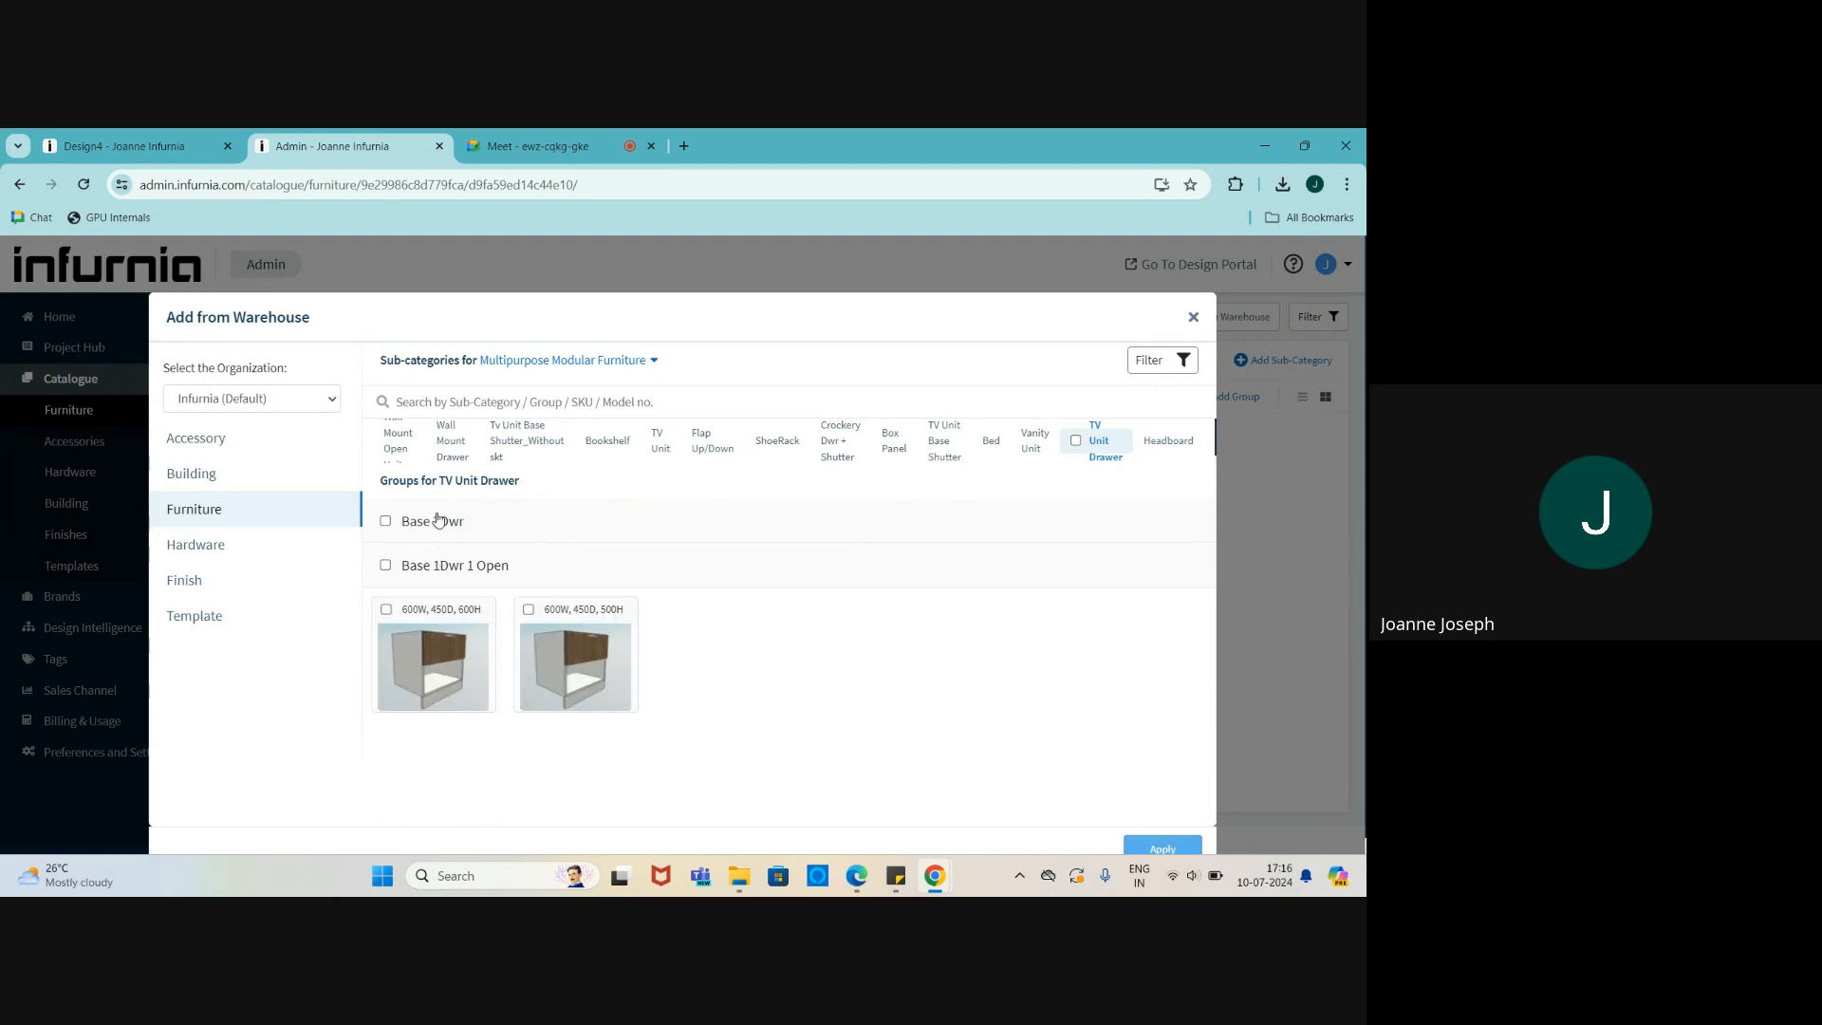
left_click(439, 522)
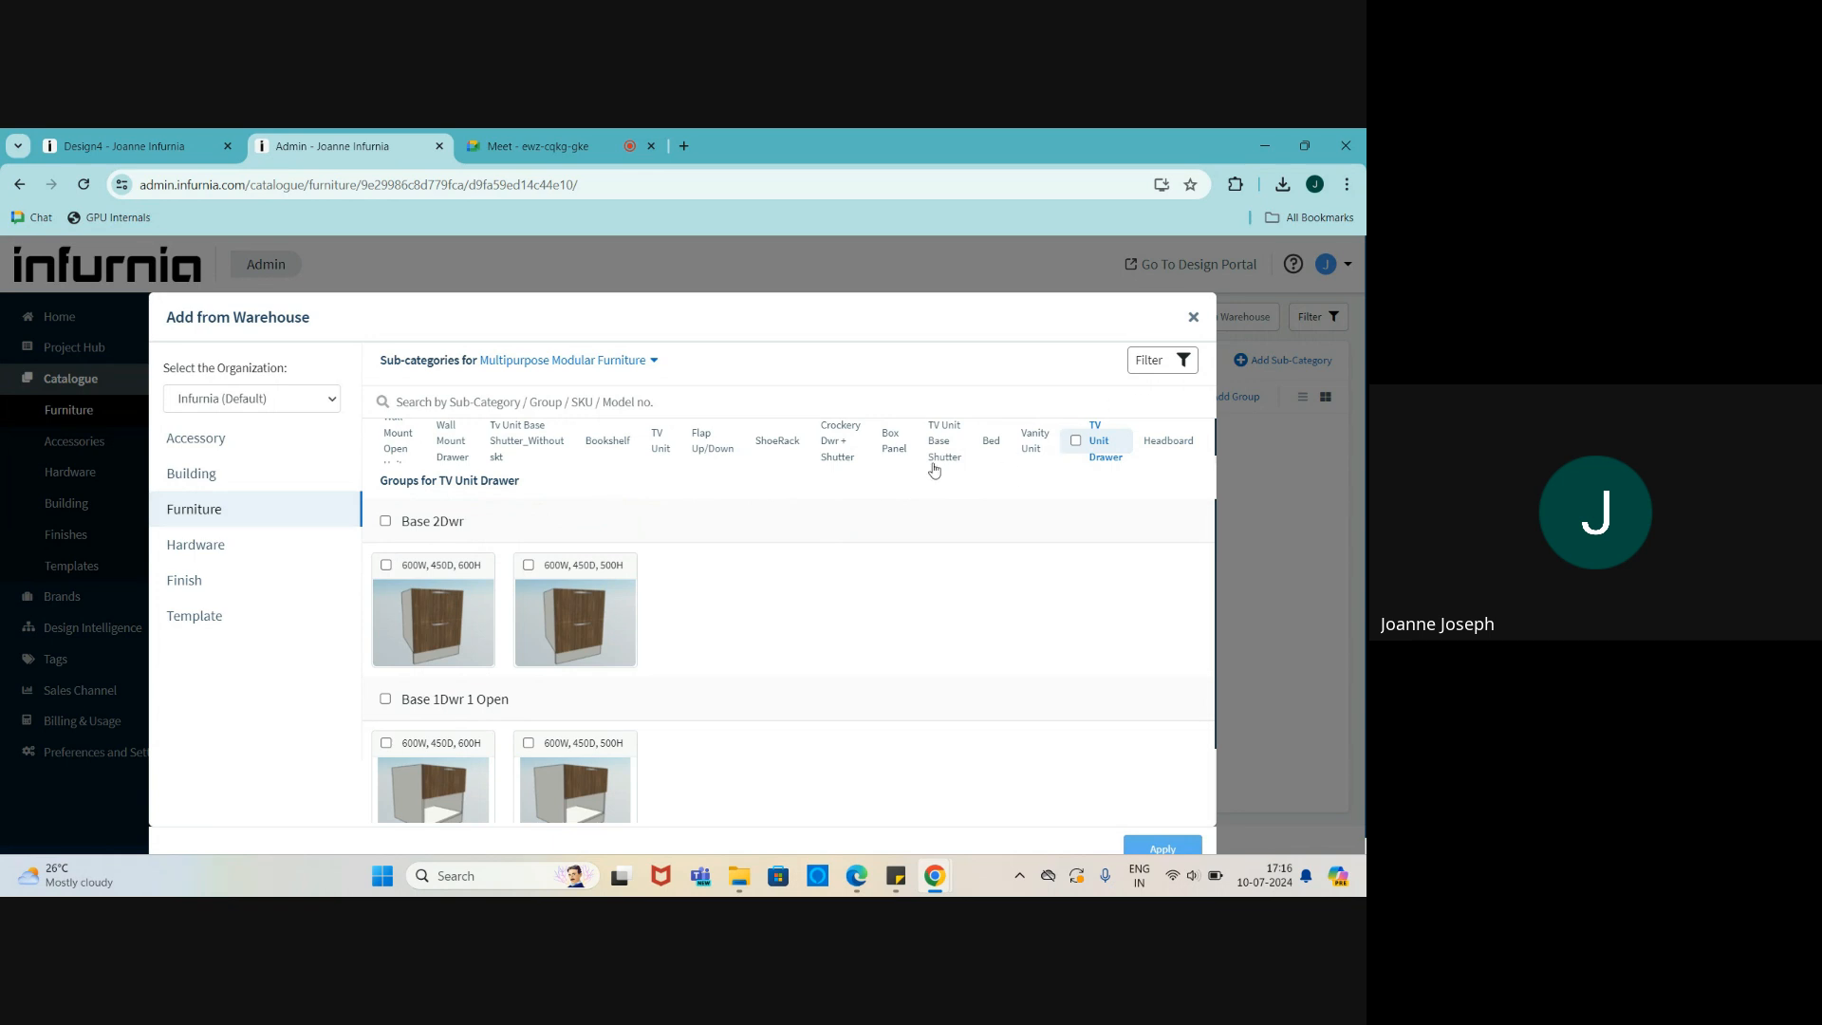
scroll(931, 464, "down", 1)
left_click(1193, 319)
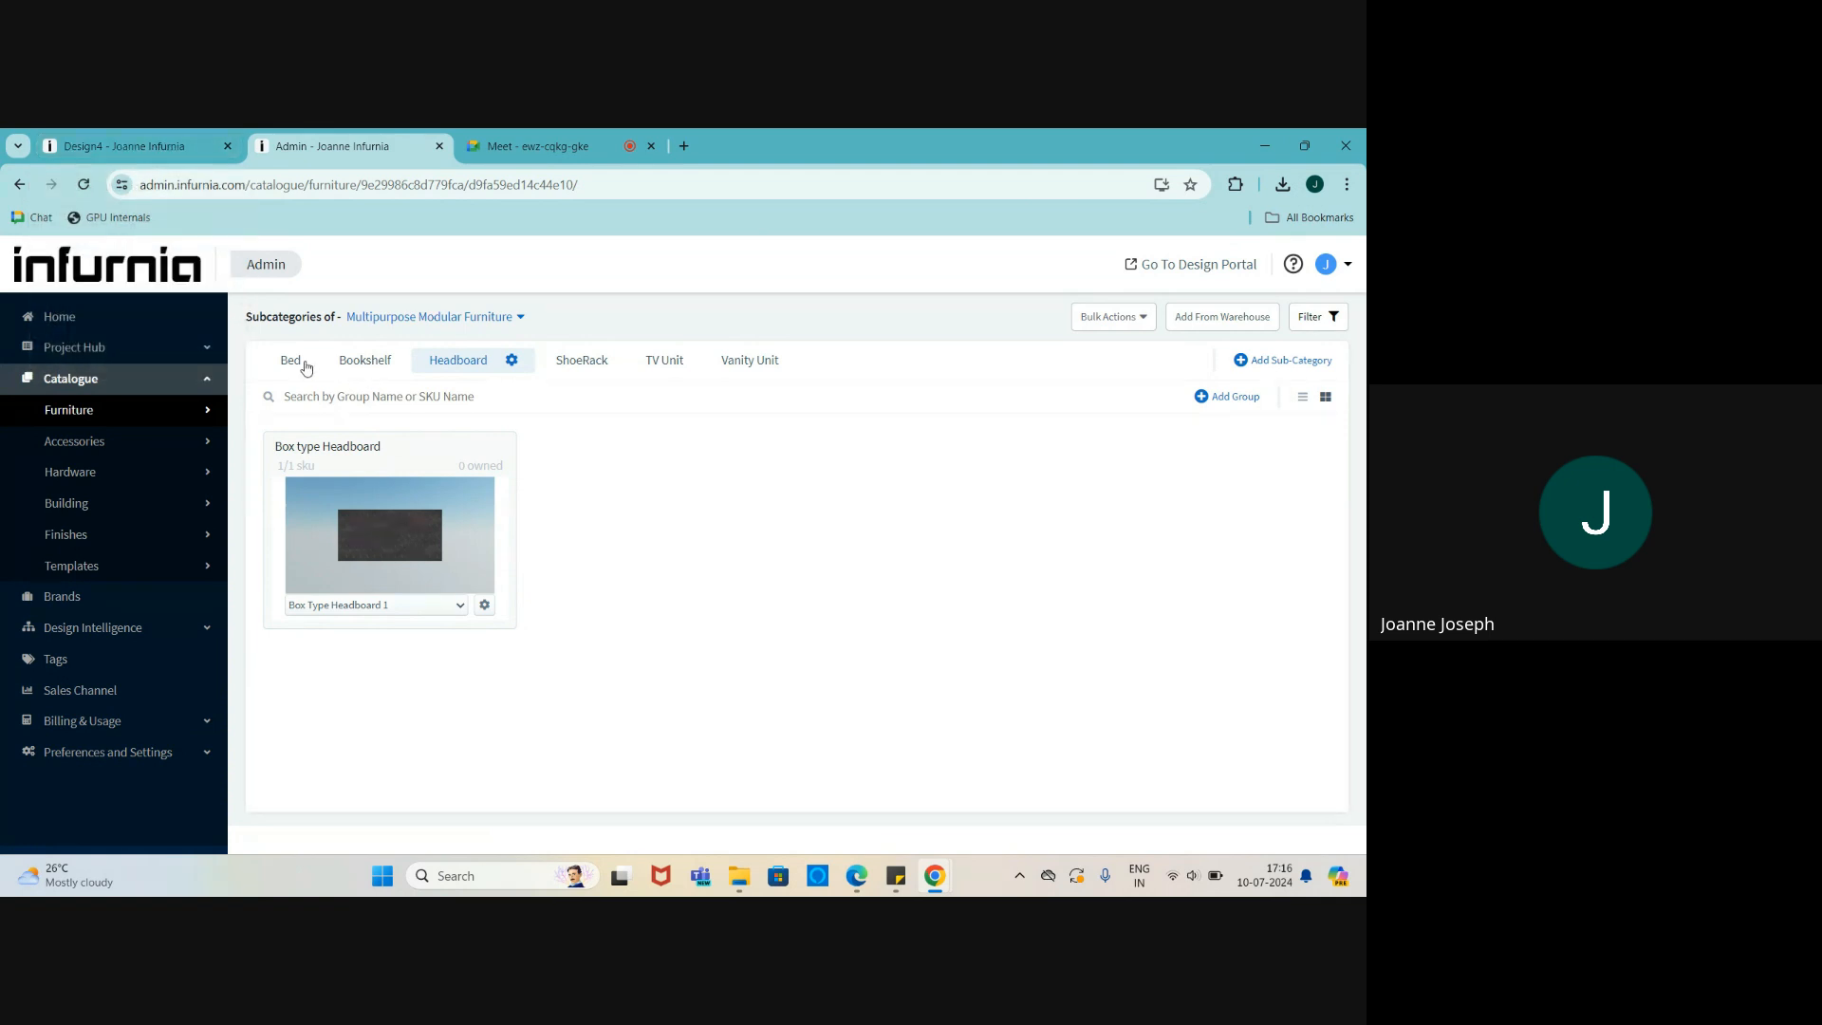
- Choose Edit SKU Structure from Bed 1's gear menu in the Bed subcategory
left_click(294, 365)
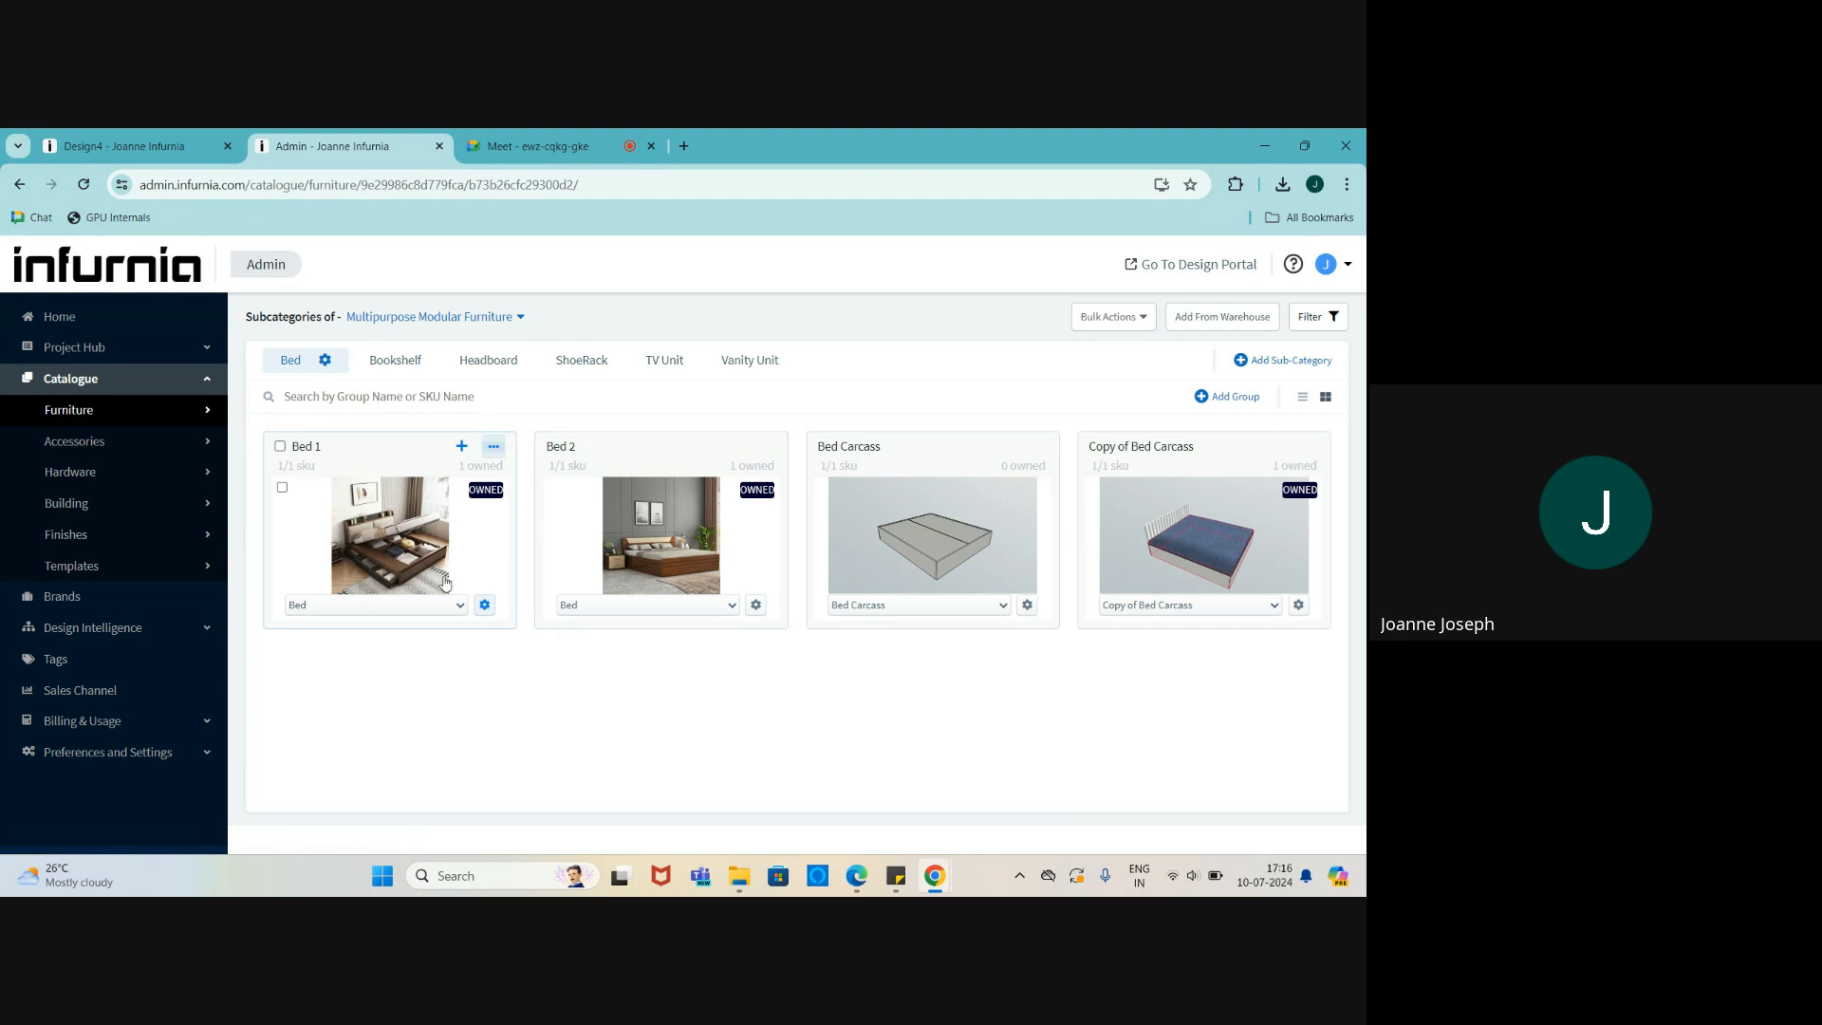
left_click(483, 606)
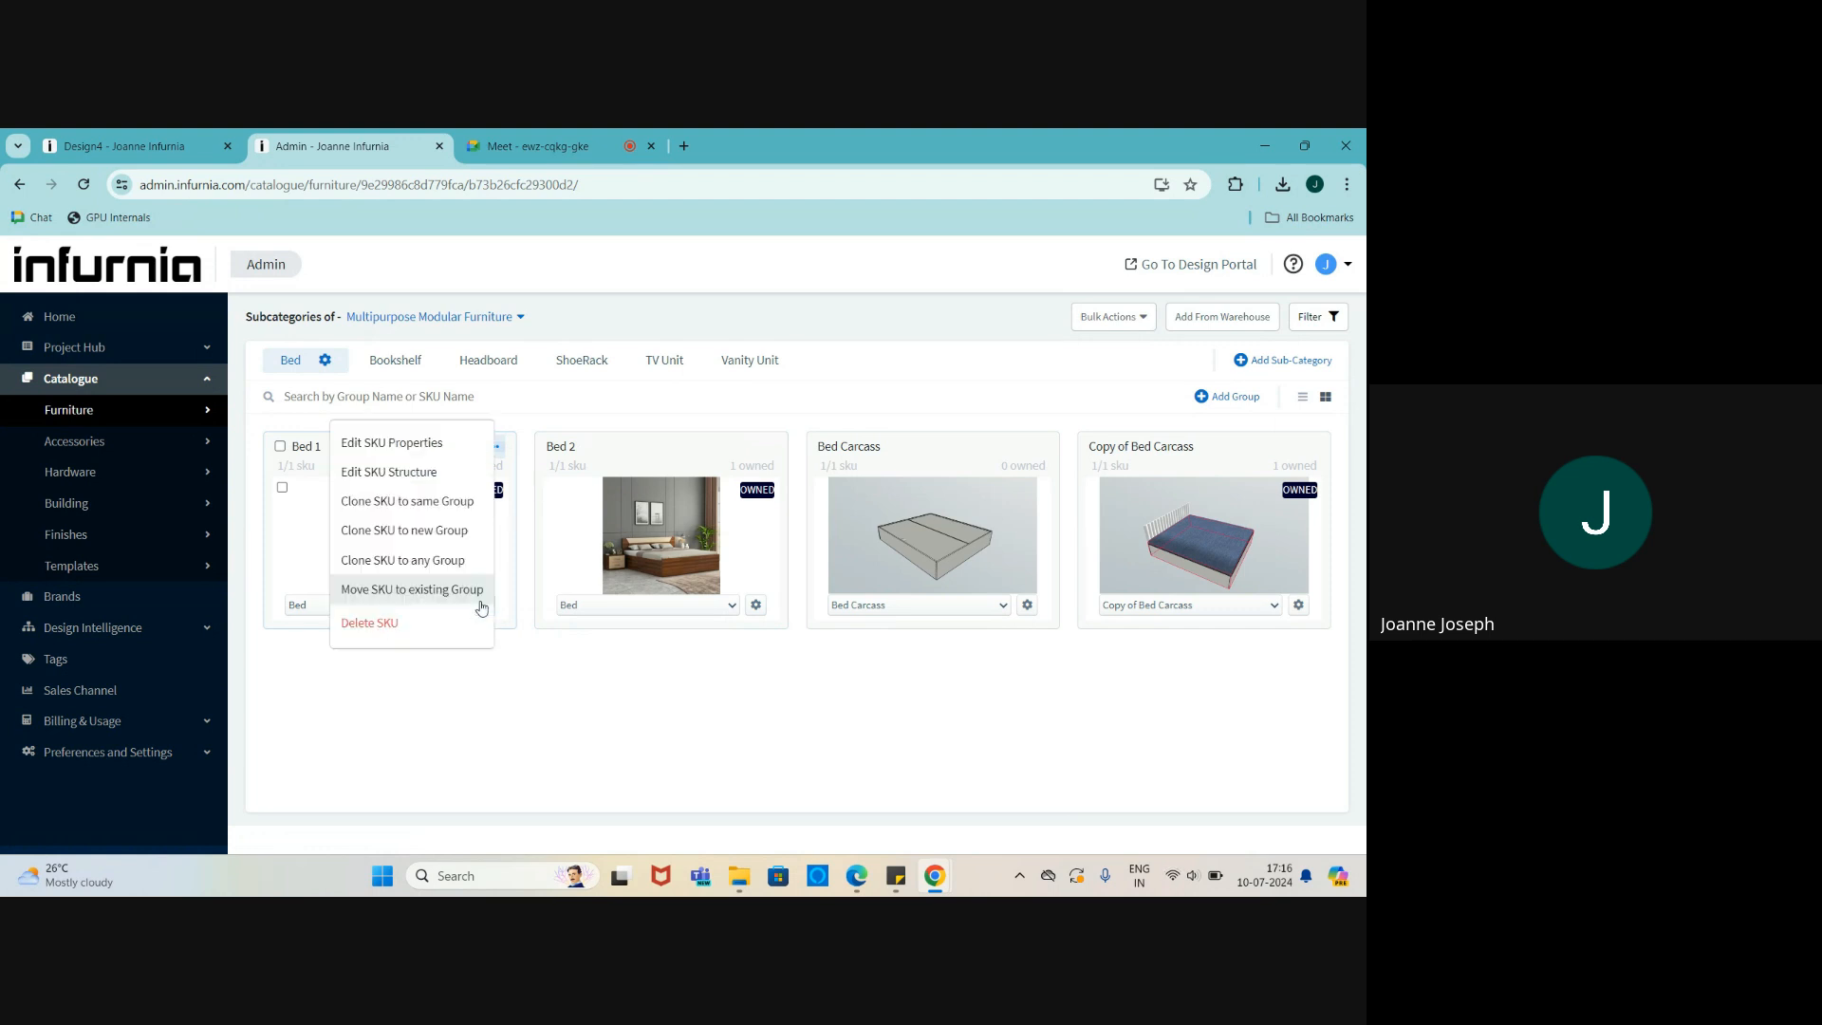
left_click(379, 471)
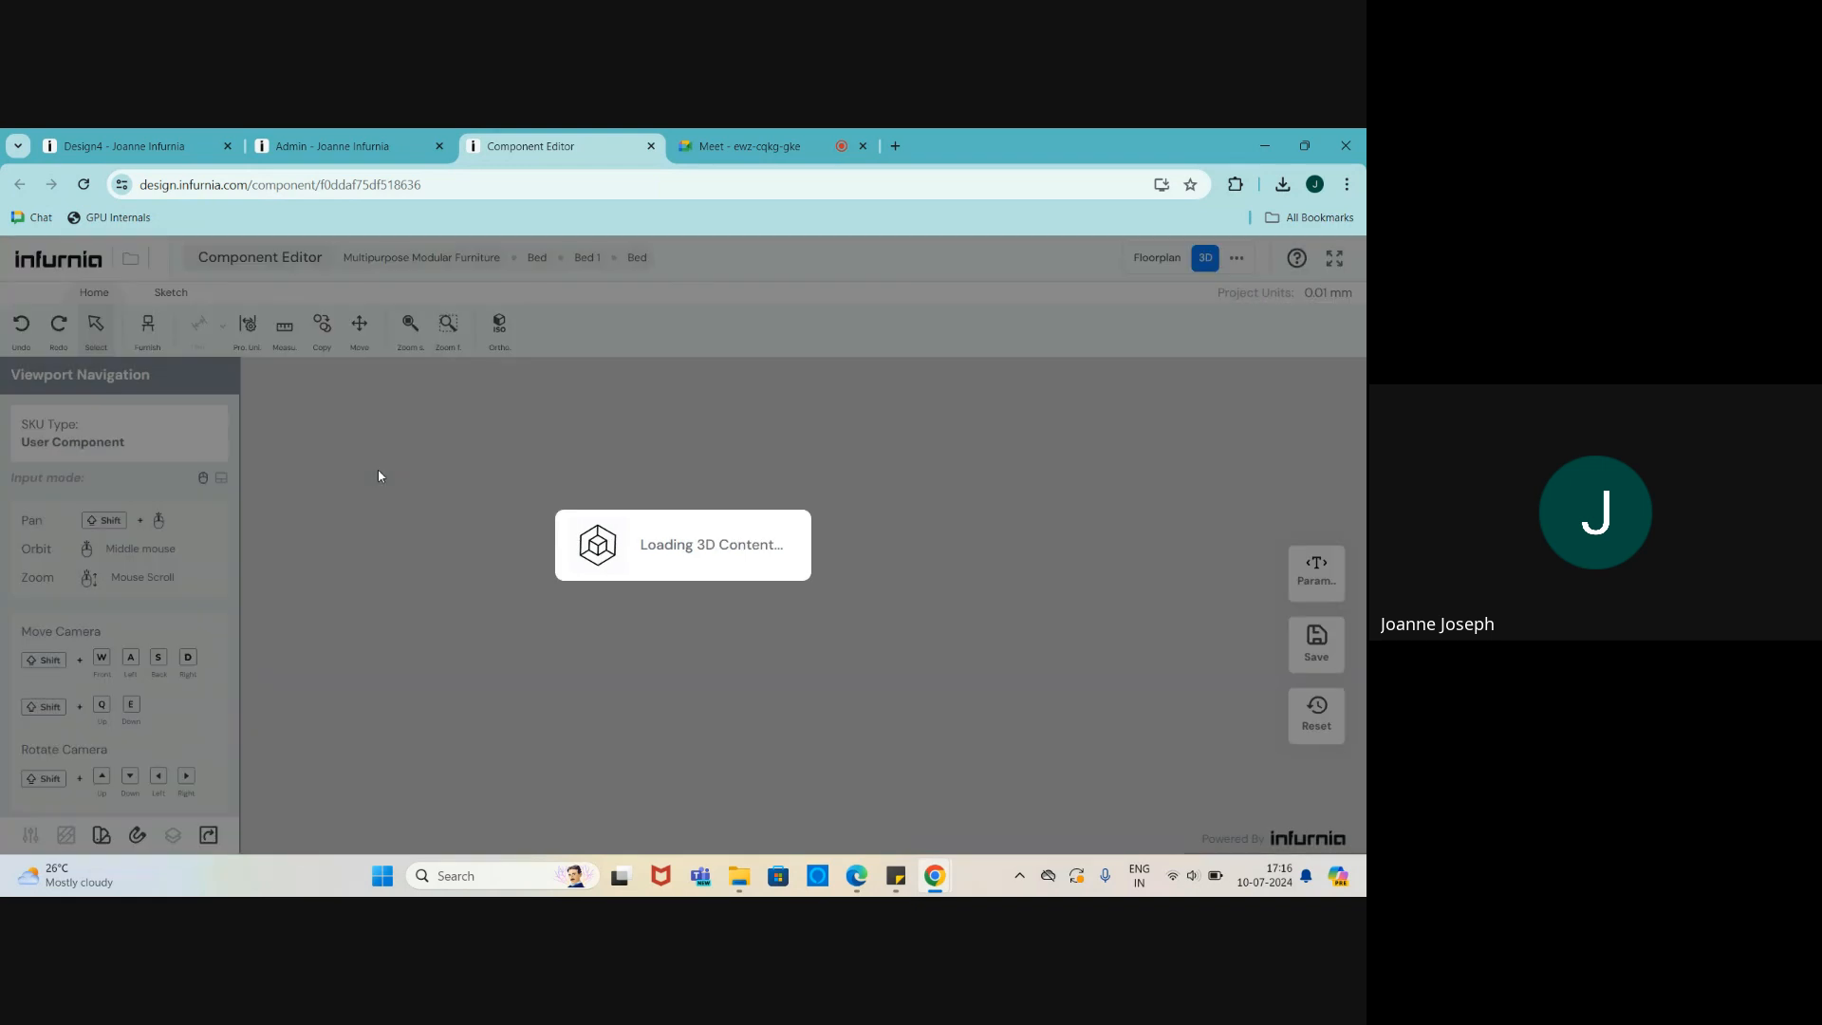
- Orbit around the bed and lift then lower its top panel to reveal the storage
middle_click_drag(807, 684, 1015, 708)
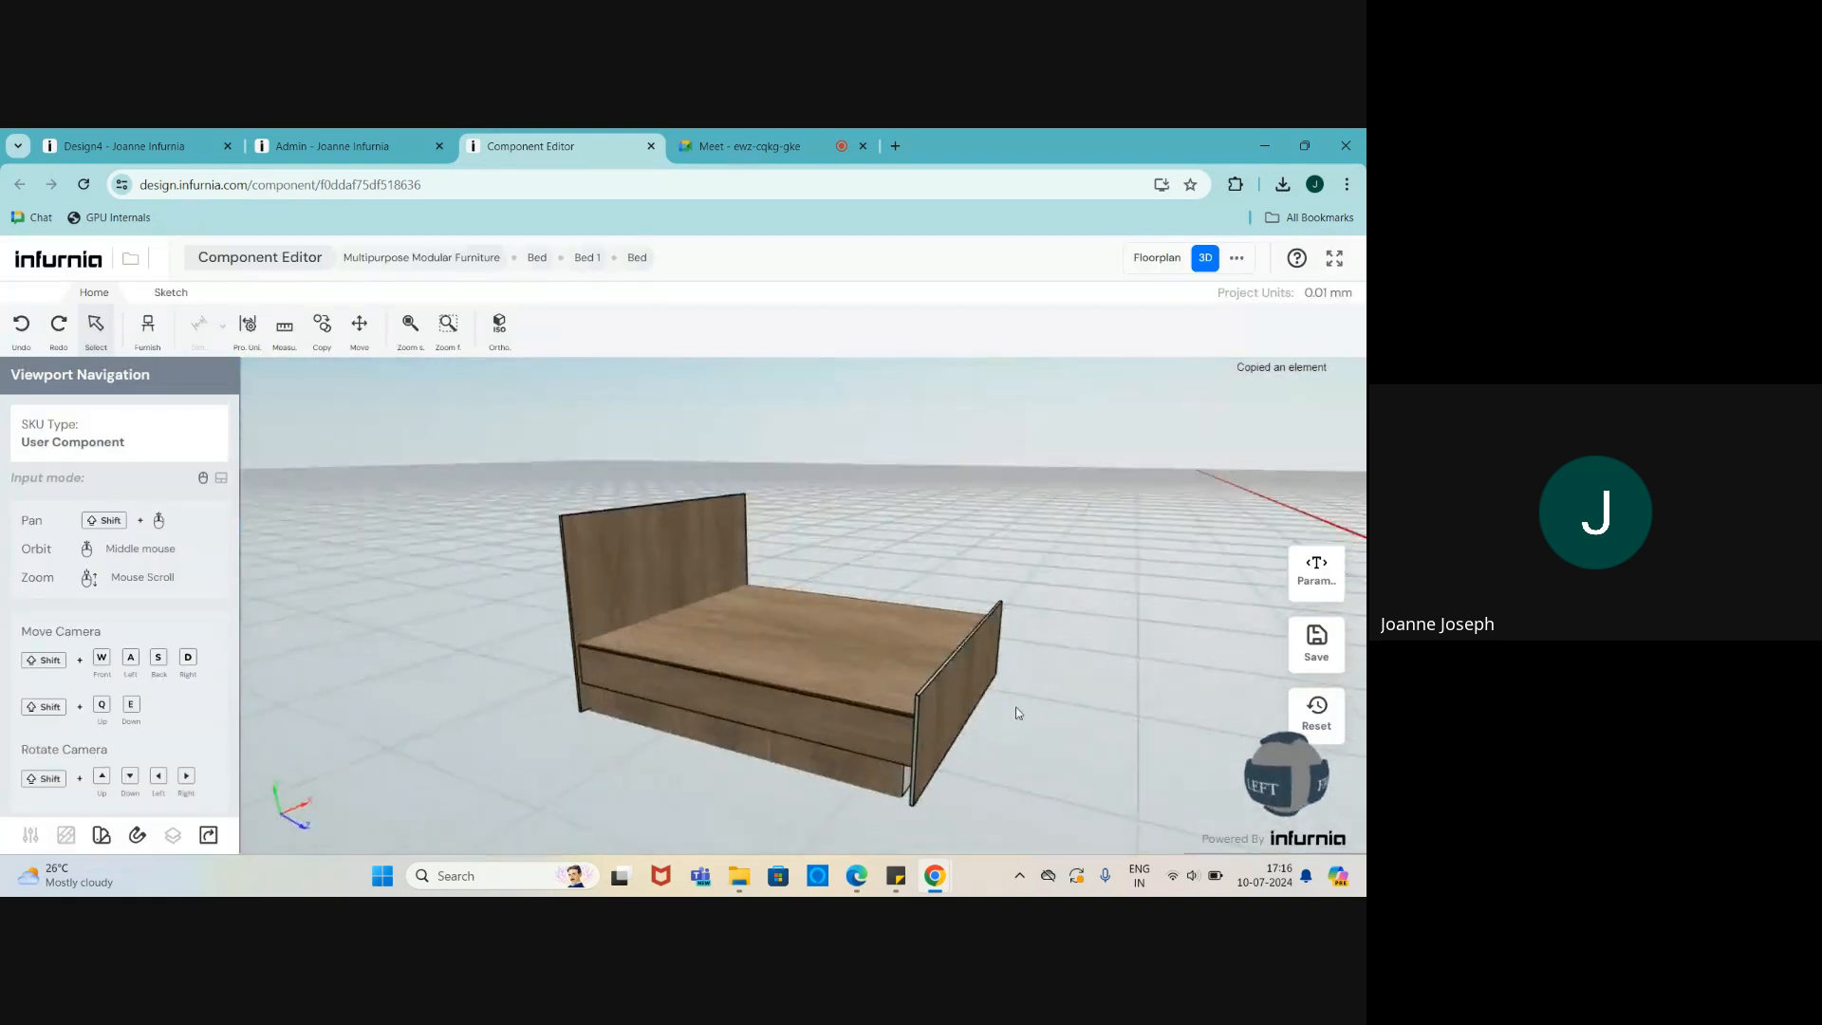
scroll(885, 664, "down", 2)
scroll(880, 664, "up", 5)
scroll(879, 665, "down", 4)
middle_click_drag(880, 664, 893, 684)
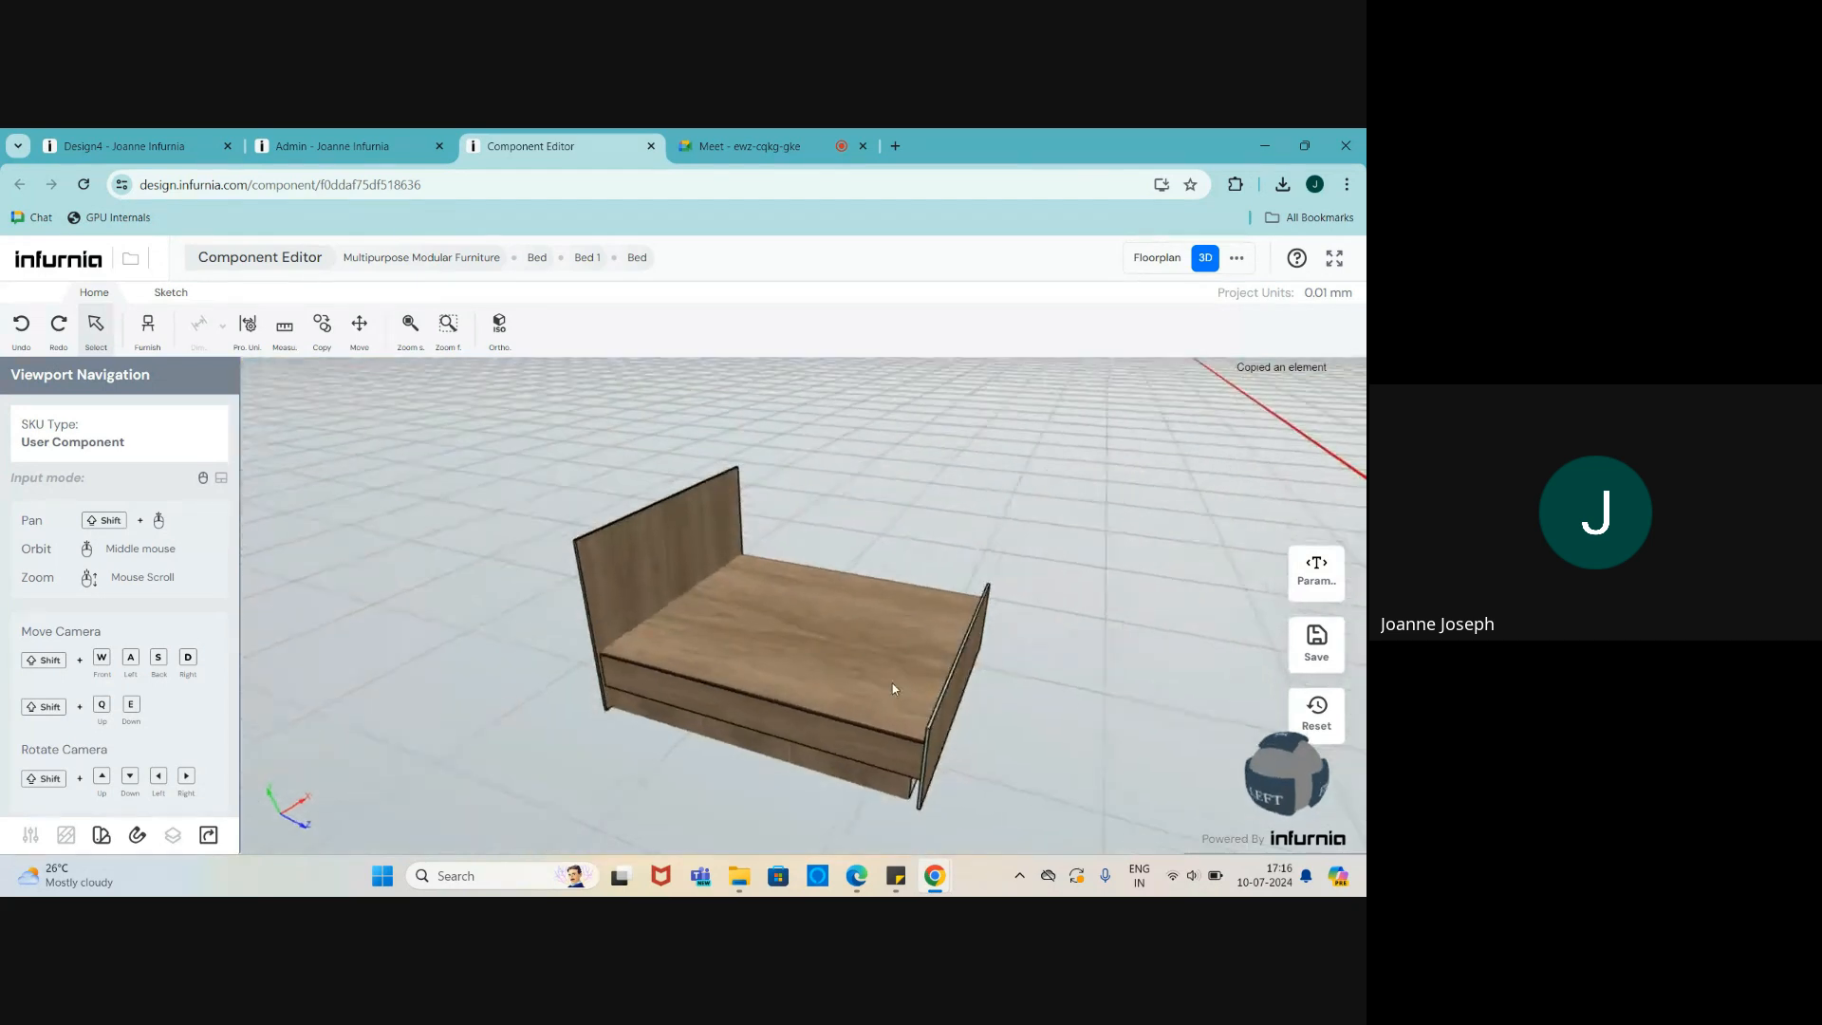
scroll(892, 685, "up", 2)
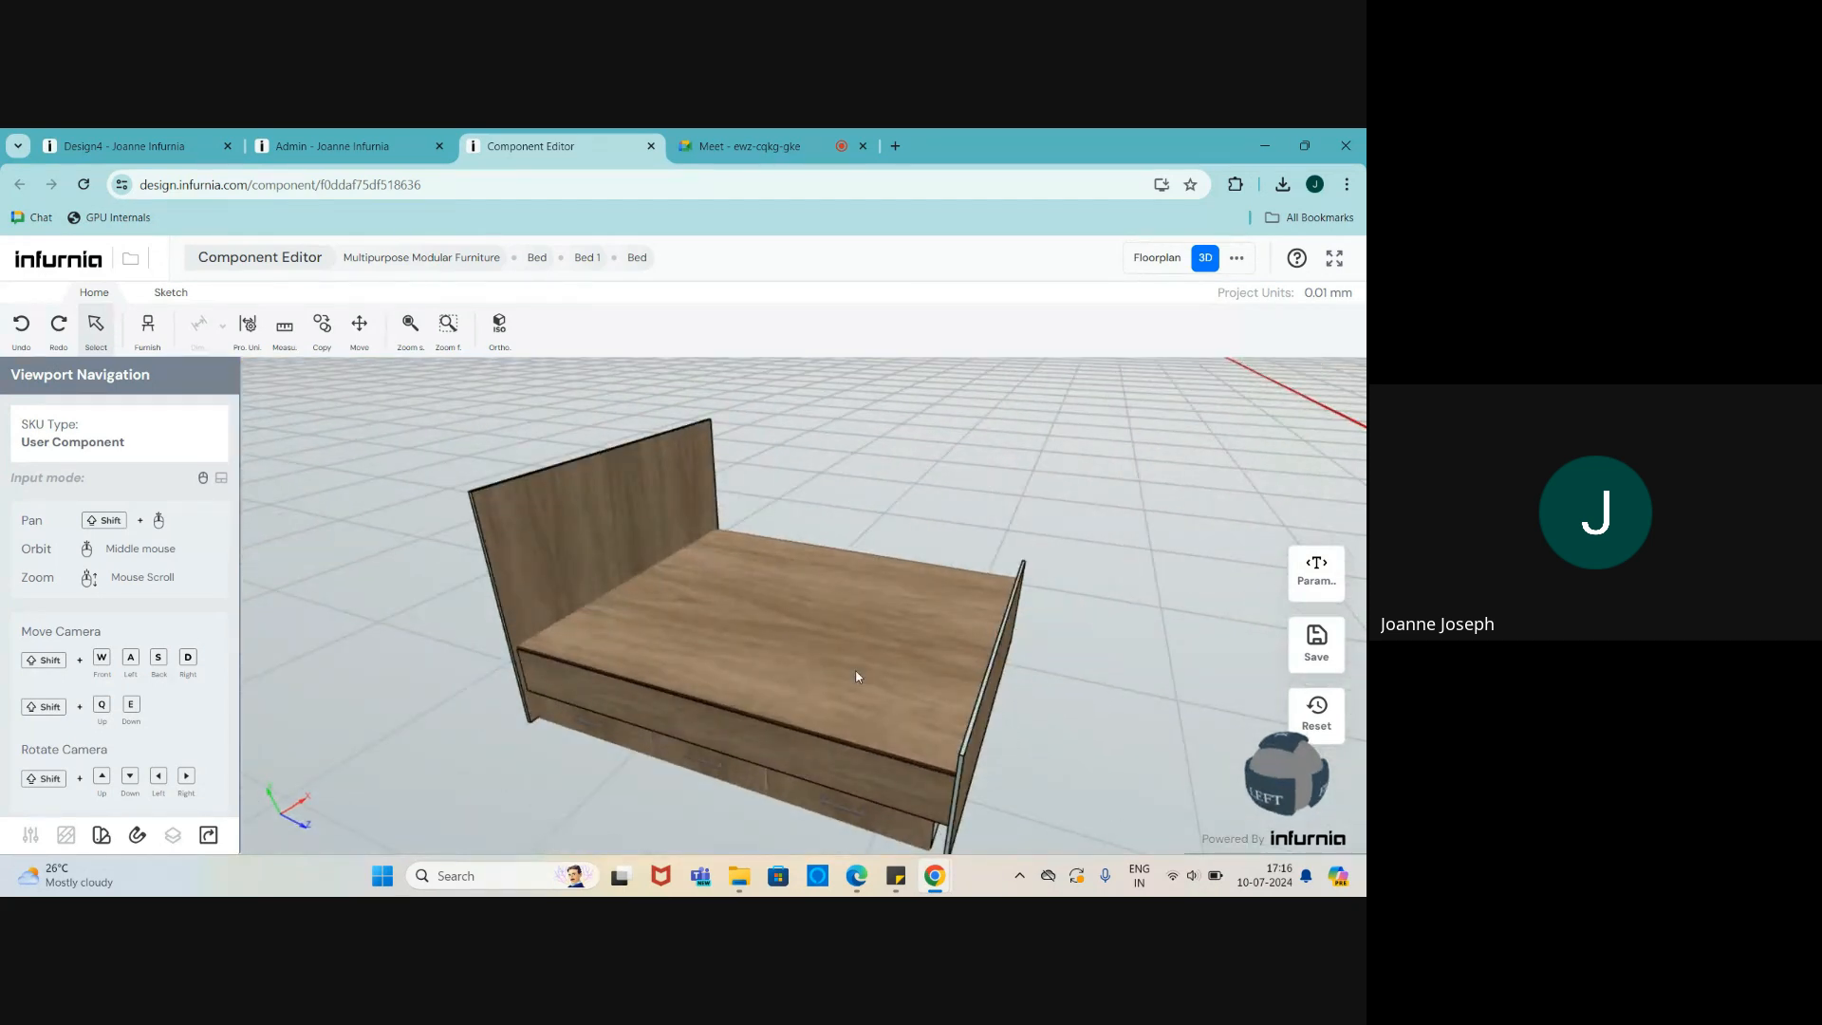
double_click(854, 671)
double_click(560, 567)
scroll(628, 592, "down", 3)
scroll(628, 592, "up", 3)
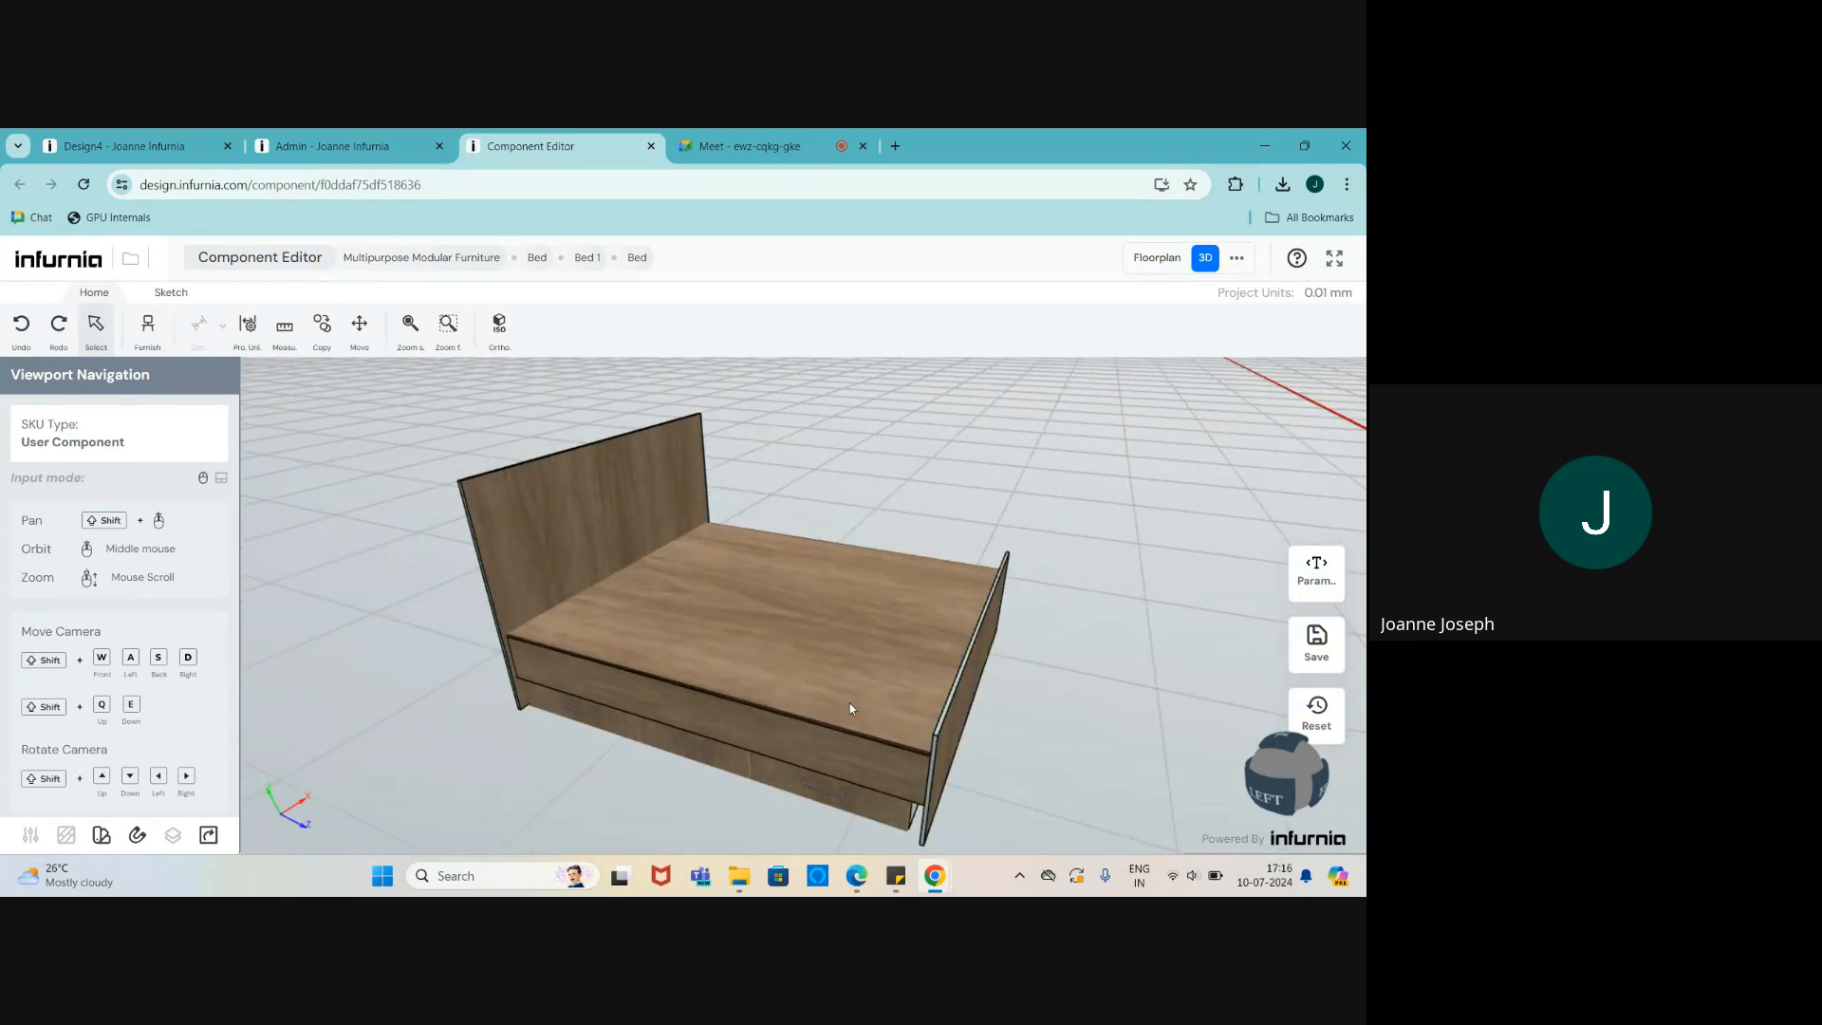
- View the bed from a low side angle, open and close Furnish, then close the Component Editor
middle_click_drag(850, 703, 856, 639)
scroll(858, 642, "up", 3)
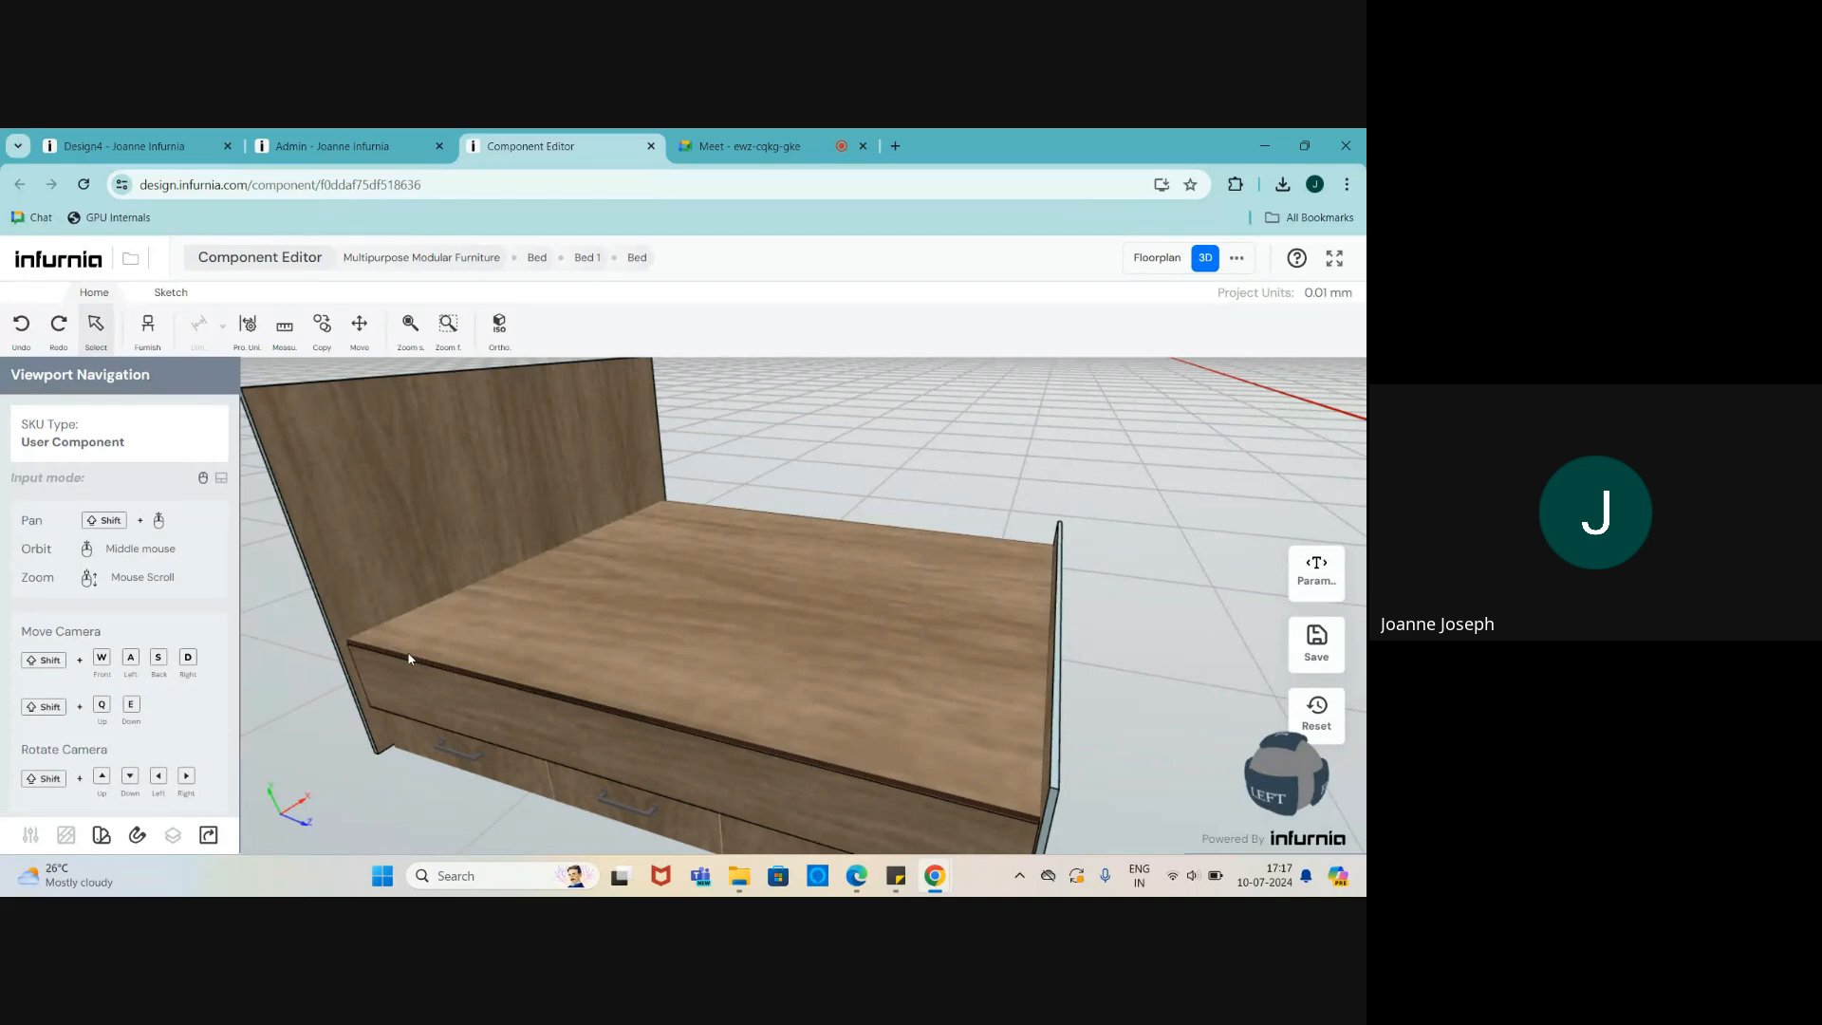
scroll(550, 516, "down", 5)
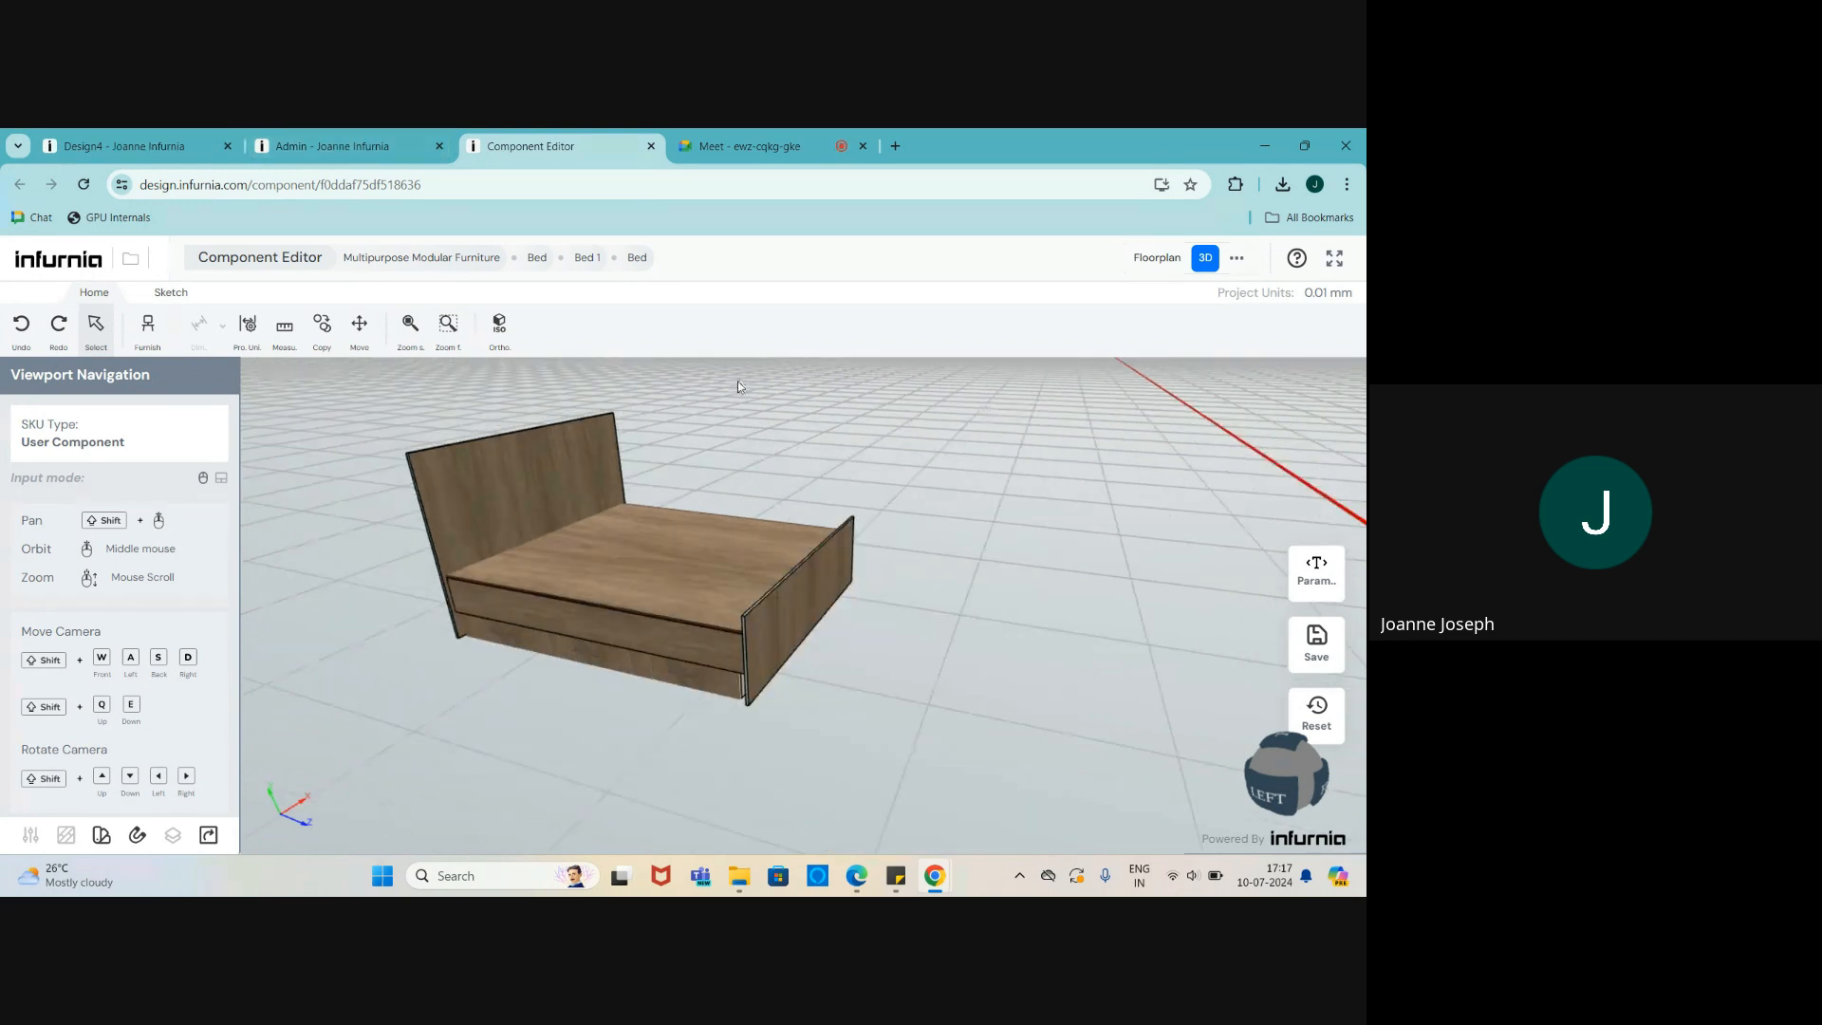
scroll(505, 376, "up", 2)
middle_click_drag(992, 573, 556, 545)
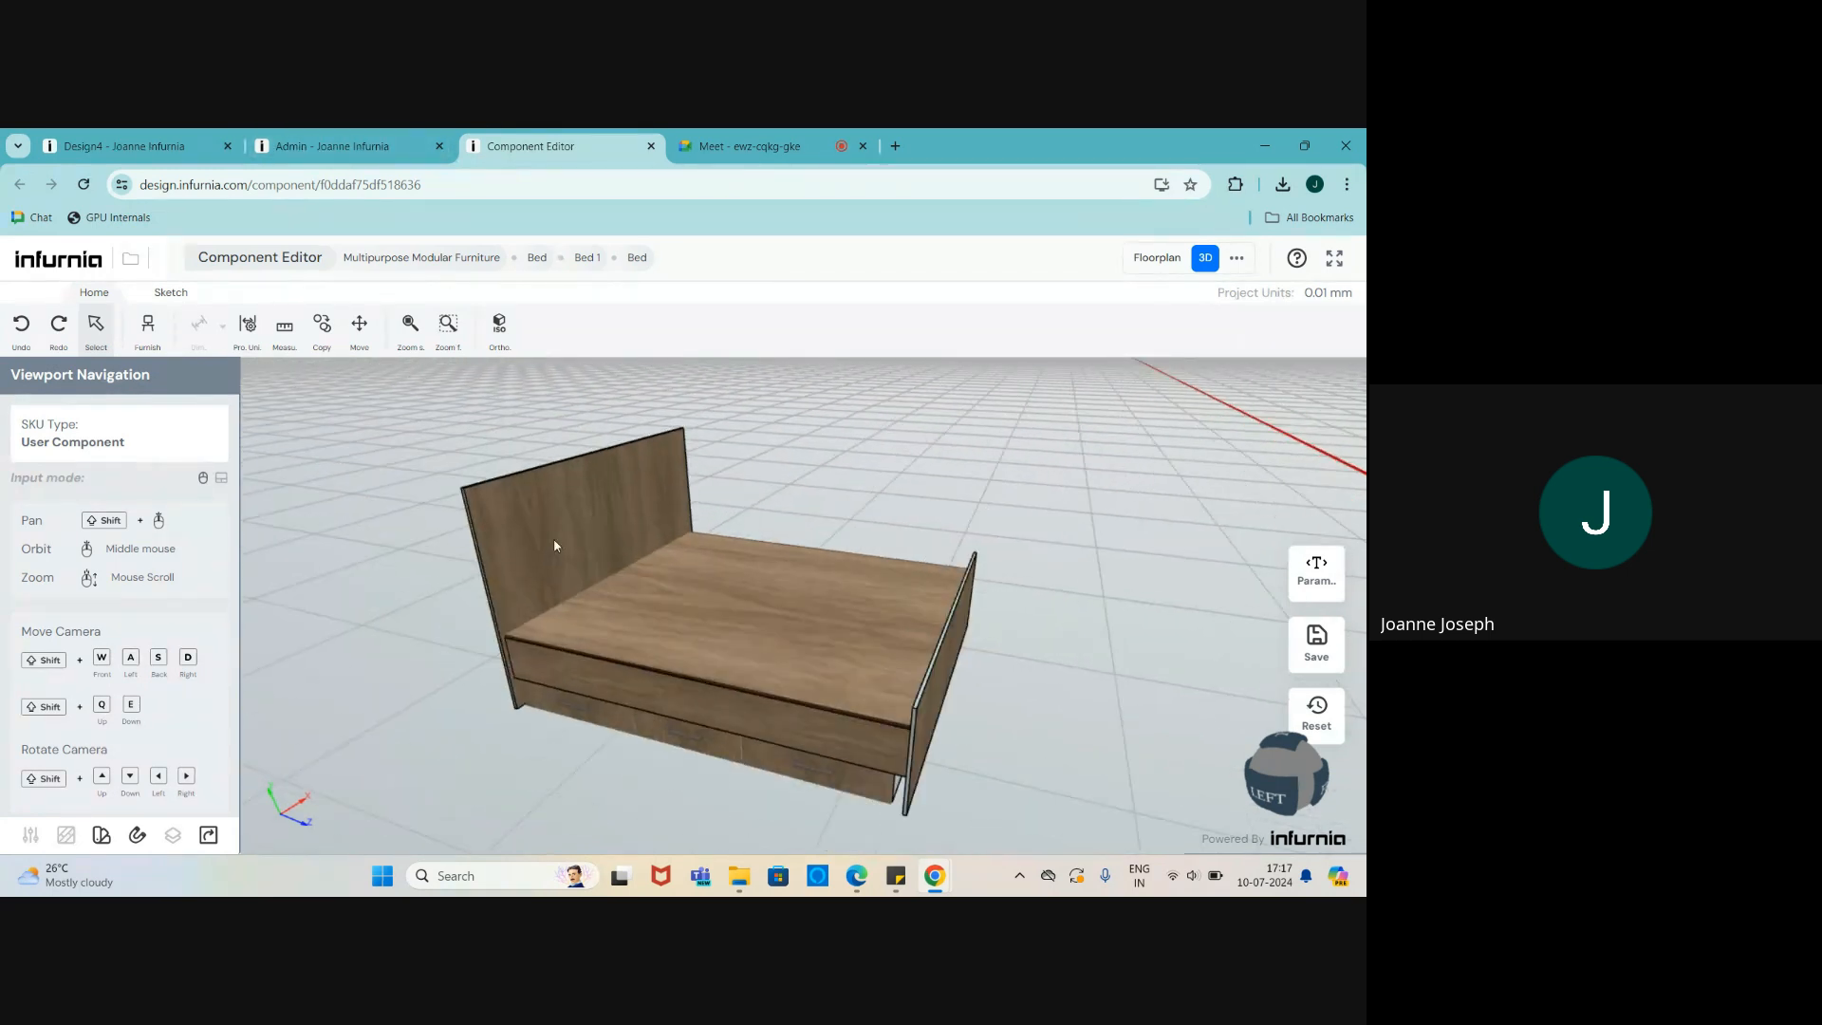
left_click(147, 327)
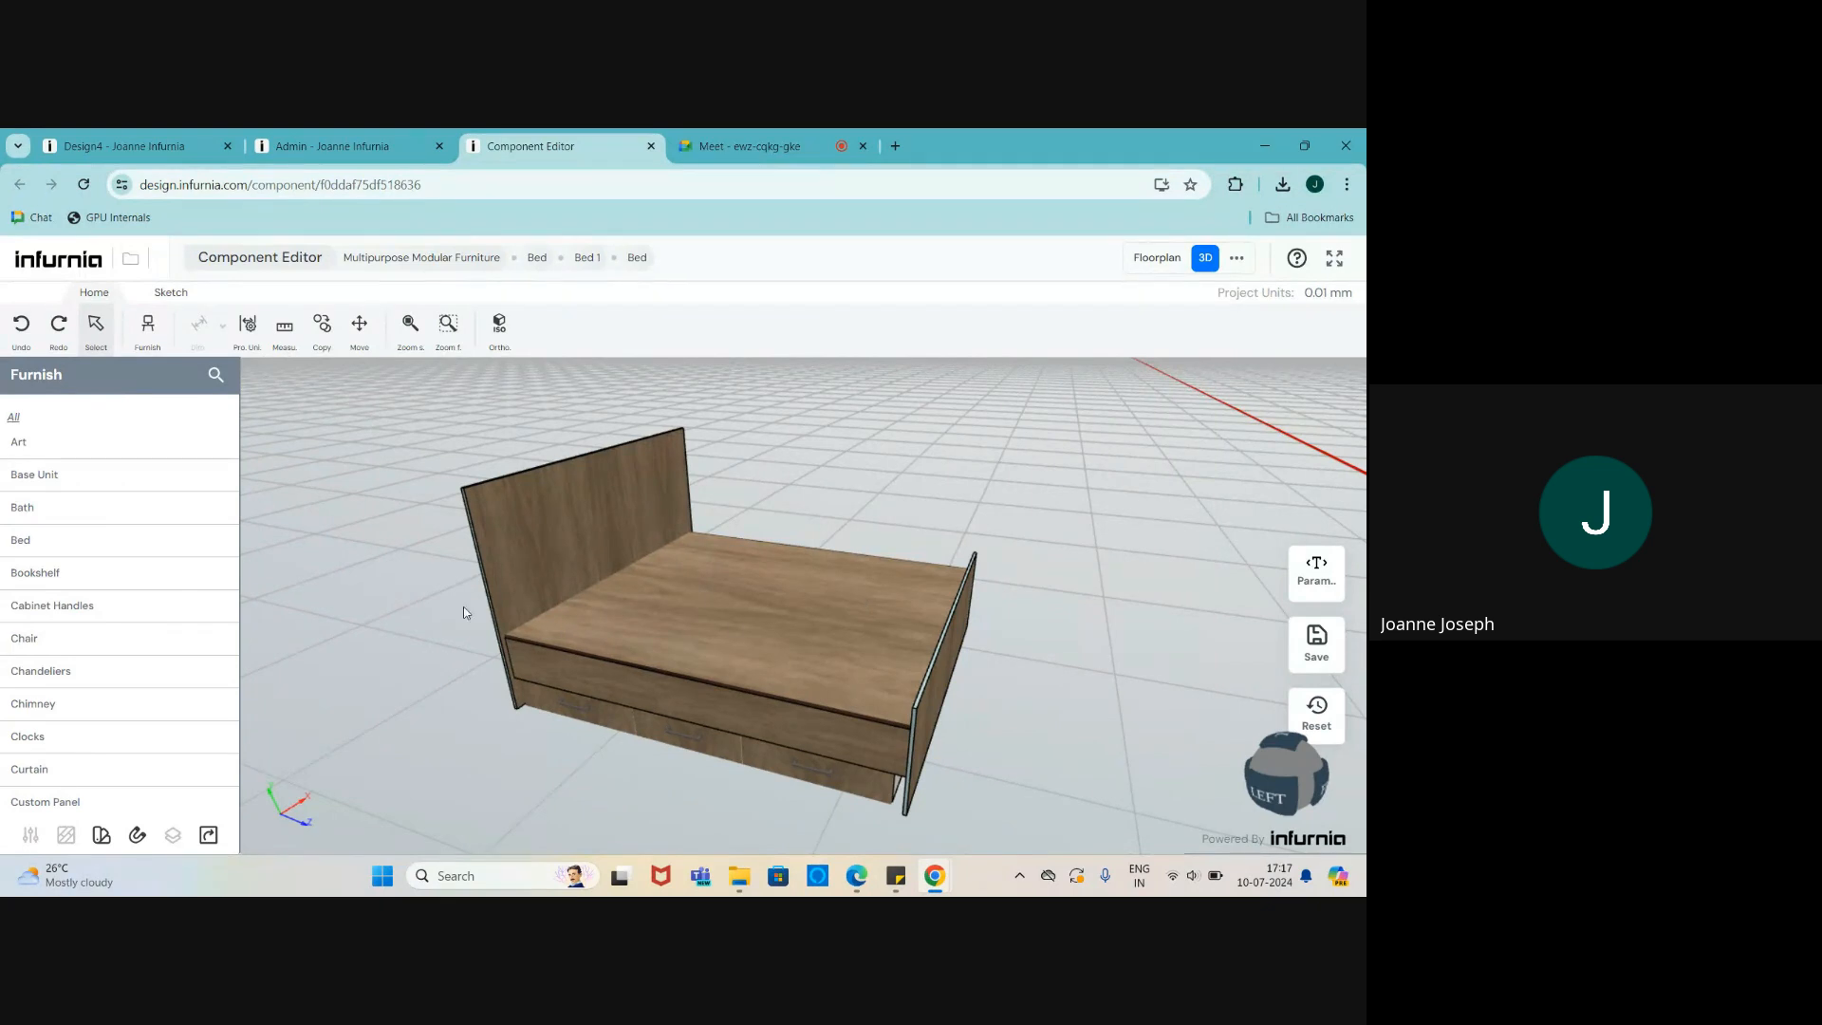
left_click(431, 596)
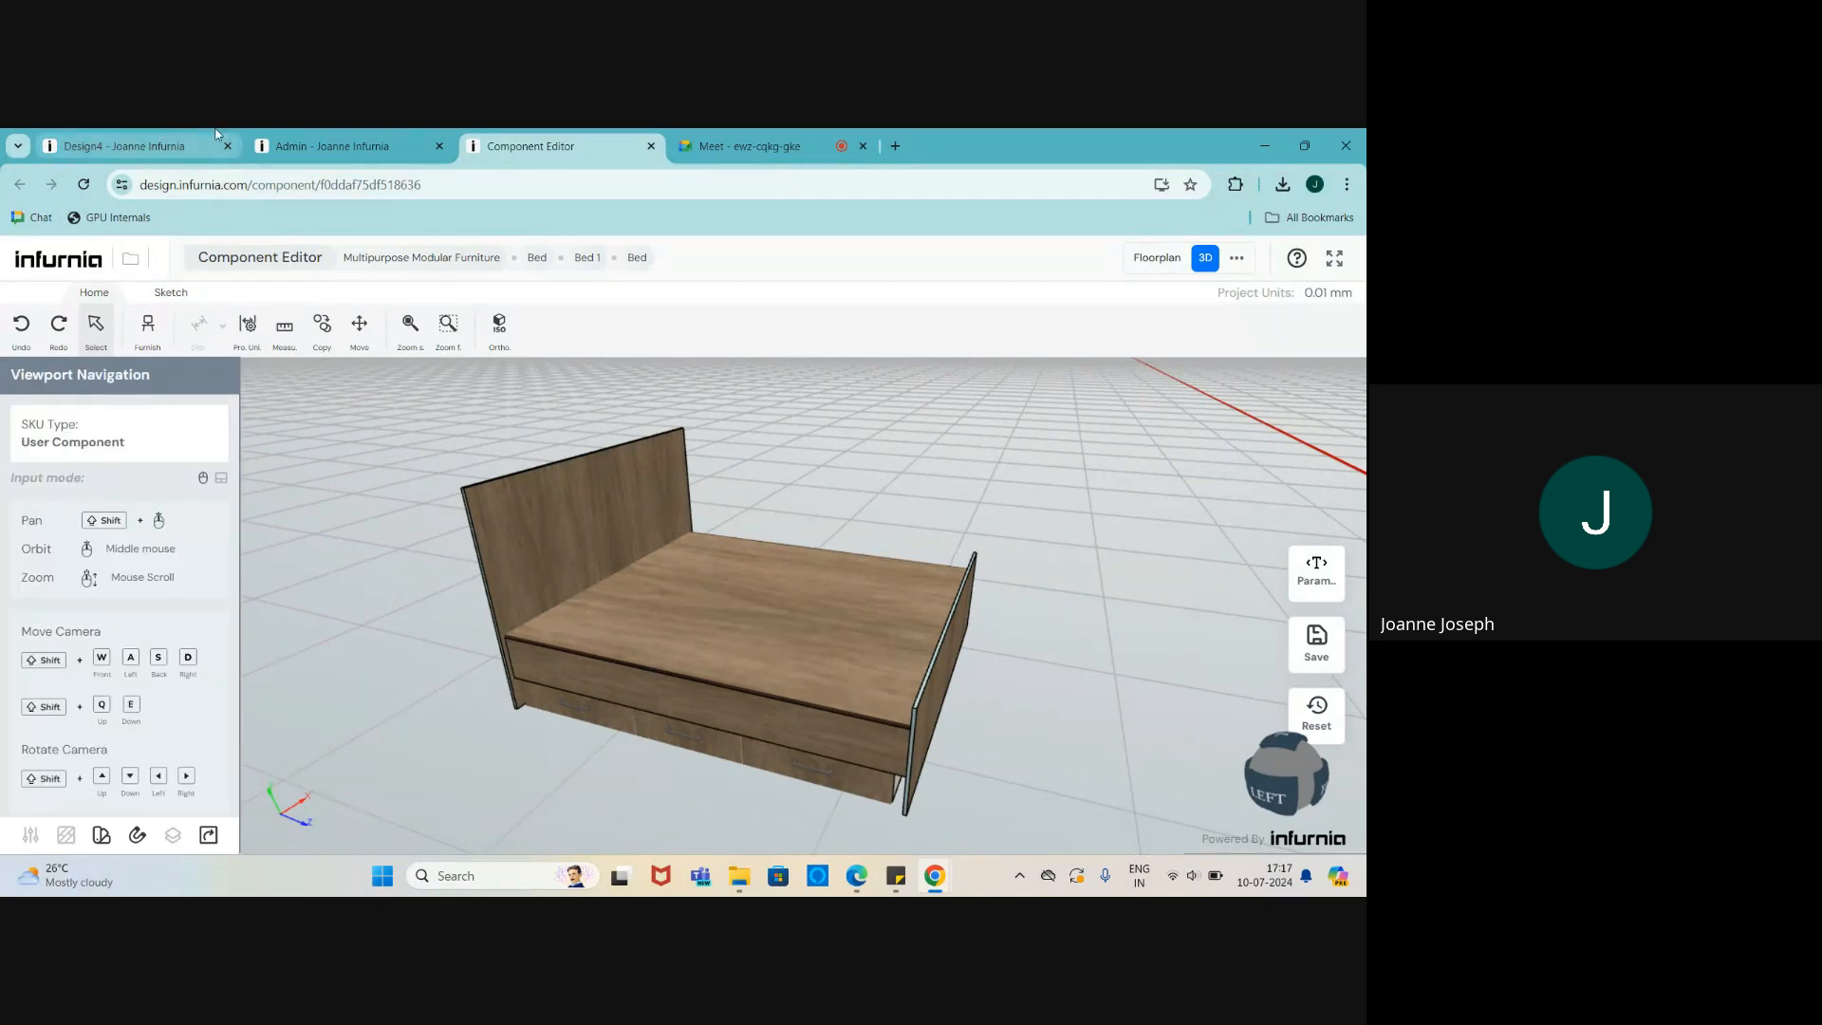
left_click(651, 146)
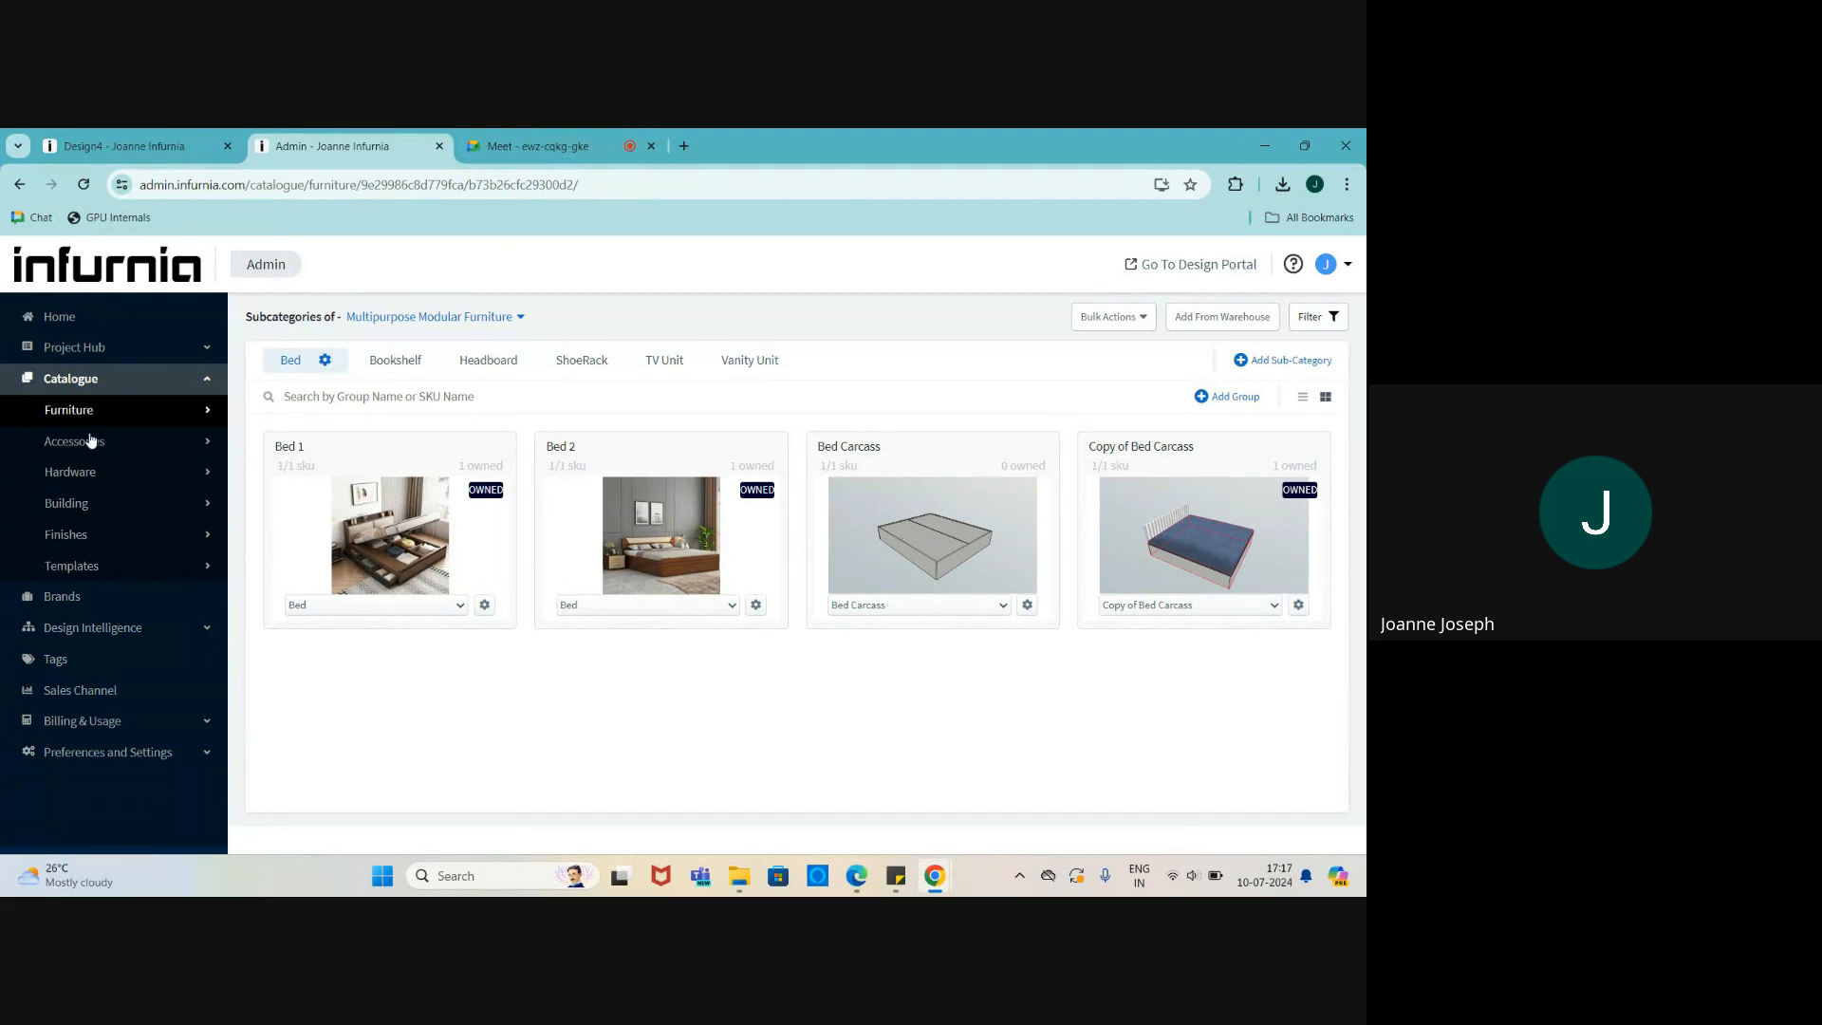
- Open Base 1 Shutter - 300W, 560D, 720H from Base Unit's Shutter Units via Edit SKU Structure
left_click(89, 439)
left_click(75, 414)
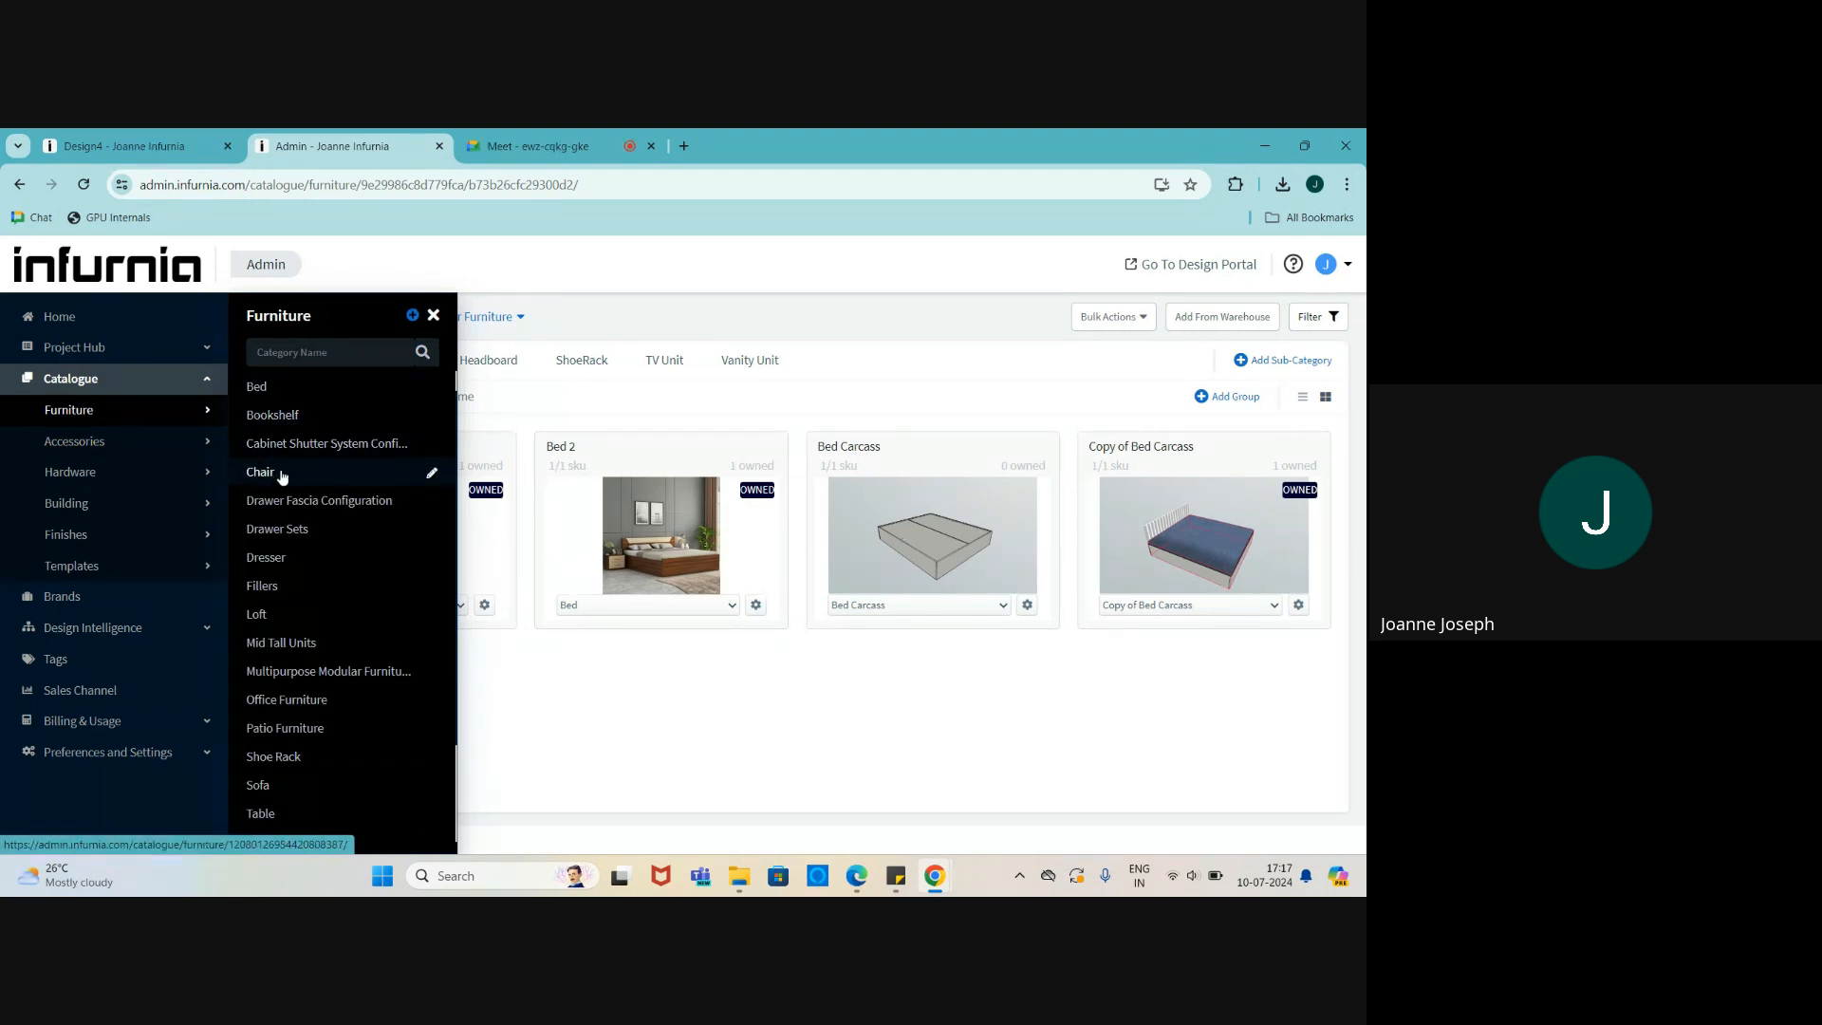
scroll(349, 454, "up", 2)
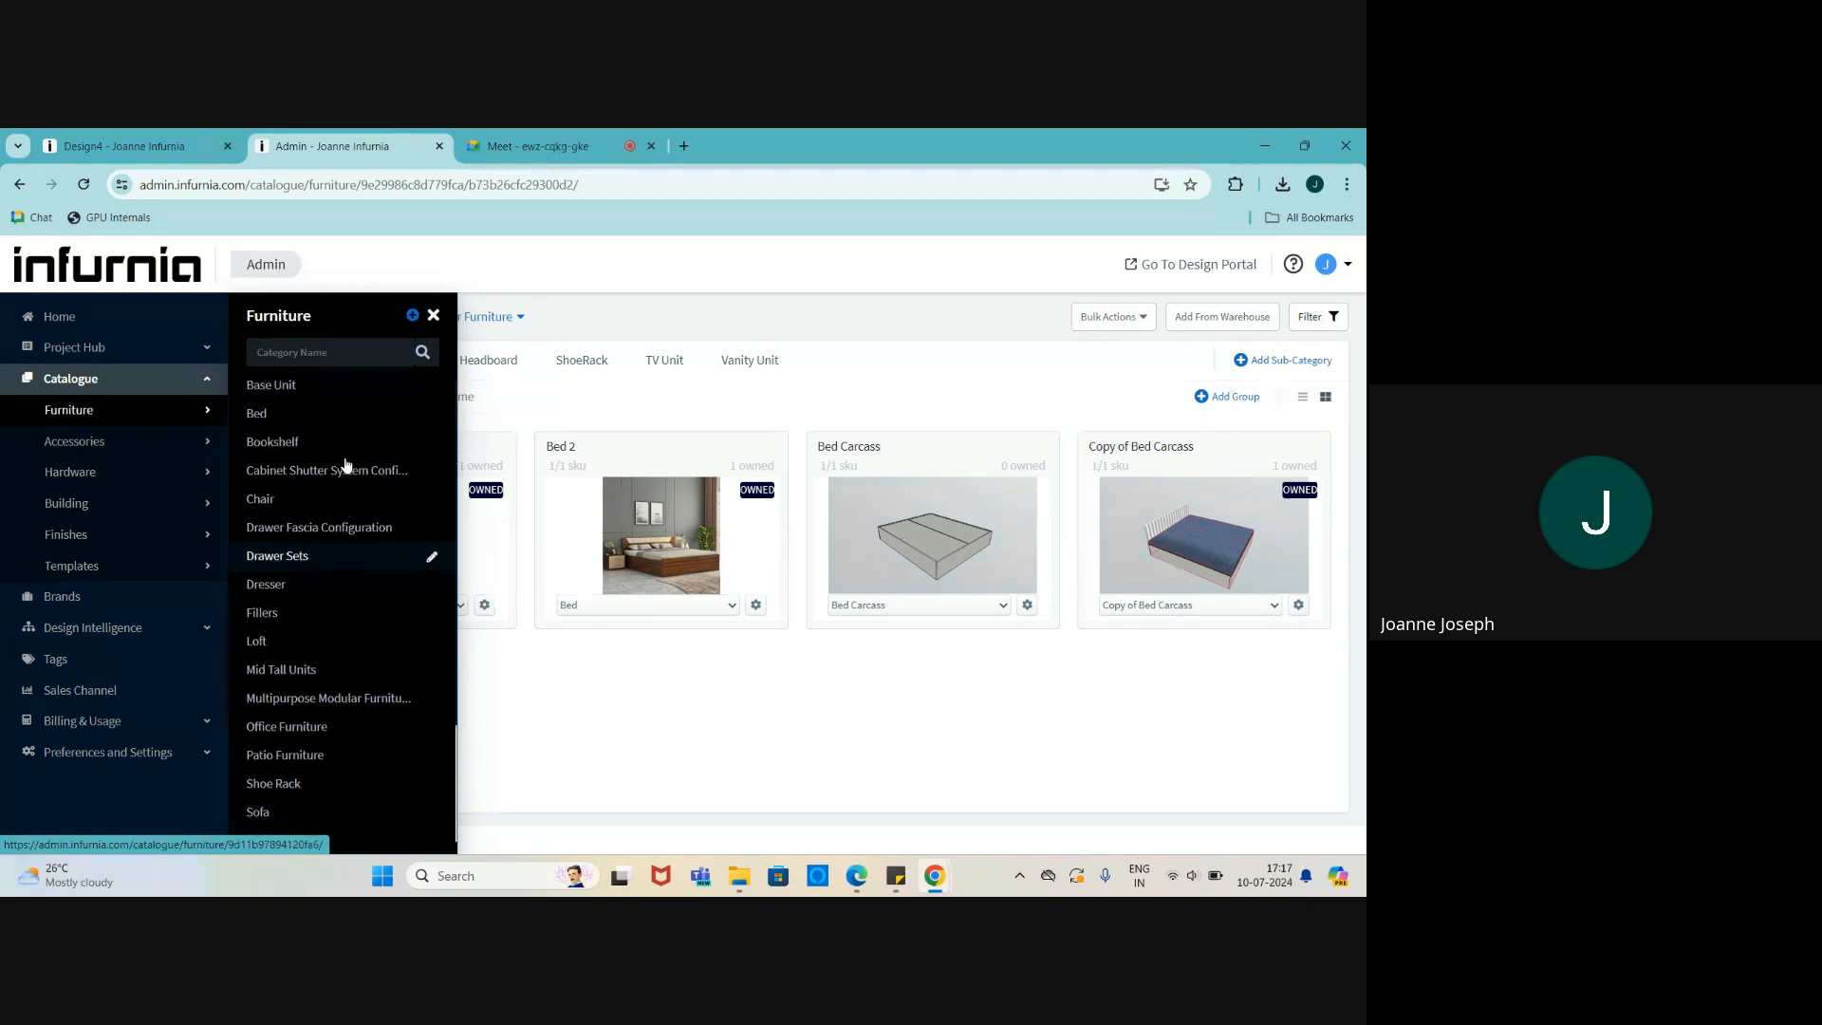
left_click(304, 389)
left_click(485, 630)
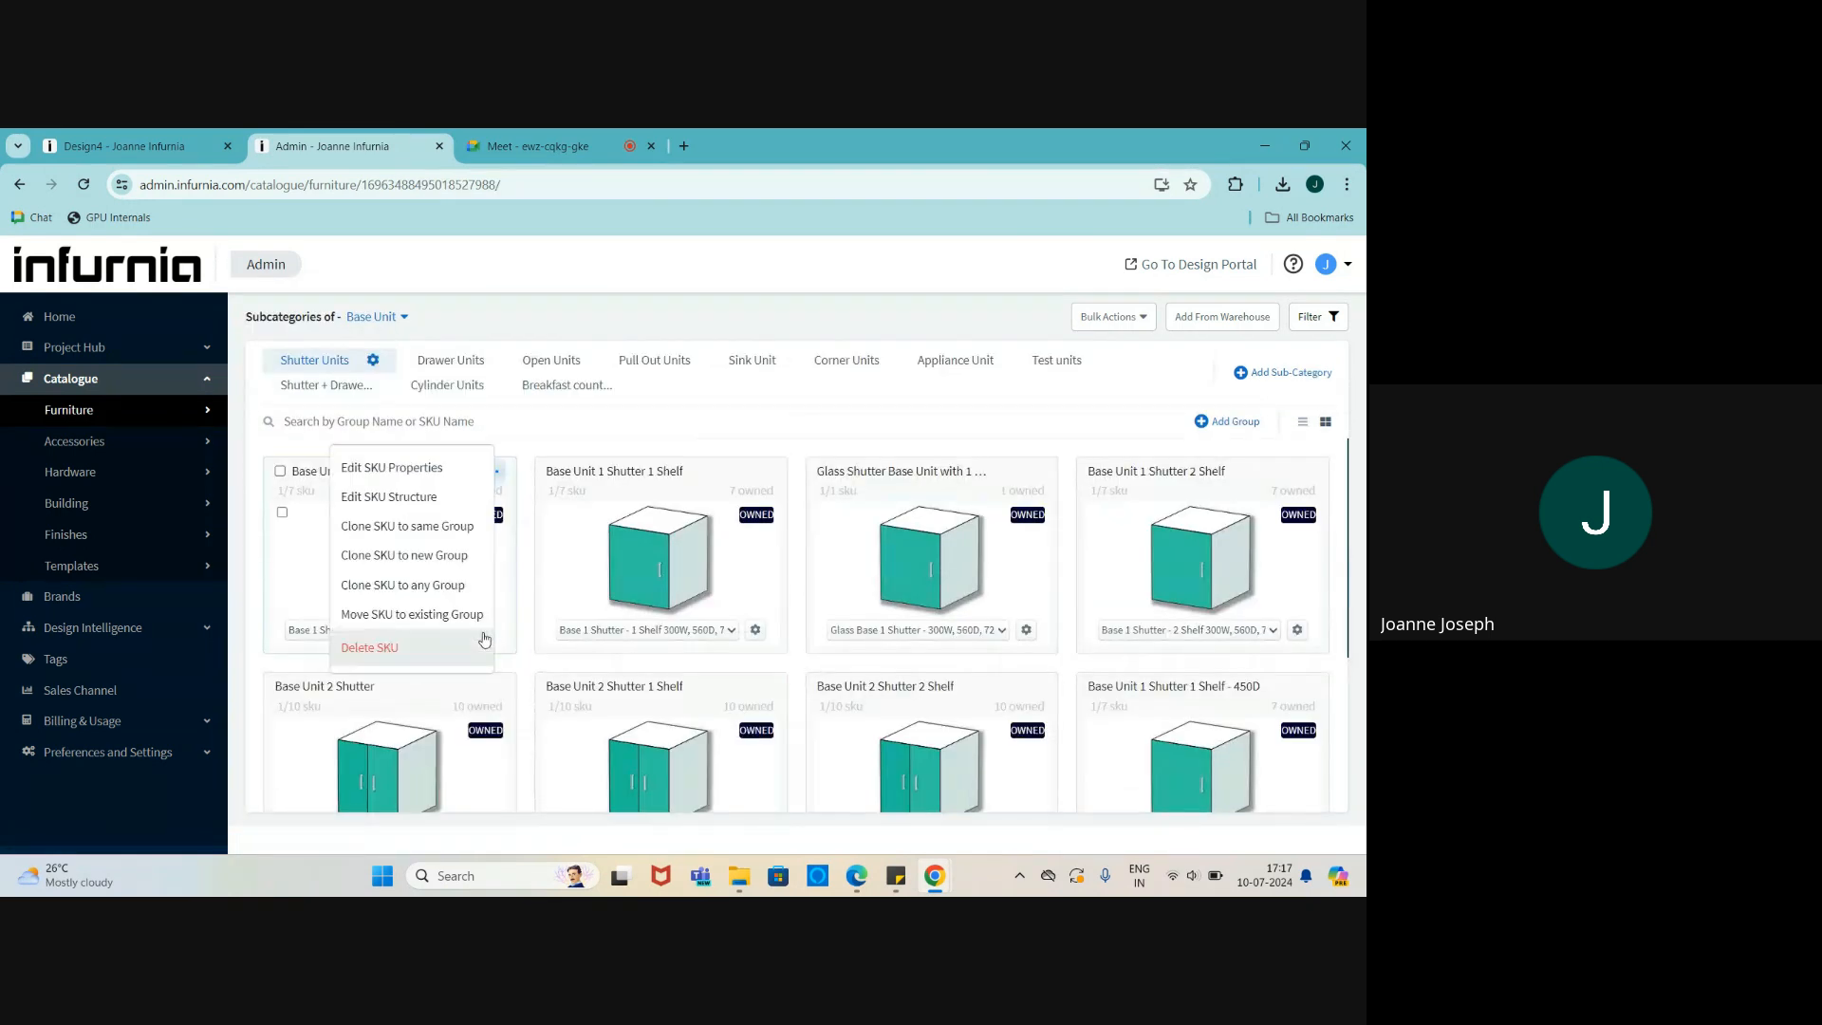
left_click(370, 497)
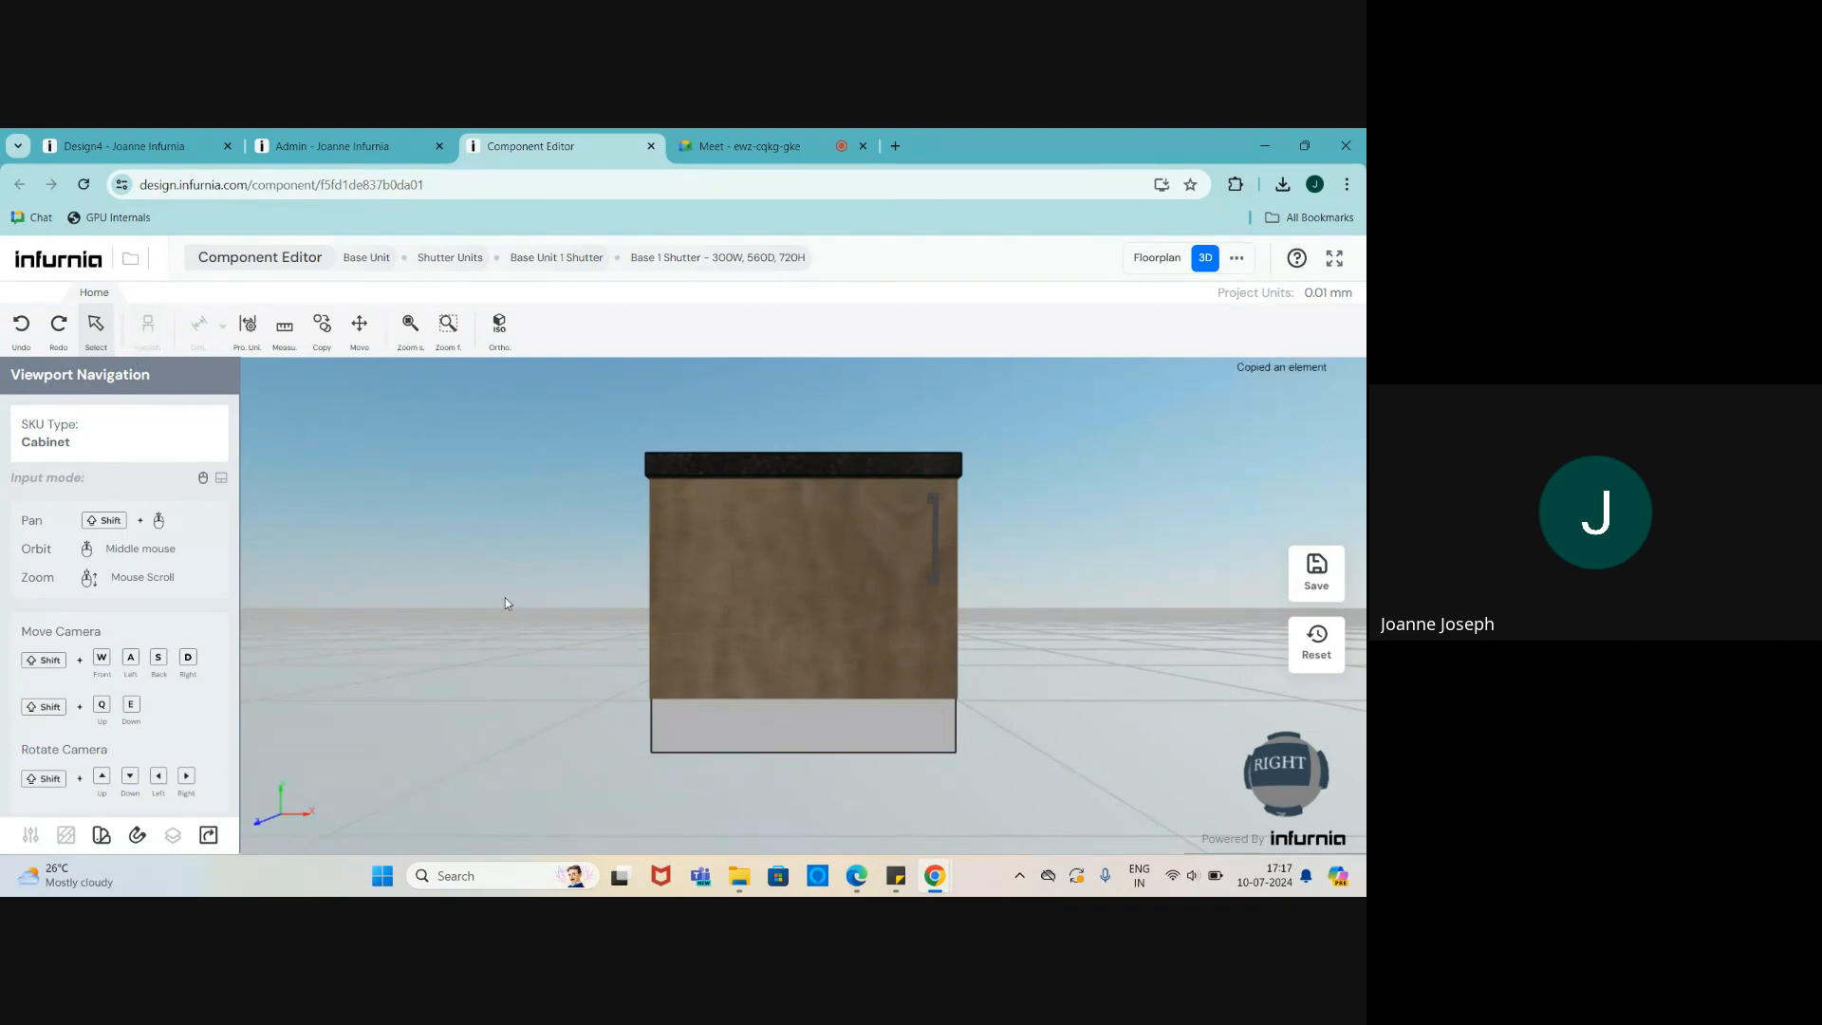
middle_click_drag(506, 603, 641, 636)
scroll(659, 617, "up", 2)
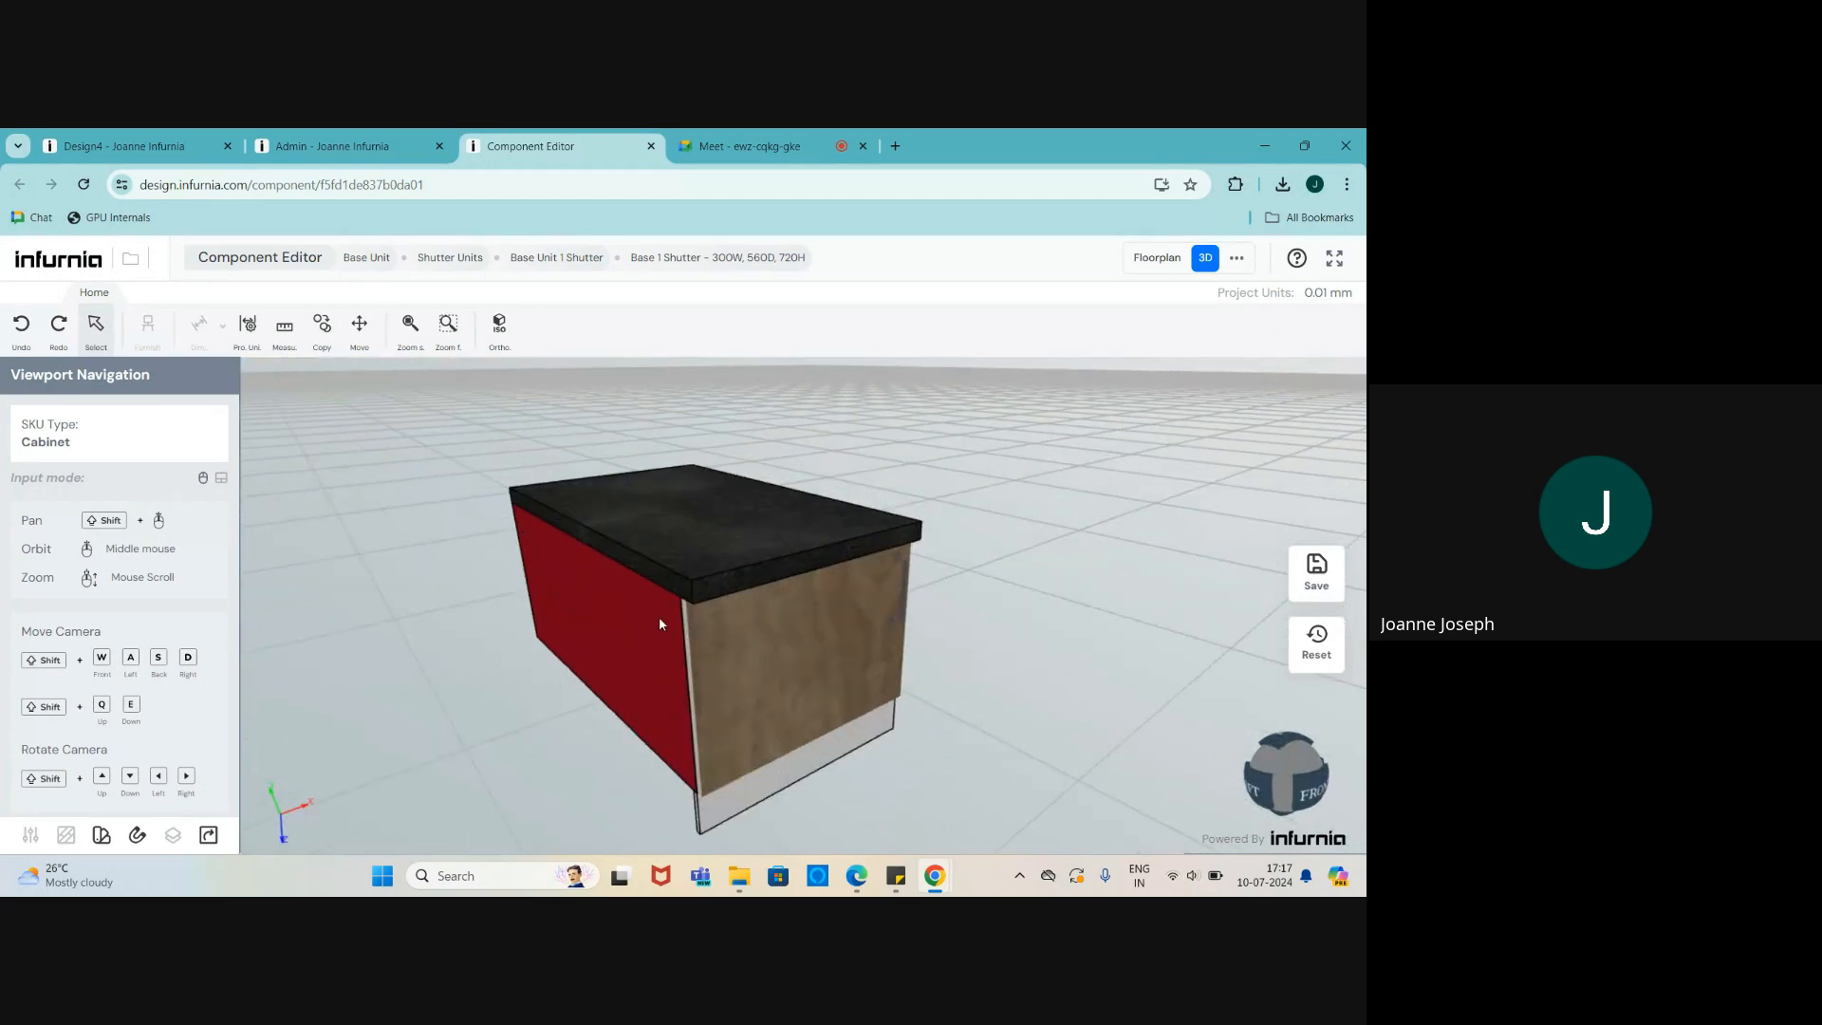
mouse_move(659, 617)
middle_mouse_down()
mouse_move(774, 601)
mouse_move(653, 612)
middle_mouse_up()
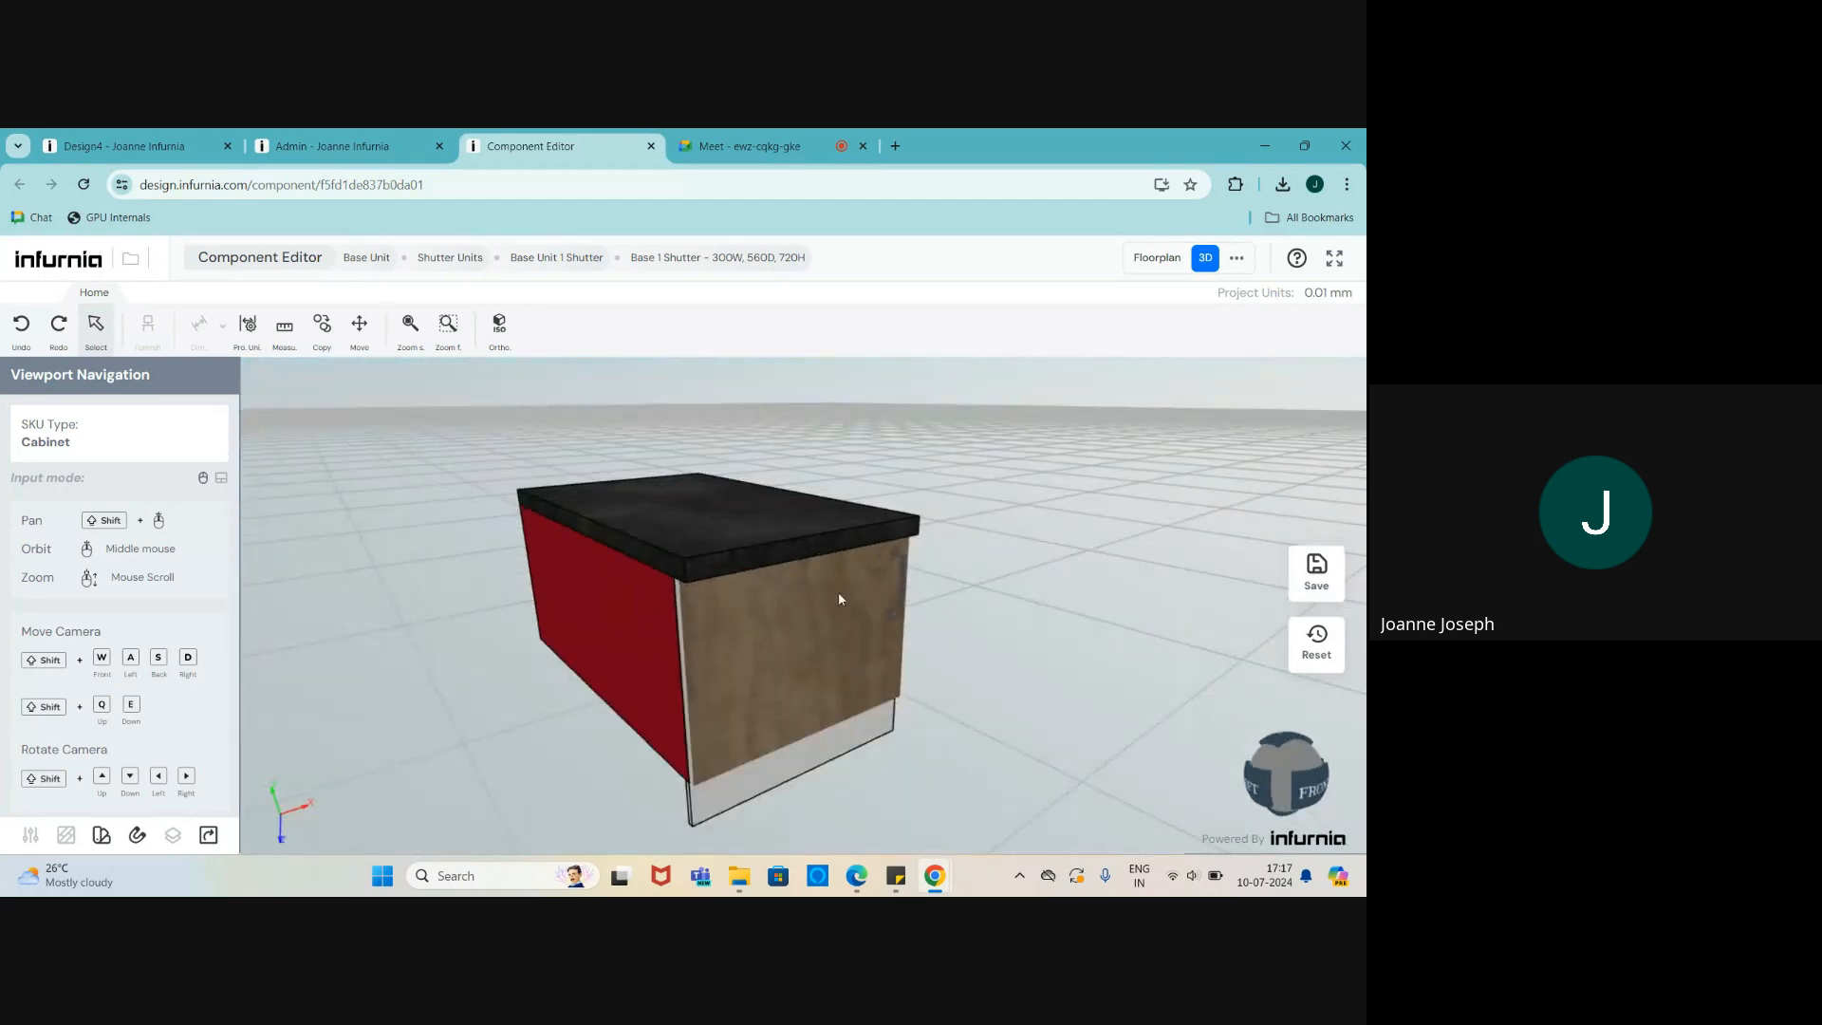
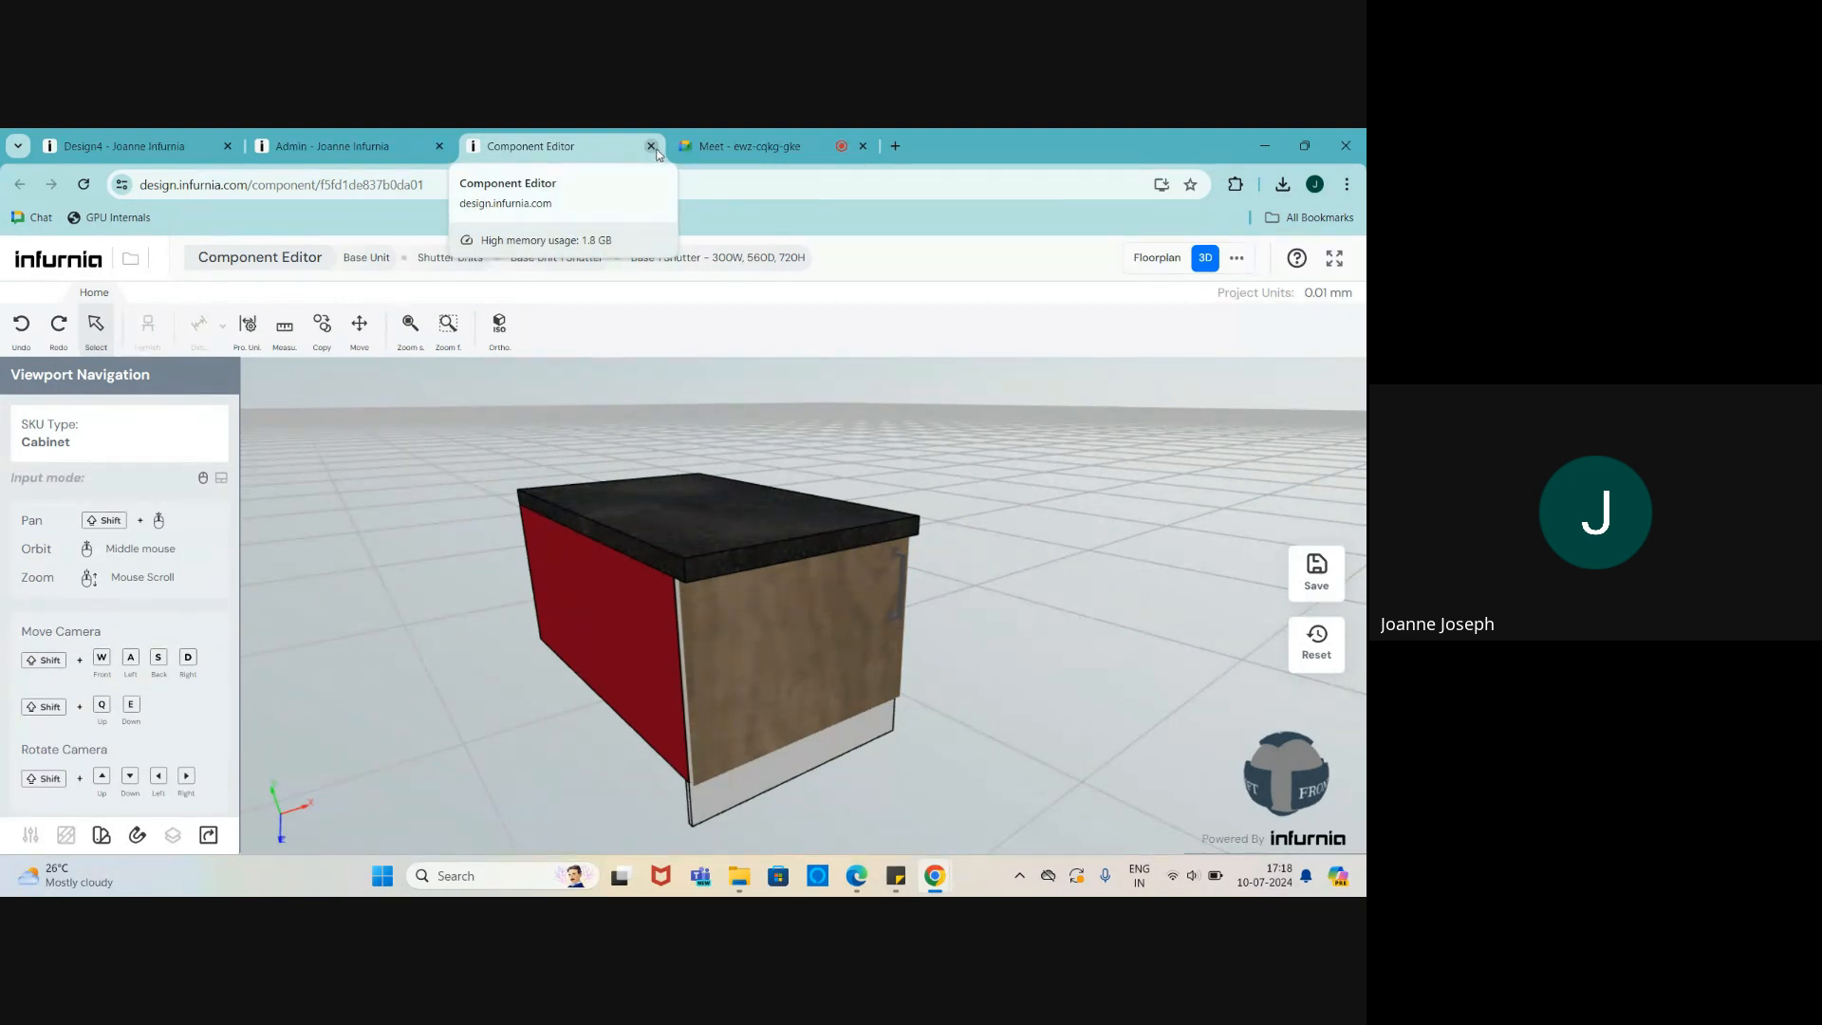
- Close the Component Editor and go to Catalogue > Furniture > Multipurpose Modular Furniture
left_click(652, 147)
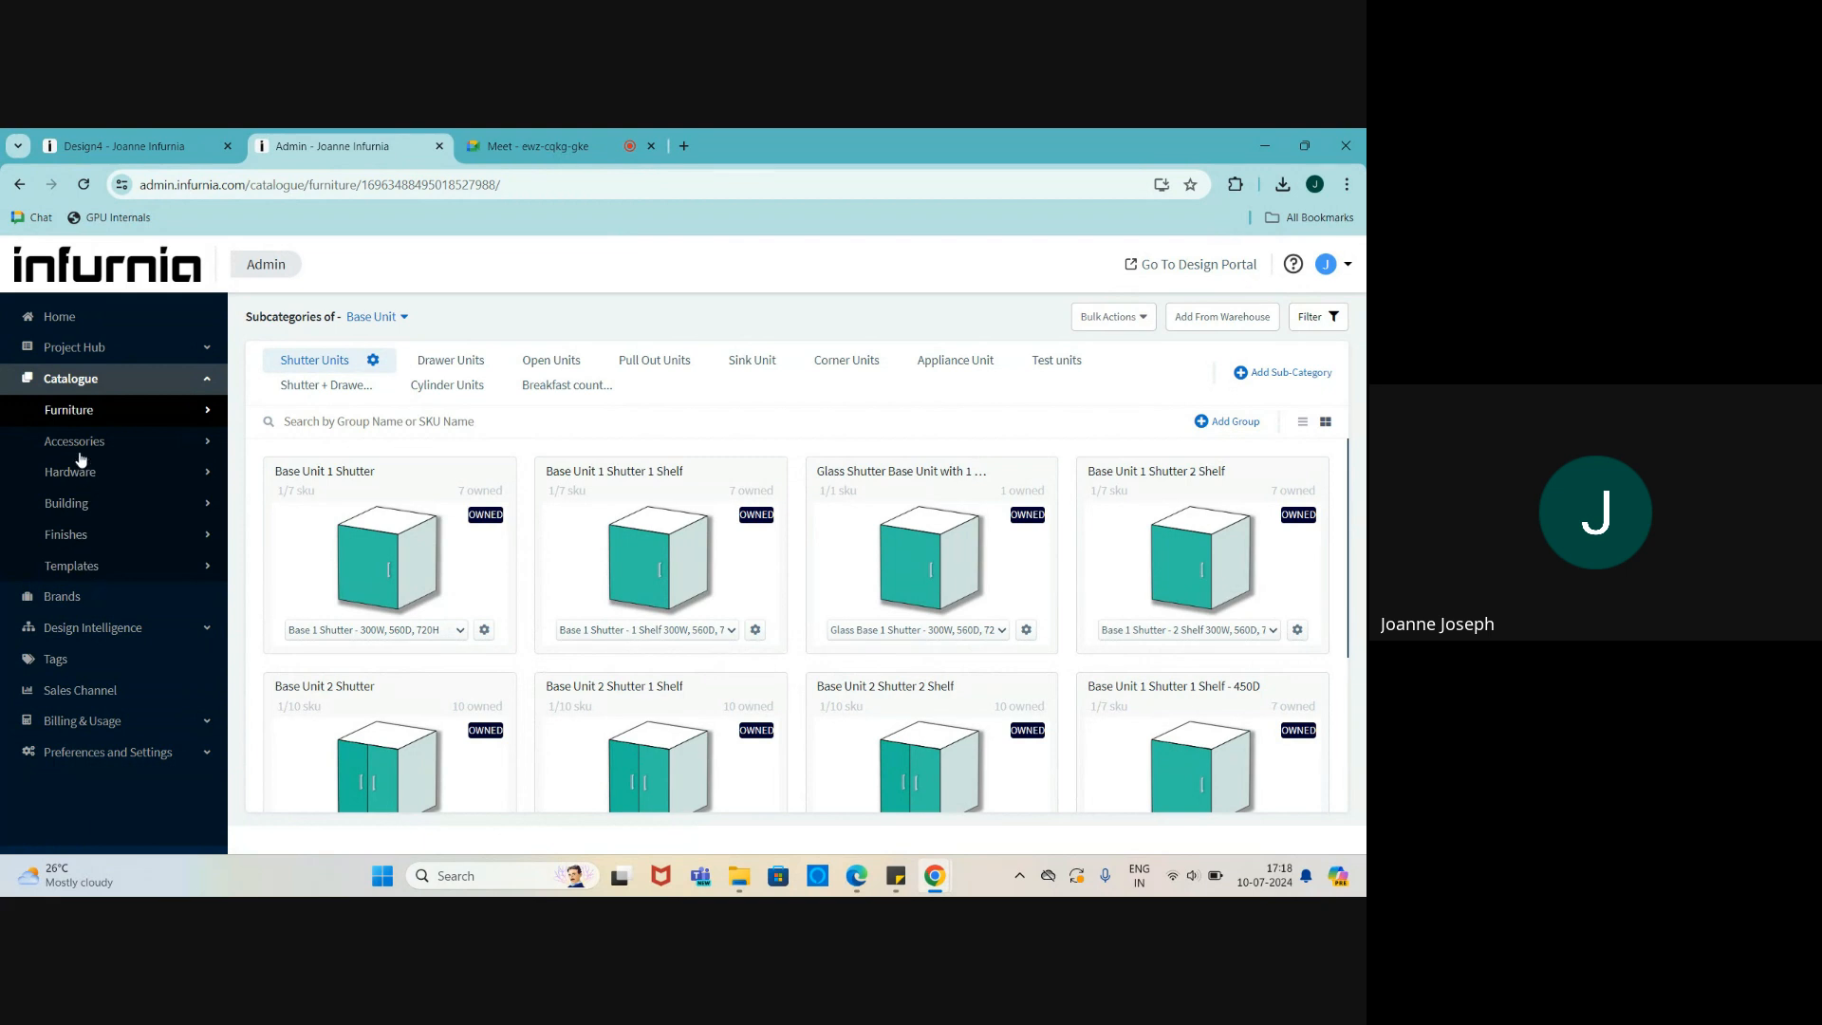
left_click(92, 568)
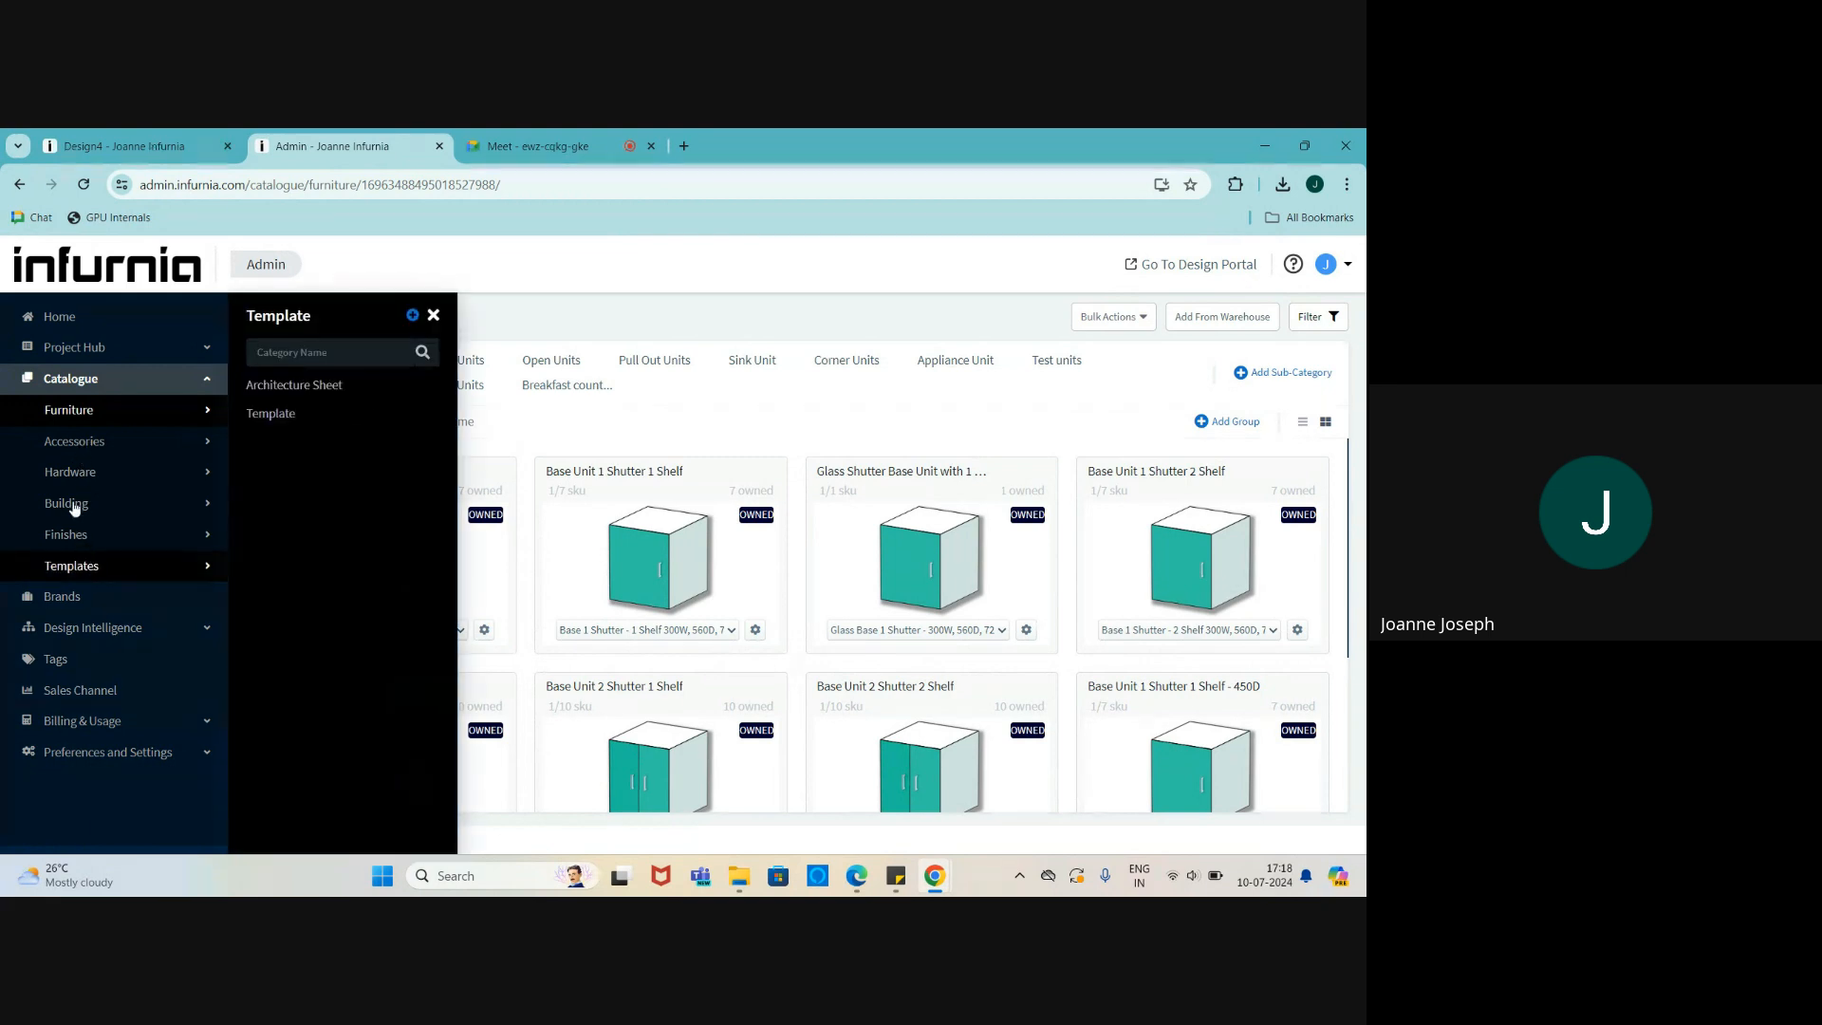
left_click(84, 414)
scroll(361, 626, "down", 3)
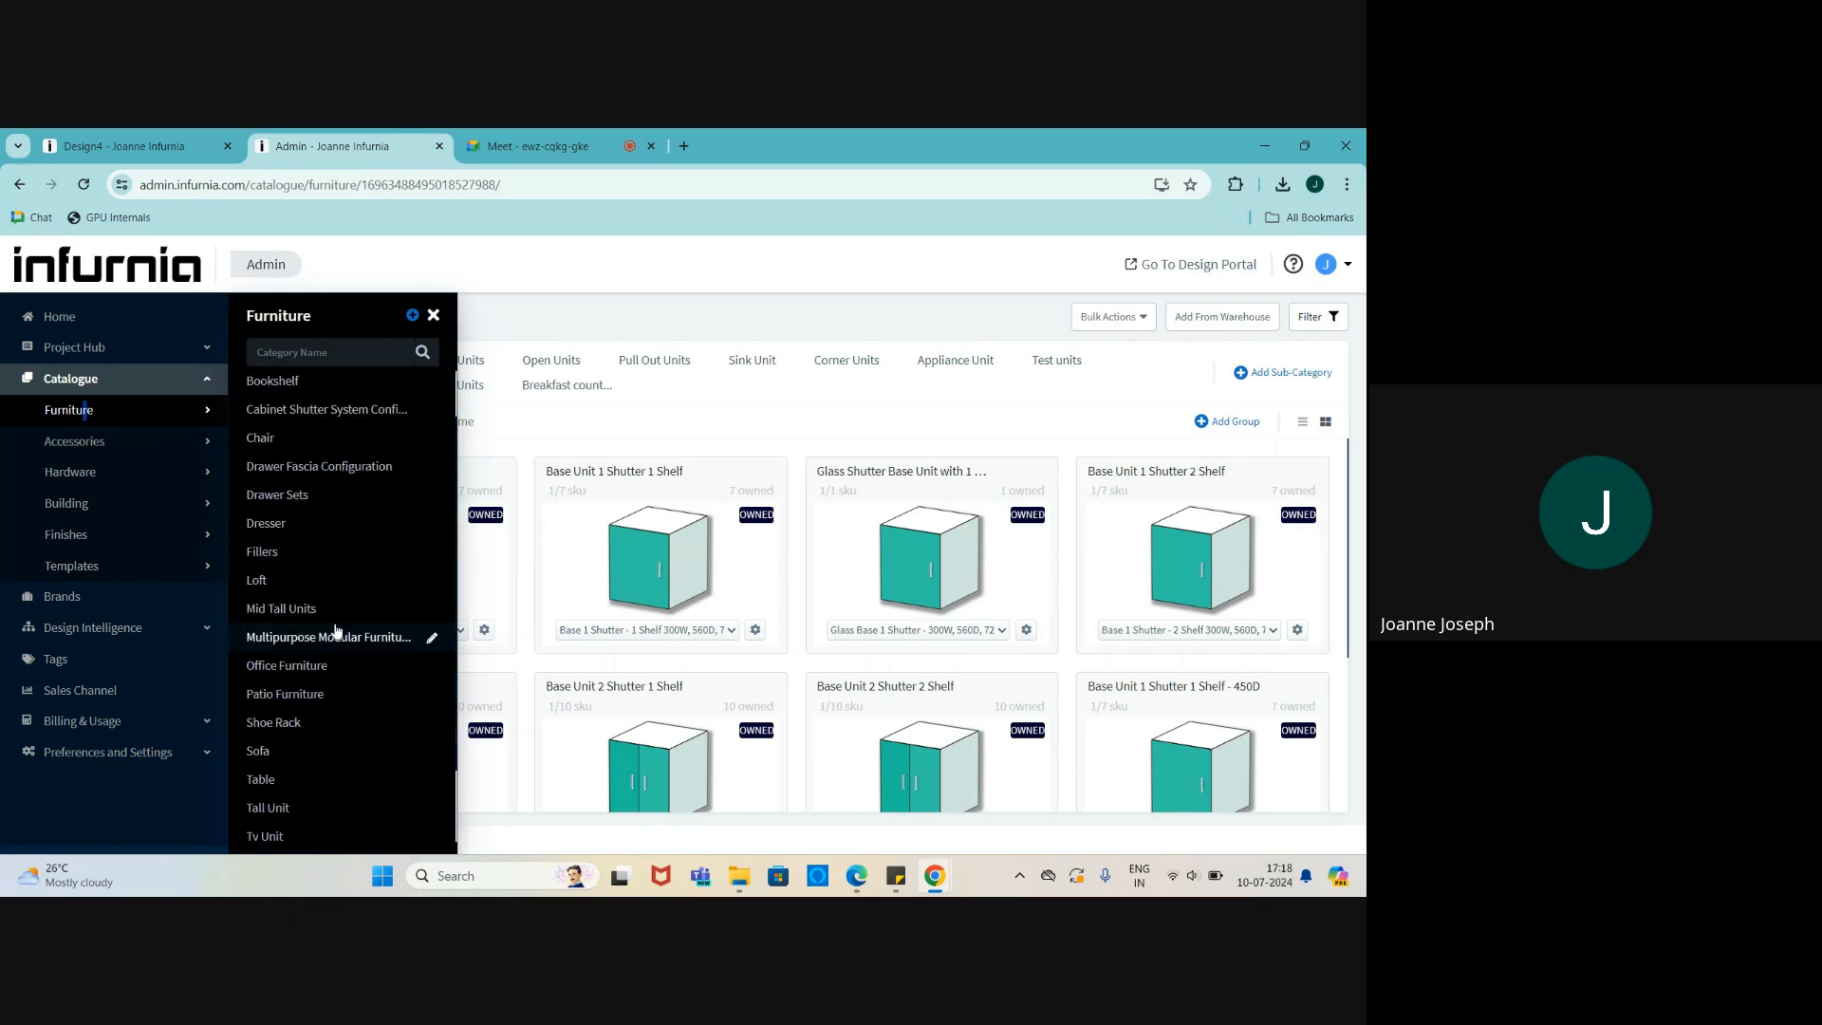
left_click(361, 541)
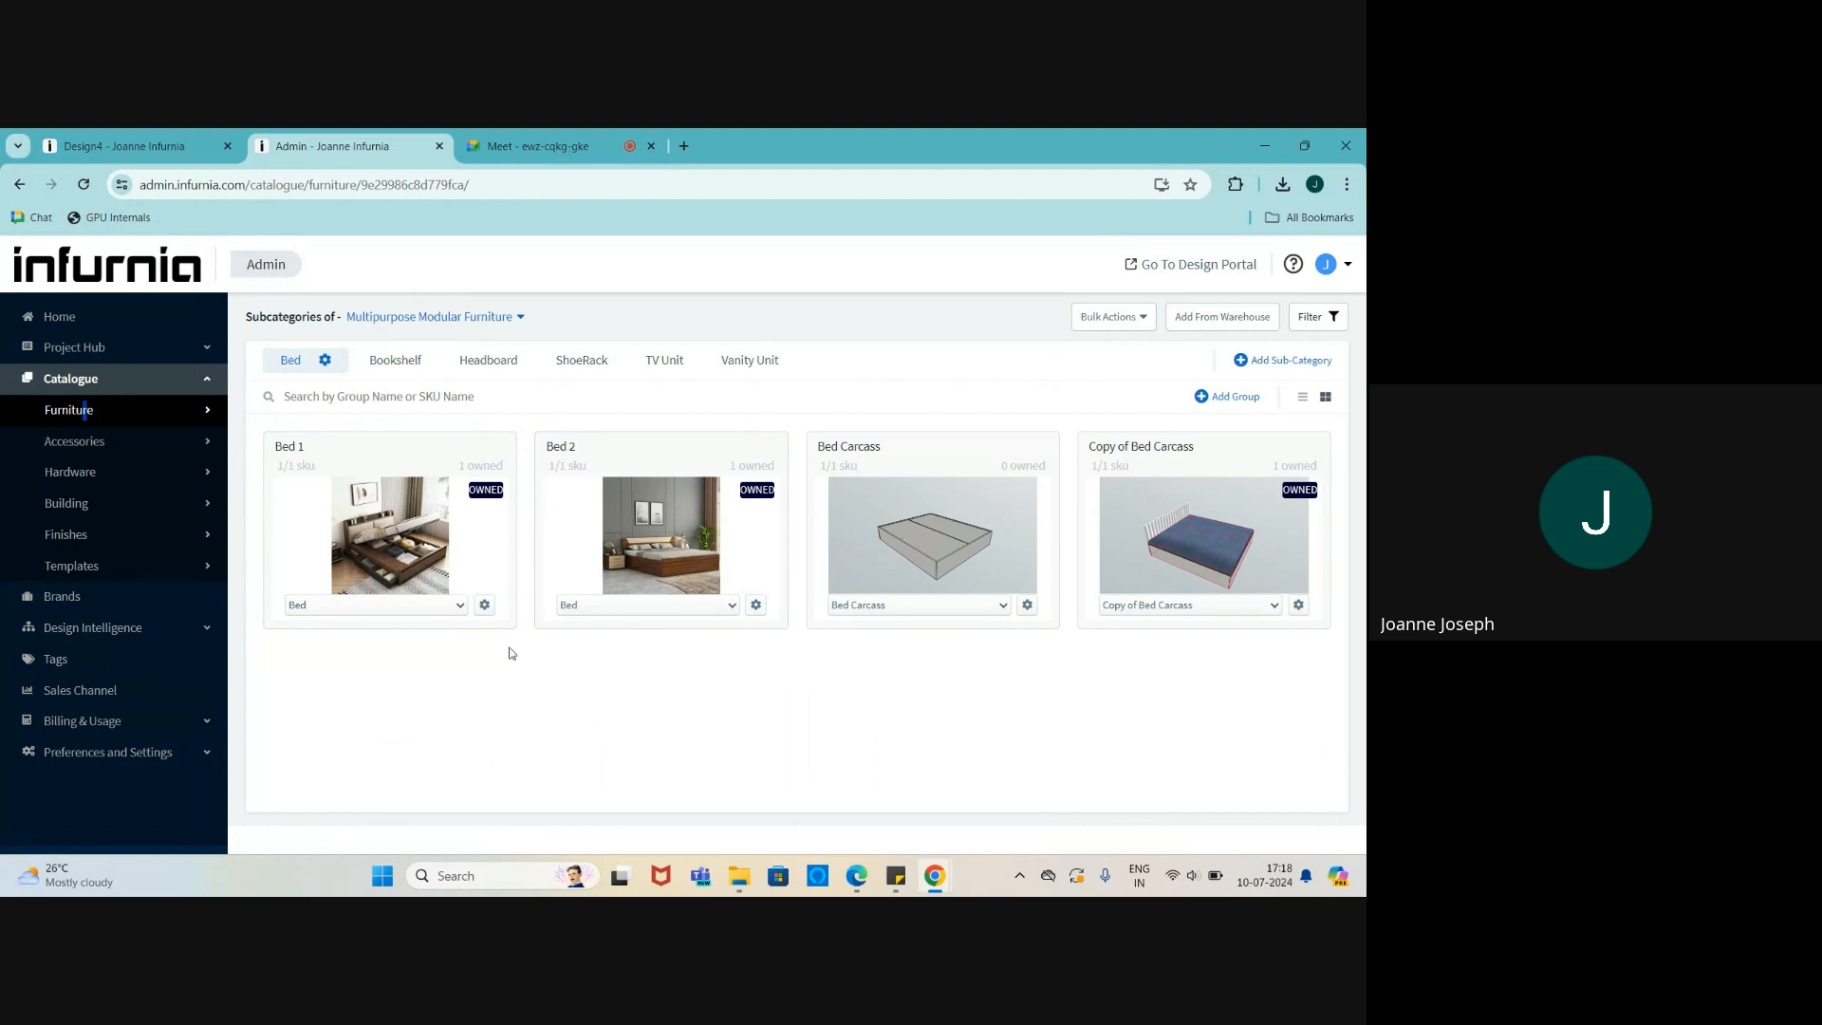
- Bring up the Bed Carcass SKU actions and dismiss them without cloning
mouse_move(1116, 509)
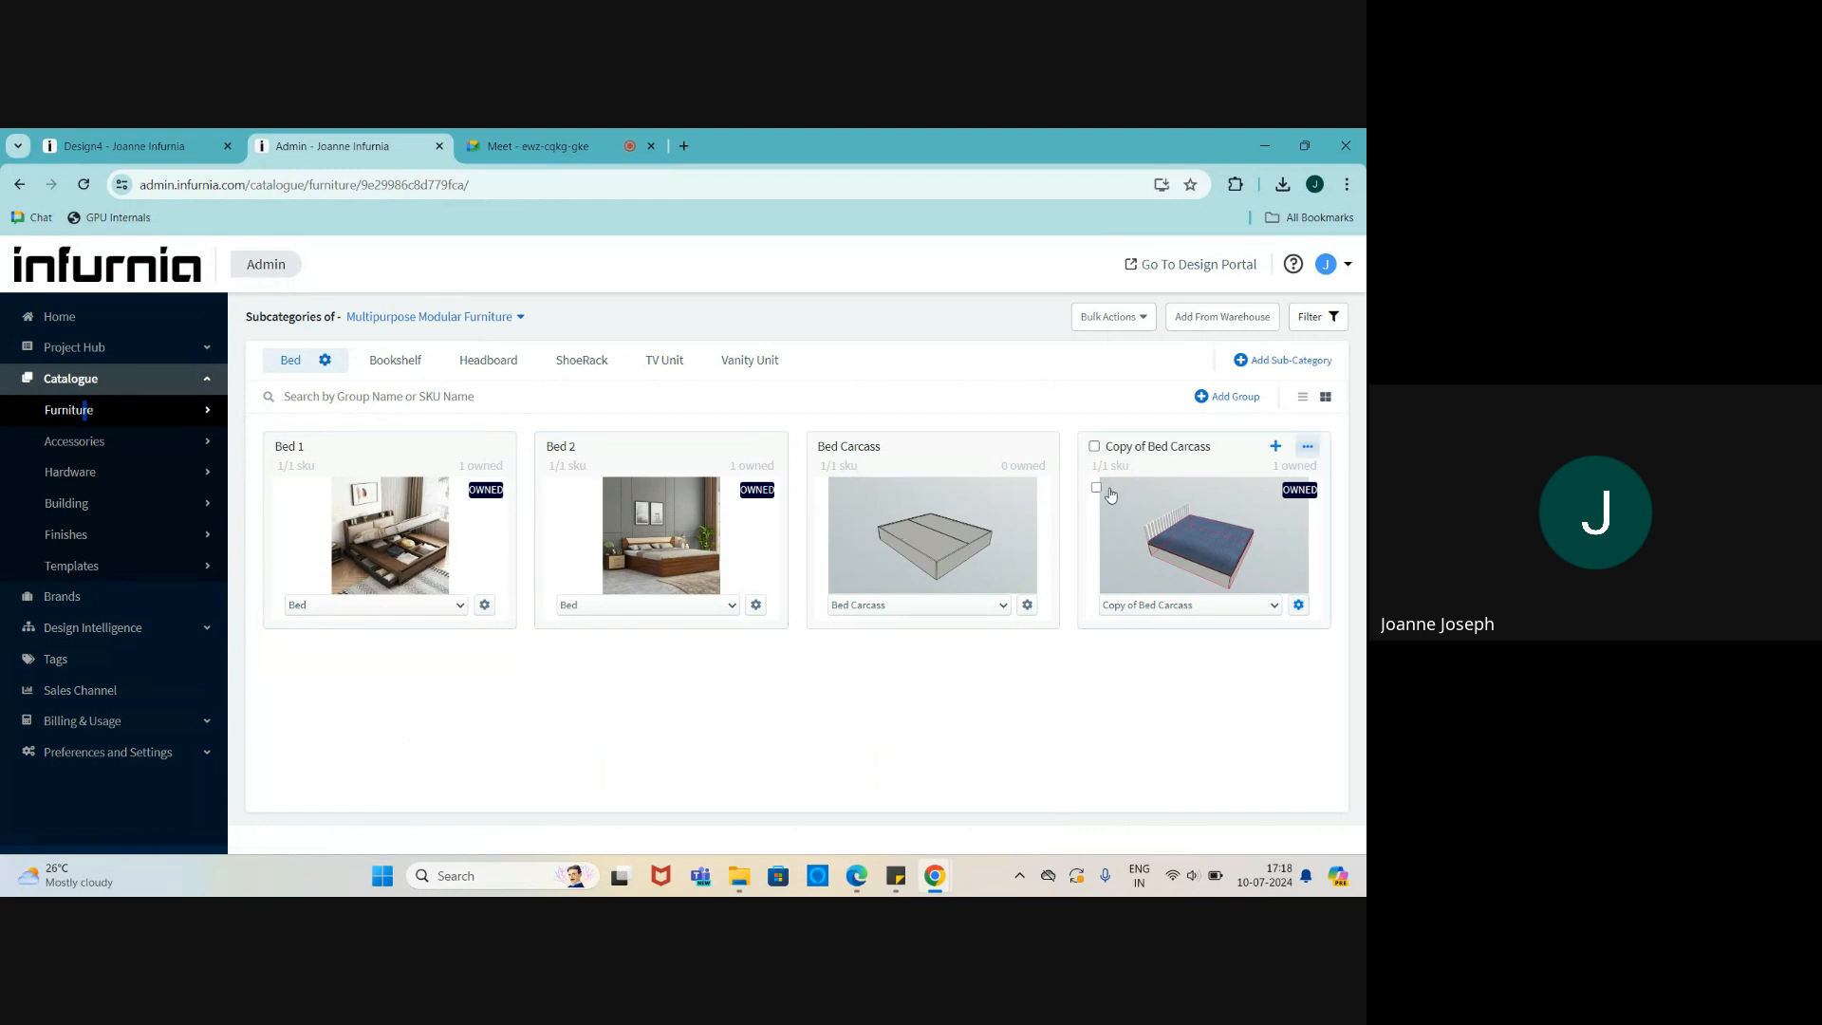
left_click(1027, 606)
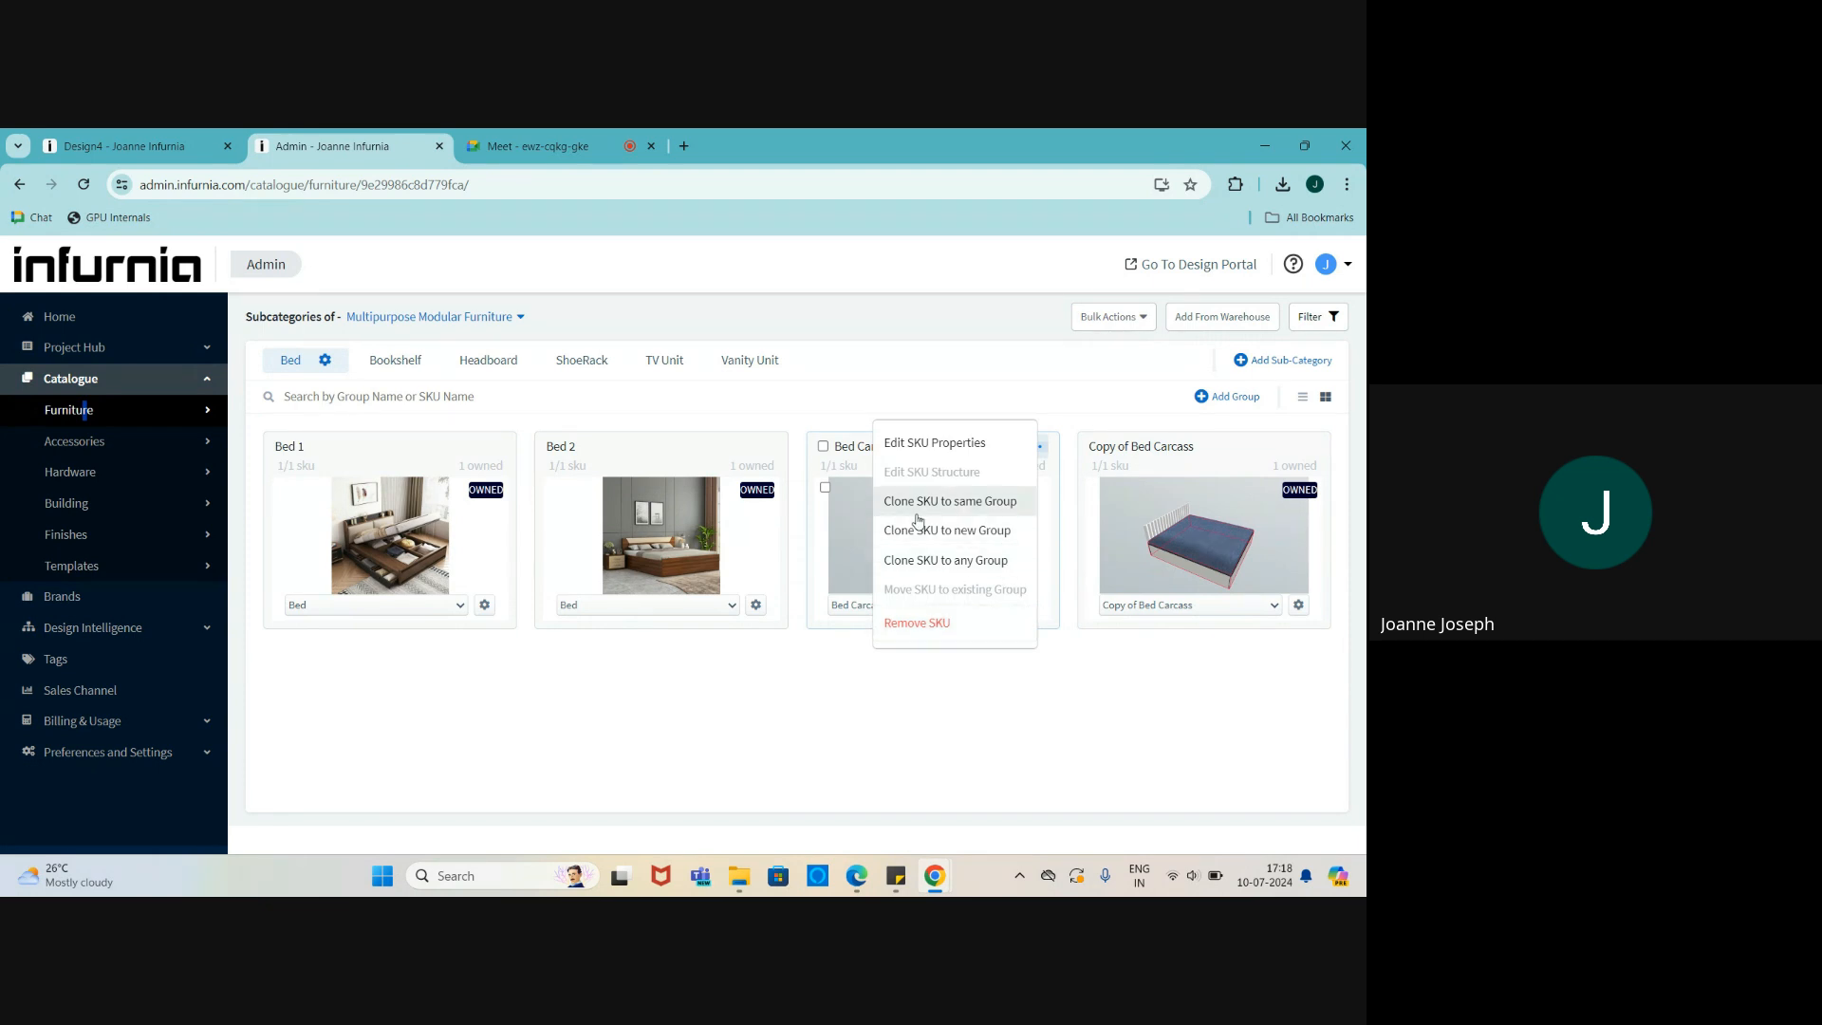
left_click(921, 681)
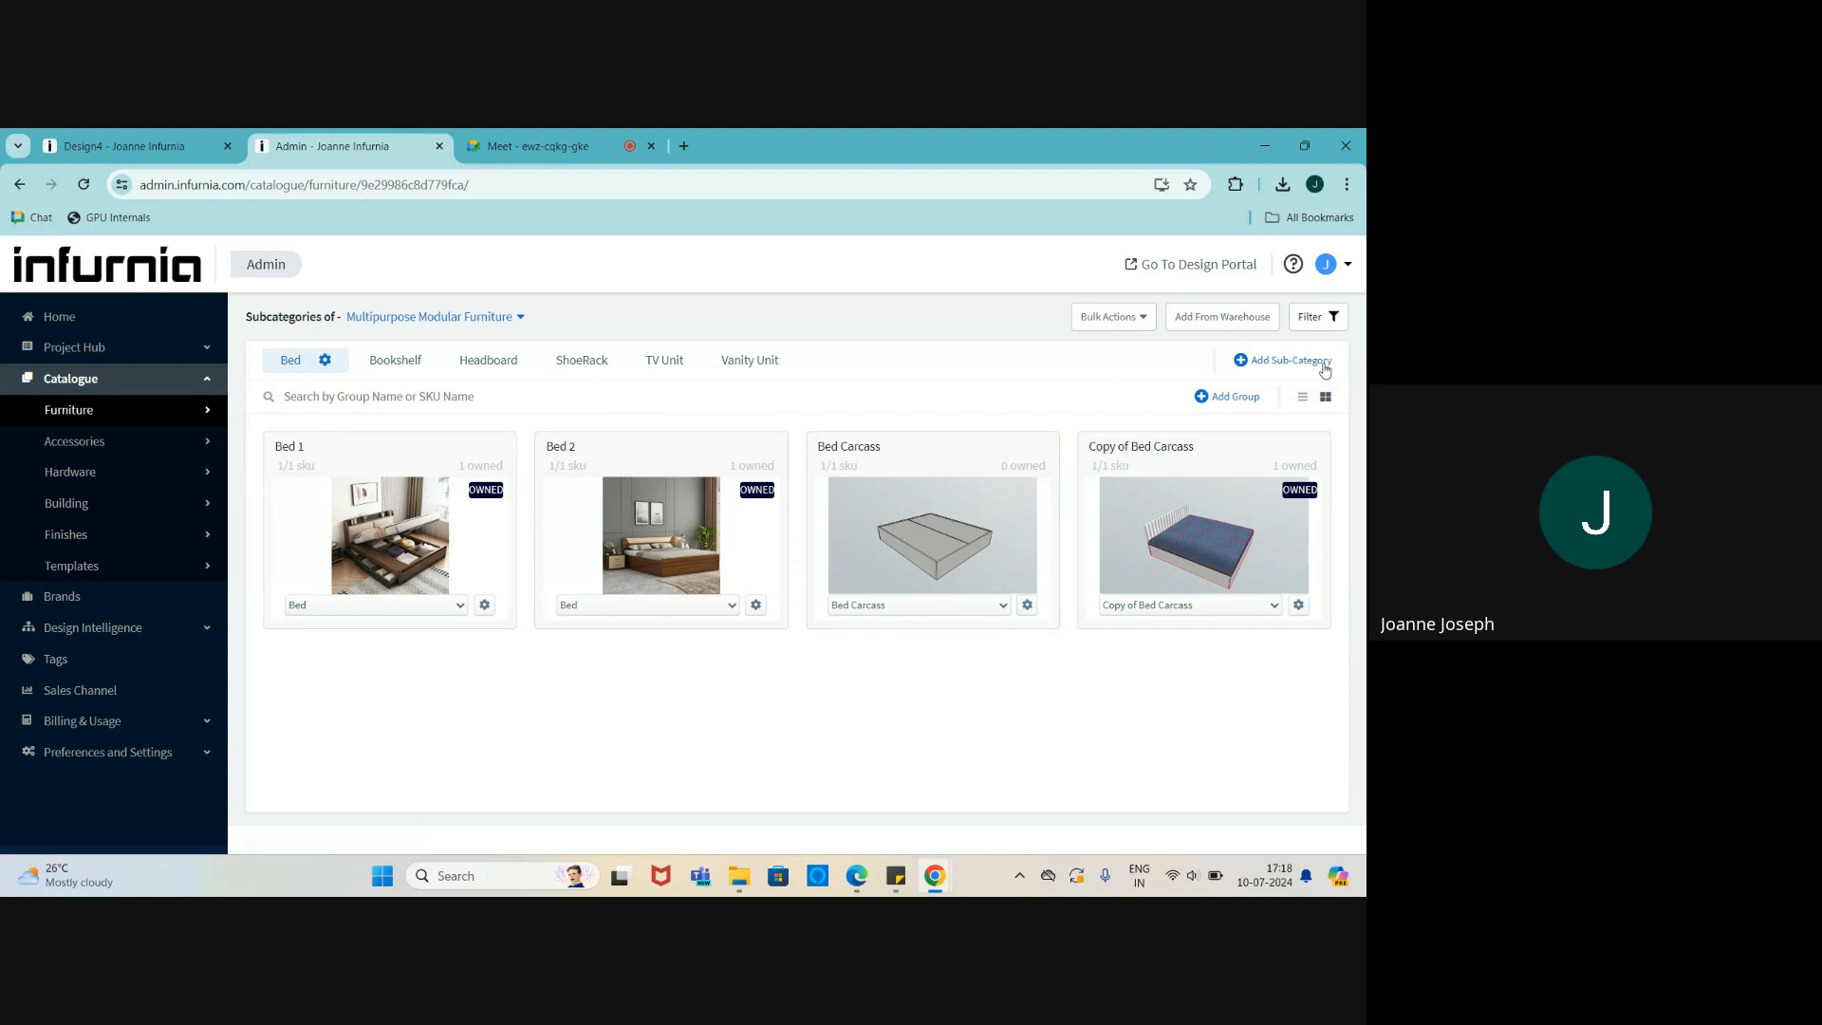
- Add a new group named 'Bed' to the Bed subcategory
left_click(1218, 396)
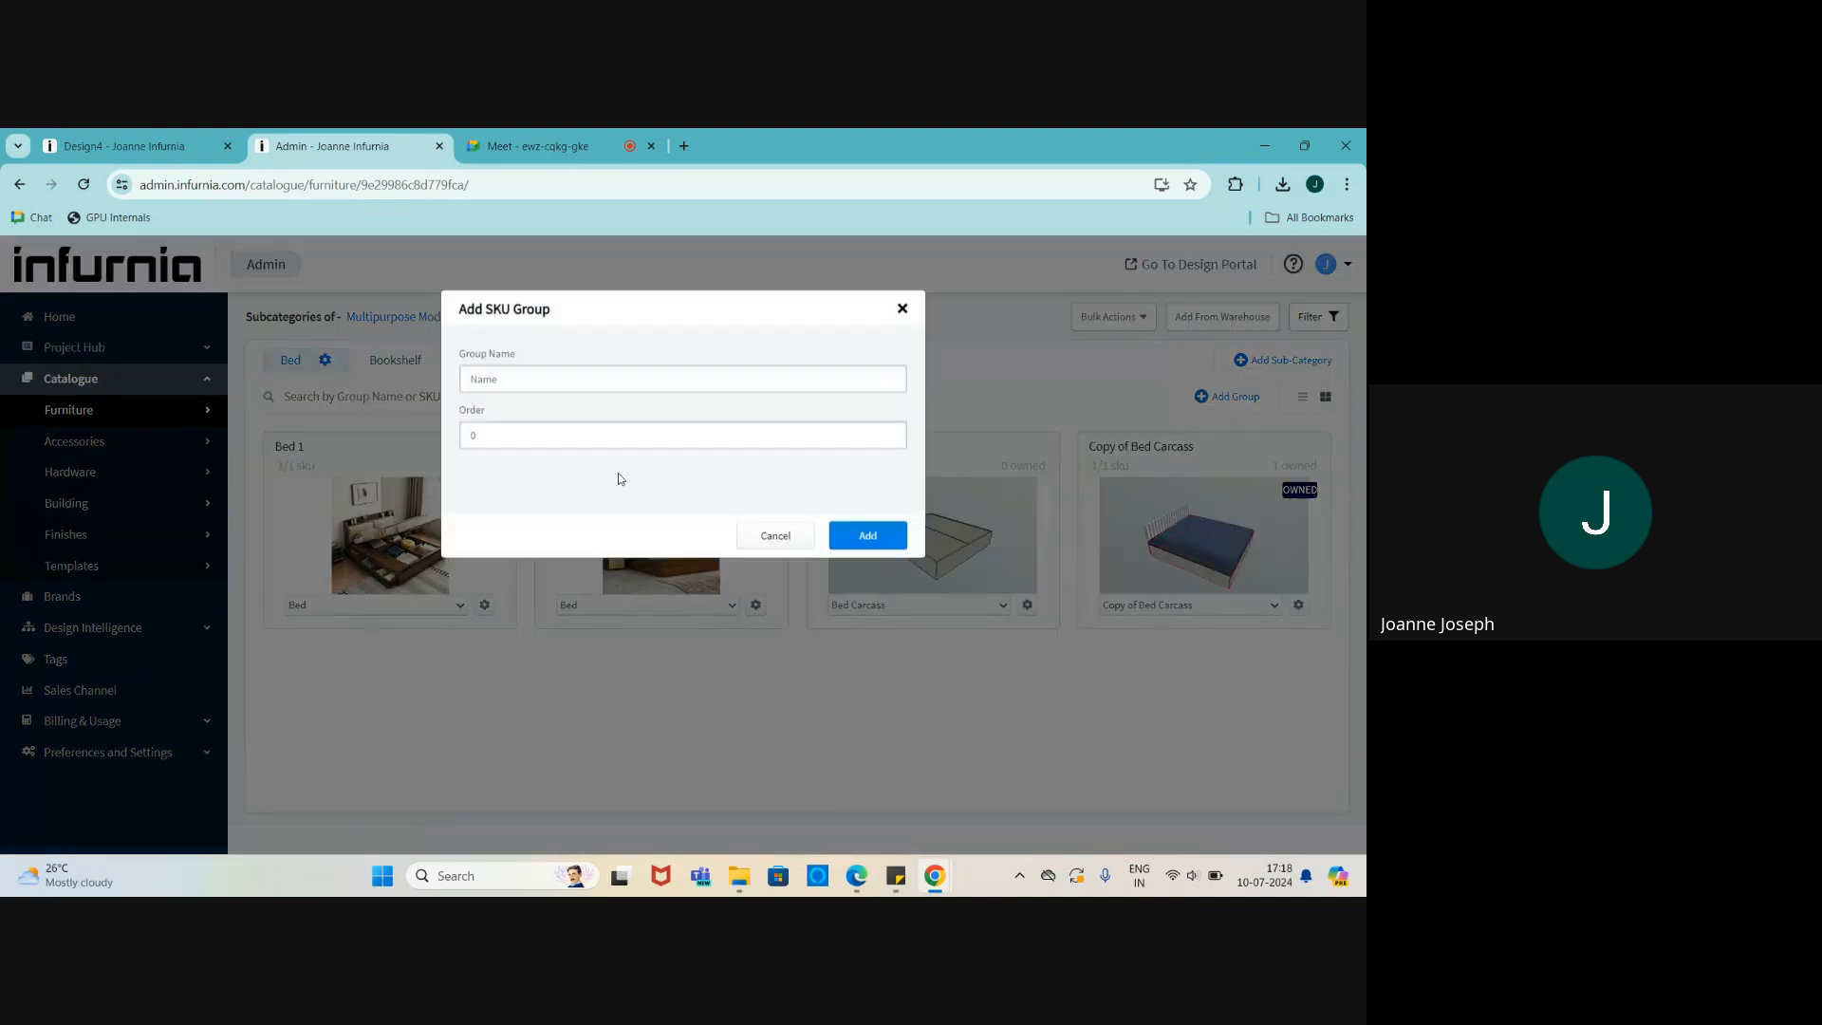
left_click(563, 383)
type("Bed")
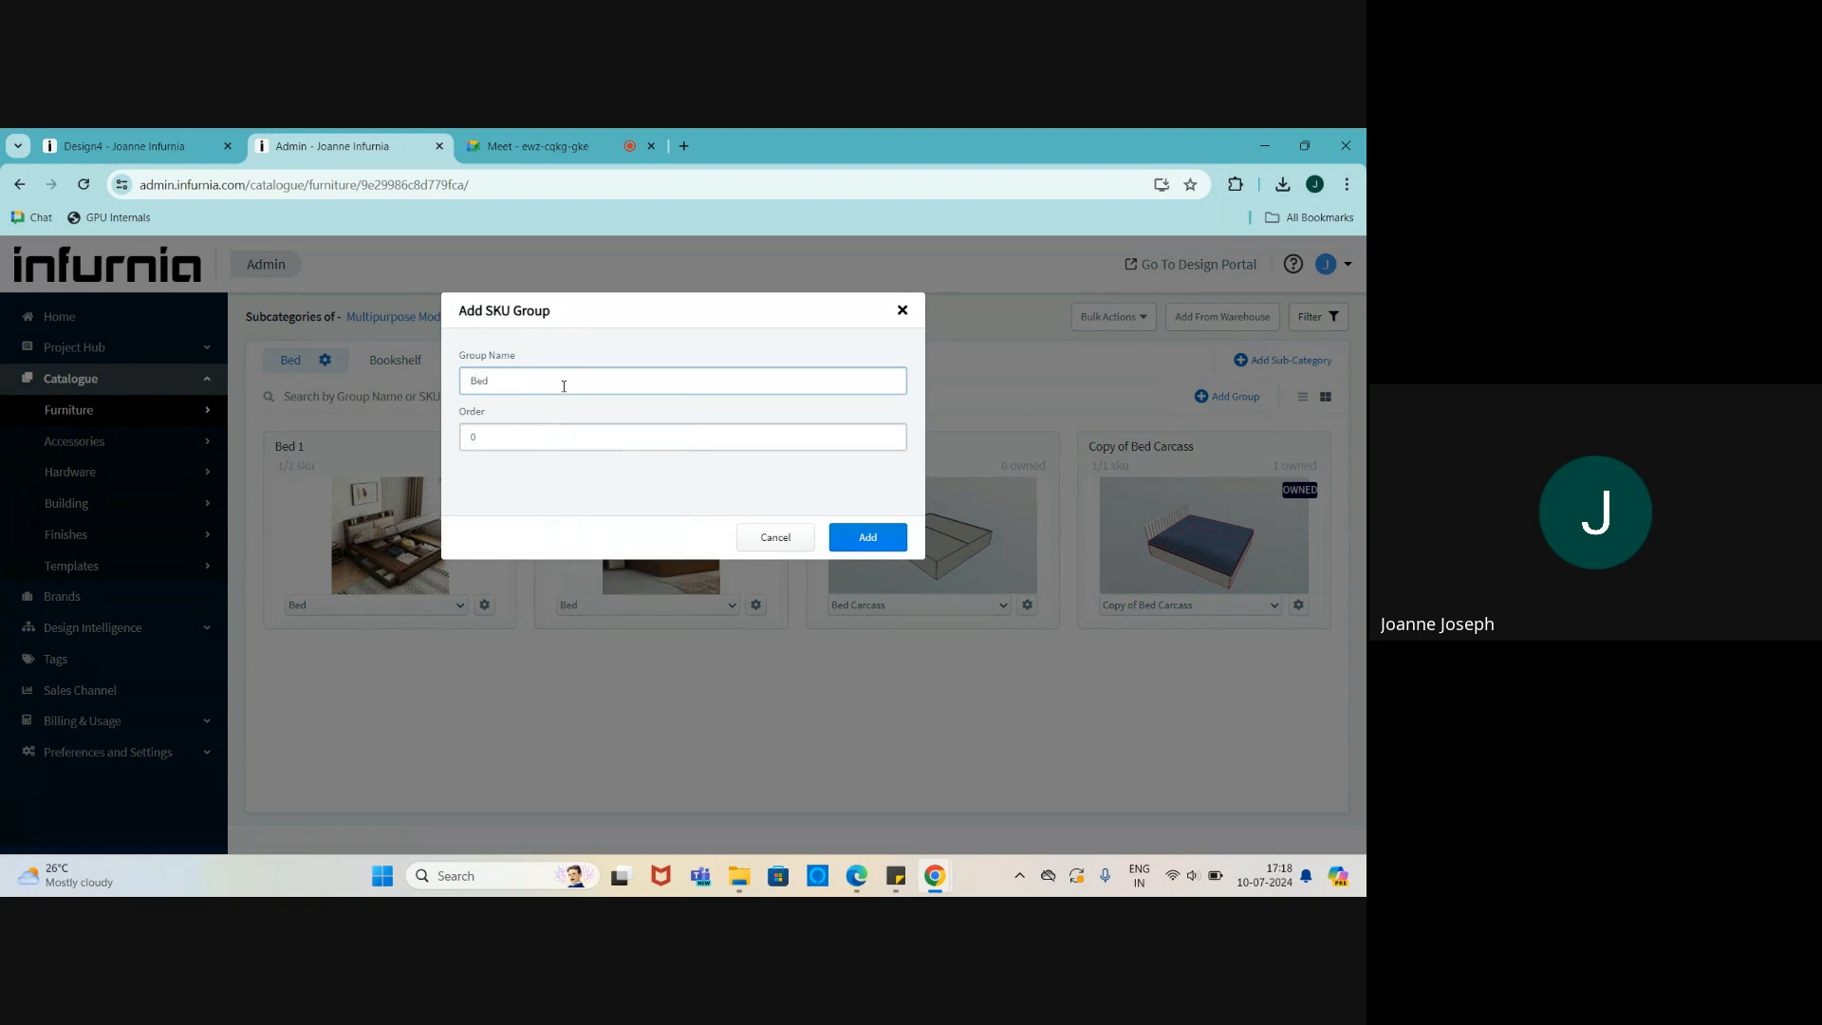
left_click(840, 536)
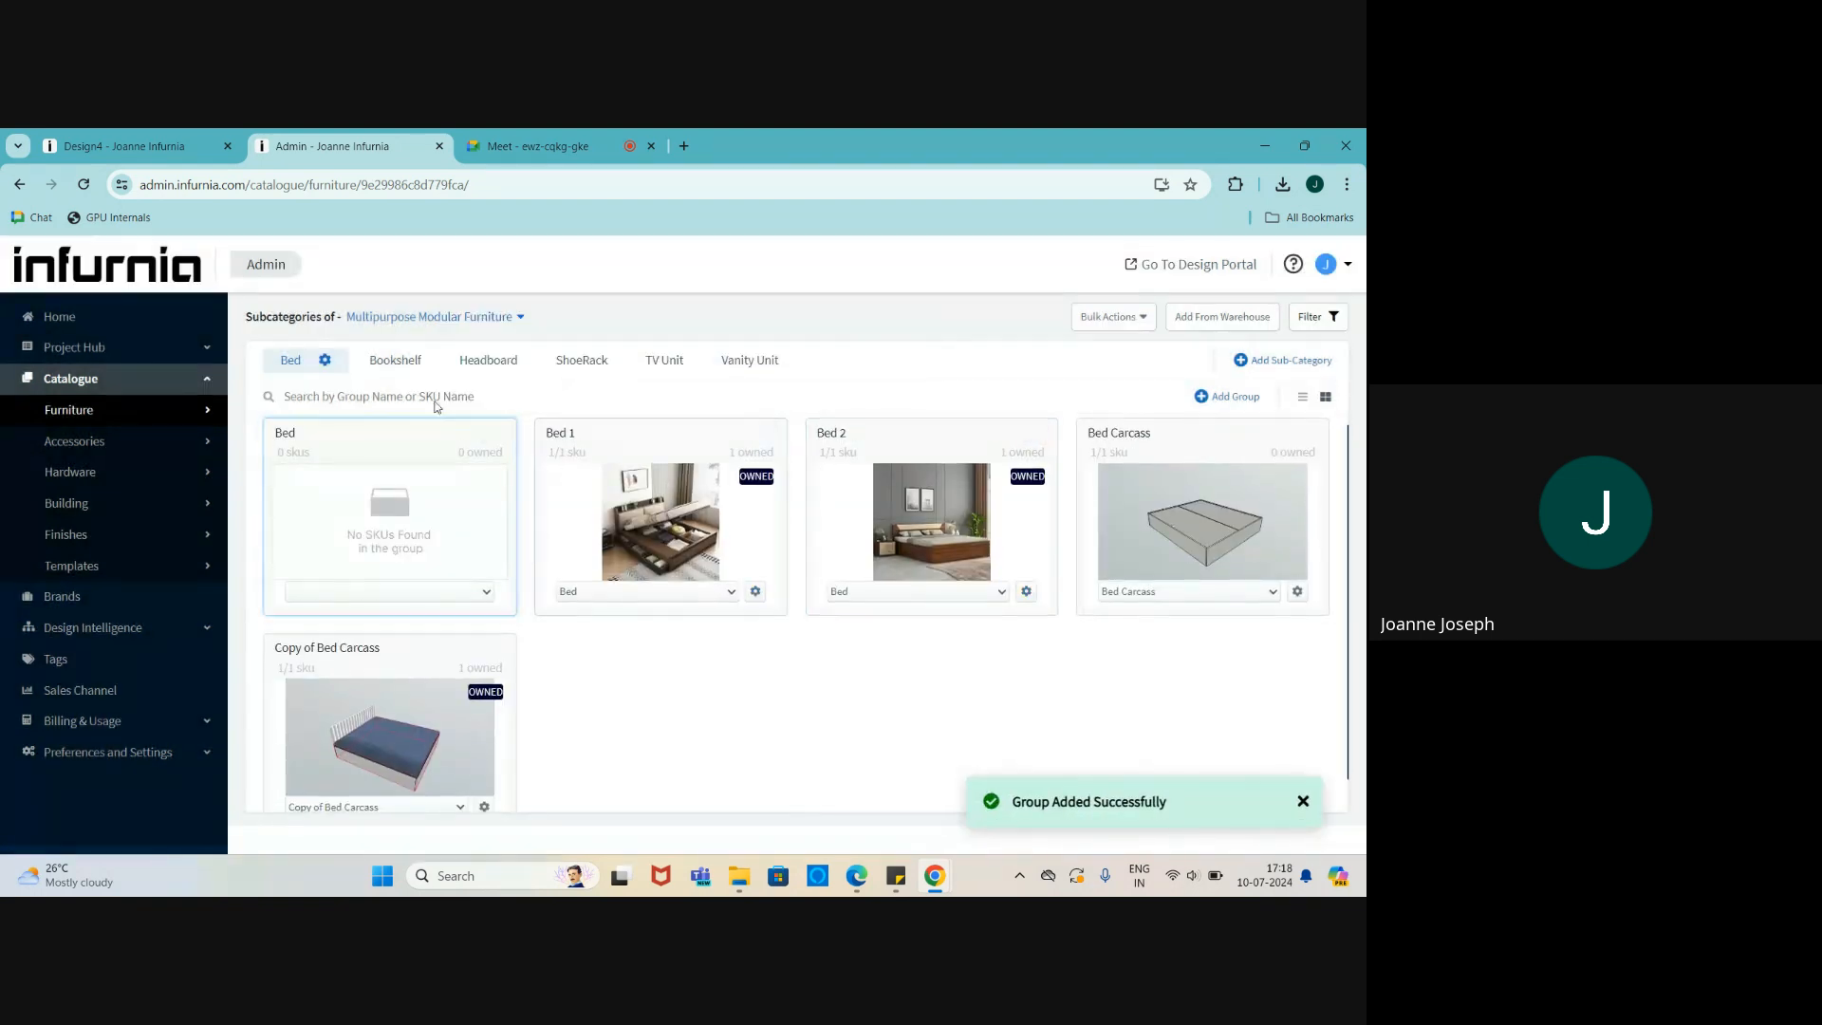
- Add a User Component/Composite SKU named 'bed' with description 'modular' to the Bed group
mouse_move(462, 441)
left_click(461, 436)
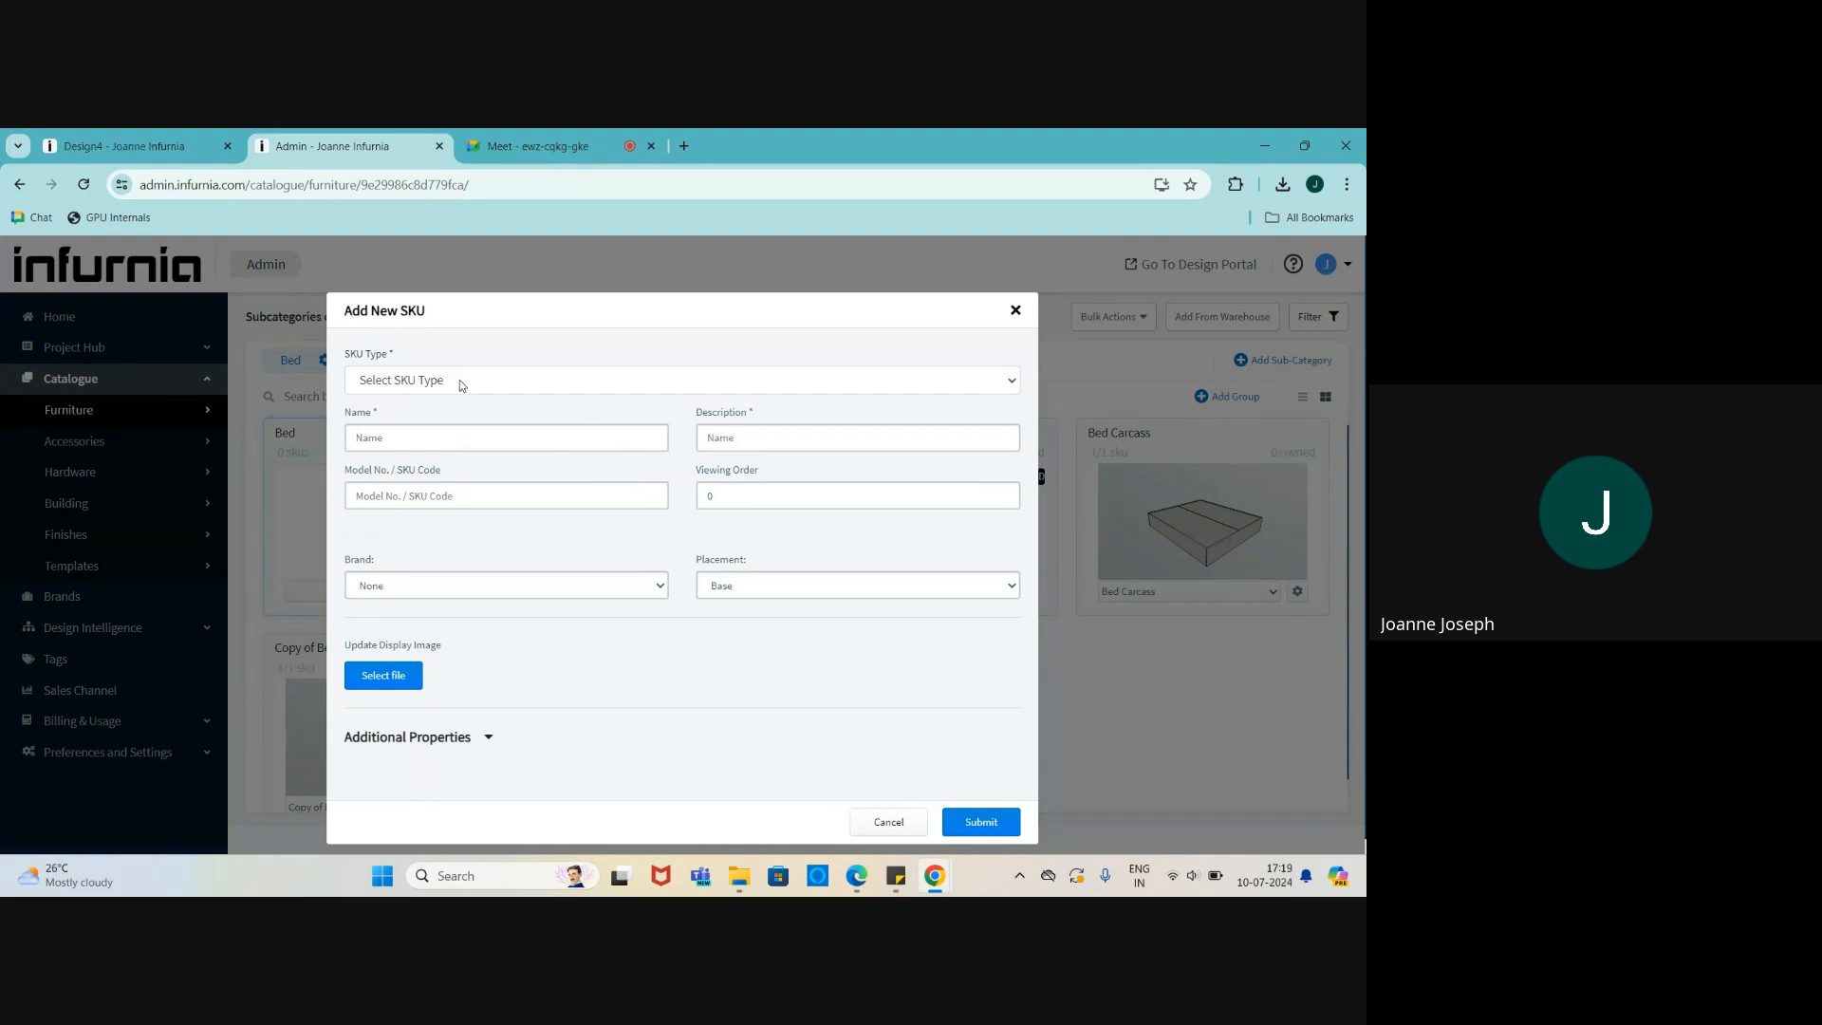
left_click(415, 382)
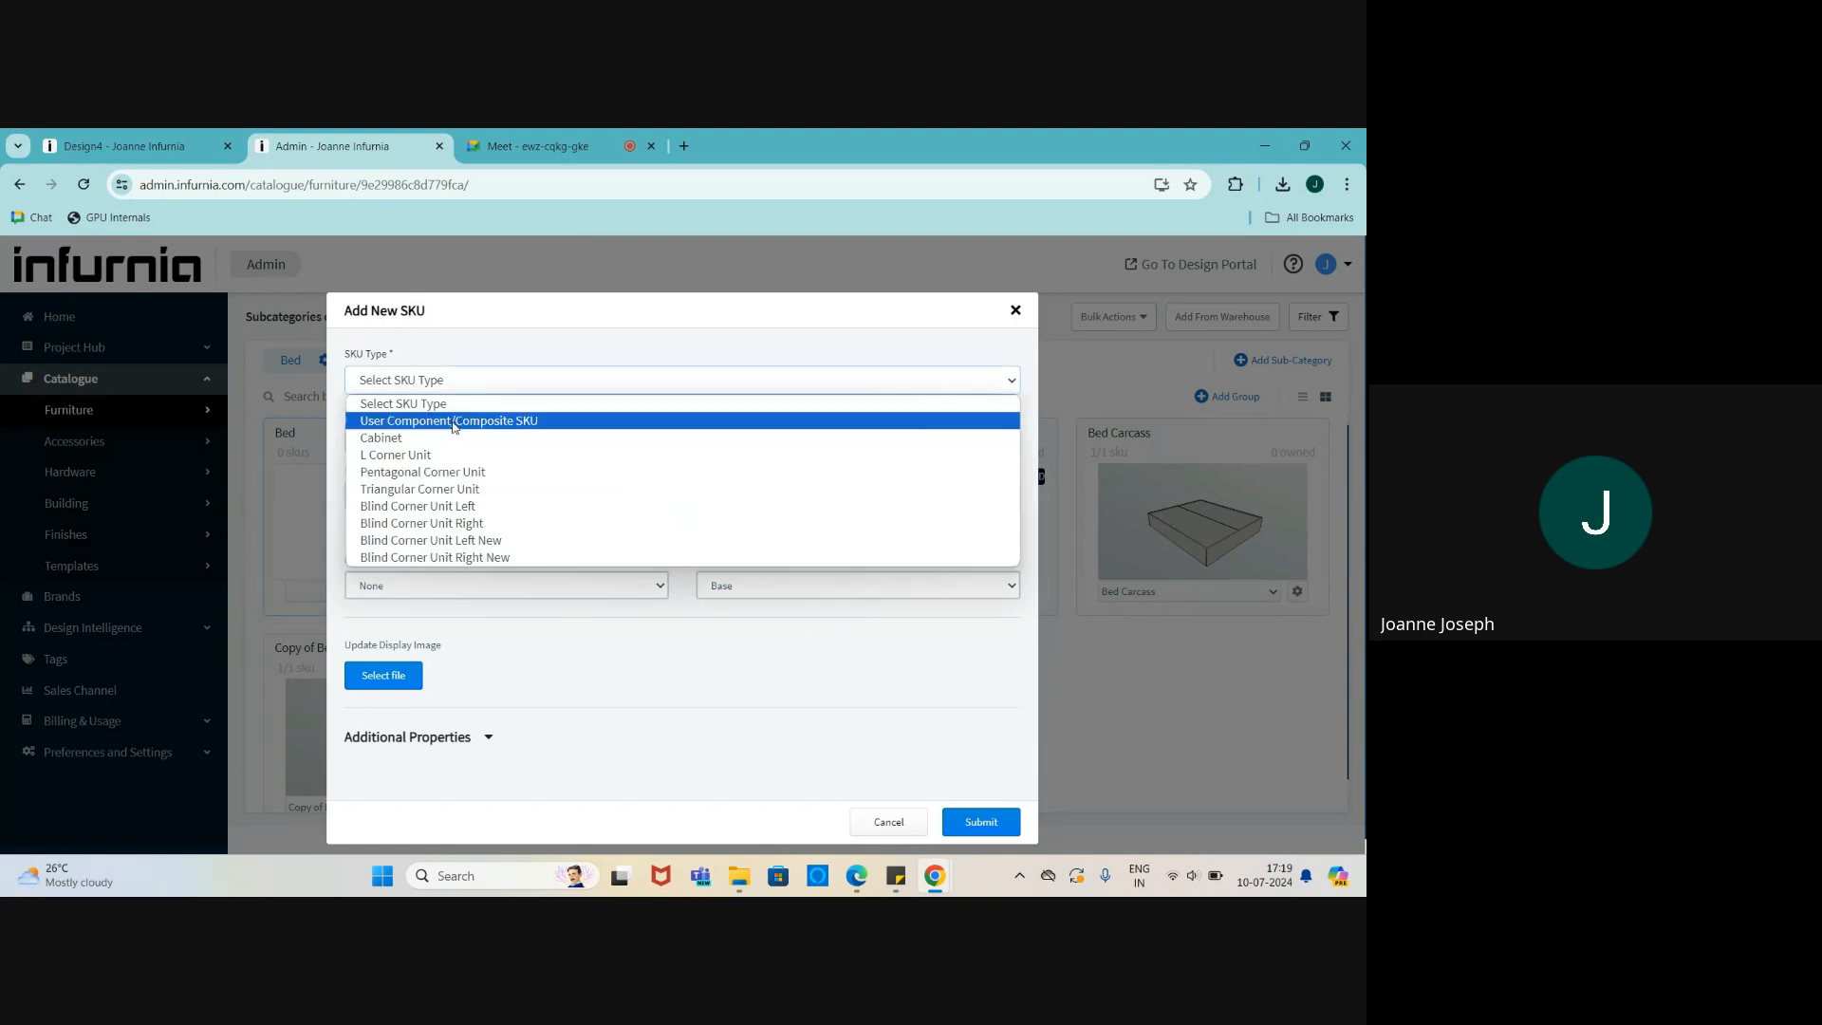
left_click(454, 421)
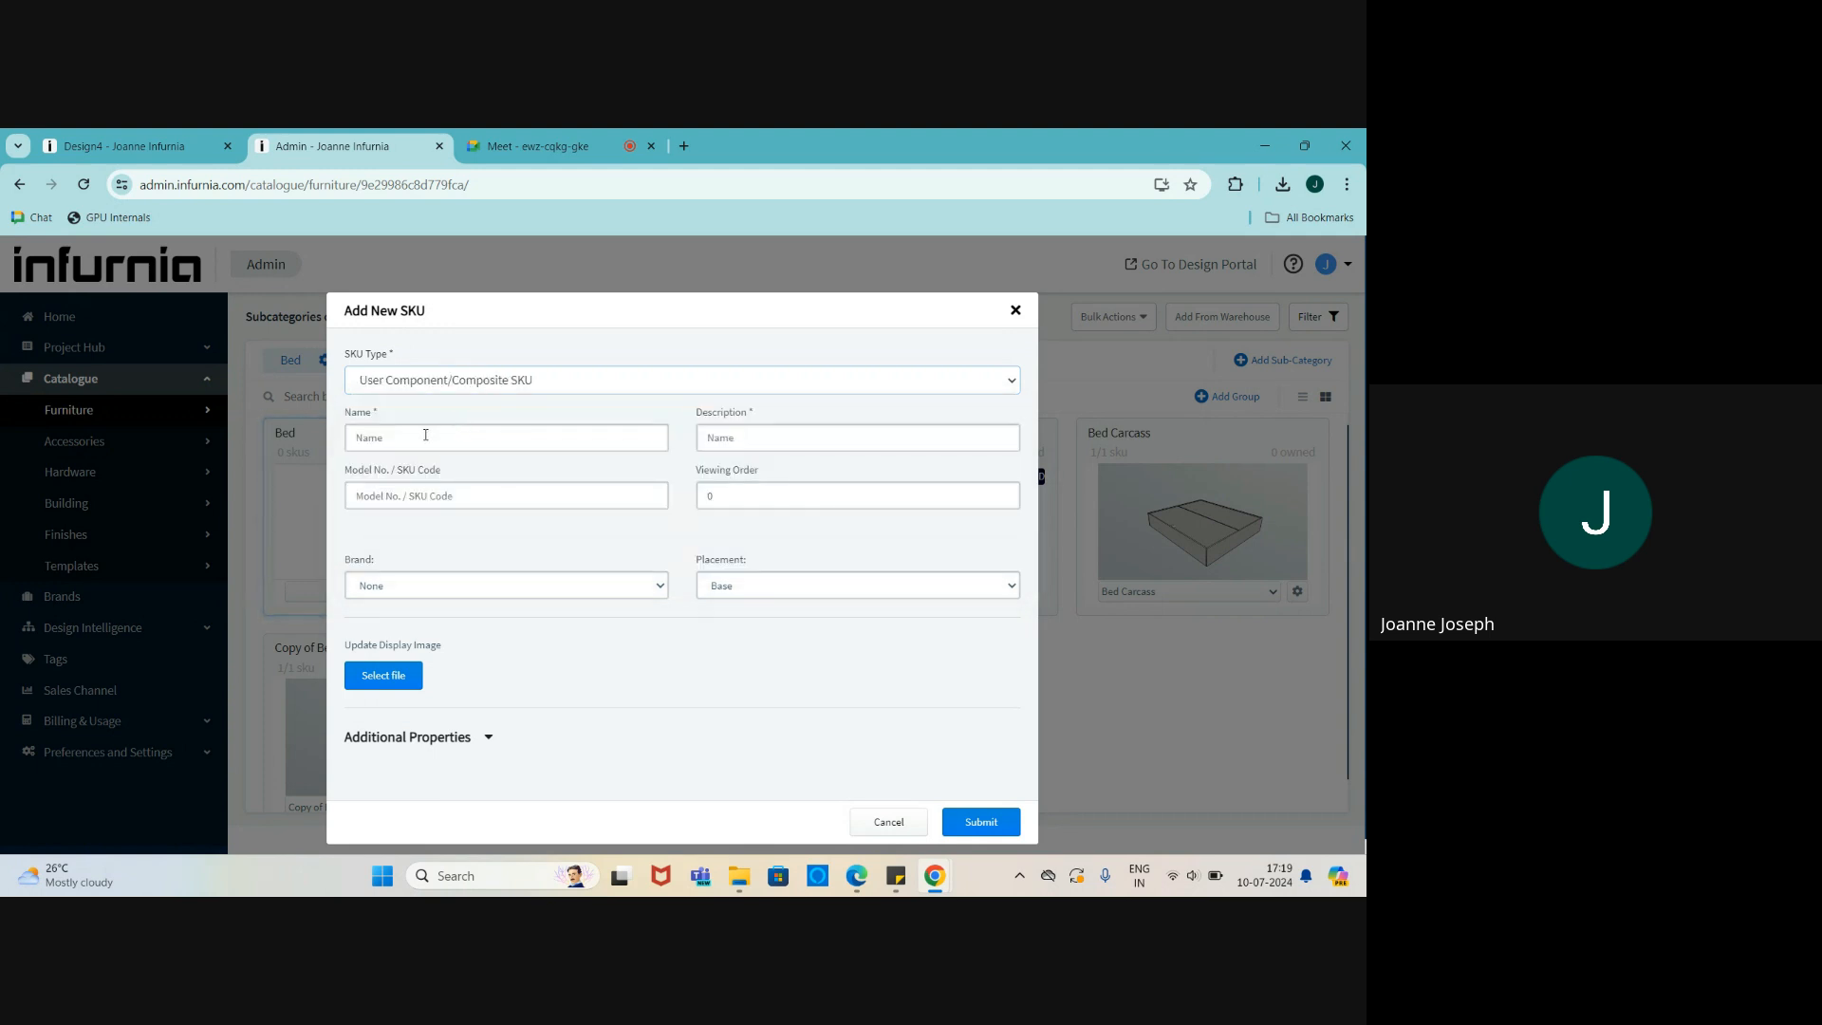
left_click(426, 437)
type("bed")
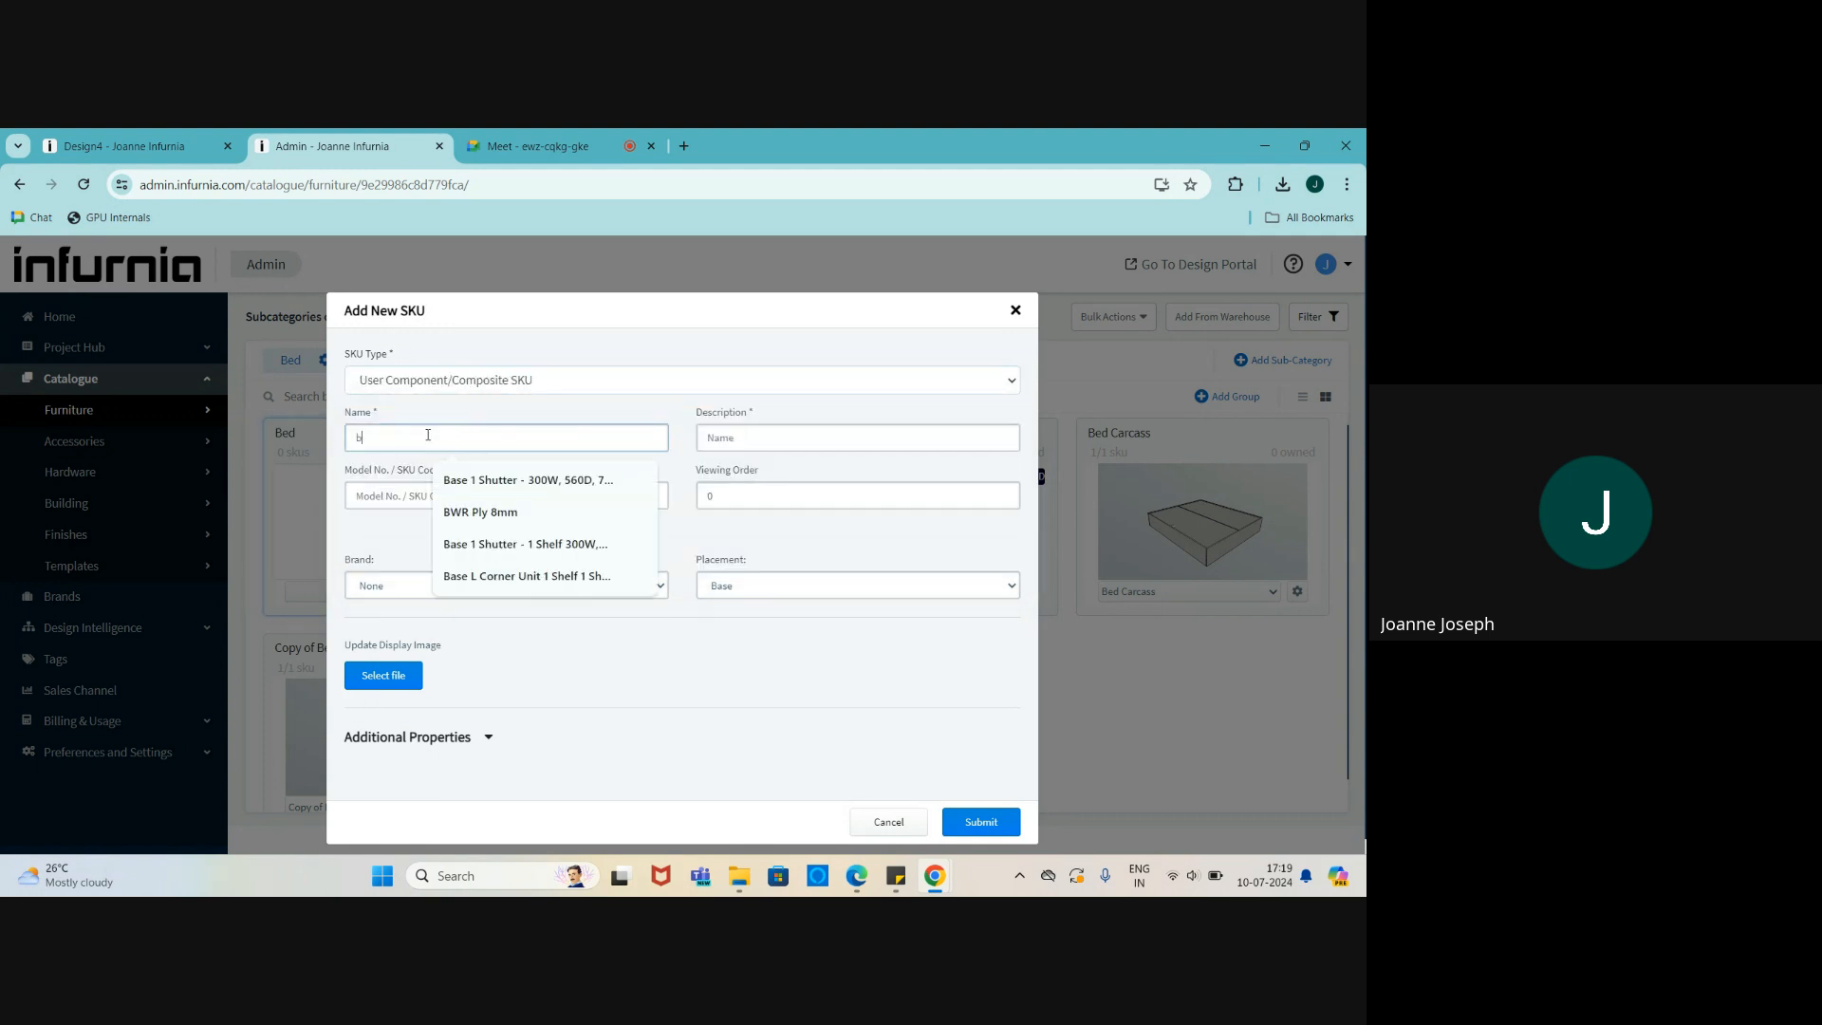
left_click(719, 446)
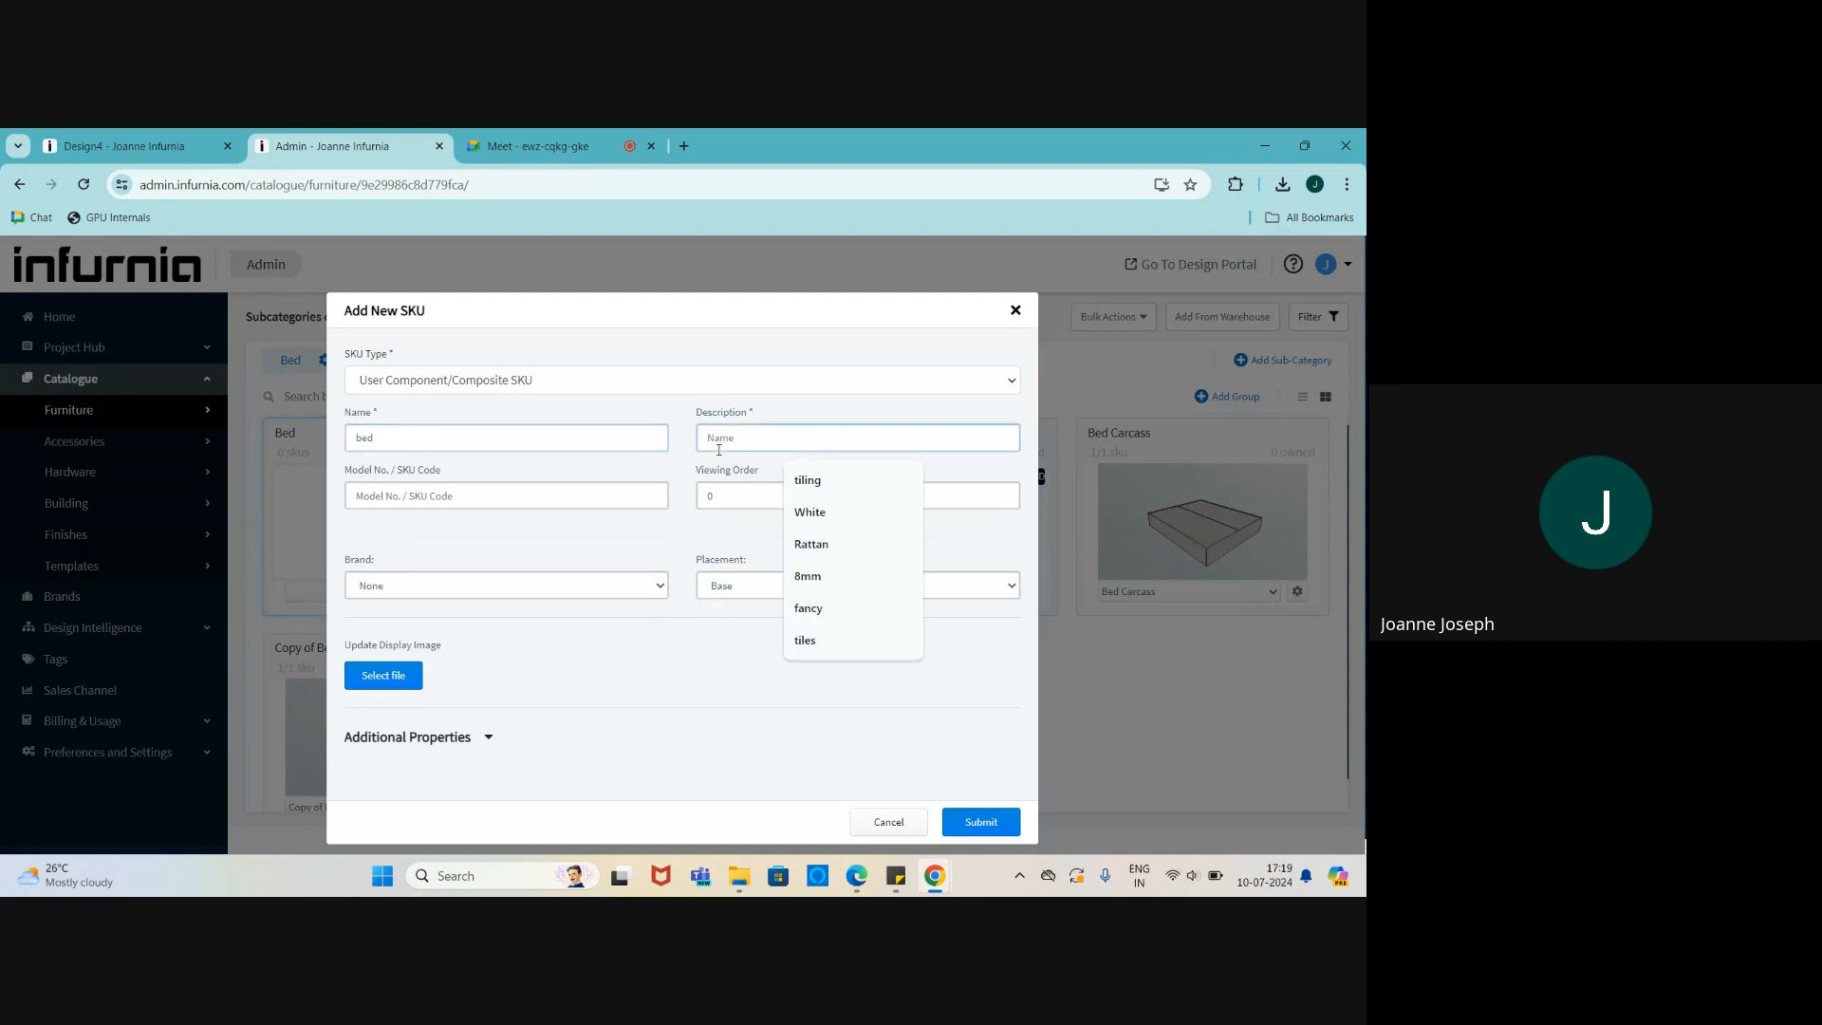
type("modular")
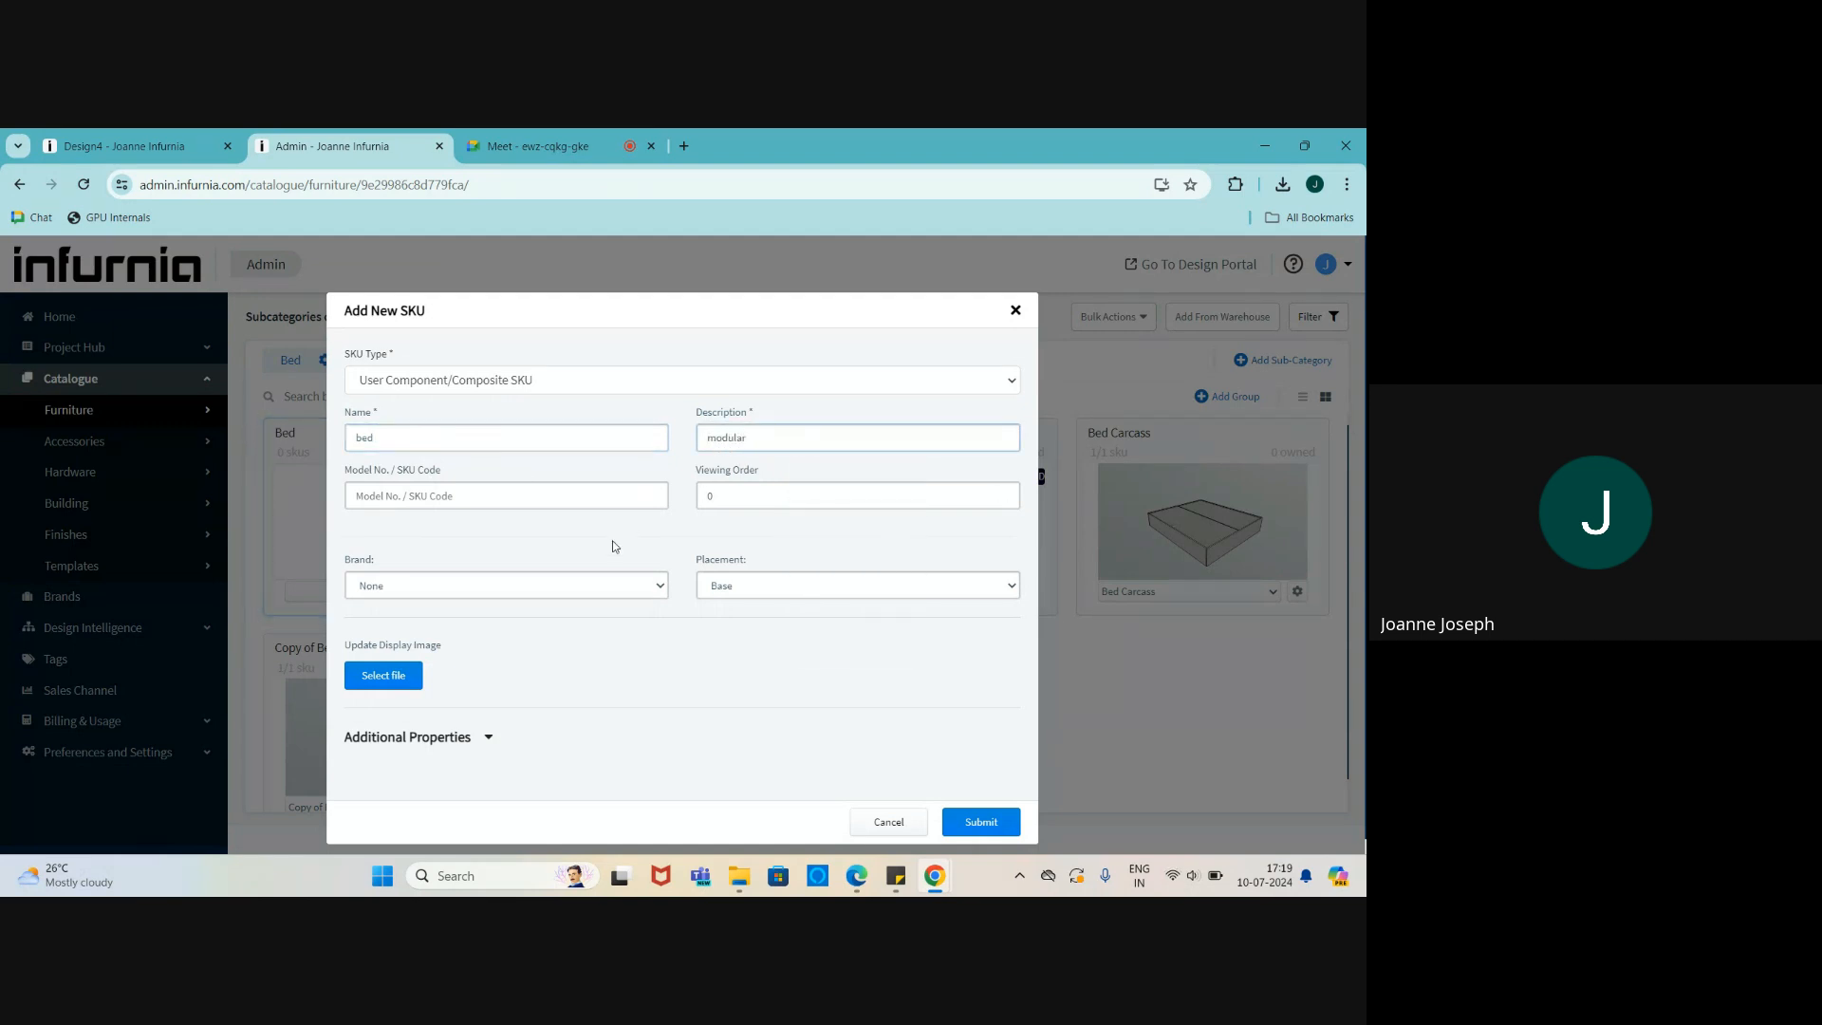
scroll(569, 655, "down", 1)
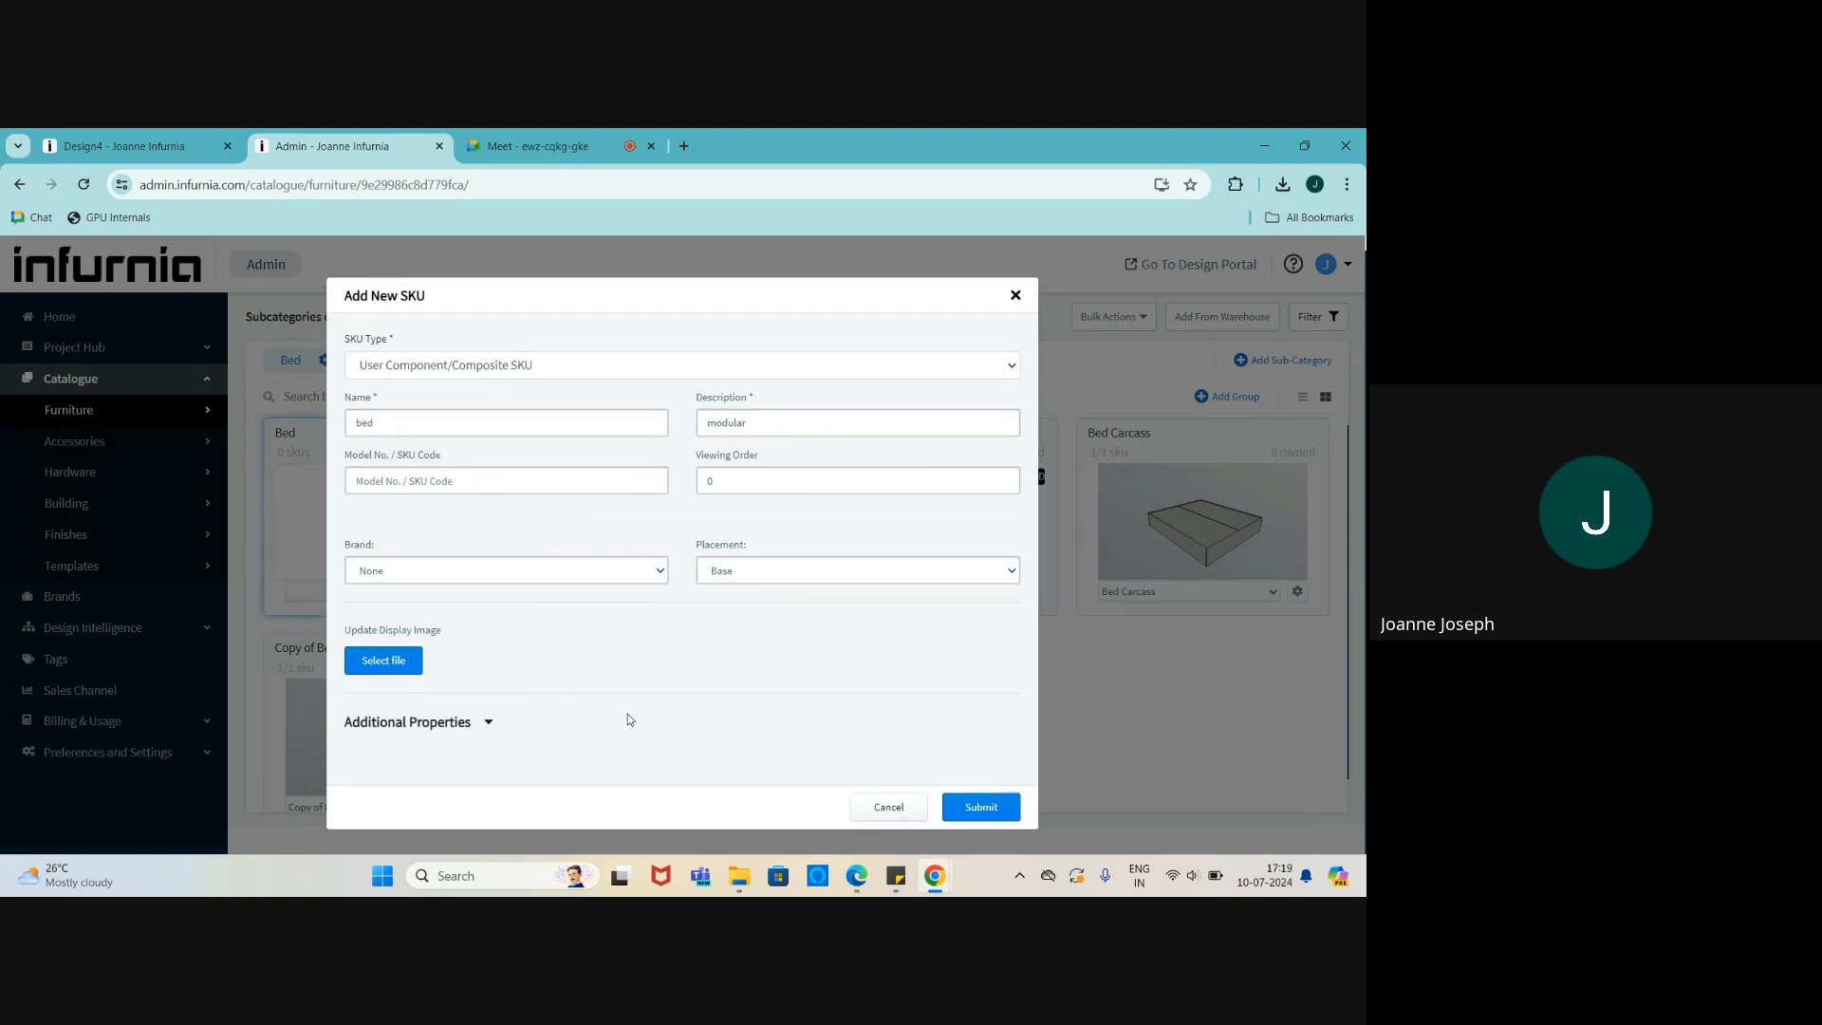
left_click(959, 812)
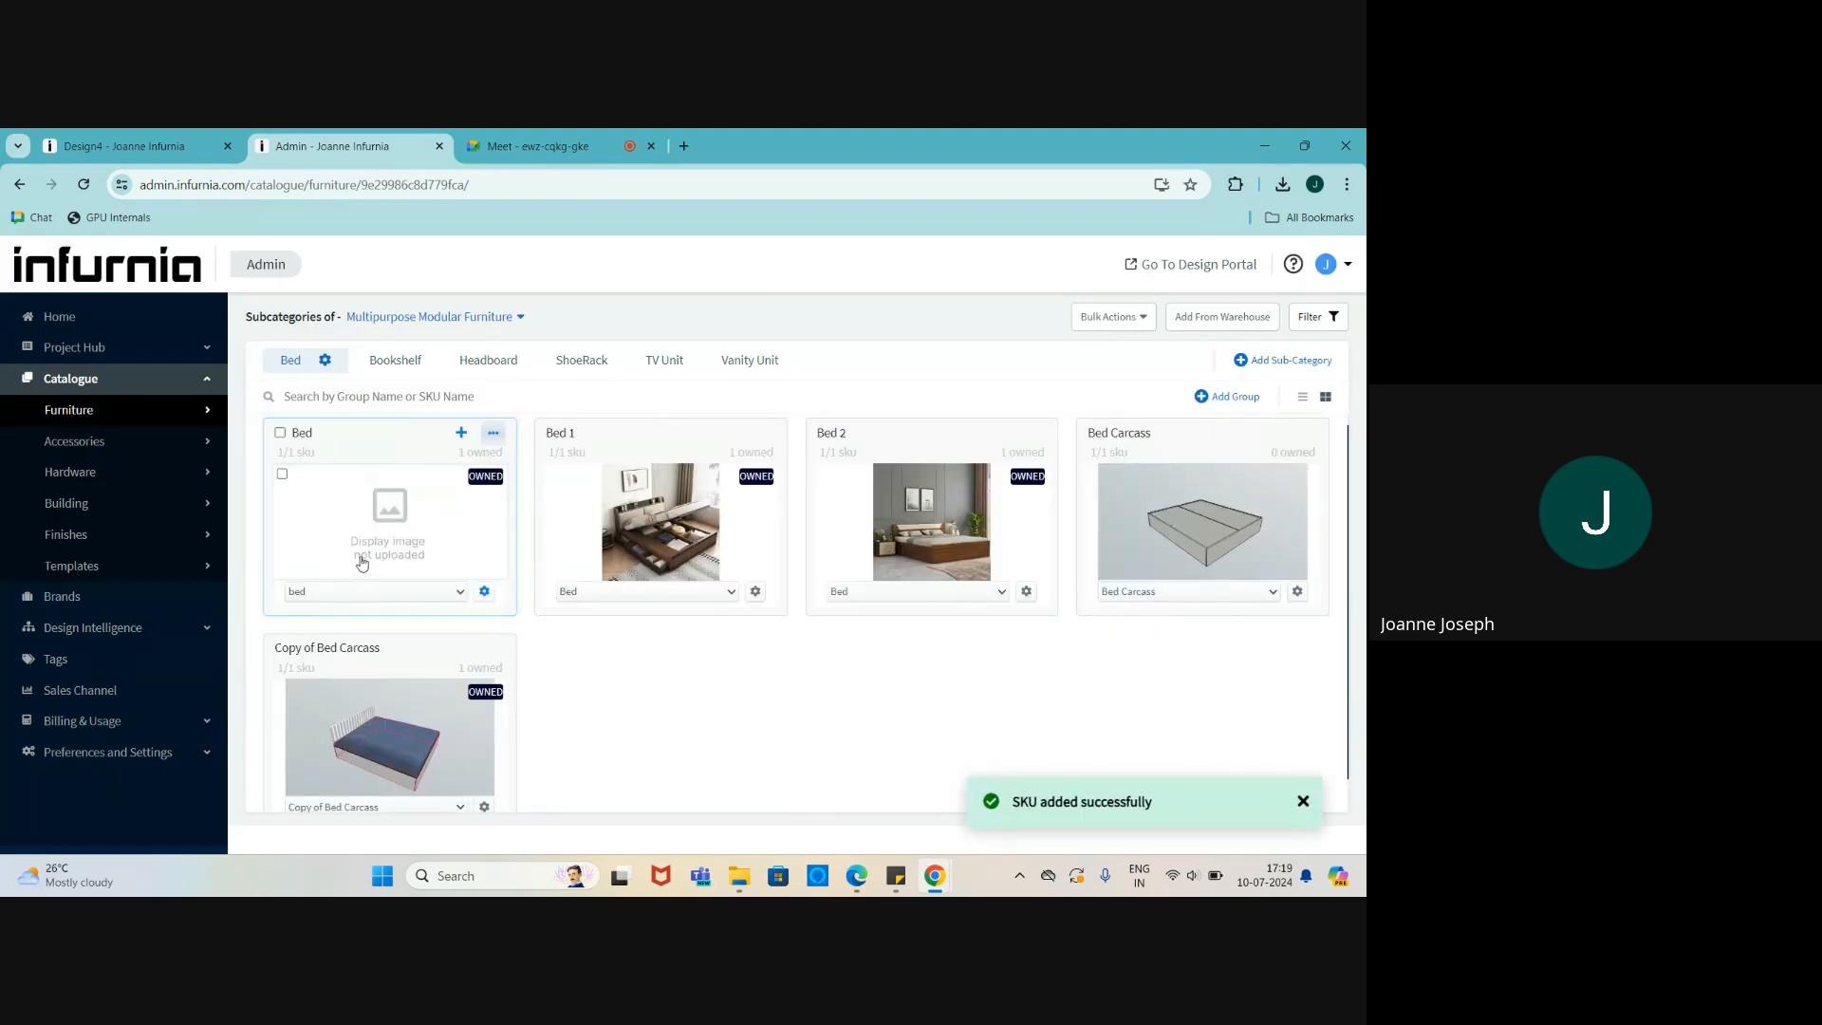
left_click(493, 433)
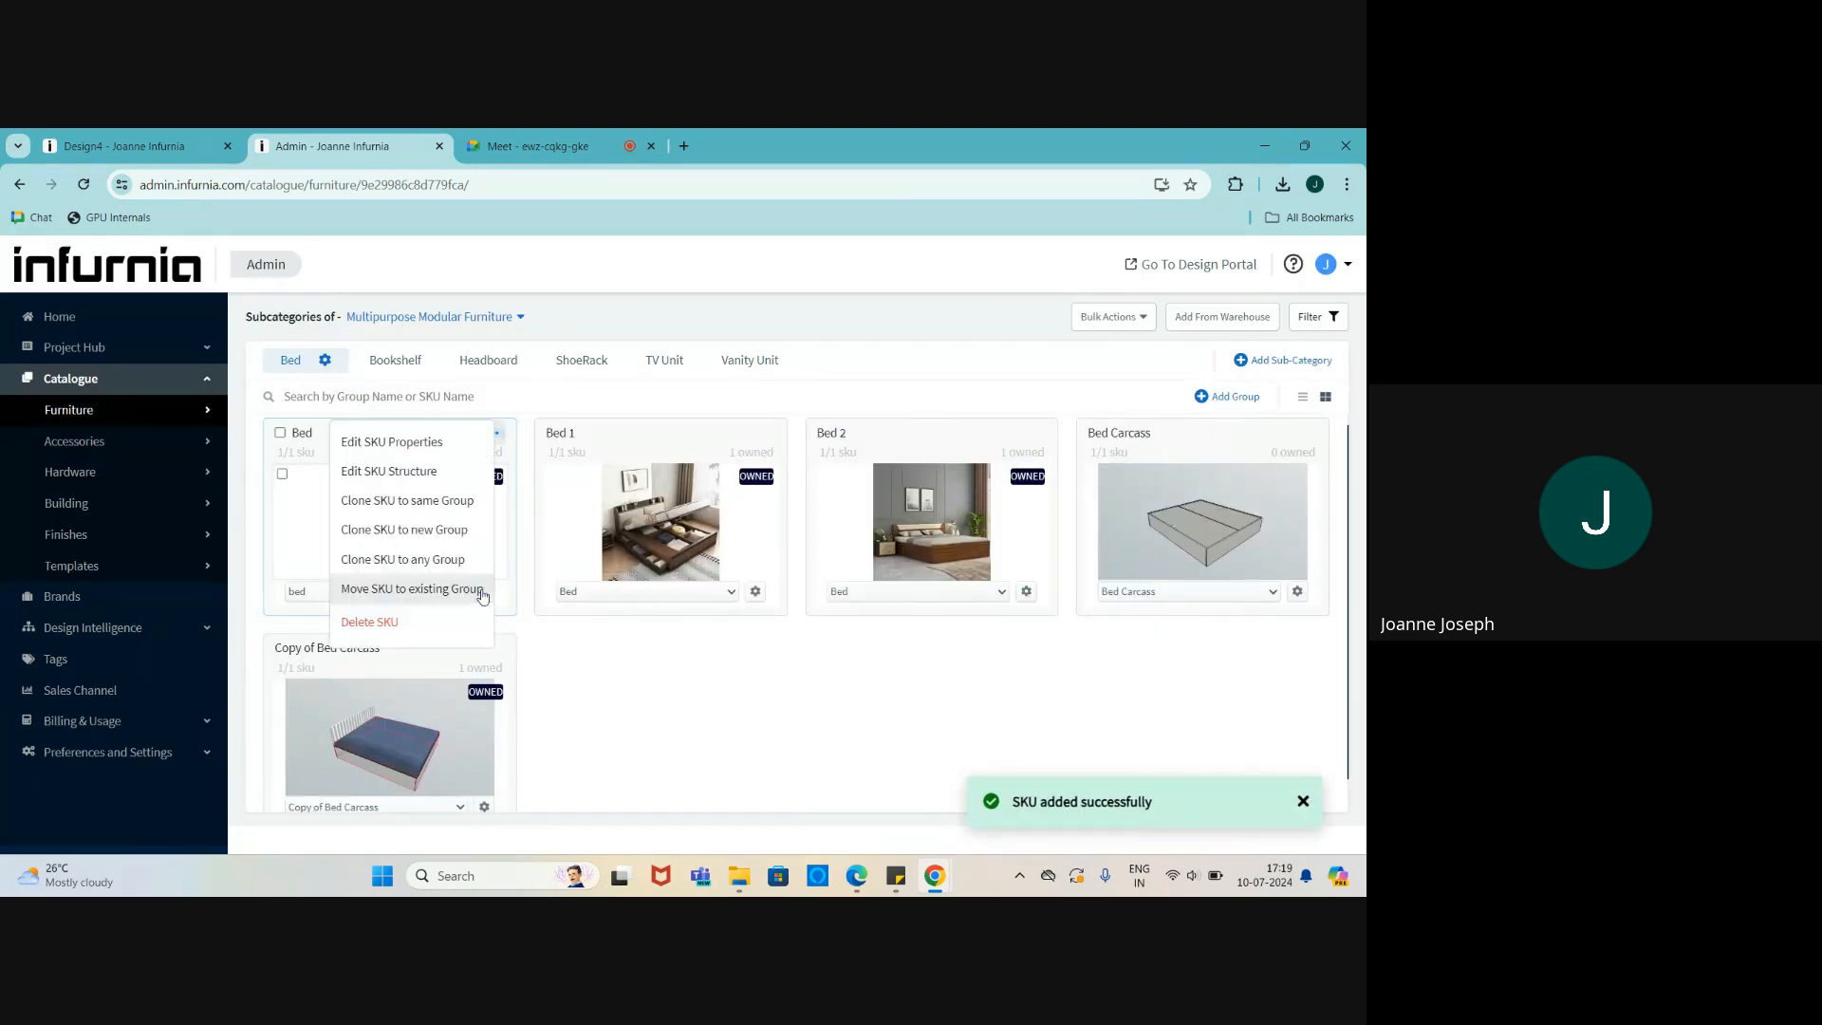
left_click(406, 472)
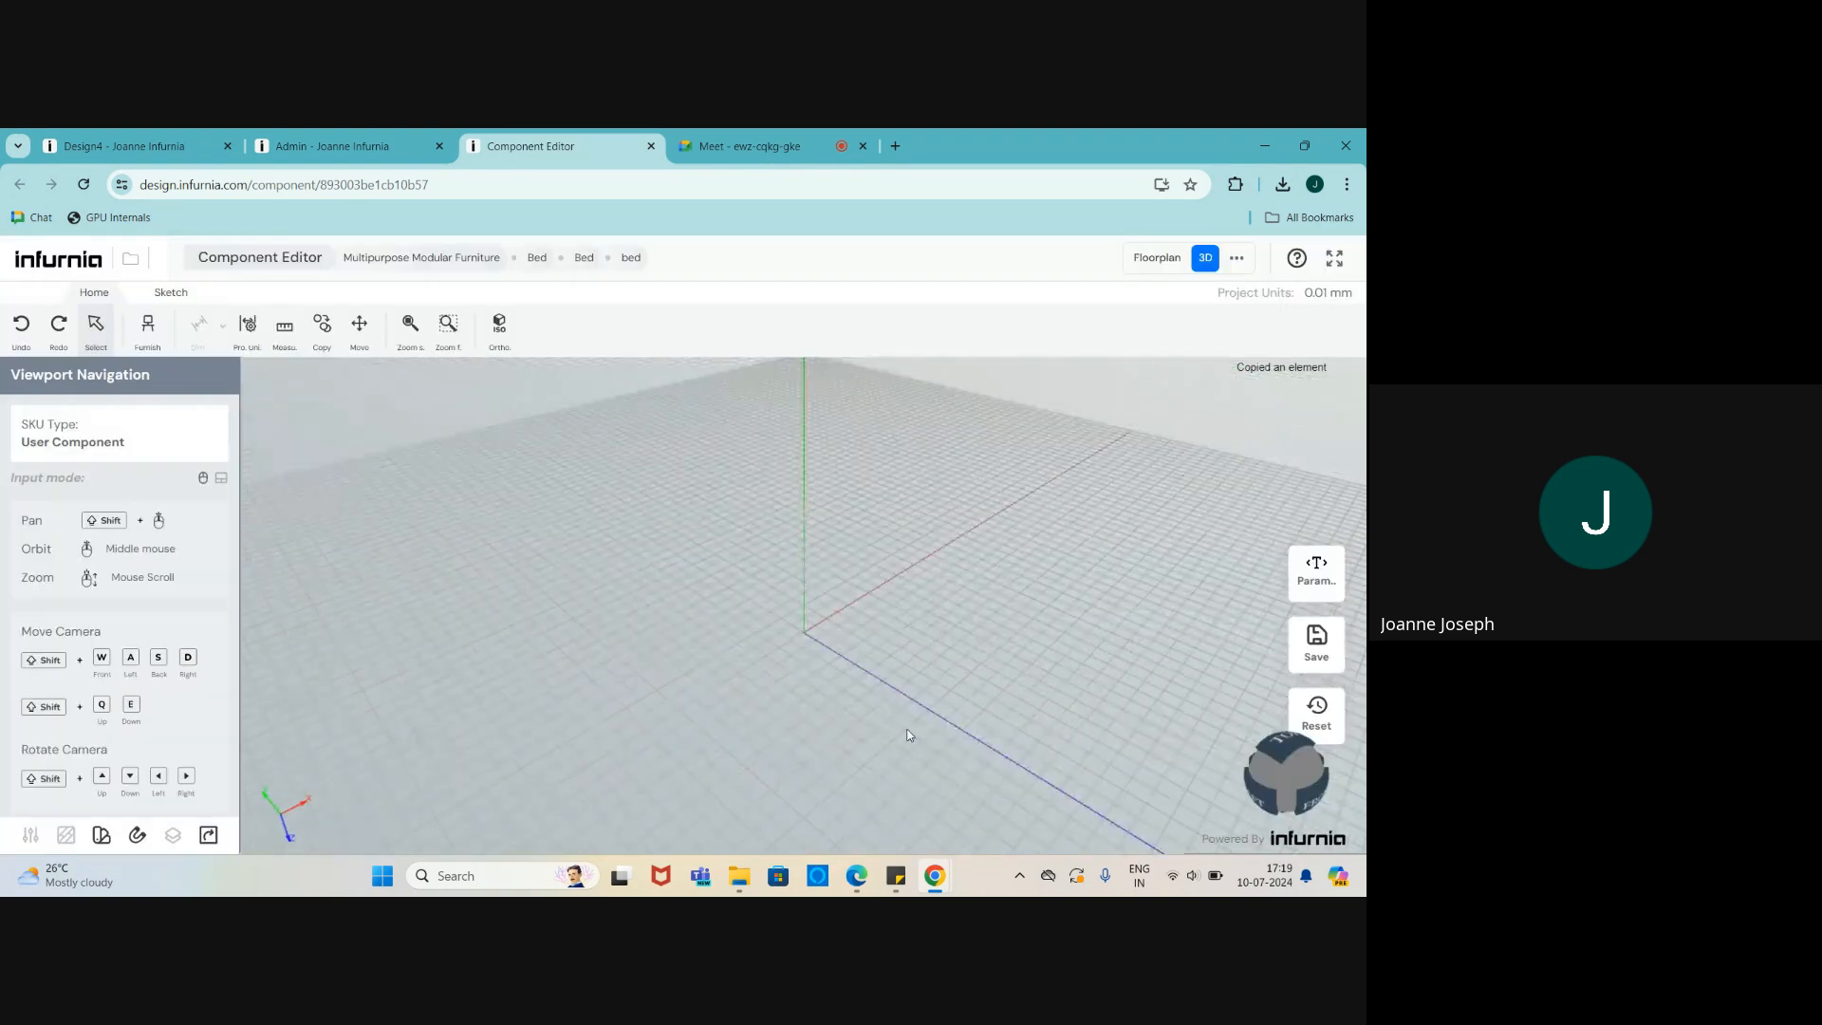
middle_click_drag(909, 736, 870, 621)
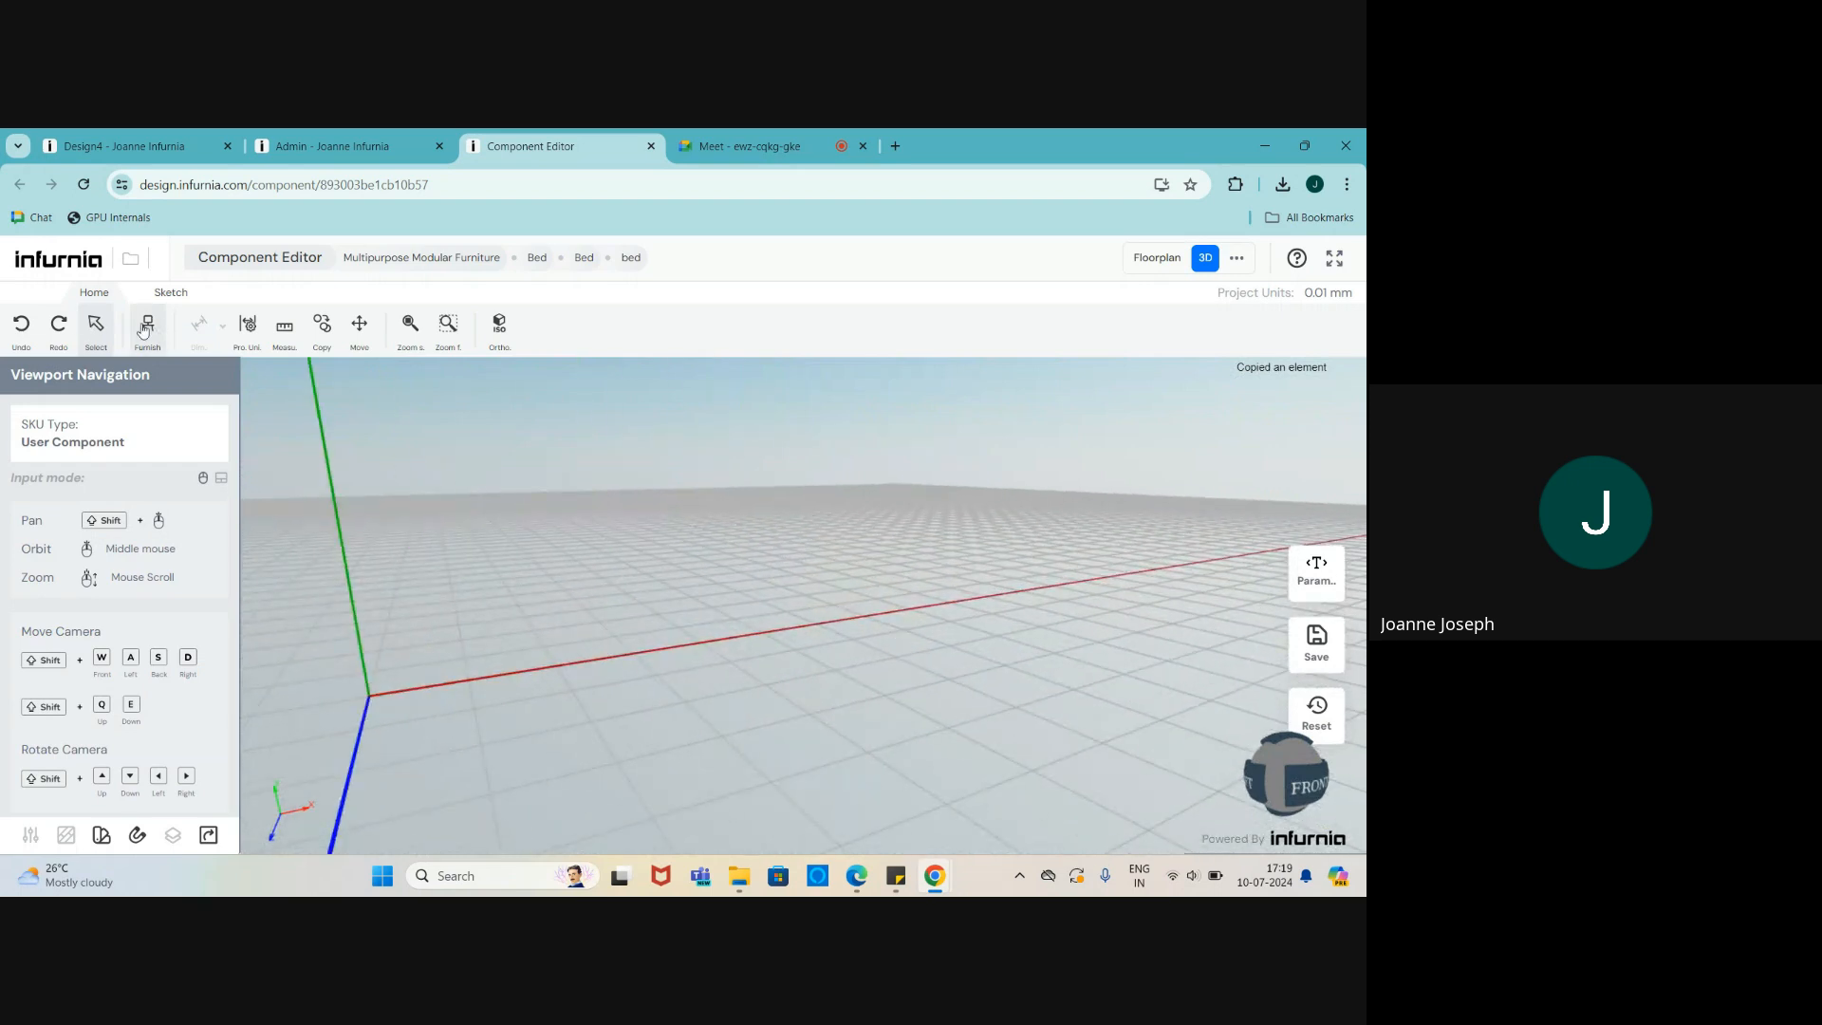
middle_click_drag(1171, 541, 480, 732)
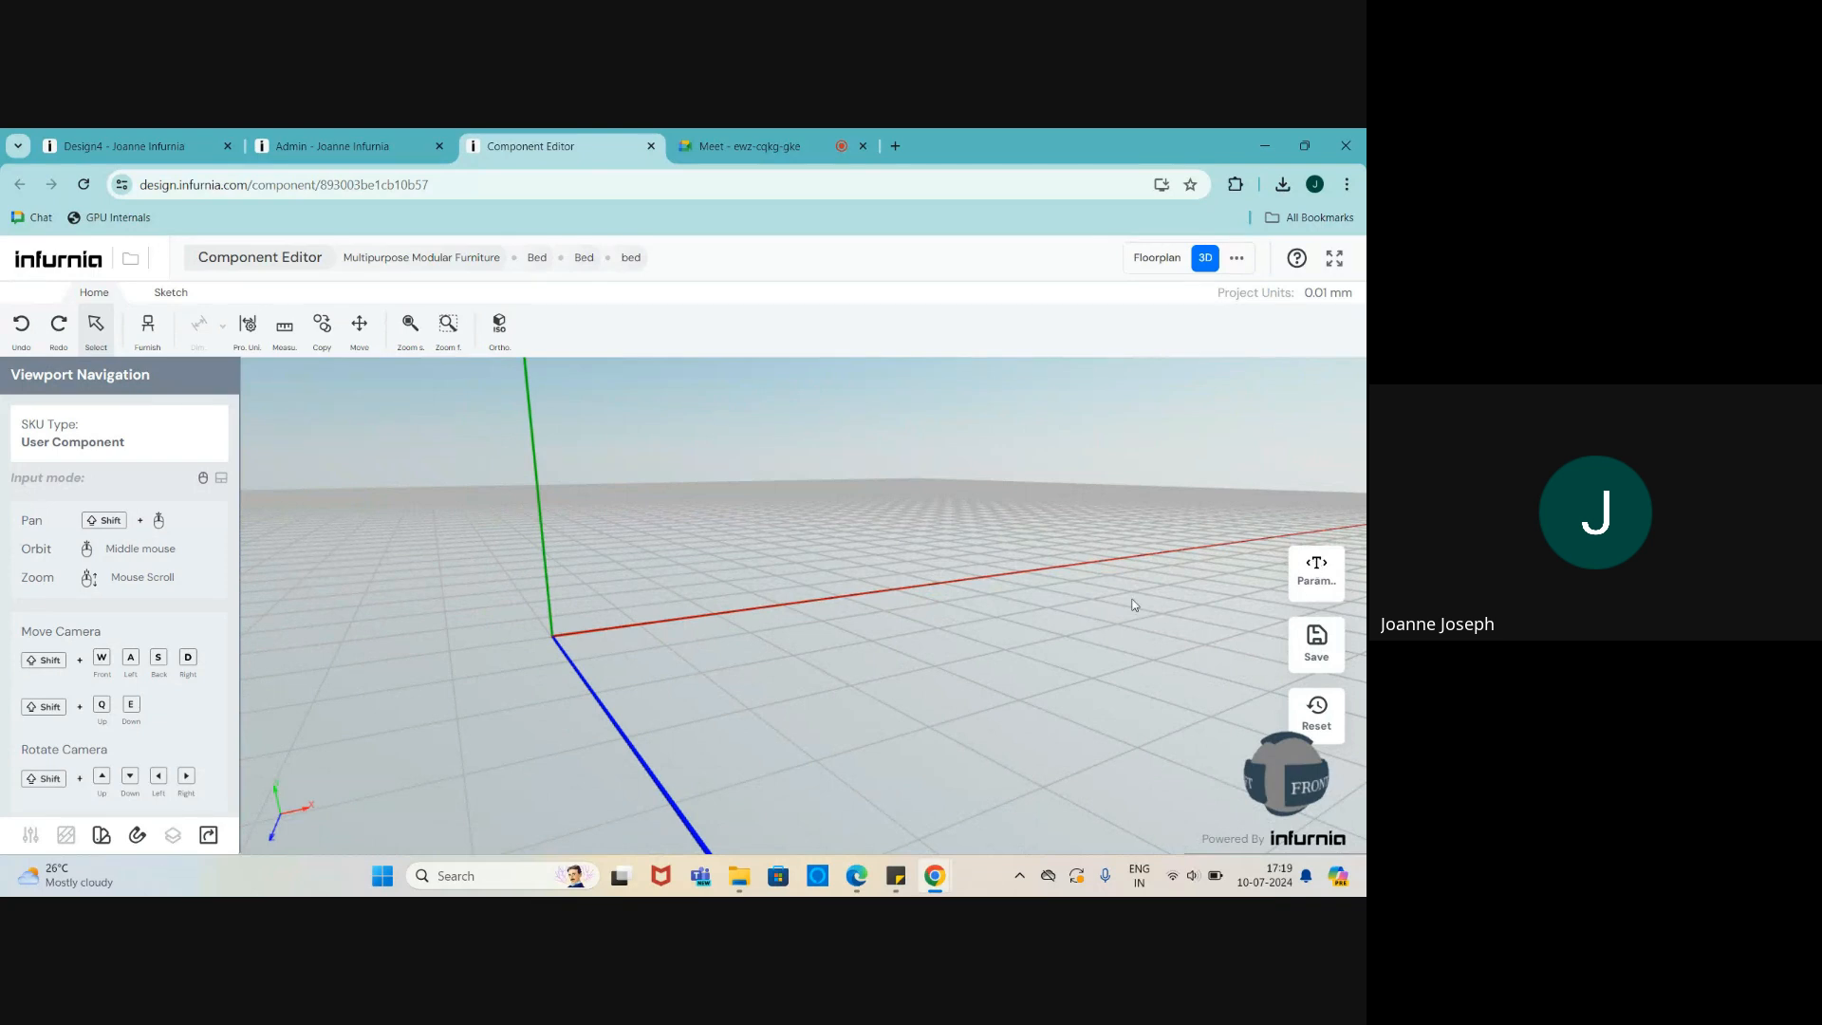
left_click(1309, 582)
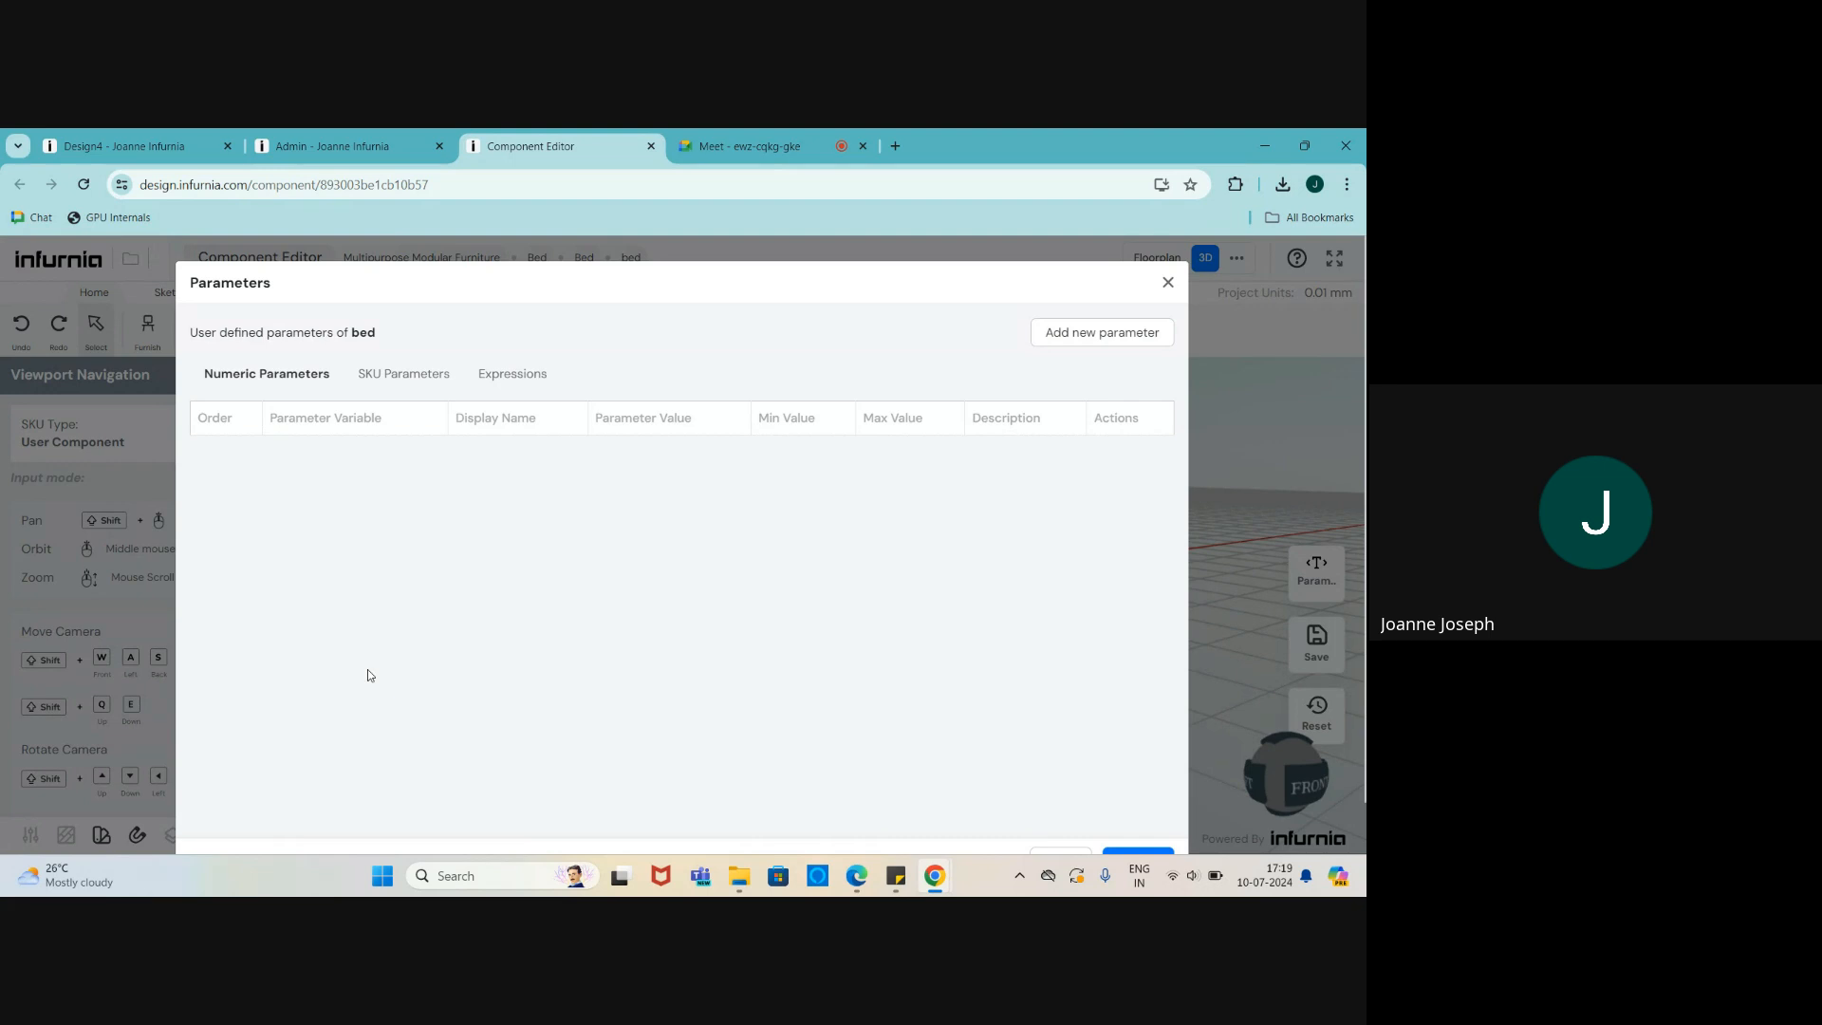
scroll(1096, 581, "down", 2)
scroll(1095, 581, "up", 2)
left_click(1168, 283)
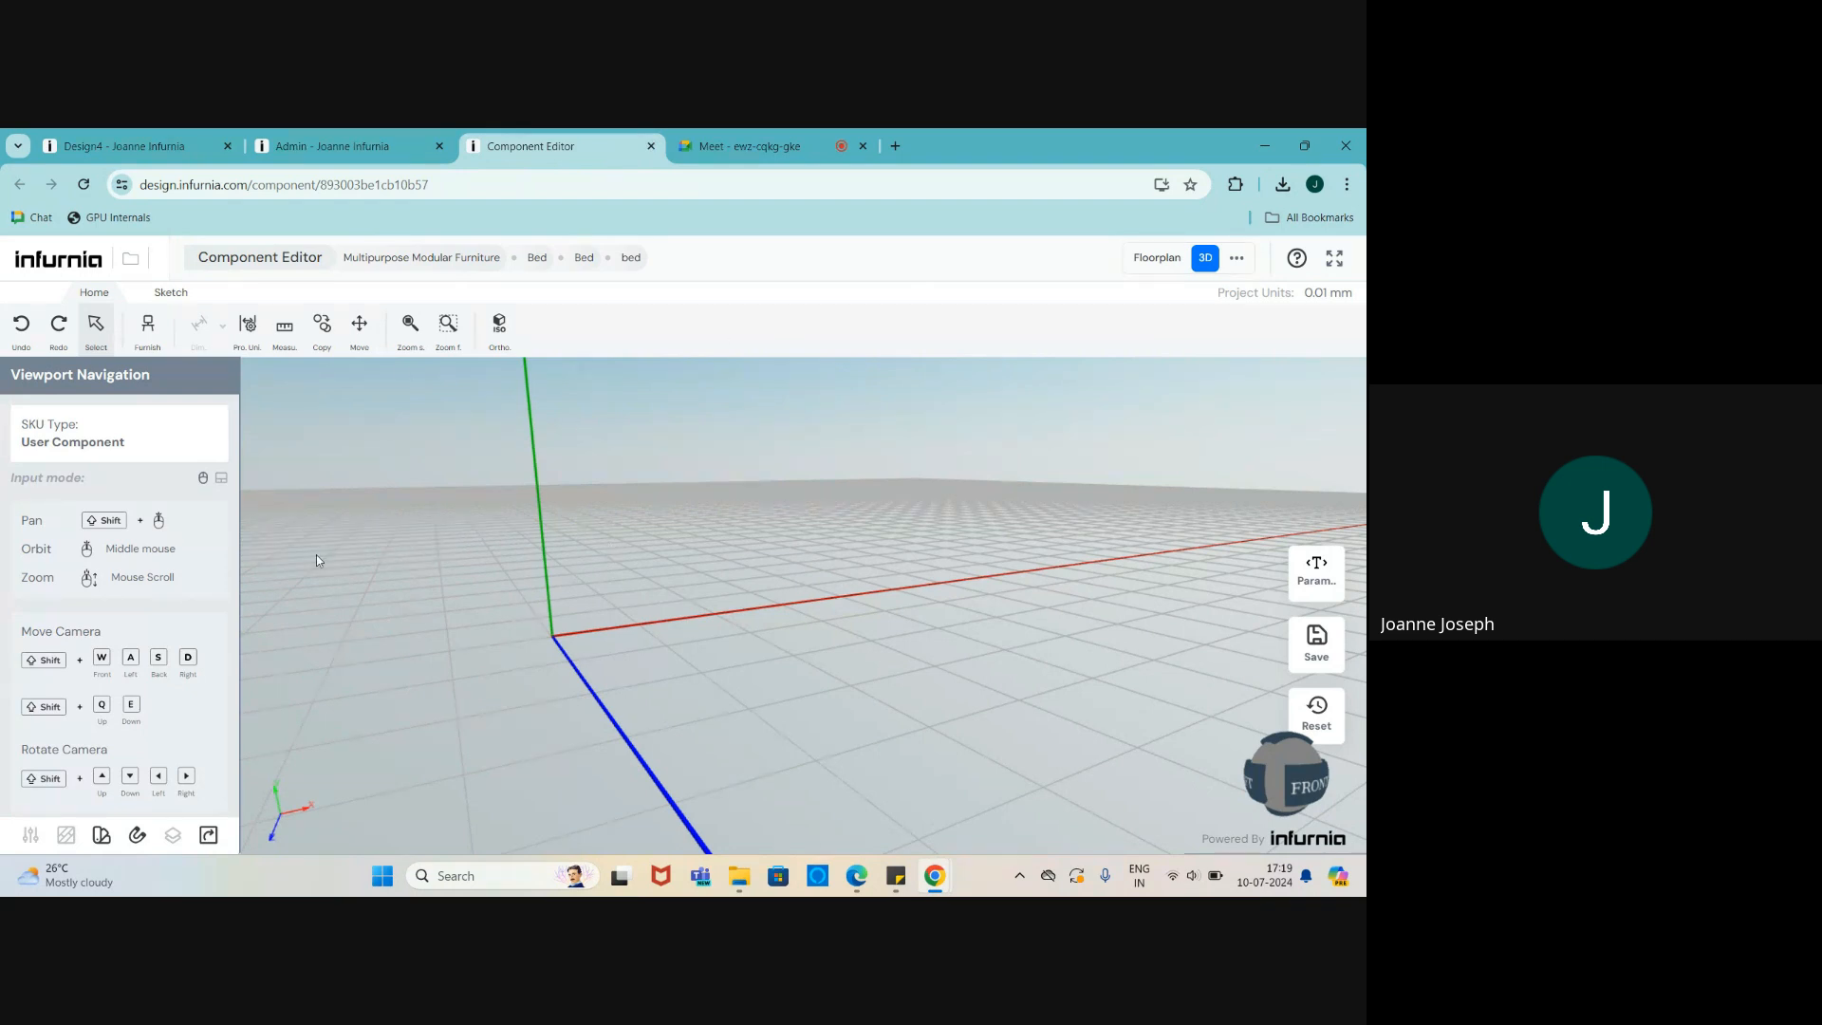
left_click(147, 327)
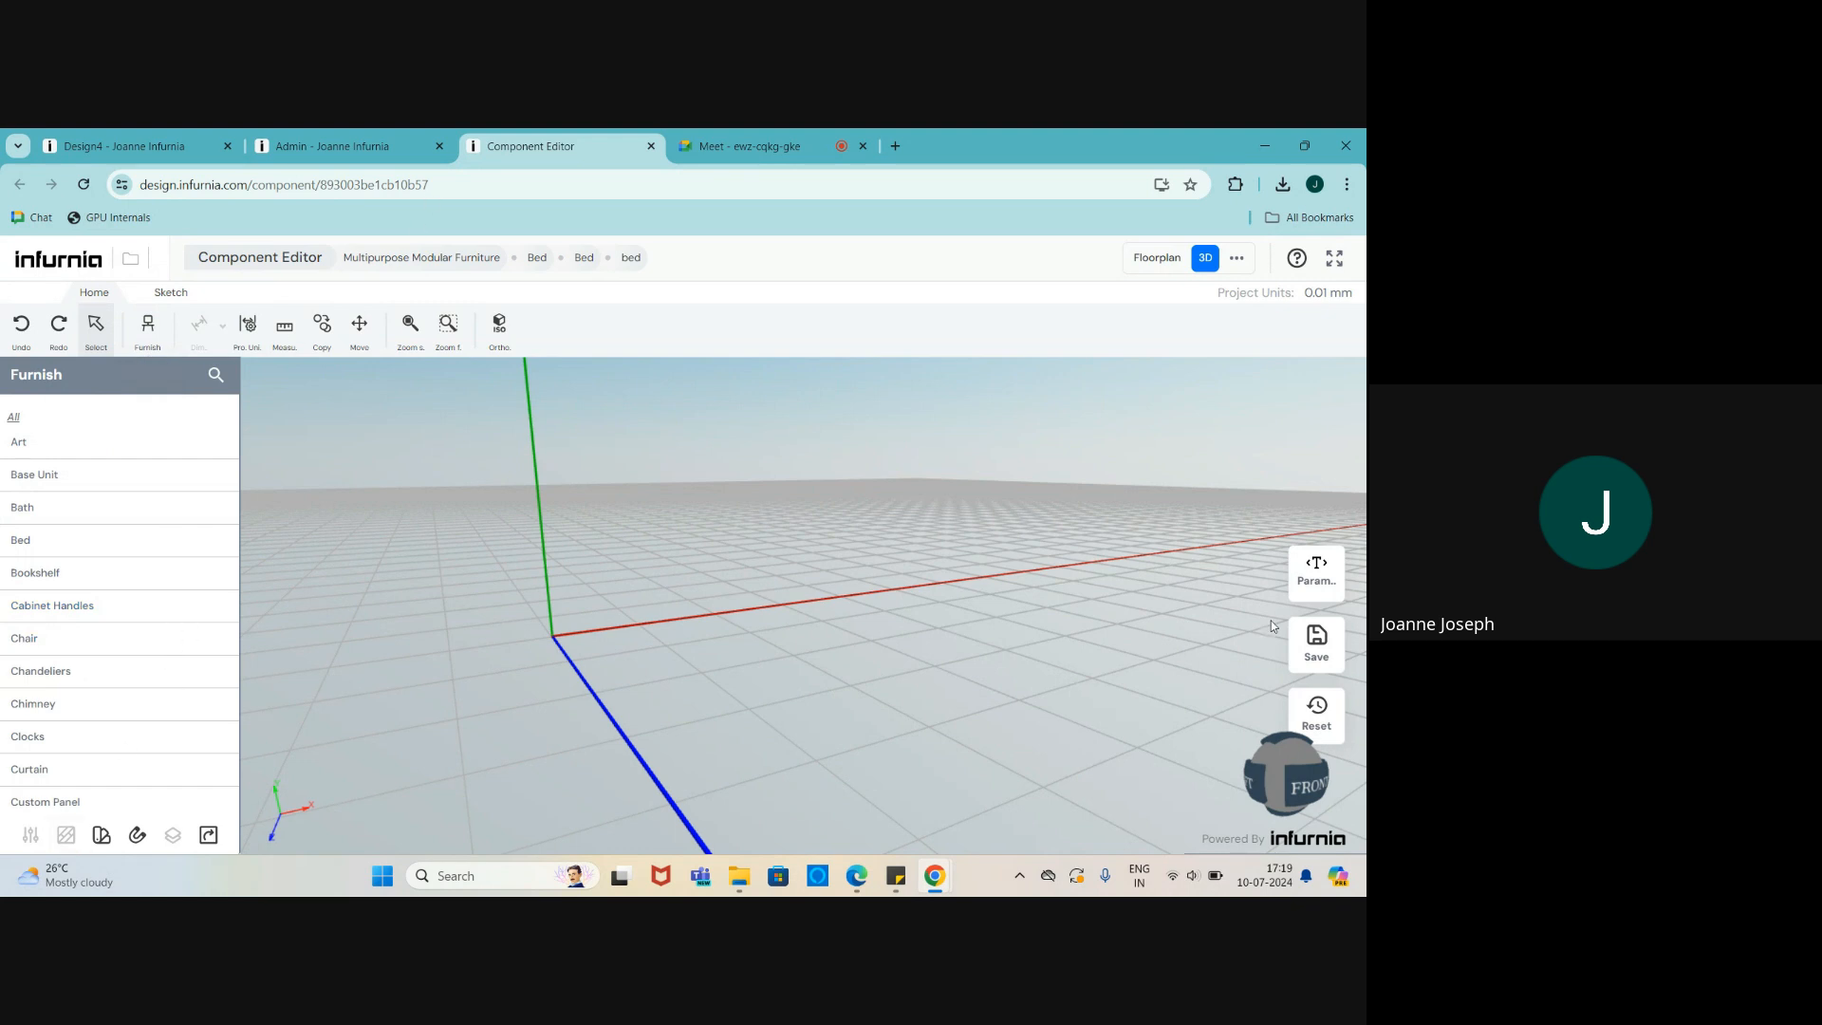
left_click(651, 146)
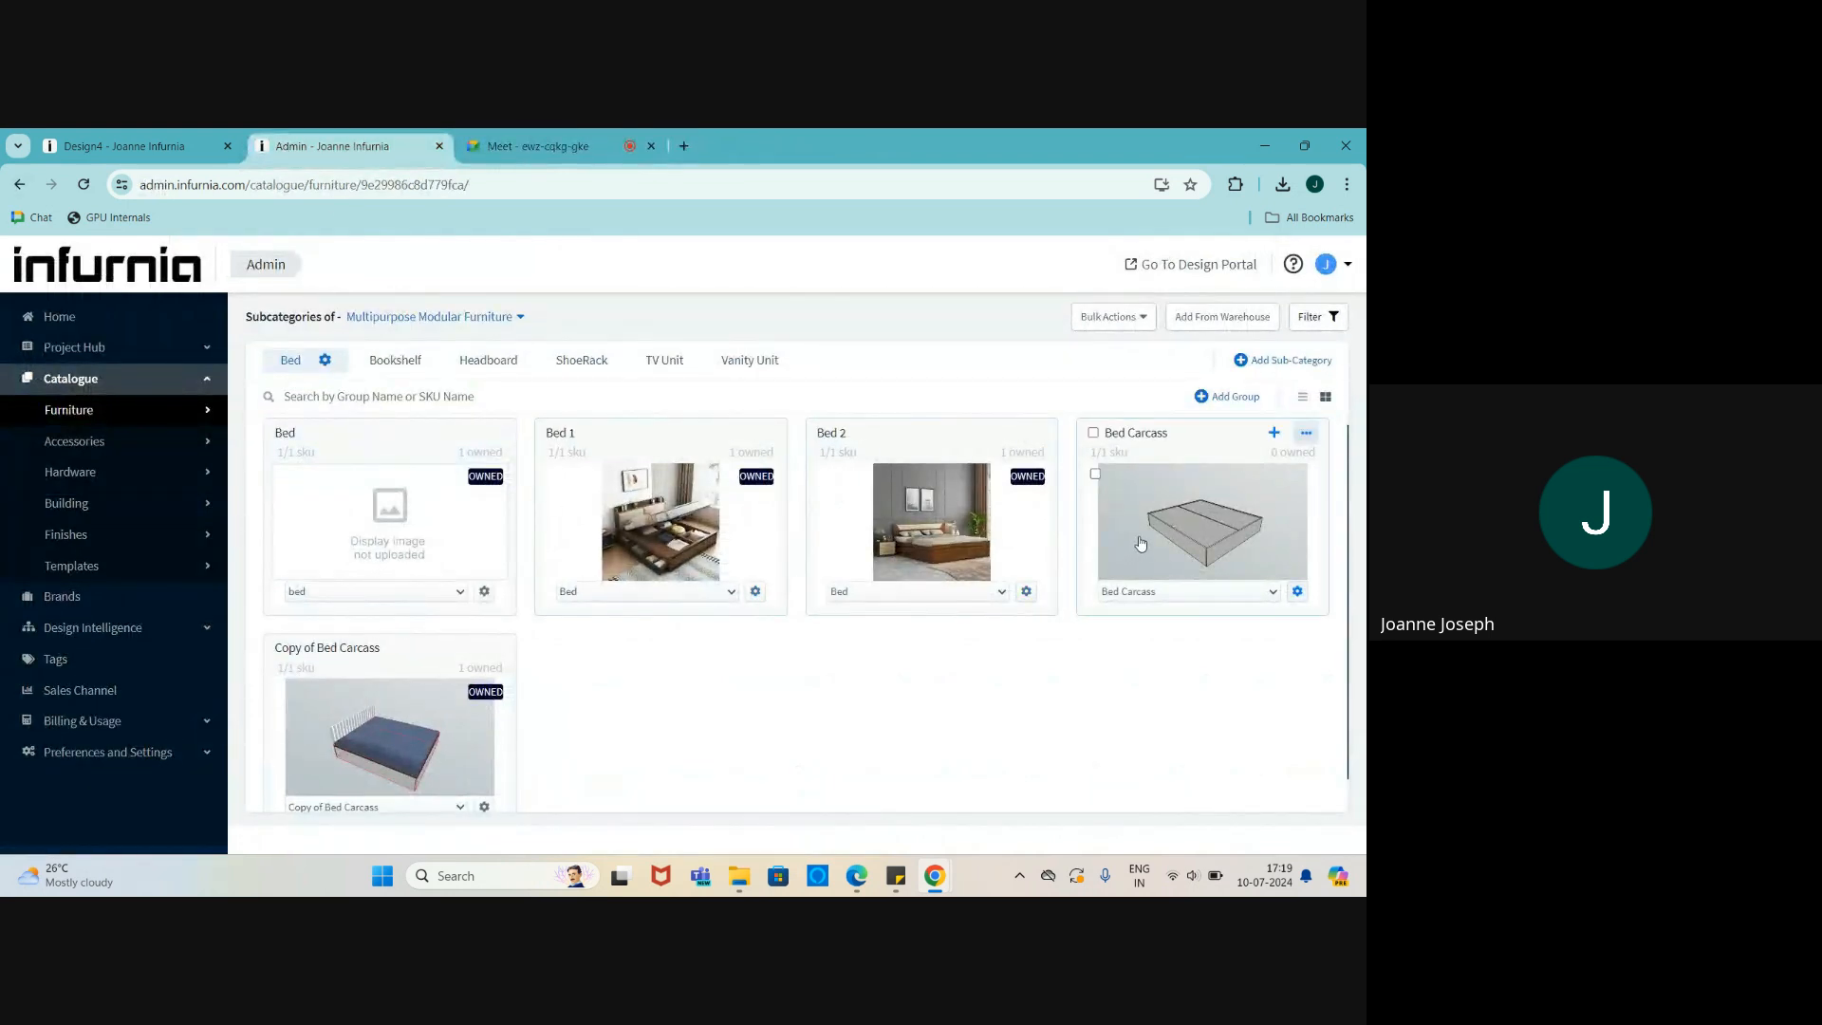
- Bring up and dismiss the Bed Carcass SKU actions a couple of times
left_click(1296, 592)
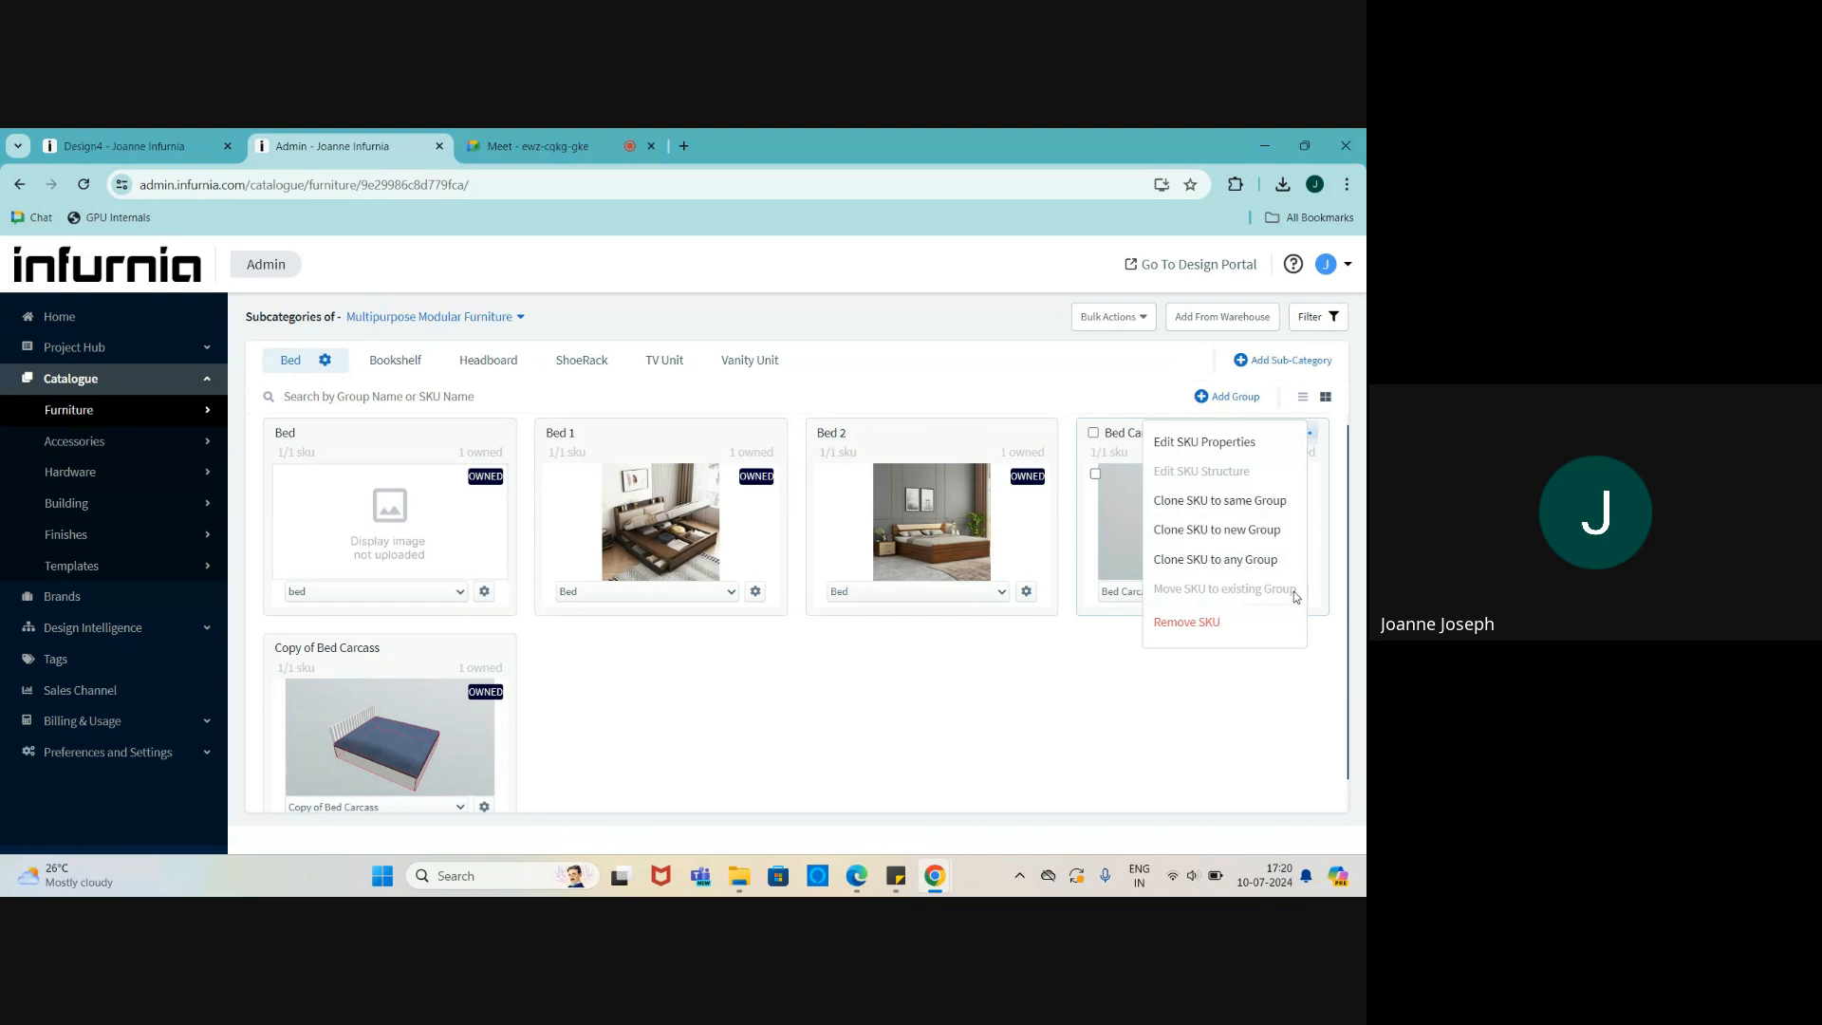
left_click(1114, 647)
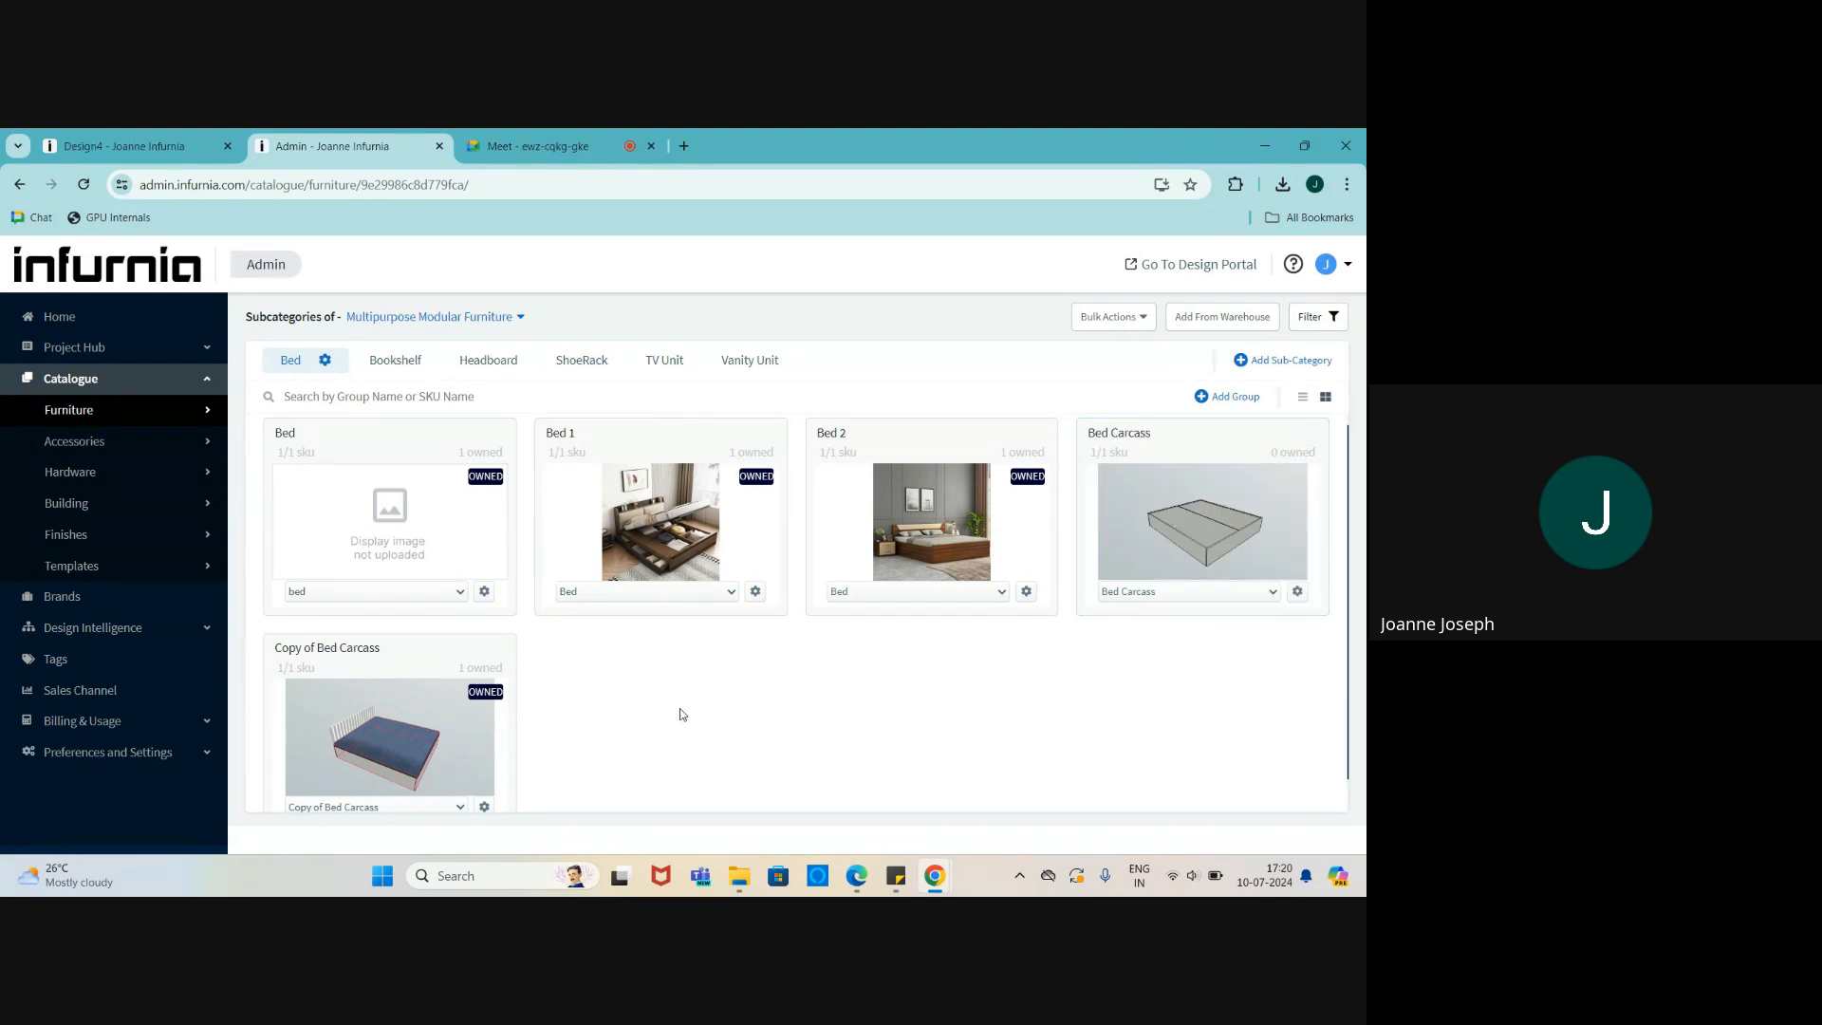
left_click(1299, 594)
left_click(1045, 700)
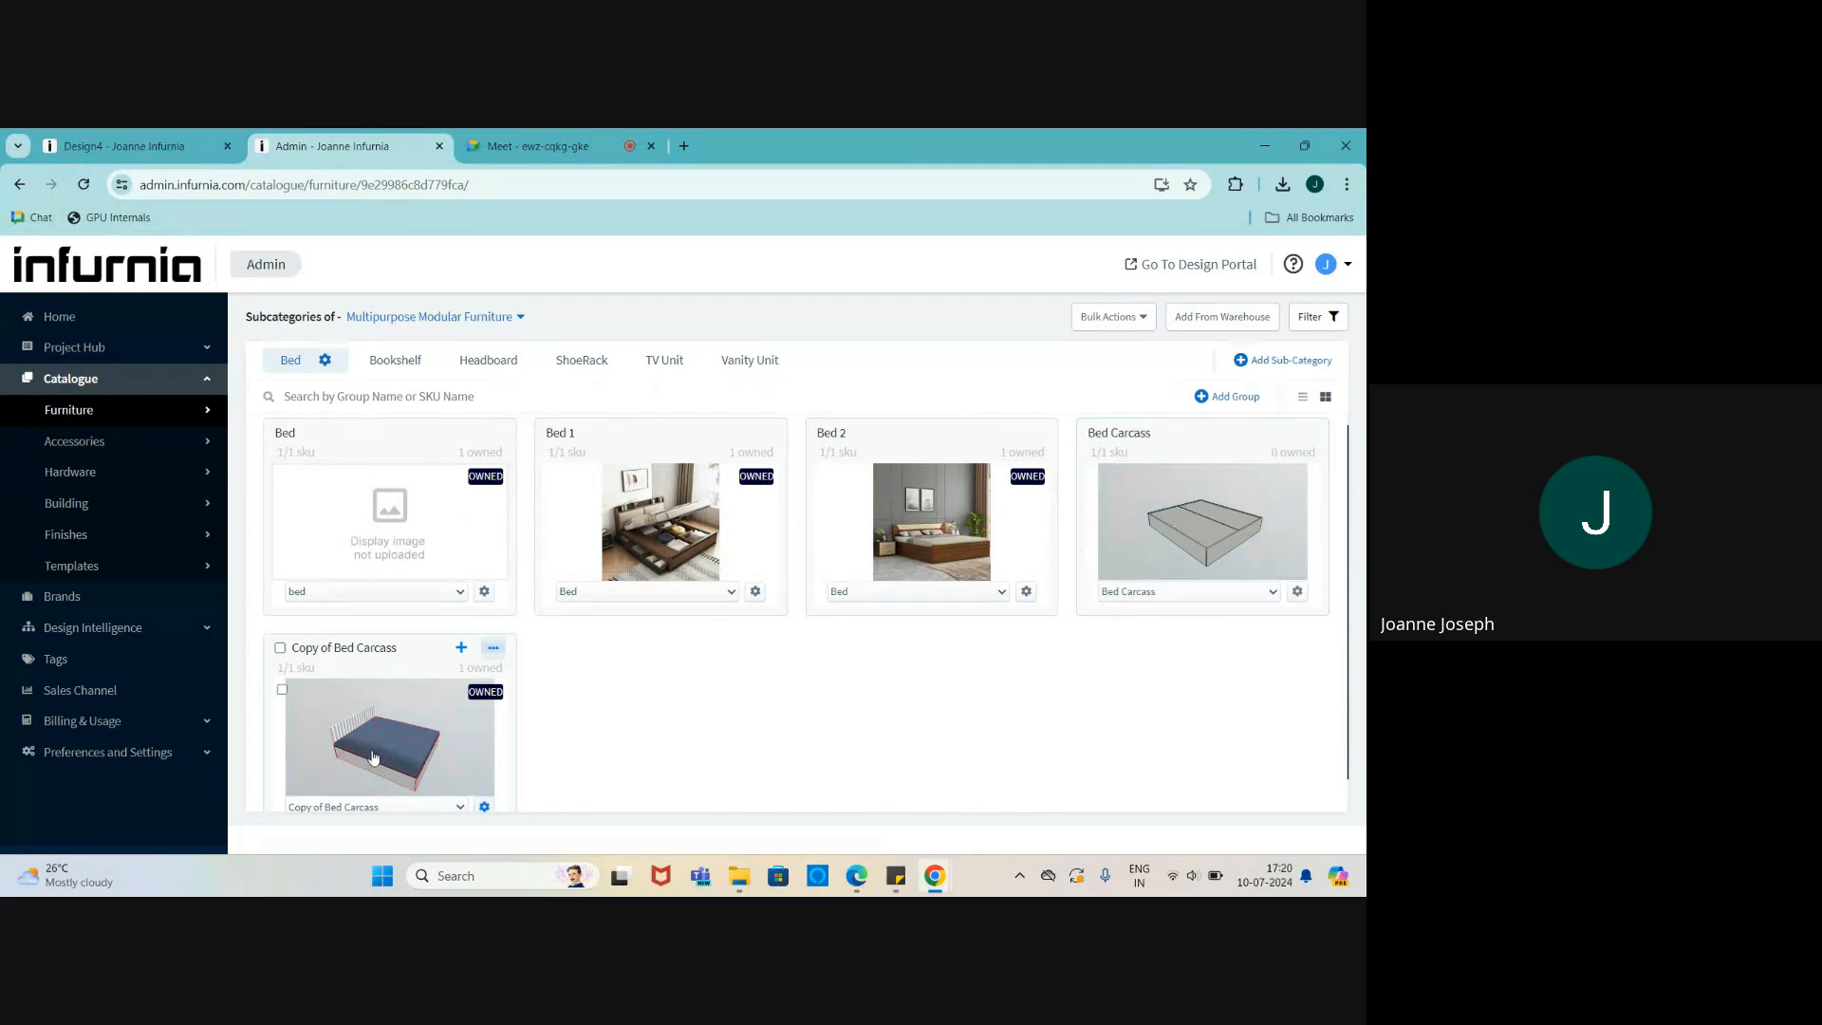
scroll(389, 702, "down", 1)
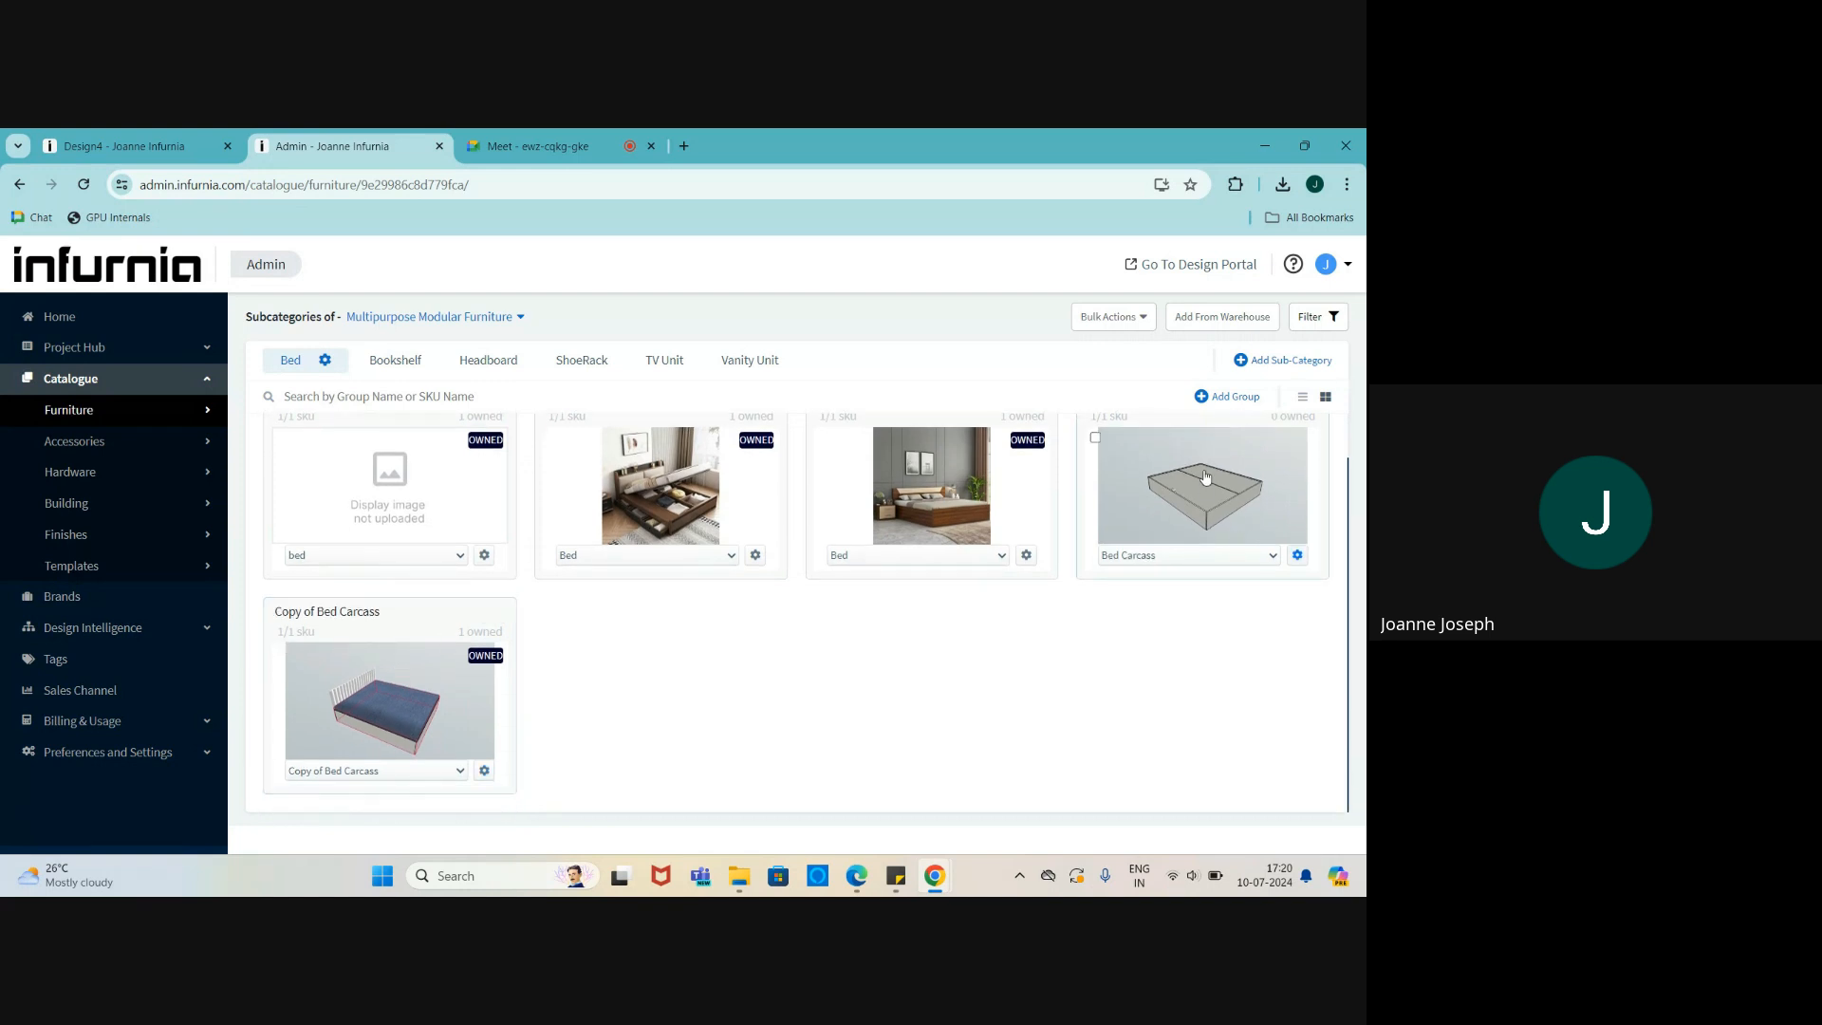
scroll(1111, 654, "up", 1)
- Clone the Bed Carcass group into the Bed sub-category, including sales channel mapping and prices
left_click(1298, 608)
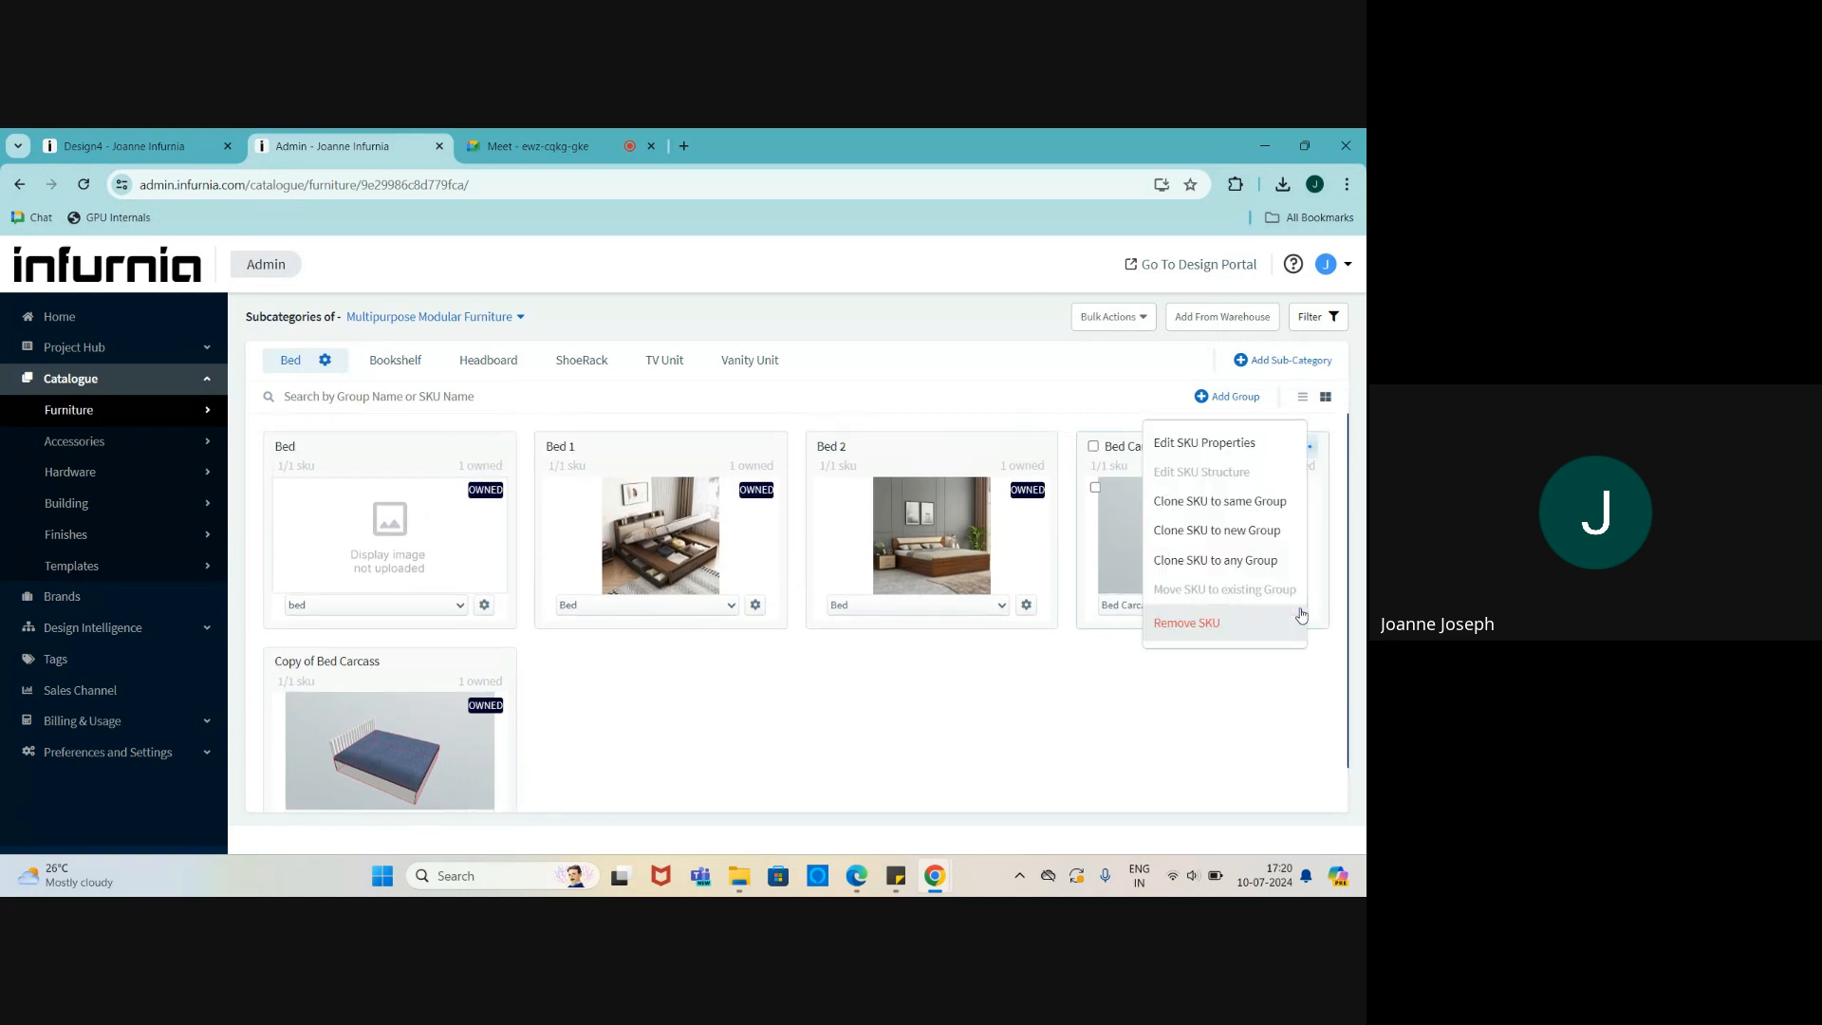
left_click(1306, 446)
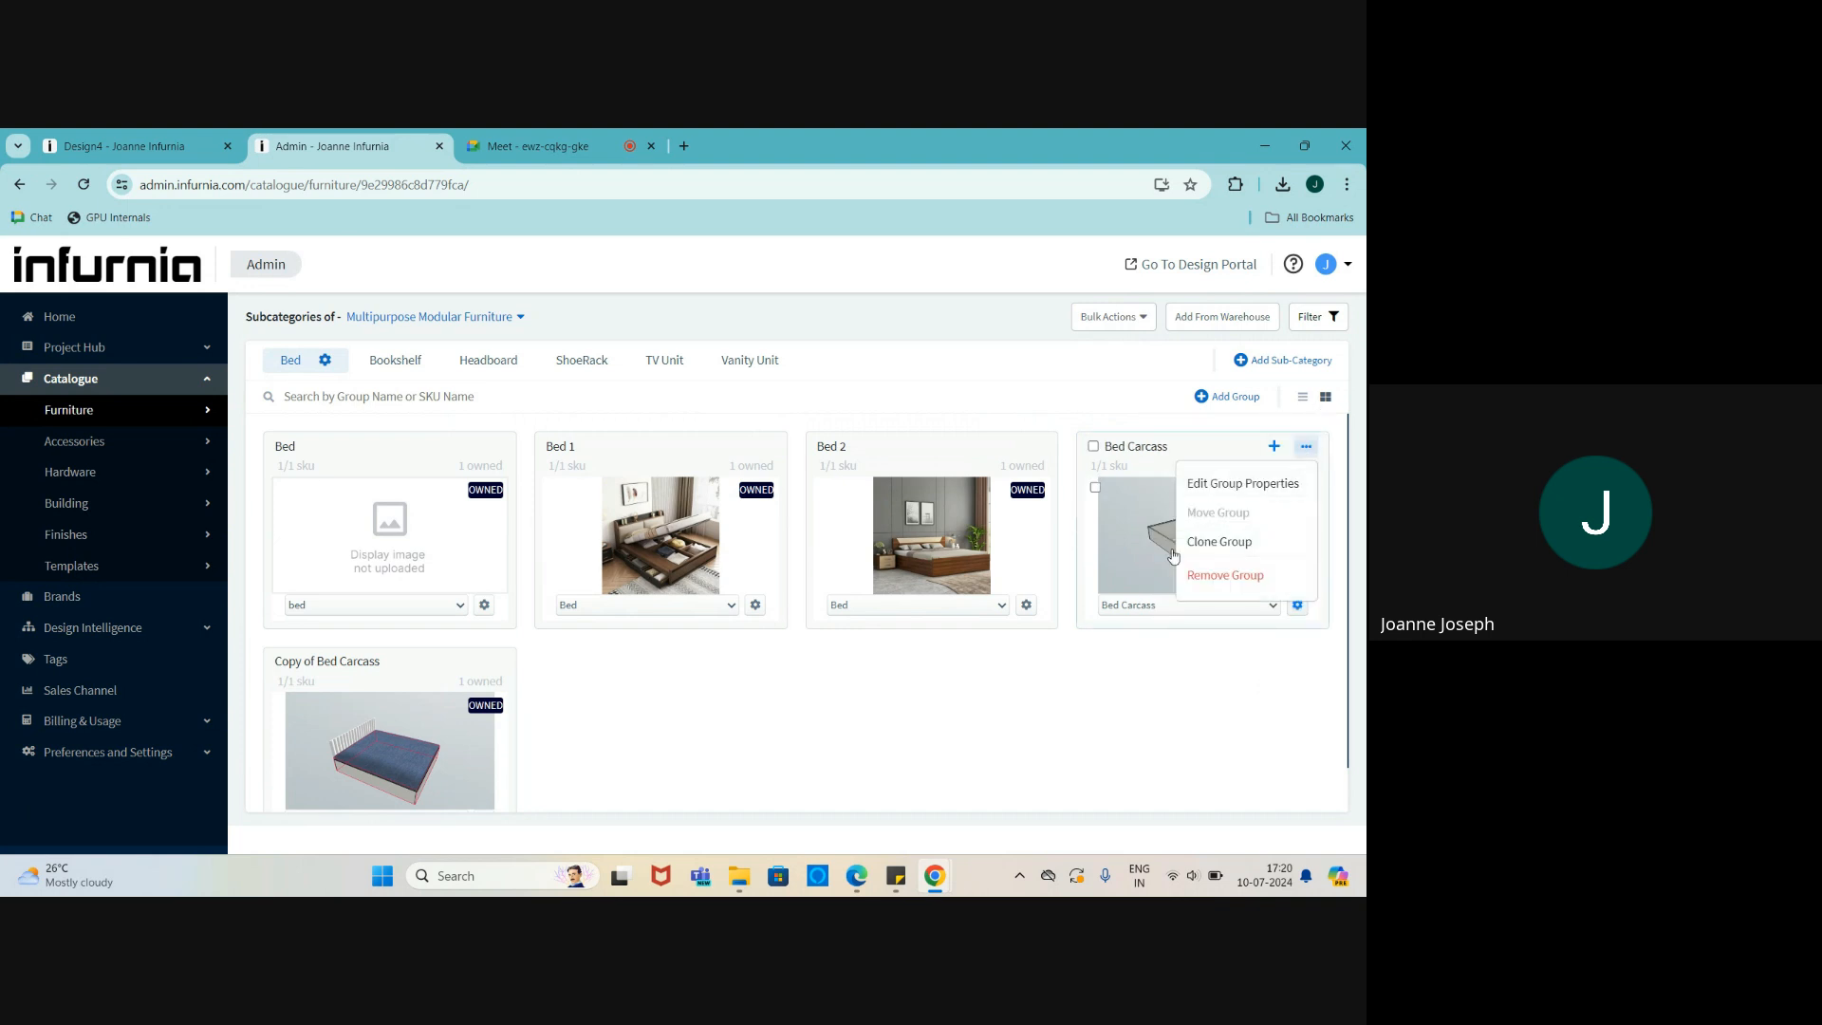
left_click(1203, 542)
left_click(551, 483)
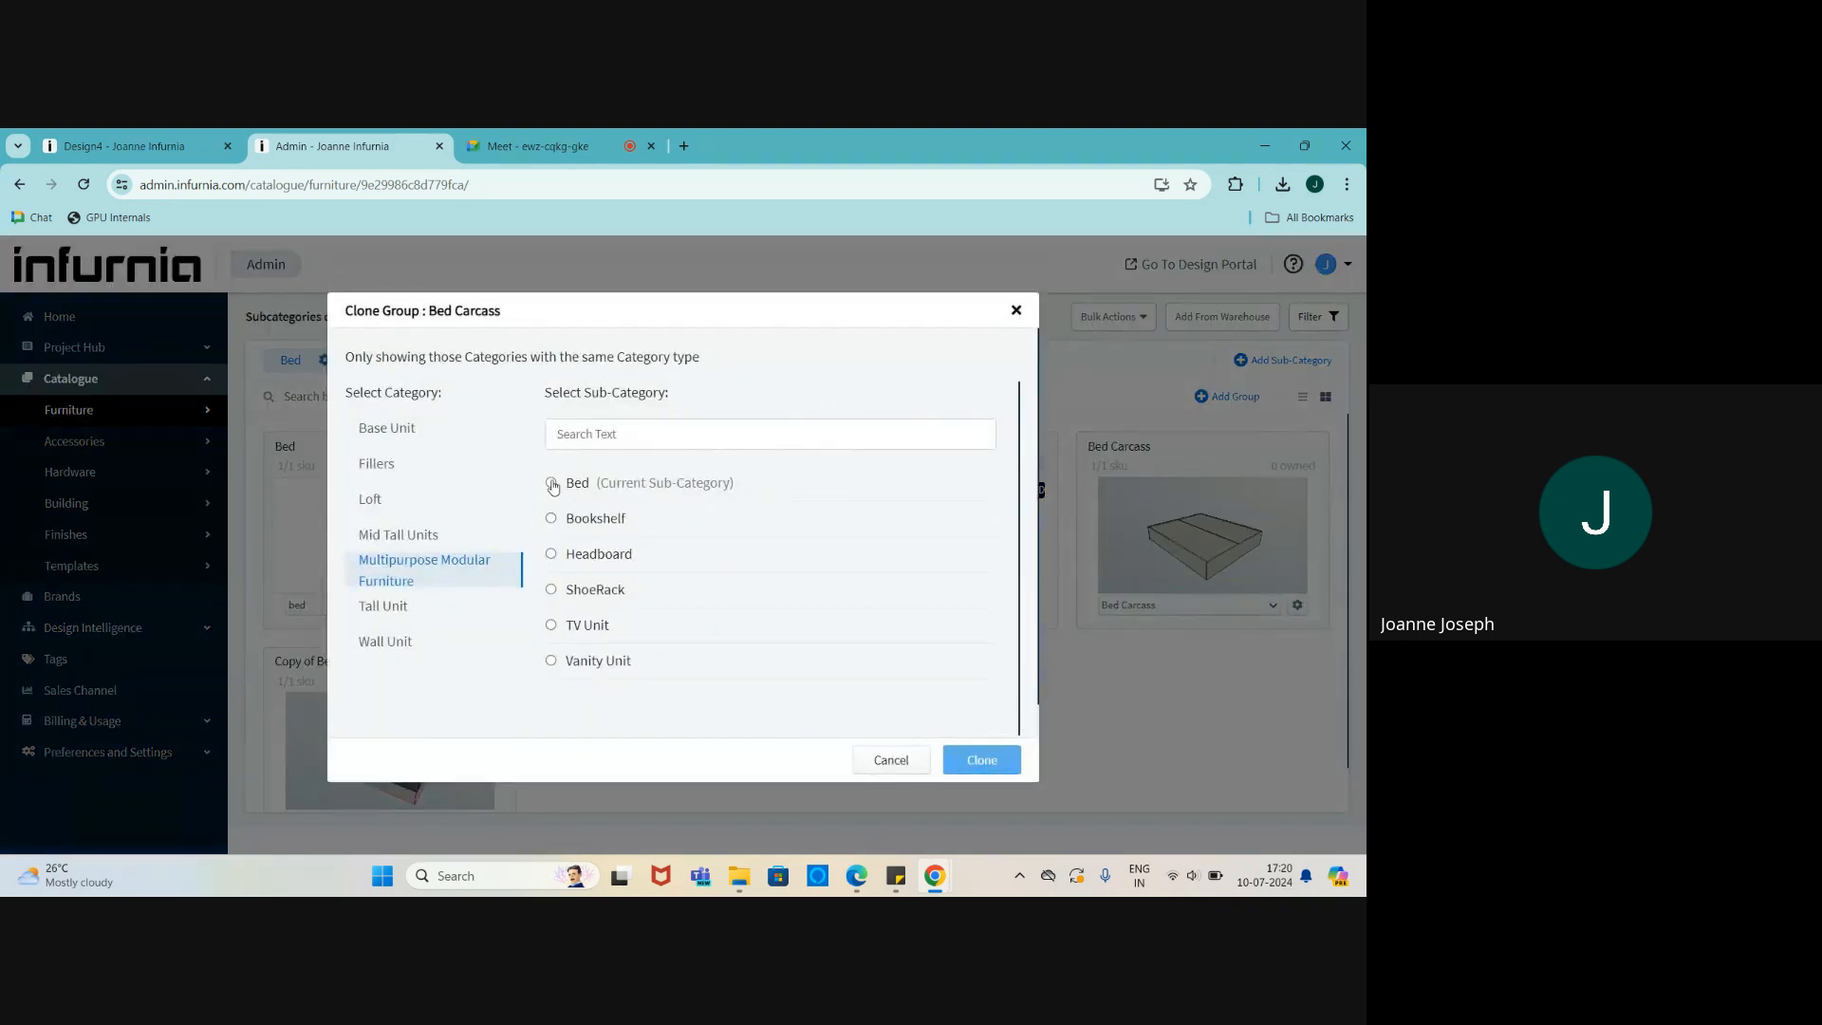
left_click(1008, 764)
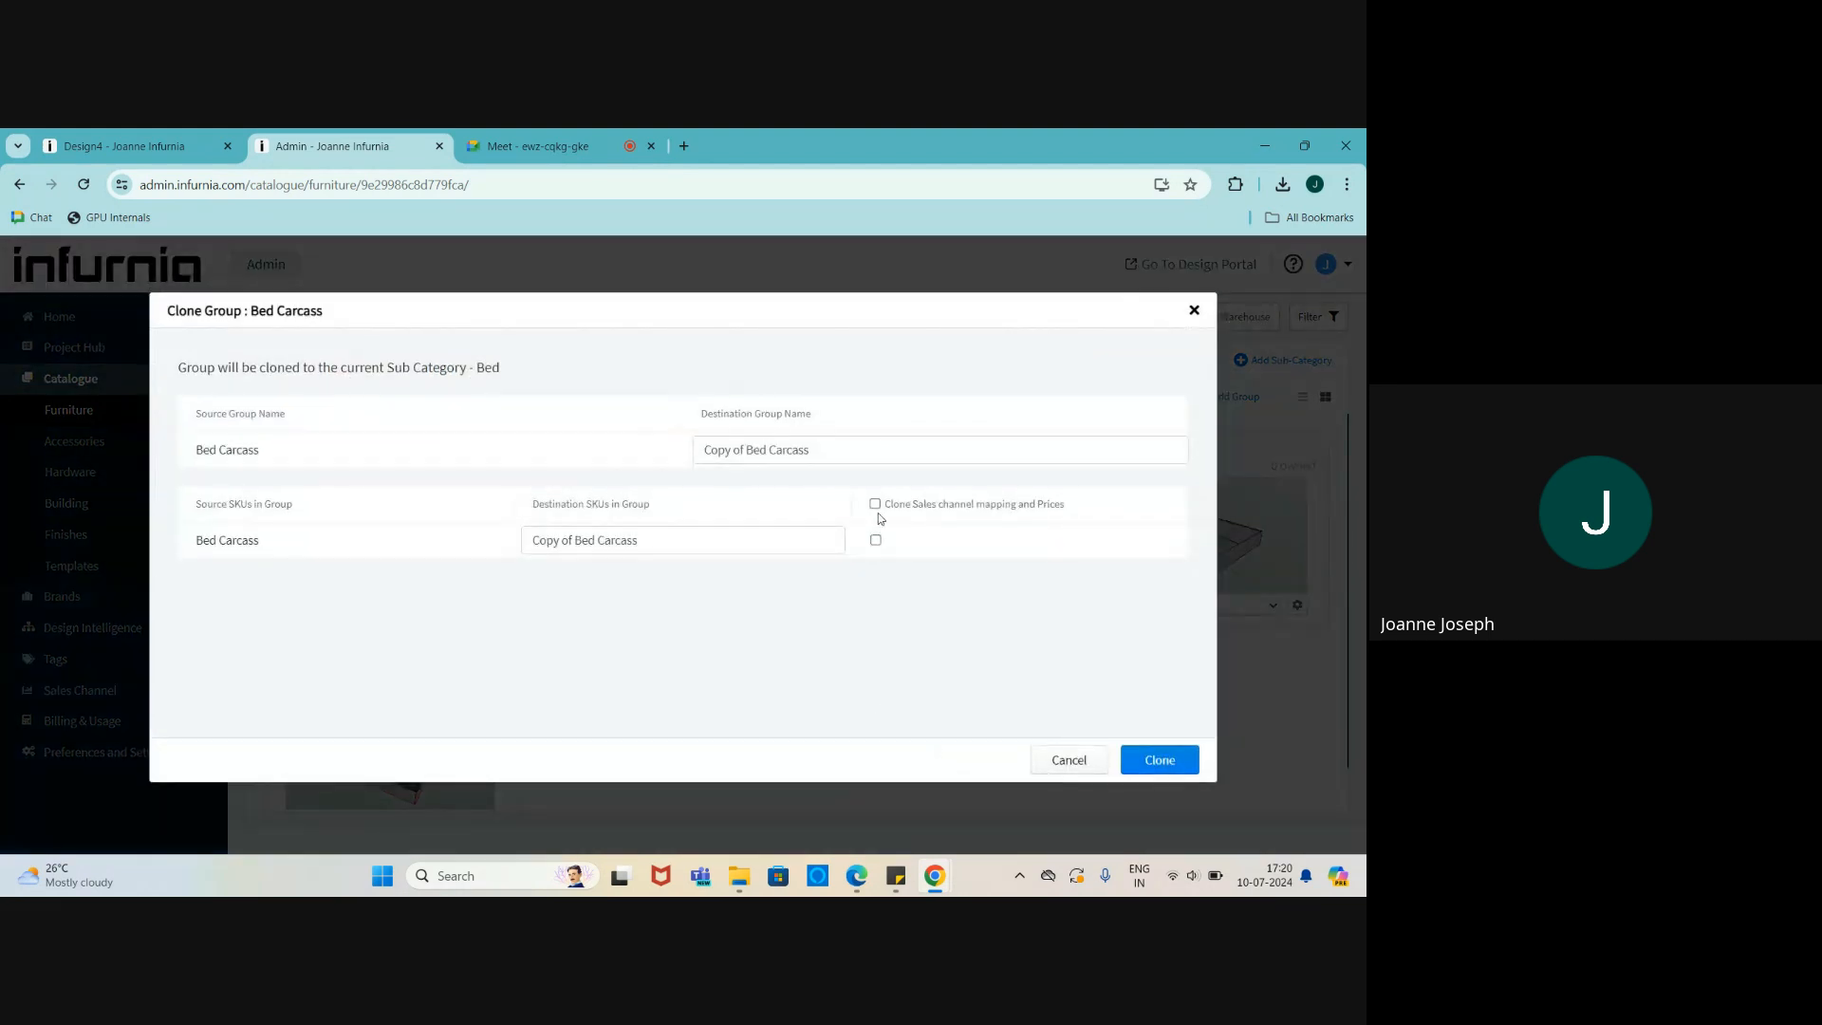
left_click(875, 505)
left_click(1146, 767)
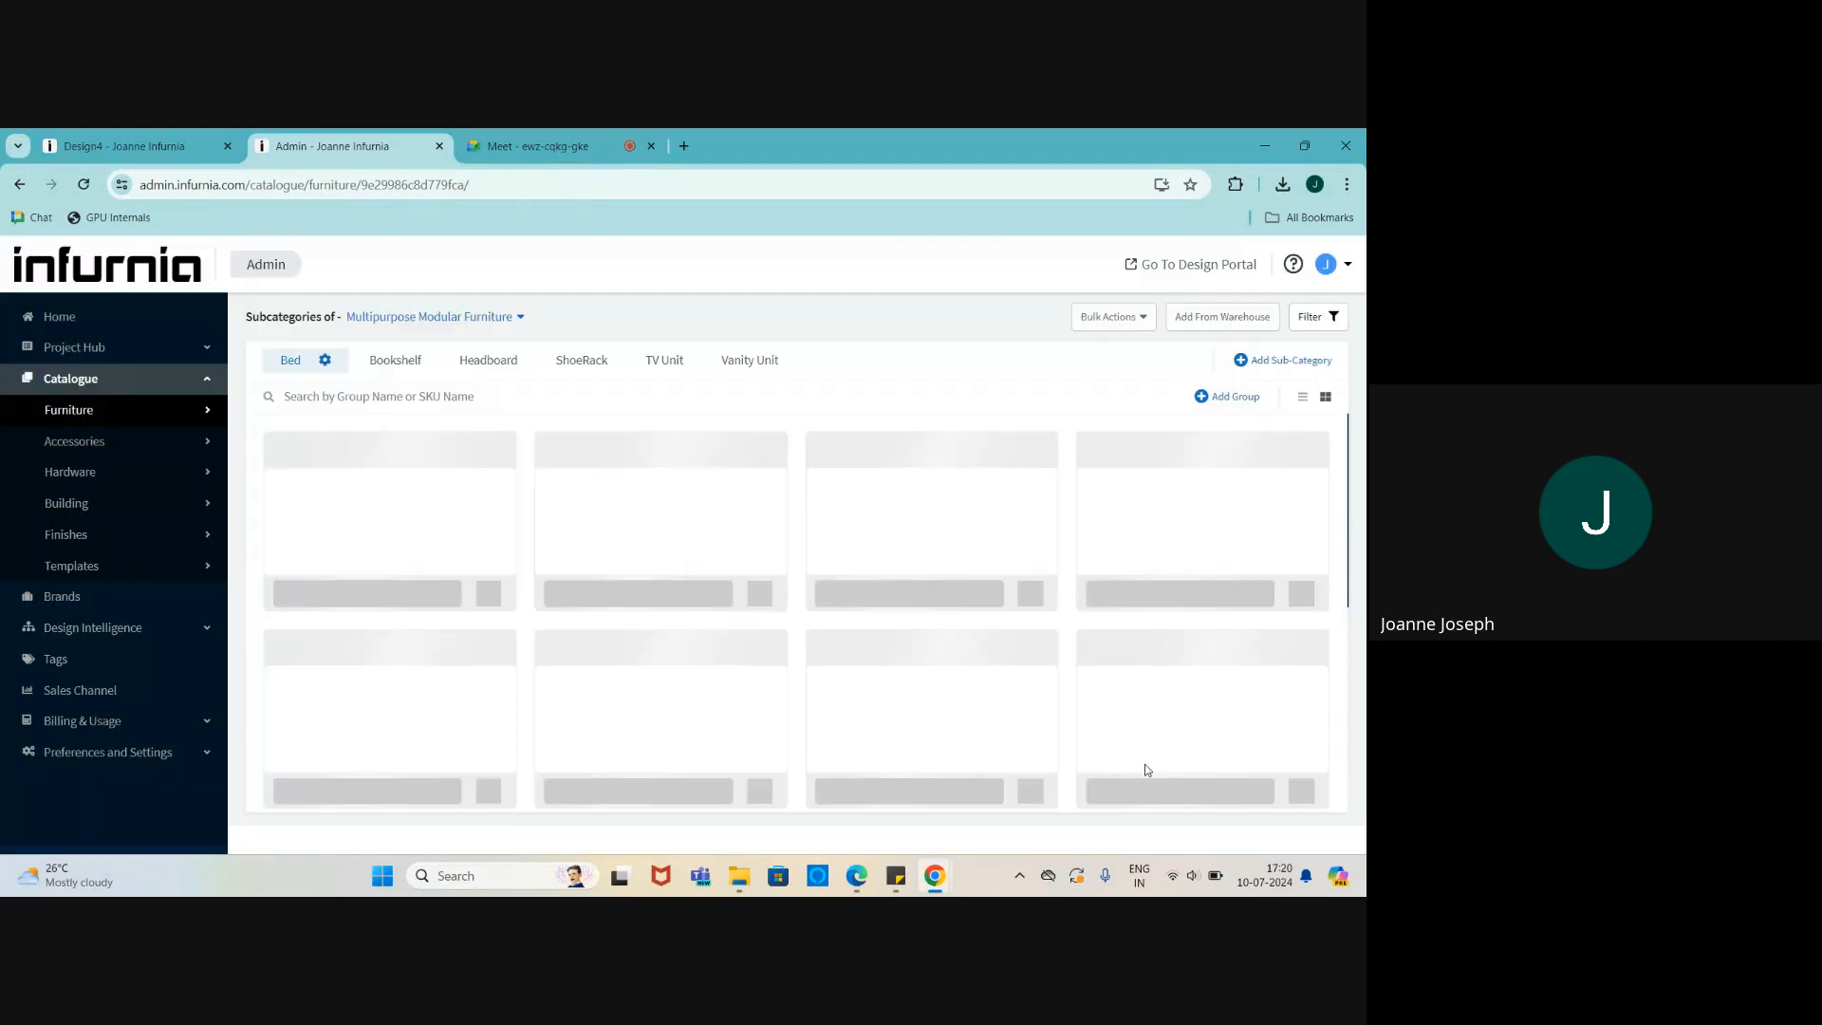
scroll(730, 676, "down", 1)
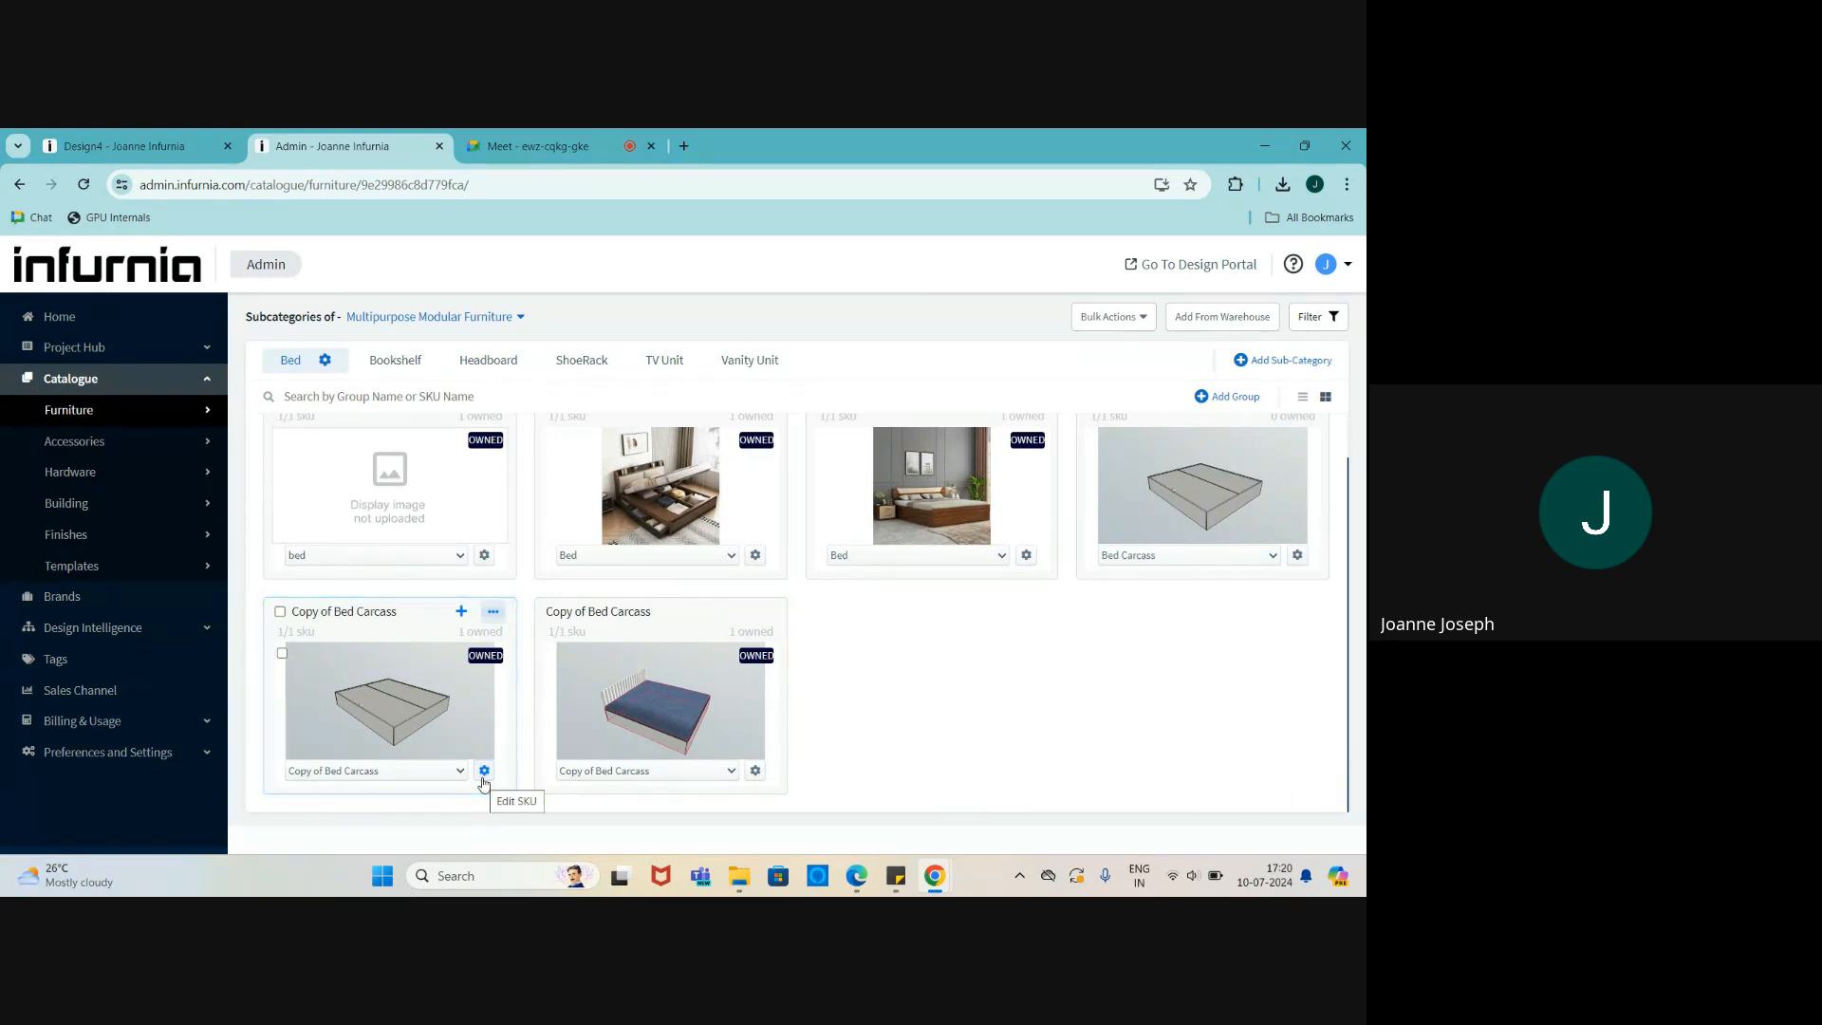
left_click(484, 771)
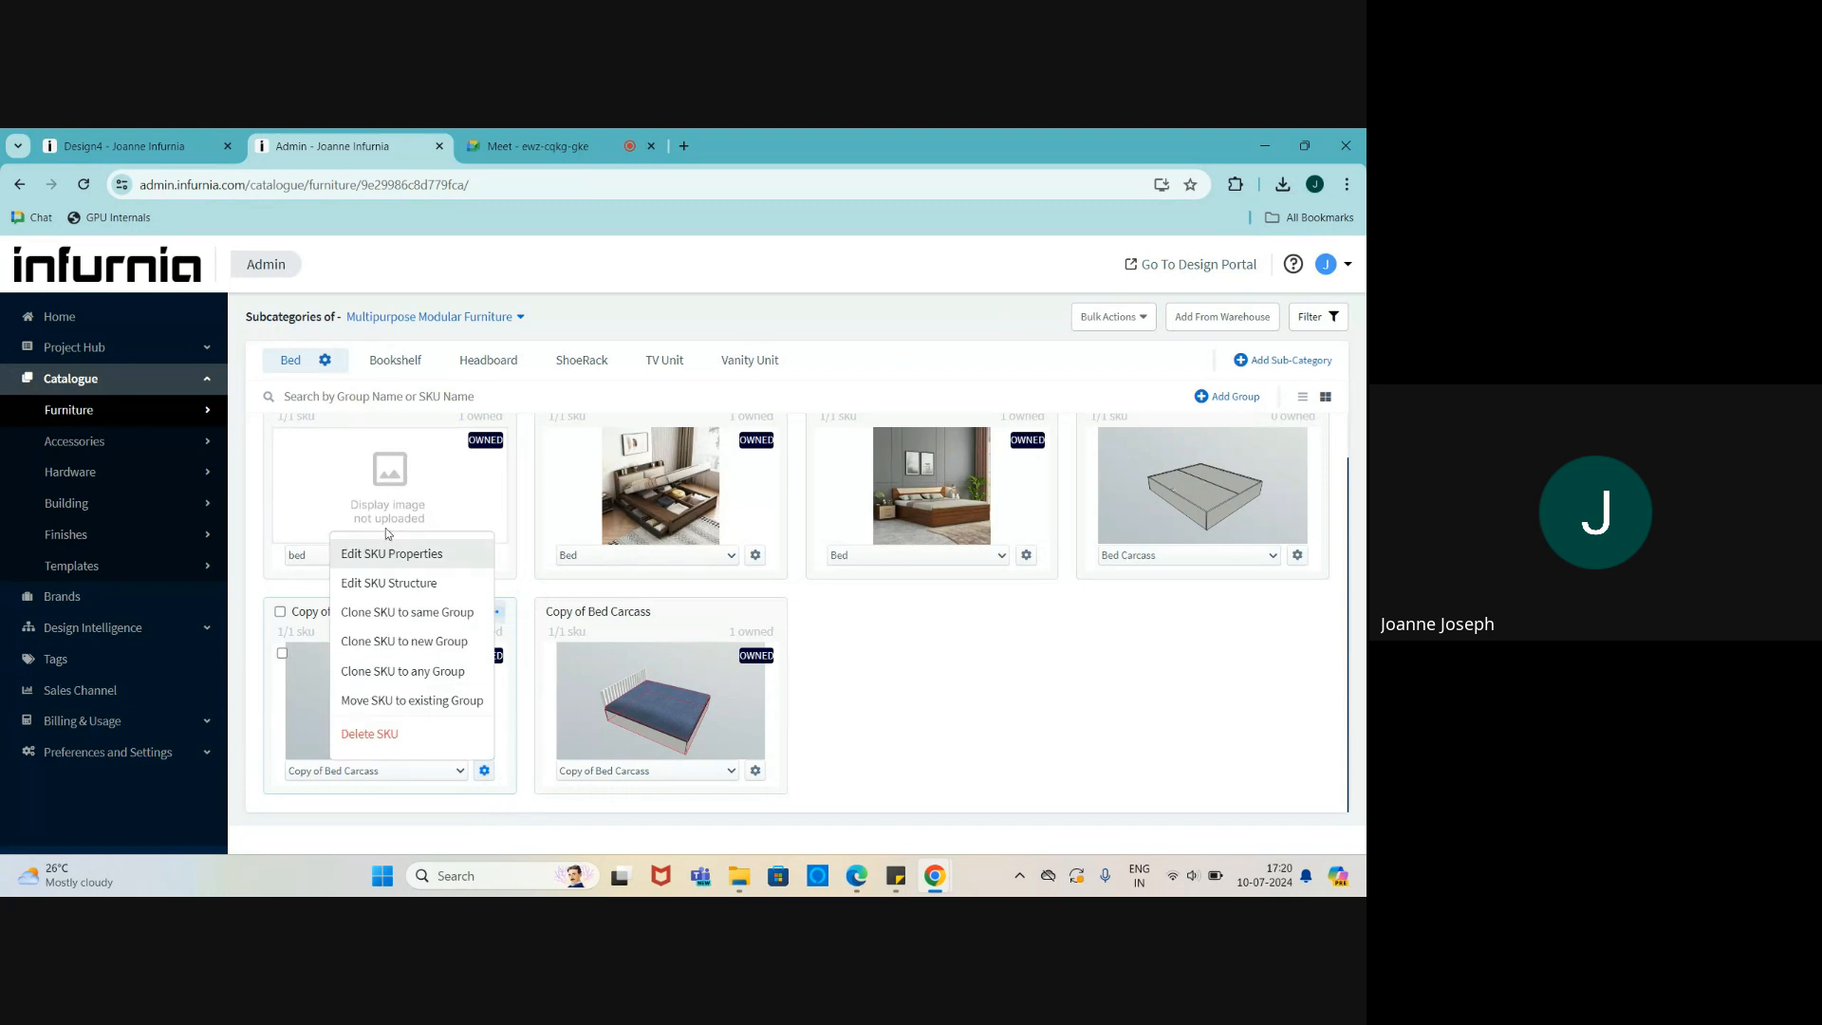
- Load Copy of Bed Carcass into the Component Editor and orbit to an elevated view of the box
left_click(383, 590)
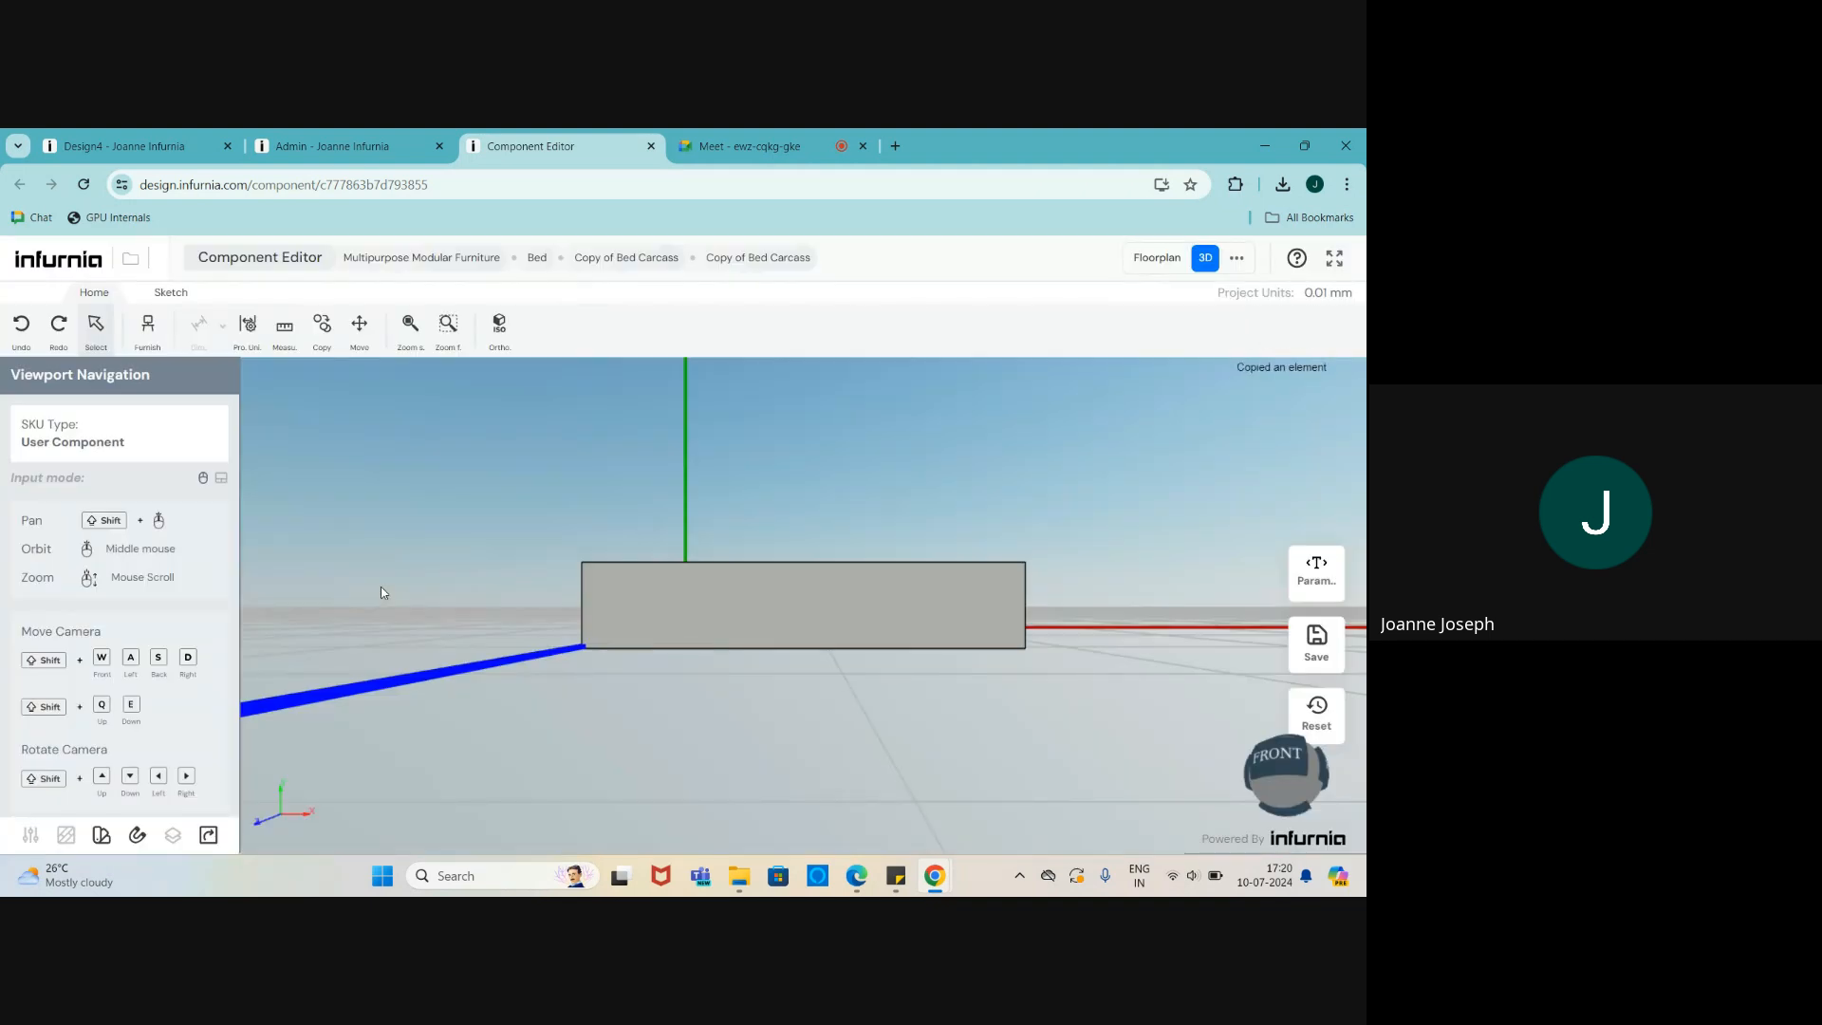
middle_click_drag(823, 581, 799, 656)
scroll(795, 635, "up", 3)
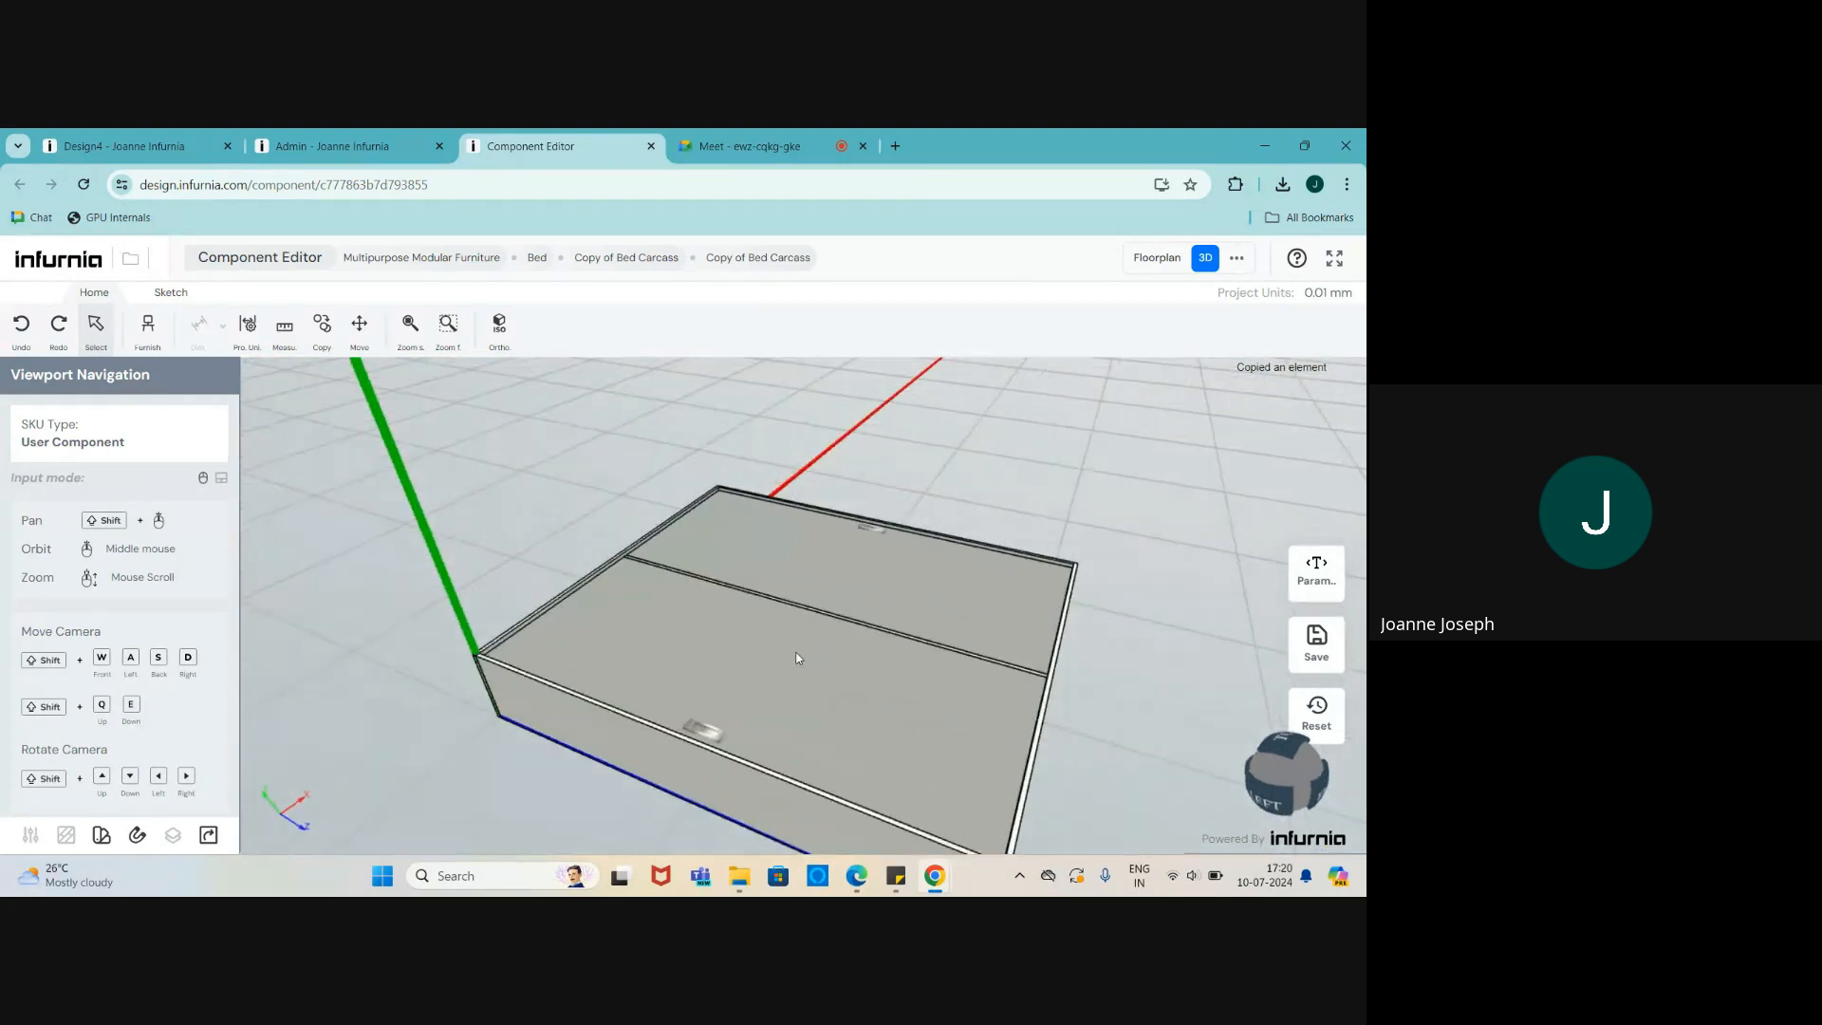
middle_click_drag(914, 774, 878, 712, "shift")
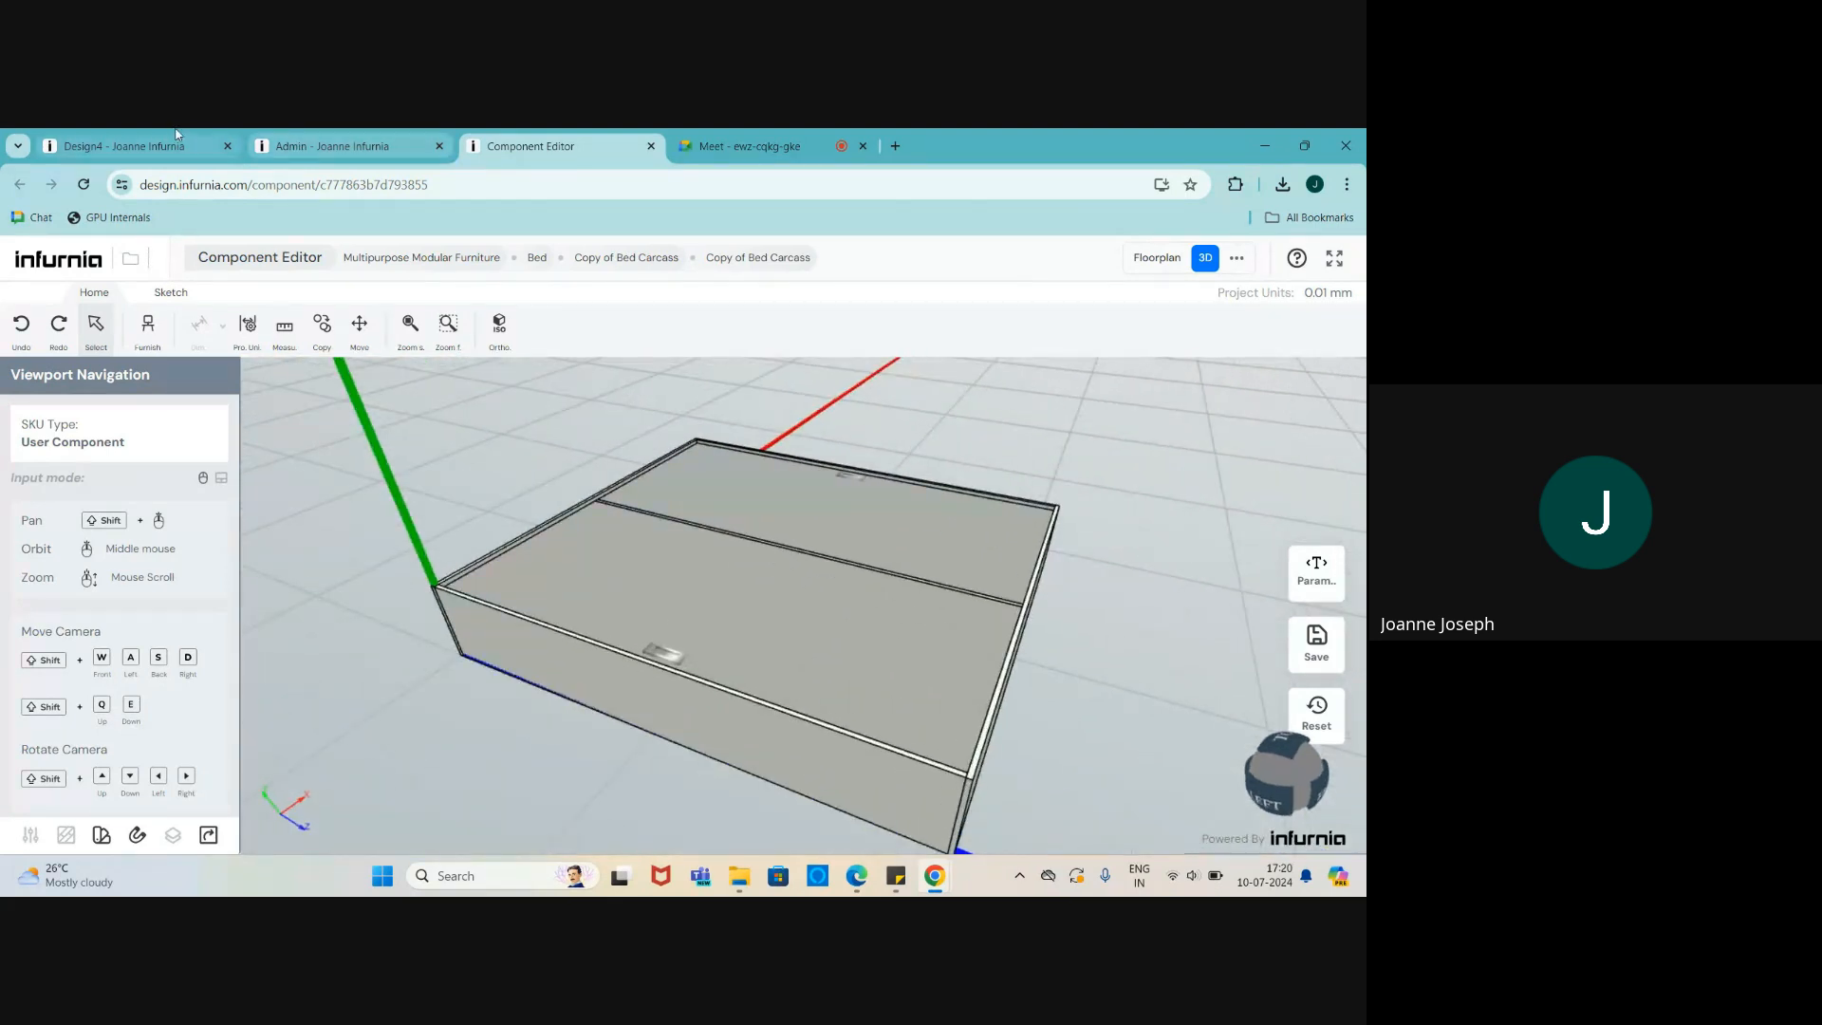
left_click(123, 146)
scroll(1049, 653, "up", 3)
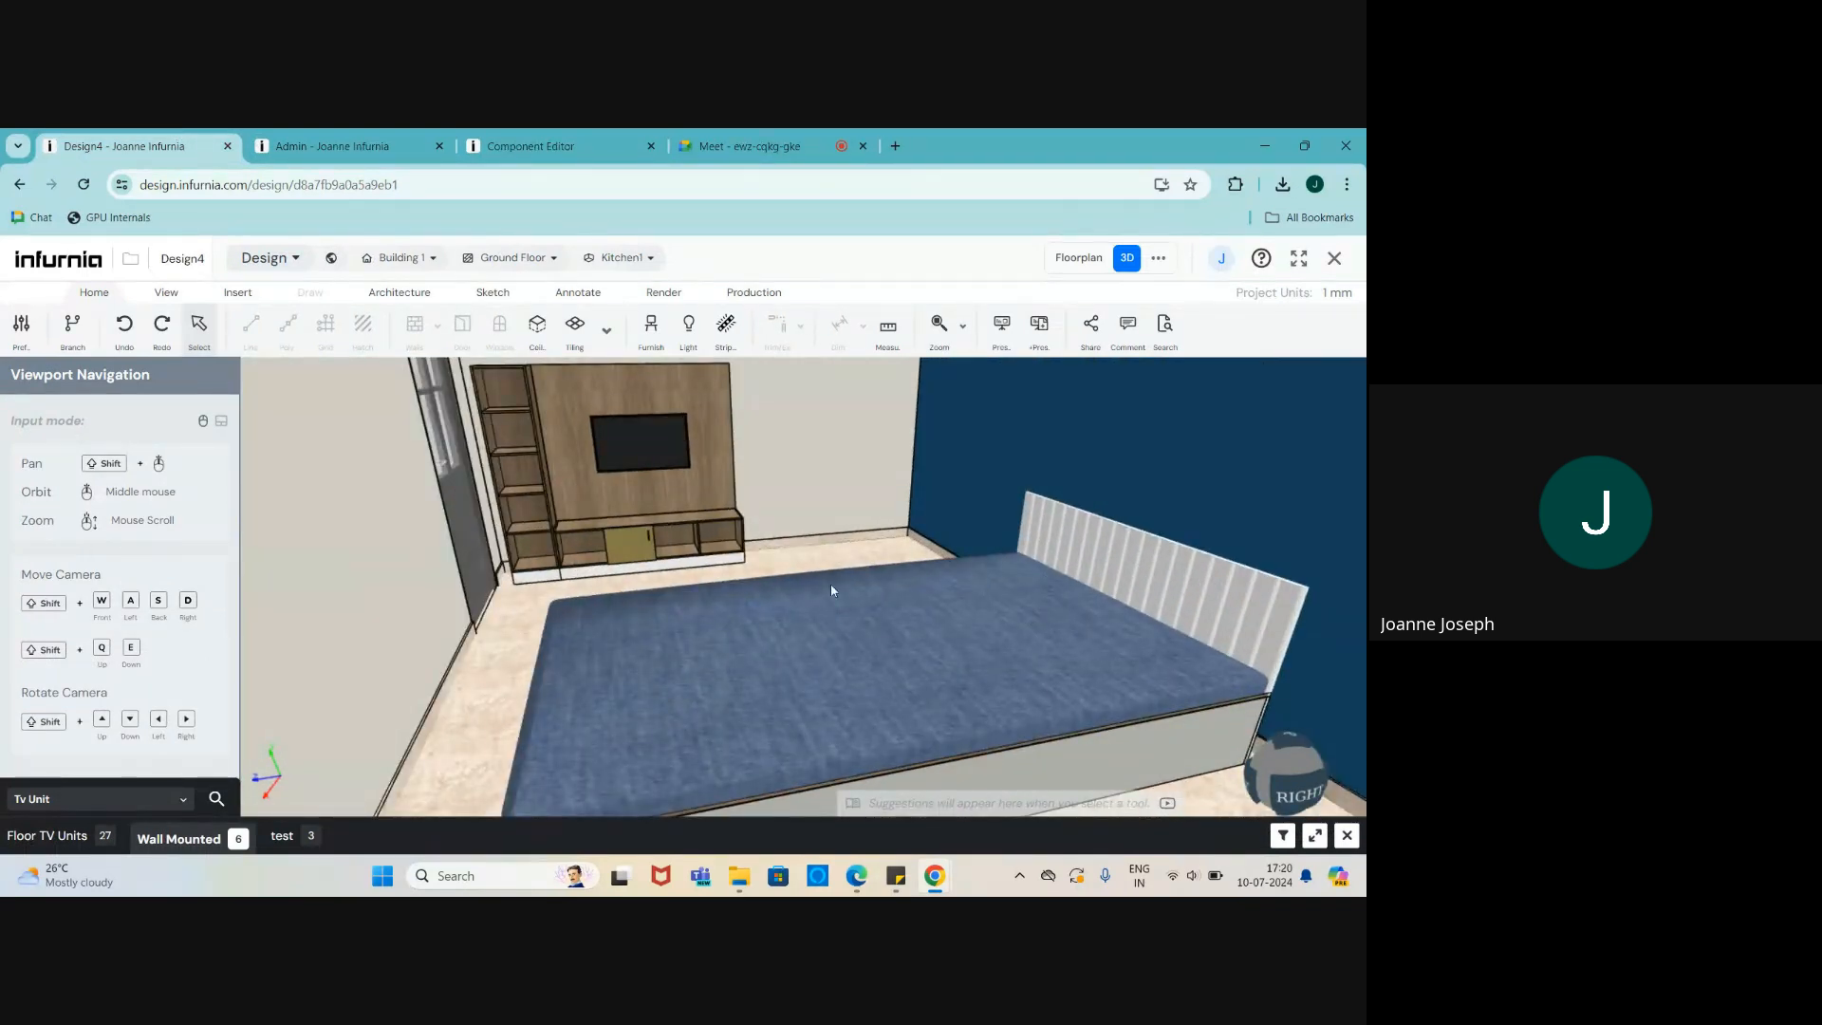
left_click(506, 142)
middle_click_drag(772, 629, 725, 628)
scroll(727, 624, "up", 2)
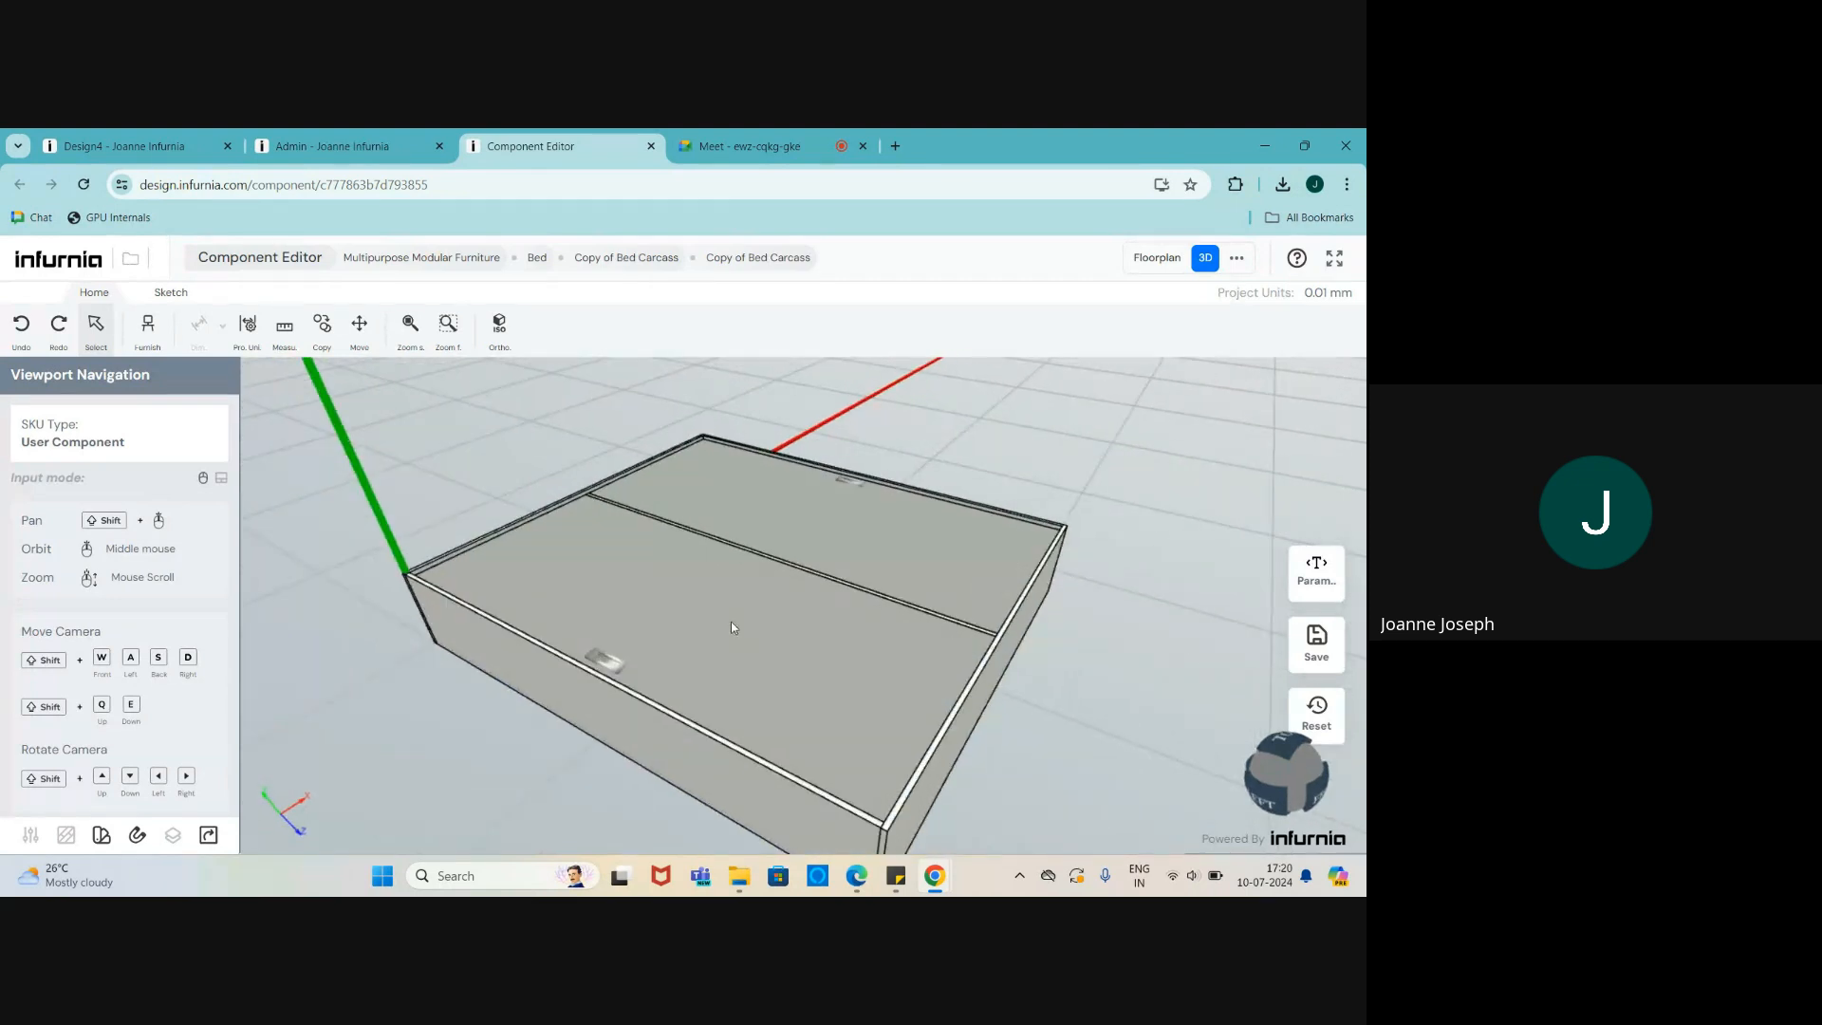
middle_click_drag(651, 685, 679, 679)
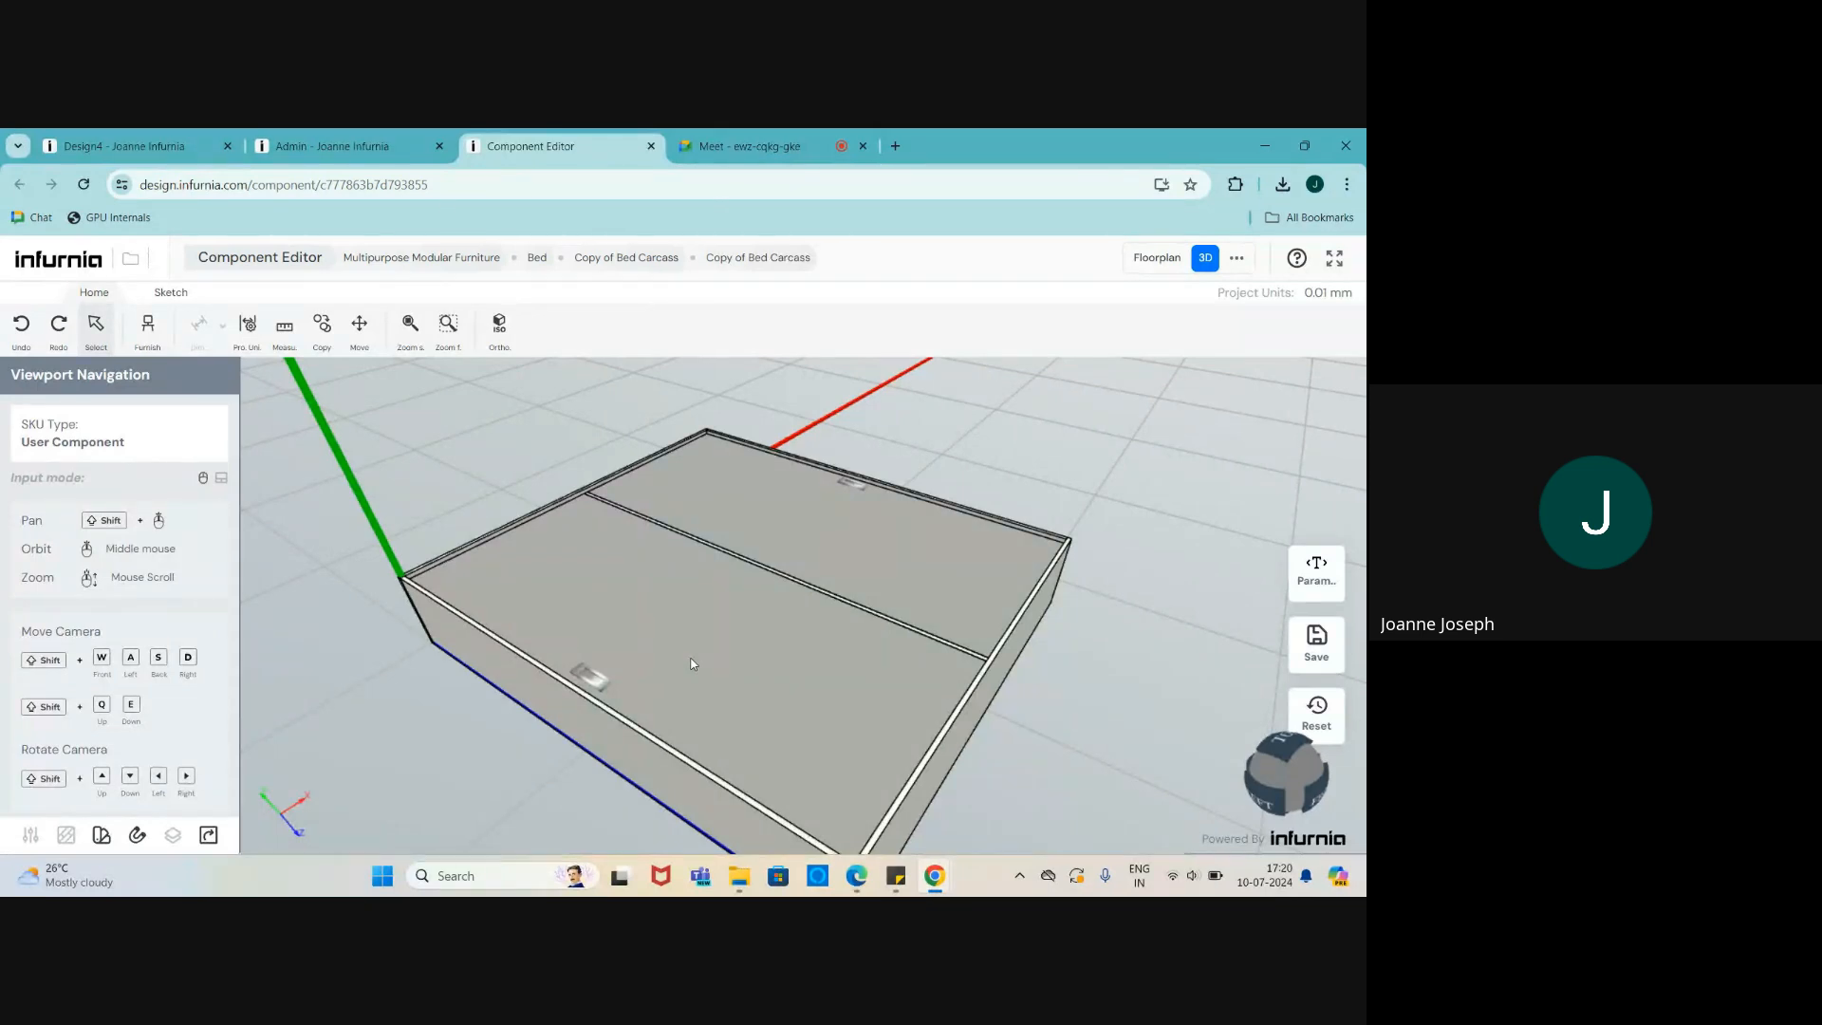
- Swing the front and back lids open and closed, then select the carcass
double_click(691, 658)
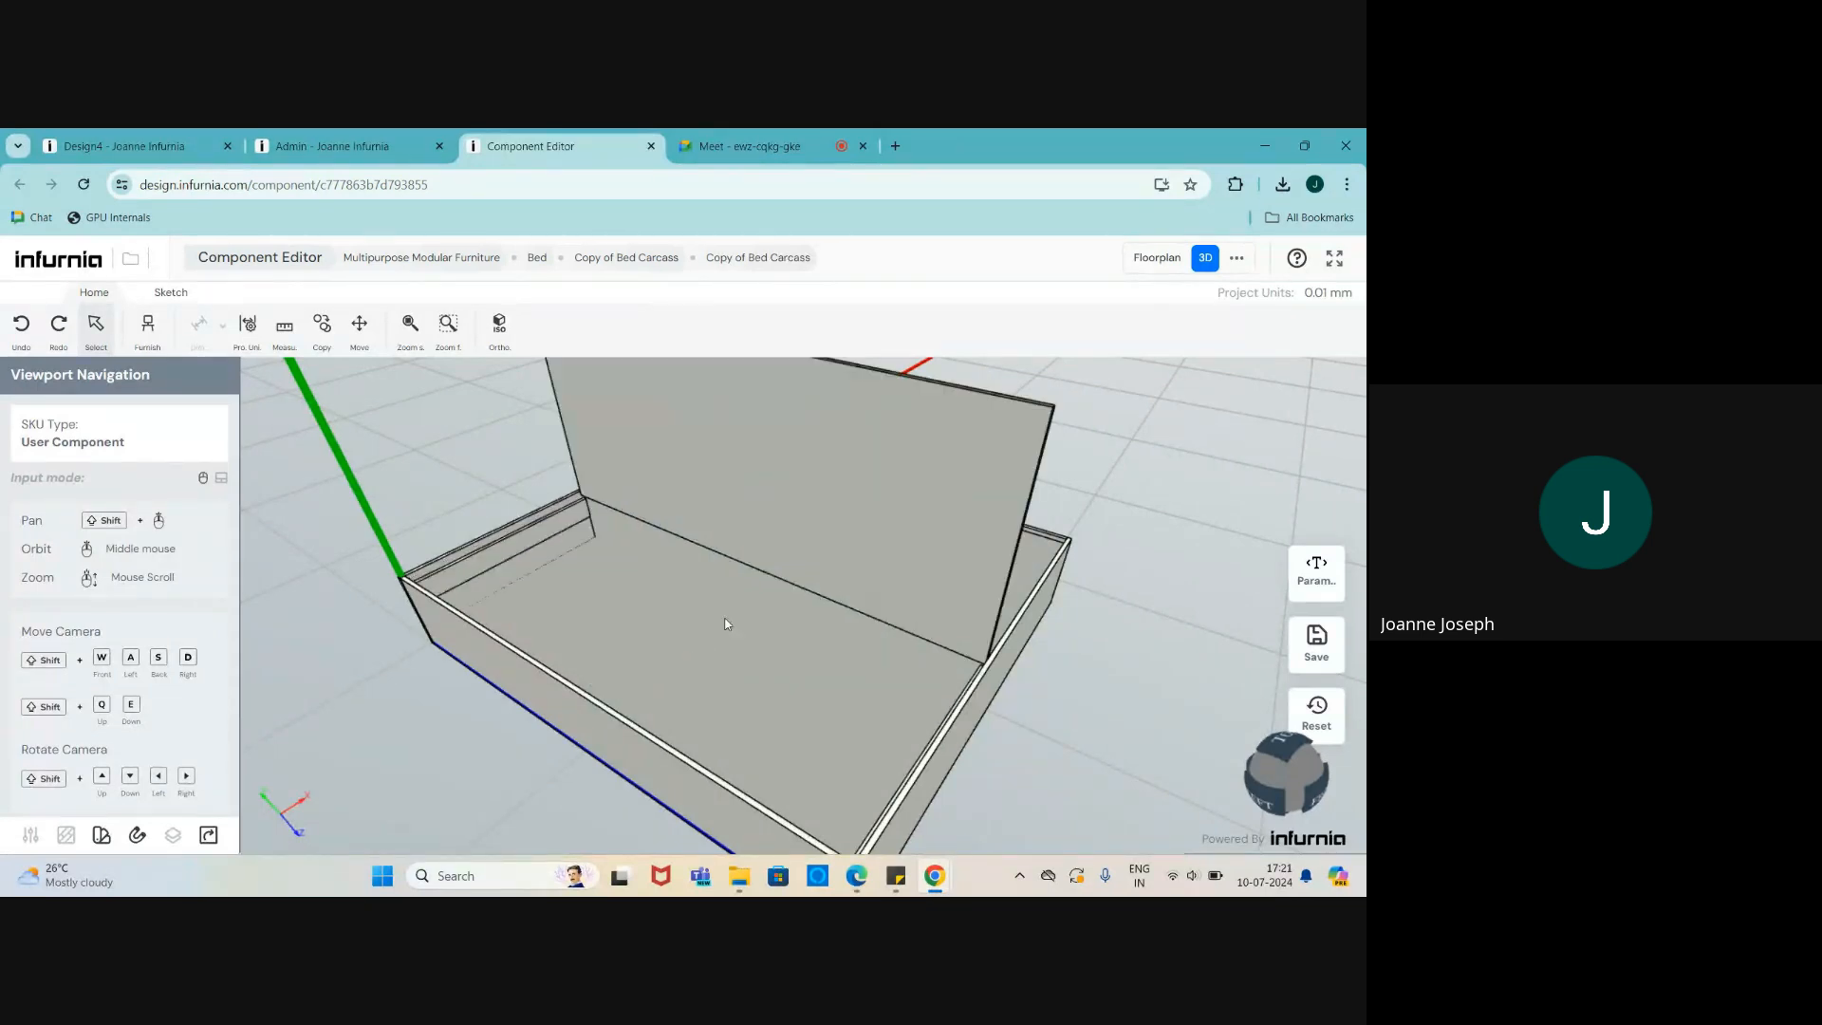
double_click(805, 558)
double_click(820, 554)
double_click(820, 552)
middle_click_drag(795, 595, 719, 672)
scroll(773, 691, "down", 2)
scroll(776, 697, "up", 3)
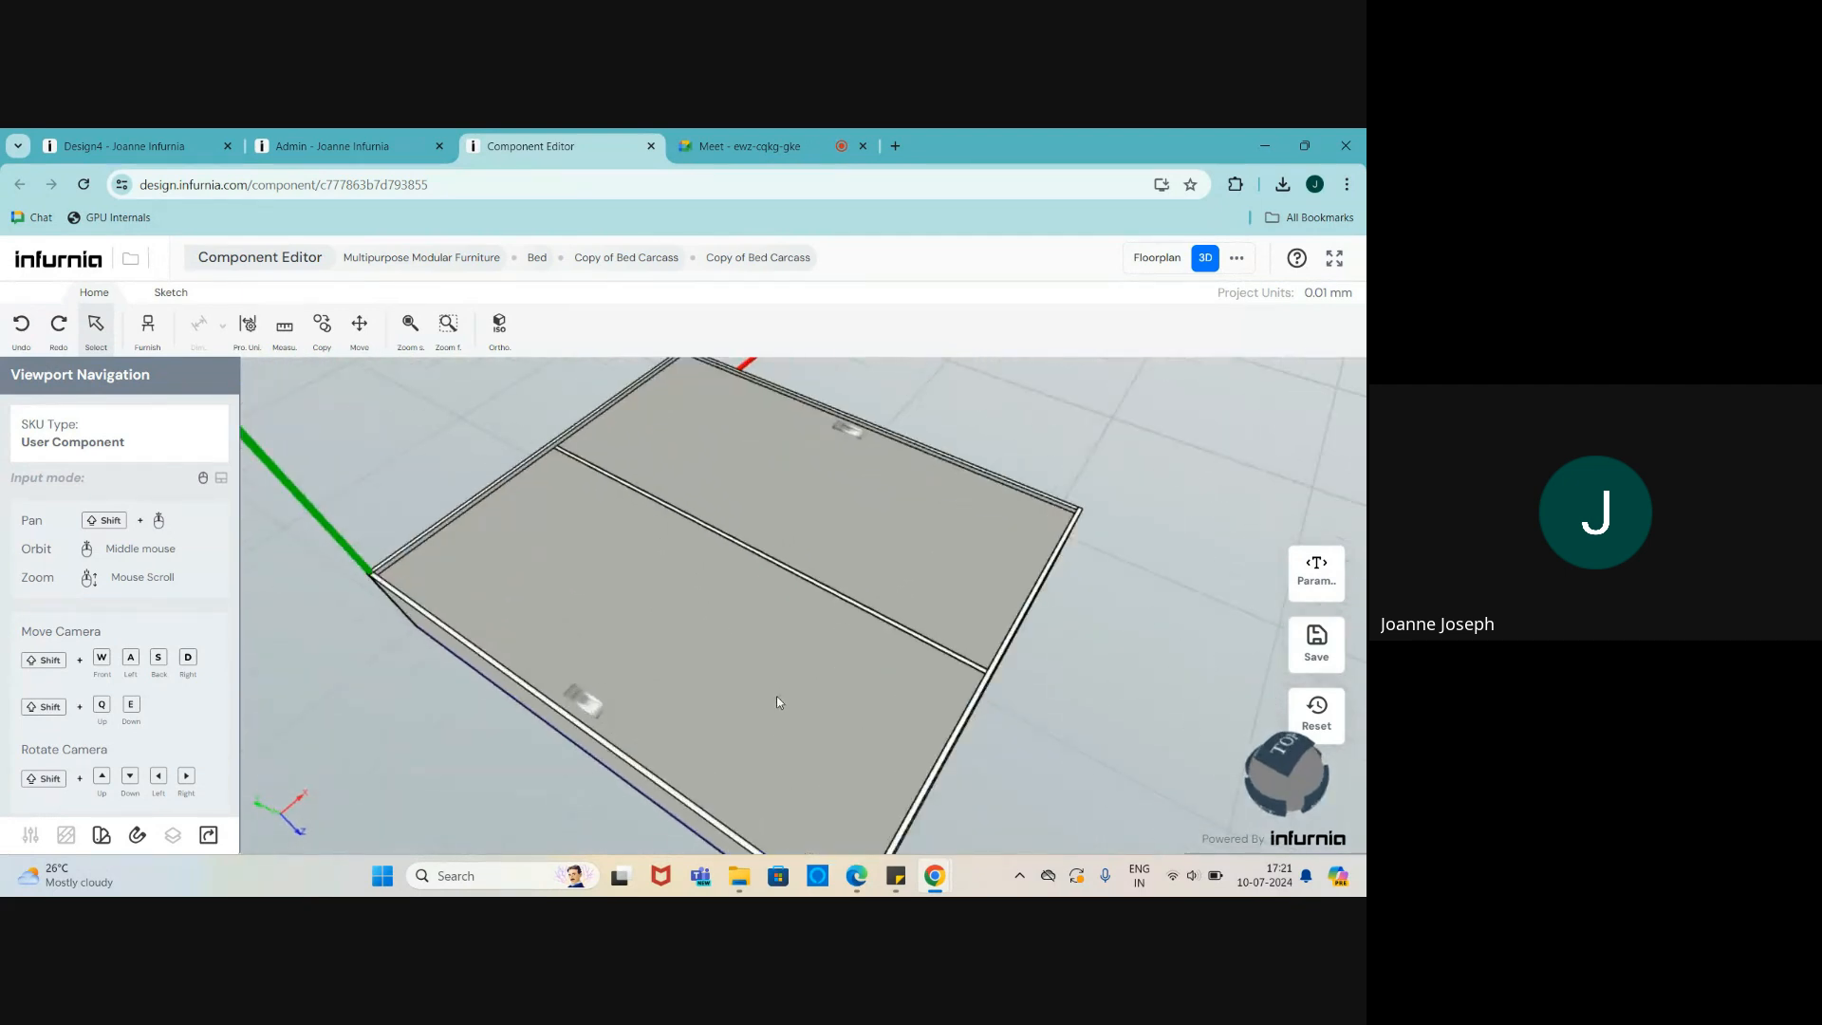
scroll(834, 668, "down", 2)
scroll(822, 662, "up", 2)
double_click(863, 572)
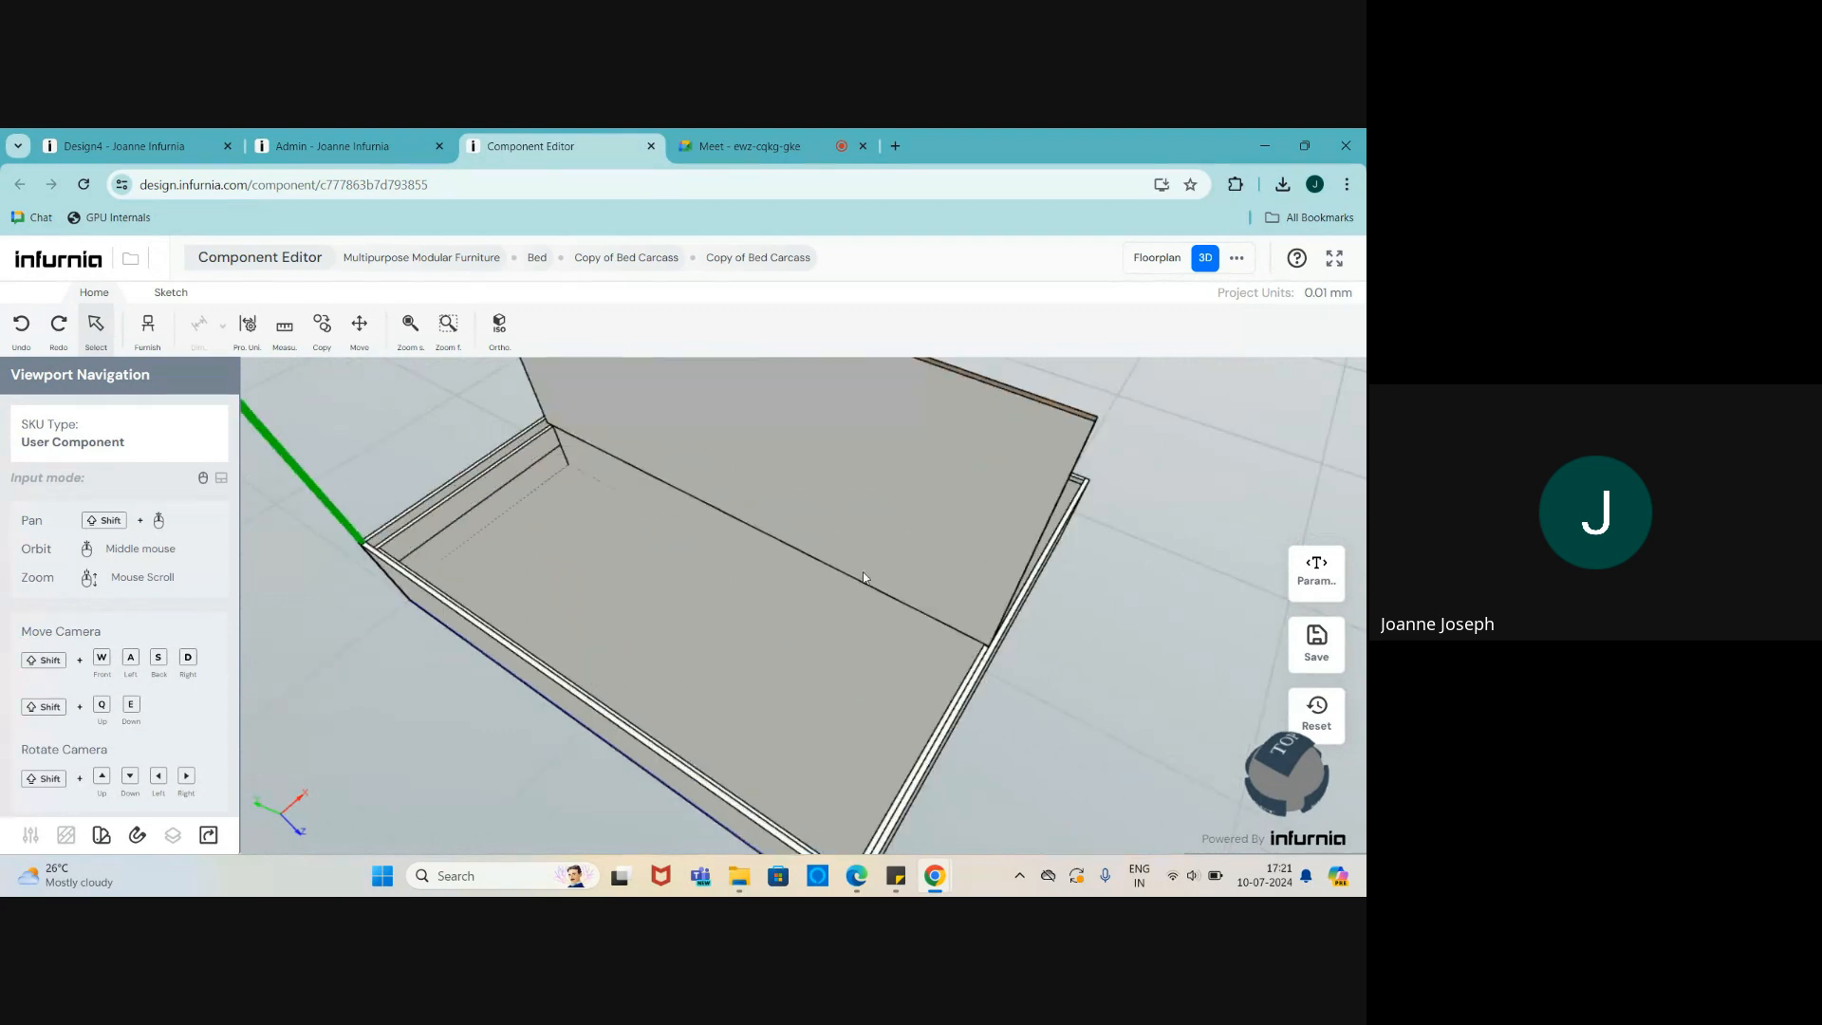
double_click(866, 558)
double_click(866, 554)
double_click(859, 554)
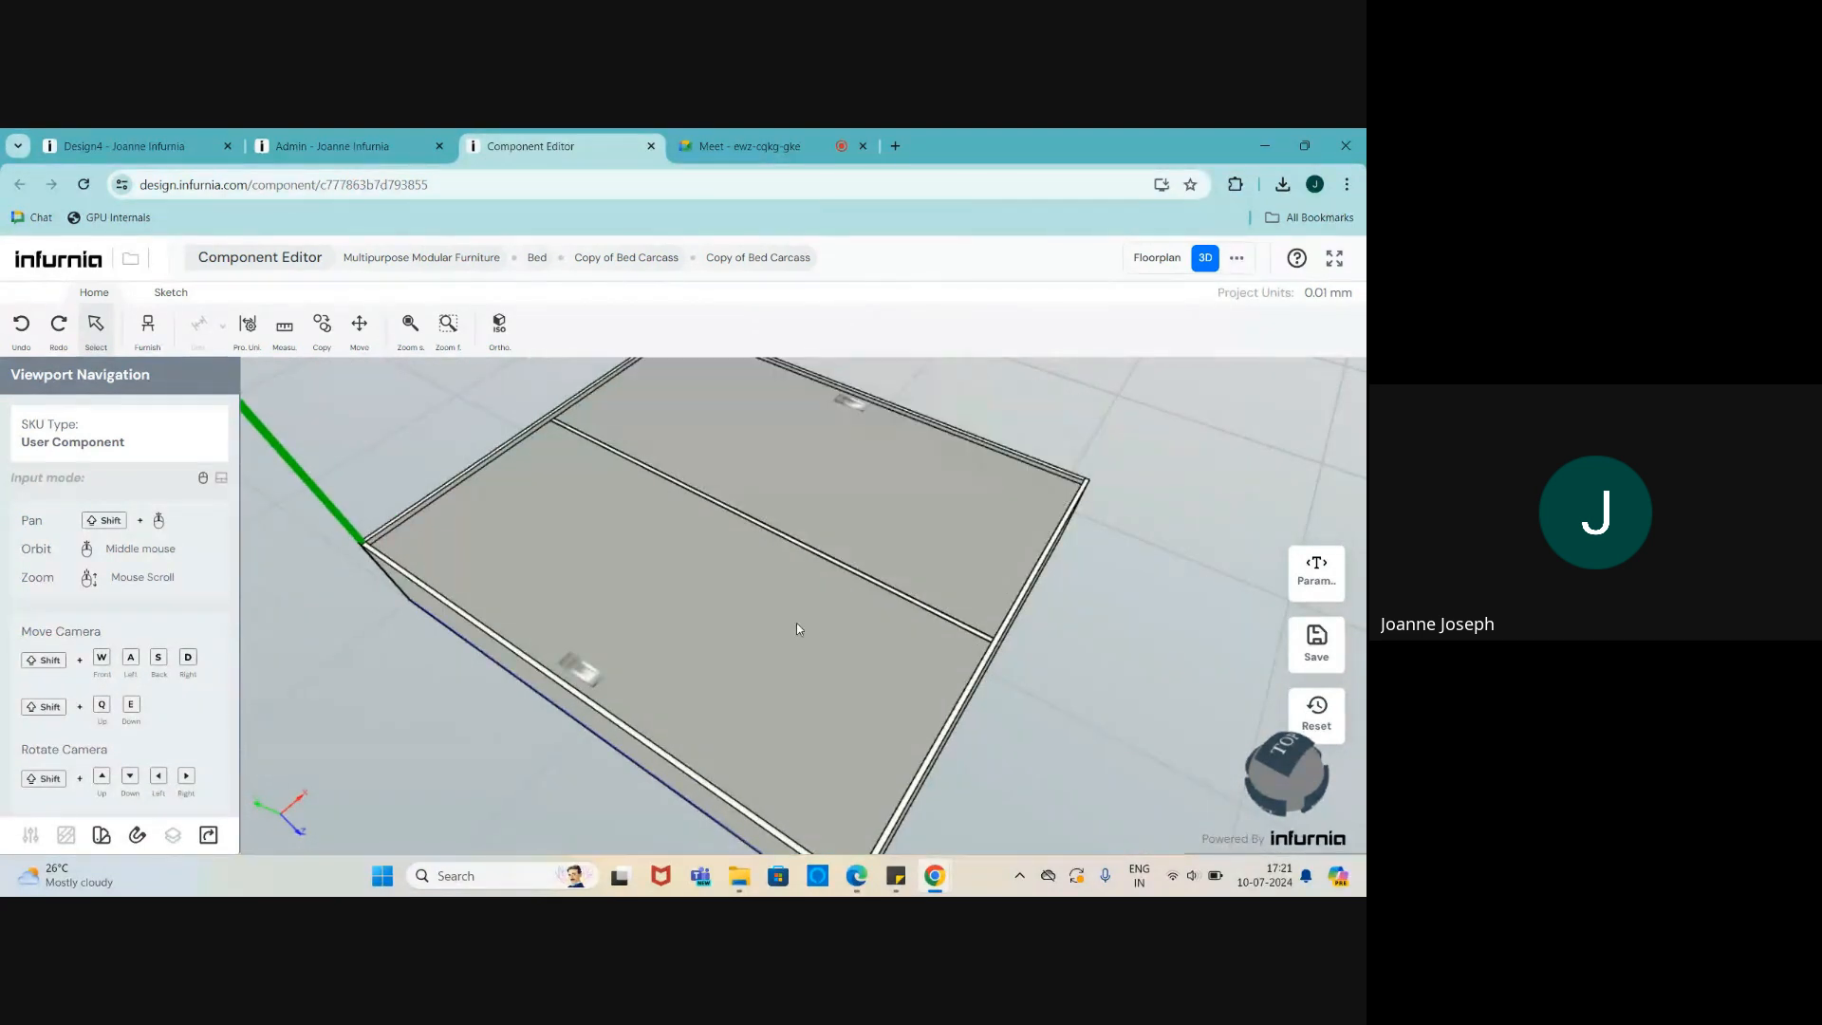
left_click(798, 627)
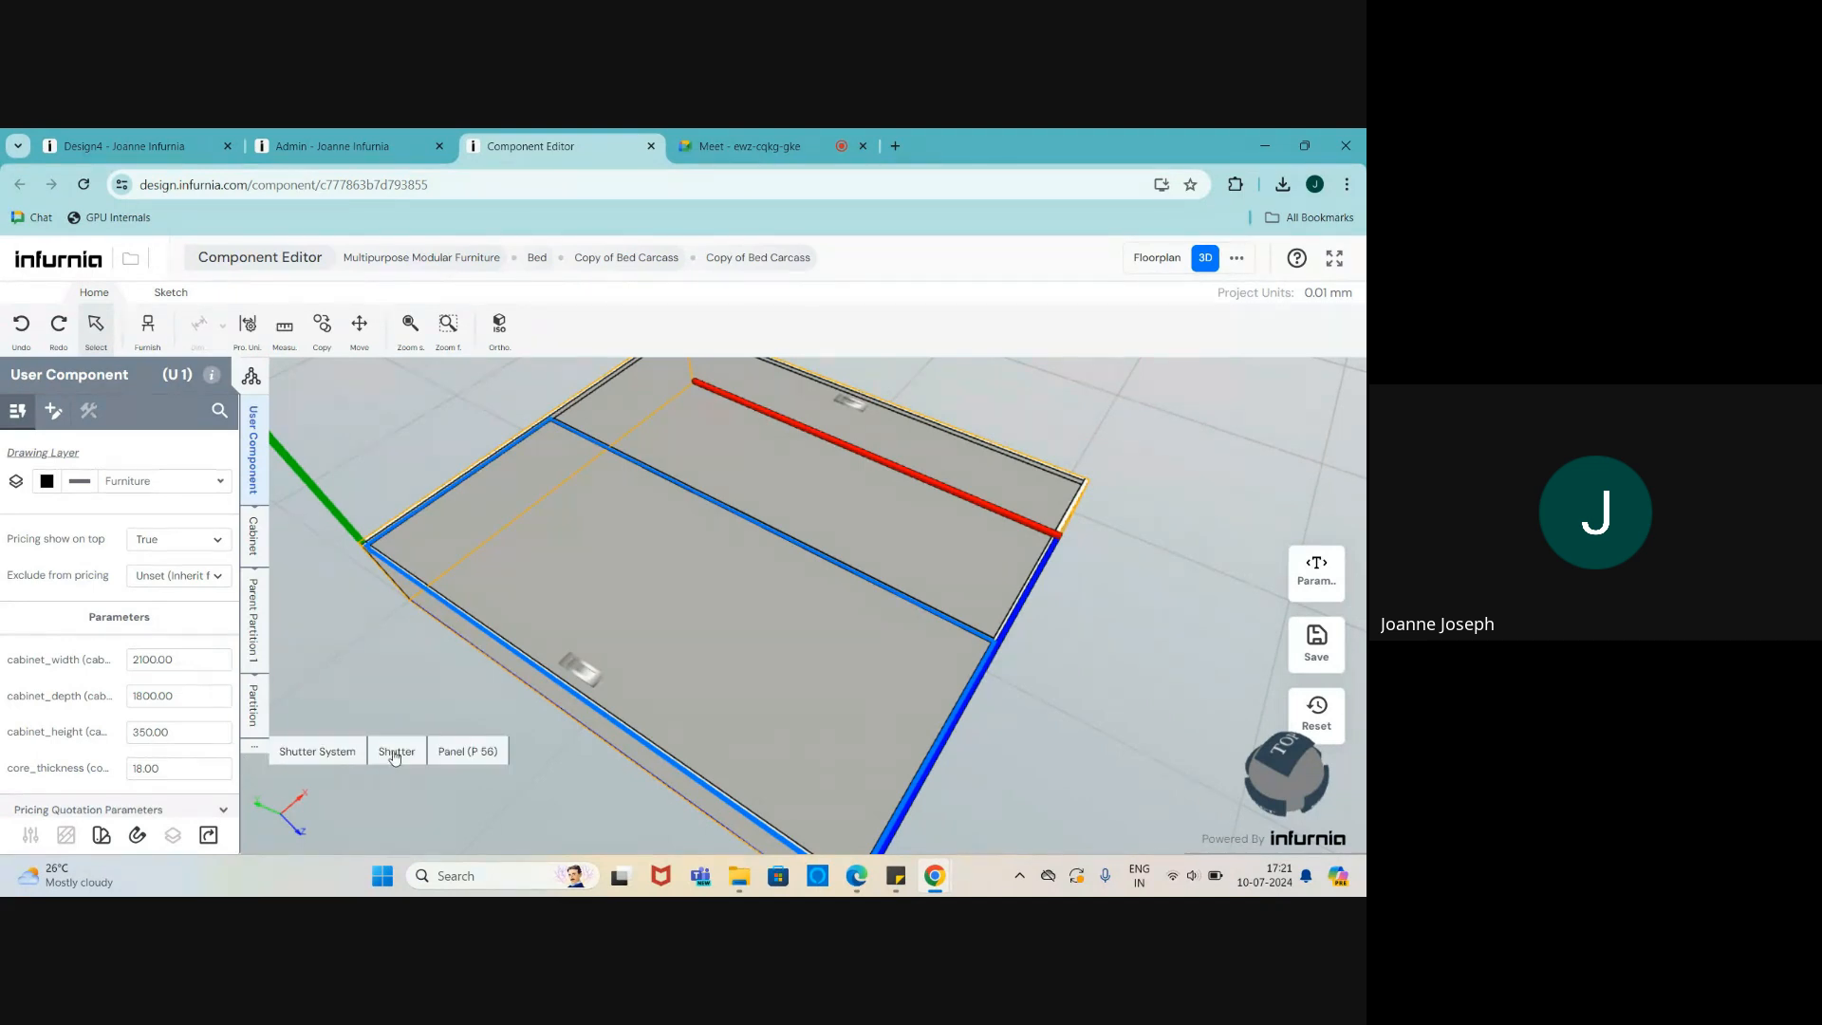
- Remove the shutters from both the front and back lids of the carcass
left_click(306, 759)
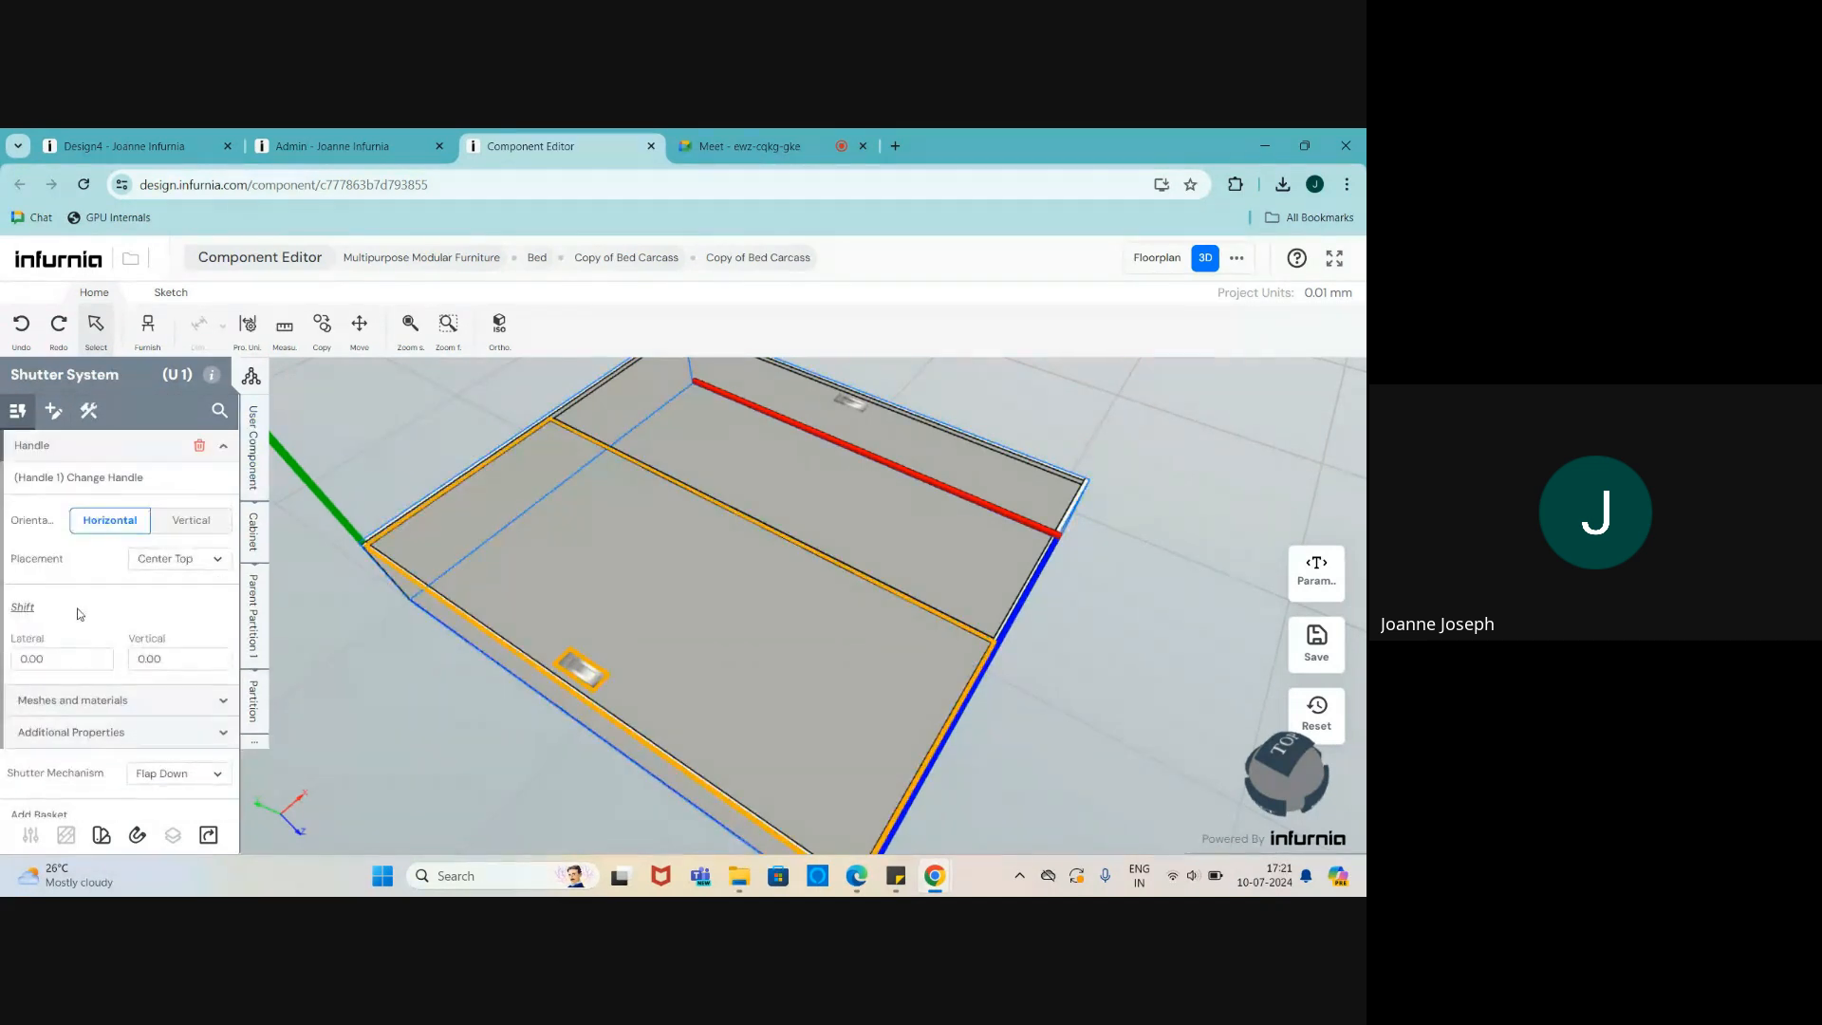
left_click(57, 413)
left_click(53, 640)
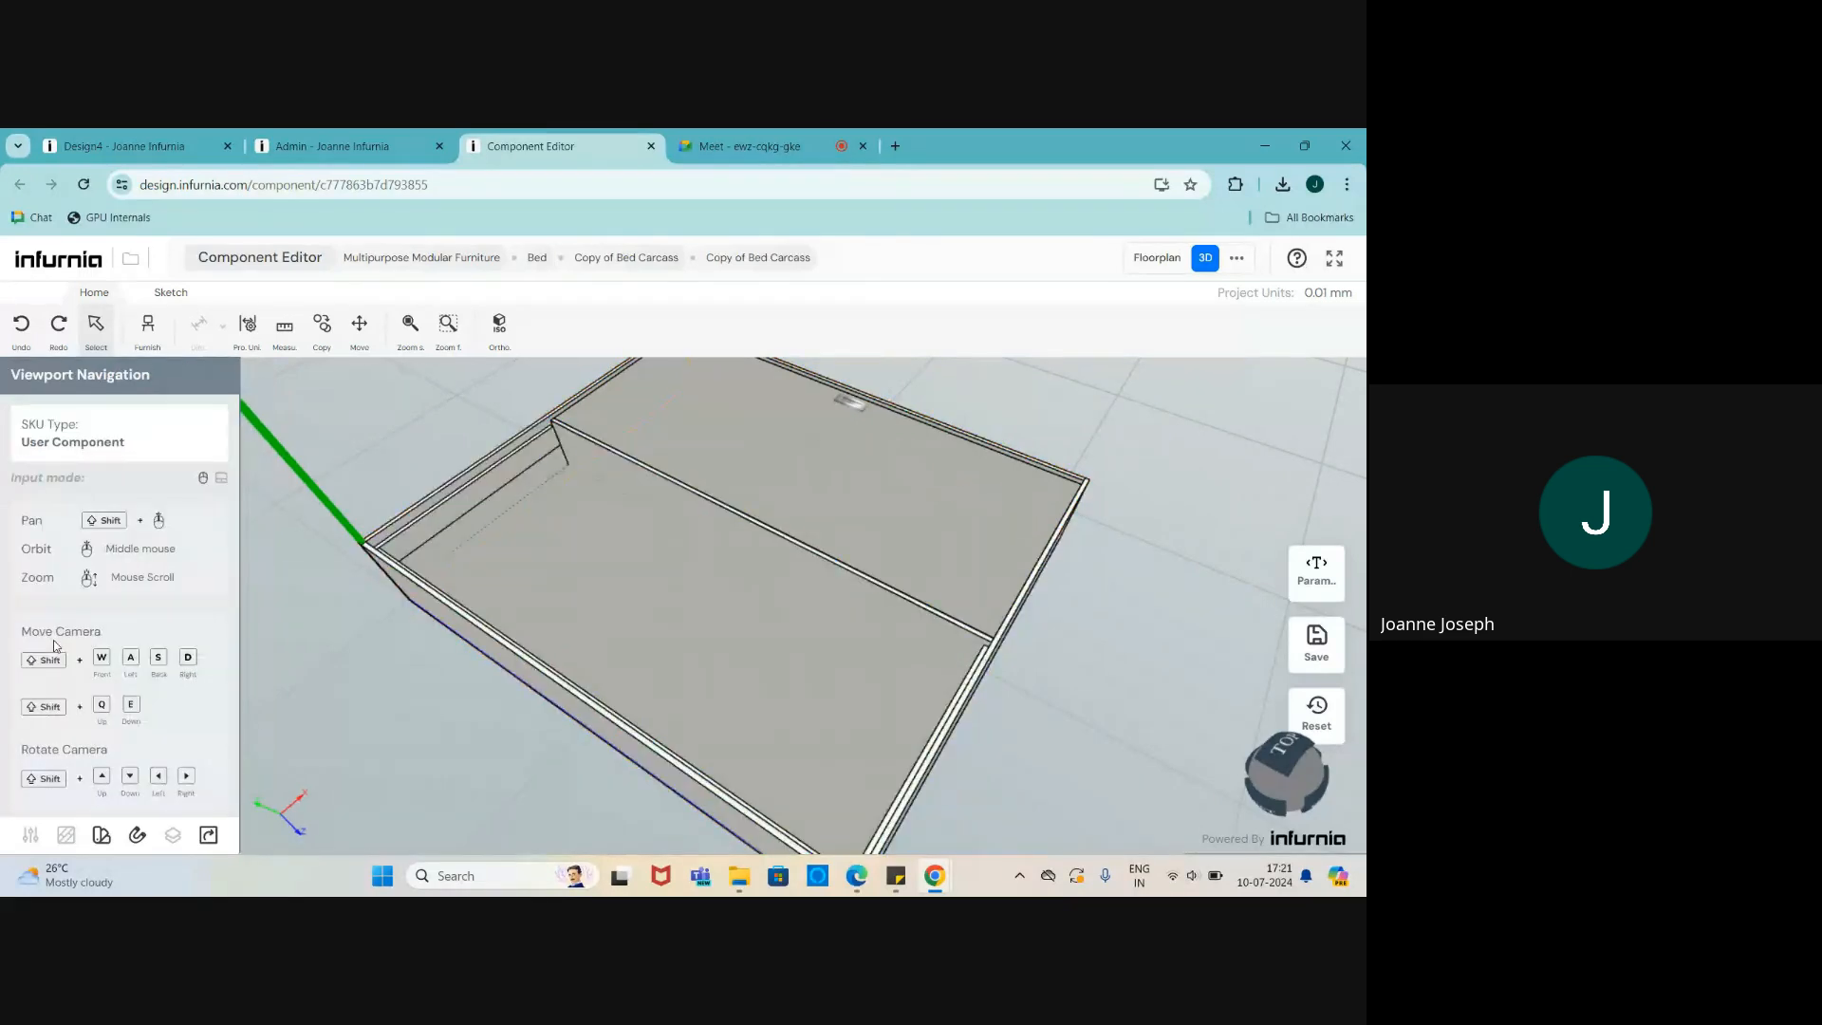
left_click(846, 509)
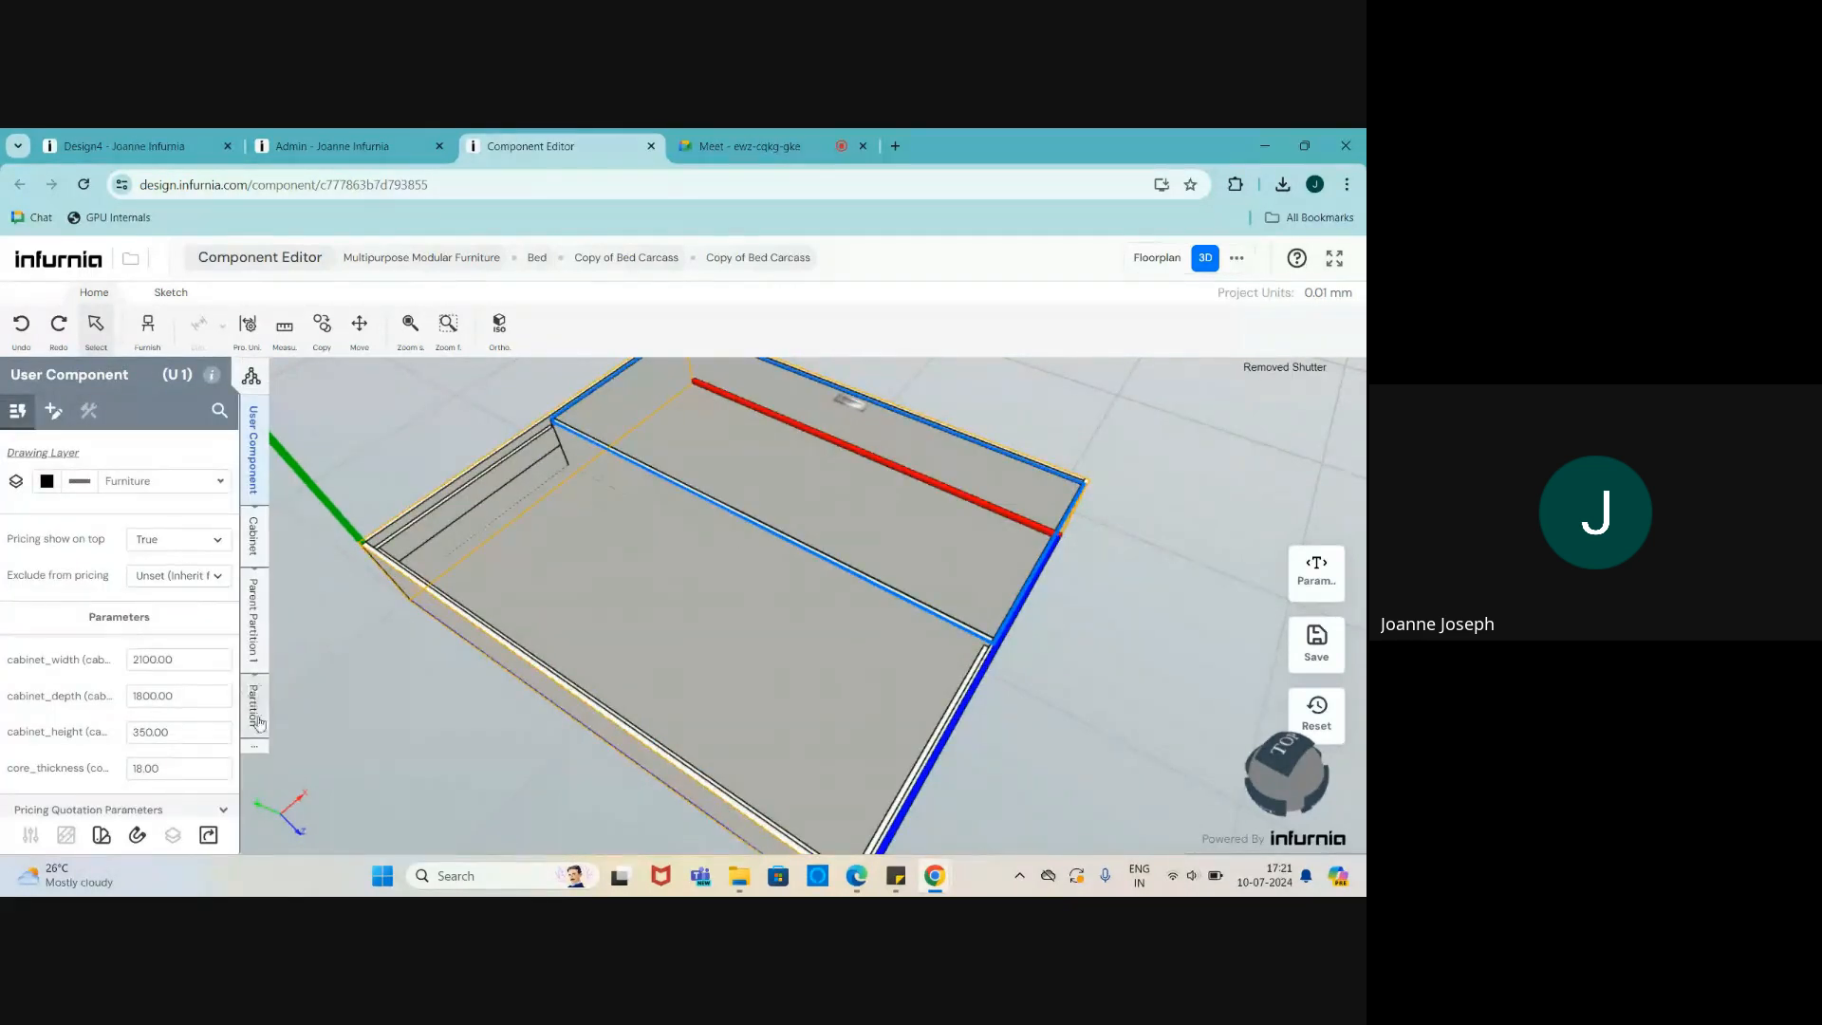
left_click(301, 752)
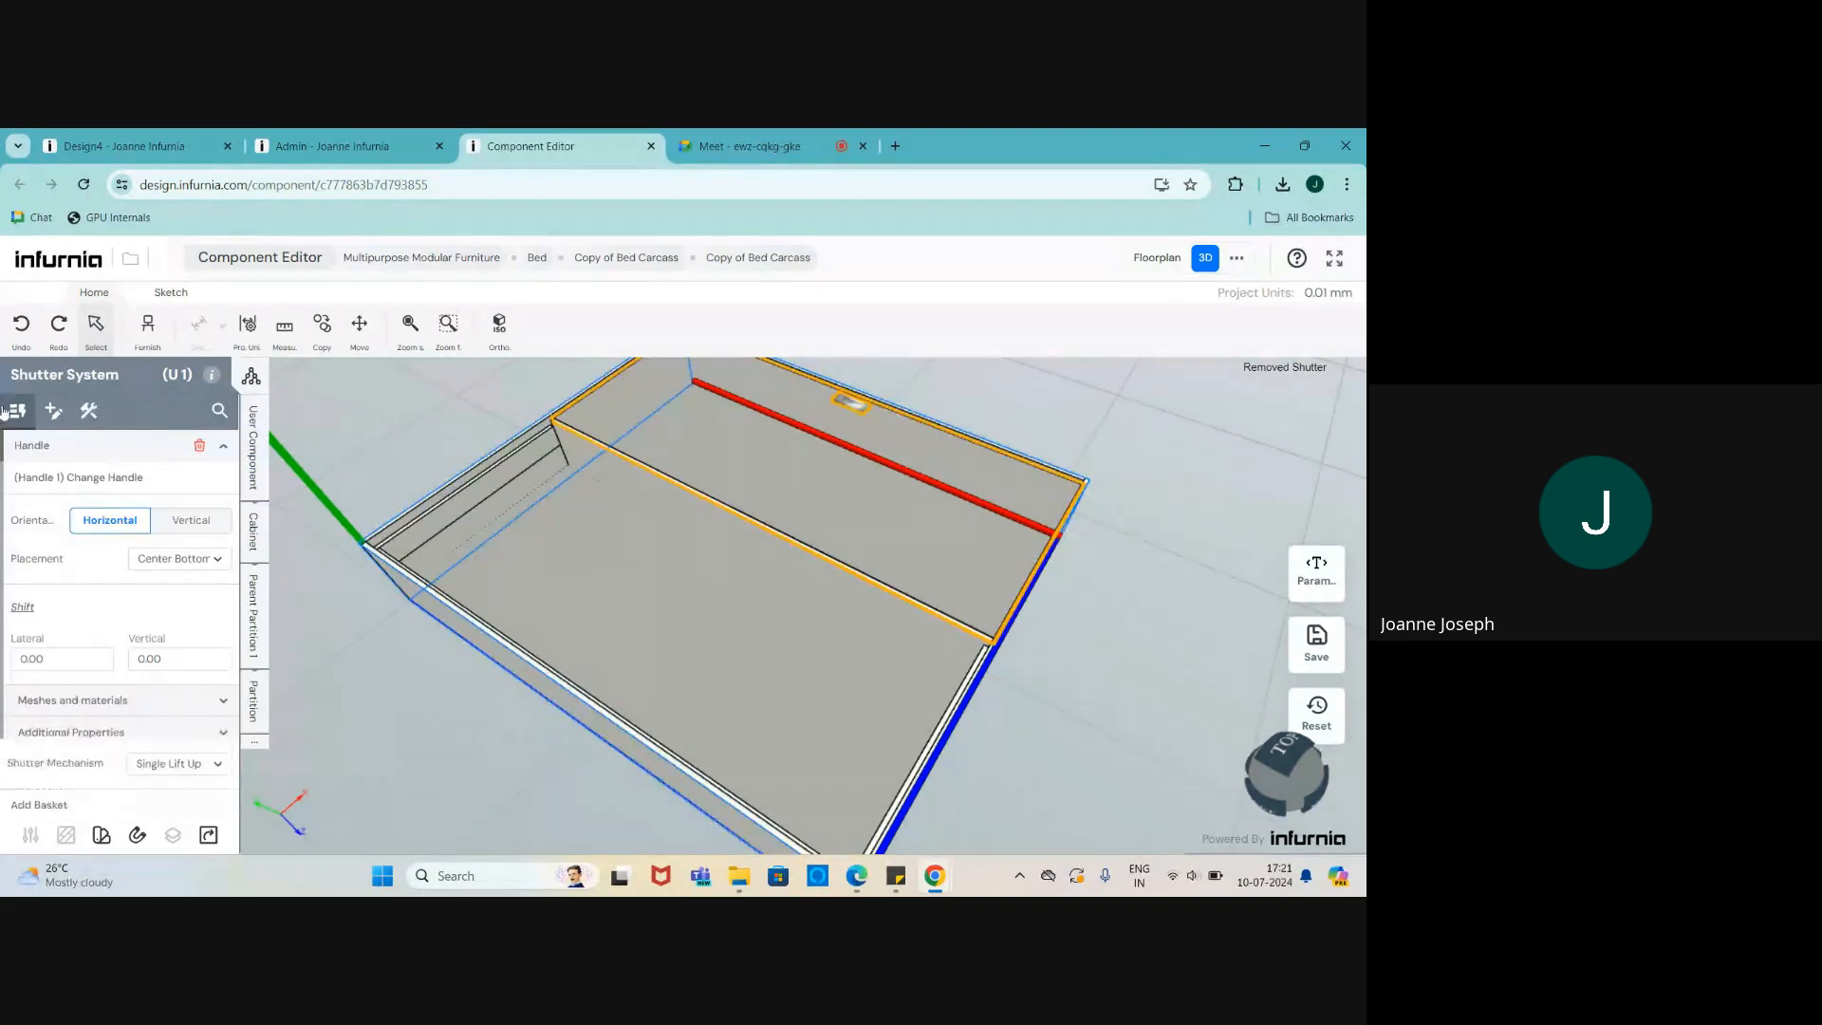
left_click(53, 410)
left_click(58, 644)
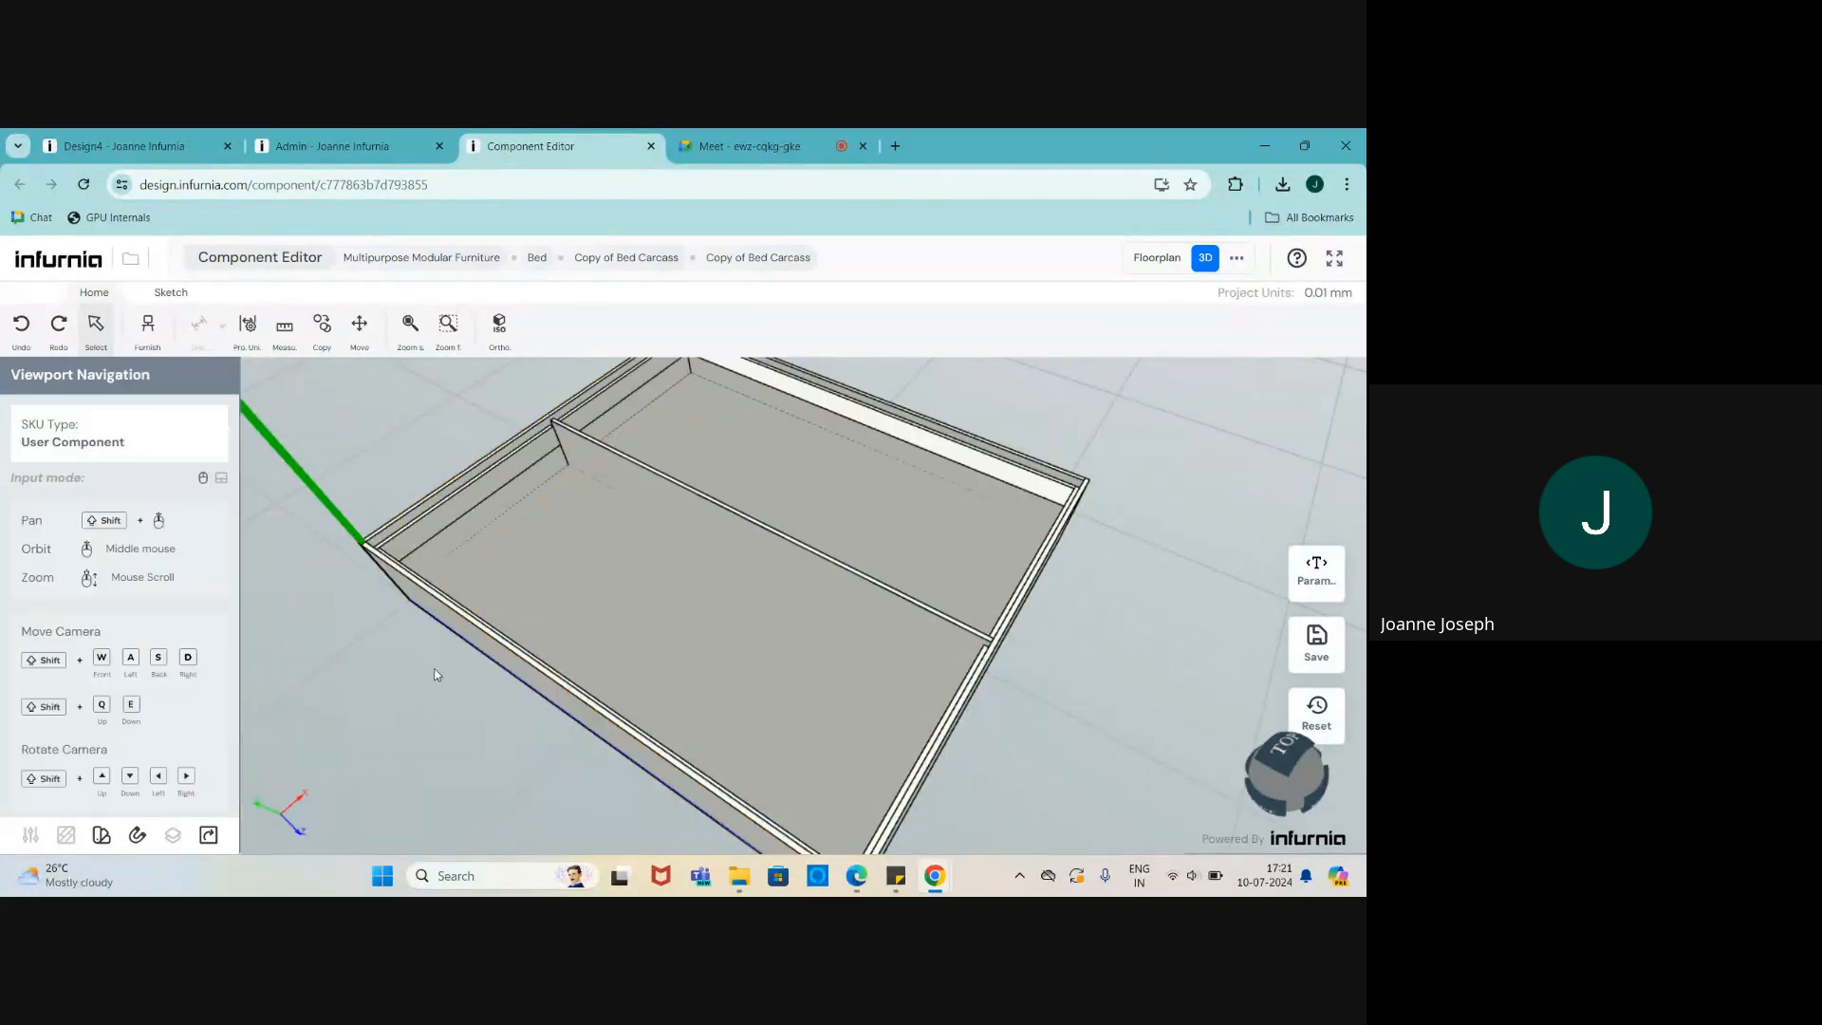
left_click(744, 646)
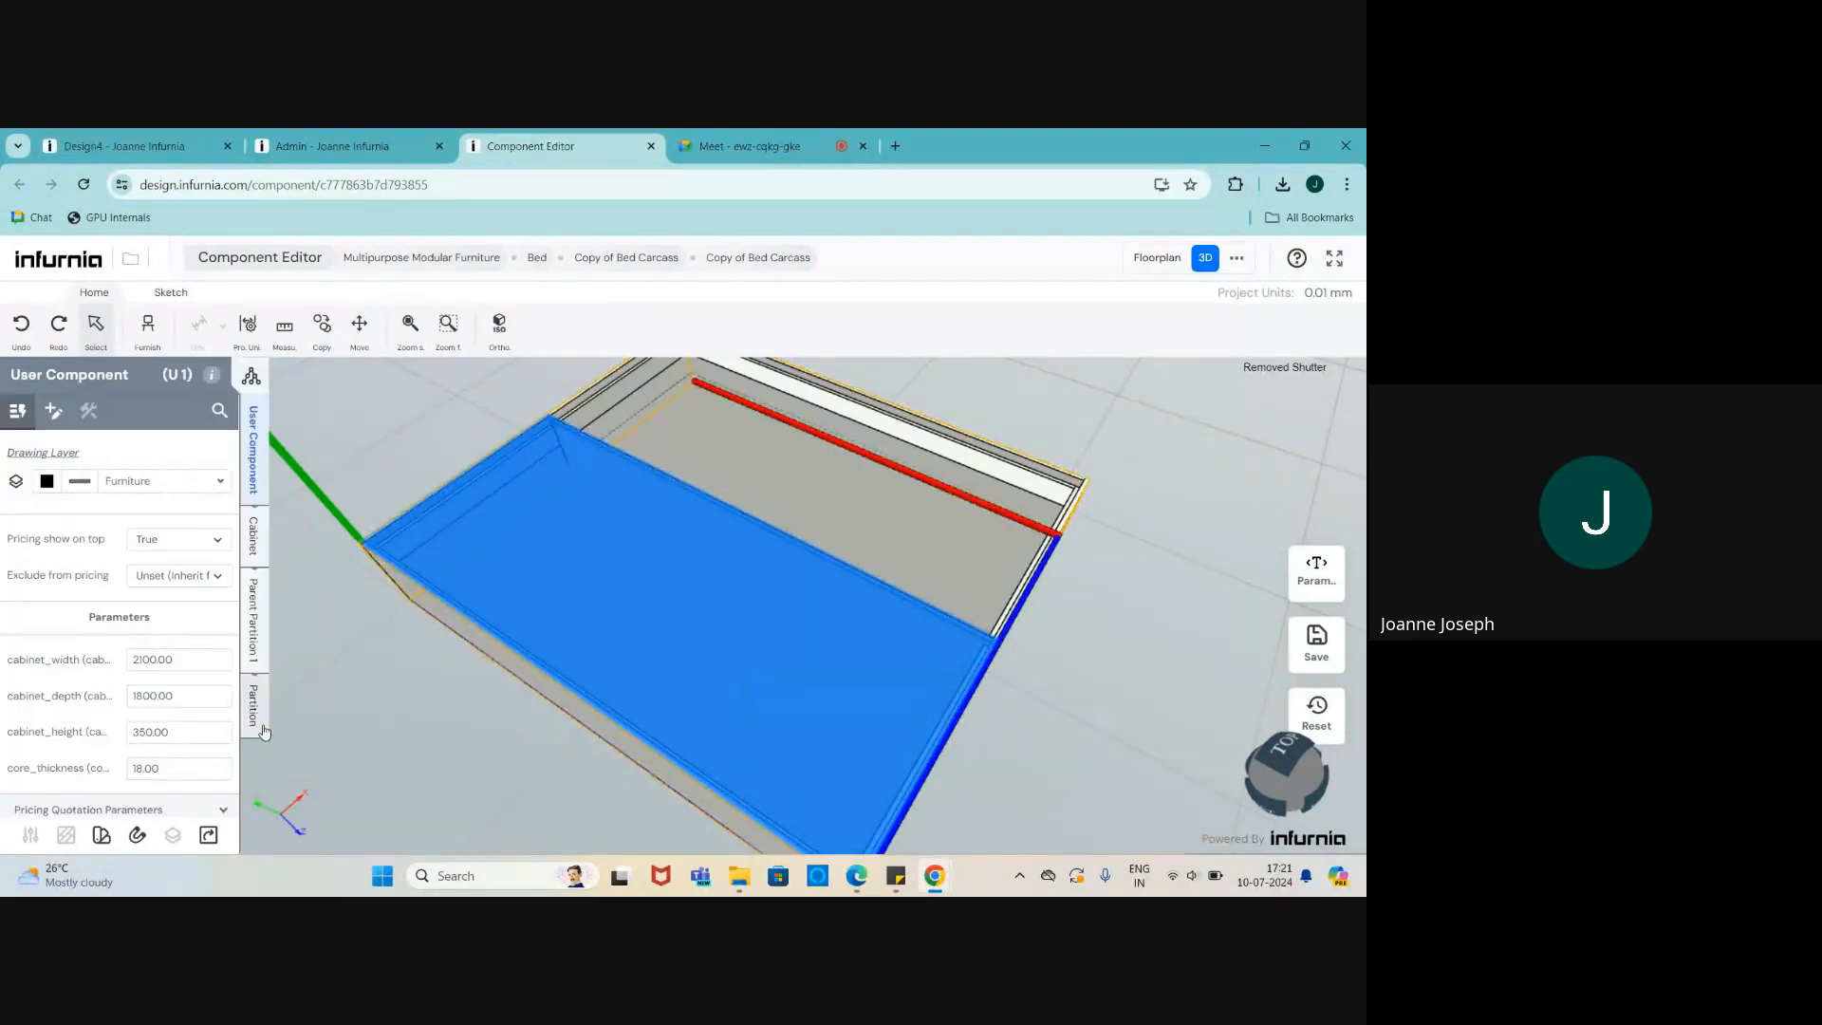
- Add a shutter system to Parent Partition 1 with a Single Lift Up mechanism, then lift it open
left_click(251, 652)
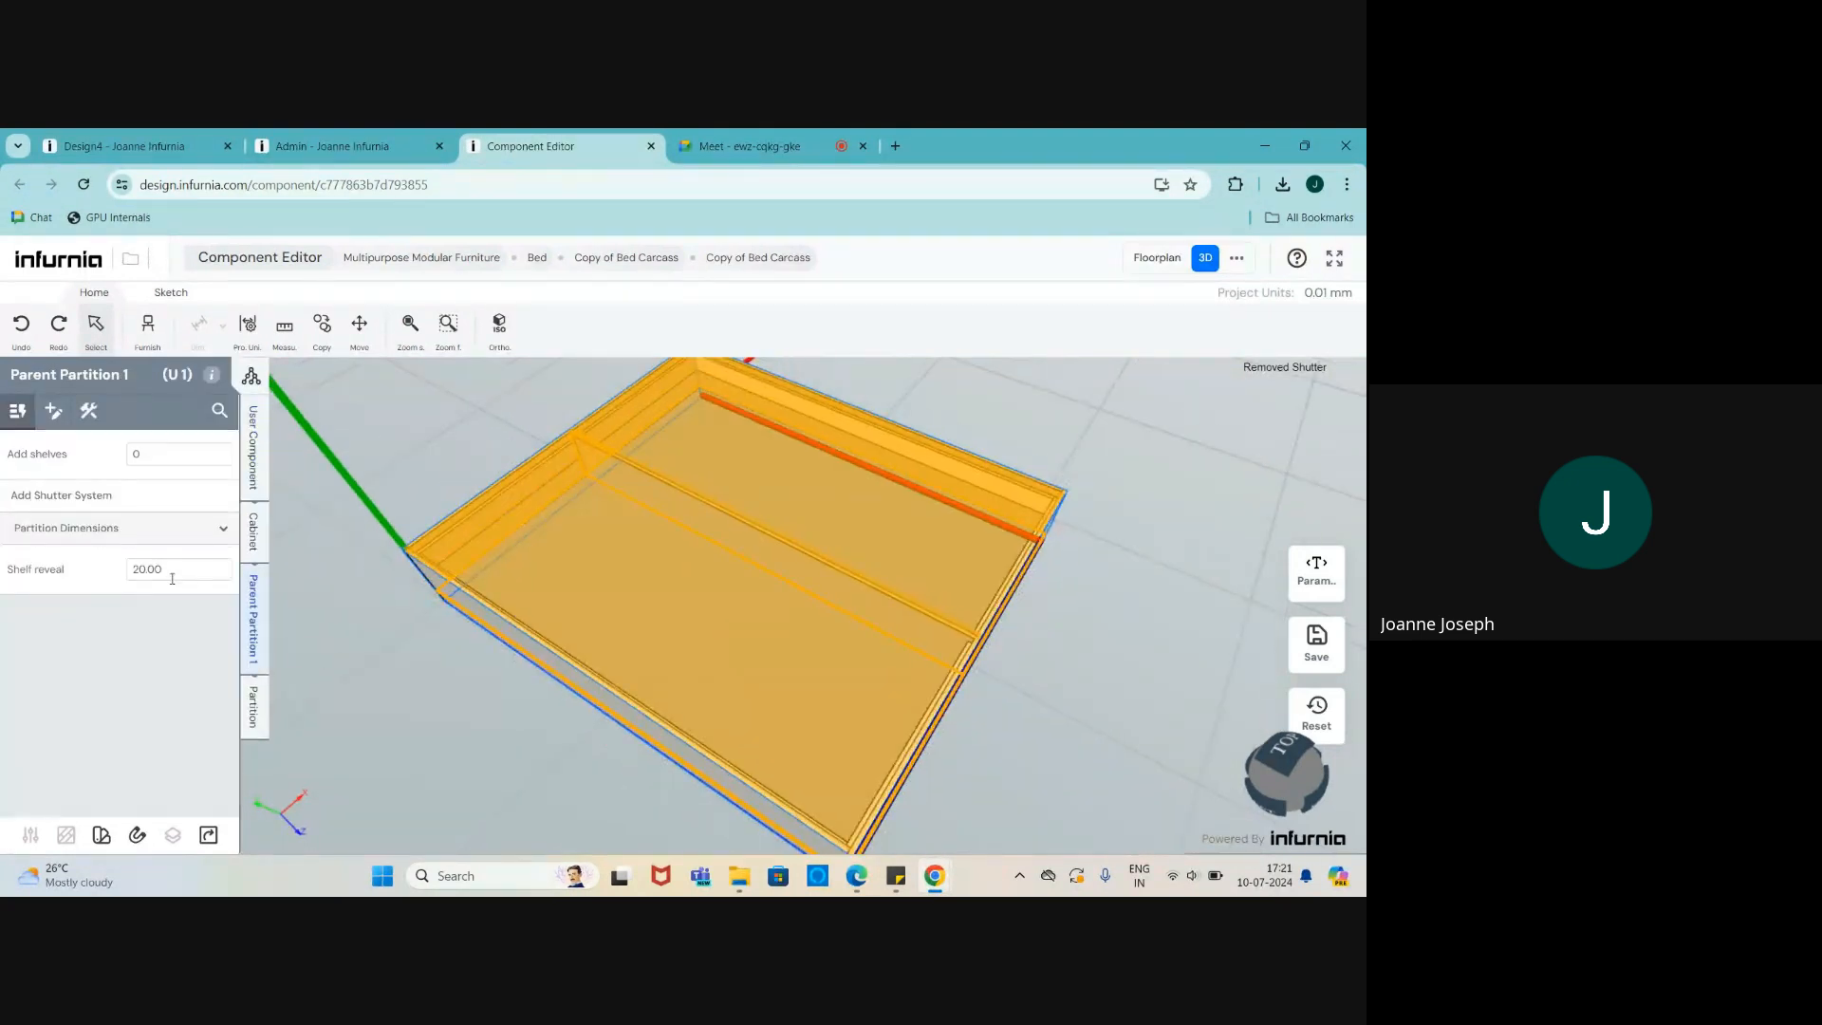
left_click(110, 498)
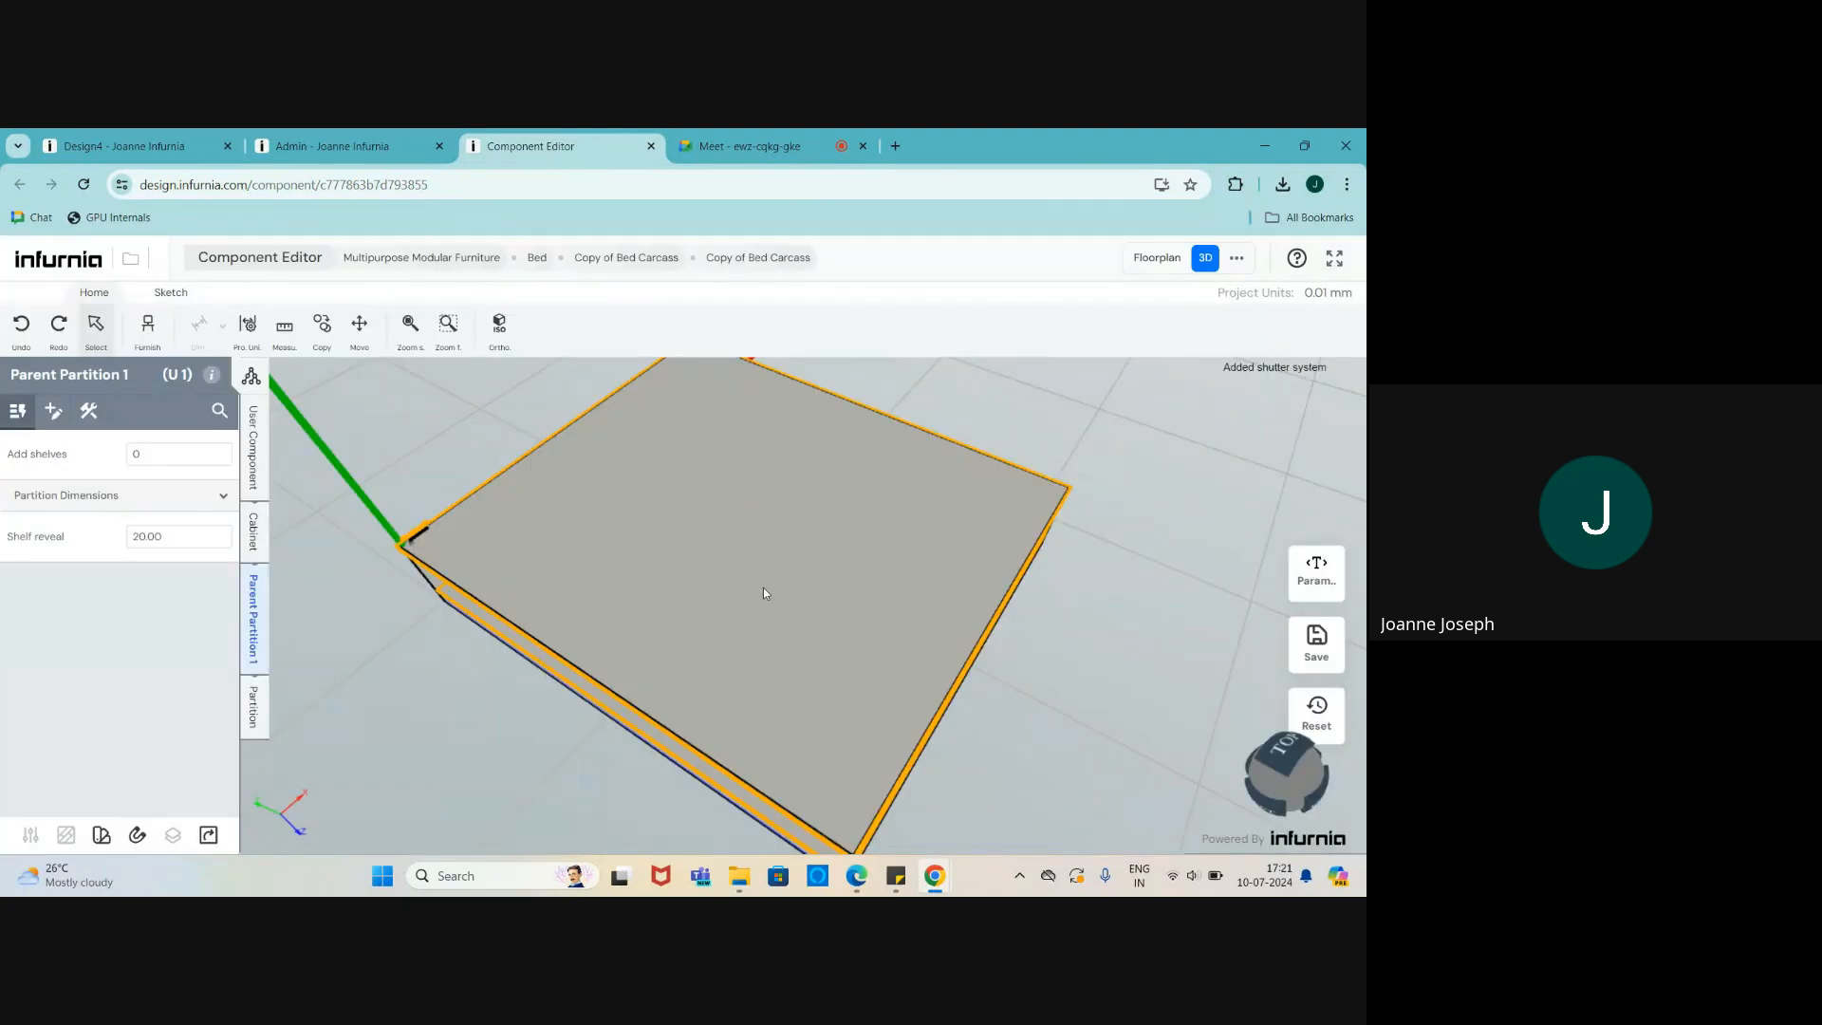
left_click(538, 639)
left_click(256, 691)
scroll(179, 683, "down", 5)
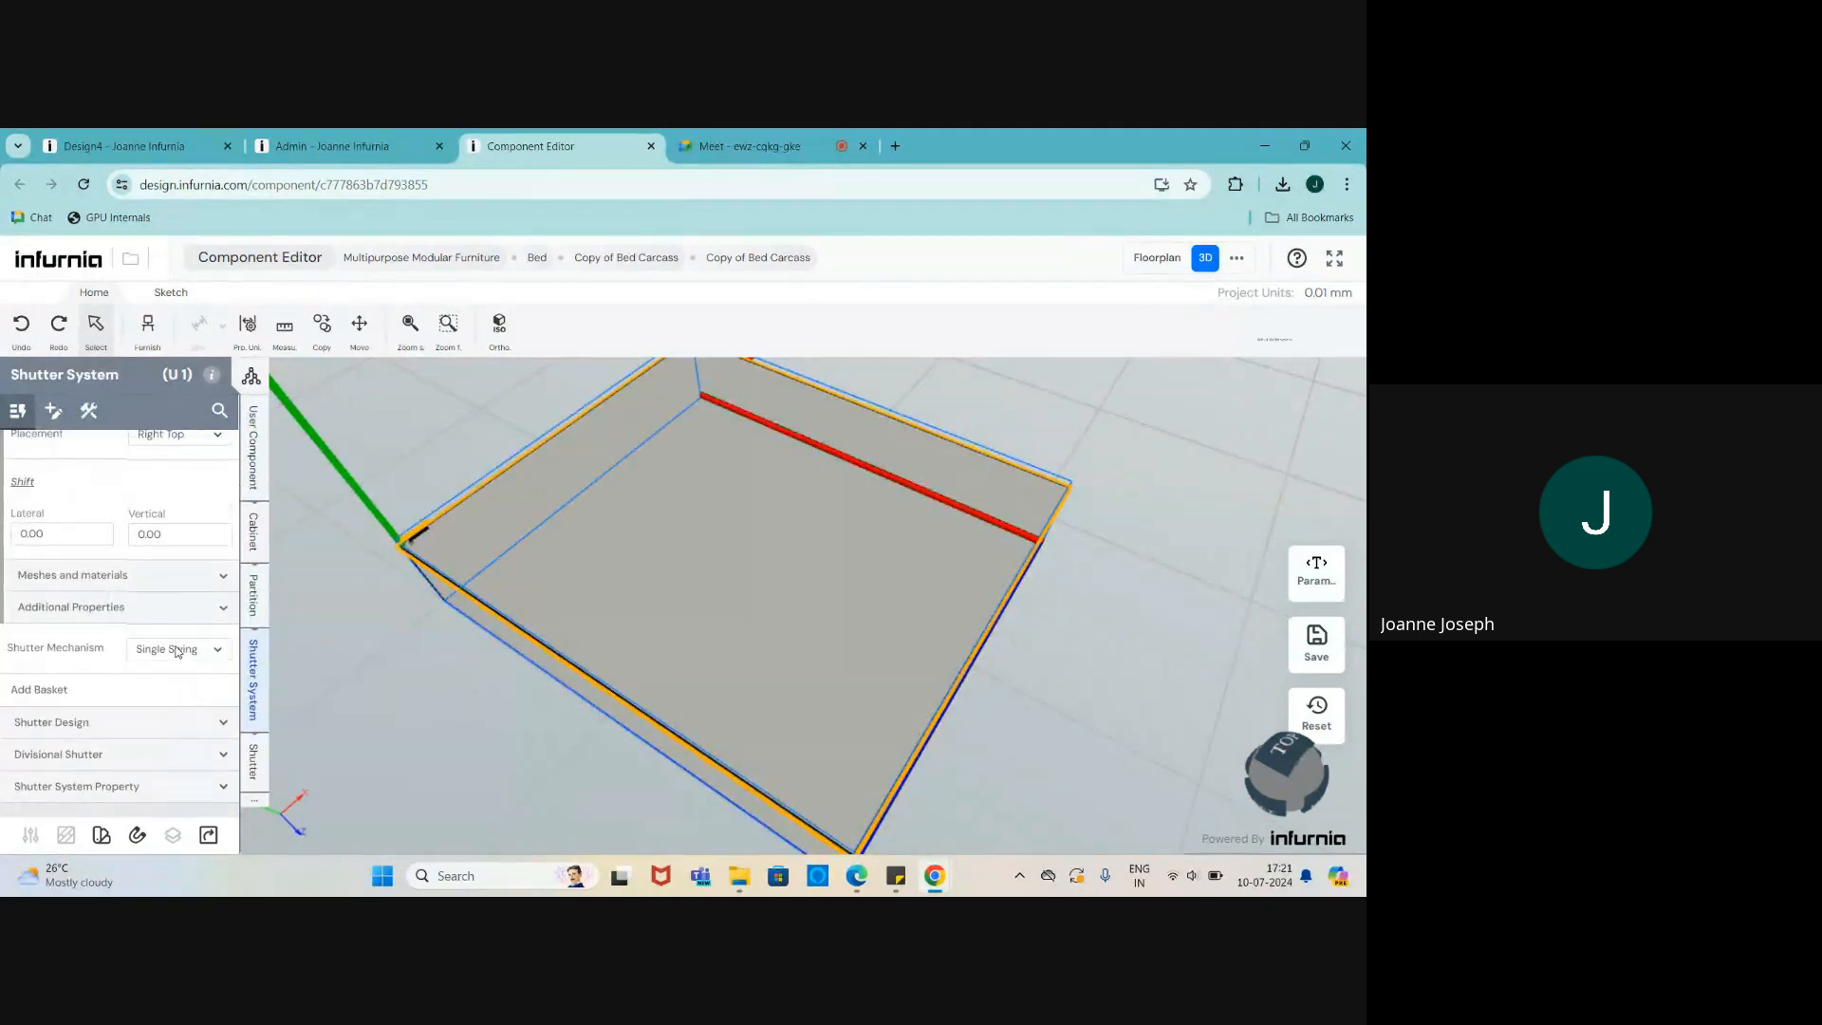
left_click(178, 649)
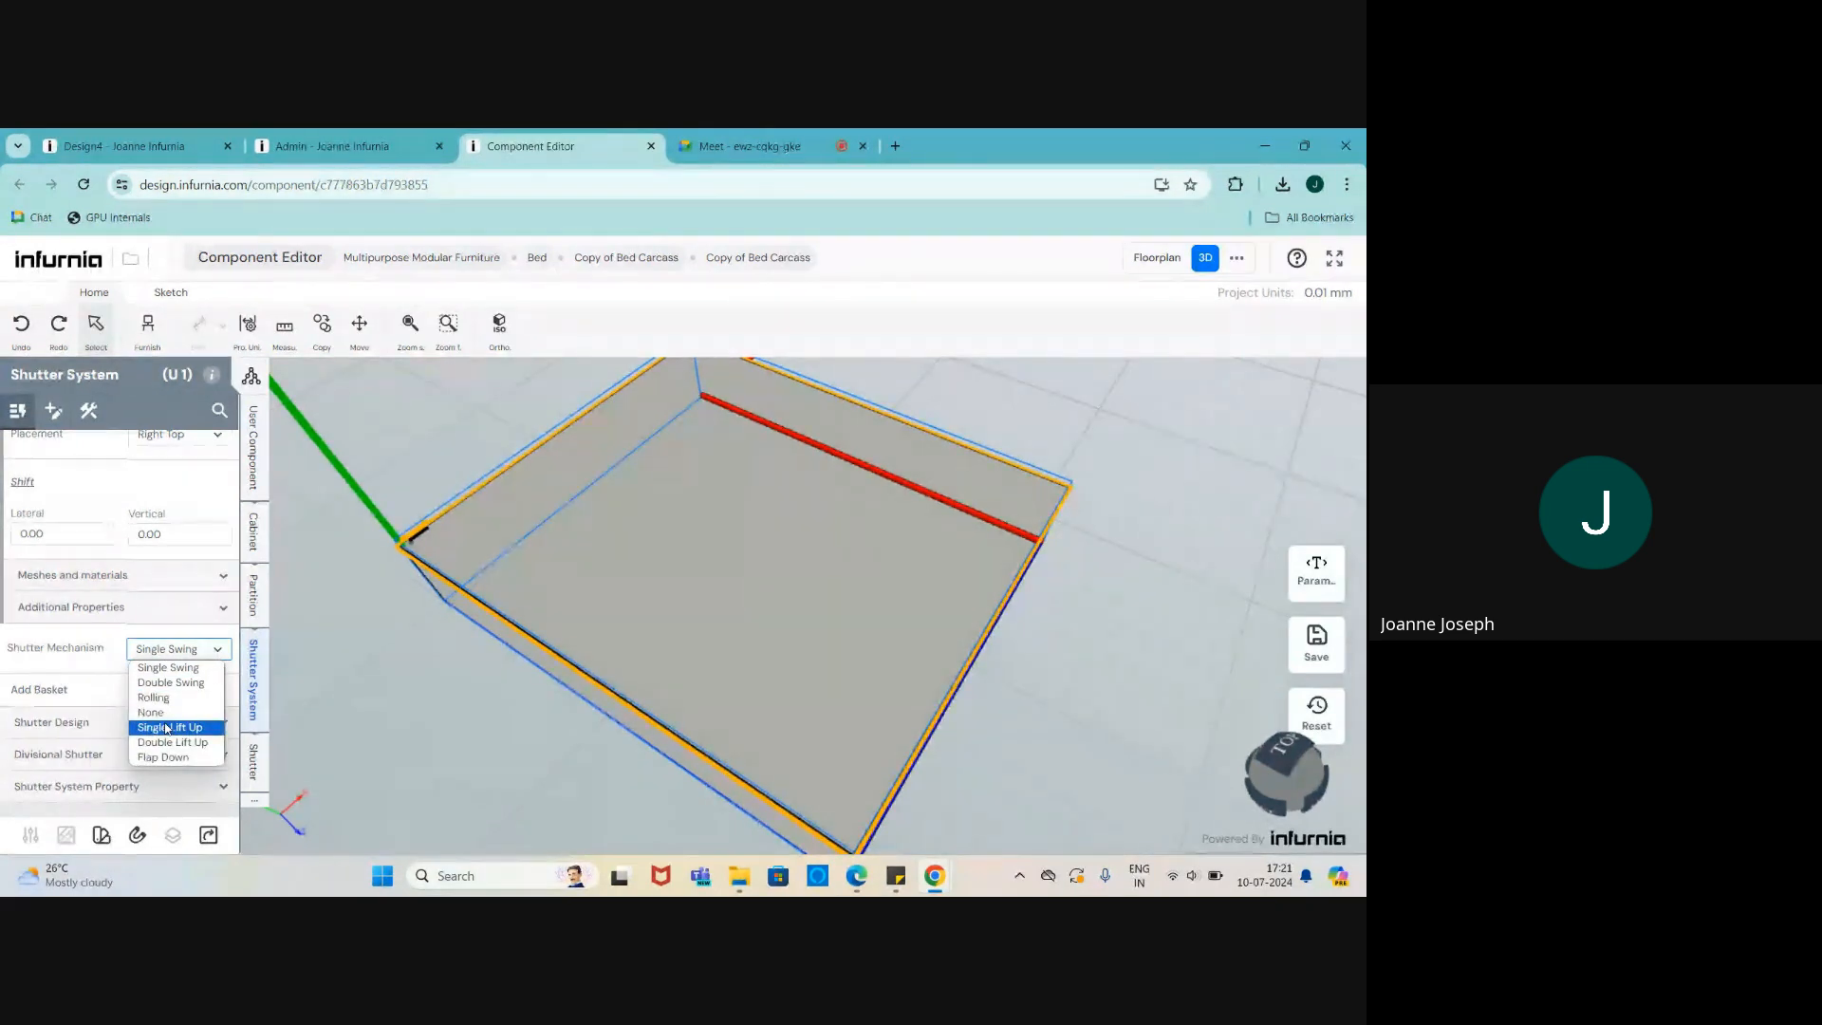
left_click(173, 742)
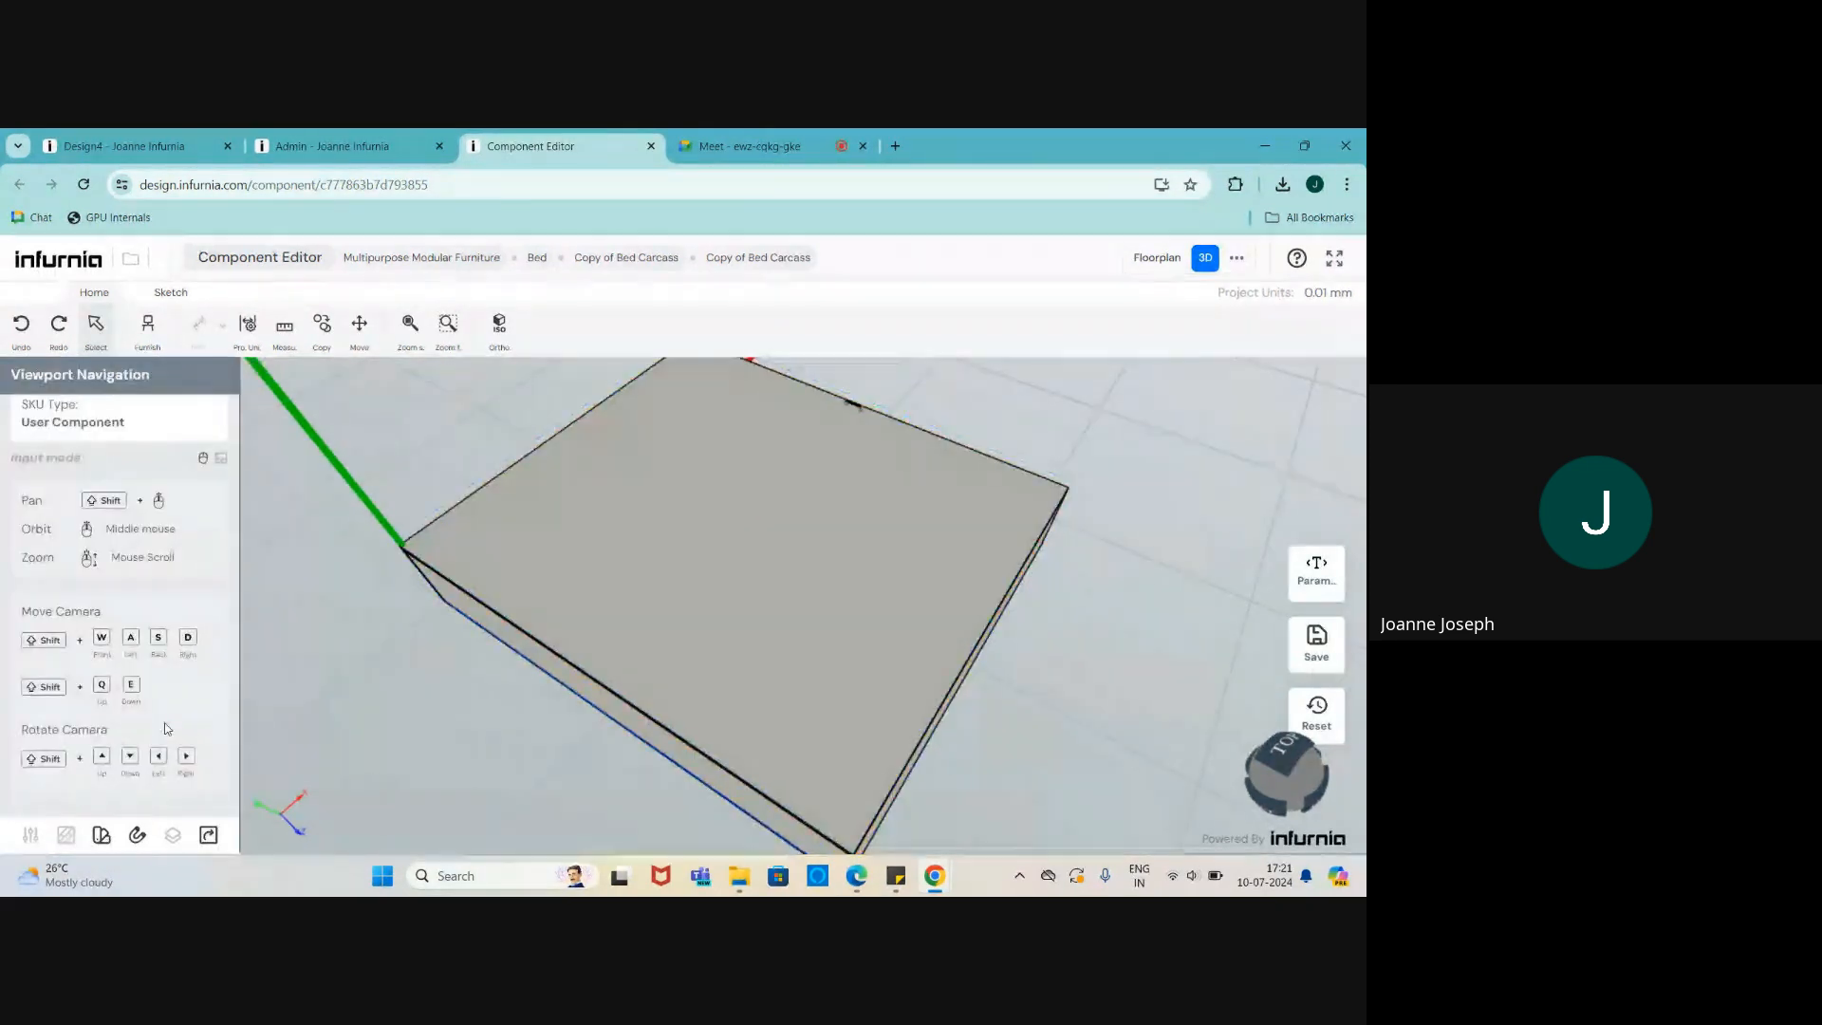
double_click(805, 586)
scroll(782, 633, "down", 5)
middle_click_drag(781, 635, 746, 573)
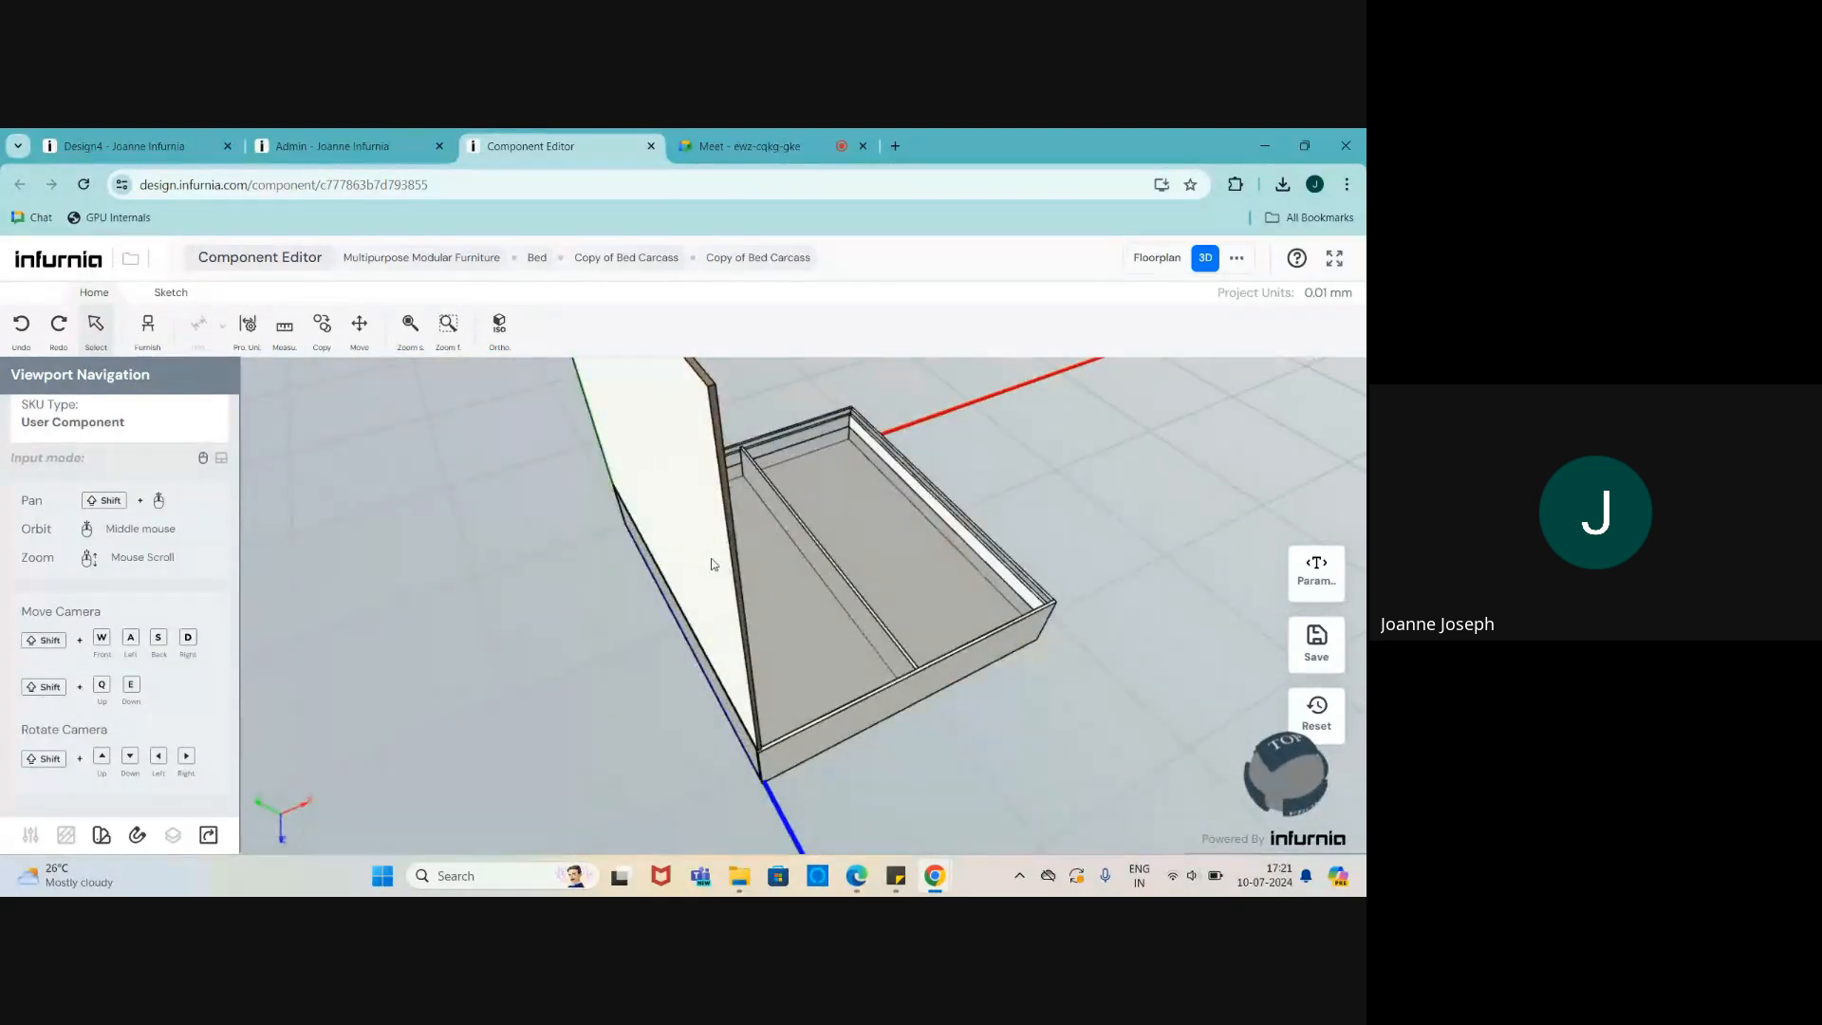
double_click(712, 559)
double_click(770, 567)
double_click(723, 561)
double_click(738, 558)
double_click(692, 560)
middle_click_drag(835, 601, 878, 623)
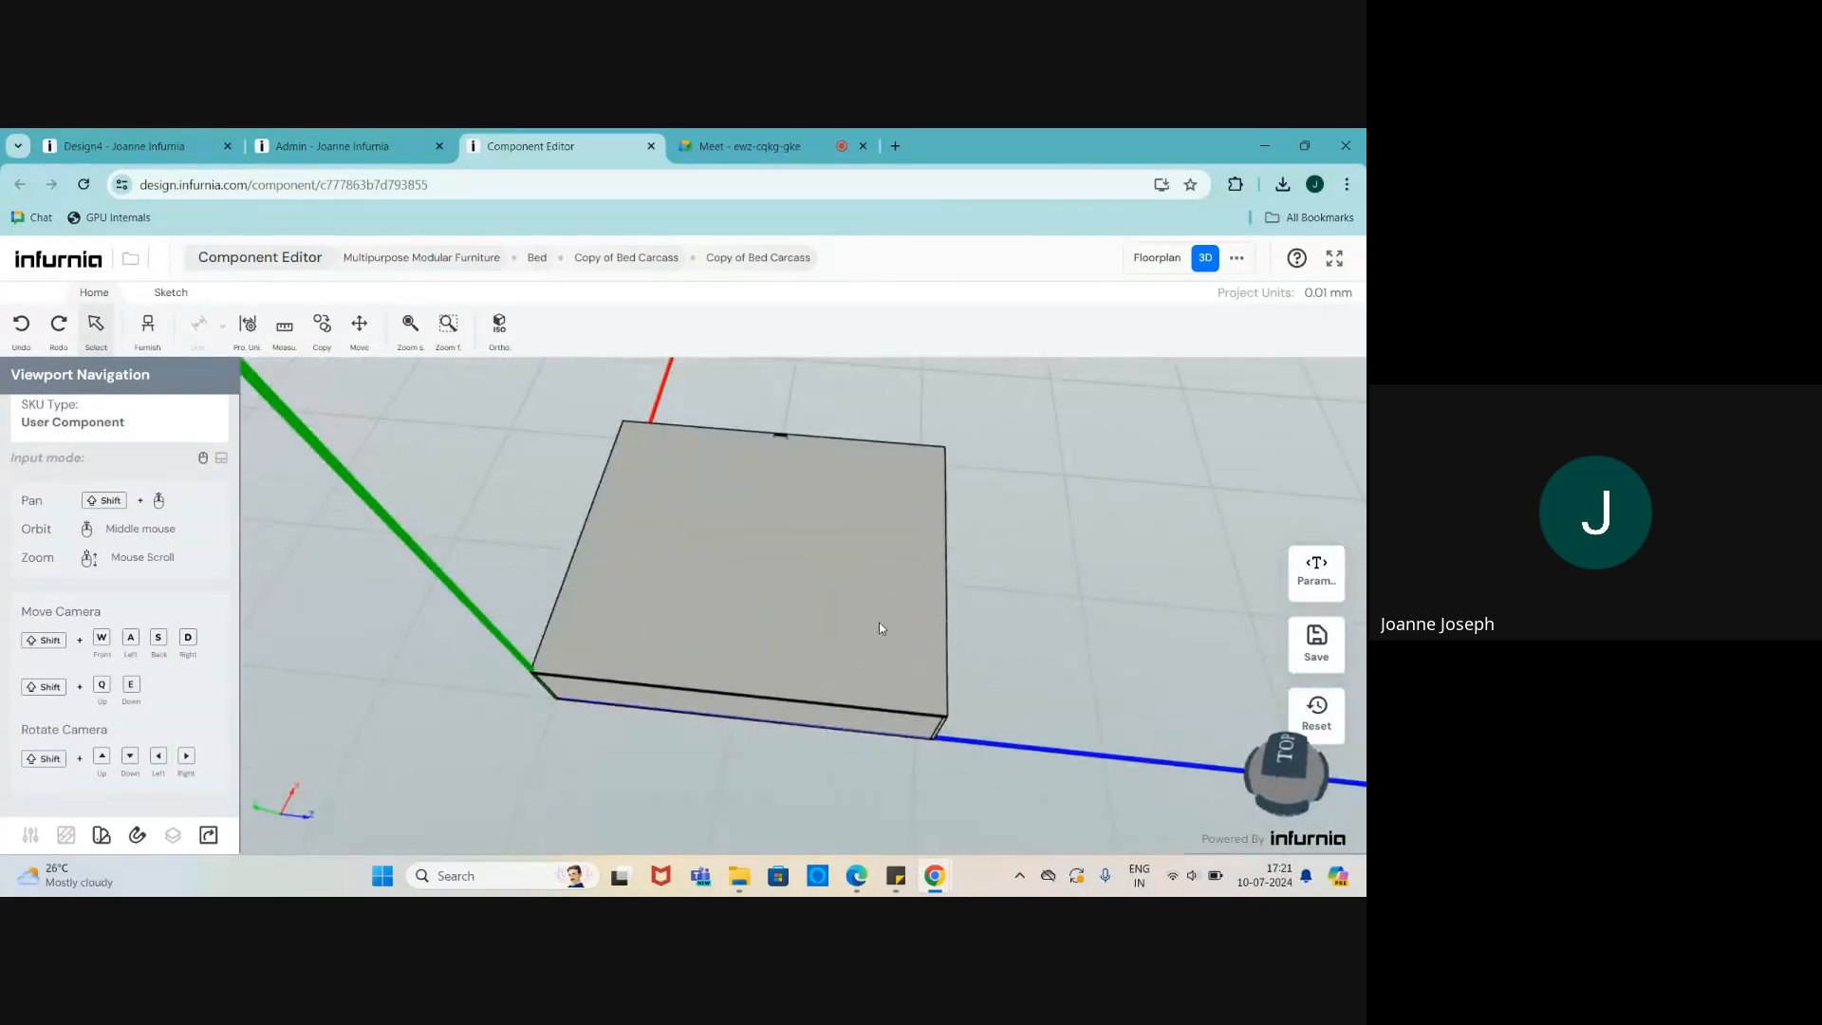
left_click(879, 622)
middle_click_drag(841, 716, 758, 664)
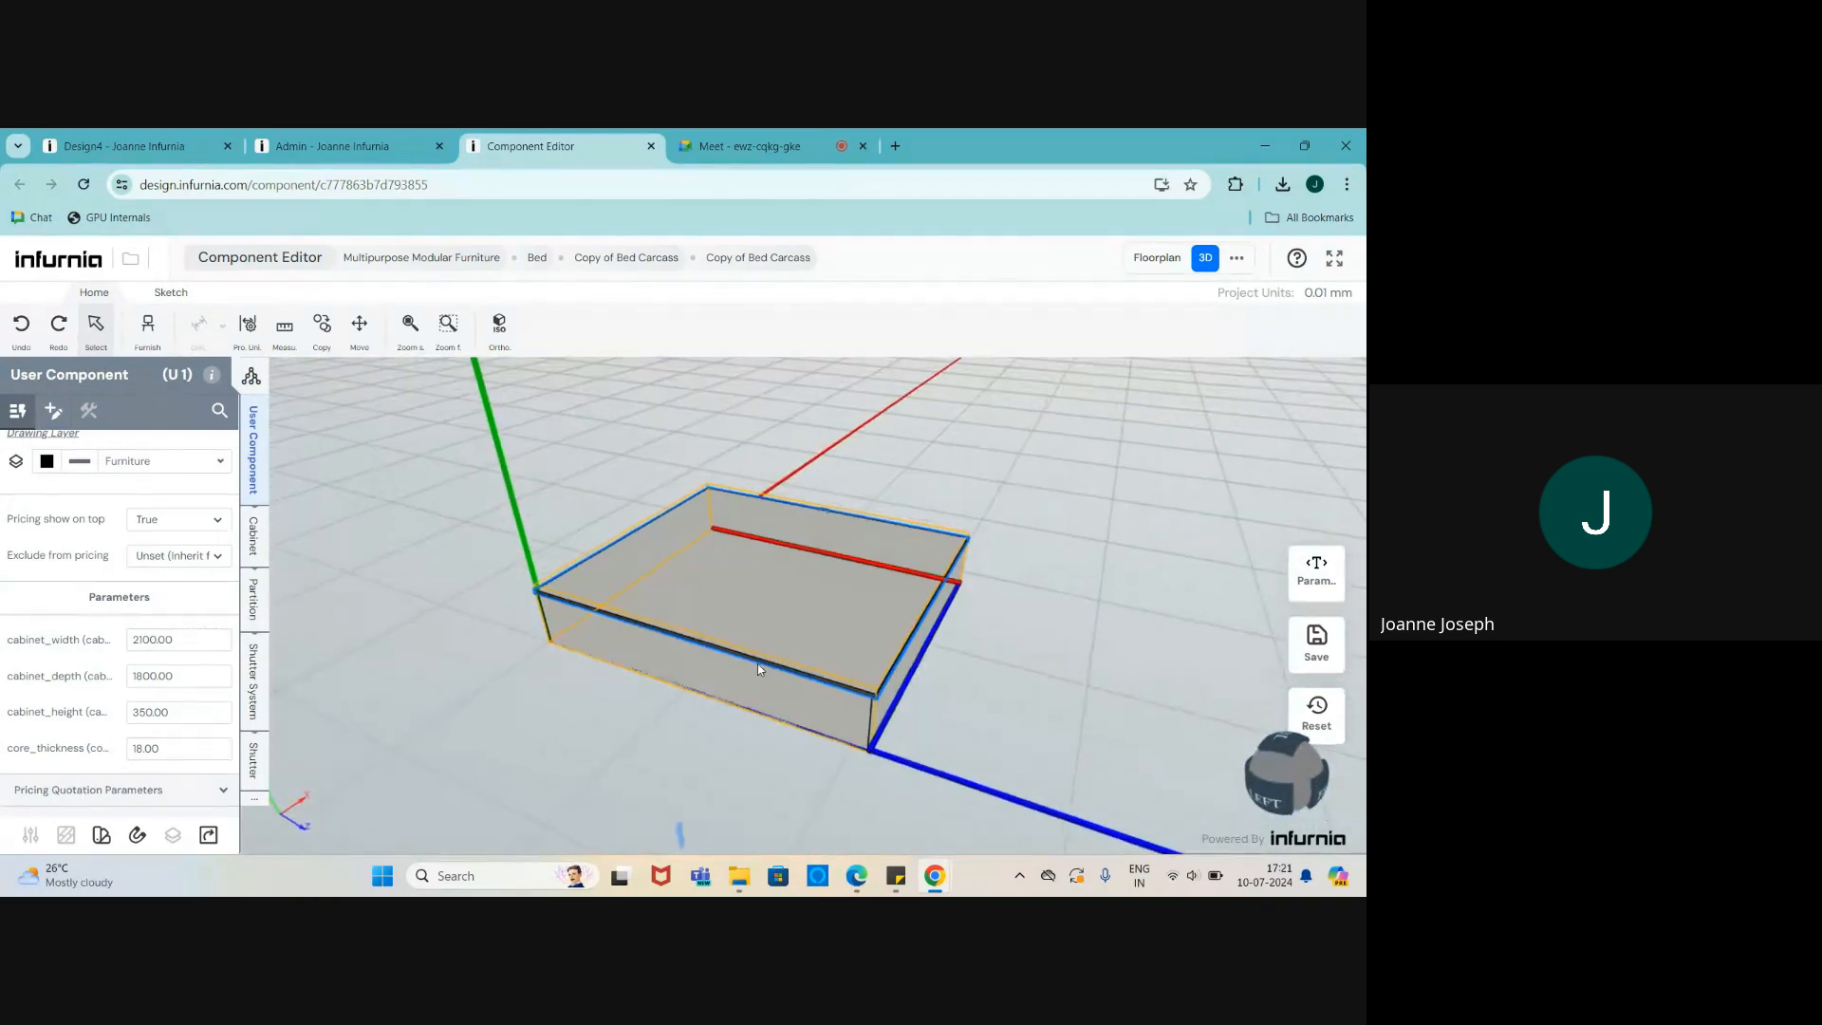
scroll(793, 596, "up", 3)
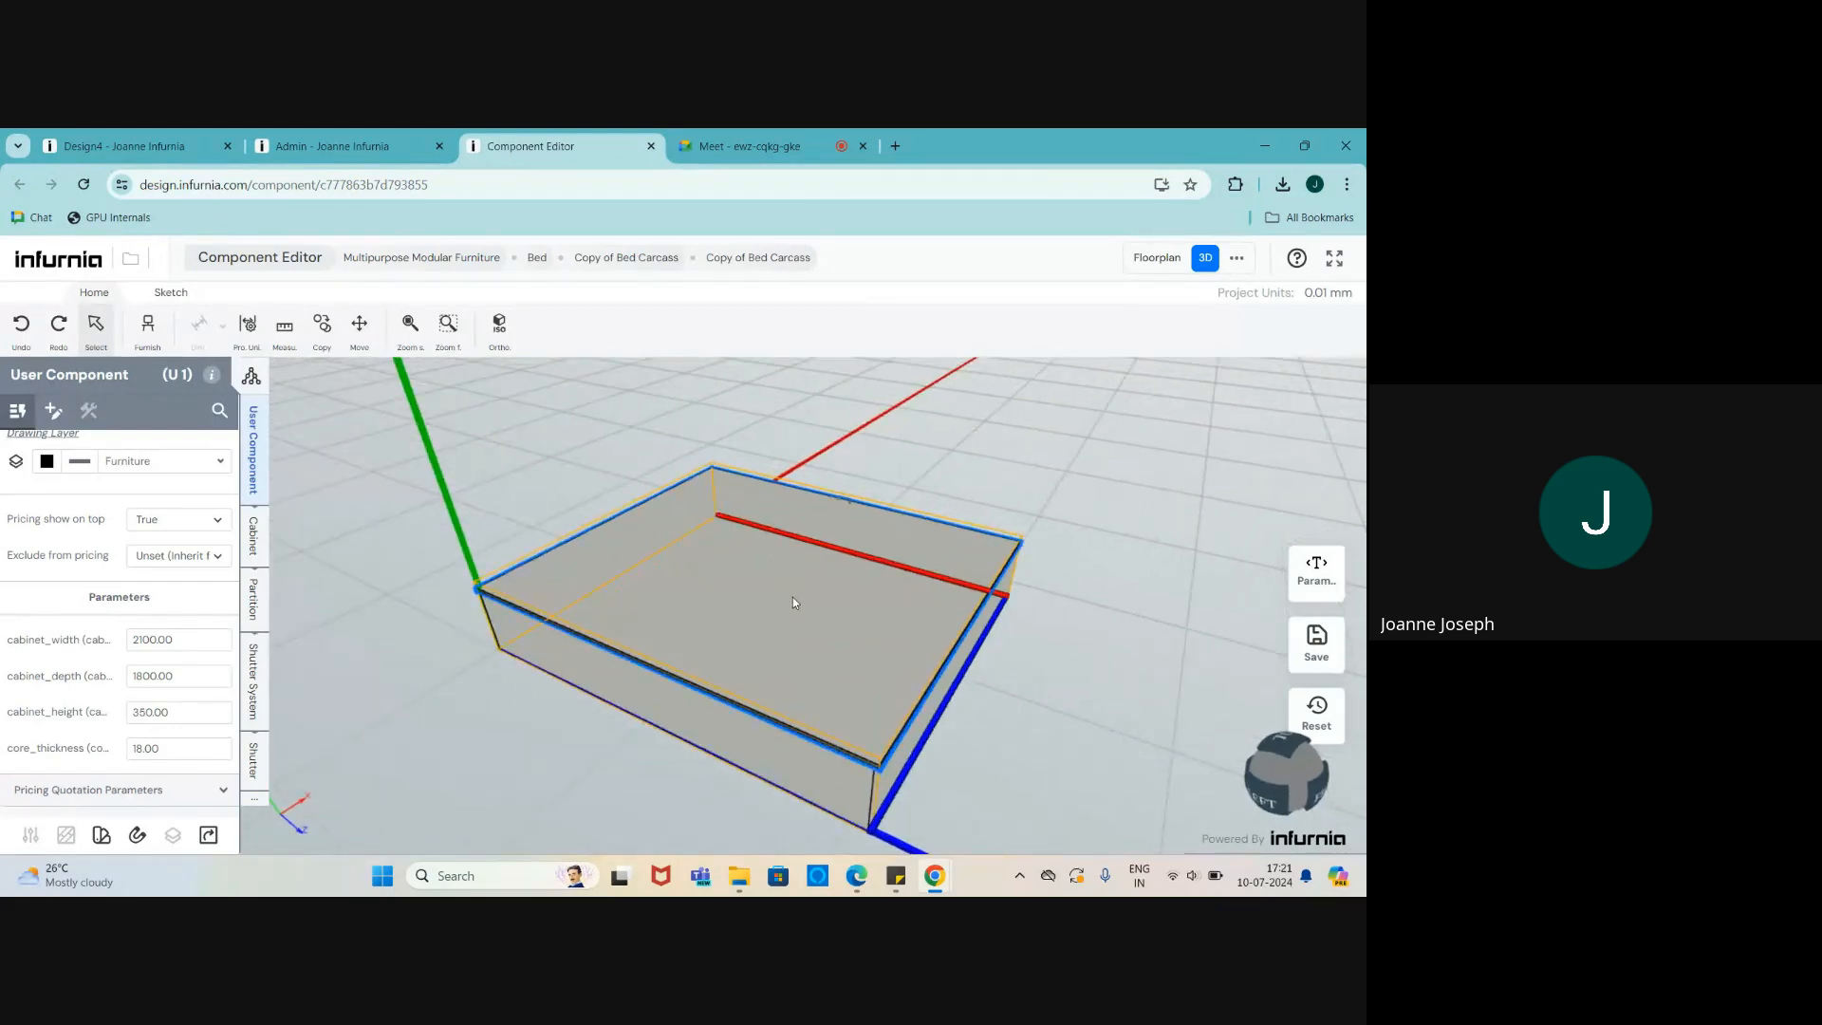
scroll(793, 596, "down", 1)
scroll(82, 653, "up", 1)
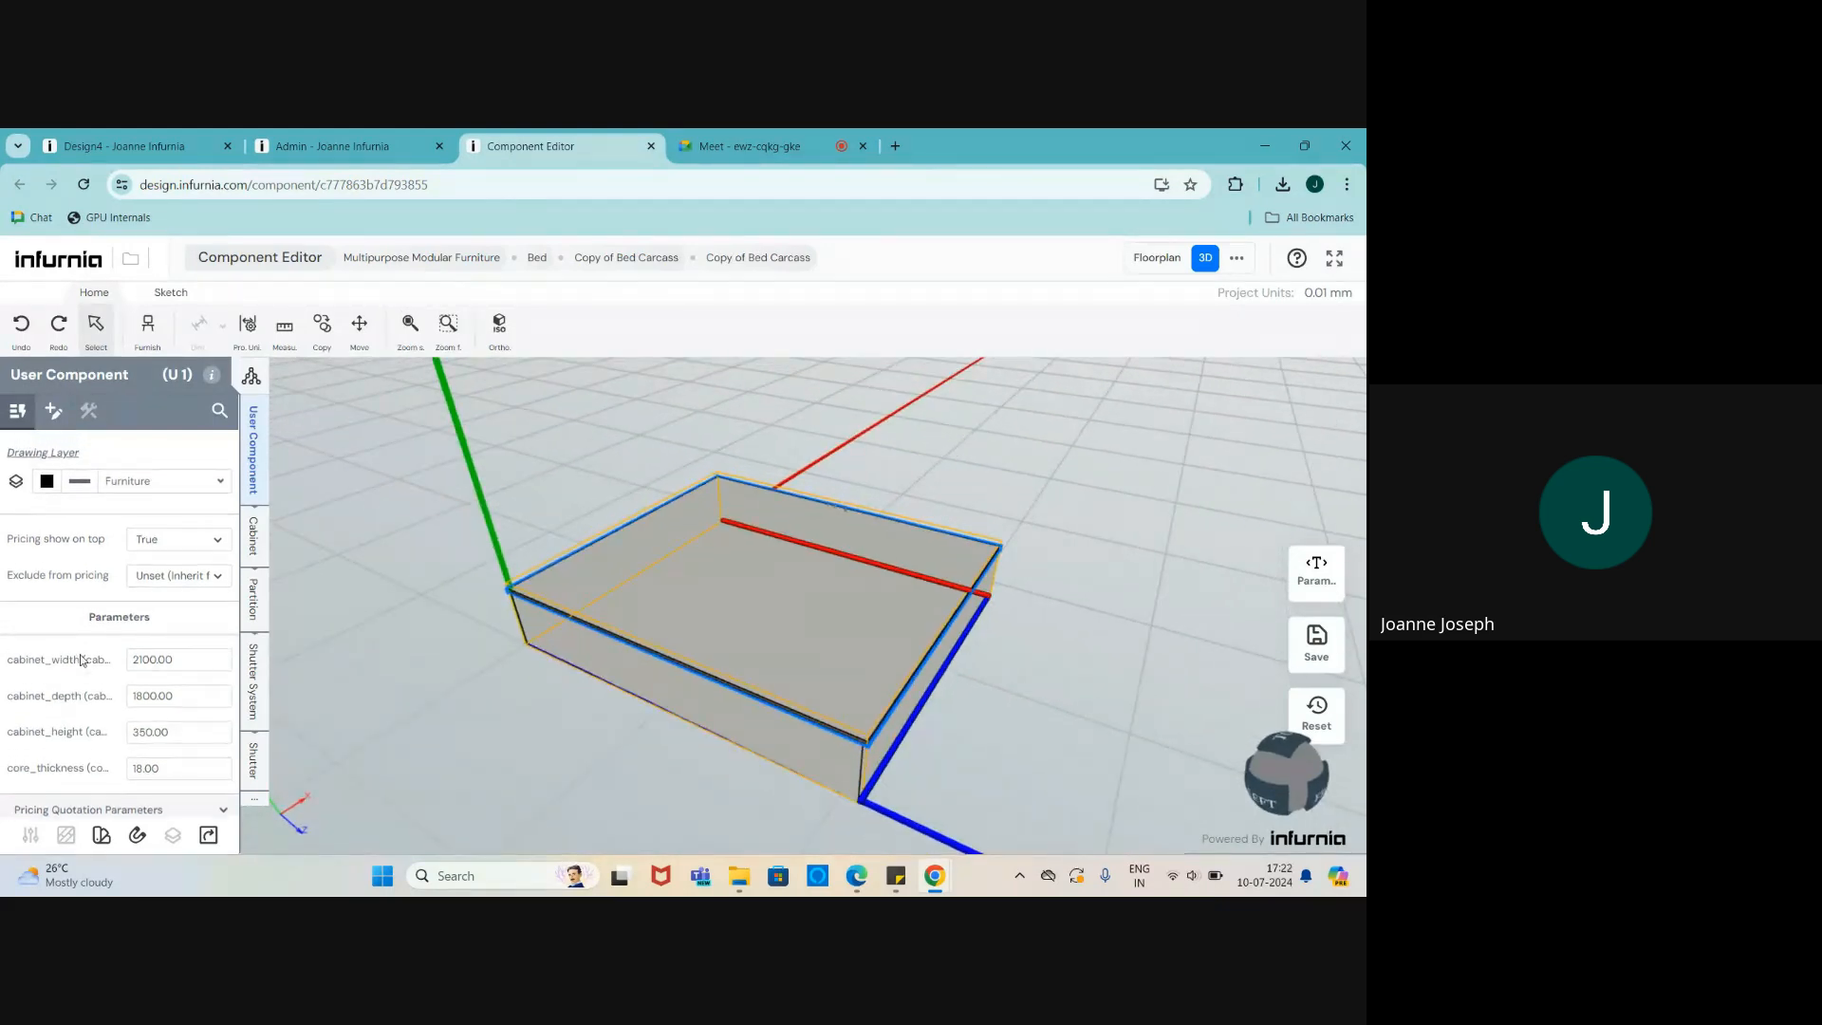
- Select the bed's carcass in Design4 and return to Copy of Bed Carcass in the Component Editor
left_click(109, 147)
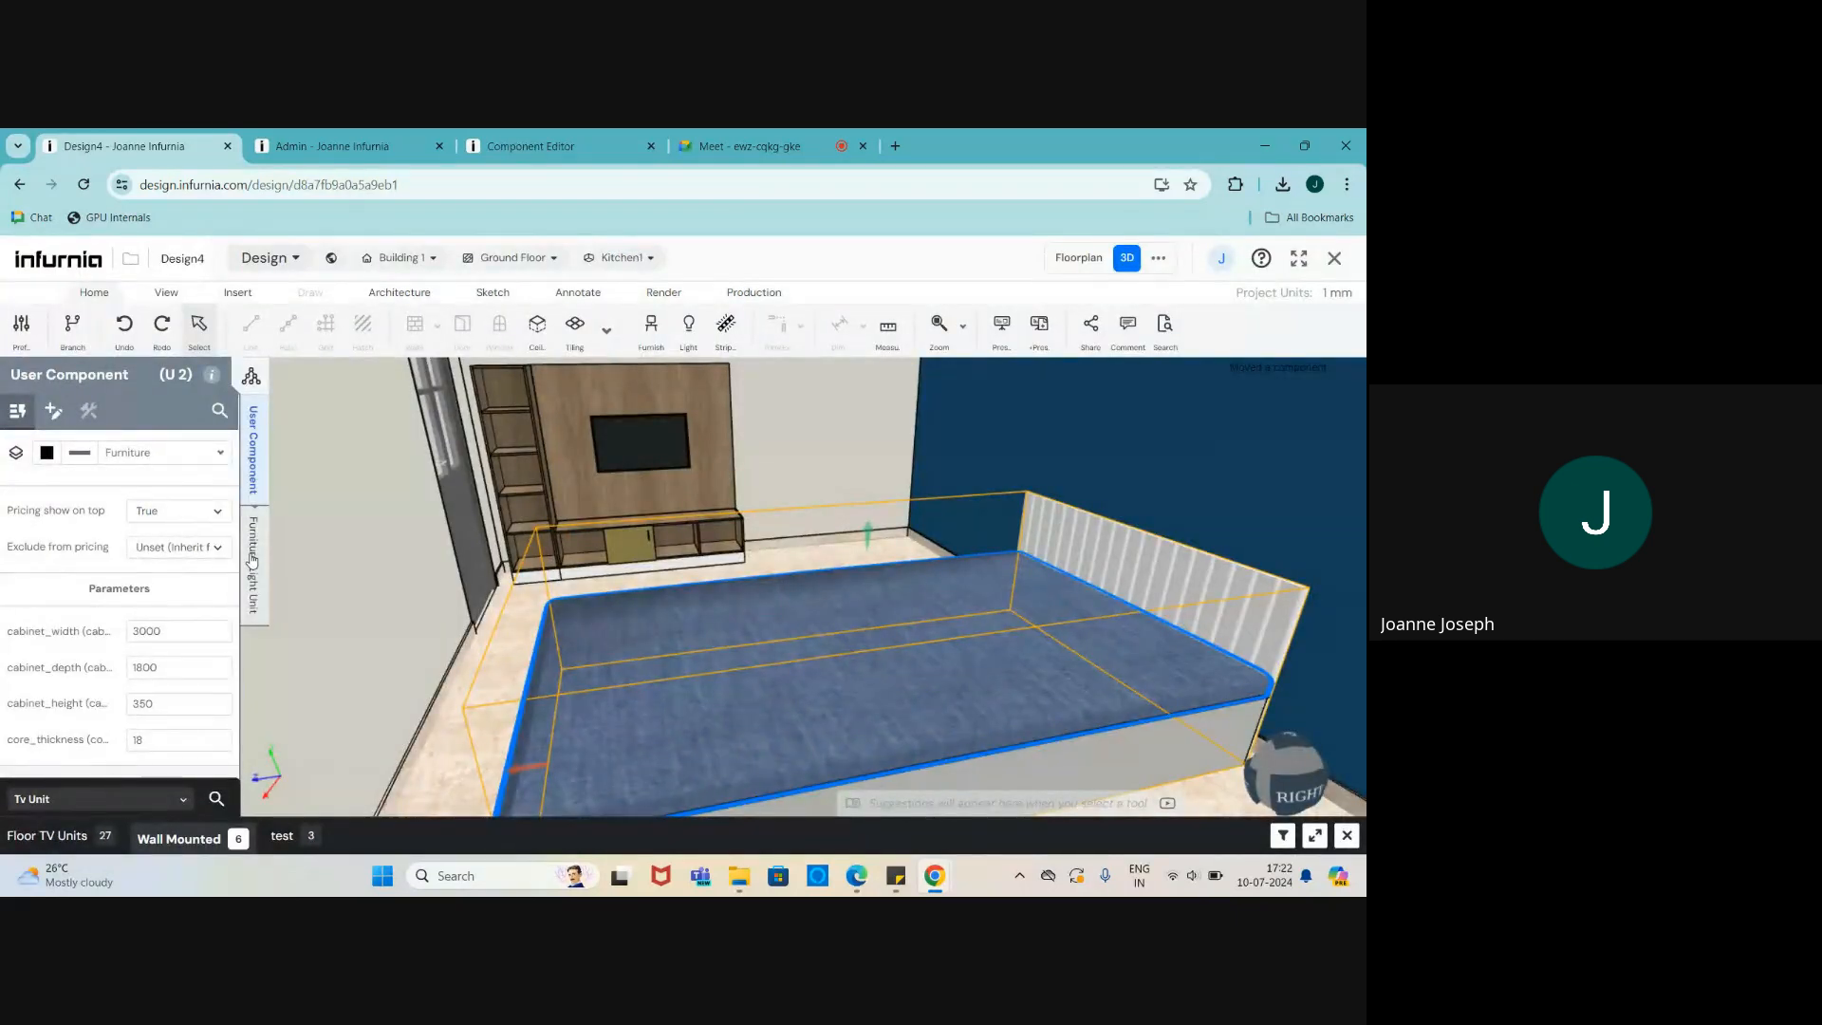
left_click(1080, 776)
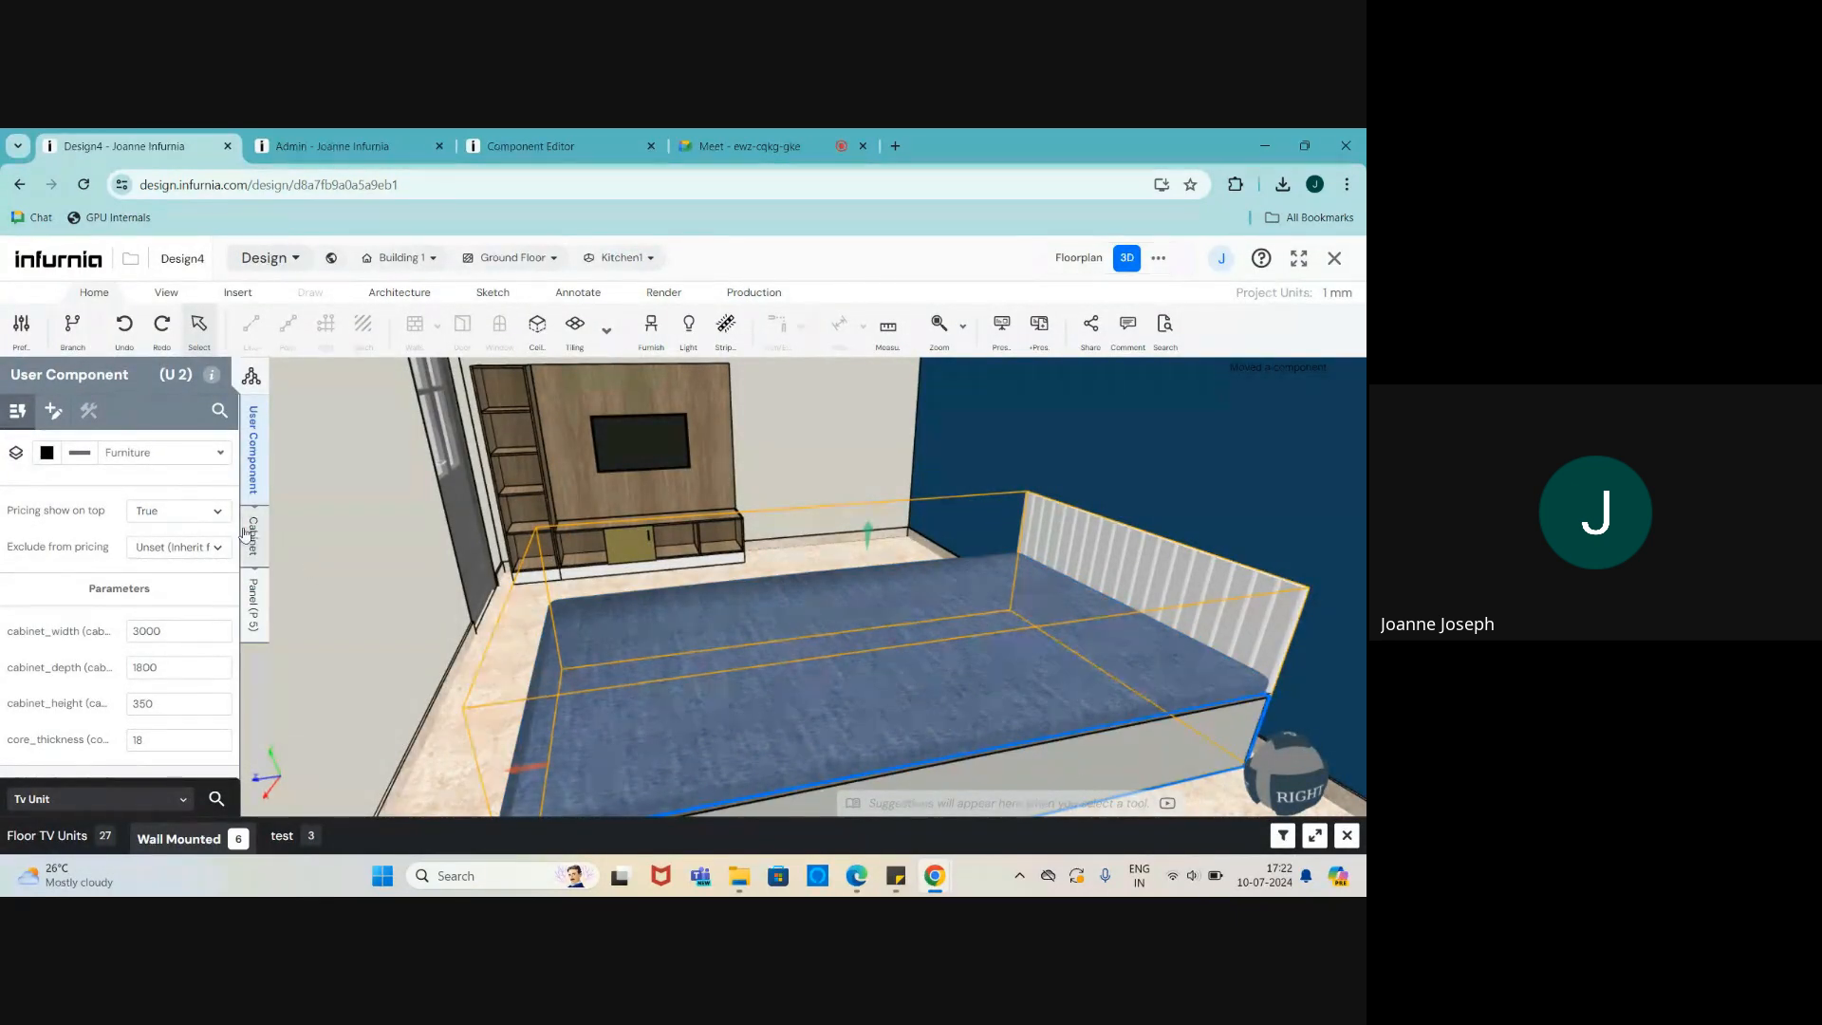
left_click(530, 145)
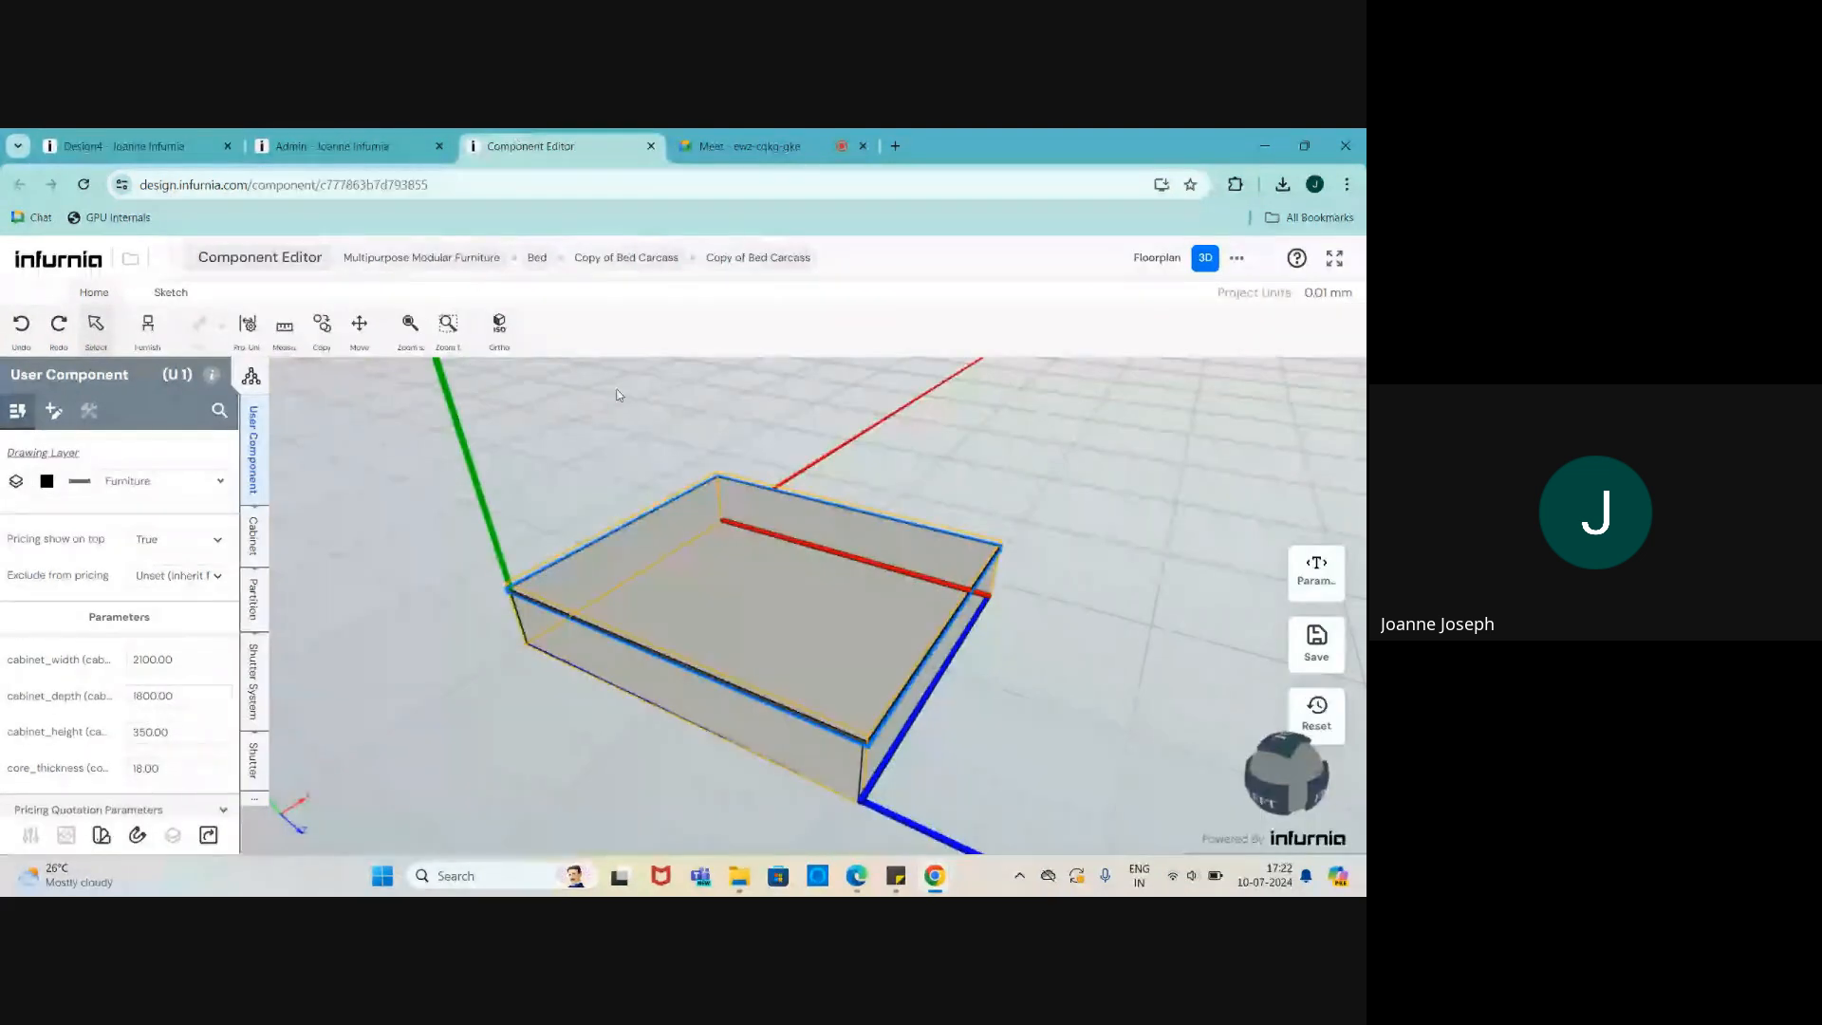
scroll(764, 639, "up", 3)
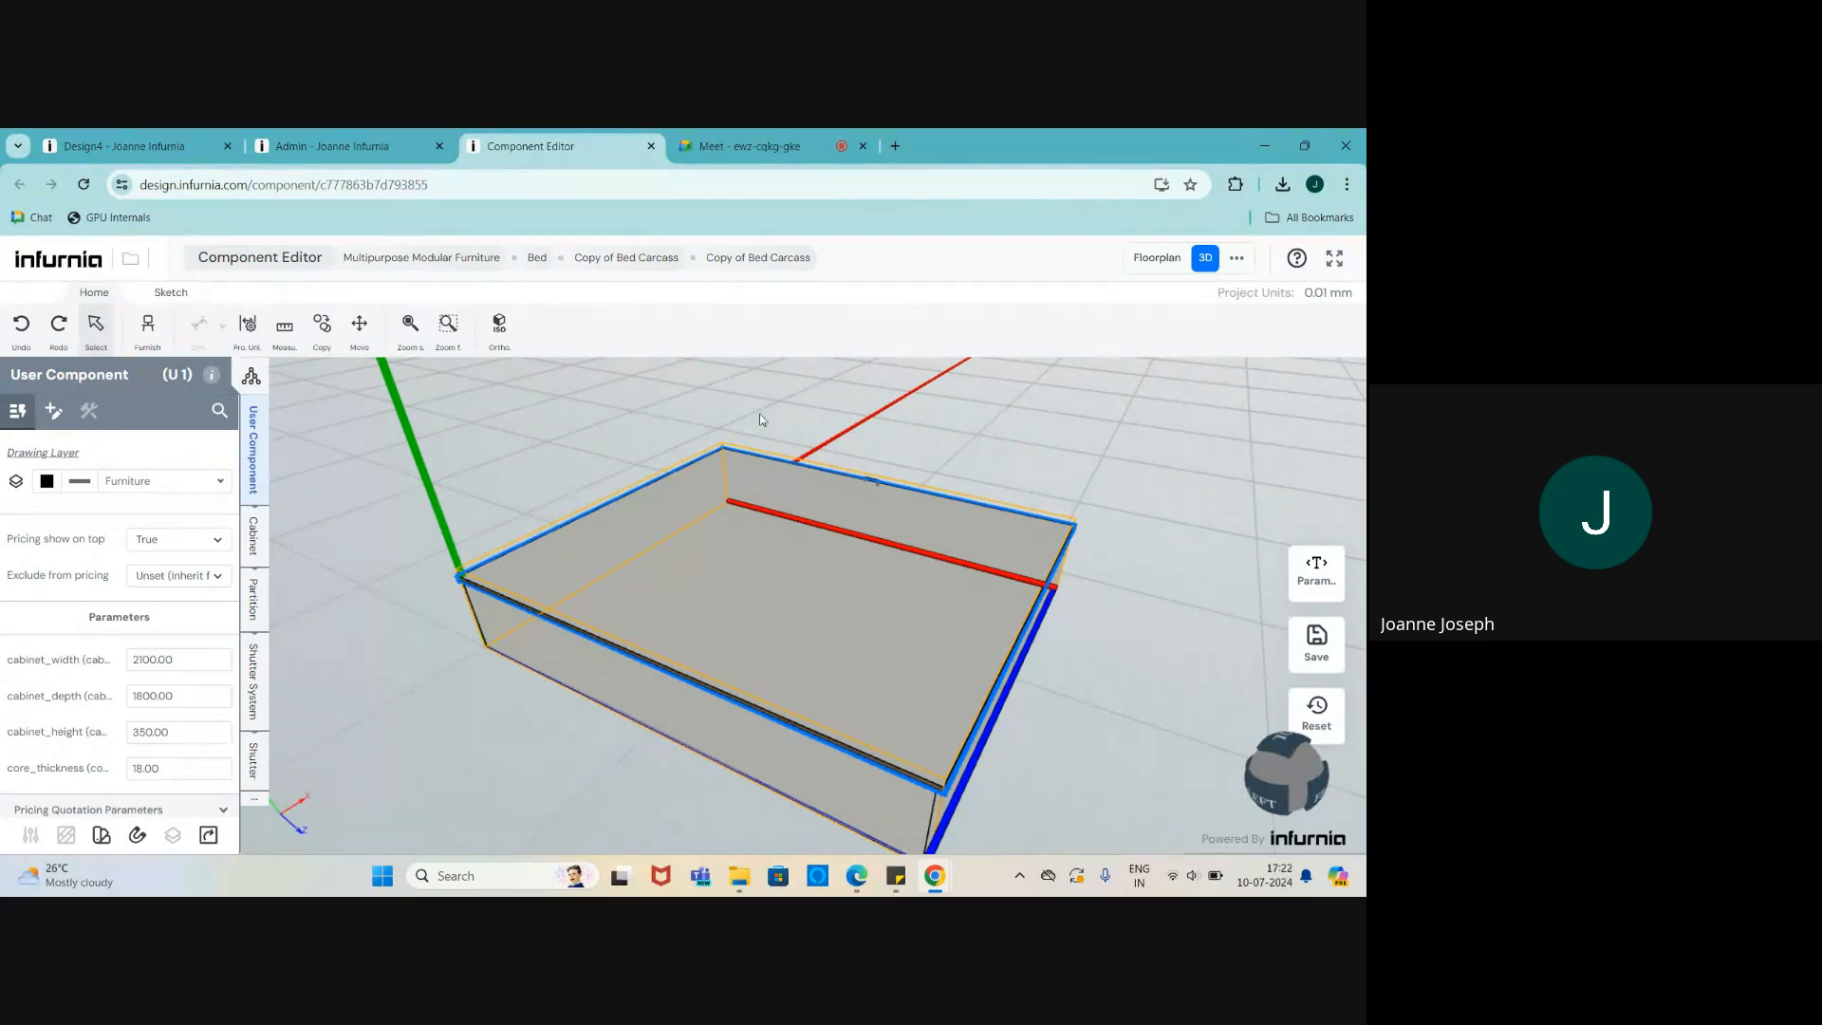
left_click_drag(936, 706, 705, 604)
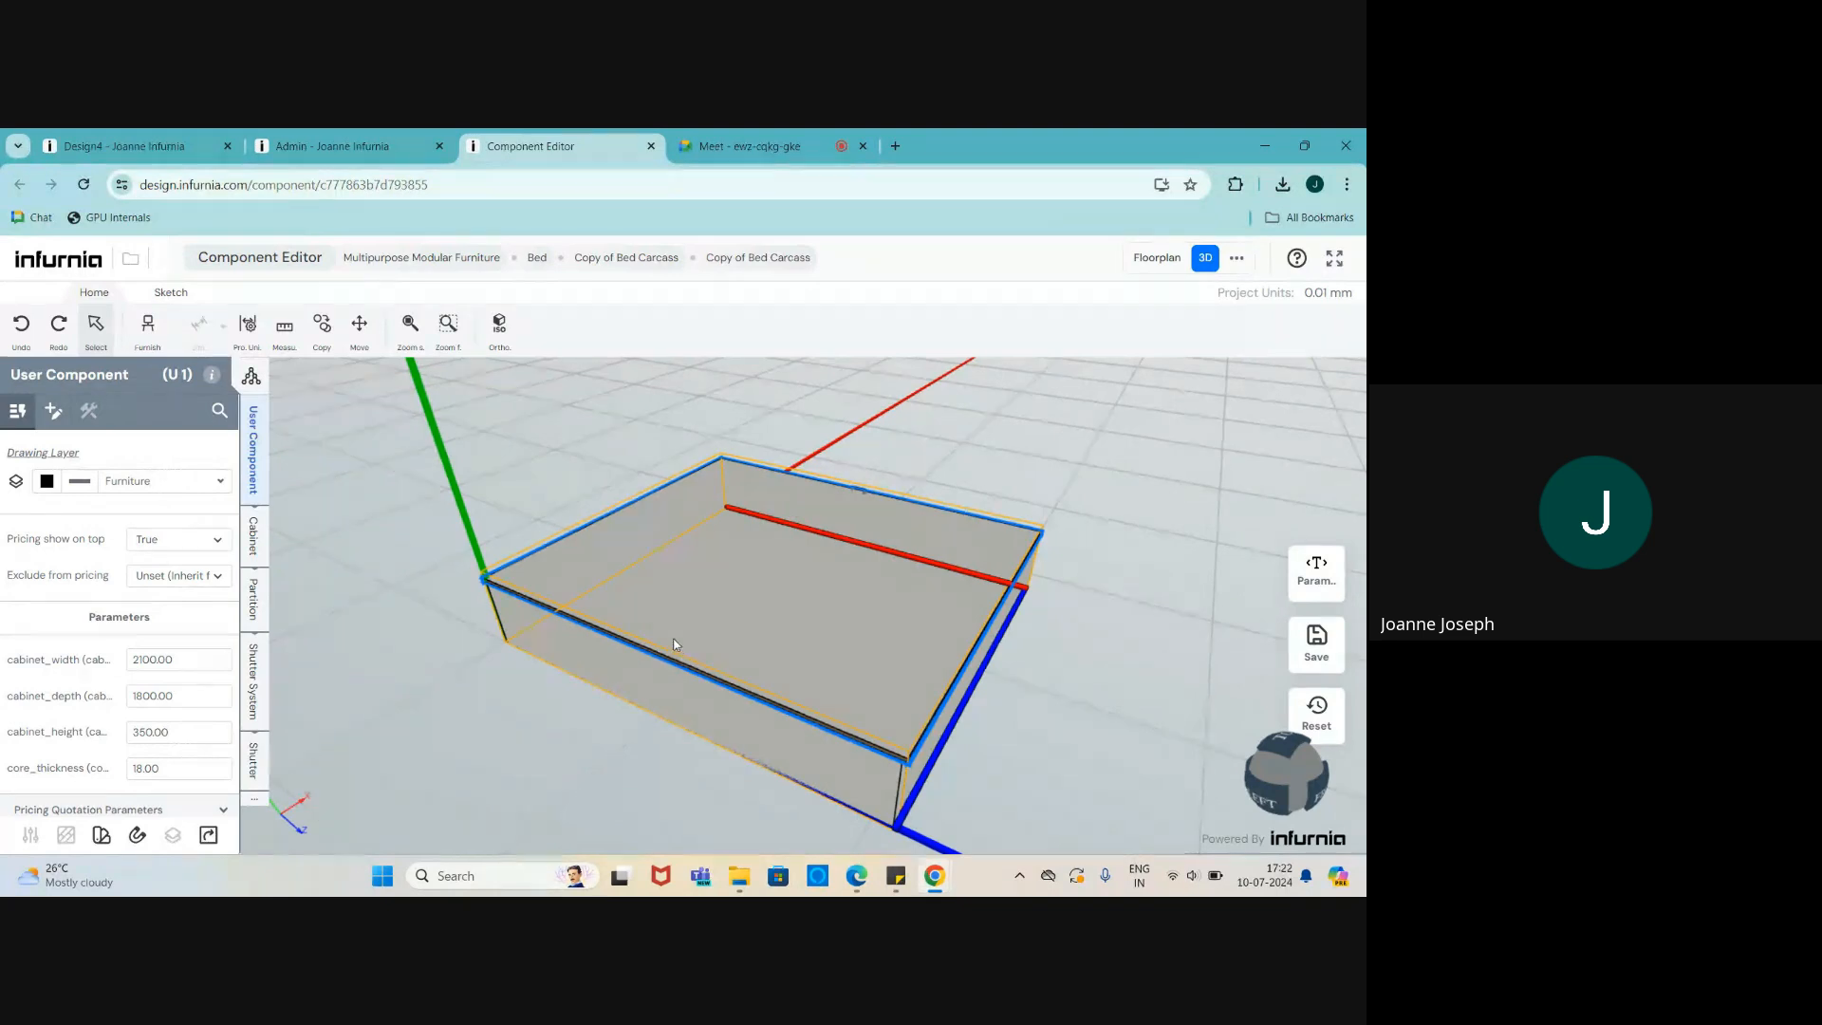
left_click(252, 537)
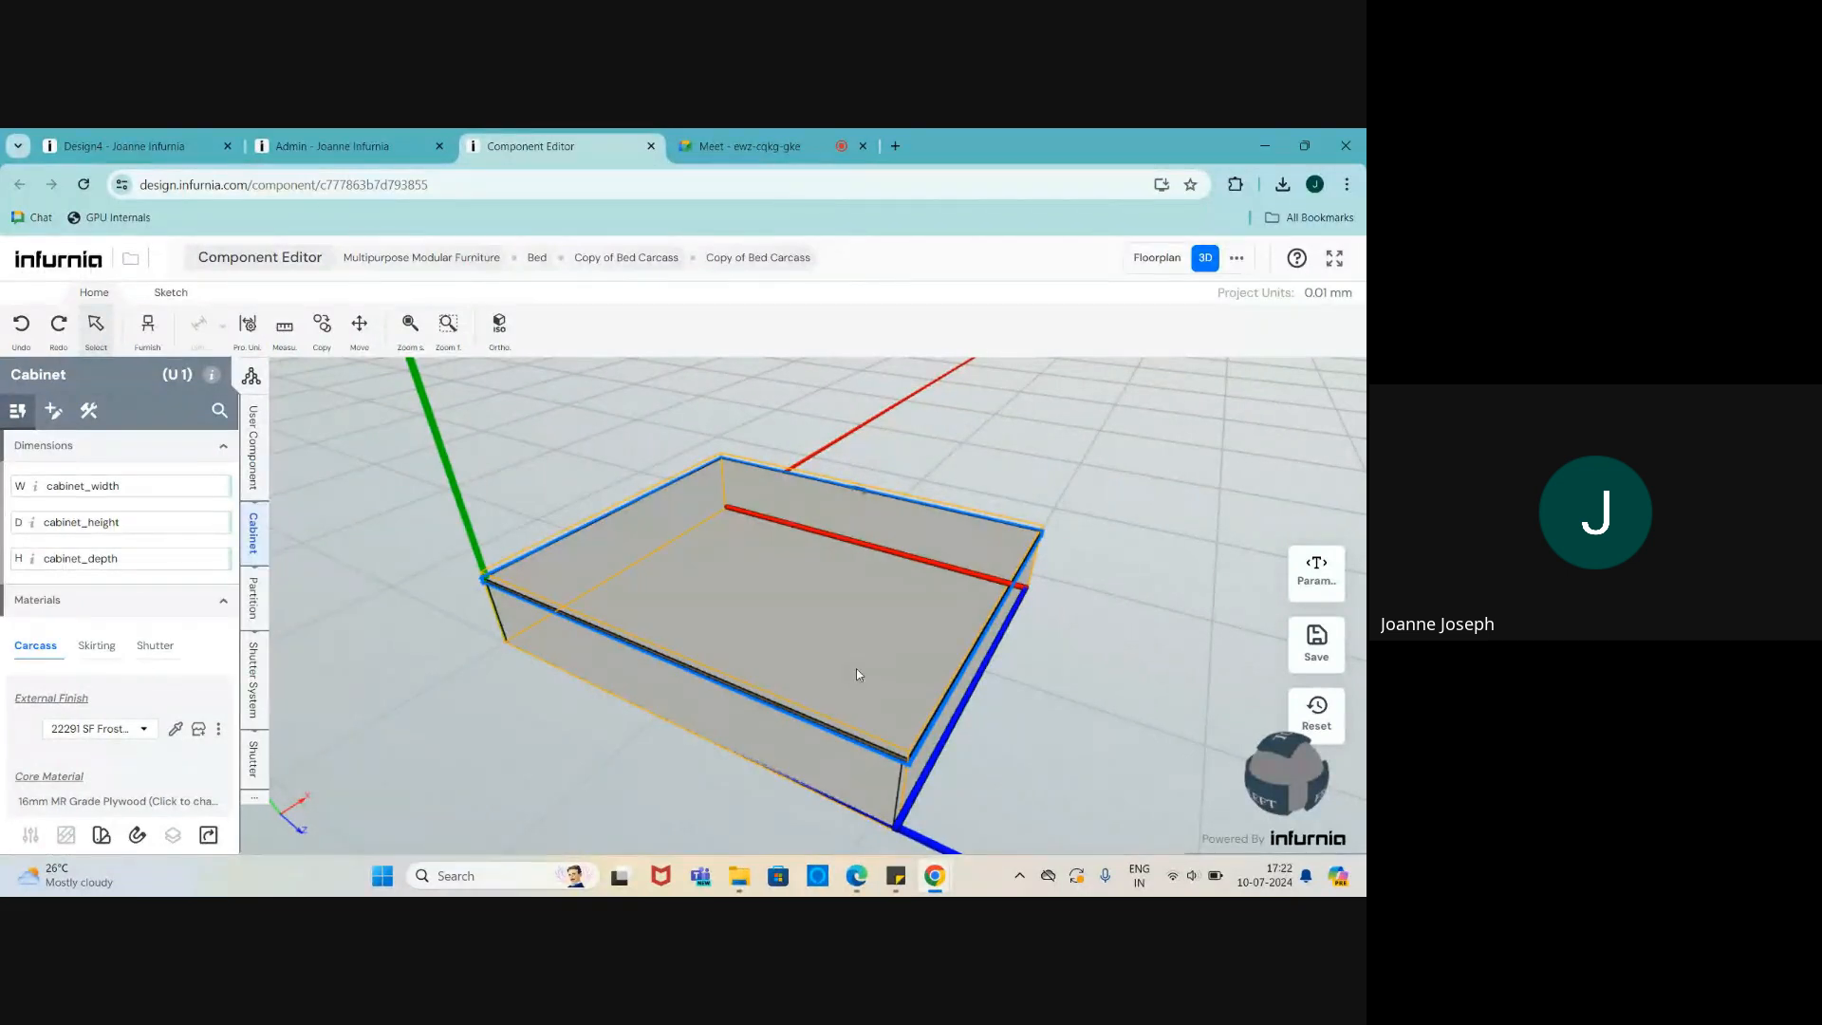
scroll(532, 642, "up", 2)
scroll(767, 583, "down", 1)
left_click_drag(767, 582, 668, 576)
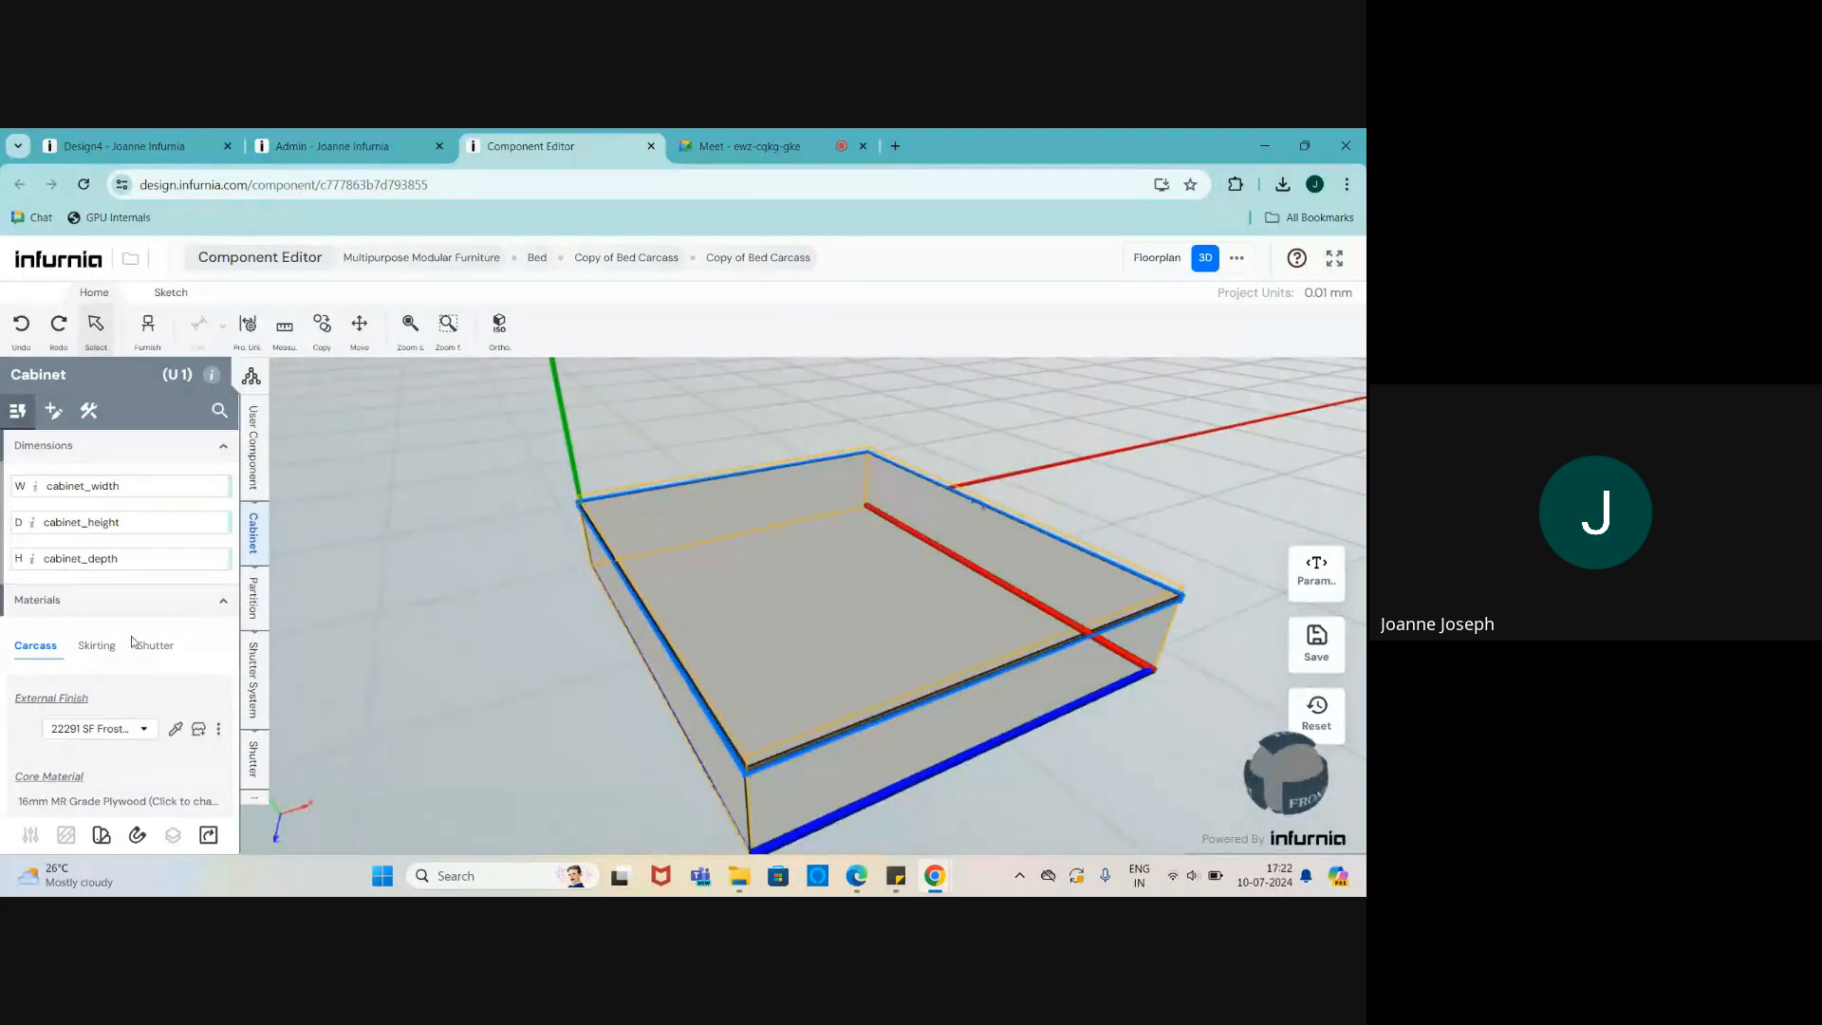
left_click(252, 596)
left_click(253, 702)
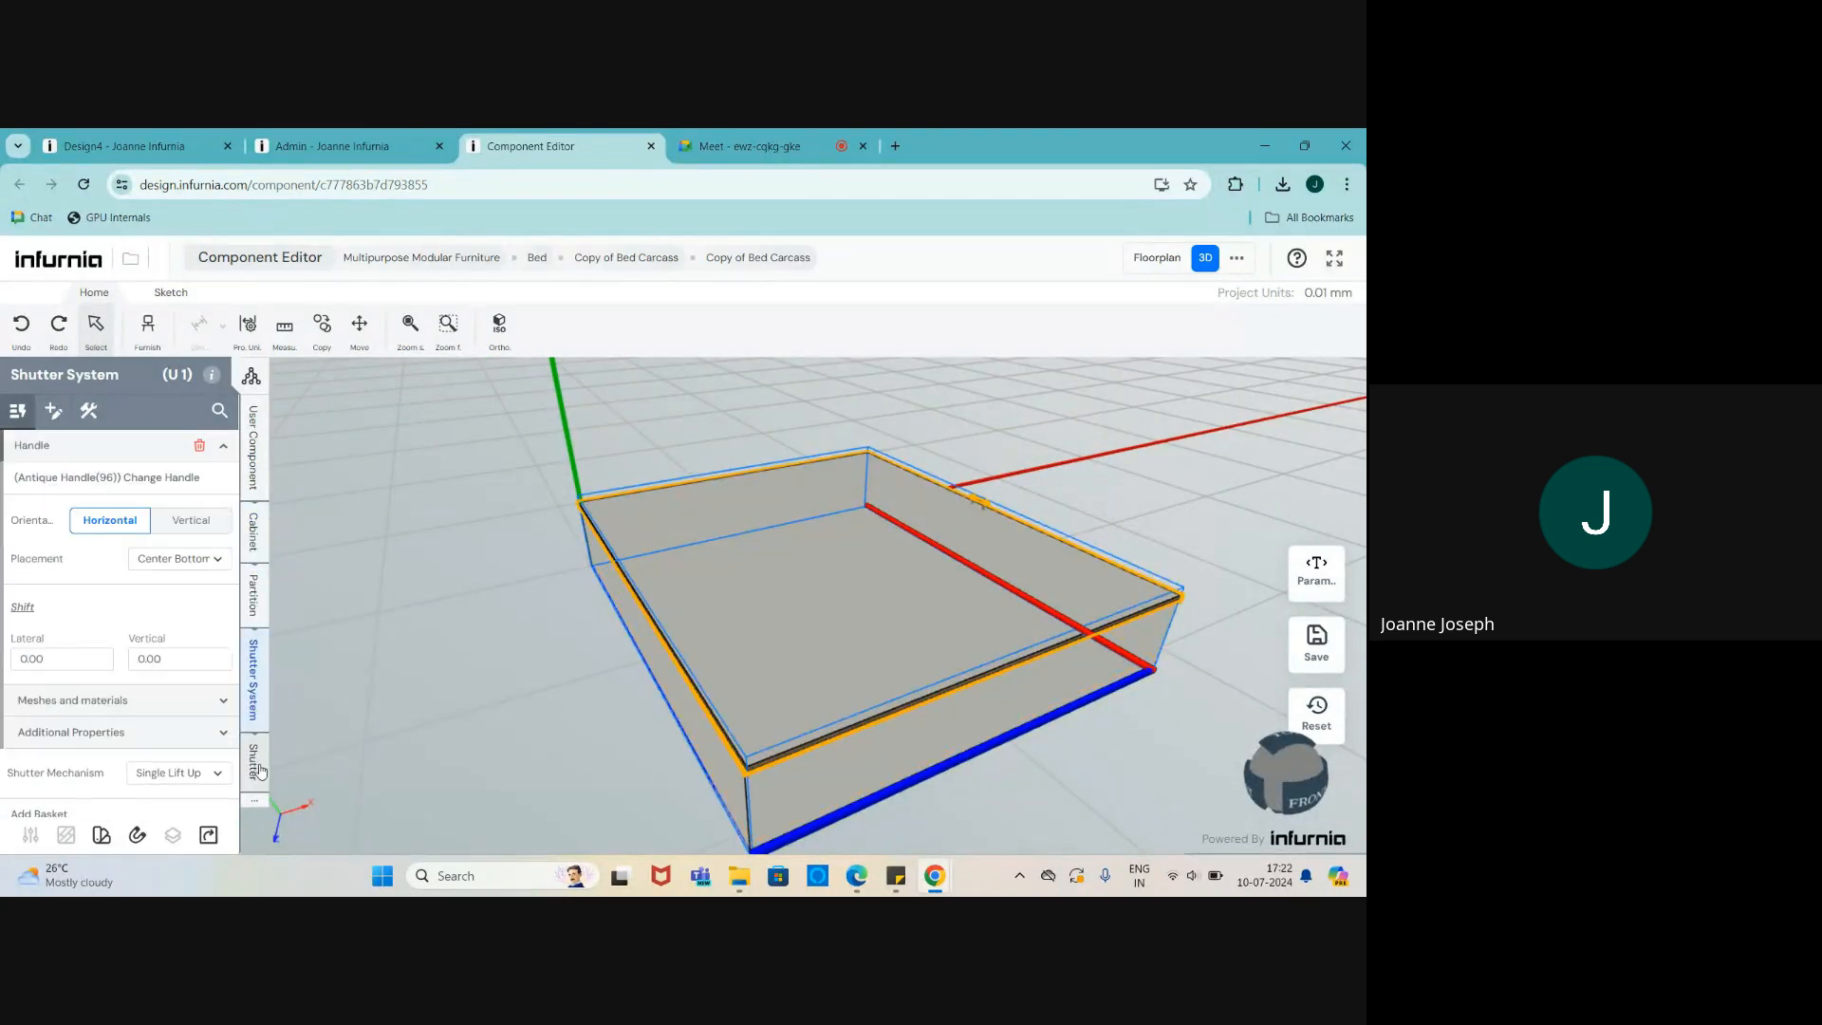
left_click(252, 757)
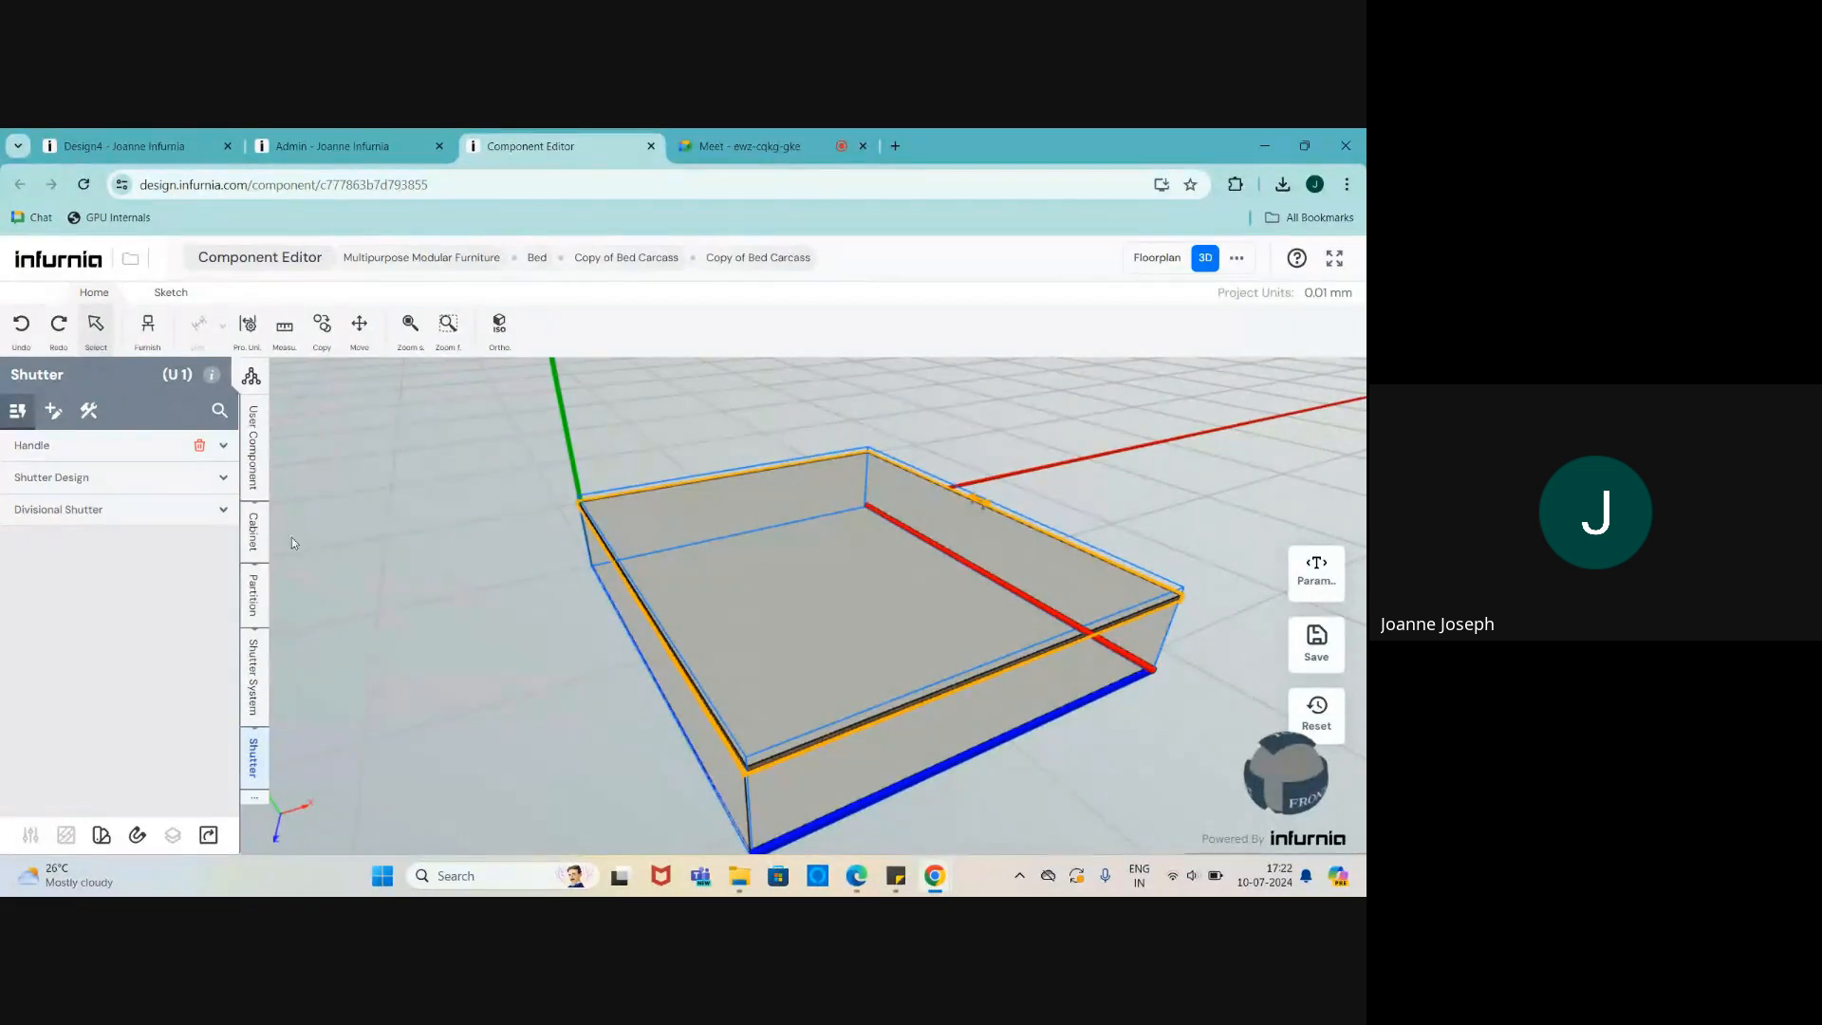
left_click(253, 456)
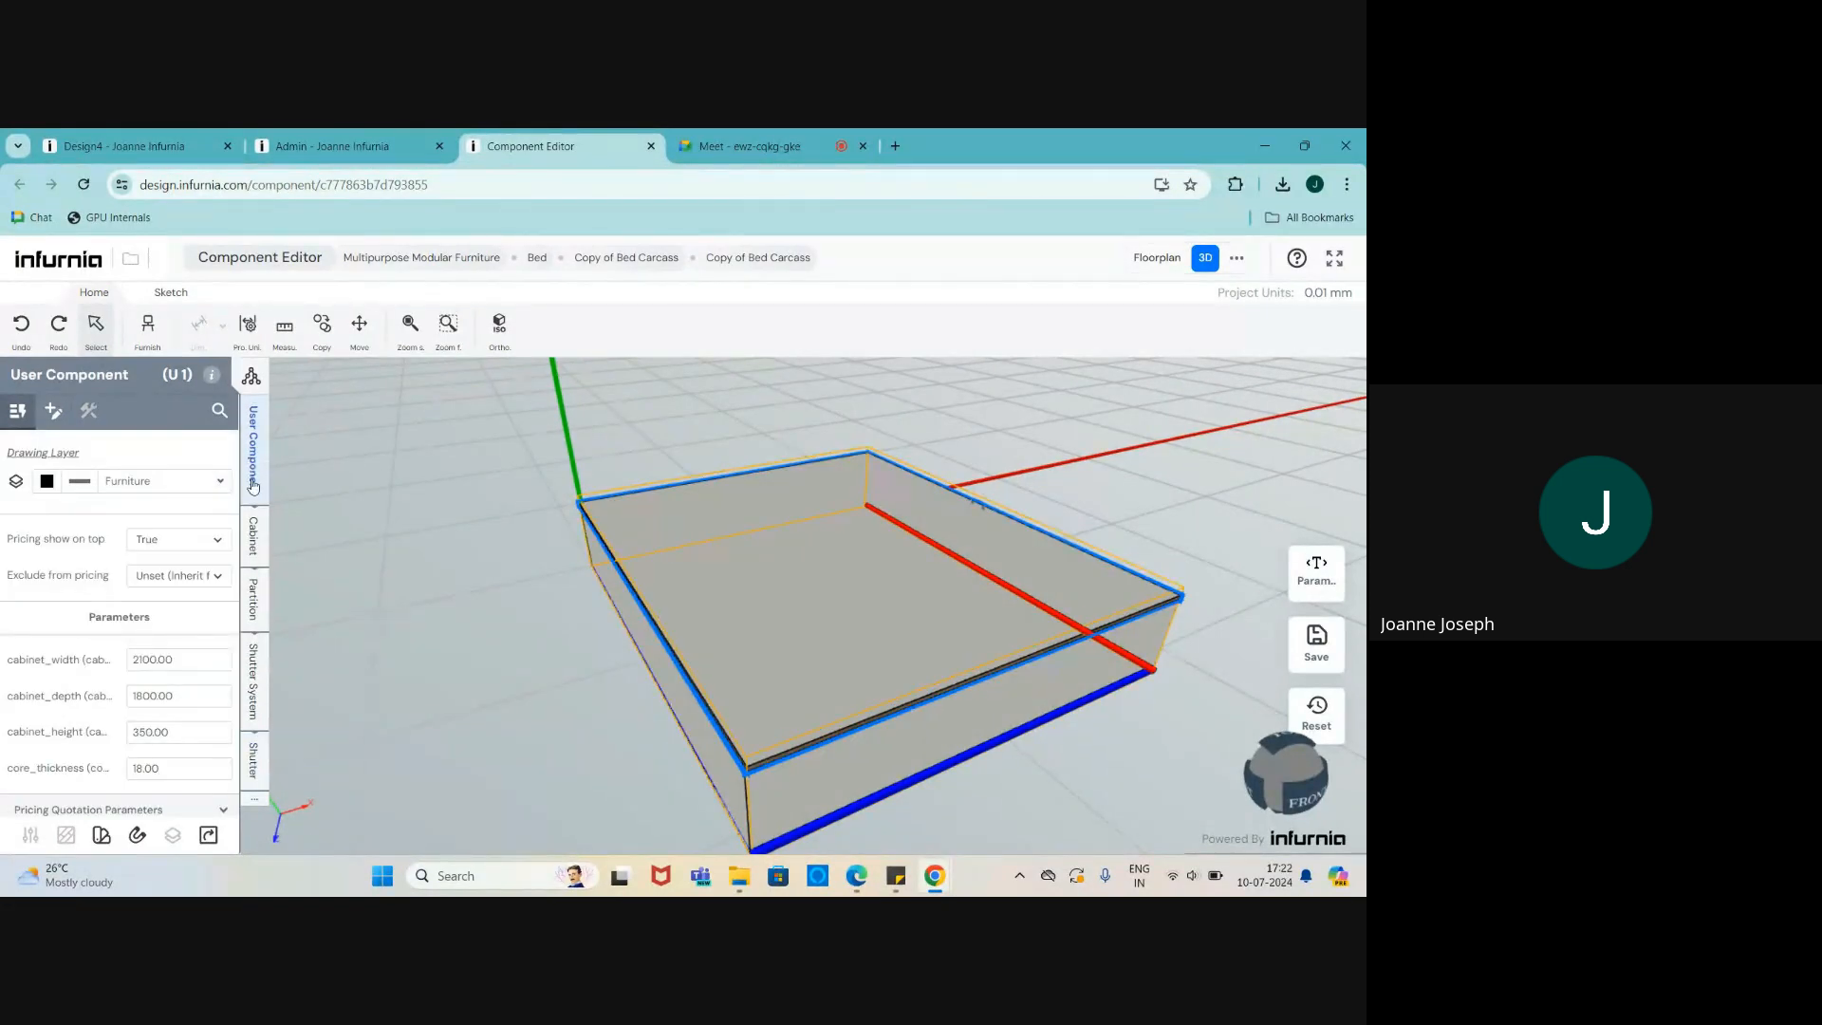
left_click_drag(605, 646, 643, 664)
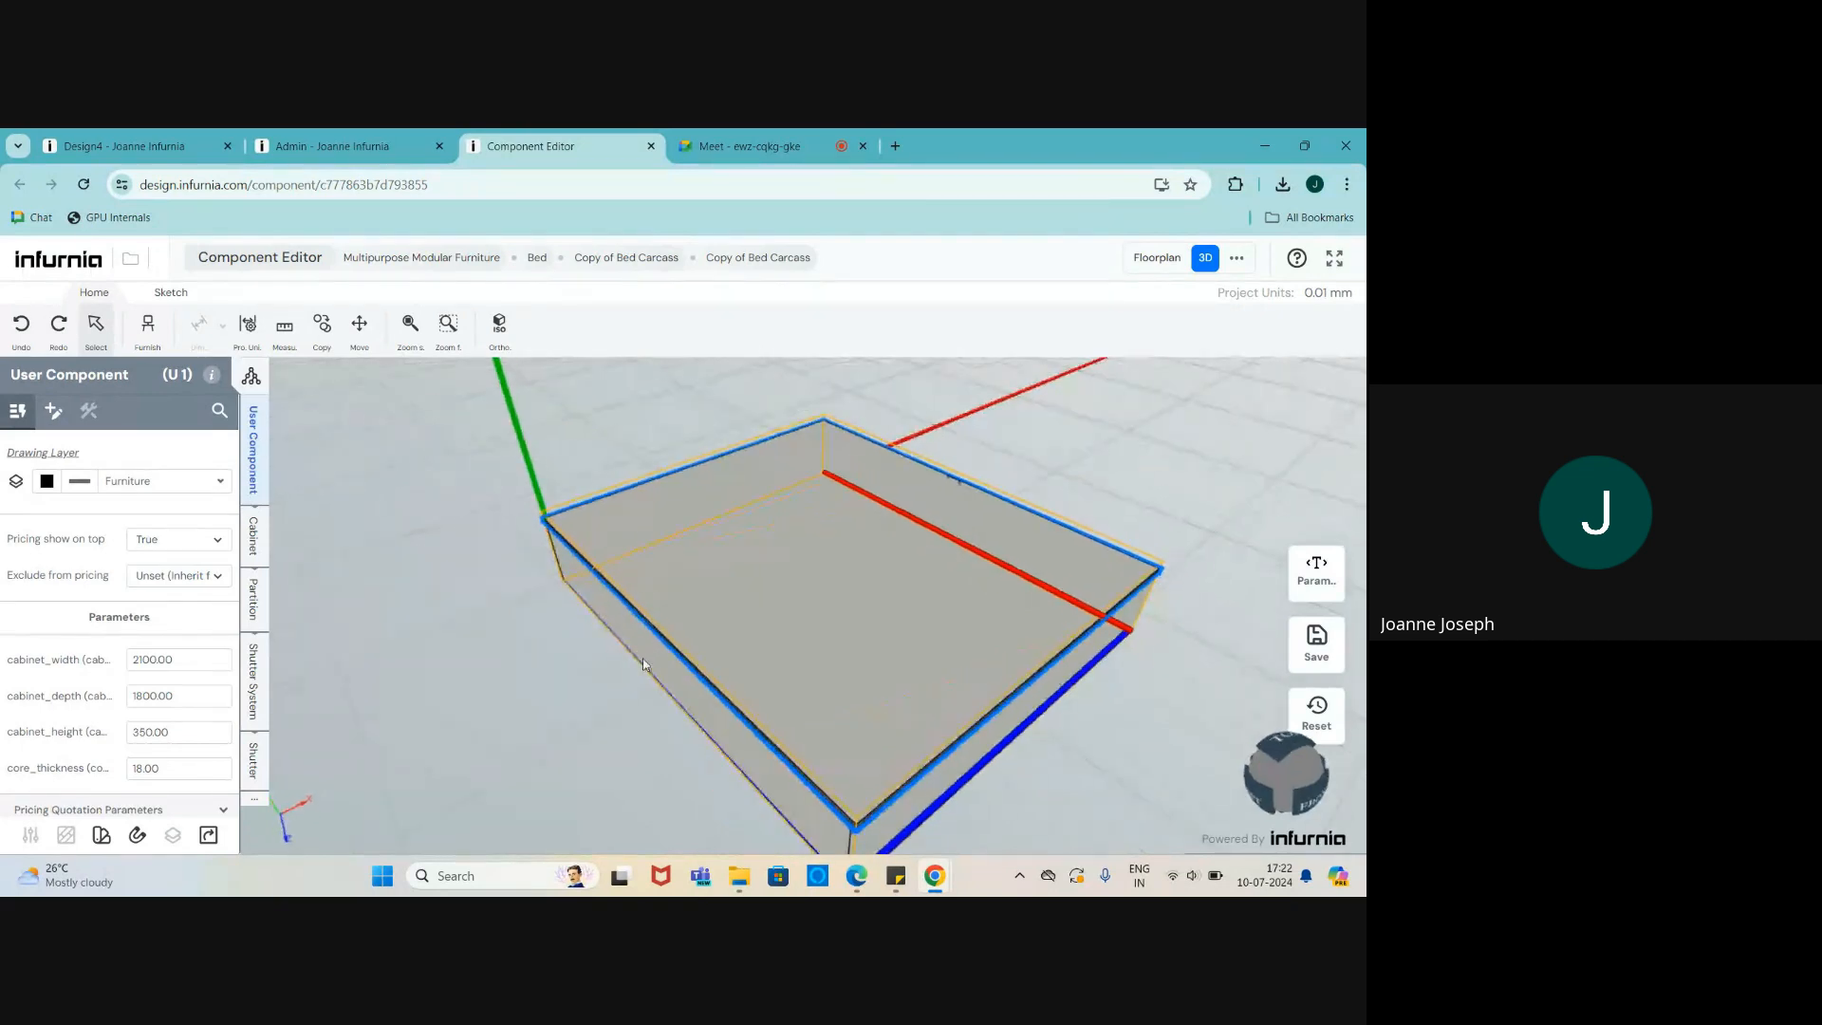
left_click_drag(572, 576, 682, 556)
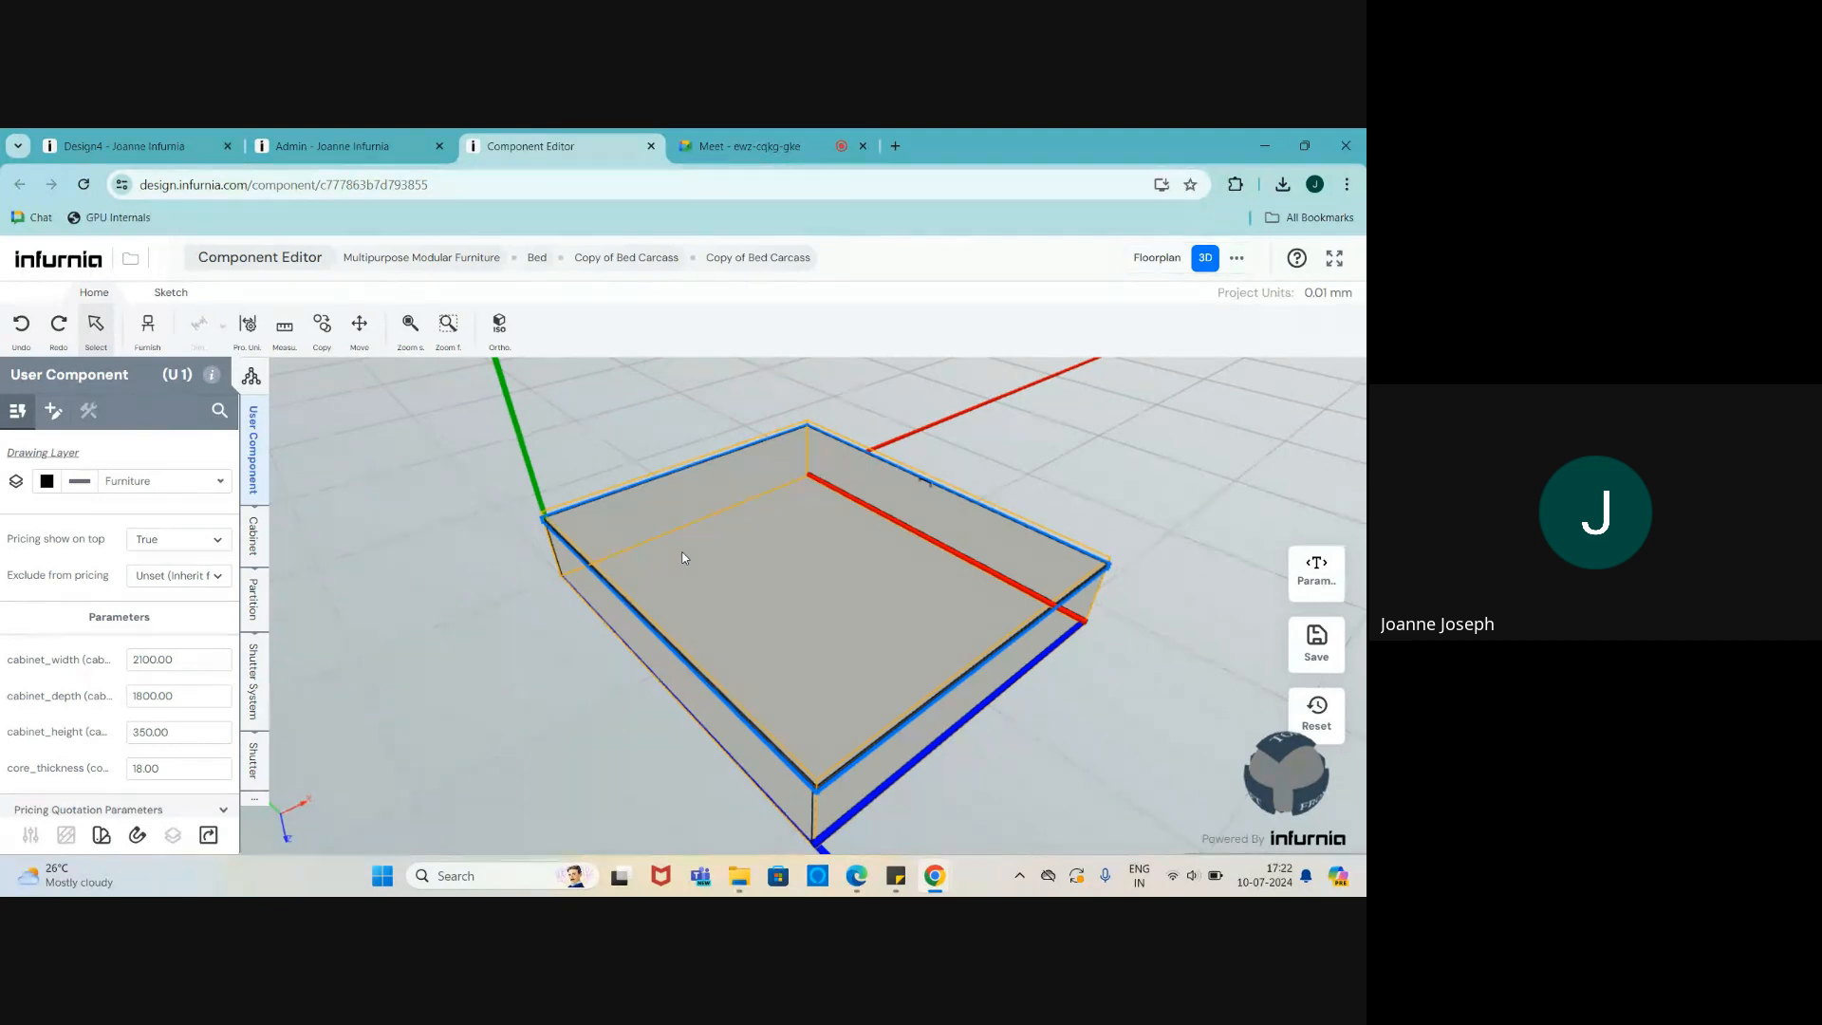
key("Escape")
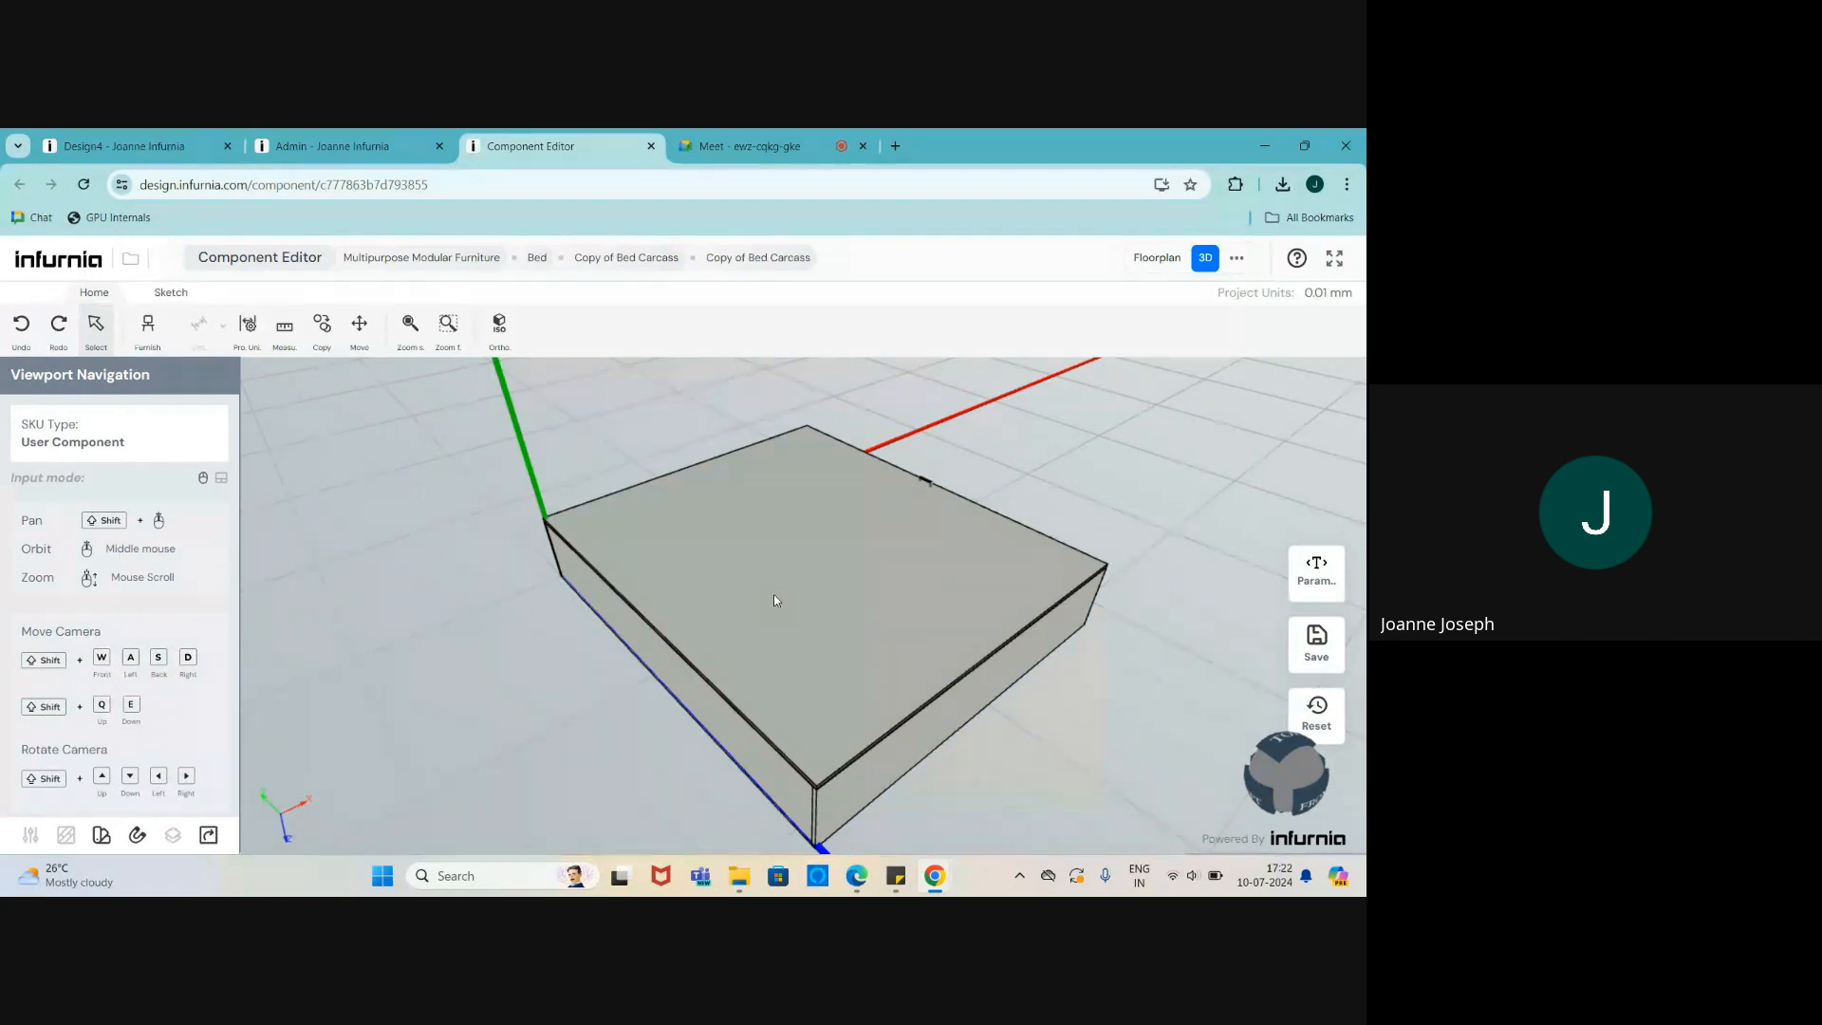
scroll(771, 592, "down", 1)
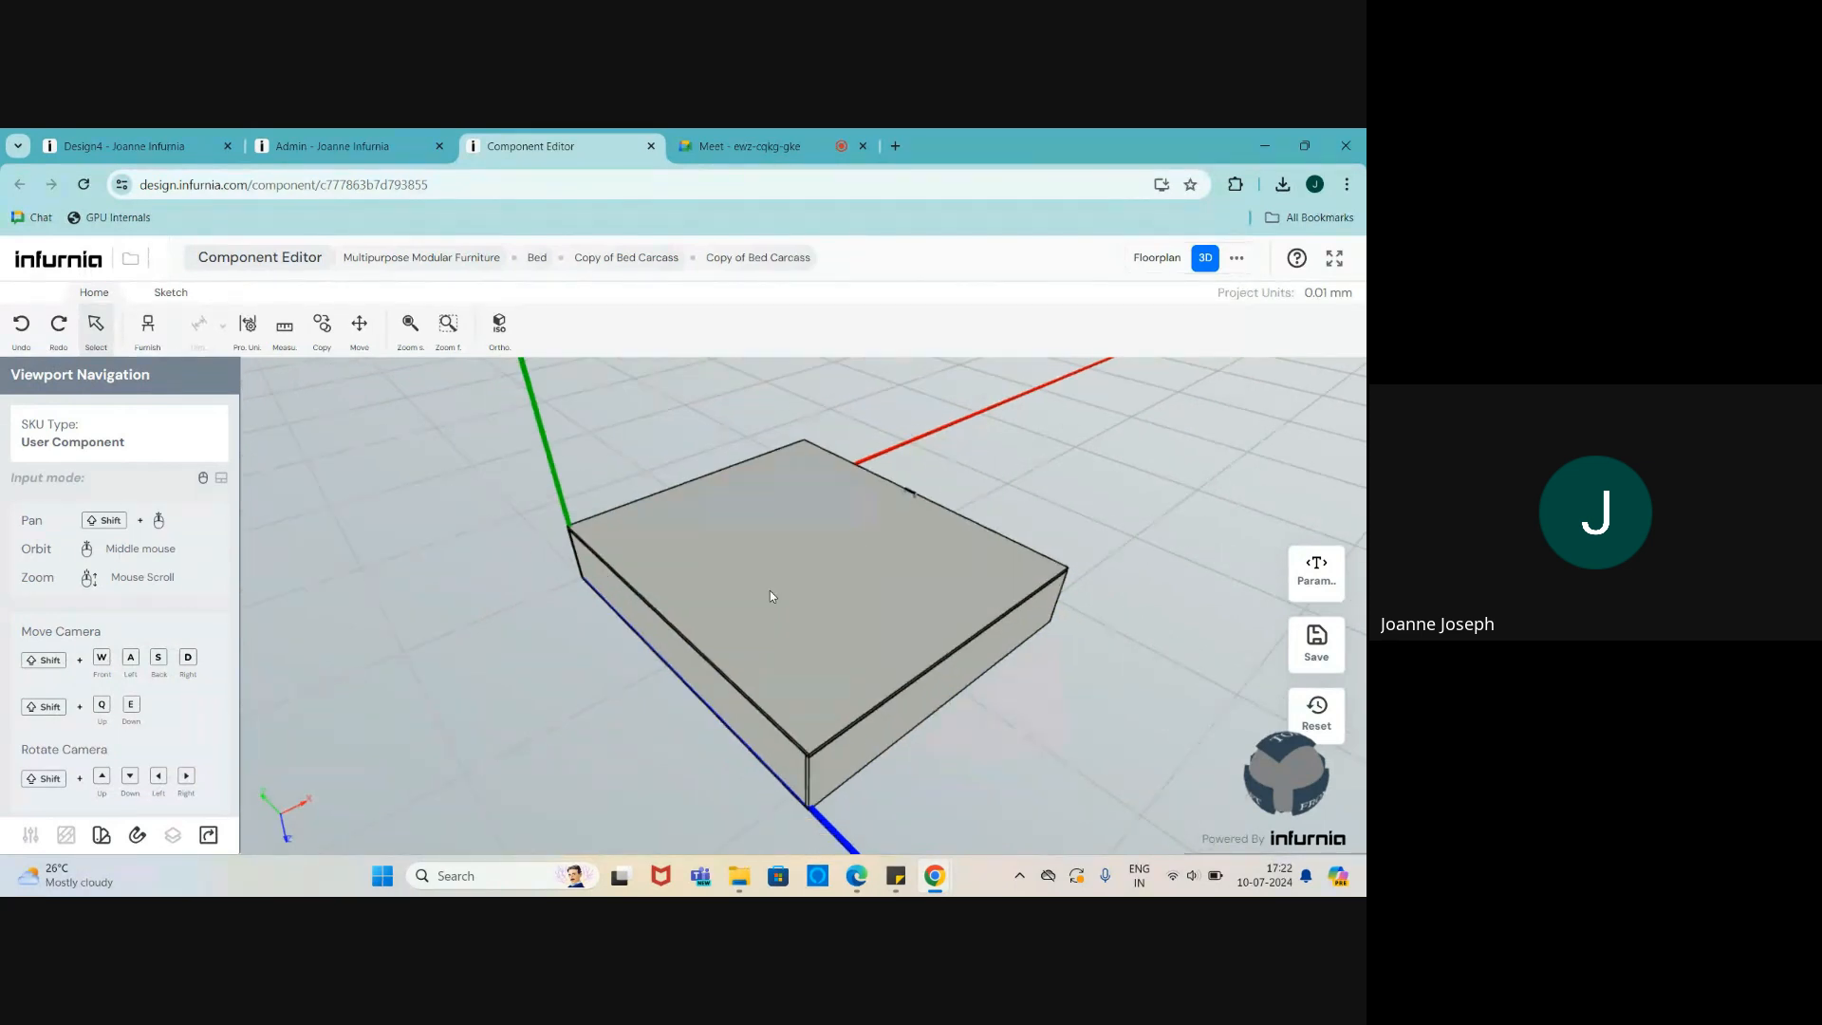
scroll(770, 591, "up", 1)
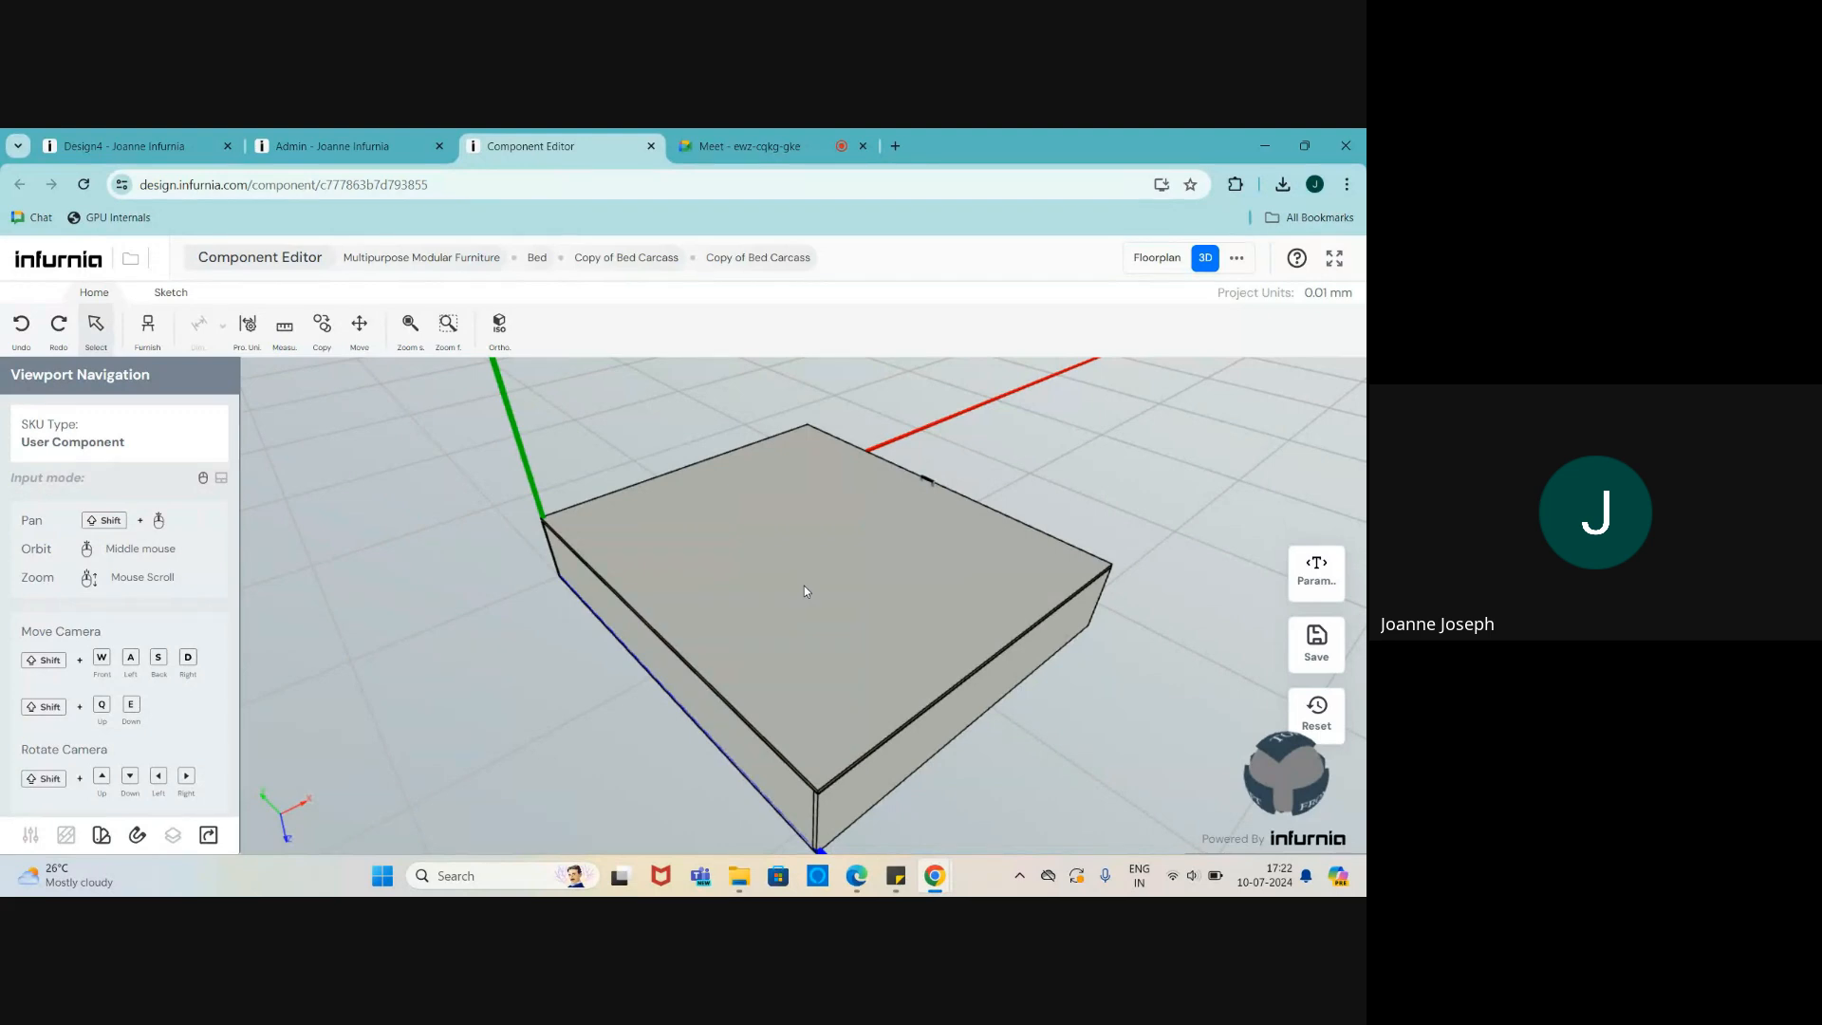
middle_click_drag(805, 585, 753, 521)
scroll(869, 589, "down", 3)
scroll(808, 553, "up", 3)
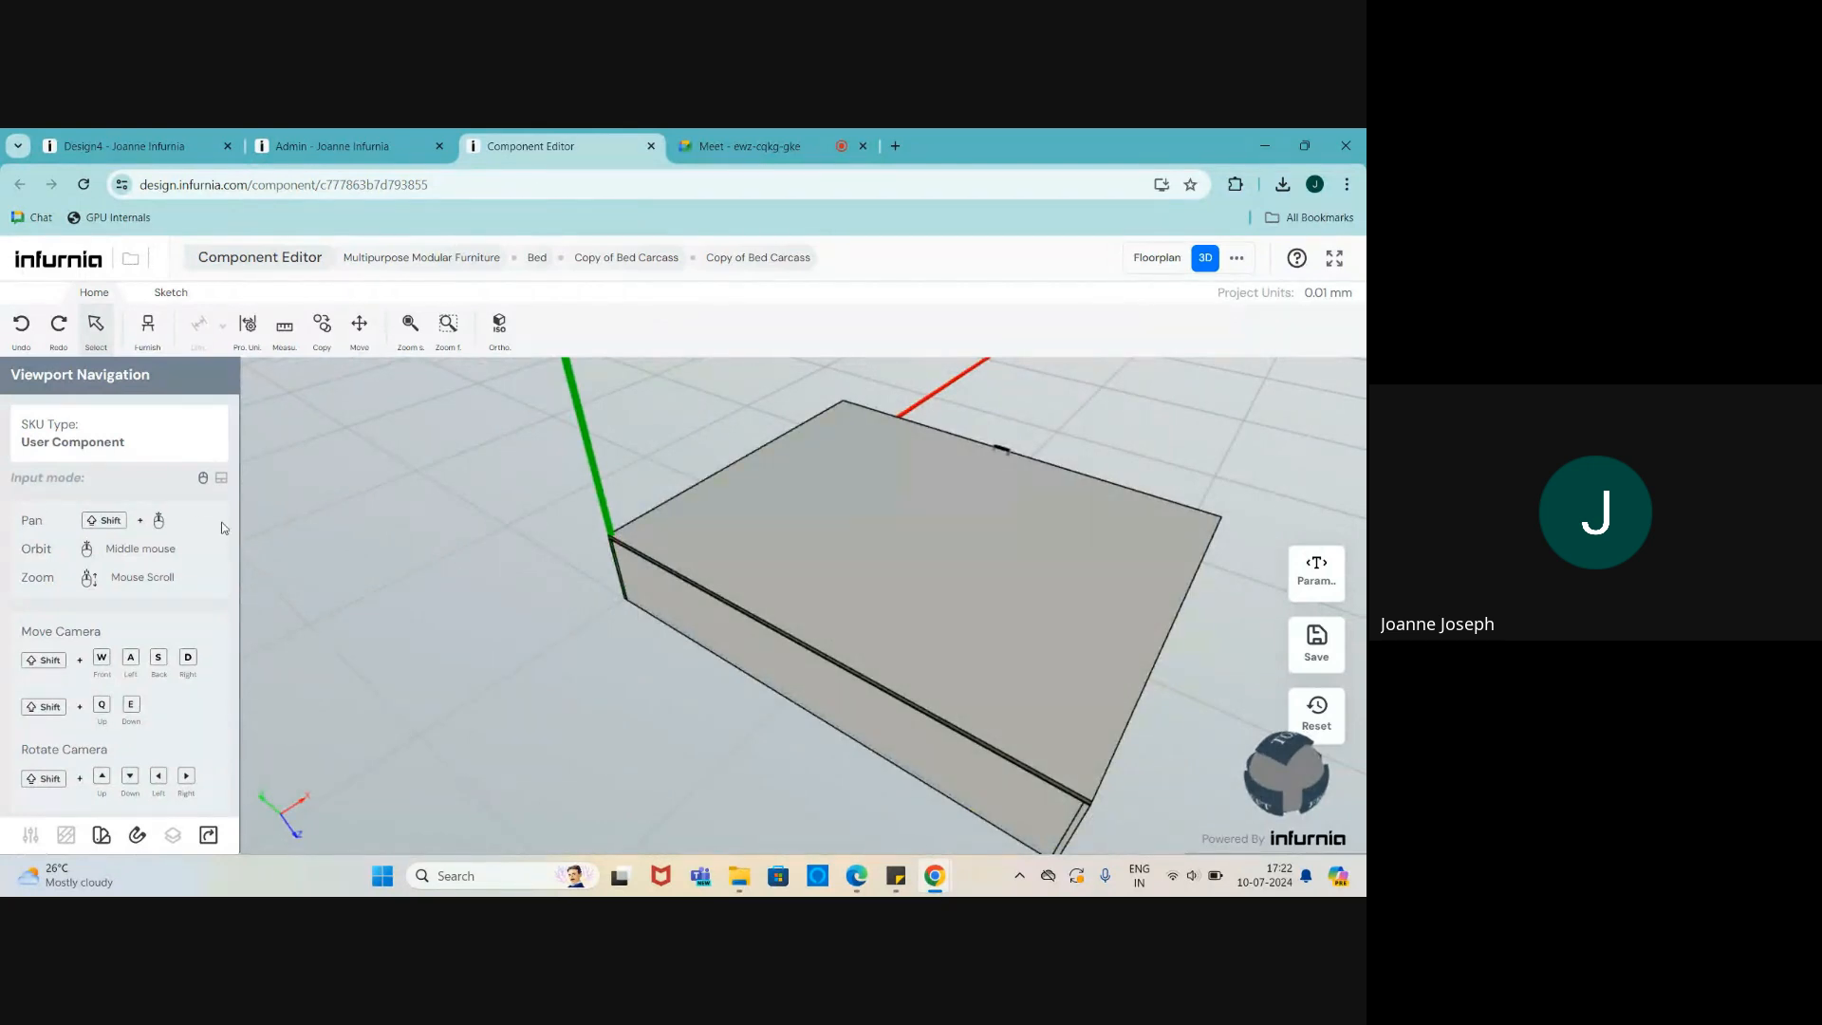
left_click(645, 522)
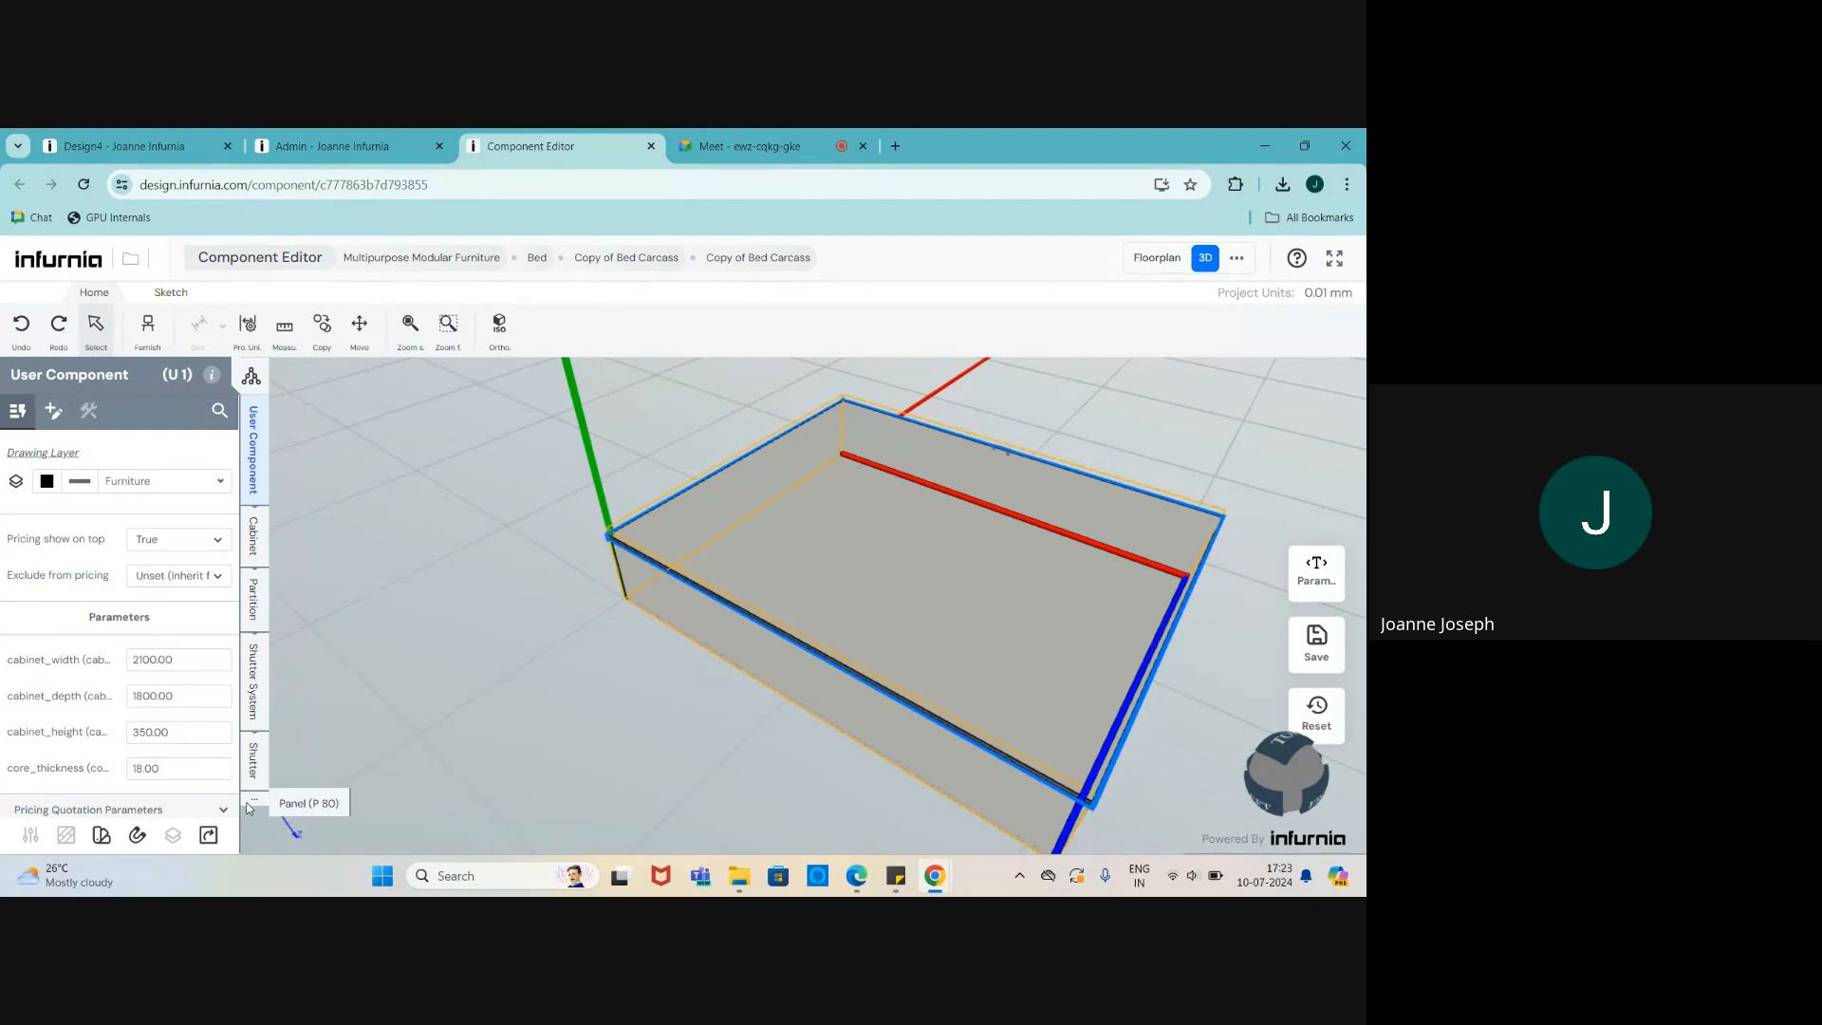
- Place the Wooden fluted custom panel at the carcass corner by the origin
left_click(257, 539)
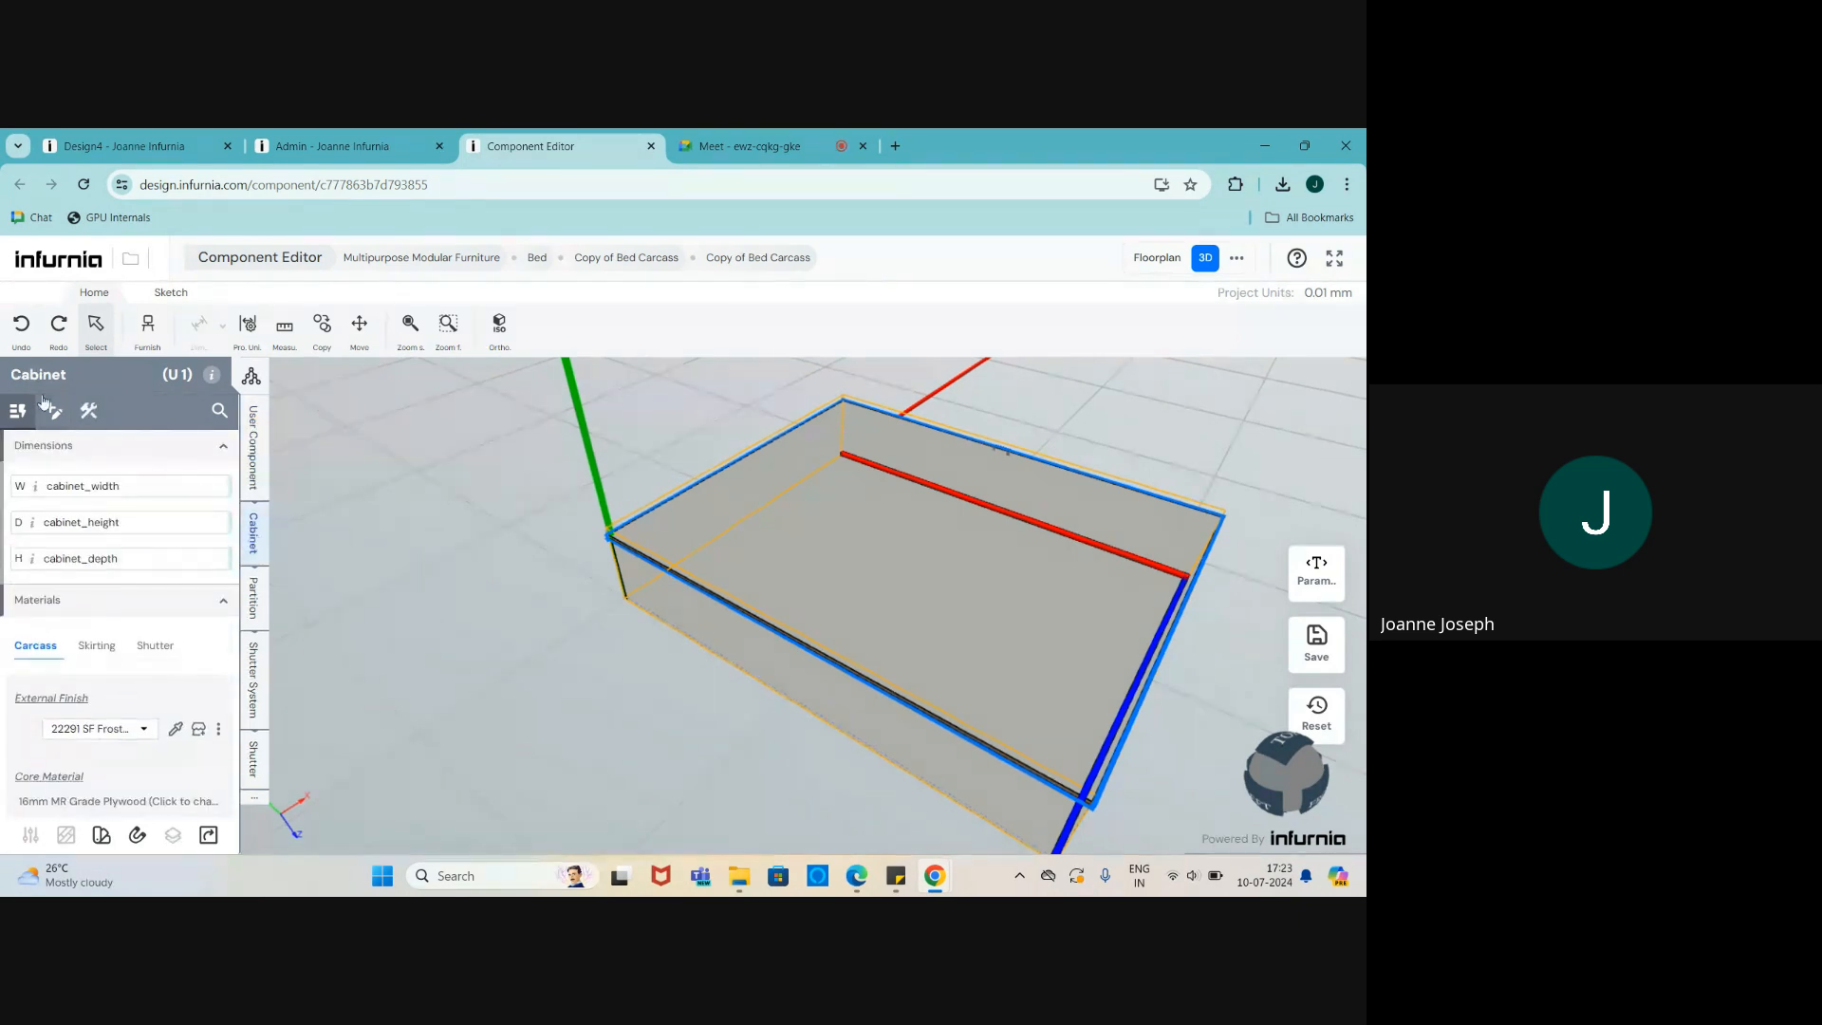
left_click(89, 413)
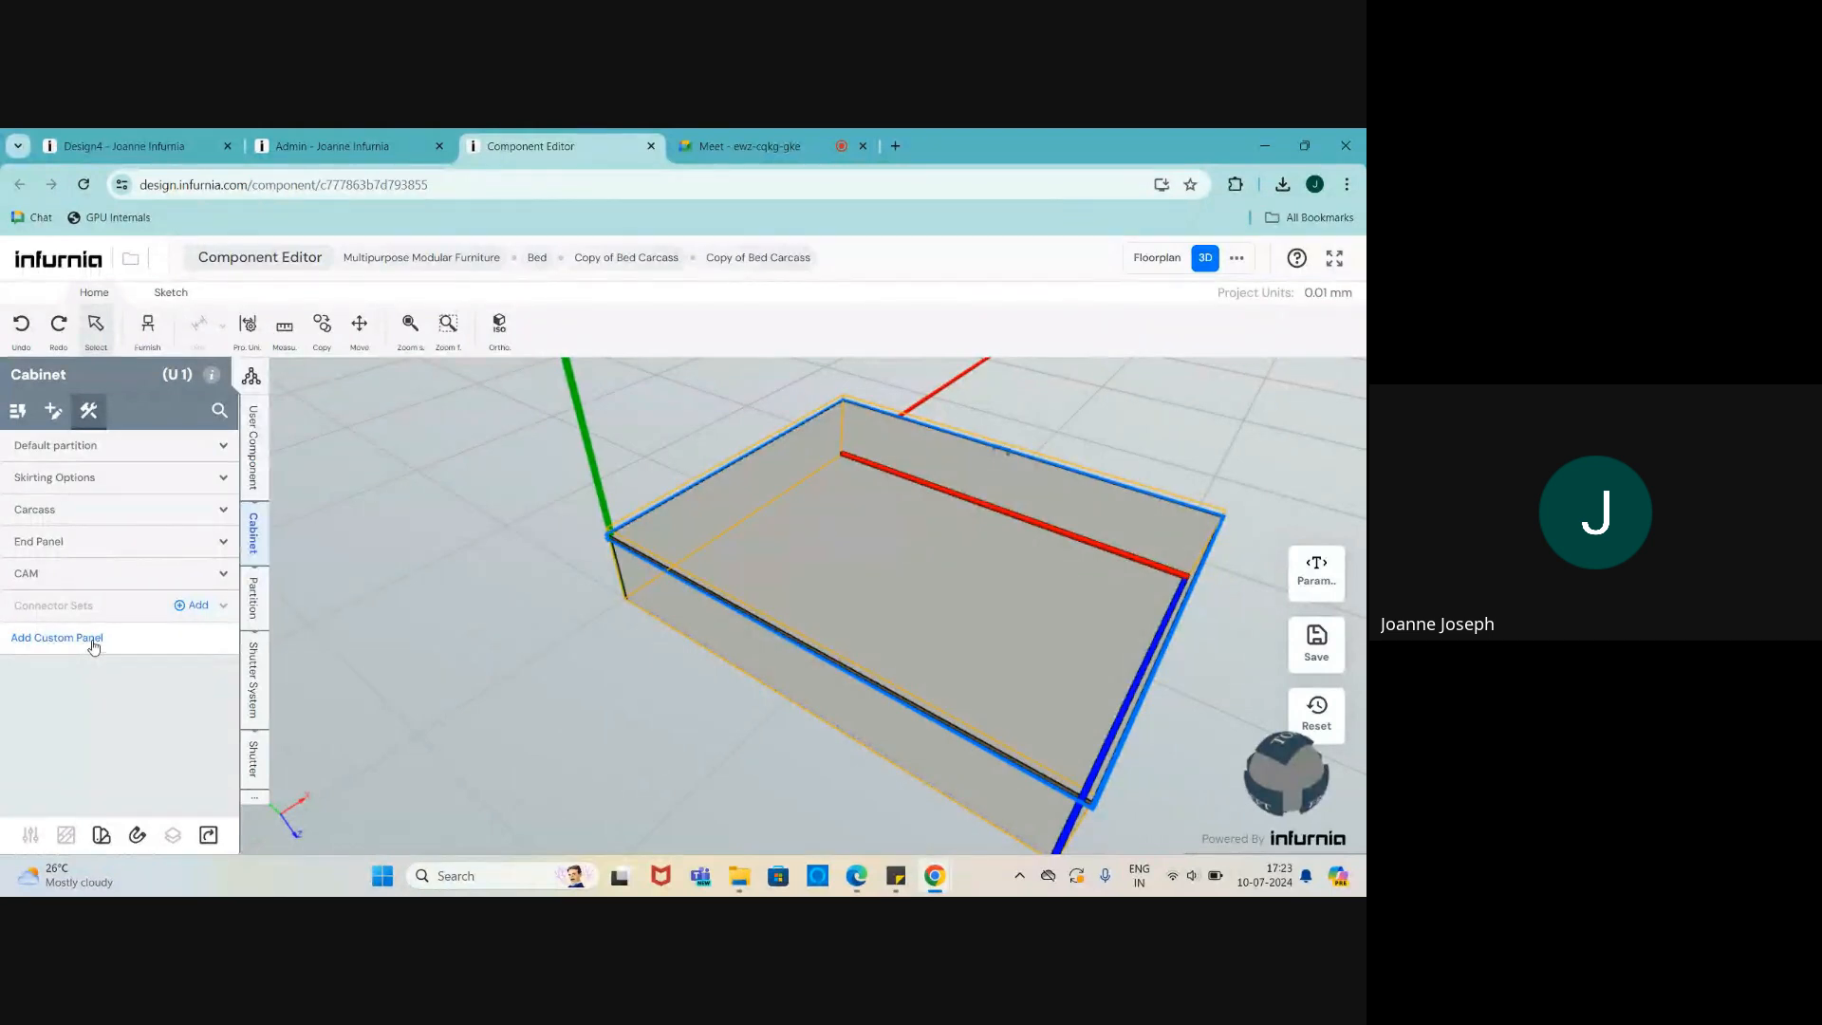
left_click(59, 639)
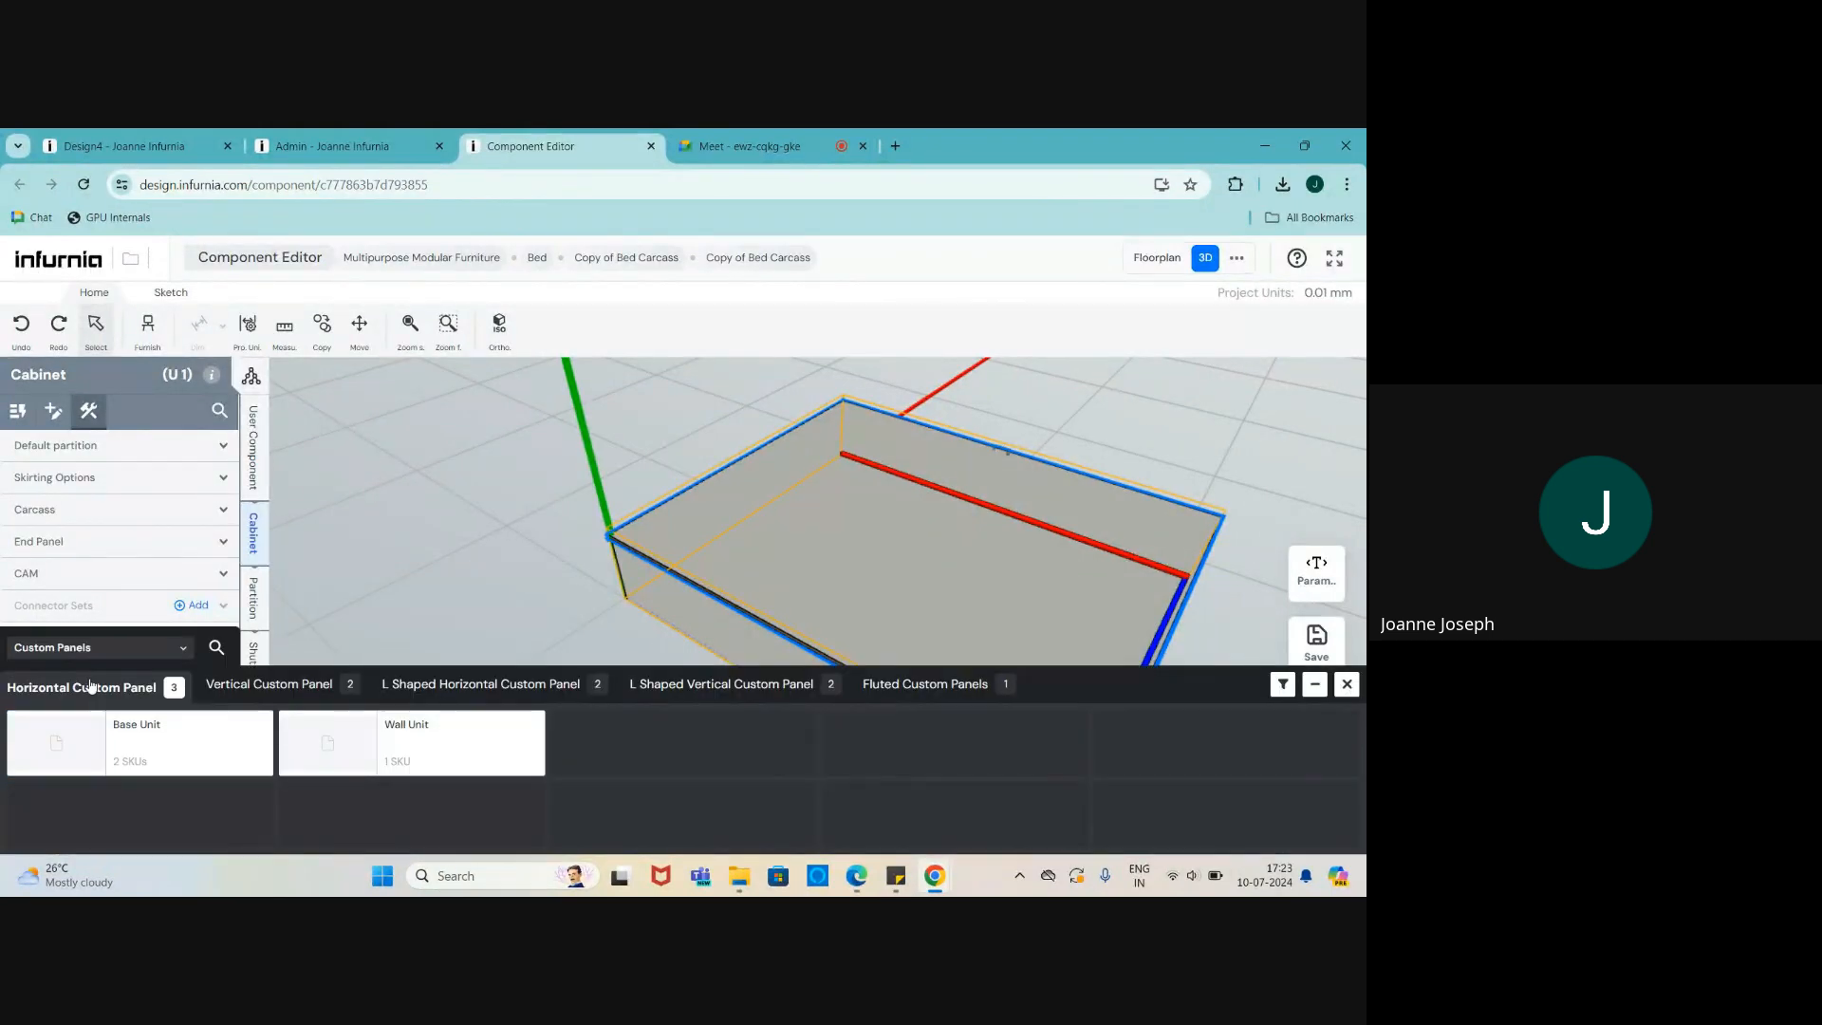
left_click(236, 696)
left_click(913, 685)
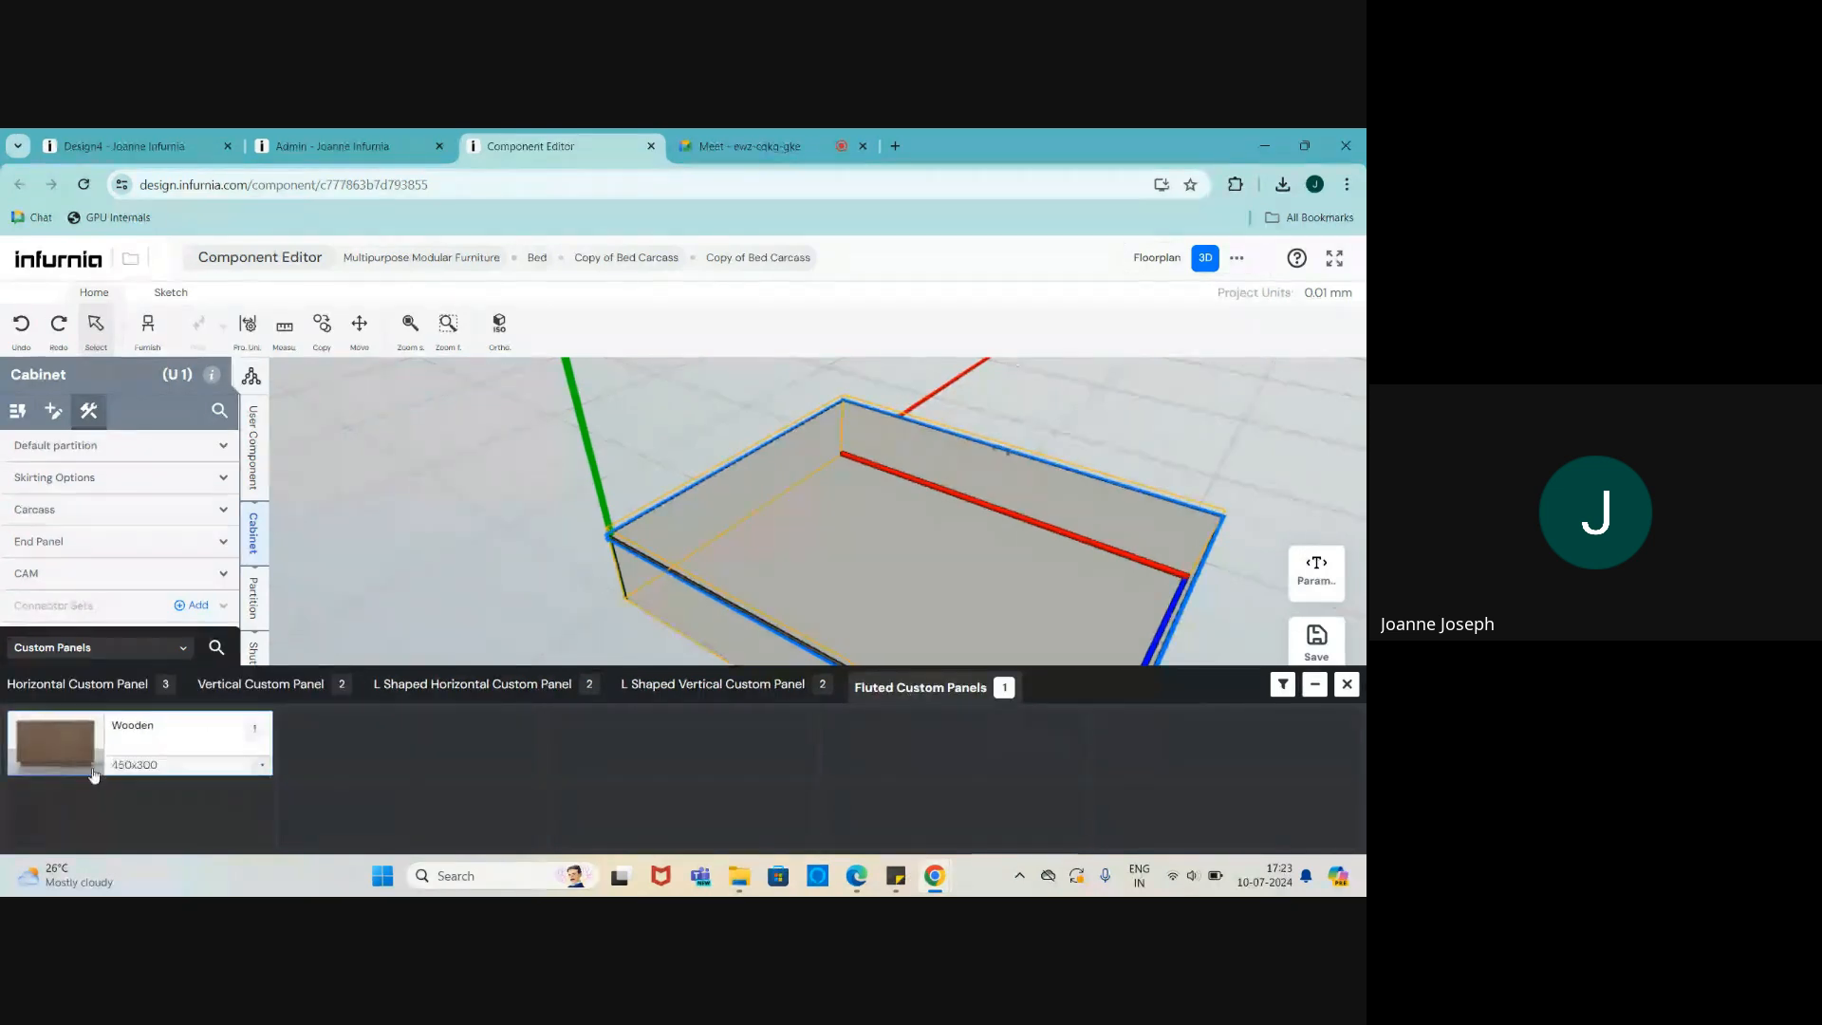
left_click(42, 747)
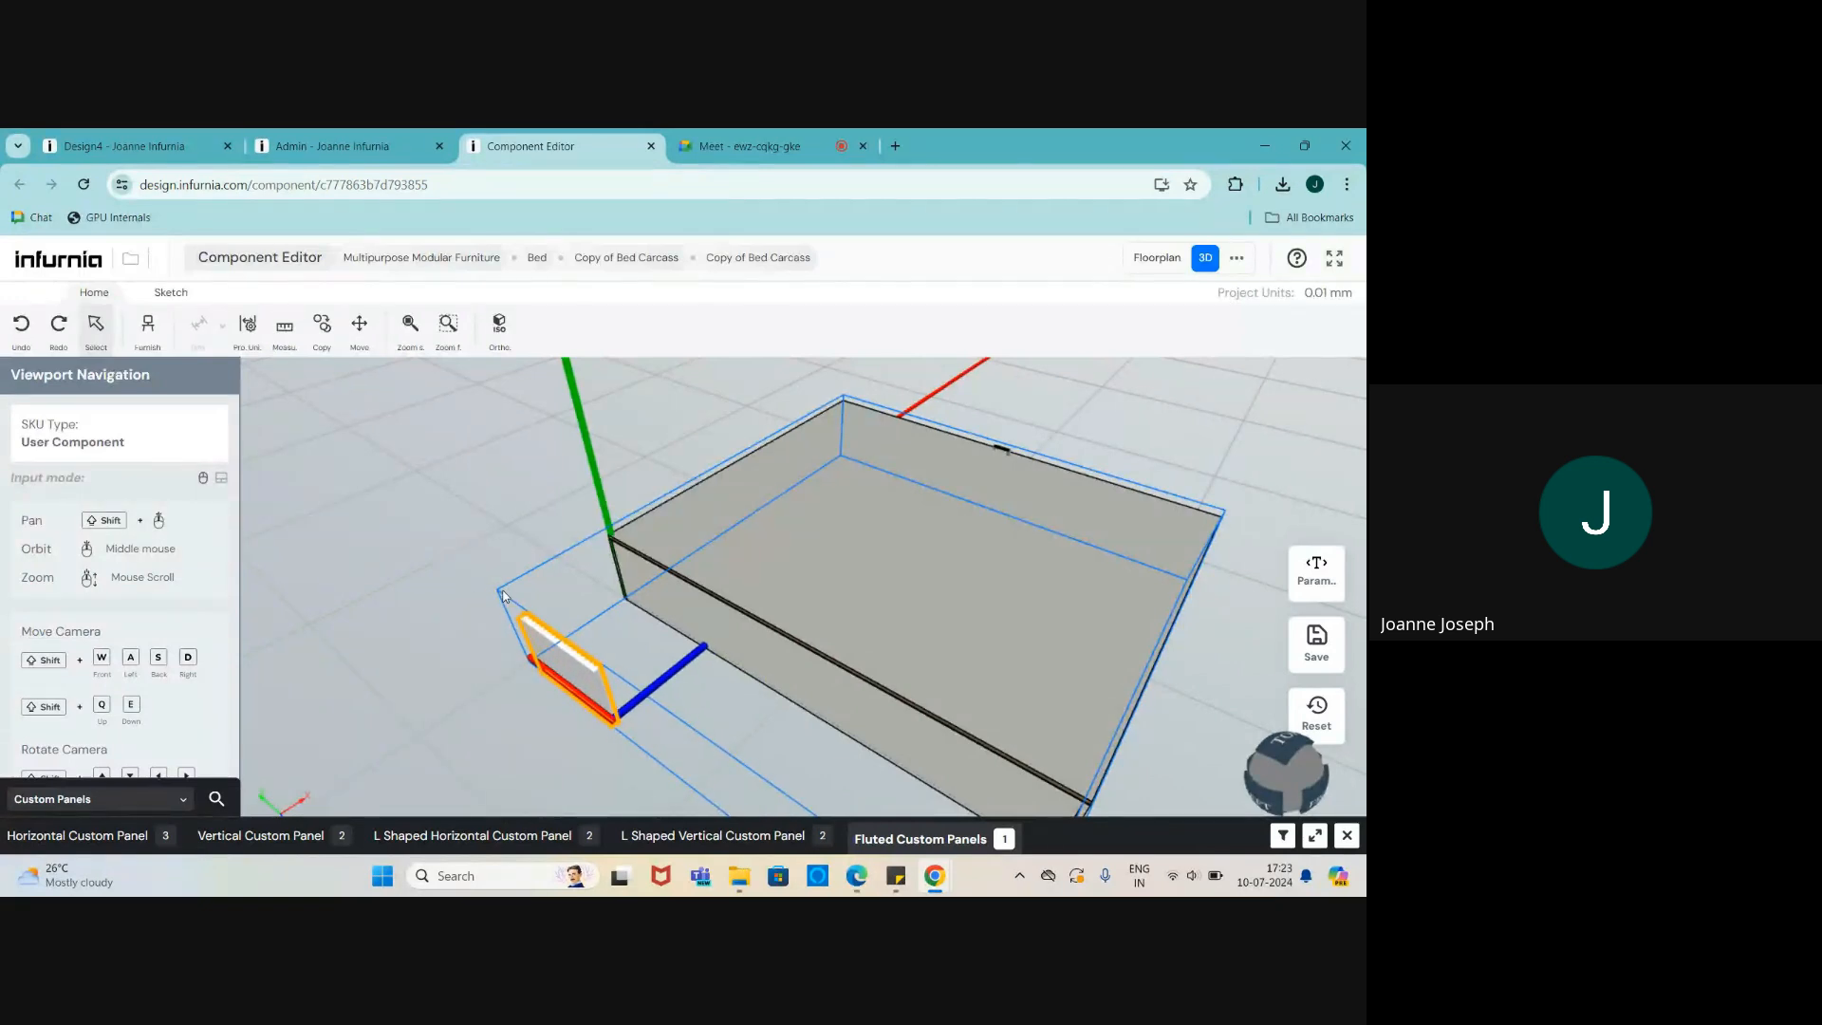
left_click(503, 595)
- Orbit around the bed to check the fluted panel, then close the custom panel bar
scroll(573, 652, "up", 3)
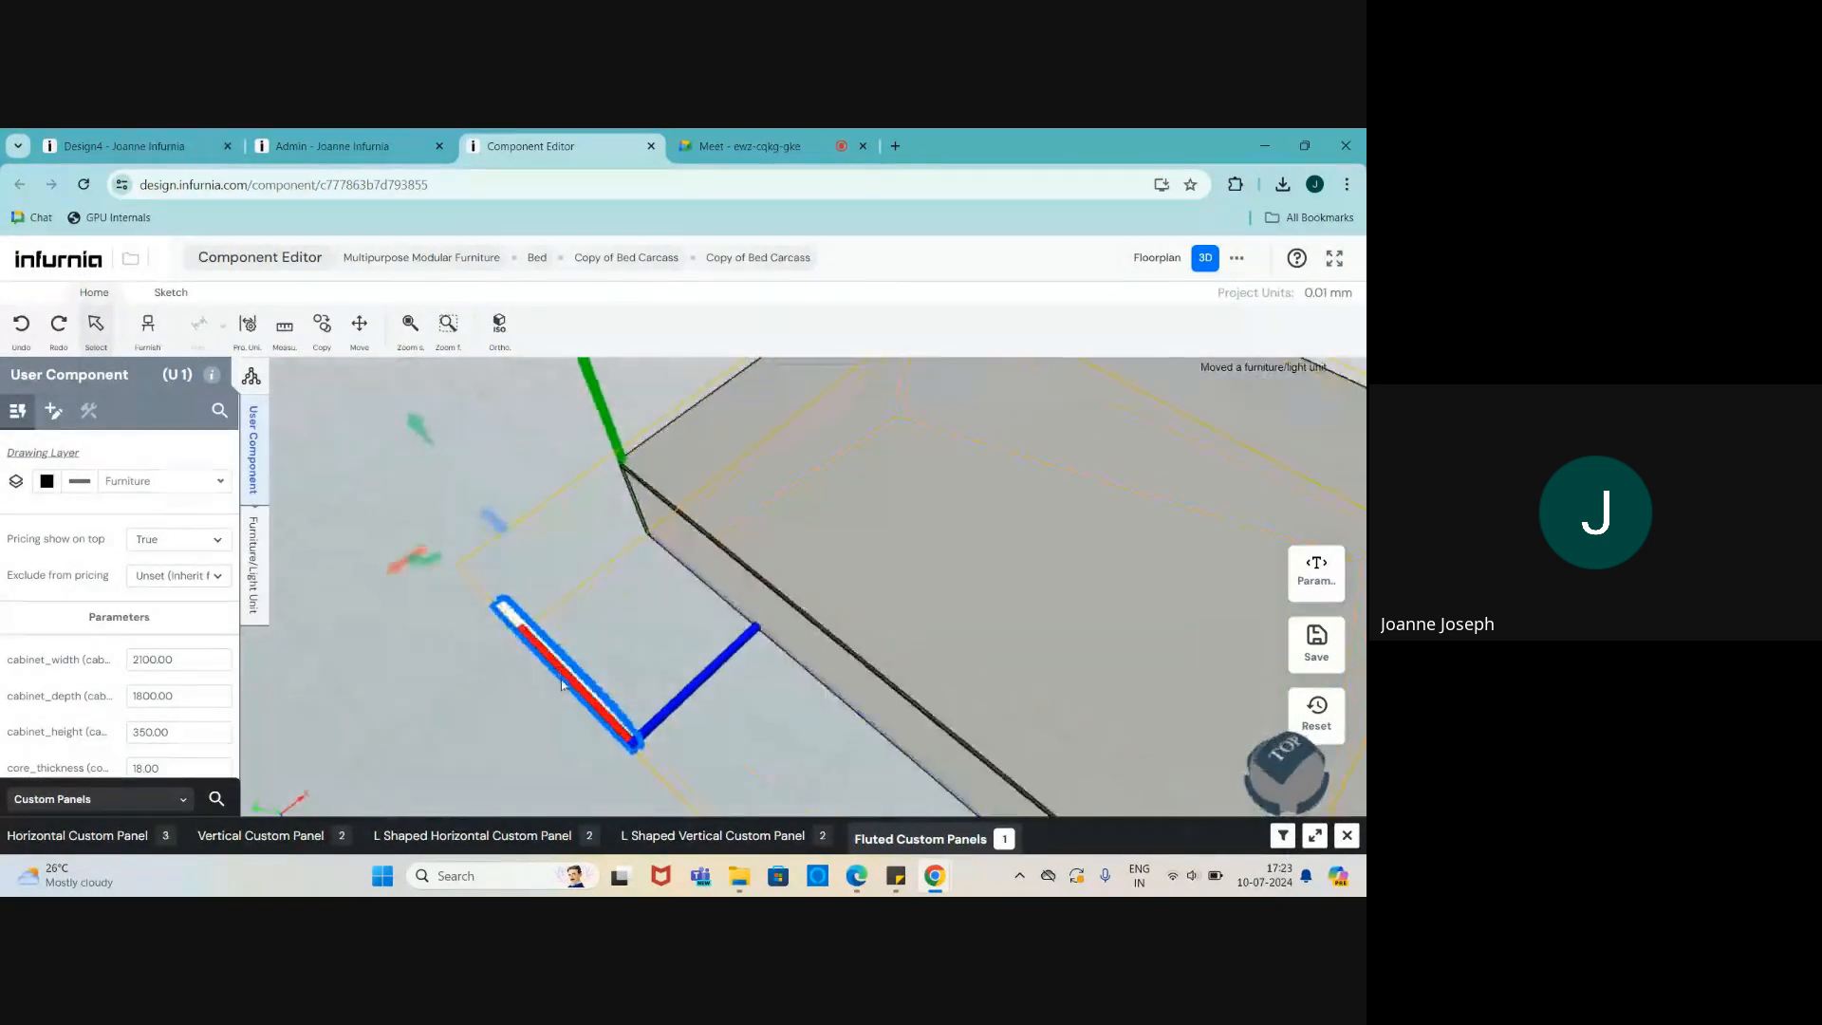
mouse_move(413, 653)
left_mouse_down()
mouse_move(539, 659)
mouse_move(655, 584)
mouse_move(419, 680)
left_mouse_up()
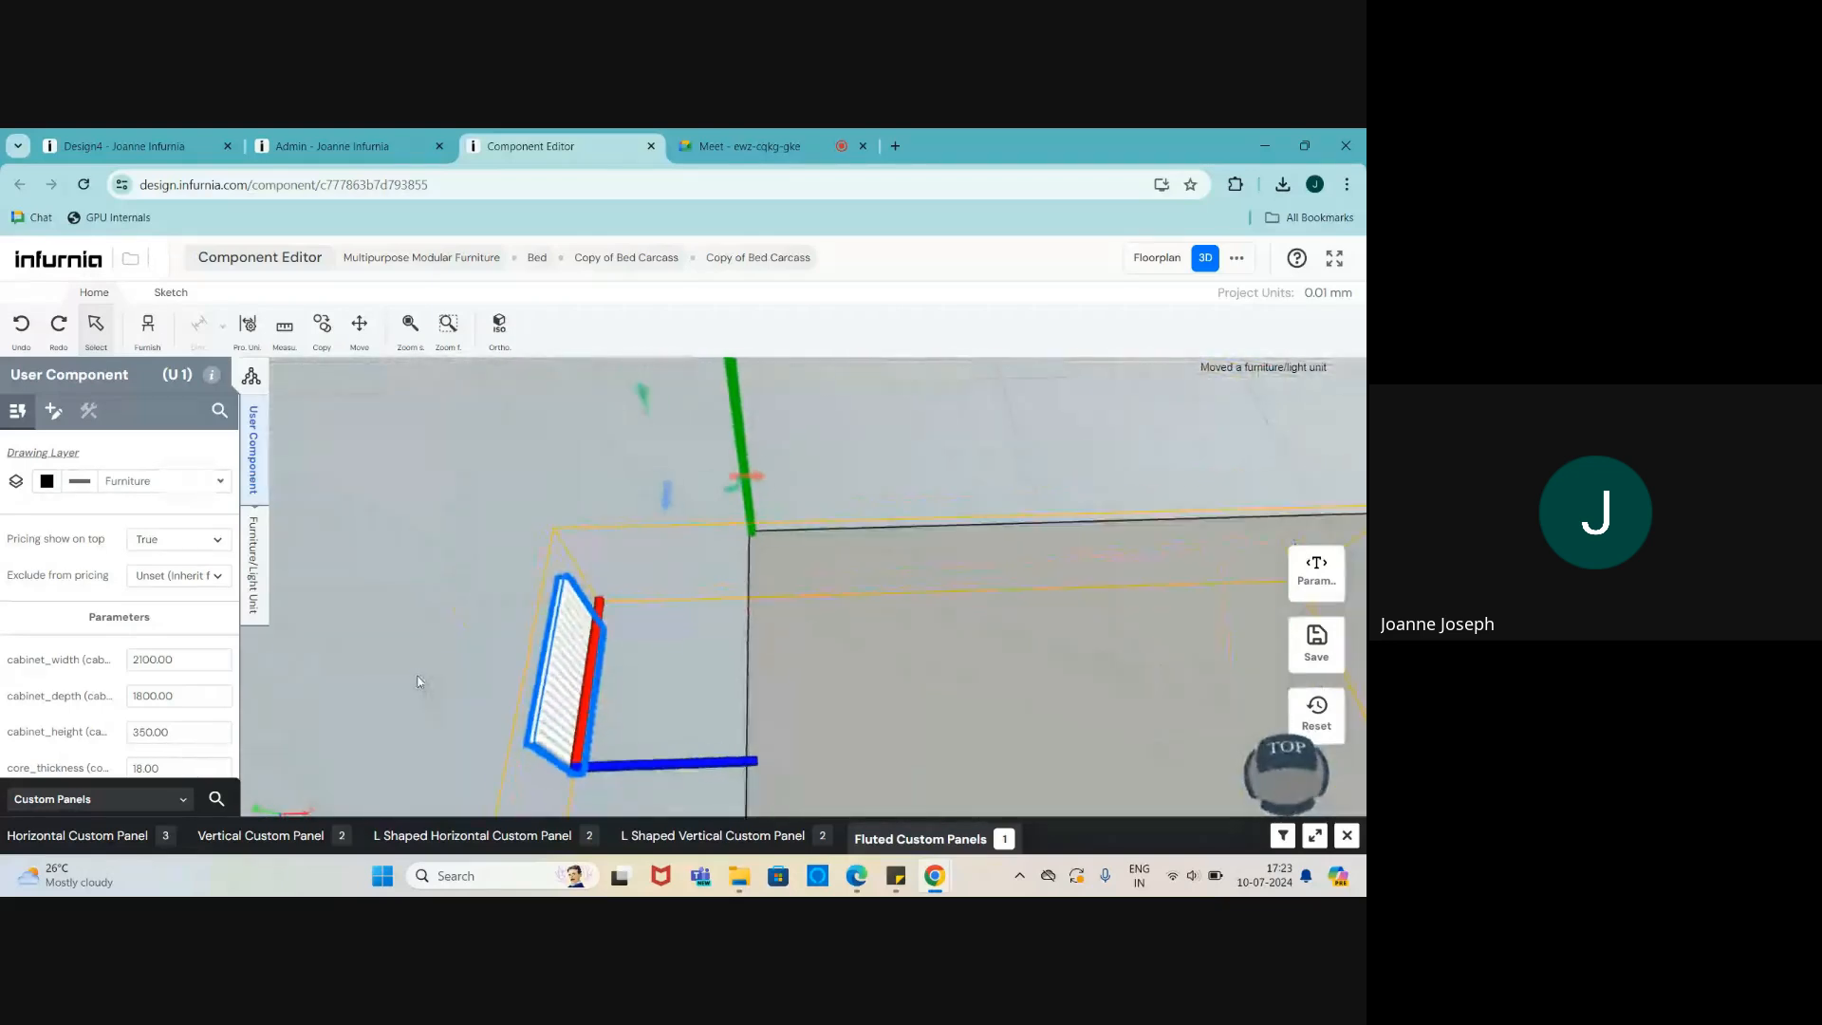
scroll(567, 695, "up", 3)
scroll(548, 556, "down", 3)
scroll(572, 610, "up", 2)
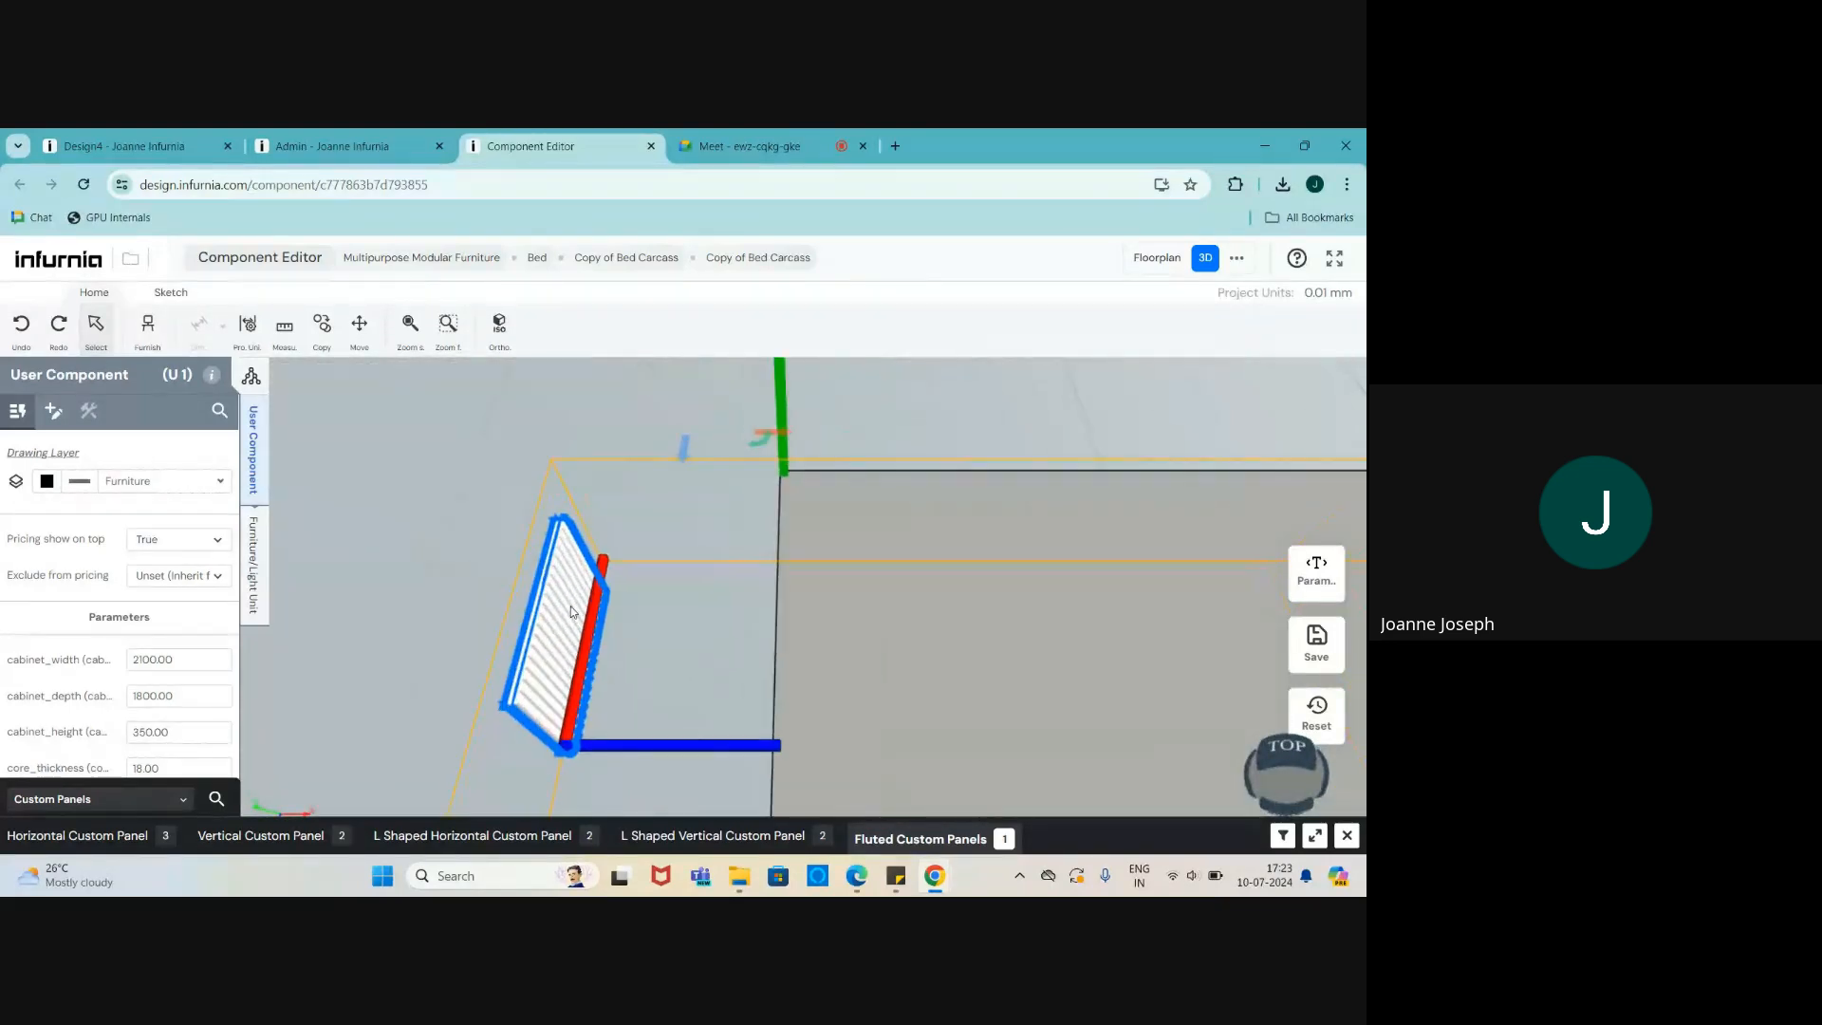
scroll(572, 612, "down", 2)
left_click_drag(604, 676, 713, 613)
scroll(712, 614, "down", 1)
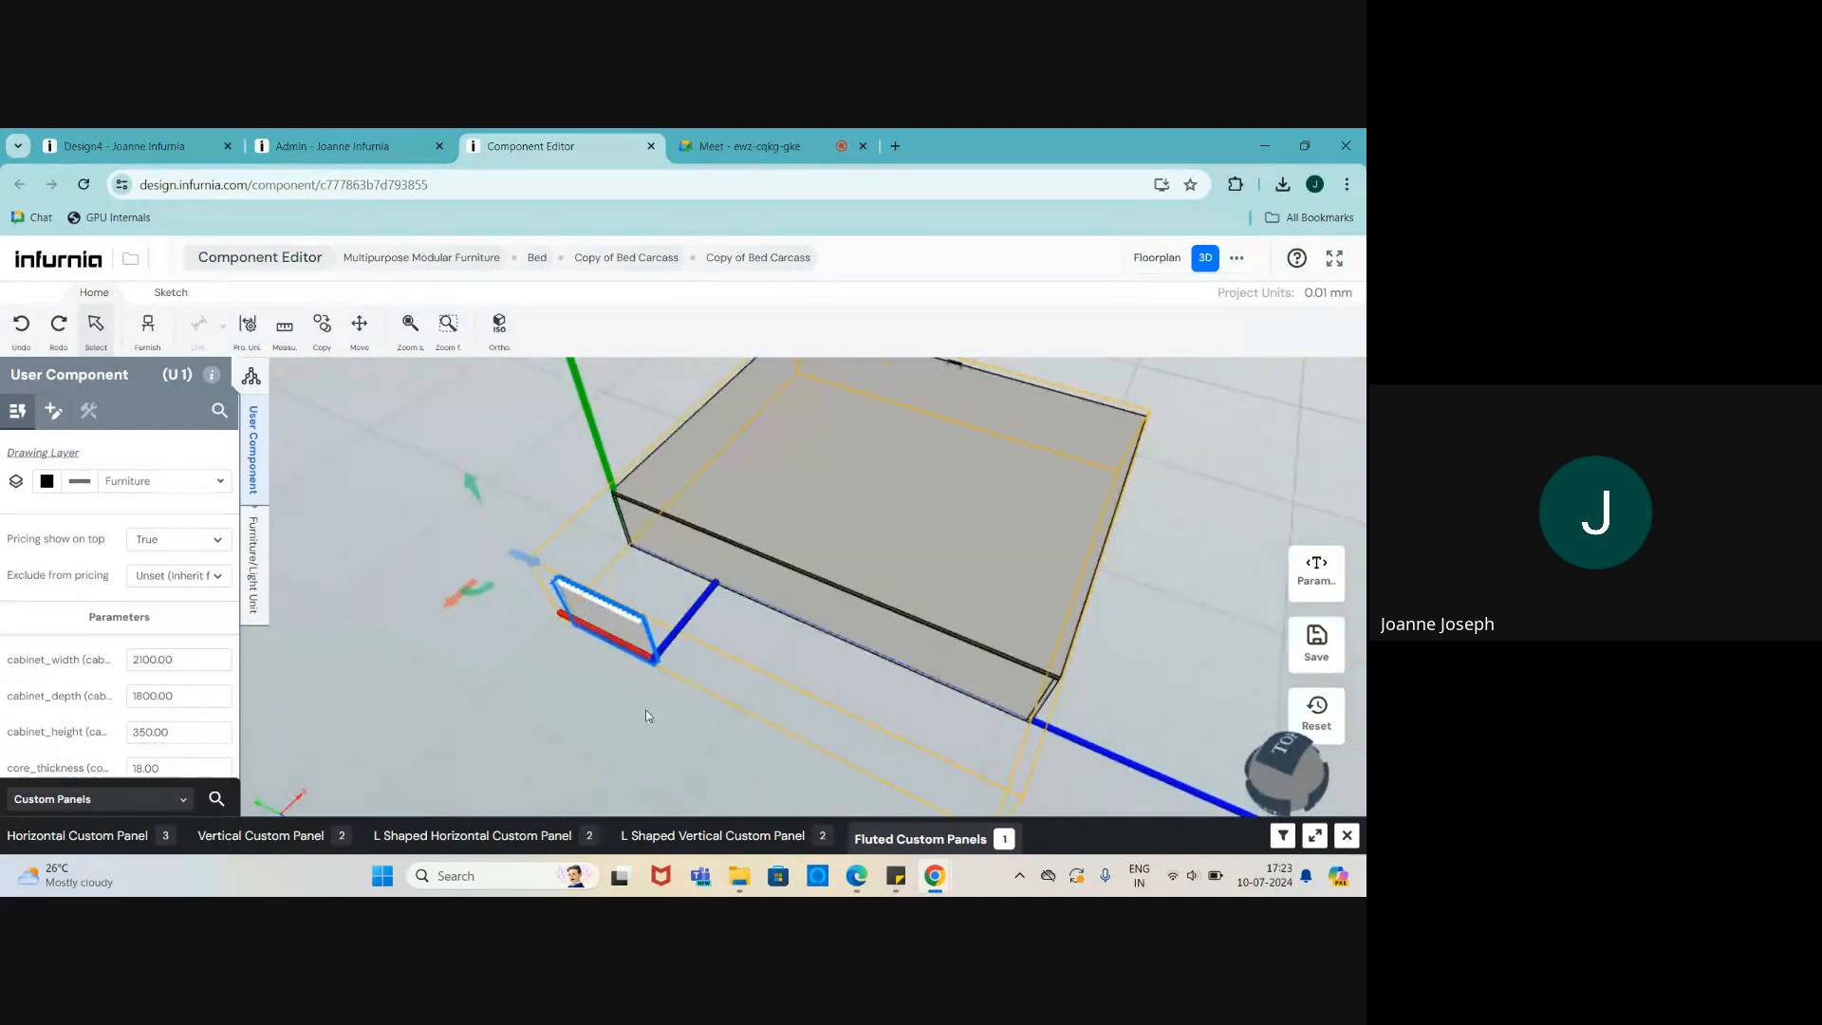
scroll(637, 677, "down", 3)
left_click_drag(637, 677, 574, 475)
scroll(854, 532, "up", 3)
scroll(583, 447, "down", 4)
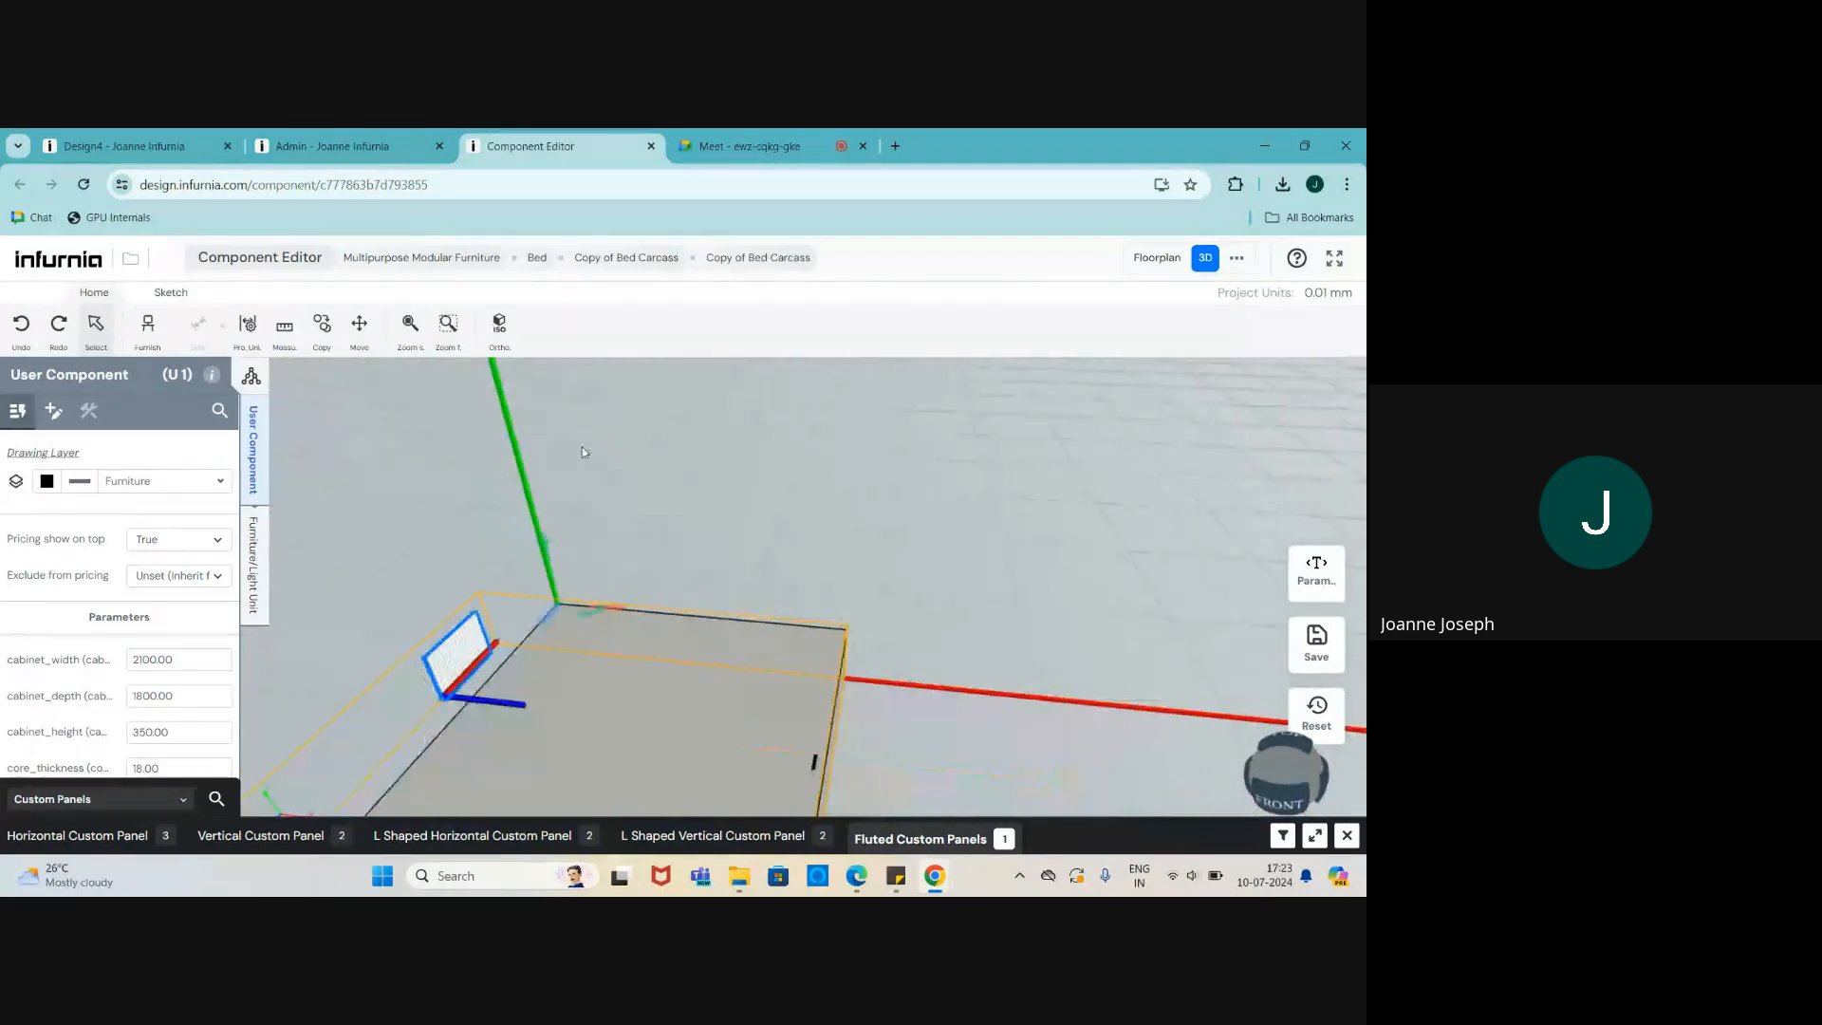
scroll(627, 493, "up", 4)
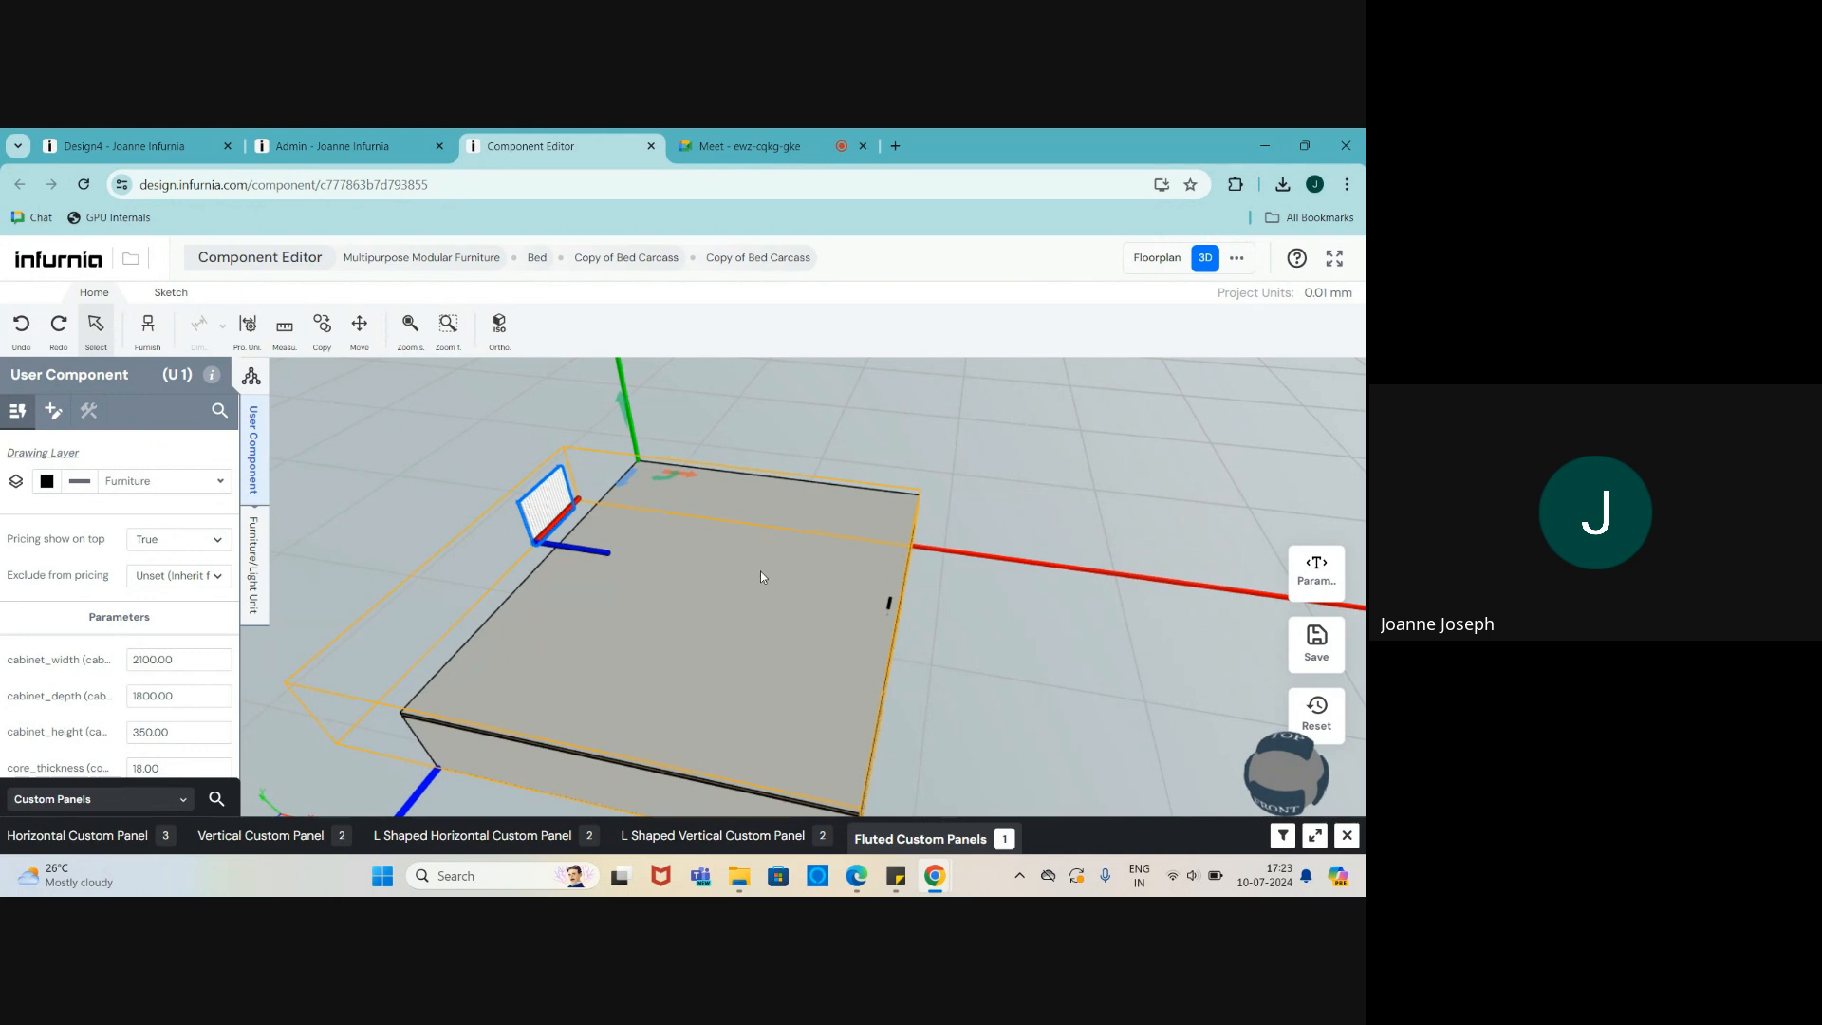
scroll(755, 580, "down", 4)
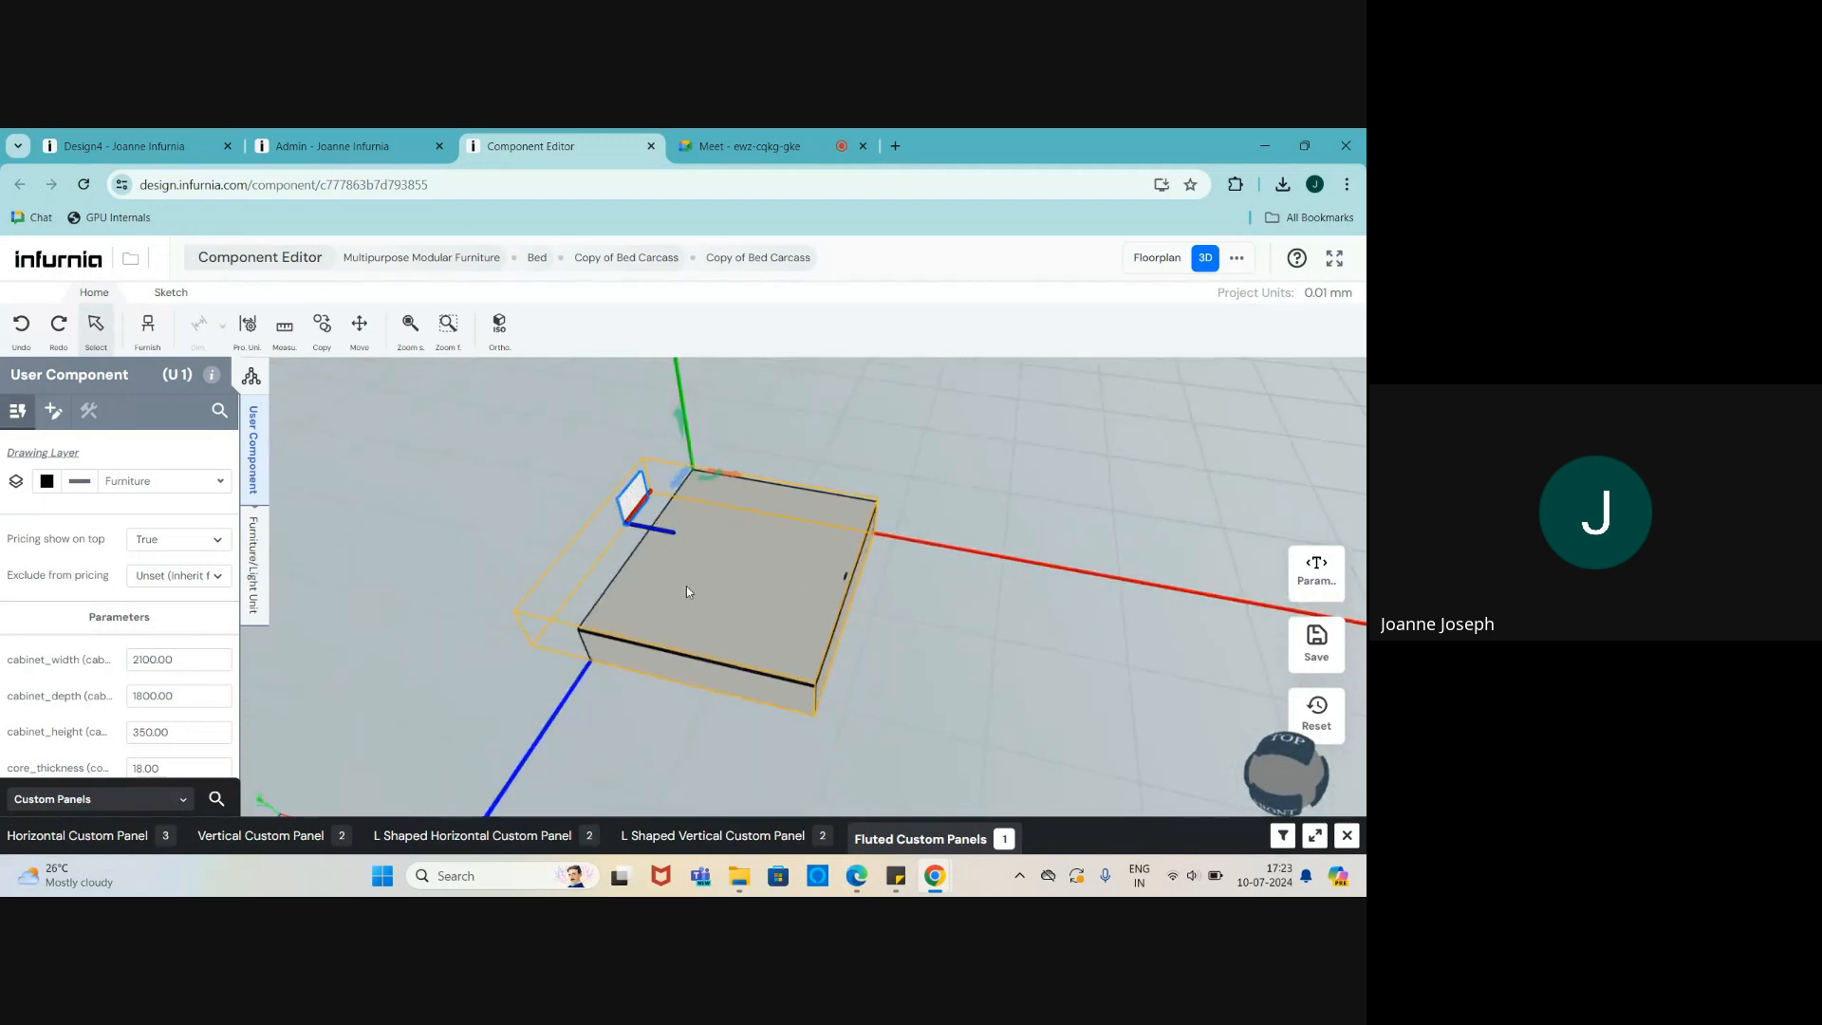
scroll(686, 584, "up", 2)
scroll(664, 472, "up", 4)
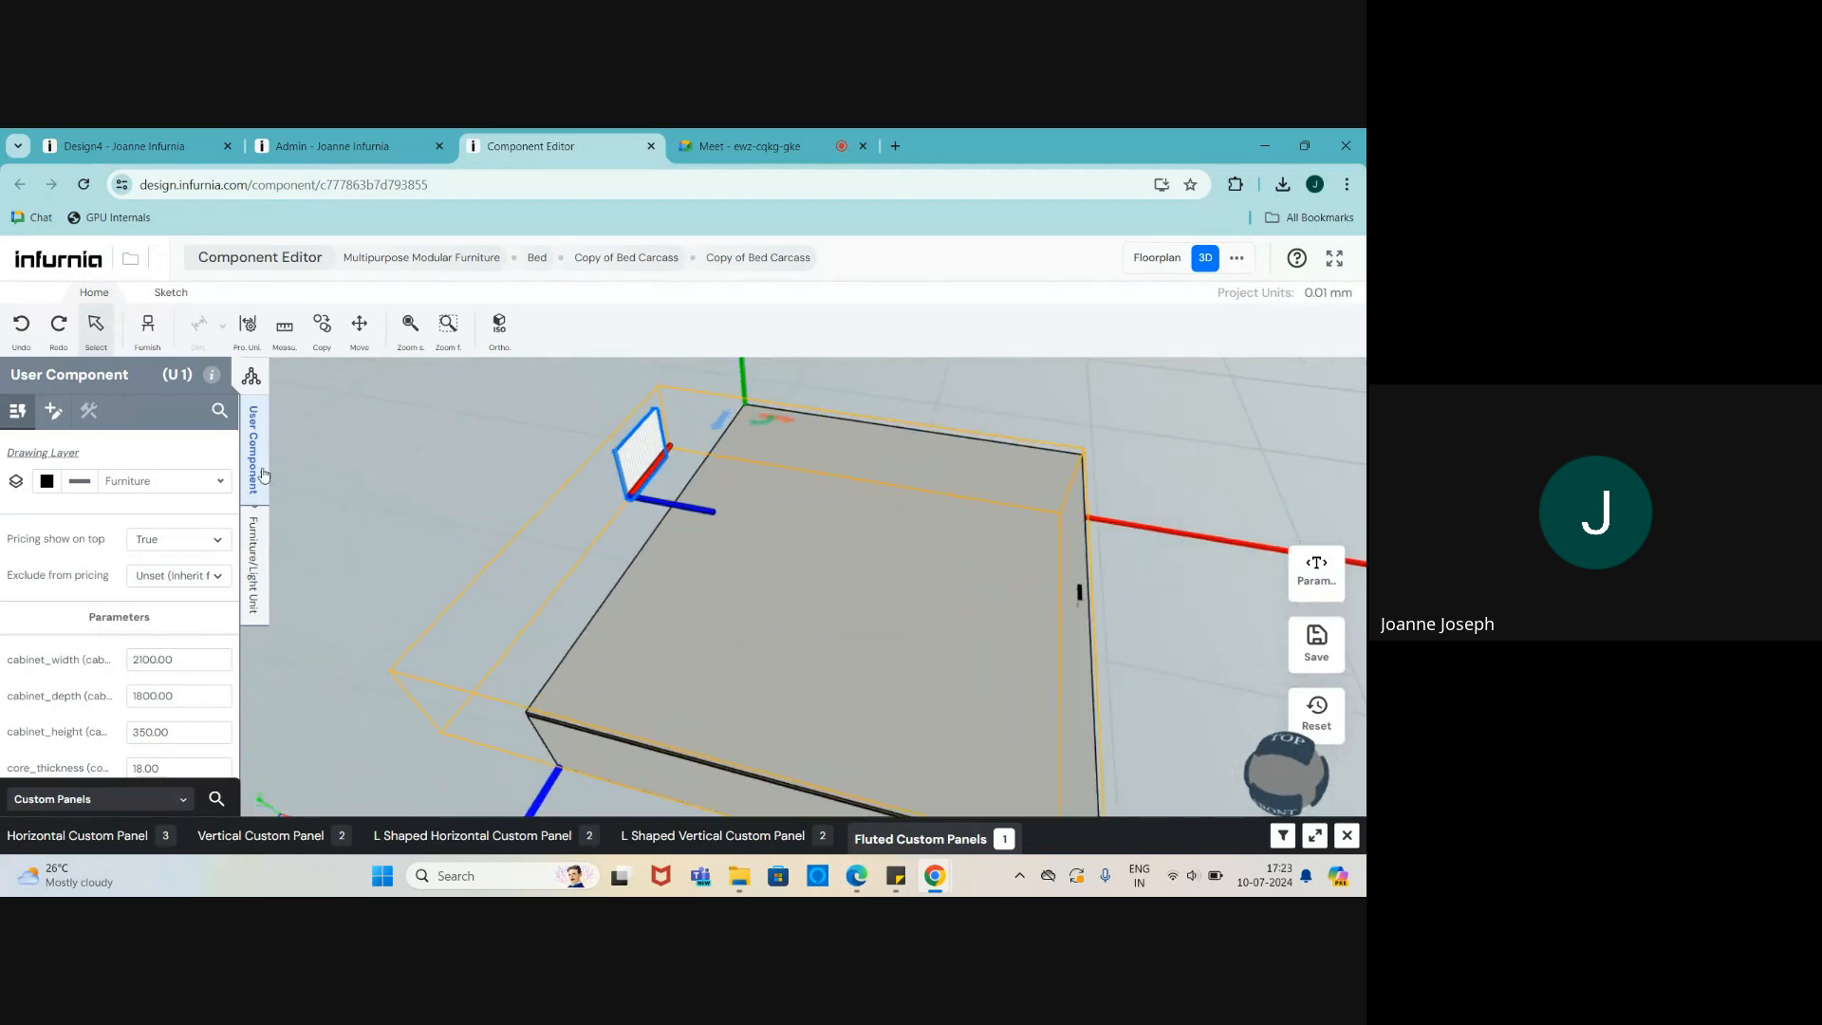
left_click(1347, 836)
scroll(95, 624, "down", 1)
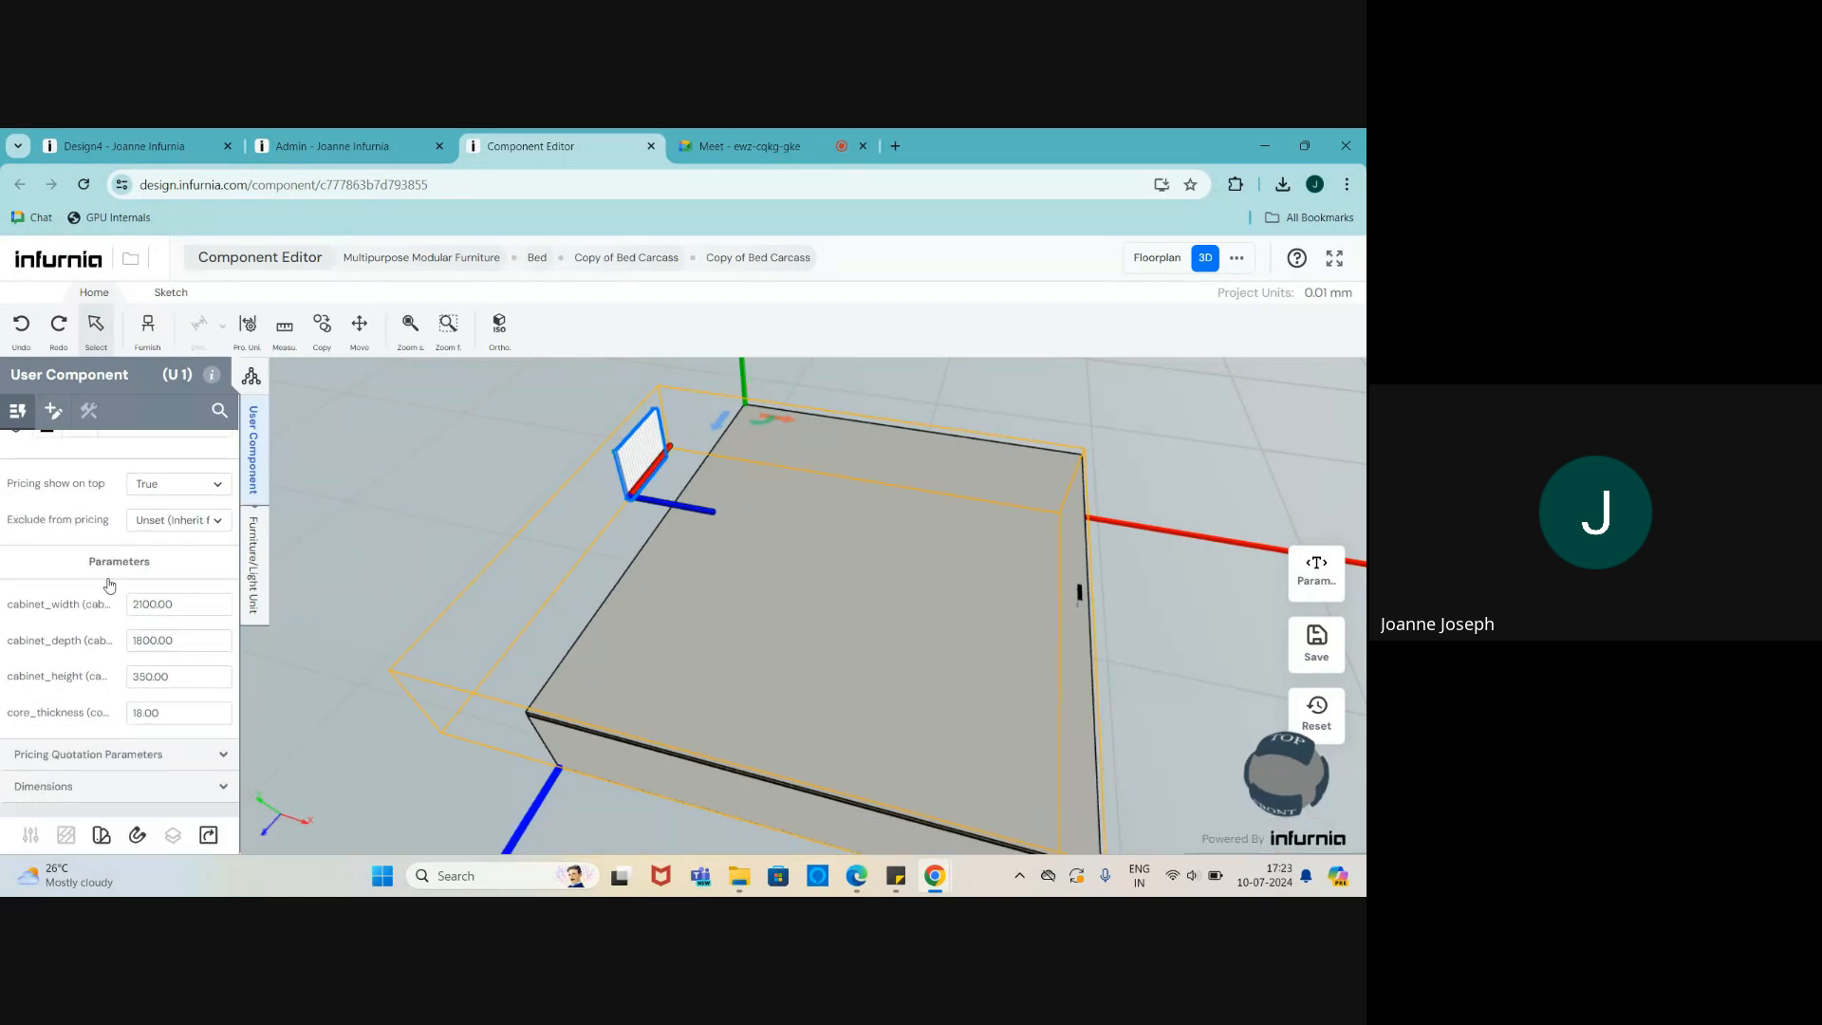
scroll(723, 637, "down", 1)
scroll(967, 632, "up", 1)
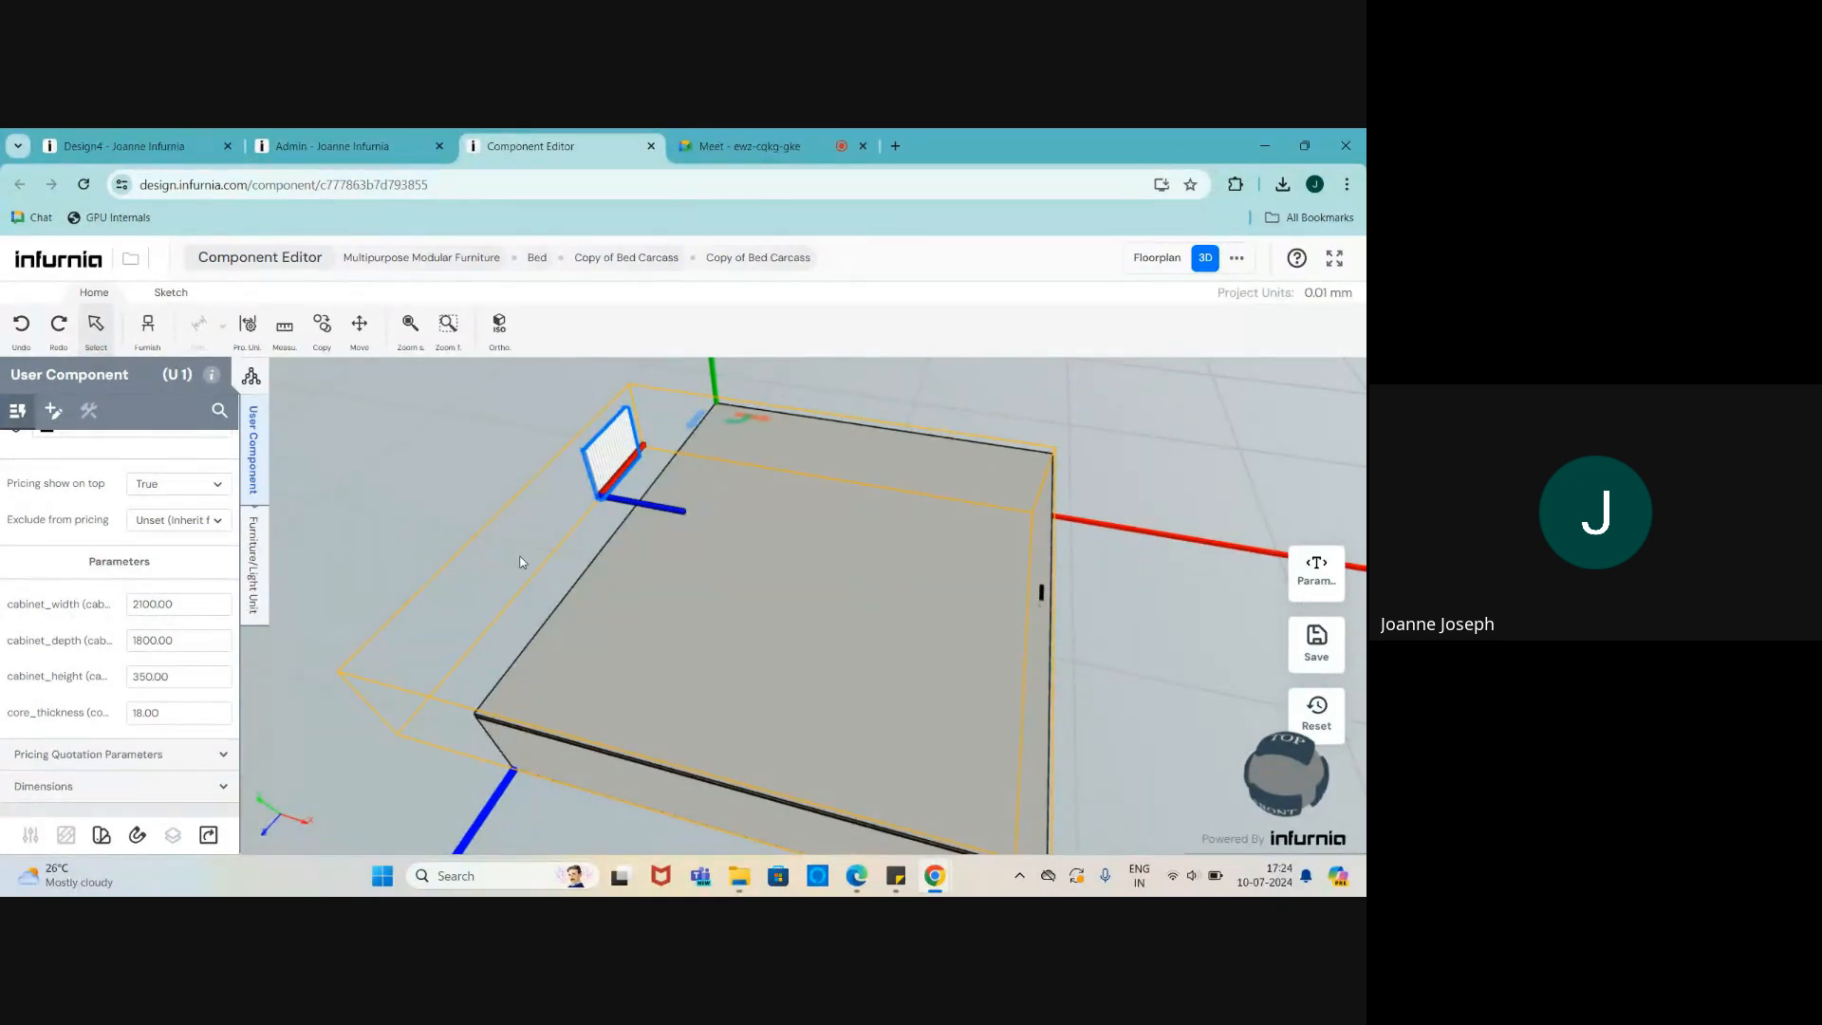
scroll(524, 562, "down", 1)
scroll(642, 611, "up", 1)
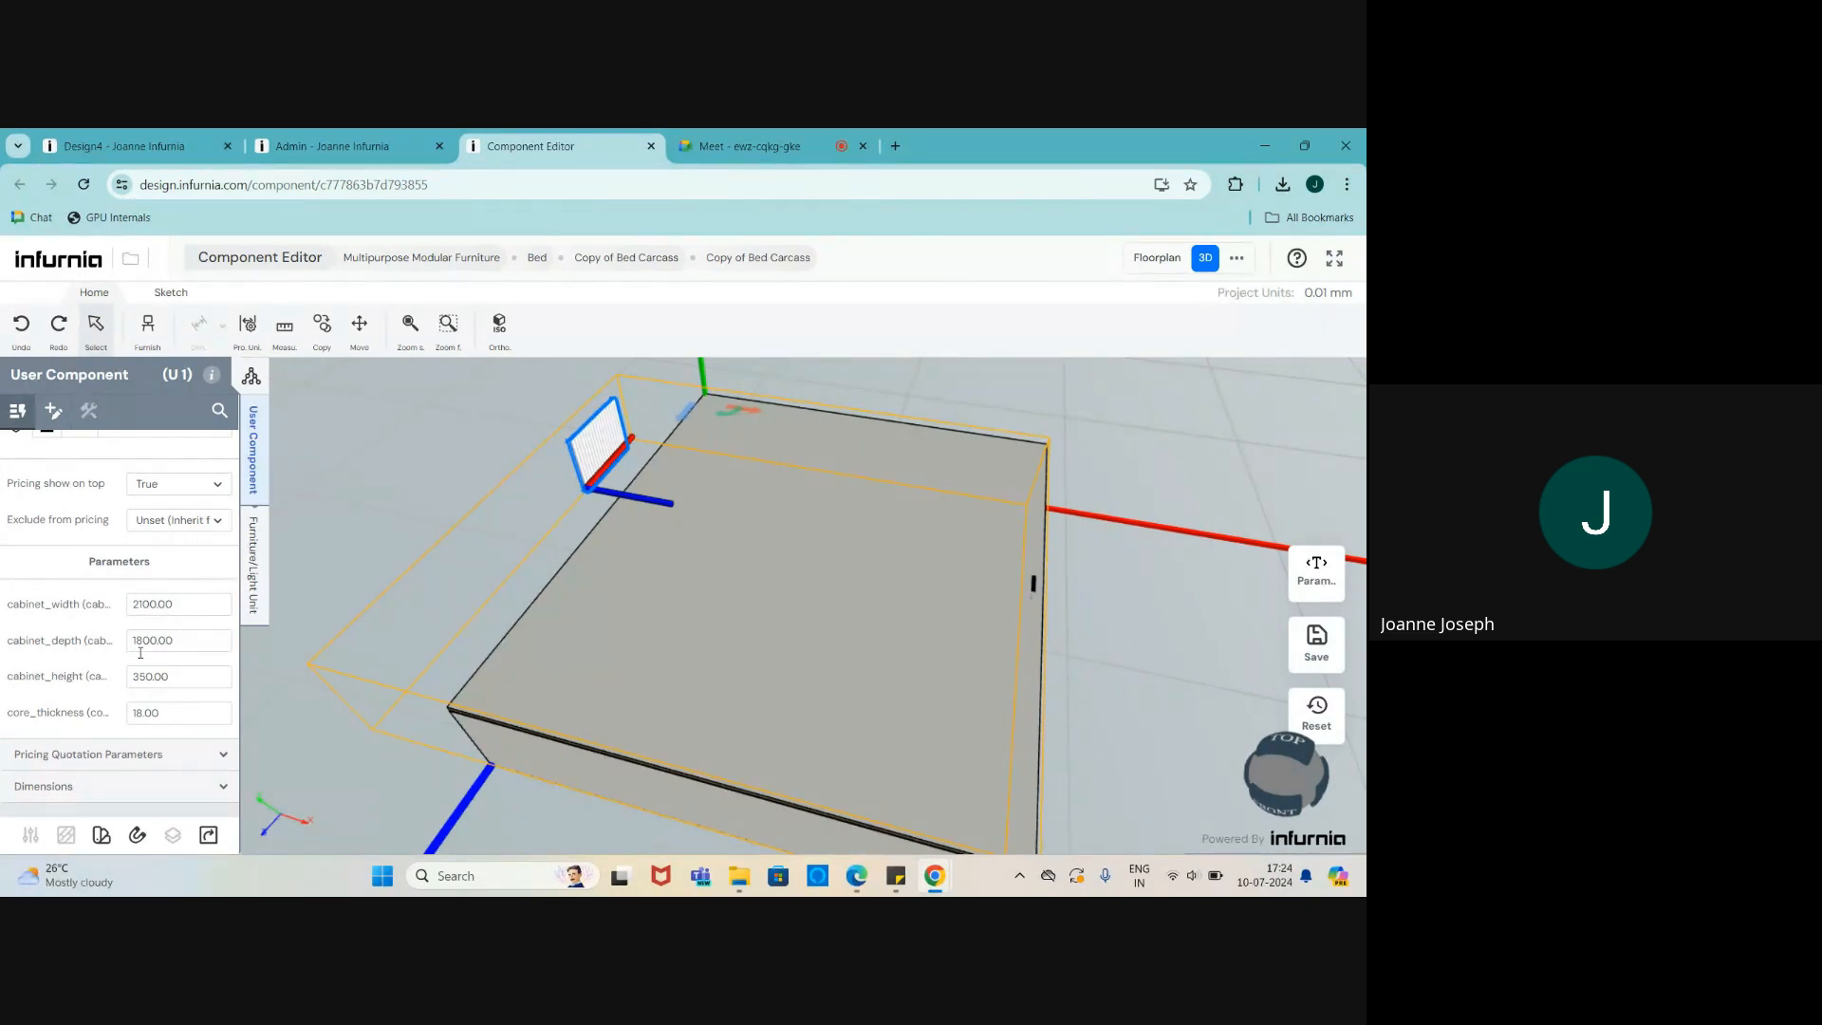
scroll(619, 750, "up", 5)
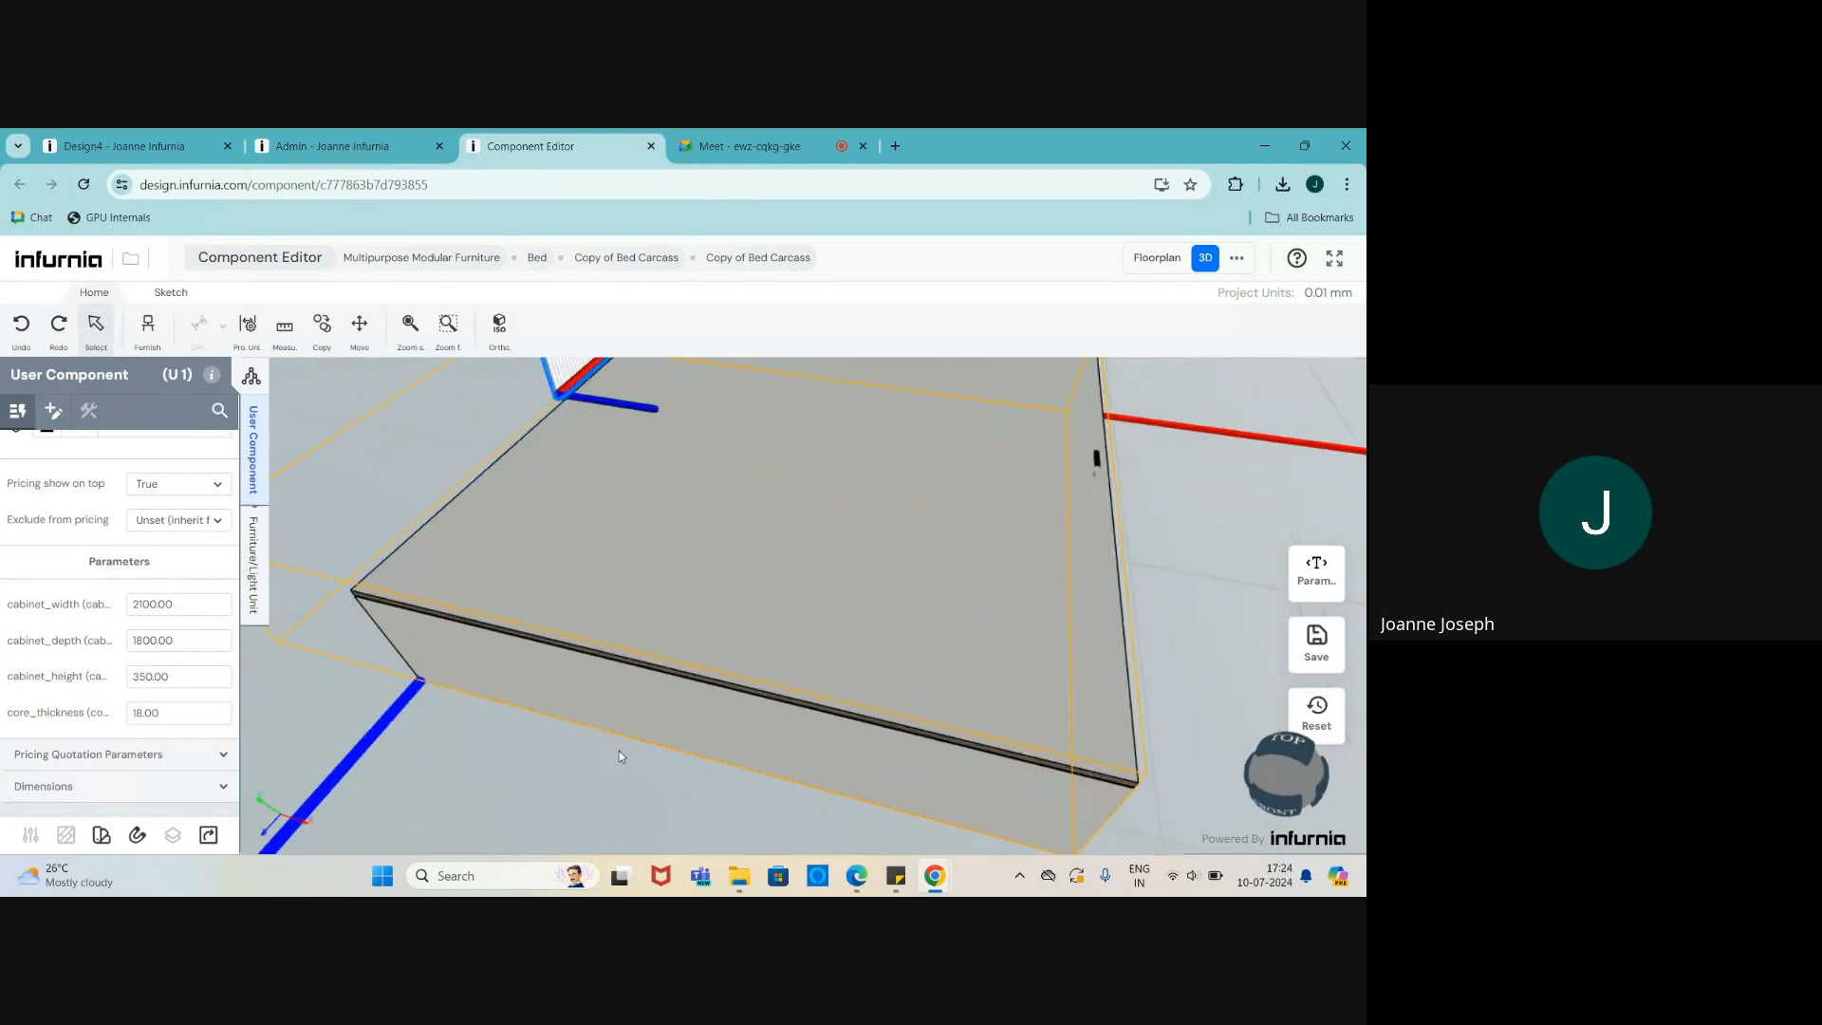
scroll(1004, 477, "down", 5)
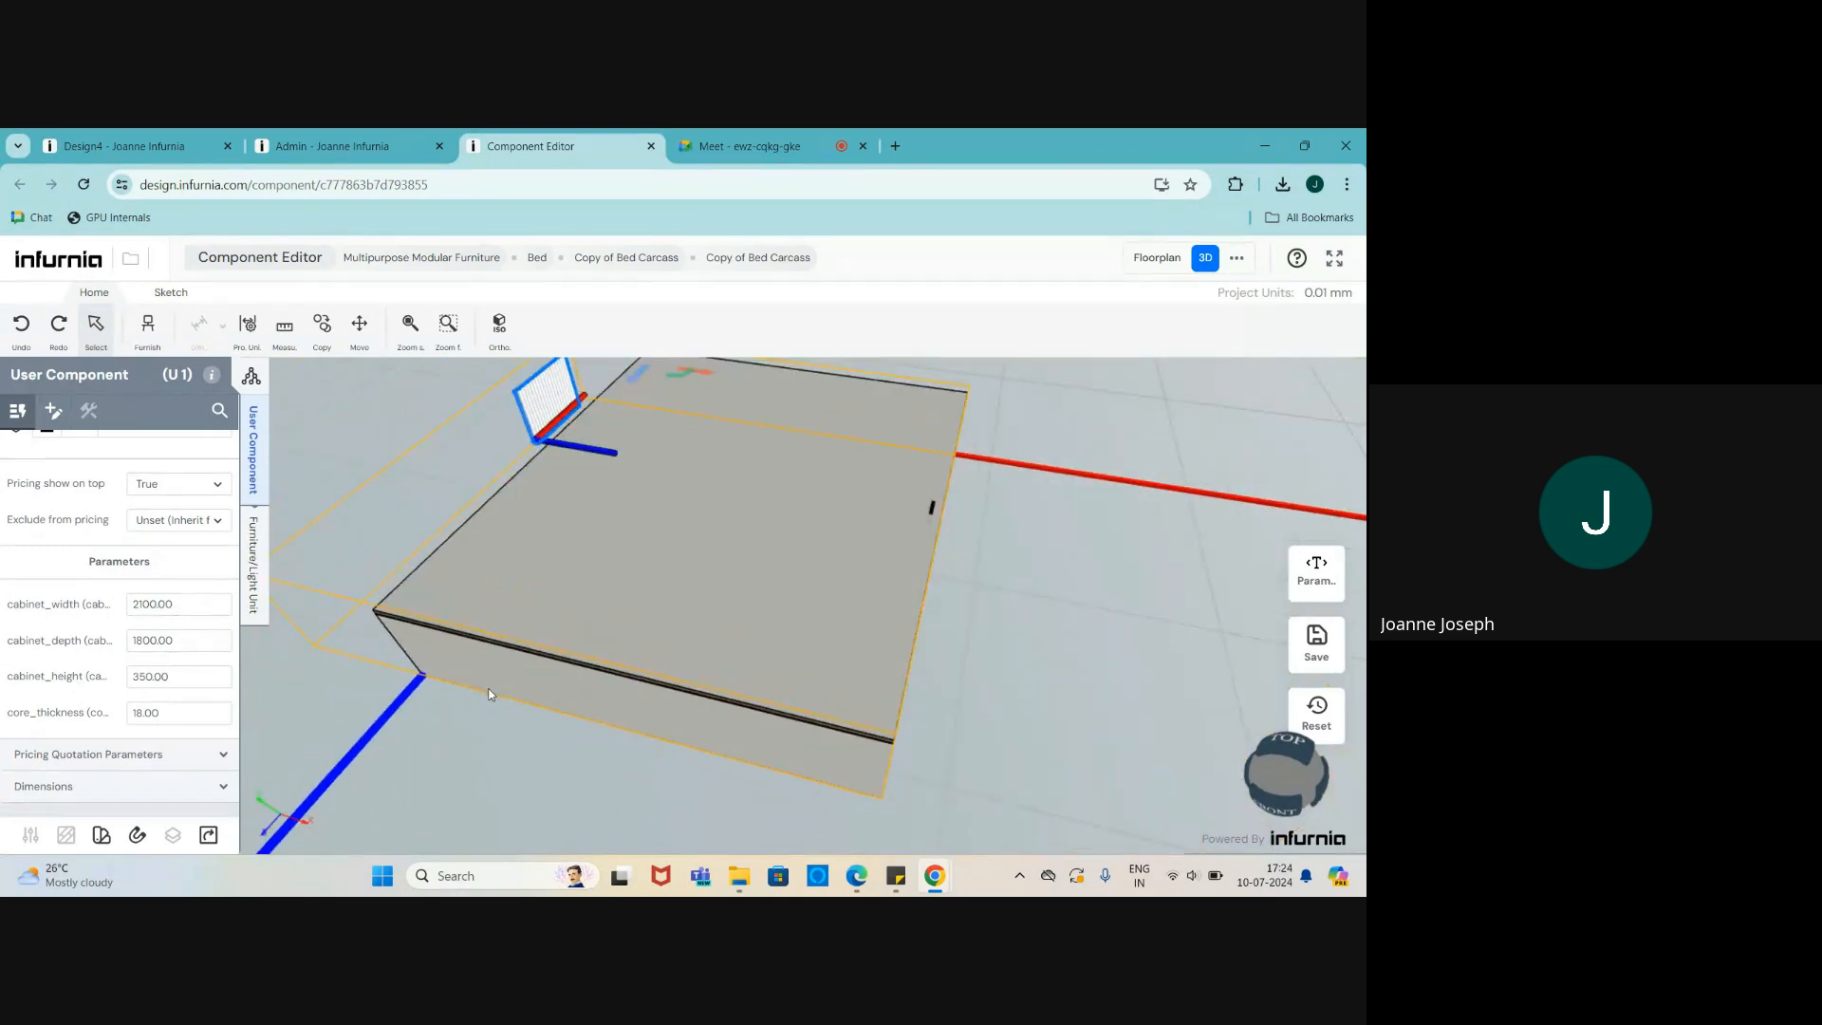
scroll(101, 740, "up", 1)
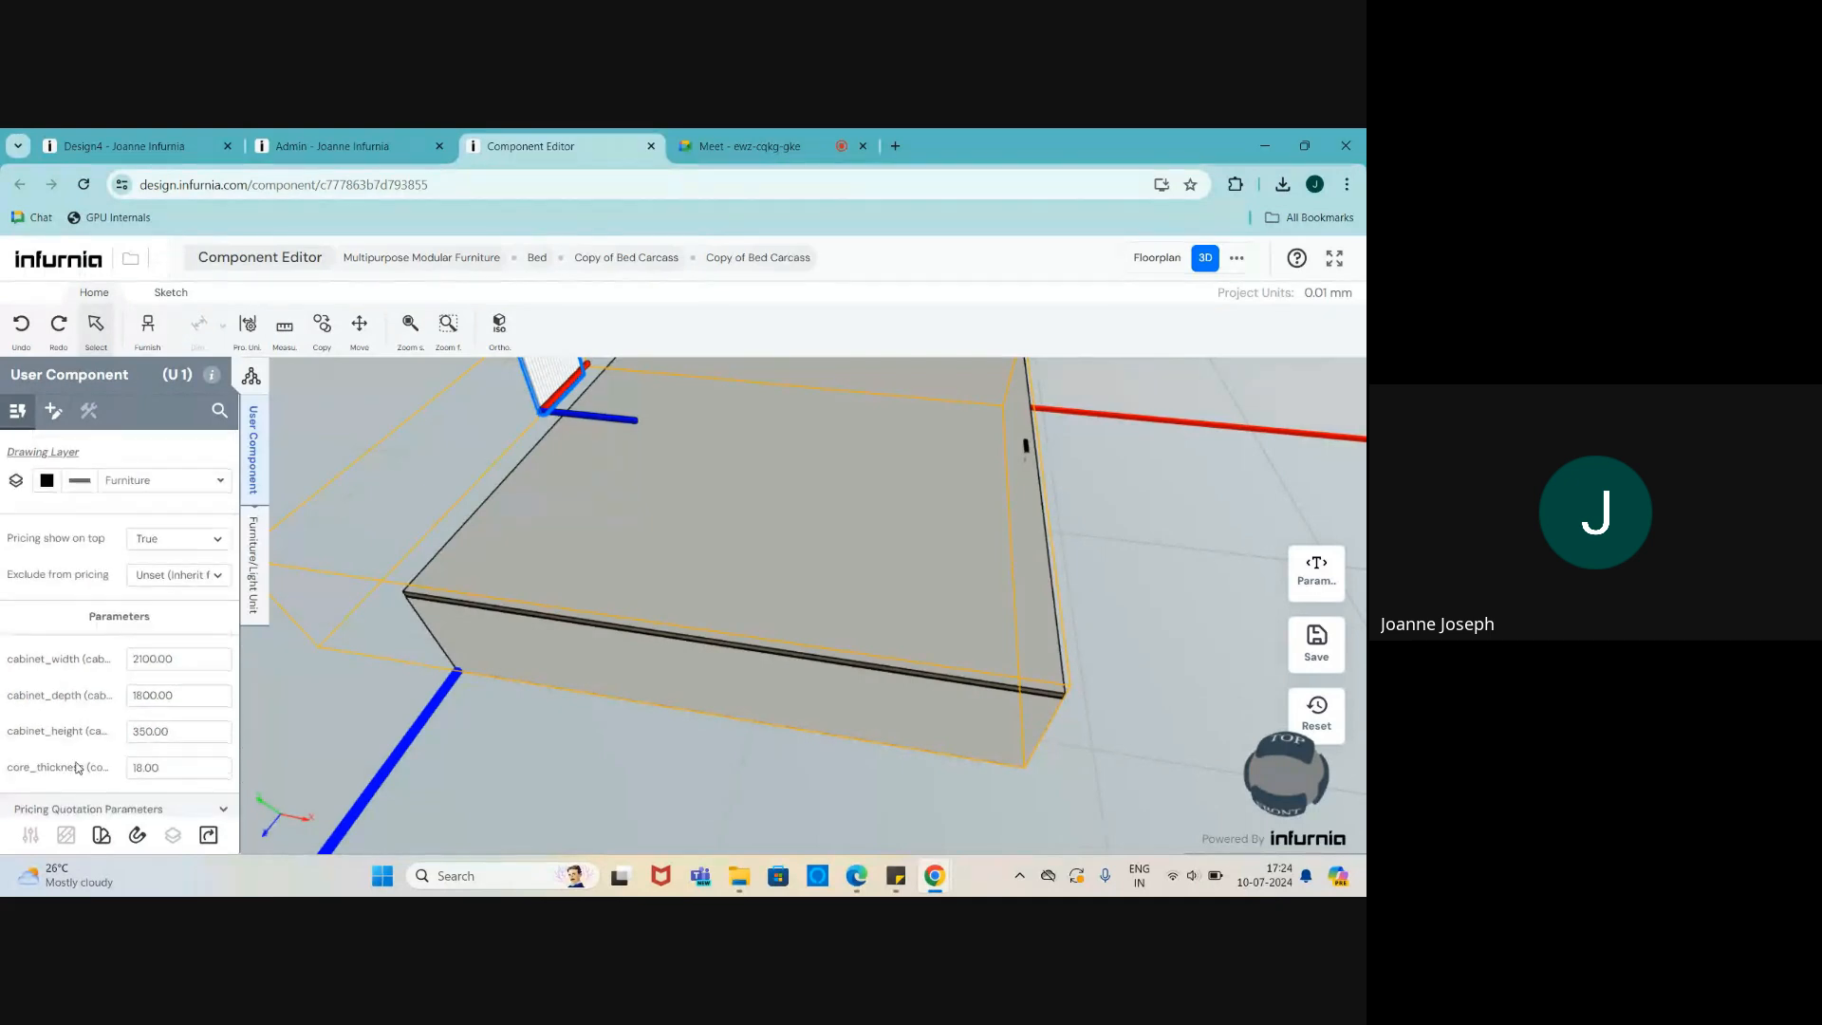
scroll(80, 763, "down", 1)
scroll(615, 686, "up", 2)
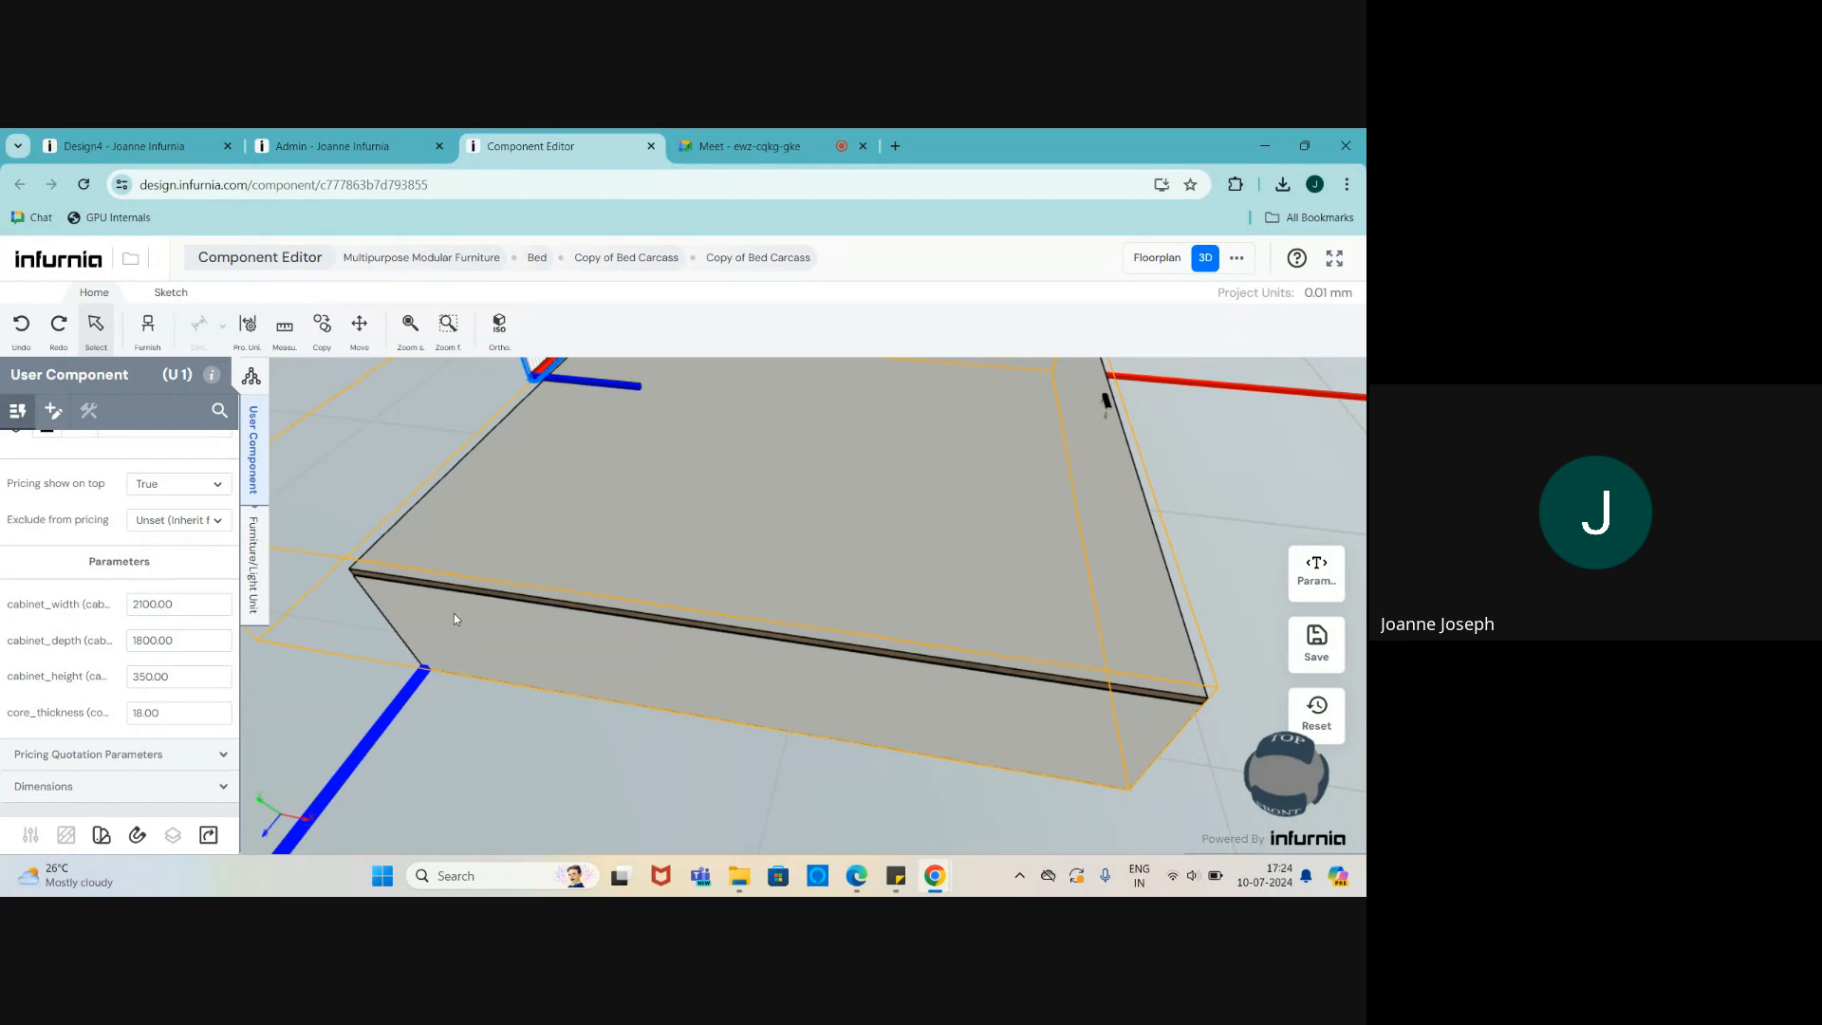
scroll(442, 592, "down", 5)
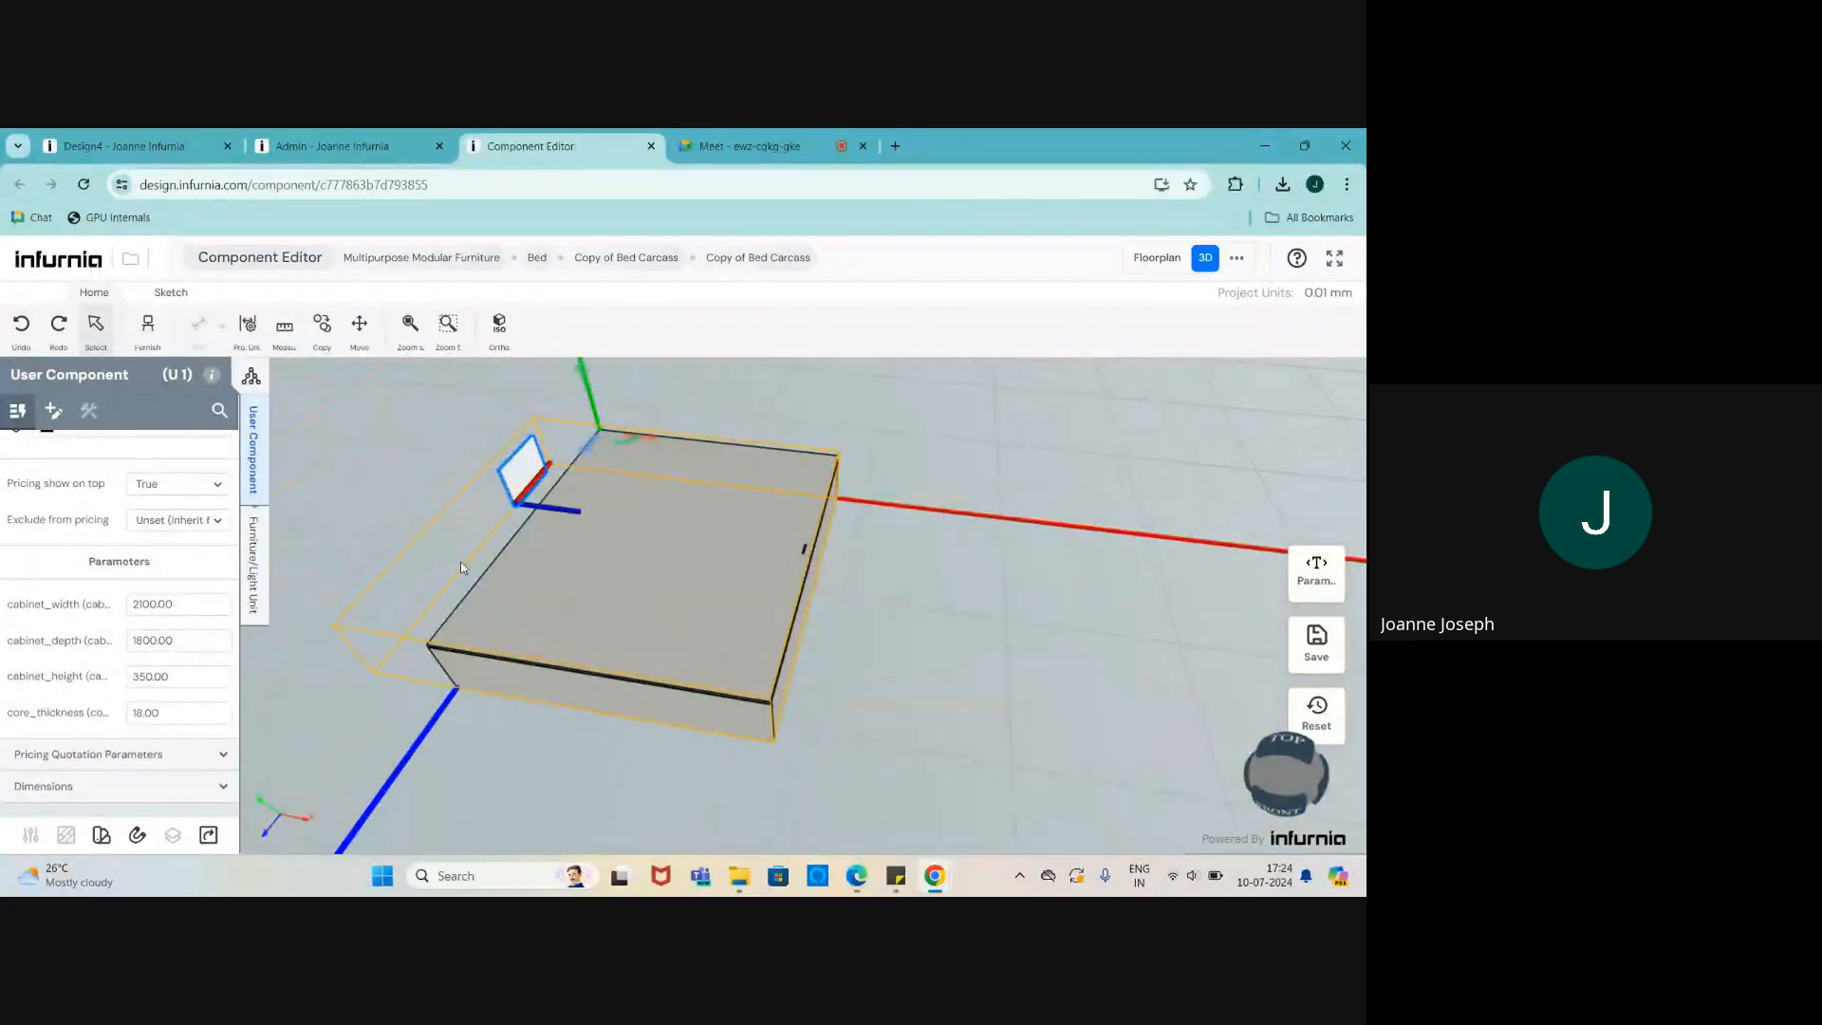
scroll(461, 567, "up", 3)
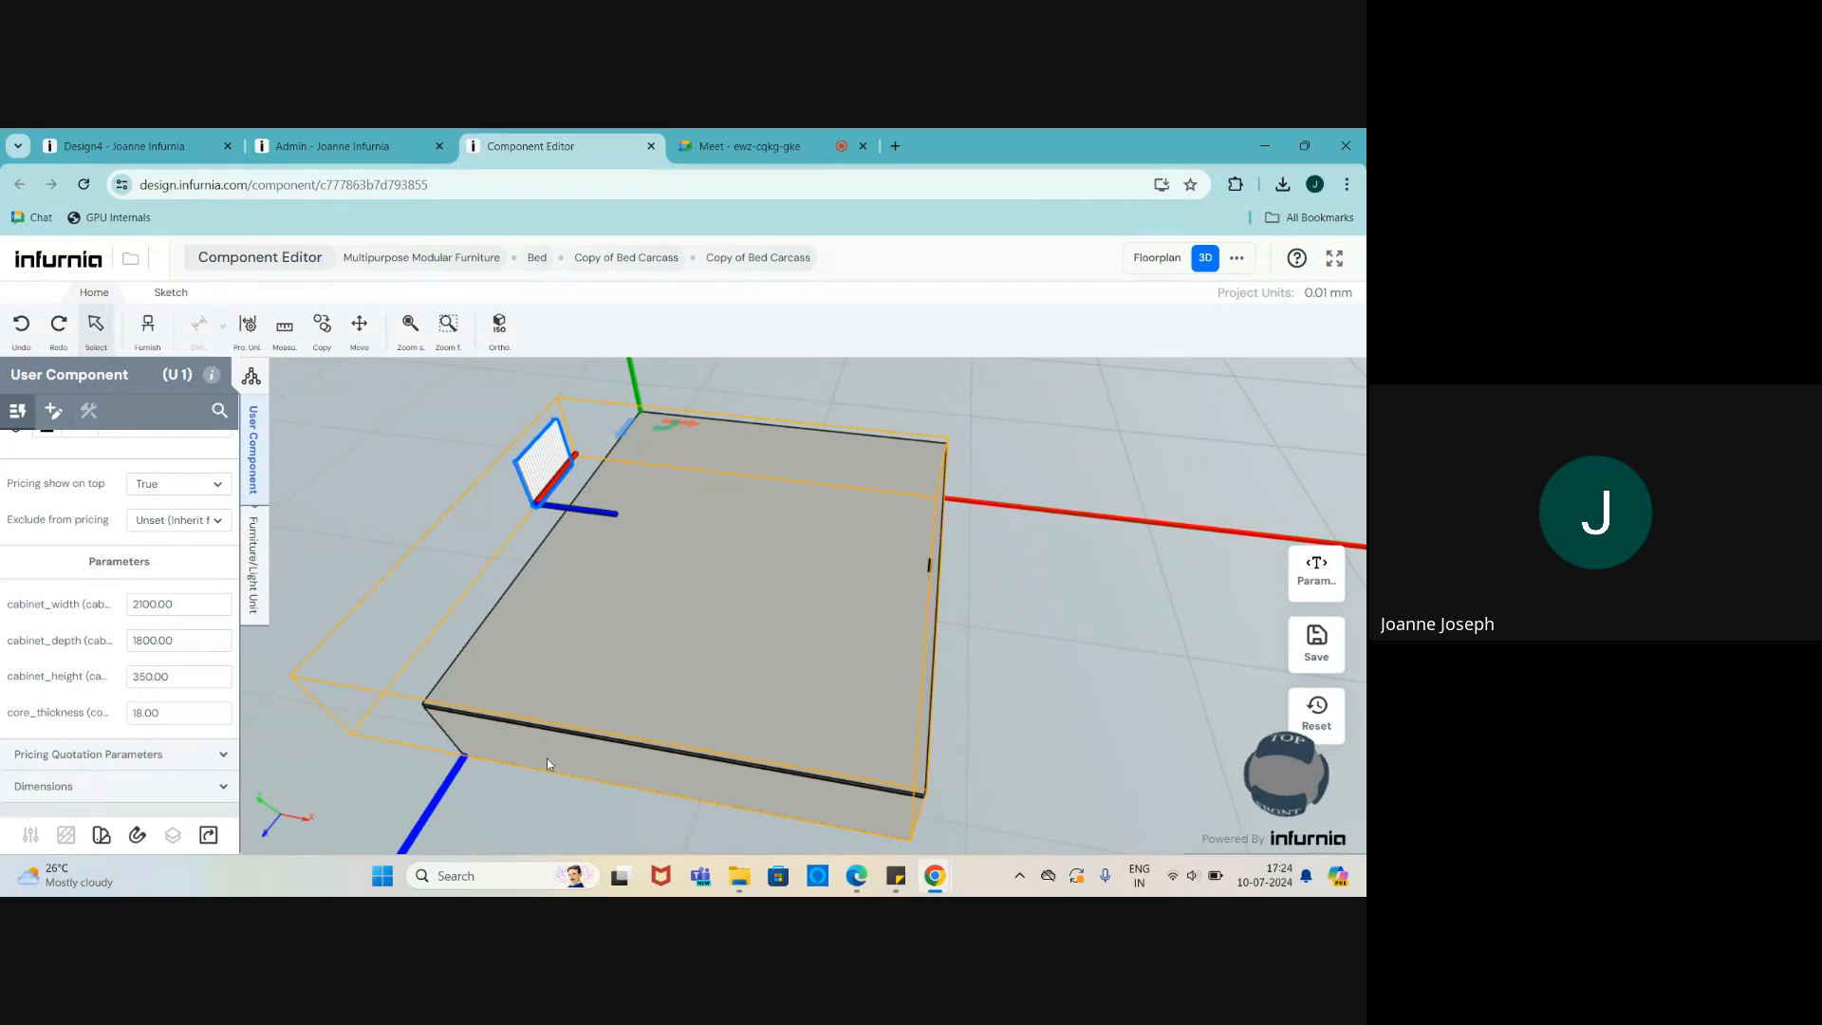
left_click_drag(546, 760, 572, 766)
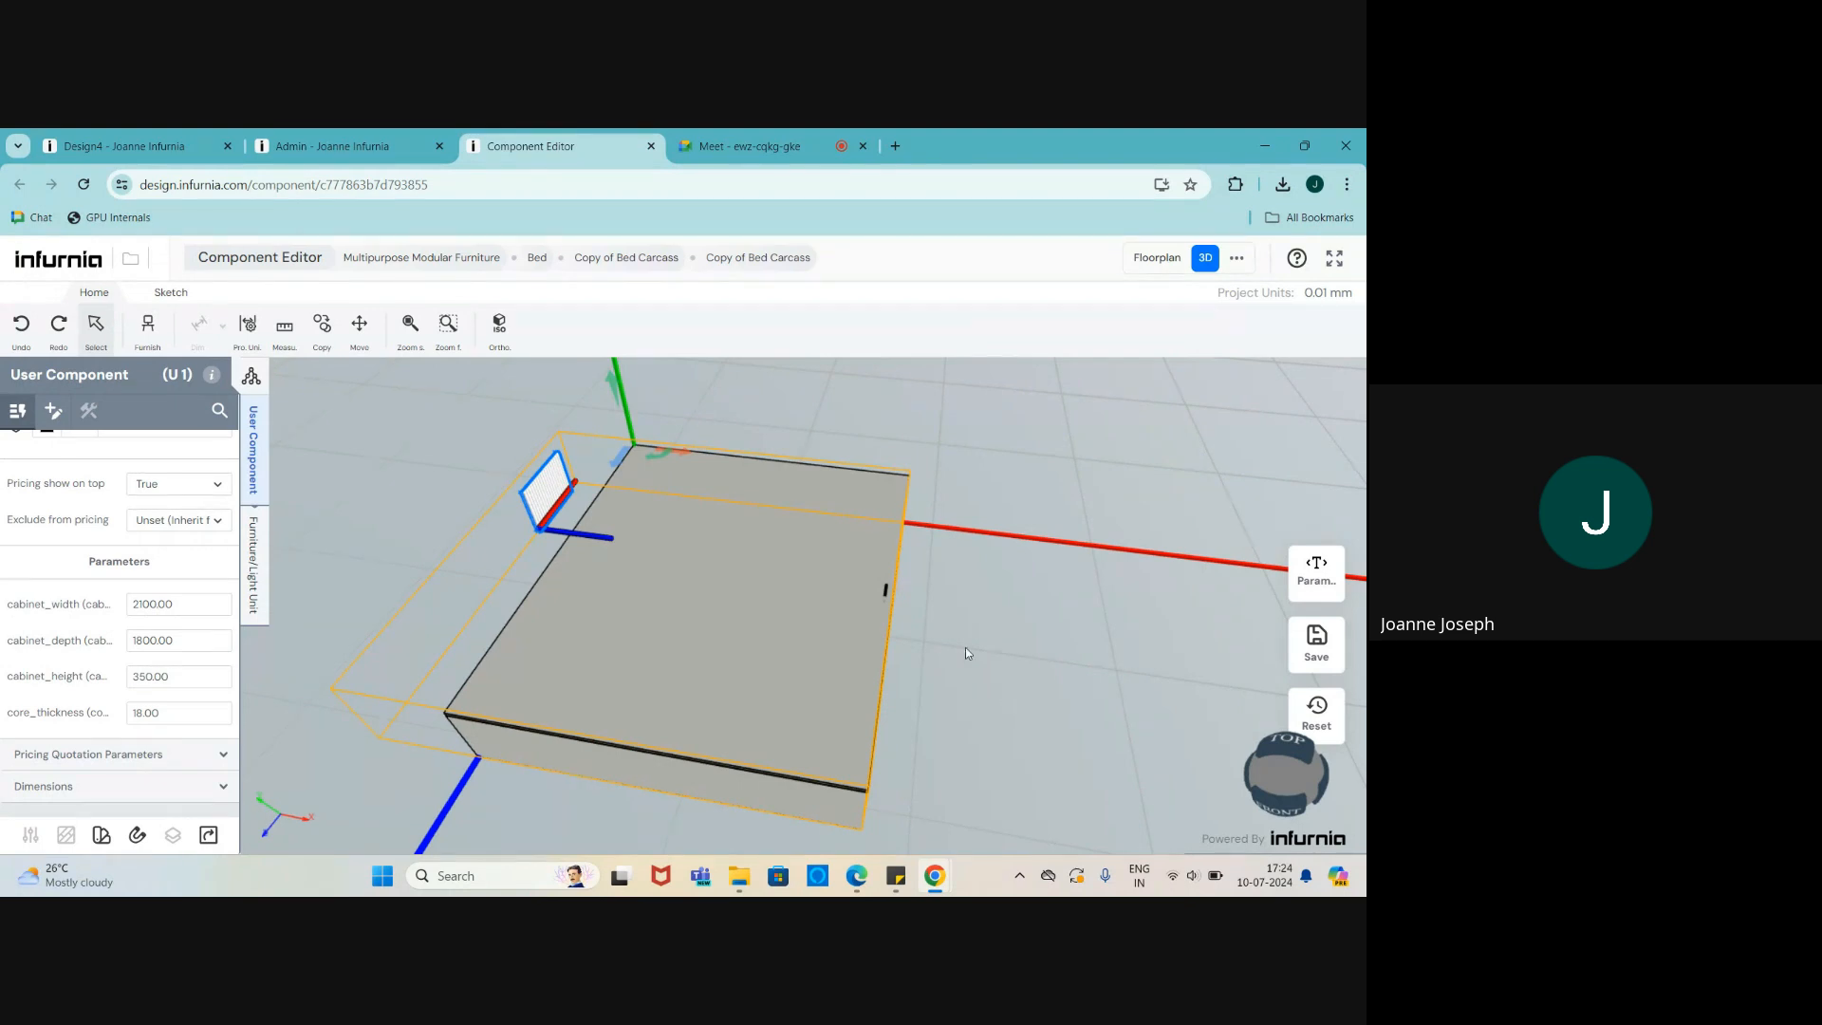
left_click(1319, 571)
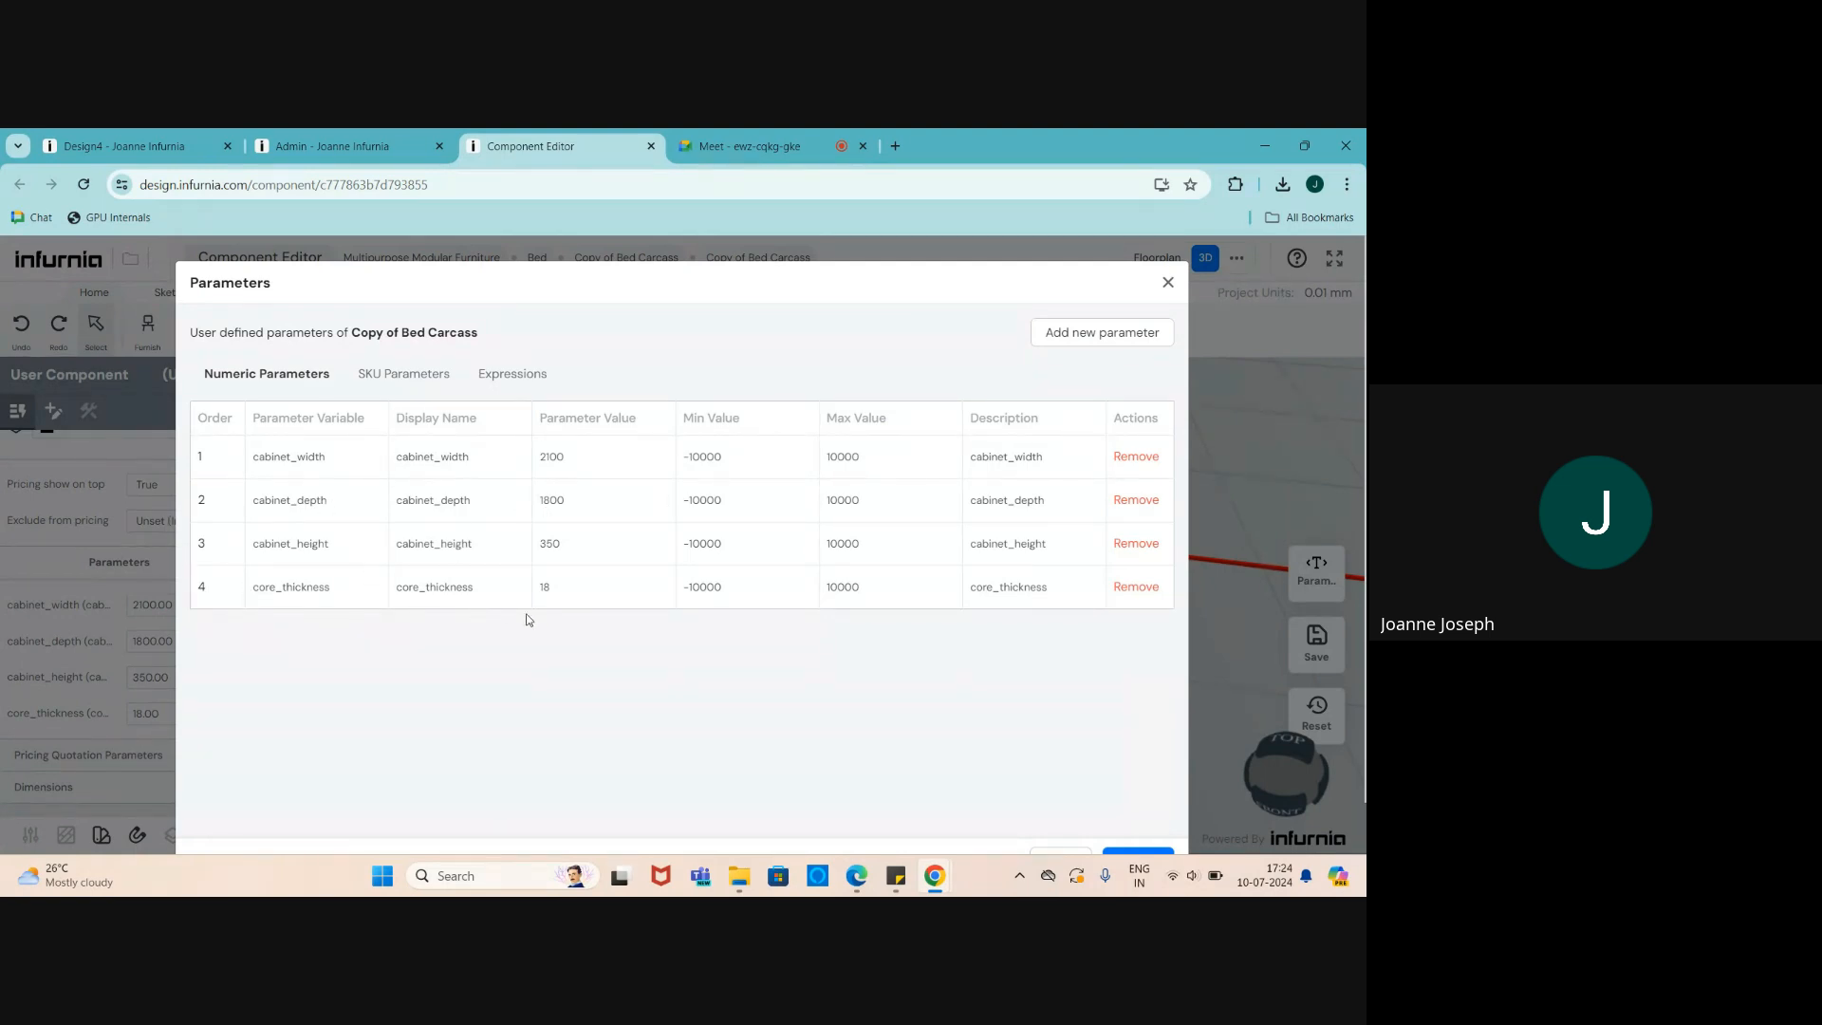
left_click(1168, 283)
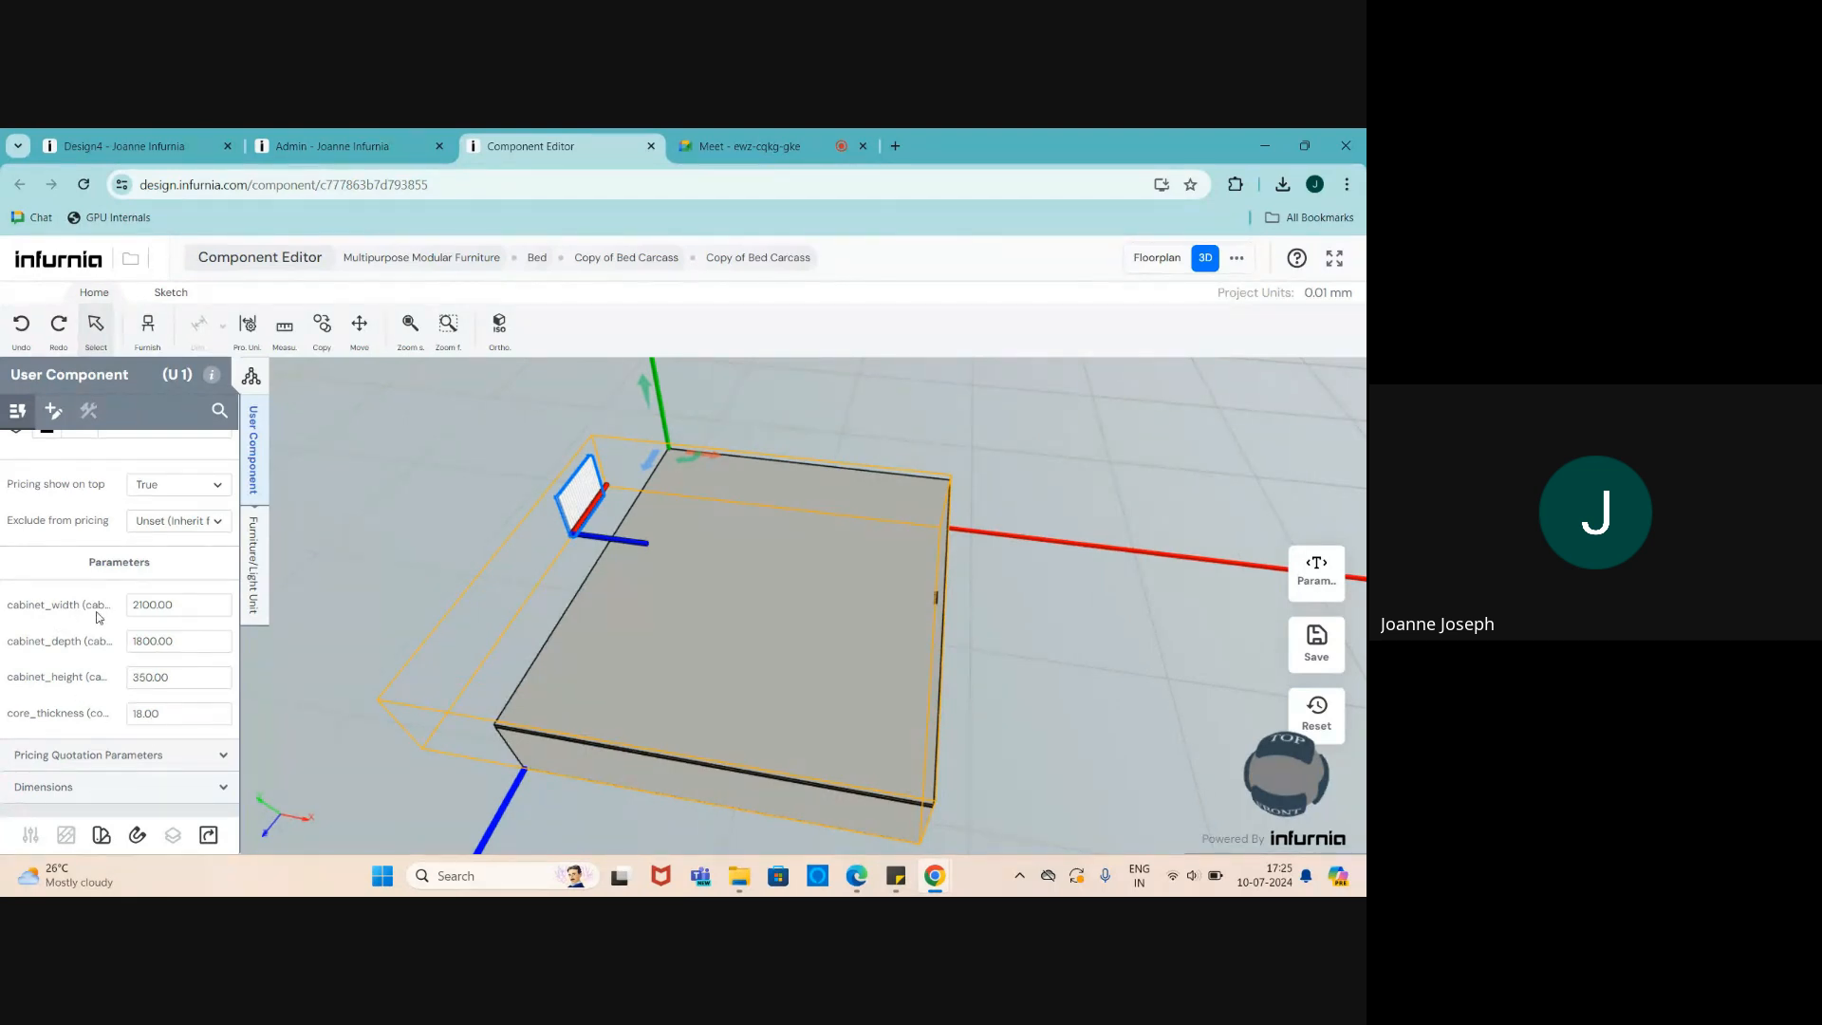
- Select the inner cabinet and review its dimensions set by cabinet_width, cabinet_height and cabinet_depth
left_click(576, 672)
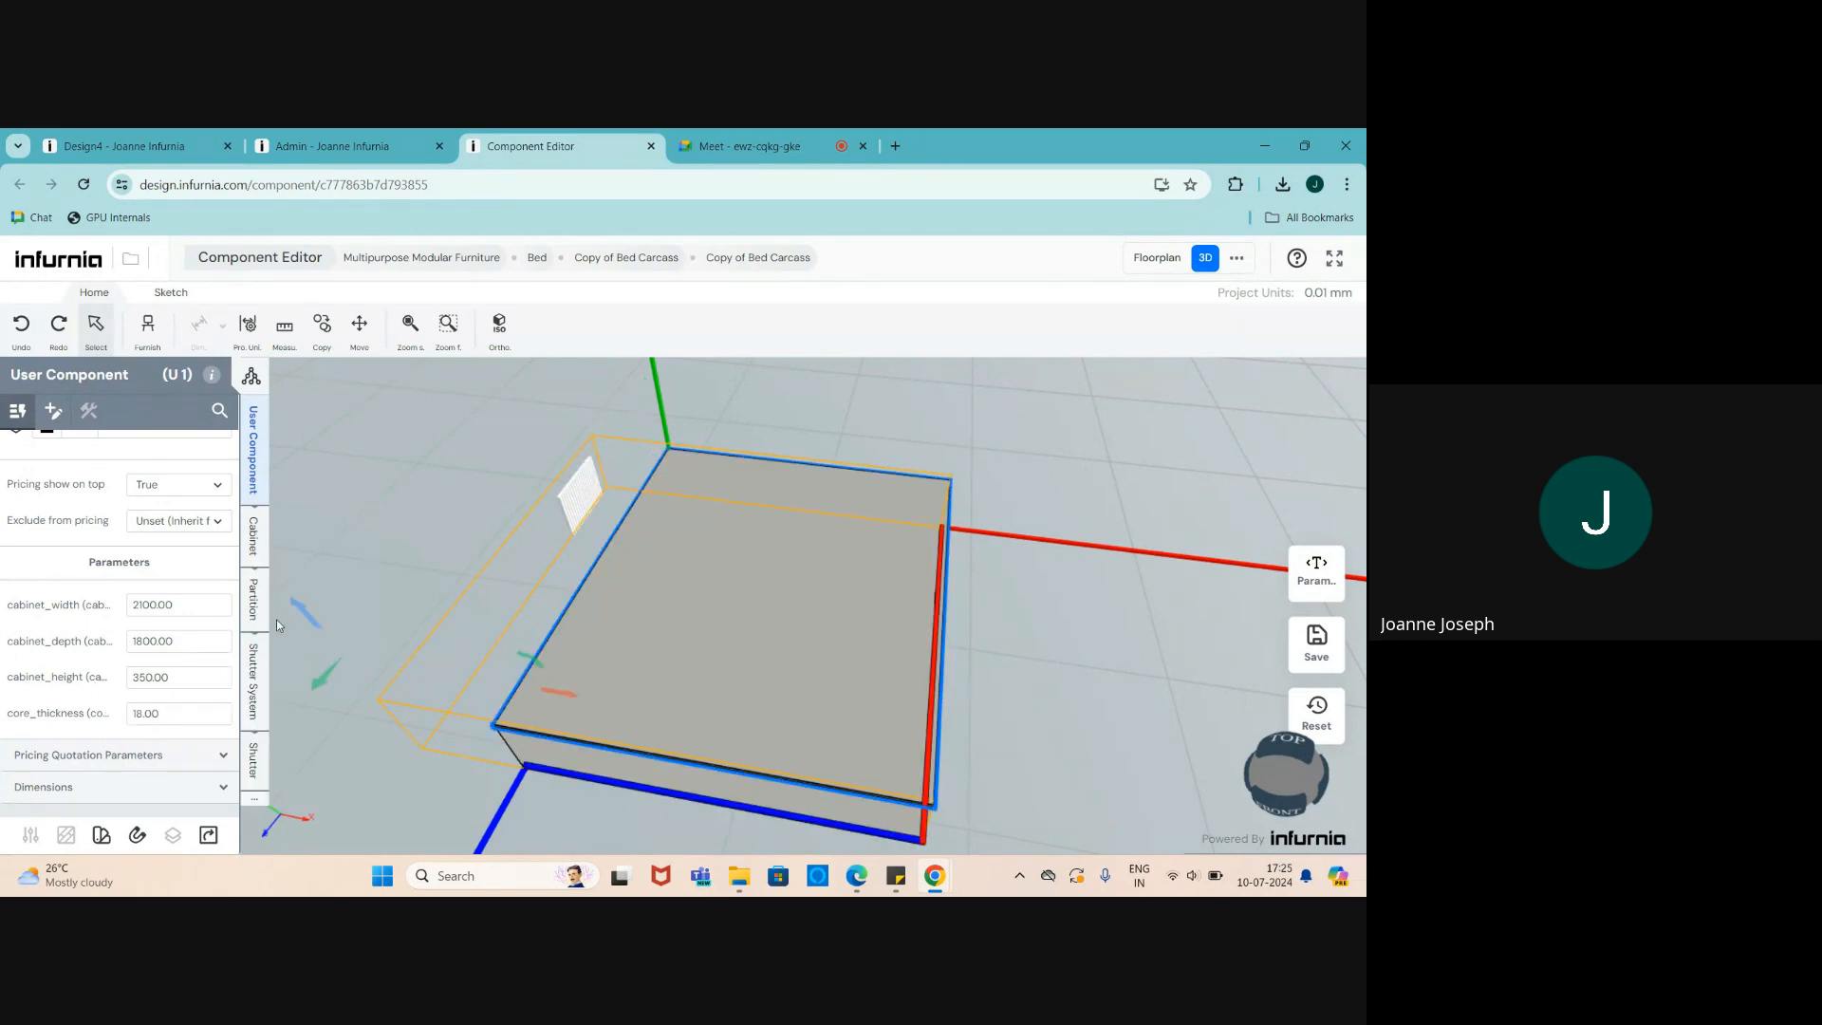
scroll(652, 582, "up", 1)
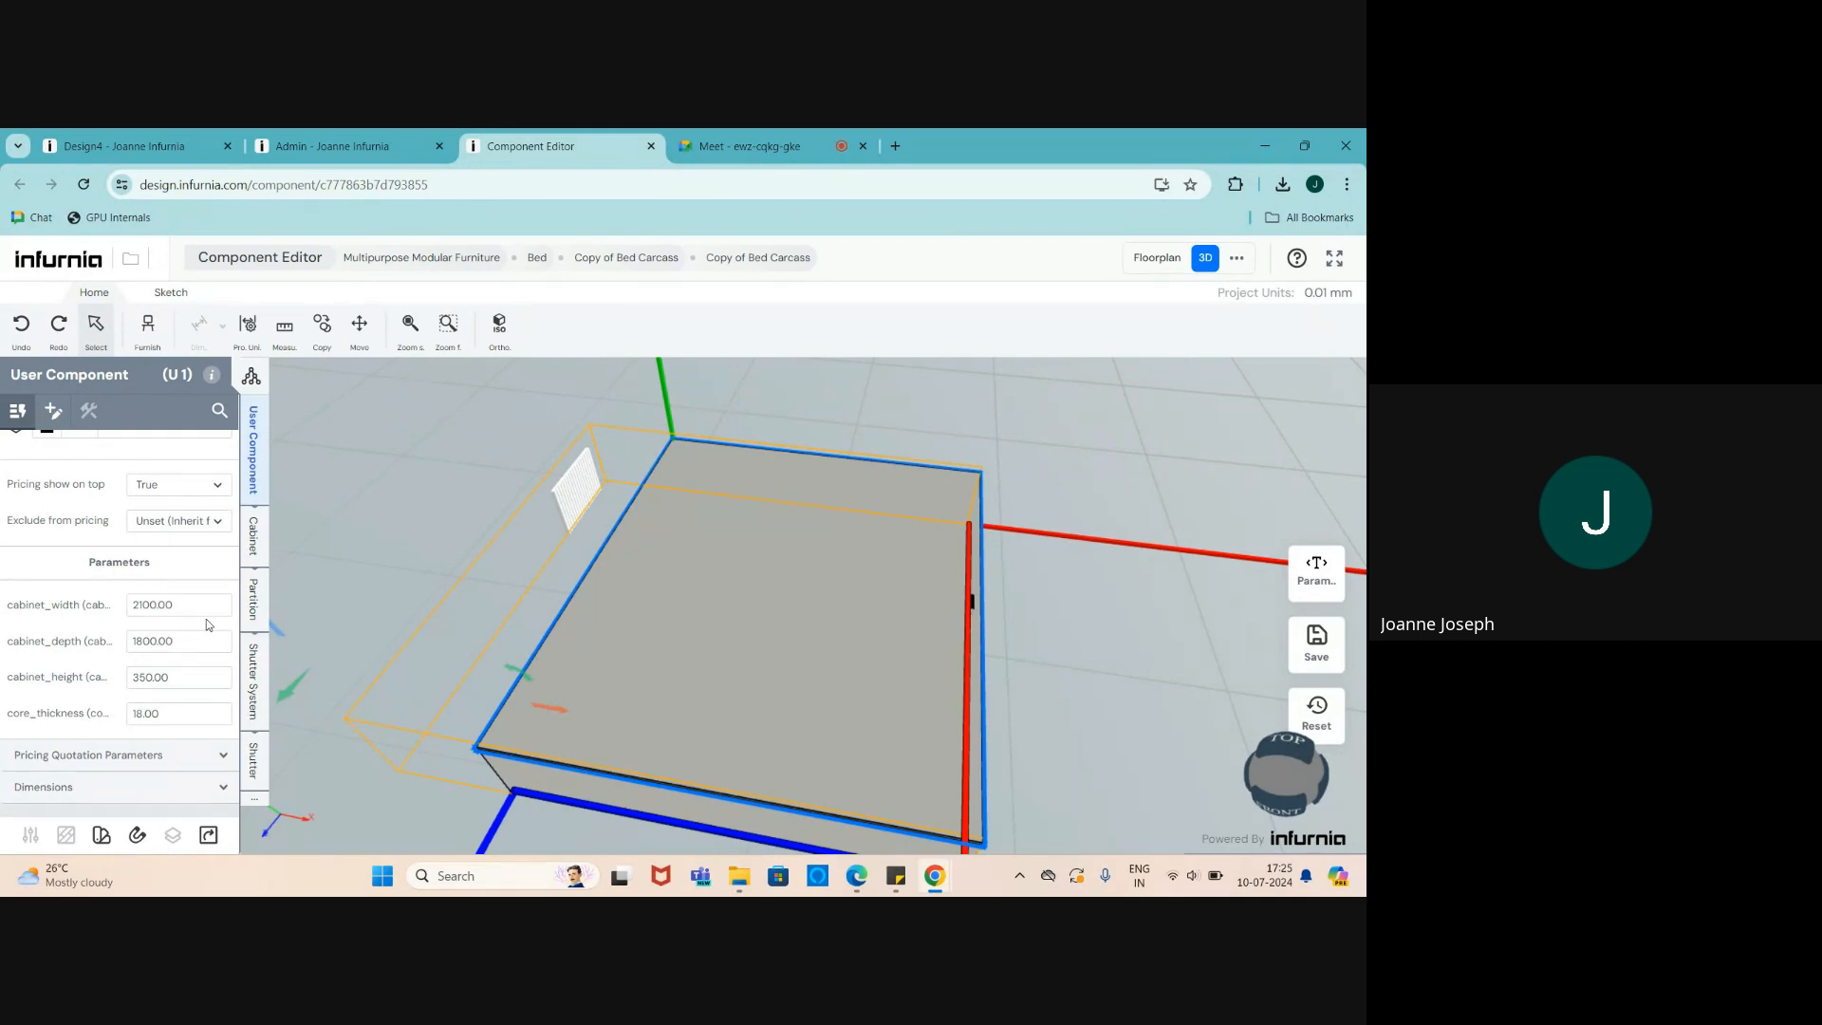
scroll(571, 634, "up", 1)
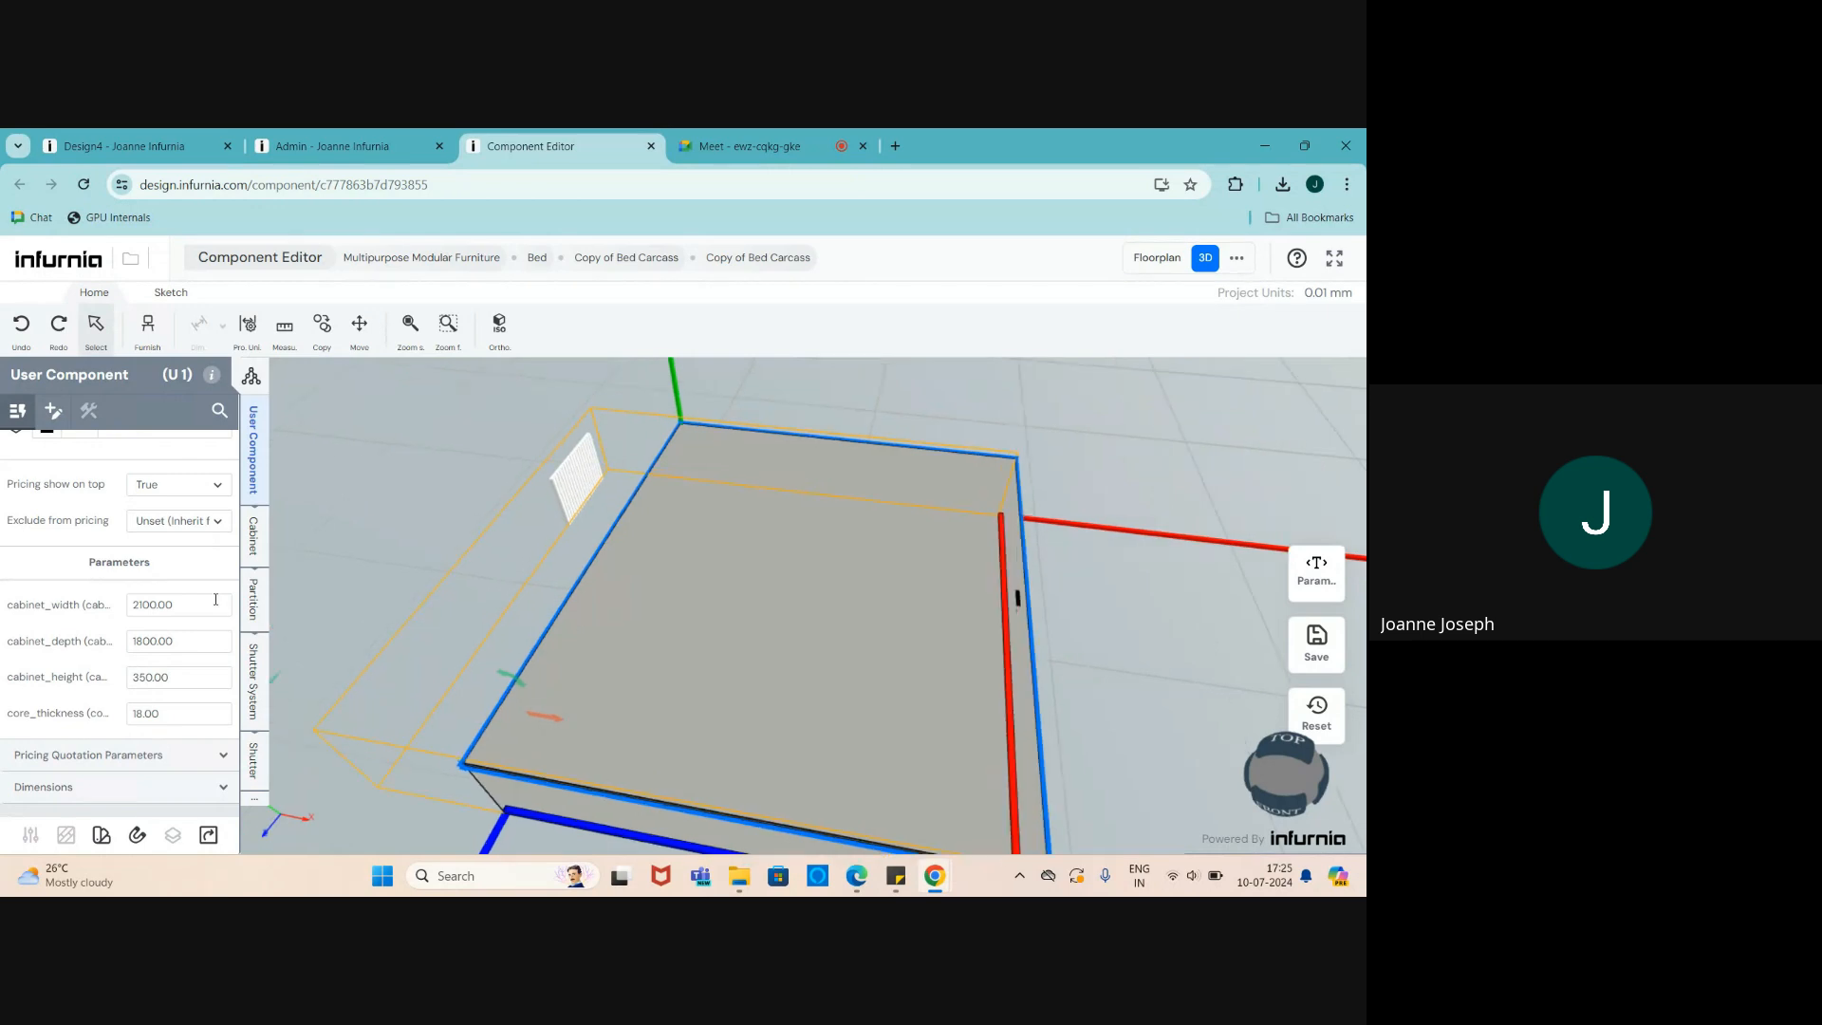
left_click(253, 541)
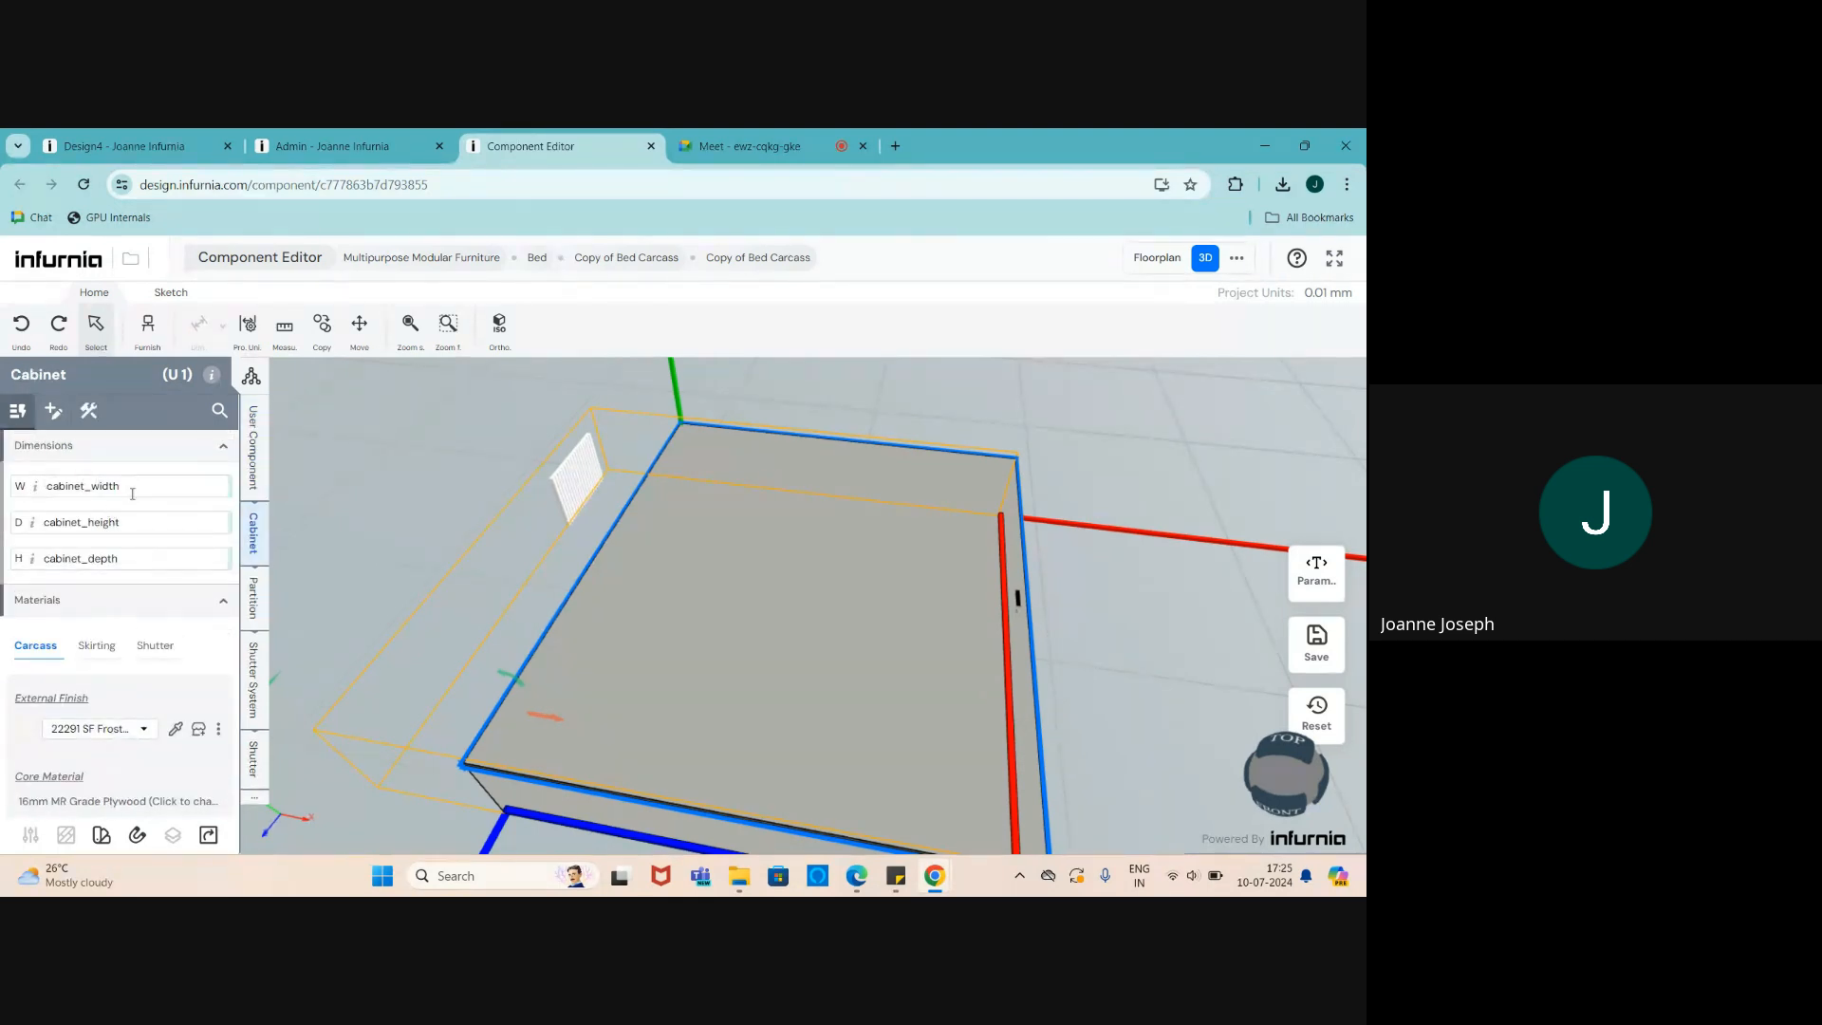
mouse_move(48, 494)
mouse_move(126, 490)
left_click(328, 146)
- Choose Edit SKU Structure from the bed SKU card's gear menu
left_click(484, 555)
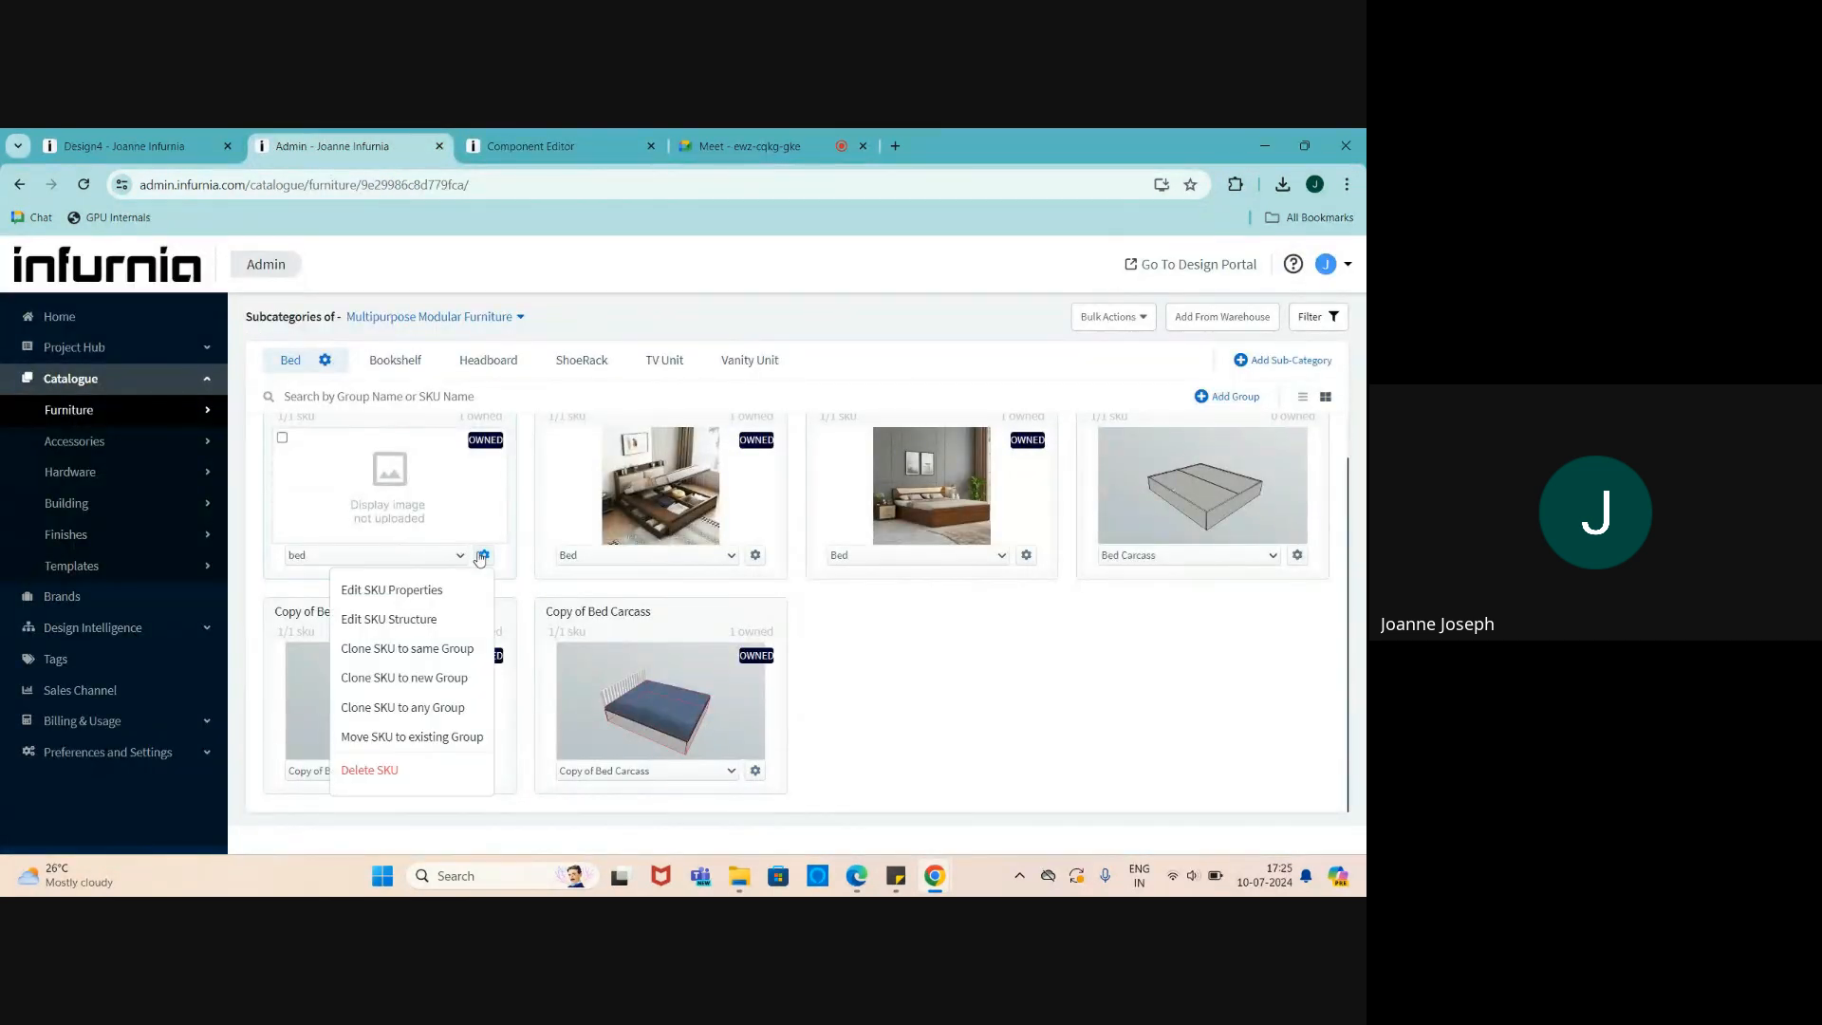
left_click(427, 626)
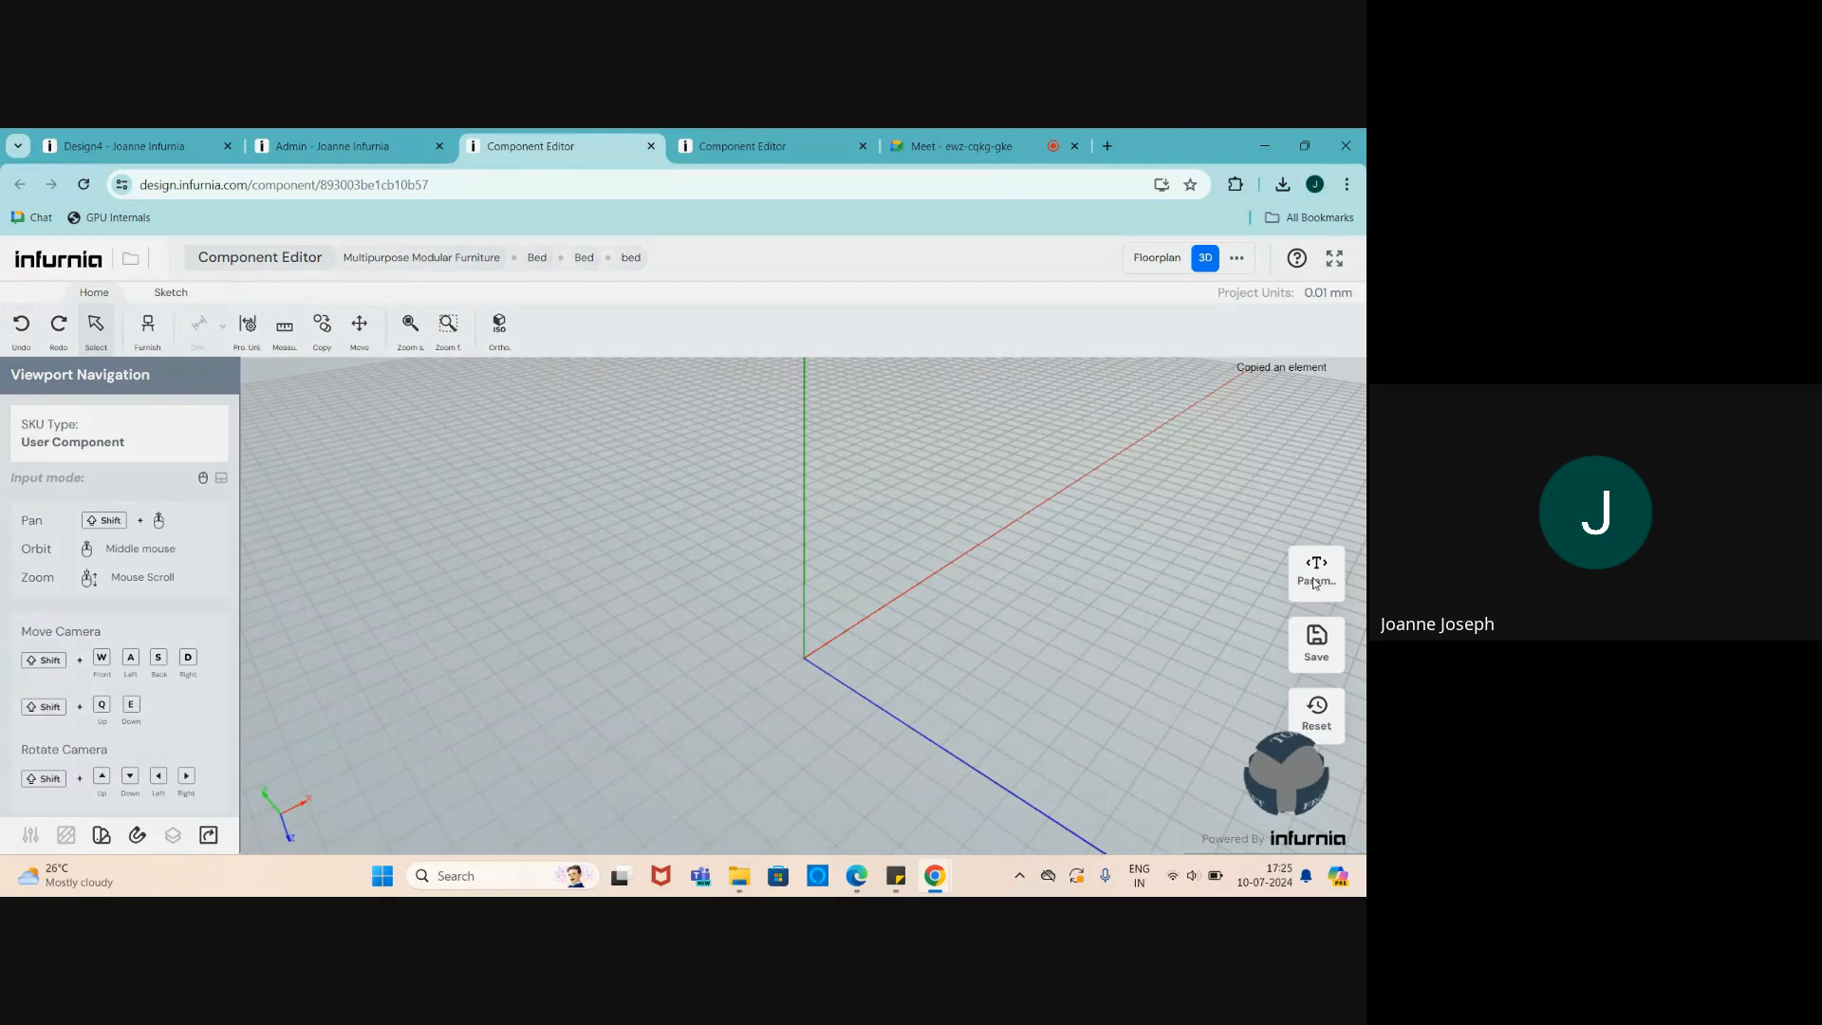
- Check the bed's empty parameter list, then search the Furnish library for 'bed' and pick Bed Carcass
left_click(1315, 575)
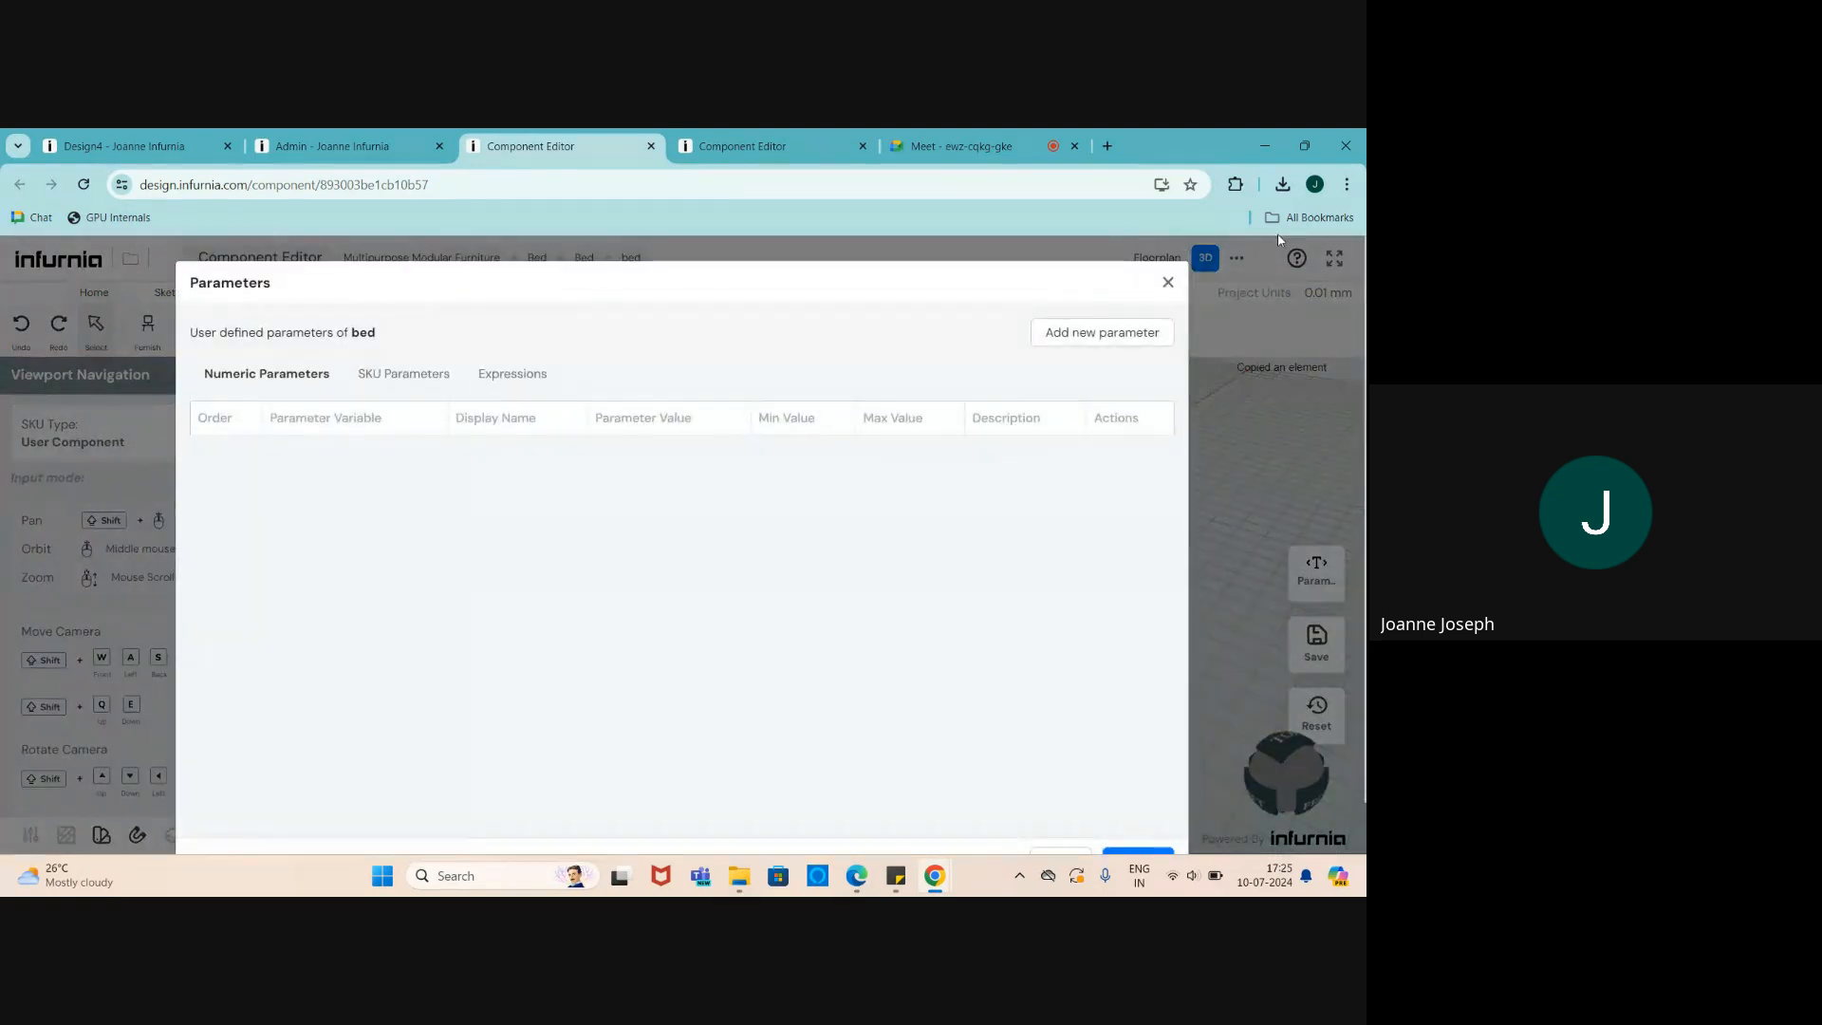
left_click(1170, 283)
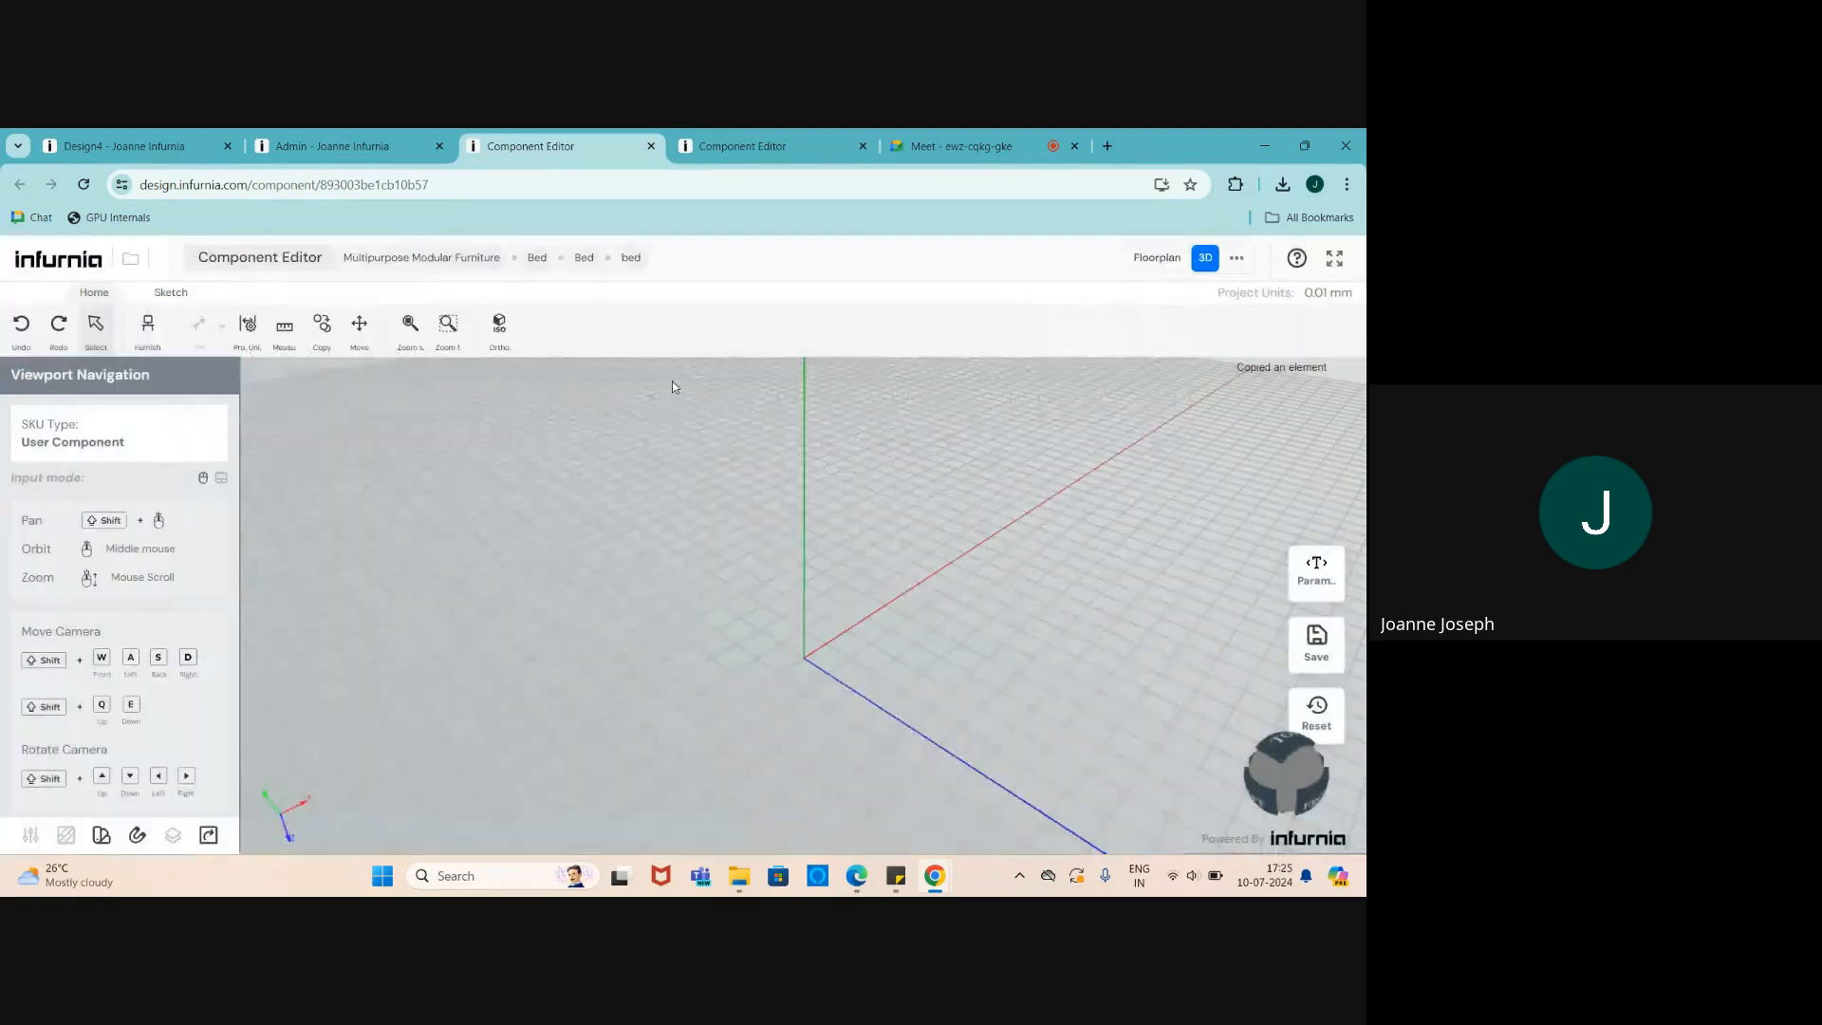
left_click(147, 327)
left_click(215, 375)
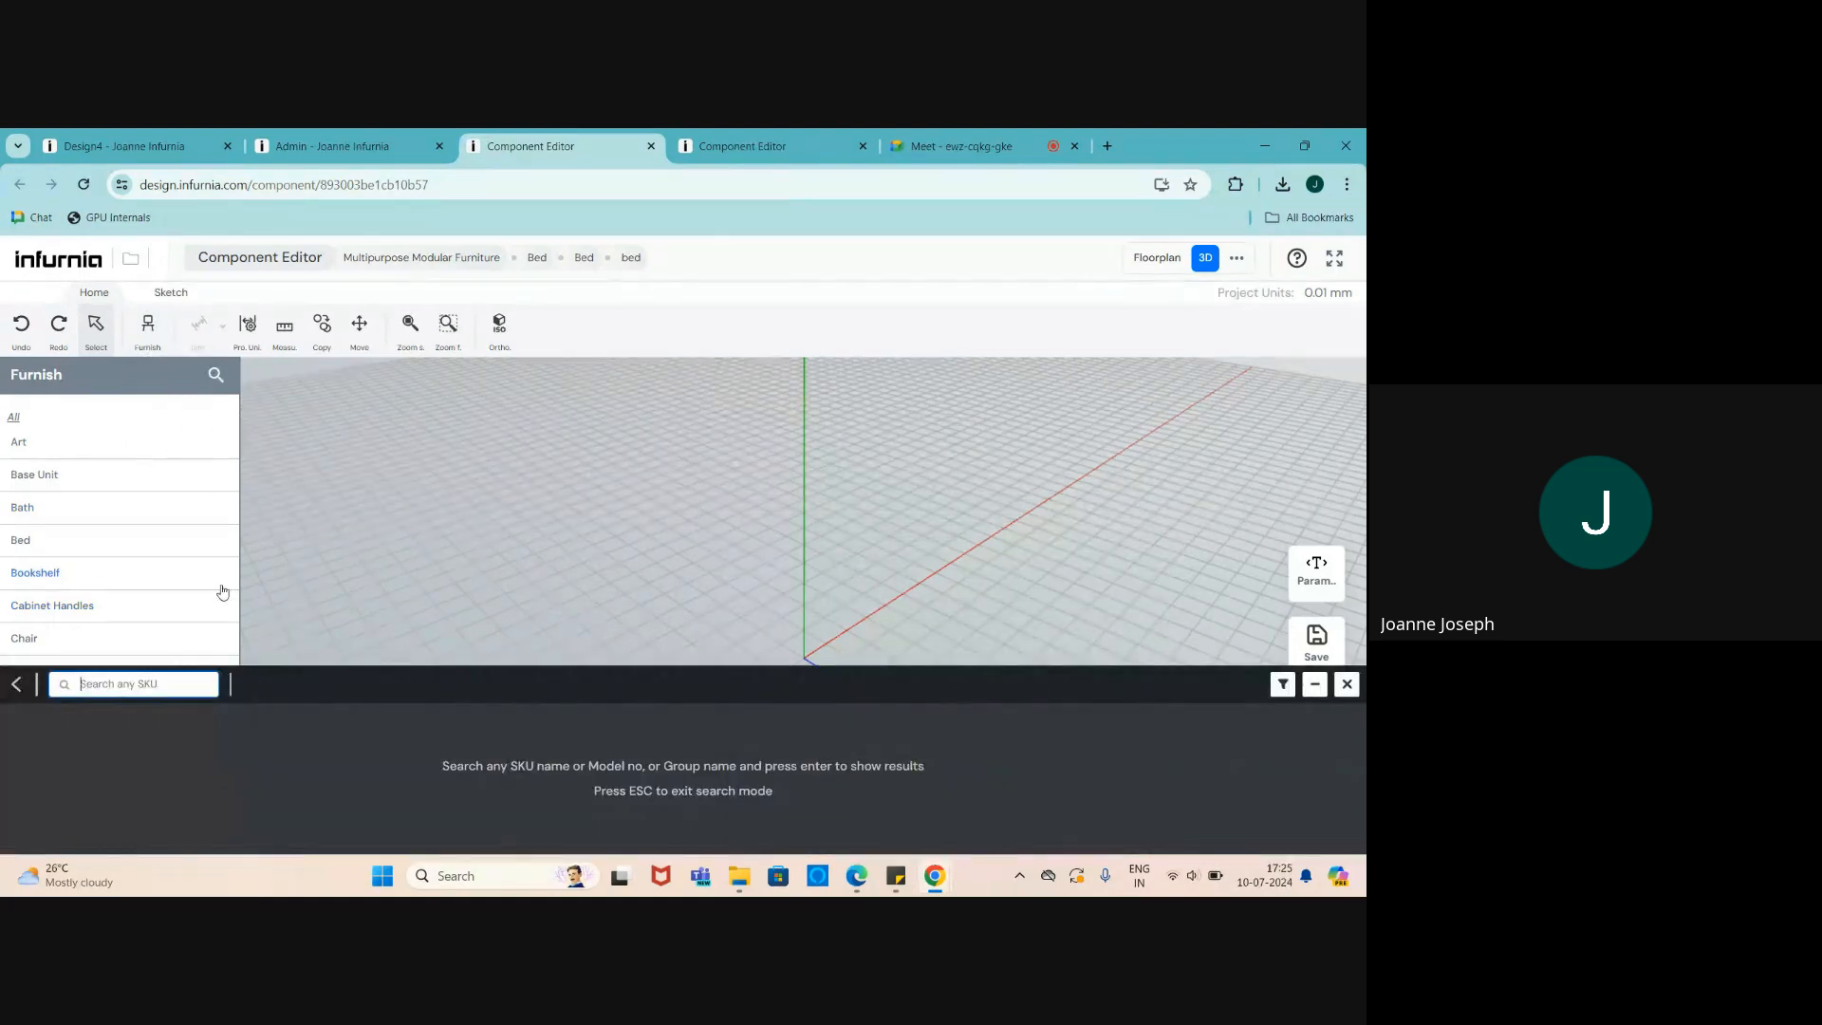
type("bed")
key("Return")
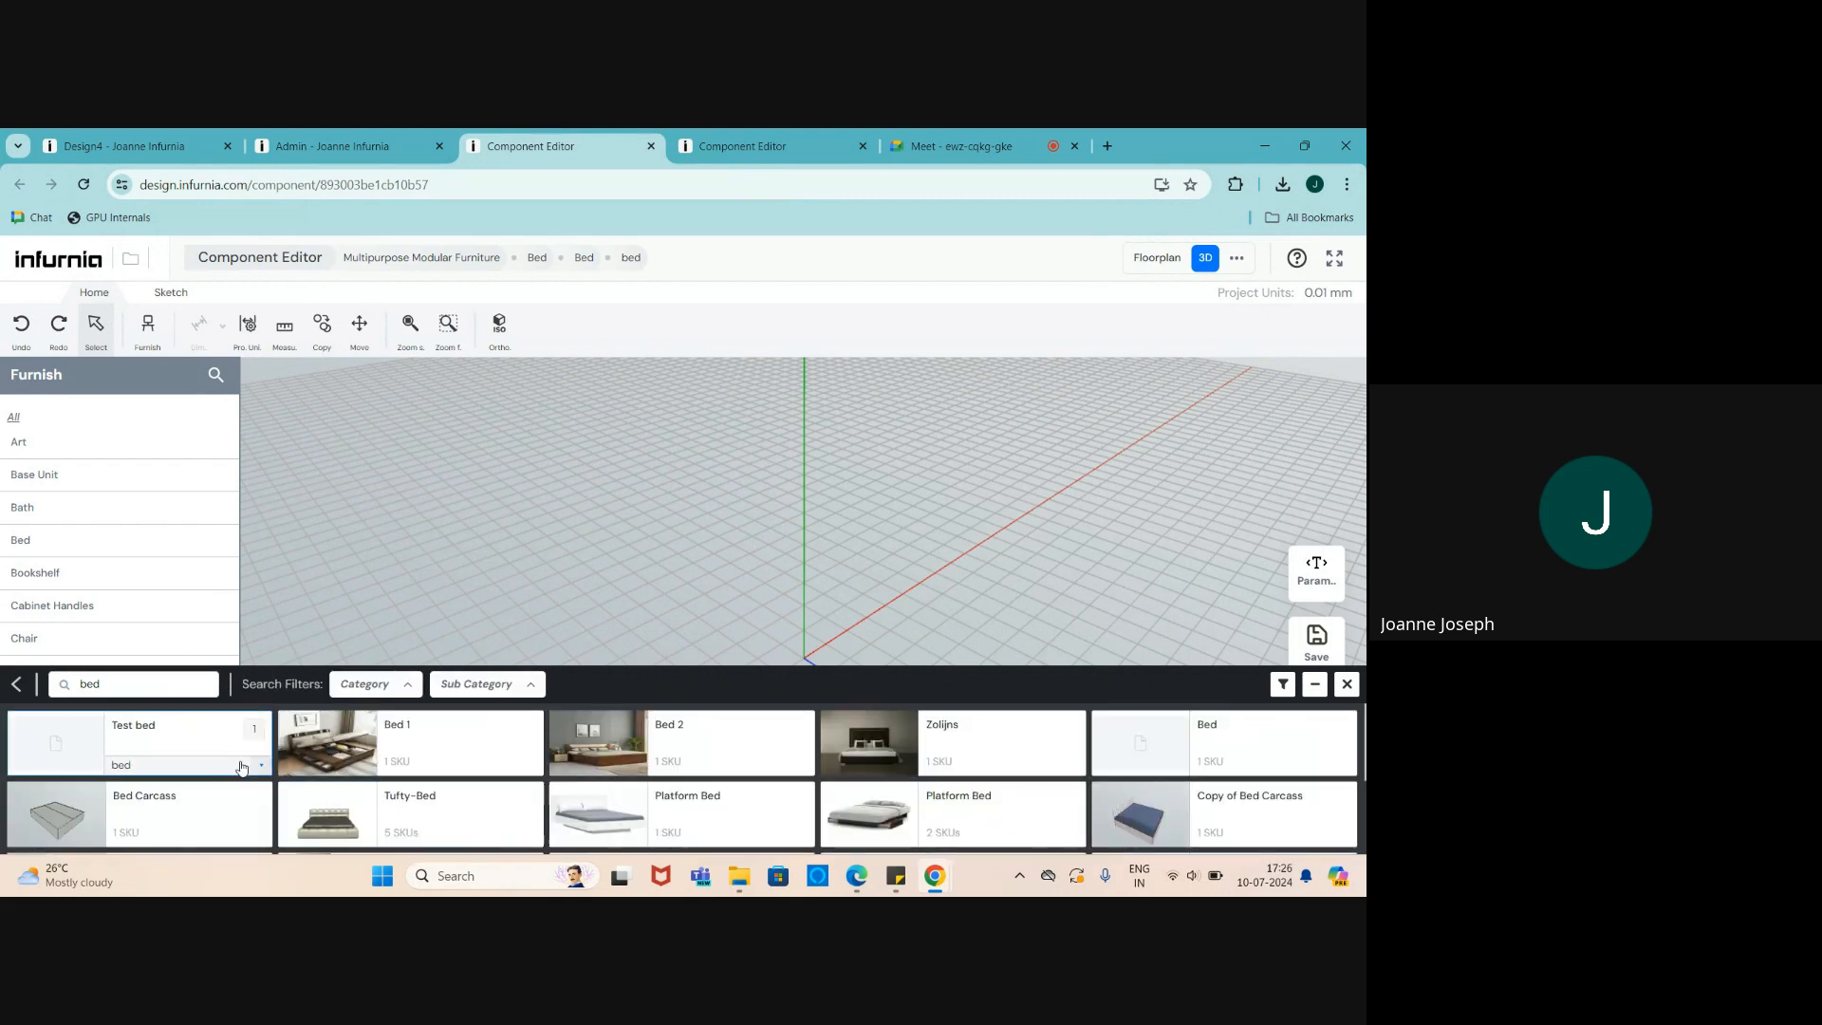
left_click(73, 817)
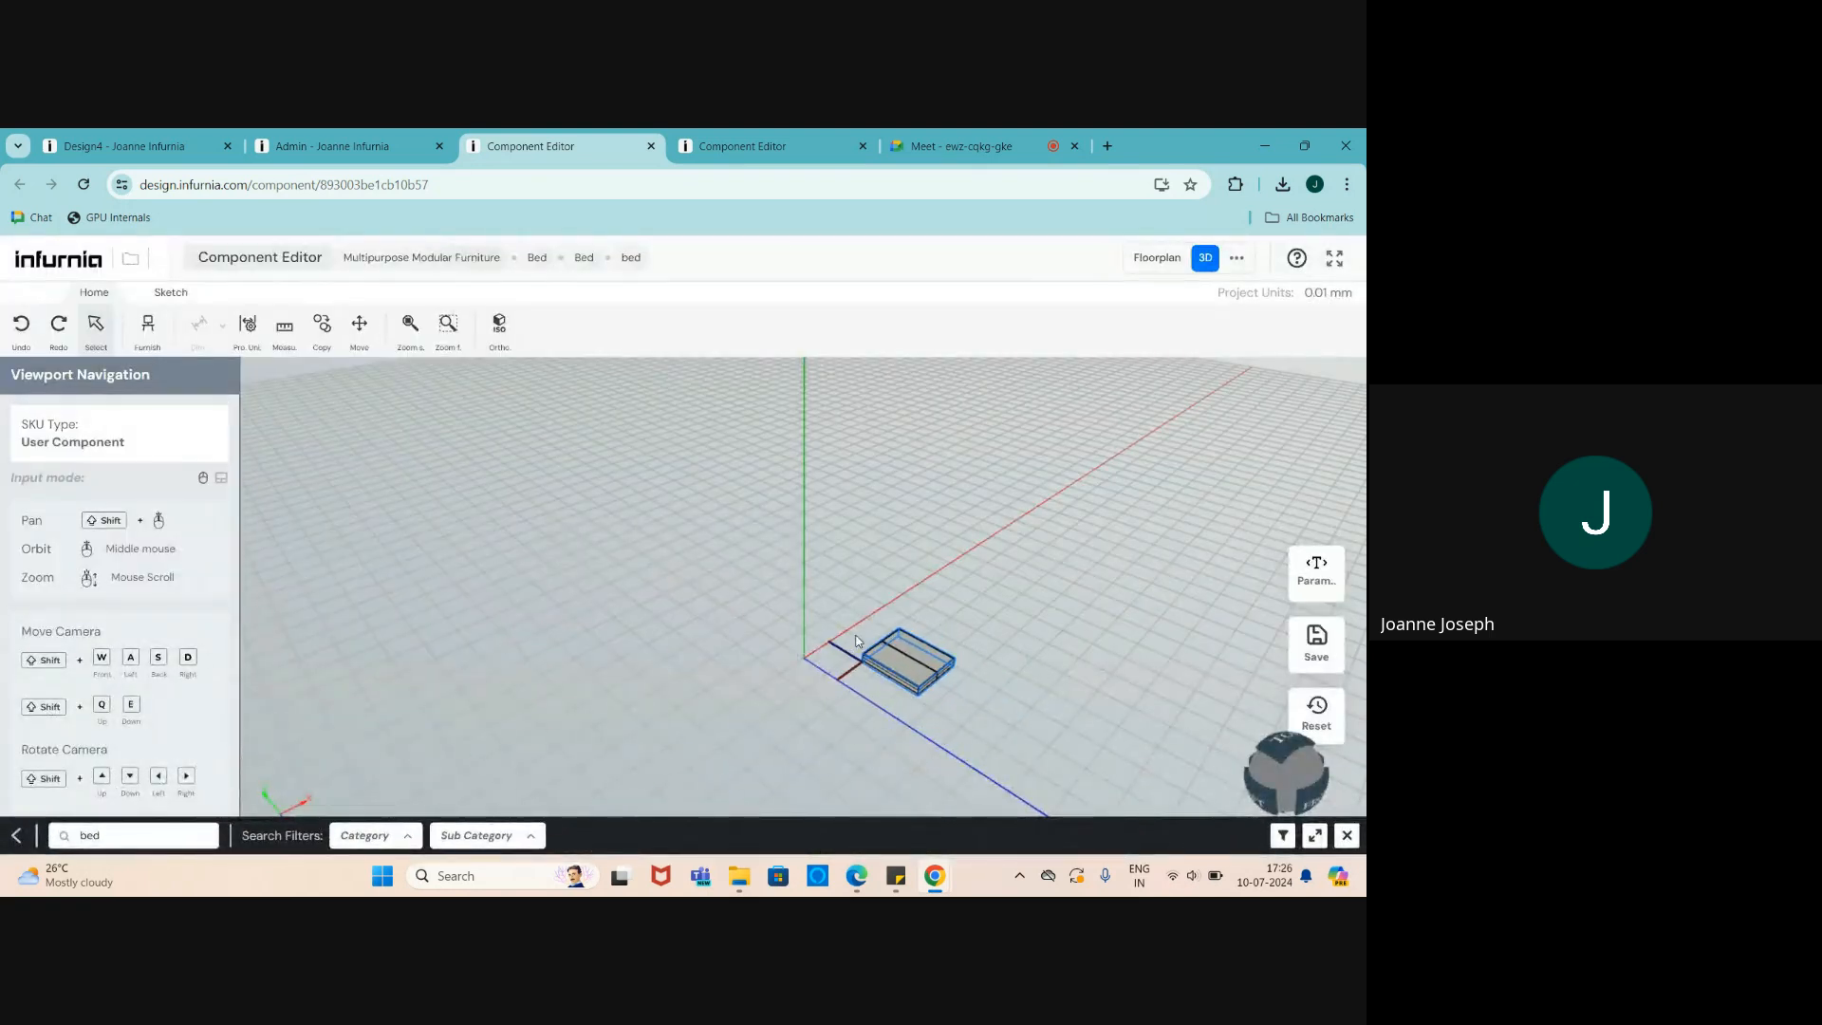
- Place the Bed Carcass in the empty bed component scene
left_click(856, 642)
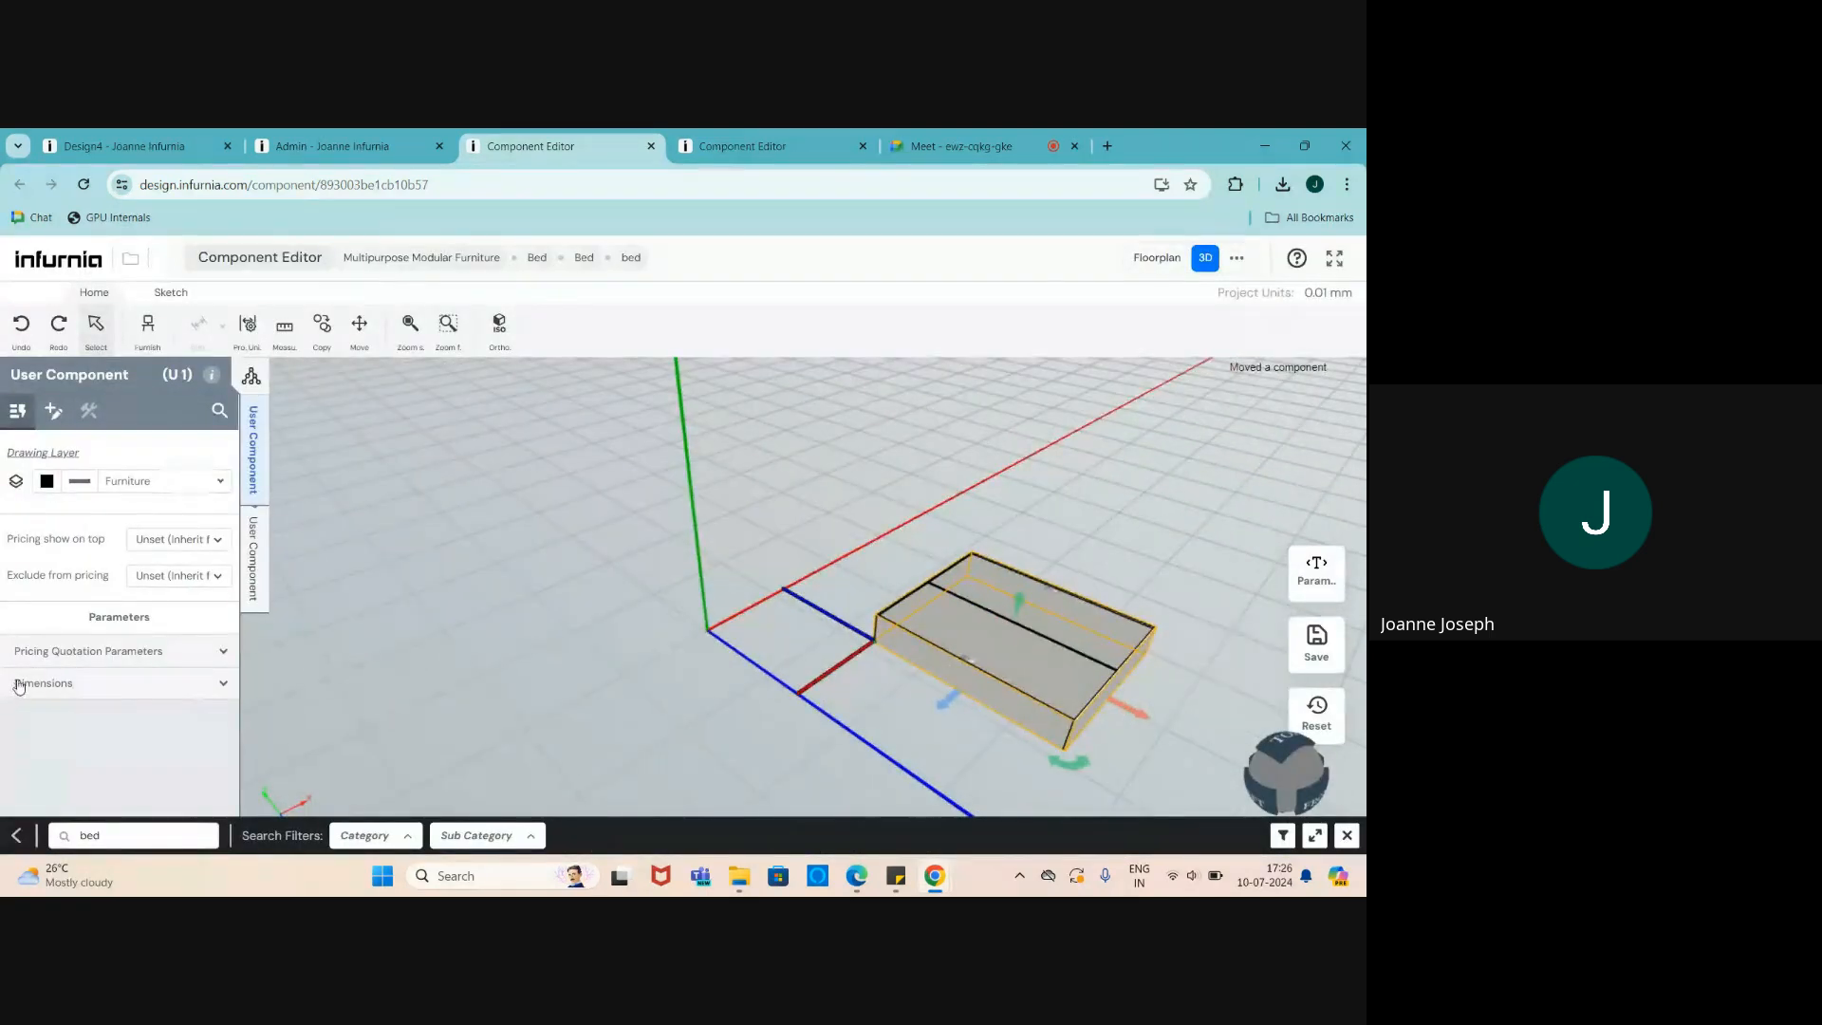
scroll(1077, 667, "up", 4)
scroll(689, 661, "down", 3)
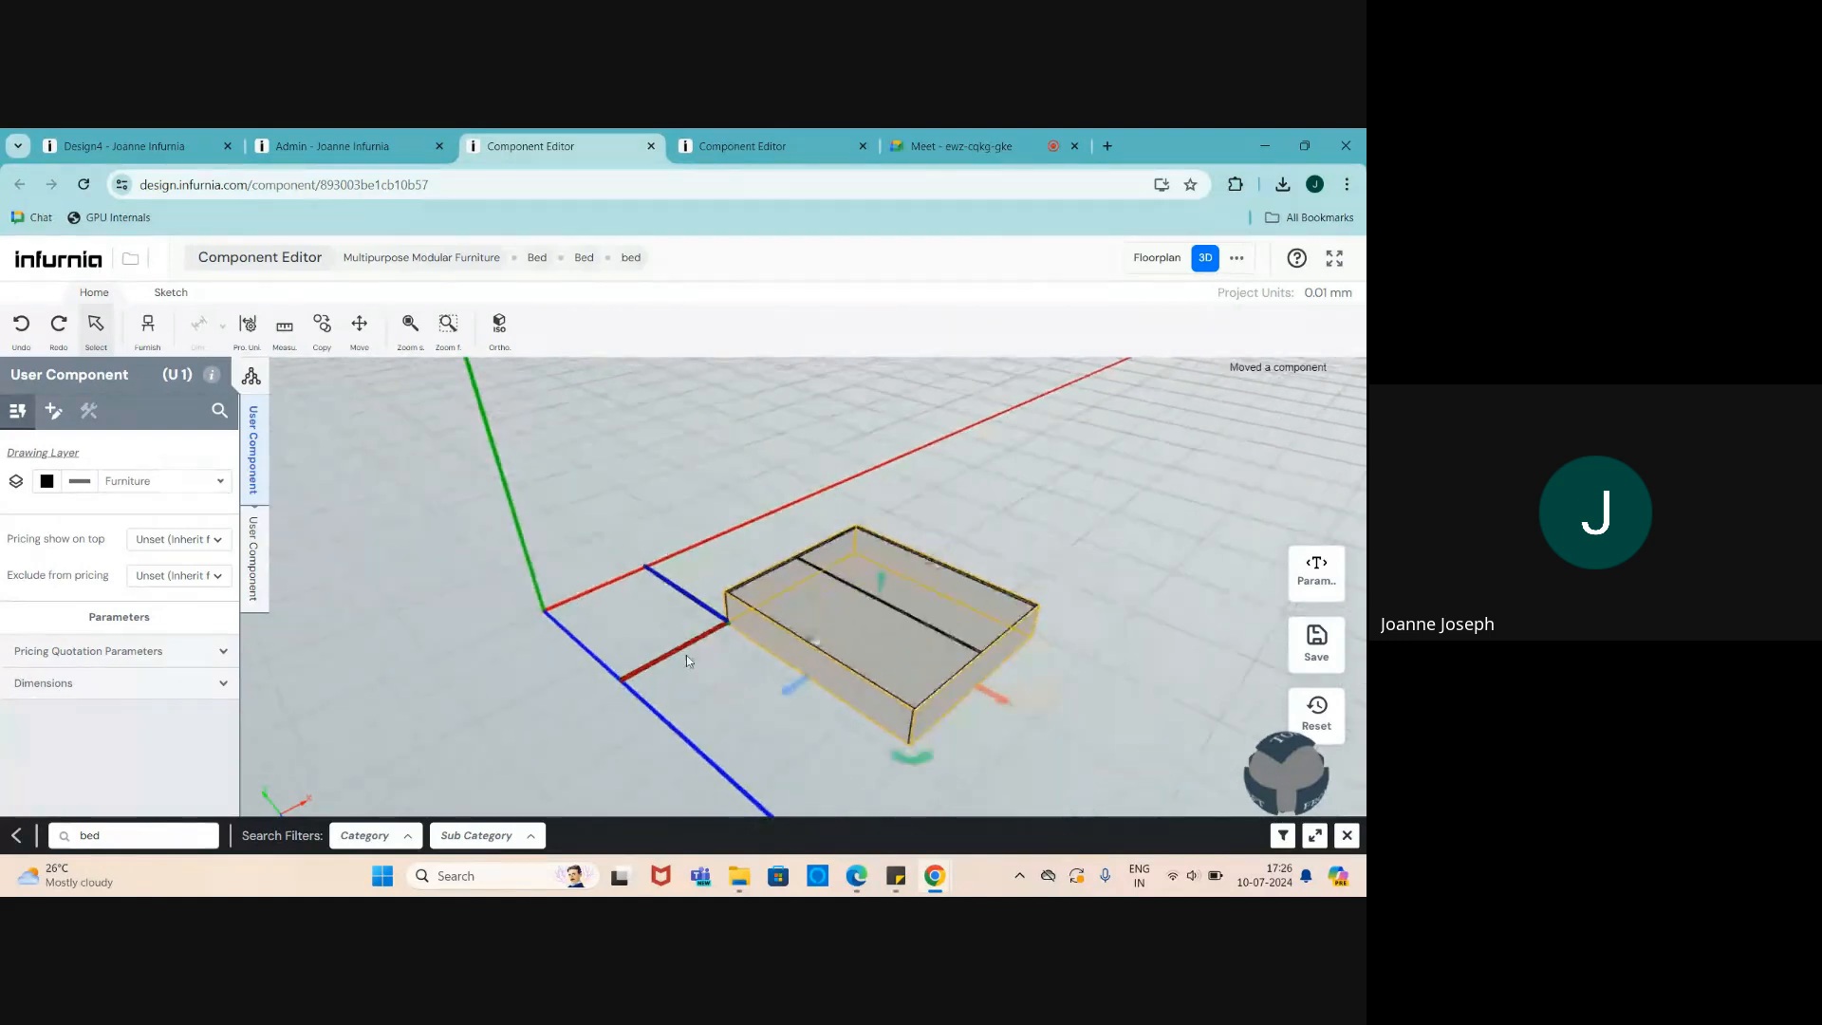
scroll(749, 641, "up", 2)
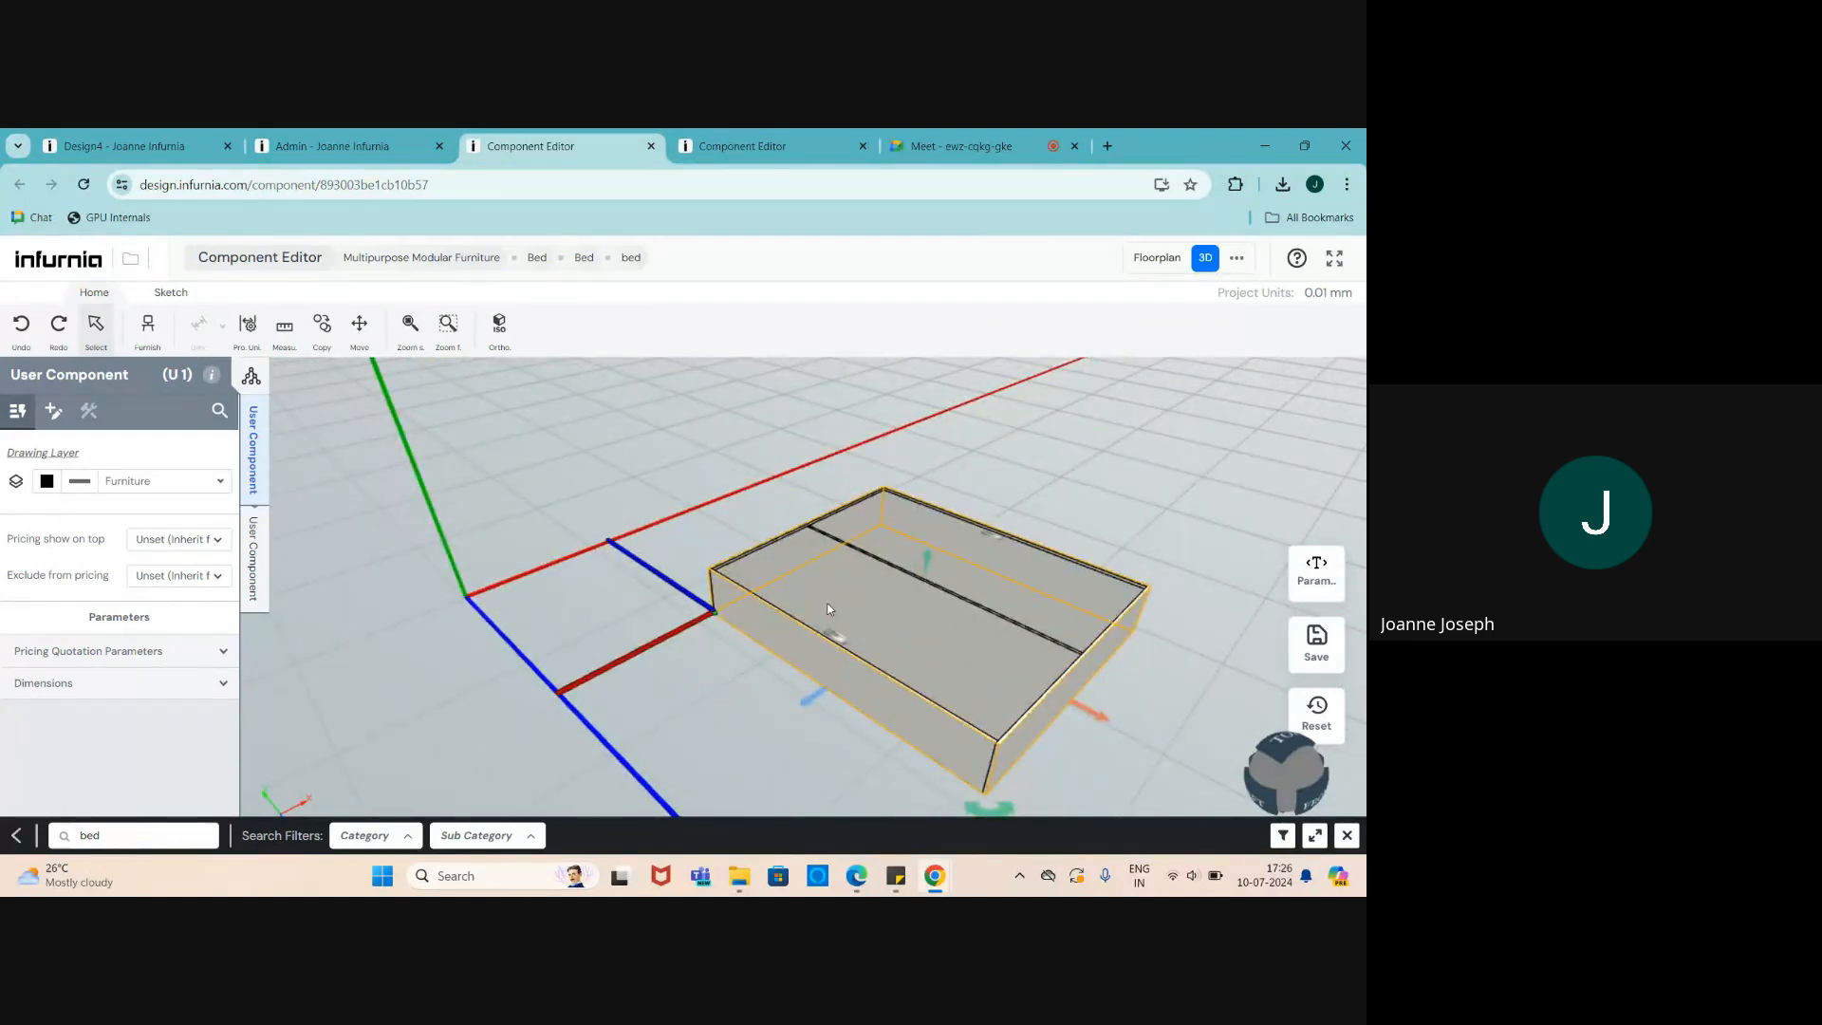
scroll(828, 609, "down", 1)
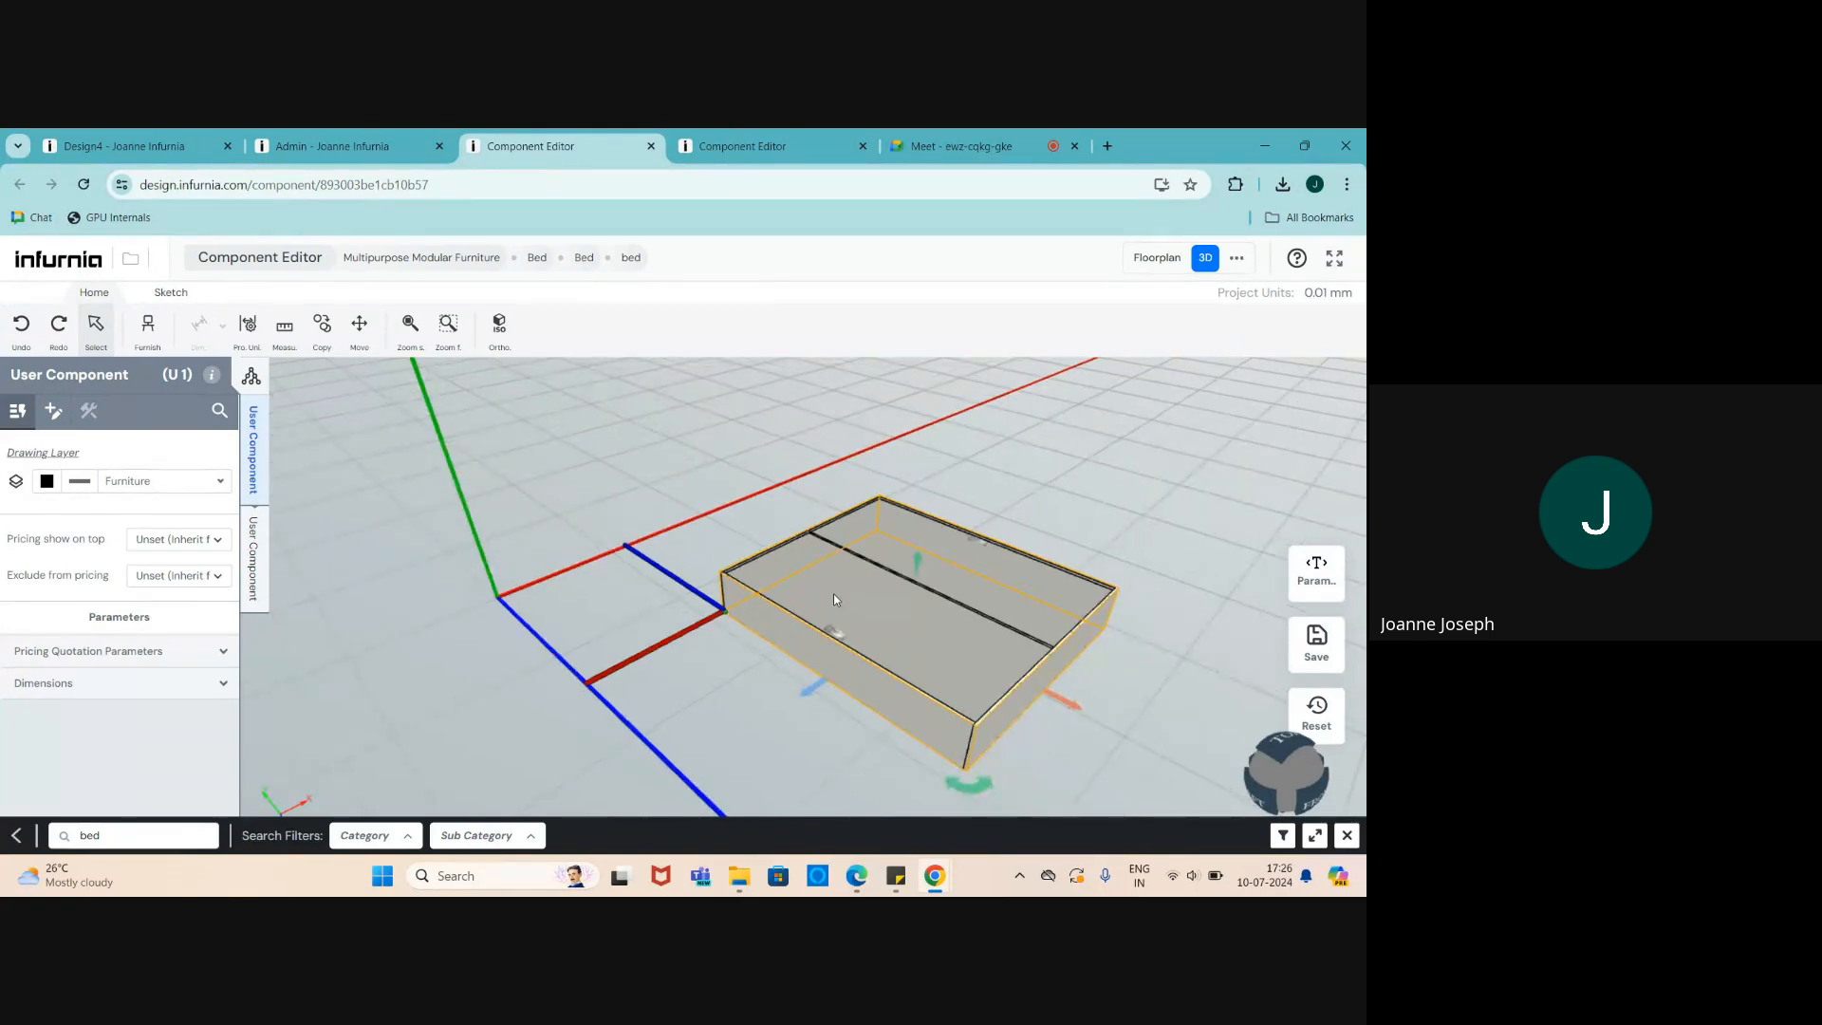
scroll(834, 595, "up", 1)
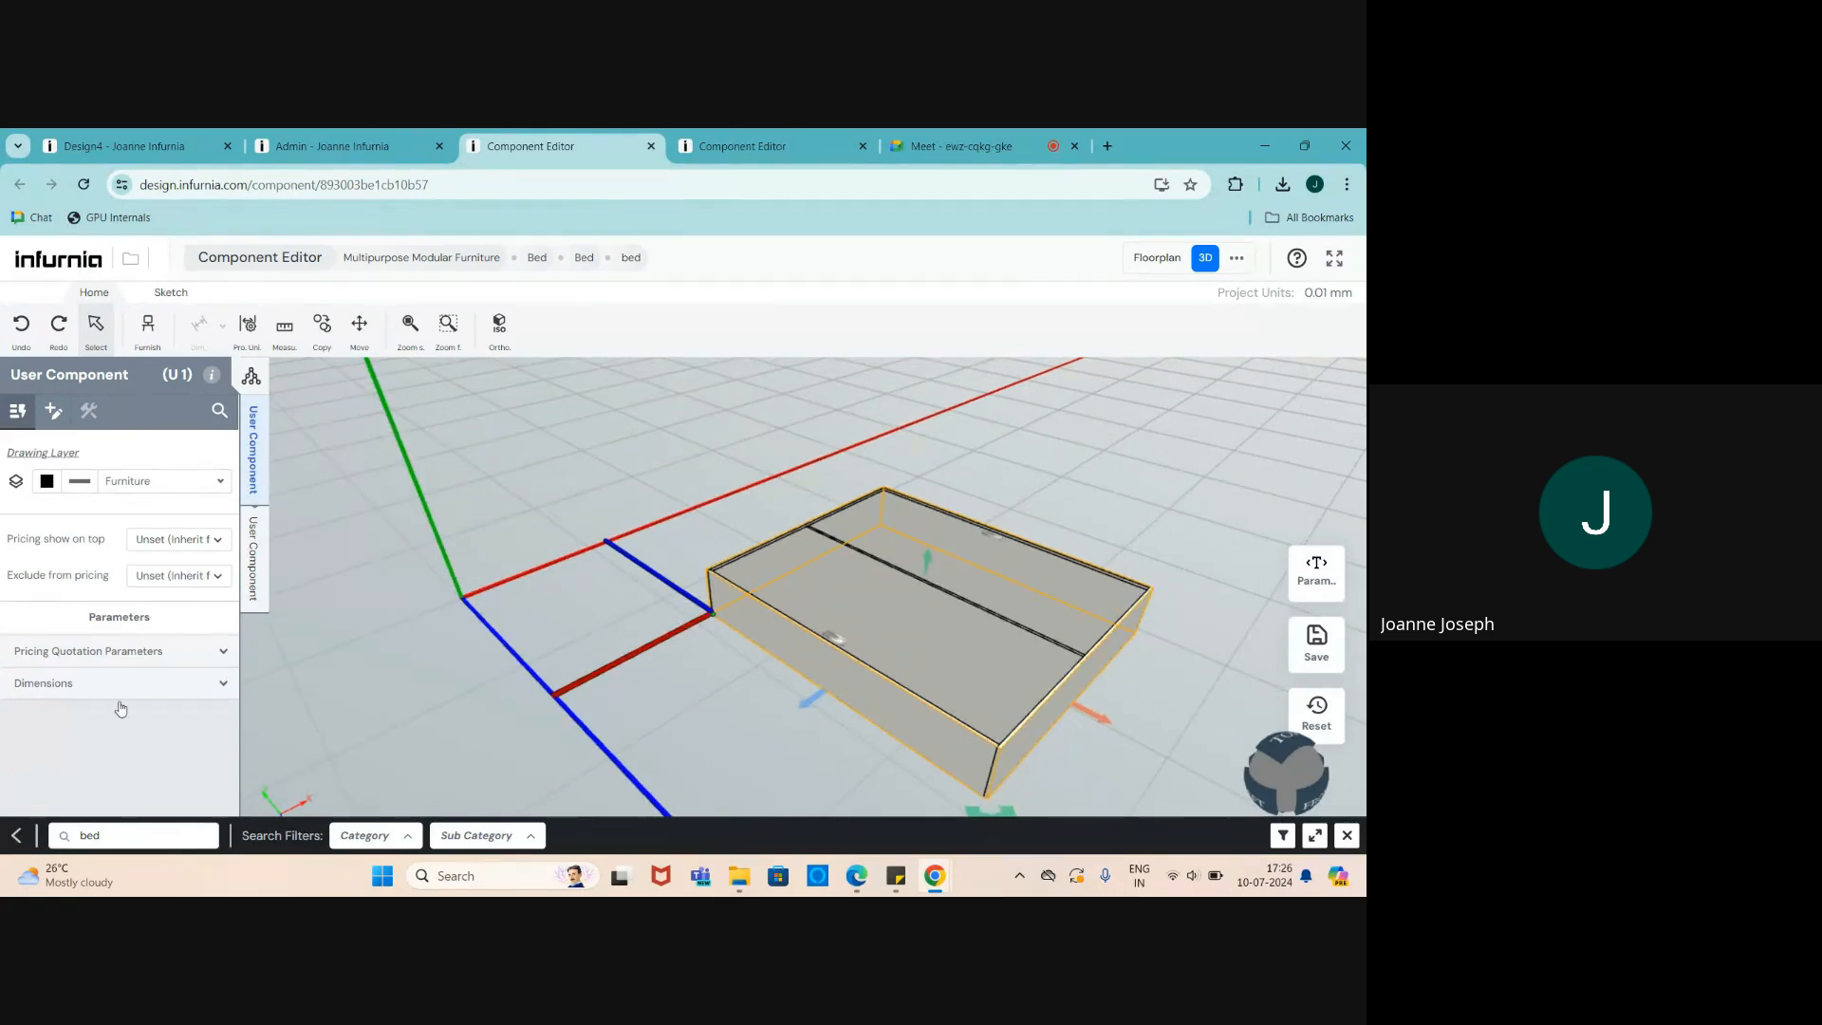
- Set the carcass's X and Z positions to 0 under Position/Rotation
left_click(249, 580)
scroll(93, 604, "down", 1)
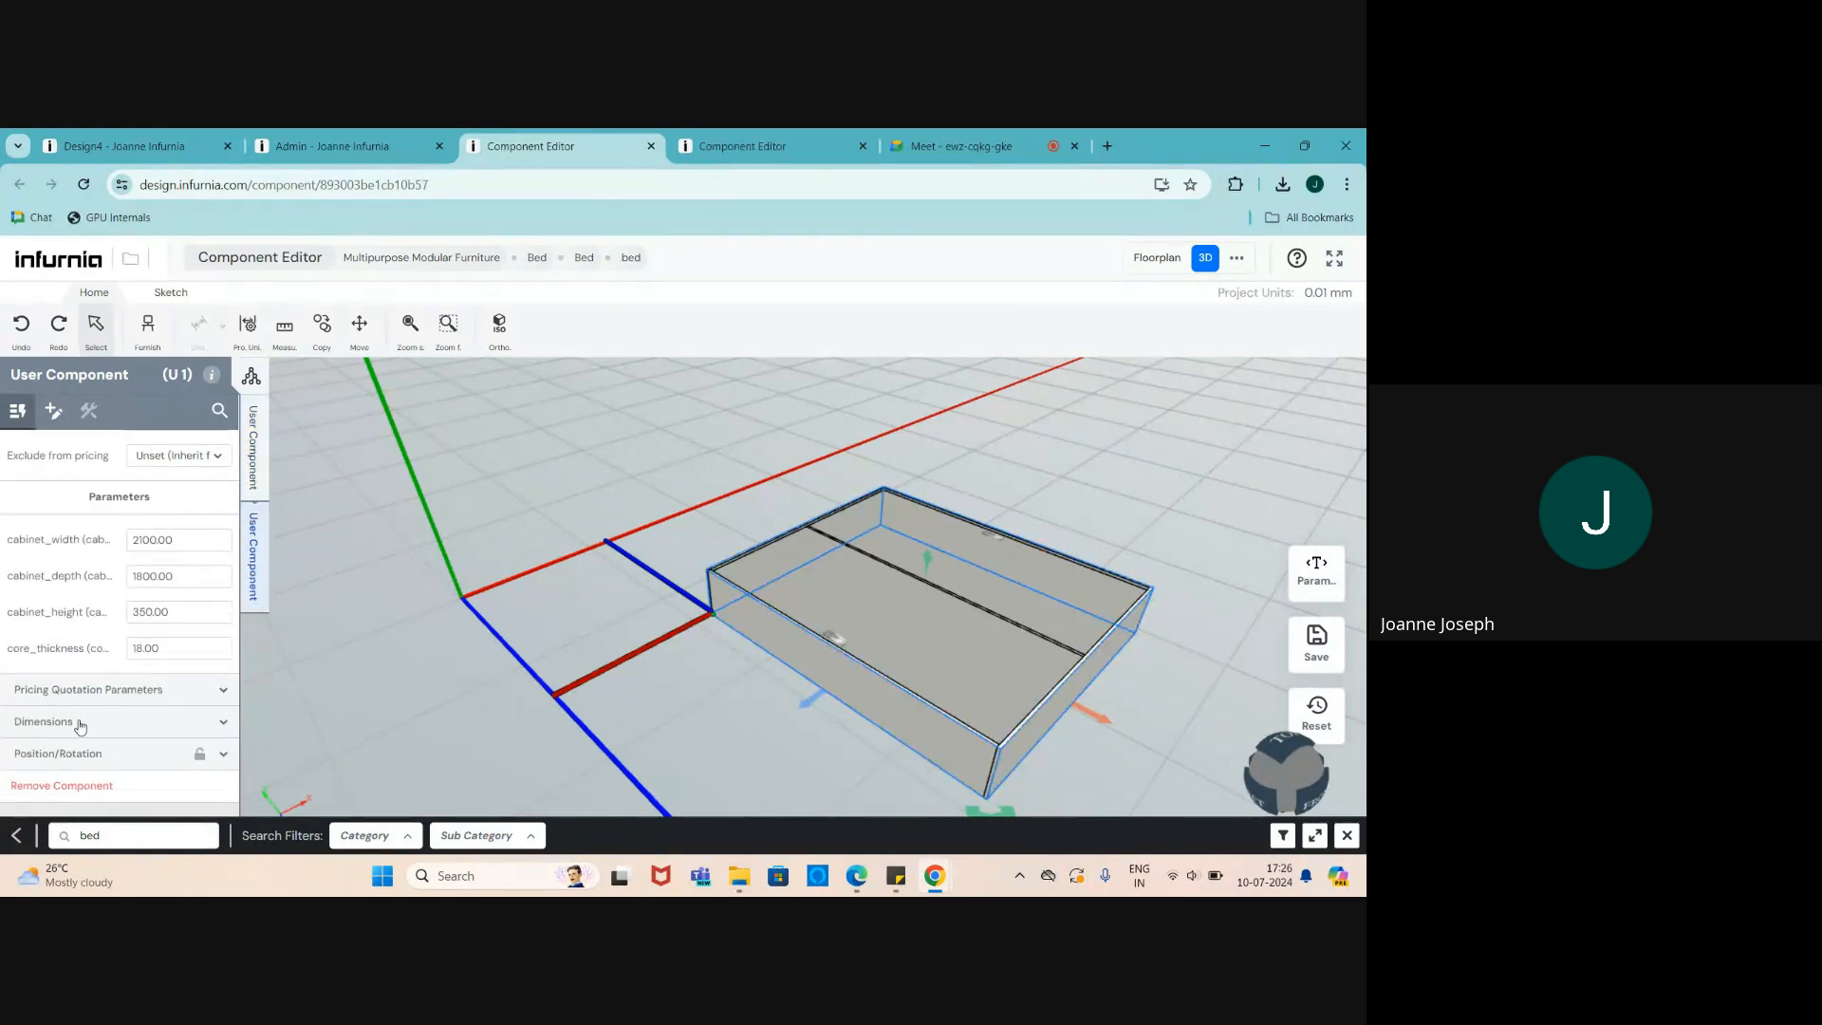
left_click(88, 757)
scroll(87, 727, "down", 2)
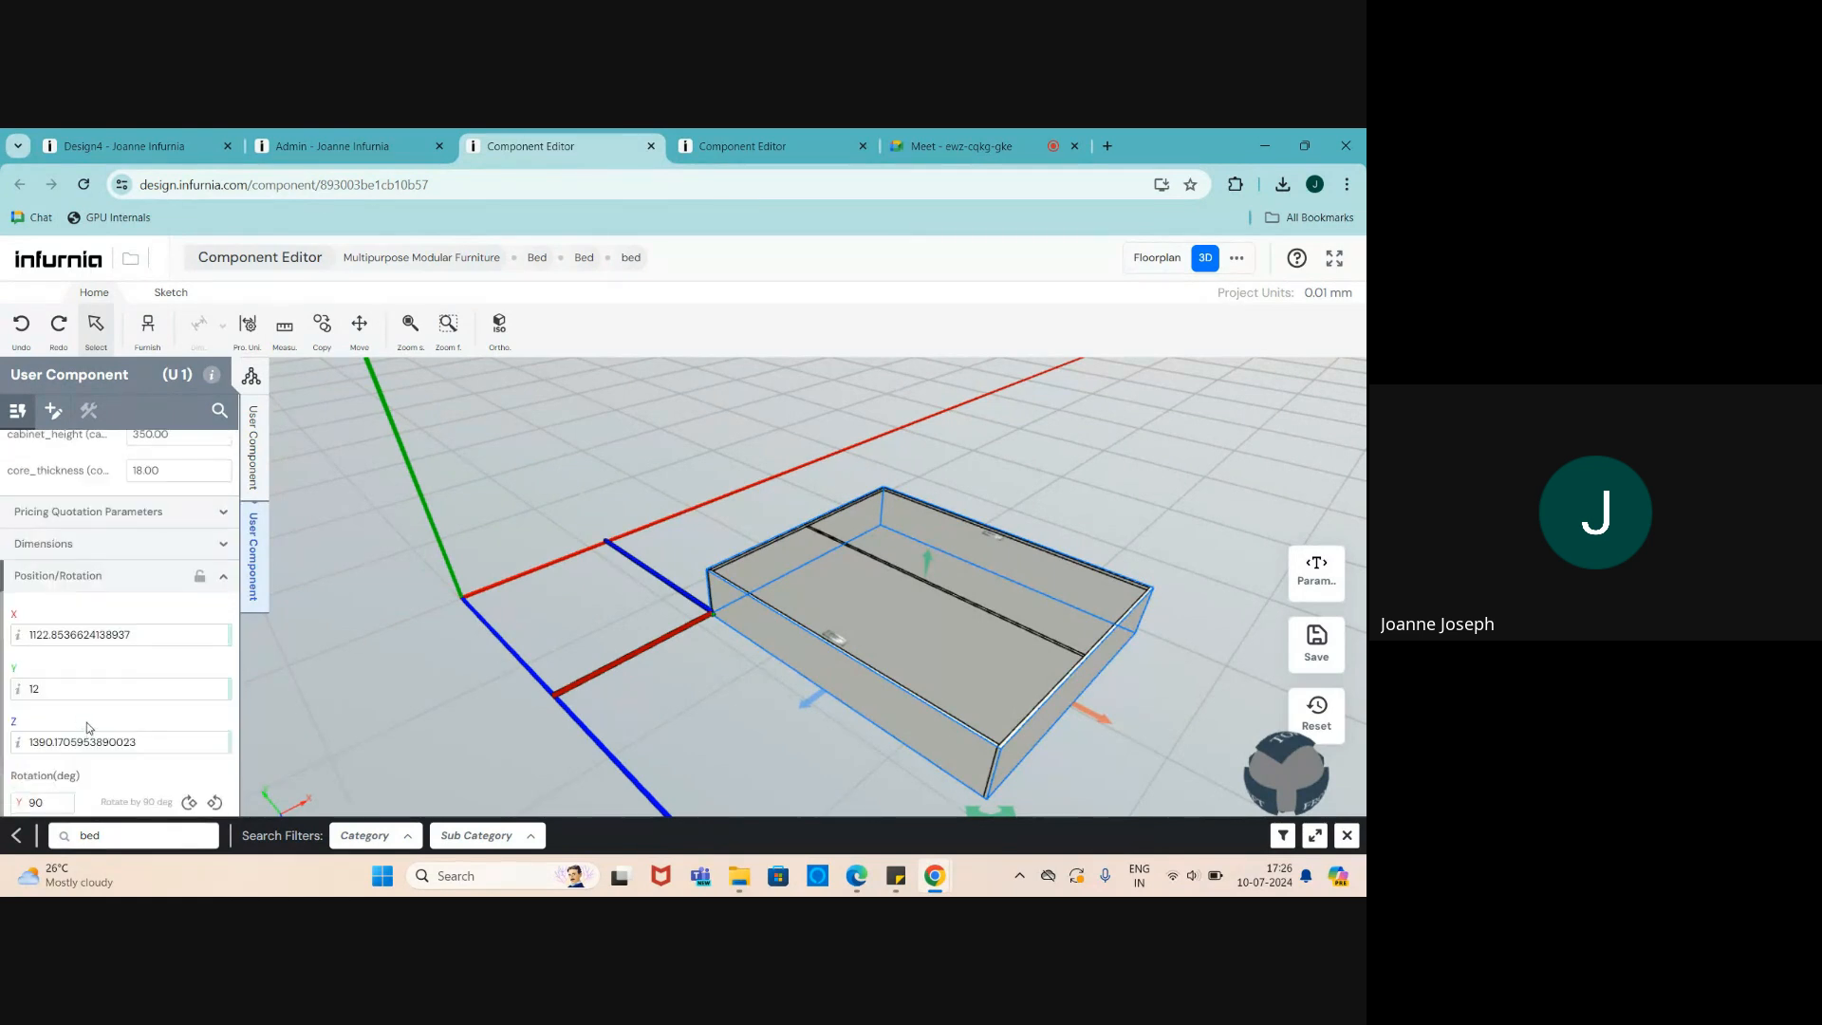
left_click_drag(140, 634, 5, 636)
type("0")
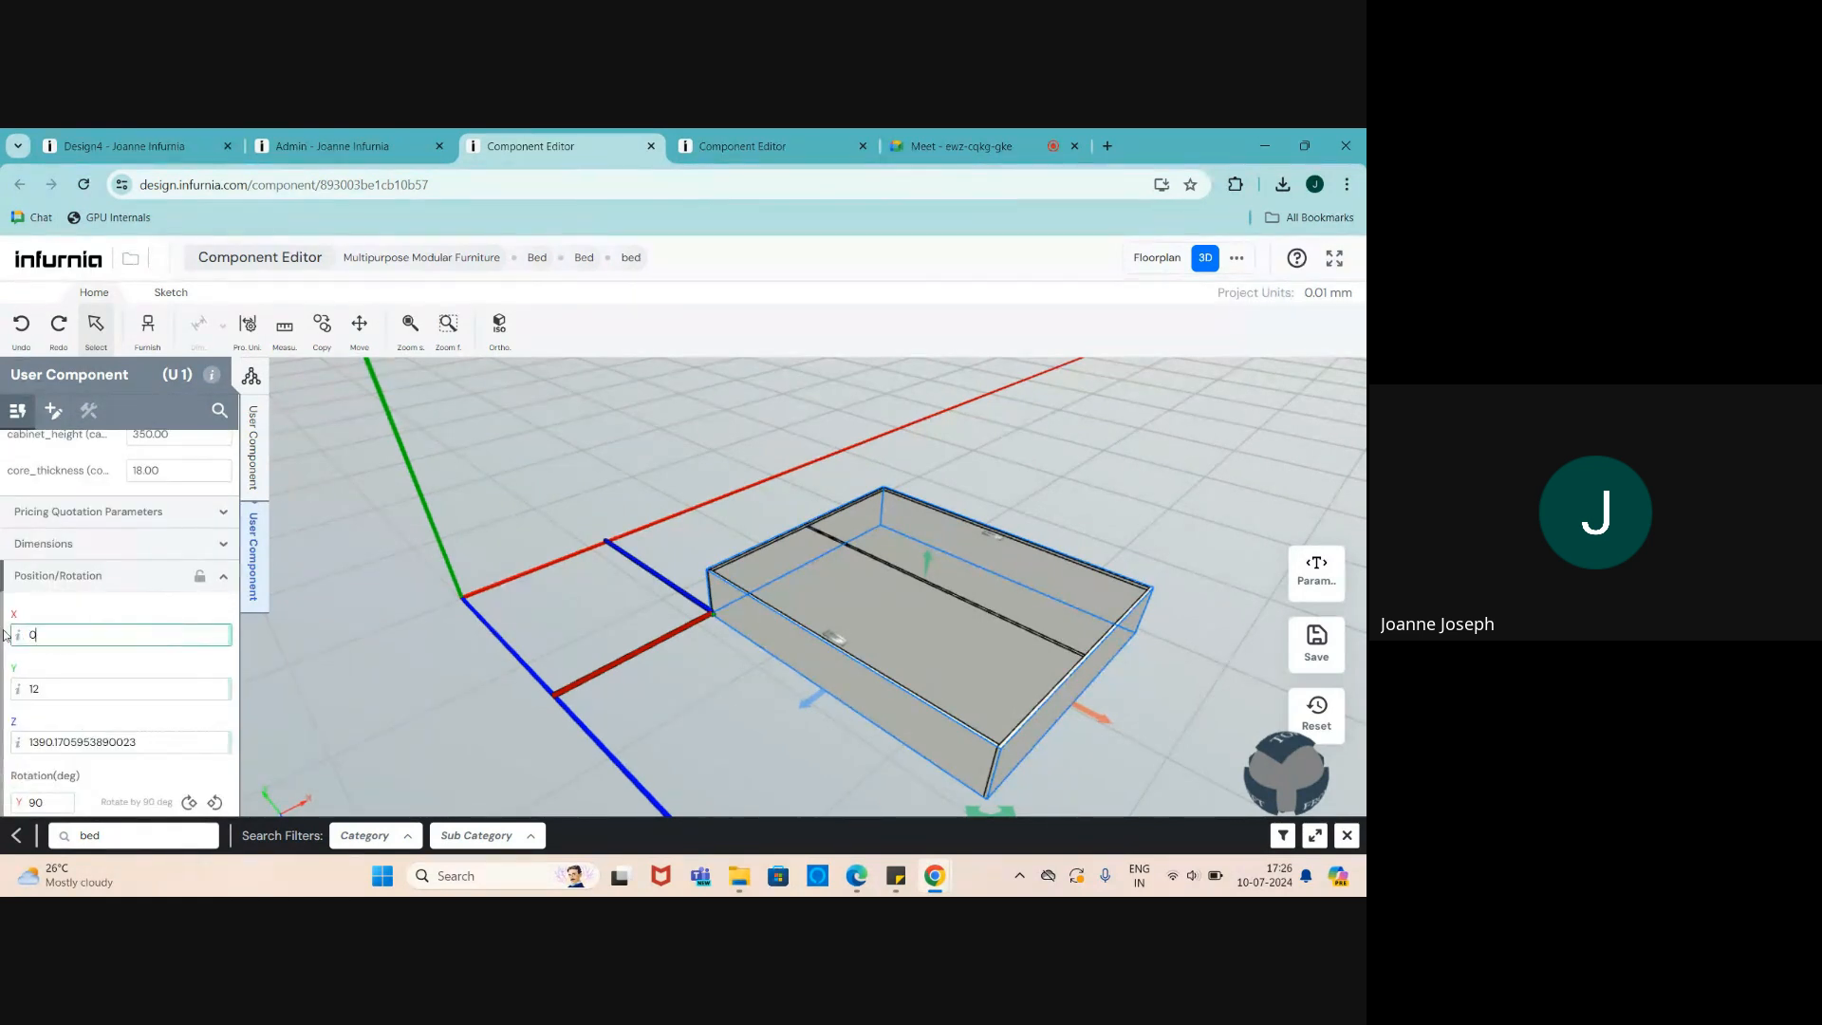
key("Return")
left_click(106, 743)
double_click(106, 743)
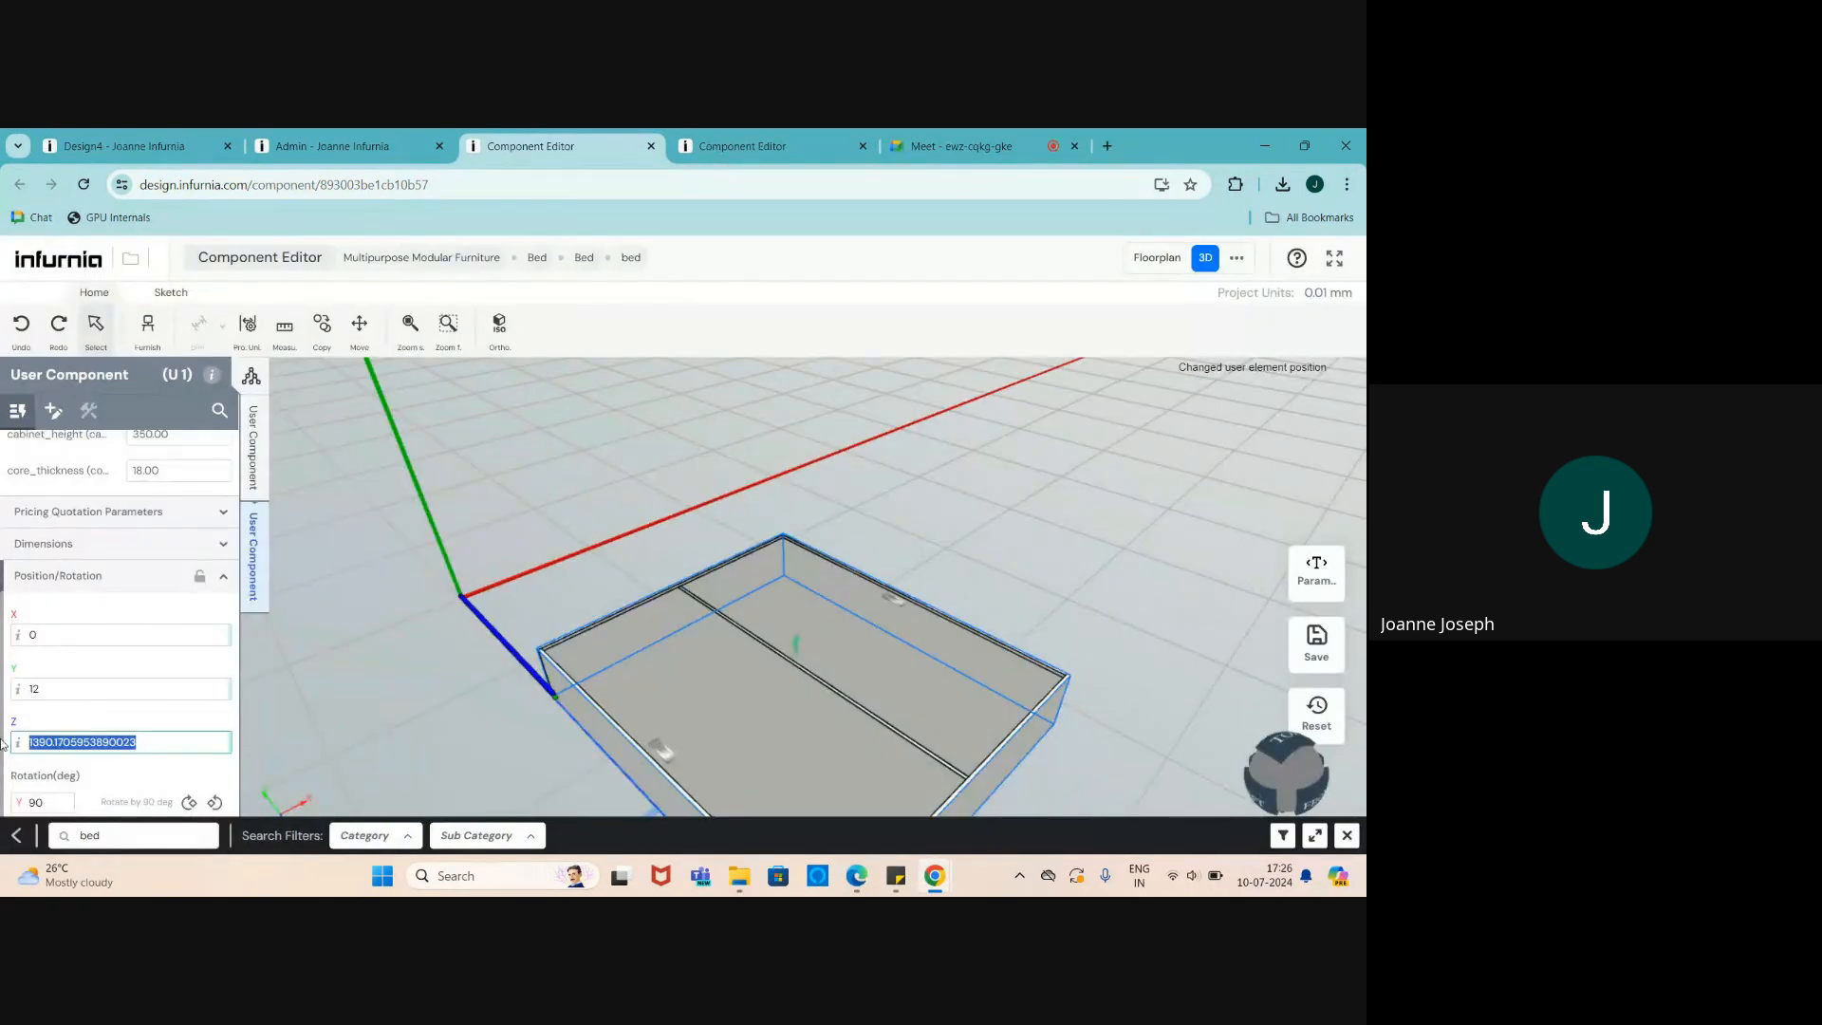
type("0")
key("Return")
- Change the carcass's Y position from 12 to 0 and deselect it
left_click_drag(46, 689, 17, 690)
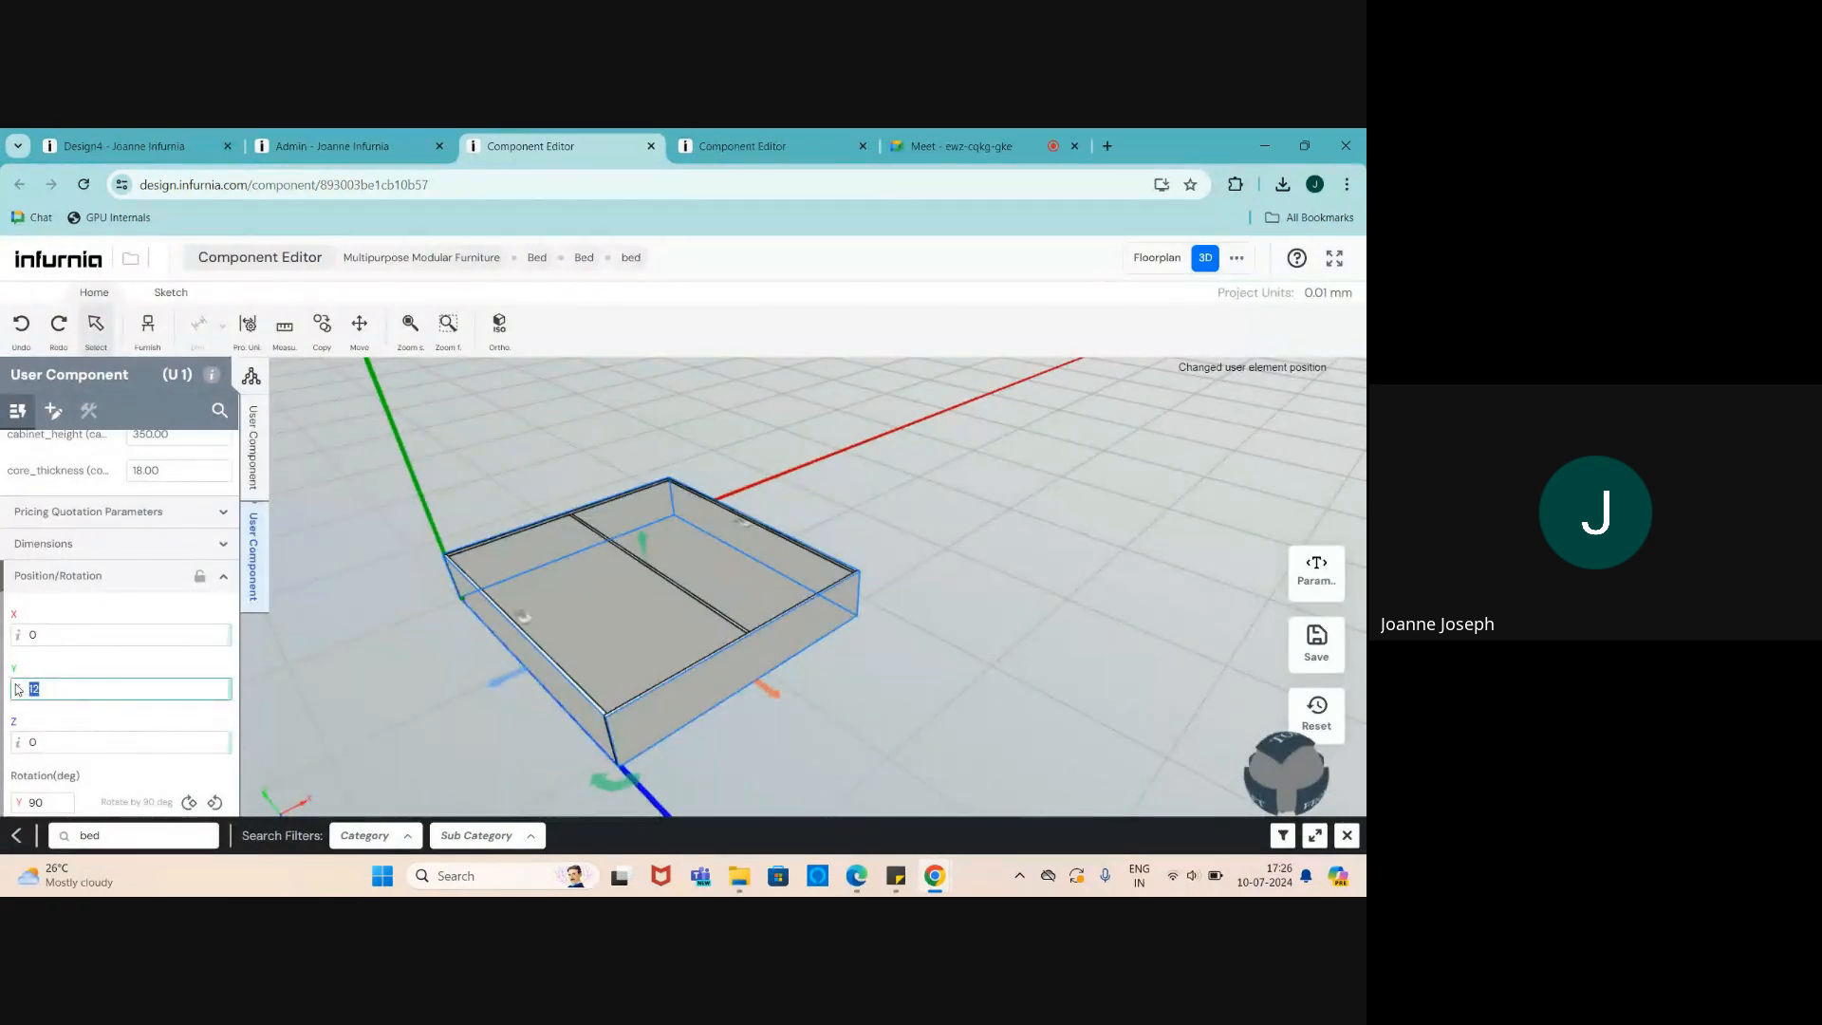
left_click(175, 691)
left_click_drag(45, 689, 4, 688)
type("0")
key("Return")
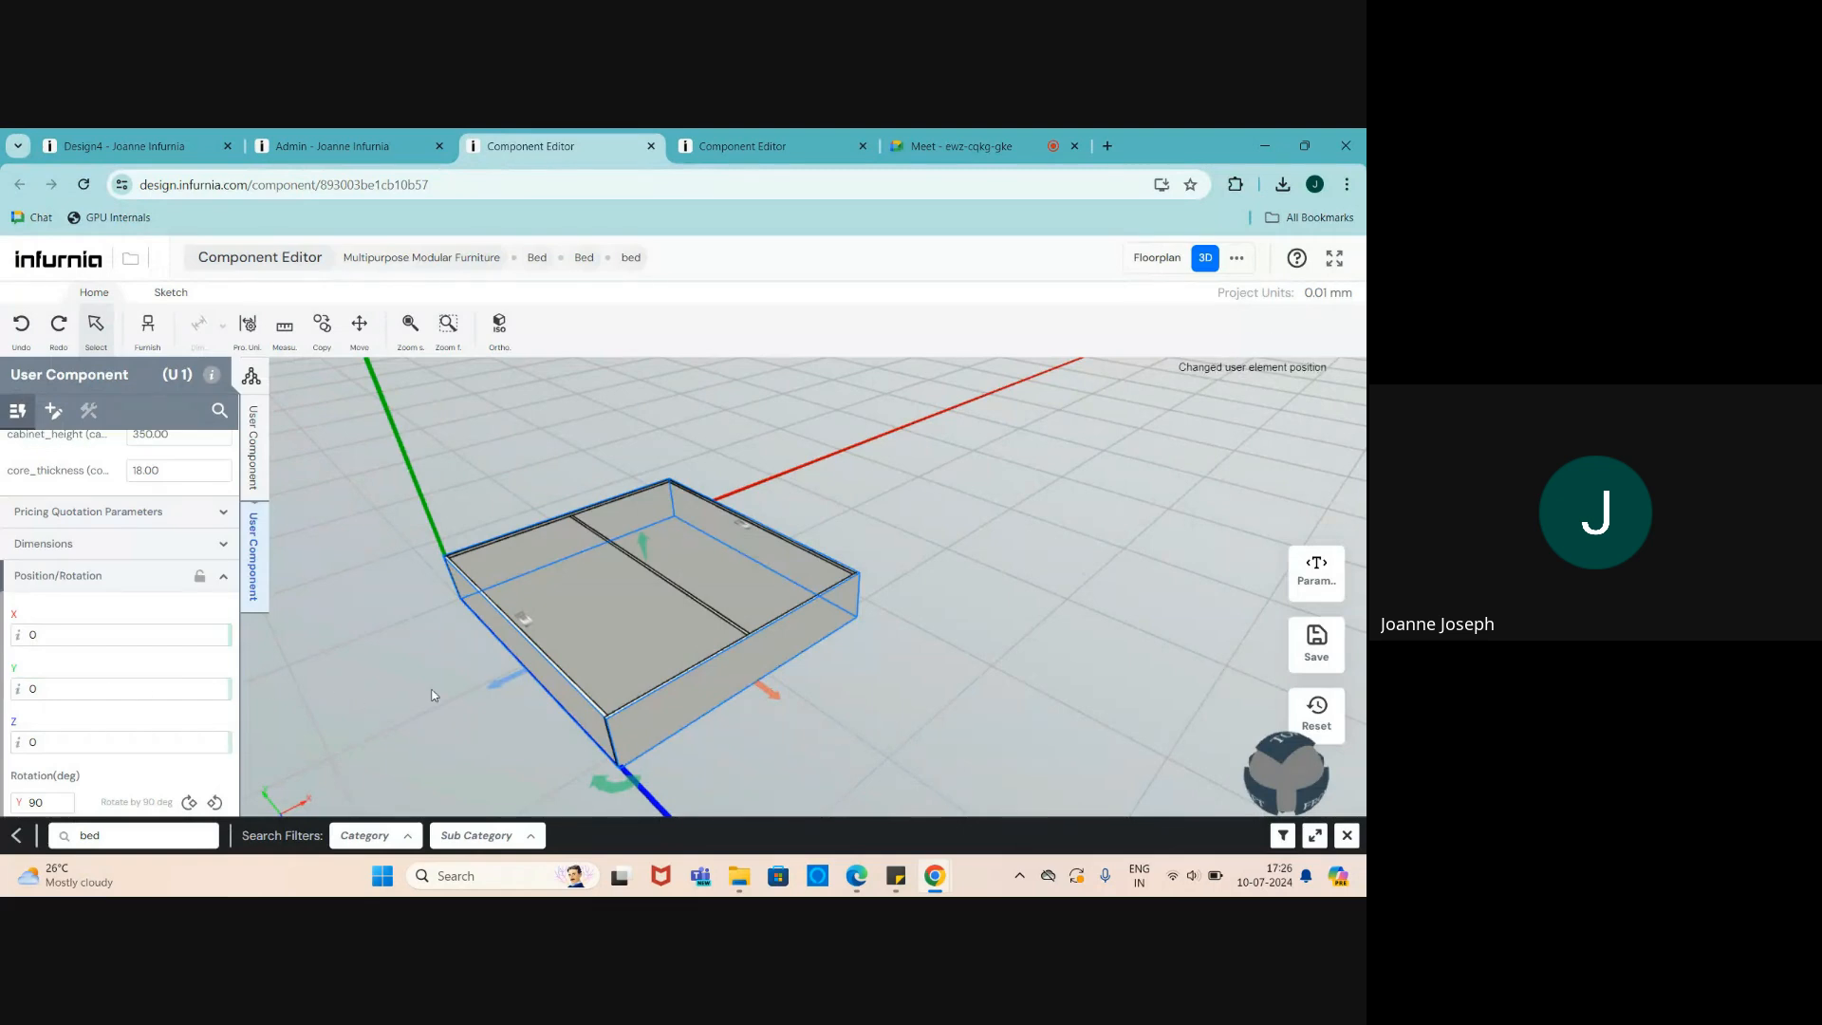
left_click(433, 690)
middle_click_drag(408, 544, 434, 557, "shift")
scroll(437, 558, "up", 2)
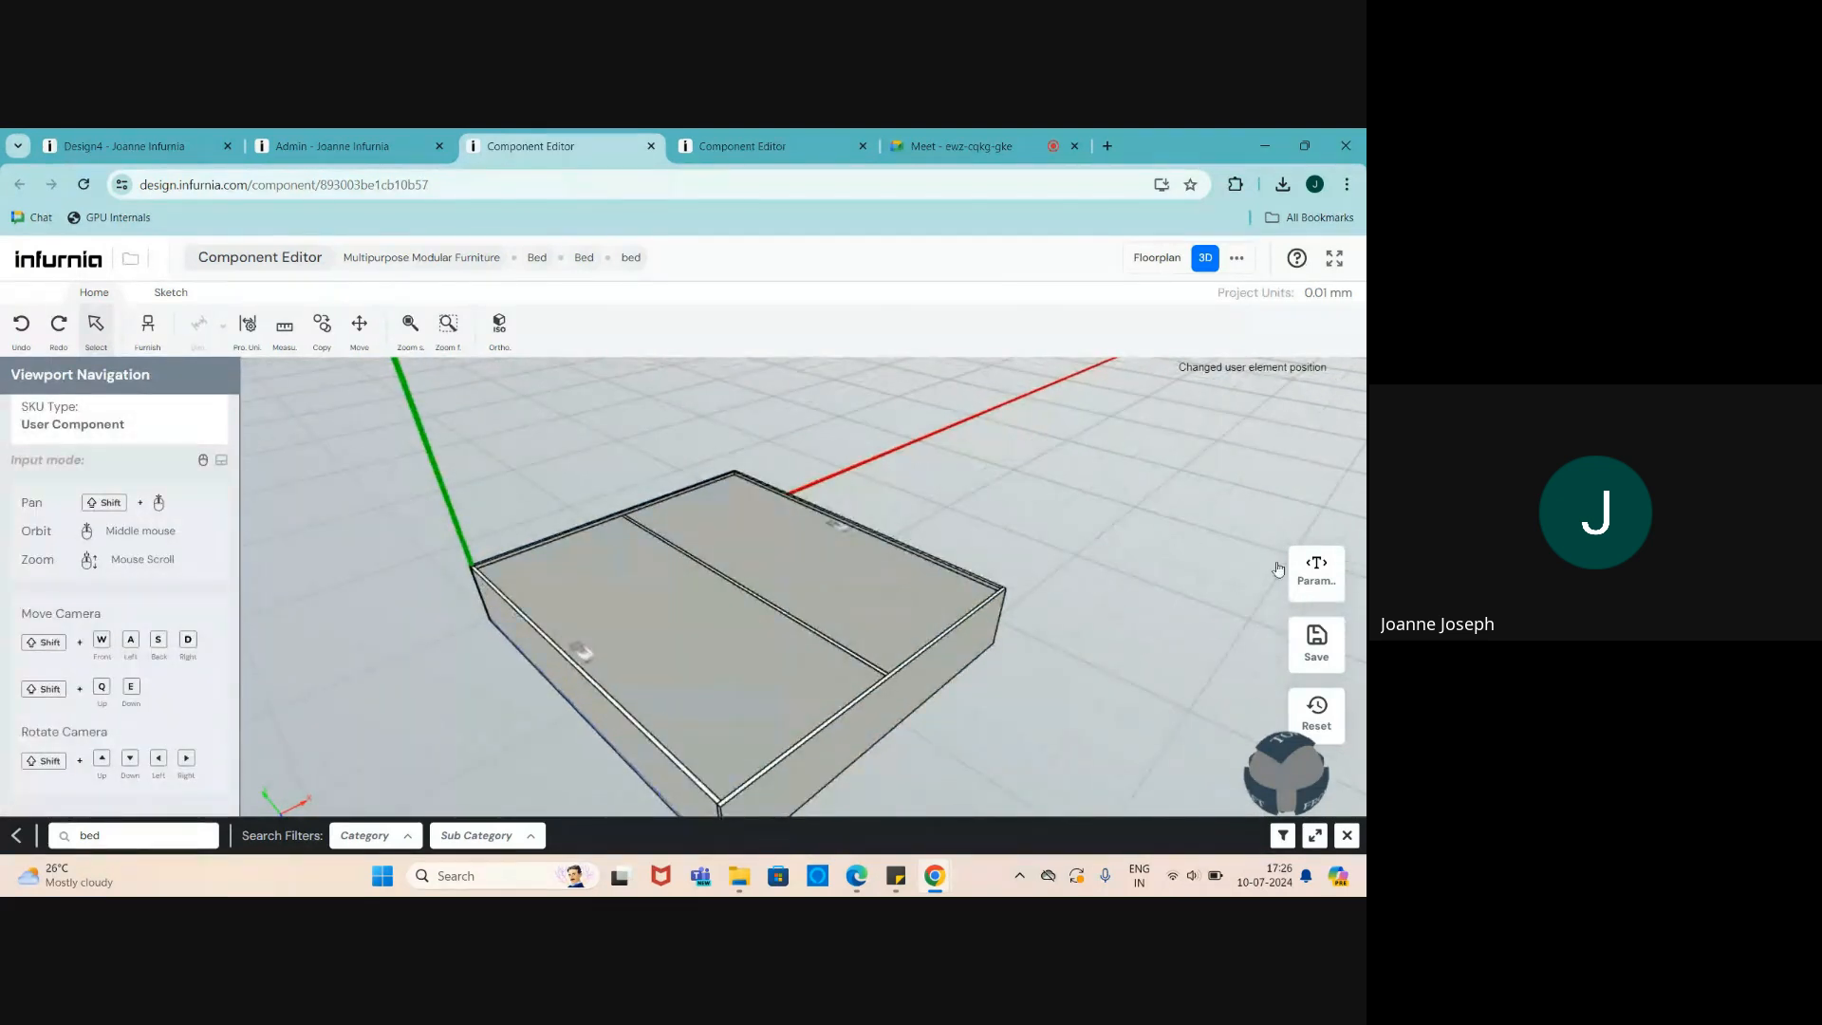
scroll(865, 472, "down", 1)
scroll(680, 558, "down", 1)
scroll(861, 667, "up", 2)
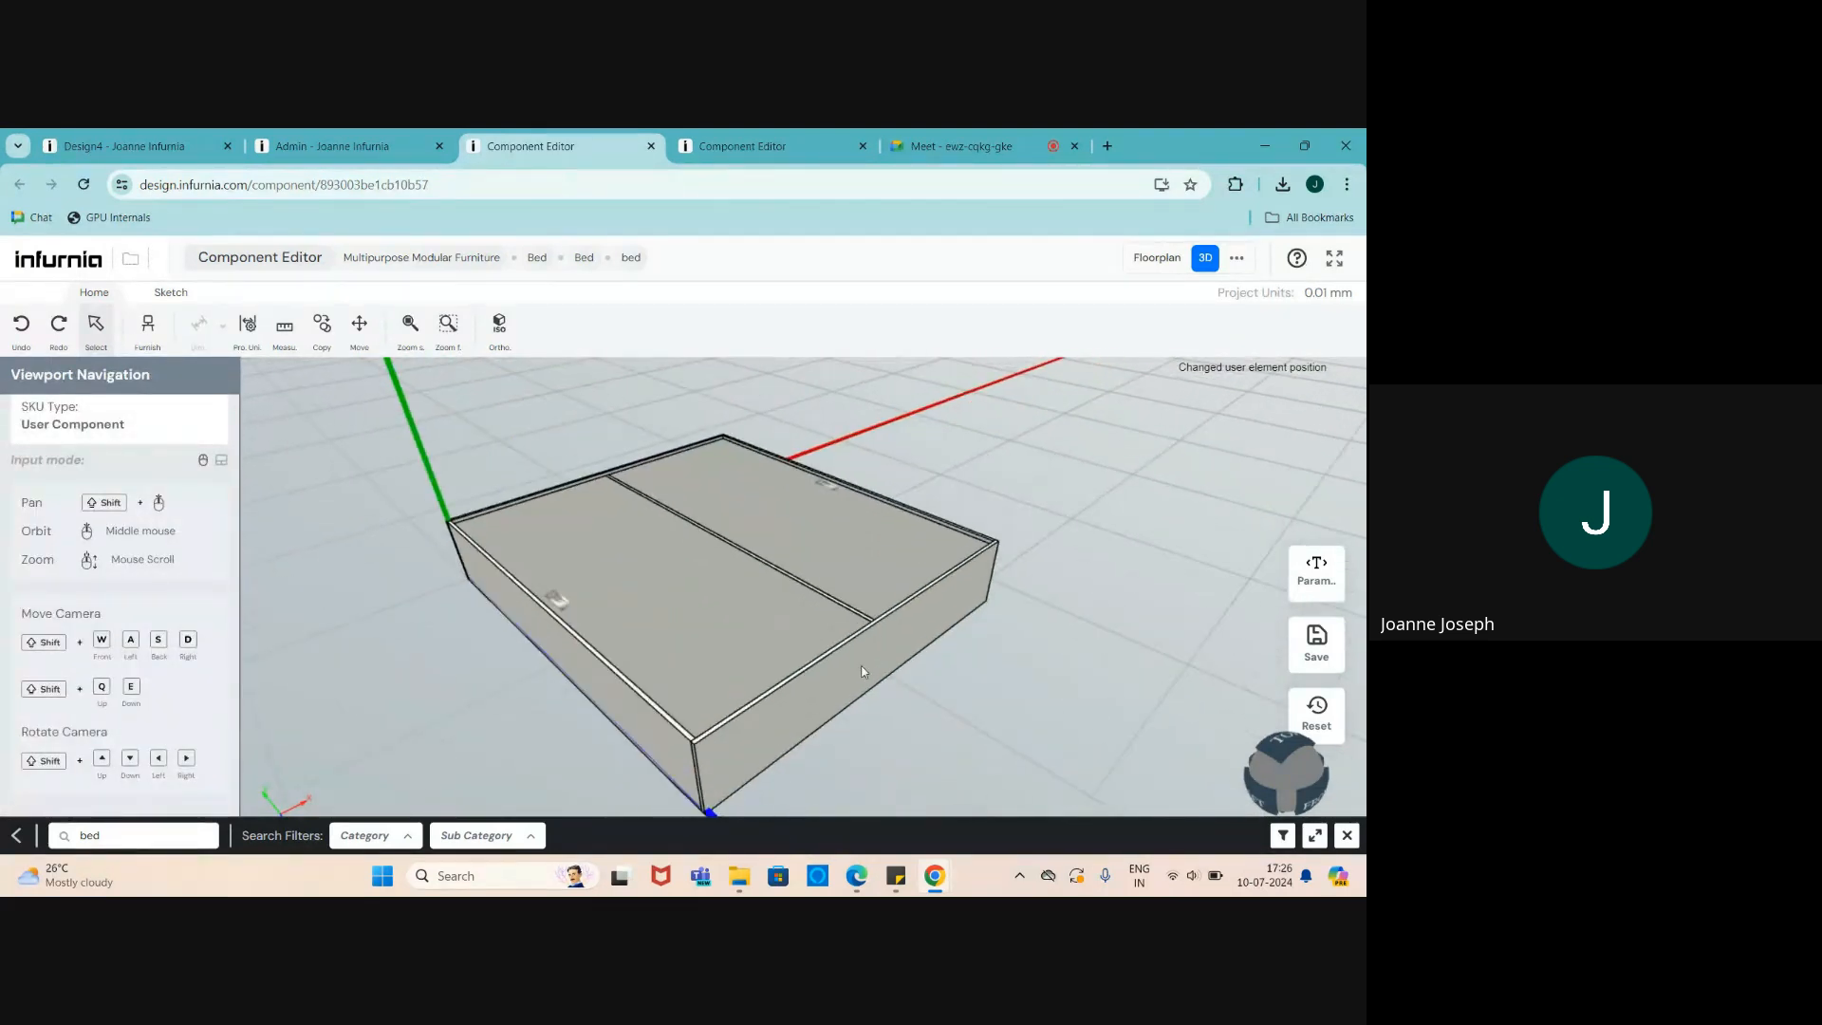
- Create numeric parameter cabinet_width with value 2100, range -10000 to 10000
left_click(1322, 583)
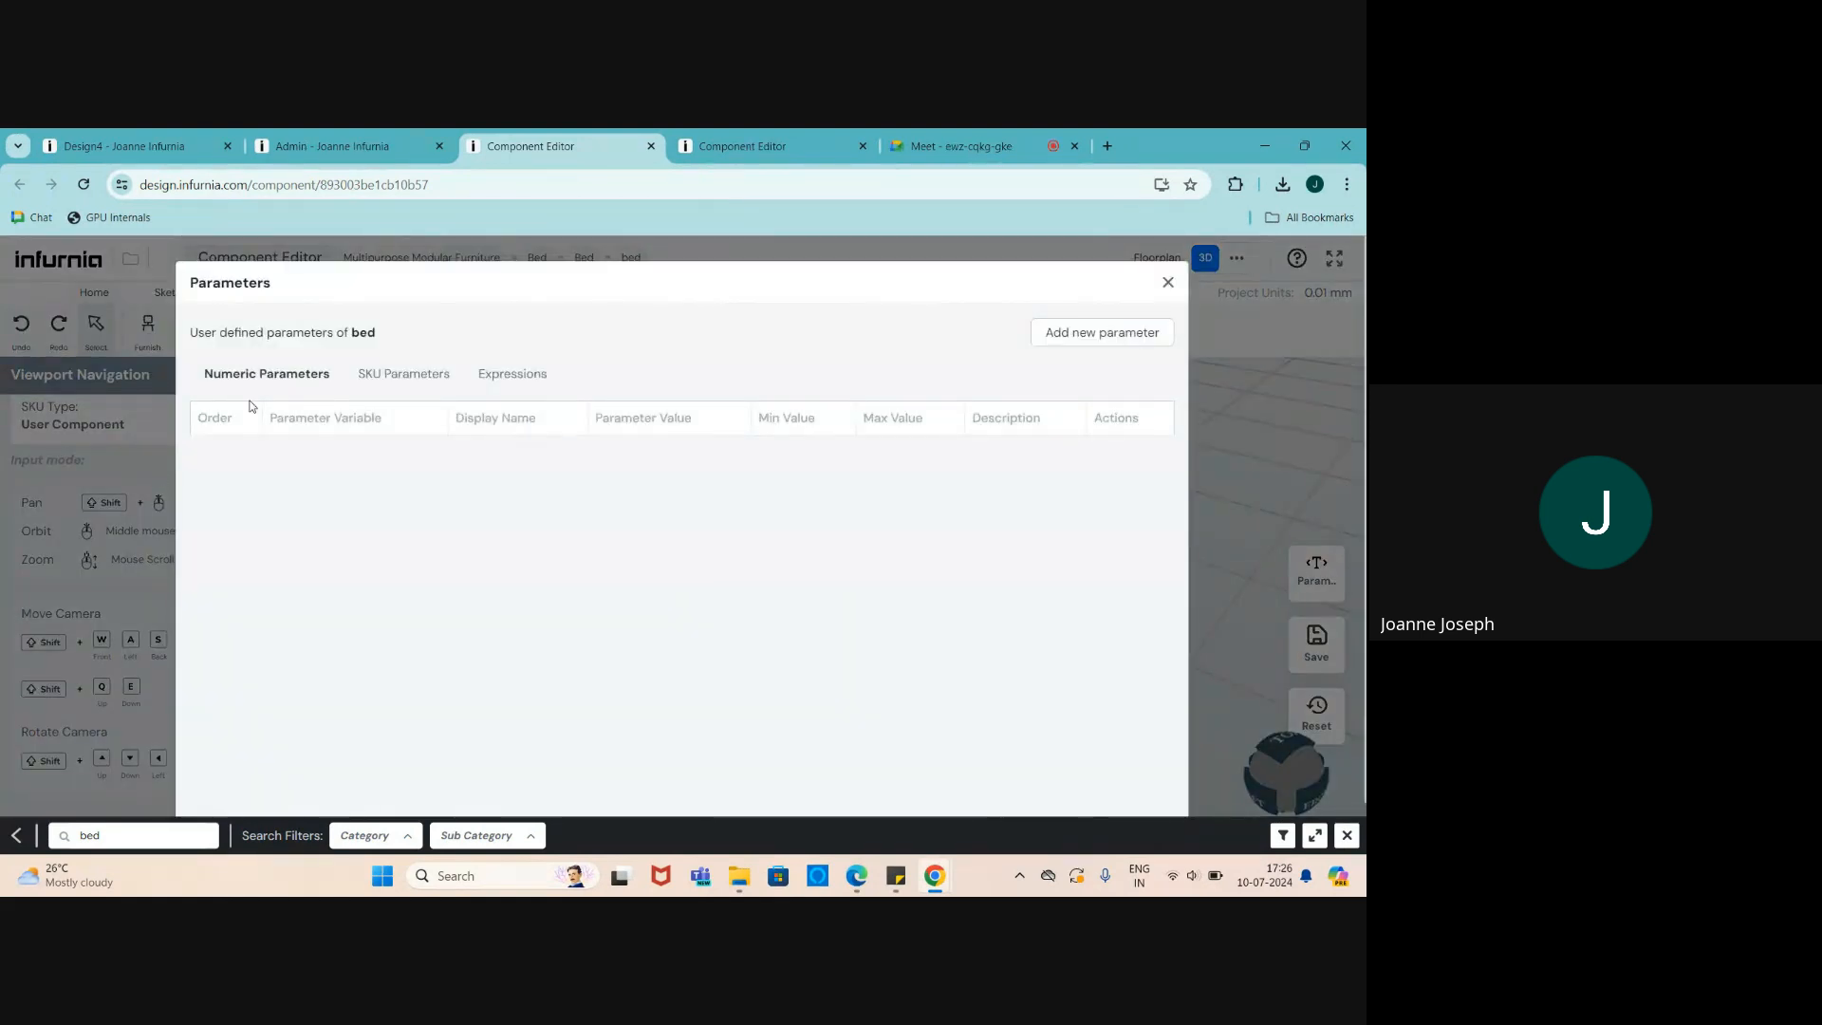
left_click(1066, 334)
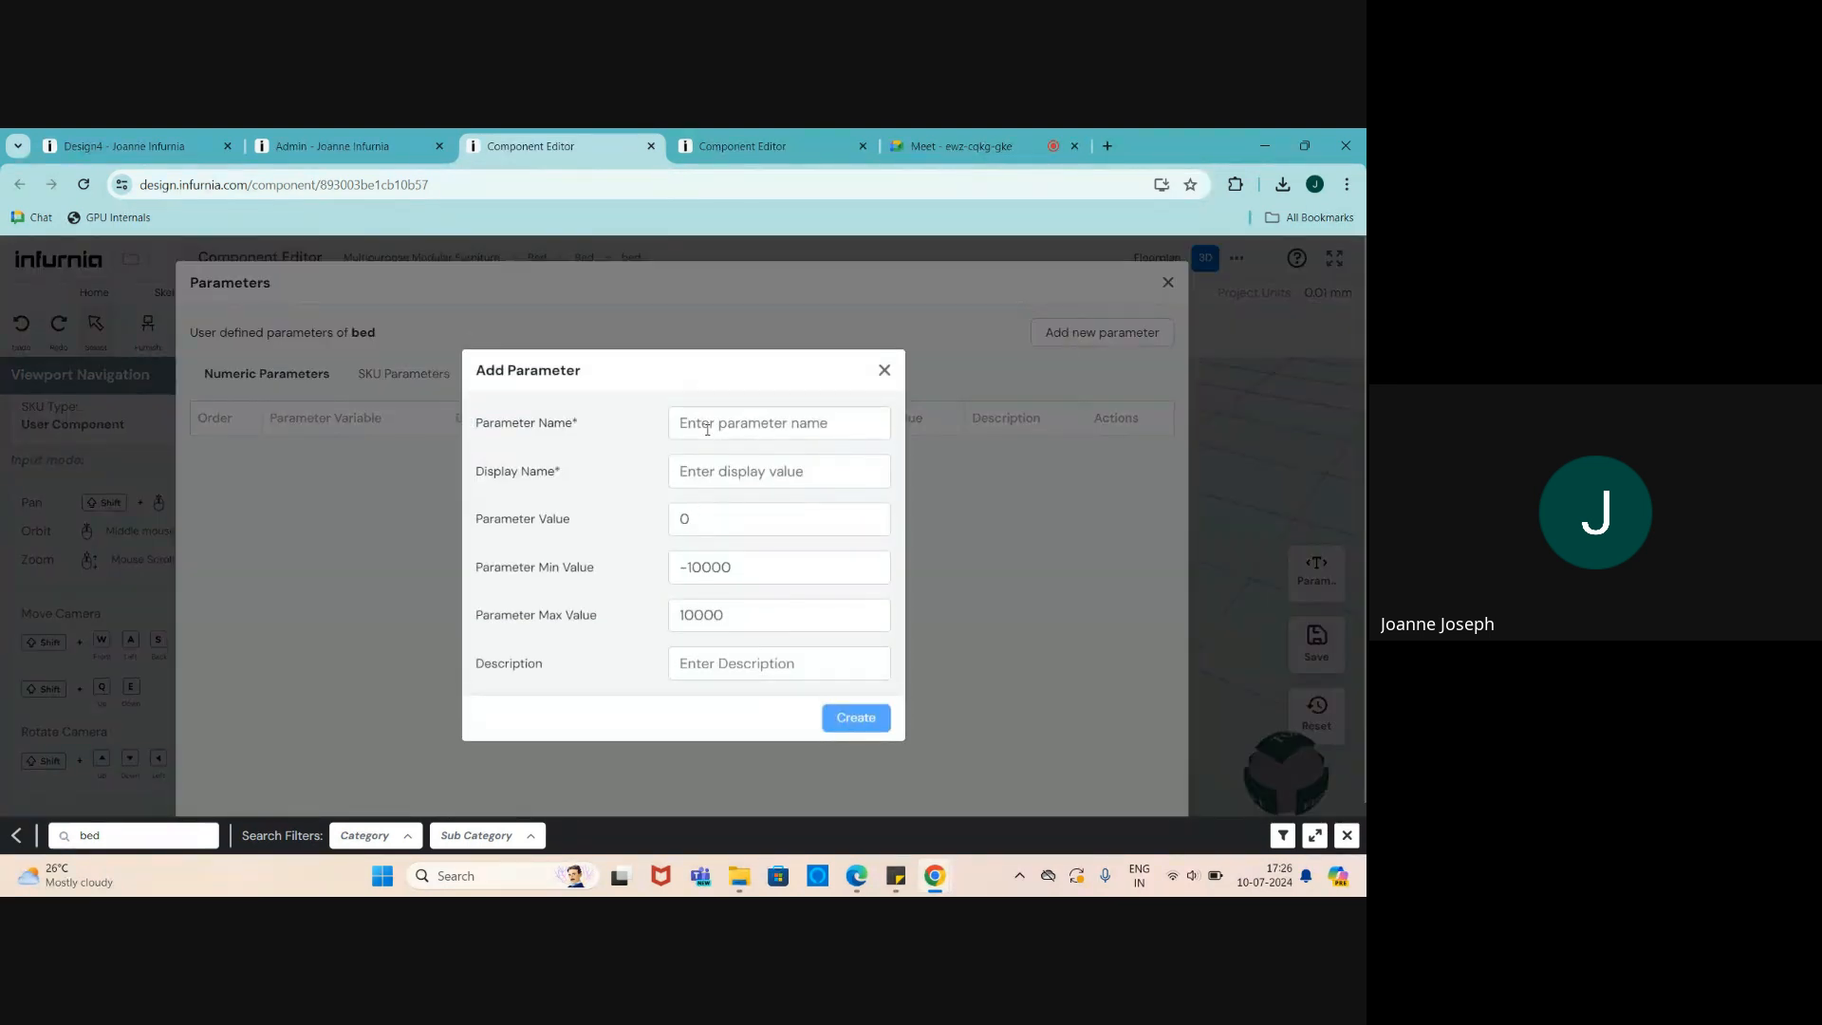
left_click(750, 434)
type("c")
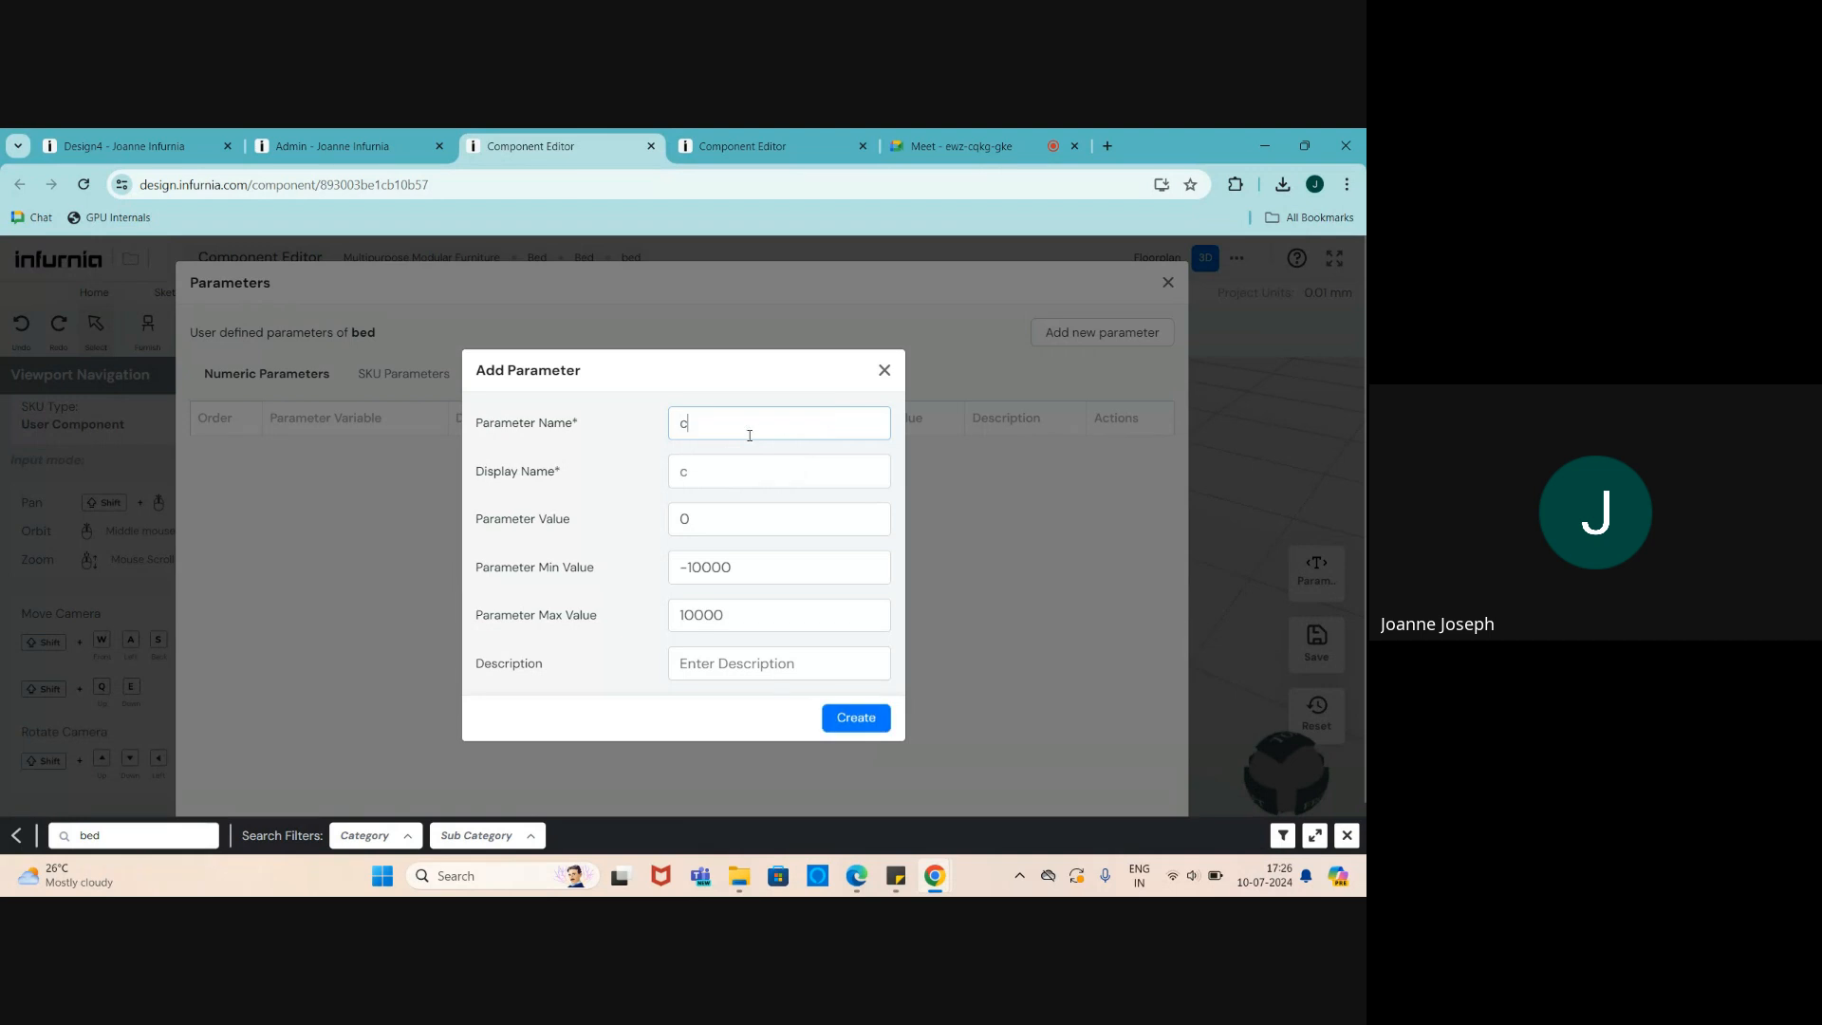
type("abinet_width")
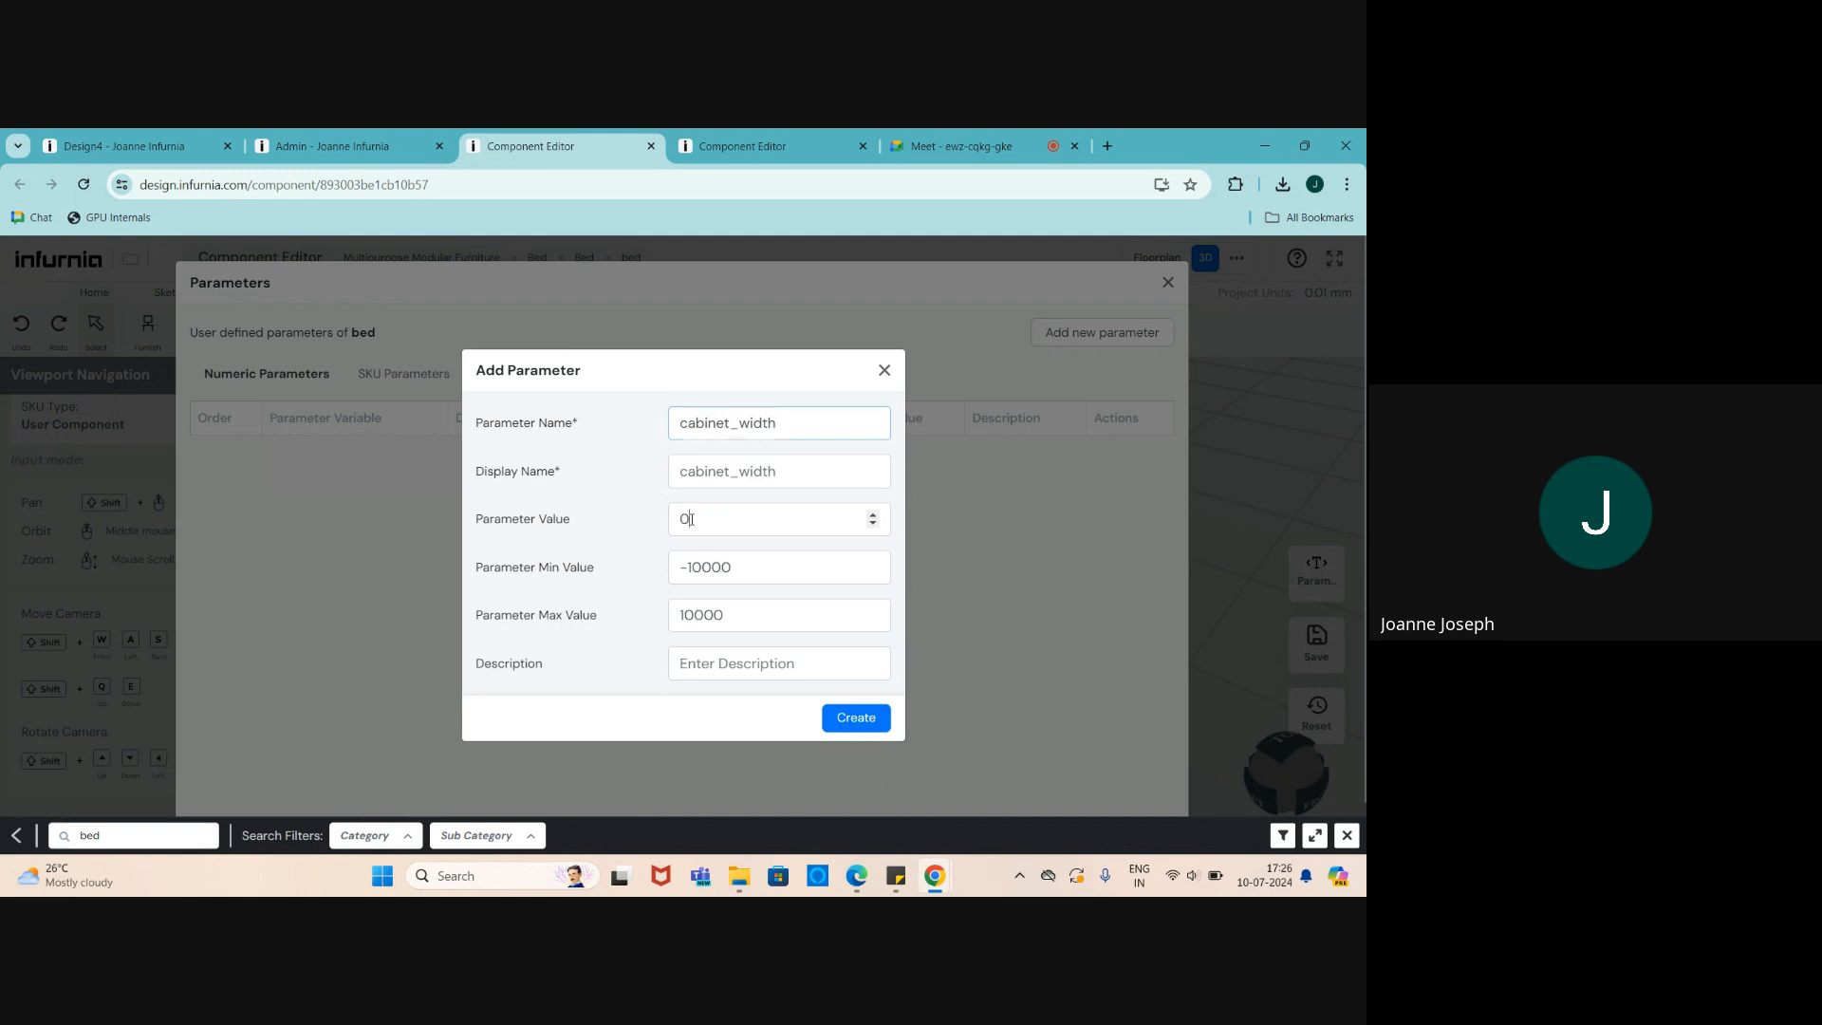
key("Tab")
type("21000")
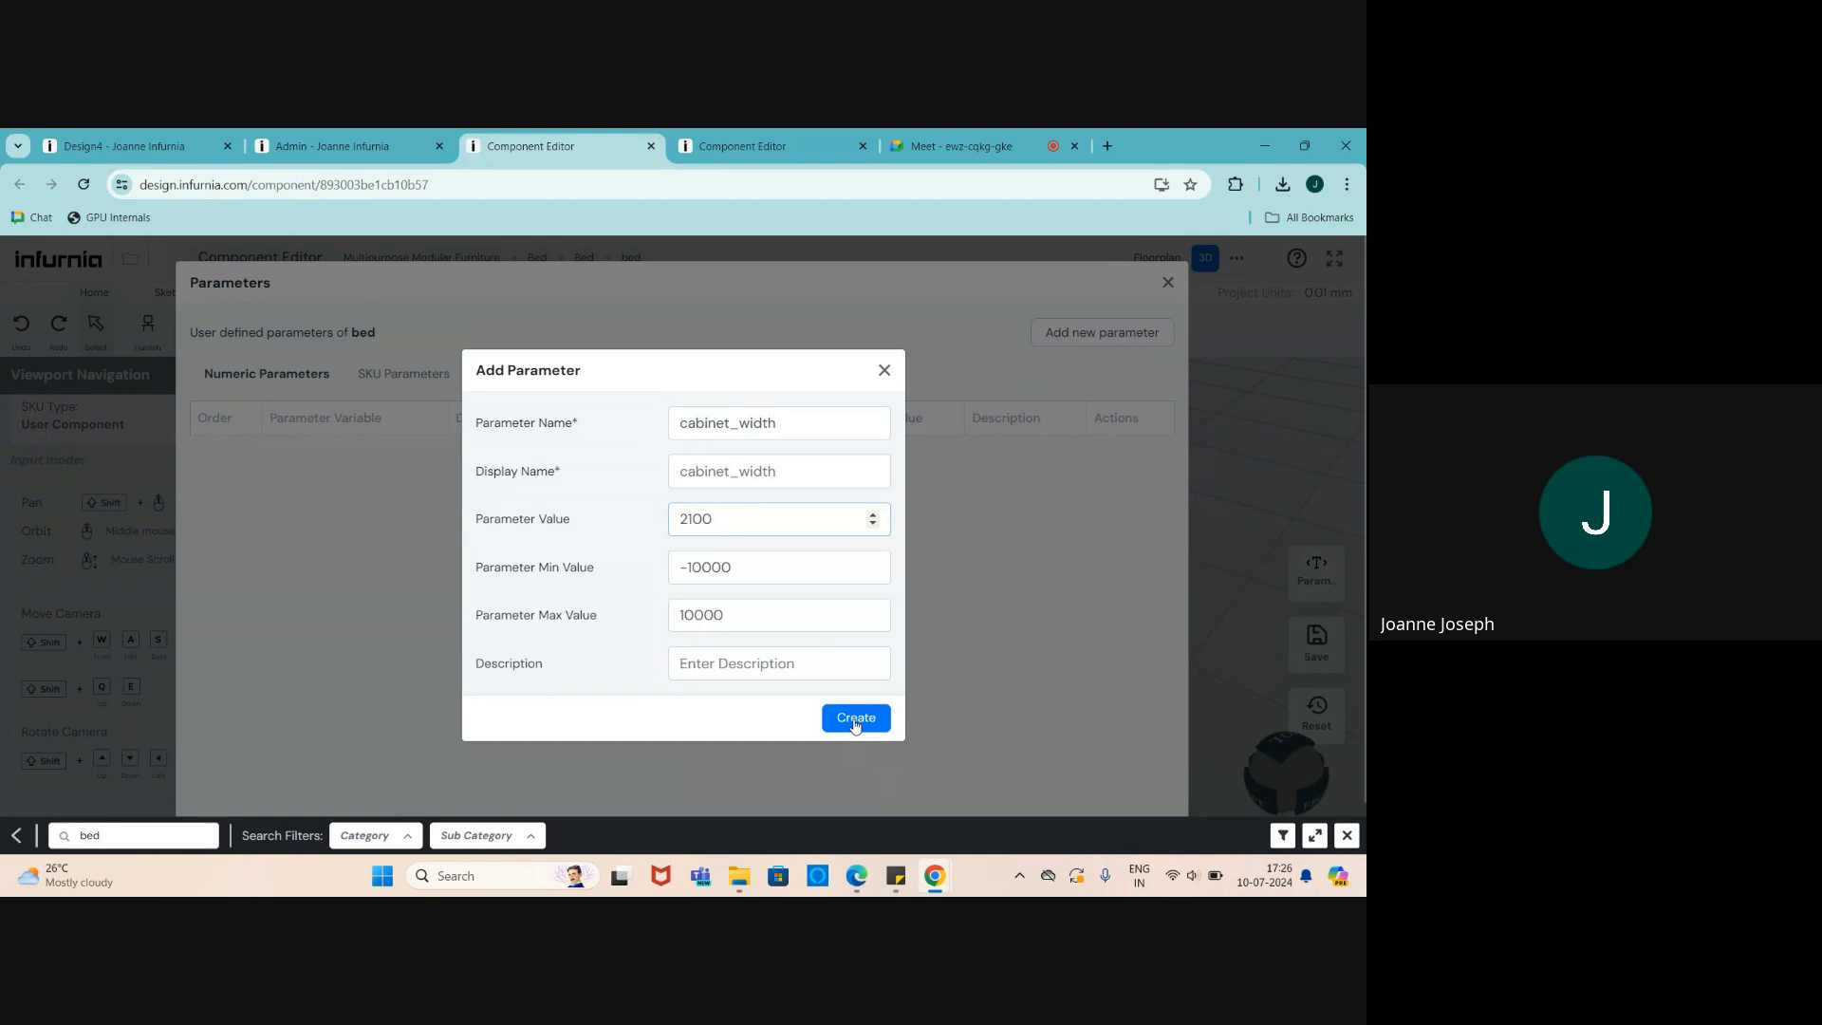
left_click(856, 718)
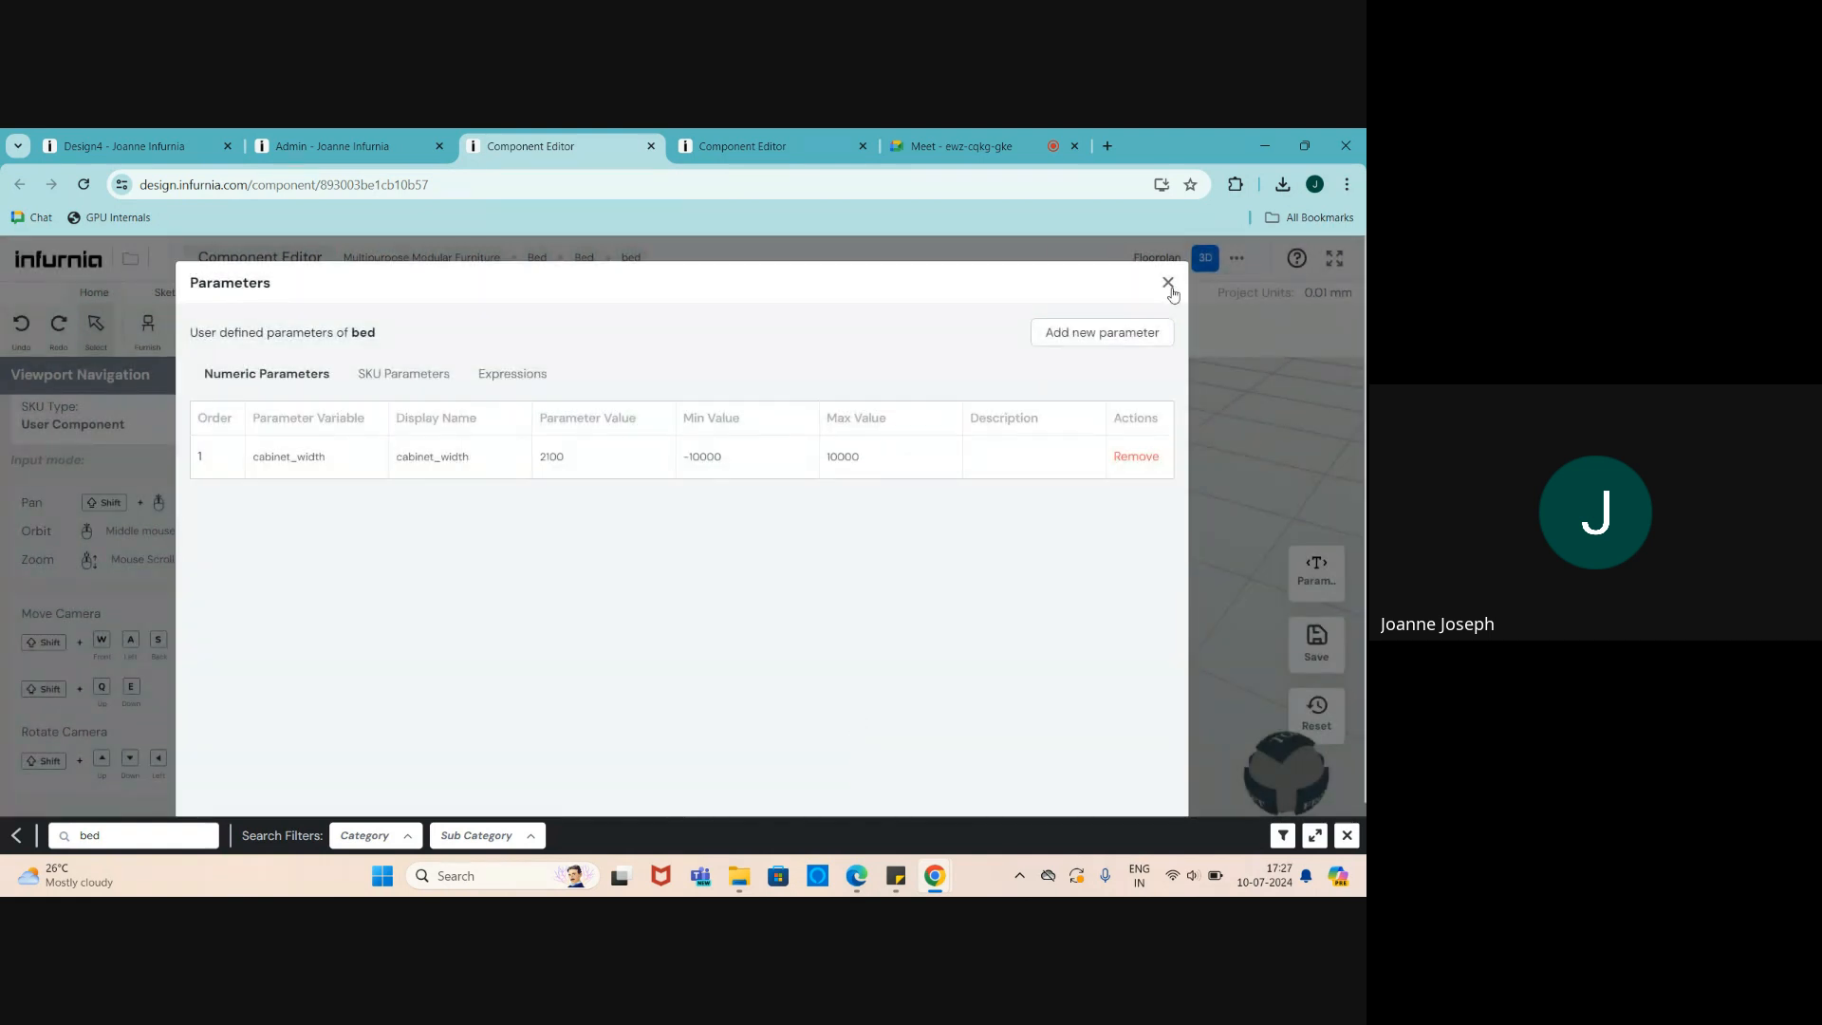
scroll(906, 520, "down", 1)
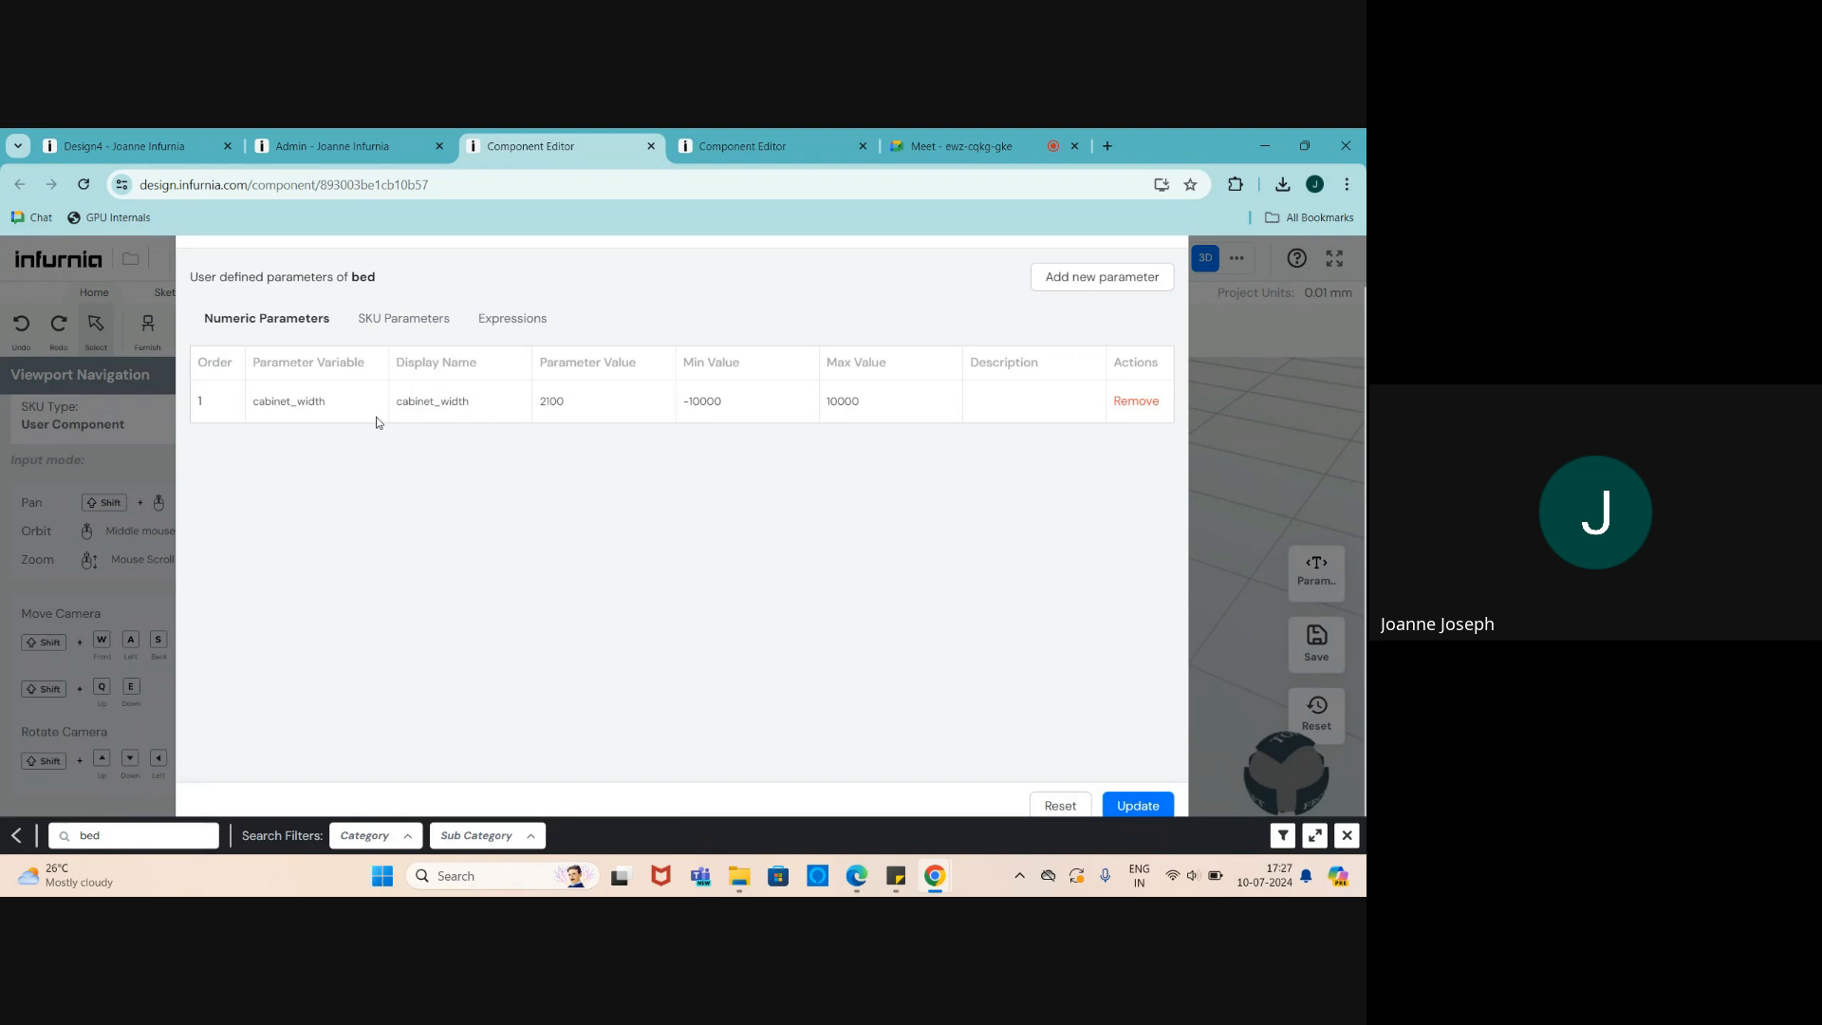
- Apply the parameters, select the bed and confirm its cabinet width expression uses cabinet_width
left_click(1140, 806)
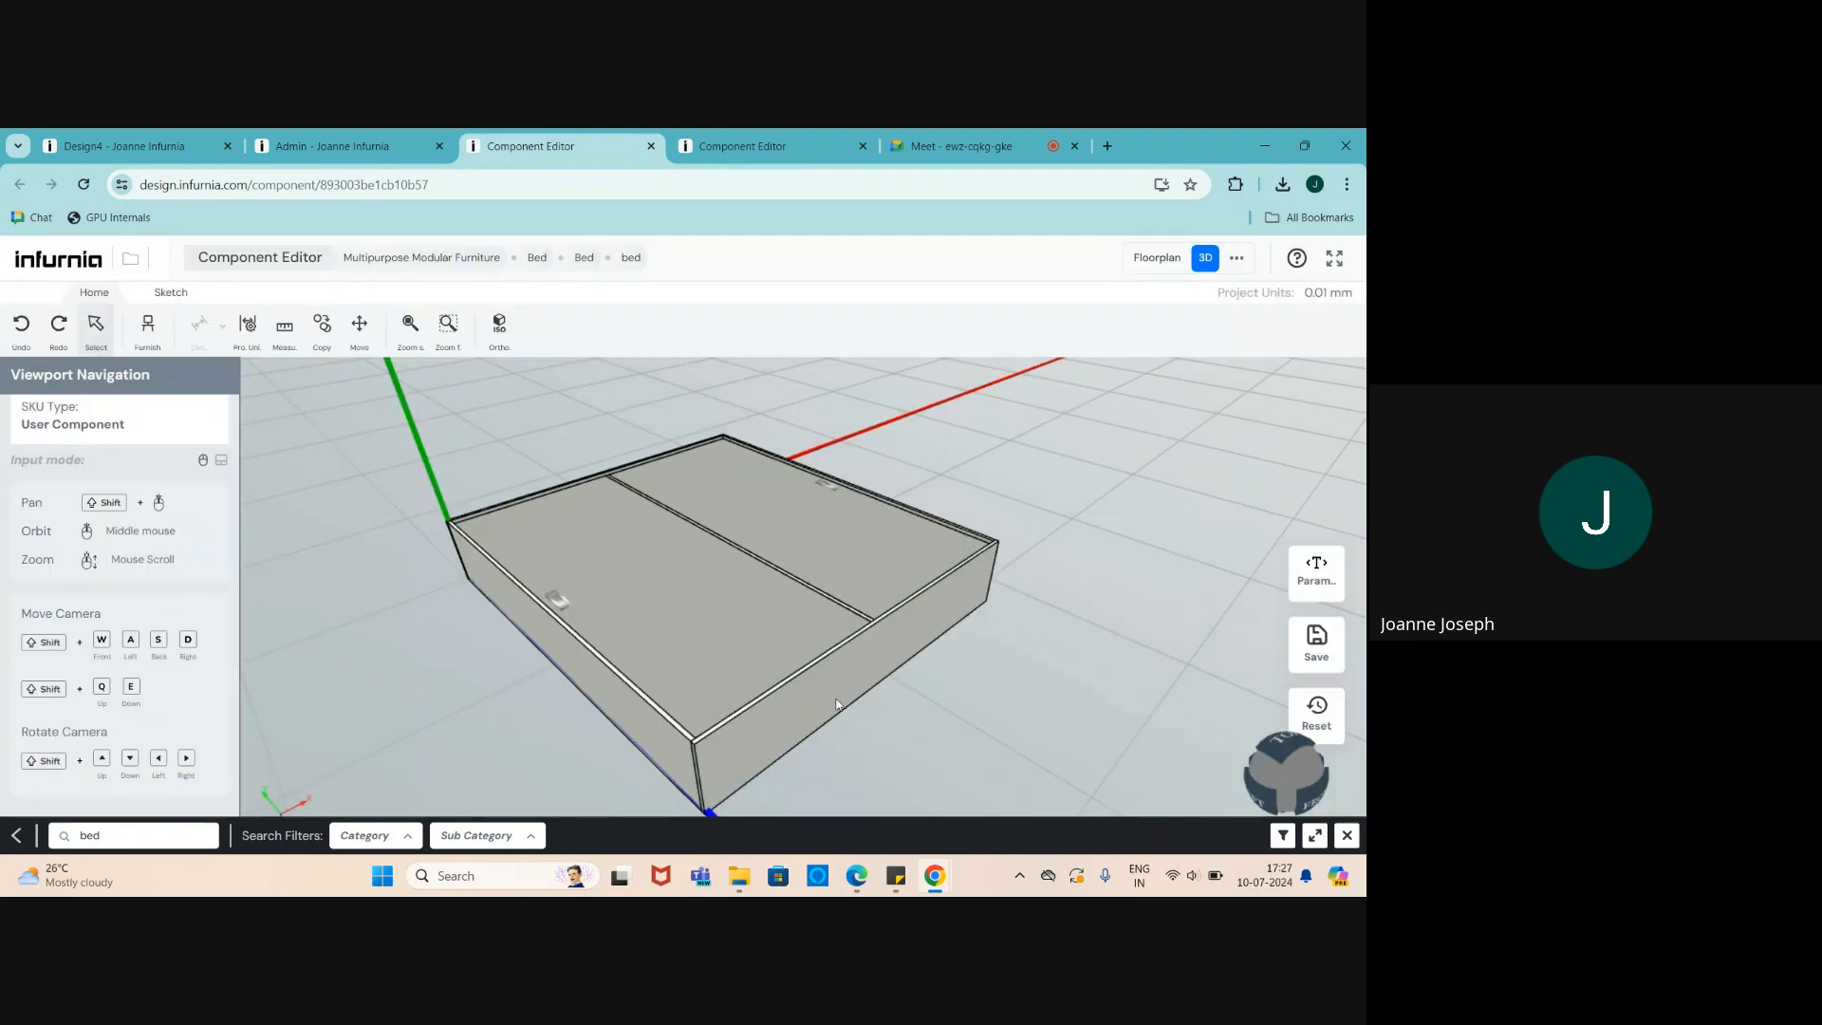
left_click(742, 638)
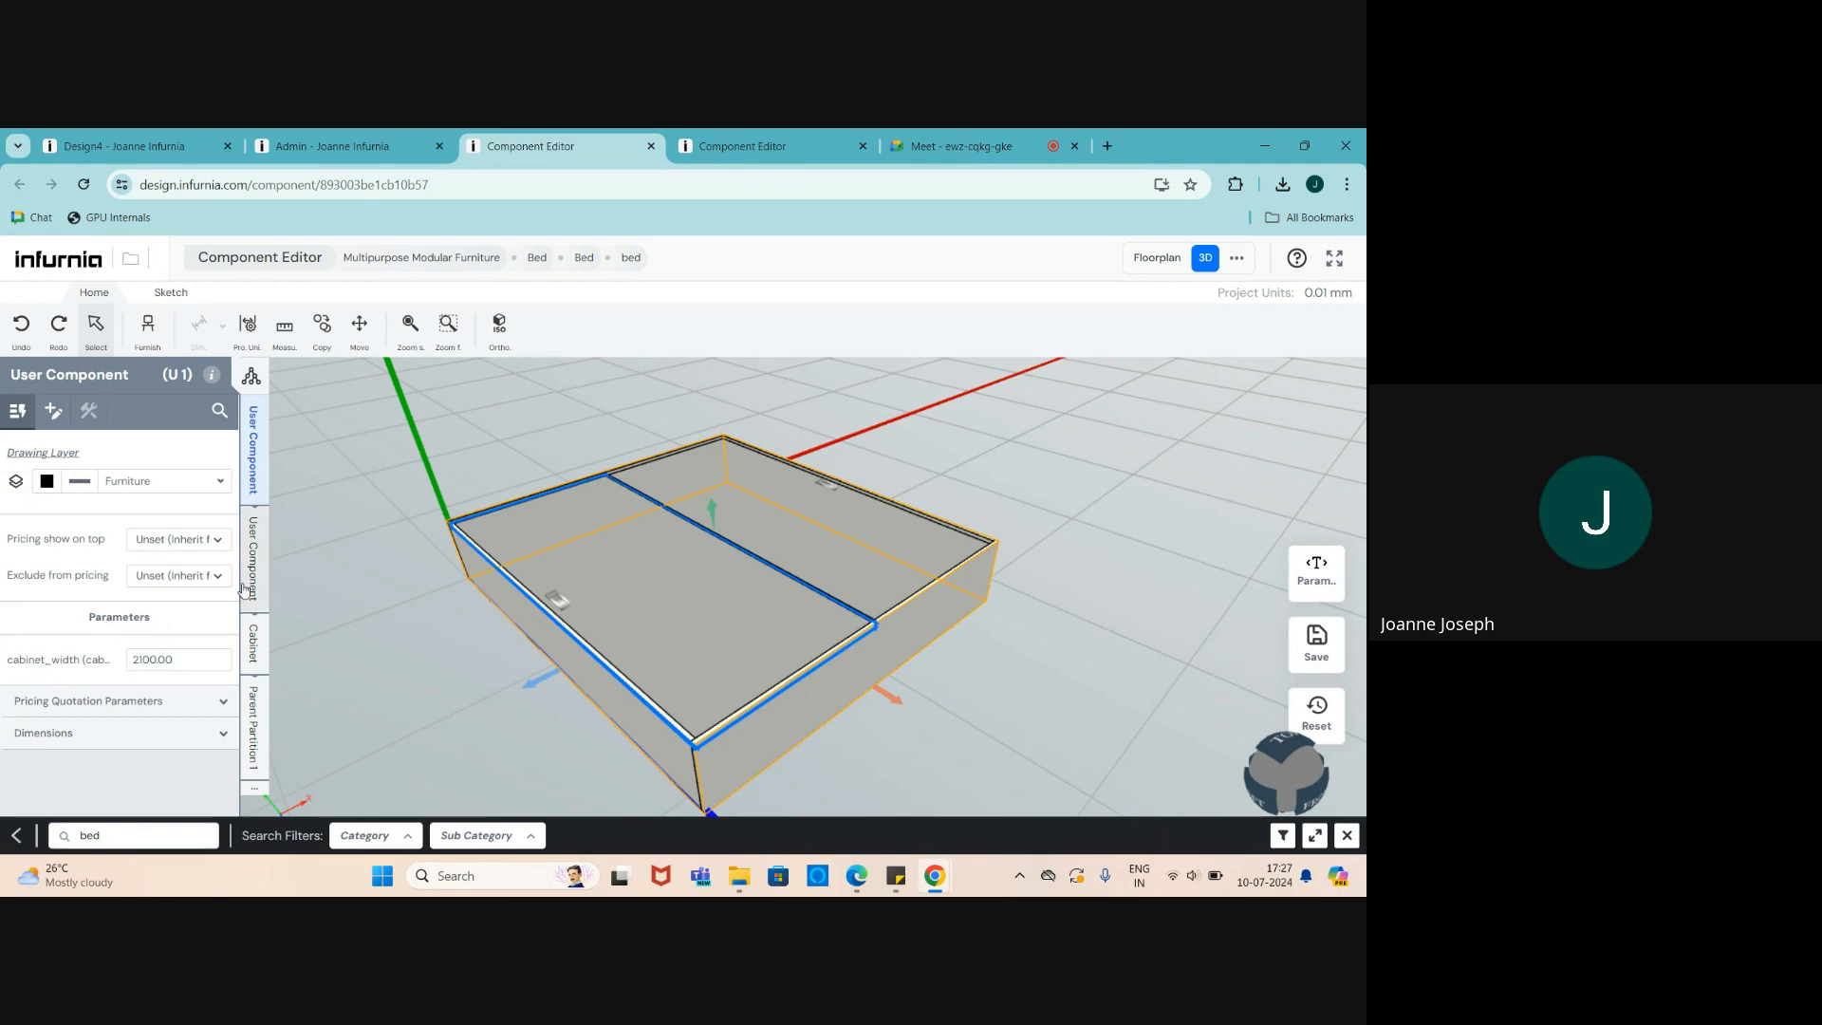
left_click(268, 644)
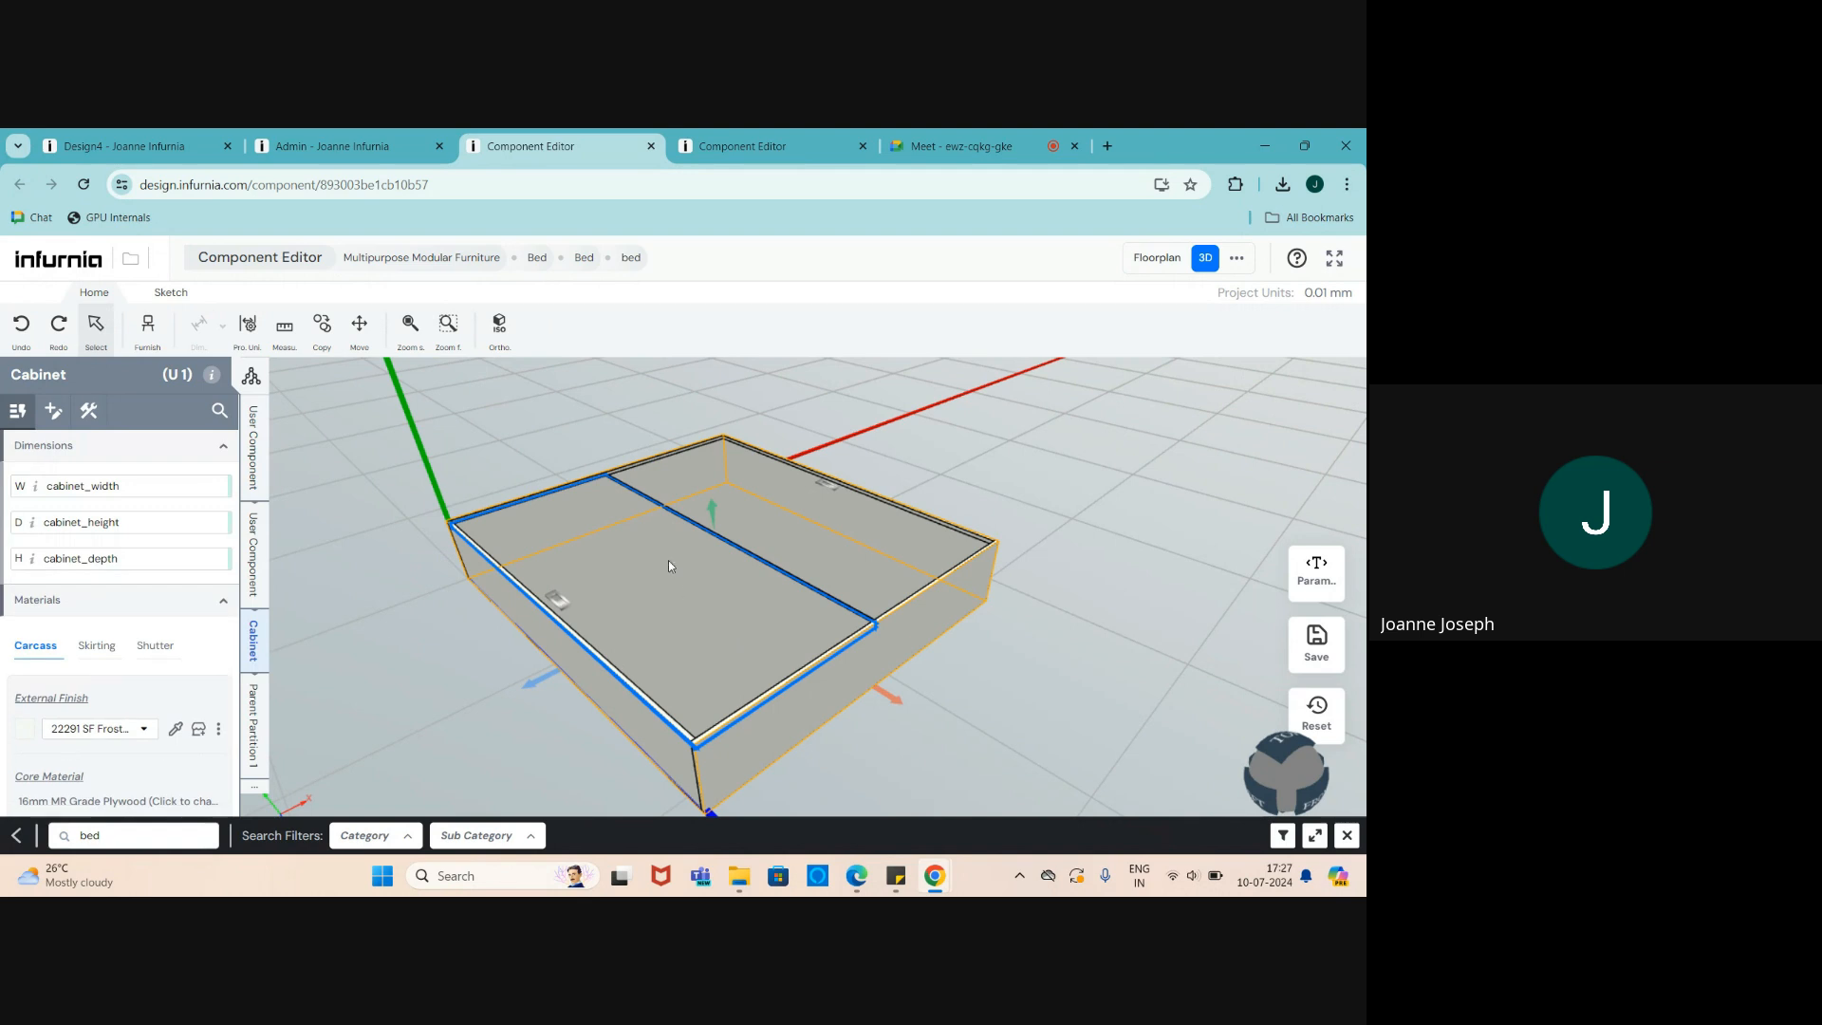
scroll(293, 664, "down", 1)
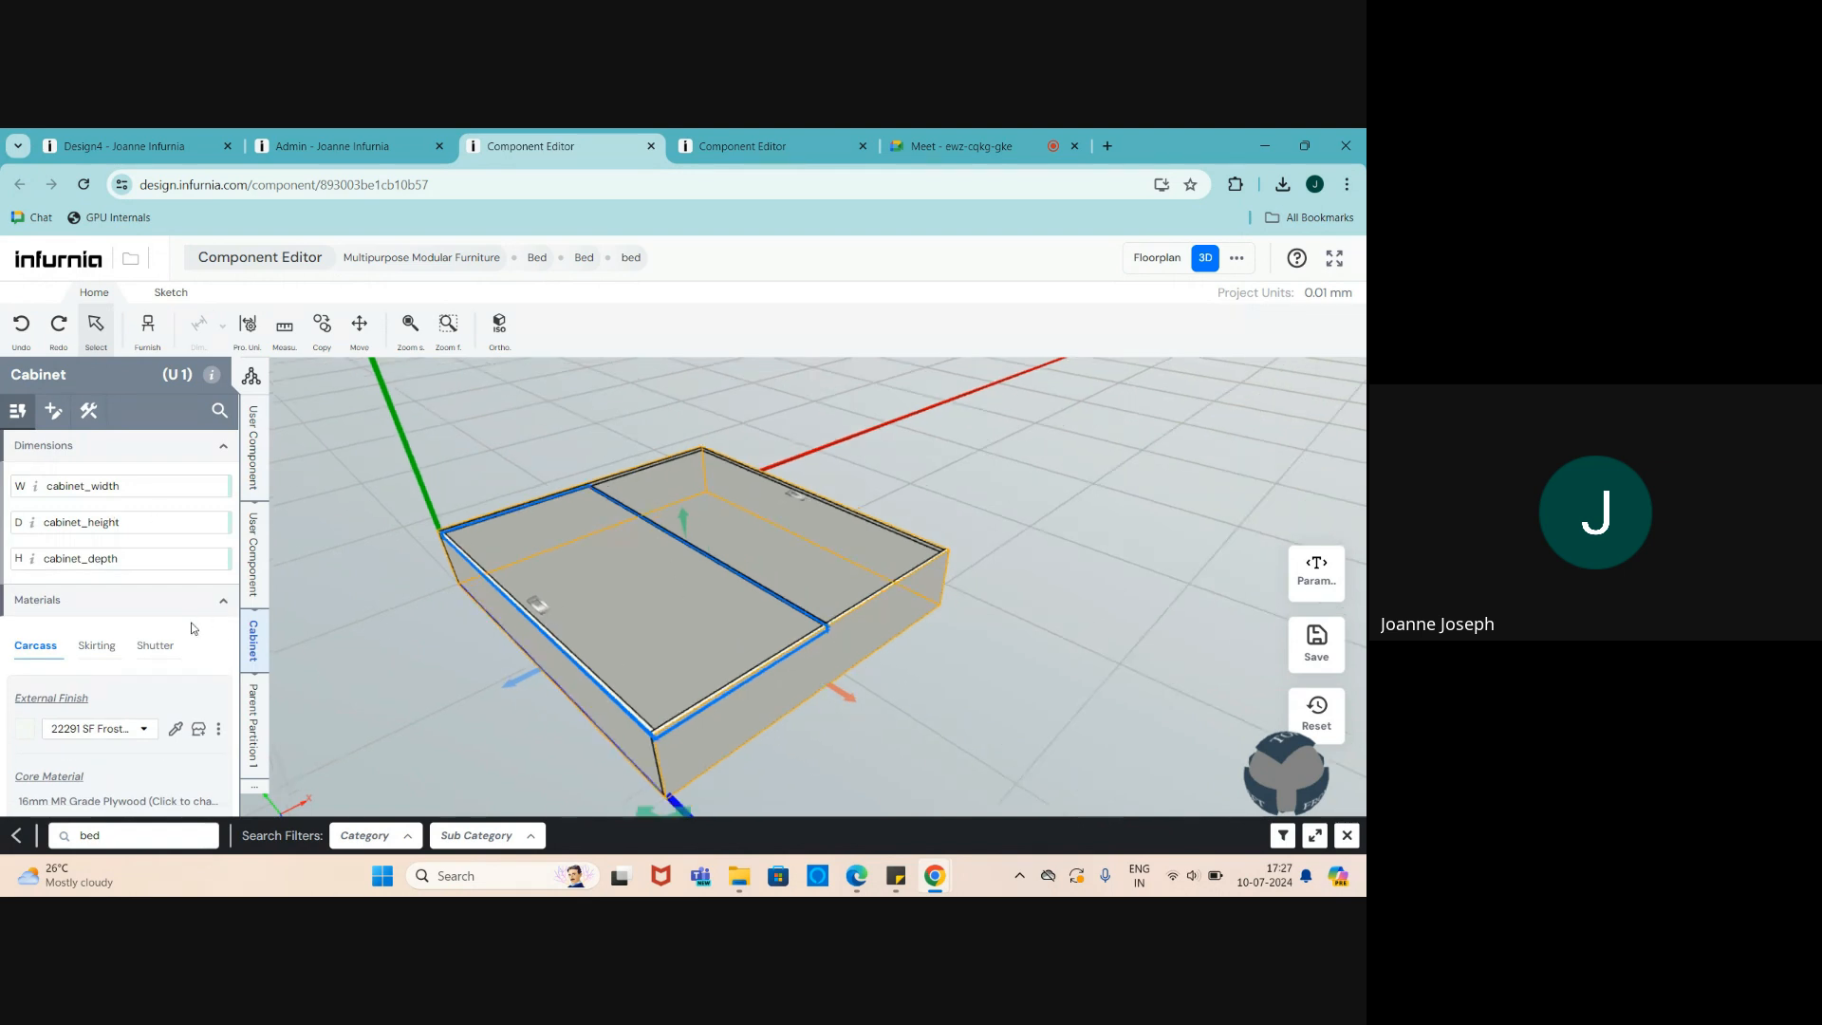
scroll(606, 636, "up", 2)
scroll(1027, 590, "down", 1)
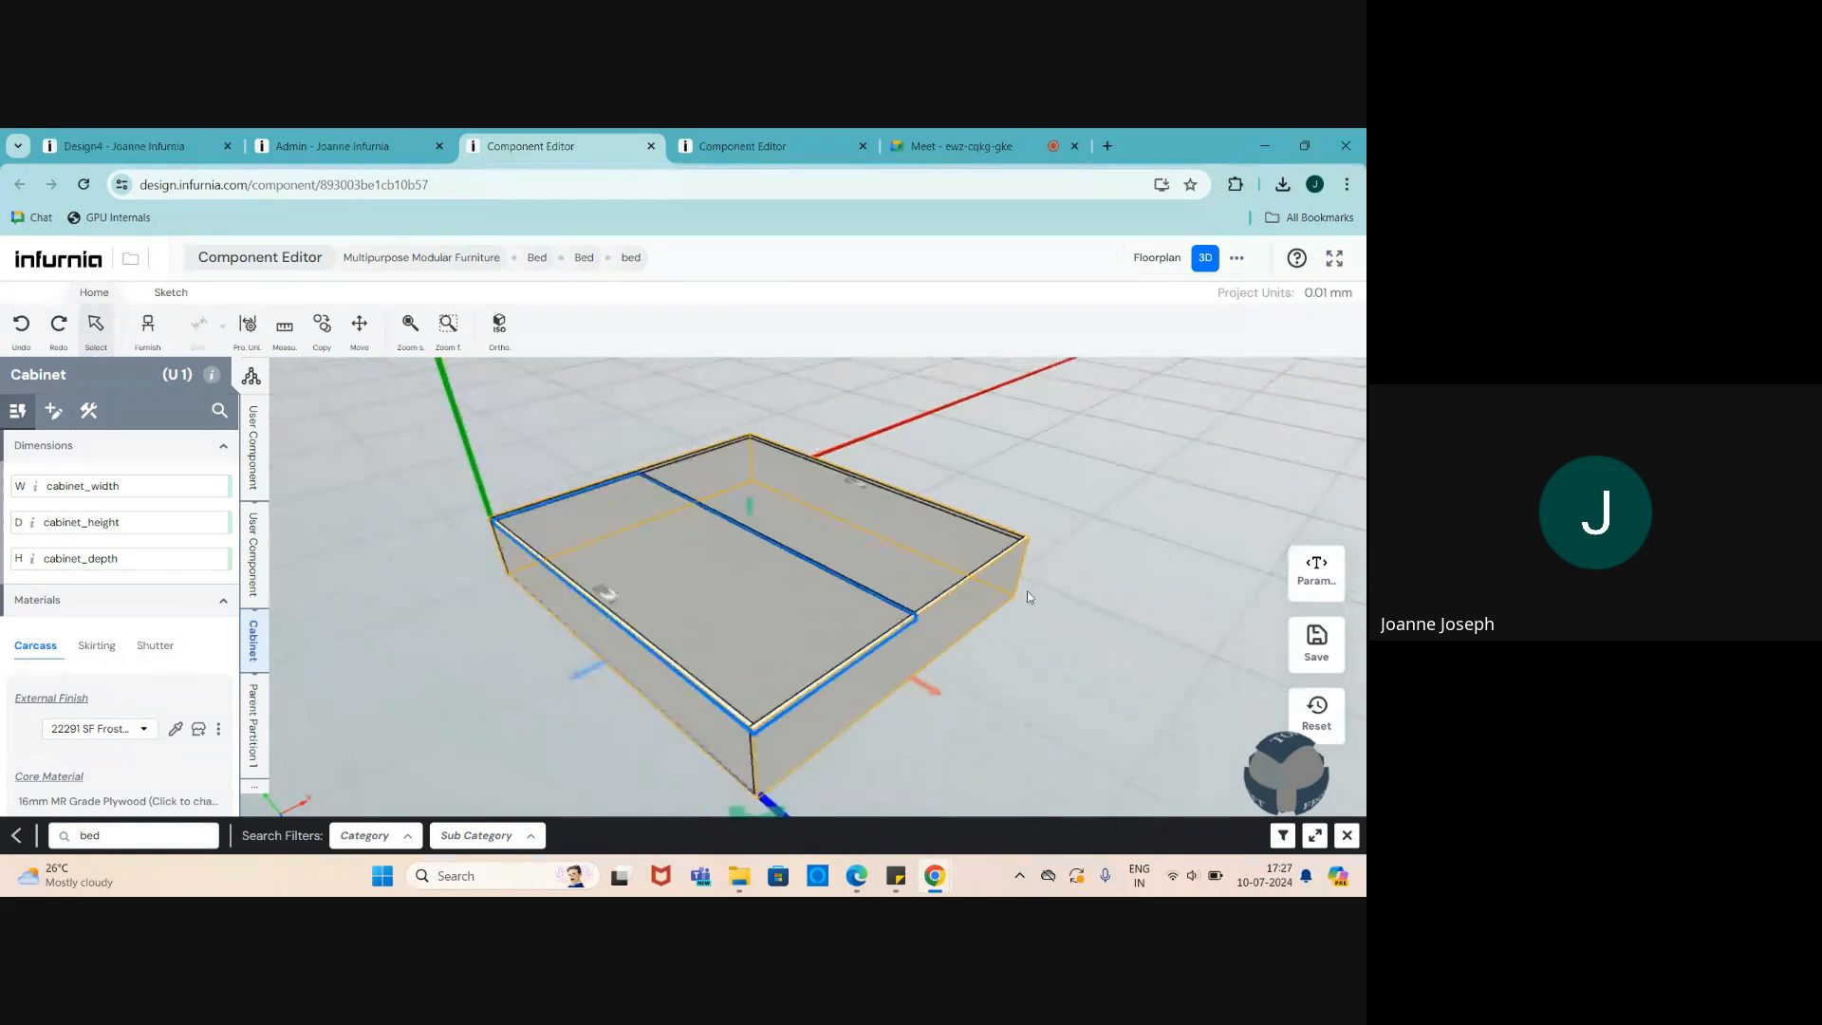
scroll(642, 640, "up", 1)
scroll(642, 640, "up", 1)
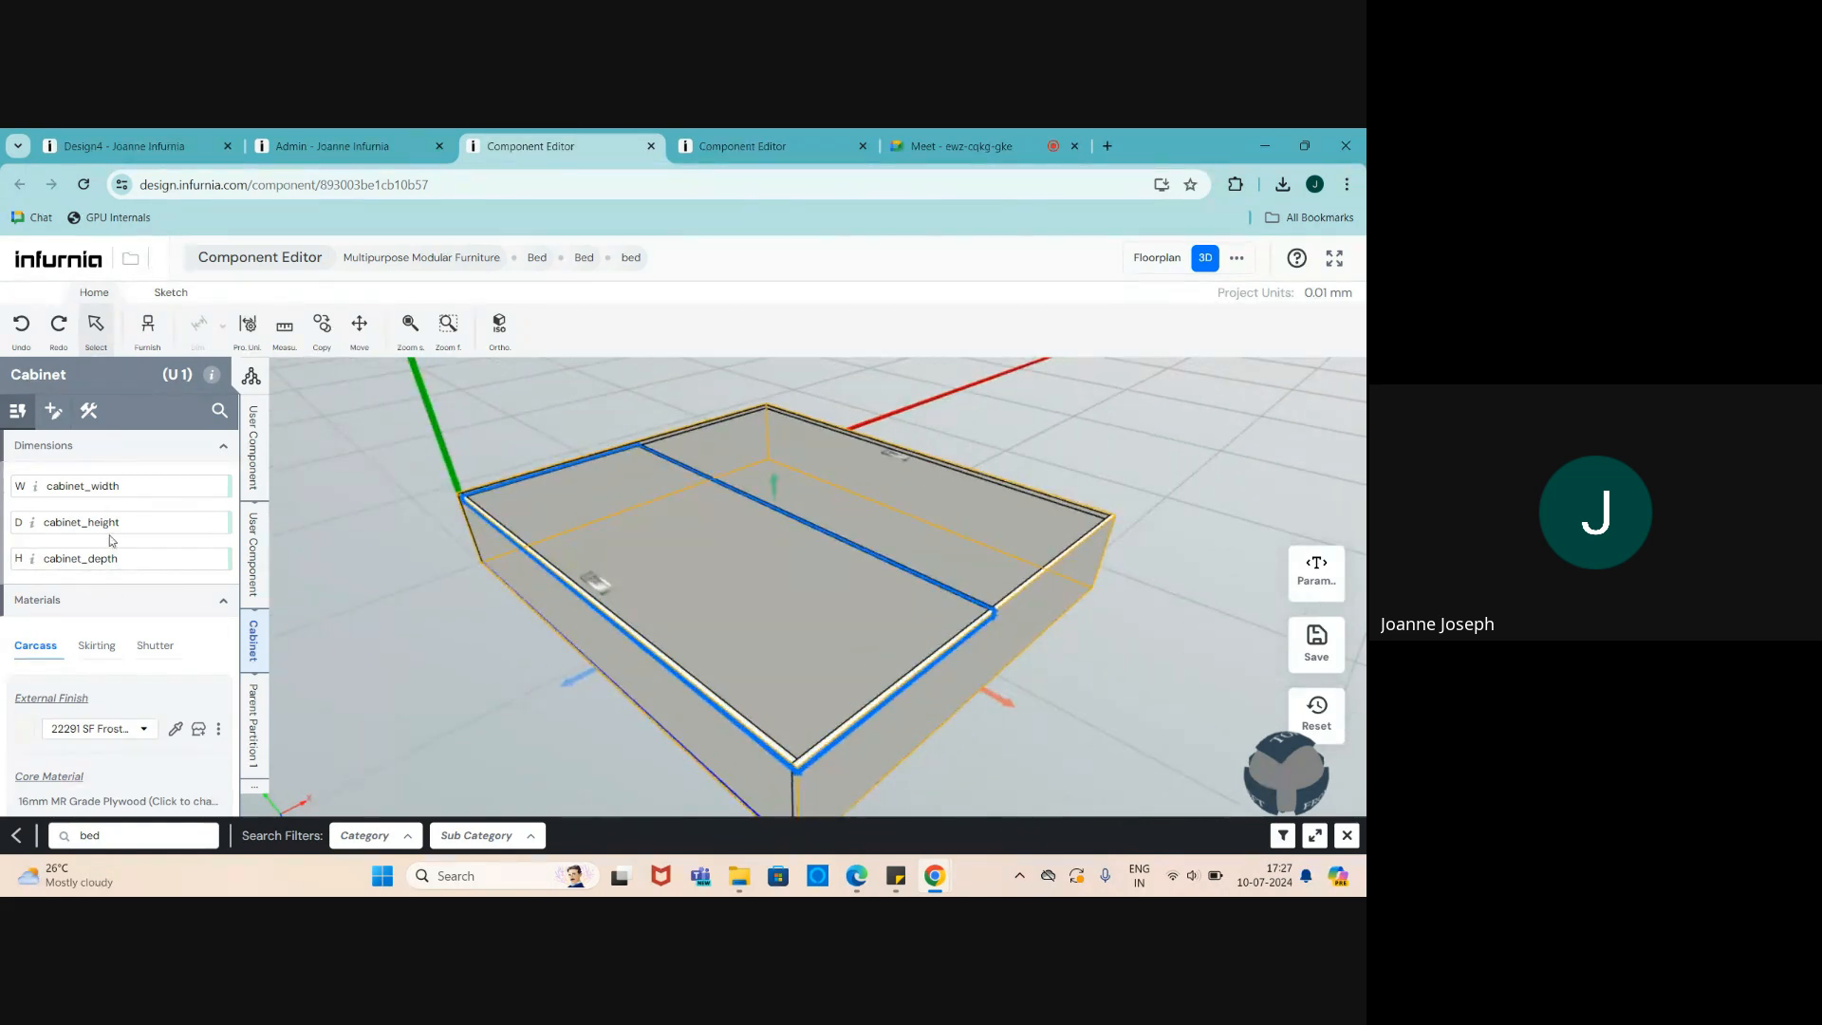
left_click(105, 486)
left_click(141, 486)
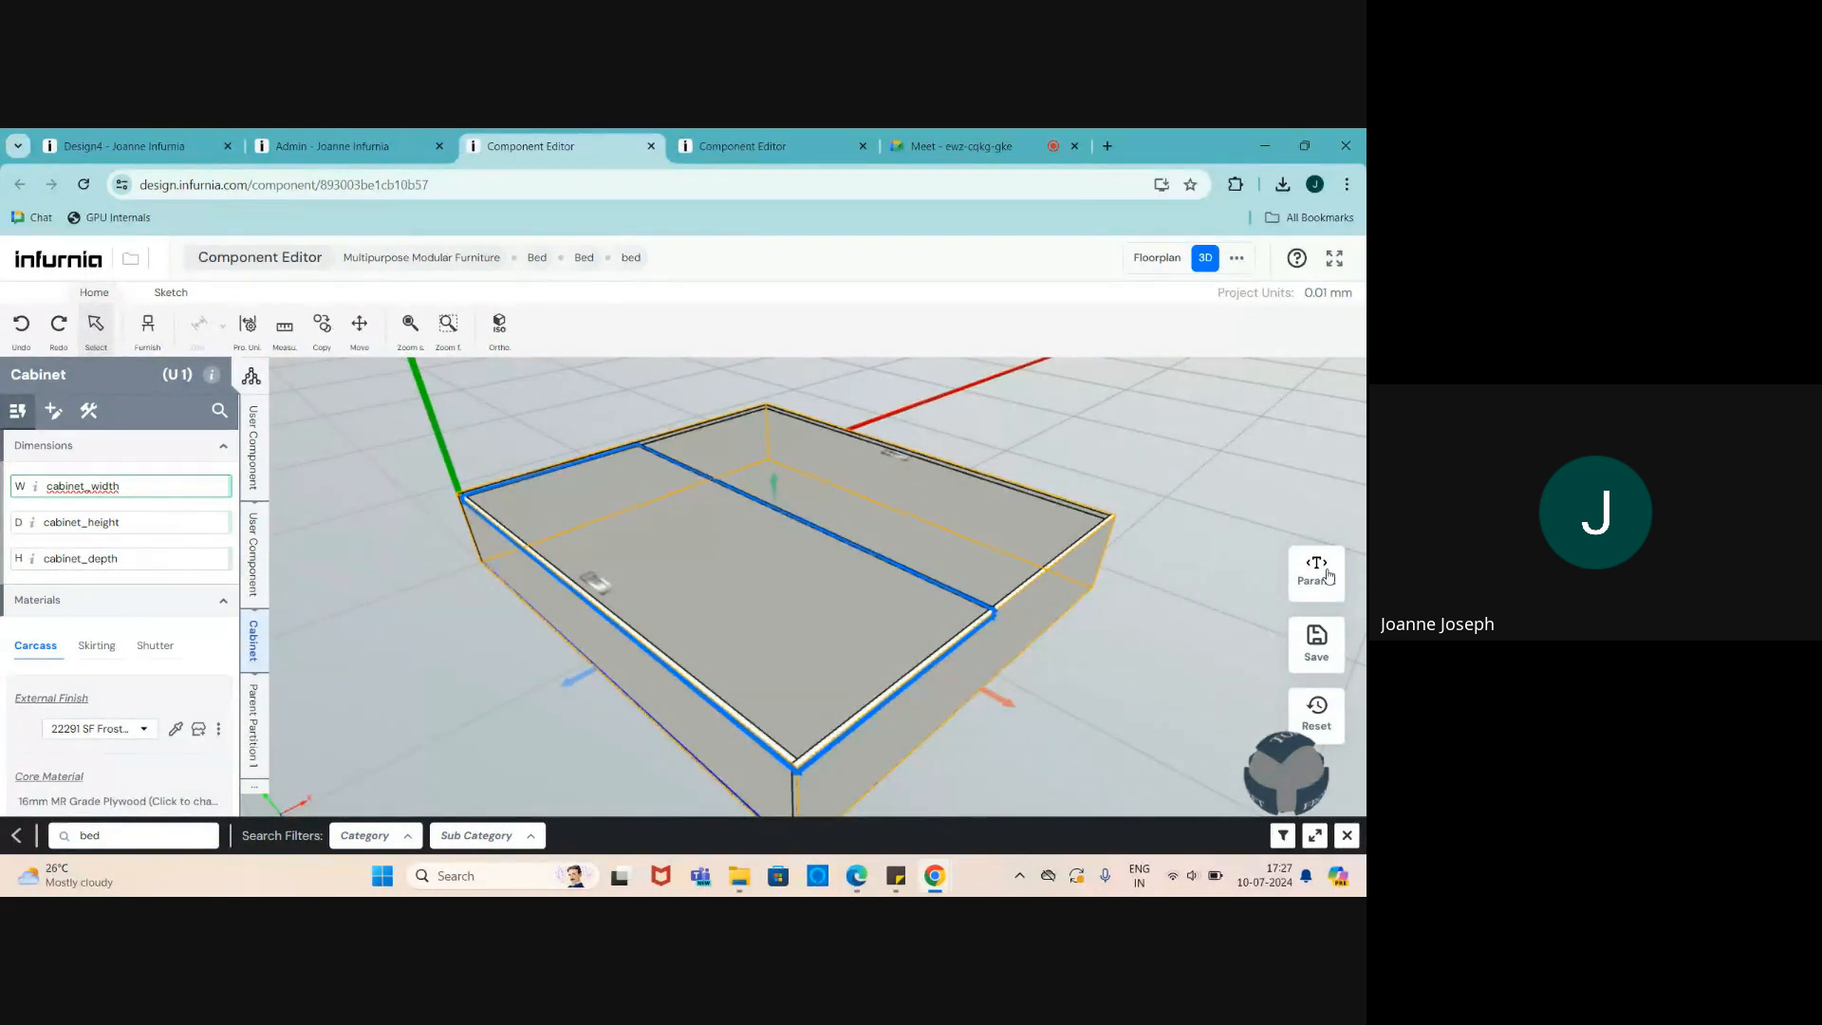
scroll(556, 665, "down", 1)
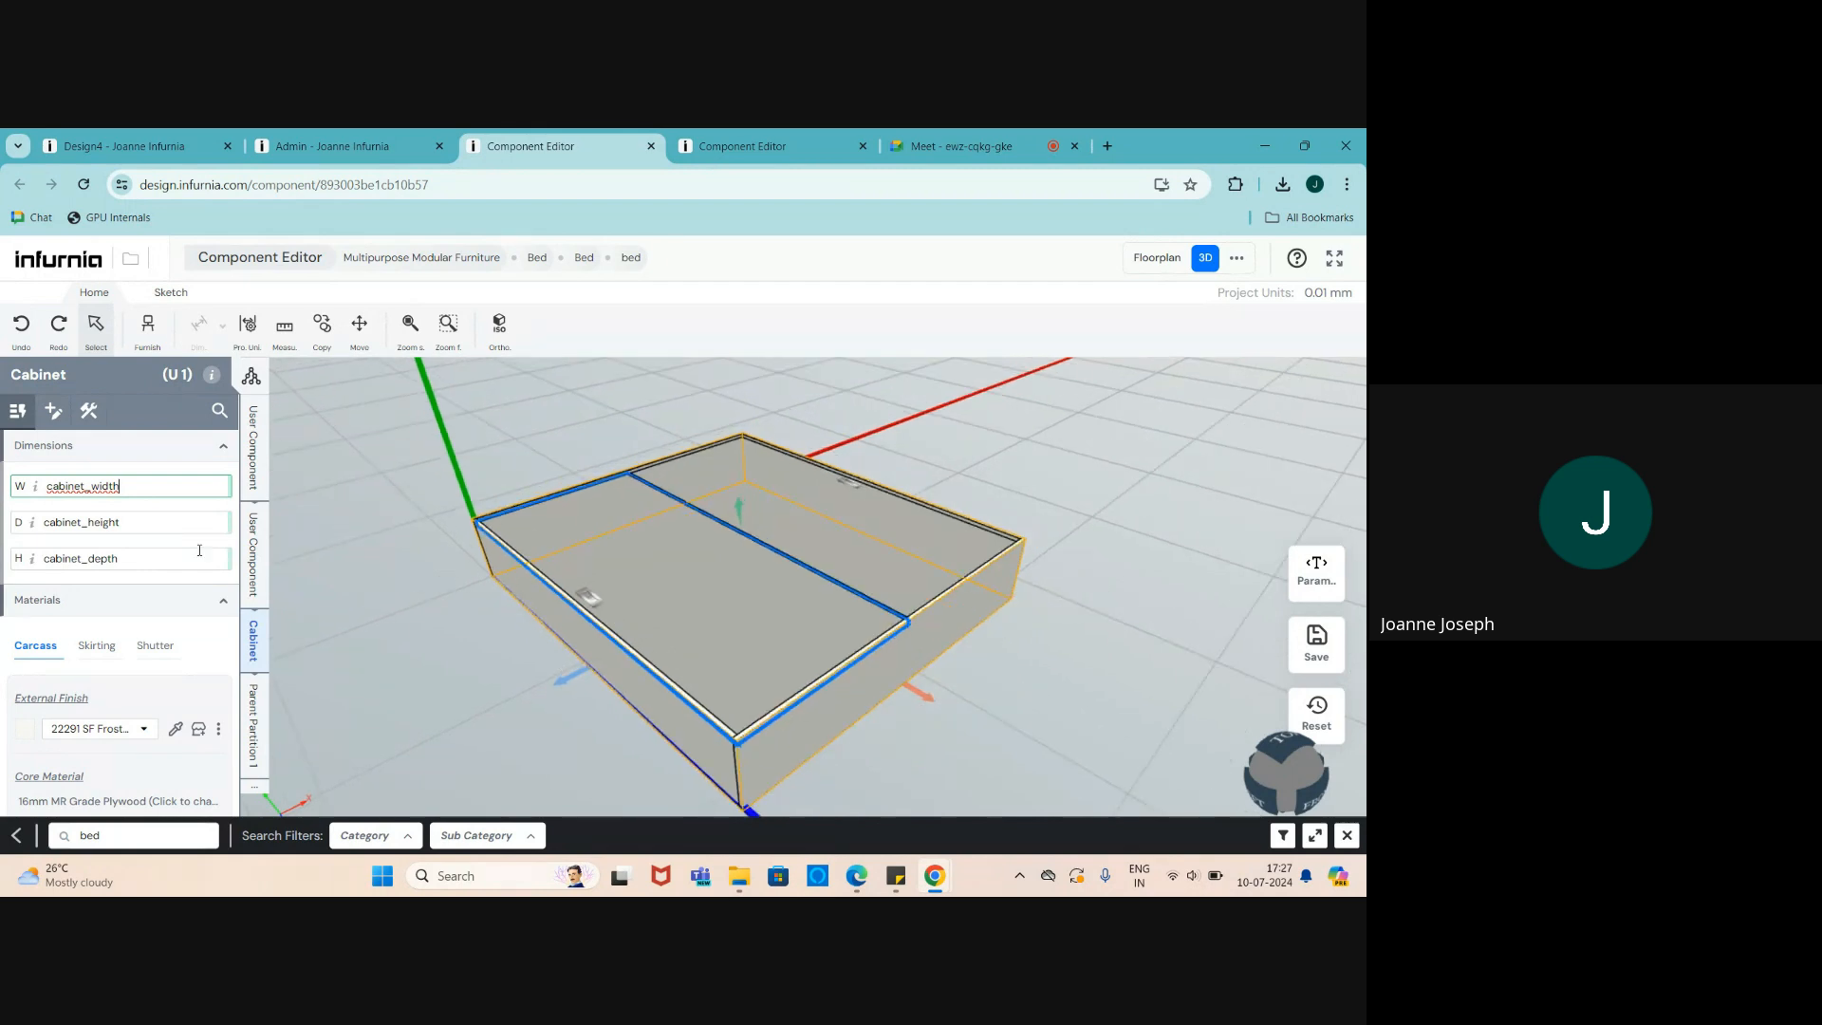
- Switch to the Copy of Bed Carcass editor and orbit around the carcass
left_click(665, 145)
middle_click_drag(591, 543, 770, 551)
scroll(773, 550, "down", 1)
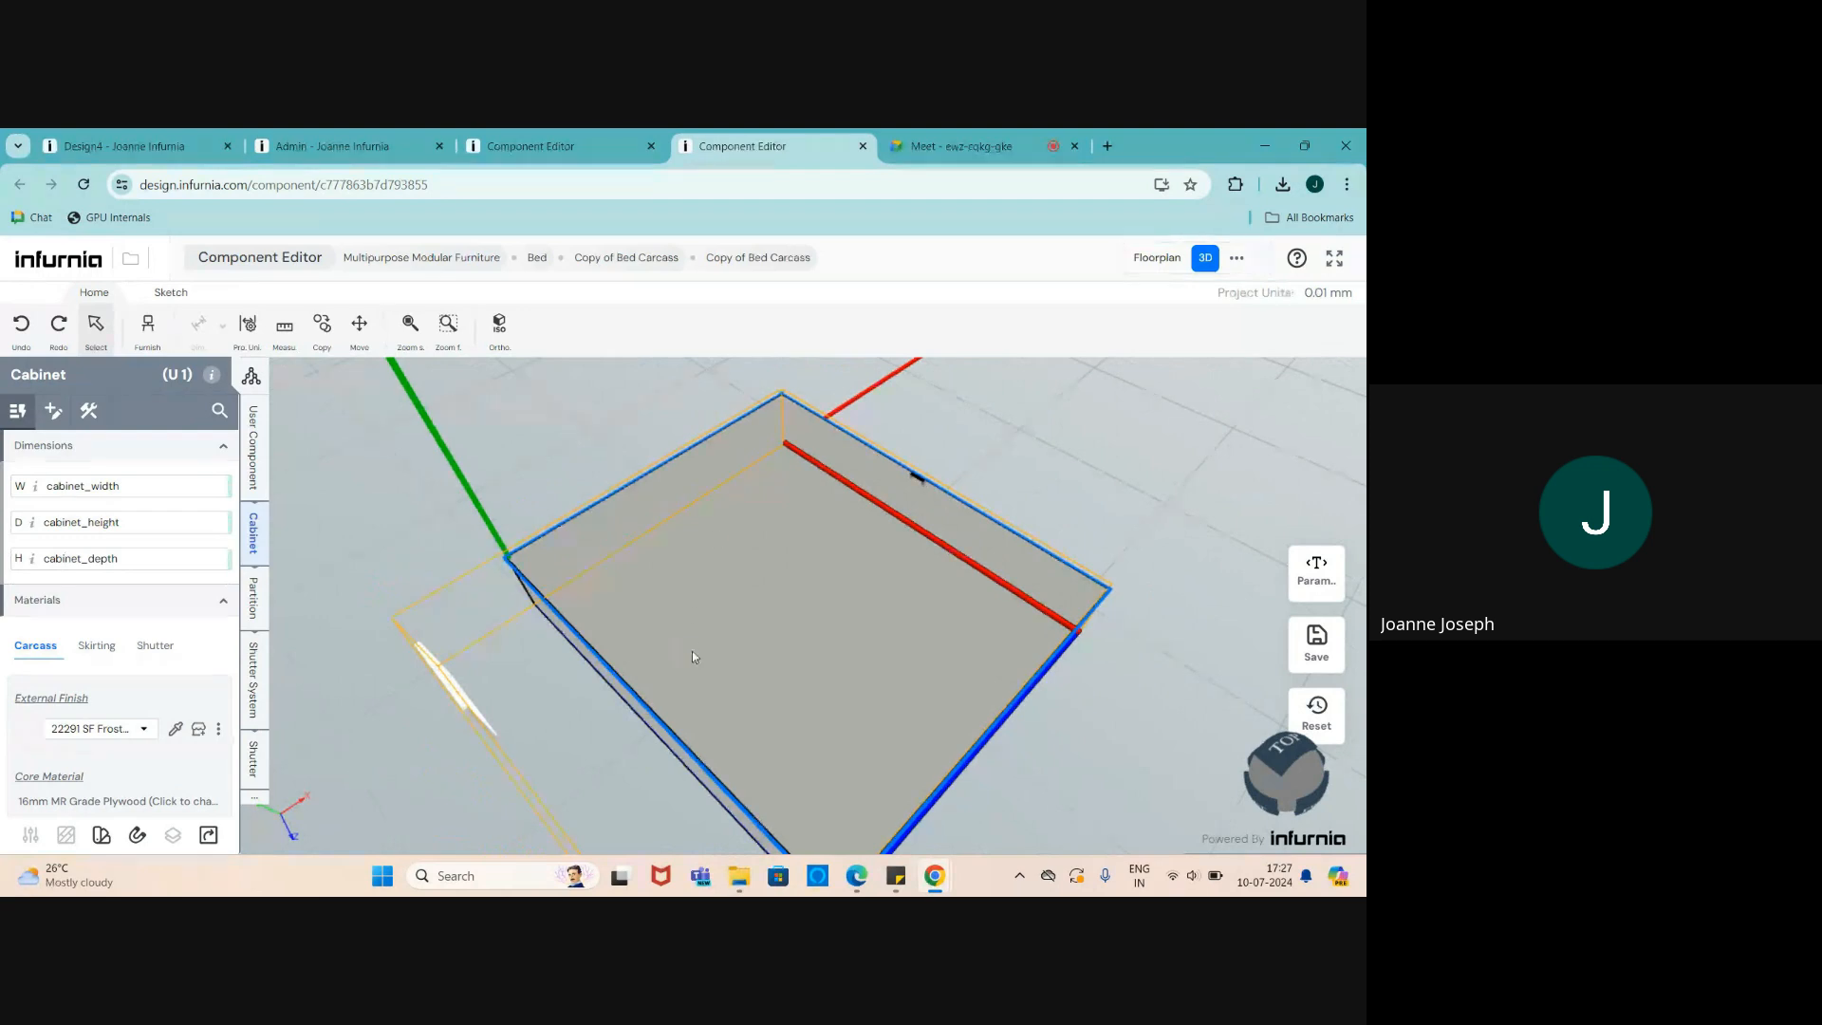
- Close the original bed component editor, choosing Leave without saving
middle_click_drag(692, 651, 494, 646)
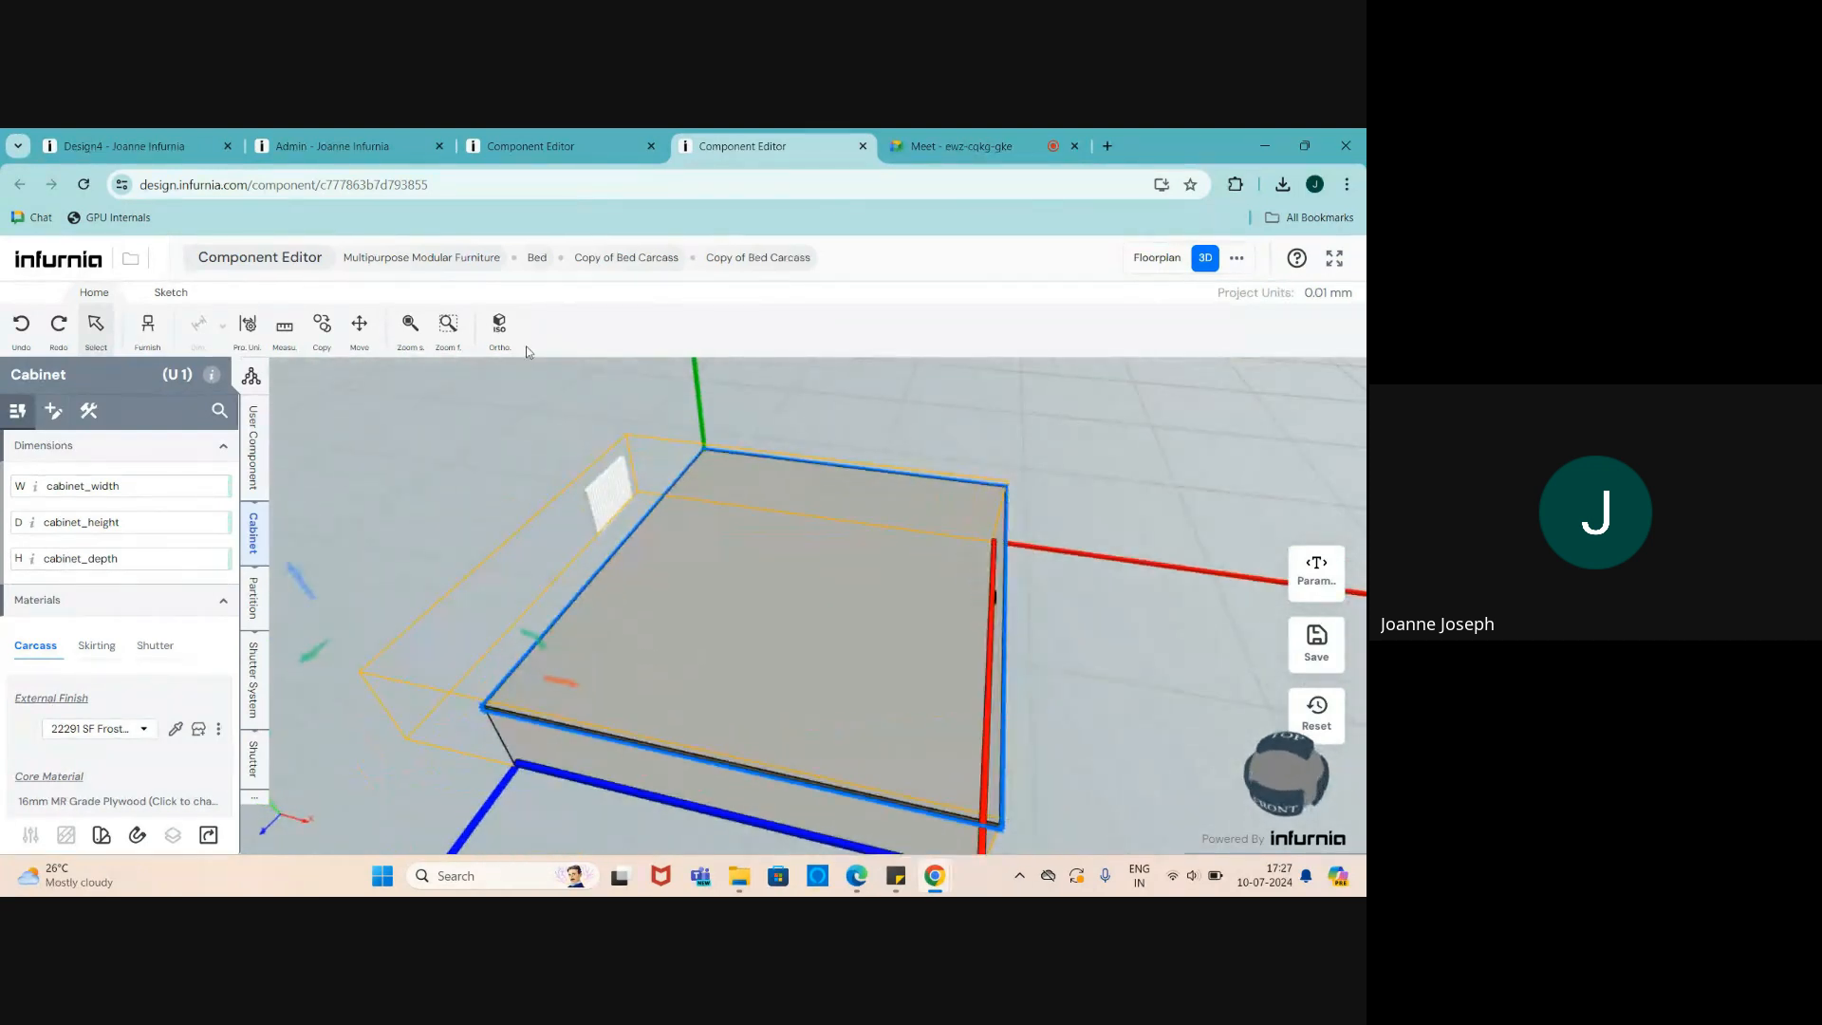
left_click(651, 145)
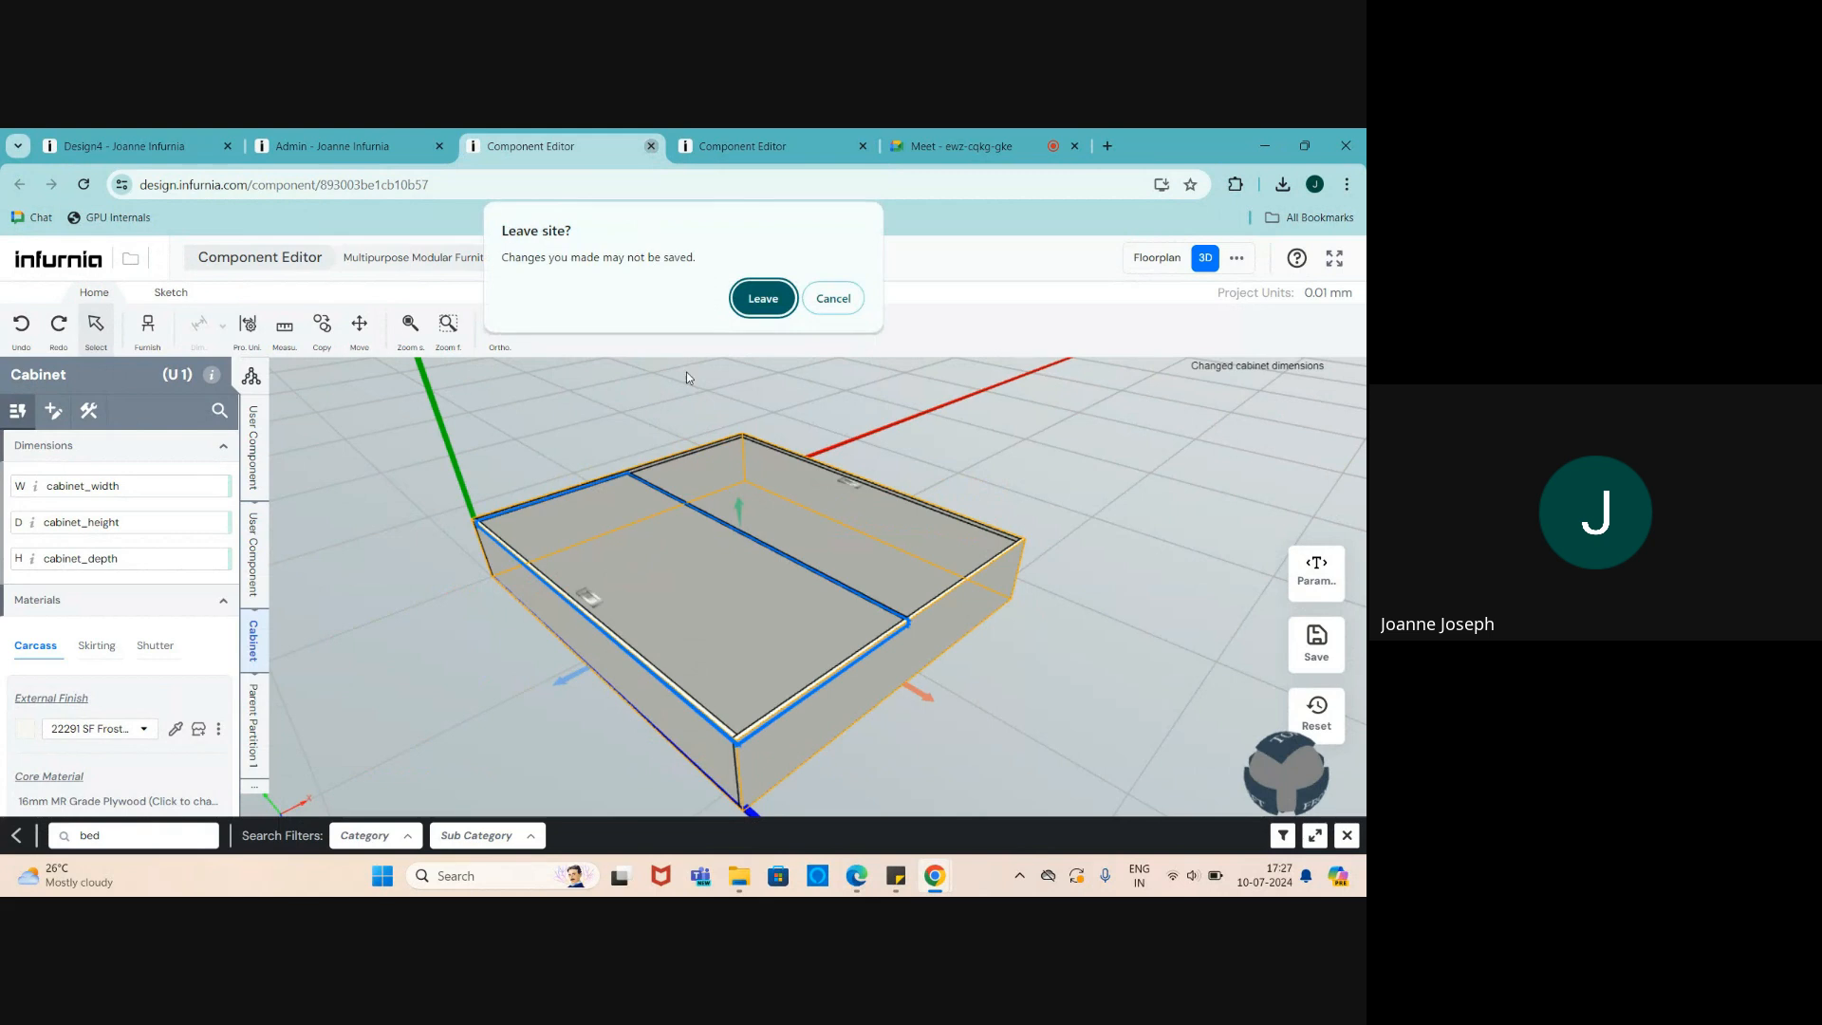
left_click(763, 298)
- Orbit around the cabinet and select the white fluted back panel
scroll(730, 604, "up", 2)
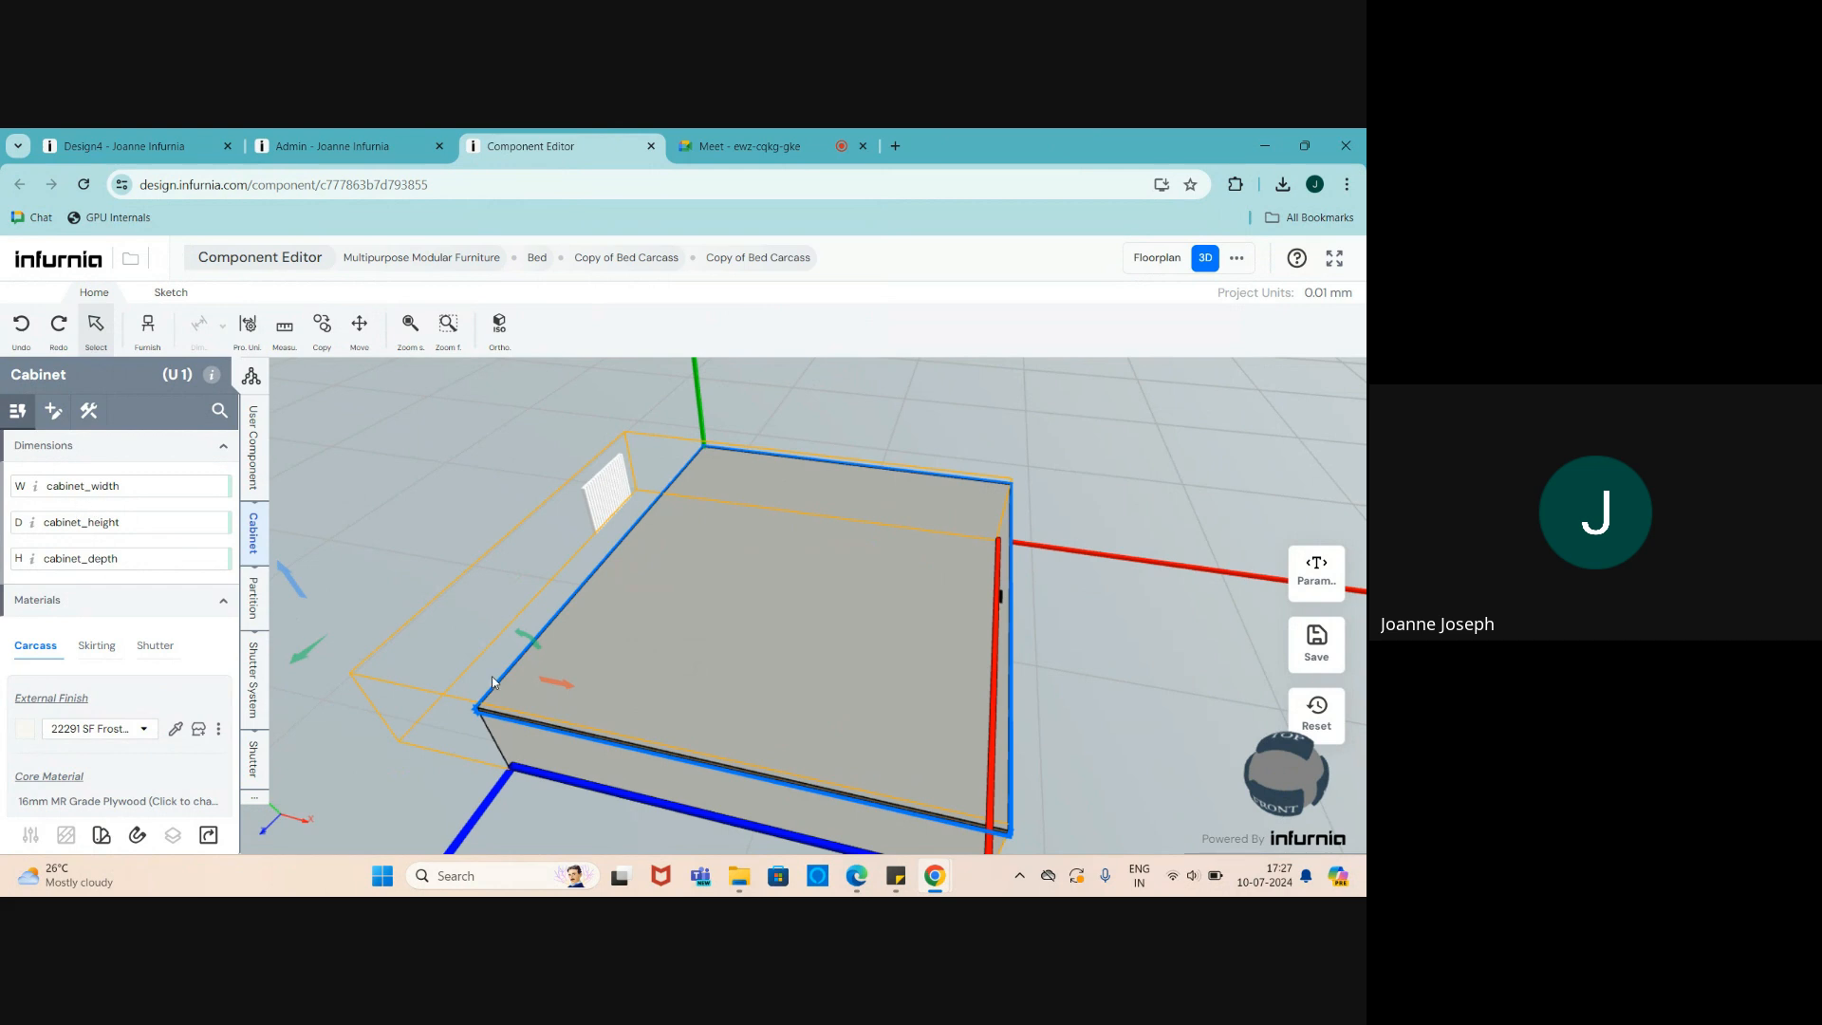
scroll(608, 669, "down", 2)
left_click_drag(608, 669, 611, 689)
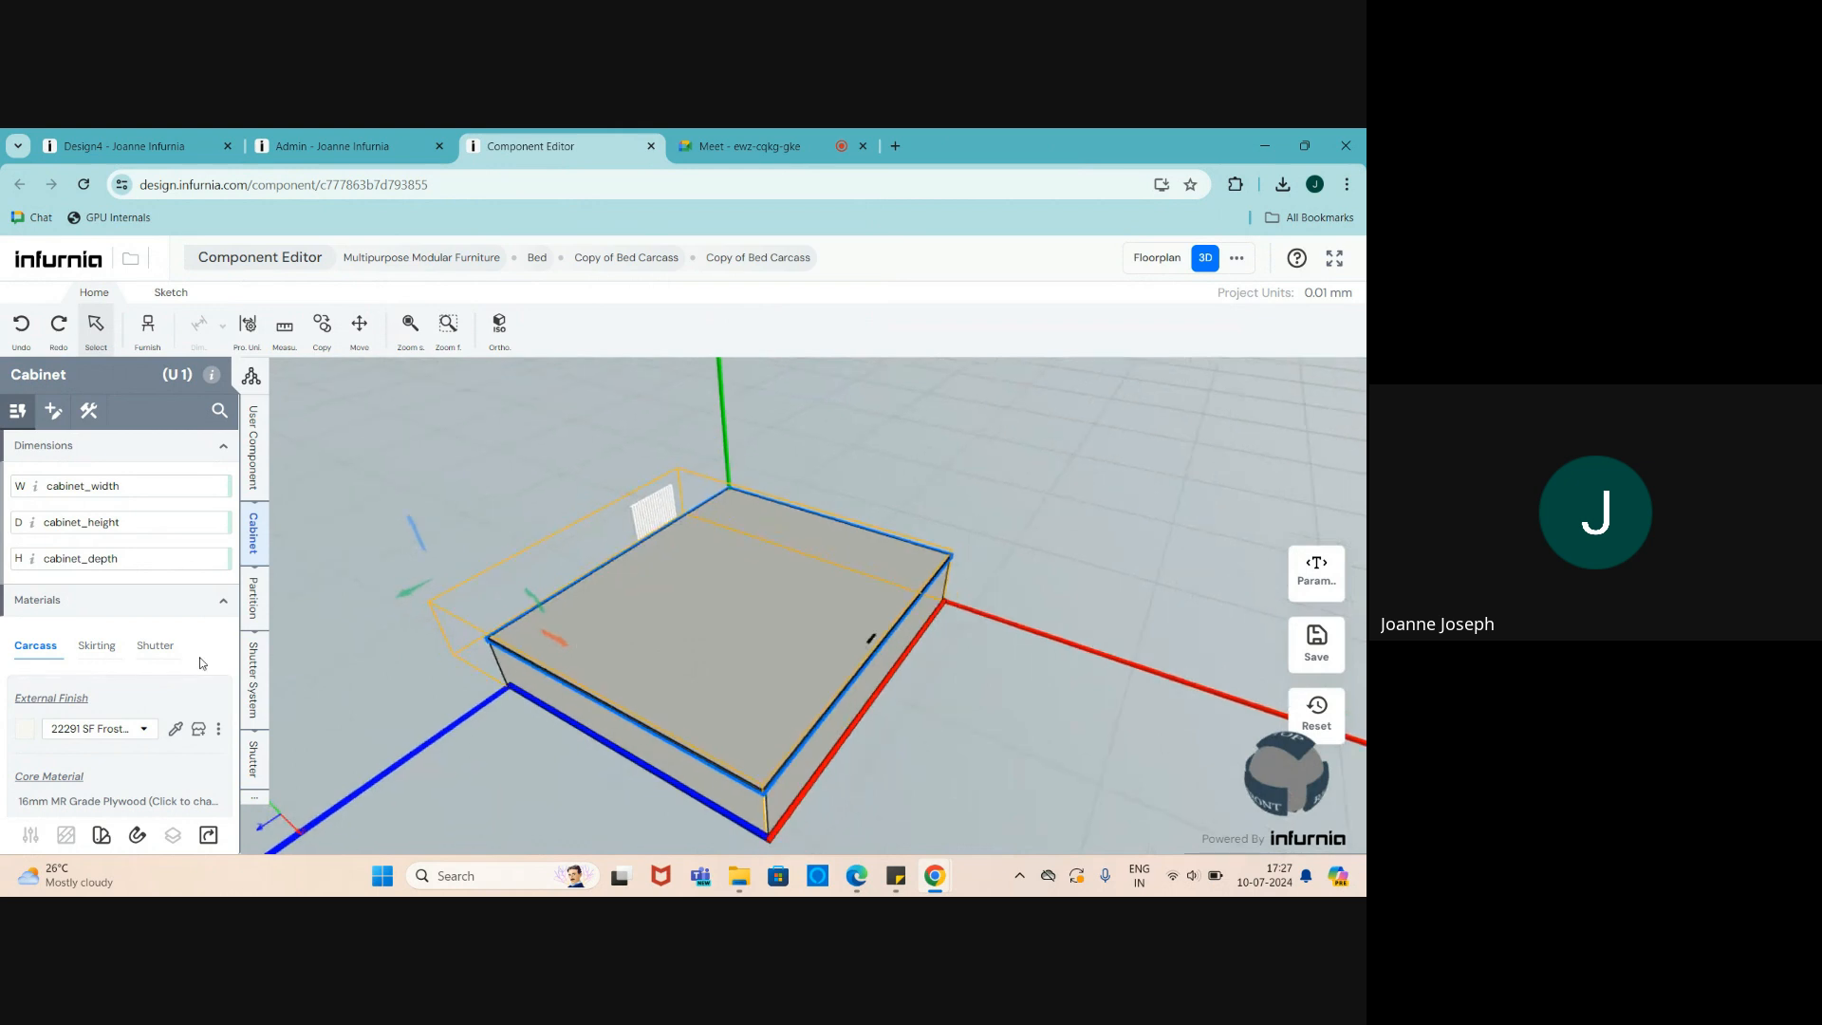
scroll(641, 510, "up", 3)
scroll(641, 510, "up", 2)
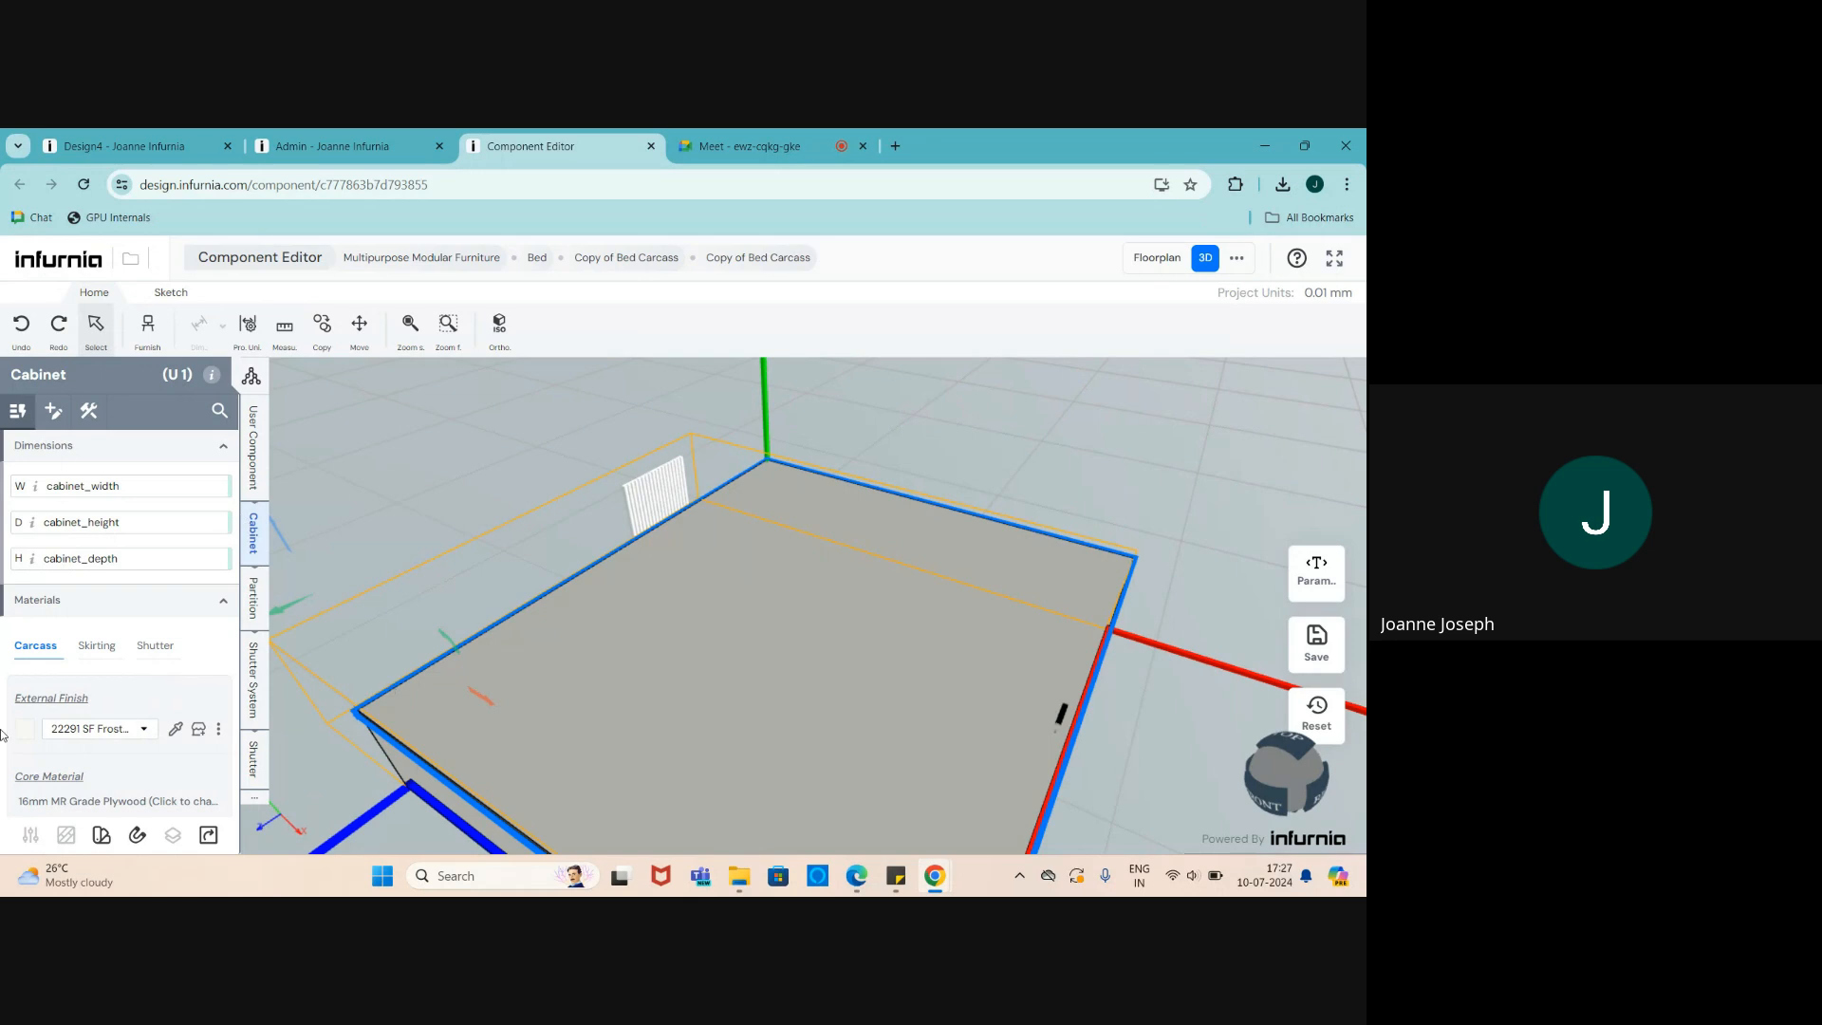
scroll(746, 556, "down", 3)
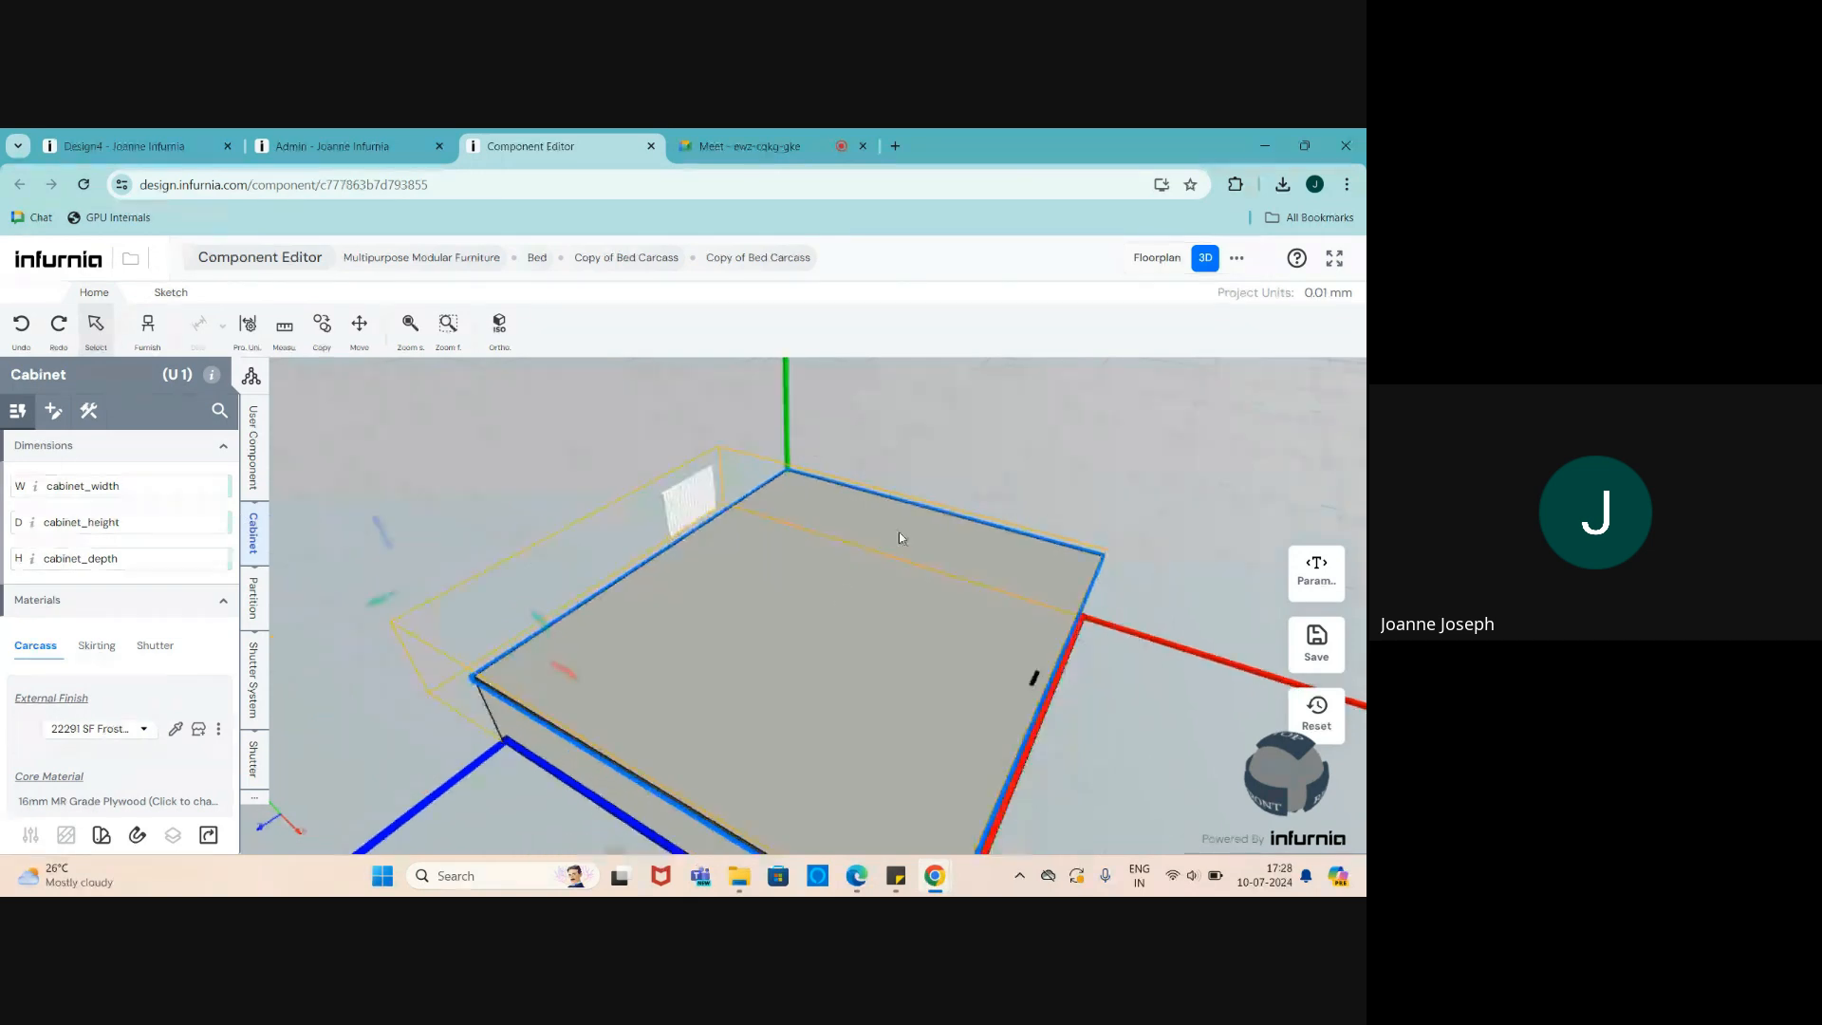
mouse_move(666, 593)
left_mouse_down()
mouse_move(725, 598)
mouse_move(691, 579)
left_mouse_up()
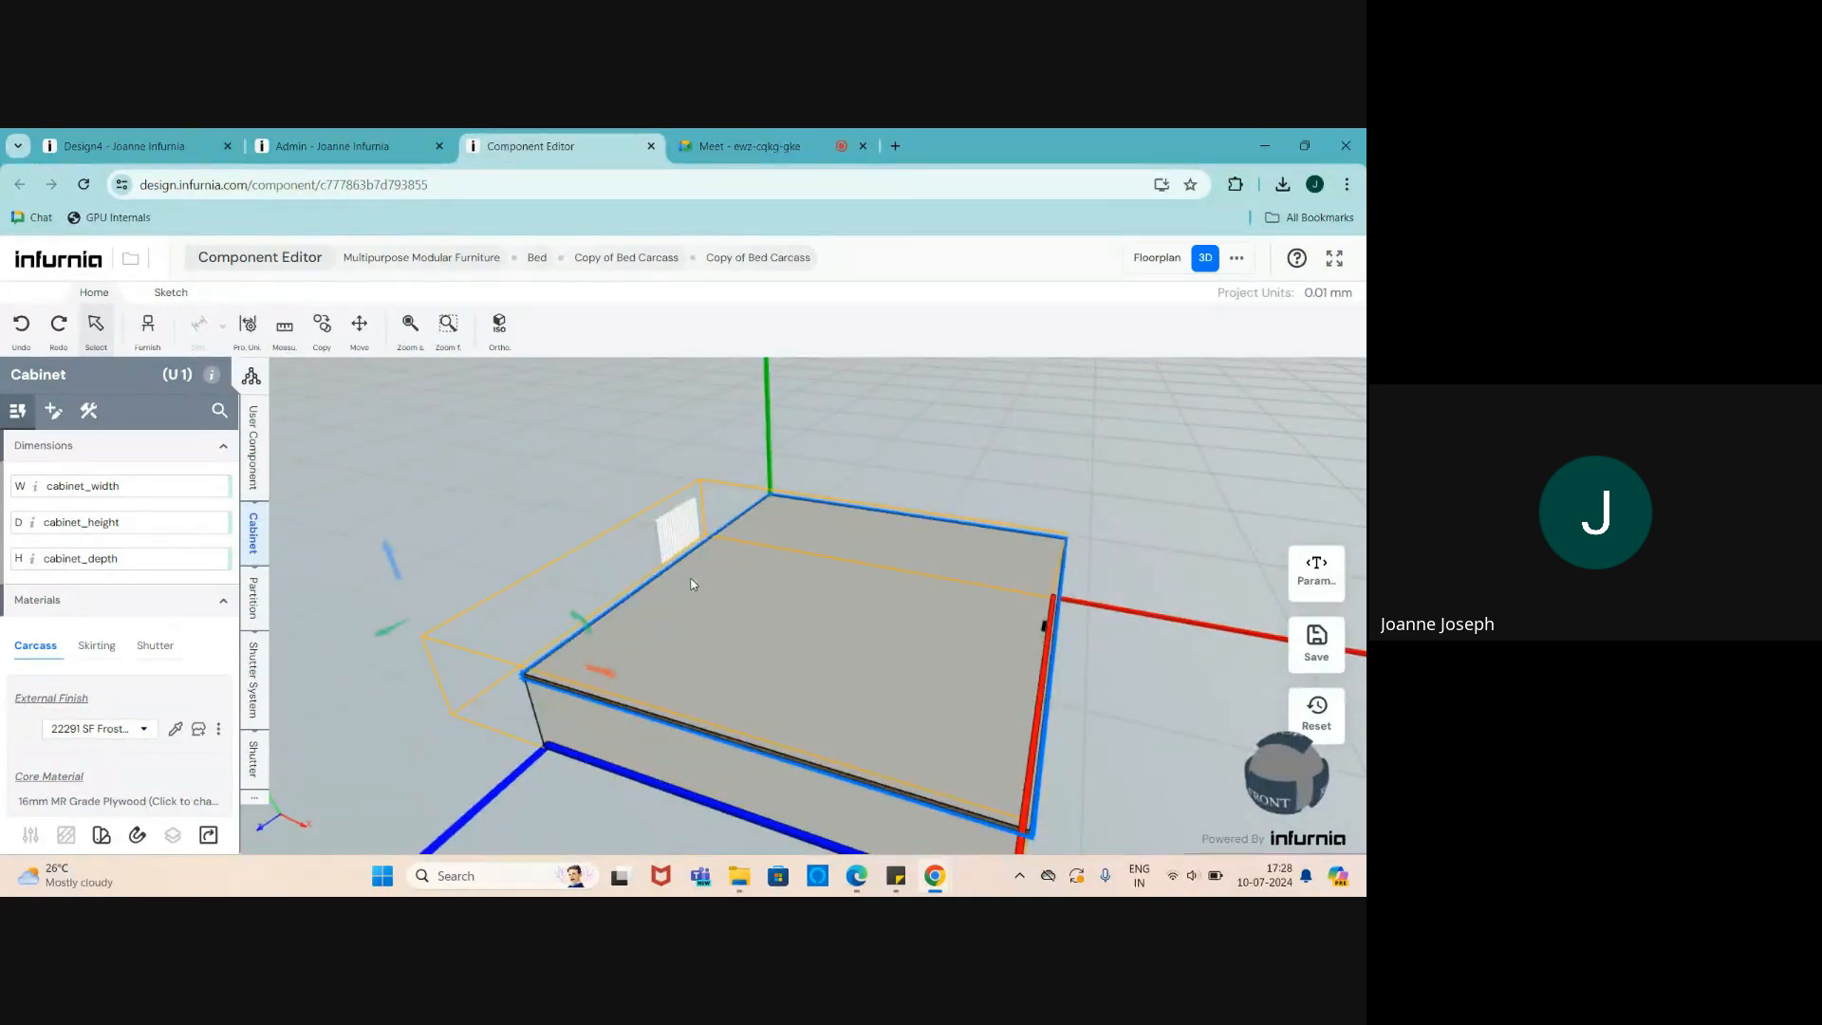
scroll(693, 584, "up", 2)
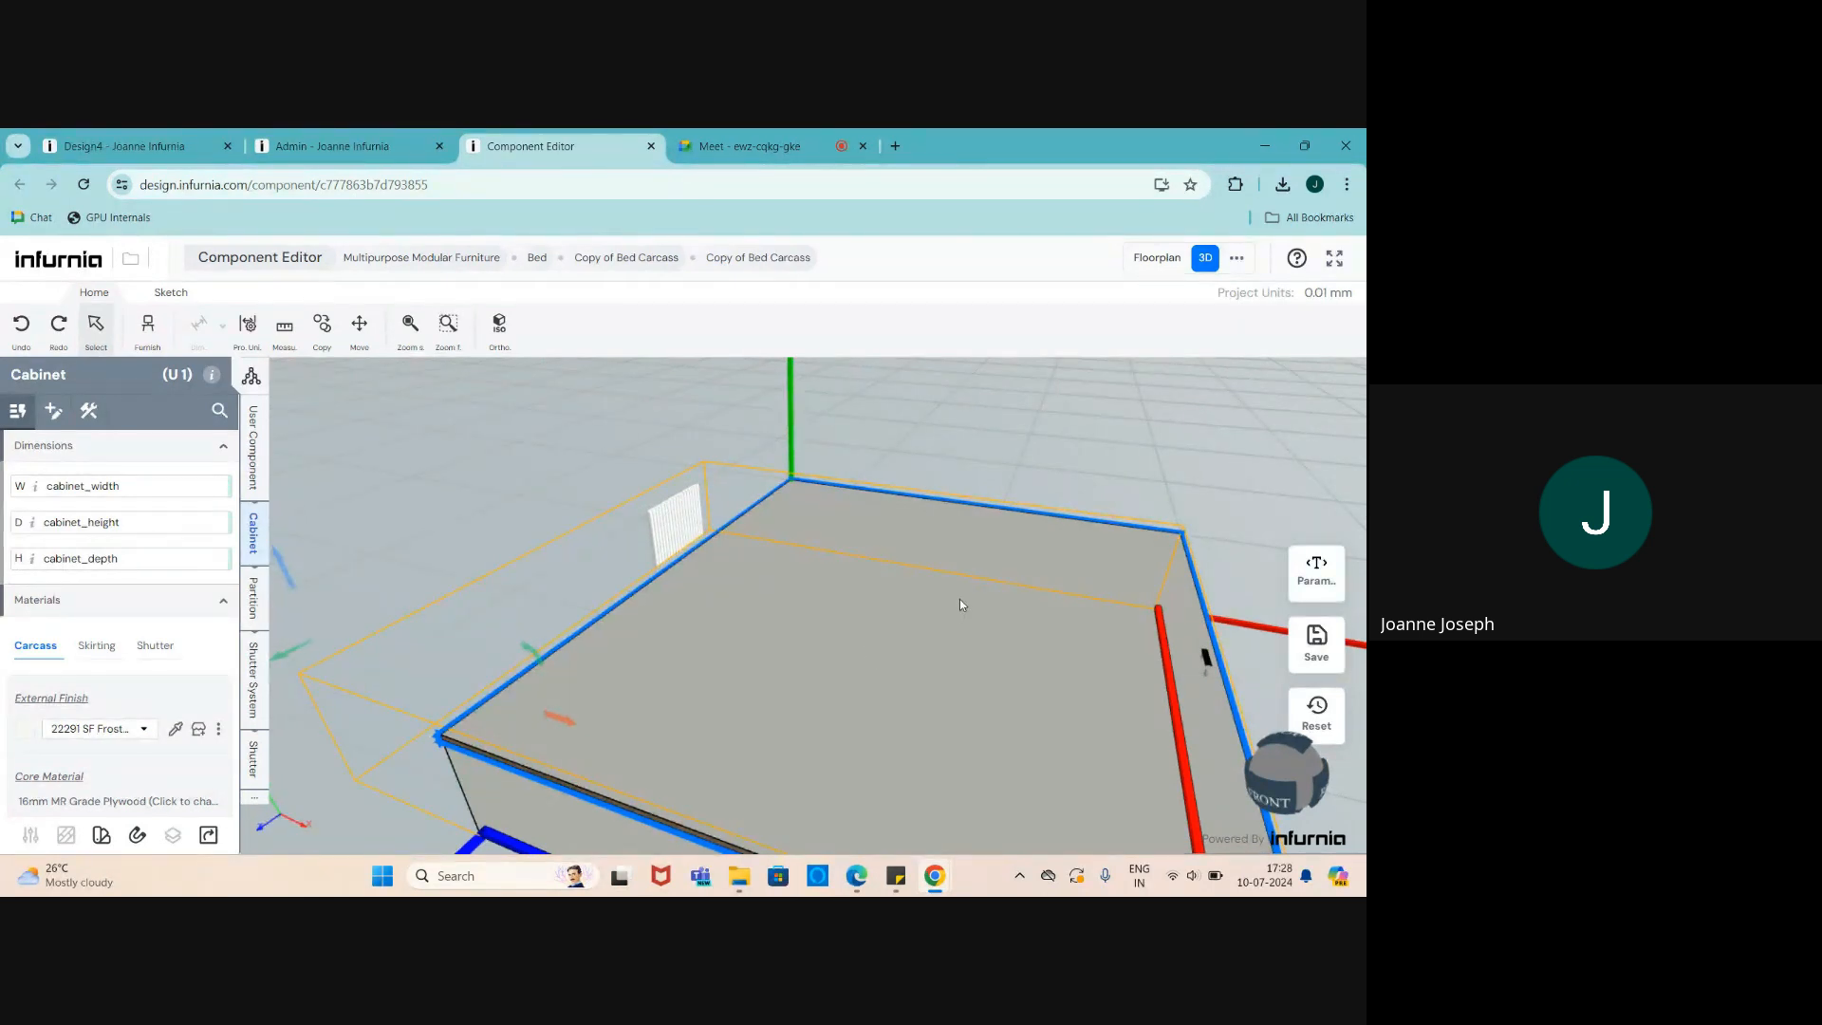
scroll(953, 598, "down", 1)
scroll(705, 541, "up", 1)
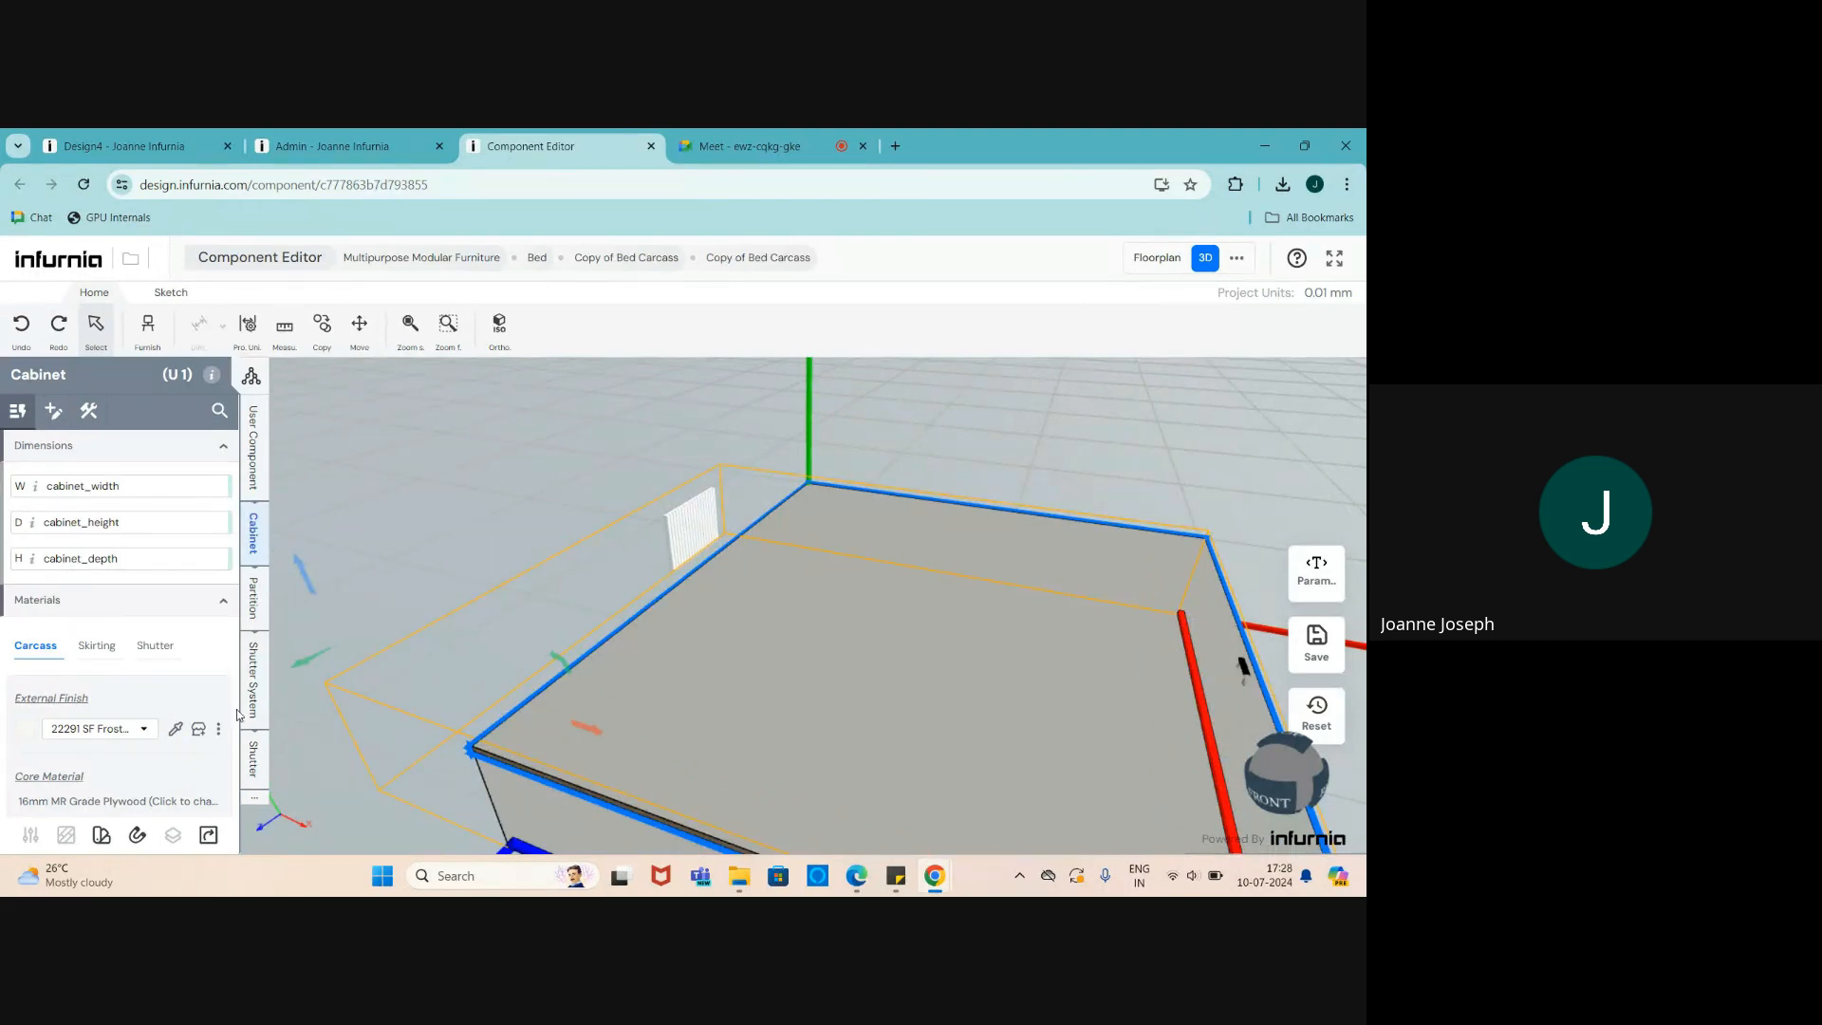
left_click(690, 534)
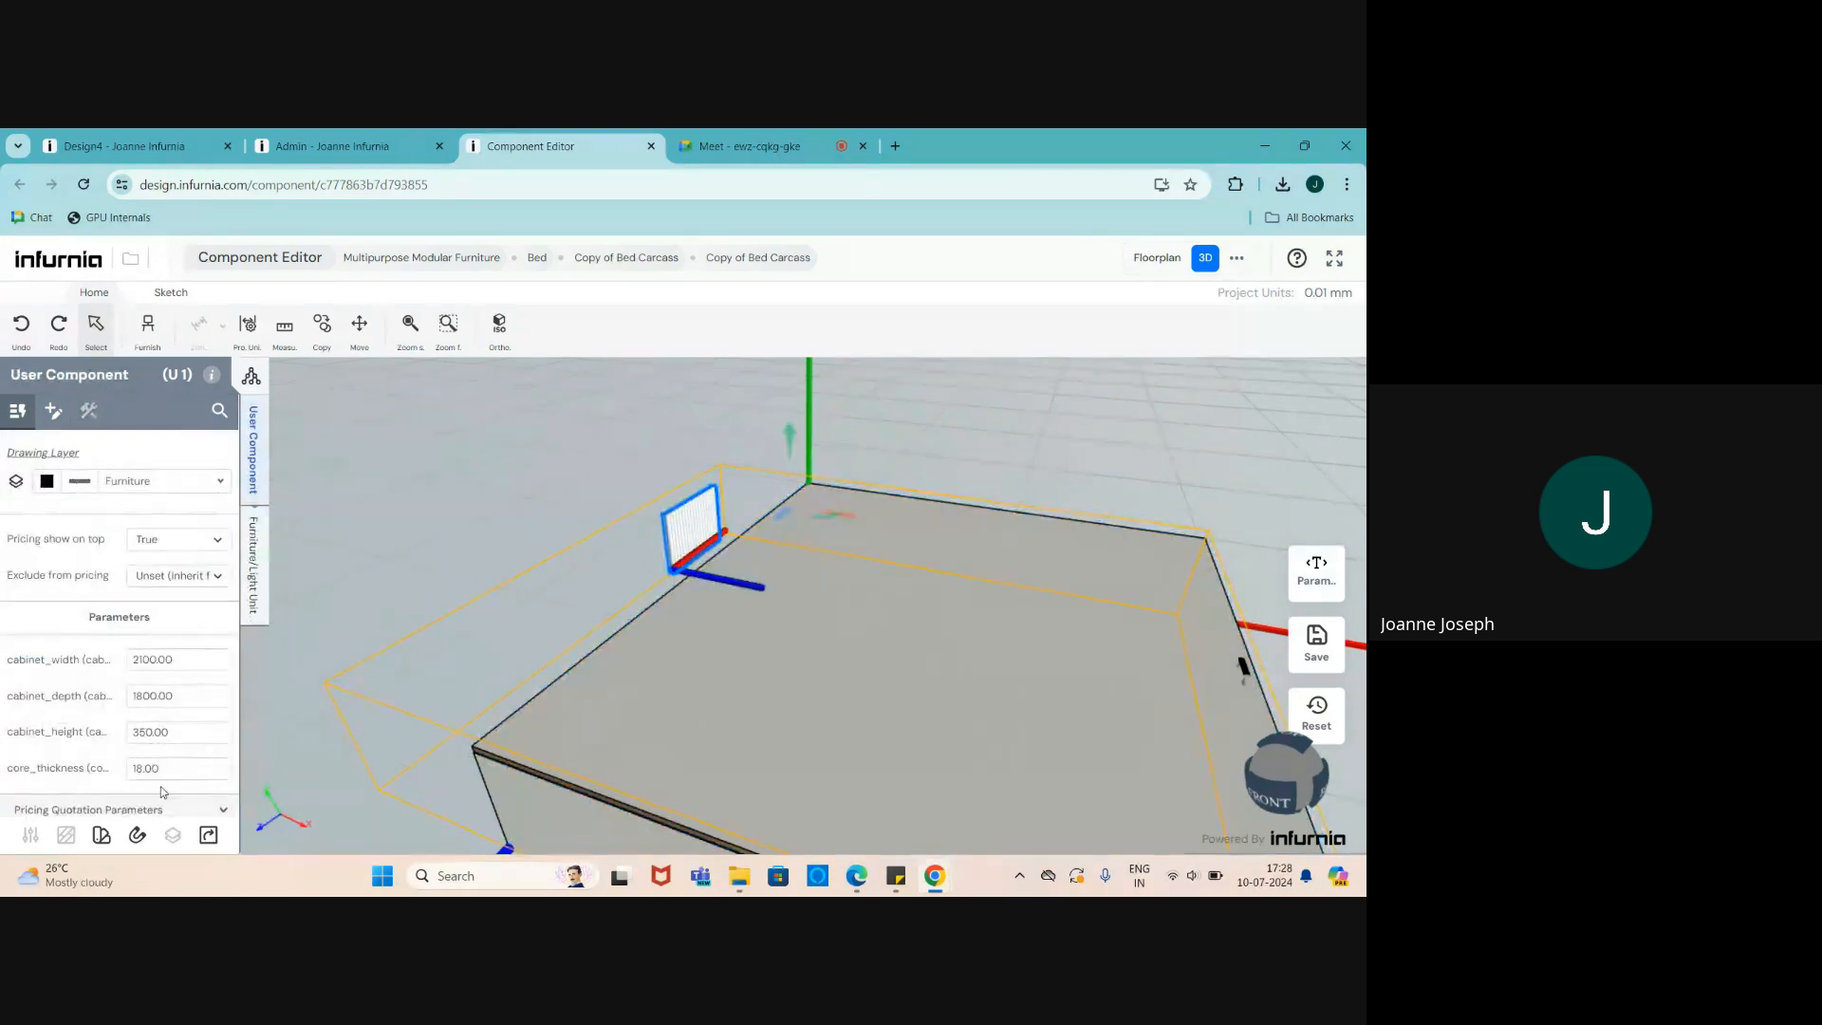
- Set the fluted panel's height to 500
left_click(251, 587)
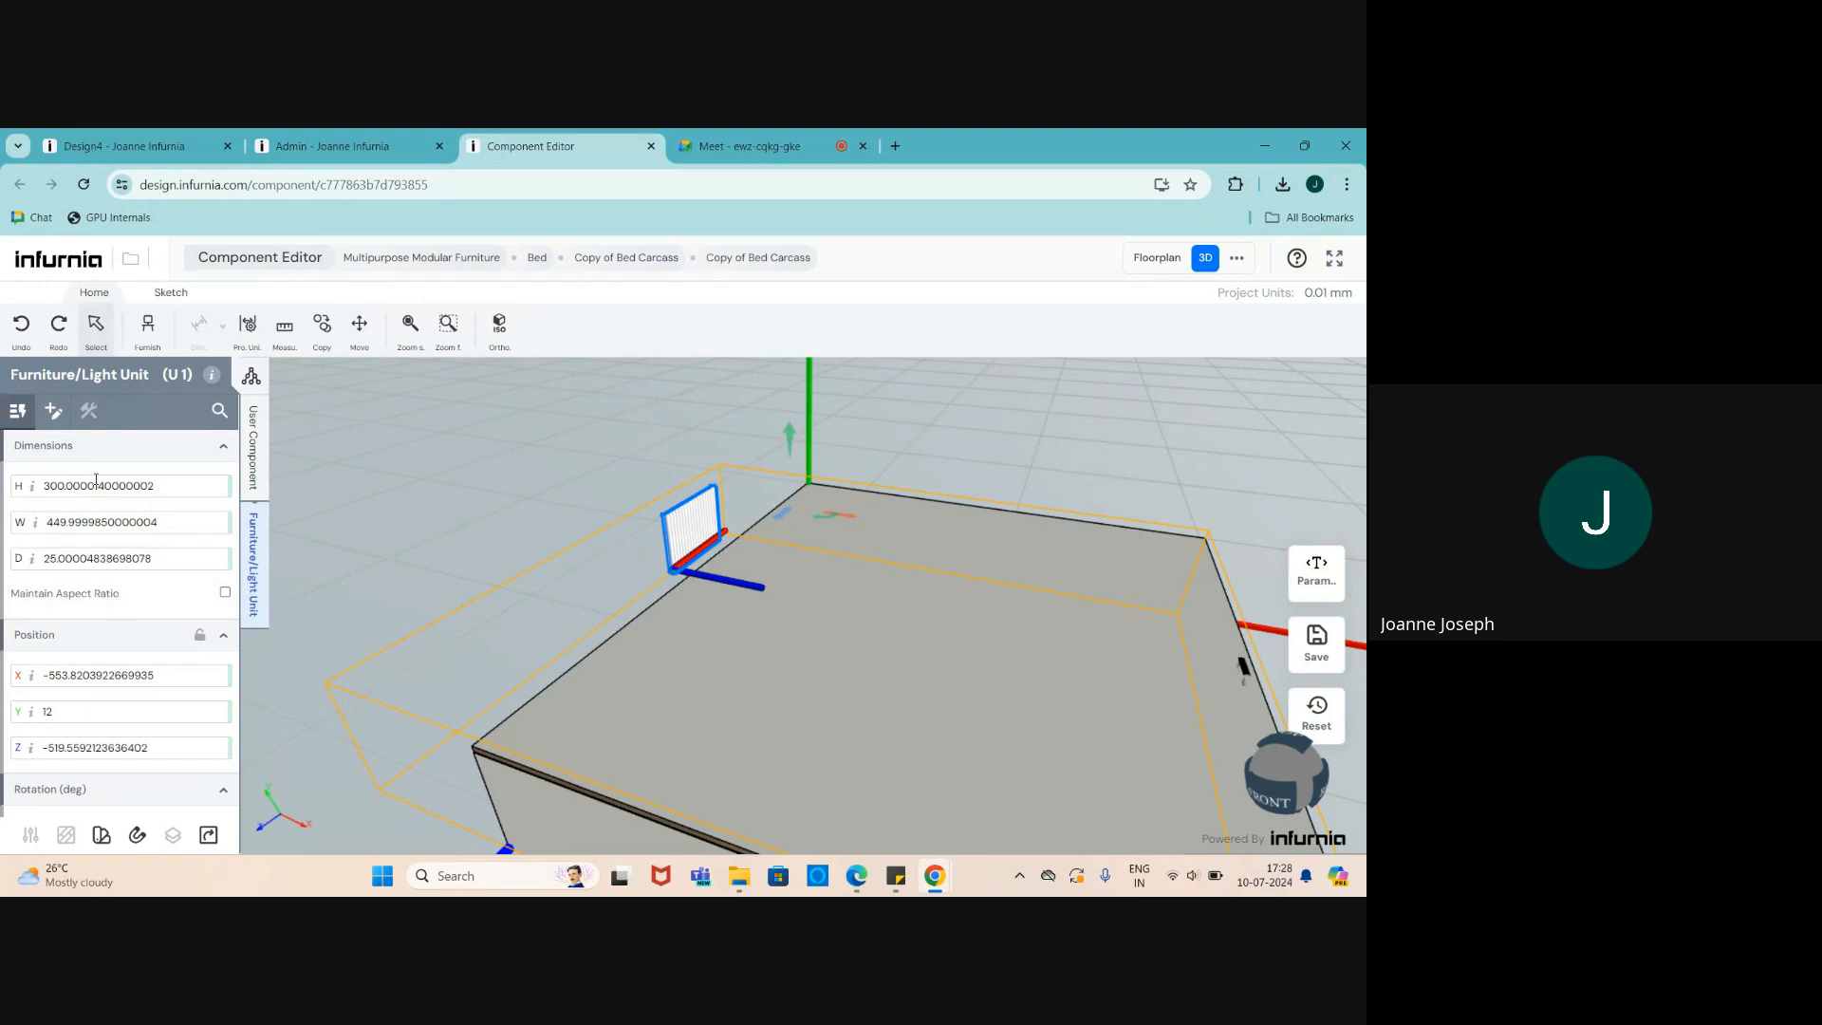
left_click_drag(153, 486, 2, 486)
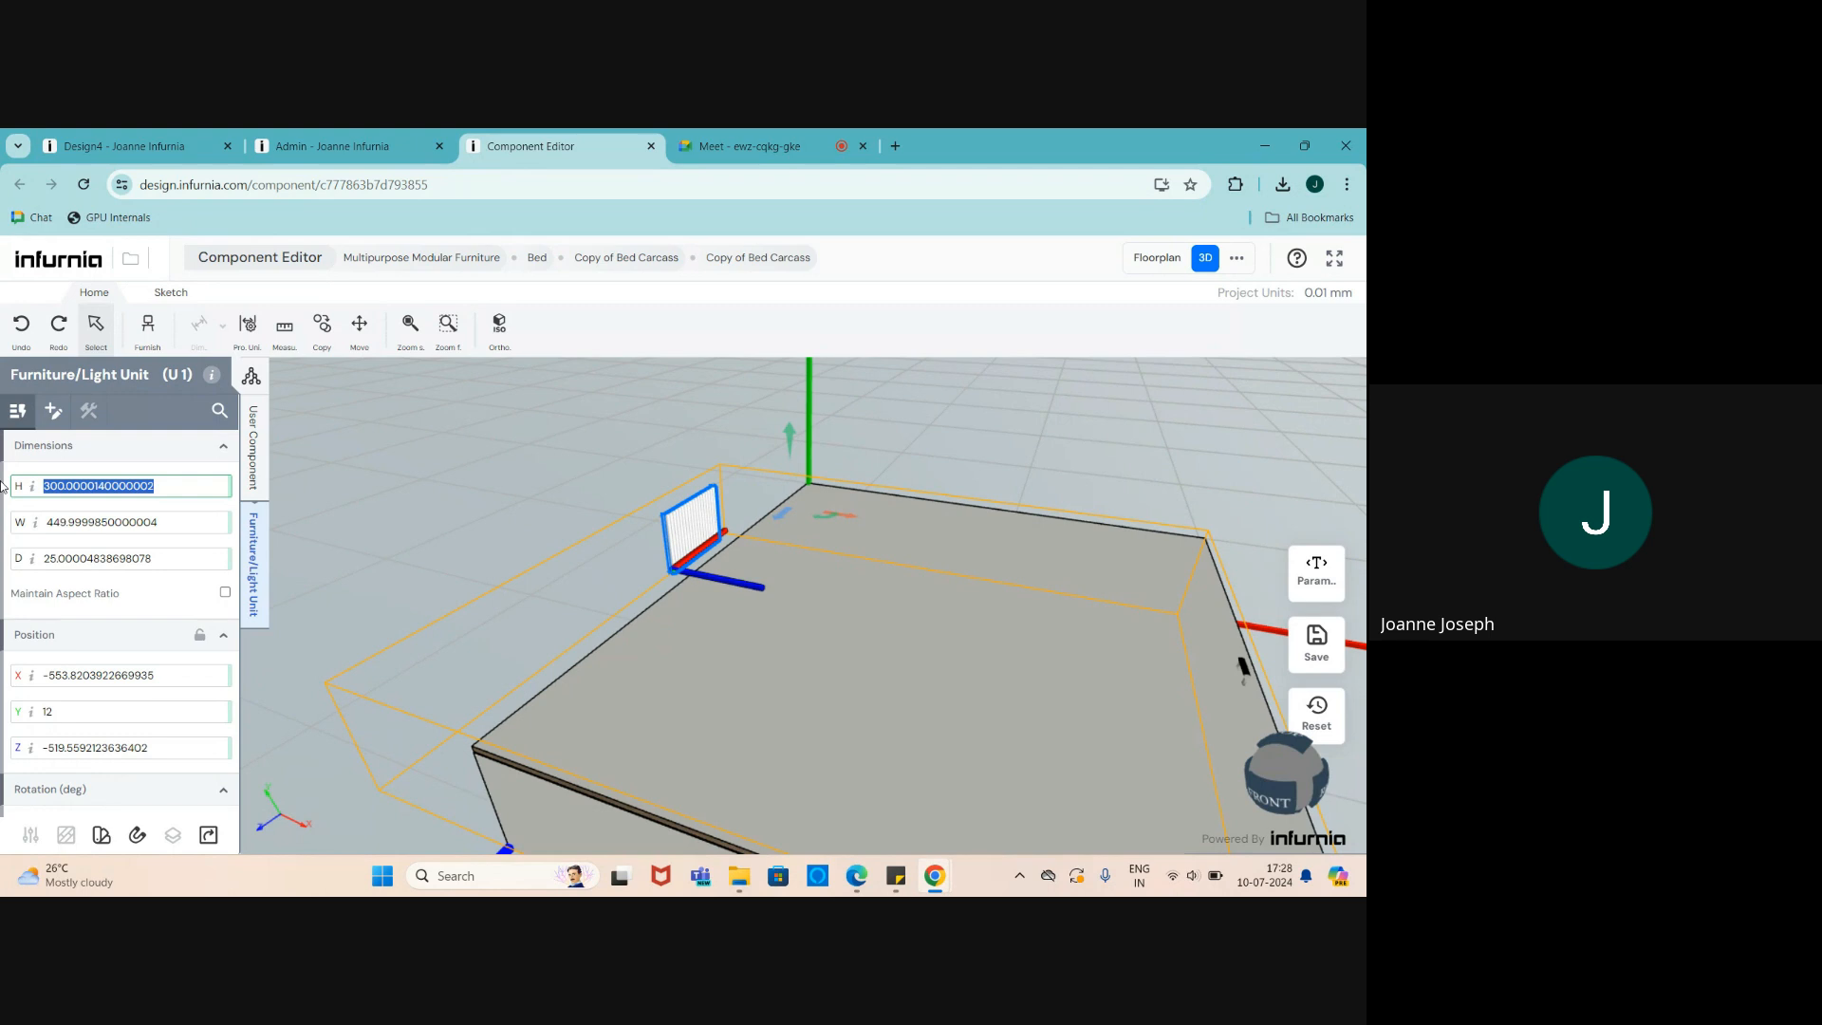
type("500")
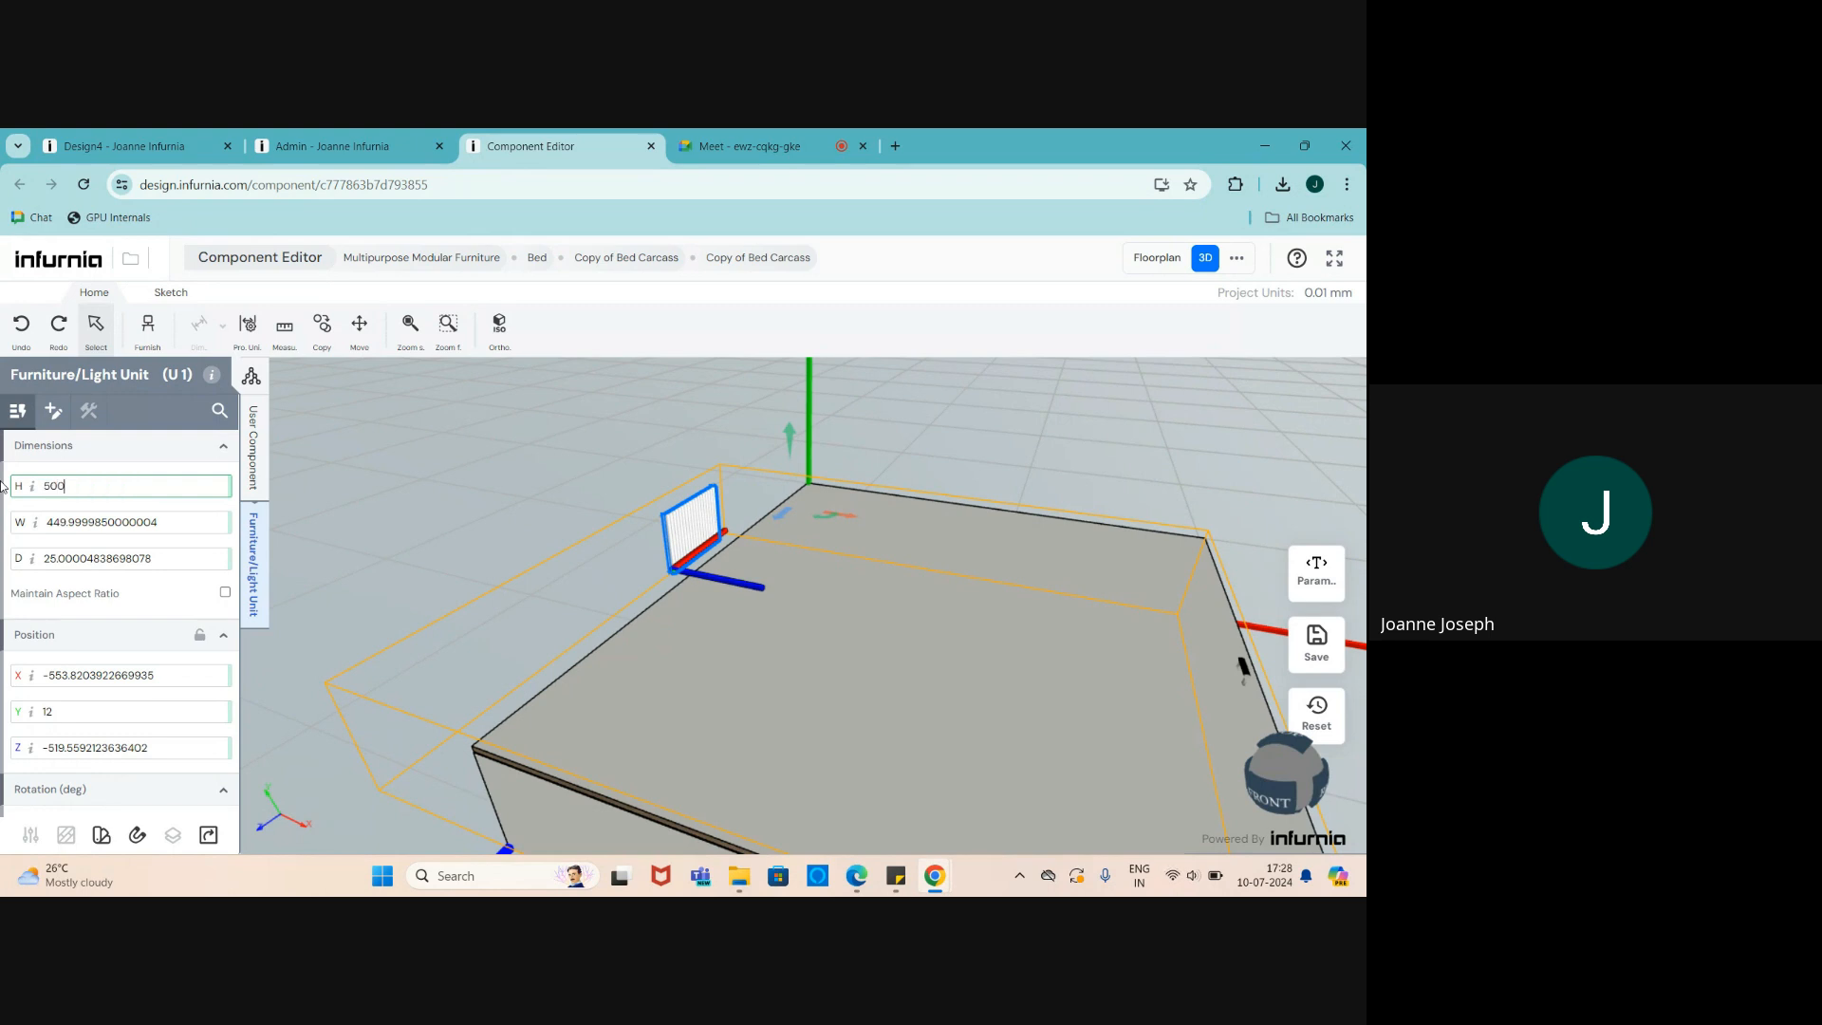
key("Return")
scroll(717, 500, "up", 2)
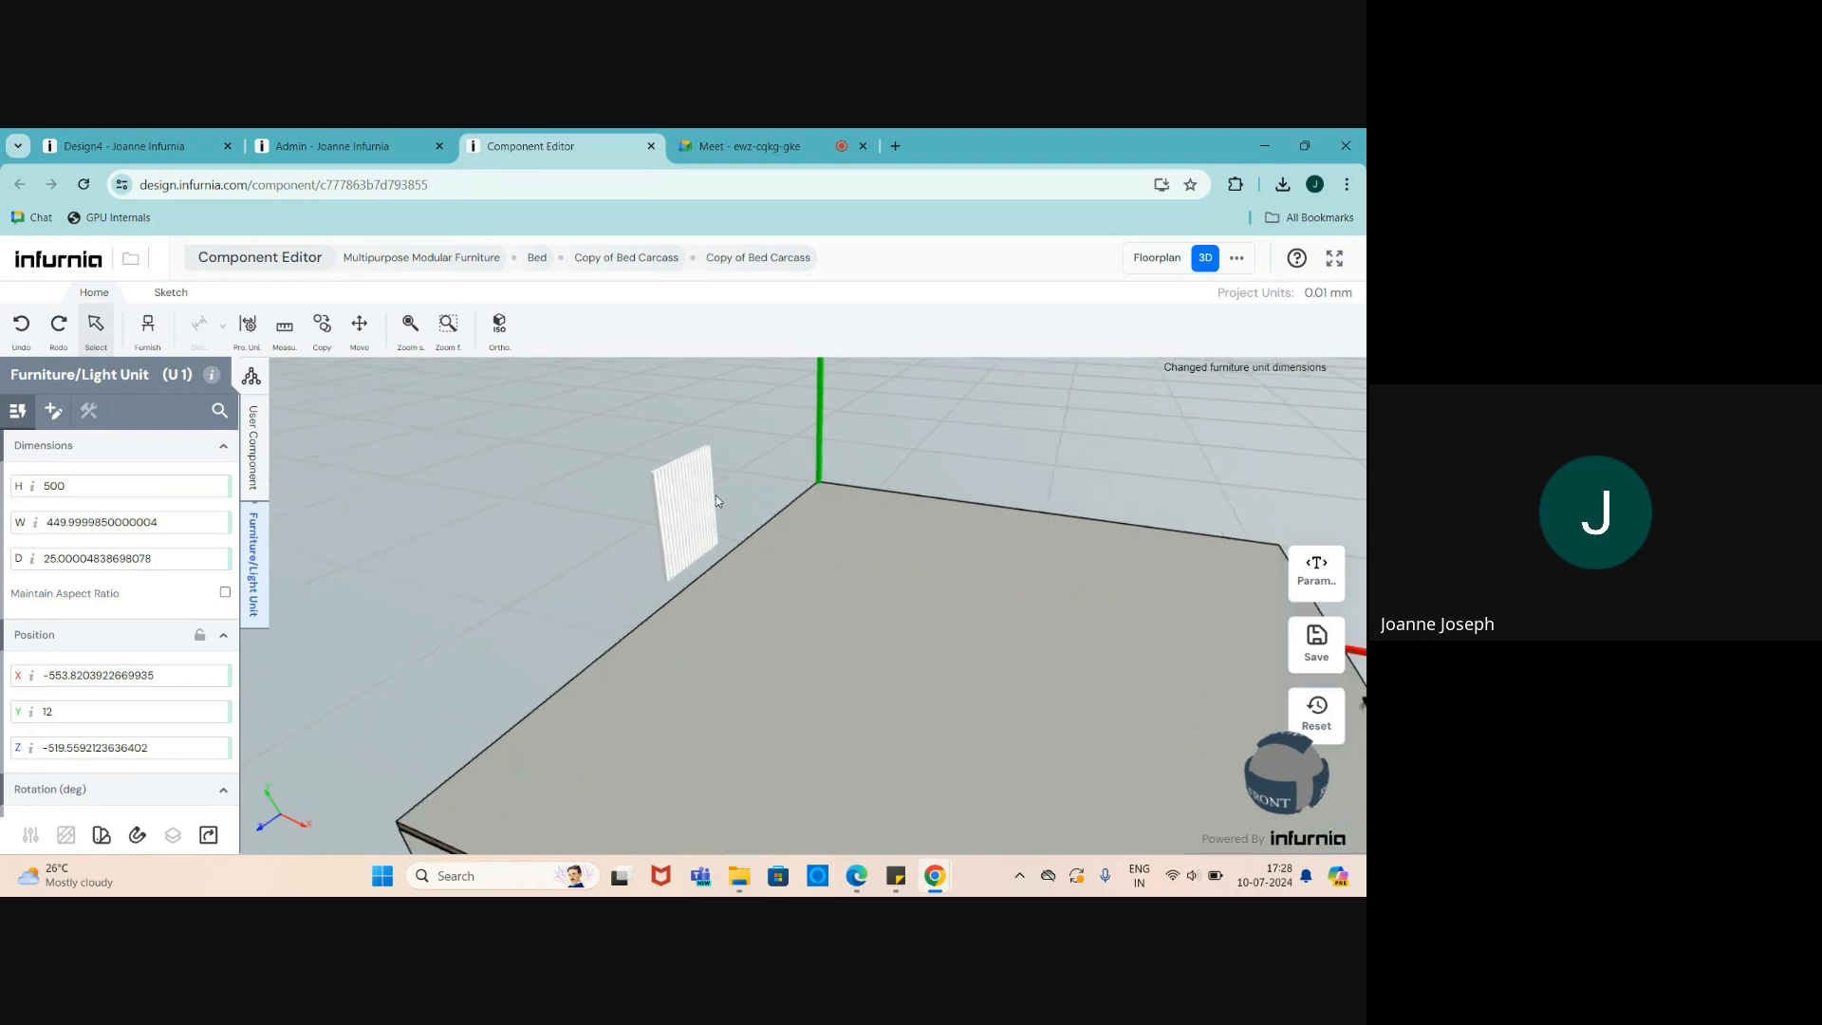
scroll(803, 549, "down", 2)
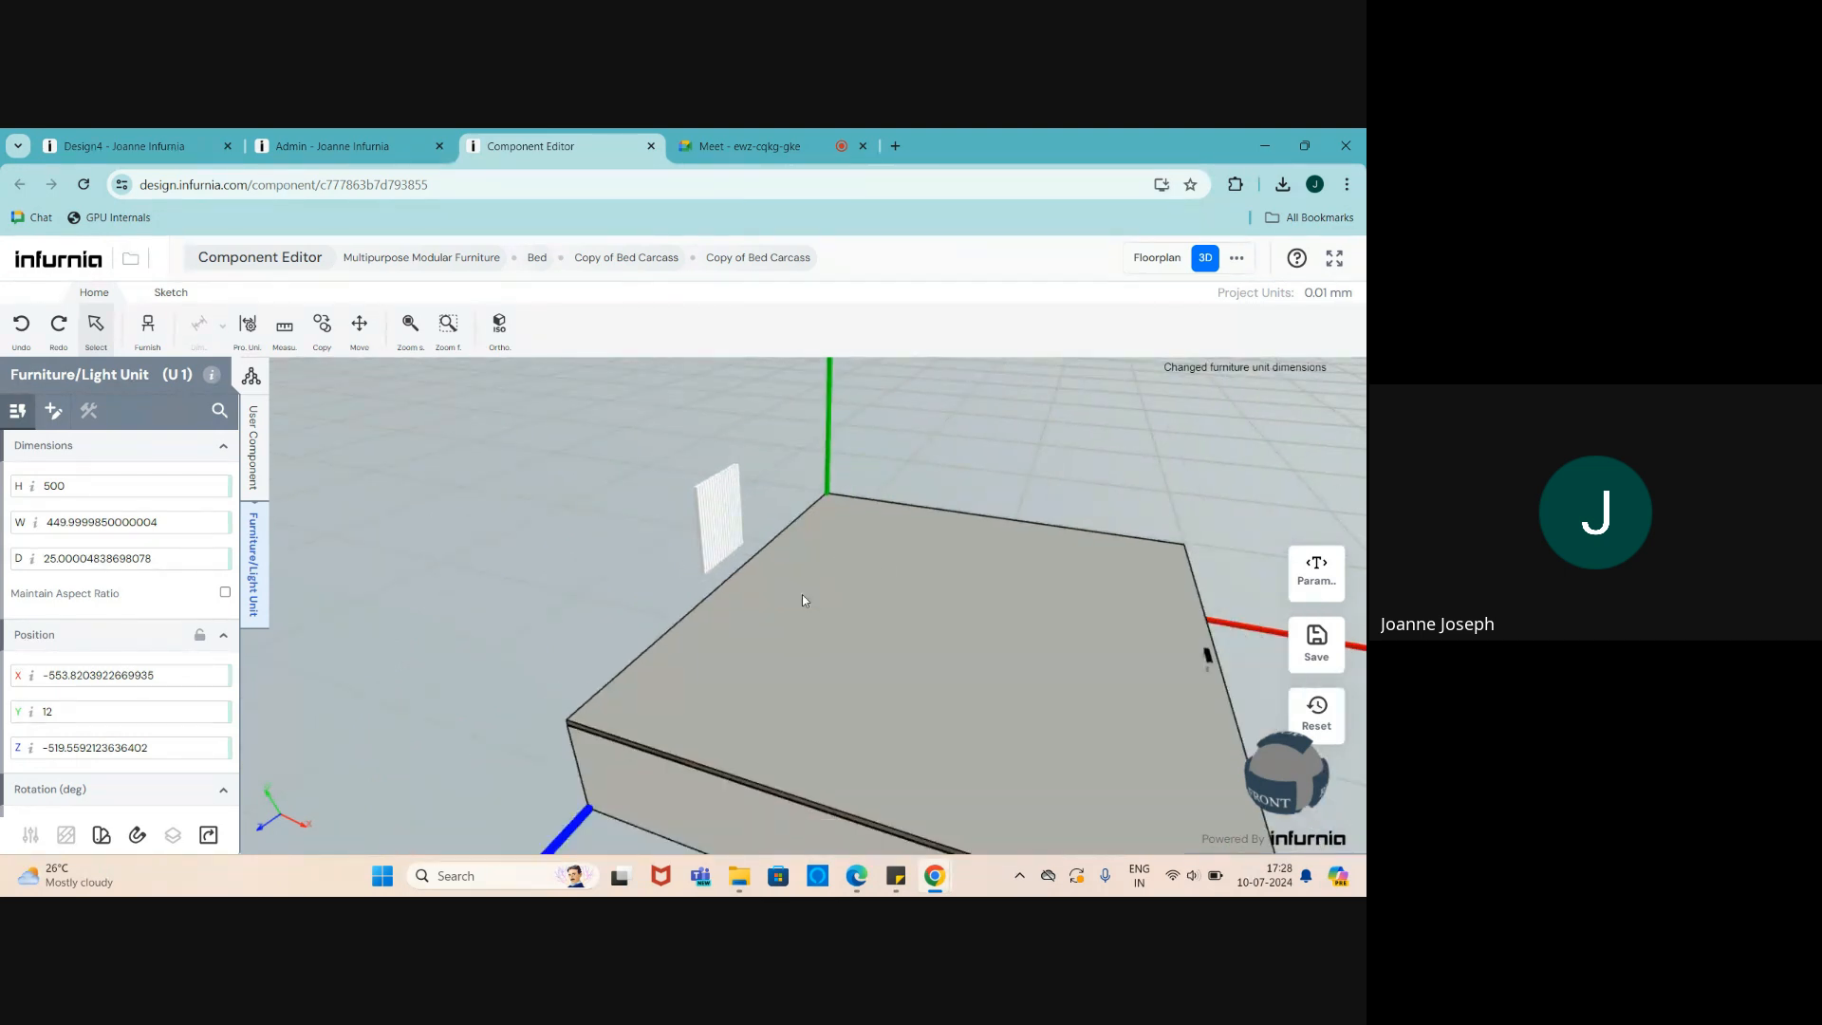
- Set the panel's width to the cabinet_width parameter
left_click(156, 525)
left_click_drag(157, 525, 39, 528)
mouse_move(38, 528)
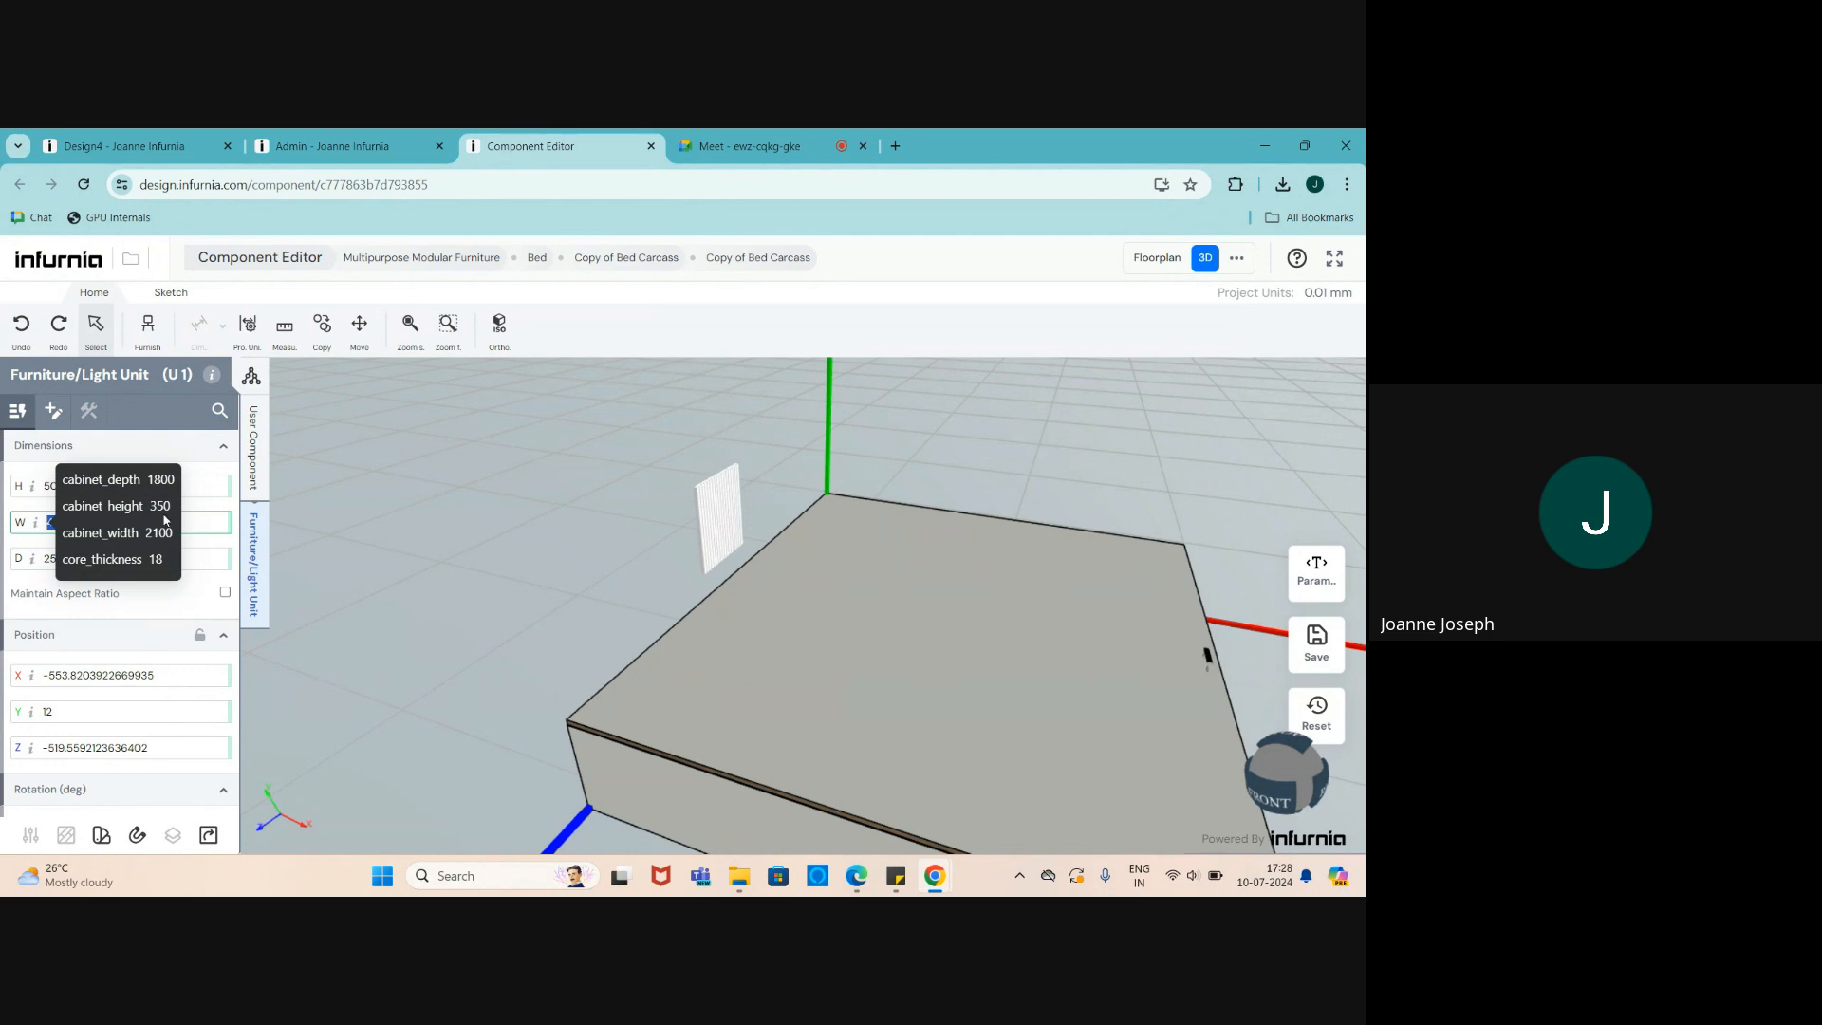
scroll(531, 743, "down", 3)
left_click_drag(692, 761, 687, 789)
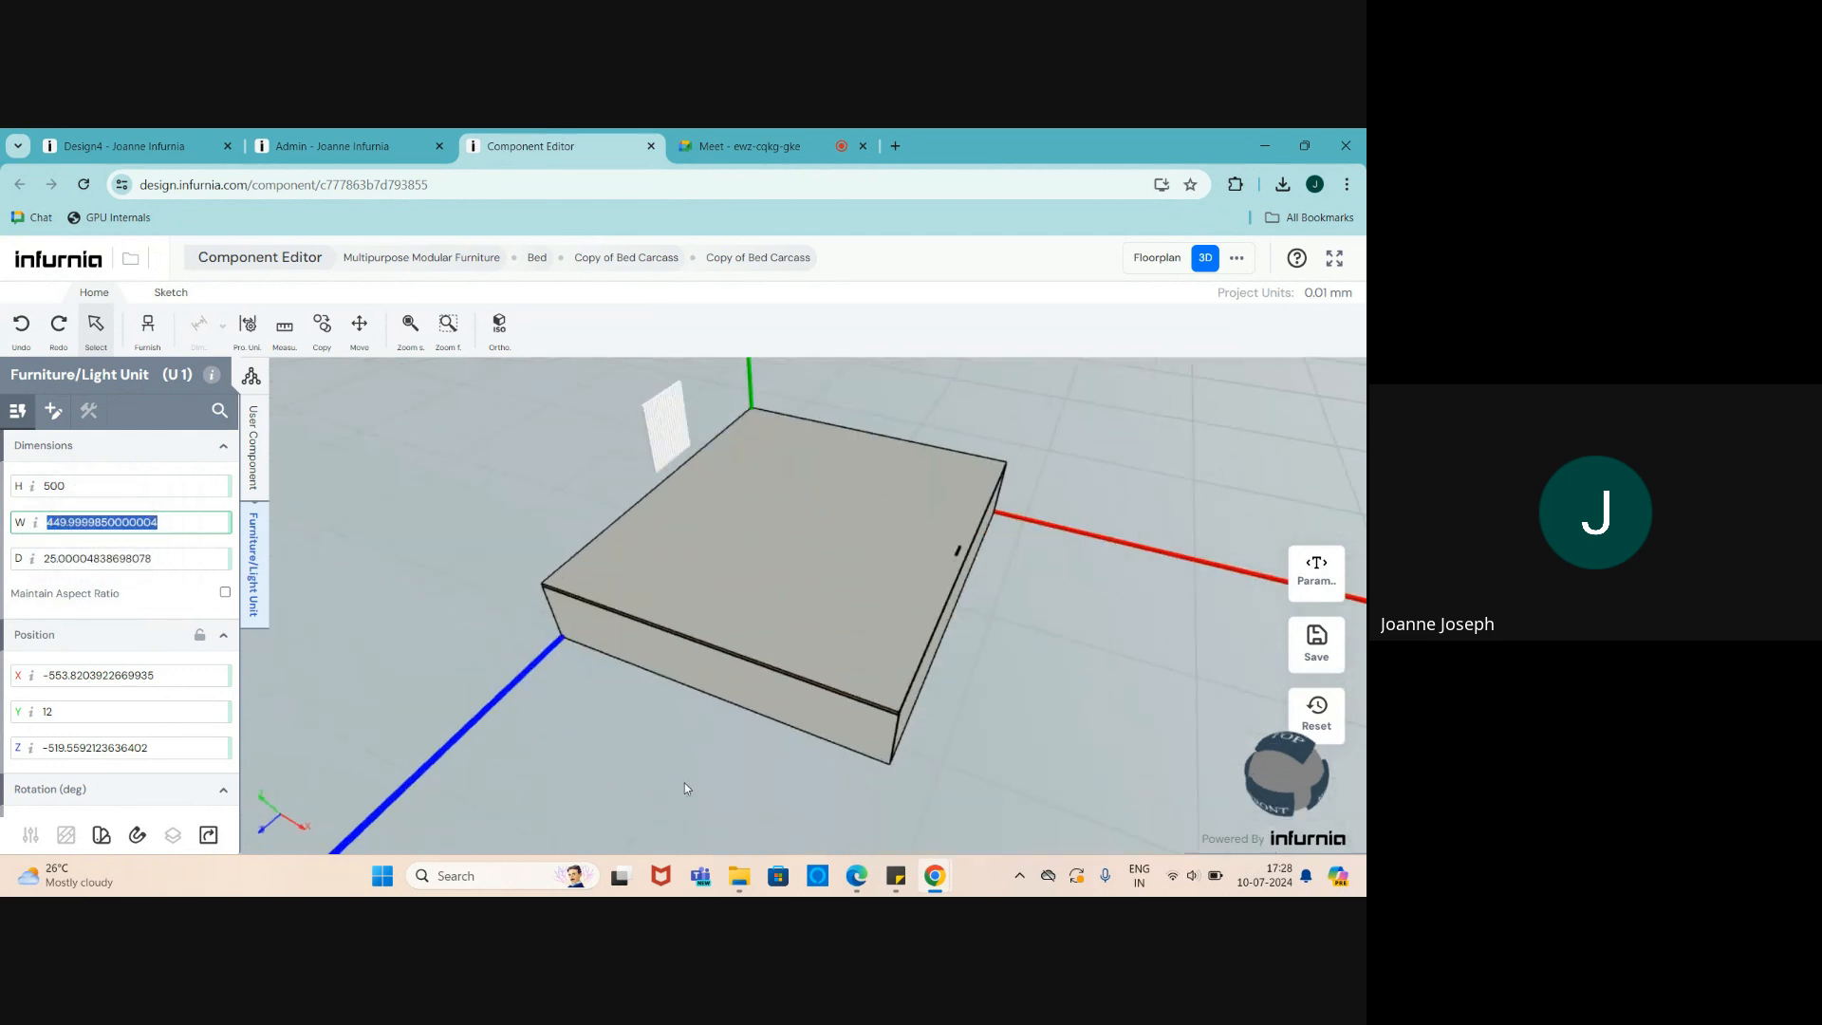
type("ca")
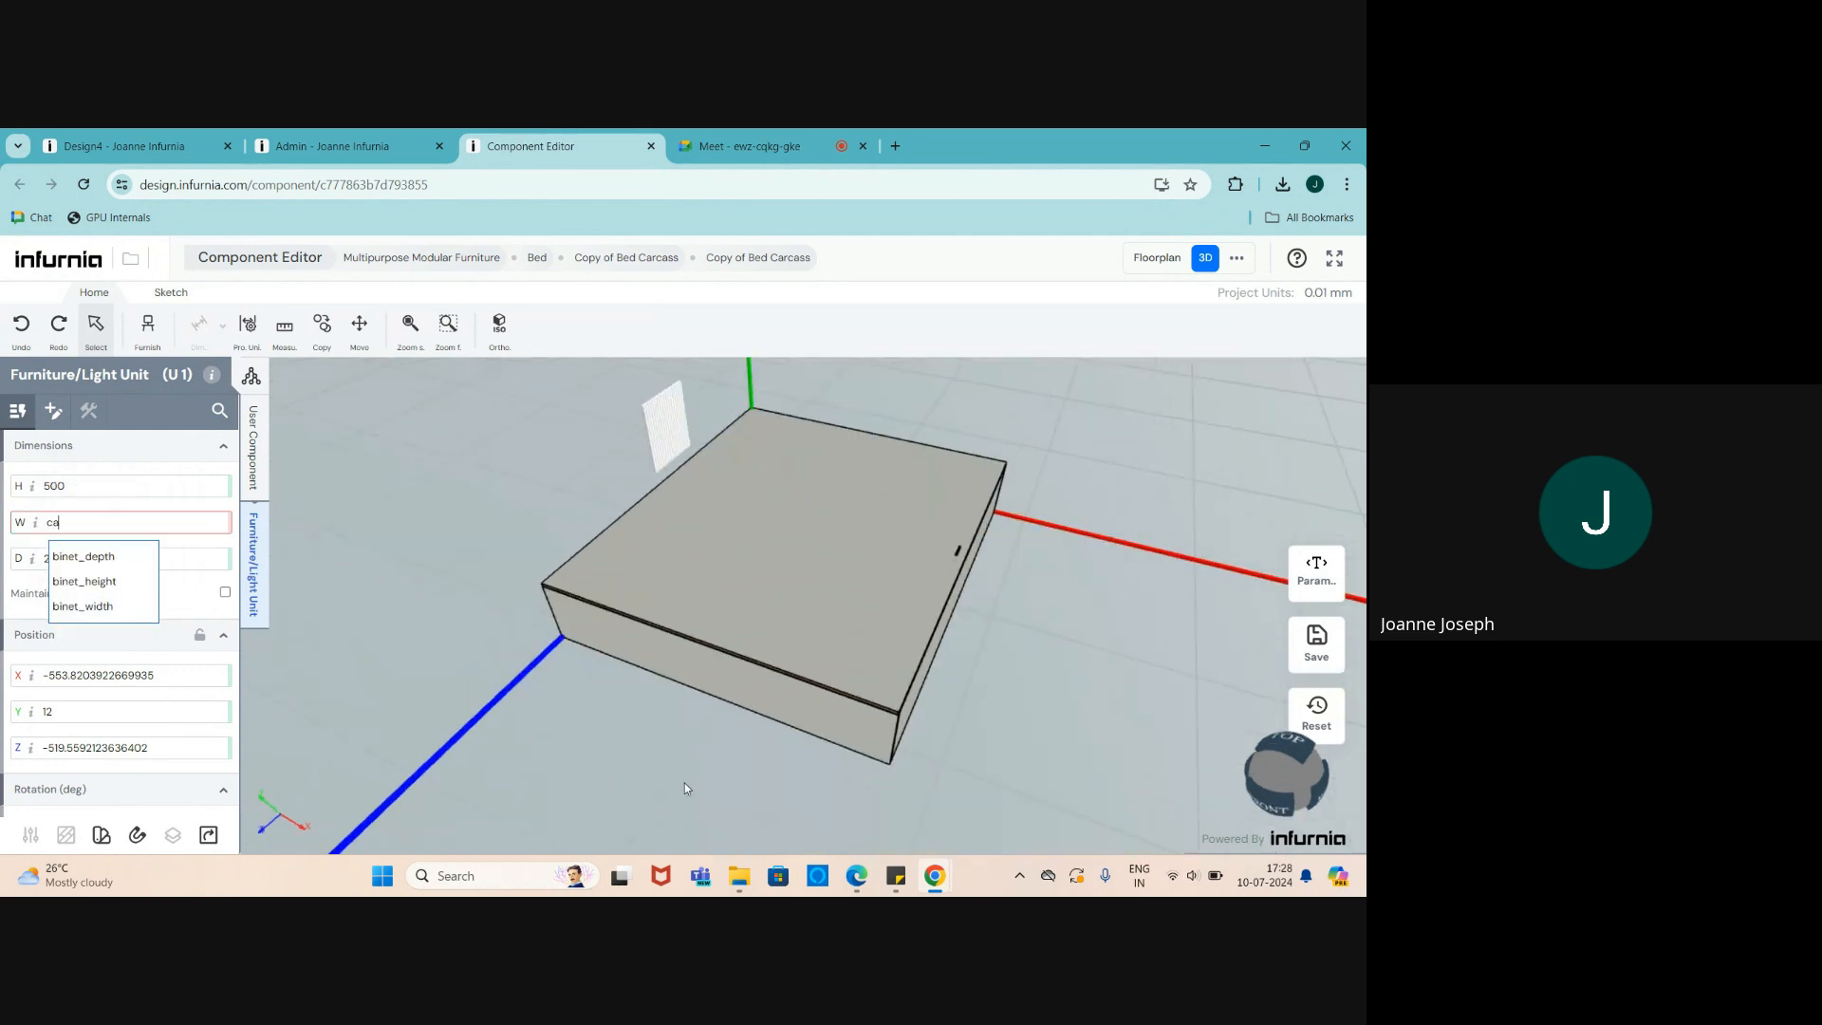
left_click(76, 608)
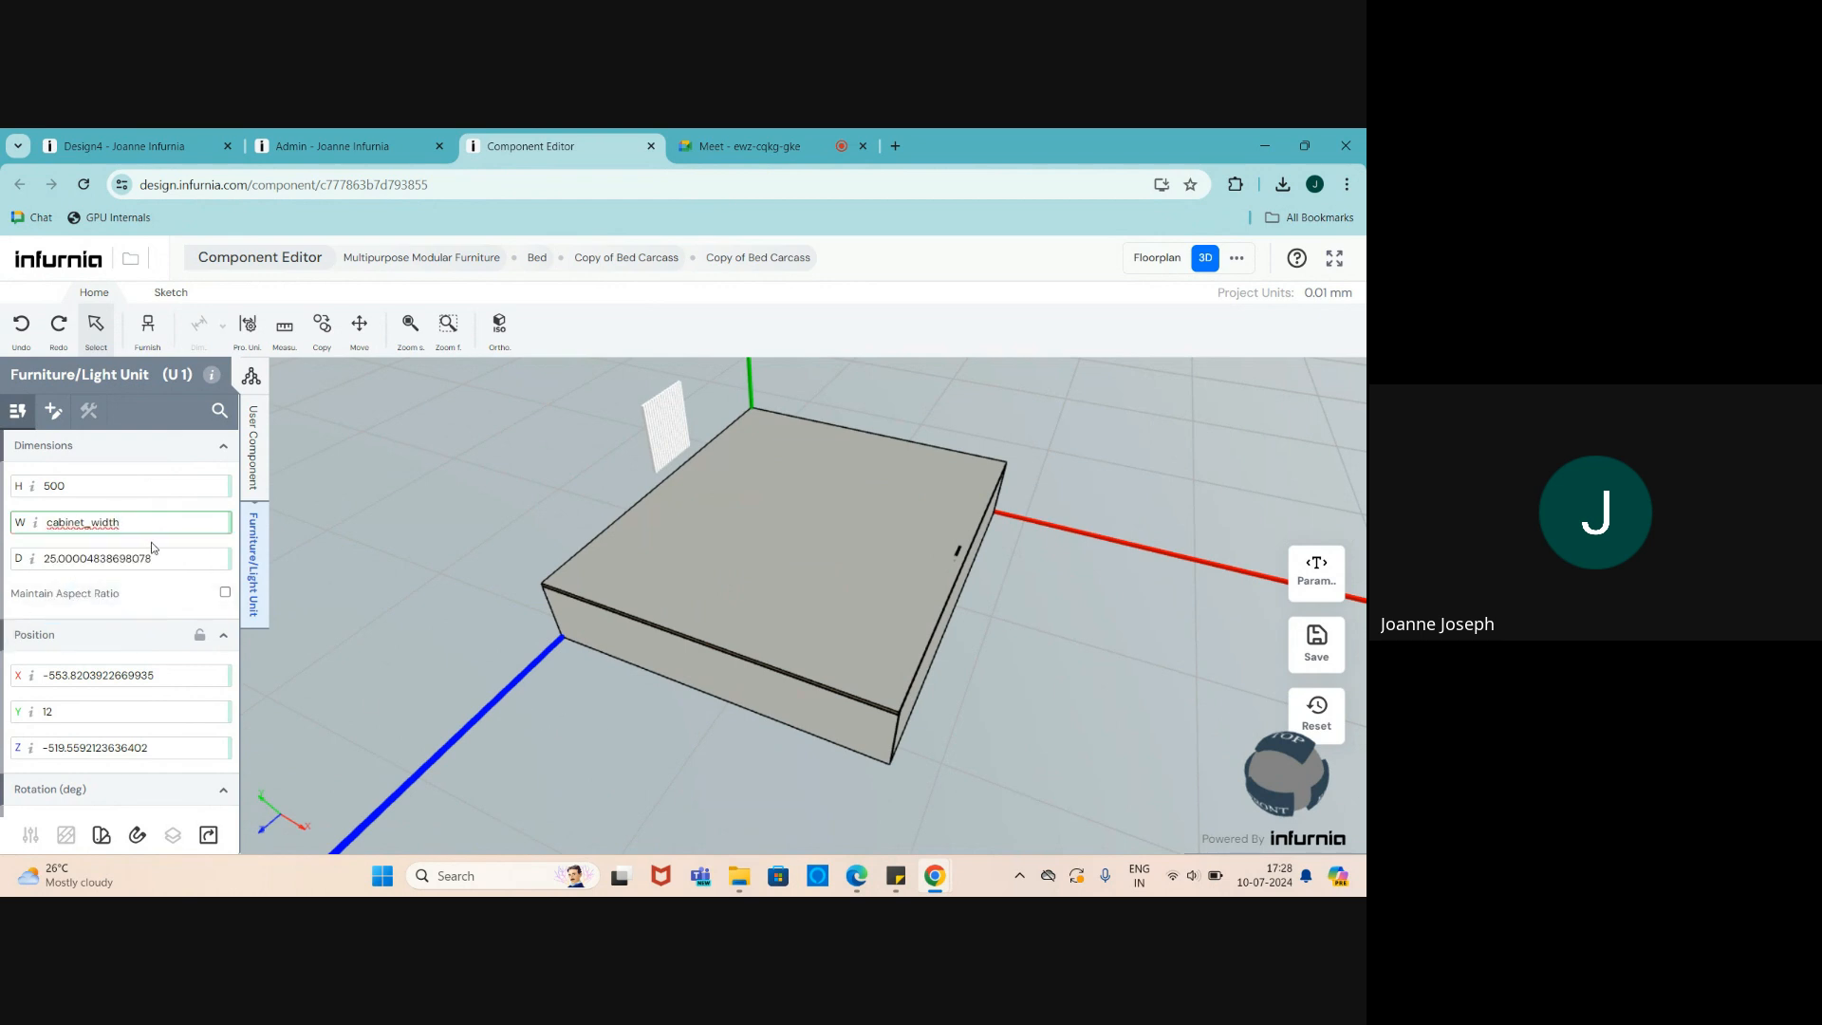
key("Return")
scroll(677, 718, "down", 2)
scroll(655, 544, "up", 3)
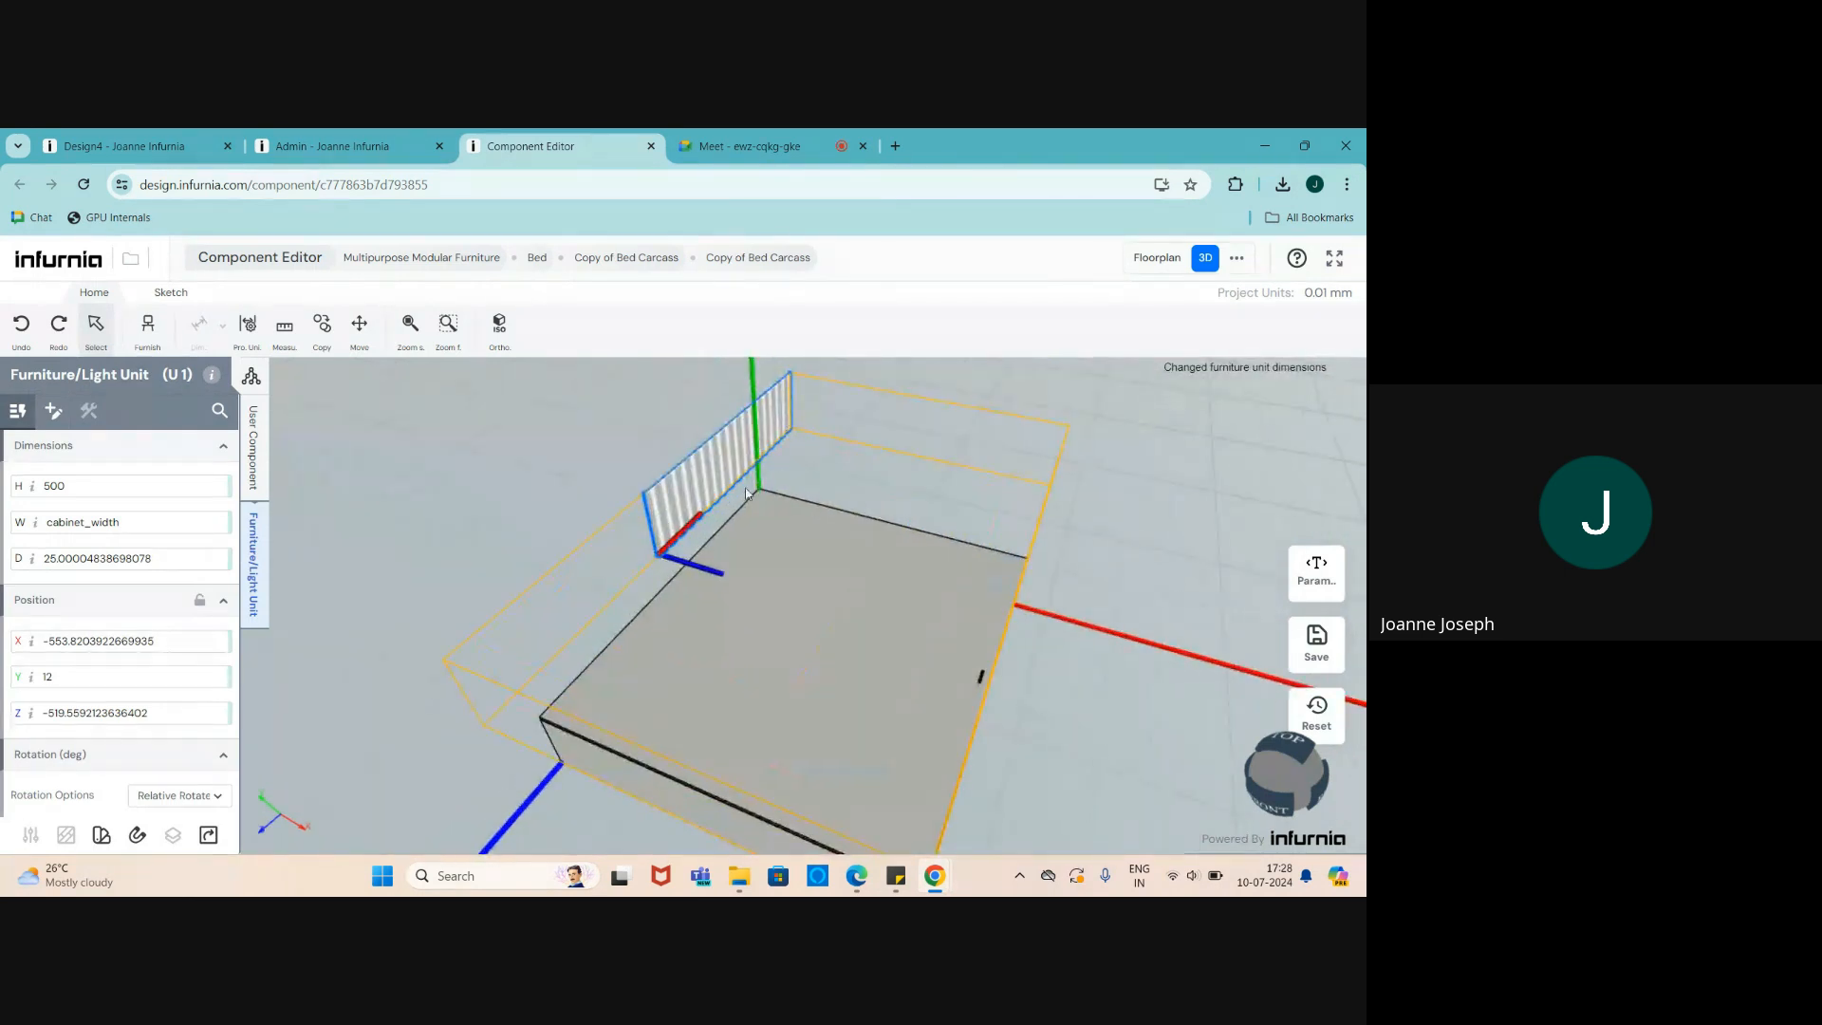
- Replace the panel's cabinet_depth depth with 25
left_click_drag(162, 560, 1, 568)
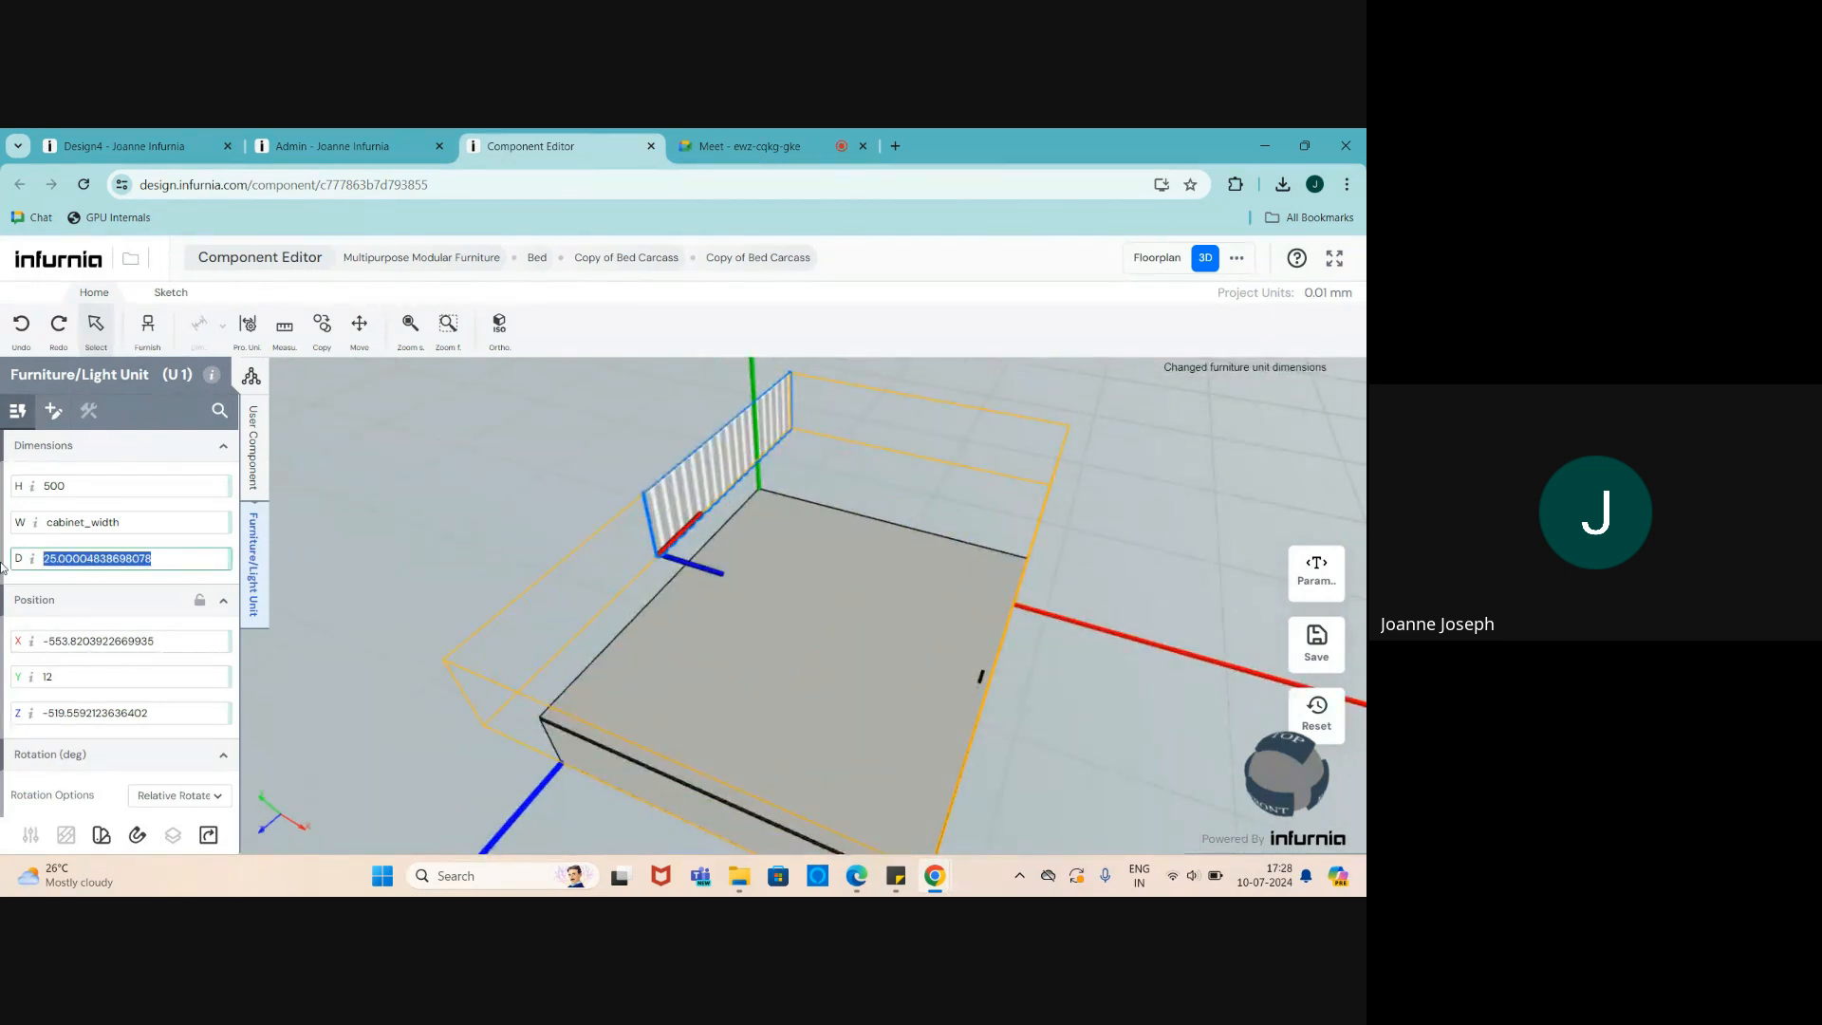
type("cabi")
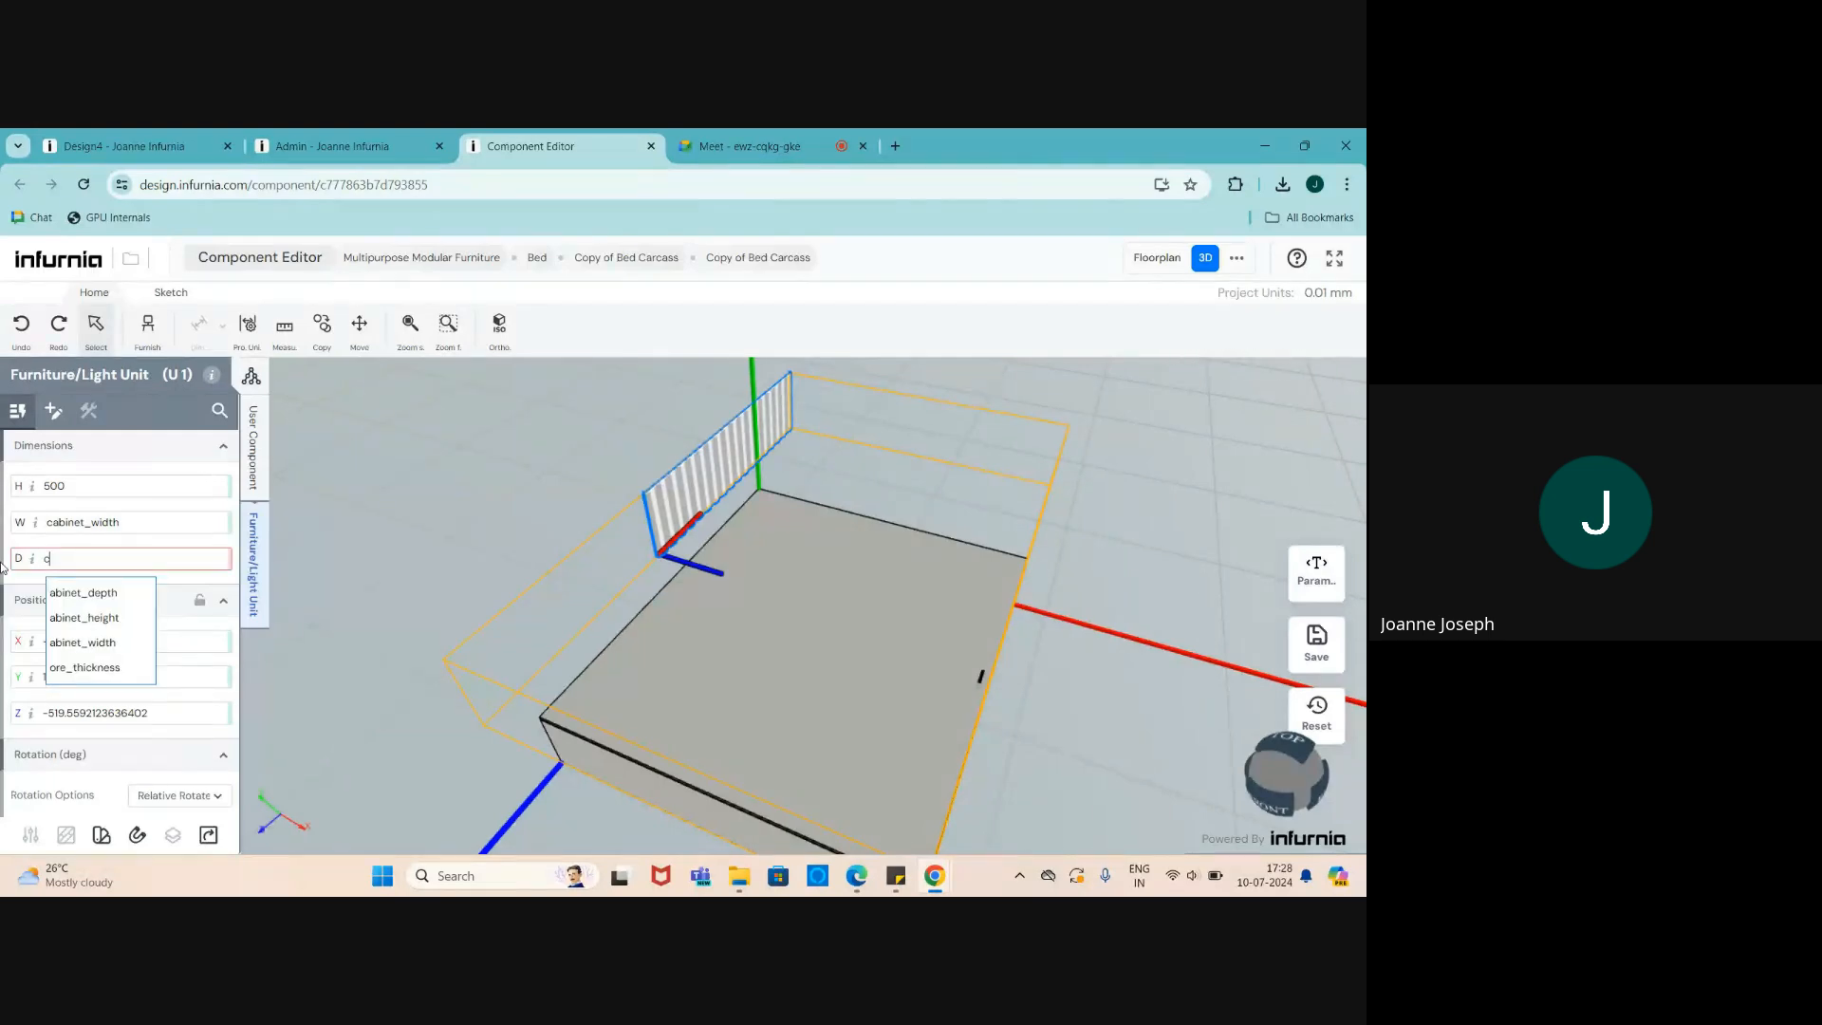
left_click(68, 595)
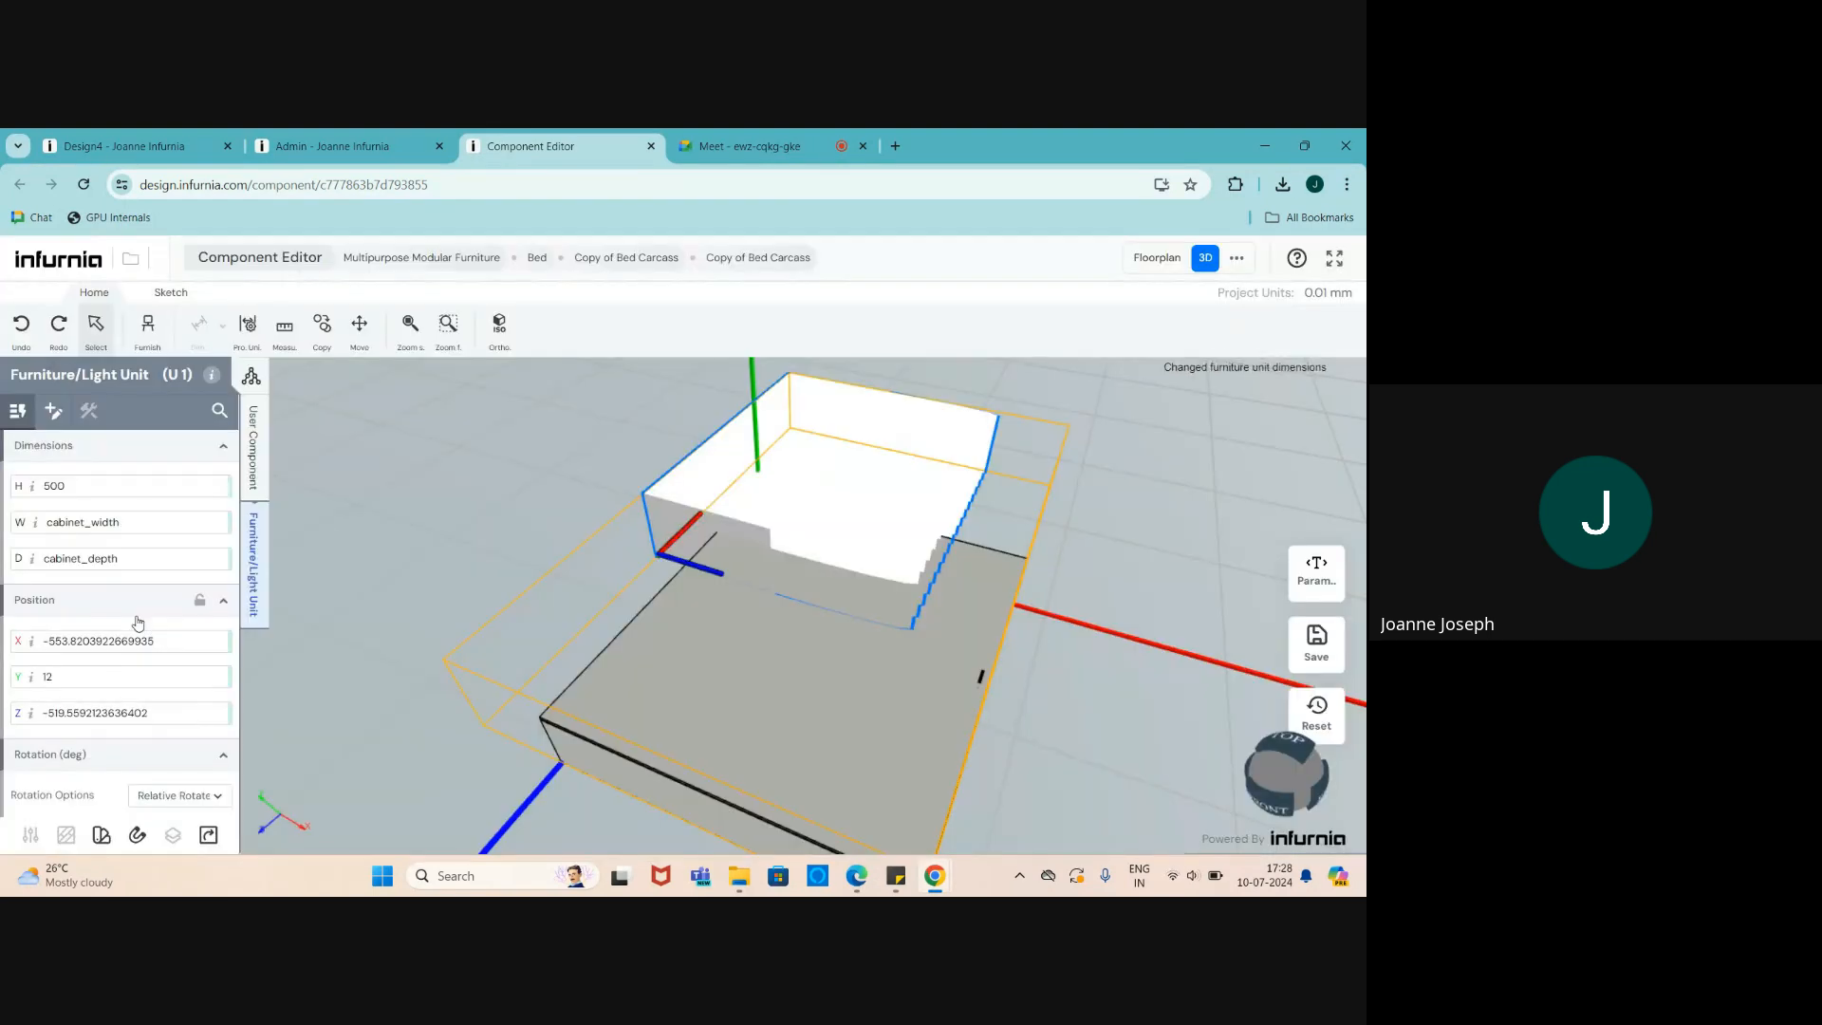
left_click_drag(142, 559, 60, 557)
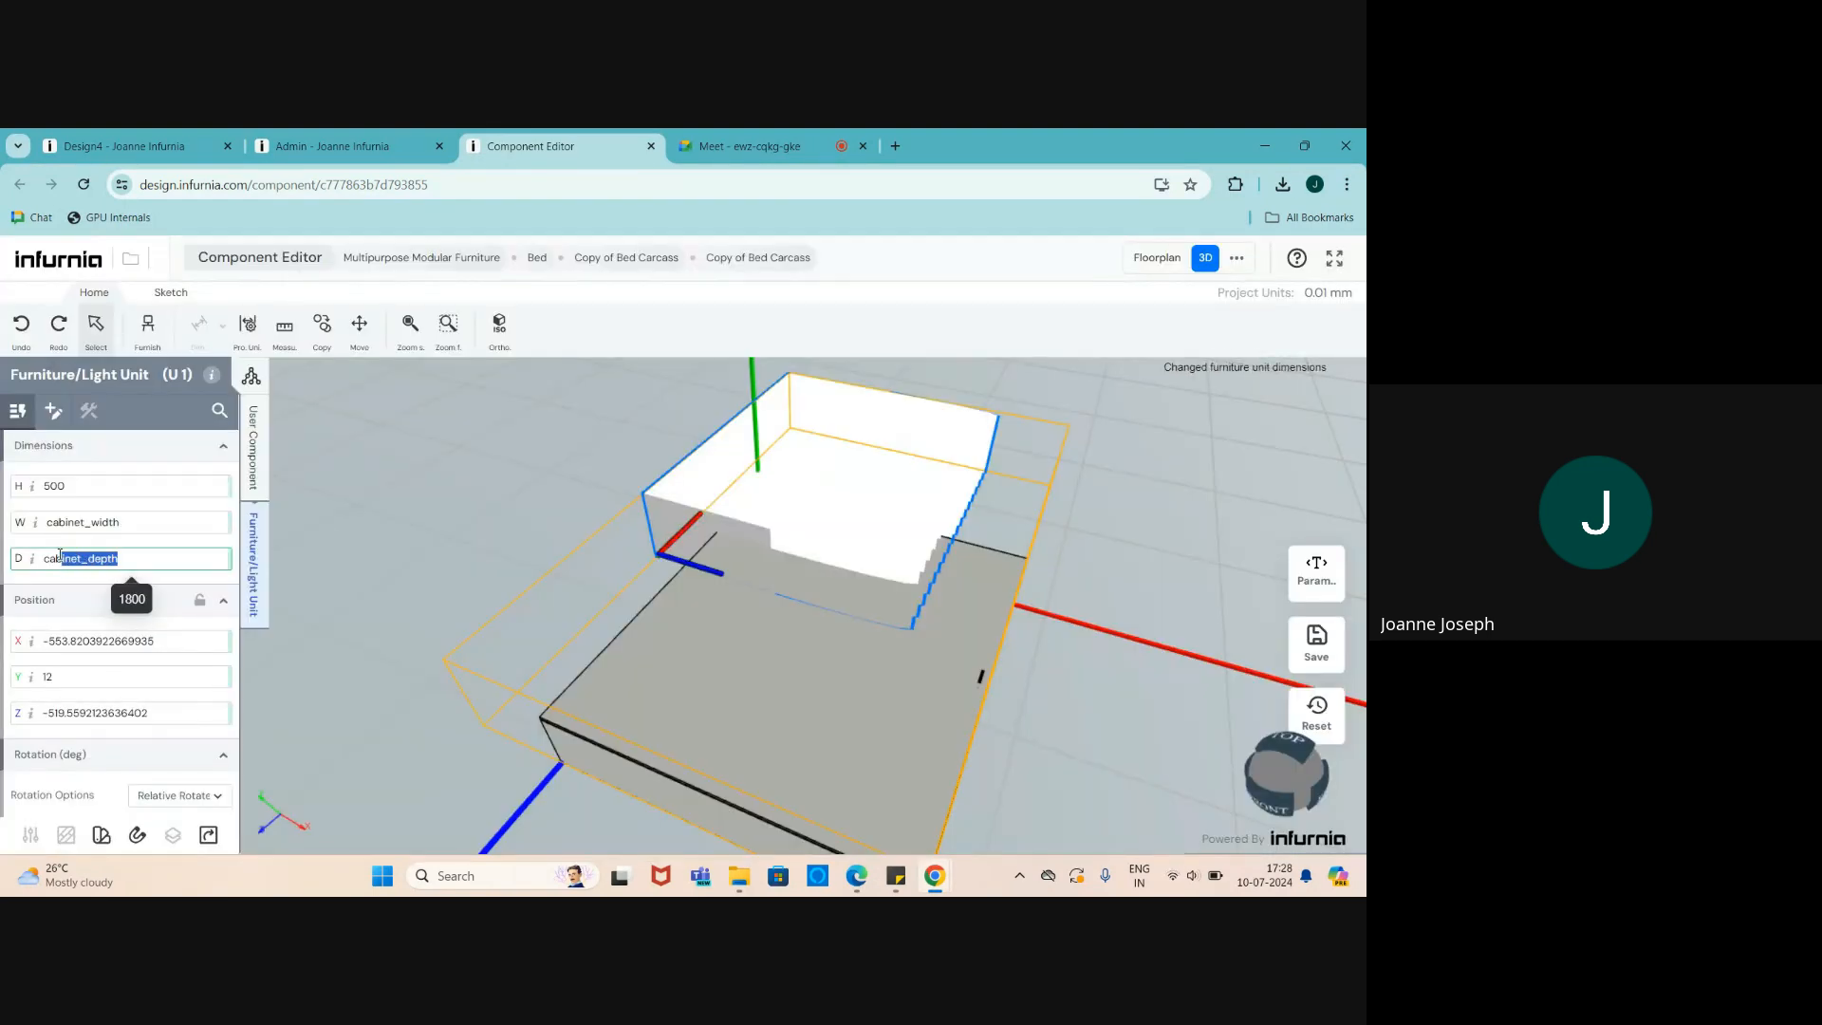
key("Return")
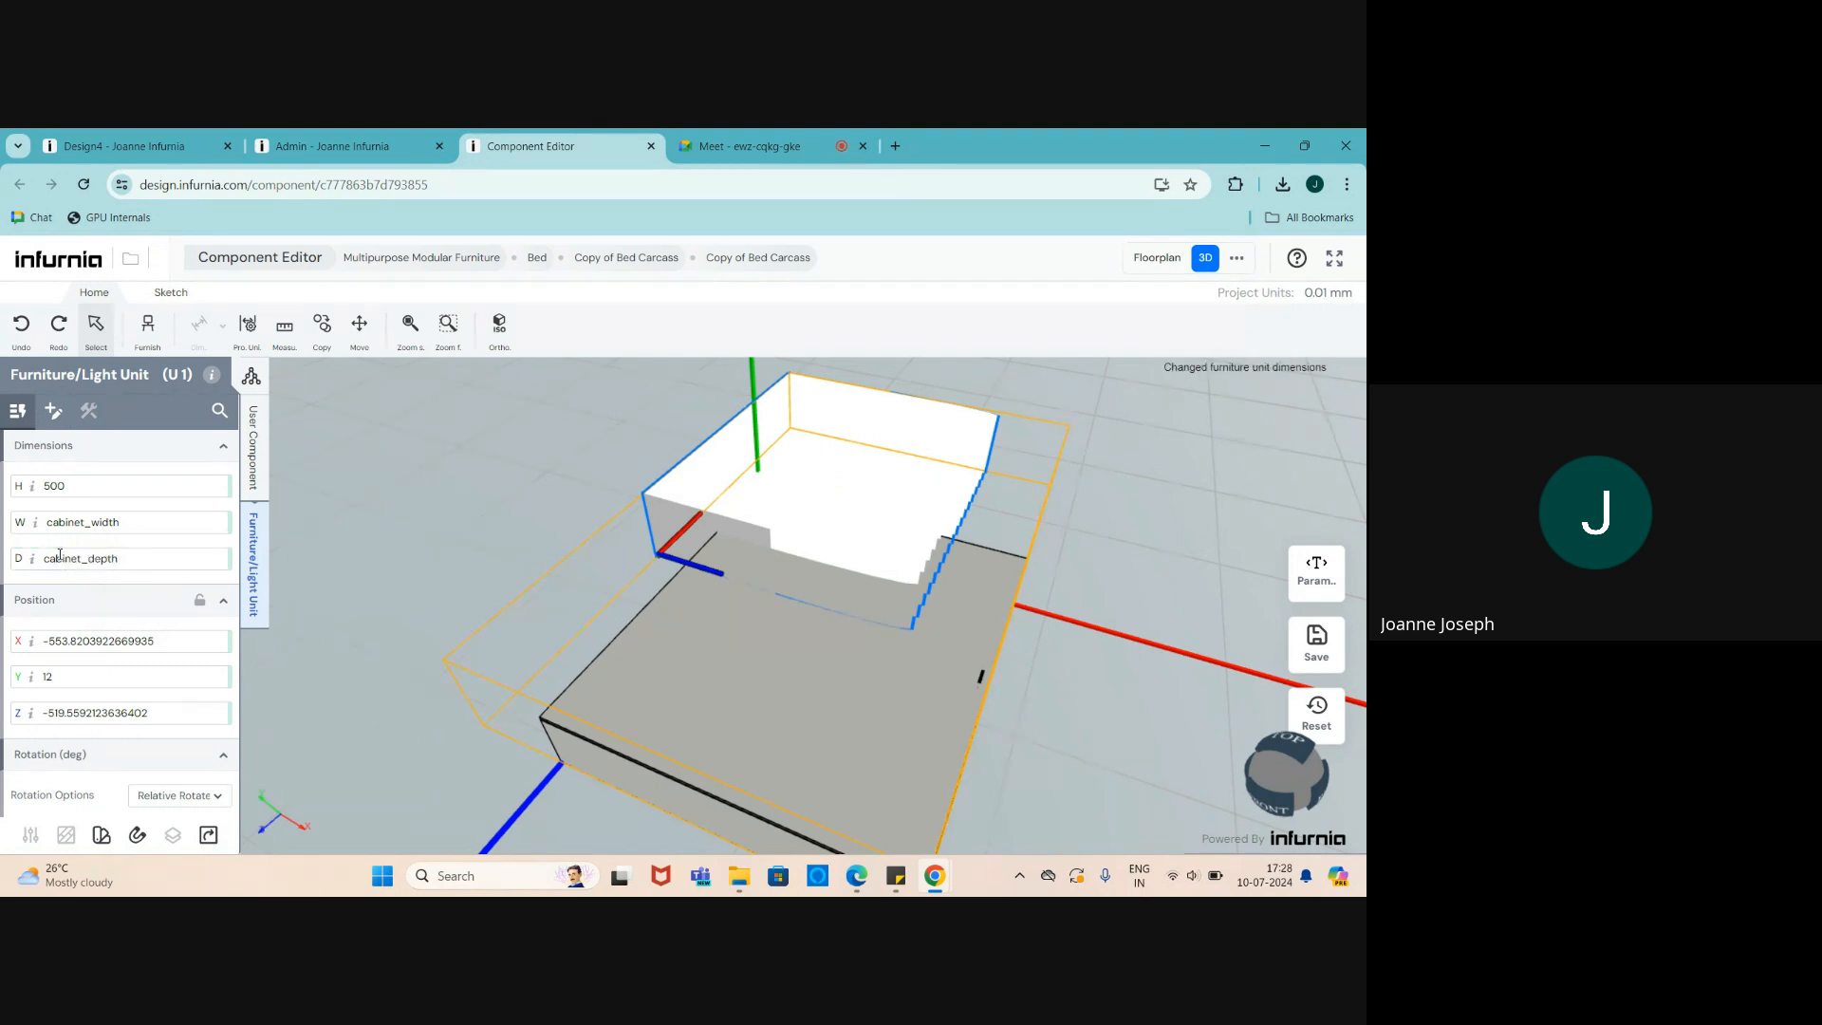
key("ctrl+z")
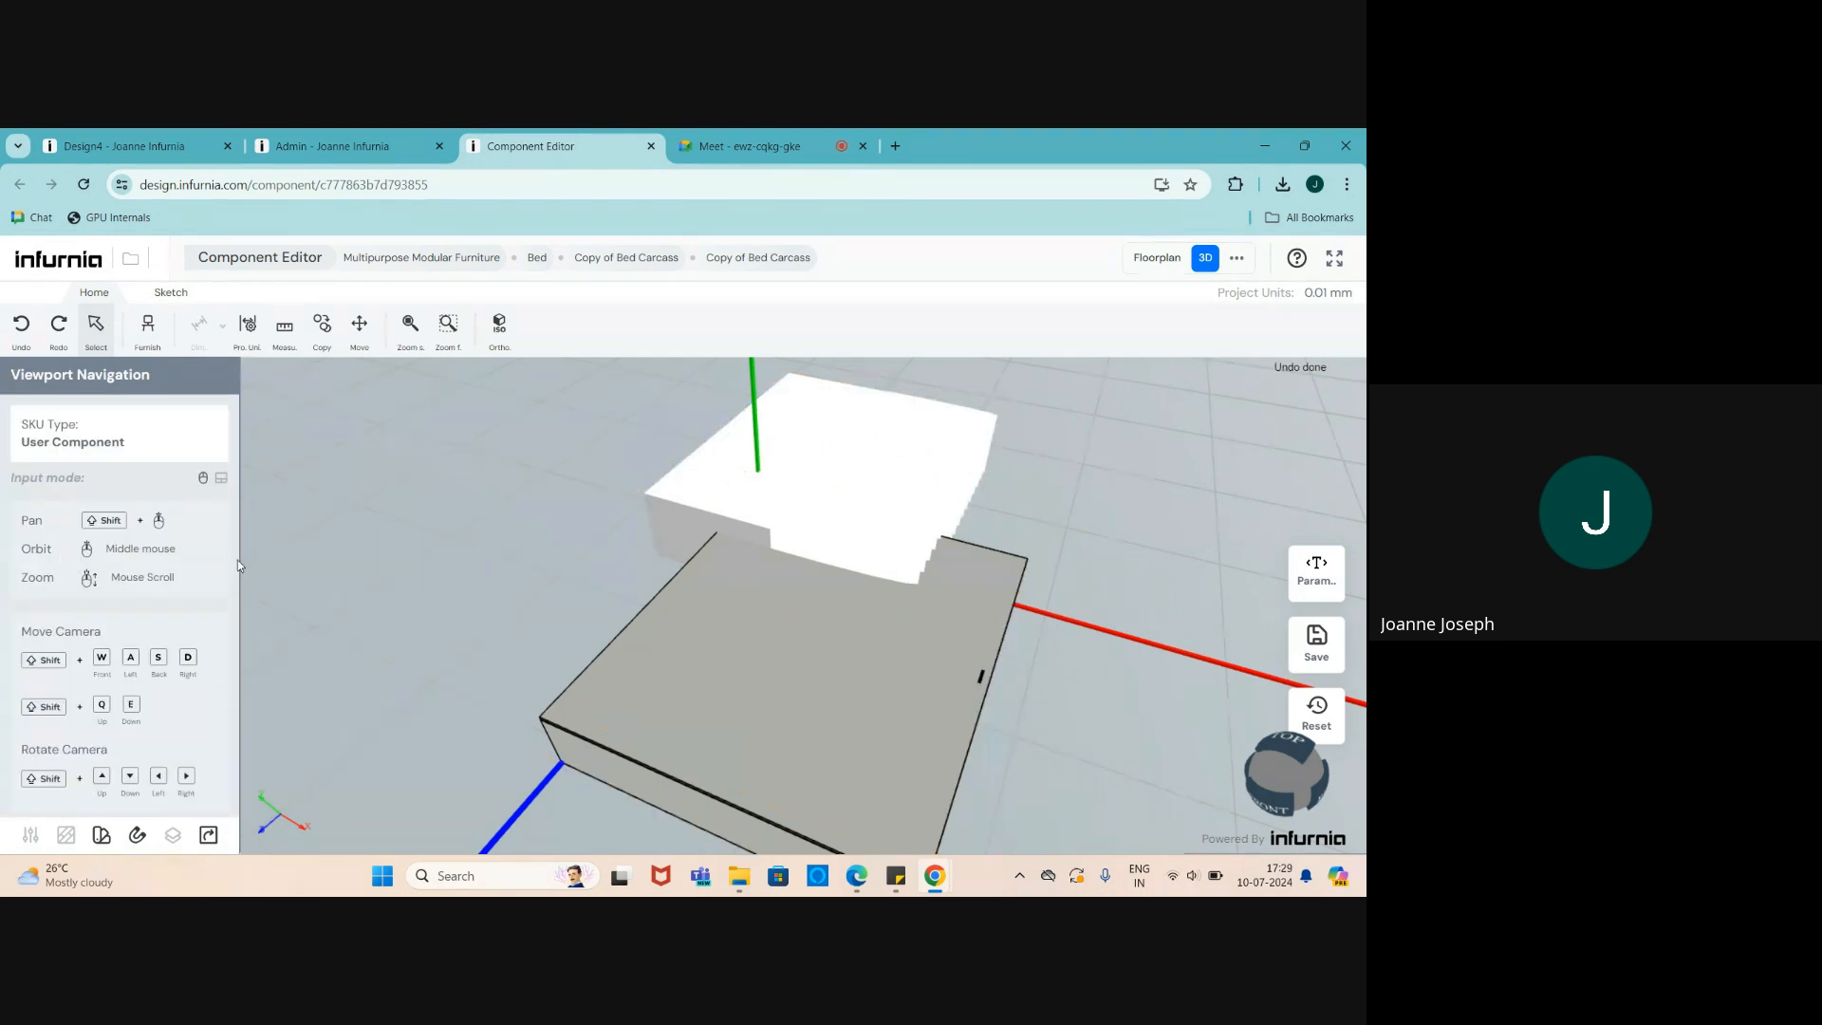
left_click(827, 416)
left_click(258, 535)
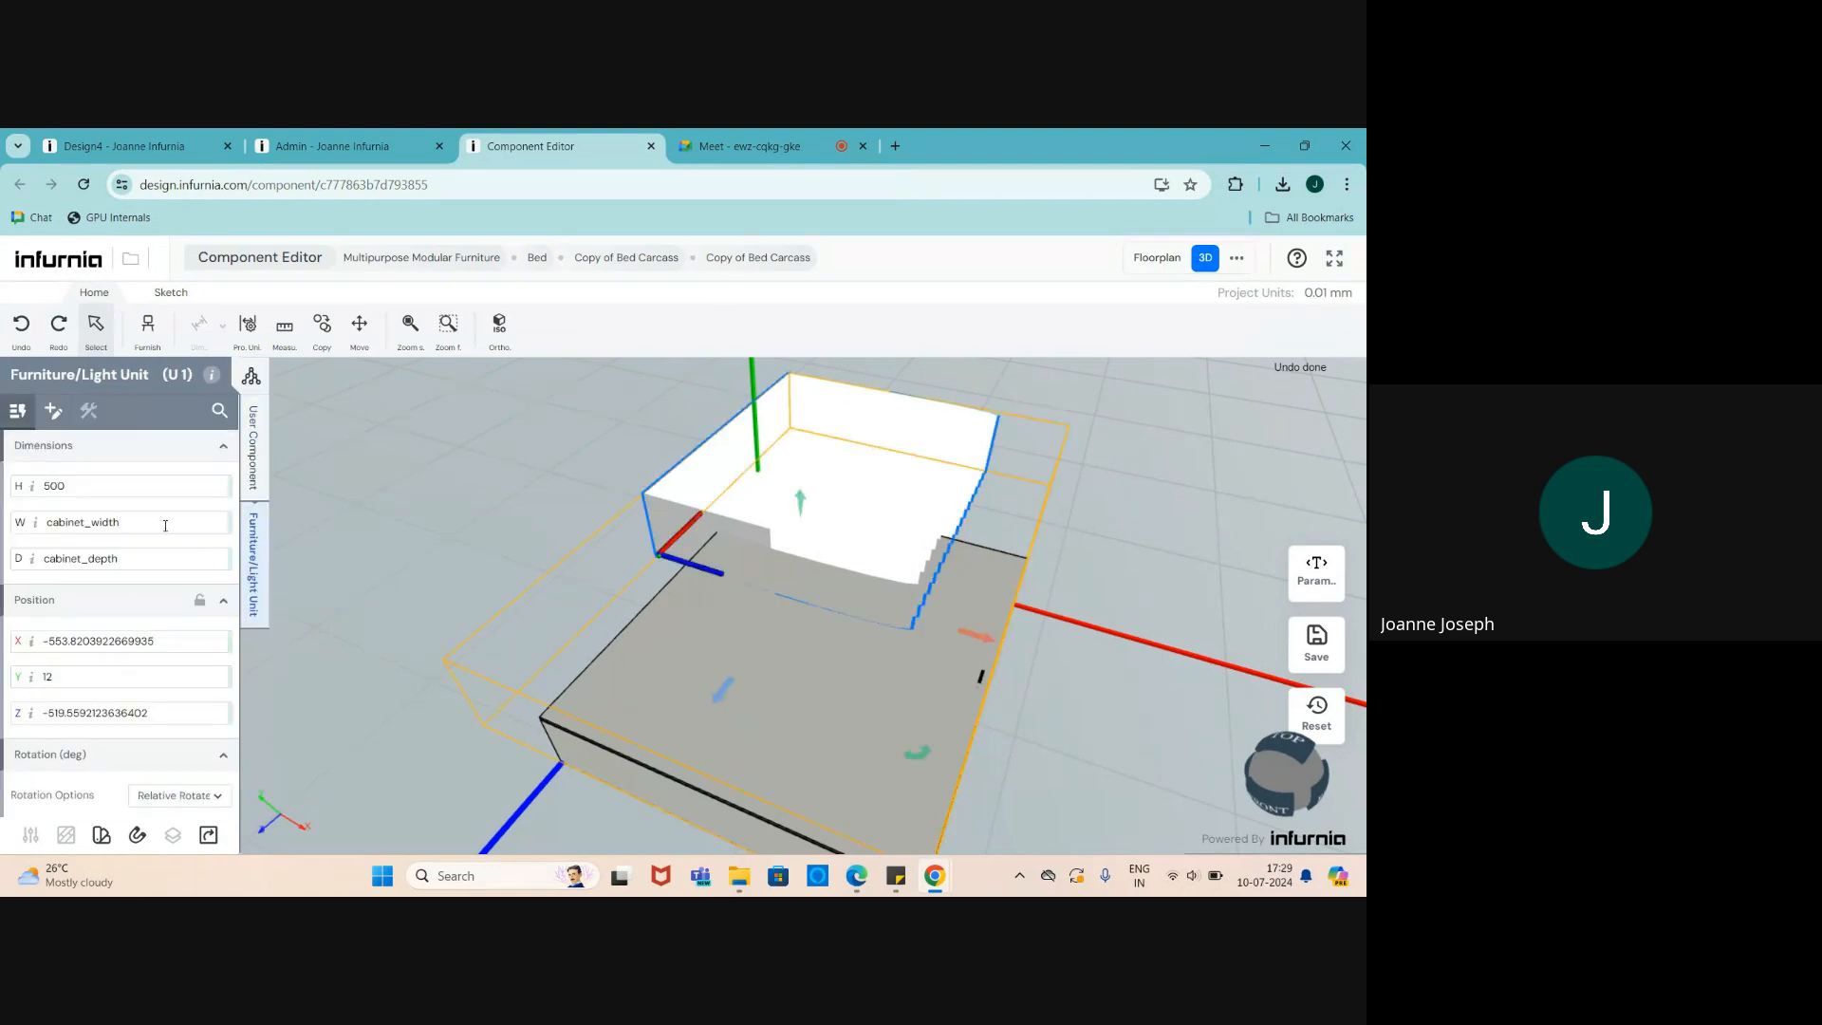
left_click_drag(140, 559, 13, 570)
type("25")
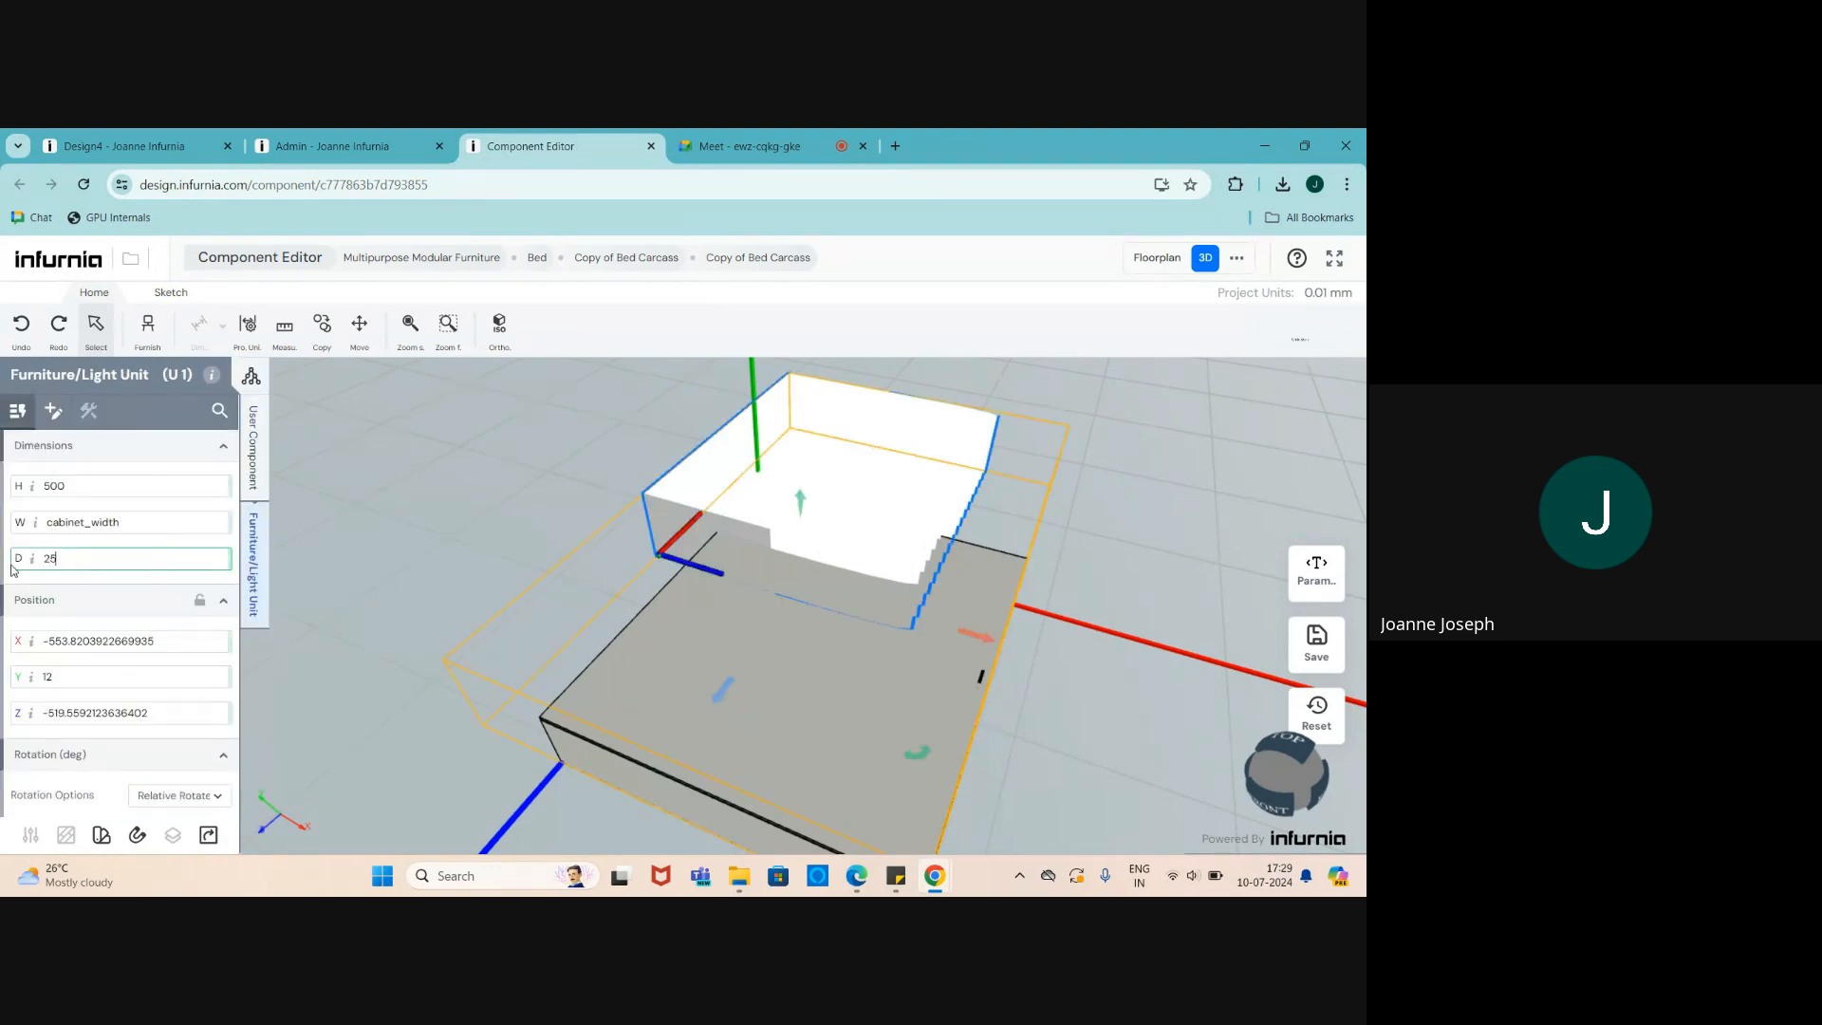
key("Return")
scroll(598, 622, "up", 2)
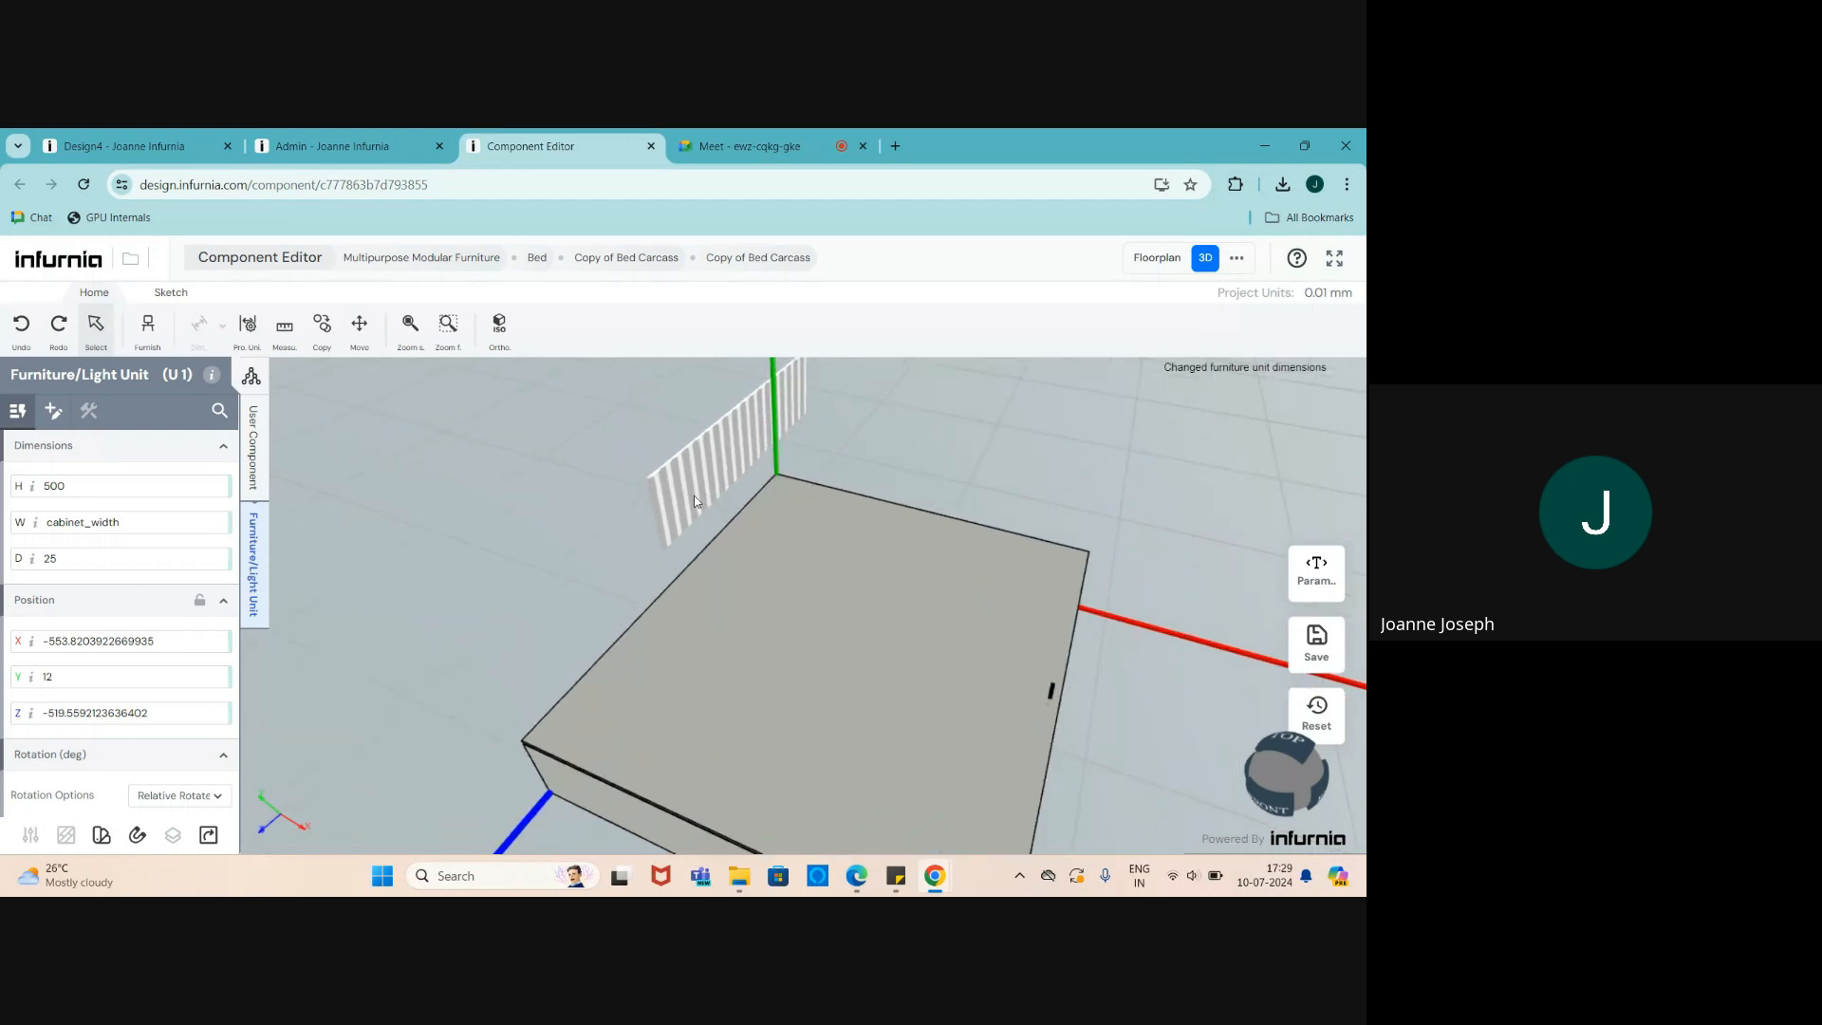
scroll(536, 555, "up", 1)
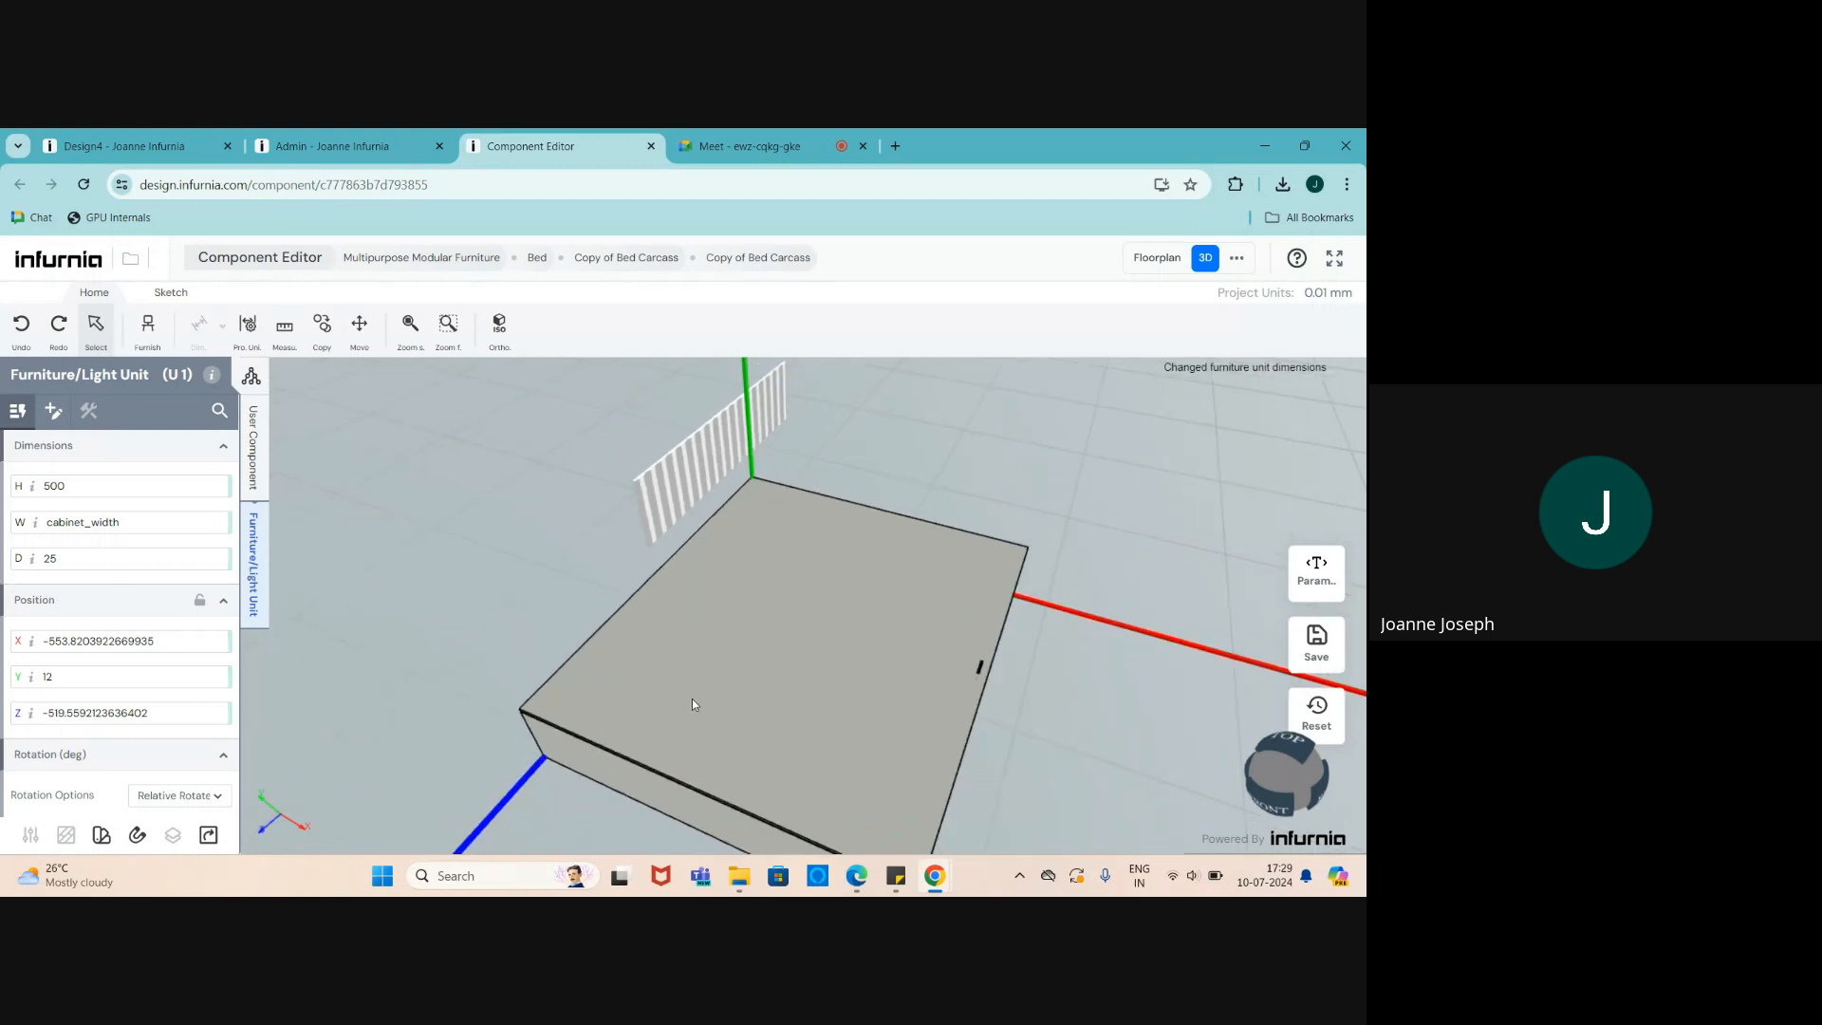
- Set the fluted panel's X position to 0
scroll(692, 702, "up", 1)
scroll(665, 631, "down", 1)
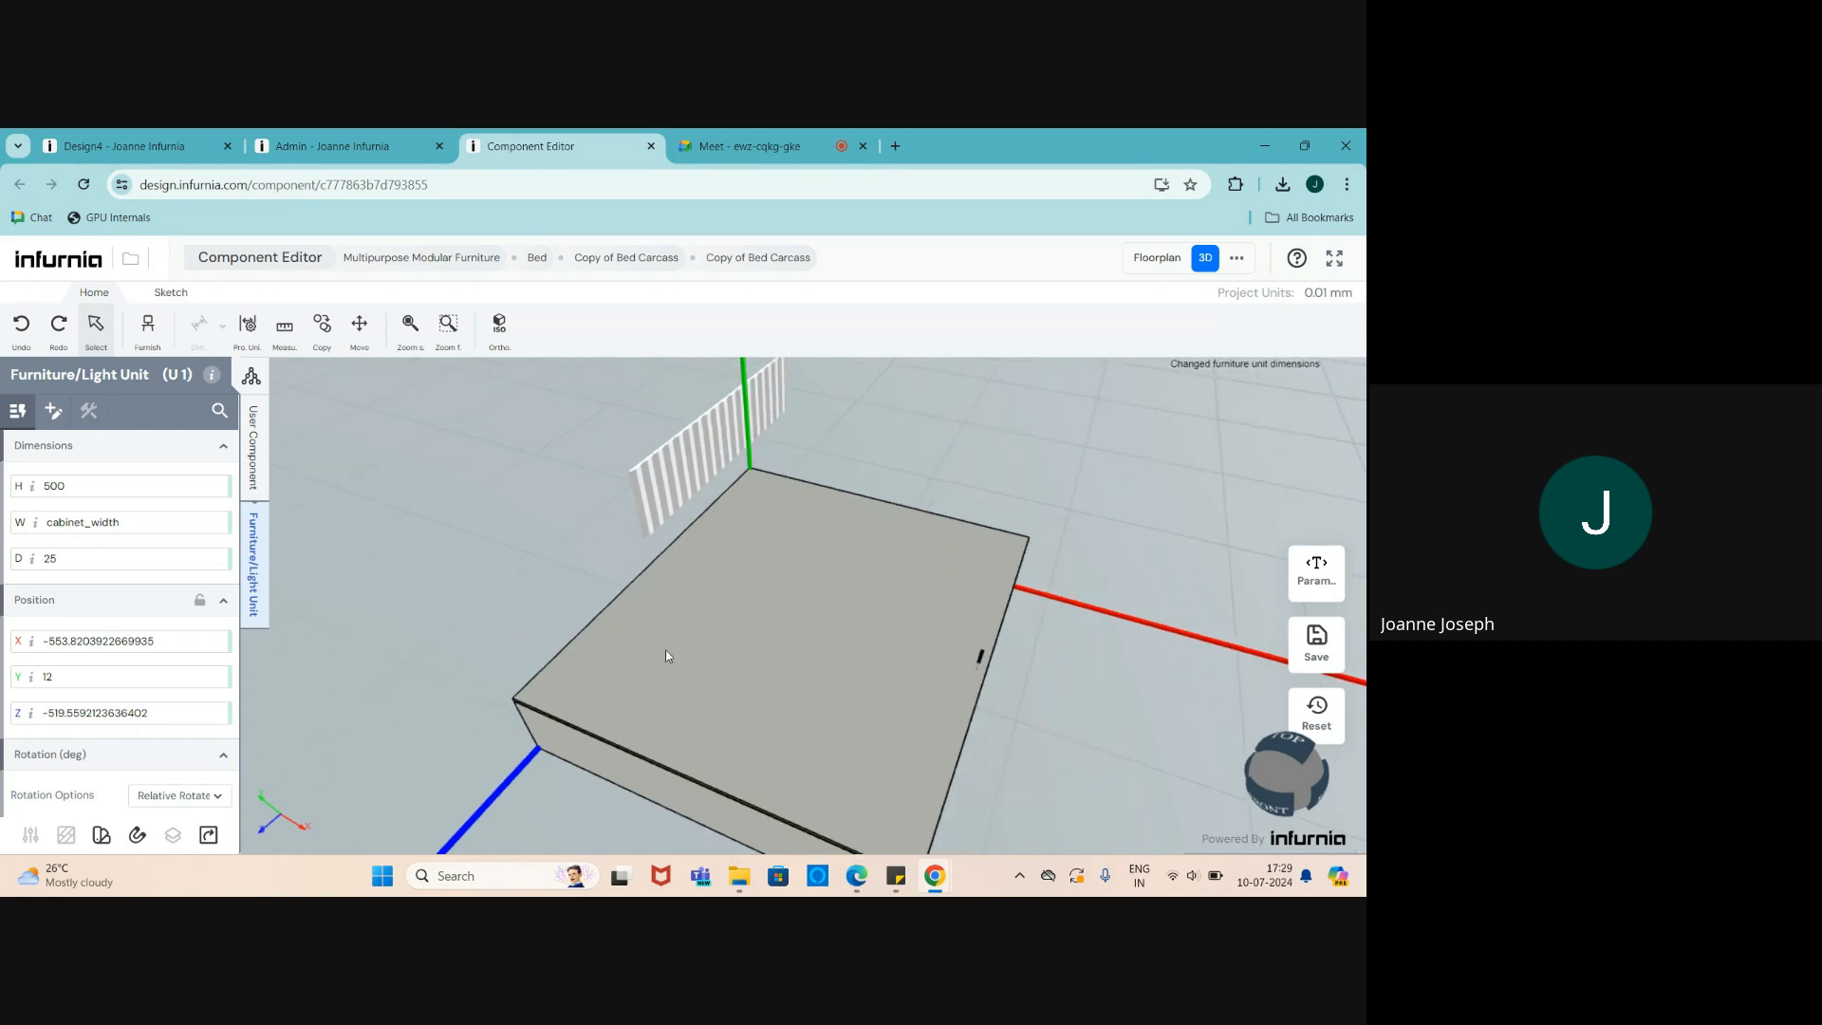
left_click(168, 642)
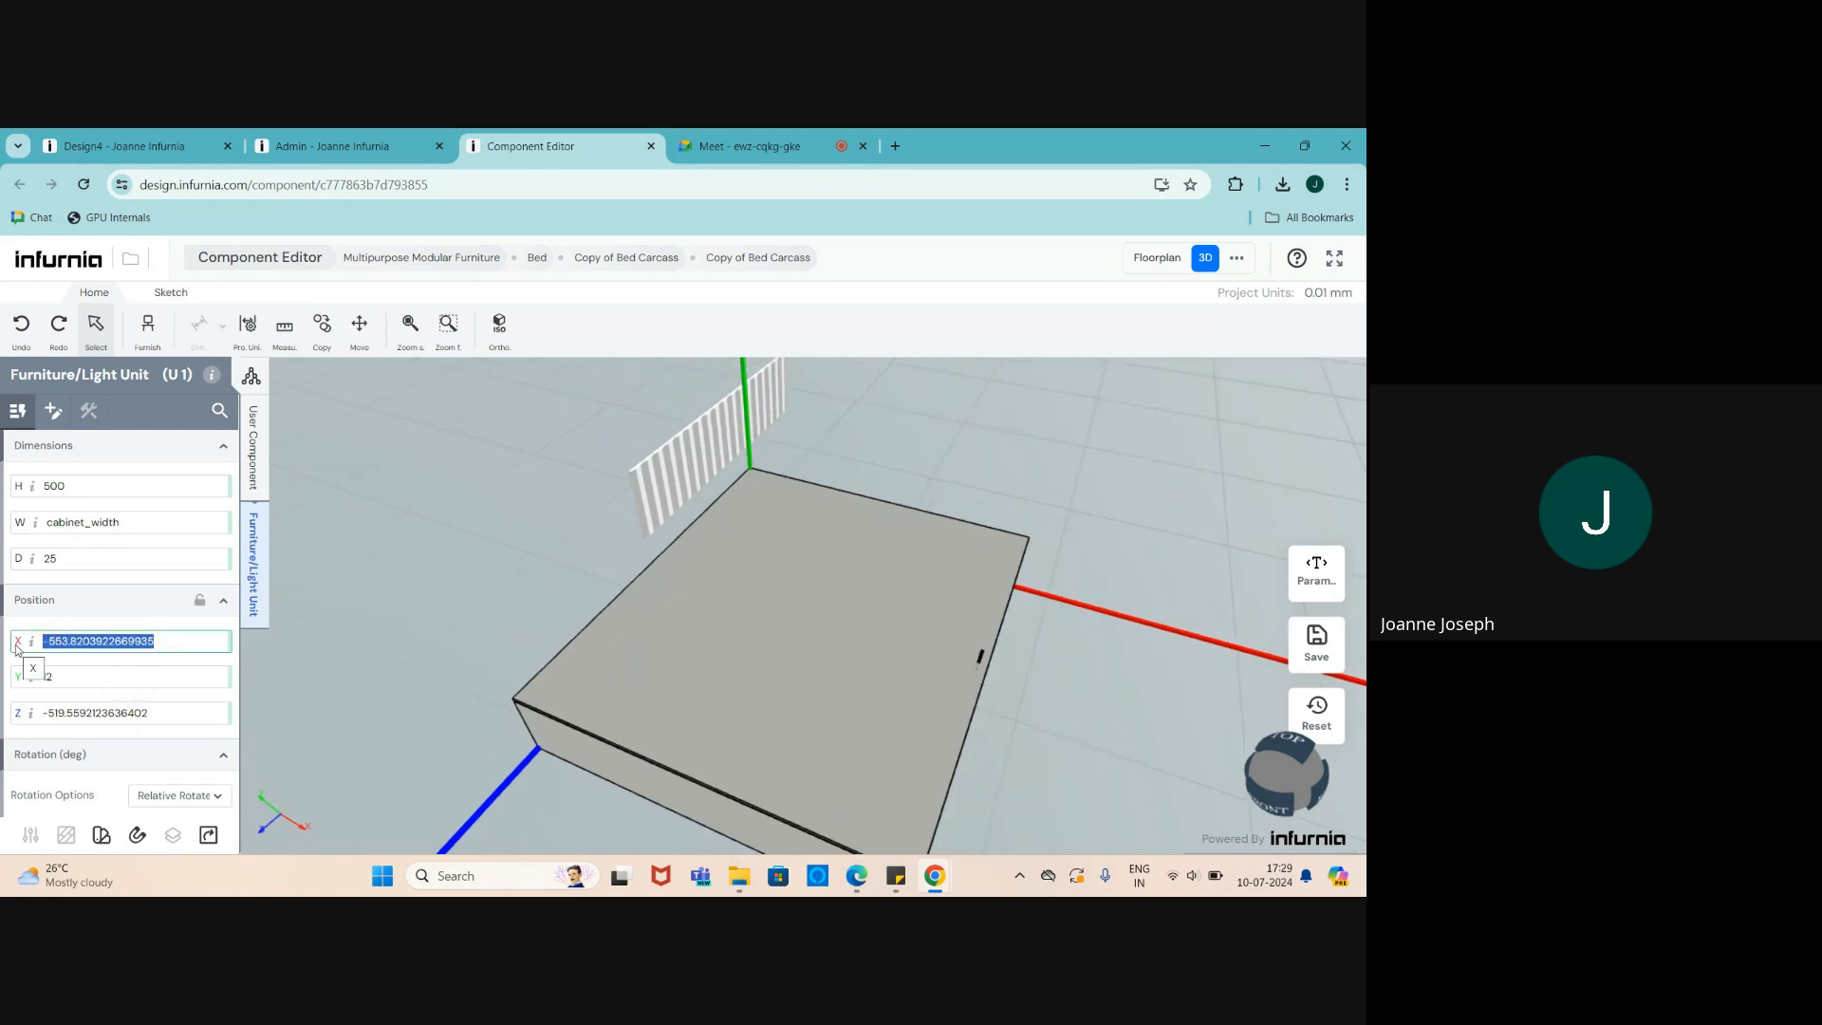
scroll(651, 586, "down", 1)
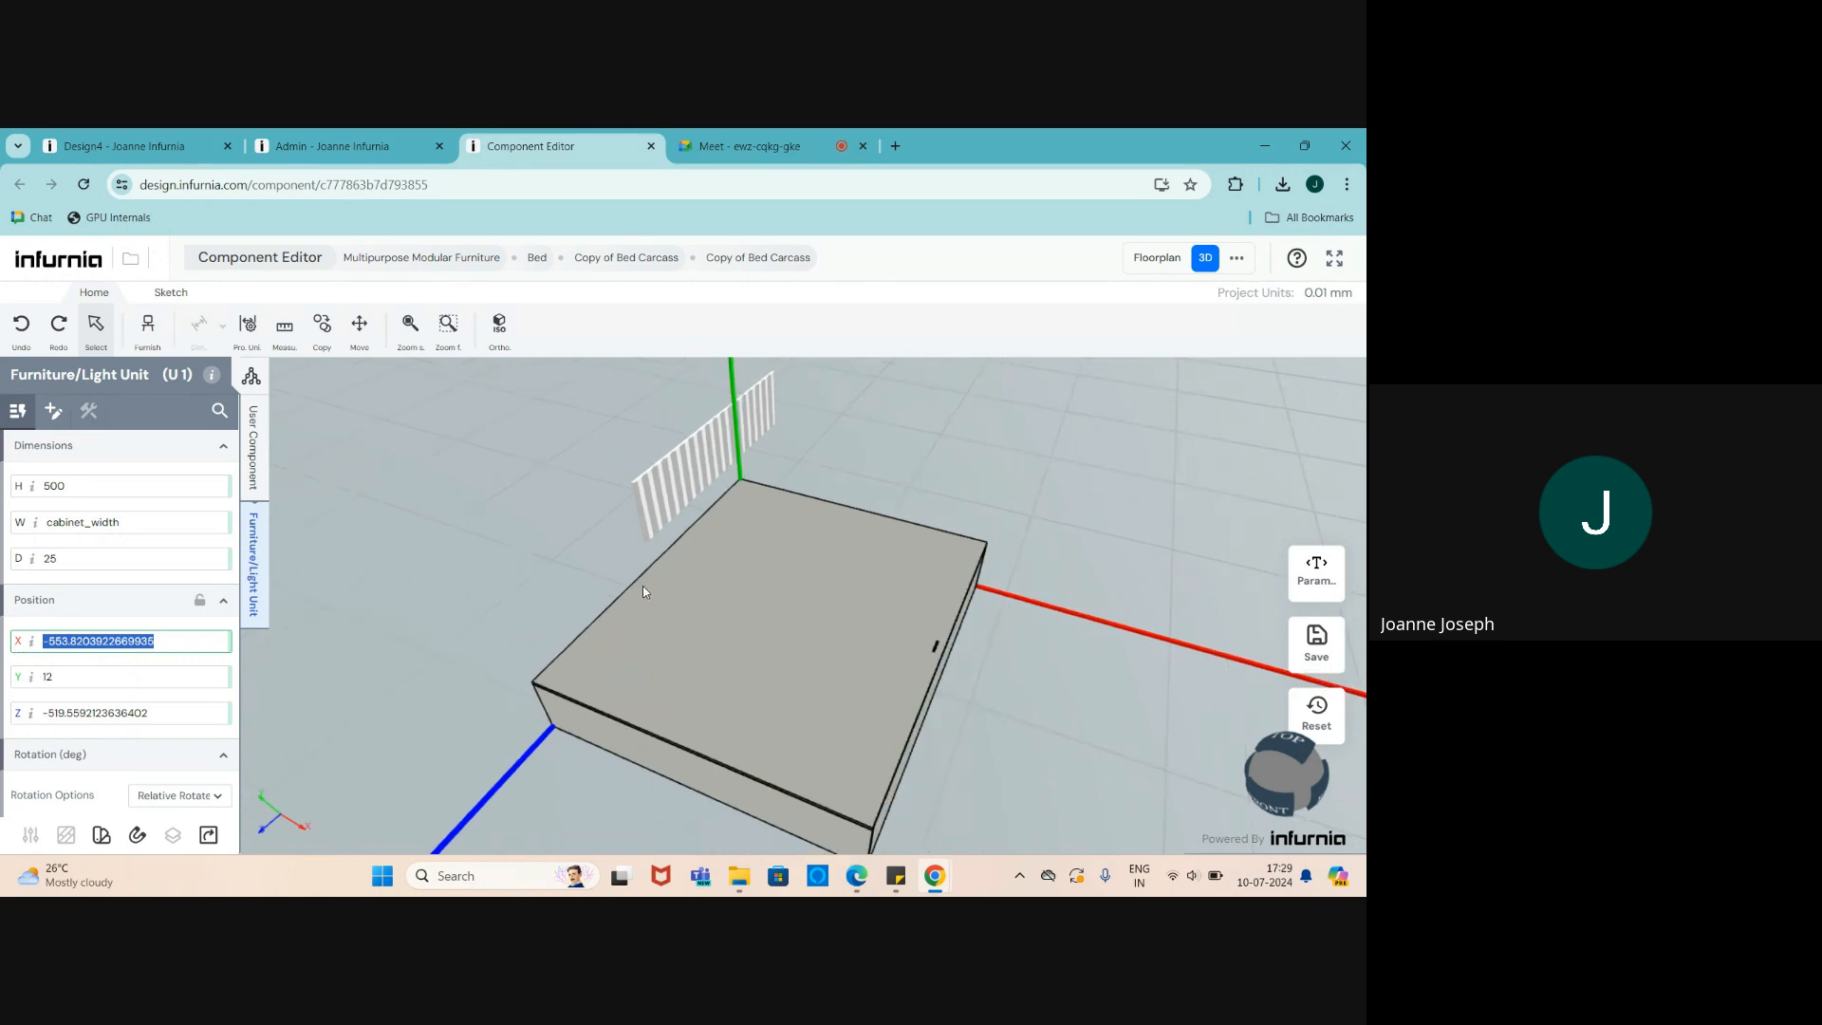
scroll(644, 591, "down", 1)
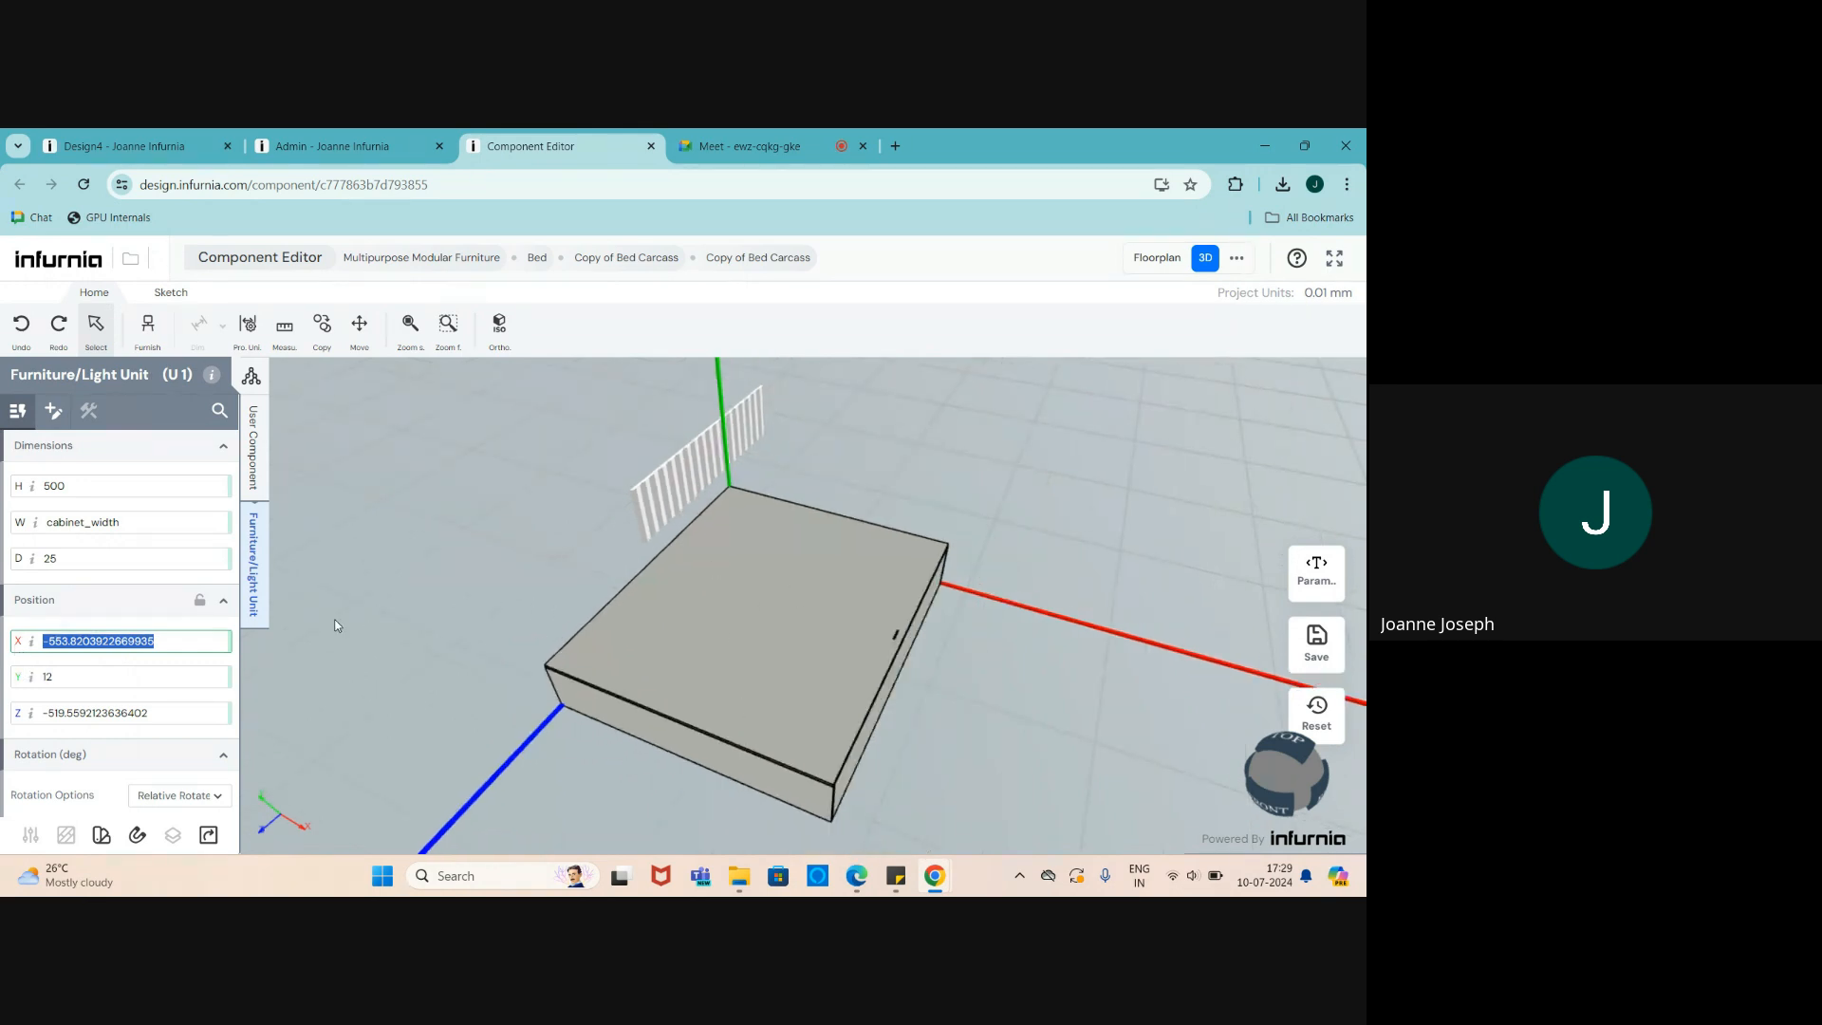
type("0")
key("Return")
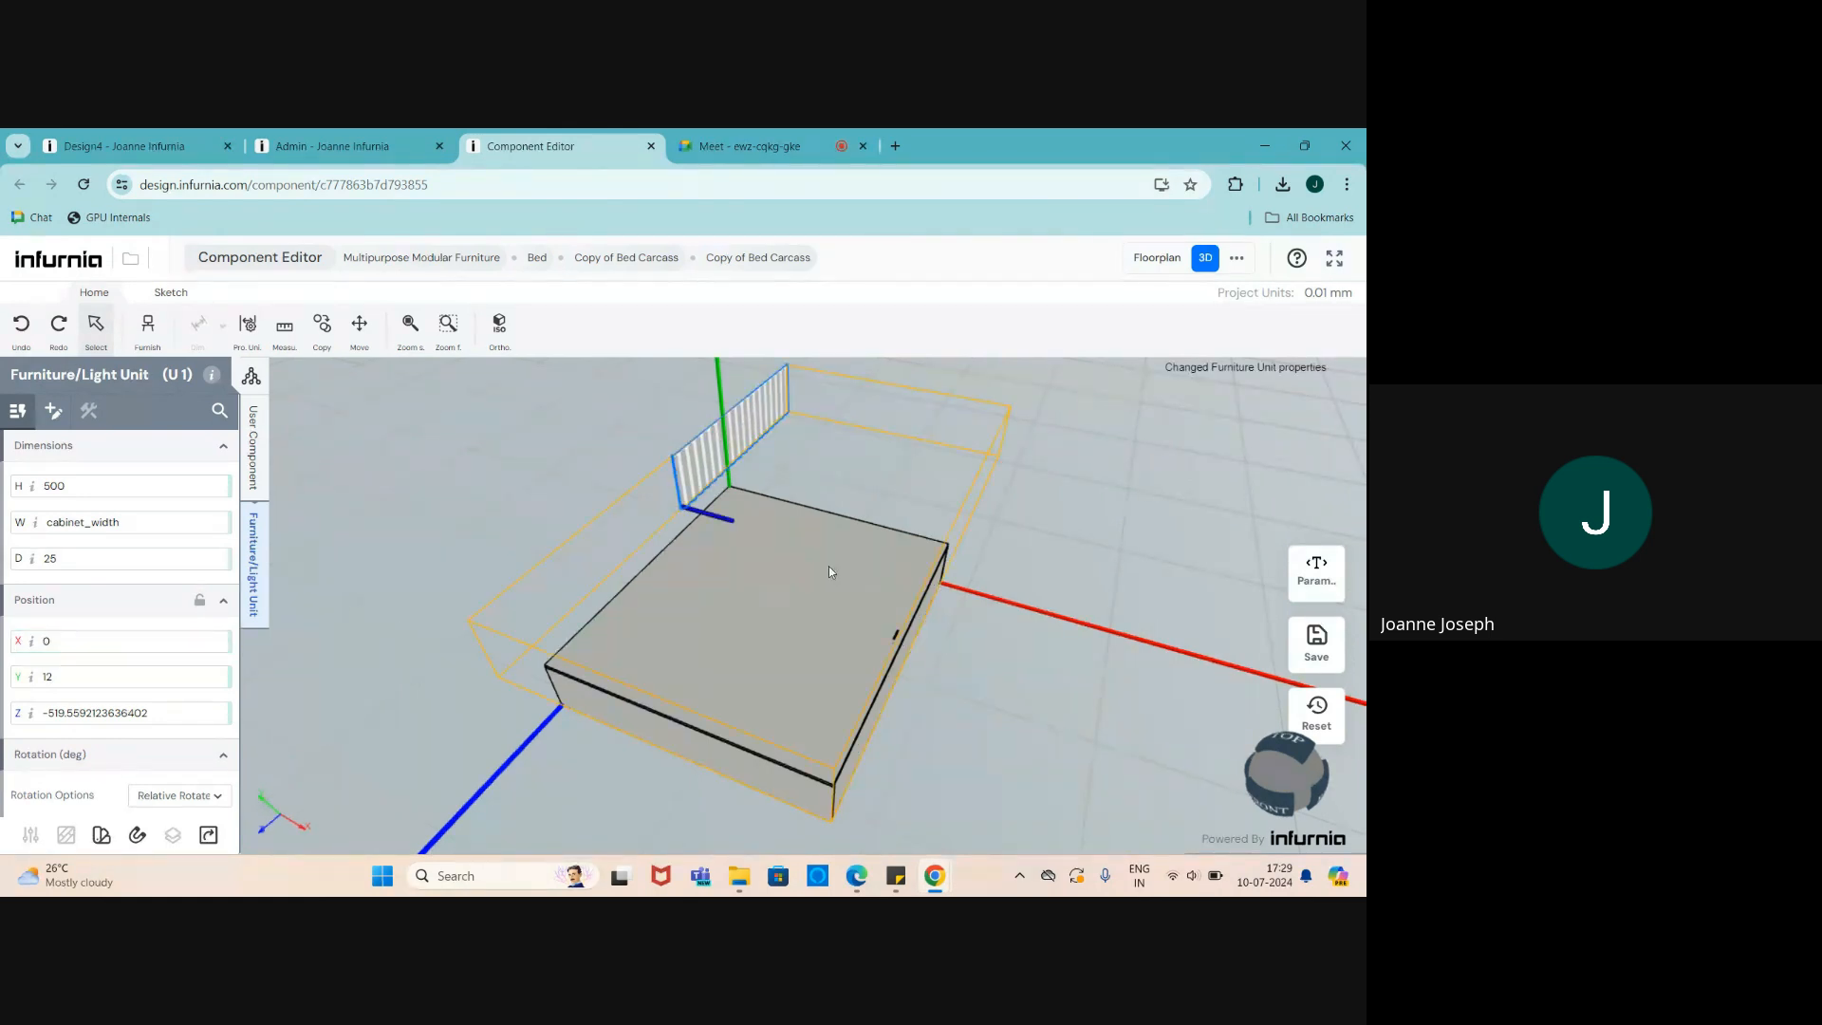
left_click_drag(829, 566, 778, 581)
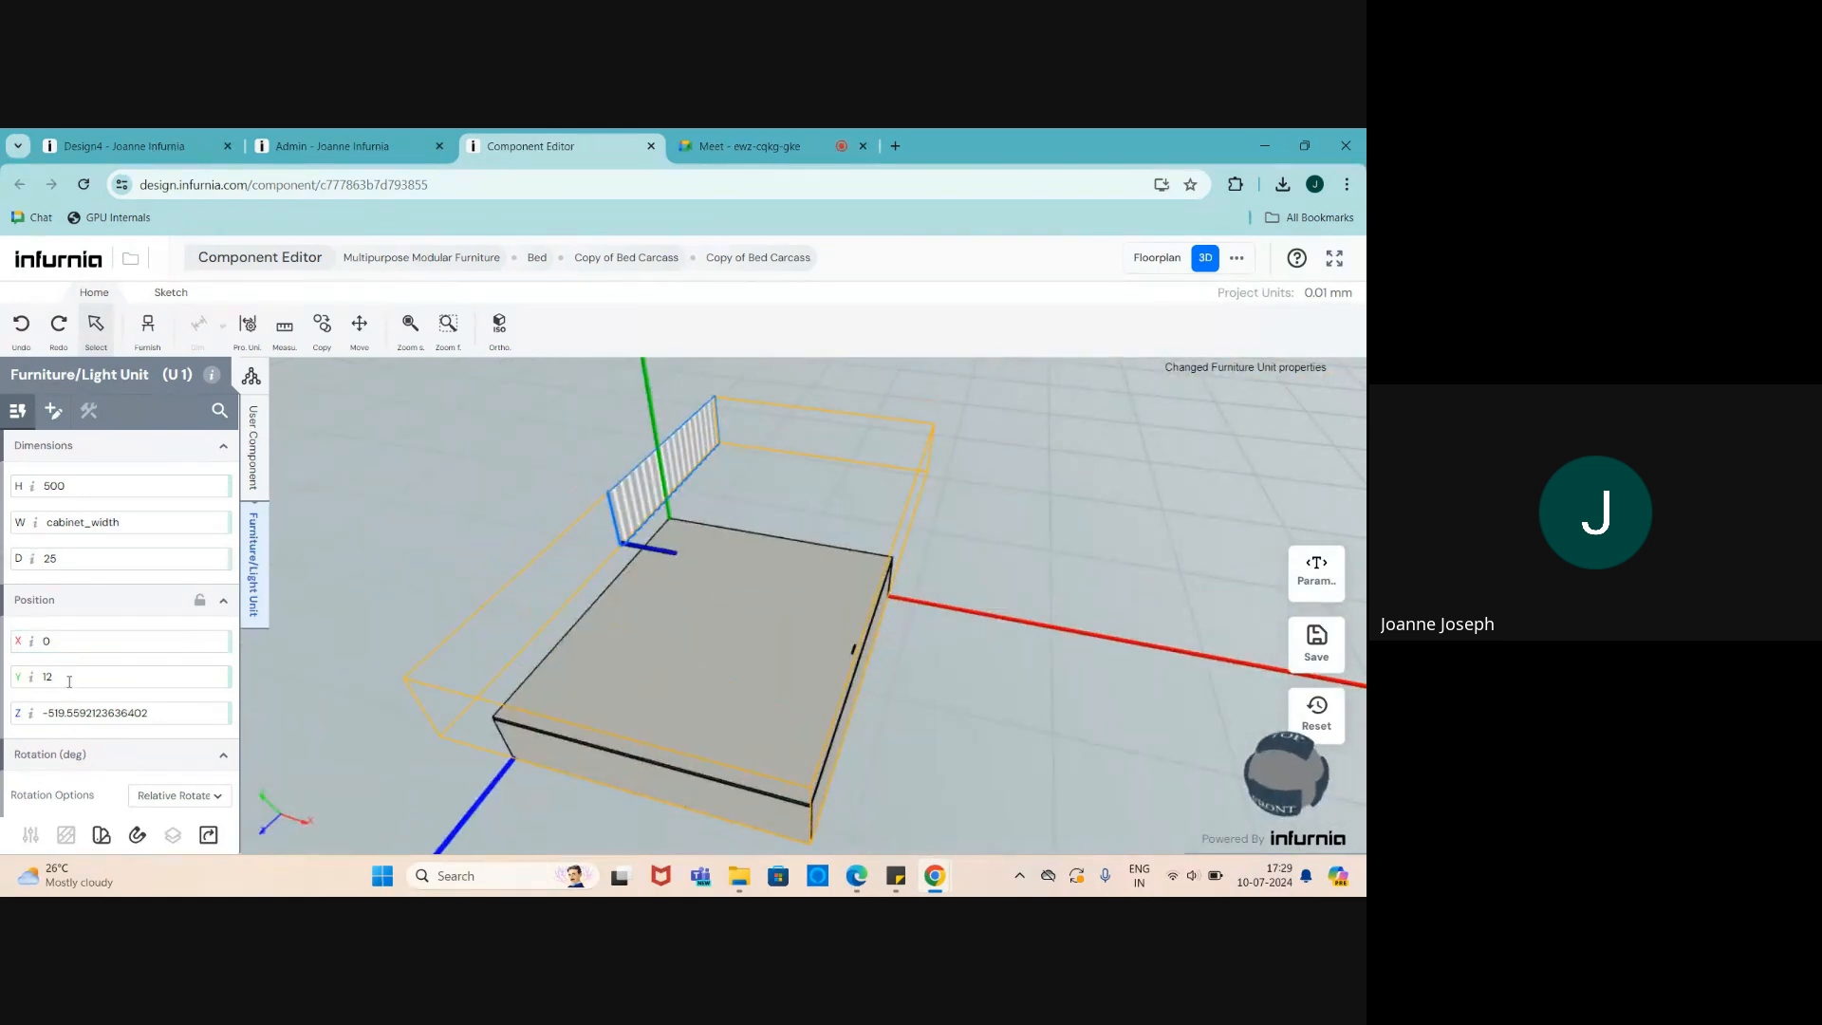
- Set the panel's Y and Z positions to 0 and orbit to check it
left_click(17, 681)
type("0")
key("Return")
left_click(8, 710)
type("0")
key("Return")
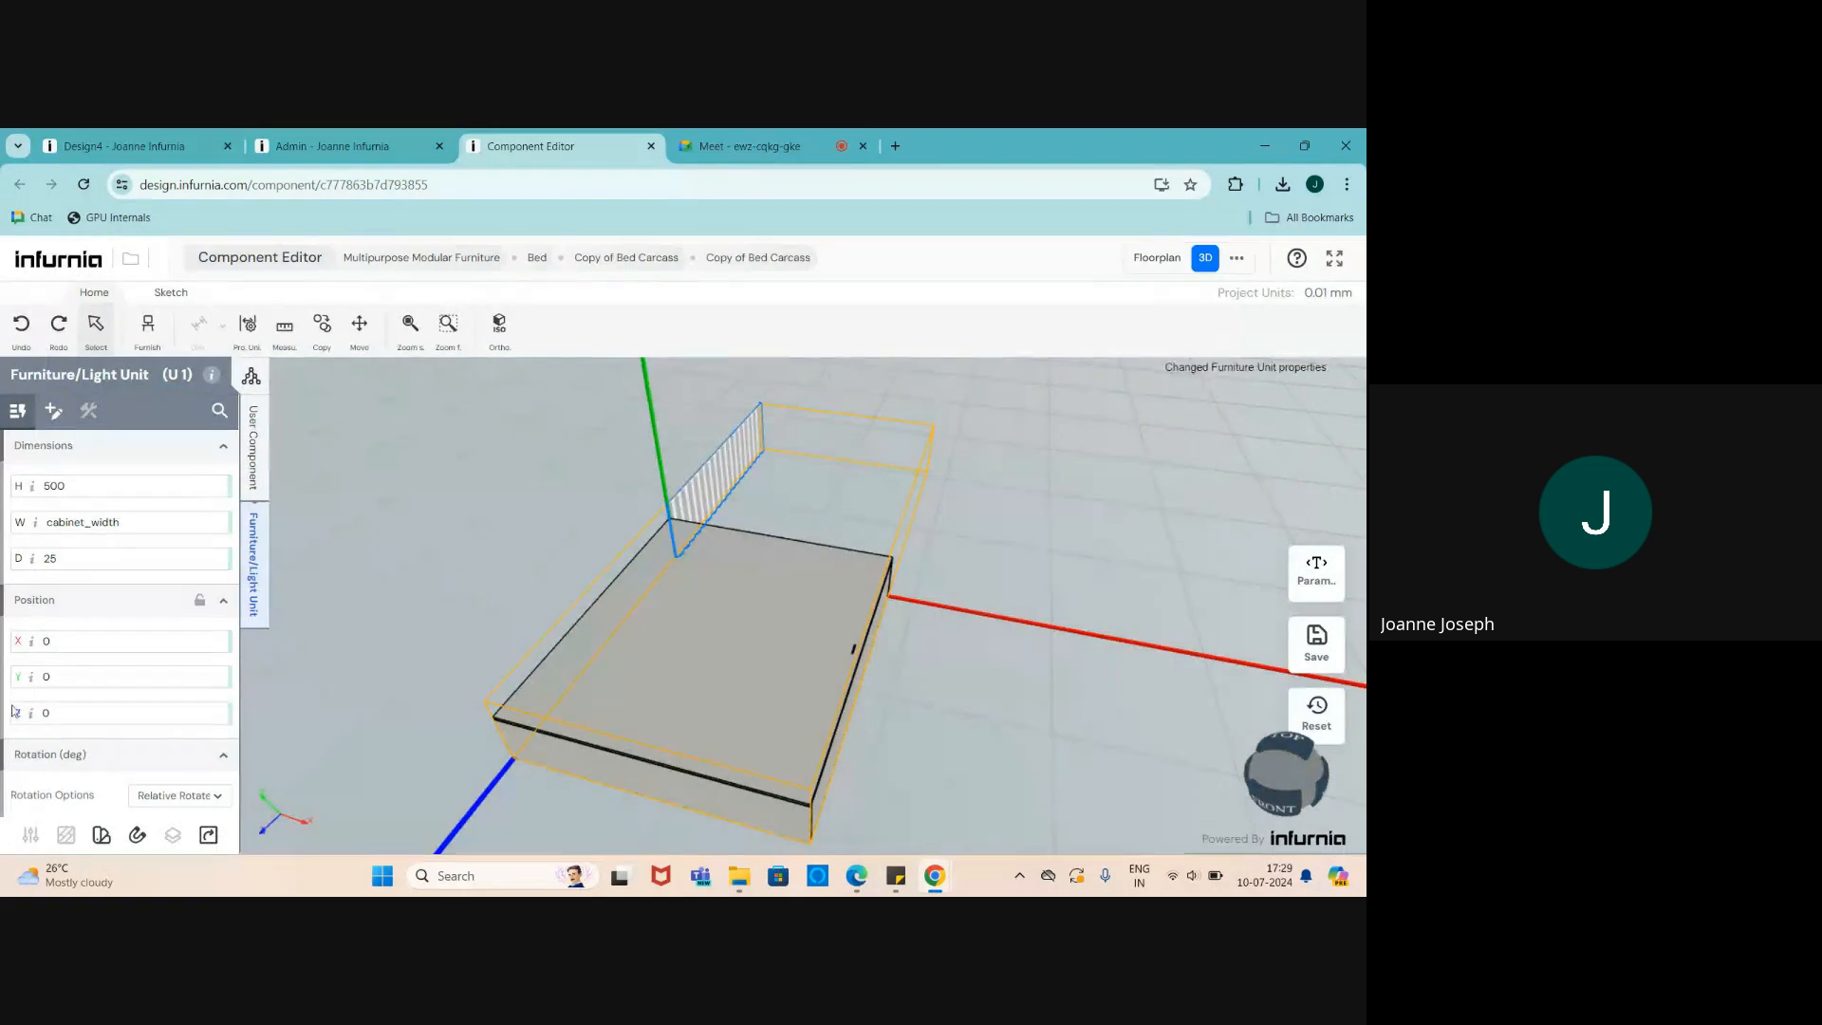
scroll(583, 663, "up", 3)
scroll(732, 659, "down", 6)
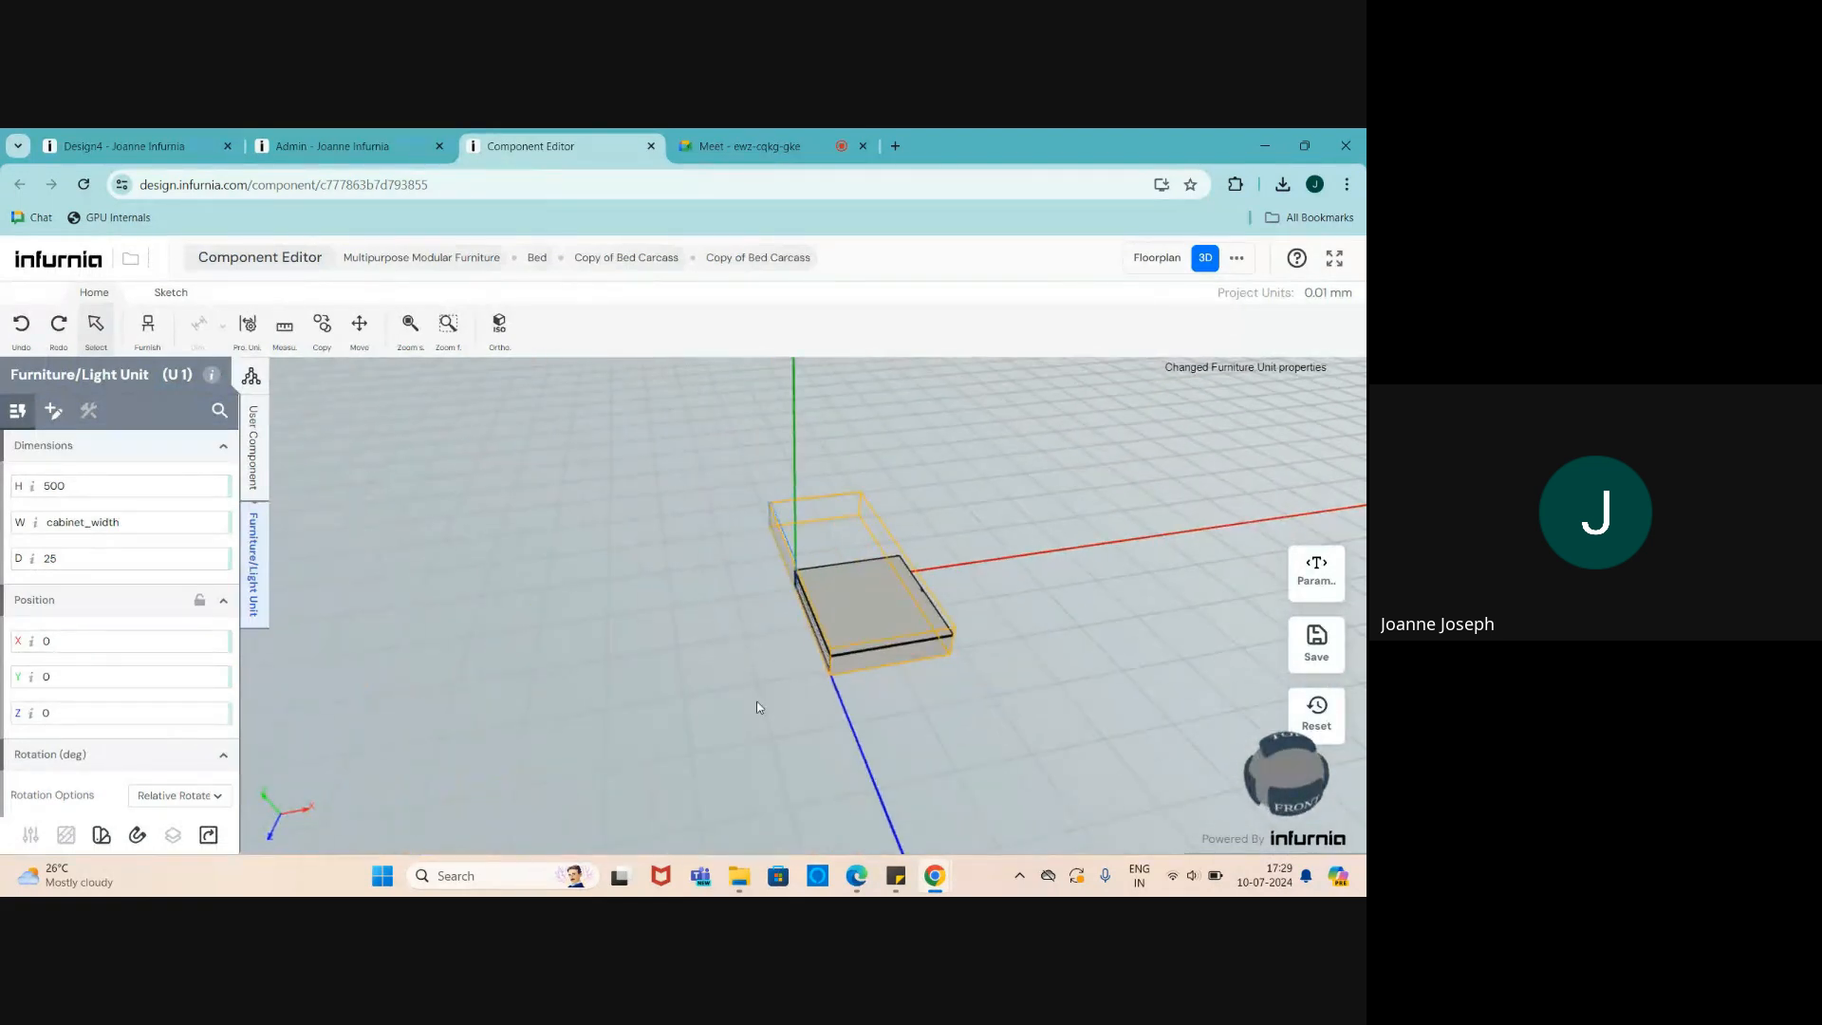
scroll(755, 700, "up", 4)
middle_click_drag(826, 659, 882, 638)
scroll(835, 594, "up", 2)
scroll(834, 594, "down", 1)
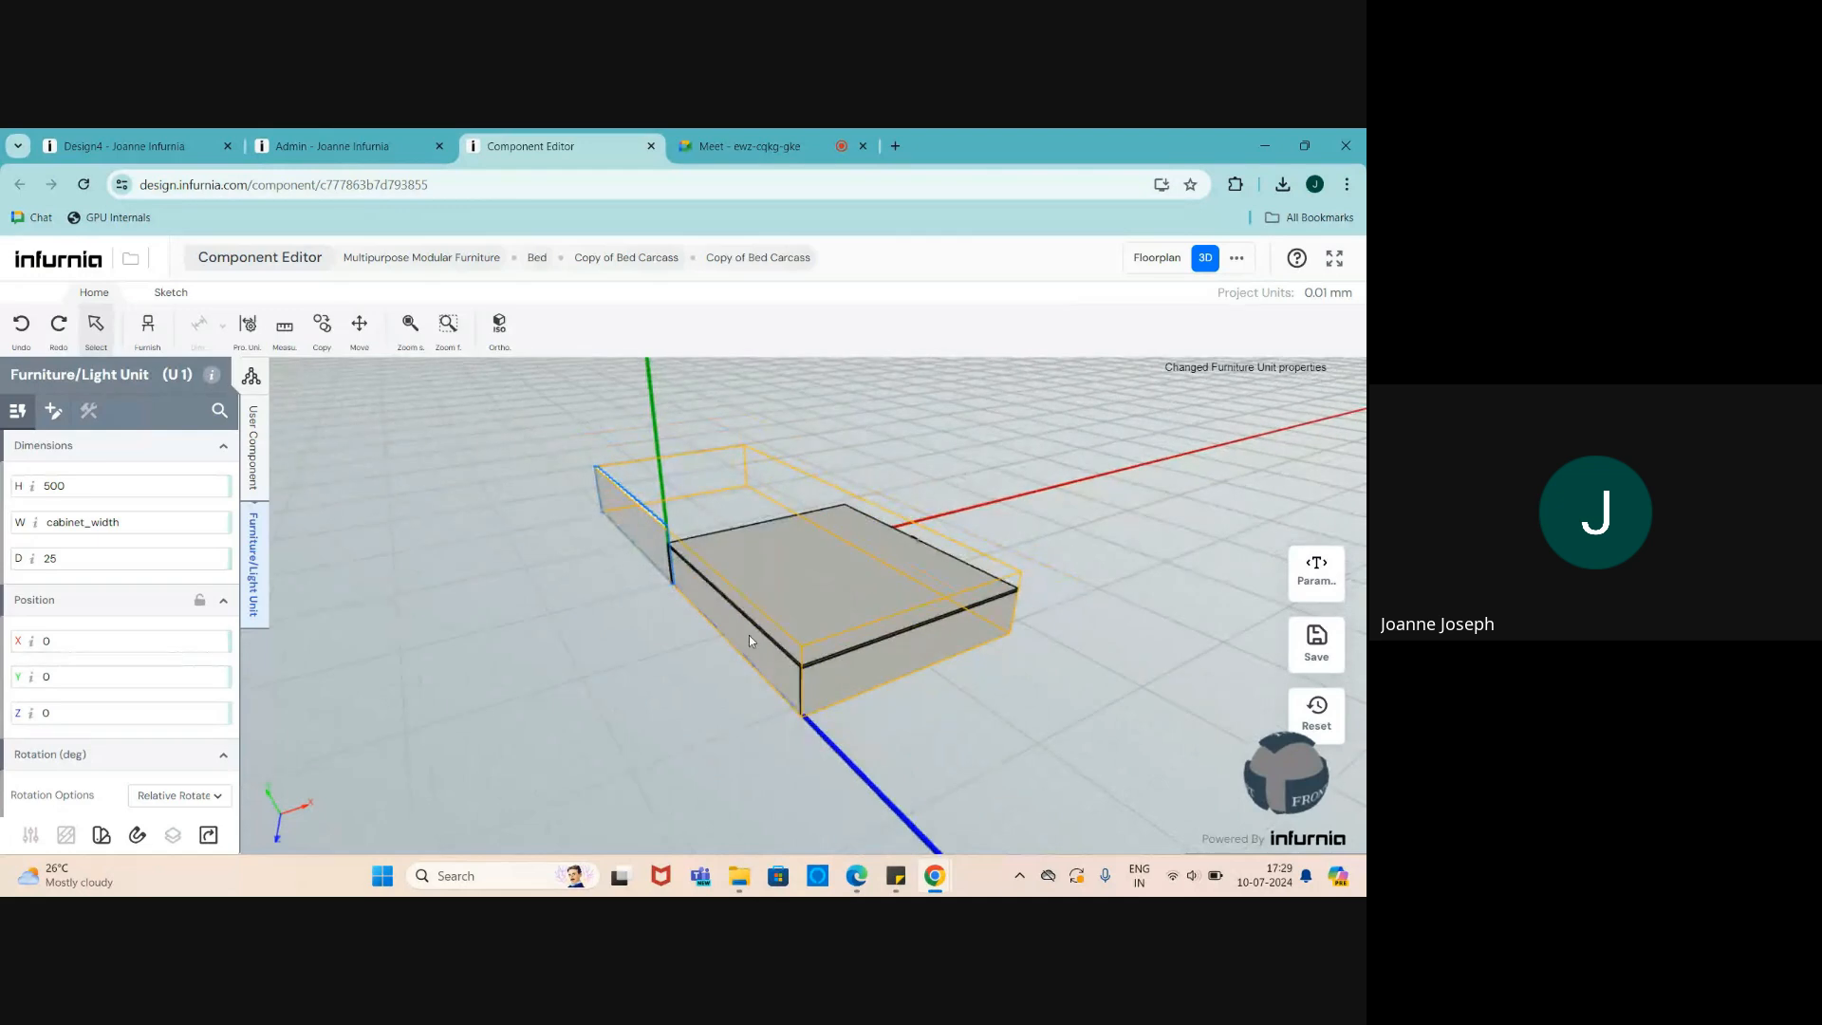
middle_click_drag(748, 635, 744, 593)
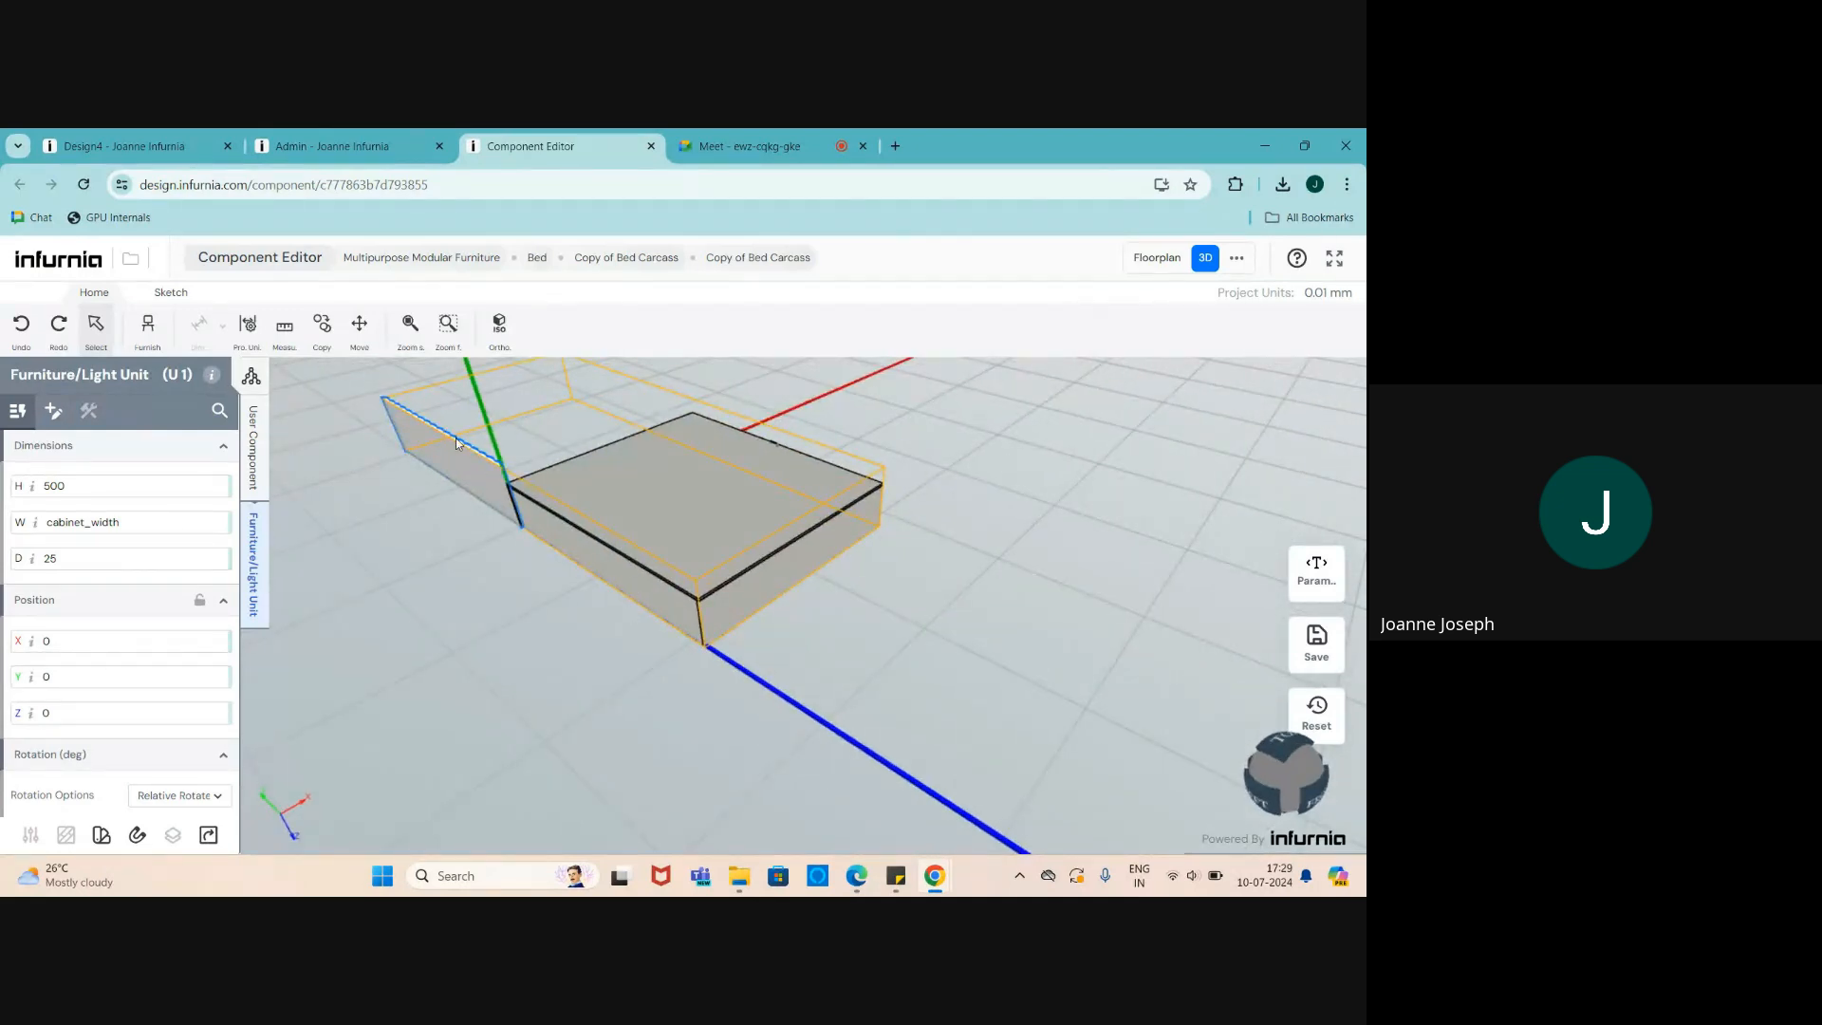
scroll(424, 442, "up", 2)
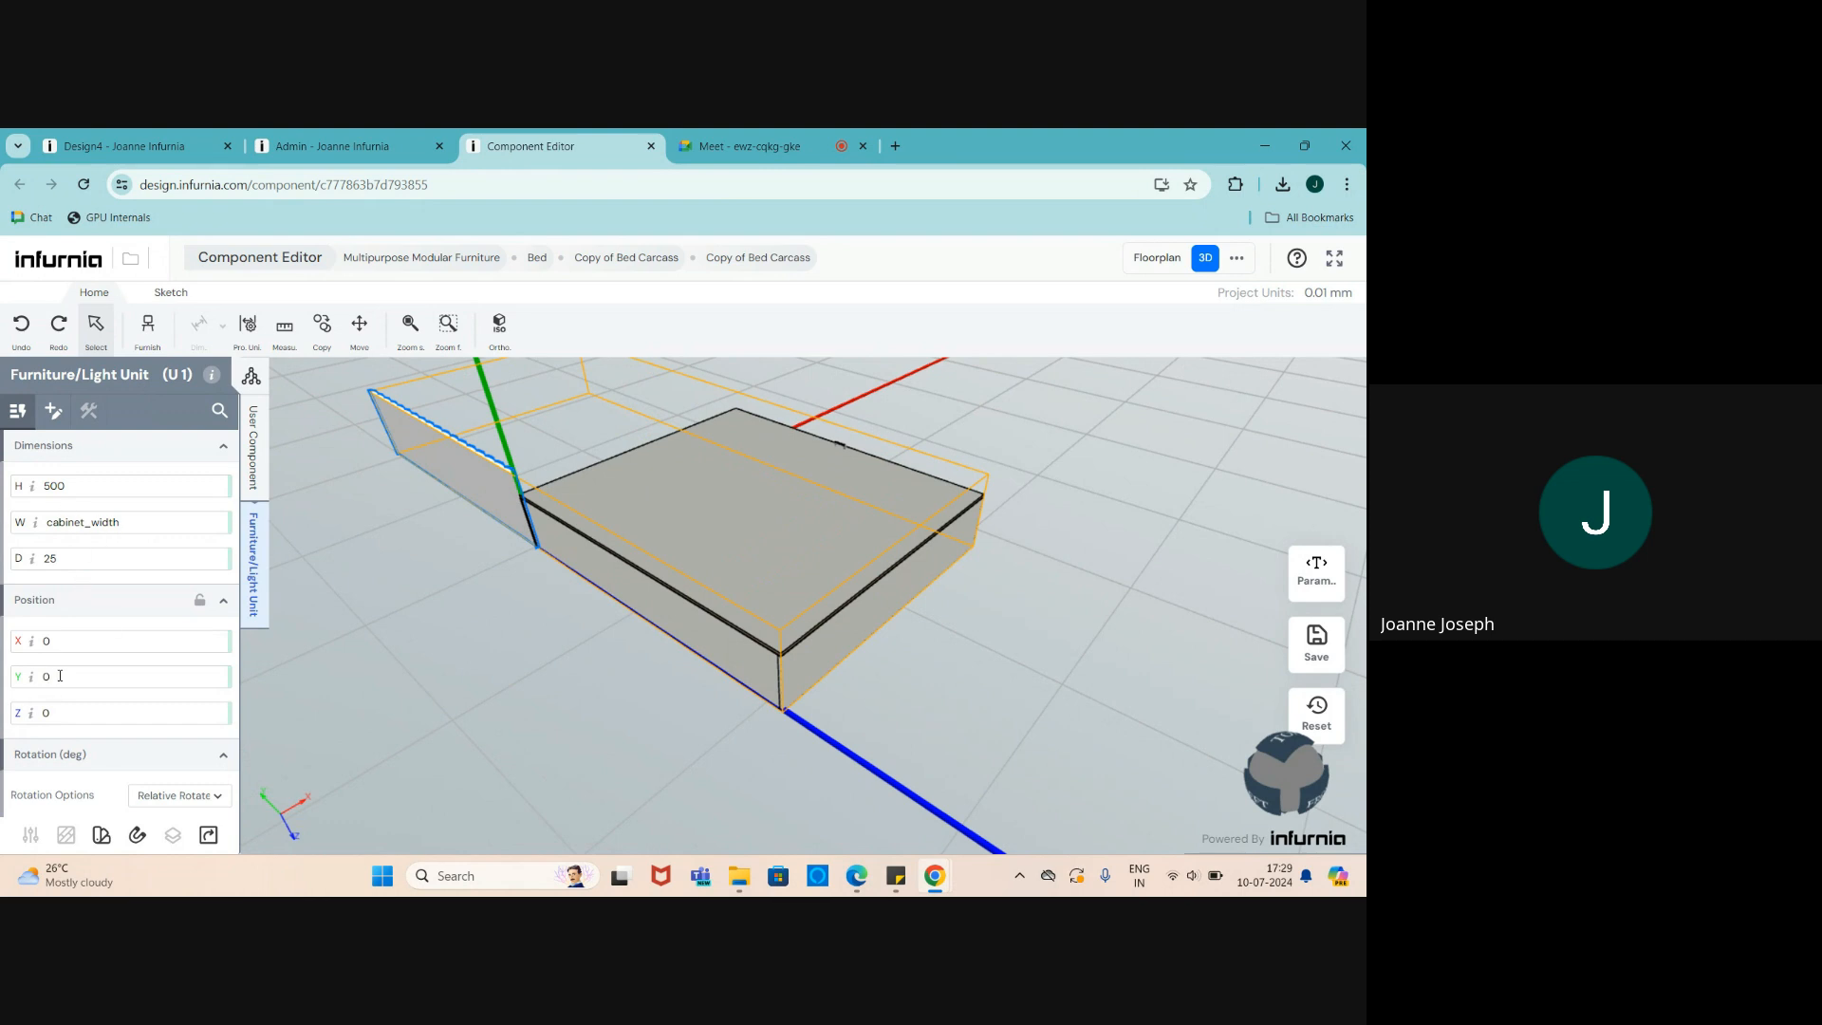
- Try minus cabinet_width for the panel's Z position, then reset Z to 0
left_click(15, 715)
type("-")
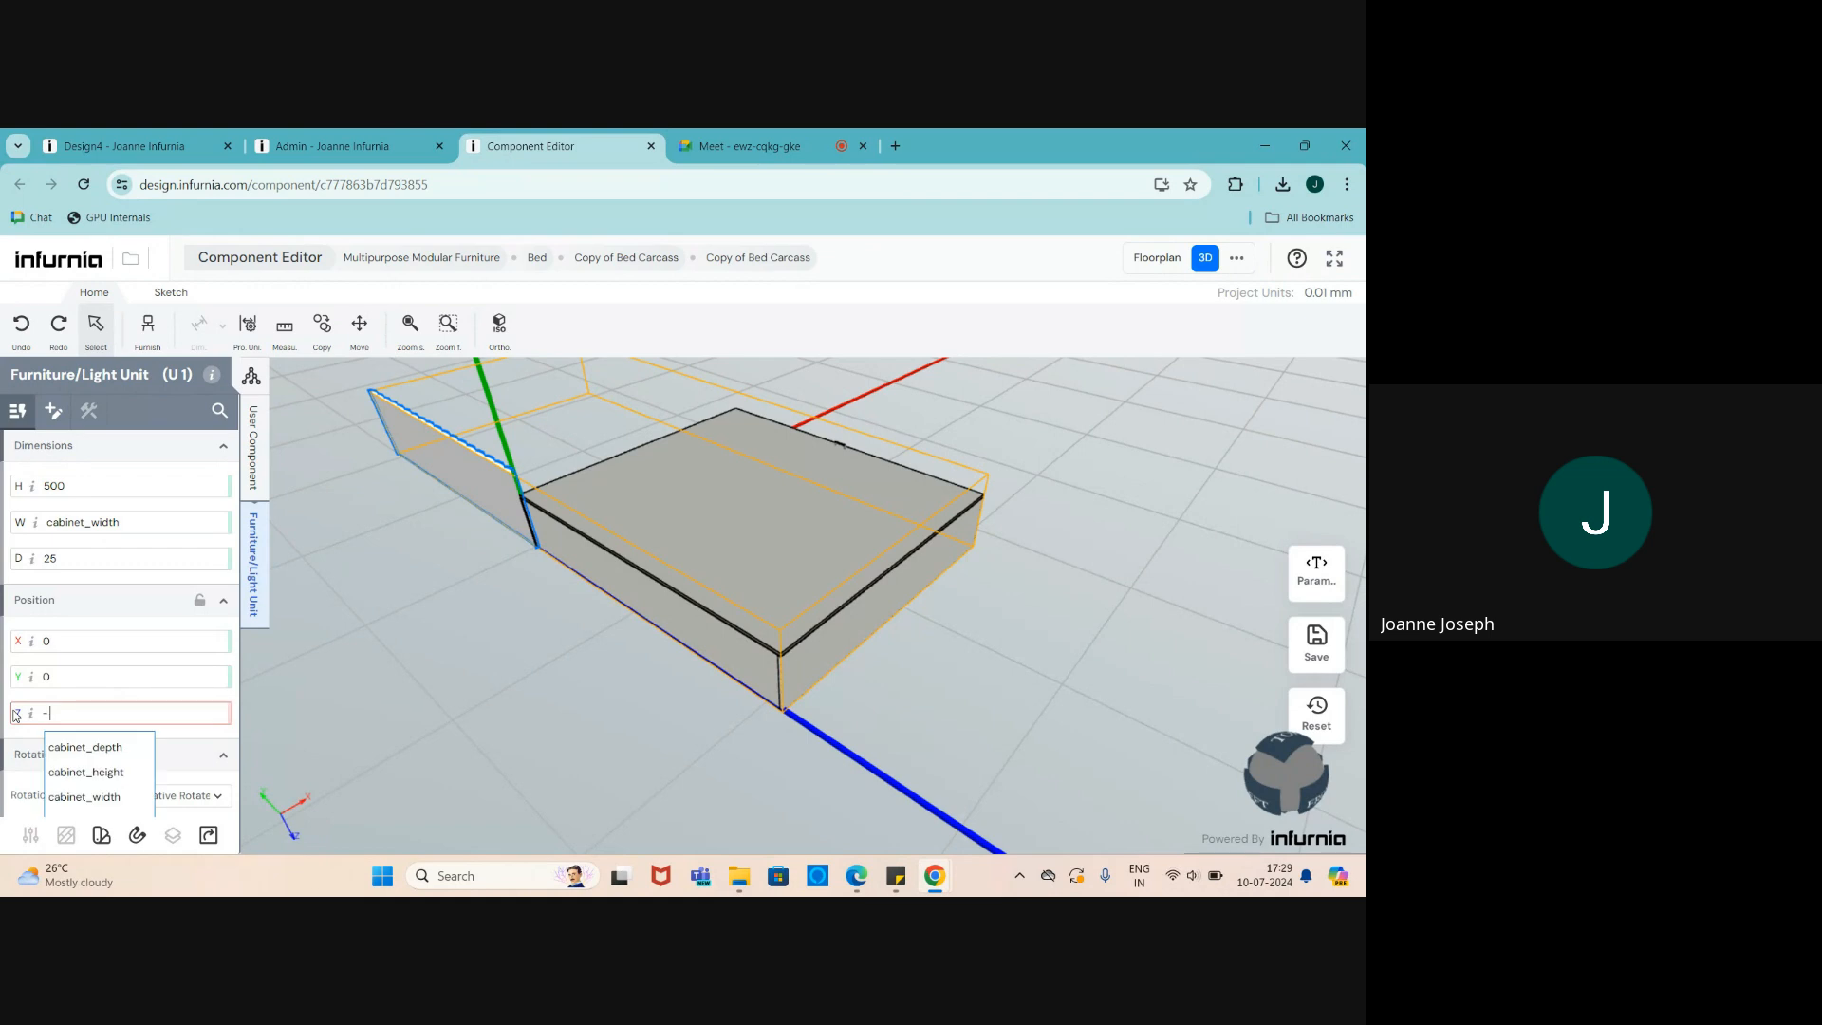
left_click(76, 796)
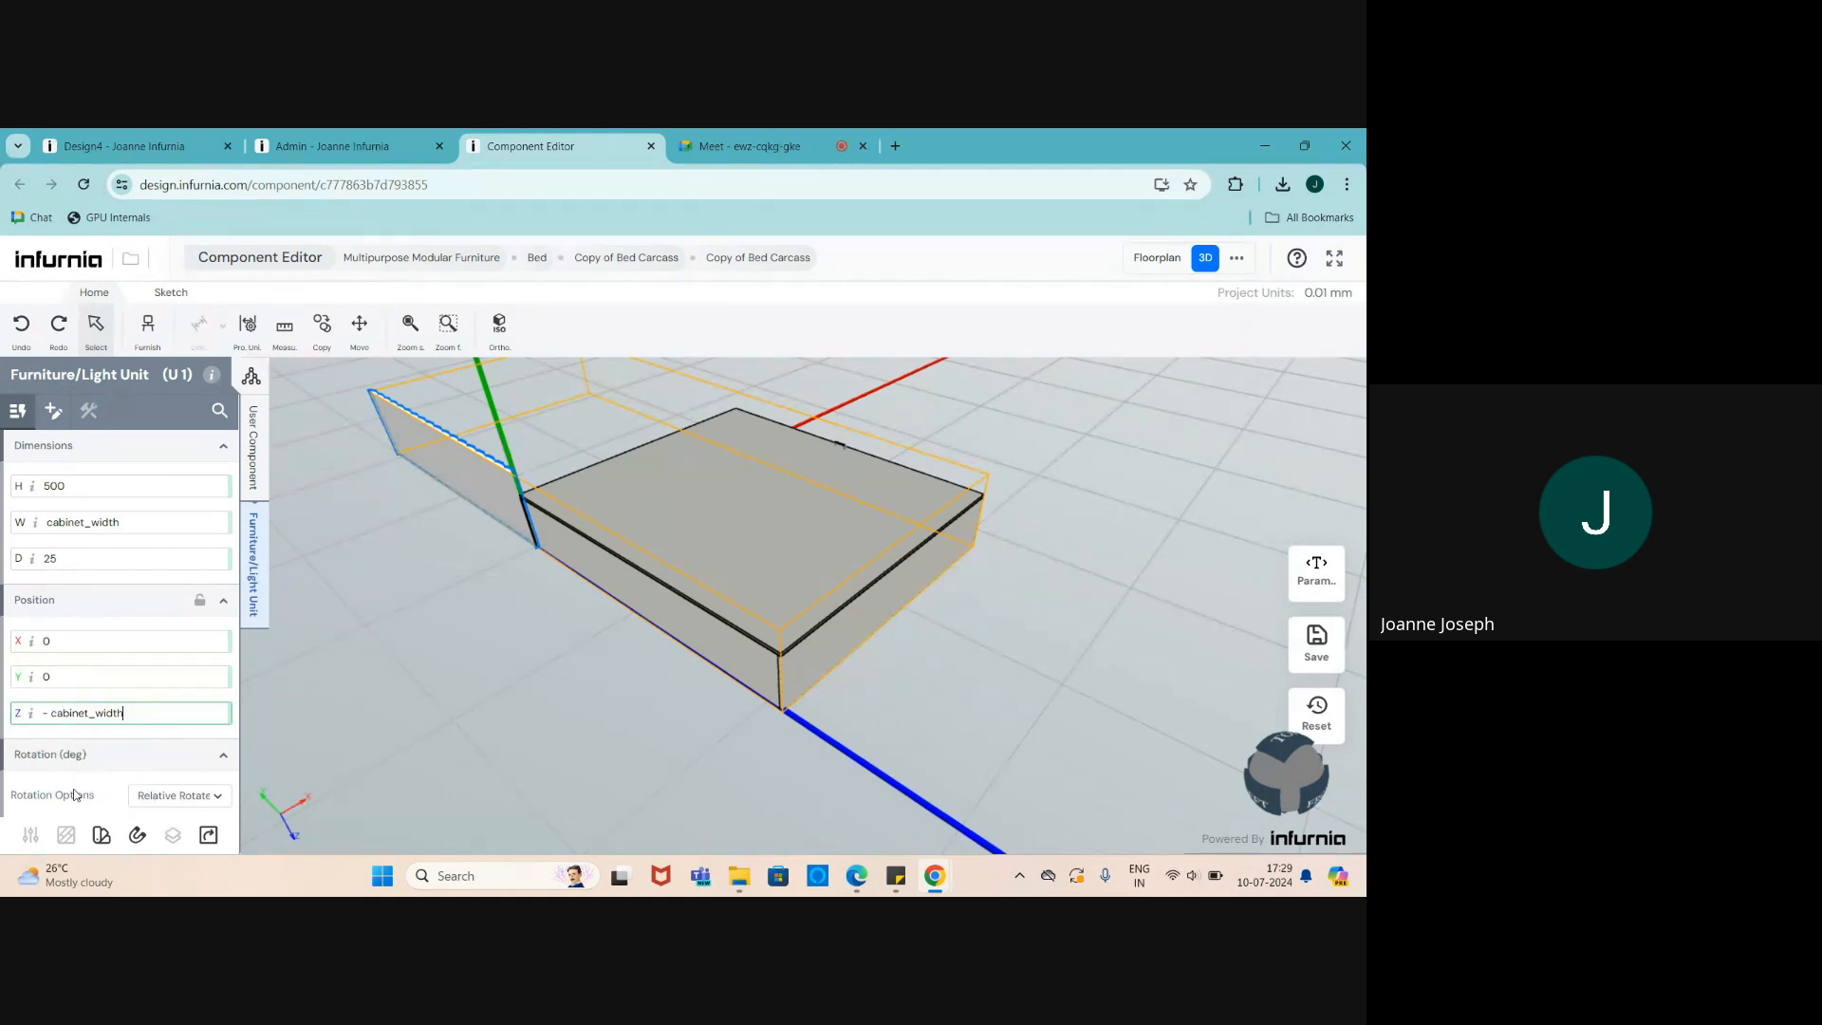
left_click_drag(734, 697, 539, 715)
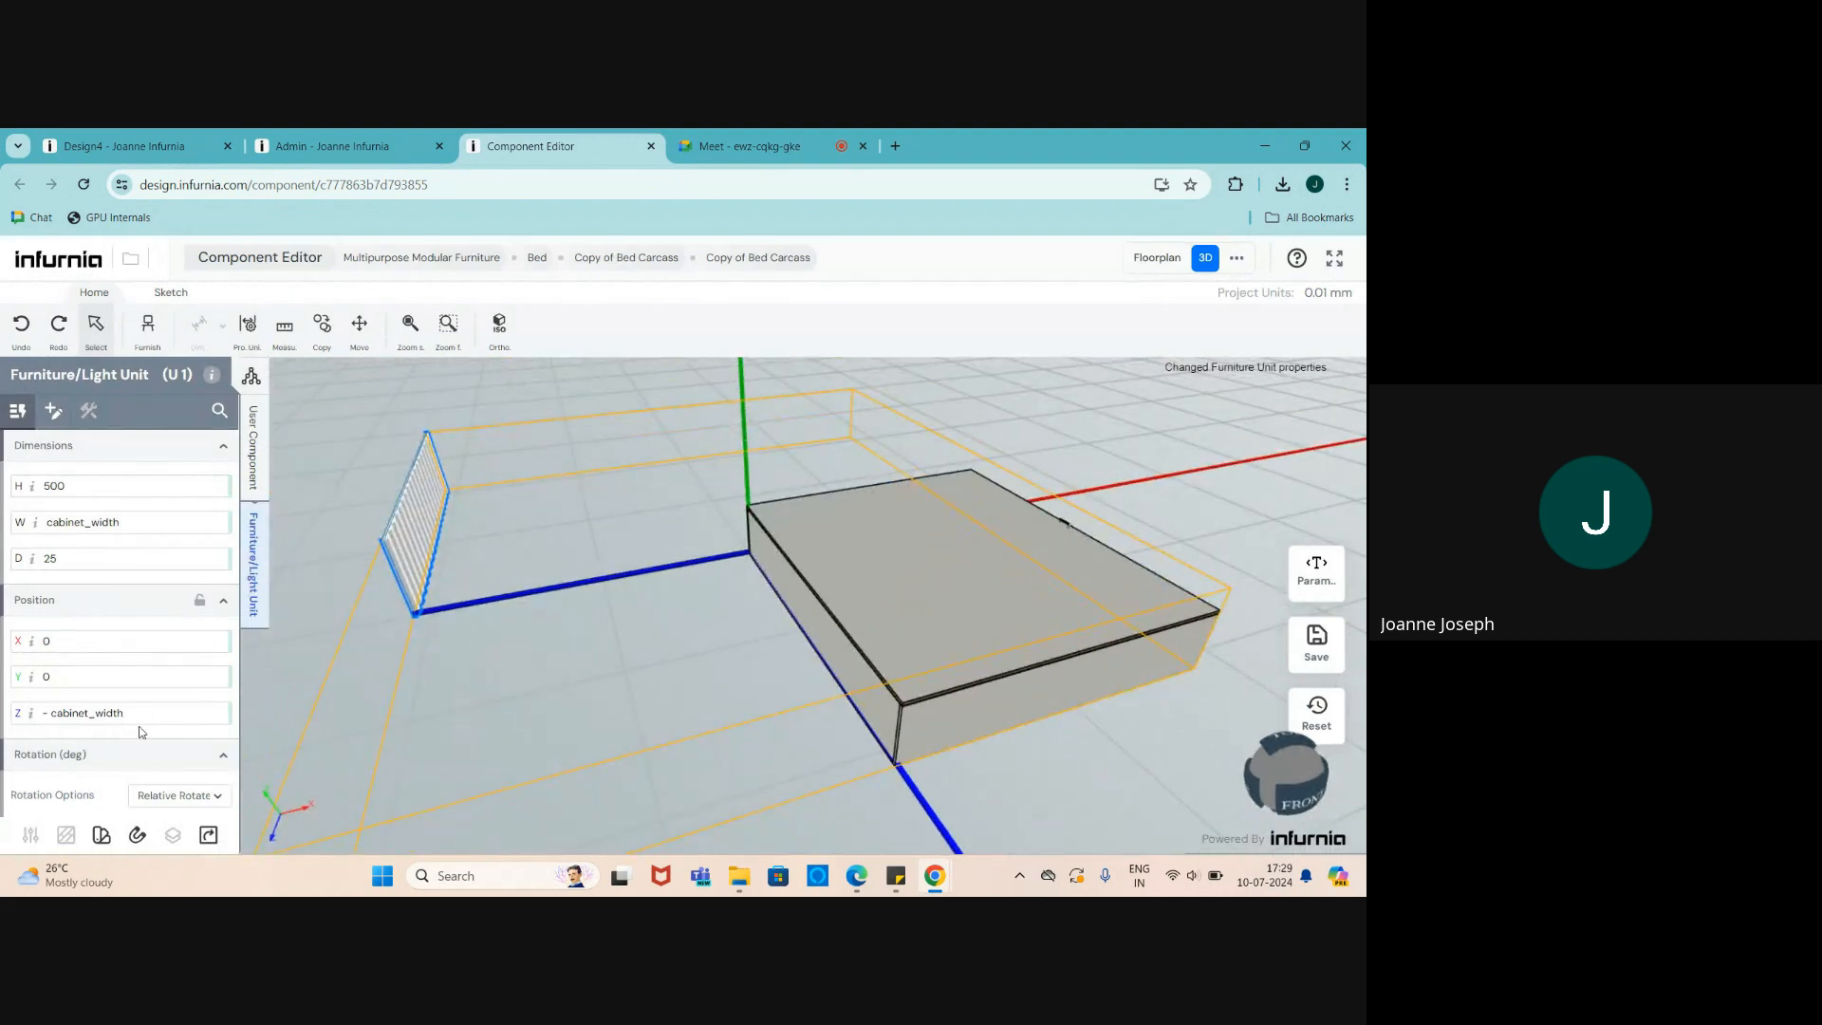
left_click(14, 718)
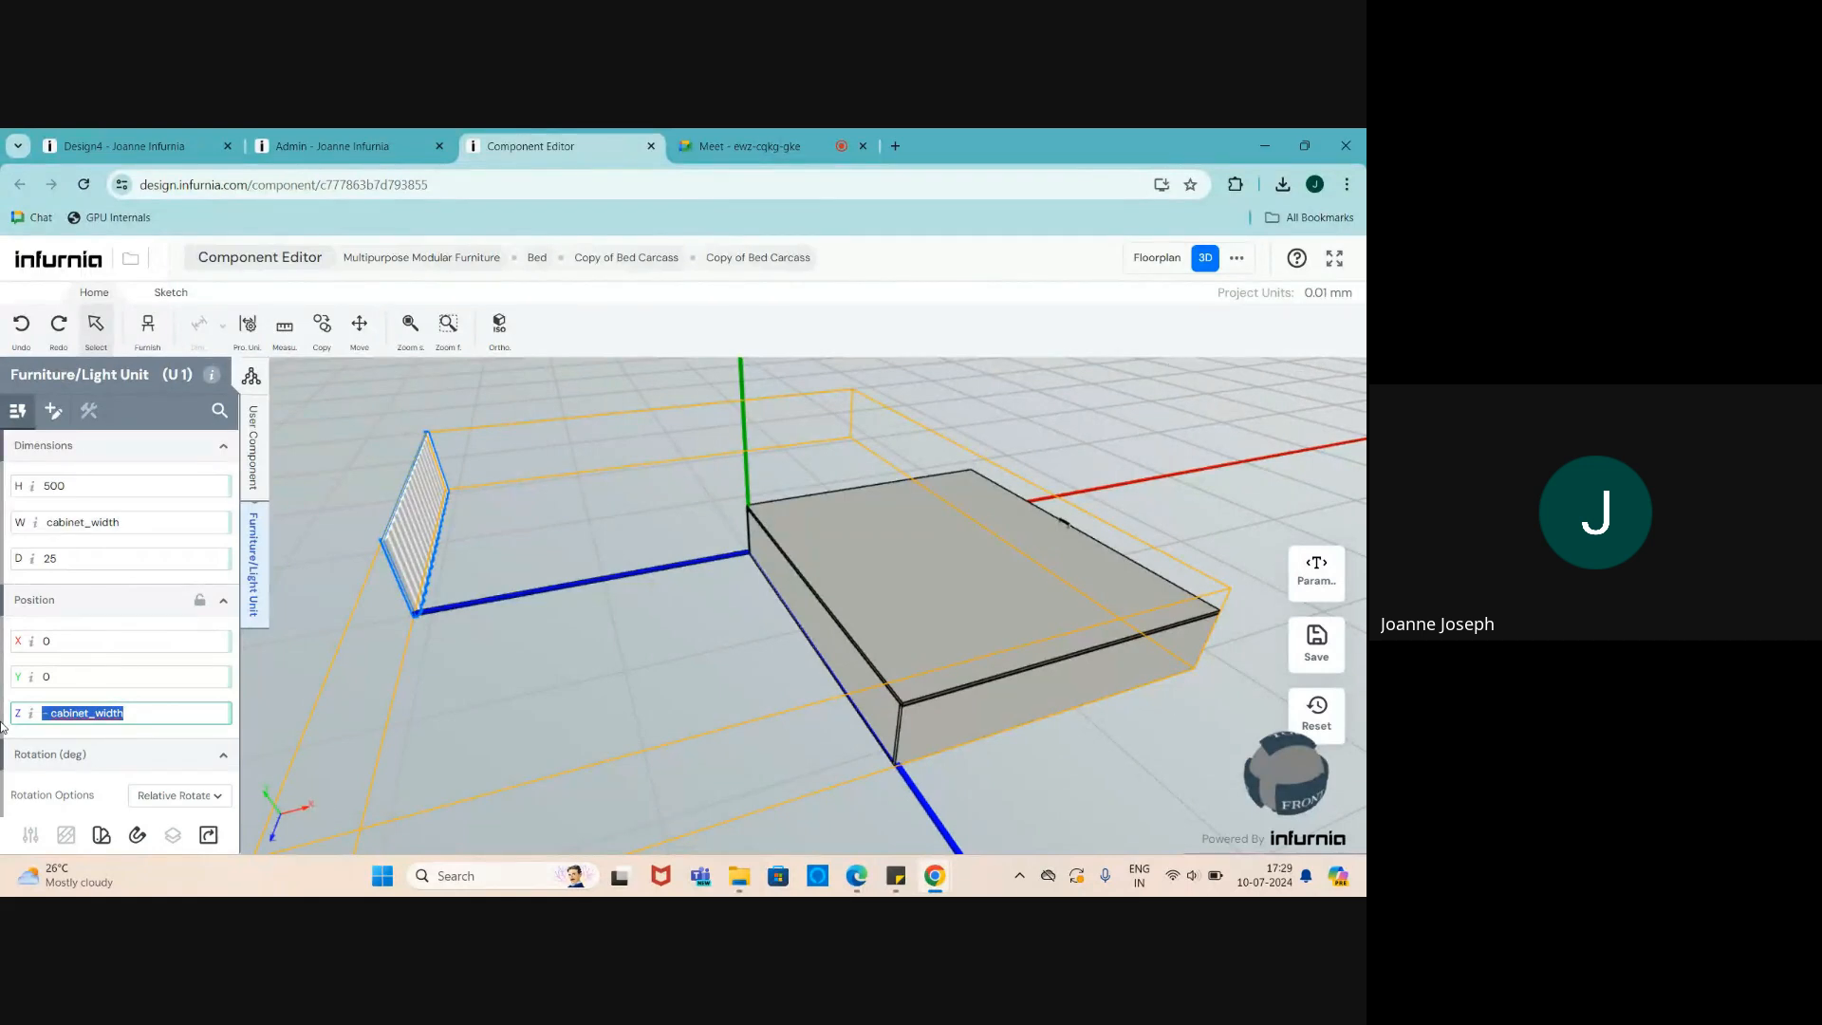
type("0")
key("Return")
- Set the panel's X position to - cabinet_width and orbit to check it
left_click(34, 639)
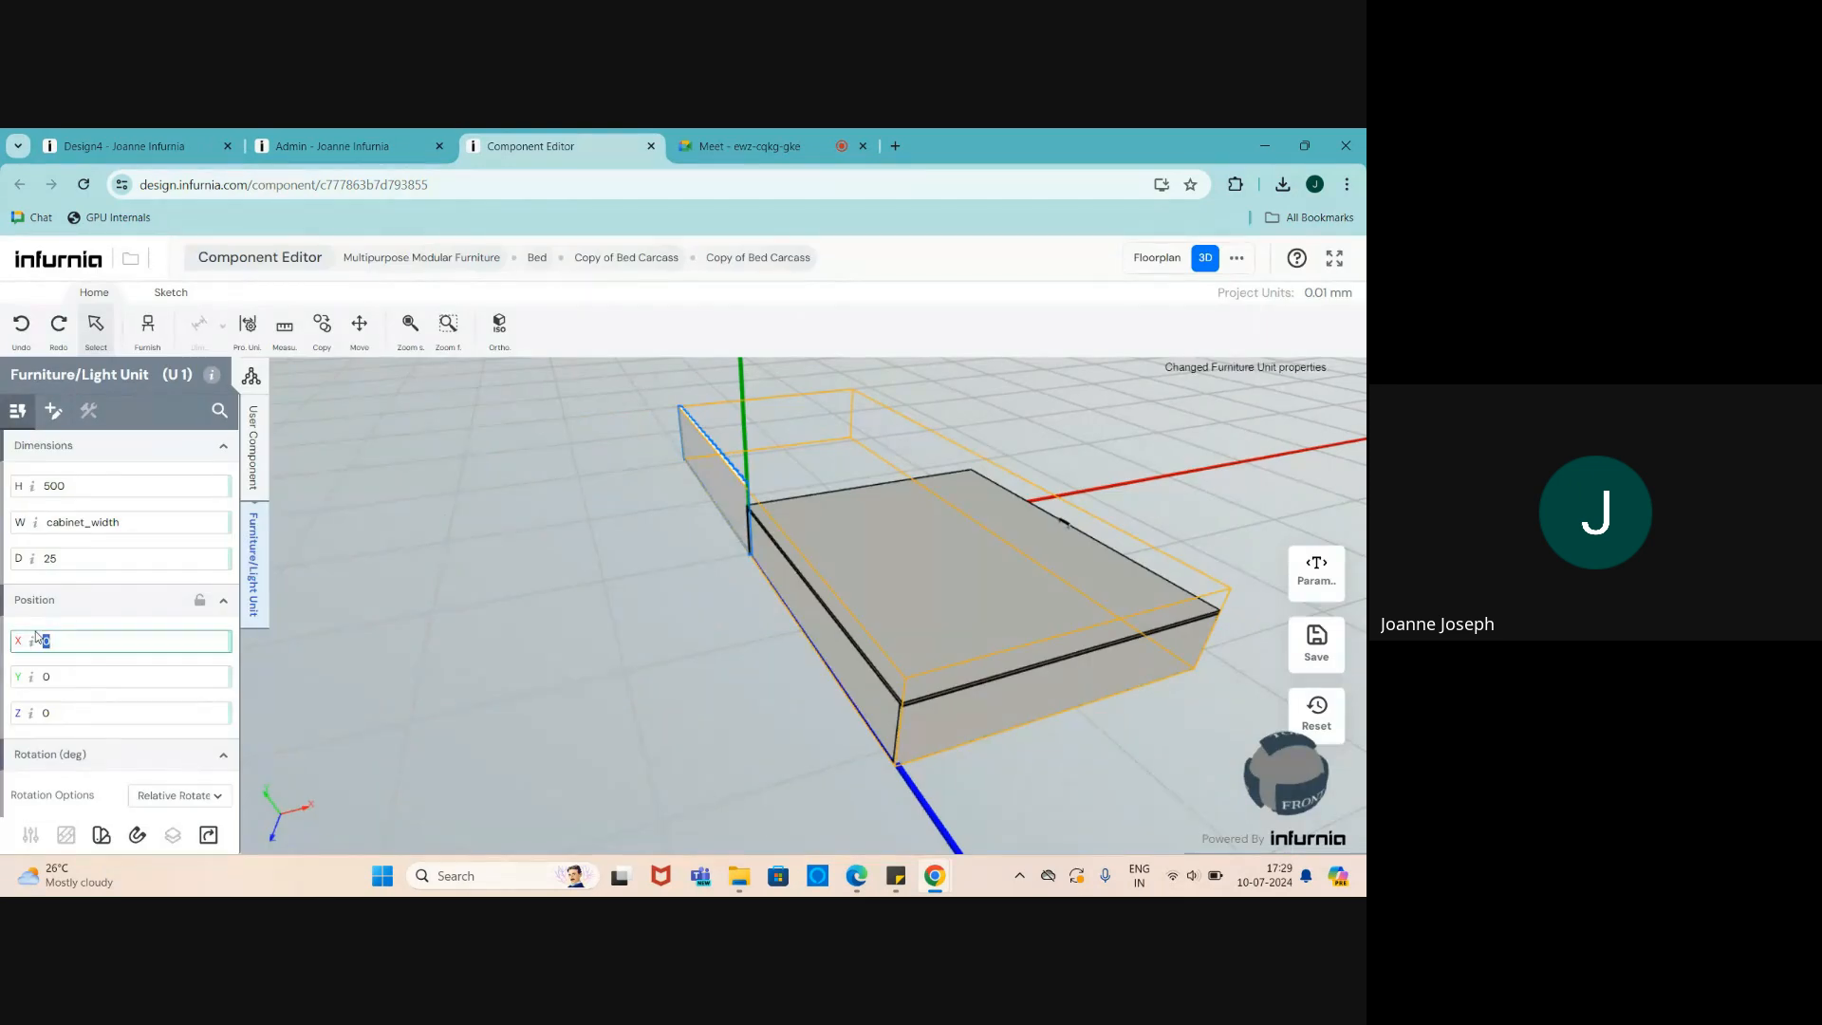
type("- cabinet_width")
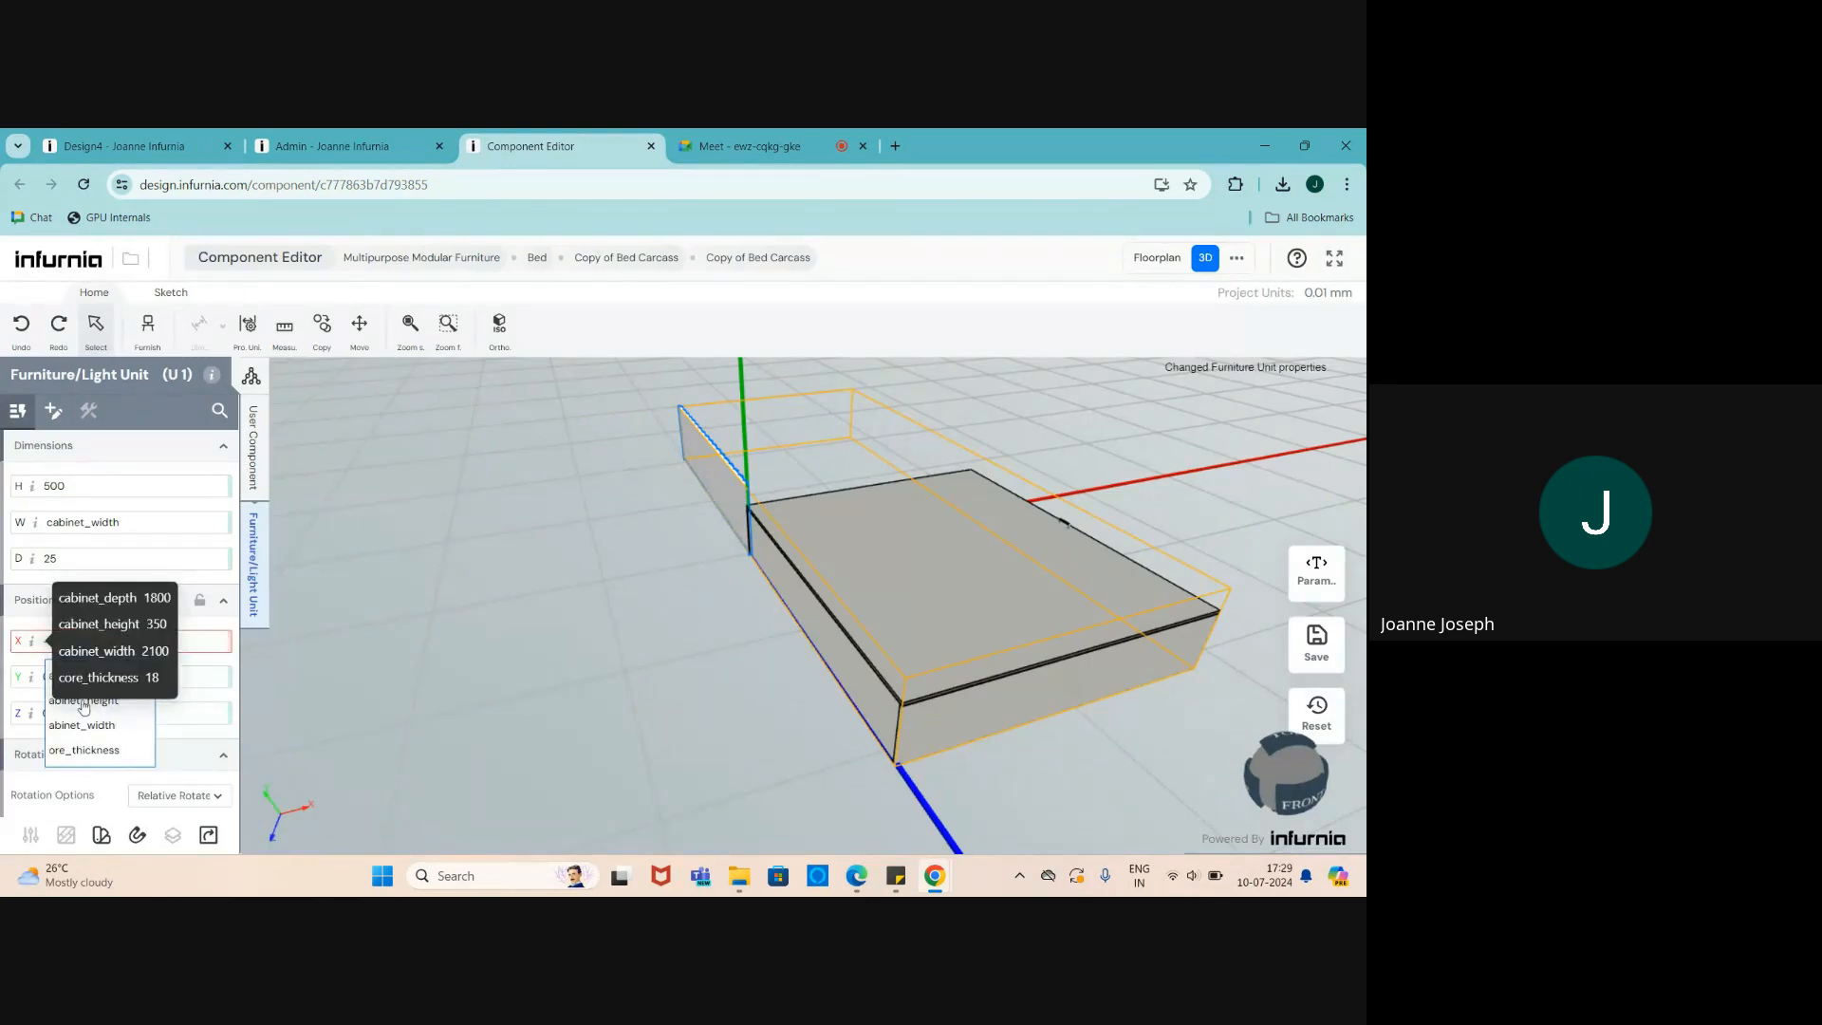
key("Return")
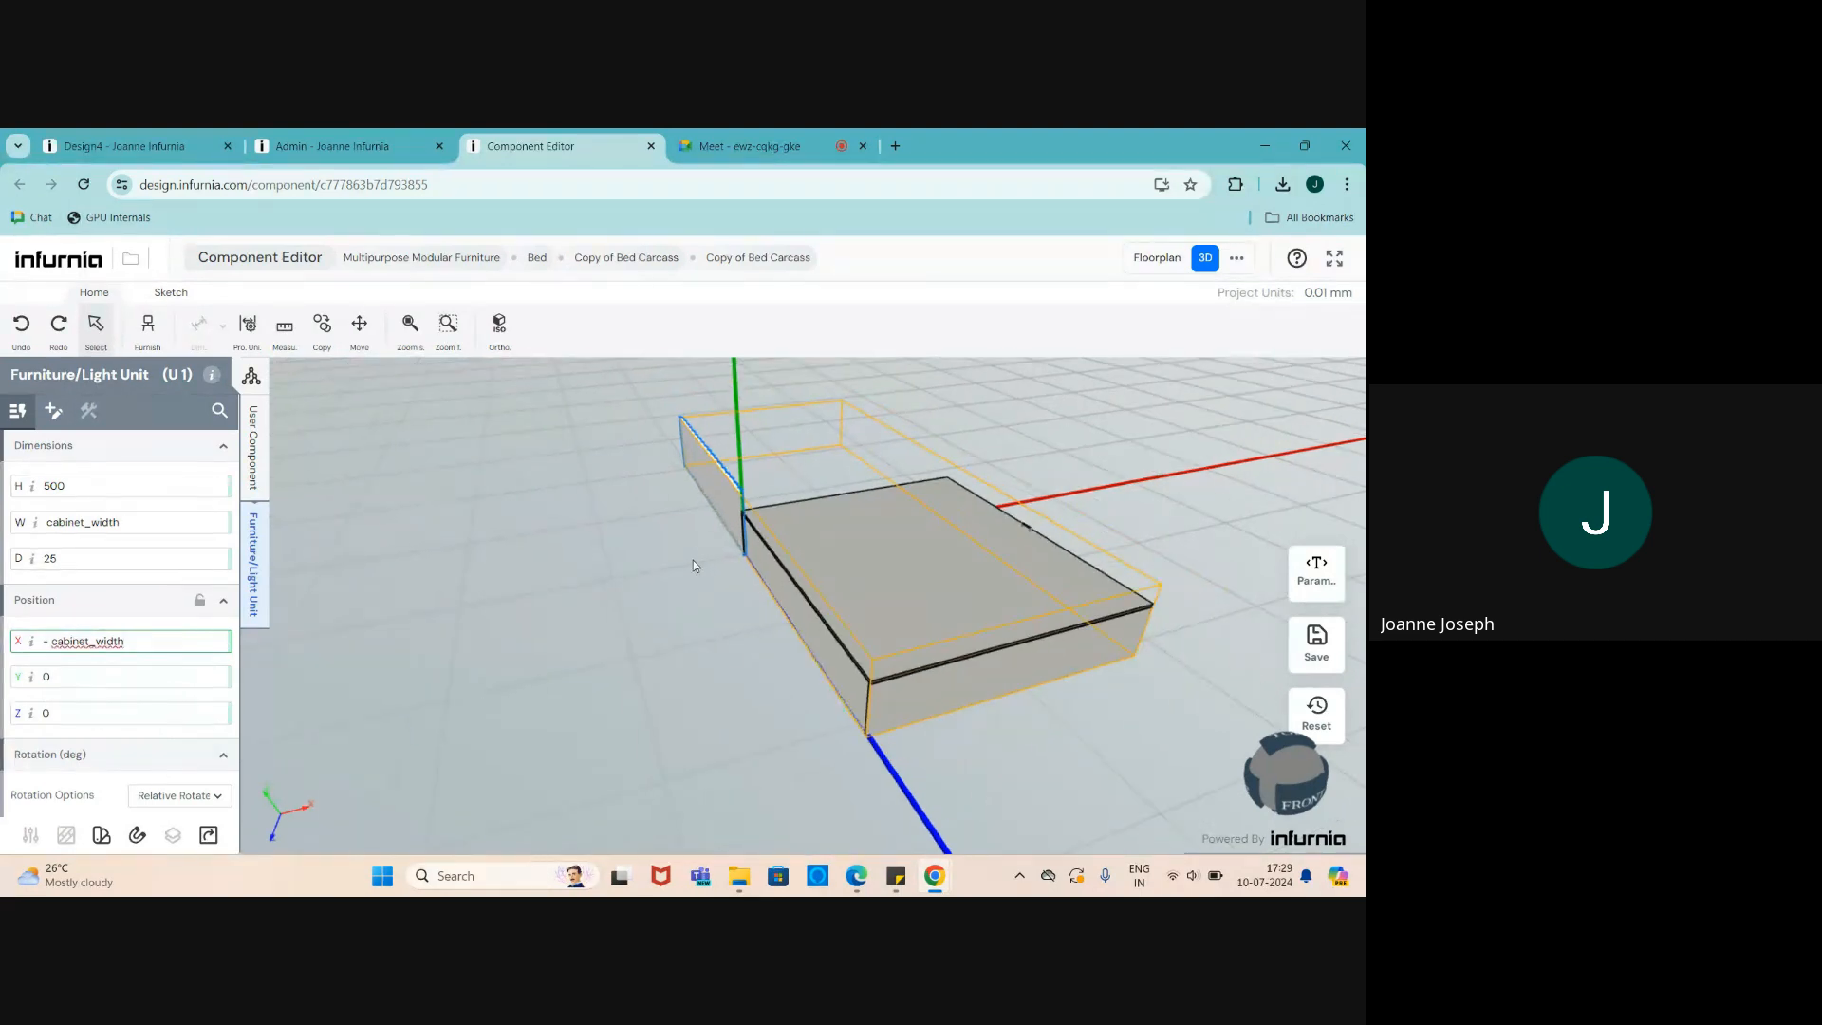
middle_click_drag(869, 615, 743, 595)
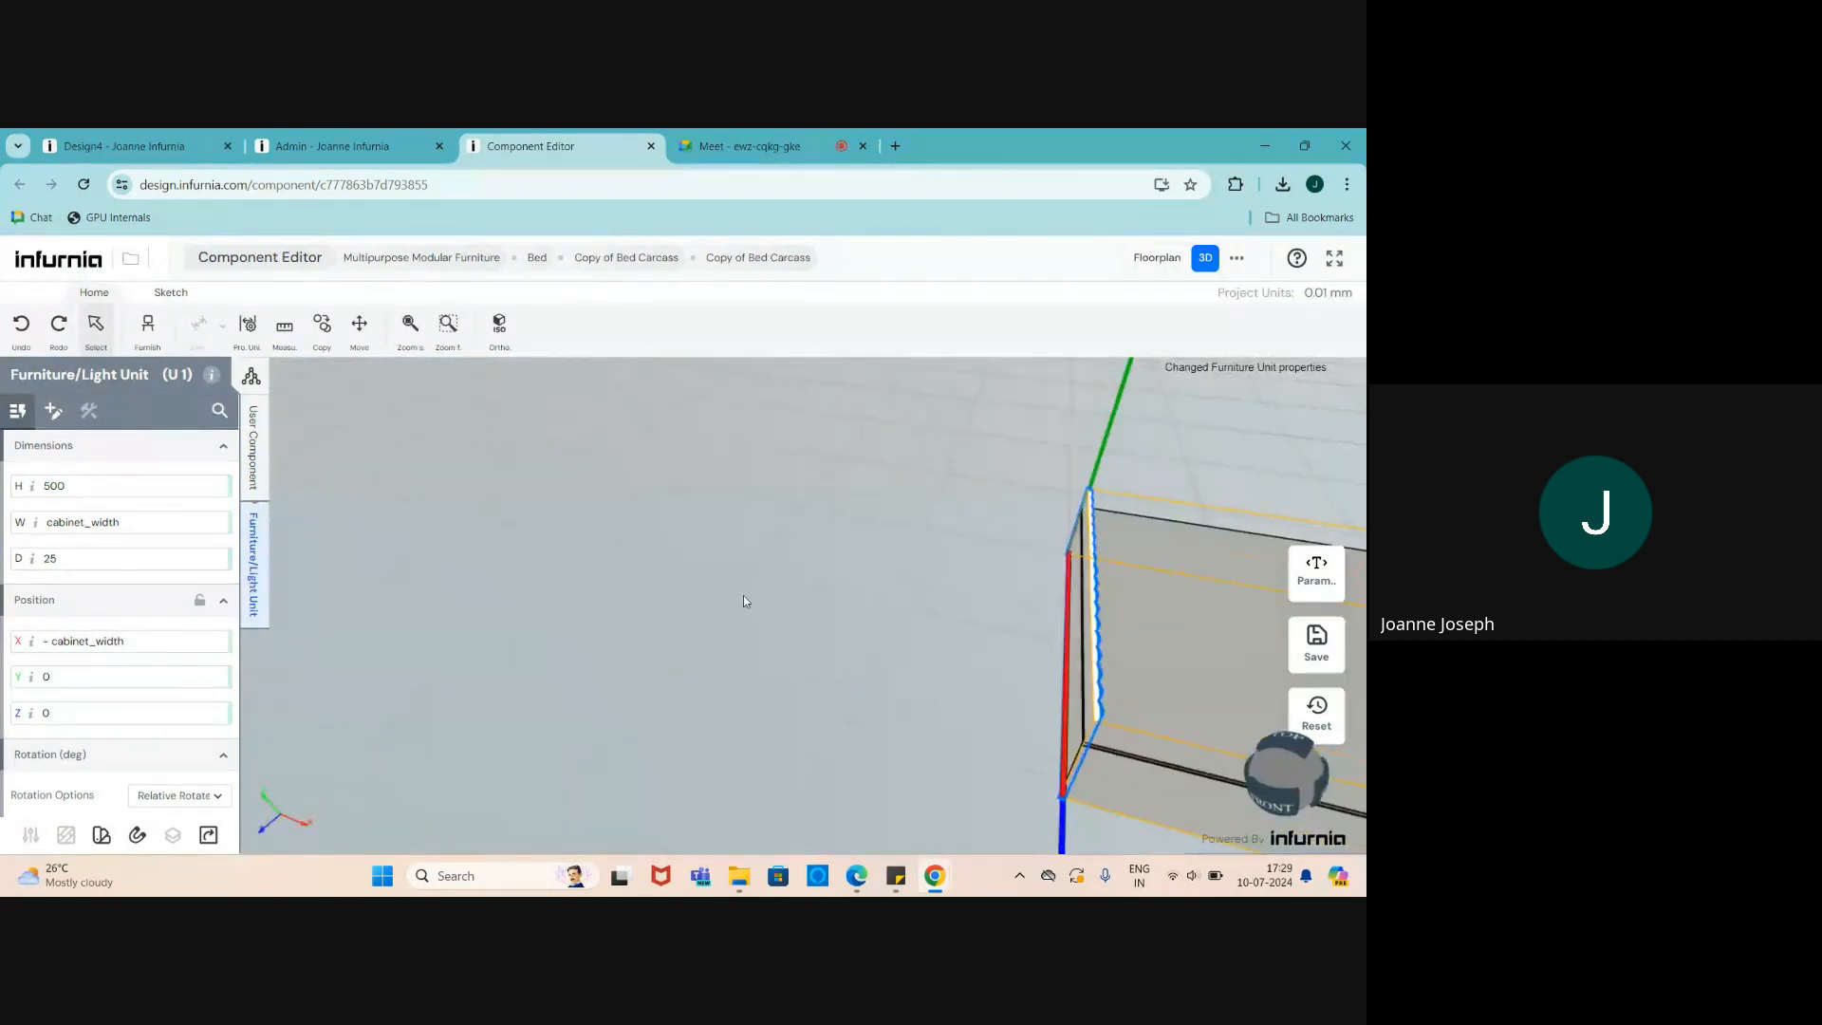
scroll(743, 595, "down", 4)
scroll(850, 615, "up", 5)
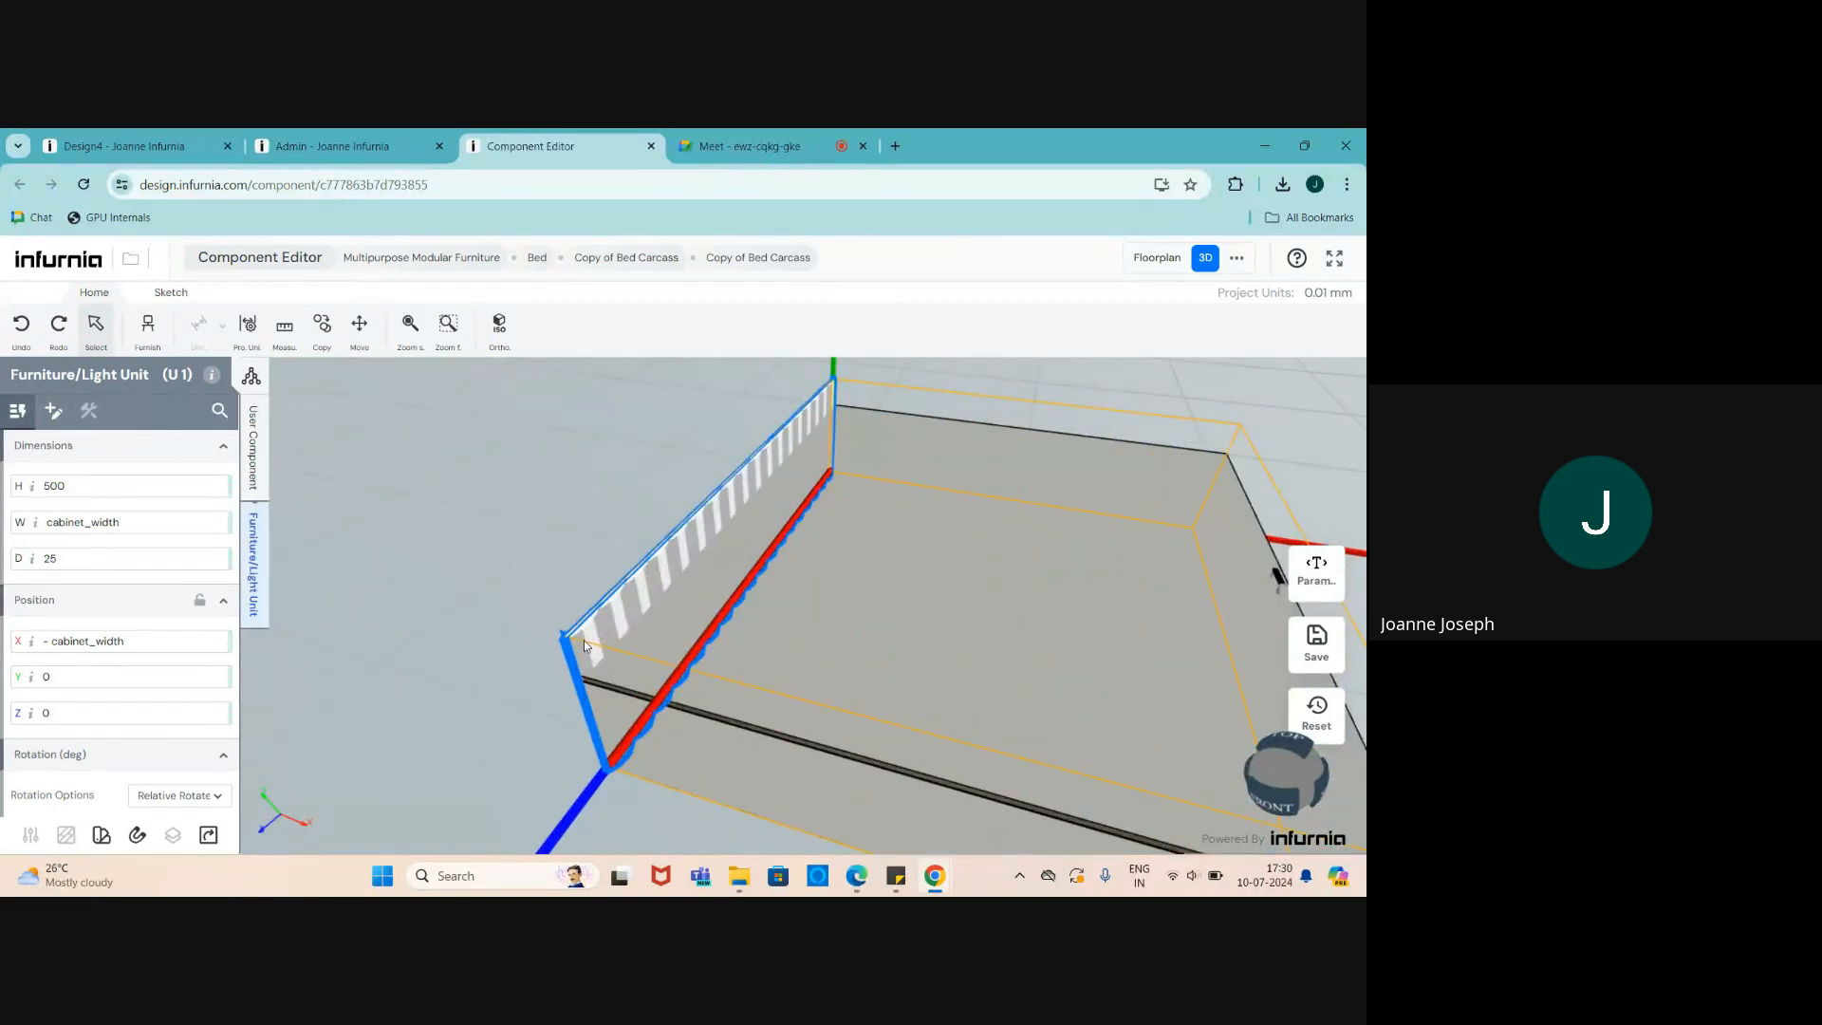
scroll(492, 602, "down", 4)
scroll(672, 697, "up", 4)
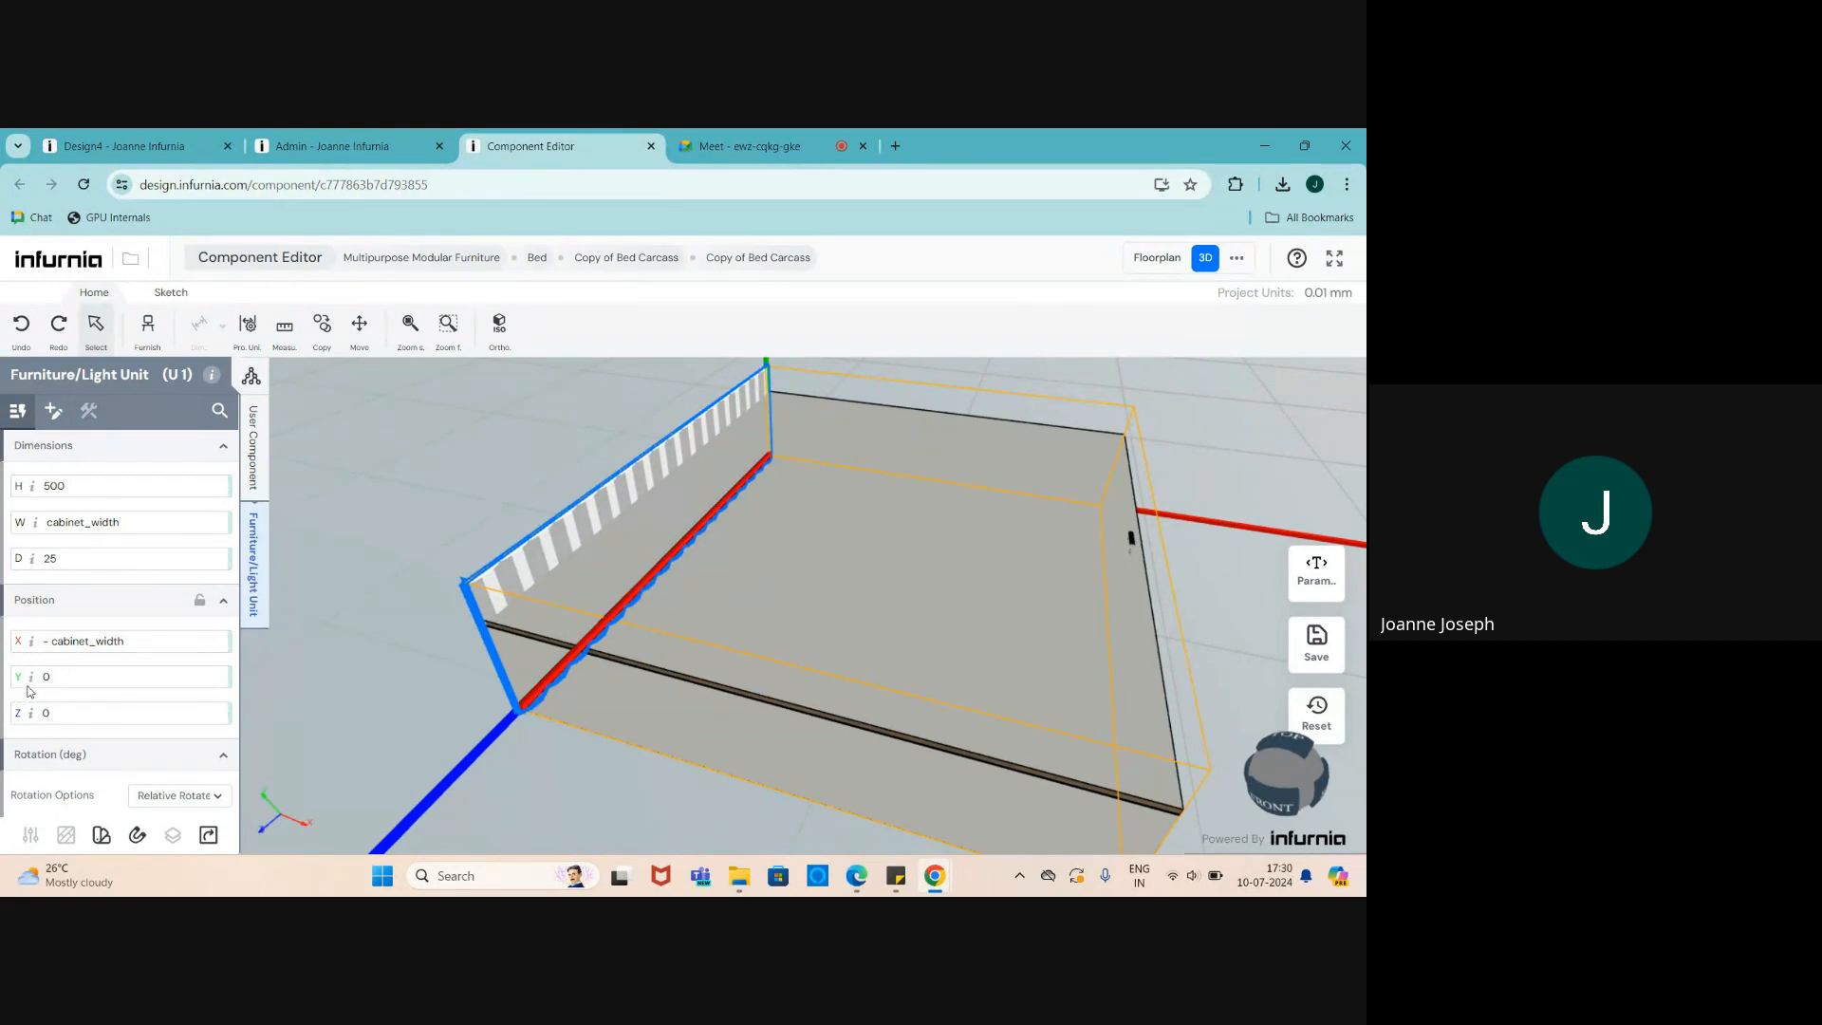
- Set the fluted panel's Y position to positive cabinet_height, removing the leading minus
left_click(78, 682)
type("c")
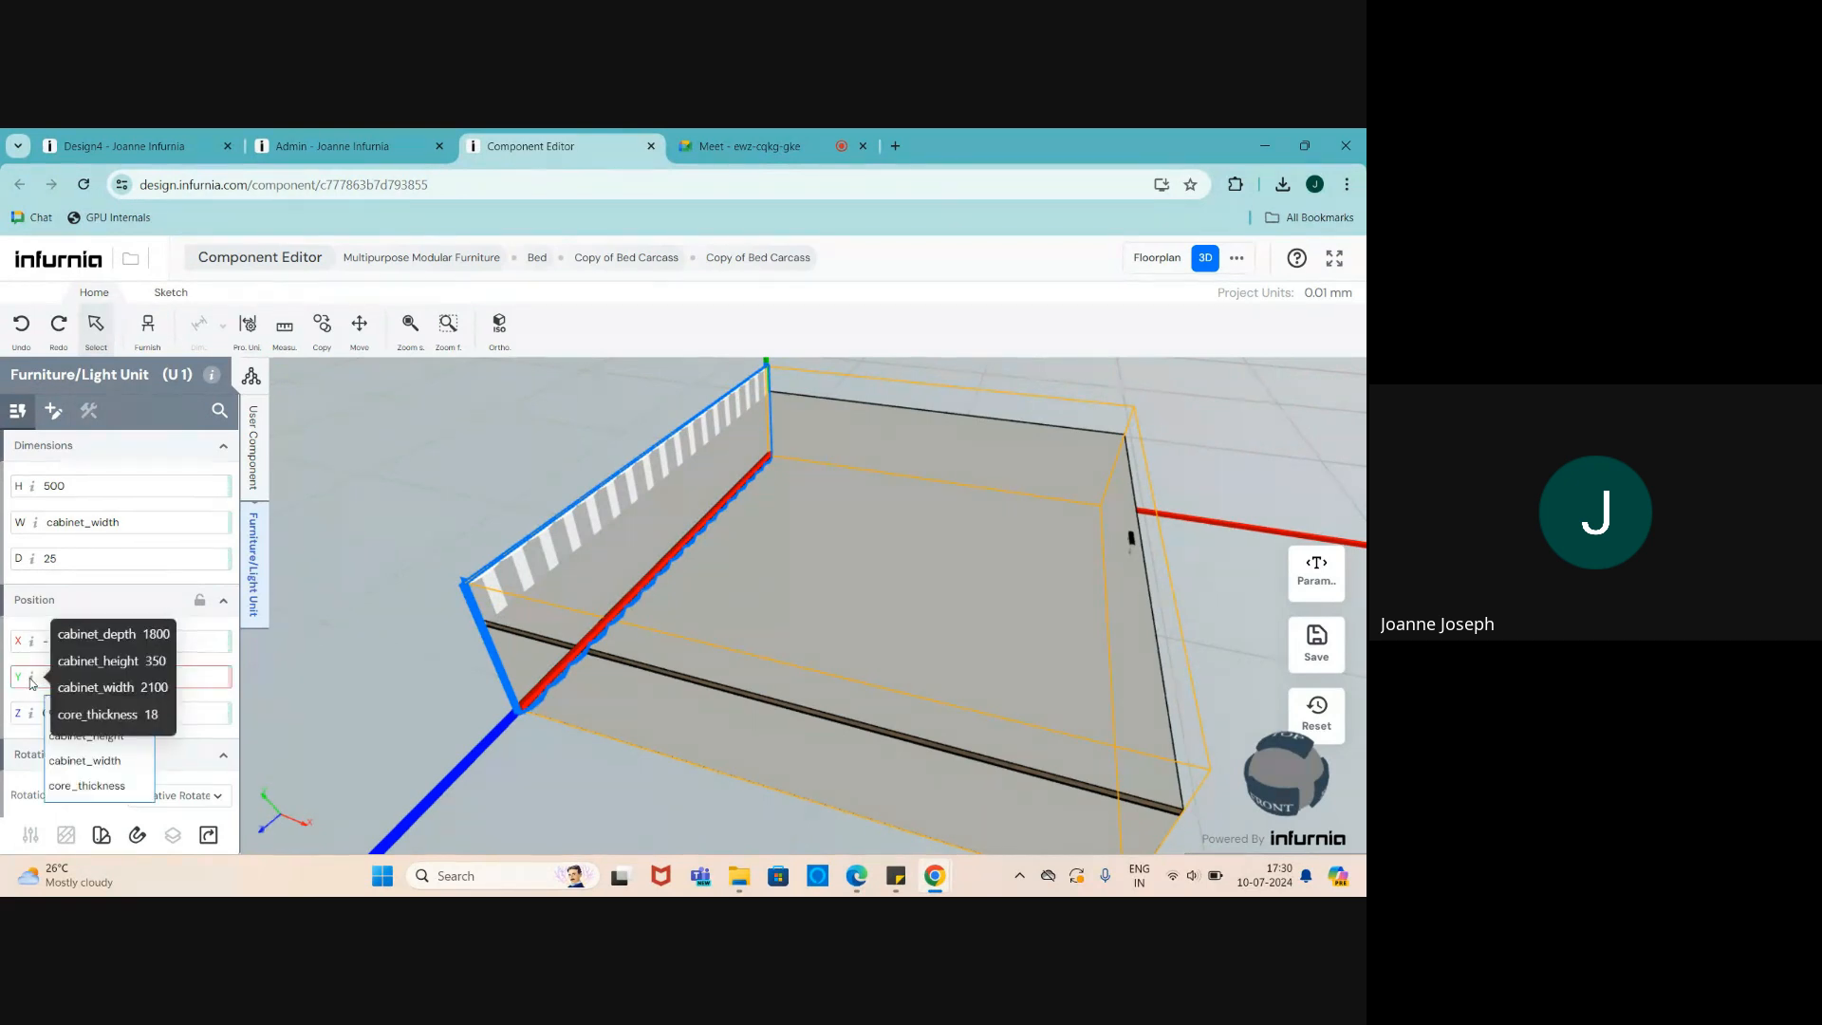
left_click(105, 740)
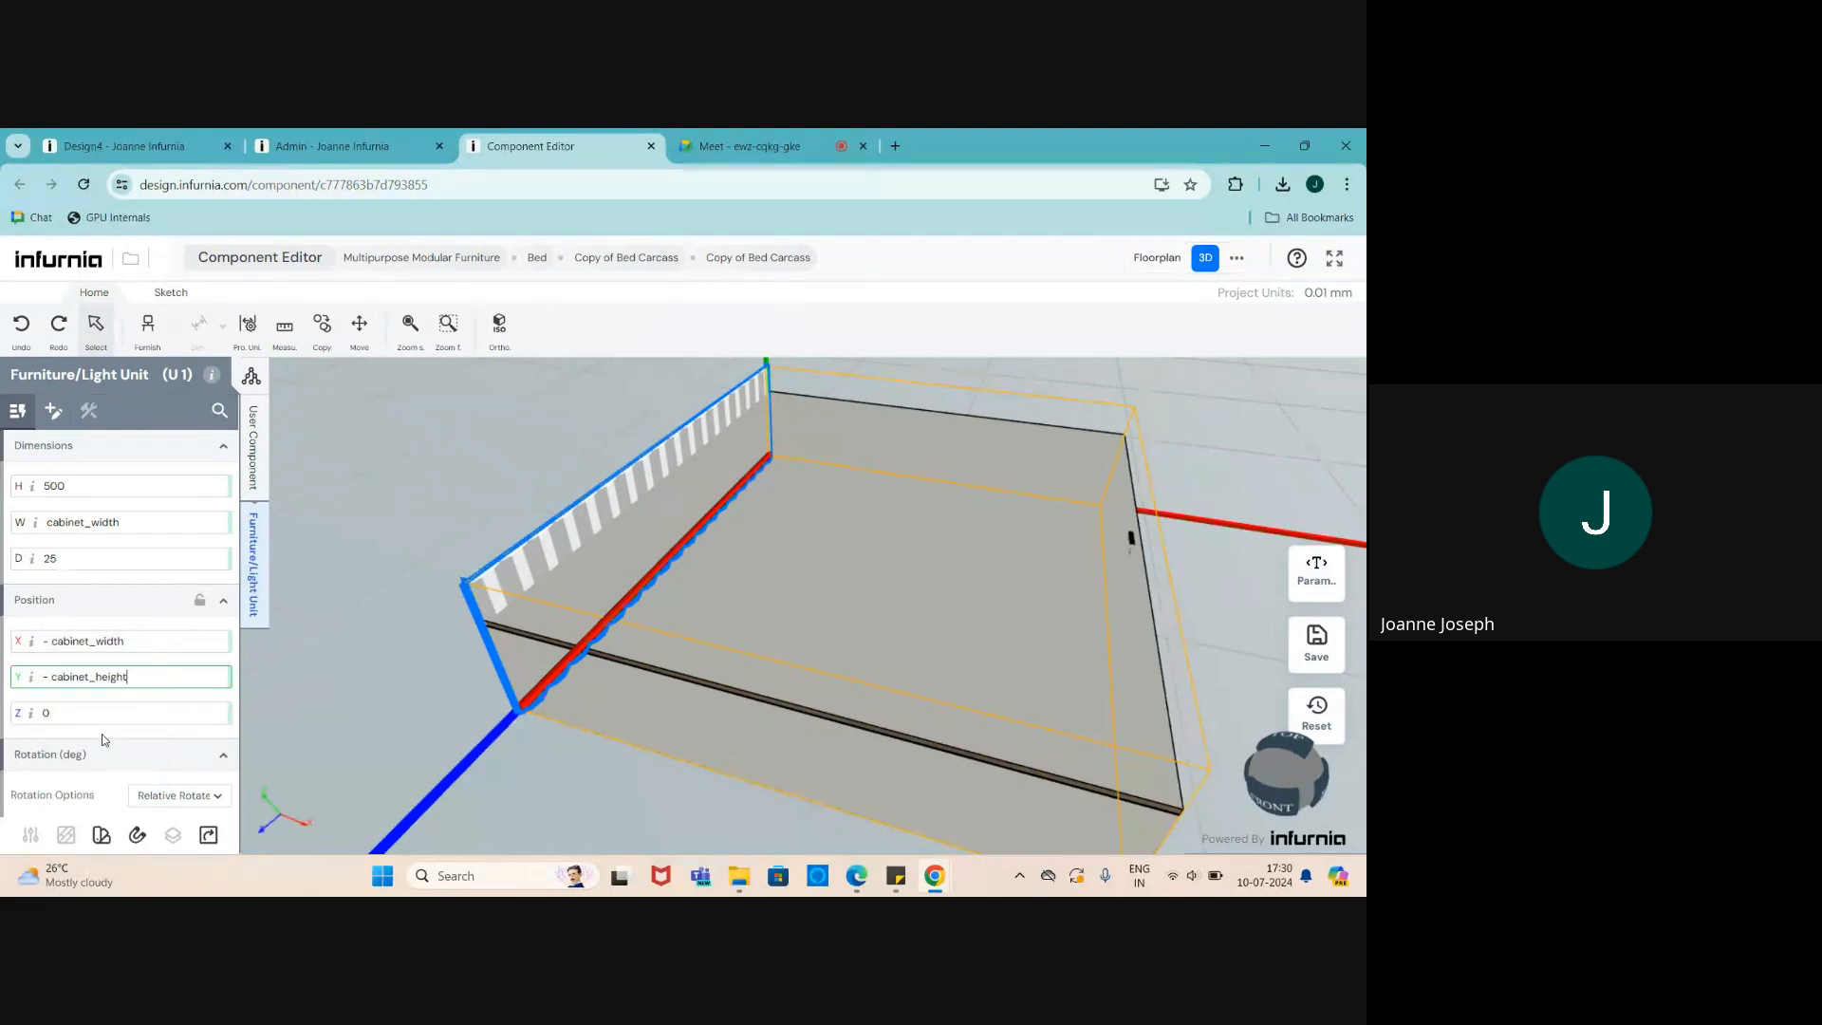
key("Return")
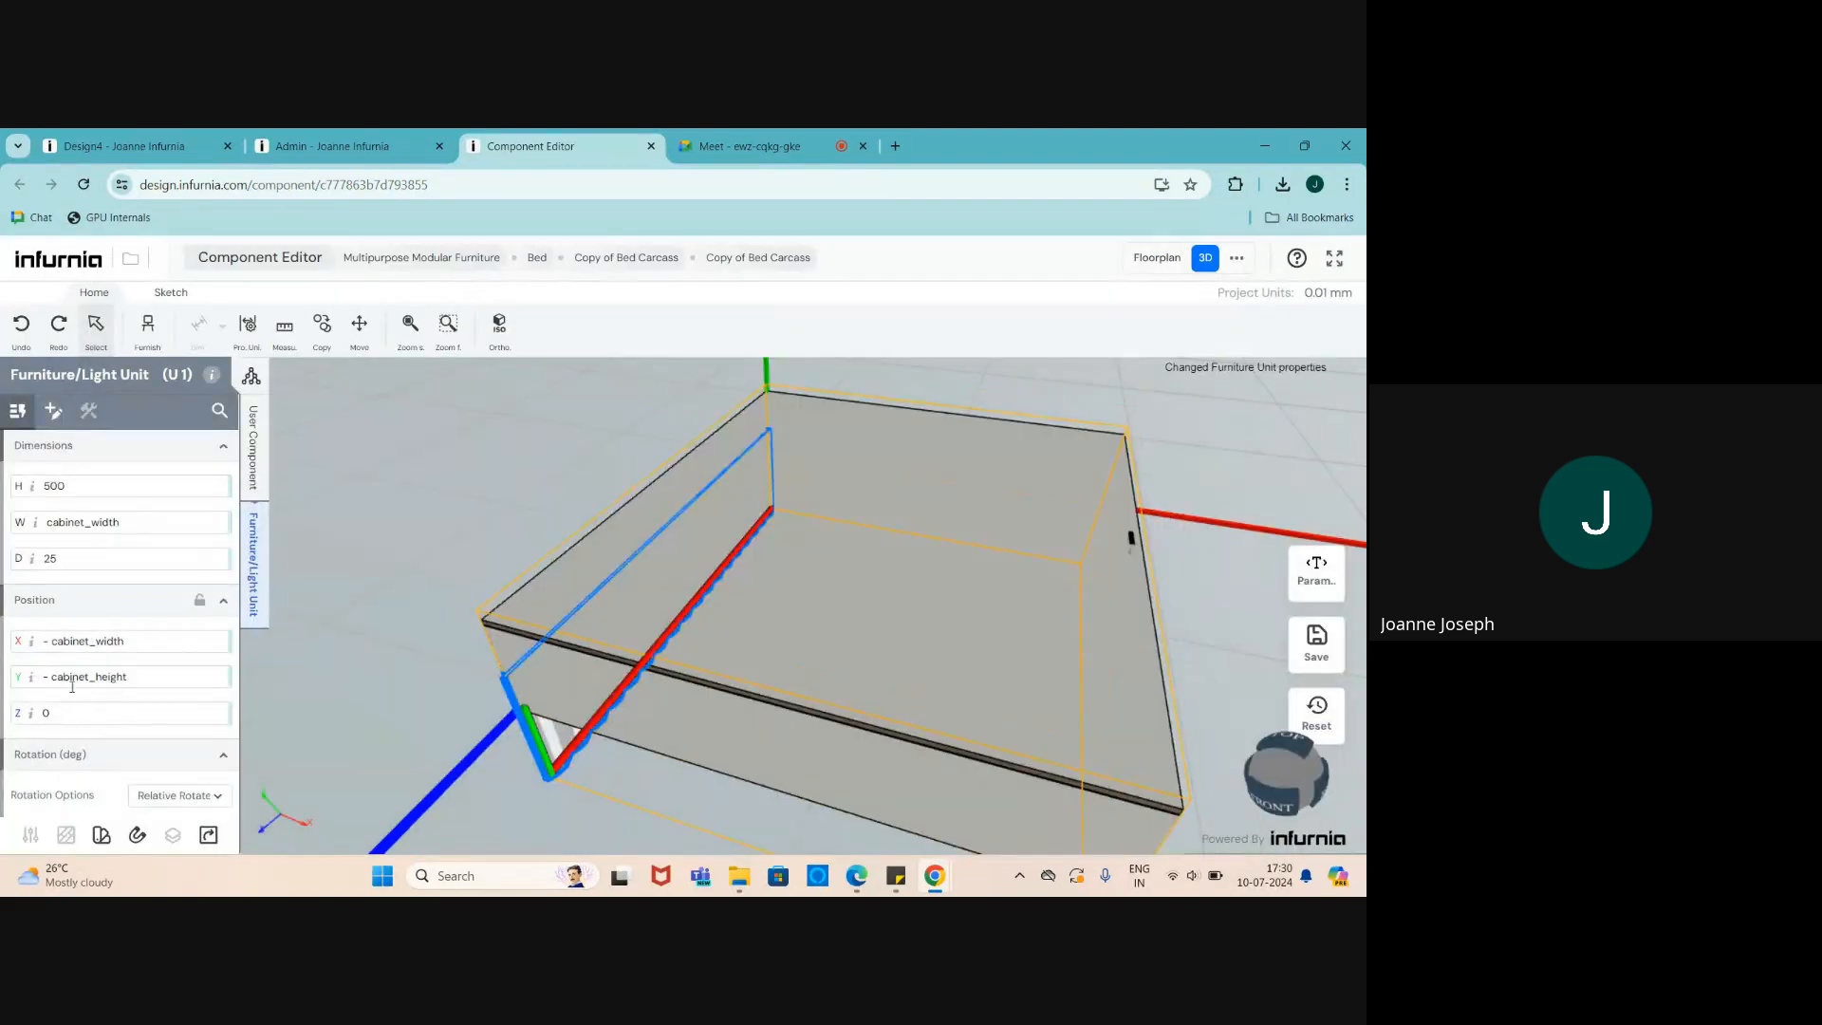
left_click(53, 677)
key("BackSpace")
key("BackSpace")
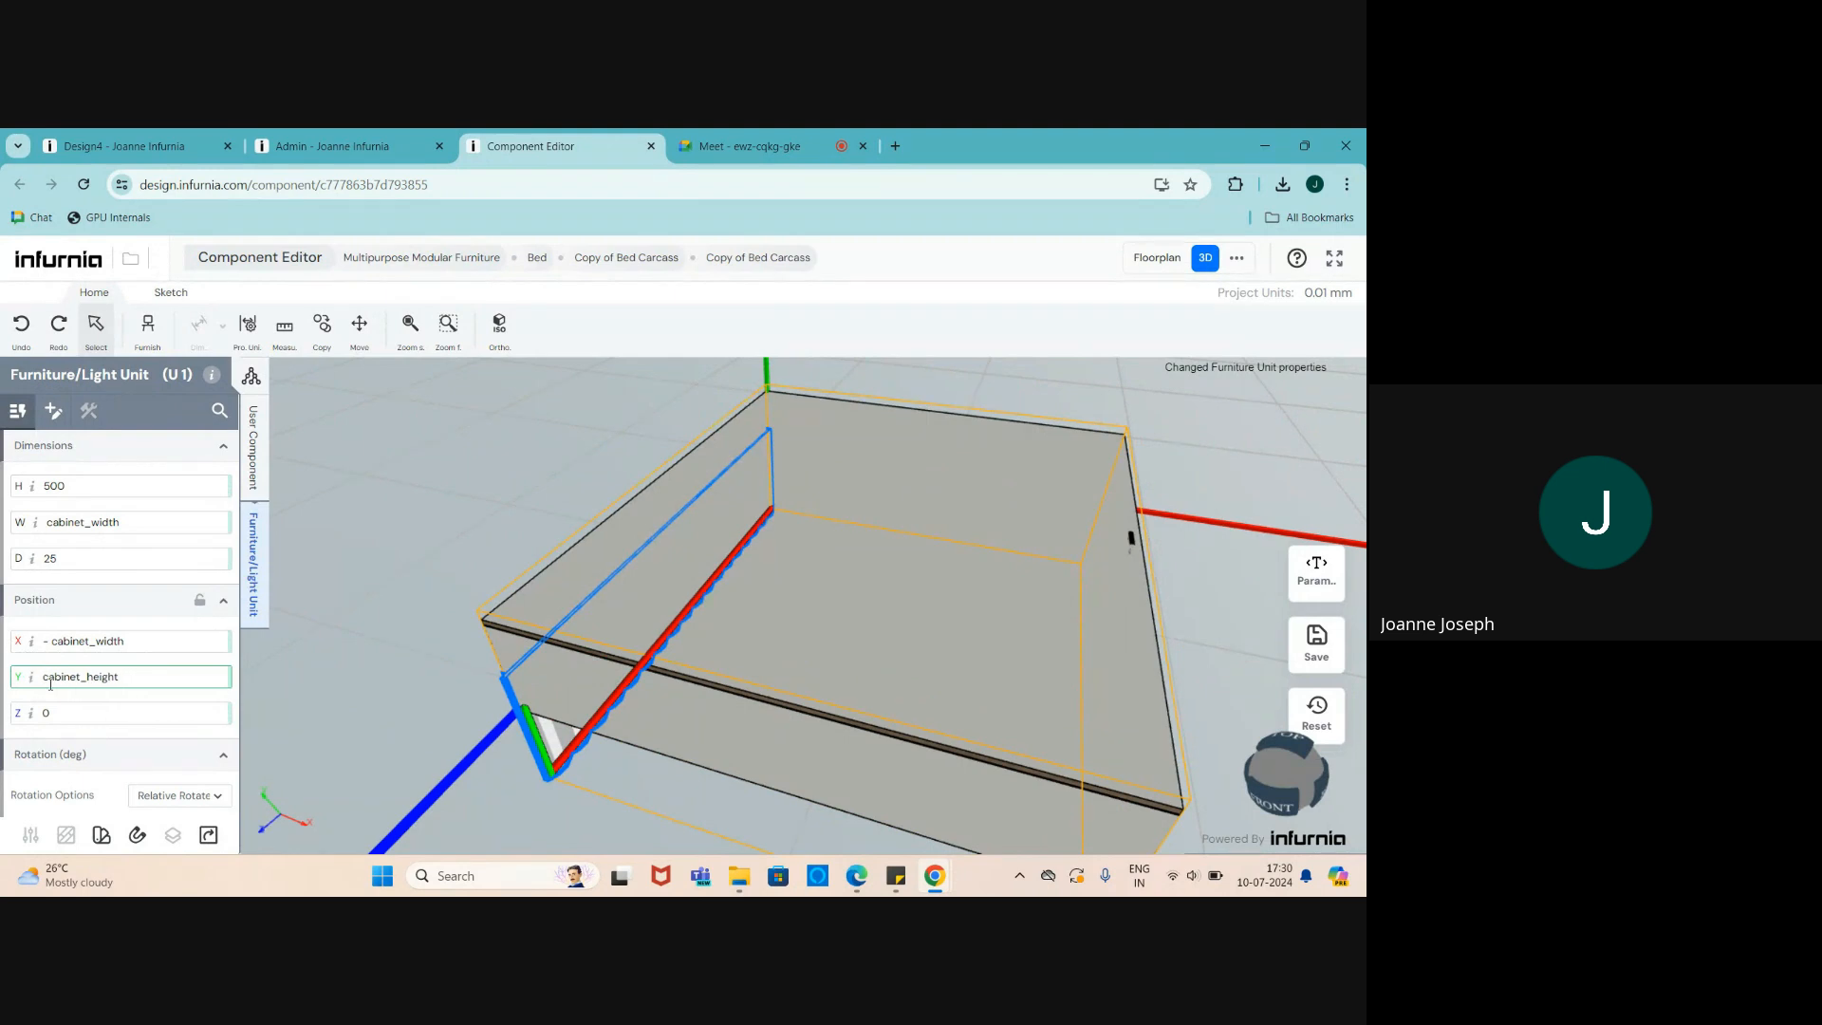
key("Return")
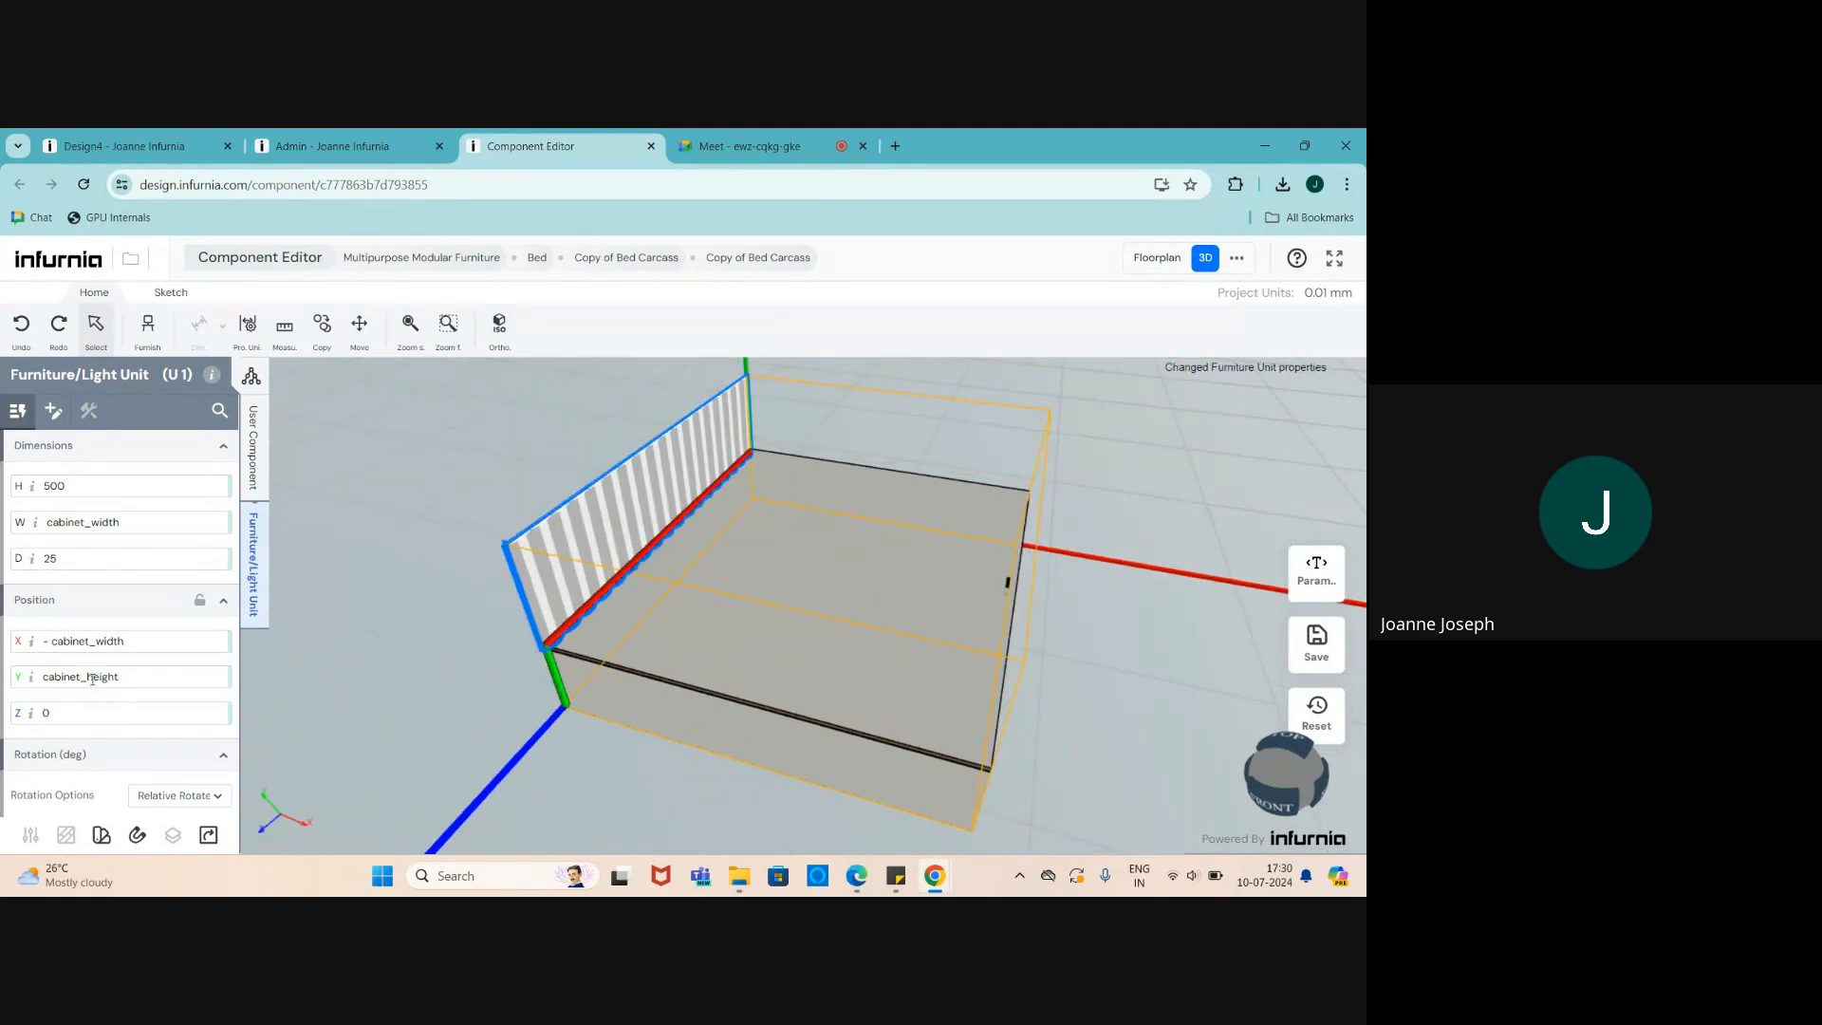
- Orbit around the bed to check the raised panel, then deselect the bed unit
middle_click_drag(641, 636, 741, 595)
scroll(795, 657, "down", 4)
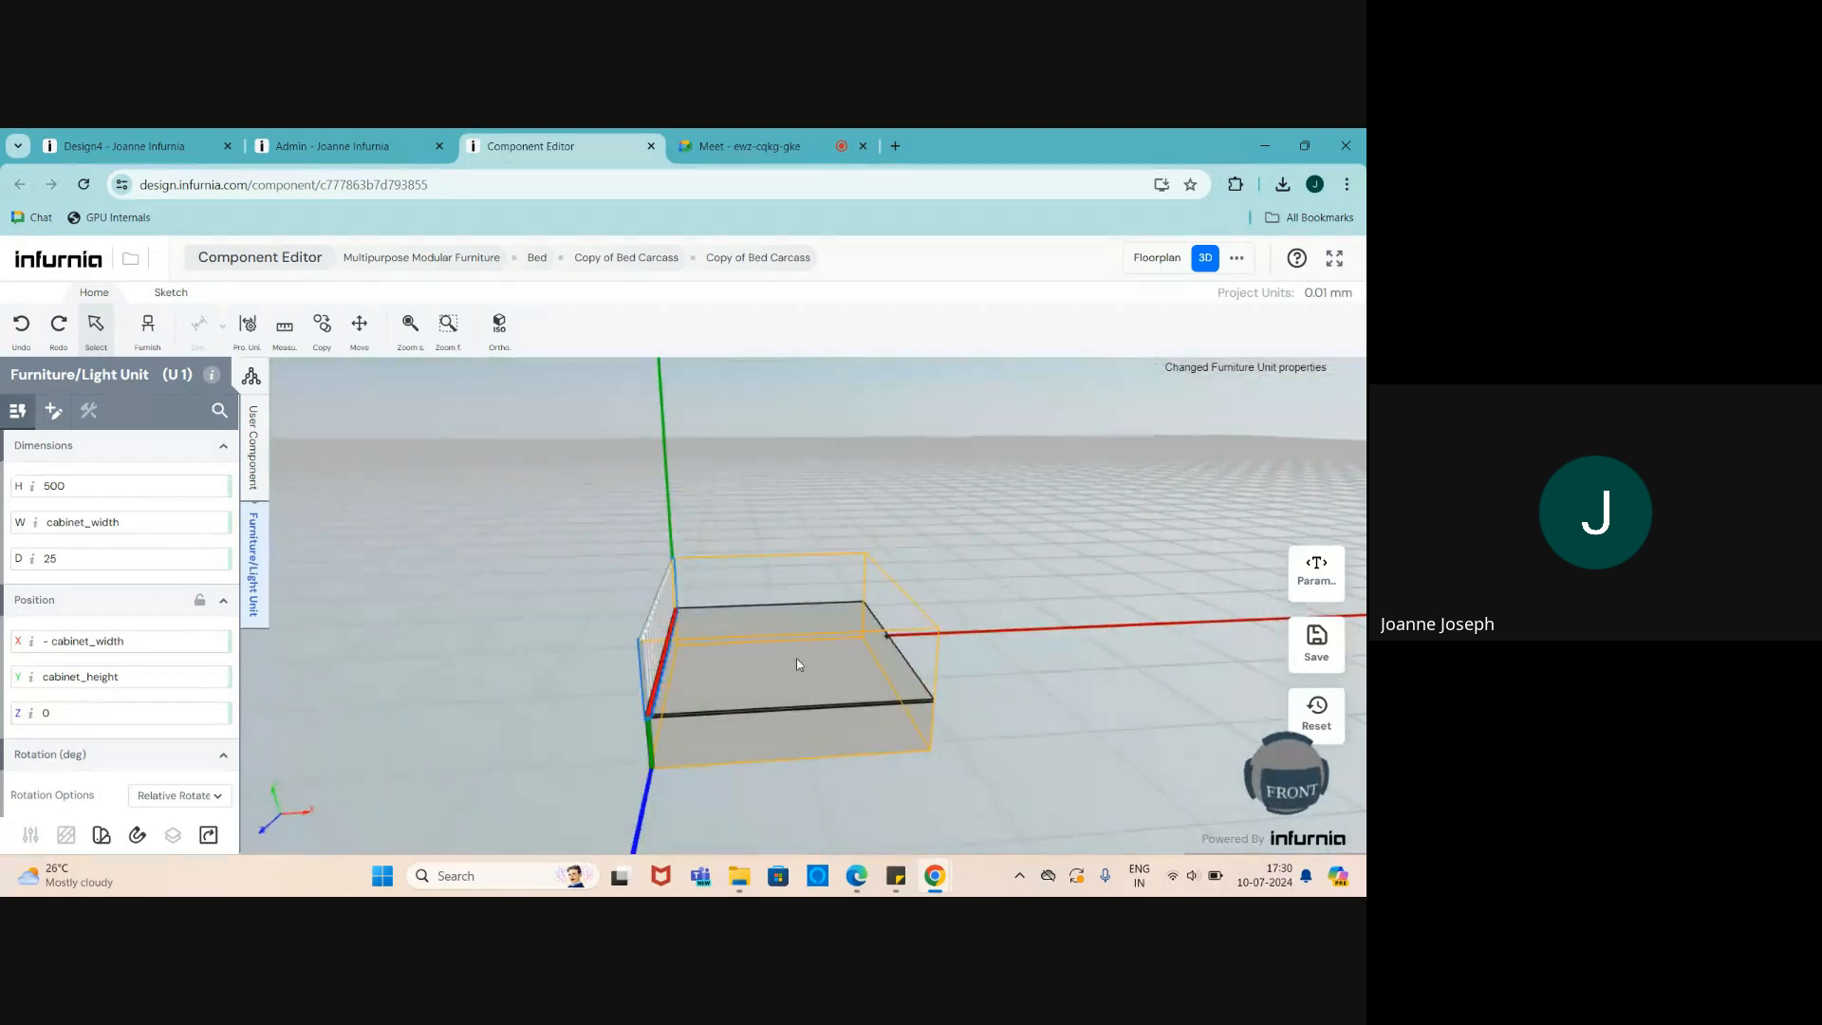
scroll(717, 719, "up", 3)
middle_click_drag(716, 718, 597, 741)
scroll(598, 741, "down", 3)
scroll(1125, 604, "up", 2)
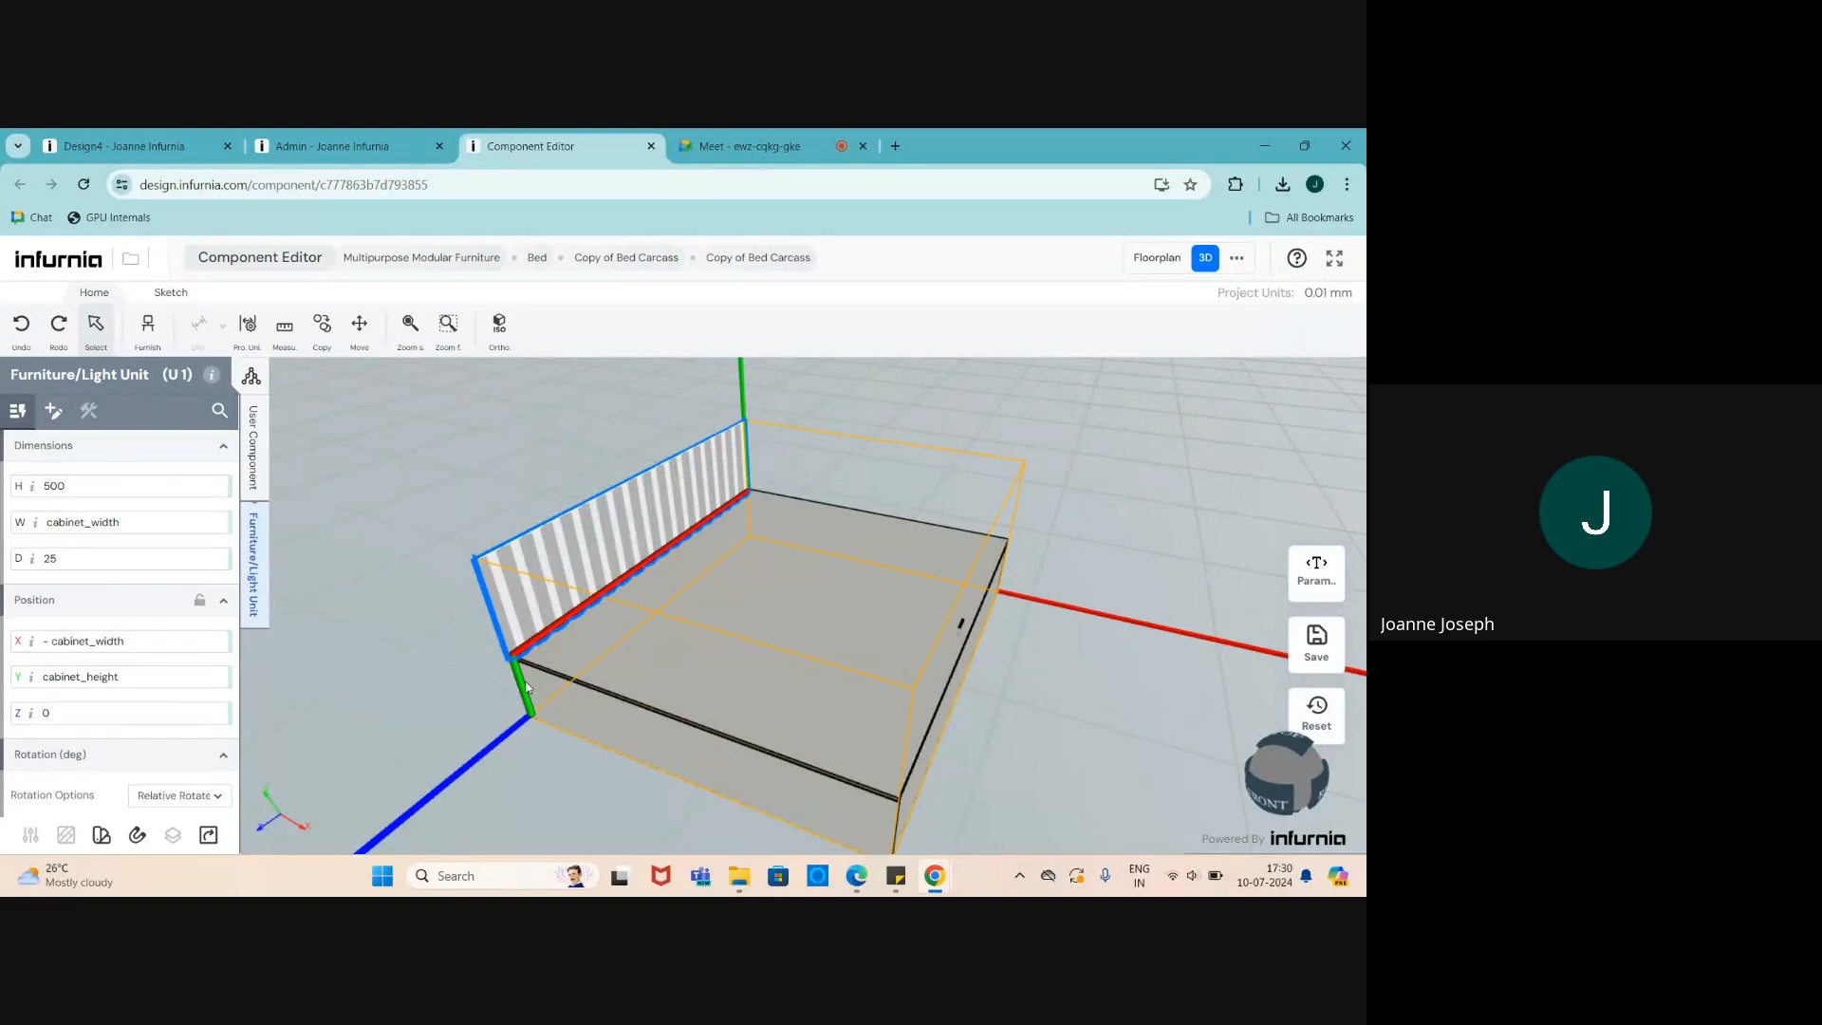
left_click(473, 689)
- Reselect the bed unit to review the panel's 500 height and X, Y, Z position
scroll(550, 602, "up", 2)
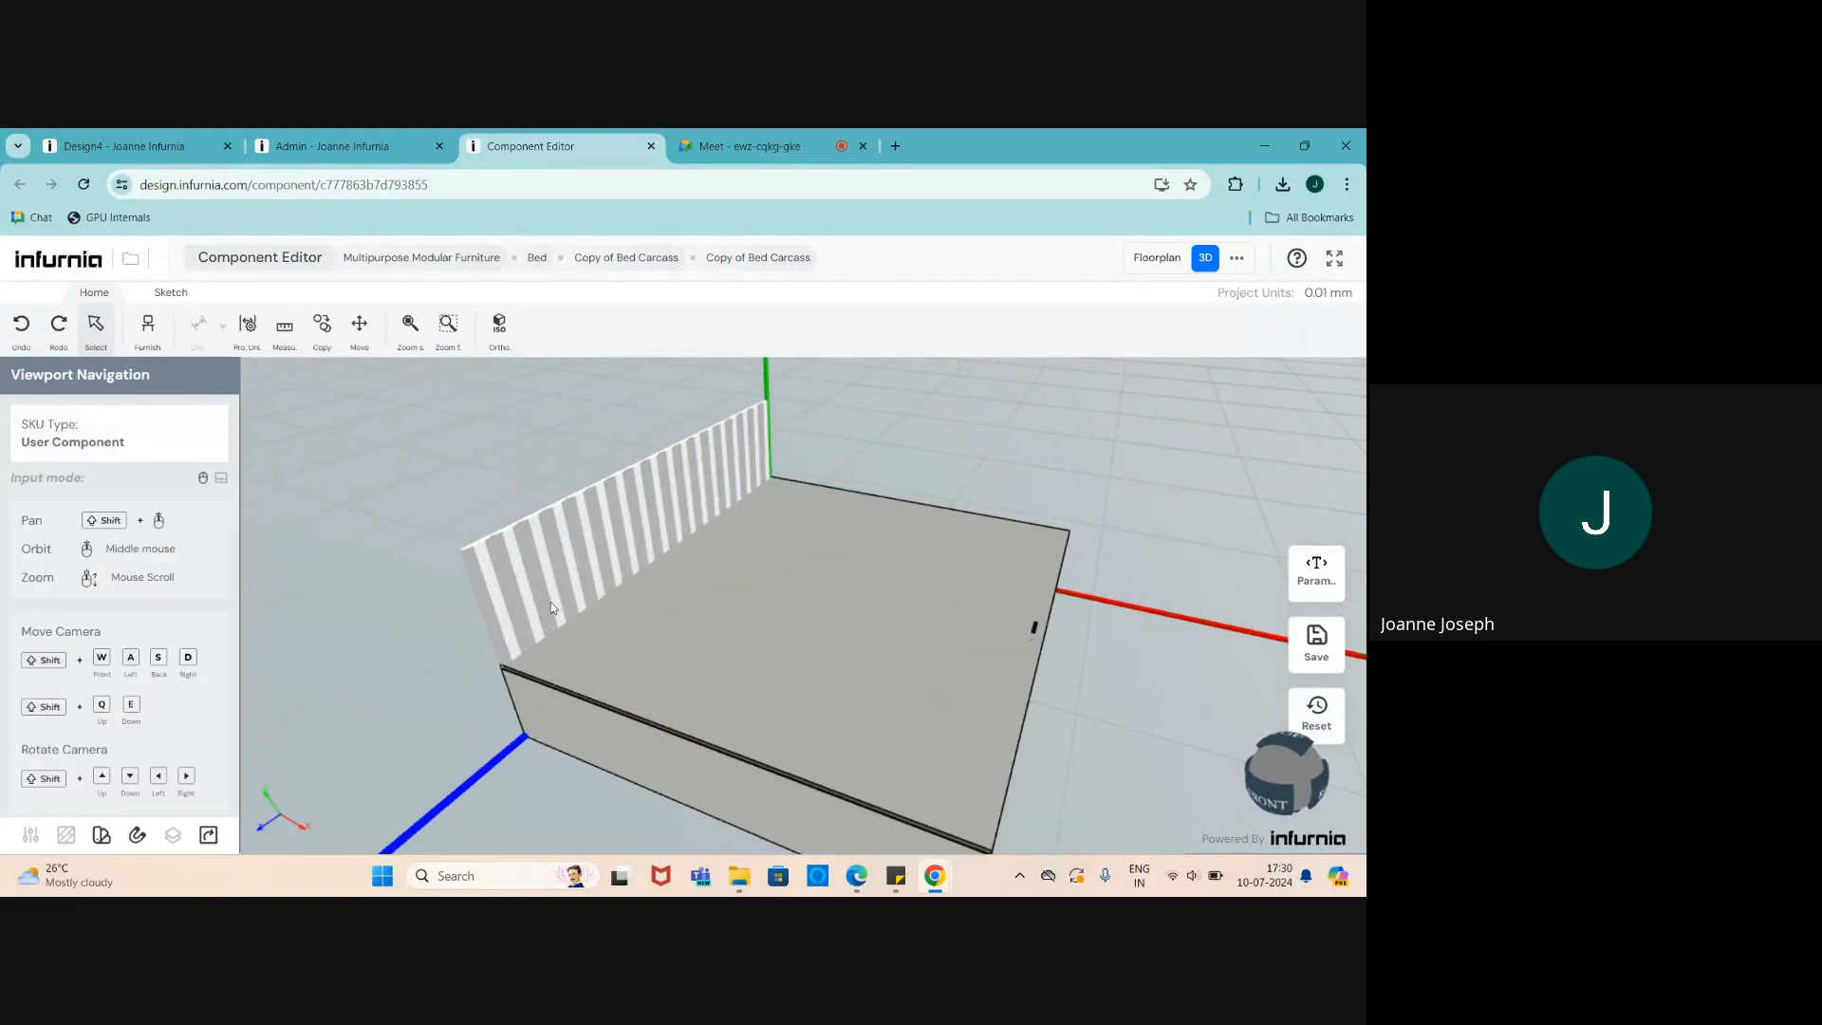
left_click(551, 602)
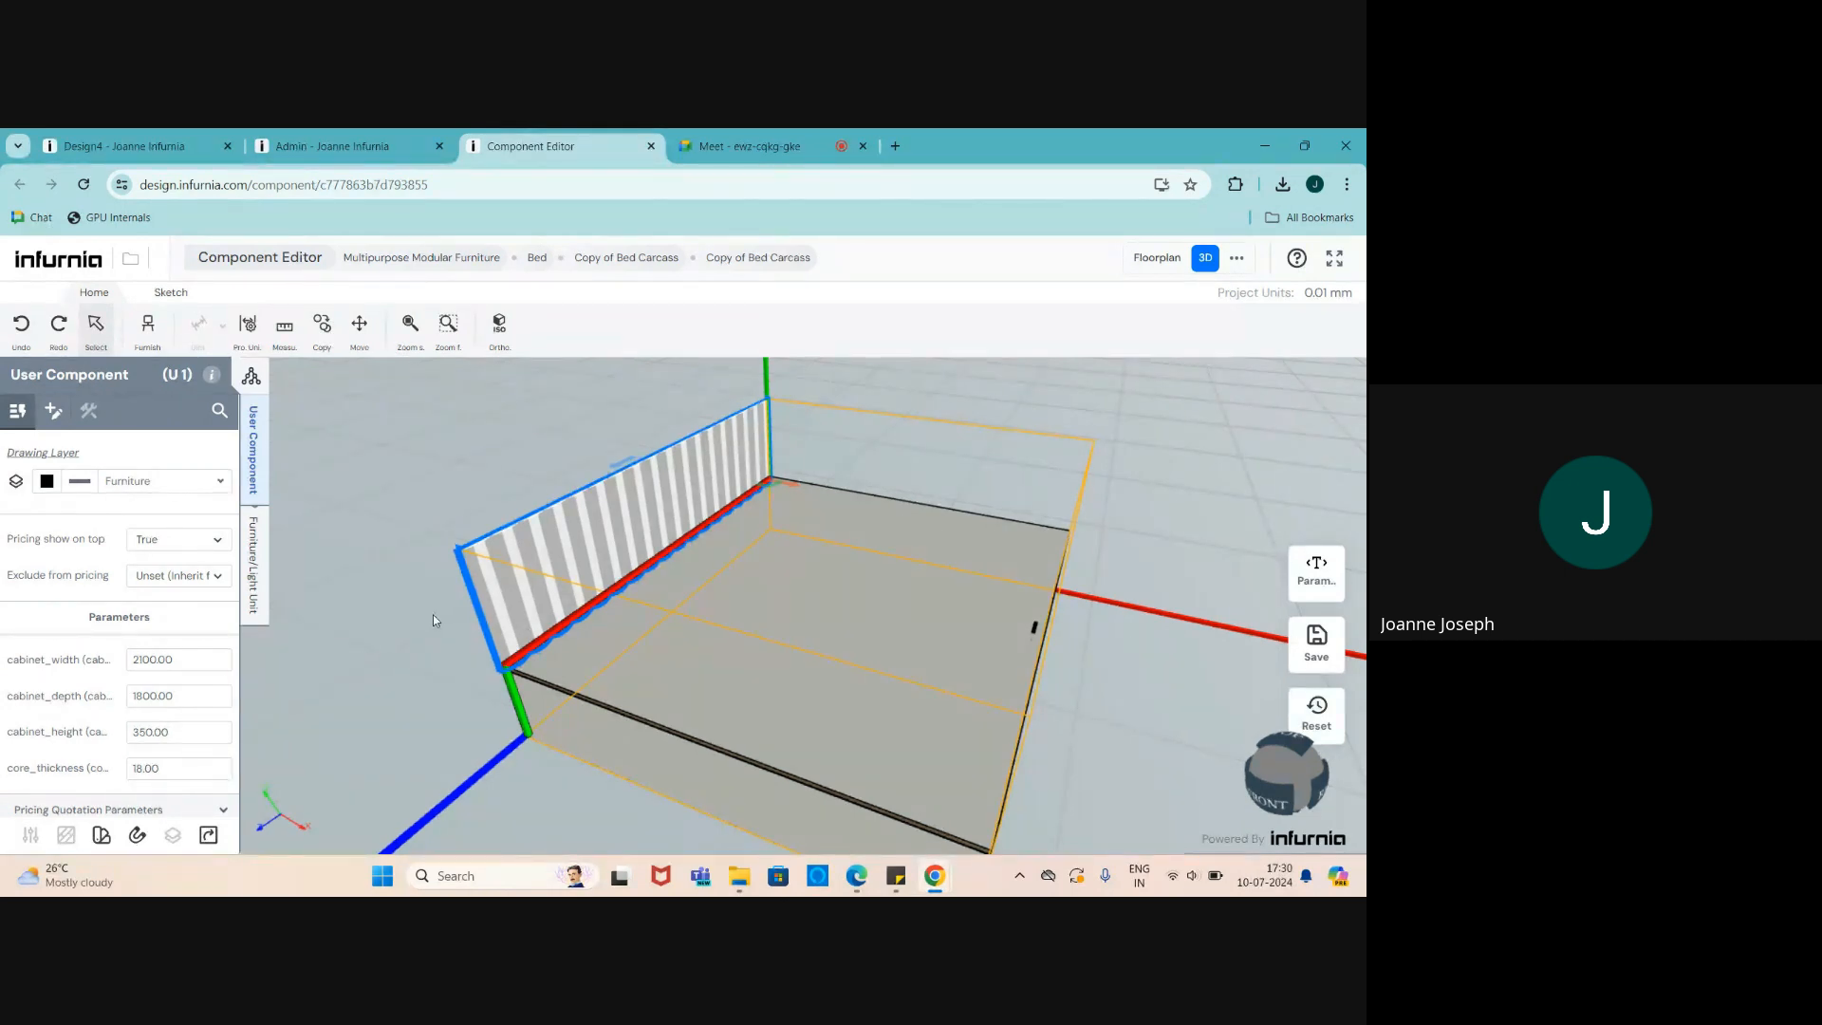
left_click(255, 570)
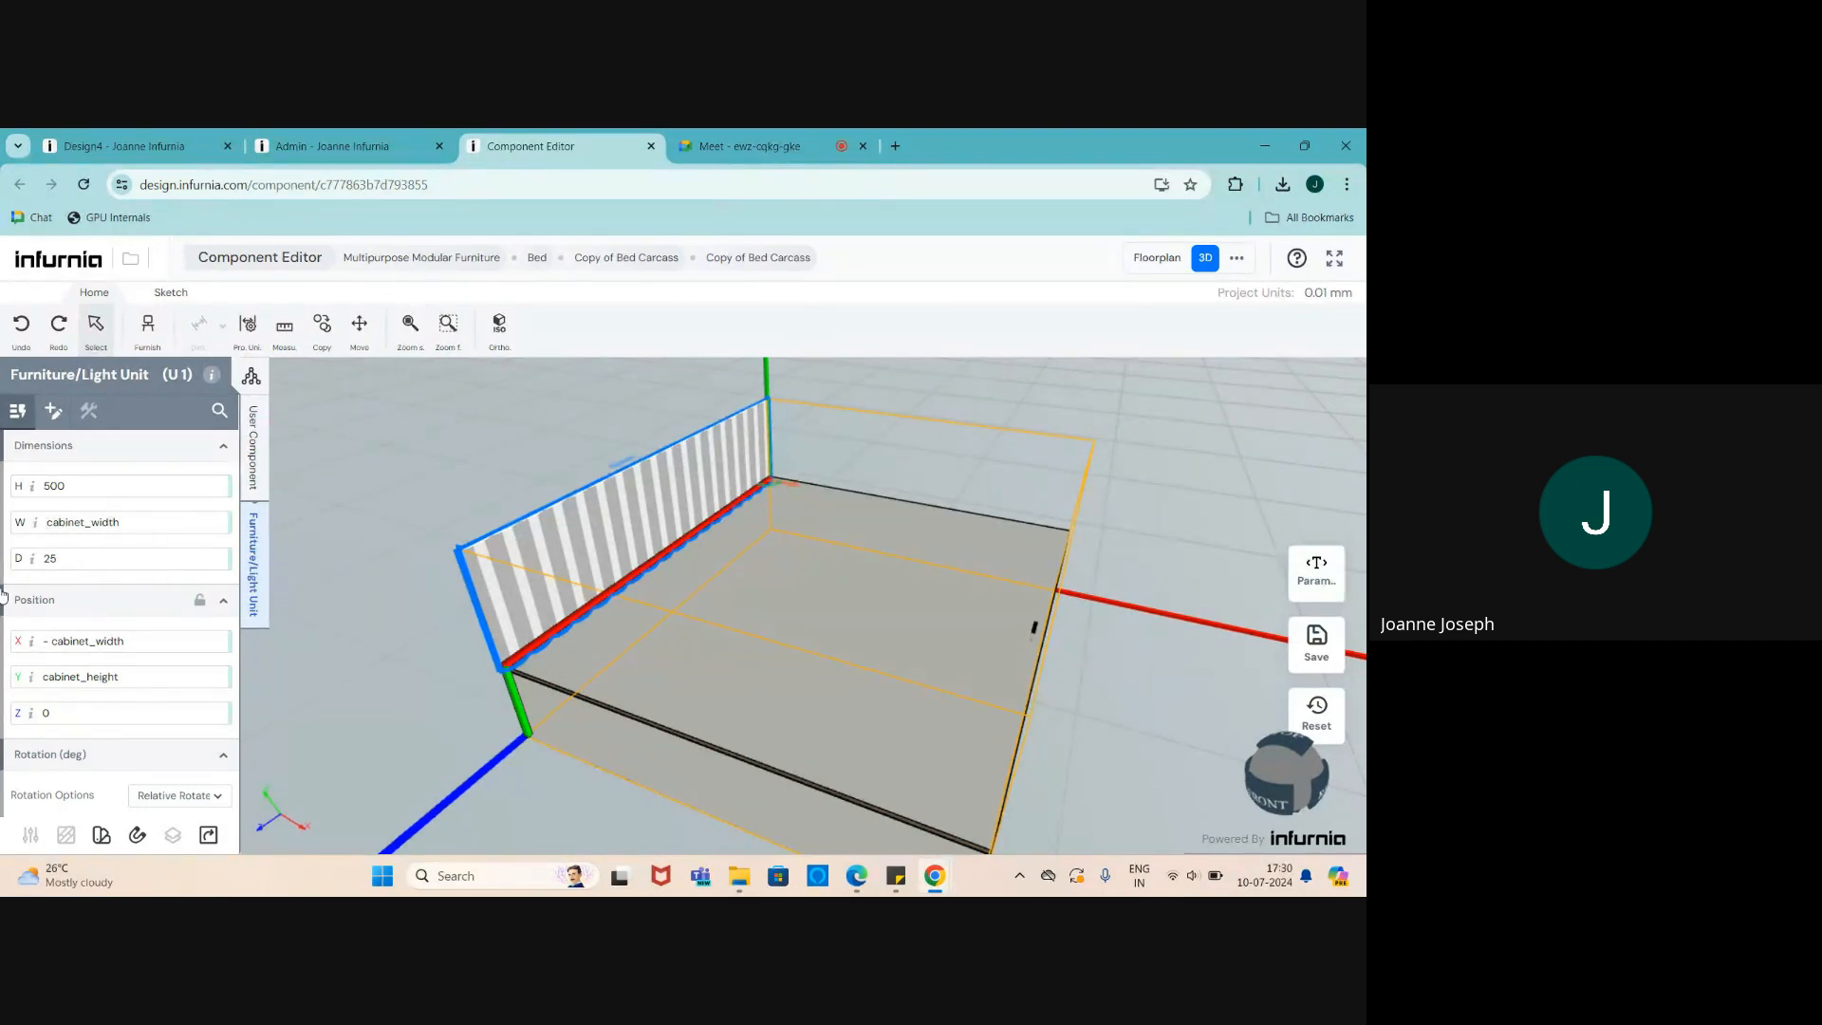
scroll(24, 664, "down", 1)
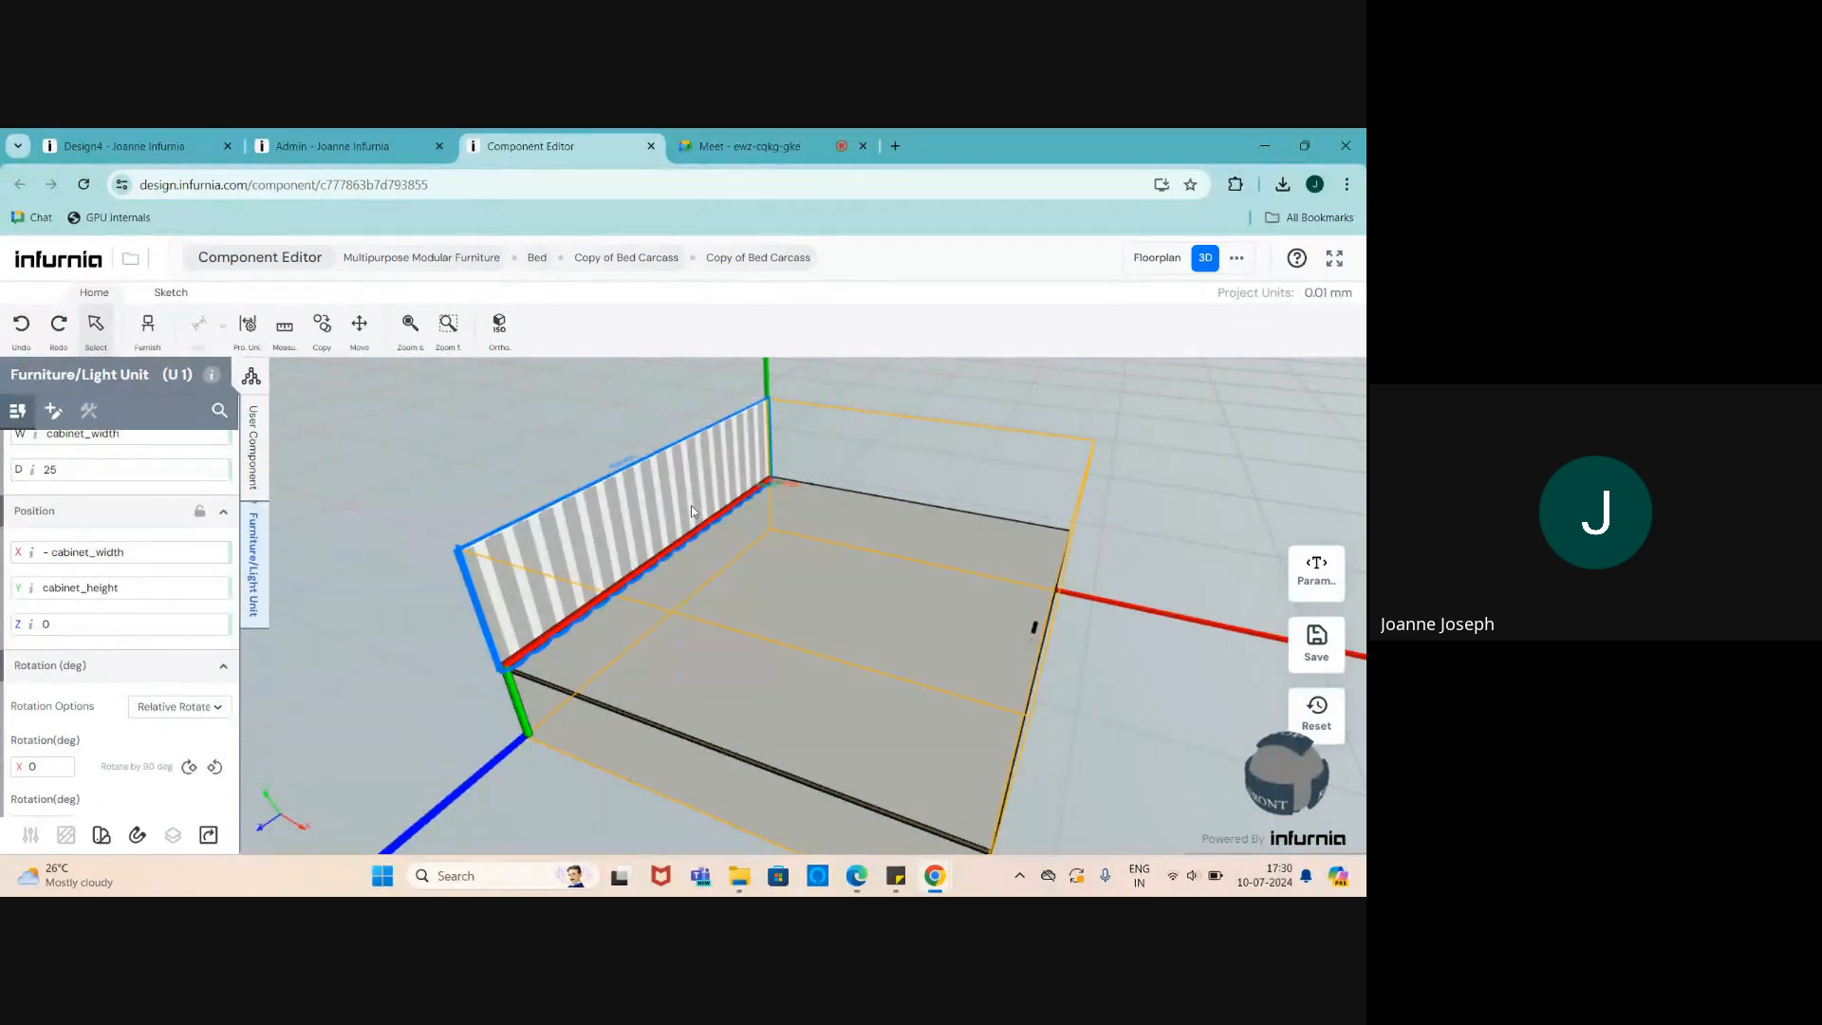
scroll(760, 480, "up", 1)
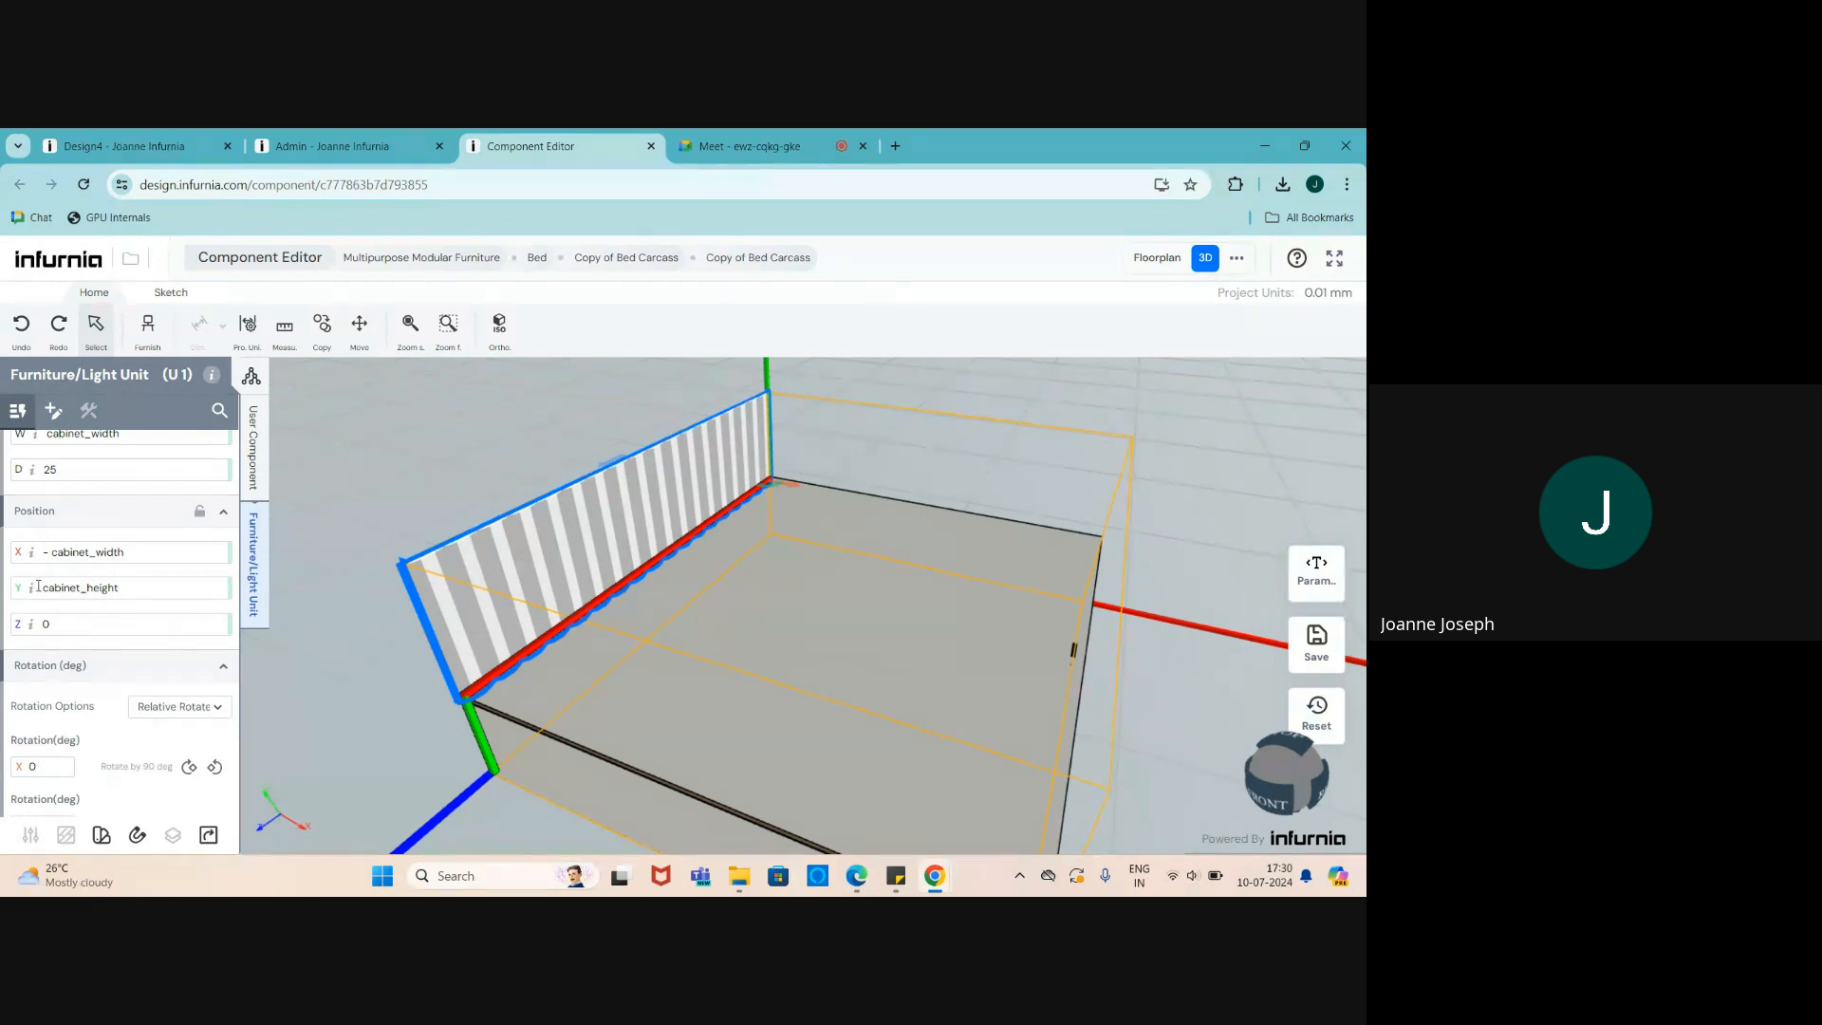
left_click_drag(497, 687, 550, 696)
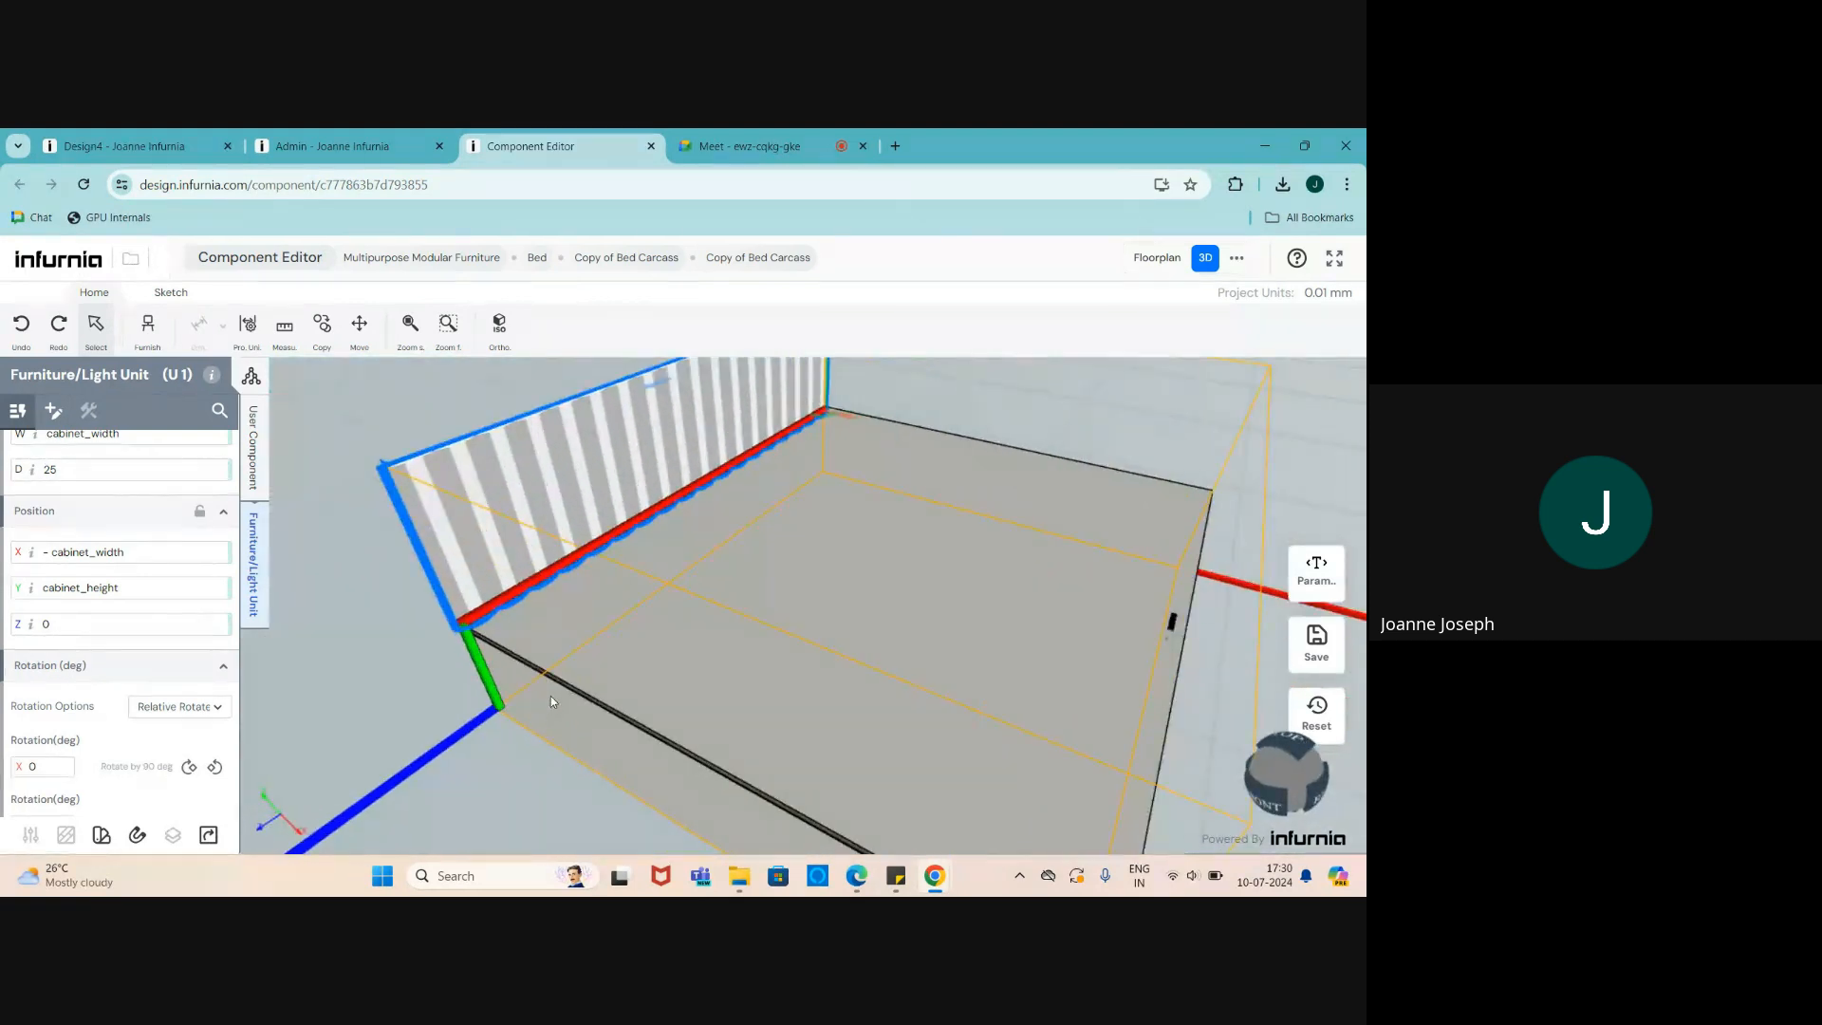
scroll(141, 632, "up", 1)
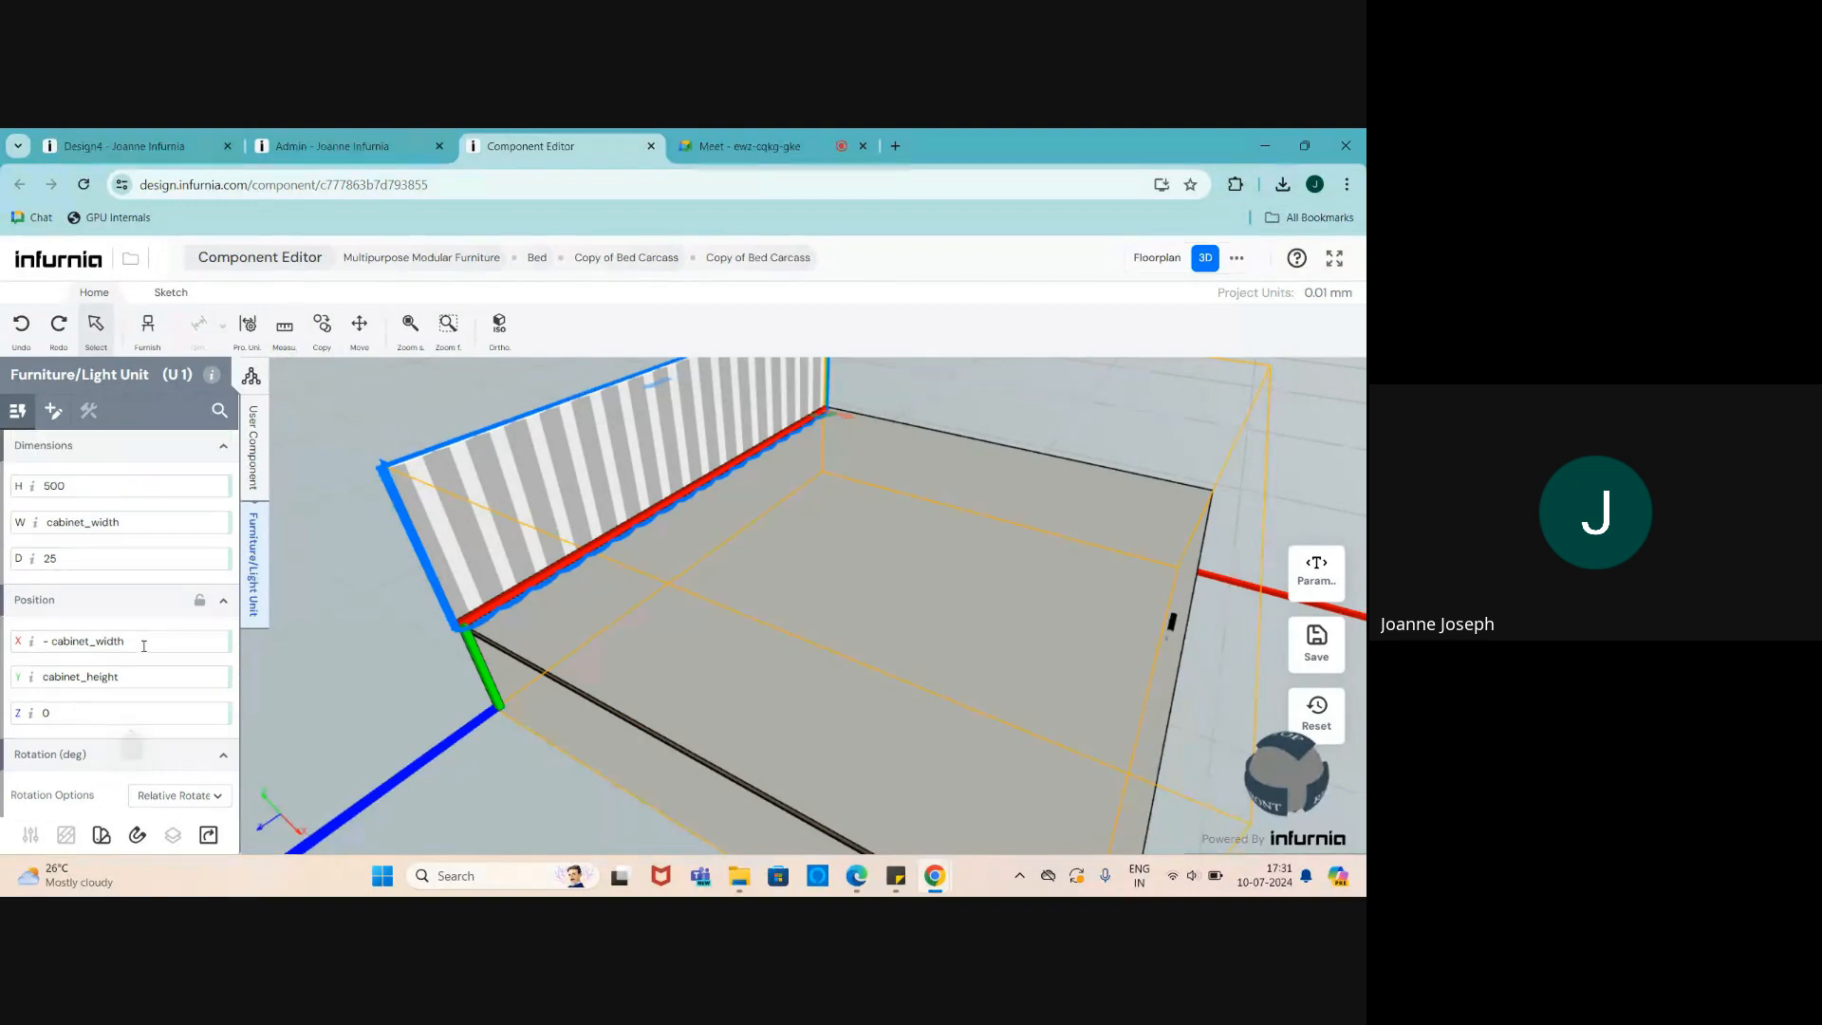
scroll(573, 659, "down", 2)
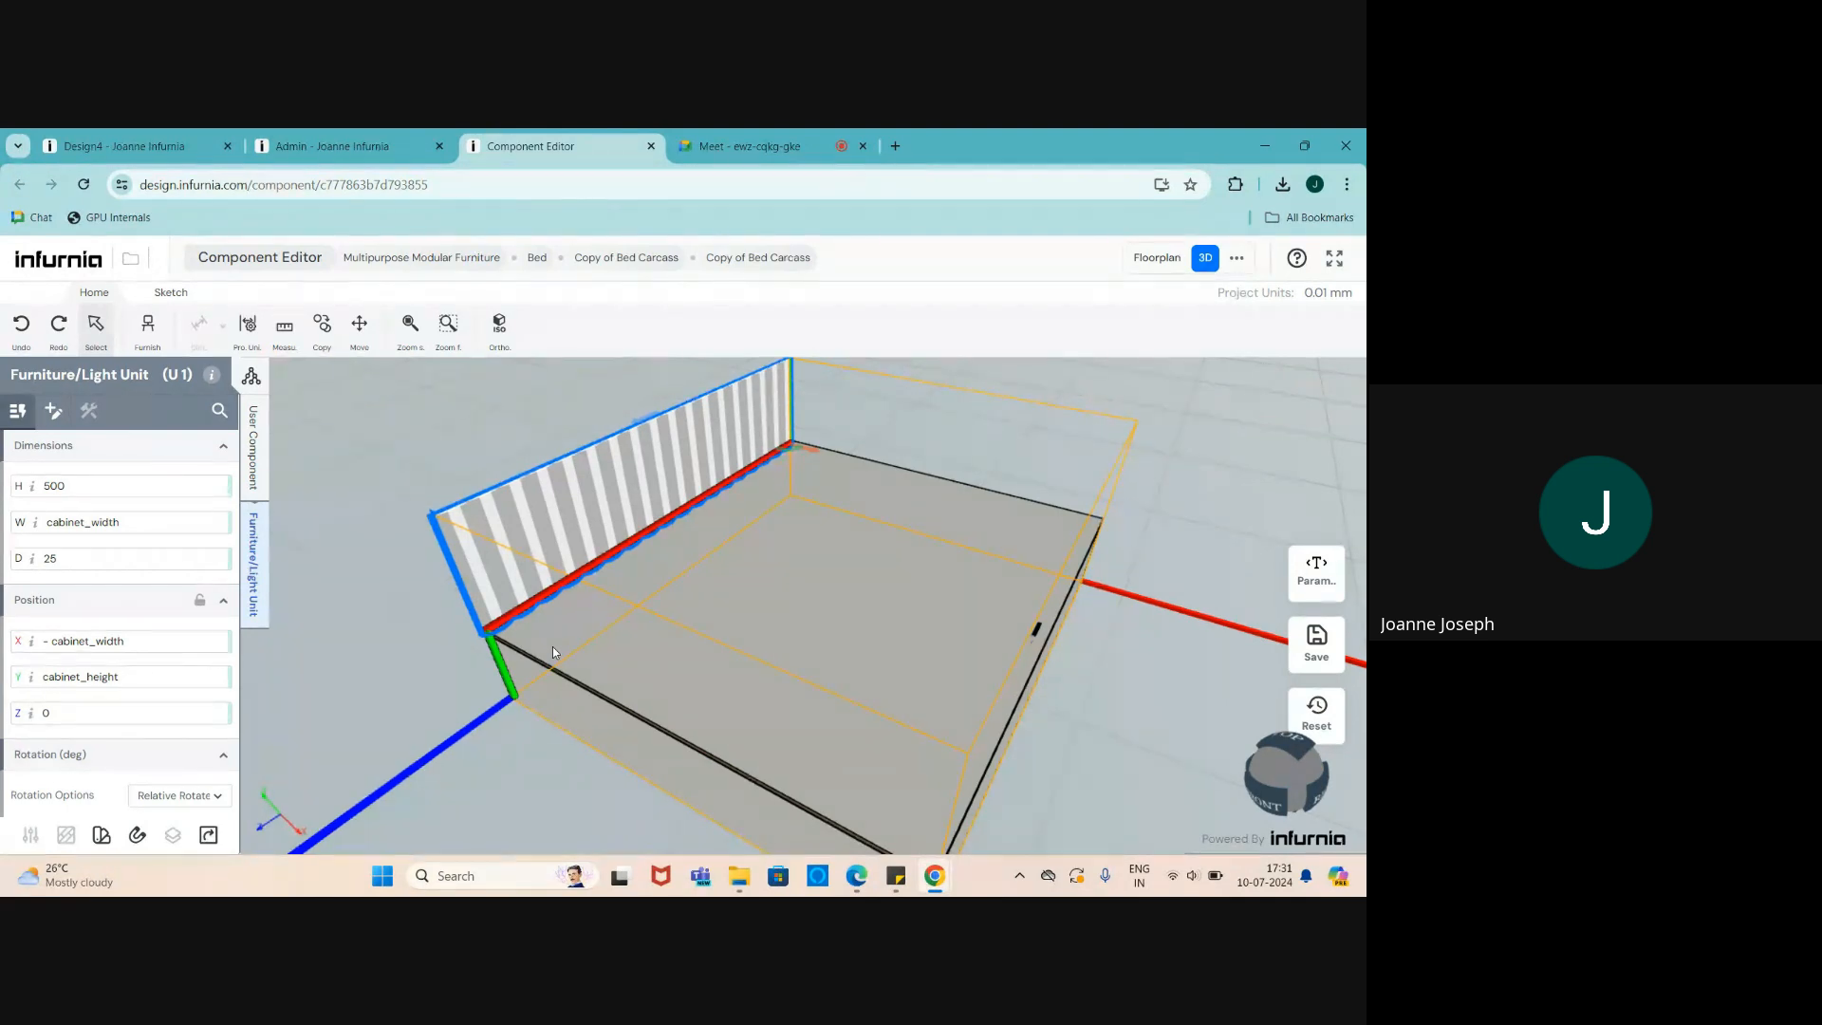
scroll(552, 646, "down", 3)
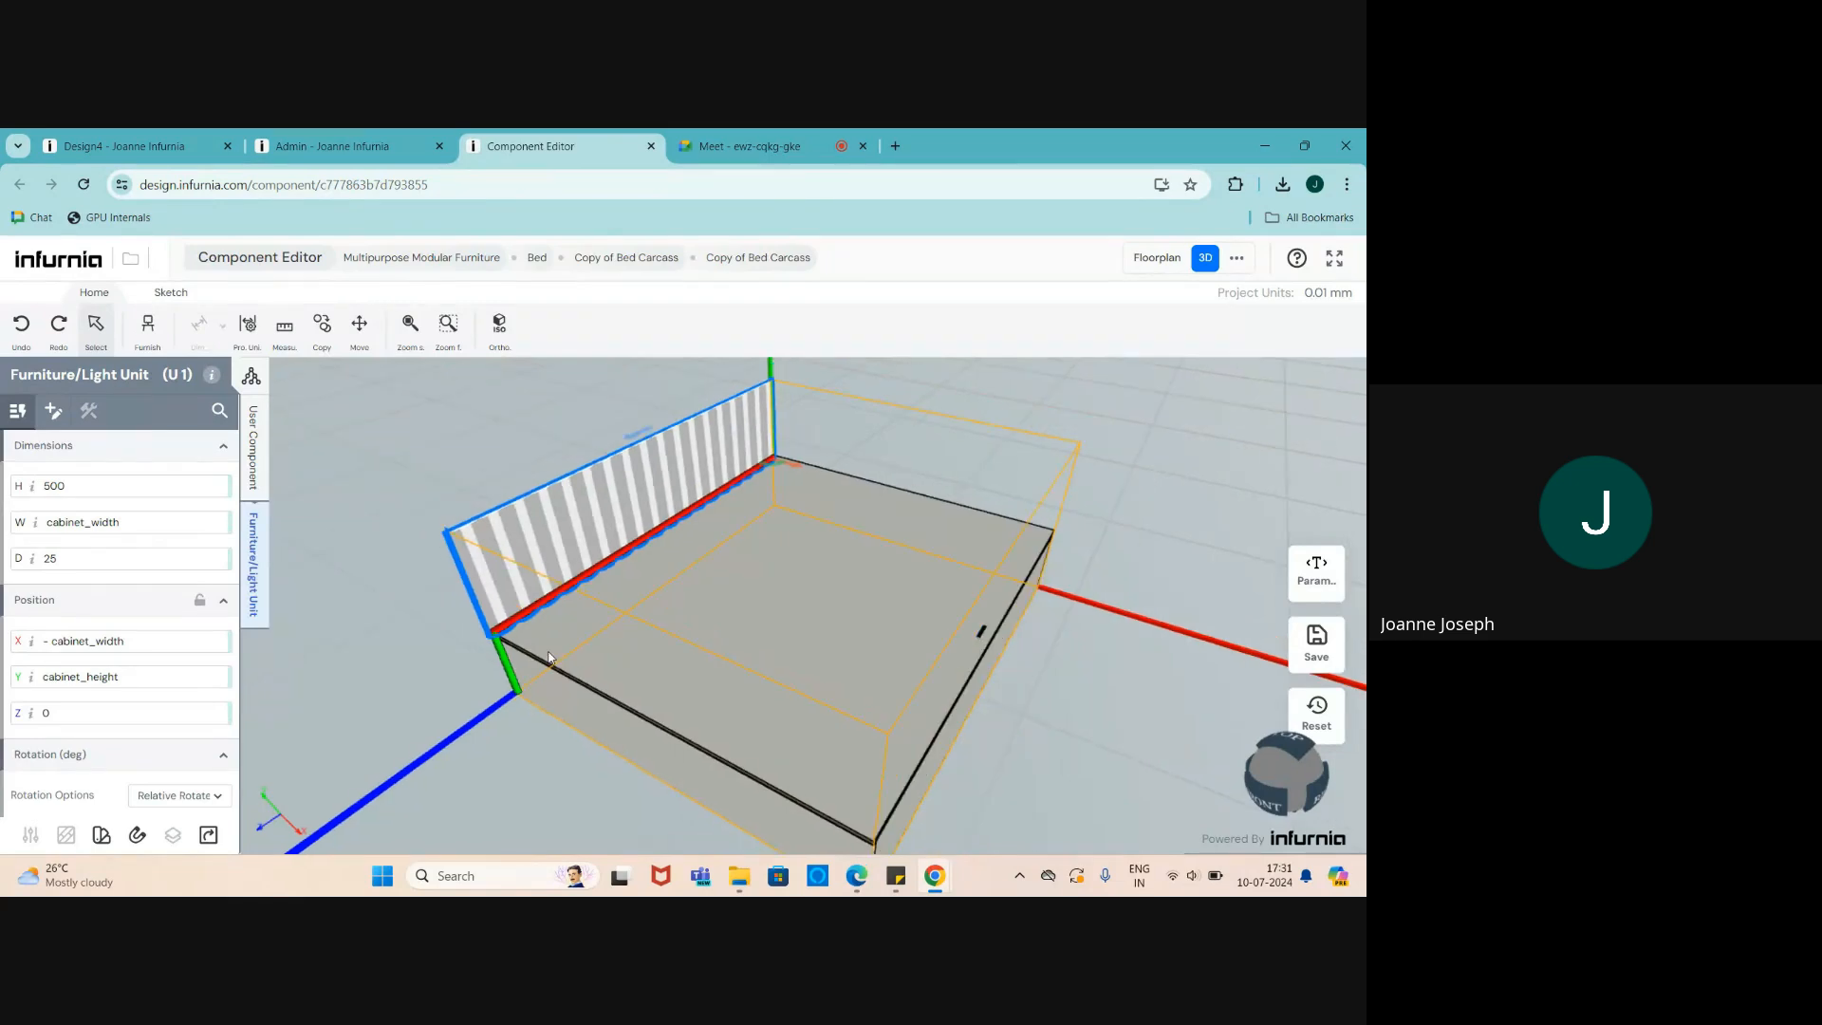
- Search the Furnish library for 'seat' and pick the Seat Cushions item
left_click(148, 327)
scroll(138, 677, "down", 4)
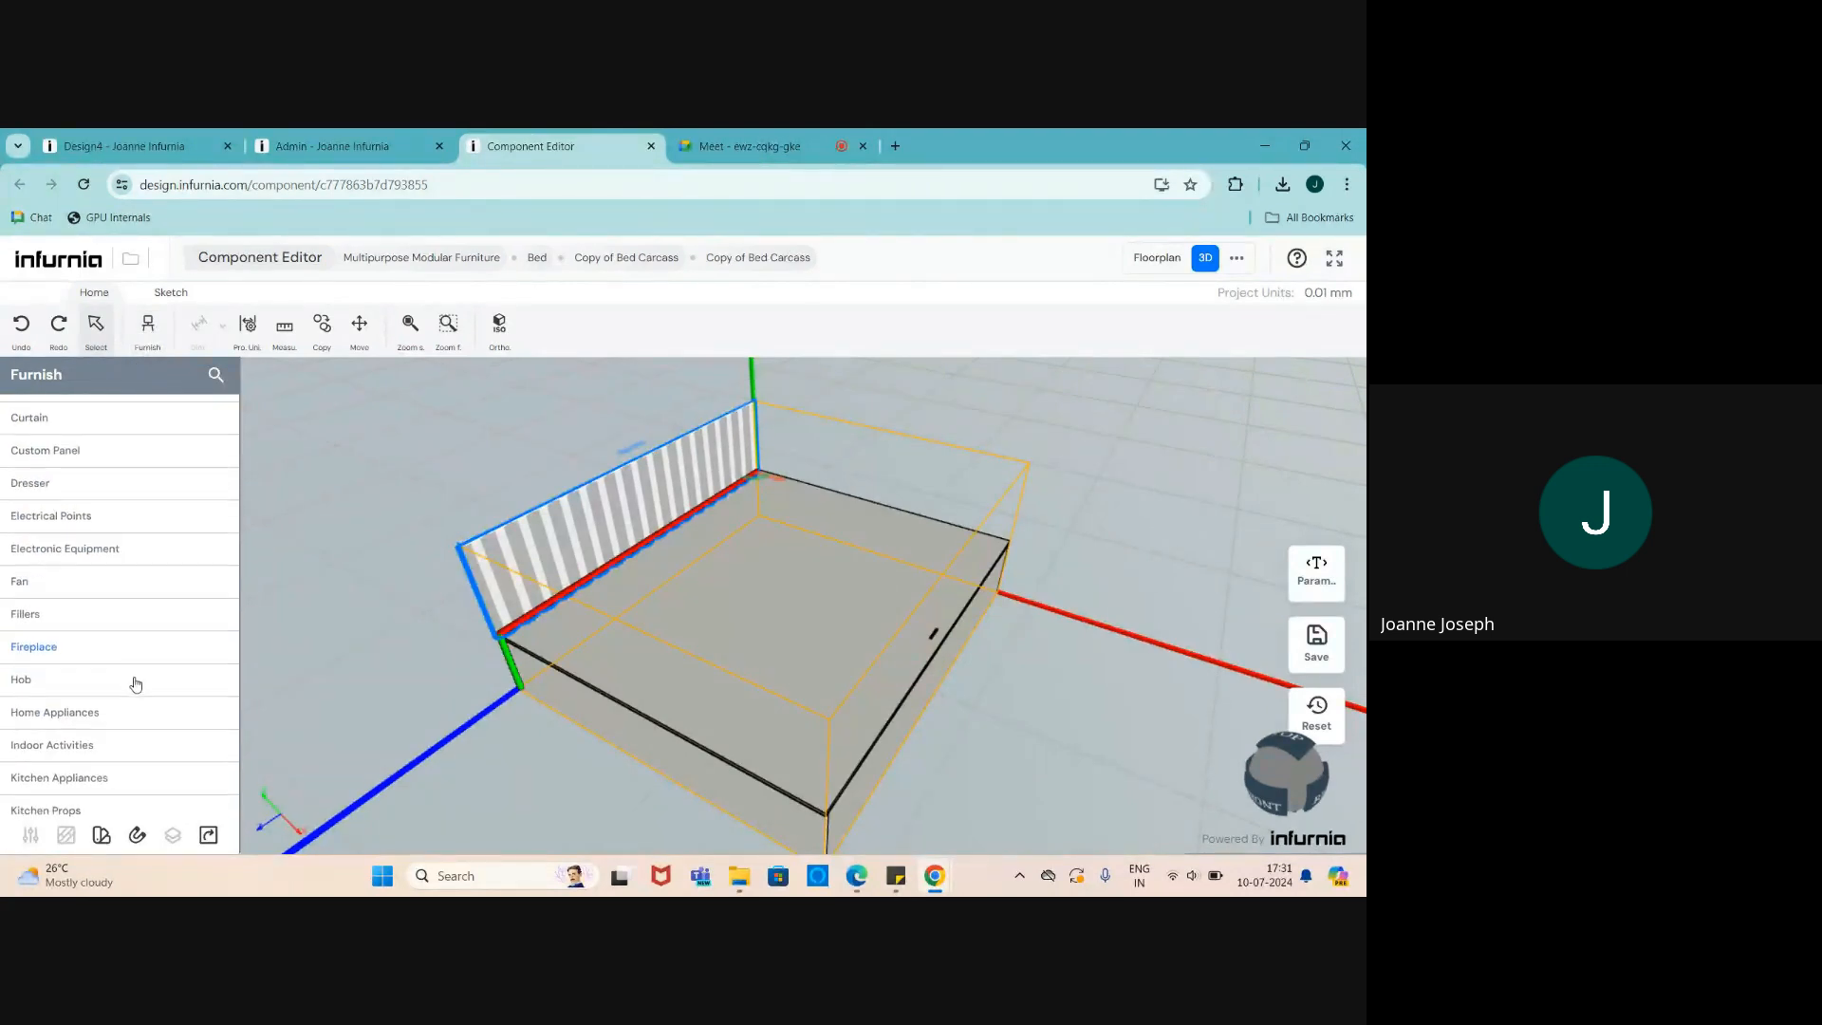
left_click(216, 378)
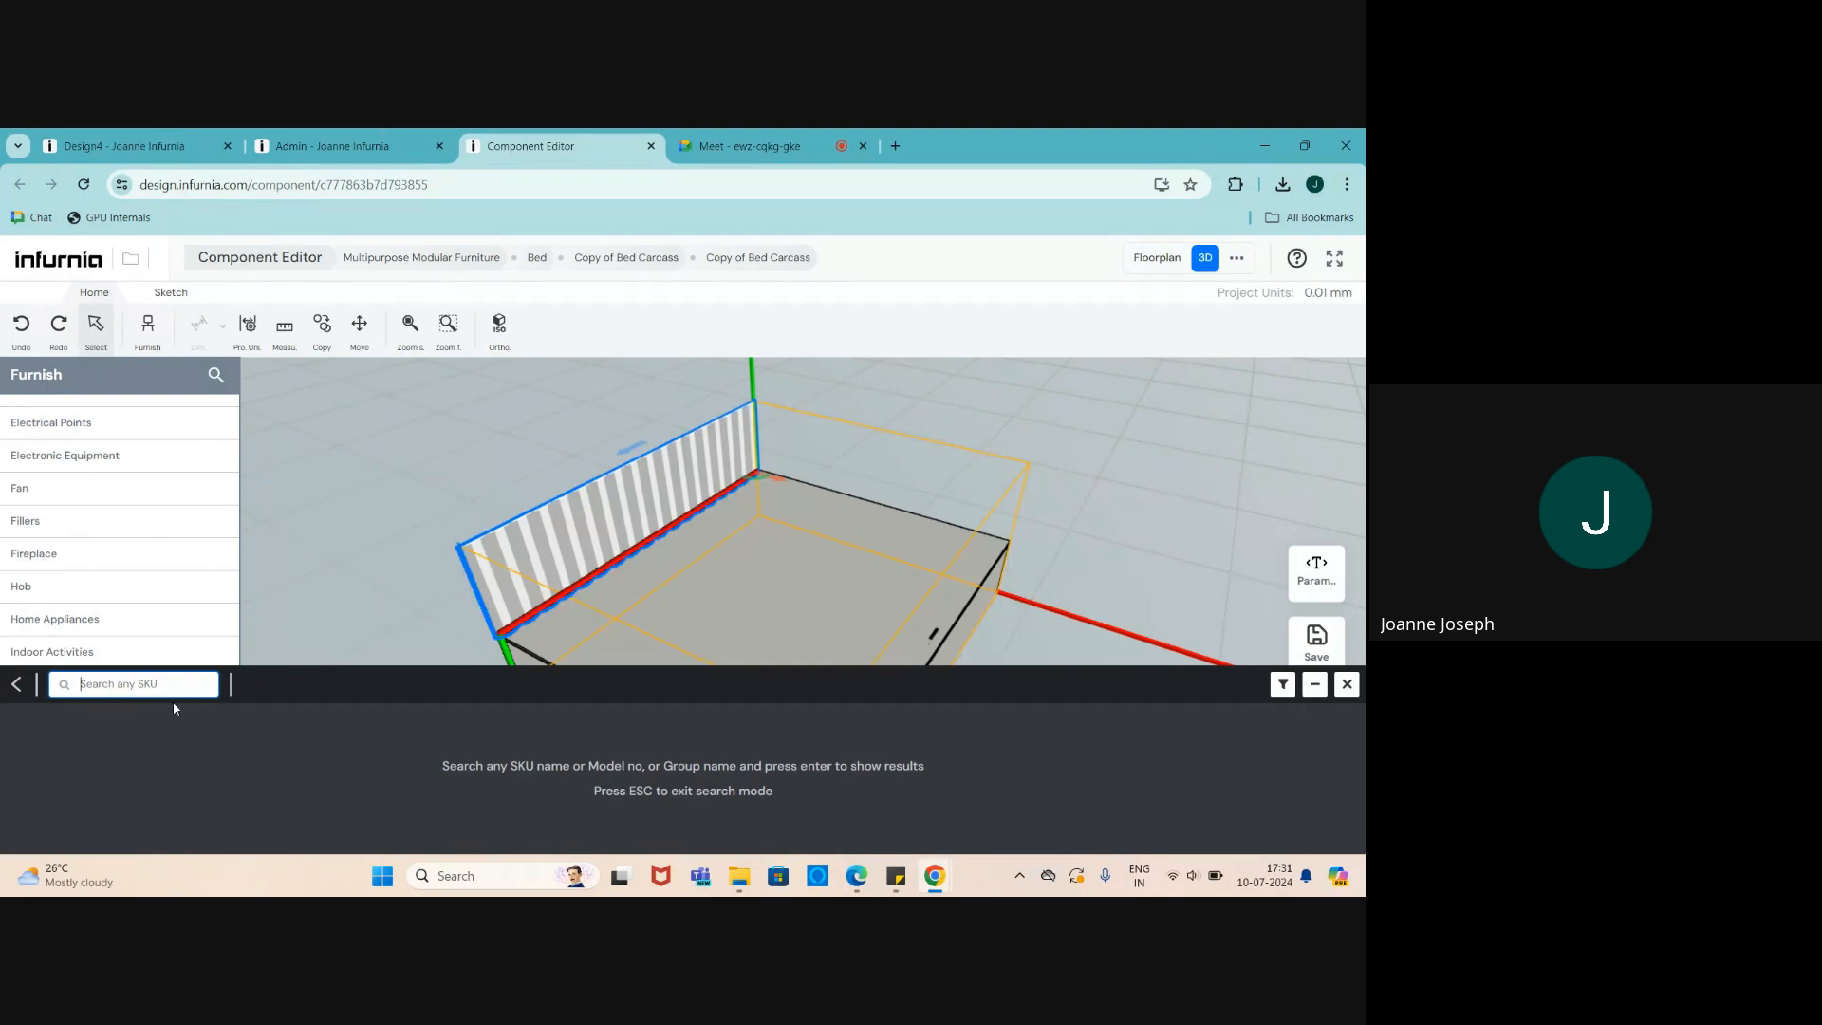
type("seat")
key("Return")
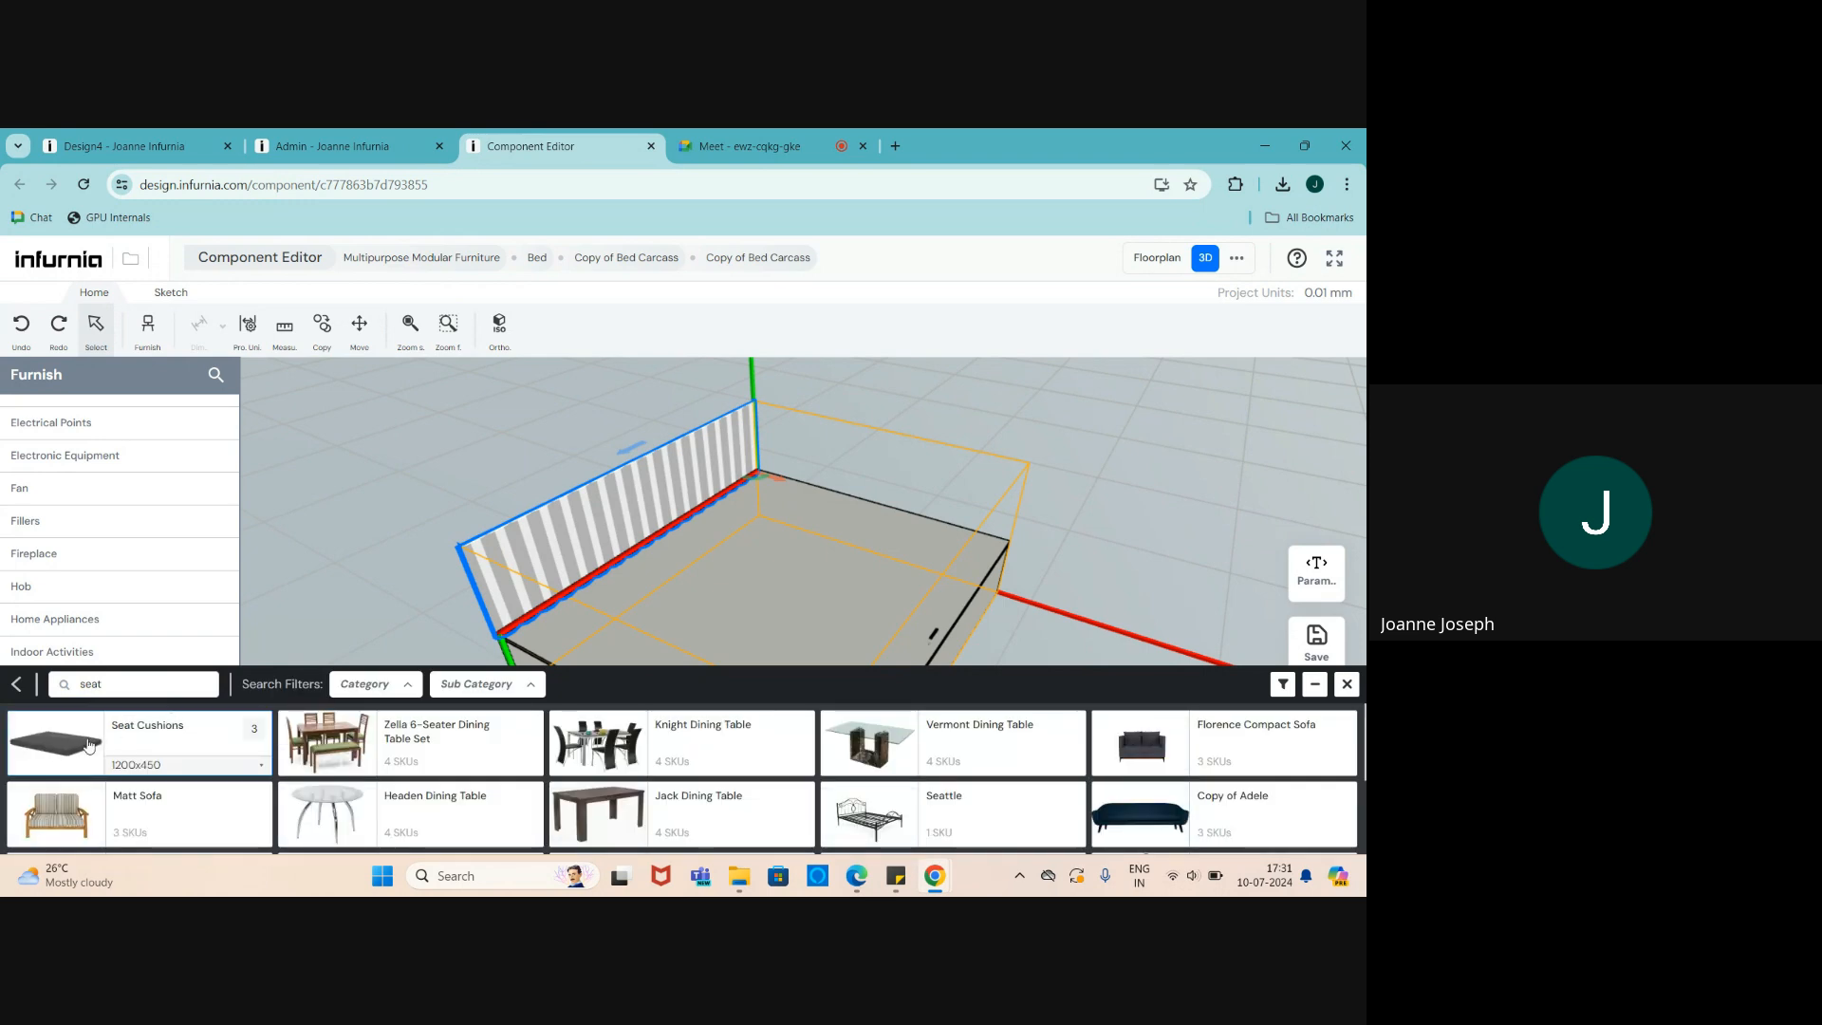
left_click(87, 740)
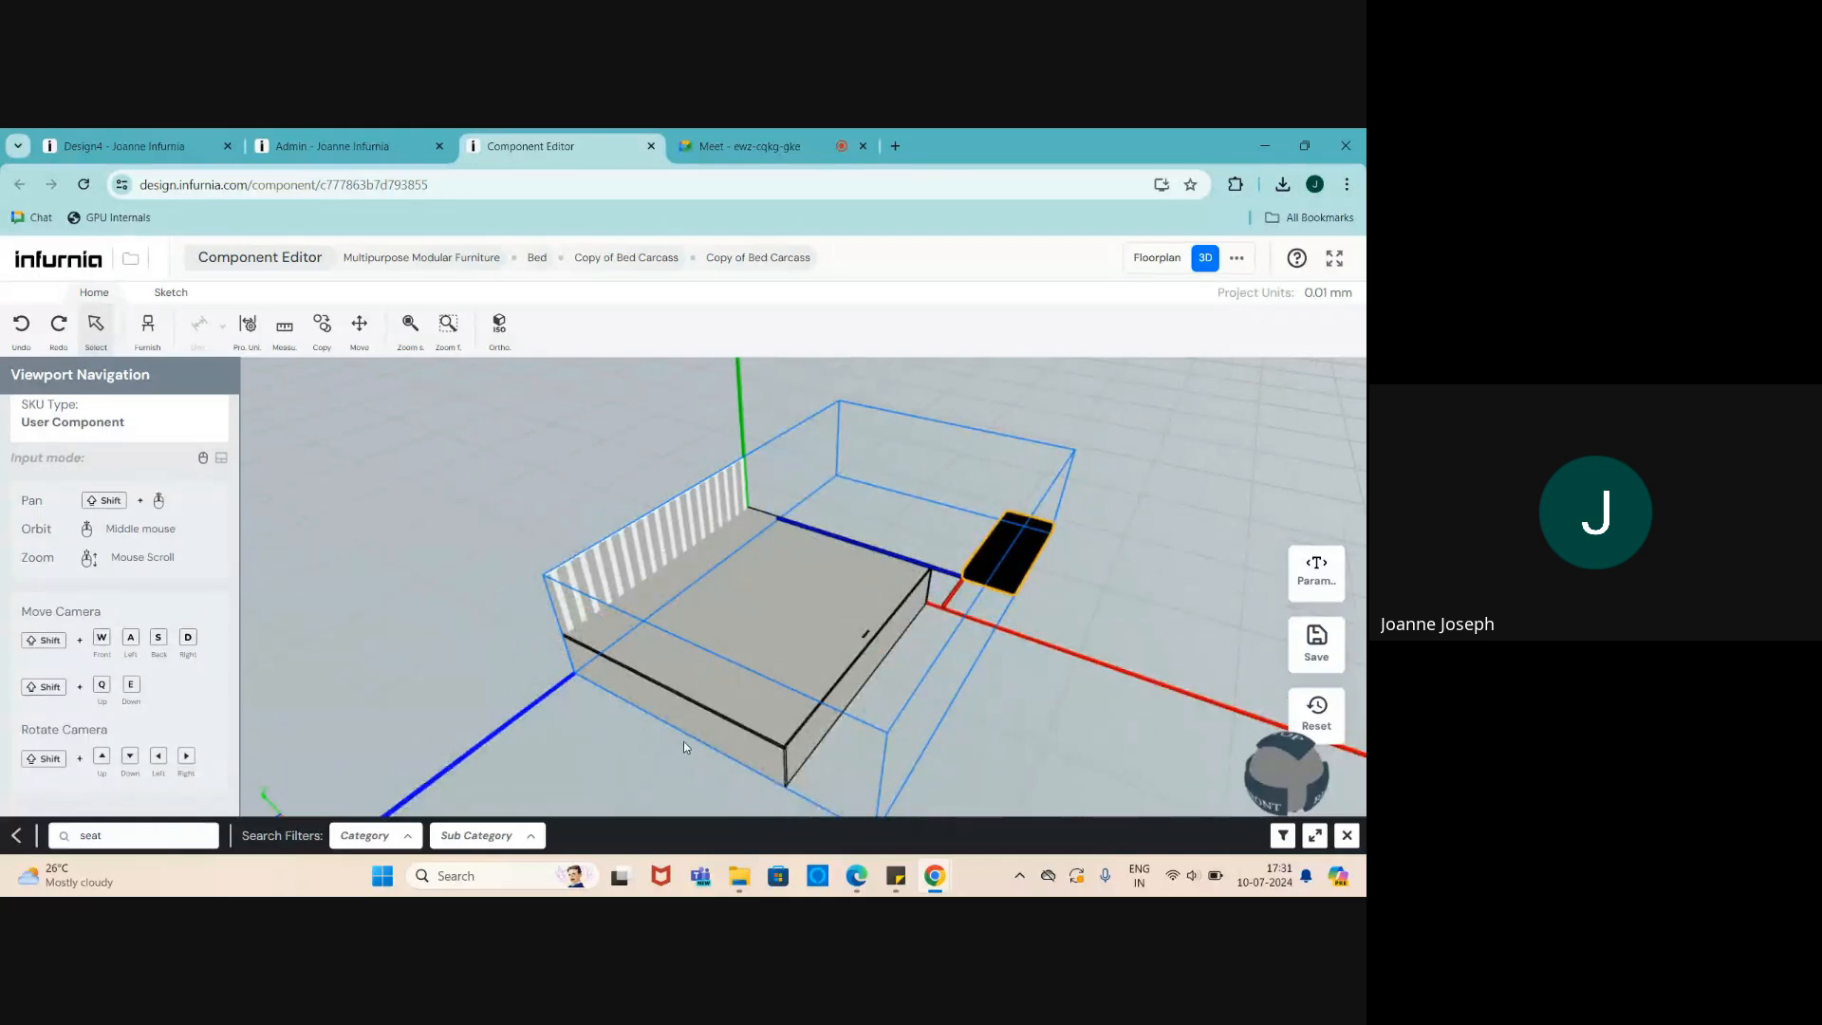
- Place the 1200×450 seat cushion in the viewport beside the bed carcass
left_click(898, 707)
scroll(896, 707, "down", 4)
scroll(820, 606, "up", 3)
scroll(1111, 496, "down", 2)
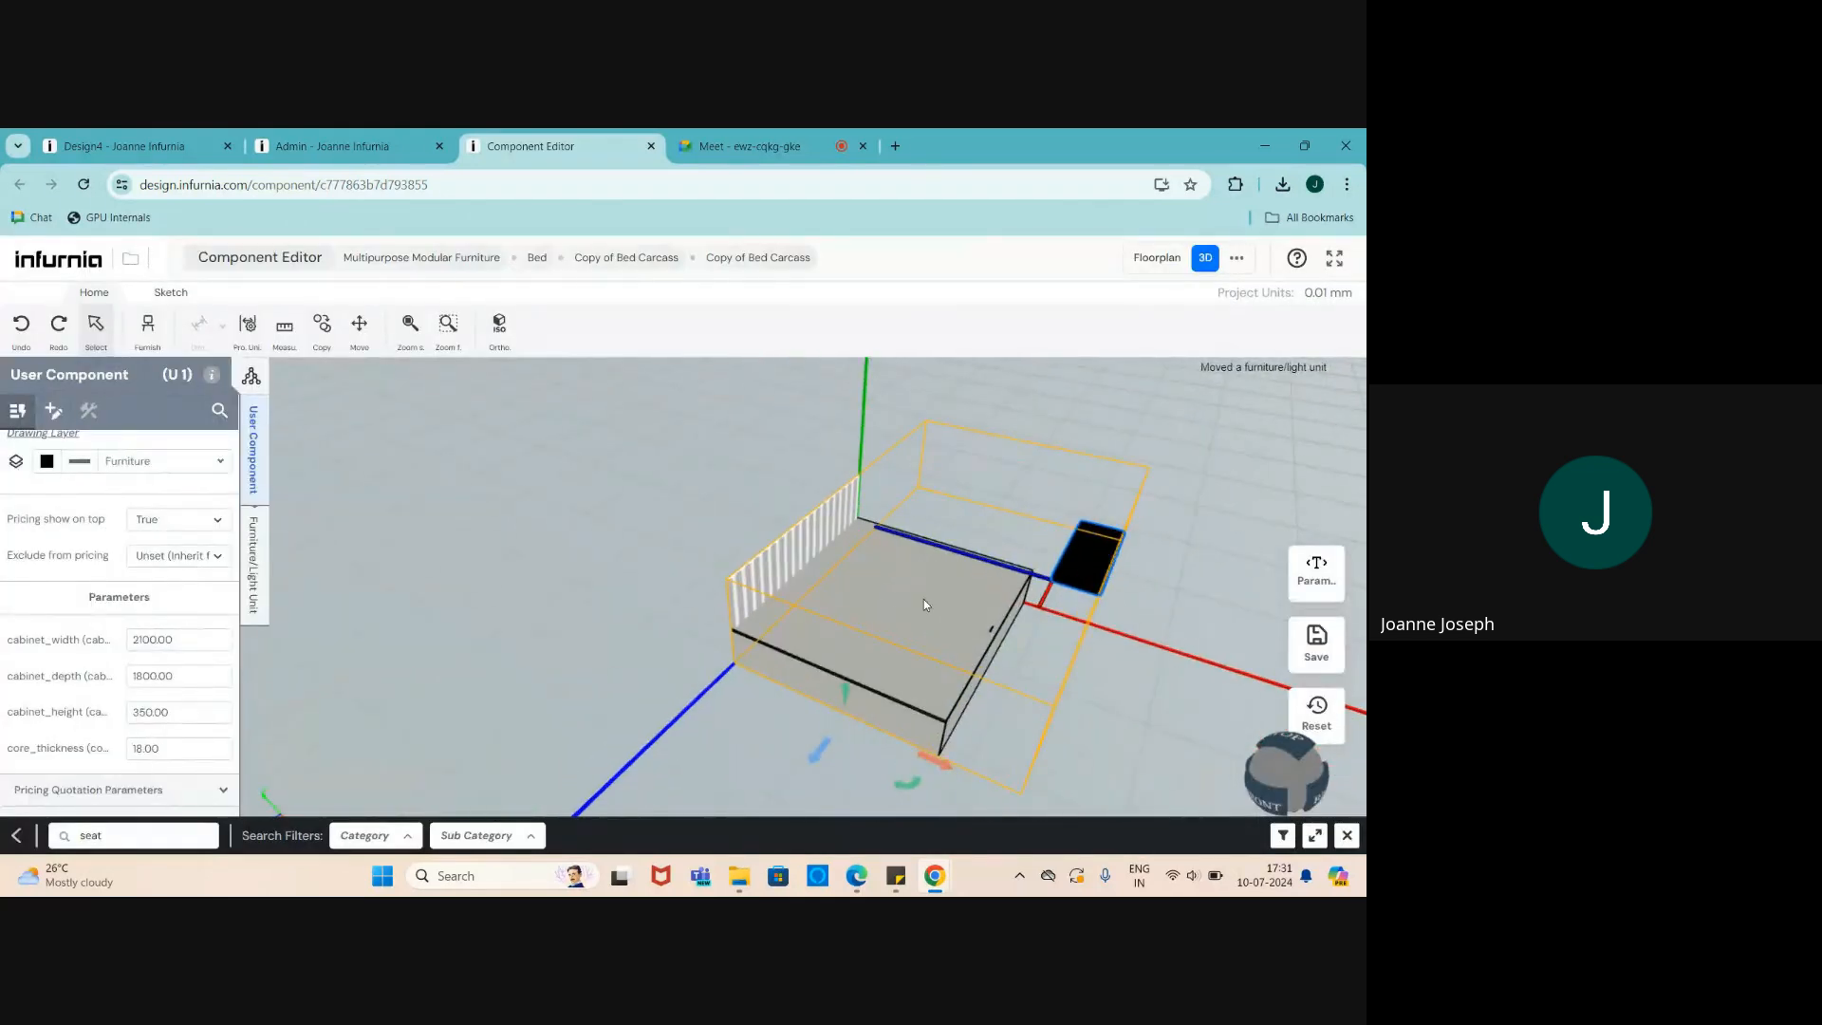
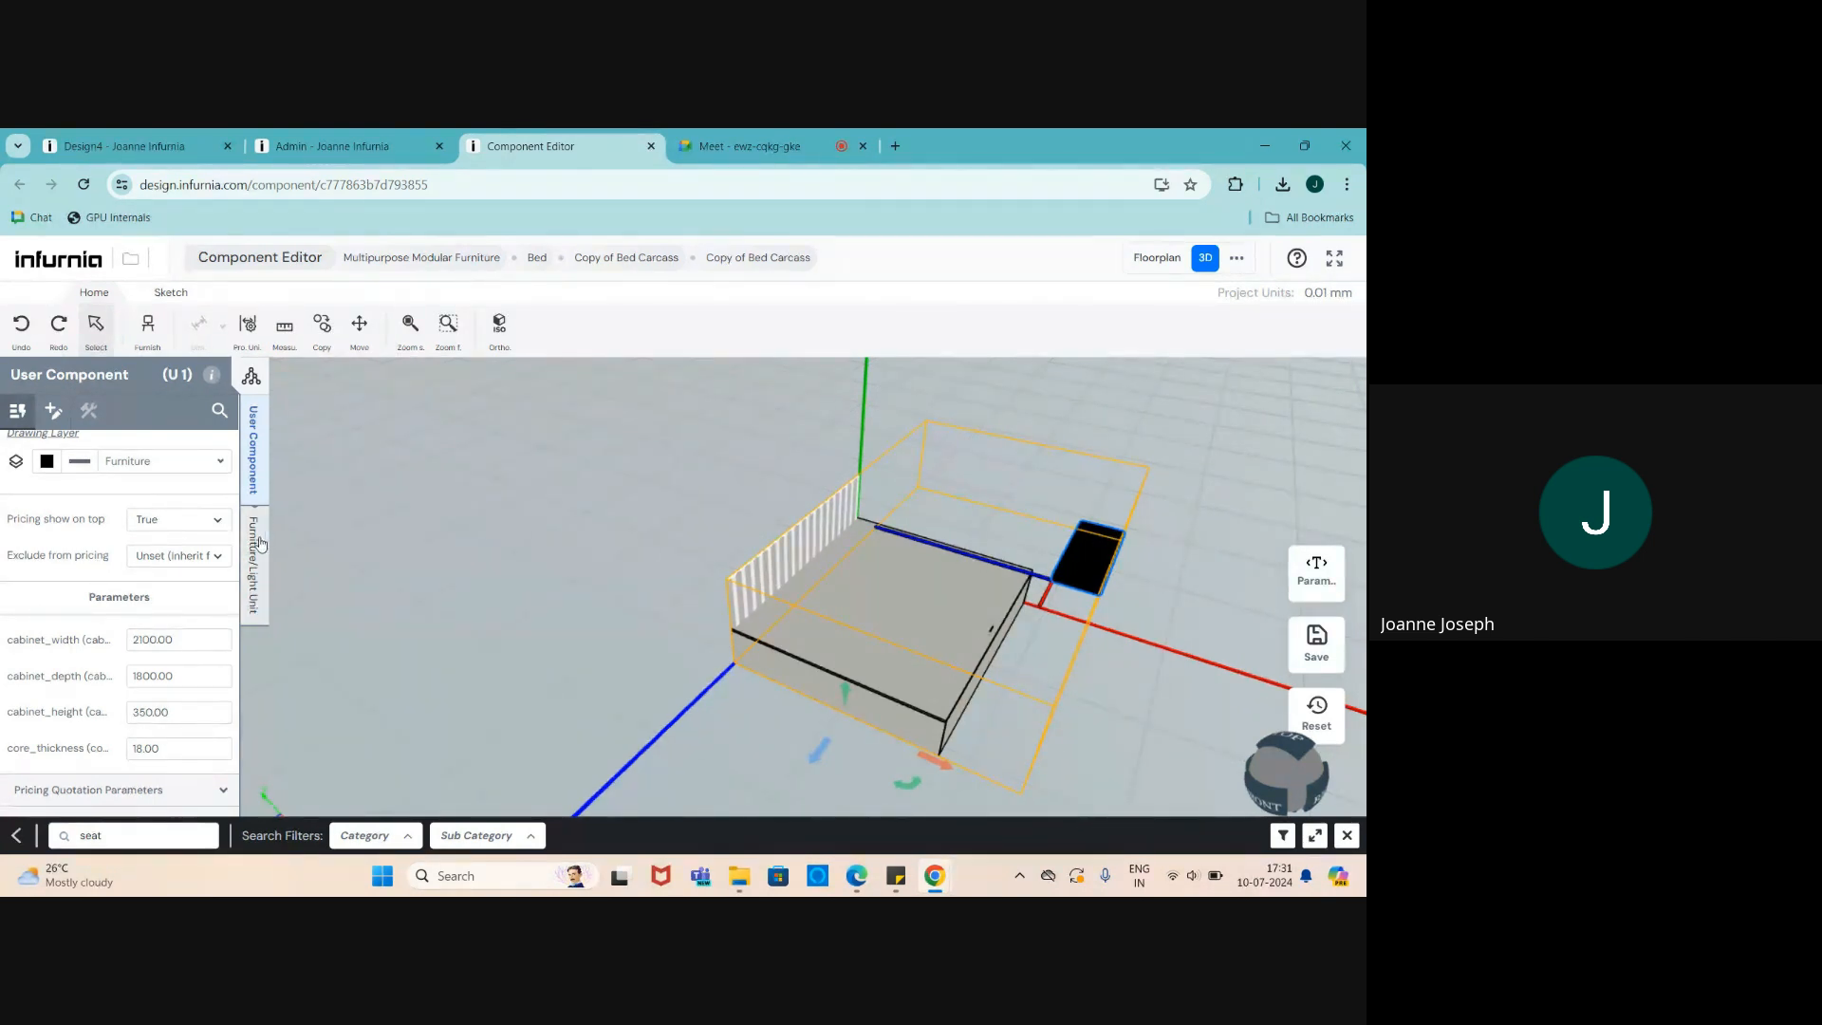
- Set the black unit's height to 120
scroll(868, 555, "up", 1)
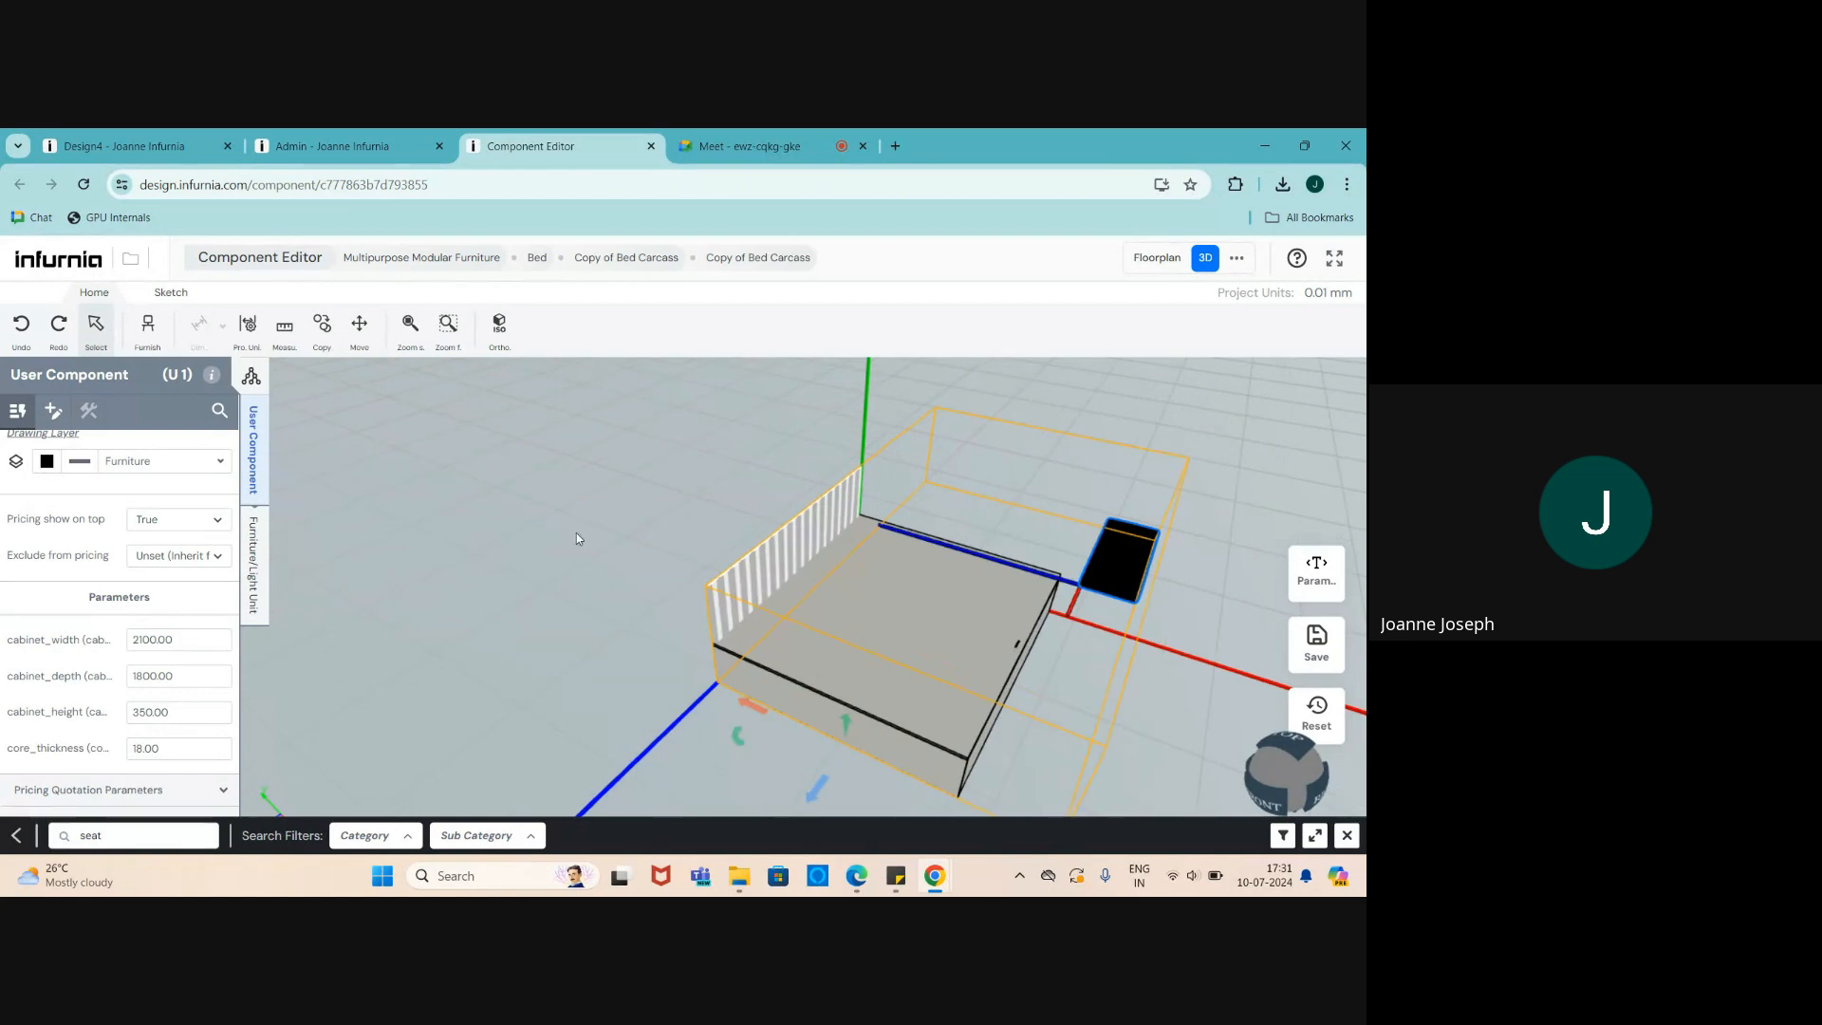
left_click(255, 580)
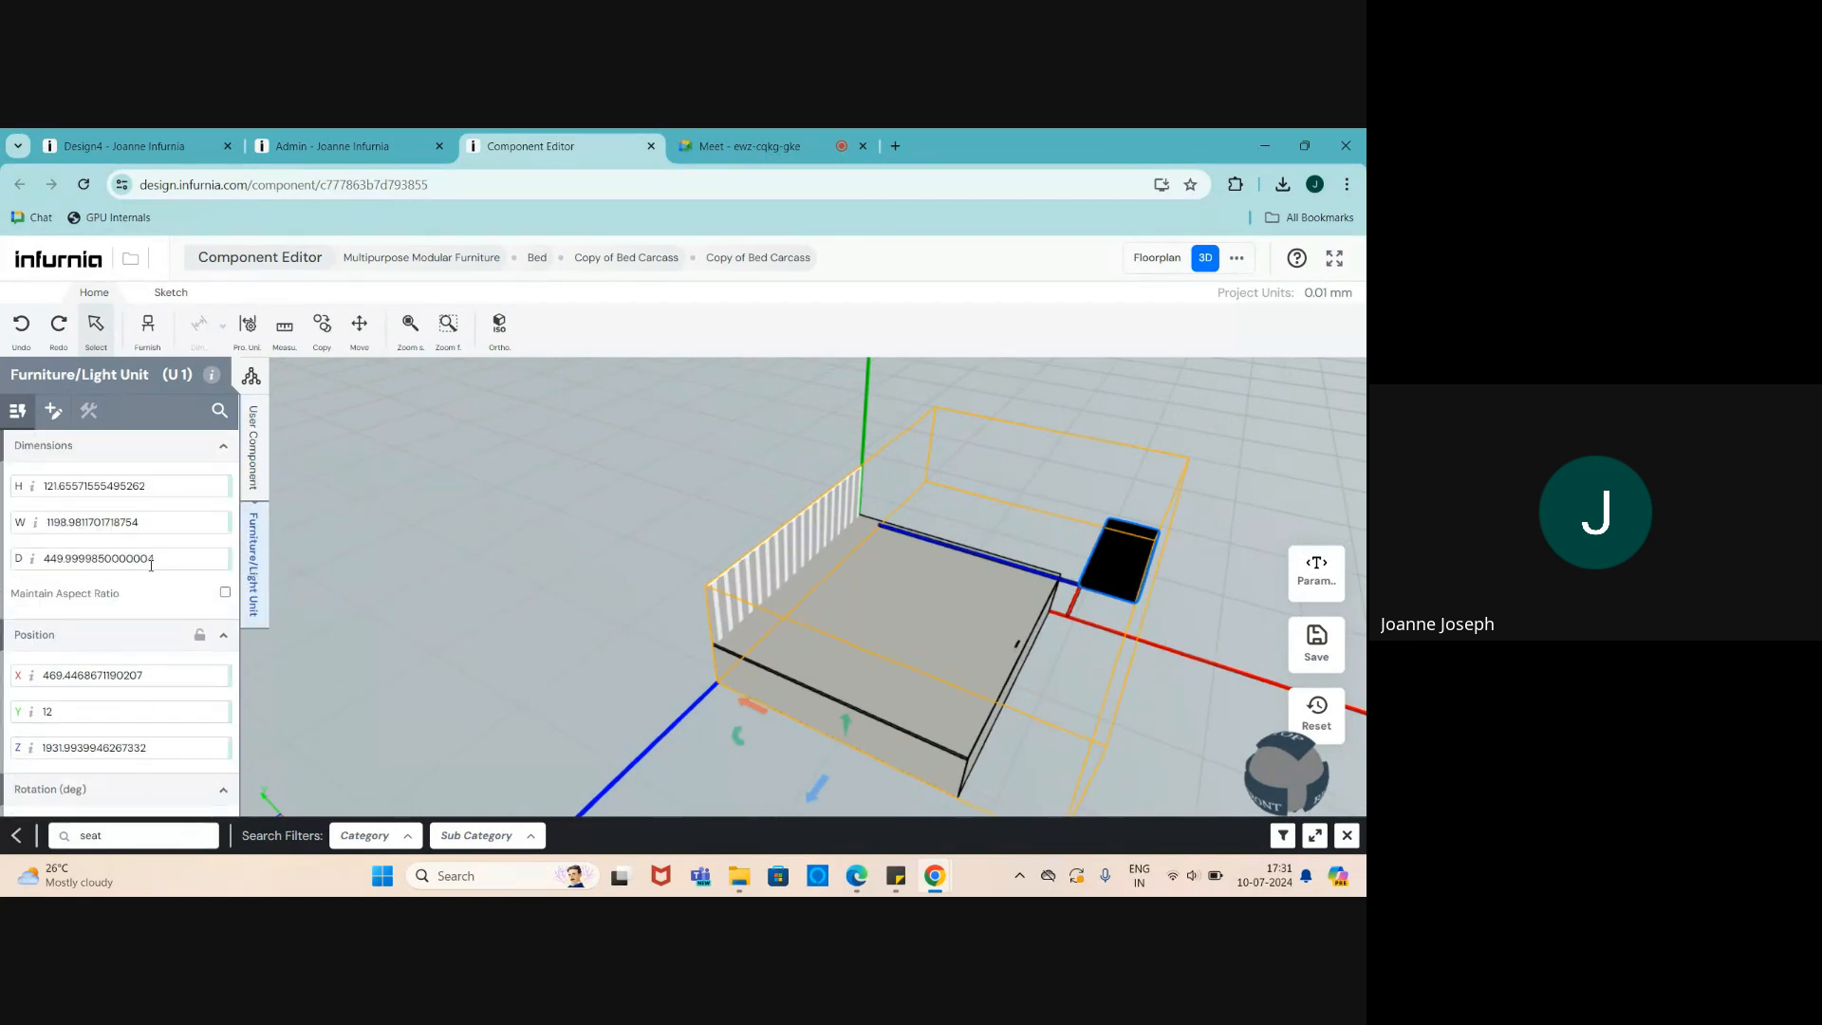
scroll(114, 590, "down", 1)
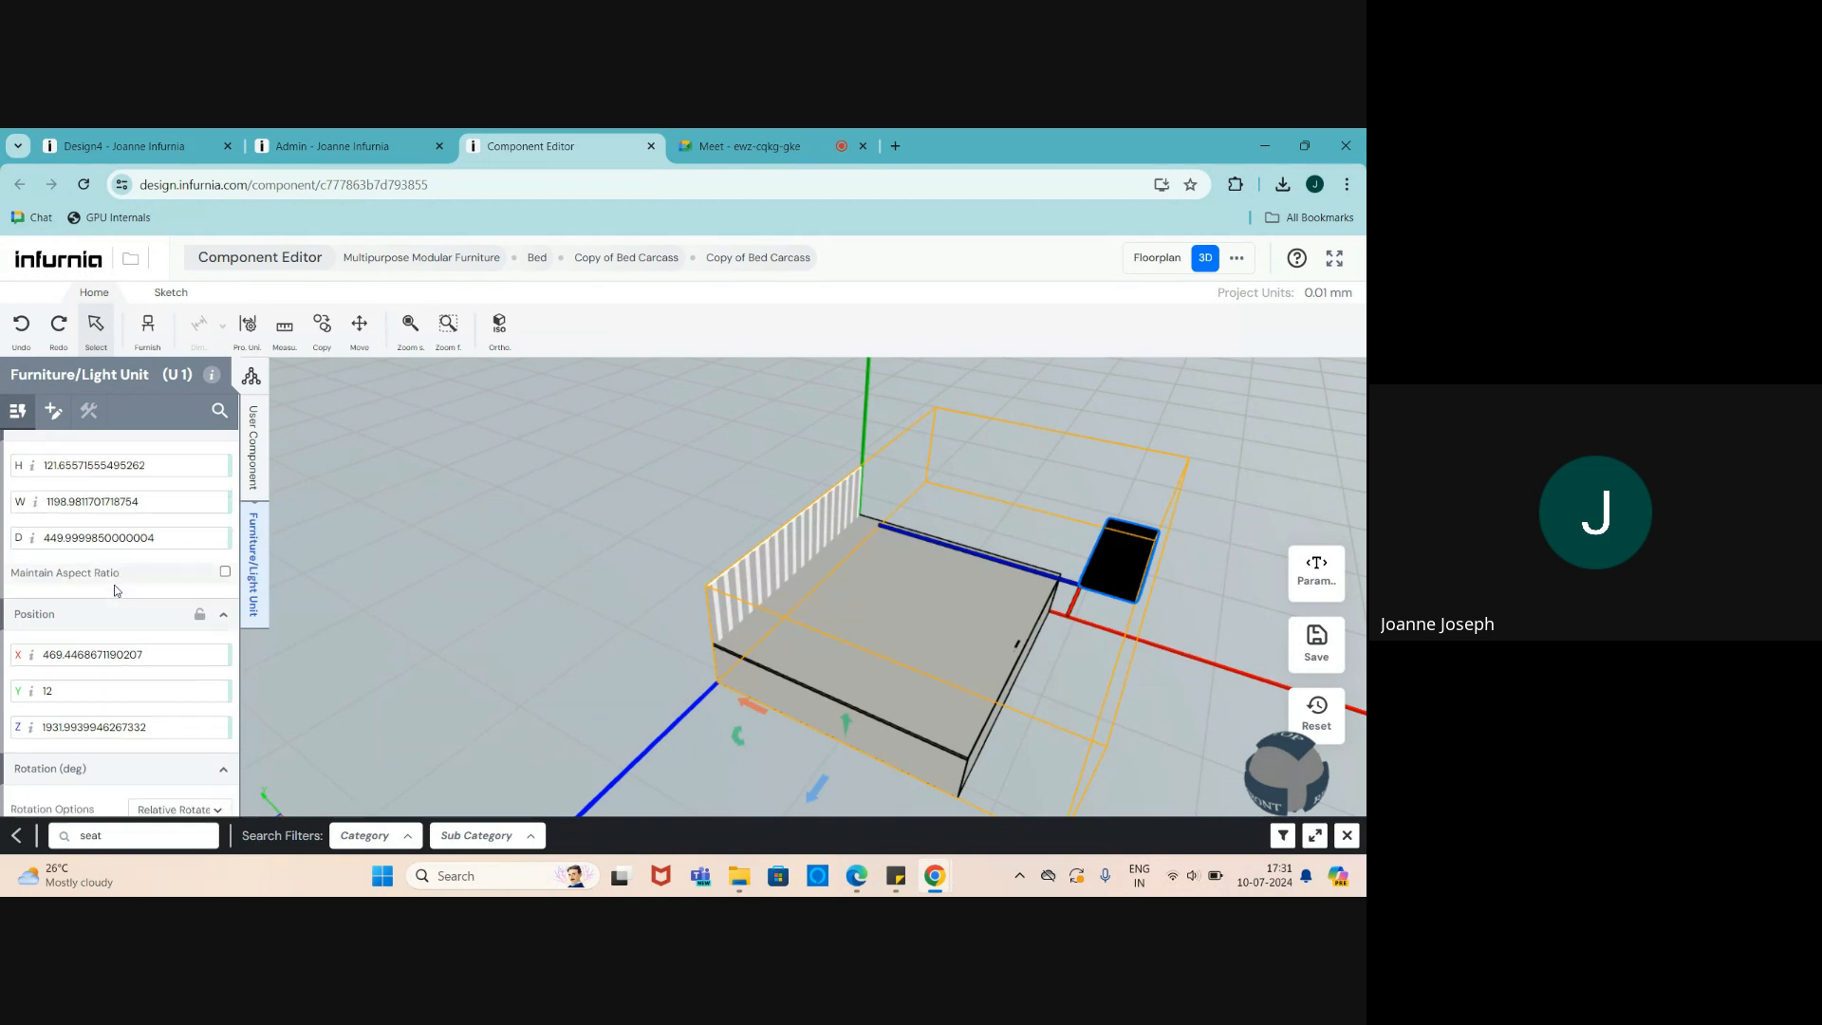
scroll(114, 590, "down", 3)
scroll(114, 590, "up", 4)
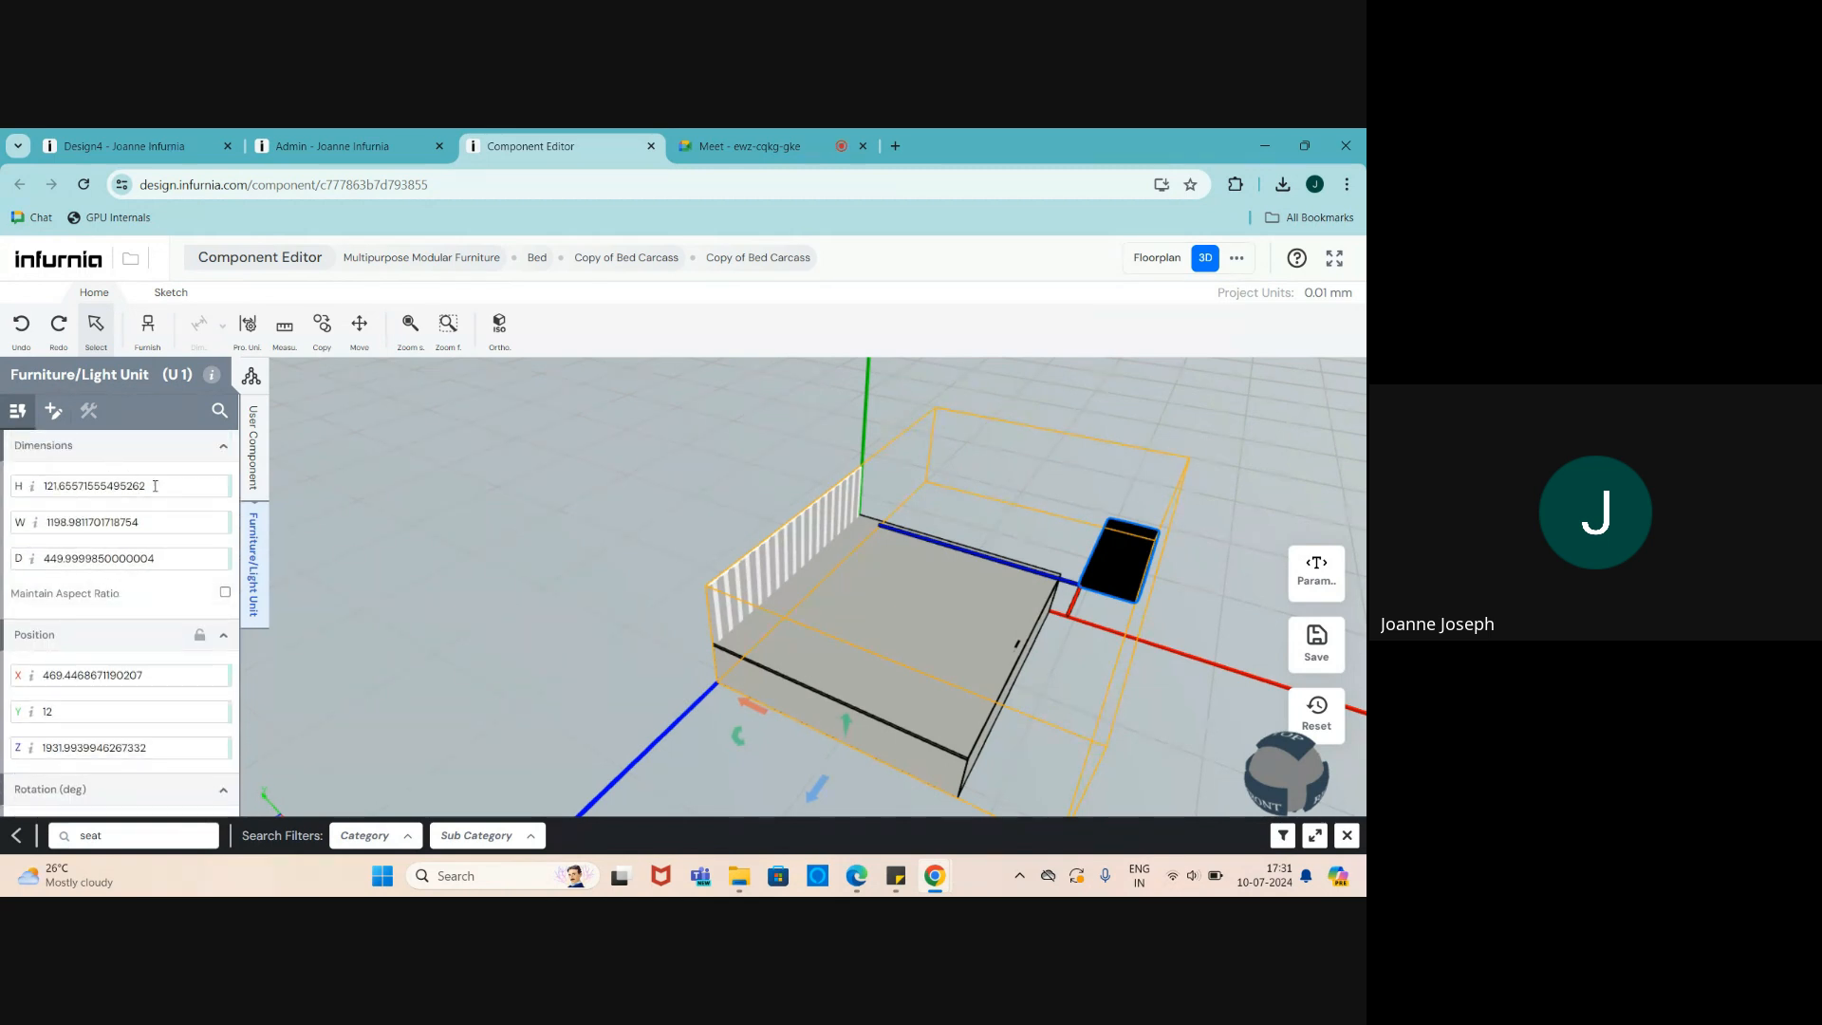
double_click(163, 486)
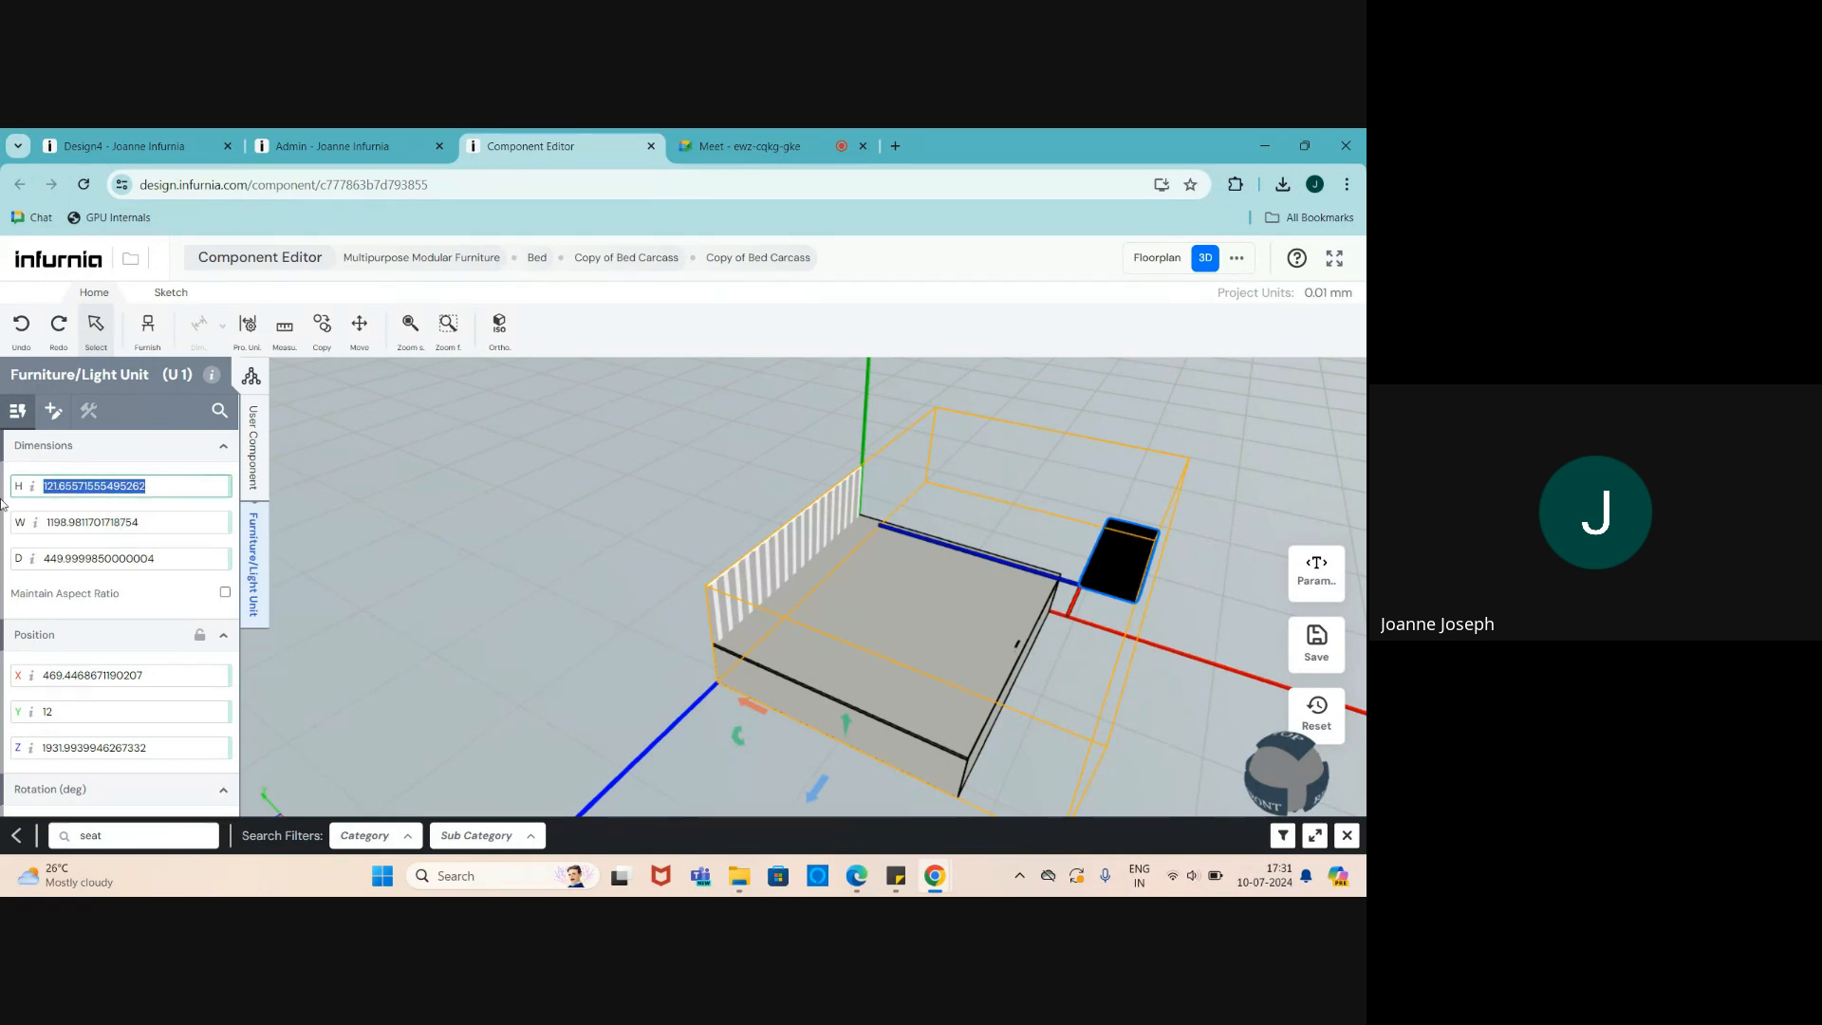
type("120")
key("Return")
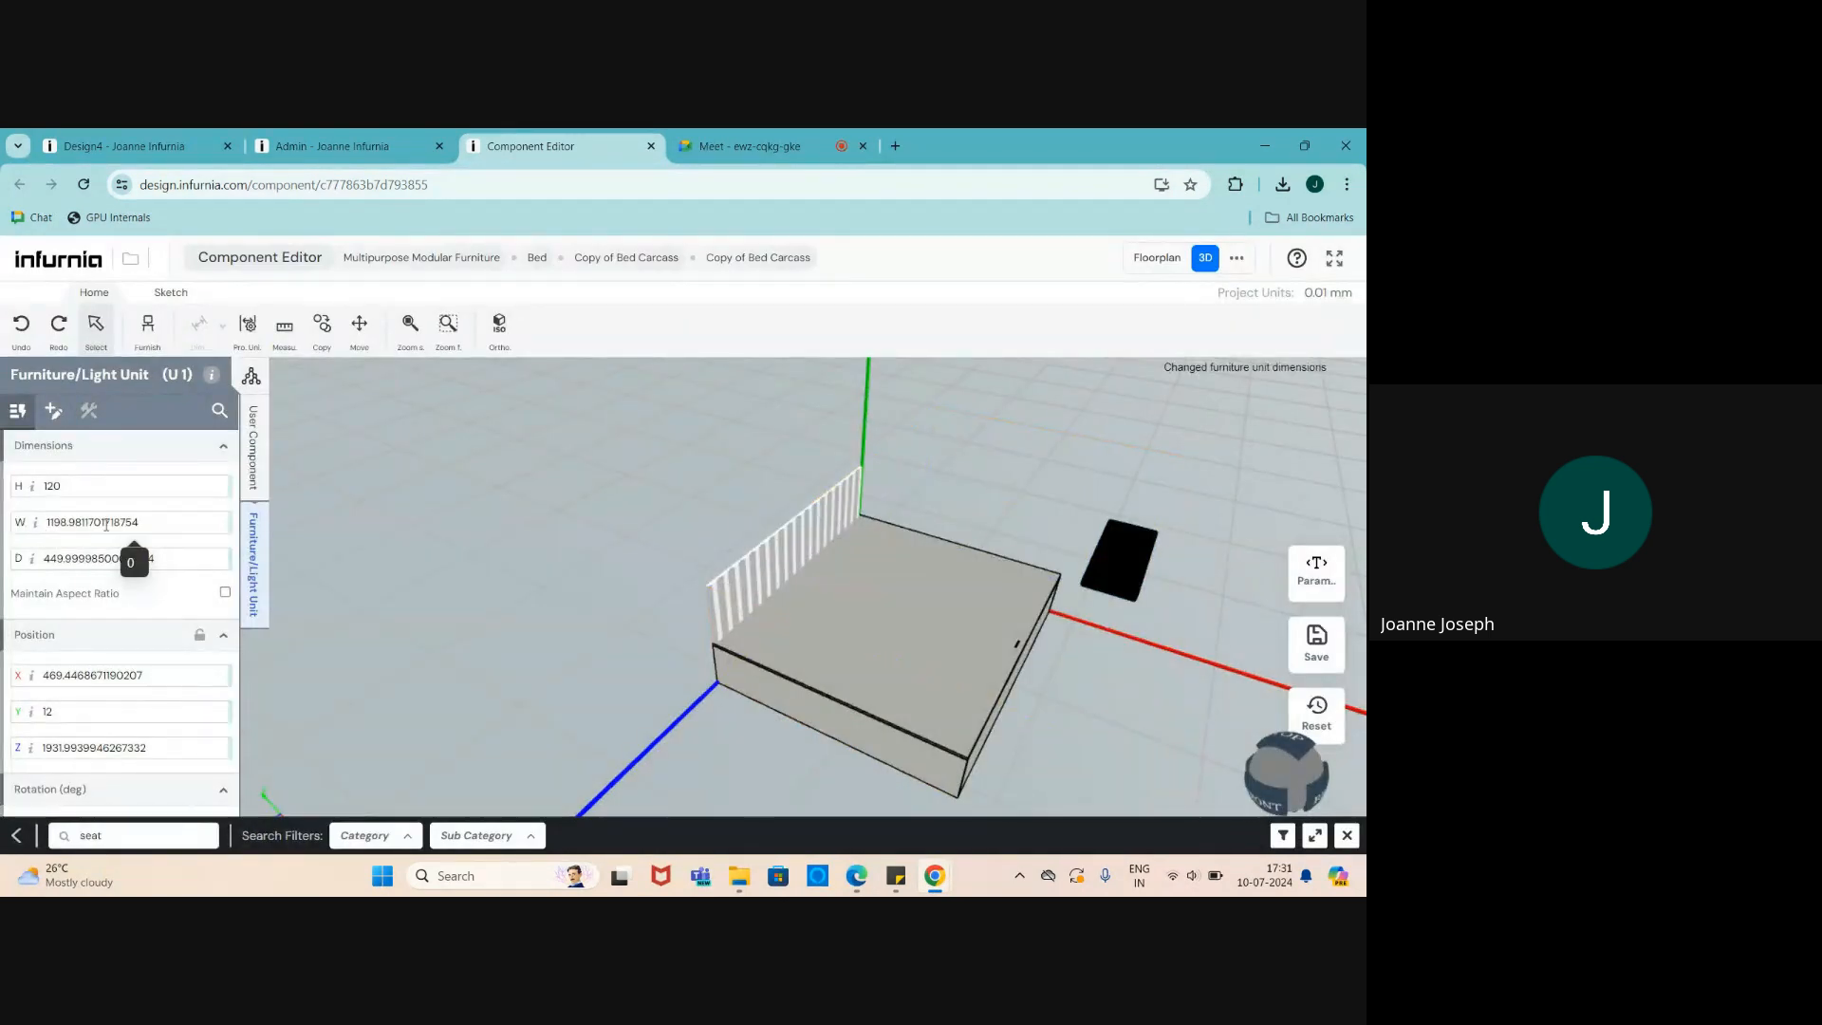
- Bind the unit's width to cabinet_width and its depth to cabinet_depth
left_click_drag(139, 523, 54, 520)
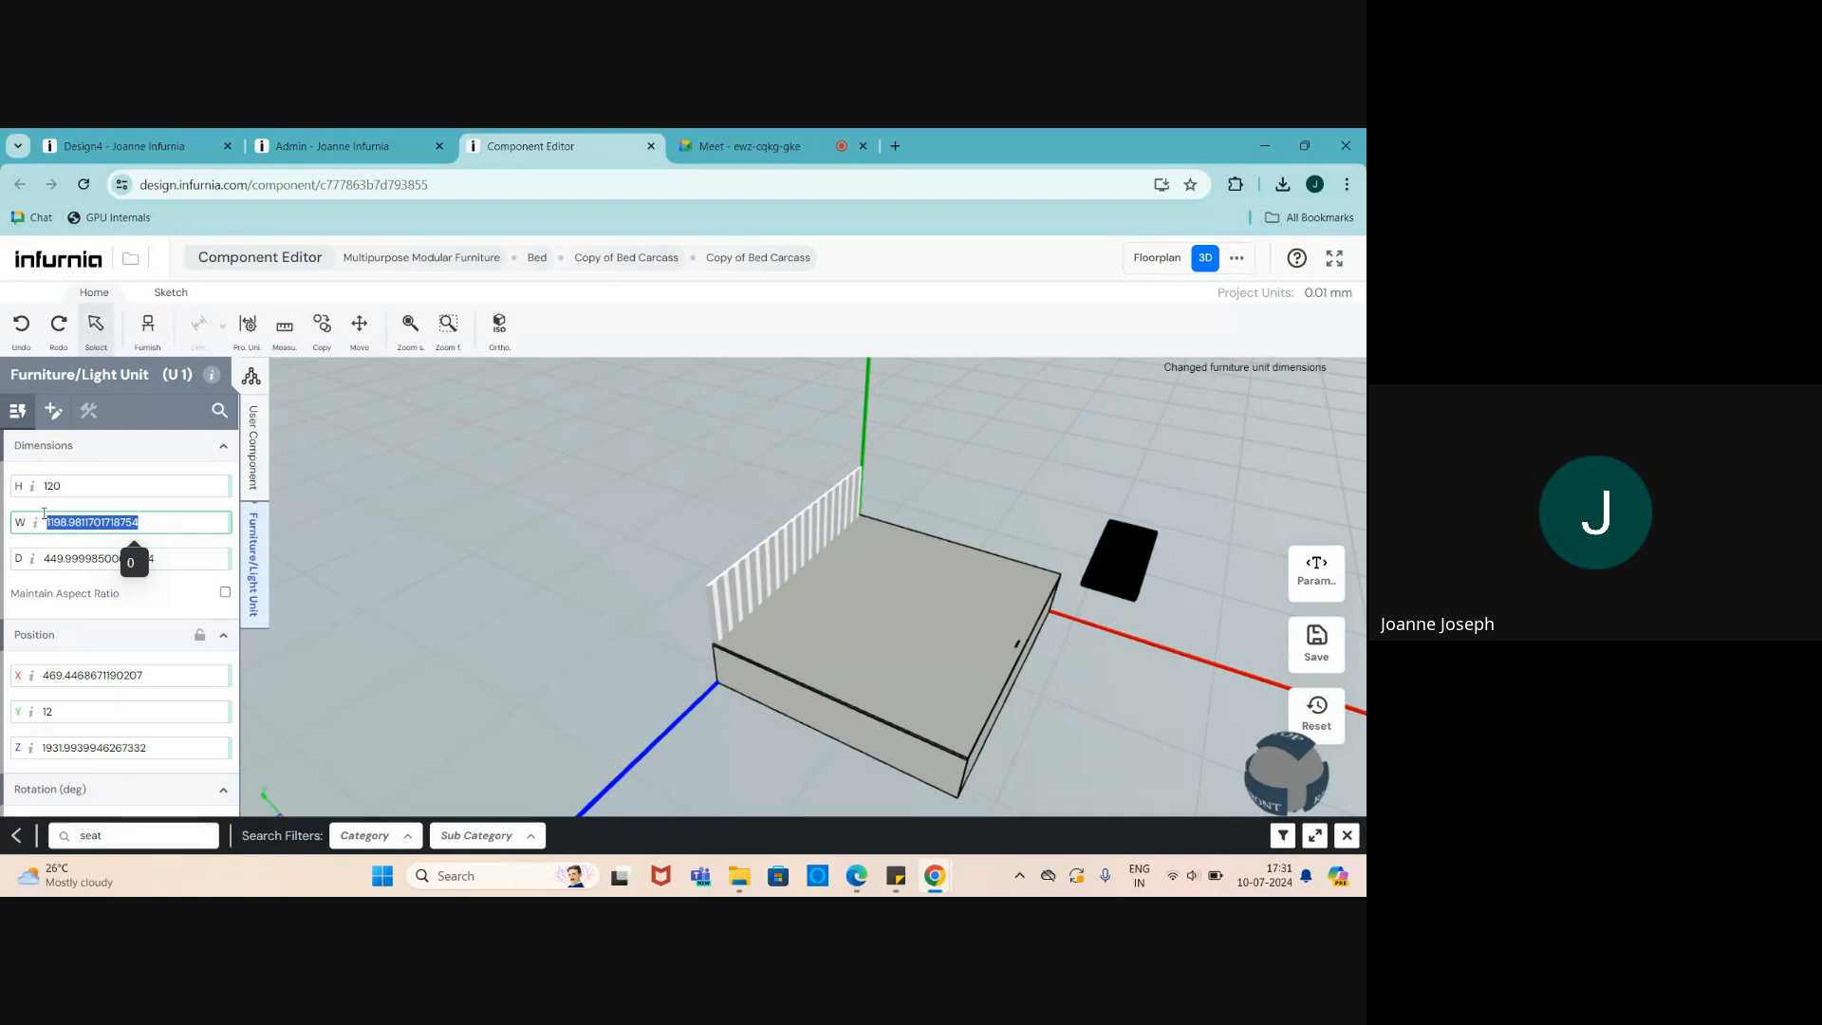
type("cab")
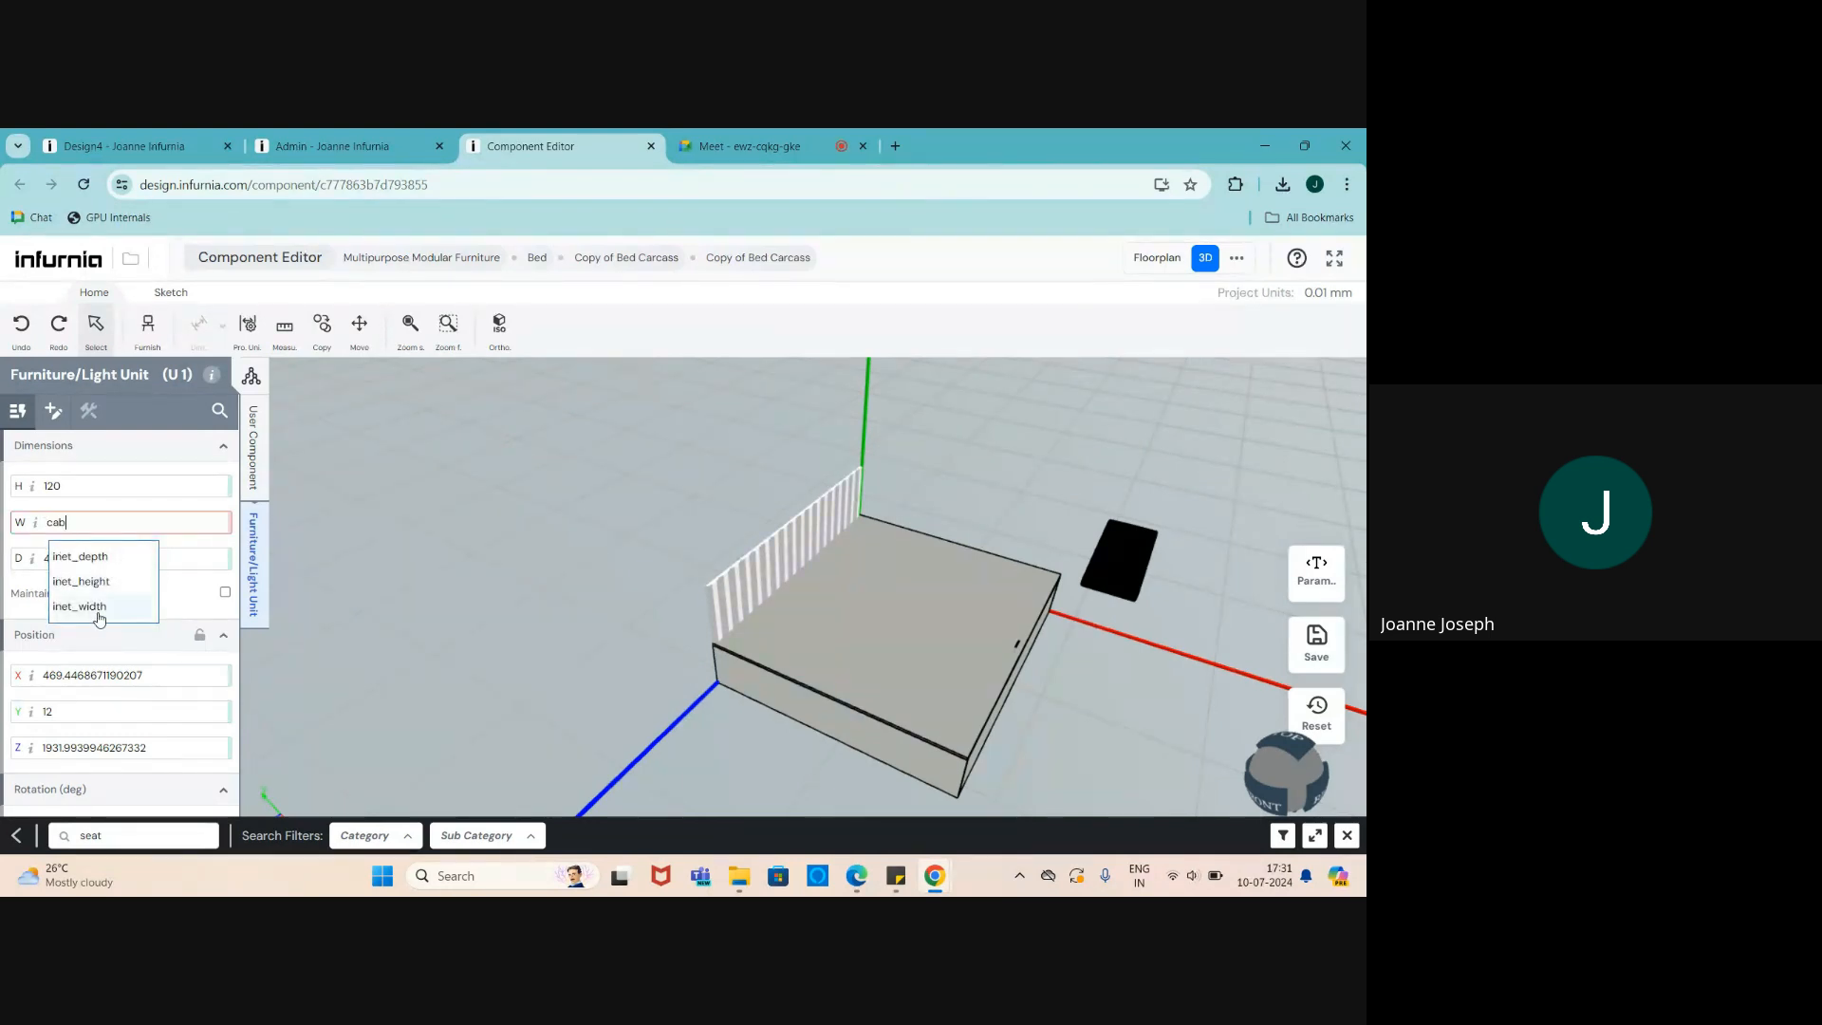
left_click(99, 607)
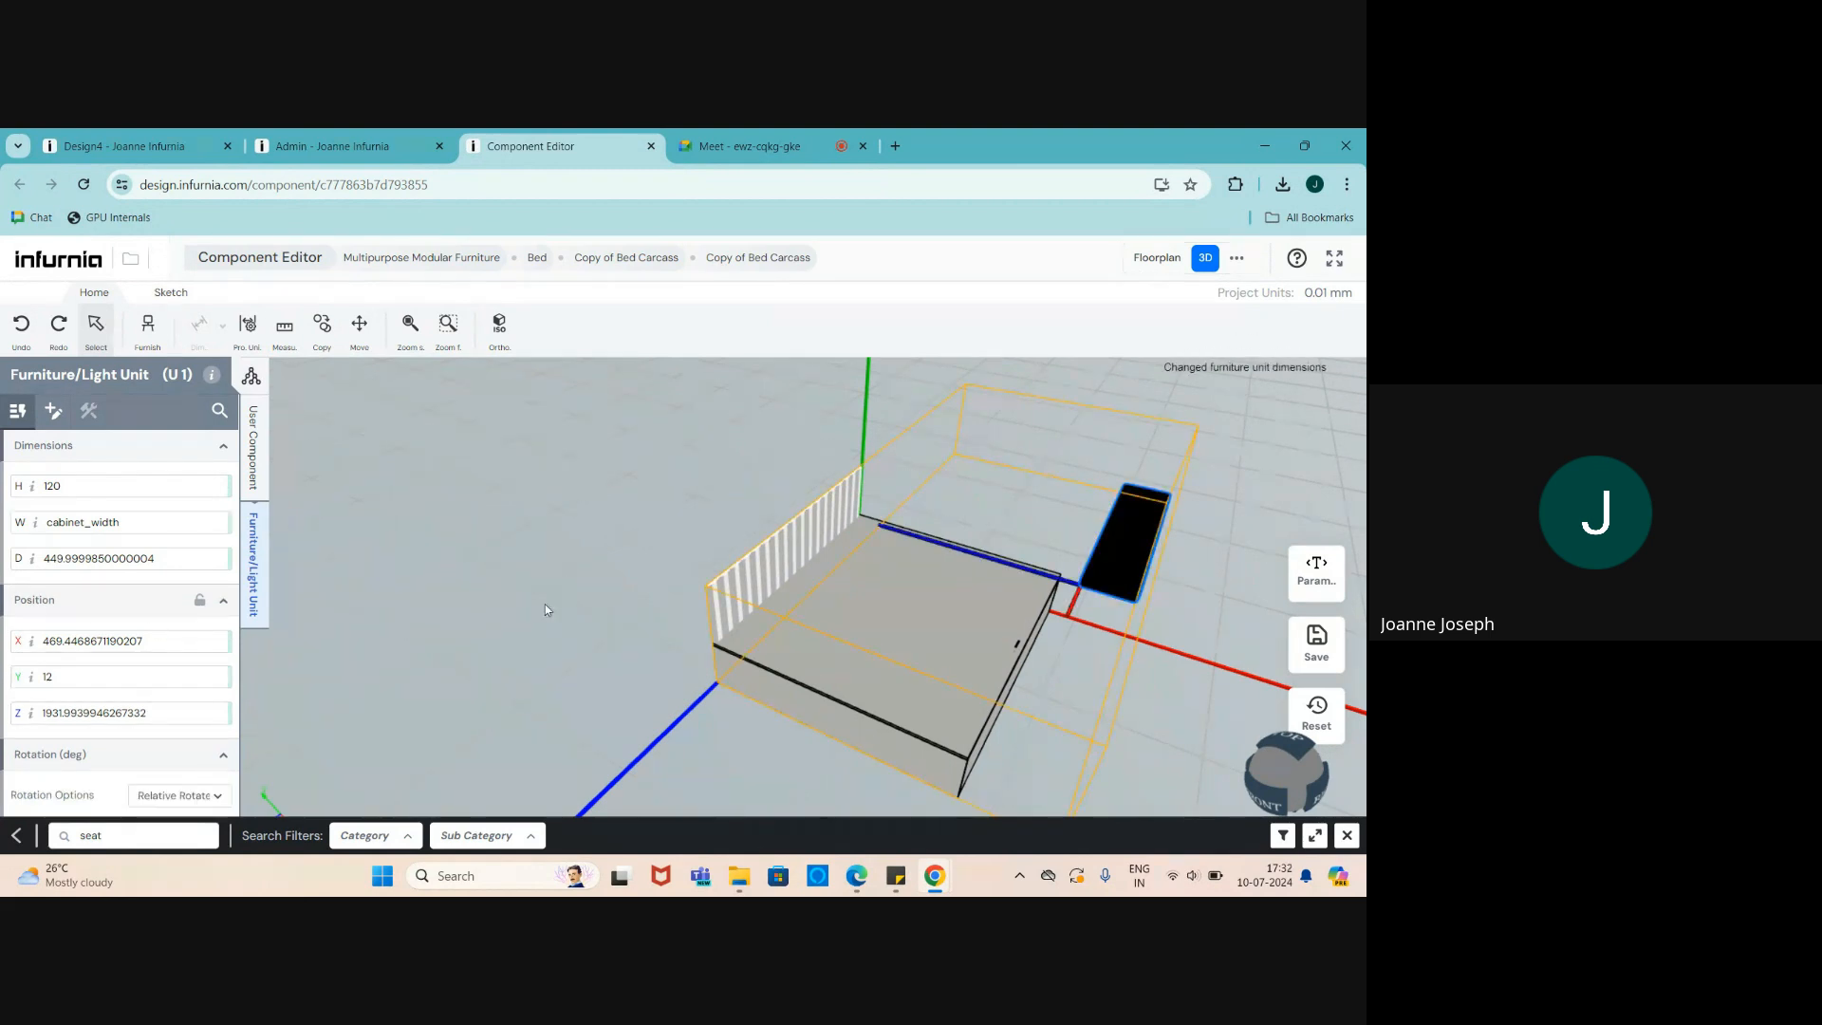
scroll(545, 603, "down", 2)
scroll(1032, 645, "up", 4)
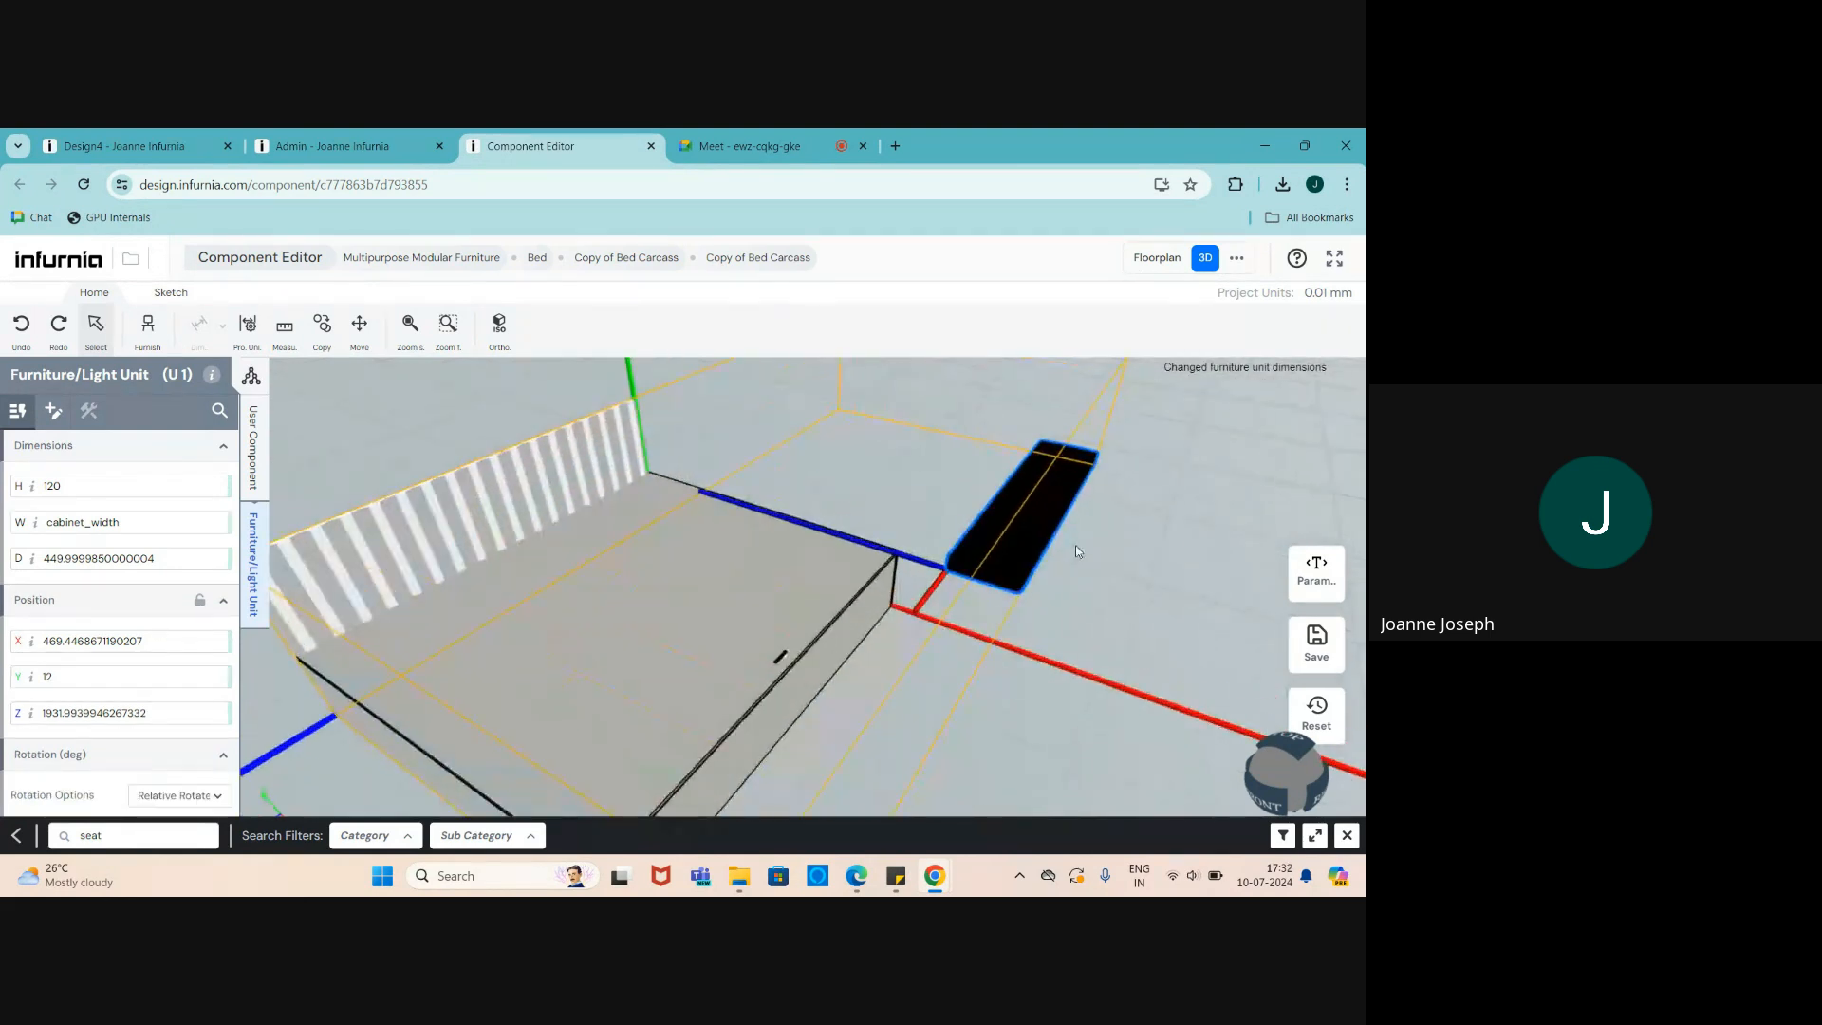
double_click(169, 563)
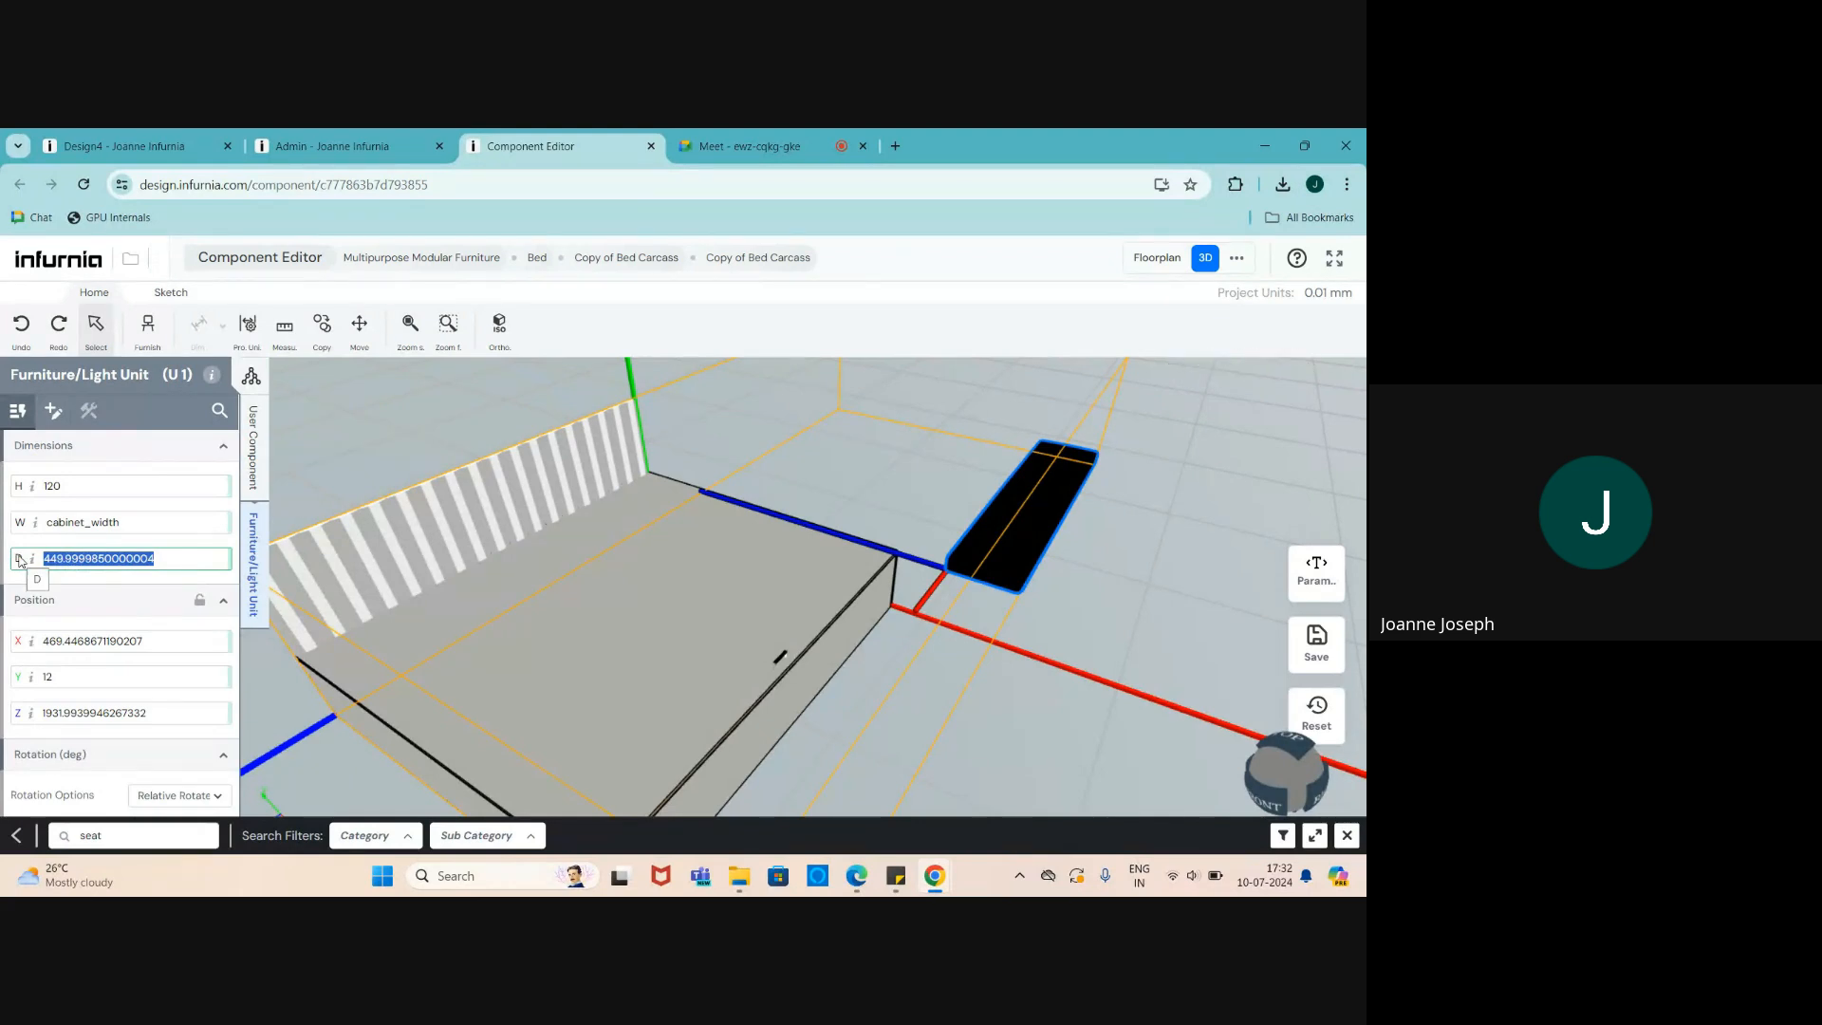
type("ca")
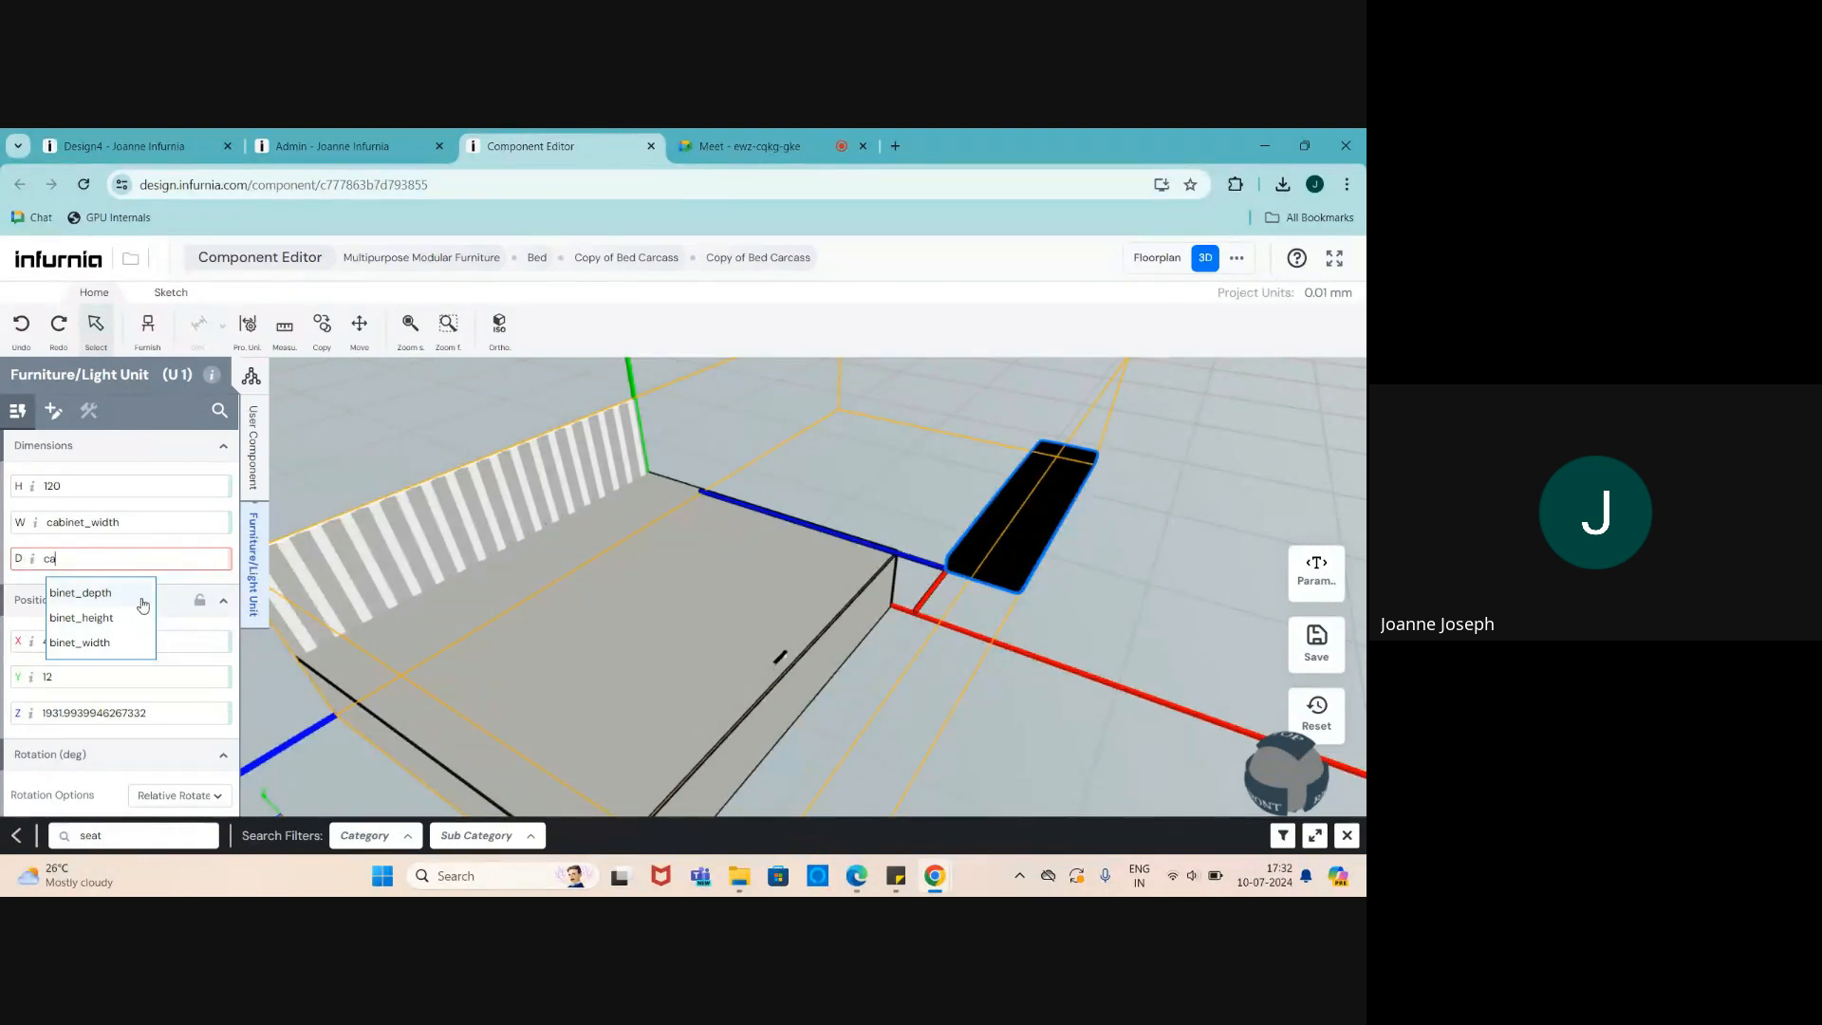
left_click(96, 596)
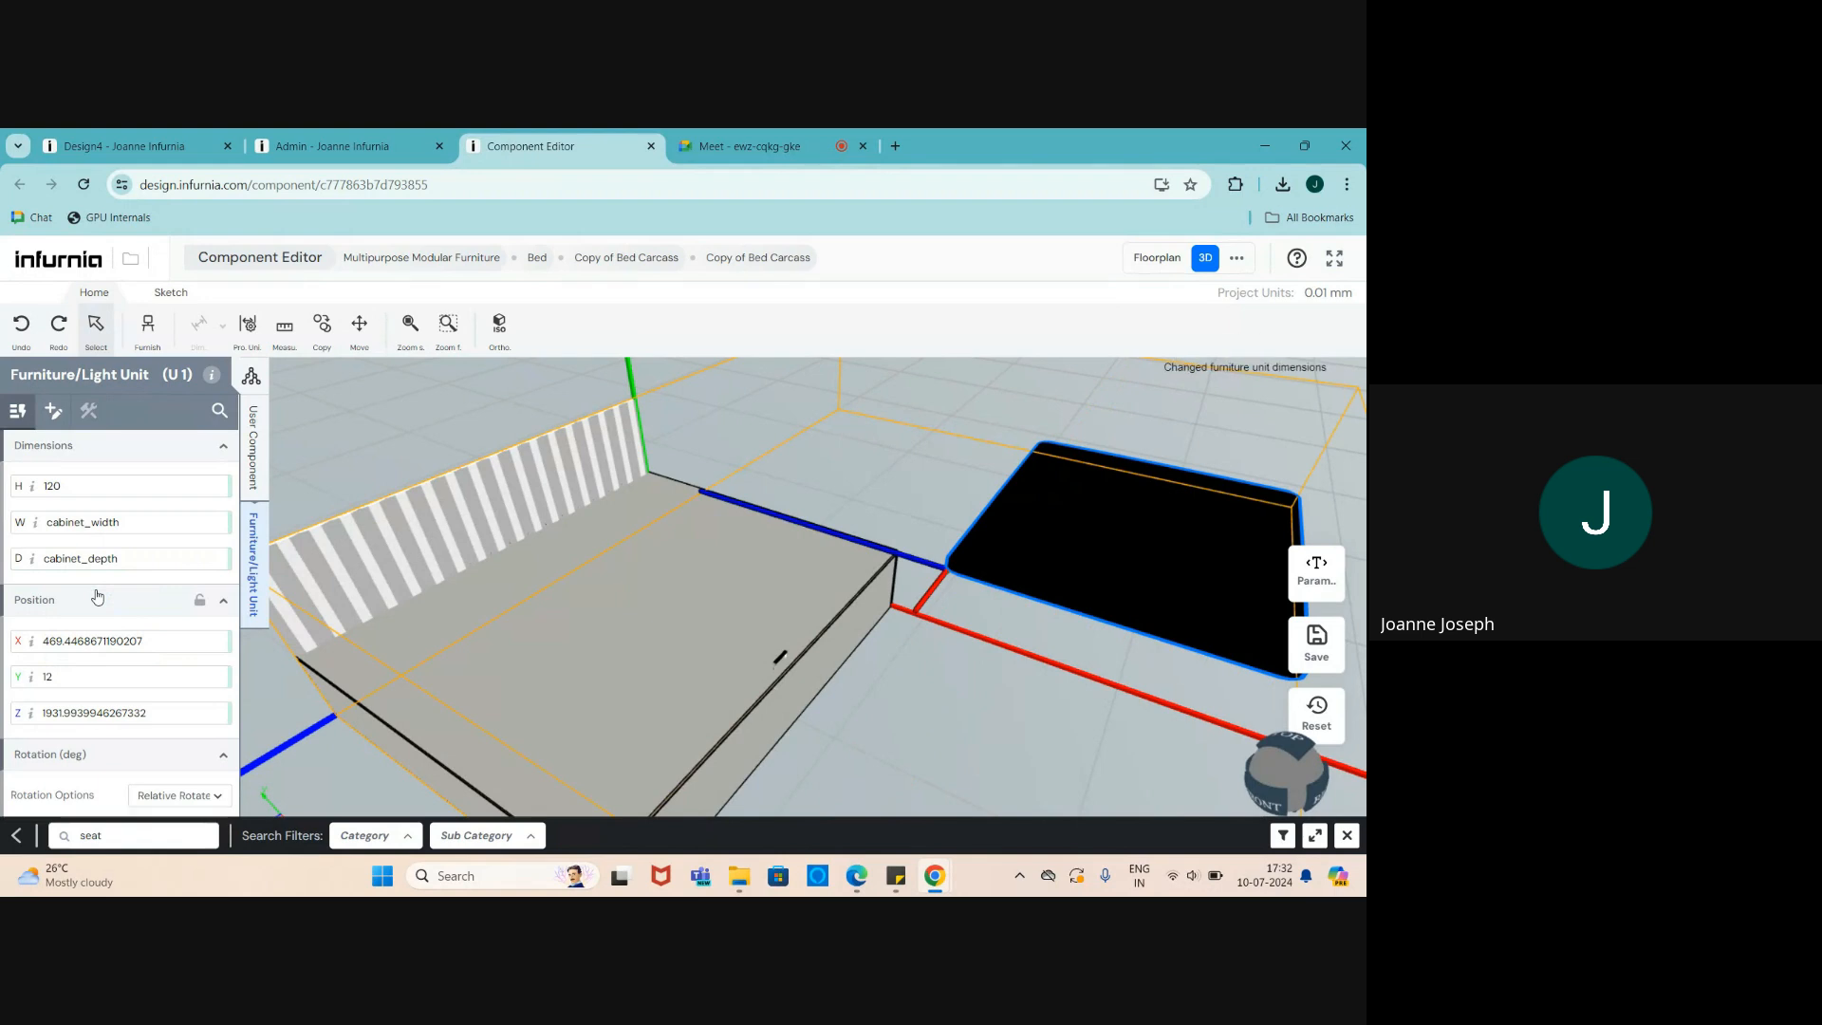
- Set the black unit's X position to -cabinet_width so it sits against the bed
scroll(1216, 410, "down", 2)
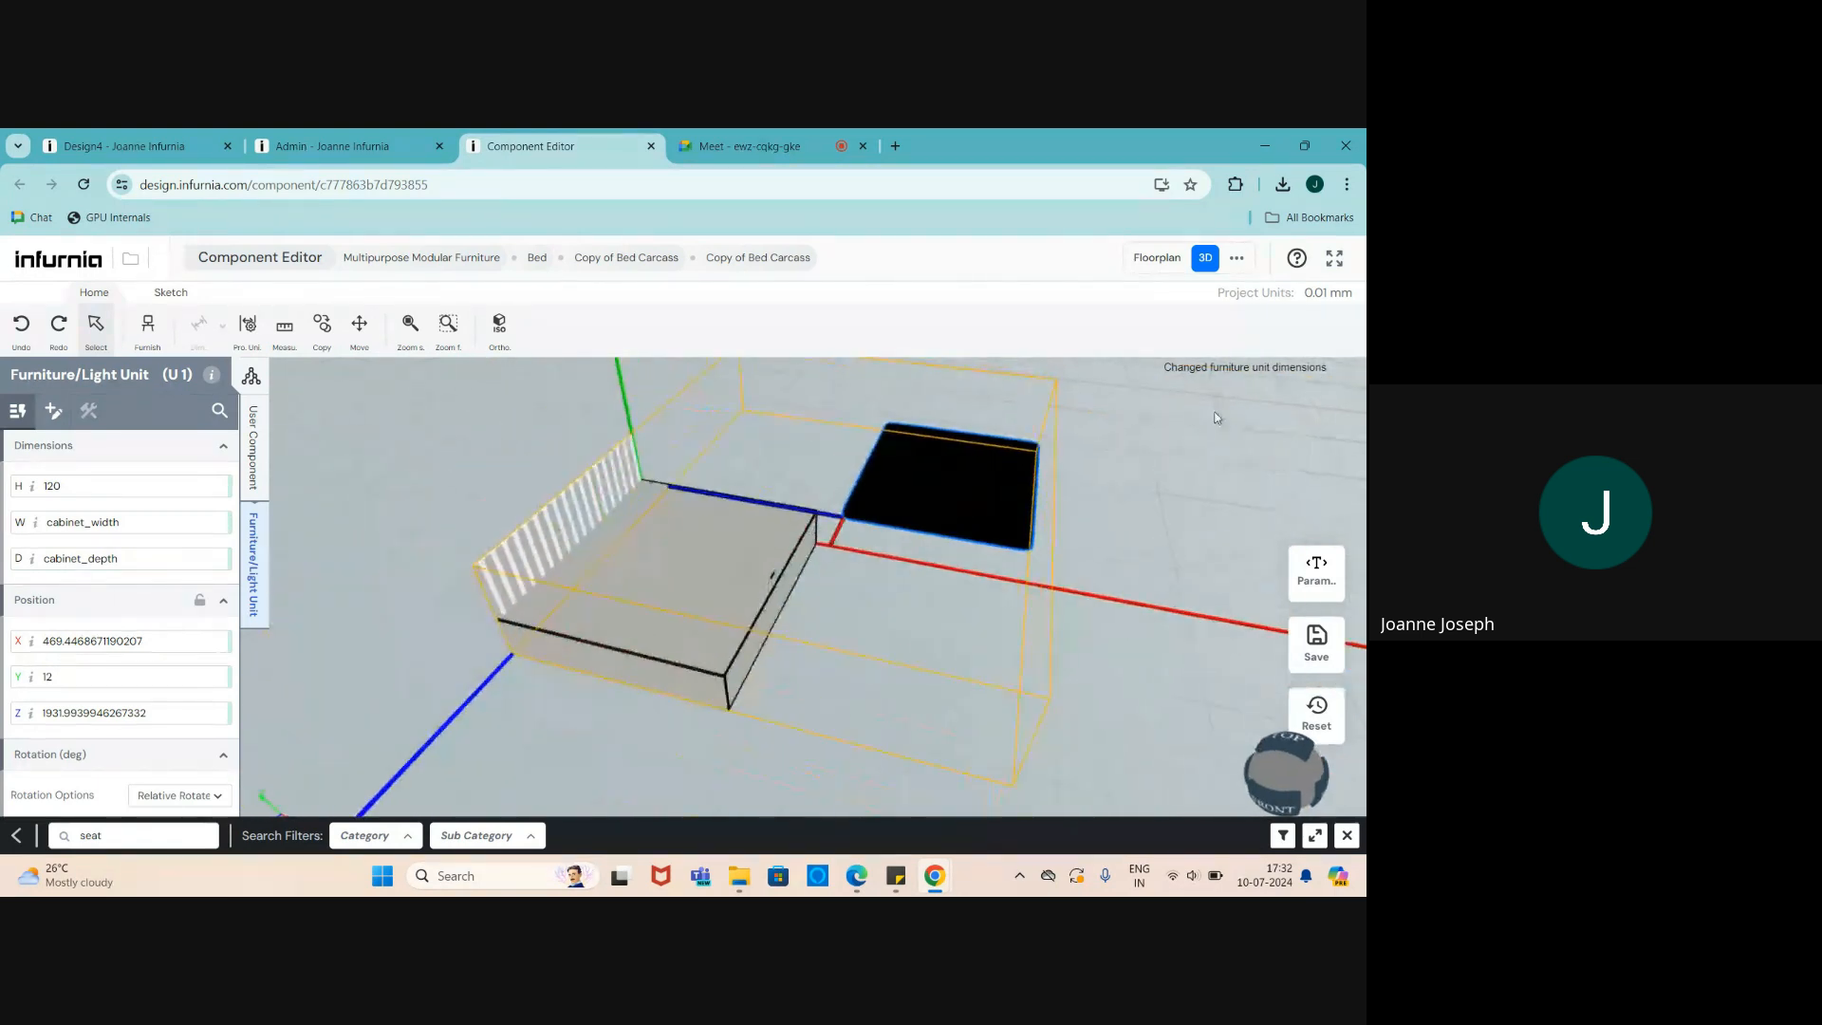
scroll(996, 443, "up", 3)
scroll(1086, 472, "down", 3)
scroll(1001, 500, "up", 1)
left_click_drag(1000, 504, 921, 544)
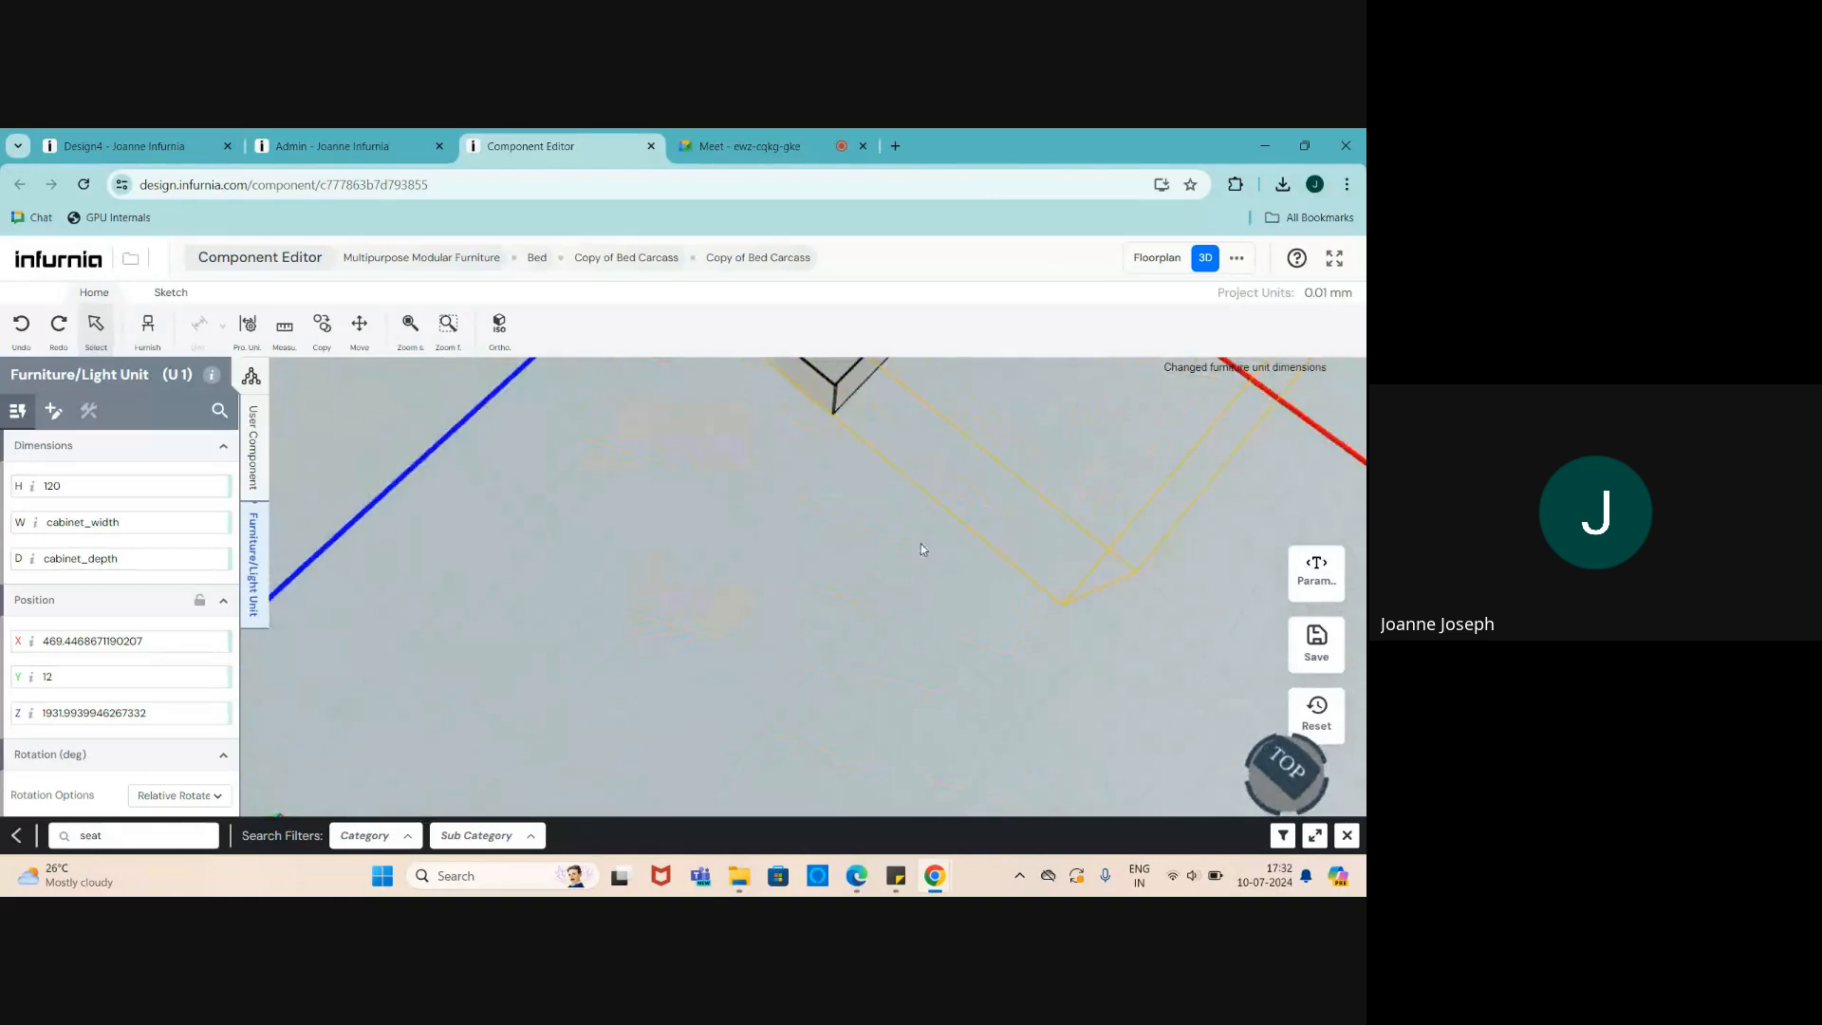
scroll(836, 655, "down", 3)
scroll(613, 686, "down", 3)
scroll(704, 569, "up", 2)
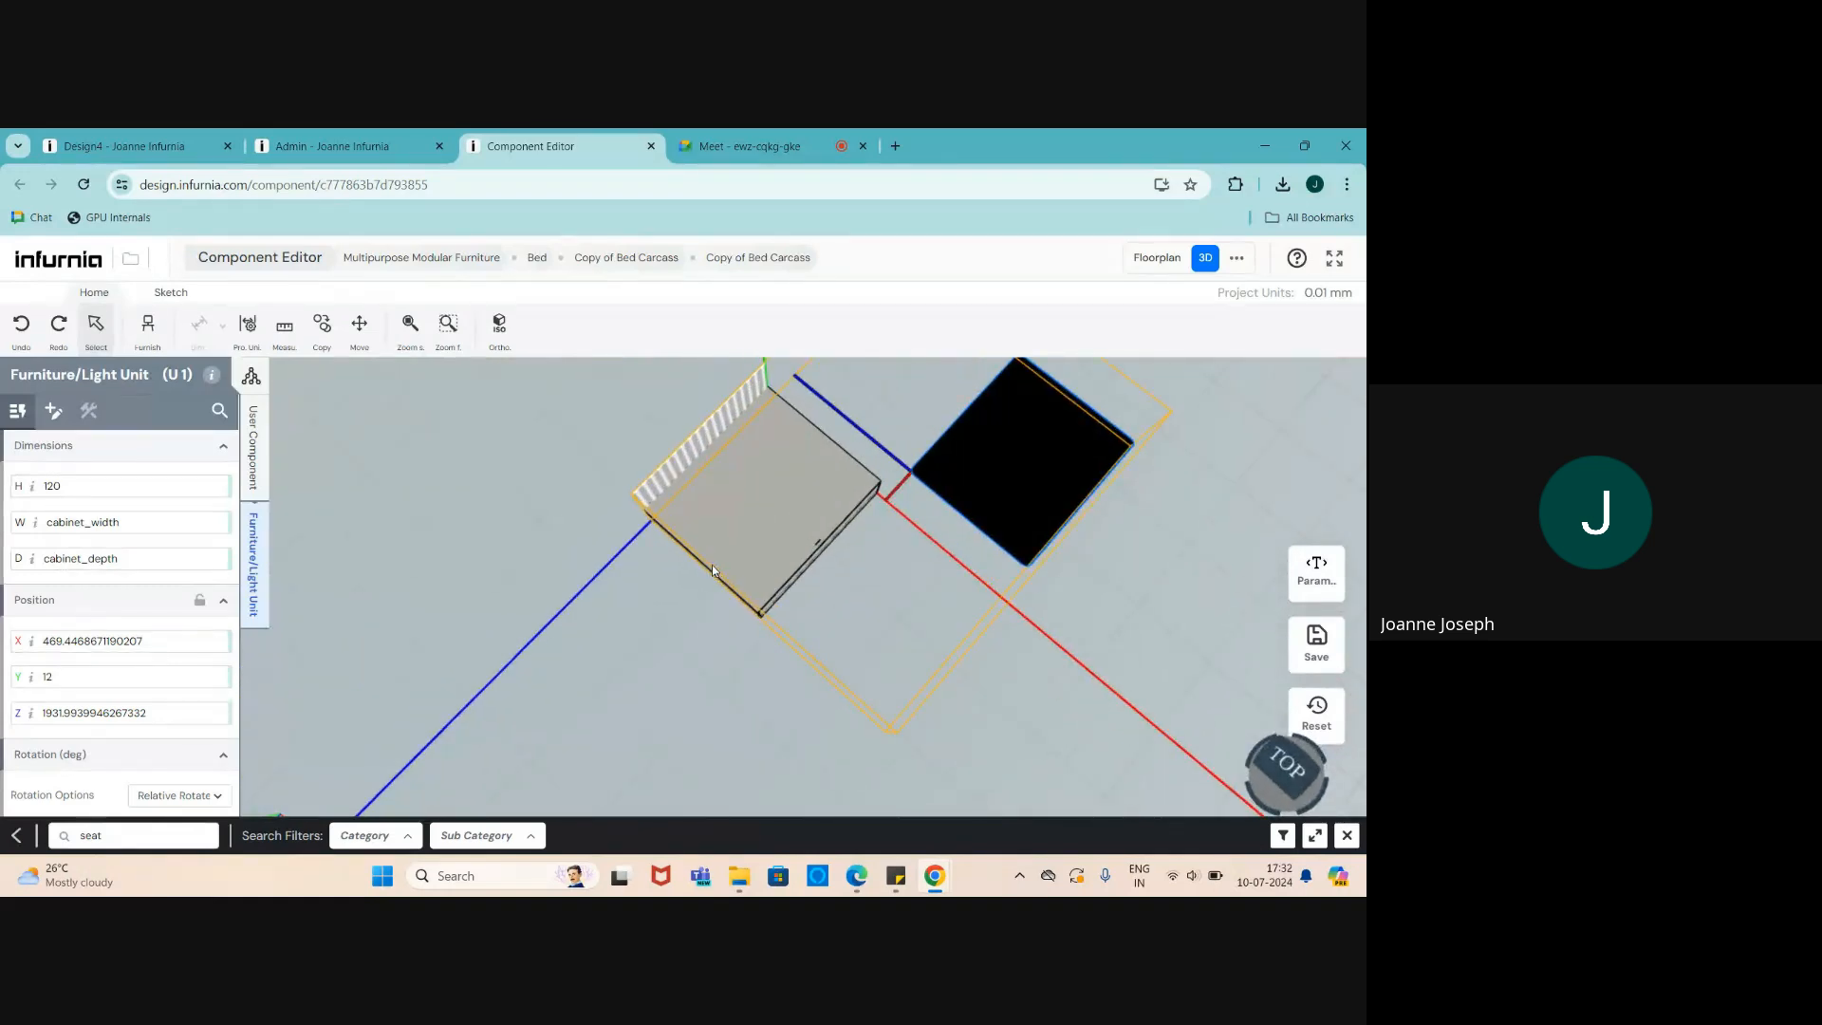
left_click_drag(712, 566, 678, 529)
scroll(679, 531, "down", 4)
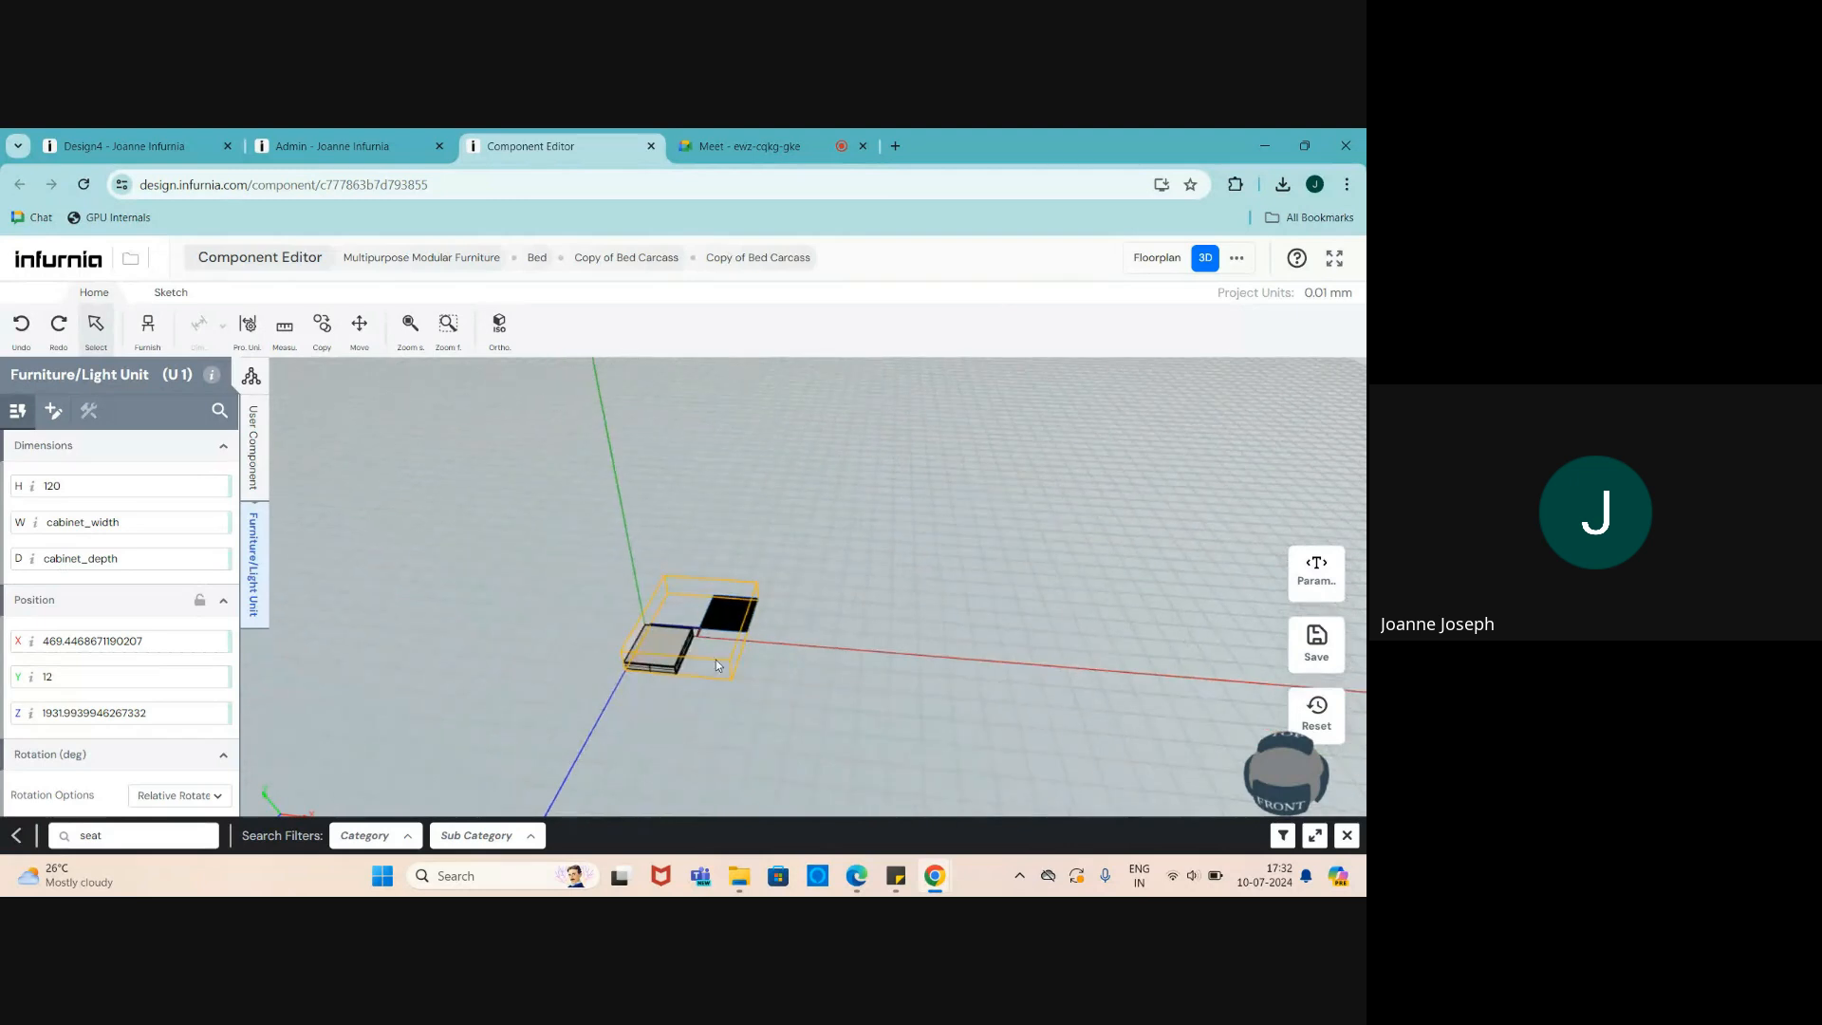
scroll(714, 658, "up", 3)
left_click_drag(714, 658, 602, 644)
scroll(757, 544, "up", 2)
scroll(757, 543, "up", 2)
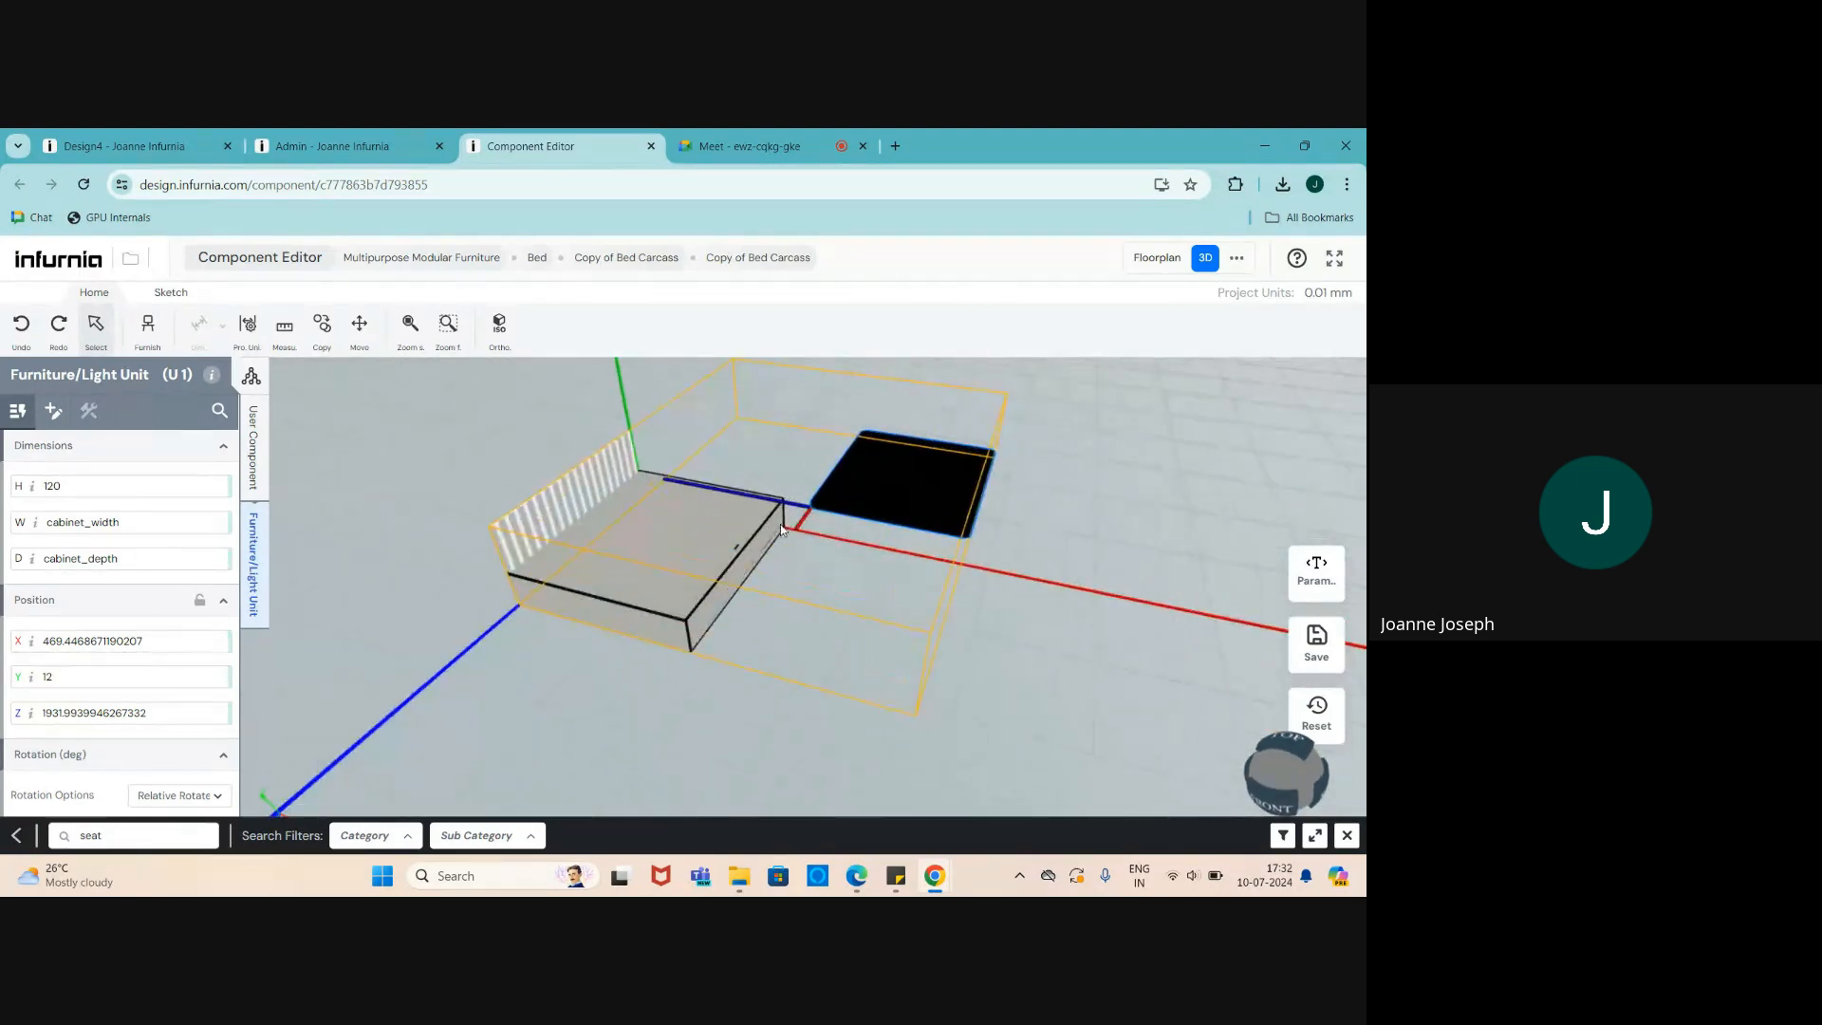
left_click_drag(757, 544, 738, 527)
scroll(738, 527, "down", 1)
scroll(907, 426, "up", 2)
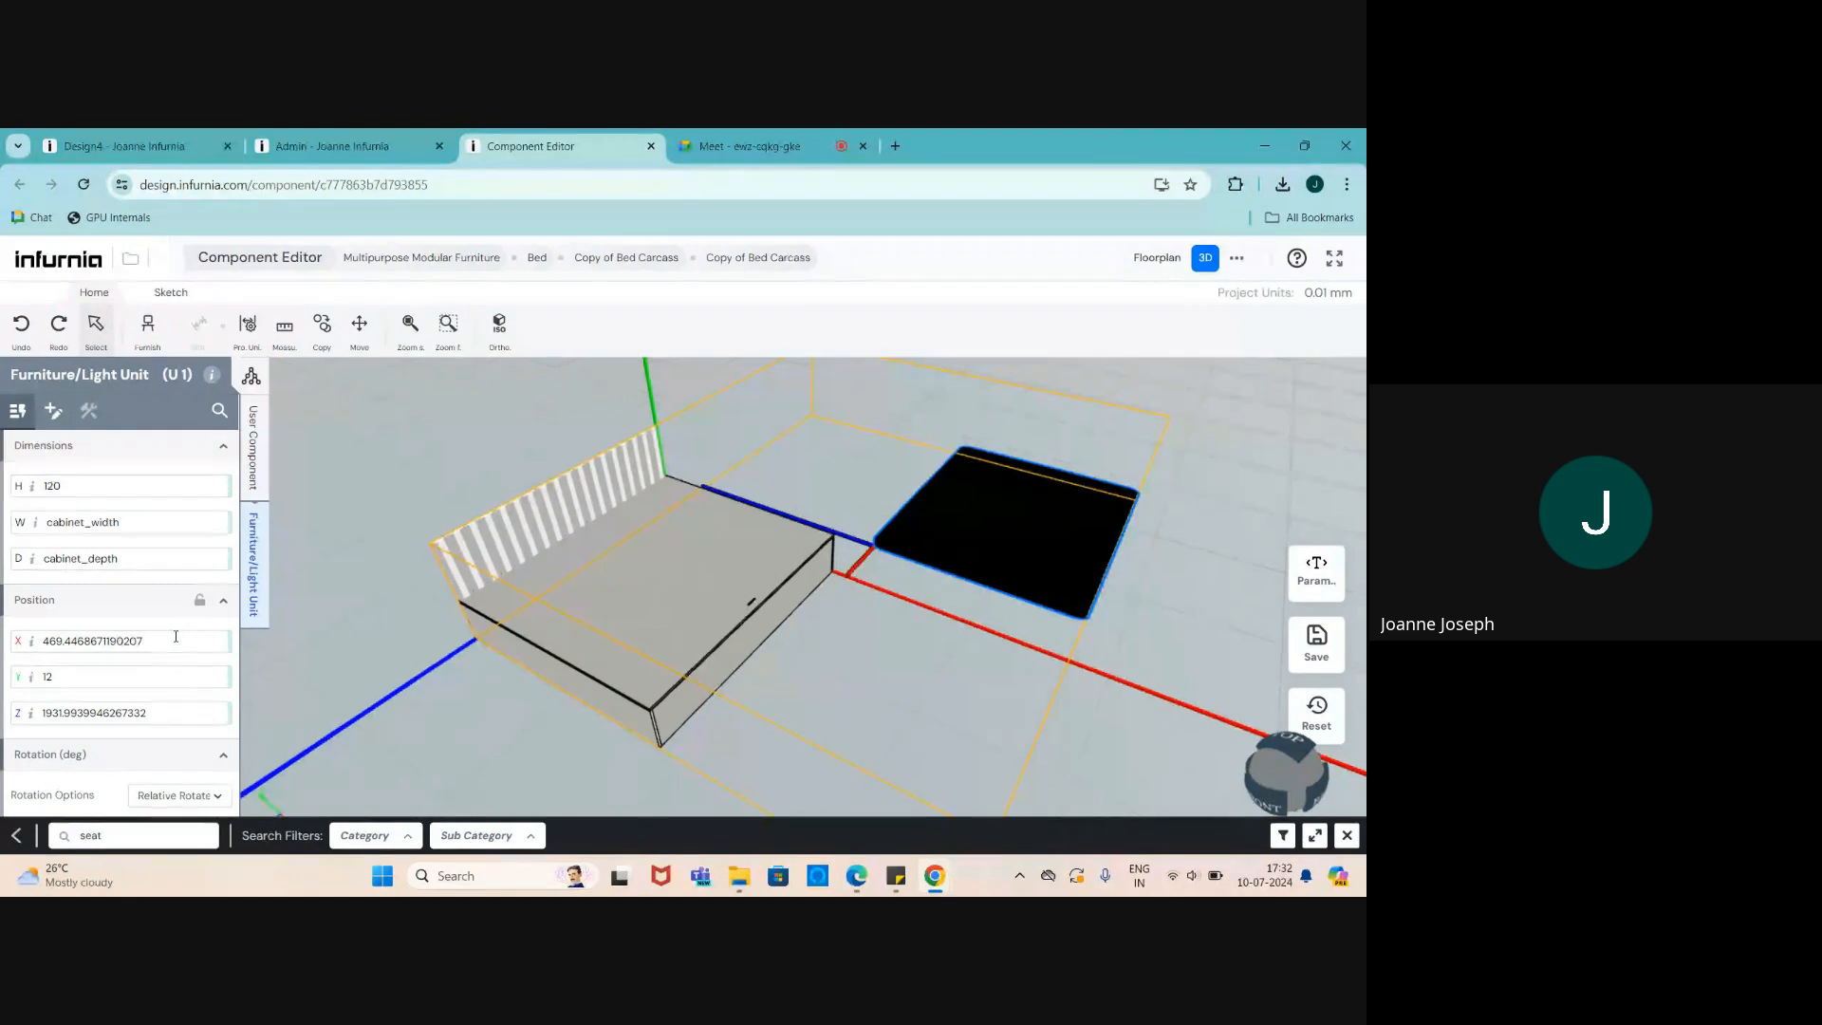
left_click_drag(175, 638, 3, 652)
type("0")
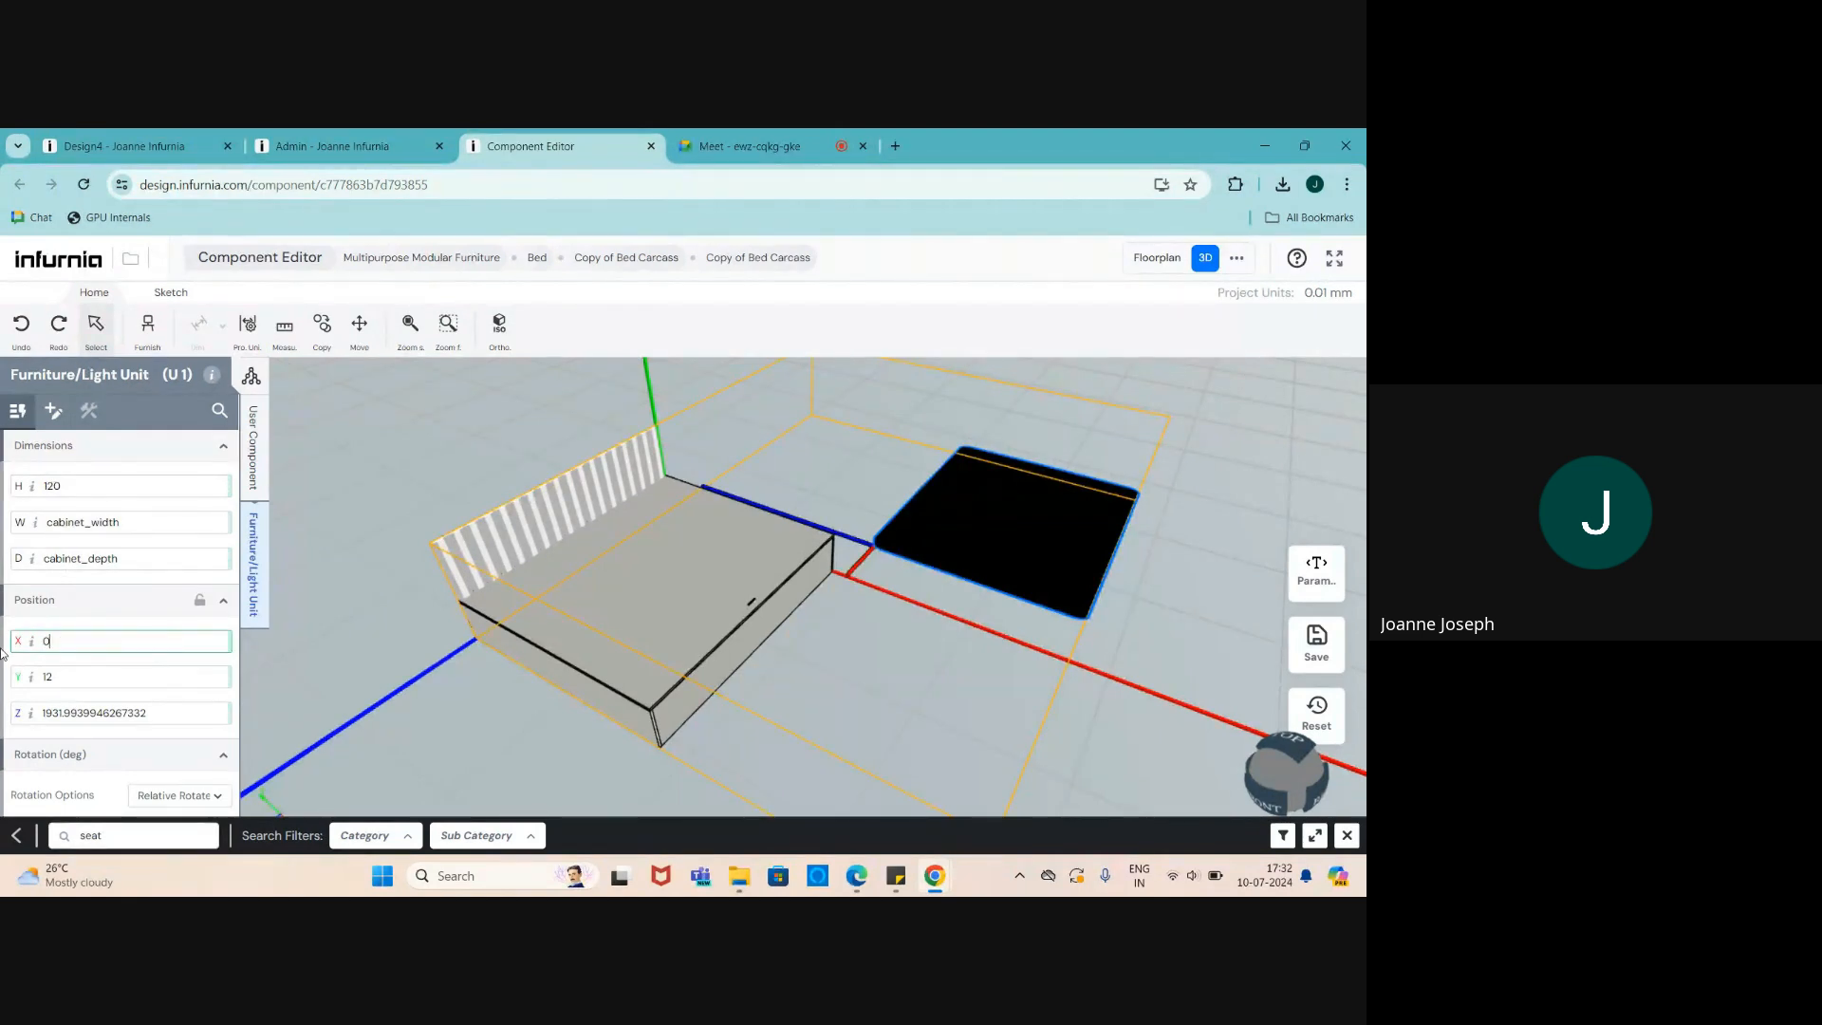
key("Return")
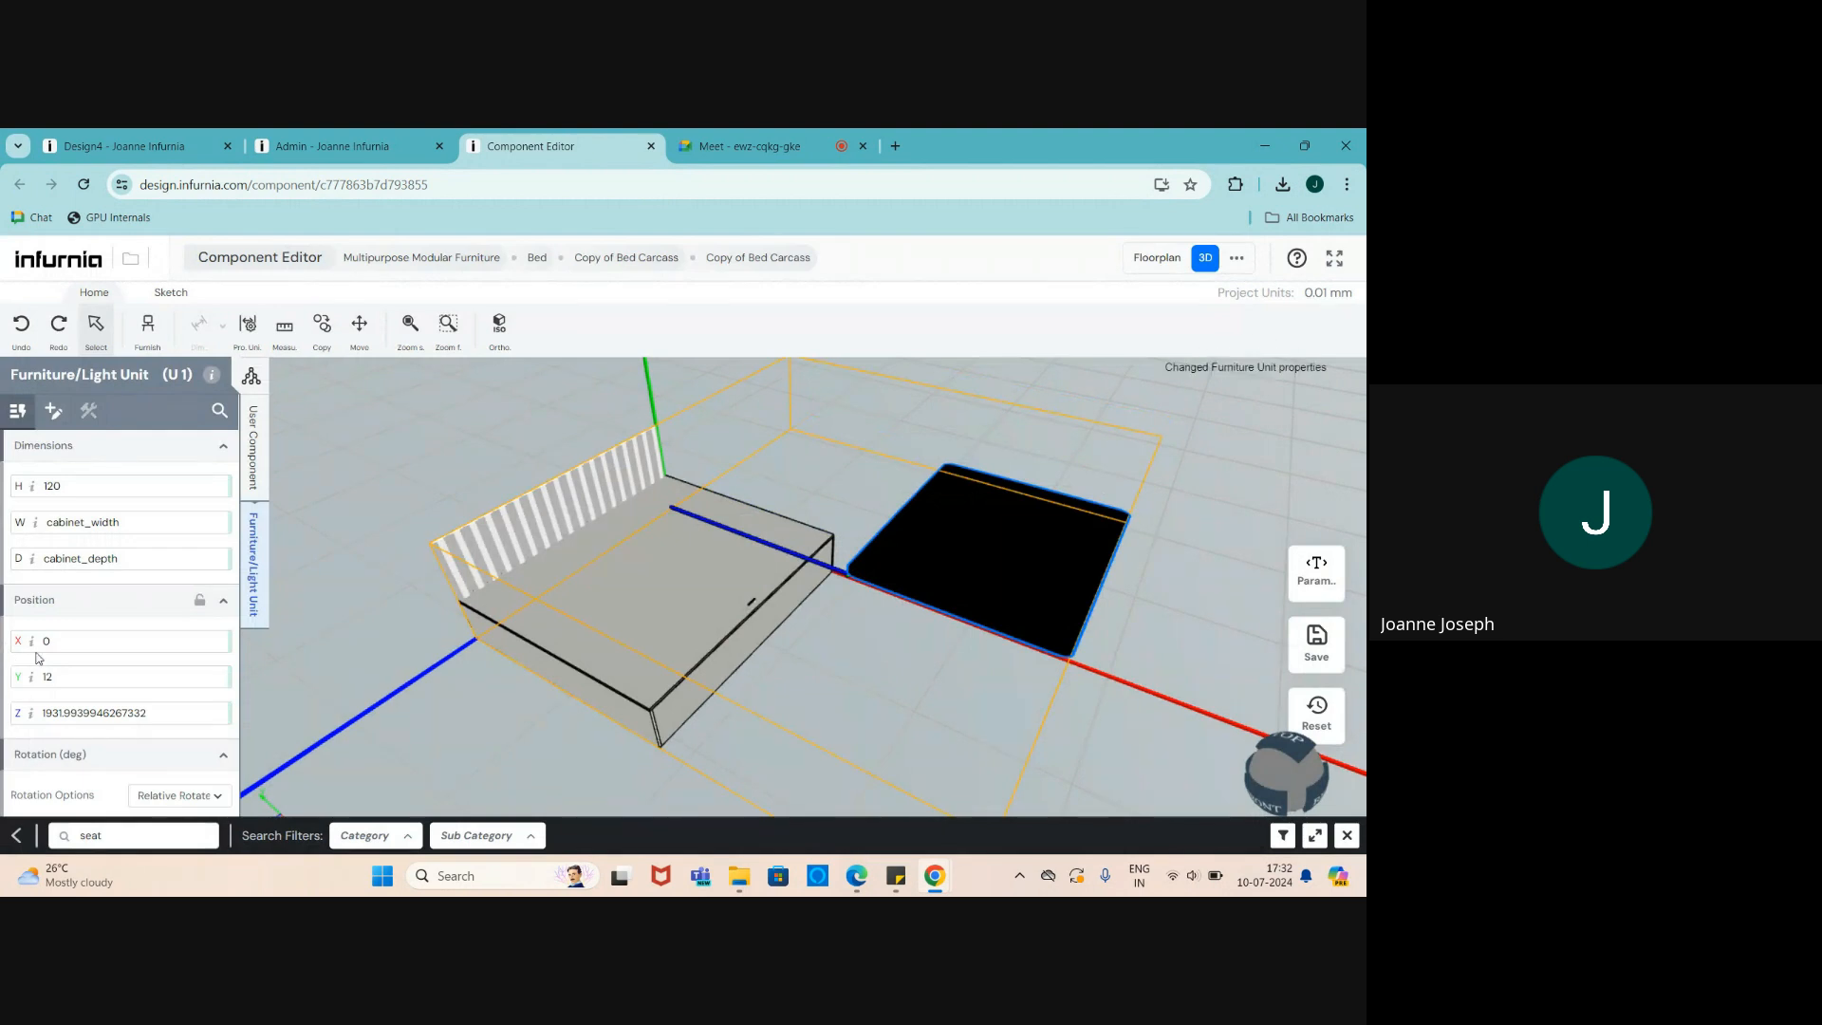
left_click_drag(60, 647, 26, 642)
type("-")
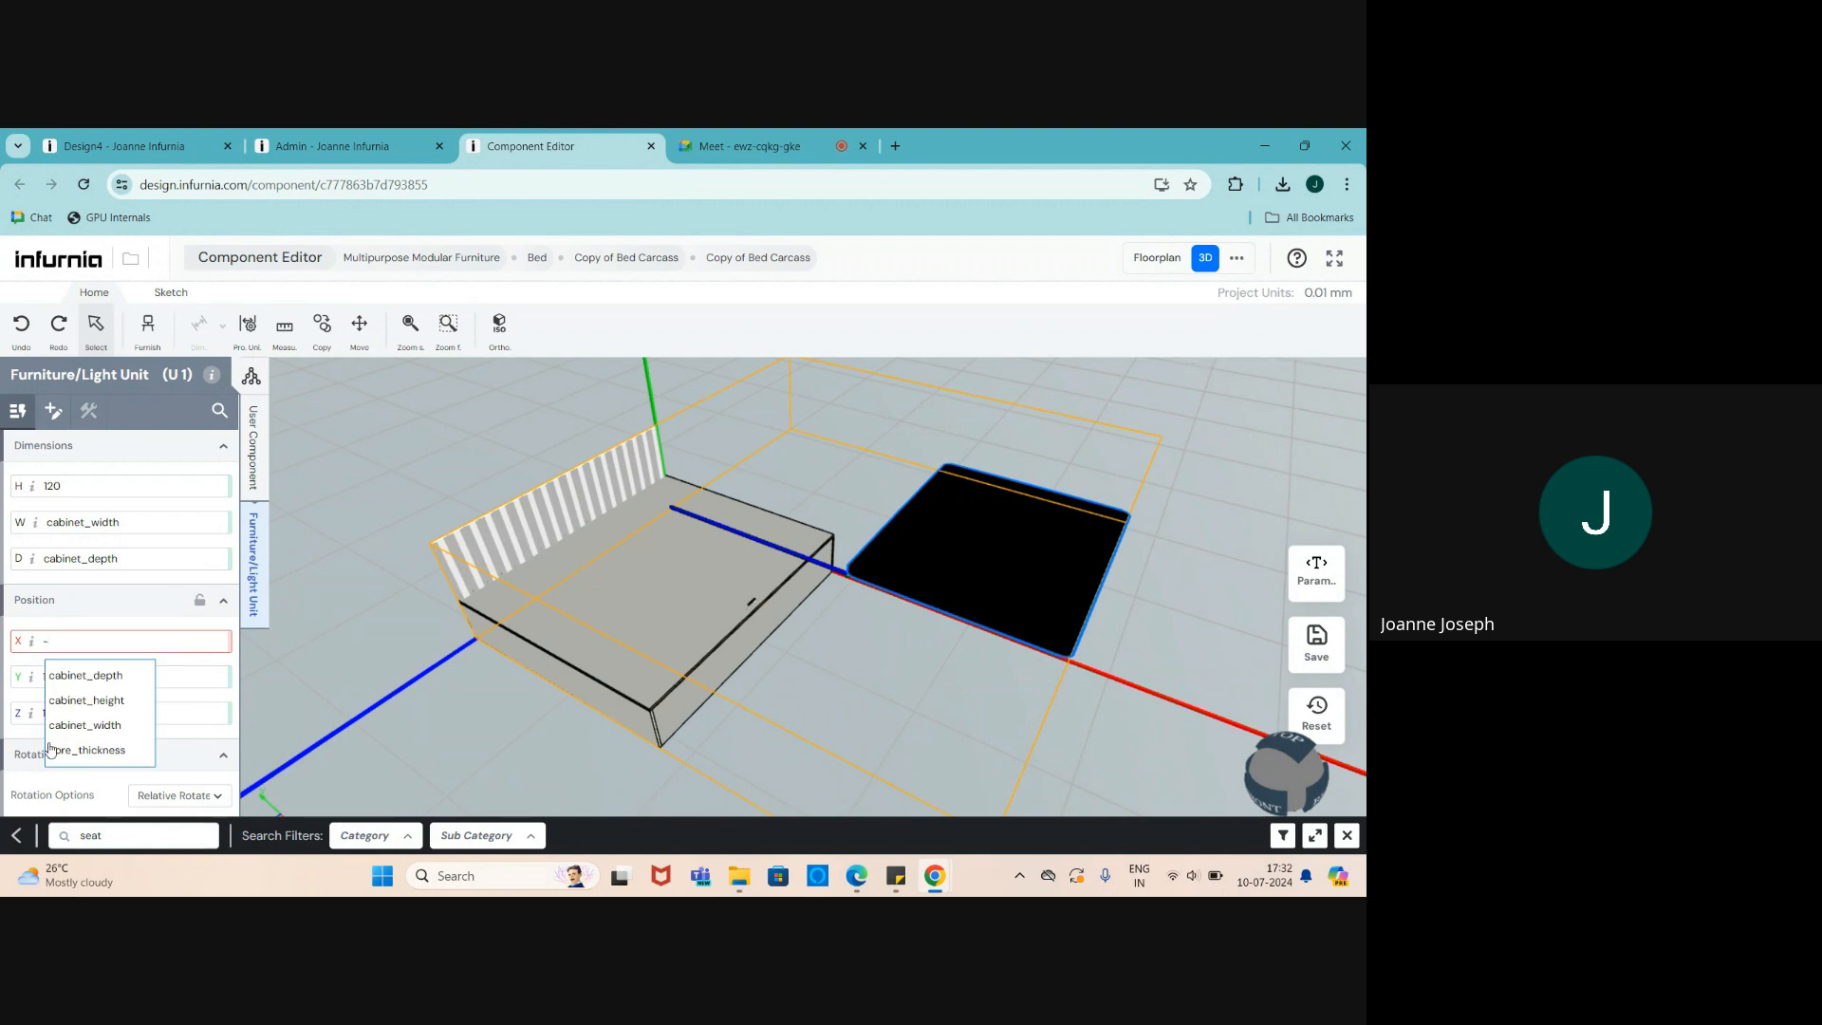
left_click(77, 732)
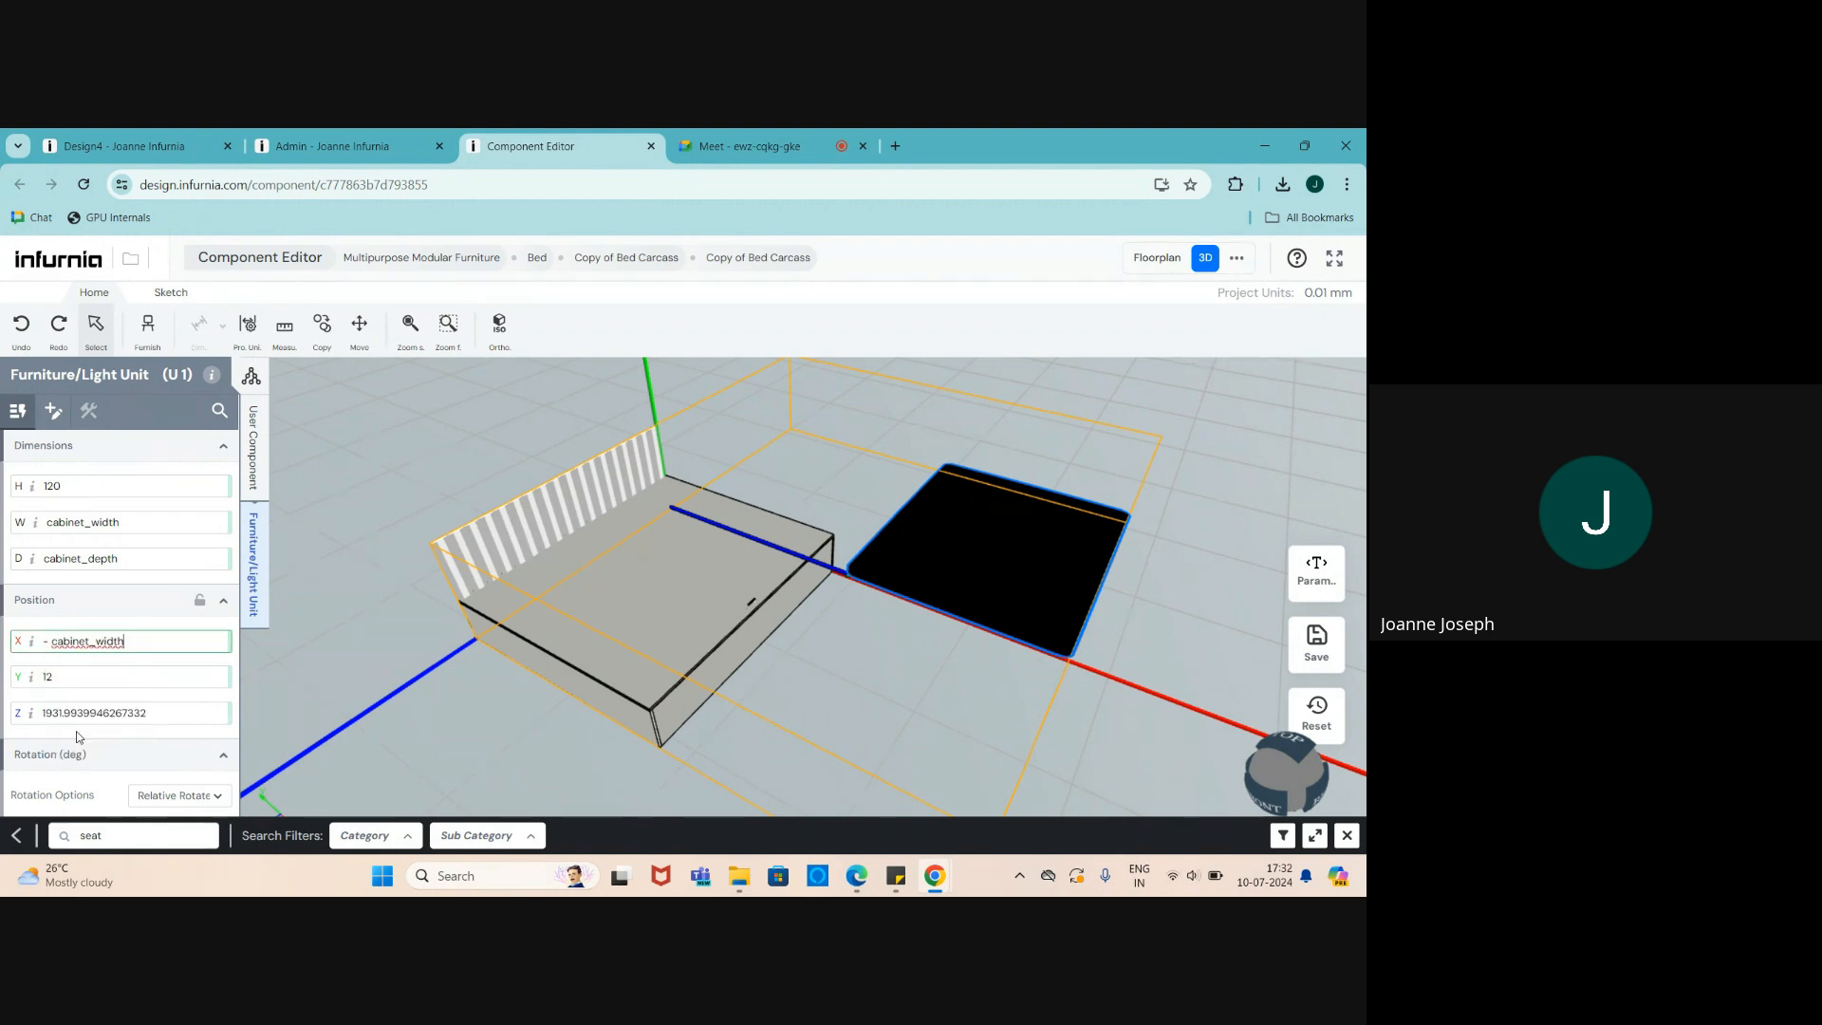
key("Return")
- Make the unit's Y position follow cabinet_height
scroll(829, 465, "down", 3)
scroll(831, 659, "up", 2)
scroll(831, 662, "up", 1)
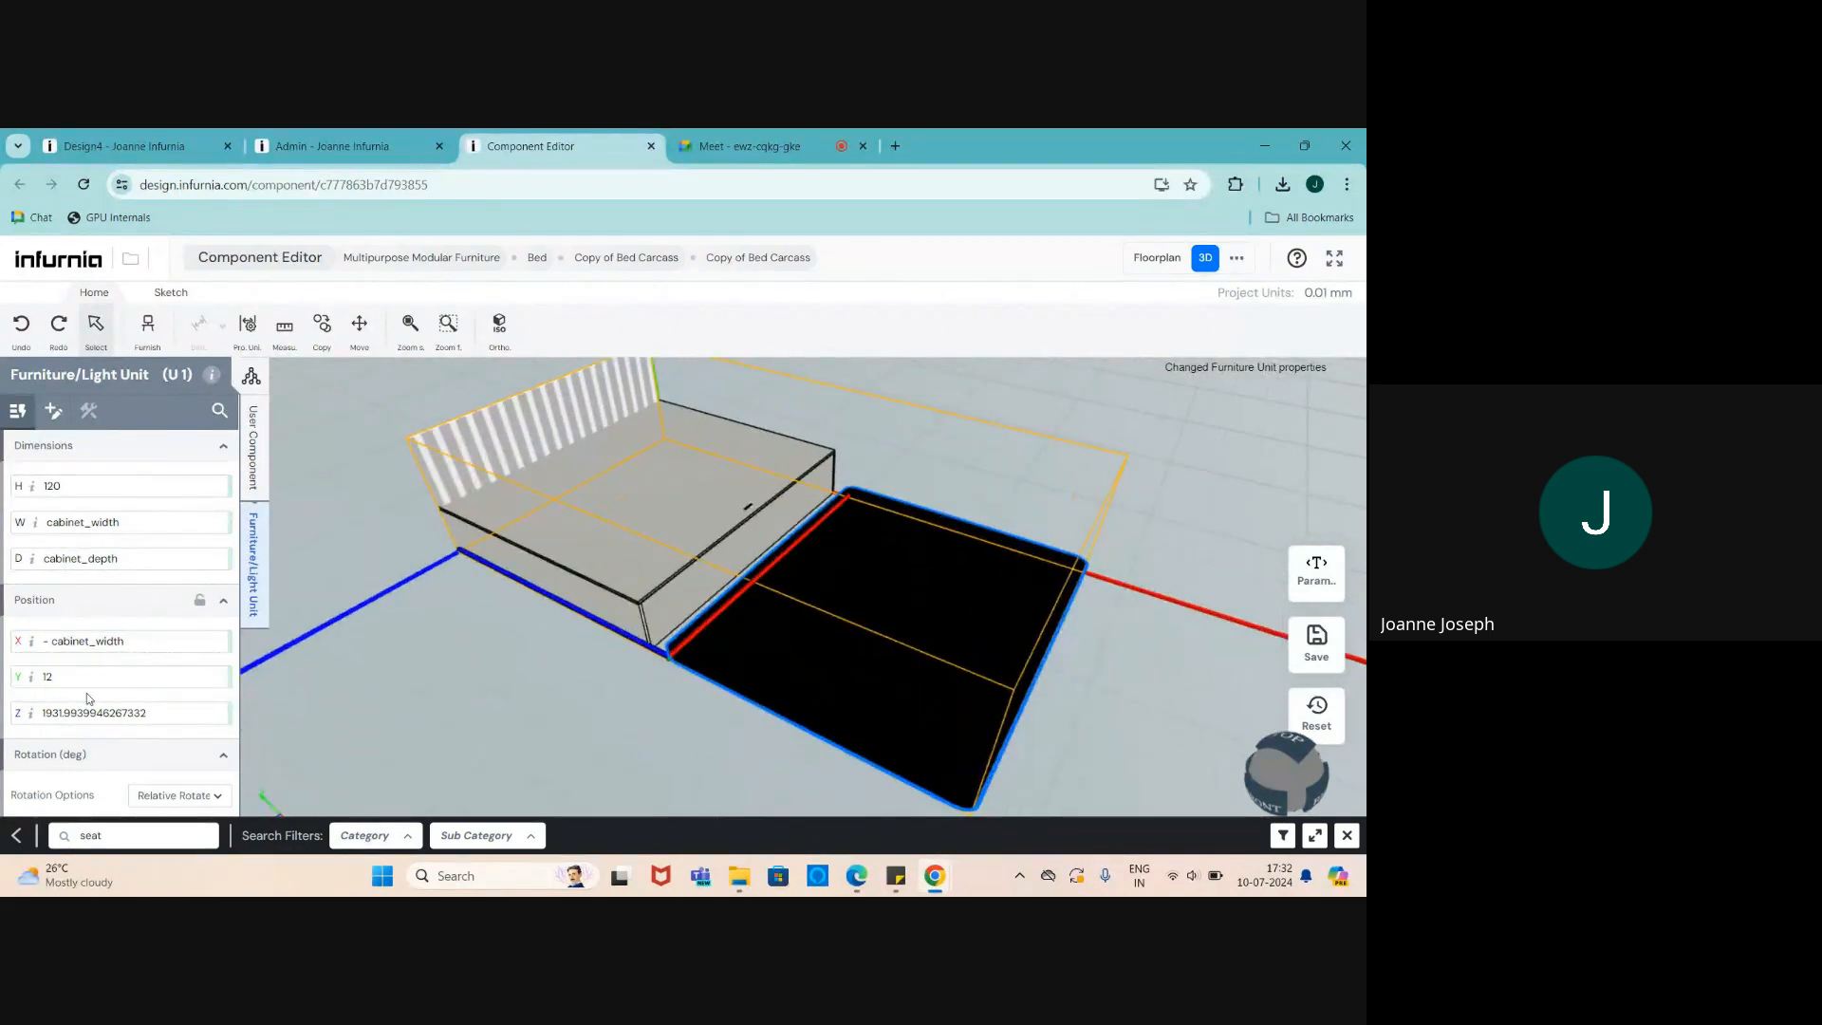
left_click_drag(57, 676, 29, 679)
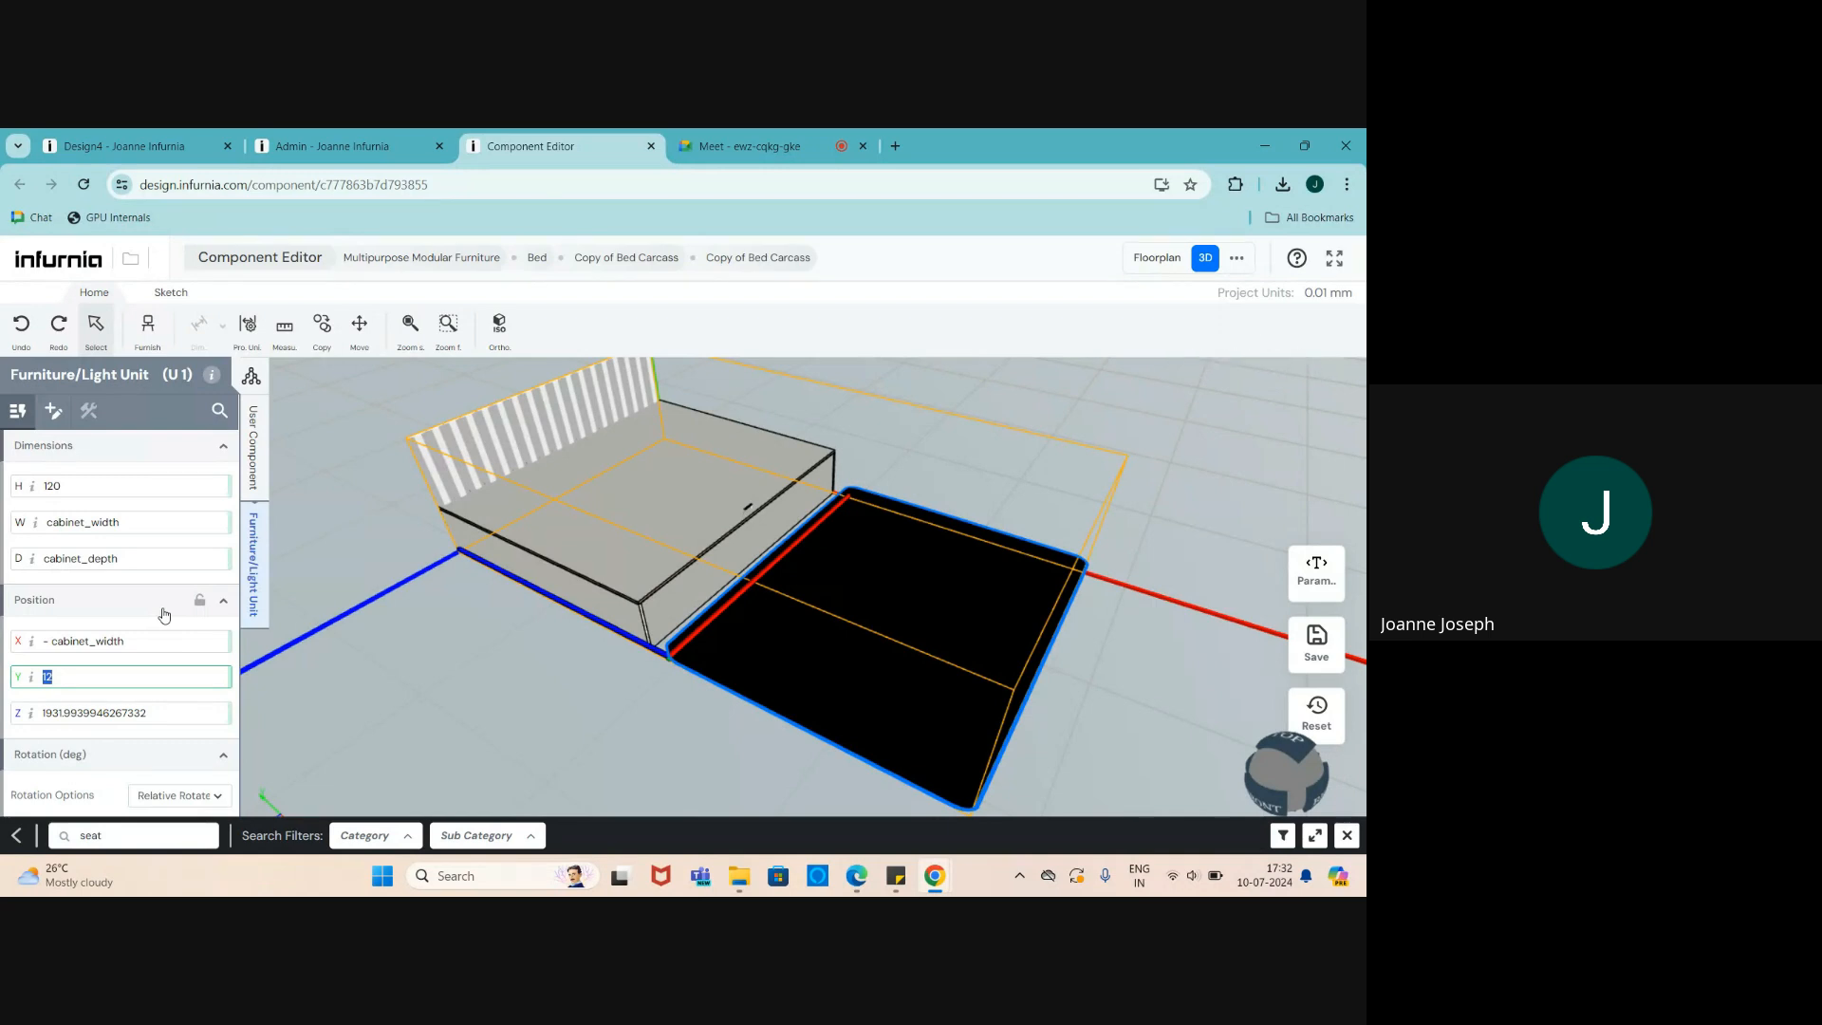
type("ca")
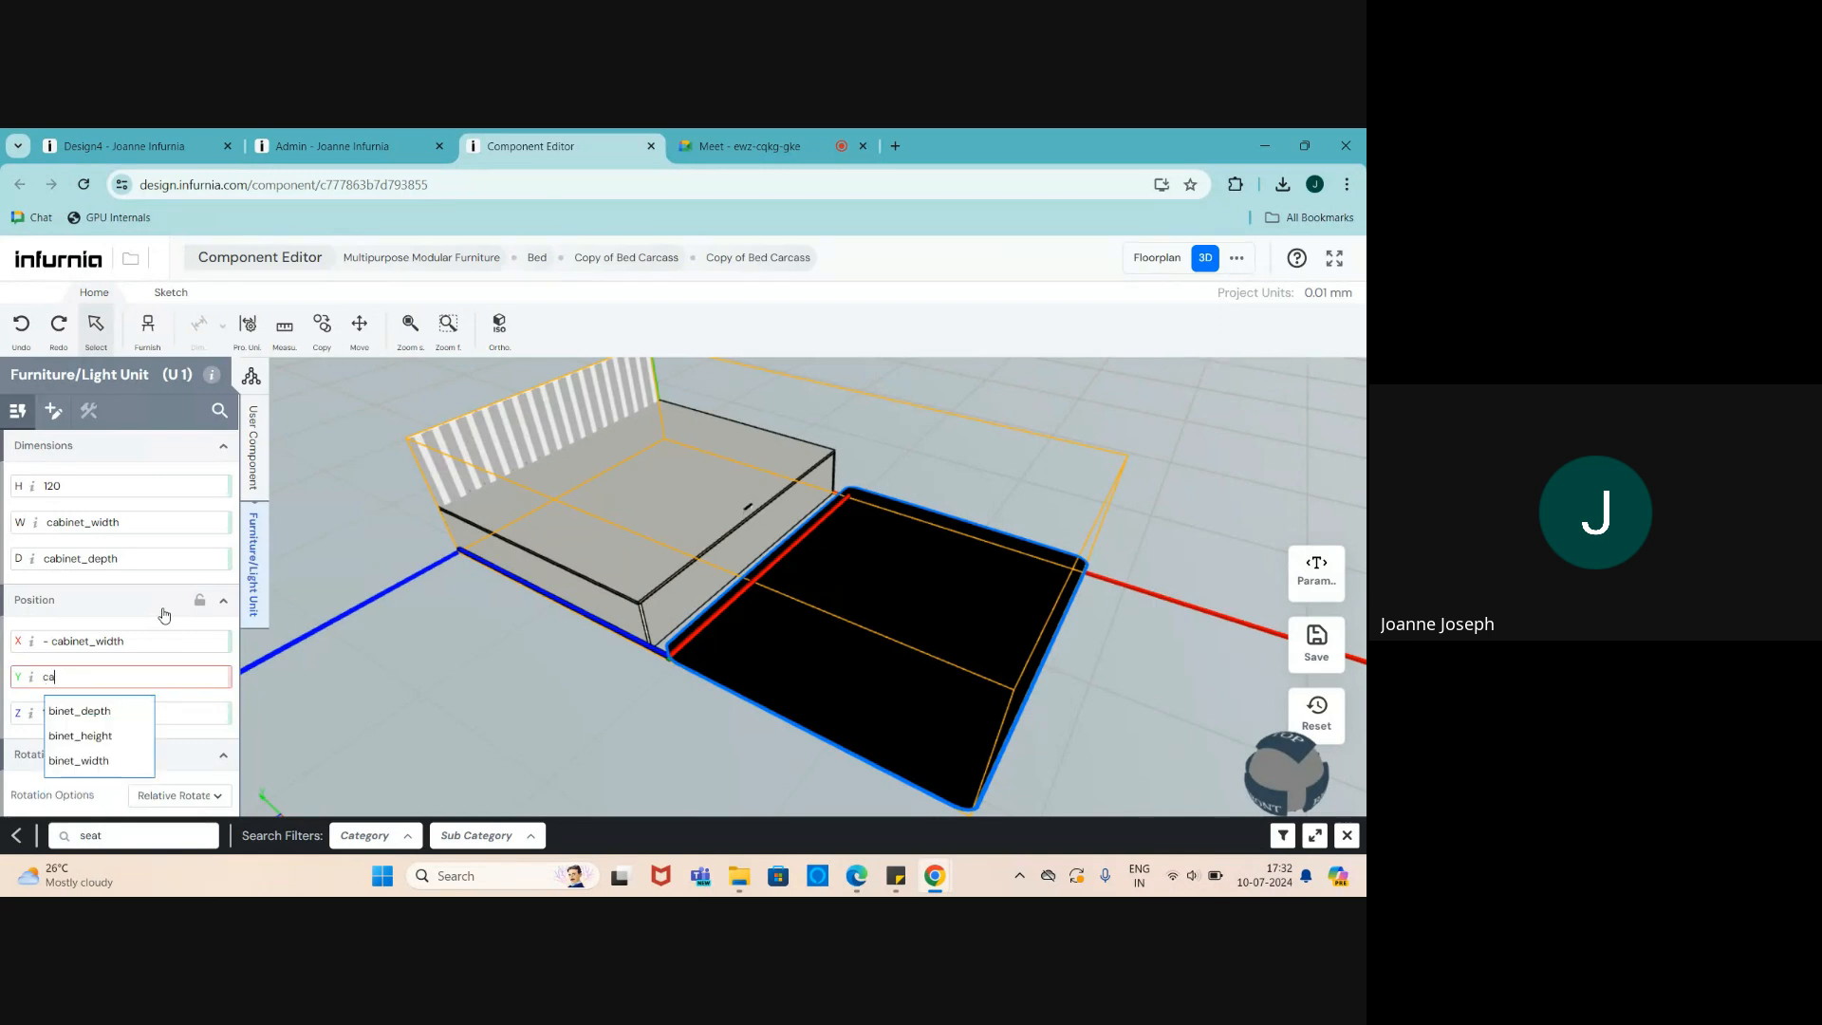
left_click(87, 737)
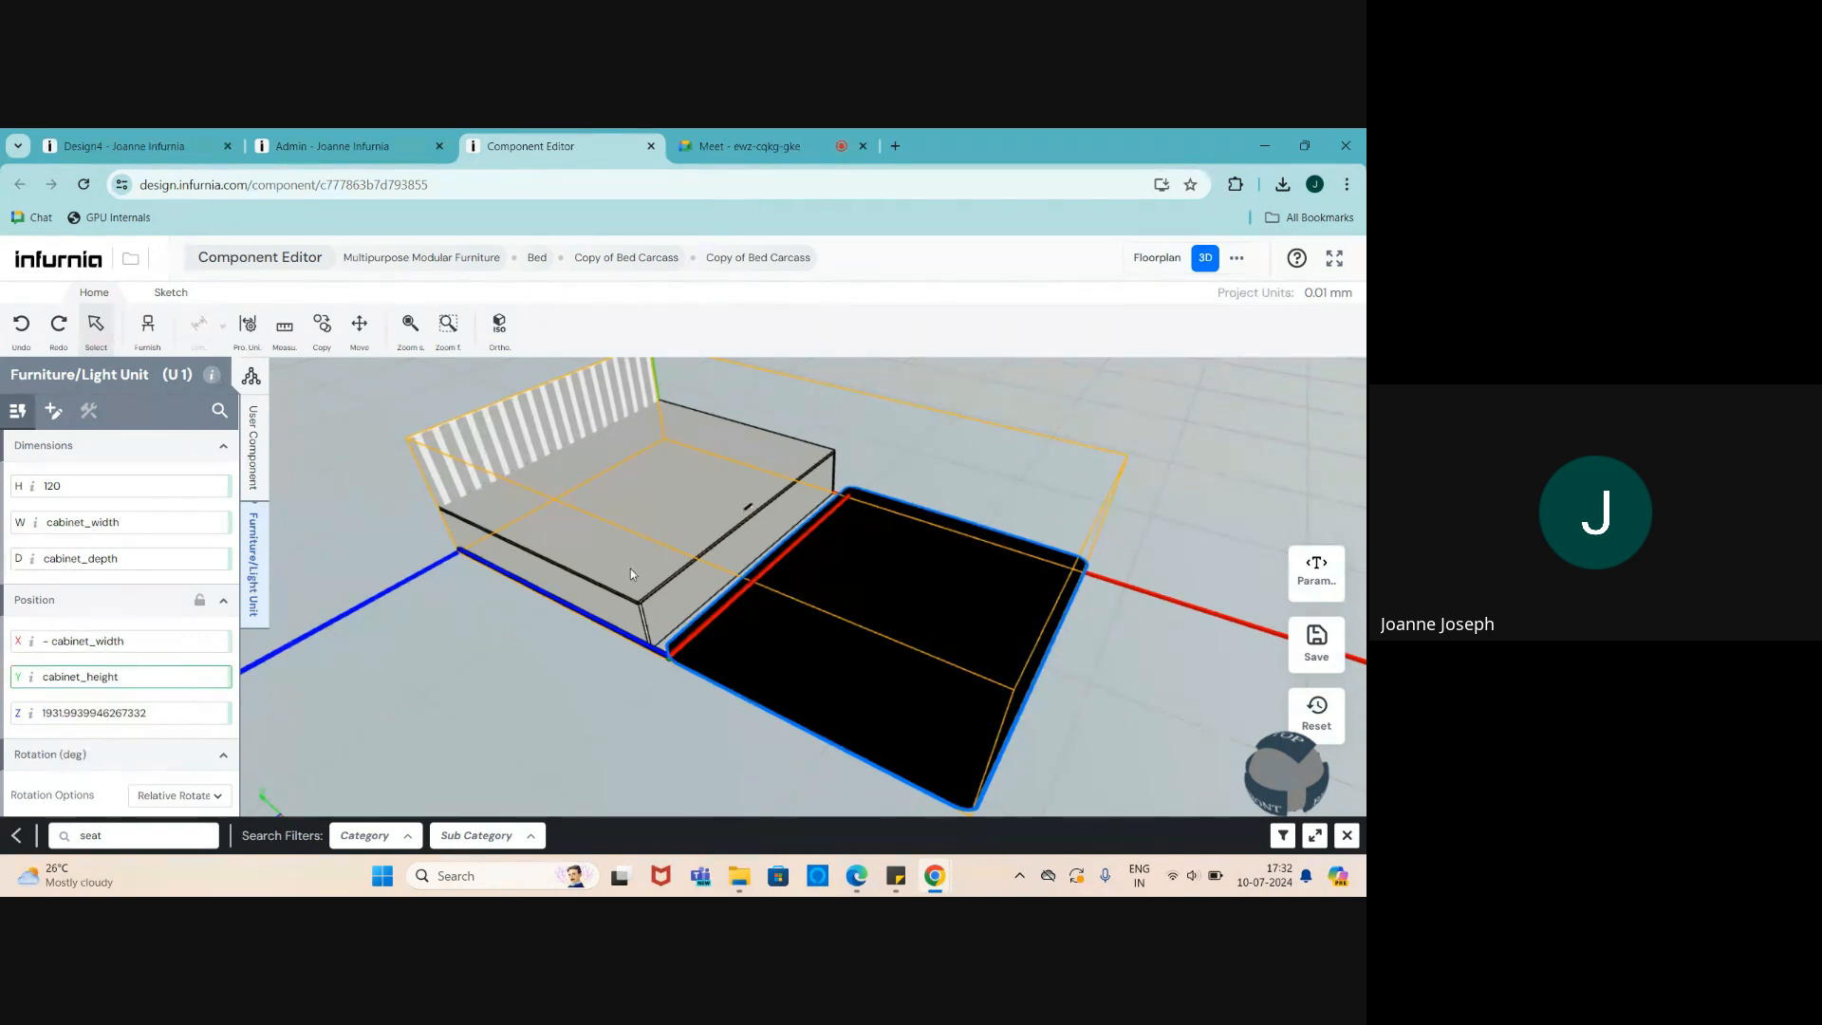
key("Return")
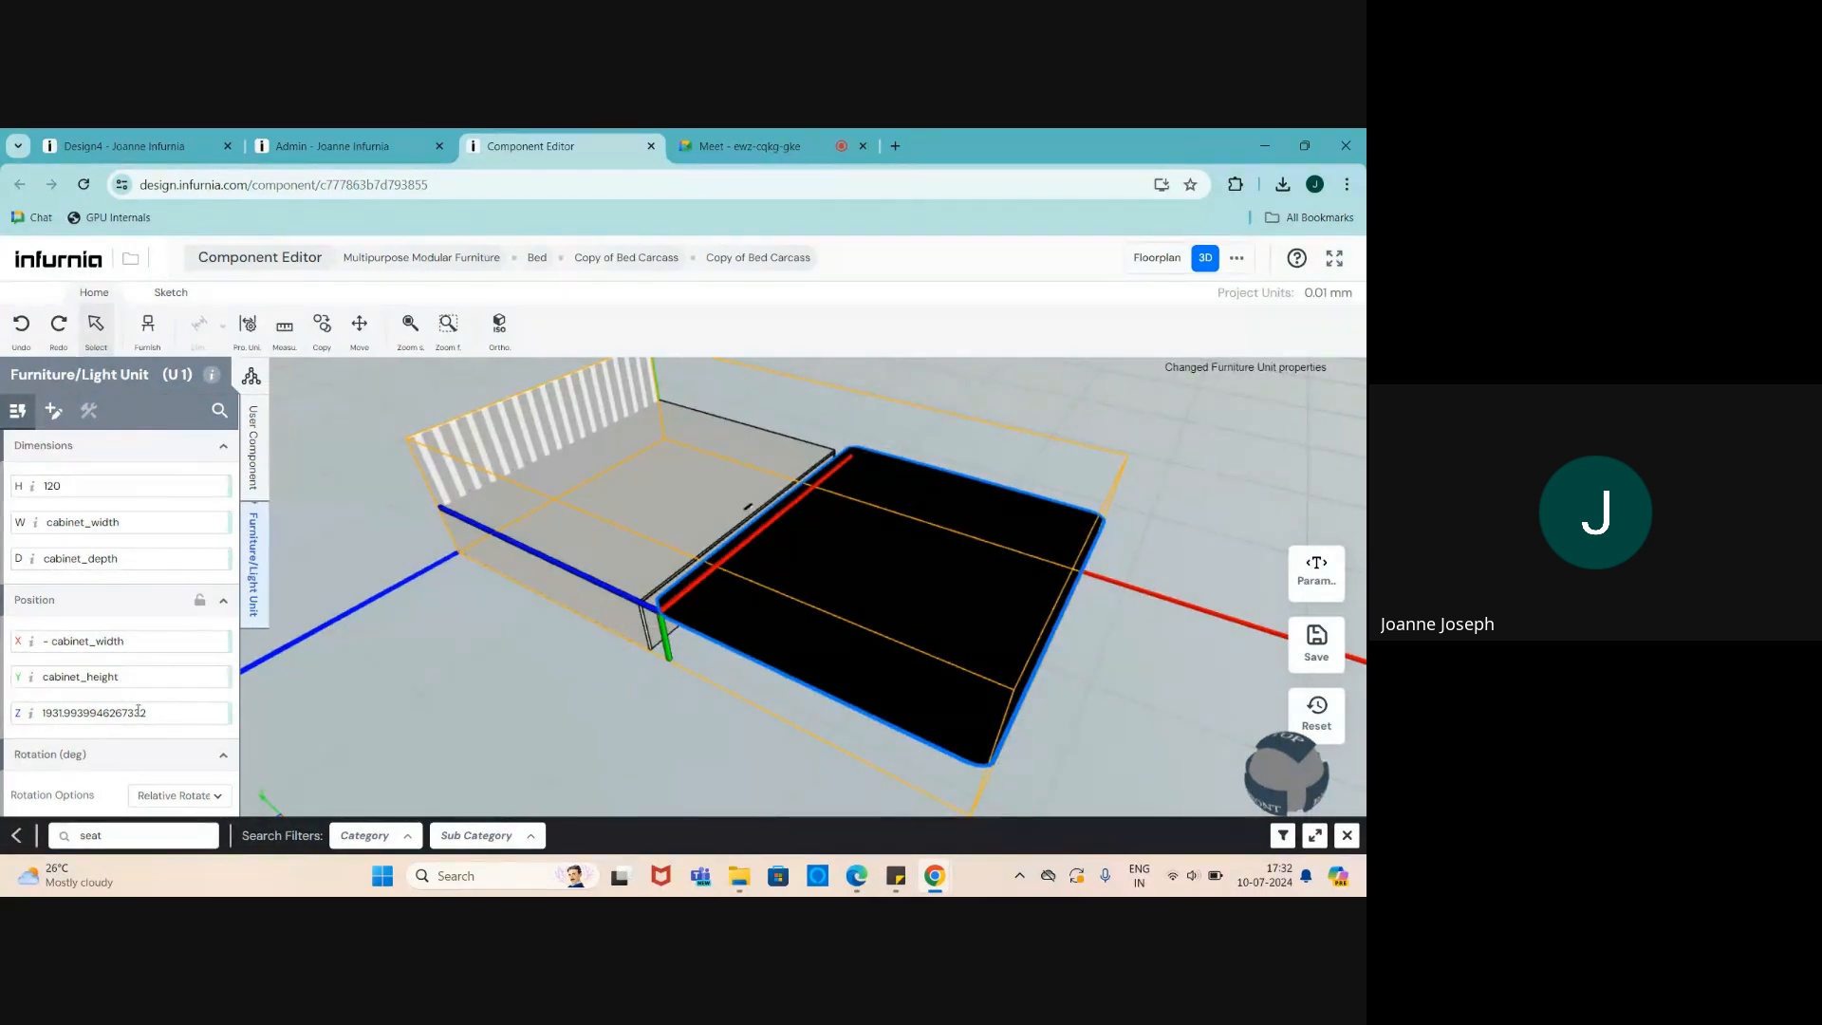
- Set the unit's Z position to 0 and reselect the bed
left_click_drag(148, 713, 5, 717)
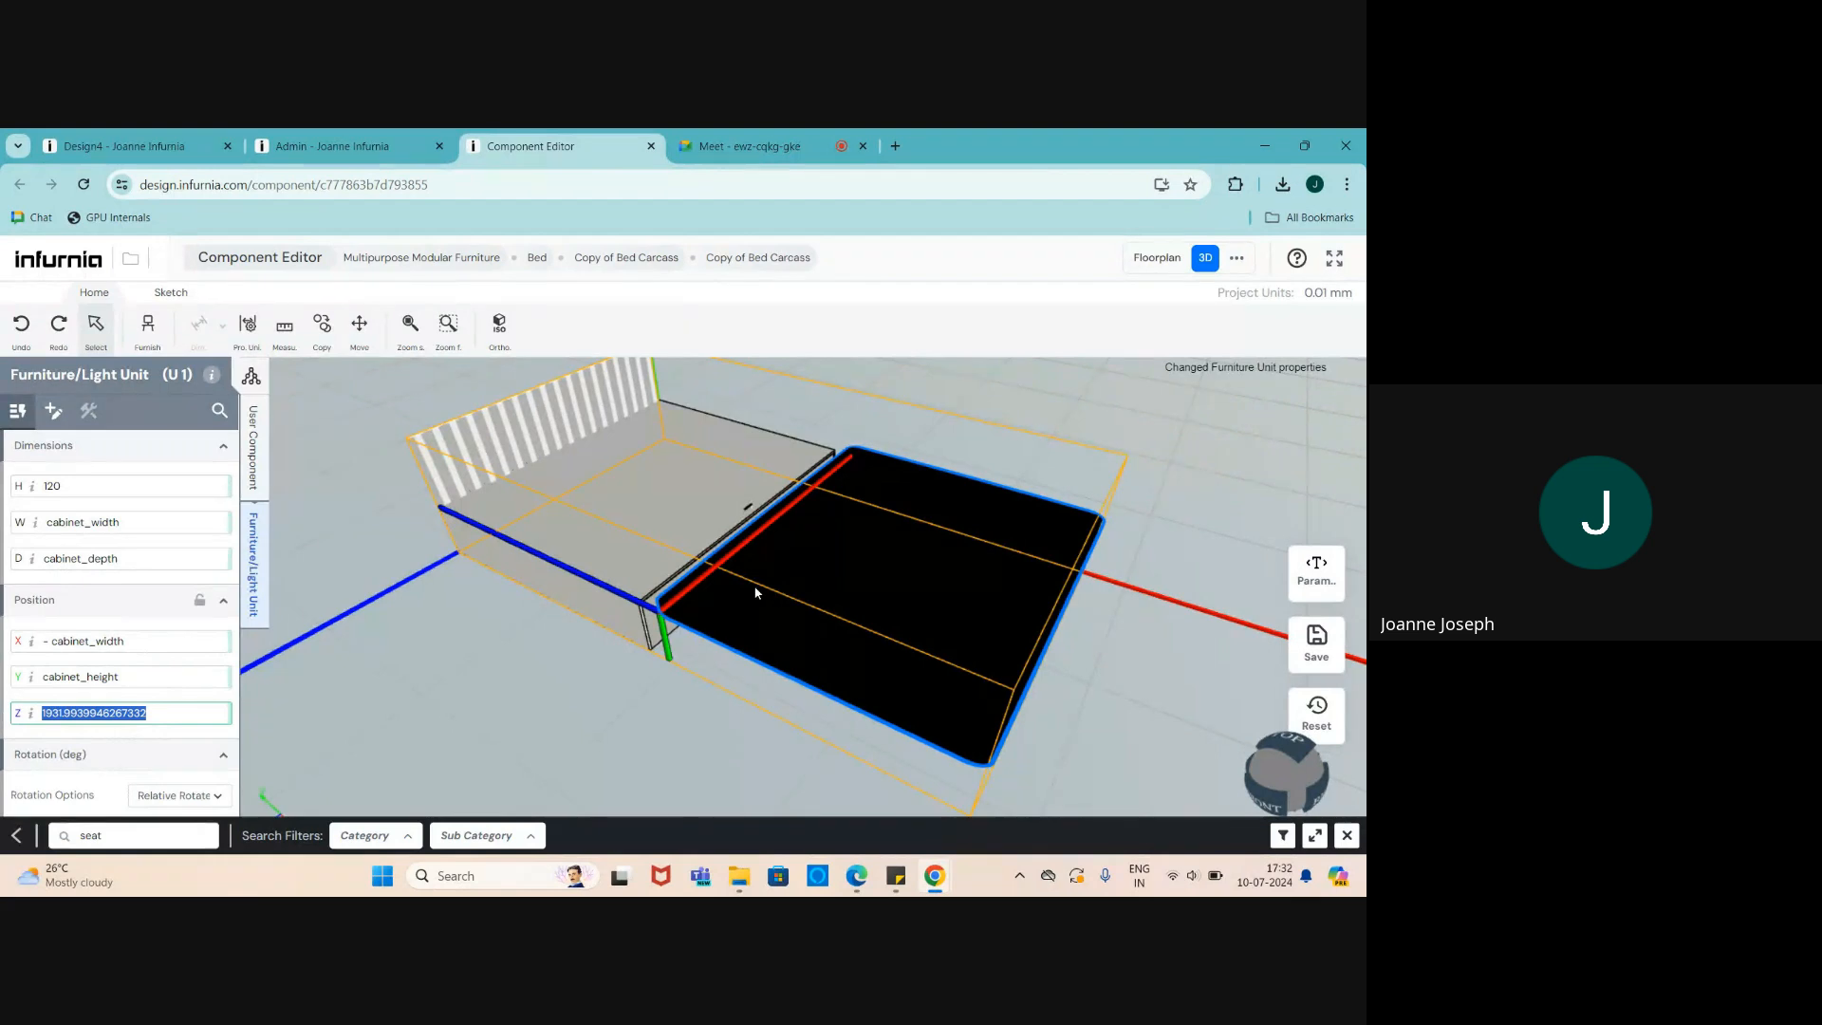
left_click(867, 588)
scroll(850, 545, "down", 2)
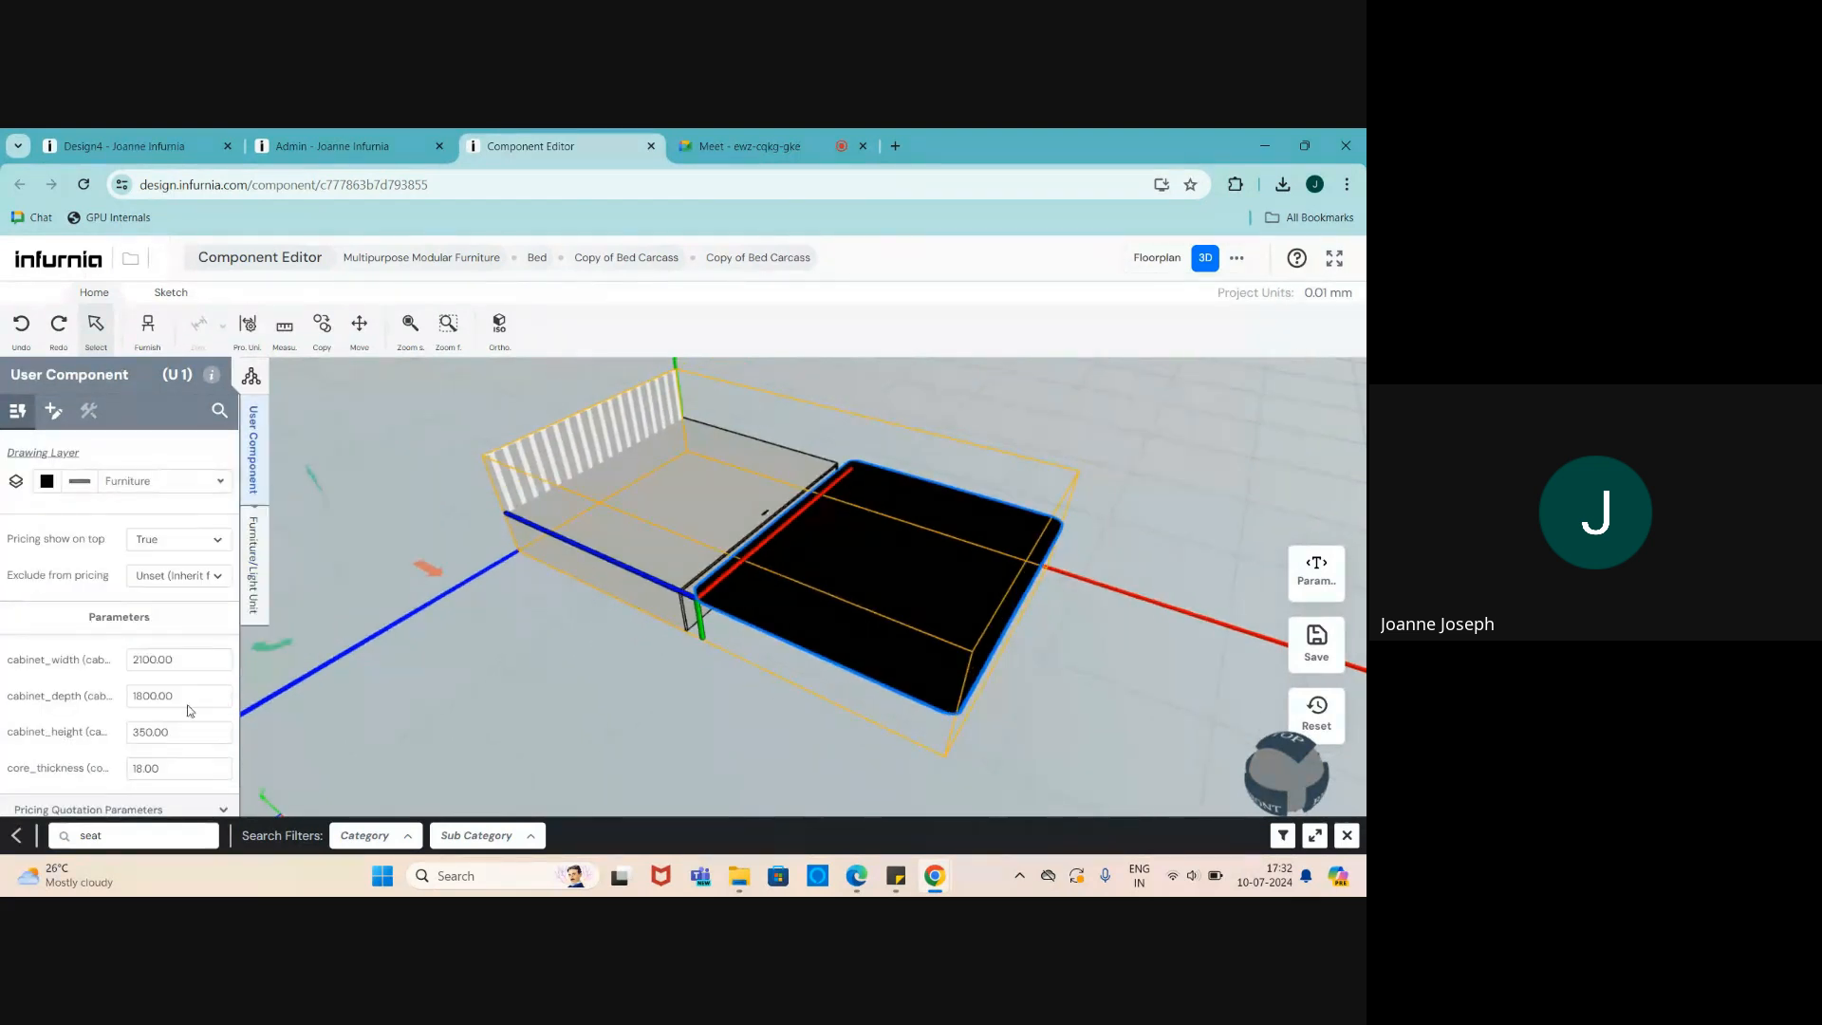
scroll(63, 715, "down", 1)
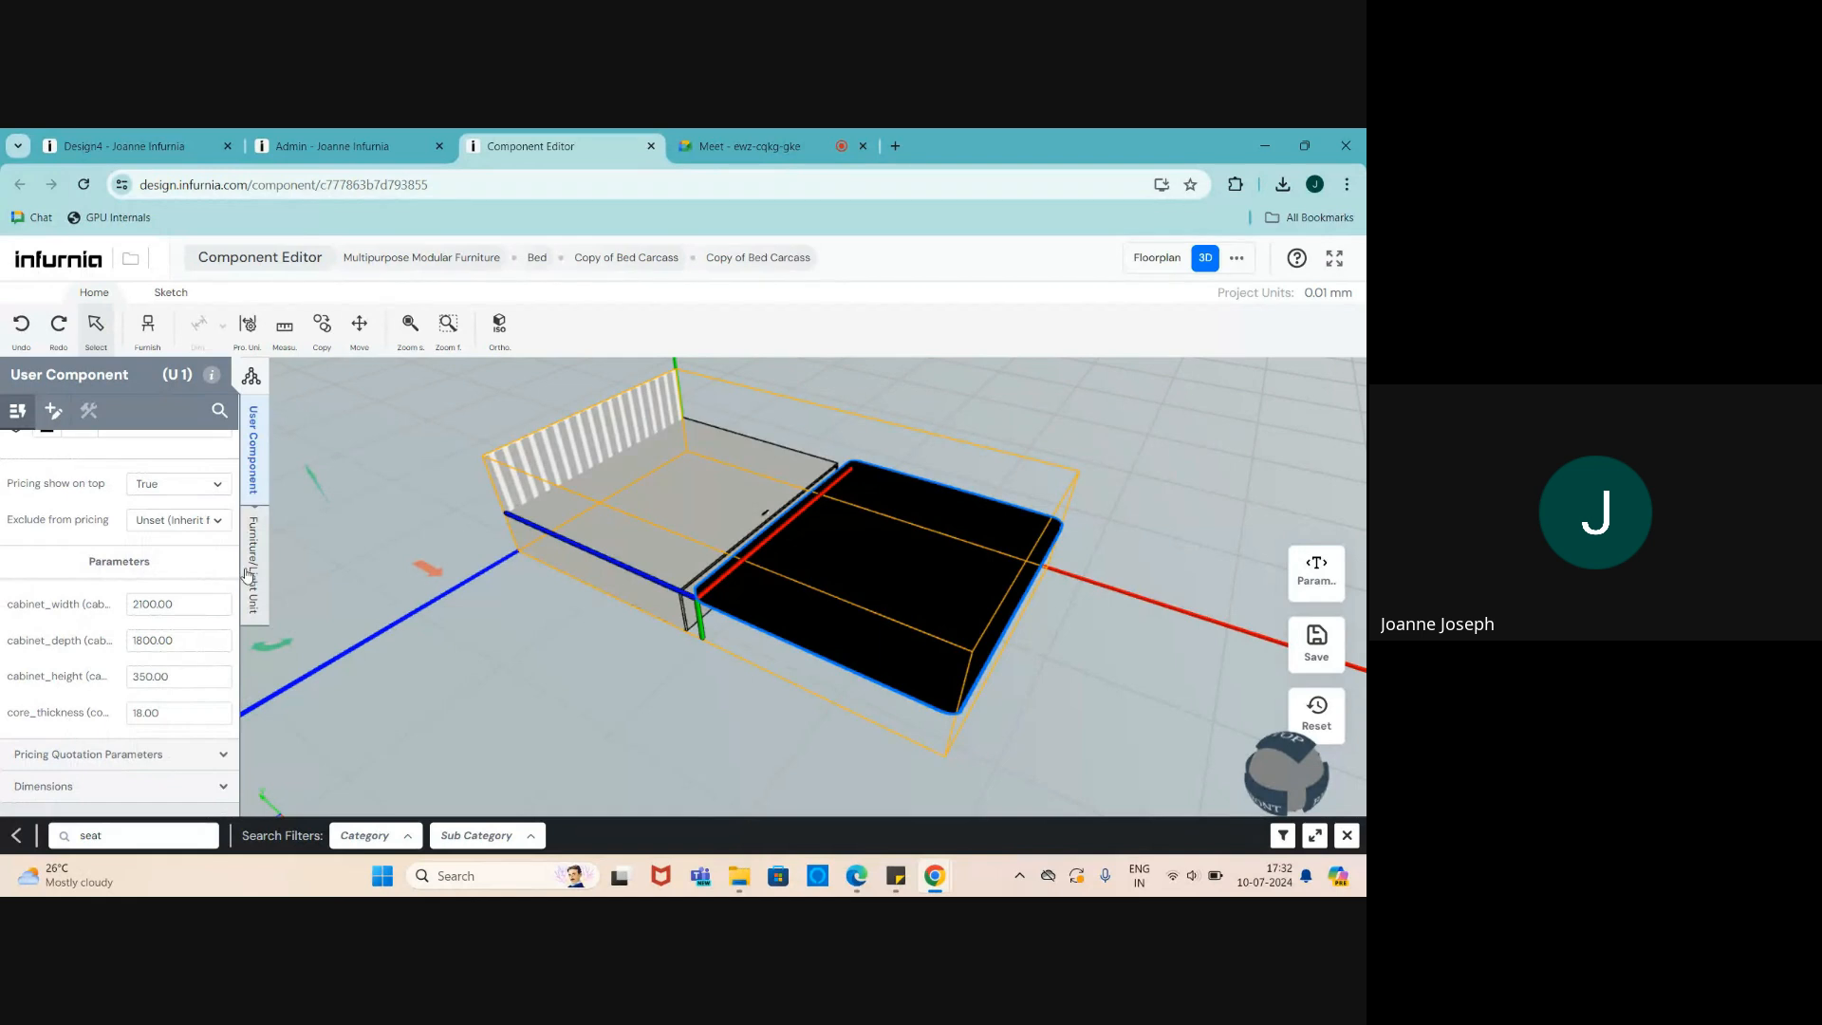
left_click(252, 575)
left_click_drag(150, 624, 28, 627)
type("0")
key("Return")
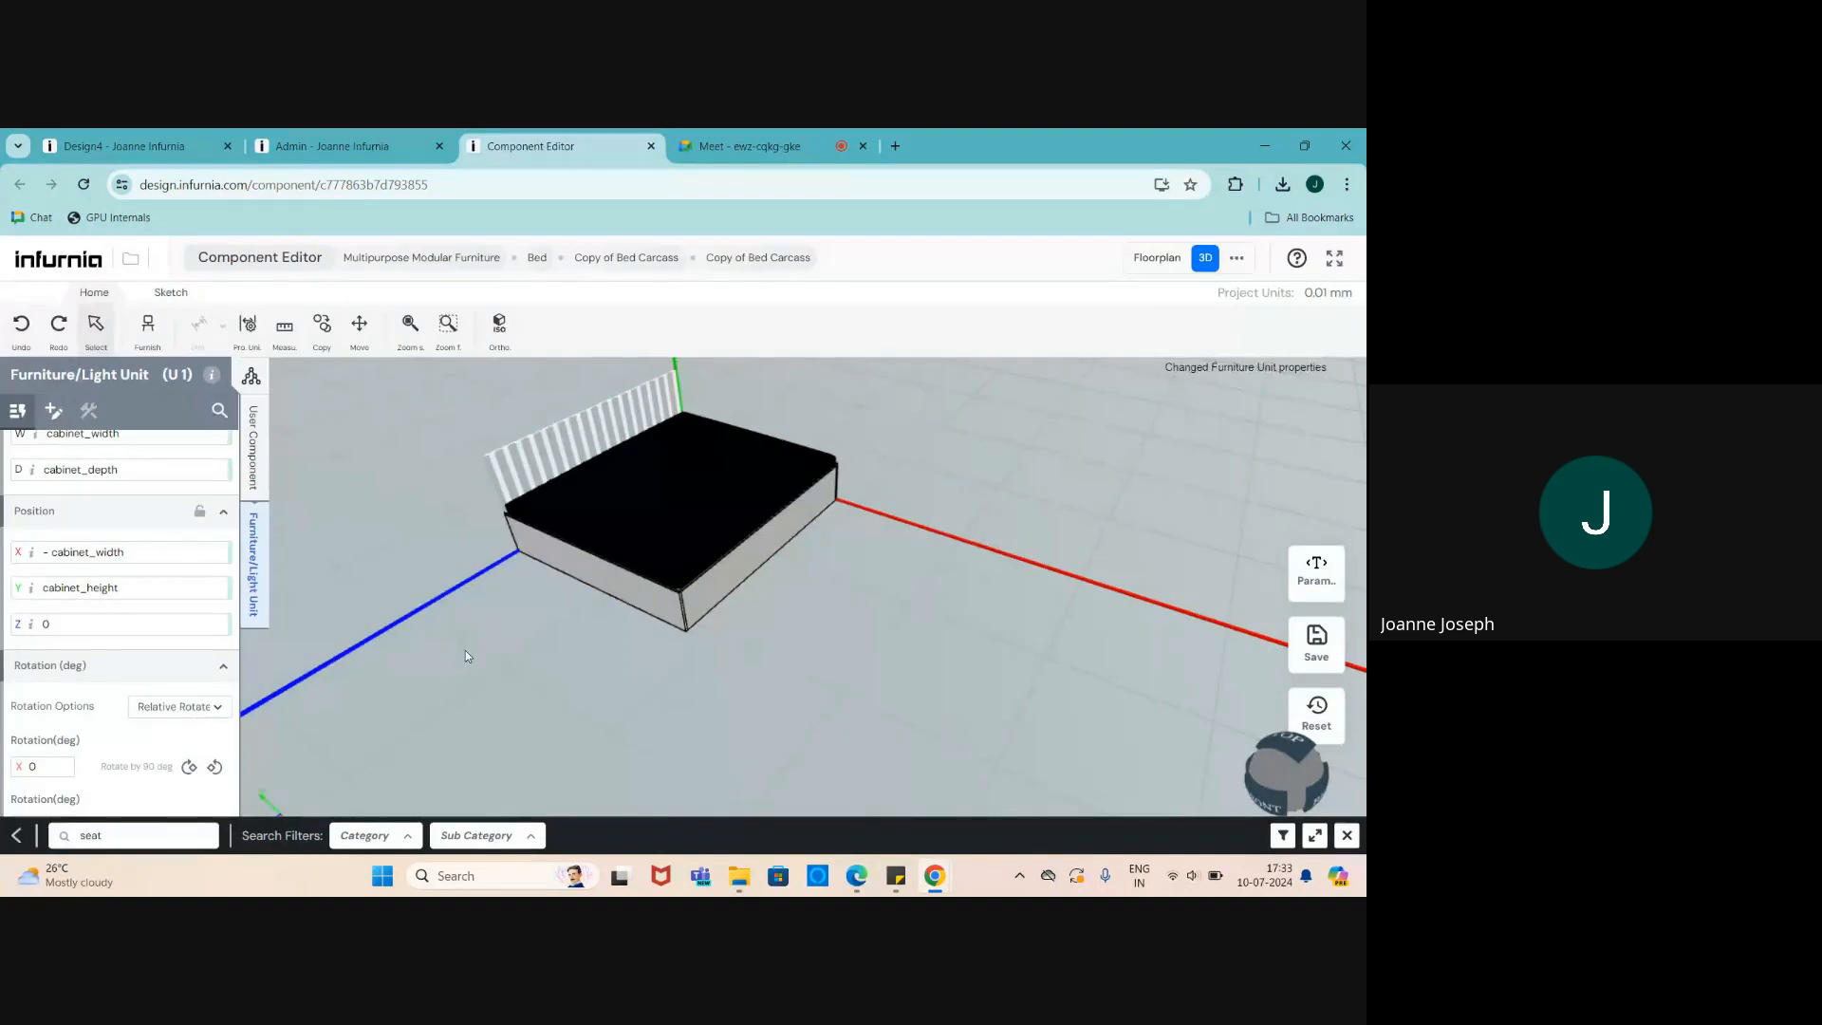
scroll(582, 537, "up", 3)
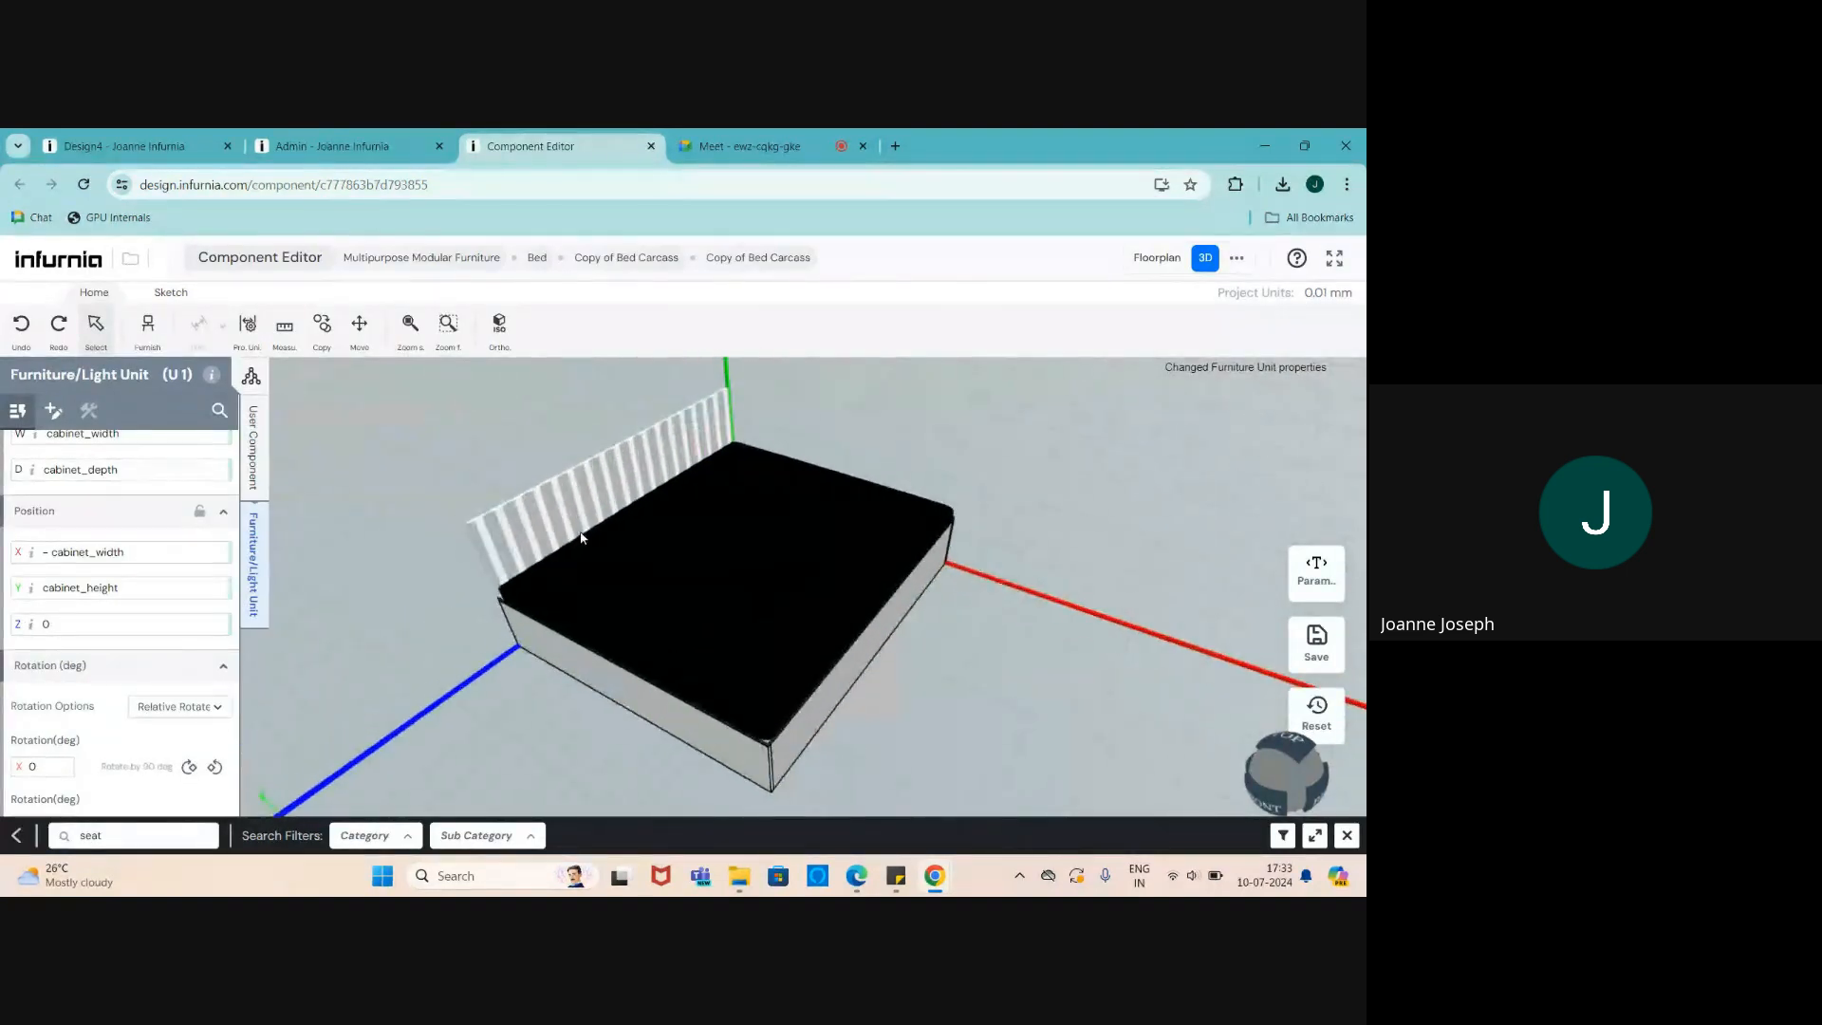
left_click(625, 585)
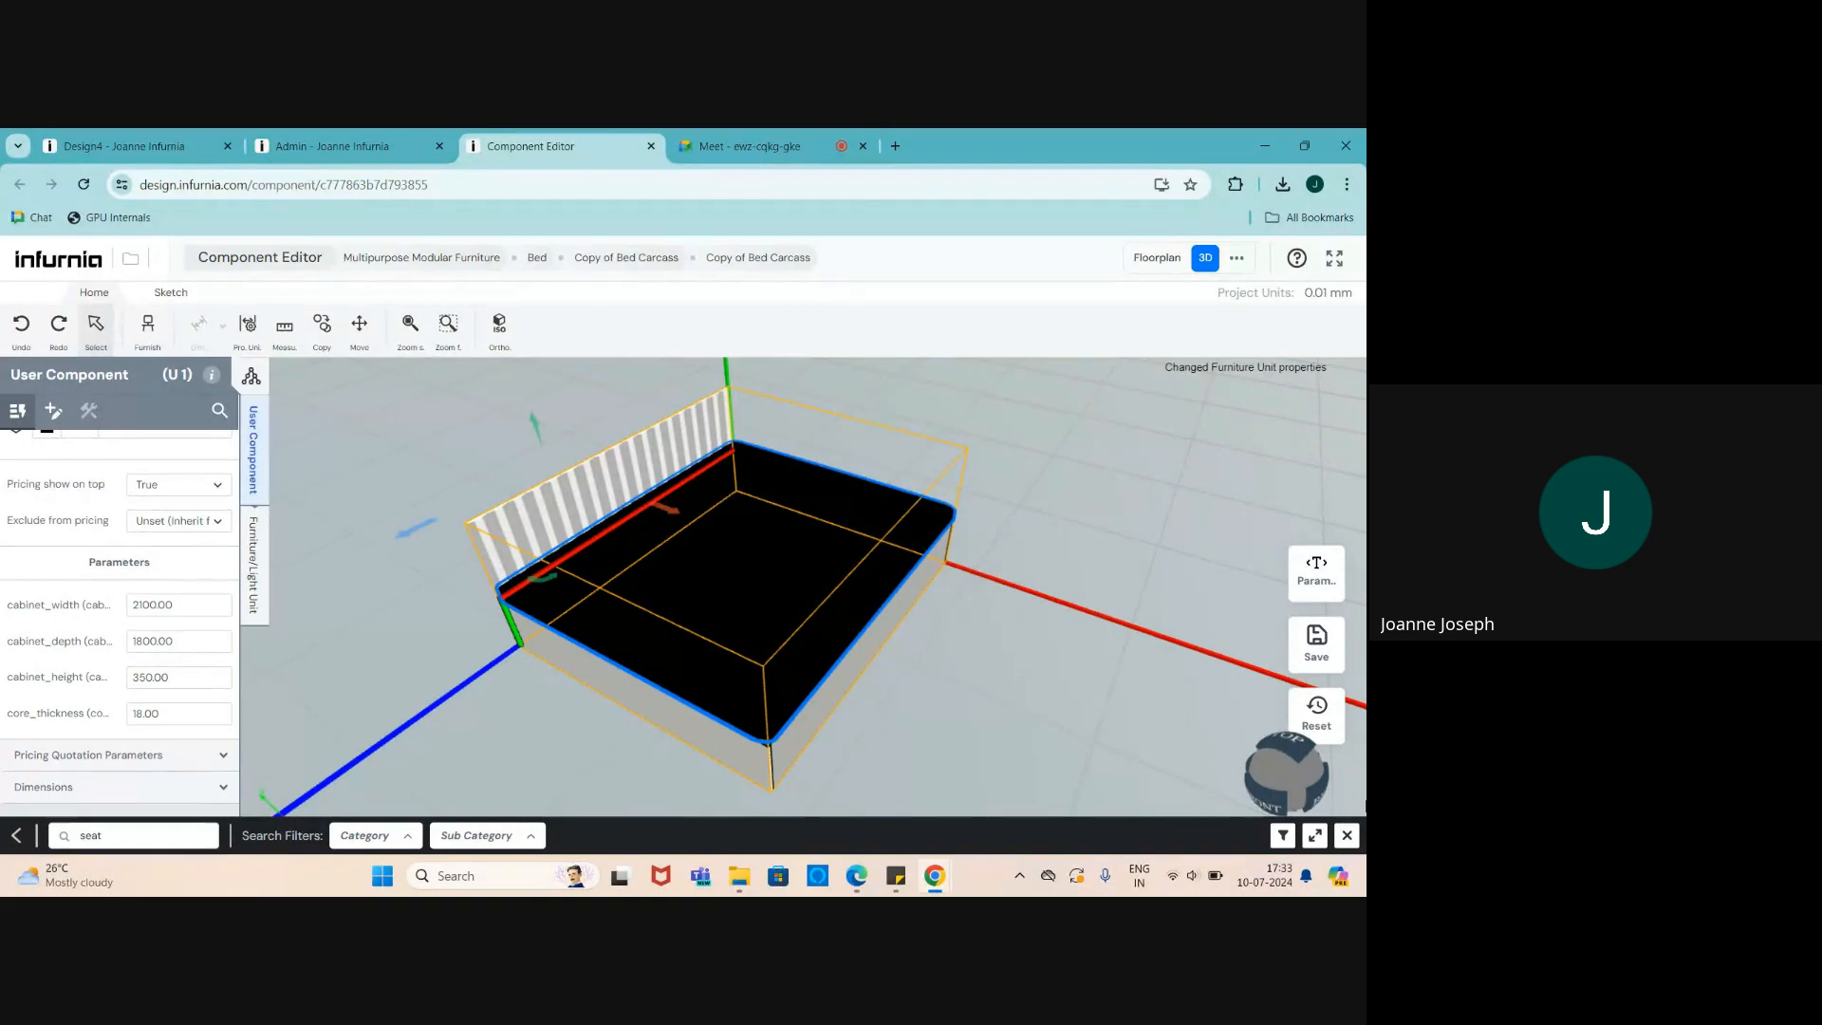
- Give the unit's Cube_Cube.022 mesh the Black and Red Stripes fabric material
left_click(1348, 835)
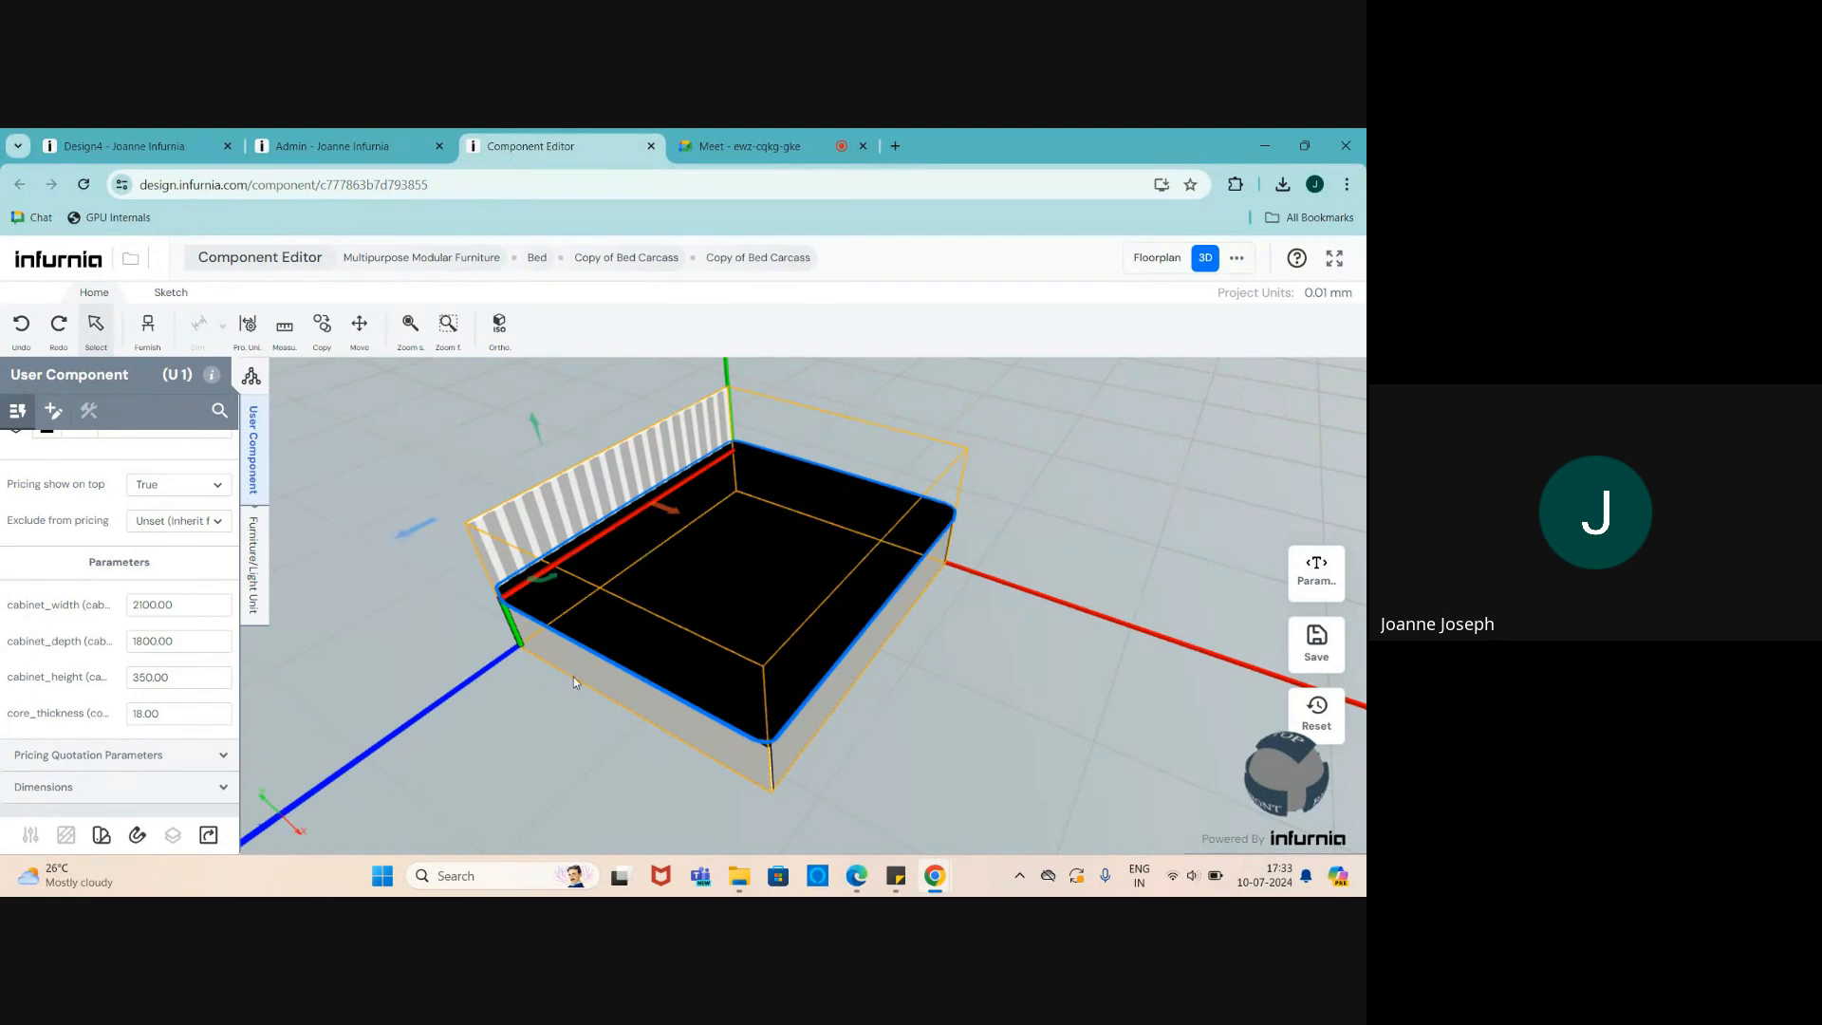
scroll(102, 588, "up", 2)
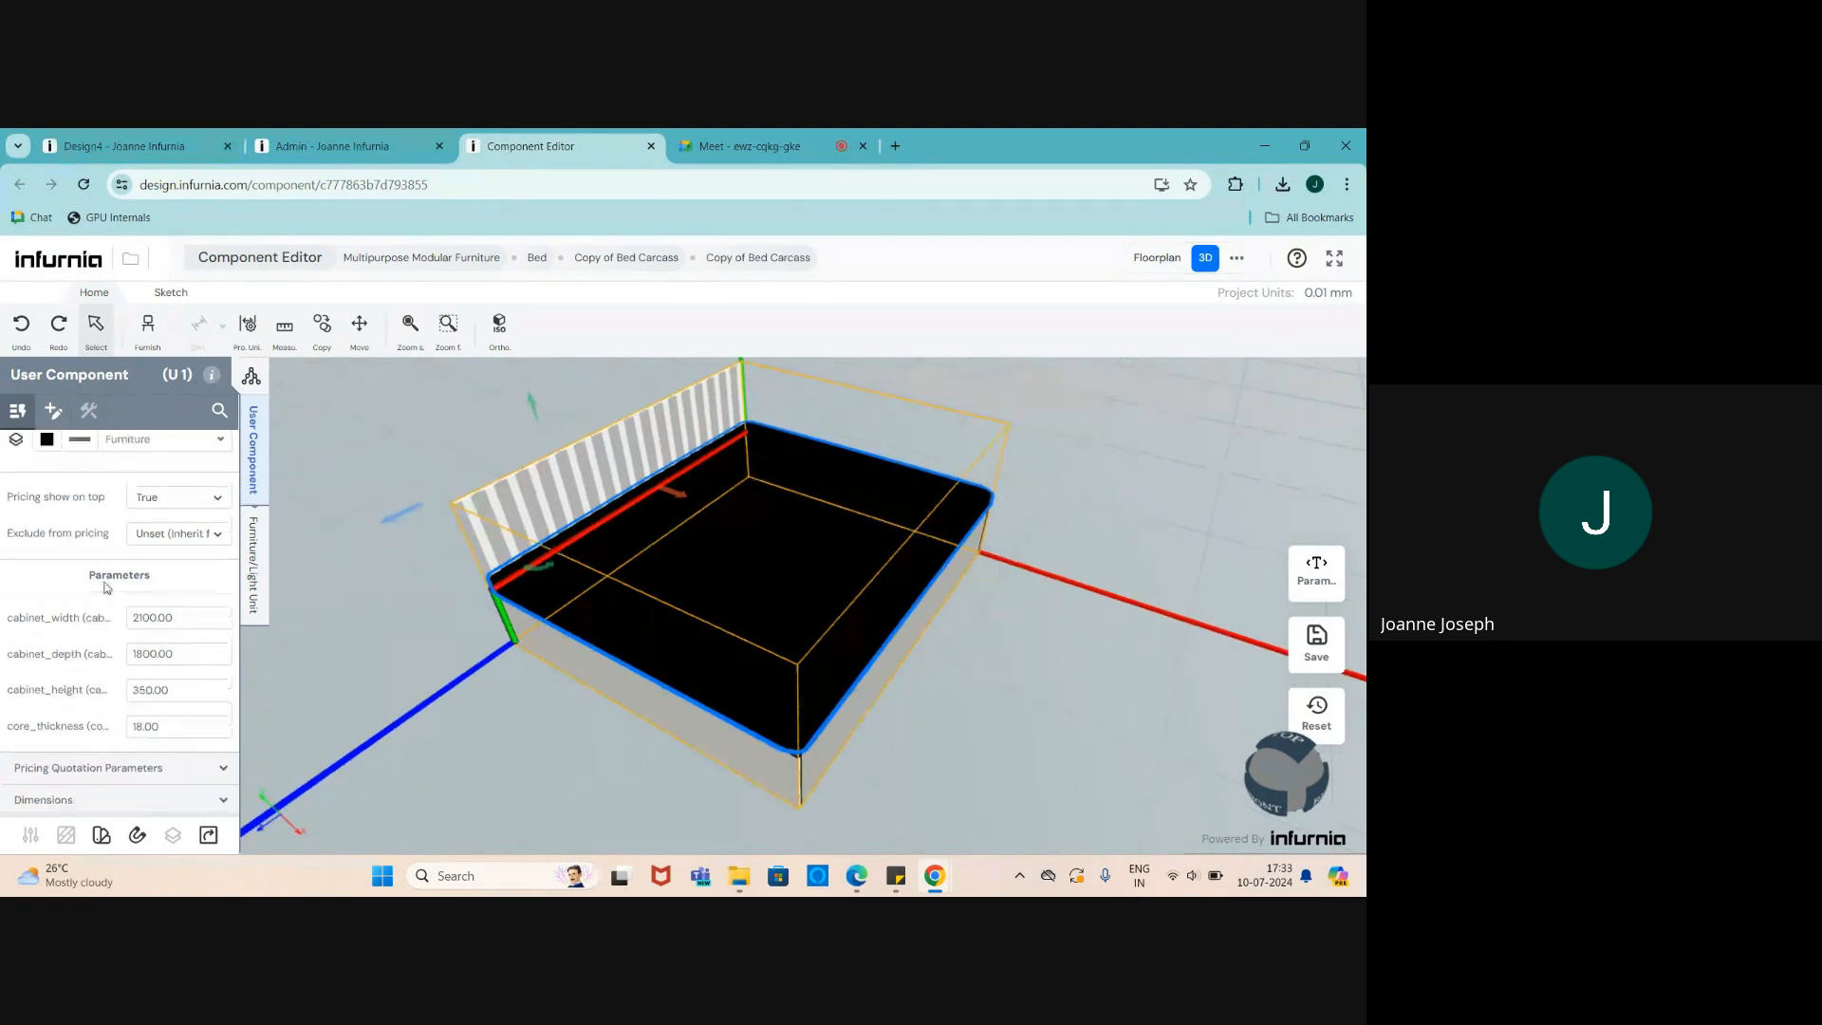
left_click(253, 565)
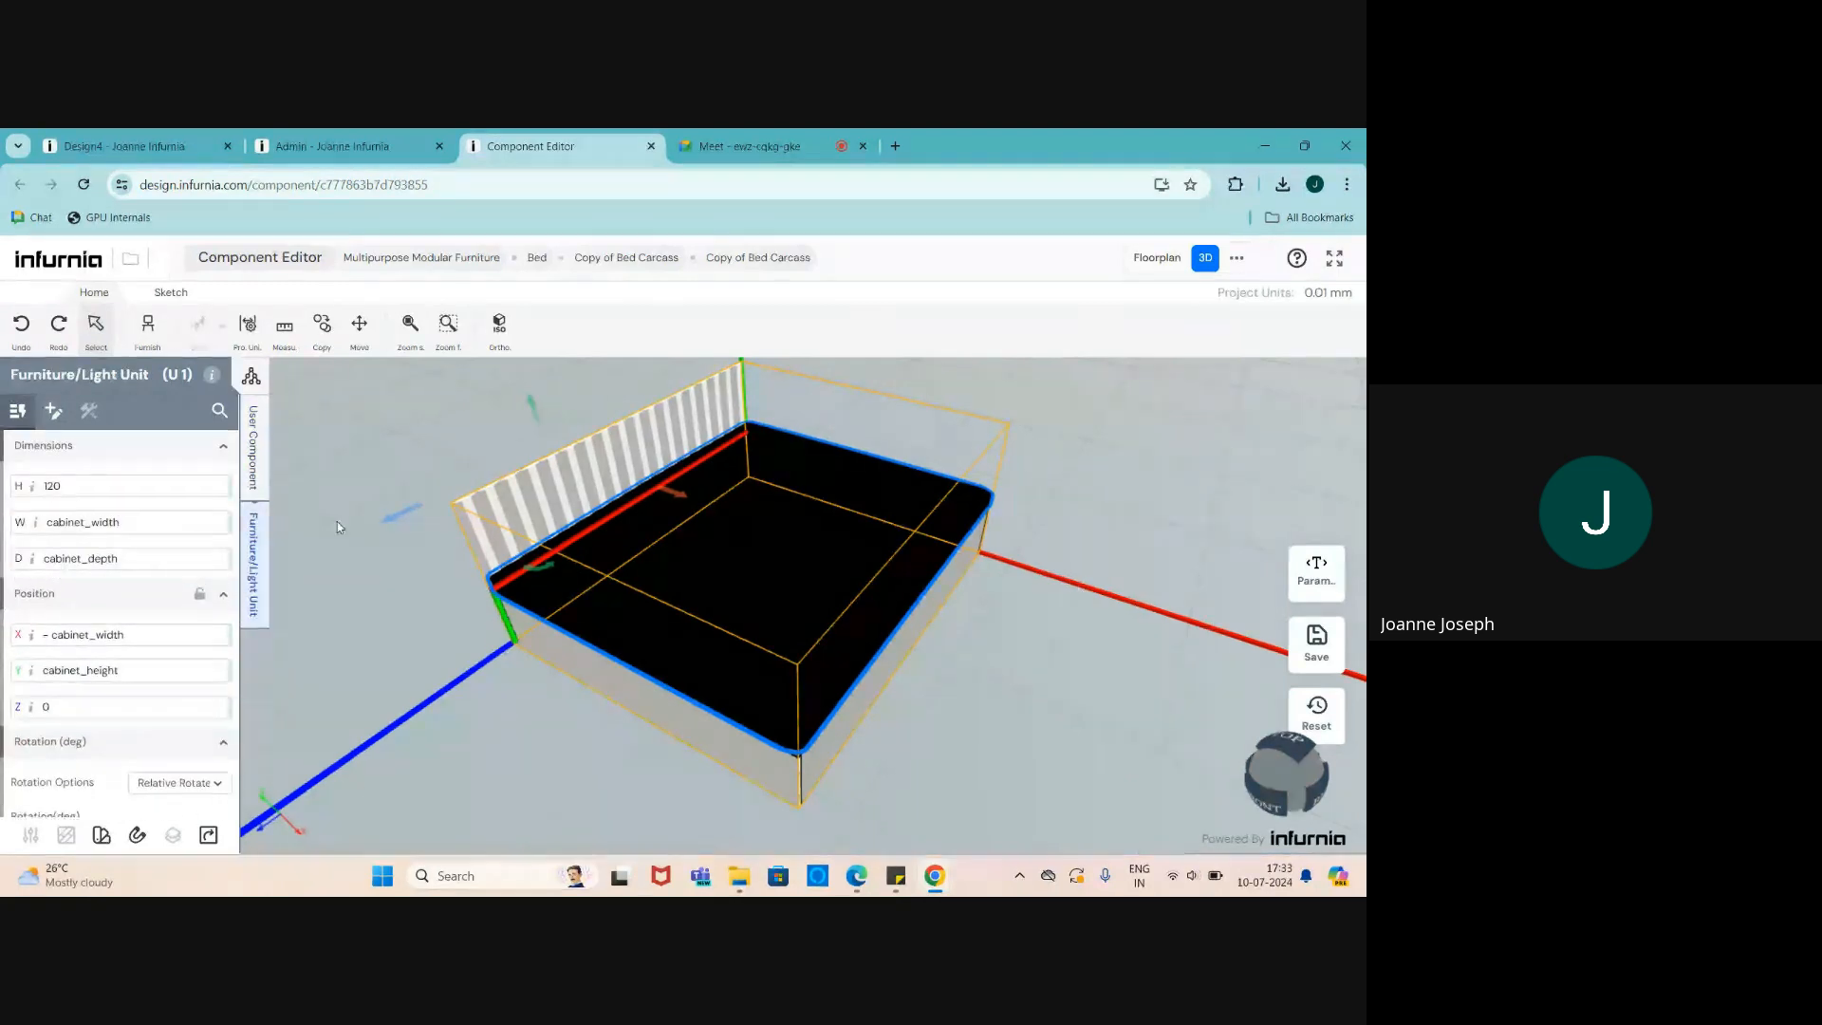
left_click(54, 414)
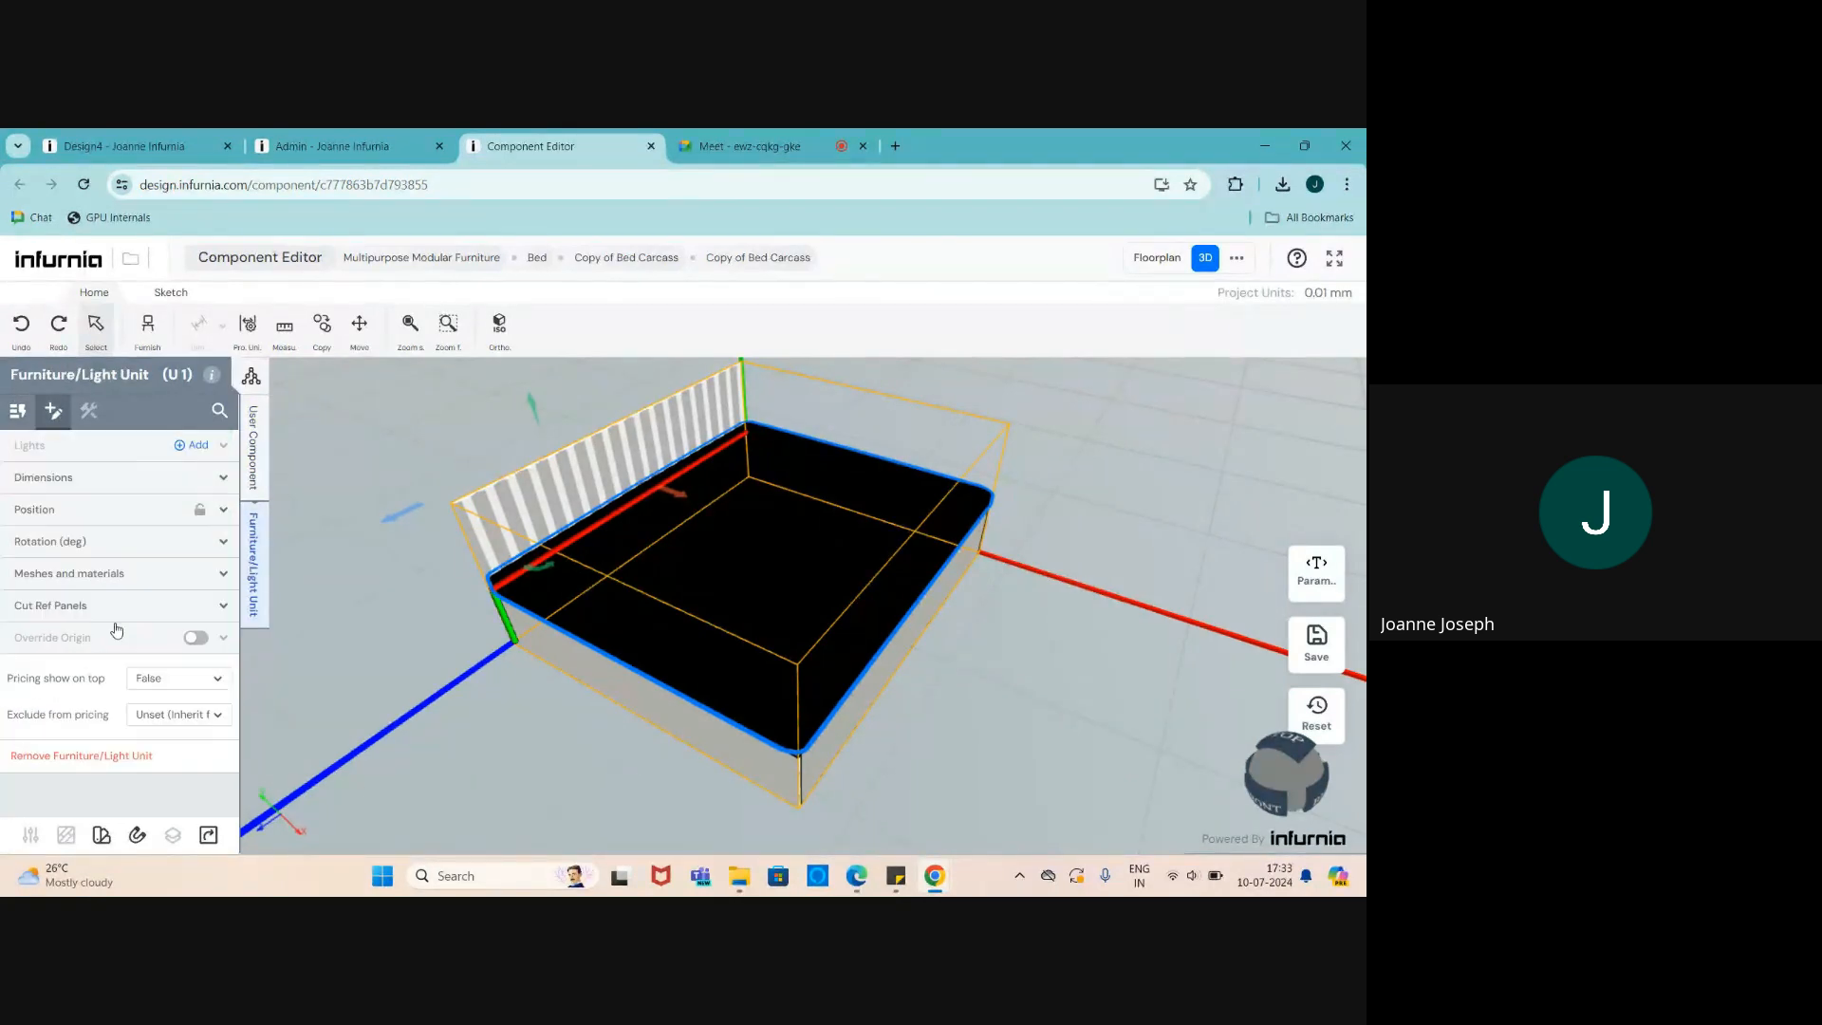
left_click(54, 572)
left_click(203, 634)
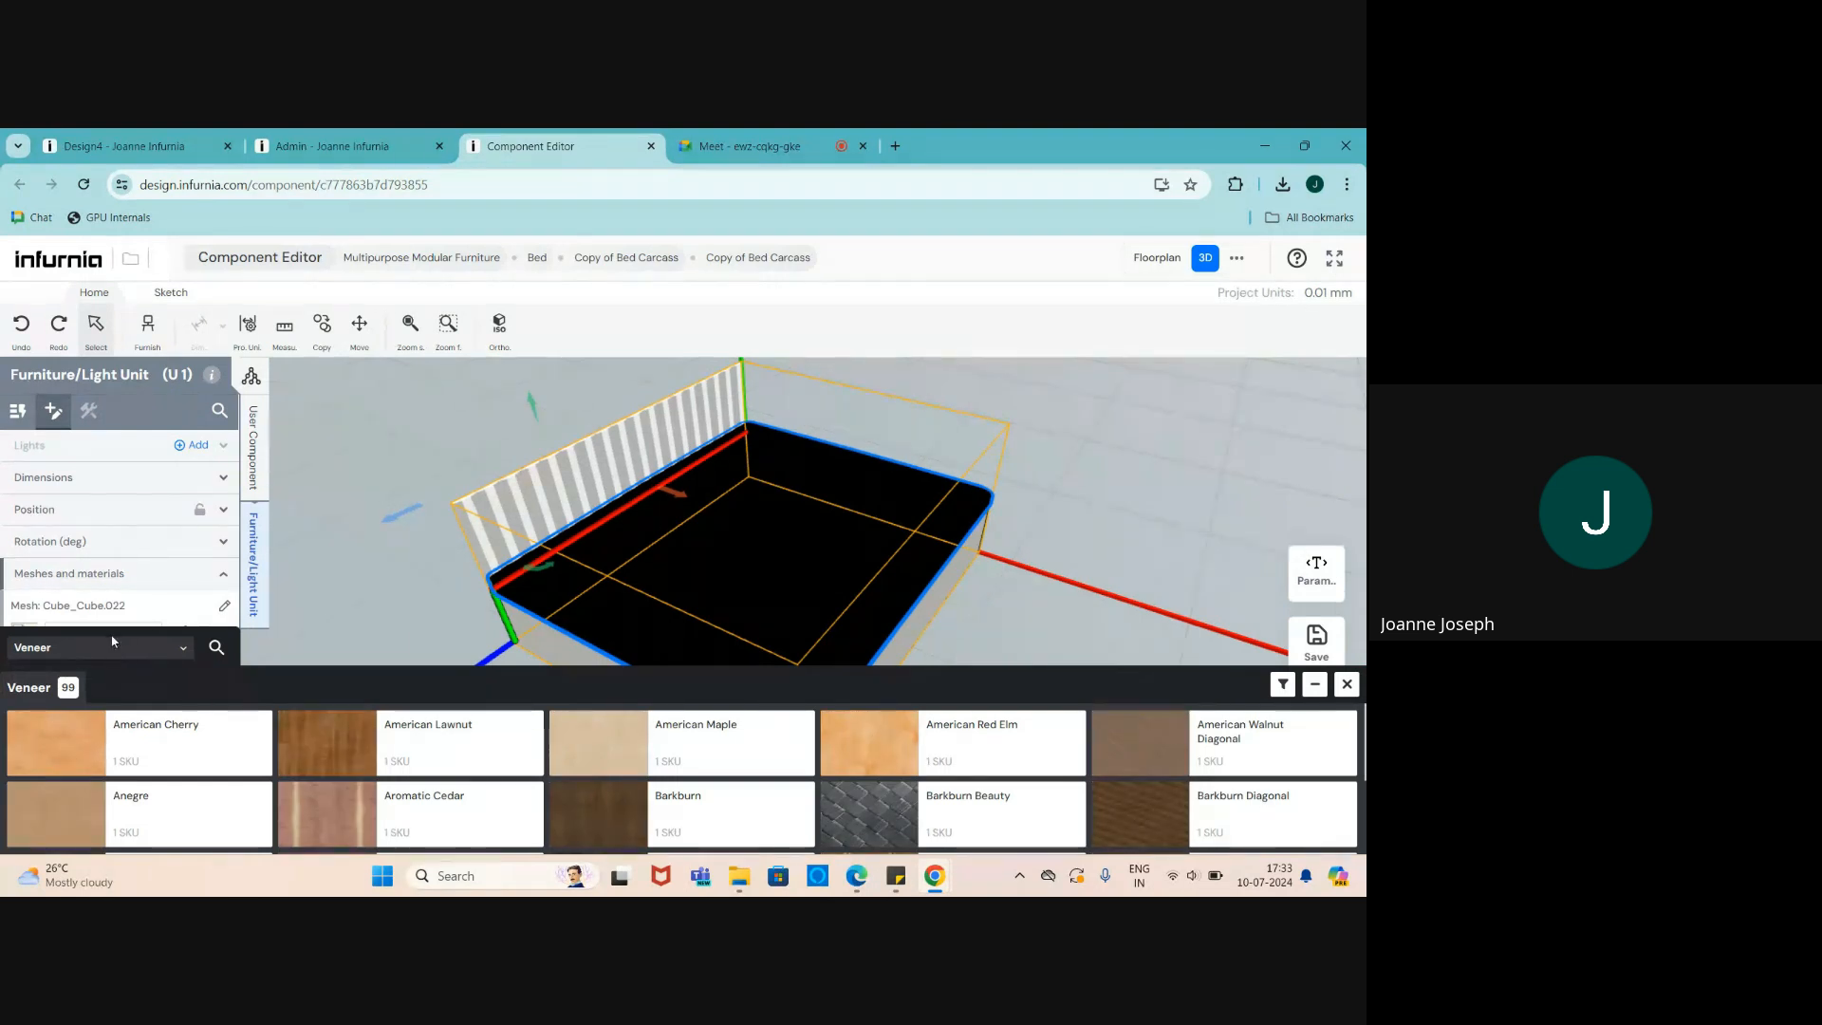
left_click(78, 651)
left_click(65, 484)
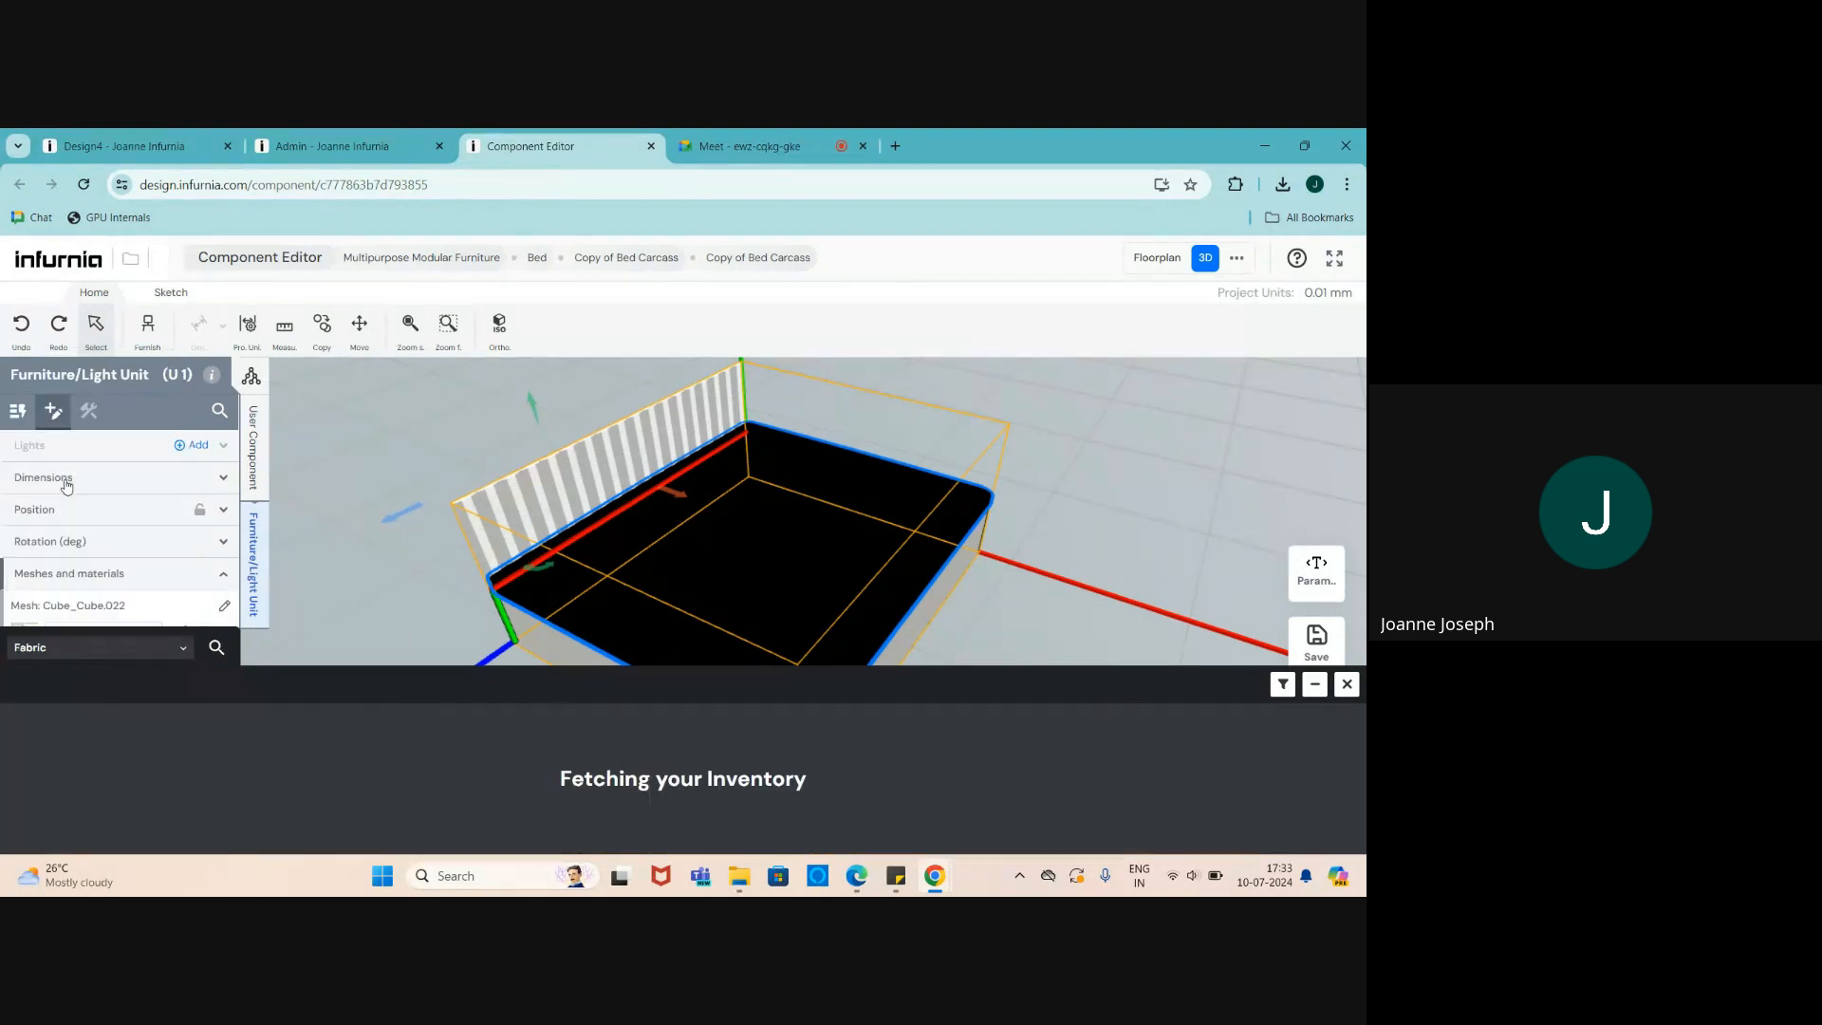
left_click(839, 745)
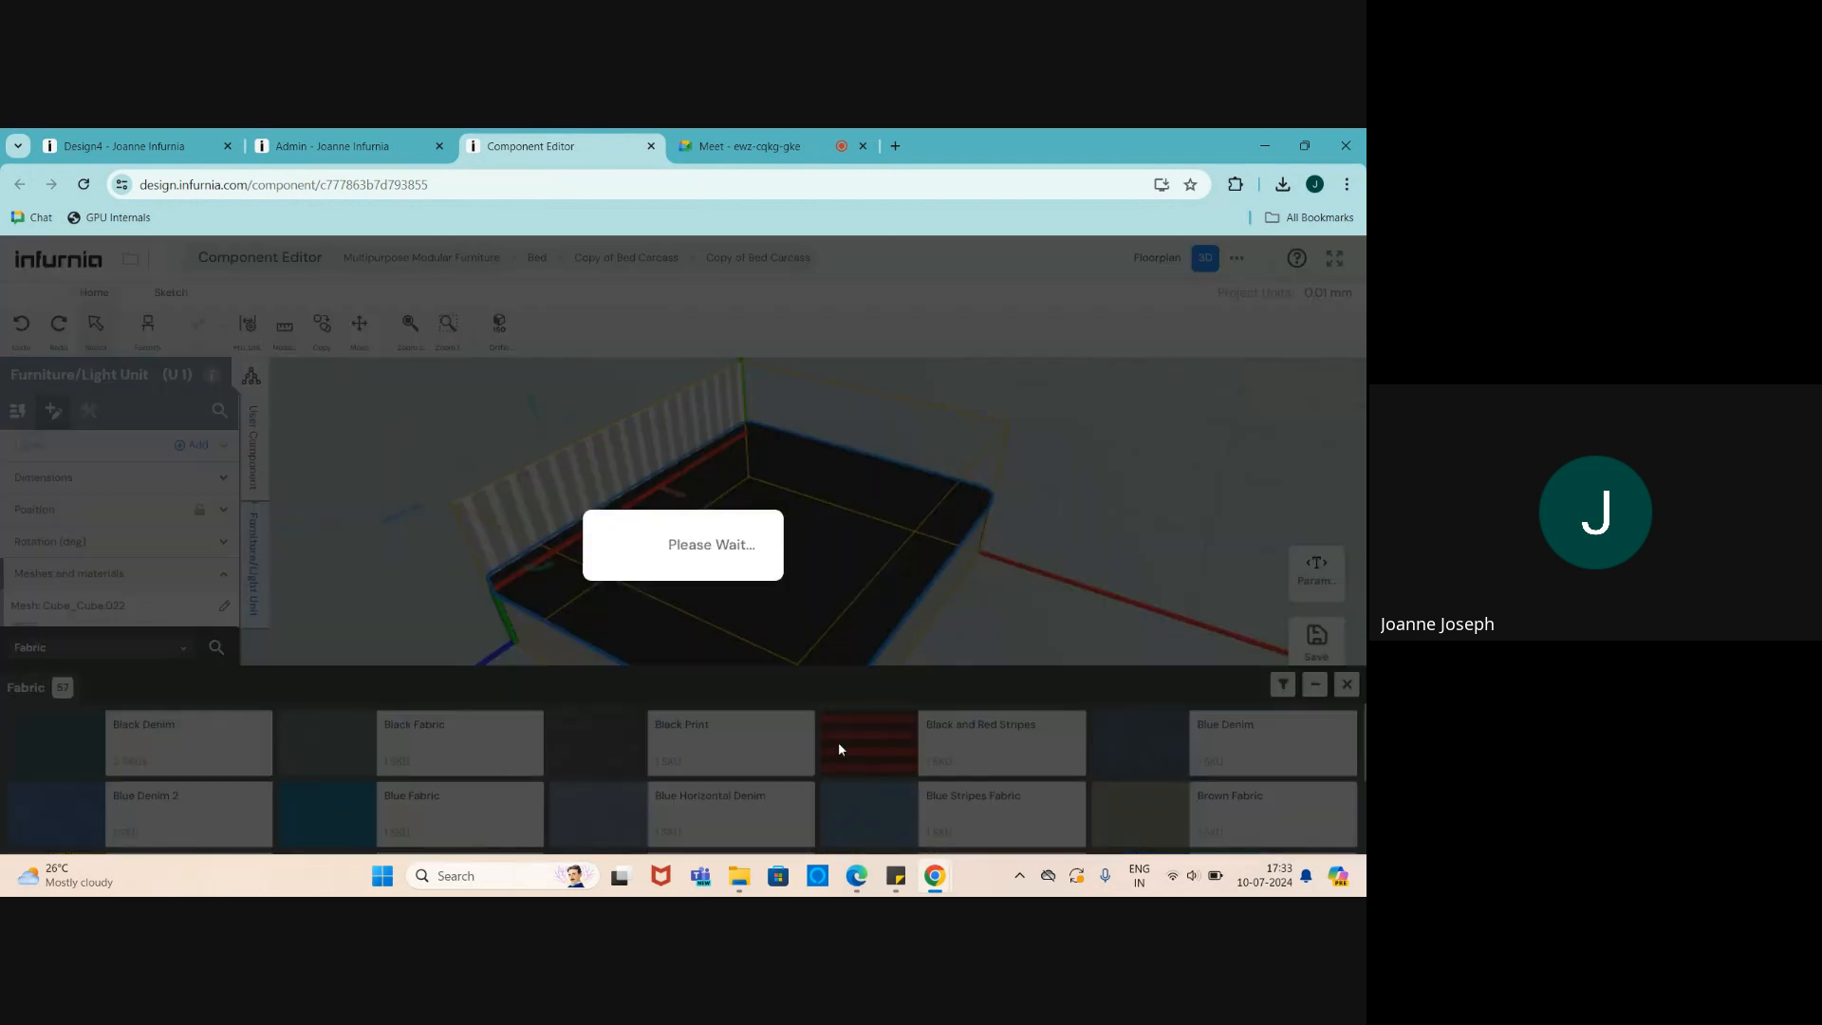
- Turn on Disable UV Alteration and save the bed with its preview as SKU thumbnail
left_click(219, 674)
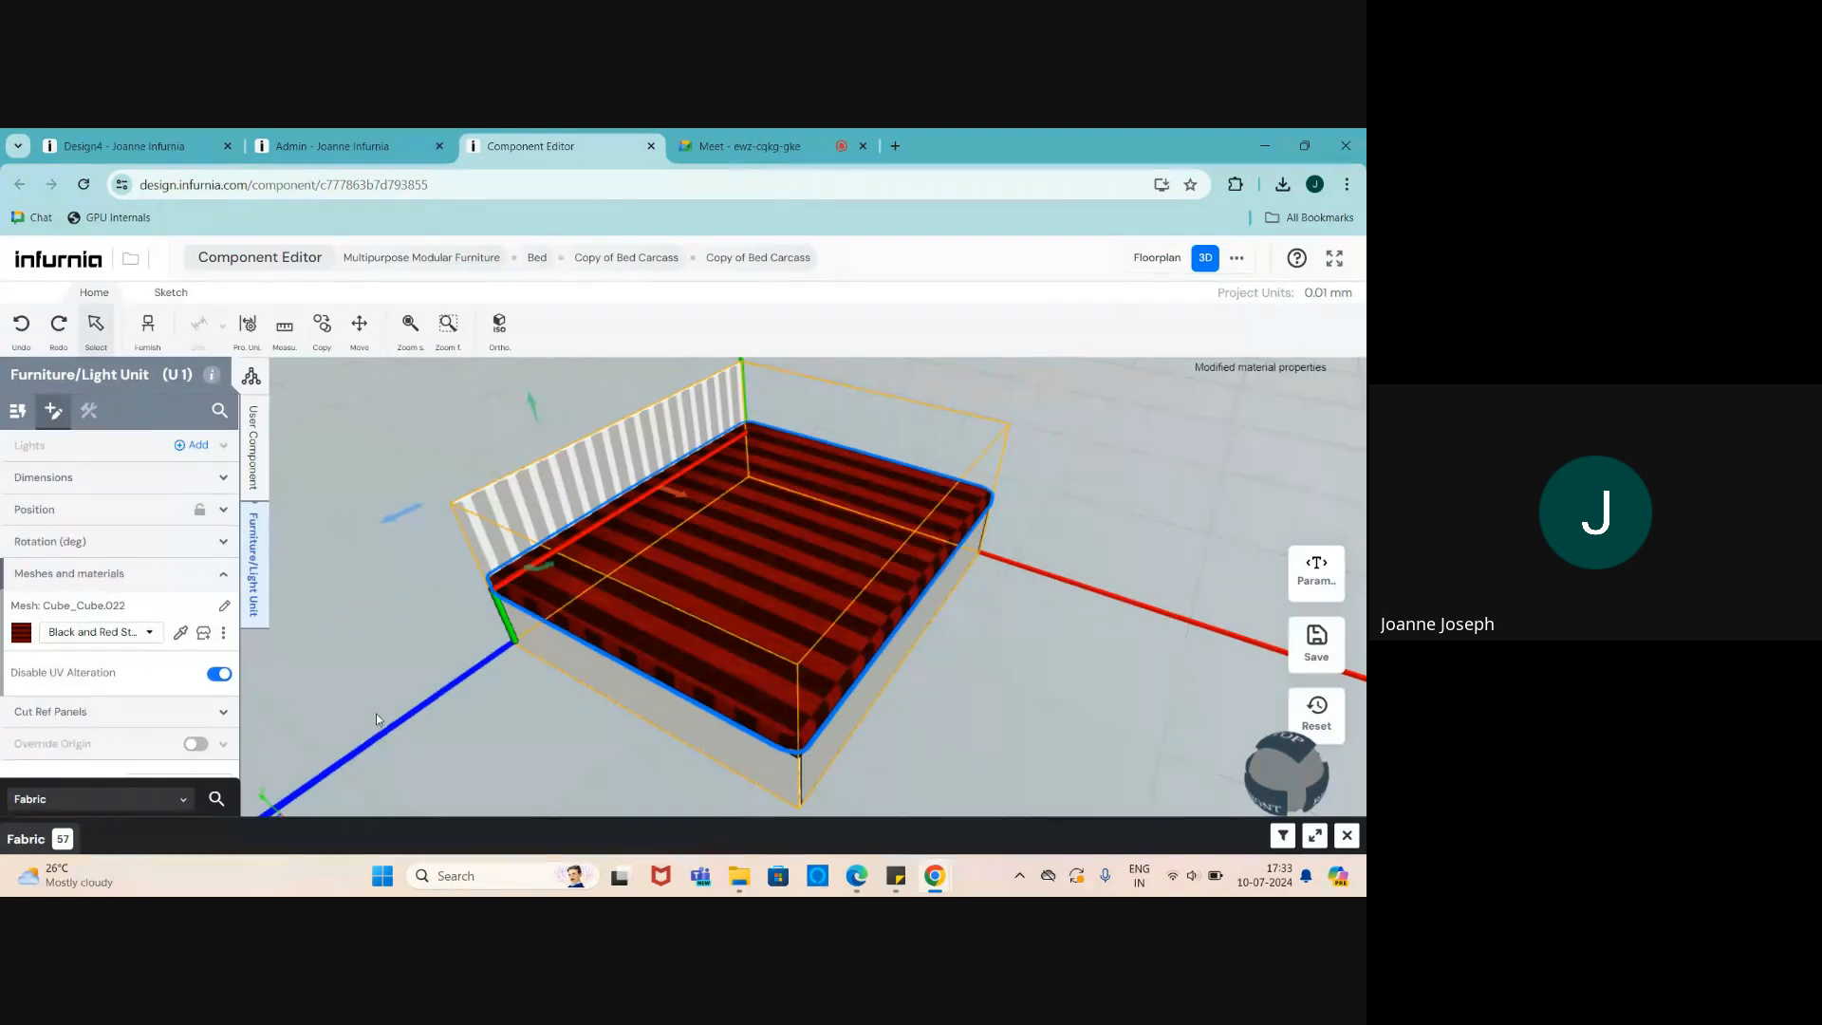
mouse_move(788, 642)
left_mouse_down()
mouse_move(996, 626)
mouse_move(815, 626)
left_mouse_up()
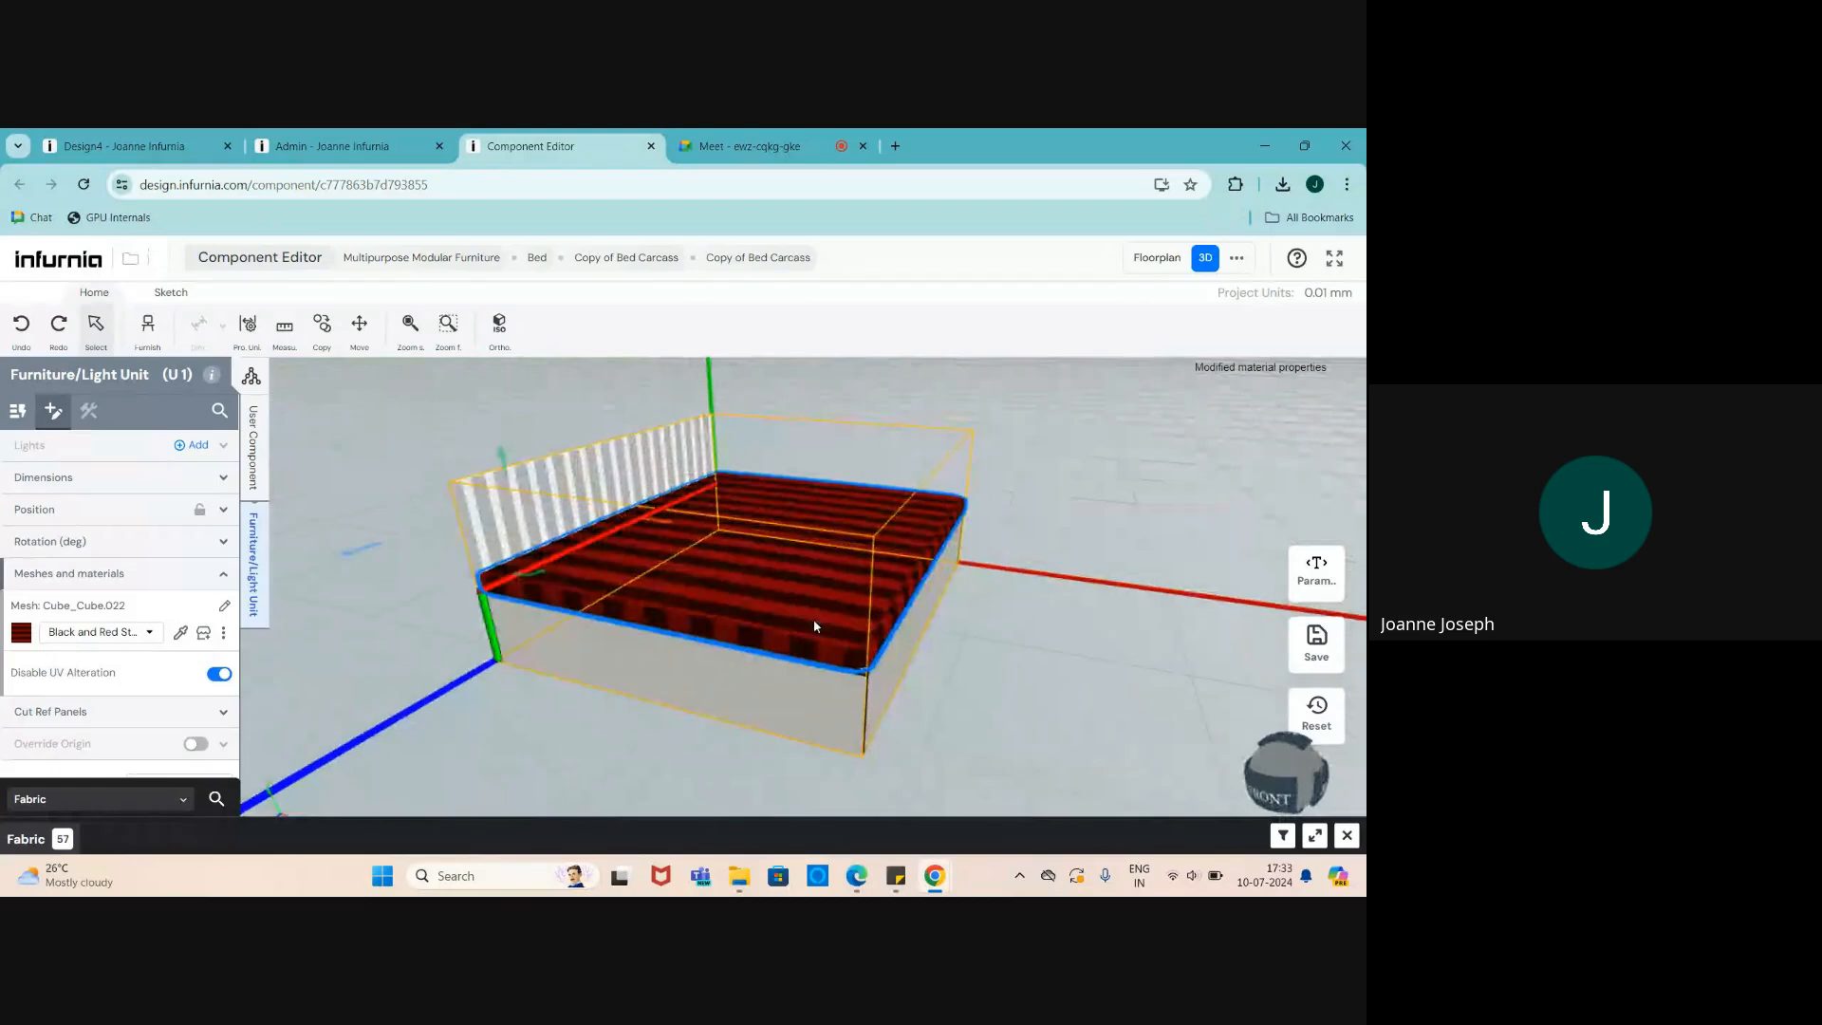
left_click(1315, 643)
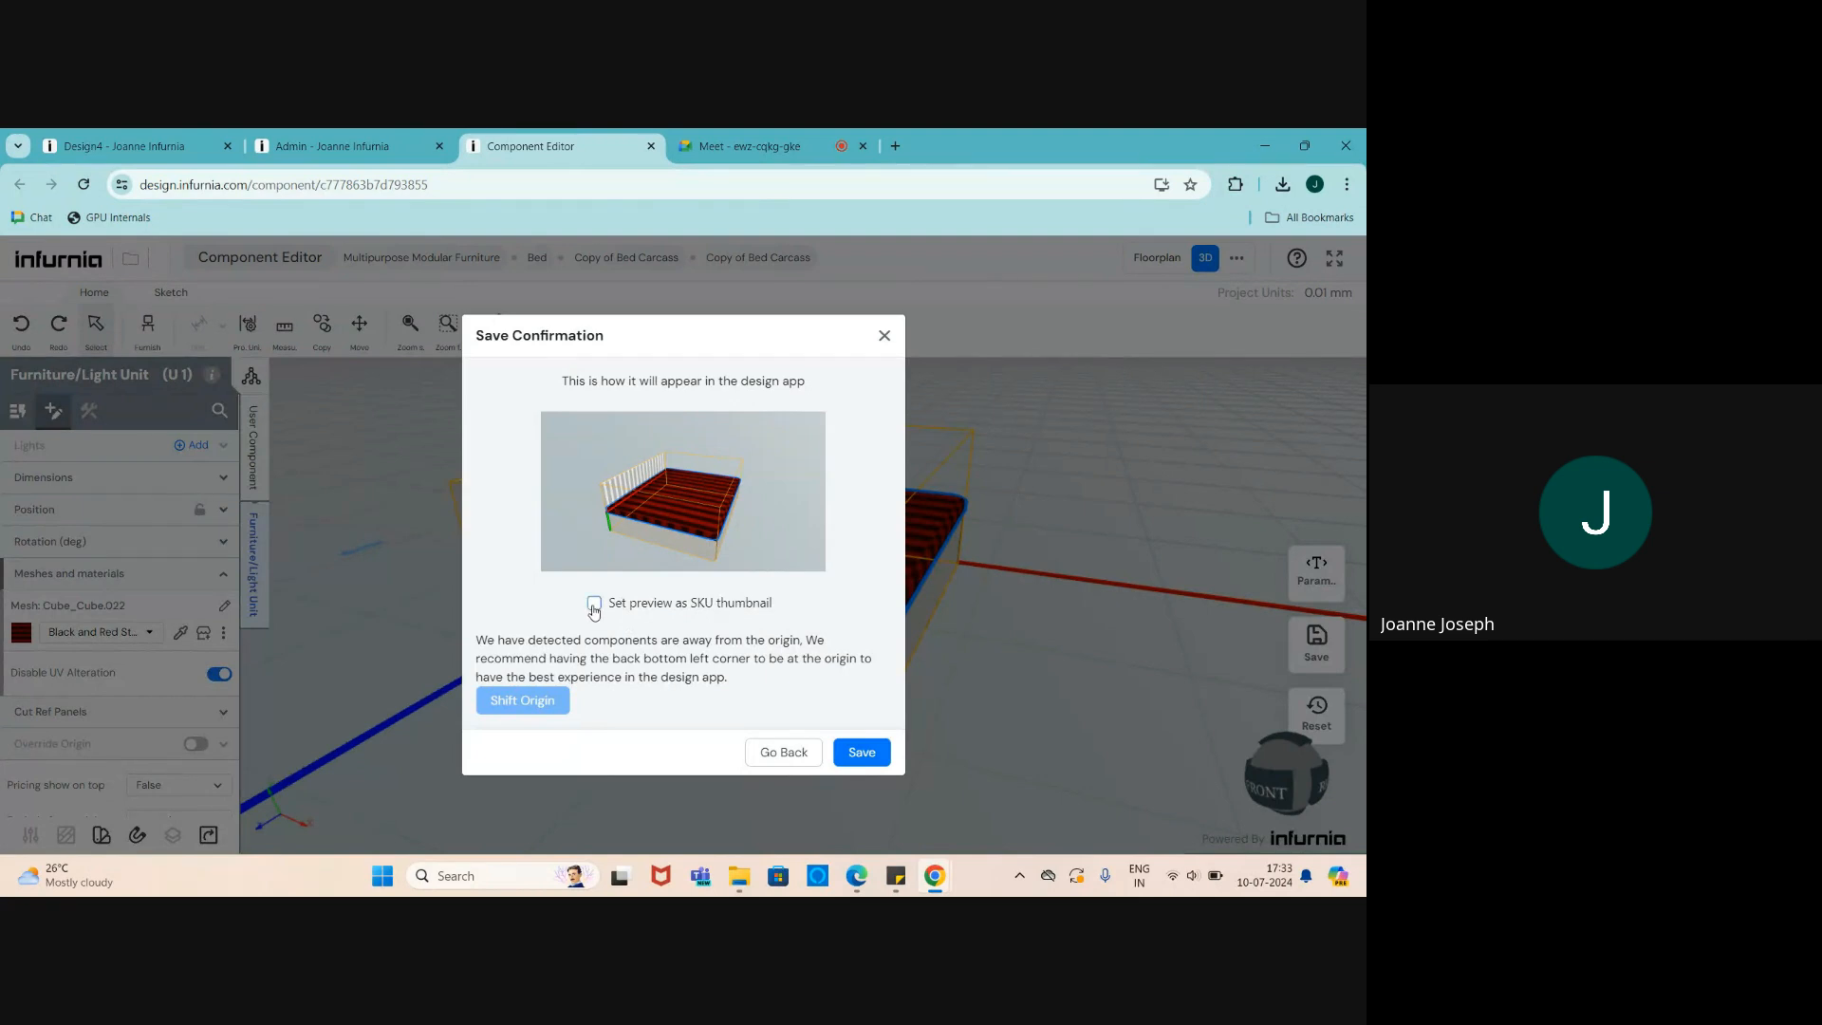
left_click(594, 606)
left_click(853, 752)
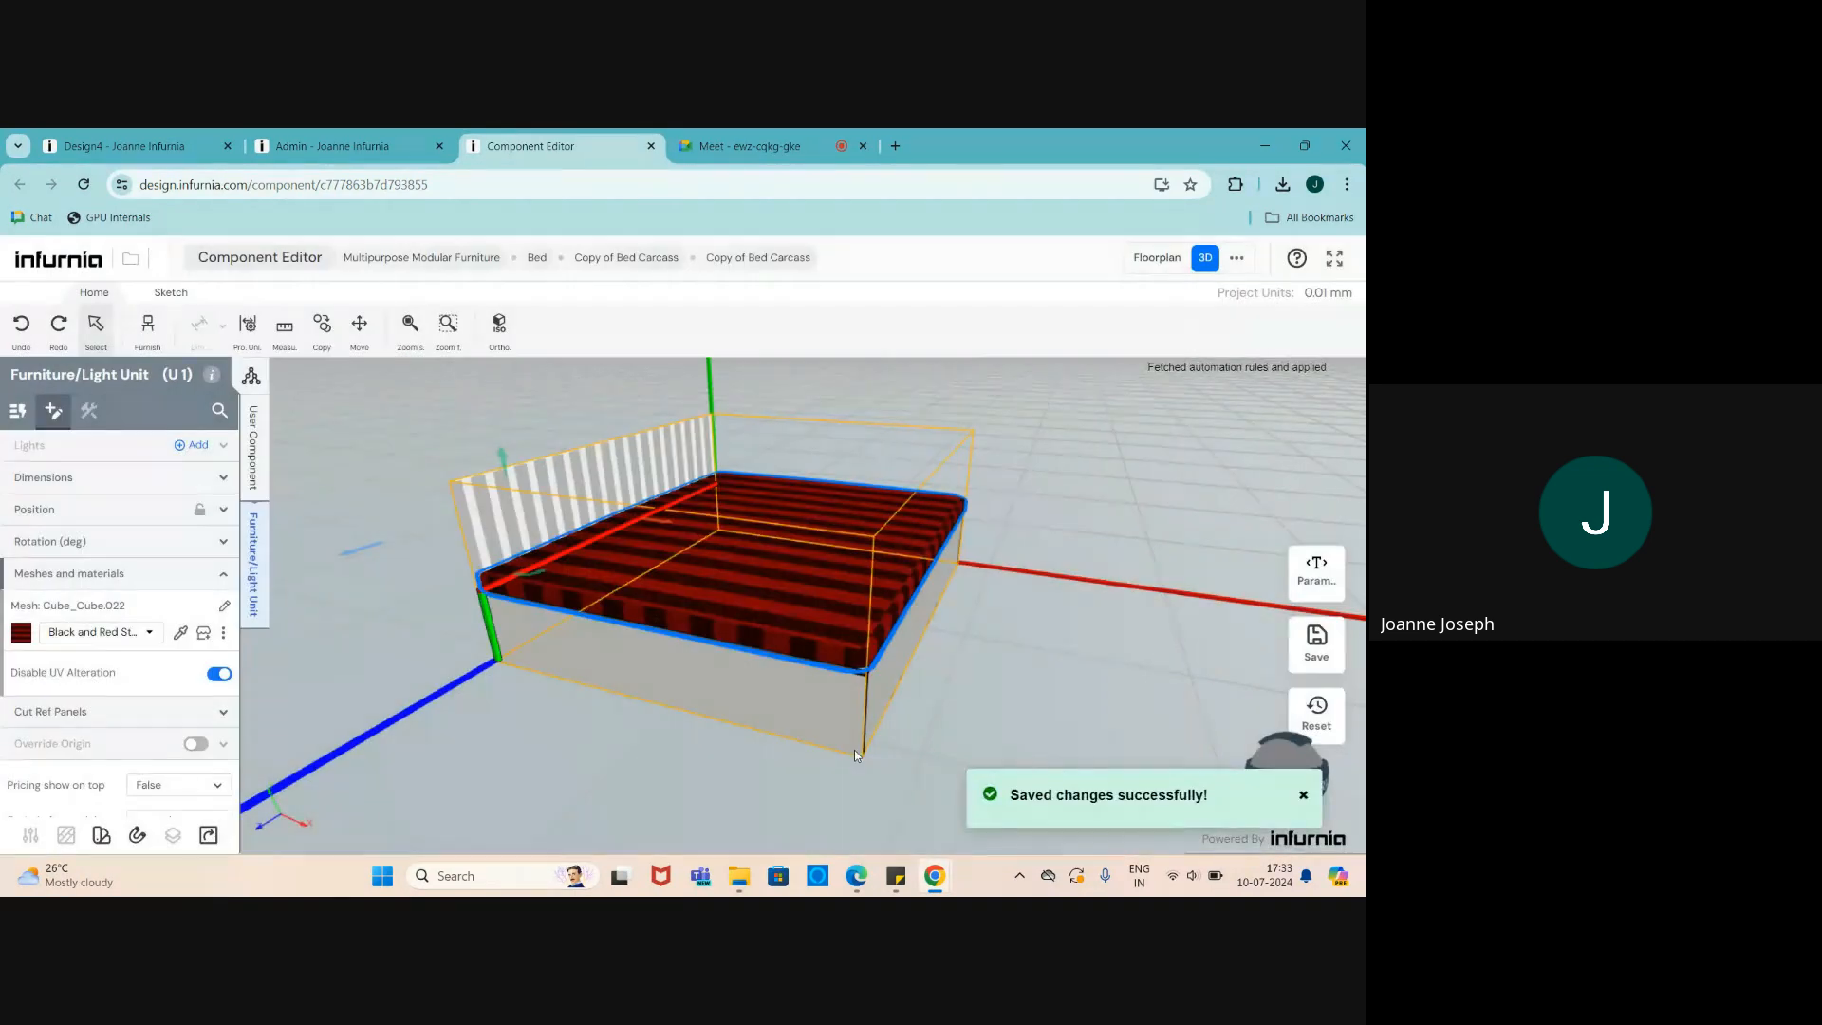
left_click_drag(848, 739, 799, 728)
scroll(759, 666, "up", 3)
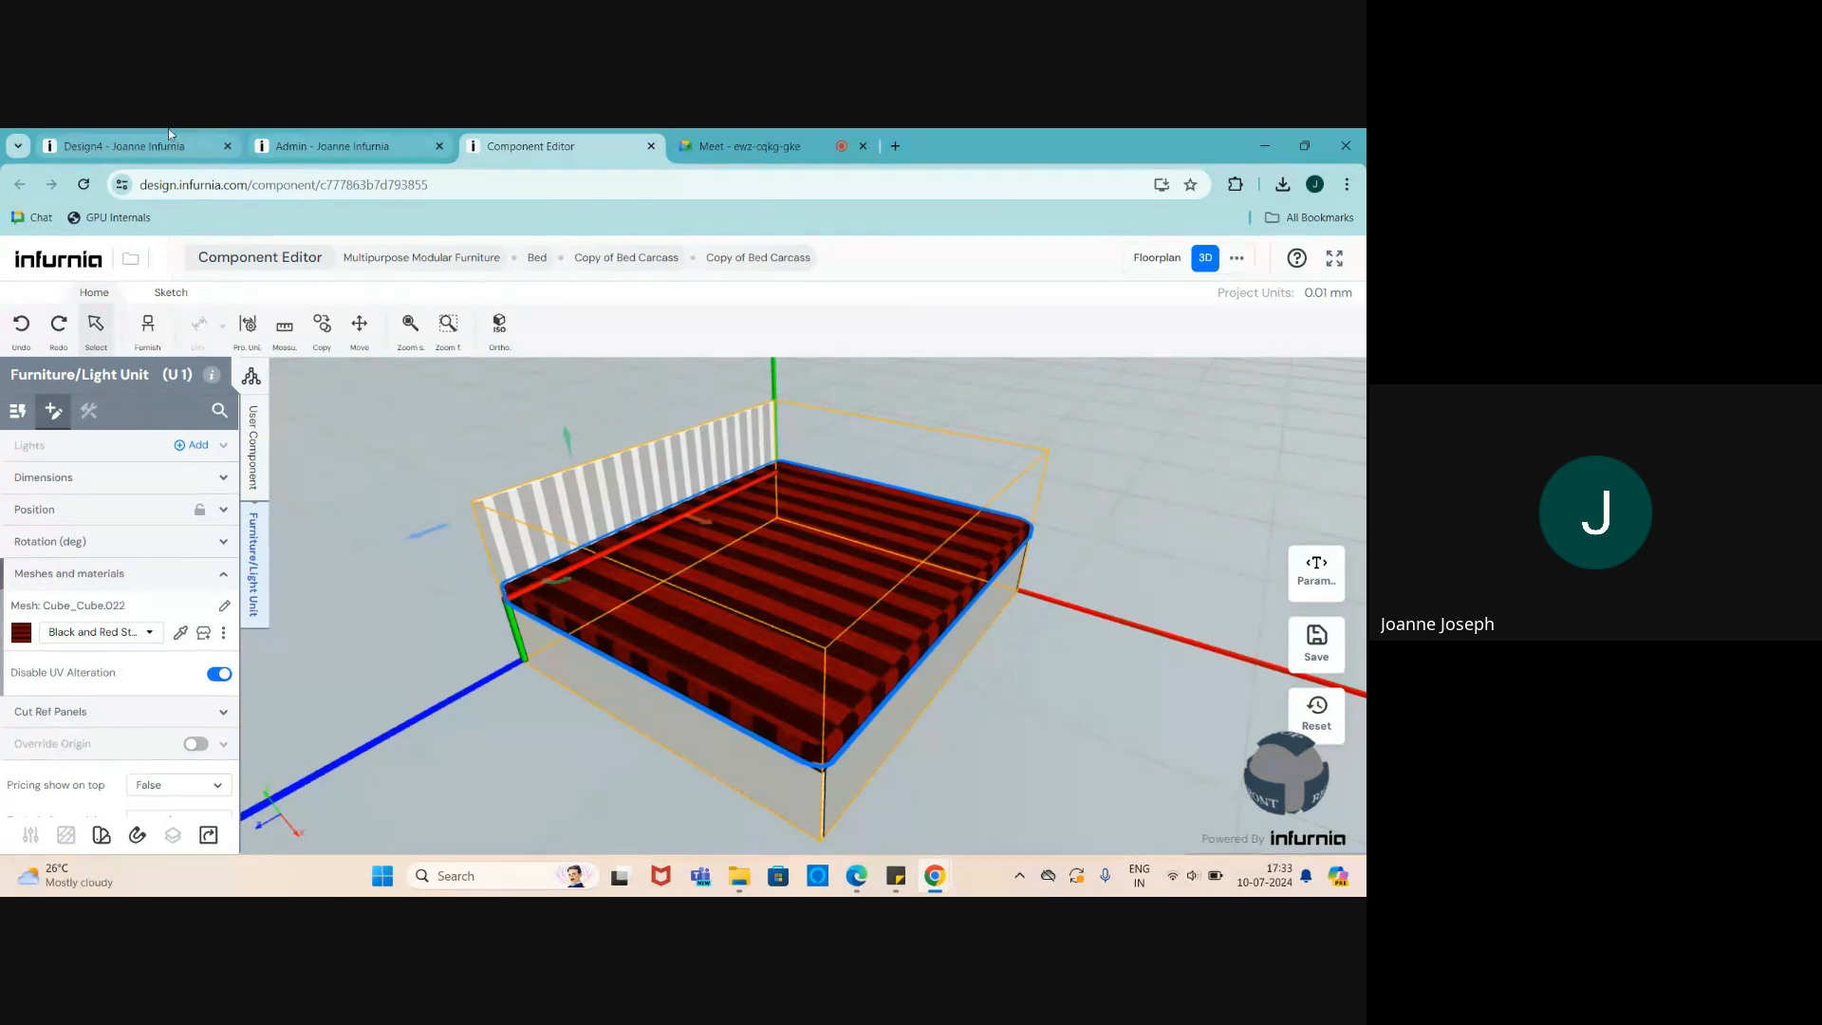
- In the Design4 design, reload and delete the old bed
left_click(124, 146)
middle_click_drag(831, 615, 914, 604)
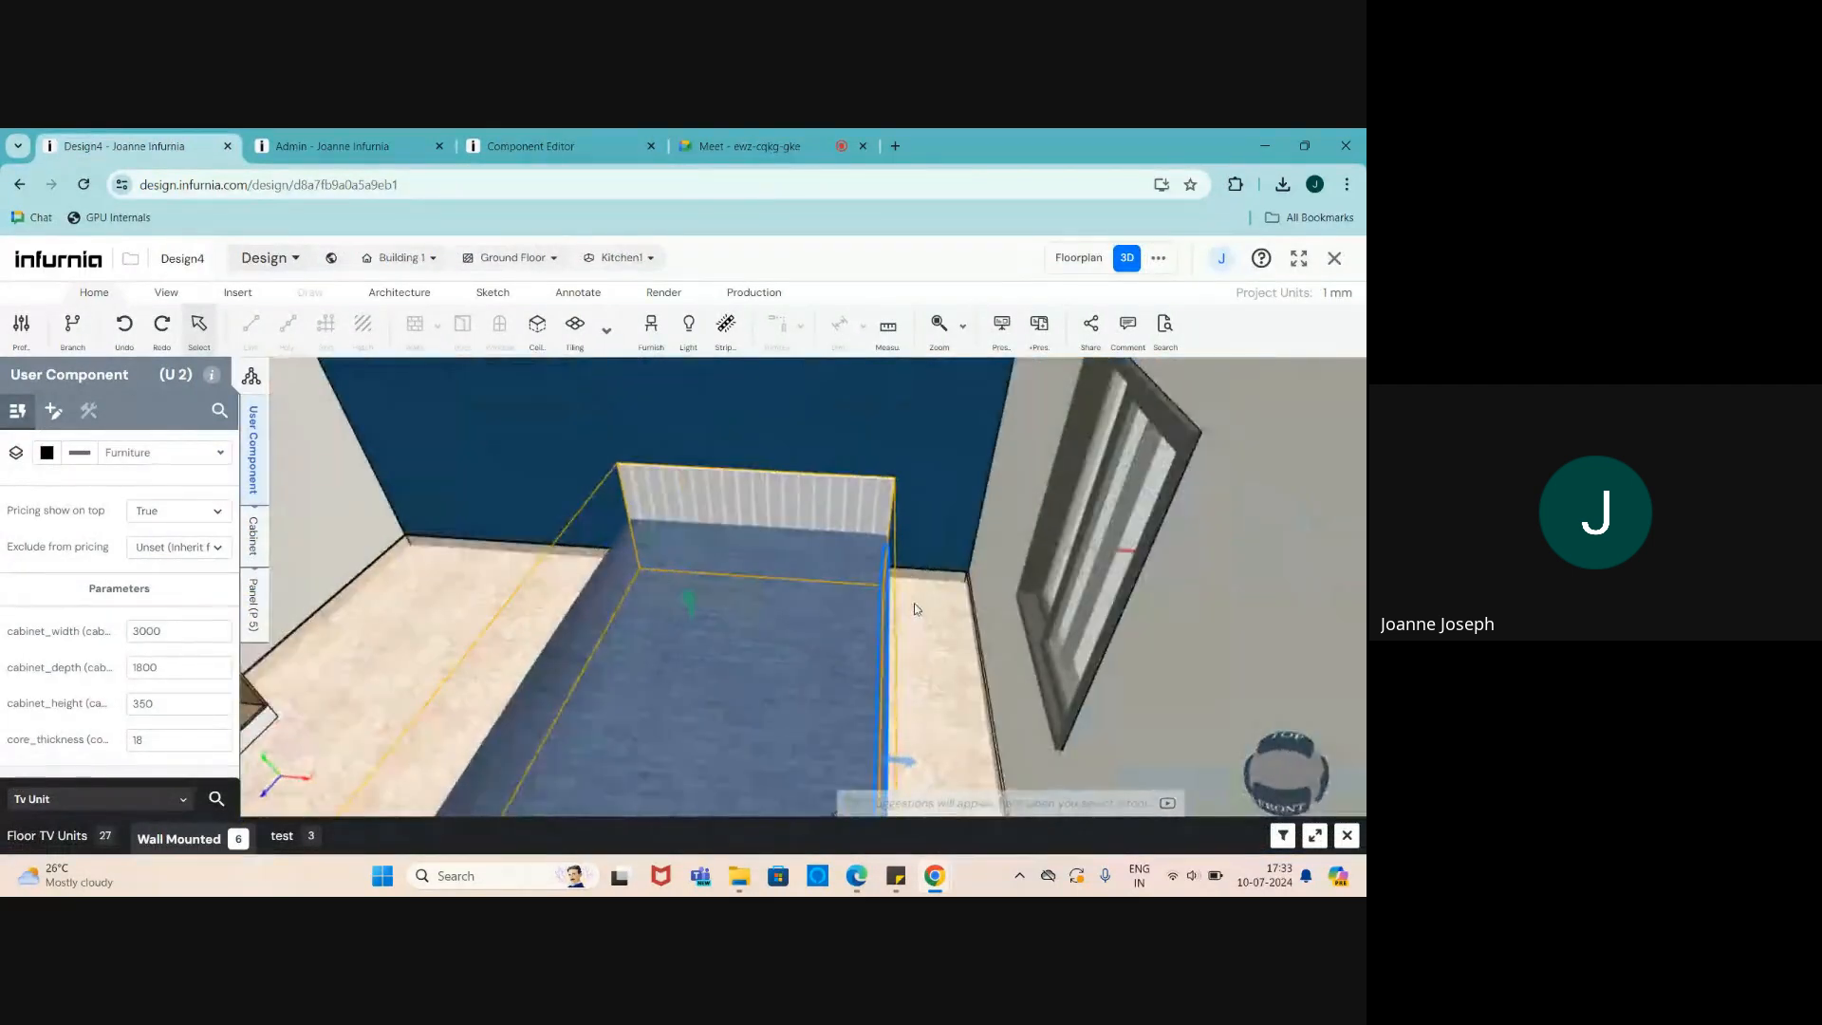
scroll(1107, 524, "down", 2)
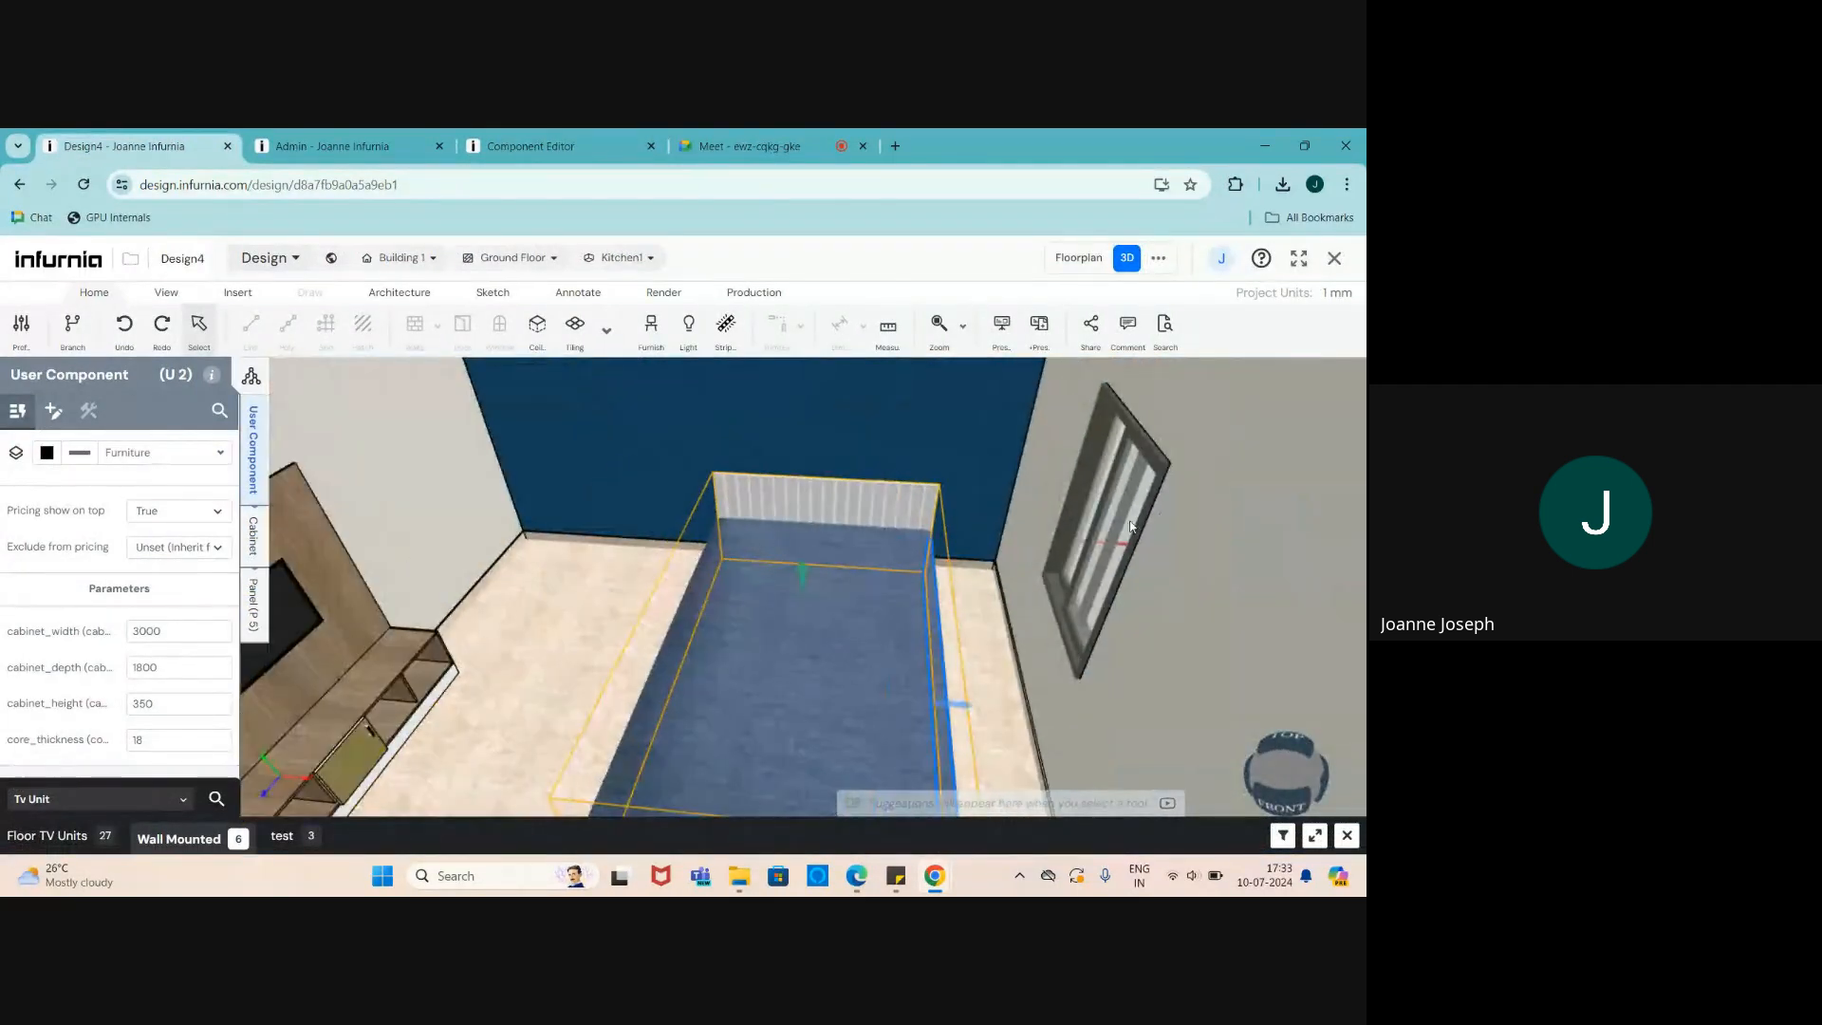
left_click(76, 184)
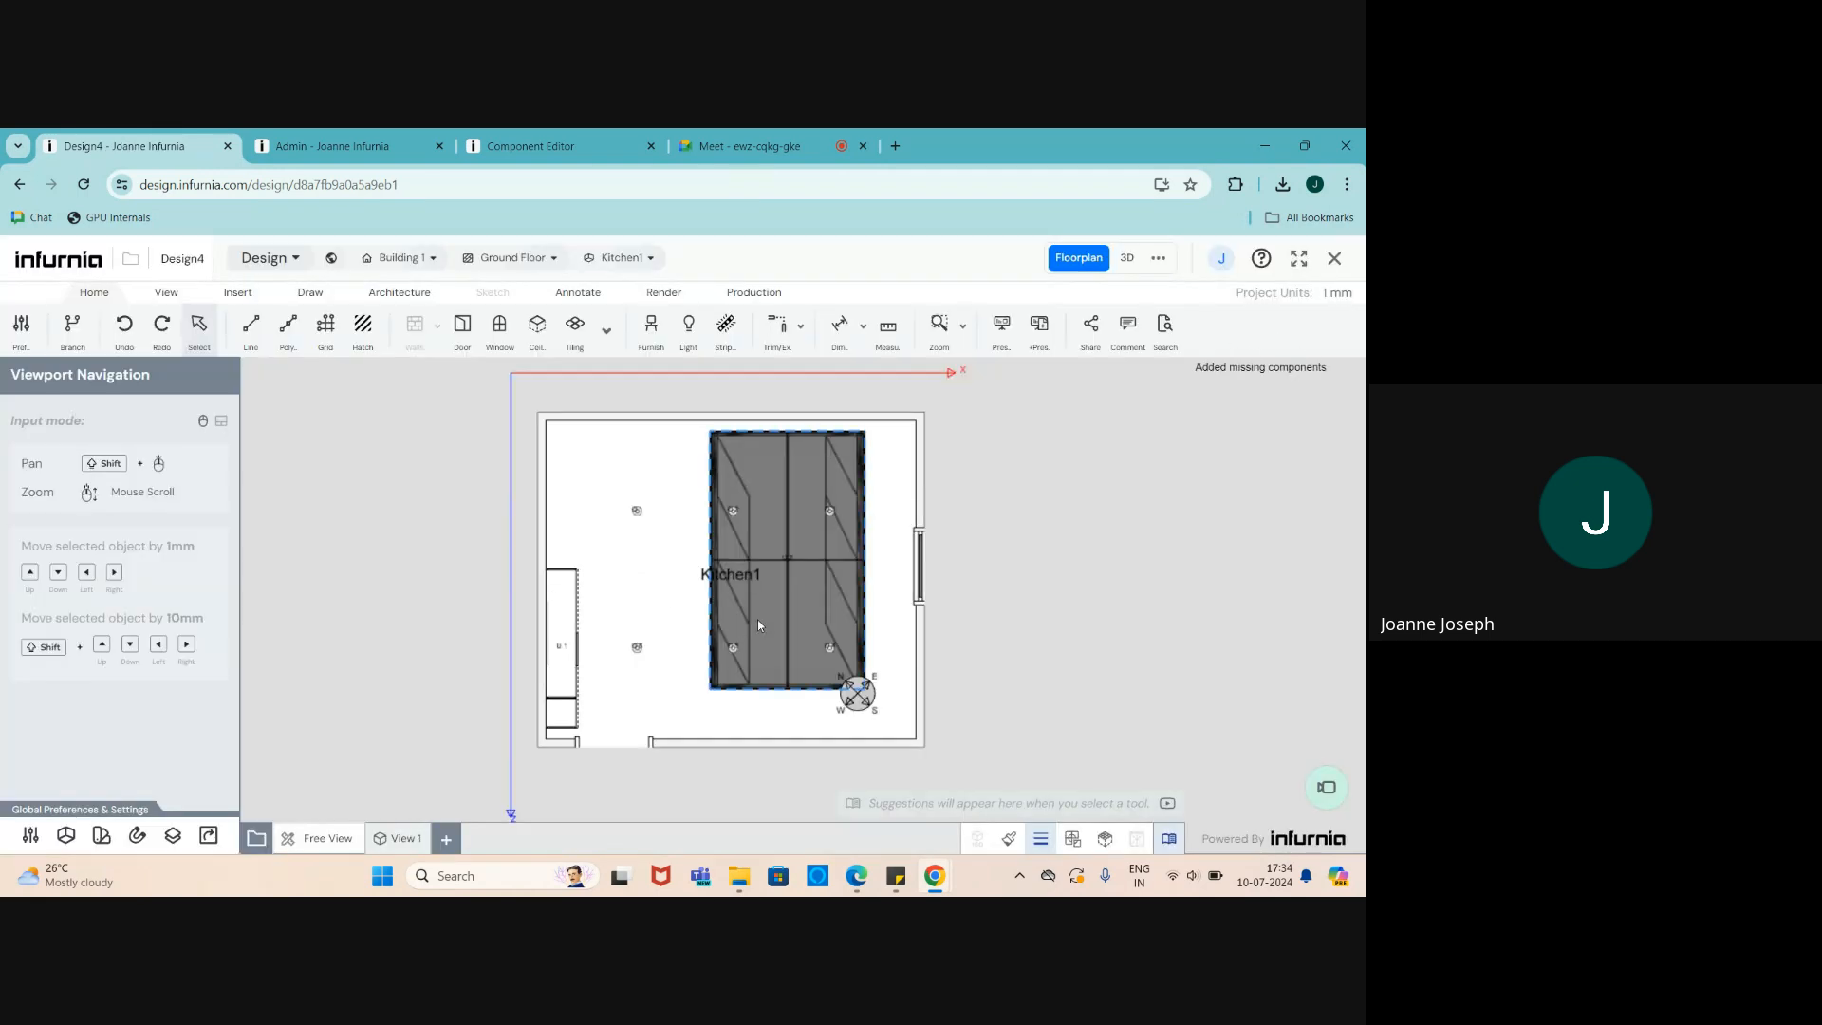
left_click(758, 622)
key("Delete")
- In 3D view, search Furnish for 'bed' and pick Copy of Bed Carcass
left_click(1127, 261)
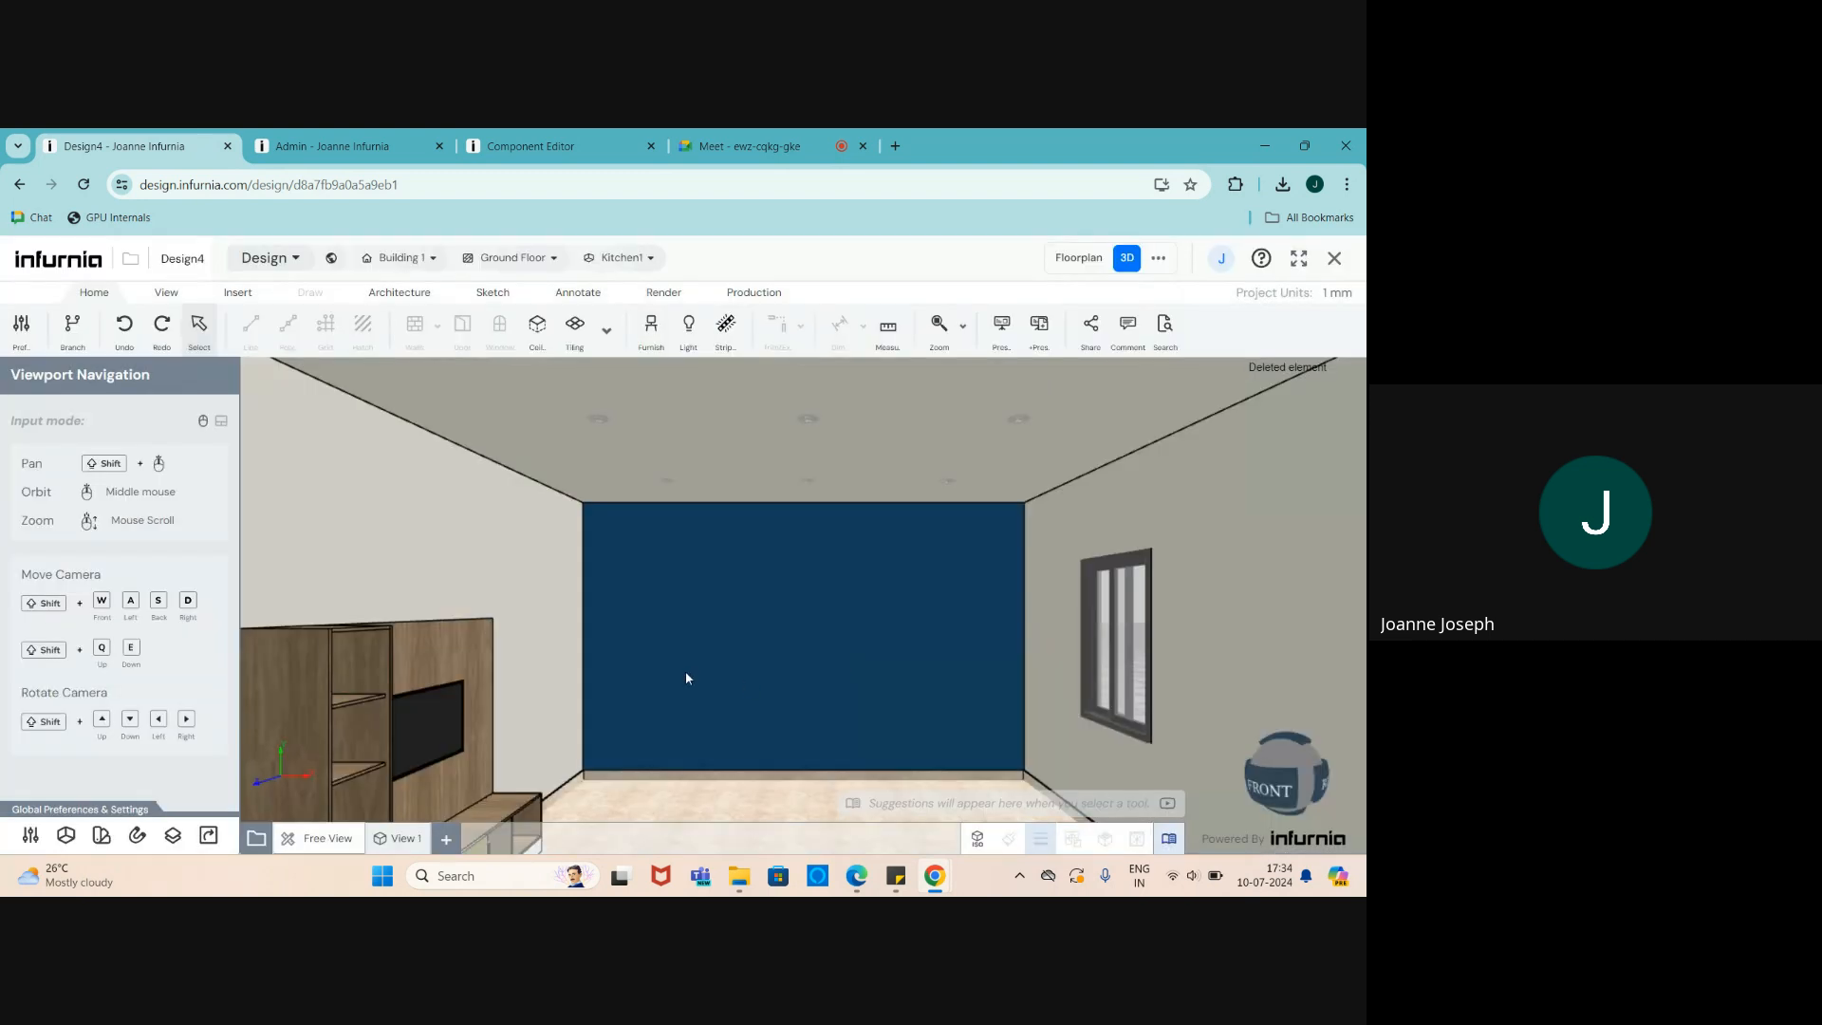
scroll(685, 672, "down", 4)
middle_click_drag(520, 681, 630, 684)
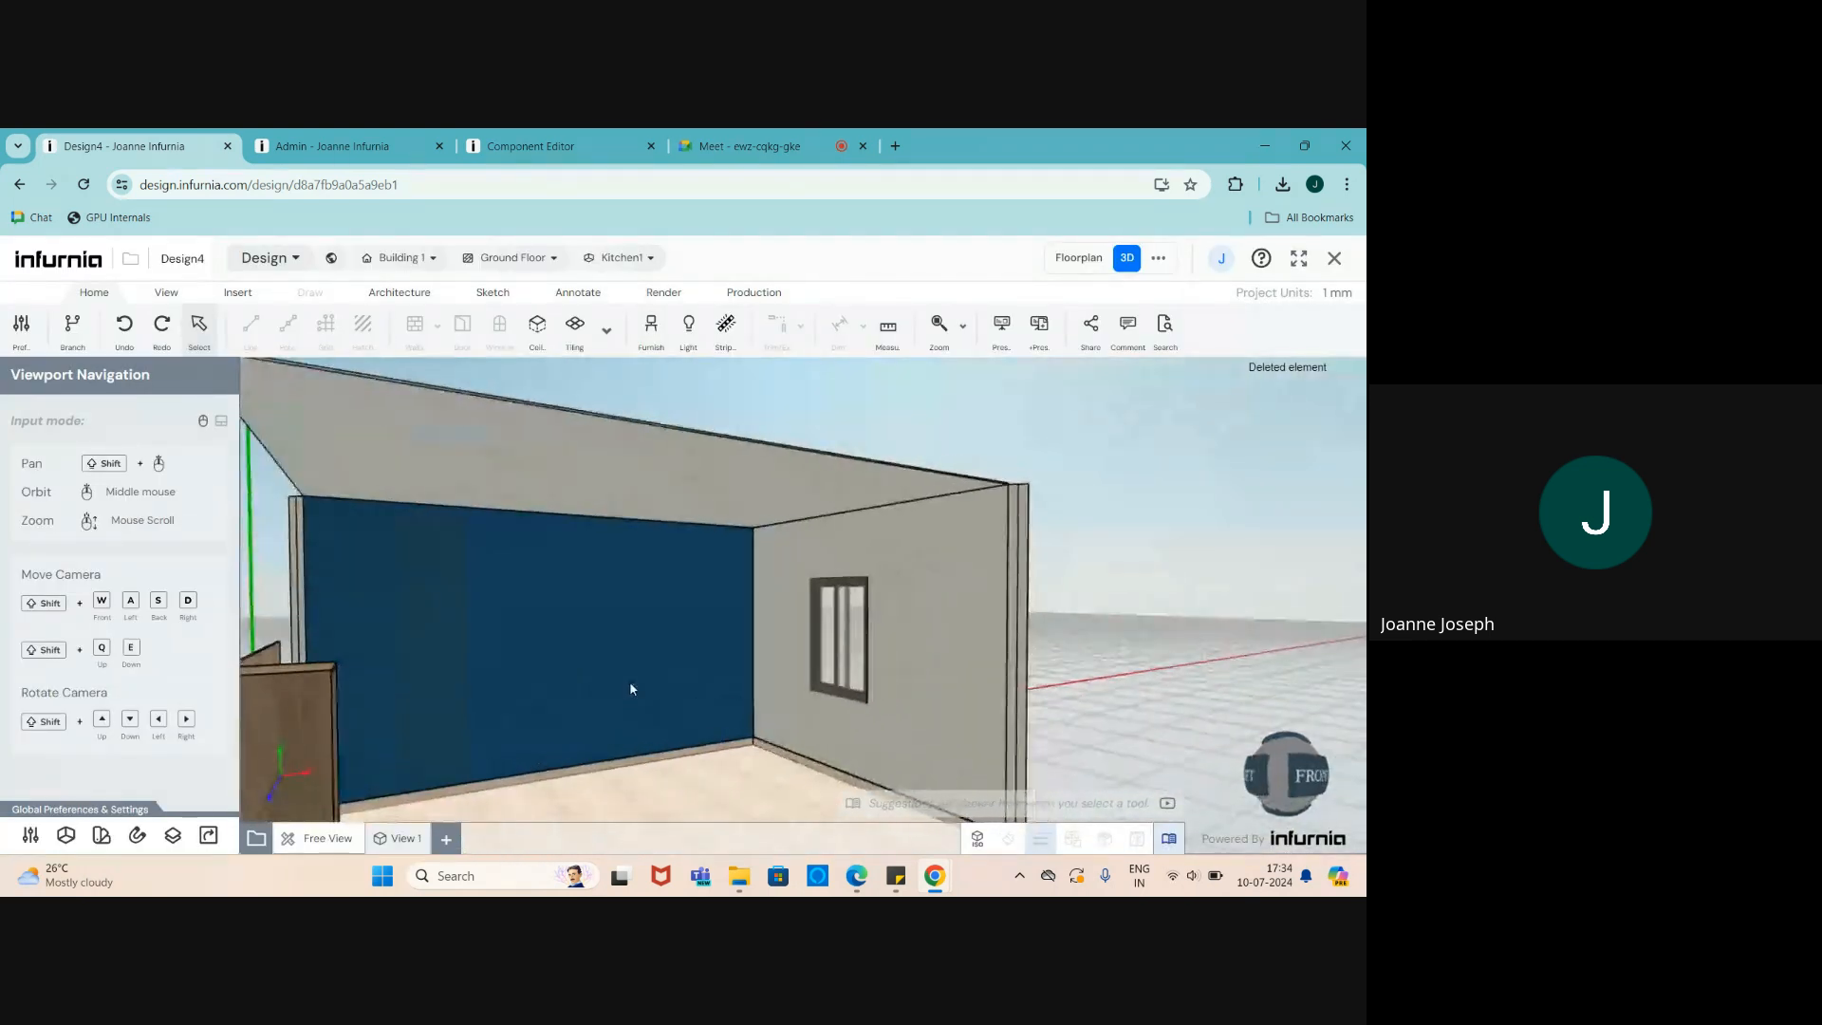
scroll(630, 690, "down", 4)
scroll(674, 702, "up", 5)
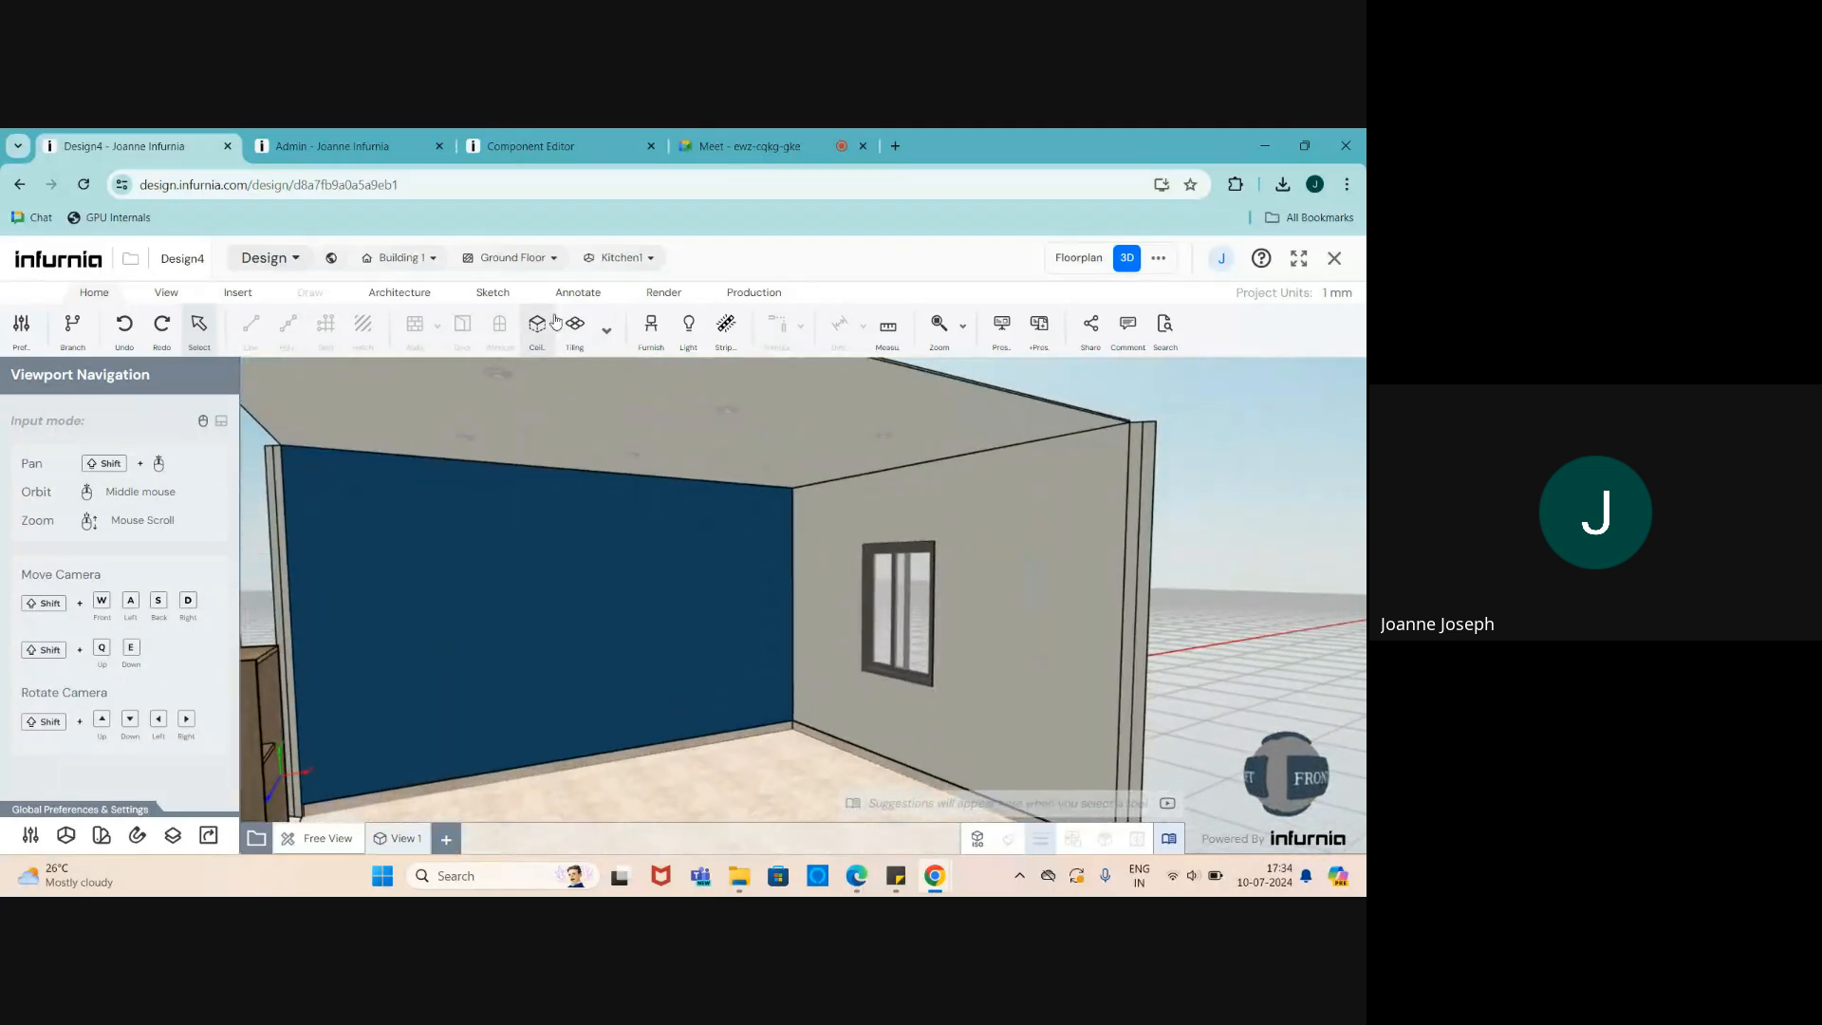
left_click(651, 327)
left_click(43, 413)
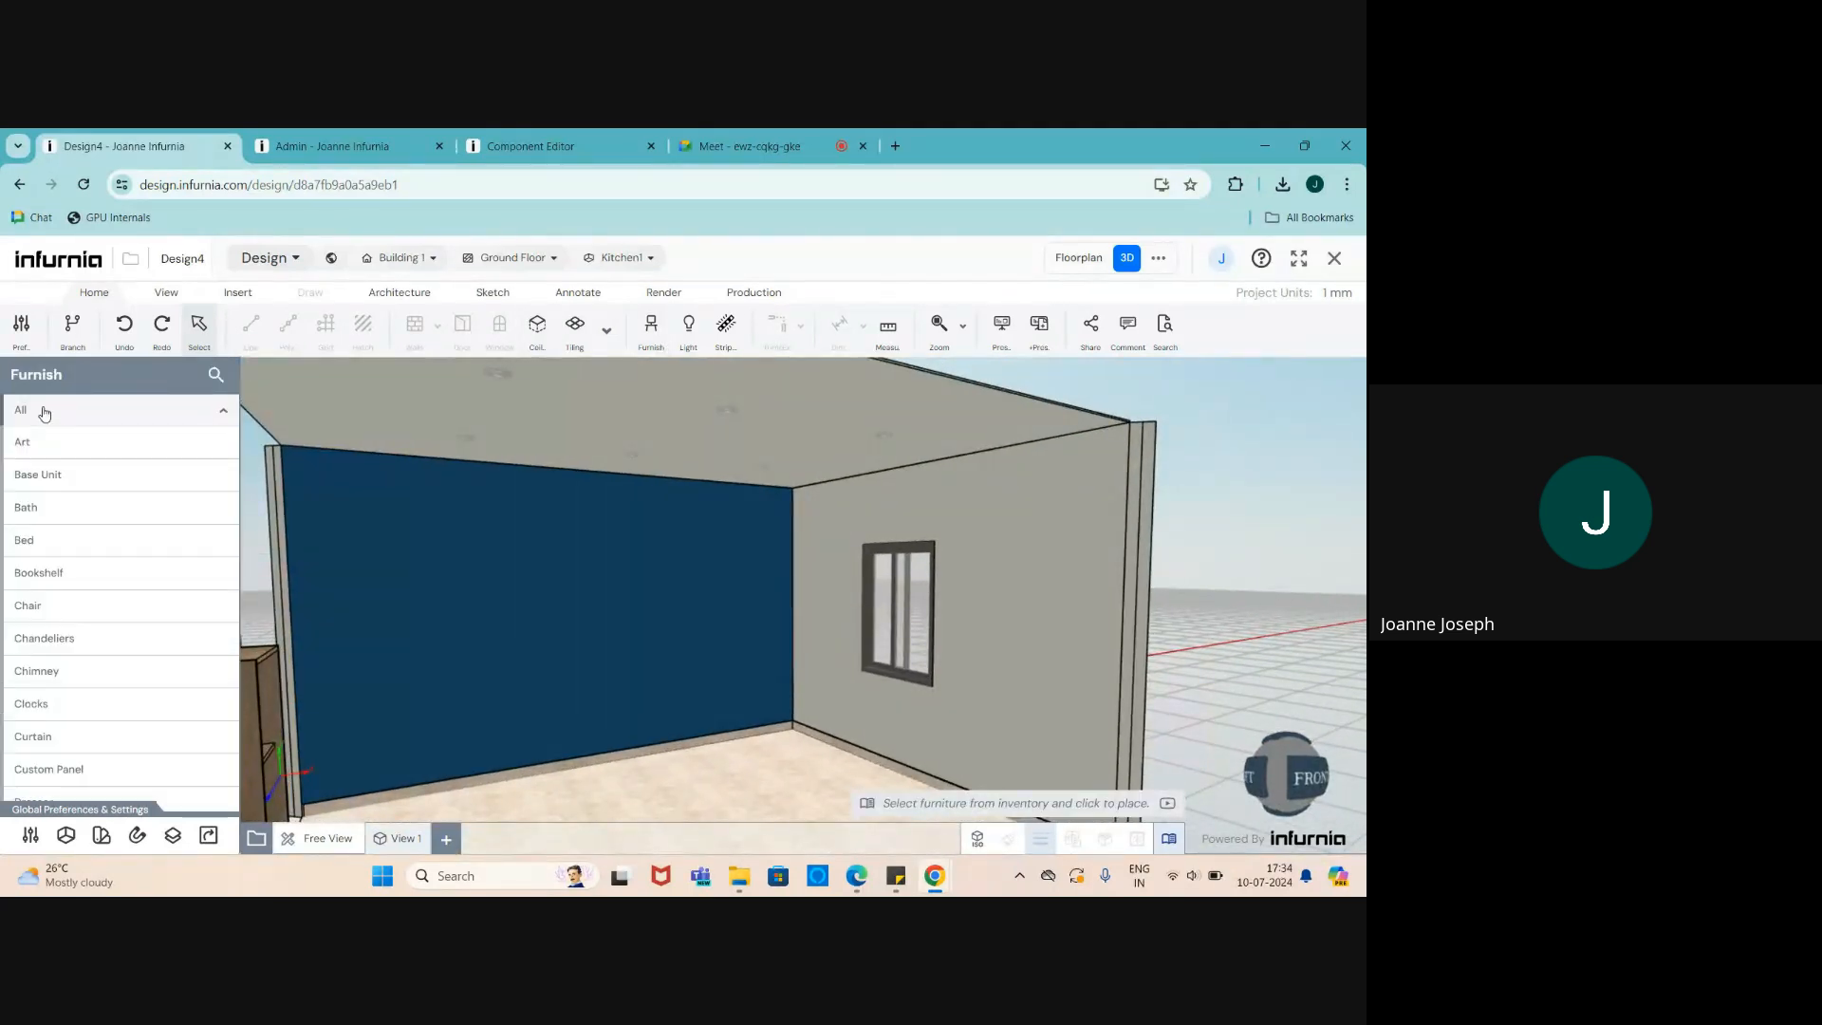
left_click(215, 376)
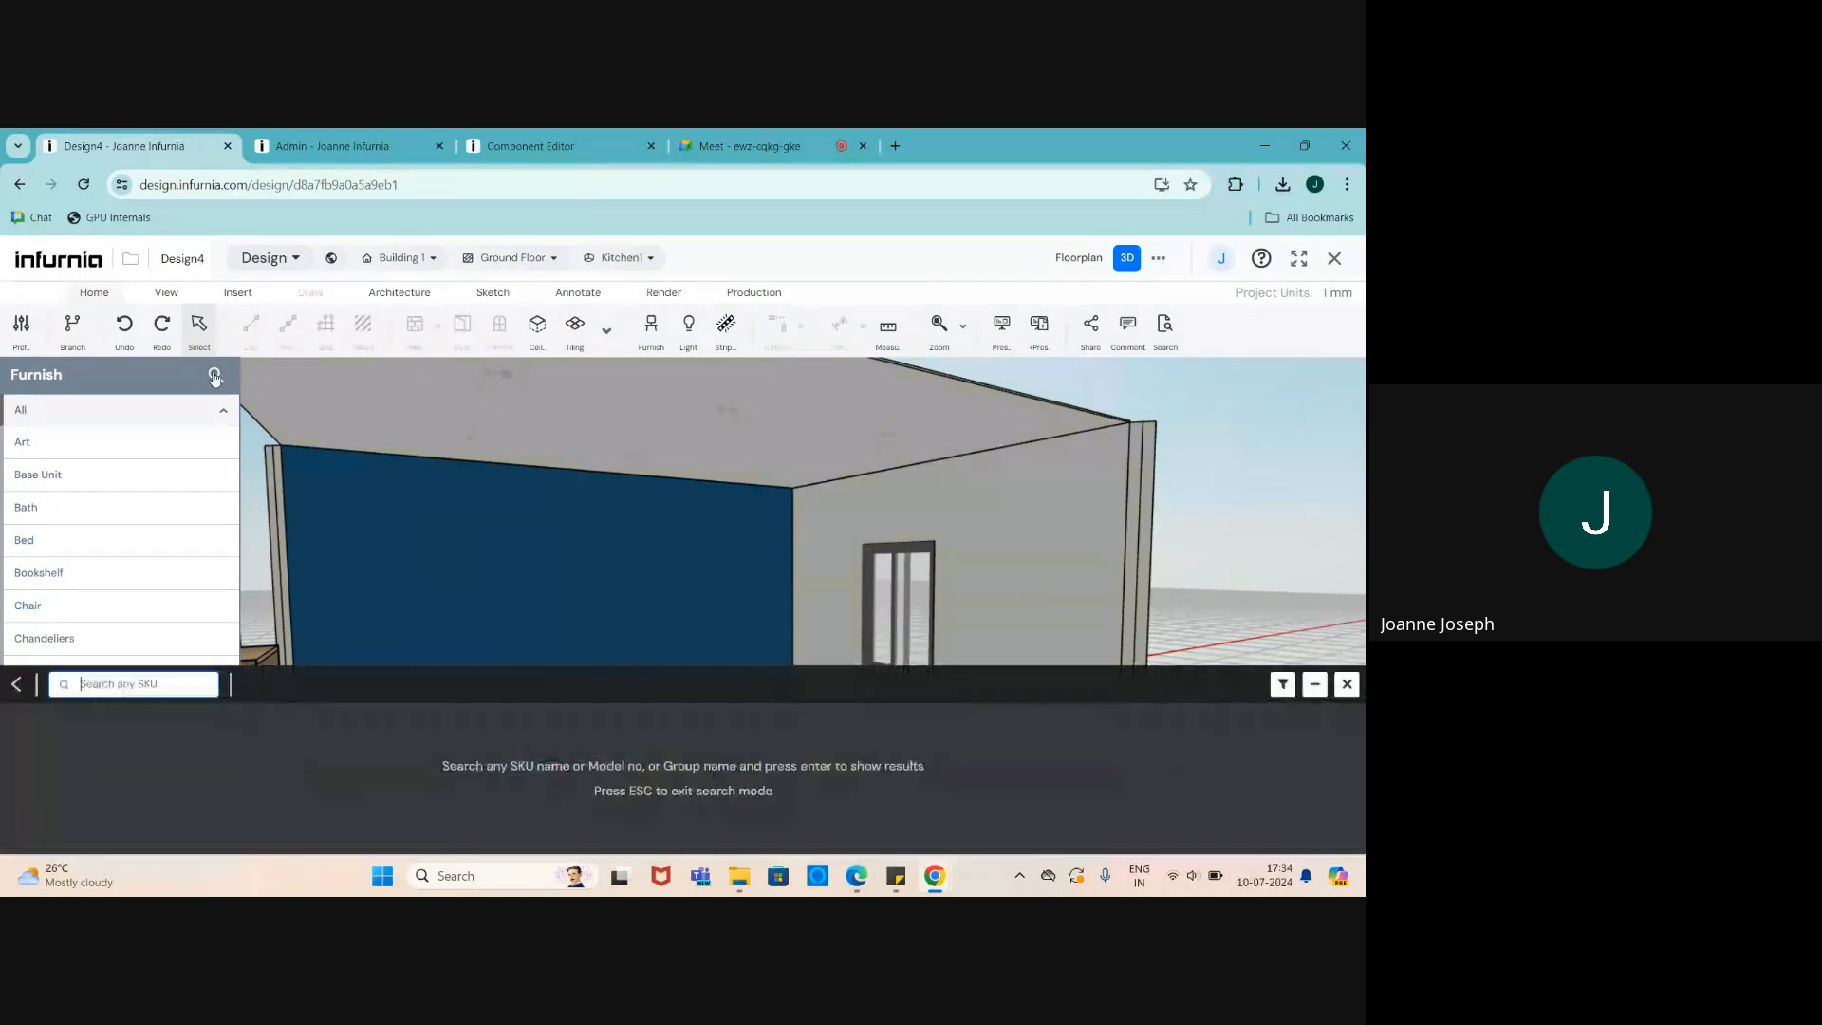
type("bed")
key("Return")
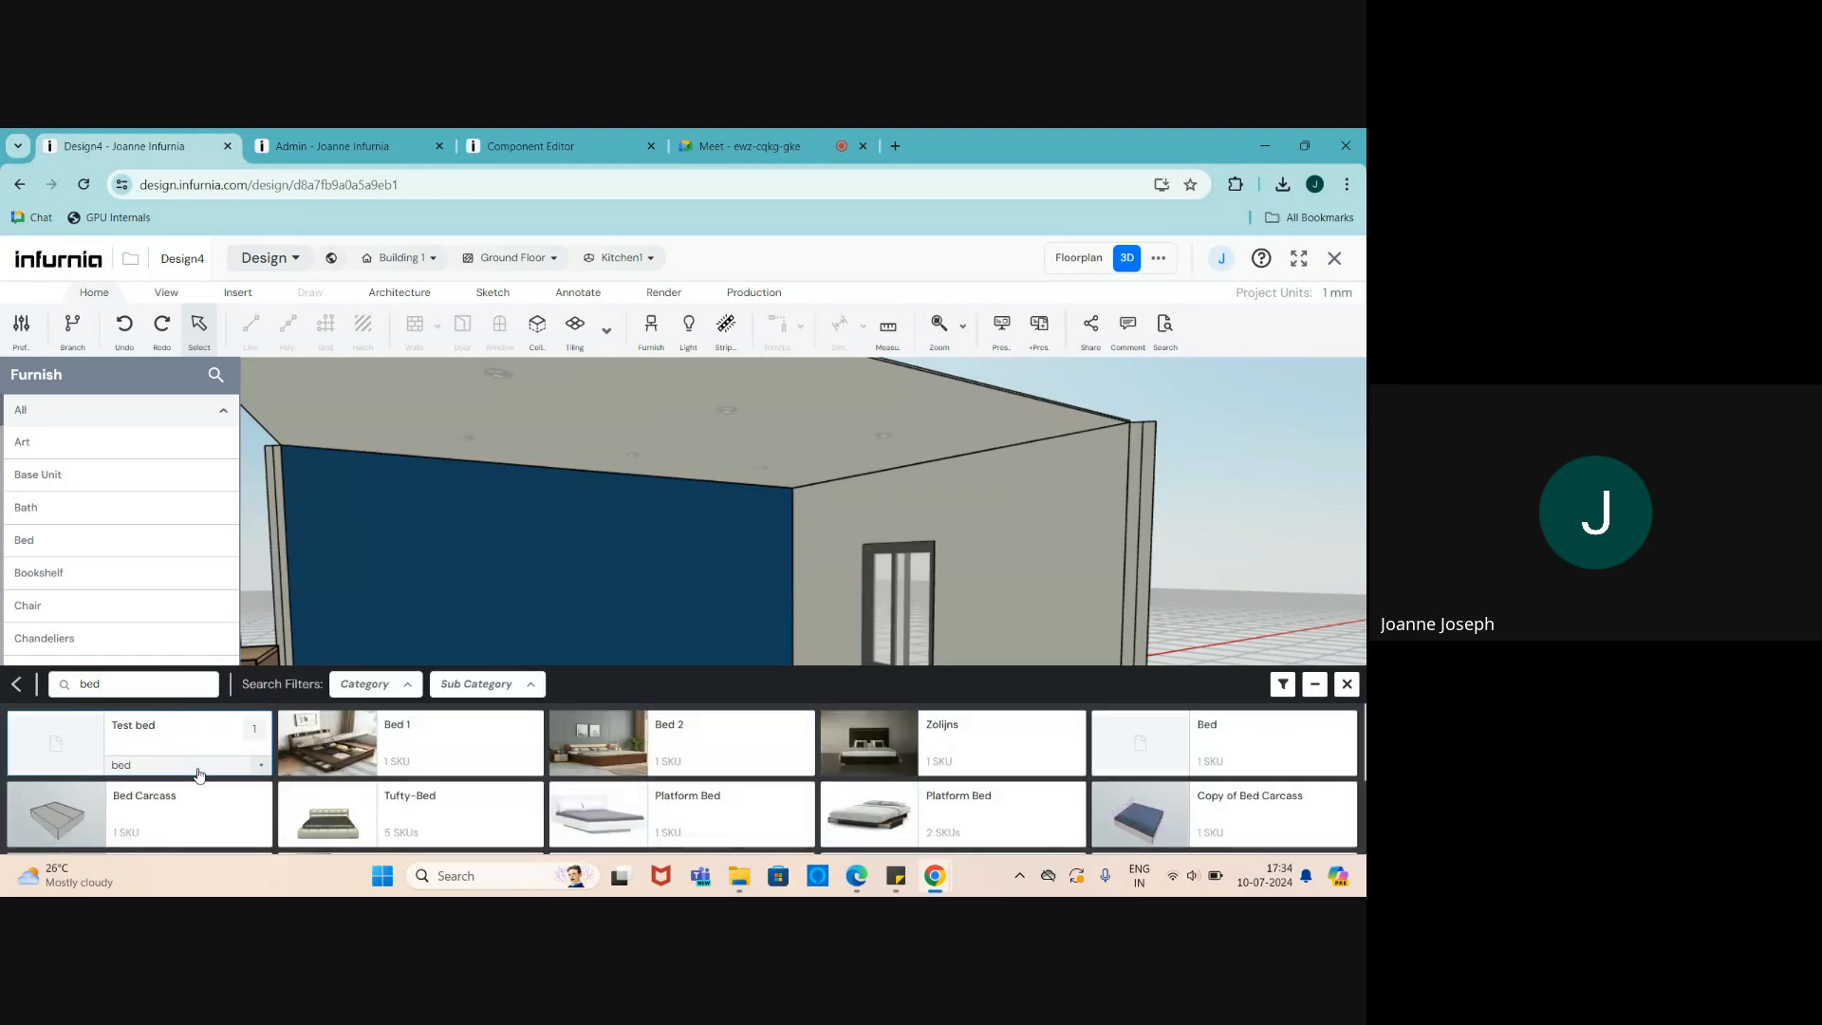
scroll(973, 764, "down", 3)
scroll(973, 765, "down", 4)
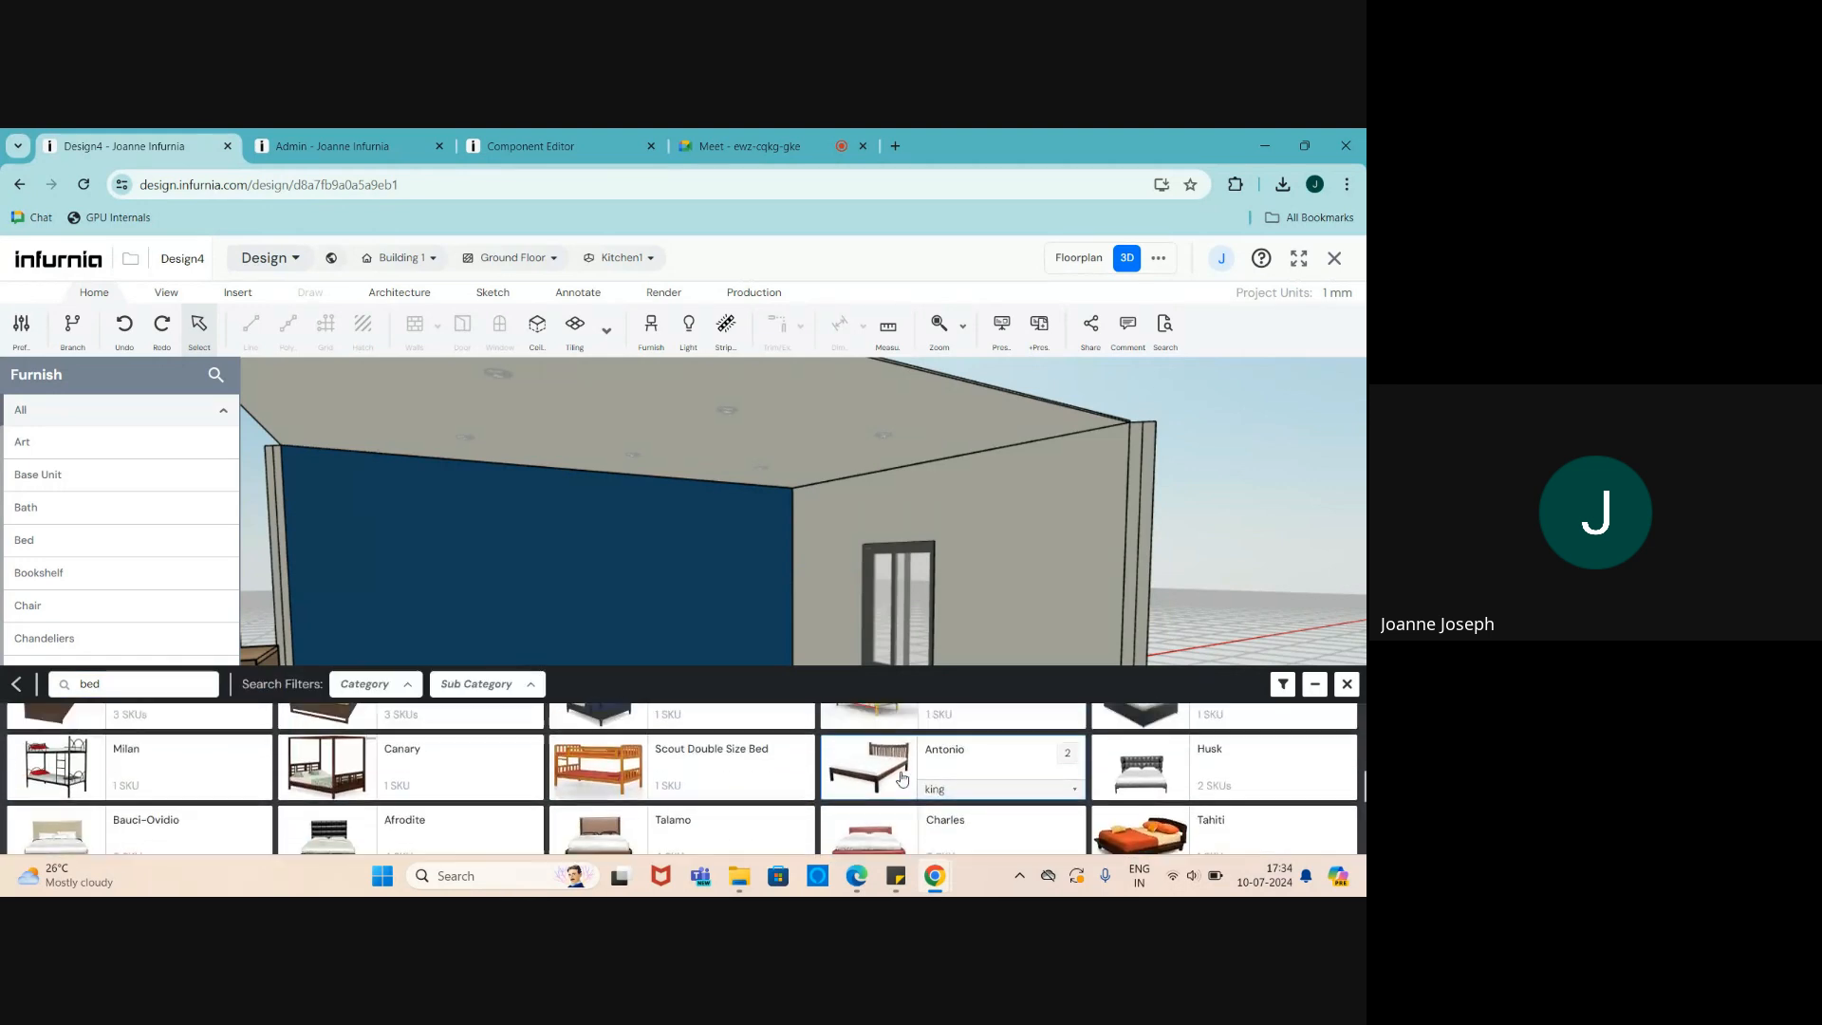
scroll(949, 768, "up", 4)
scroll(159, 766, "up", 1)
scroll(160, 765, "up", 1)
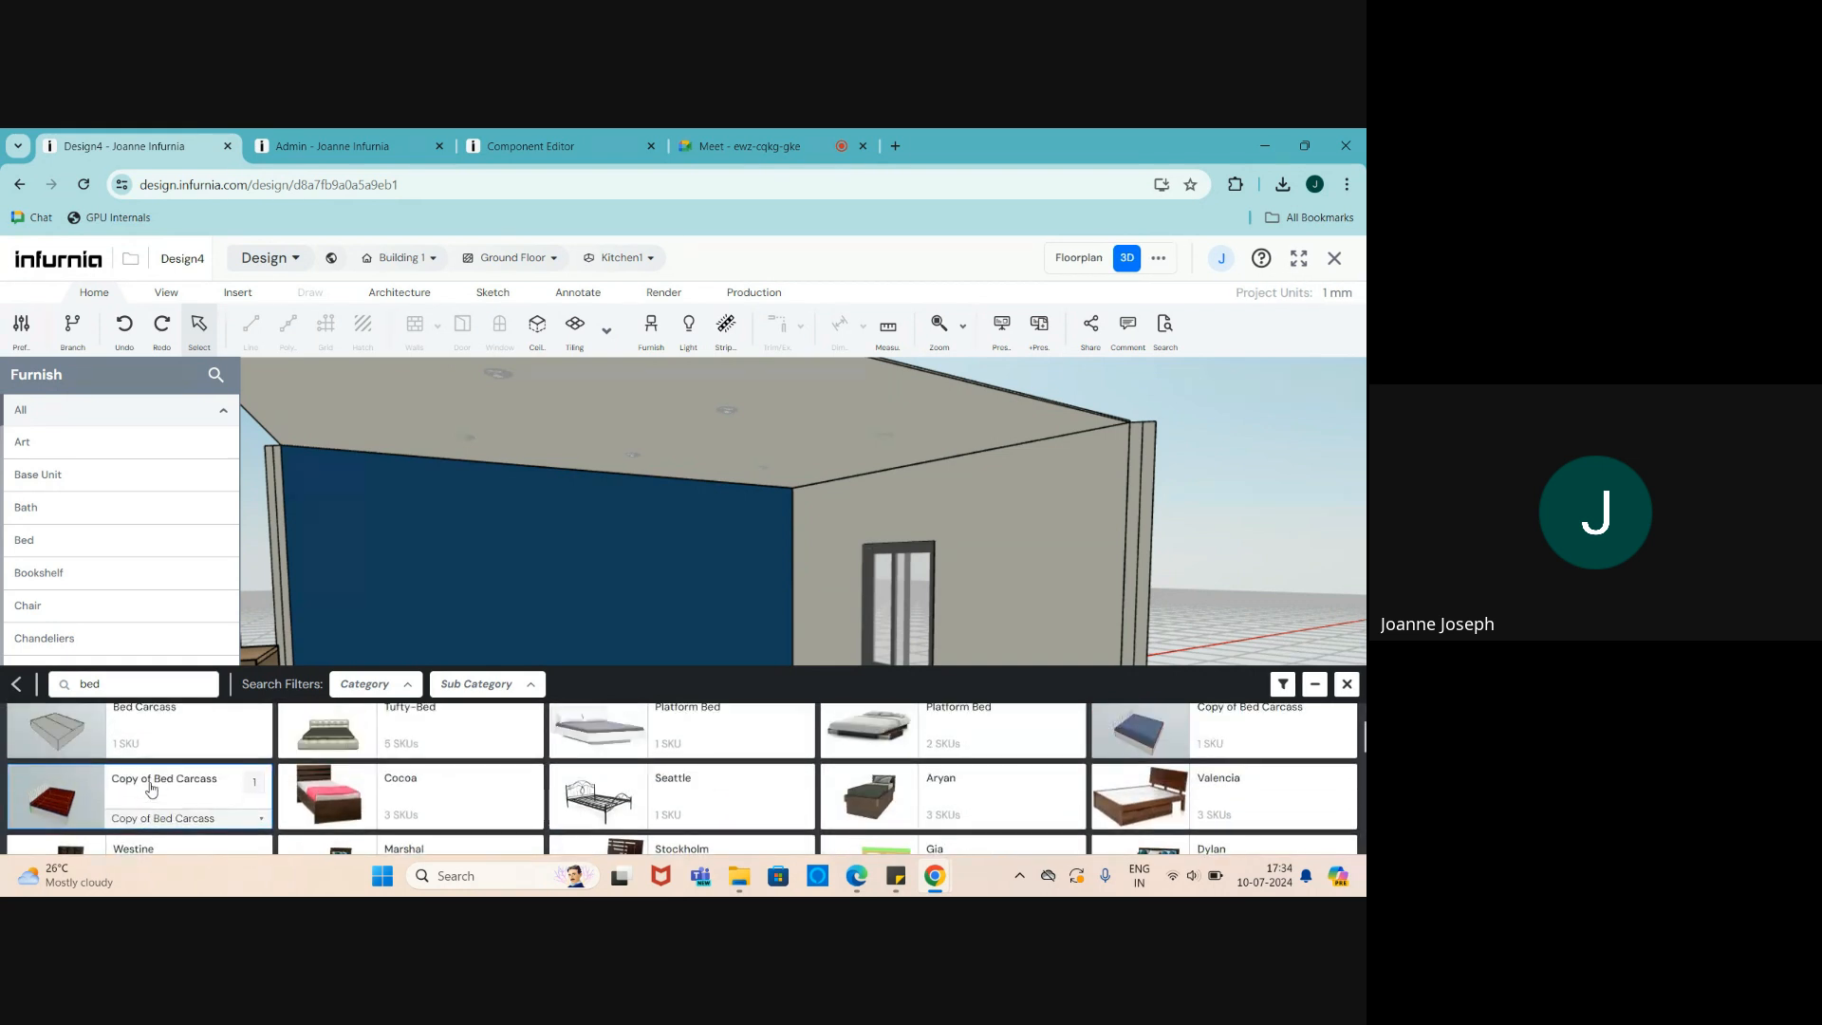
left_click(141, 783)
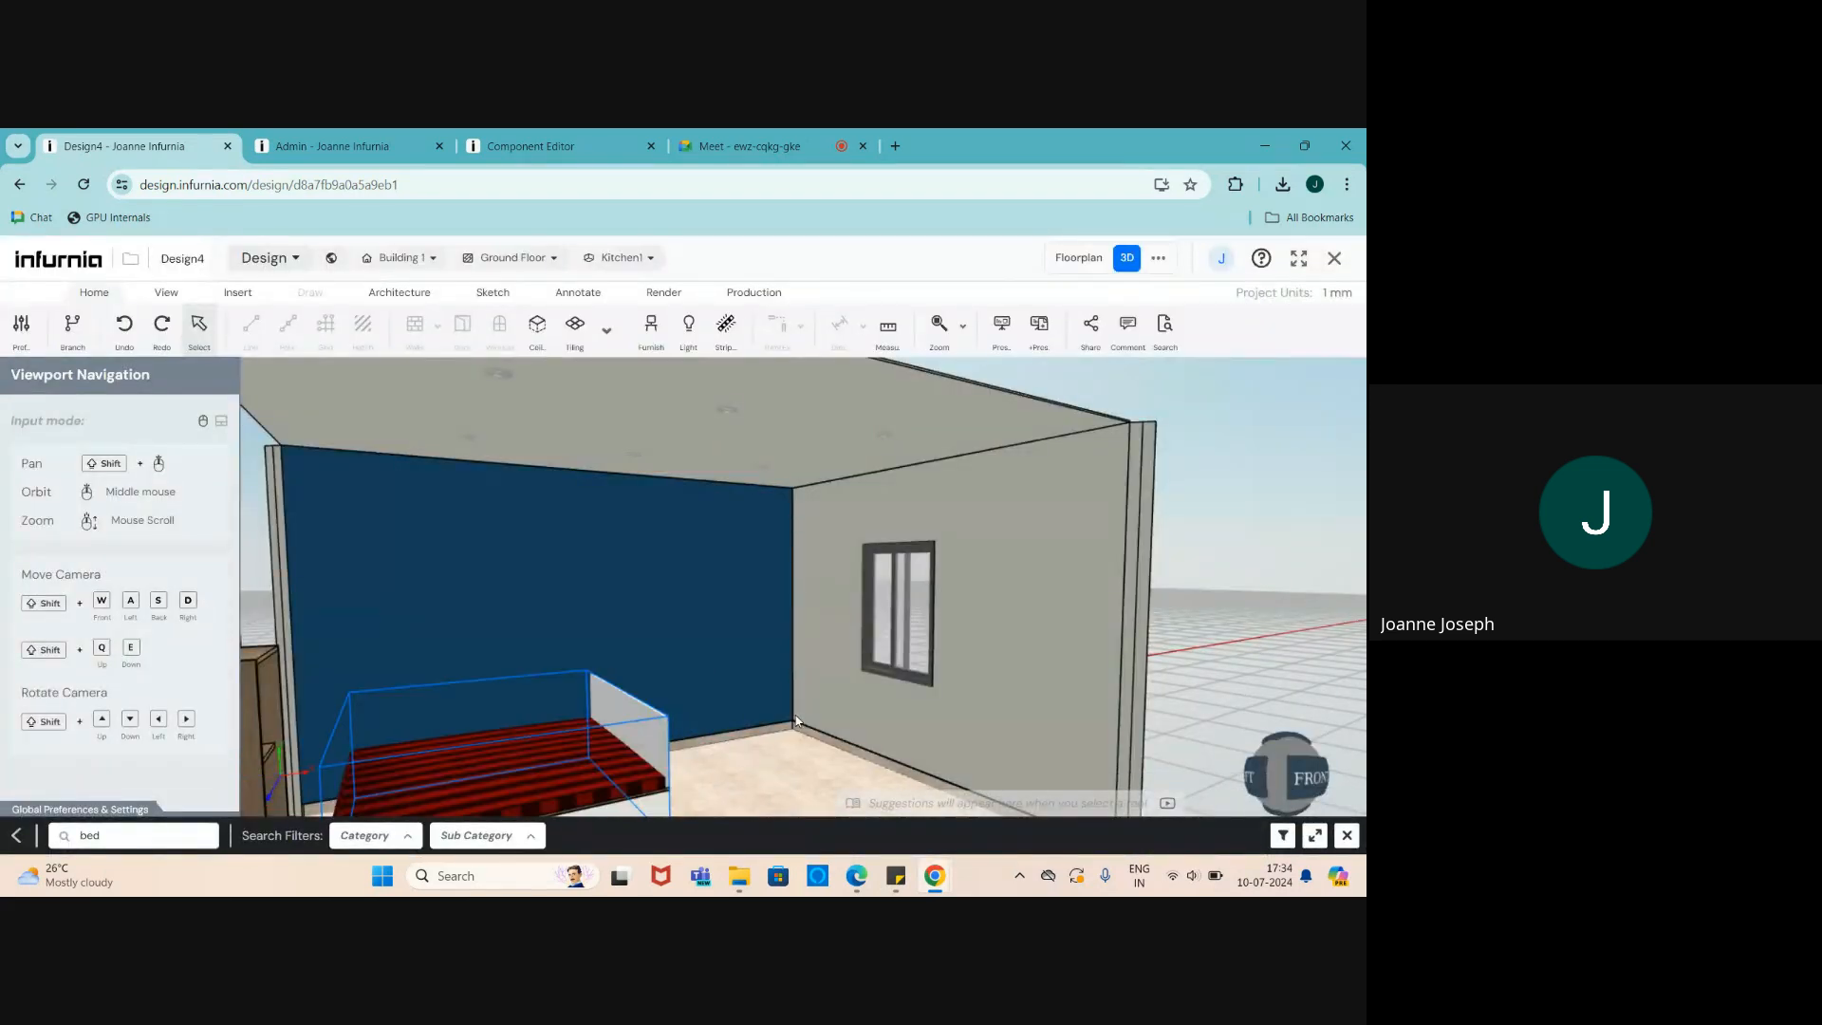
- Place the bed in the room and move it toward the far wall
left_click(710, 664)
scroll(544, 593, "down", 4)
middle_click_drag(544, 593, 396, 707)
scroll(549, 691, "down", 3)
scroll(549, 674, "up", 6)
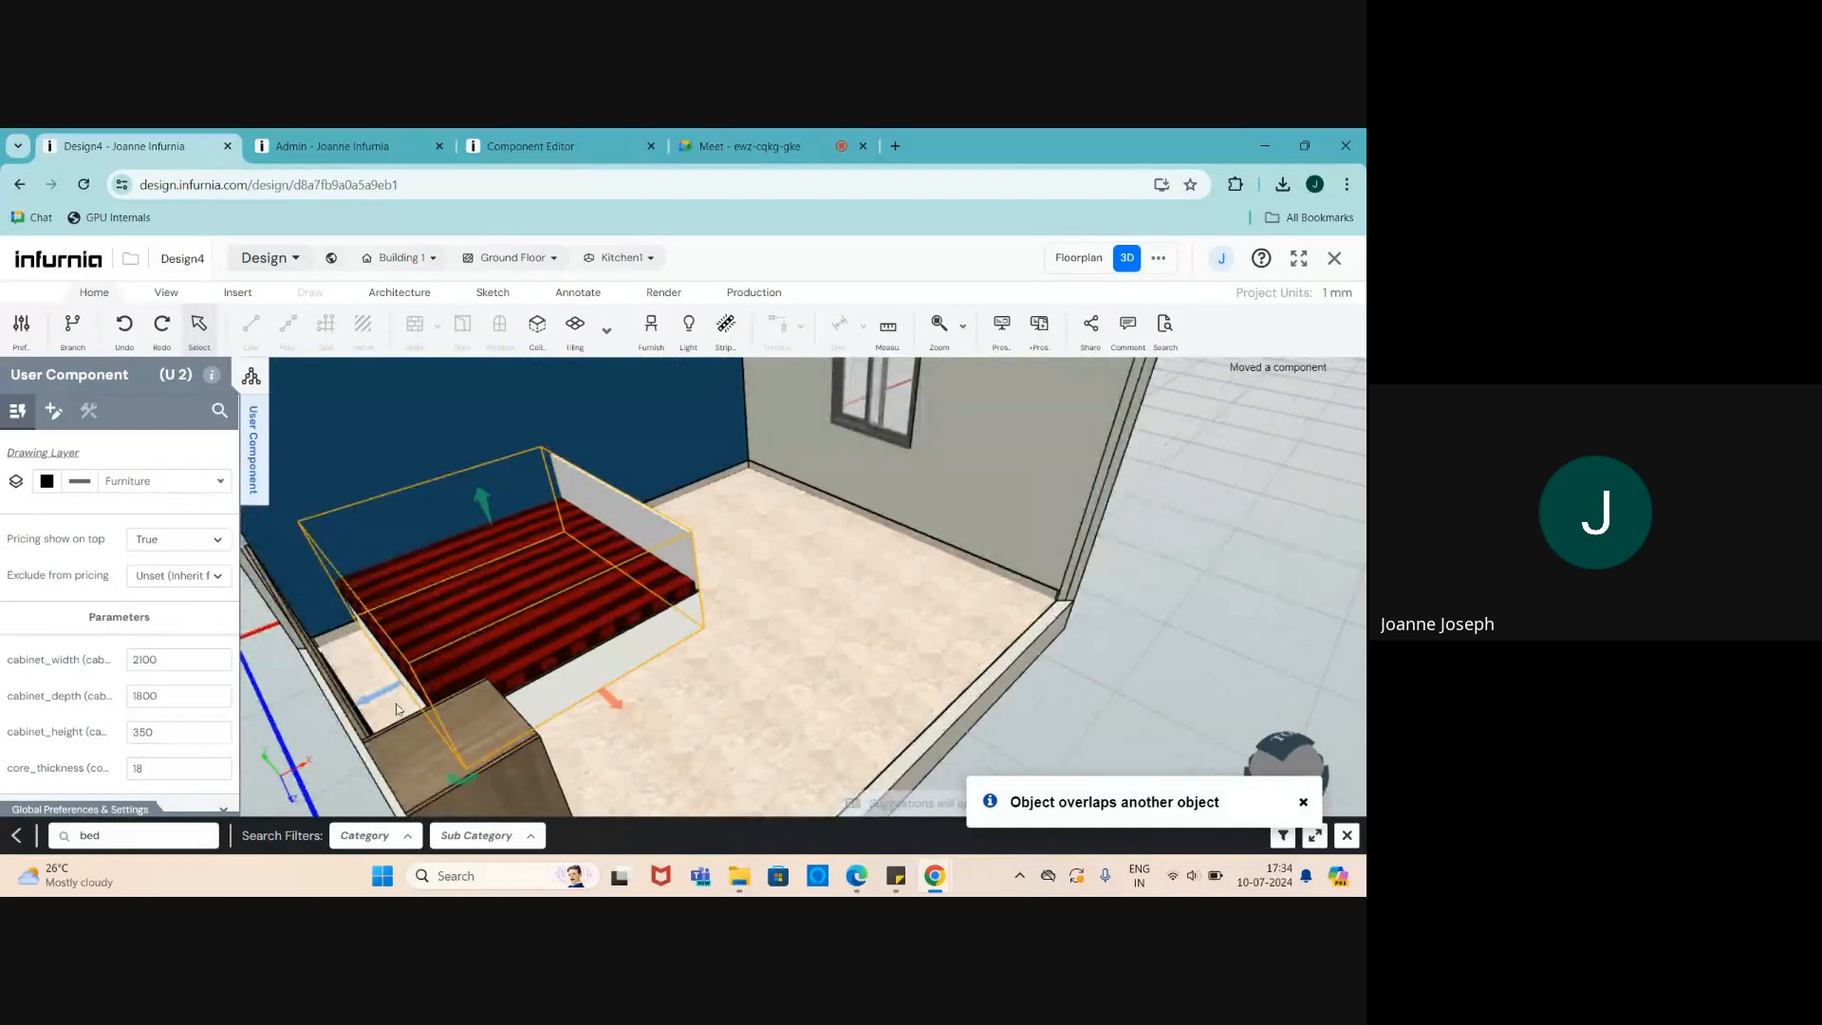
left_click_drag(362, 700, 641, 608)
scroll(641, 608, "down", 2)
scroll(640, 558, "up", 5)
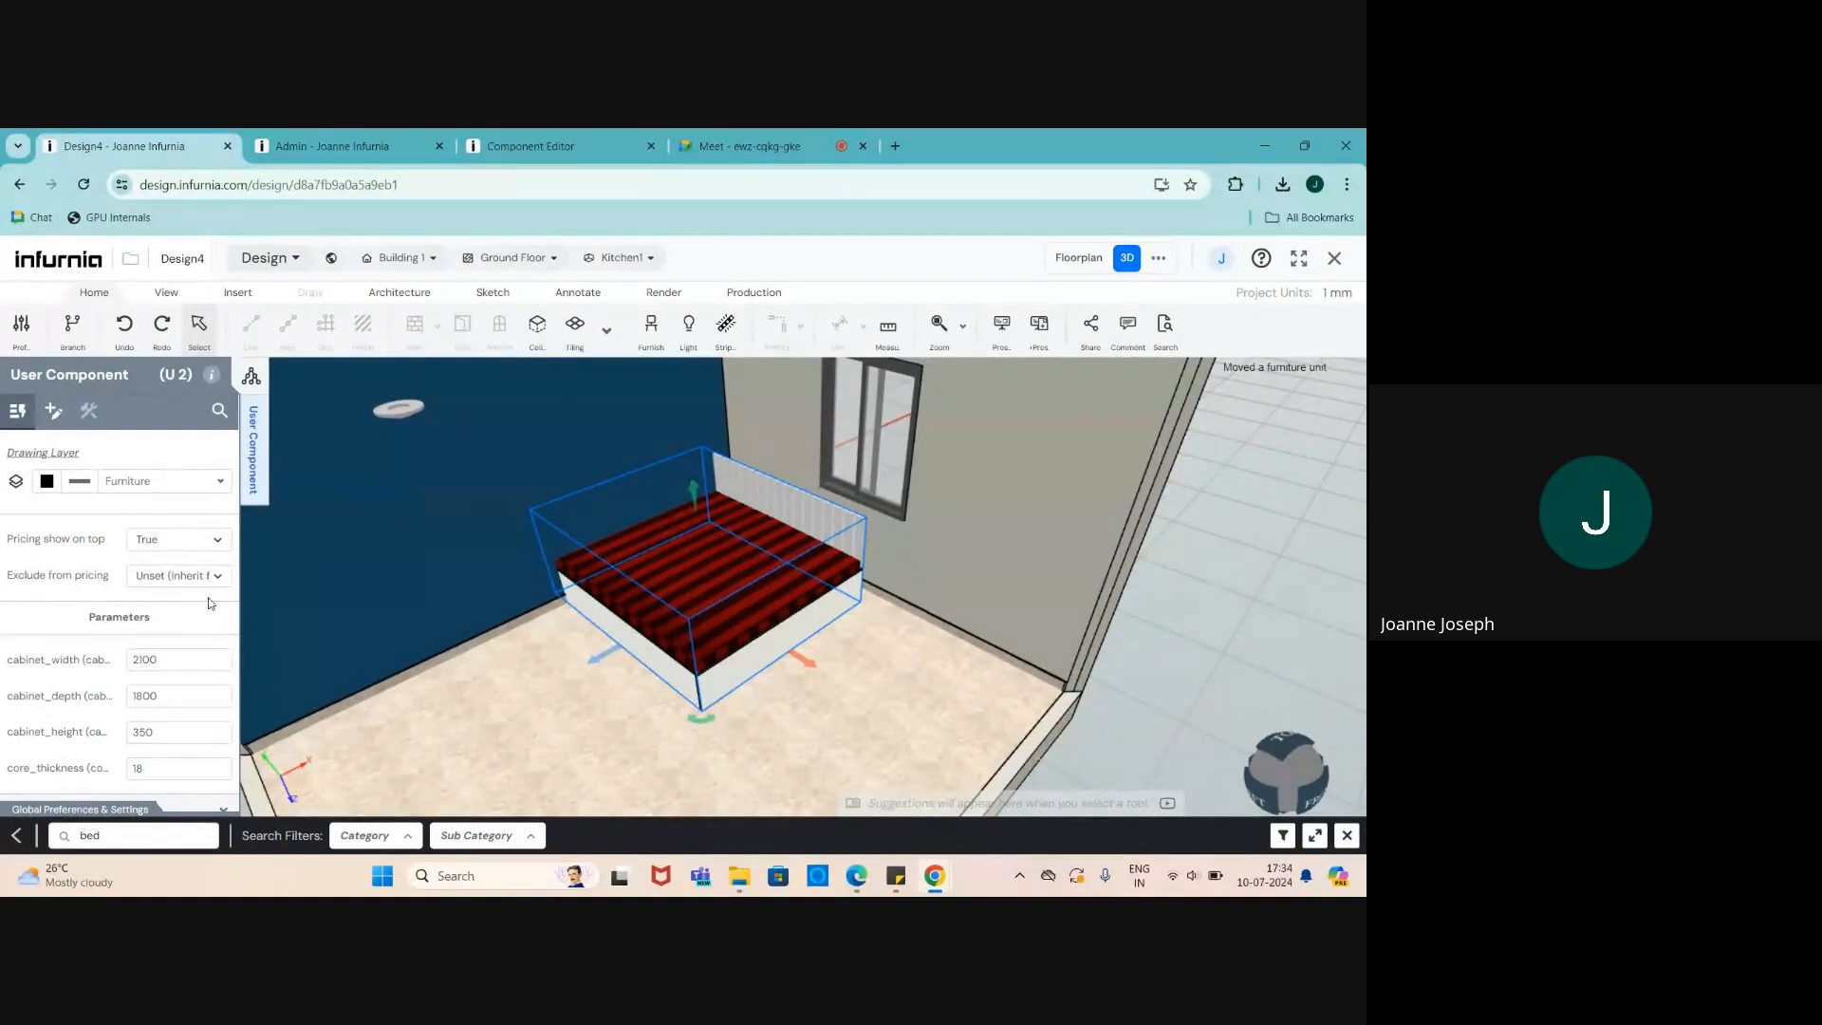
scroll(155, 617, "down", 1)
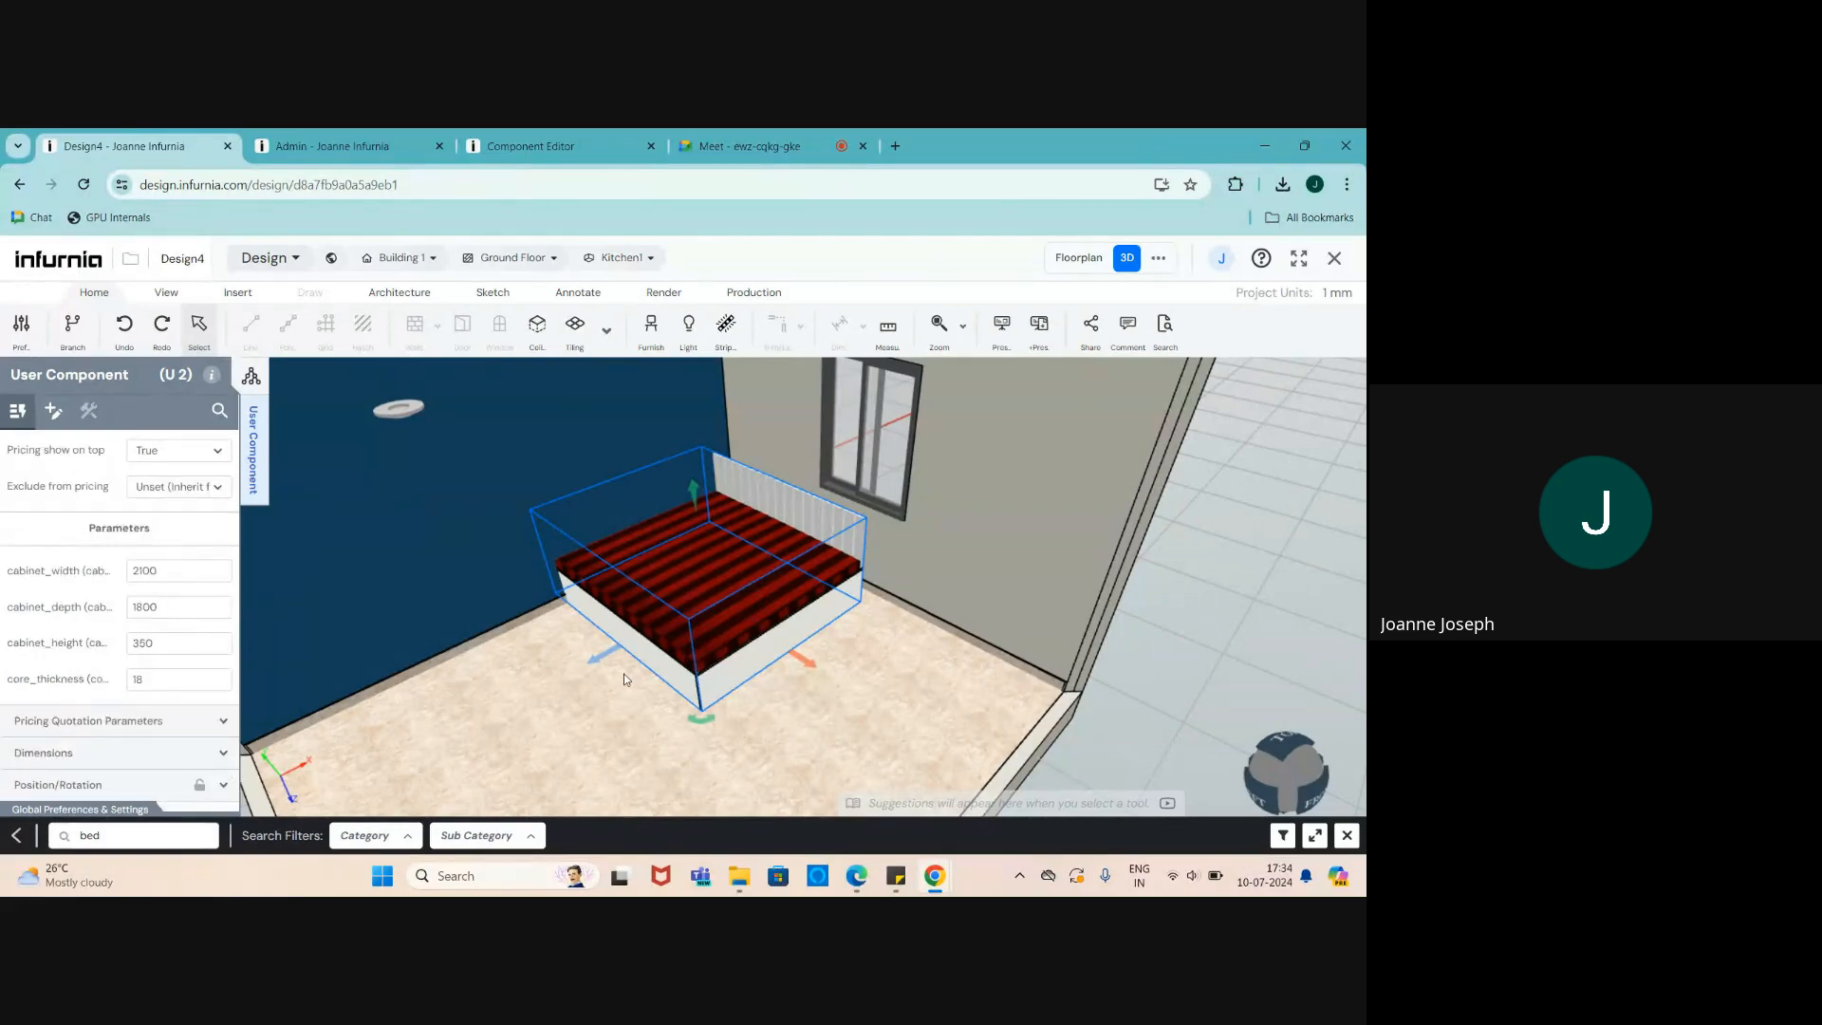
scroll(662, 513, "up", 2)
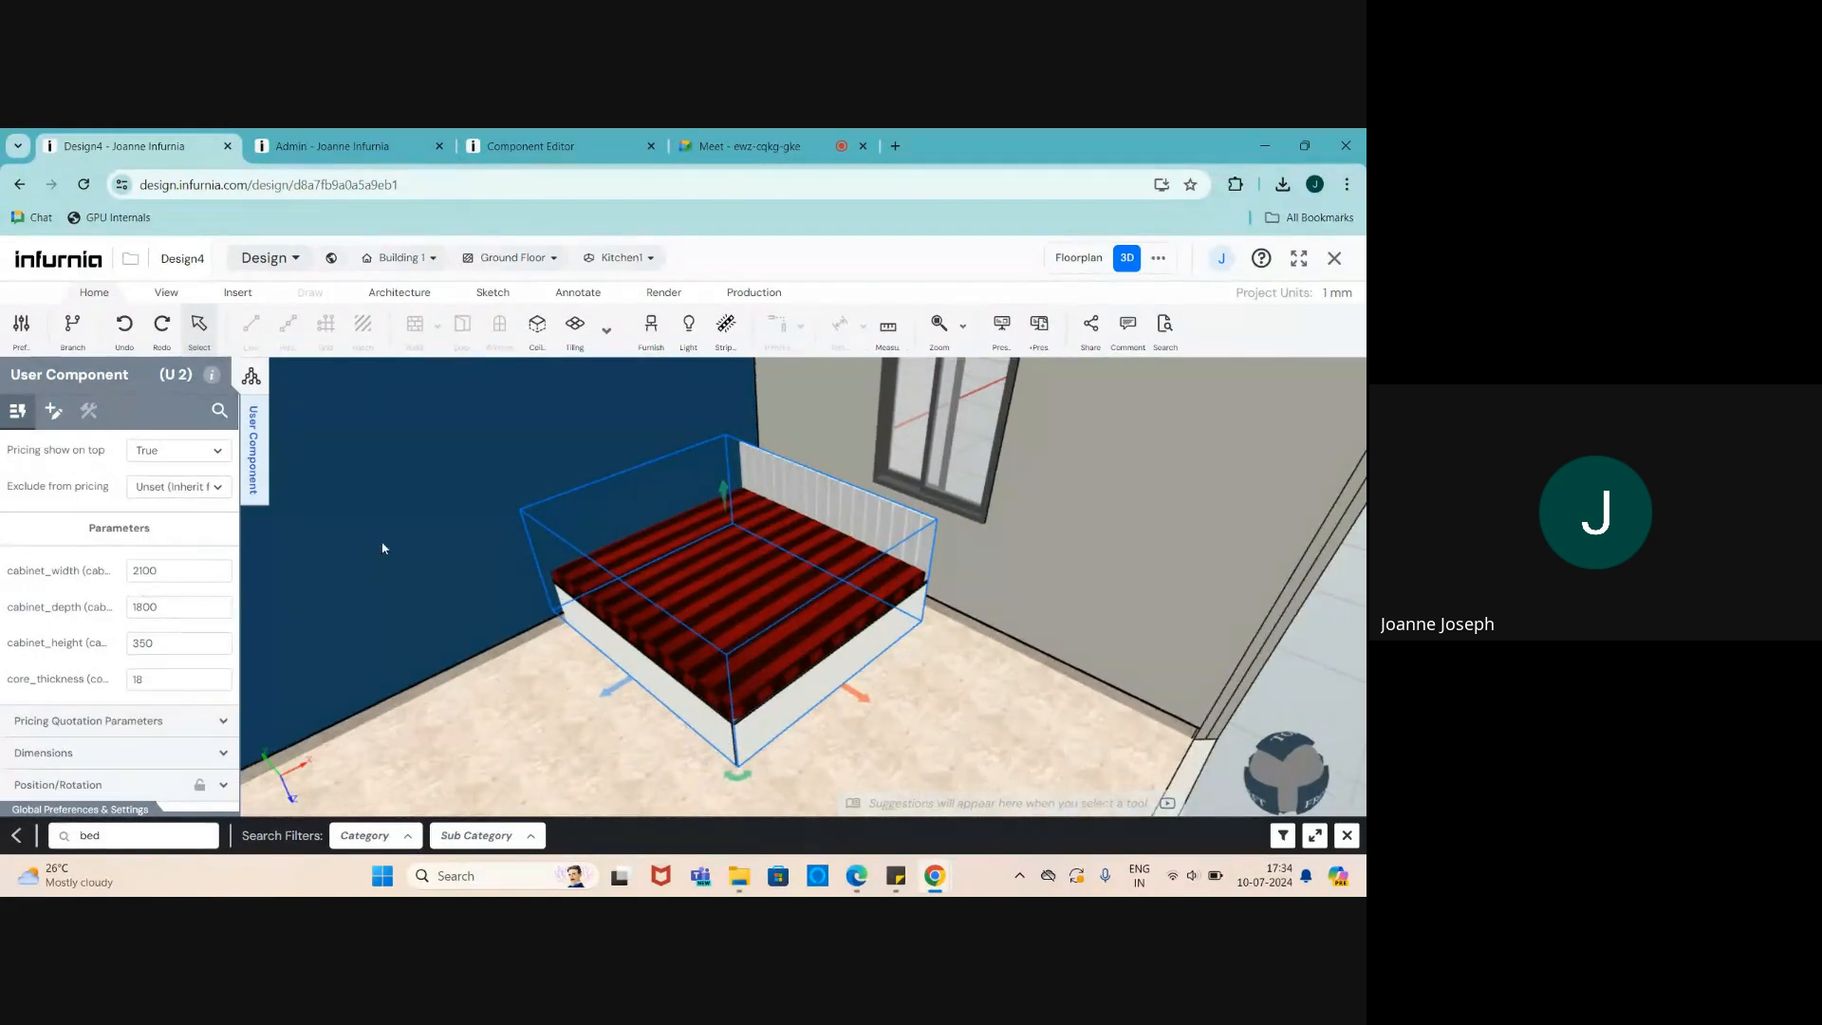
- Change cabinet_width from 2100 to 3000 and slide the bed along the window wall
left_click_drag(190, 570, 112, 571)
type("3000")
left_click(453, 623)
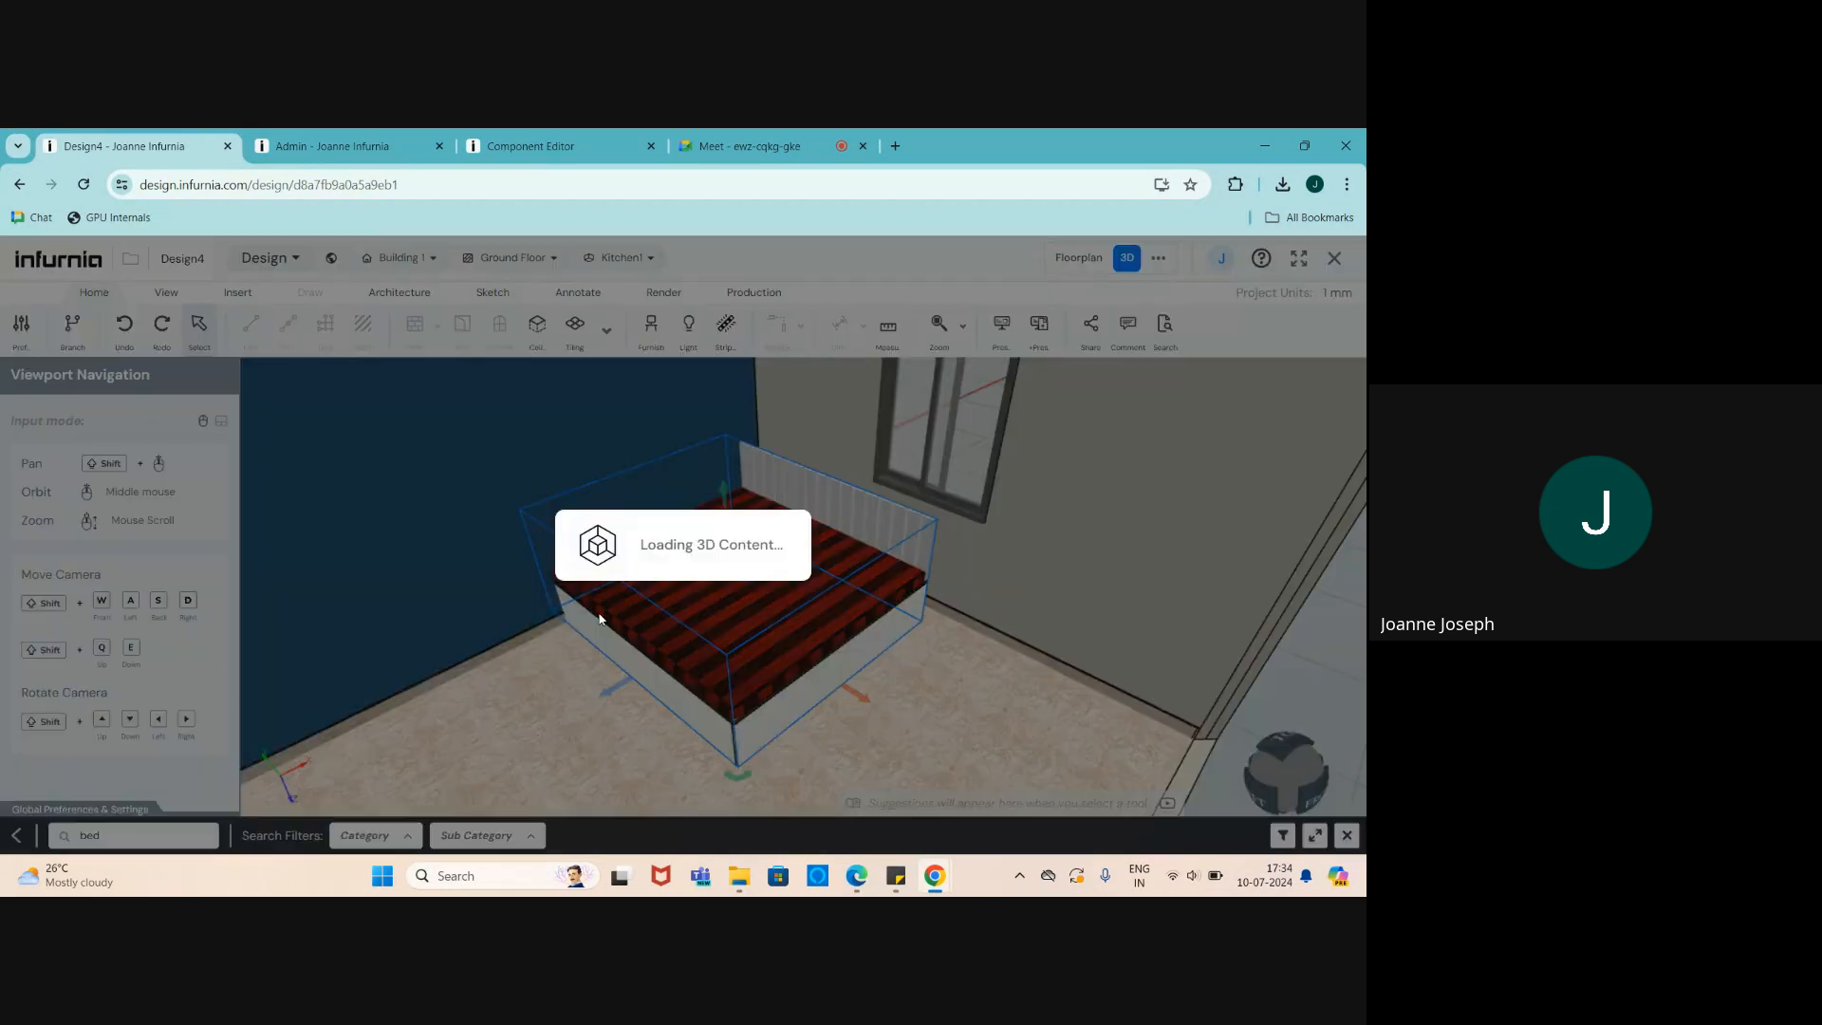
scroll(691, 490, "down", 3)
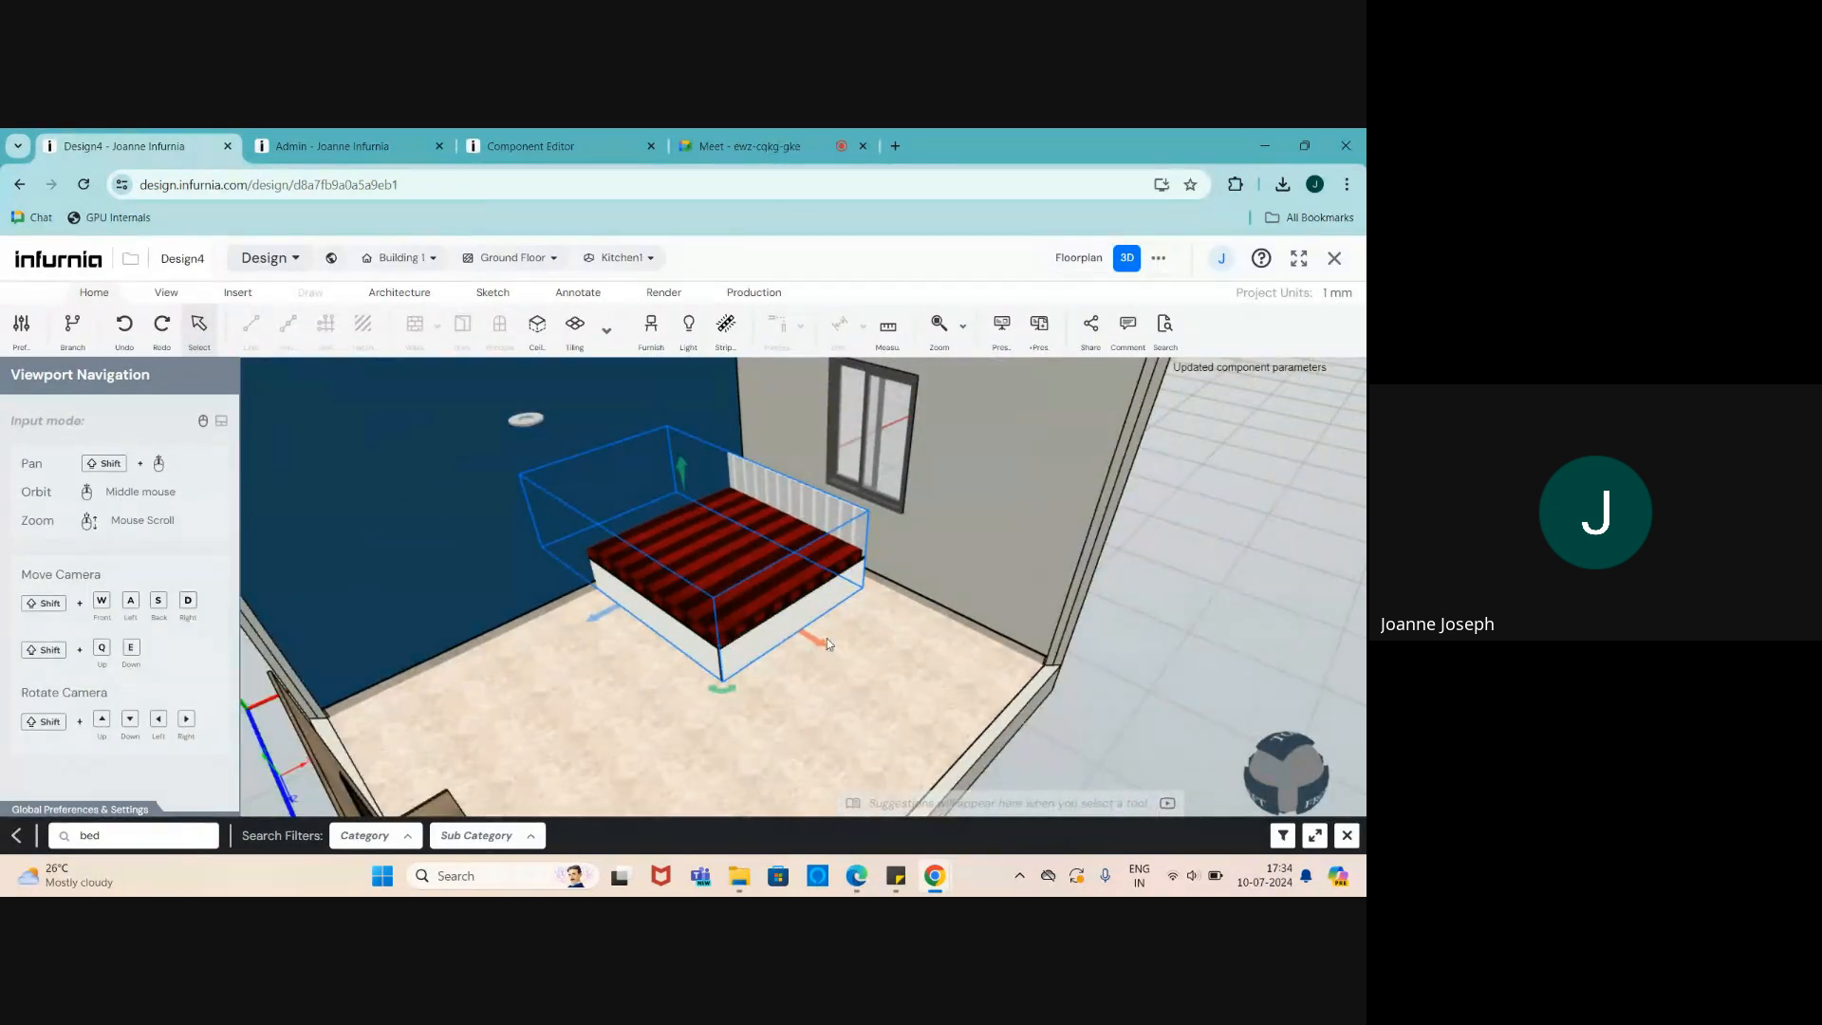
left_click_drag(827, 638, 987, 740)
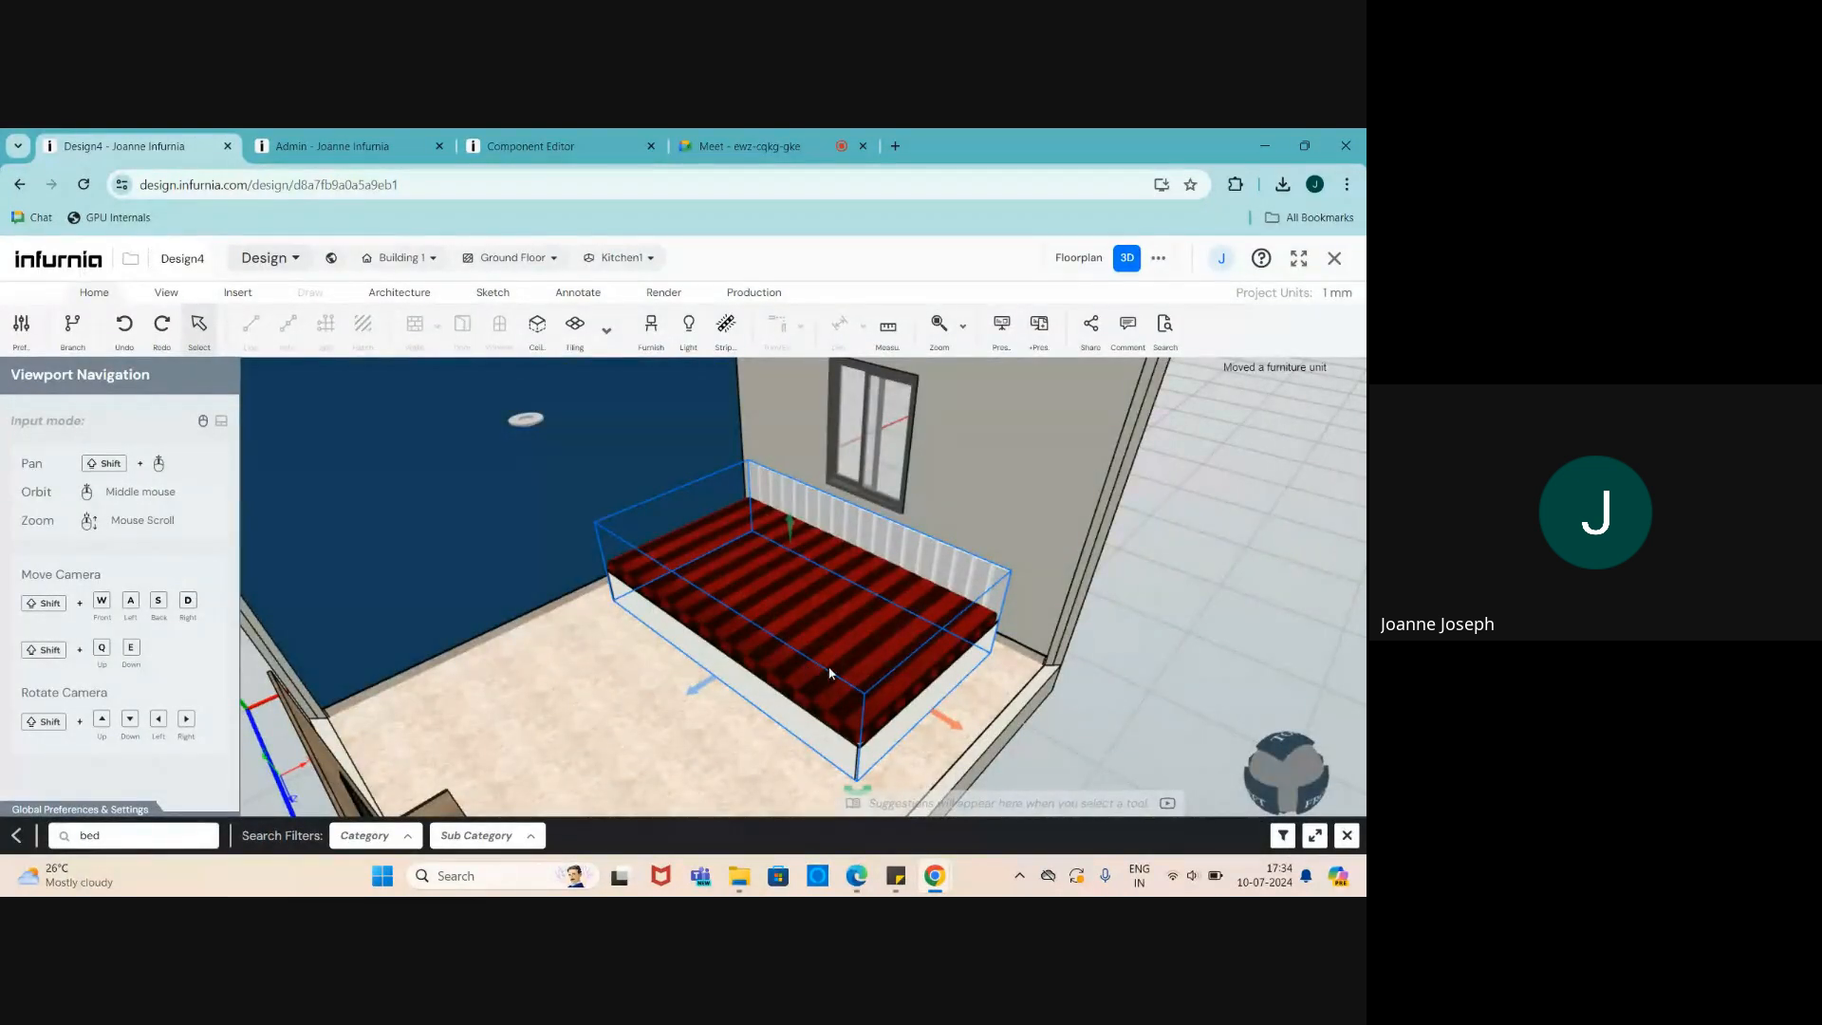
- Reduce the bed's cabinet_depth from 1800 to 1200, making it 3000 by 1200
left_click(794, 718)
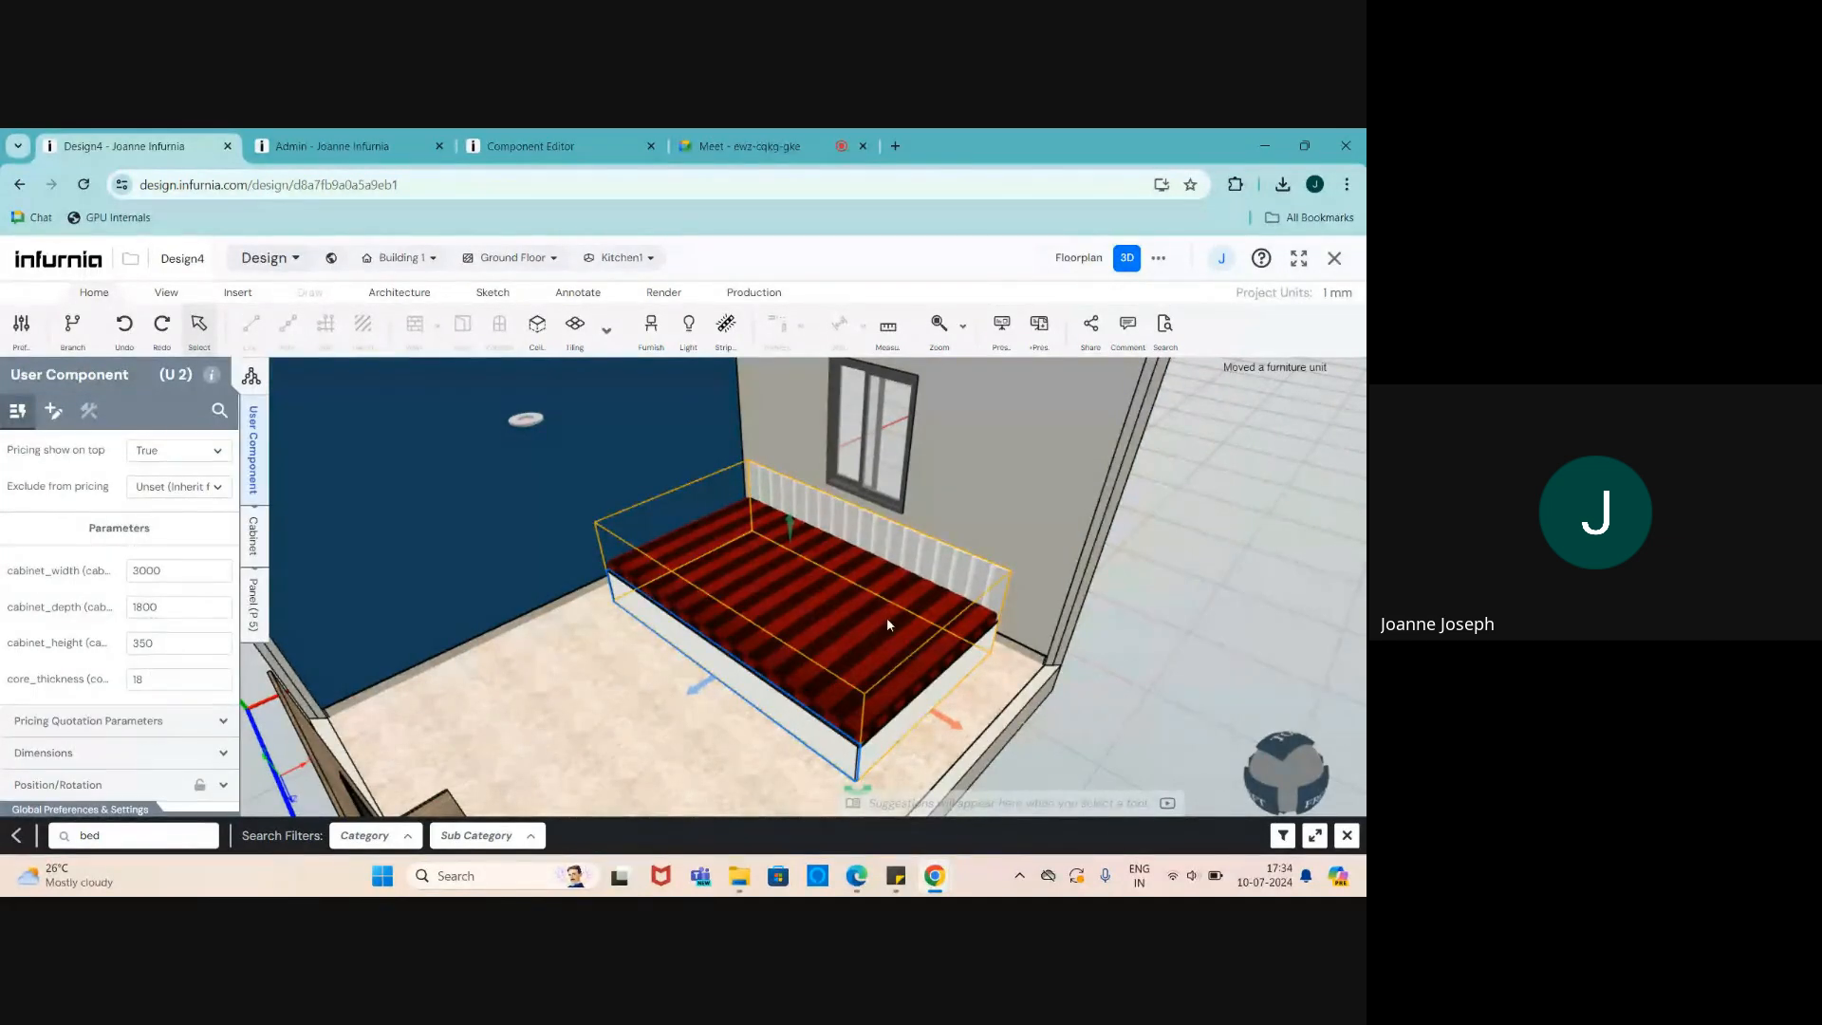
left_click(166, 607)
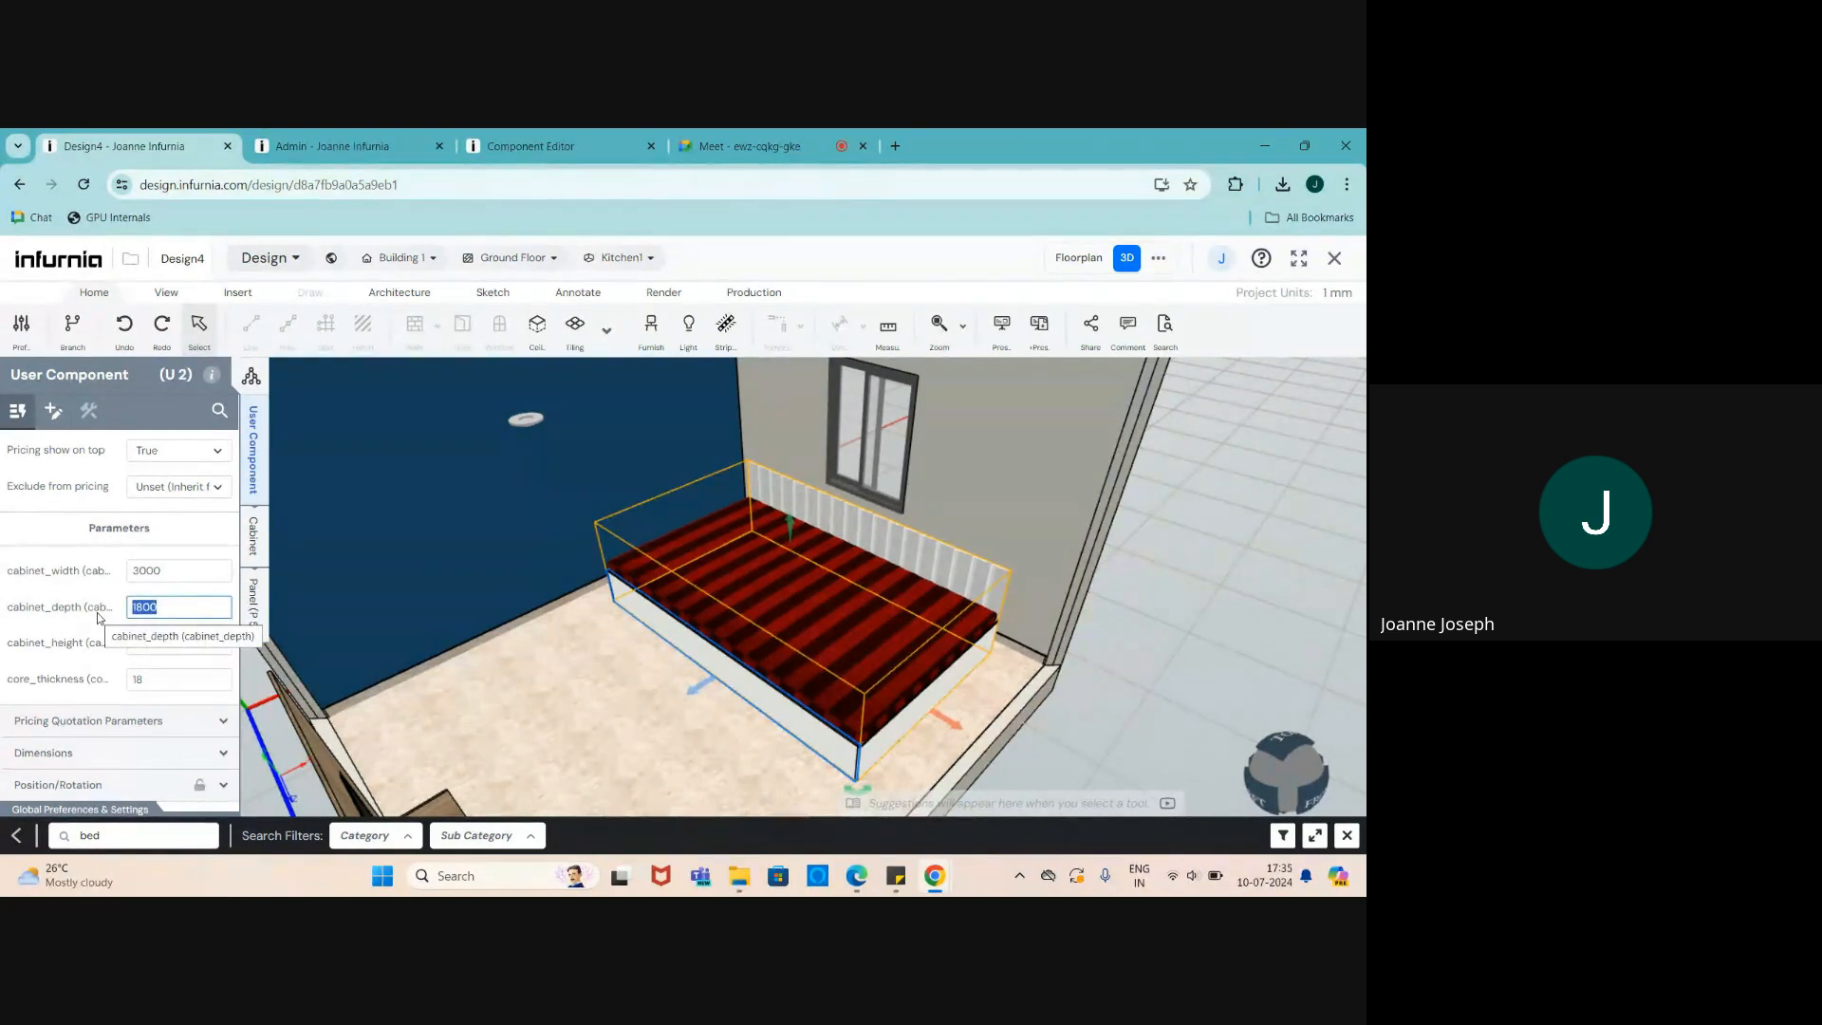
type("1200")
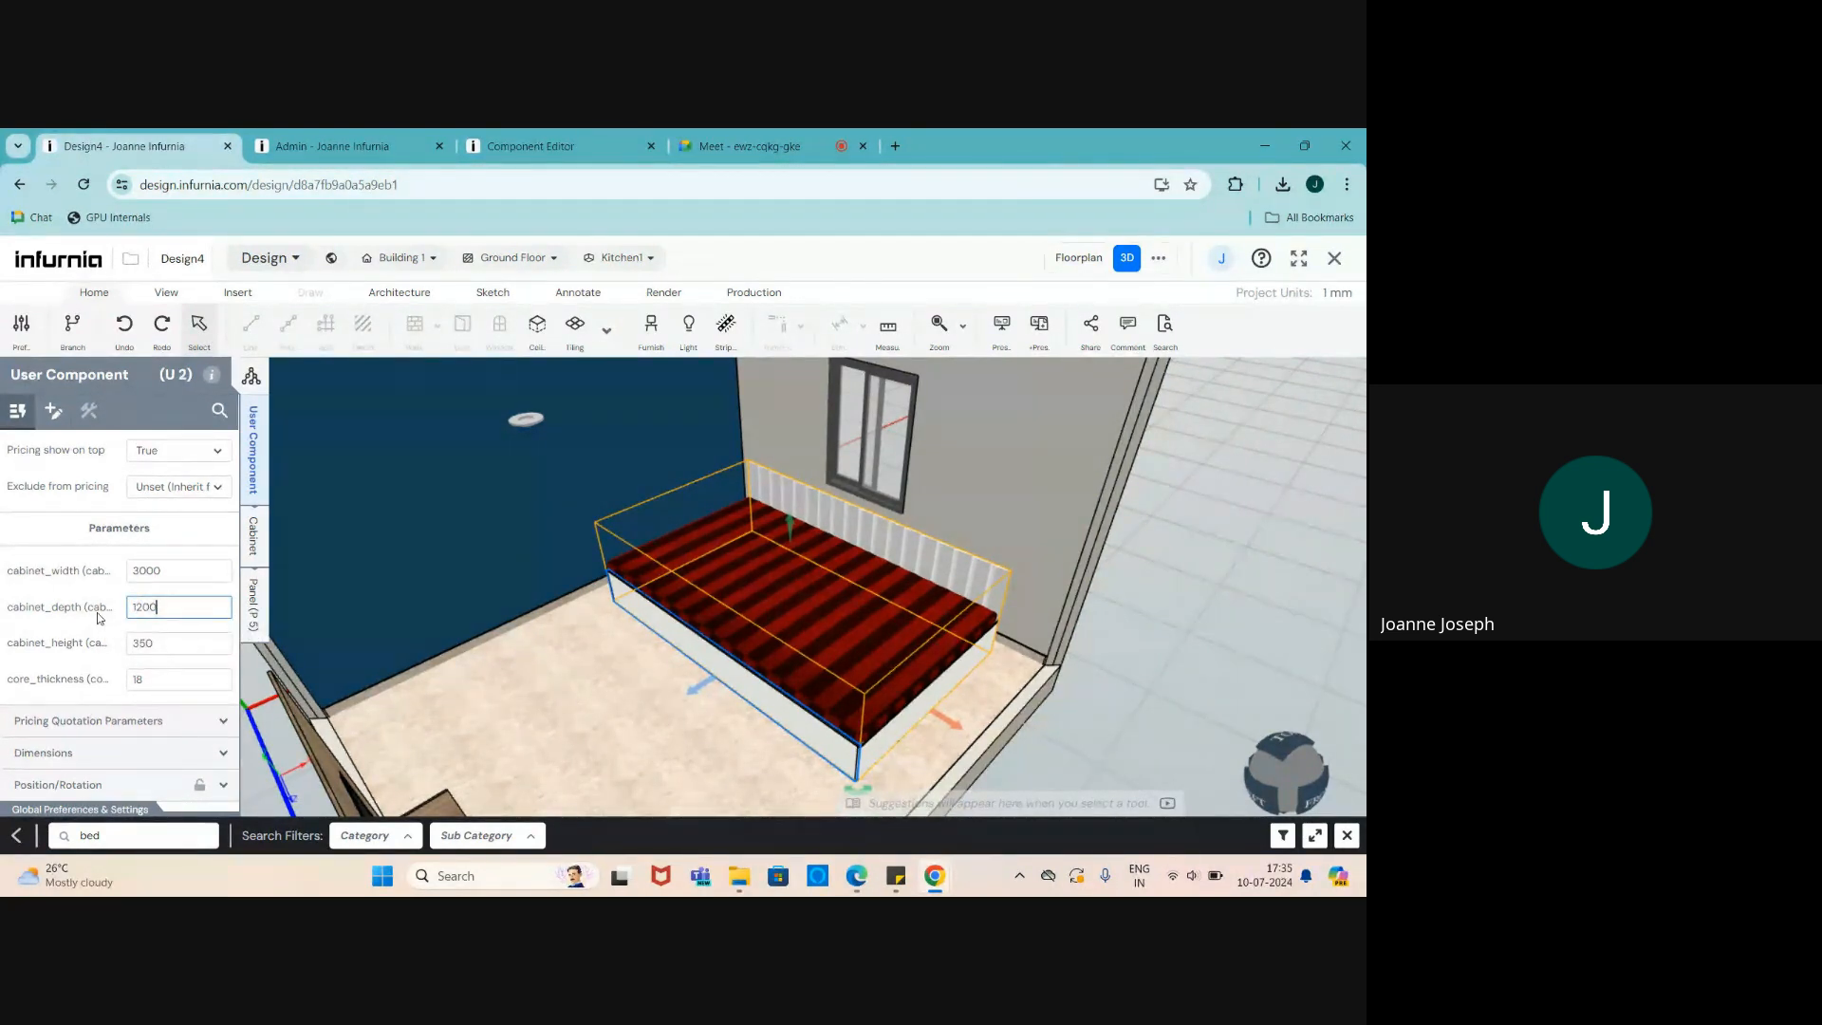
key("Return")
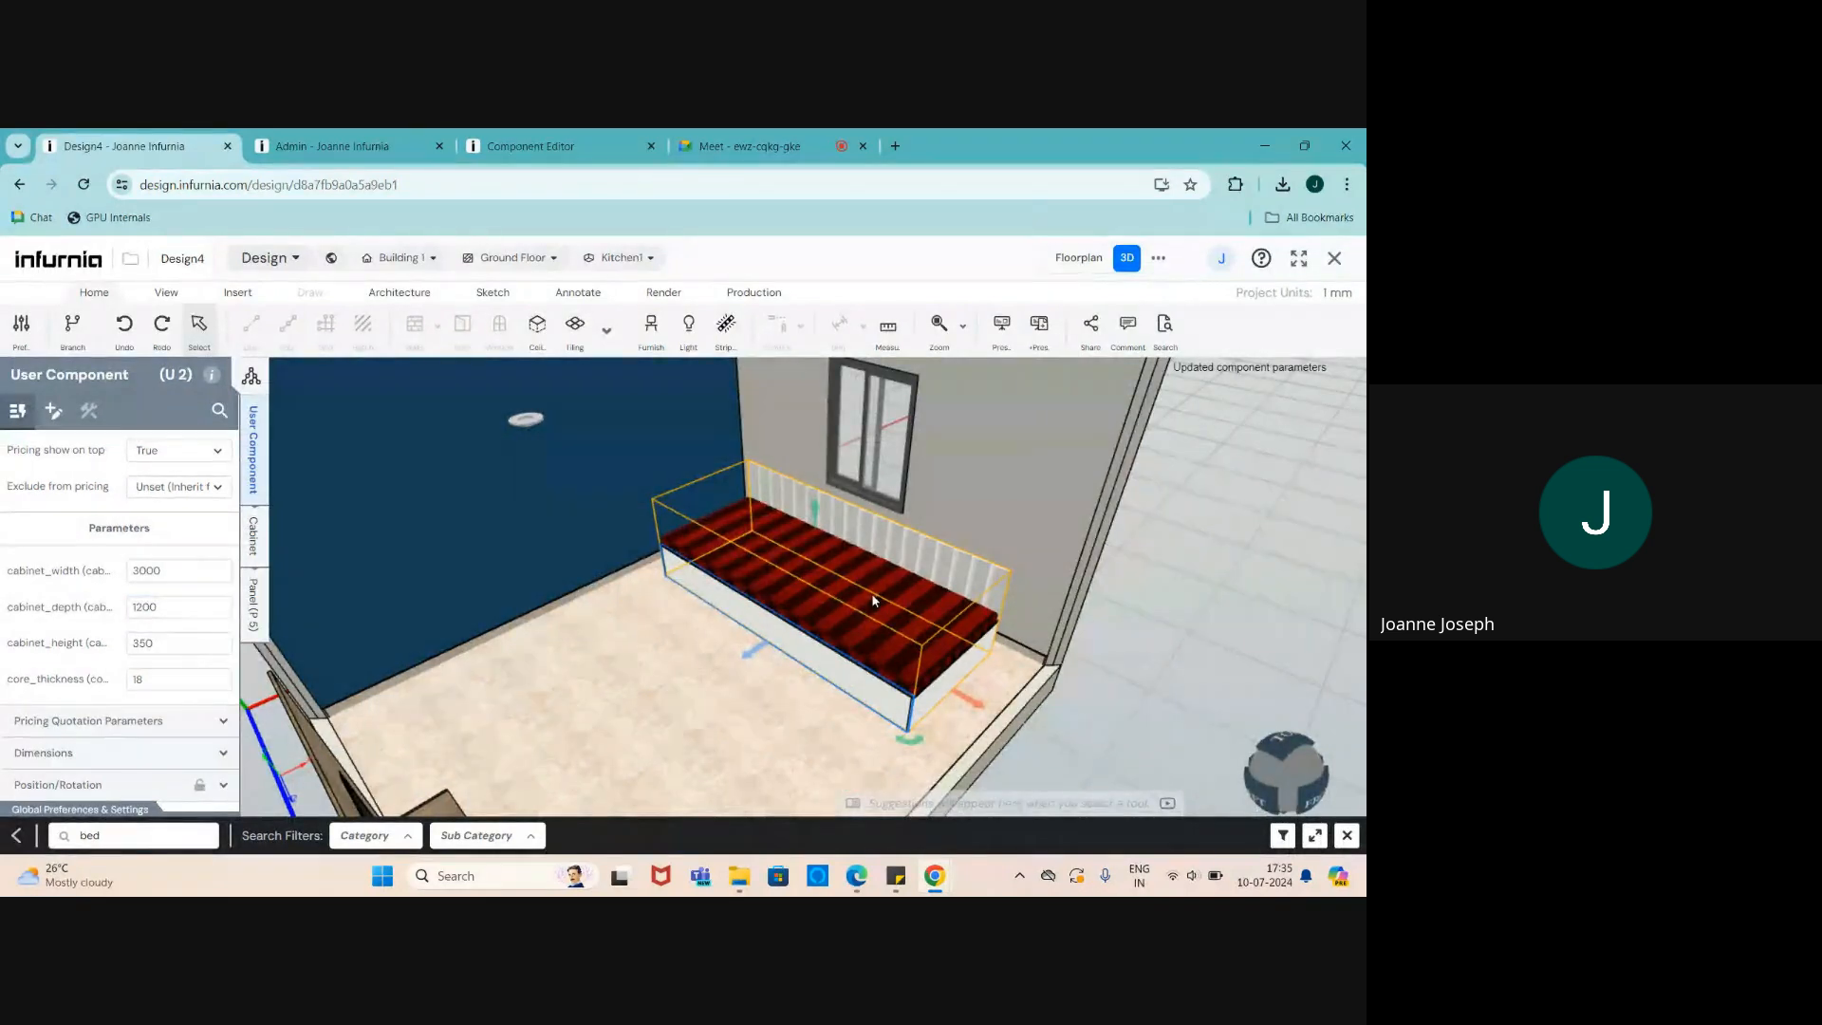
scroll(881, 598, "up", 2)
scroll(880, 598, "up", 3)
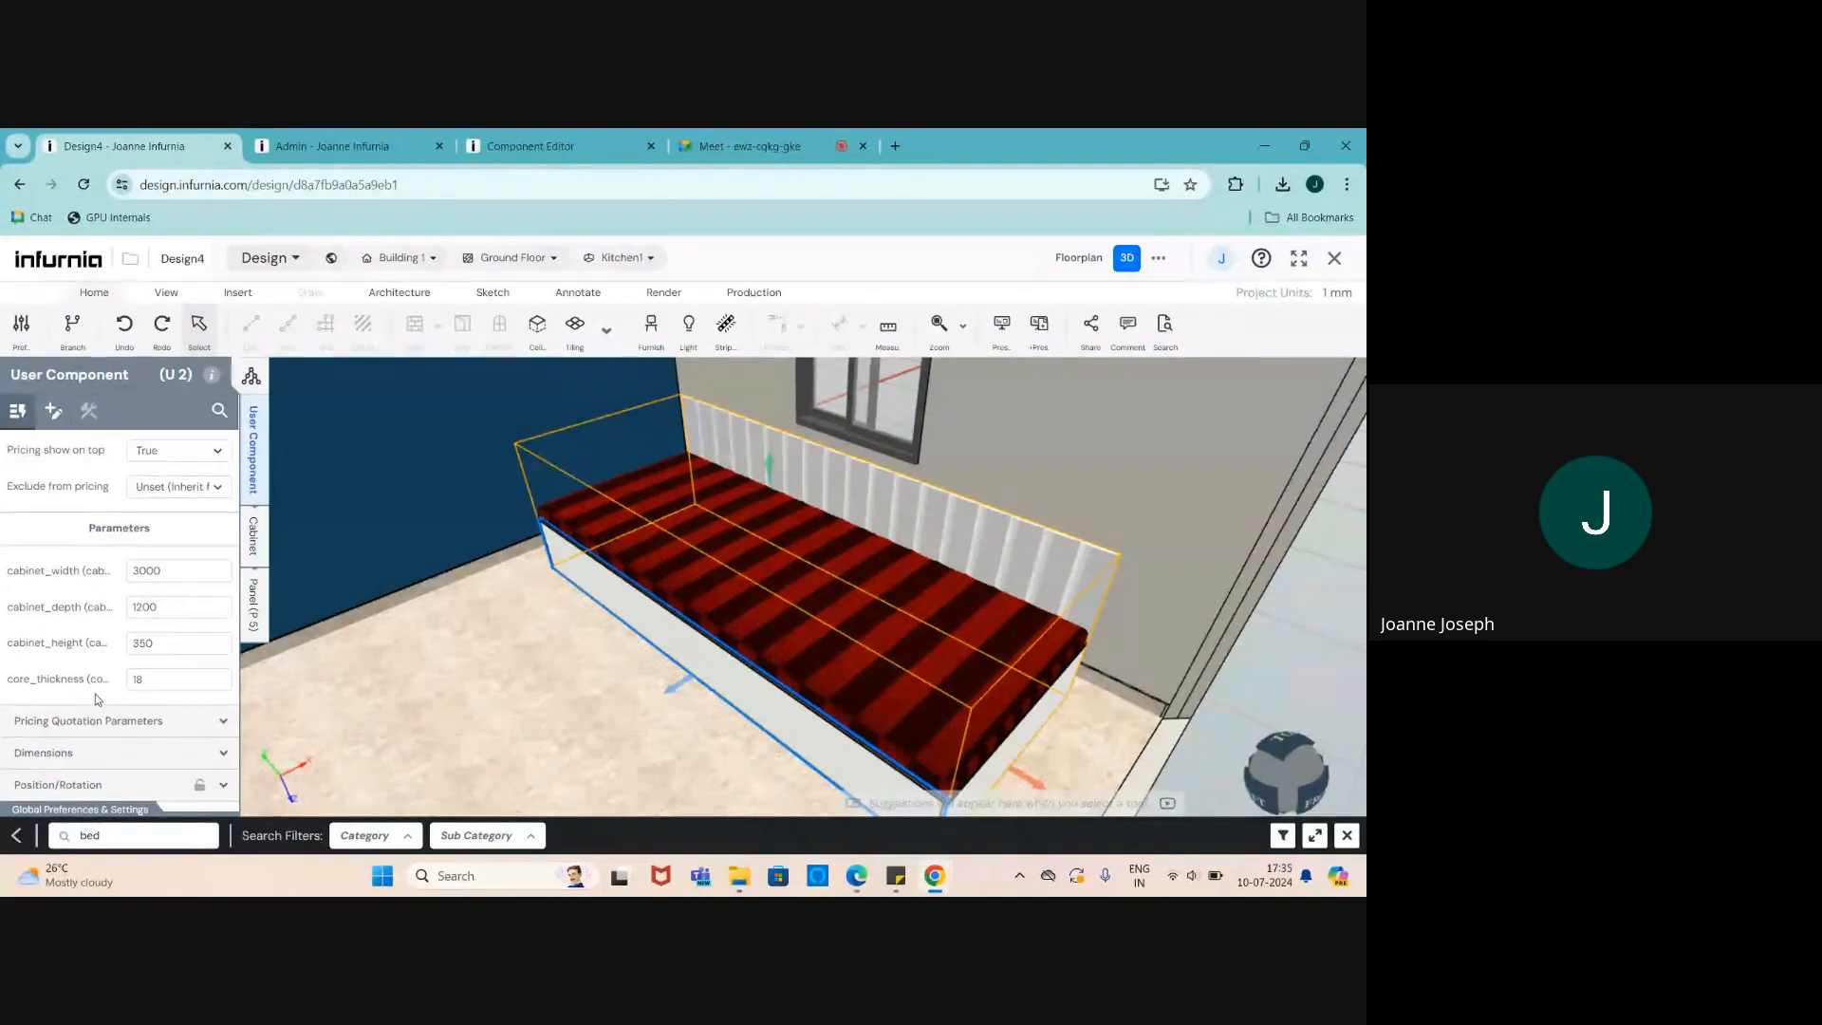
scroll(584, 671, "down", 2)
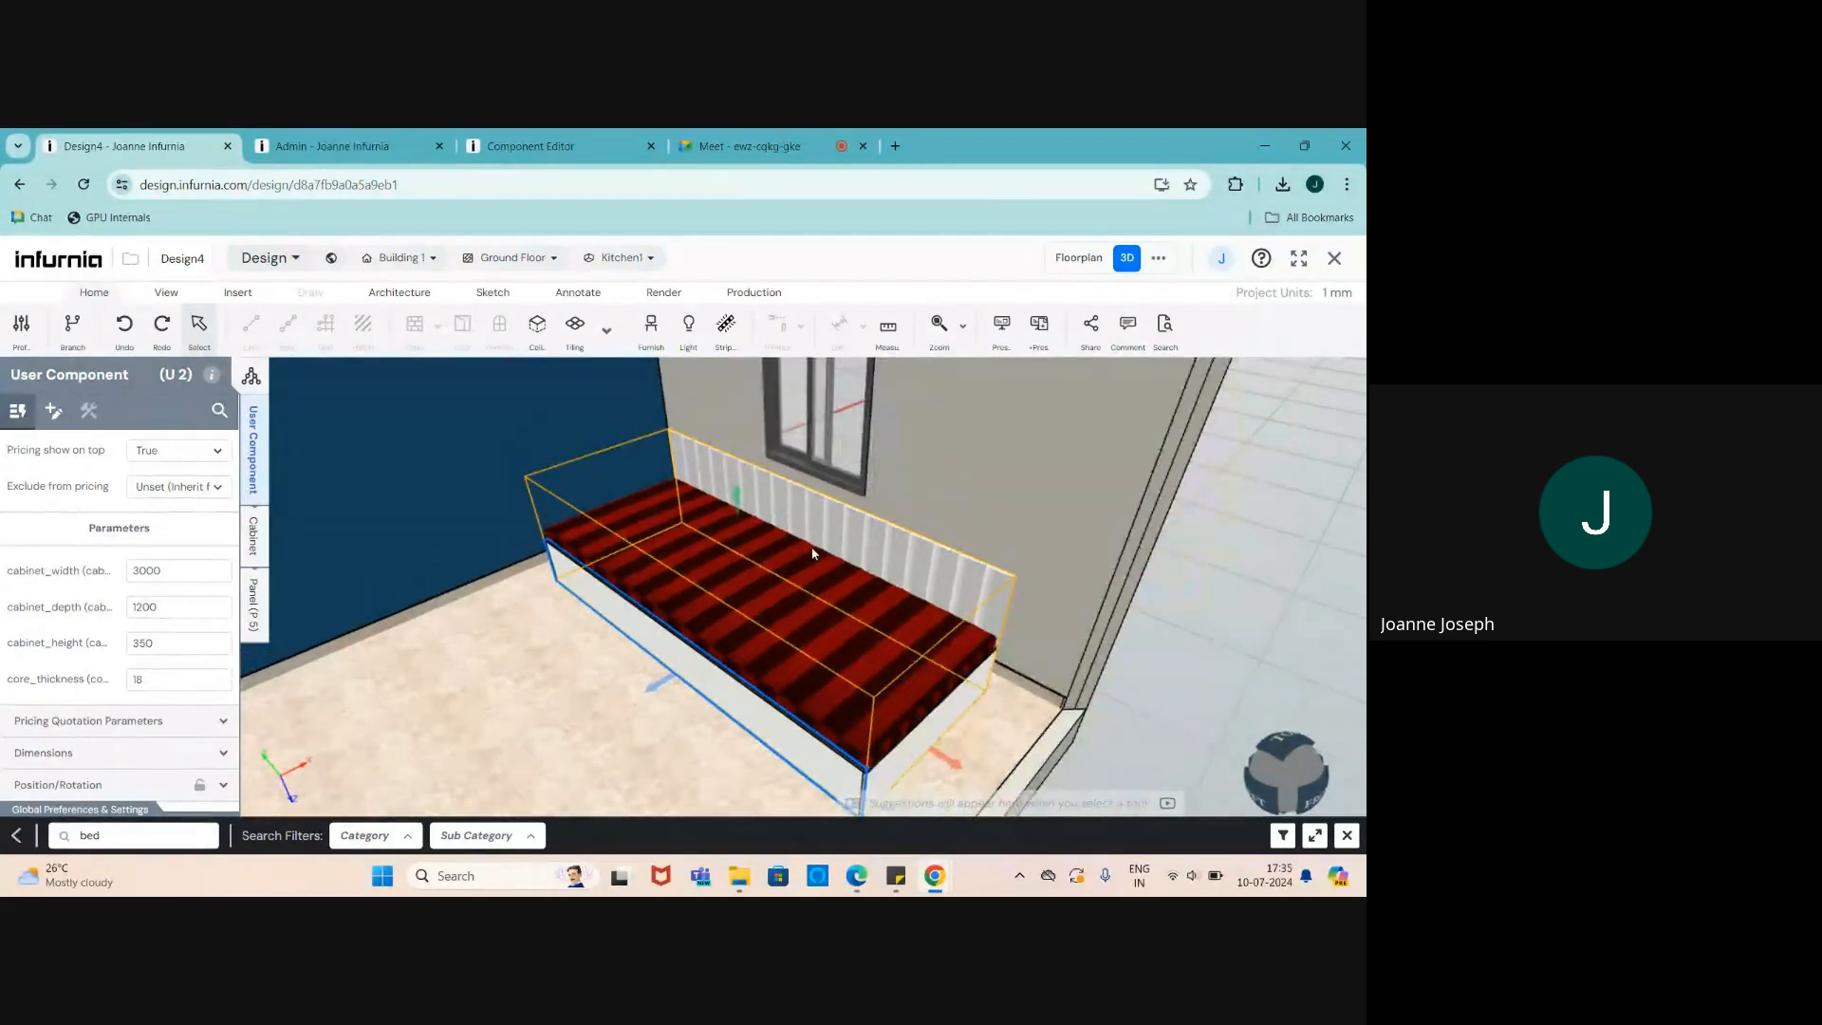
left_click(577, 142)
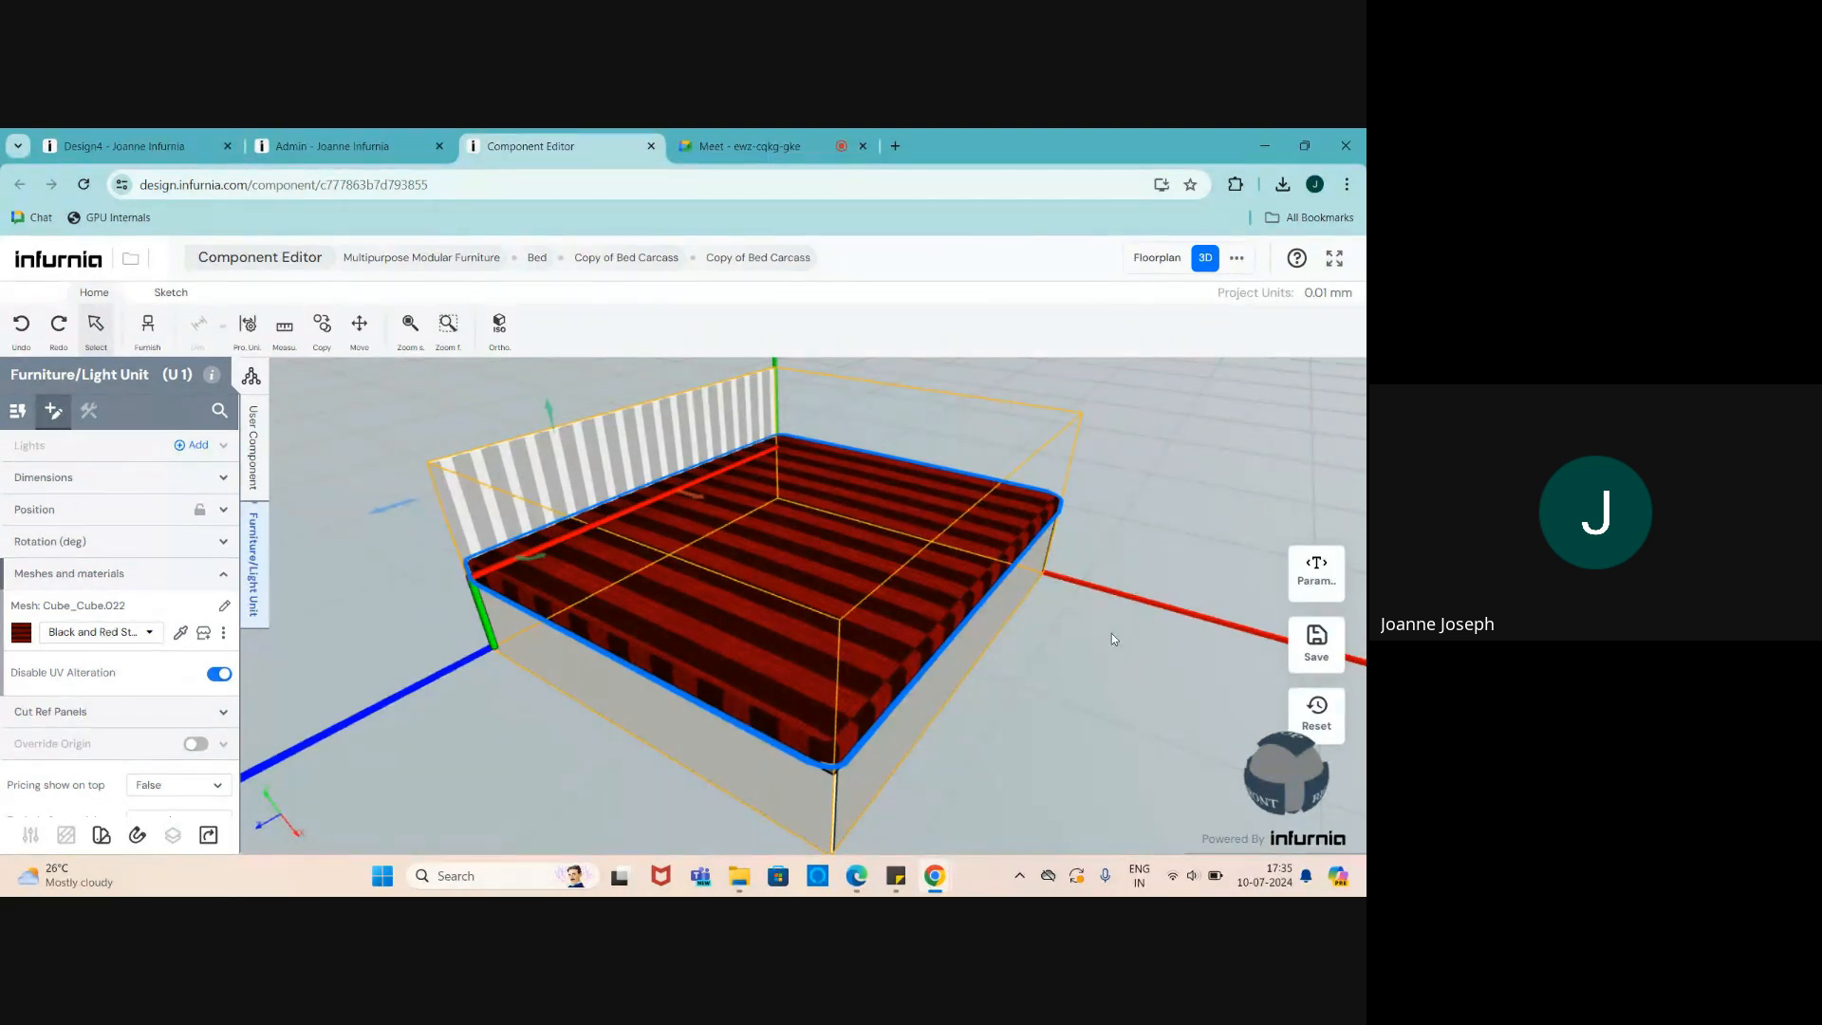
middle_click_drag(709, 699, 740, 606)
scroll(740, 606, "down", 3)
scroll(741, 618, "up", 3)
scroll(740, 619, "down", 1)
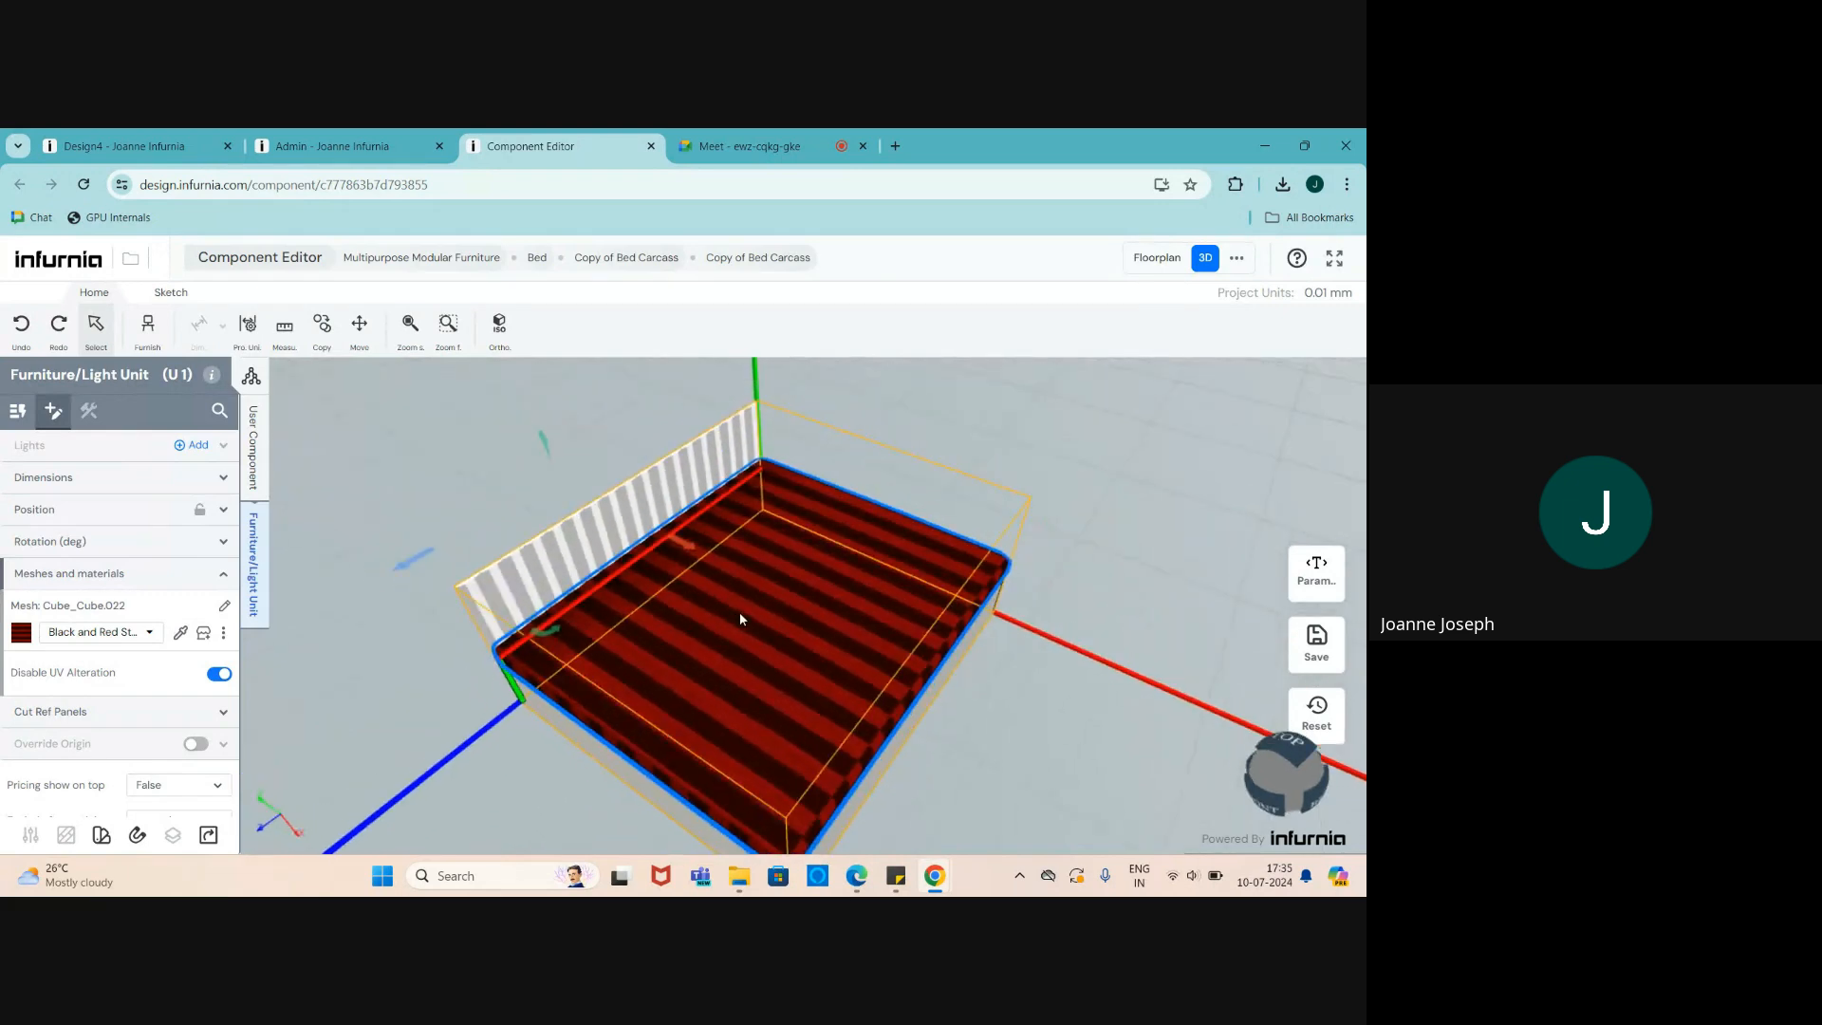
scroll(746, 655, "down", 1)
scroll(749, 659, "down", 2)
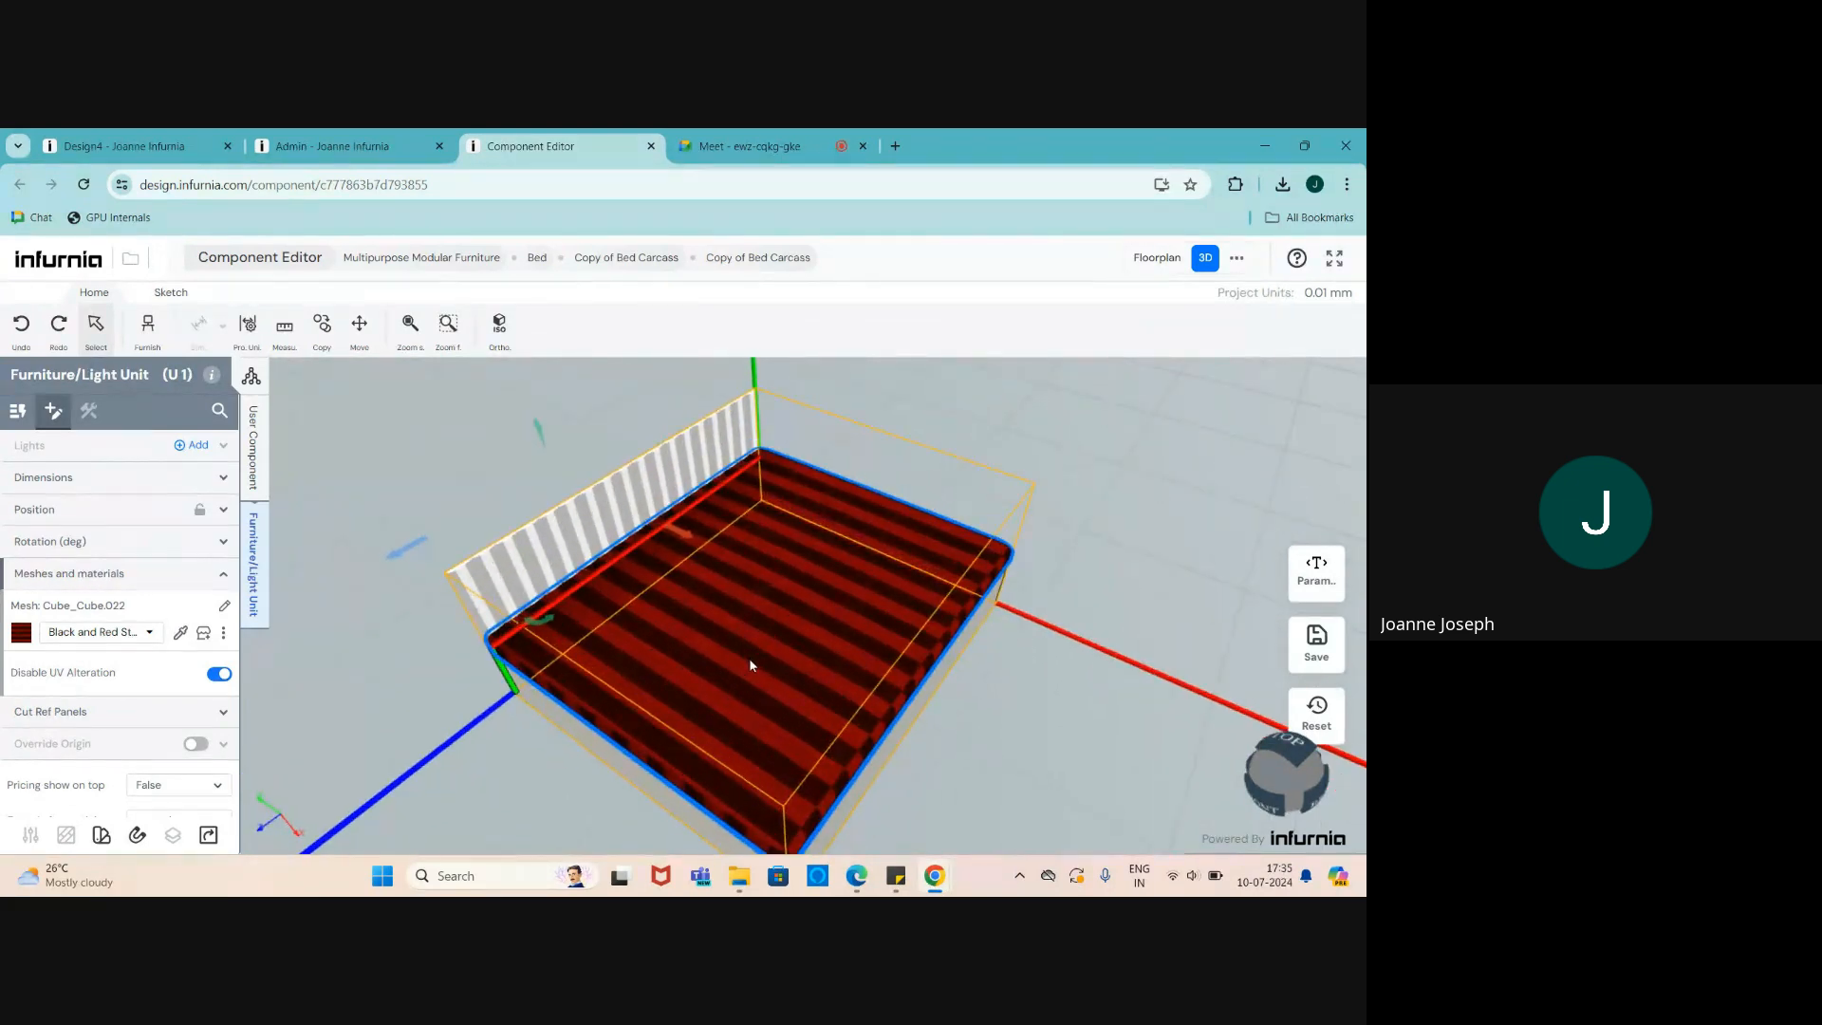
left_click(340, 150)
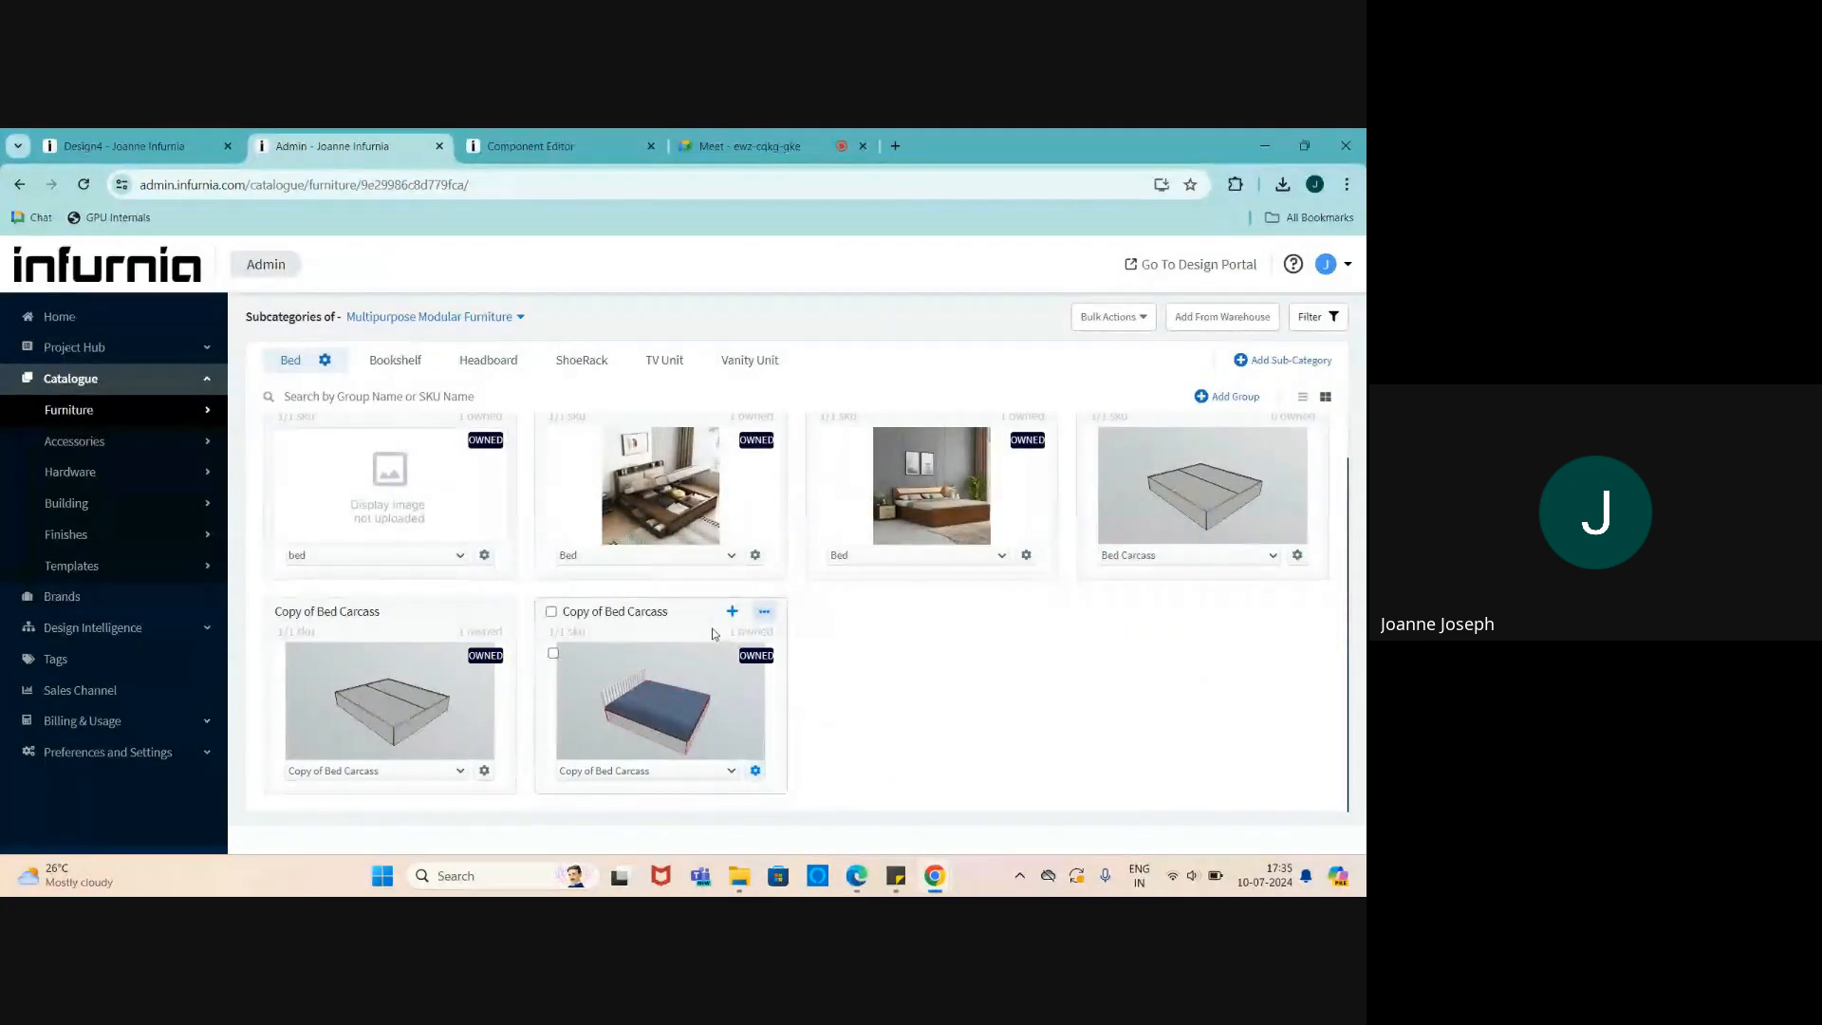
scroll(721, 632, "up", 1)
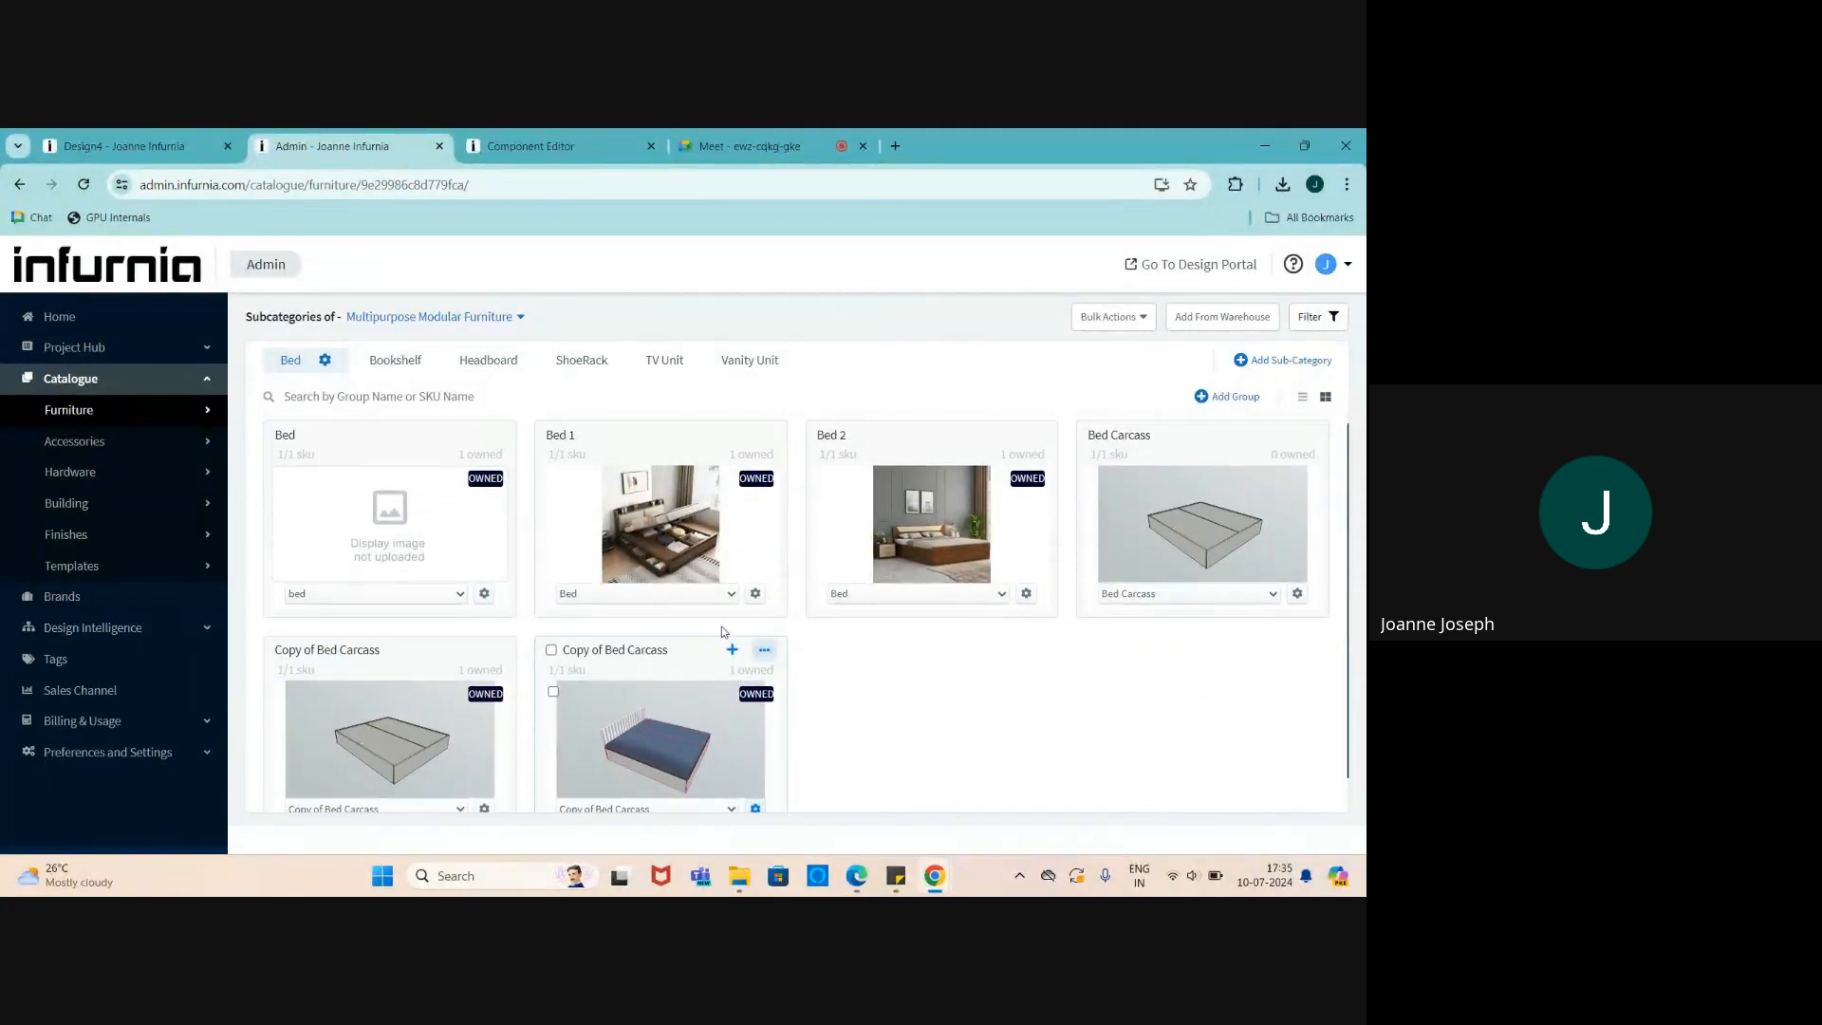
left_click(83, 185)
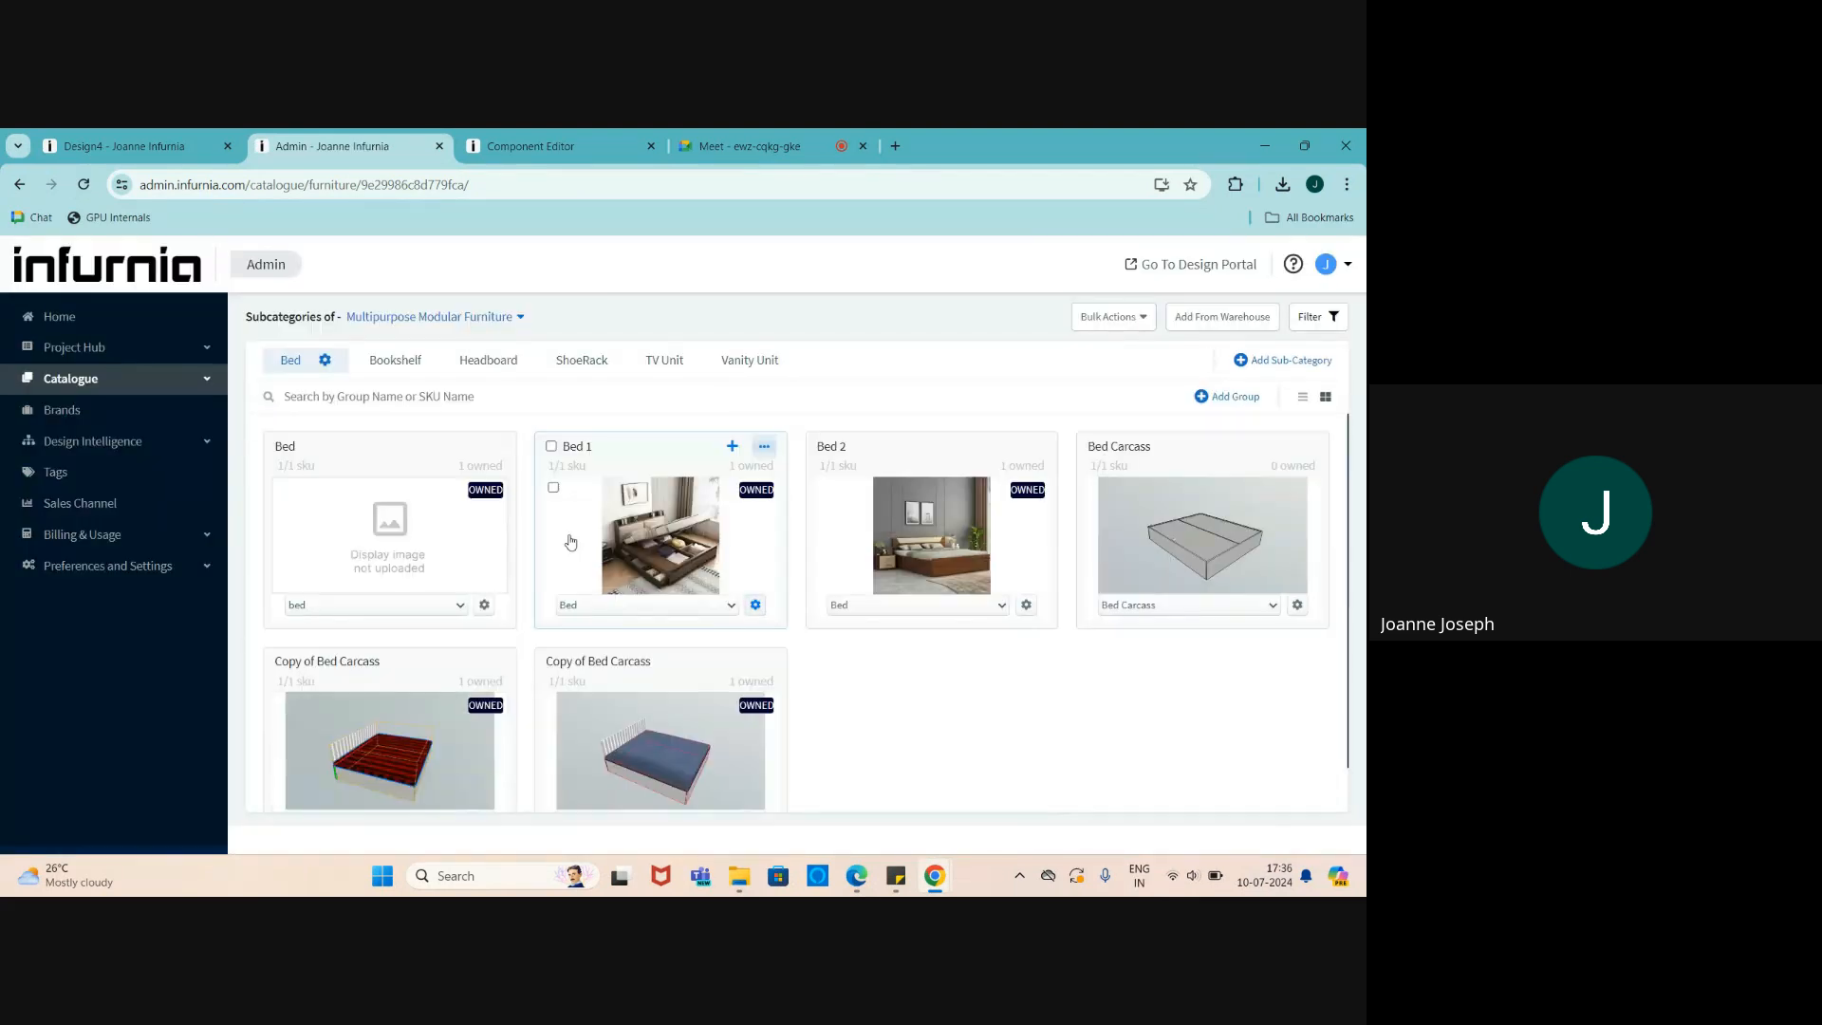
- Inspect the bed against the window wall in Design4, then return to the Component Editor
left_click(124, 145)
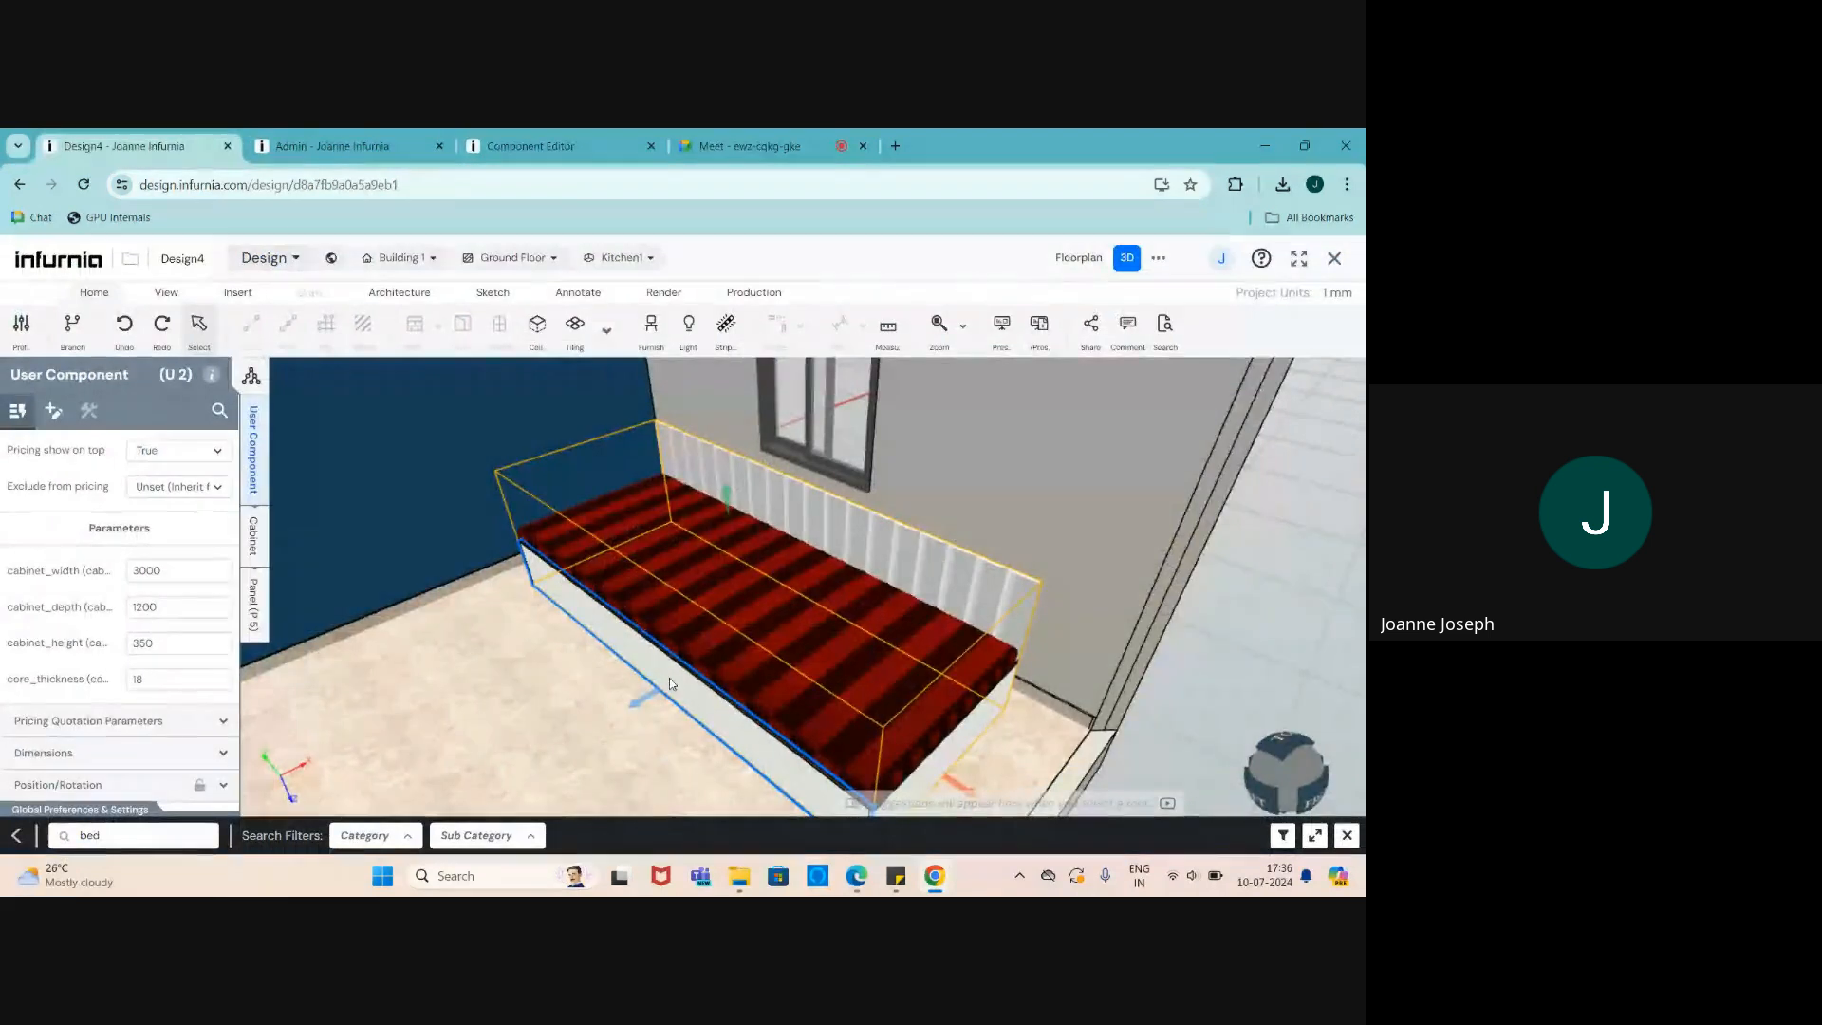
left_click_drag(634, 584, 398, 588)
scroll(398, 587, "down", 5)
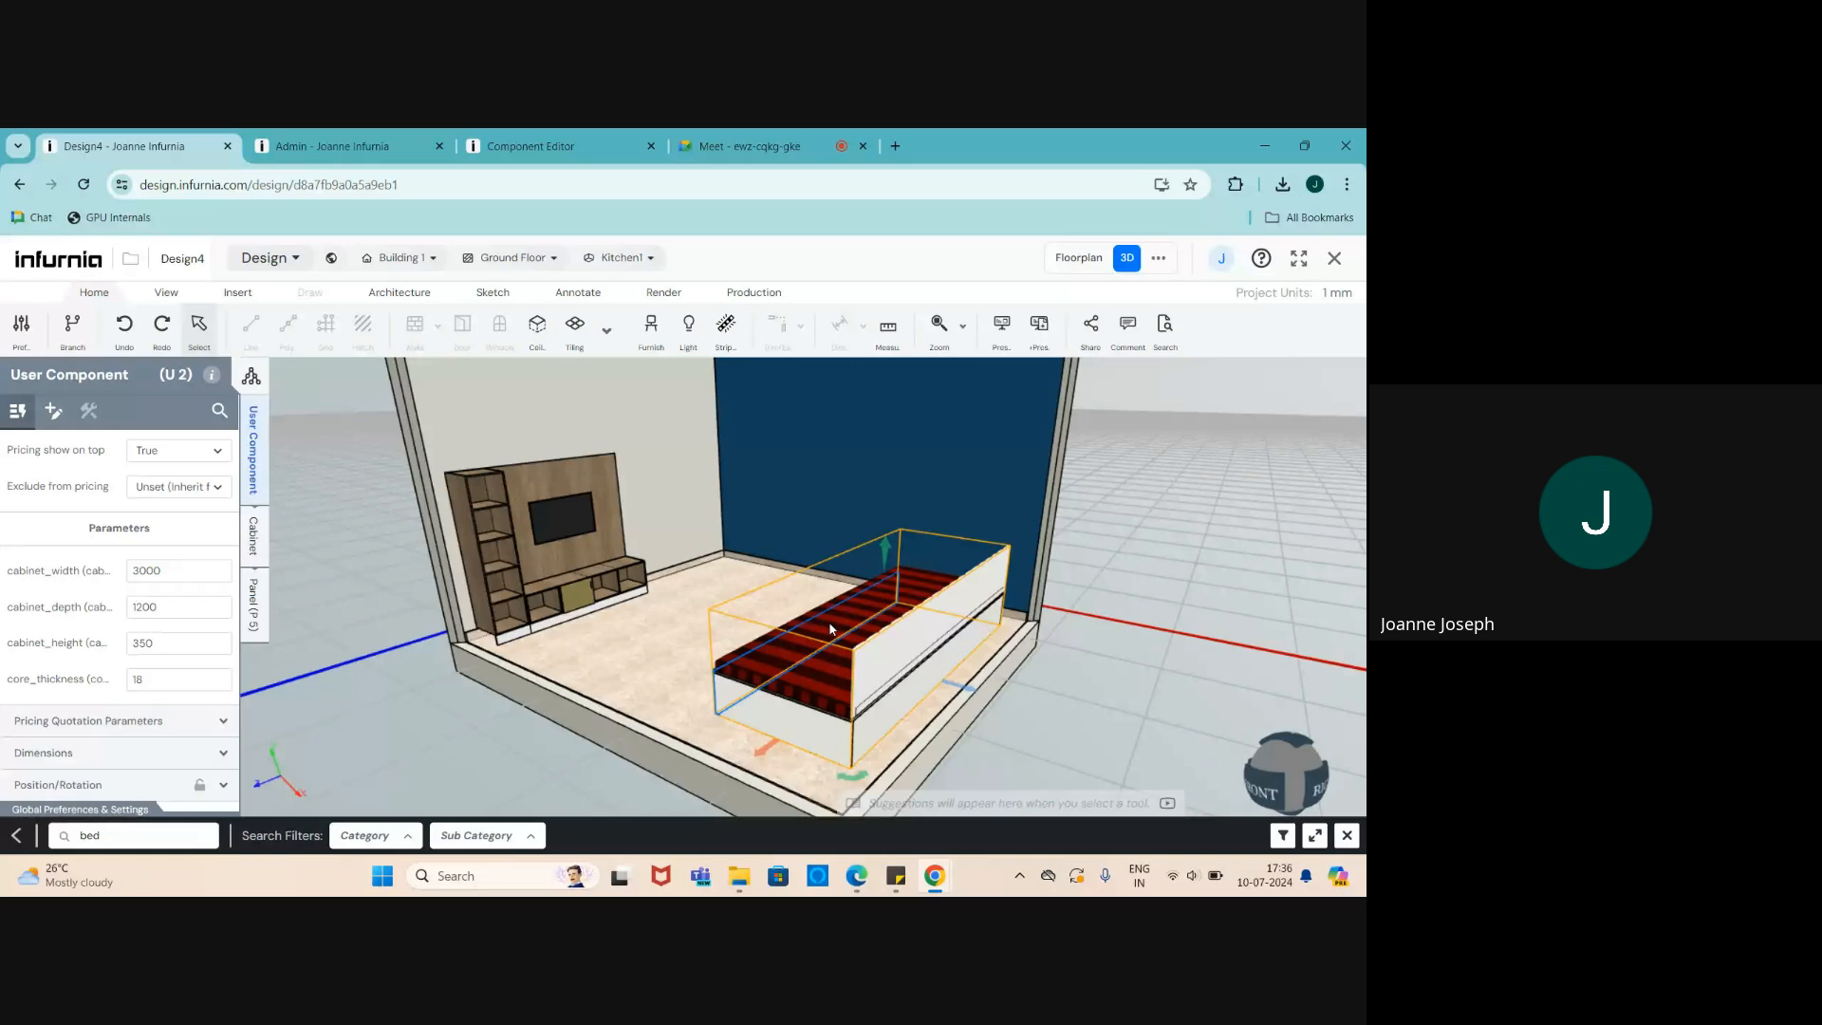
scroll(833, 622, "up", 1)
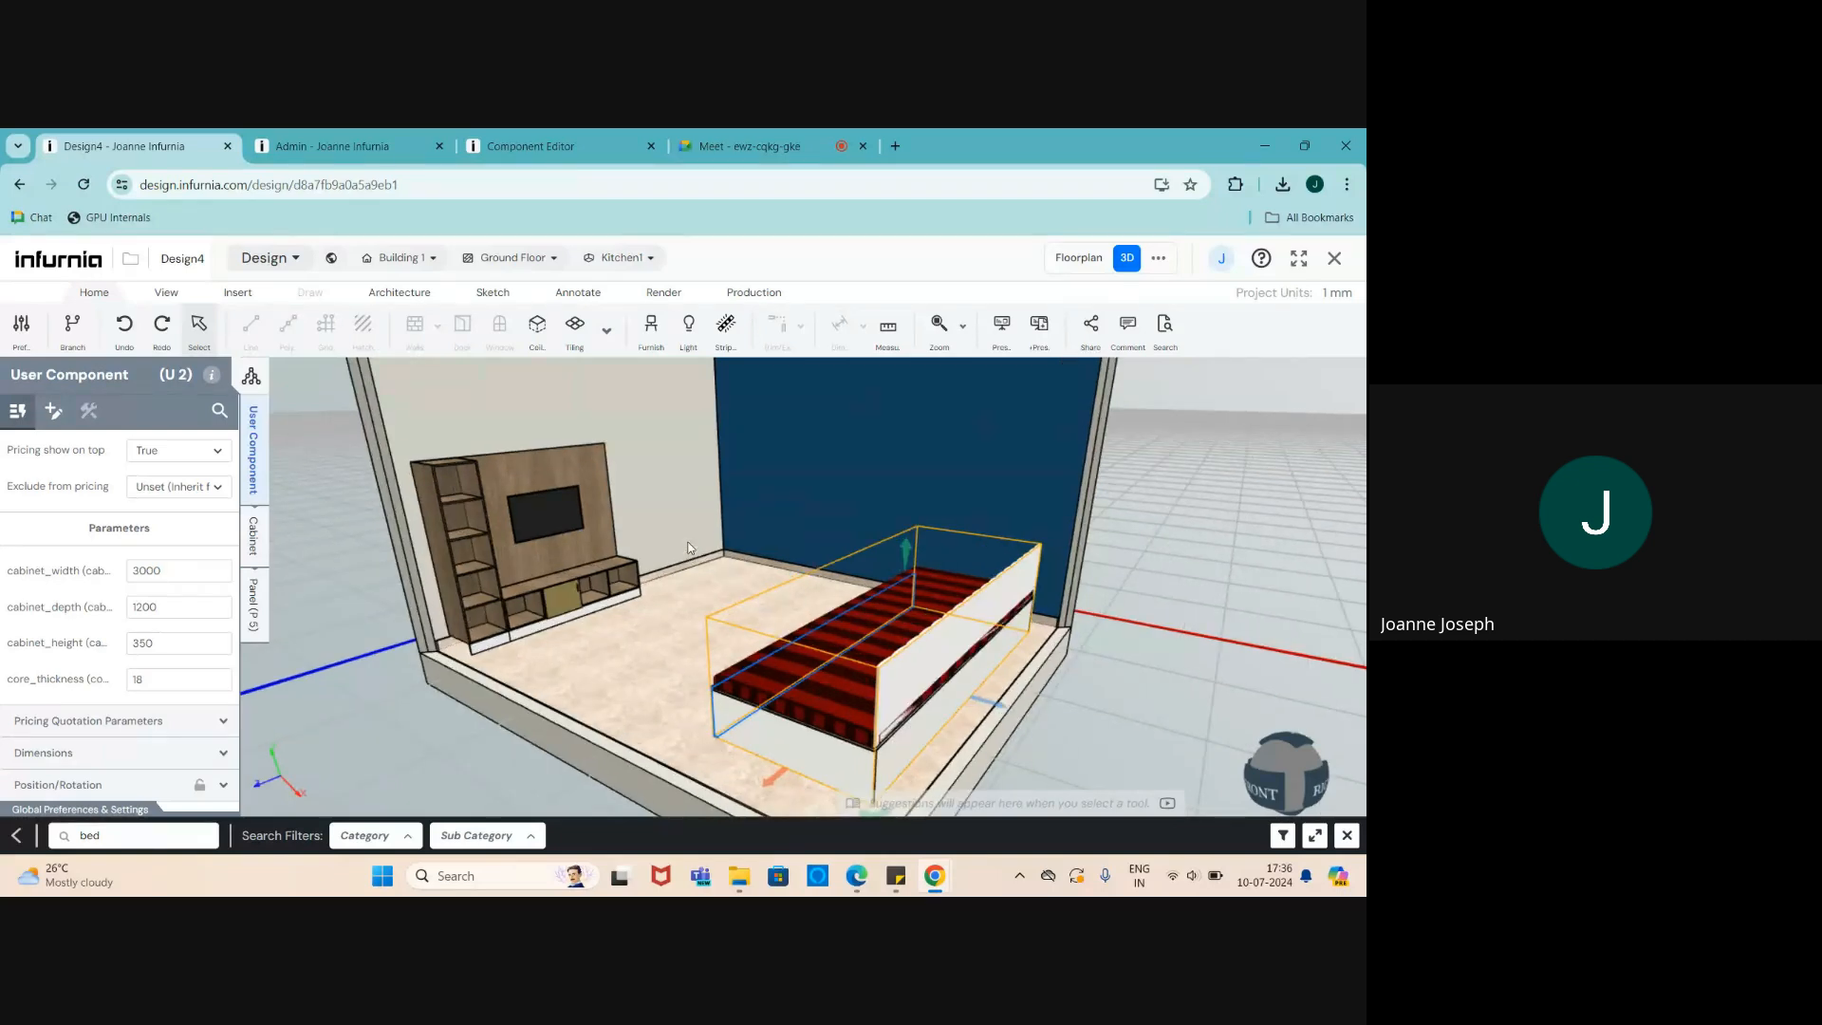
scroll(745, 612, "down", 2)
left_click_drag(740, 618, 1010, 646)
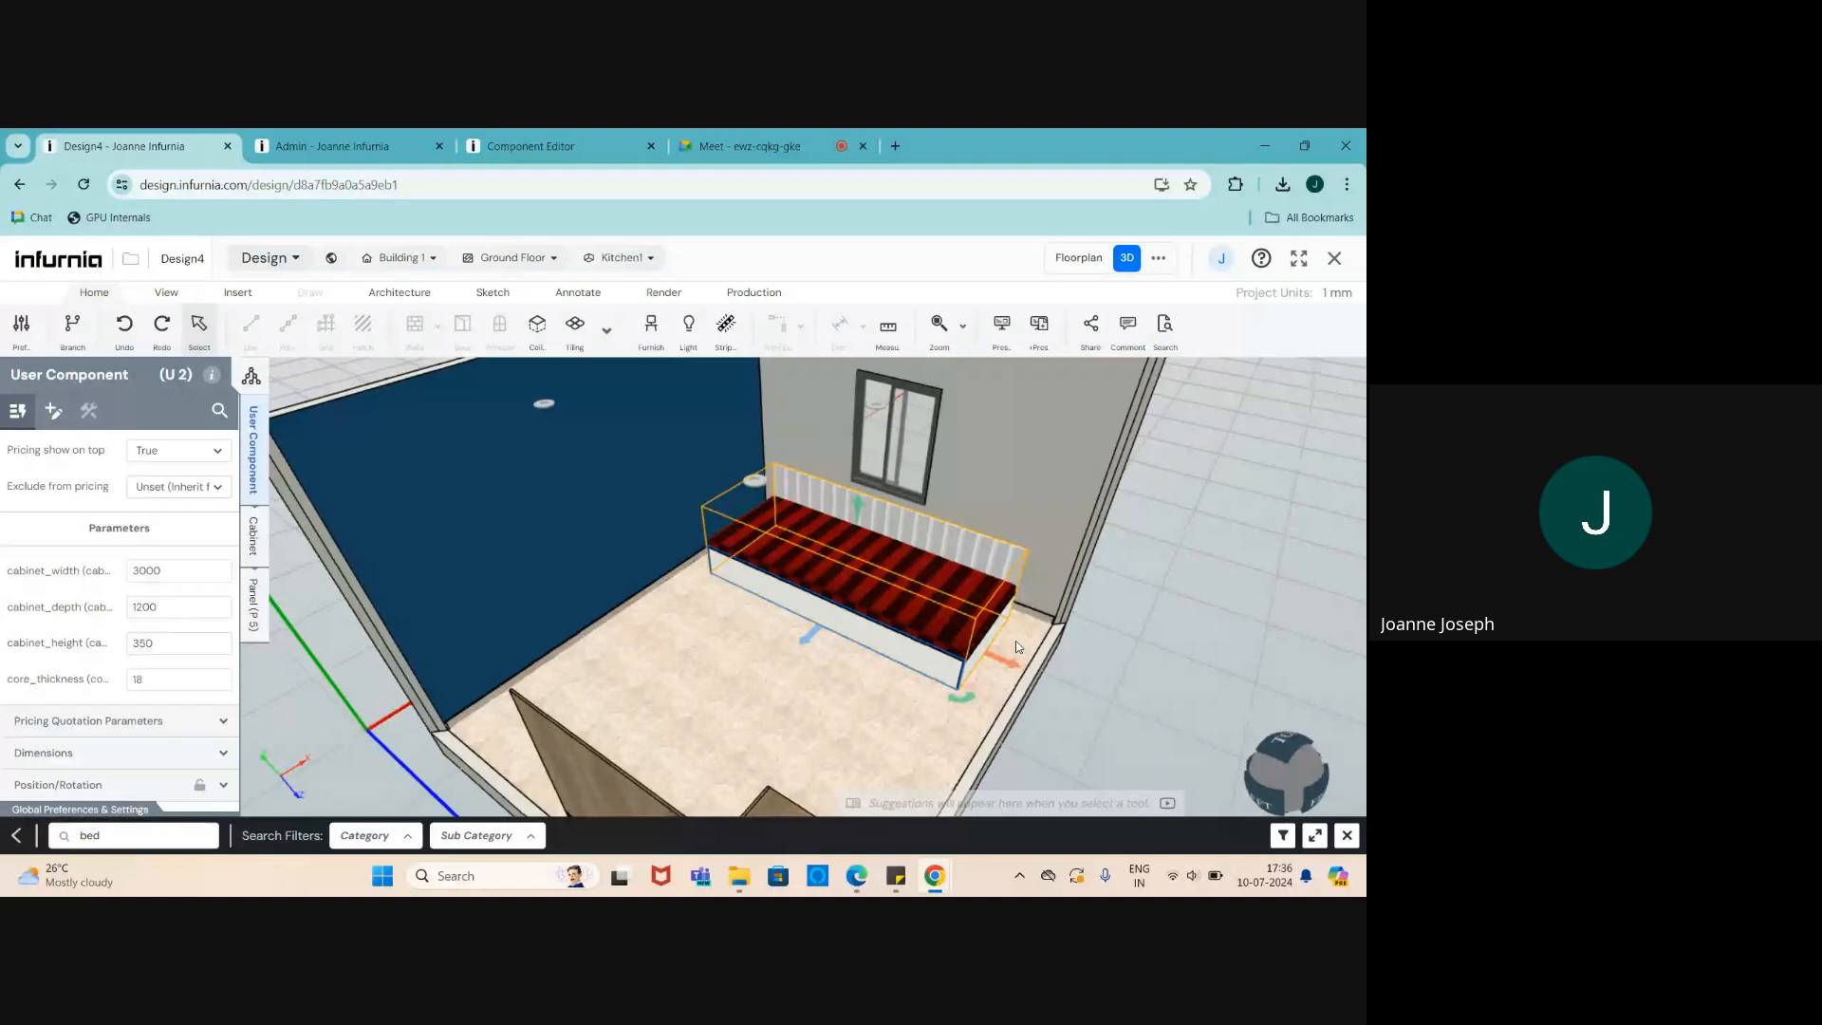
scroll(915, 530, "up", 3)
left_click_drag(914, 528, 868, 657)
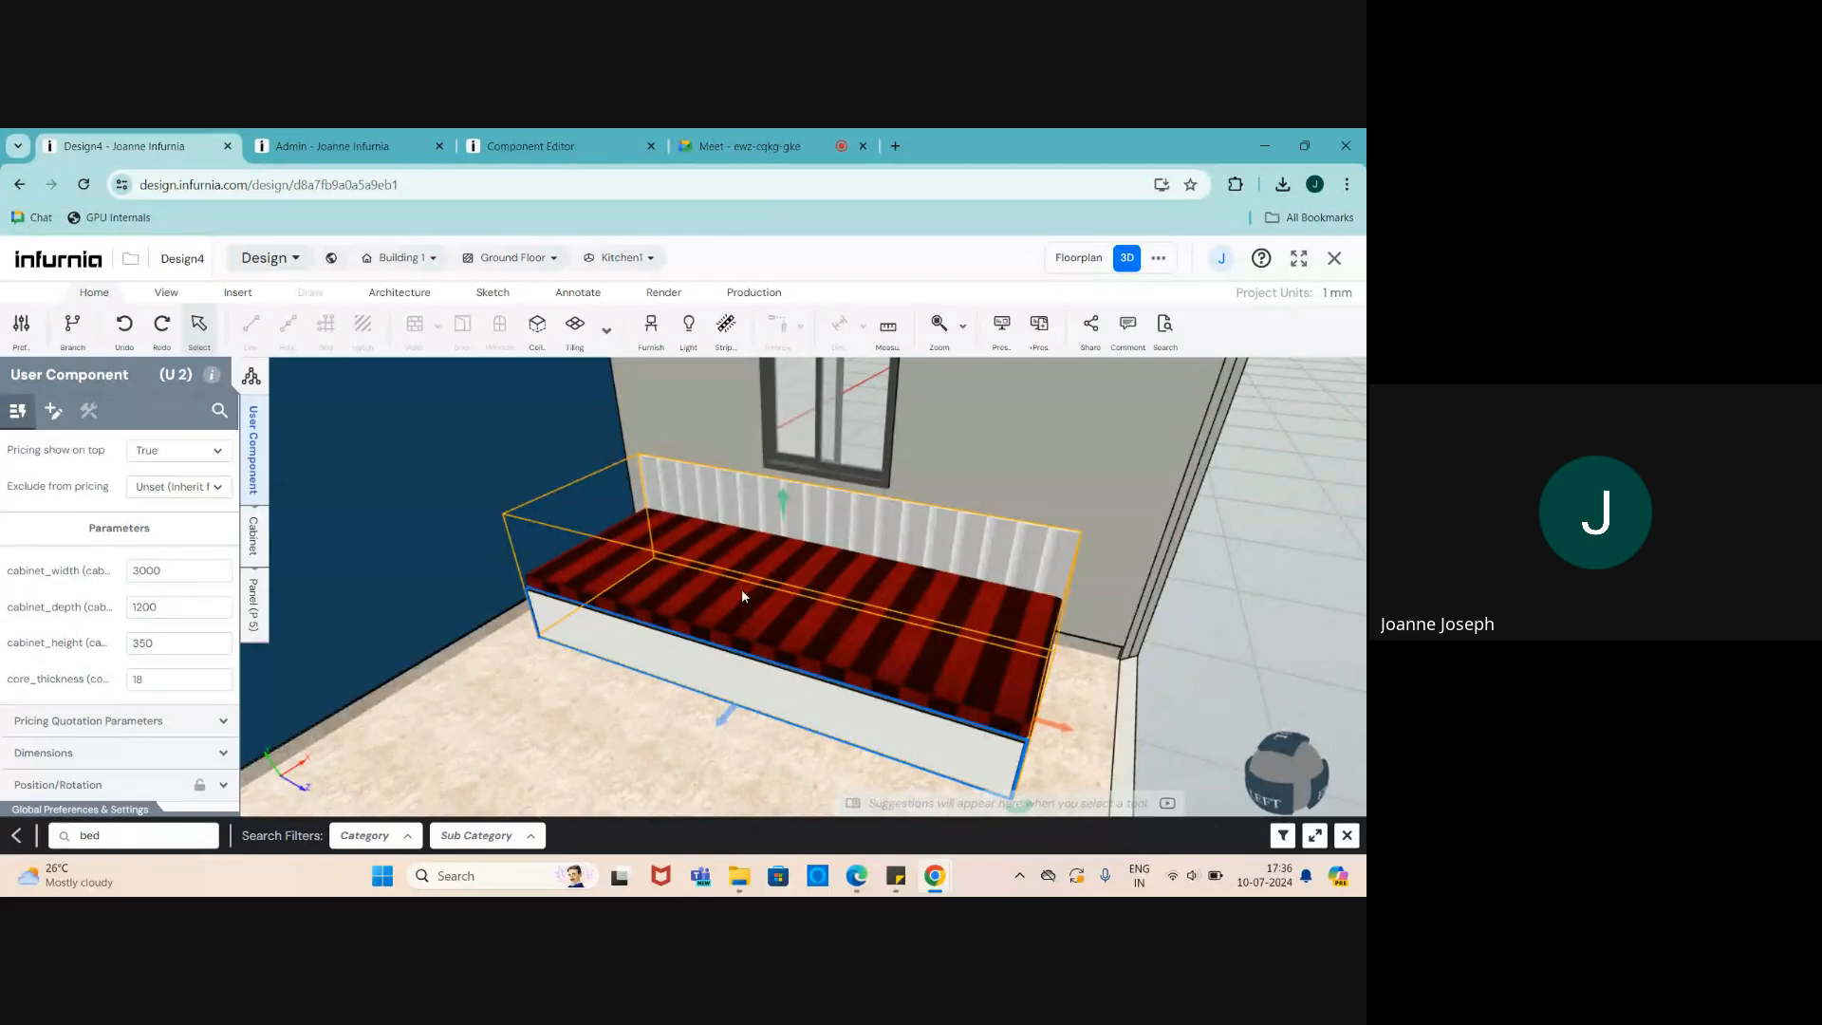
scroll(660, 385, "down", 1)
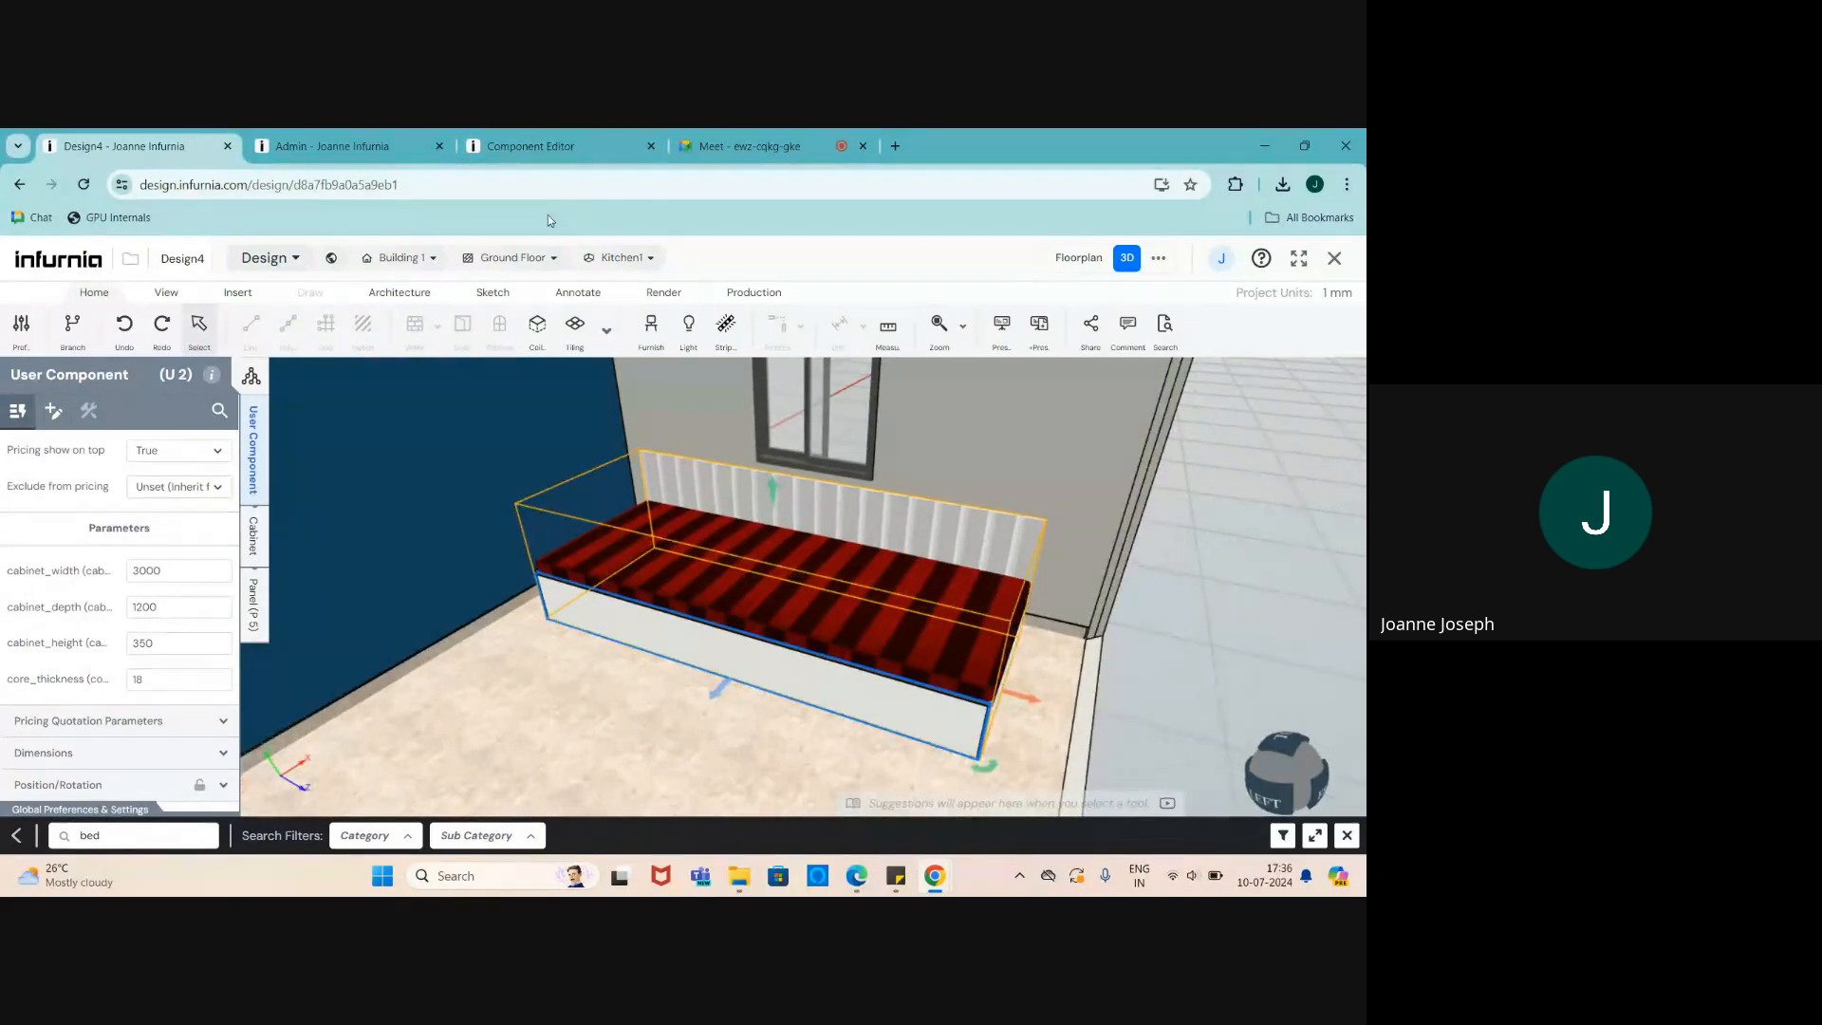
left_click(531, 146)
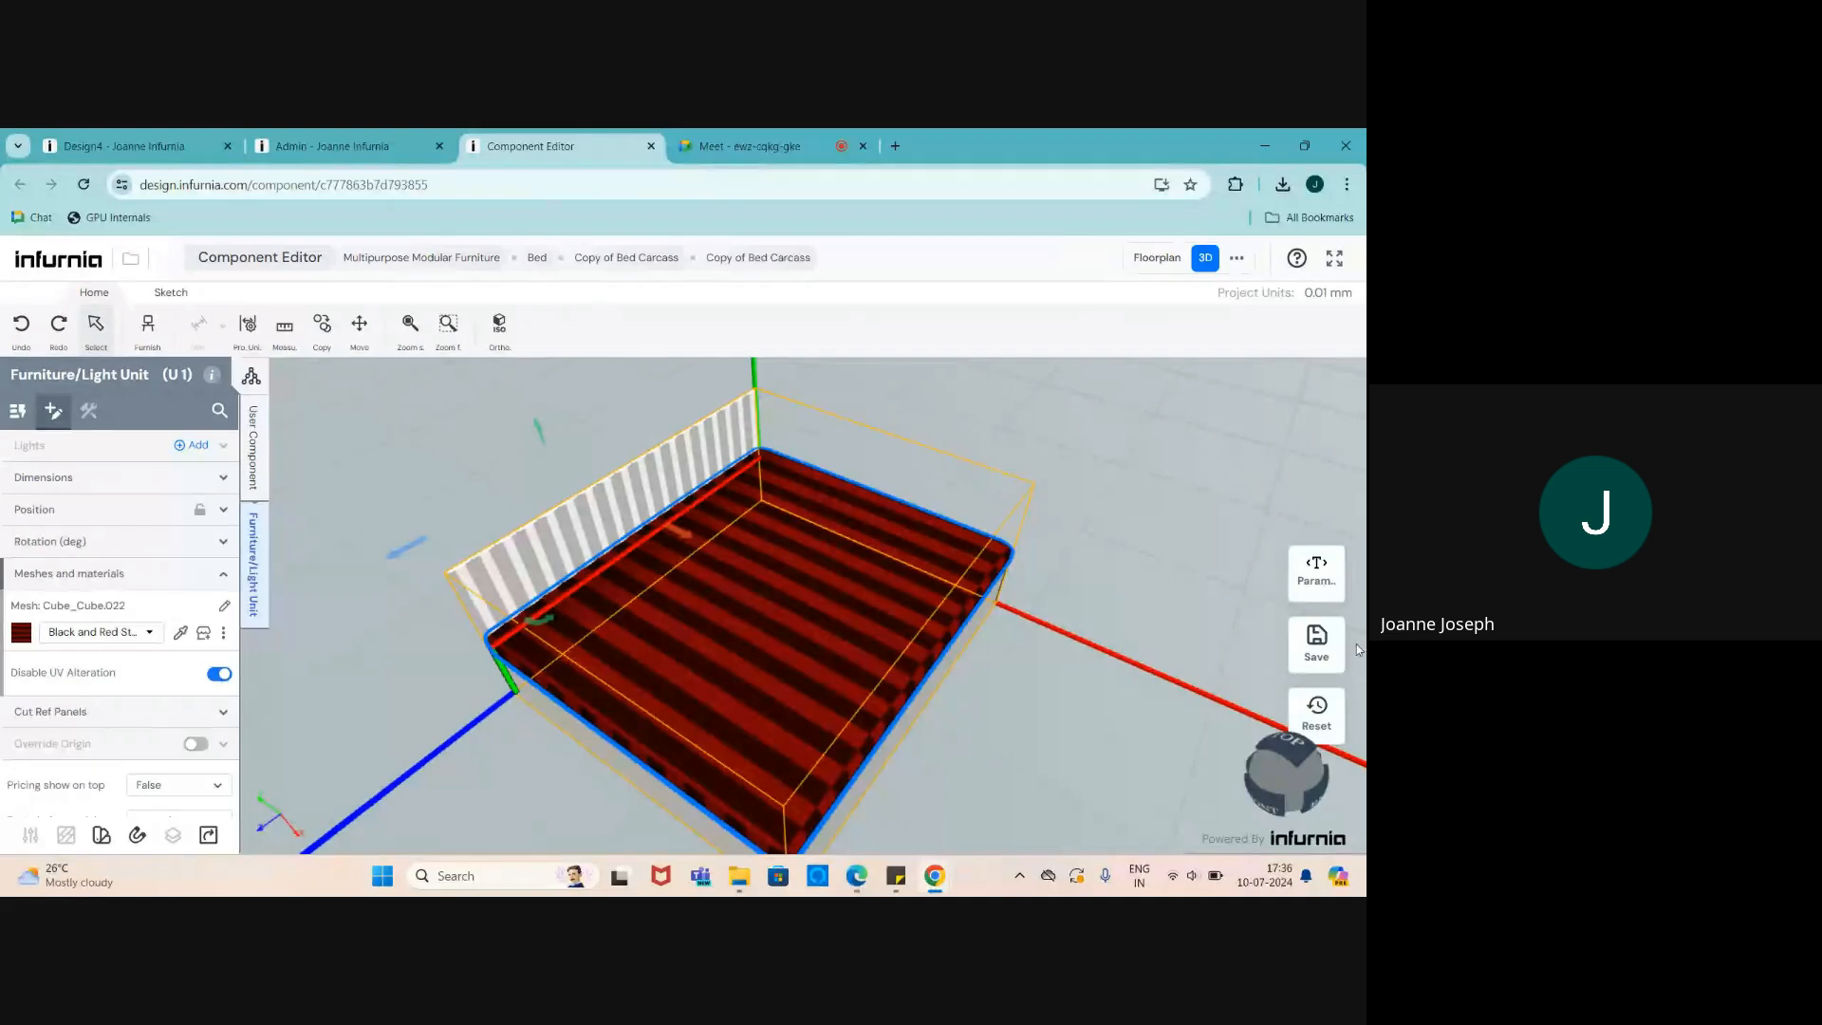
- Check the bed's user-defined parameters, then show the mattress's dimensions and position
left_click(1317, 590)
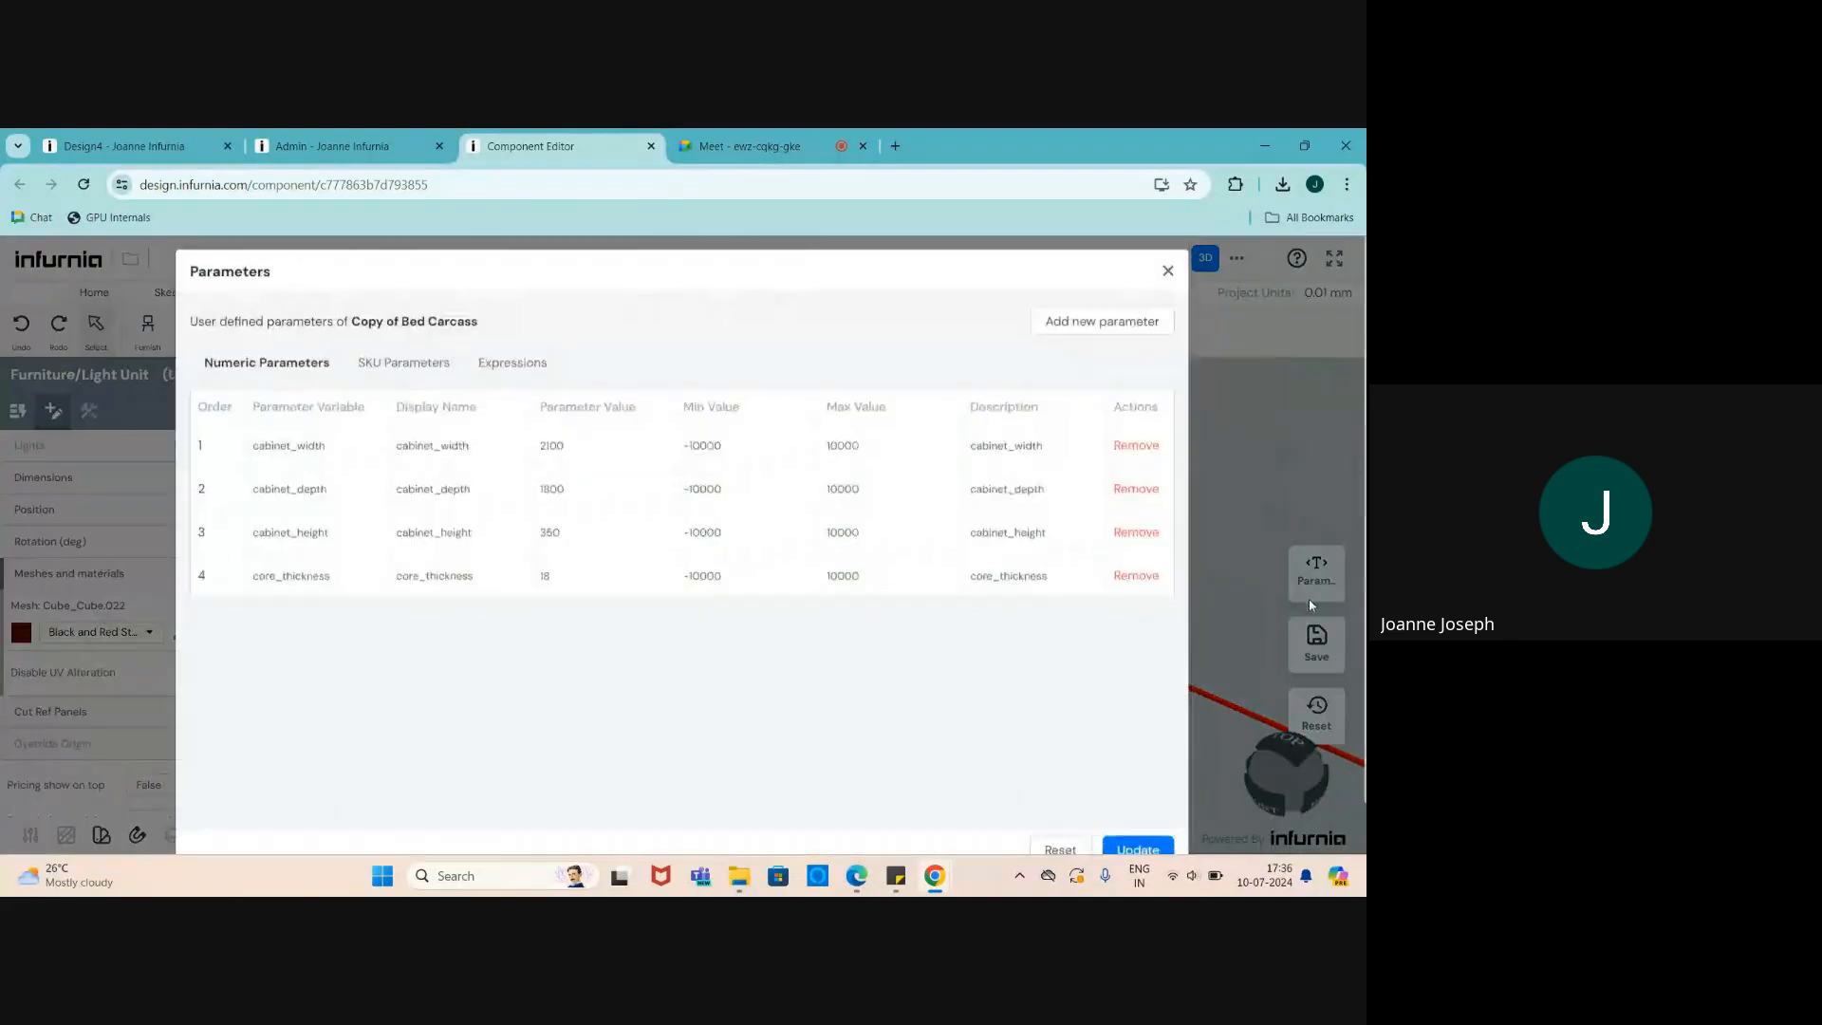
left_click(1168, 282)
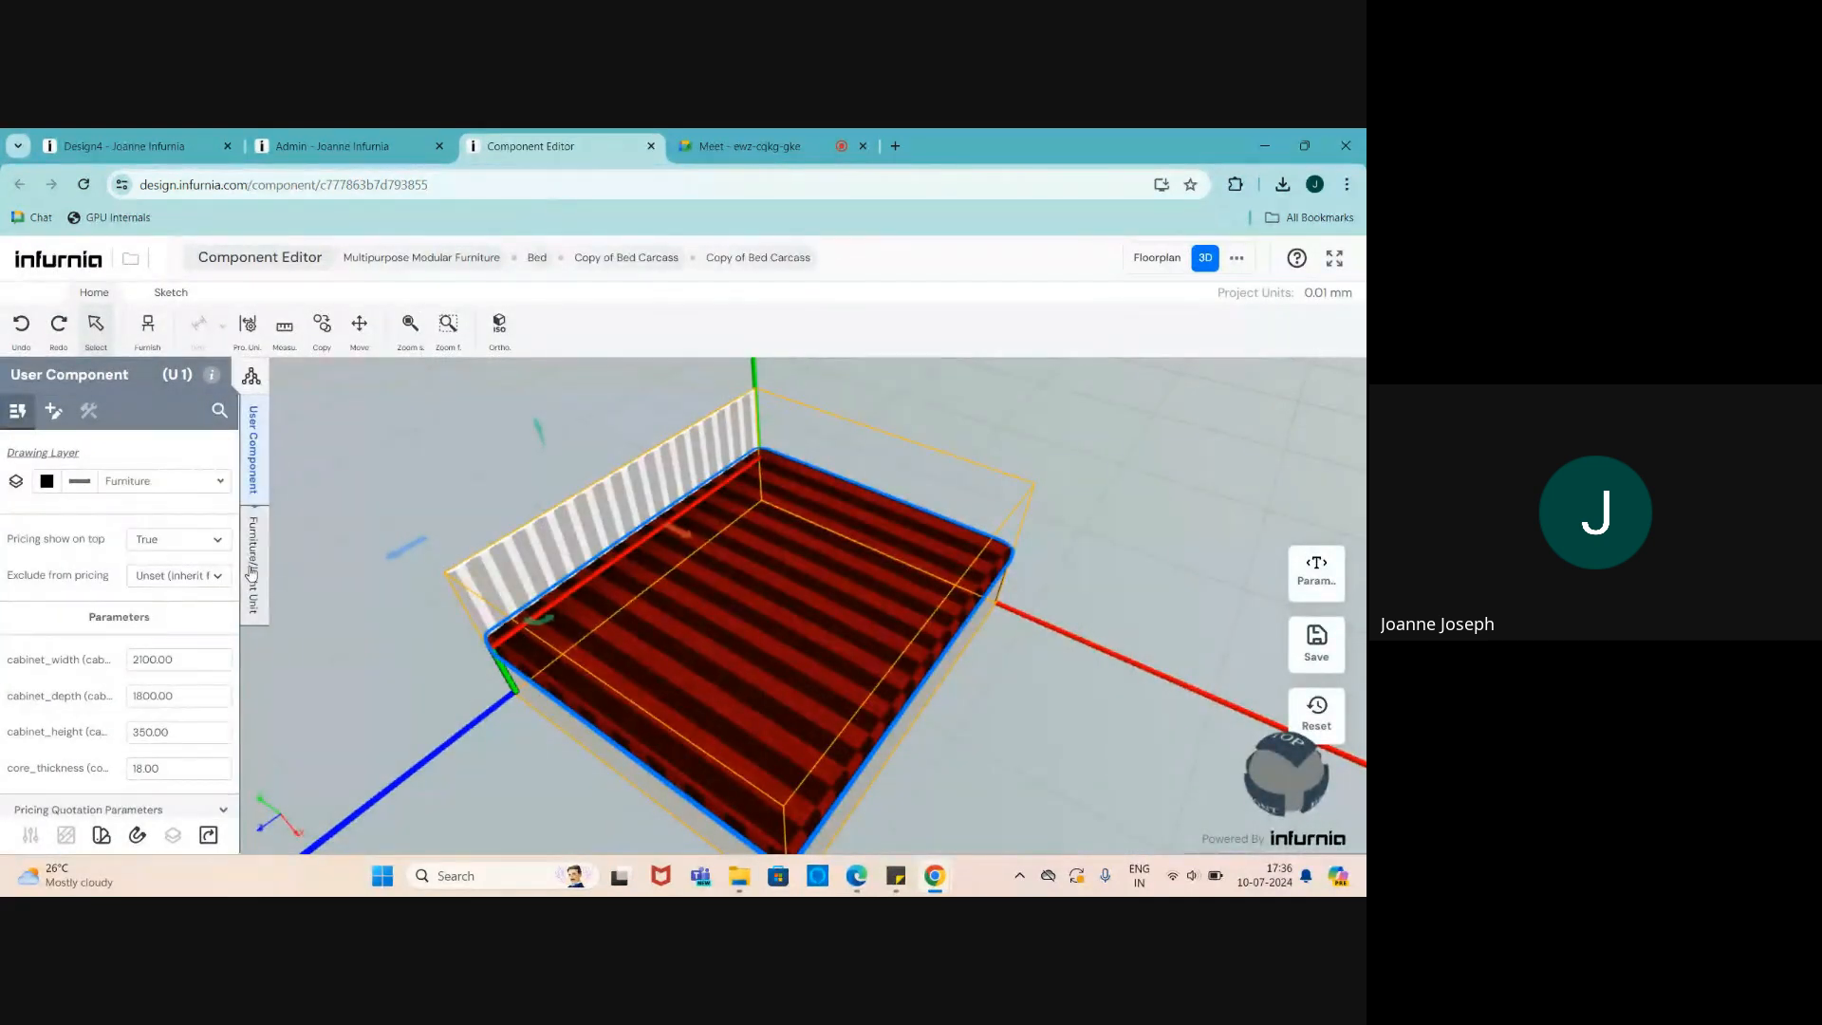
scroll(223, 599, "down", 1)
left_click(253, 598)
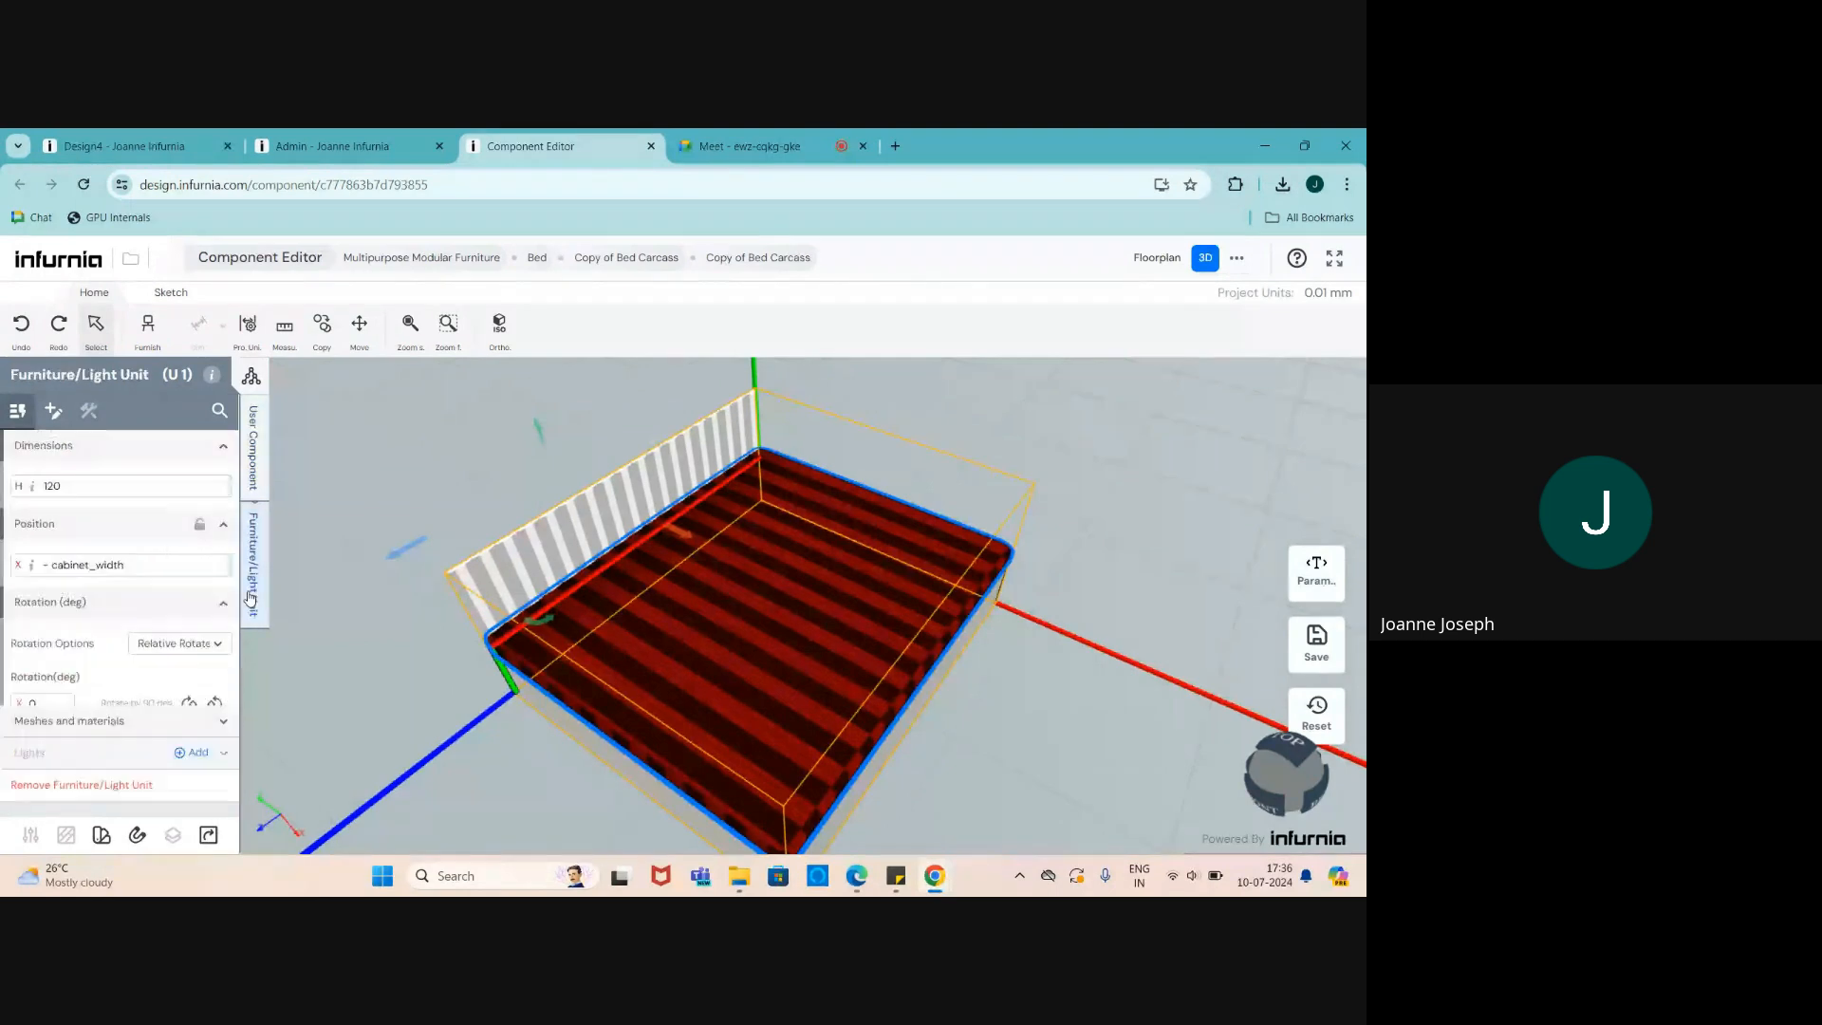
scroll(47, 602, "up", 1)
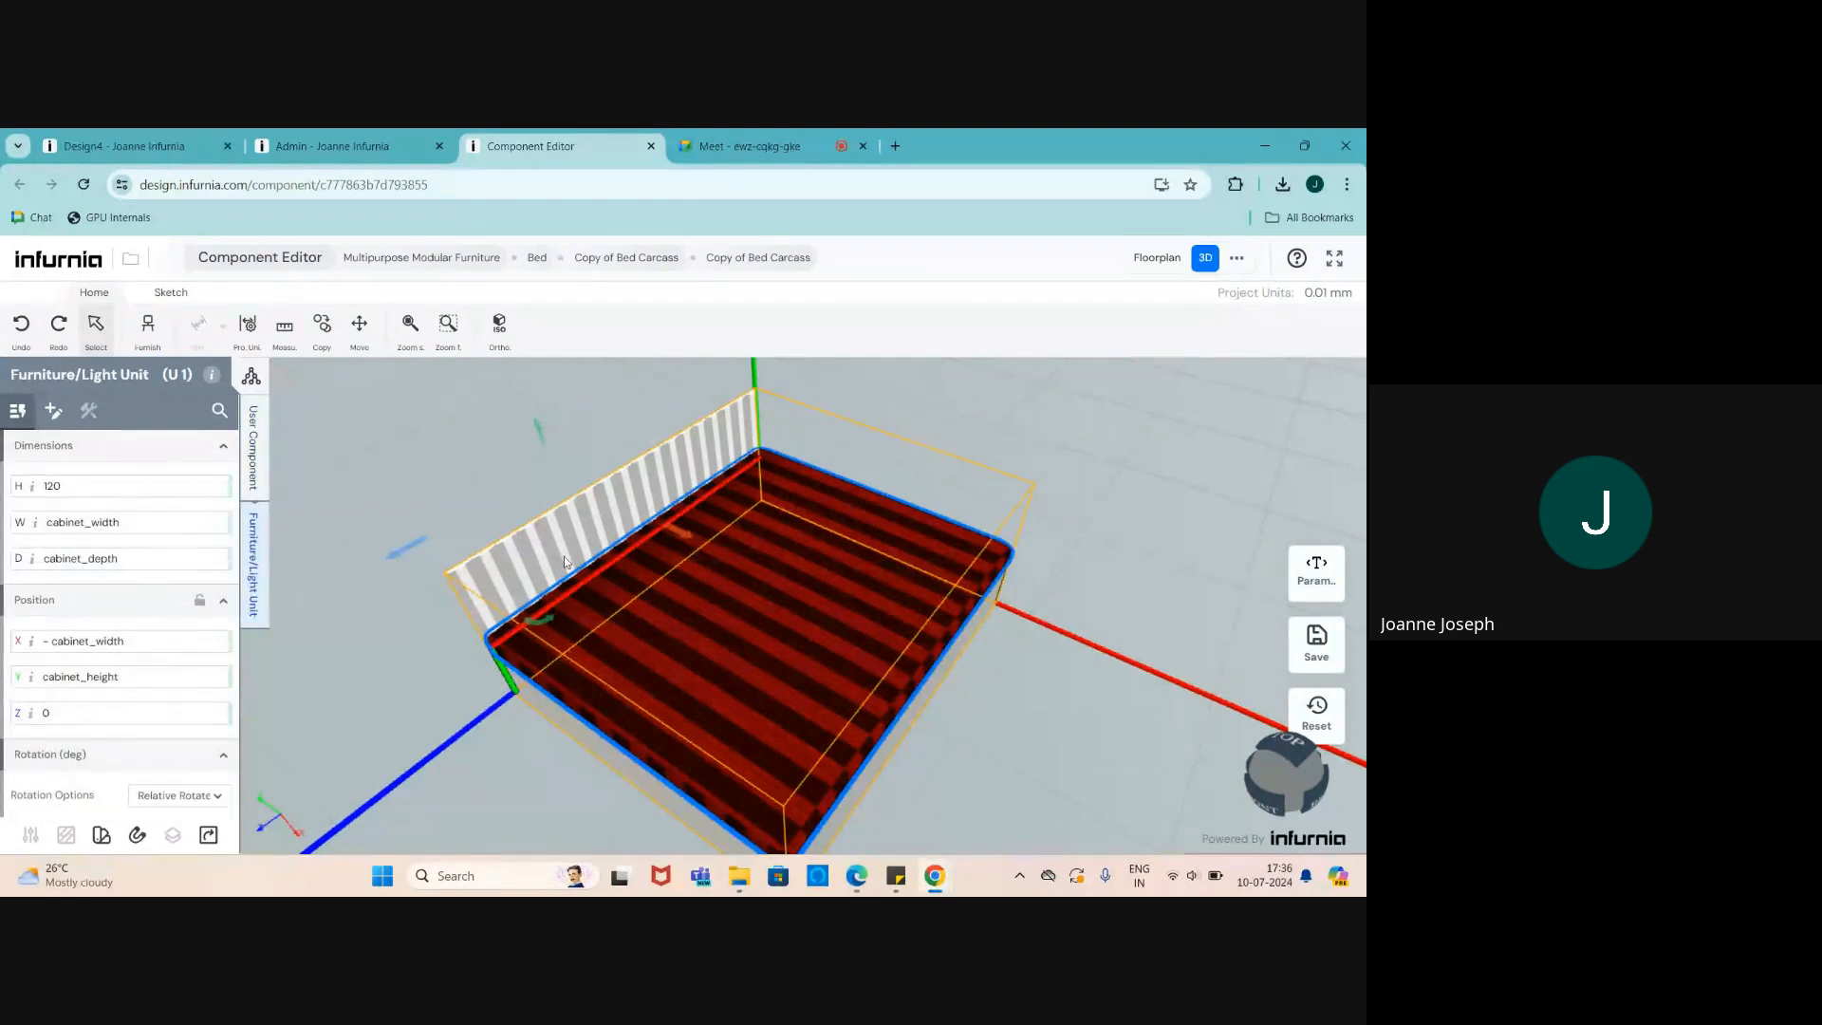
- Replace the mattress's cabinet_width and cabinet_depth entries with fixed values, depth 1800
double_click(124, 524)
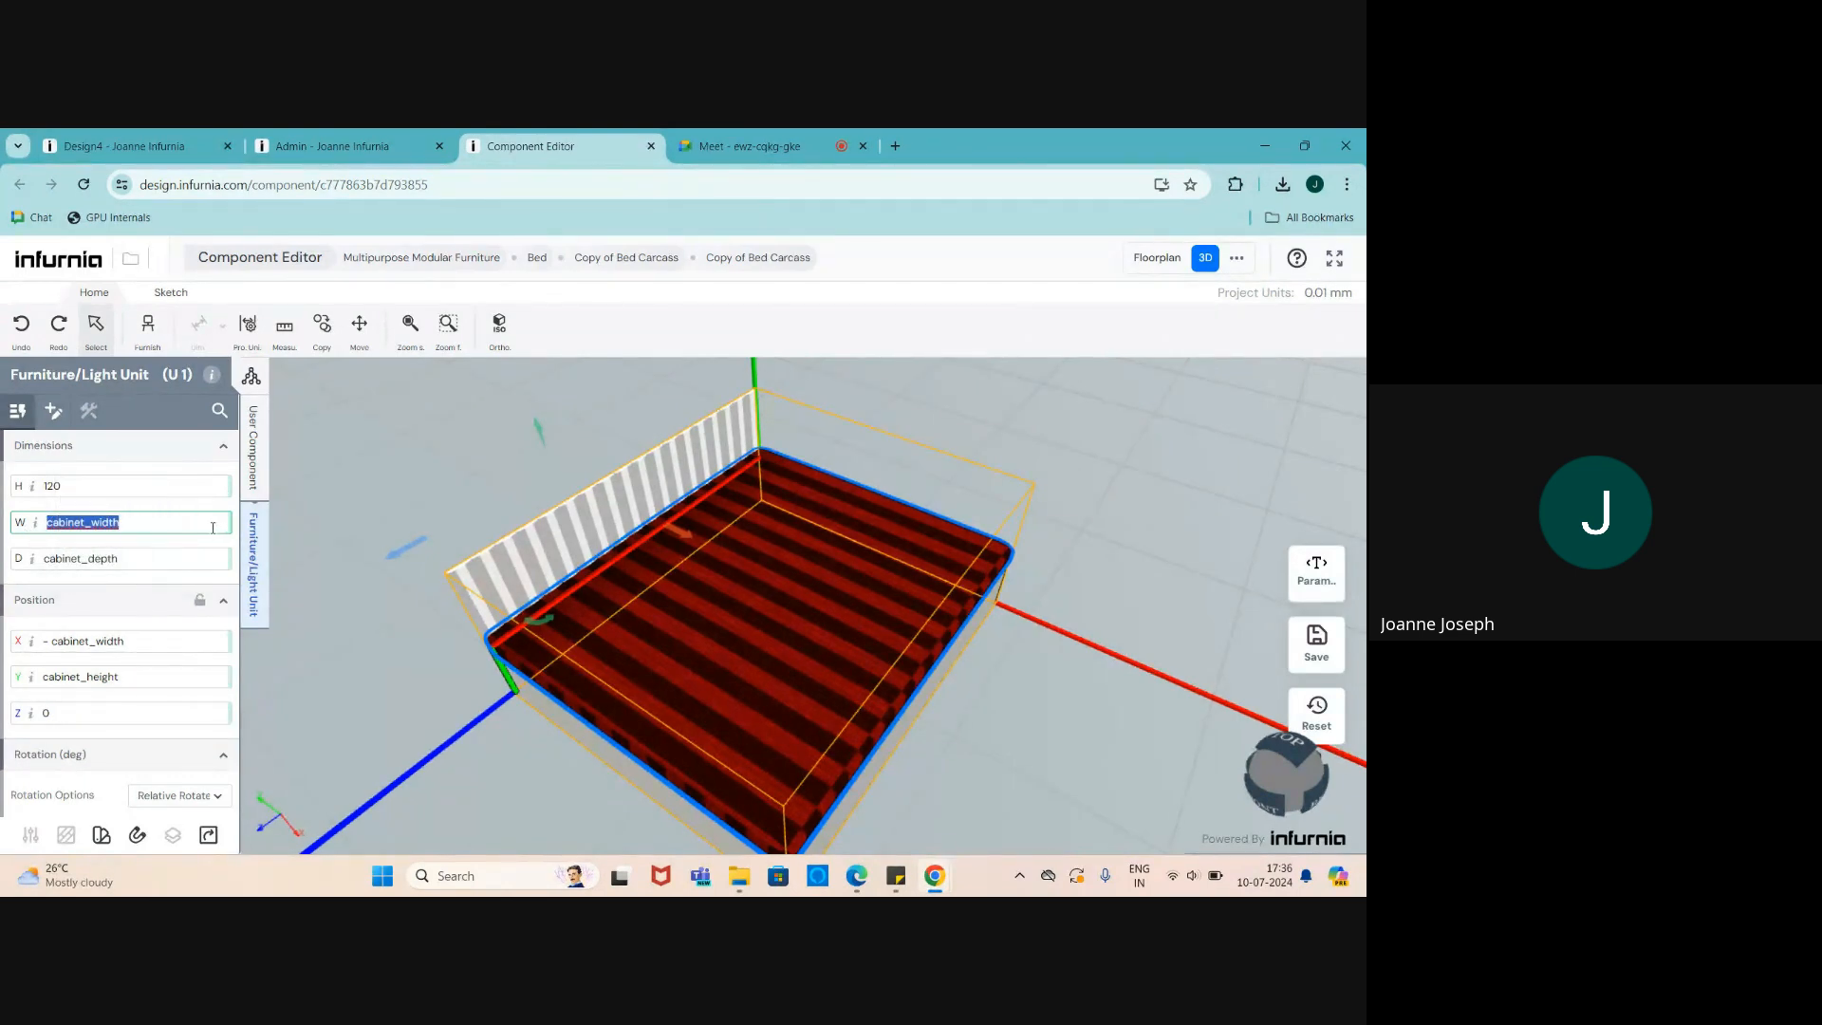
type("1800")
left_click(88, 563)
left_click_drag(119, 560, 31, 561)
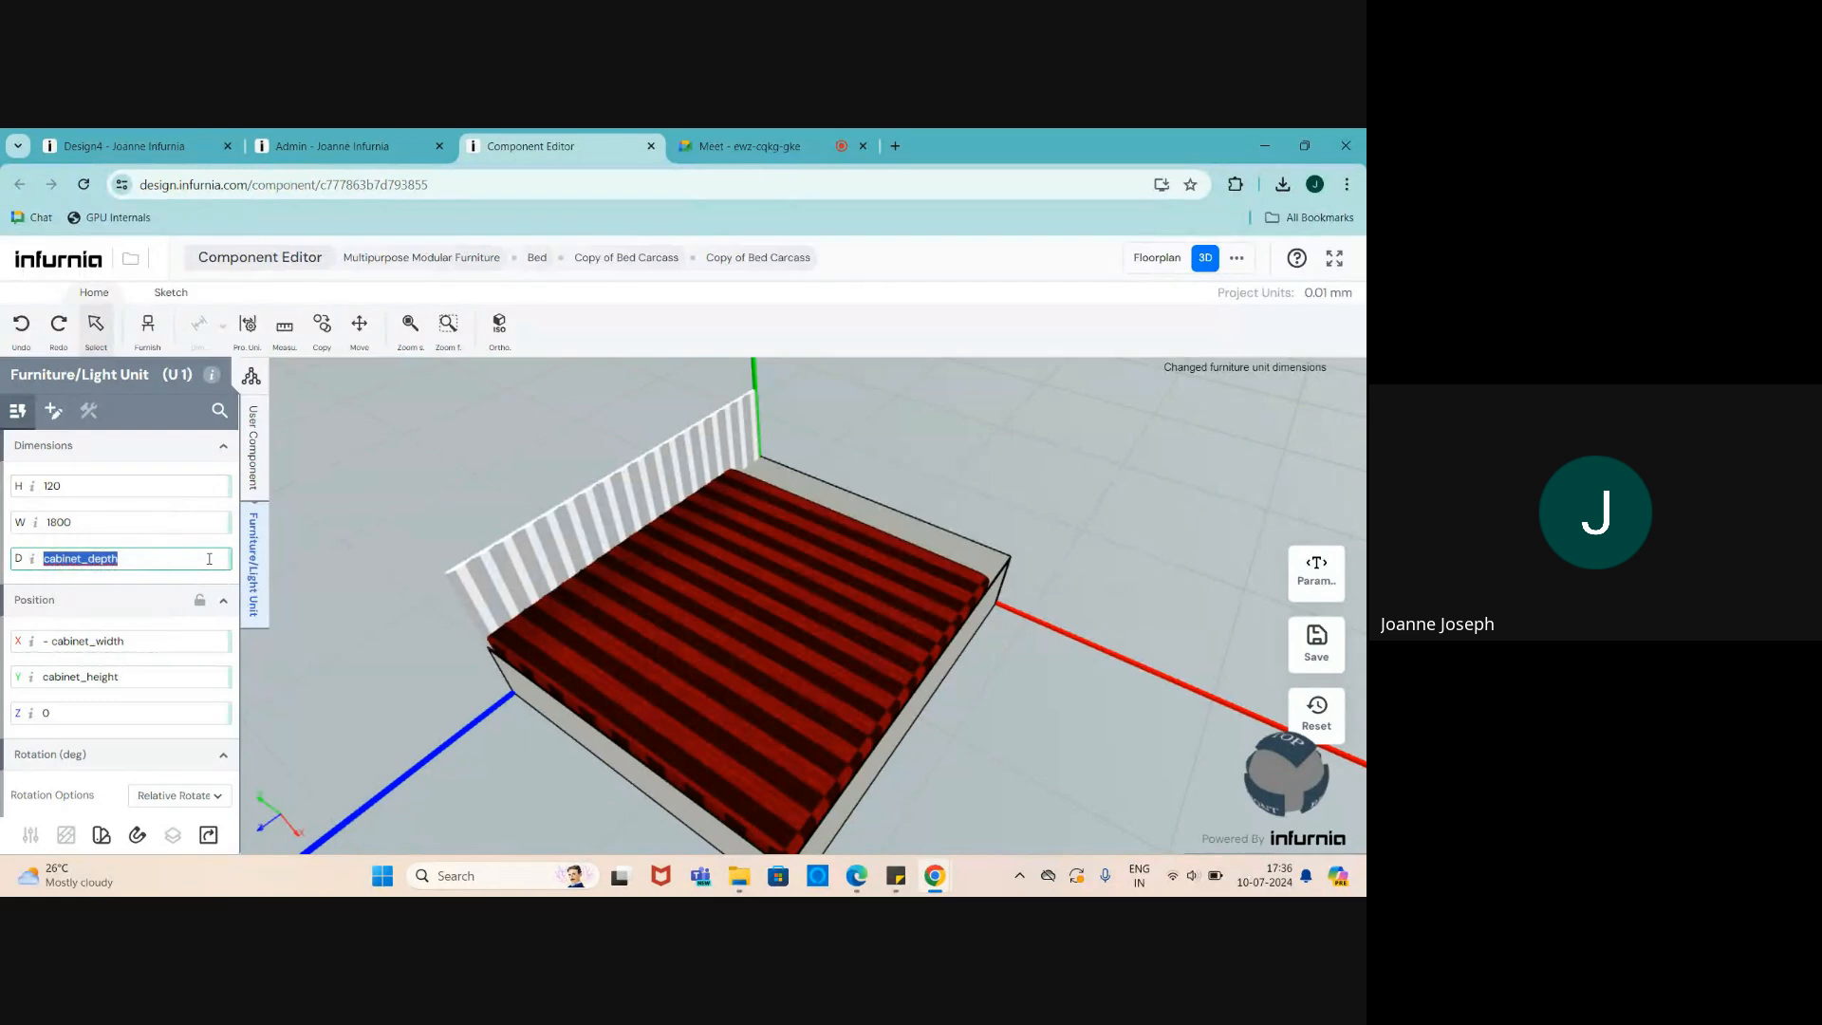
left_click(112, 527)
left_click_drag(76, 523, 24, 523)
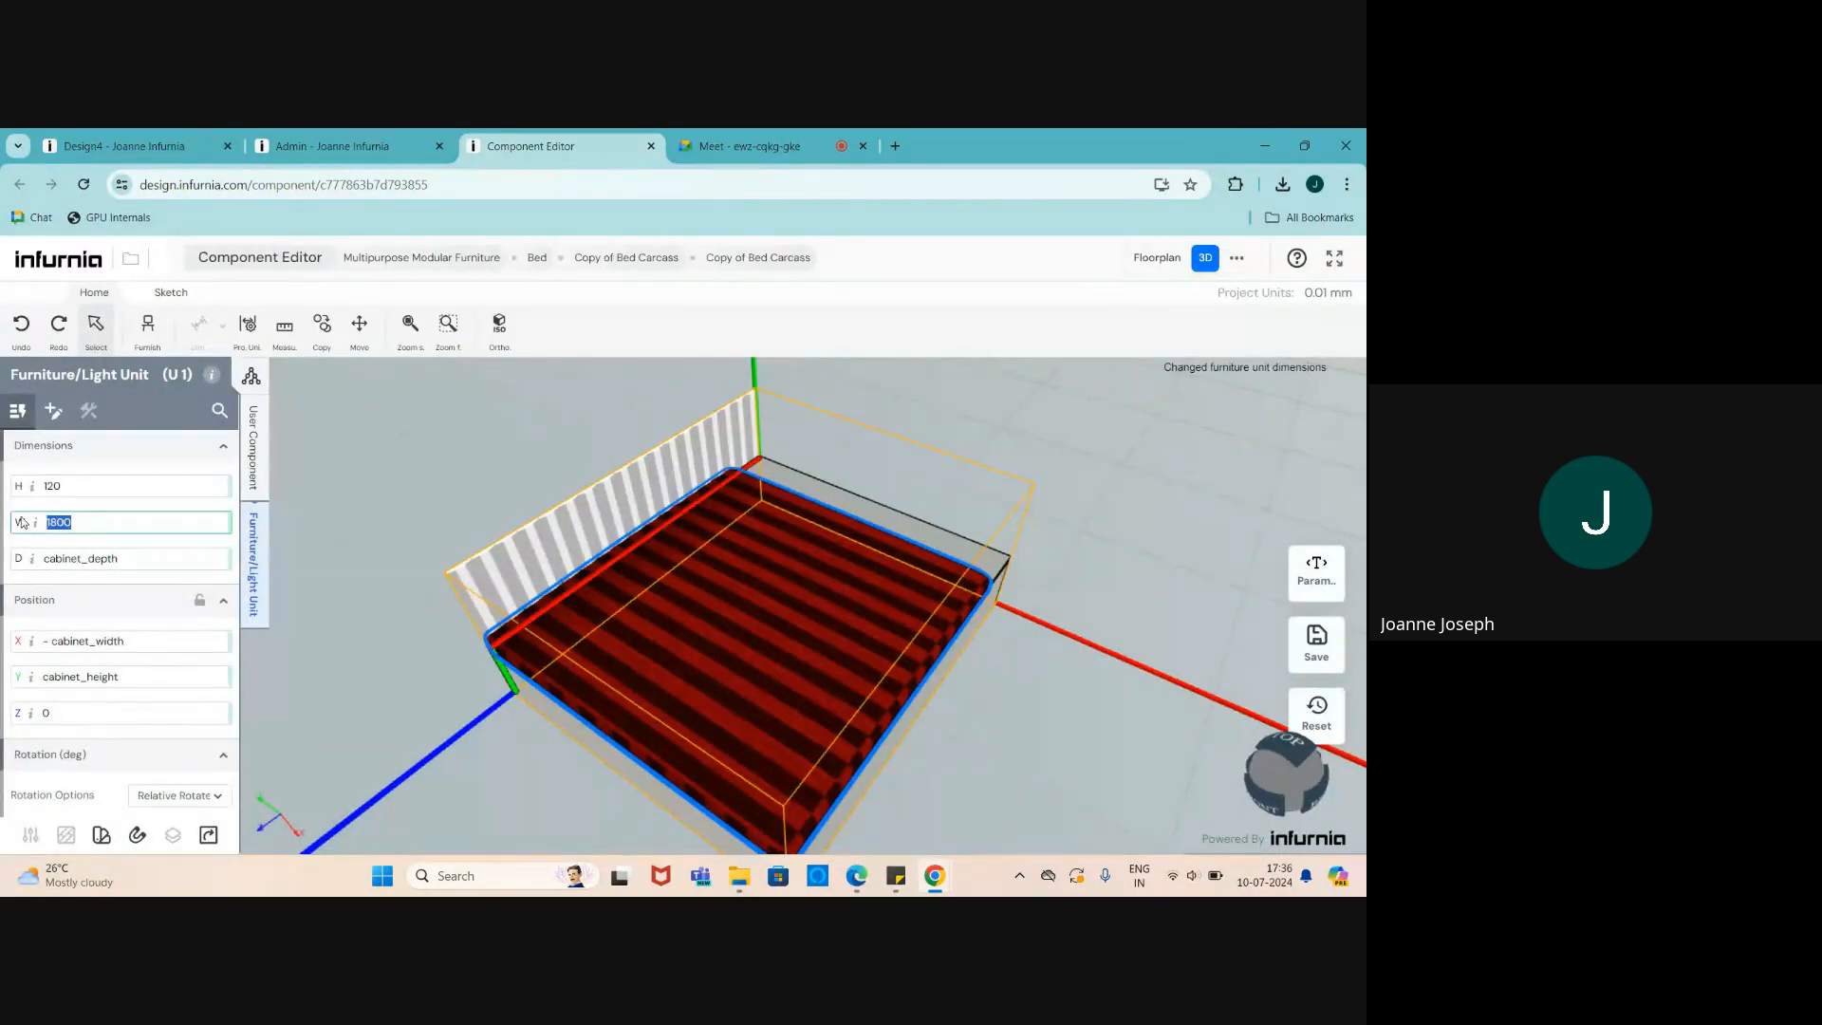
type("2000")
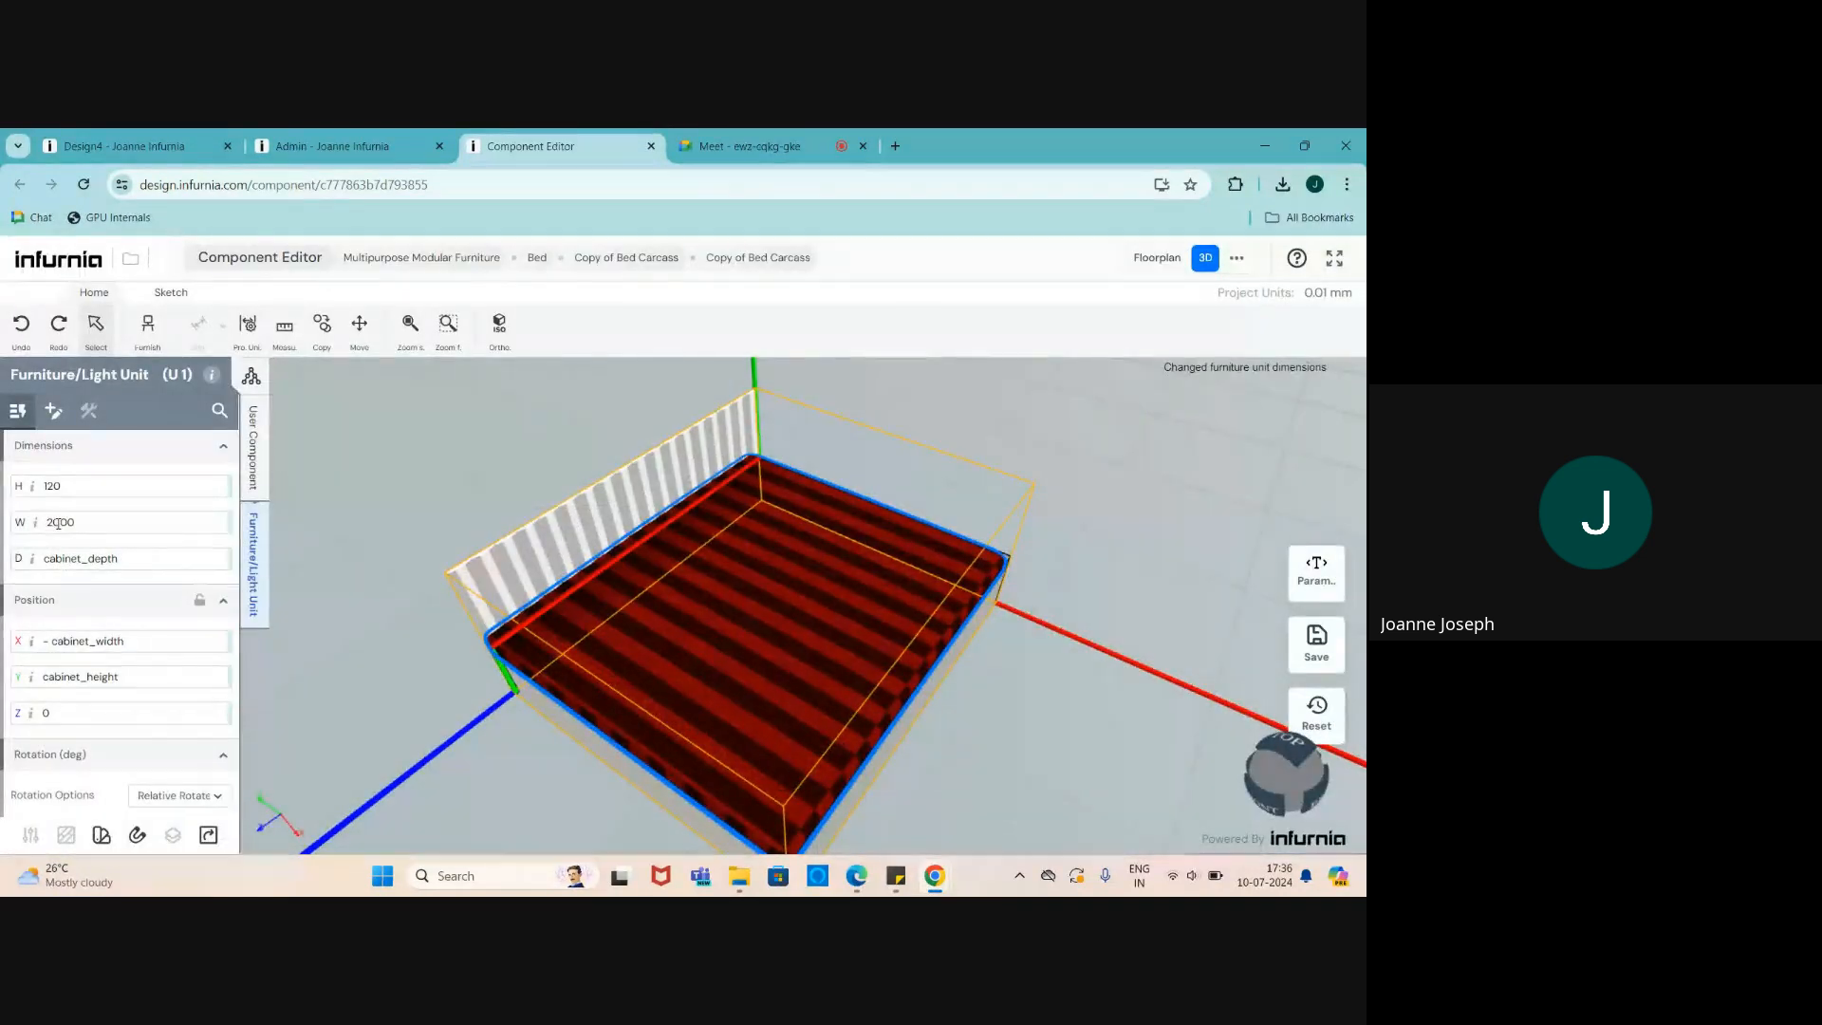
left_click(59, 524)
type("1")
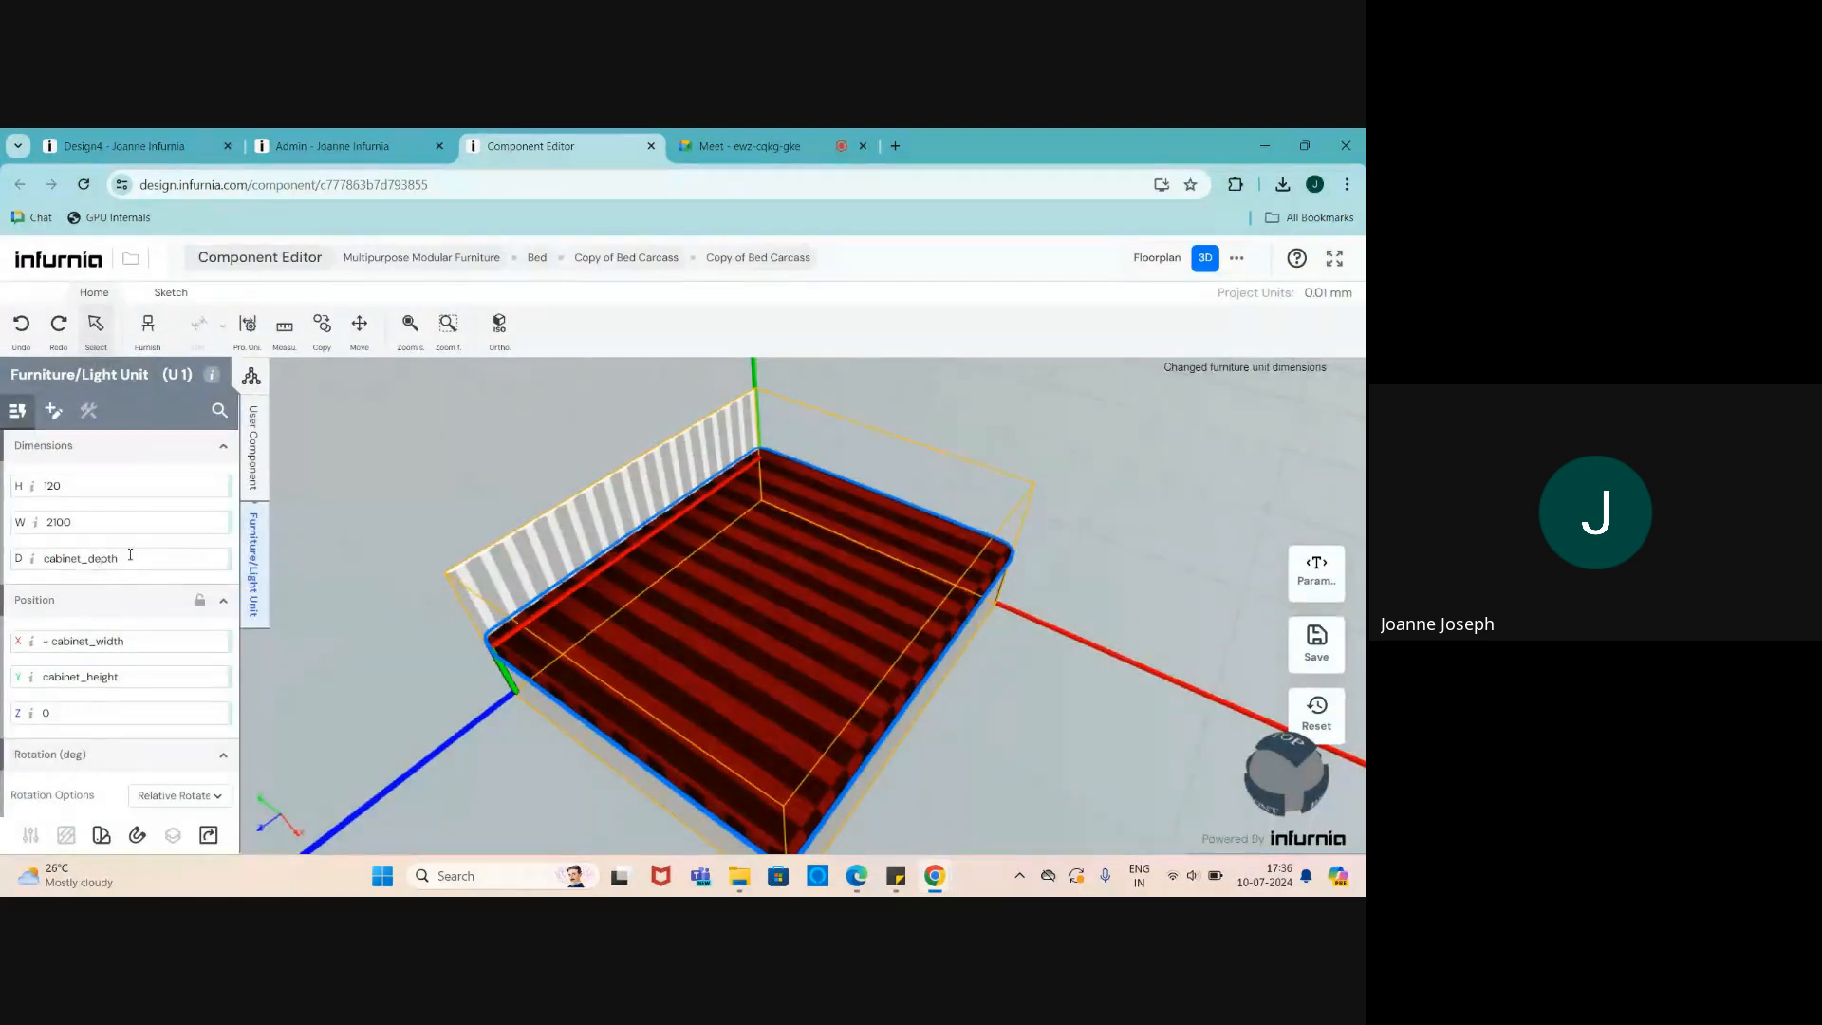
left_click_drag(131, 559, 35, 561)
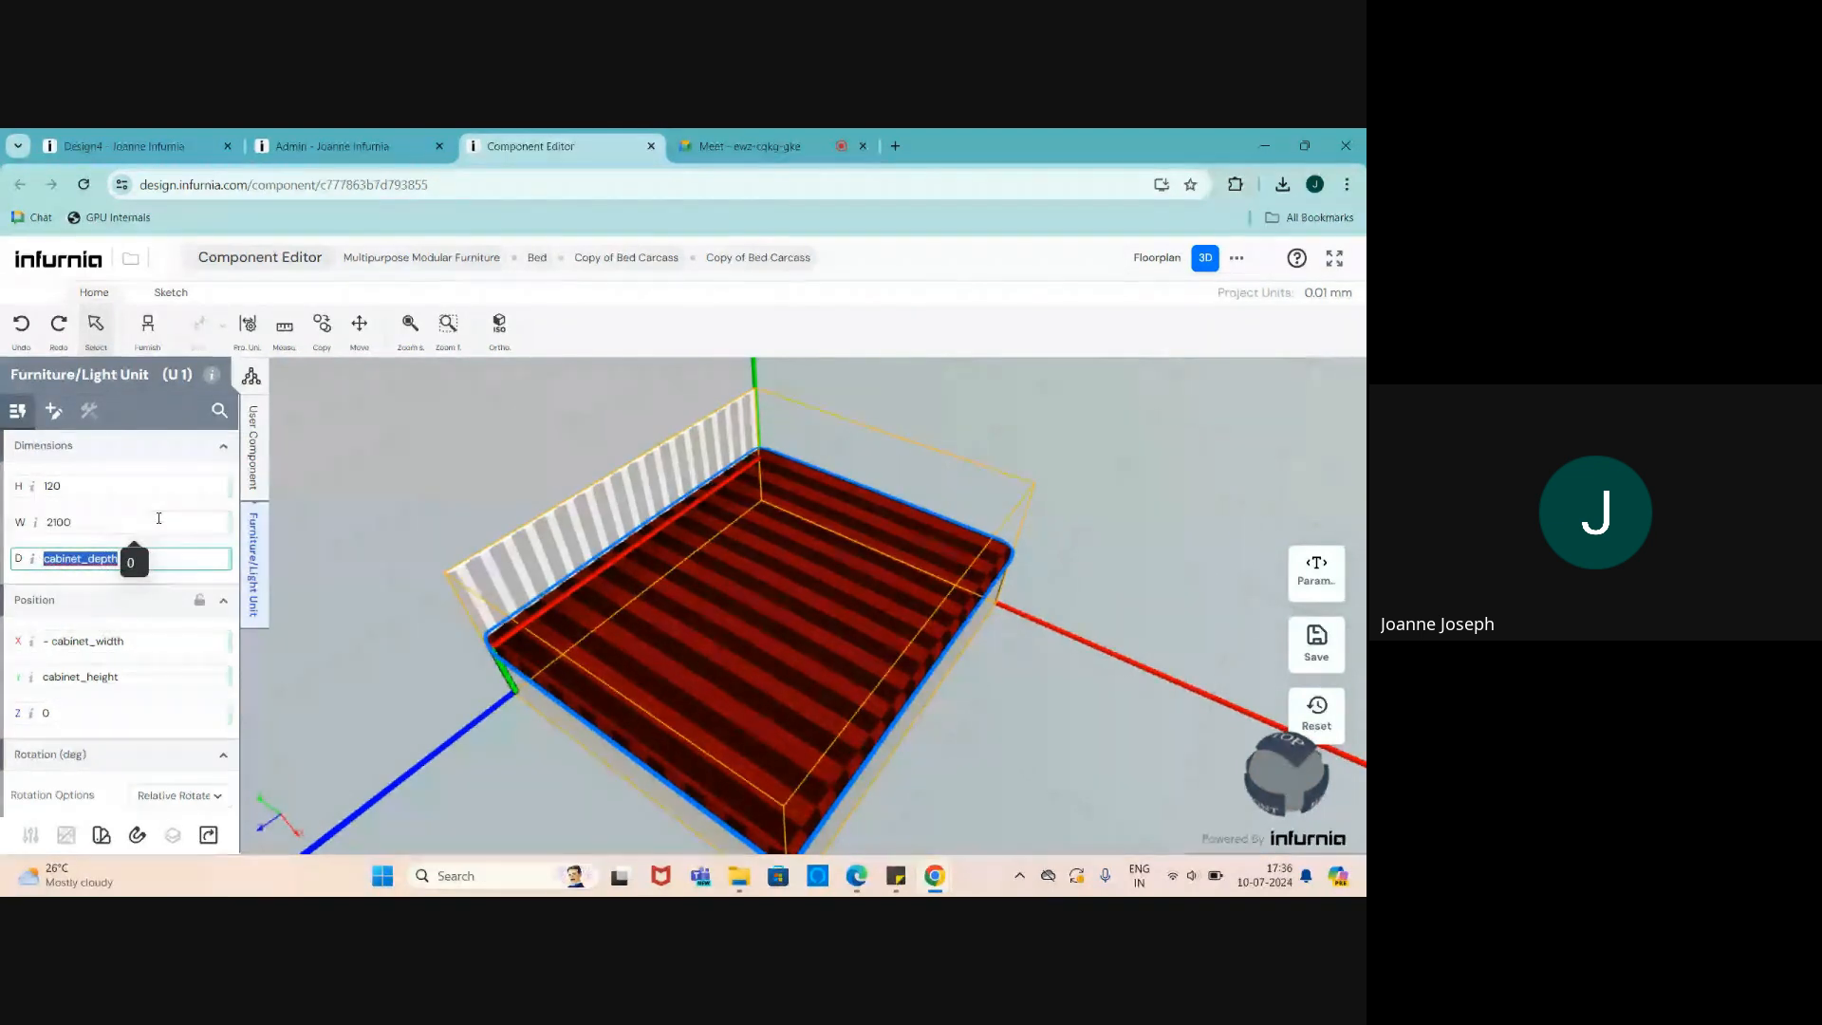
type("1800")
key("Return")
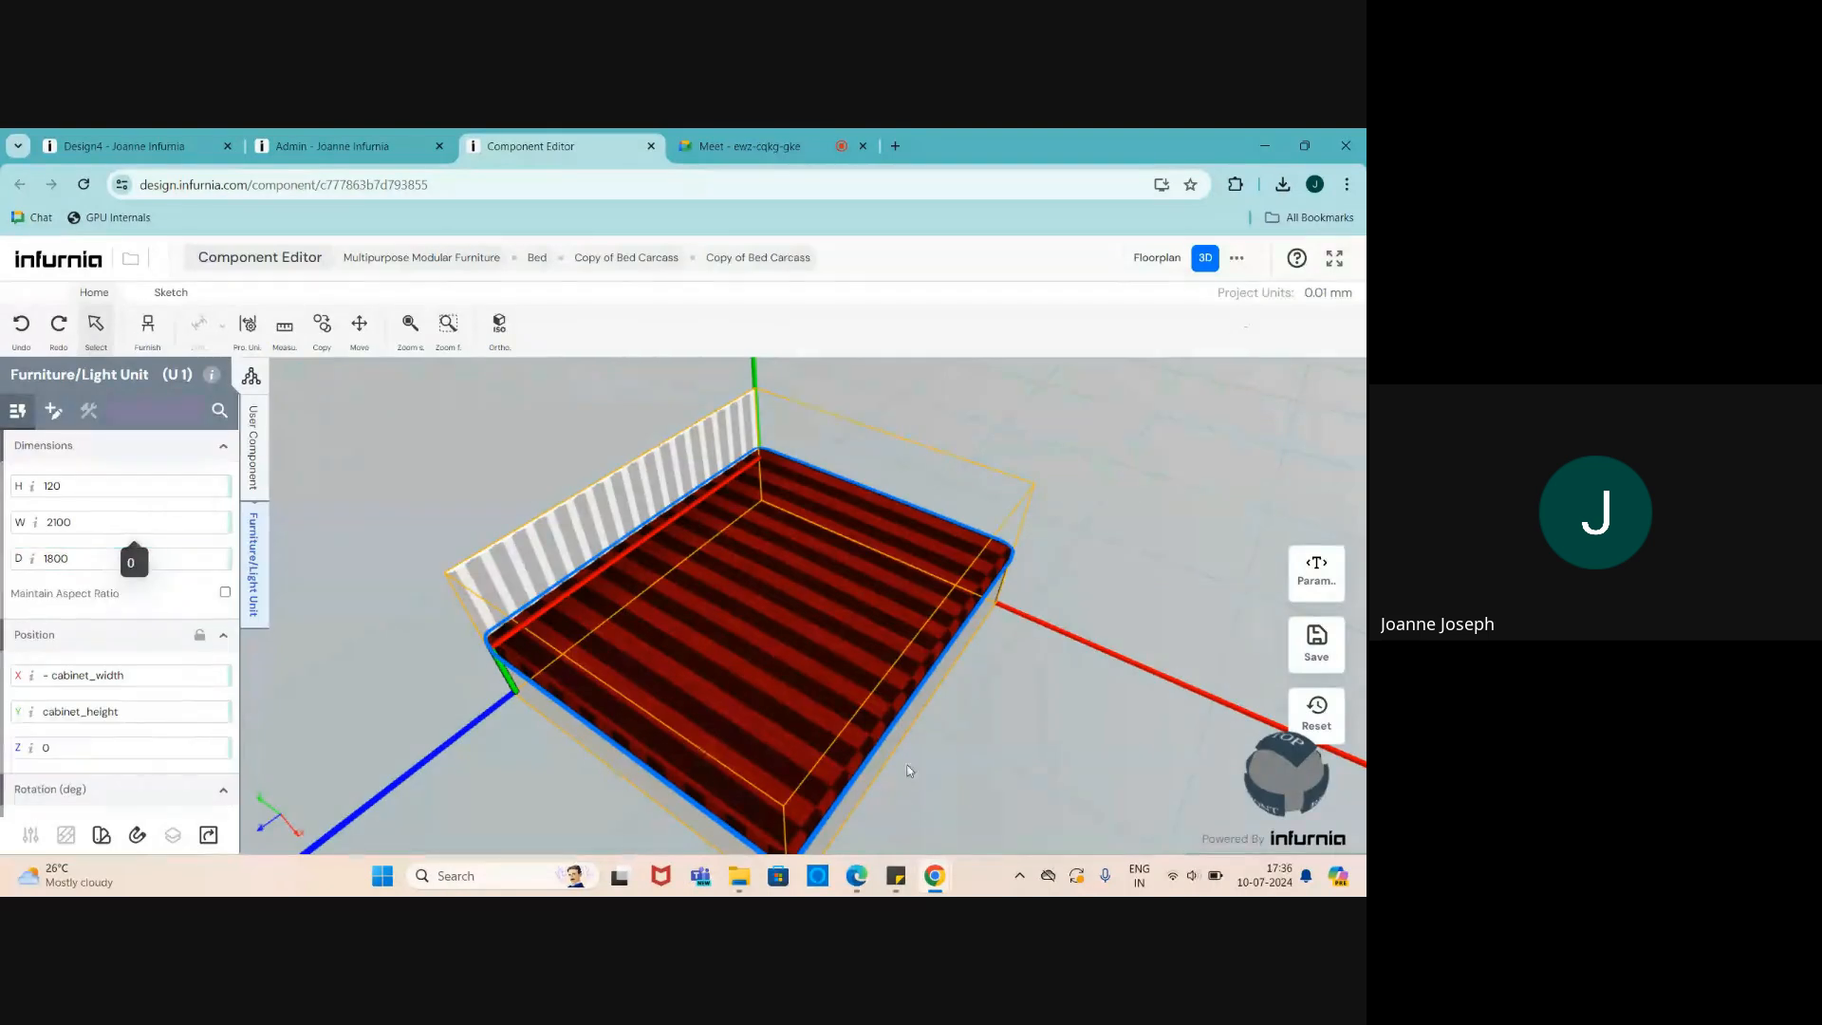
- Save the bed component with its preview as SKU thumbnail and return to Design4
left_click(1316, 642)
left_click(594, 603)
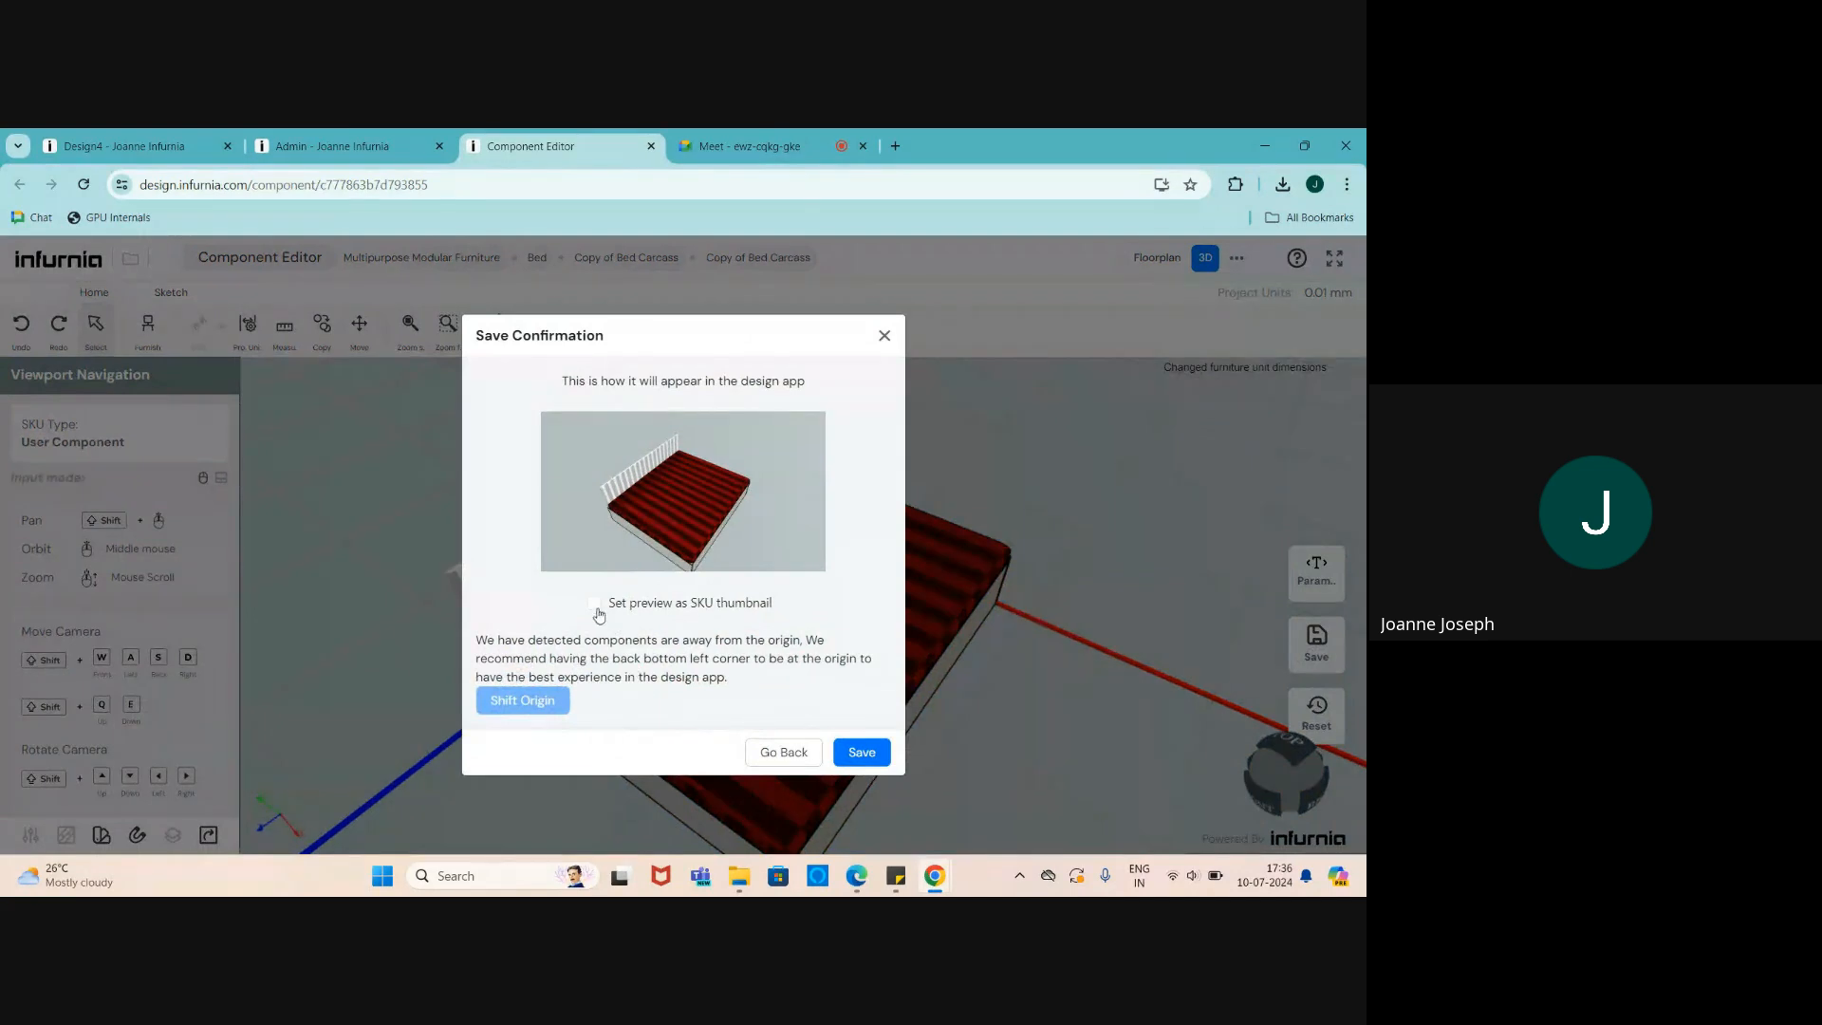
left_click(857, 754)
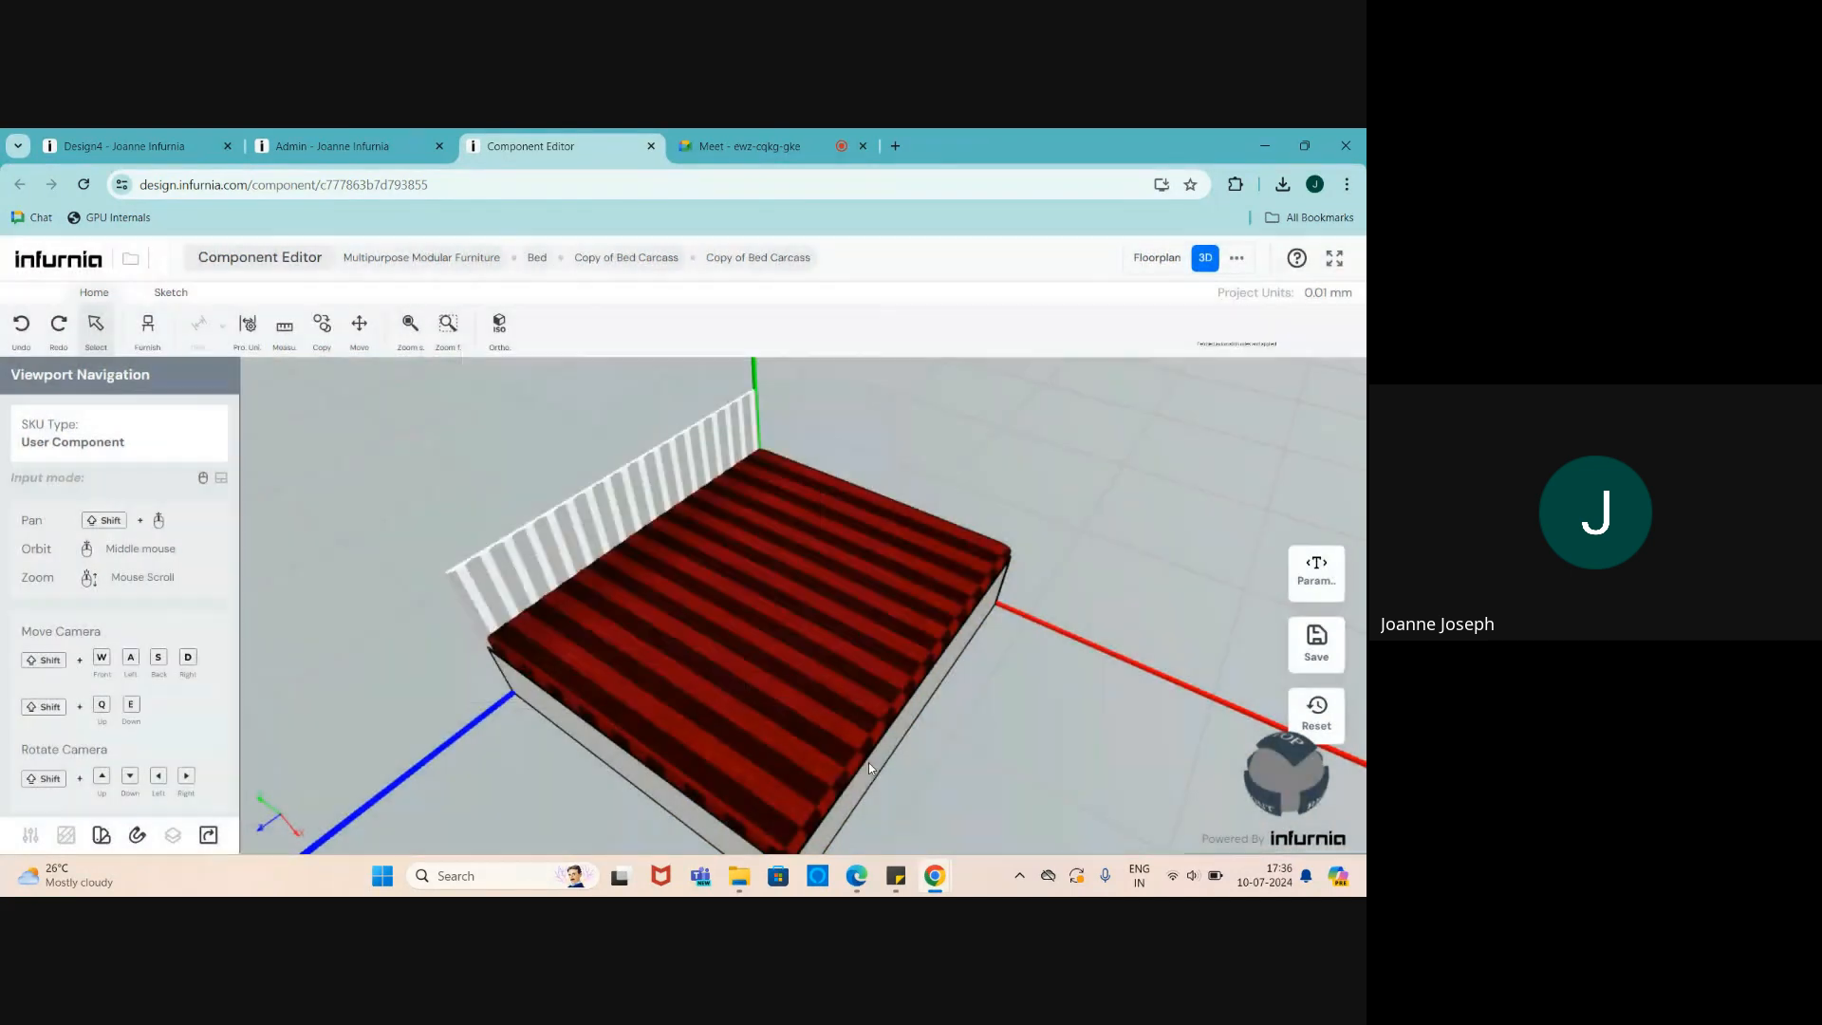
left_click(163, 142)
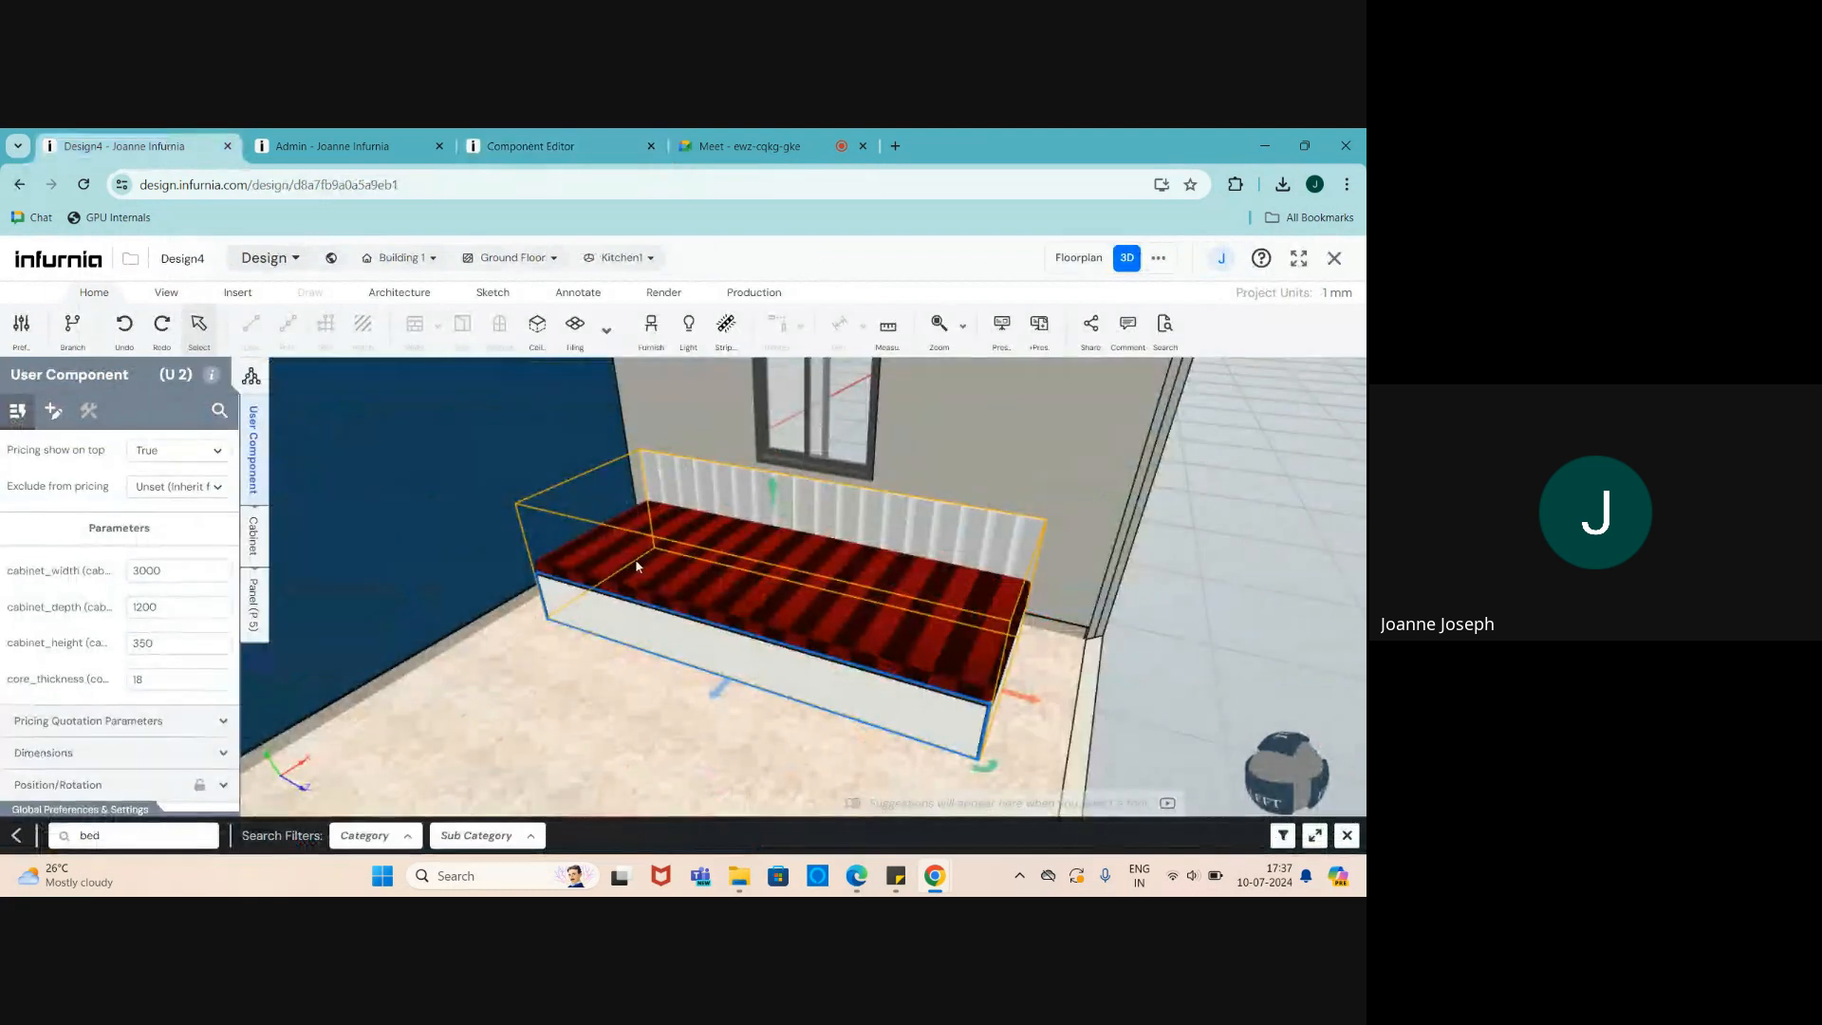
- Delete the old bed and refresh the cache from Production settings
key("Delete")
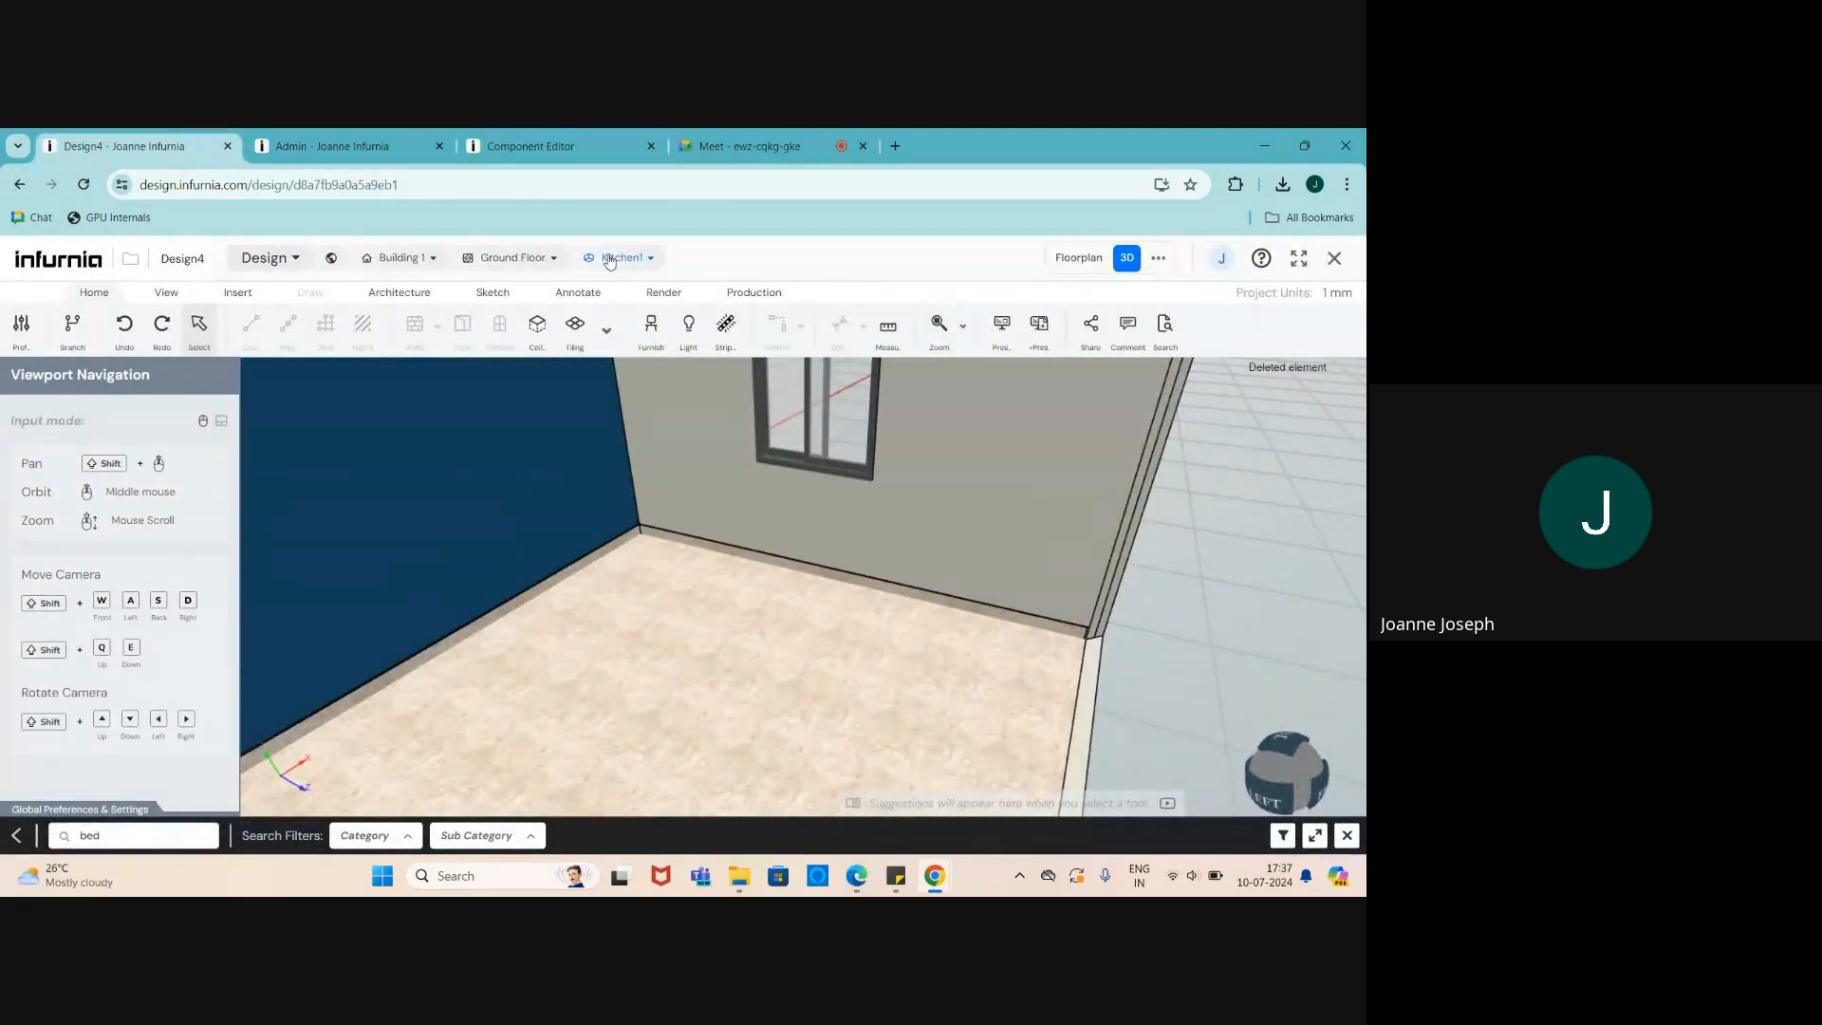
left_click(752, 294)
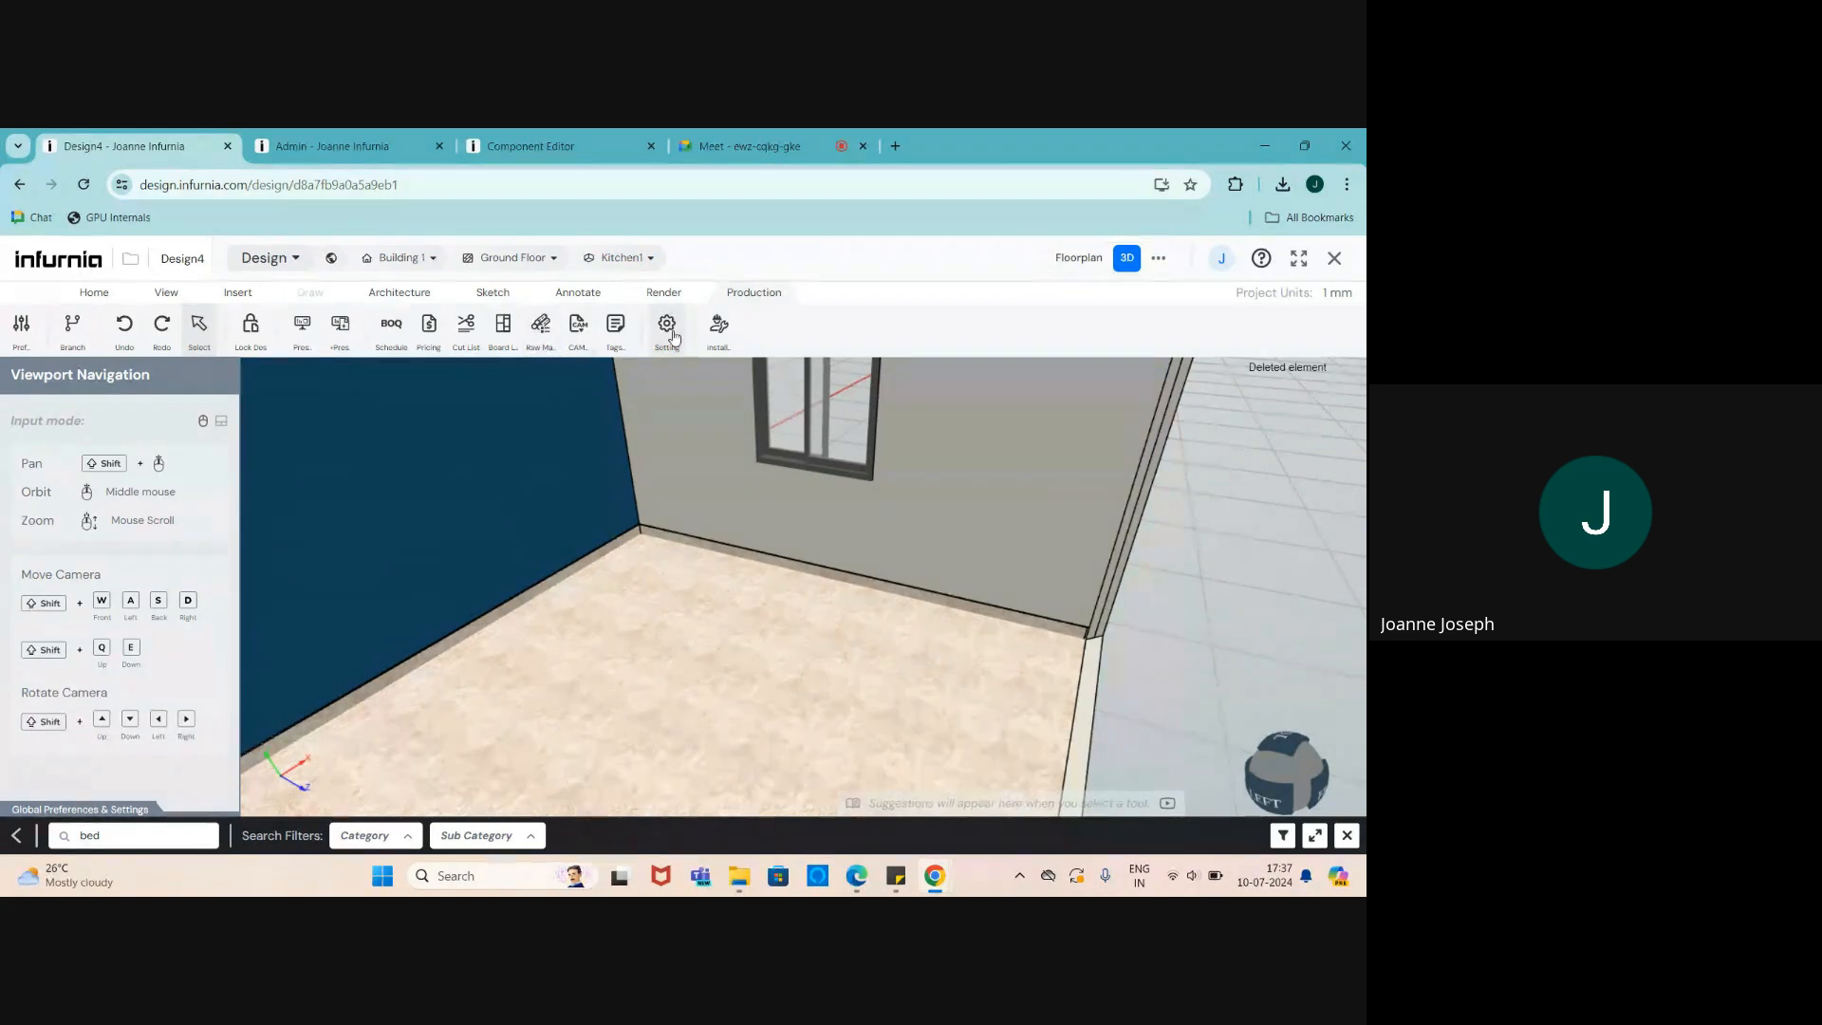
left_click(667, 325)
left_click(55, 452)
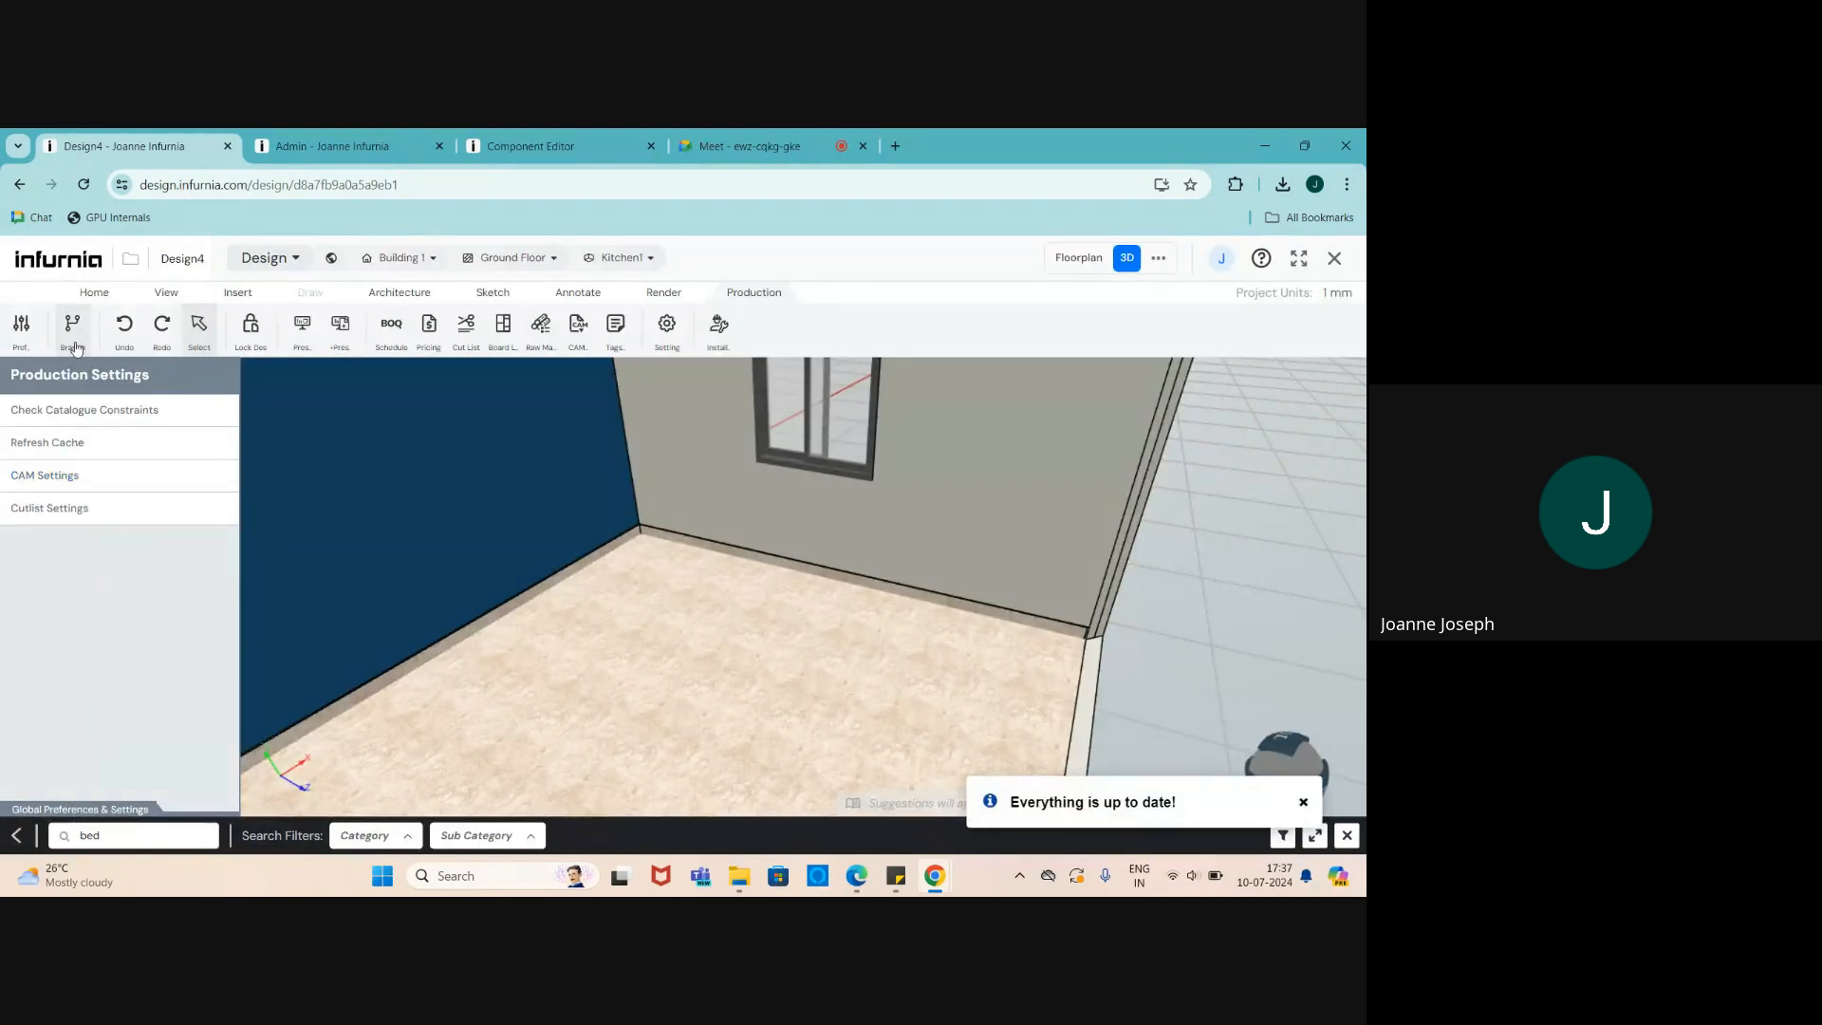
- Pick Copy of Bed Carcass from the Furnish catalogue for placing
left_click(94, 293)
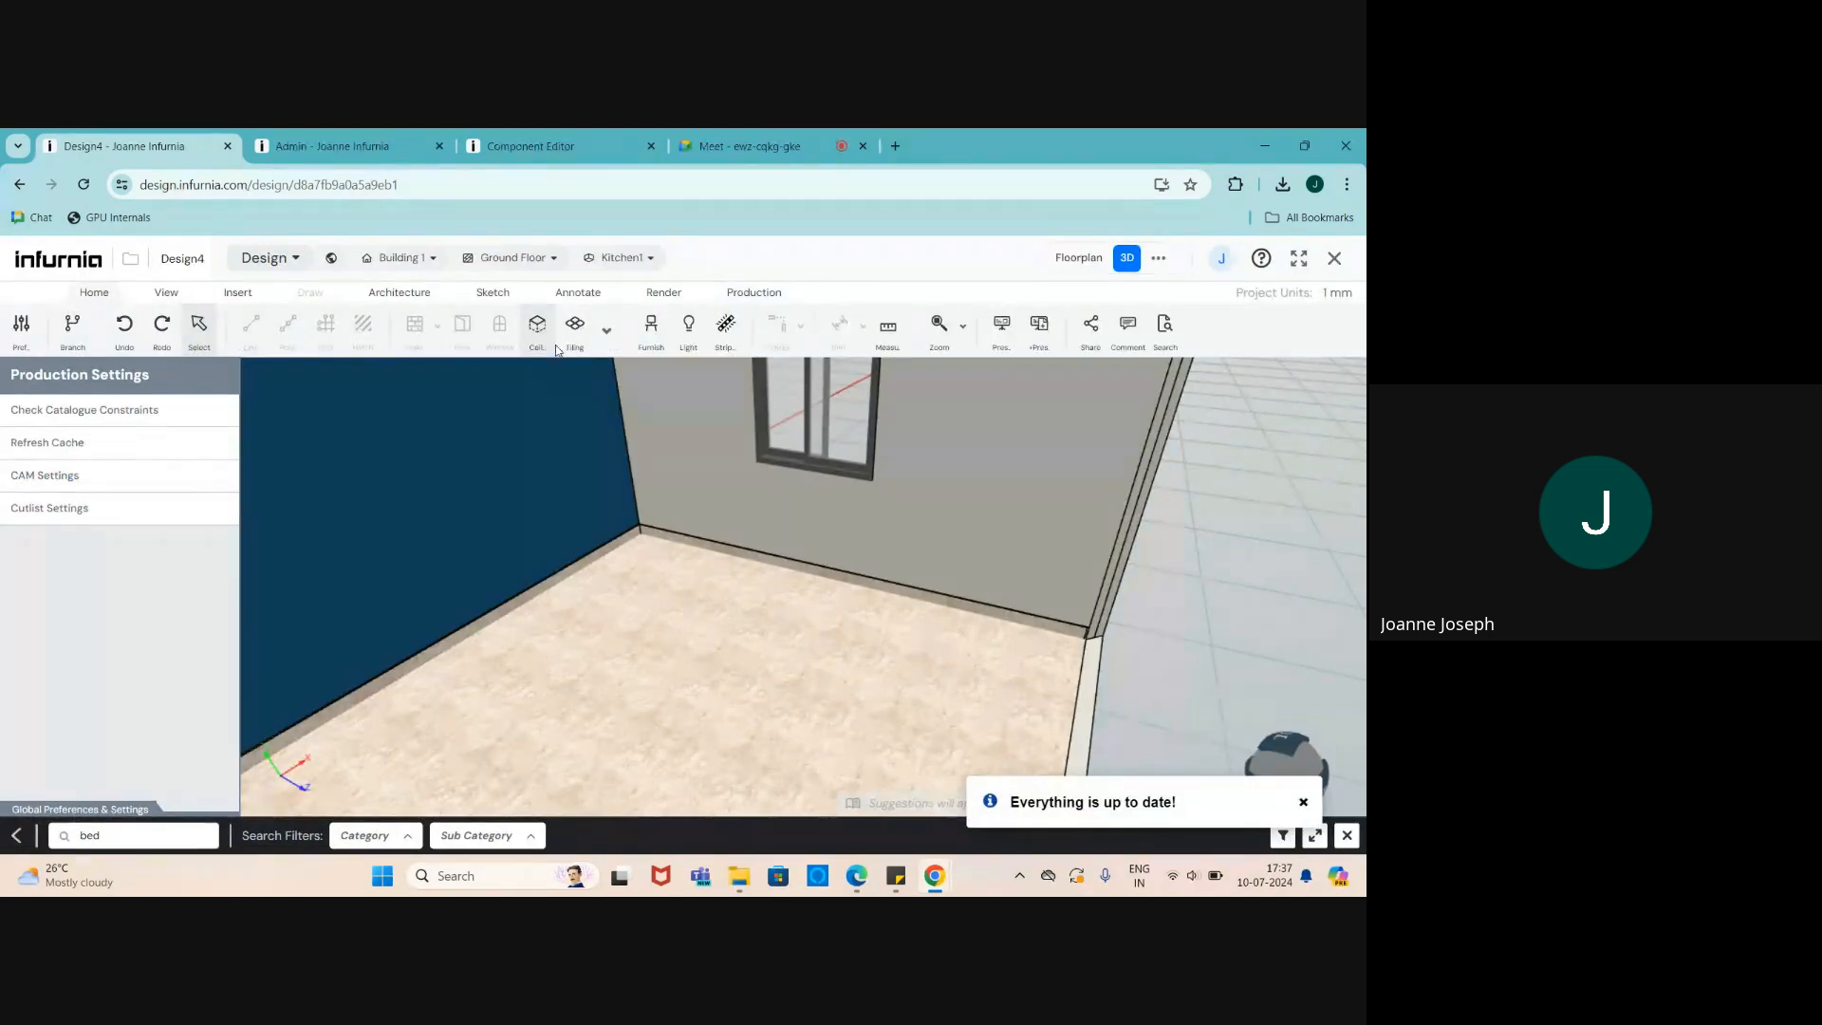
left_click(651, 327)
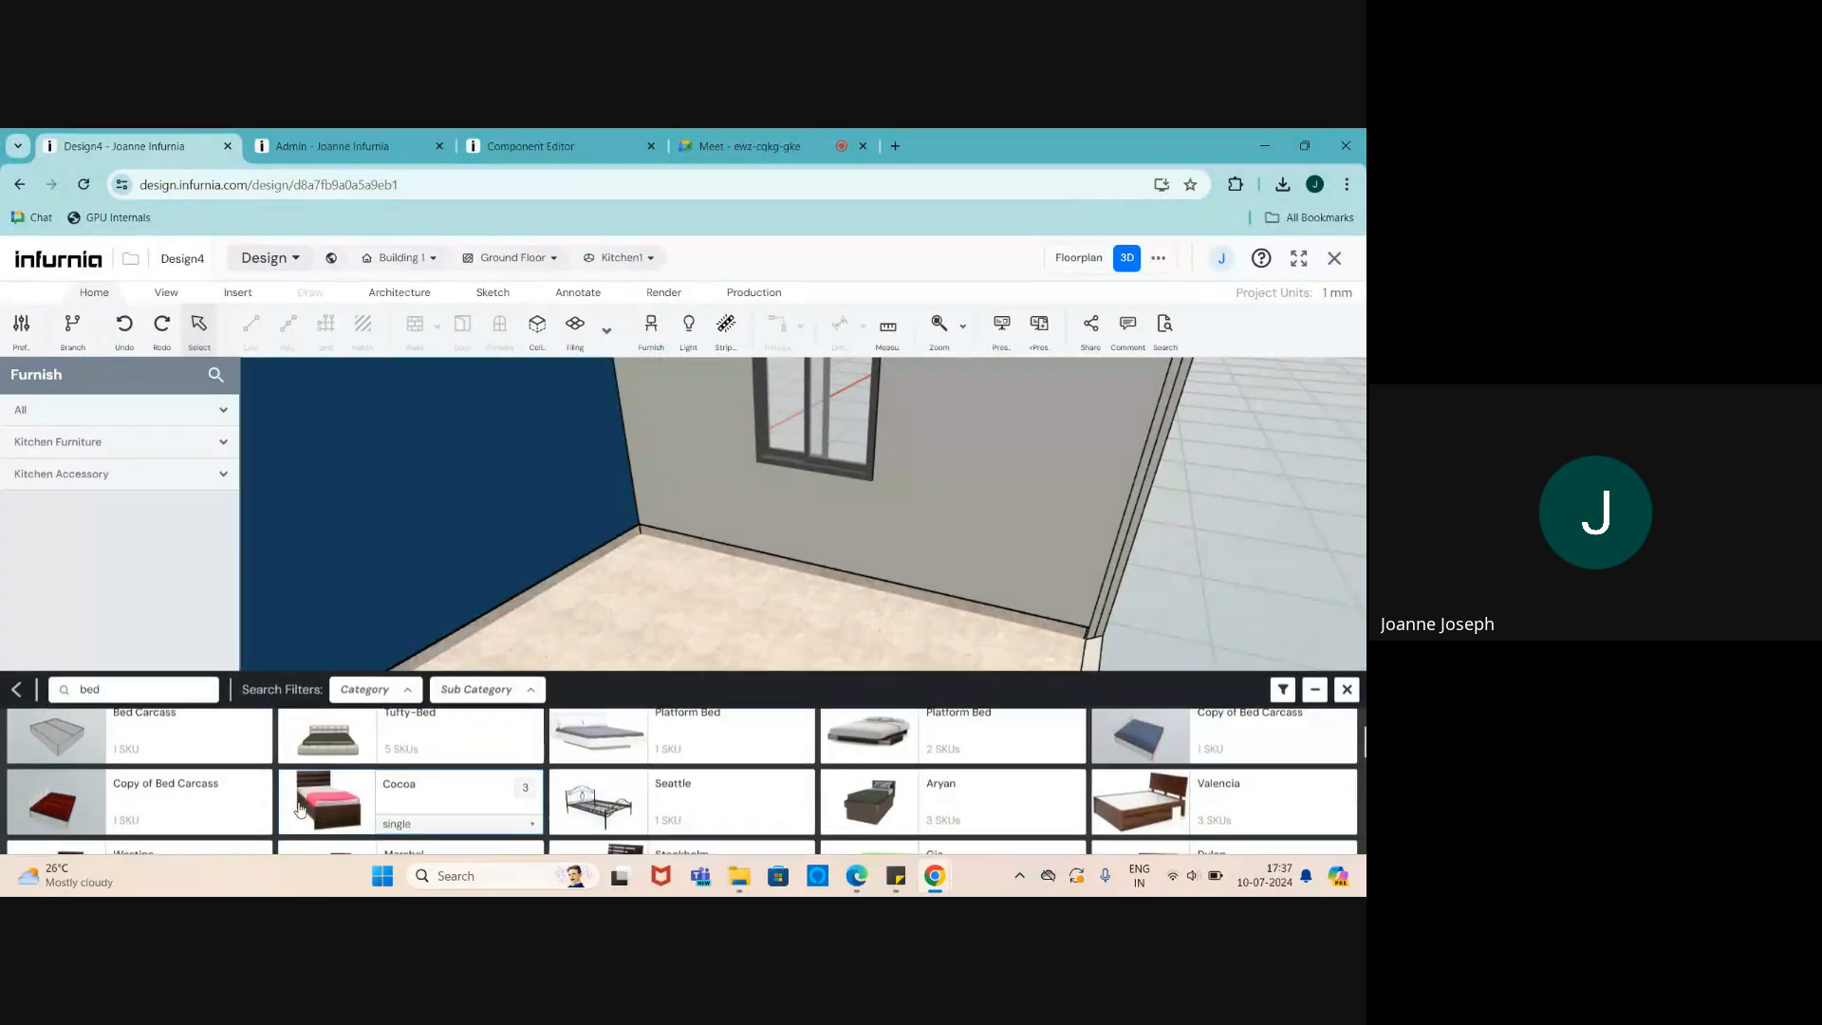
left_click(71, 788)
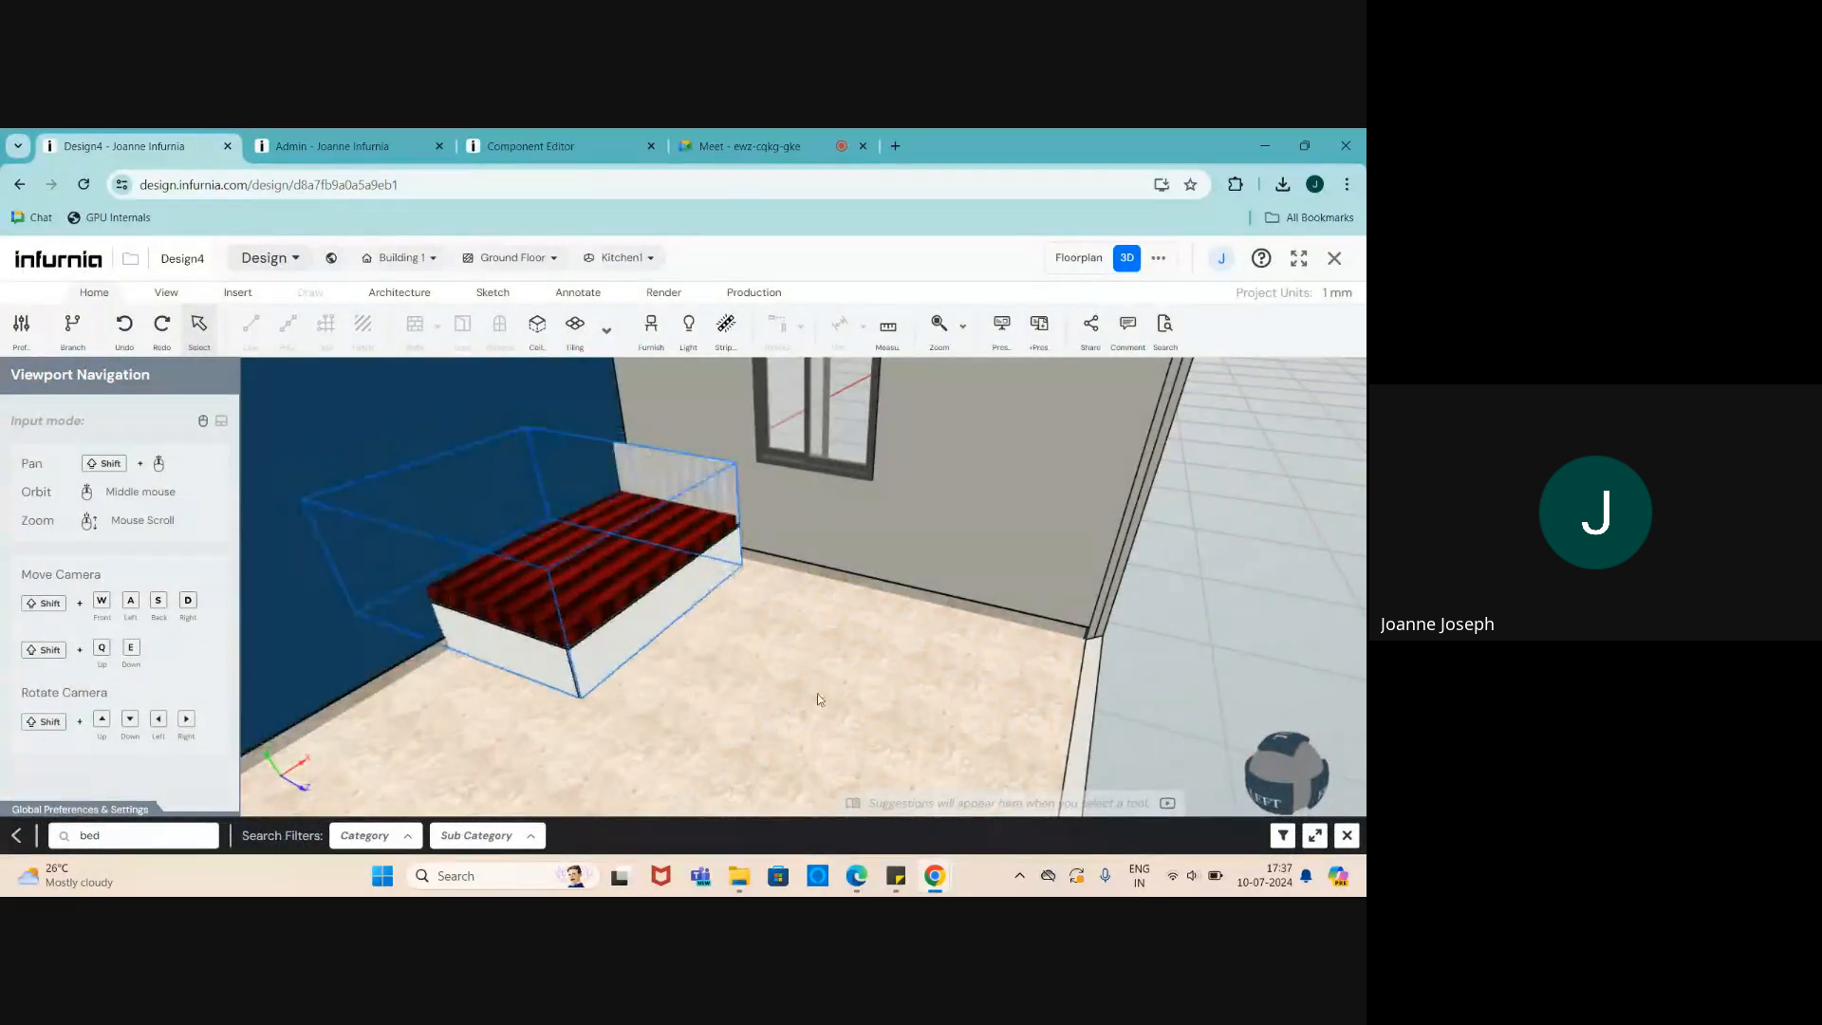
- Place the new bed and set its mattress width to a fixed 2100
left_click(940, 712)
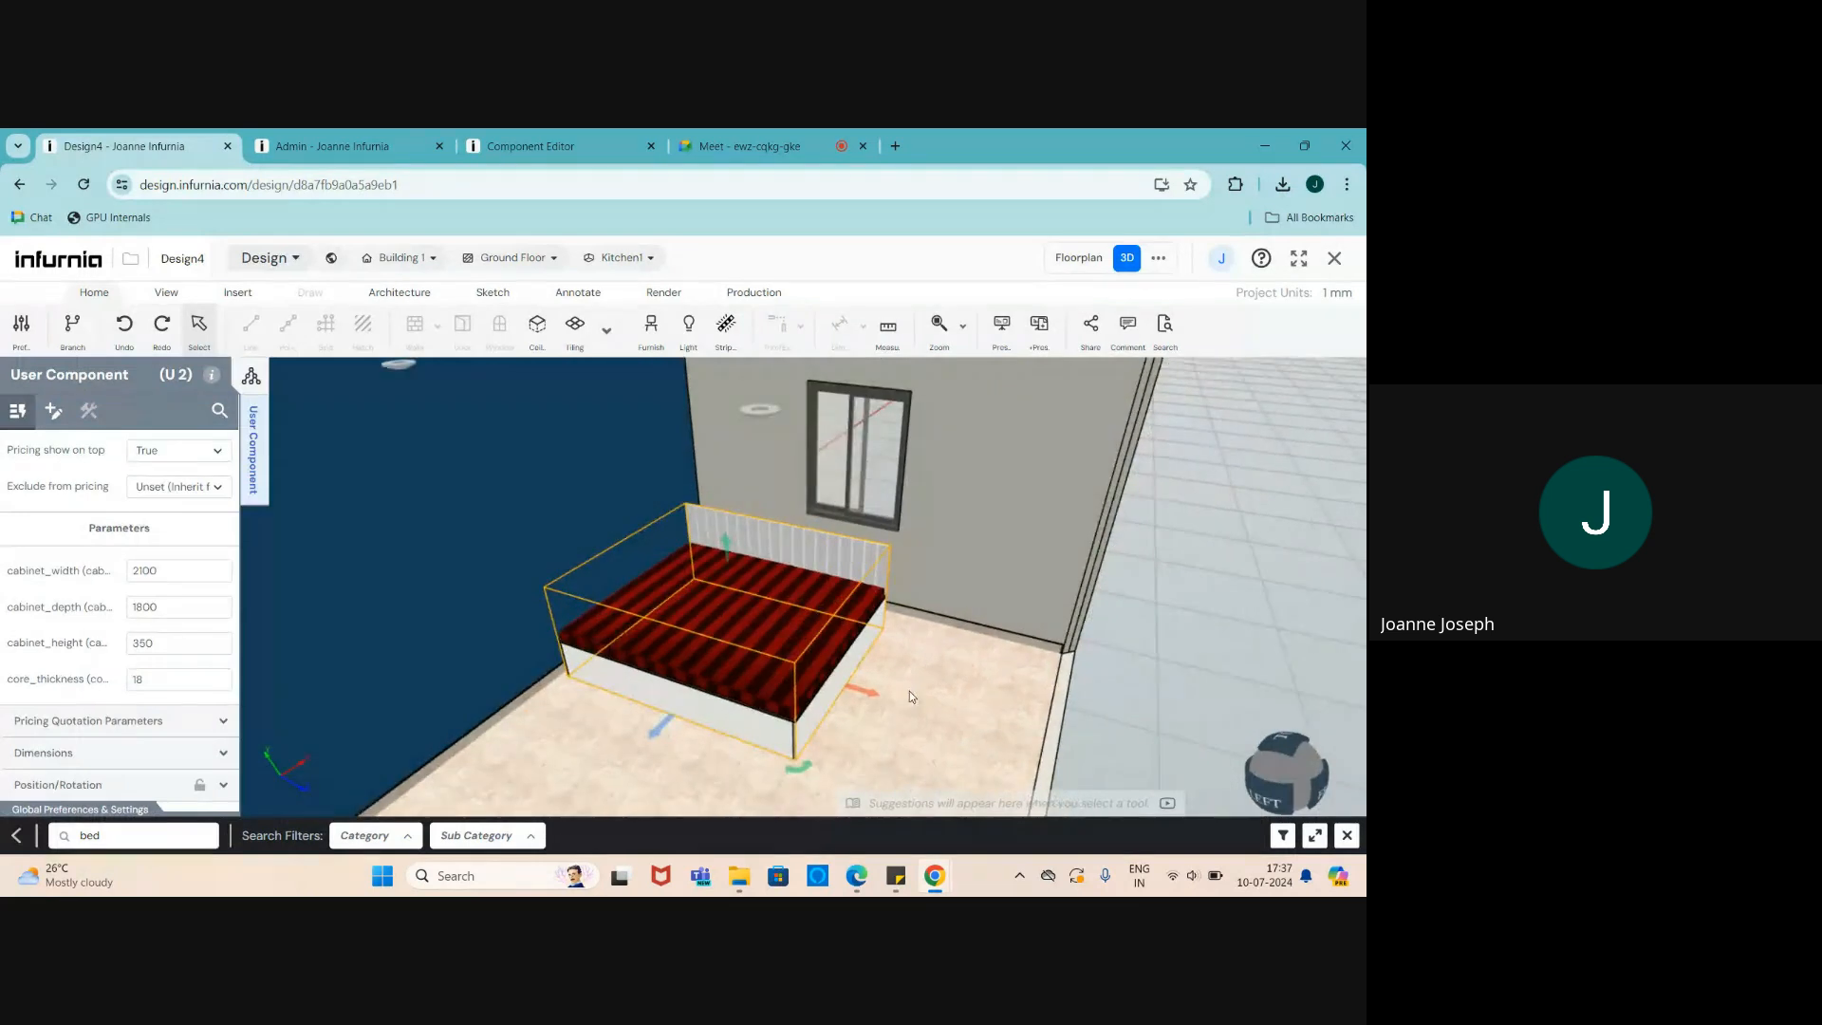
double_click(784, 667)
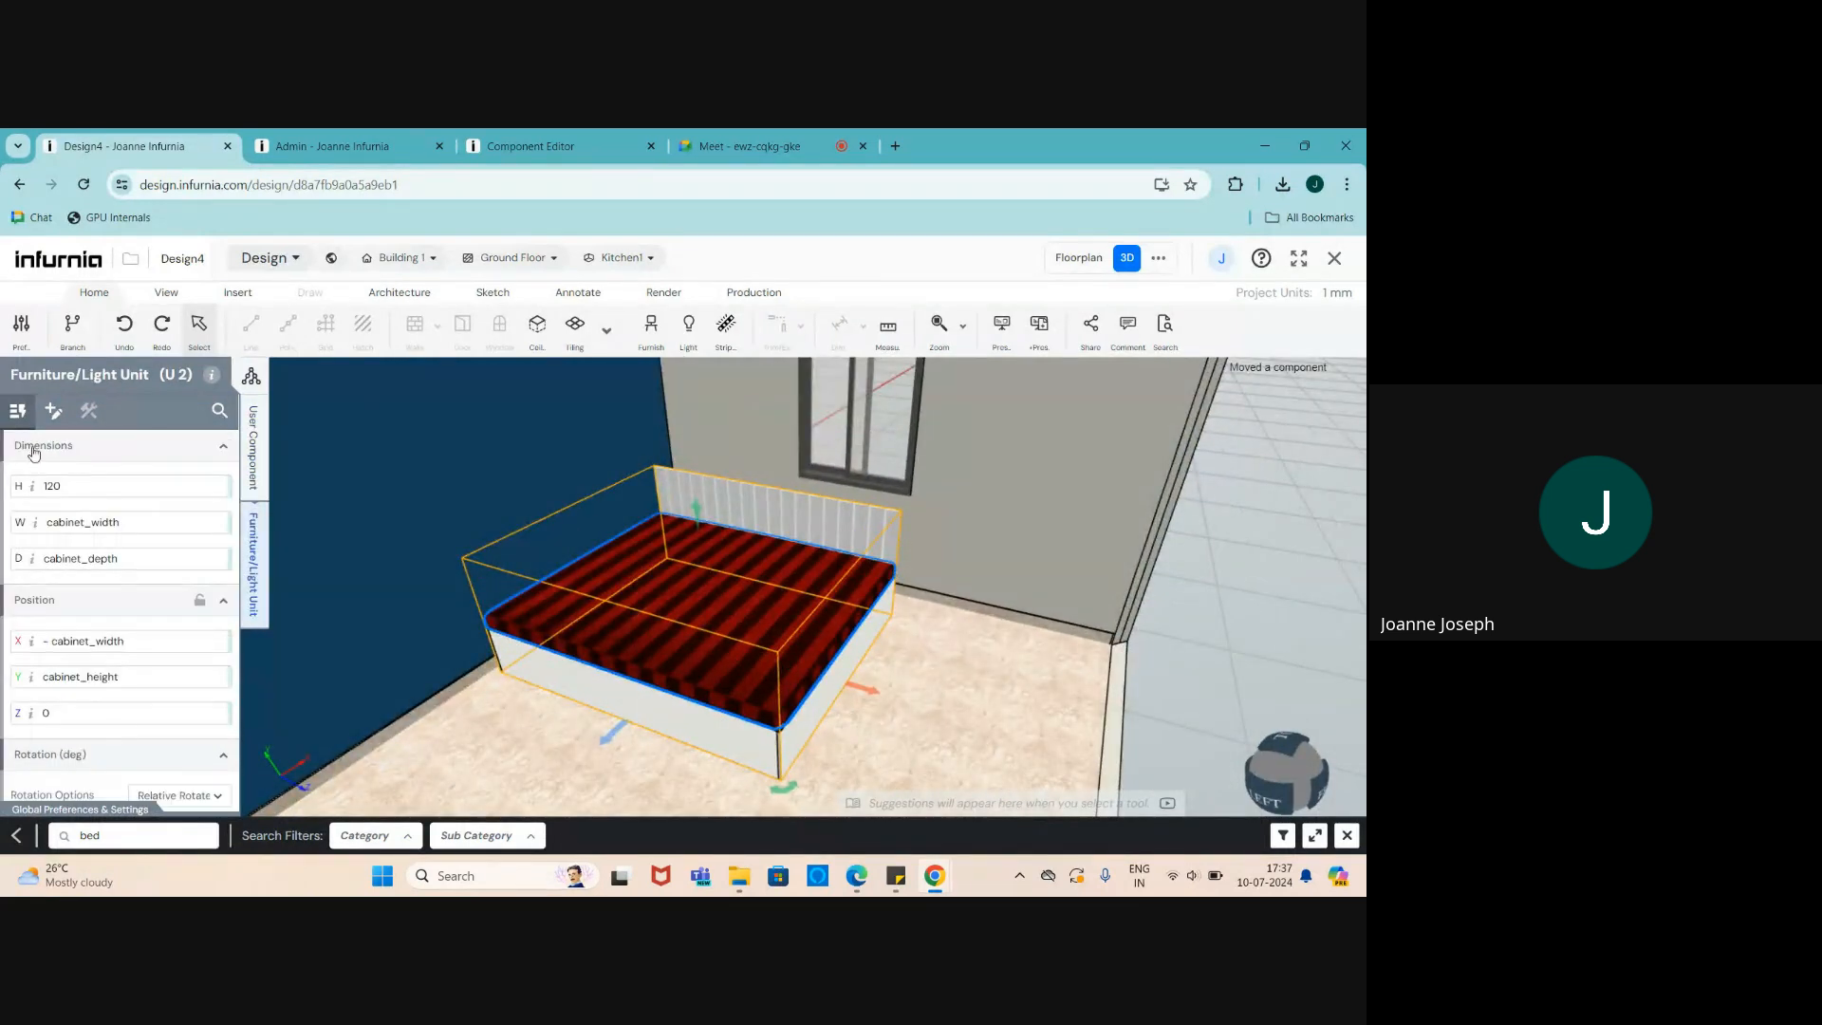
left_click_drag(121, 525, 24, 528)
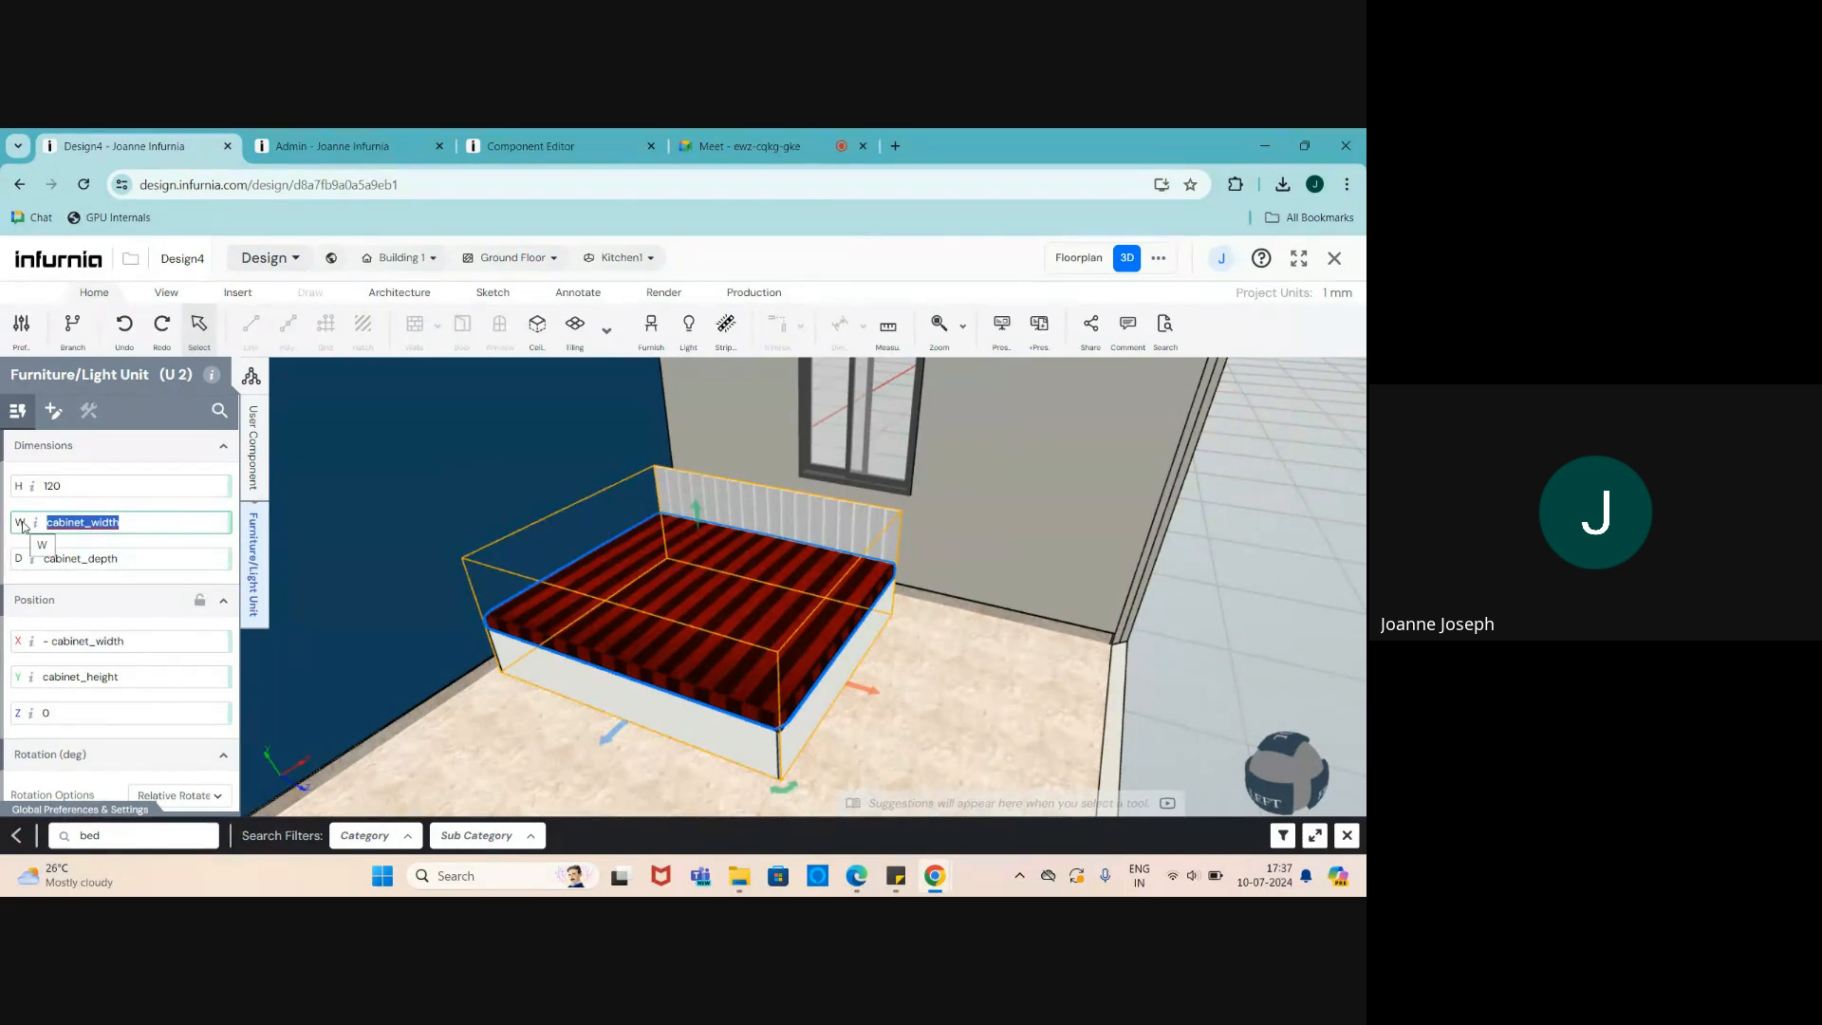
type("2000")
left_click(132, 558)
double_click(132, 557)
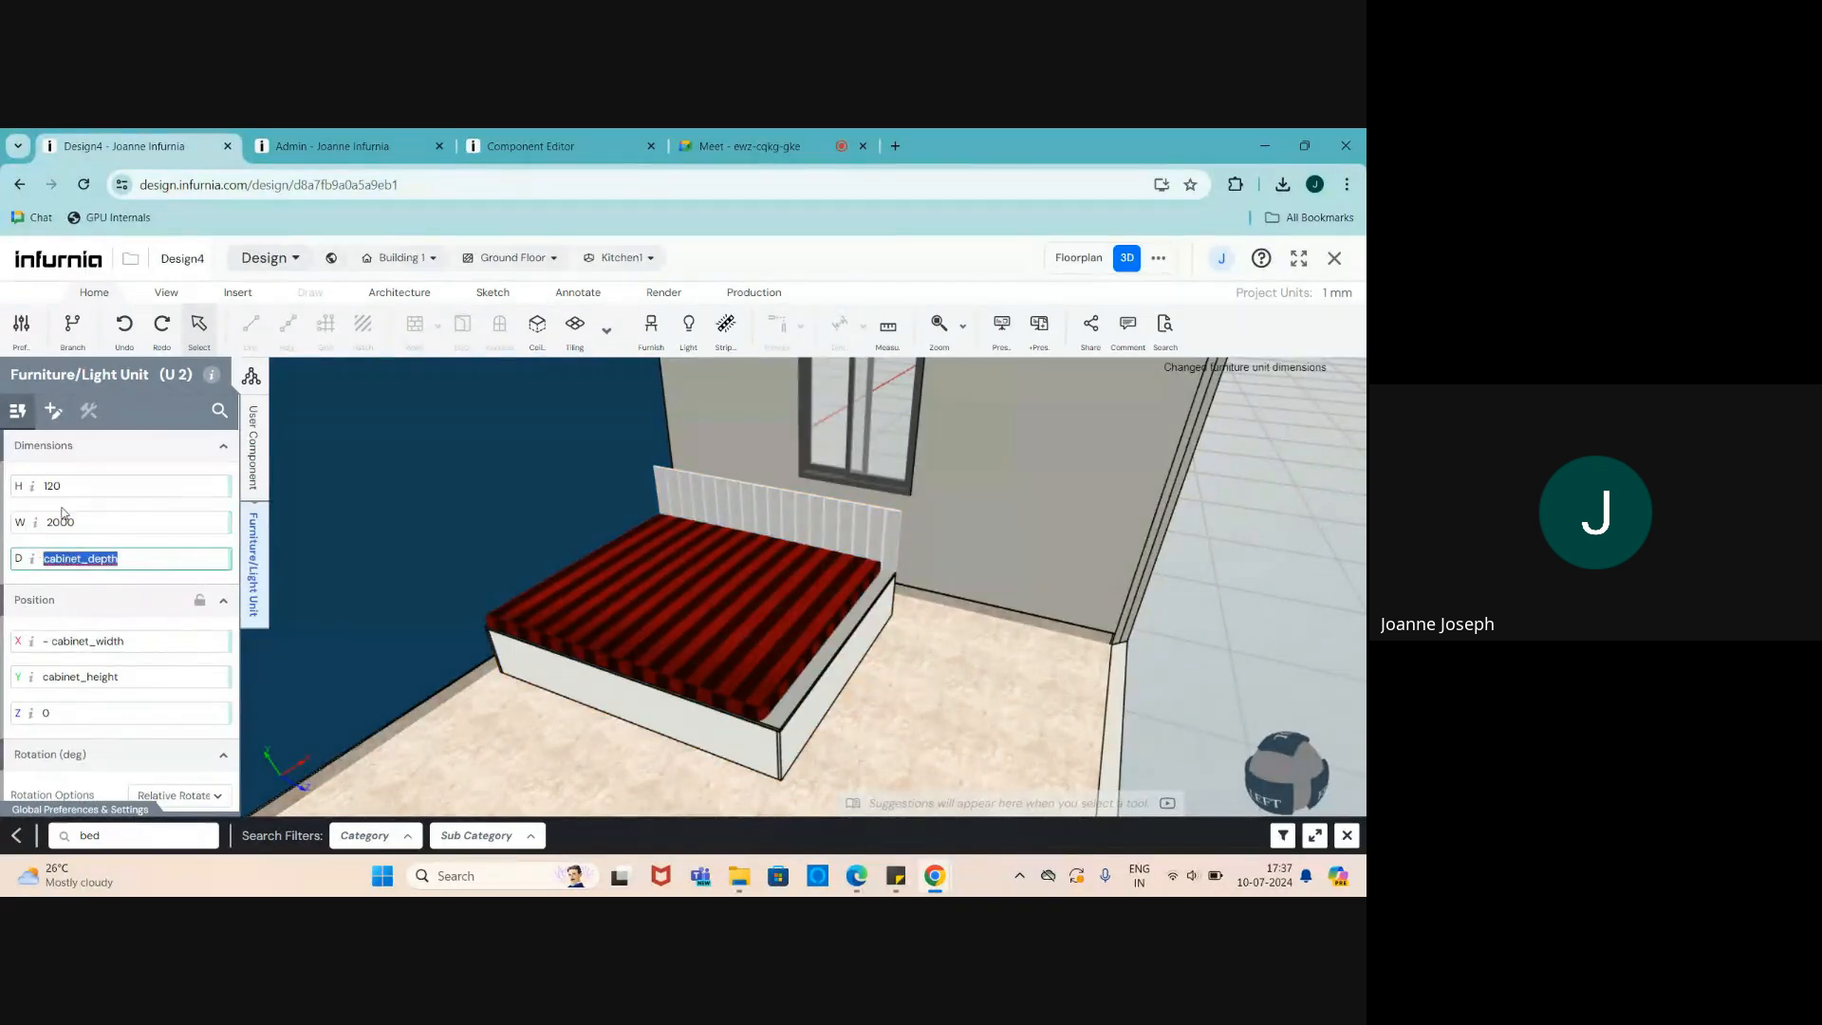
left_click(57, 523)
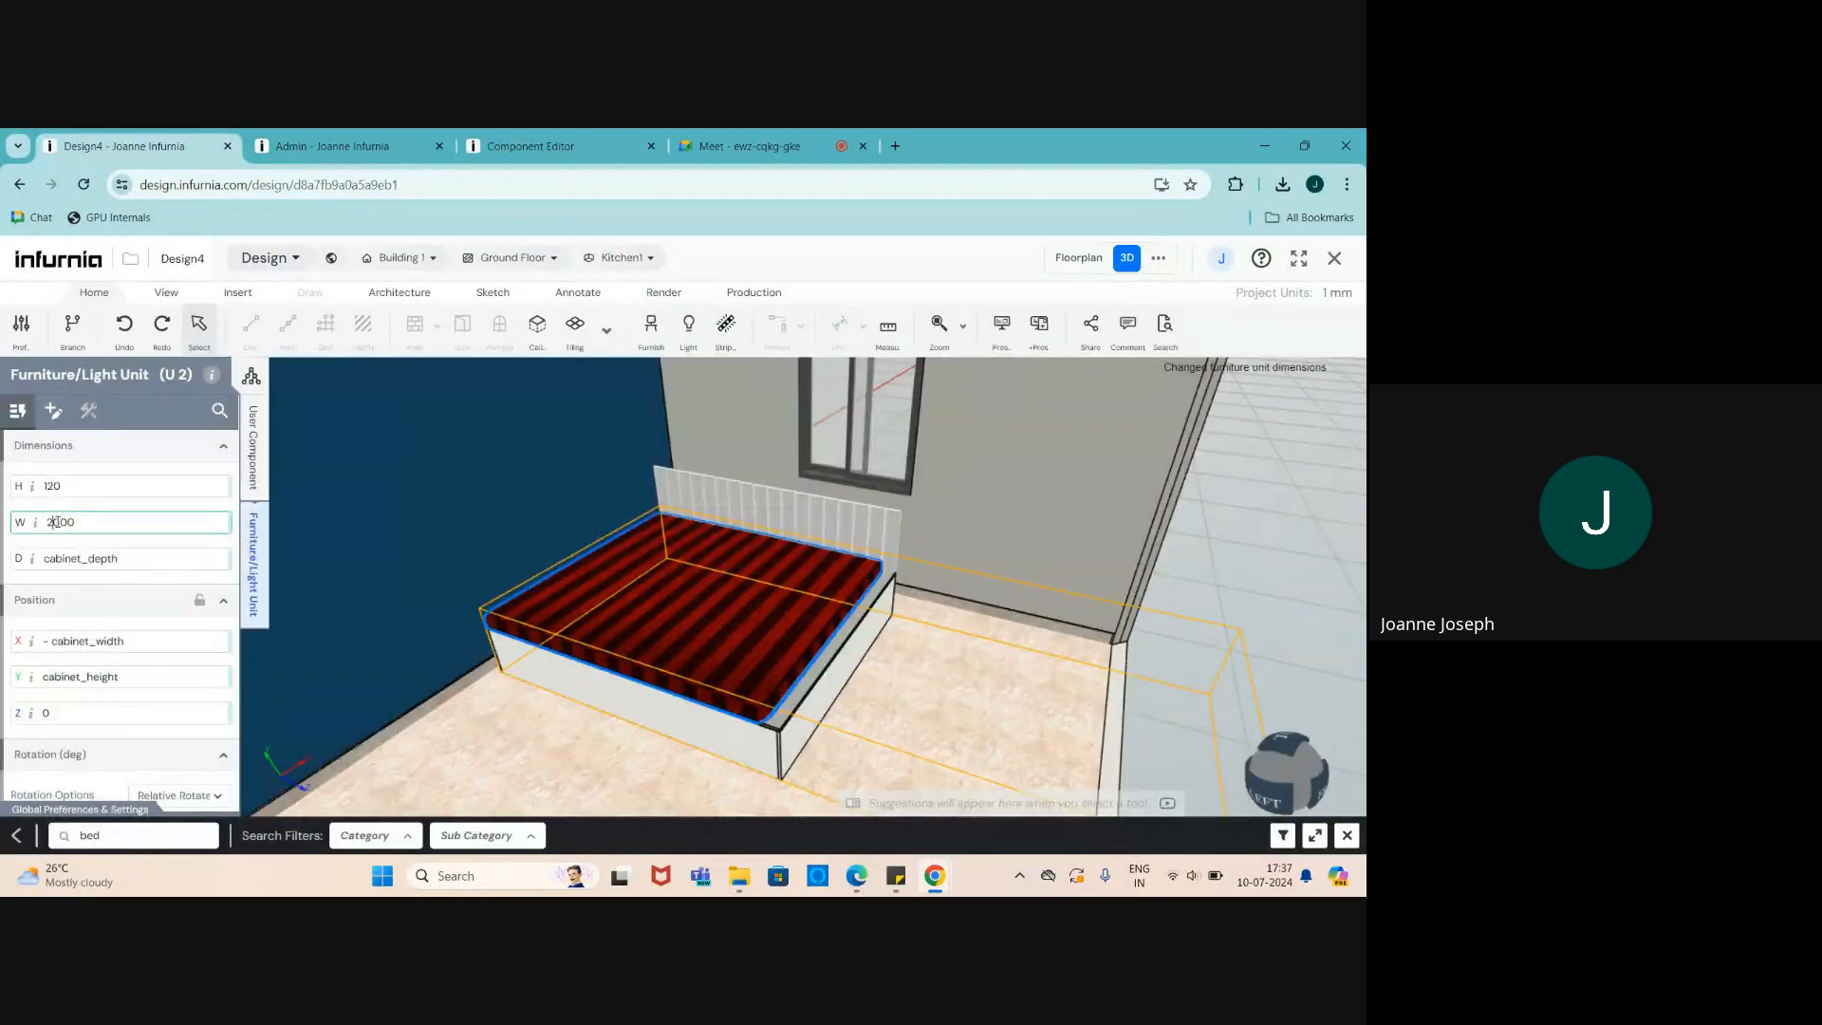
type("1")
key("Delete")
key("Return")
- Set the mattress depth to 1800 and select the whole bed component
double_click(38, 559)
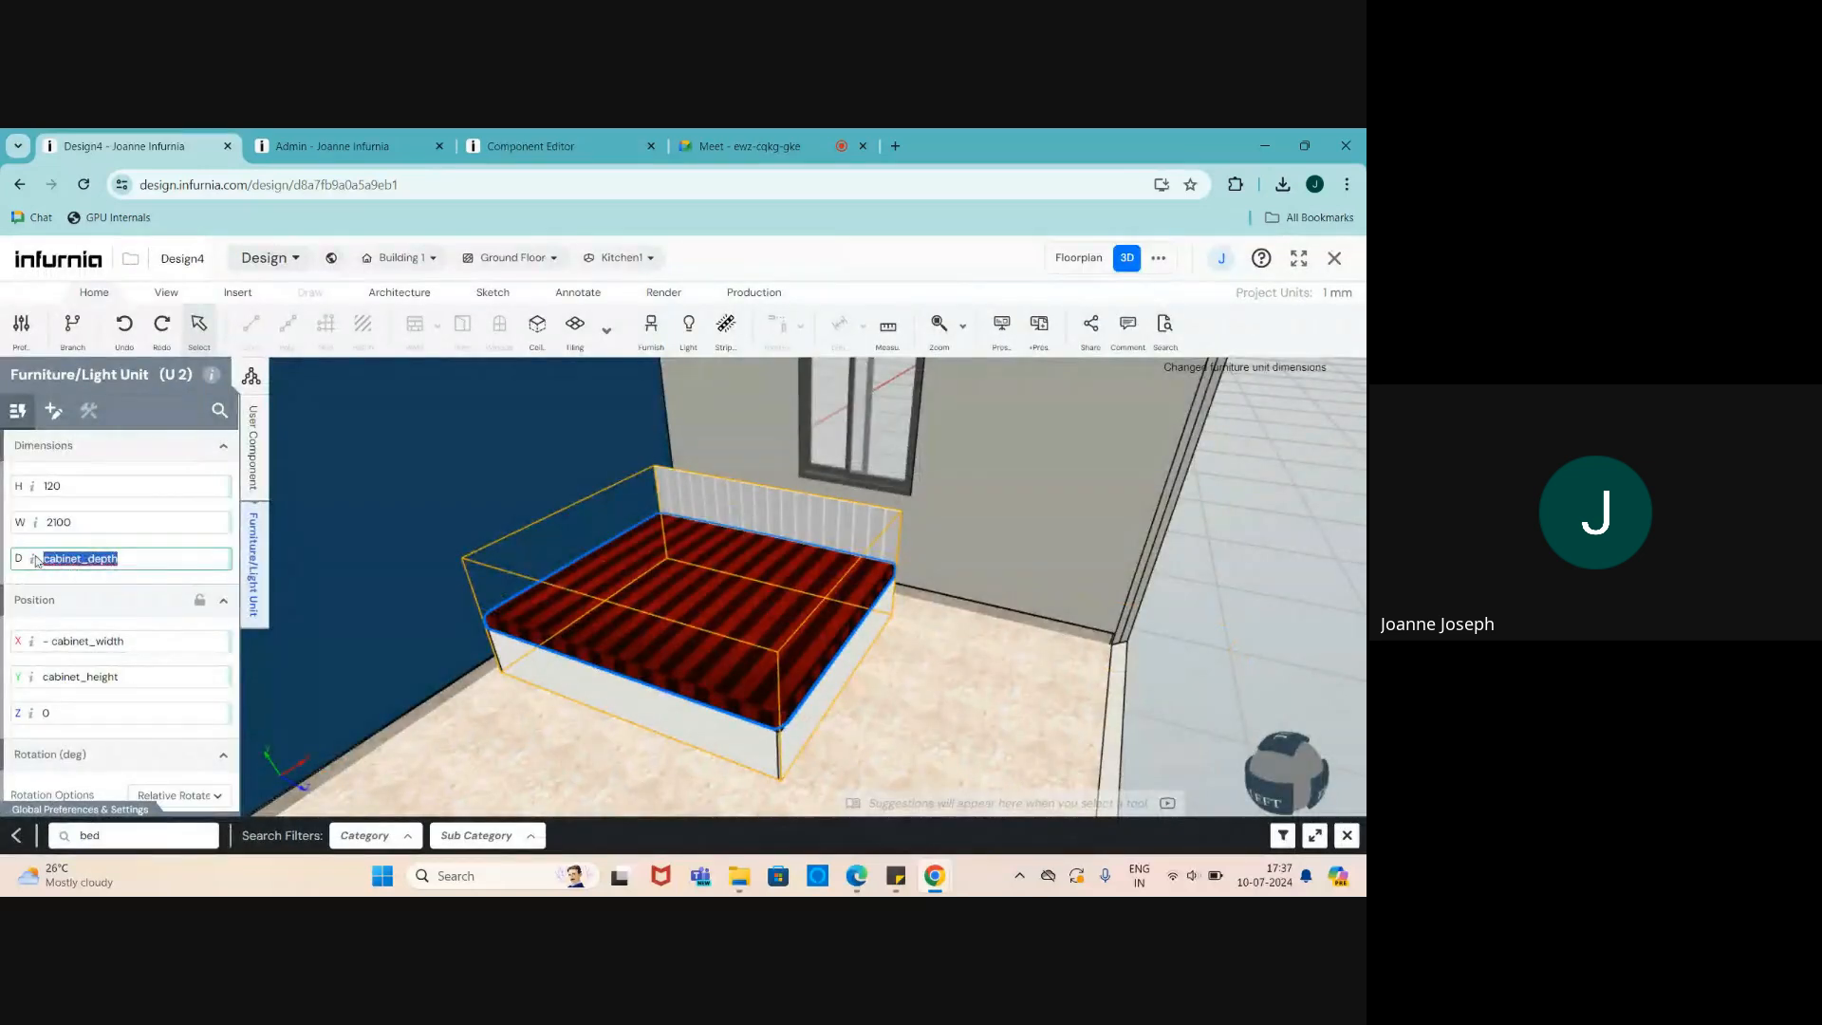
type("1")
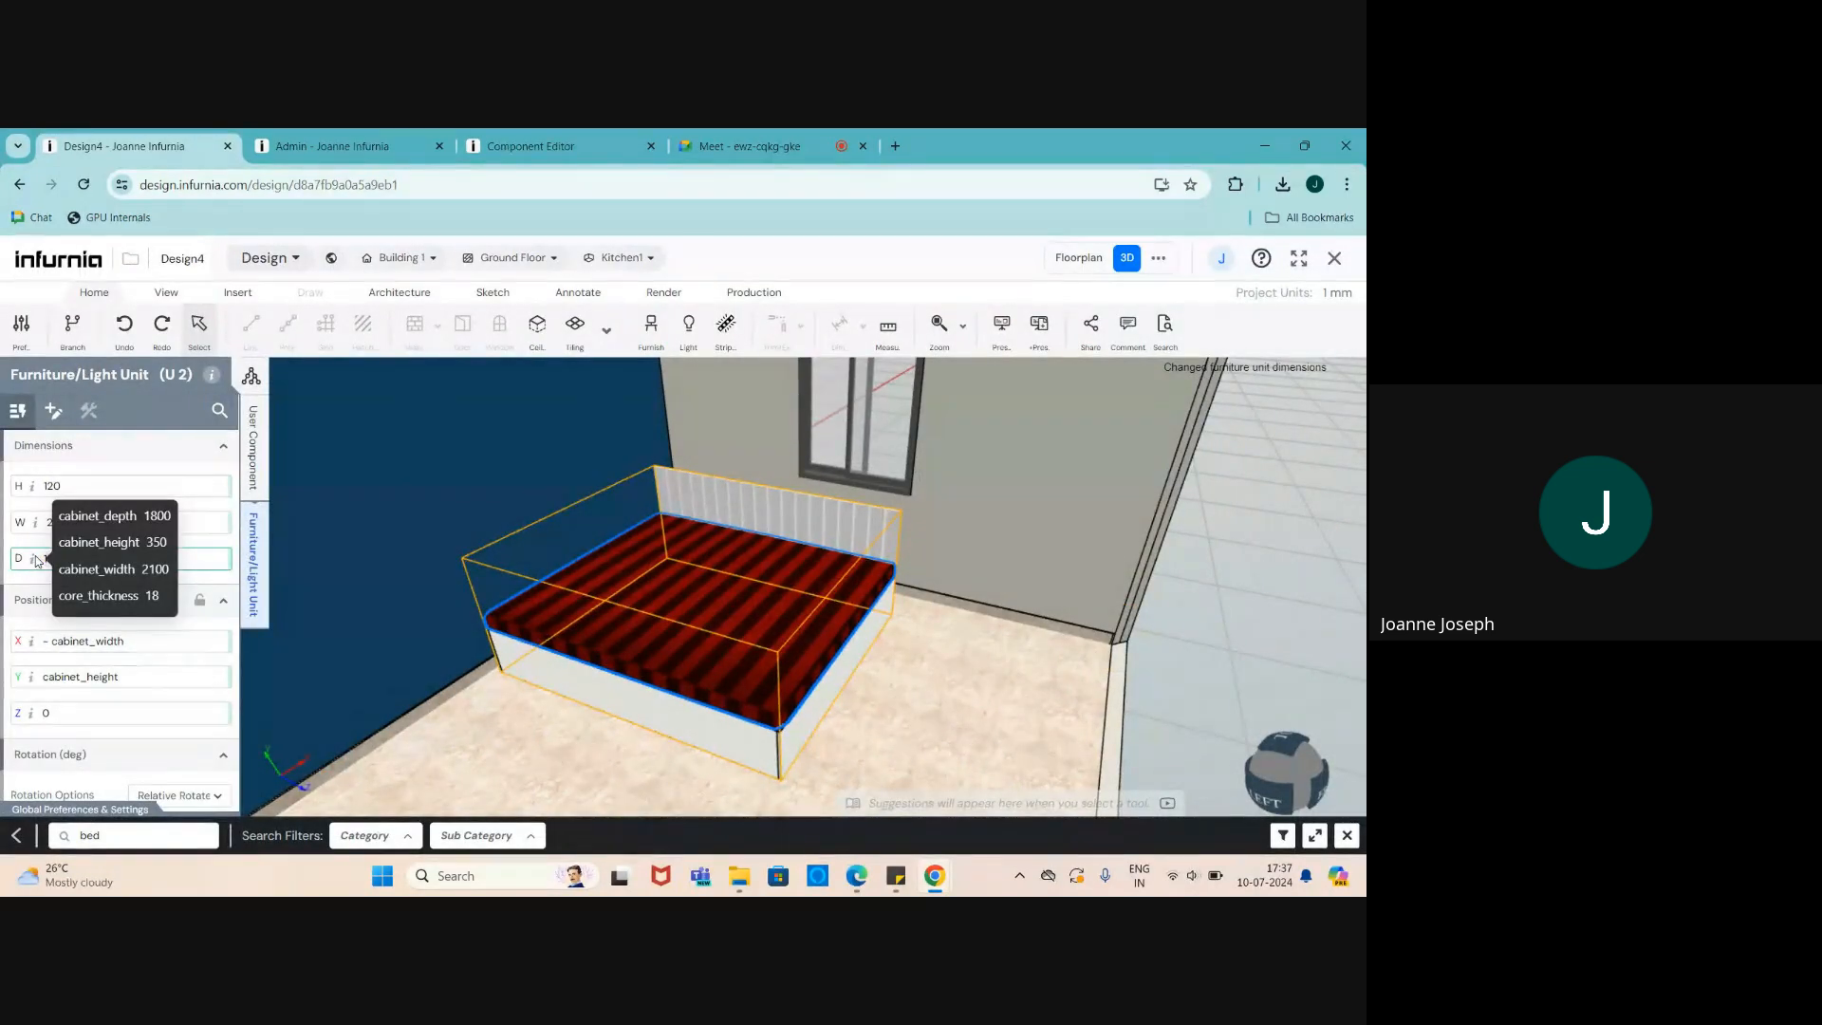
type("800")
key("Return")
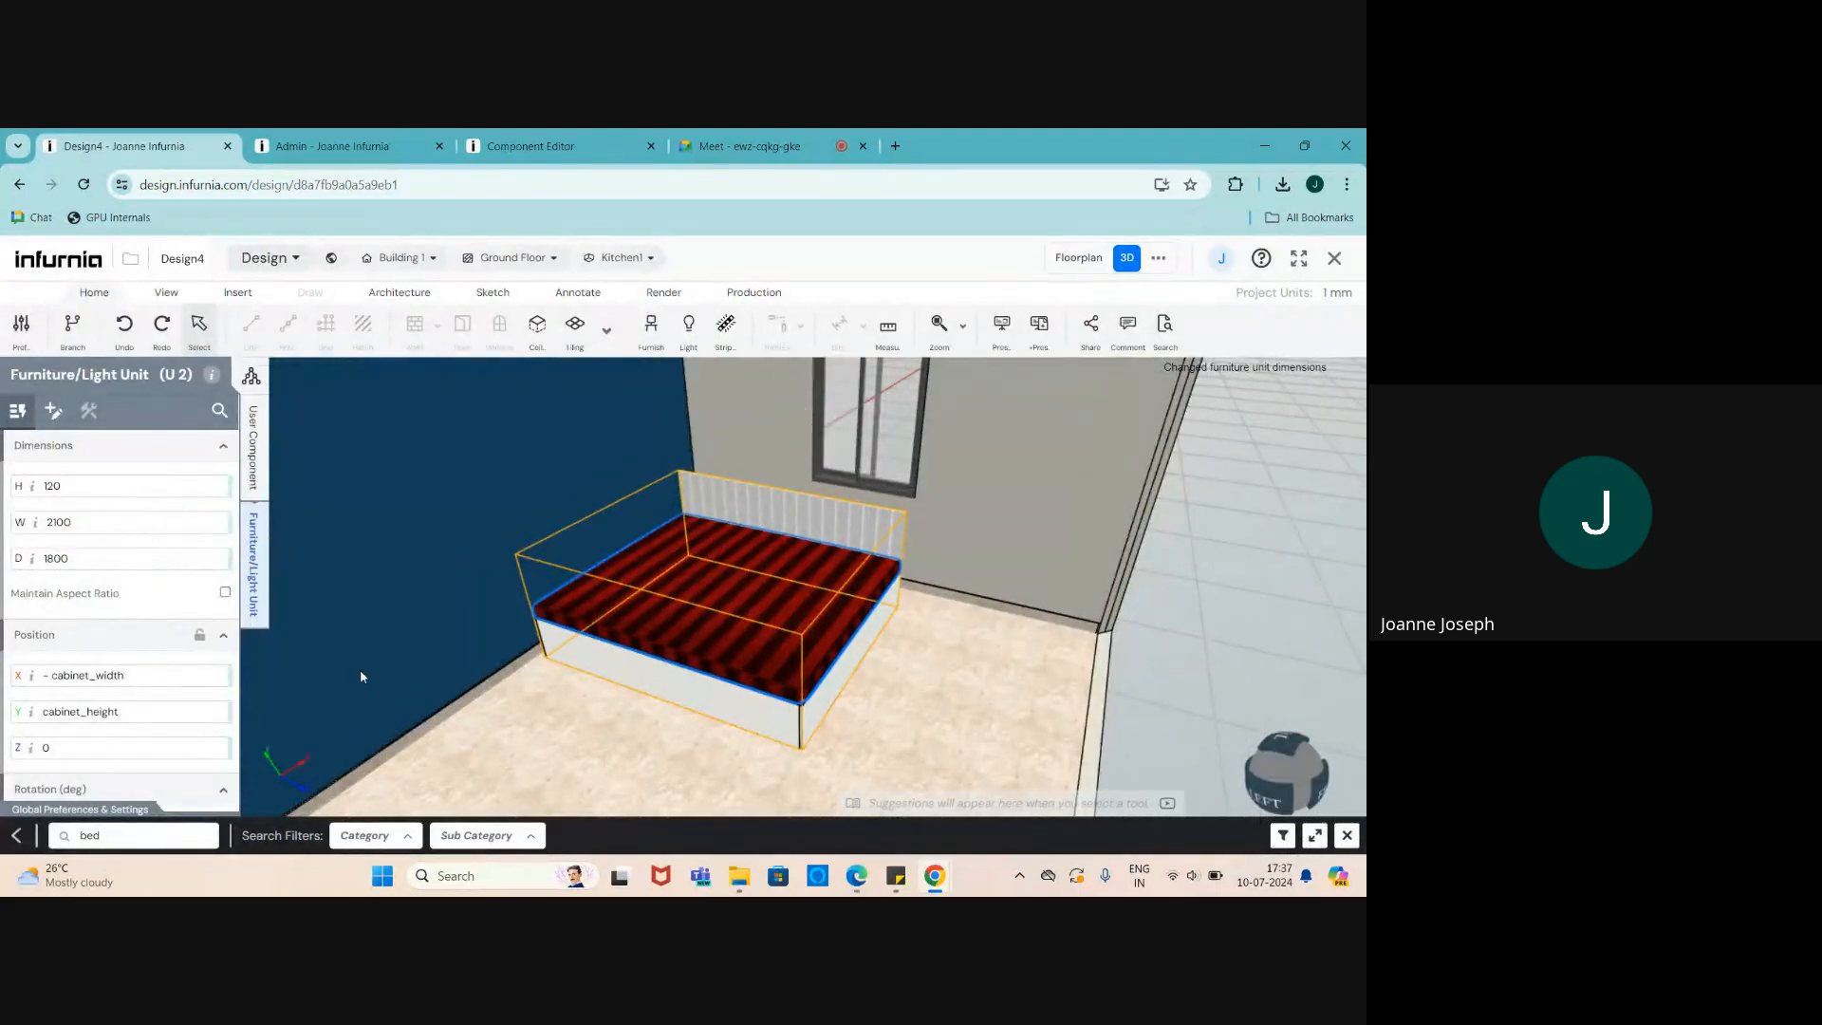
left_click(641, 667)
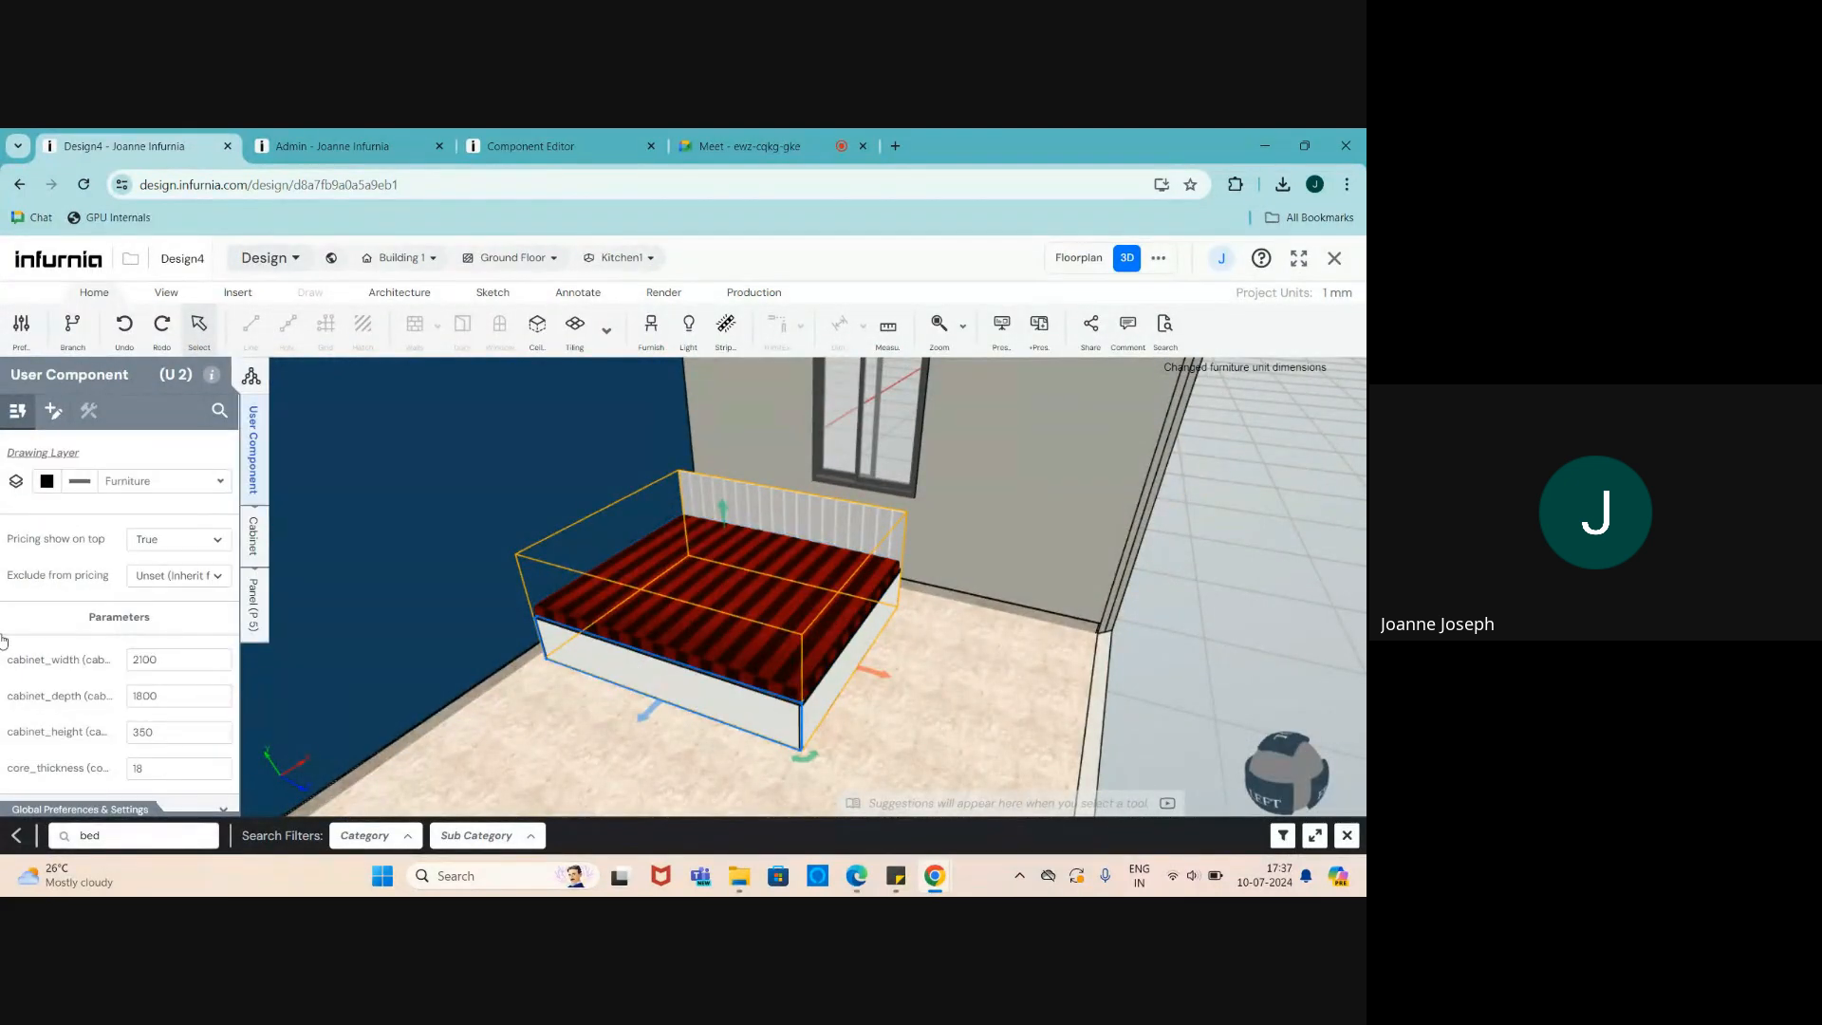
- Set the bed's cabinet_width to 3000 and cabinet_depth to 1200
scroll(155, 678, "down", 1)
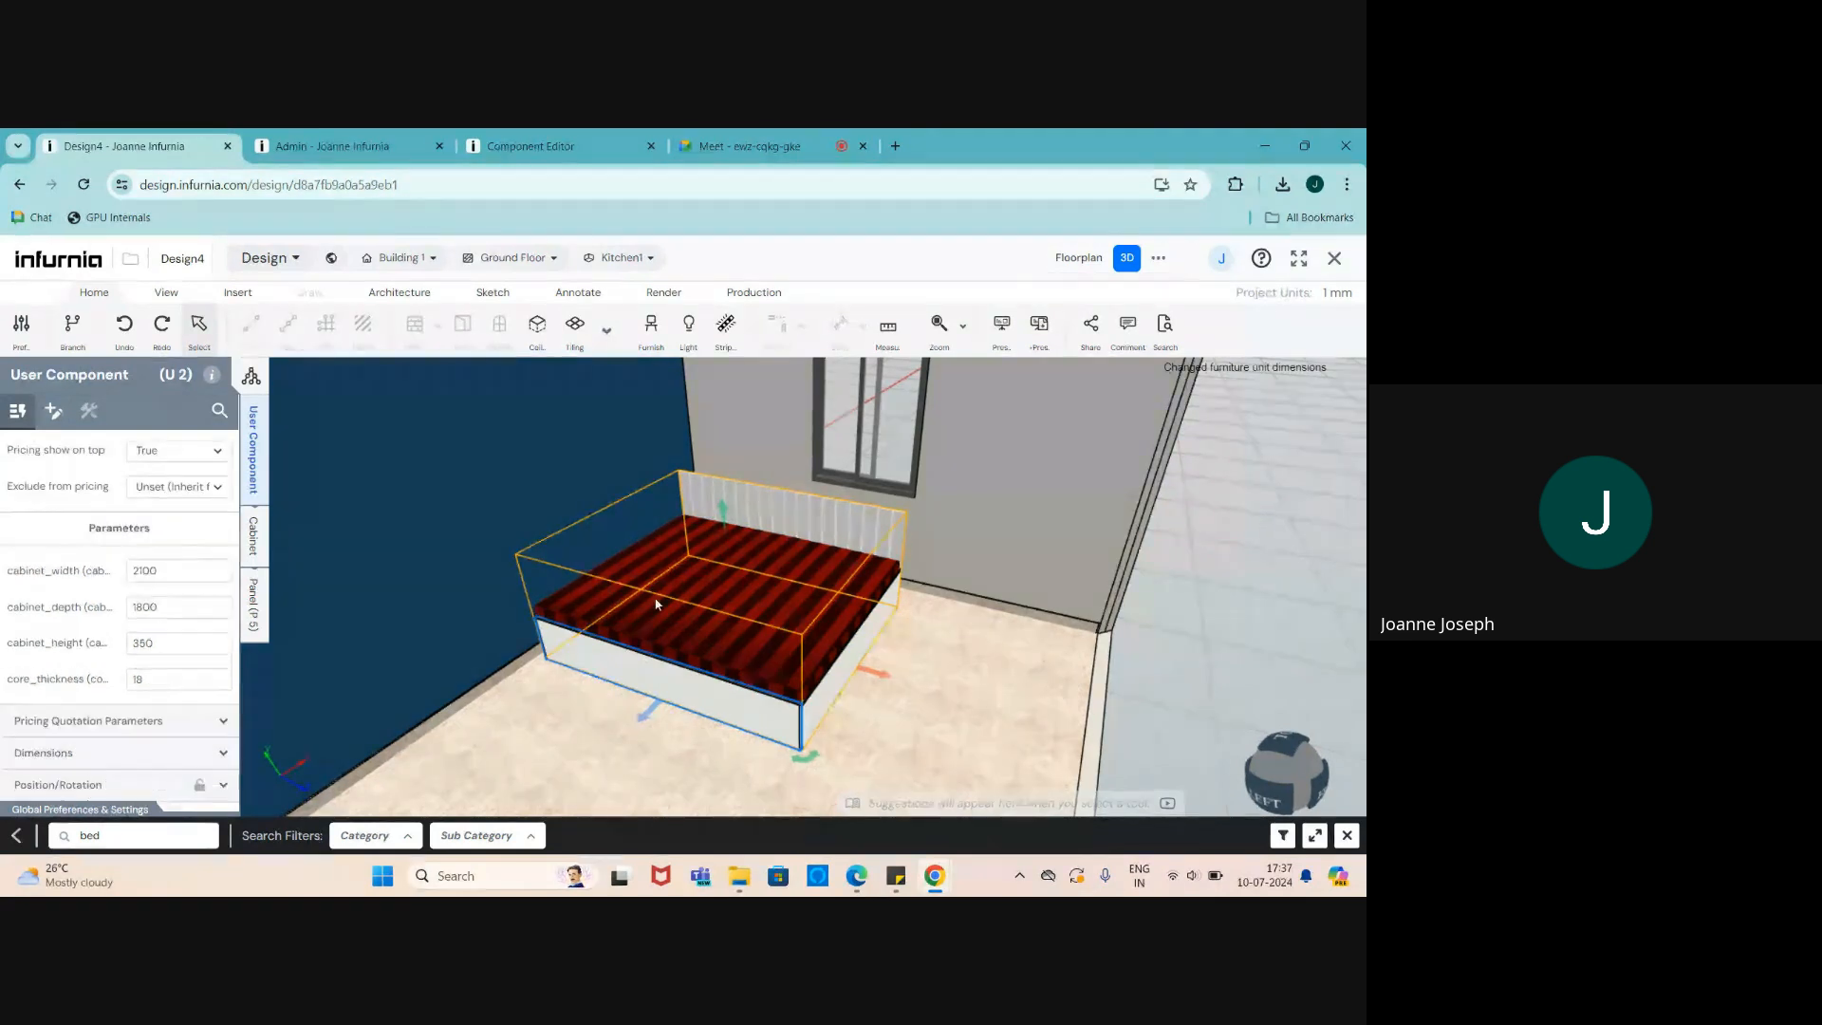
double_click(169, 567)
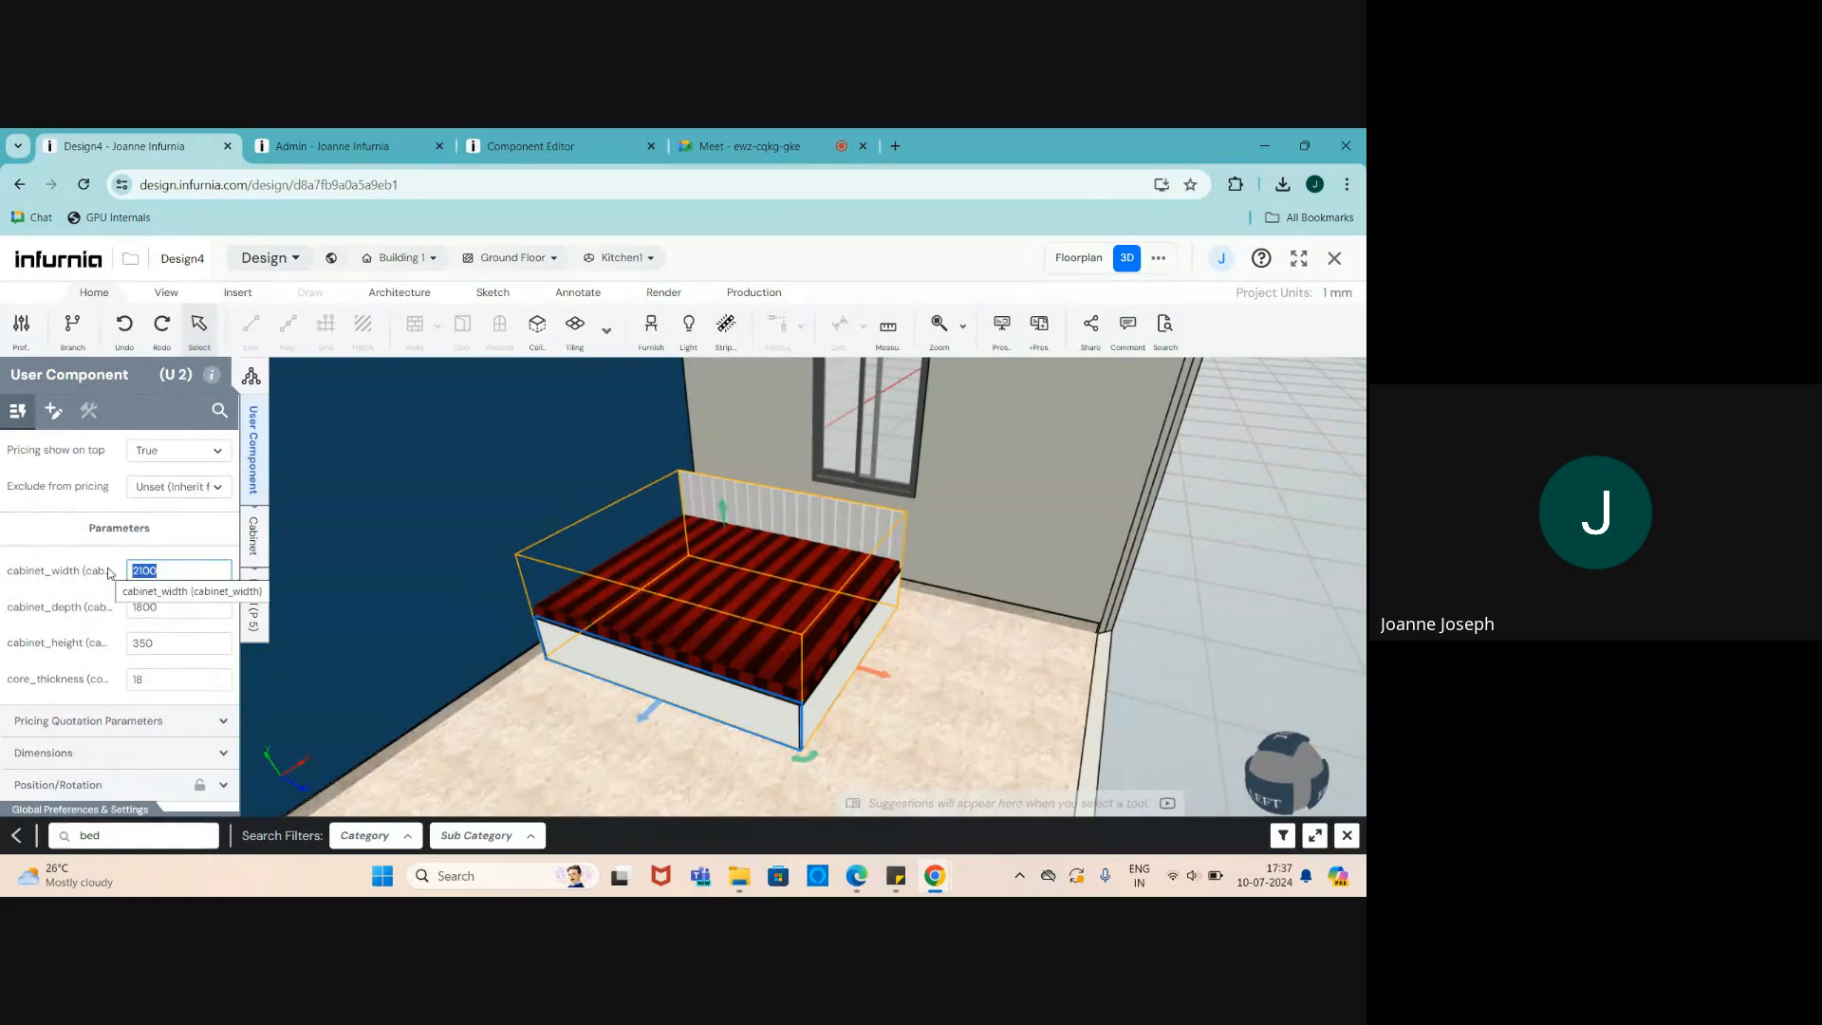
type("3000")
key("Return")
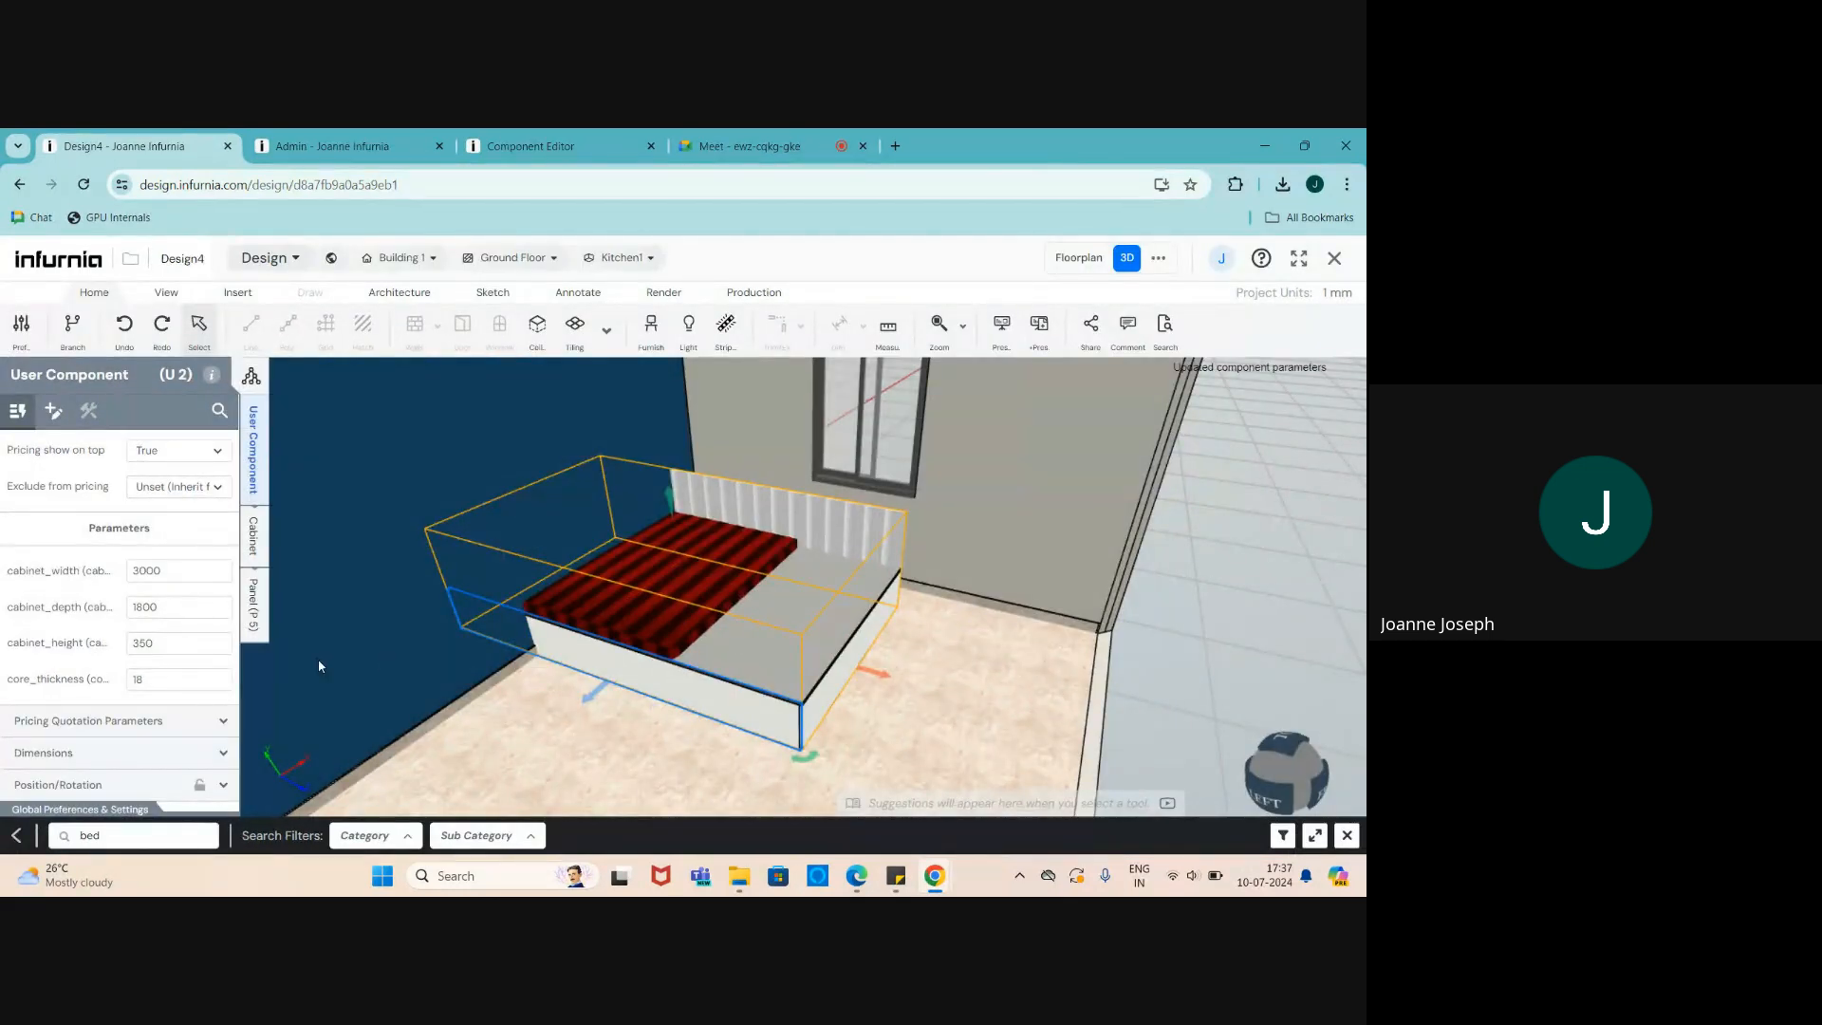
left_click(161, 604)
type("1200")
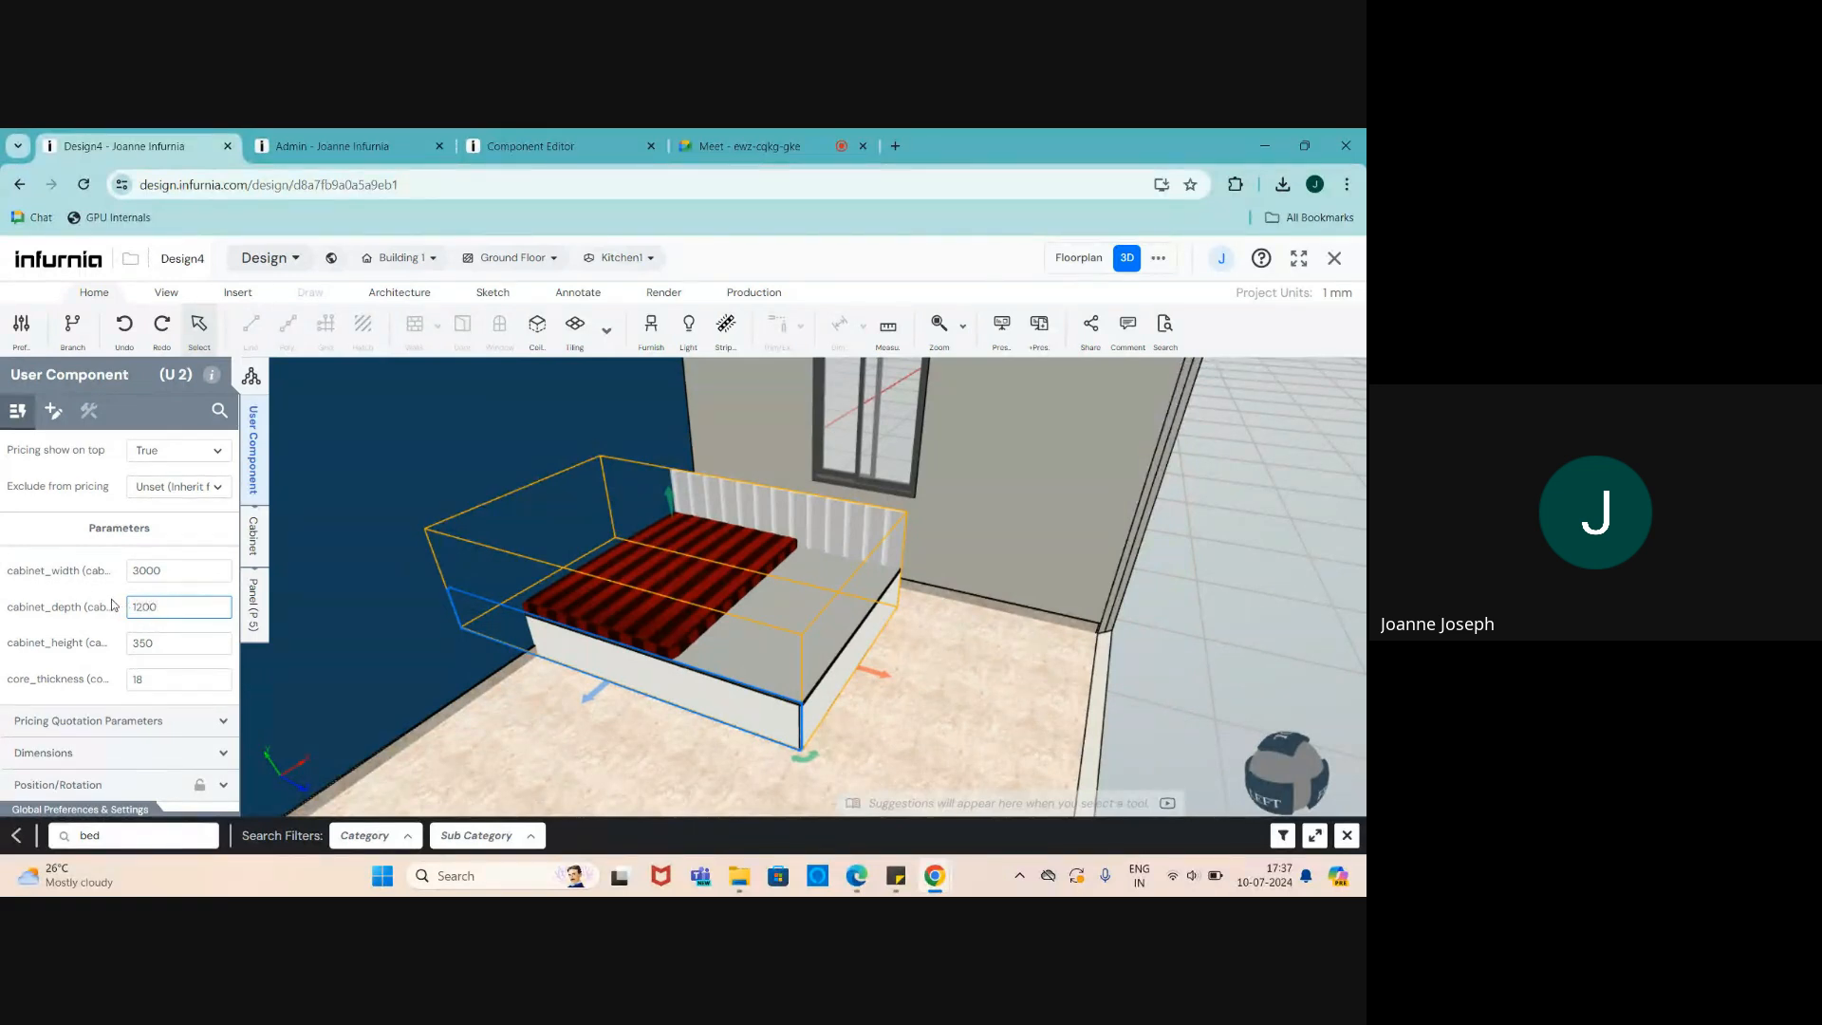
key("Return")
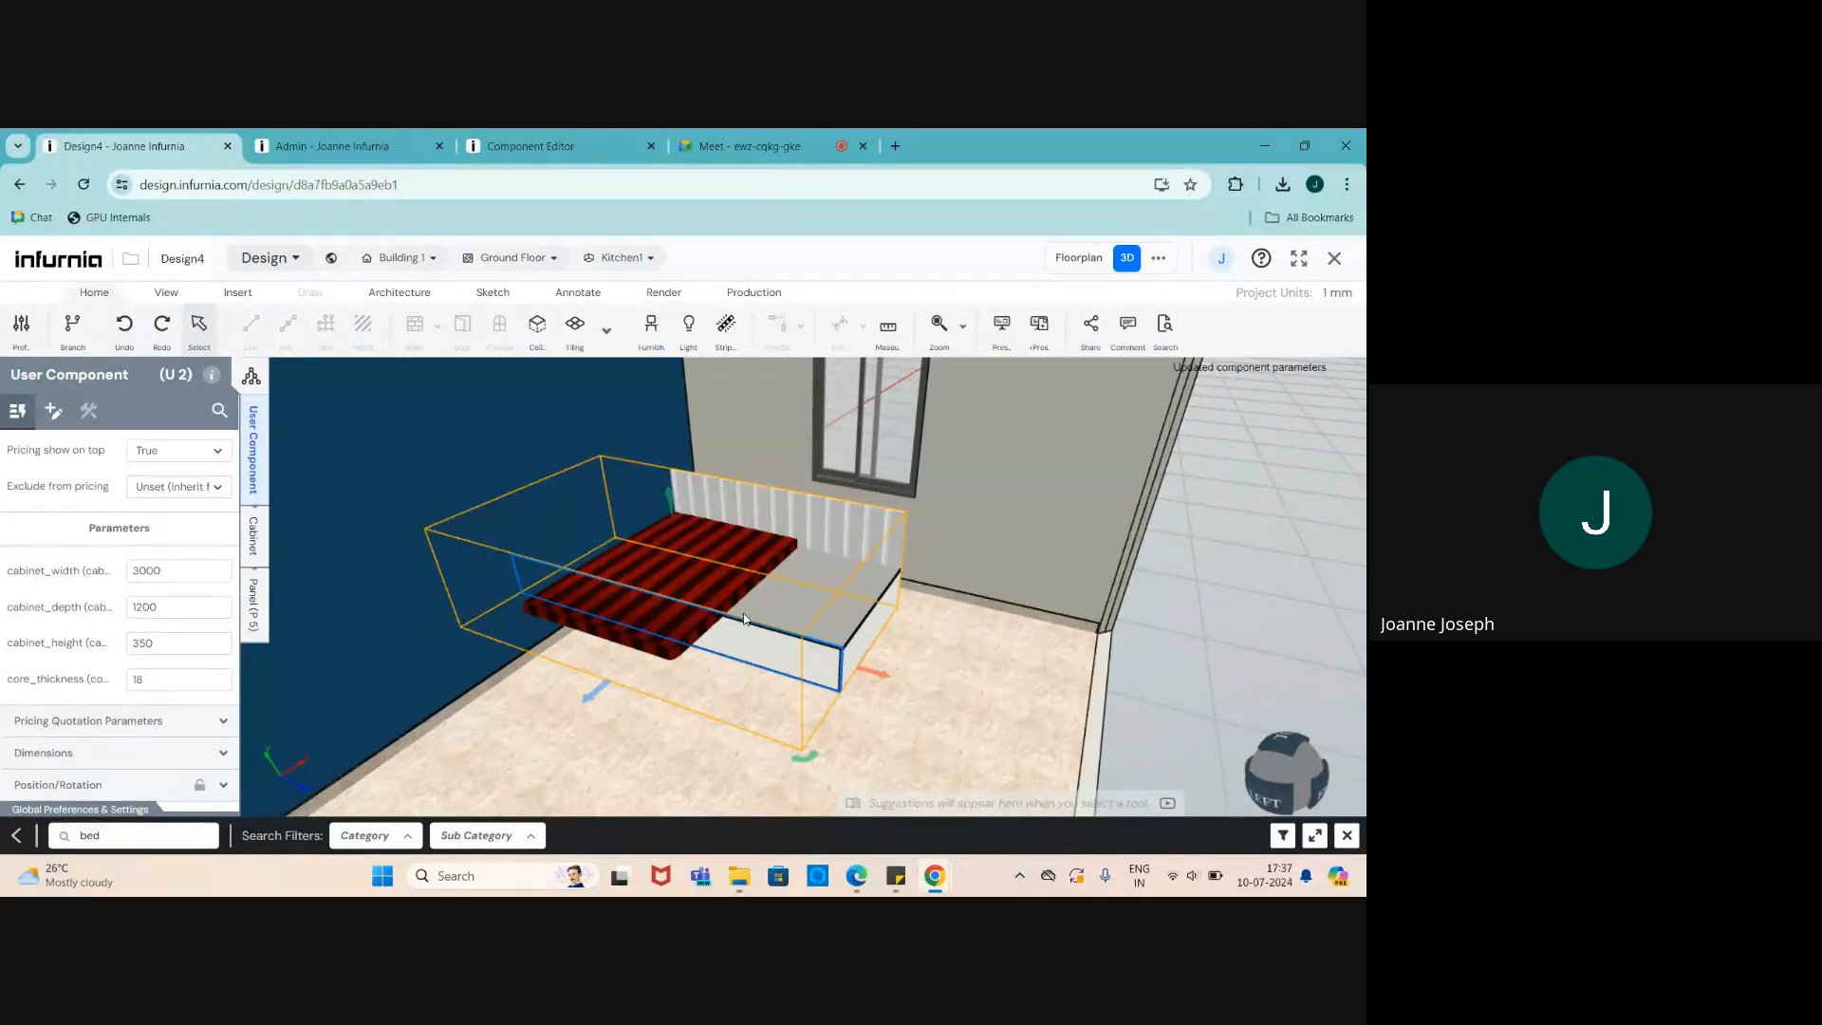
- Delete the bed and look over the now-empty room
scroll(744, 619, "down", 3)
scroll(696, 533, "up", 4)
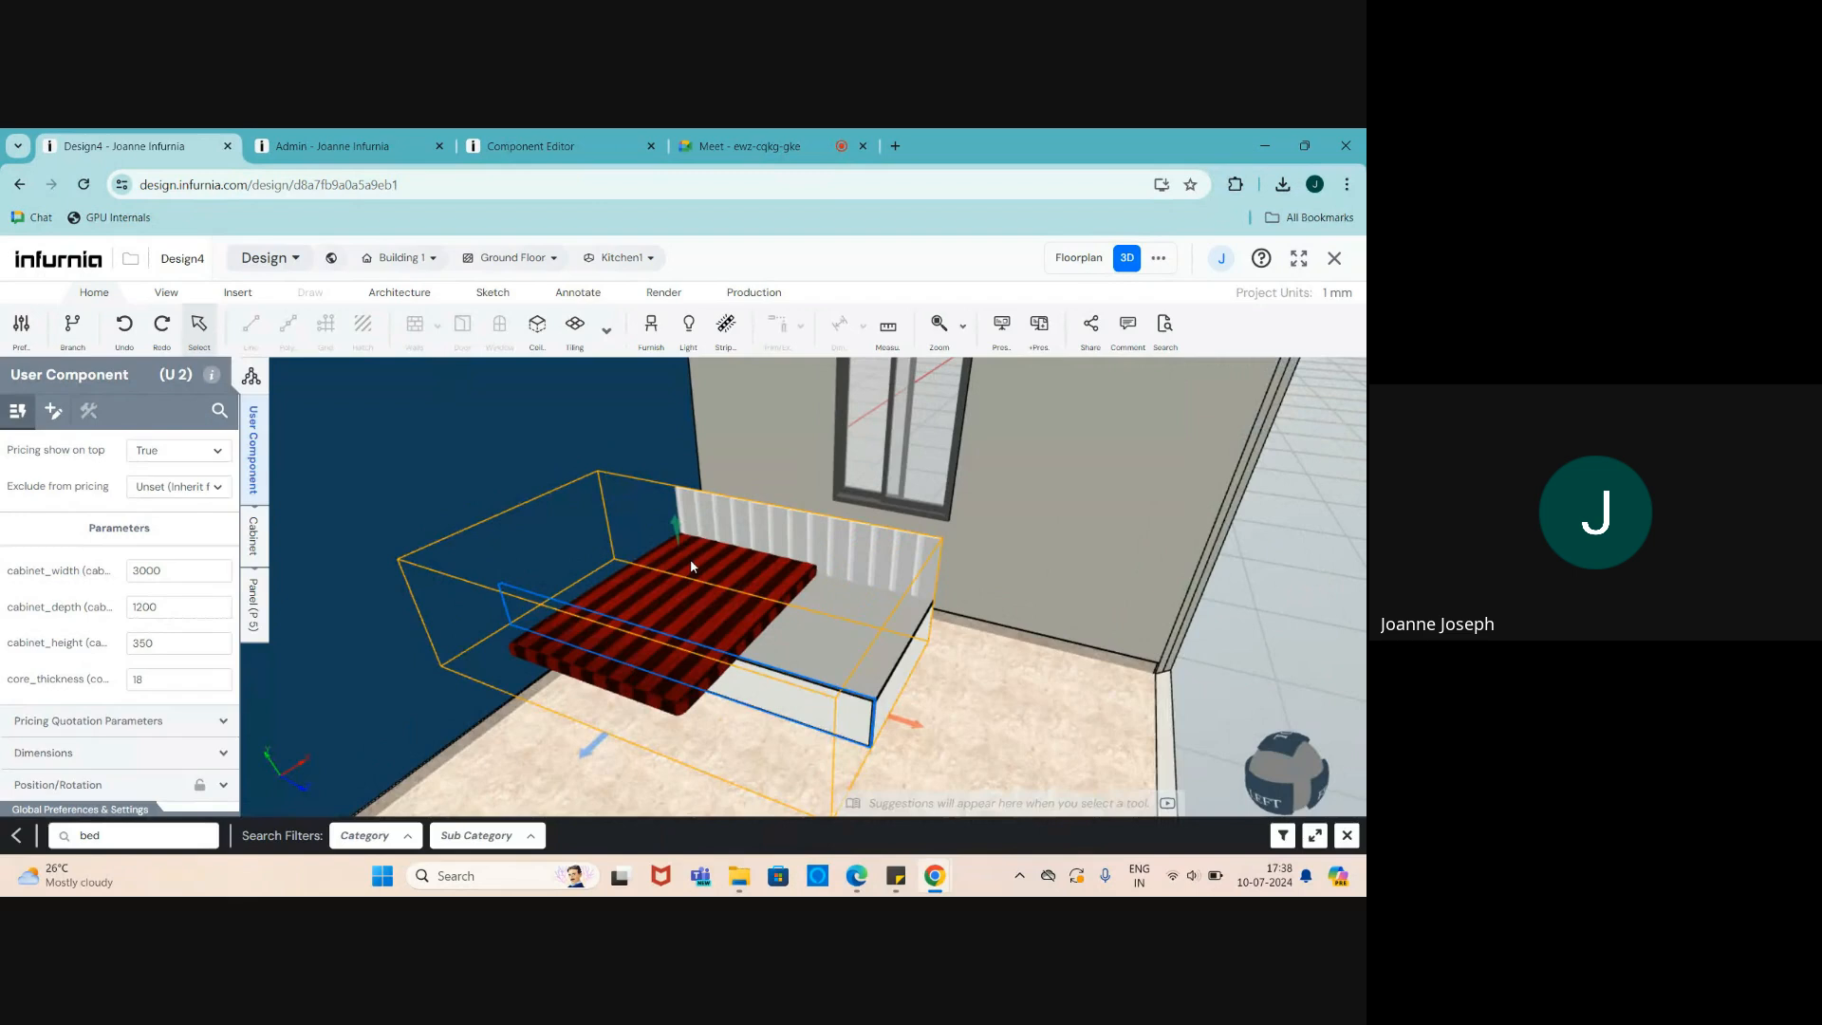
key("Delete")
scroll(678, 596, "down", 3)
middle_click_drag(839, 674, 724, 706)
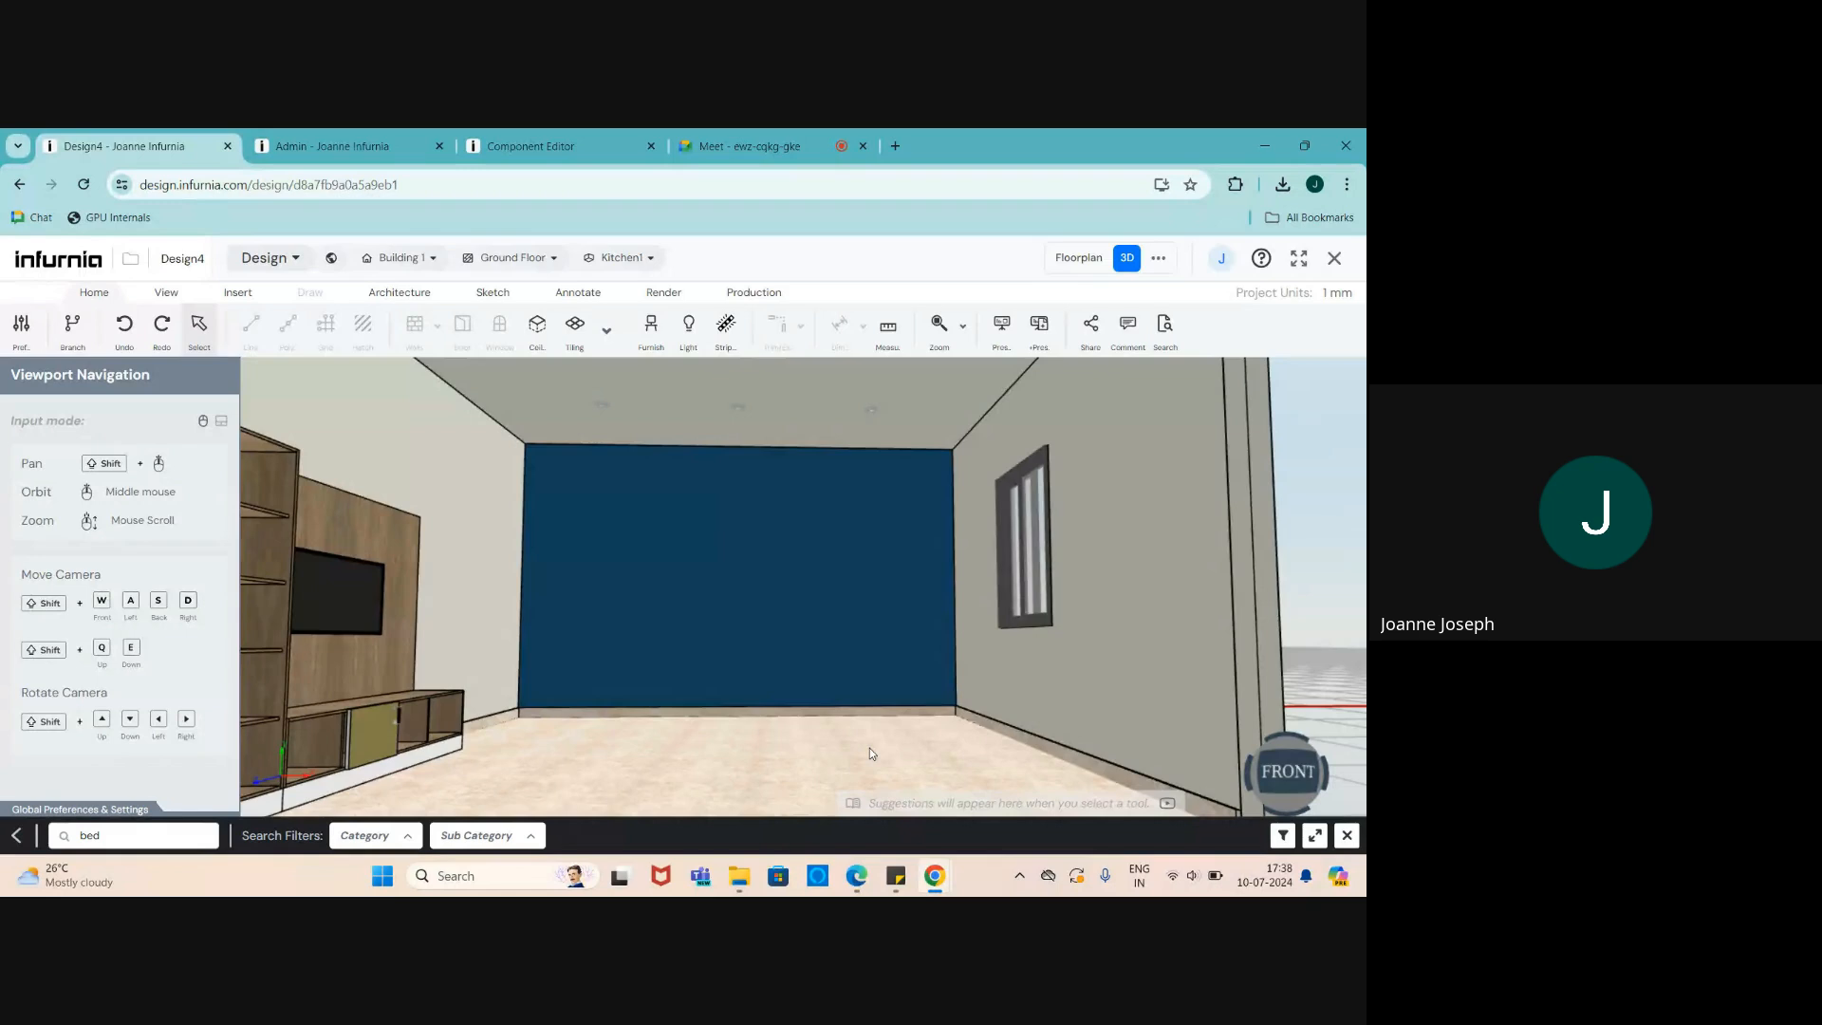
- Bring the wooden TV wall unit into view and select its user component
scroll(870, 748, "down", 4)
scroll(735, 678, "up", 2)
middle_click_drag(735, 678, 732, 690)
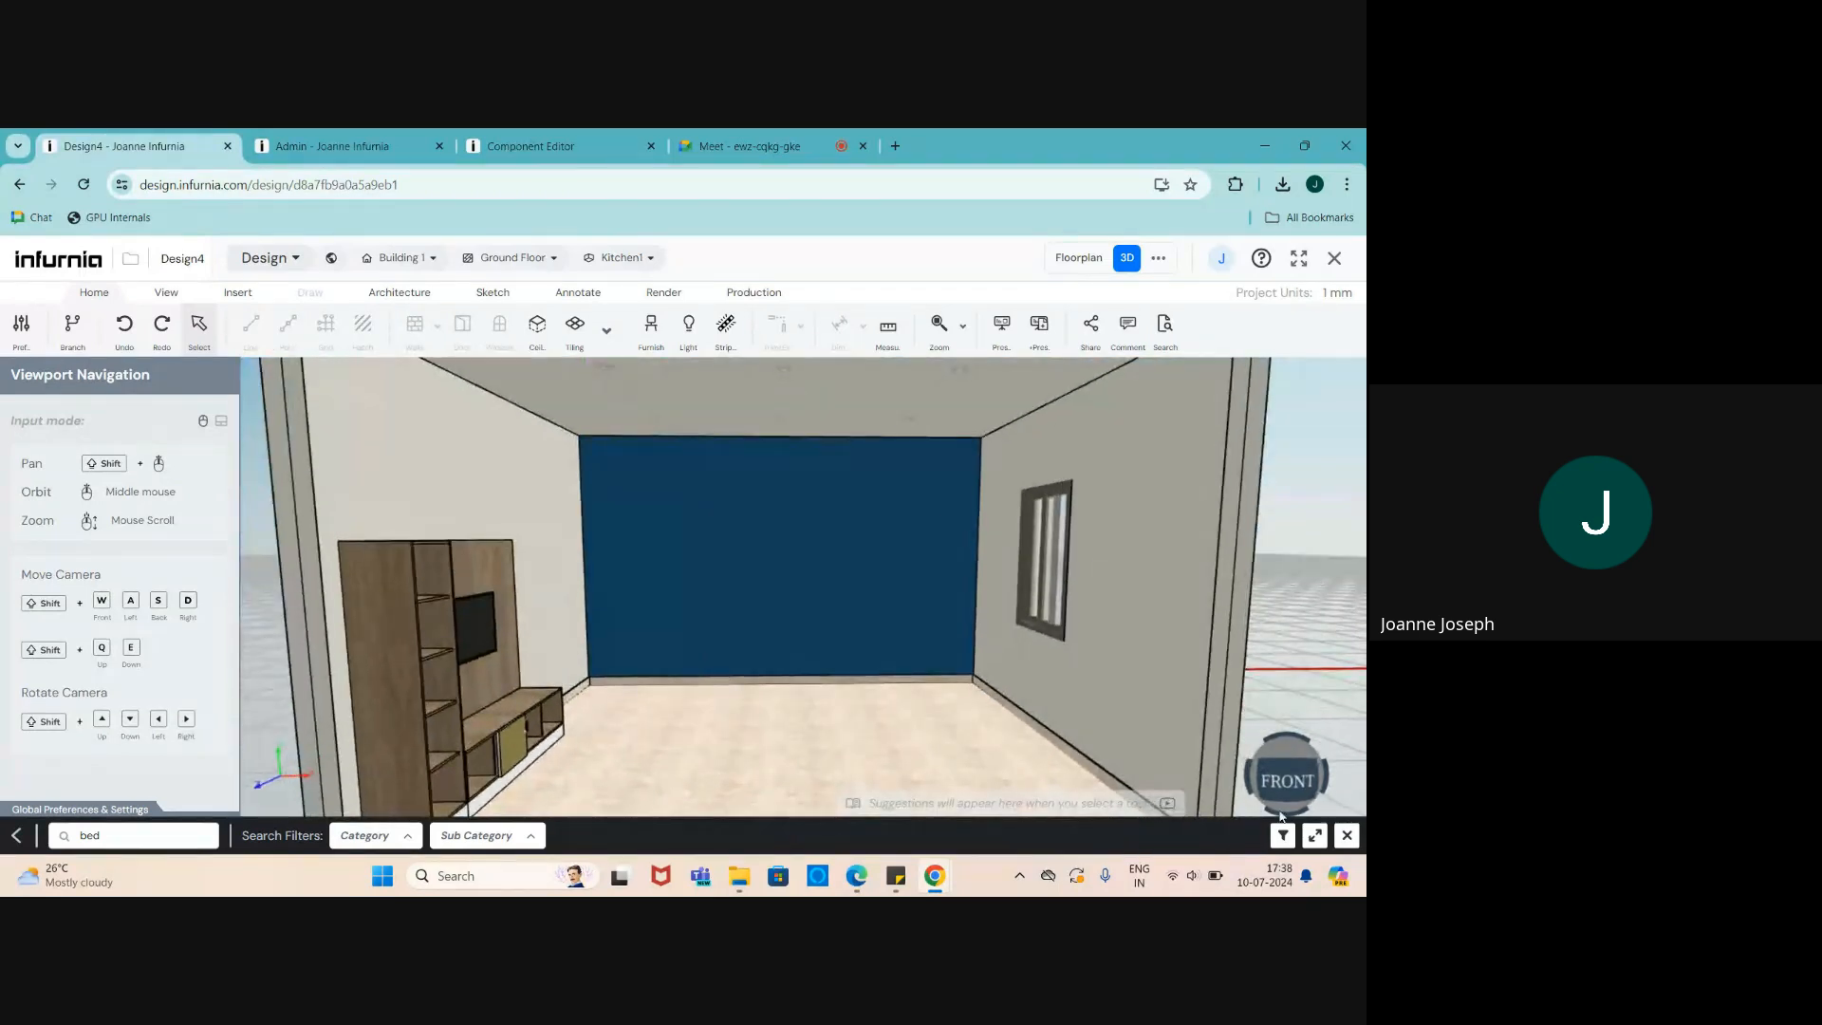
left_click(1283, 792)
scroll(833, 704, "down", 3)
scroll(833, 705, "up", 4)
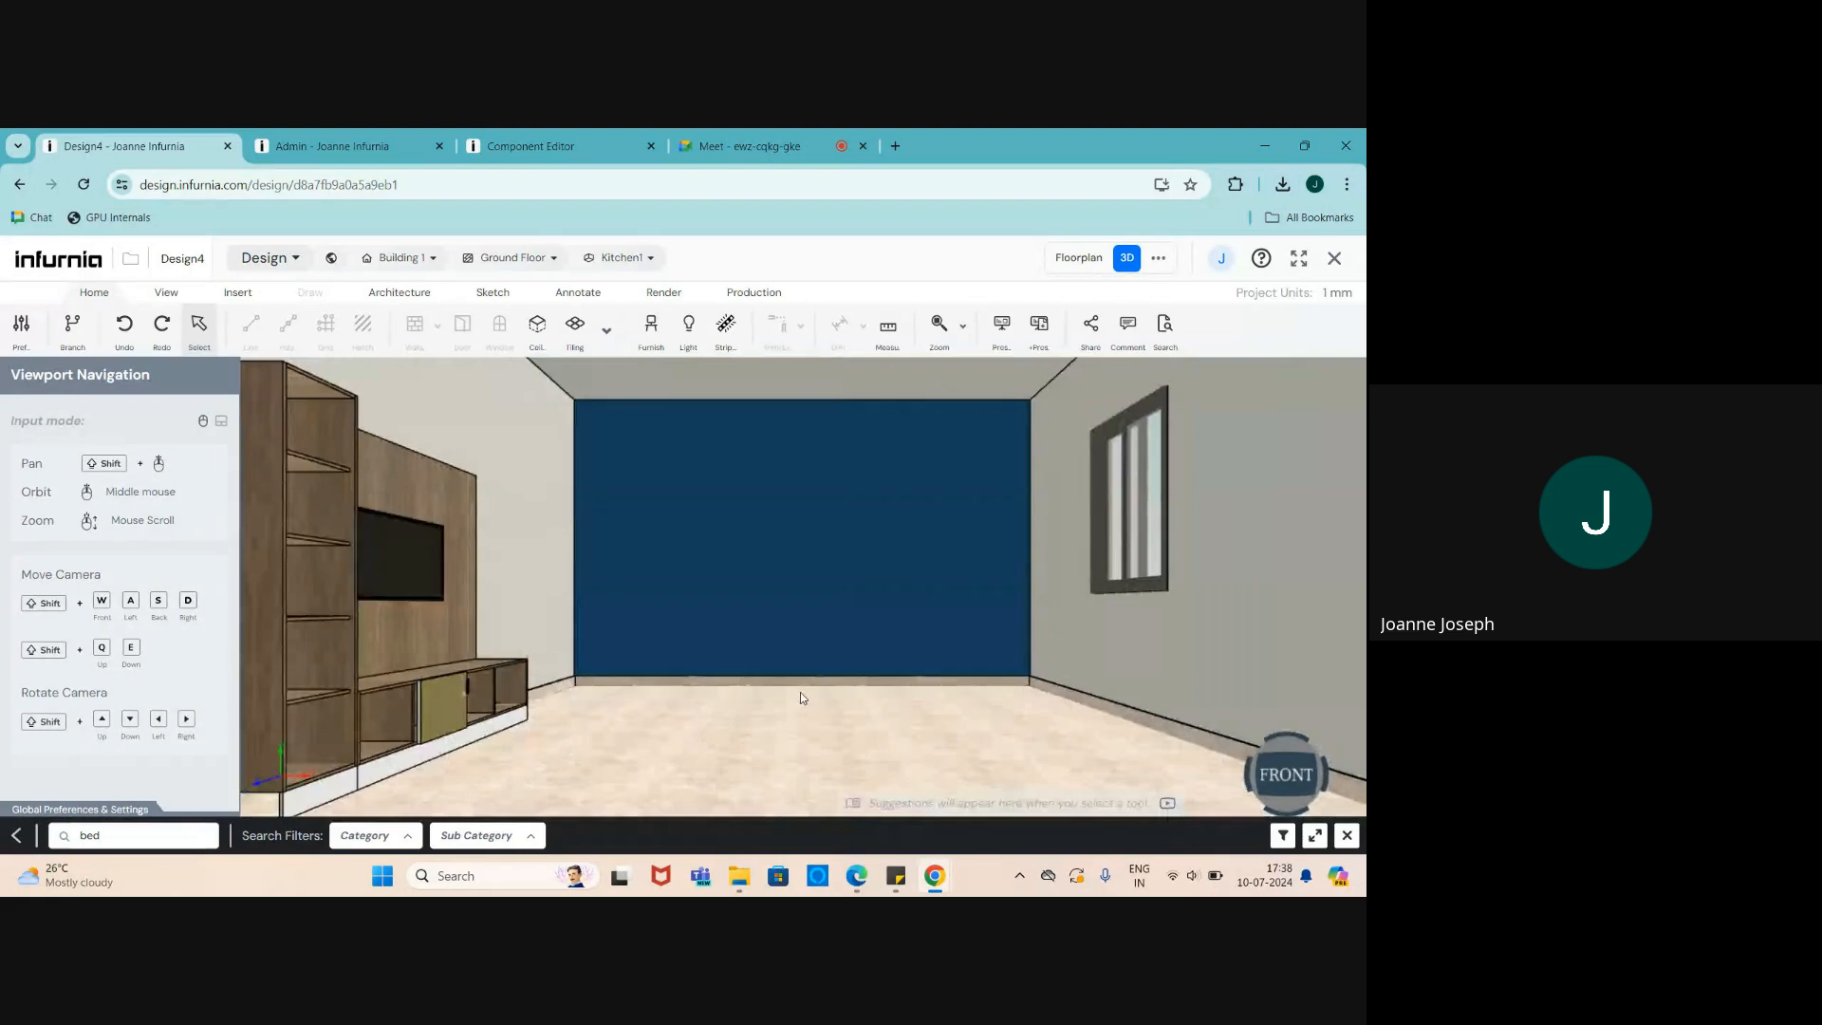
middle_click_drag(800, 692, 674, 708)
scroll(510, 646, "up", 4)
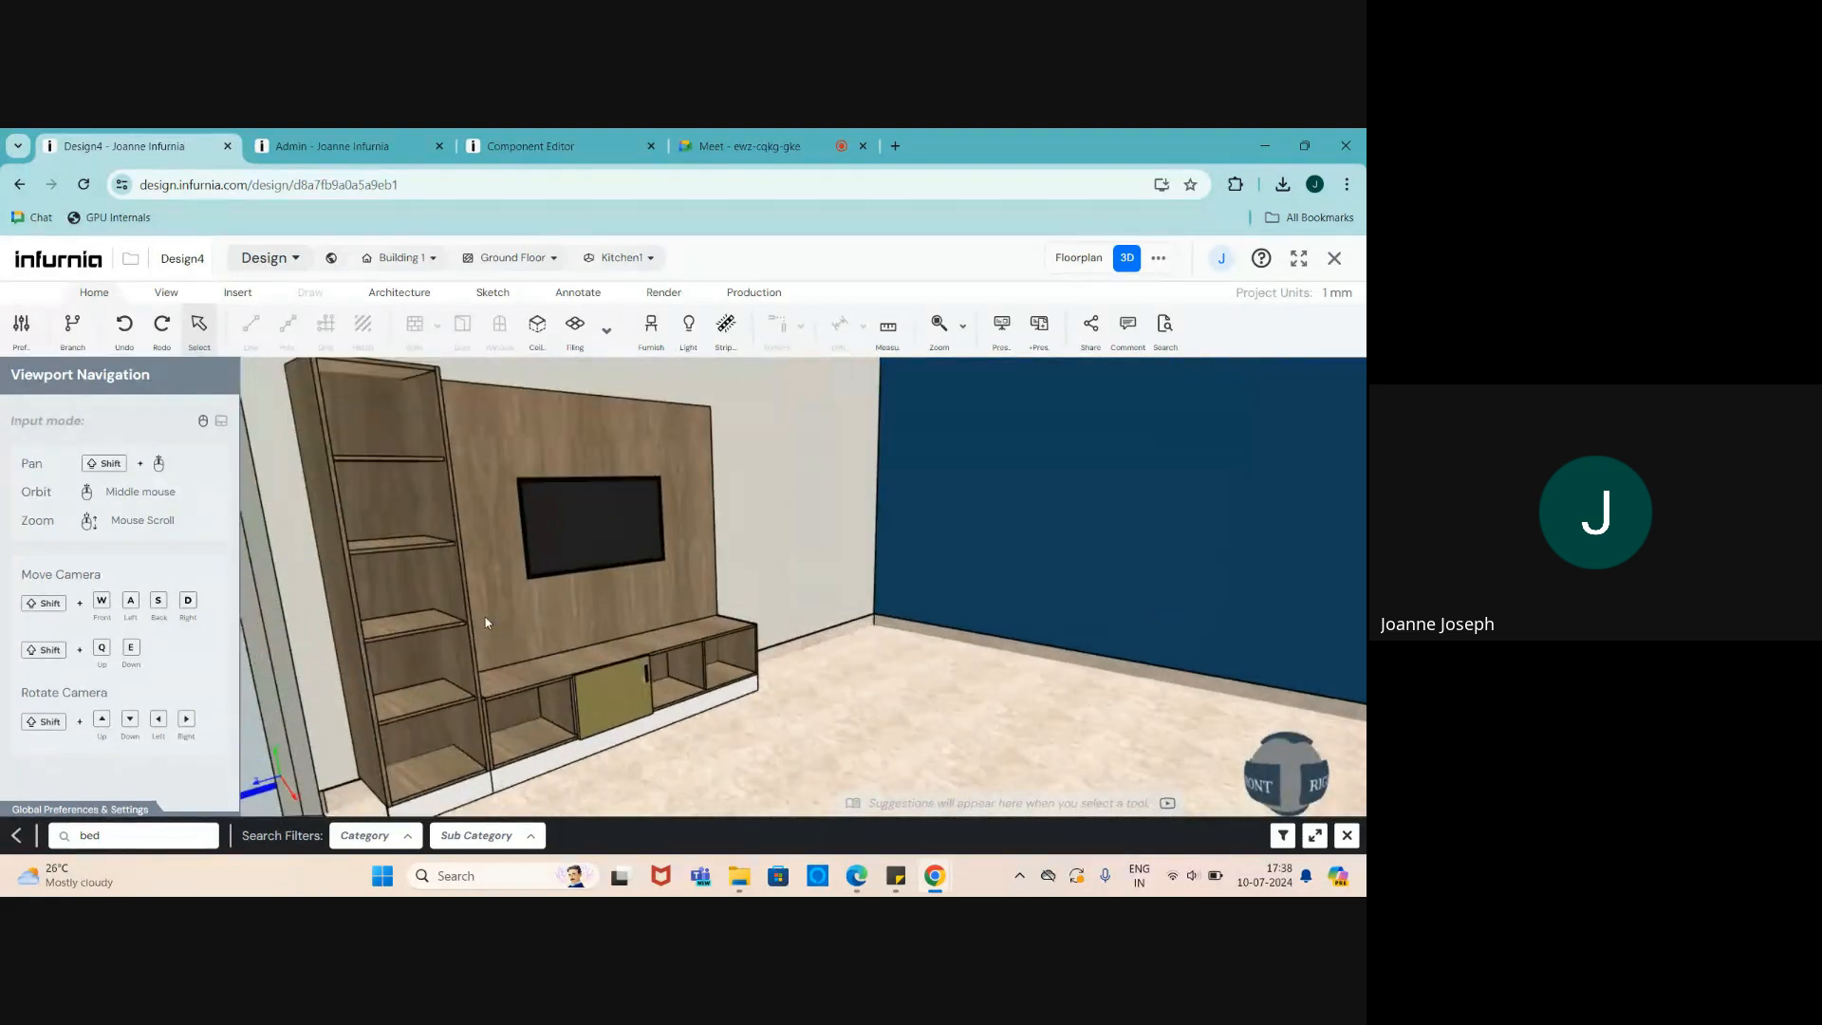
middle_click_drag(486, 617, 437, 626)
scroll(775, 511, "down", 2)
scroll(380, 609, "up", 2)
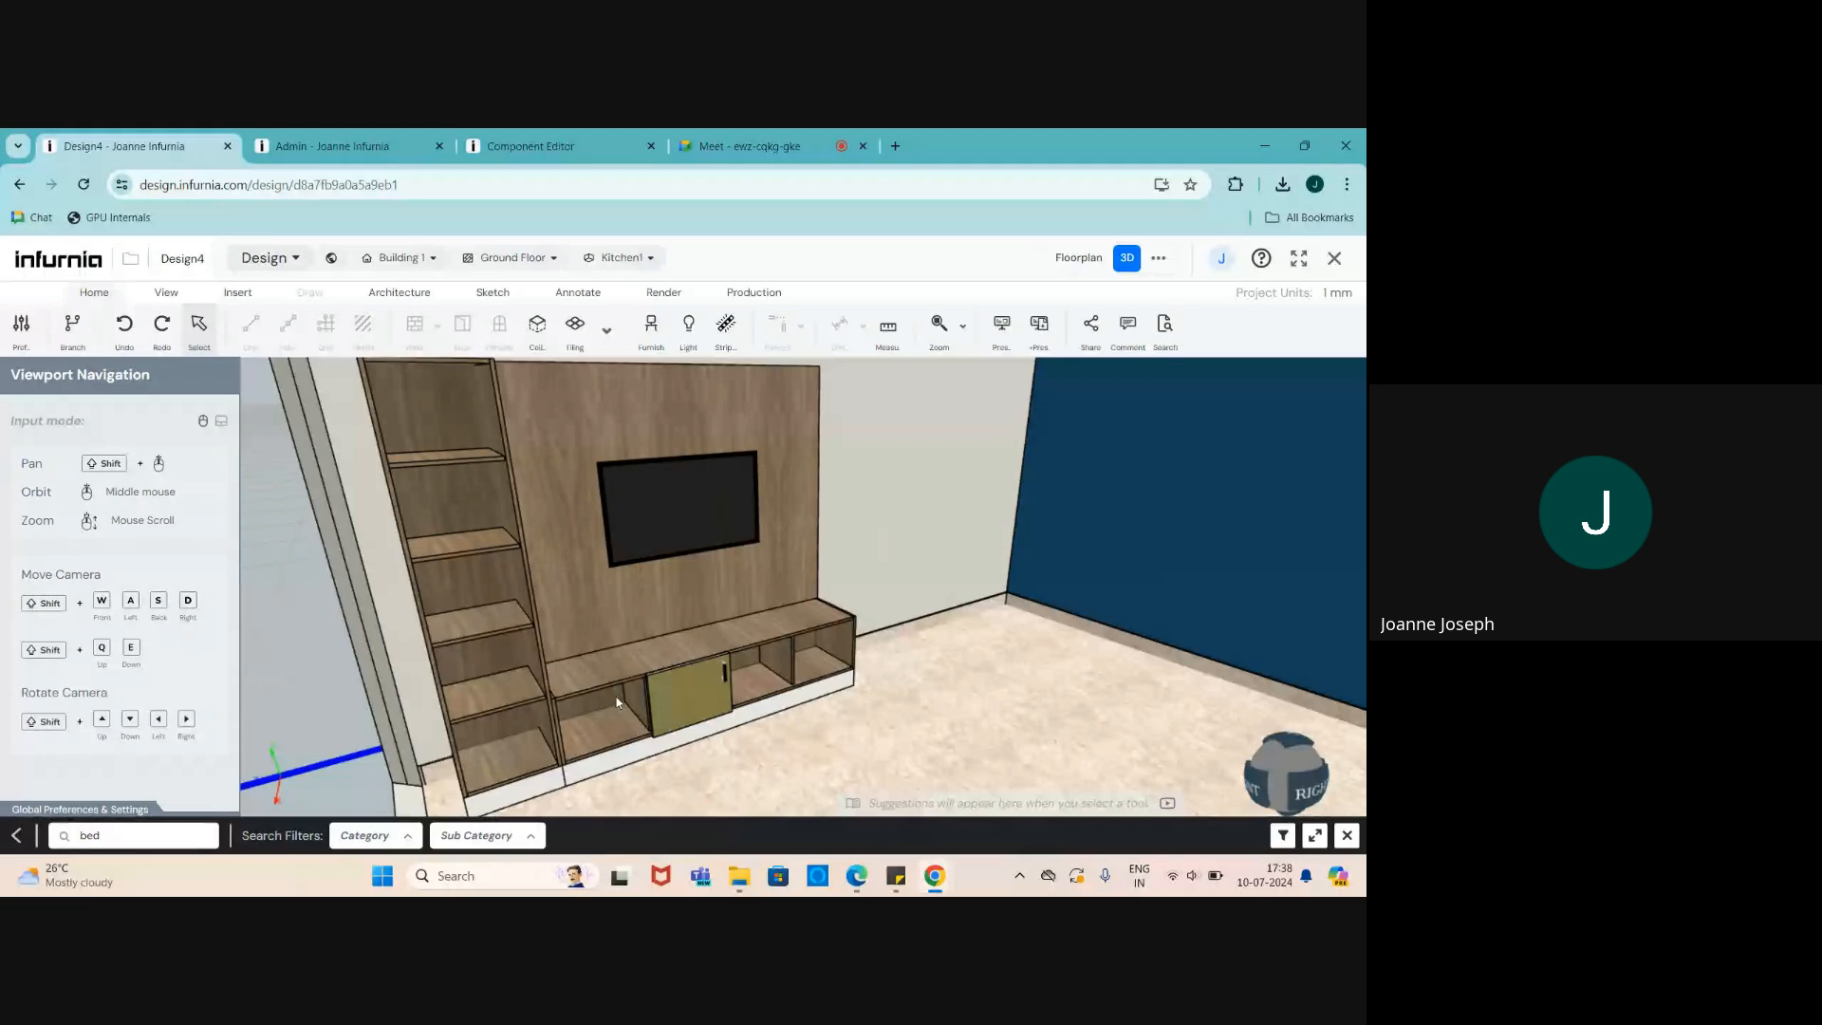
scroll(617, 697, "down", 1)
scroll(593, 557, "up", 1)
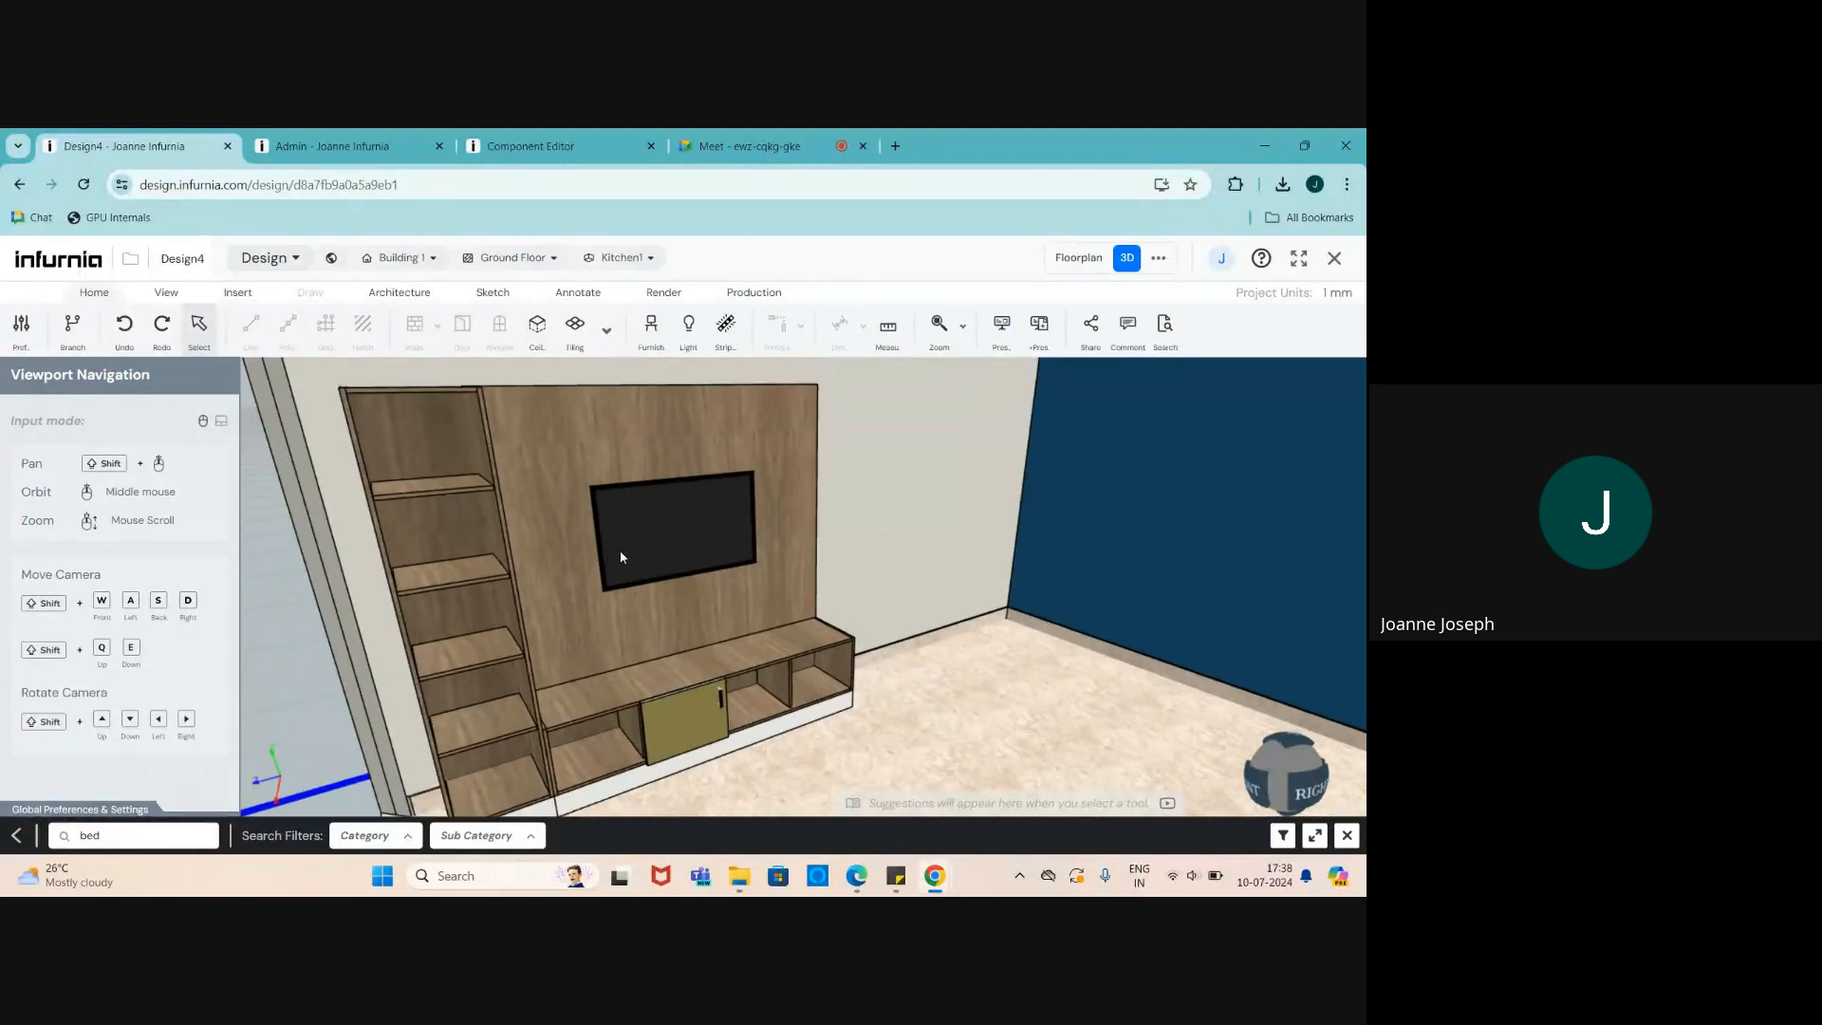
left_click(621, 558)
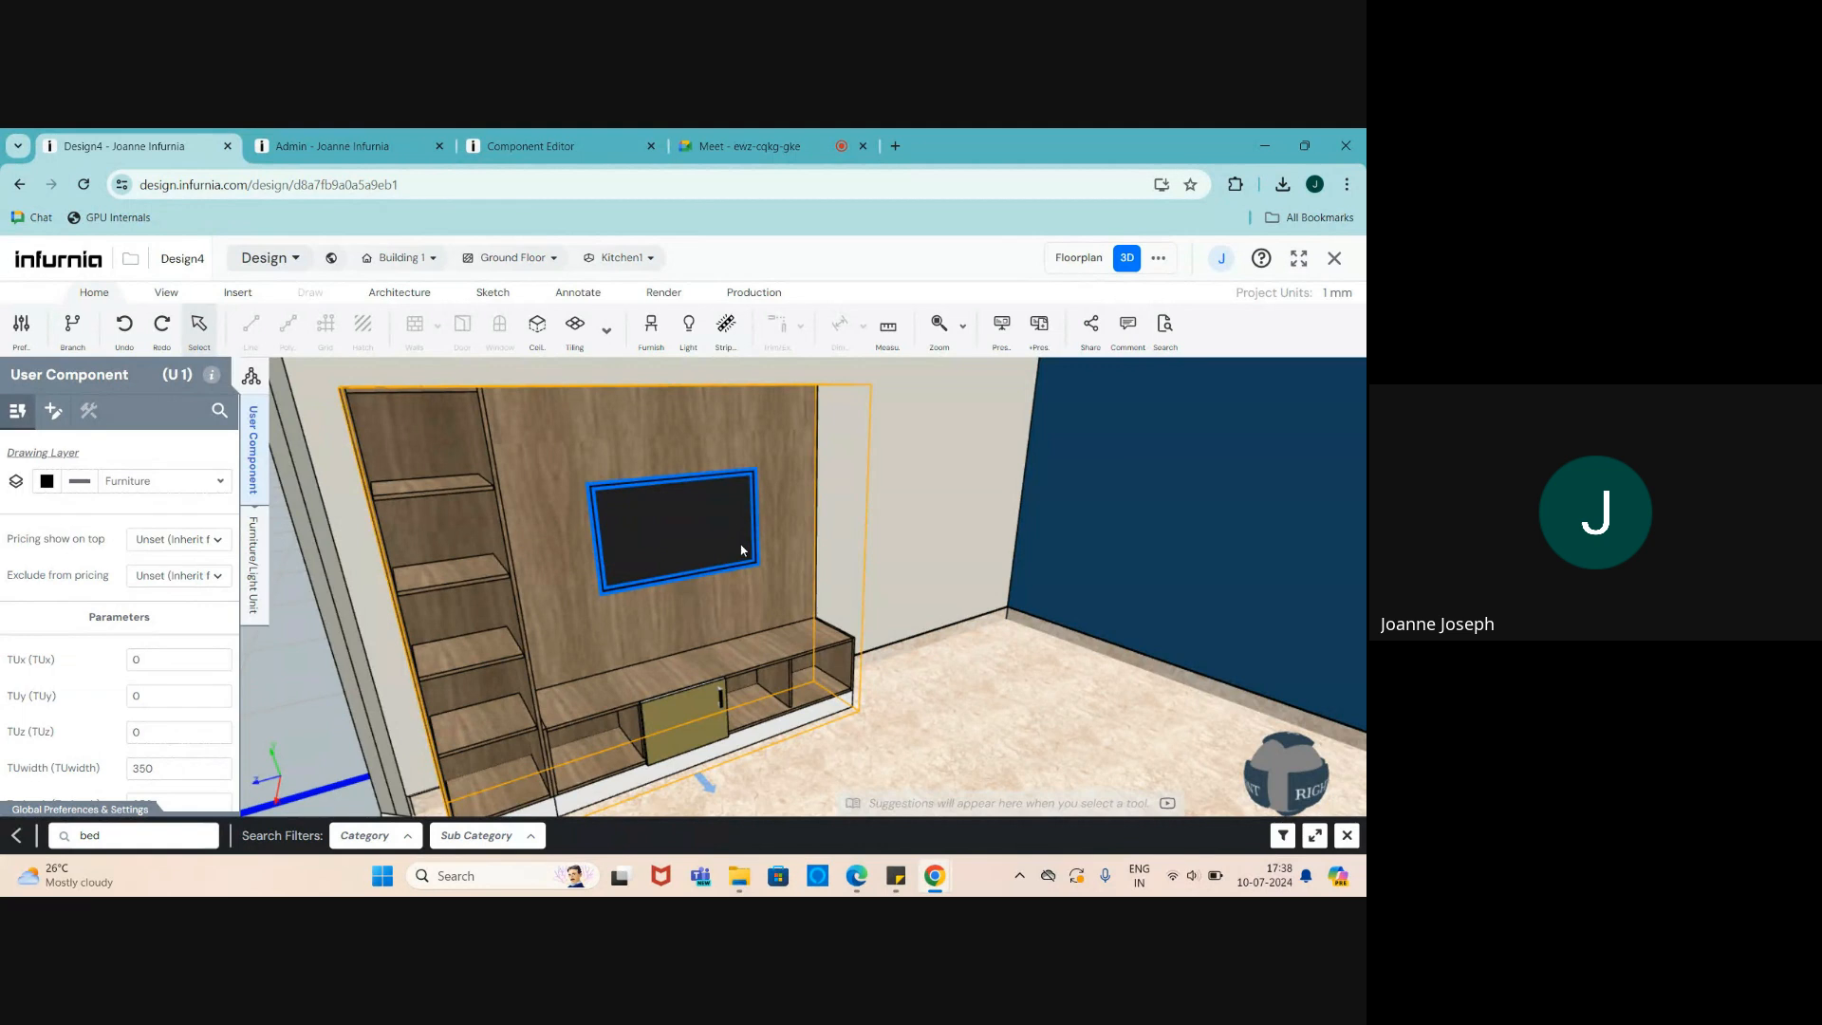
scroll(615, 703, "down", 1)
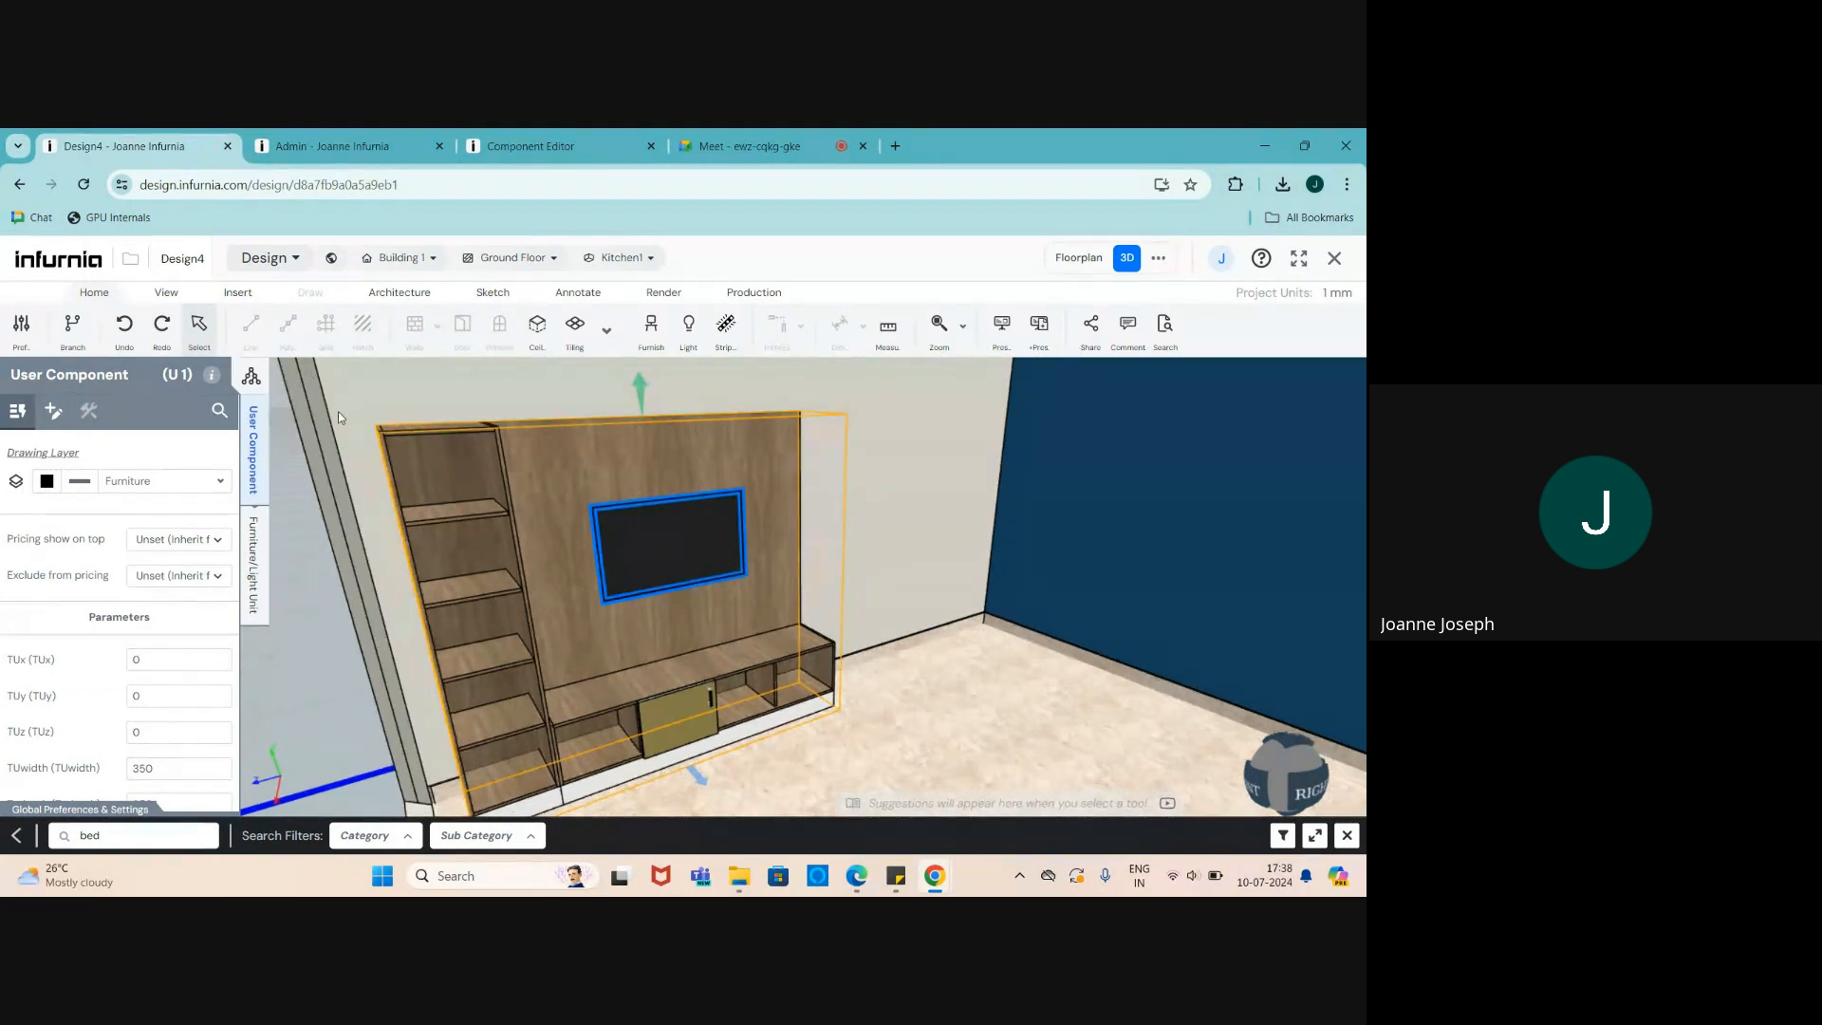
- Close the bed's Component Editor page, confirming the exit
left_click(505, 150)
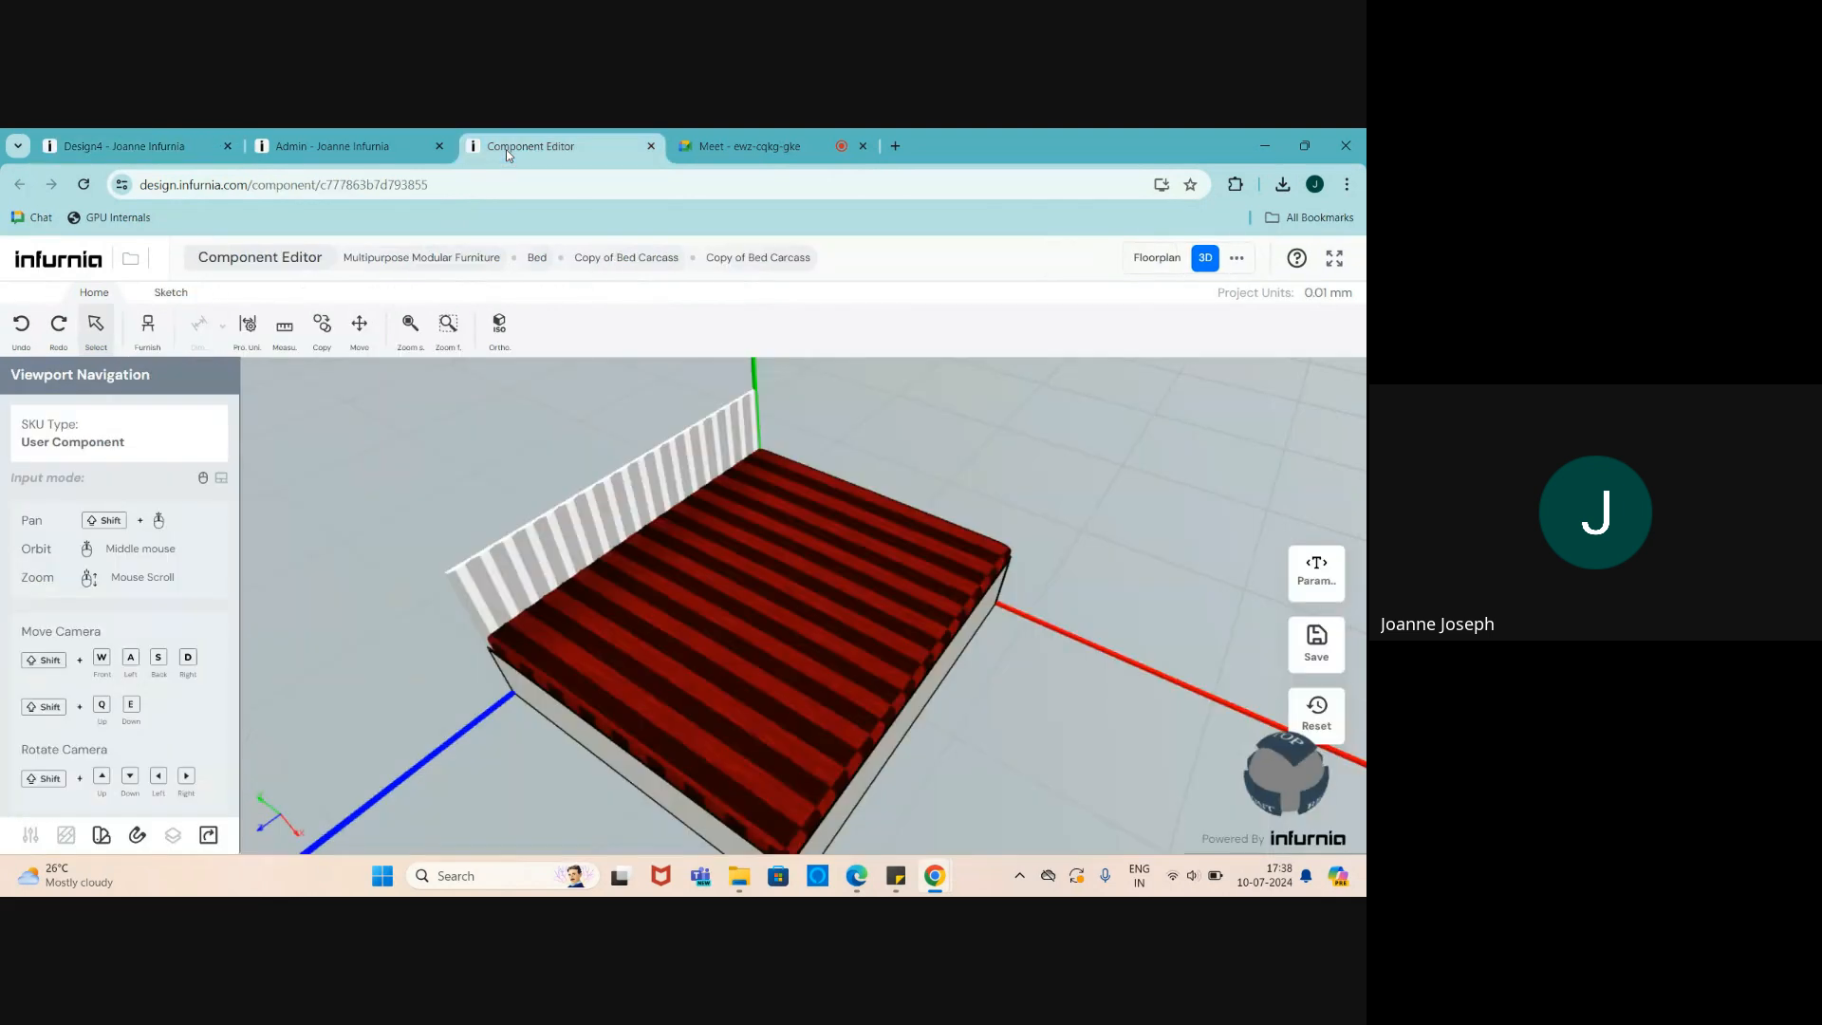
left_click(649, 147)
left_click(760, 297)
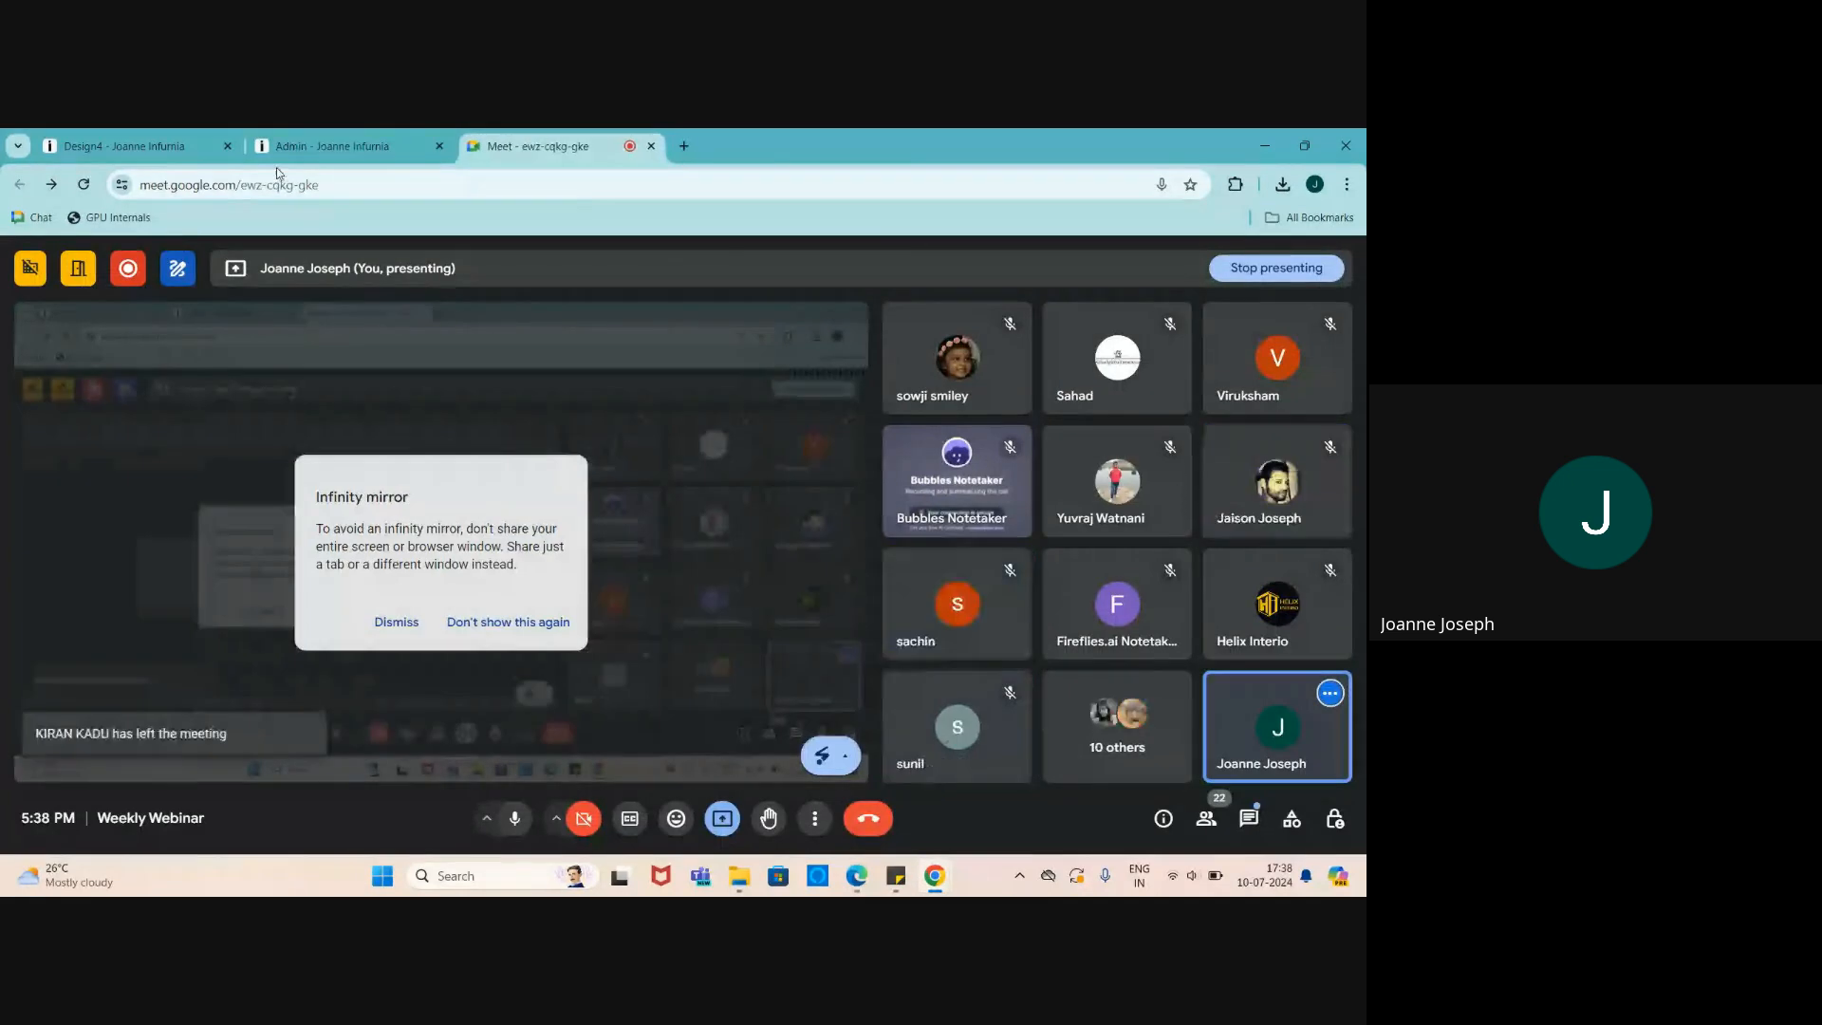
- Add the TV Unit items from the warehouse into the TV Unit subcategory
left_click(323, 147)
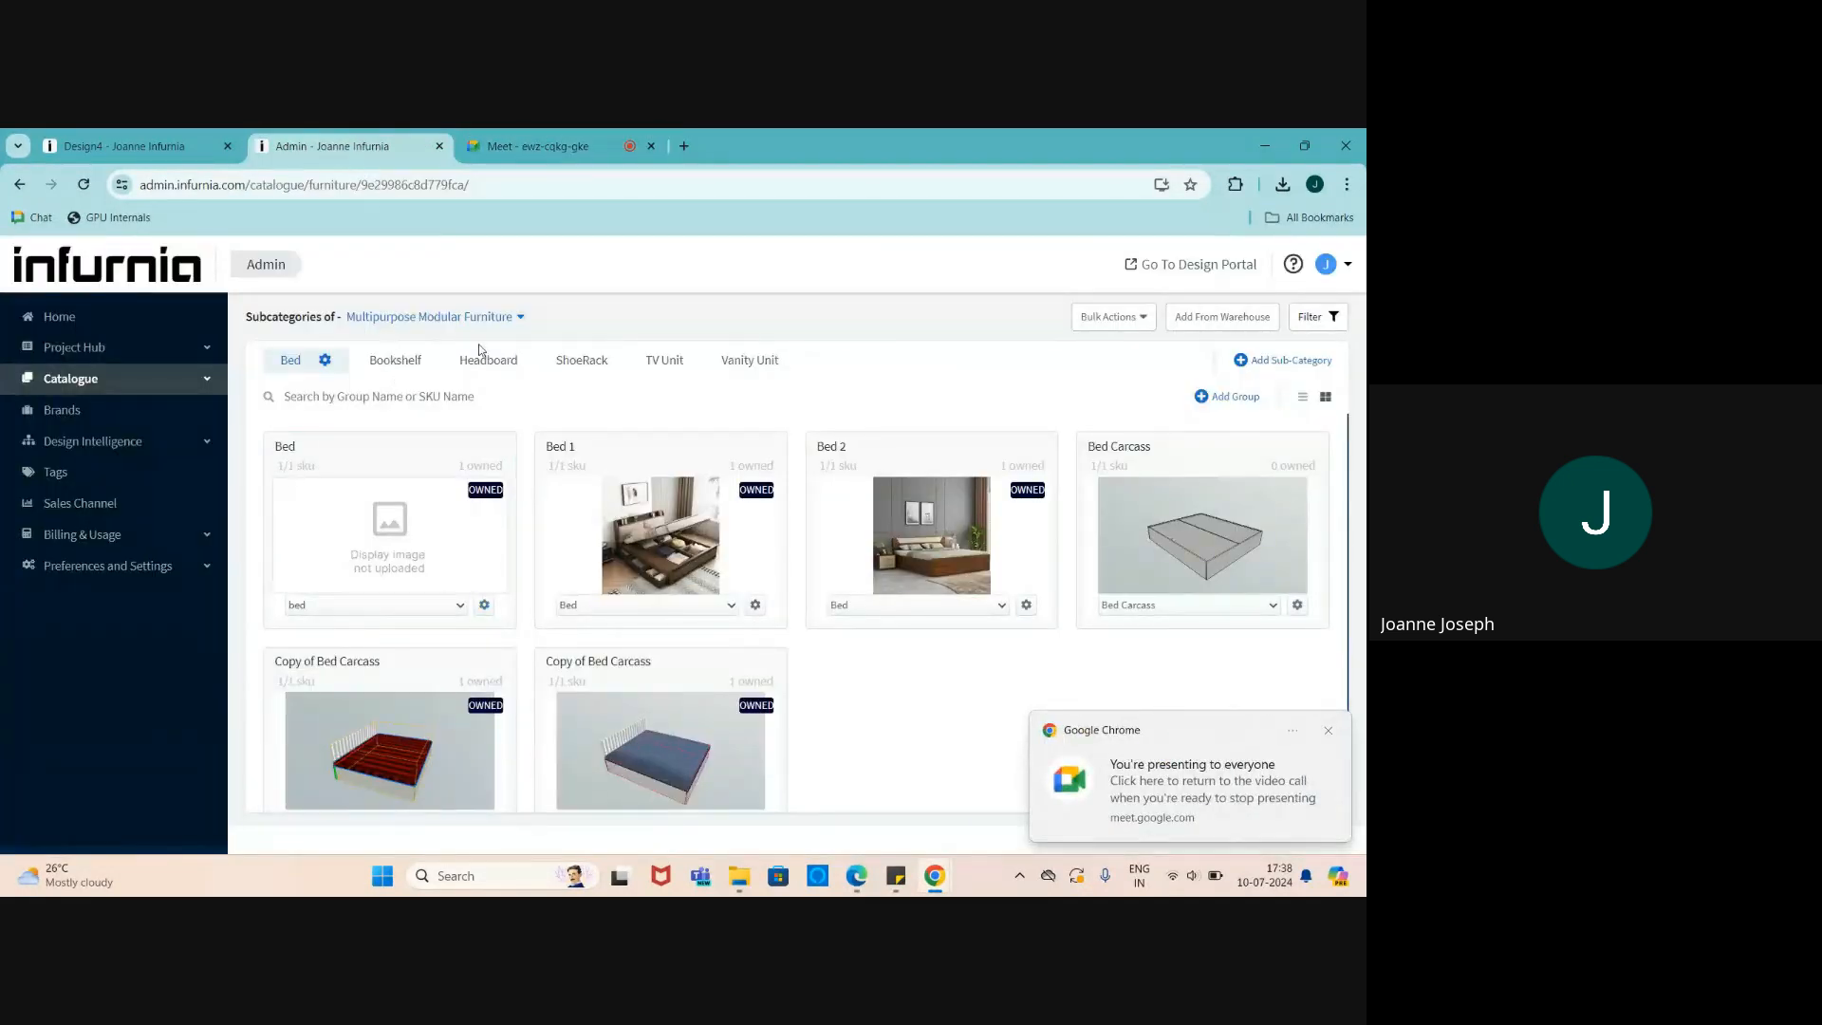
left_click(664, 360)
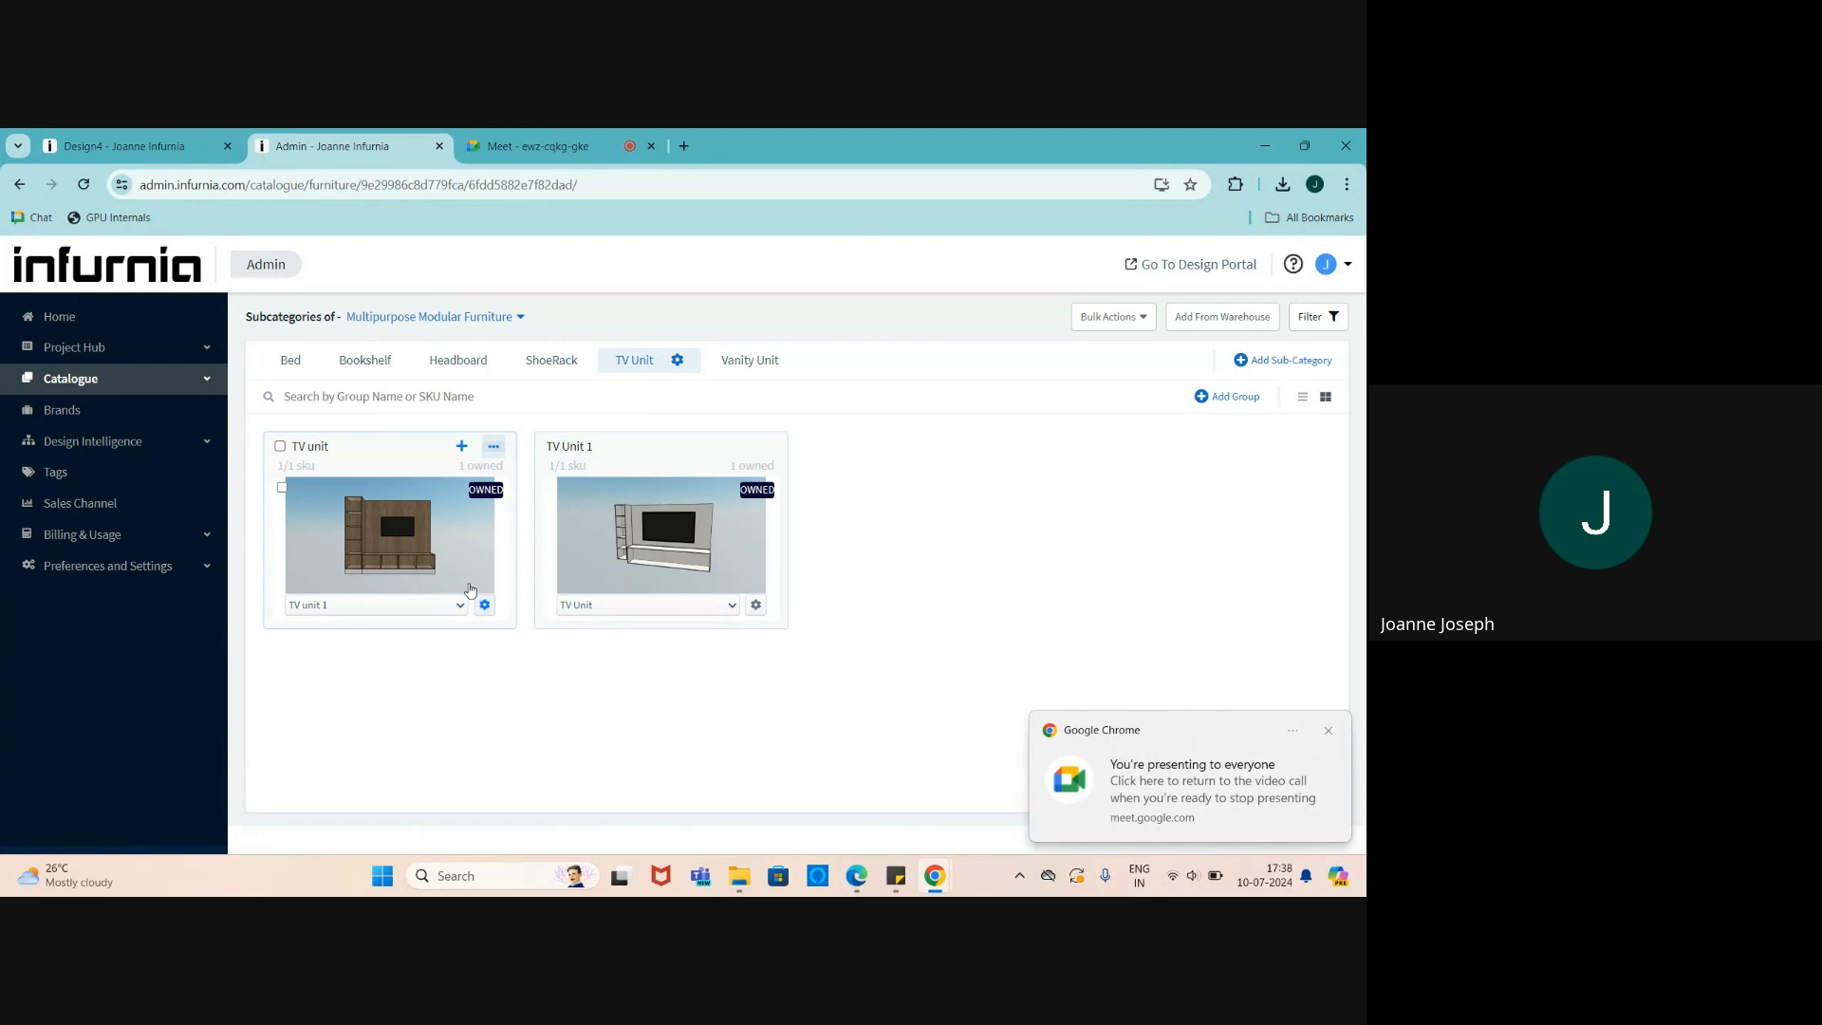
left_click(1206, 320)
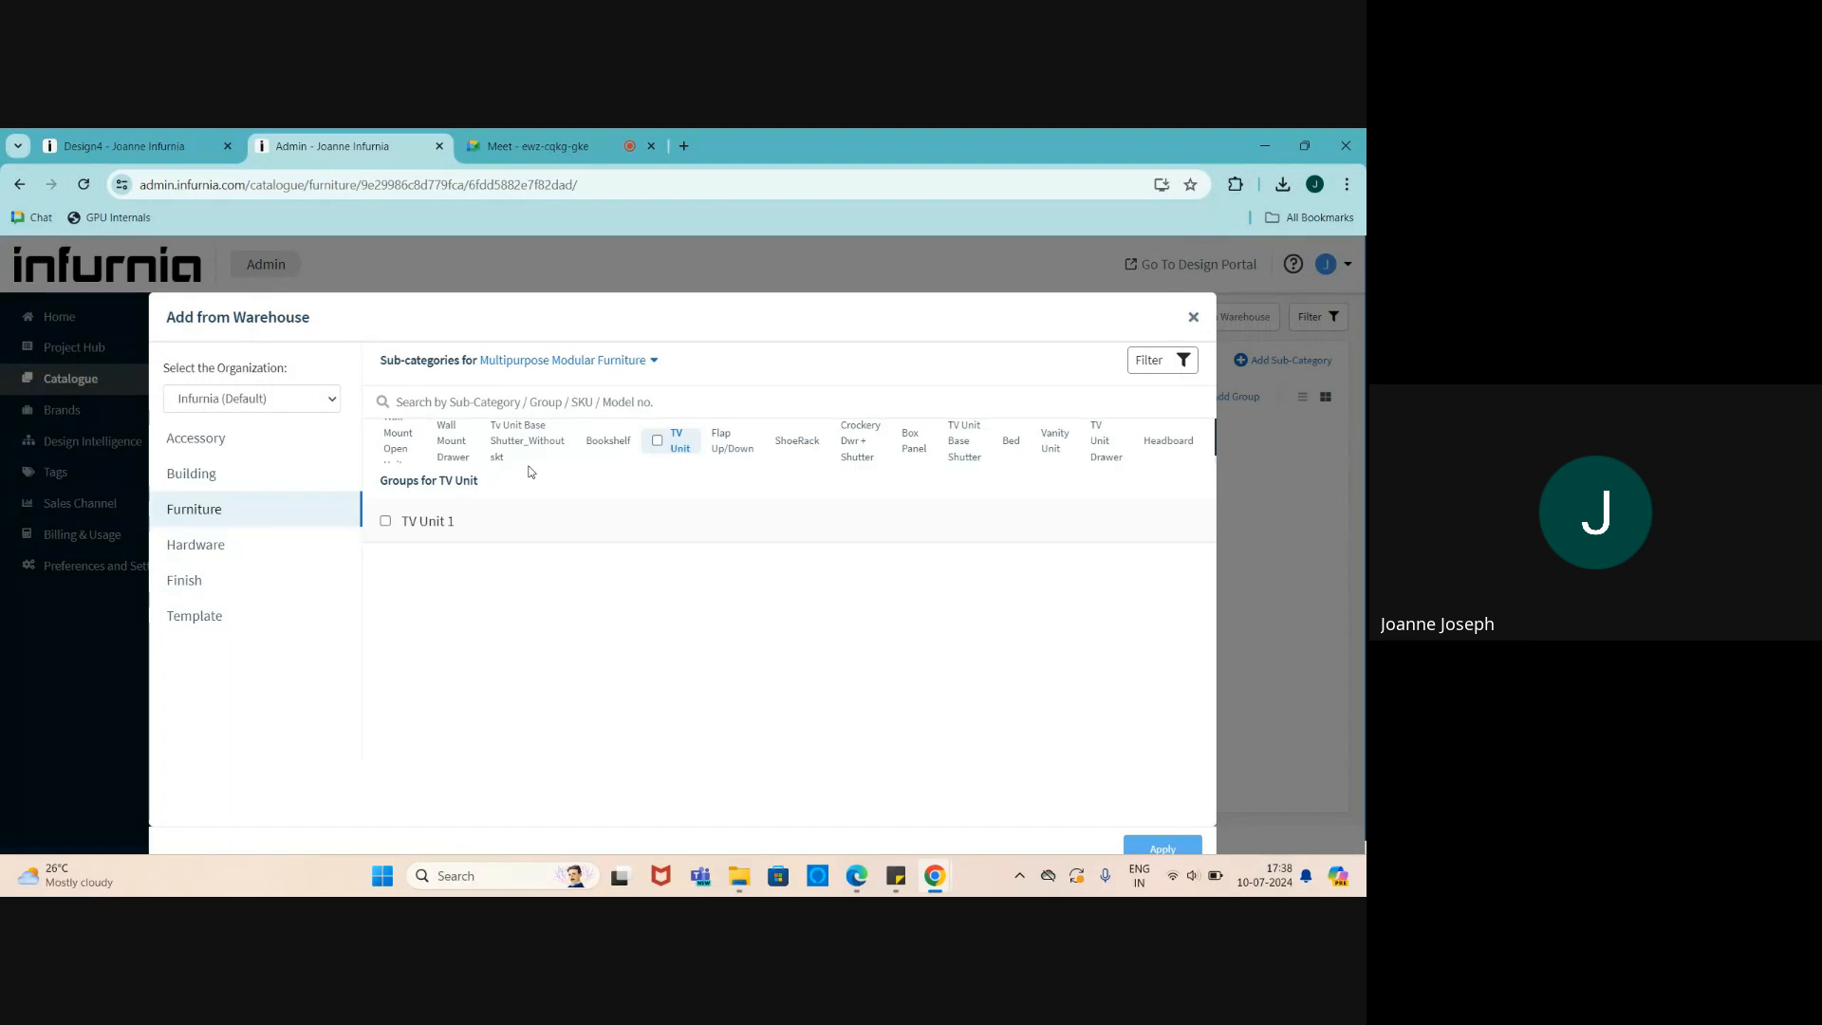
left_click(454, 530)
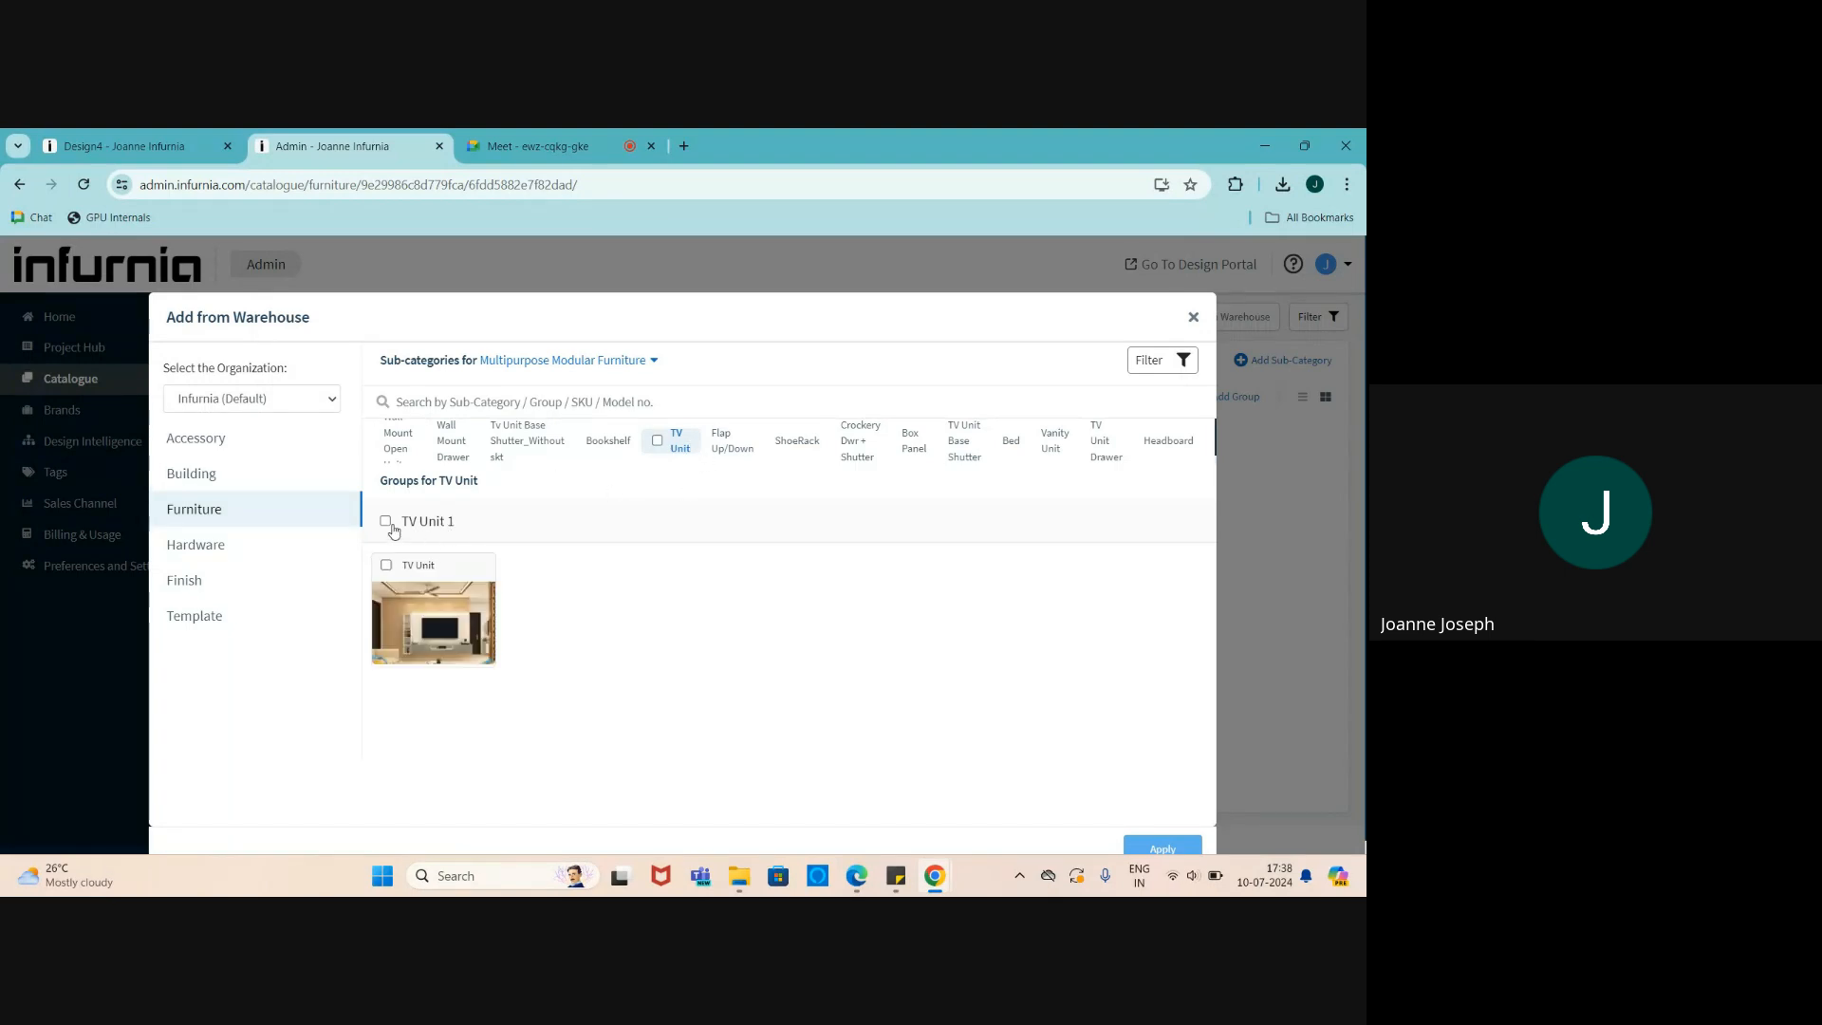
left_click(657, 441)
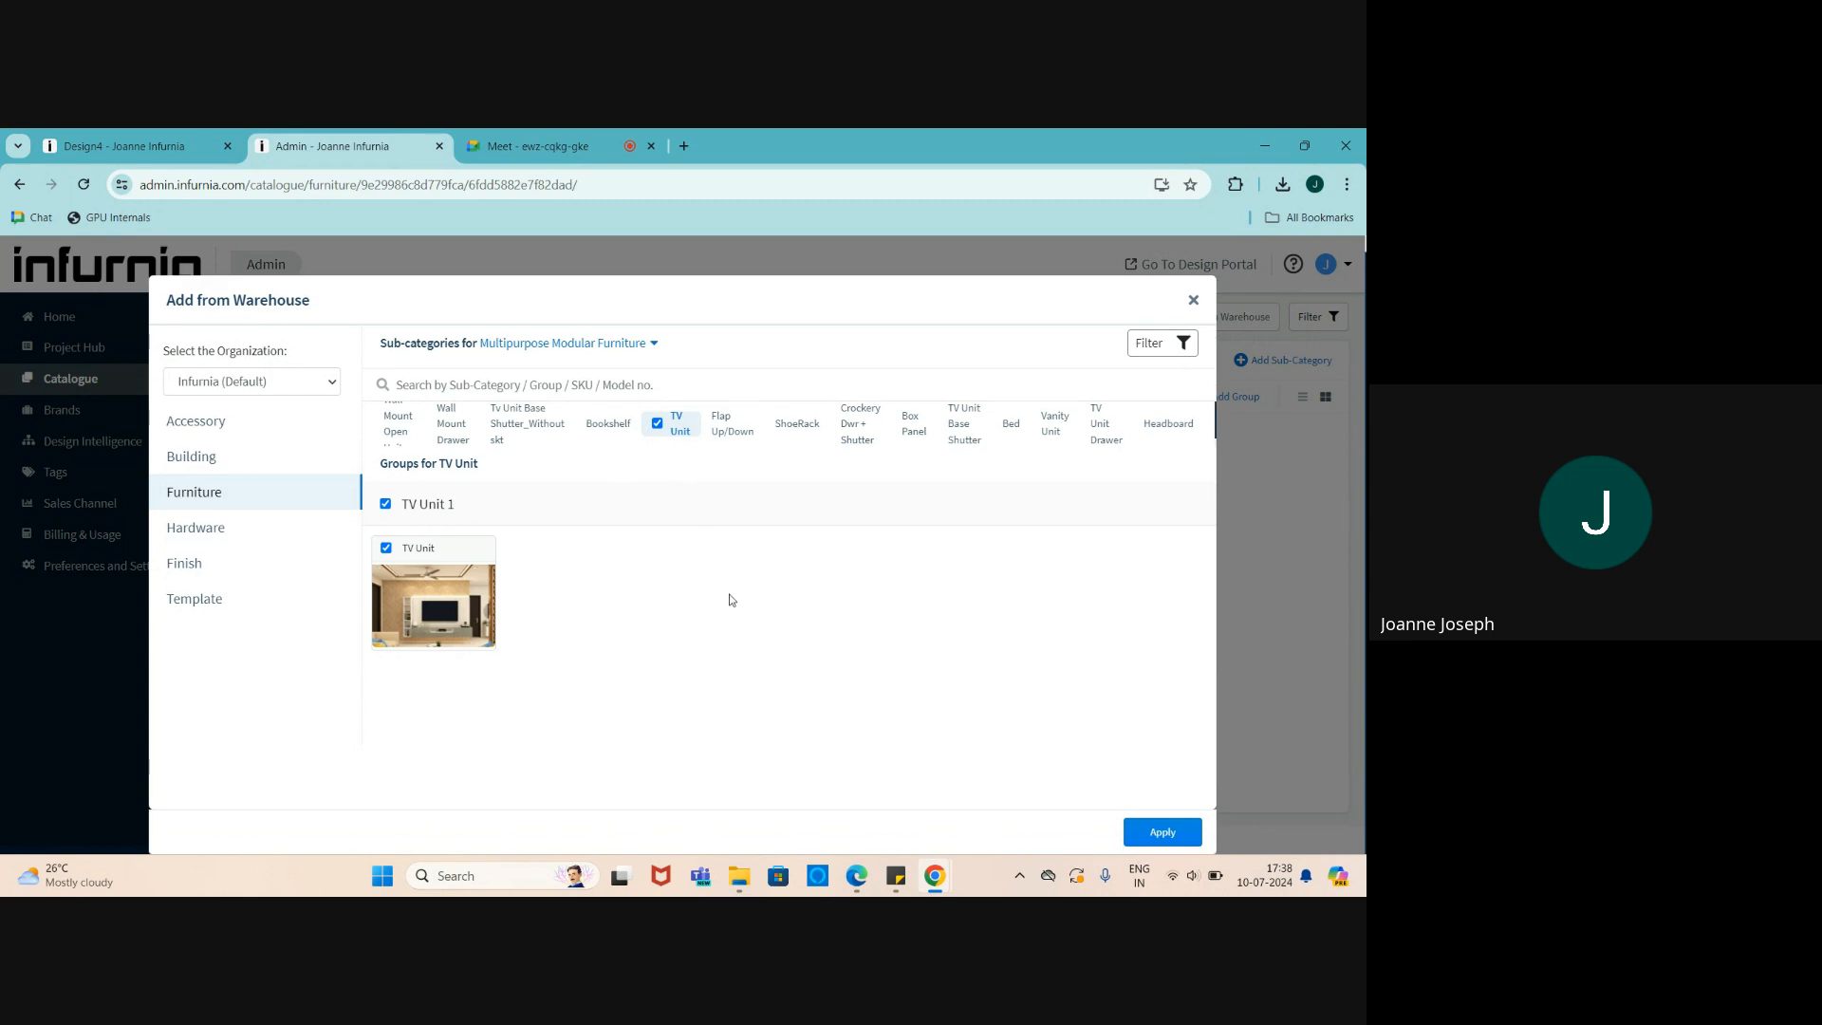
left_click(1148, 839)
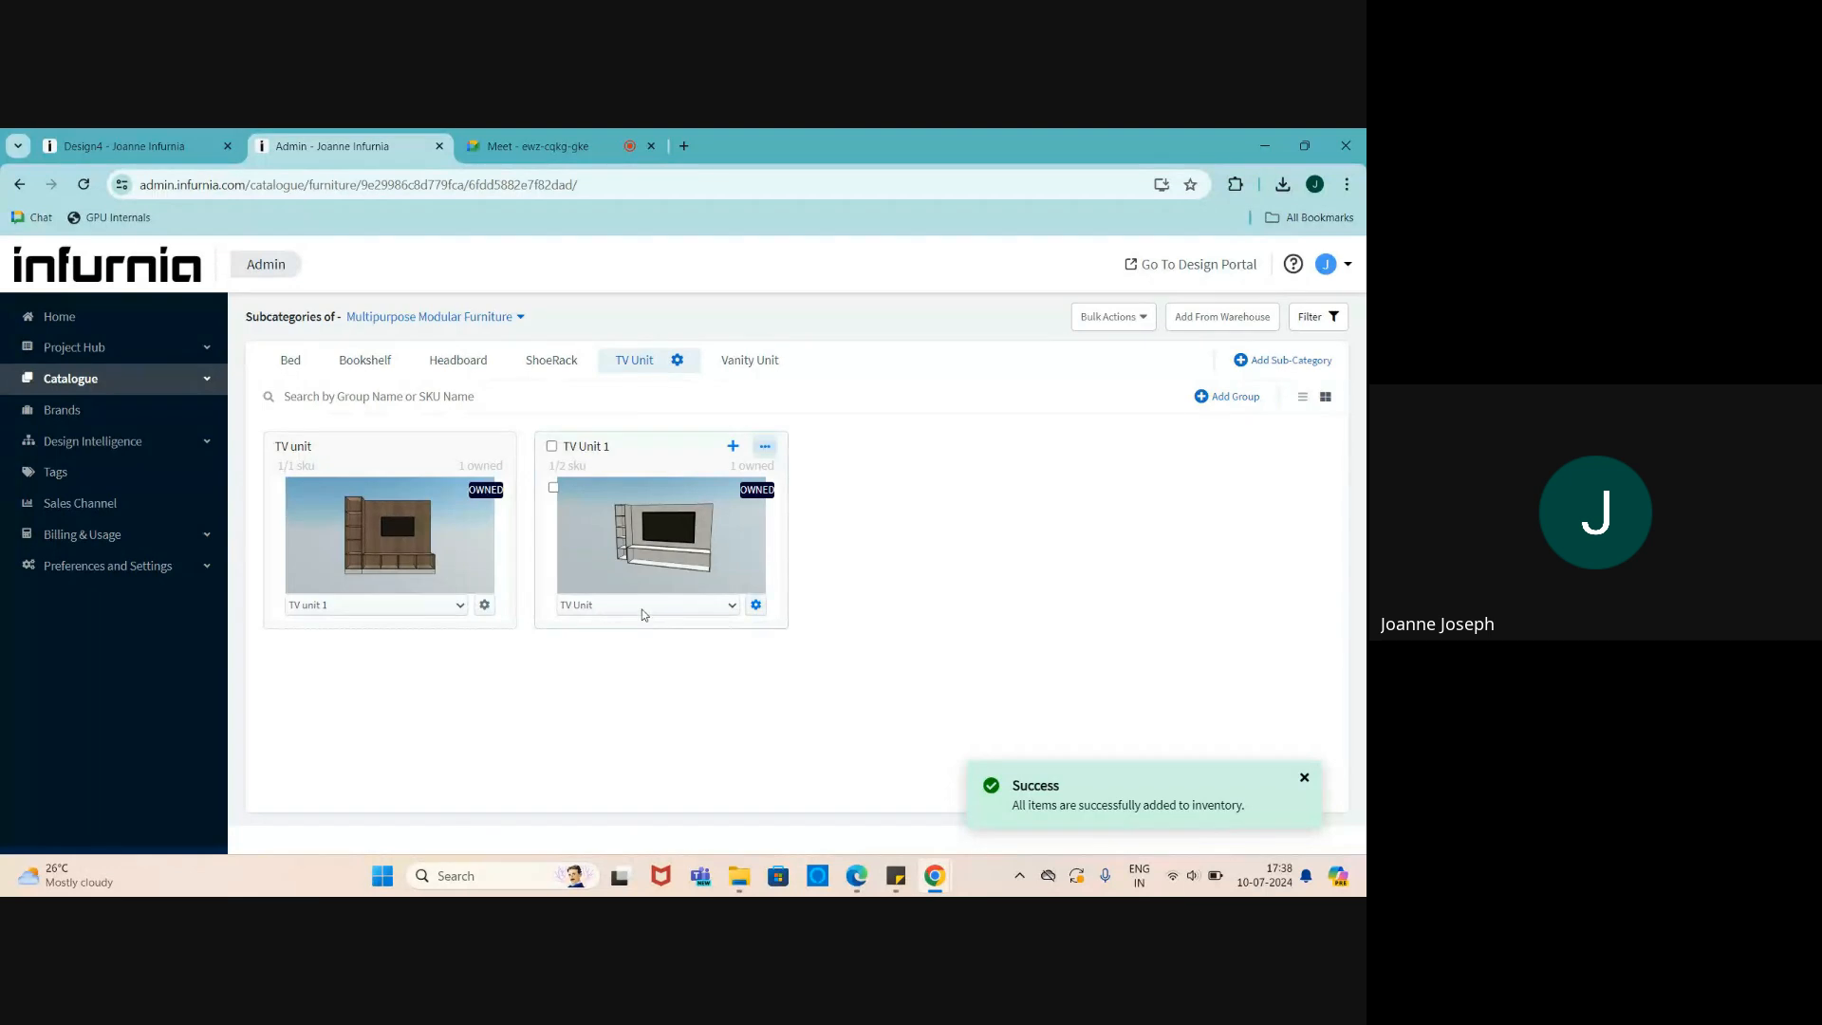
left_click(1230, 317)
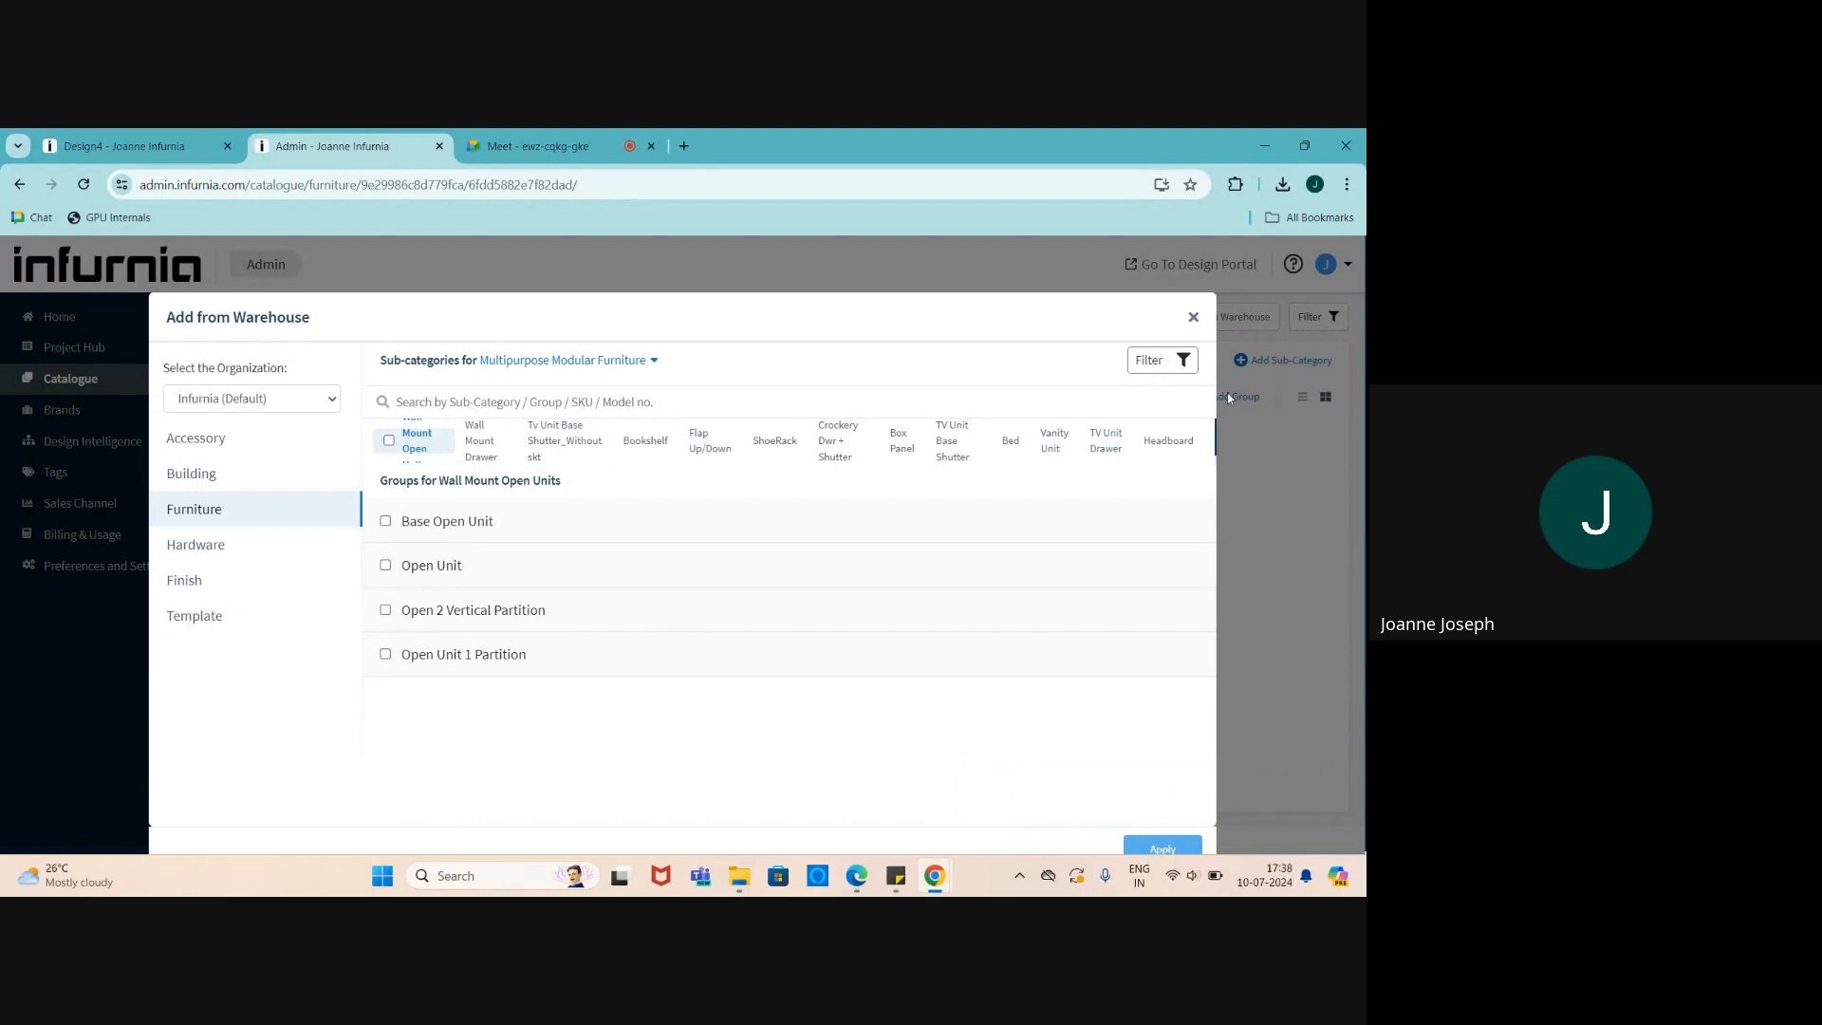
left_click(1193, 317)
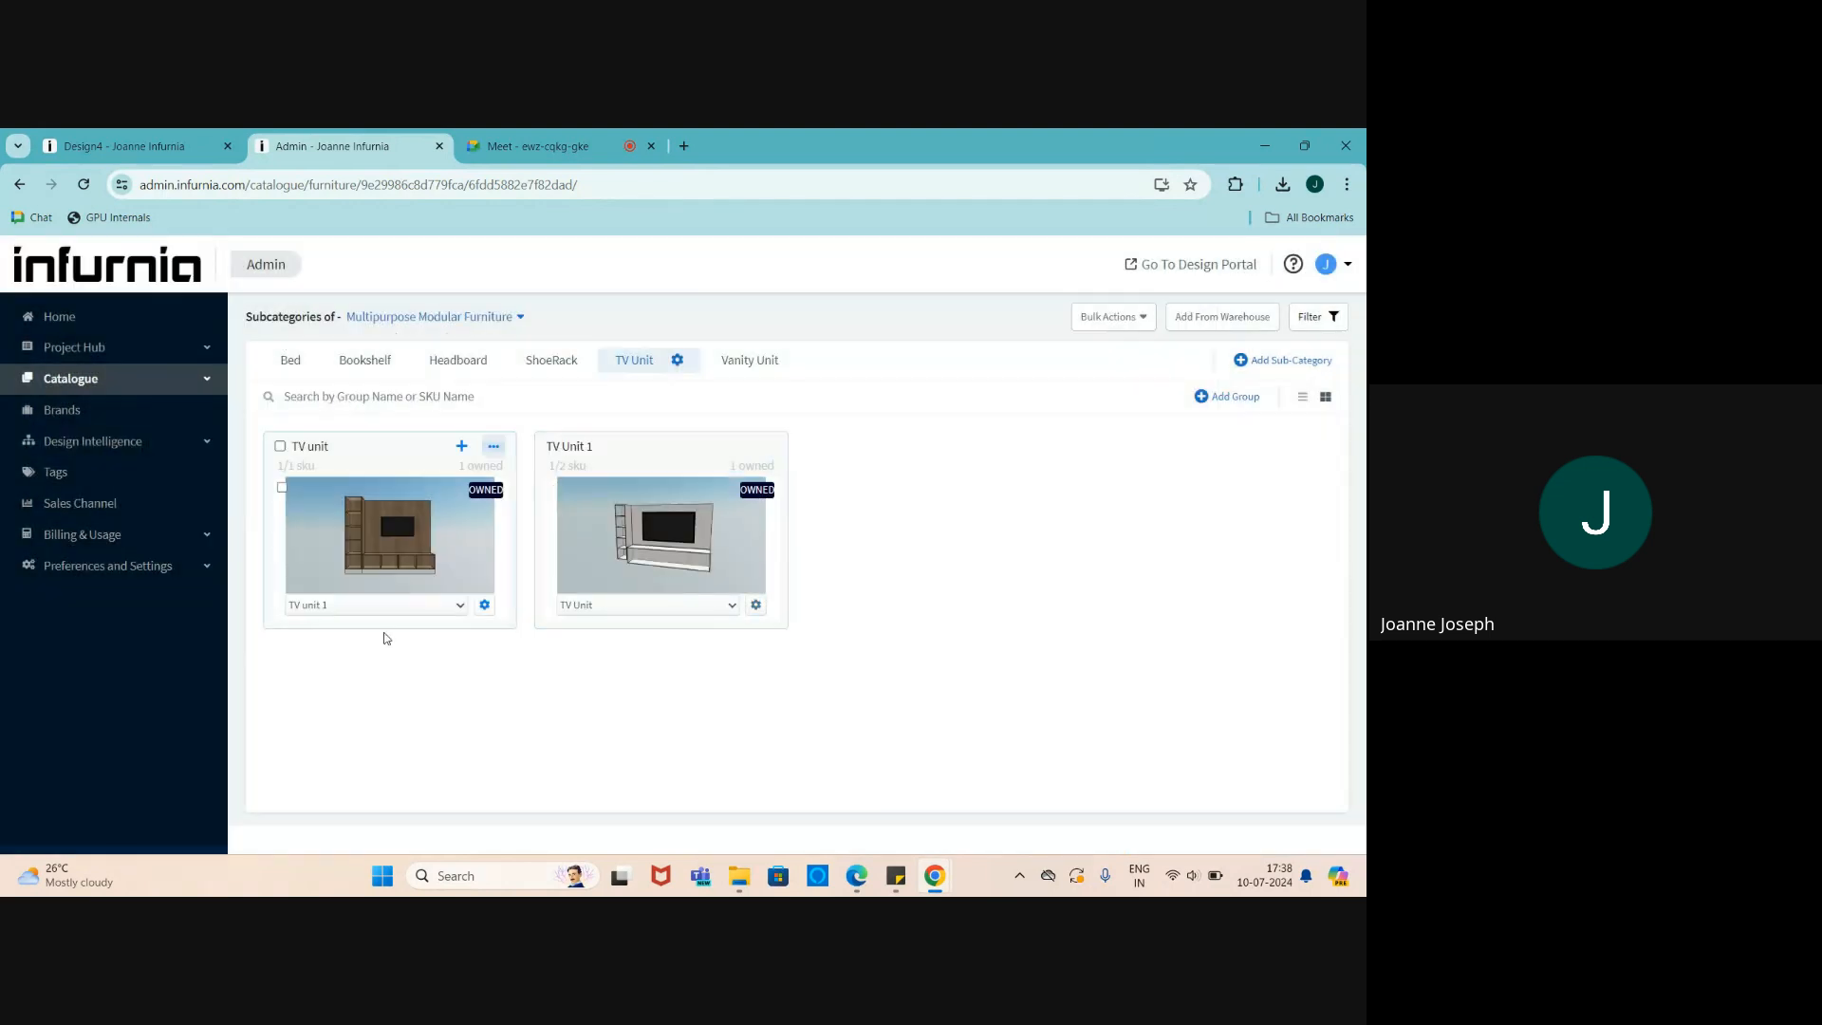
- Open TV unit 1's SKU structure in the Component Editor via its gear menu
left_click(450, 573)
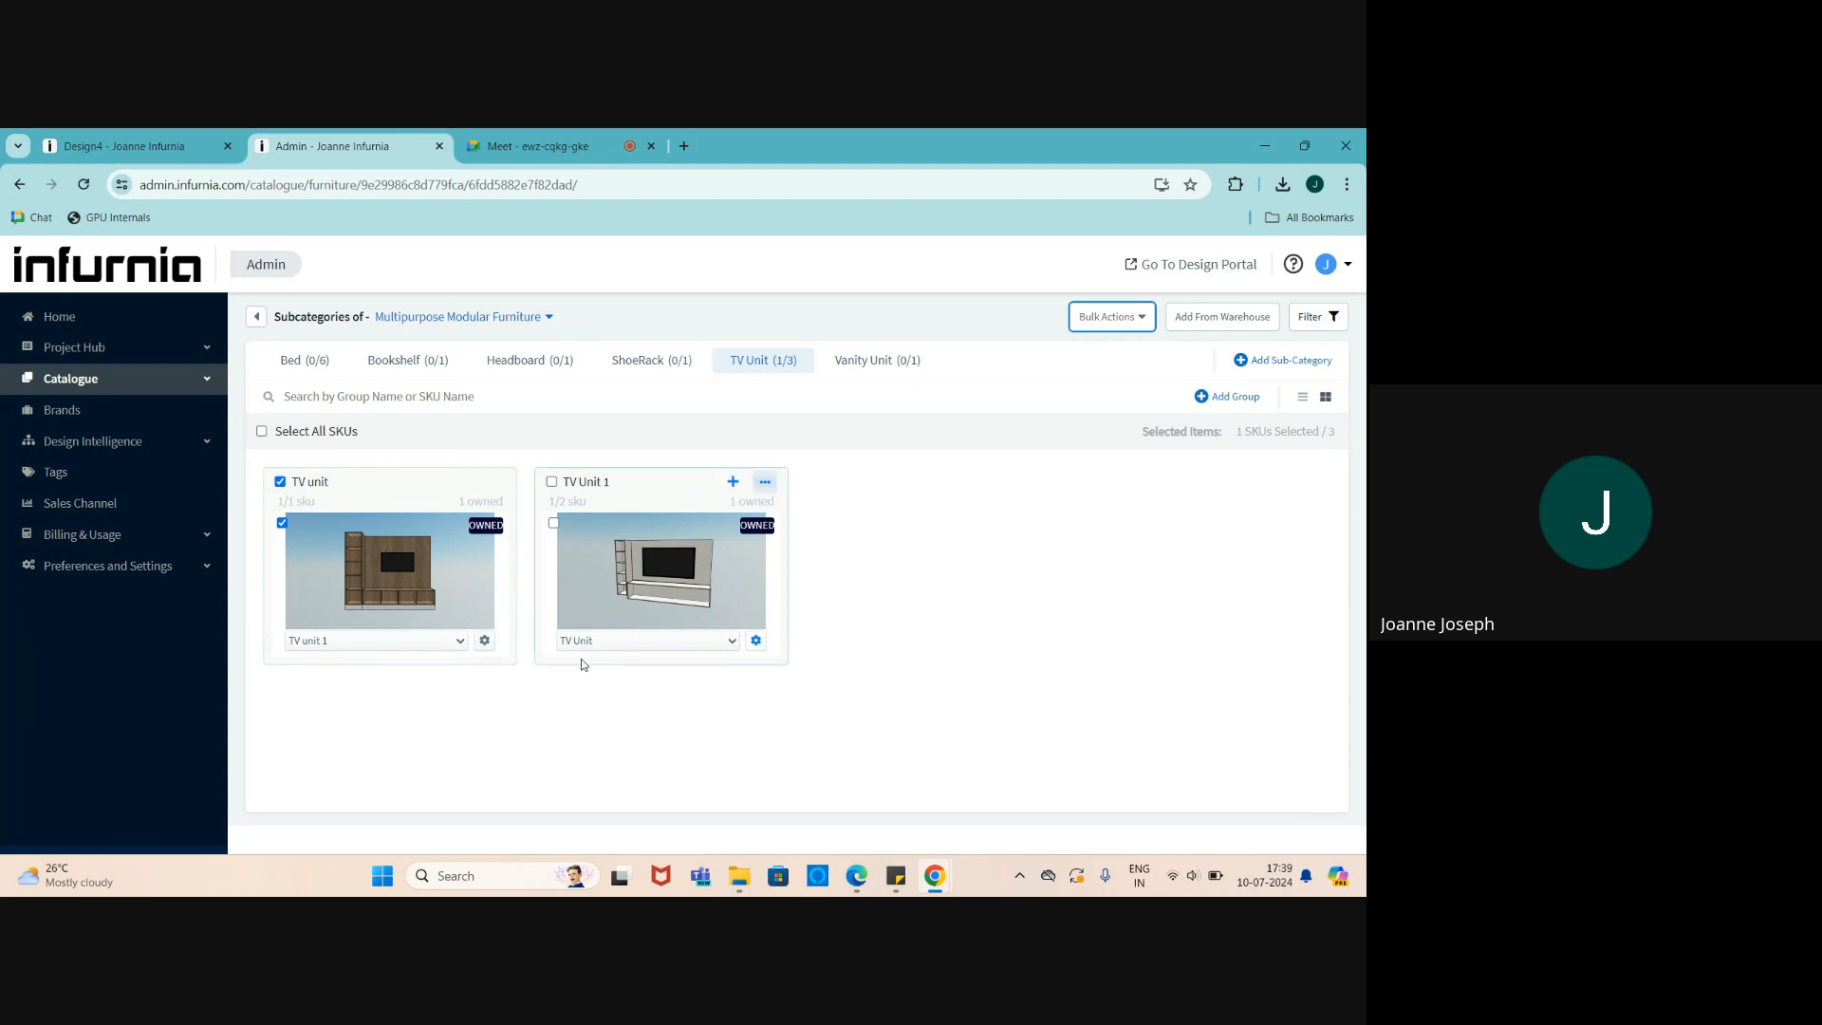
left_click(493, 481)
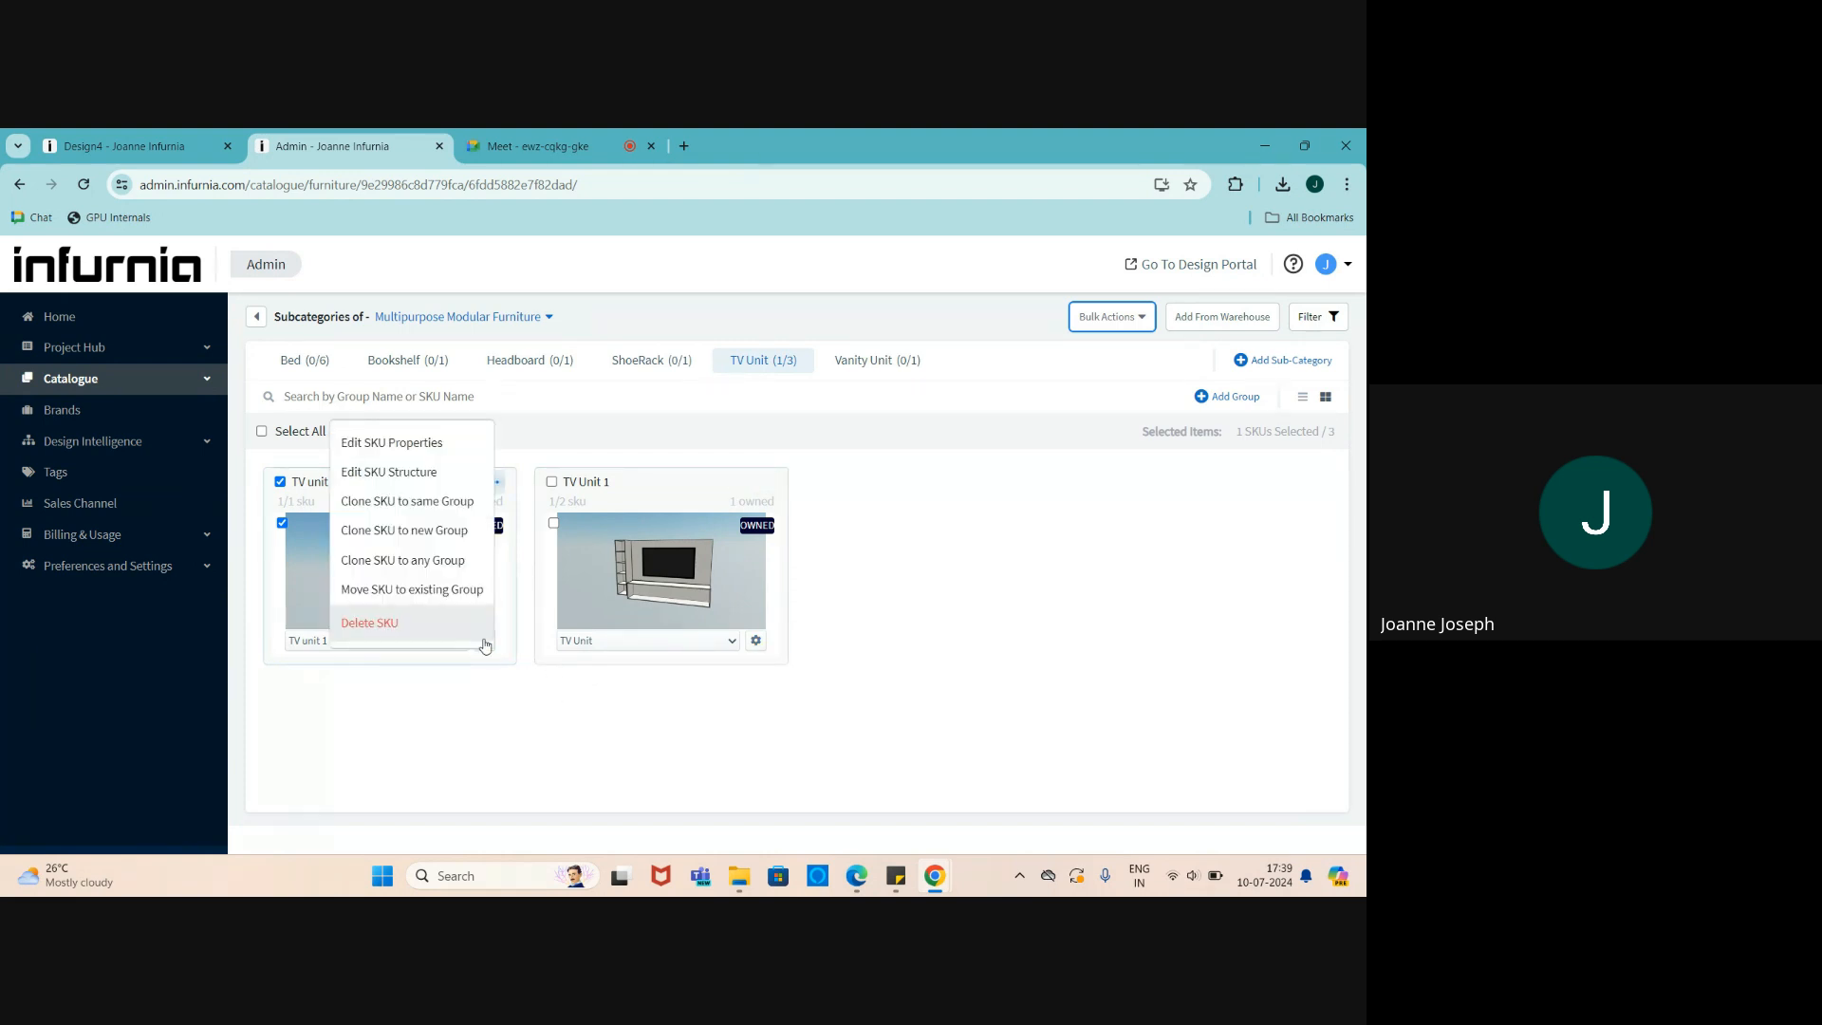
left_click(484, 642)
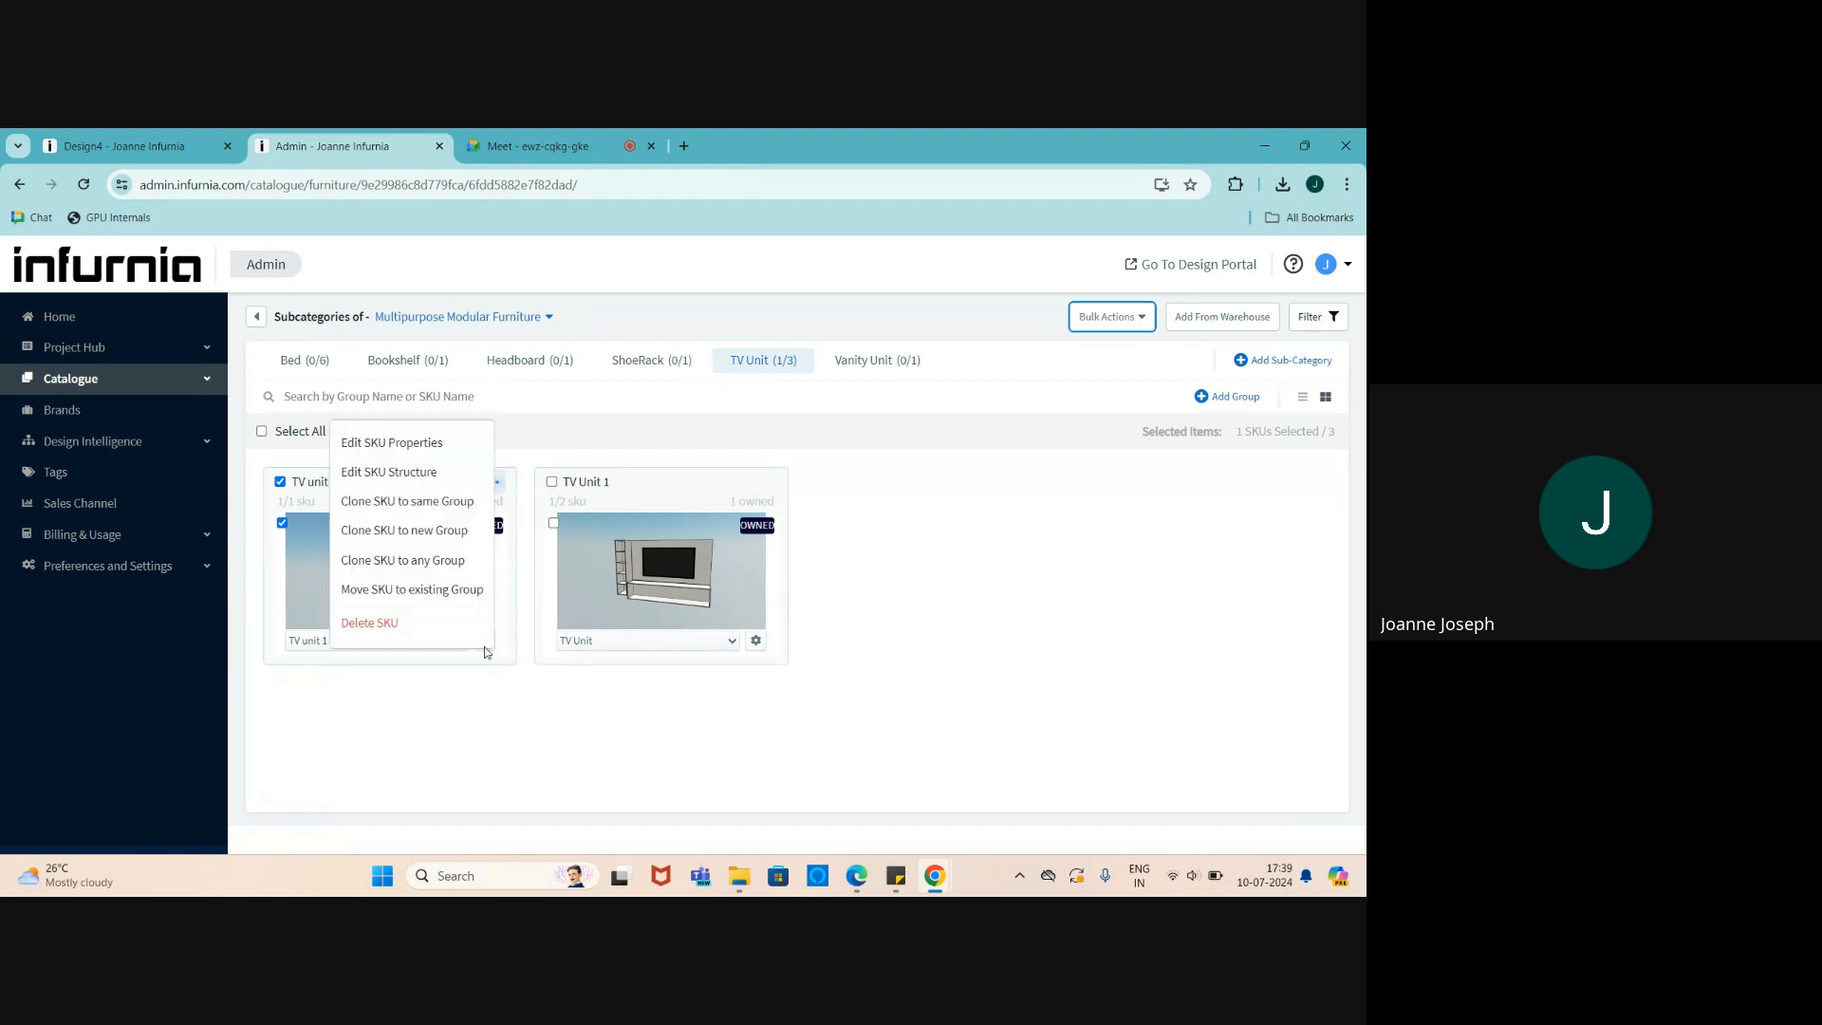
left_click(421, 474)
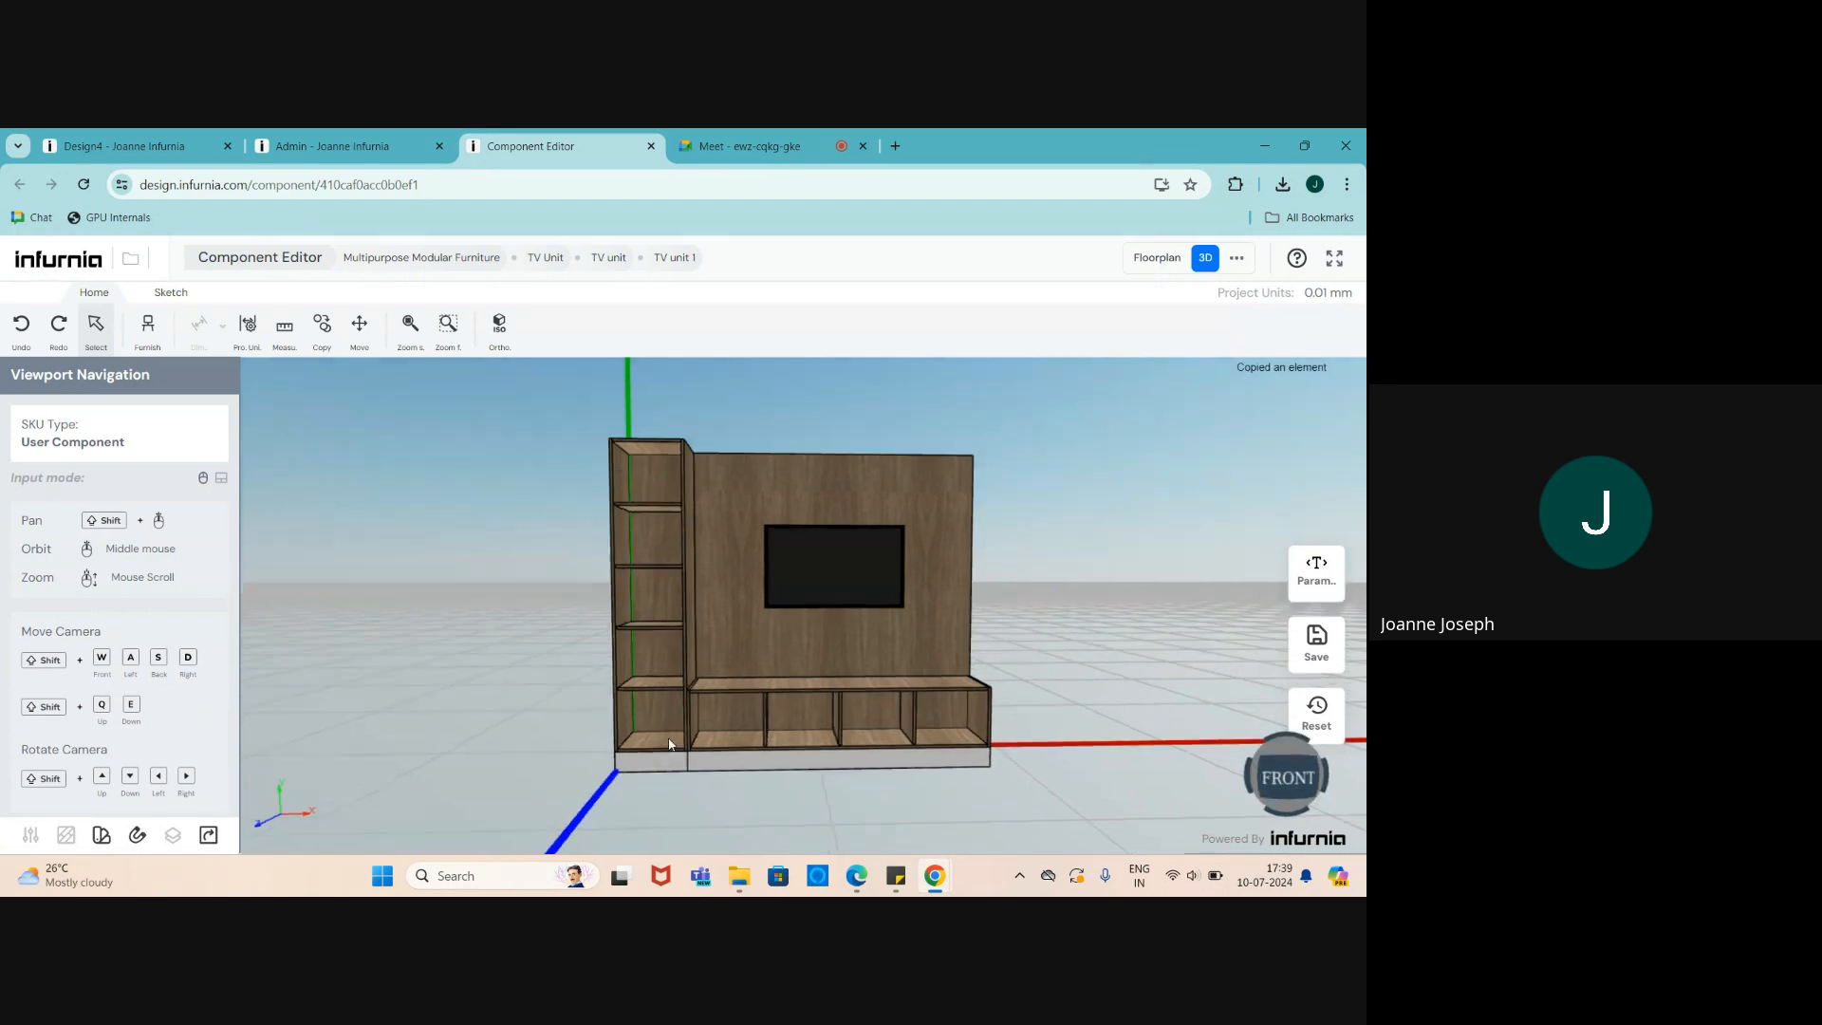
- Inspect the dimension formulas of the TV unit and a bottom compartment cabinet
middle_click_drag(669, 744, 735, 762)
scroll(825, 675, "up", 3)
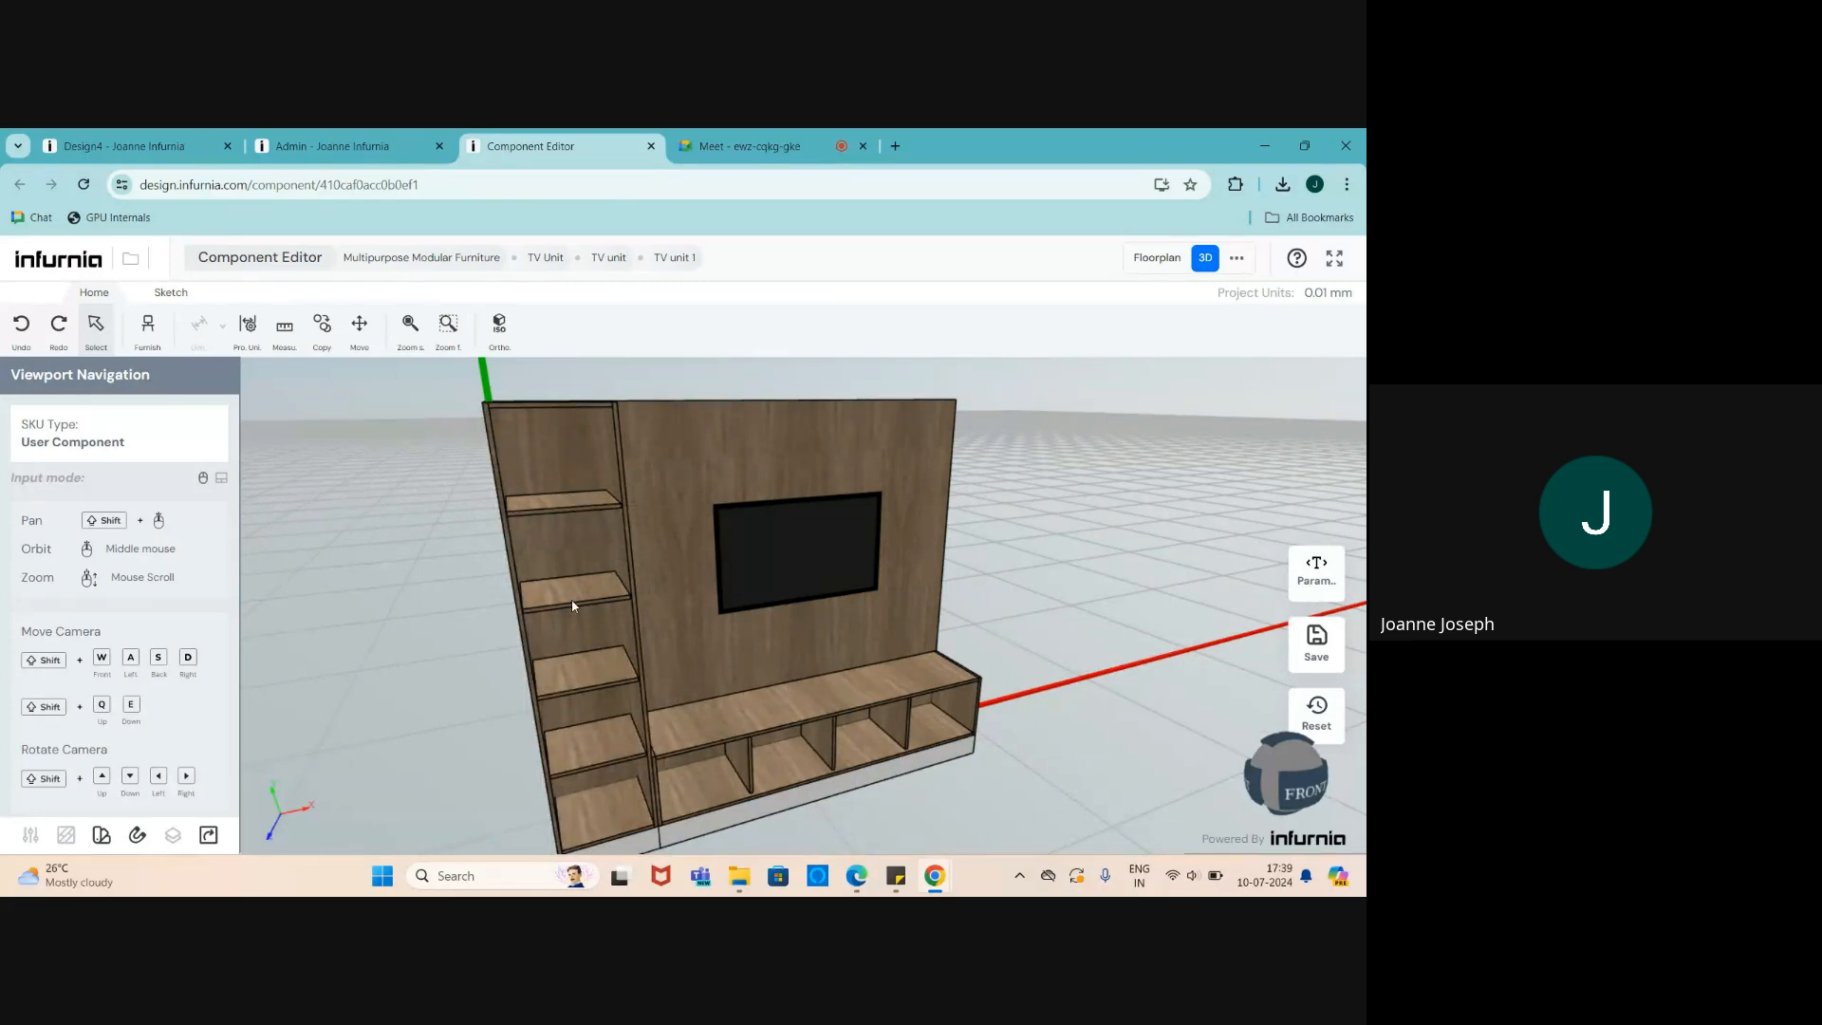
left_click(572, 605)
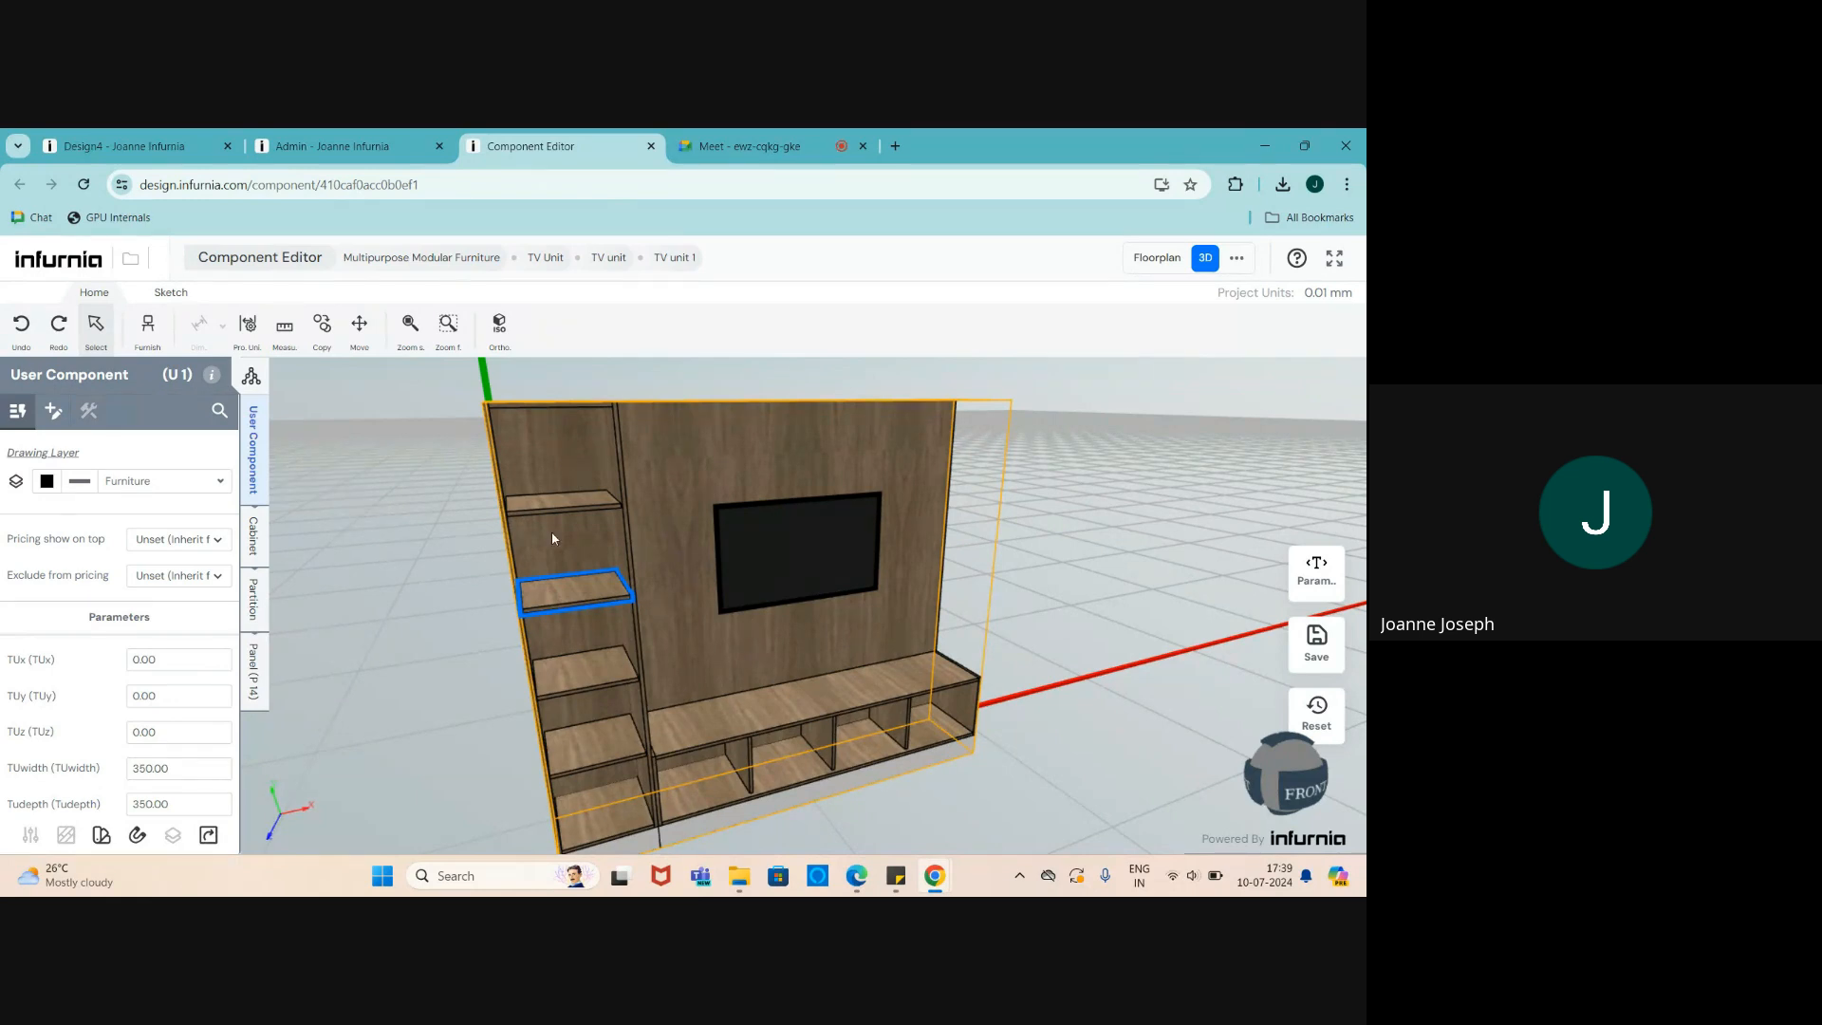
scroll(130, 736, "down", 2)
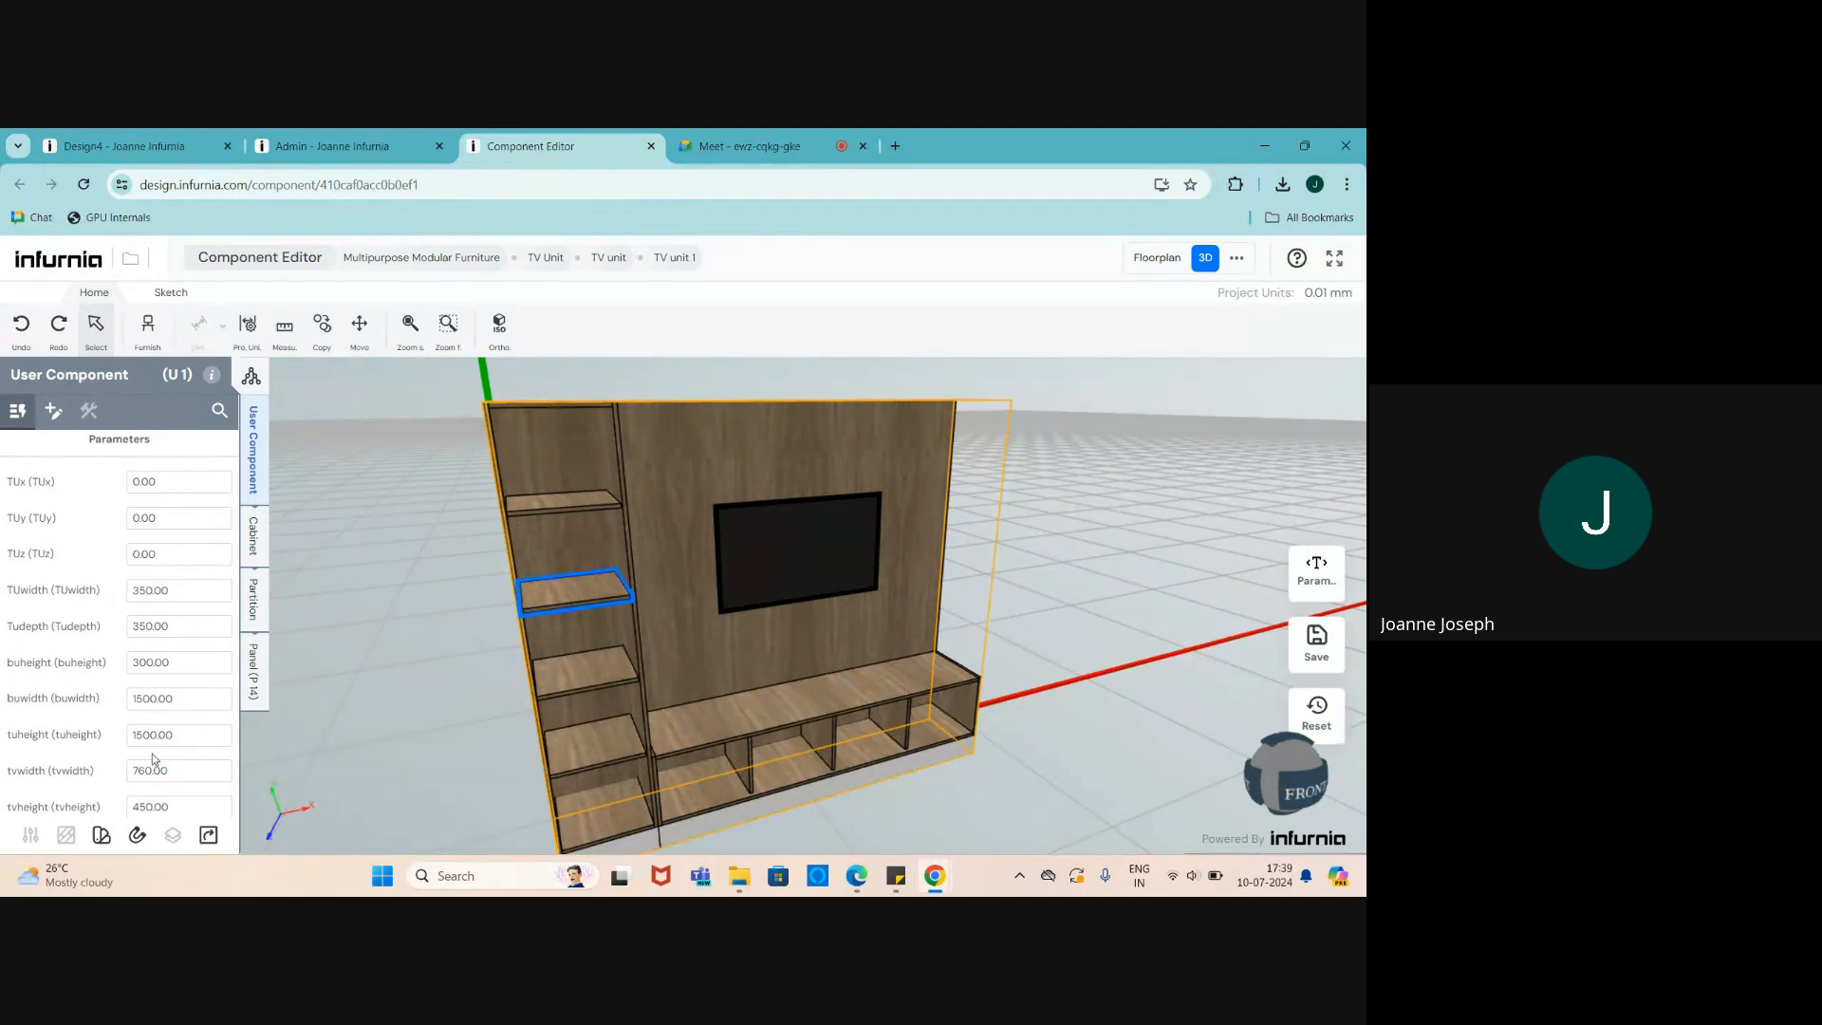
scroll(707, 728, "up", 2)
scroll(142, 664, "down", 2)
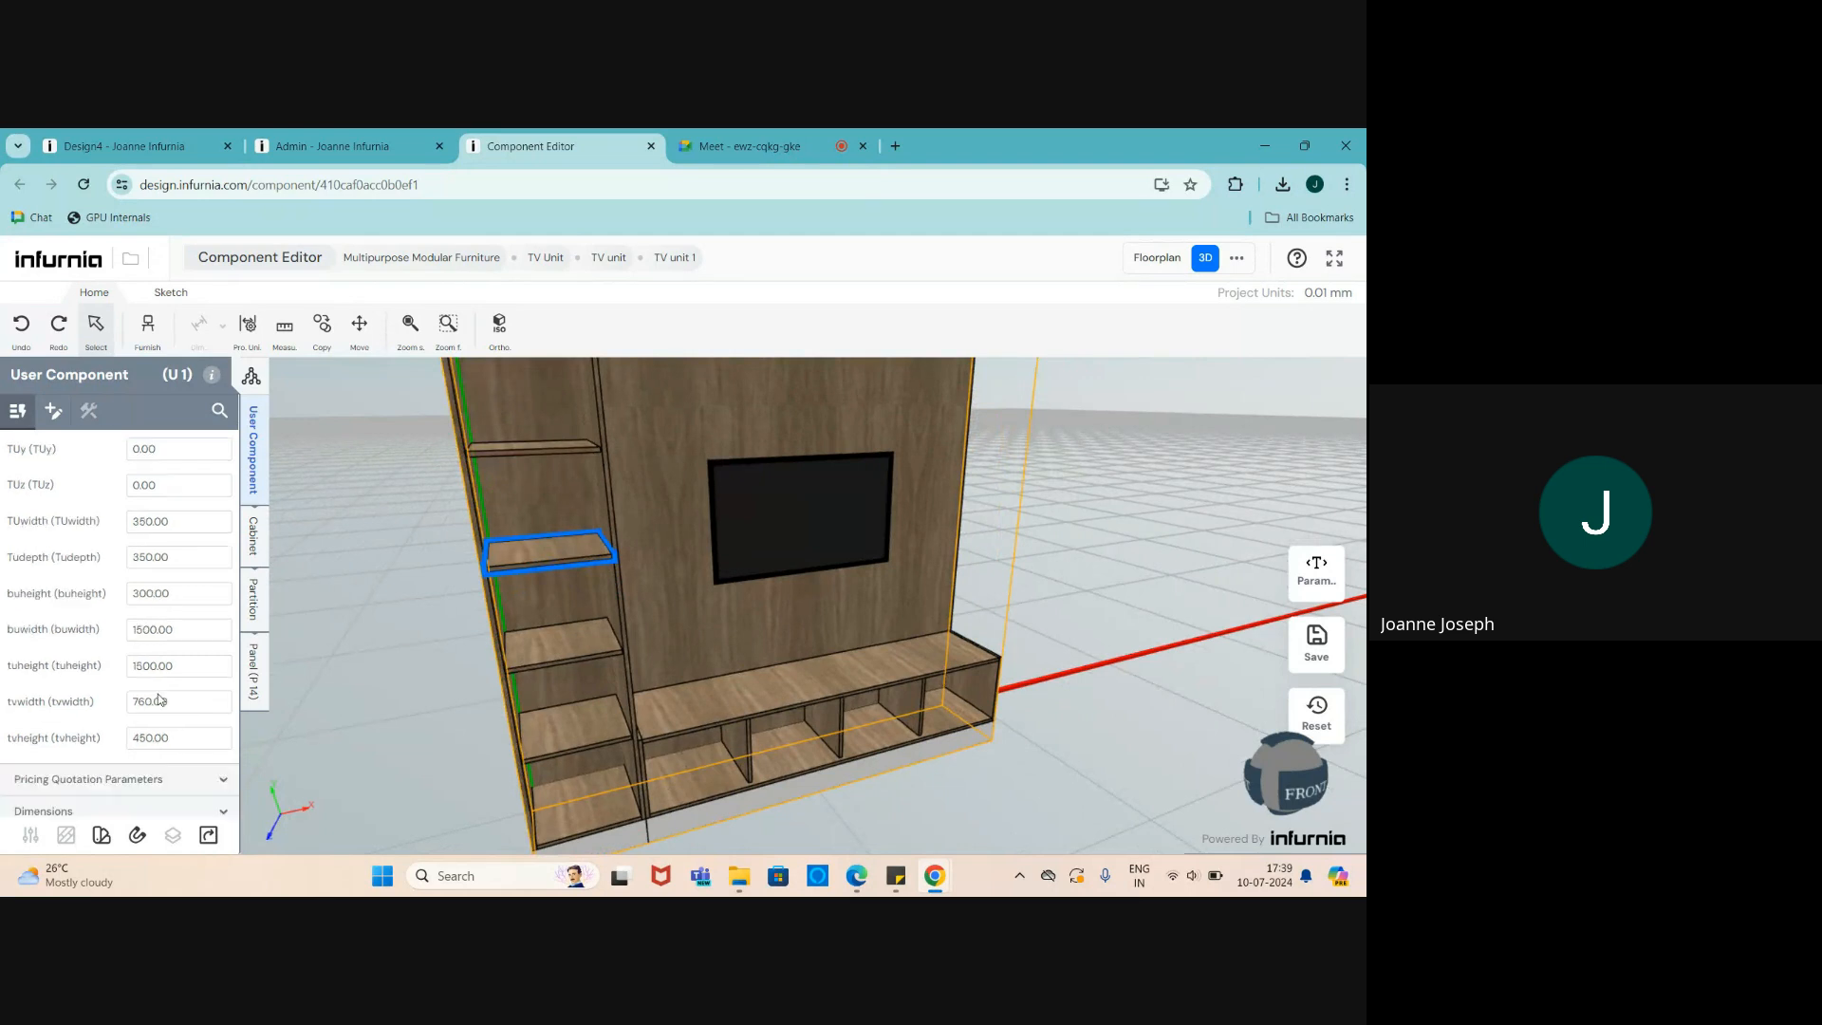
left_click(254, 534)
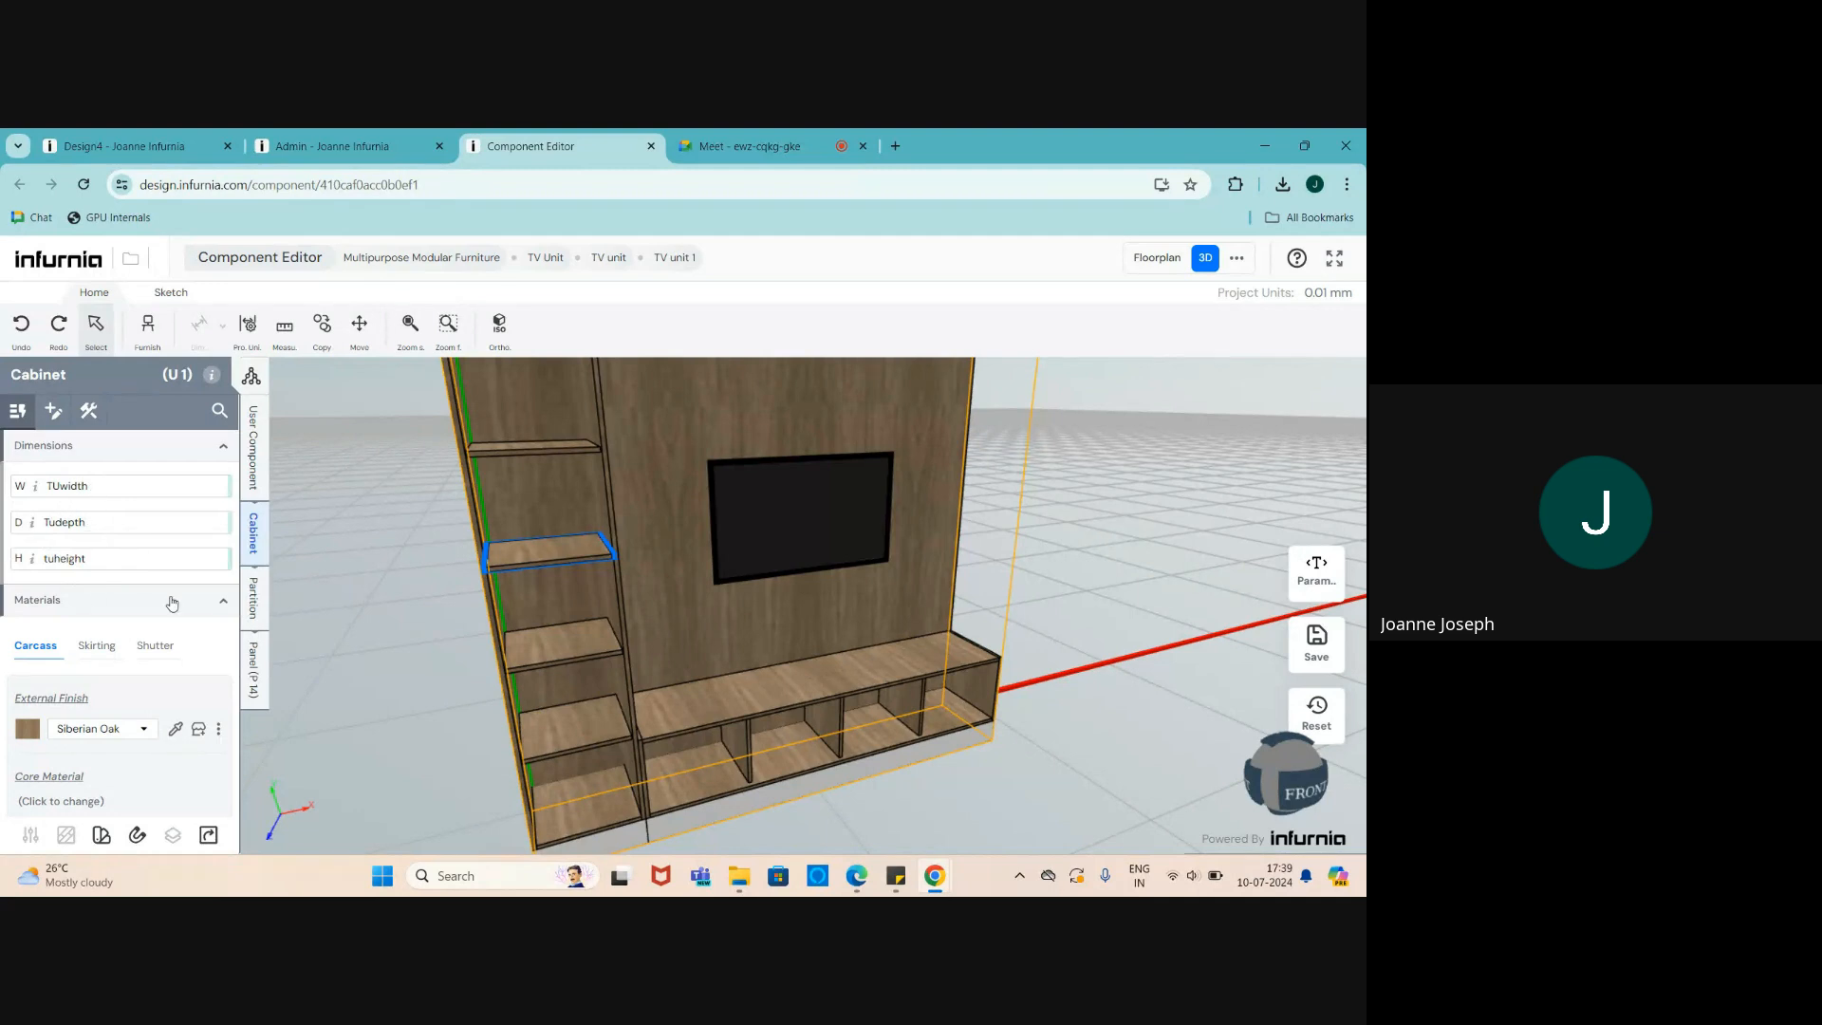
left_click(710, 731)
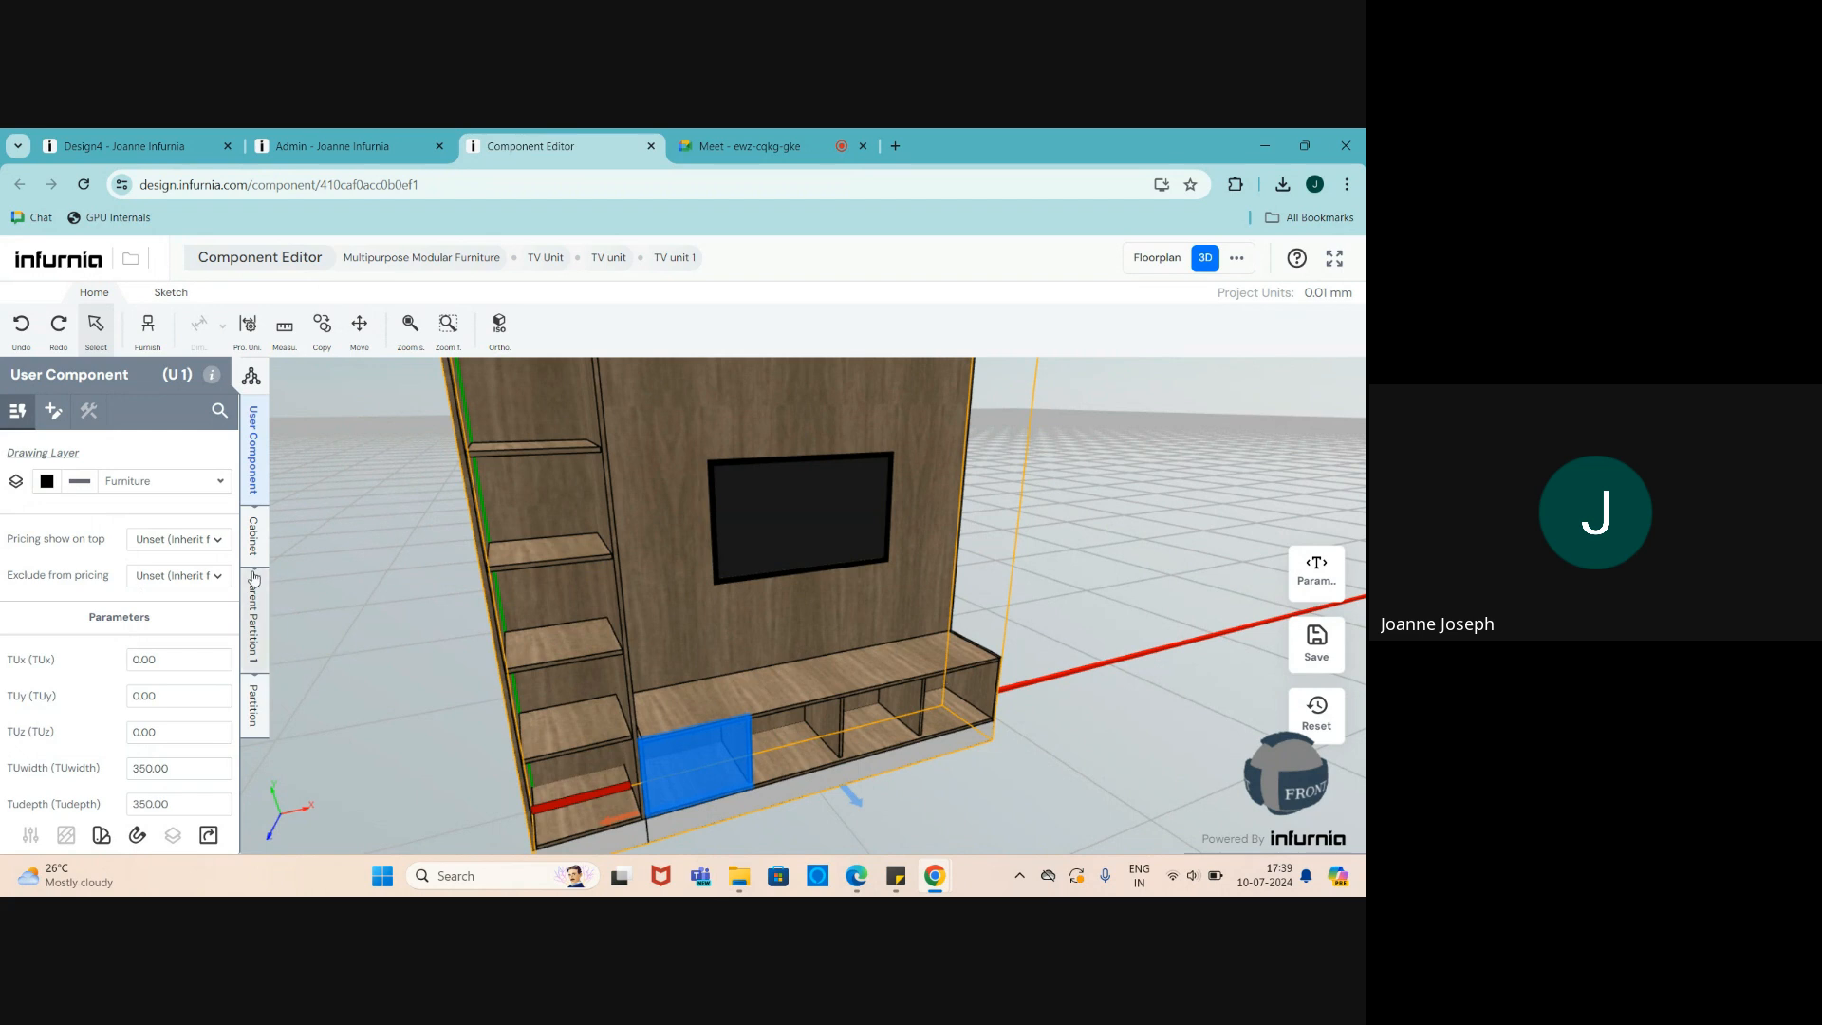
left_click(254, 534)
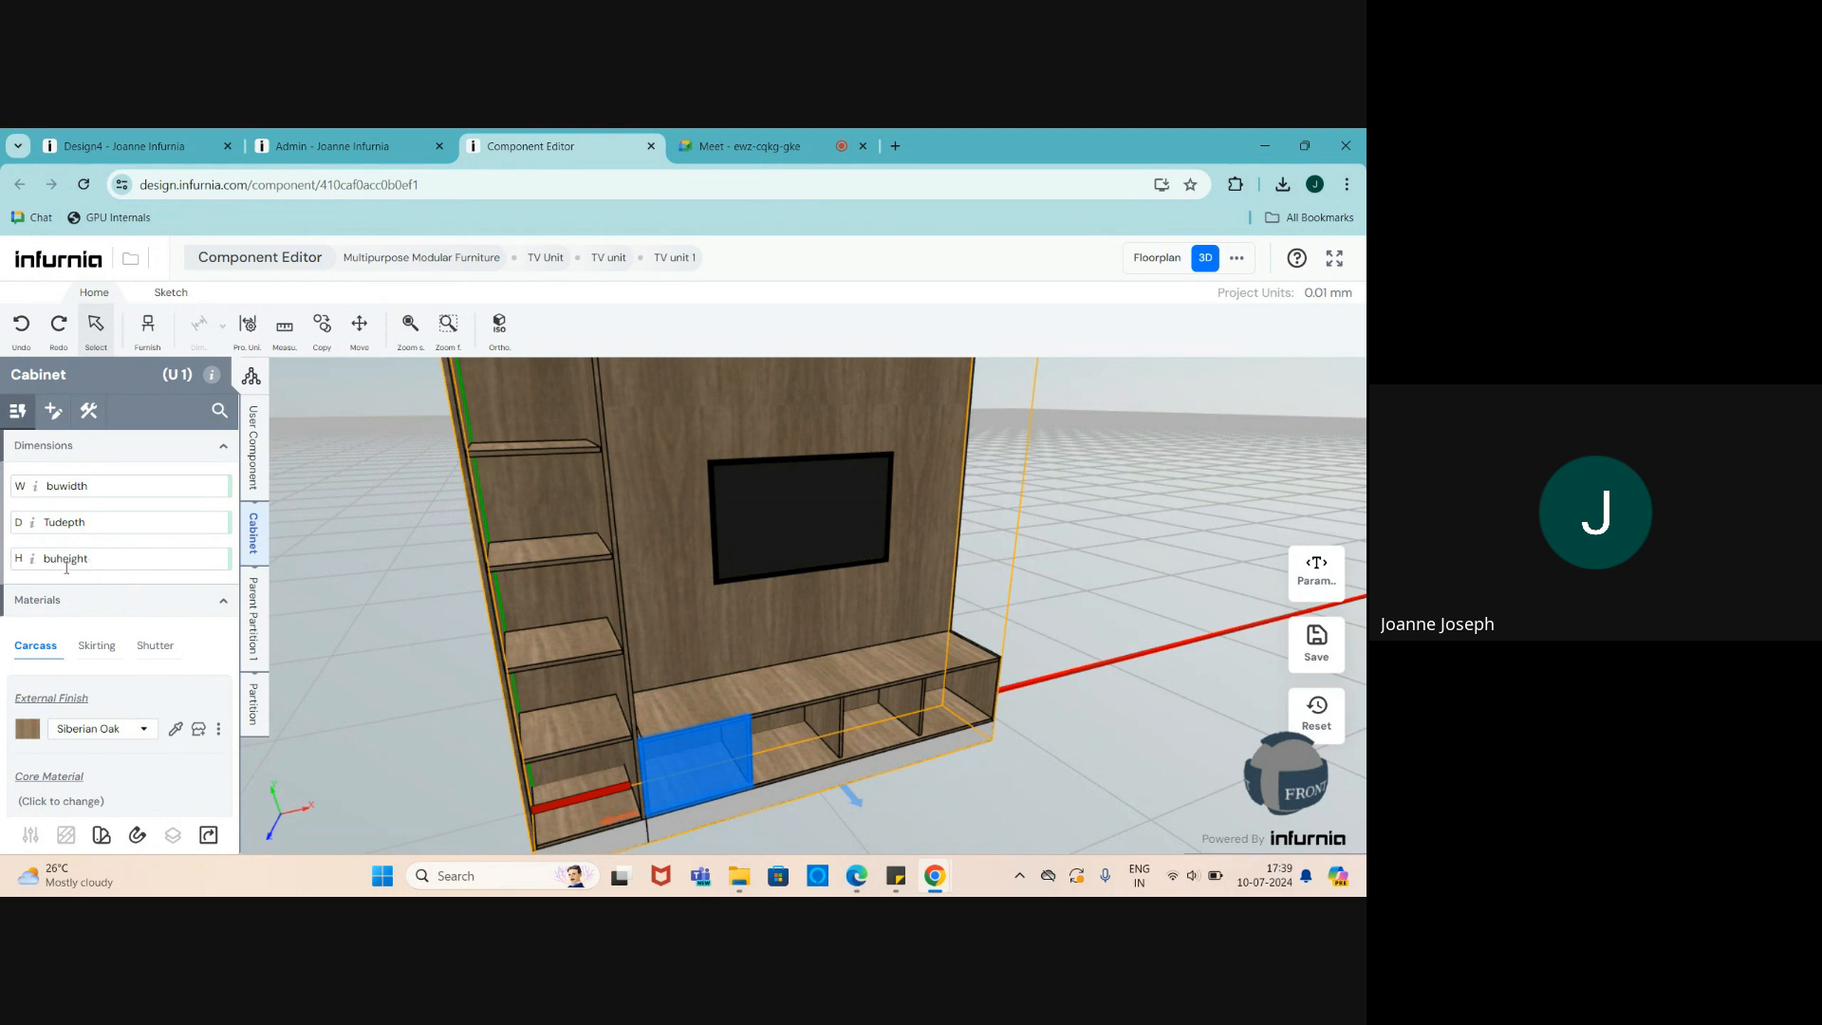
- Show the parameter list with tvwidth 760 and tvheight 450
scroll(782, 754, "up", 5)
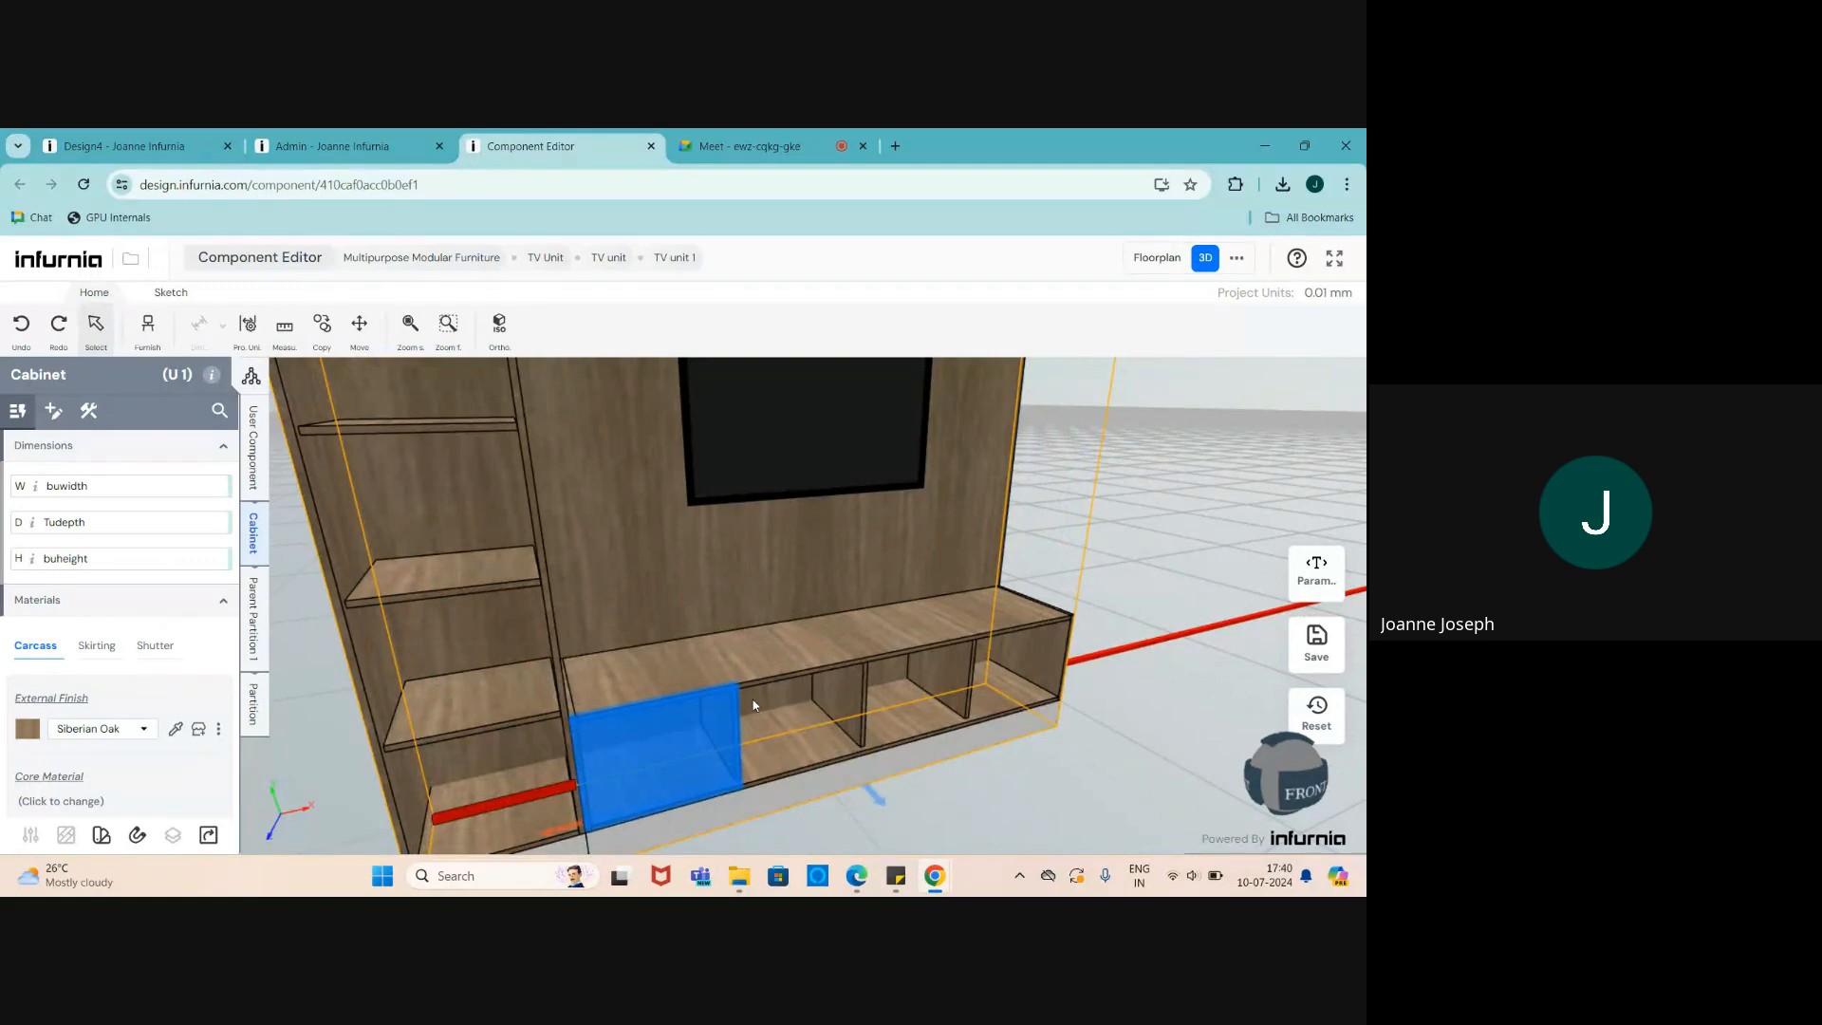
left_click(1317, 571)
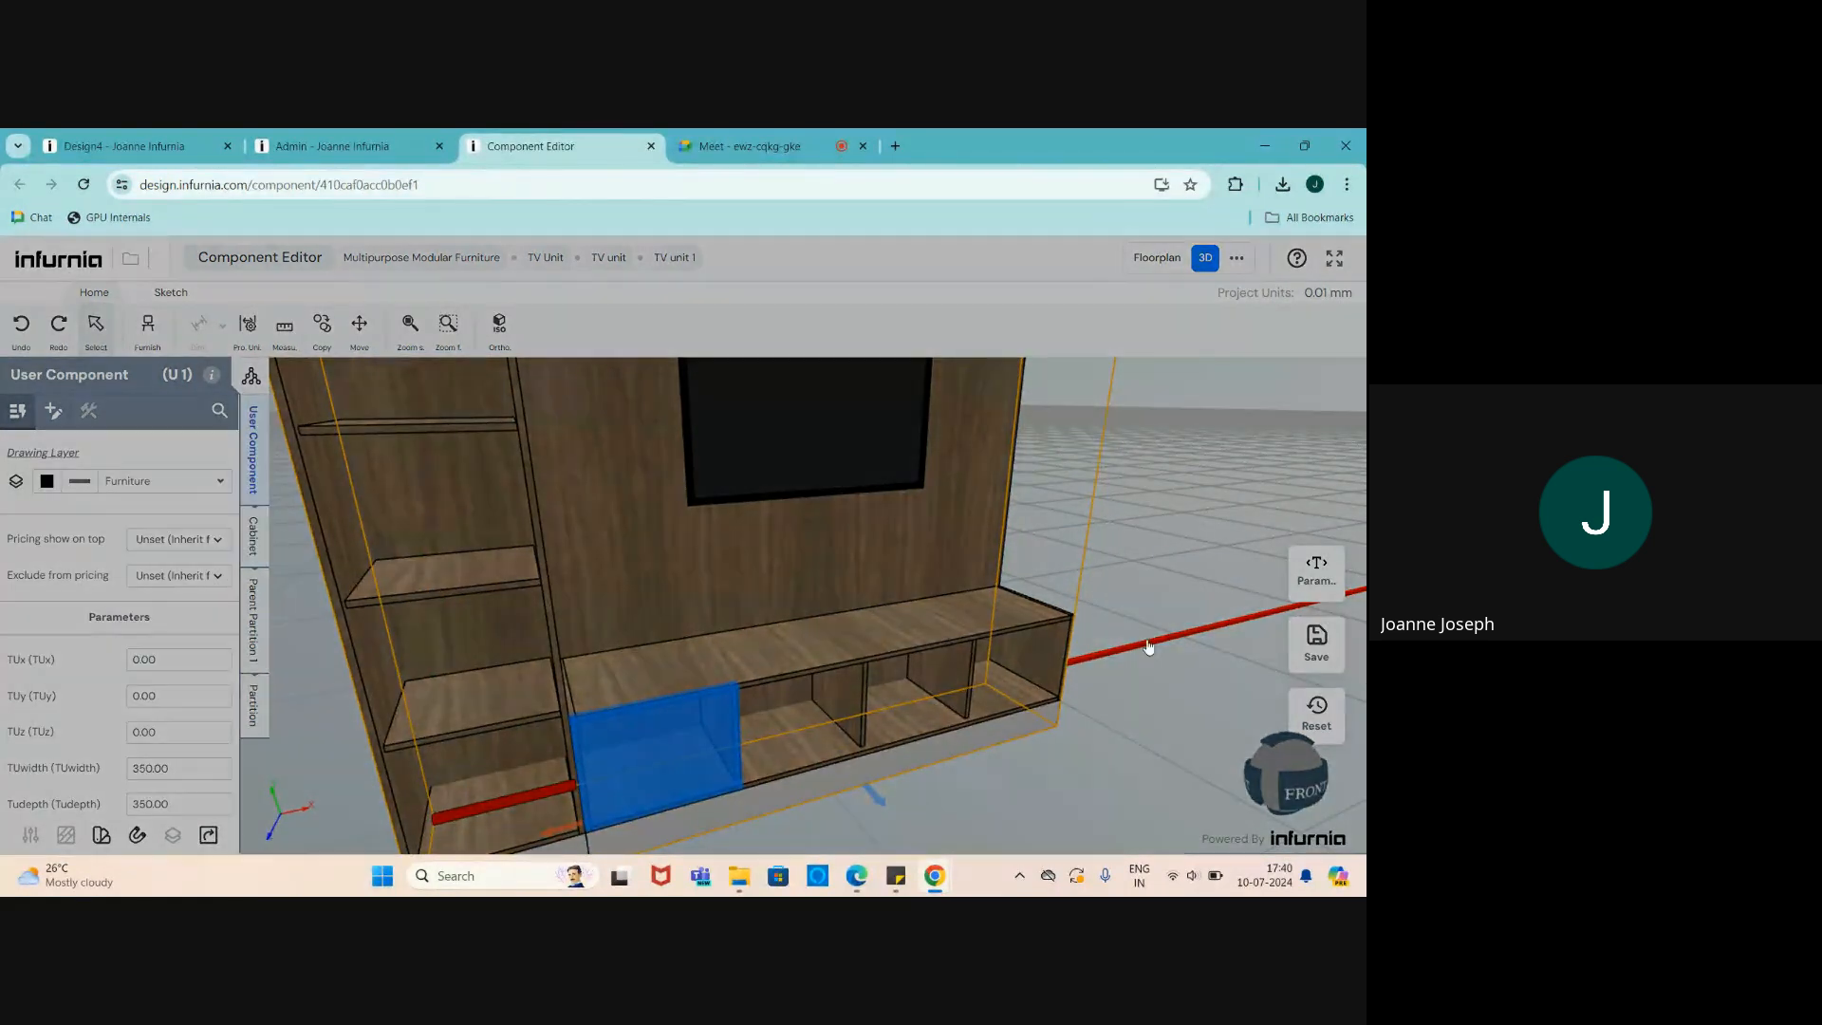
scroll(390, 564, "down", 1)
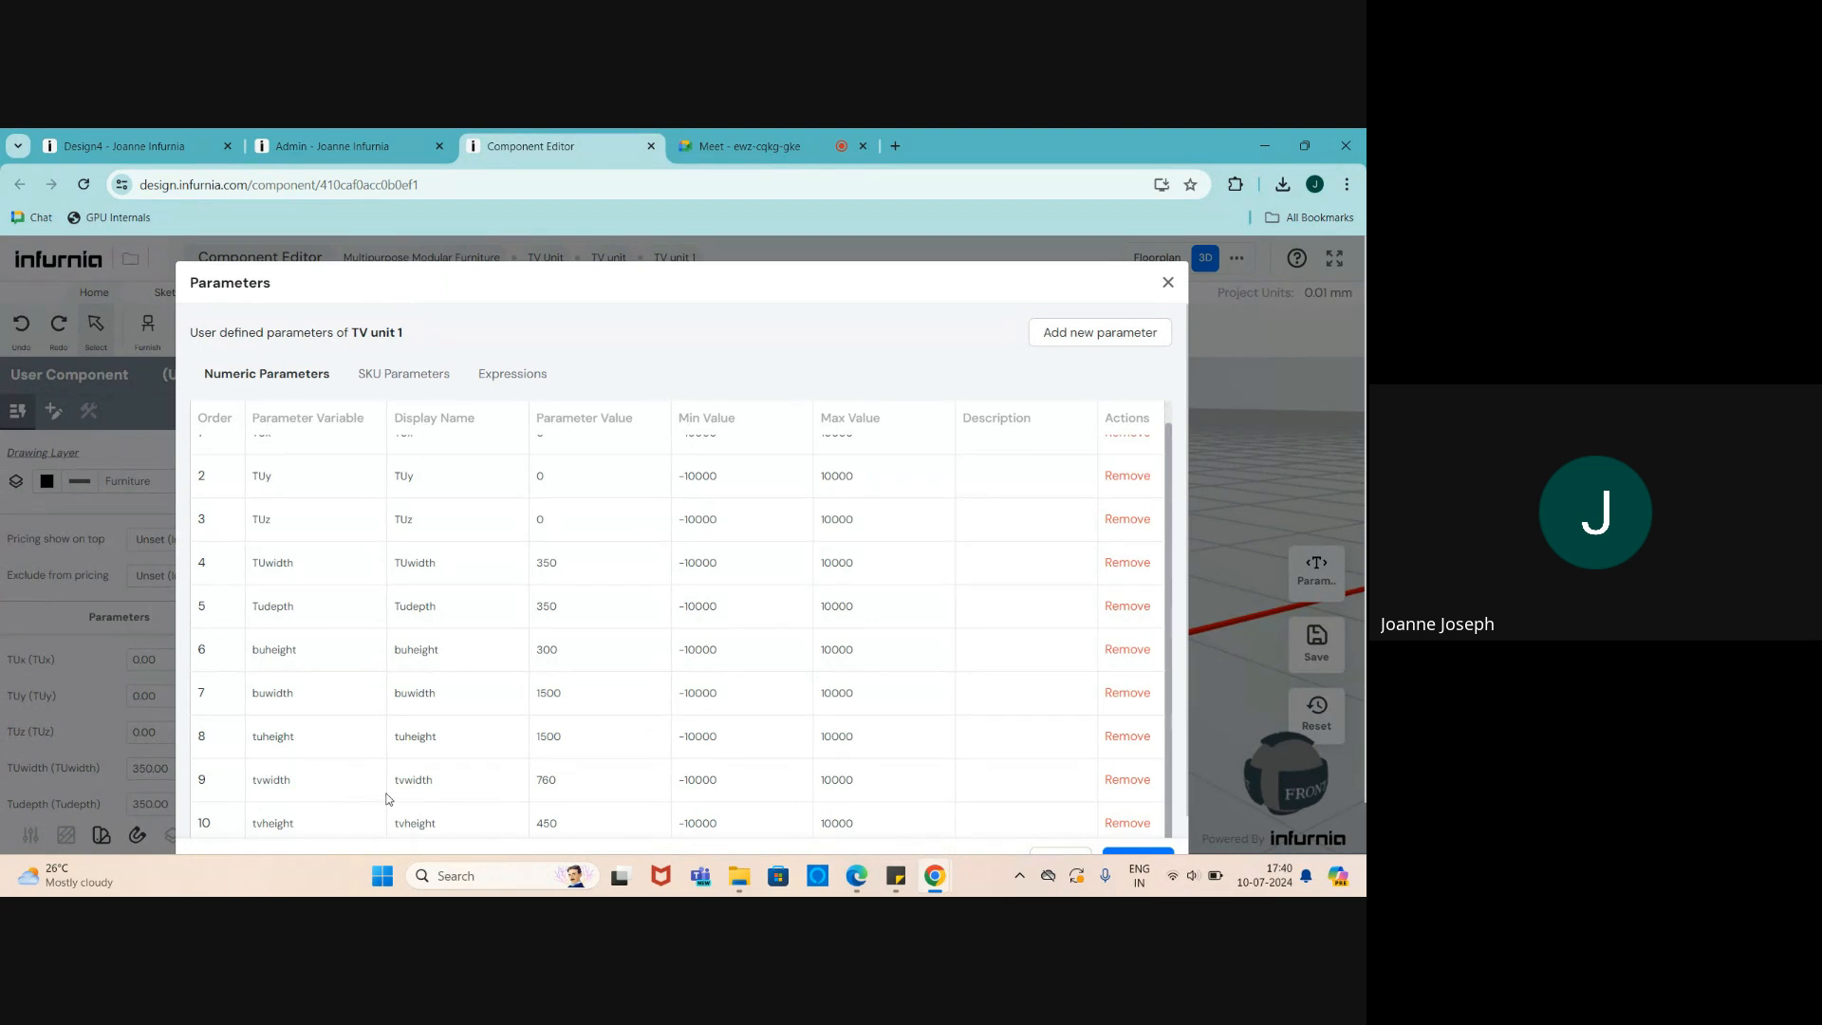
- Remove the tvheight and tvwidth parameters from TV unit 1 and update
scroll(388, 799, "down", 1)
left_click_drag(1168, 516, 1170, 409)
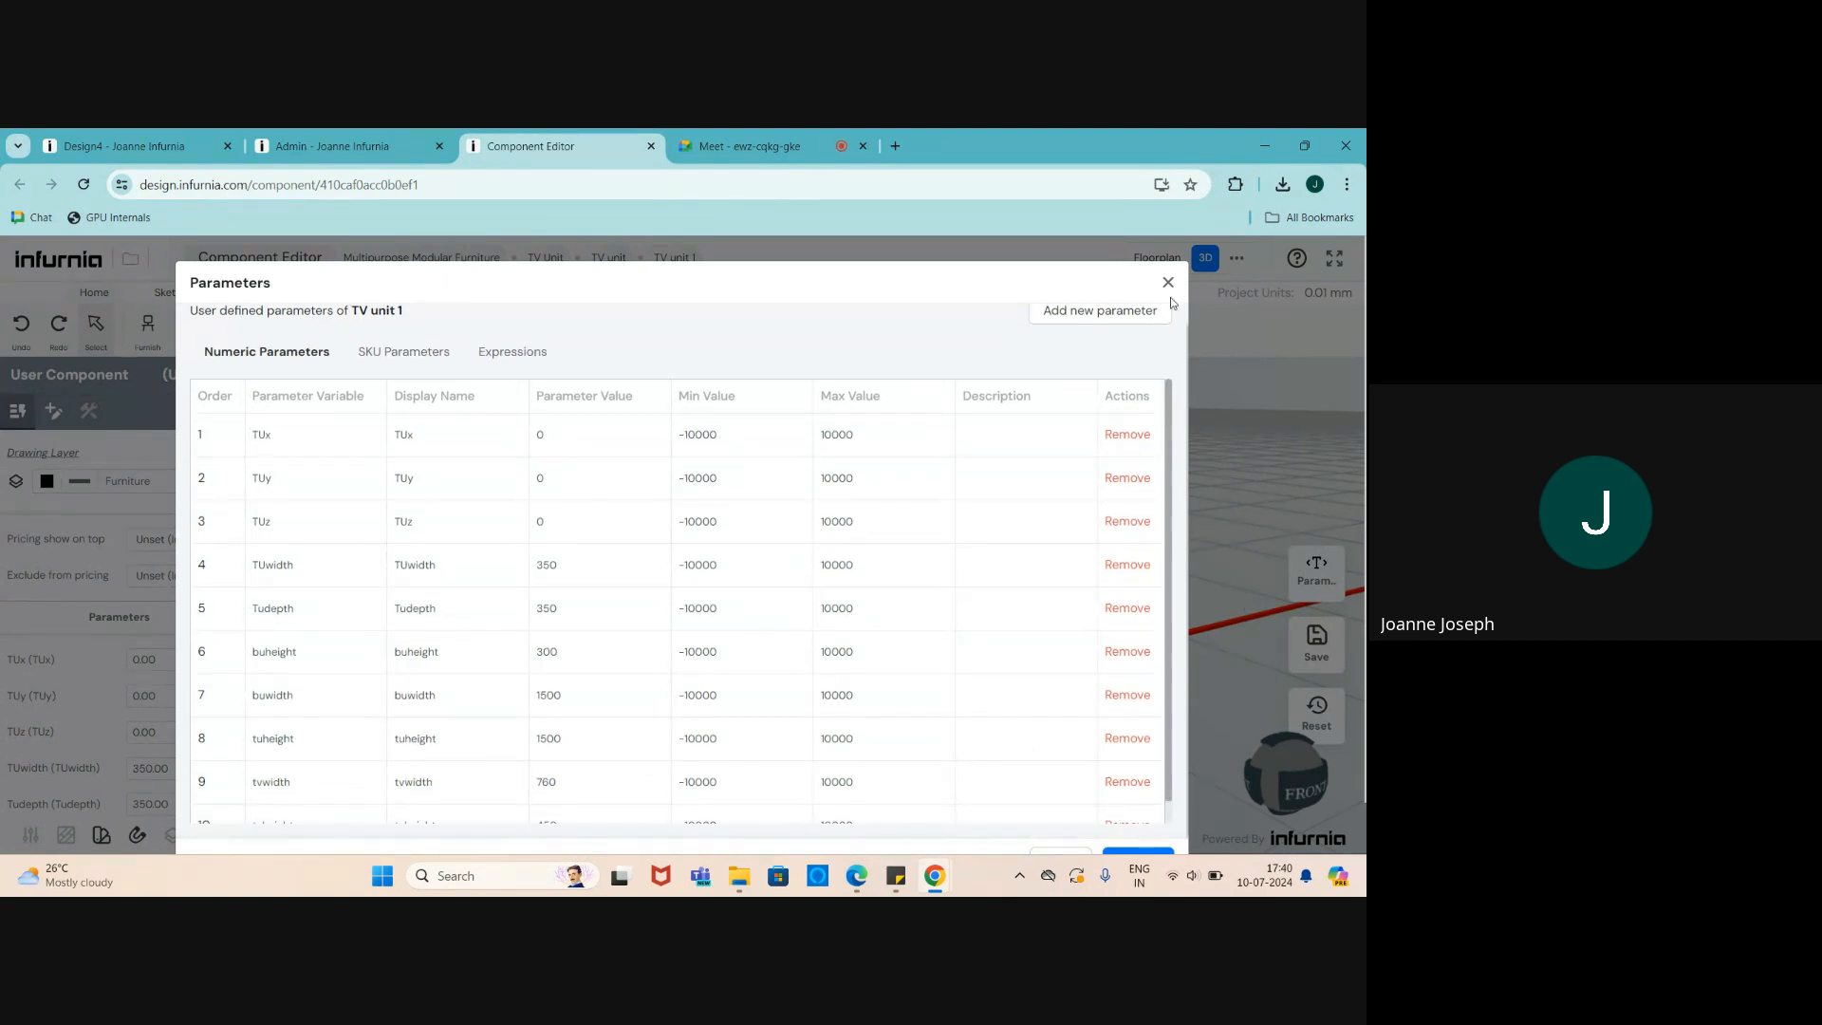
left_click(1168, 283)
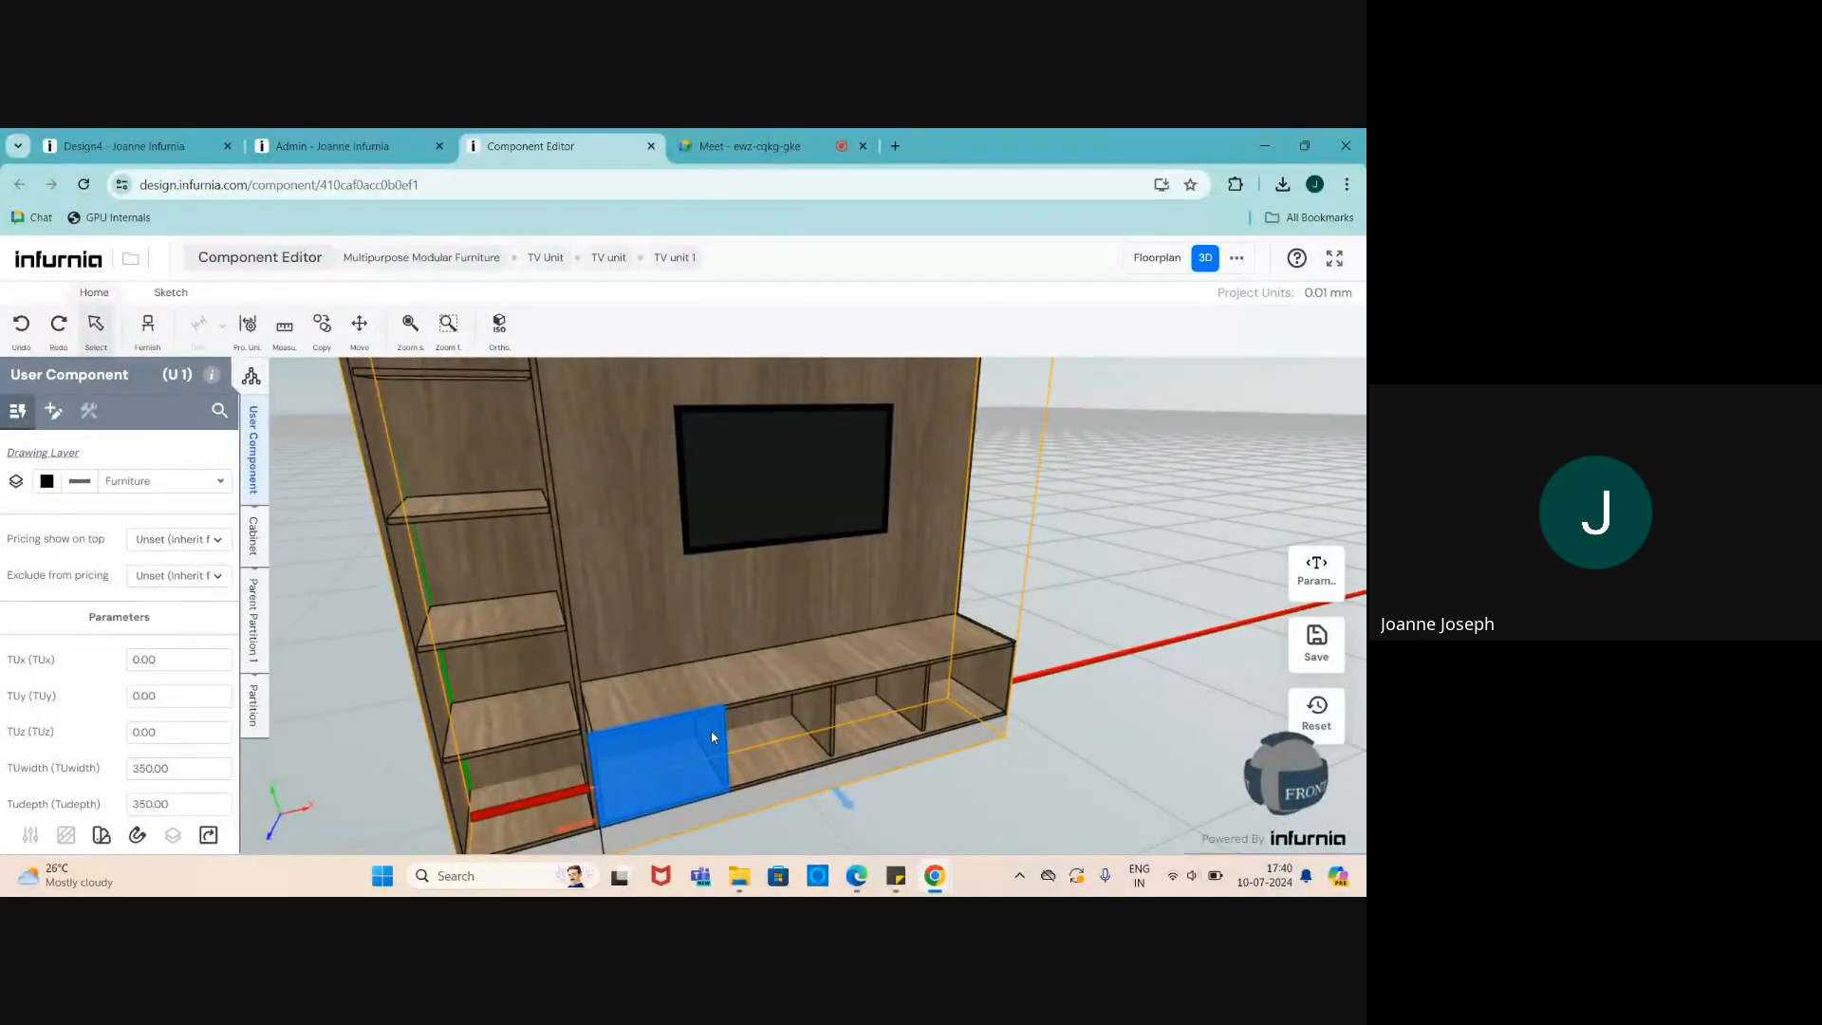
scroll(650, 726, "down", 2)
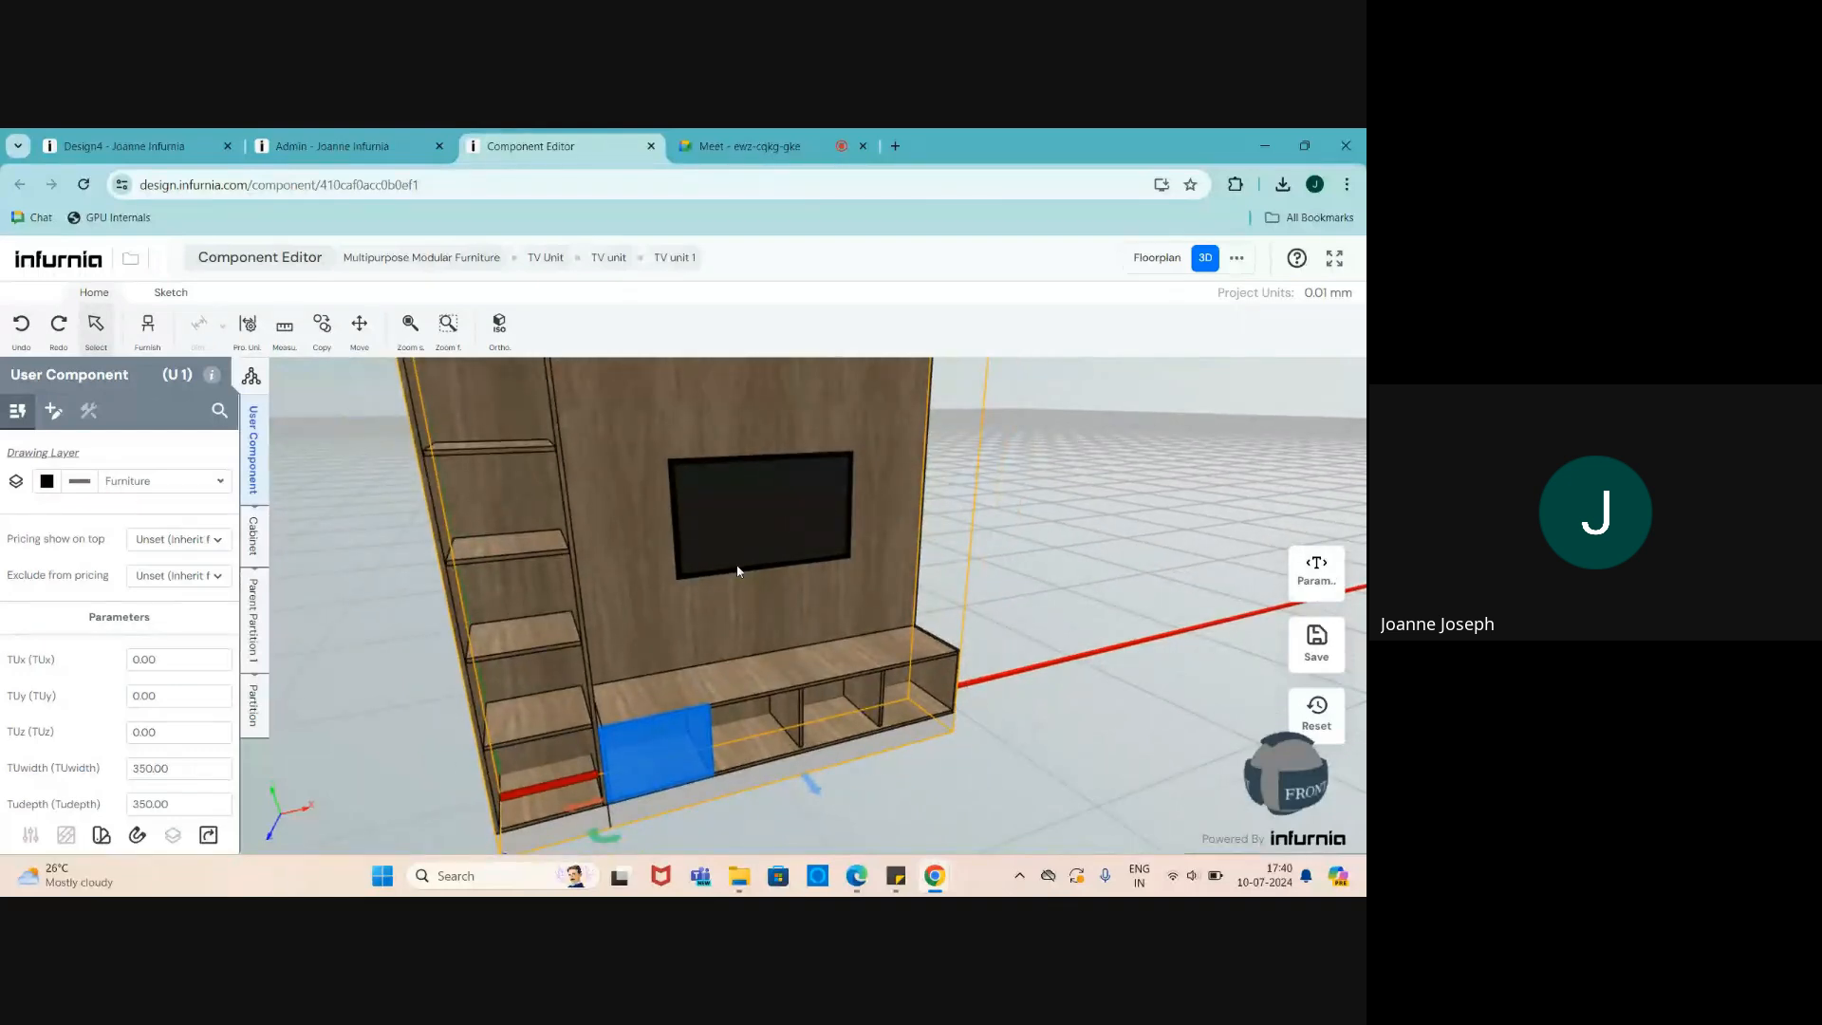
left_click(1320, 581)
scroll(1053, 594, "down", 1)
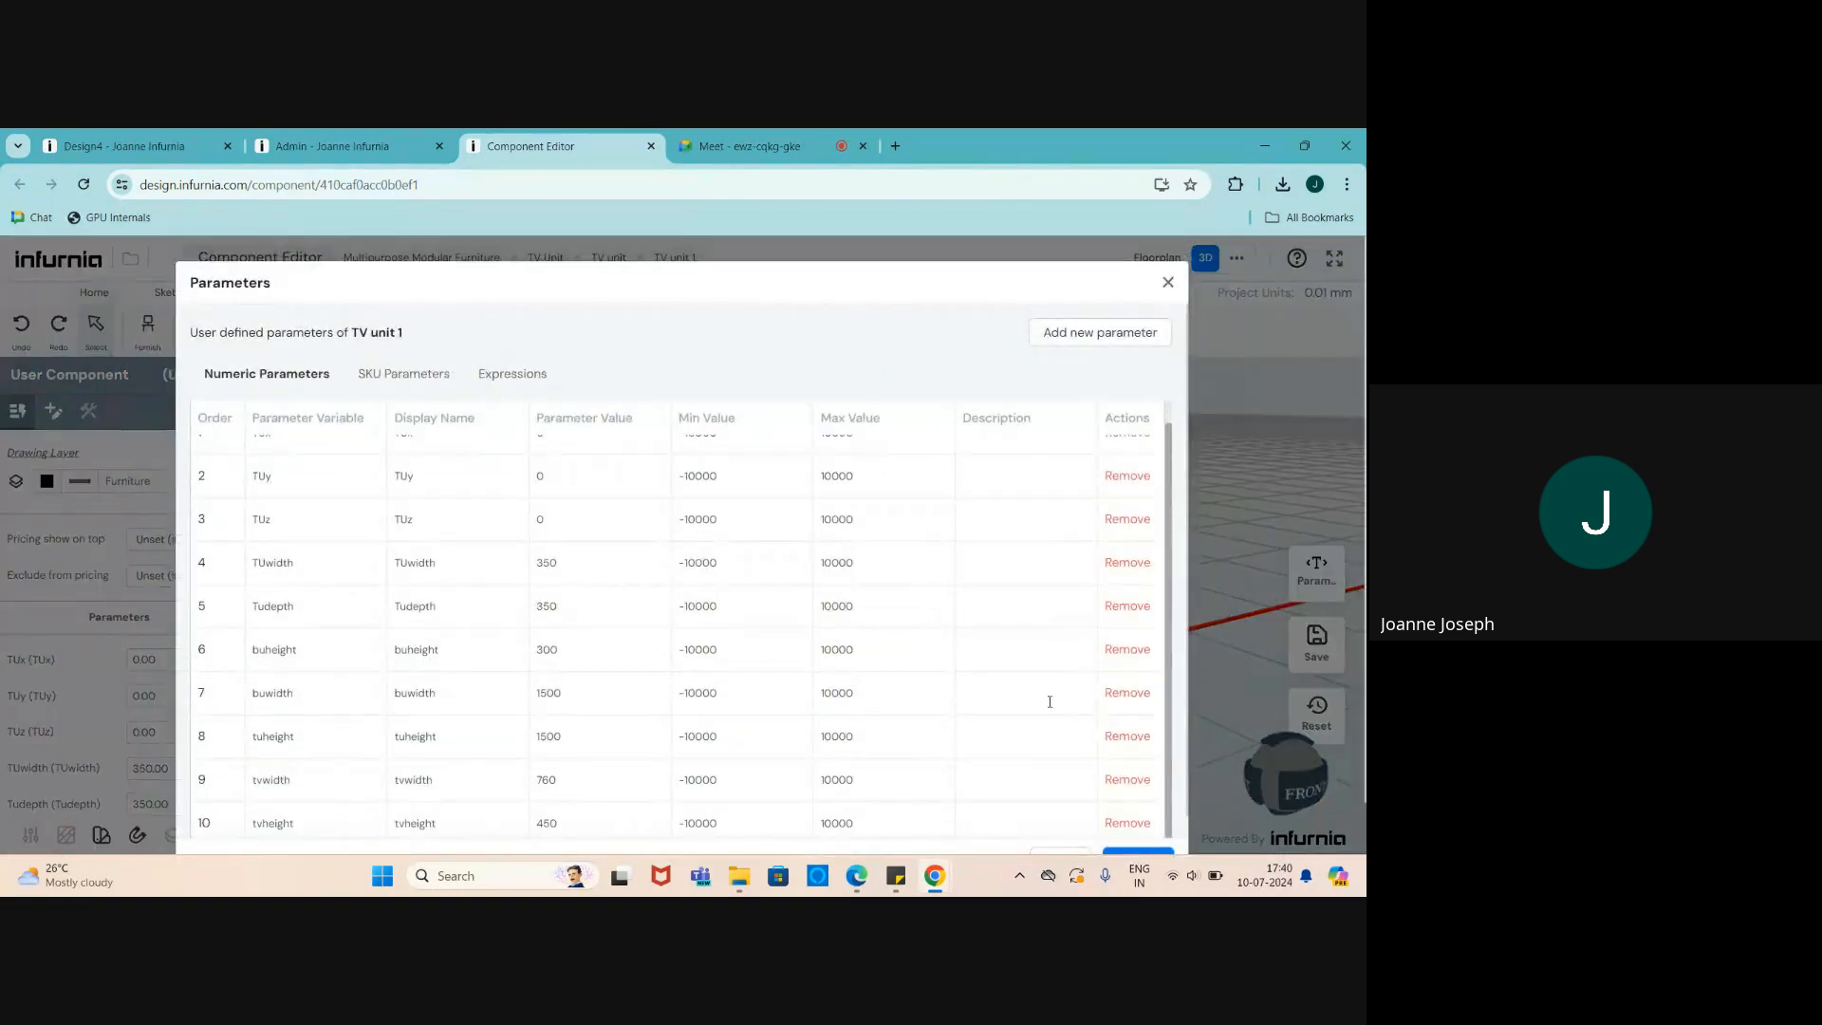
left_click(1121, 823)
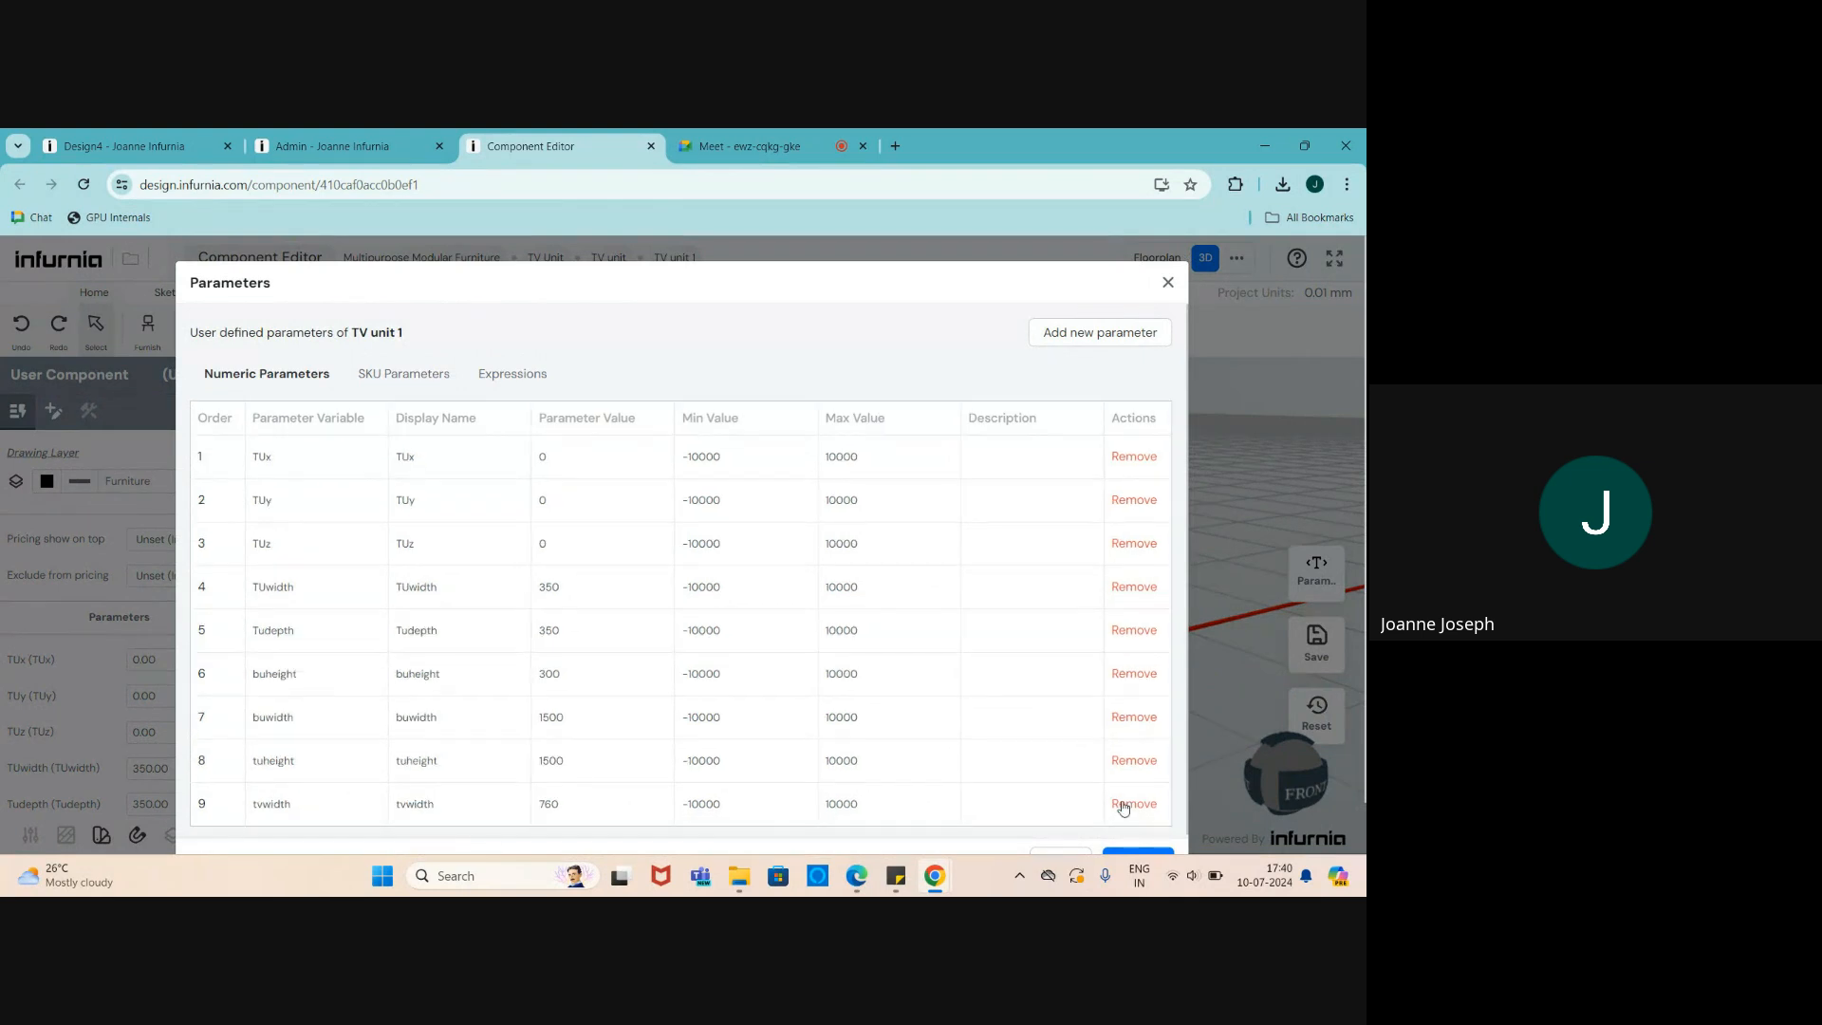
left_click(1125, 802)
scroll(1128, 797, "down", 1)
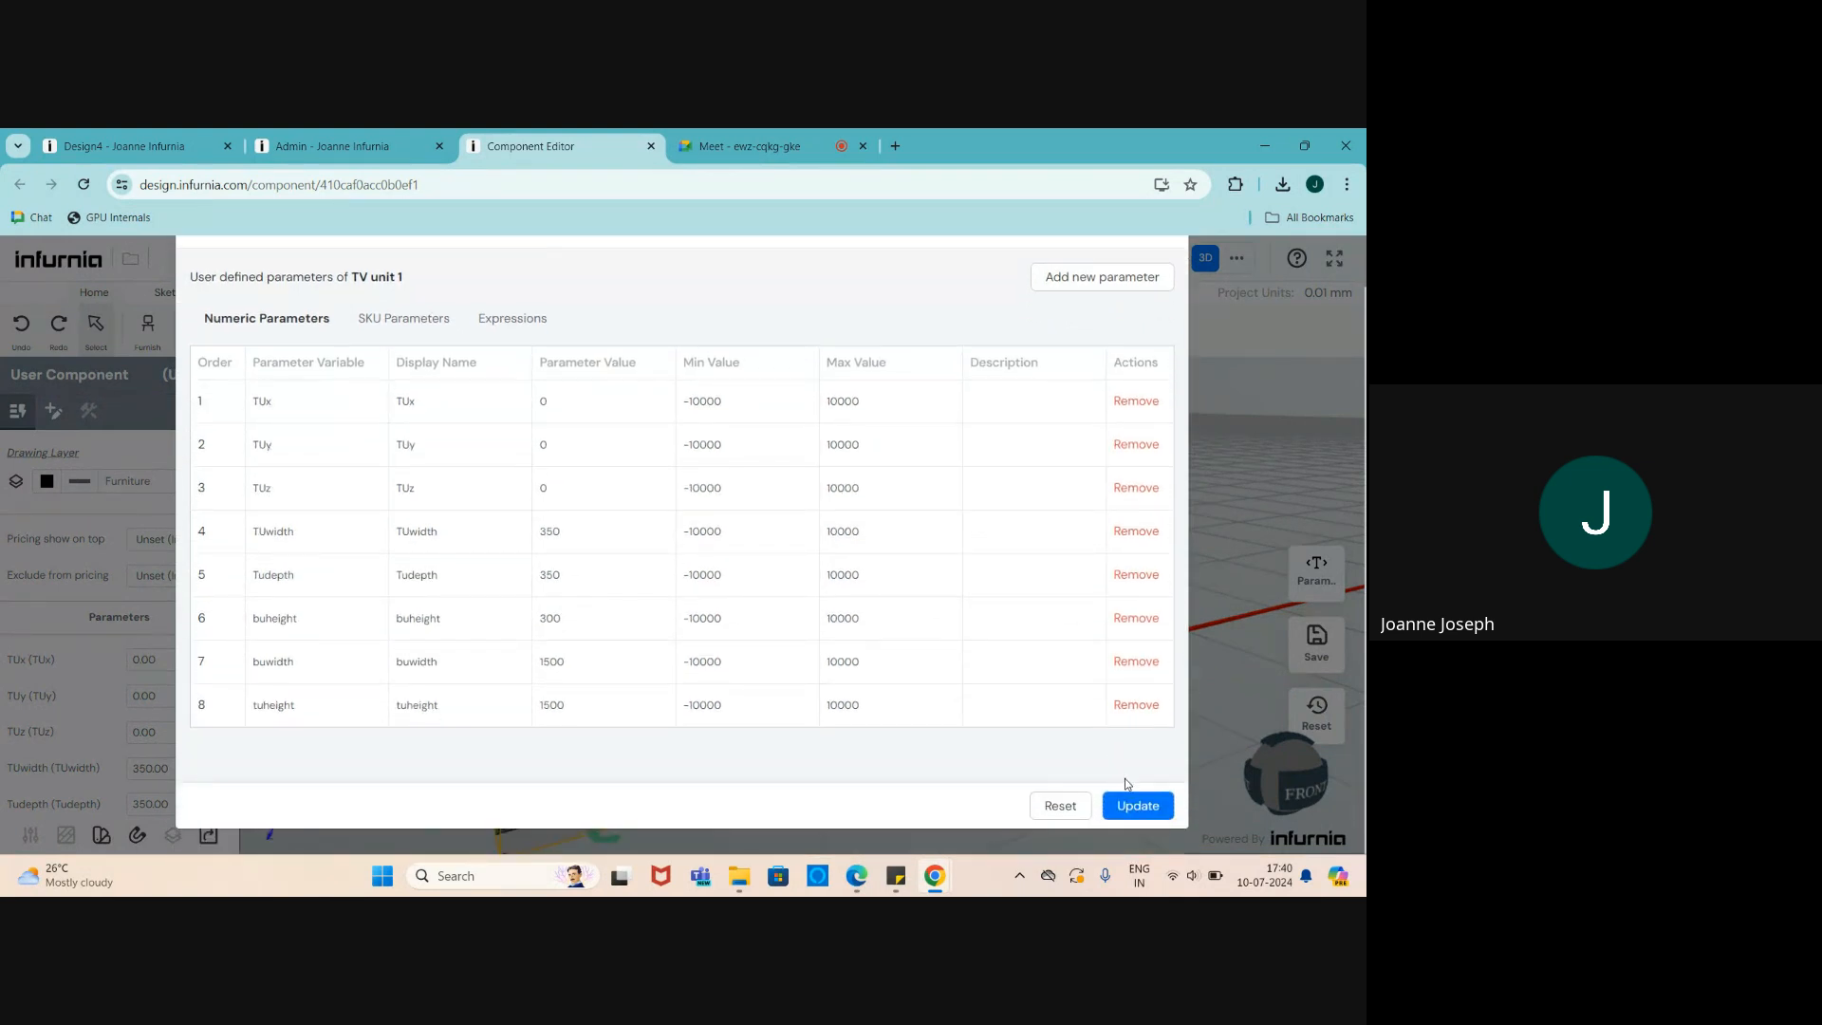
left_click(1138, 808)
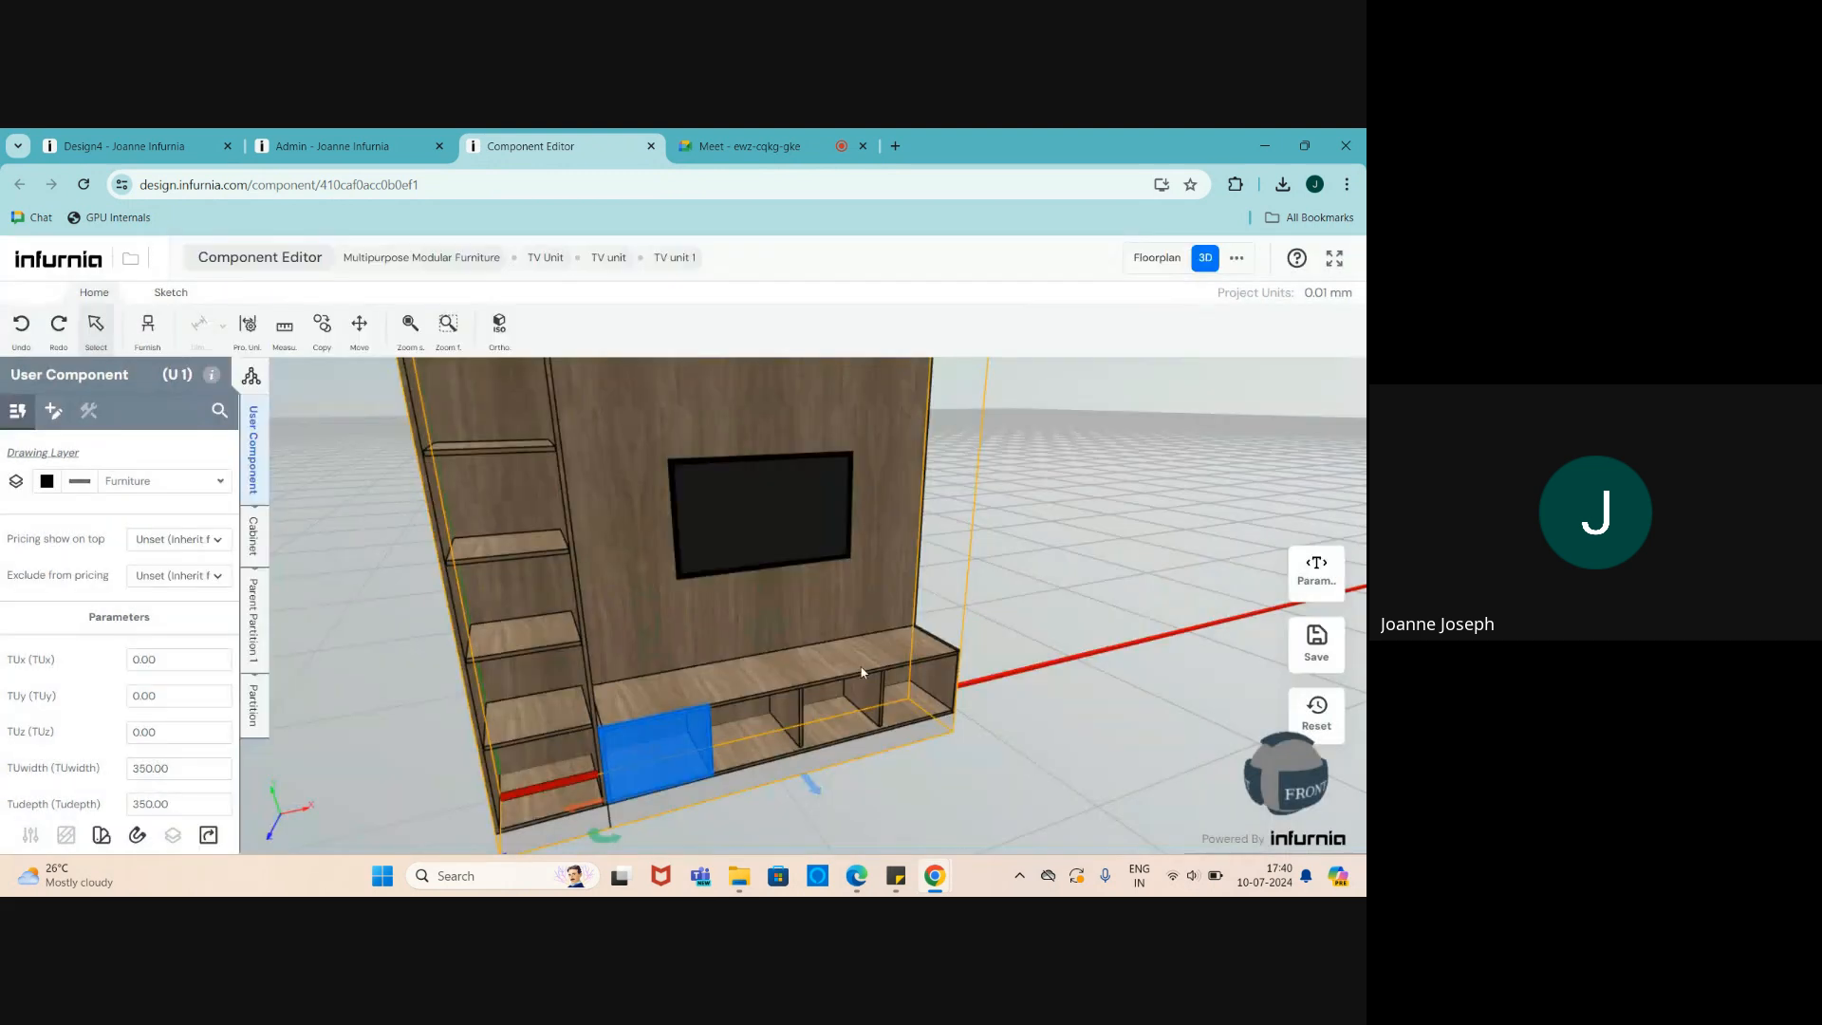
- Delete the TV panel, leaving only shelves and backboard
left_click(690, 522)
key("Delete")
scroll(697, 617, "down", 3)
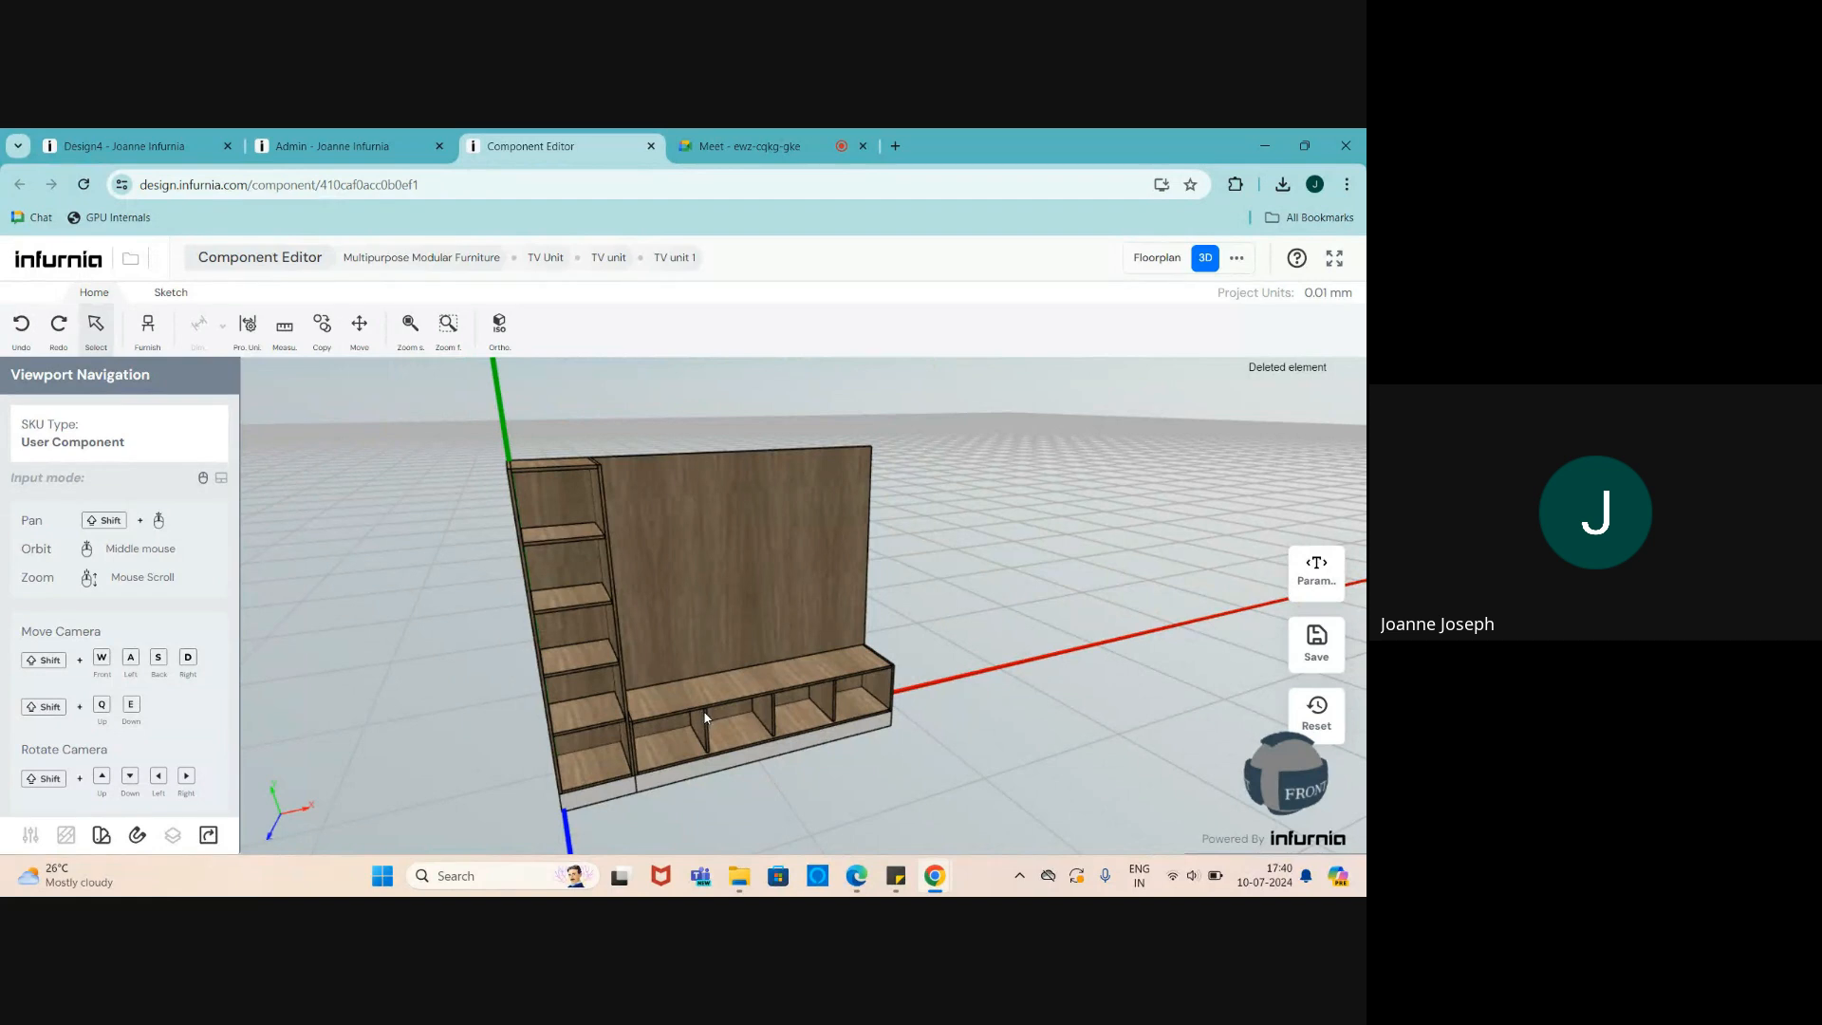
scroll(650, 589, "up", 2)
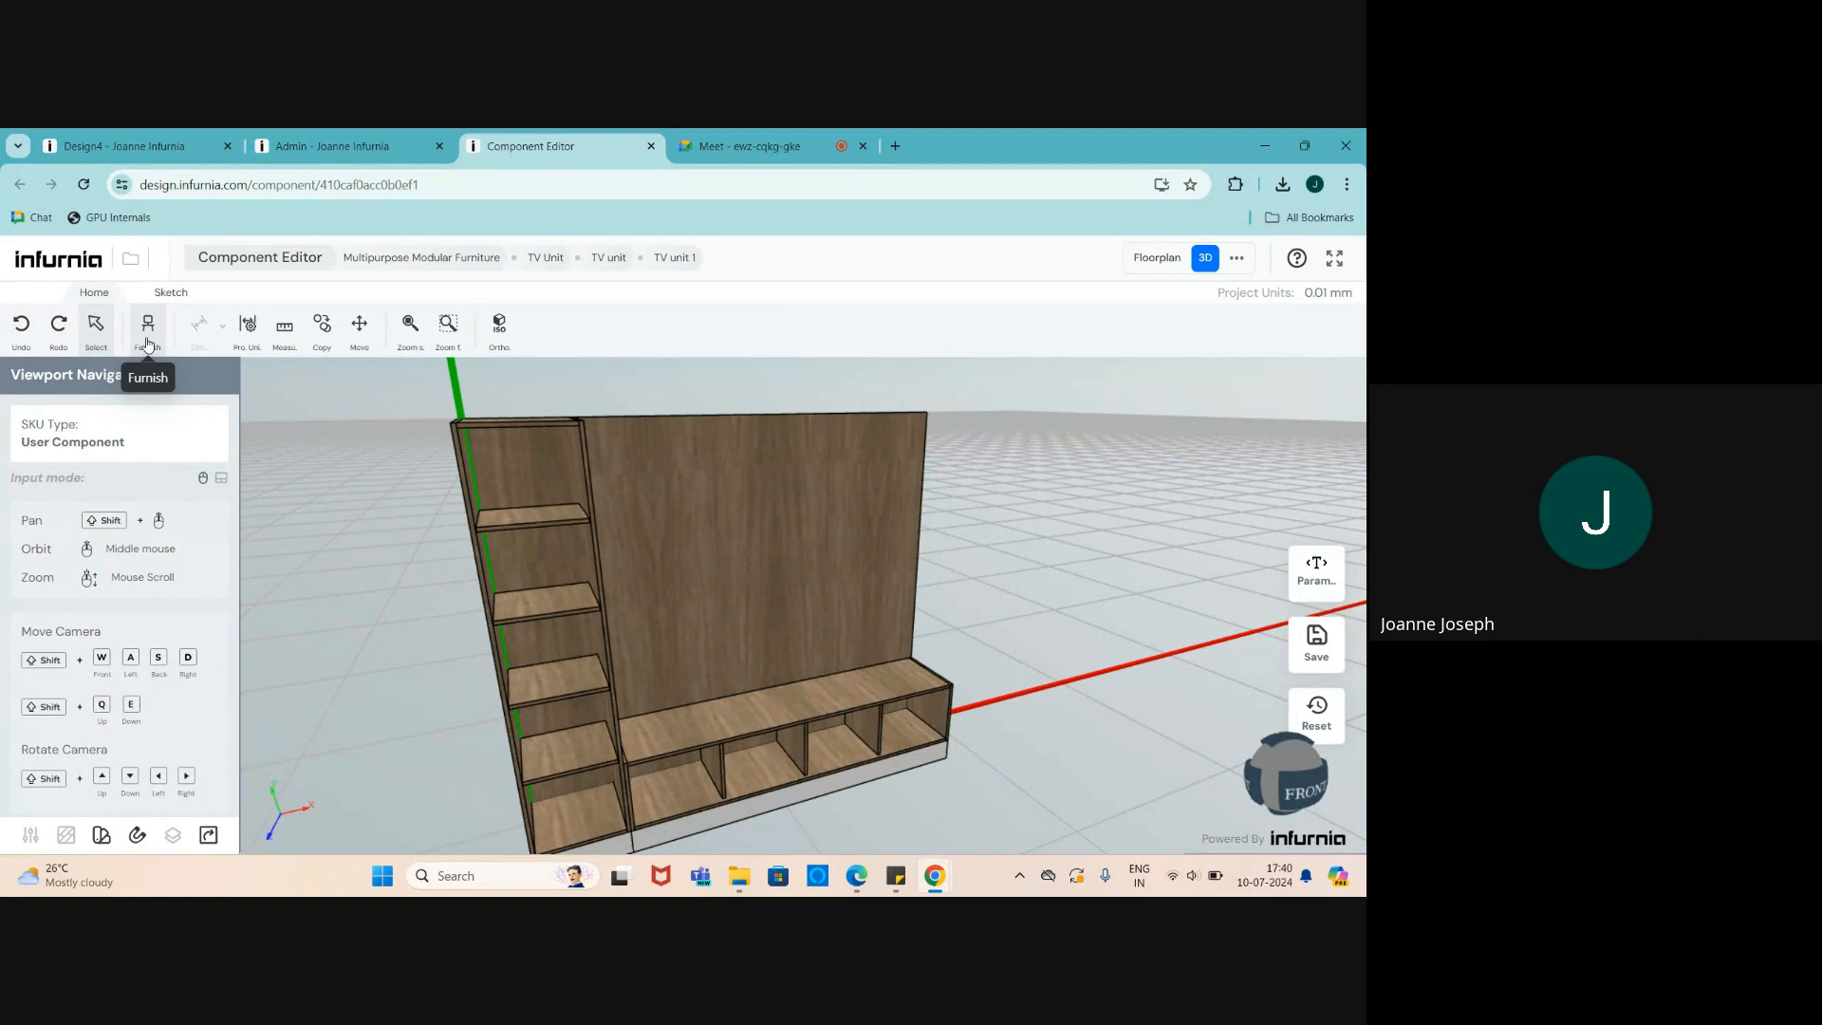
- Search the furniture catalogue for 'tv' and filter Sub Category to Electronic Equipment
left_click(147, 340)
scroll(43, 574, "down", 5)
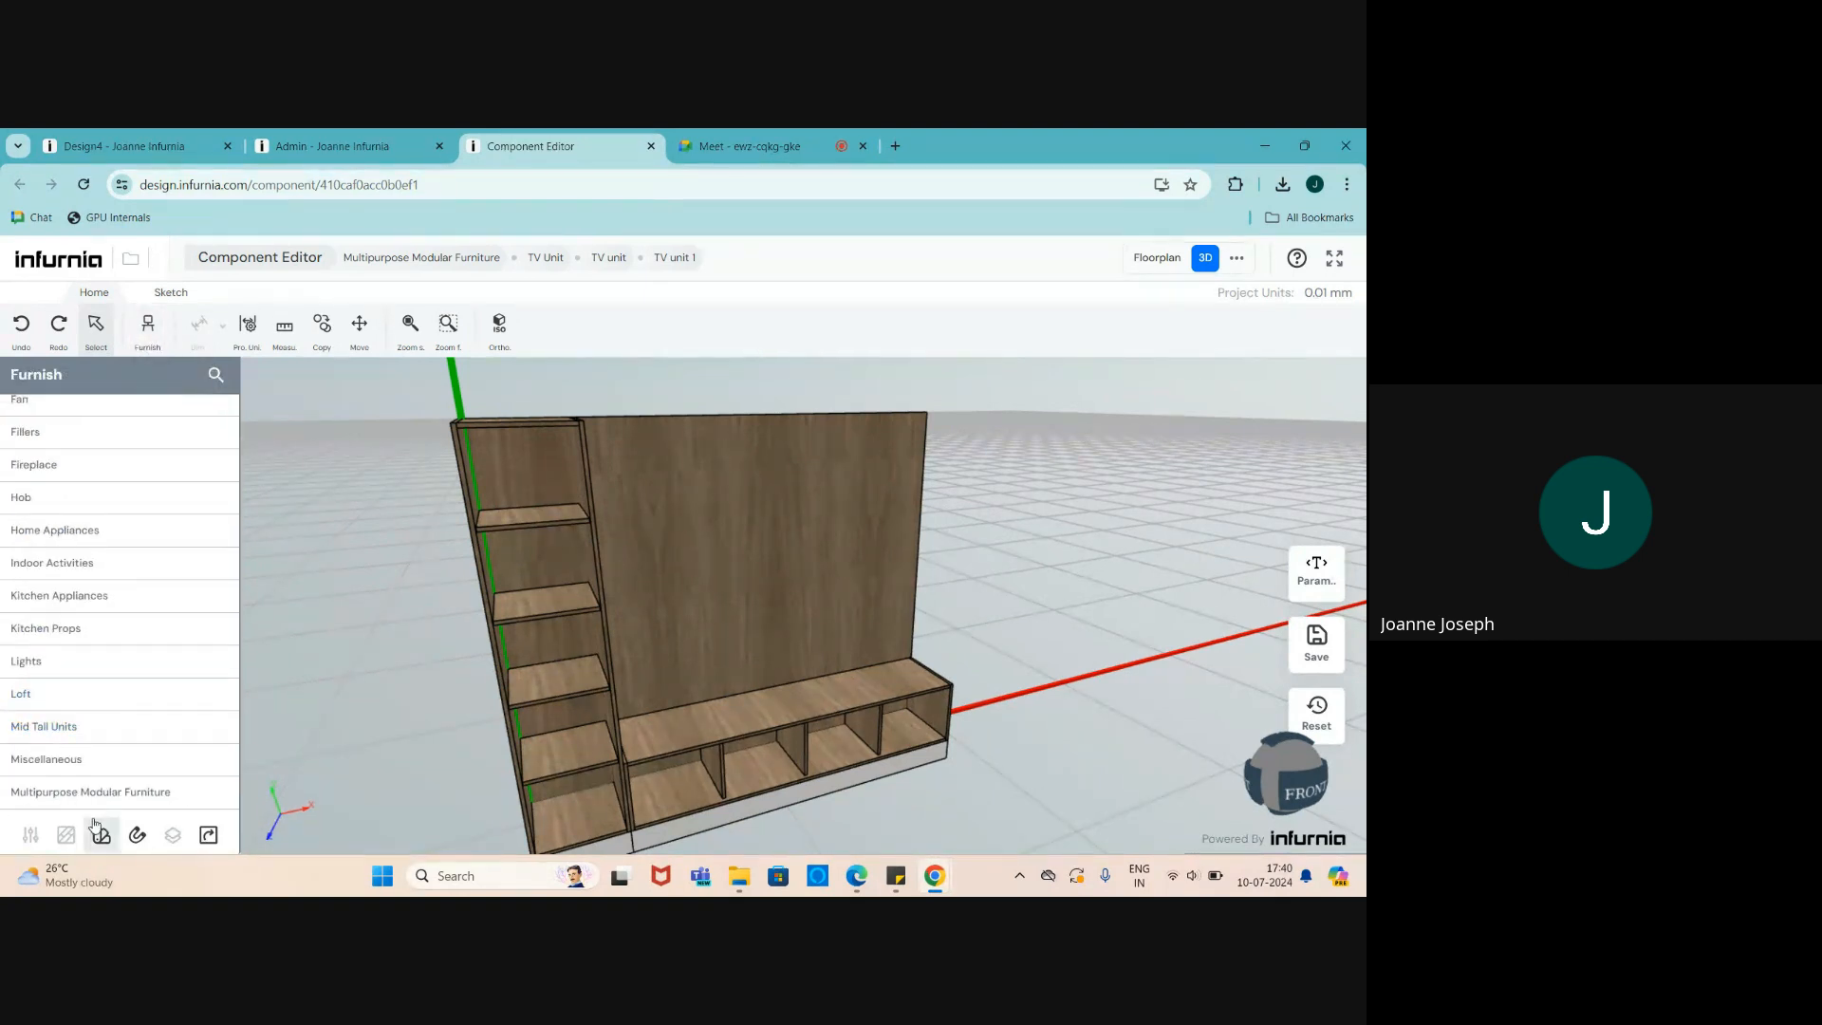
scroll(41, 589, "up", 4)
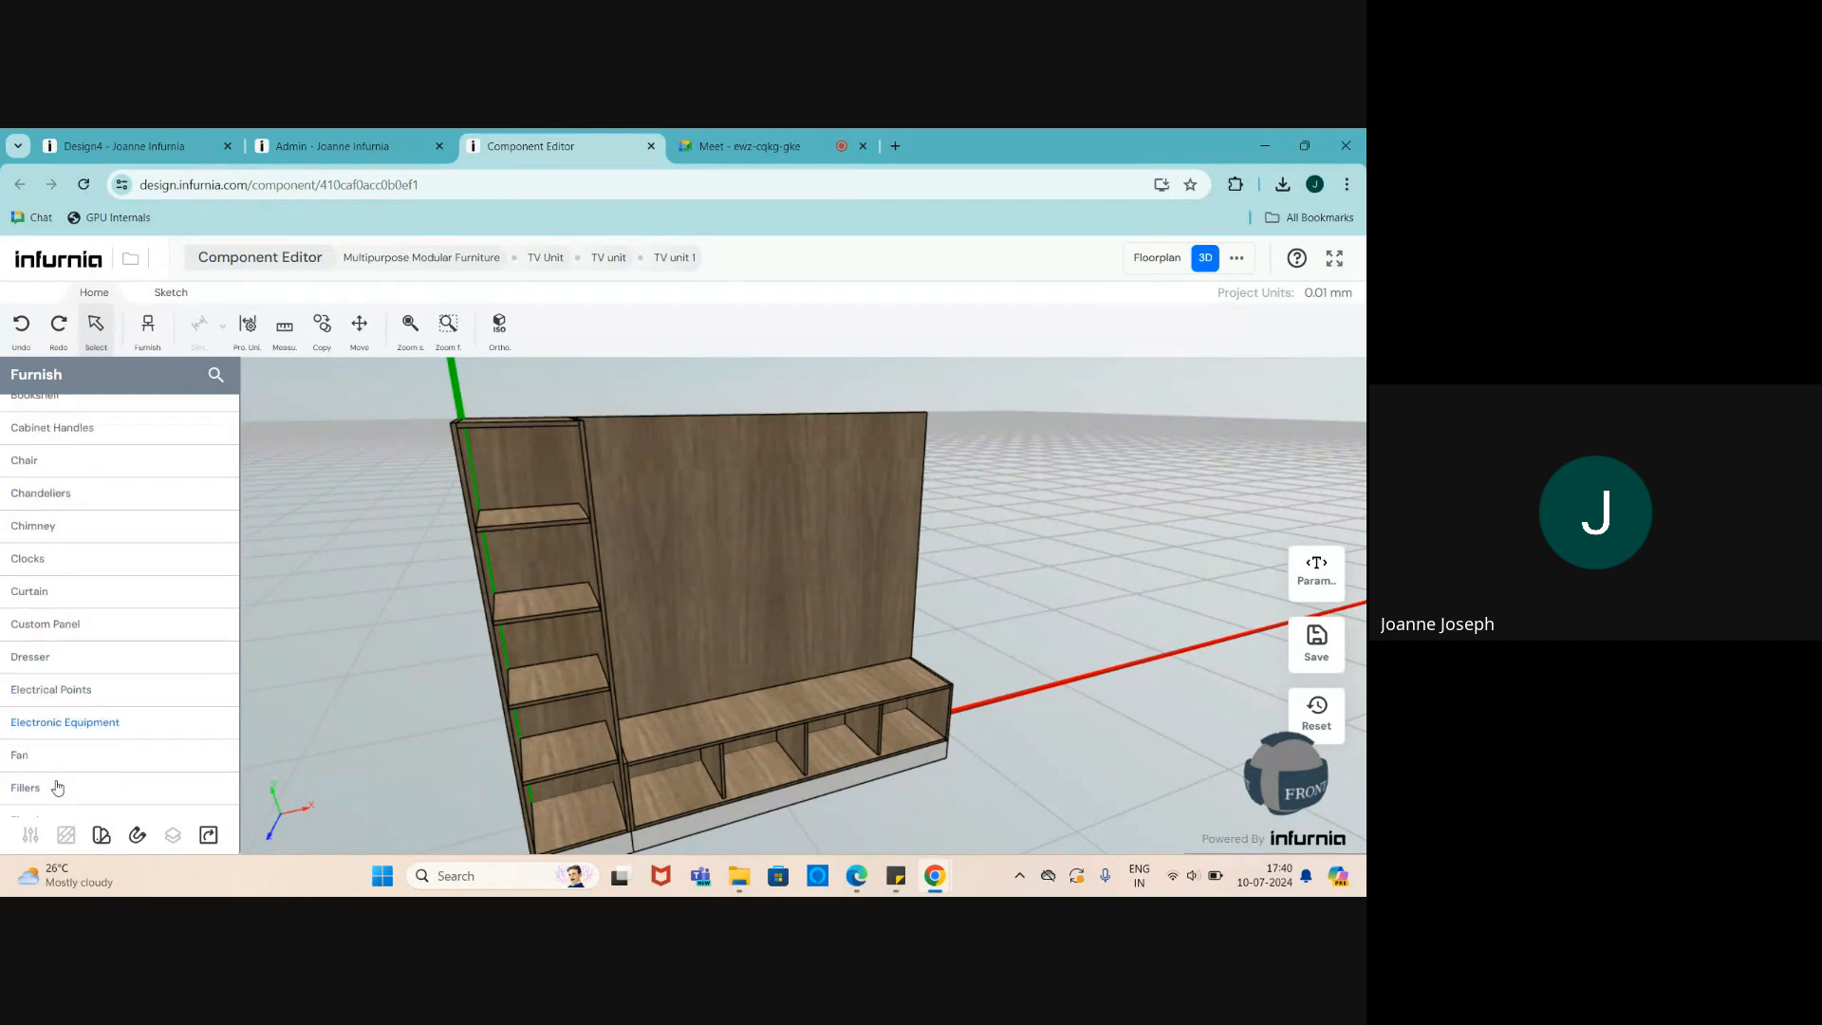
left_click(58, 728)
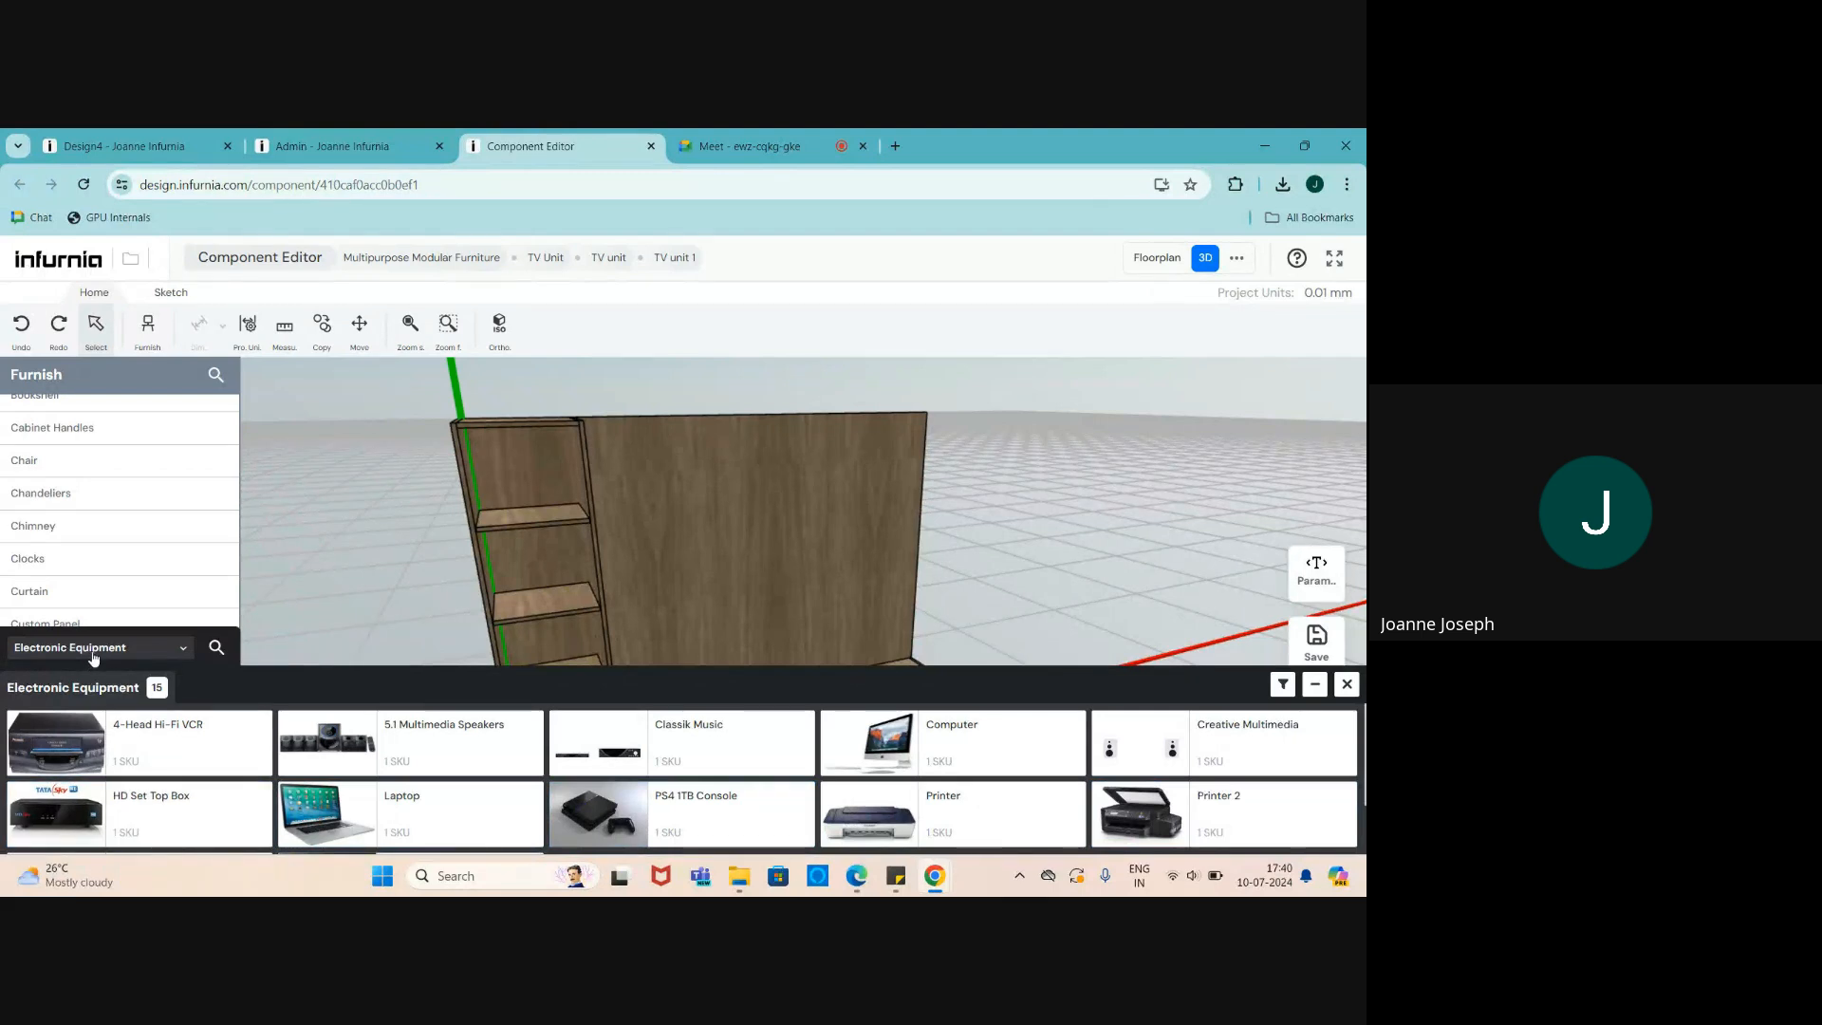
left_click(216, 648)
type("tv")
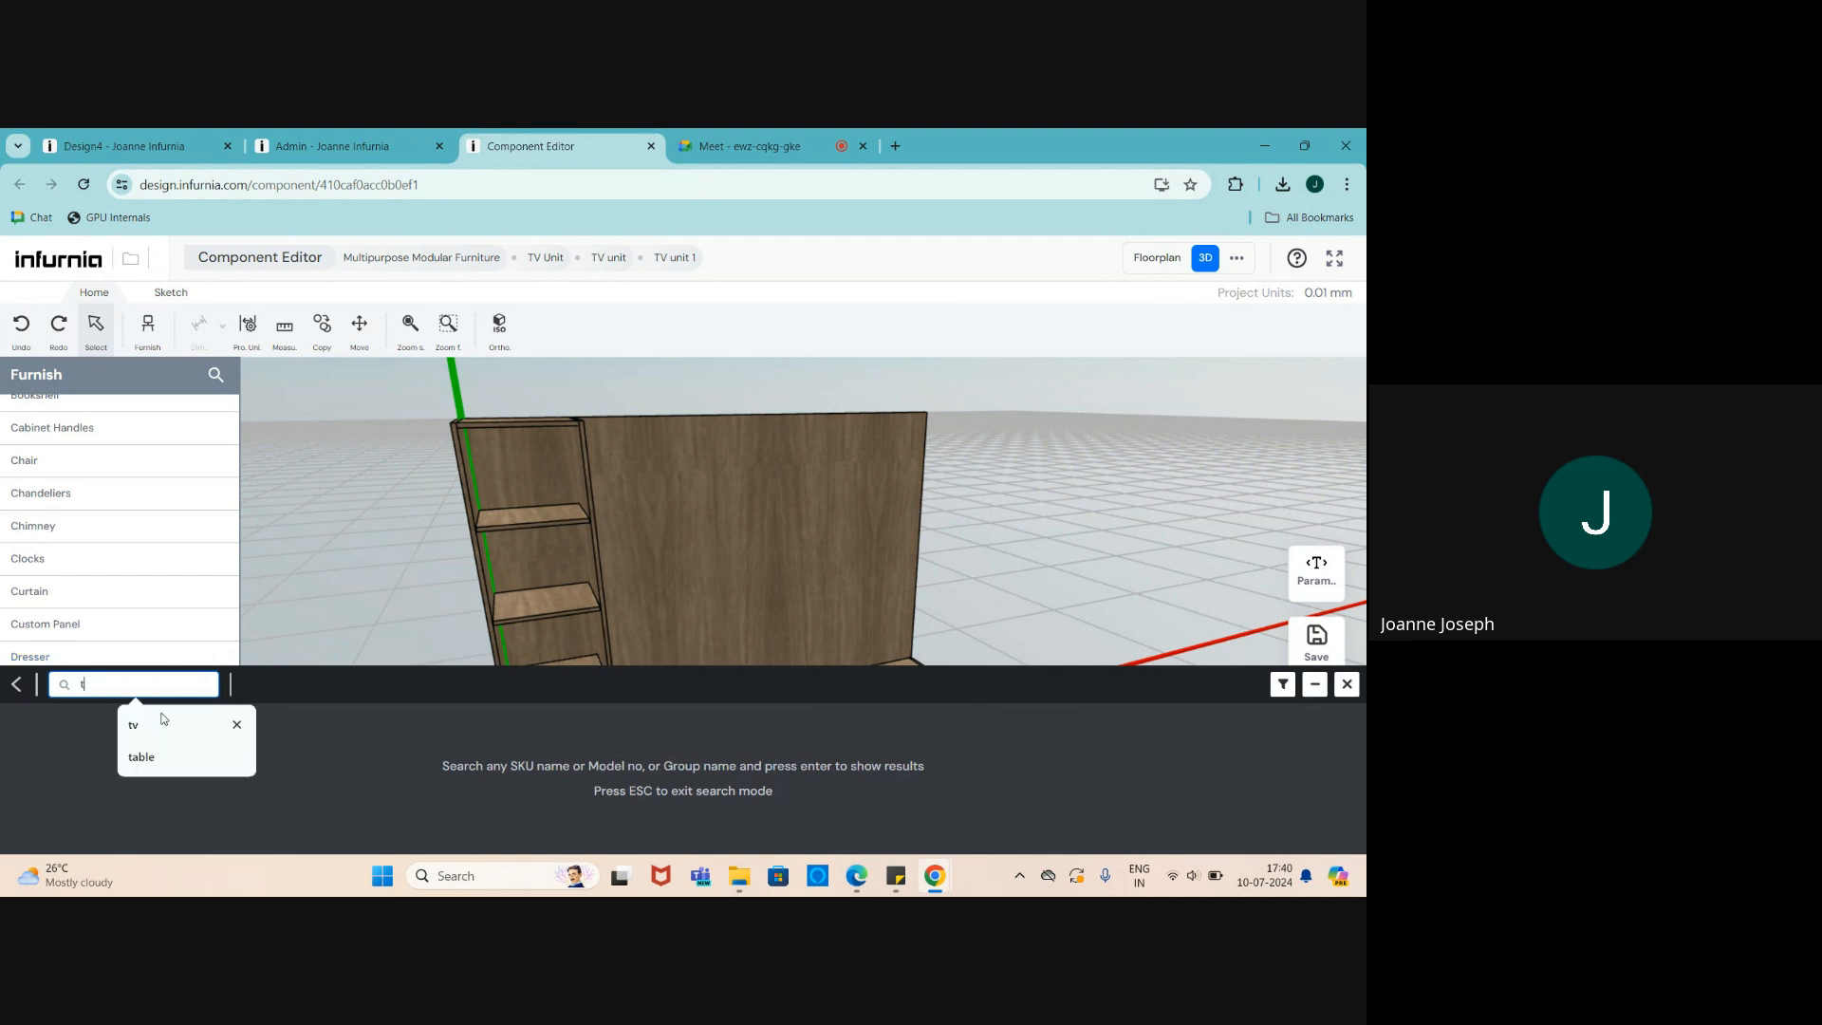
key("Return")
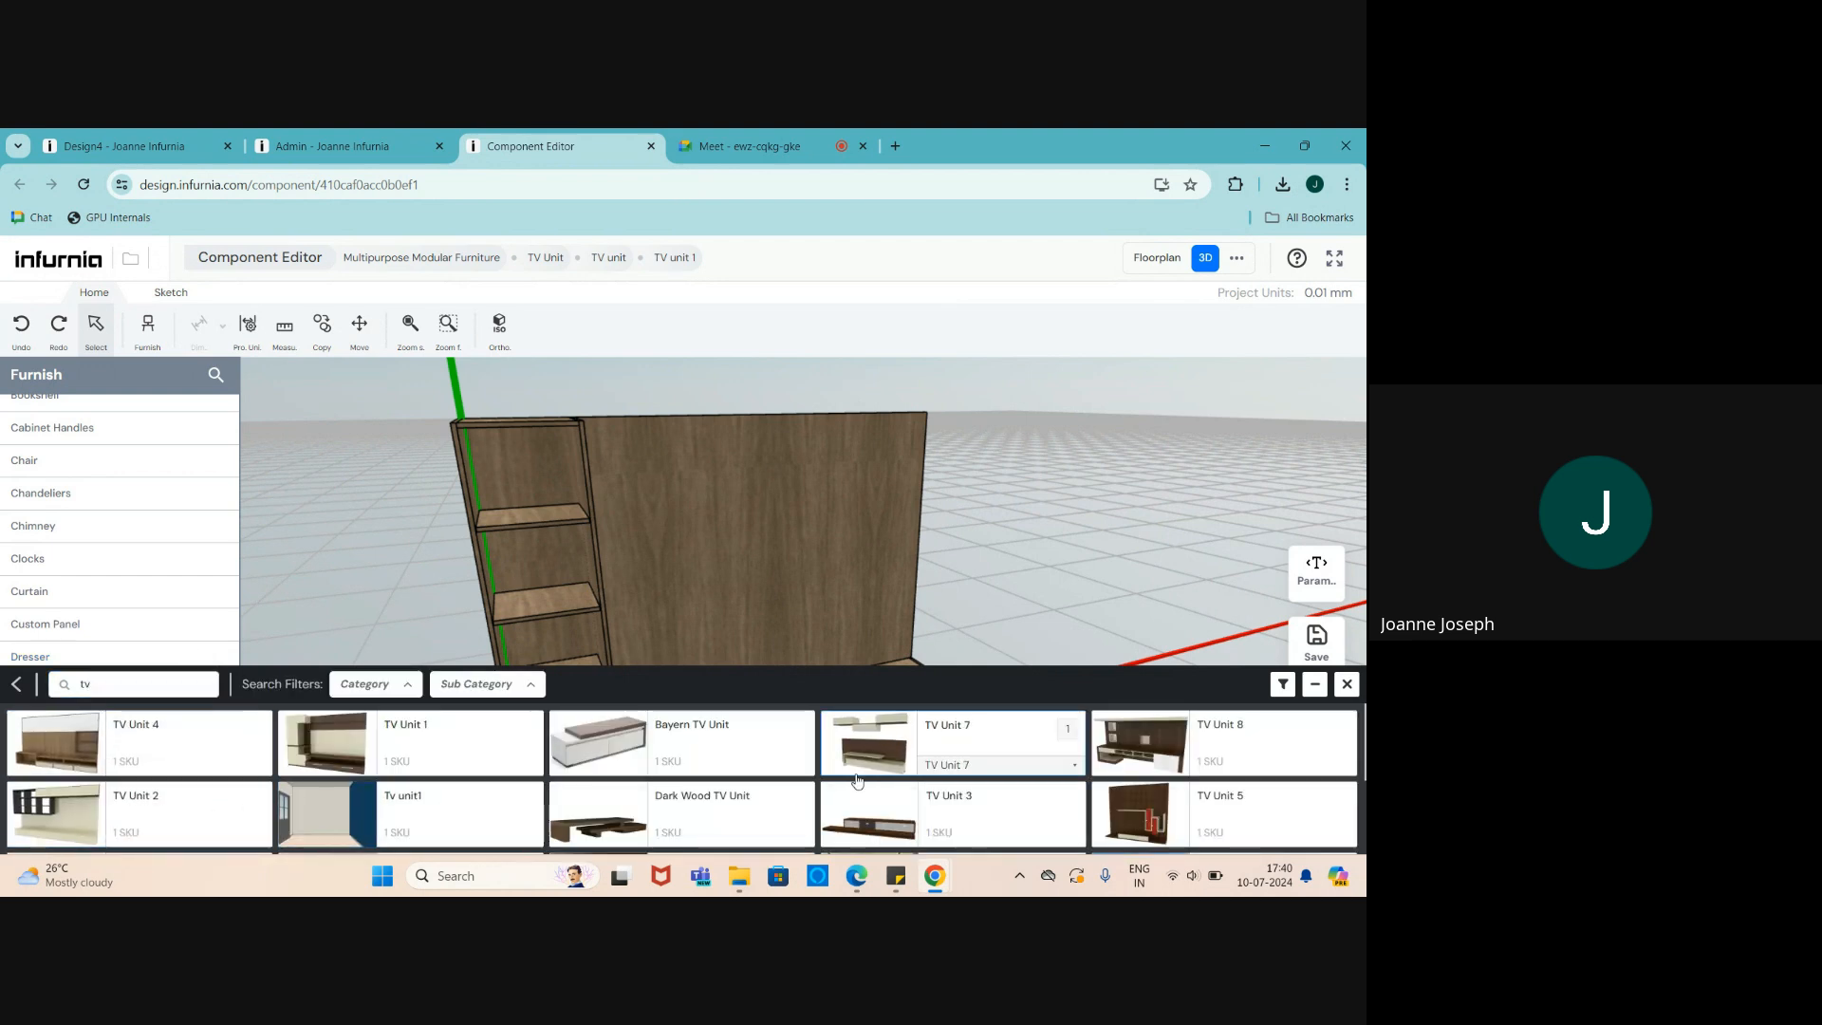
scroll(360, 745, "down", 2)
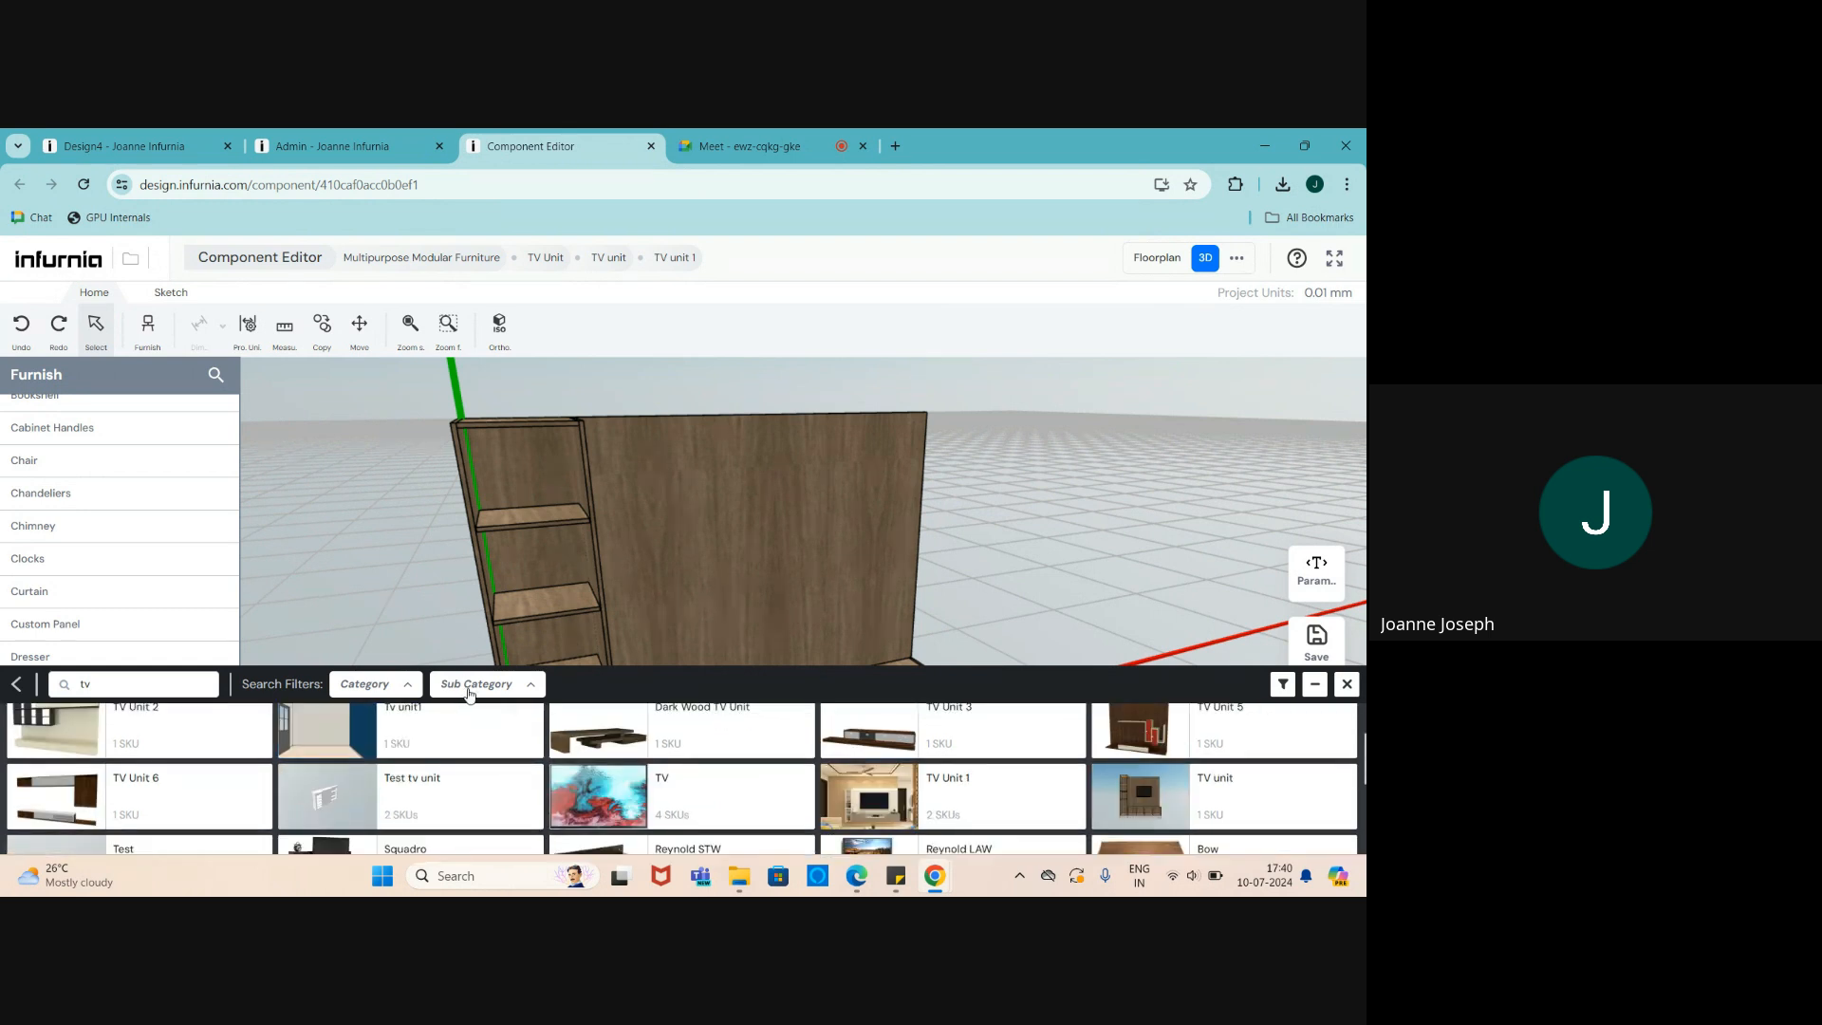
left_click(467, 685)
left_click(450, 518)
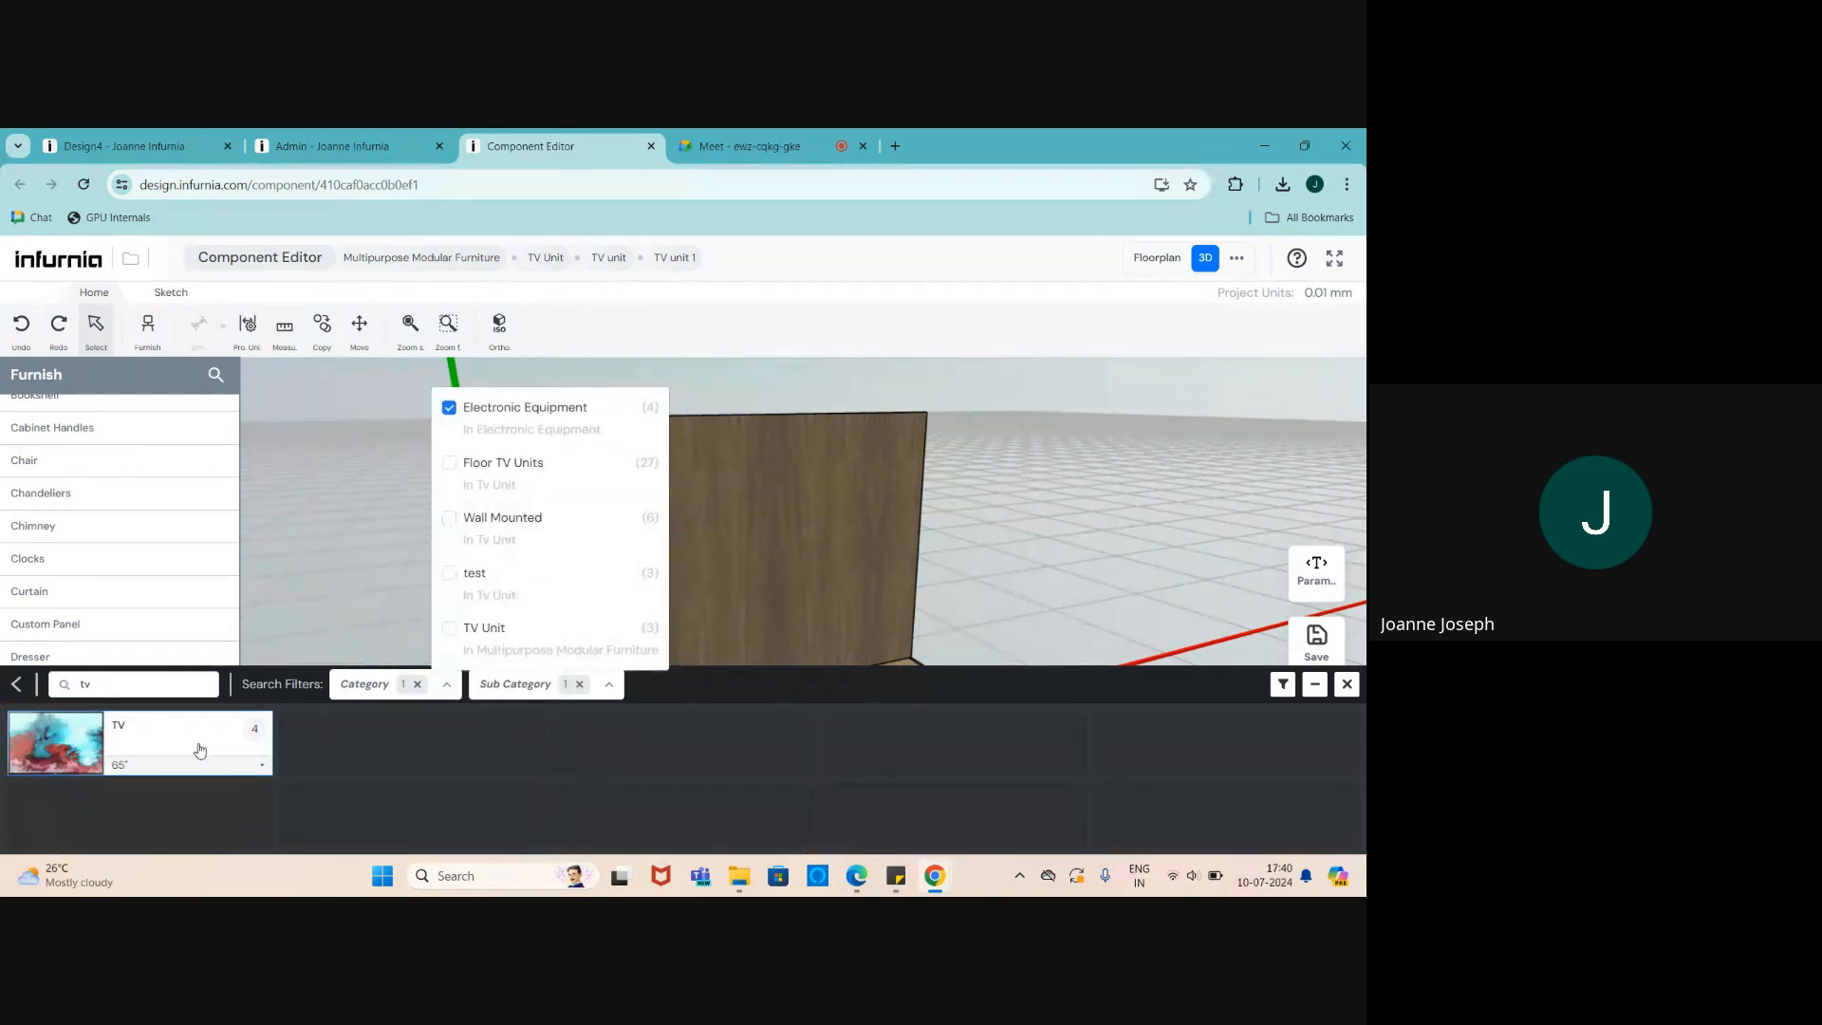
- Place the black TV in the unit and slide it along Z beside the left shelves
left_click(23, 750)
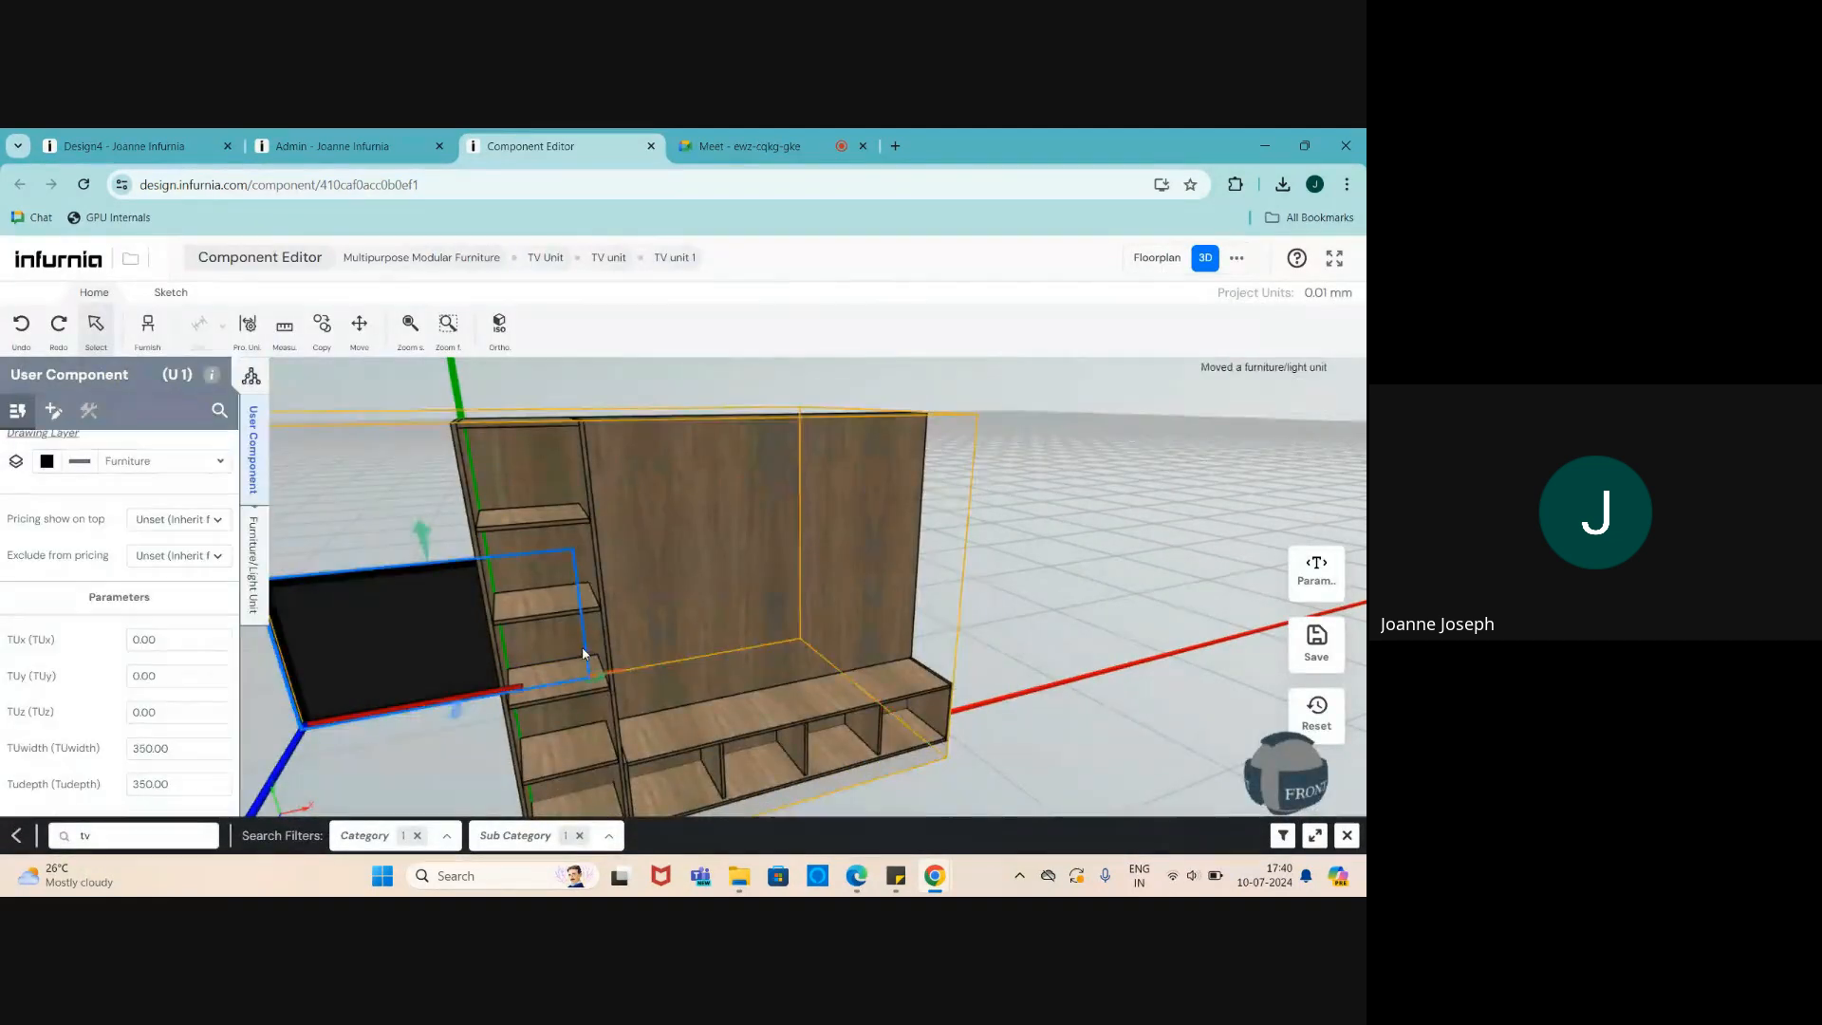
middle_click_drag(658, 658, 835, 610)
scroll(551, 711, "up", 4)
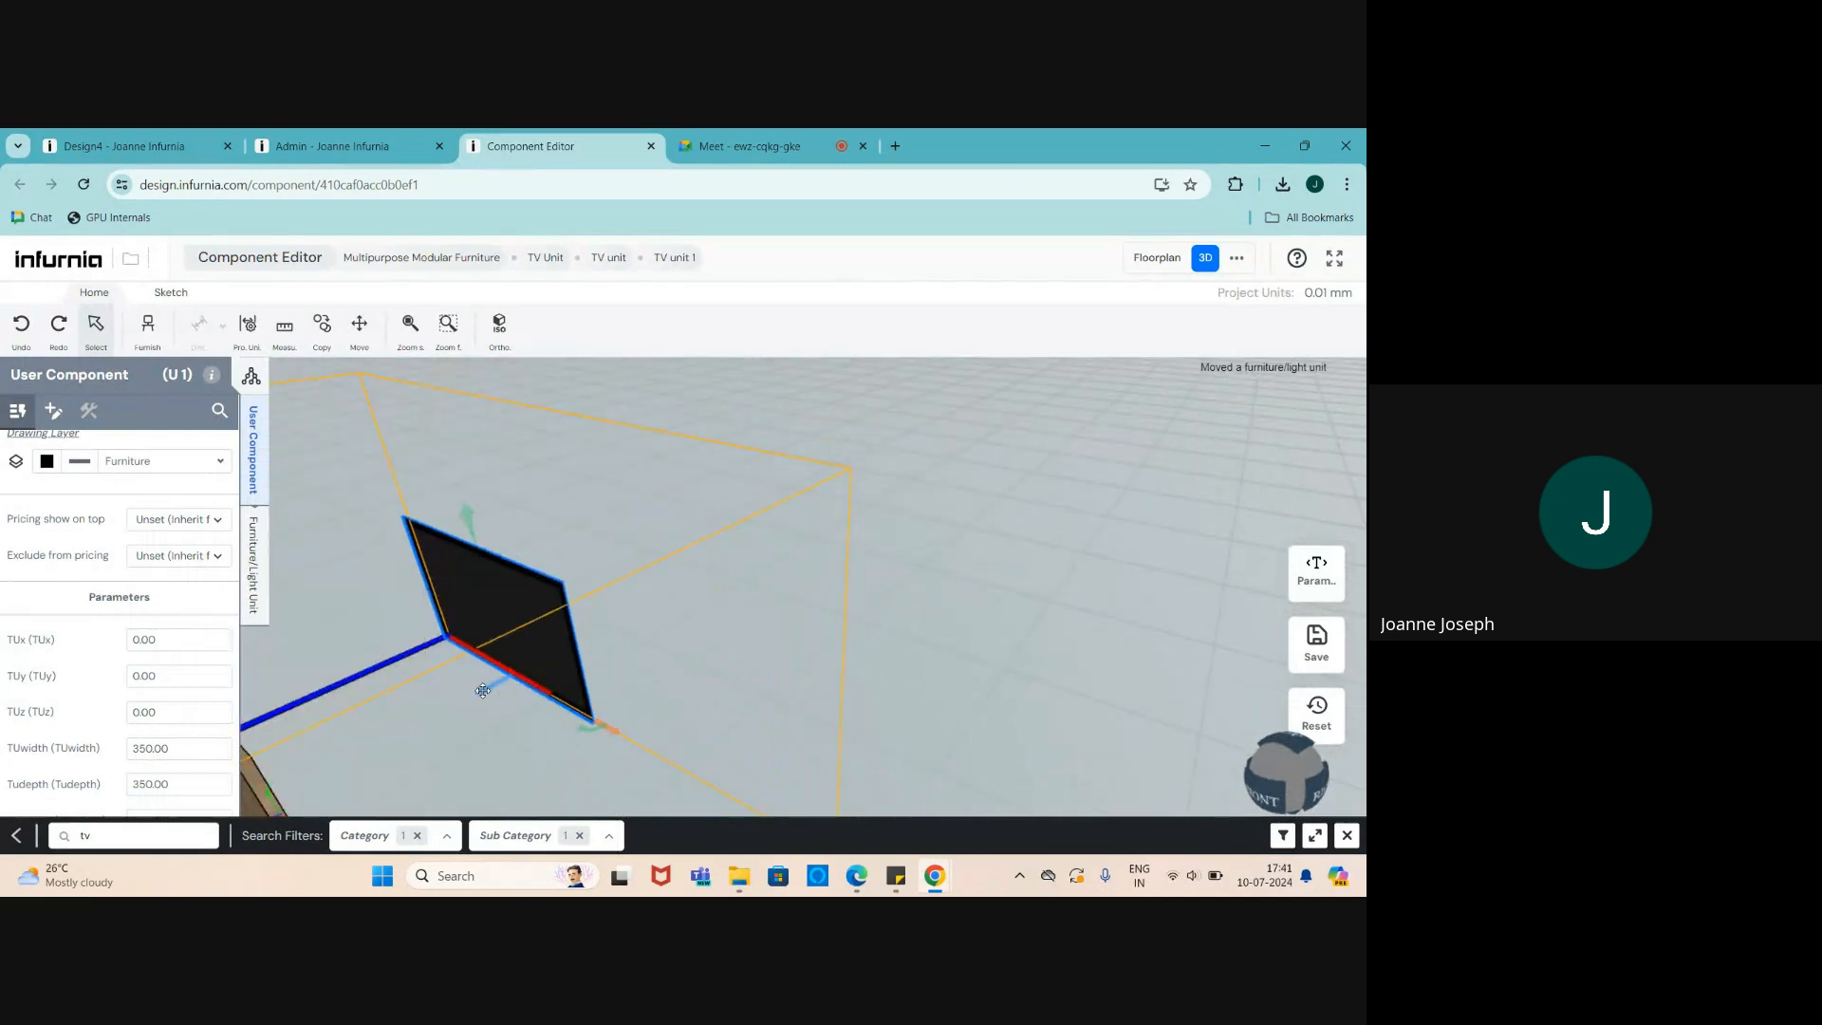
left_click_drag(476, 695, 348, 767)
scroll(834, 584, "down", 5)
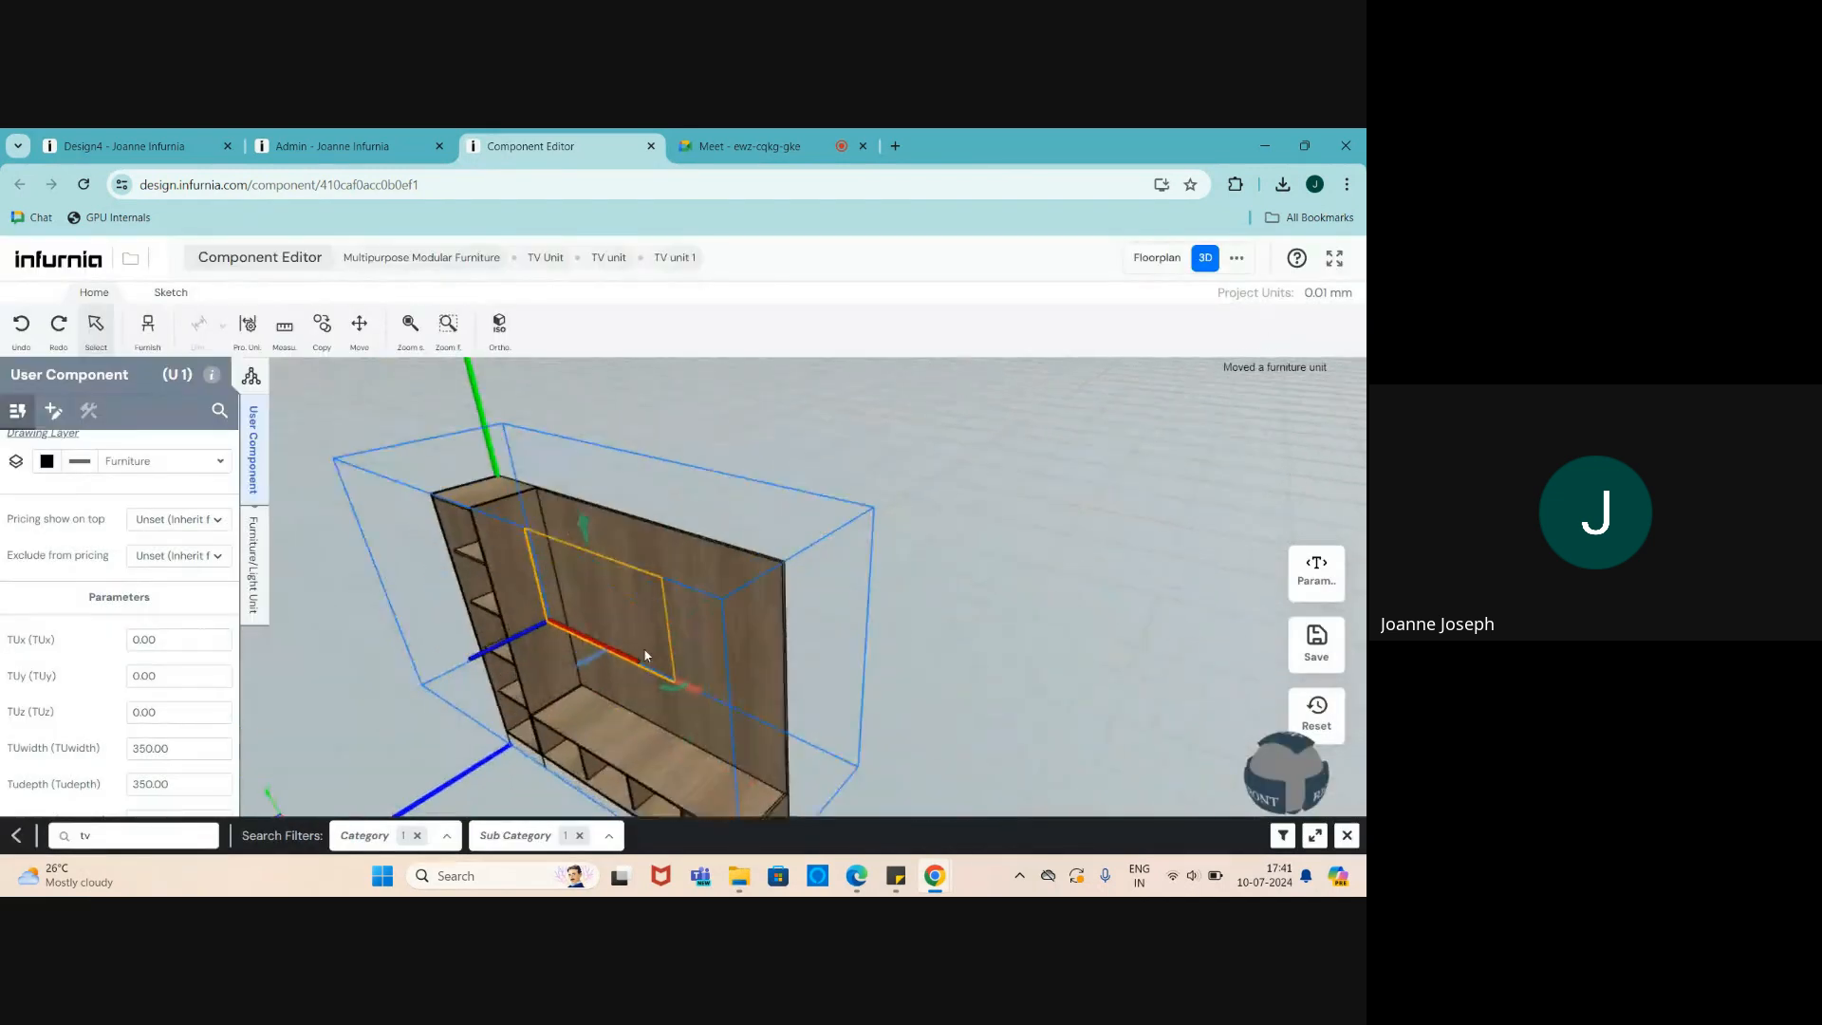
scroll(643, 655, "up", 2)
middle_click_drag(642, 655, 873, 662)
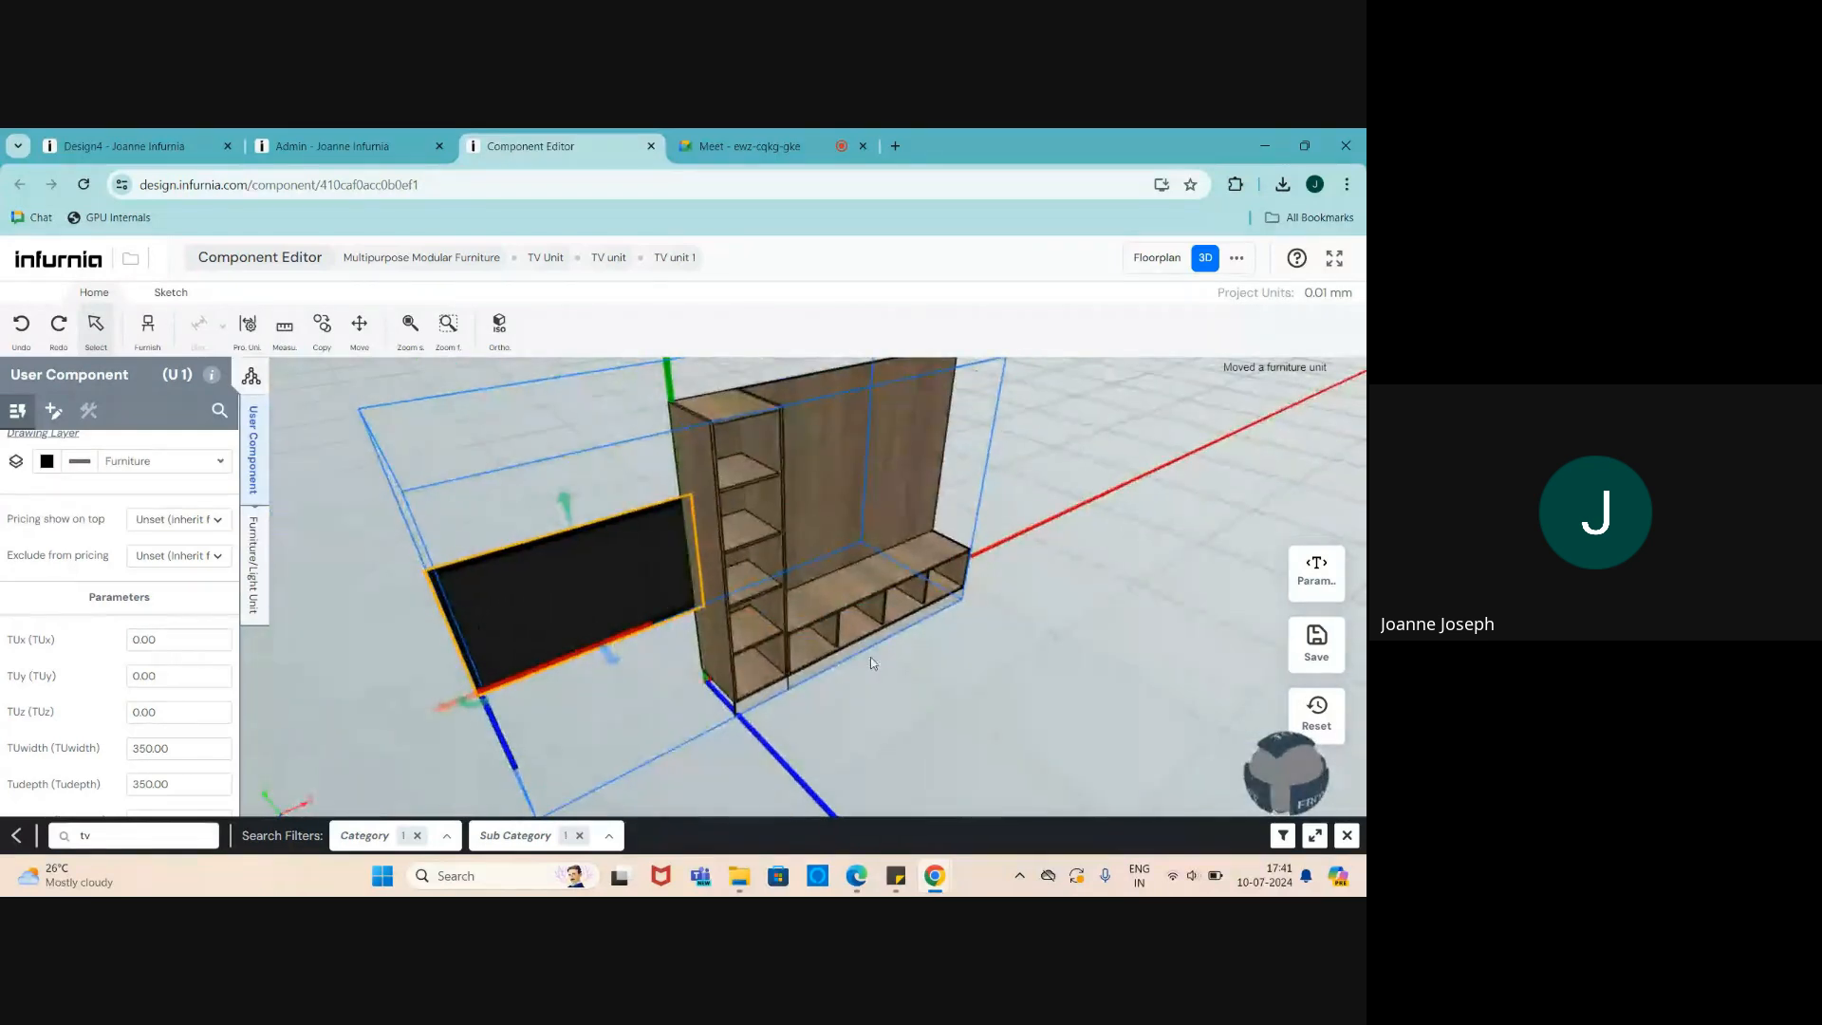
middle_click_drag(370, 673, 532, 512)
scroll(721, 544, "up", 3)
scroll(725, 533, "down", 2)
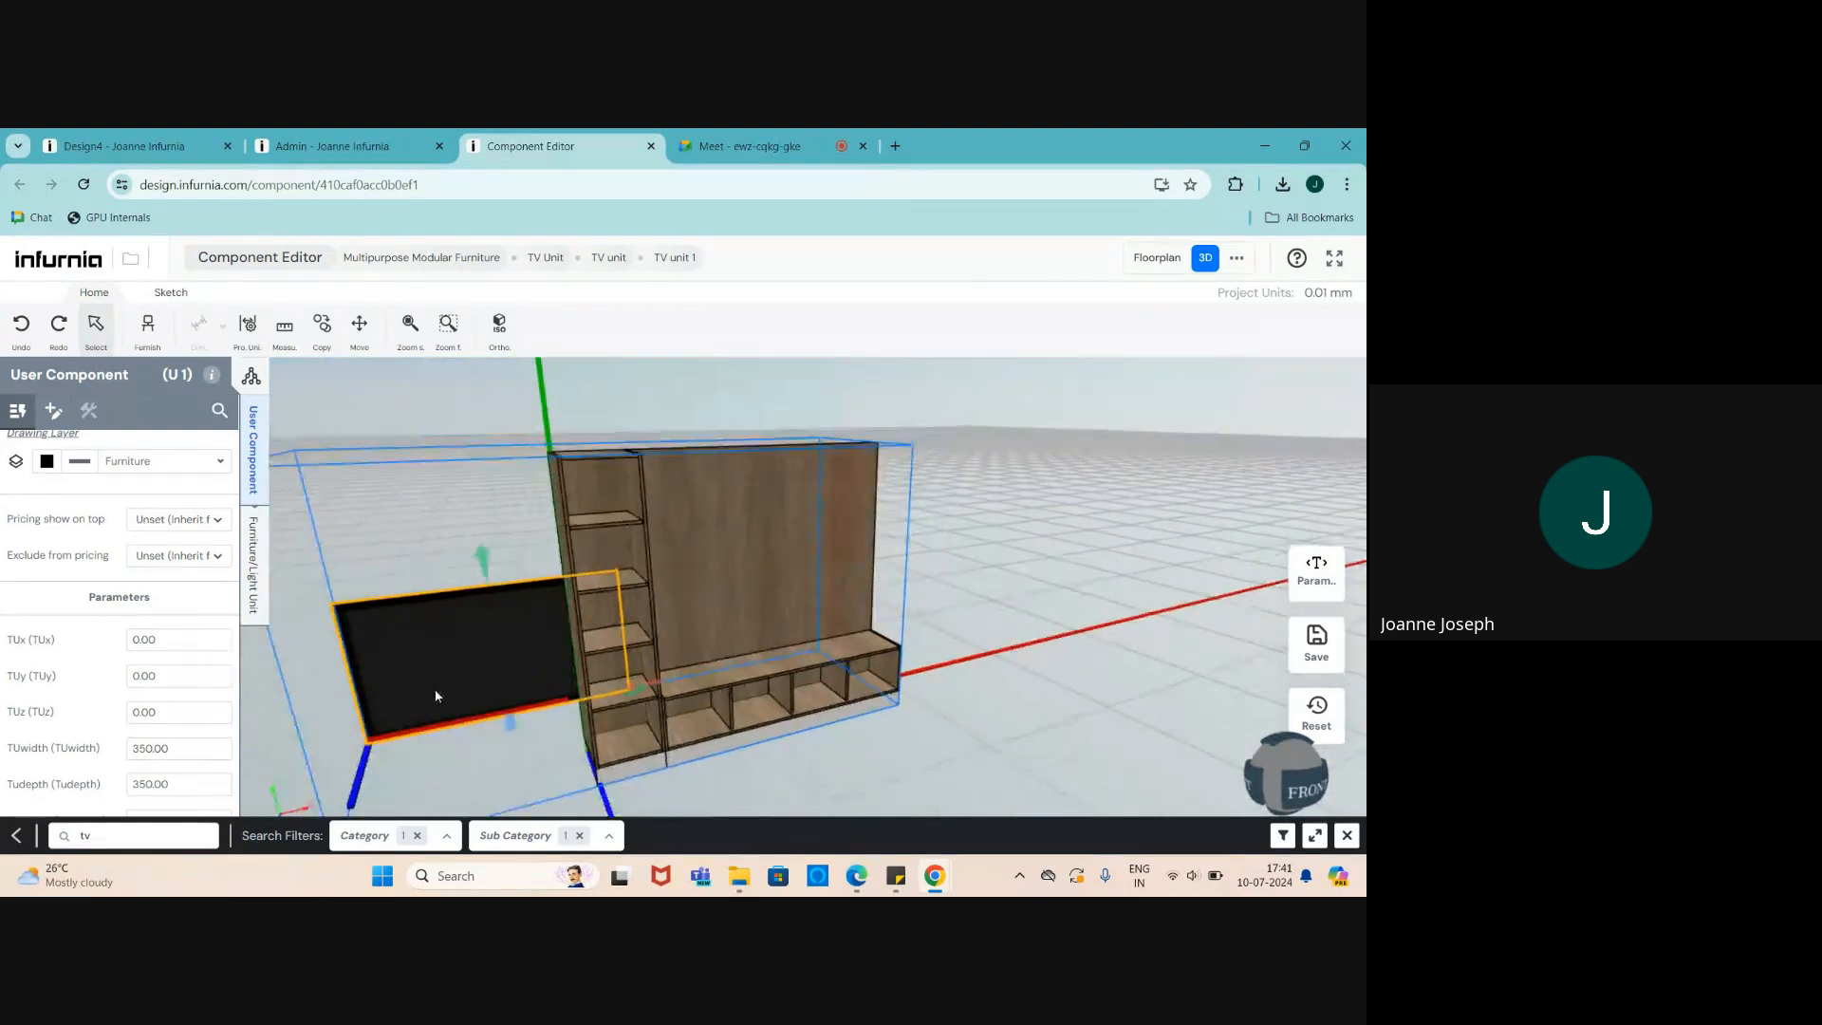
scroll(346, 682, "up", 2)
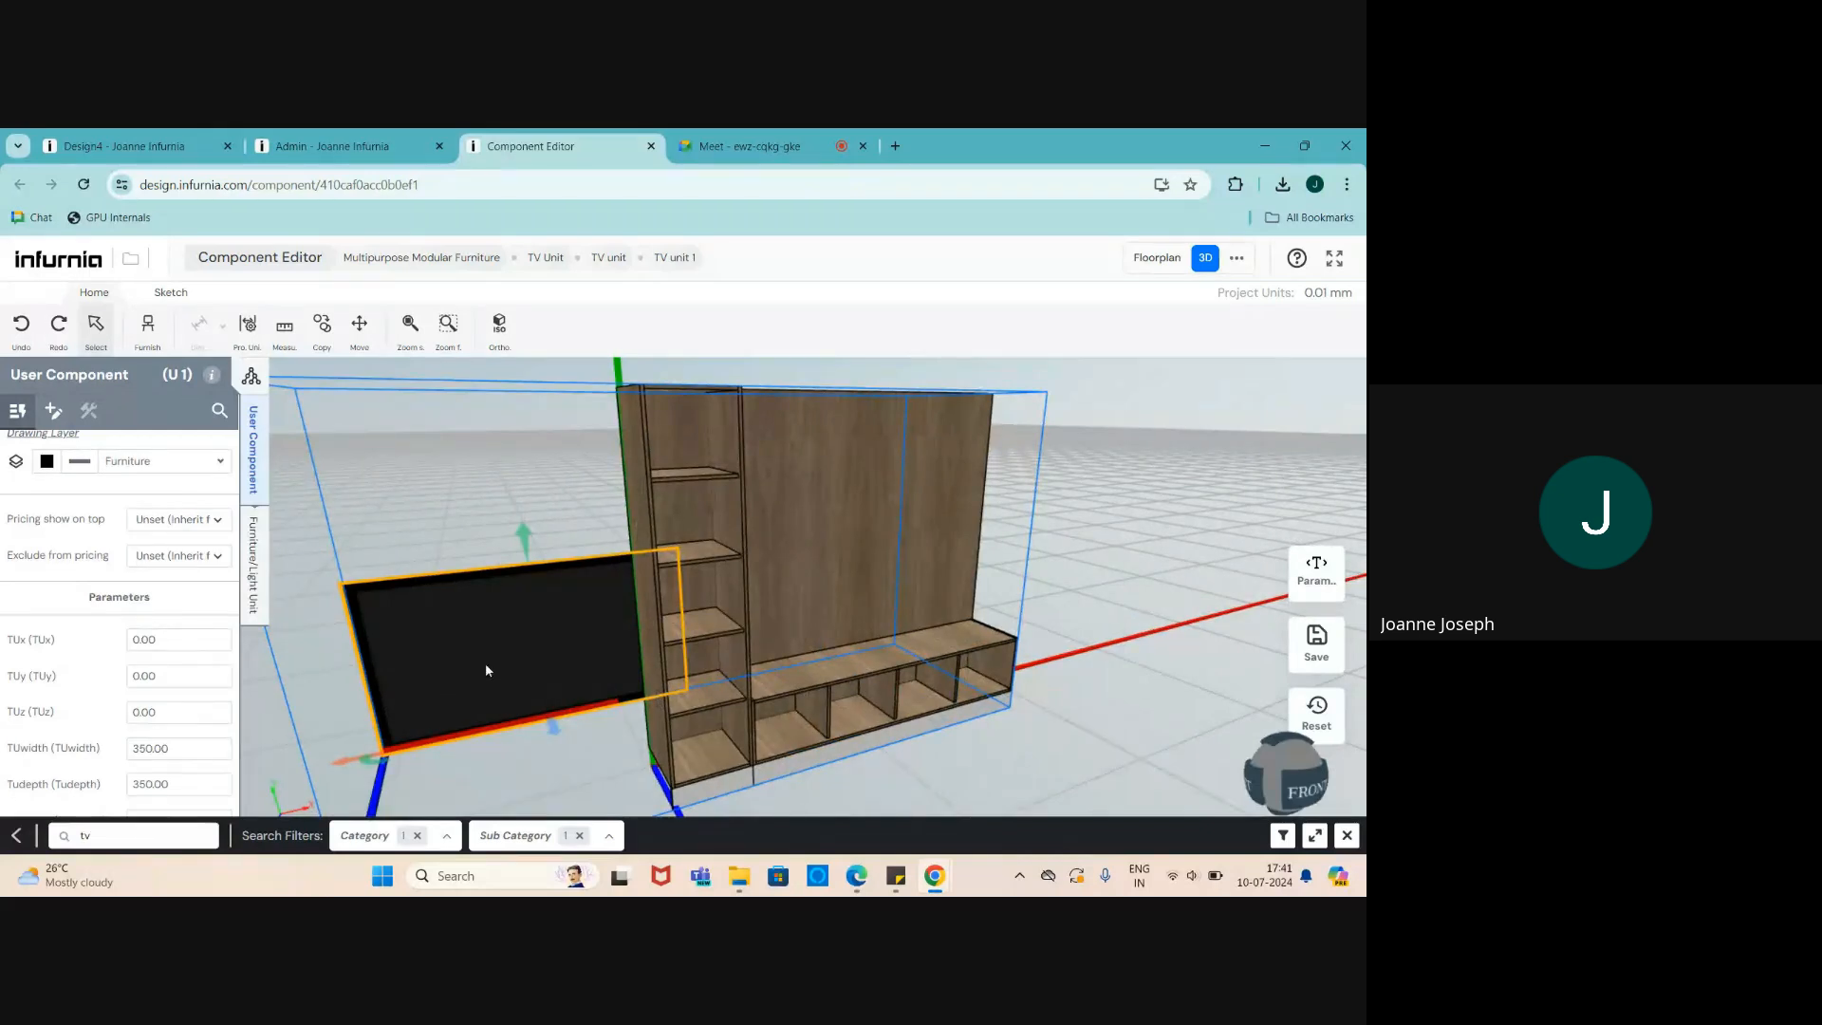
scroll(465, 676, "down", 2)
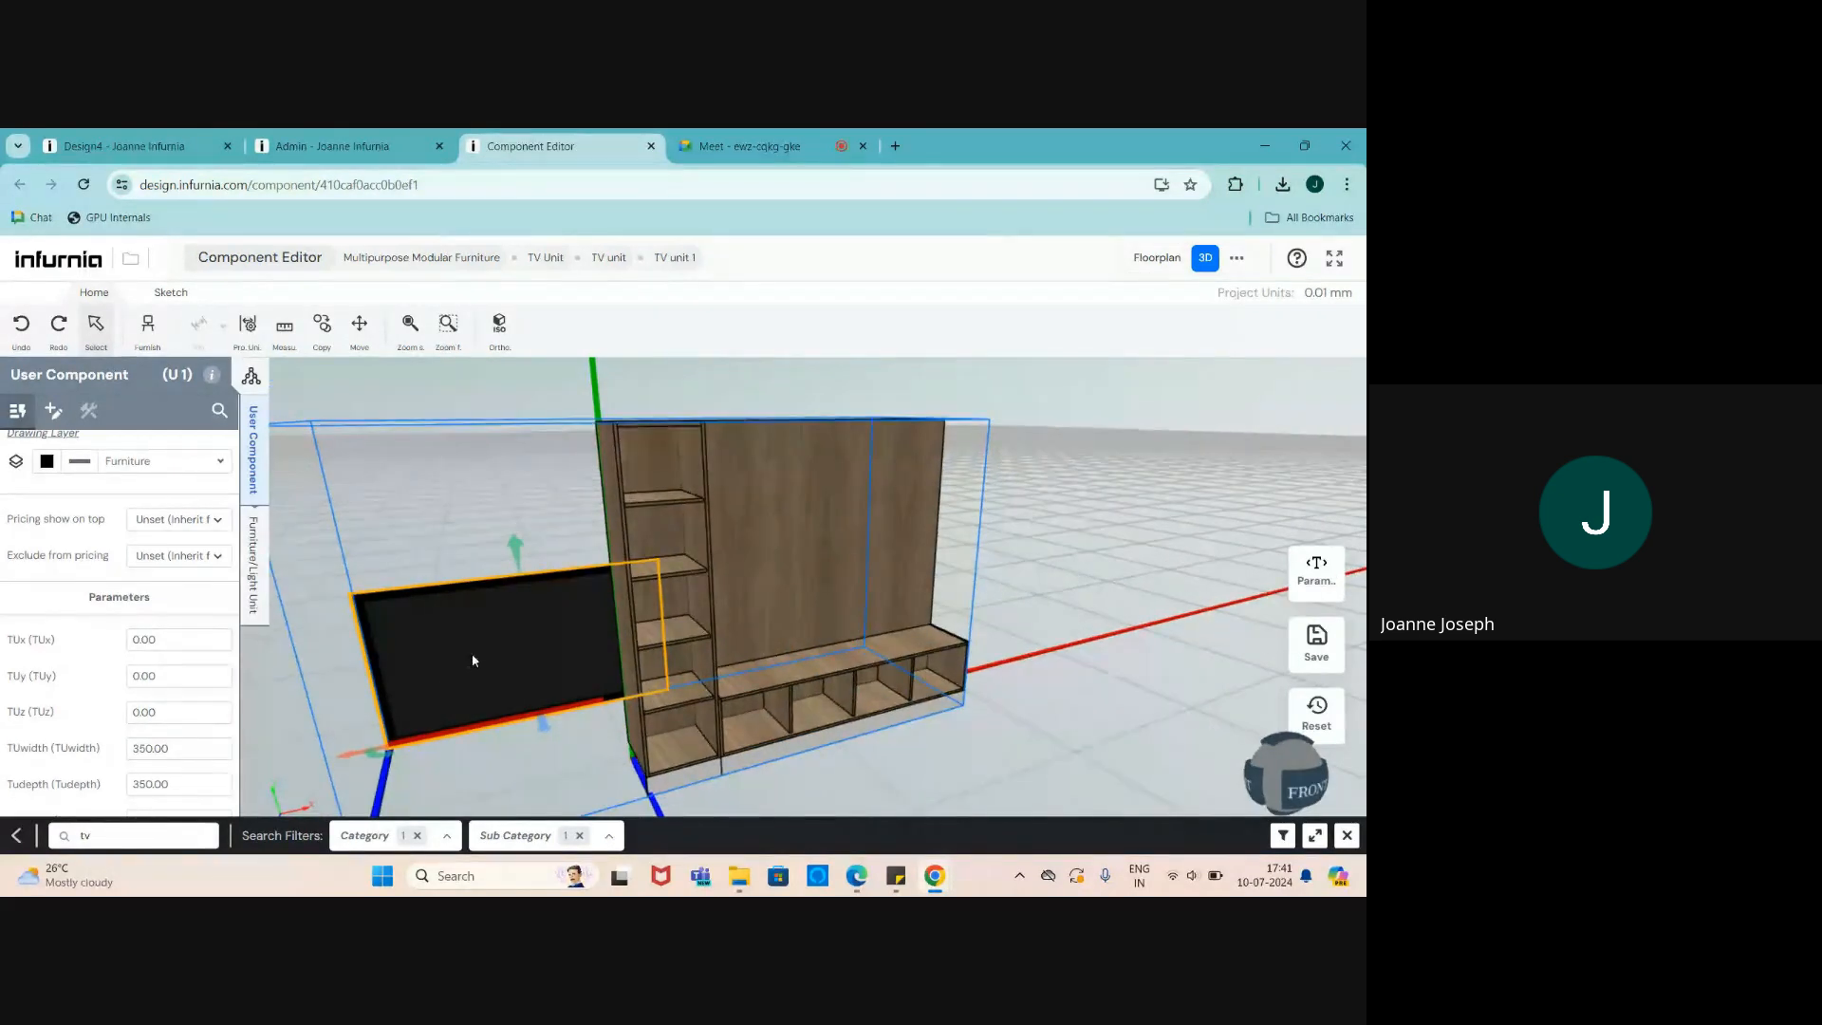
scroll(471, 659, "up", 3)
scroll(470, 660, "down", 2)
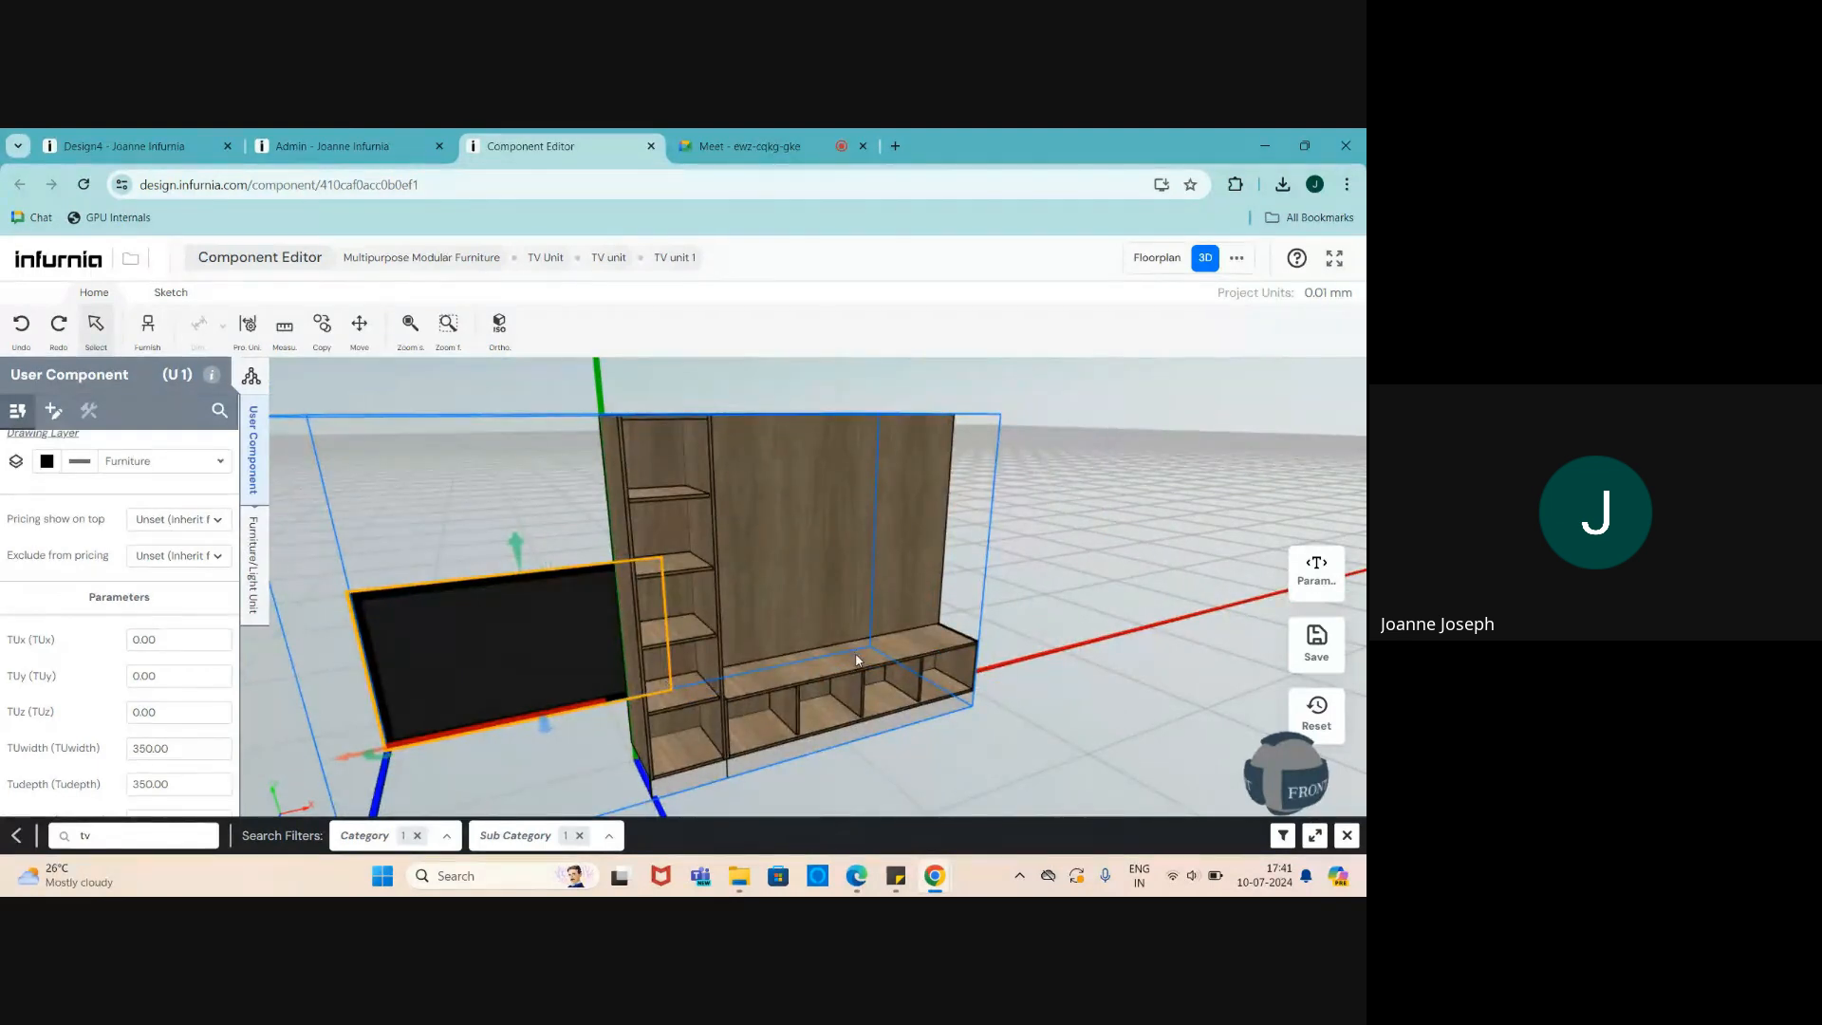
scroll(461, 727, "down", 1)
scroll(515, 630, "up", 2)
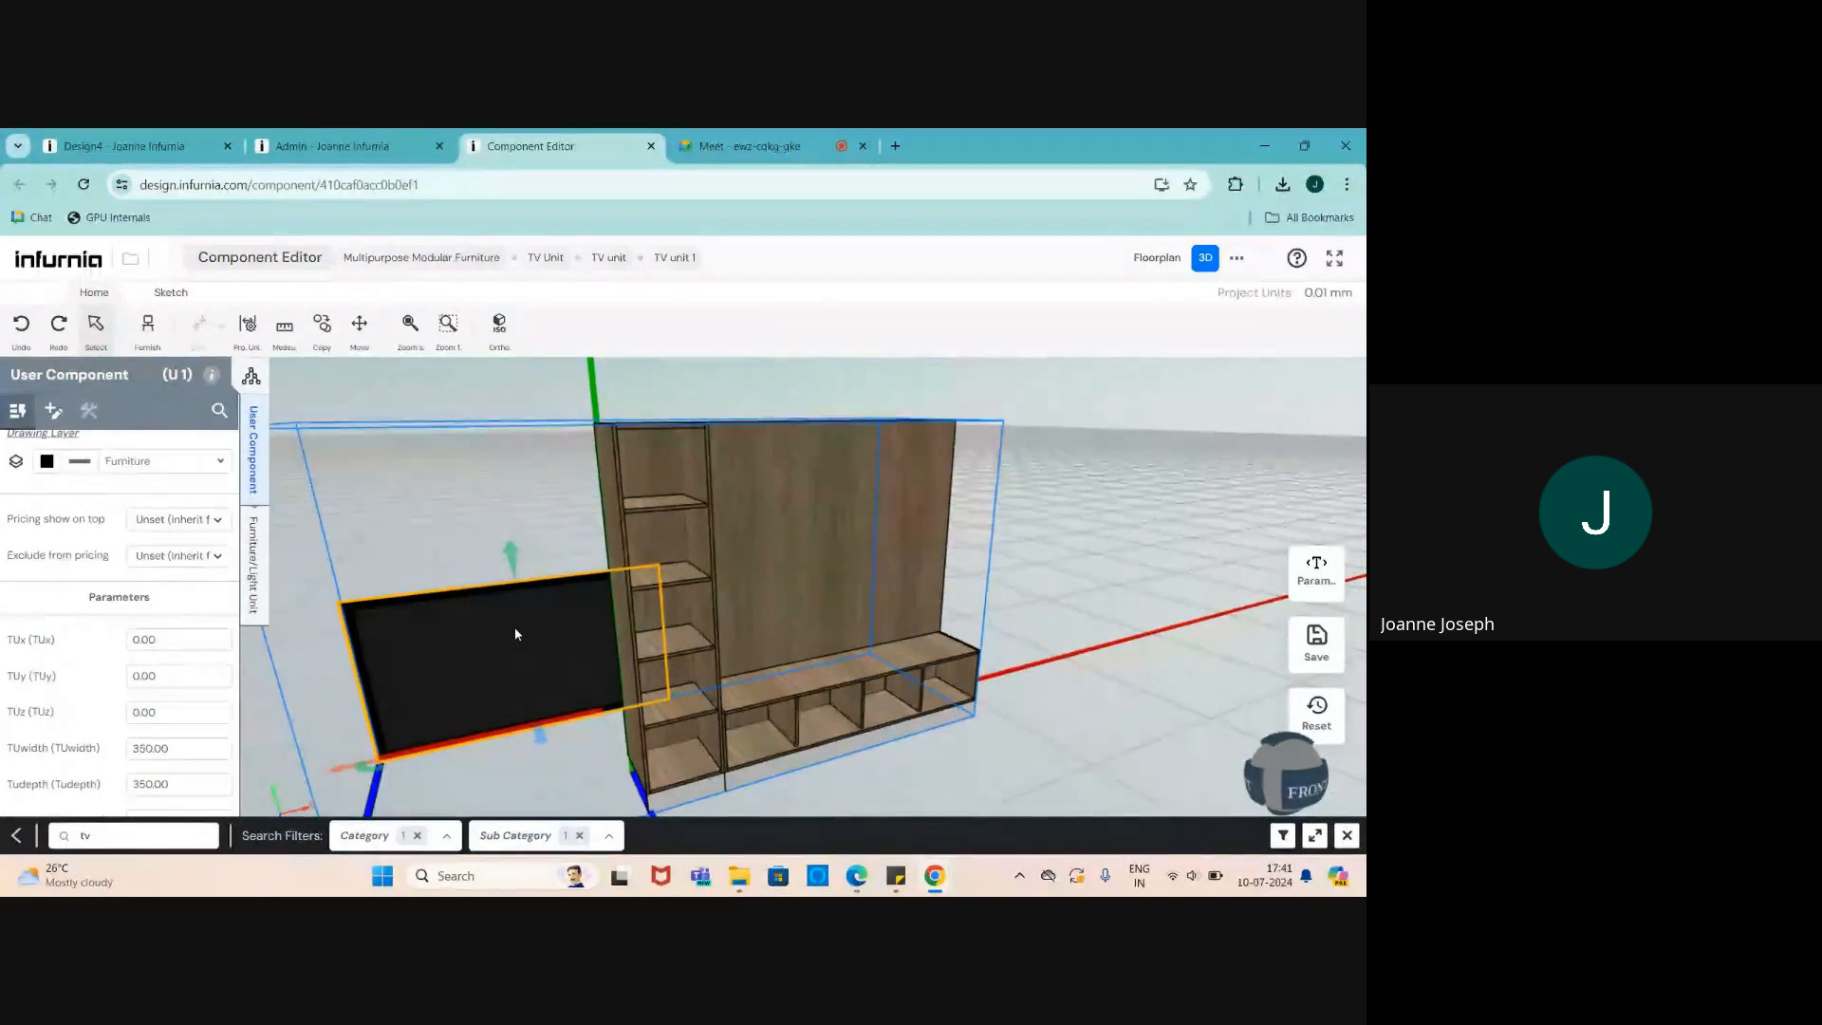
scroll(644, 679, "down", 2)
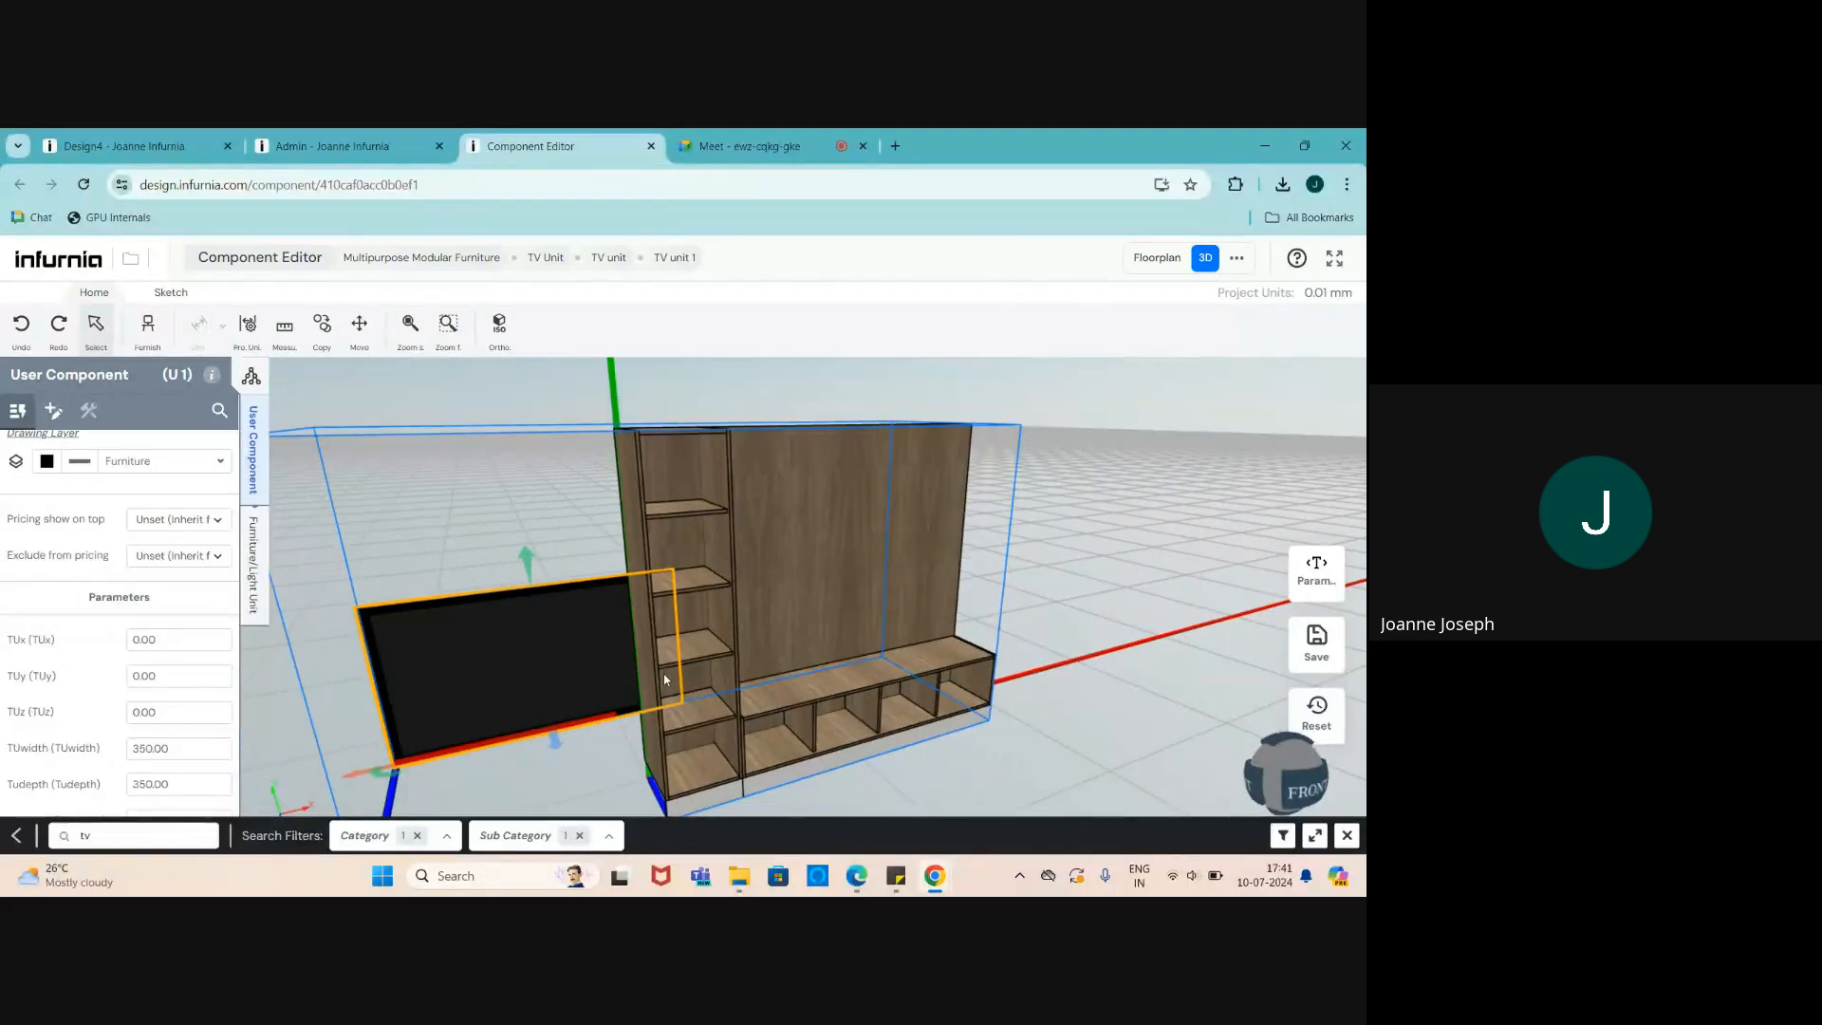
scroll(862, 744, "up", 1)
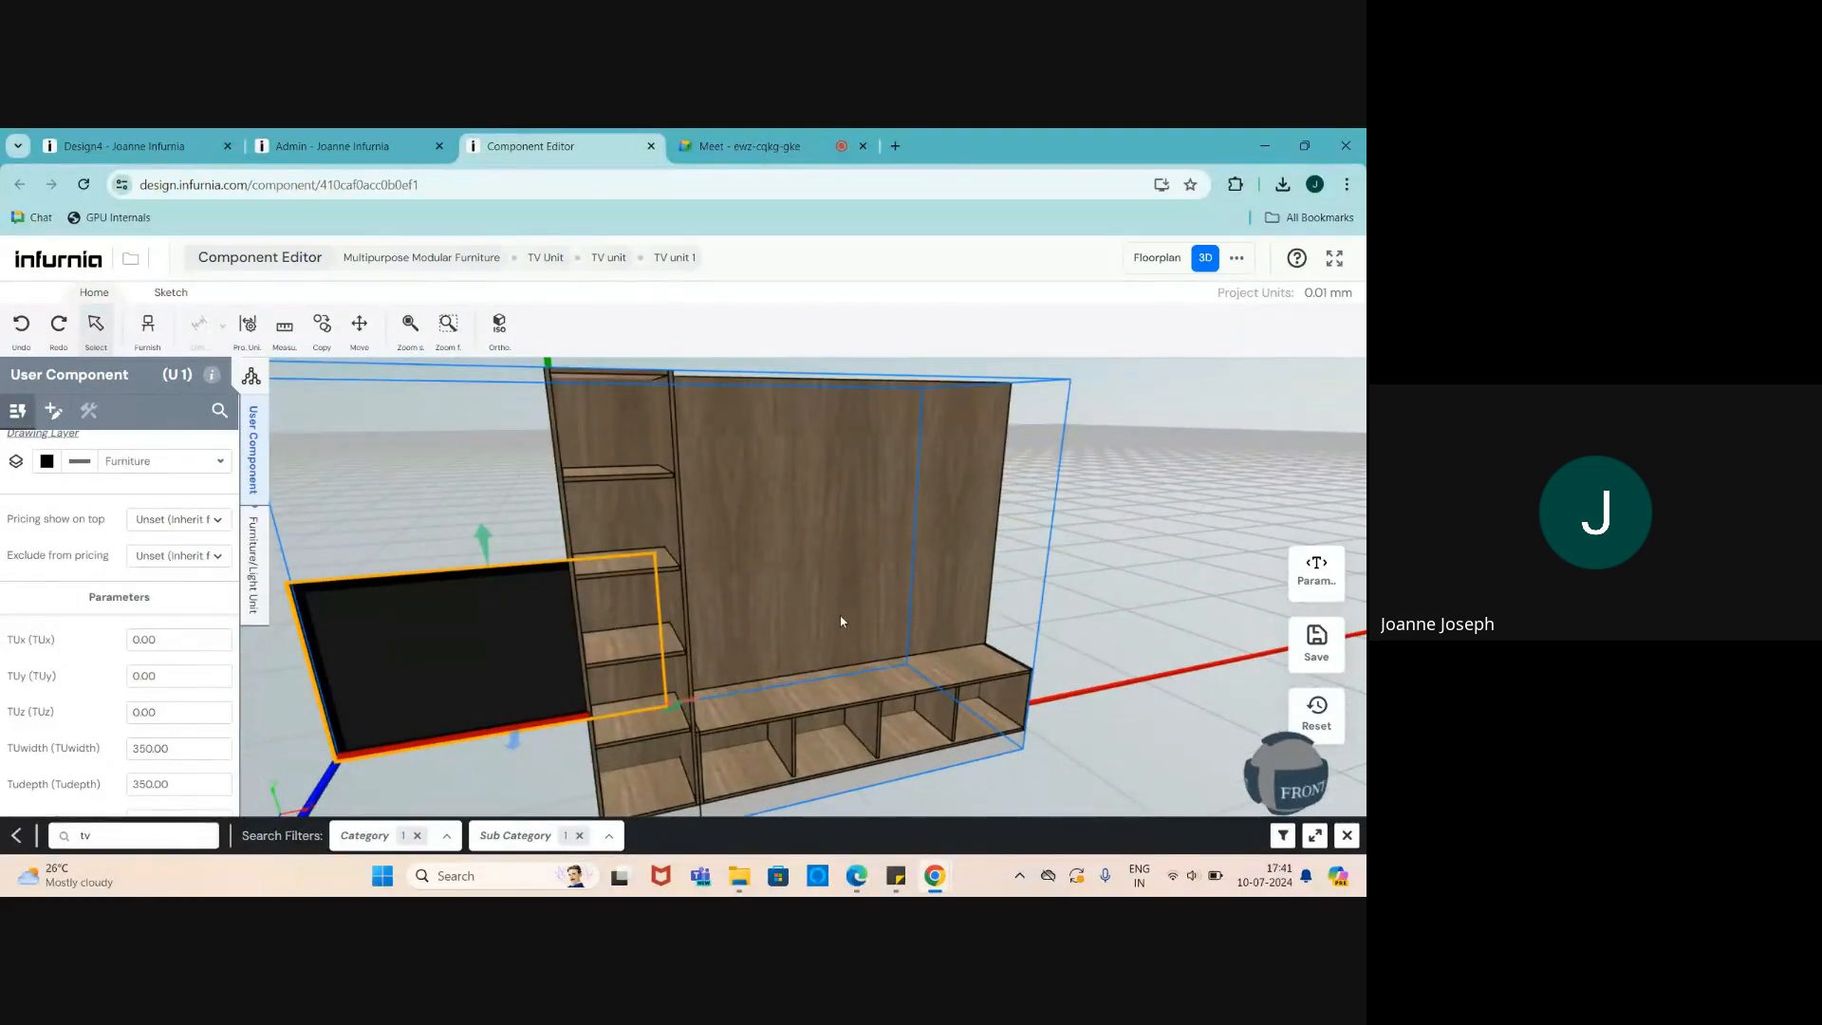
scroll(878, 732, "up", 1)
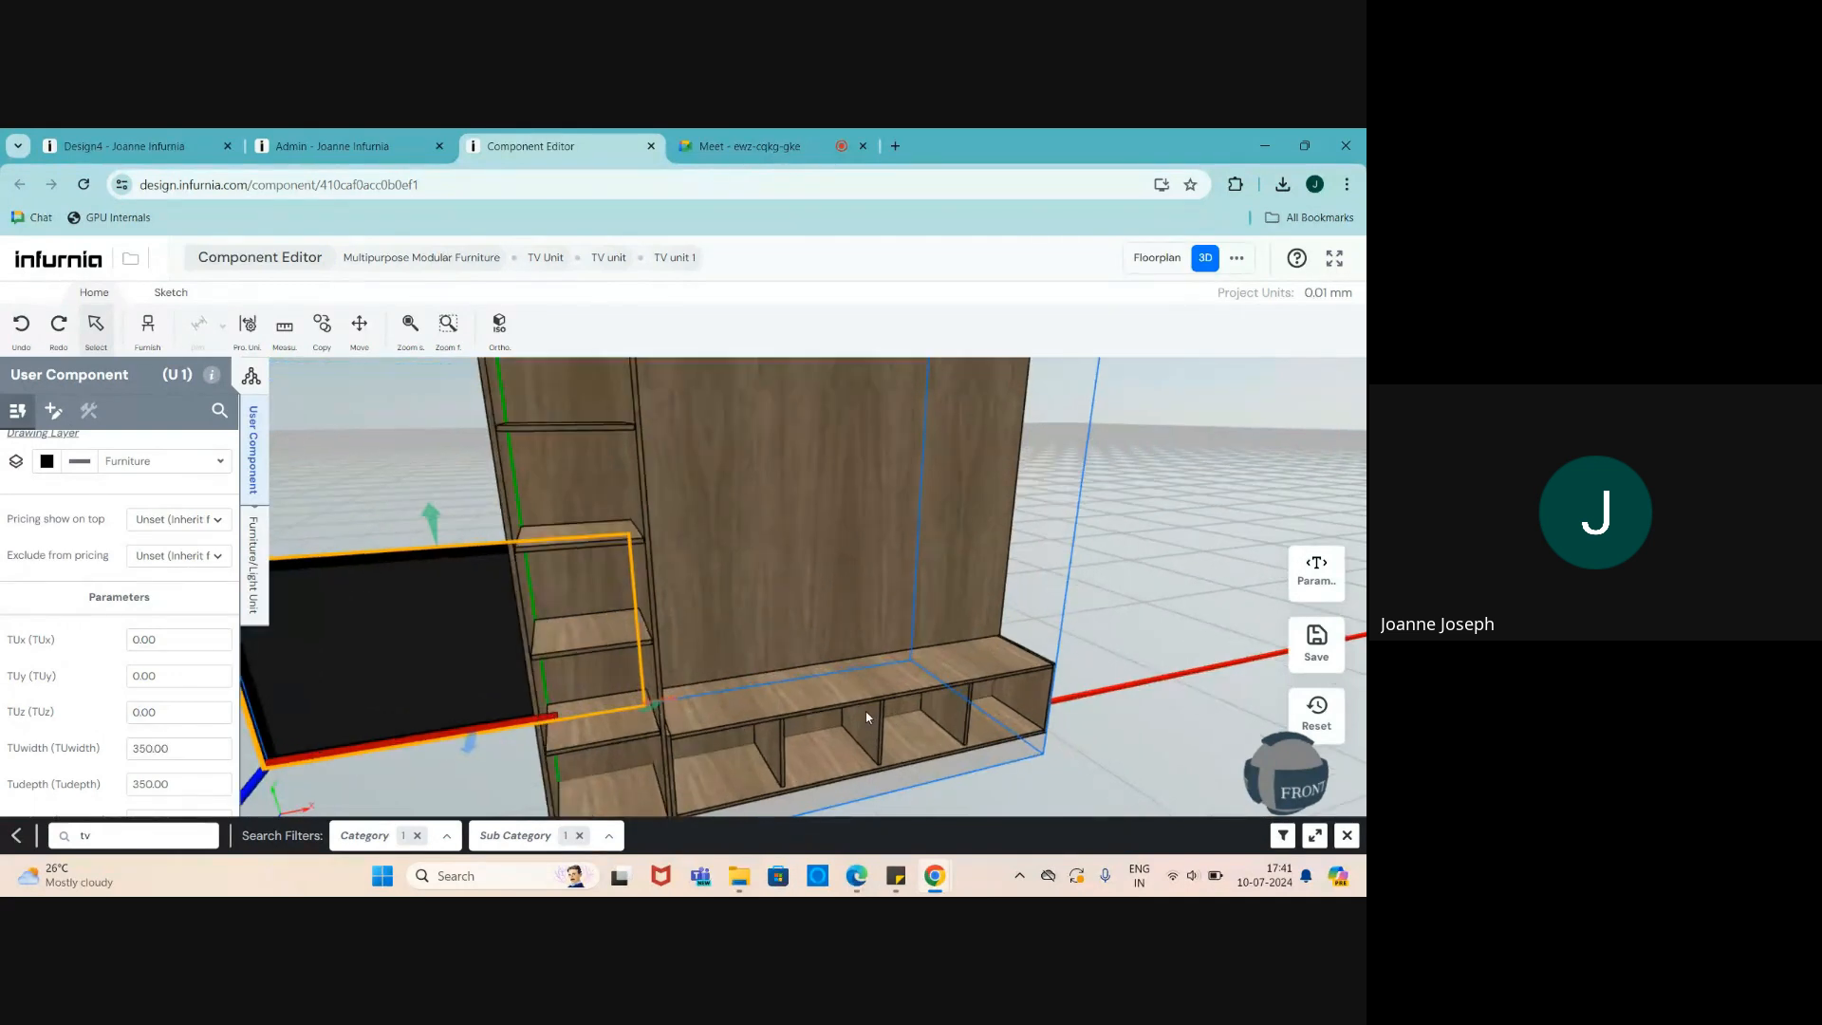
scroll(796, 626, "down", 2)
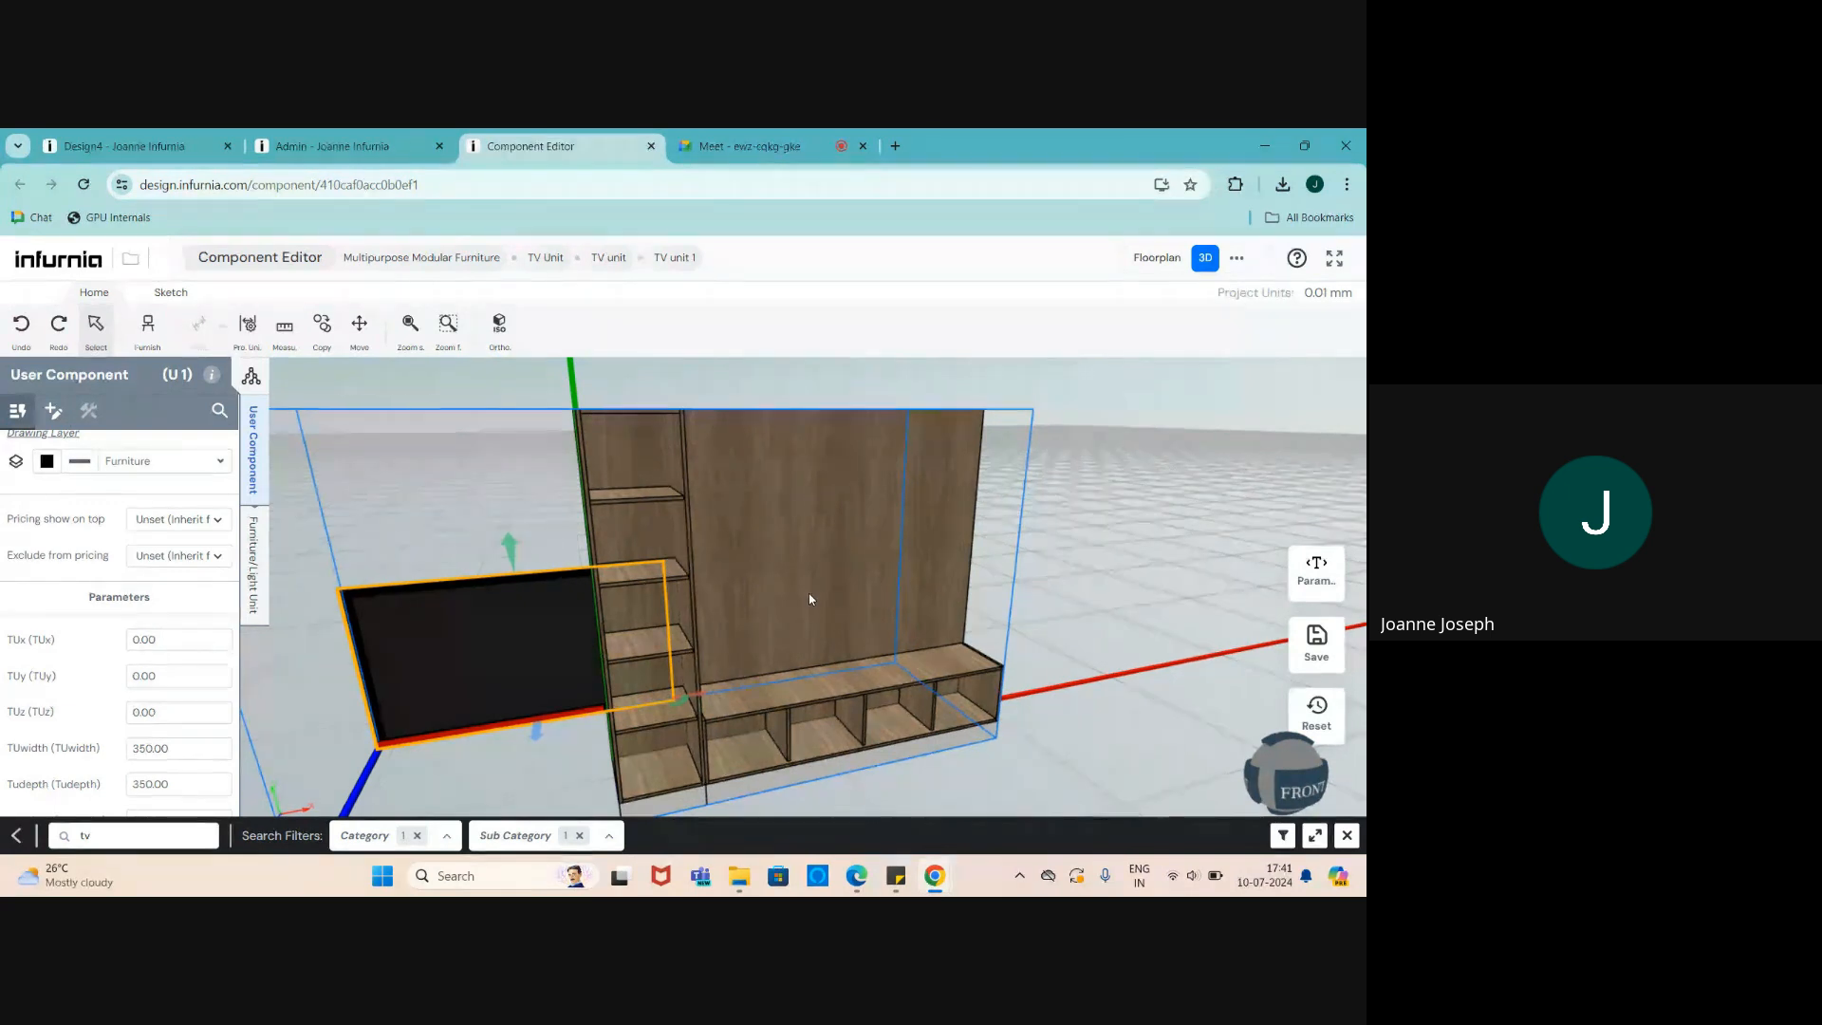
scroll(574, 652, "up", 2)
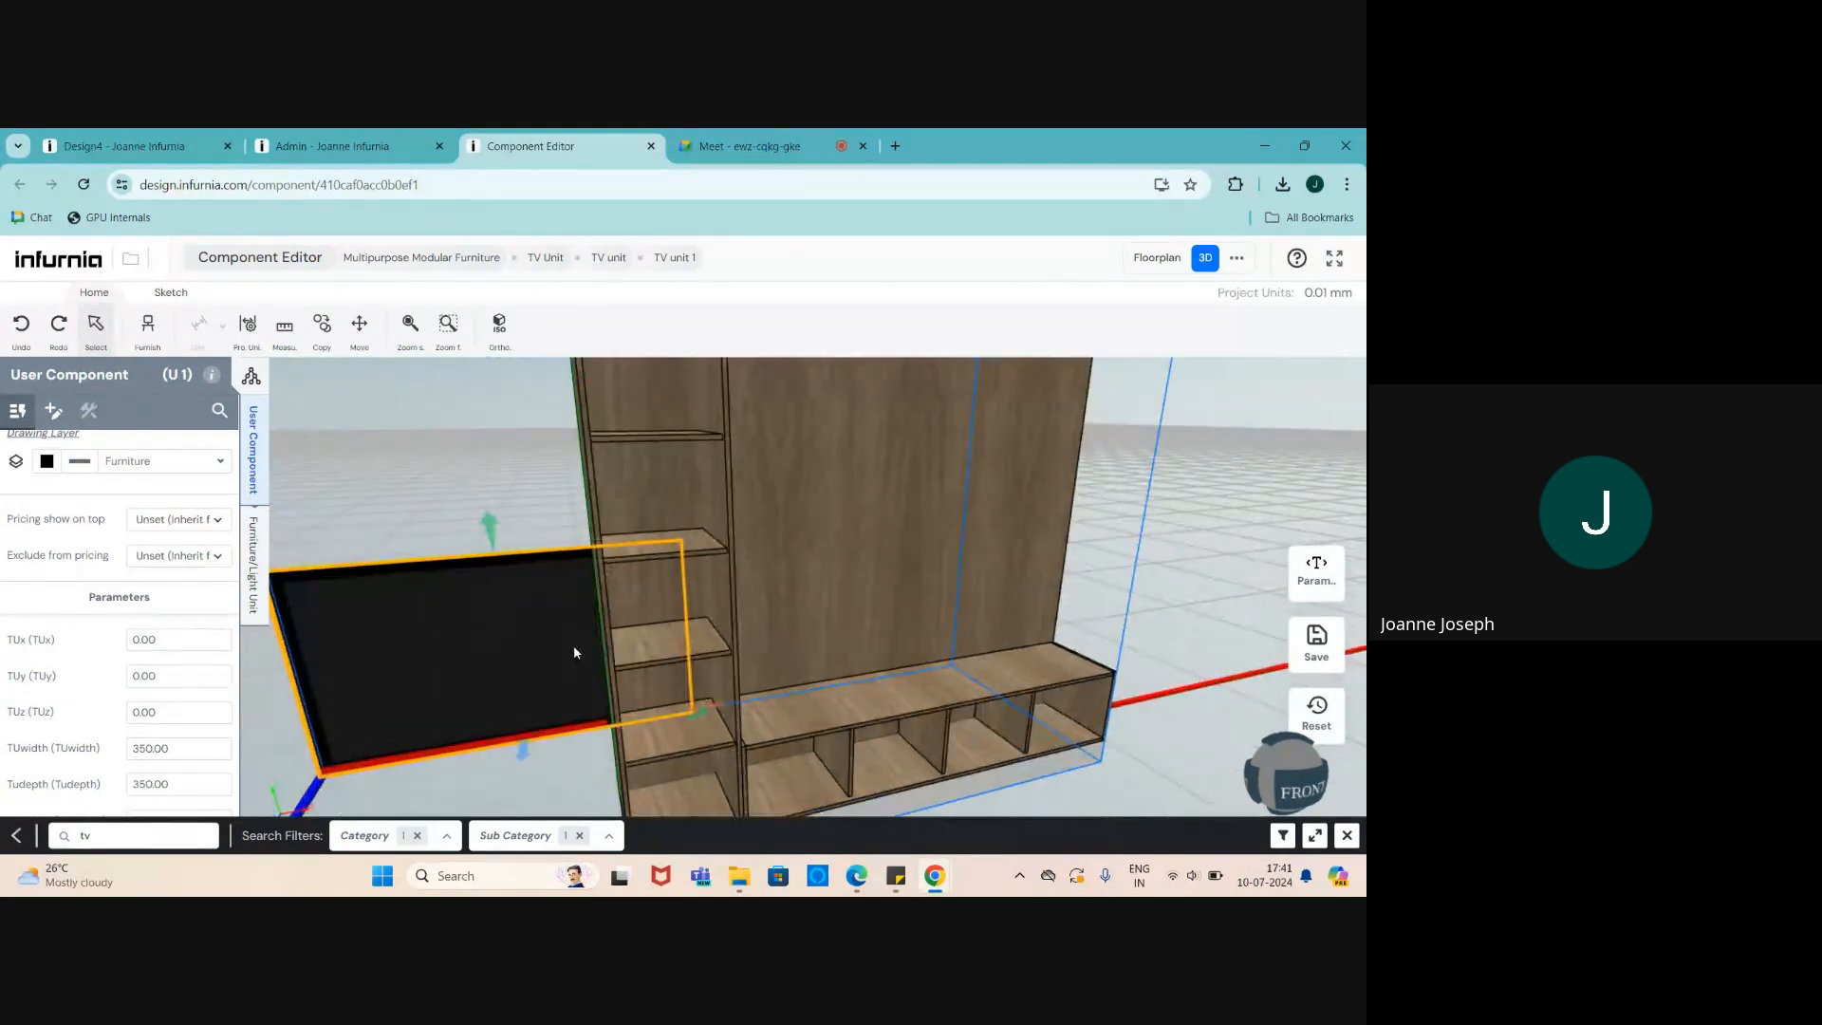
scroll(462, 654, "down", 2)
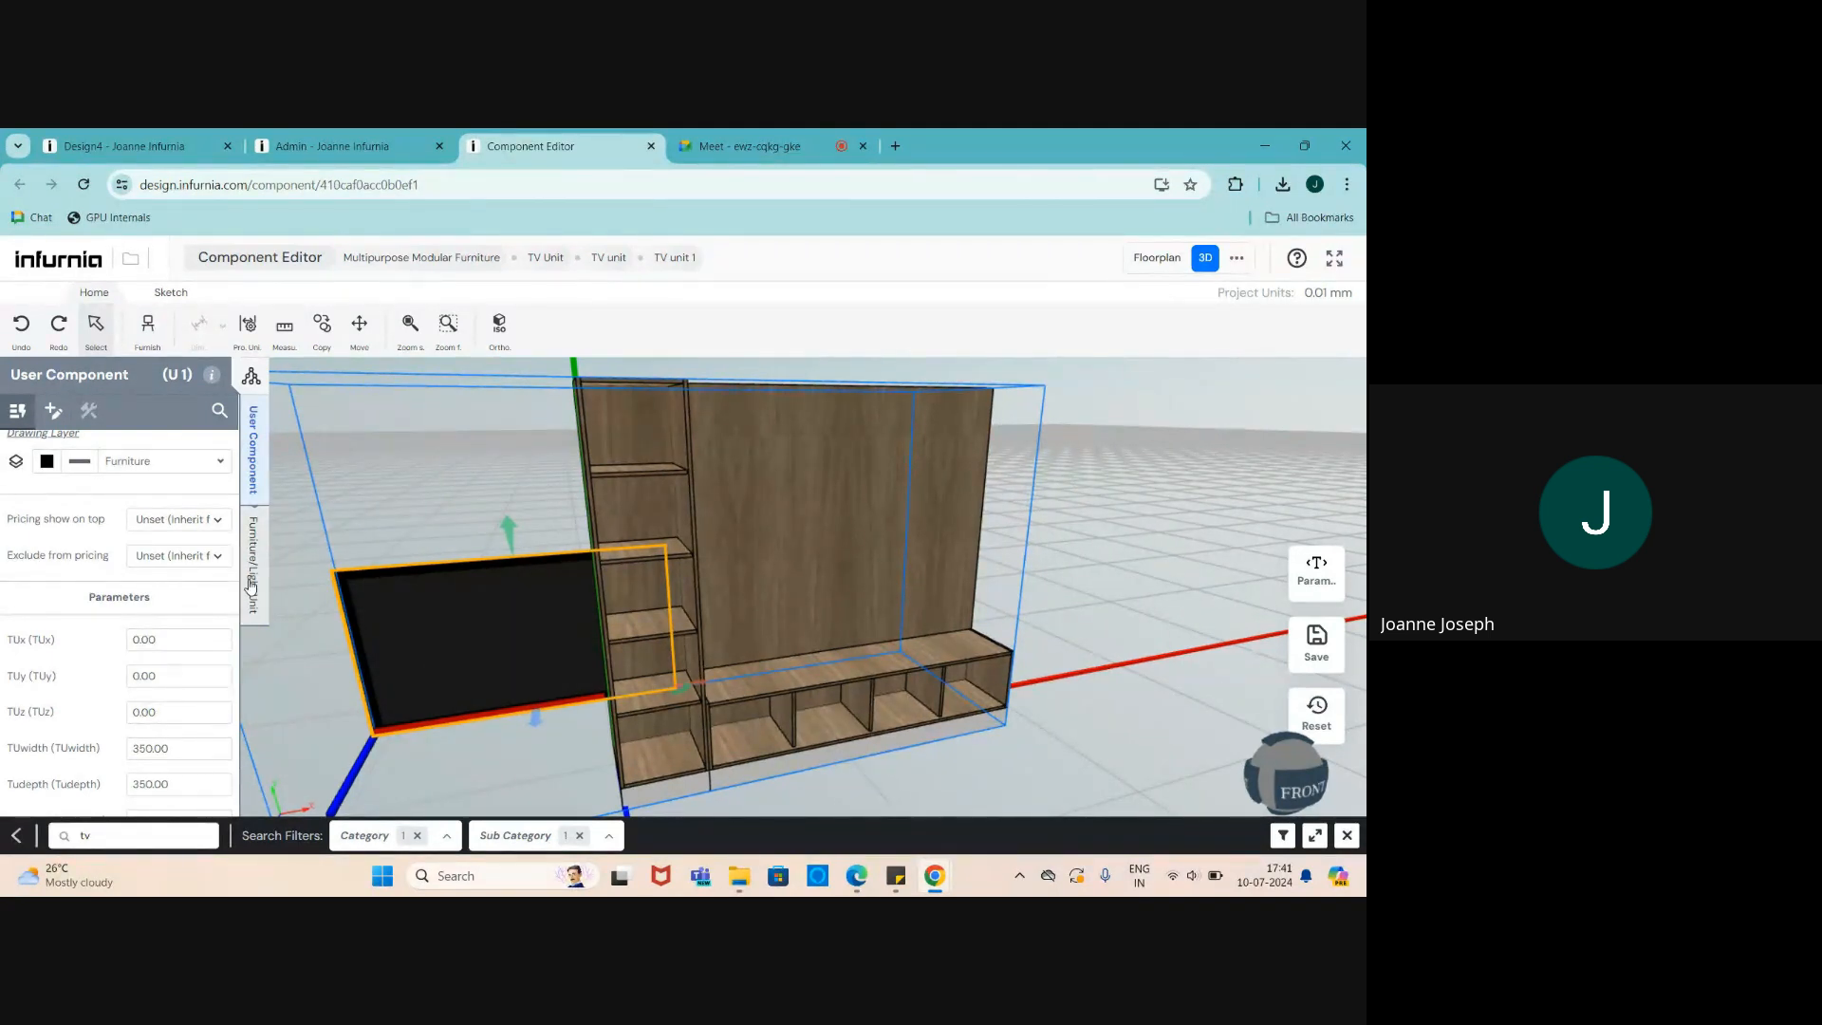
- Set the TV's X position to 0
left_click(251, 586)
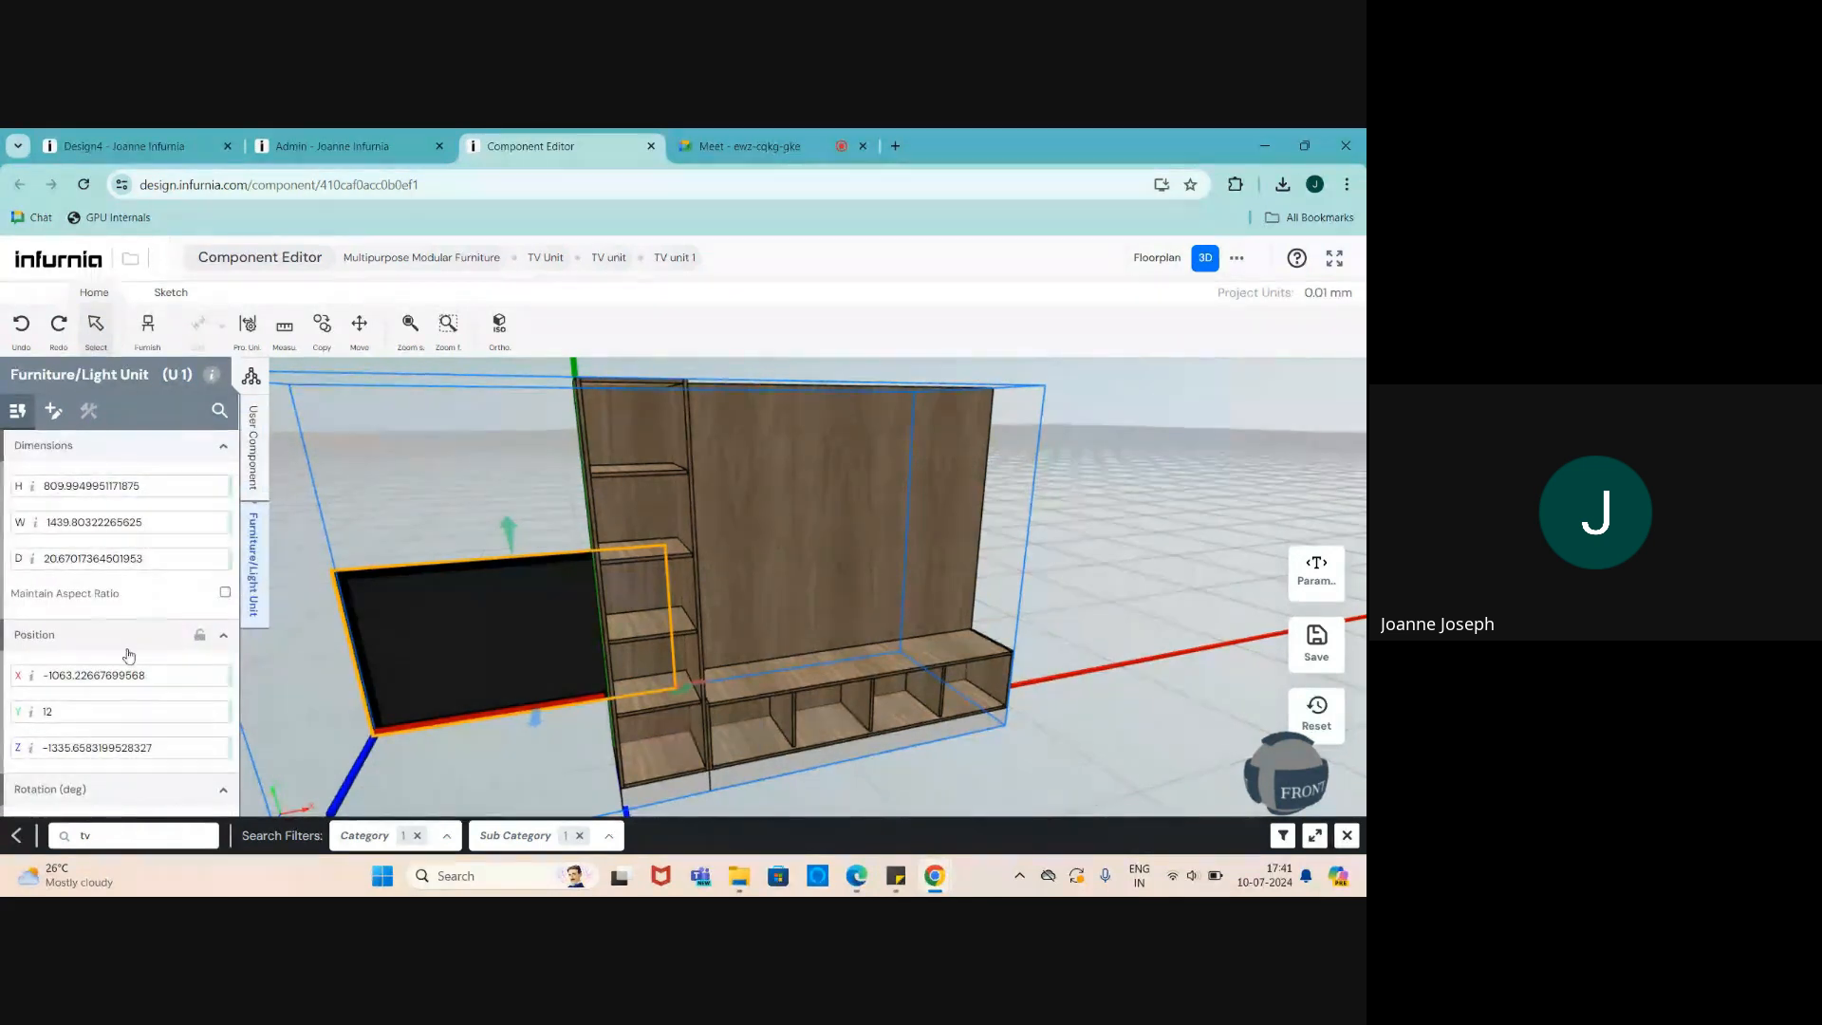
scroll(128, 655, "down", 1)
left_click_drag(171, 585, 7, 595)
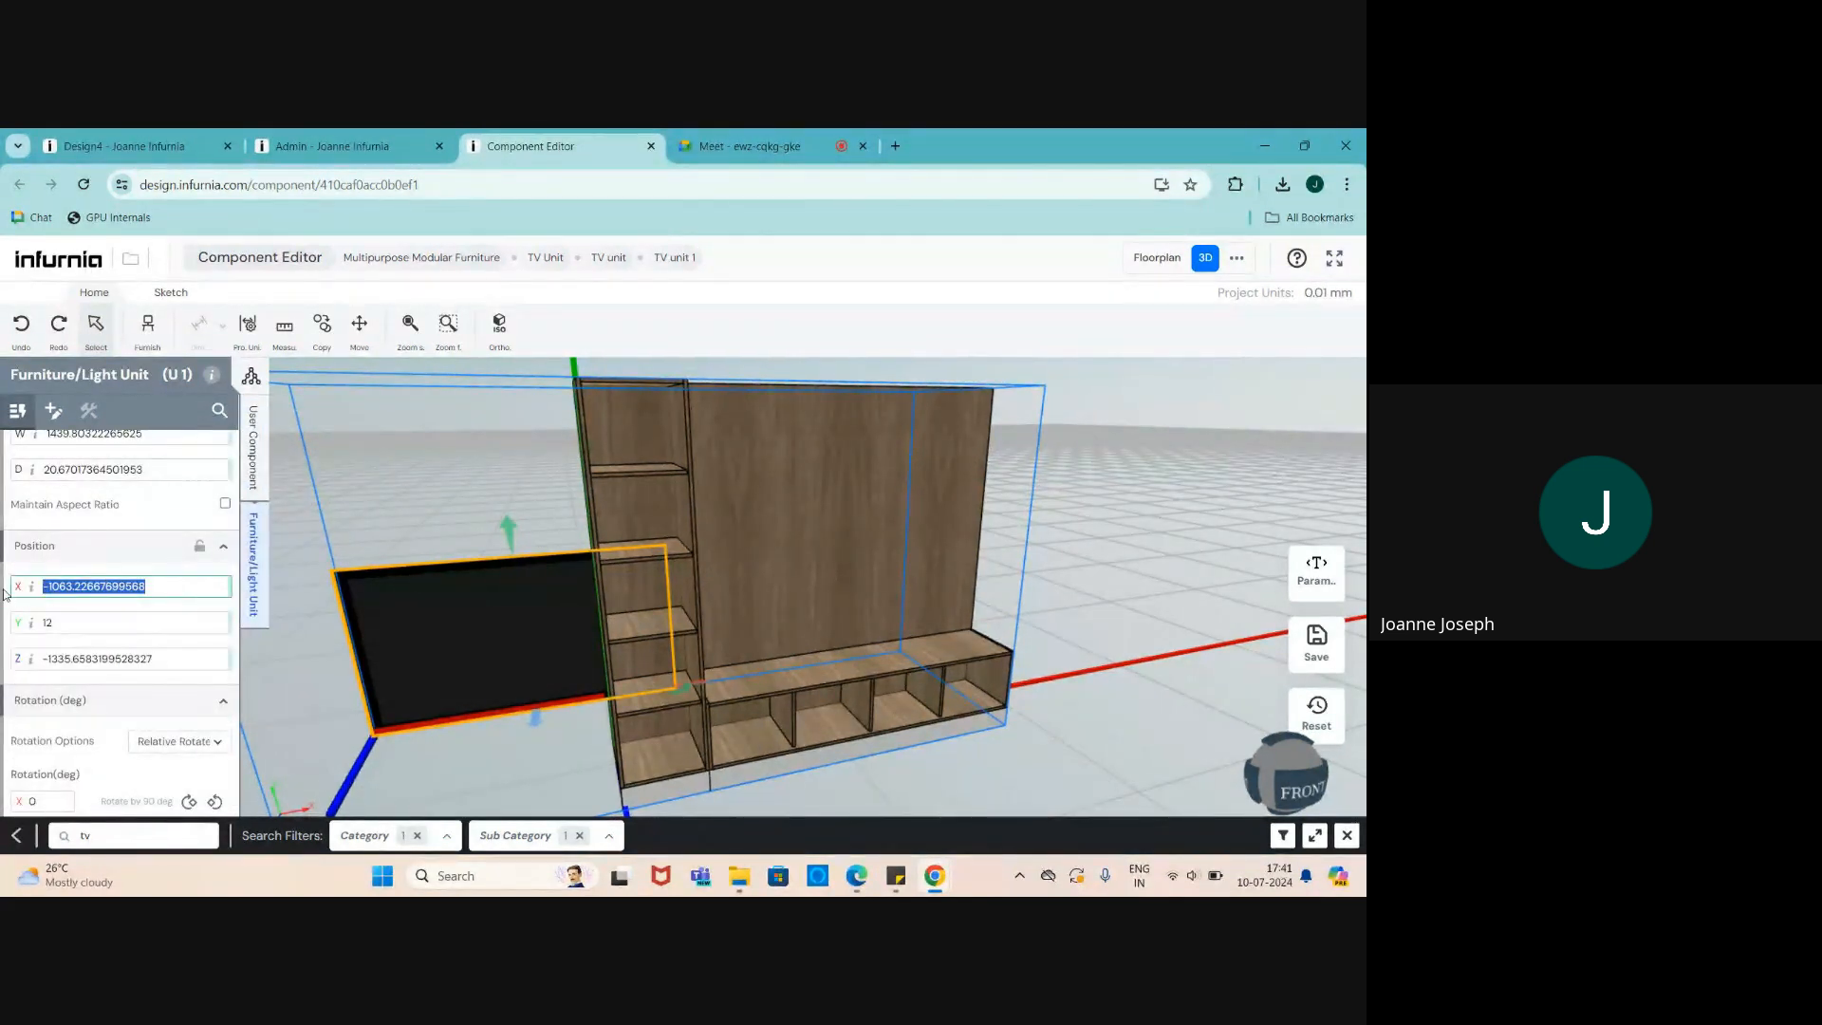
type("0")
key("Return")
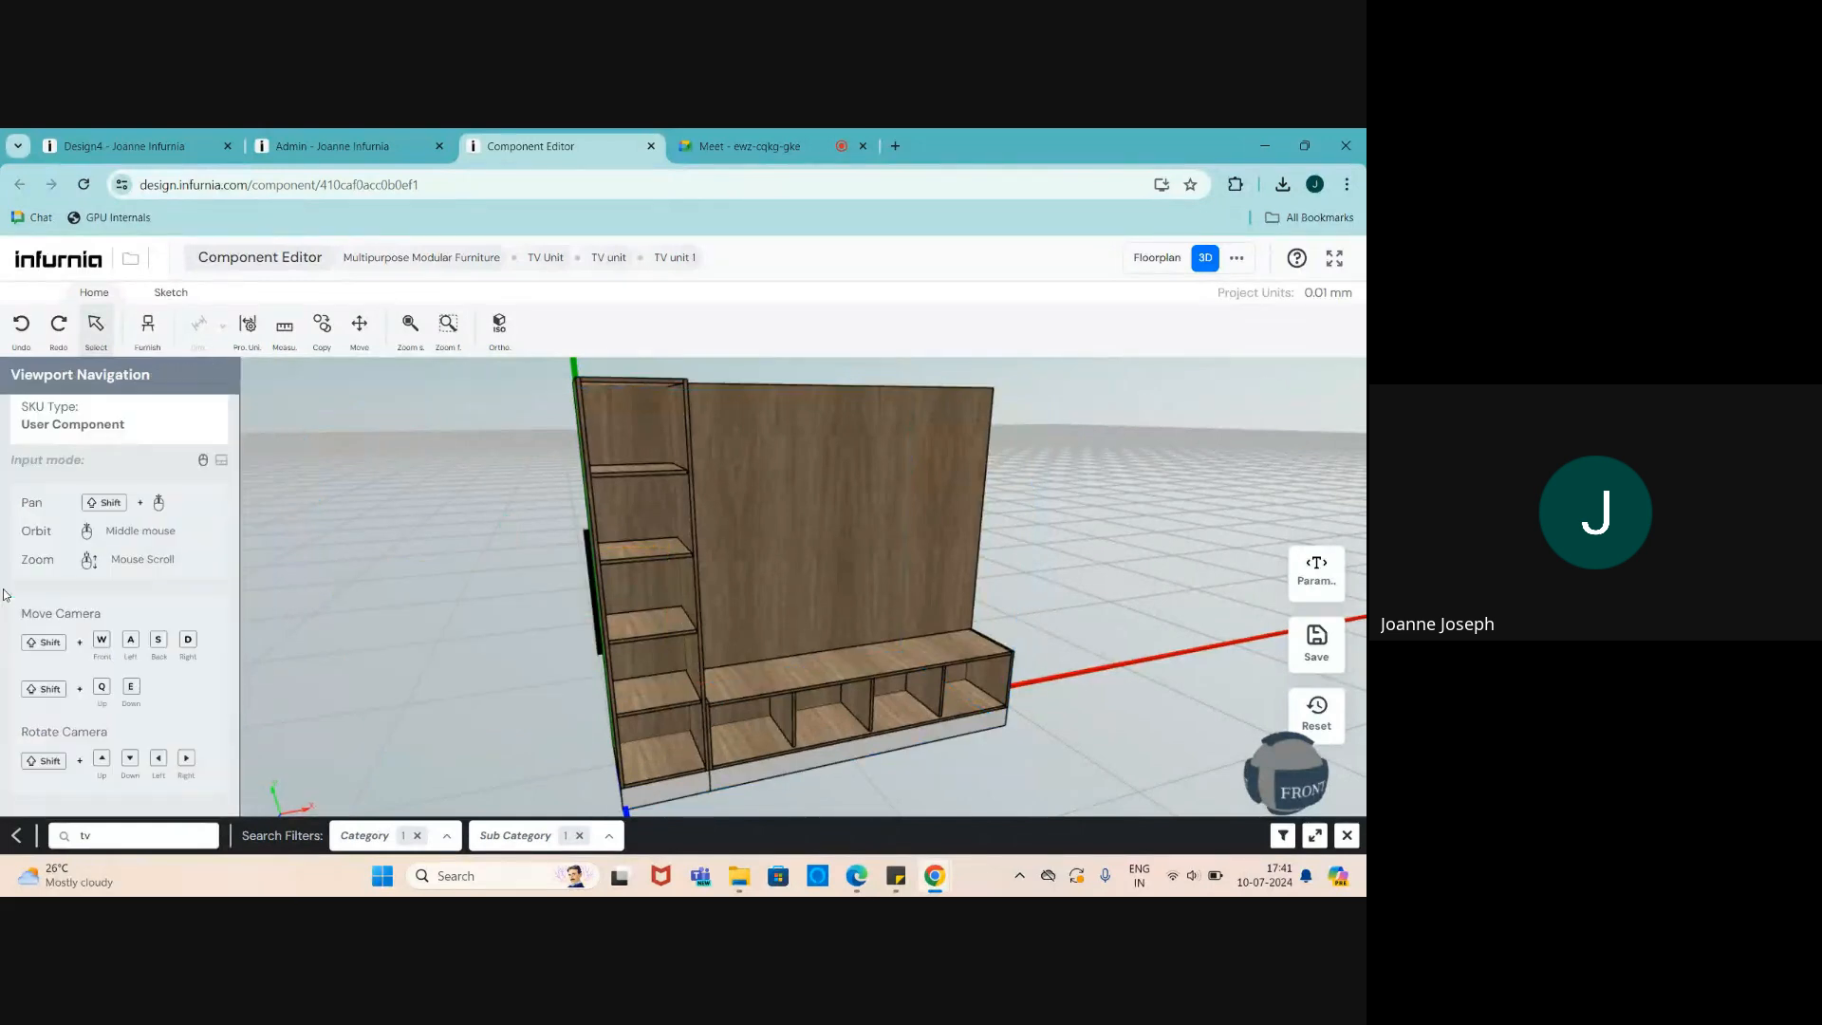
middle_click_drag(285, 636, 589, 662)
left_click(589, 662)
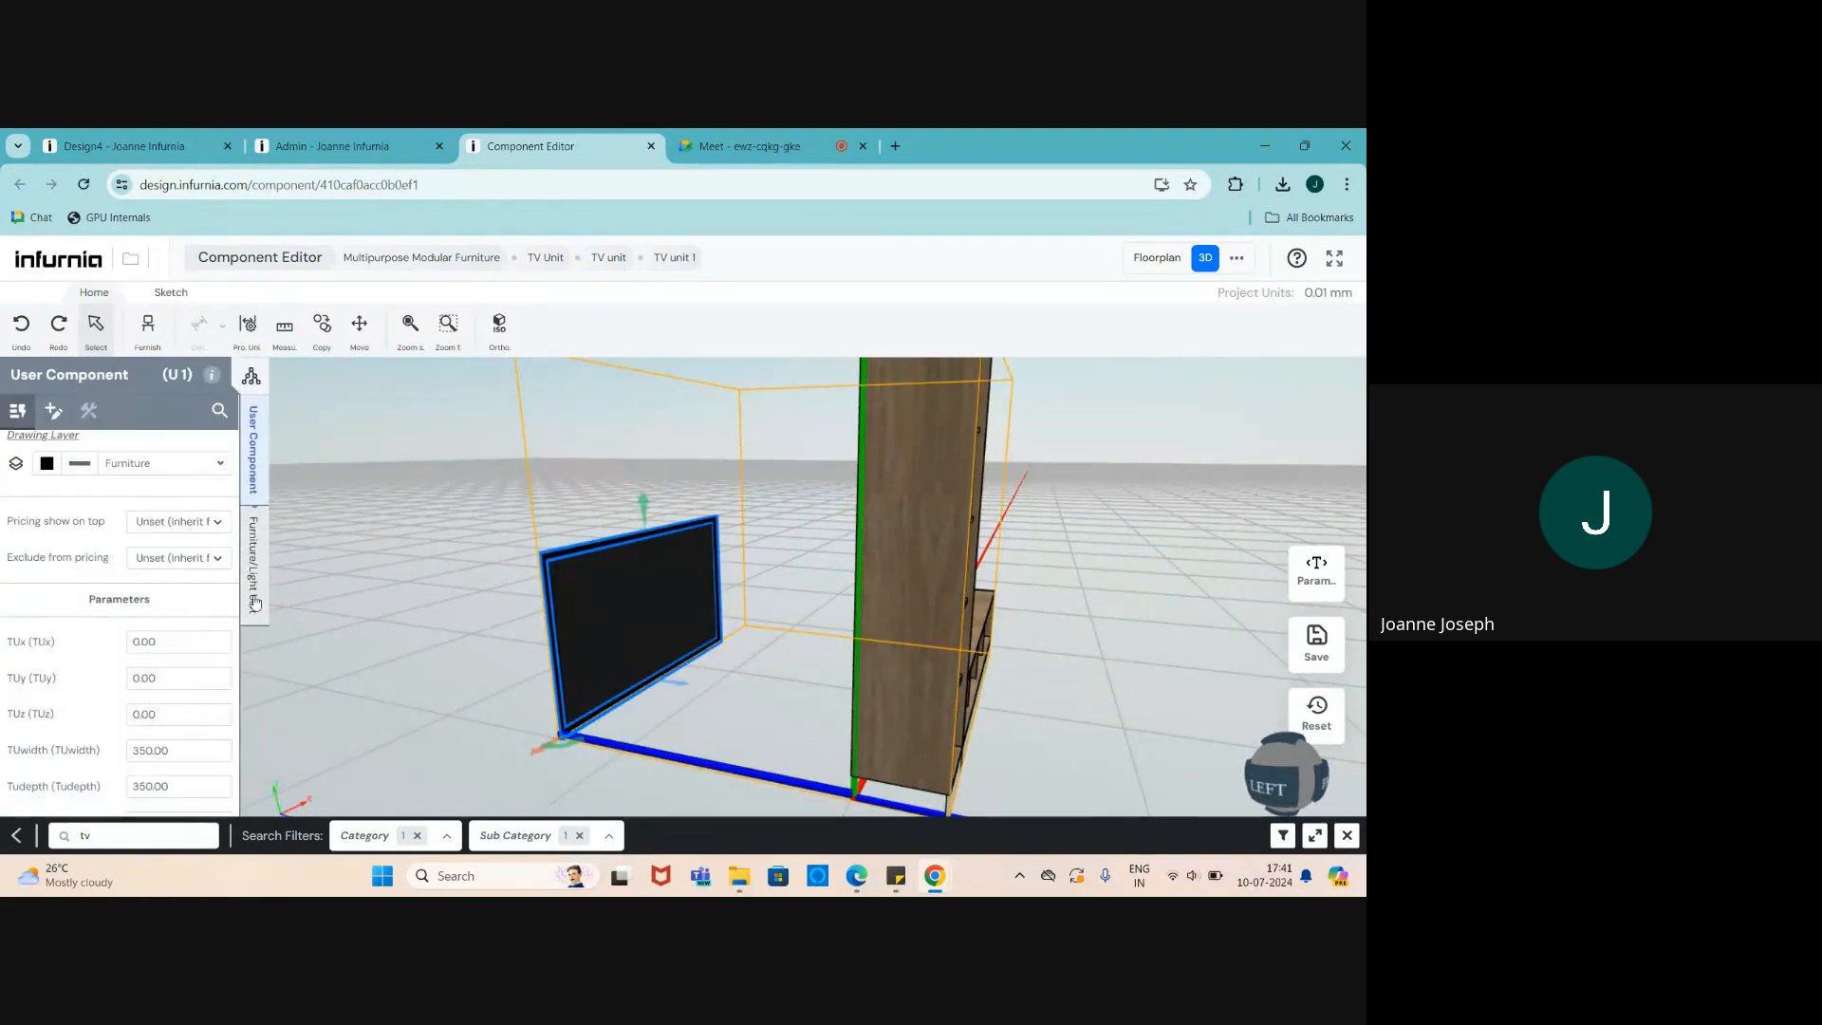
- Set the TV's Y and Z positions to 0
left_click(253, 564)
scroll(108, 617, "down", 1)
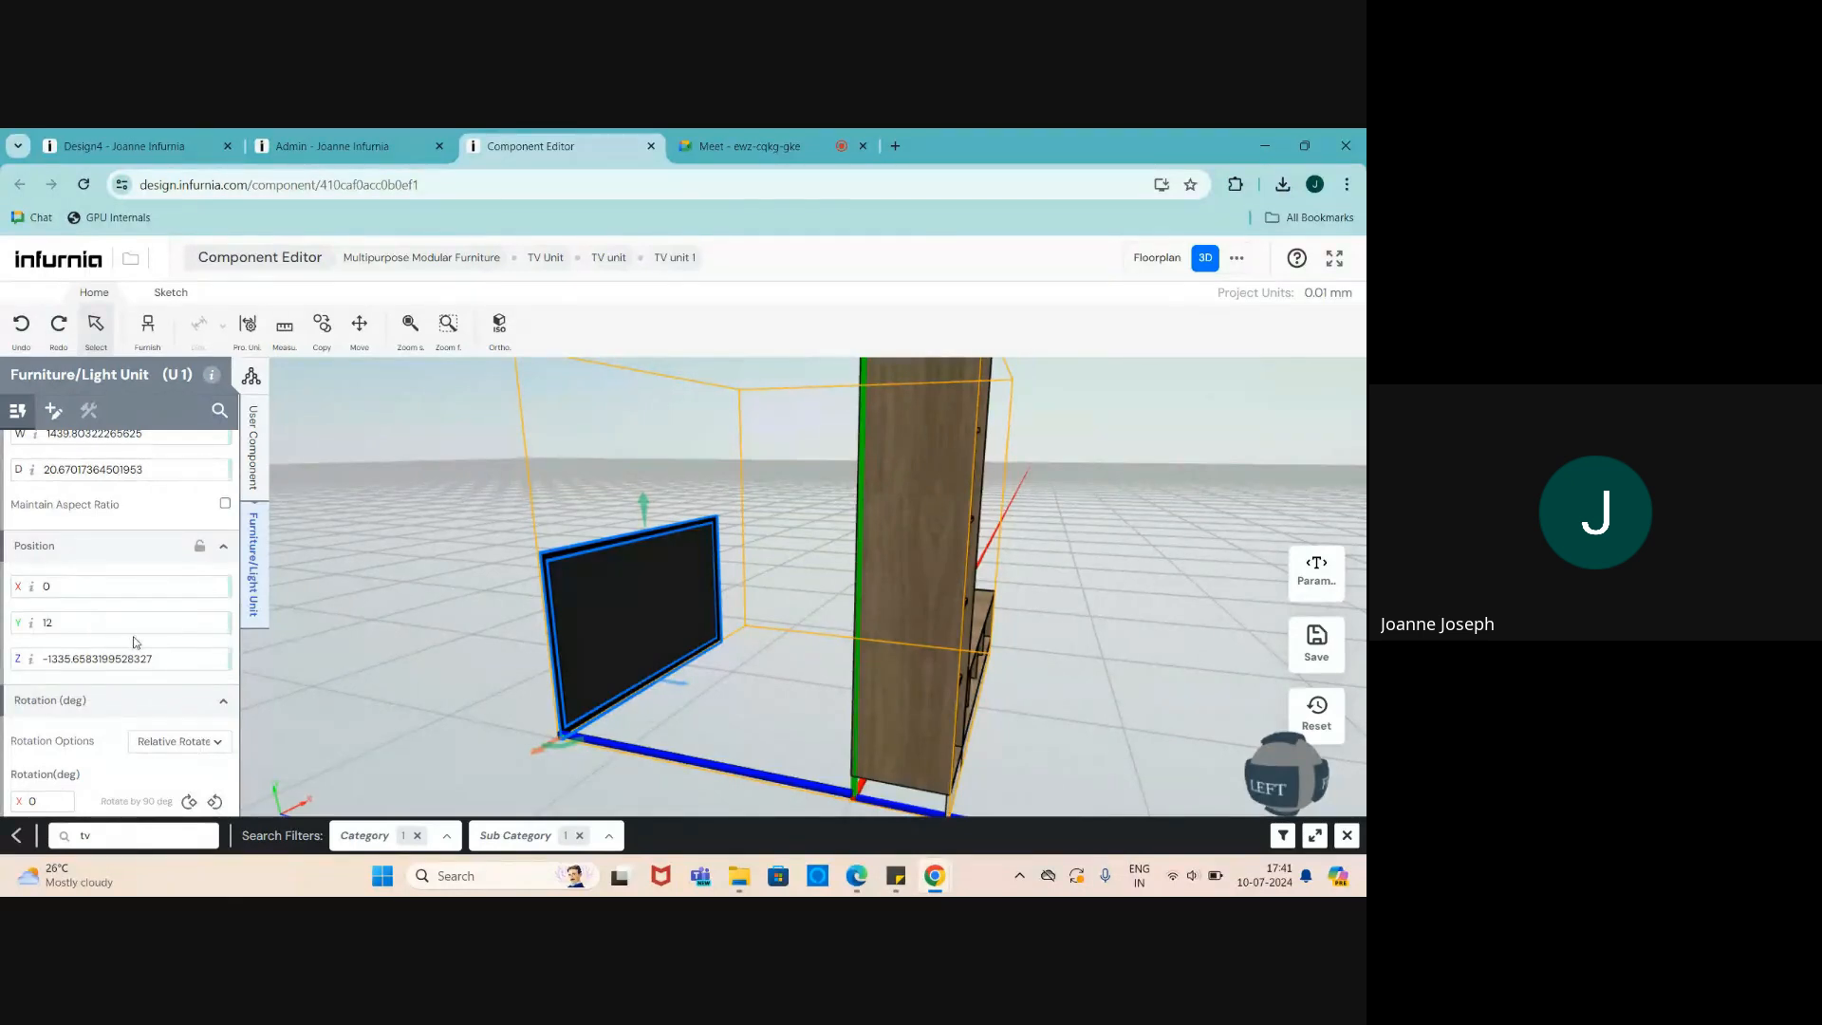
left_click_drag(133, 624, 13, 624)
left_click_drag(121, 655, 12, 662)
type("0")
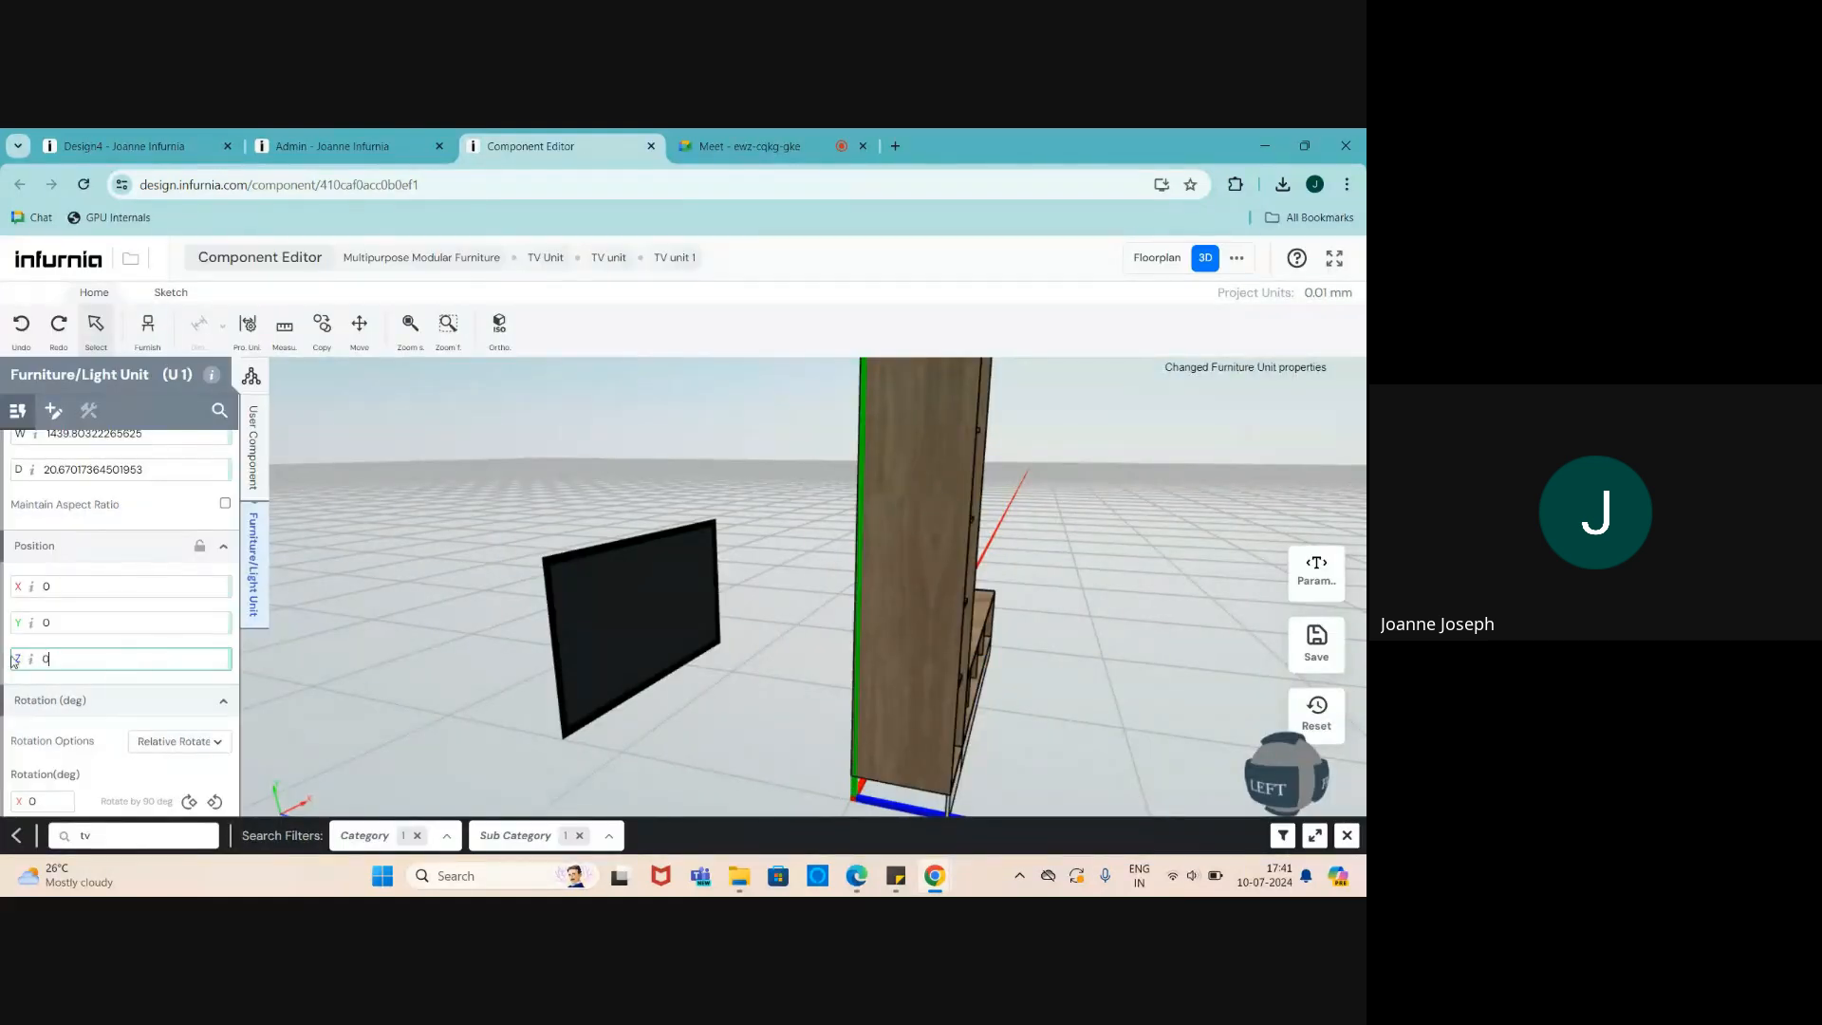
key("Return")
mouse_move(675, 659)
left_mouse_down()
mouse_move(782, 675)
mouse_move(534, 691)
mouse_move(665, 653)
left_mouse_up()
- Inspect the back panel P 23's position and dimension formulas
left_click(891, 517)
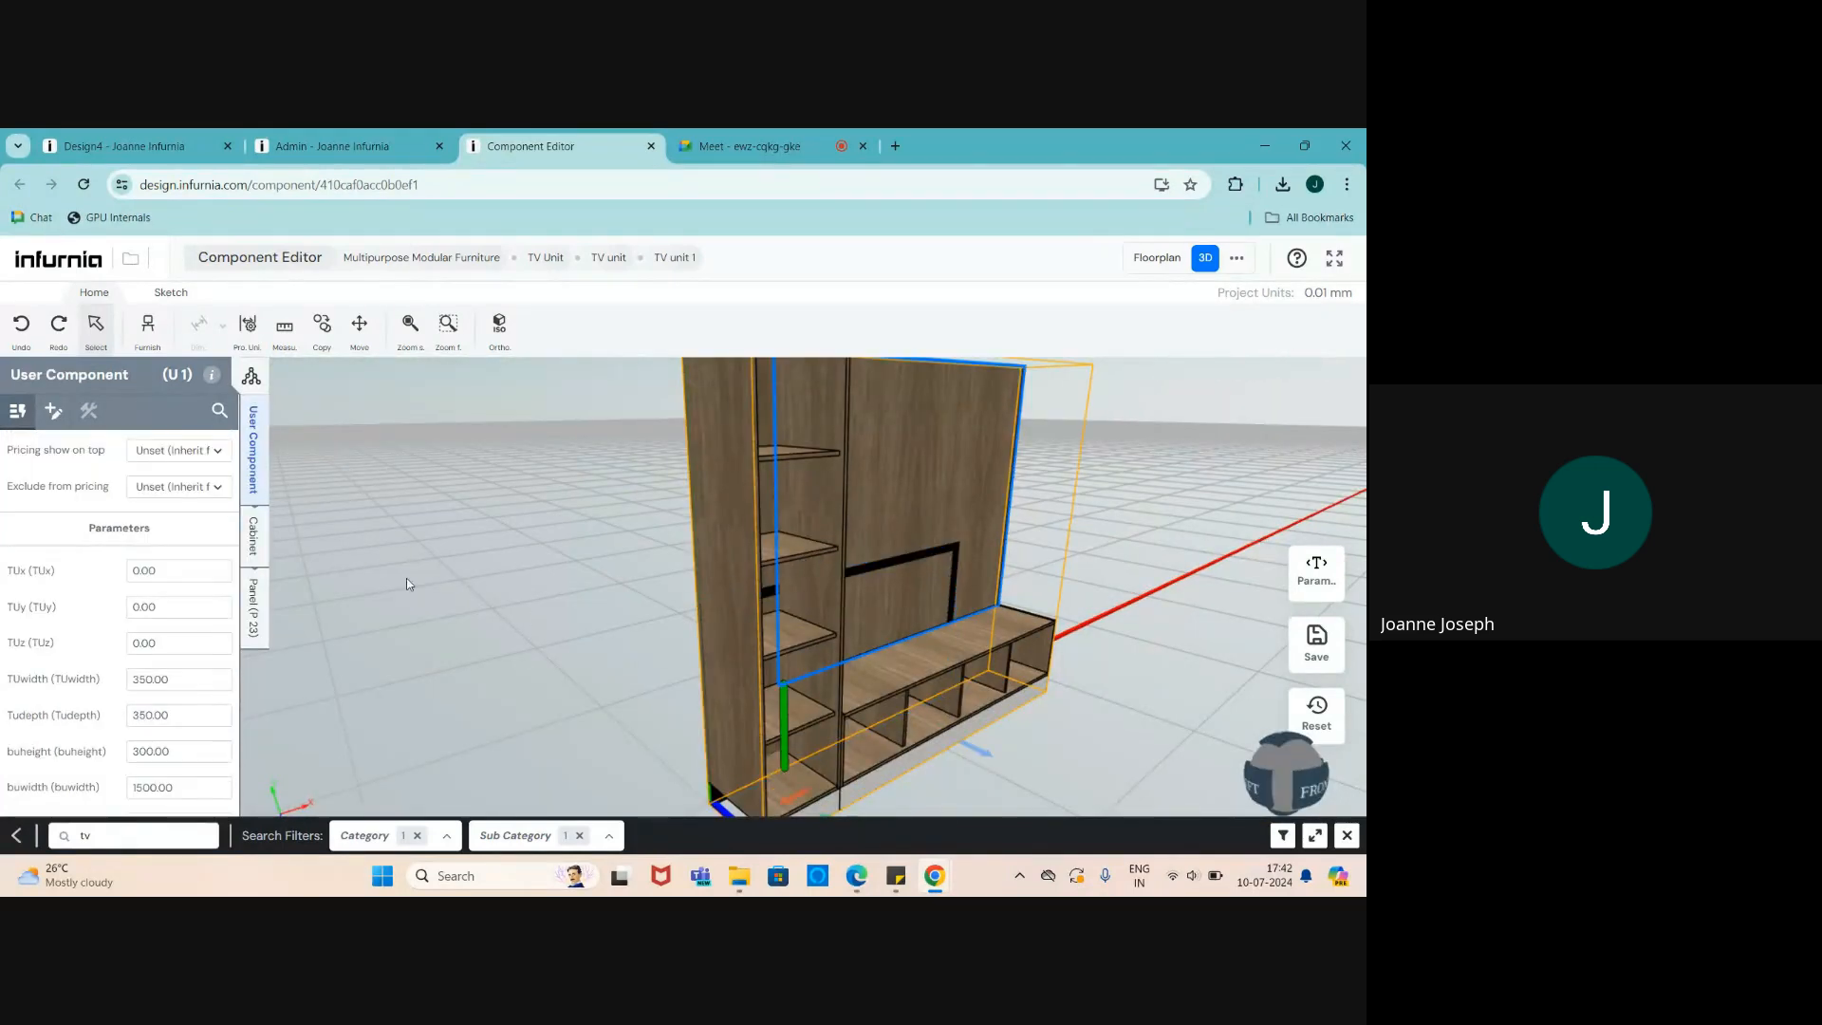
left_click(251, 626)
left_click(69, 606)
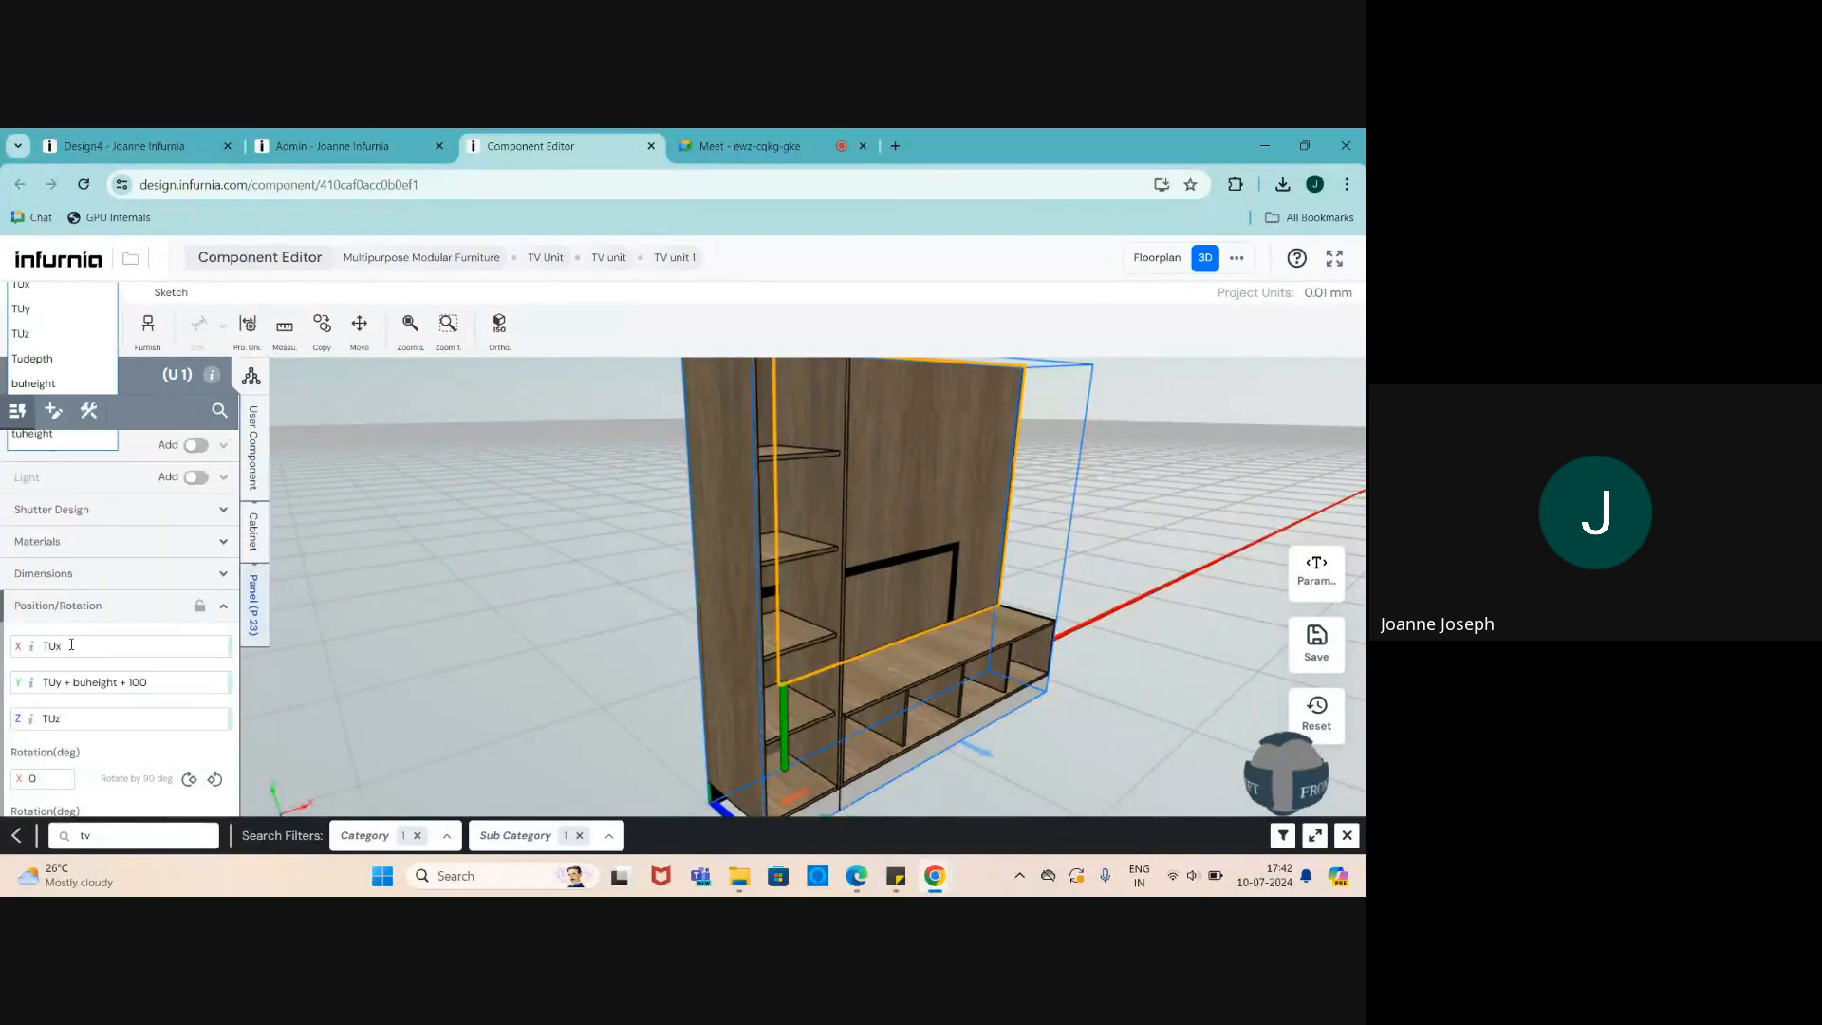
left_click(57, 574)
left_click_drag(627, 657, 1012, 741)
- Set the TV's Position Z to 14 so it sits in front of the back panel
left_click(1011, 741)
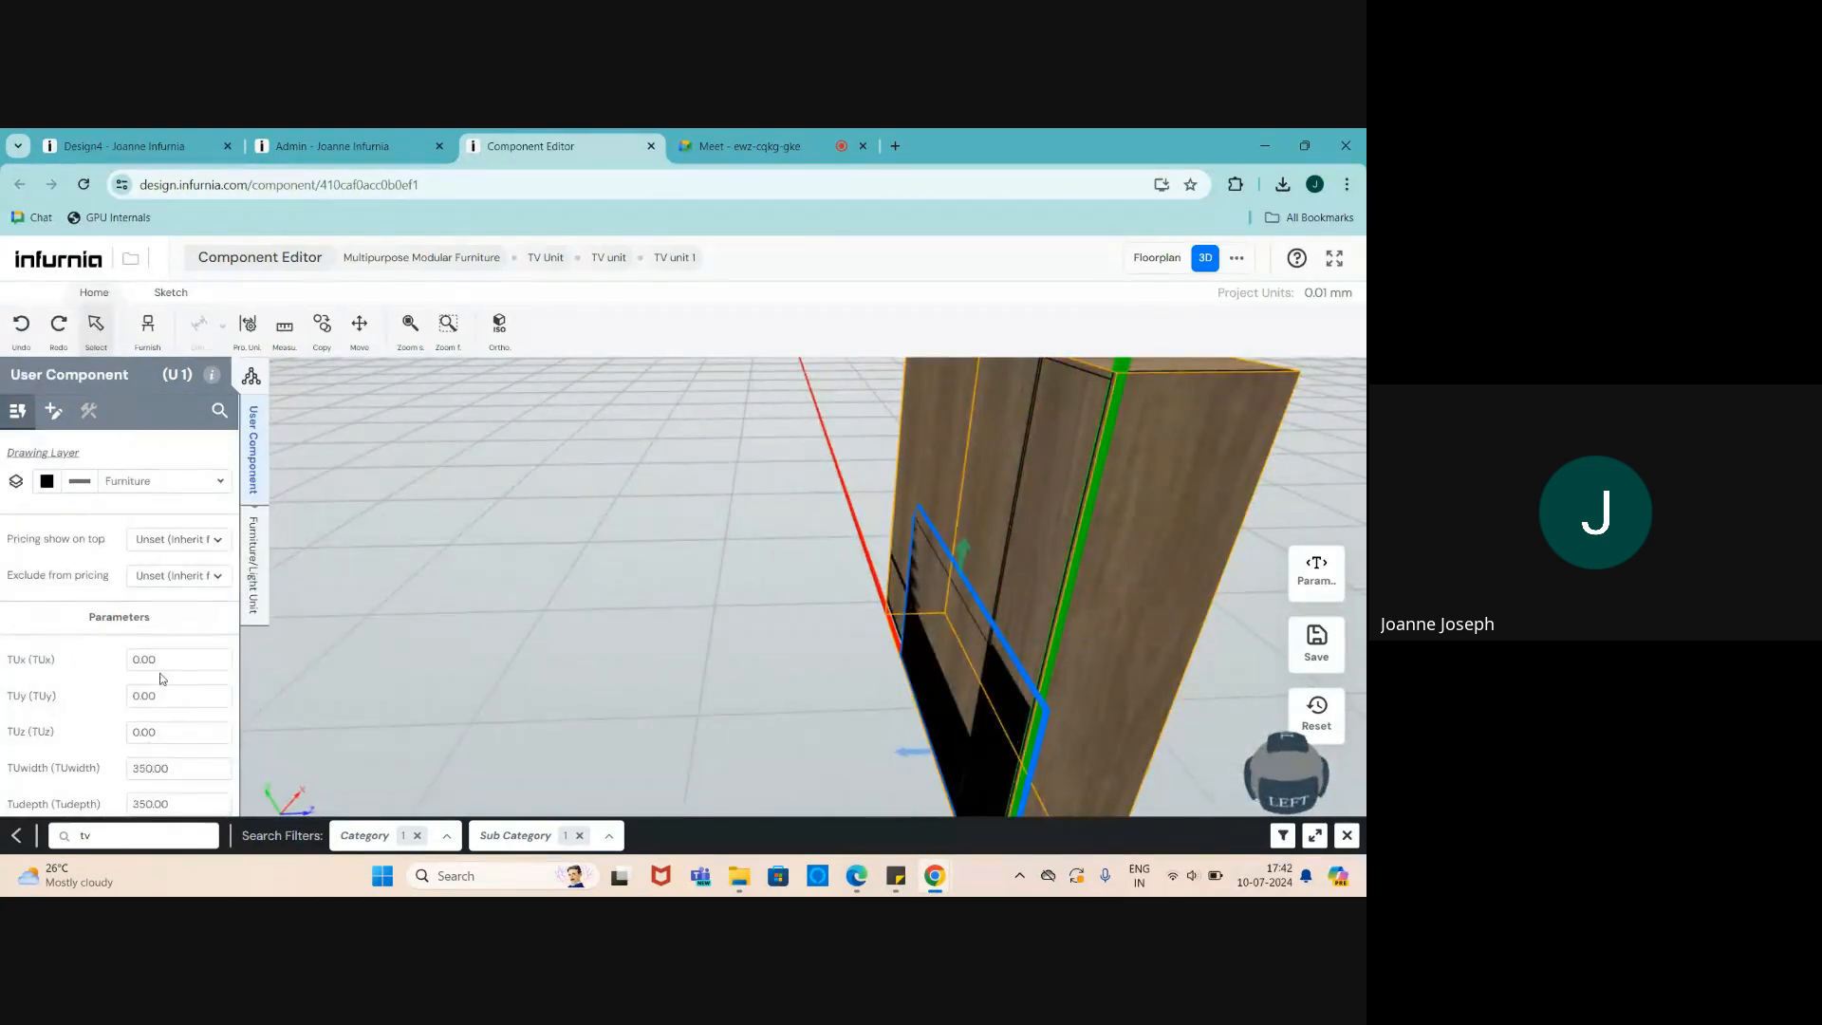
left_click(248, 558)
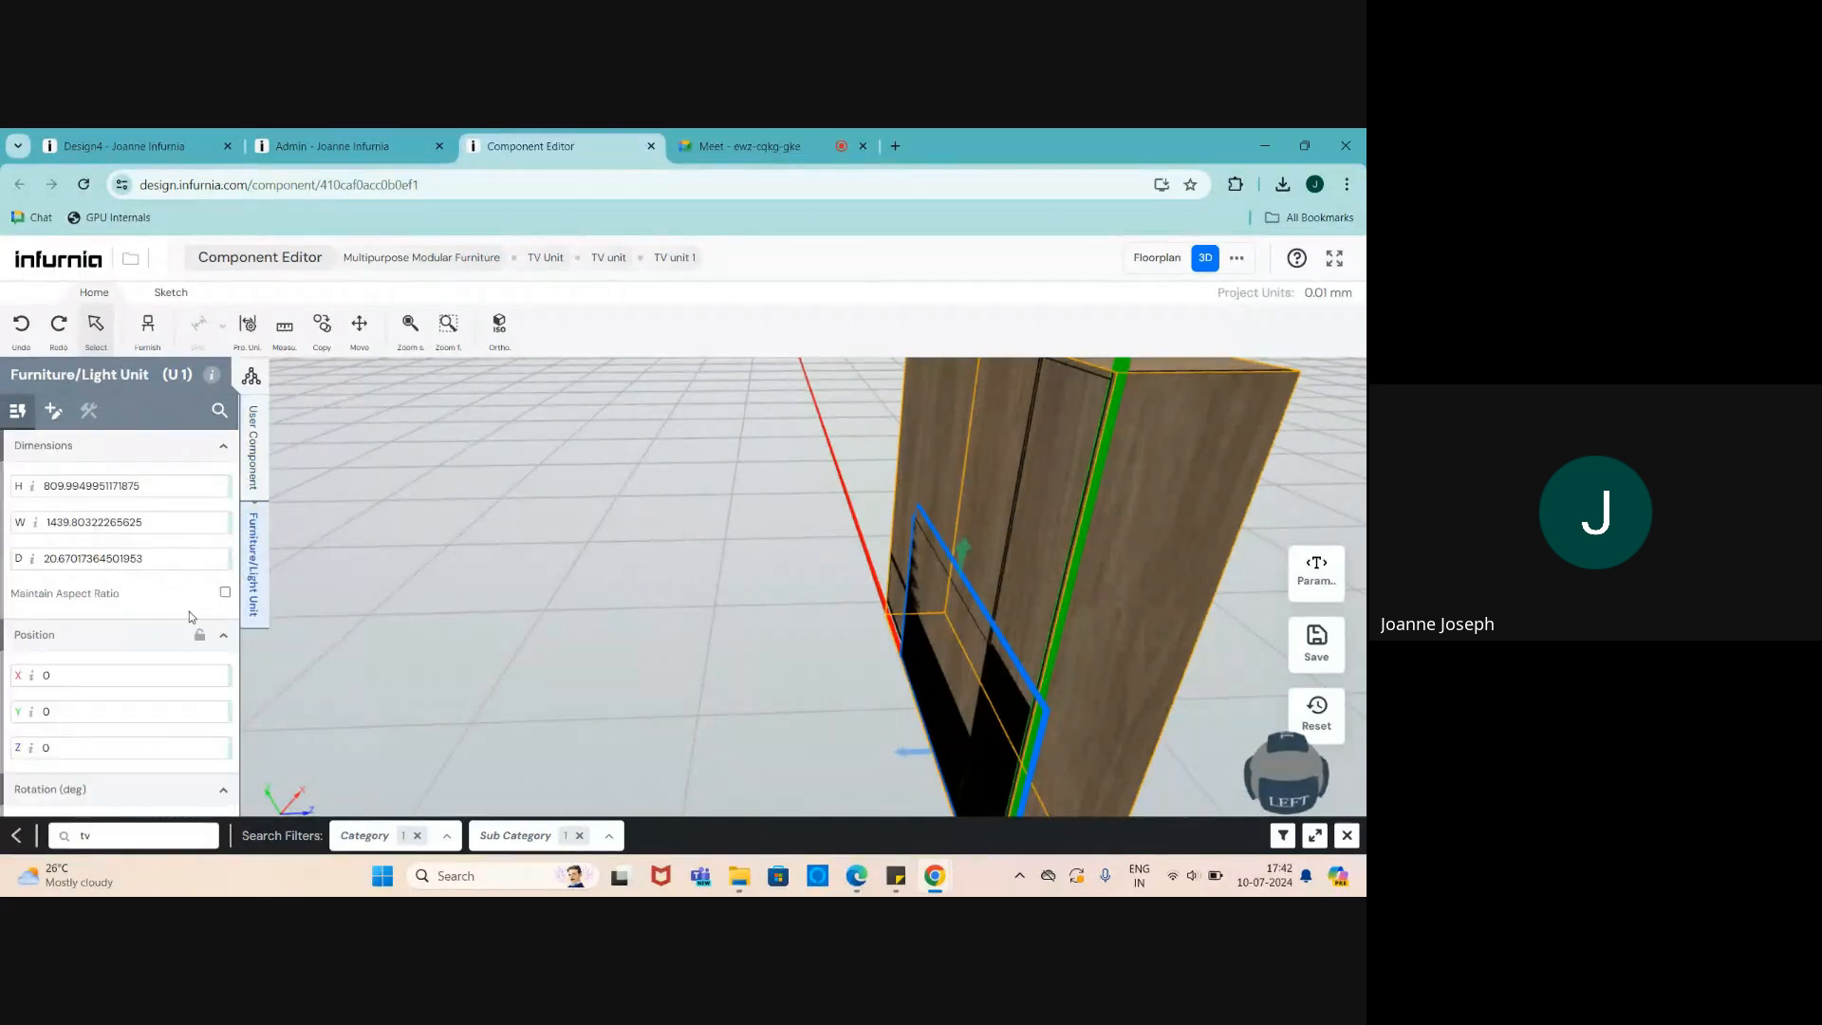
left_click(43, 748)
type("14")
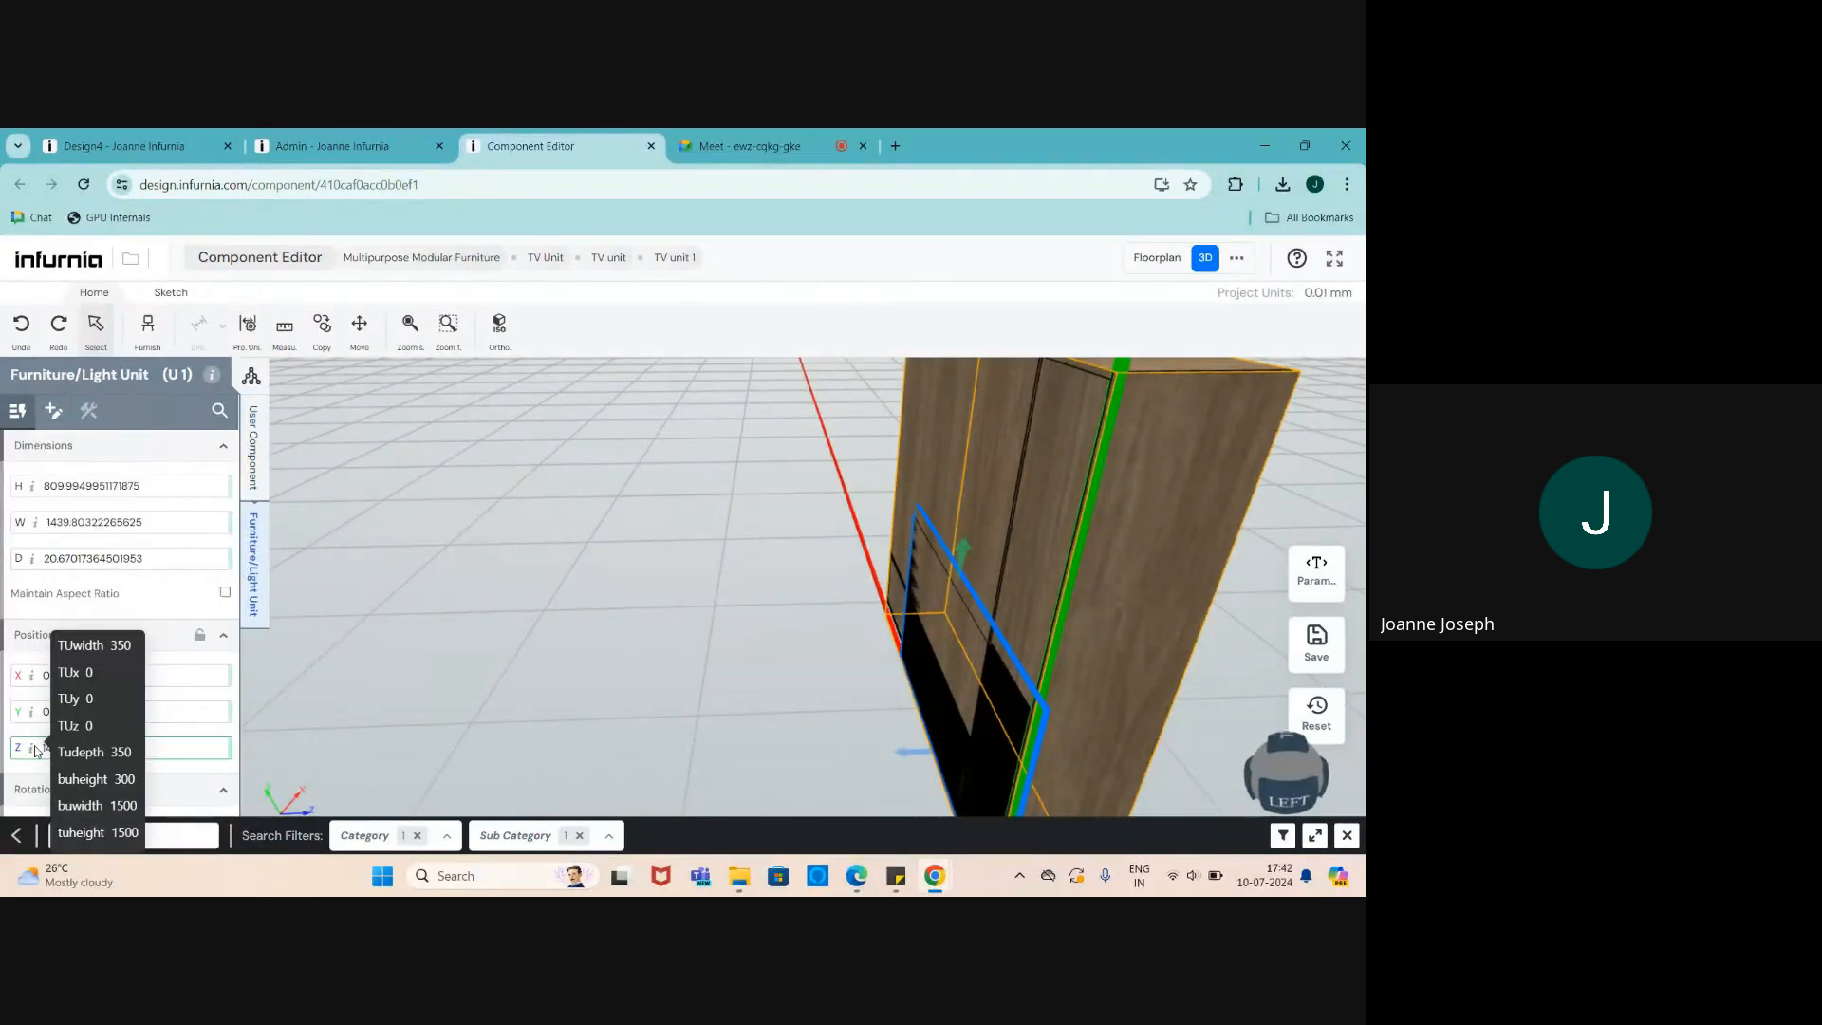
left_click(261, 698)
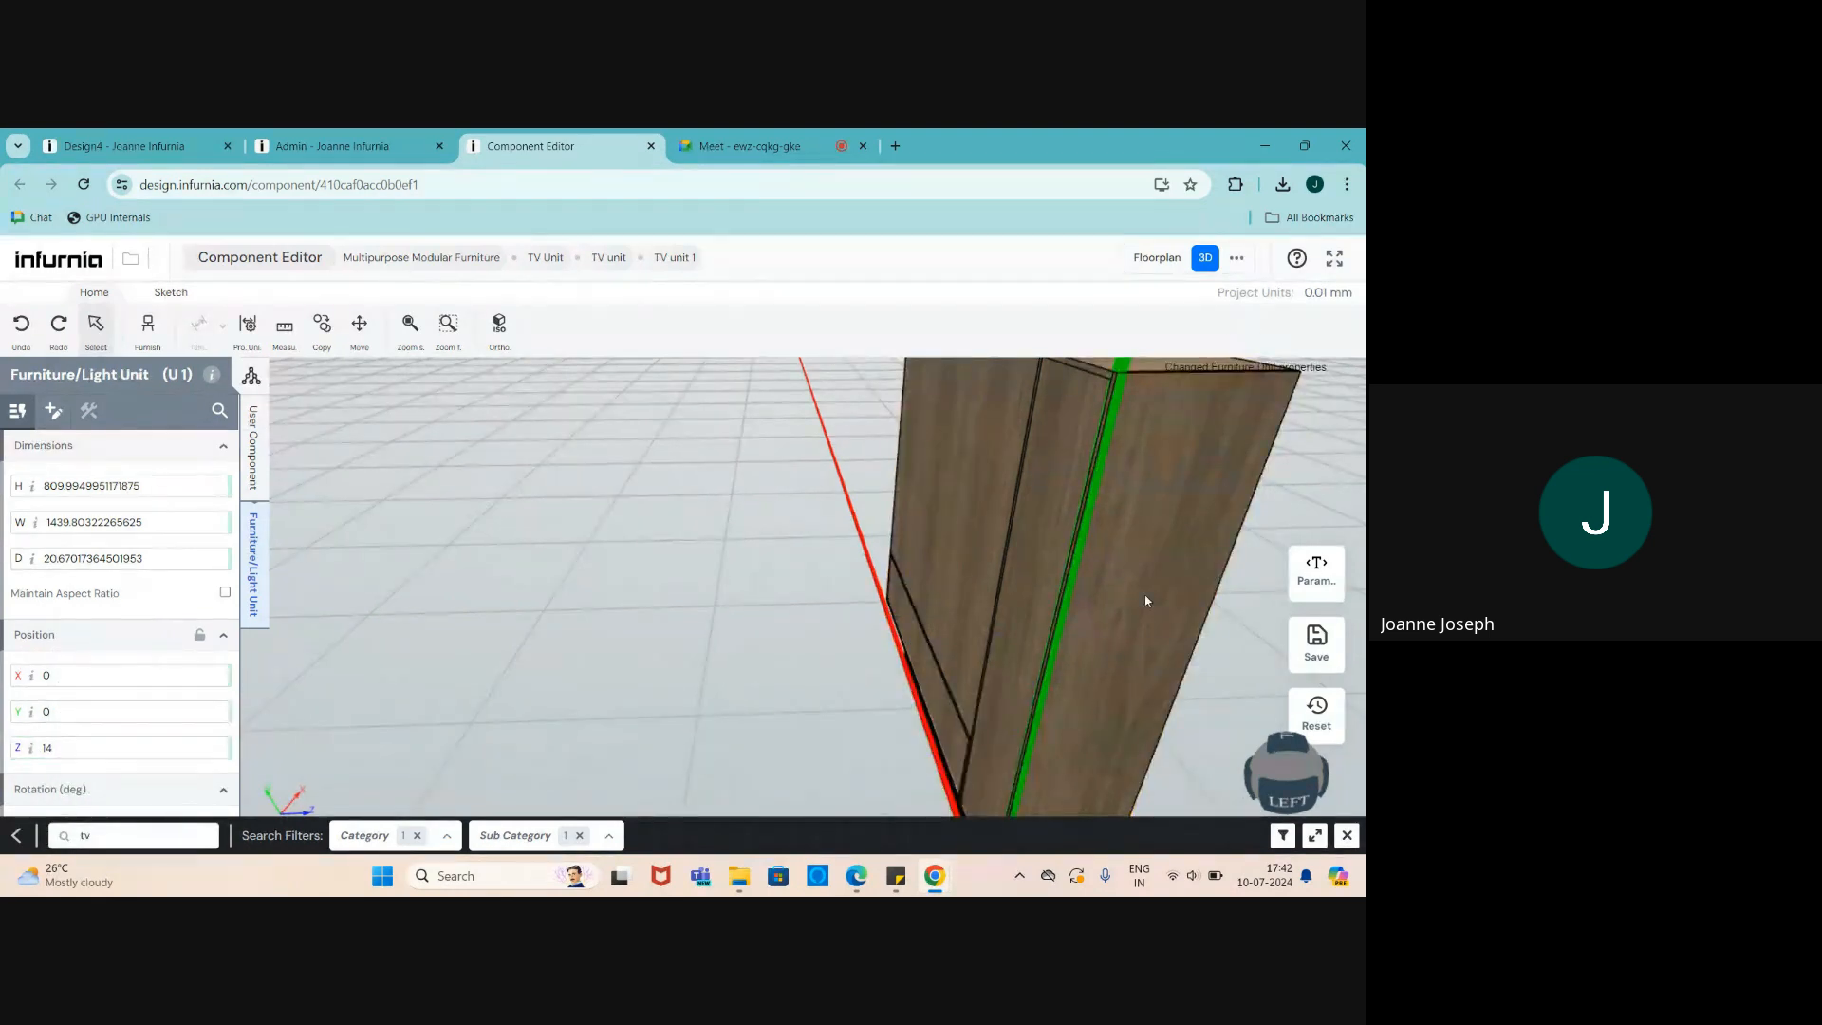
left_click_drag(1147, 602, 883, 516)
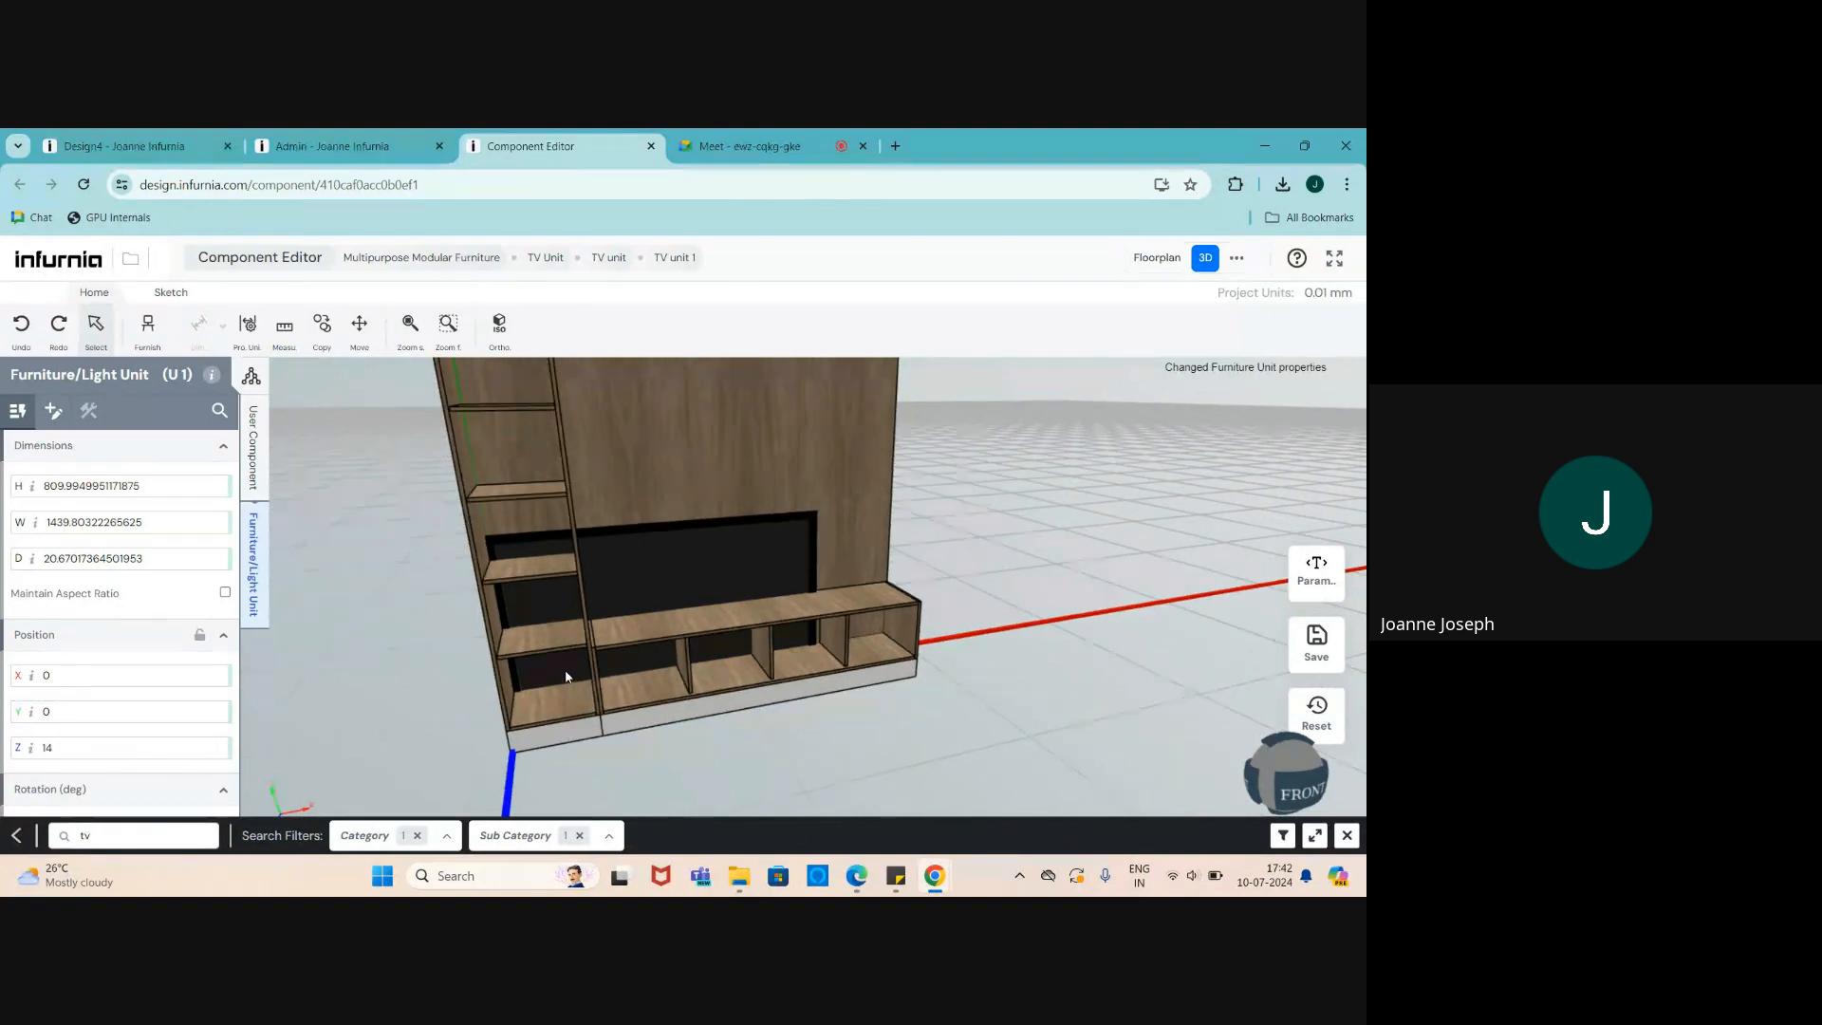
scroll(1030, 749, "down", 1)
scroll(627, 645, "up", 1)
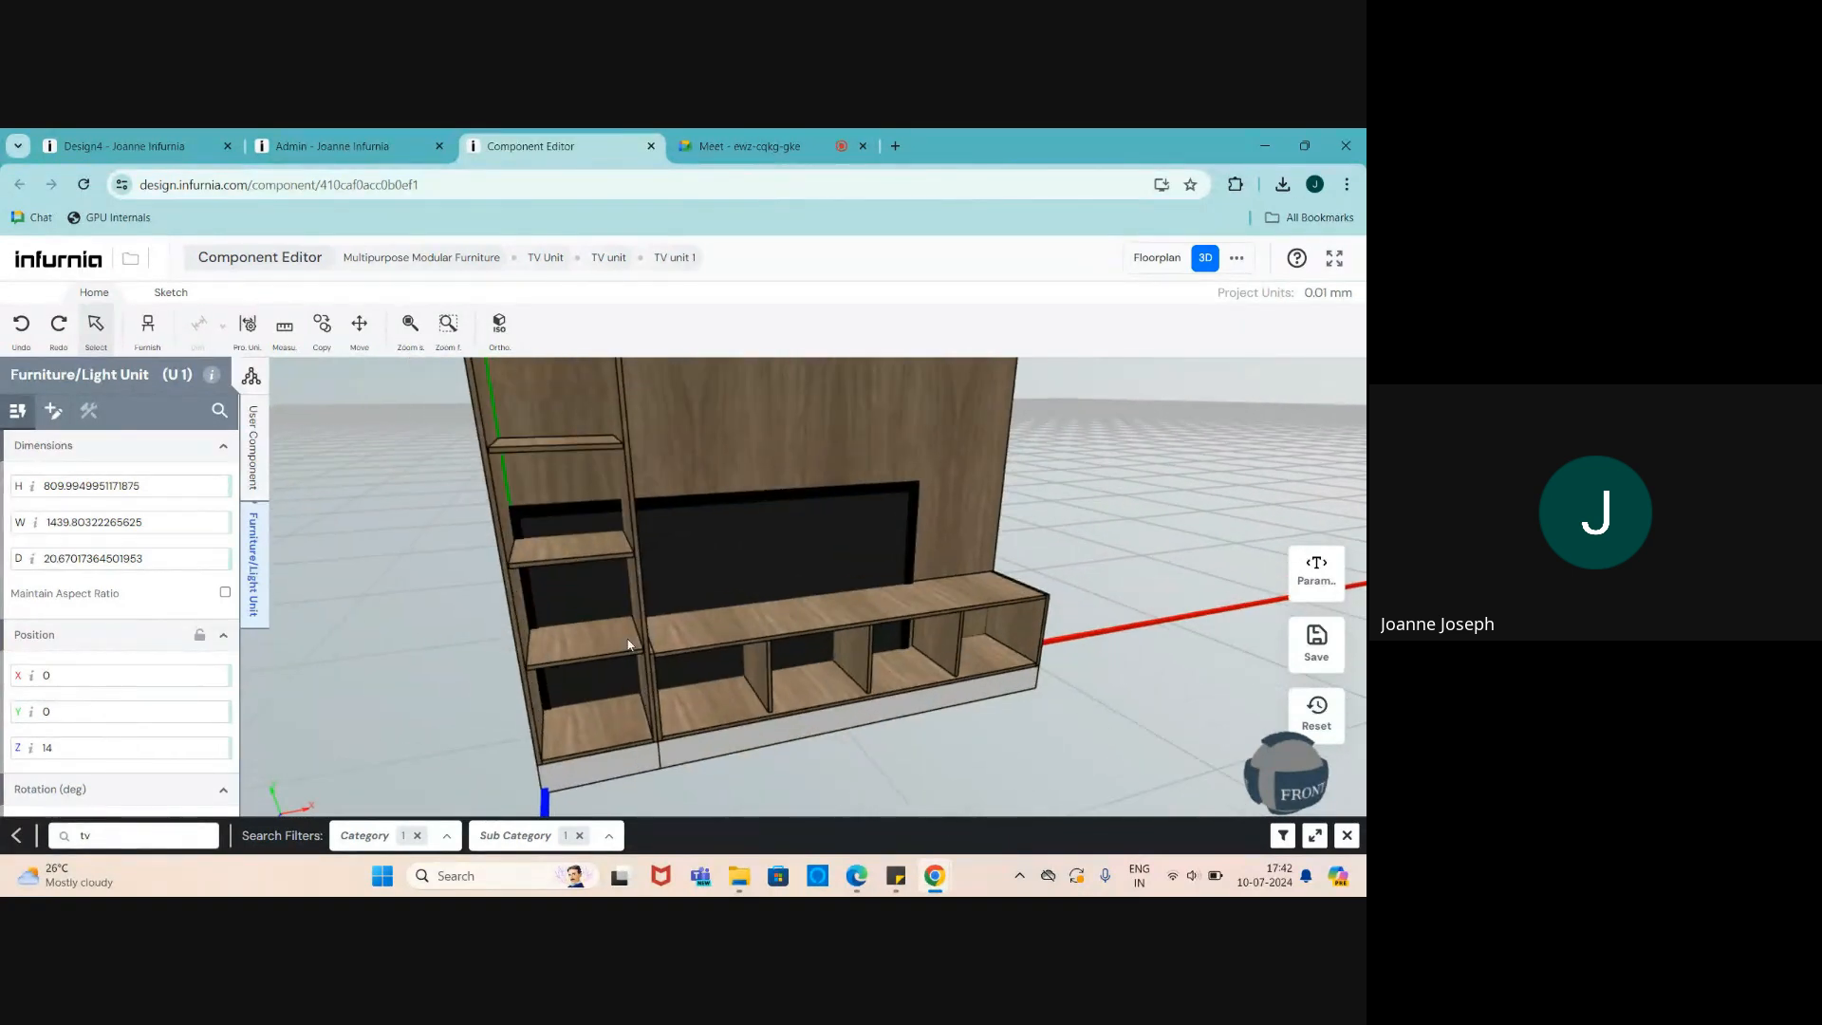
left_click_drag(680, 555, 733, 564)
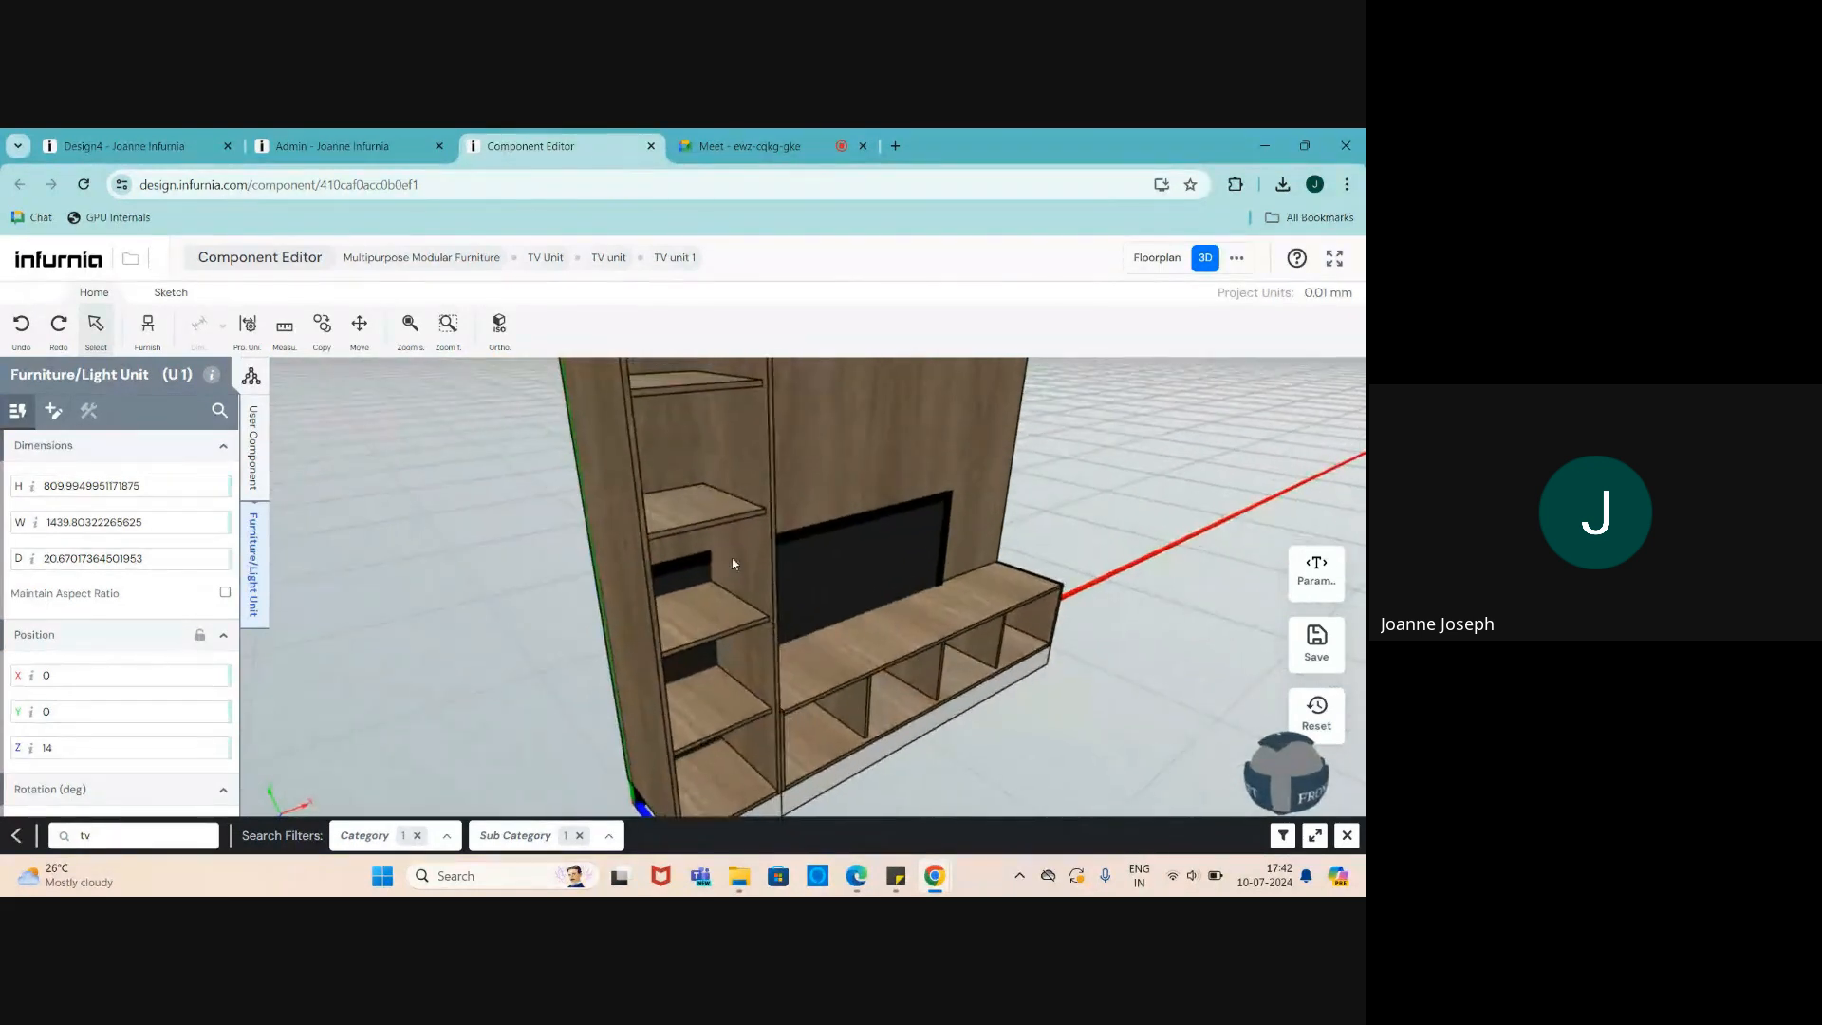
middle_click_drag(727, 549, 712, 589)
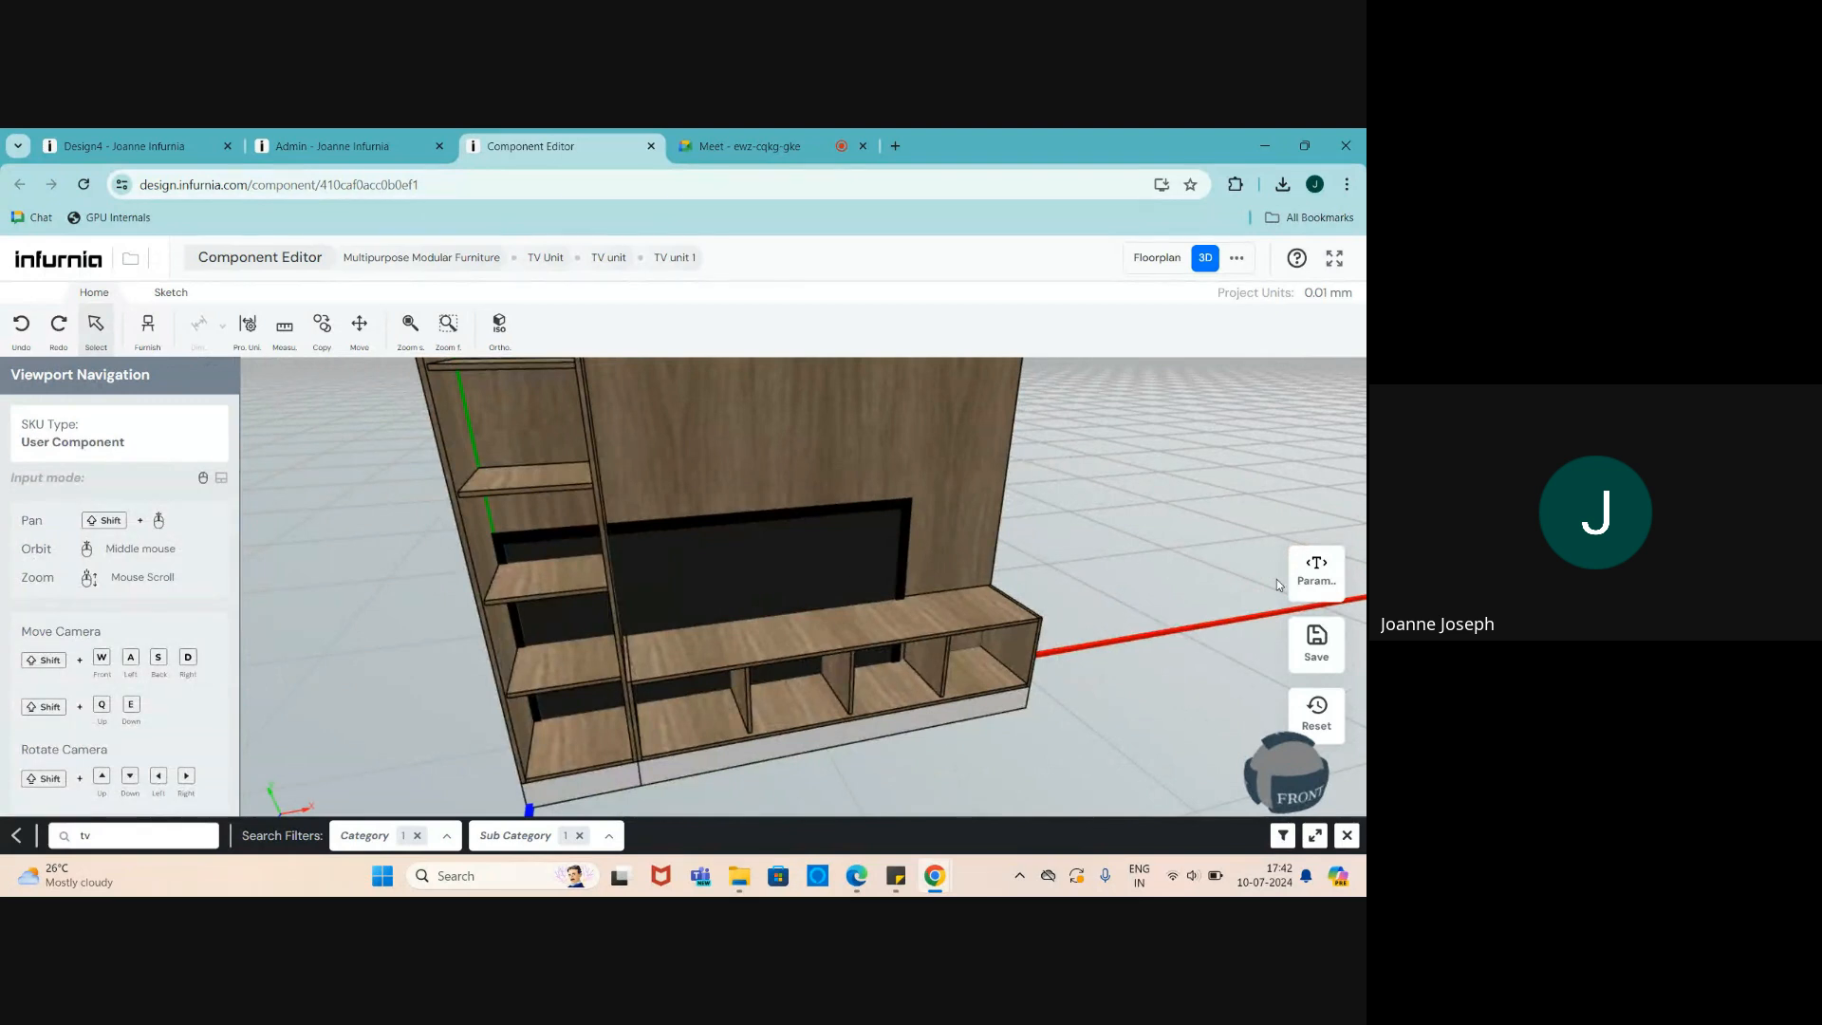
left_click(1316, 574)
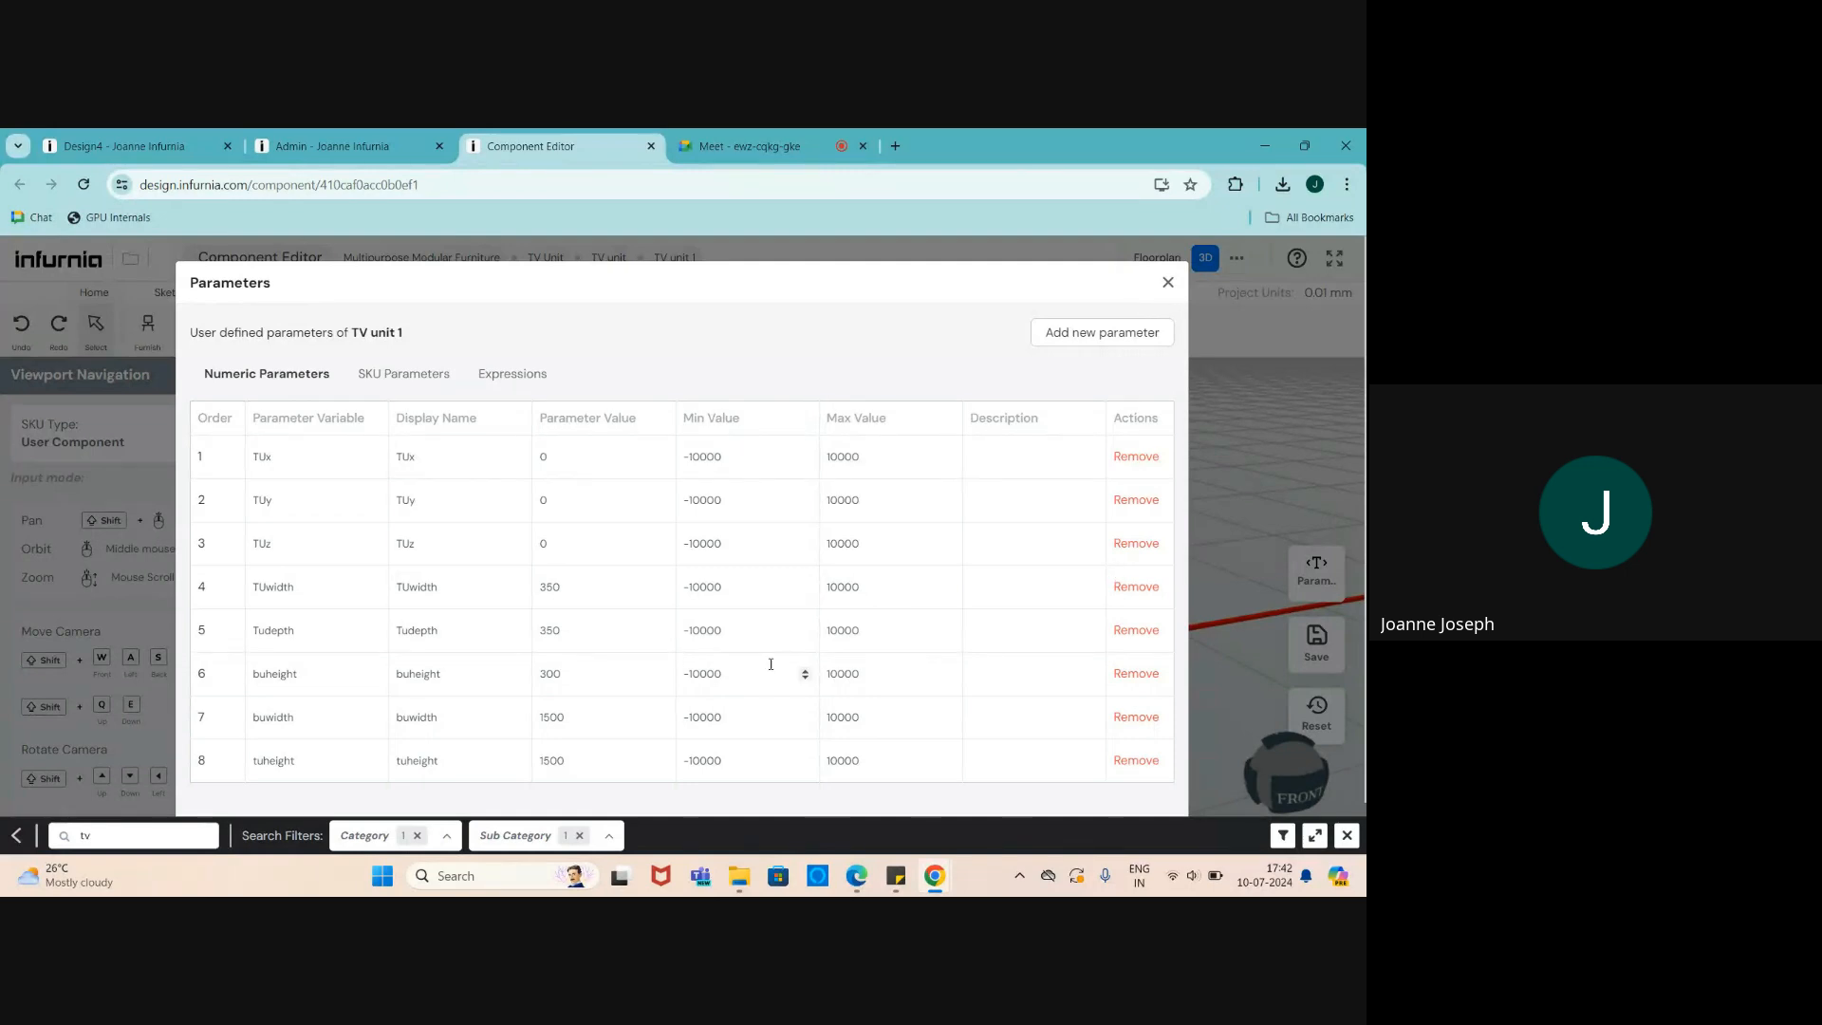
scroll(498, 686, "down", 1)
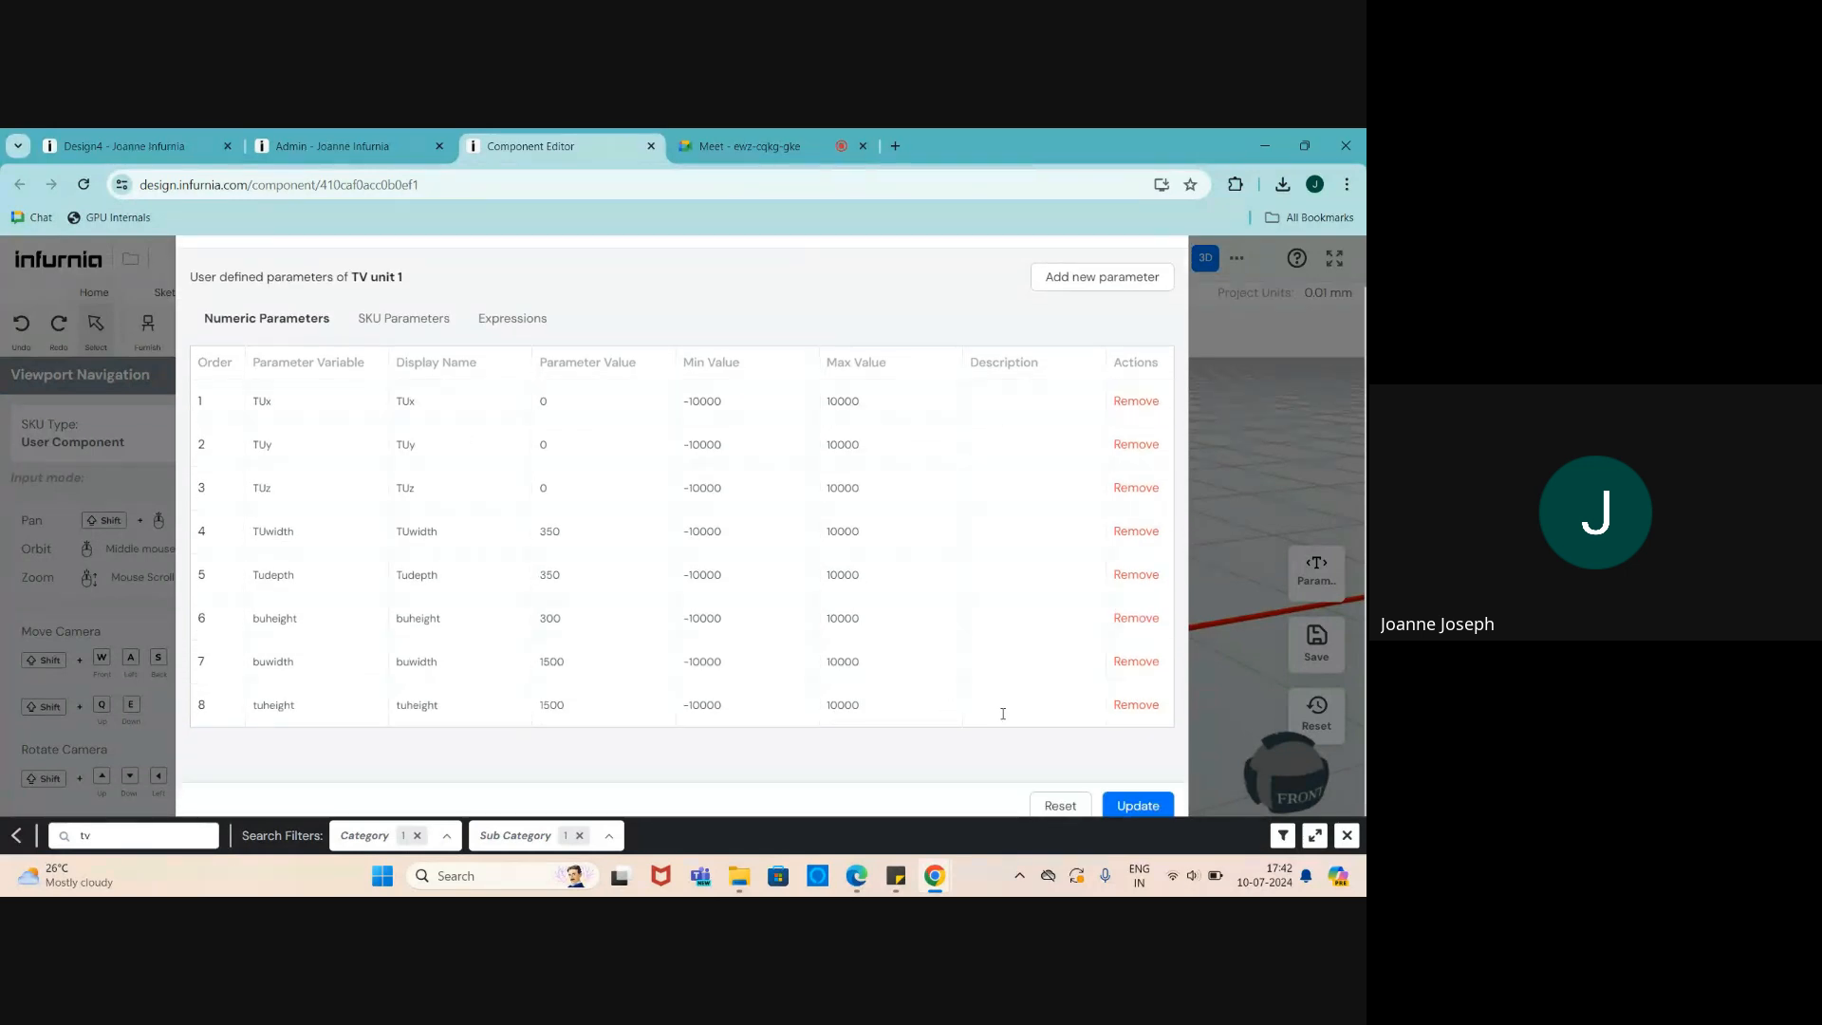
scroll(1004, 714, "up", 1)
left_click(1066, 340)
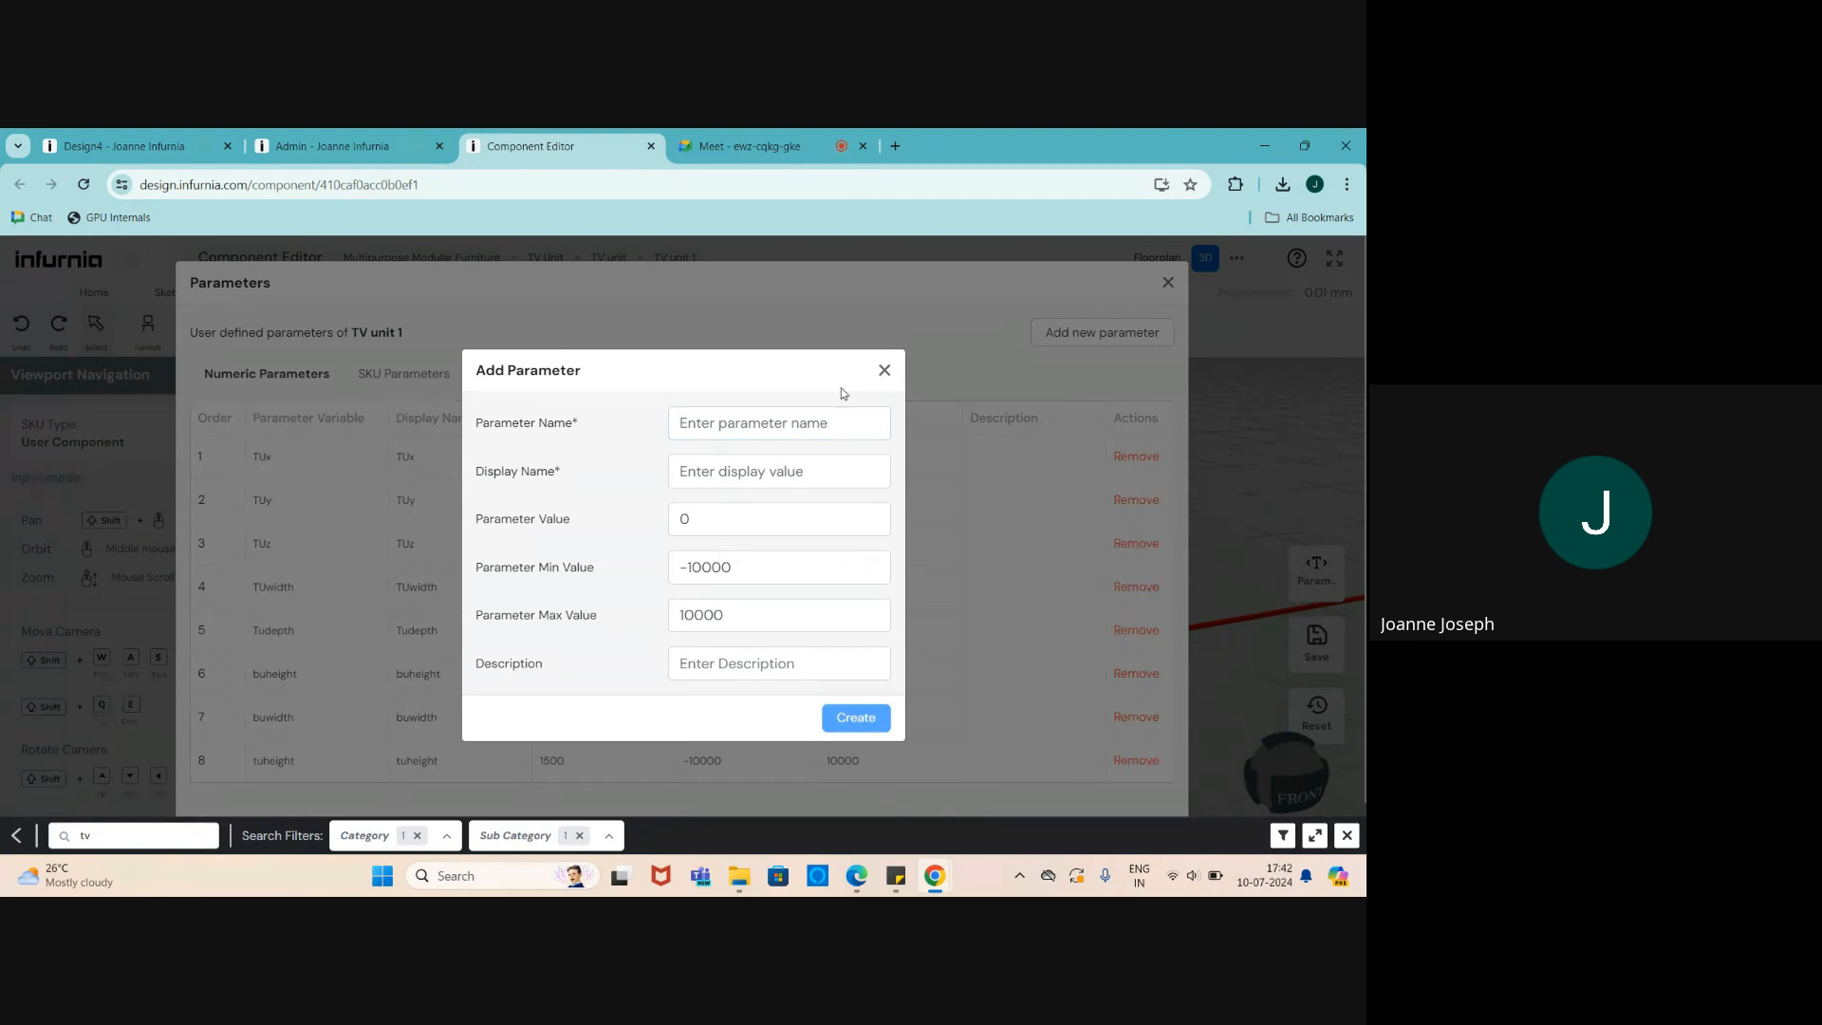
left_click(886, 370)
- Set the TV's height to 400, correcting an initial 800
left_click(1170, 285)
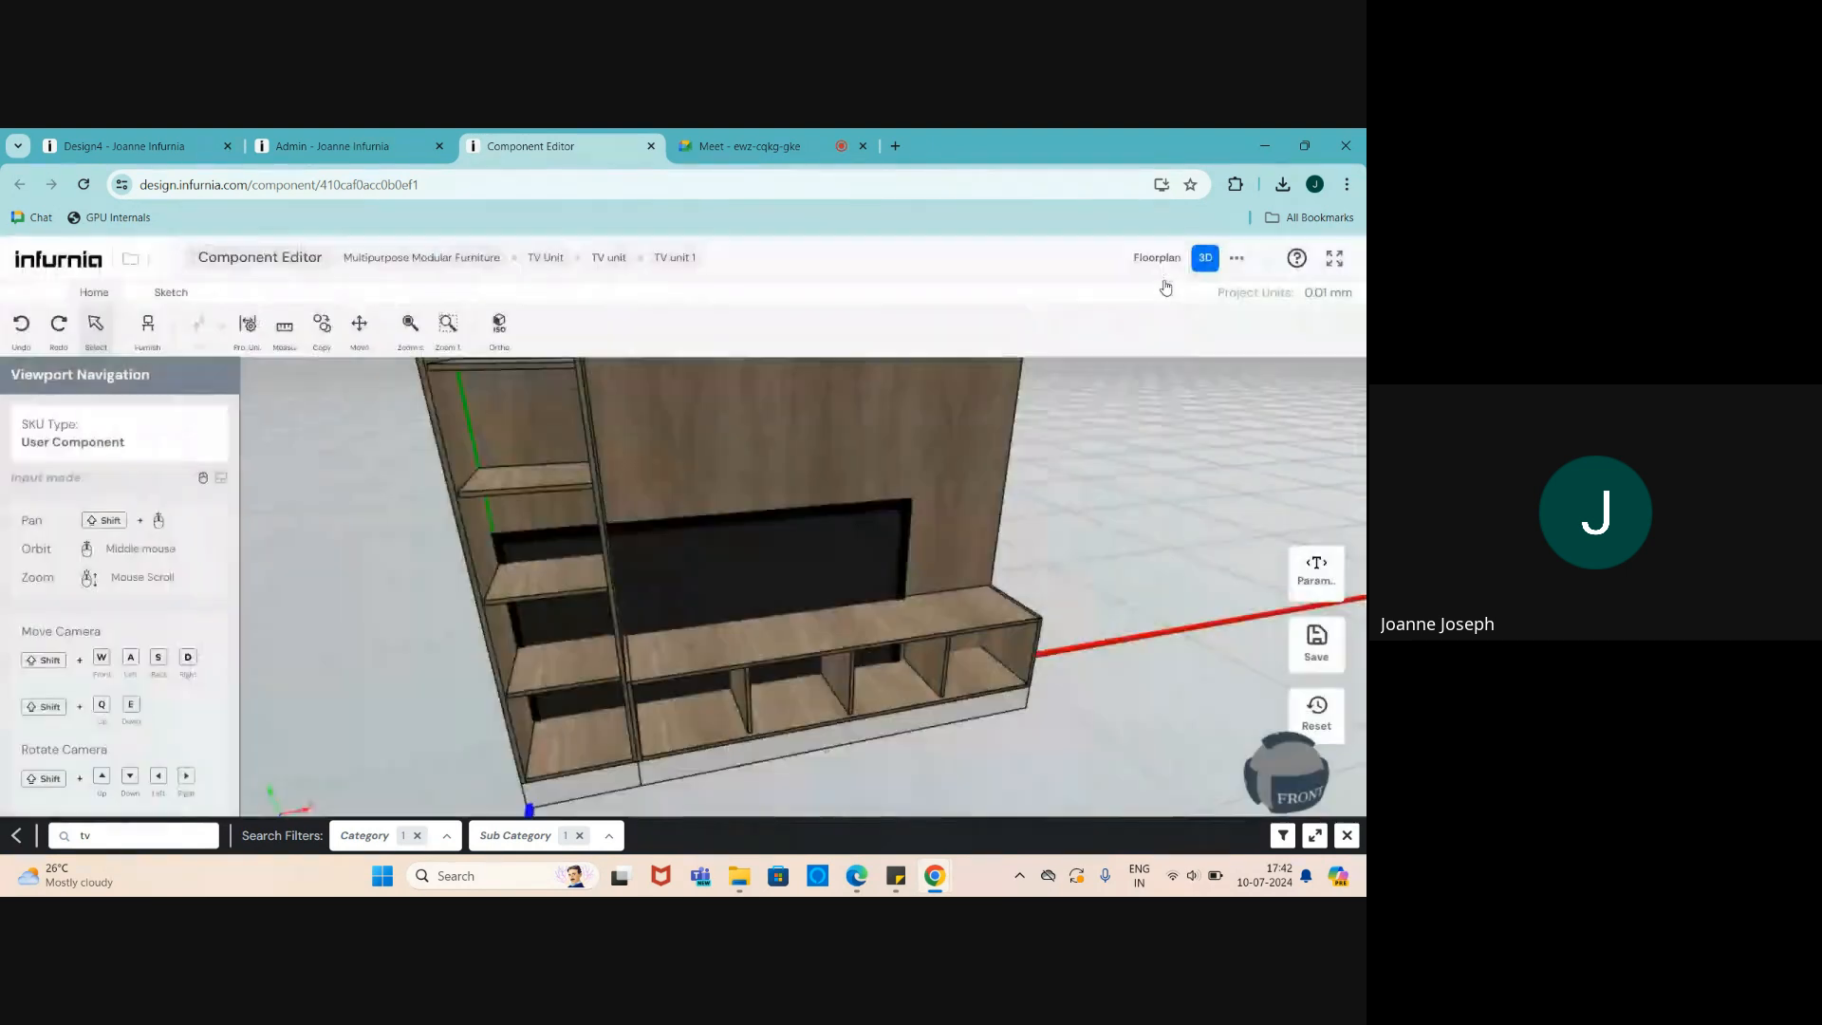
left_click(740, 595)
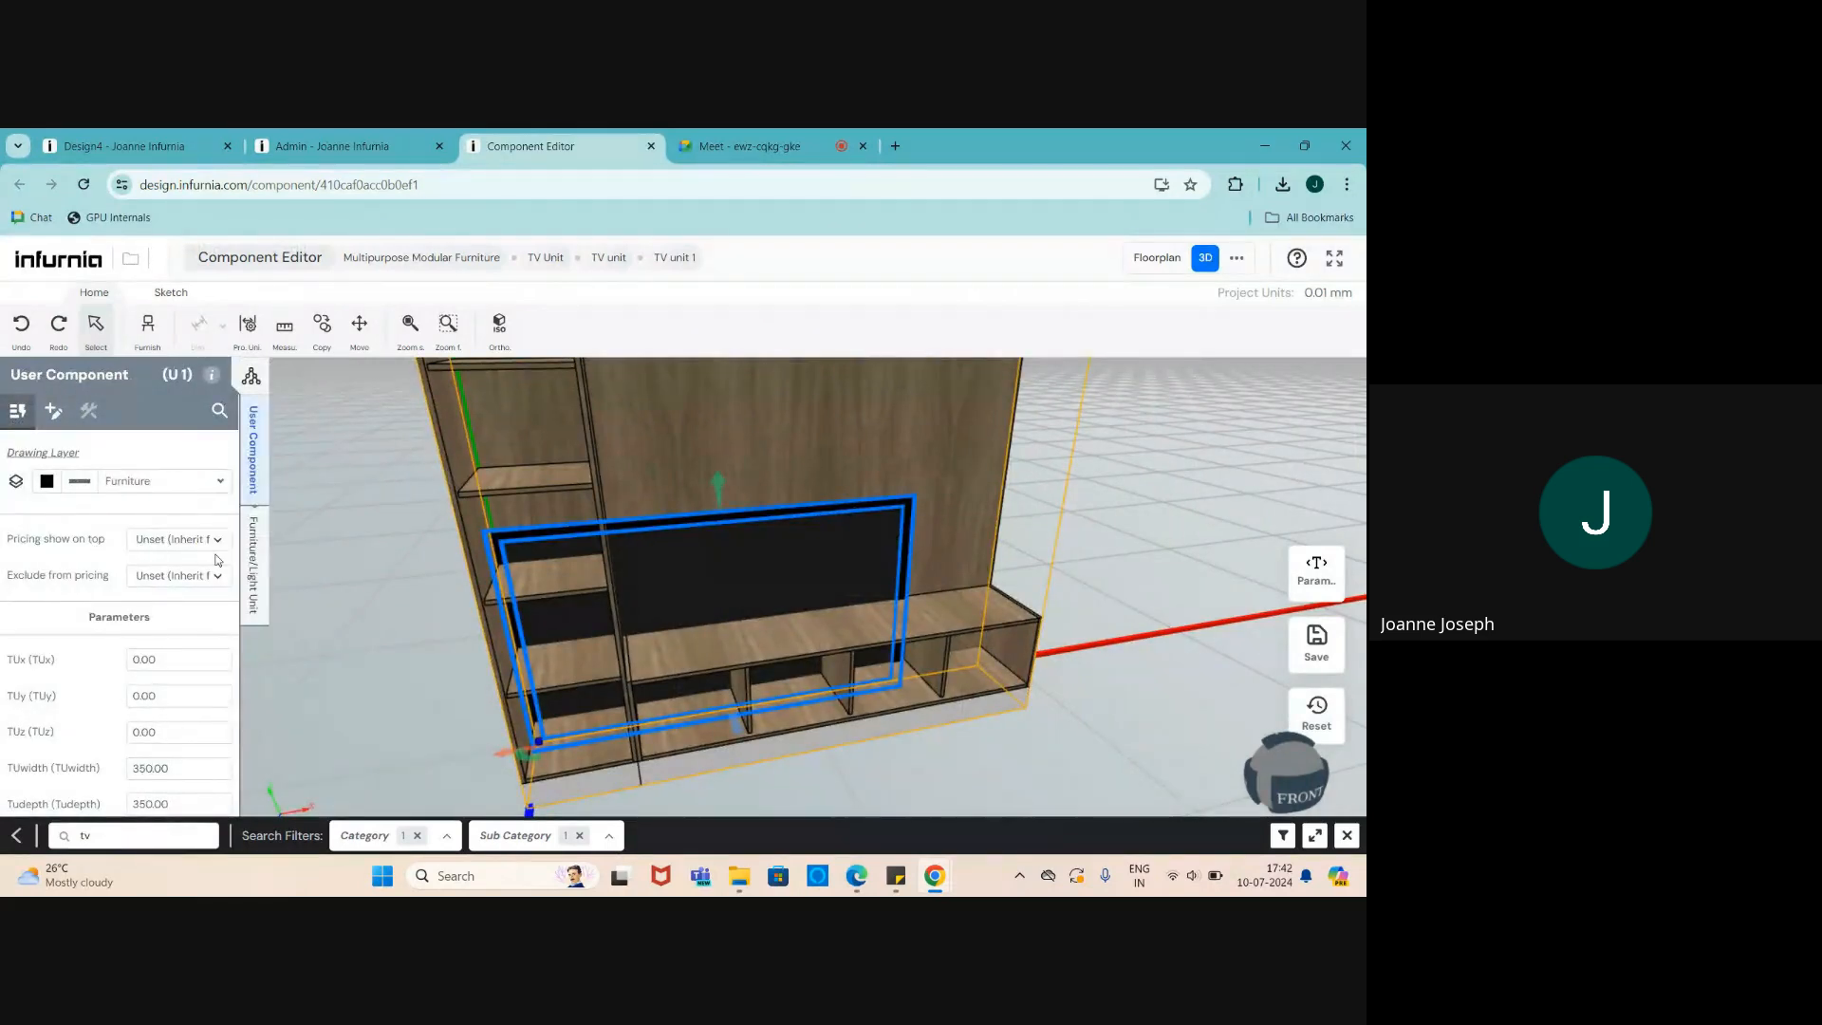
left_click(251, 570)
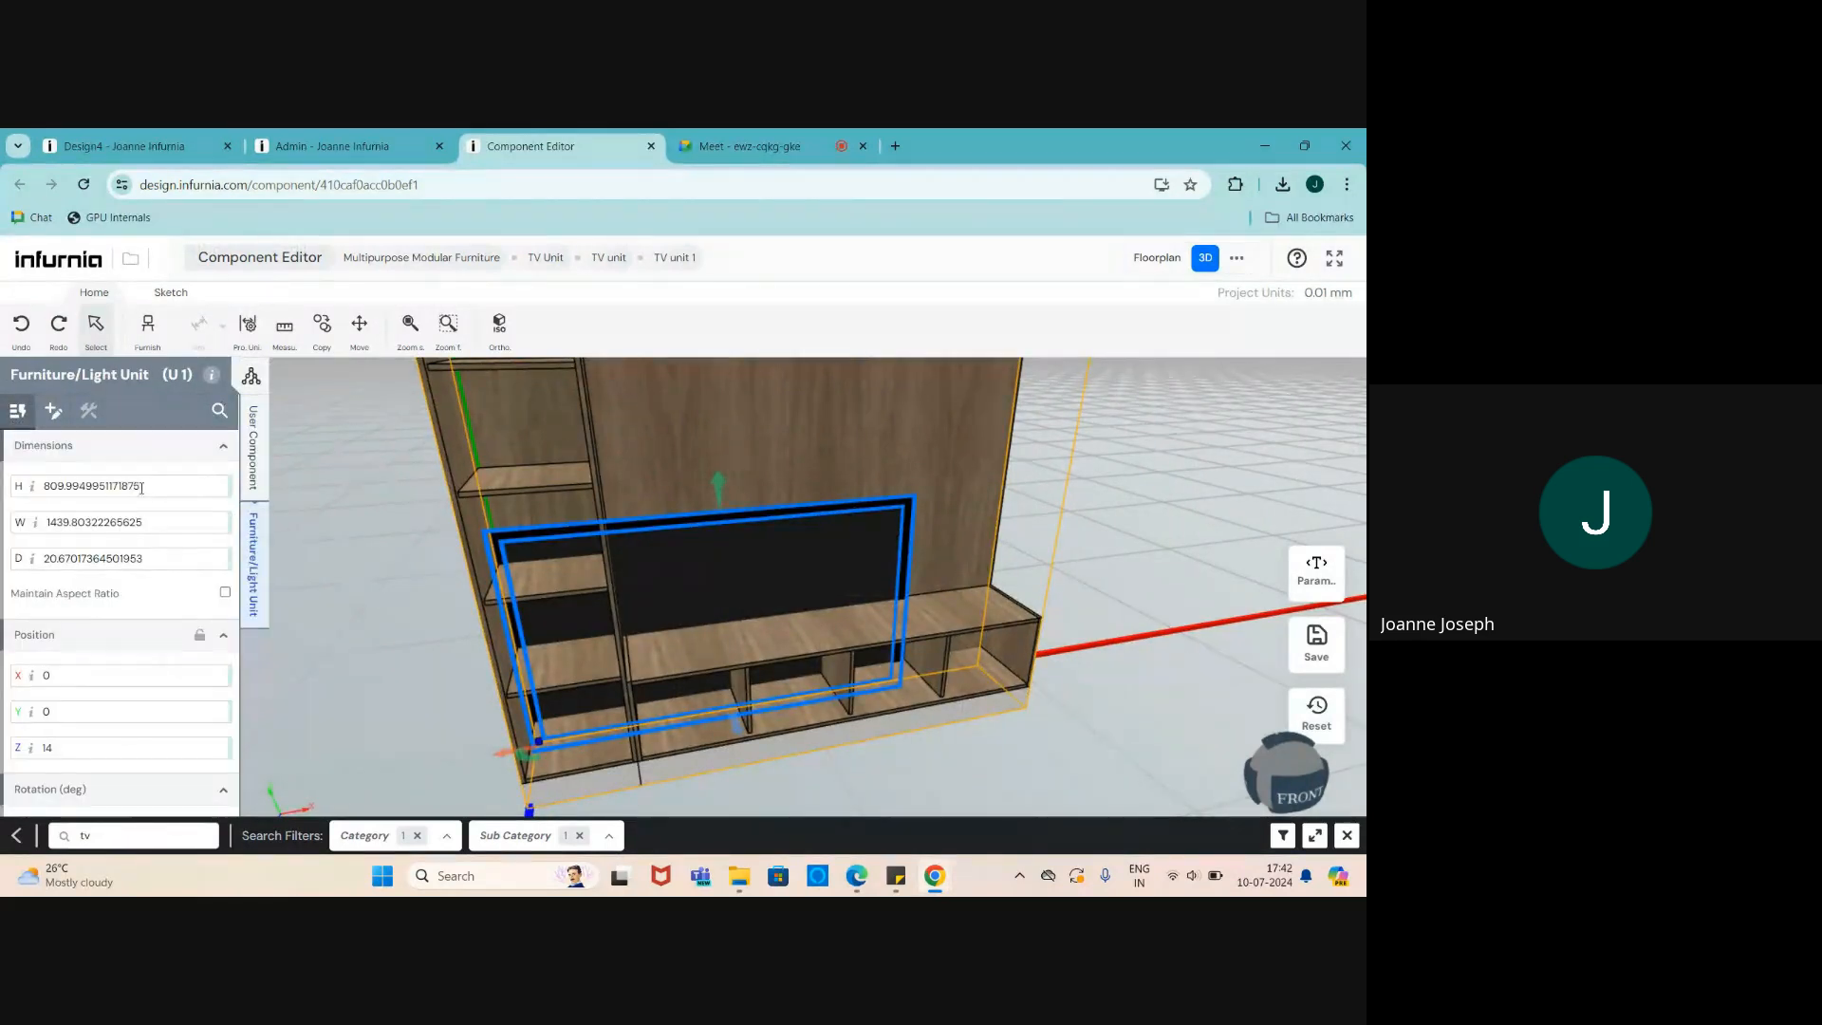
left_click_drag(141, 486, 39, 492)
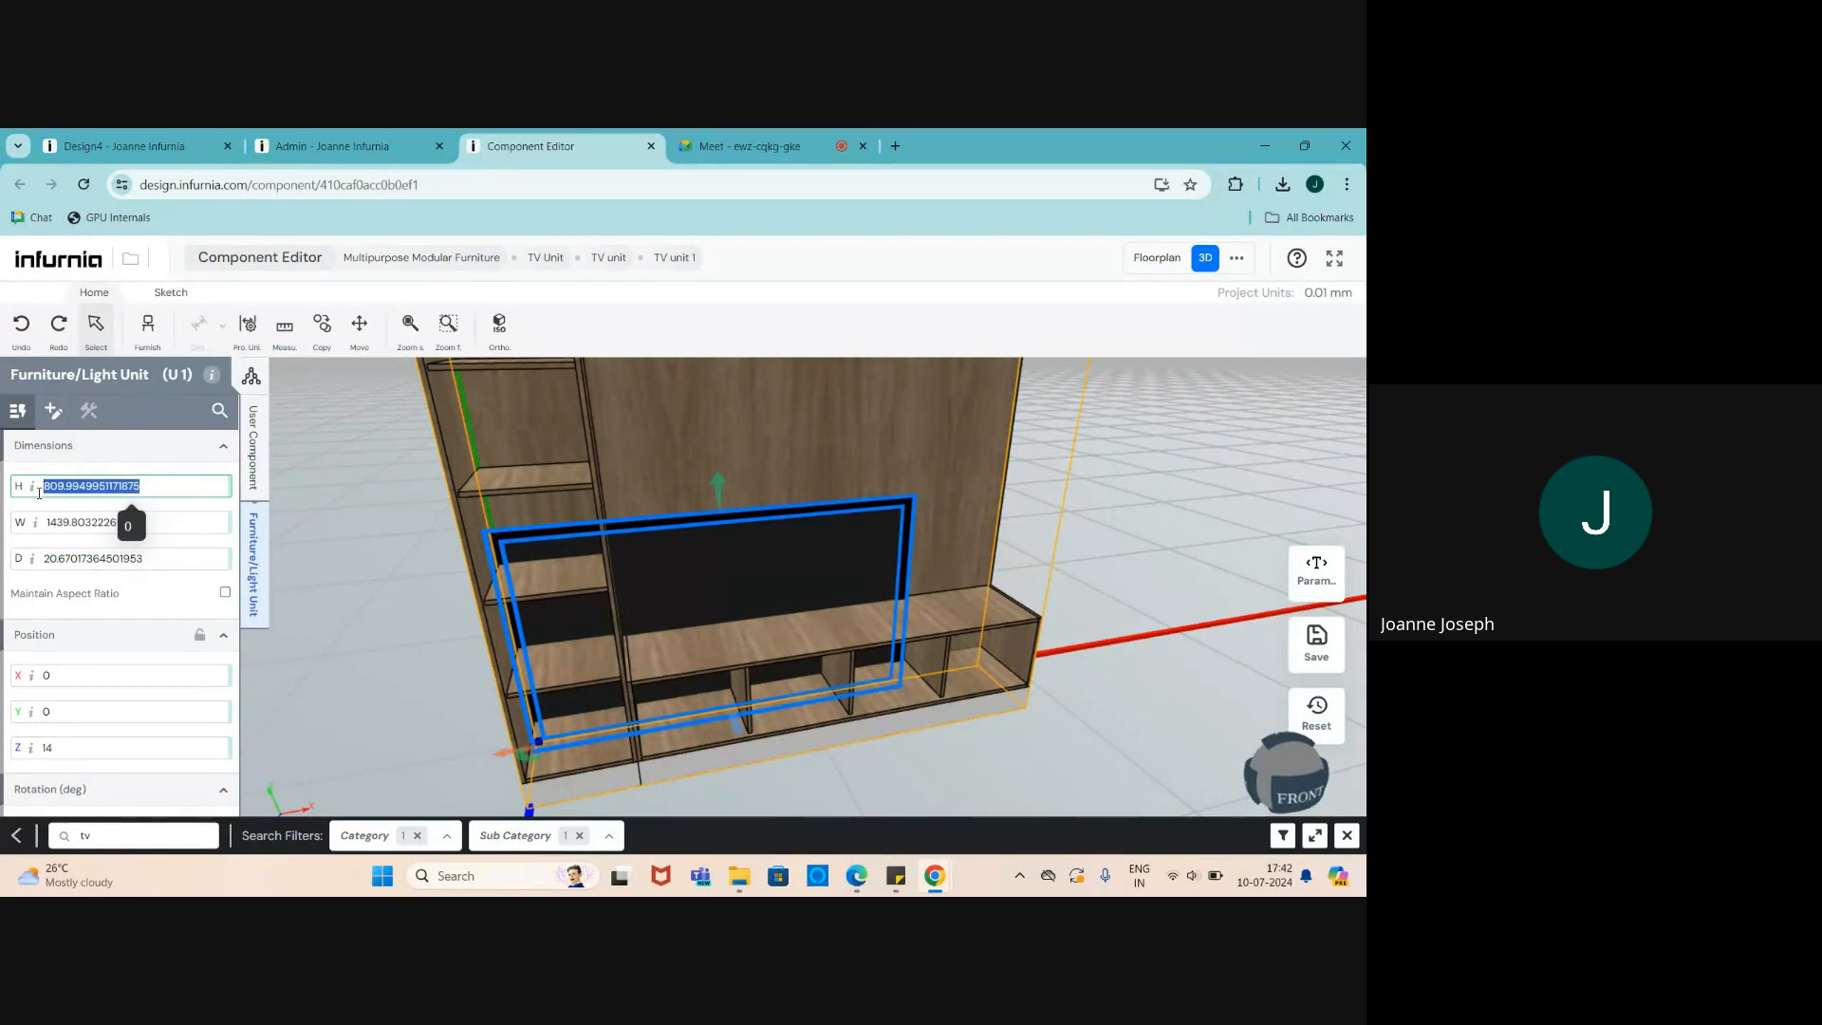
type("800")
key("Return")
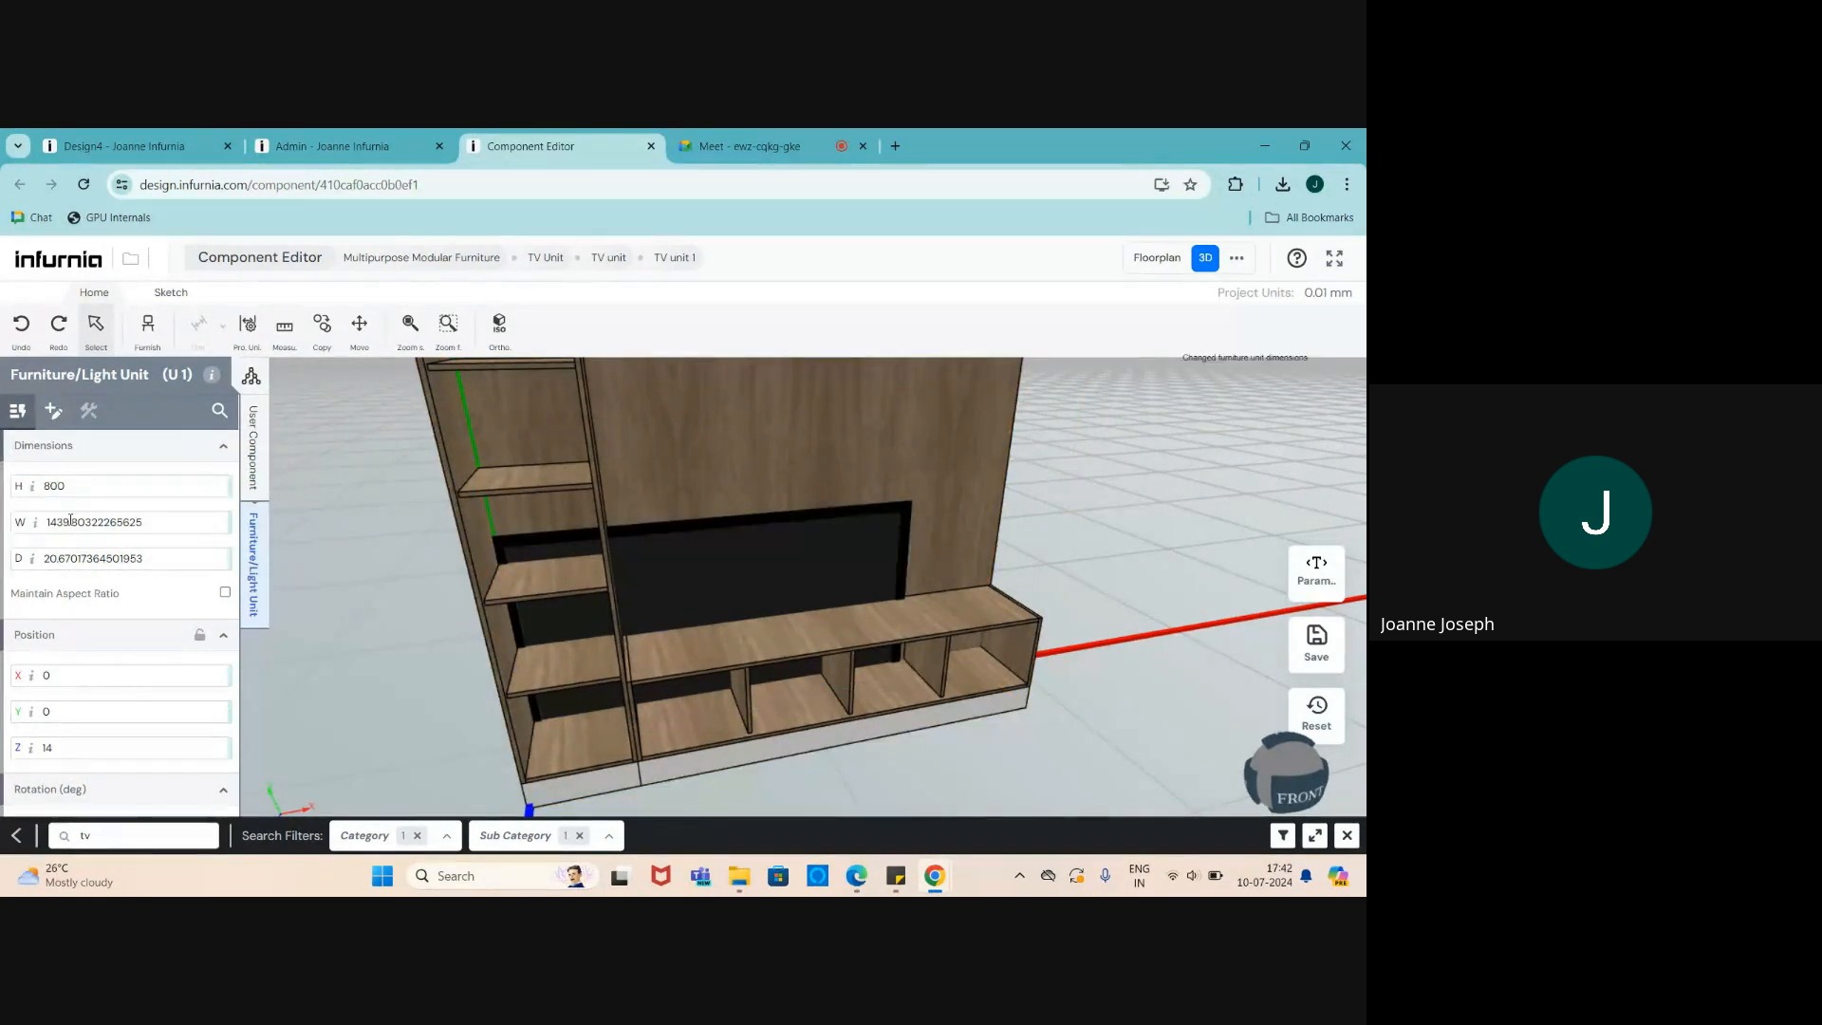
left_click_drag(74, 490, 26, 488)
type("400")
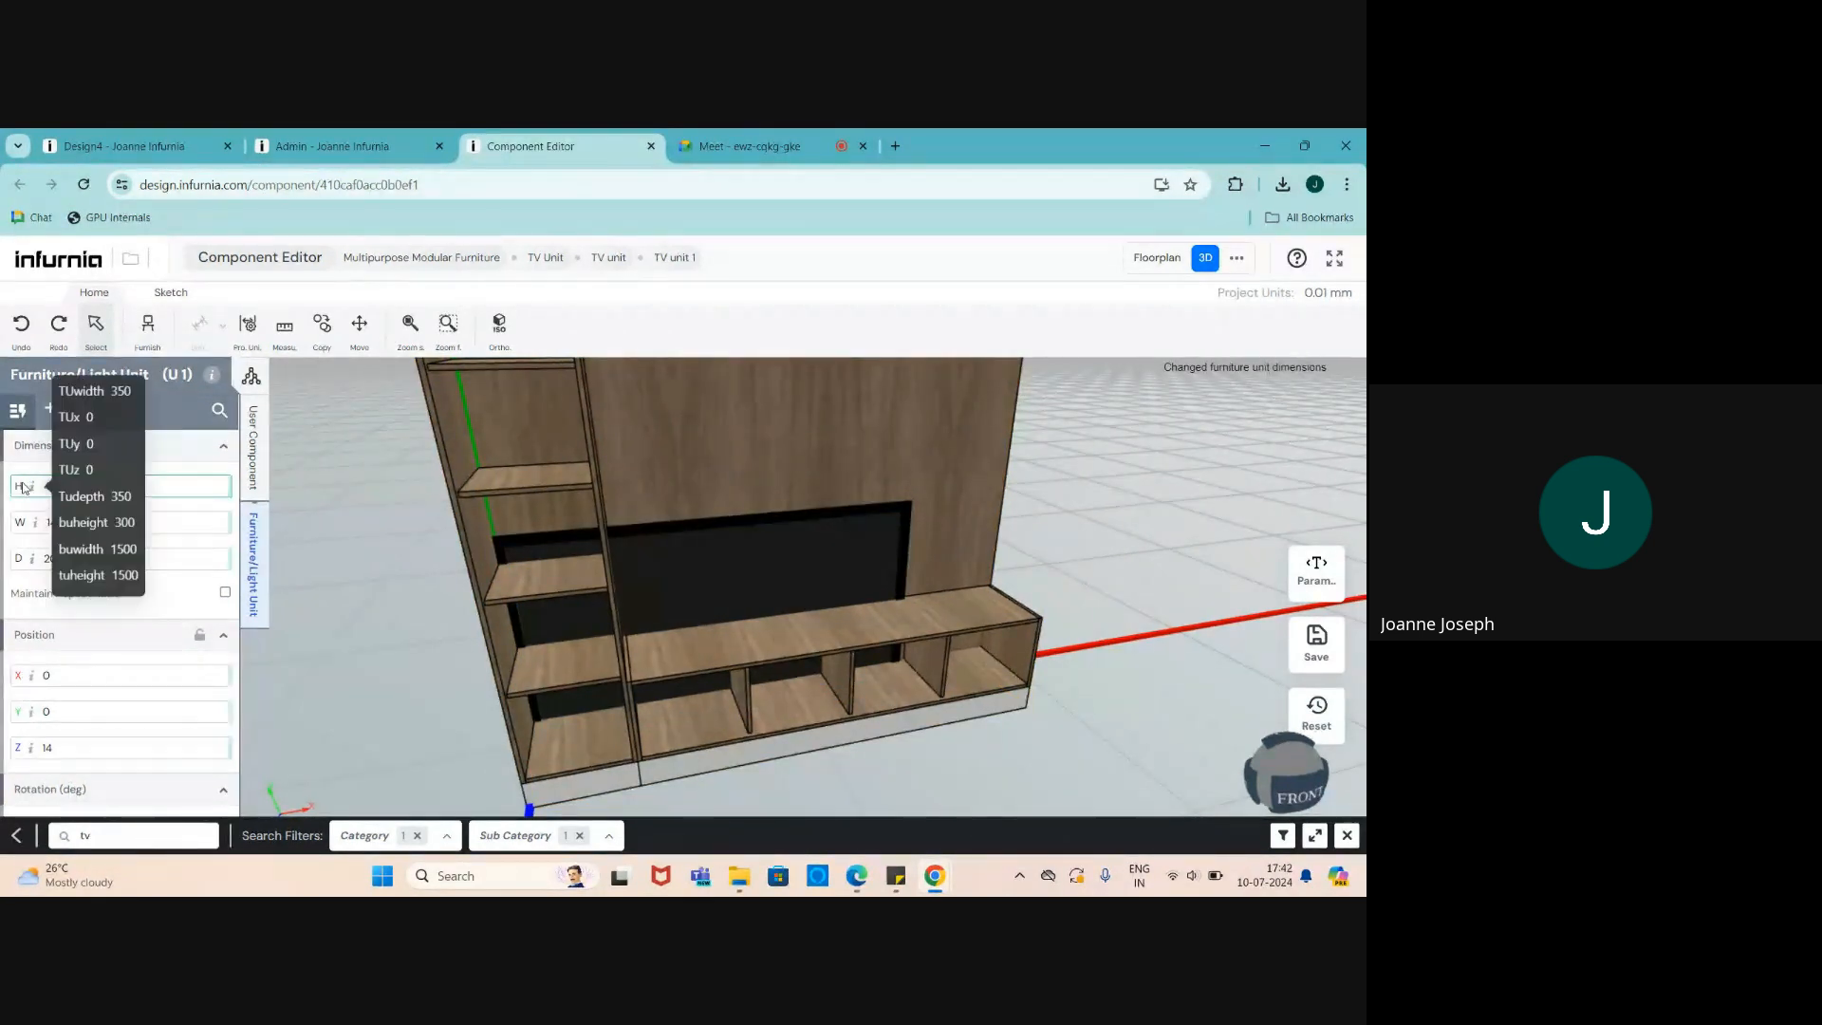
key("Return")
- Set the TV's width to 700 and depth to 20
left_click_drag(145, 522, 24, 524)
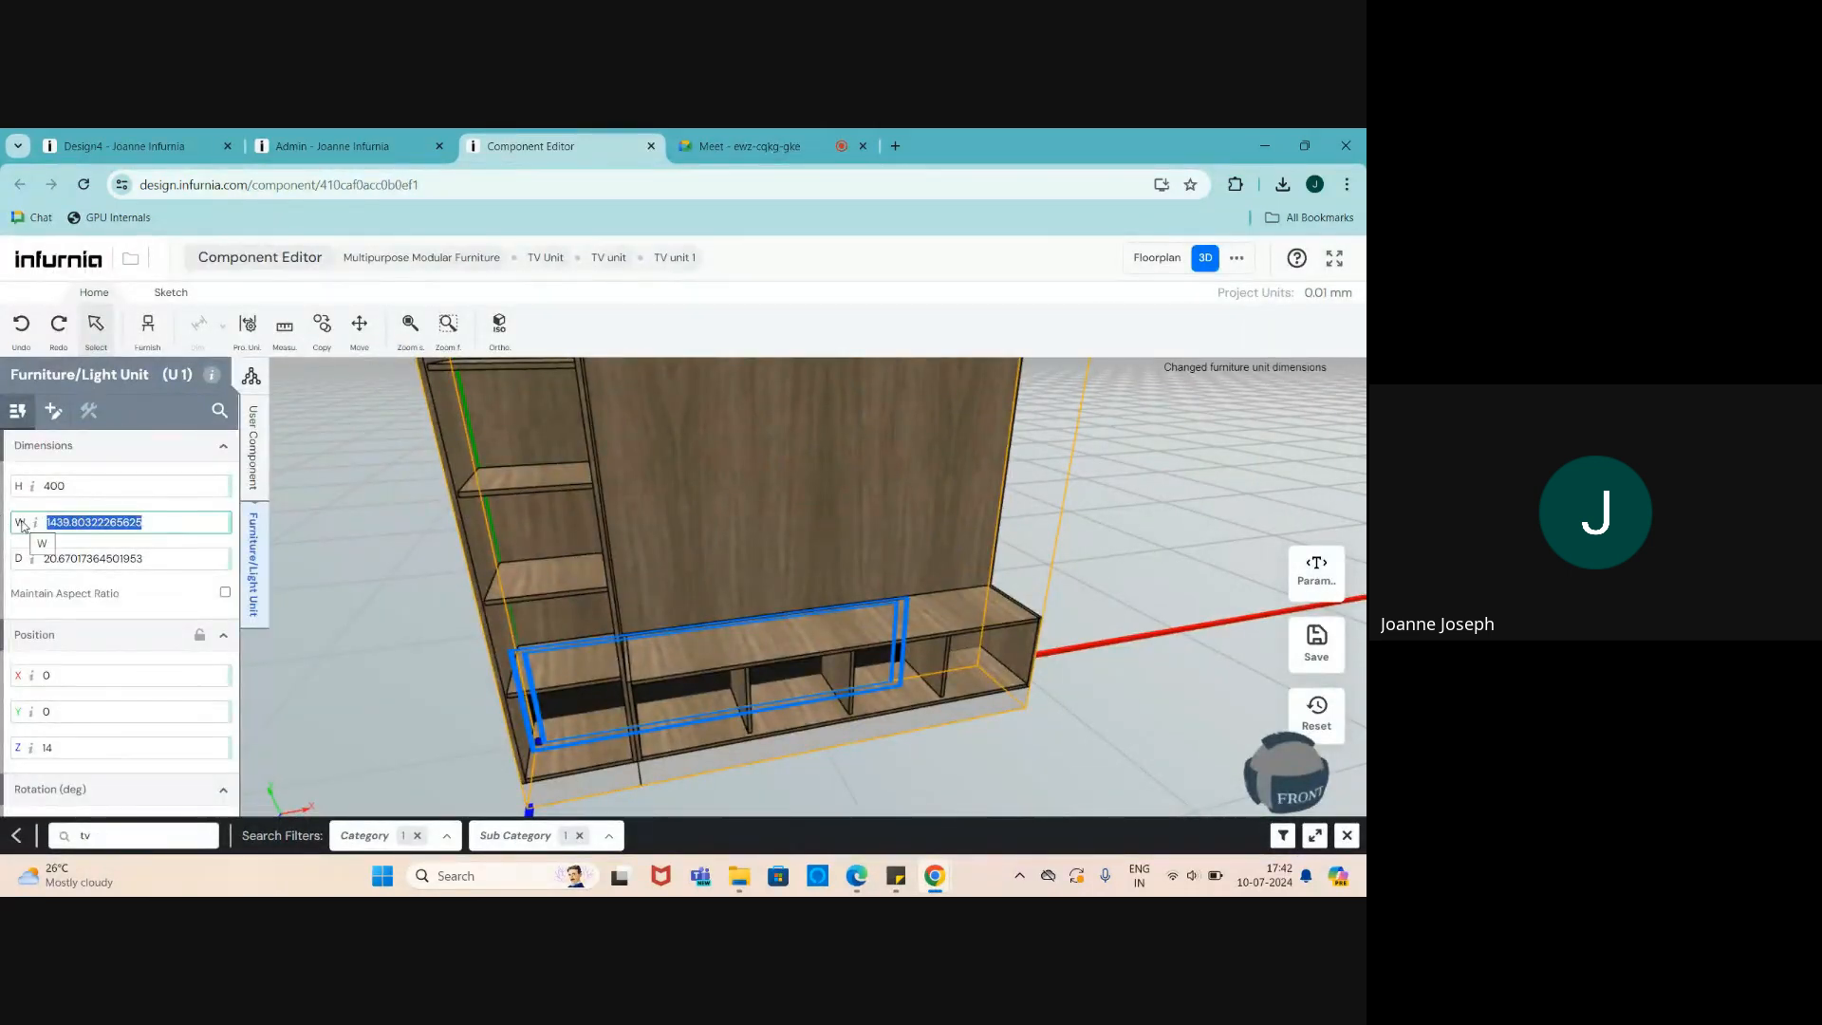
type("700")
key("Return")
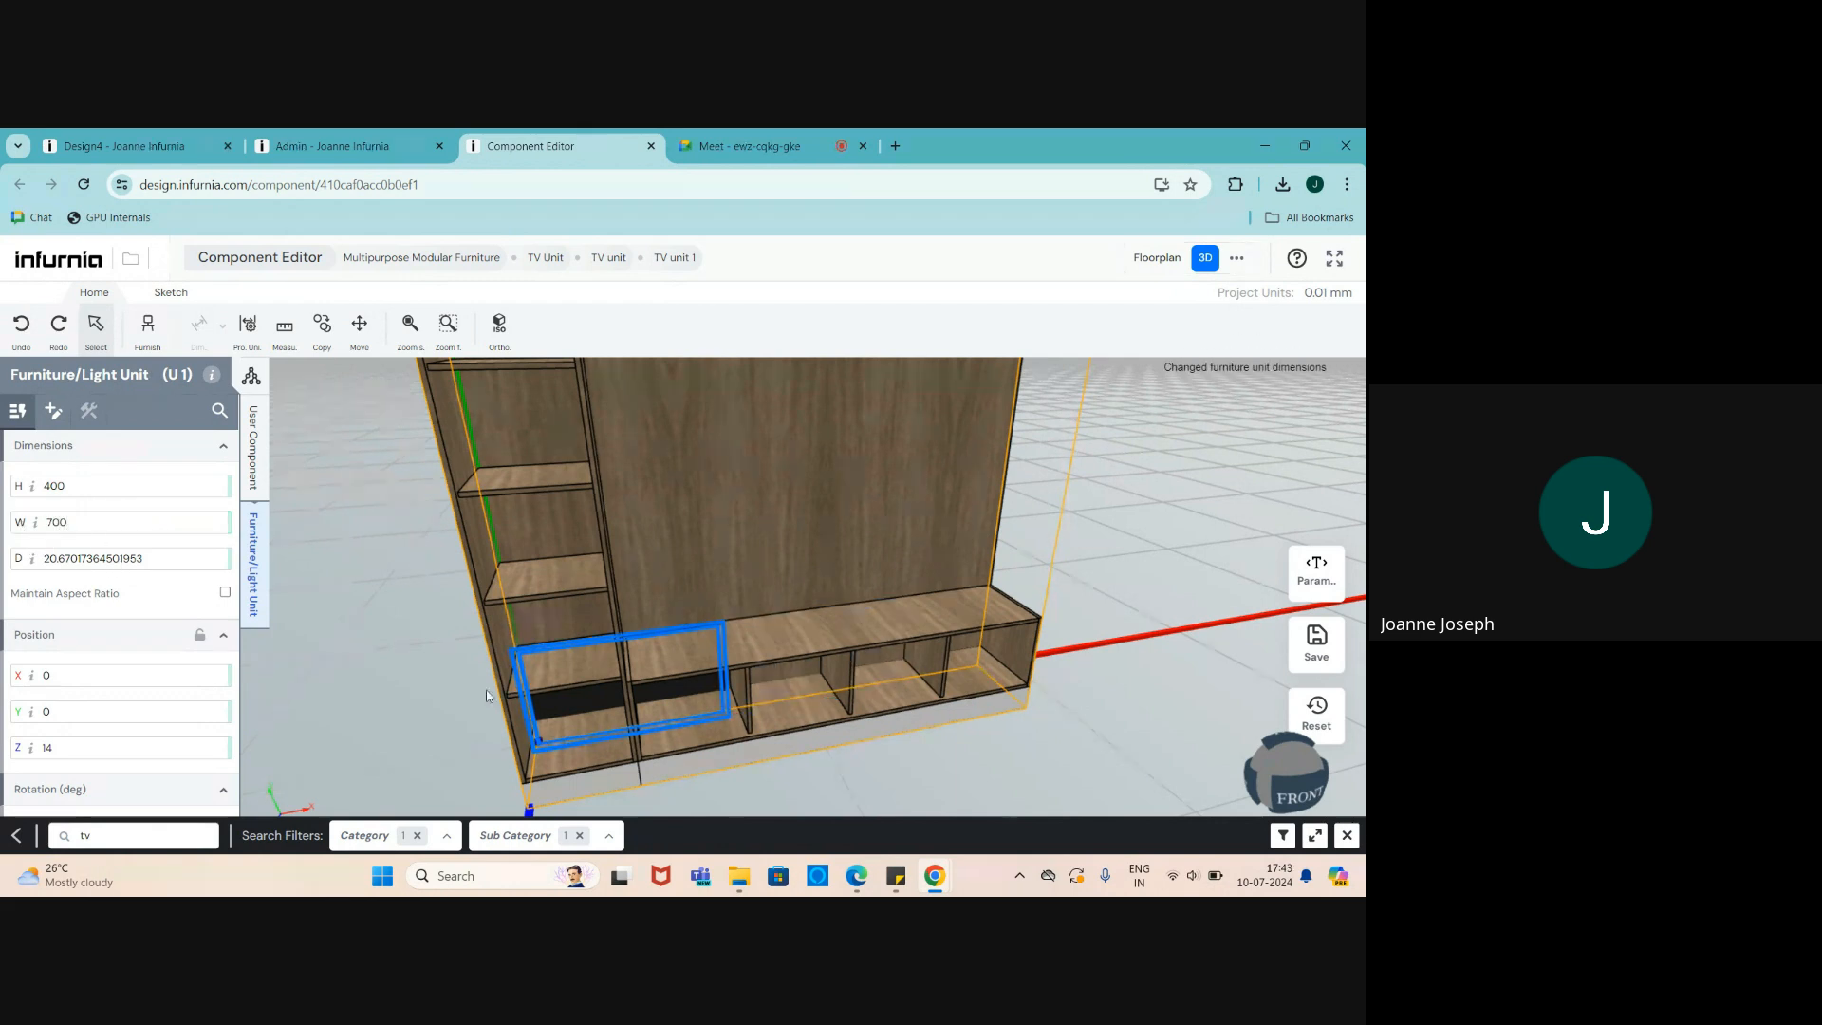
scroll(618, 751, "up", 1)
left_click(159, 554)
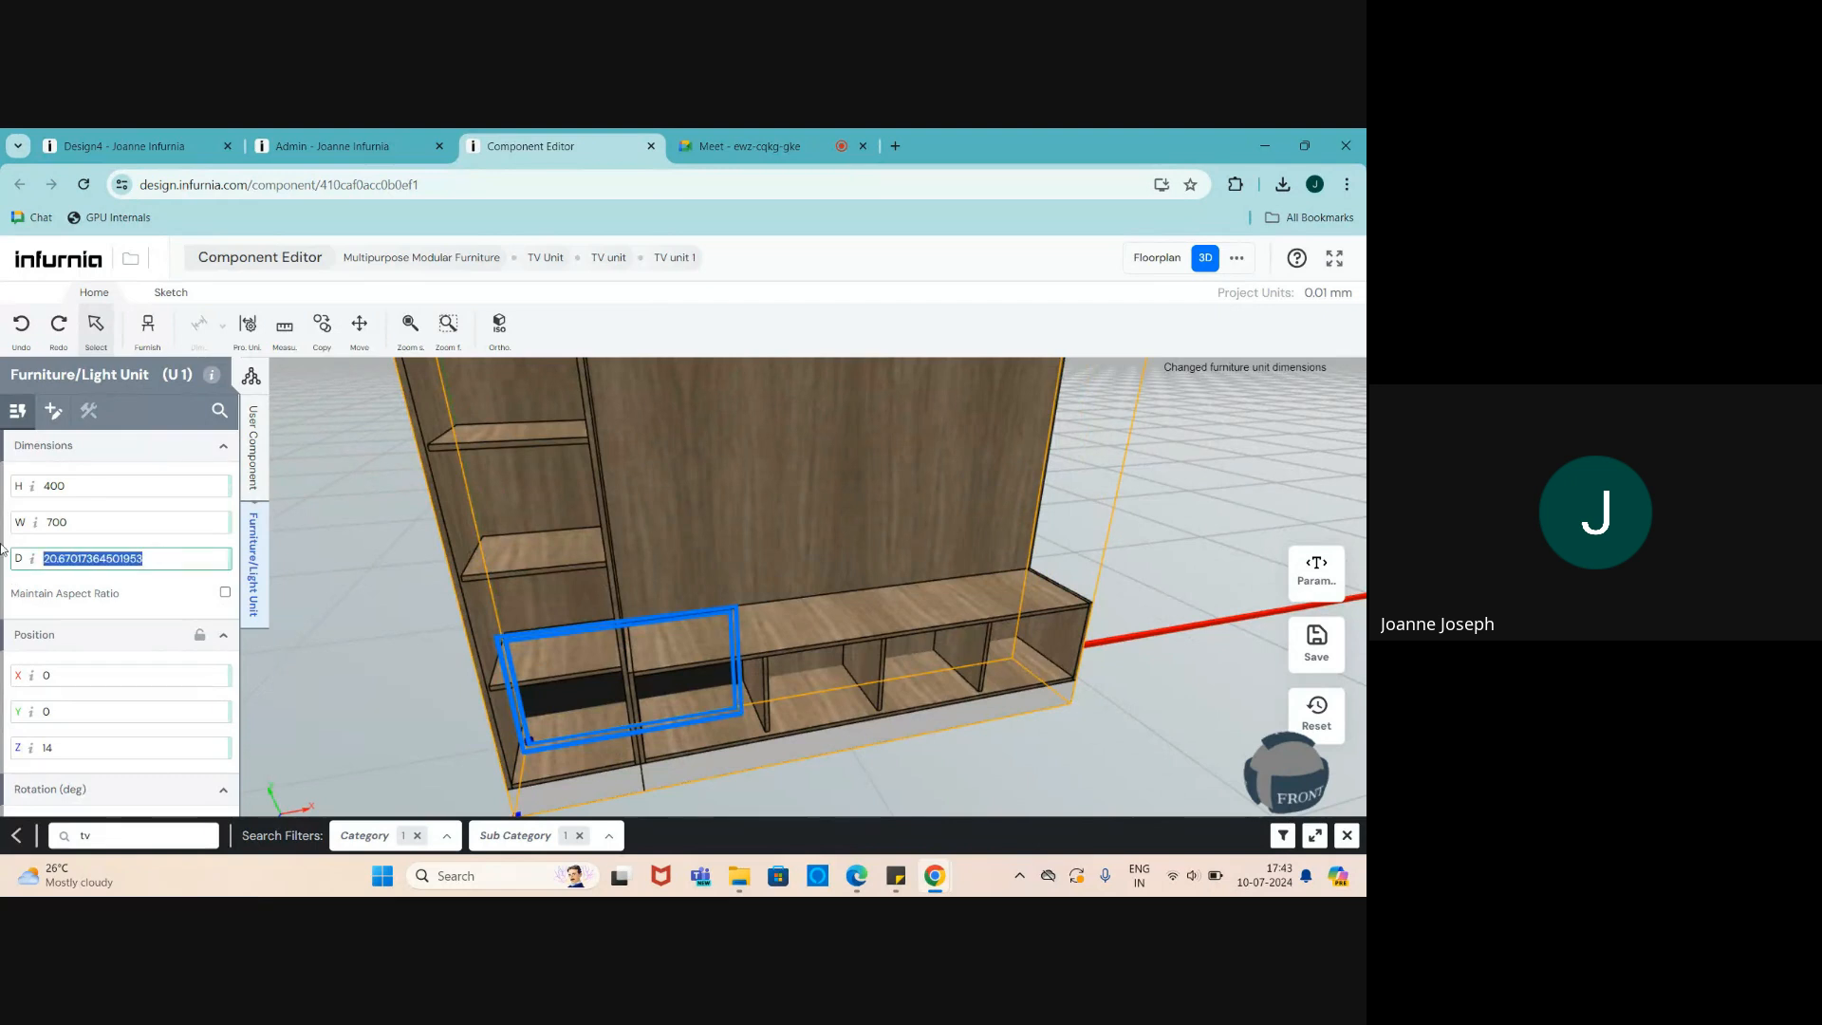
type("20")
key("Return")
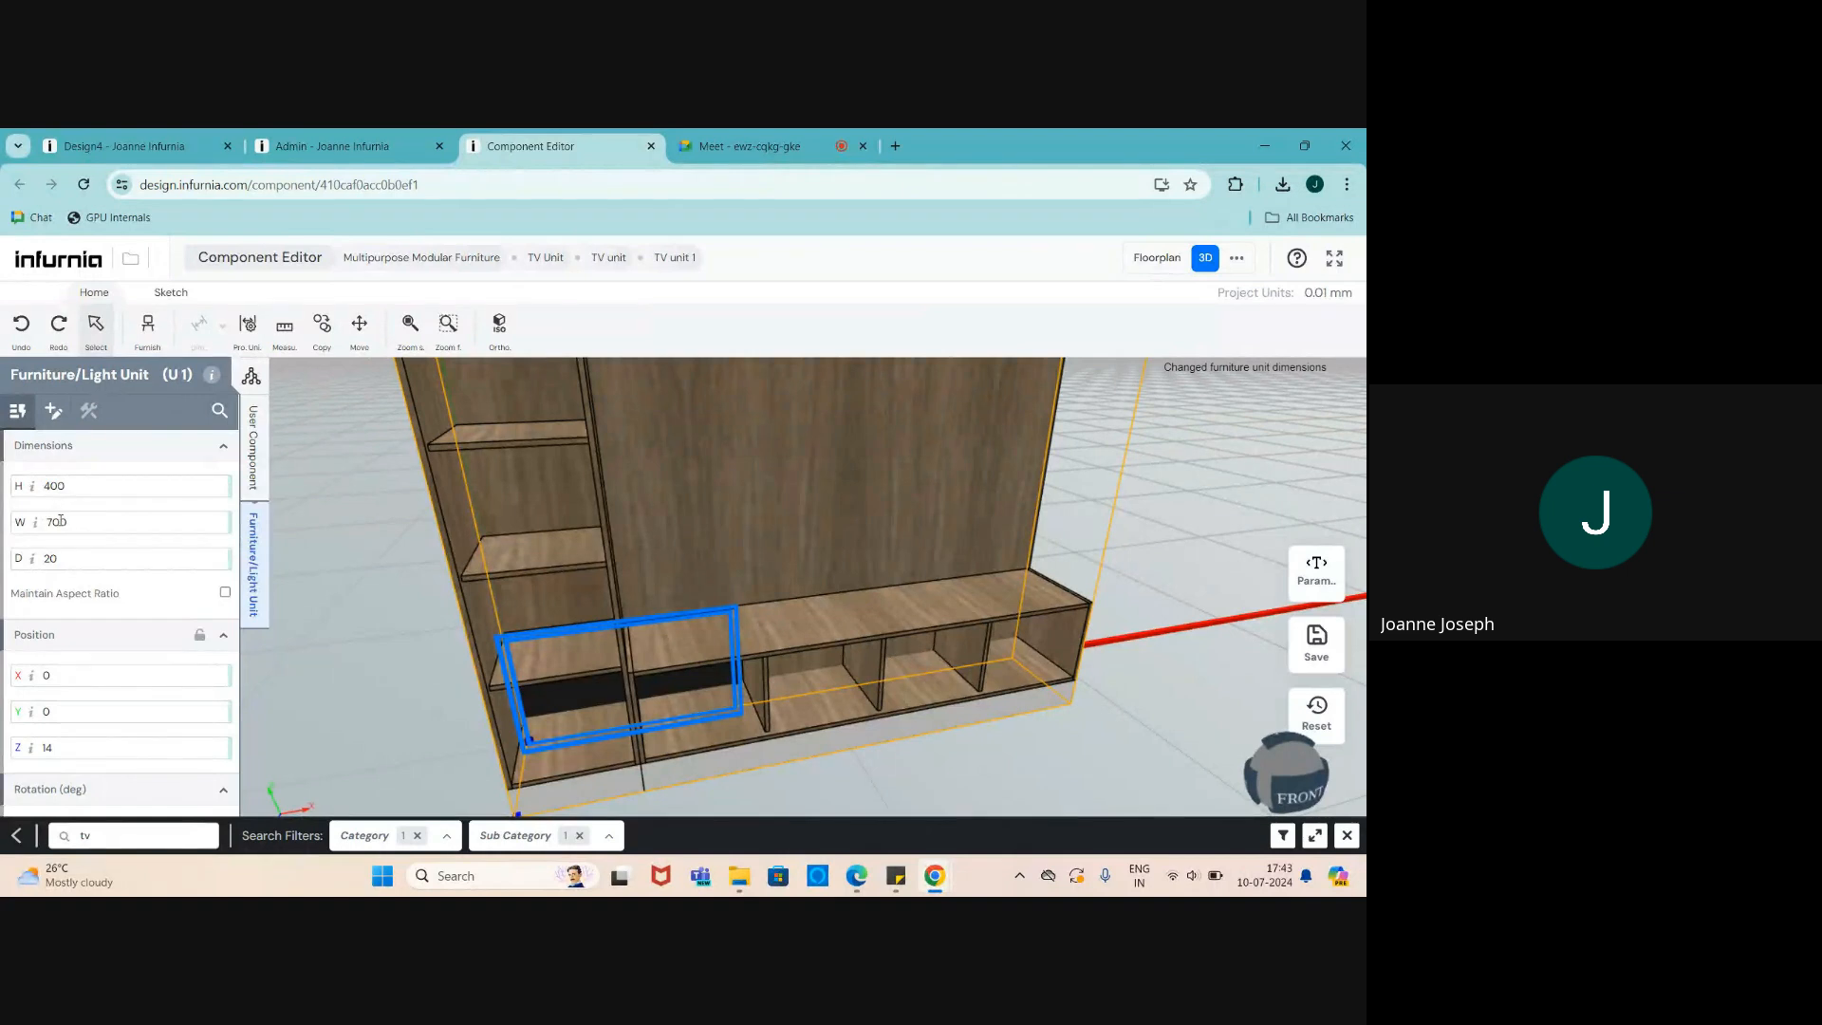
- Create a tv_height parameter with value 400 on TV unit 1
left_click(1317, 570)
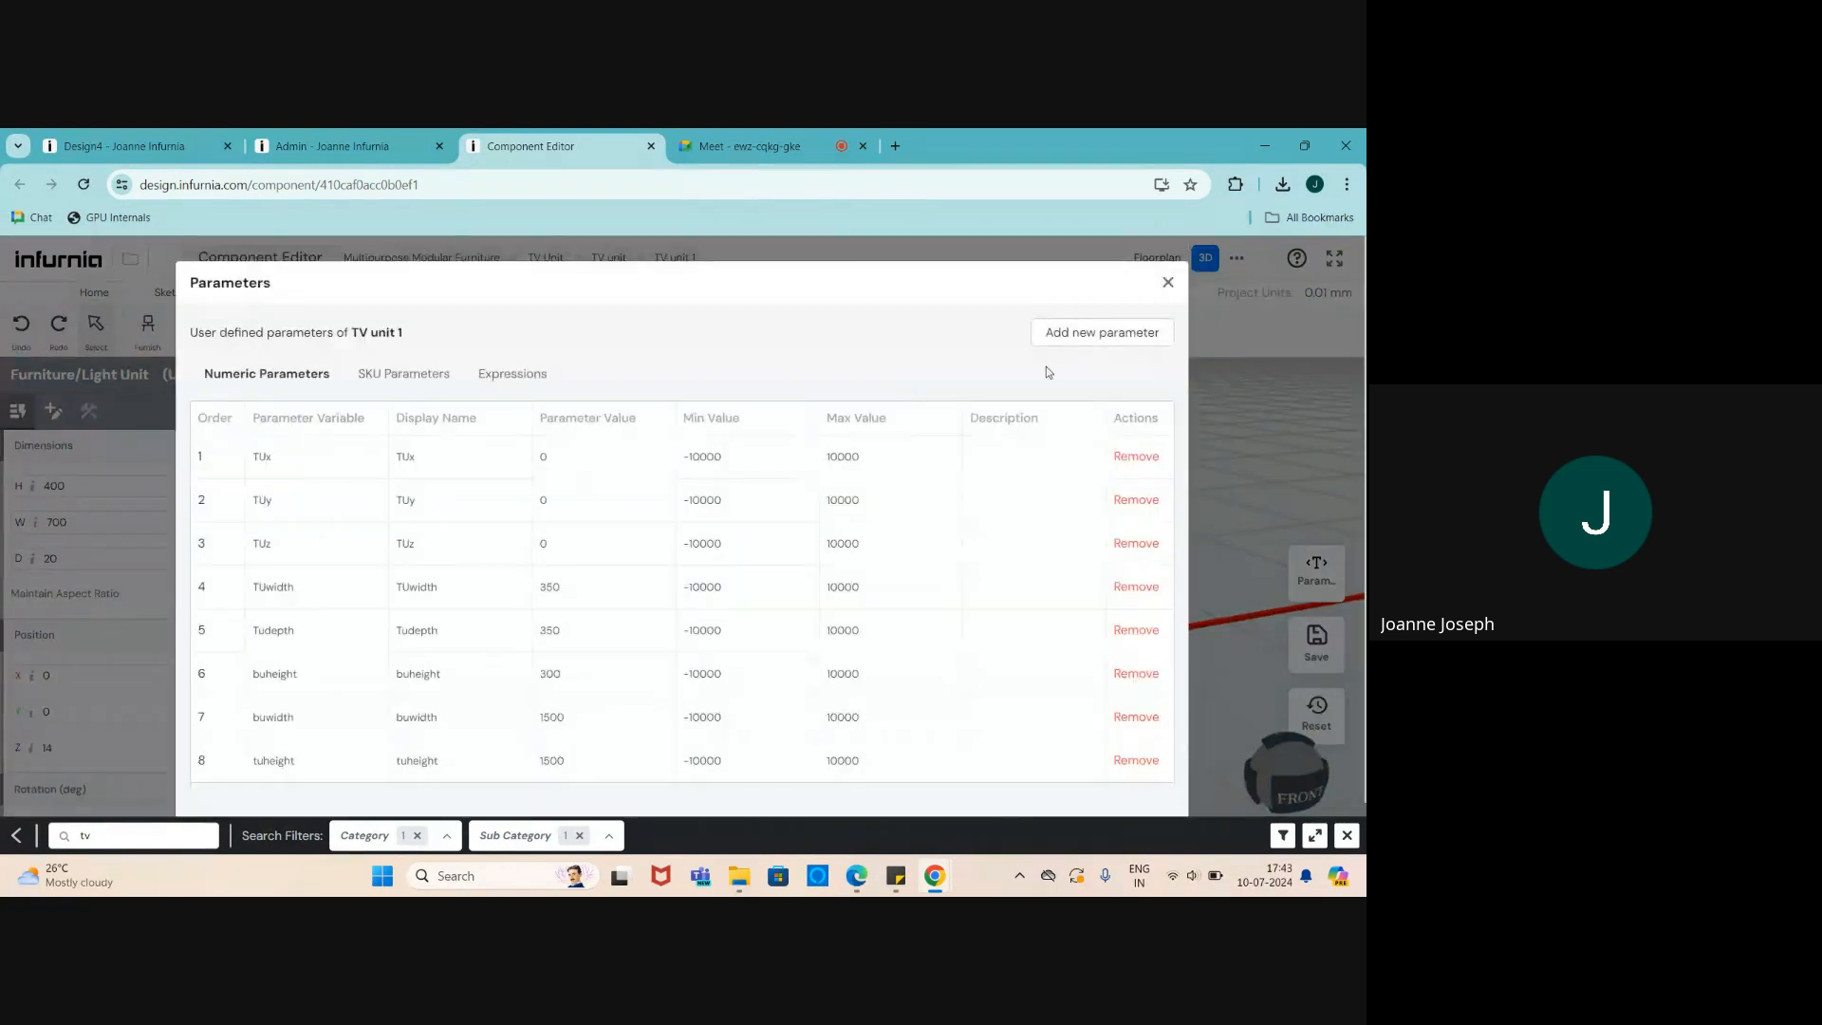
scroll(1046, 366, "down", 1)
left_click(1089, 279)
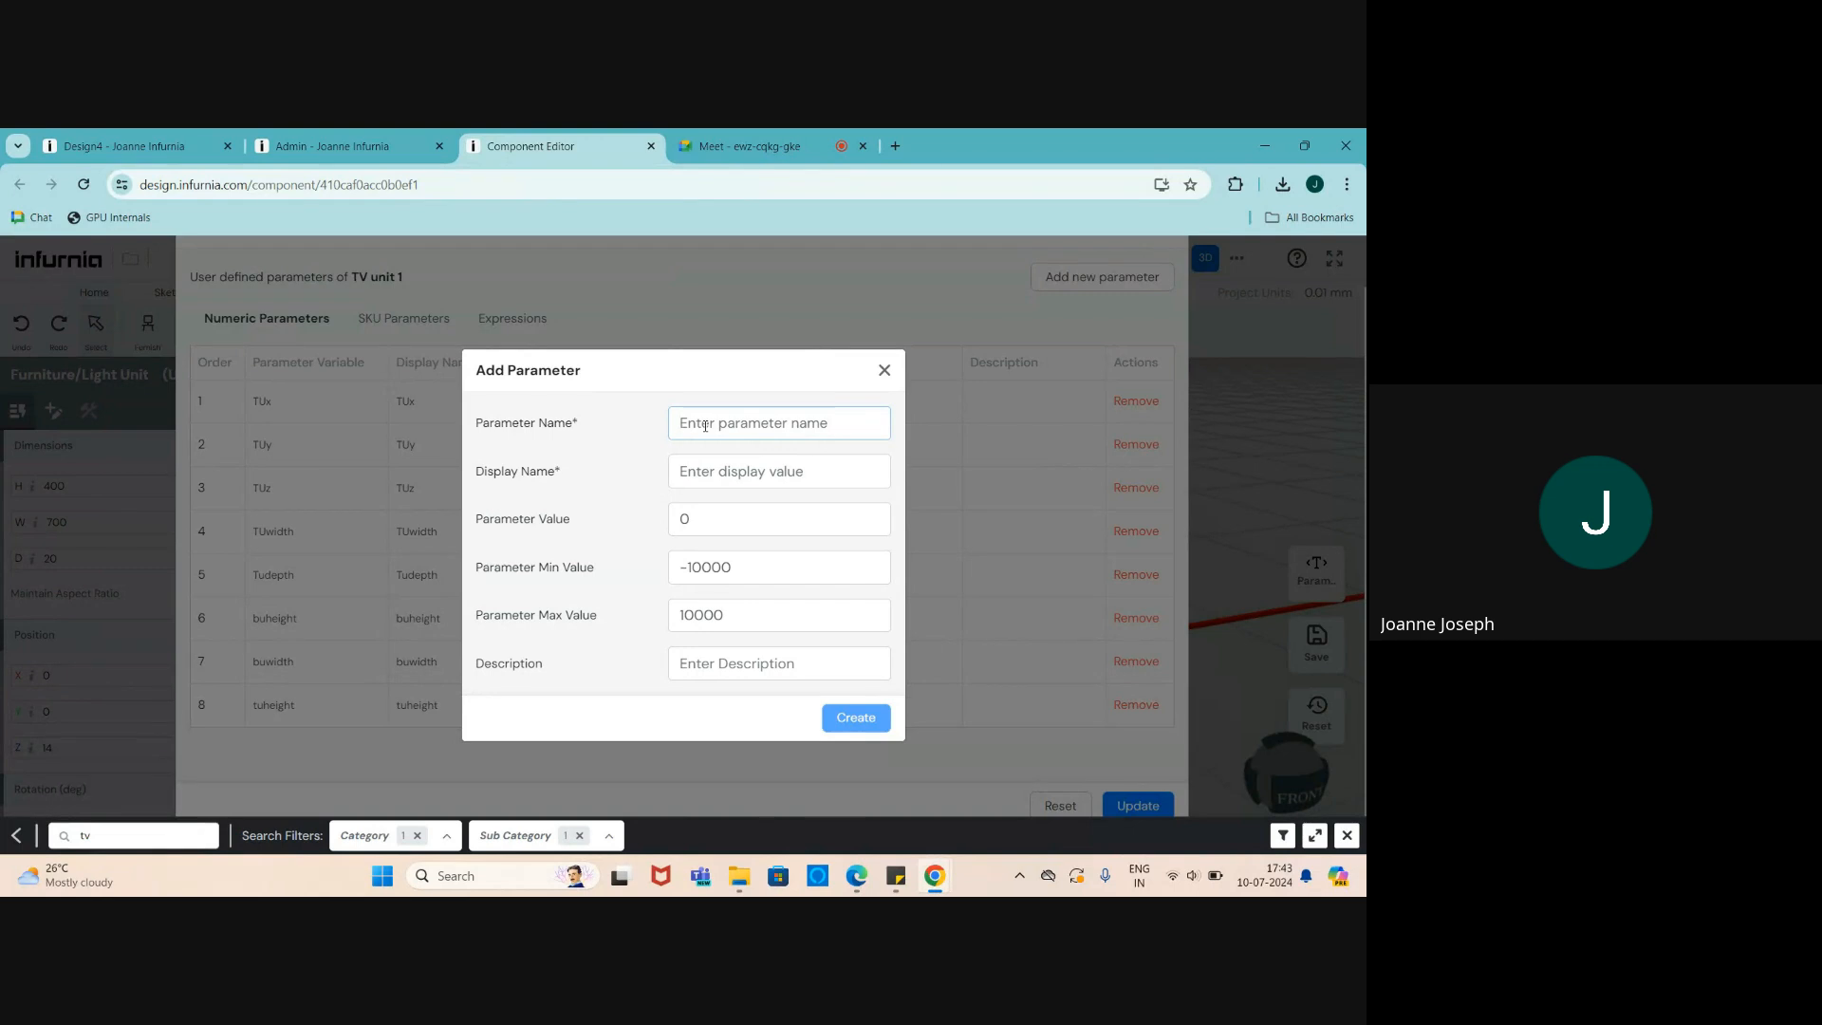
type("tv_")
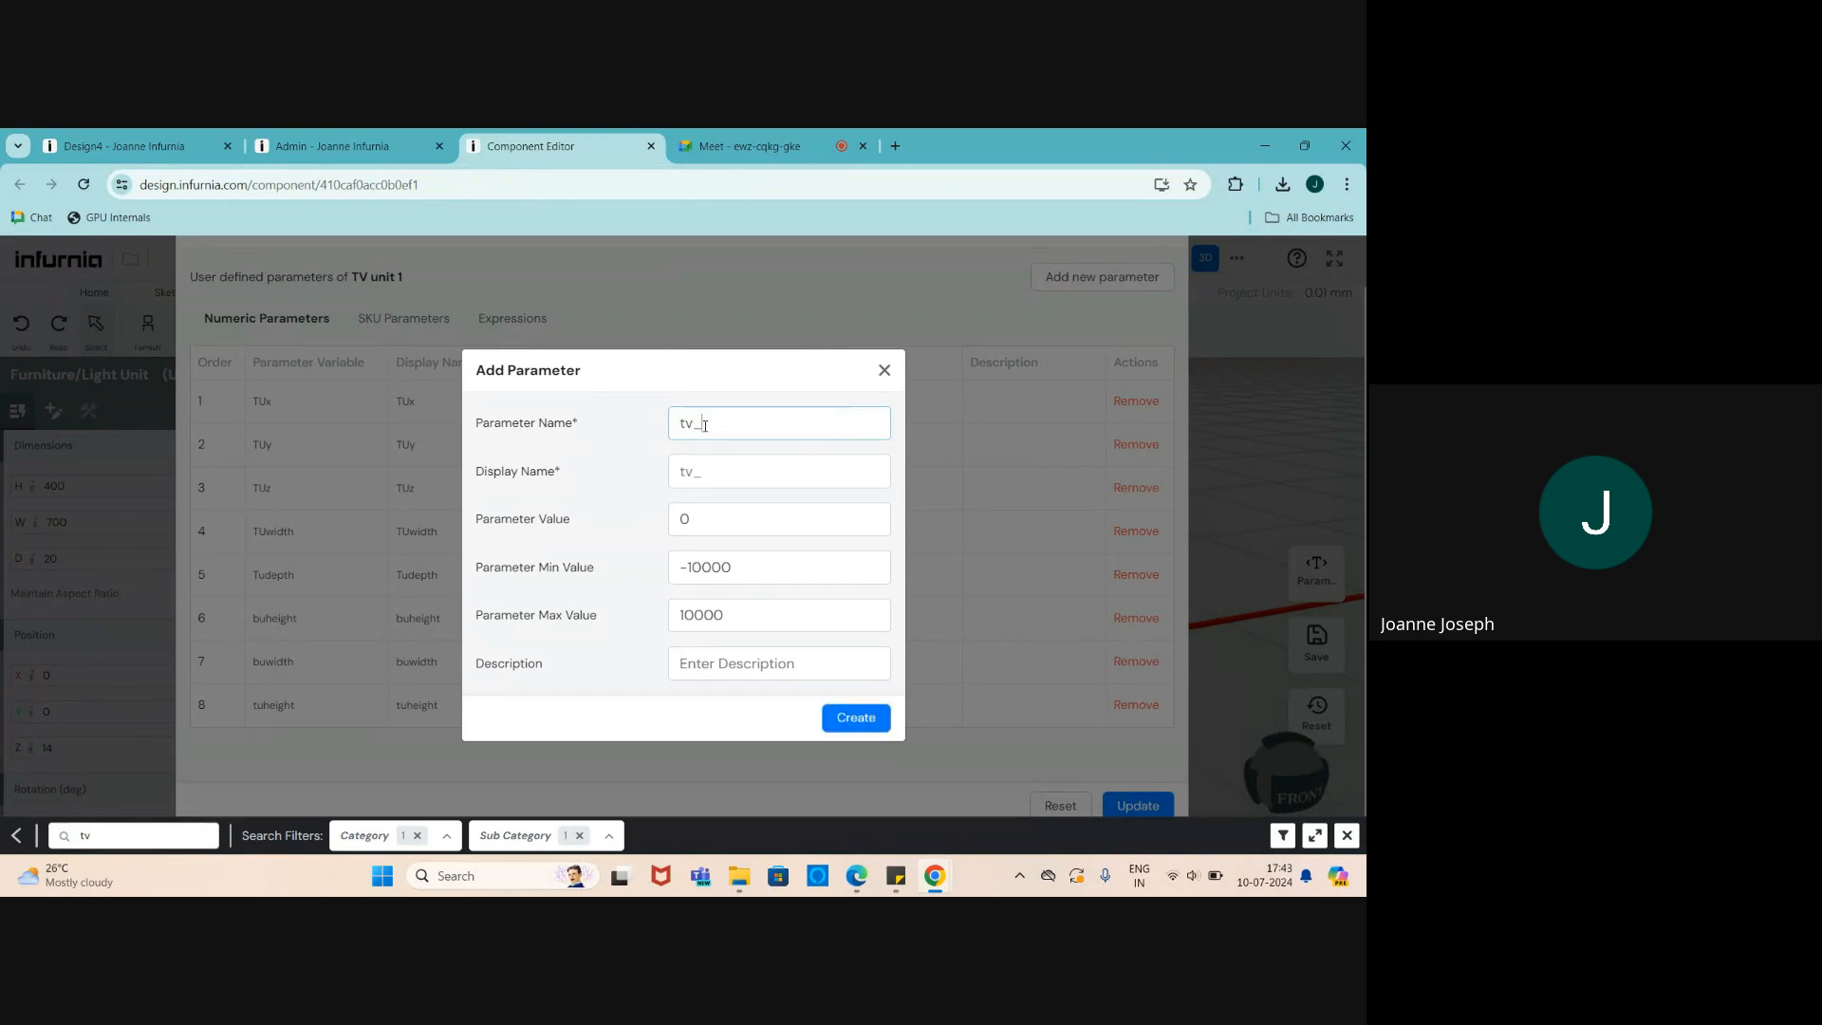
type("height")
double_click(686, 519)
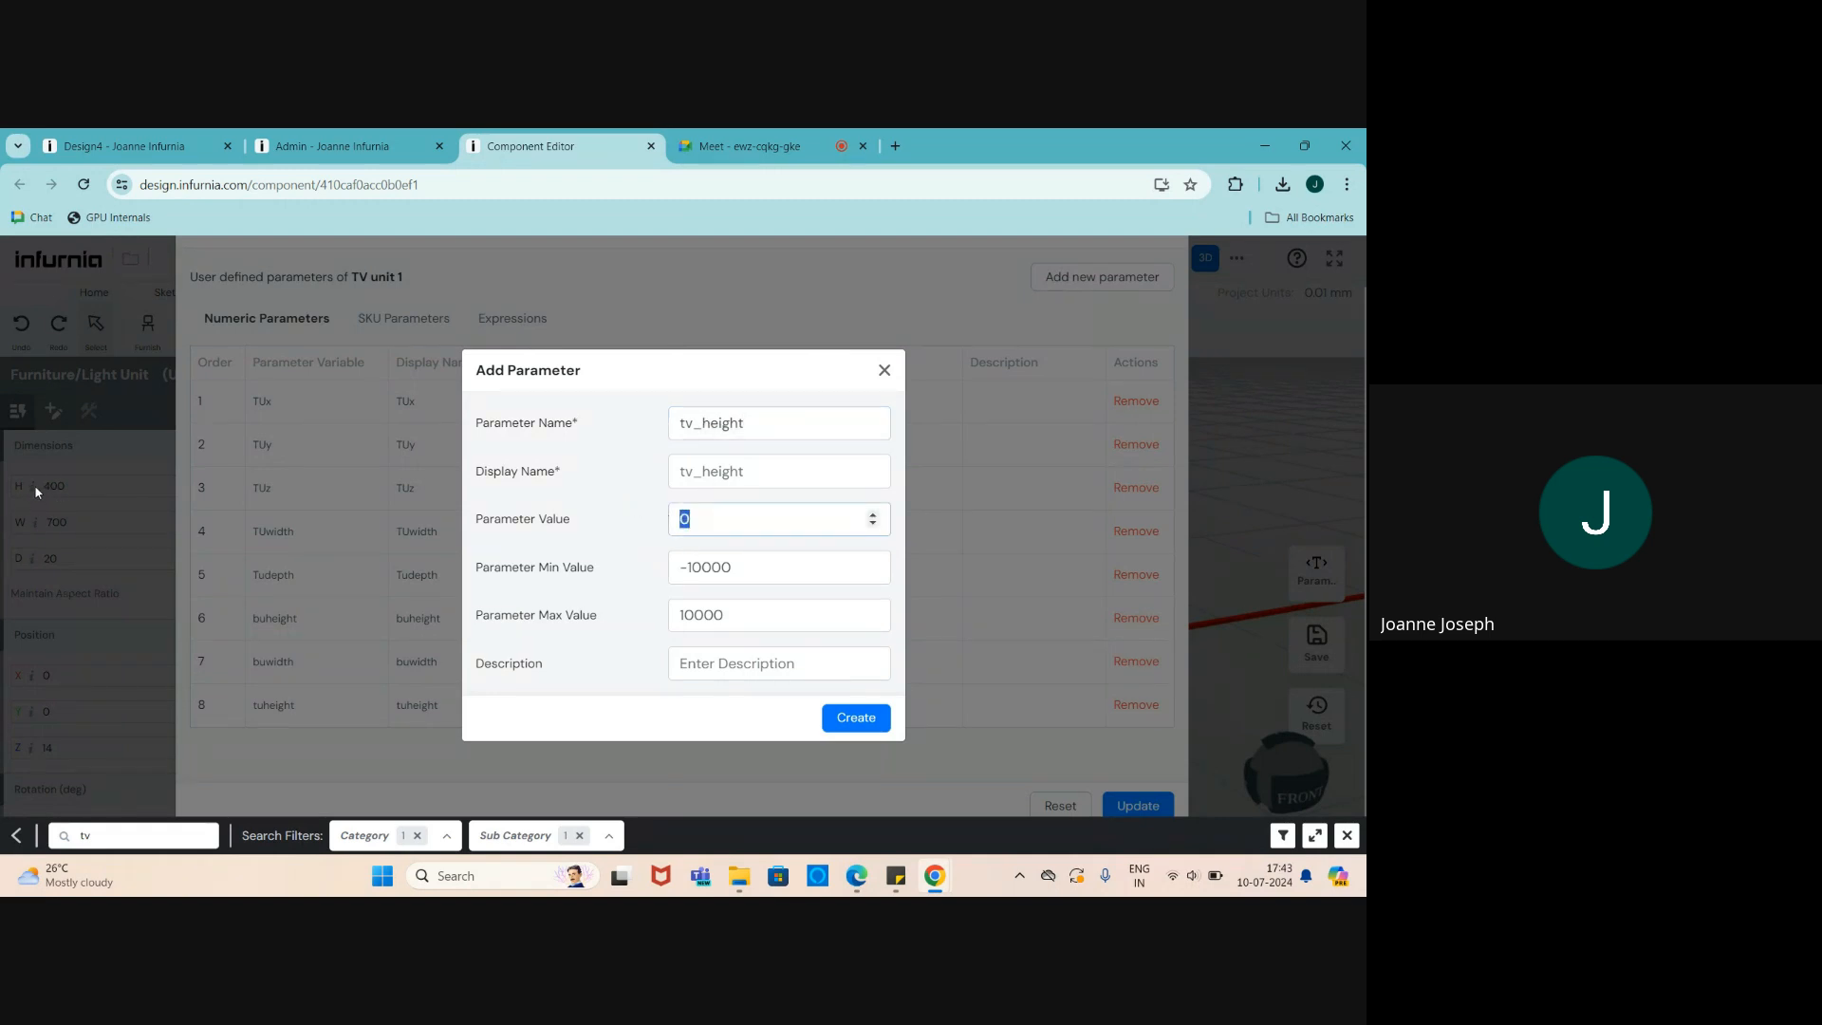
type("400")
left_click(855, 719)
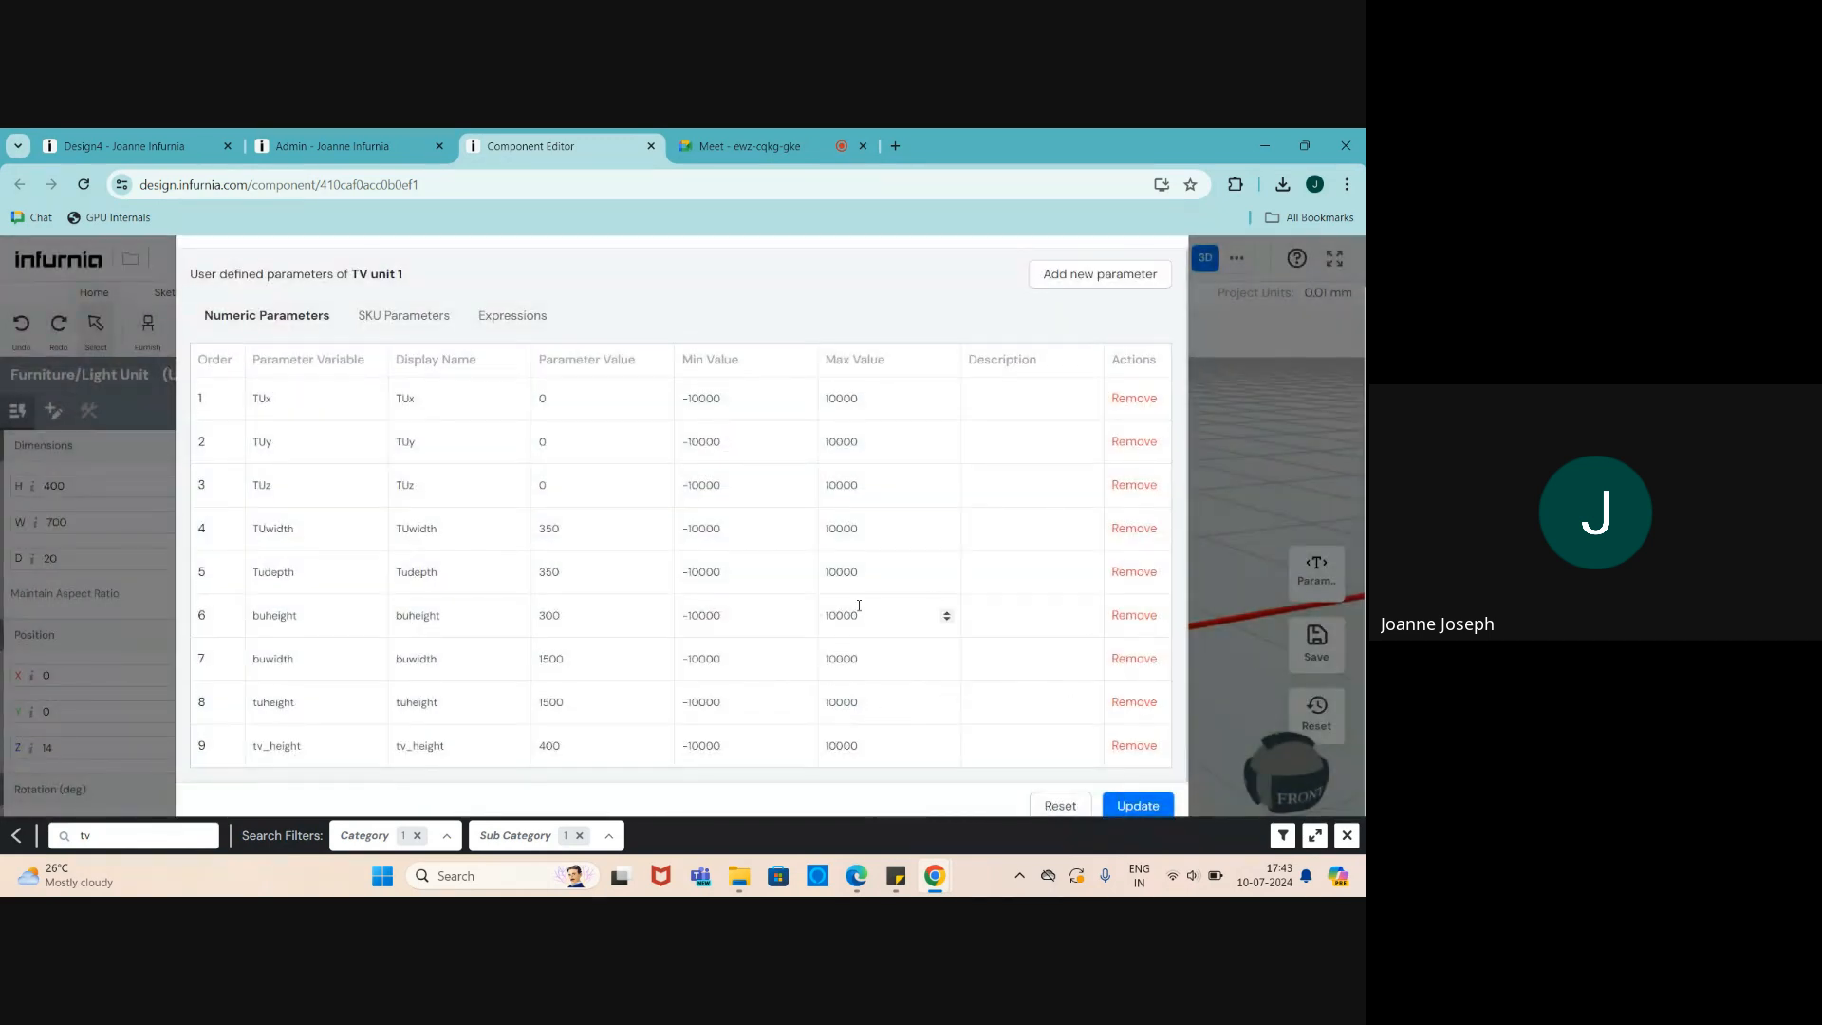
- Create a tv_width parameter with value 700 and apply the updated parameters
left_click(1063, 279)
left_click(708, 423)
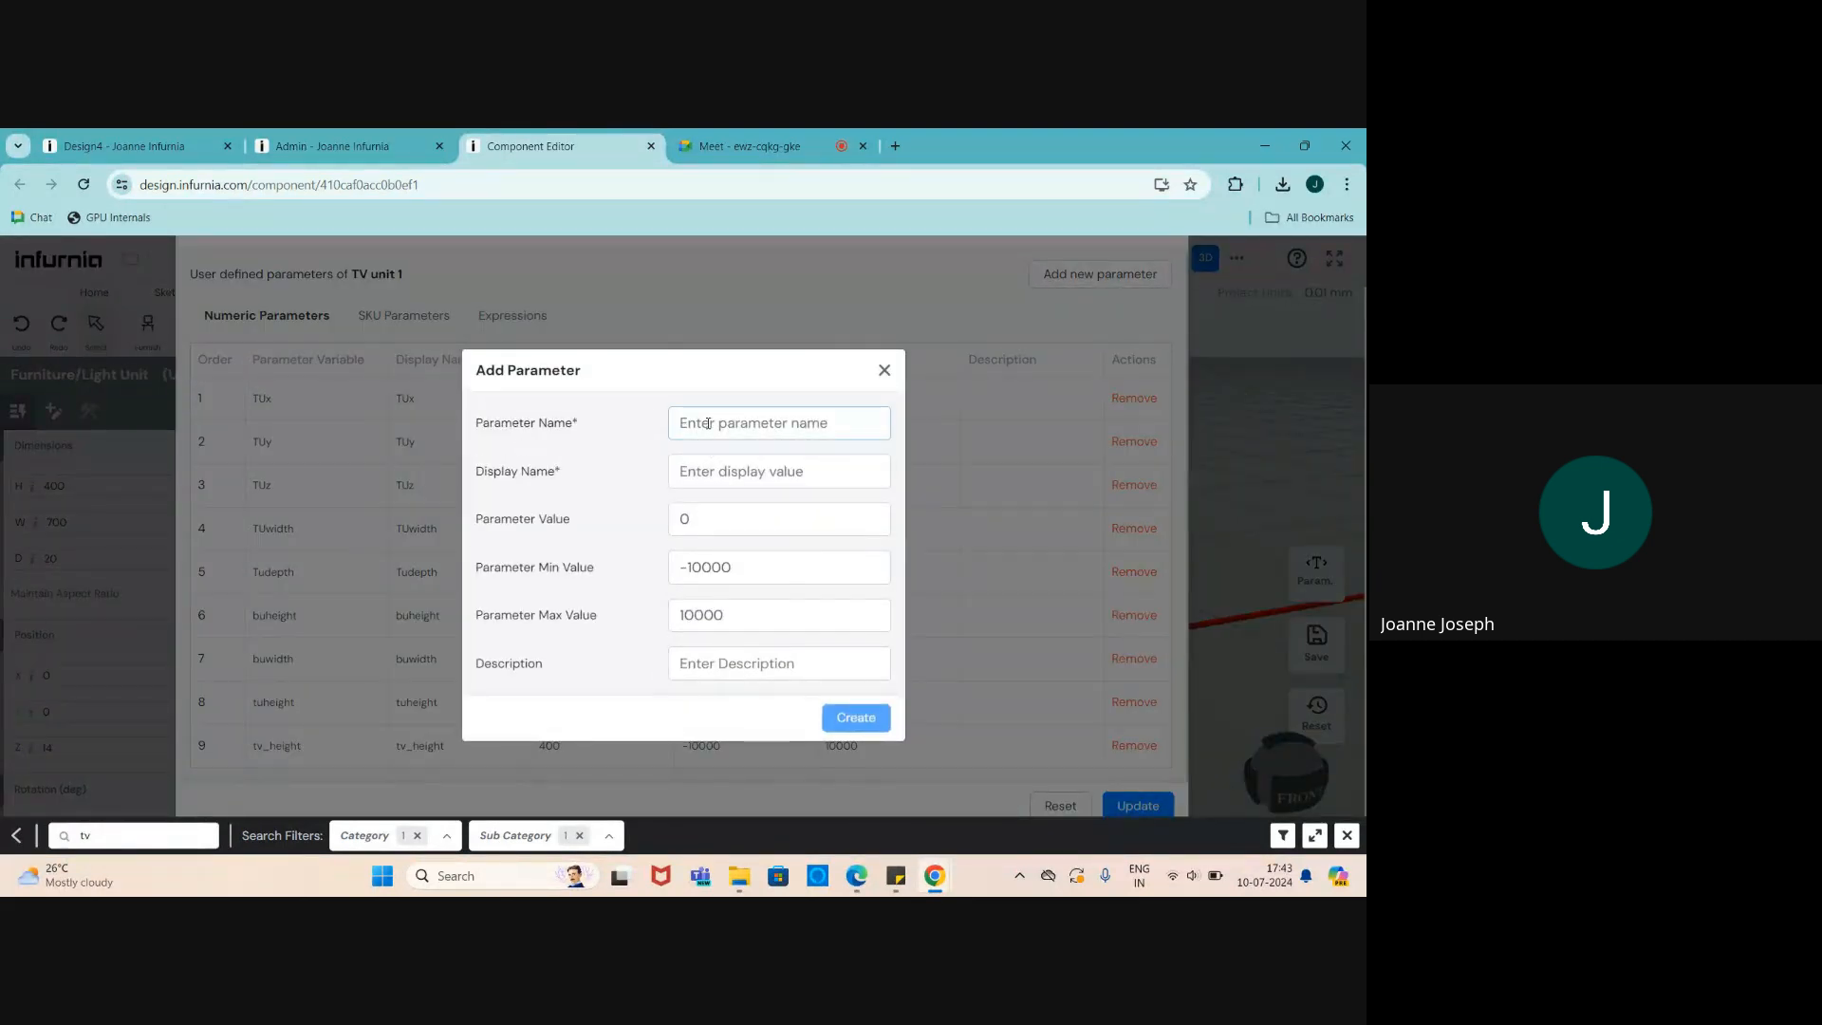
type("tv")
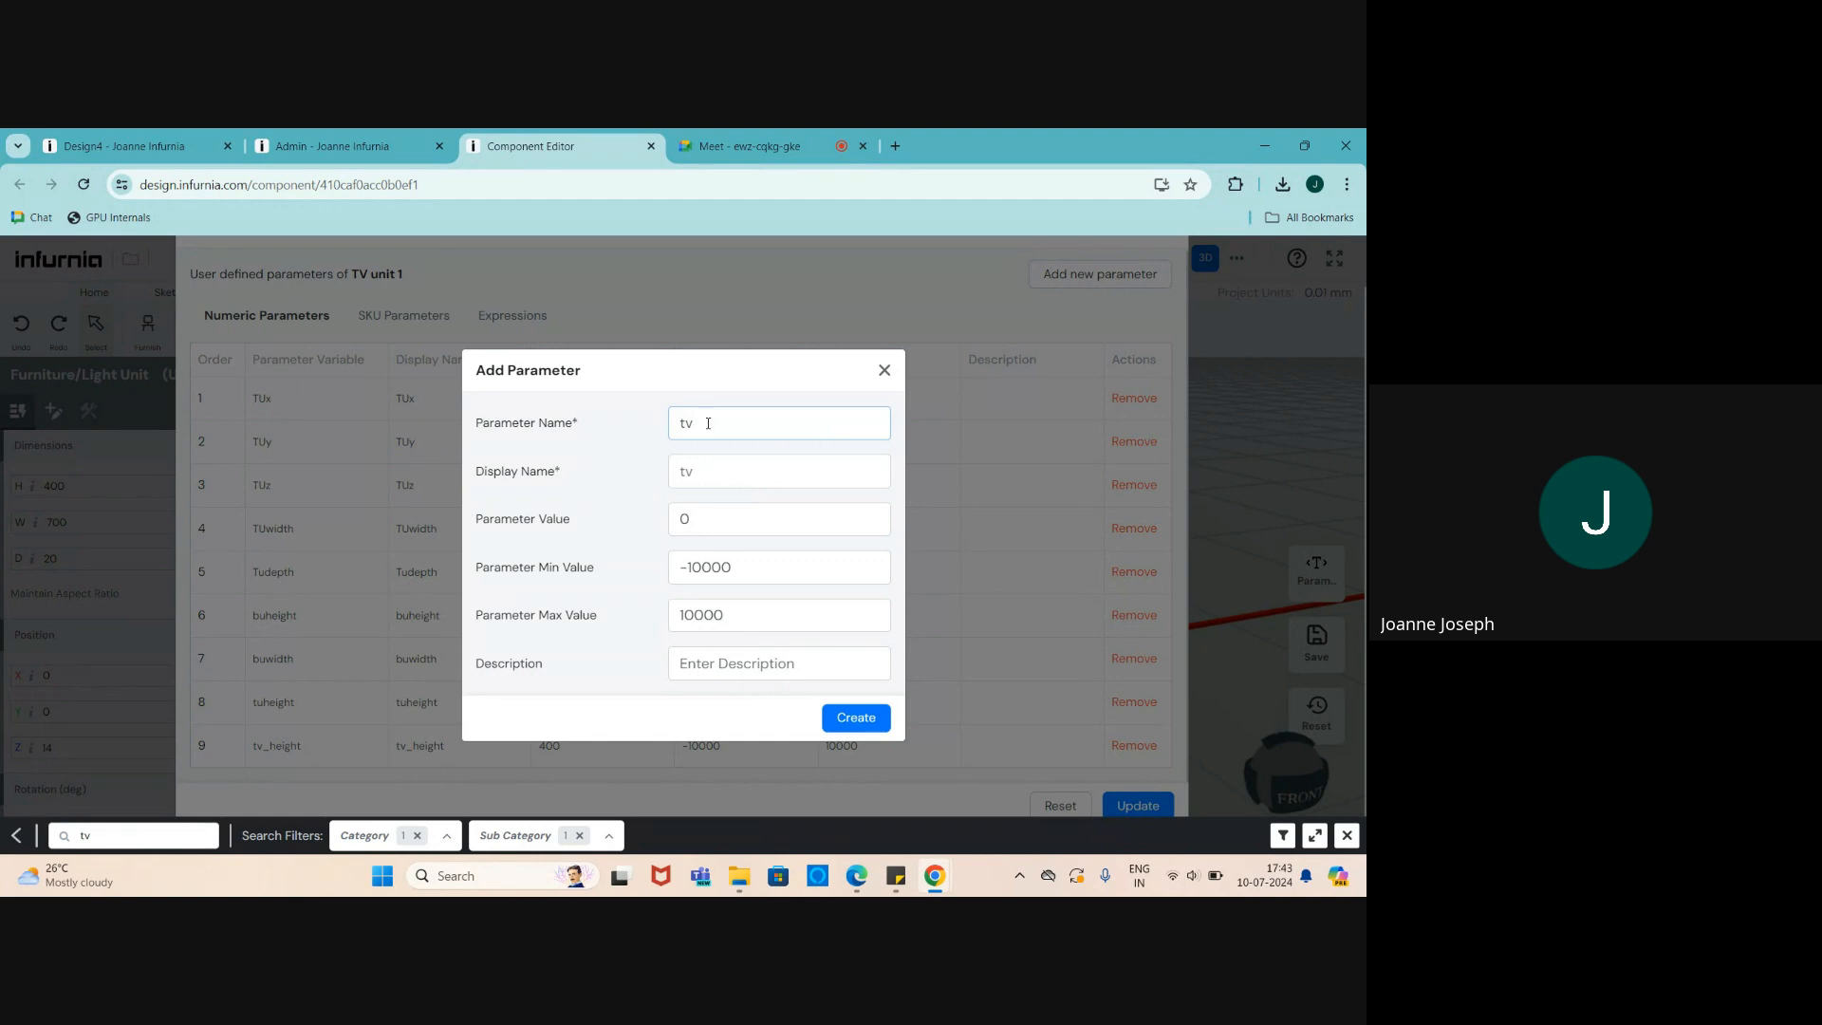
type("_width")
key("Tab")
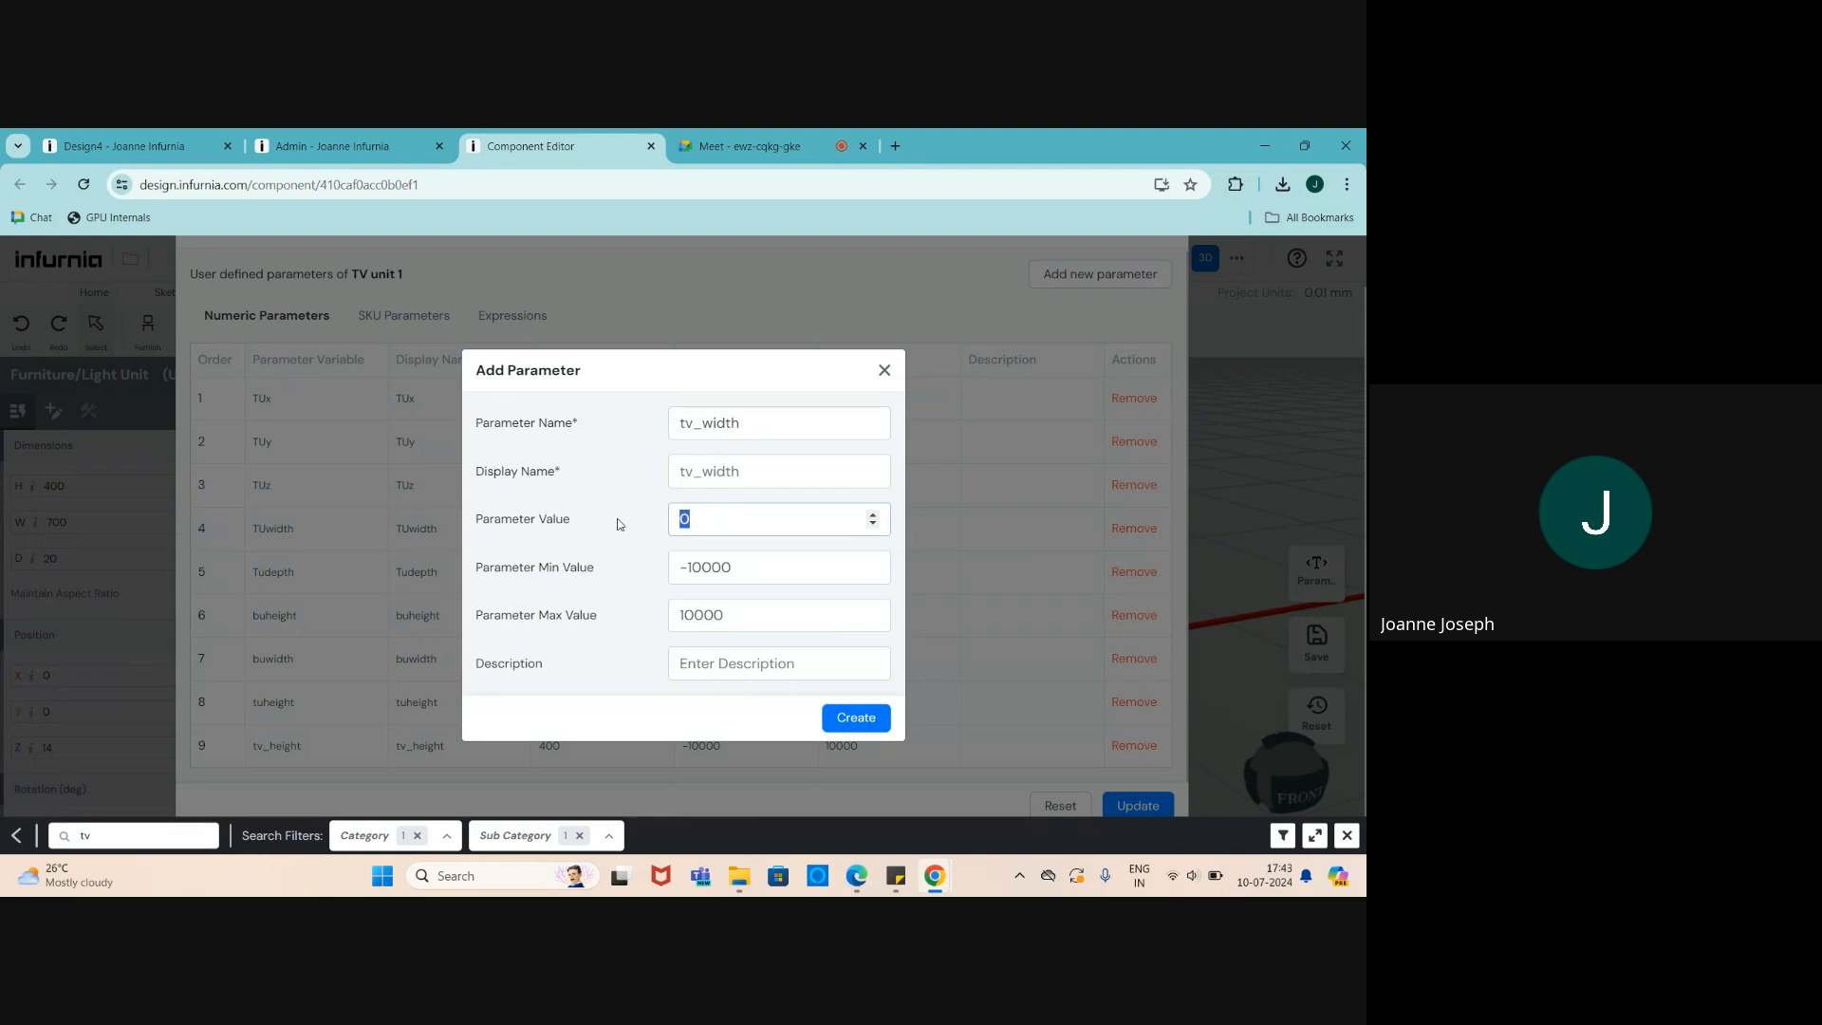
type("700")
left_click(857, 719)
scroll(860, 702, "down", 1)
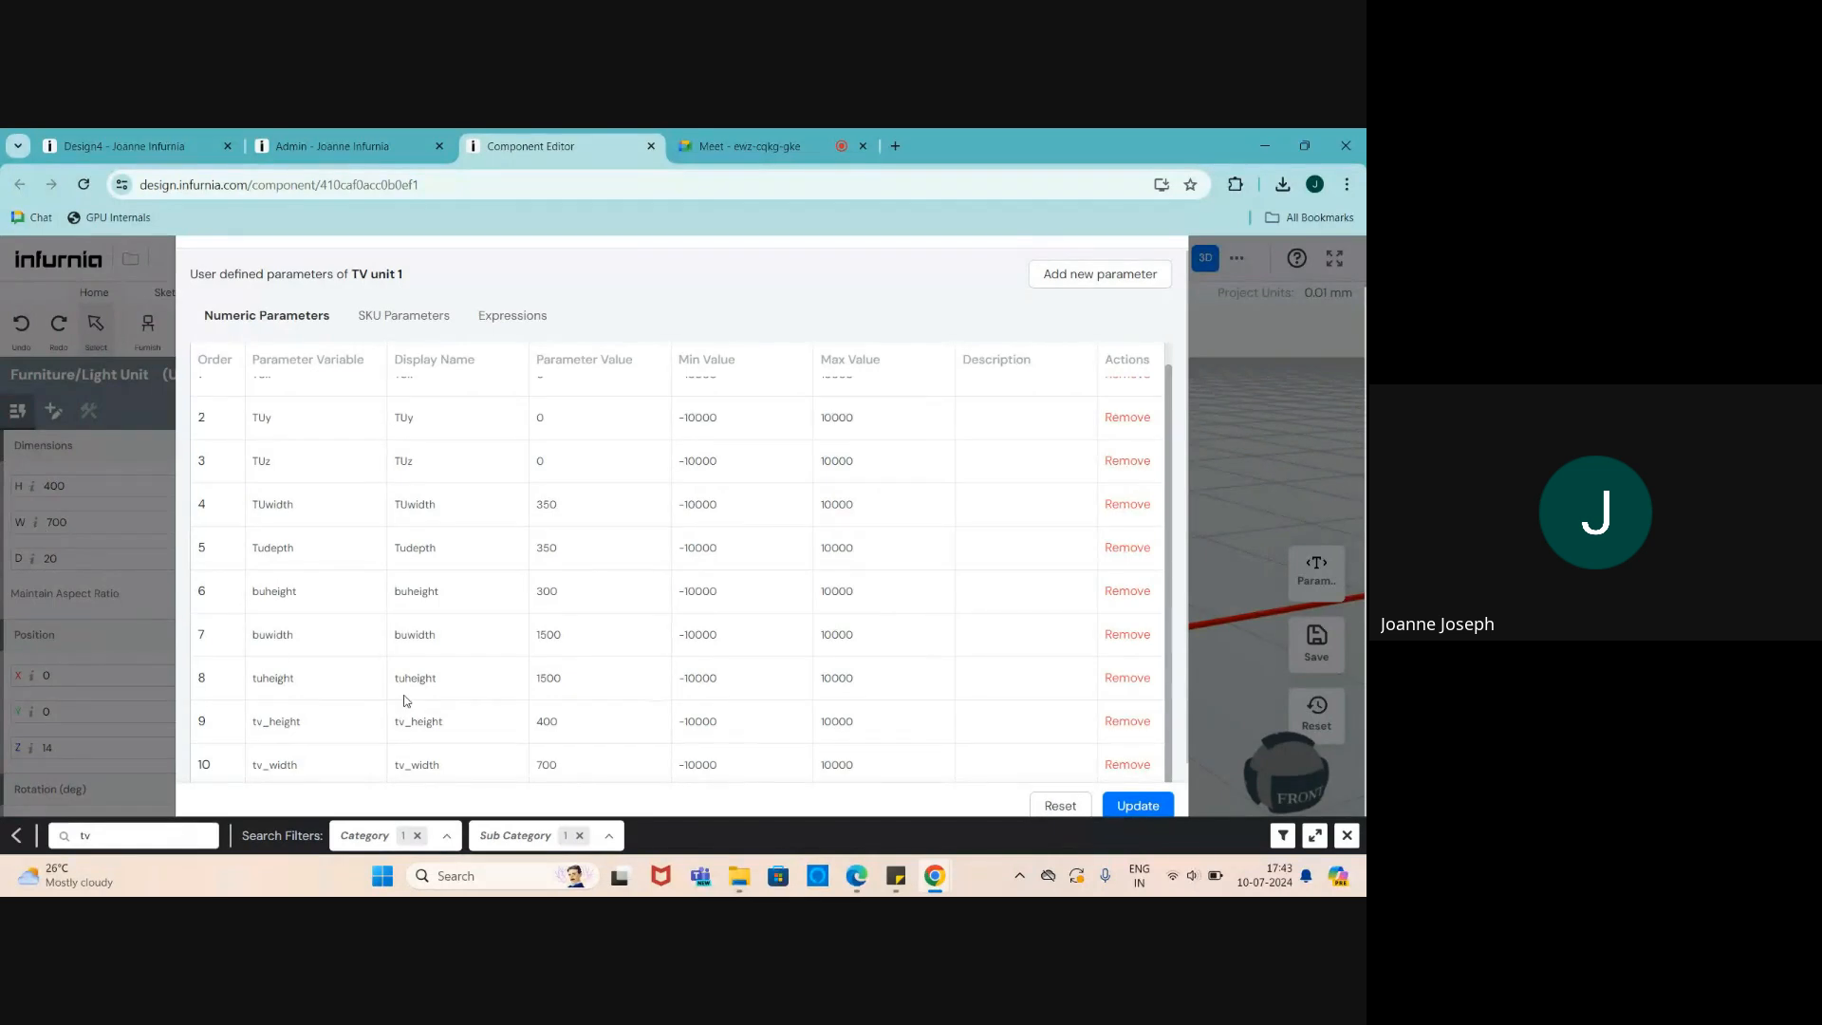
left_click(1144, 811)
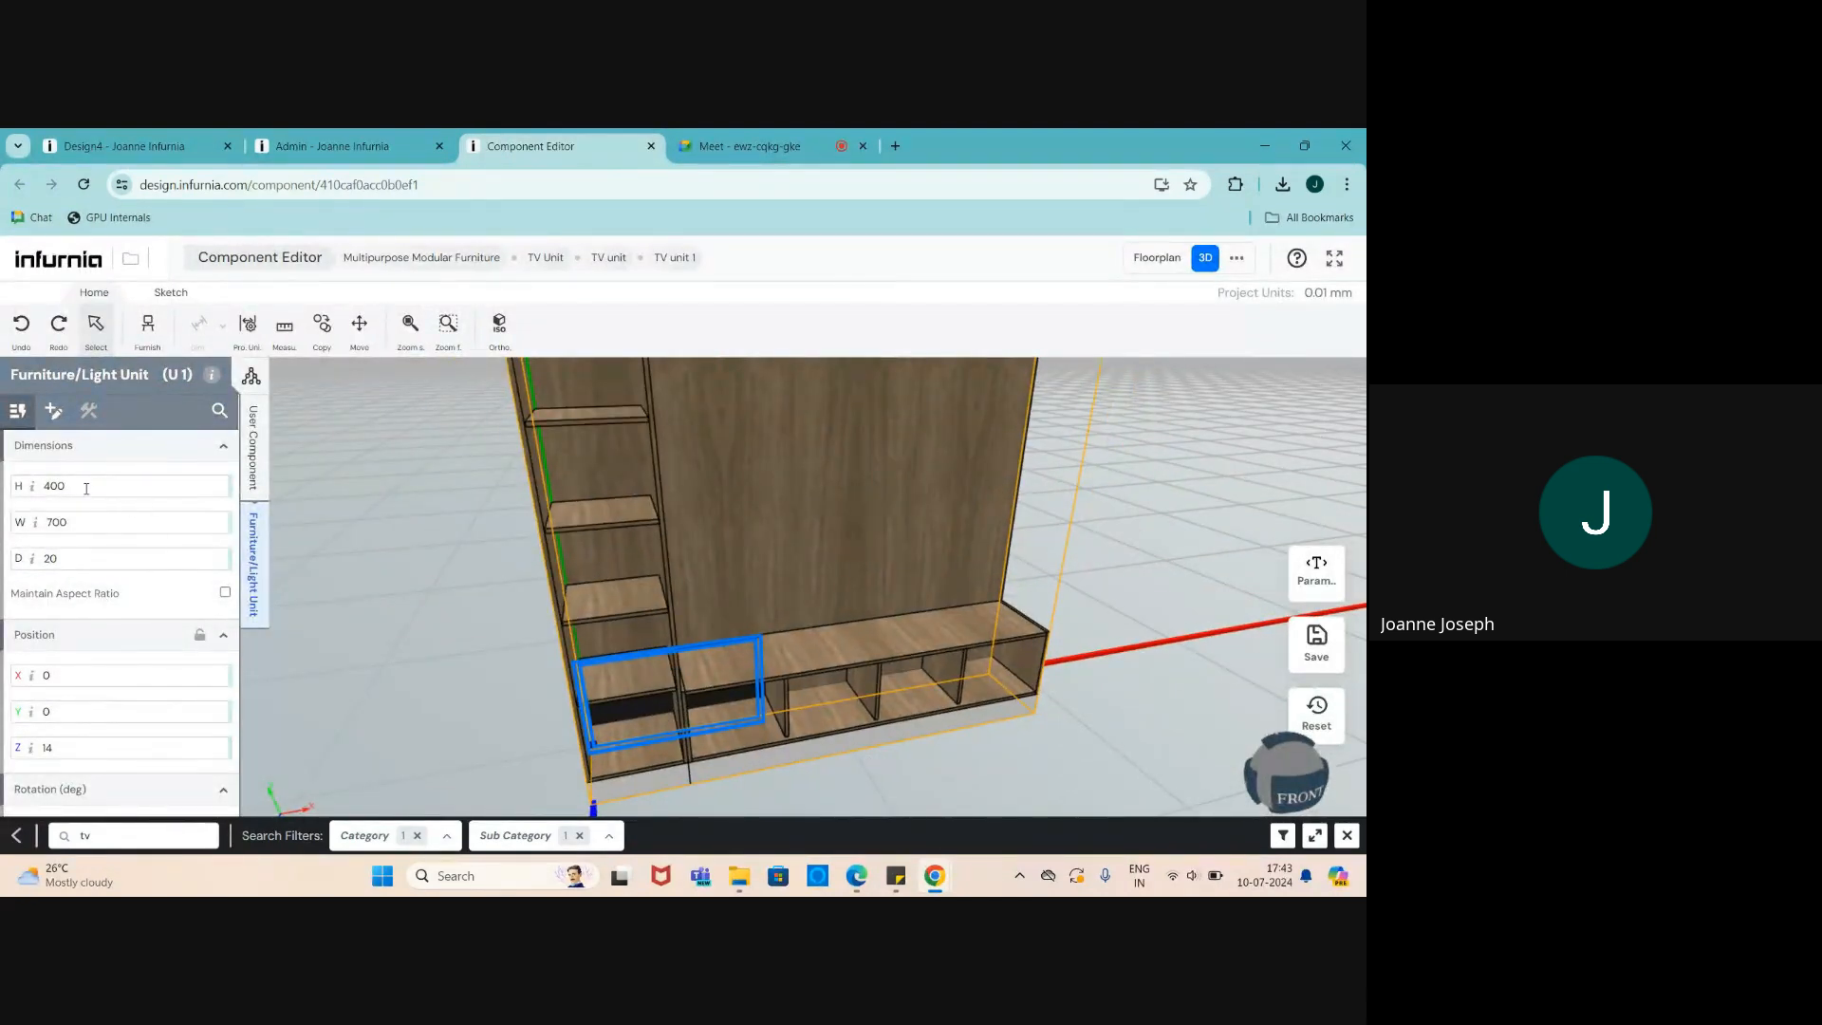
- Switch to the User Component tab and review the Param. table
left_click(253, 446)
scroll(122, 665, "down", 5)
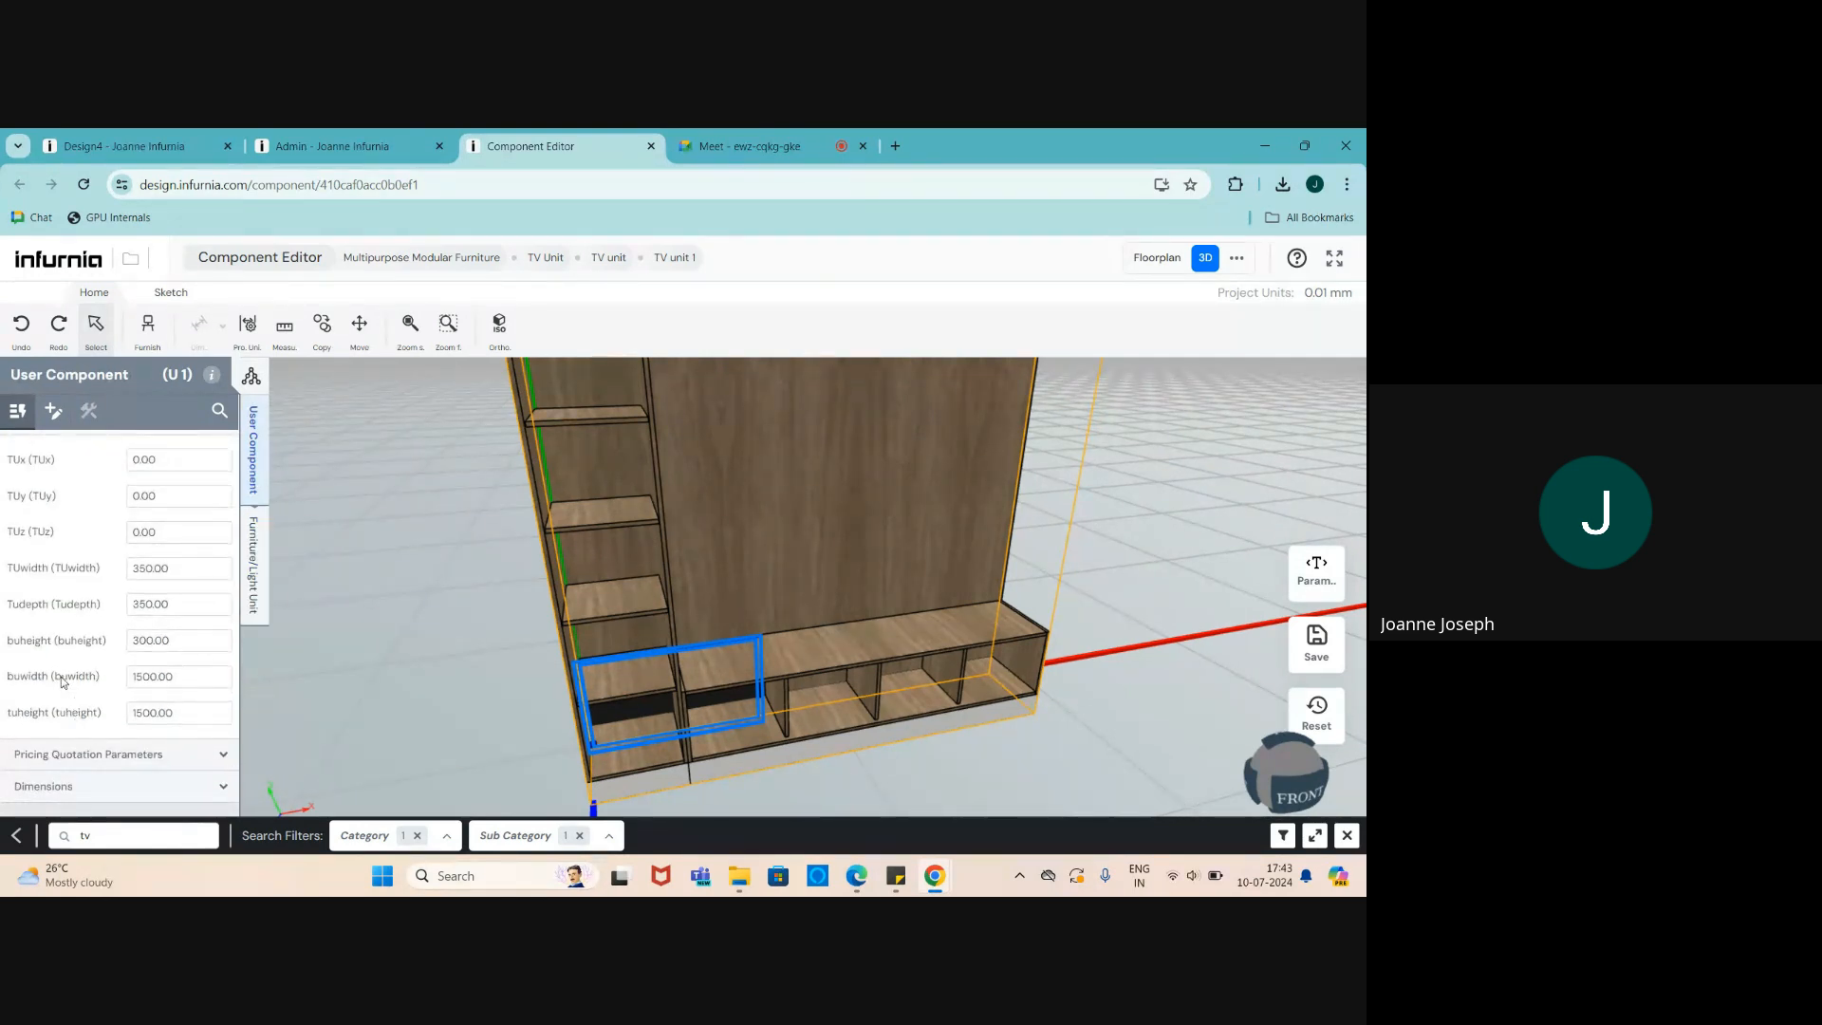
scroll(62, 682, "up", 1)
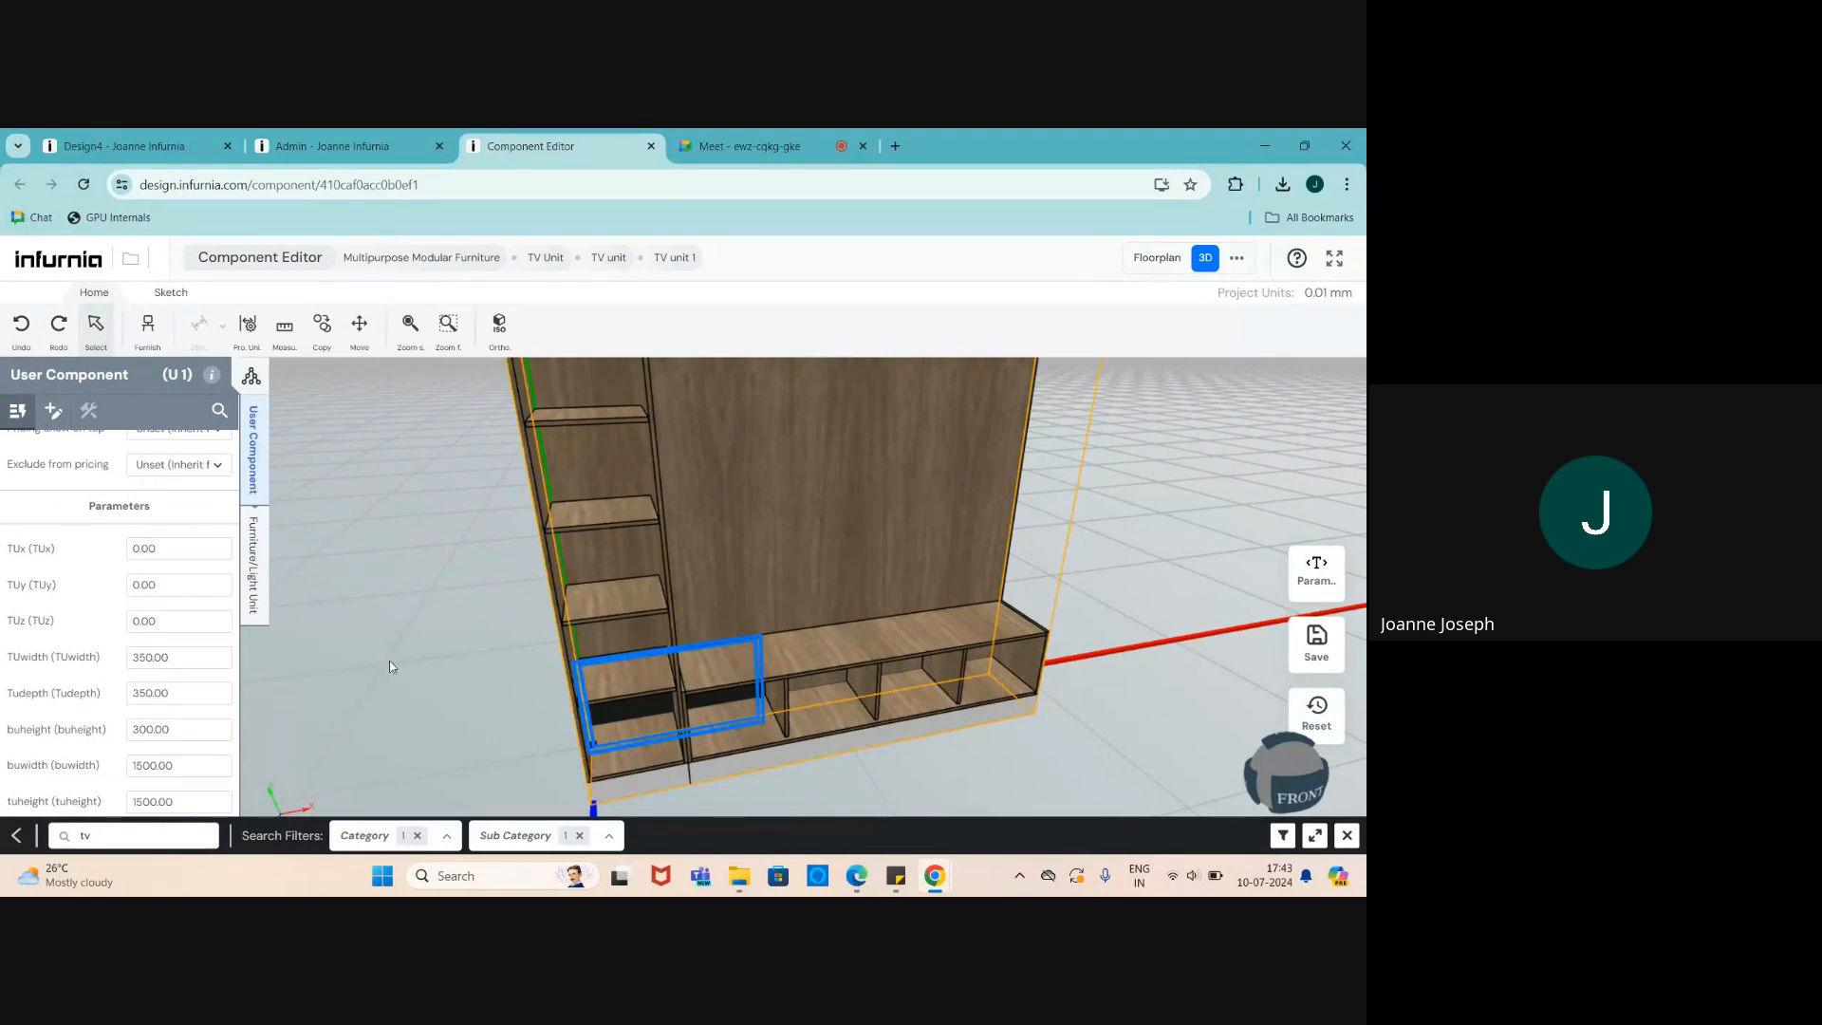
left_click(1302, 567)
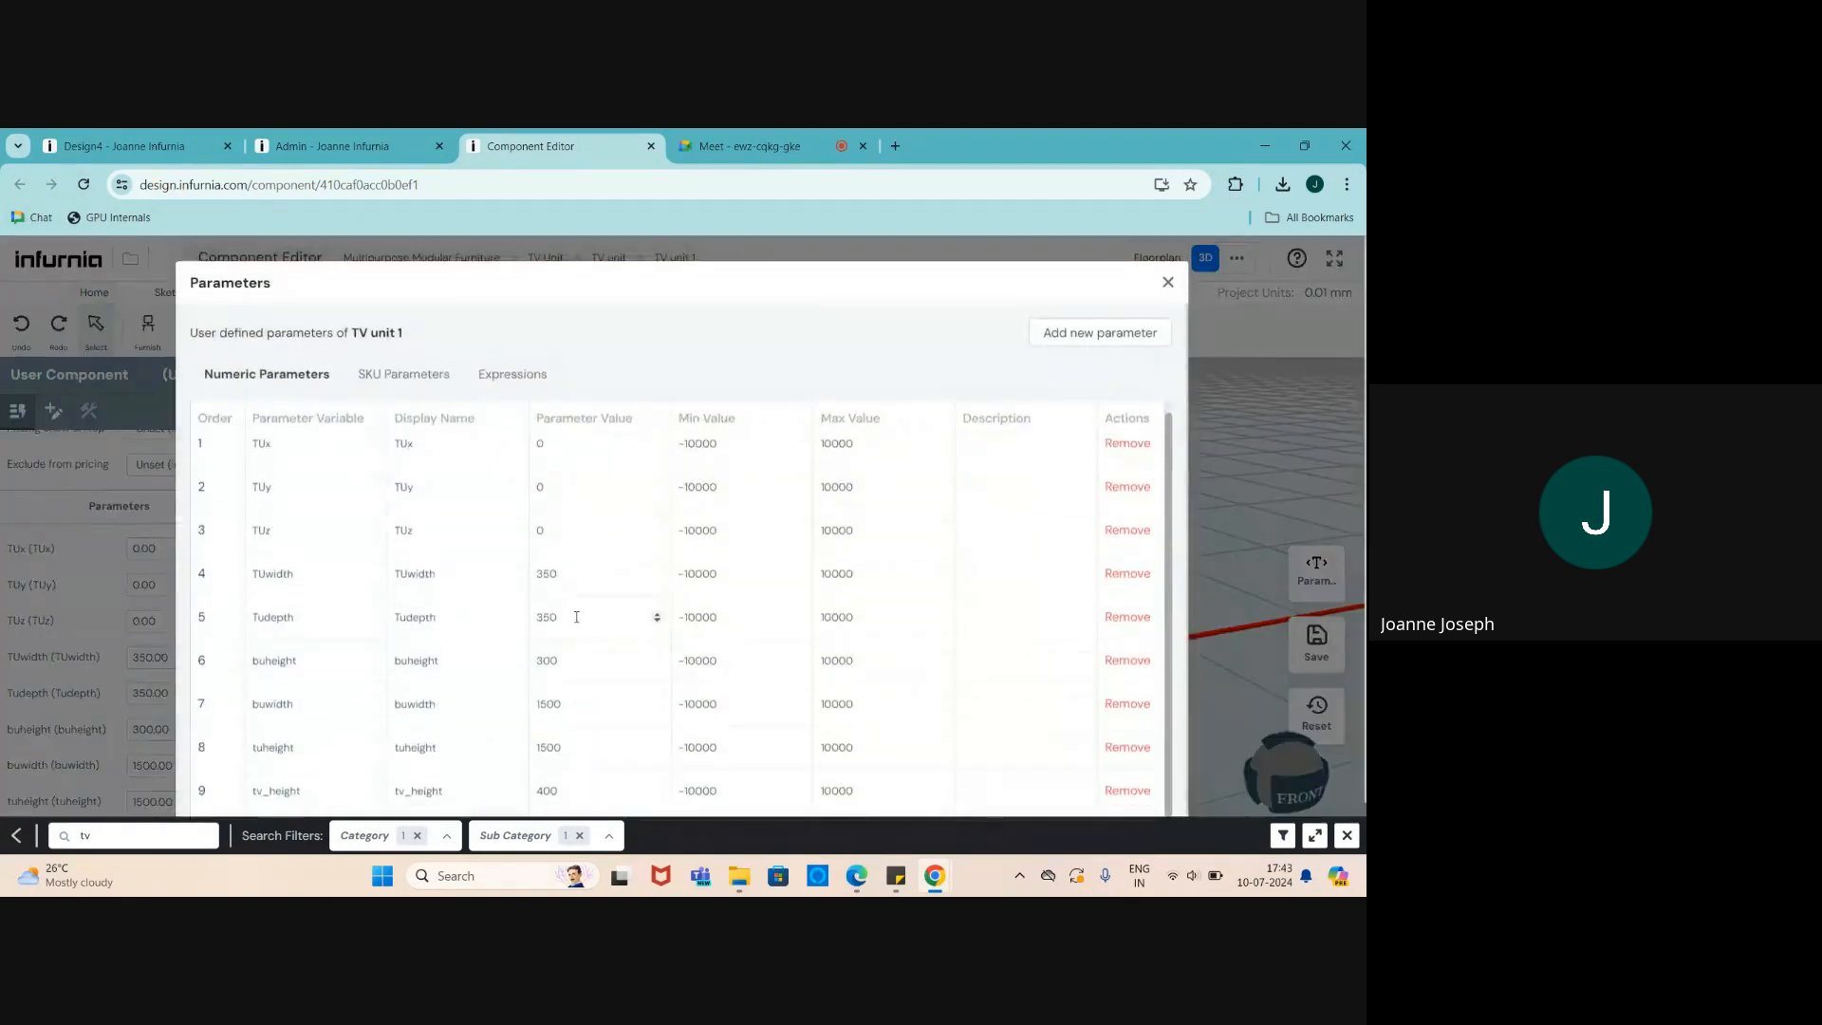
scroll(655, 607, "down", 1)
scroll(1155, 550, "down", 1)
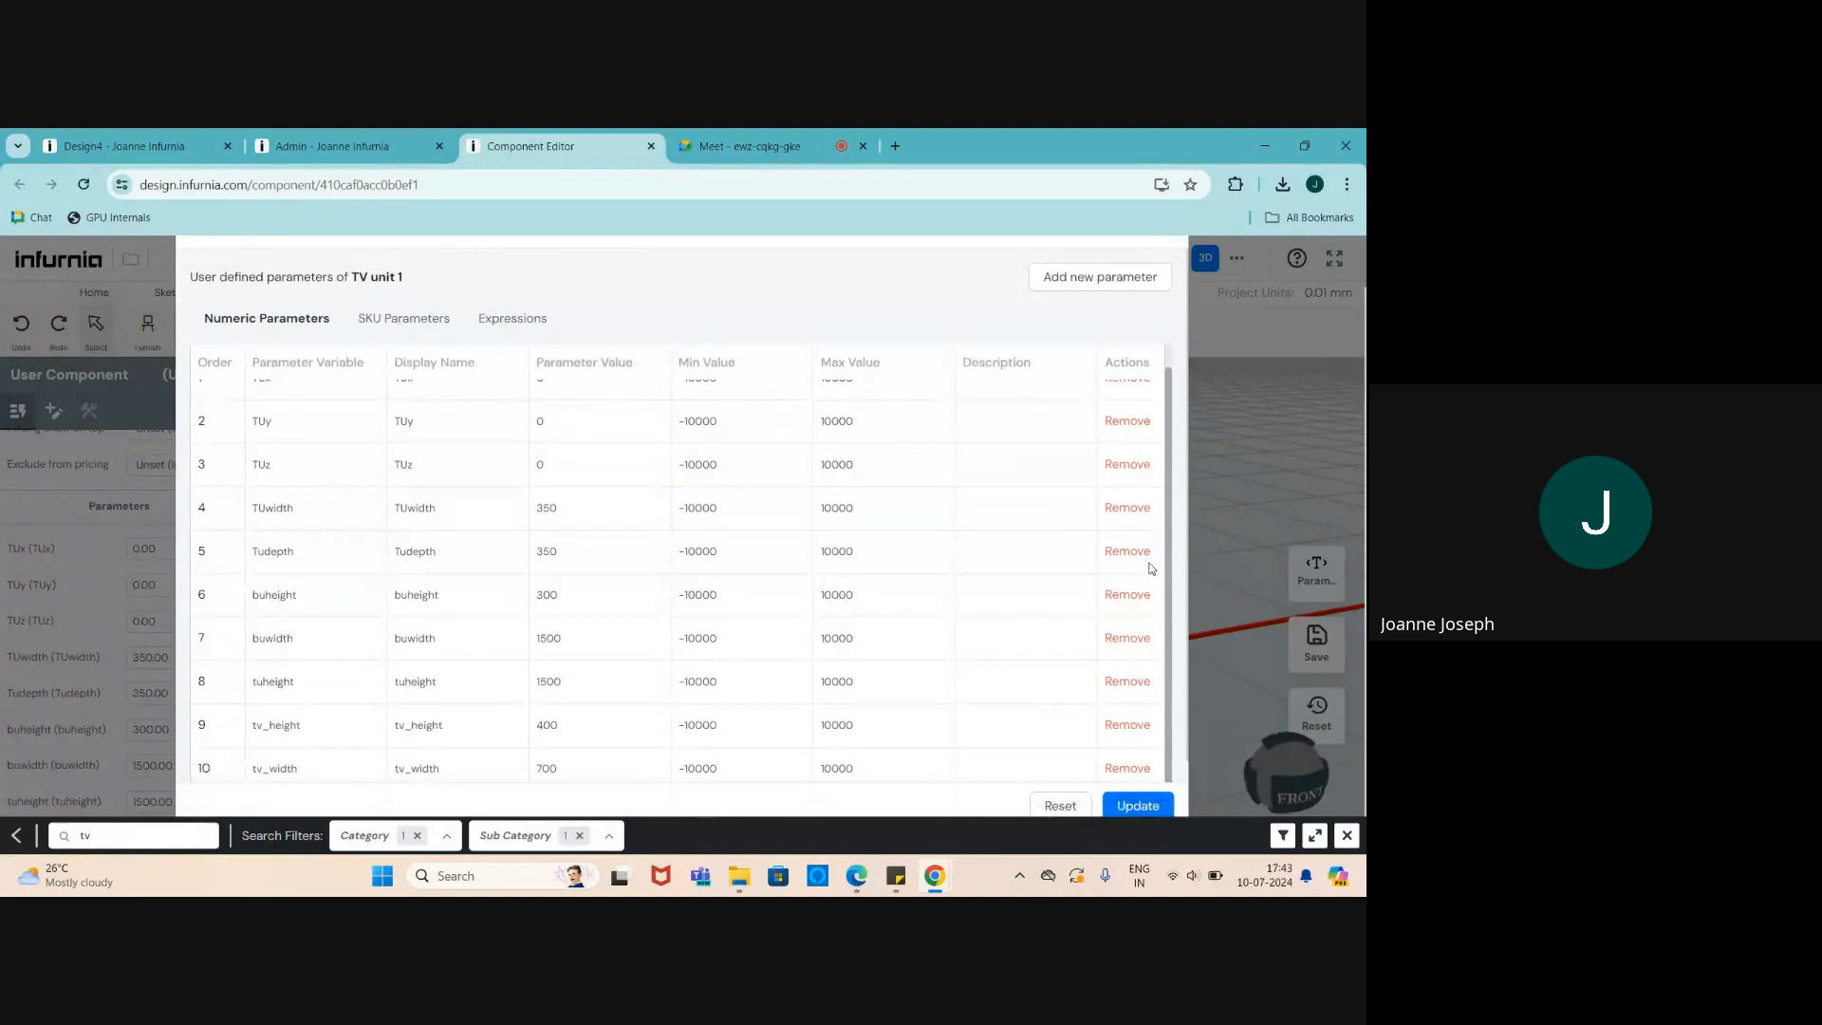
scroll(1127, 425, "up", 1)
scroll(1190, 302, "up", 1)
left_click(1169, 283)
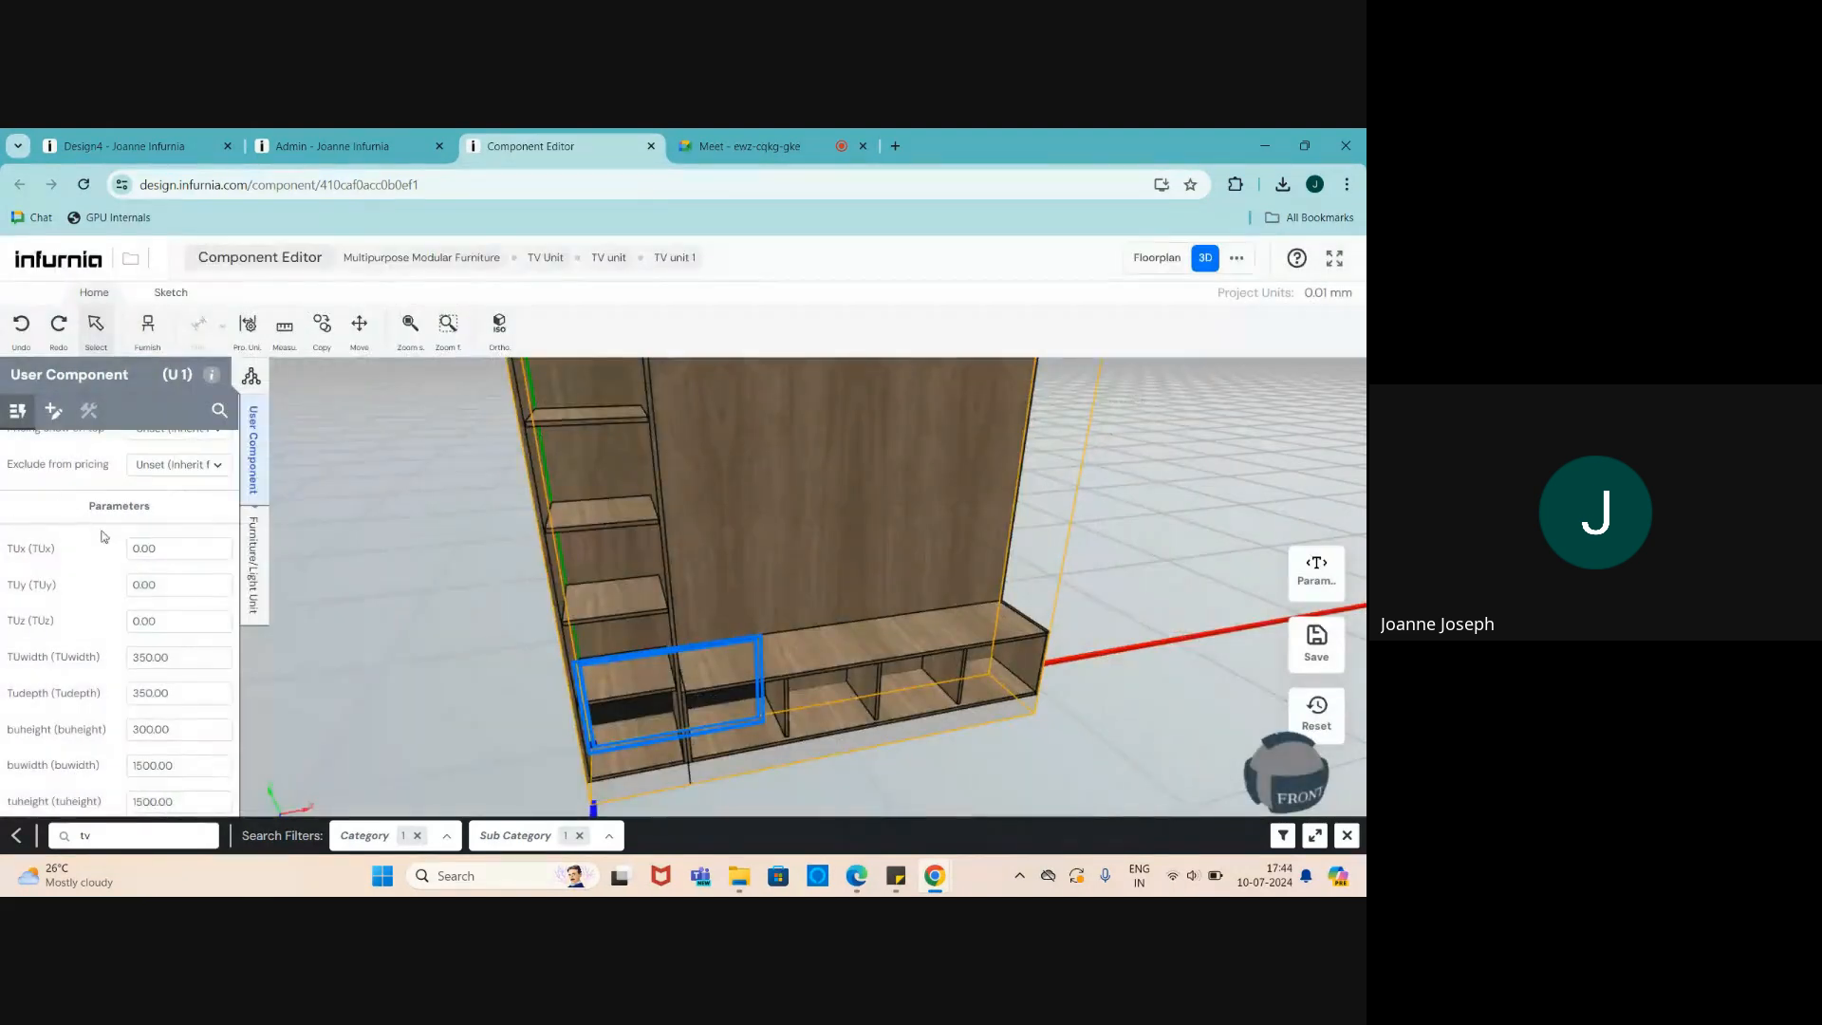
- Try entering 'tv' as the TV's height, which is rejected as Invalid Inputs
left_click(253, 565)
left_click(112, 485)
left_click_drag(112, 480, 4, 500)
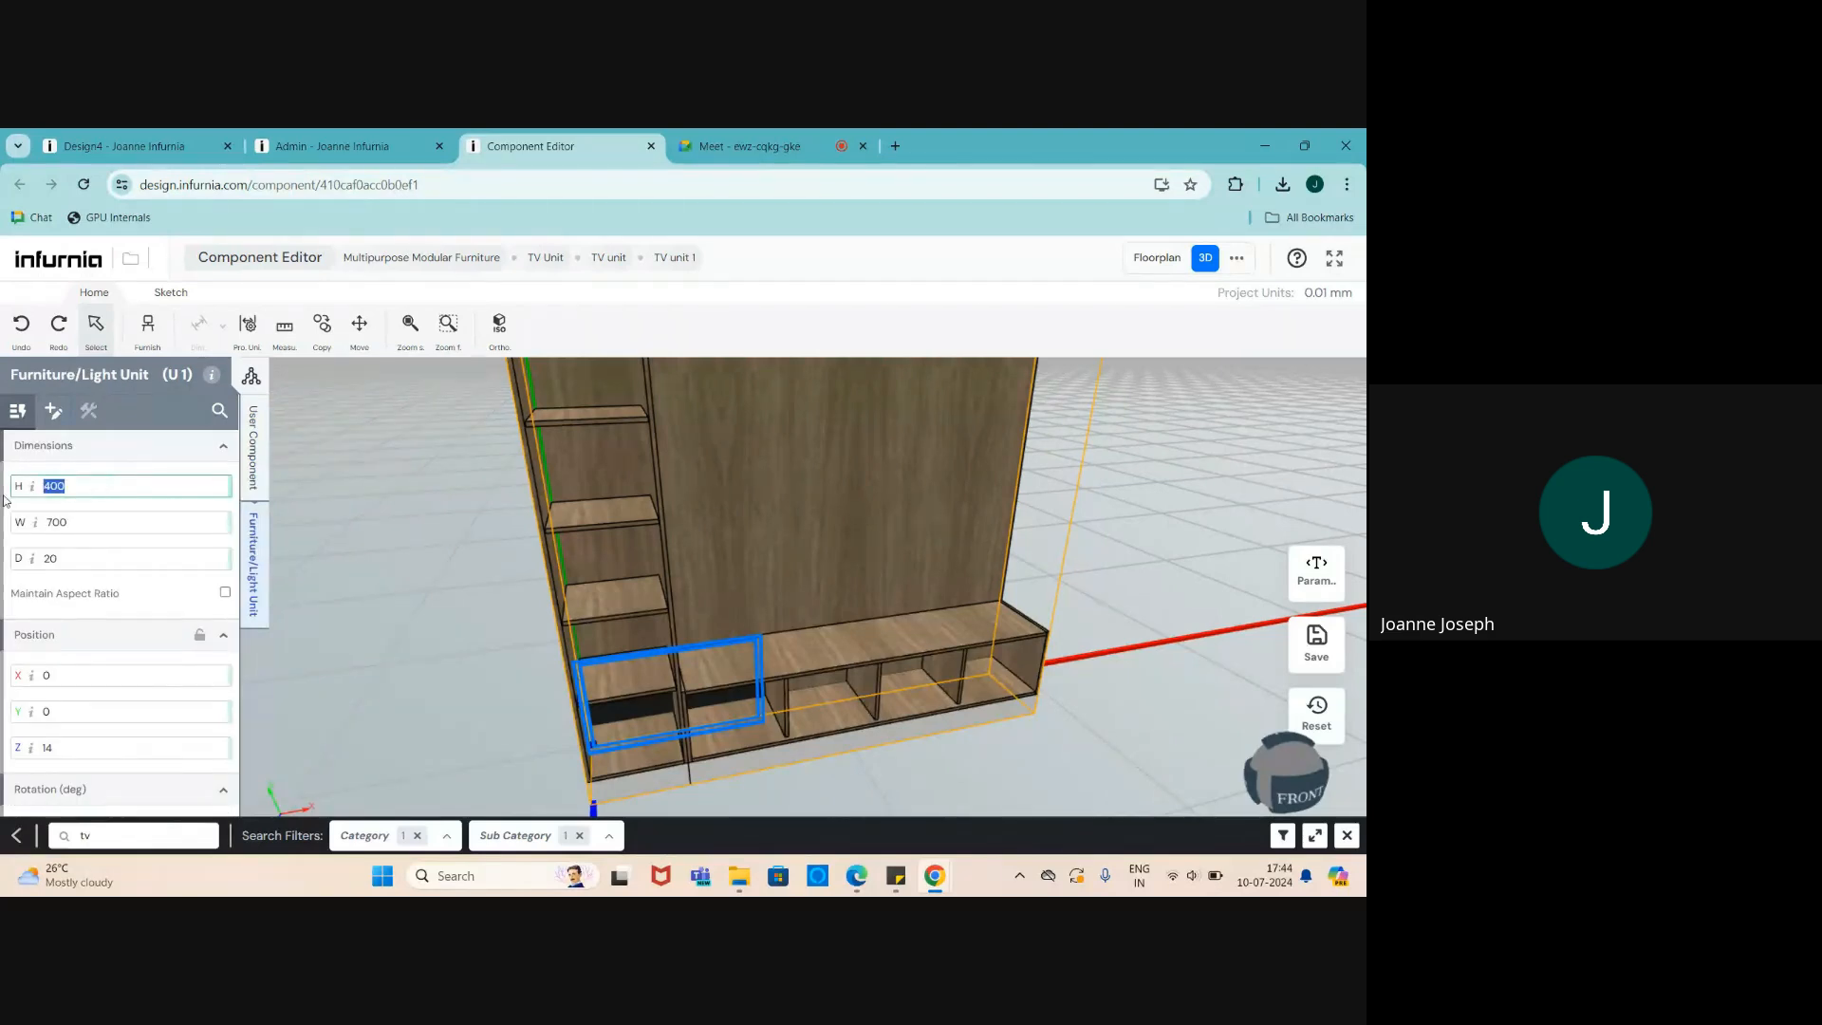
type("tv")
left_click_drag(108, 531, 18, 520)
left_click(71, 491)
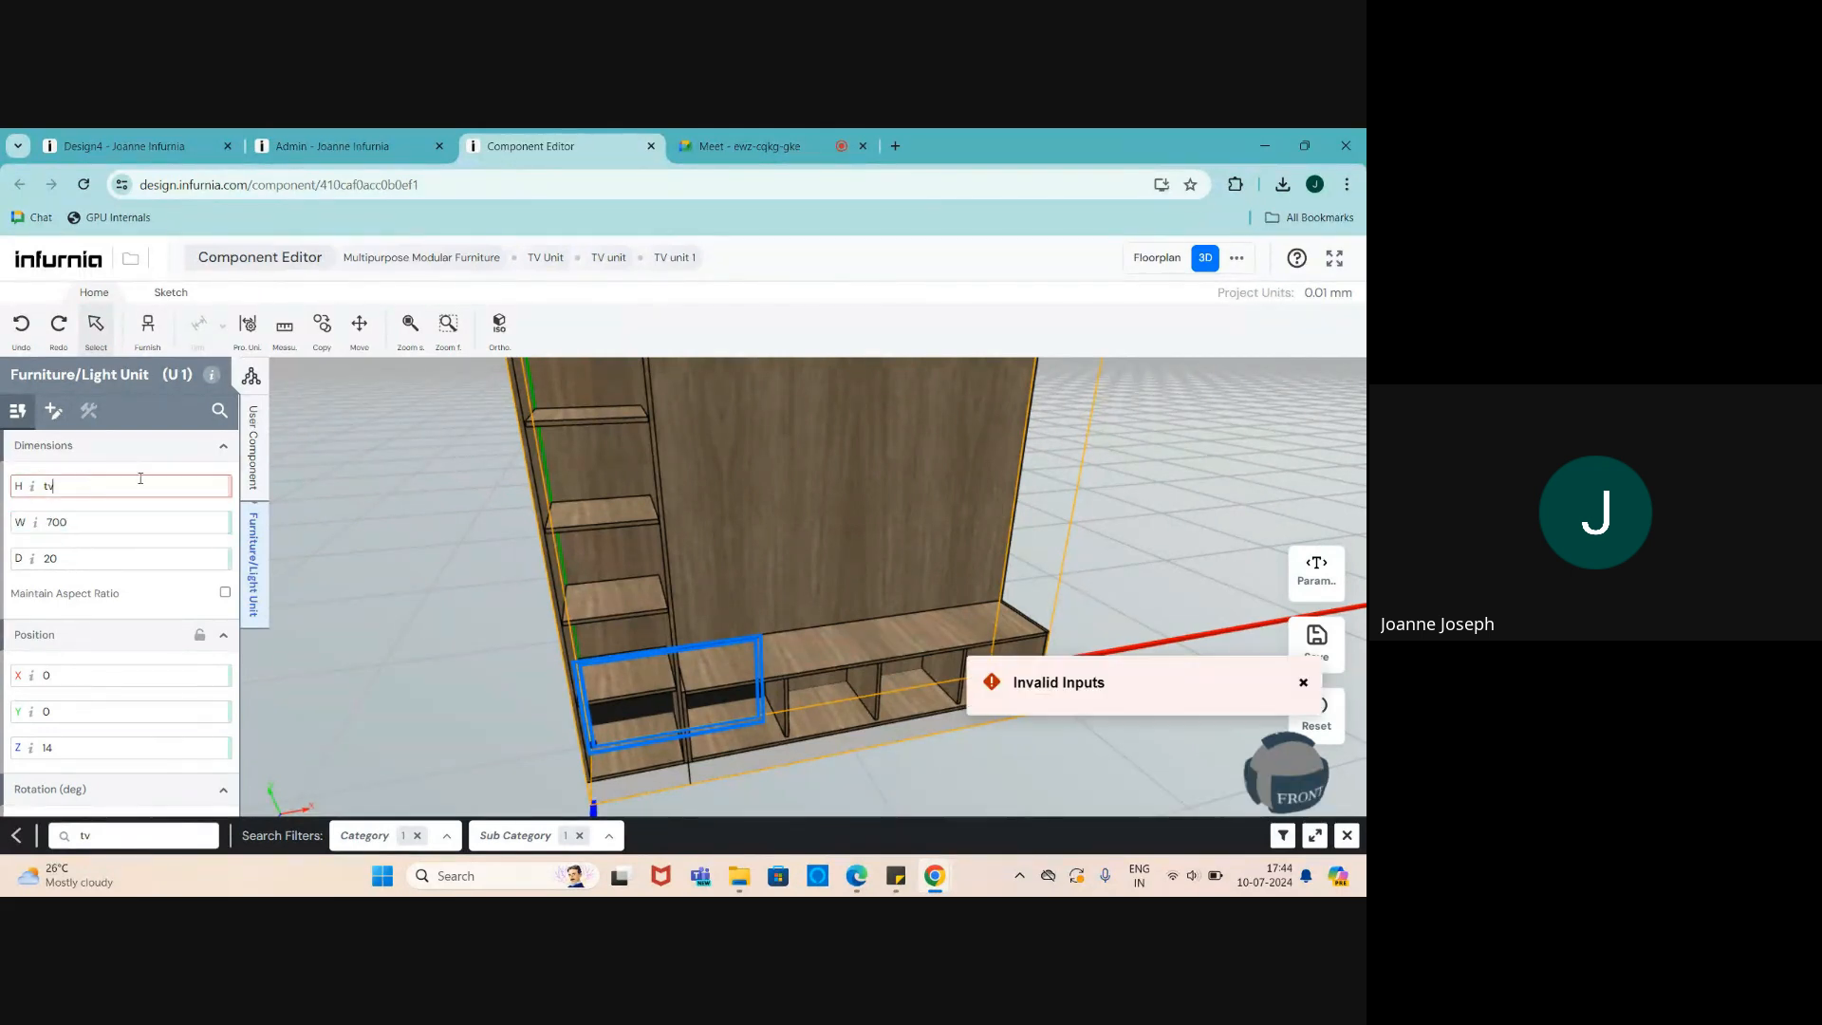
left_click(252, 459)
scroll(139, 639, "down", 2)
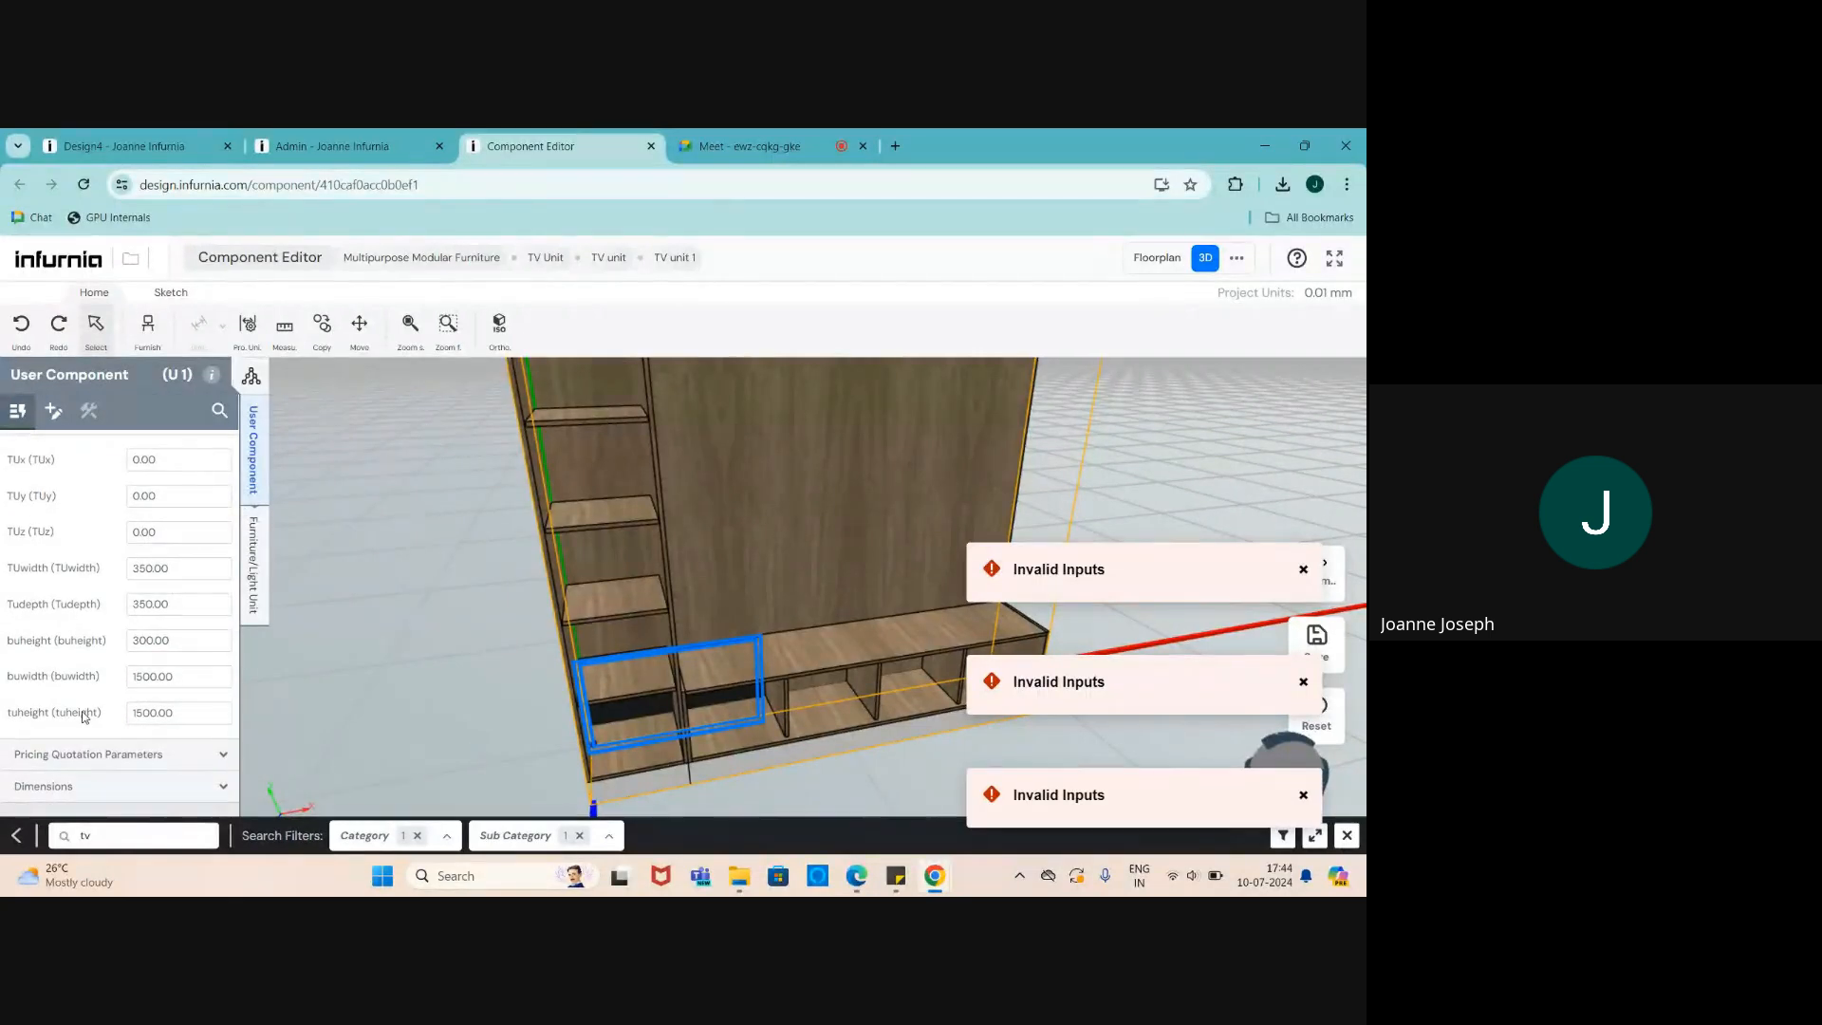
scroll(593, 719, "down", 3)
scroll(594, 719, "up", 3)
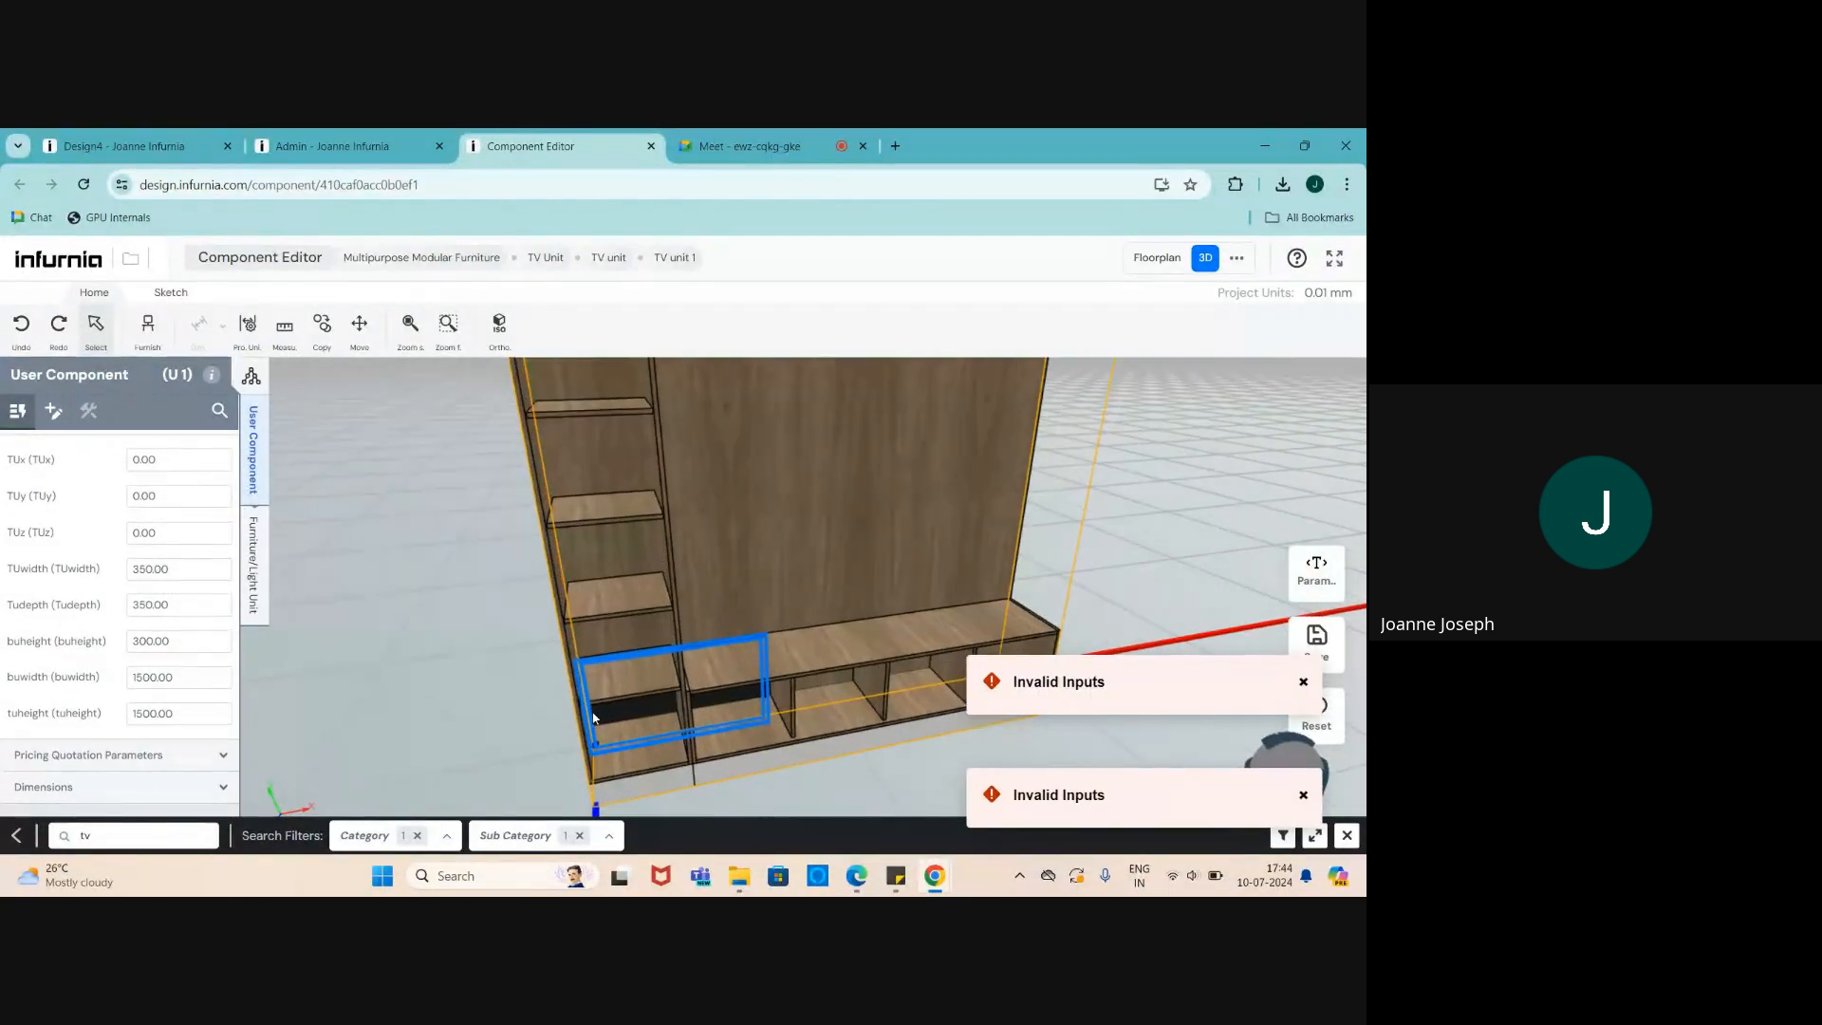
scroll(62, 757, "up", 1)
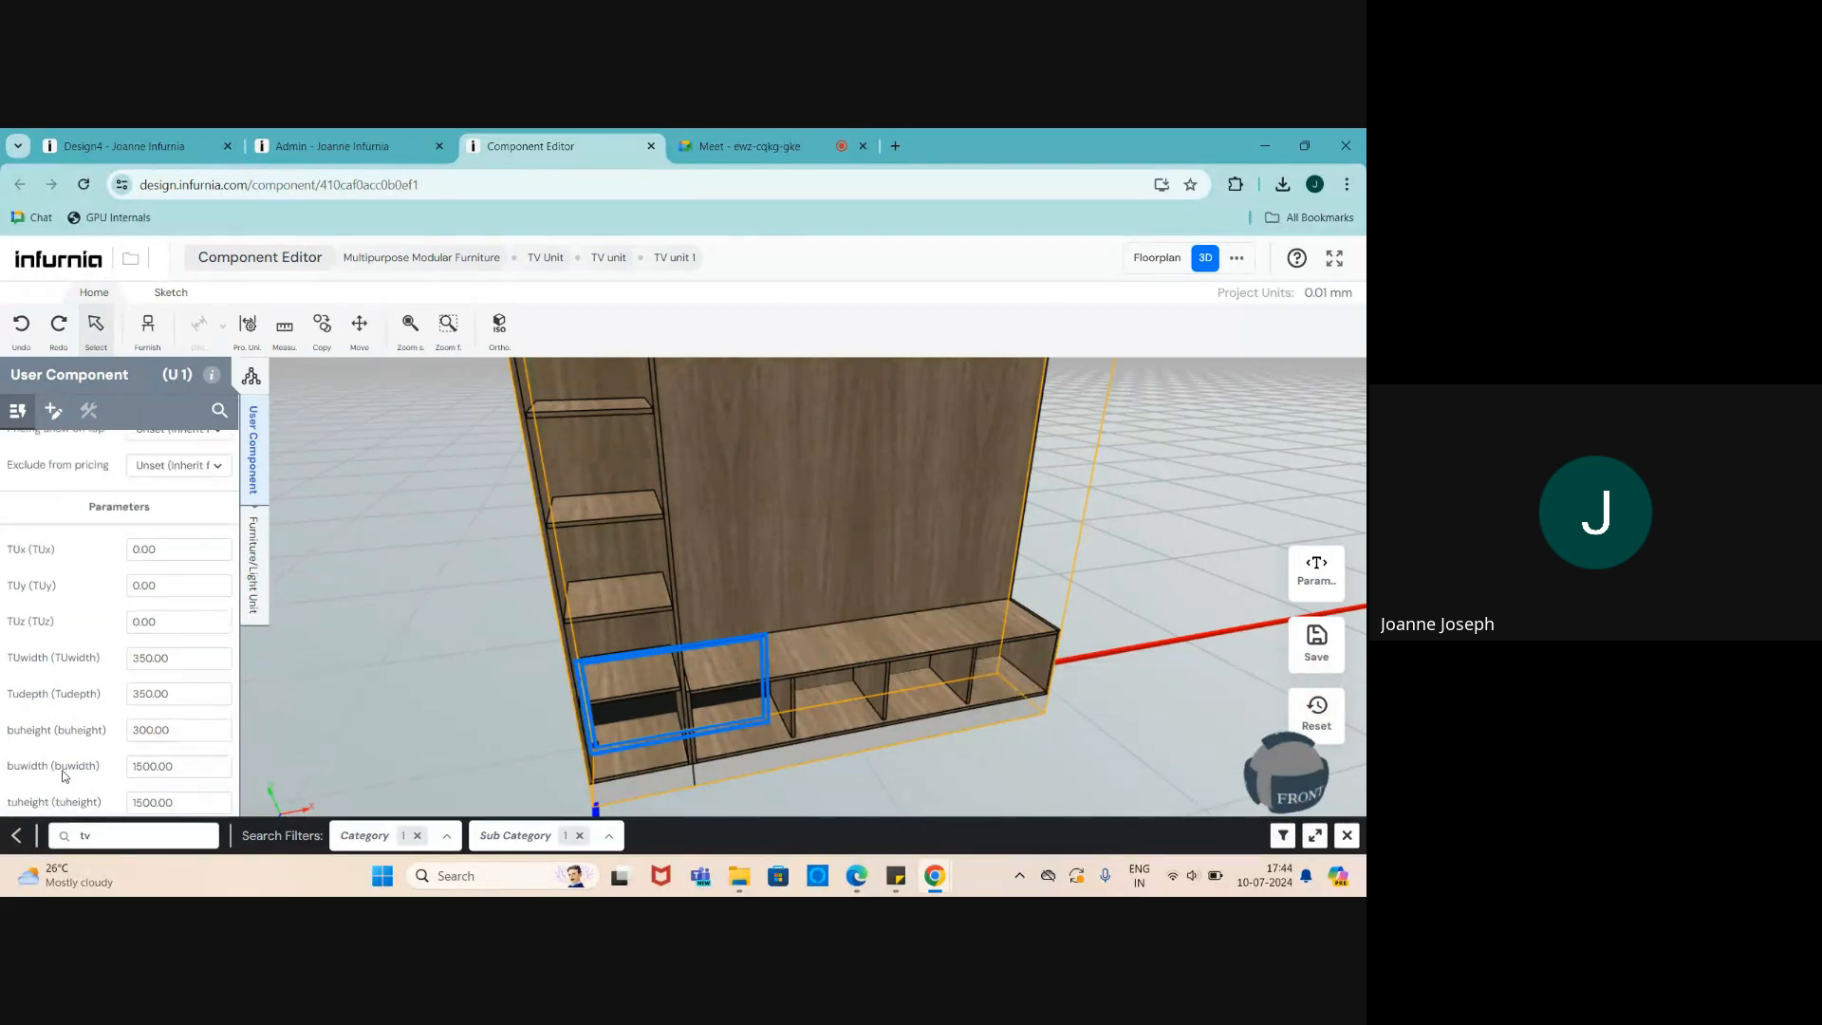
- Cancel the page reload and save TV unit 1, confirming in the Save Confirmation dialog
left_click(84, 184)
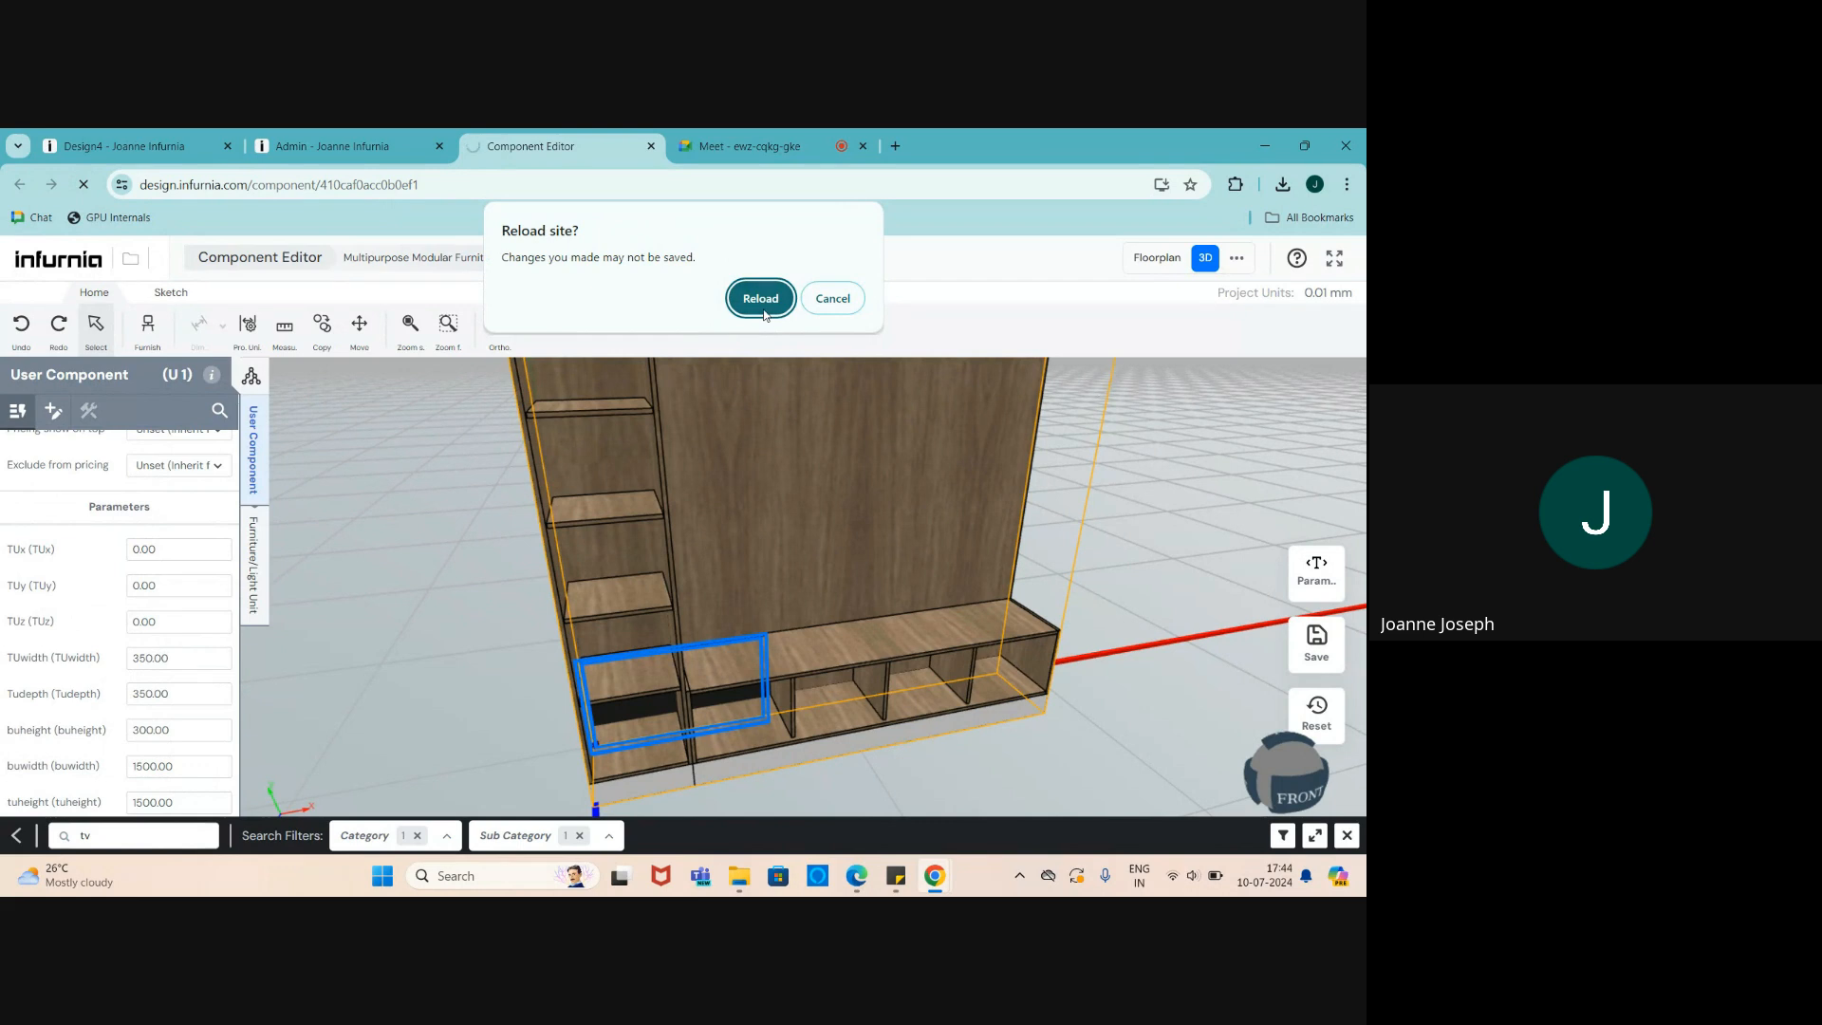
left_click(833, 298)
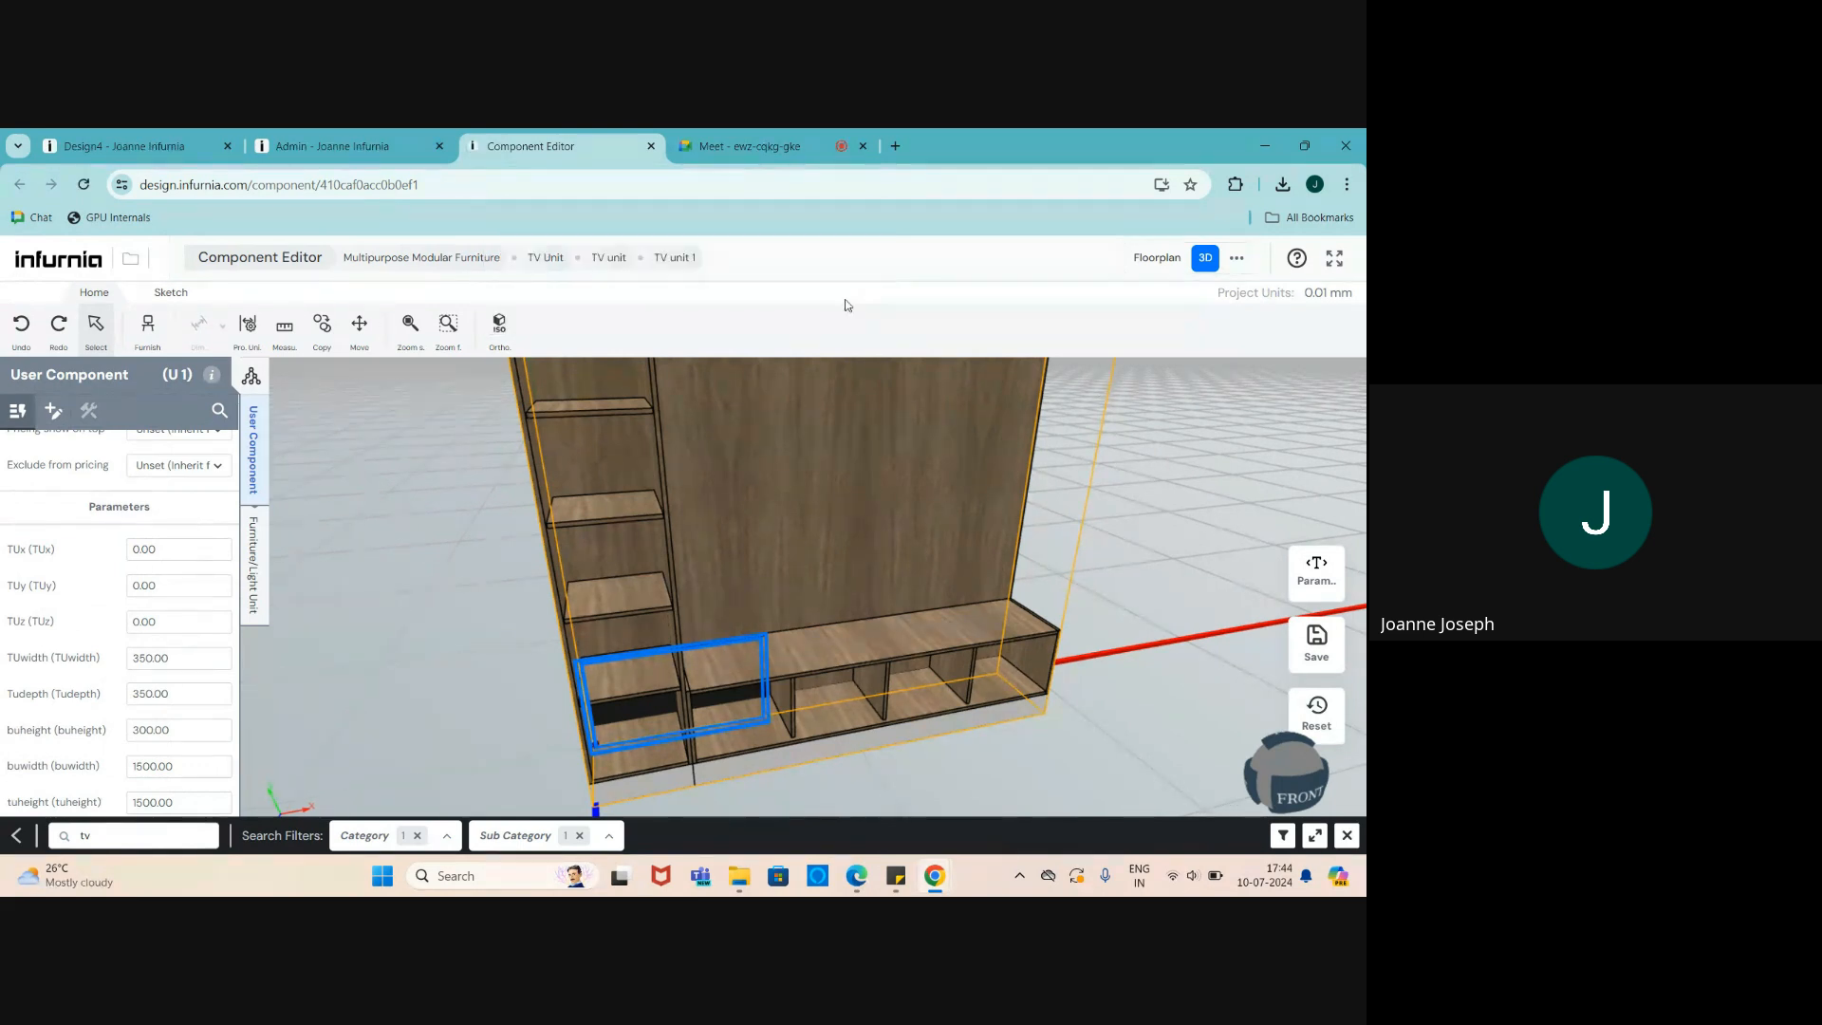
left_click(1318, 642)
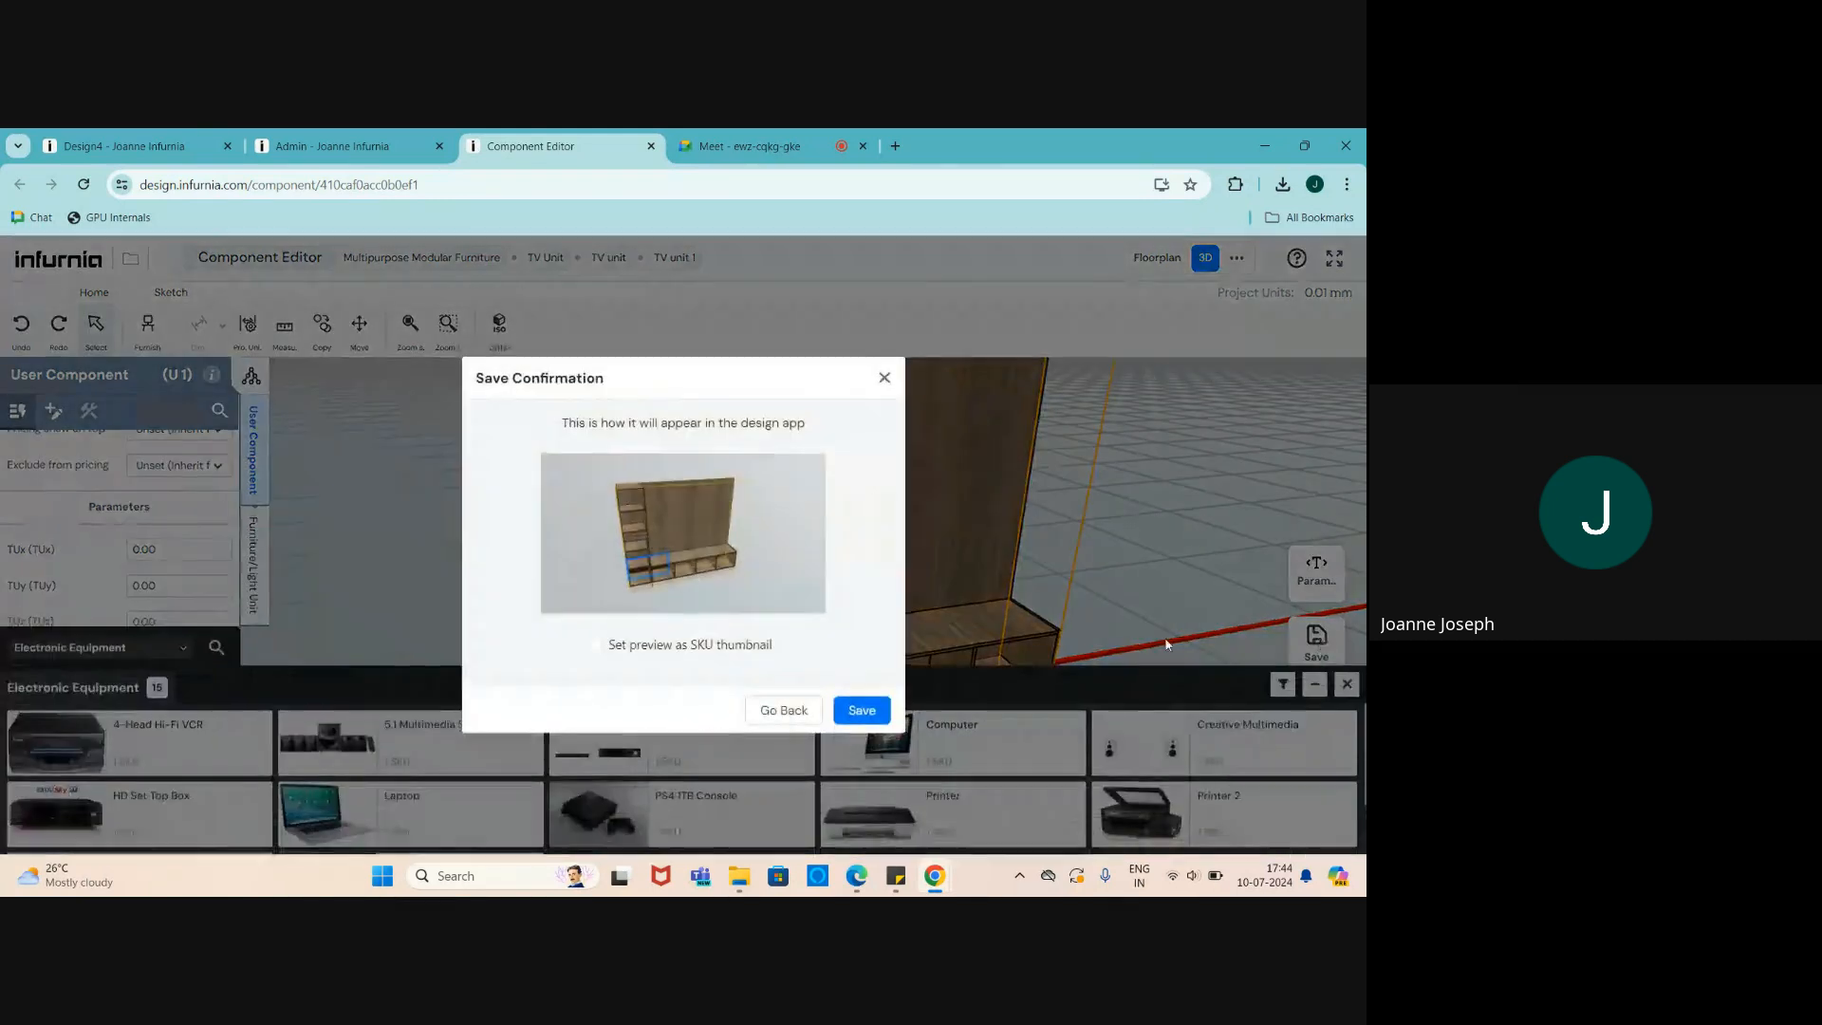
left_click(869, 713)
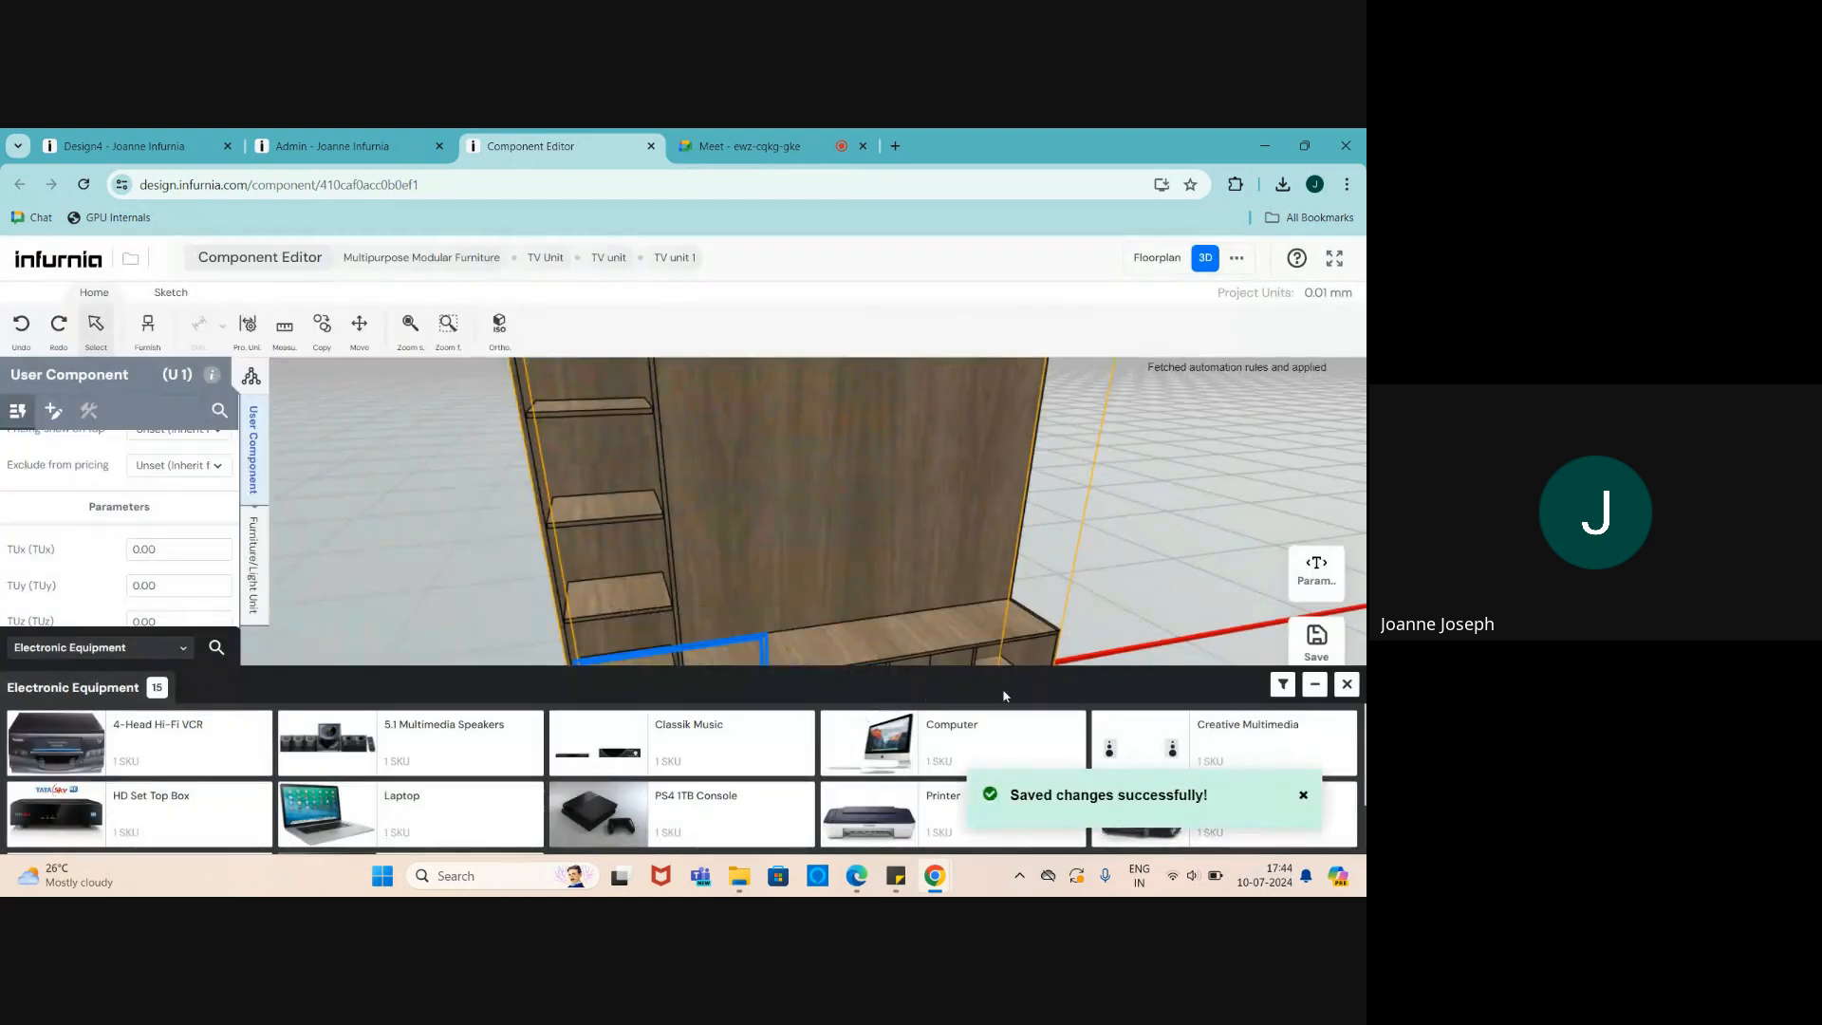
- Close the electronic equipment catalogue and reselect the TV to show its 400×700×20 dimensions
left_click(1165, 577)
left_click(1347, 684)
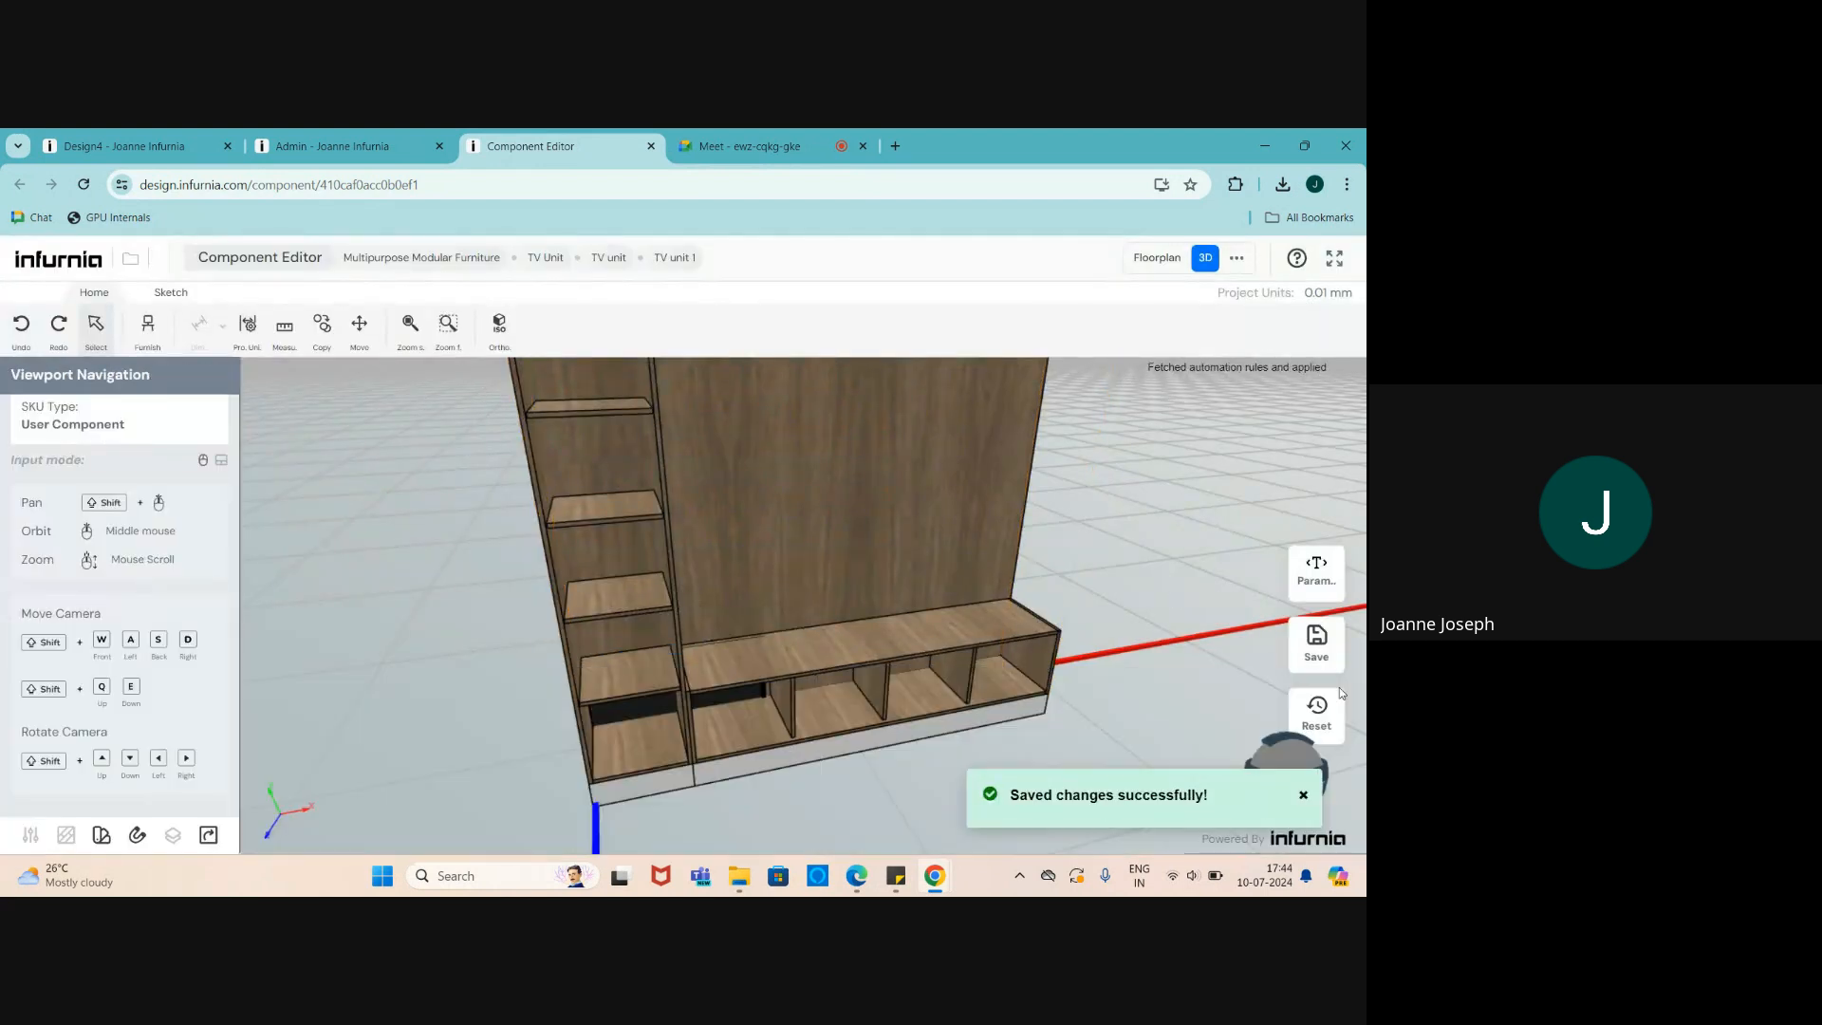
left_click(710, 706)
scroll(197, 673, "down", 3)
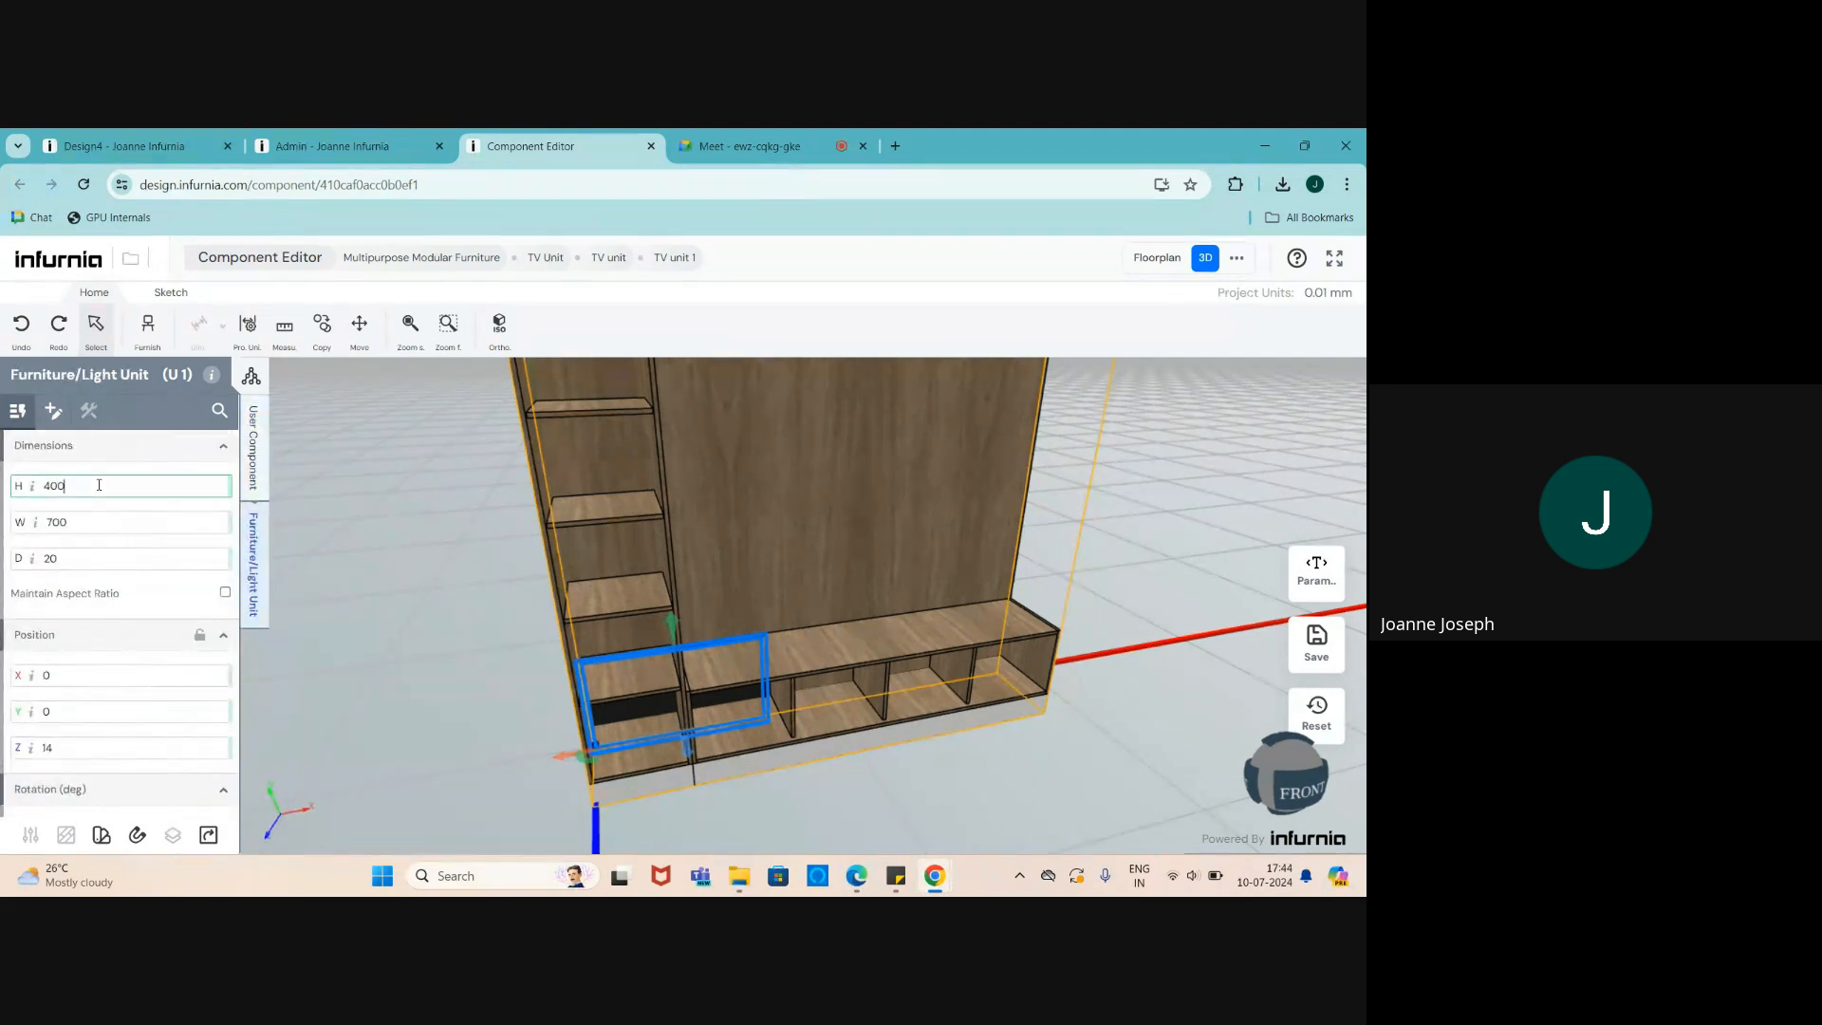
- Set the TV's height to tv_height and width to tv_width via autocomplete
left_click_drag(102, 486, 28, 486)
type("tv")
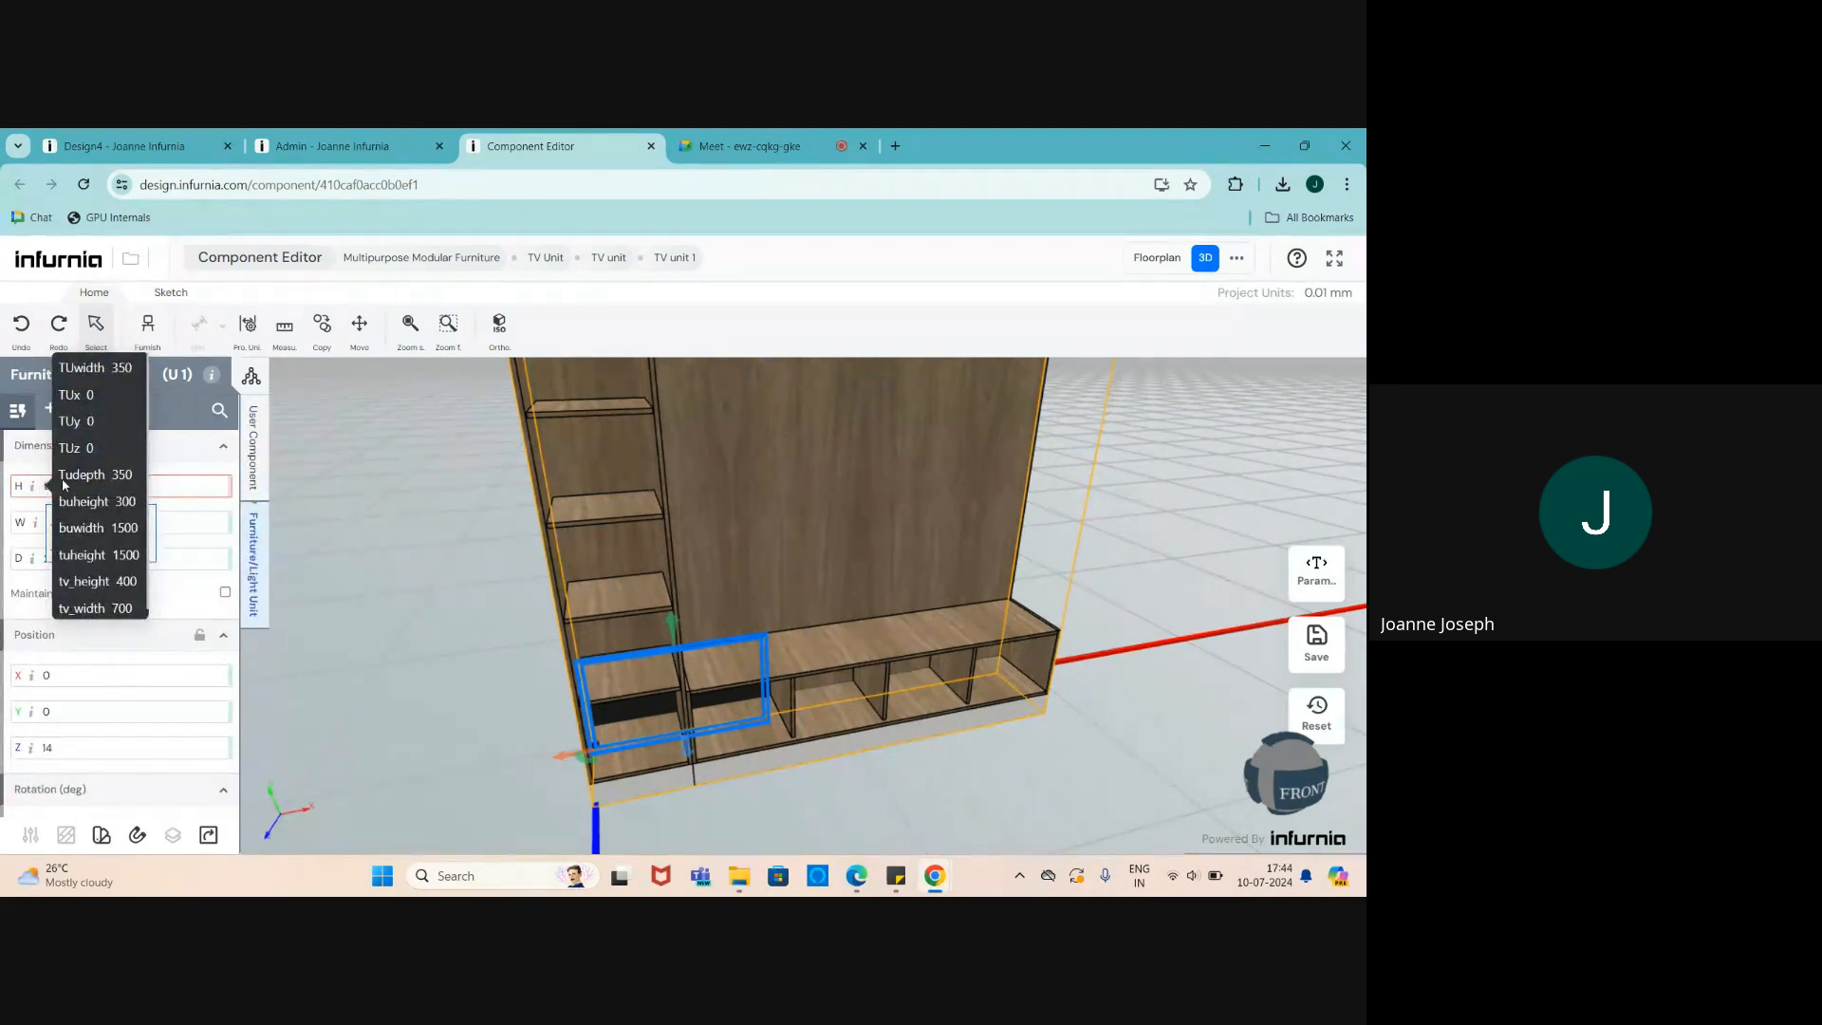
left_click(92, 533)
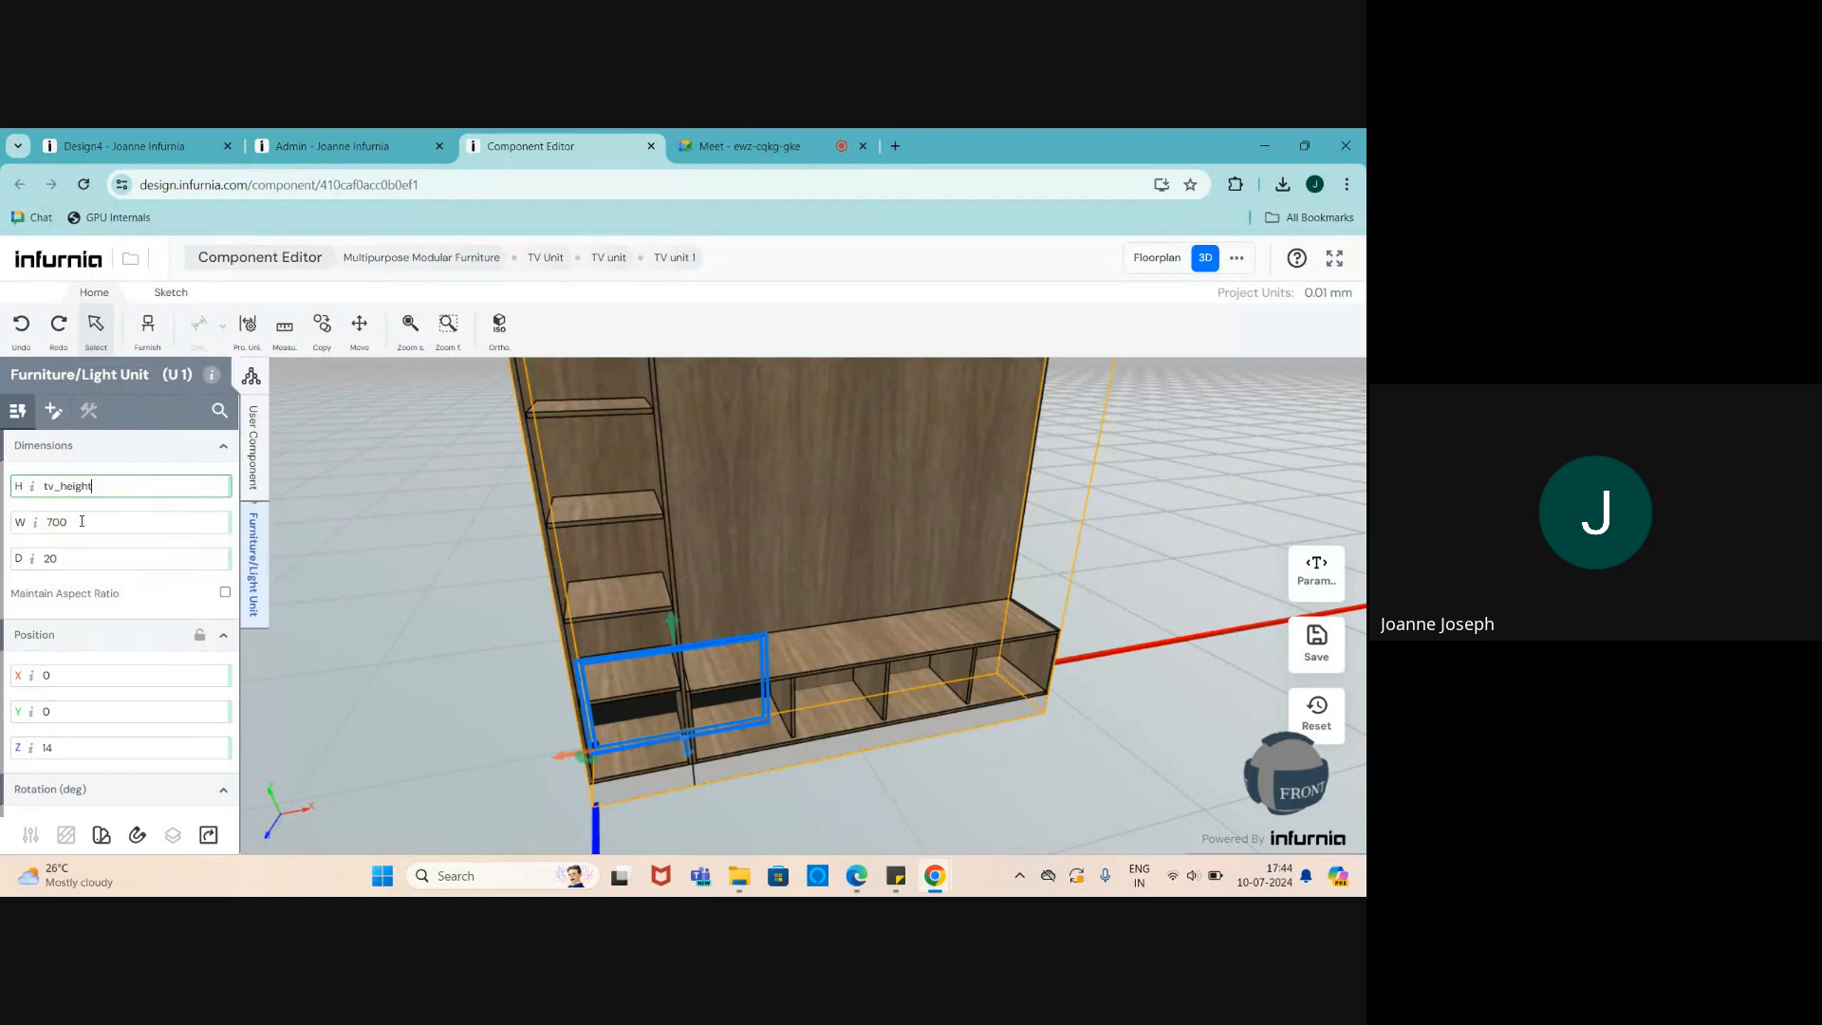
left_click_drag(92, 523, 23, 525)
type("tv")
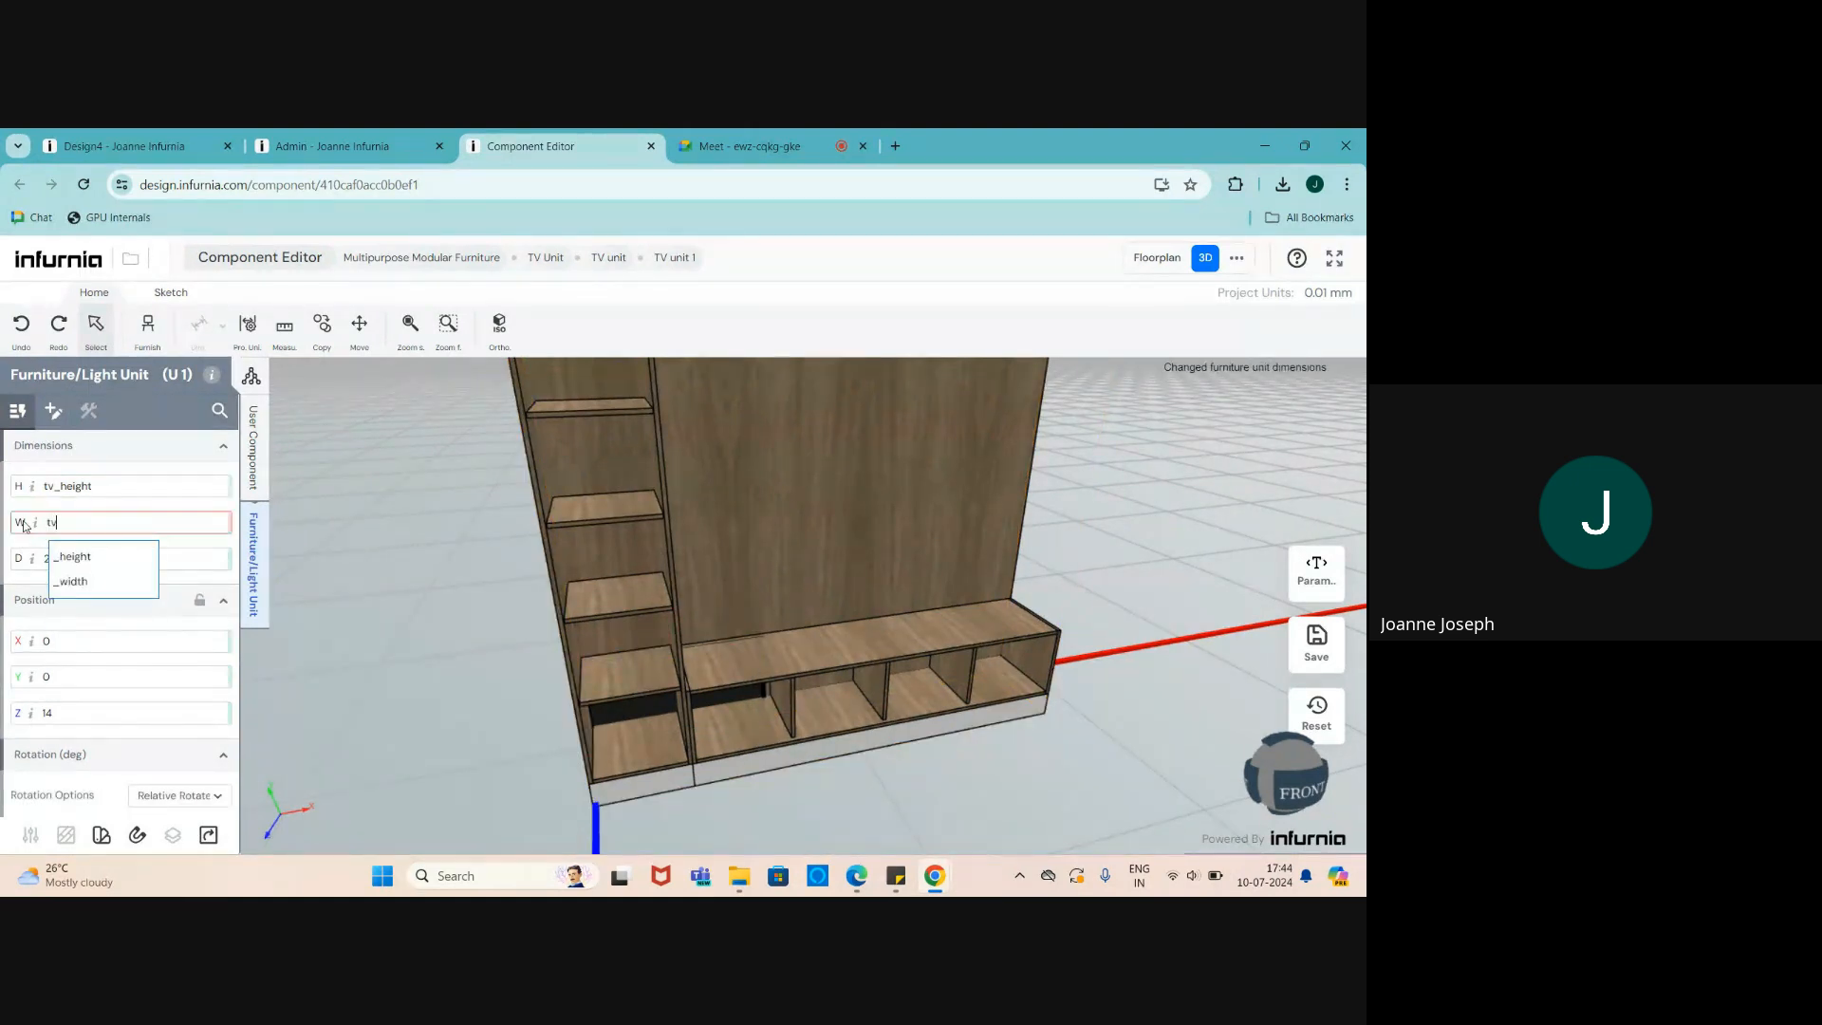
left_click(76, 580)
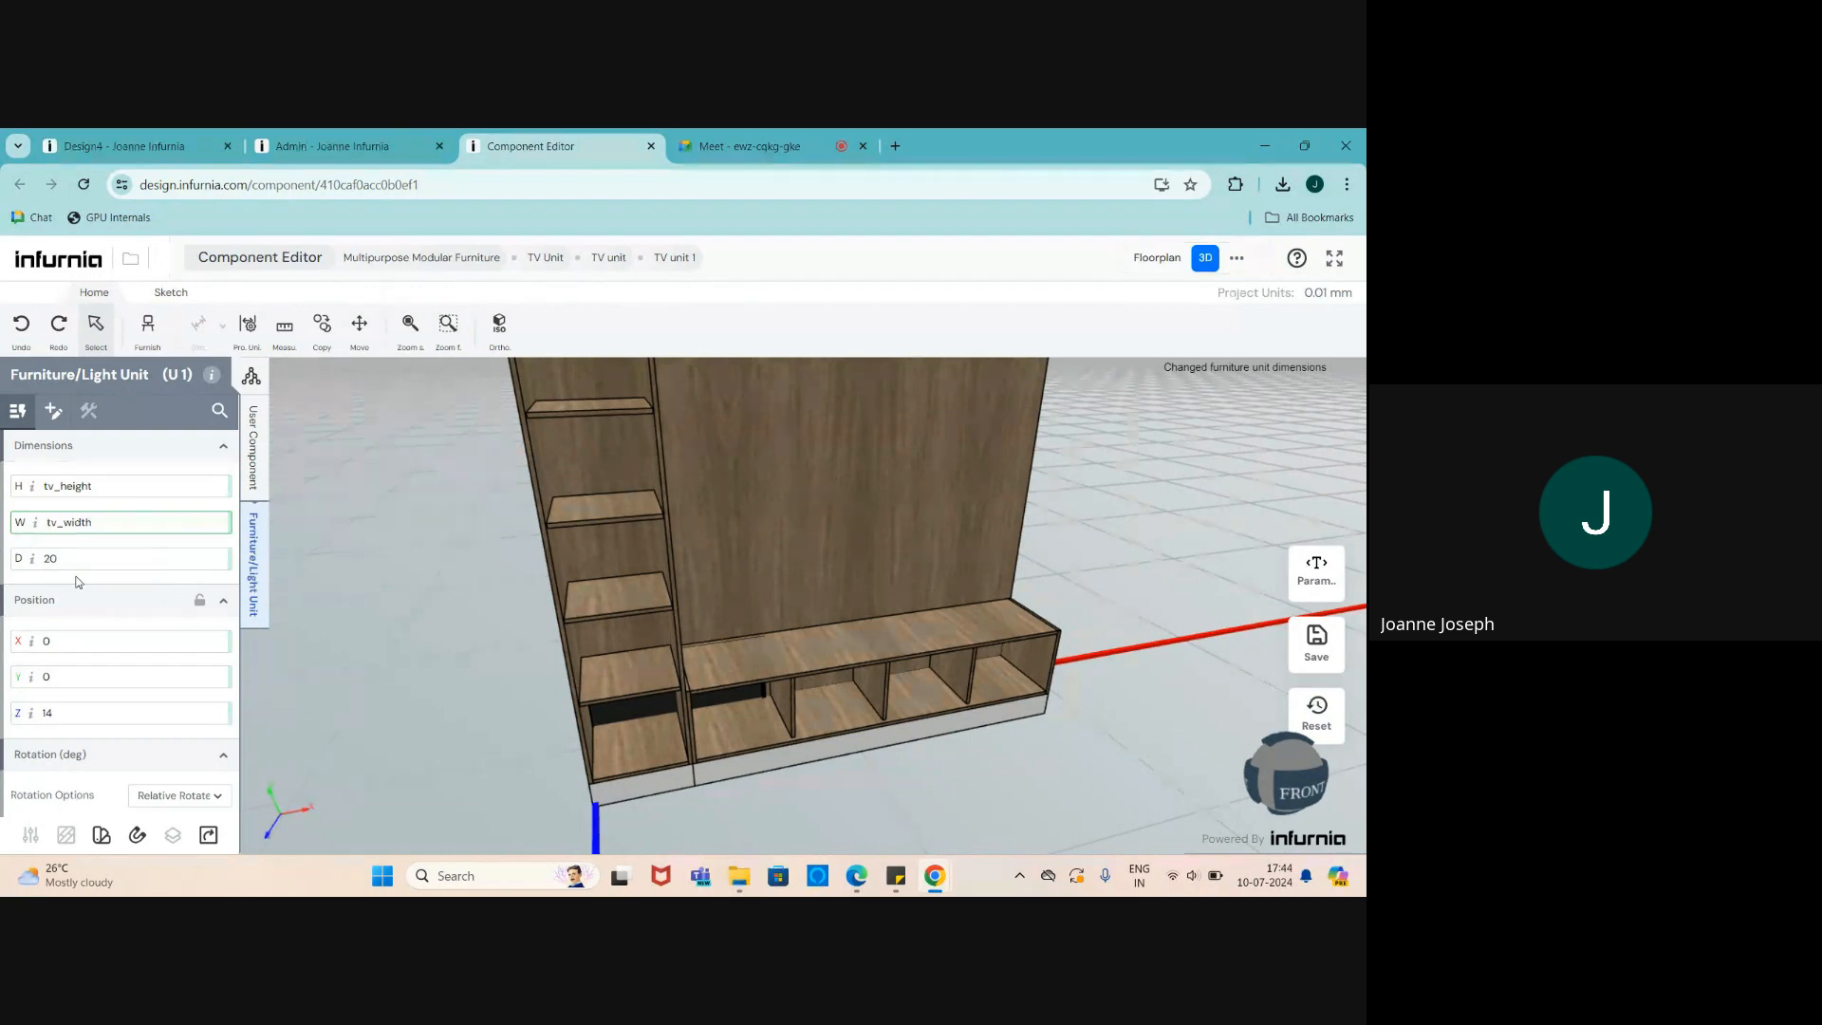
- Orbit around the TV unit to check the parameter-driven TV
scroll(528, 715, "down", 2)
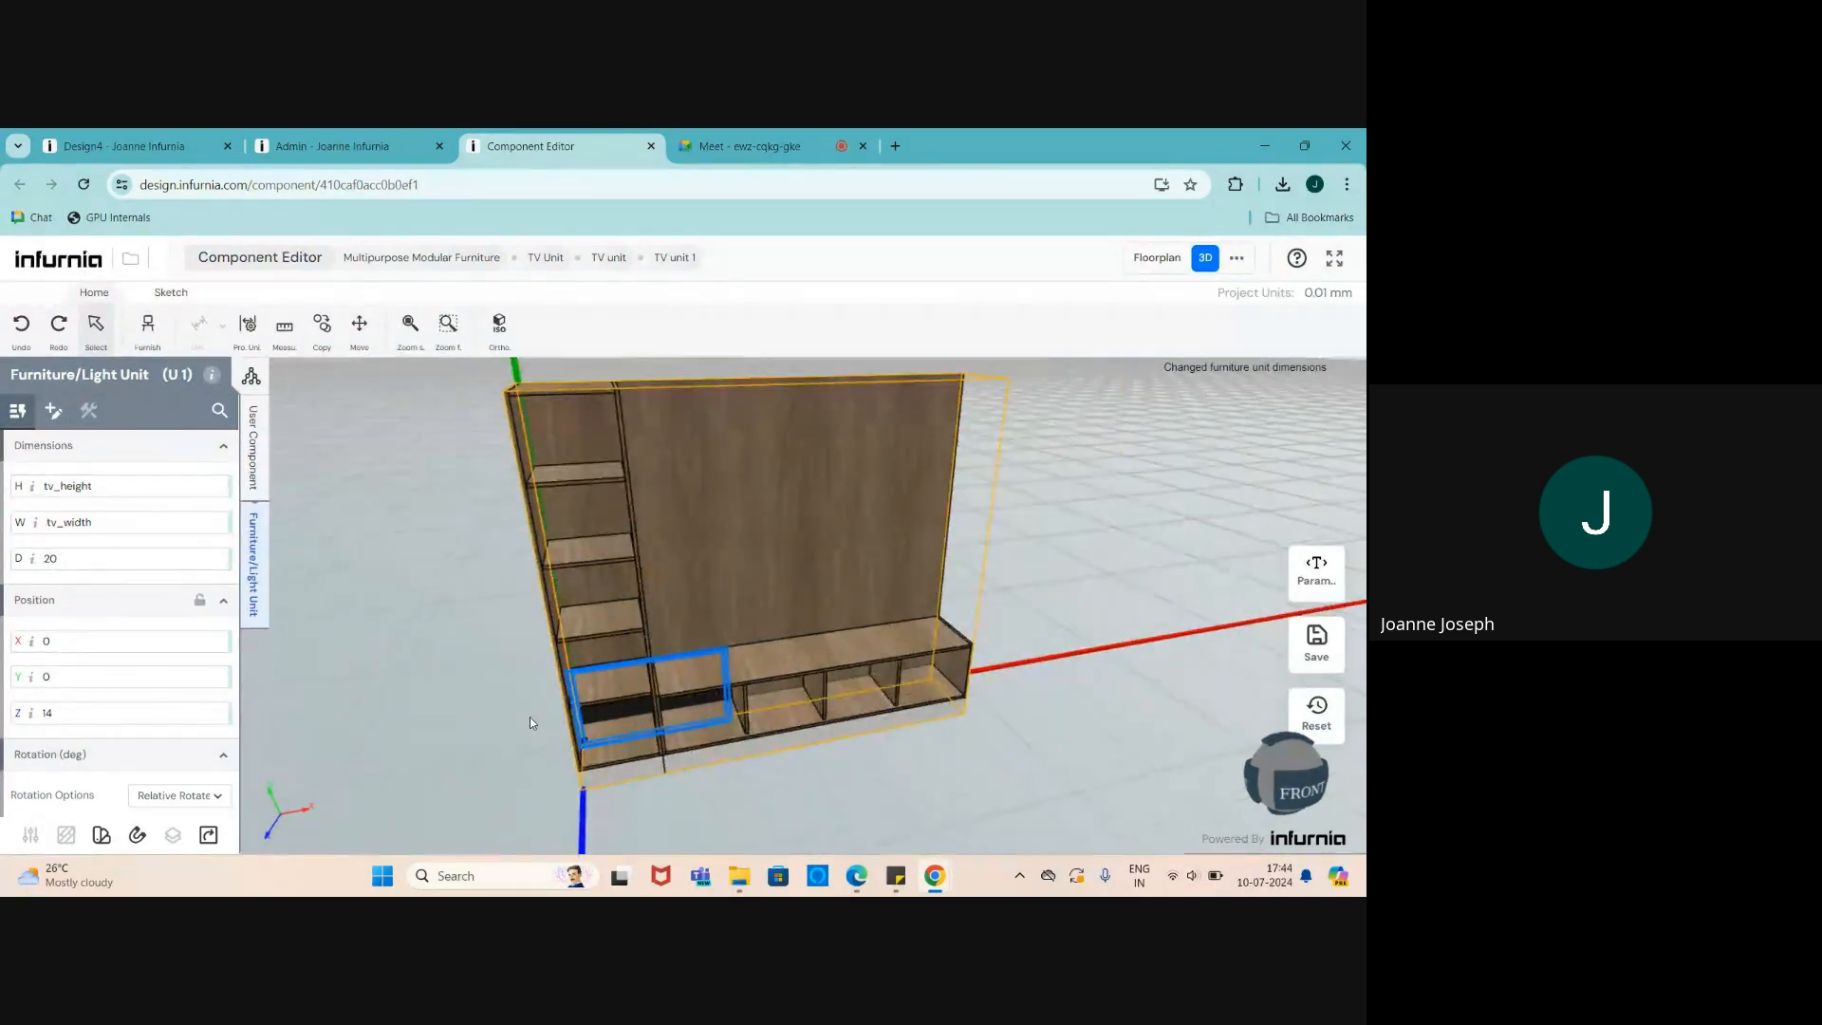
left_click_drag(530, 716, 610, 712)
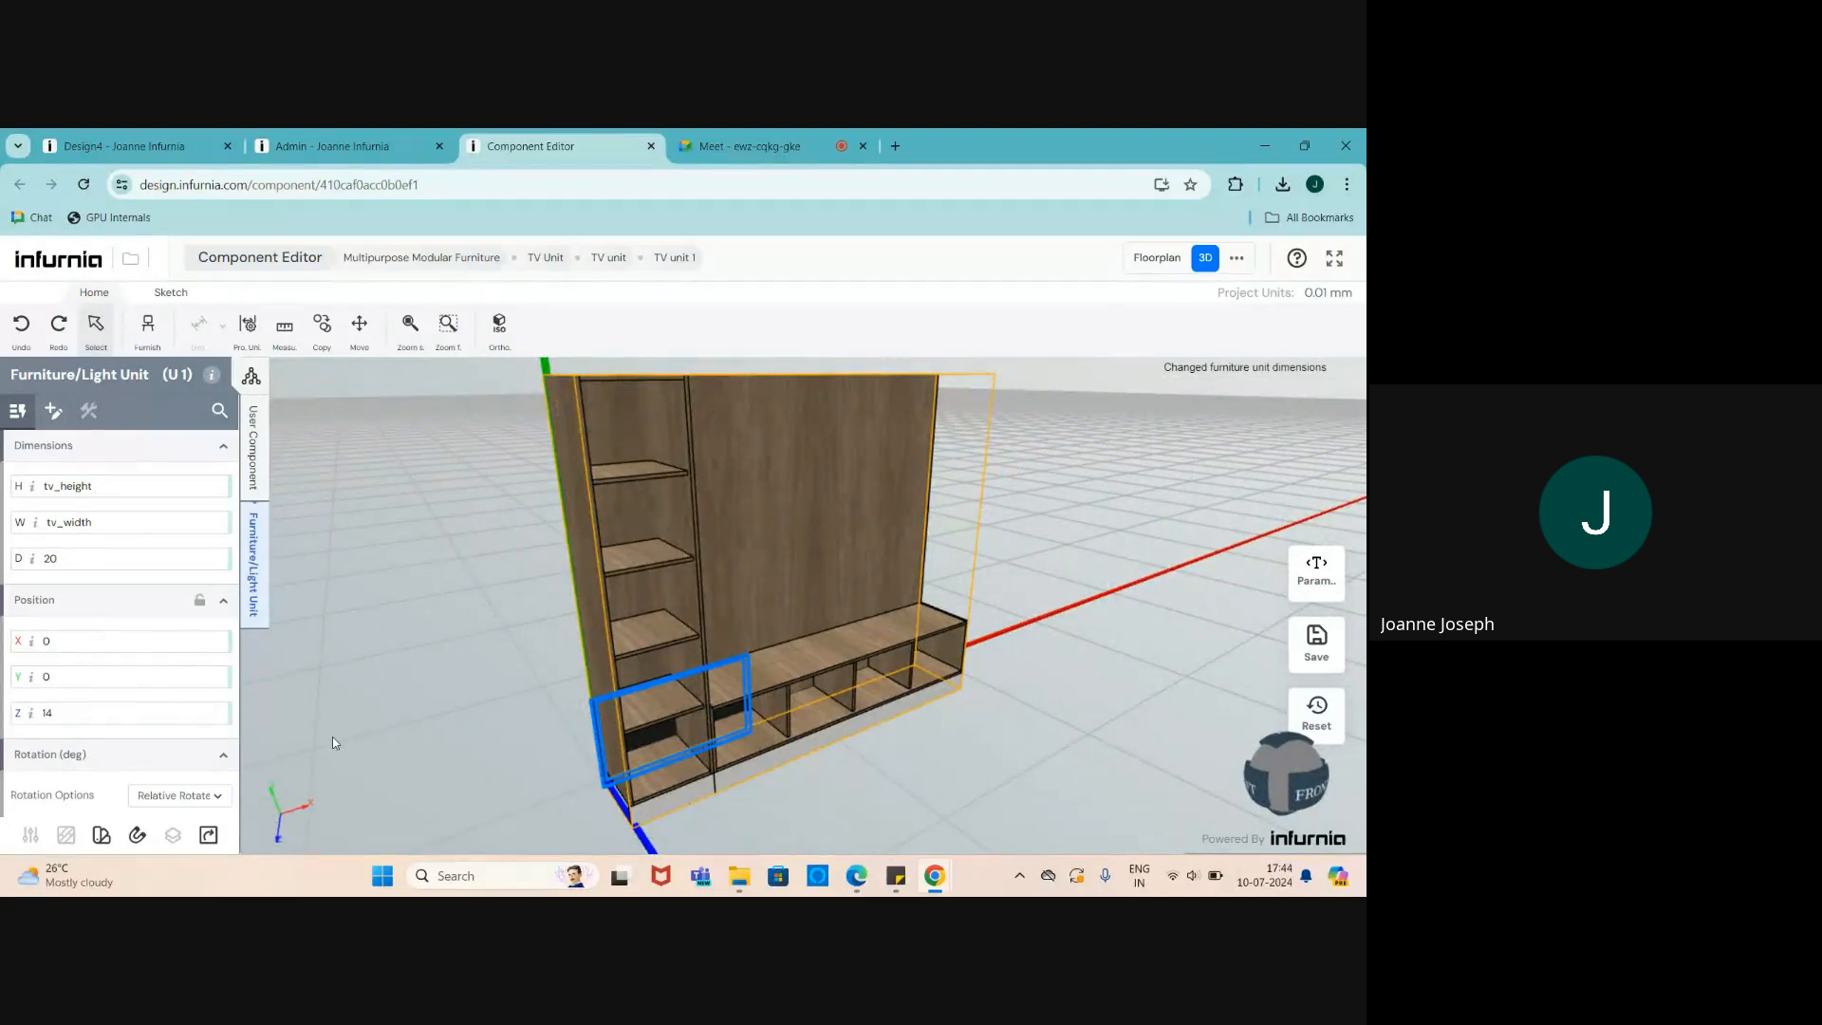
left_click_drag(333, 736, 669, 666)
scroll(669, 666, "up", 2)
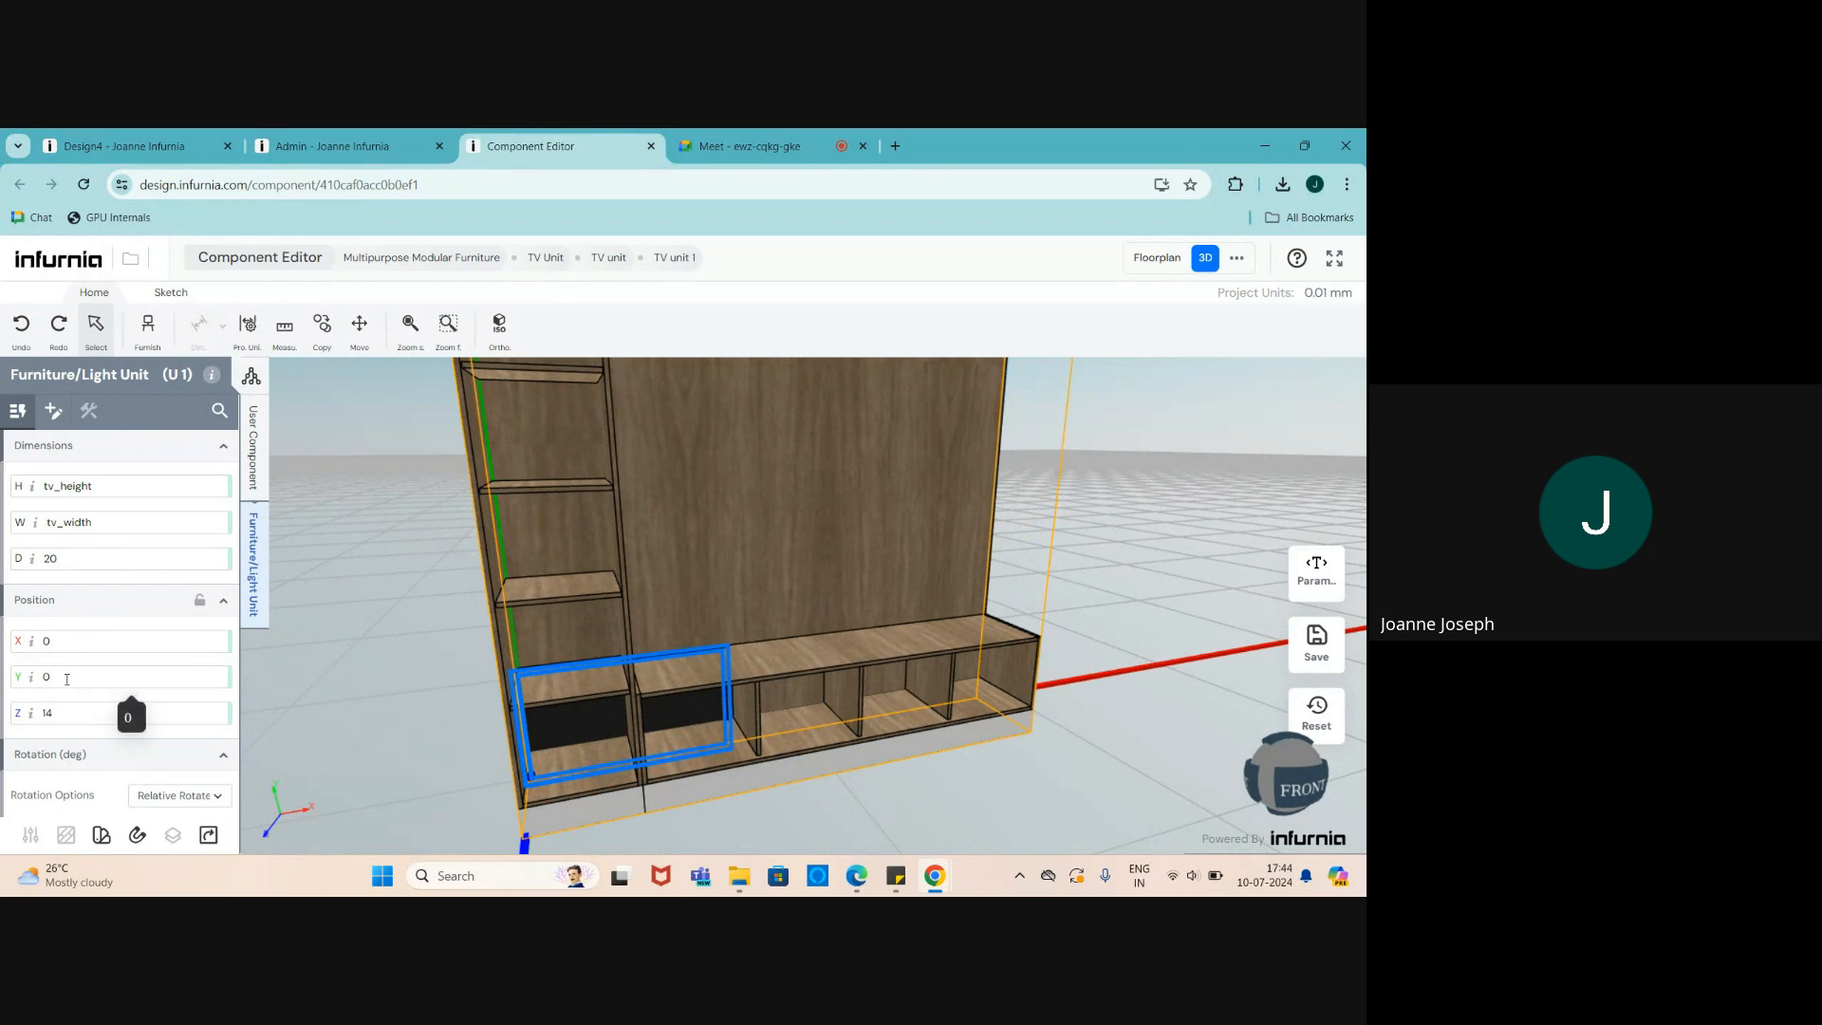
scroll(306, 718, "down", 1)
scroll(508, 714, "up", 1)
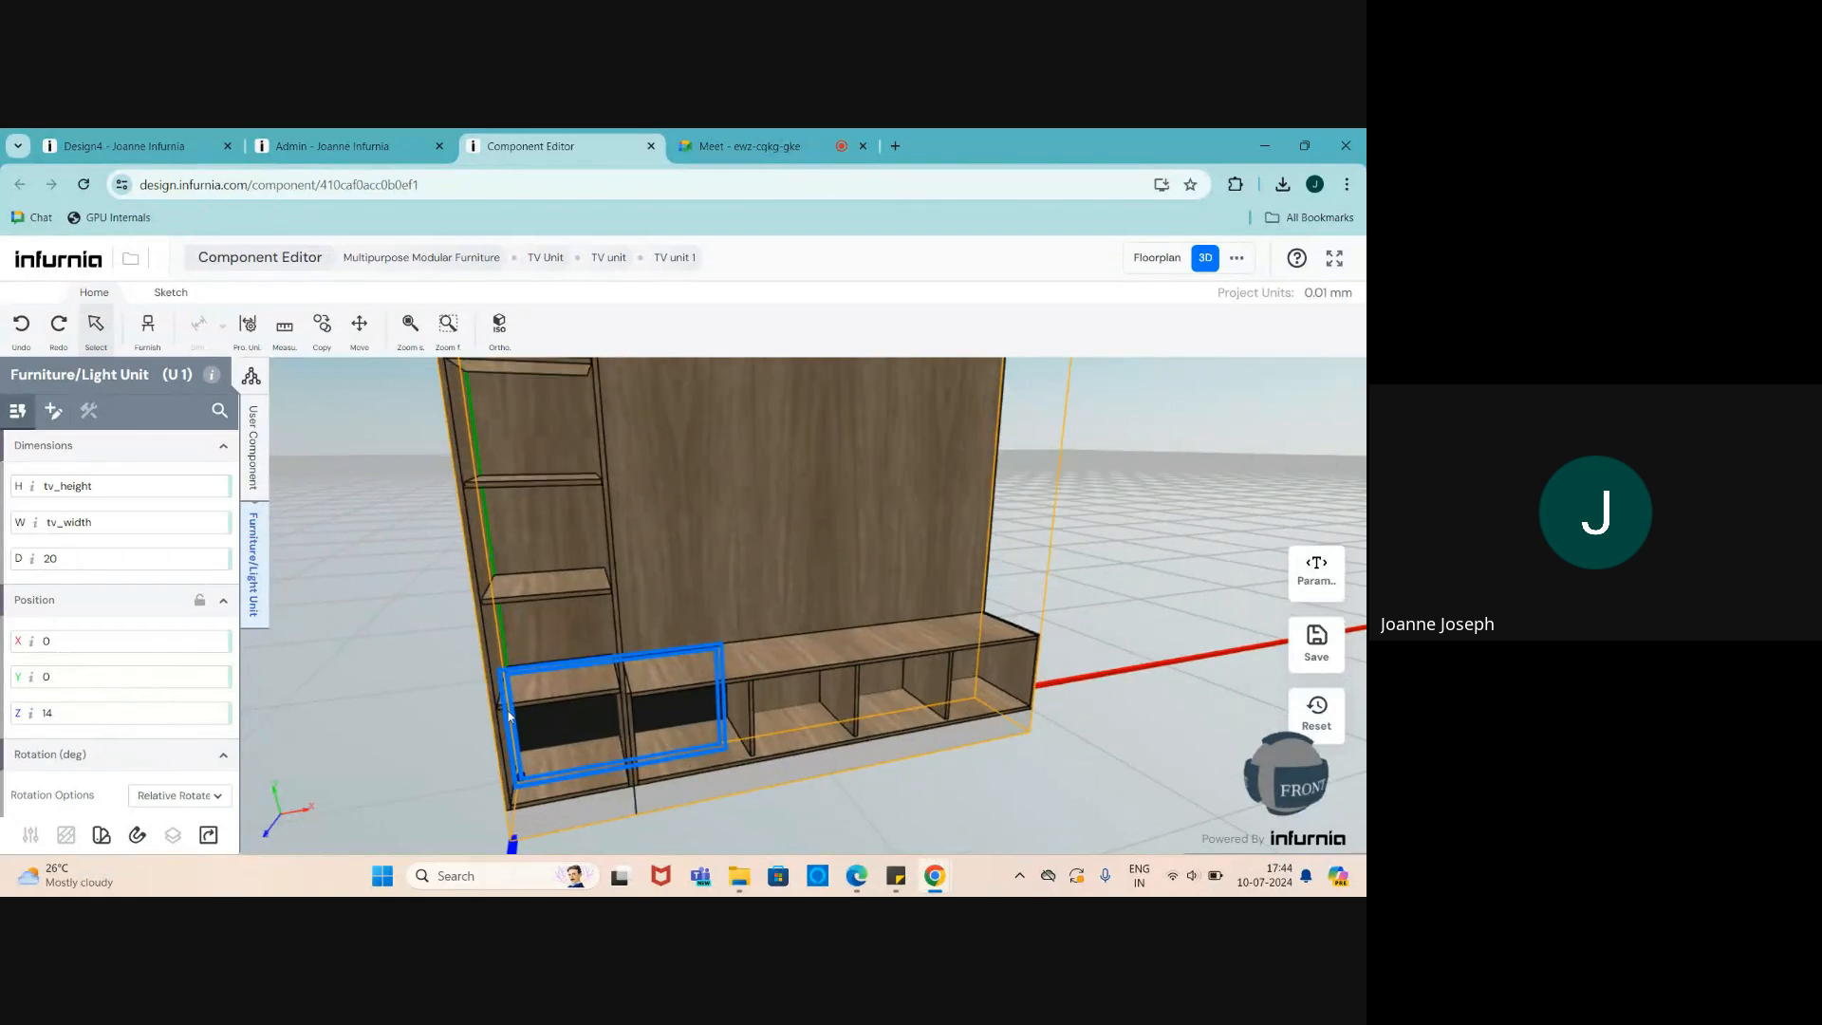
scroll(560, 710, "down", 1)
scroll(597, 714, "up", 1)
scroll(596, 712, "down", 1)
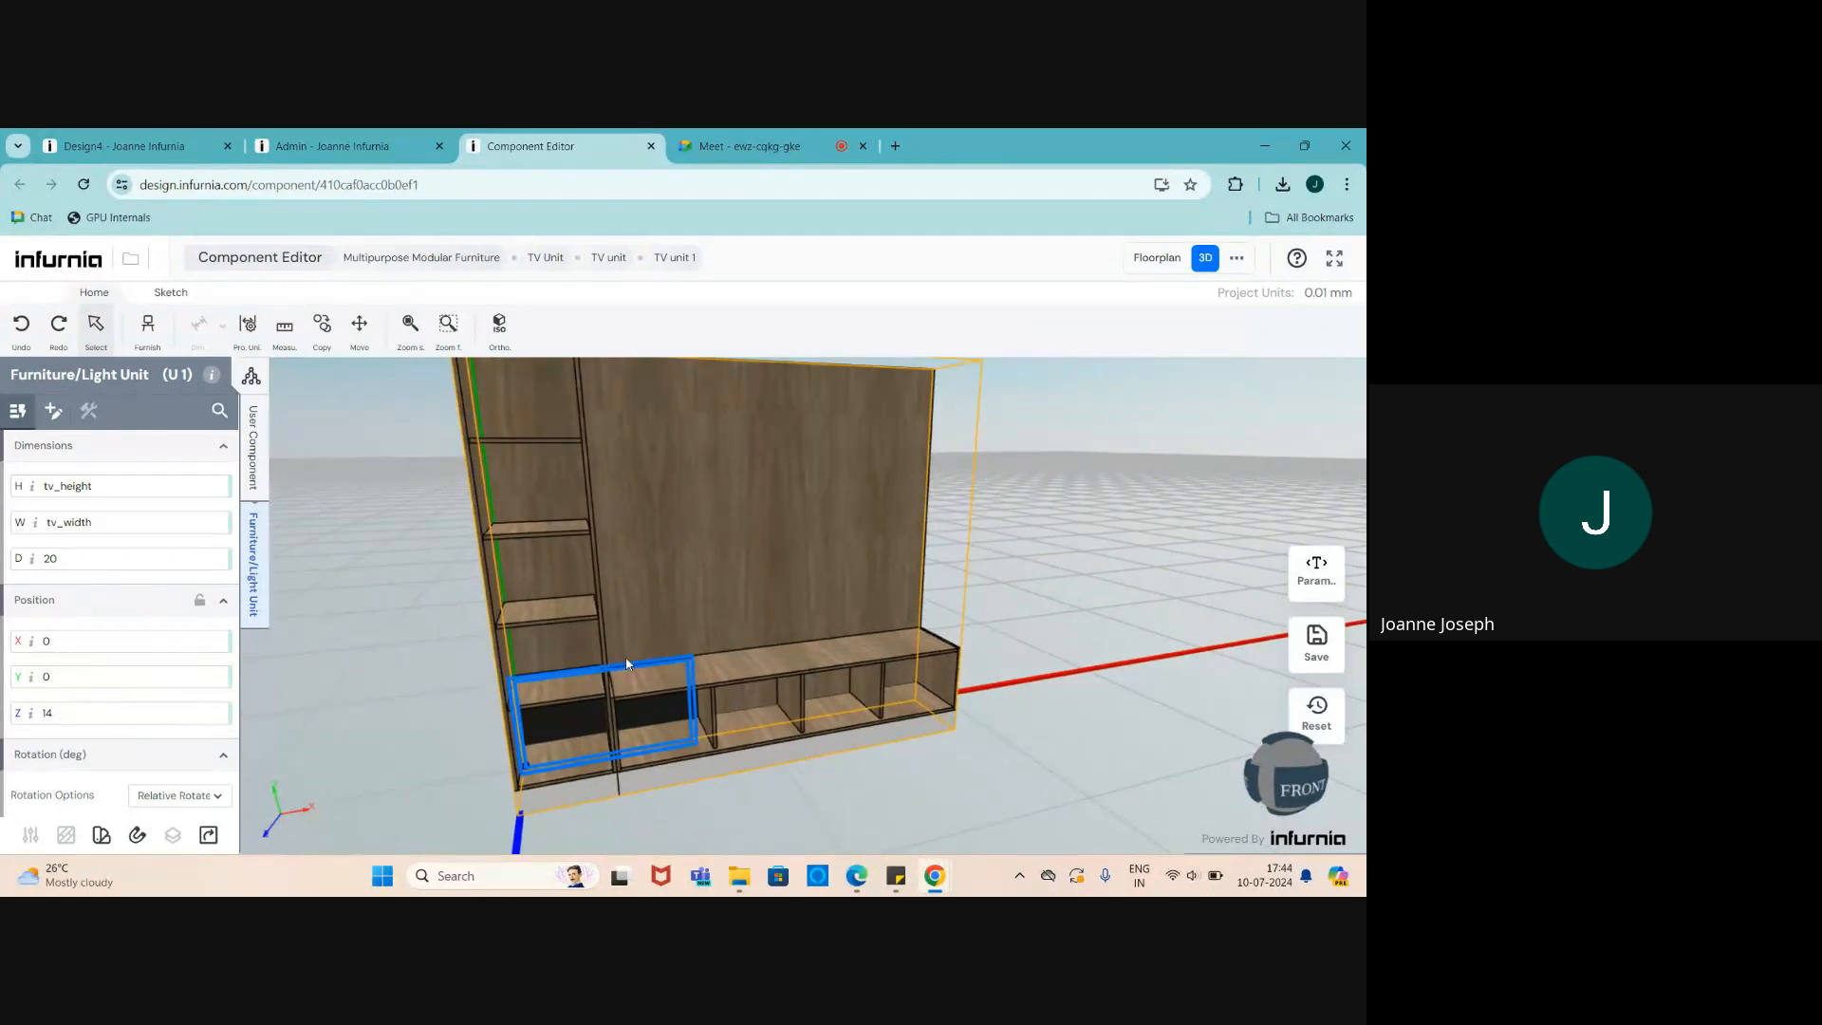
scroll(788, 527, "down", 1)
scroll(741, 565, "up", 1)
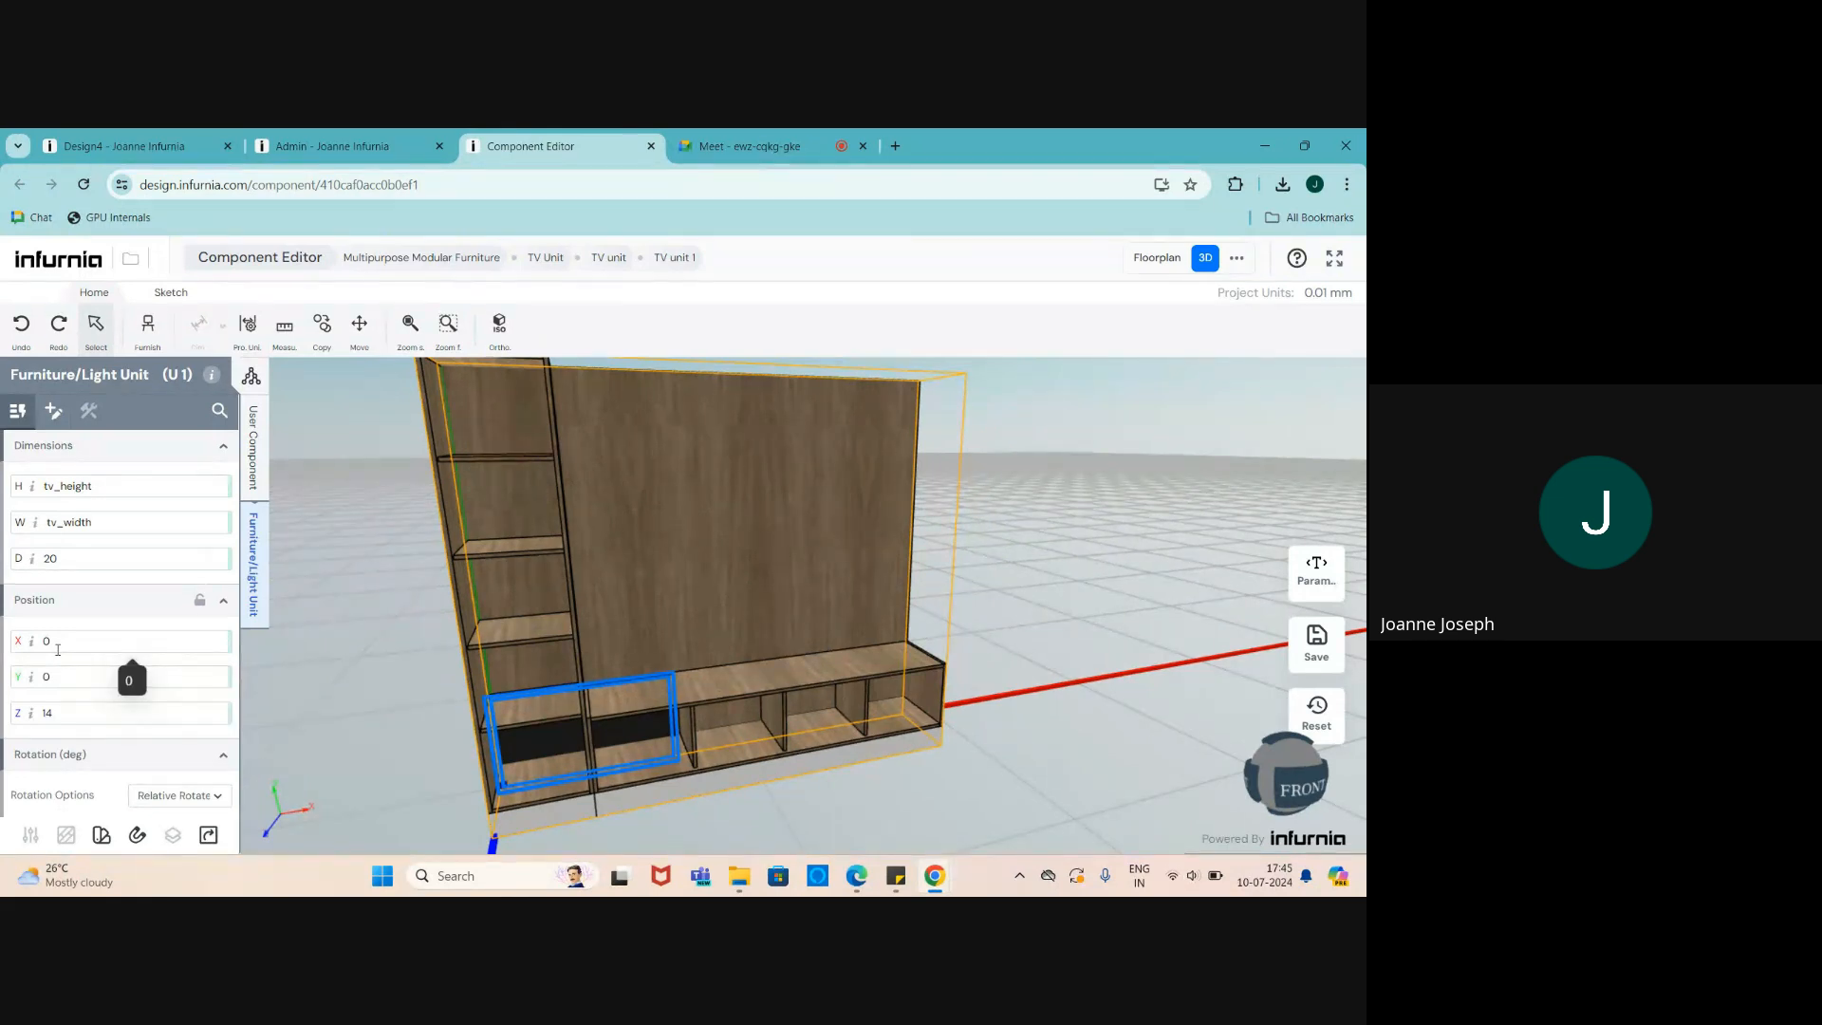
- Set the TV unit's X position to the TUwidth parameter
left_click(58, 644)
type("tu")
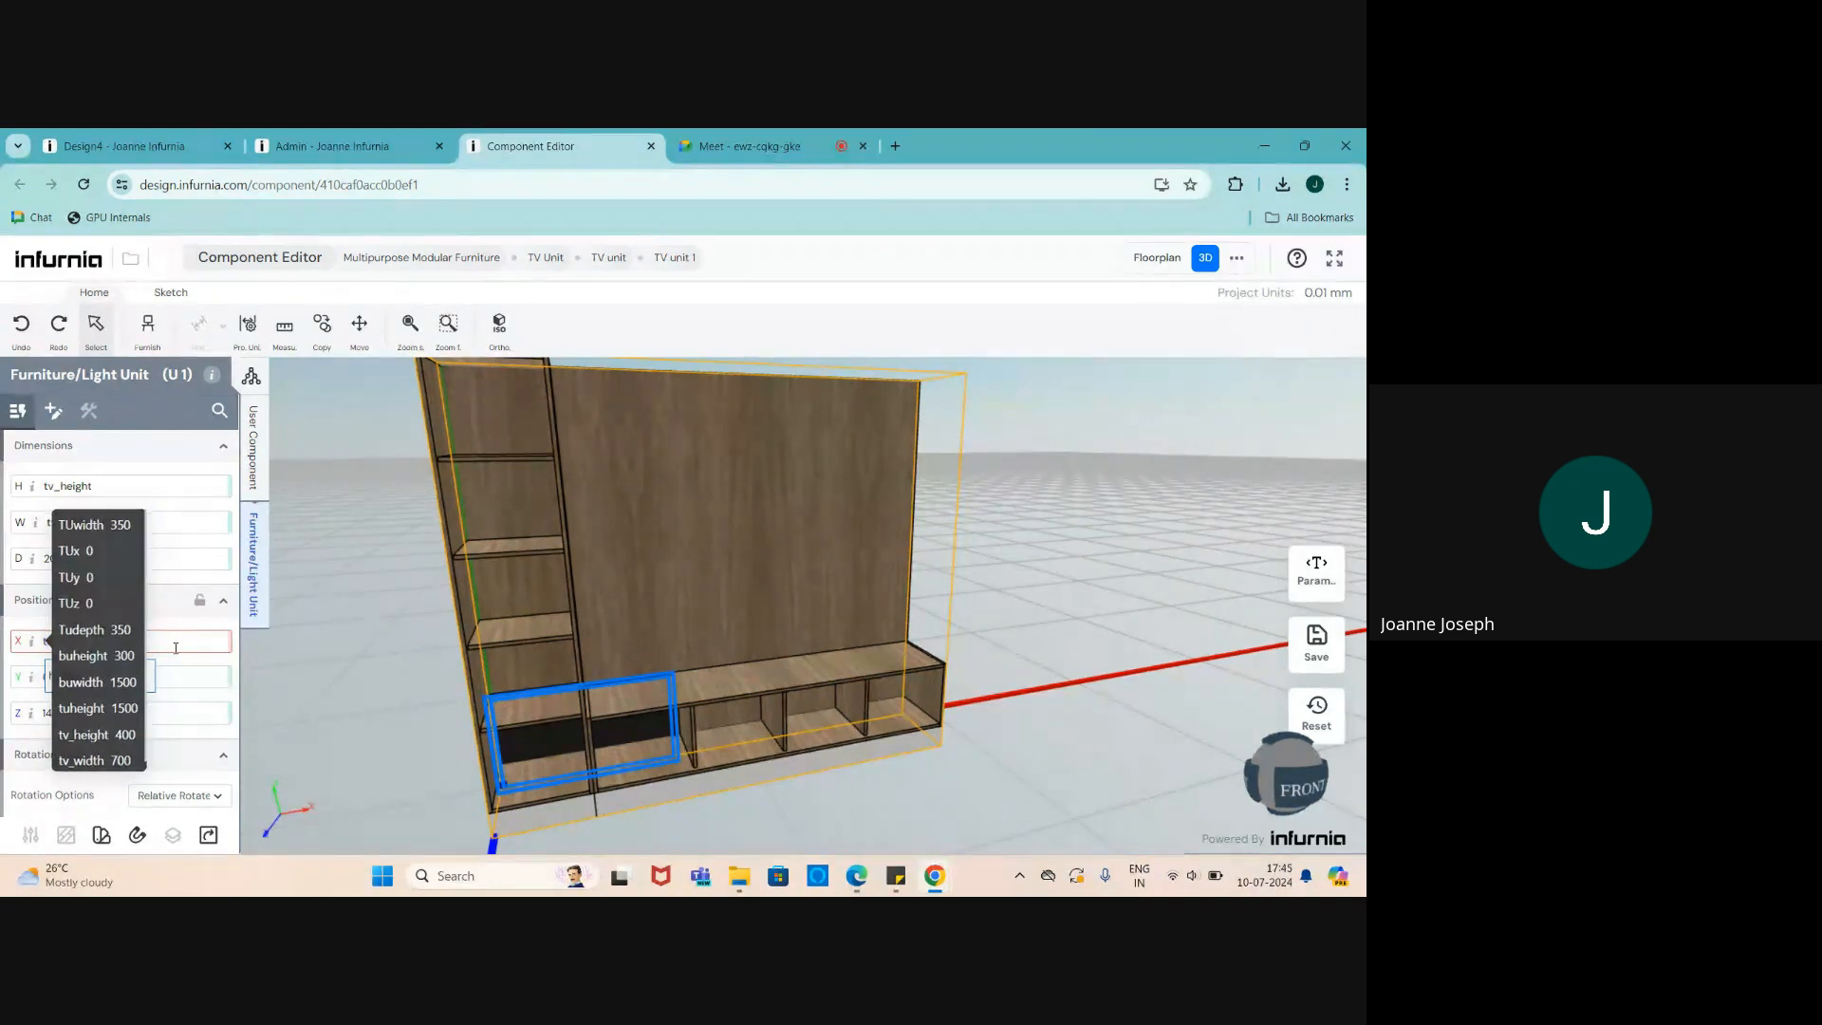
key("BackSpace")
key("BackSpace")
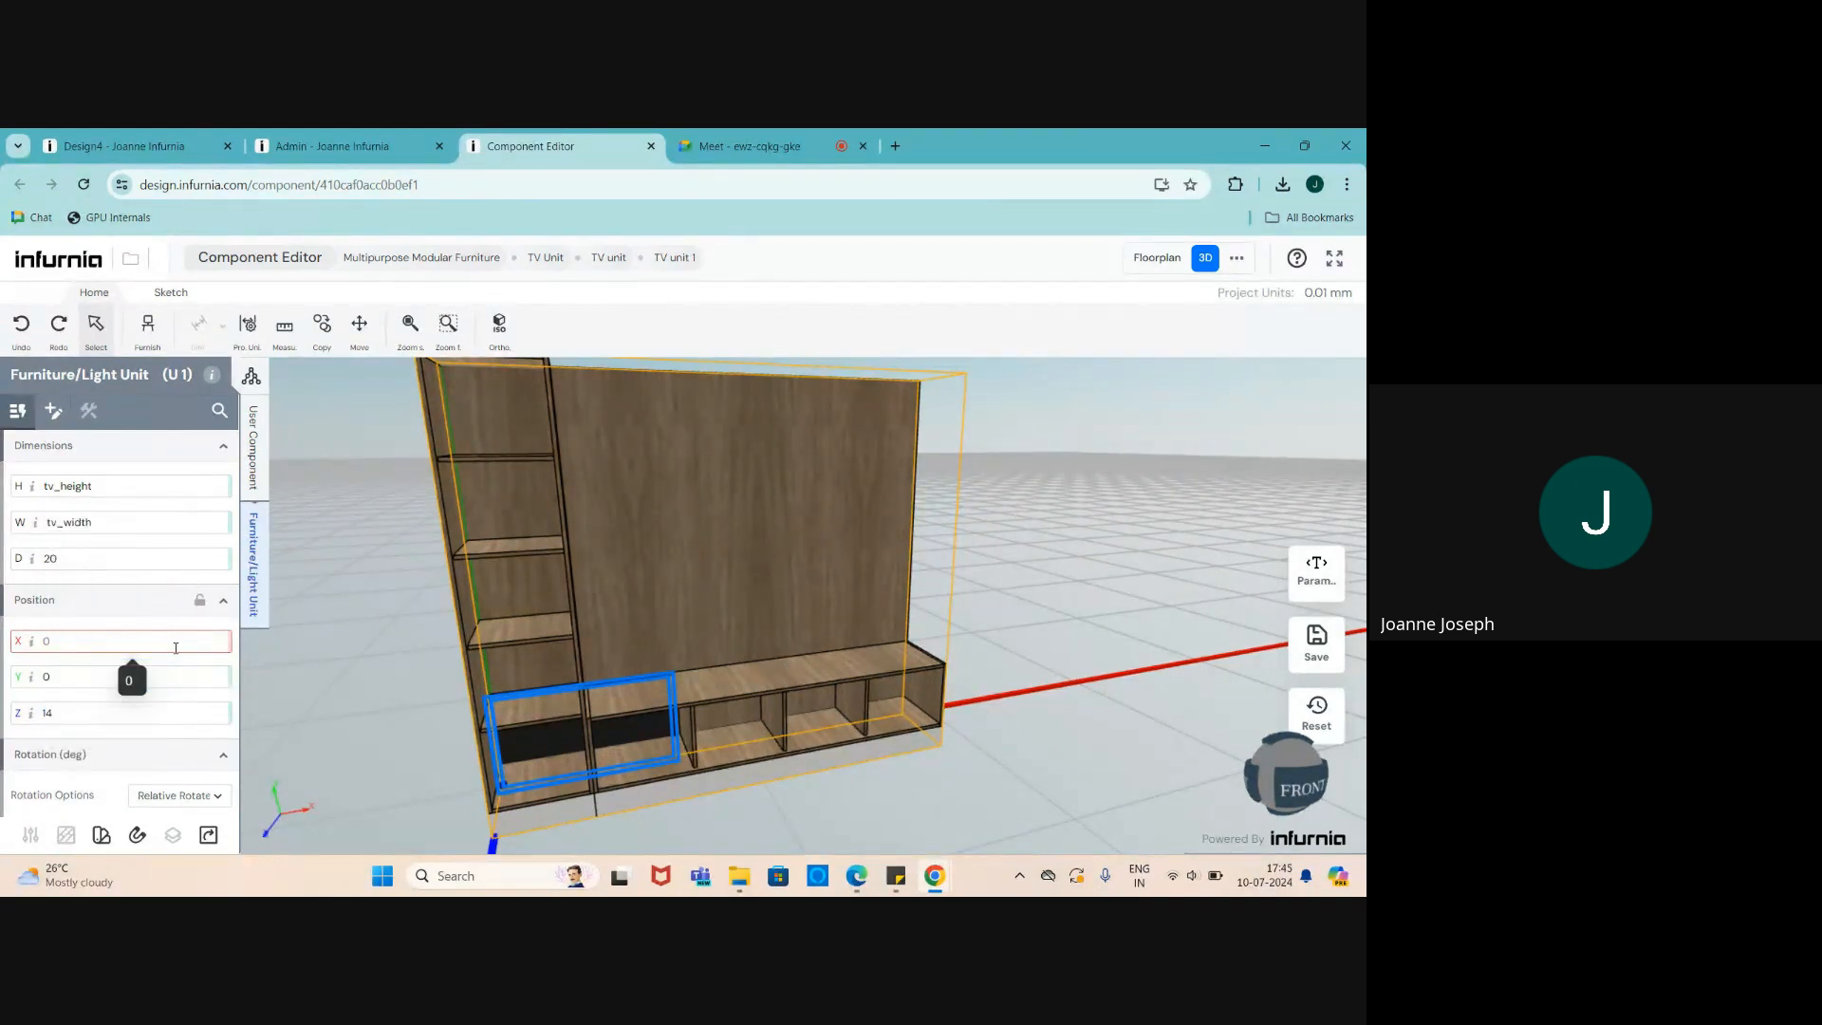
type("TUwidth")
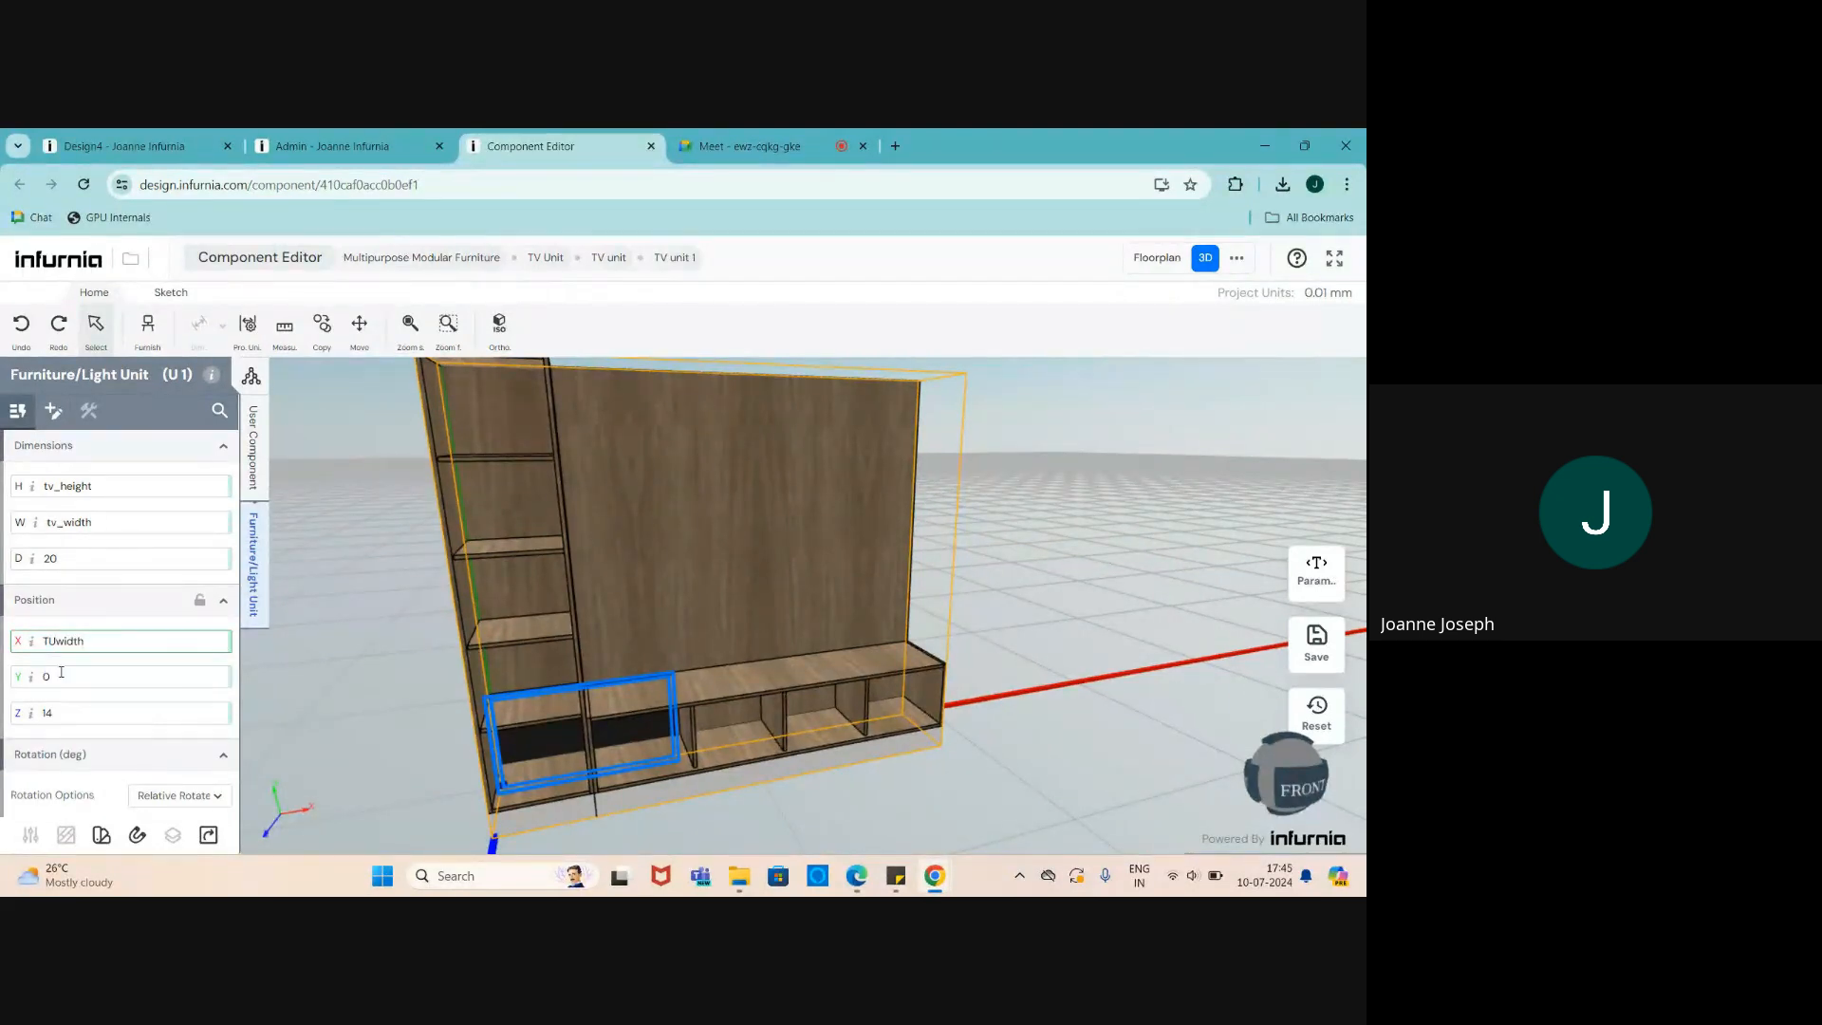
key("Return")
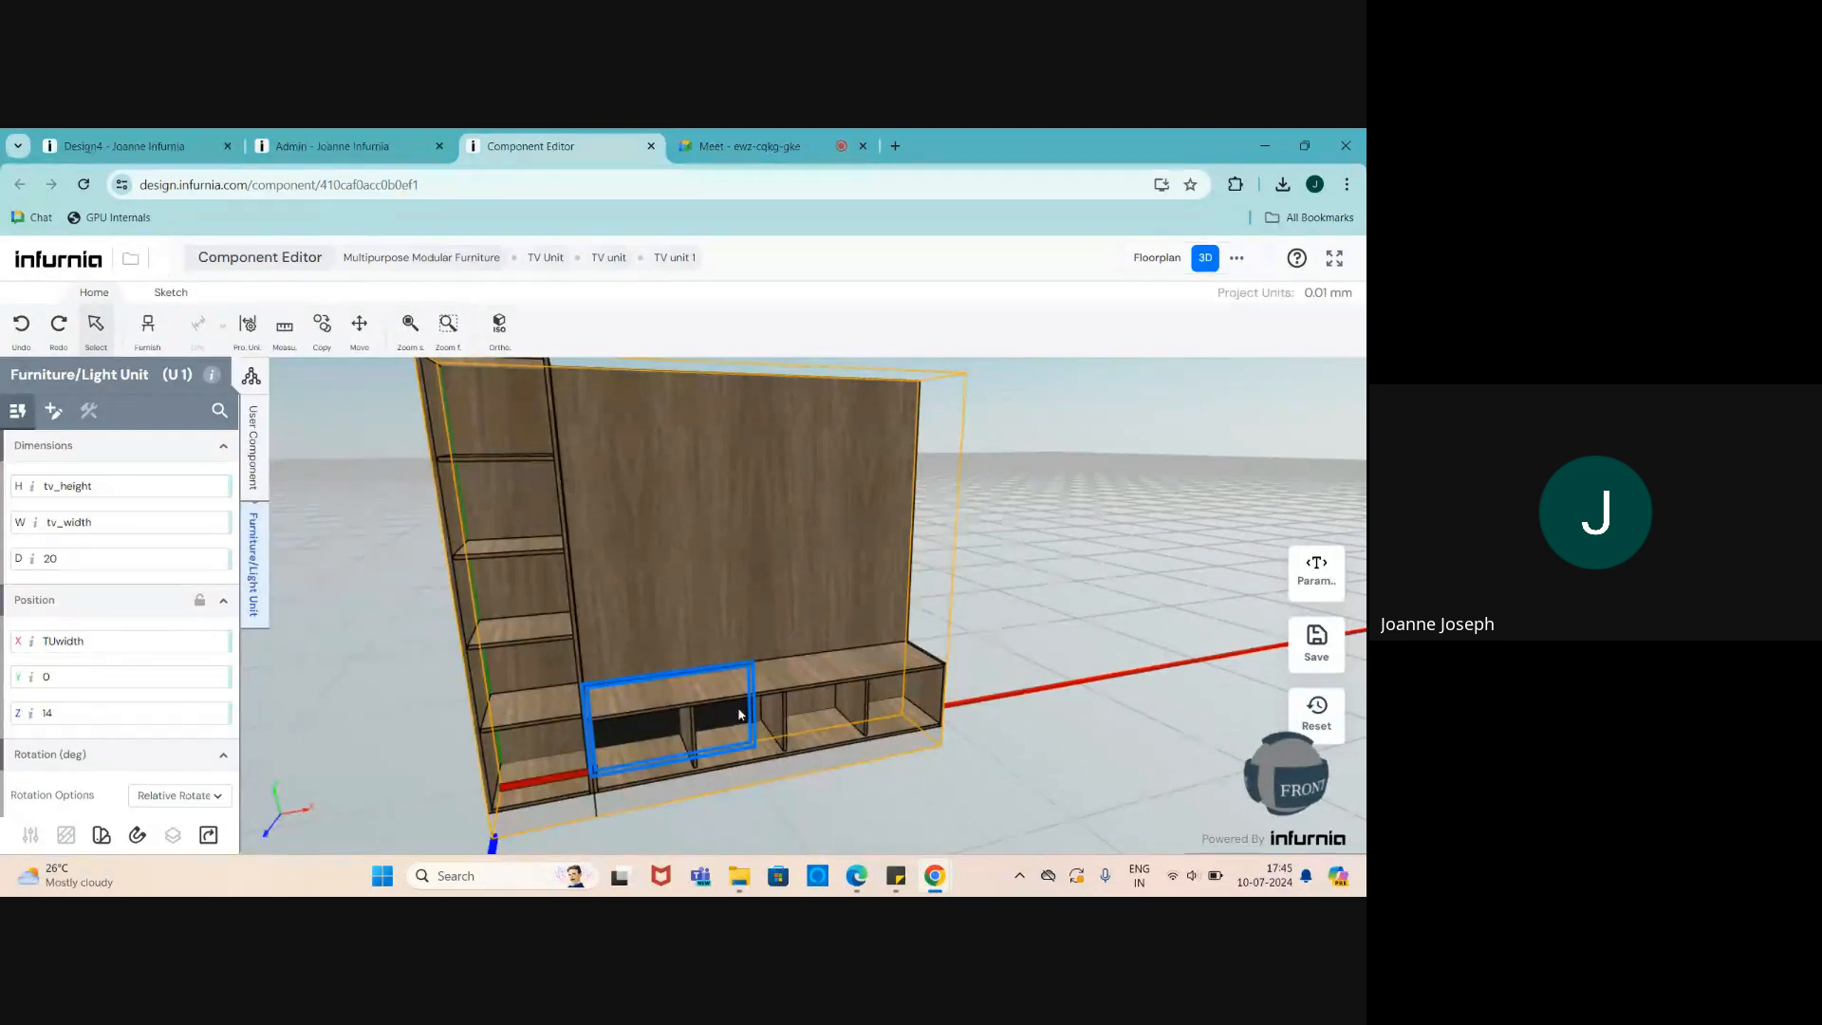
- Extend the X position formula to TUwidth + (tv_width/2)
left_click(112, 644)
type("+")
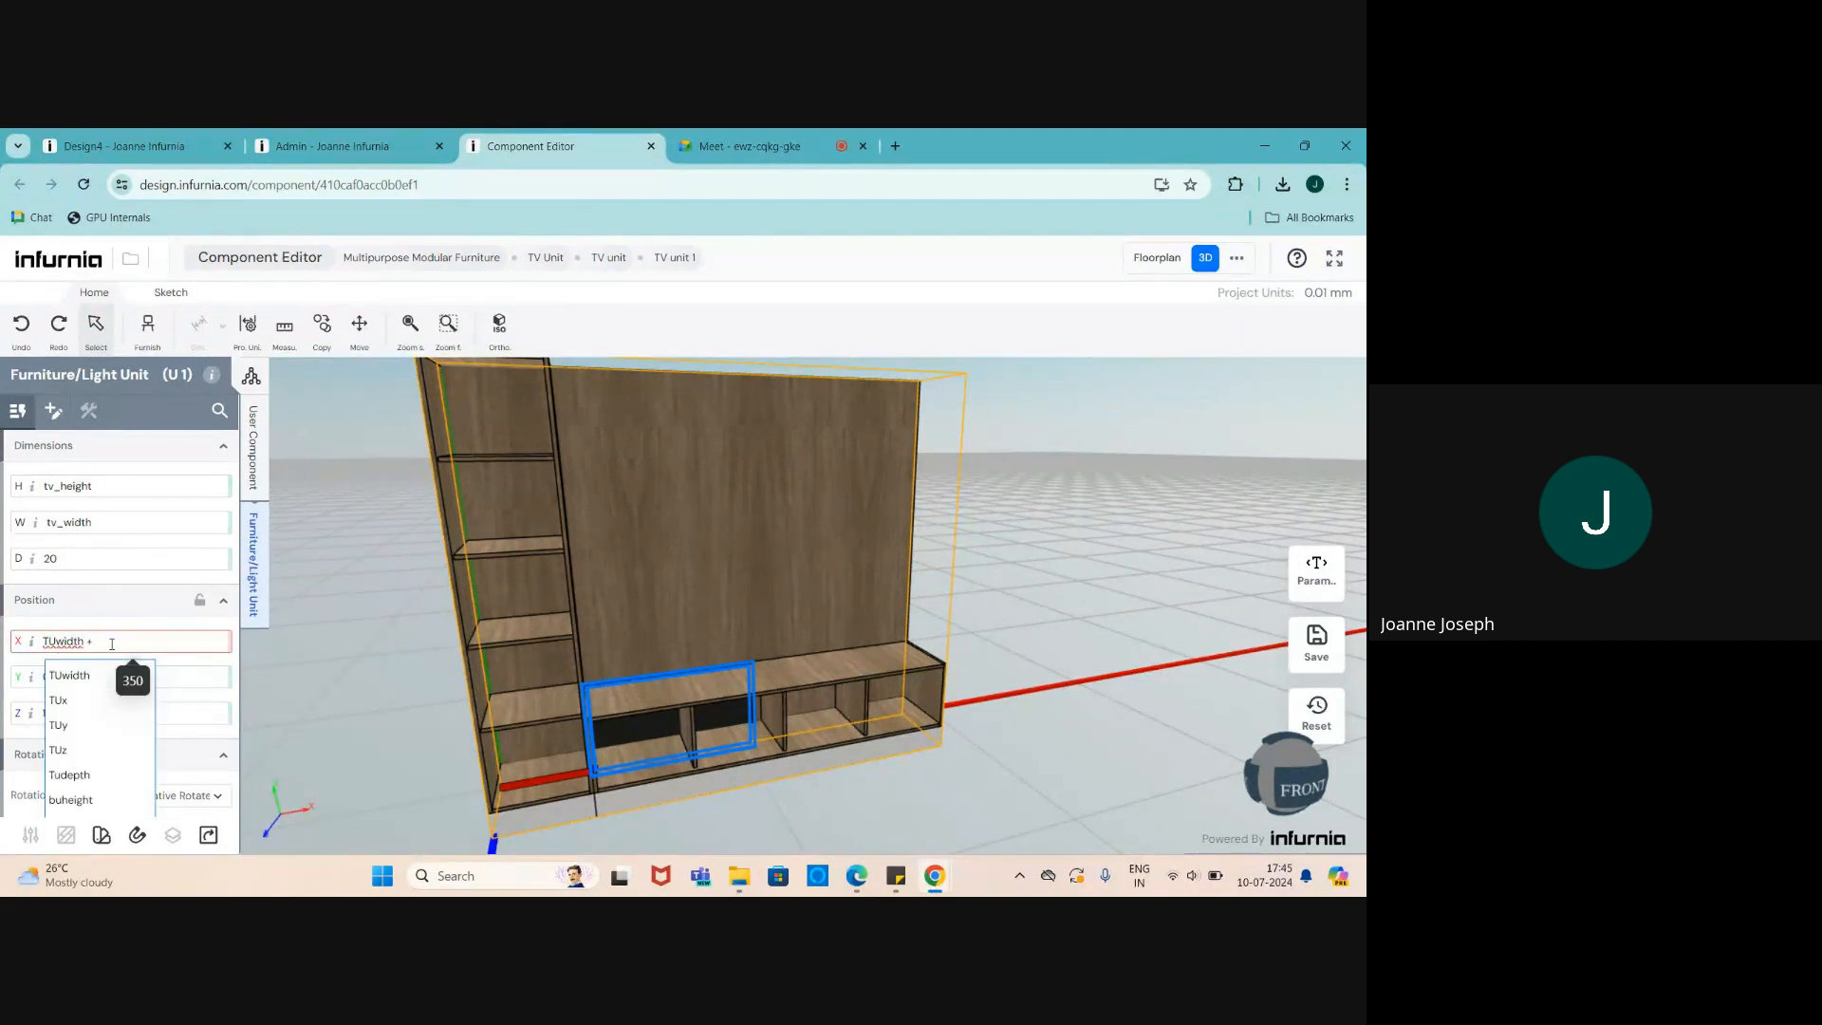
type(" (")
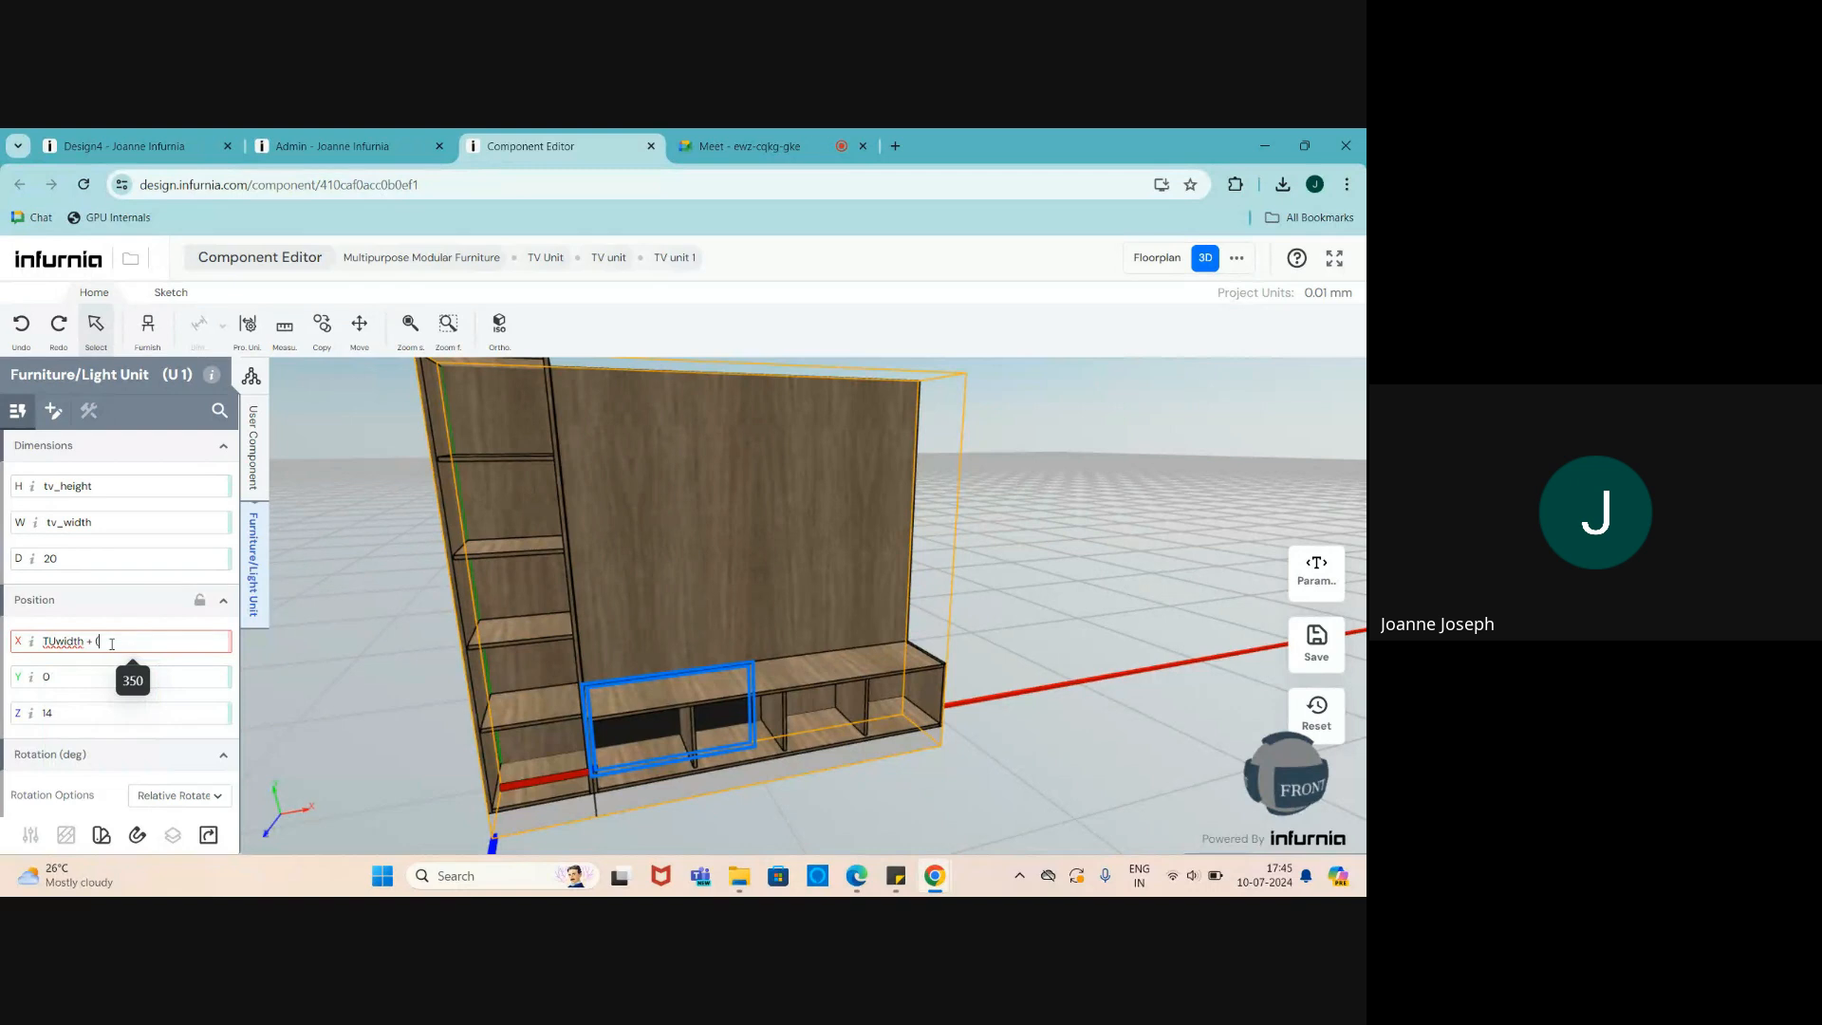
key("BackSpace")
key("BackSpace")
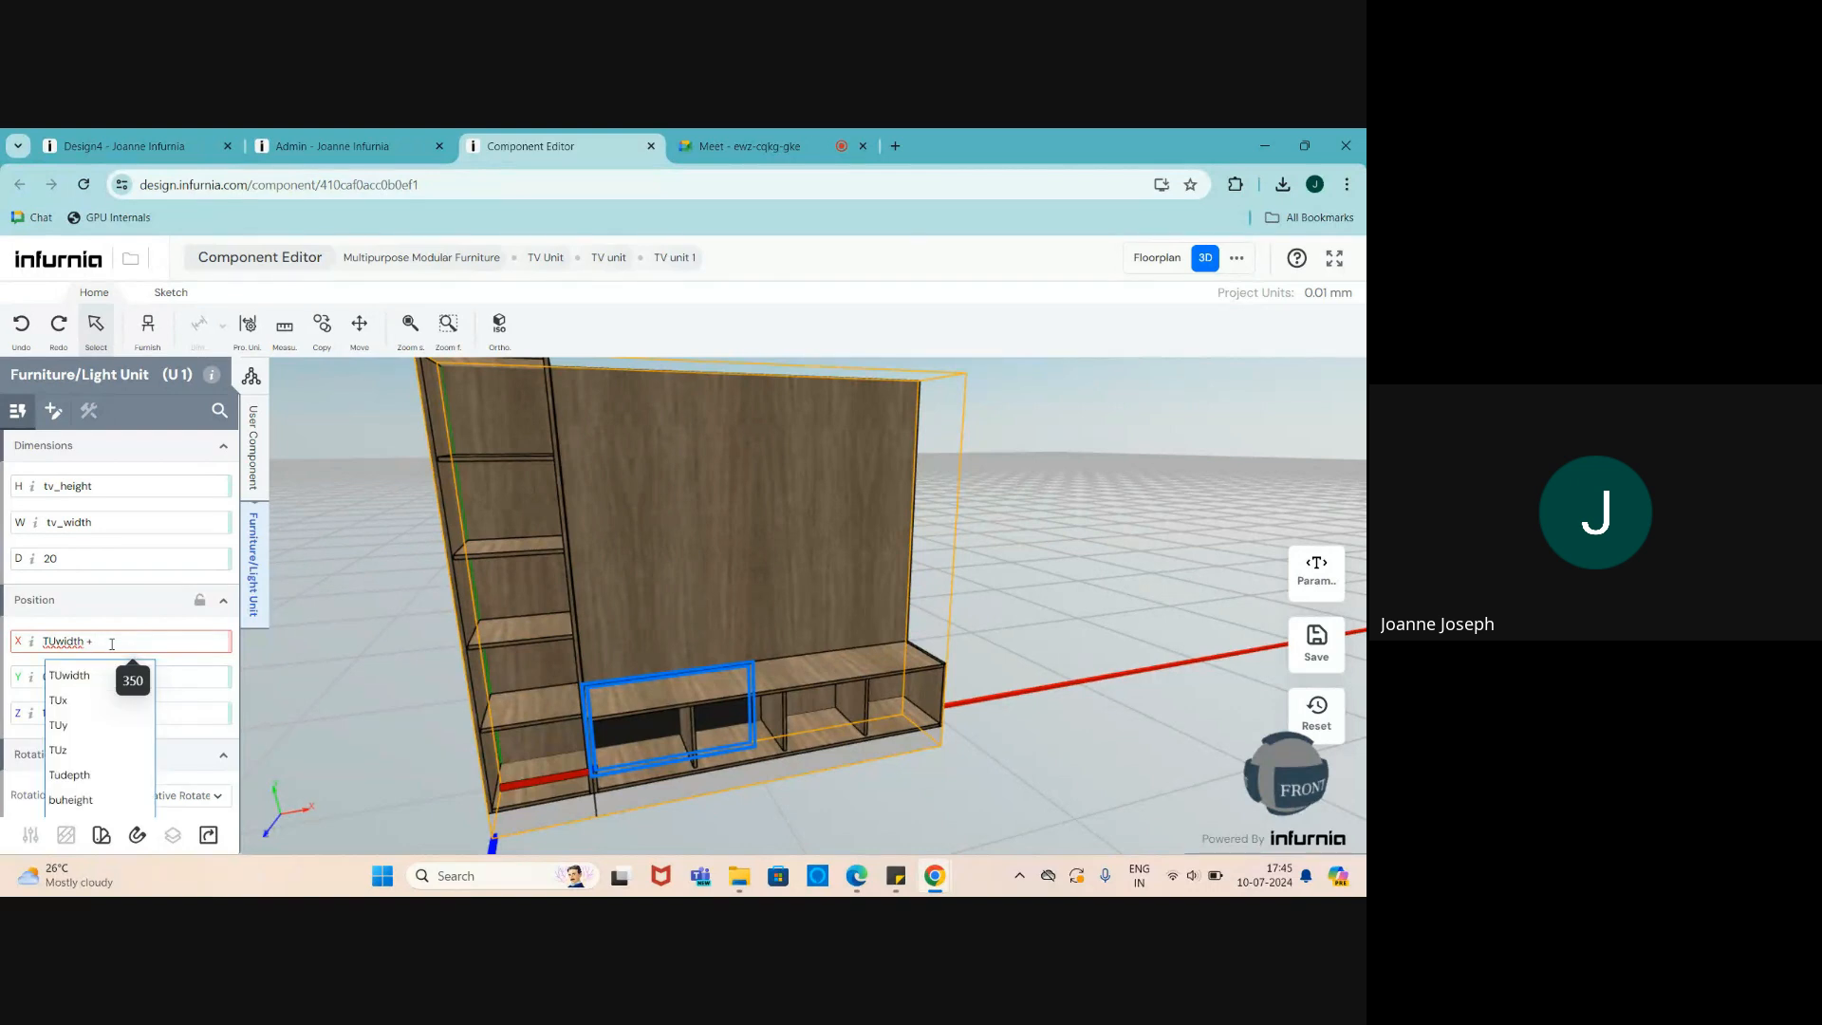
type("tv")
left_click(88, 708)
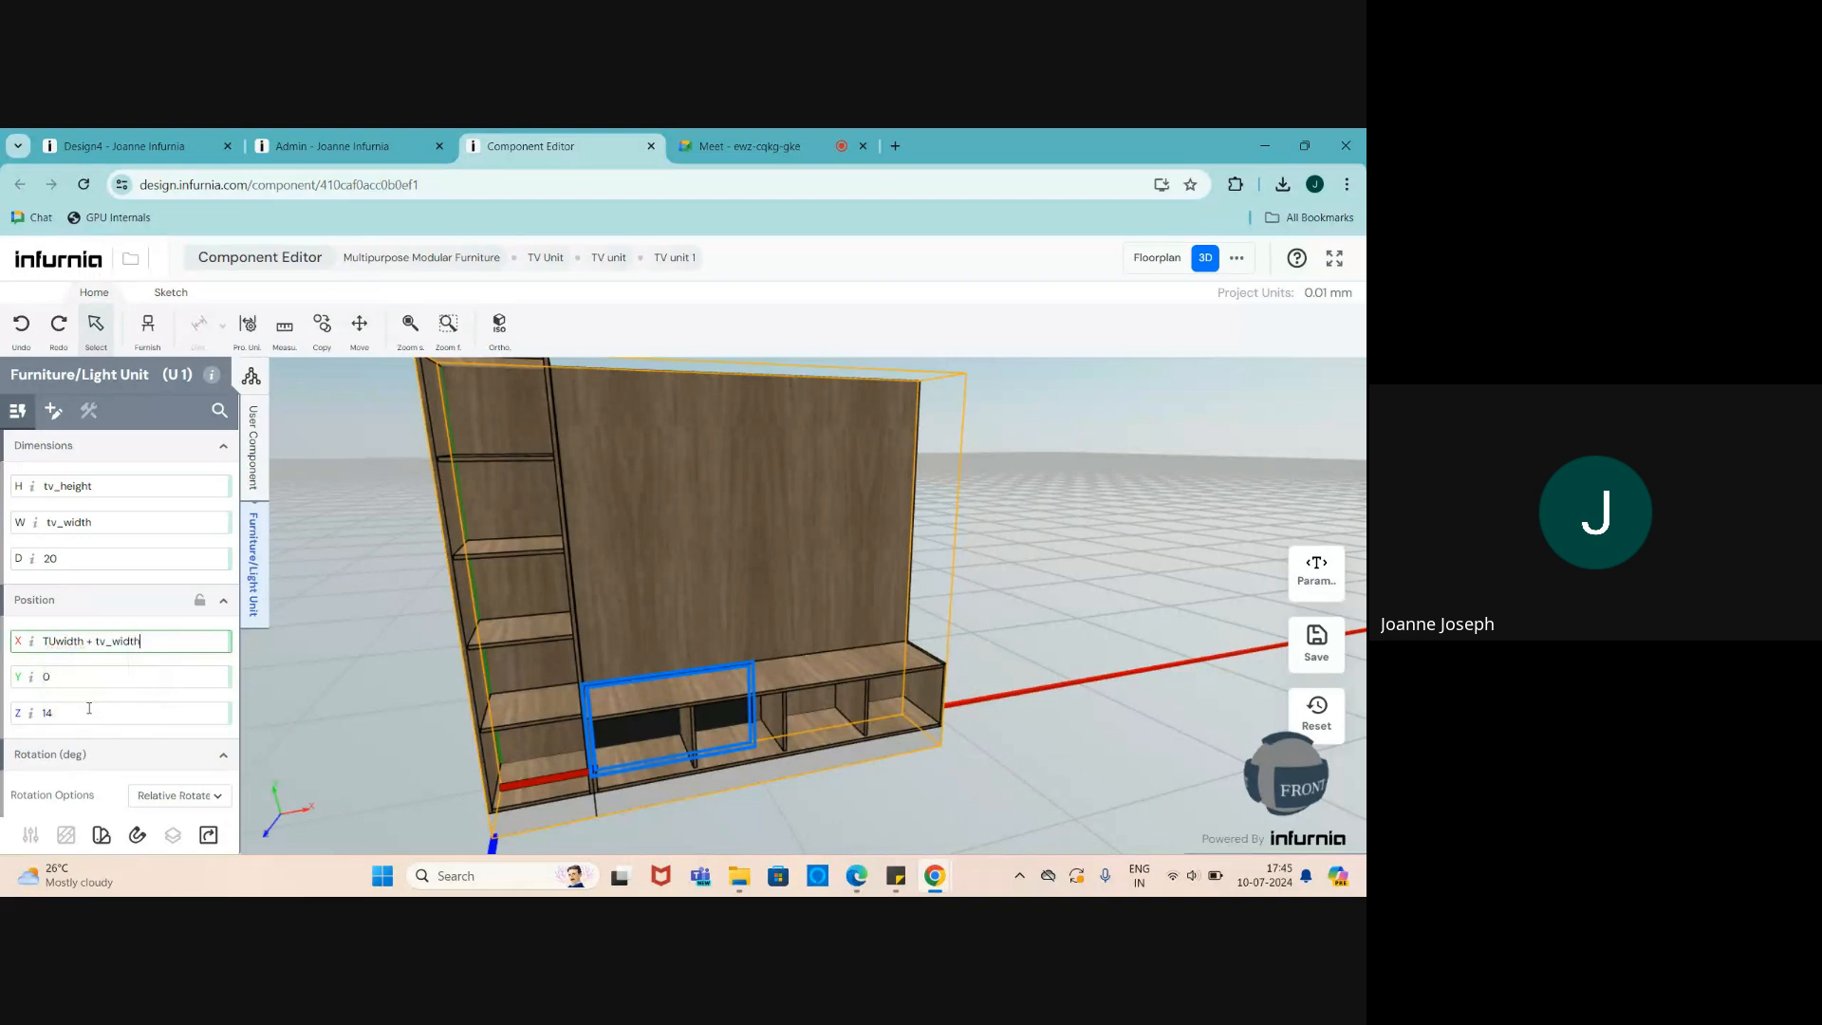
type("/2")
type(")")
type("(")
key("Return")
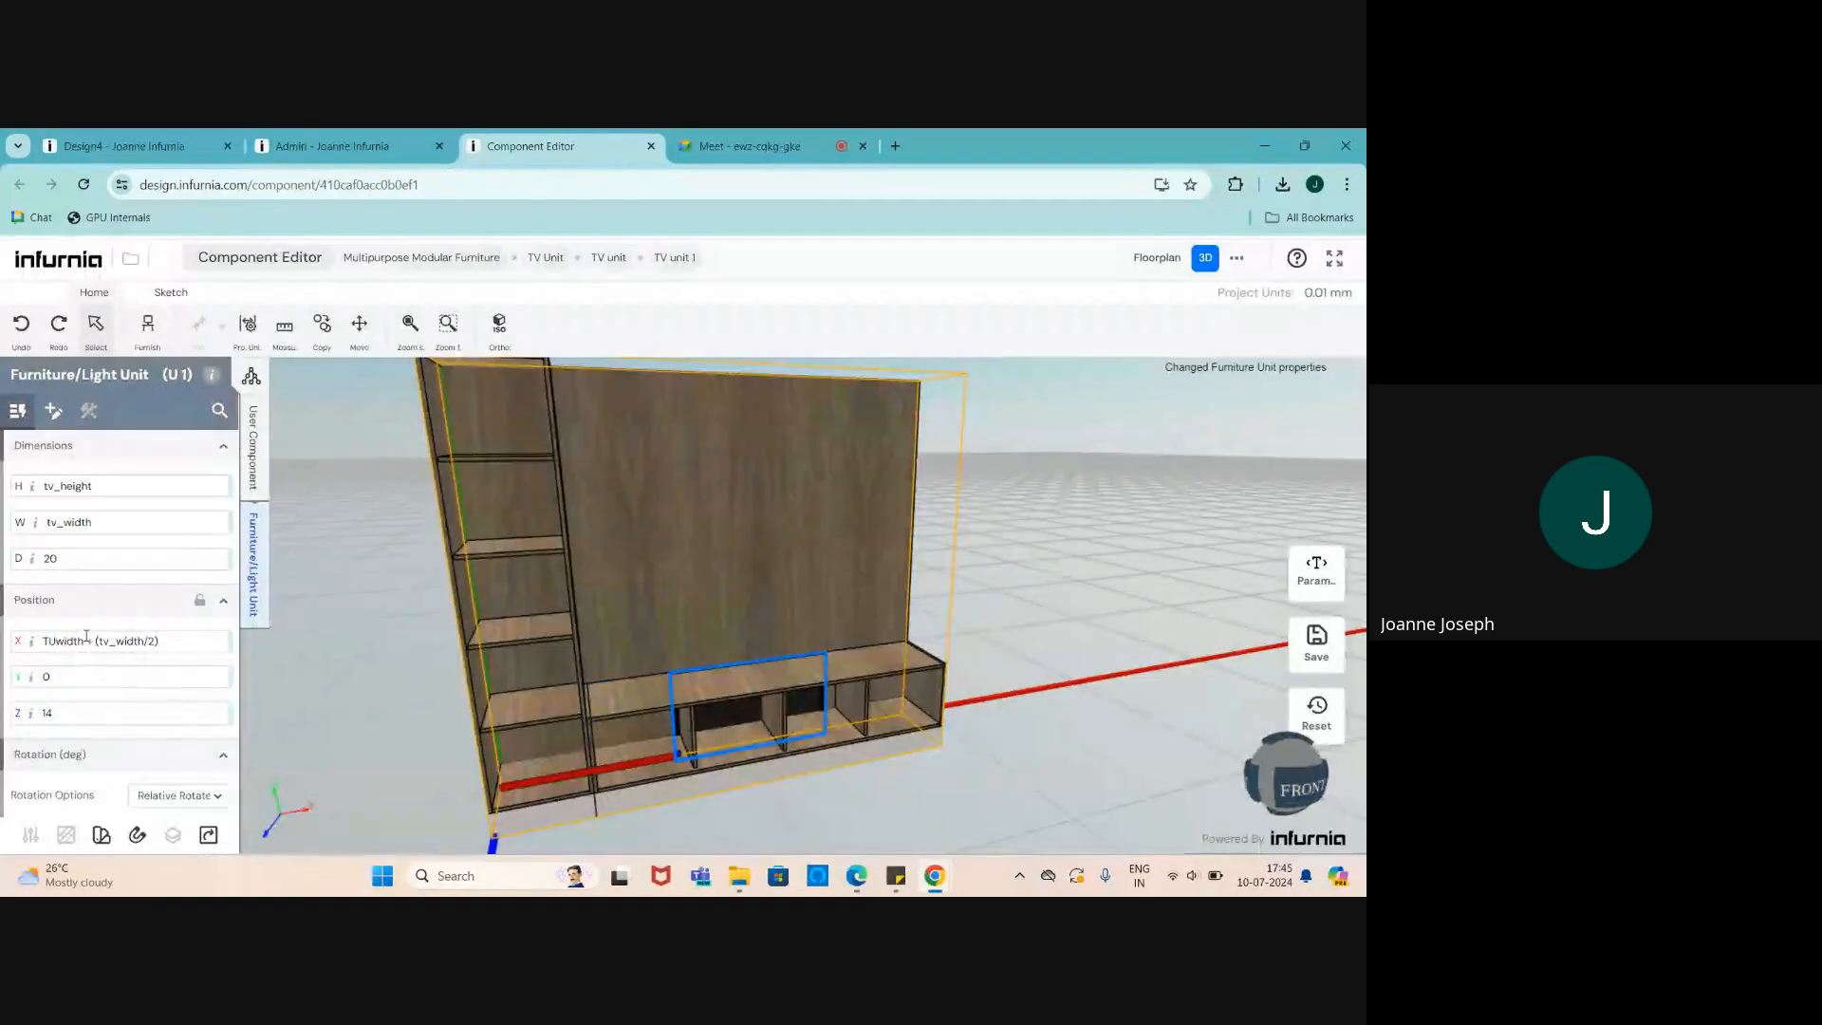
left_click_drag(805, 731, 731, 710)
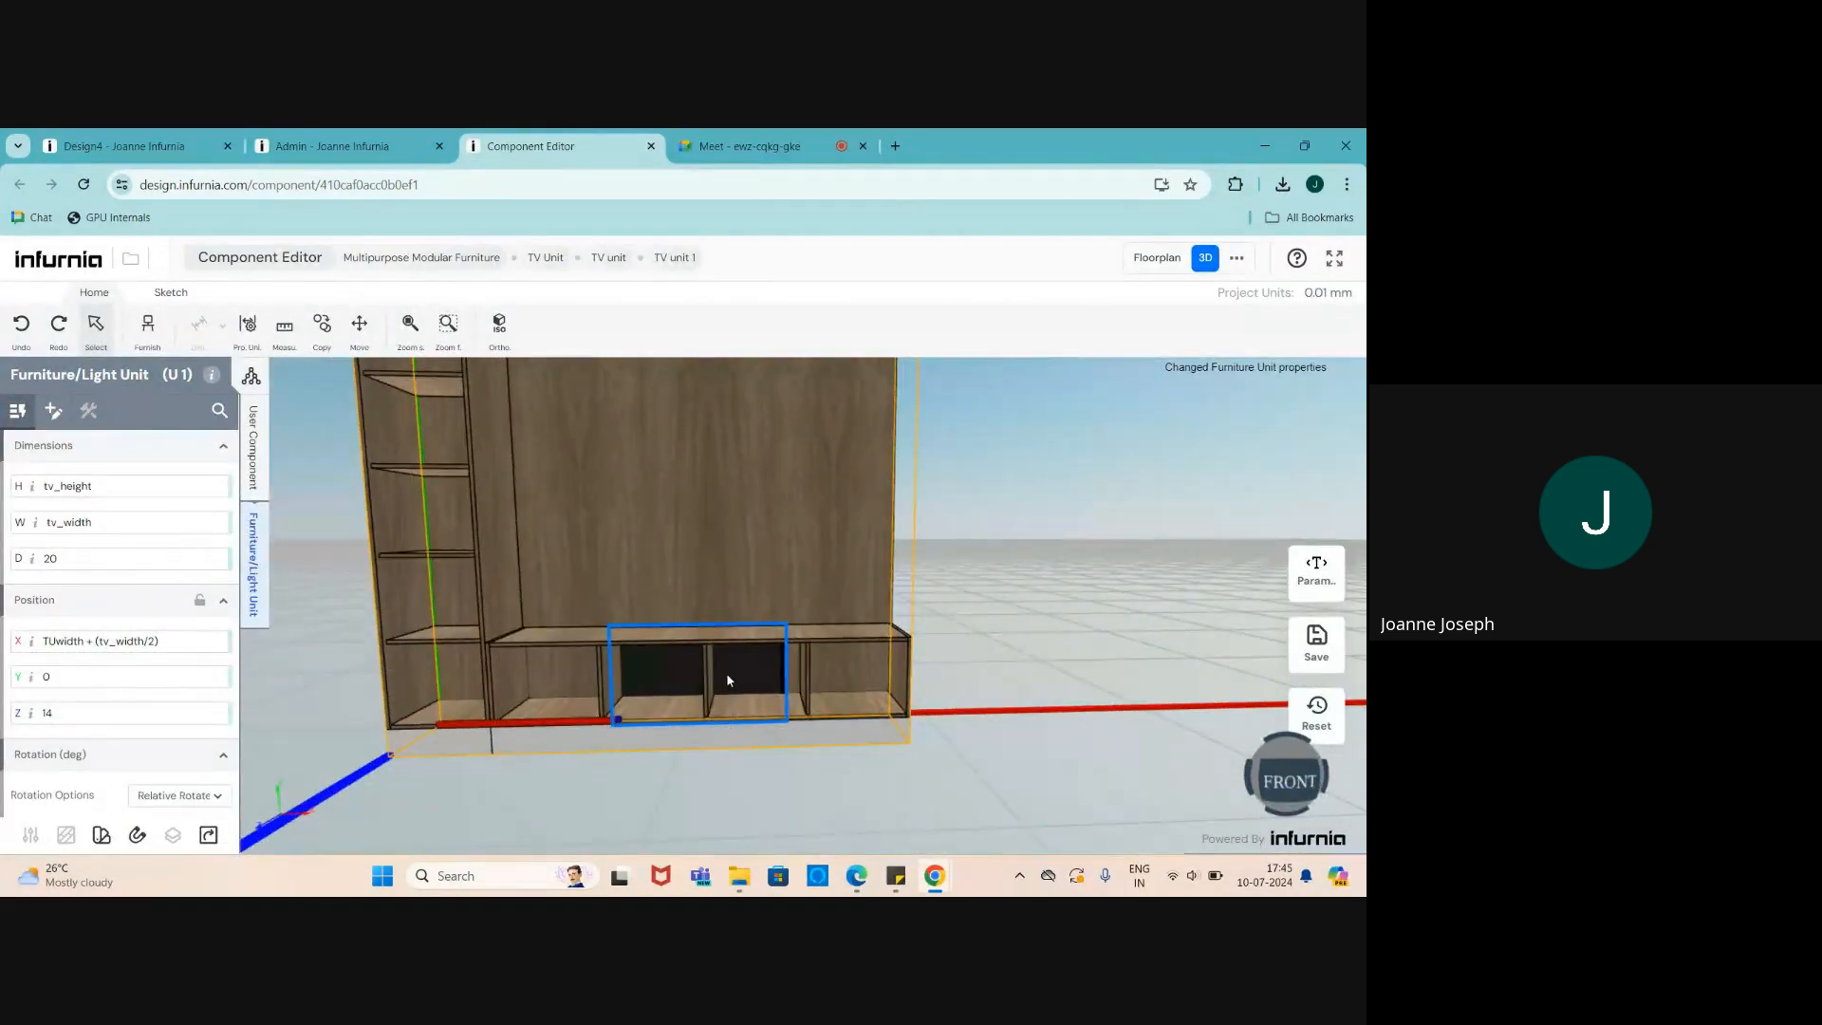
- Set the TV's Y position to buheight + 100
scroll(624, 647, "up", 2)
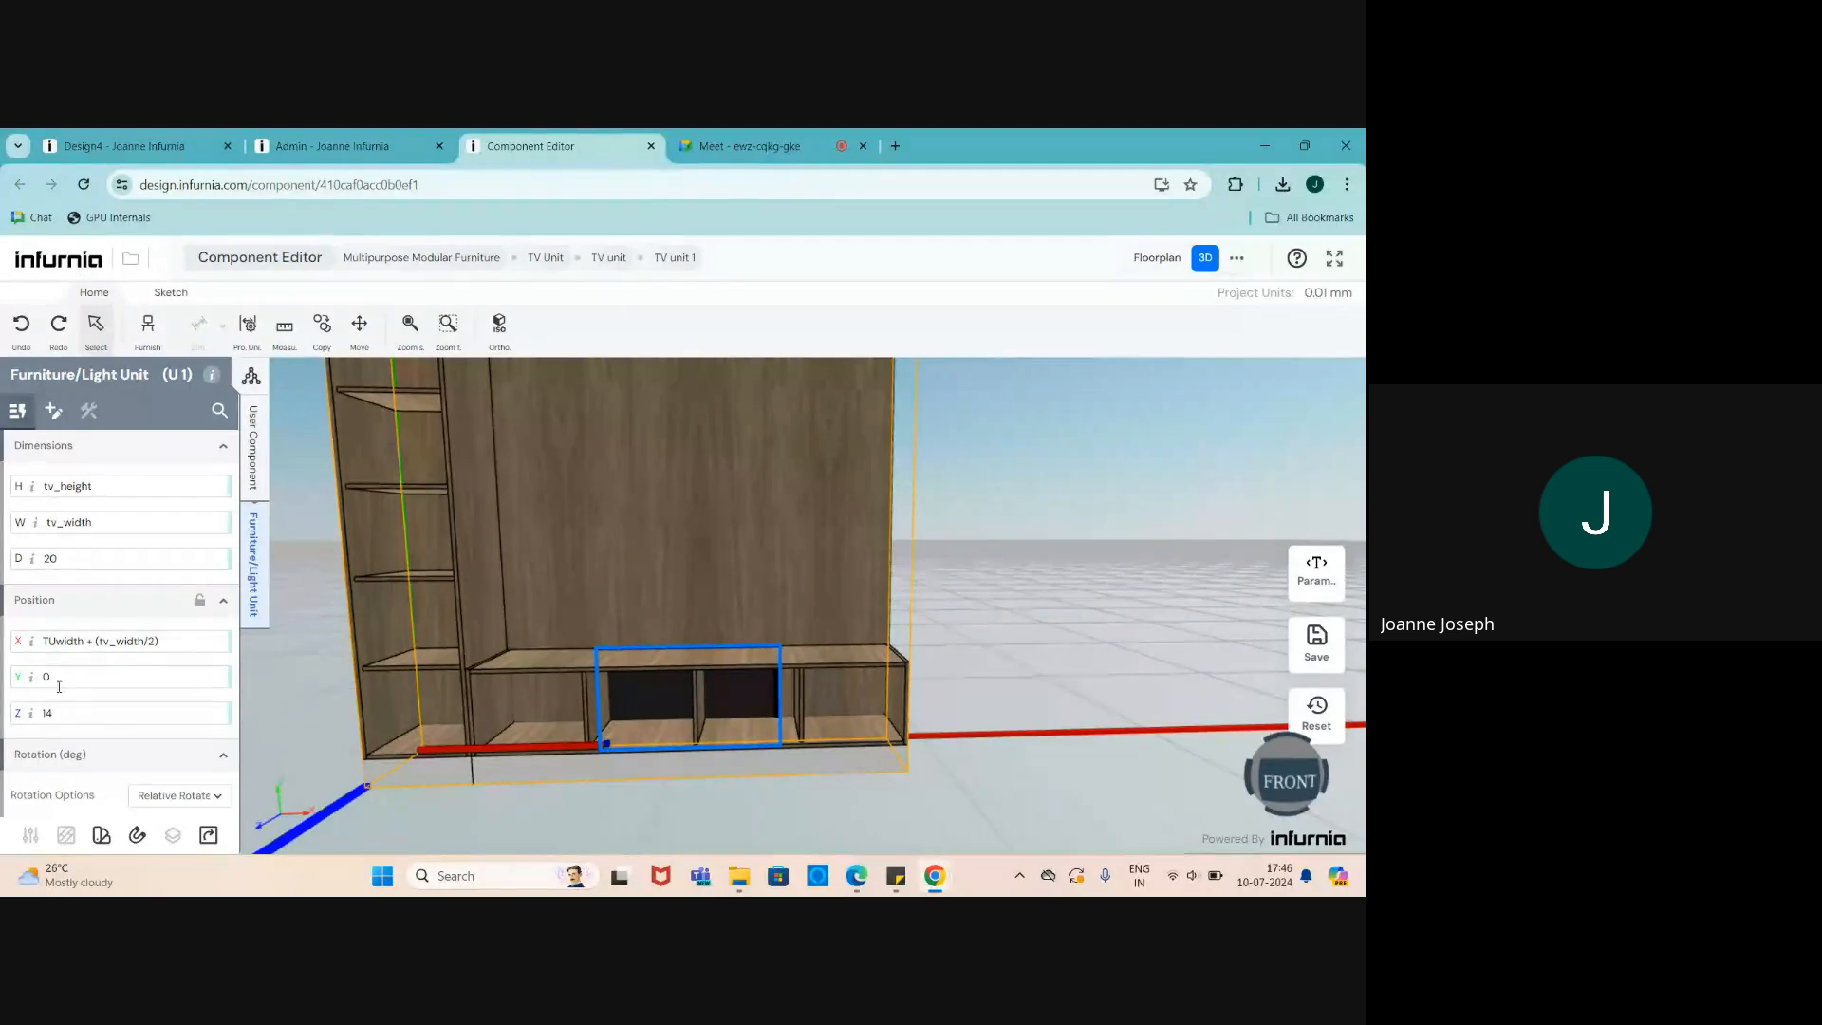
left_click(28, 677)
type("bu")
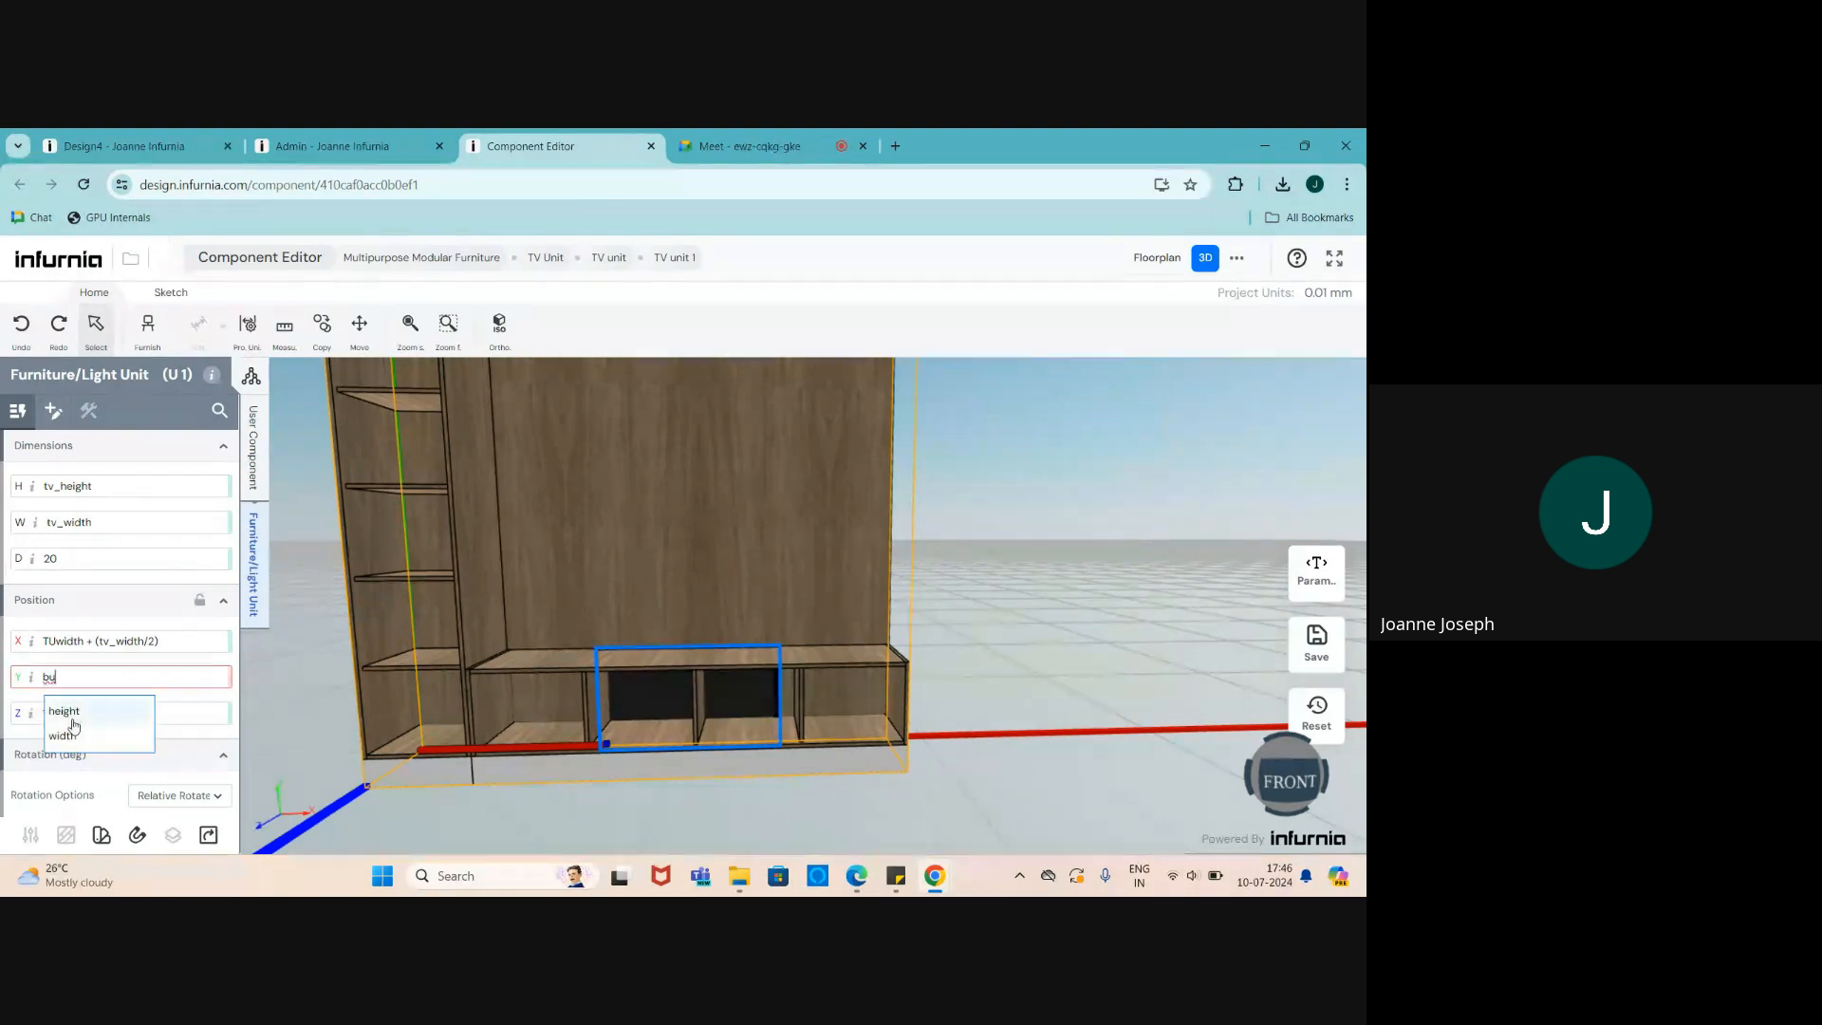
left_click(73, 718)
key("Return")
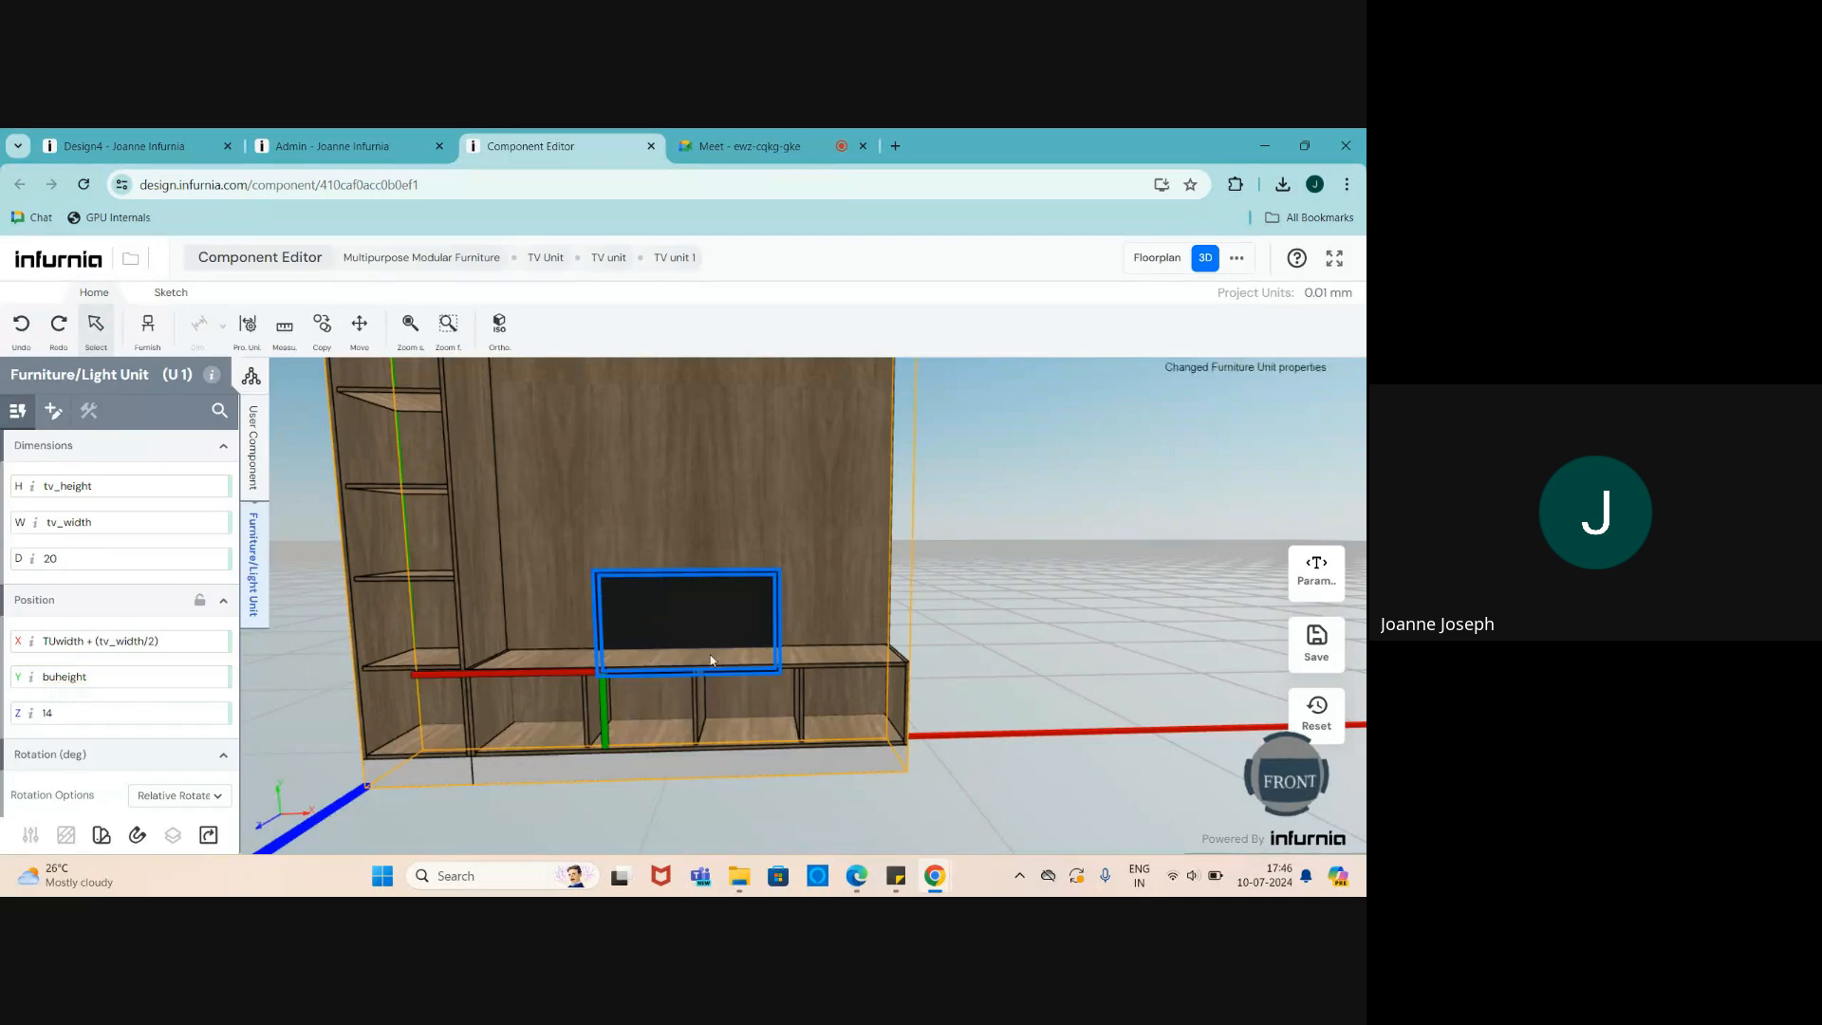
scroll(652, 641, "up", 3)
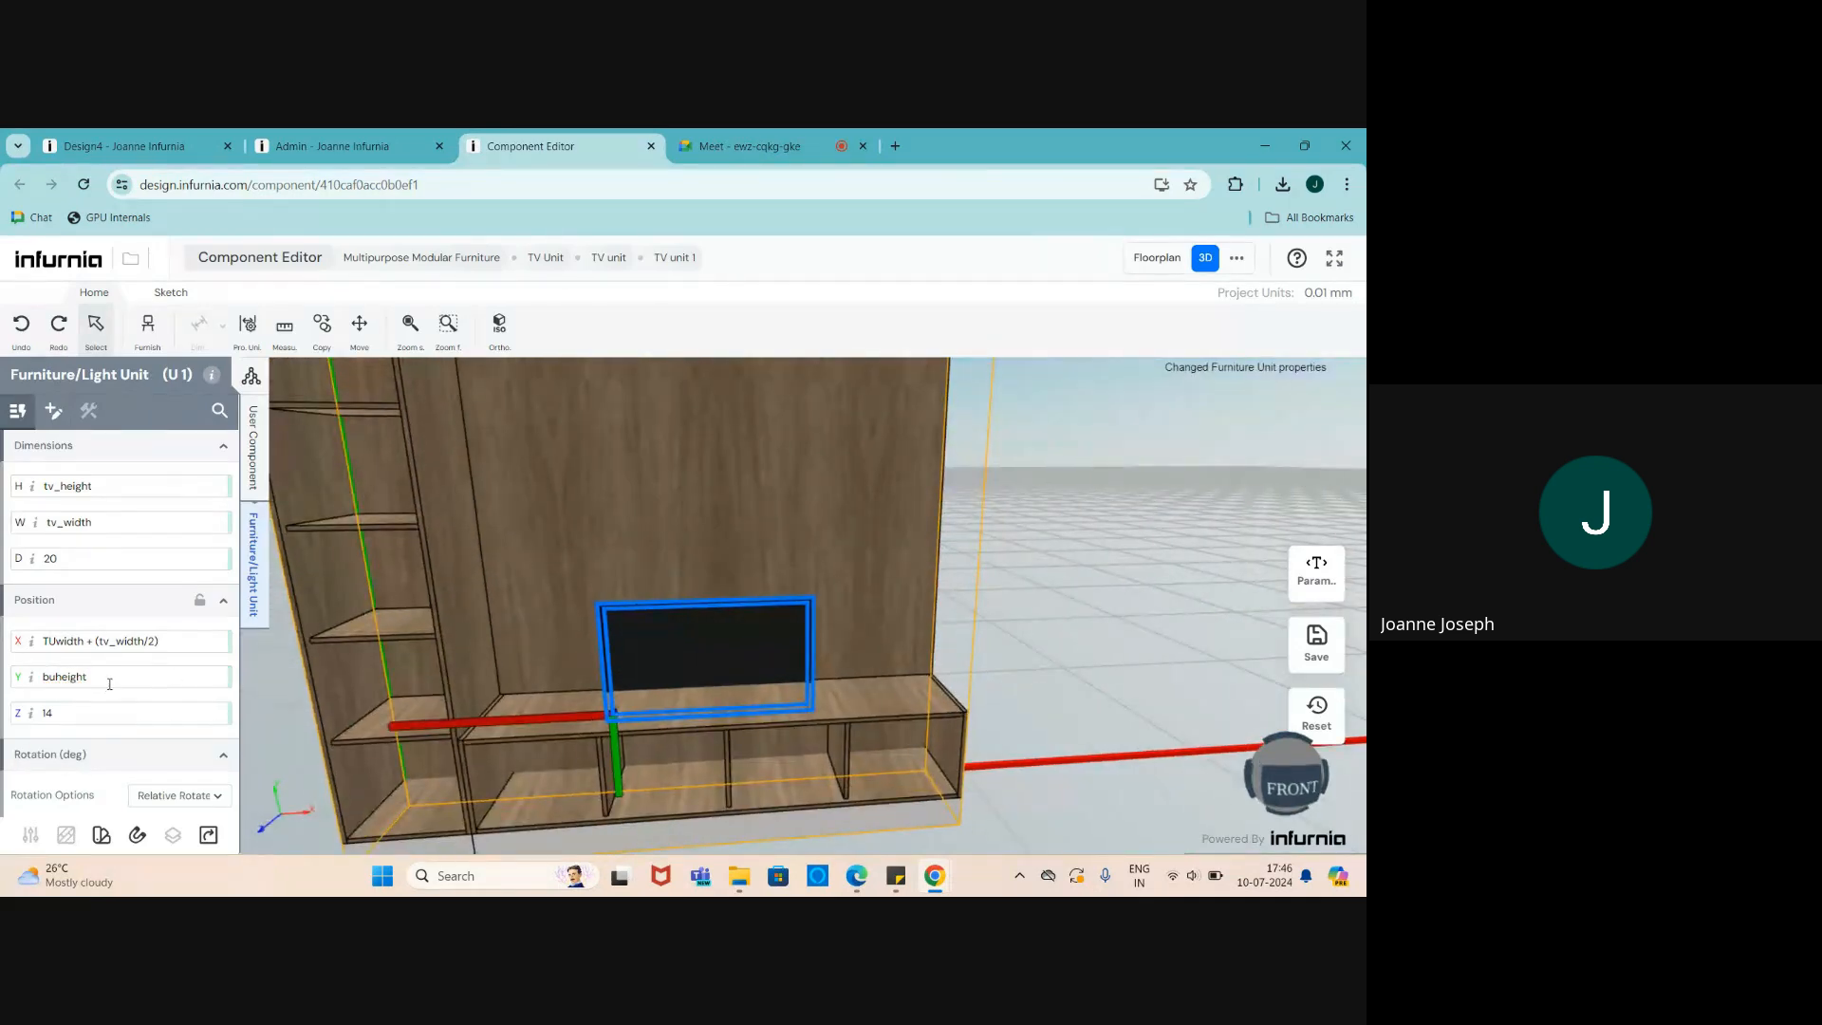
left_click(109, 683)
type("+ 100")
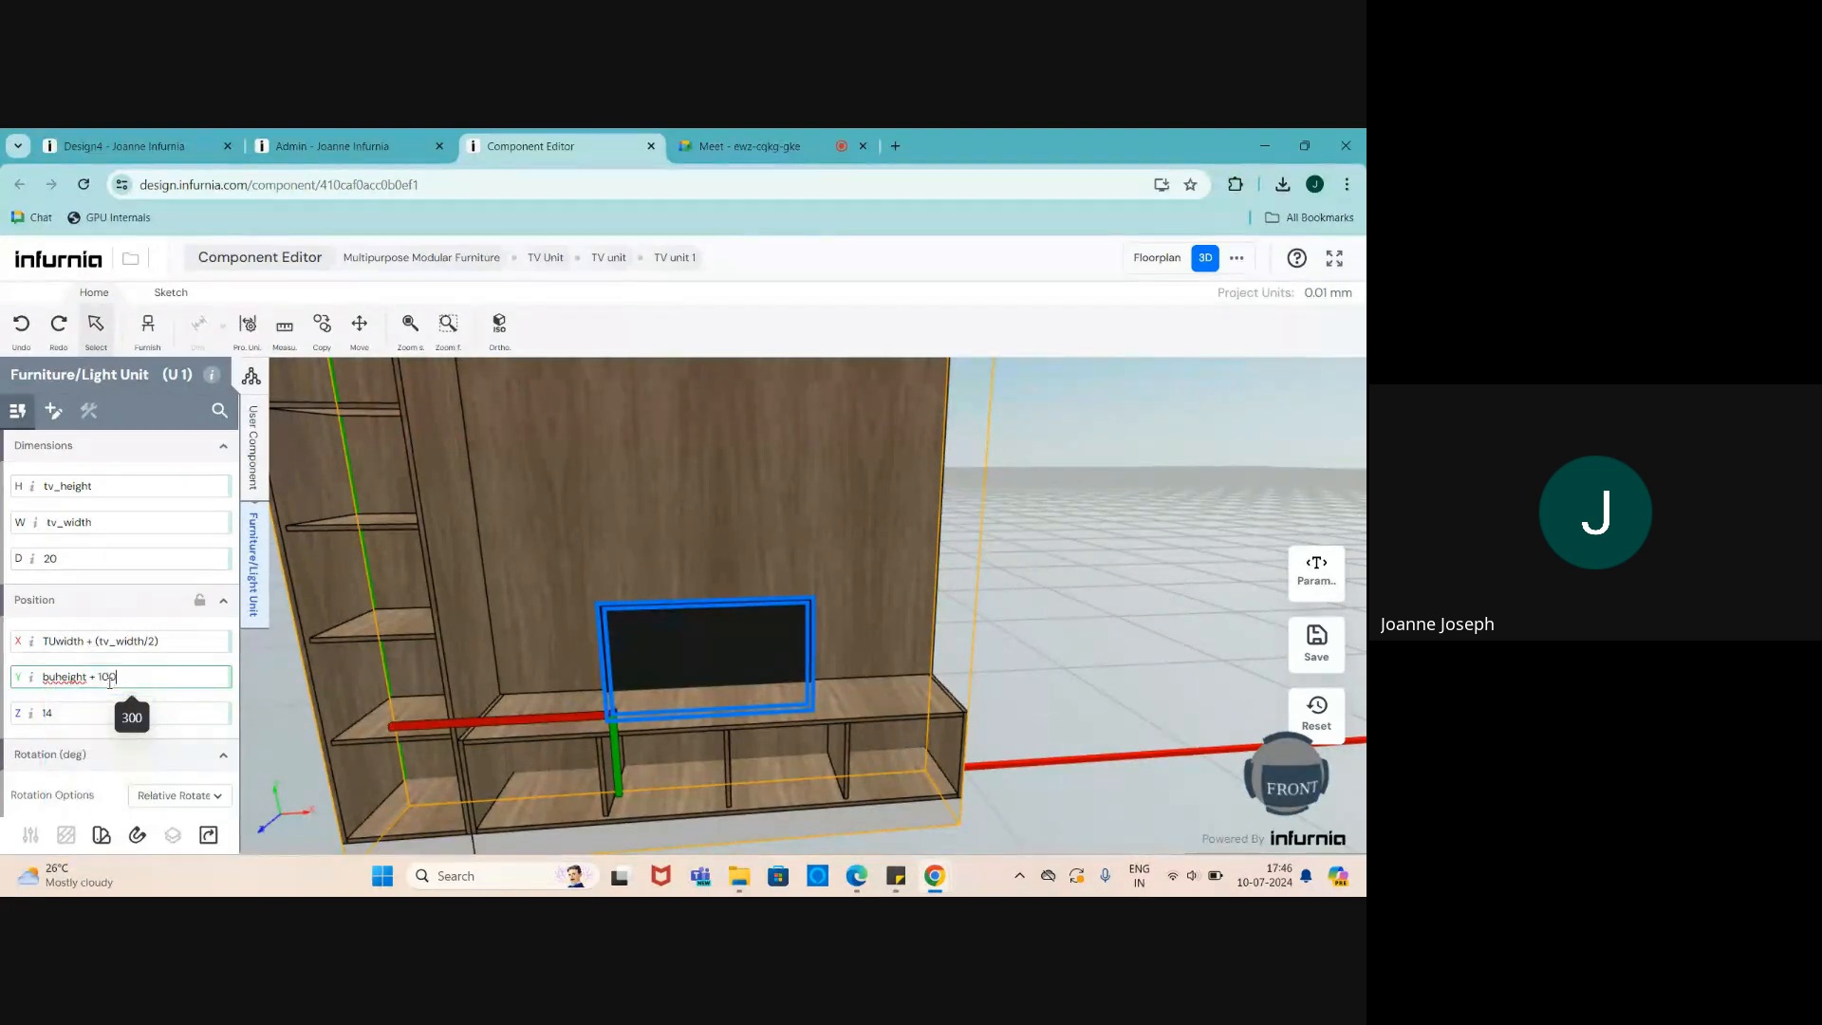
key("Return")
- Reselect the TV and show its position and dimension properties
middle_click_drag(685, 735, 675, 714)
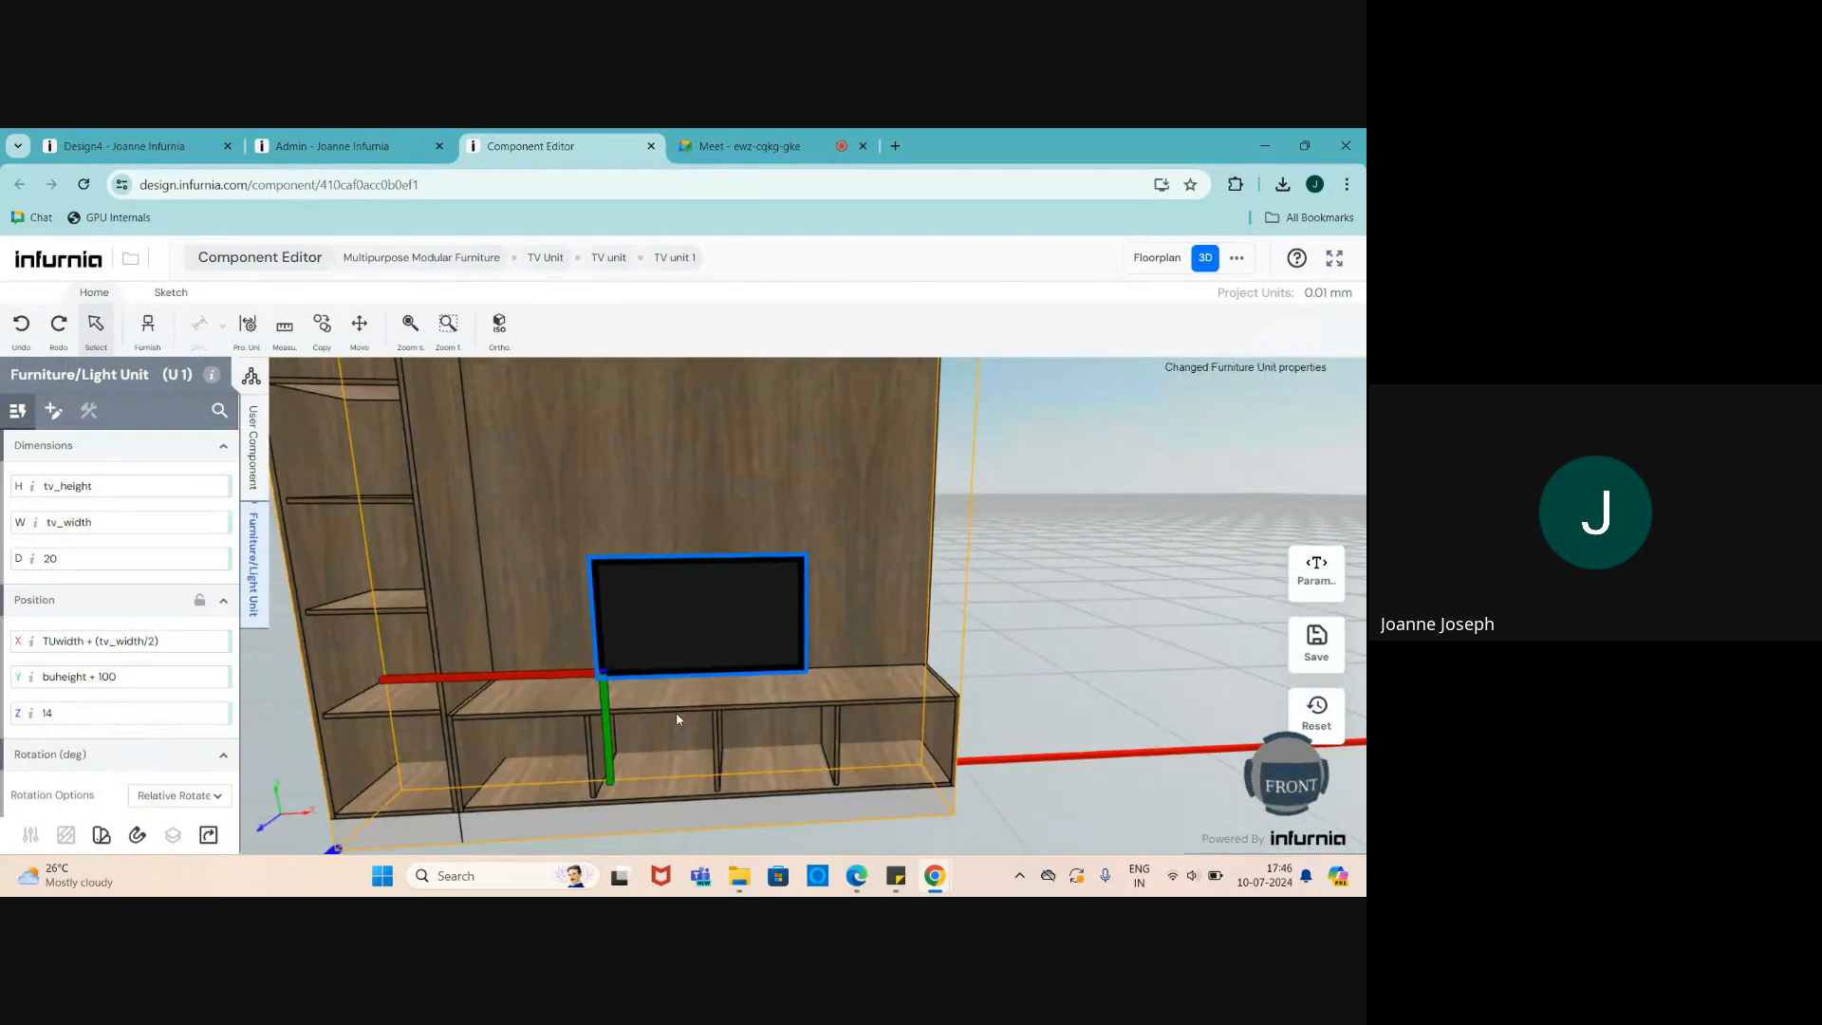
key("Escape")
left_click(720, 601)
scroll(693, 712, "down", 3)
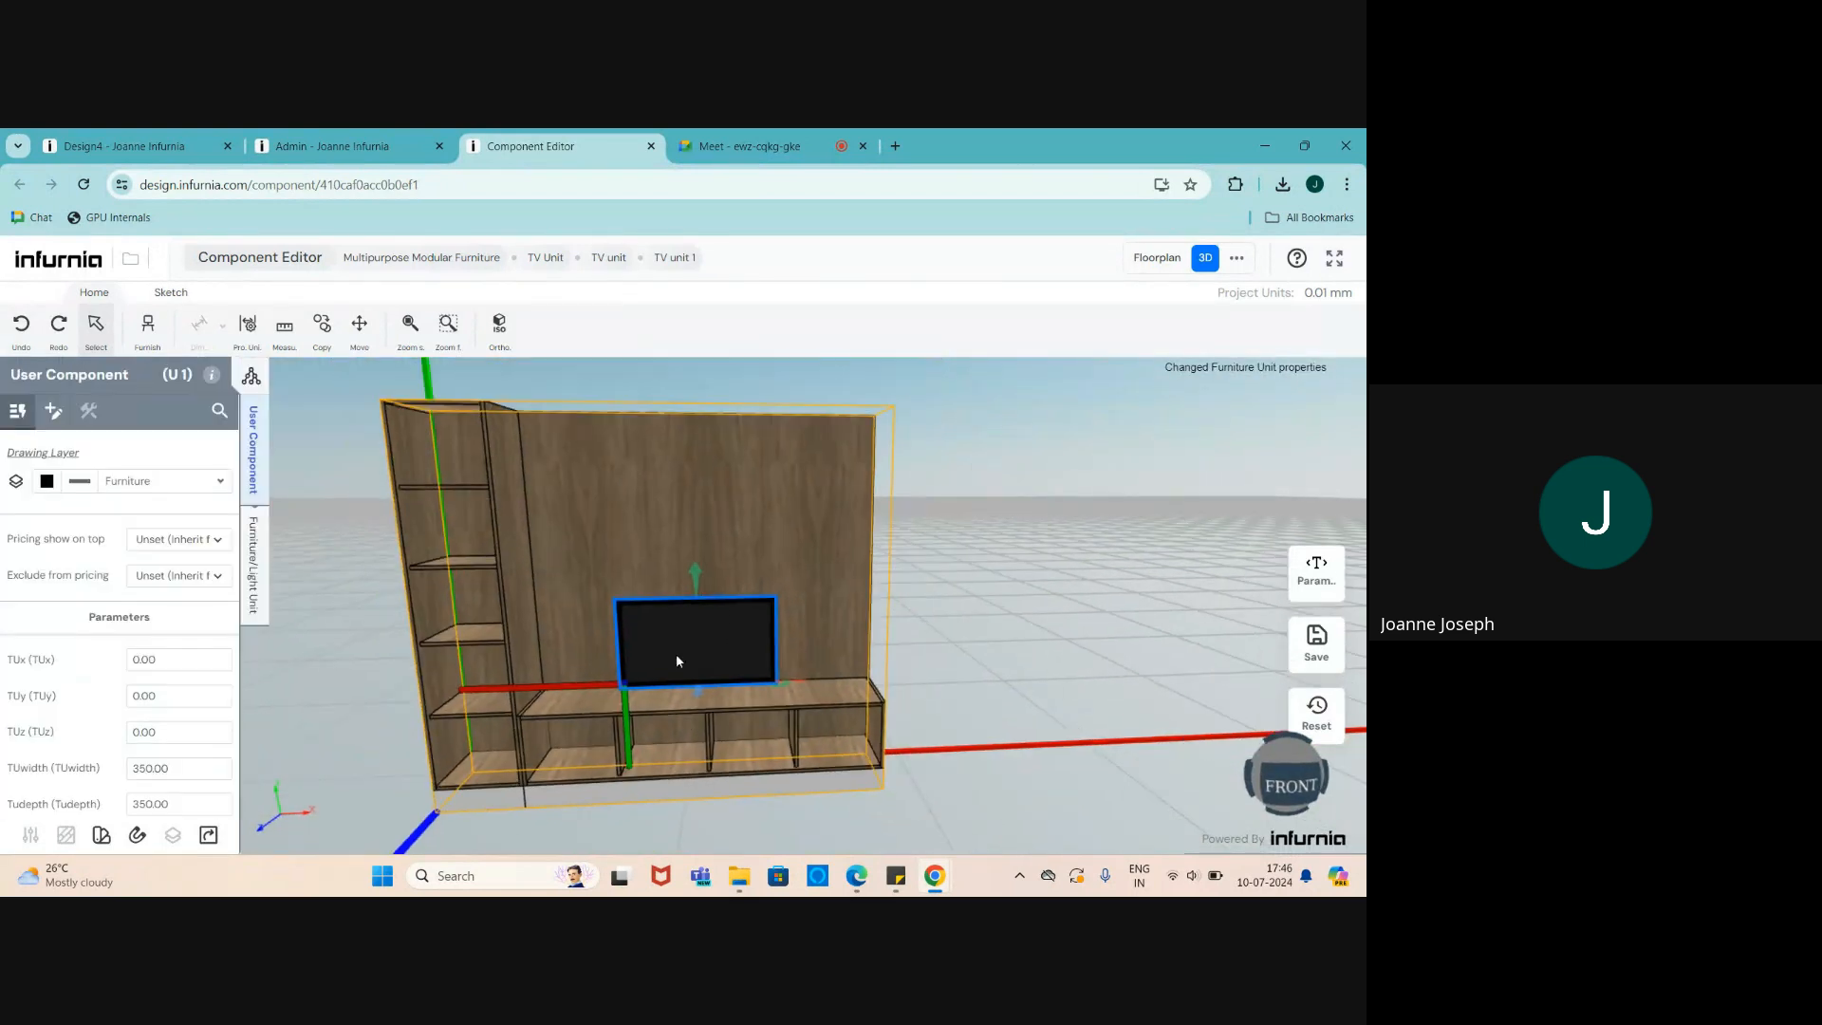
scroll(676, 653, "up", 1)
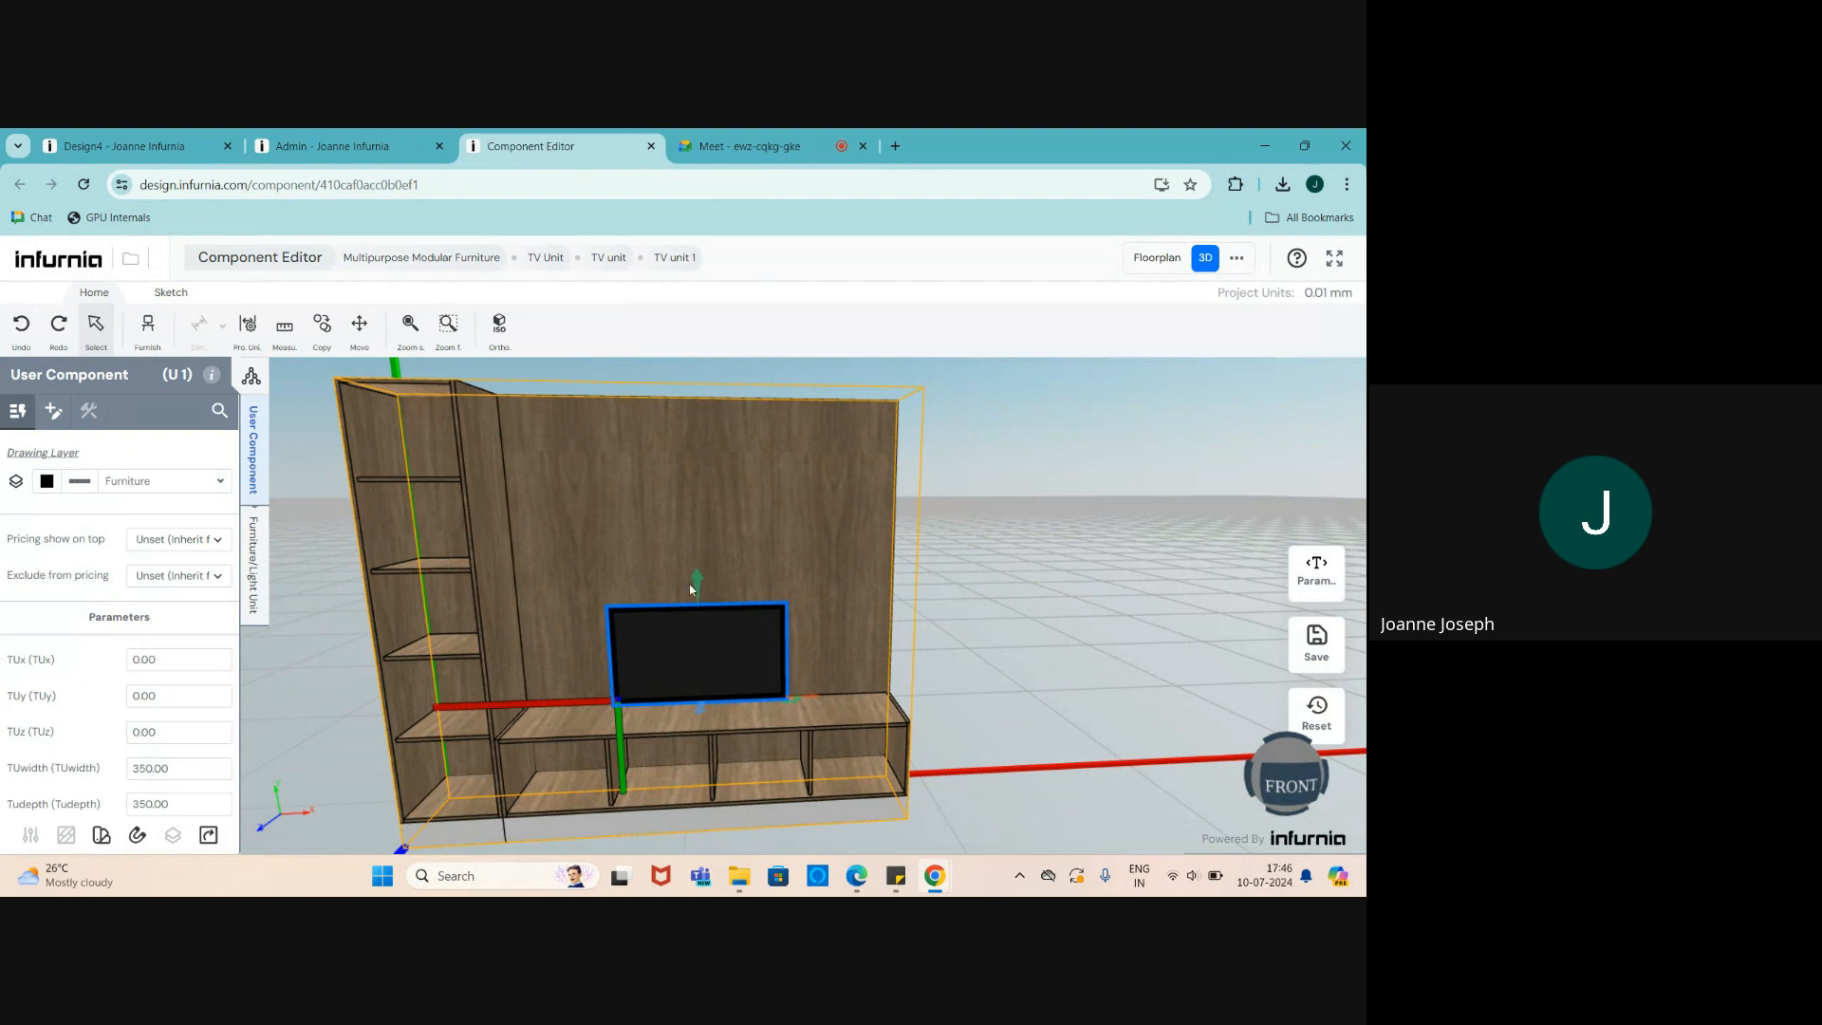
left_click(254, 584)
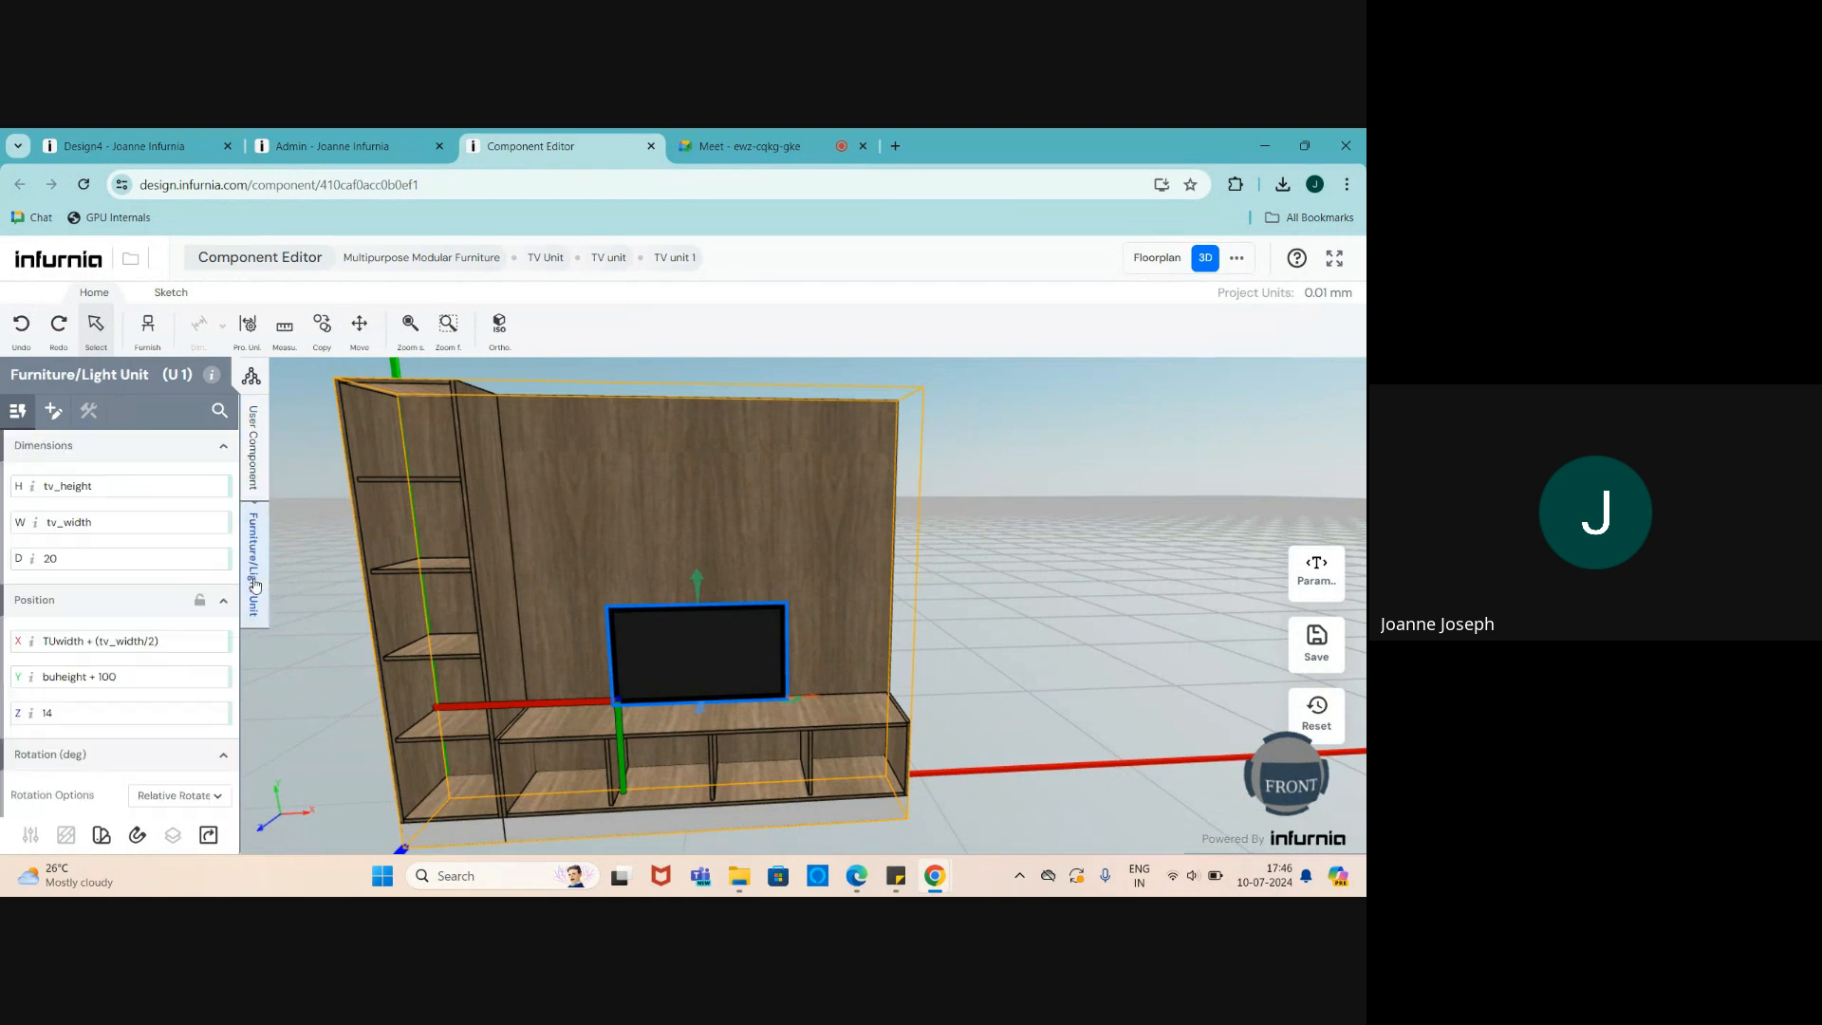
- Append a tuheight - buheight term to the TV's Y formula
left_click(122, 679)
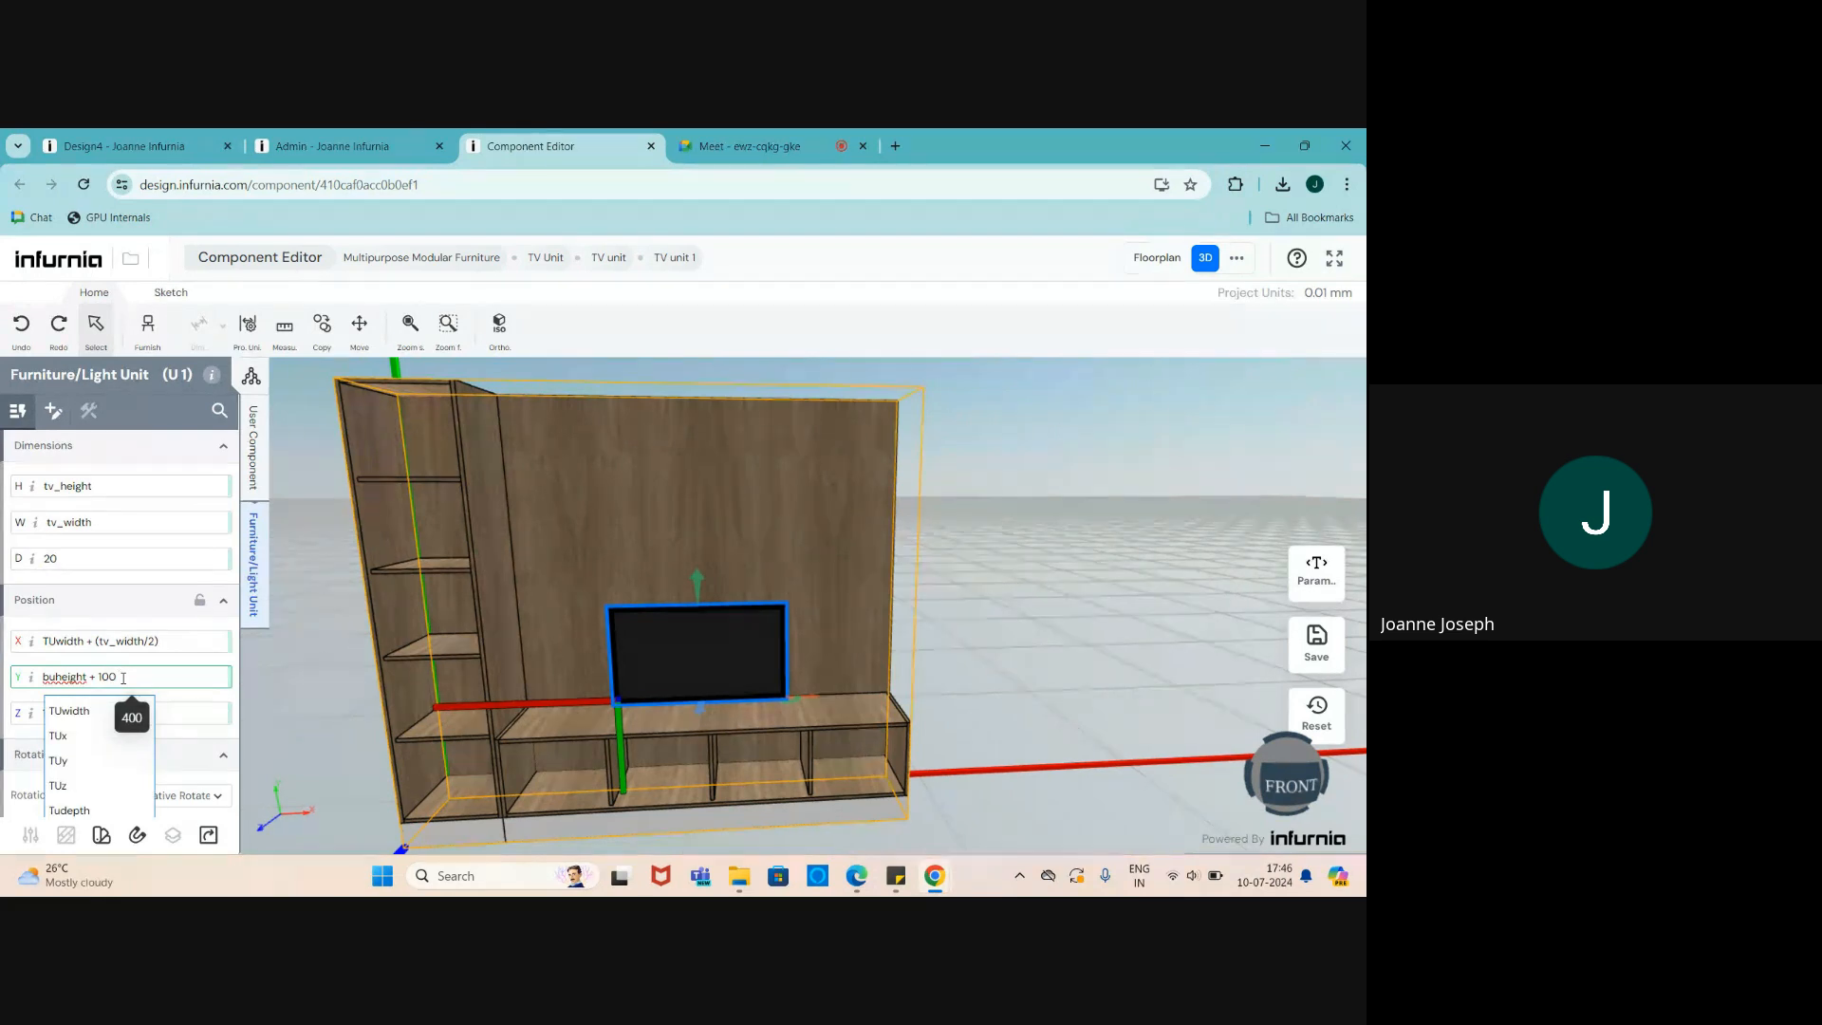
type("(")
key("BackSpace")
type("+ tu")
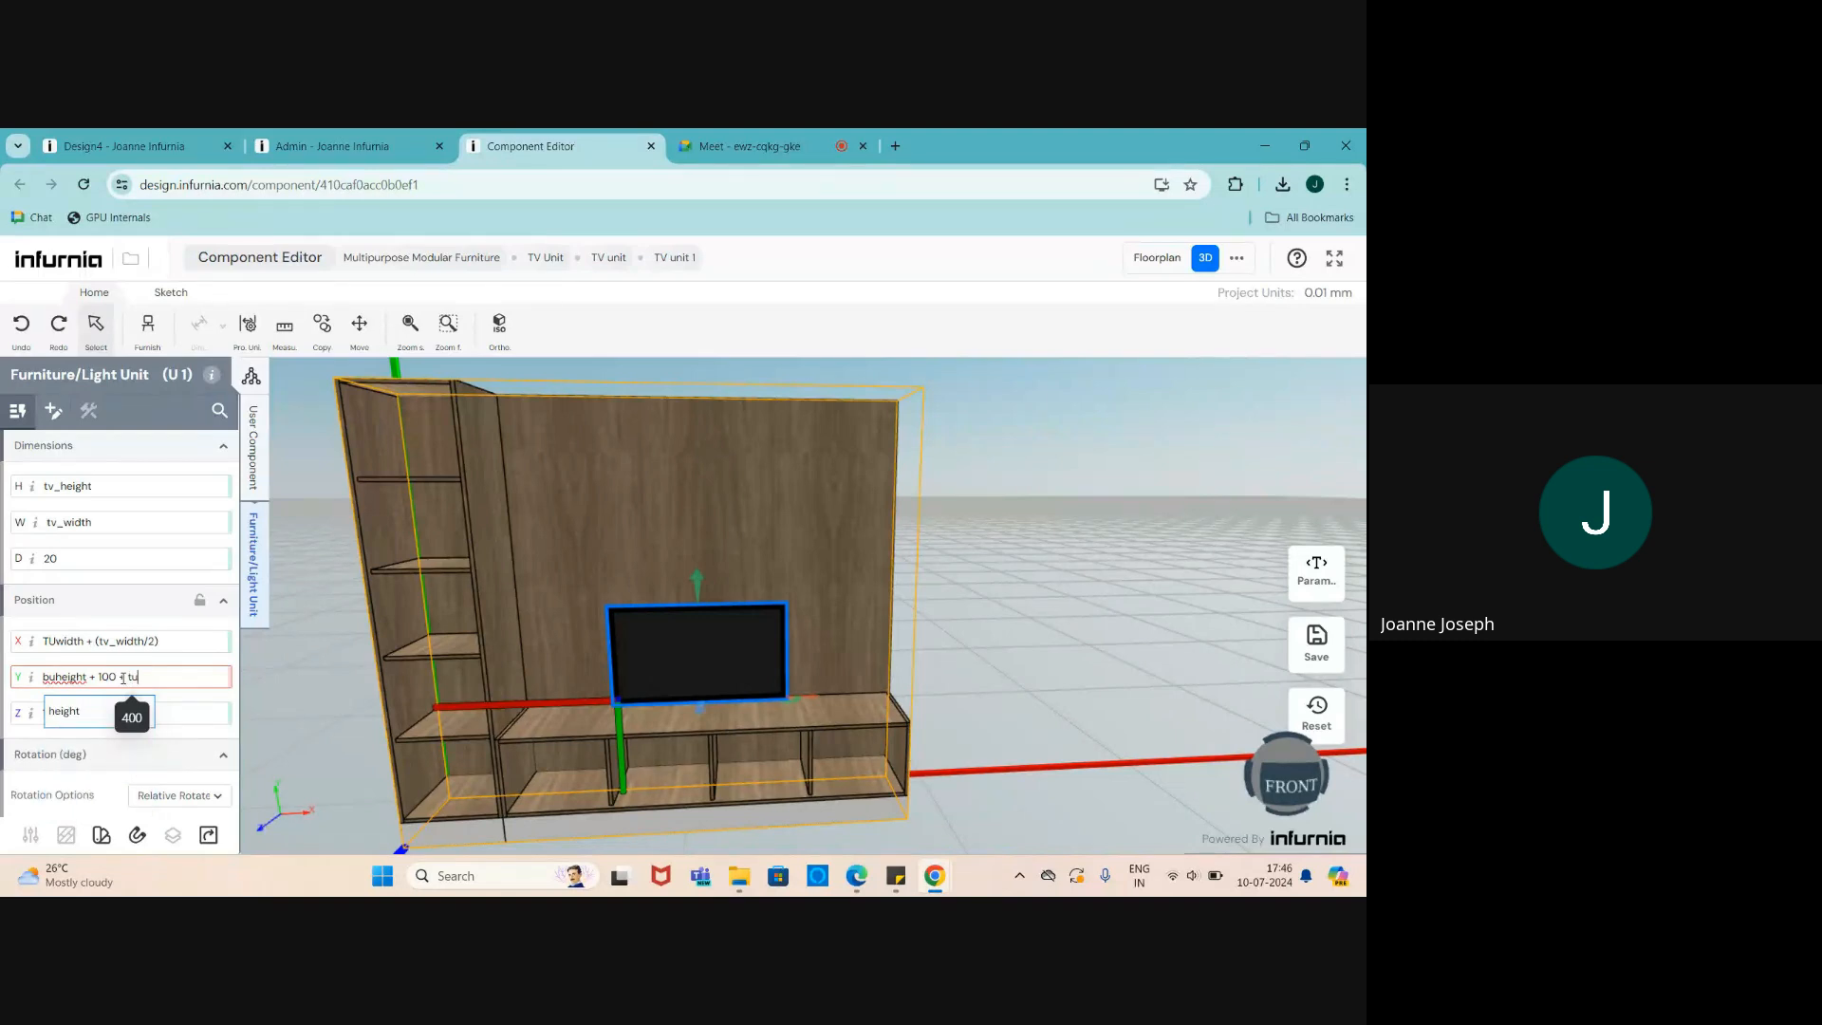
left_click(70, 717)
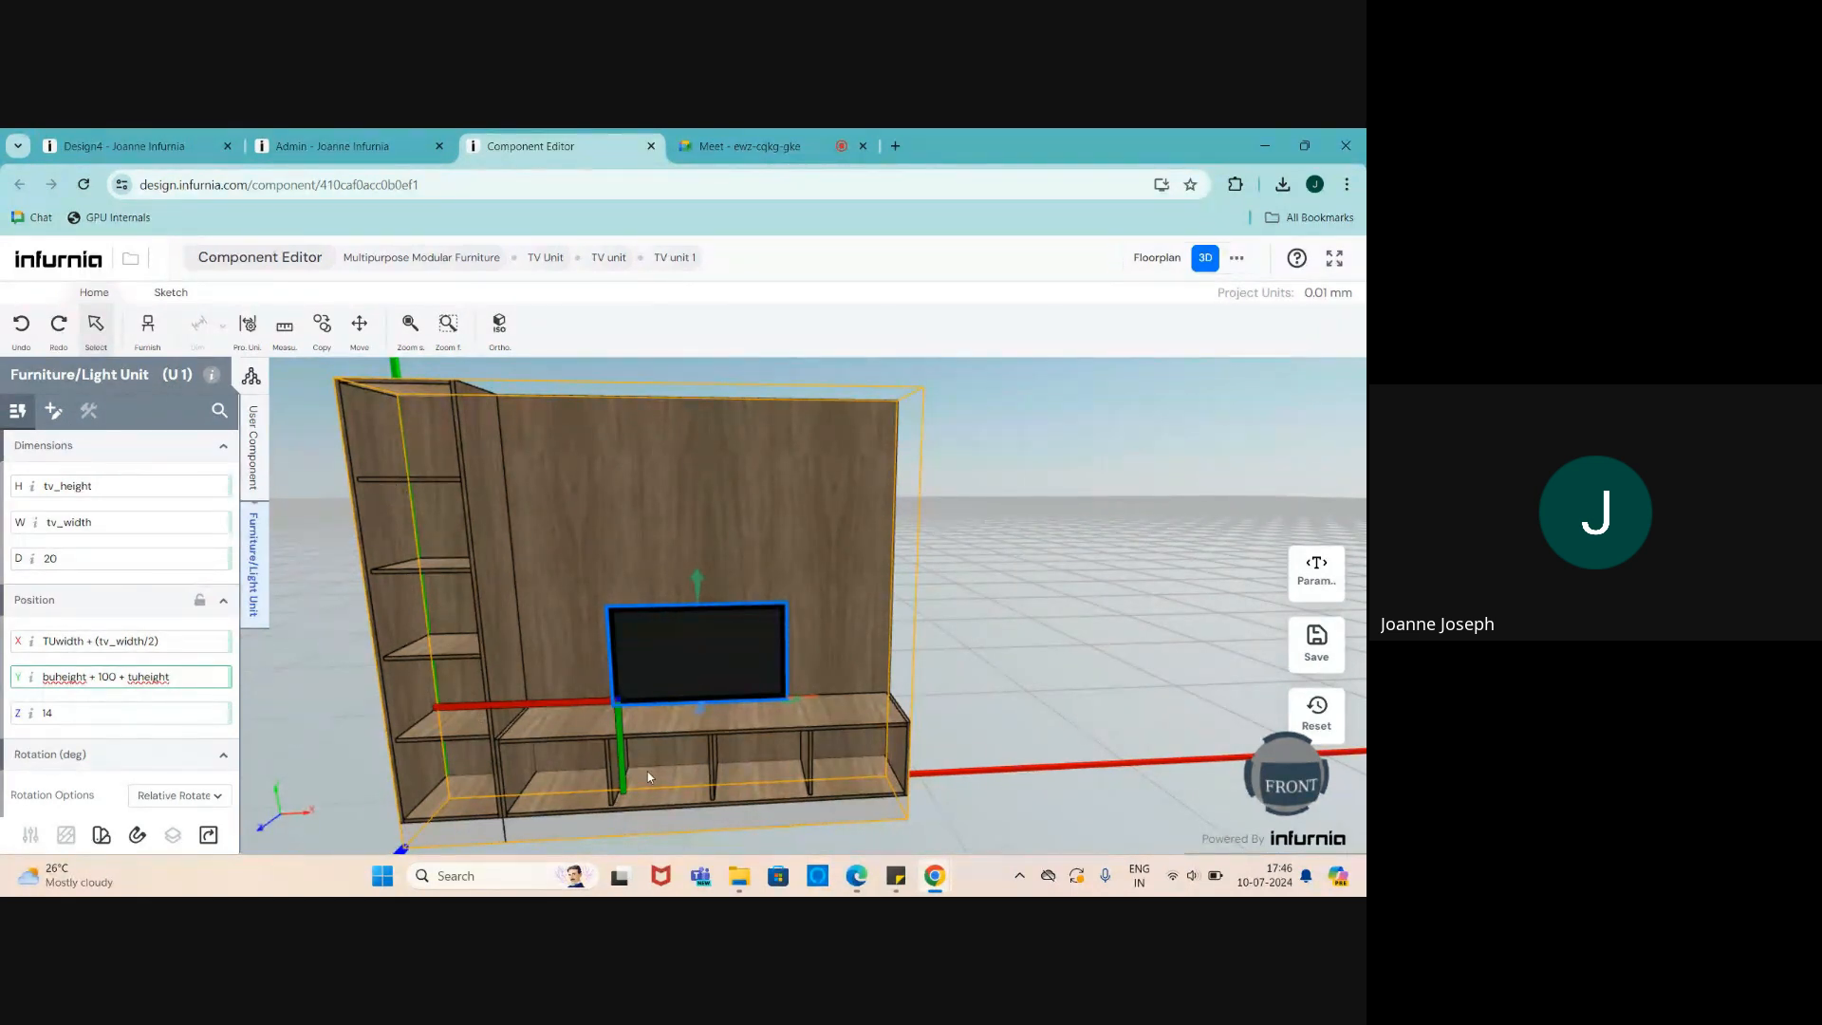
scroll(648, 777, "up", 3)
scroll(663, 765, "down", 5)
scroll(463, 745, "up", 3)
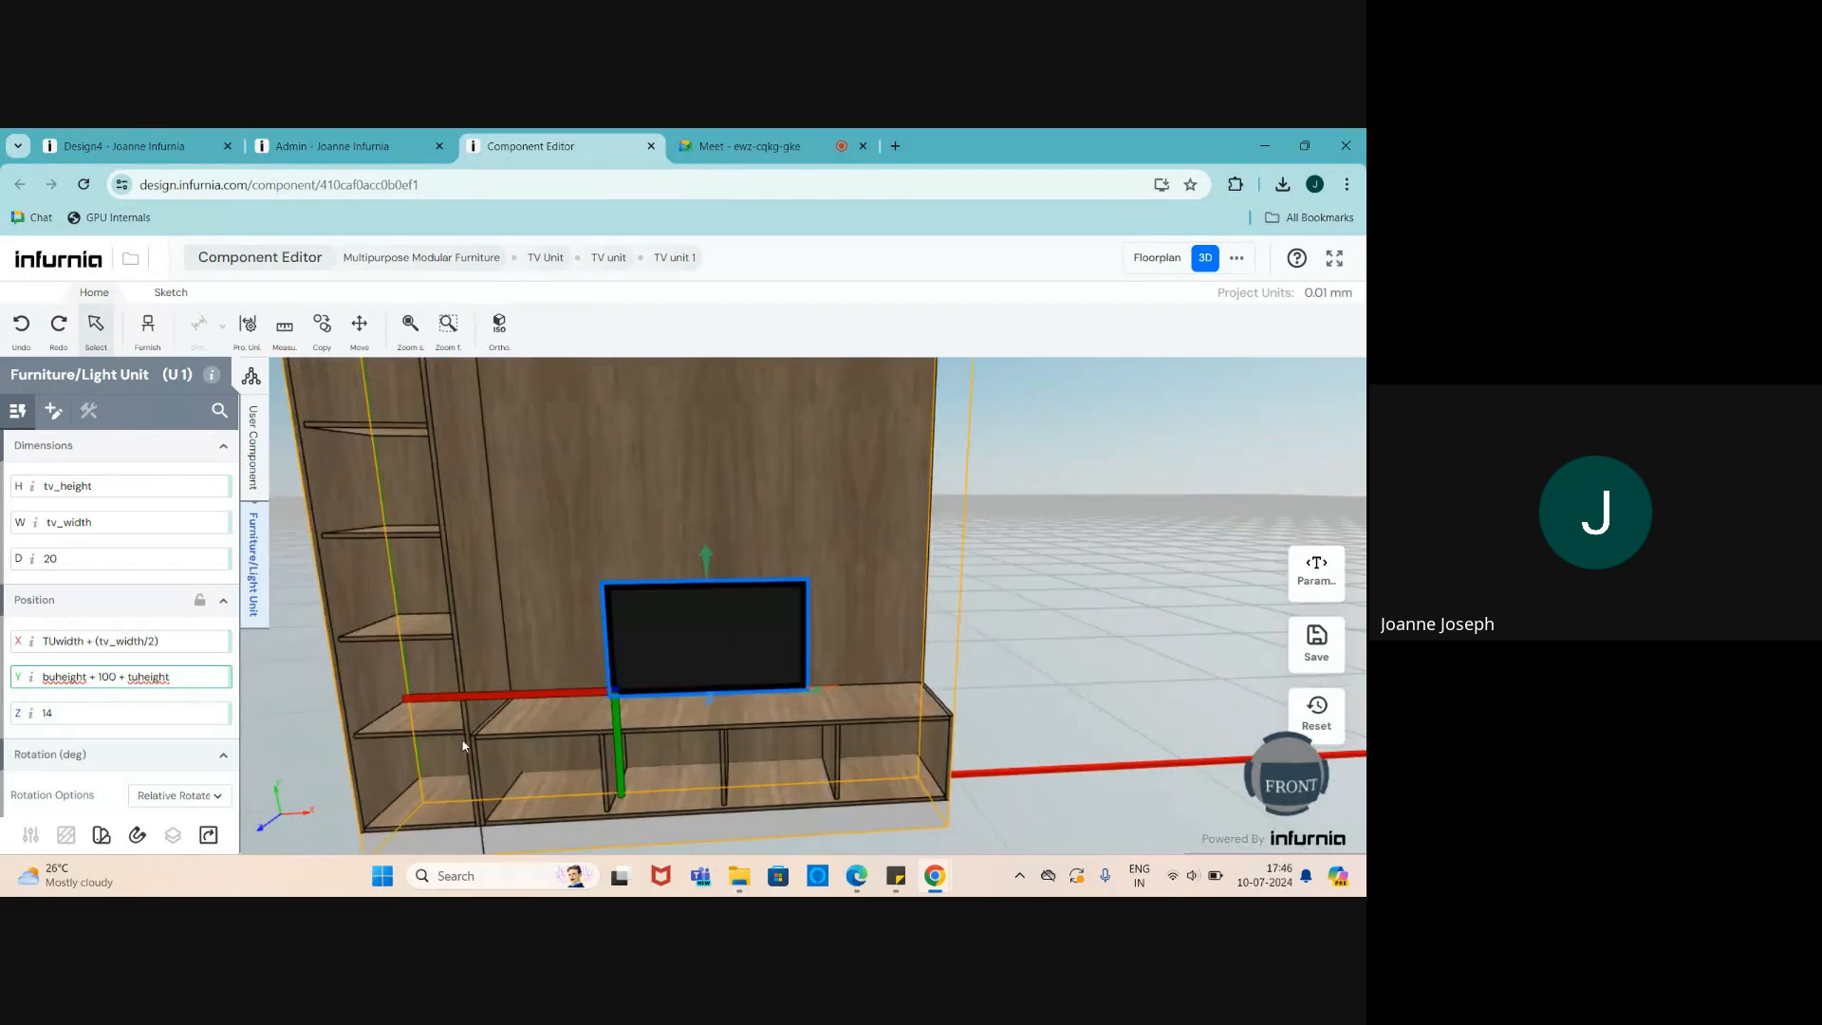
type("-")
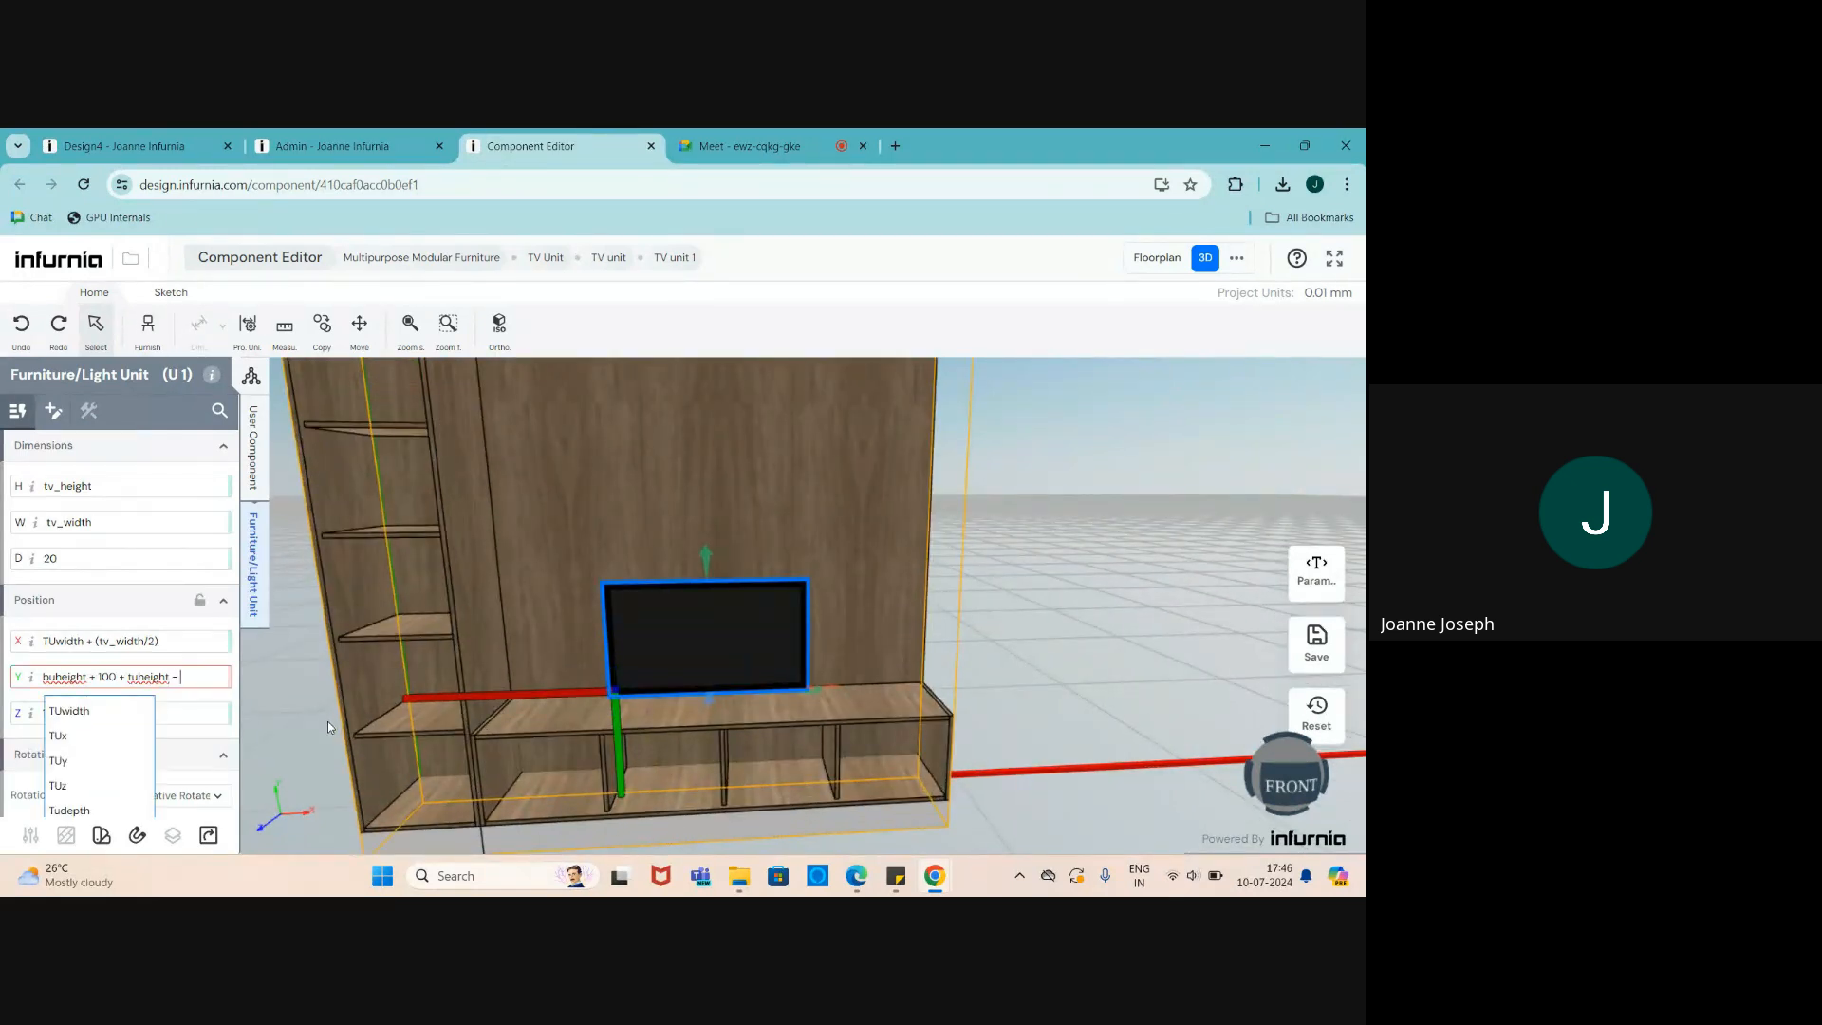
type(" b")
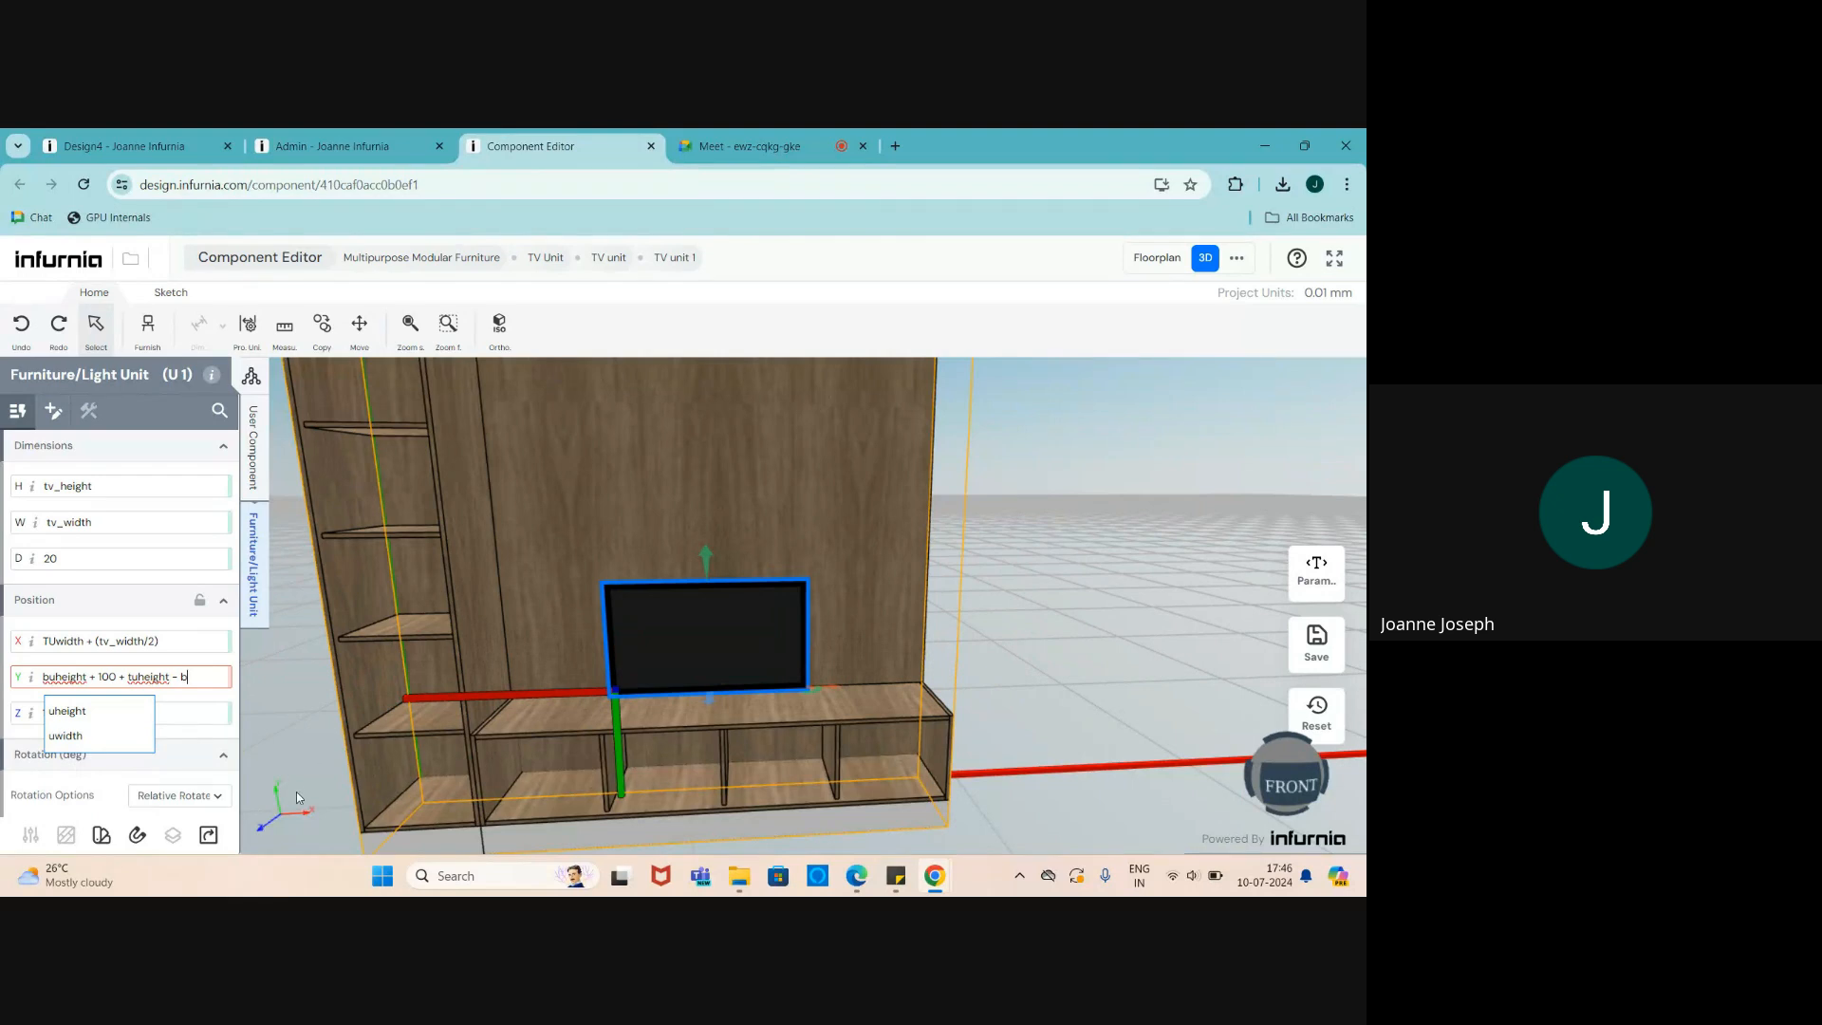
left_click(97, 712)
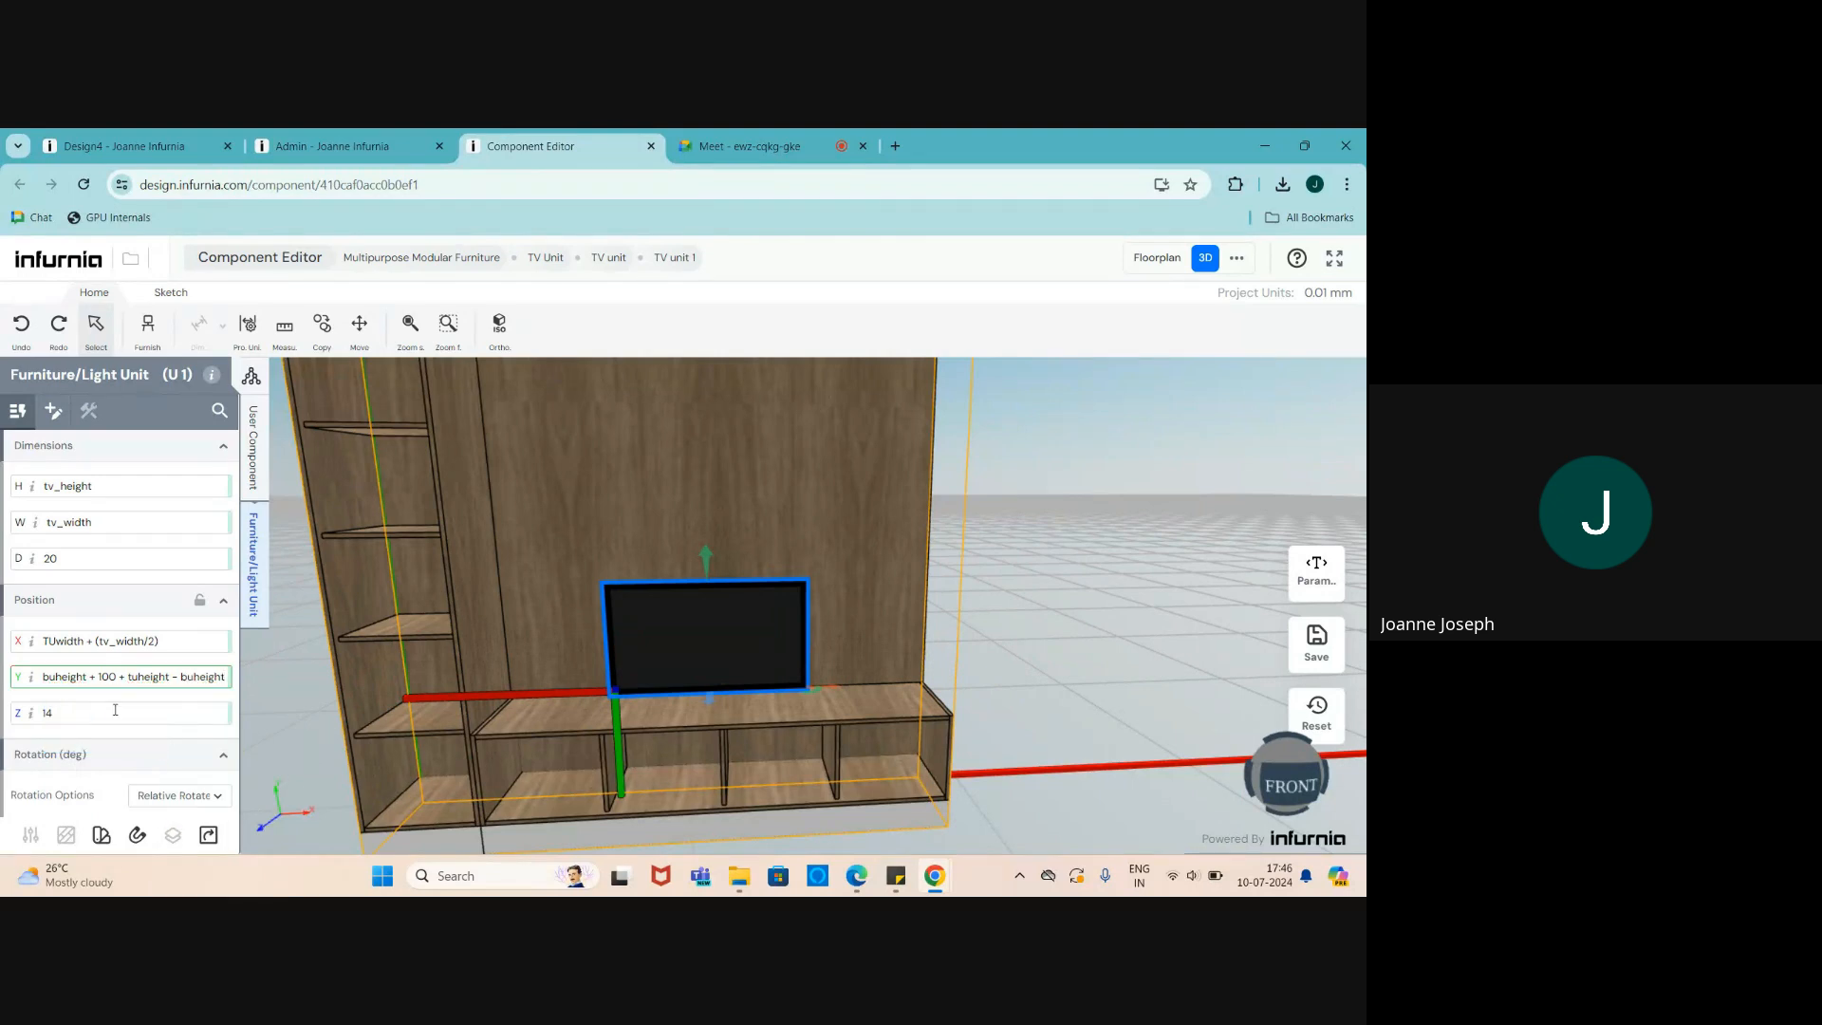
type(")")
- Bracket the tuheight - buheight term, halve it, and apply the Y formula
left_click(129, 676)
type("(")
left_click(127, 675)
type("[")
key("End")
type("]")
type("/2")
type("]")
key("Return")
- Subtract half of tv_height from the TV's Y position formula
scroll(545, 756, "down", 4)
scroll(548, 756, "up", 3)
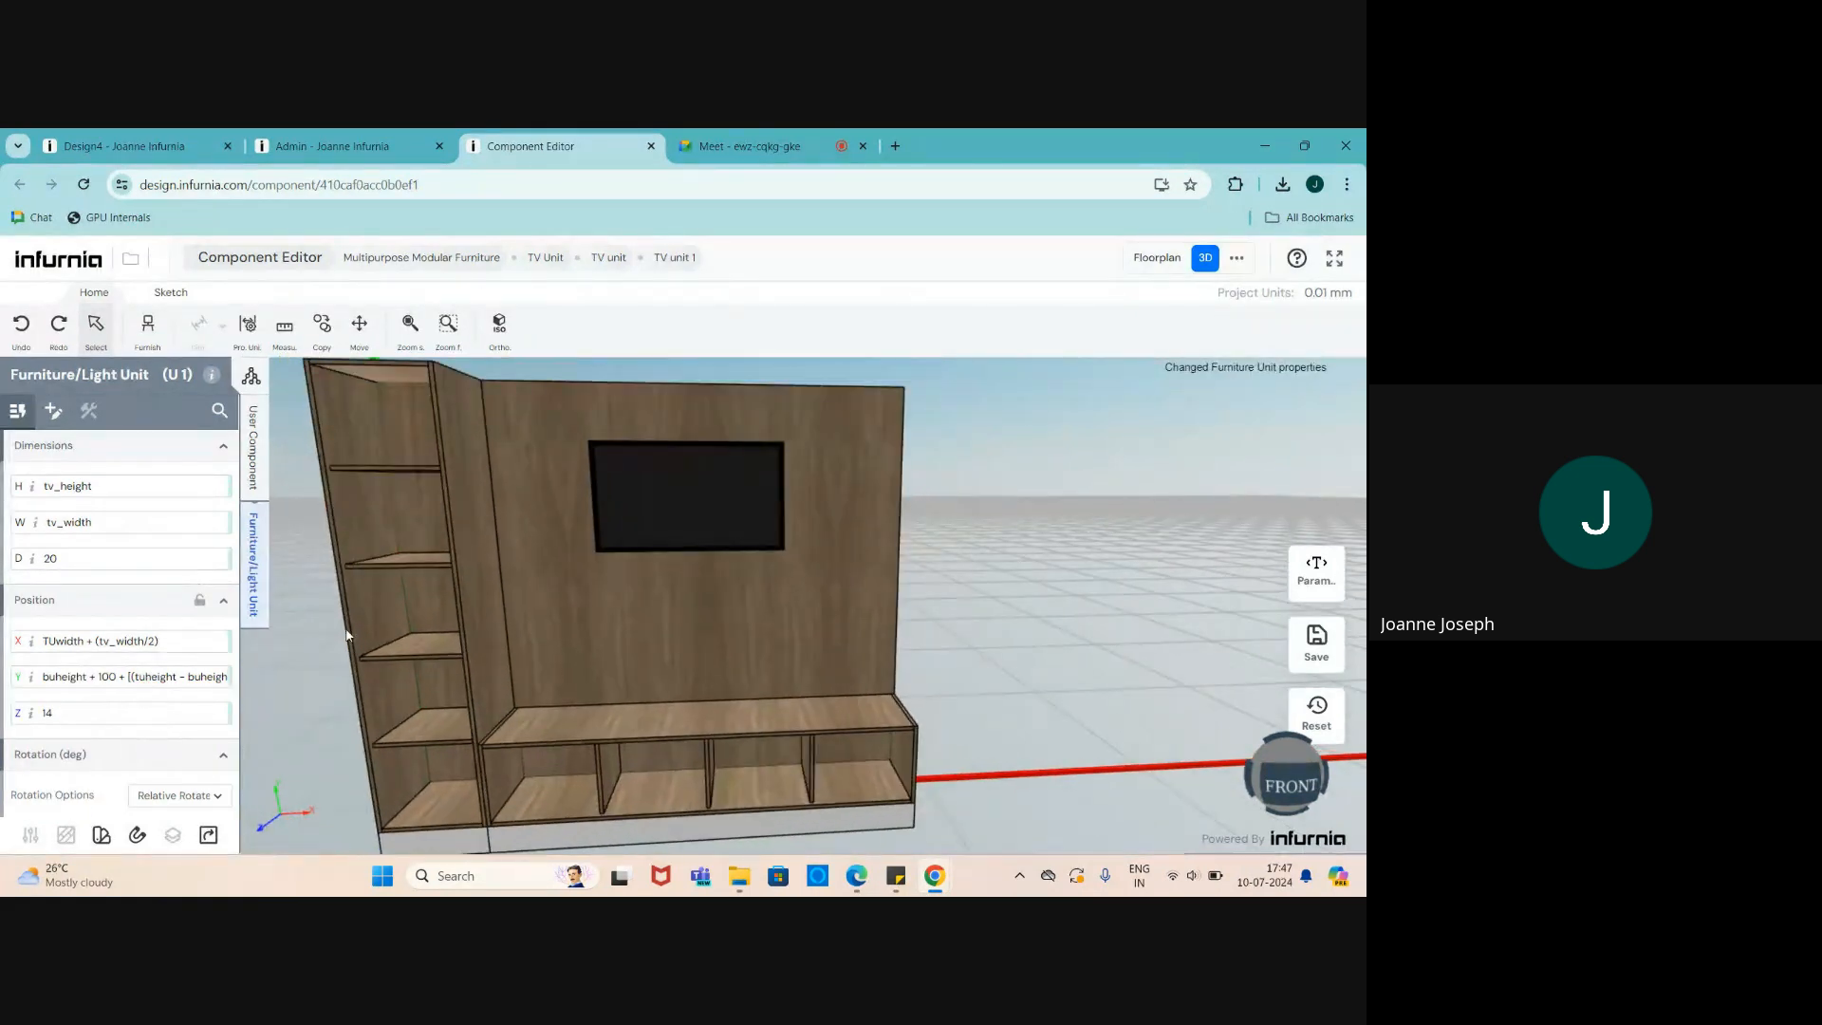
left_click(217, 675)
key("End")
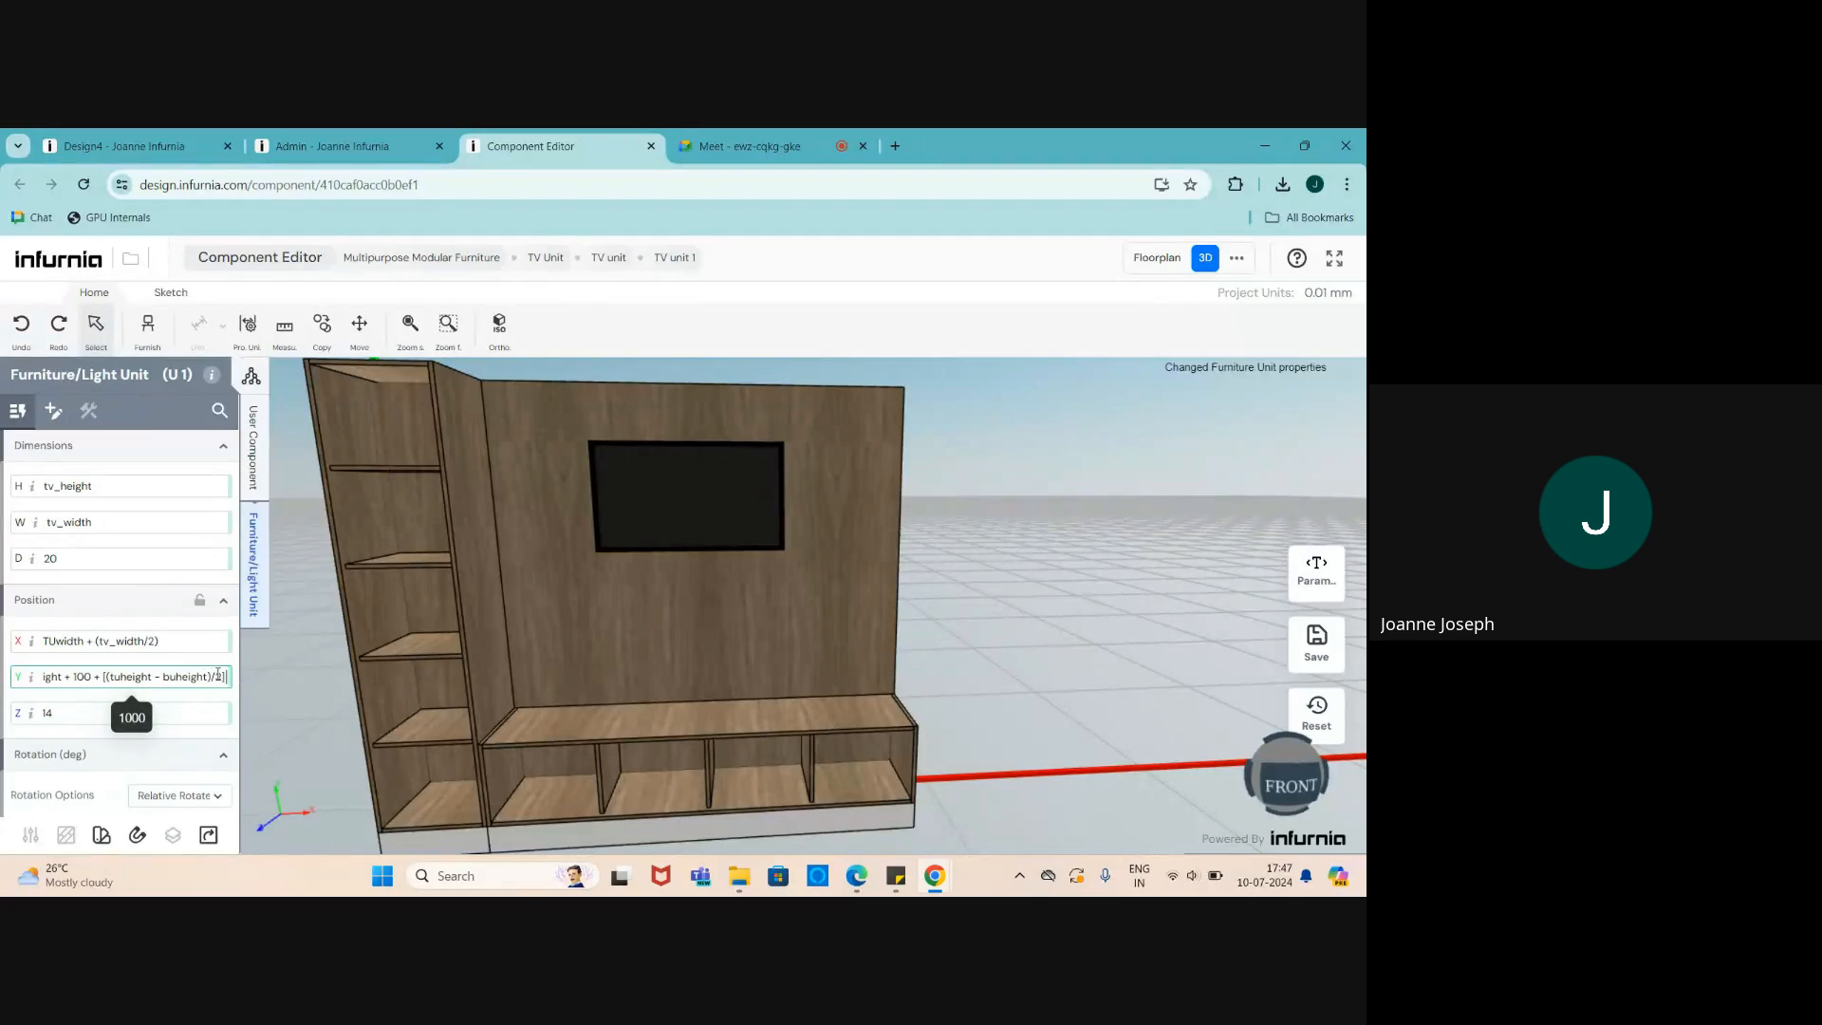
type("-")
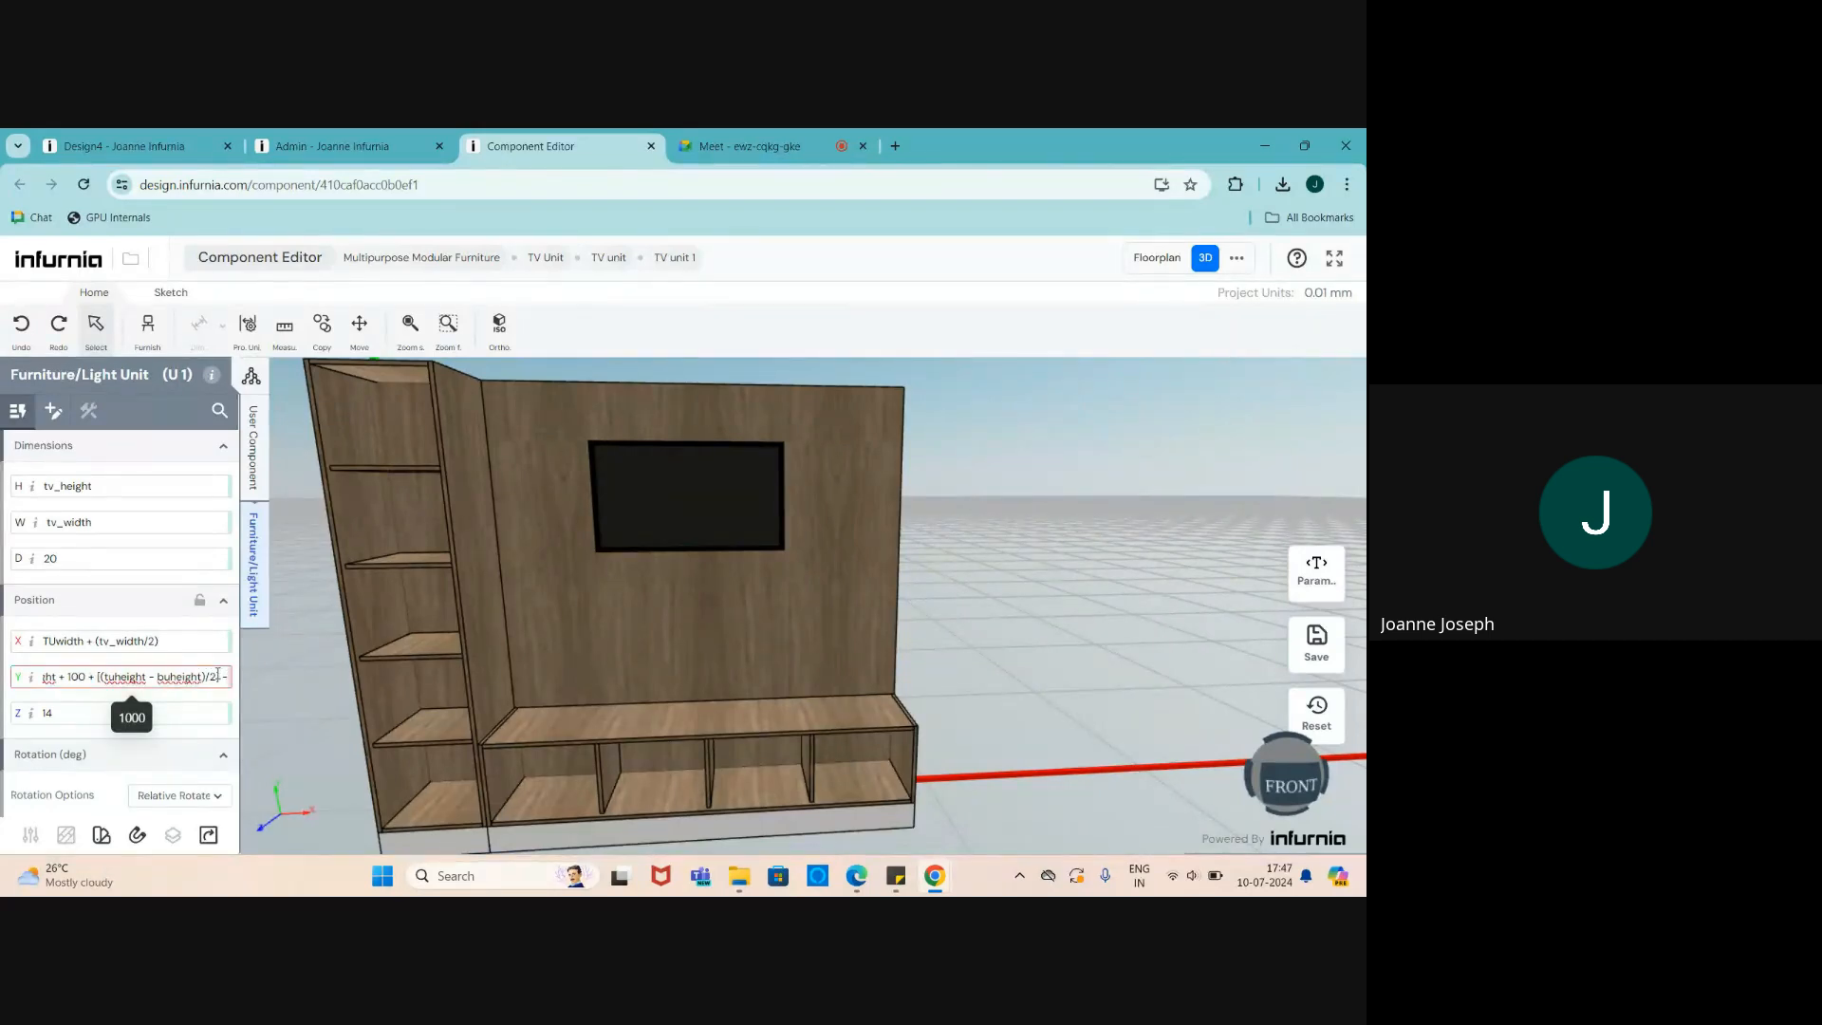
type(" tv")
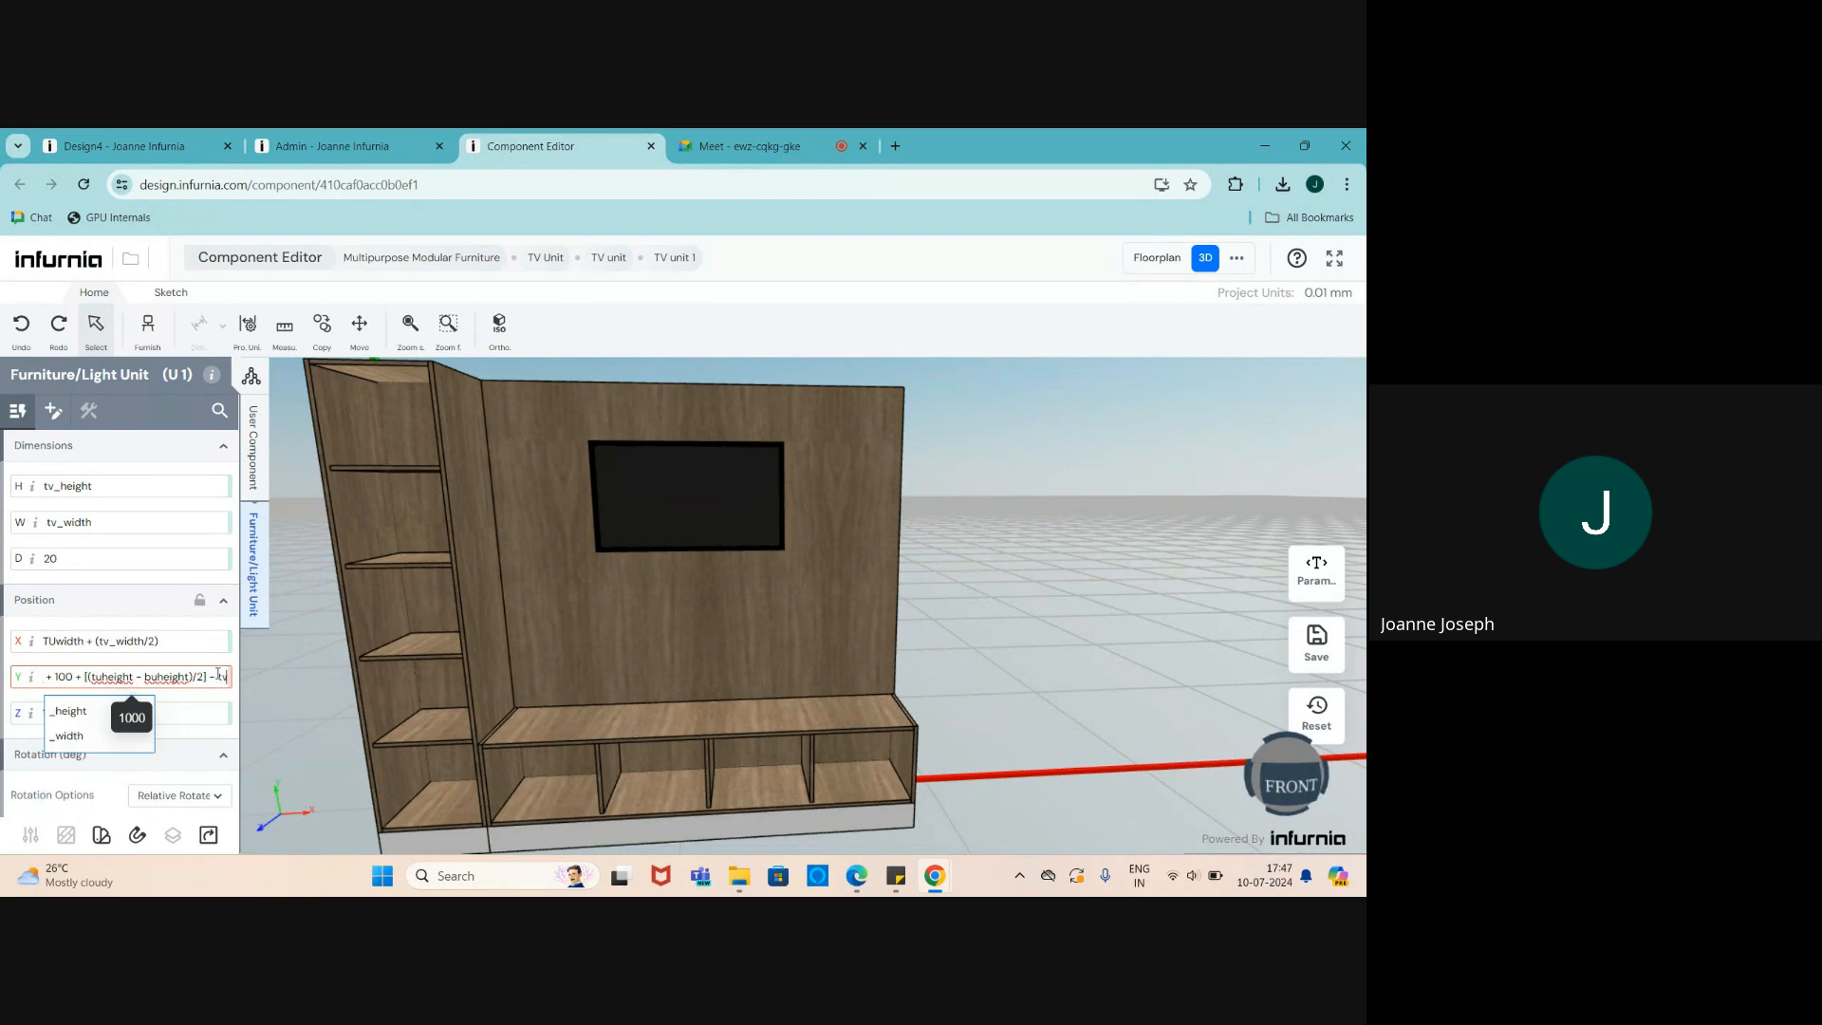
left_click(107, 704)
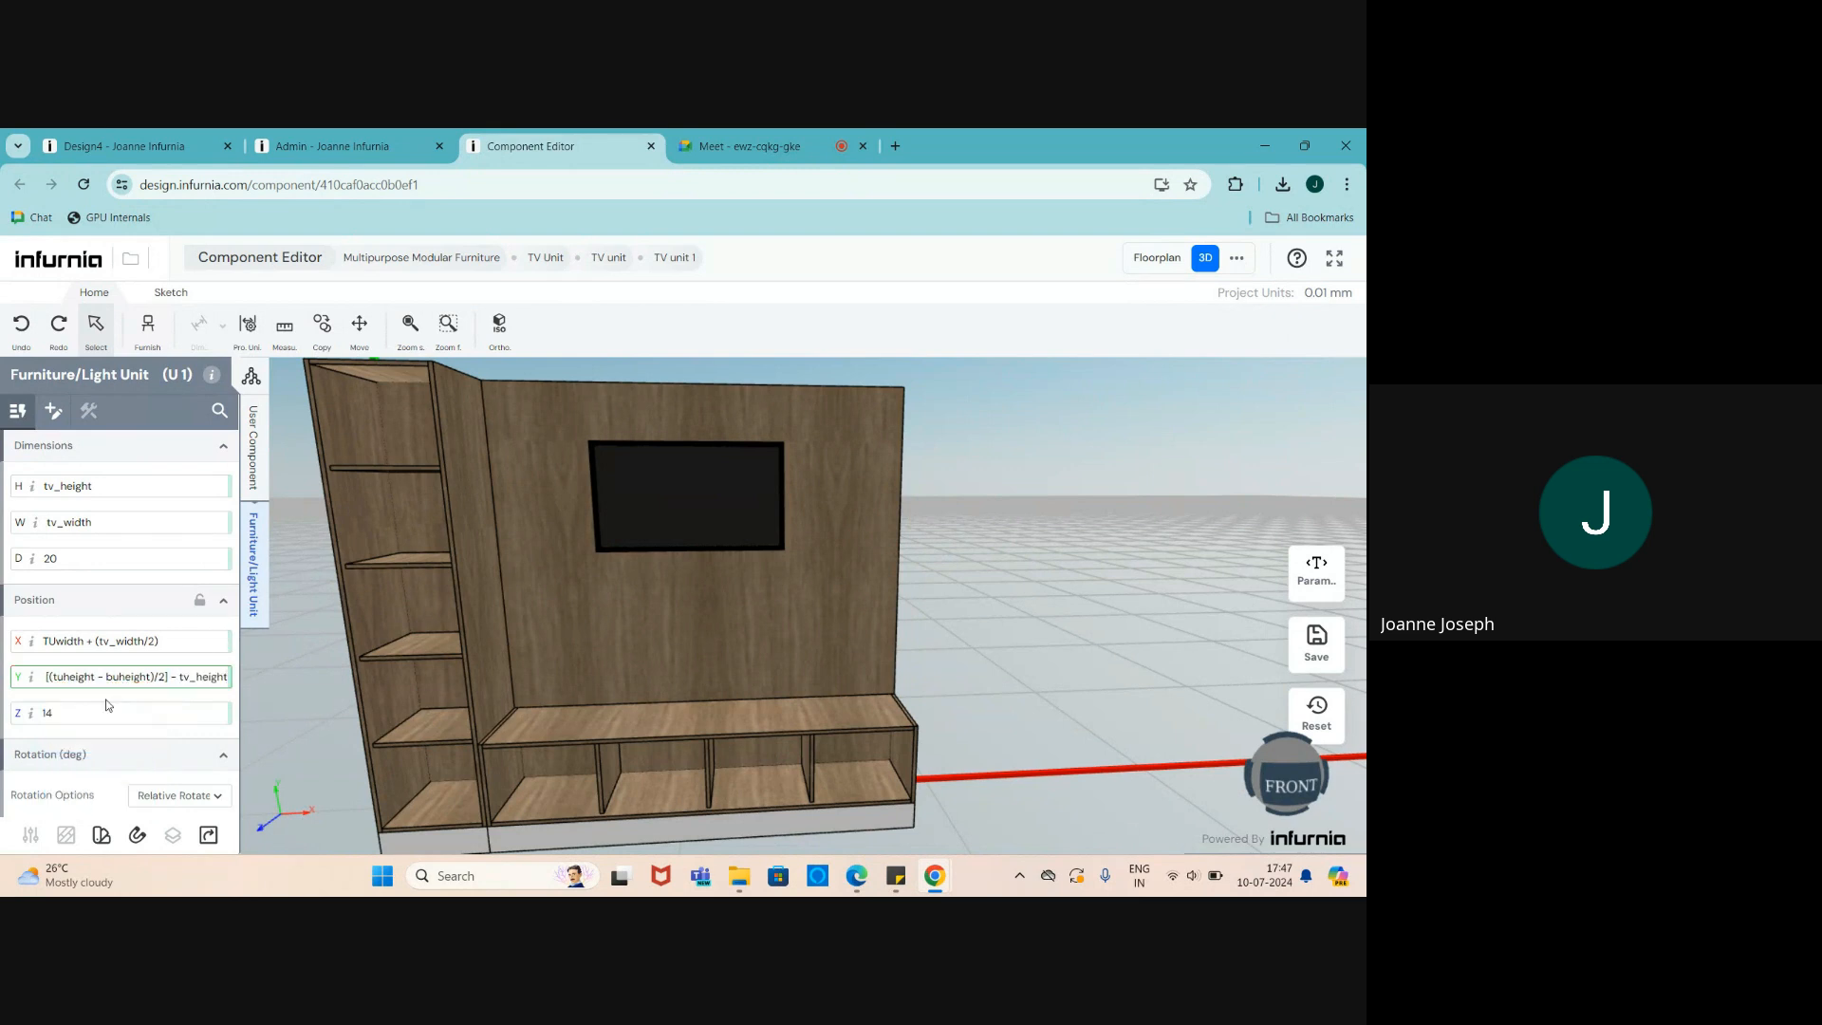
type("/2]")
left_click(162, 677)
type("(")
key("Return")
- Check the Y formula from an angled view and select the whole TV unit
scroll(1034, 546, "down", 3)
scroll(883, 542, "up", 2)
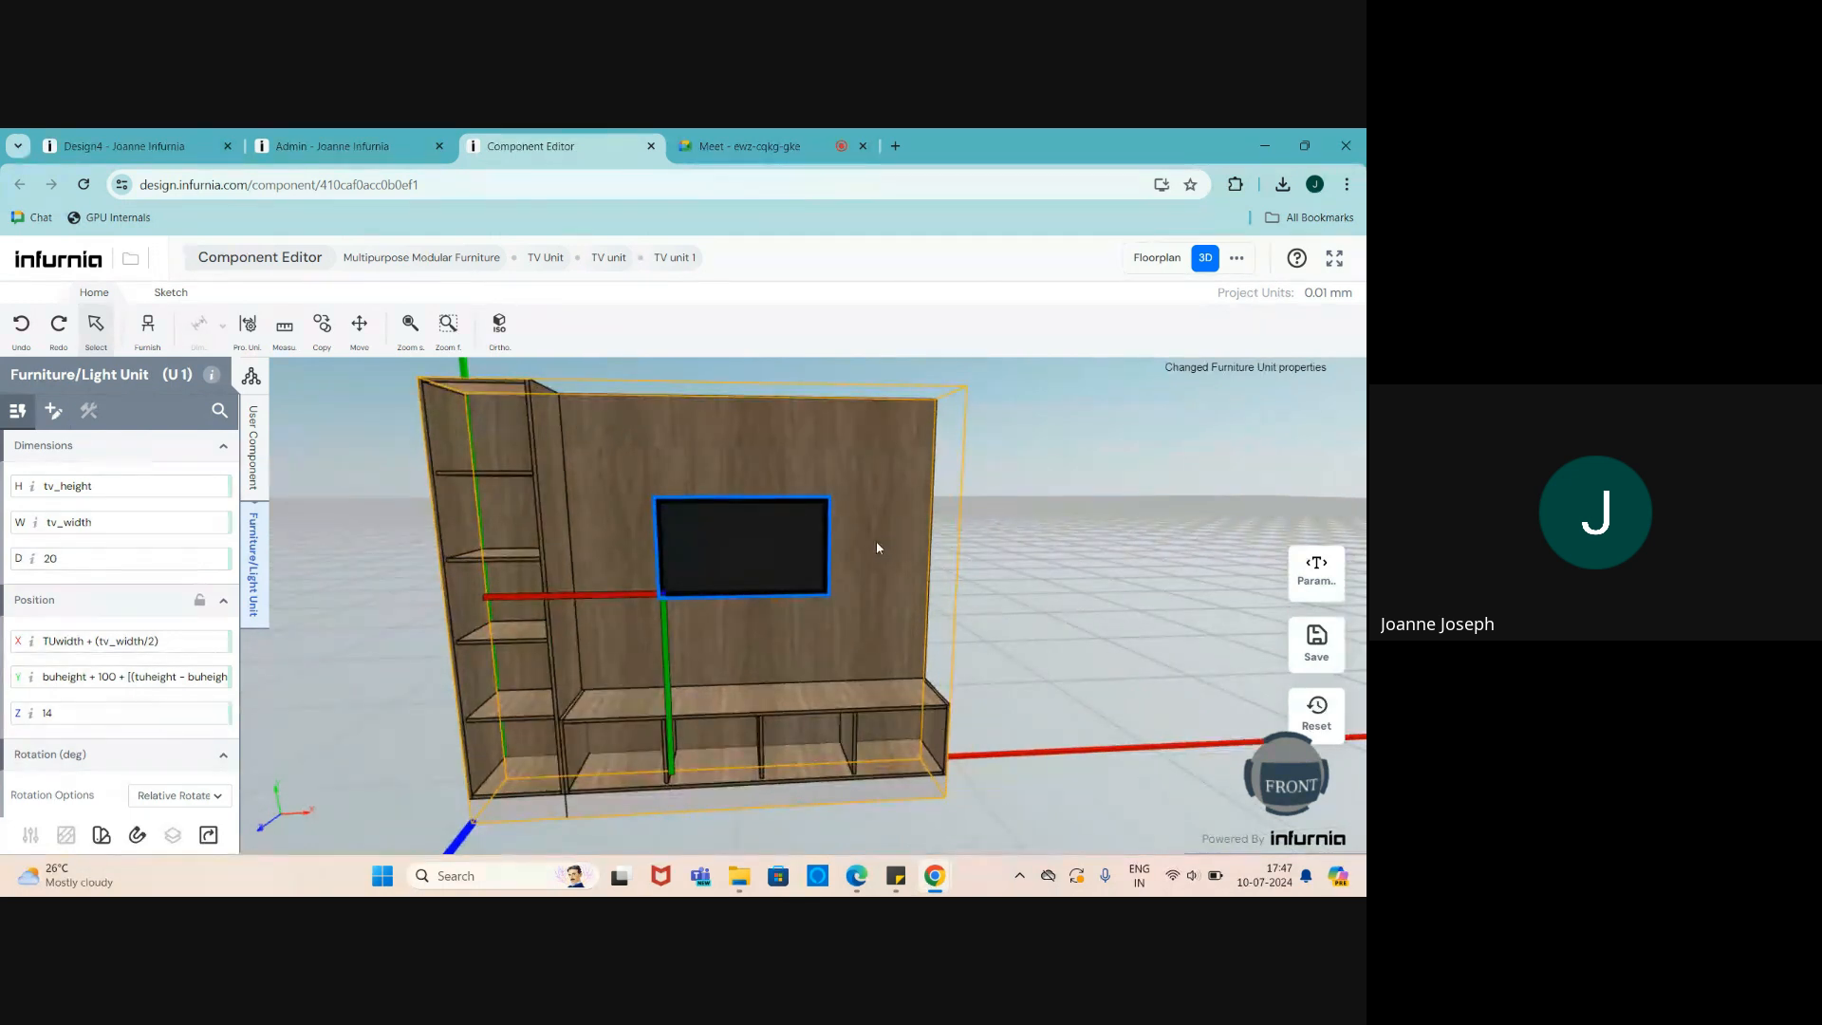
middle_click_drag(737, 563, 801, 559)
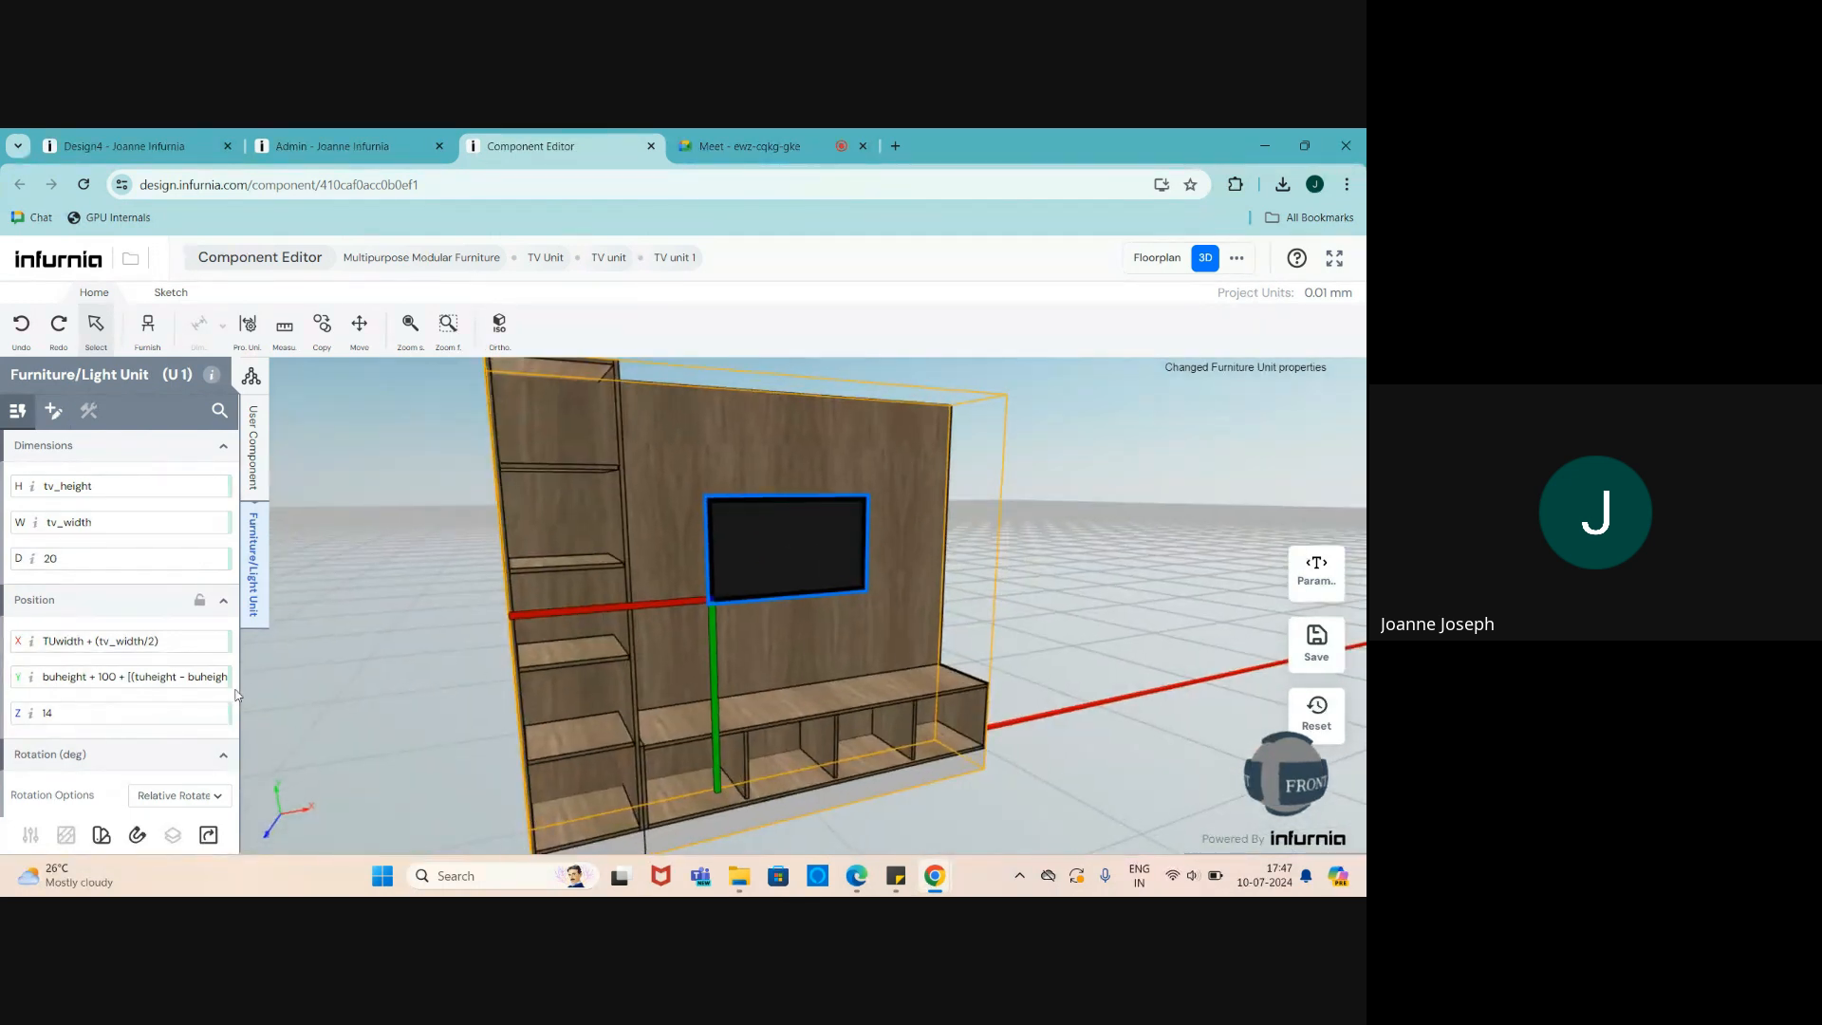
left_click(187, 676)
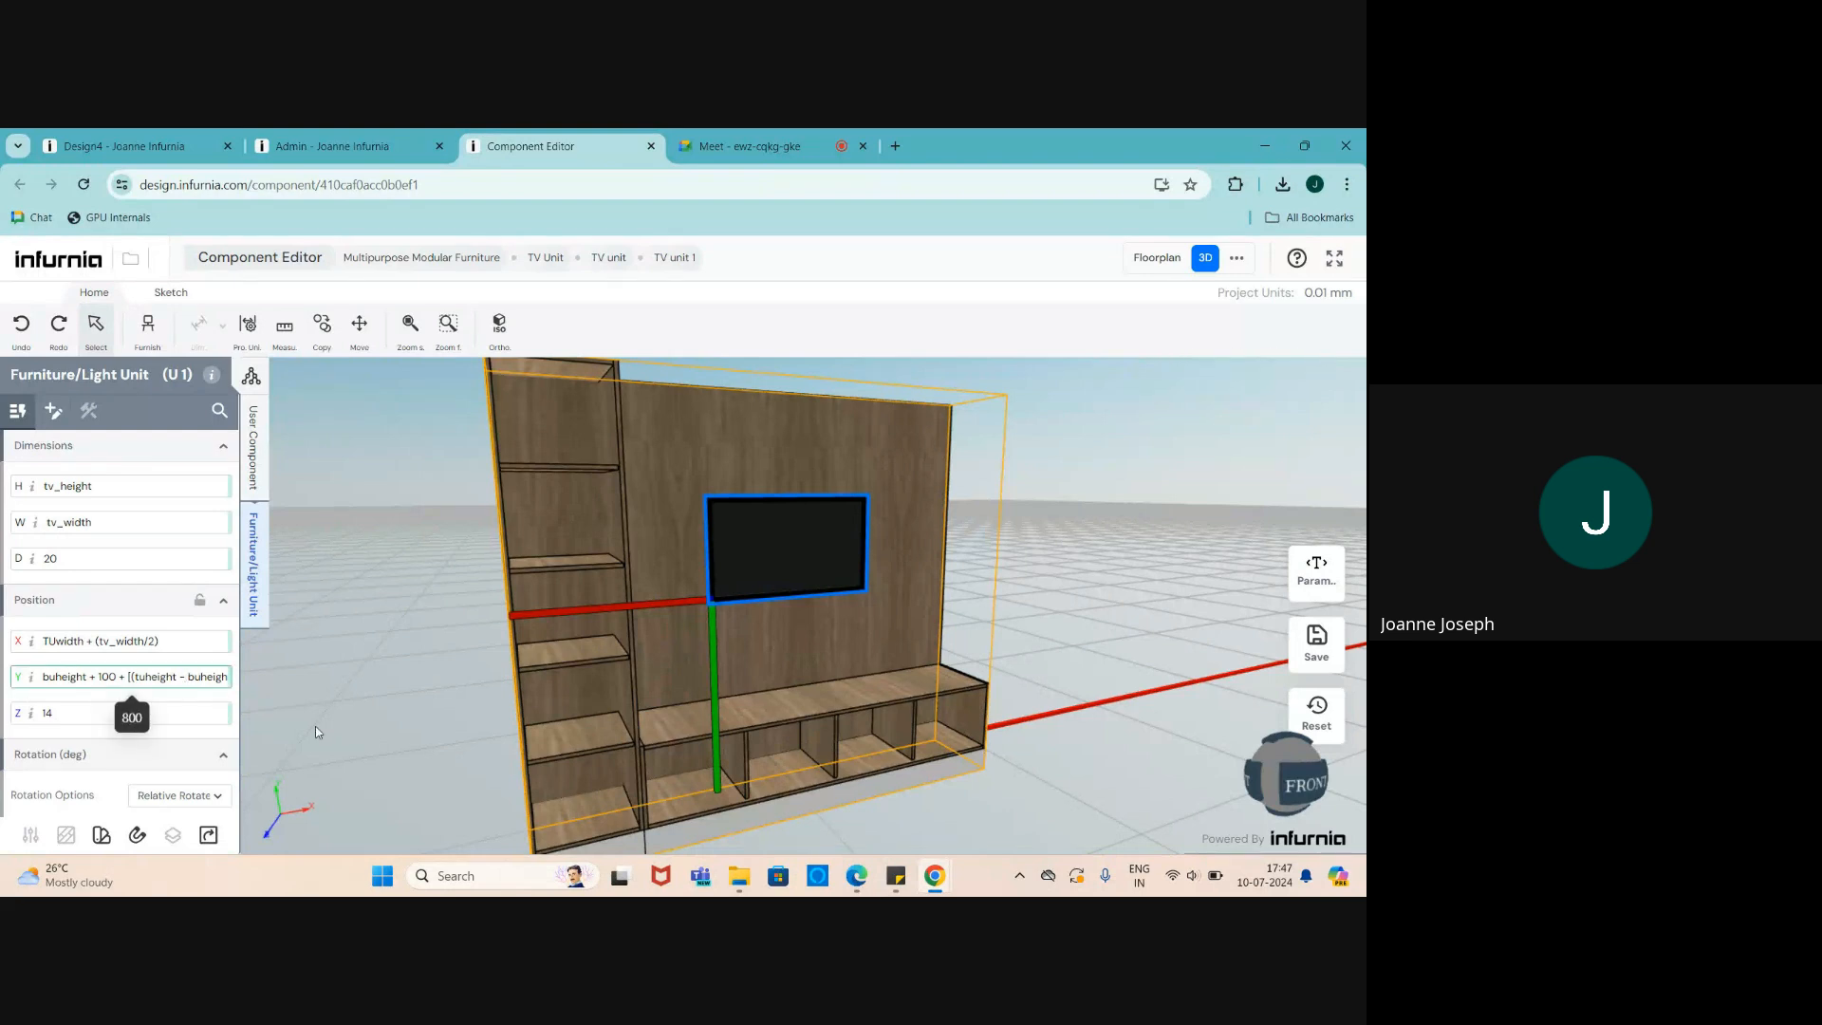
scroll(627, 689, "down", 1)
scroll(788, 644, "up", 2)
scroll(787, 644, "down", 1)
scroll(641, 699, "up", 1)
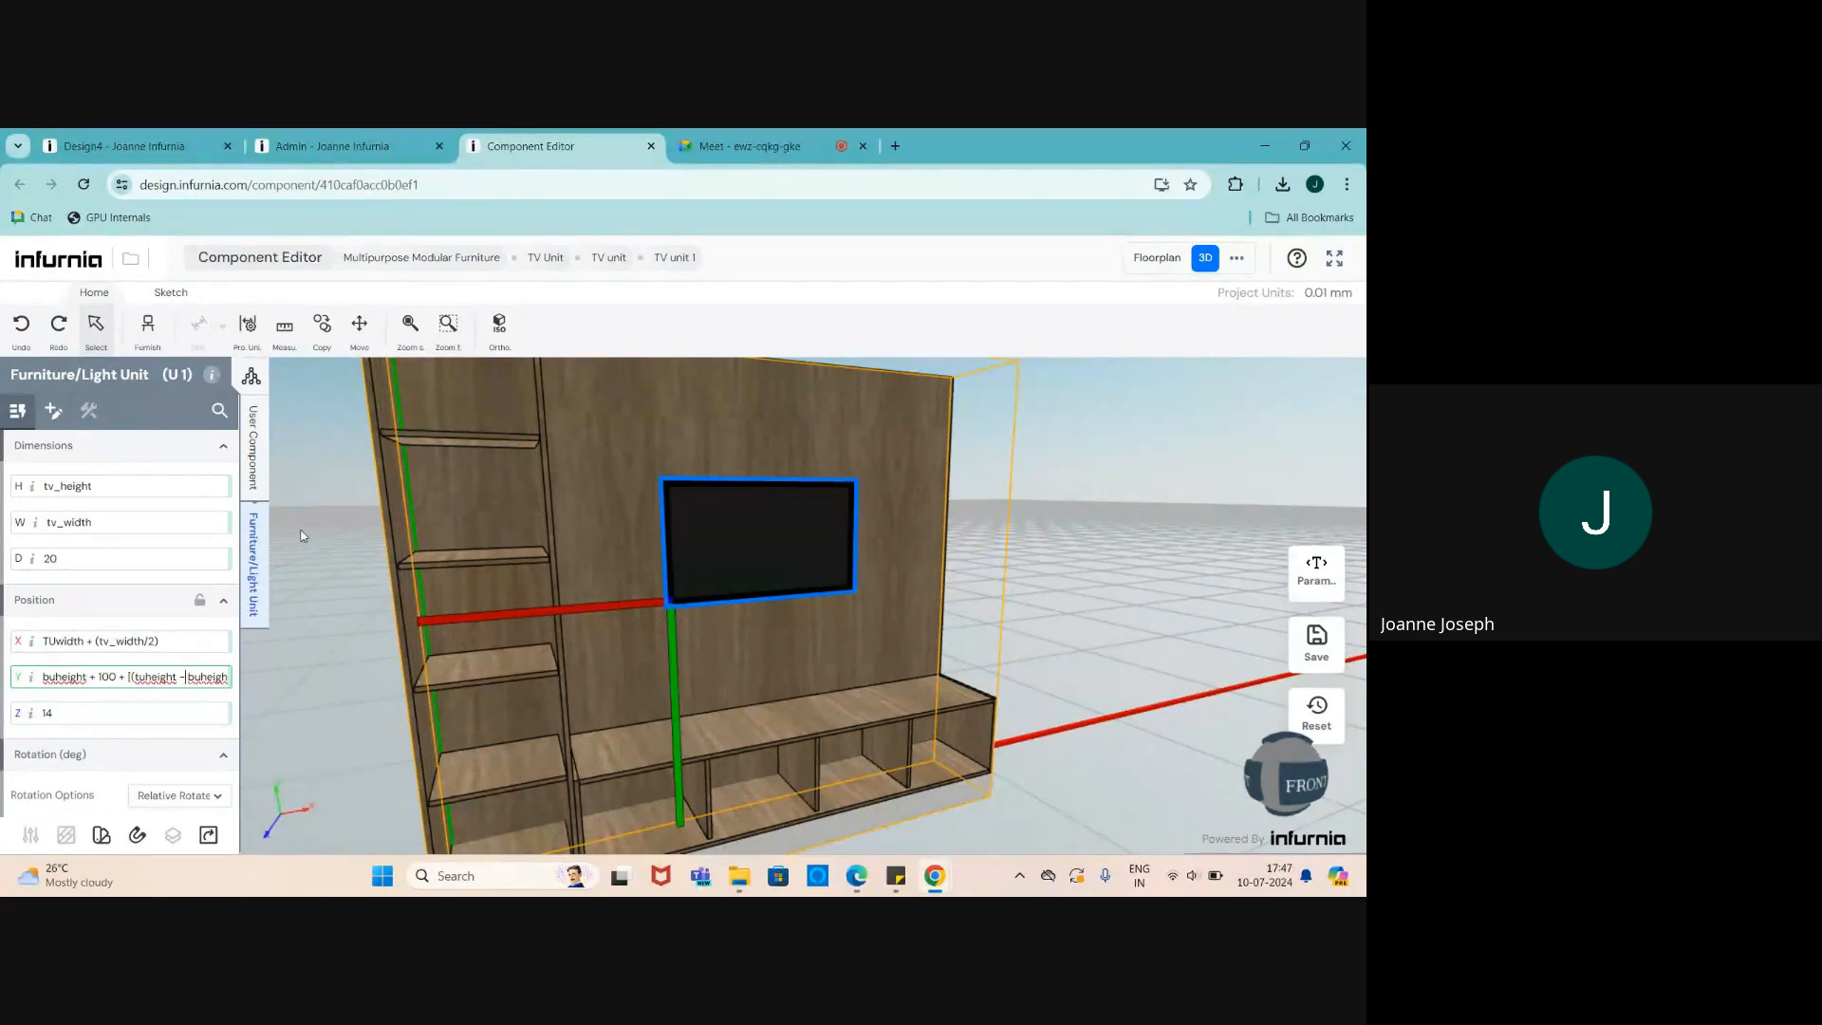
left_click(577, 503)
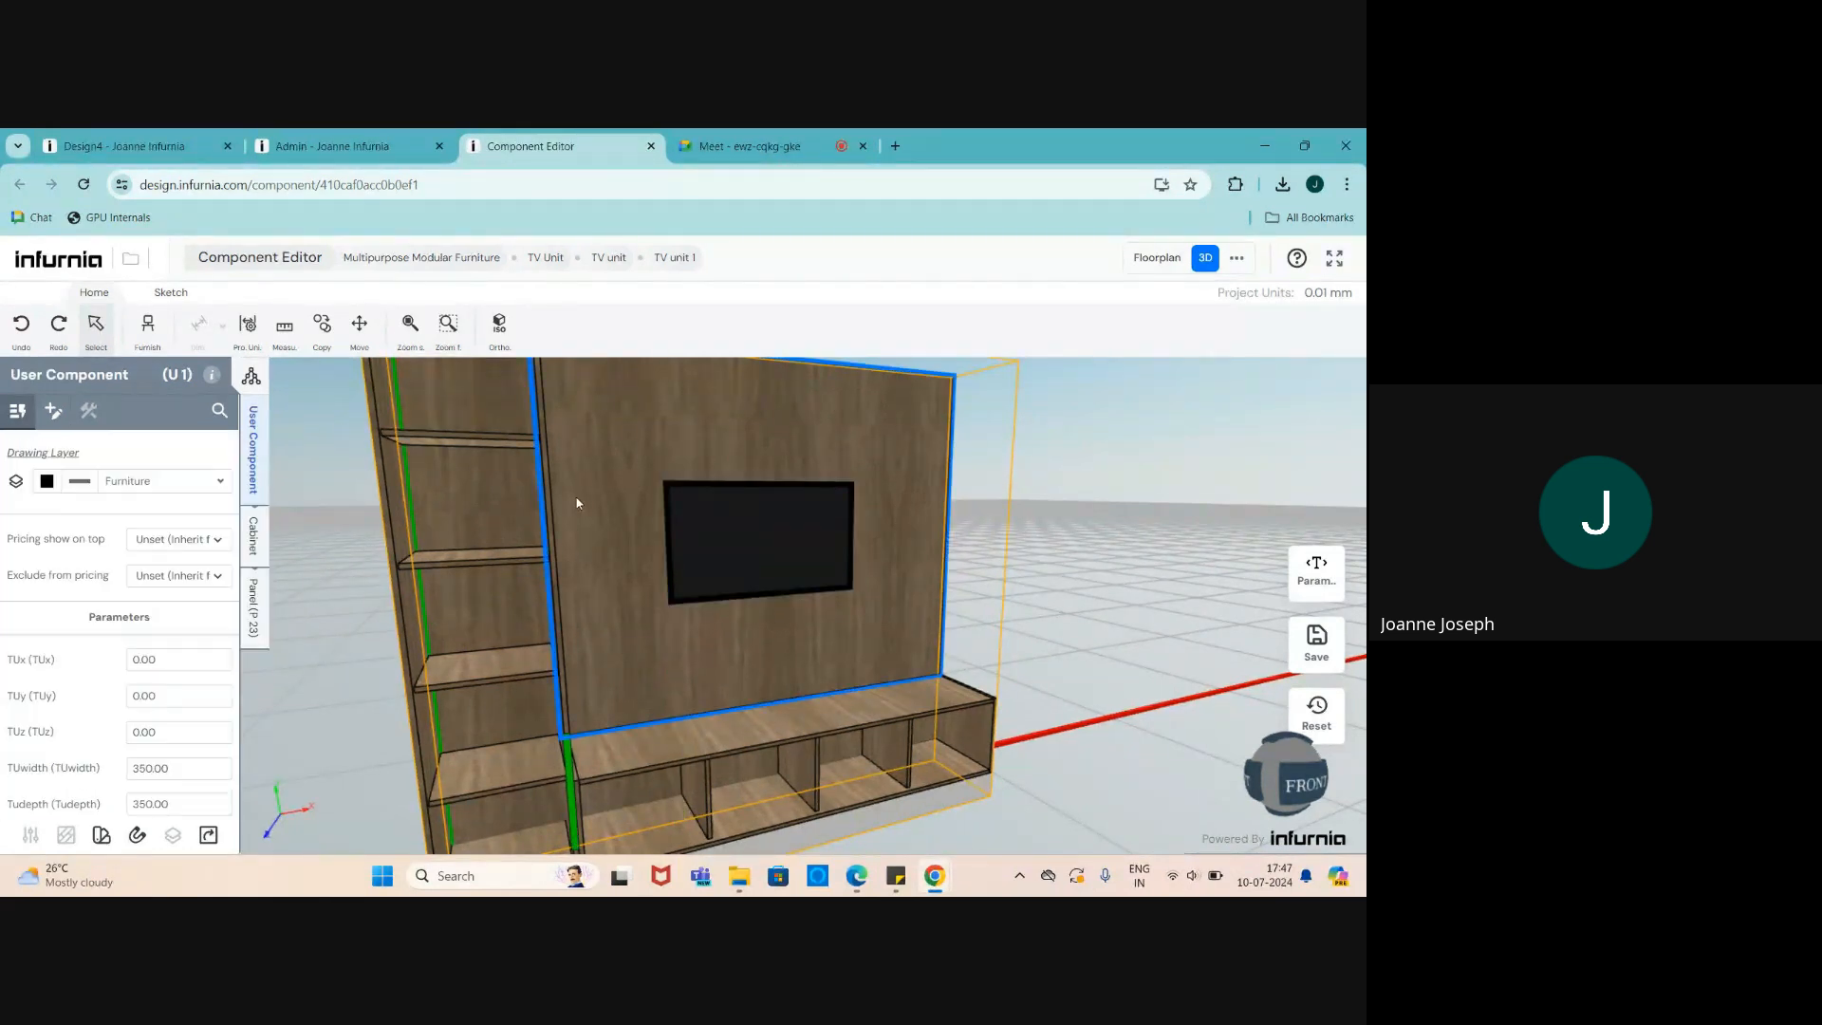
- Show back panel P 23's dimensions: width tuheight - buheight (1200), depth buwidth
left_click(253, 605)
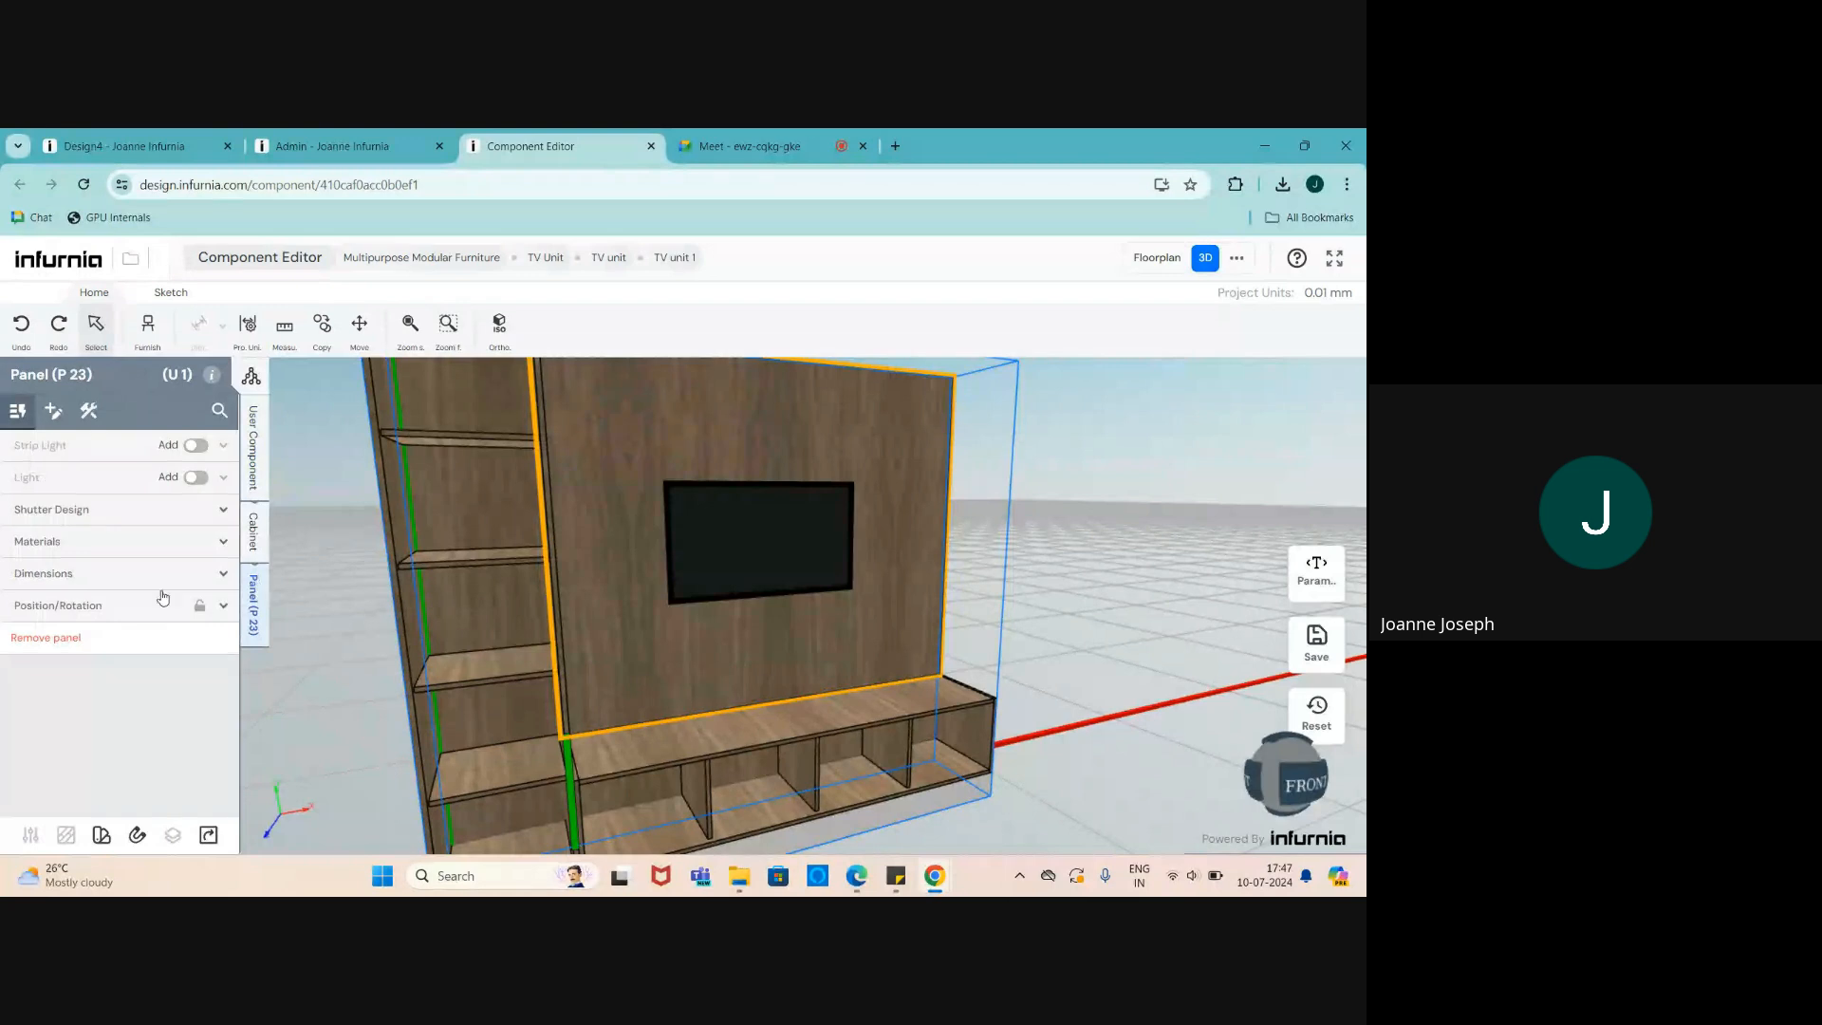
left_click(67, 575)
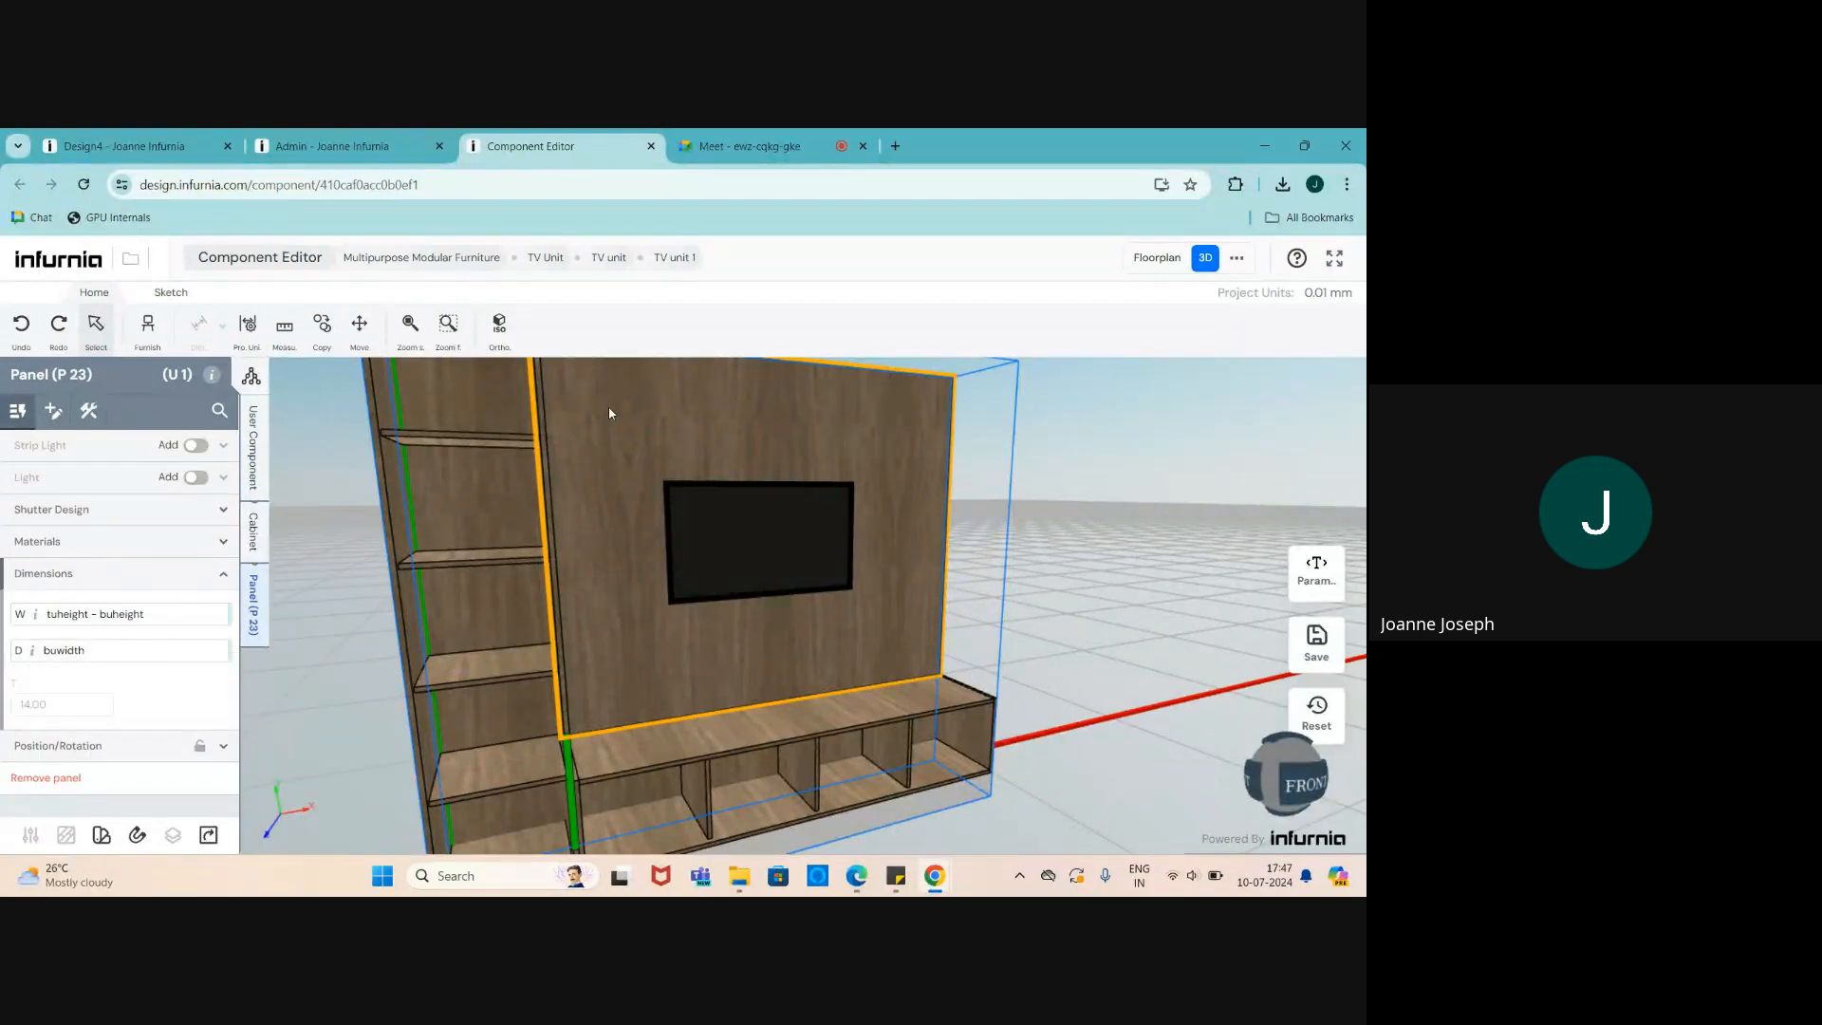
mouse_move(121, 616)
scroll(625, 678, "down", 1)
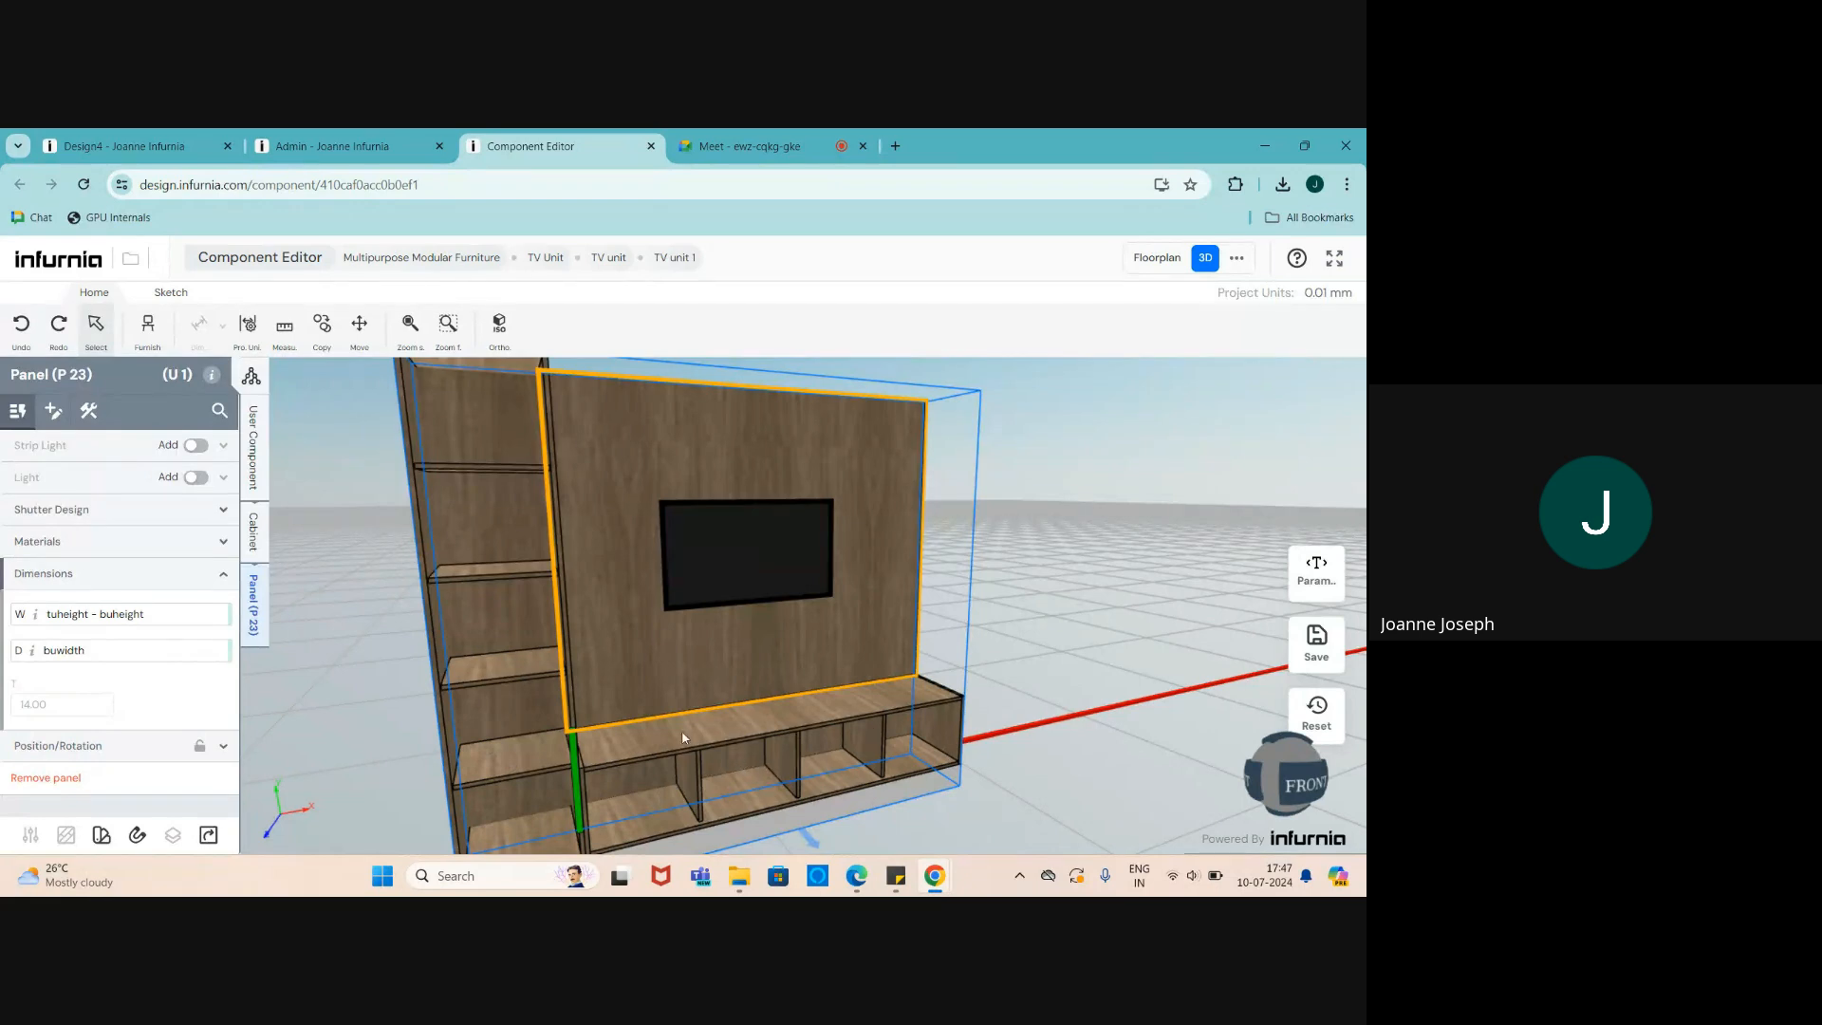
scroll(704, 627, "down", 3)
scroll(774, 599, "up", 3)
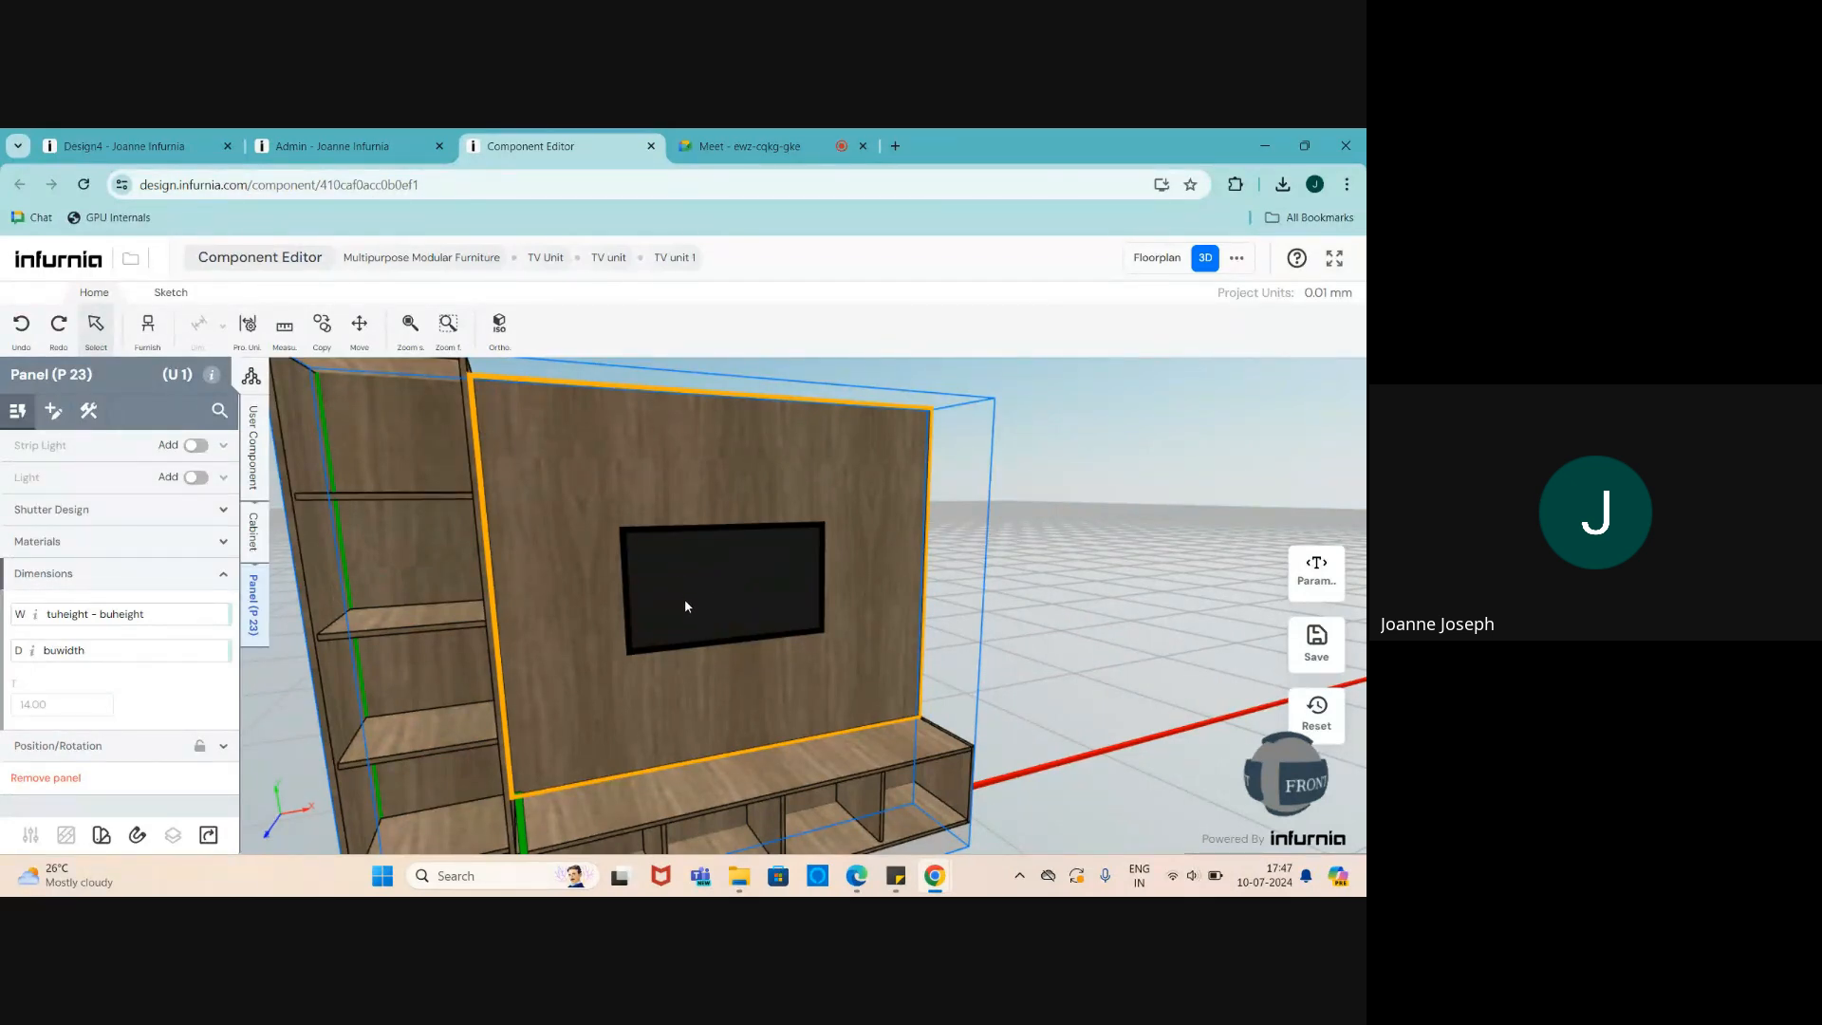
scroll(668, 612, "down", 2)
- Save the TV unit component from a front view and confirm the save
left_click_drag(639, 655, 575, 647)
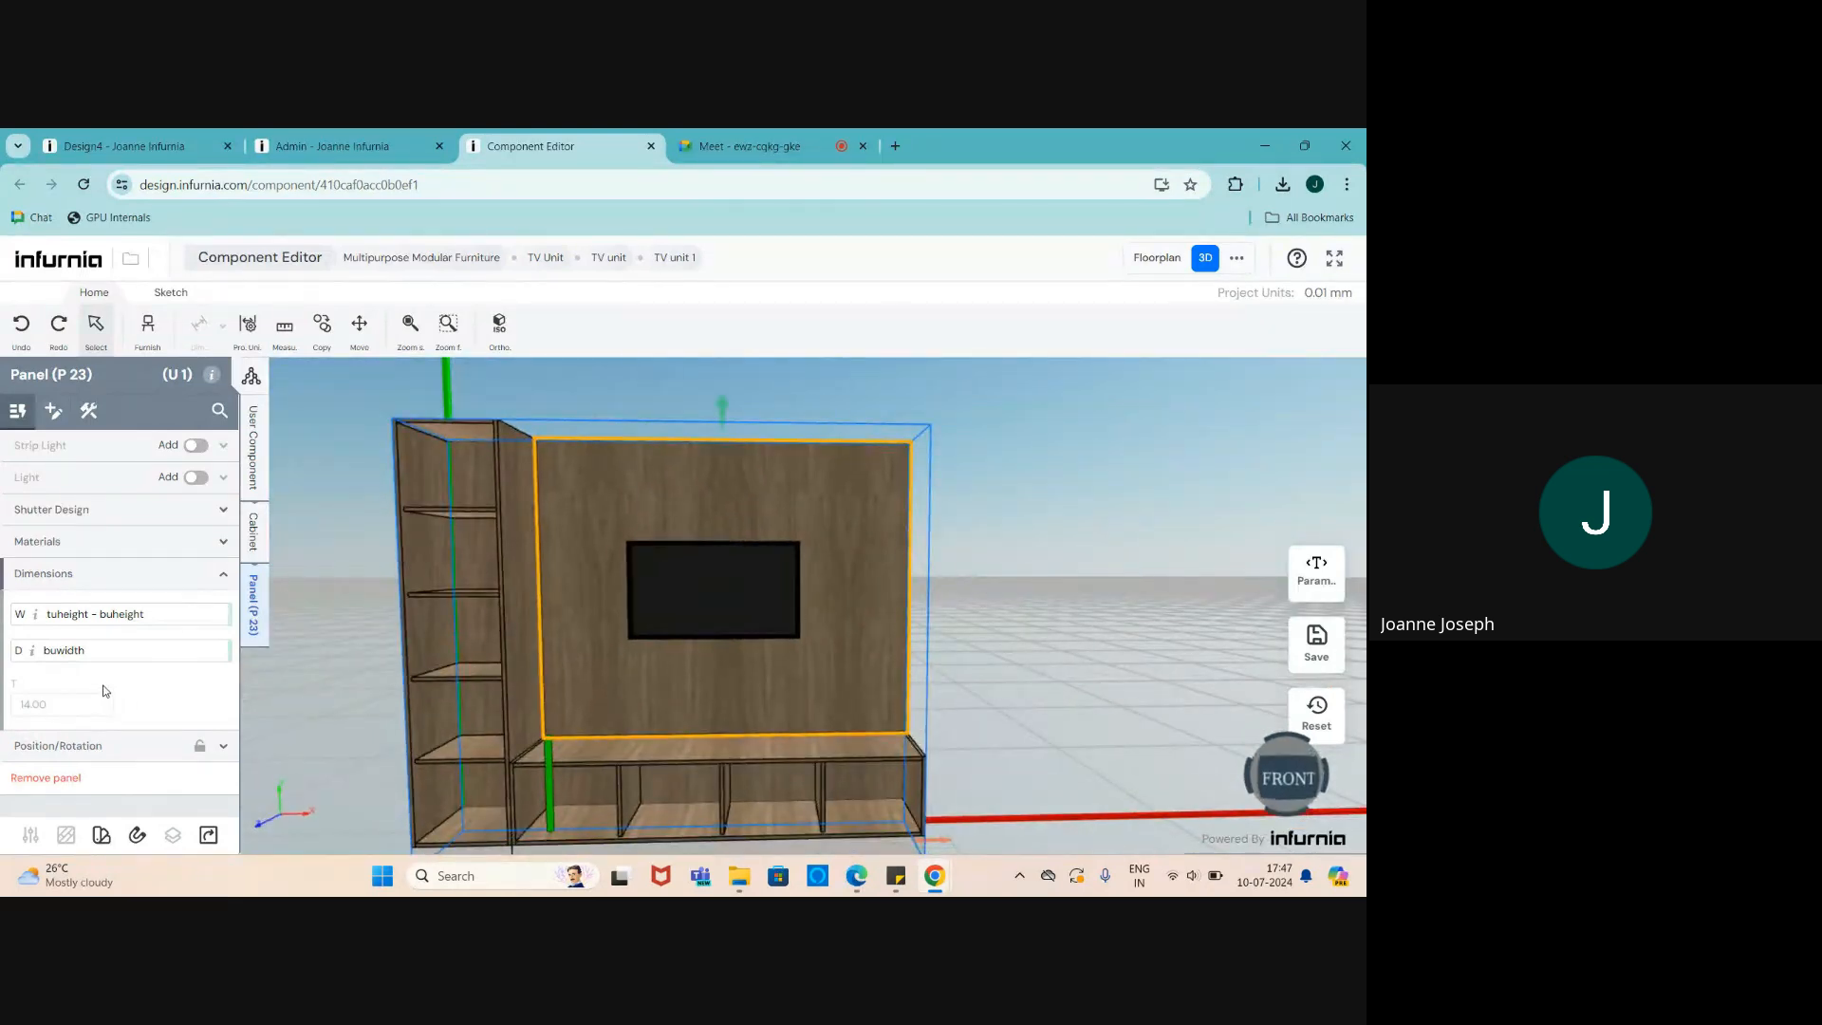
scroll(657, 645, "up", 1)
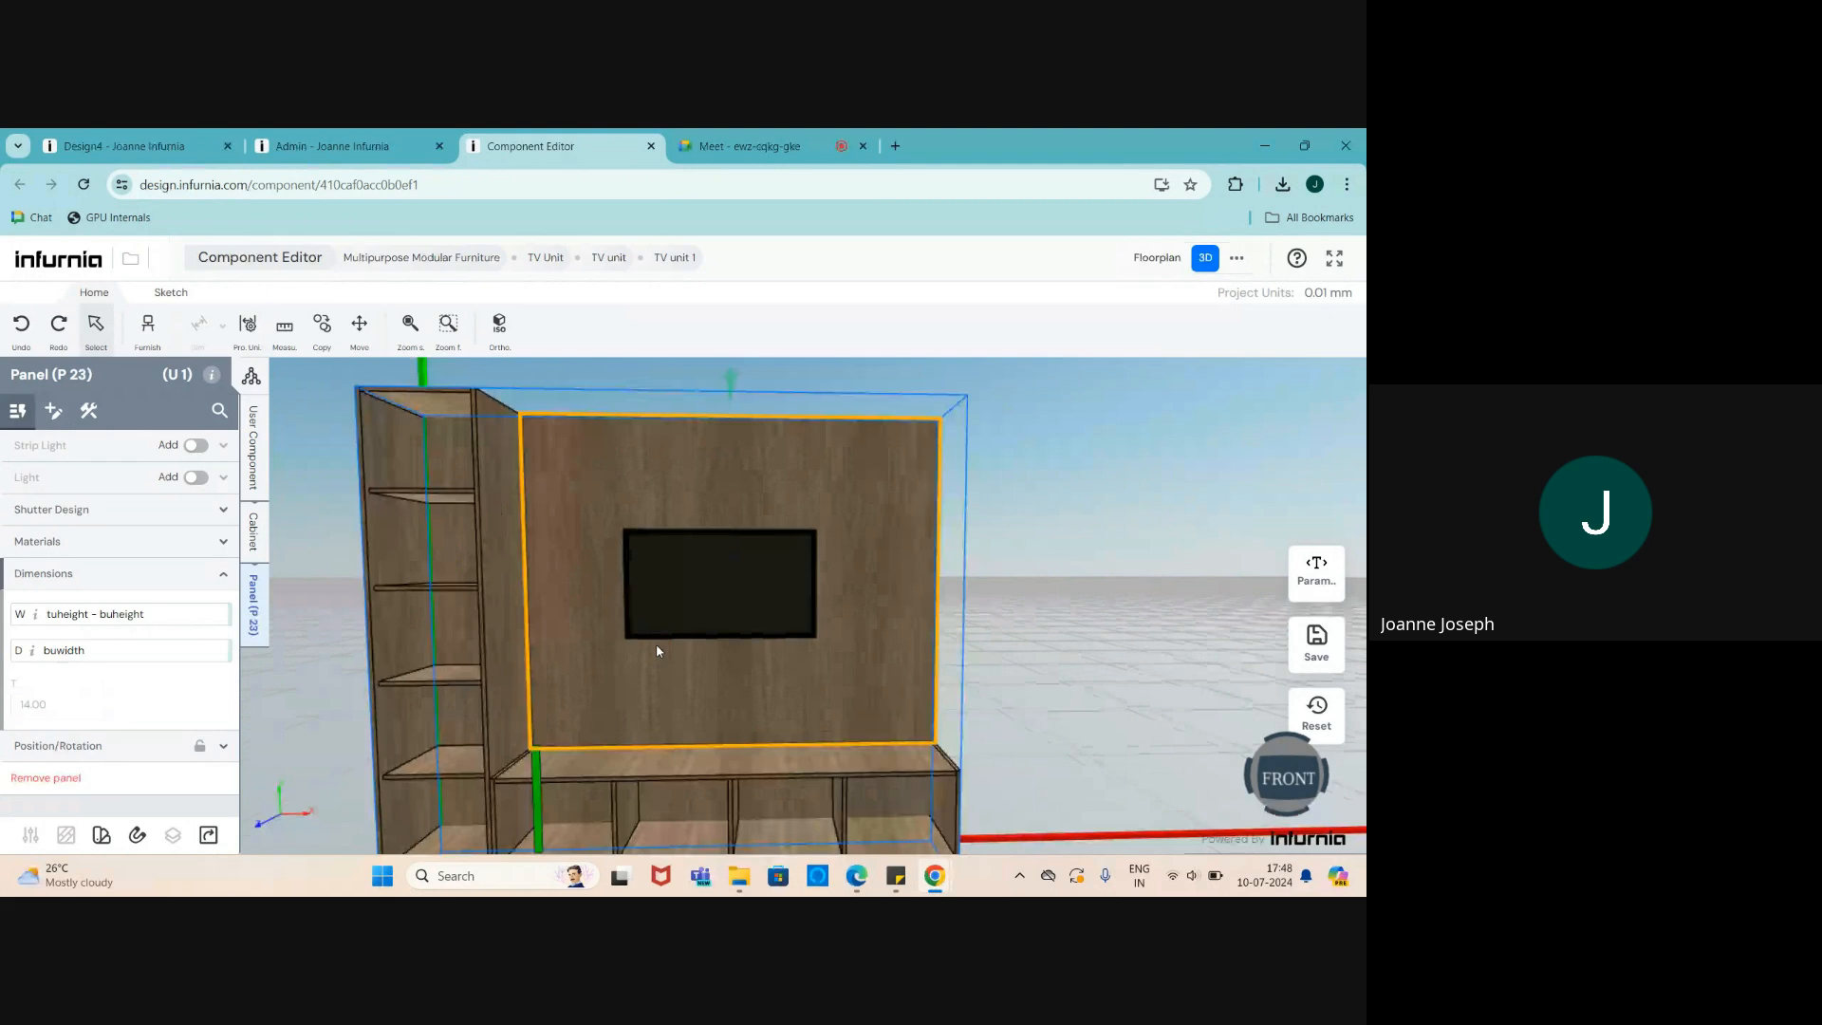
left_click(1317, 645)
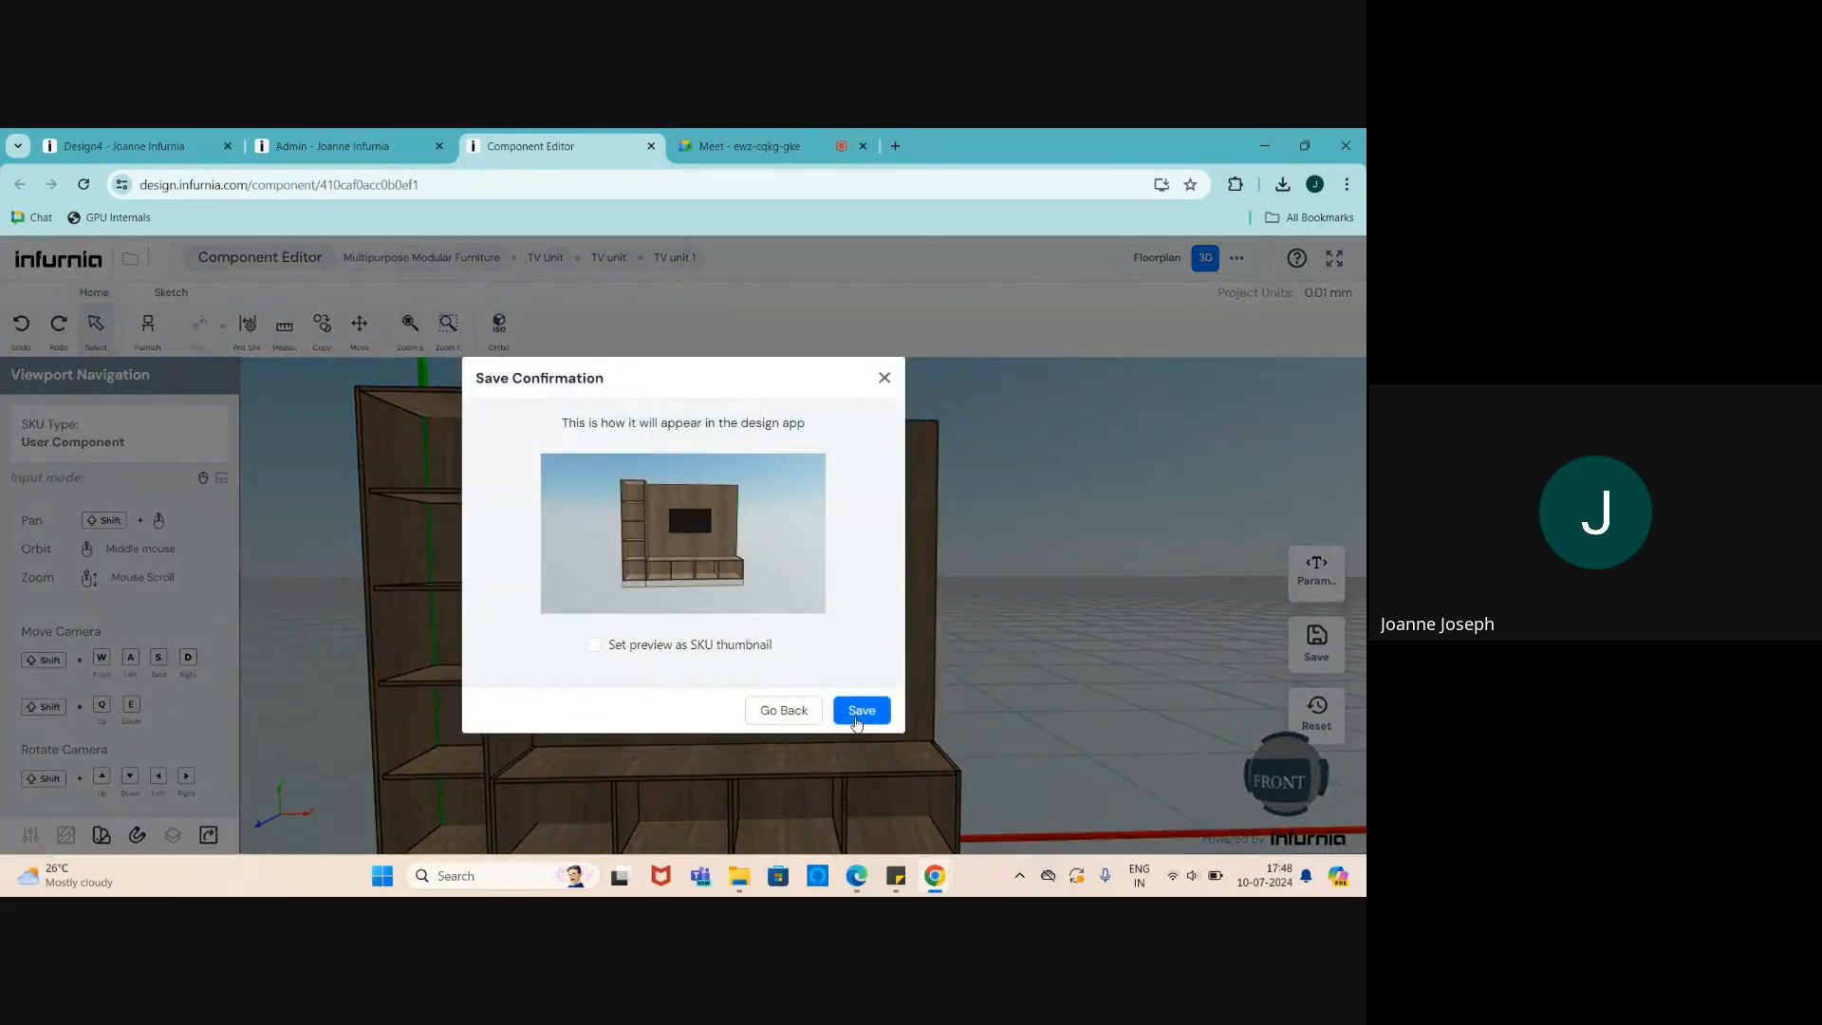
left_click(860, 711)
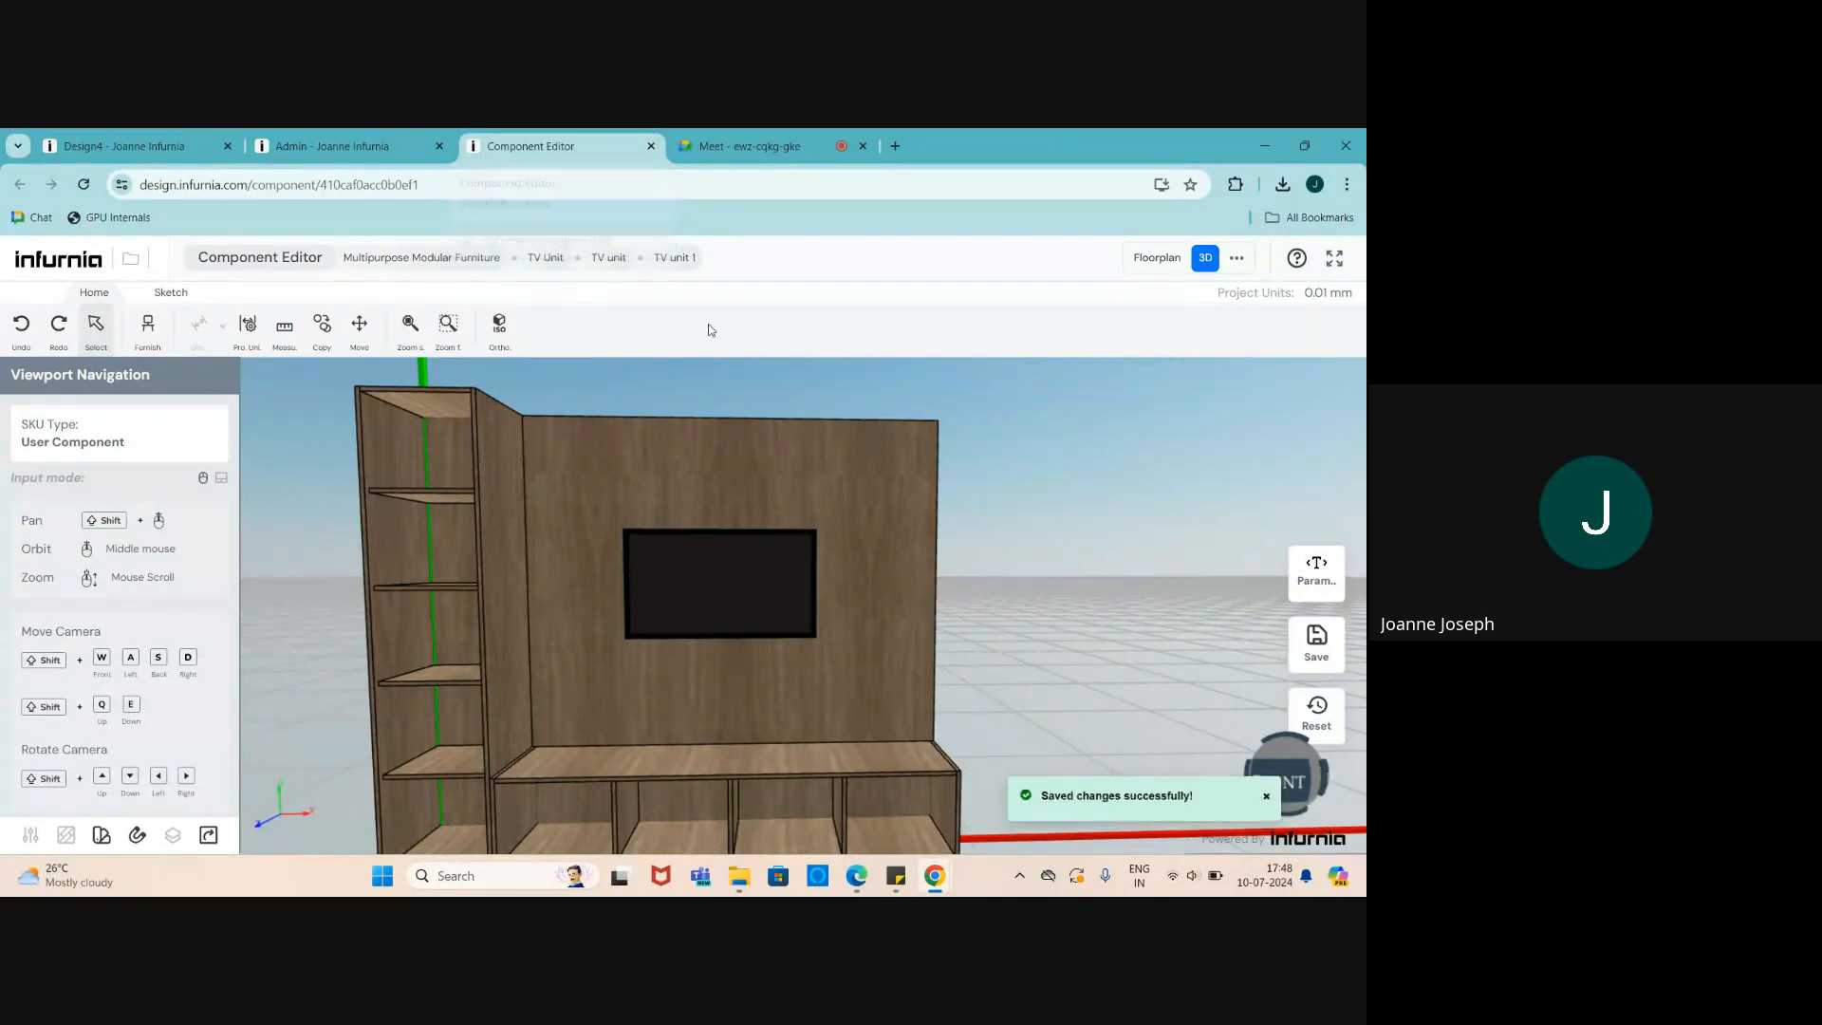
scroll(765, 524, "down", 2)
scroll(655, 588, "up", 2)
middle_click_drag(654, 589, 654, 618)
scroll(653, 624, "down", 3)
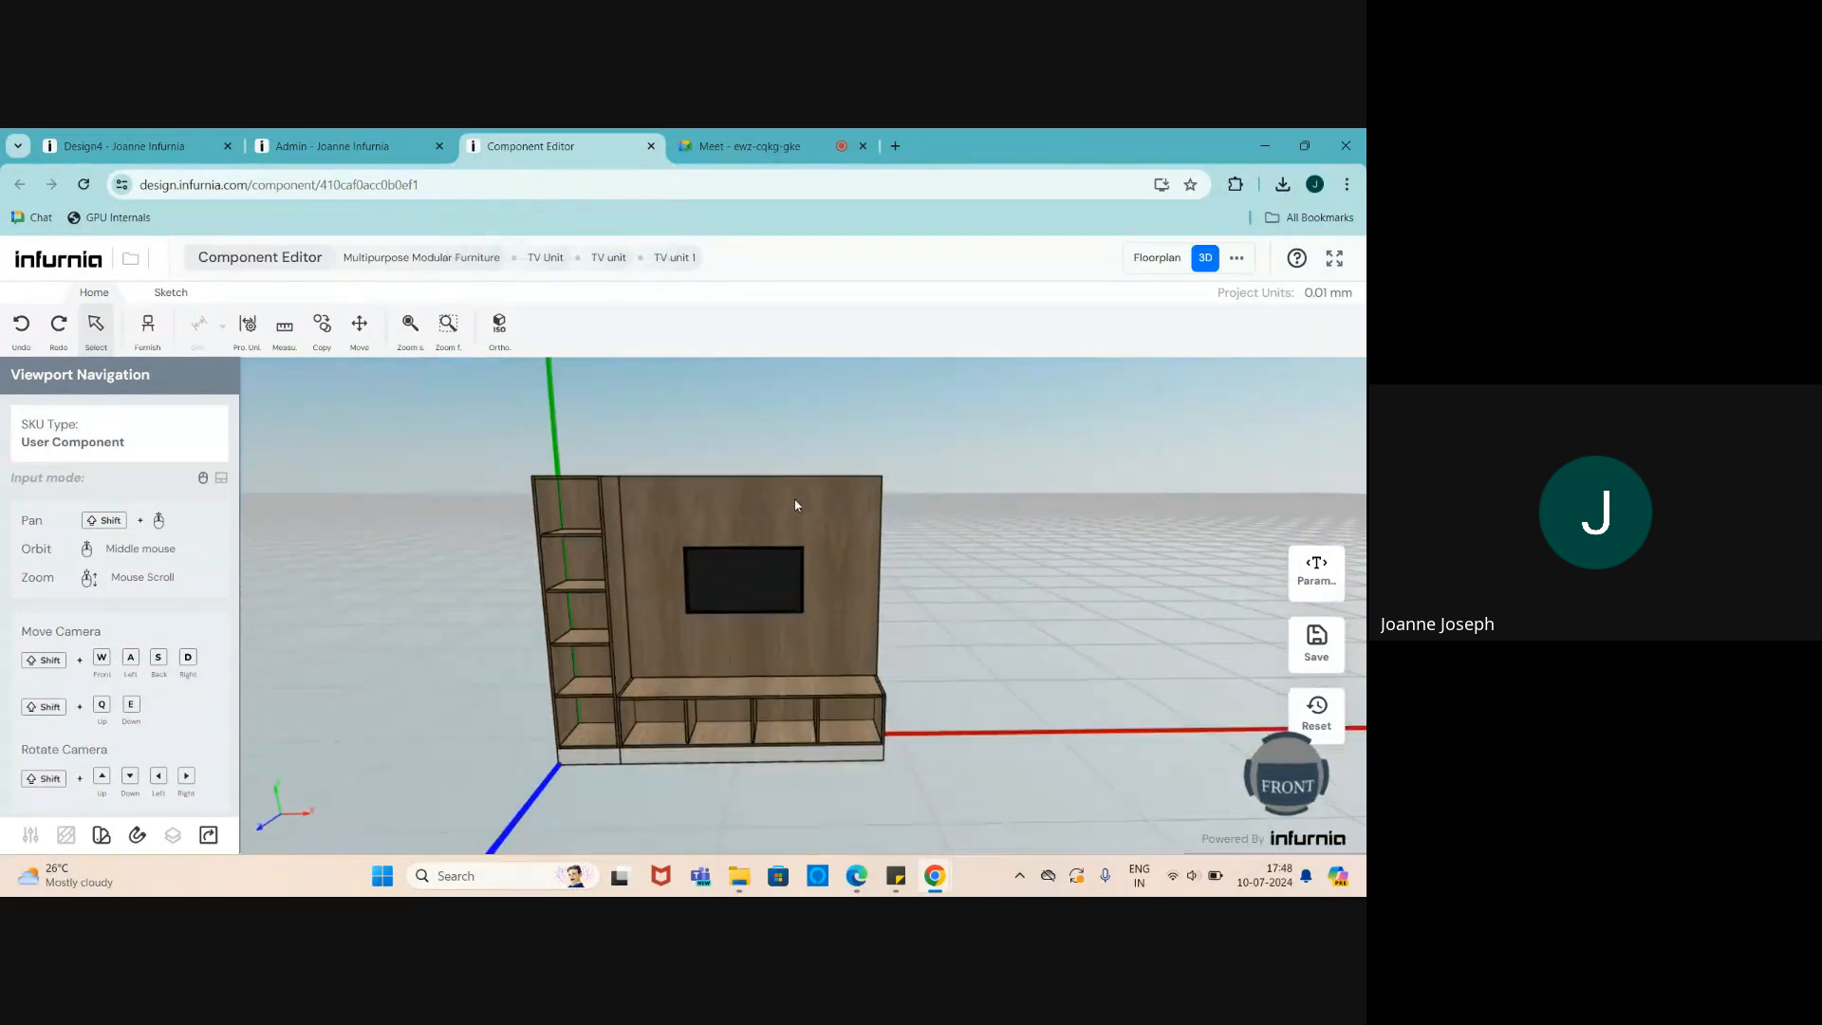
scroll(665, 626, "up", 3)
scroll(693, 640, "down", 2)
scroll(693, 640, "up", 2)
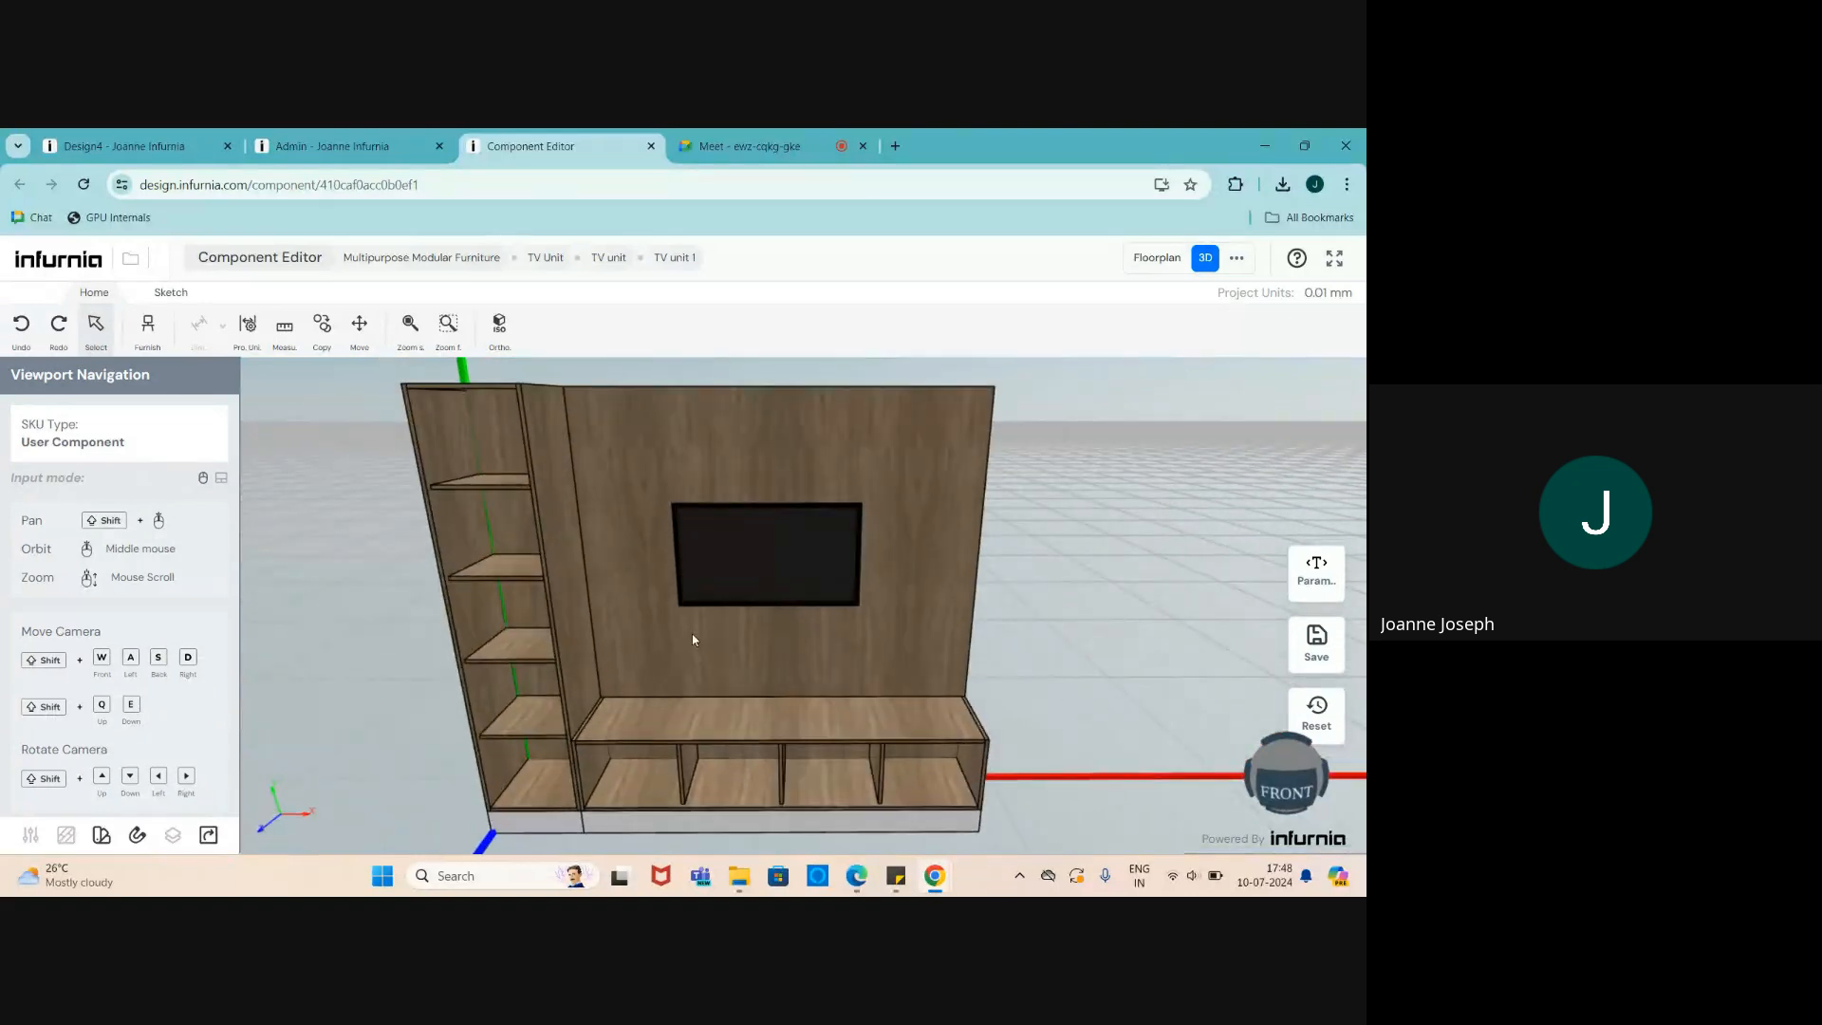
- Add a Dummy gramophone from the Art furnishing catalogue to the scene
left_click(147, 327)
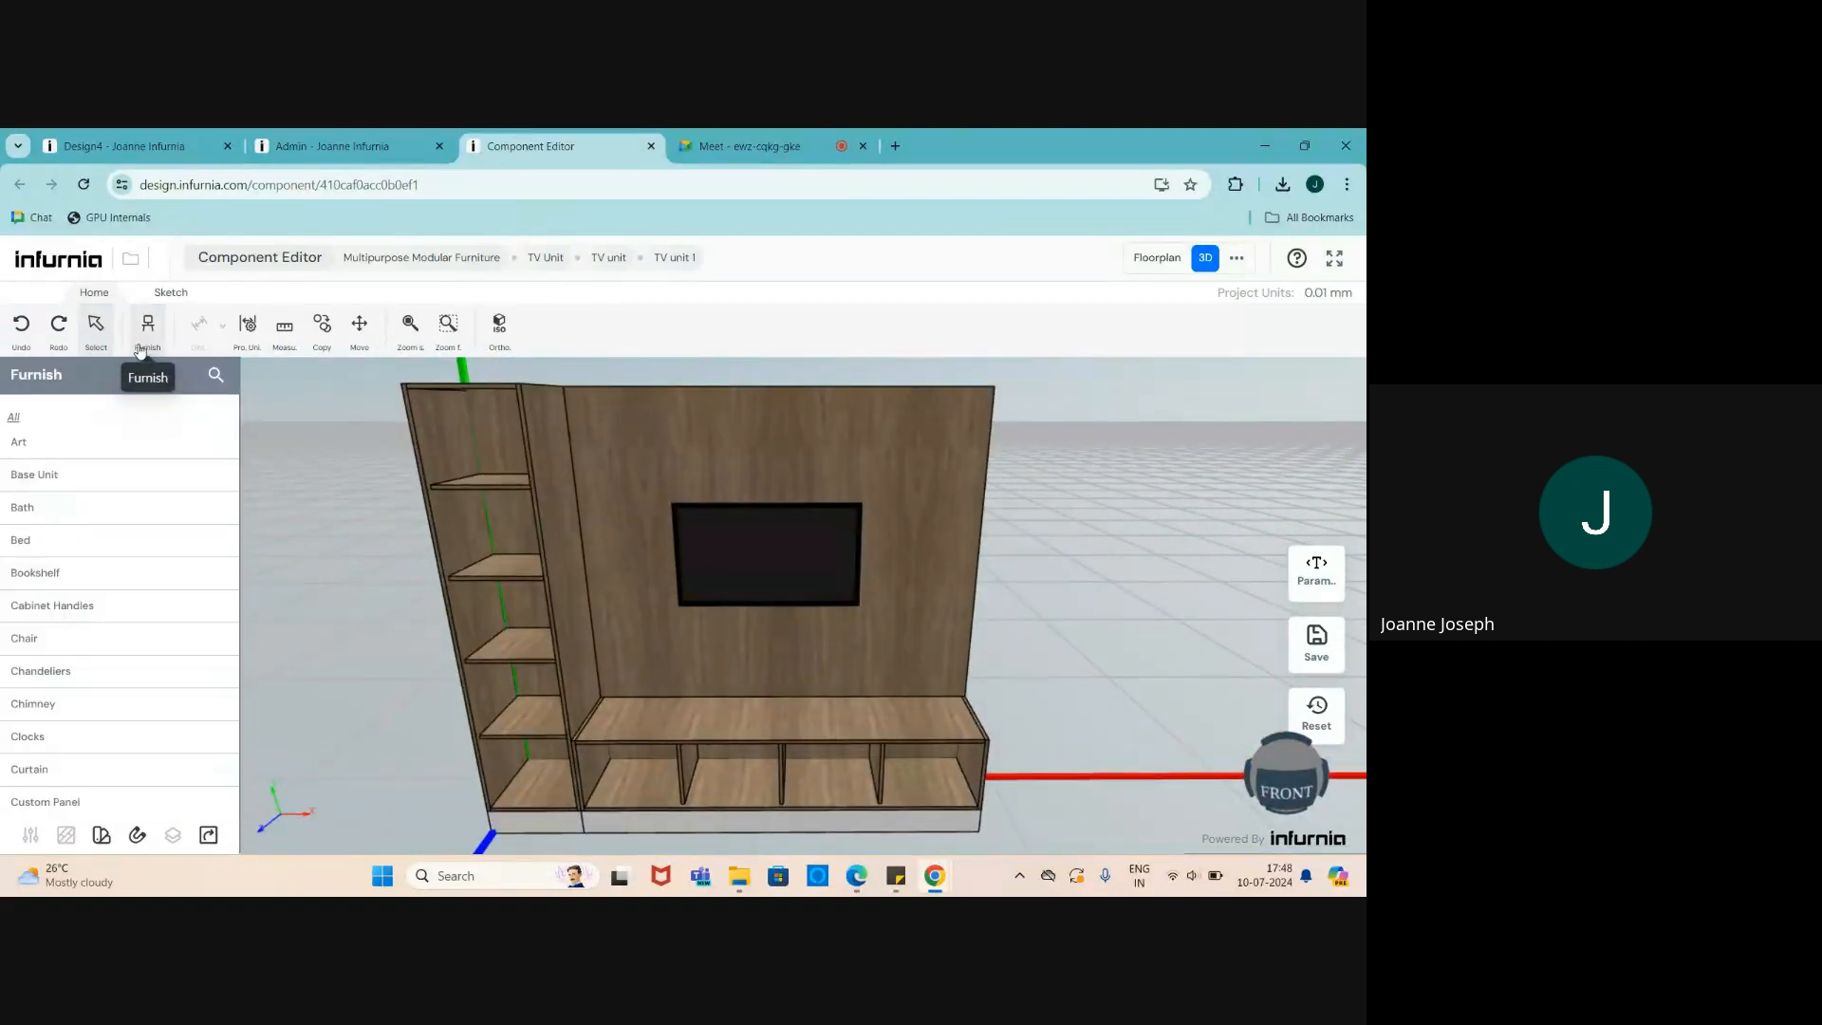
left_click(19, 443)
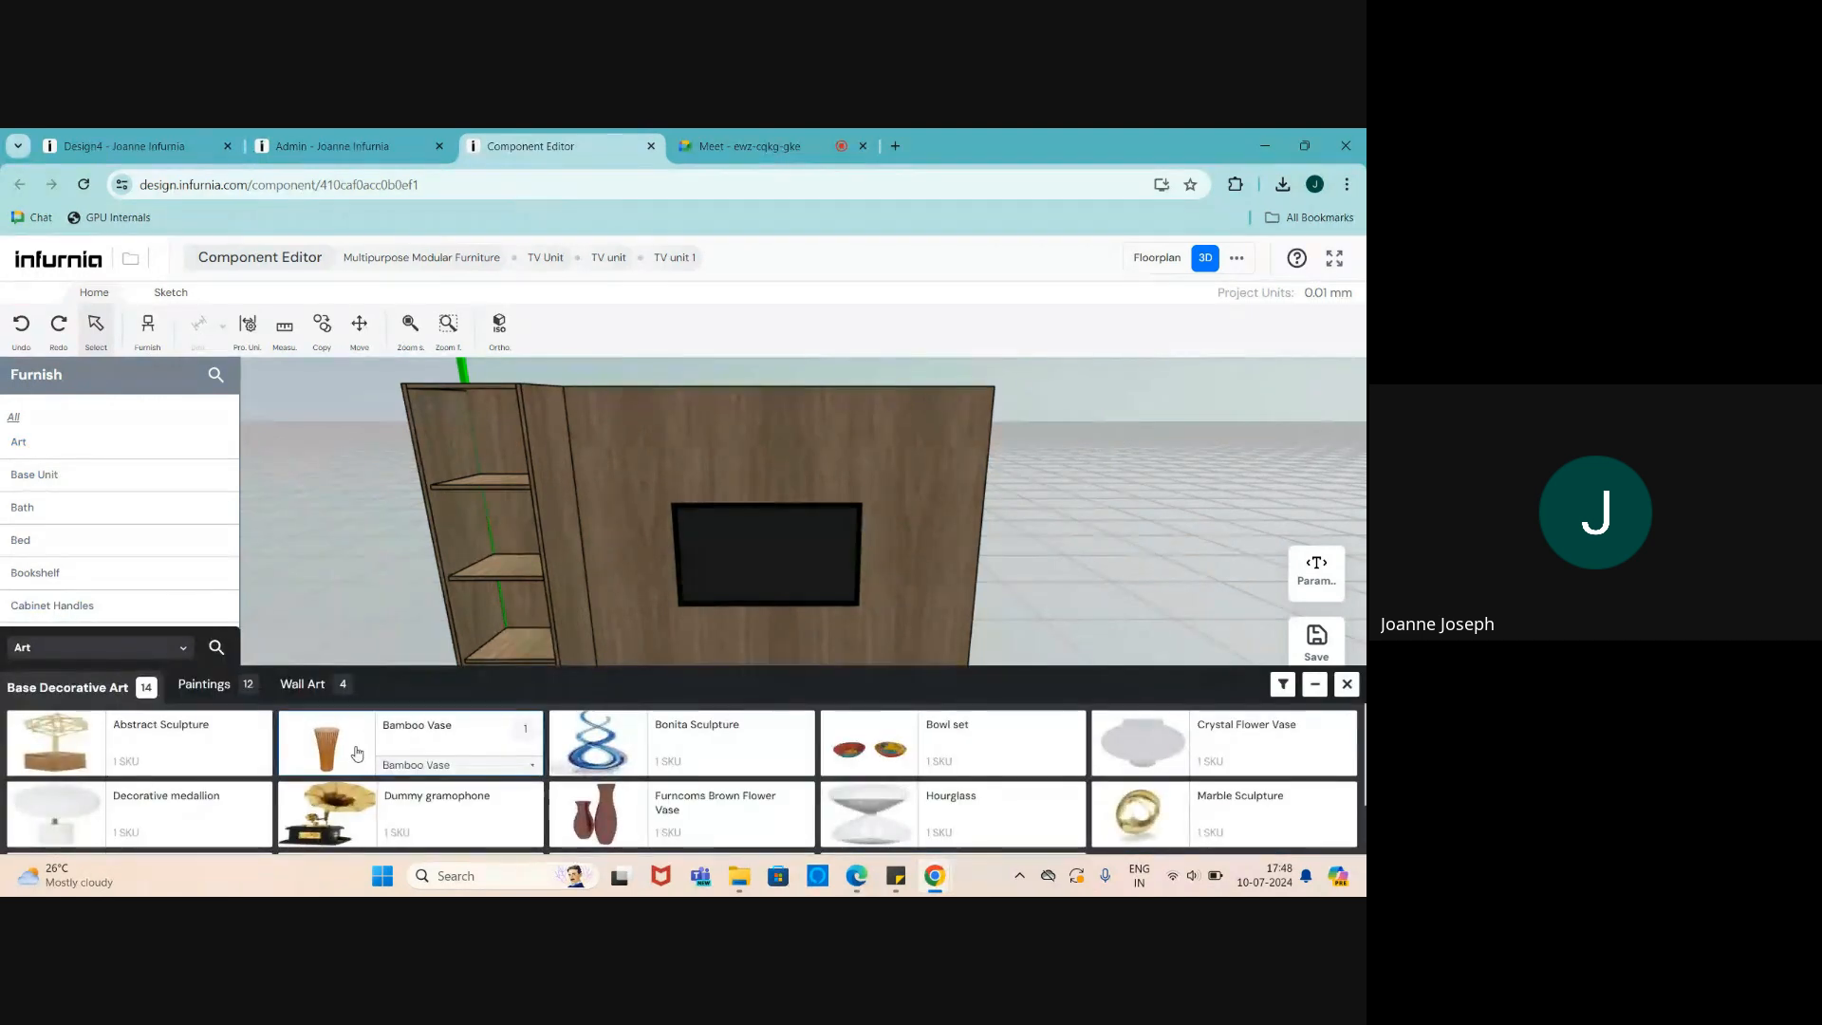
mouse_move(343, 755)
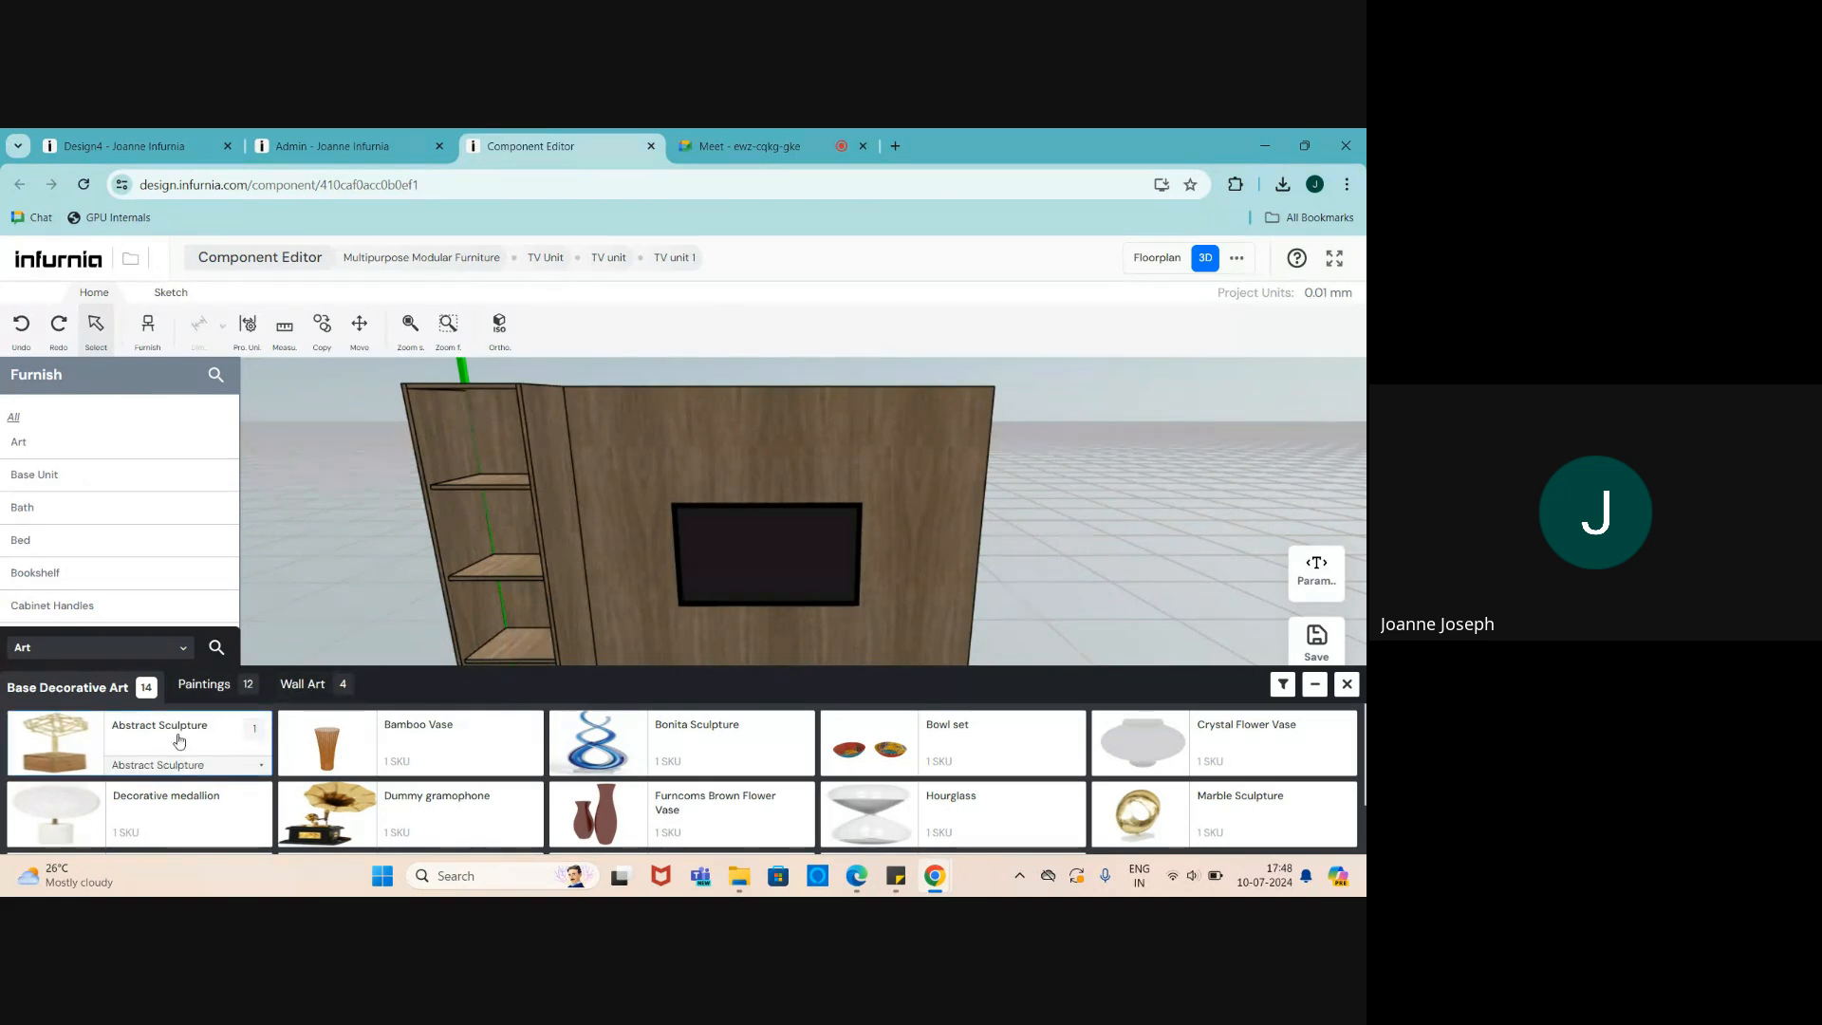
left_click(323, 827)
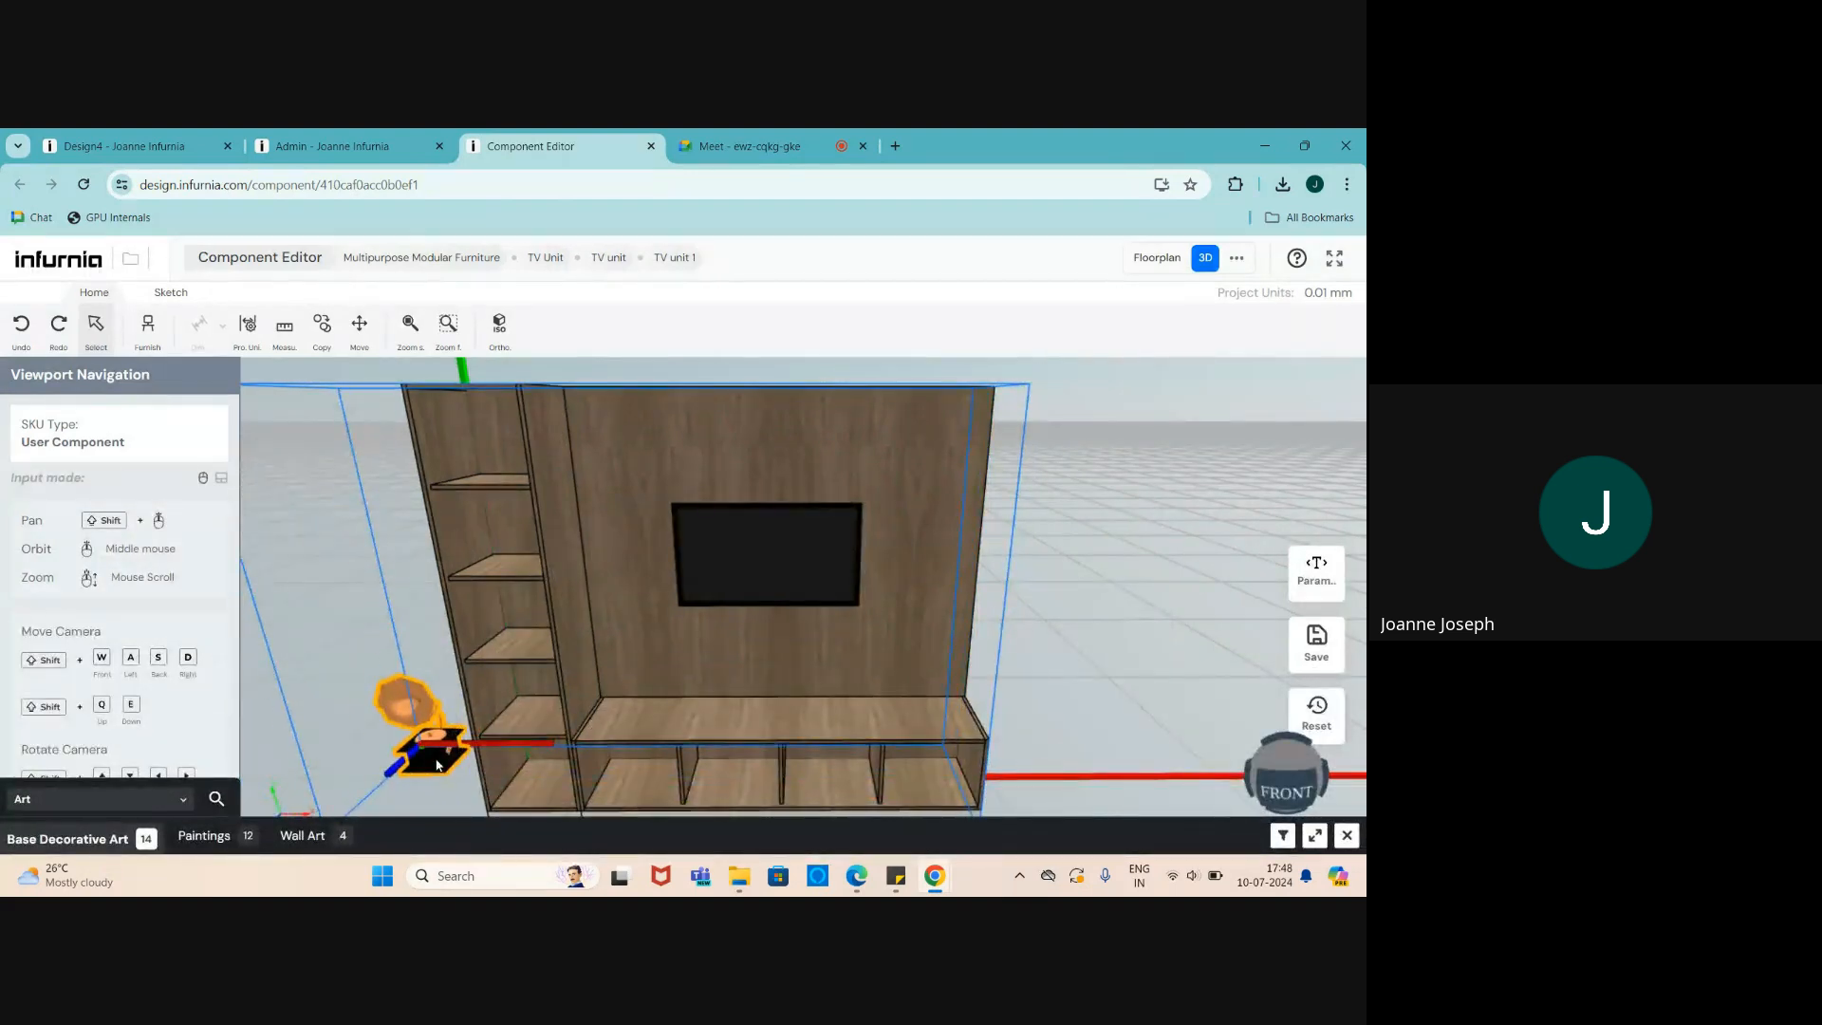
left_click(438, 765)
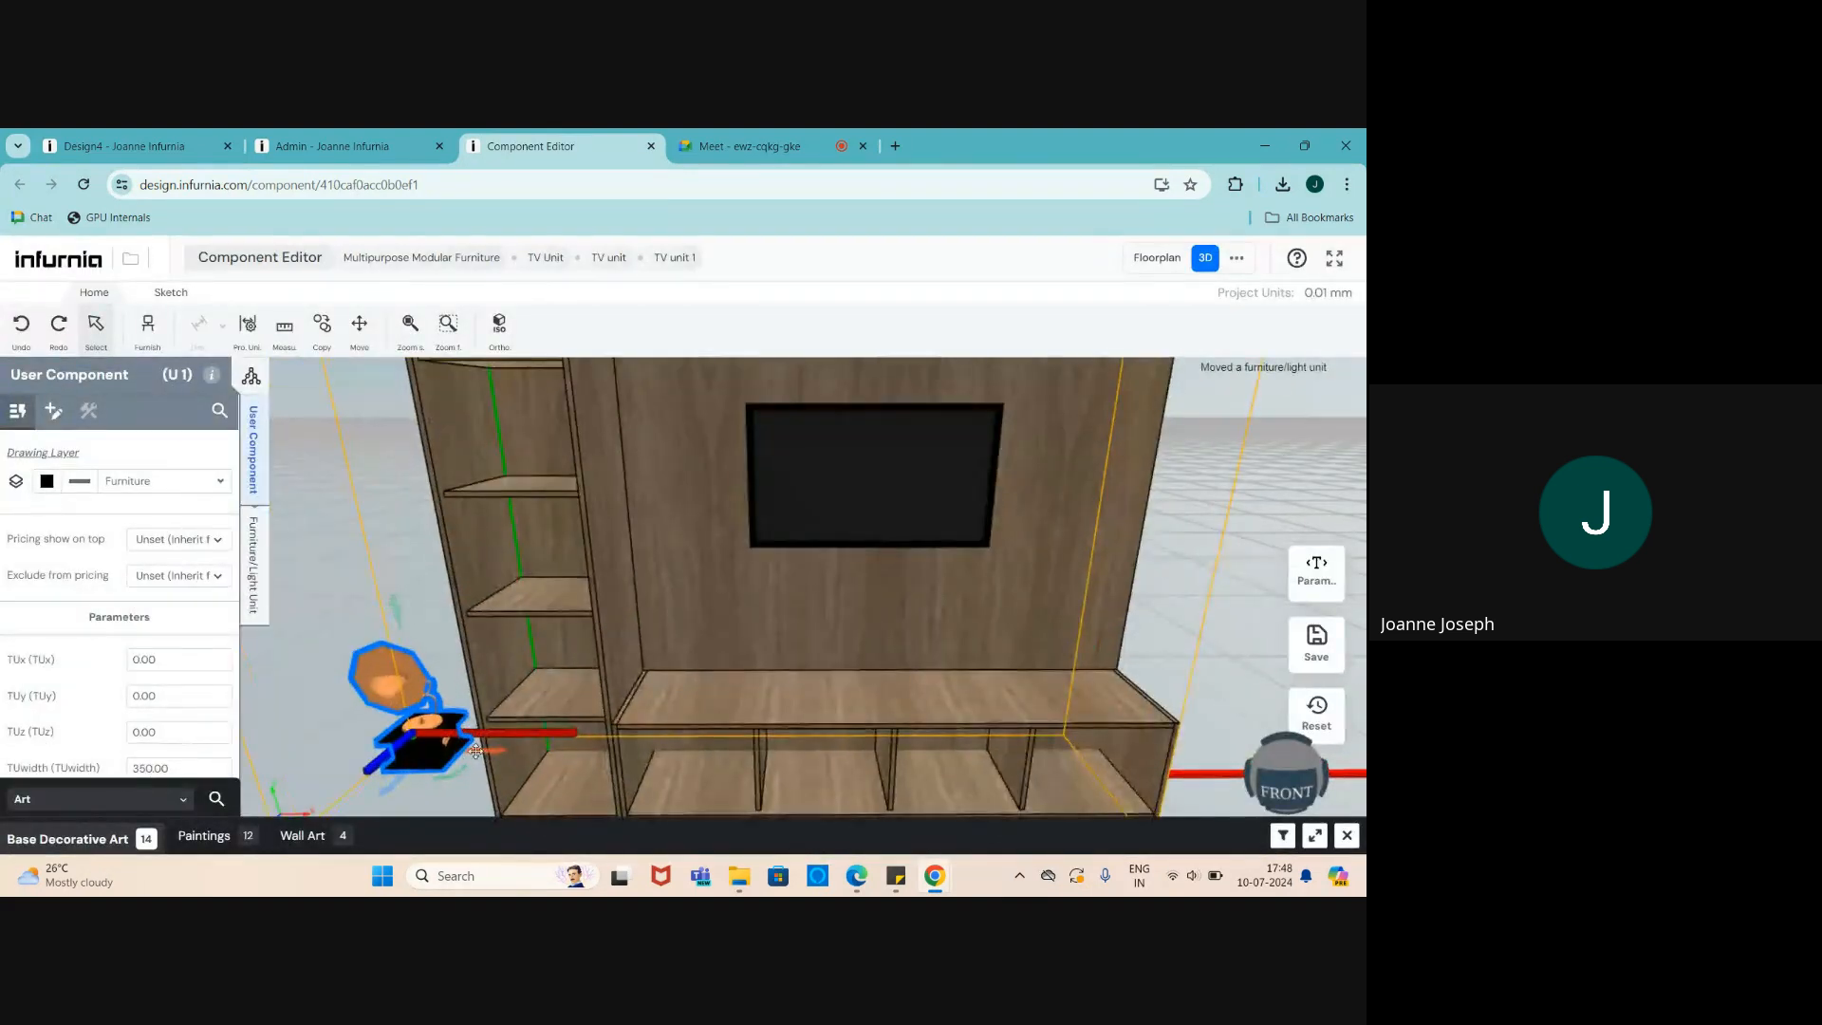
- Move the gramophone onto the left end of the TV unit's bench
left_click_drag(479, 757, 750, 752)
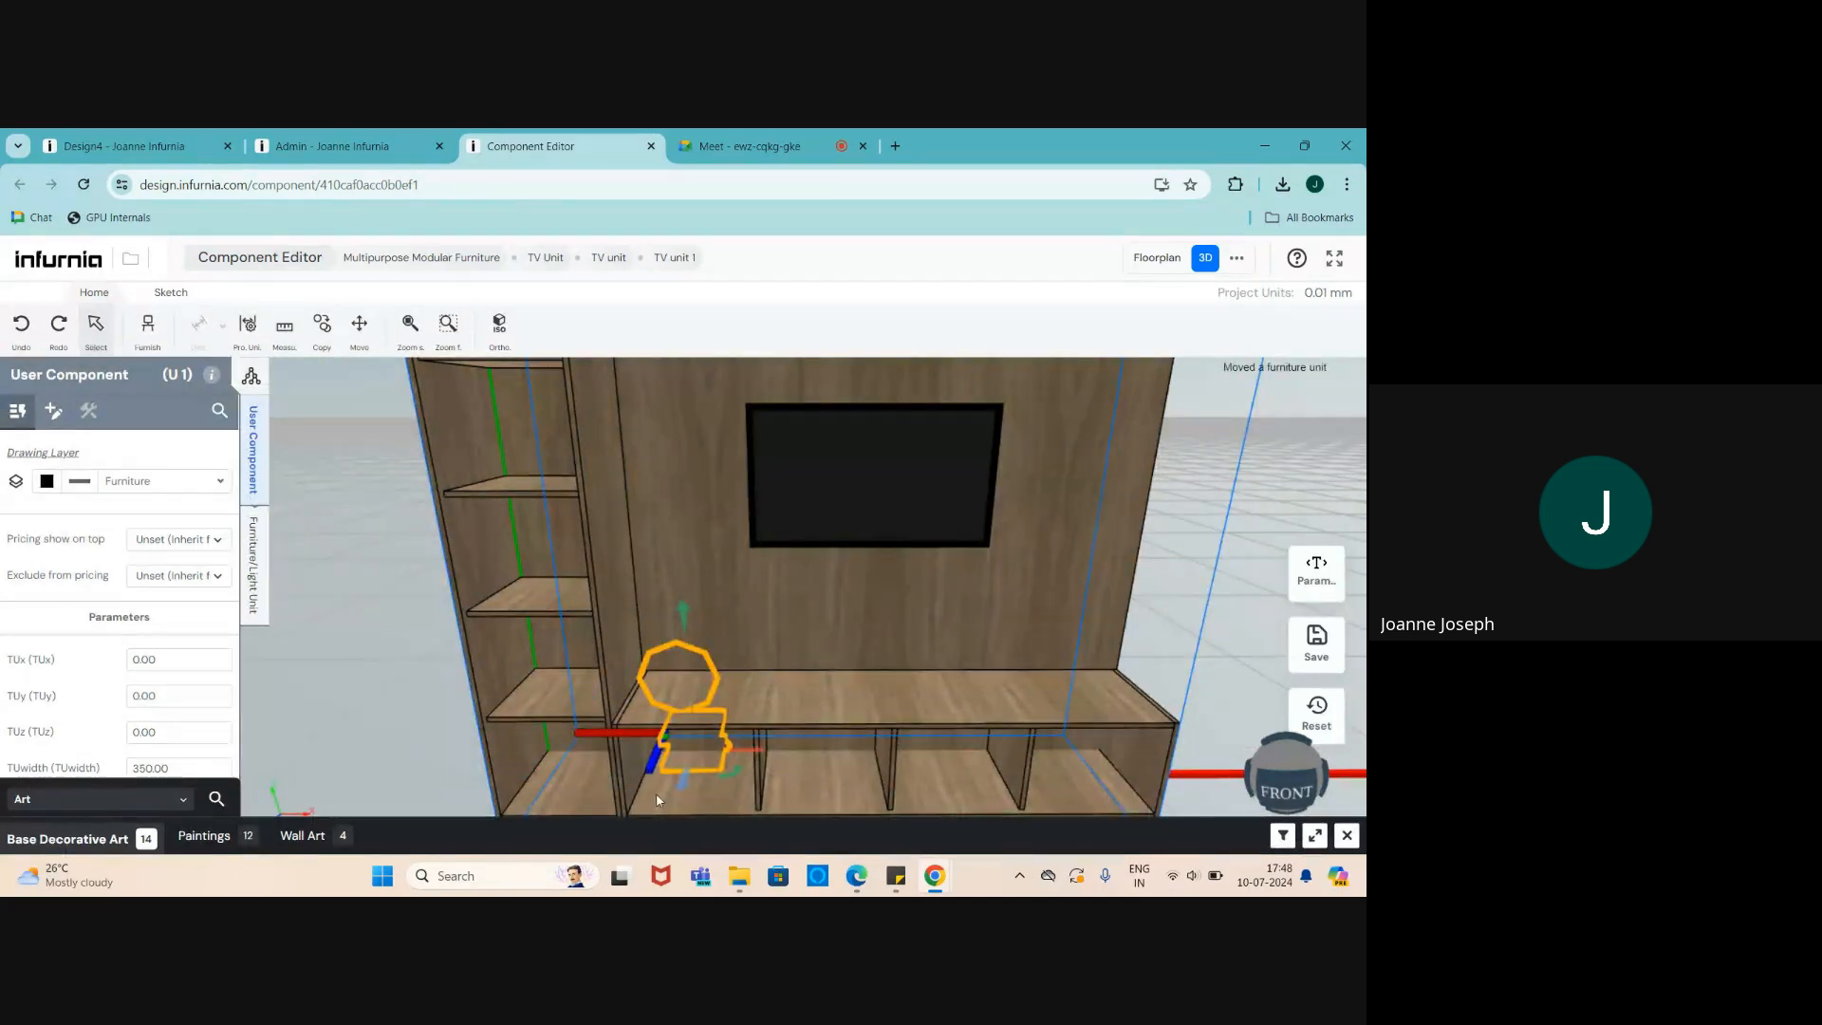
left_click_drag(683, 612, 676, 454)
scroll(682, 718, "up", 2)
left_click_drag(719, 687, 640, 725)
left_click_drag(646, 647, 533, 800)
scroll(475, 590, "down", 3)
left_click_drag(475, 590, 637, 701)
scroll(637, 702, "down", 3)
left_click_drag(894, 647, 822, 548)
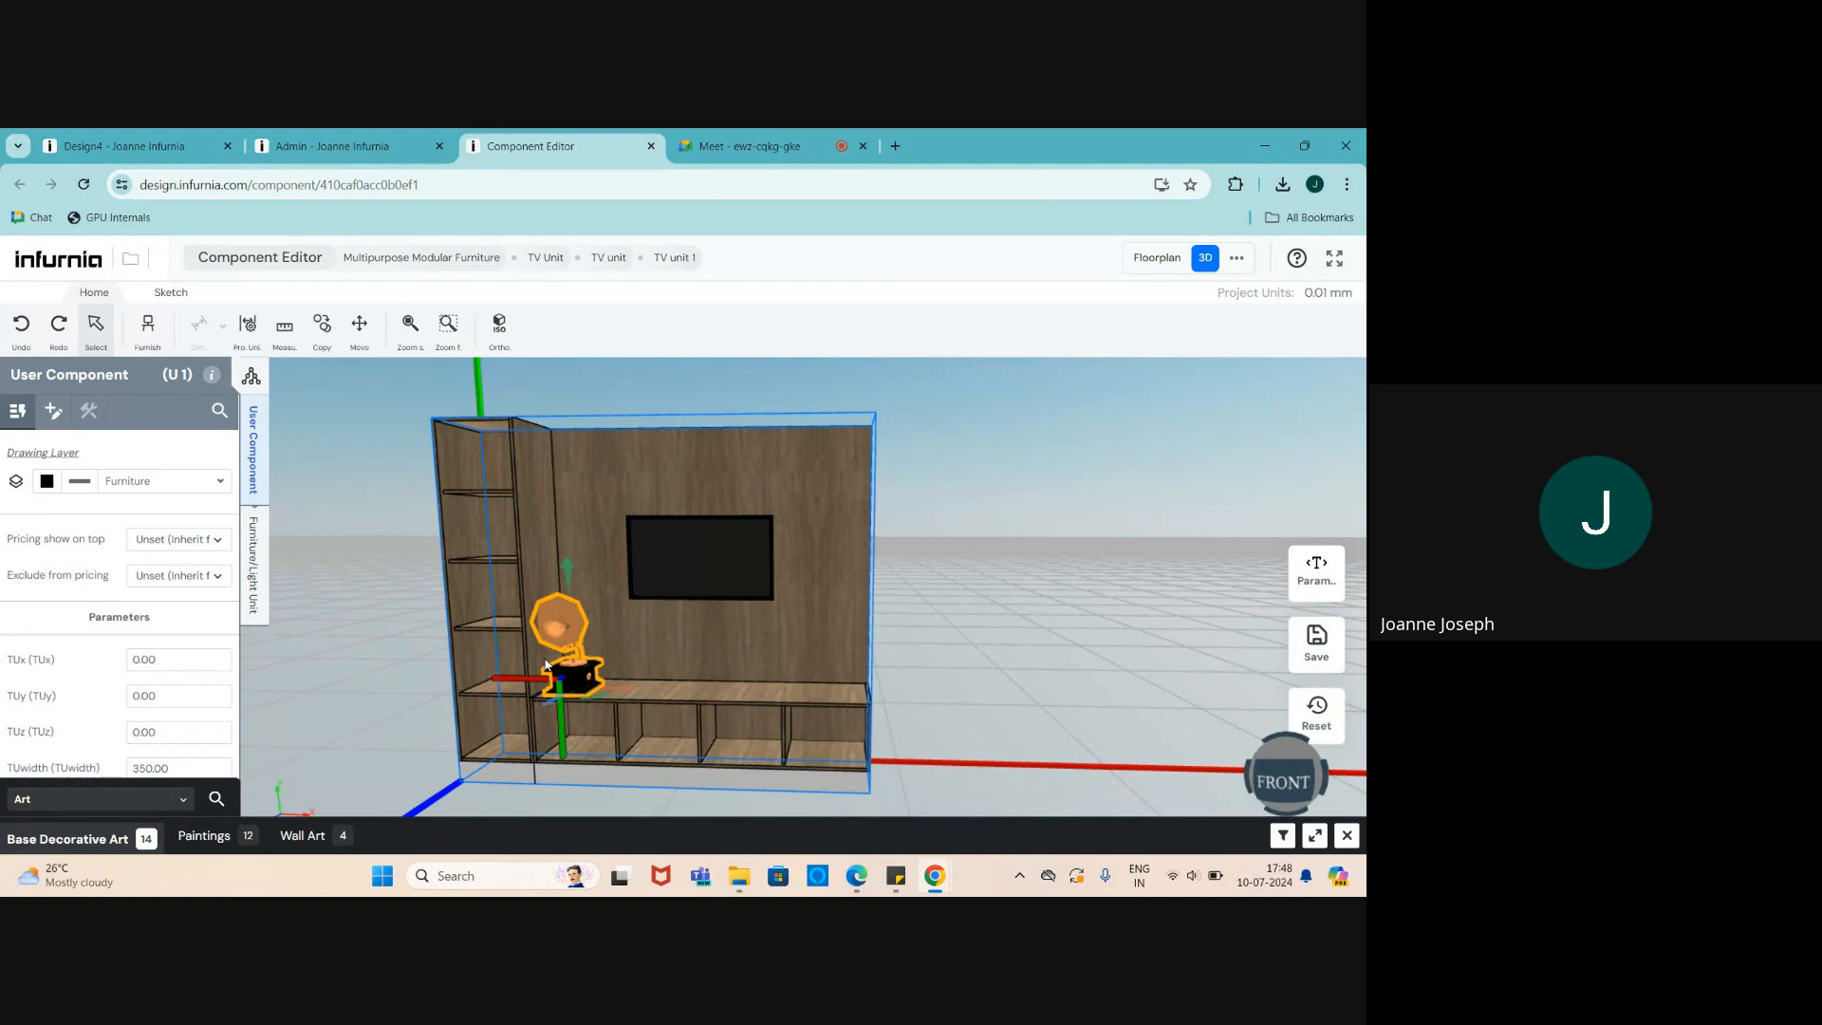
scroll(551, 641, "up", 2)
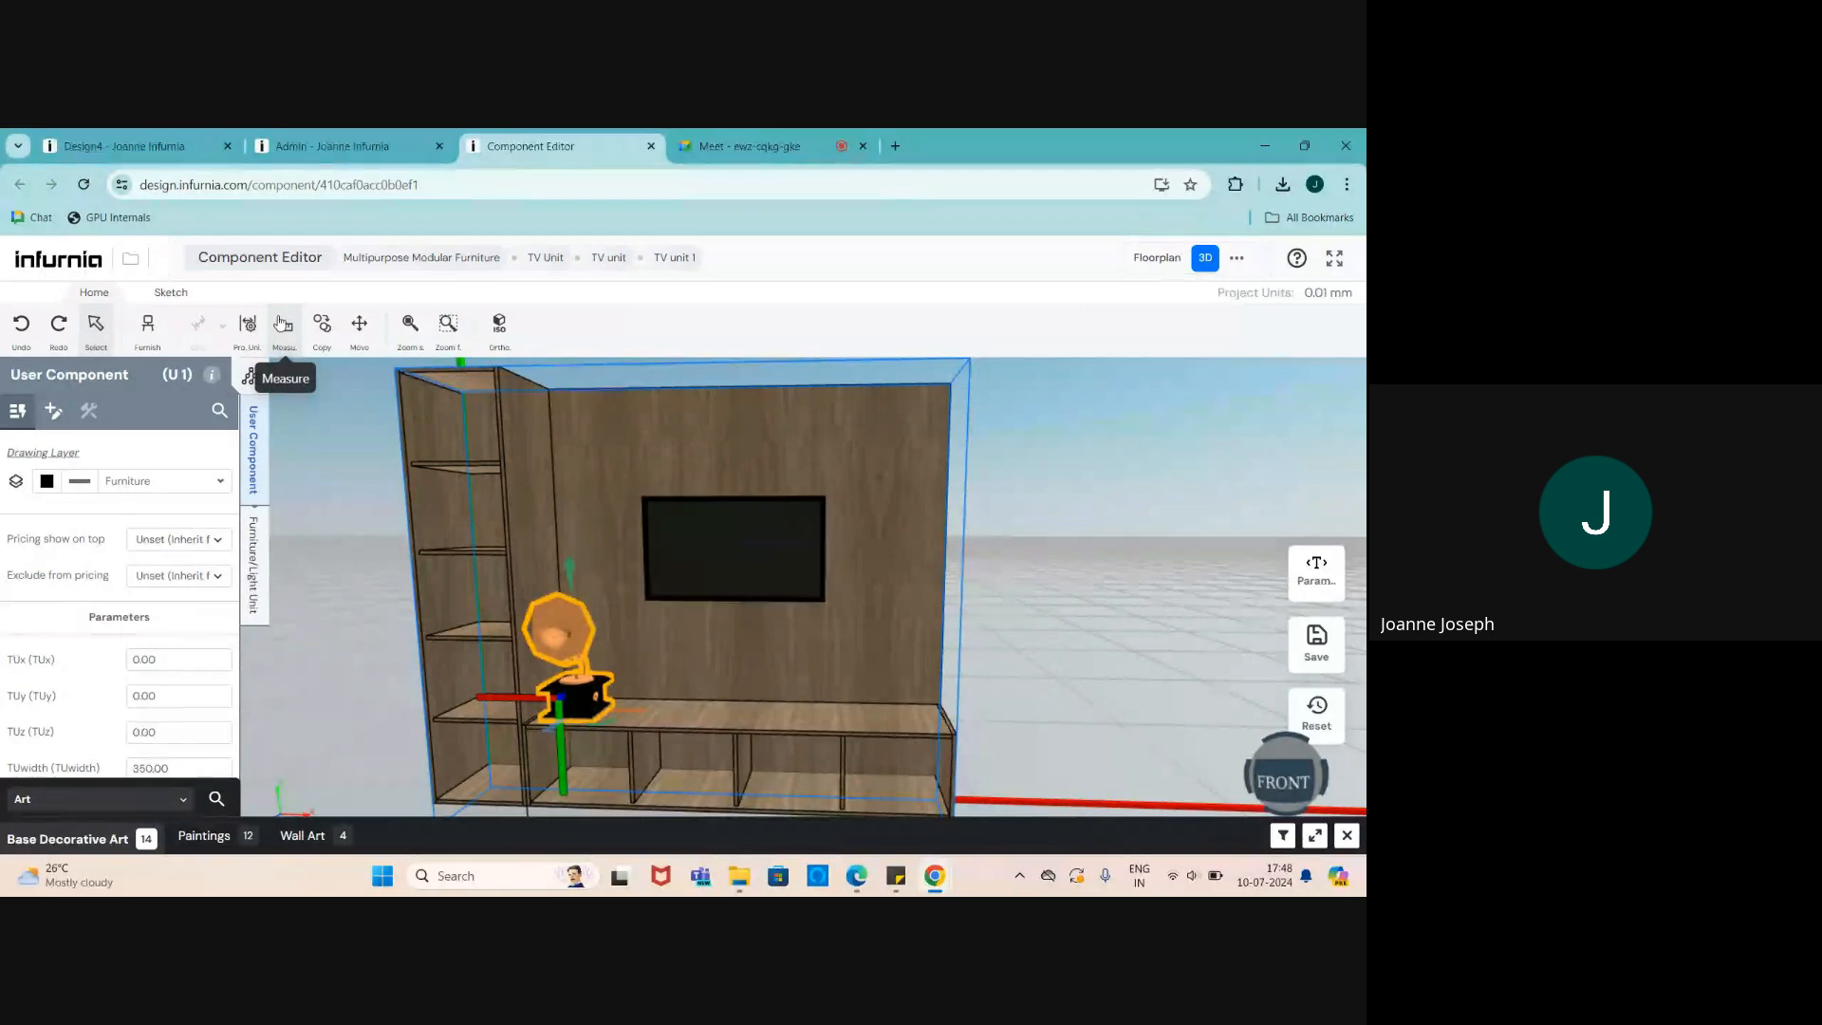
scroll(639, 522, "down", 3)
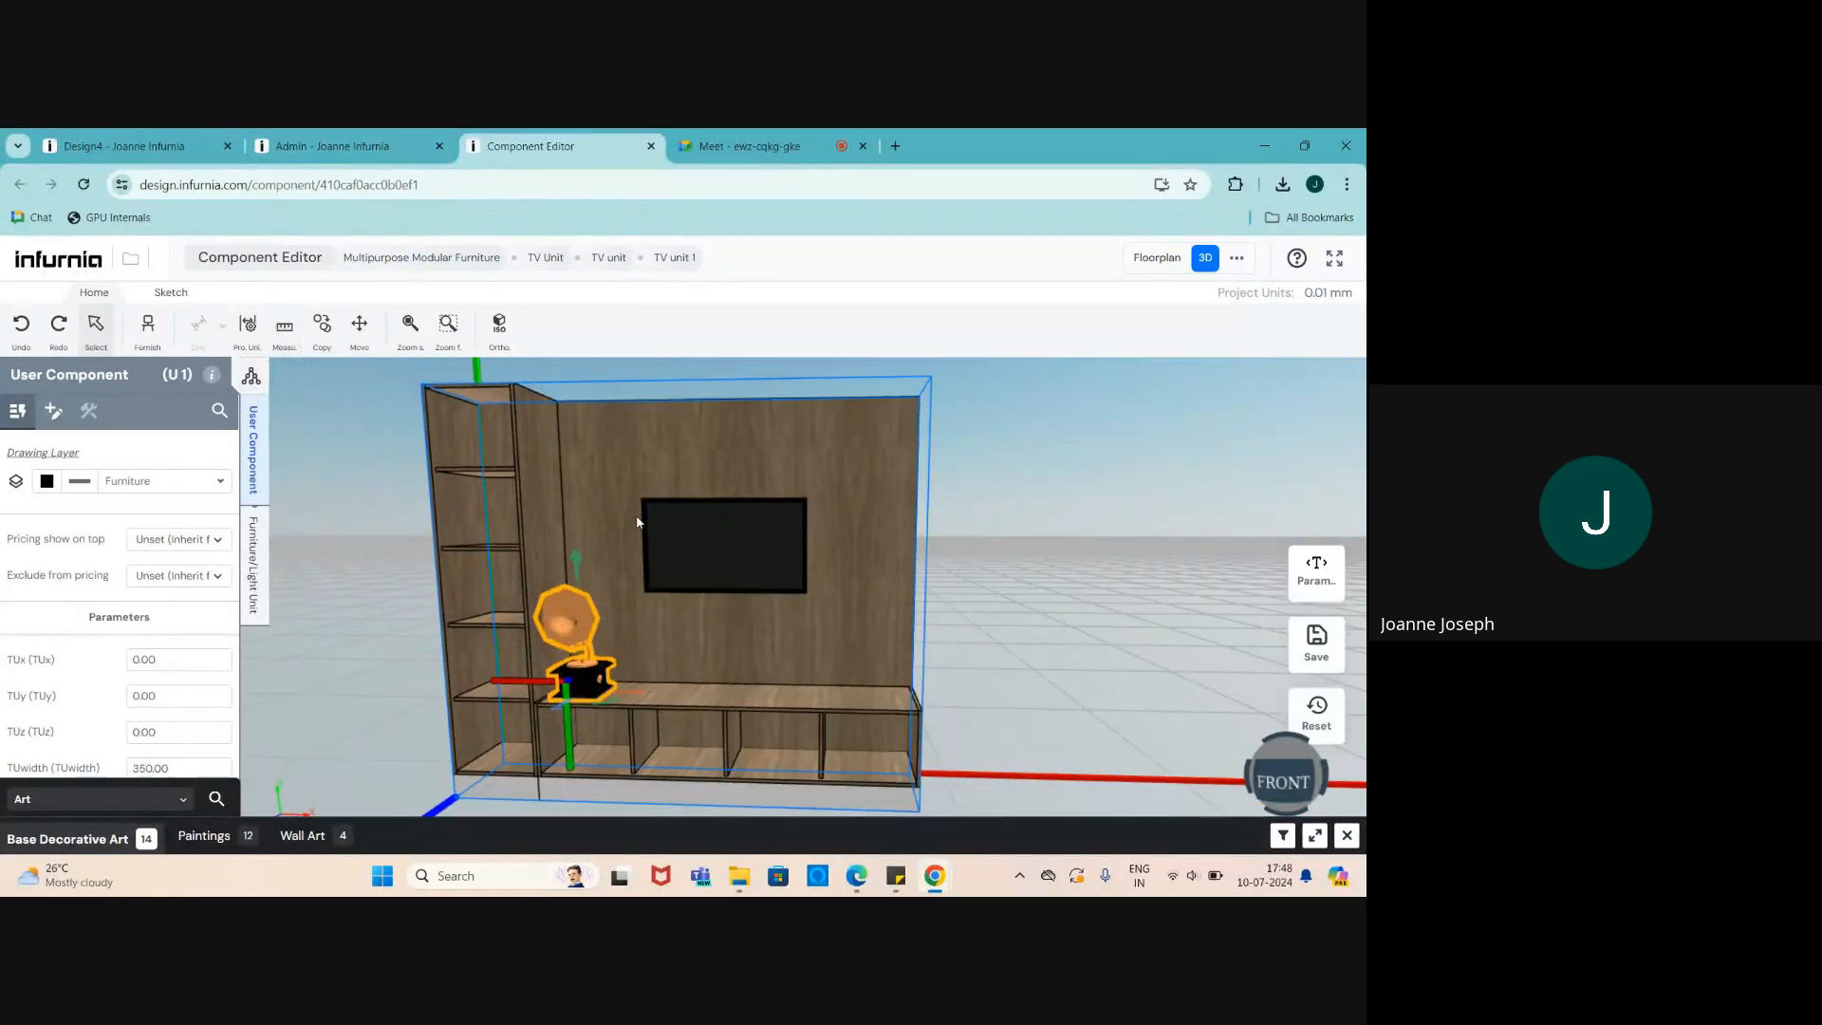
scroll(640, 523, "up", 2)
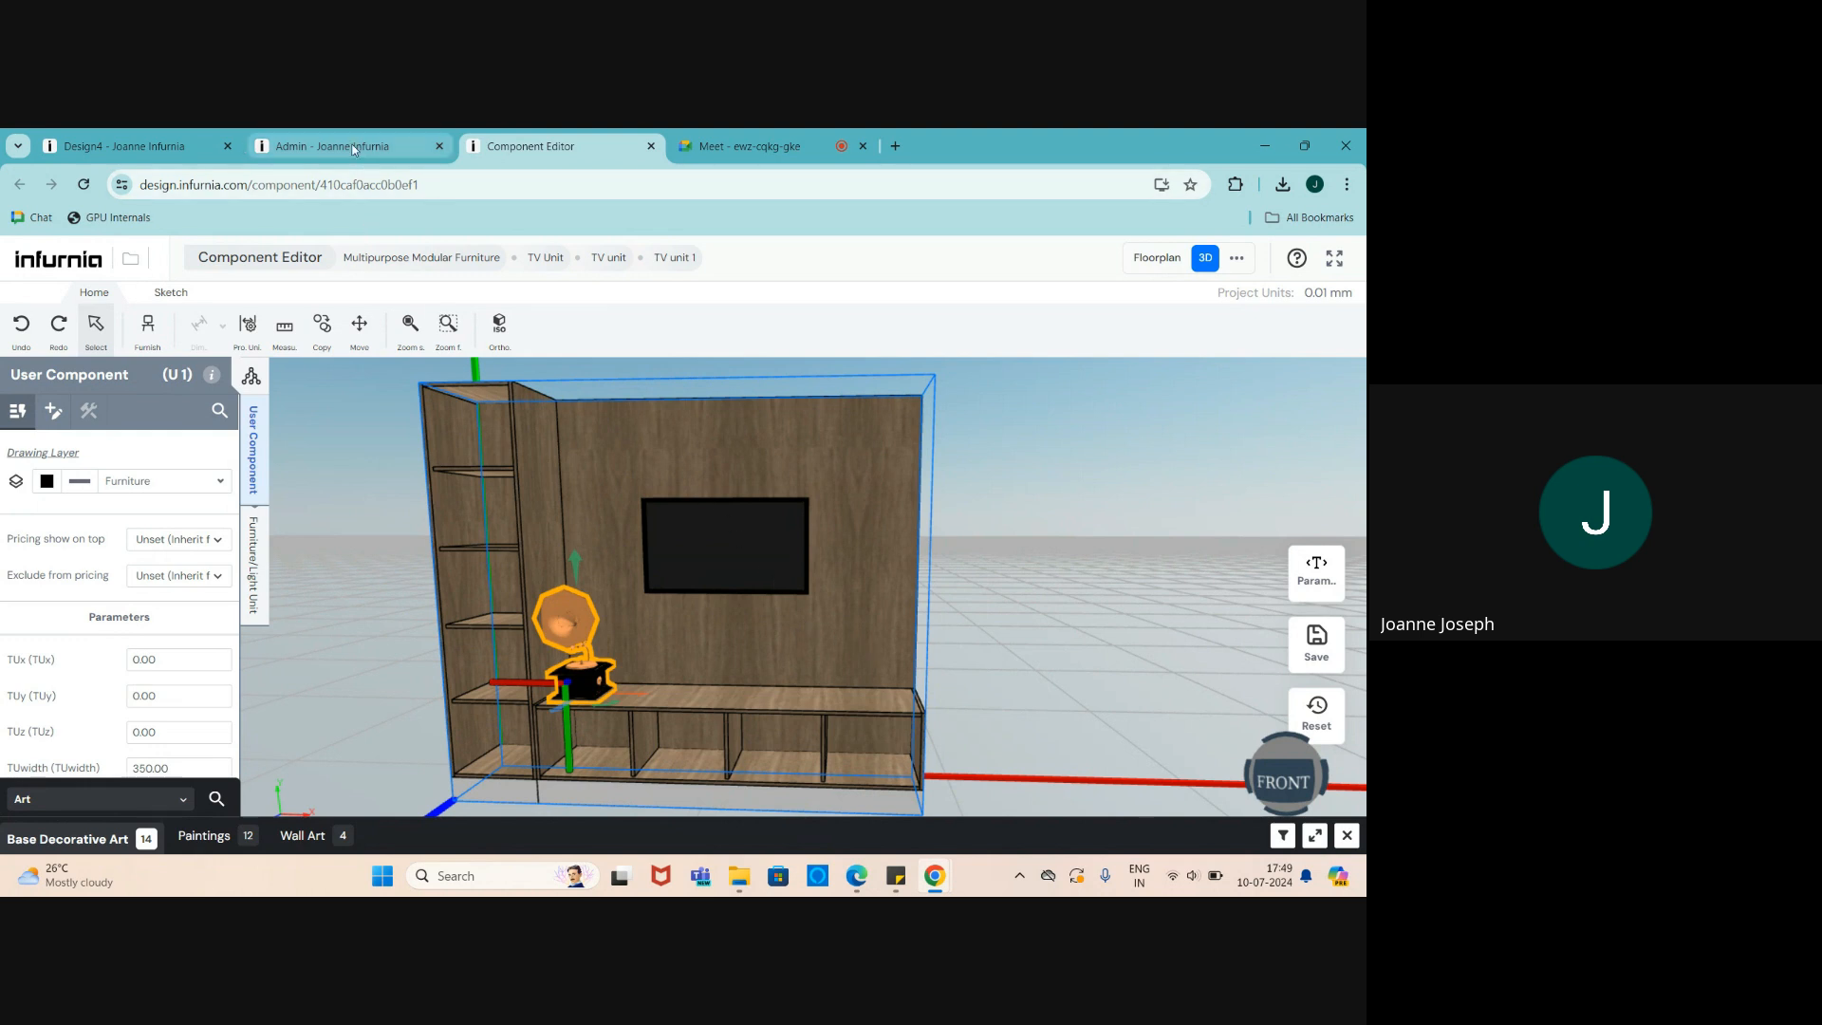
- Switch to the Weekly Webinar Google Meet call to view the participants
mouse_move(353, 149)
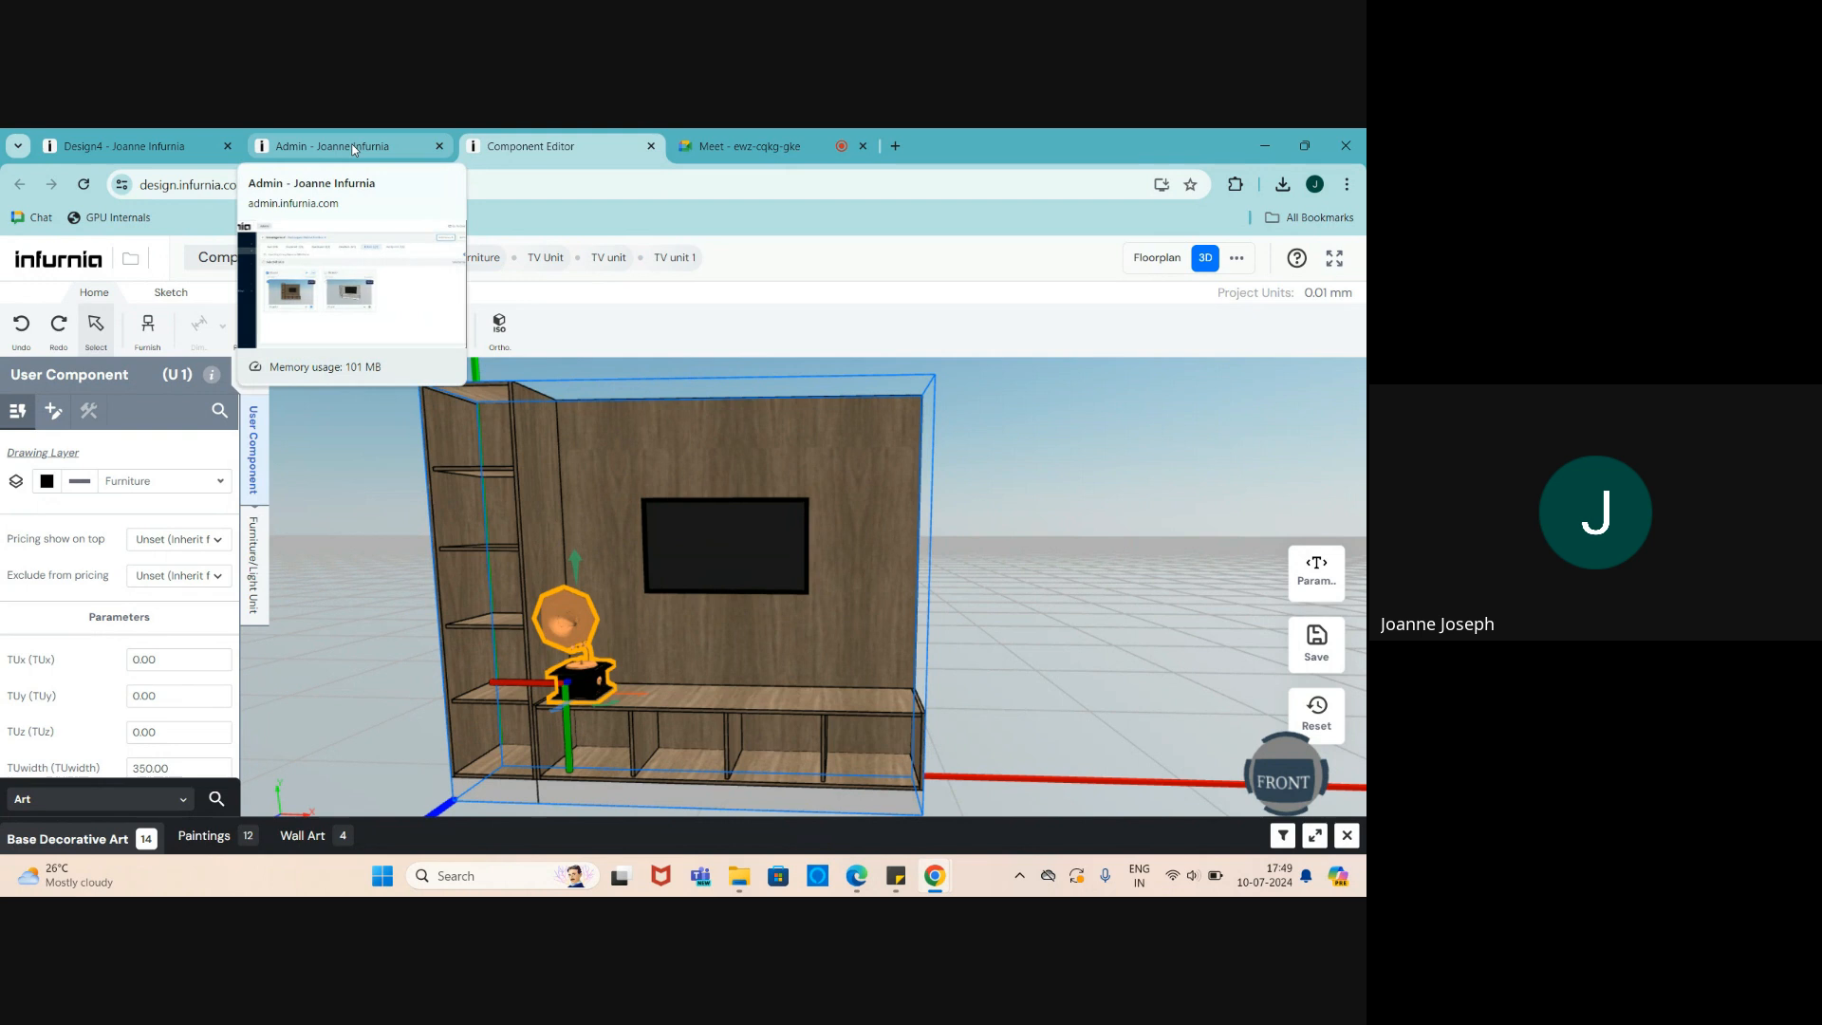
mouse_move(780, 135)
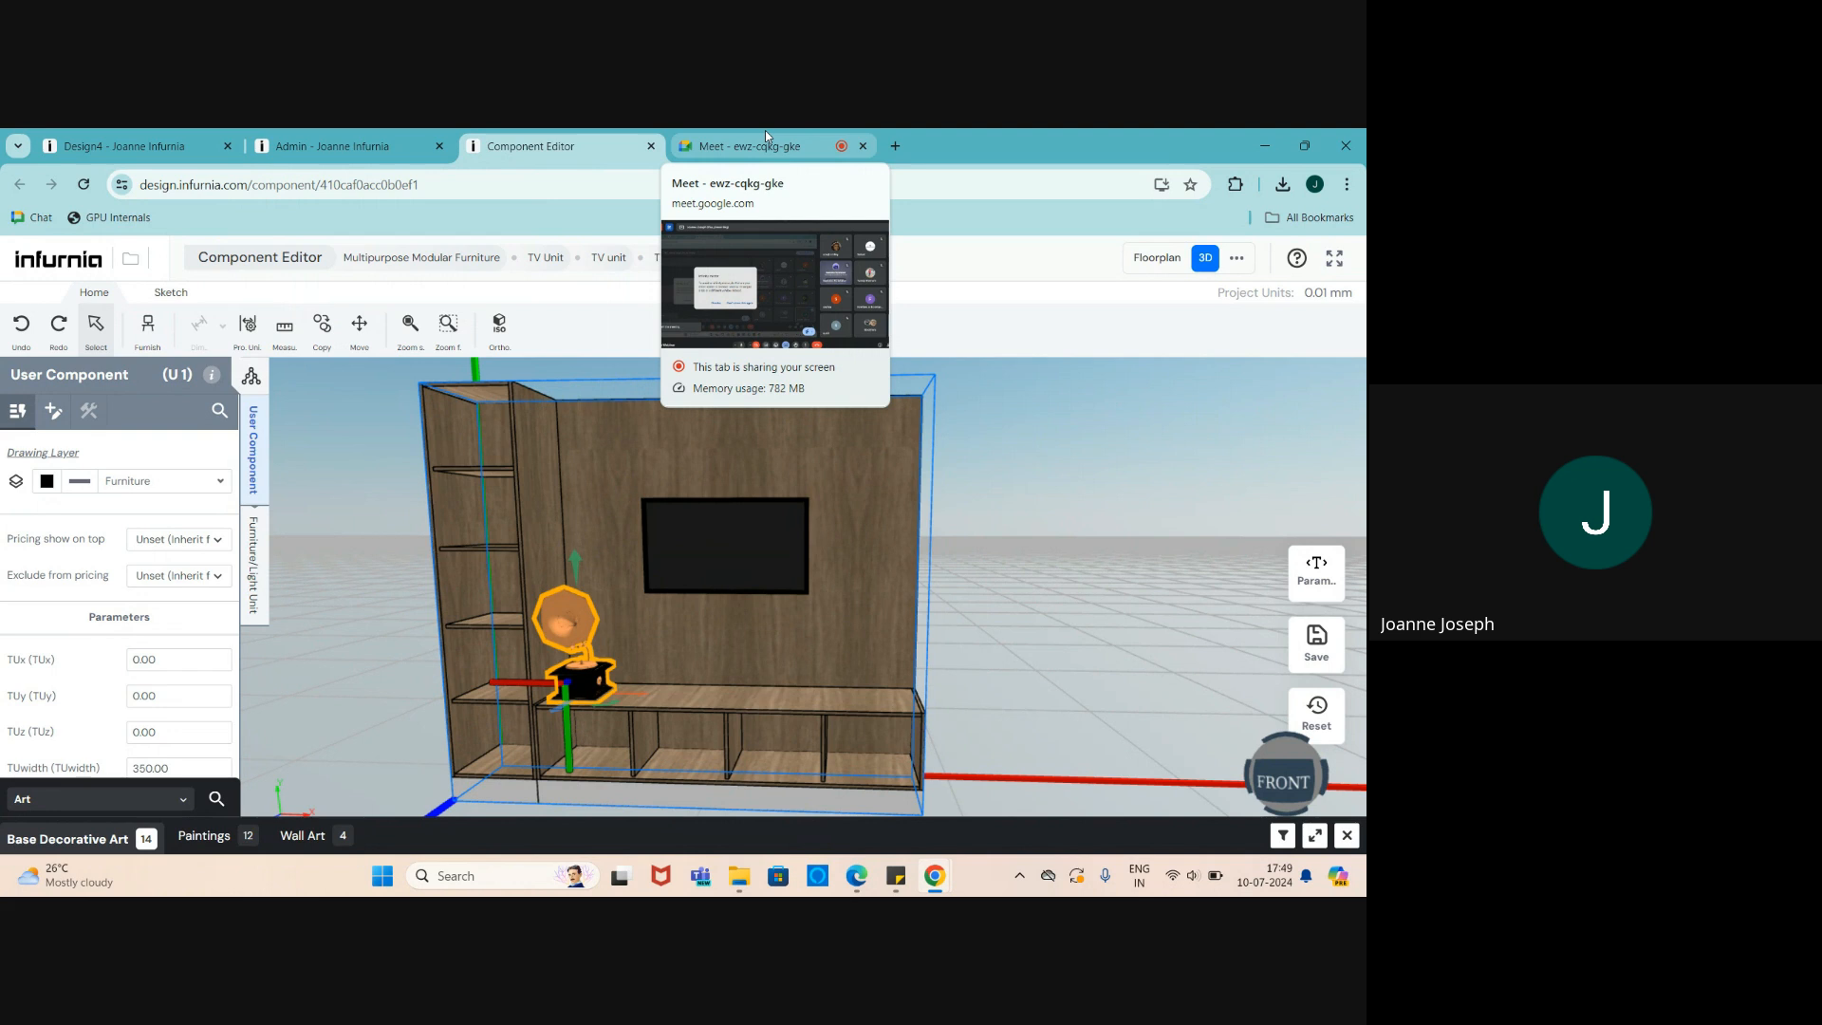
left_click(765, 133)
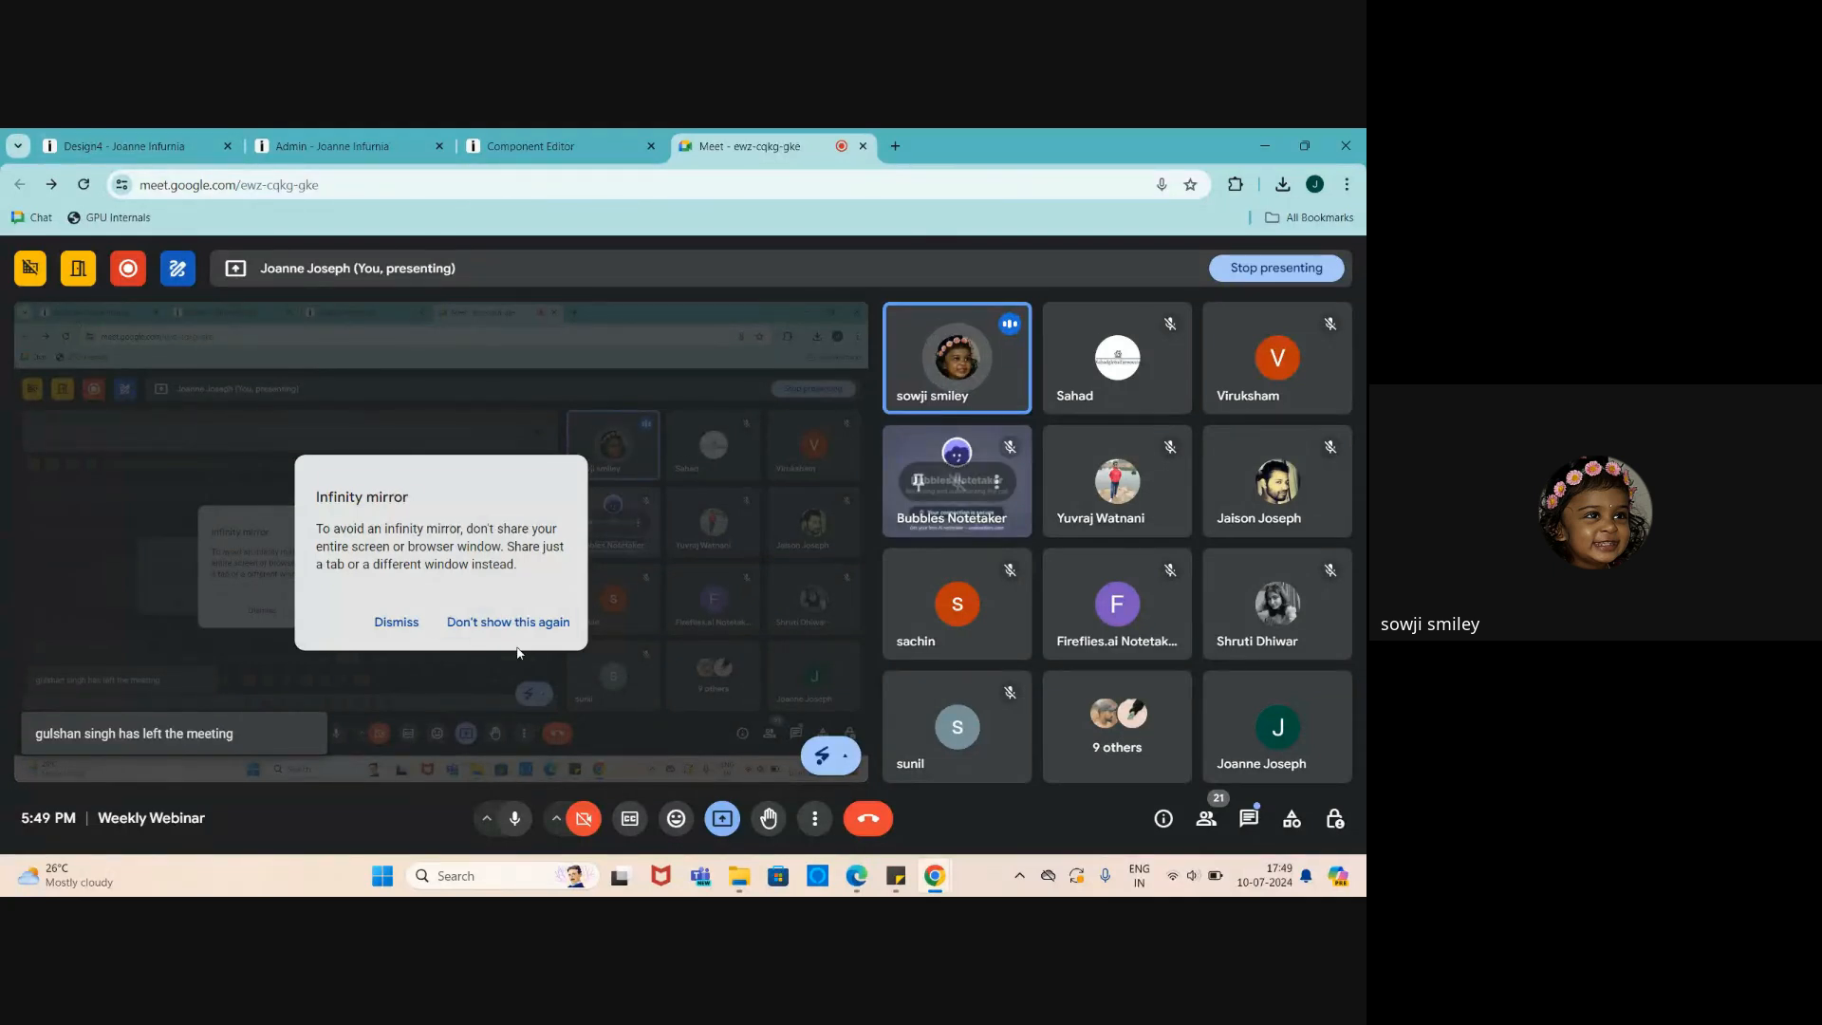
- Return to the Design4 room, select the back wall, and dismiss the catalogue results
left_click(112, 144)
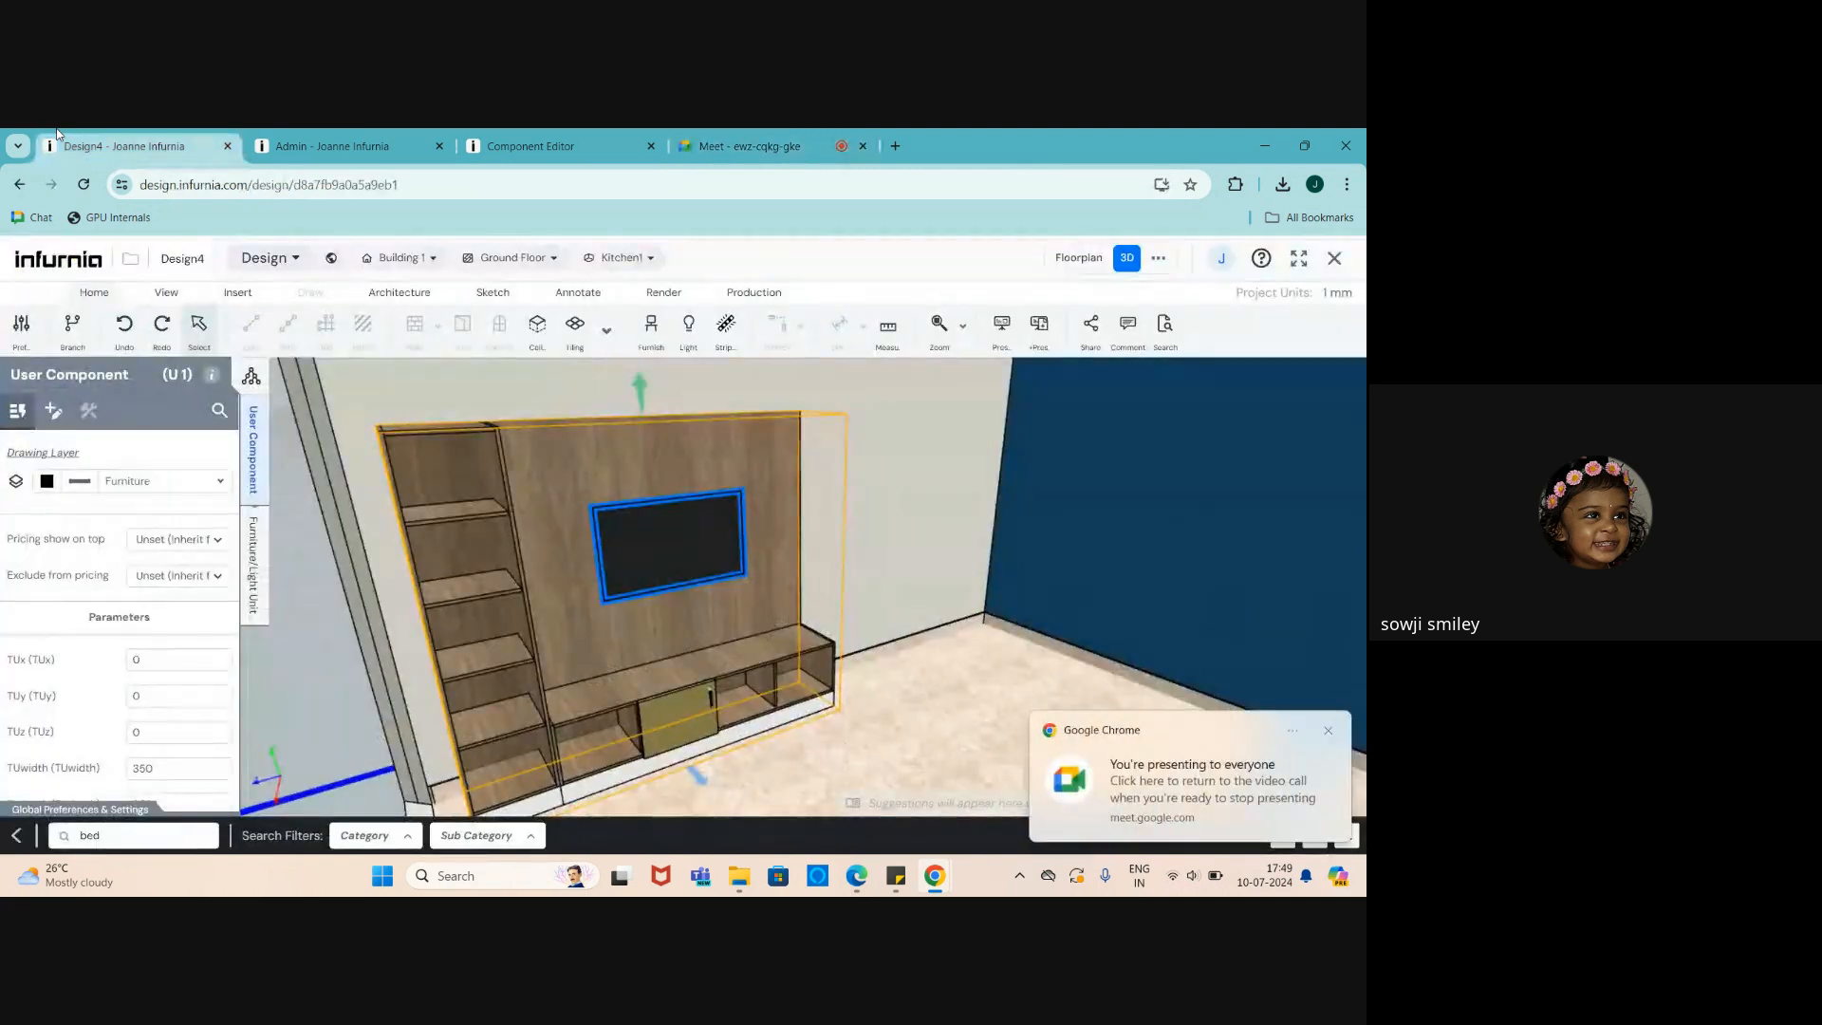
scroll(626, 475, "down", 1)
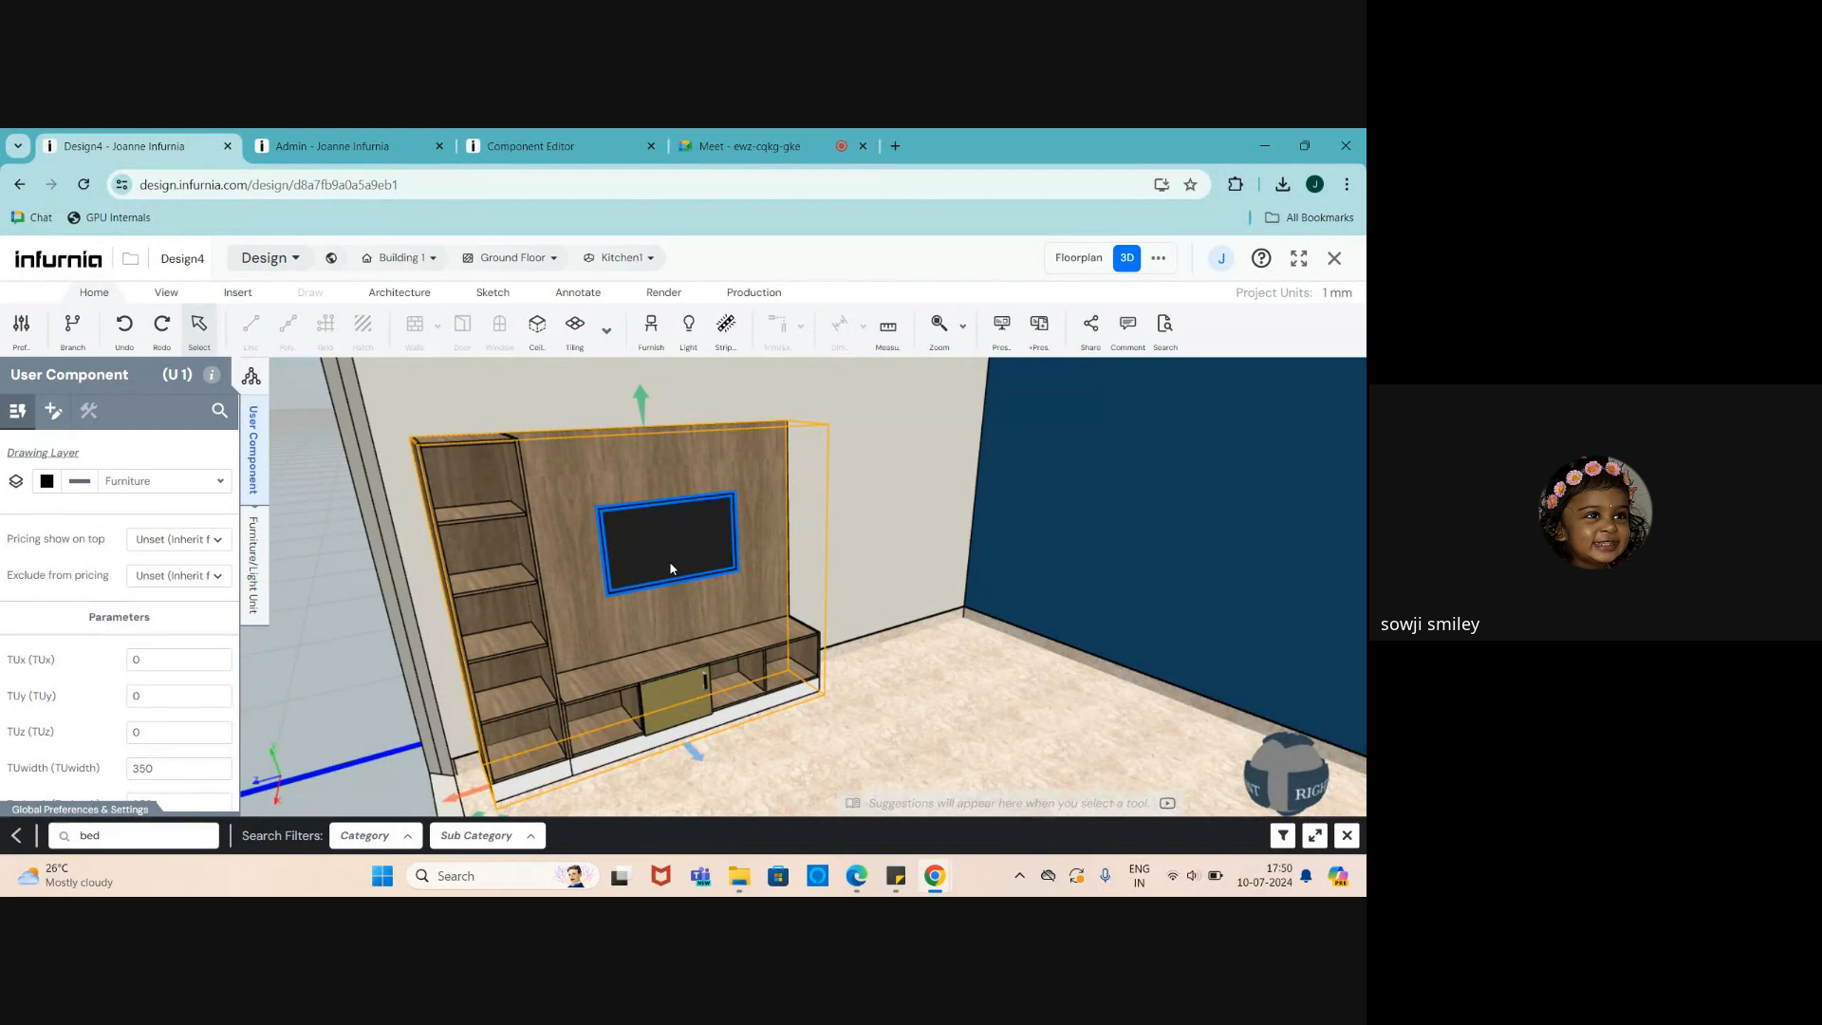
left_click(874, 477)
scroll(801, 573, "down", 4)
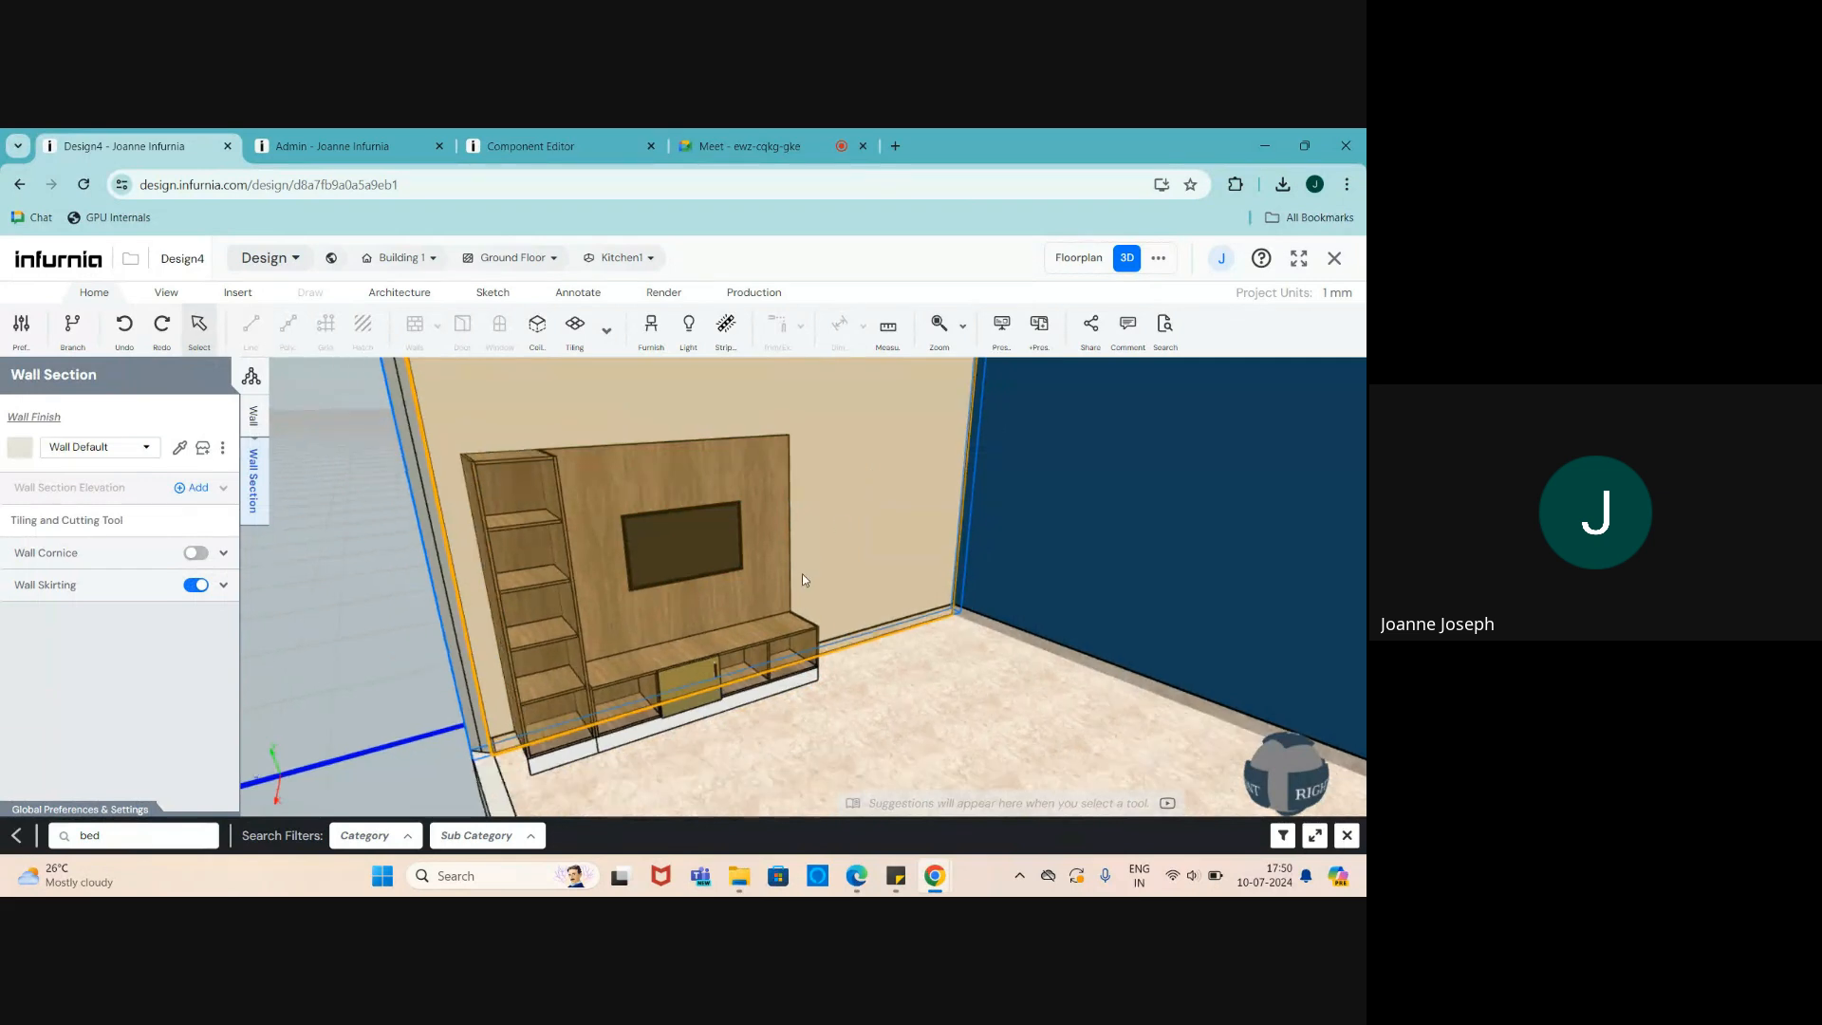
left_click_drag(778, 622, 753, 639)
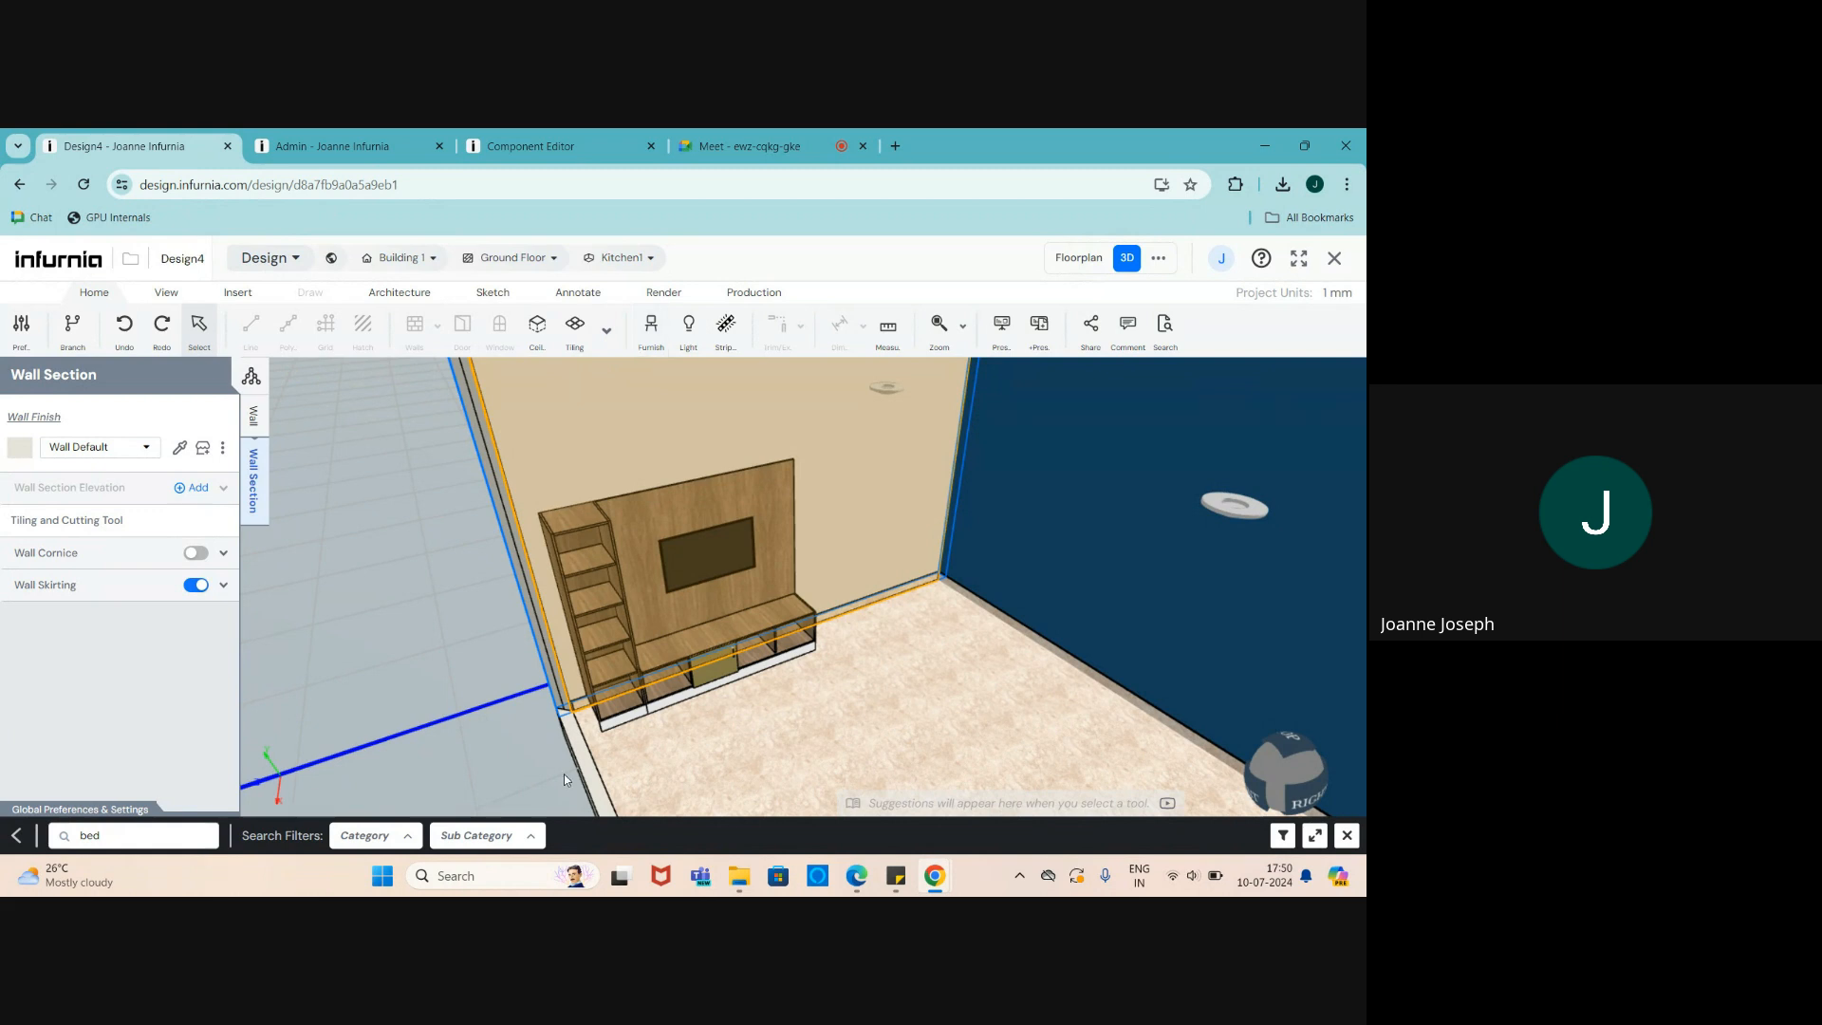
left_click(573, 835)
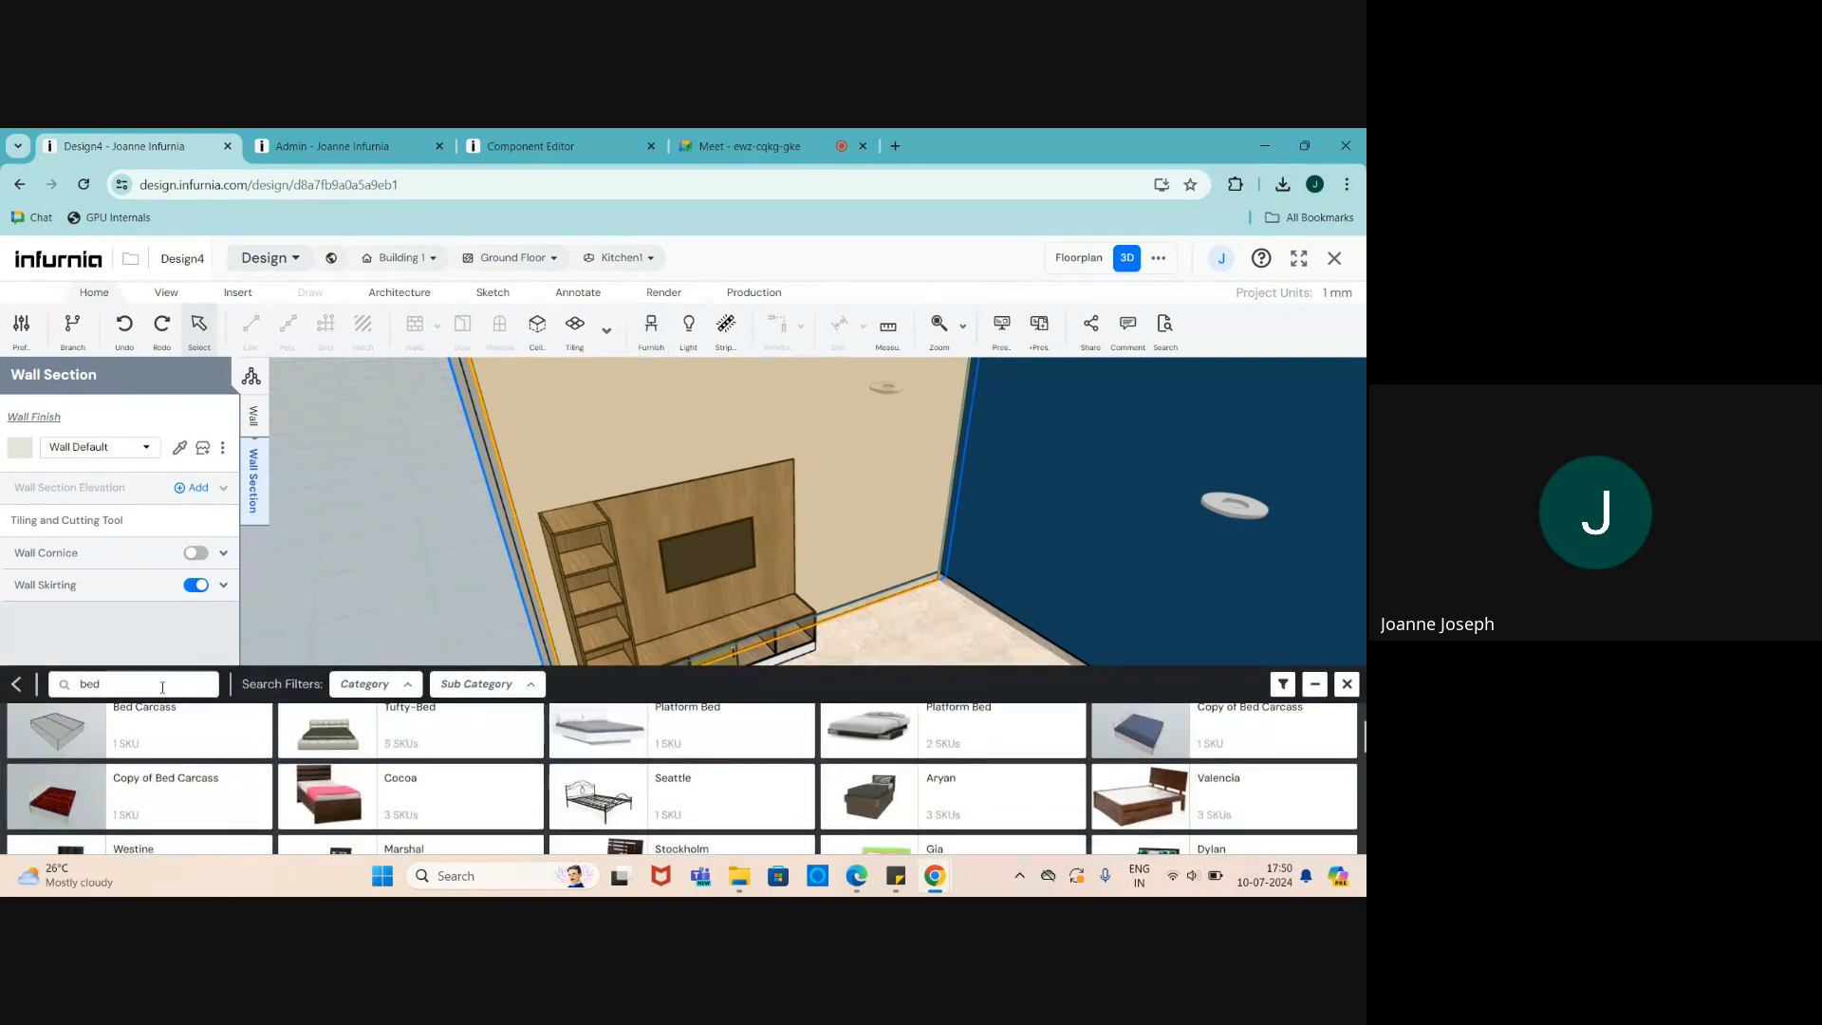
left_click(1345, 683)
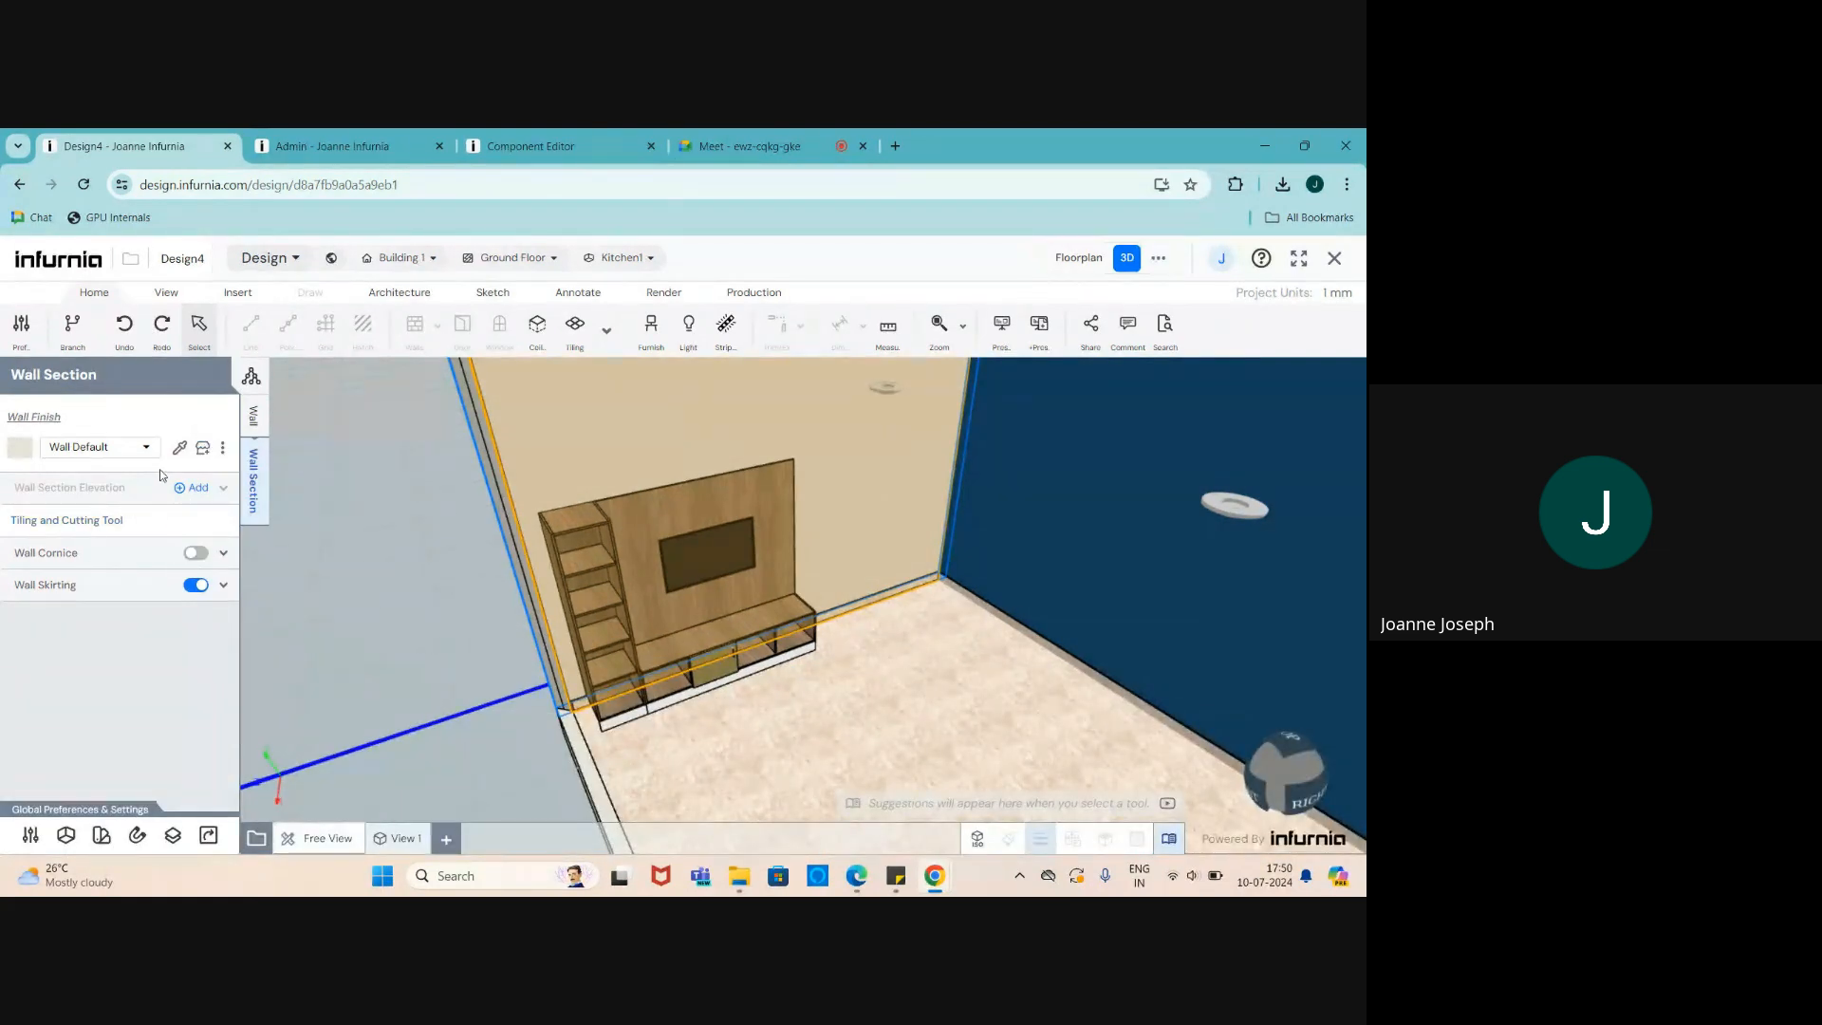
- Search the furnishing catalogue for 'wall pattition'
left_click(651, 328)
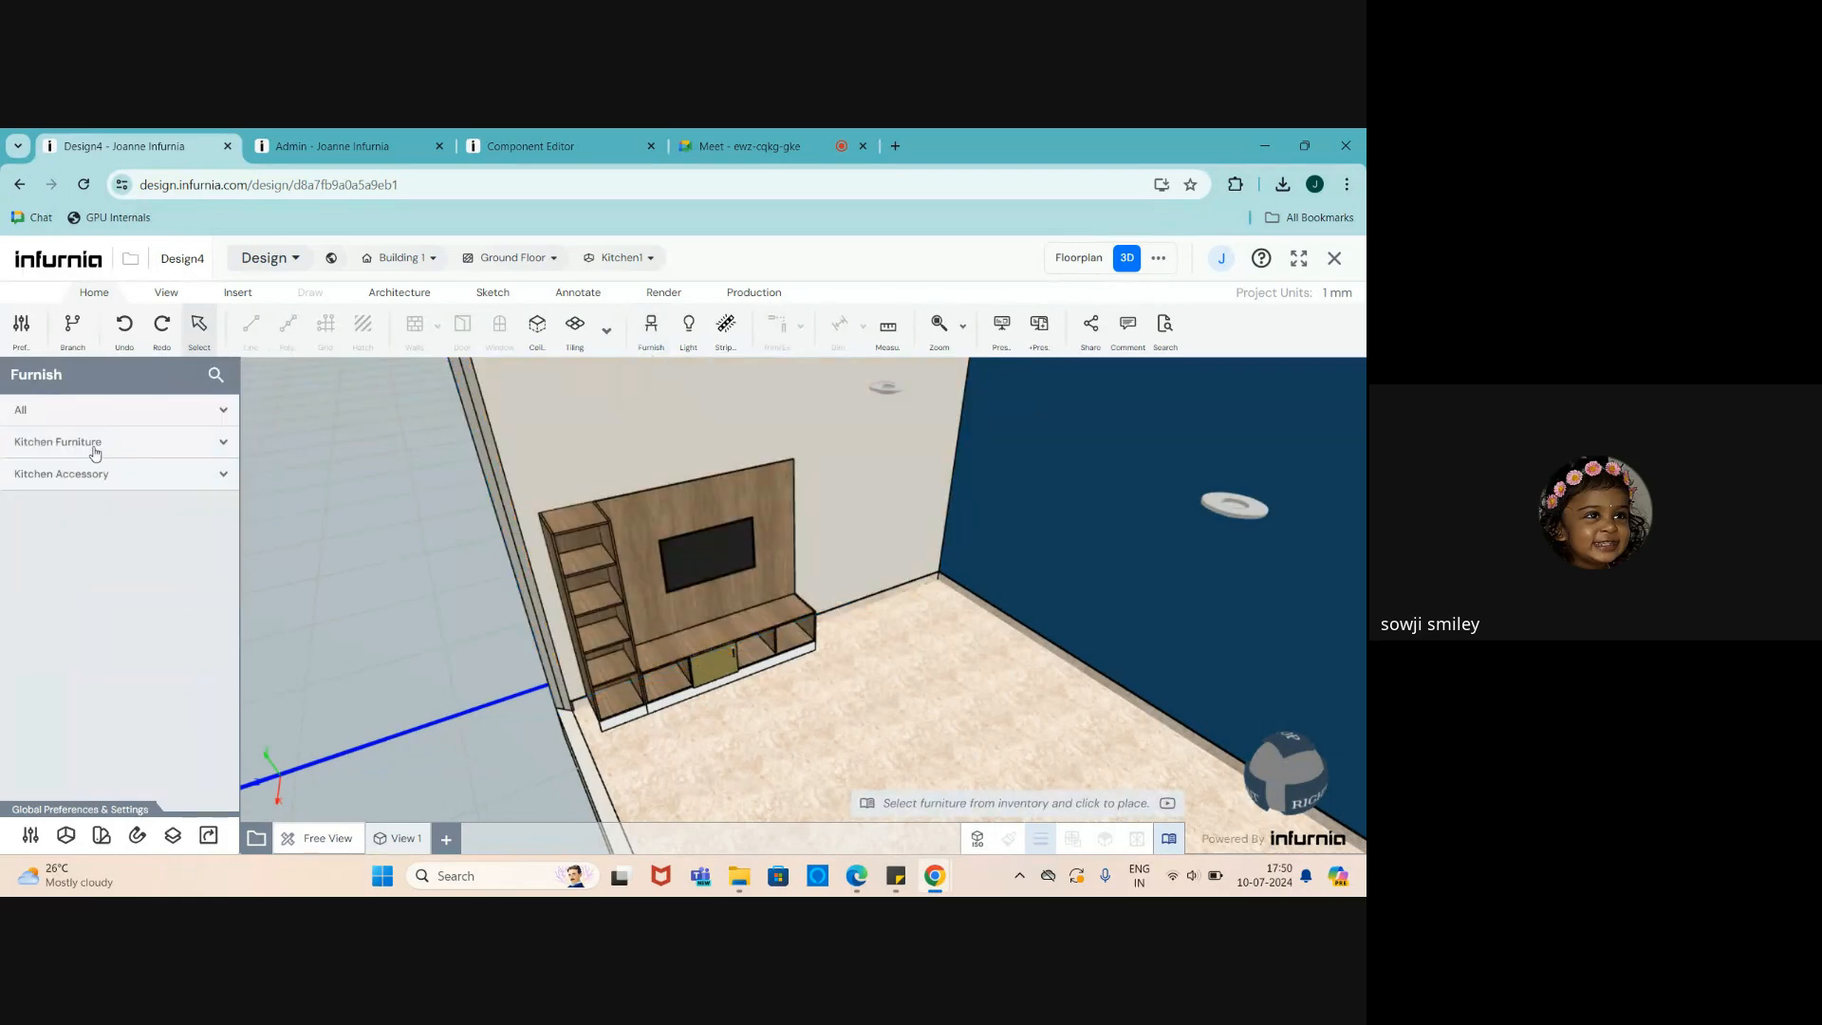
left_click(62, 413)
left_click(215, 375)
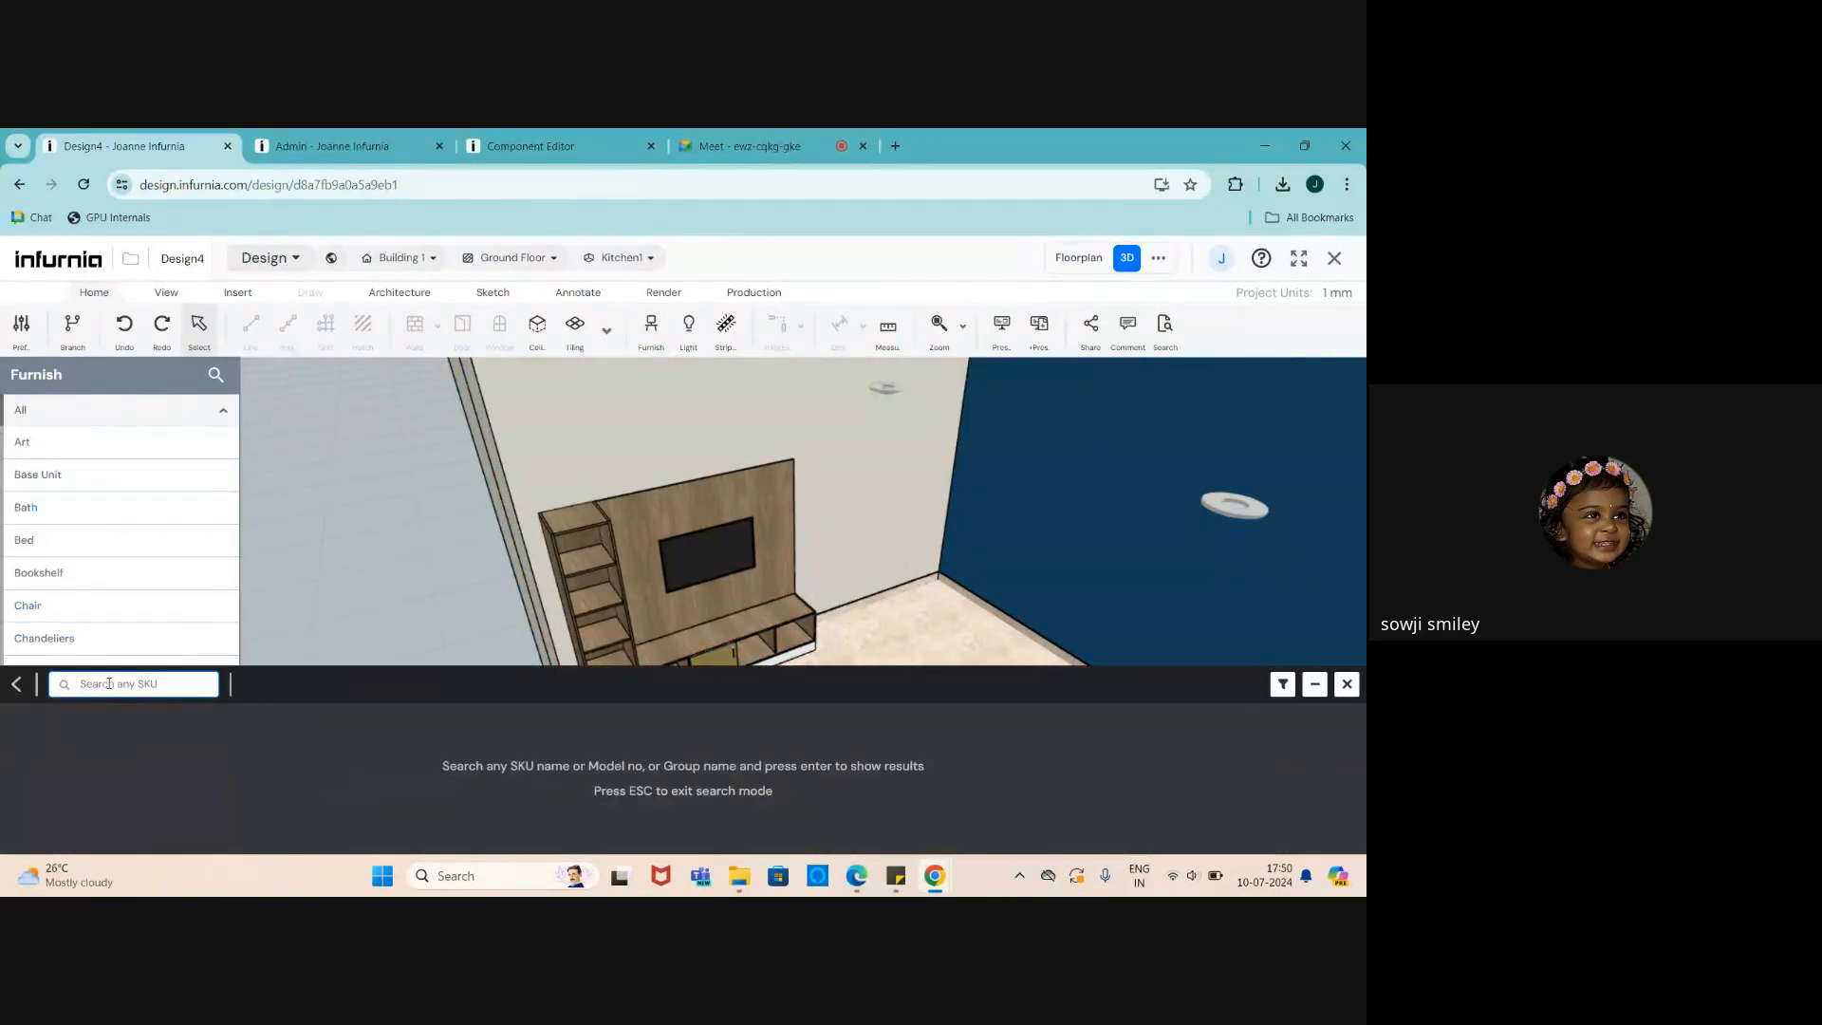
type("wall")
type(" pat")
type("tition")
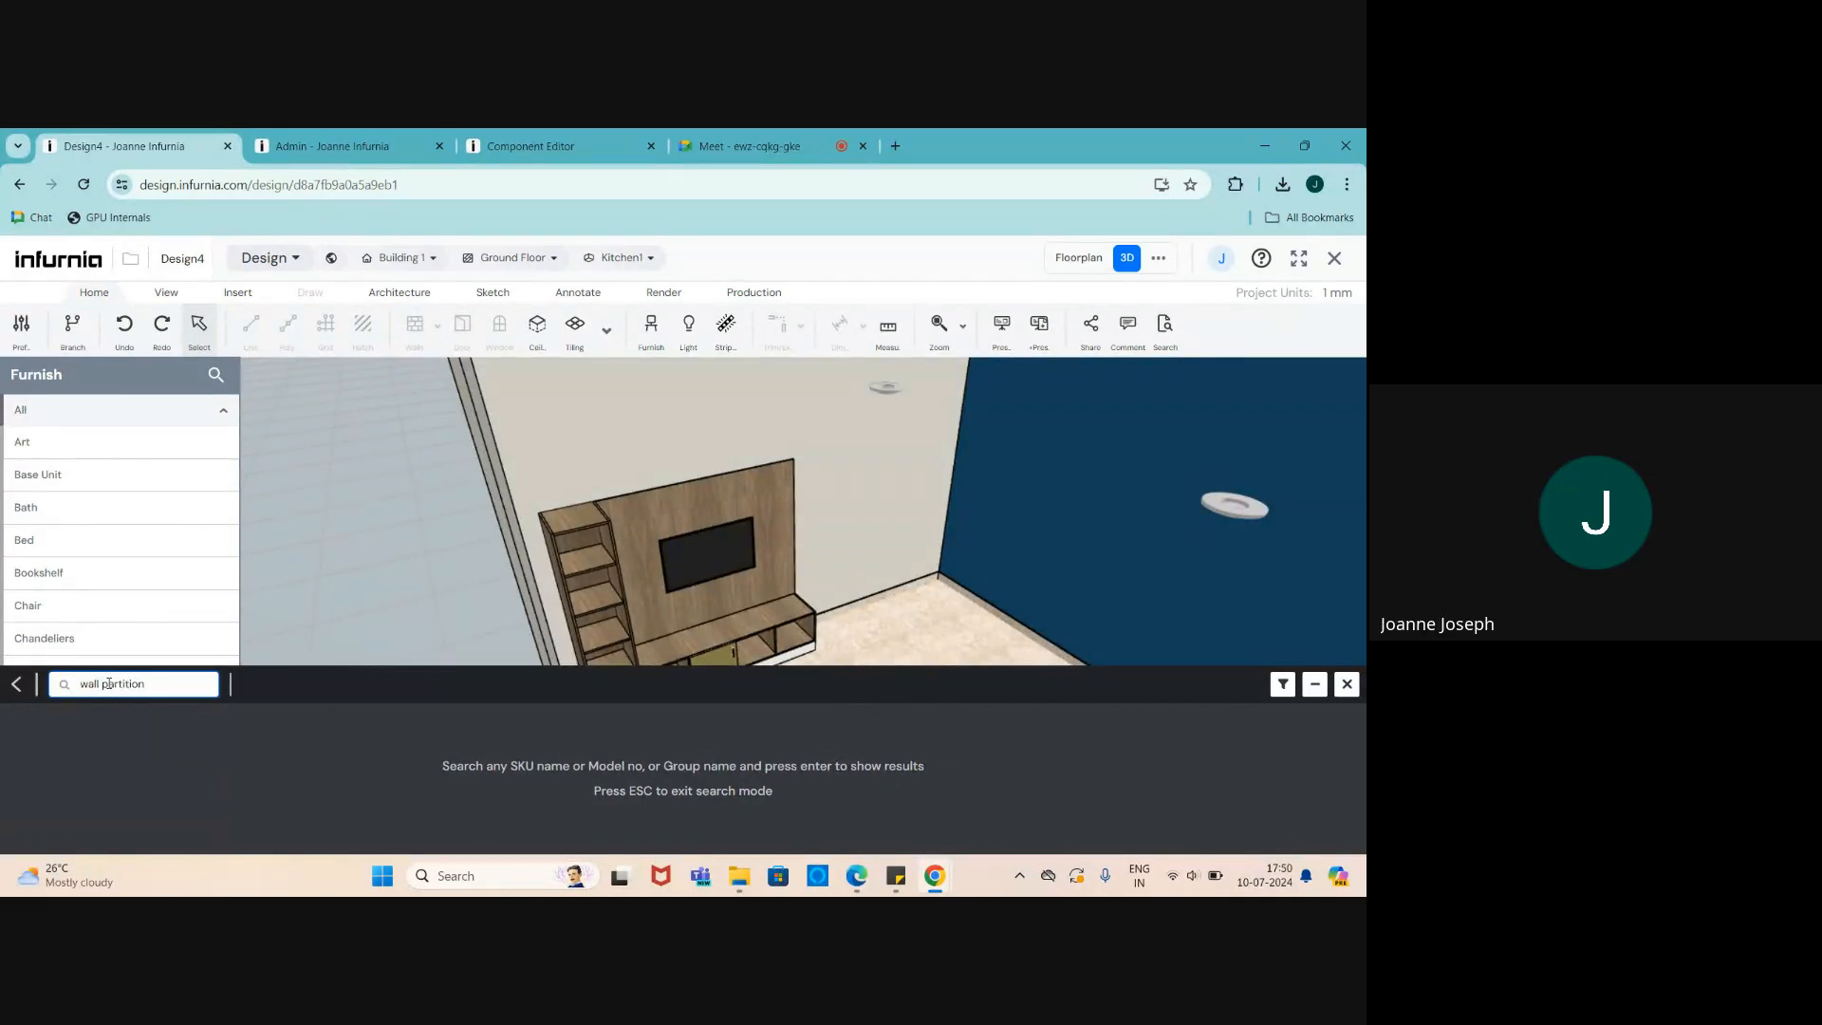
key("Return")
scroll(220, 730, "down", 1)
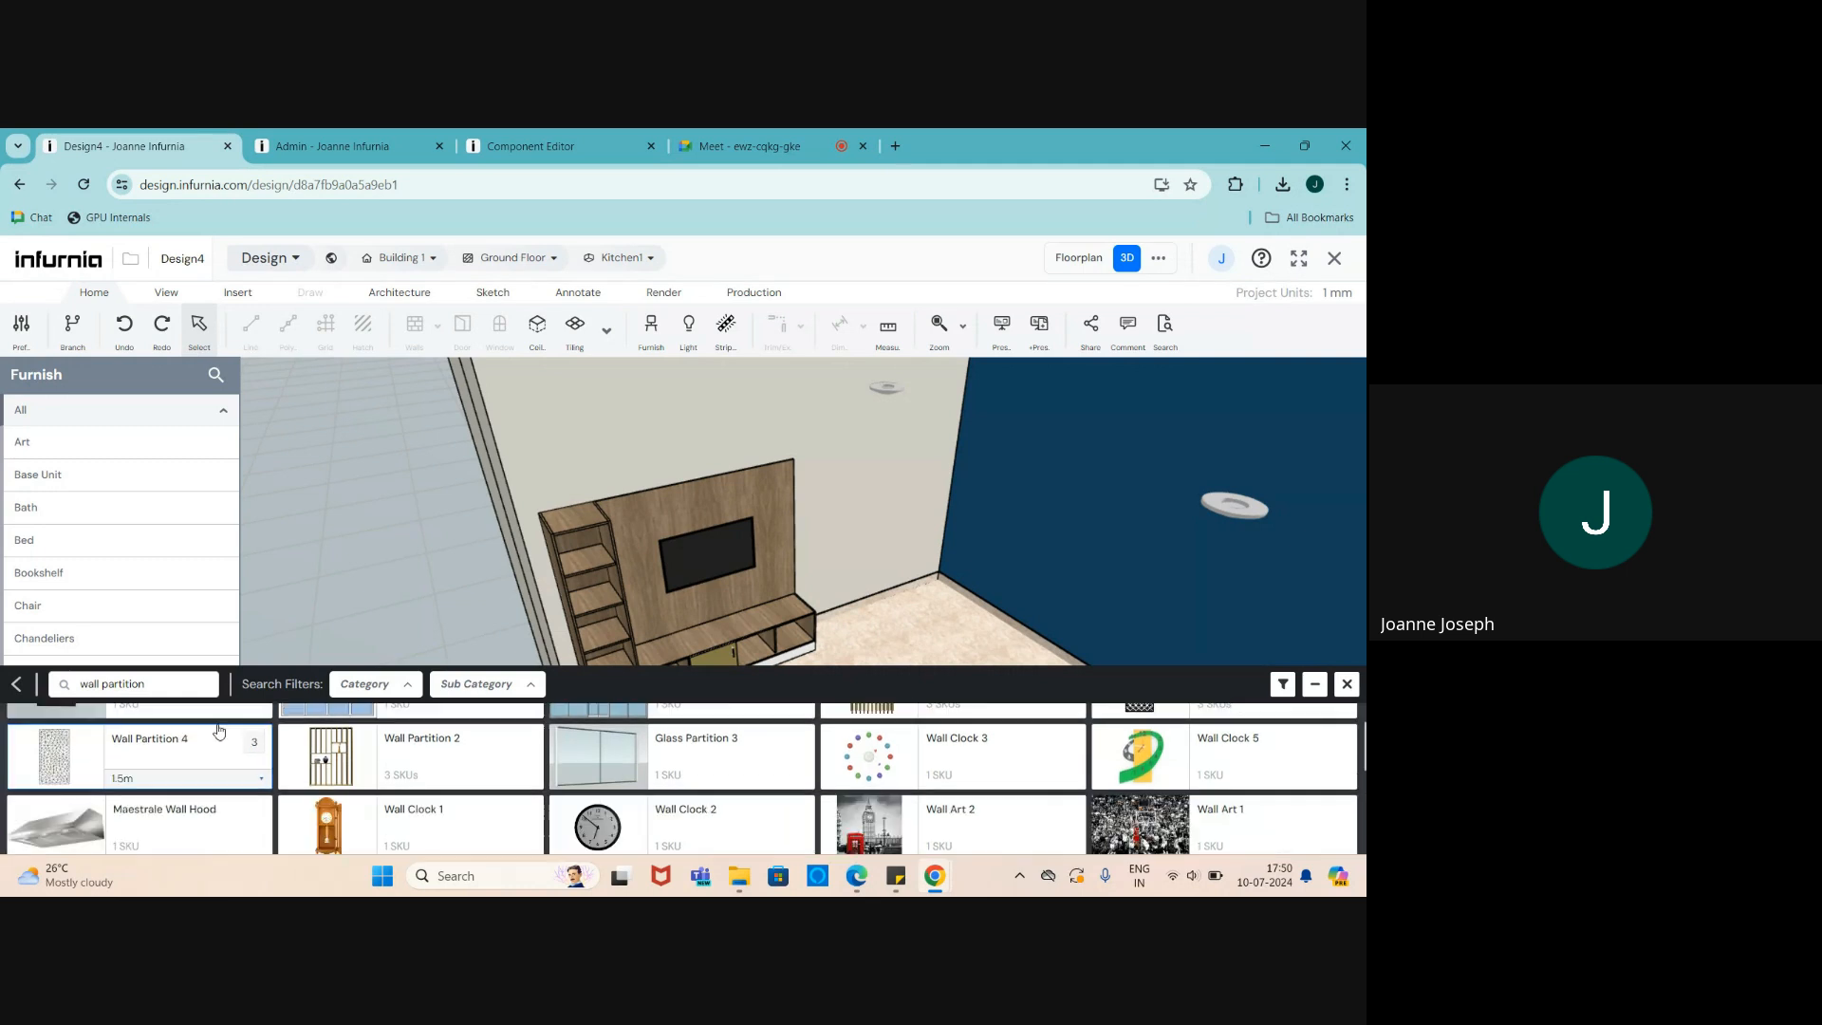
scroll(219, 730, "down", 1)
scroll(238, 778, "up", 2)
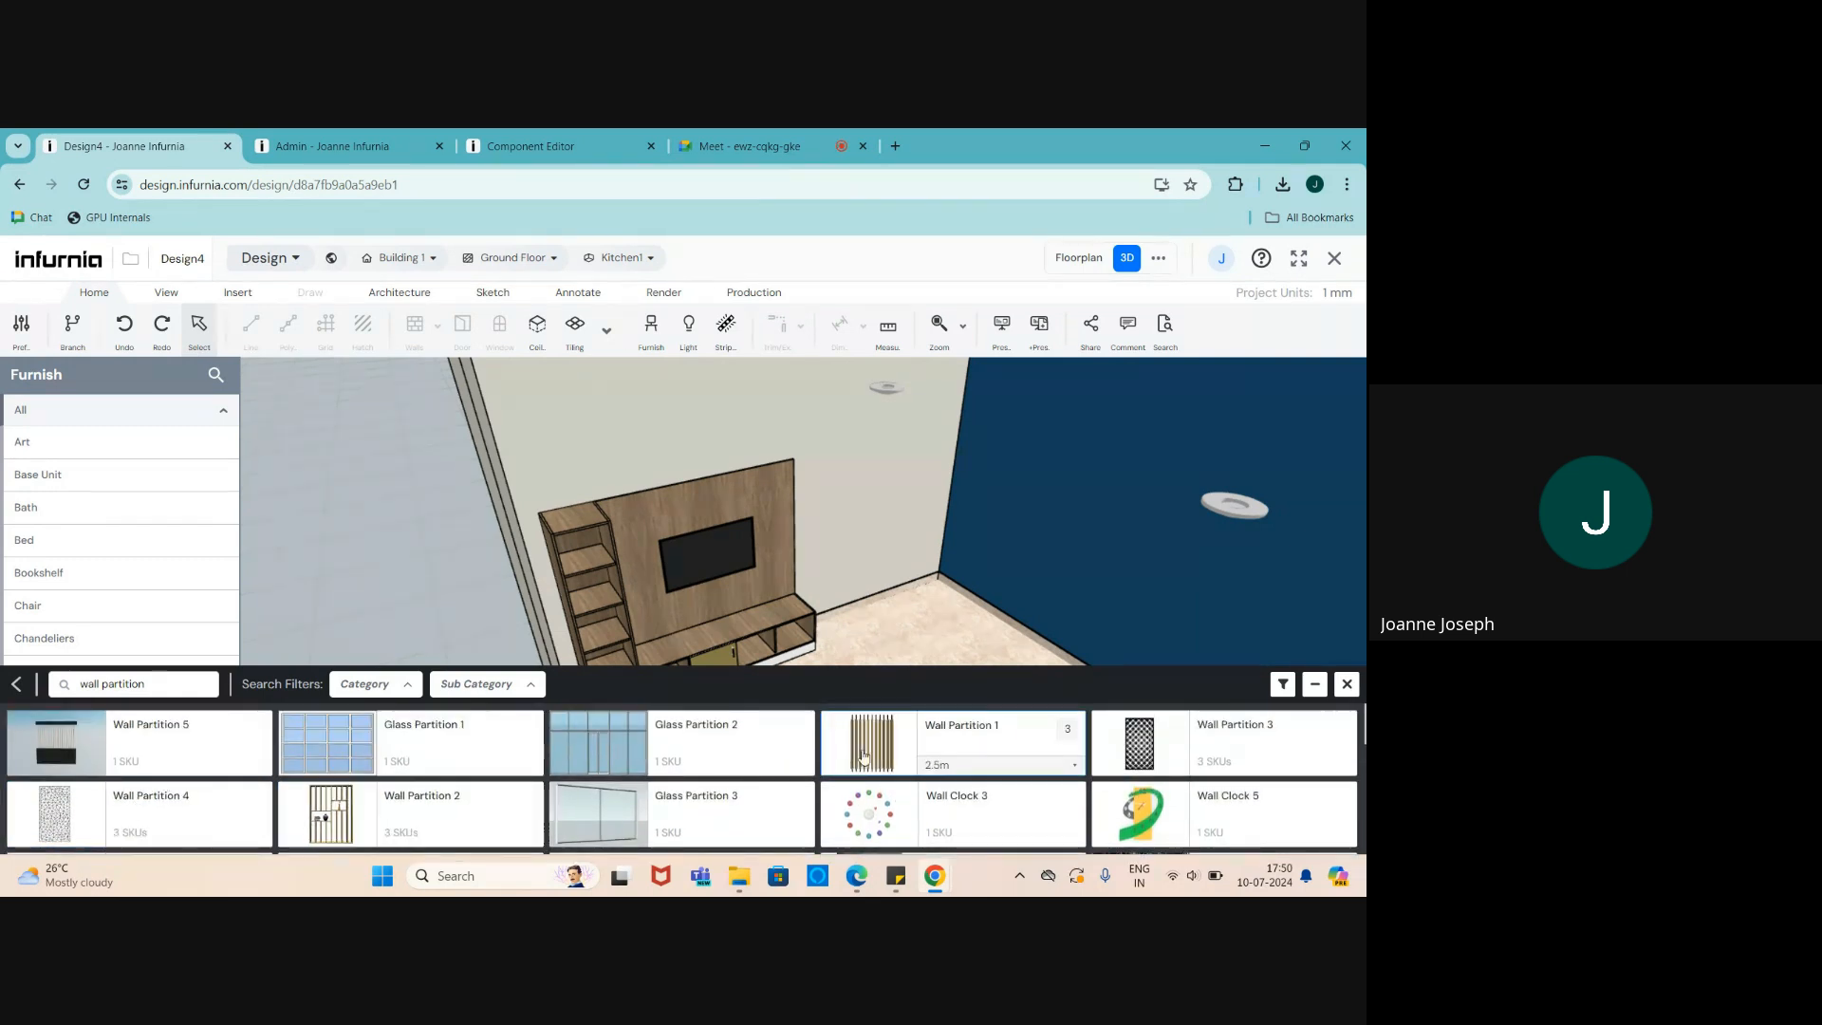
- Place a 2.5m, 2700-high Wall Partition 2 in front of the blue wall
mouse_move(866, 757)
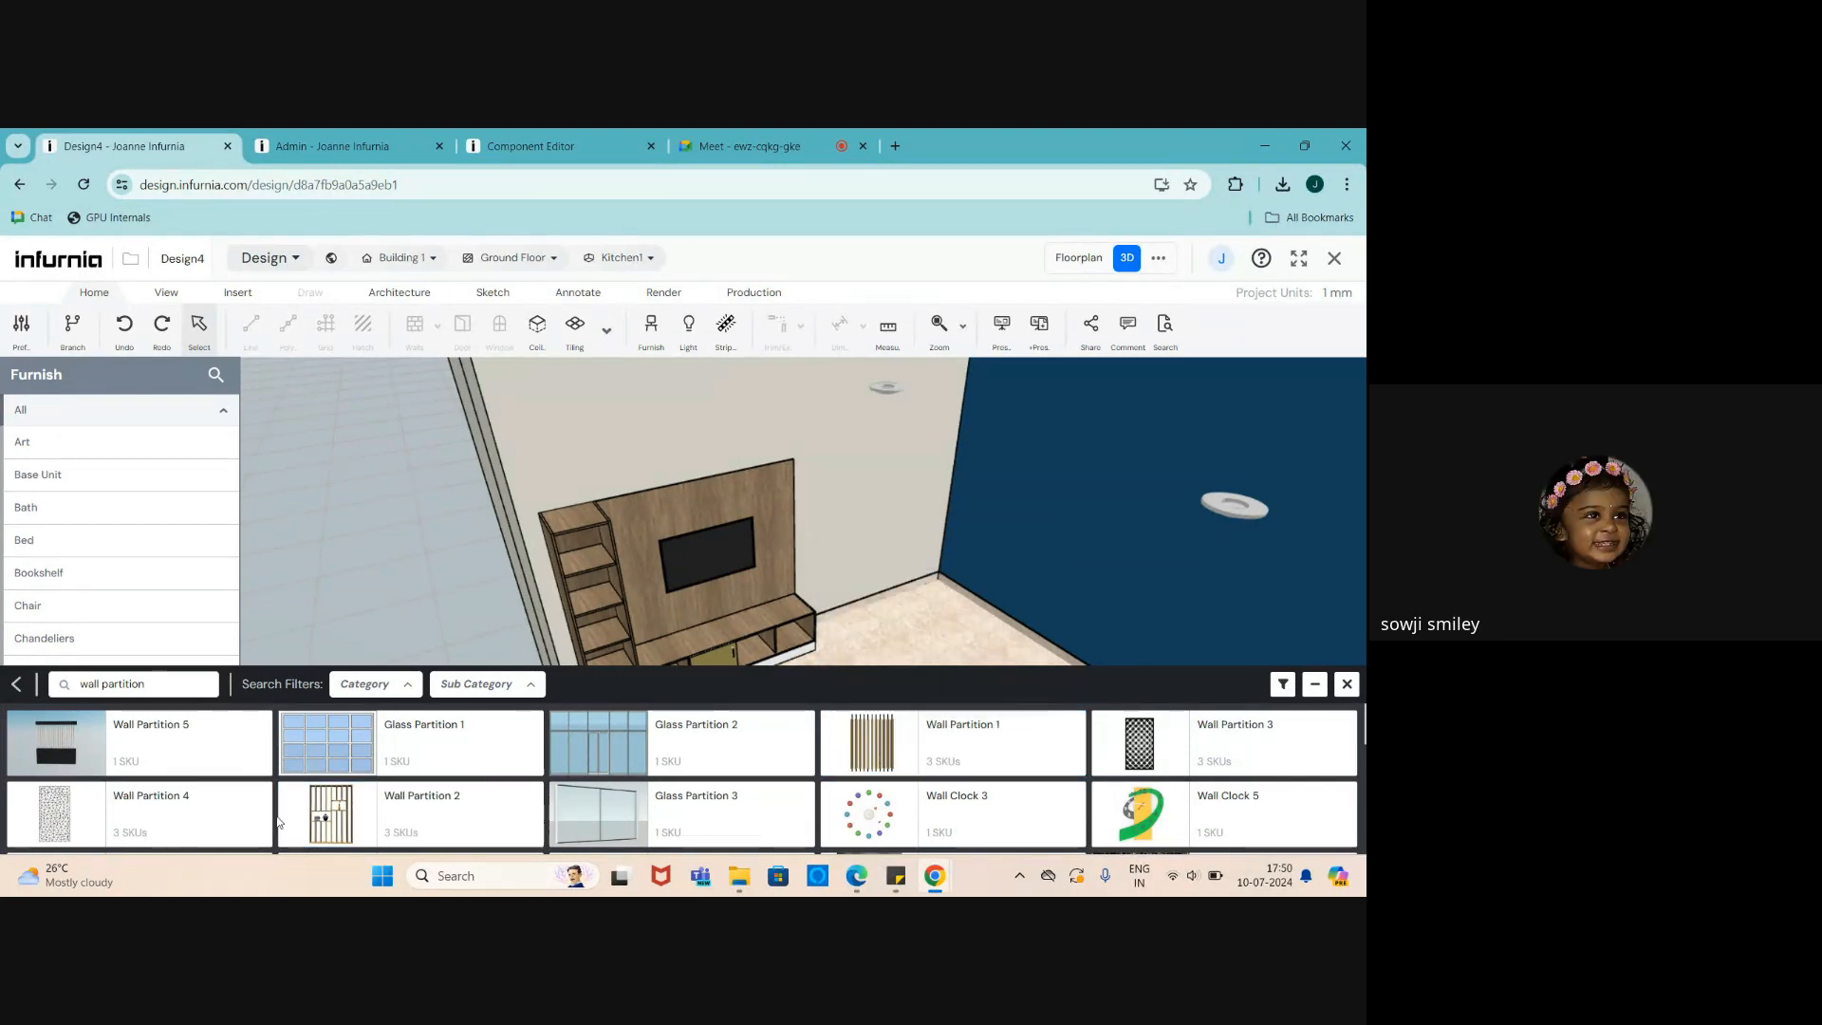
left_click(324, 828)
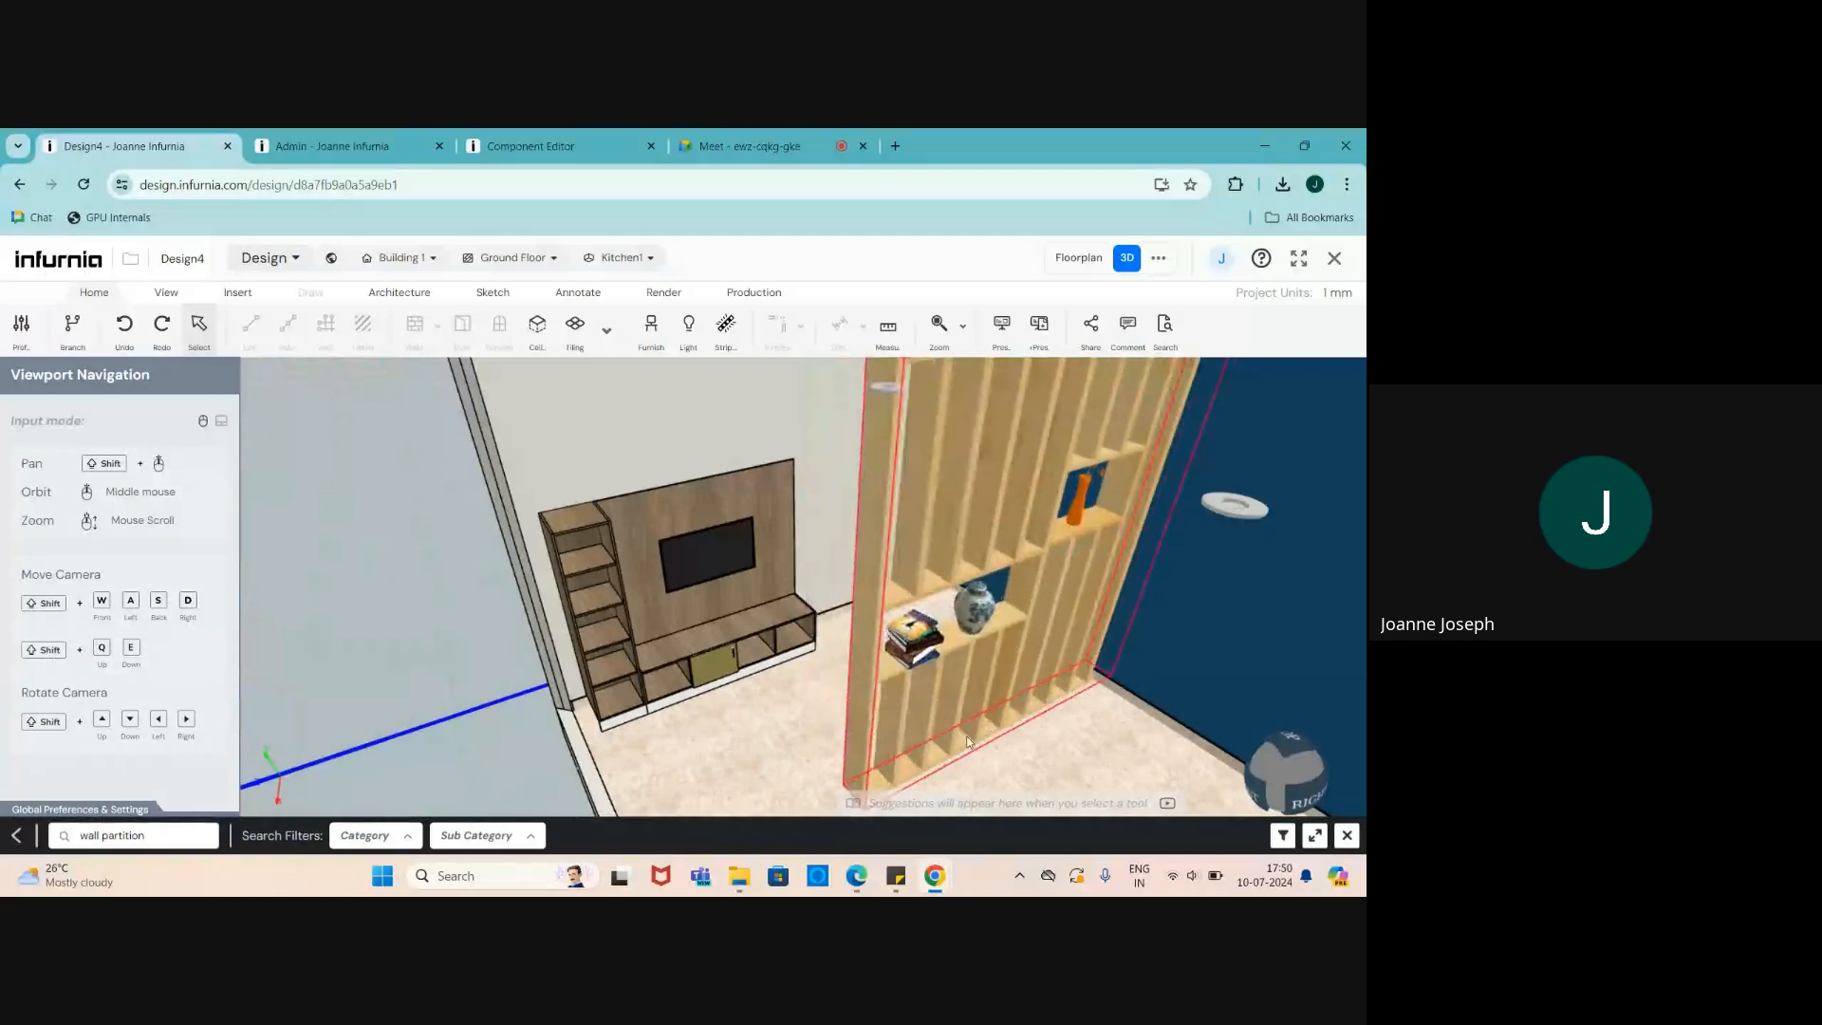
left_click(850, 690)
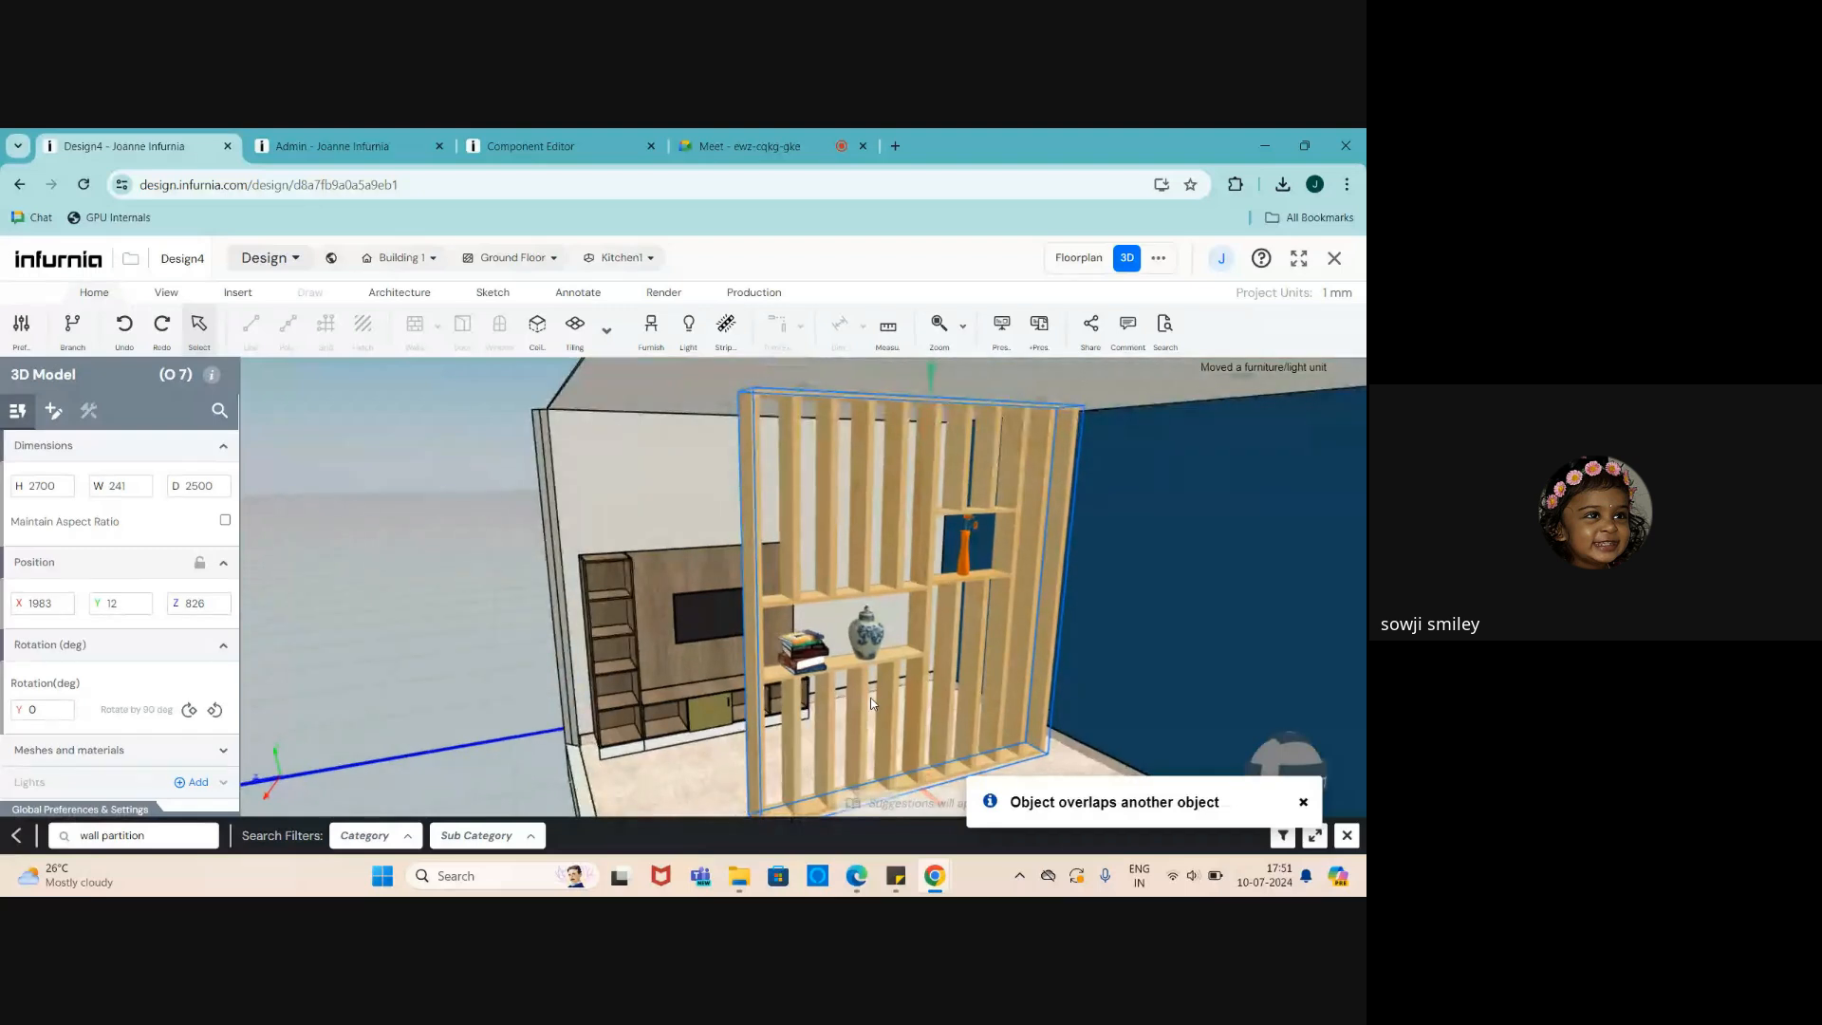
- Rotate the slatted partition 90° and slide it toward the TV unit
key("space")
scroll(827, 670, "down", 1)
scroll(826, 666, "down", 1)
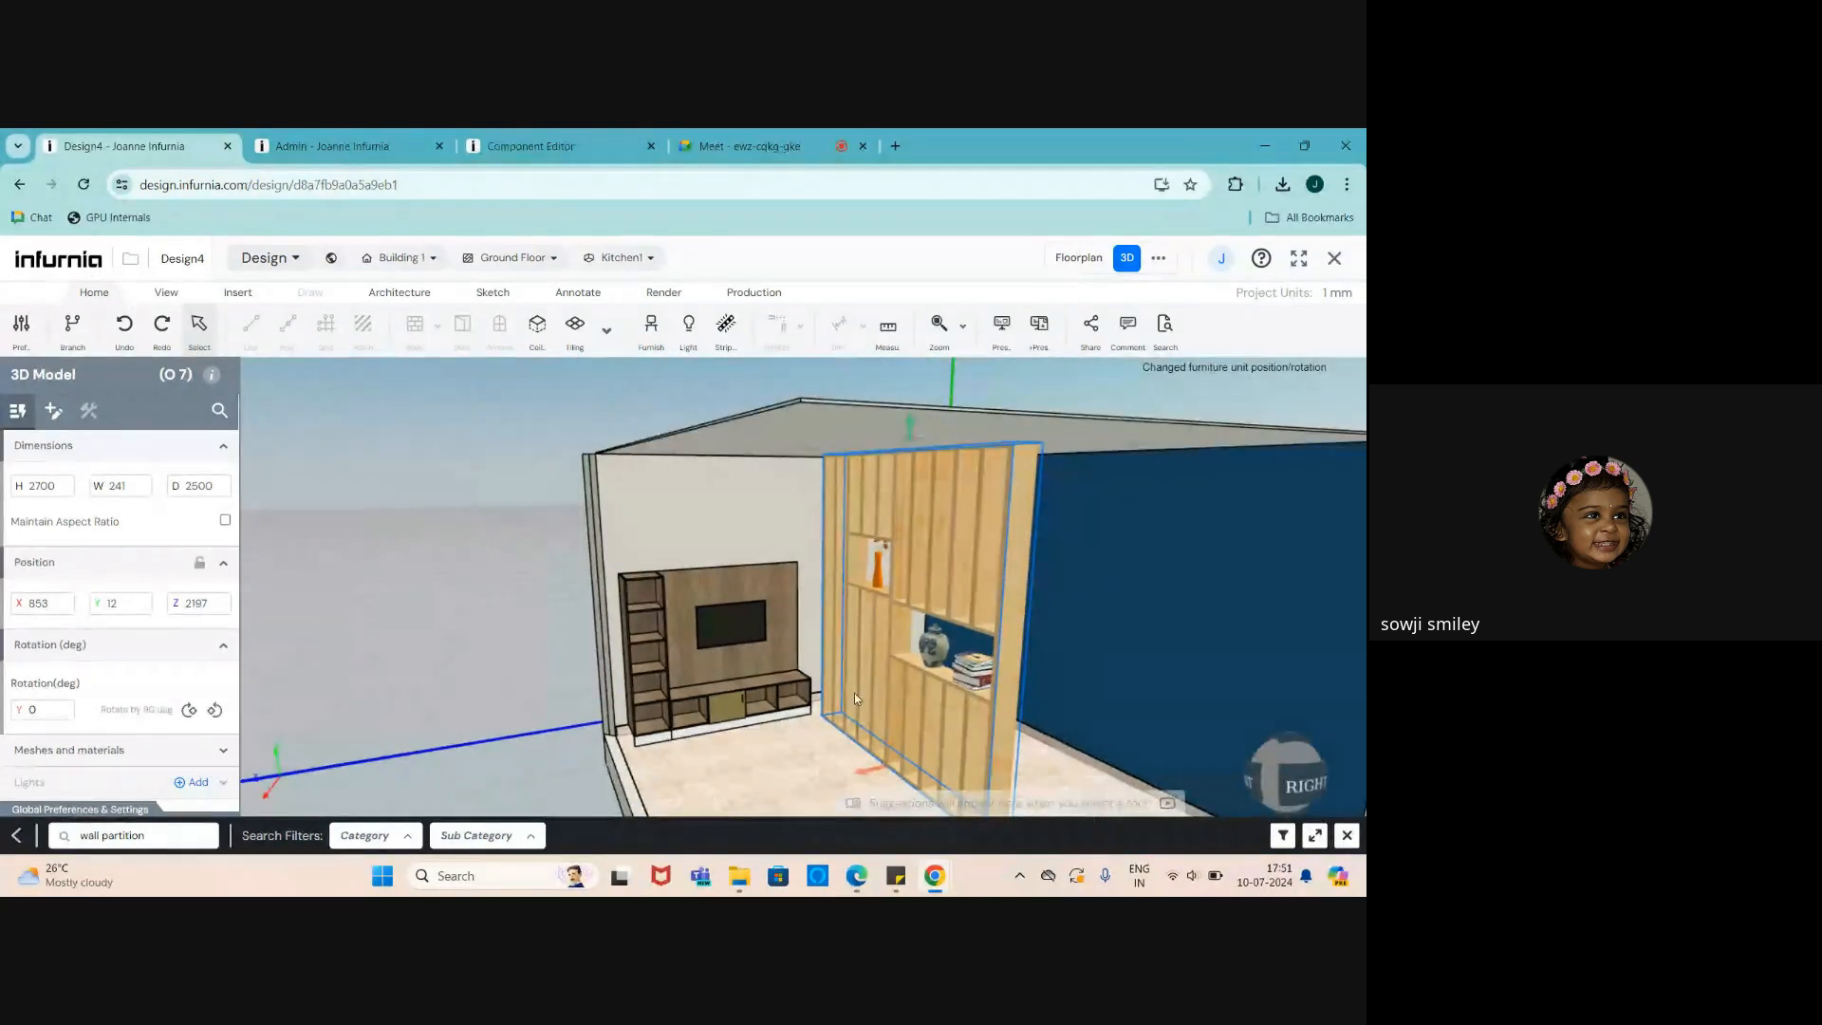
middle_click_drag(854, 693, 964, 708)
scroll(852, 615, "up", 3)
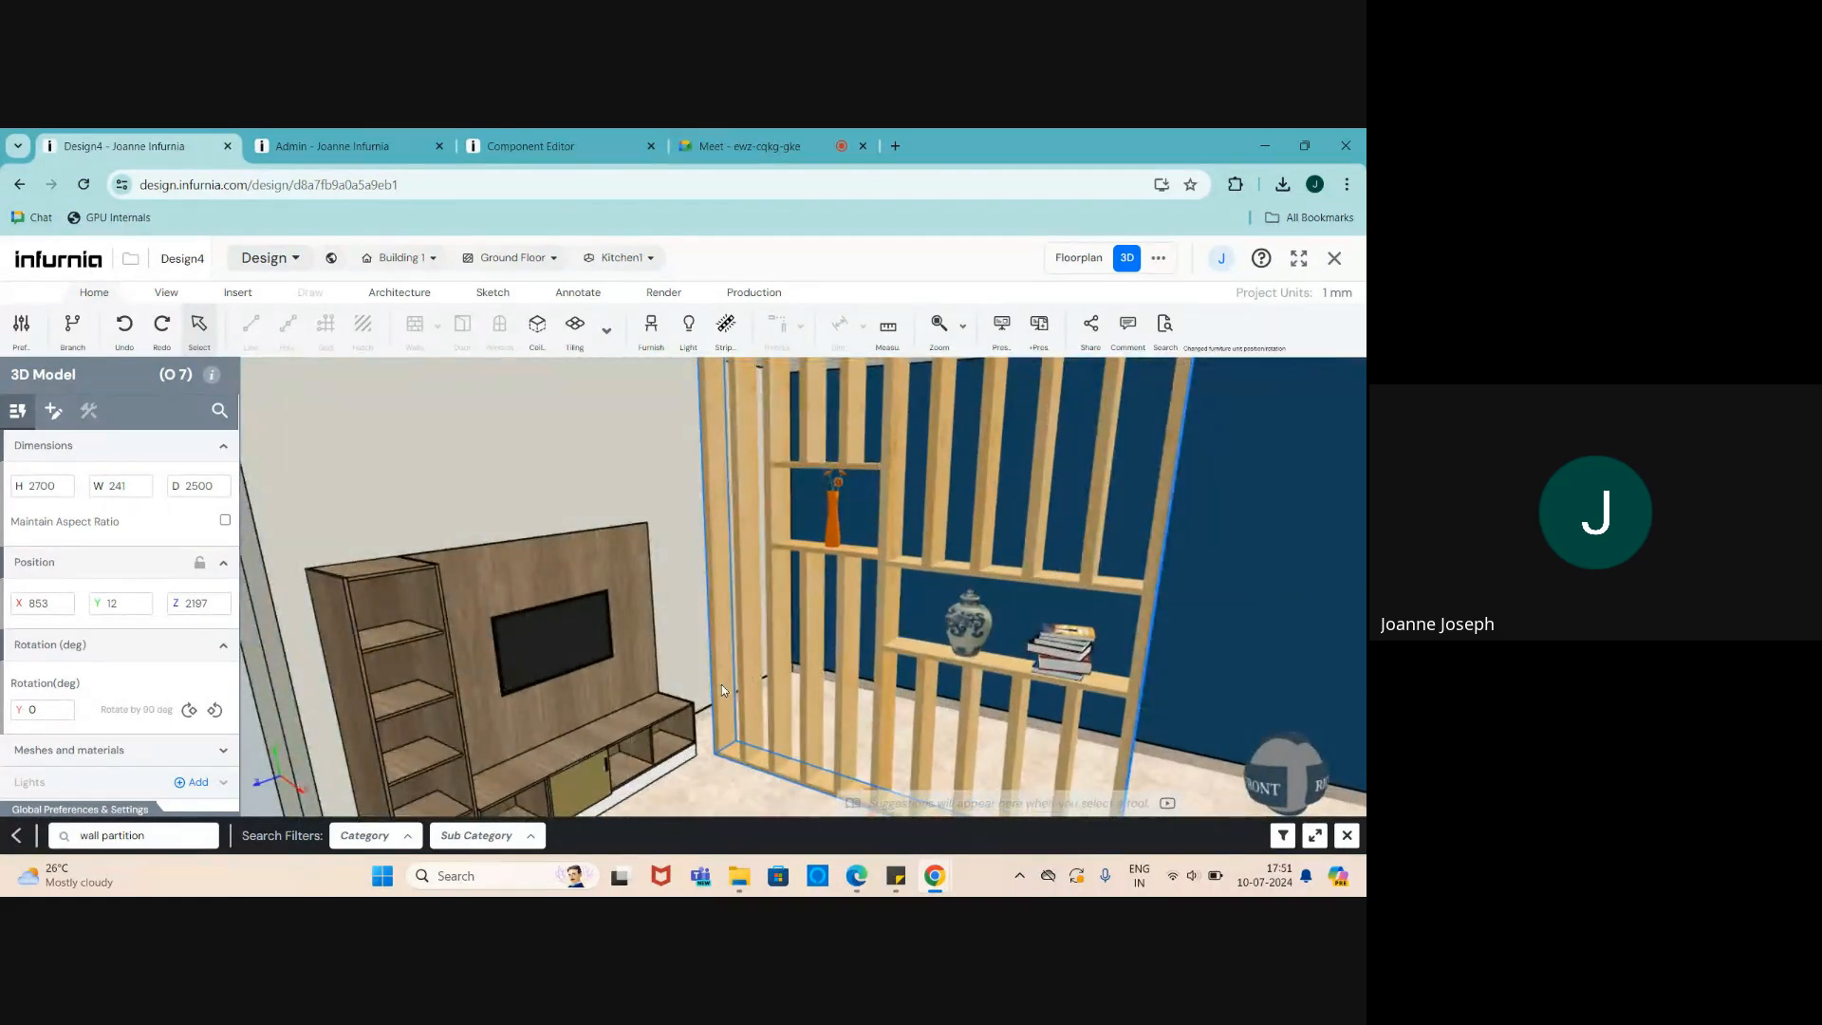
scroll(723, 693, "down", 3)
scroll(731, 643, "down", 2)
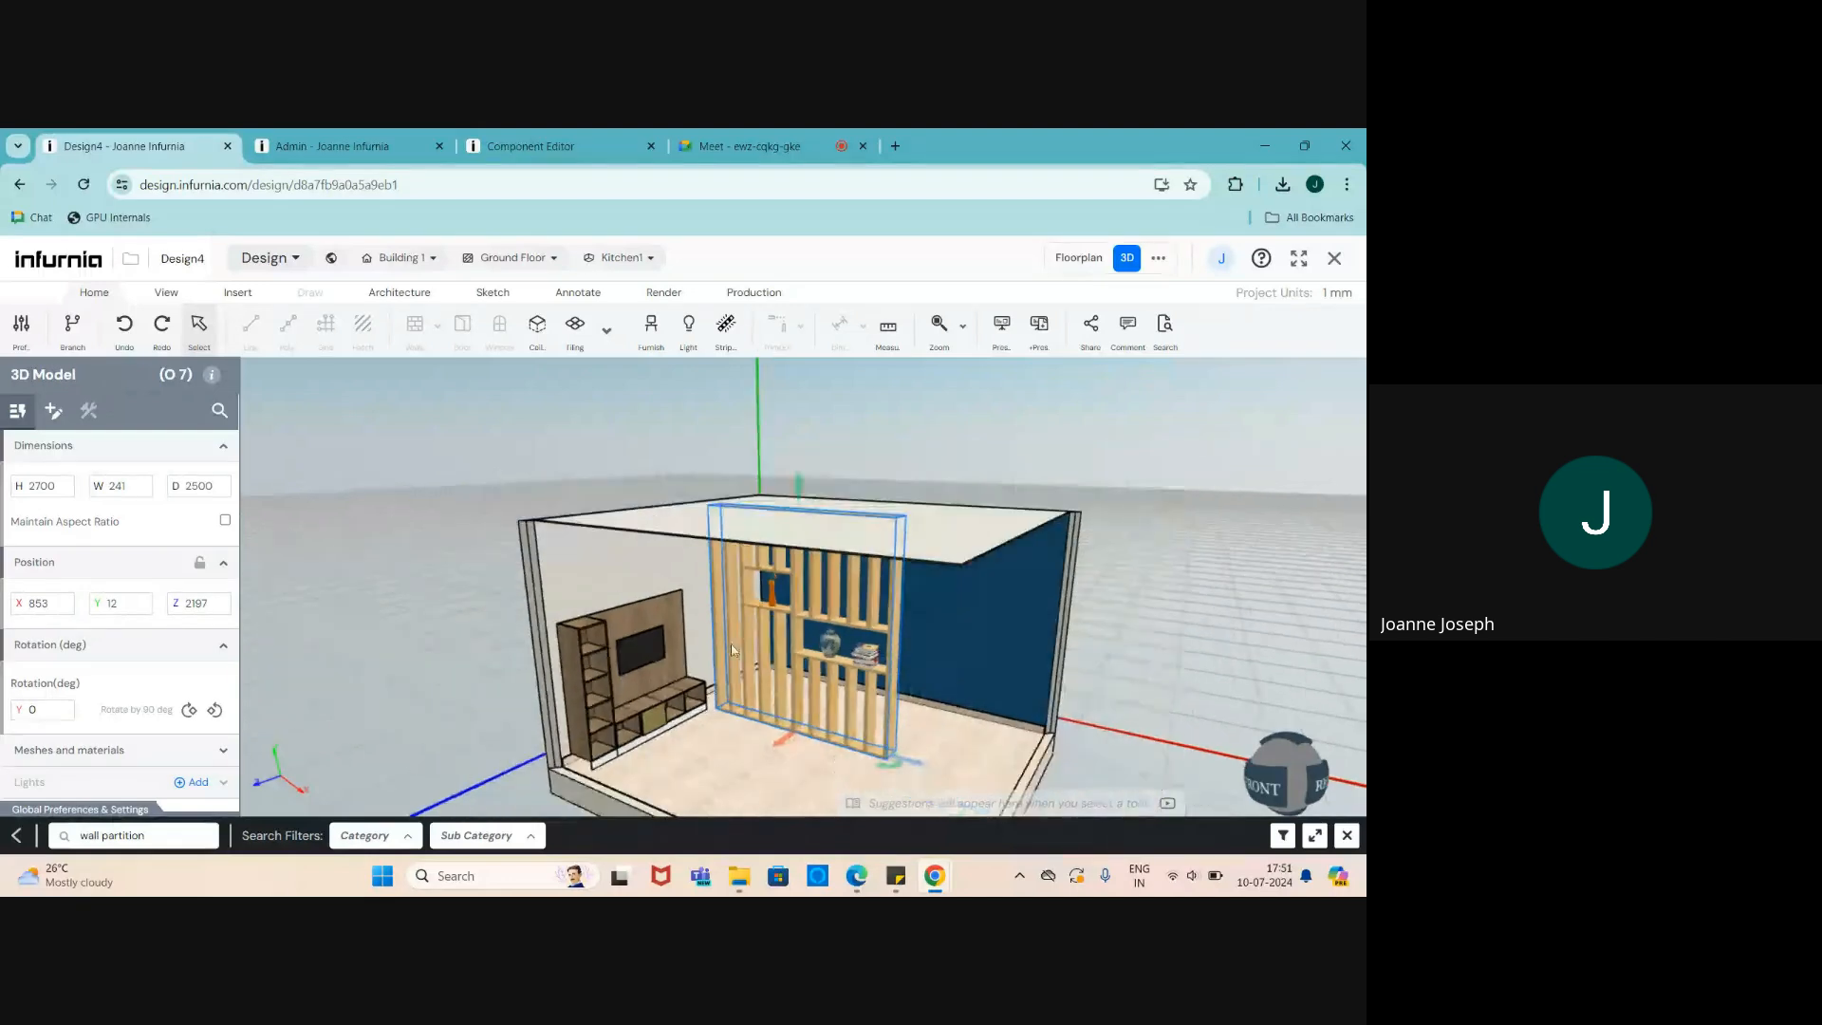
left_click_drag(906, 761, 878, 738)
scroll(816, 702, "up", 5)
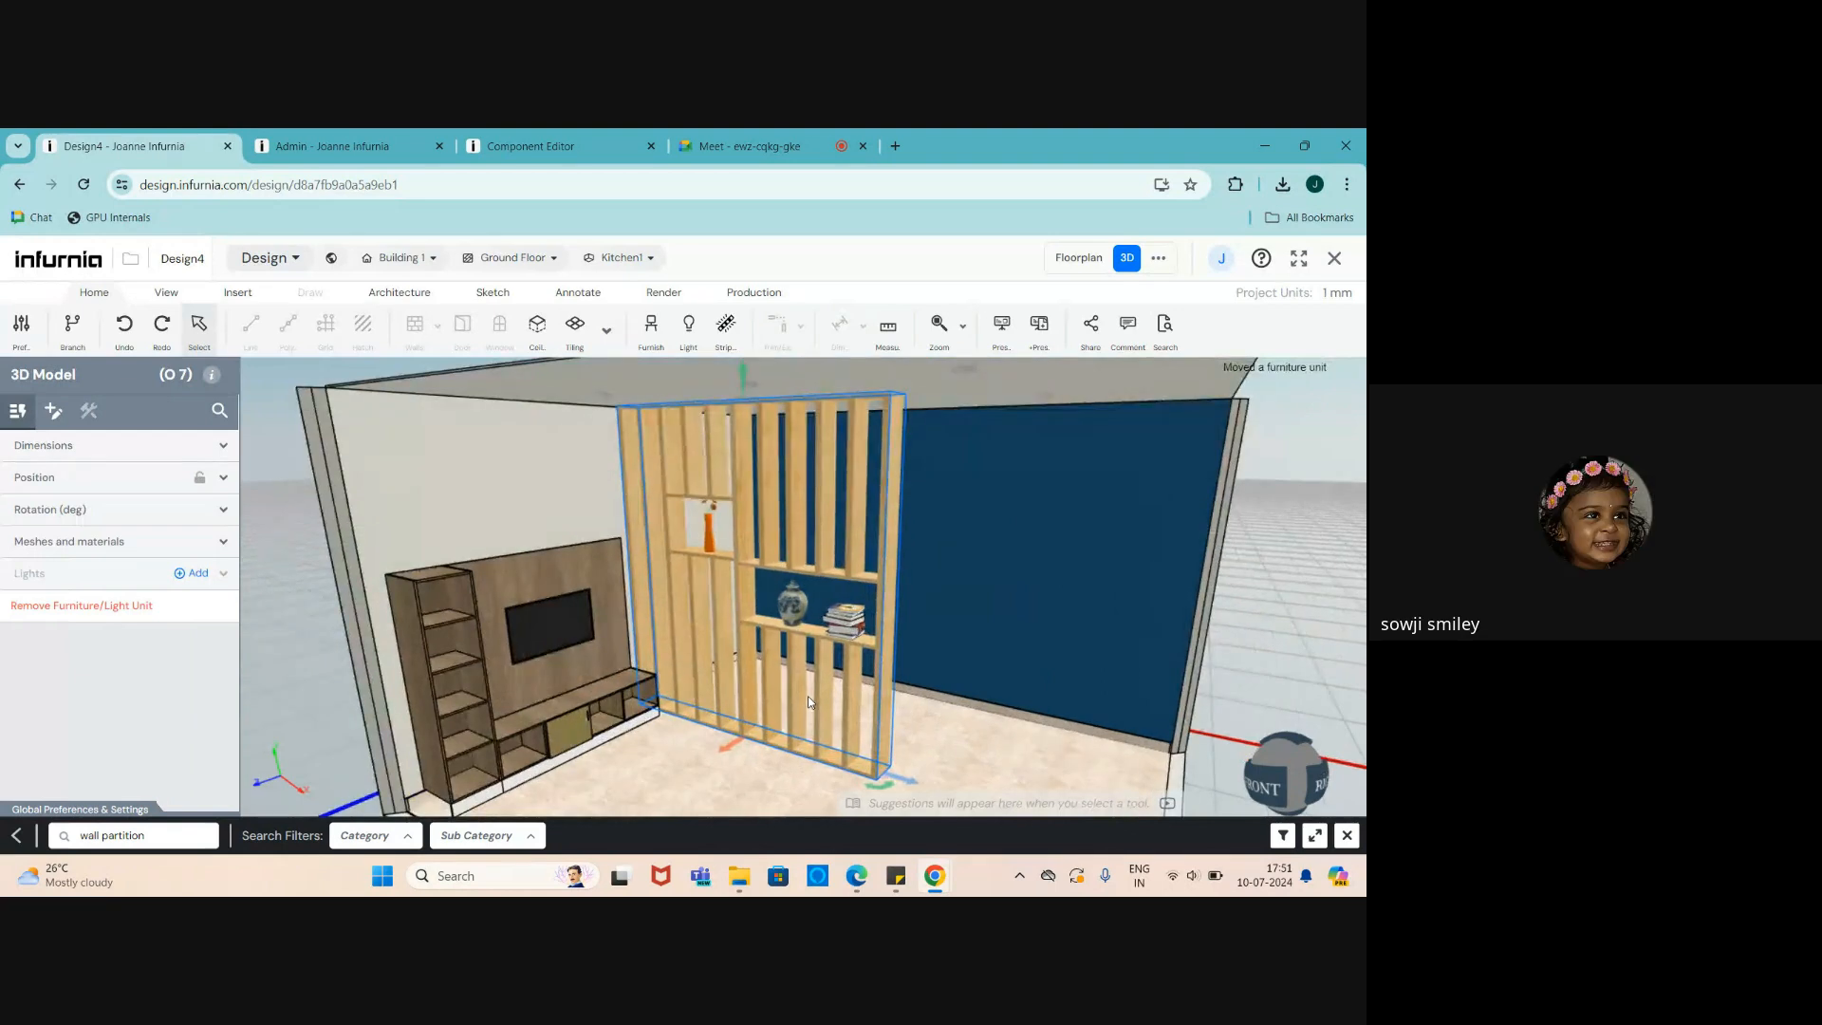
middle_click_drag(905, 695, 919, 704)
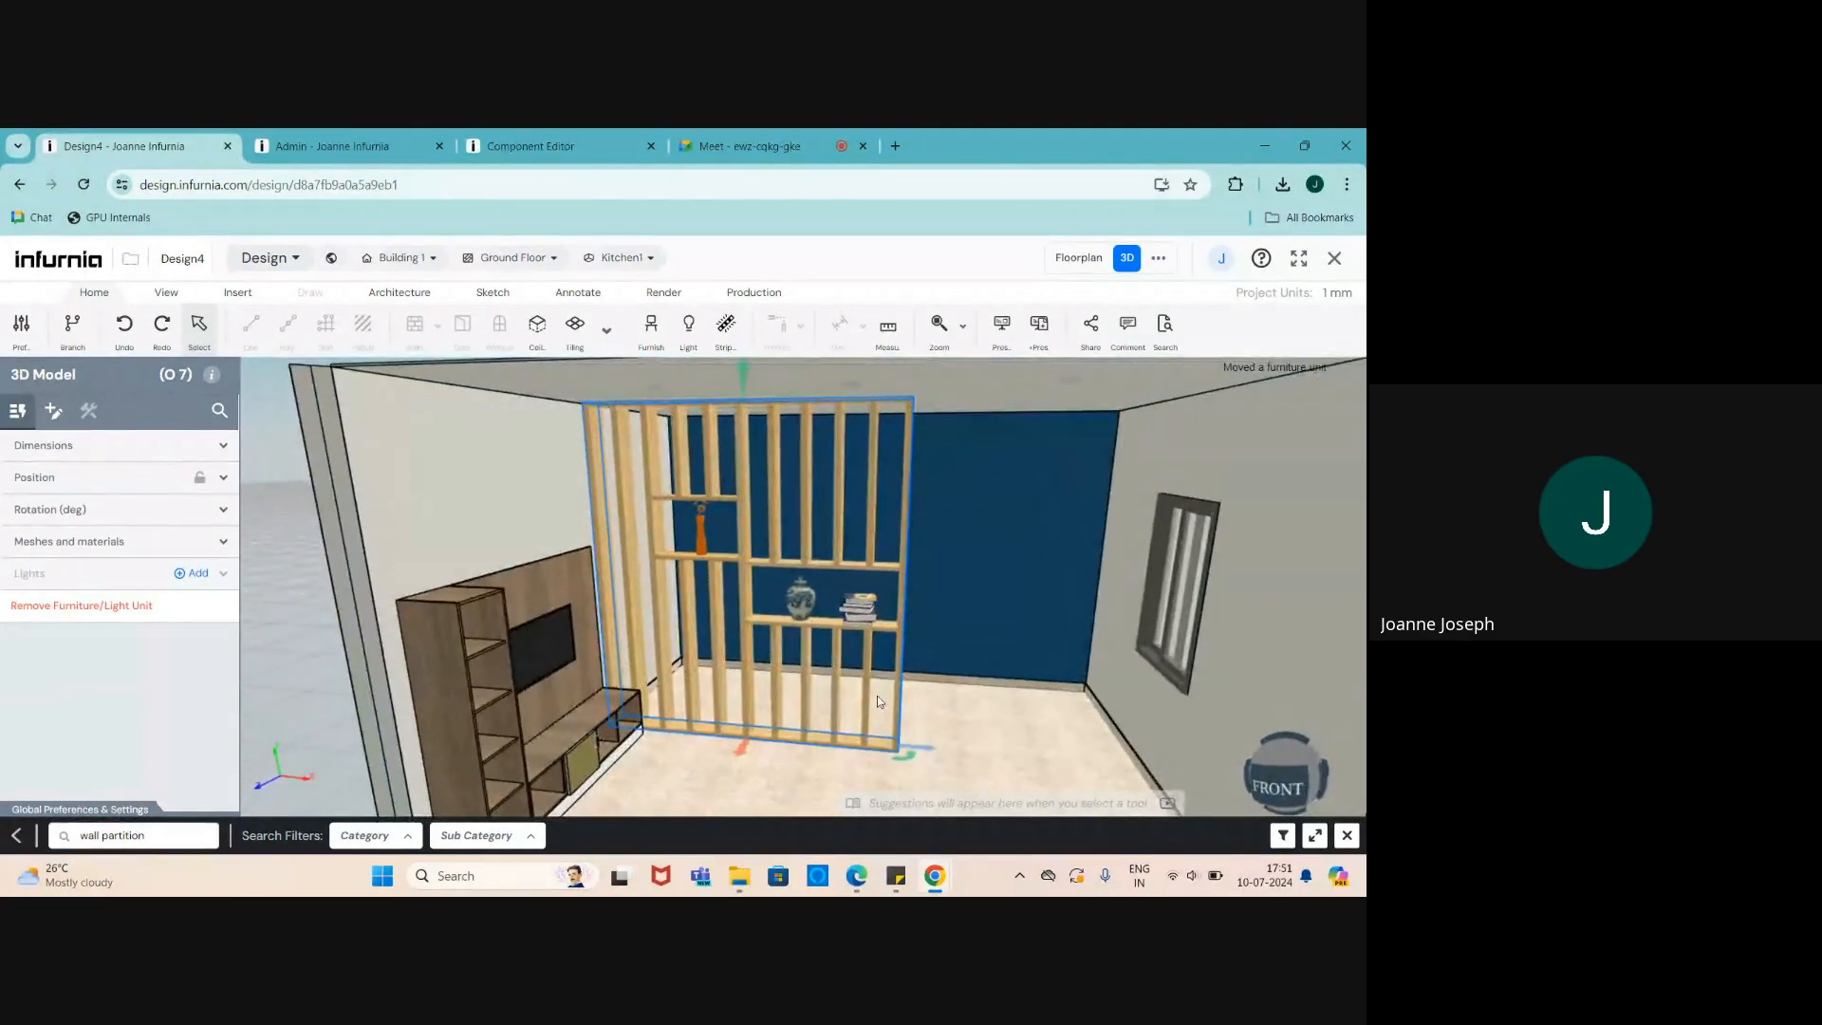
scroll(879, 700, "down", 2)
- Delete the TV unit from Kitchen1
left_click(564, 651)
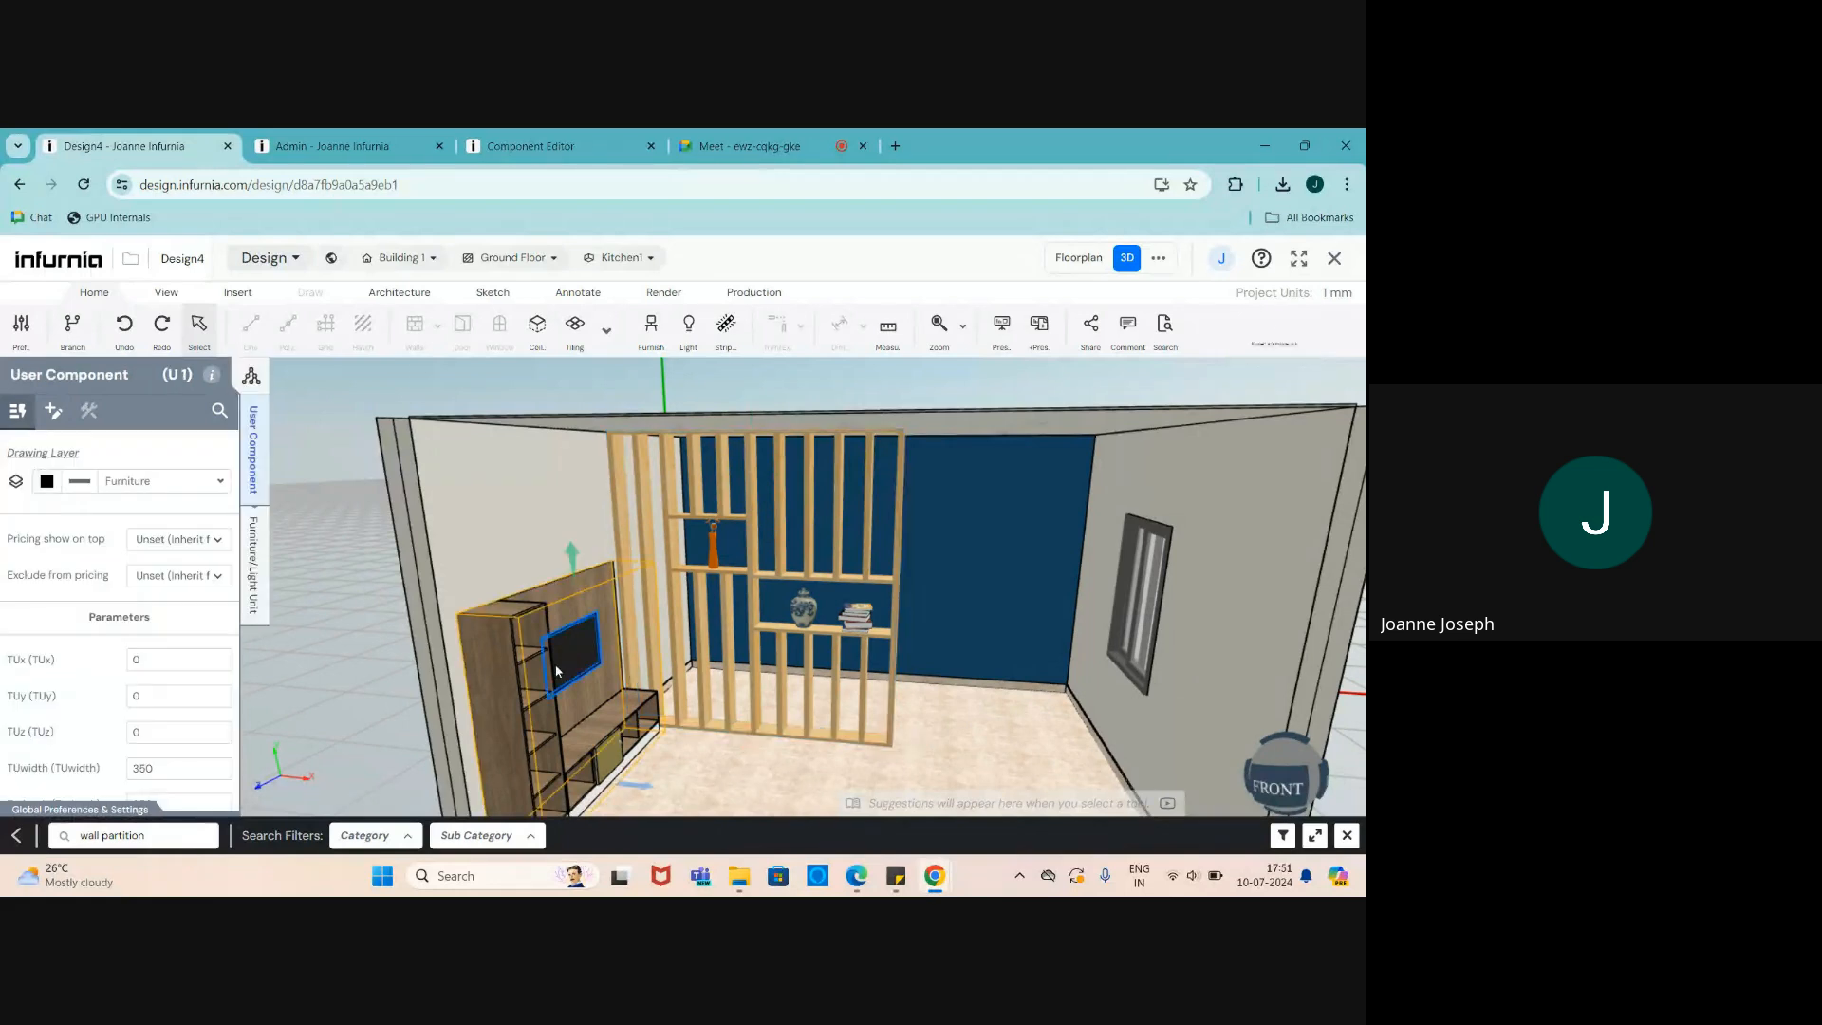
key("Delete")
scroll(654, 709, "down", 3)
scroll(695, 742, "up", 3)
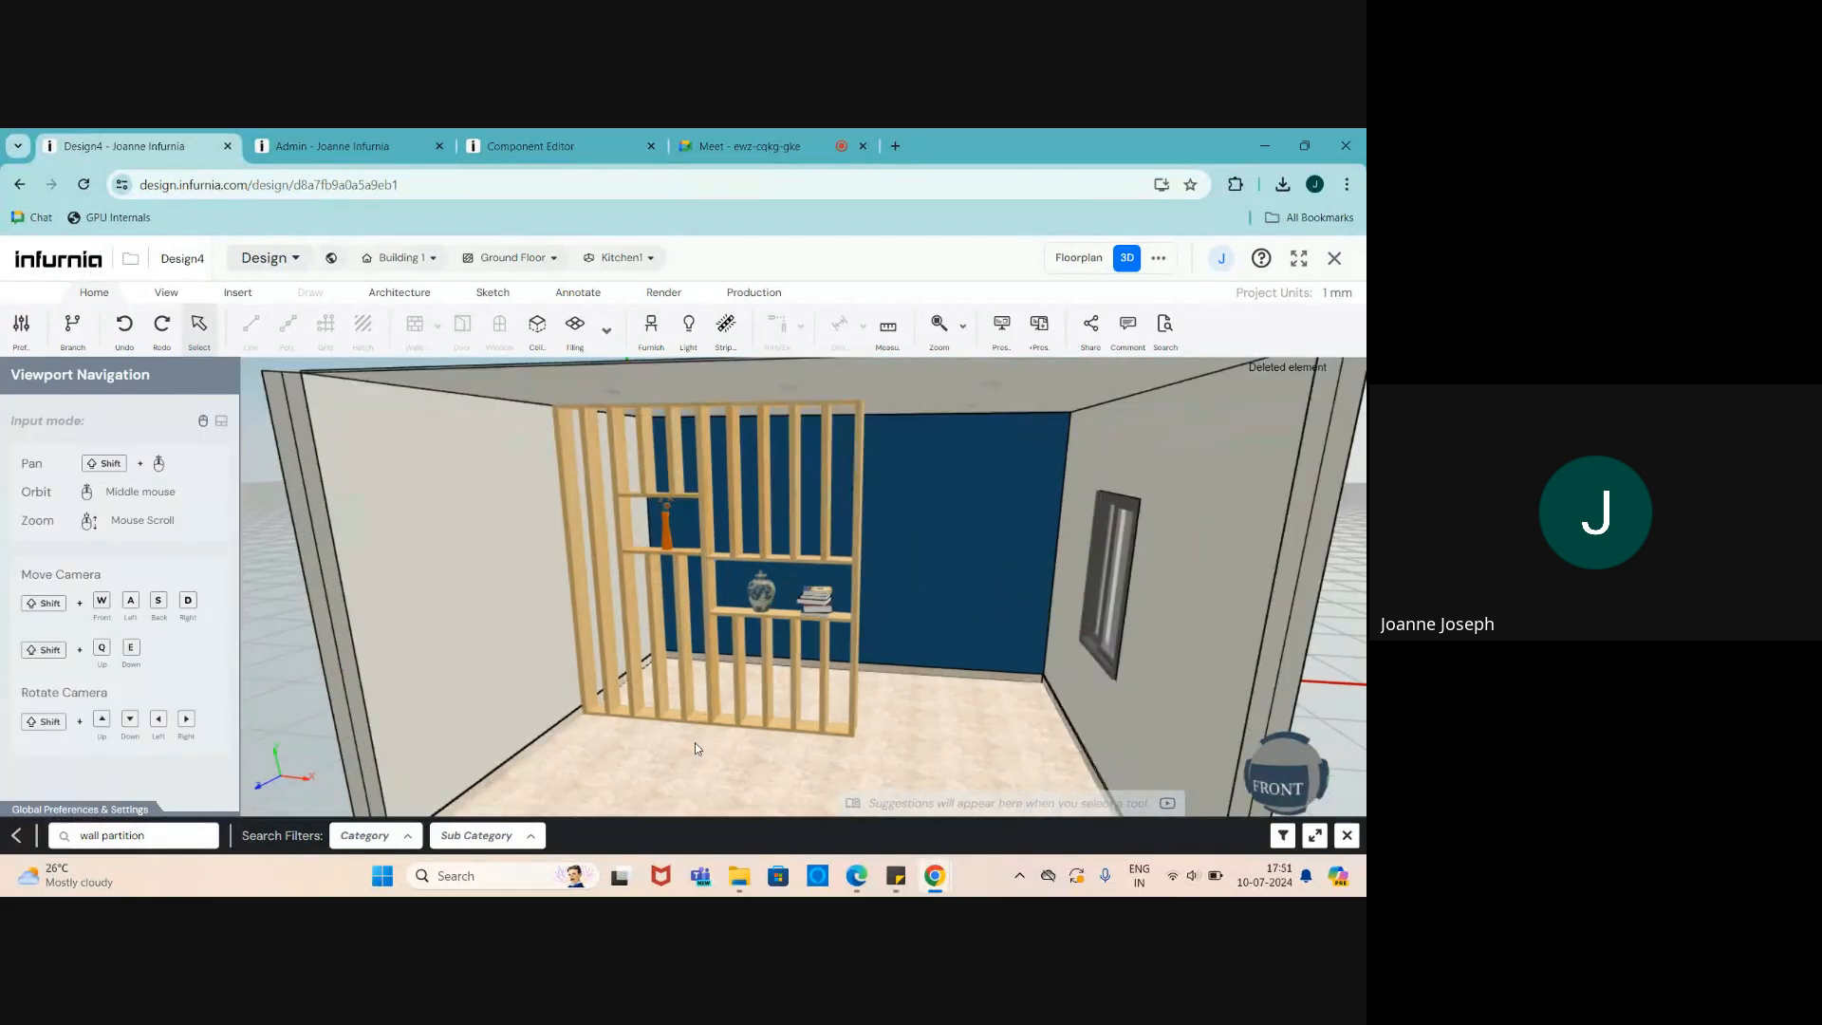
scroll(706, 740, "up", 2)
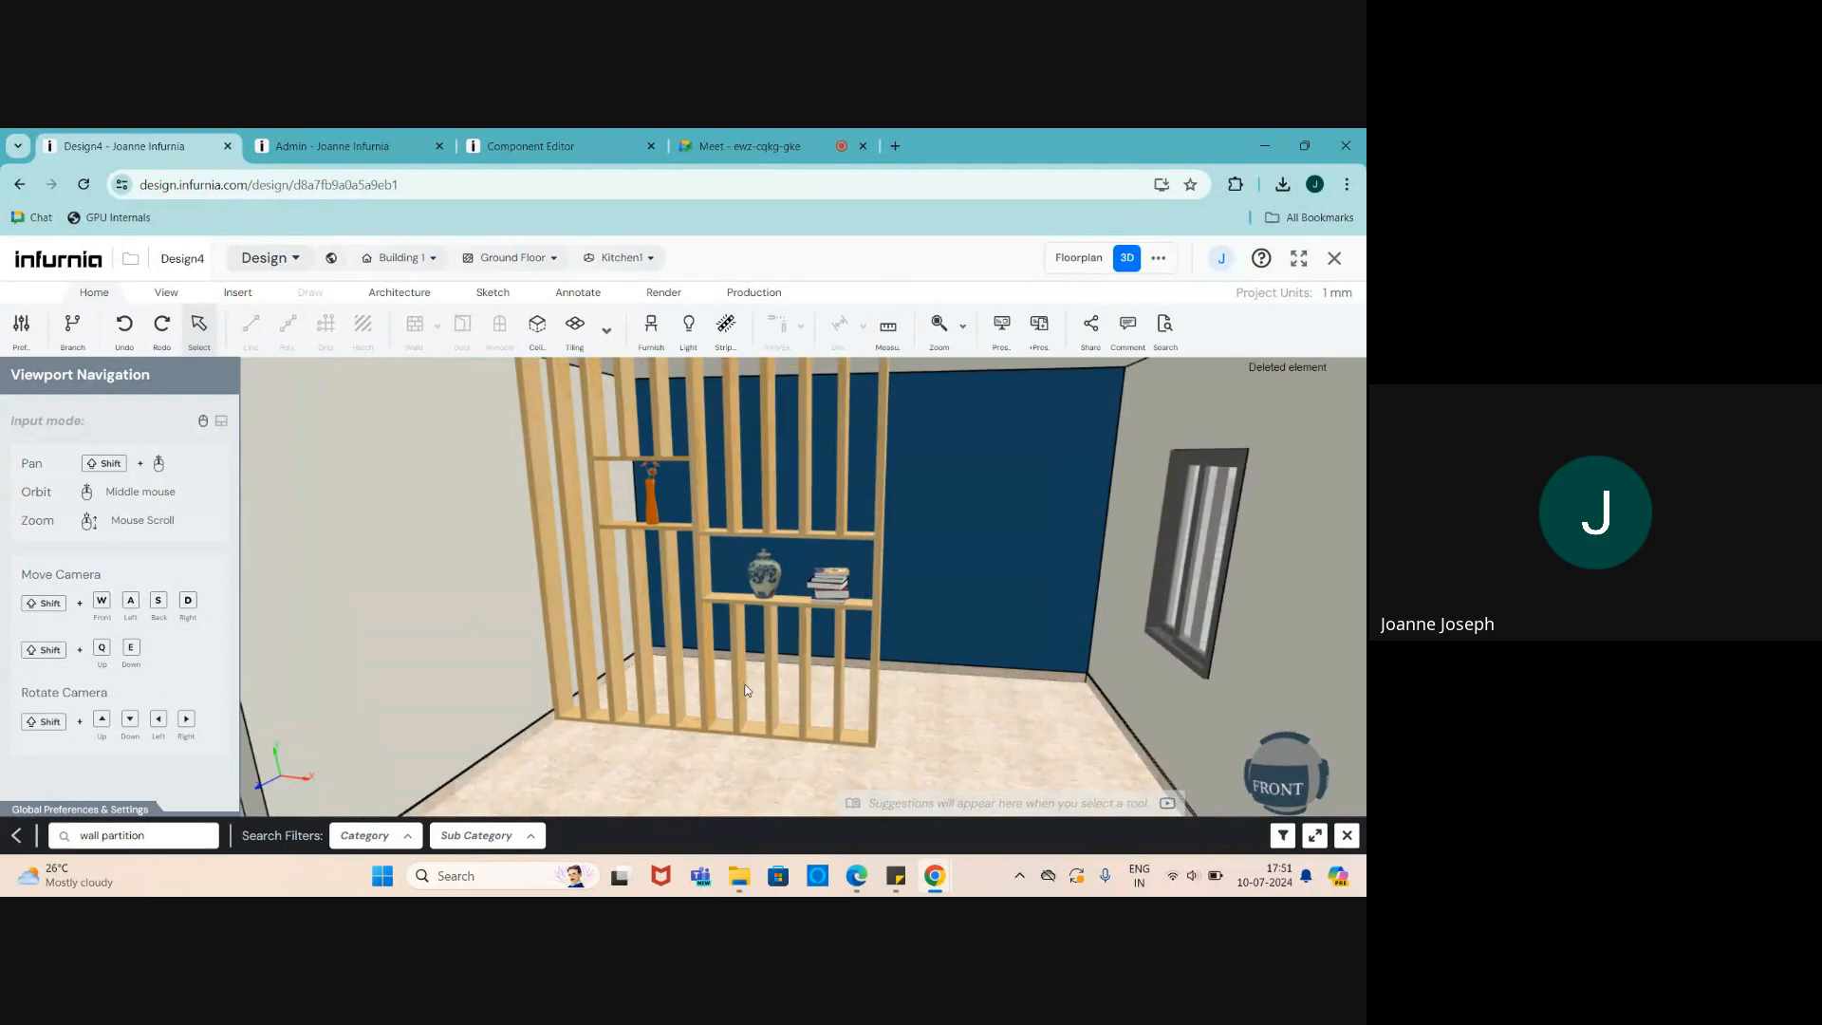
- Move Wall Partition 2 back to X 409, Y 12, Z 2197 in front of the wall
left_click(745, 686)
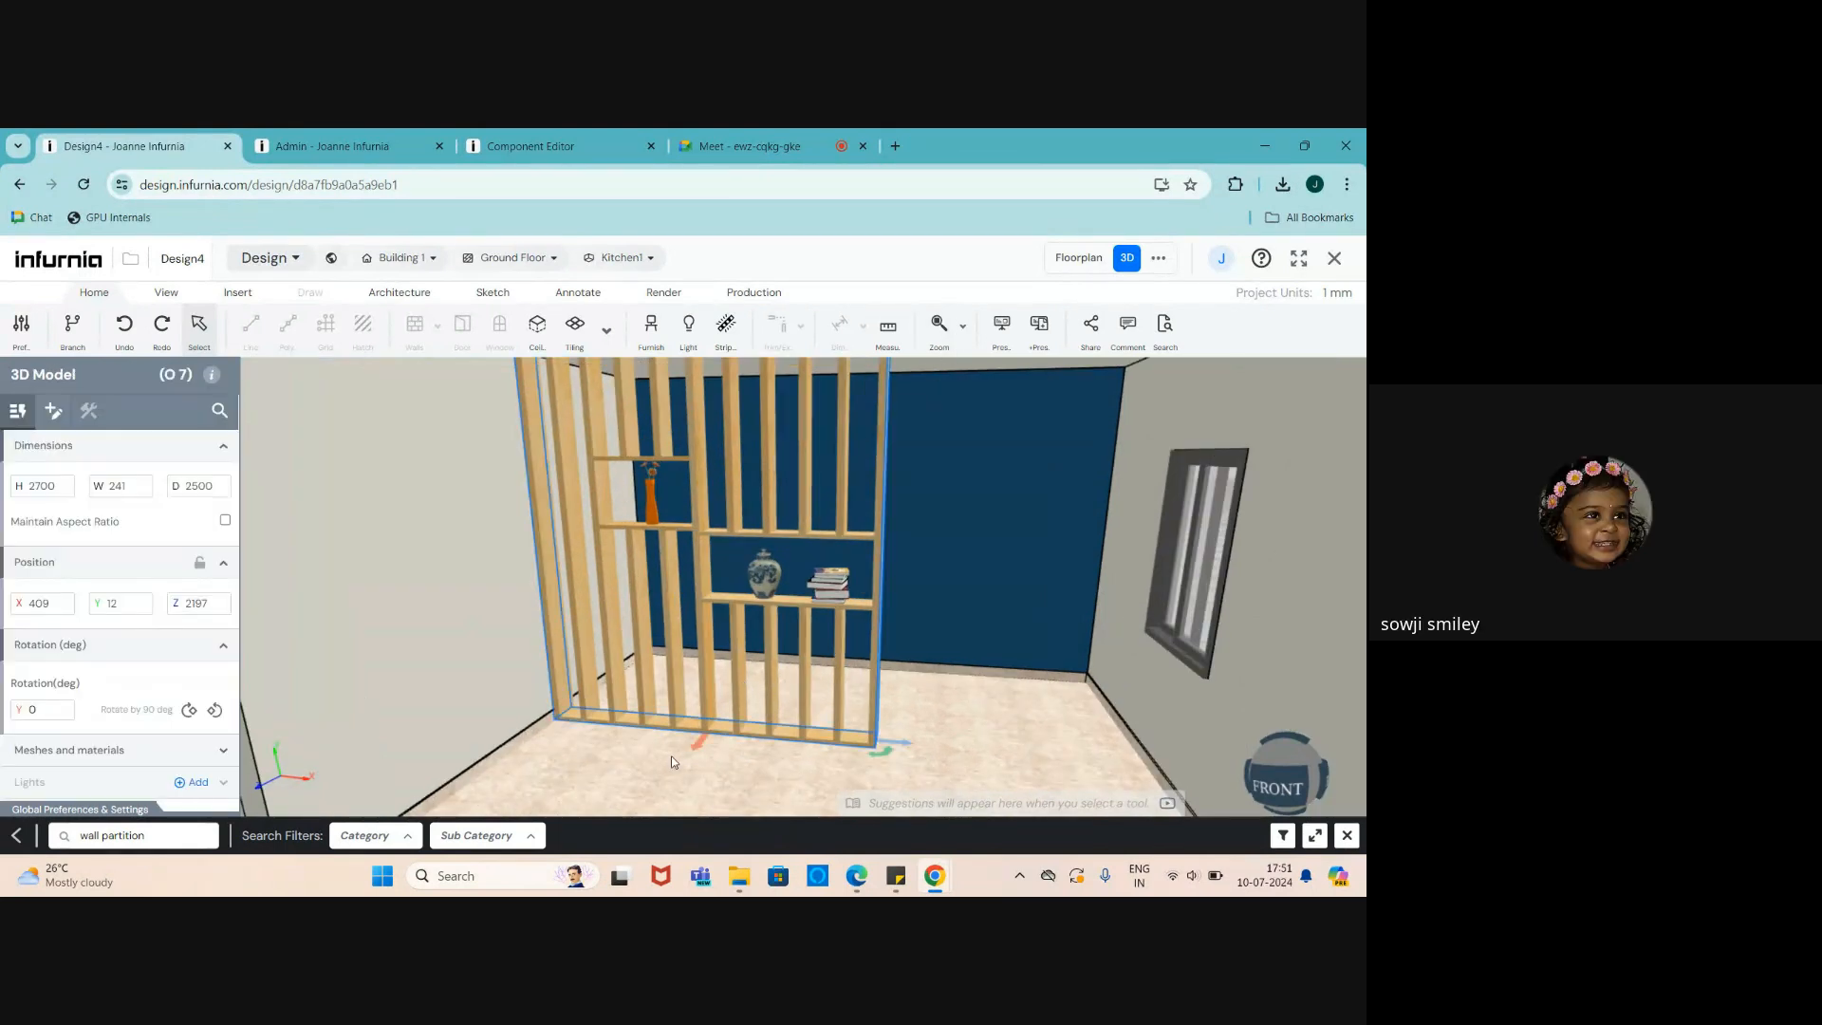
left_click_drag(695, 748, 708, 714)
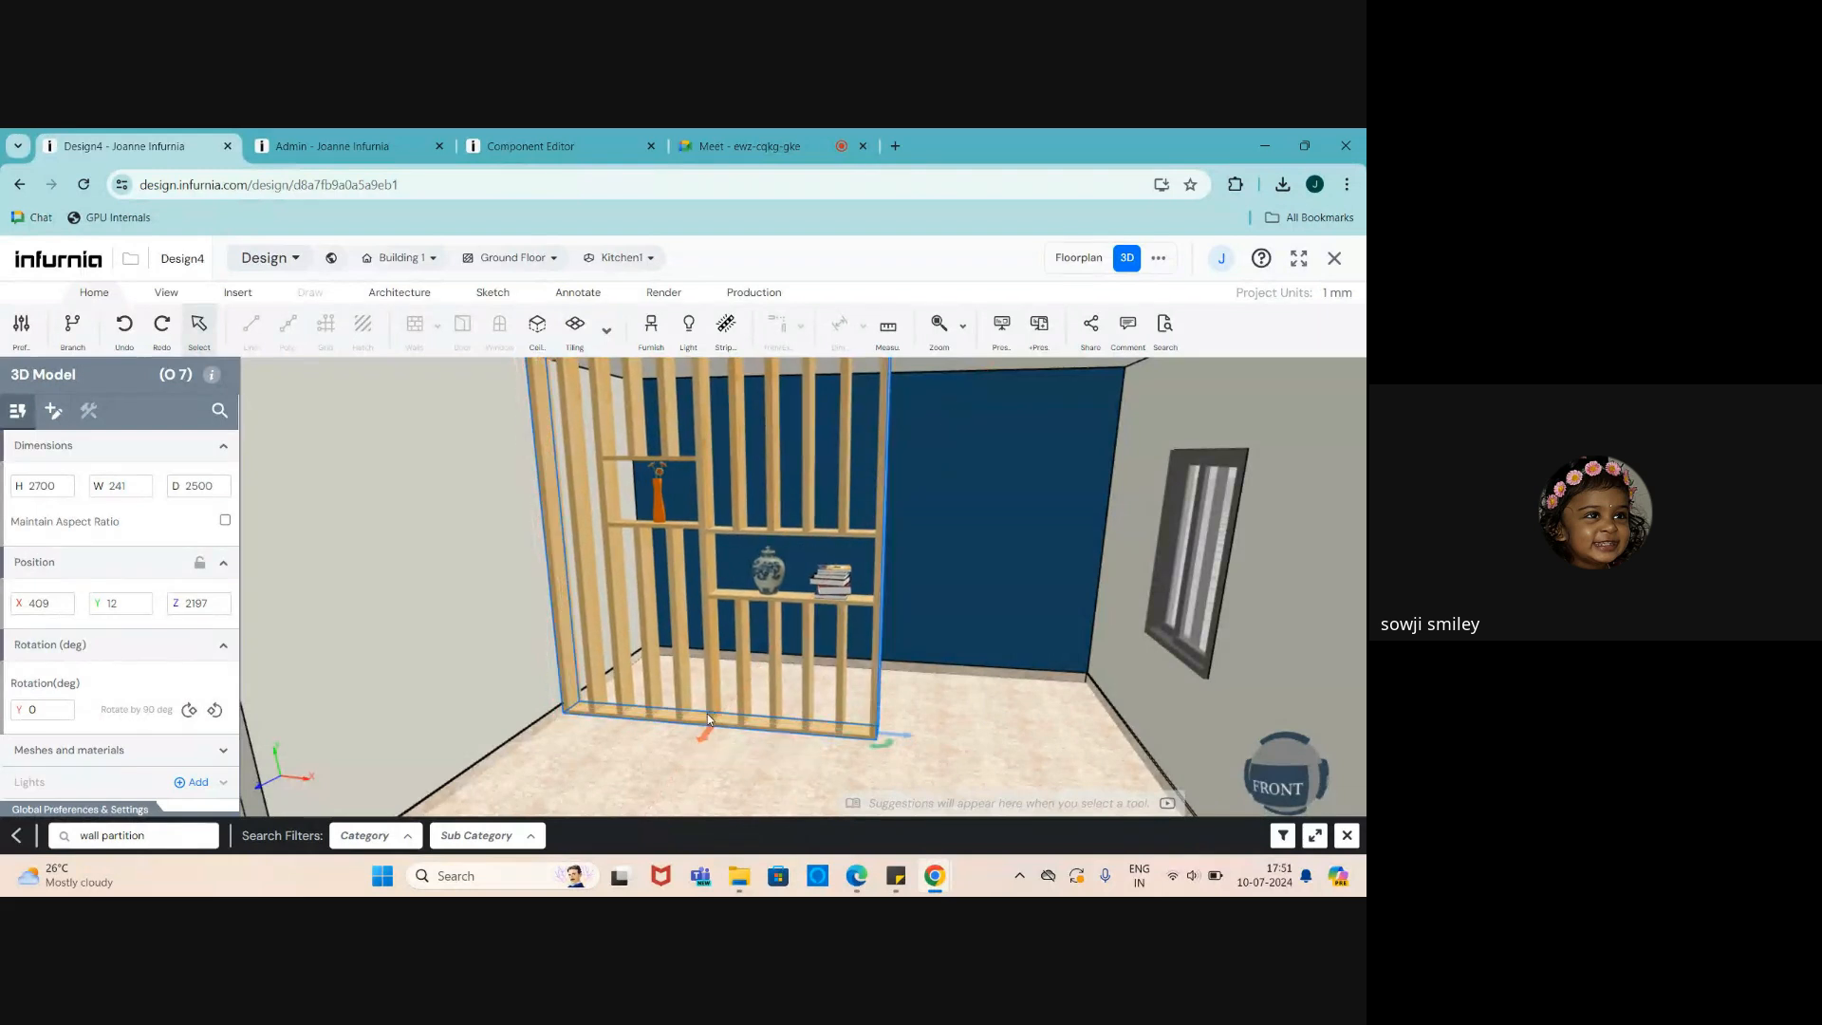
scroll(671, 634, "down", 5)
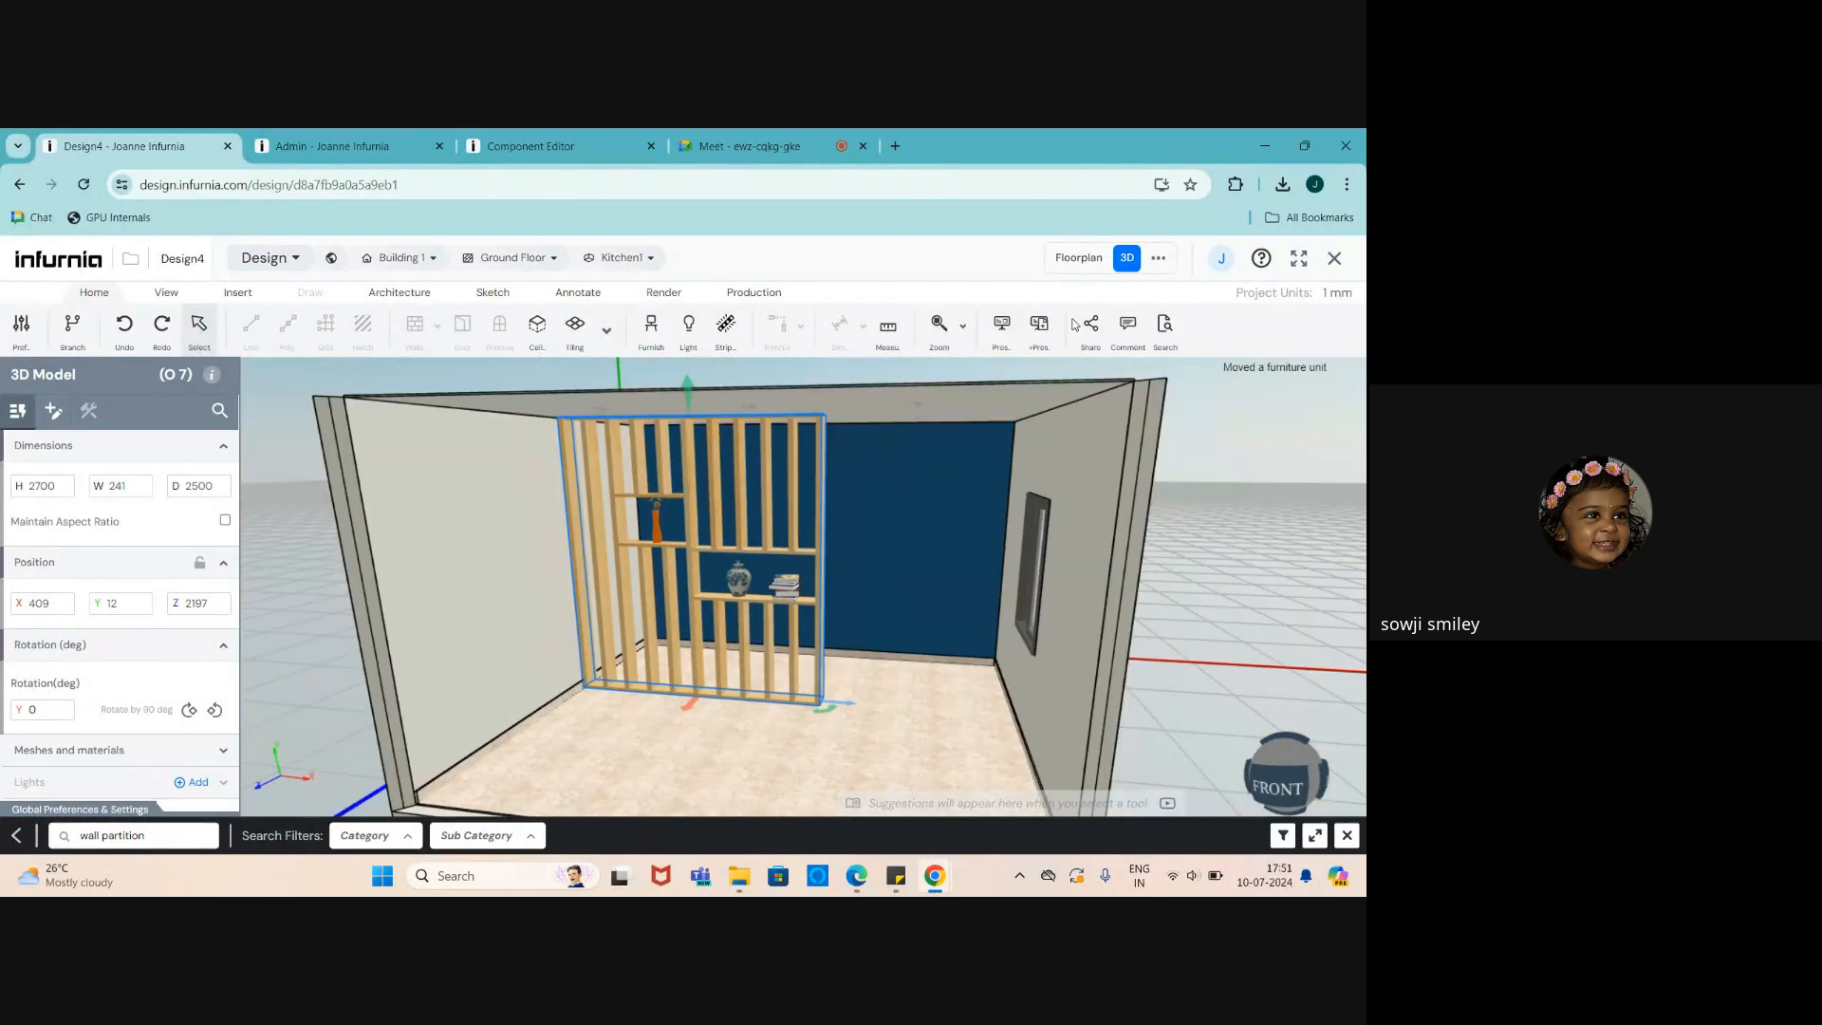
- Place Elevation 1 across Kitchen1 in plan, extend it past the right wall, and open its view
left_click(1080, 260)
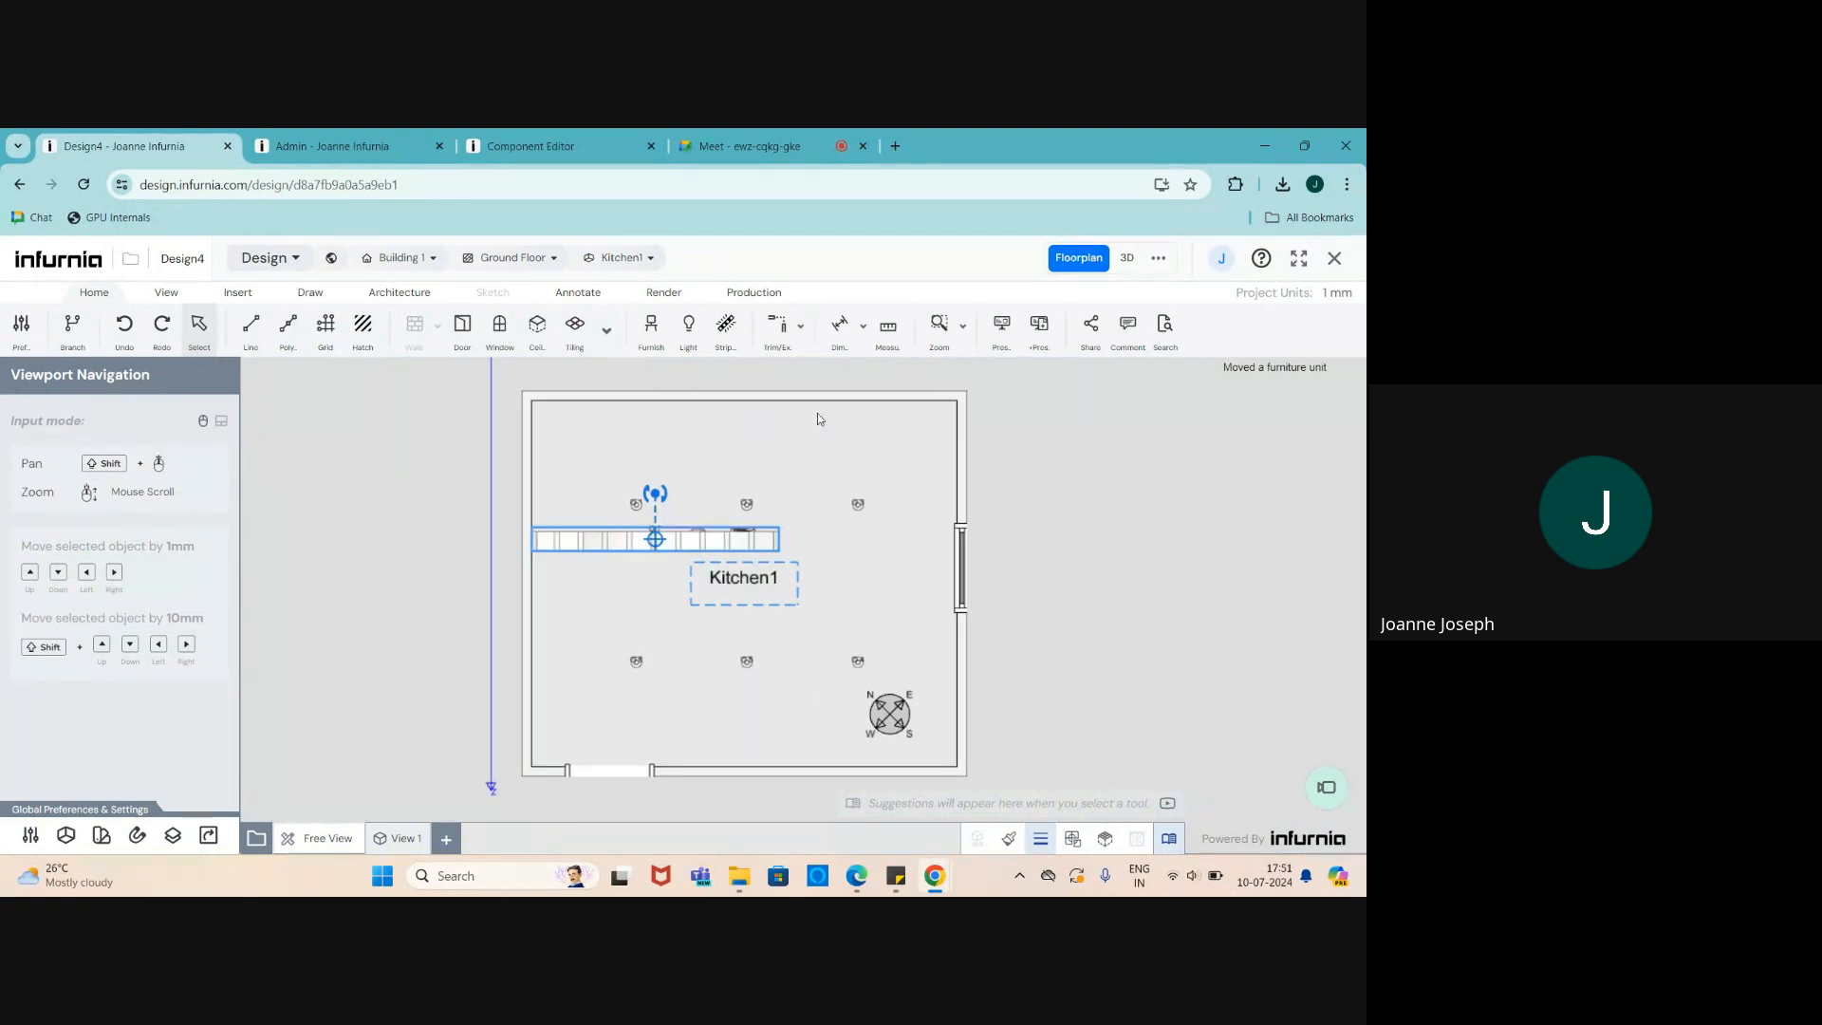
left_click(1150, 270)
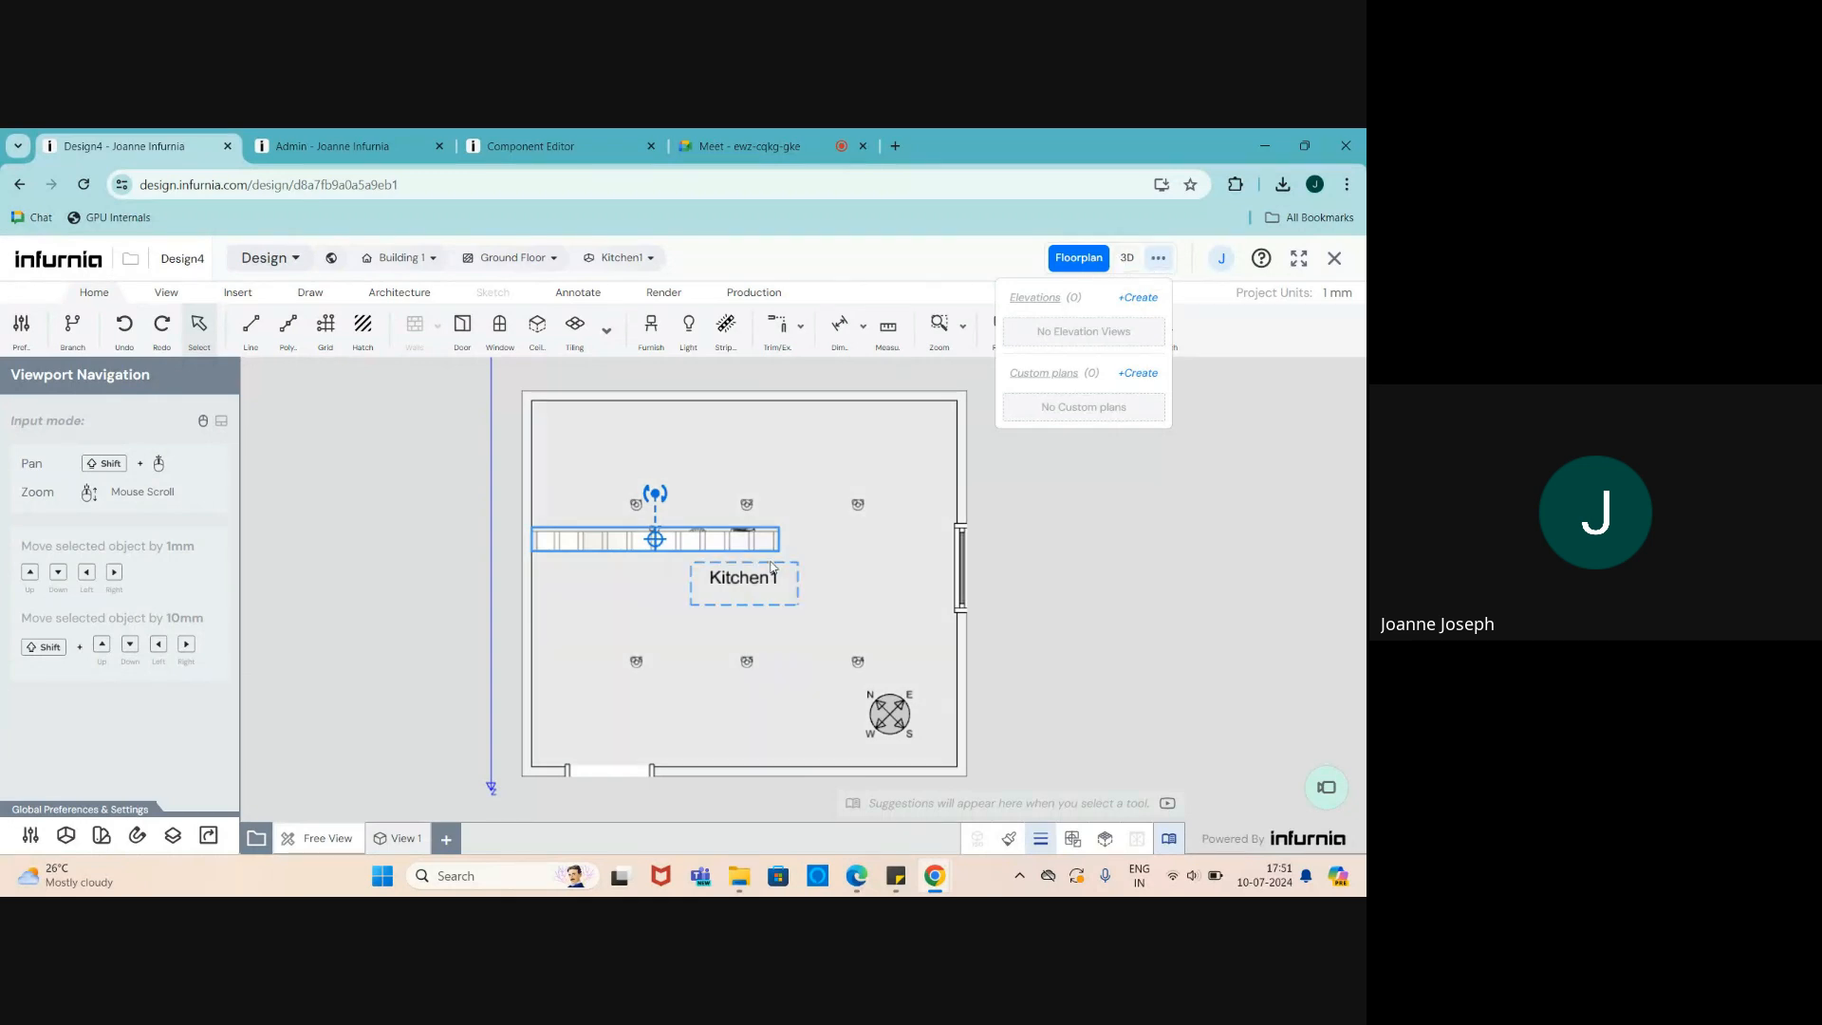
left_click(1137, 296)
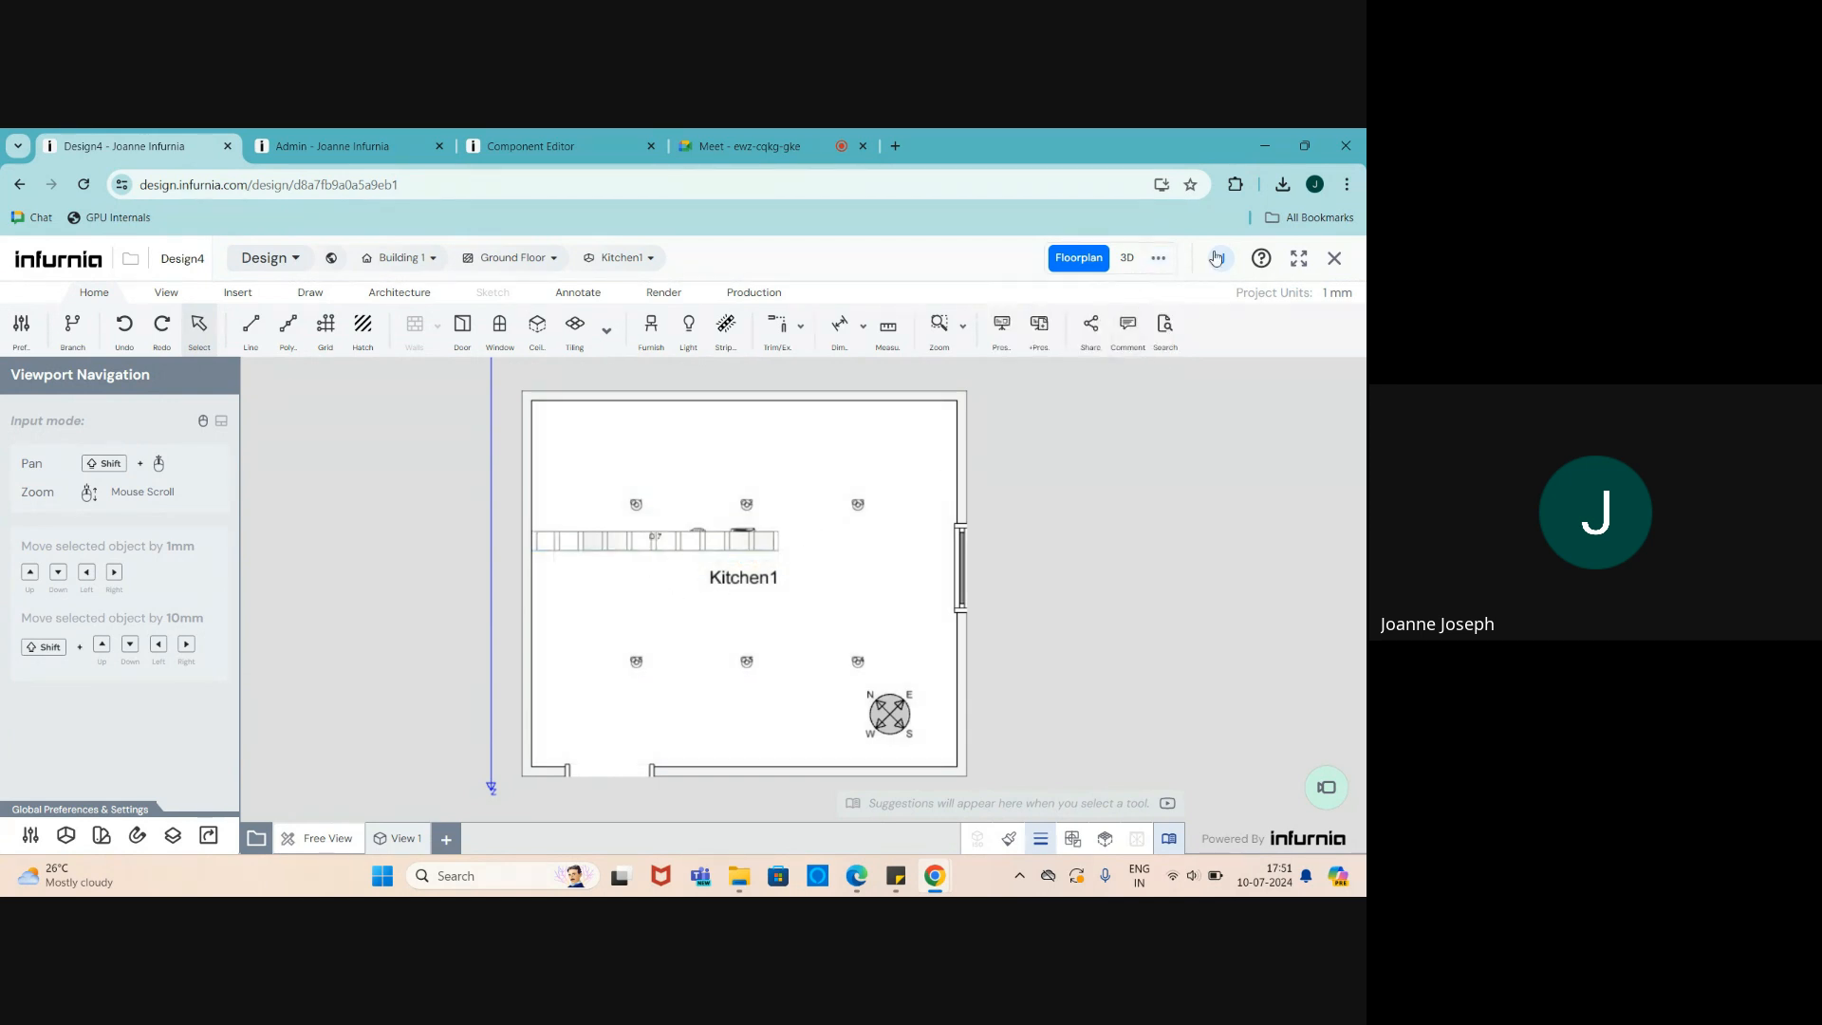
left_click(1159, 260)
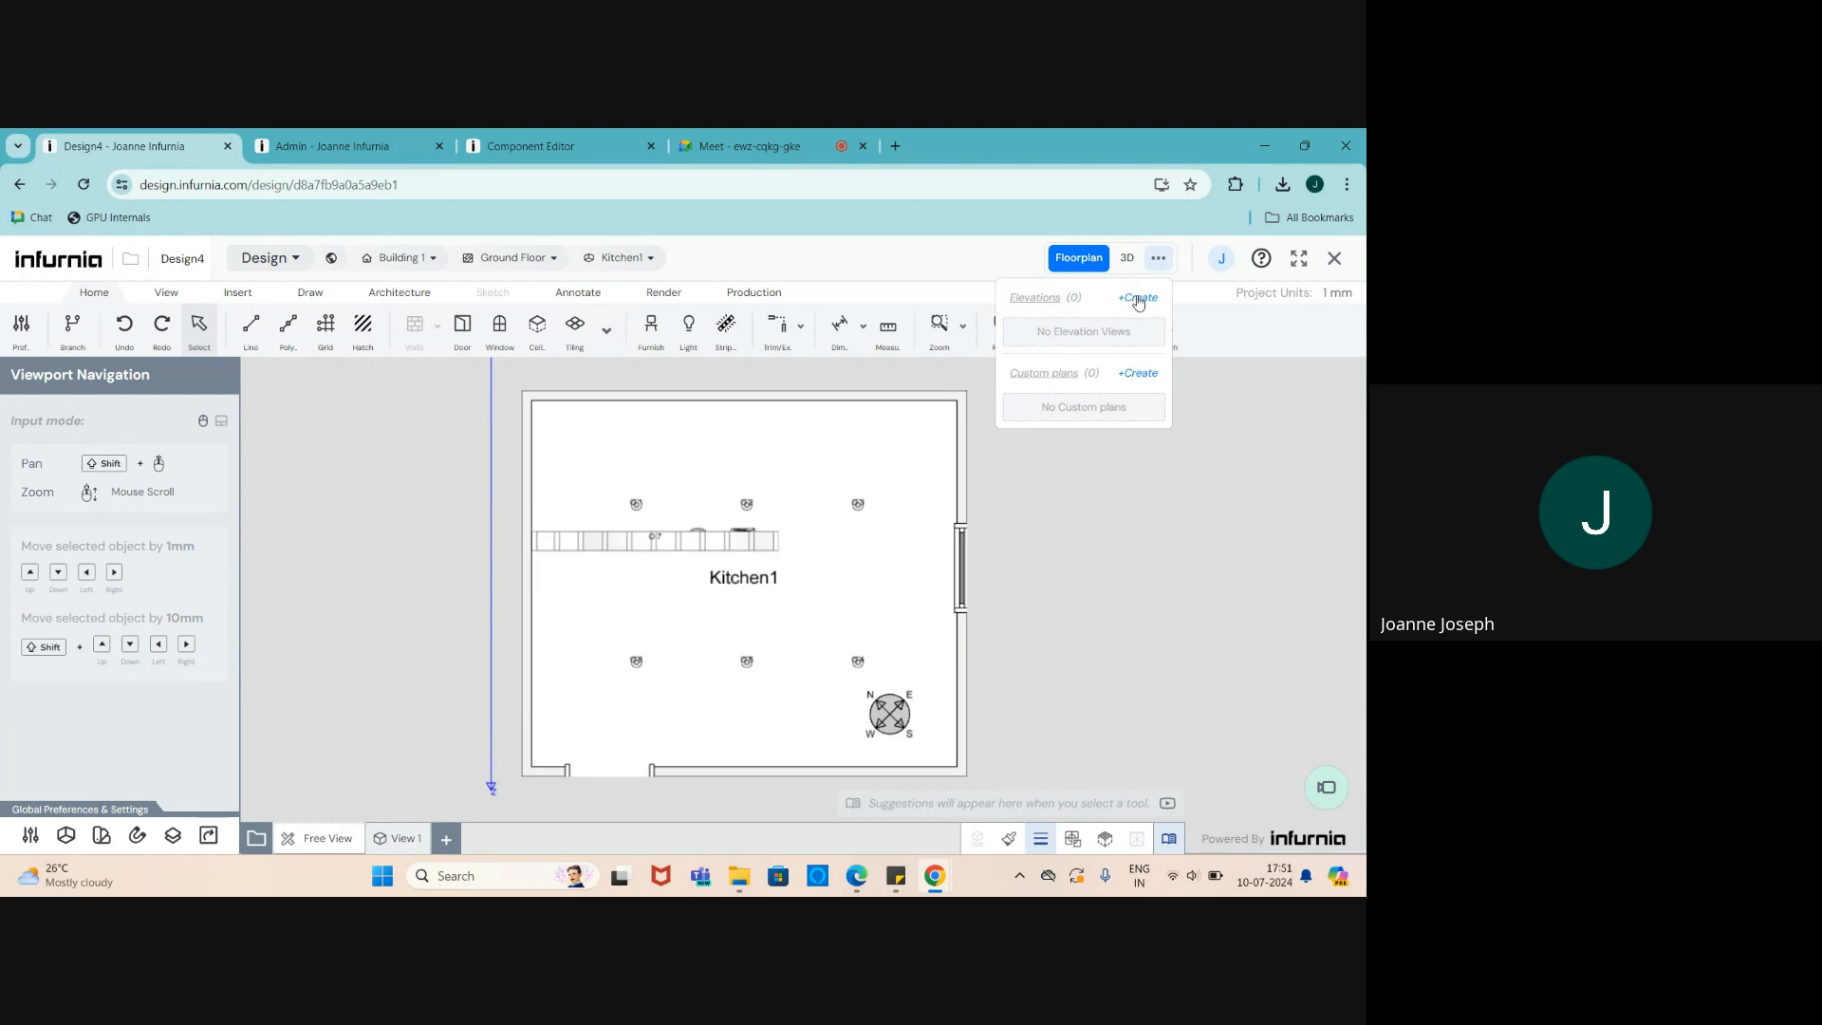
left_click(1137, 299)
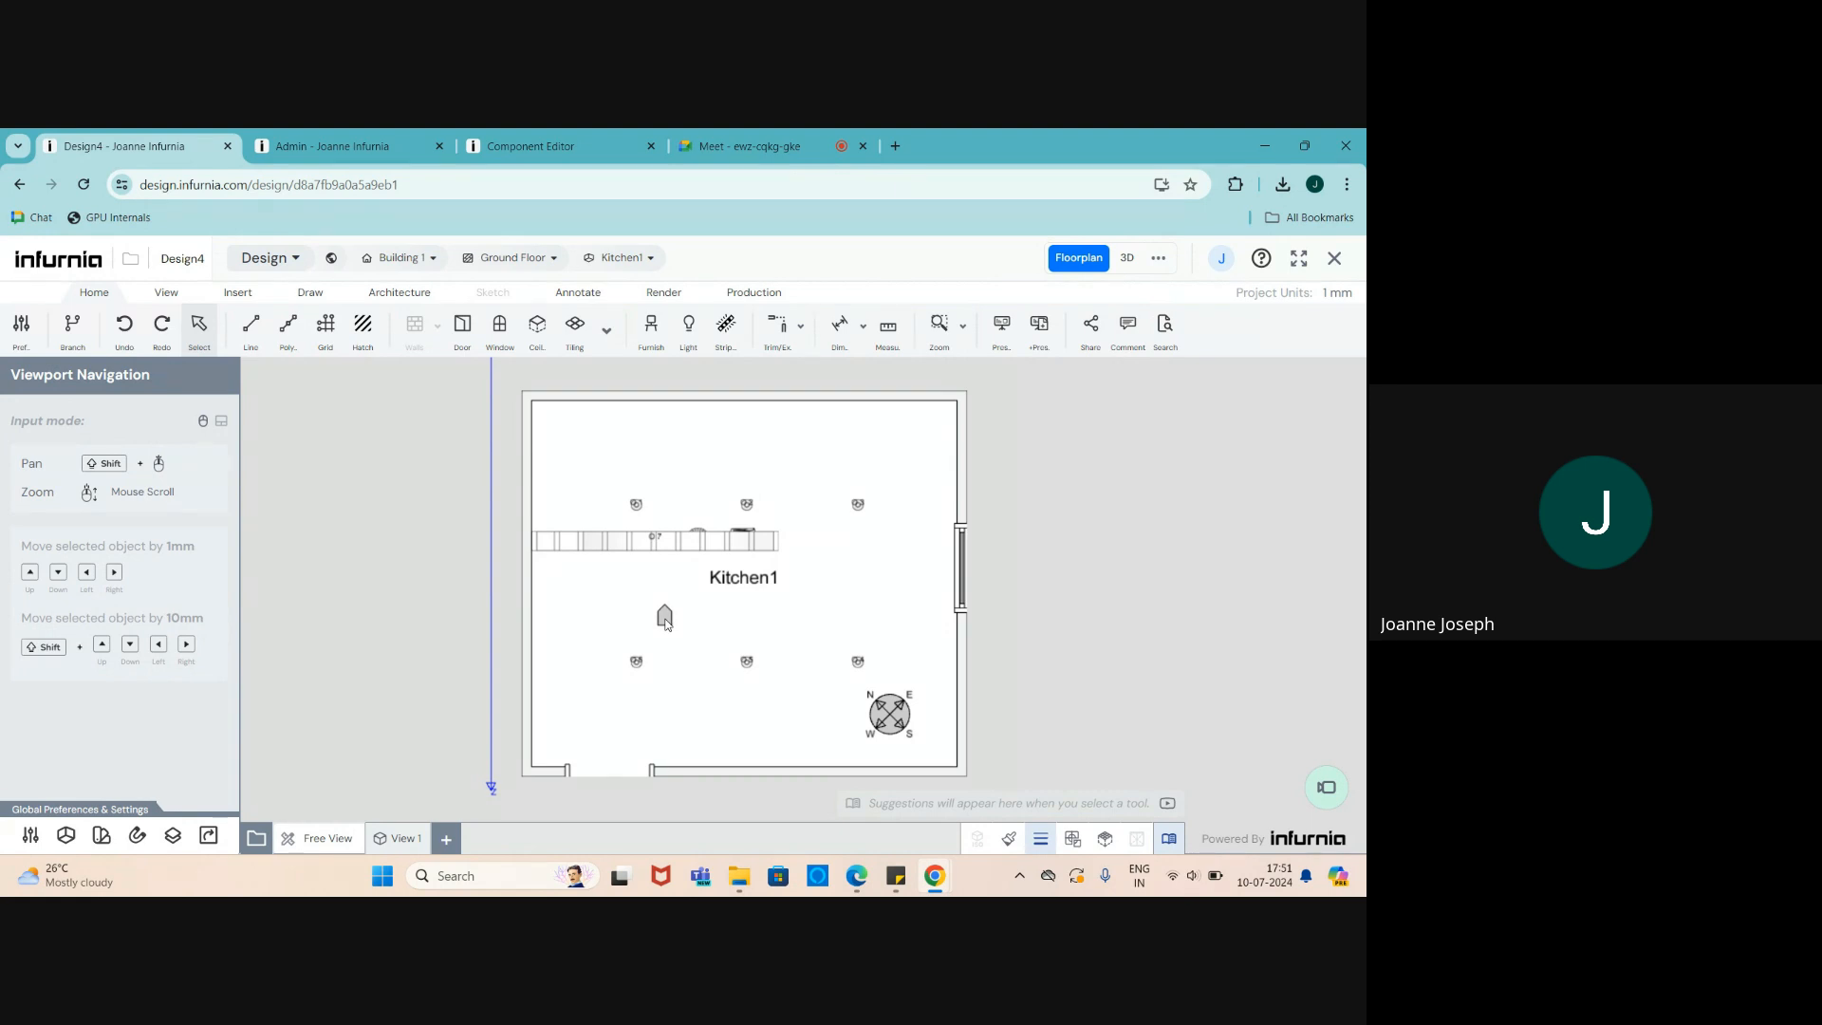
left_click(666, 618)
scroll(669, 631, "up", 2)
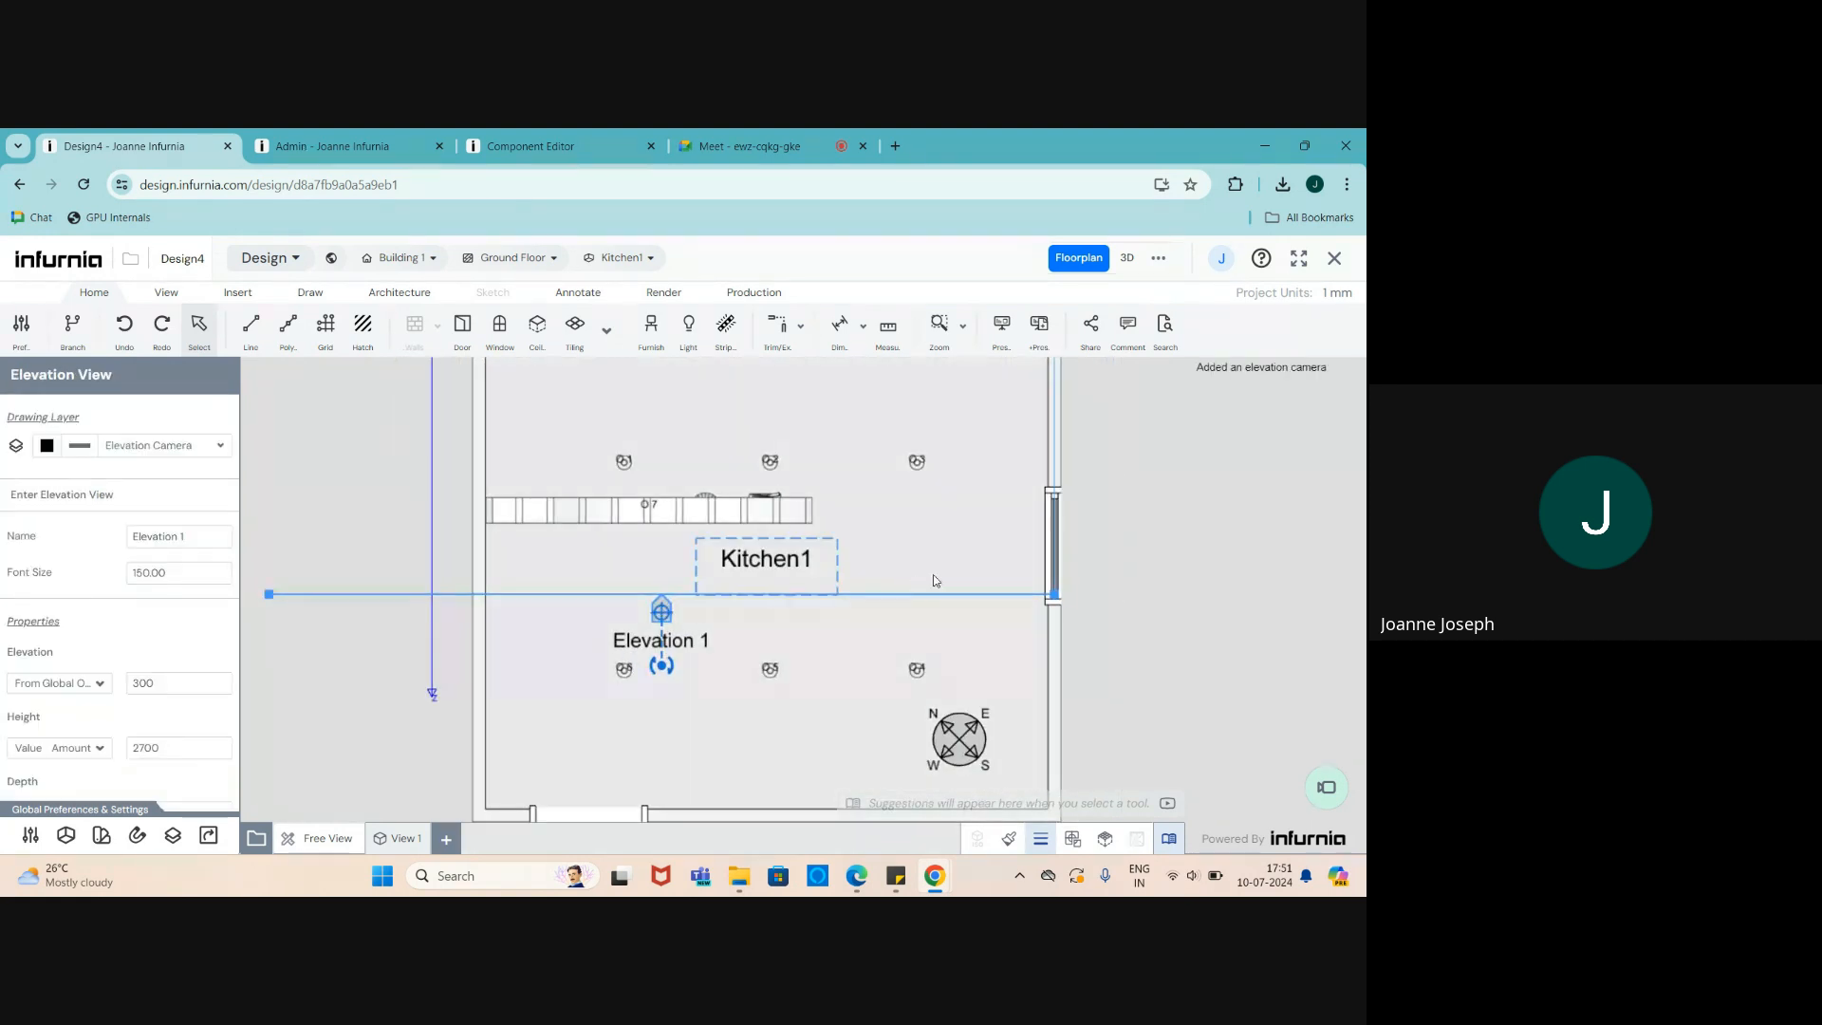
left_click_drag(1053, 595, 1173, 594)
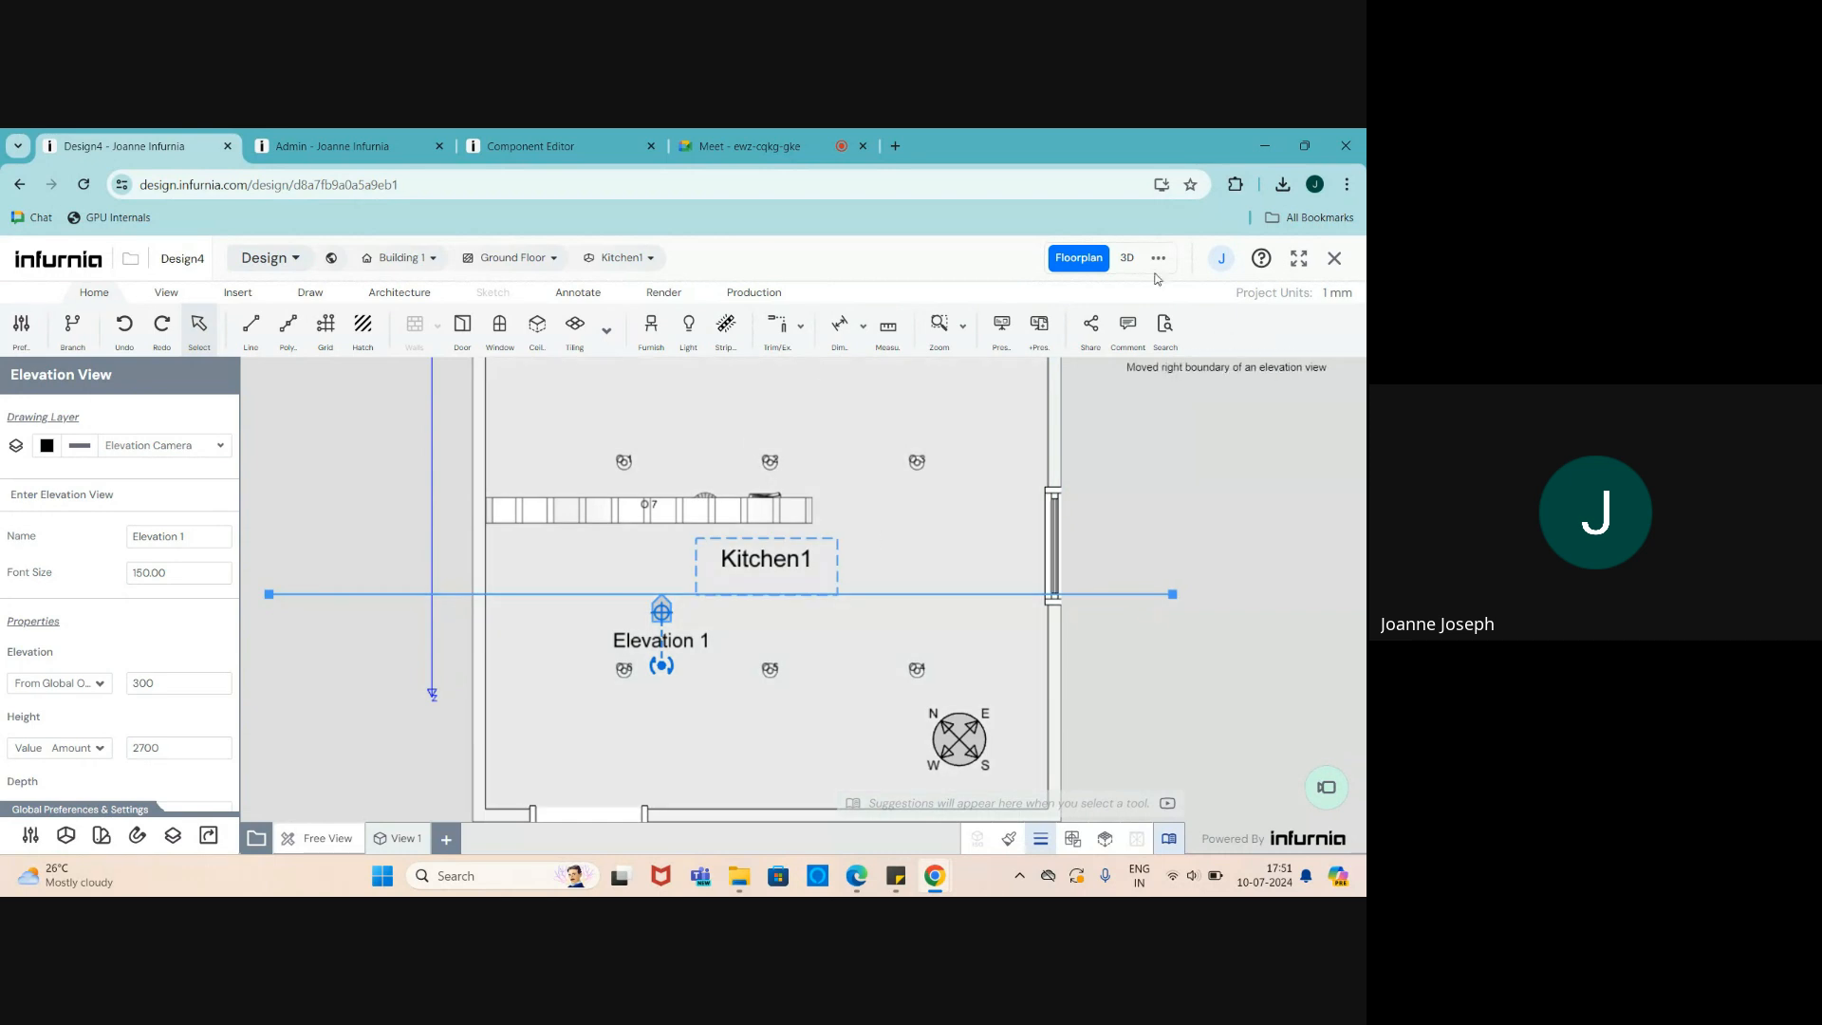
left_click(1159, 258)
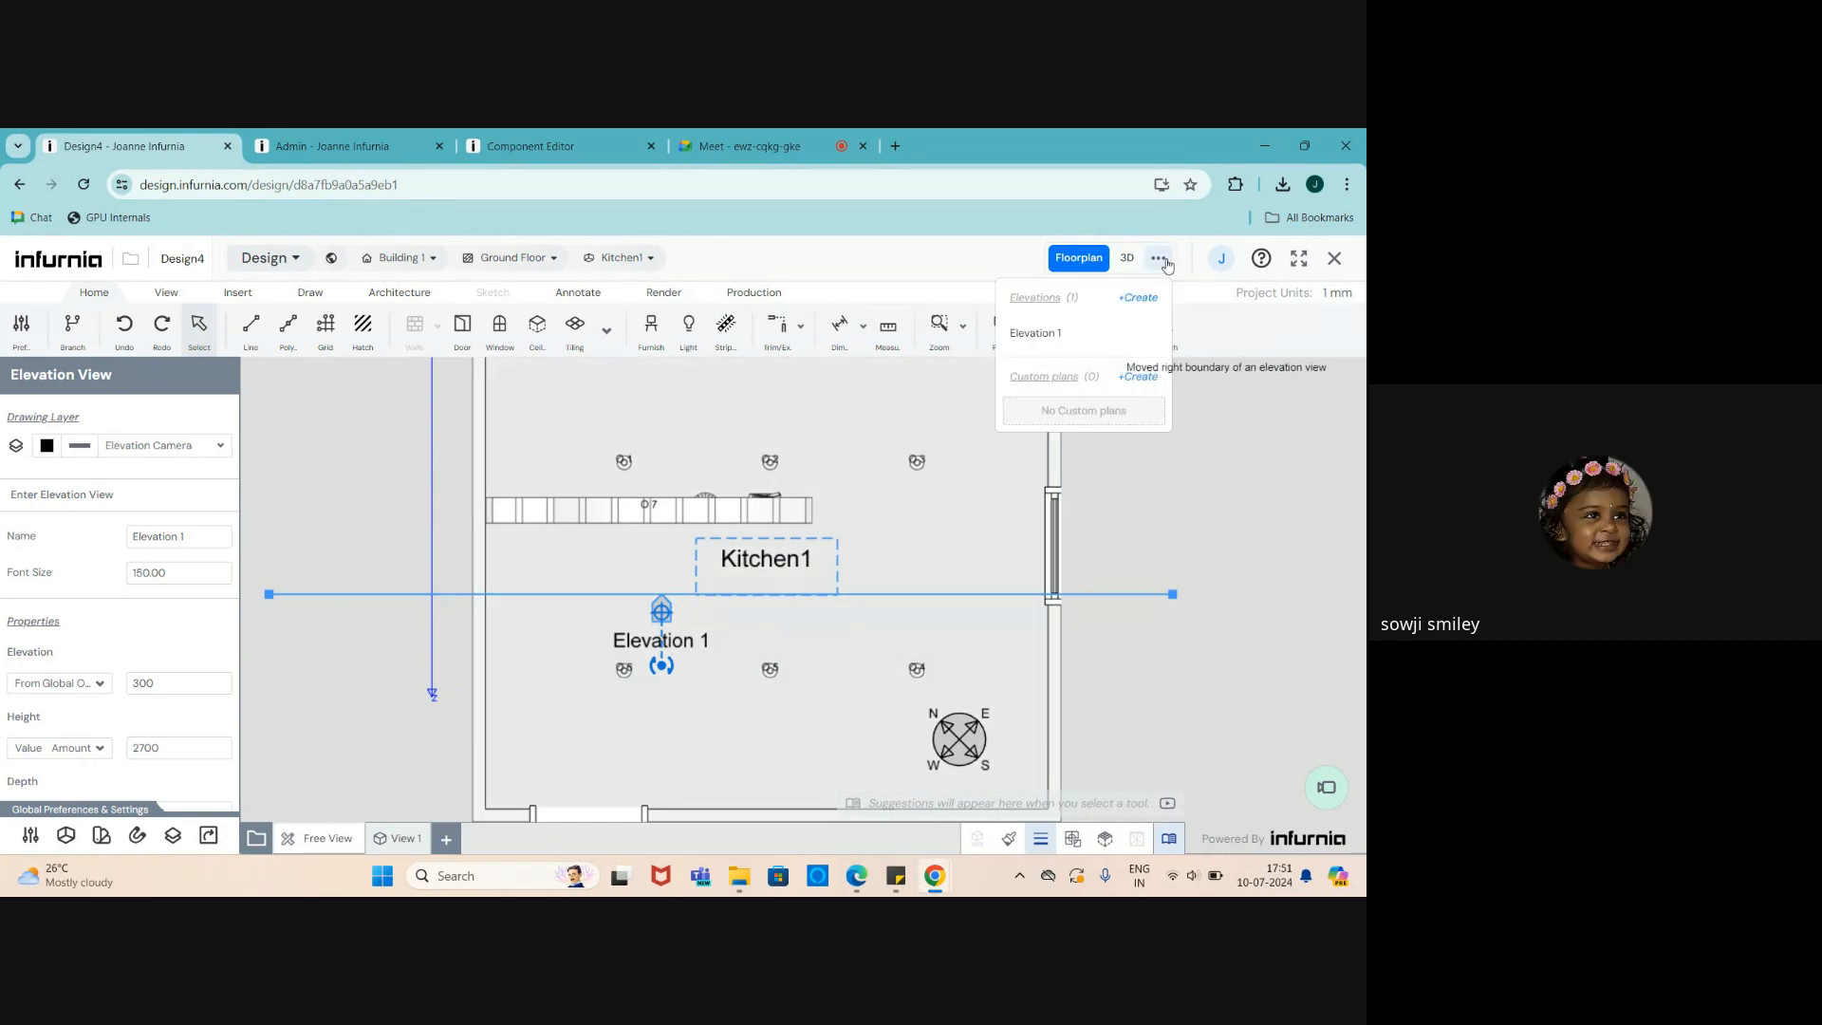
left_click(1034, 333)
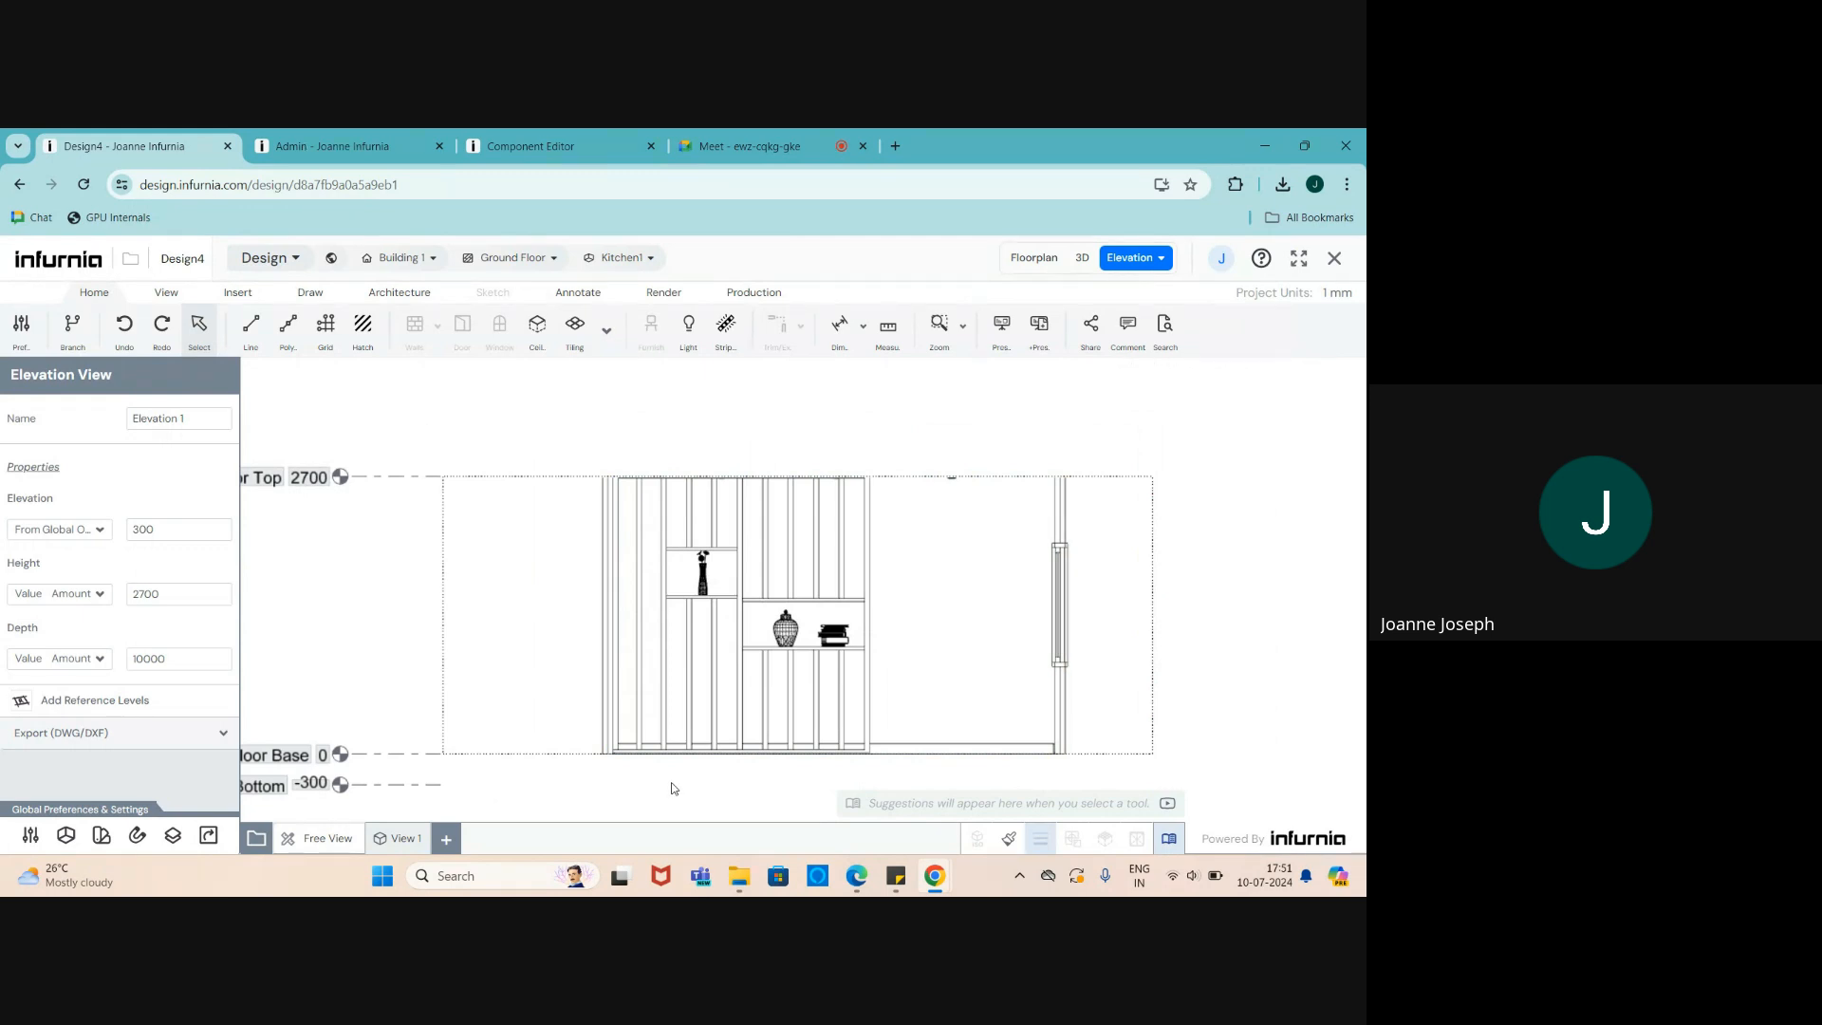
scroll(672, 784, "up", 2)
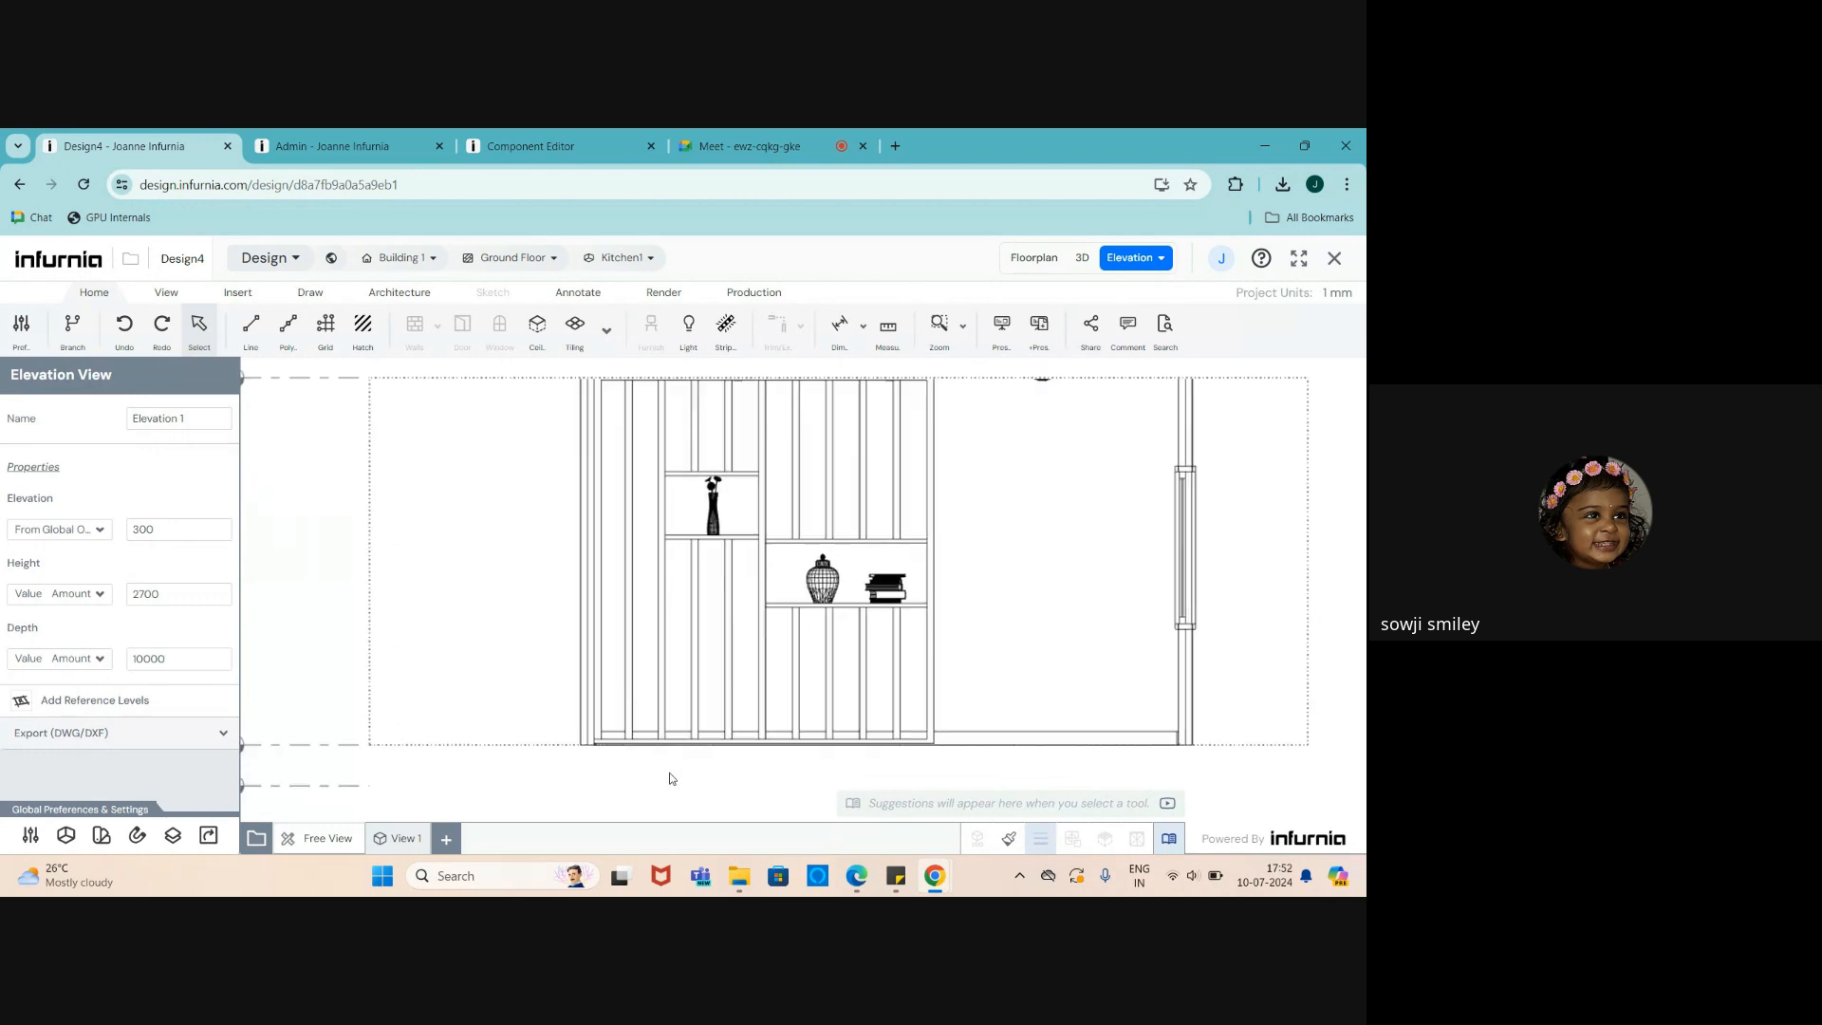
scroll(685, 756, "down", 1)
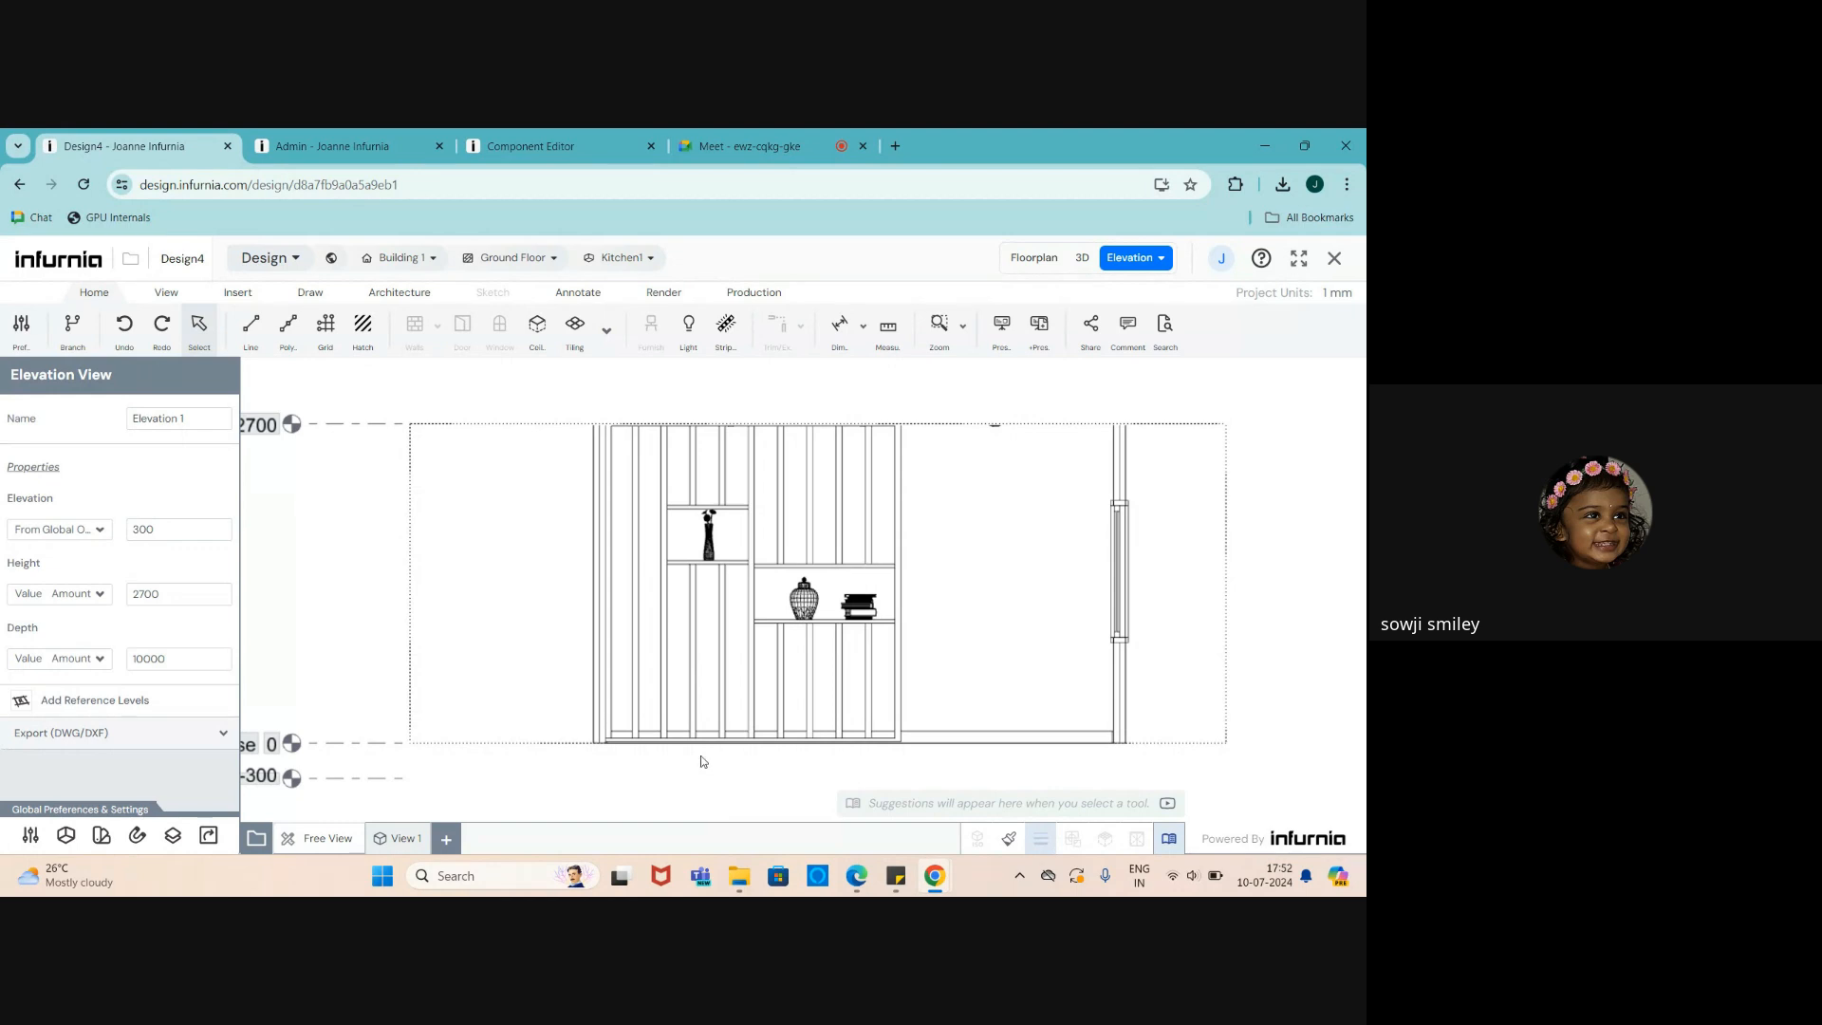
scroll(701, 665, "up", 3)
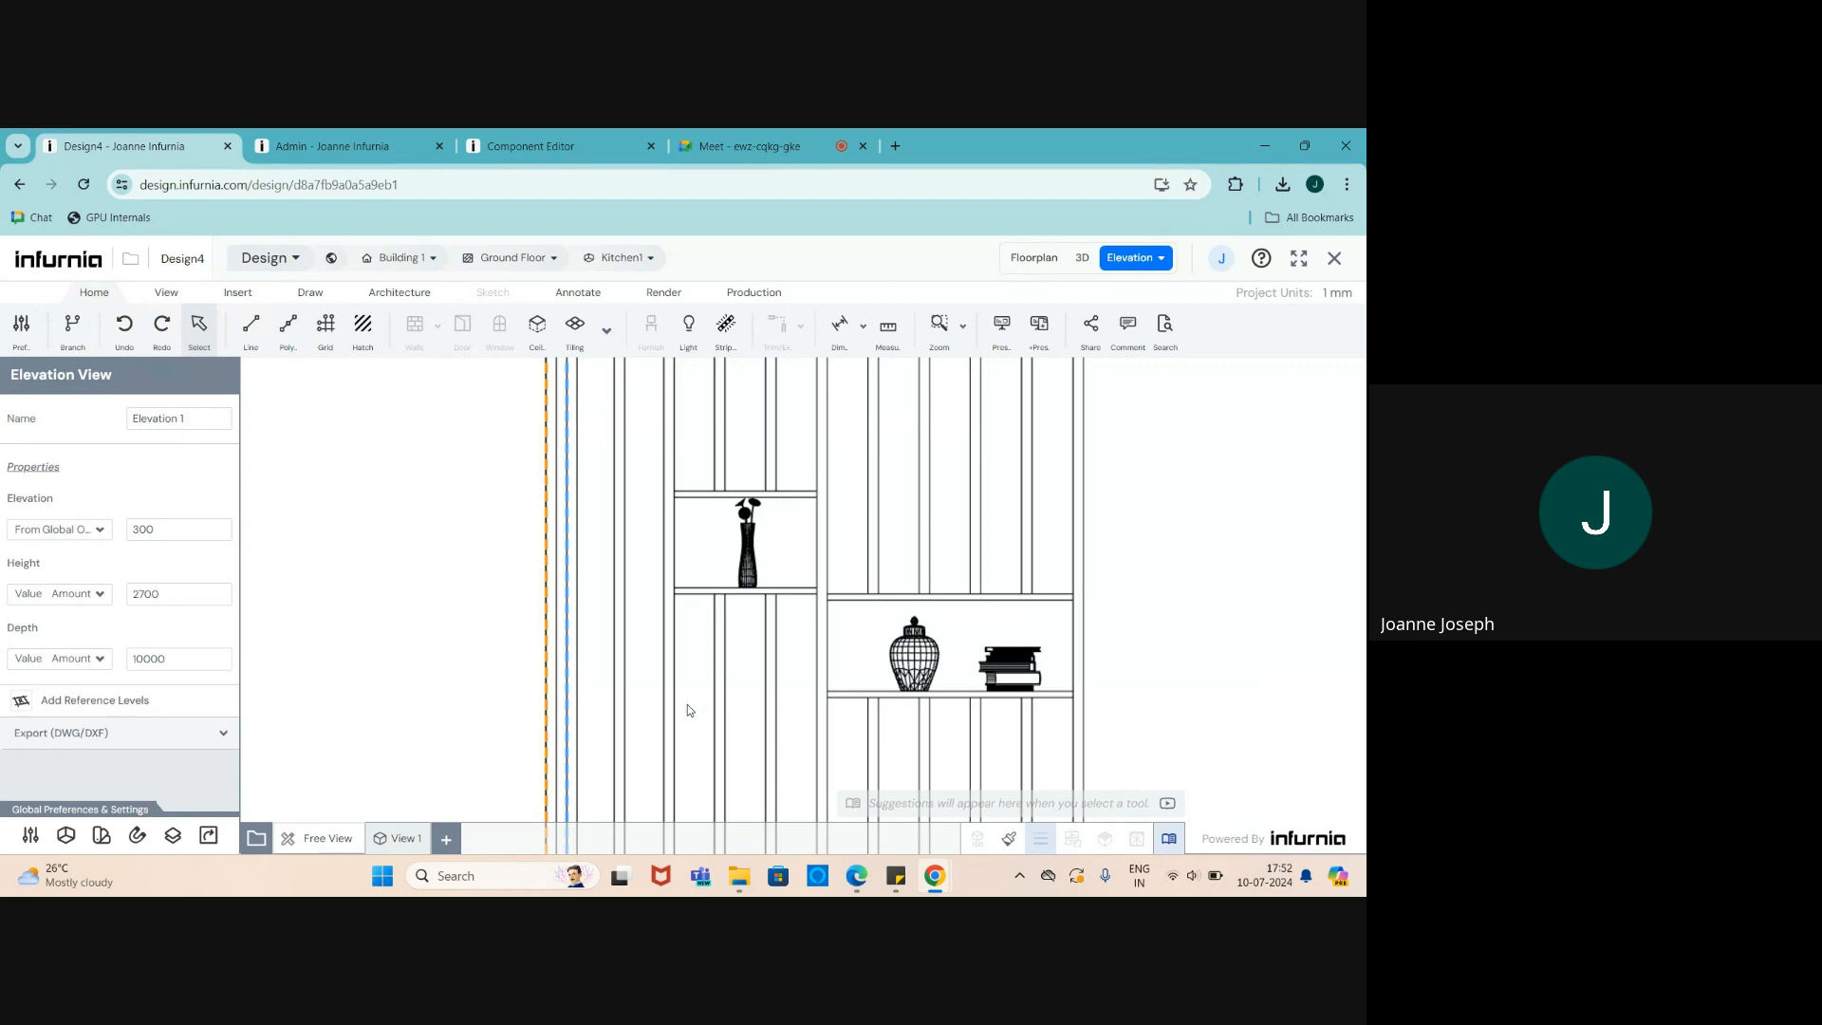
scroll(690, 640, "down", 1)
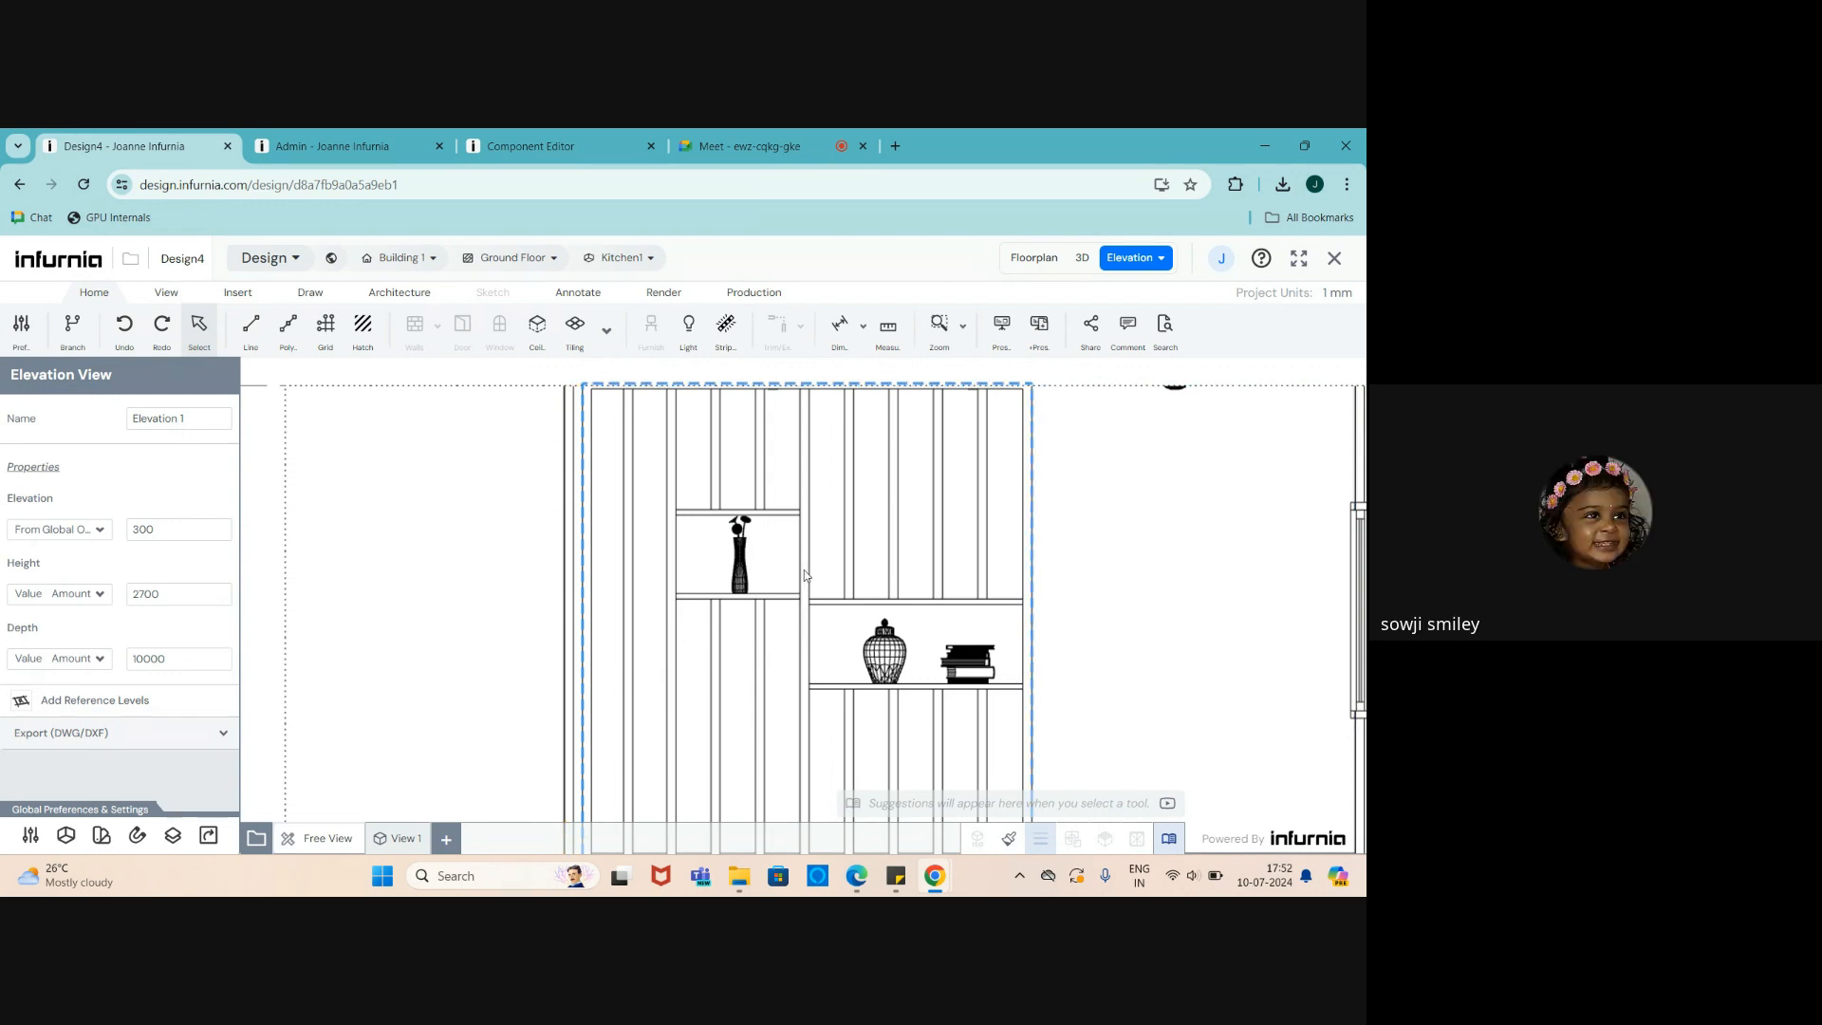
middle_click_drag(805, 575, 804, 588)
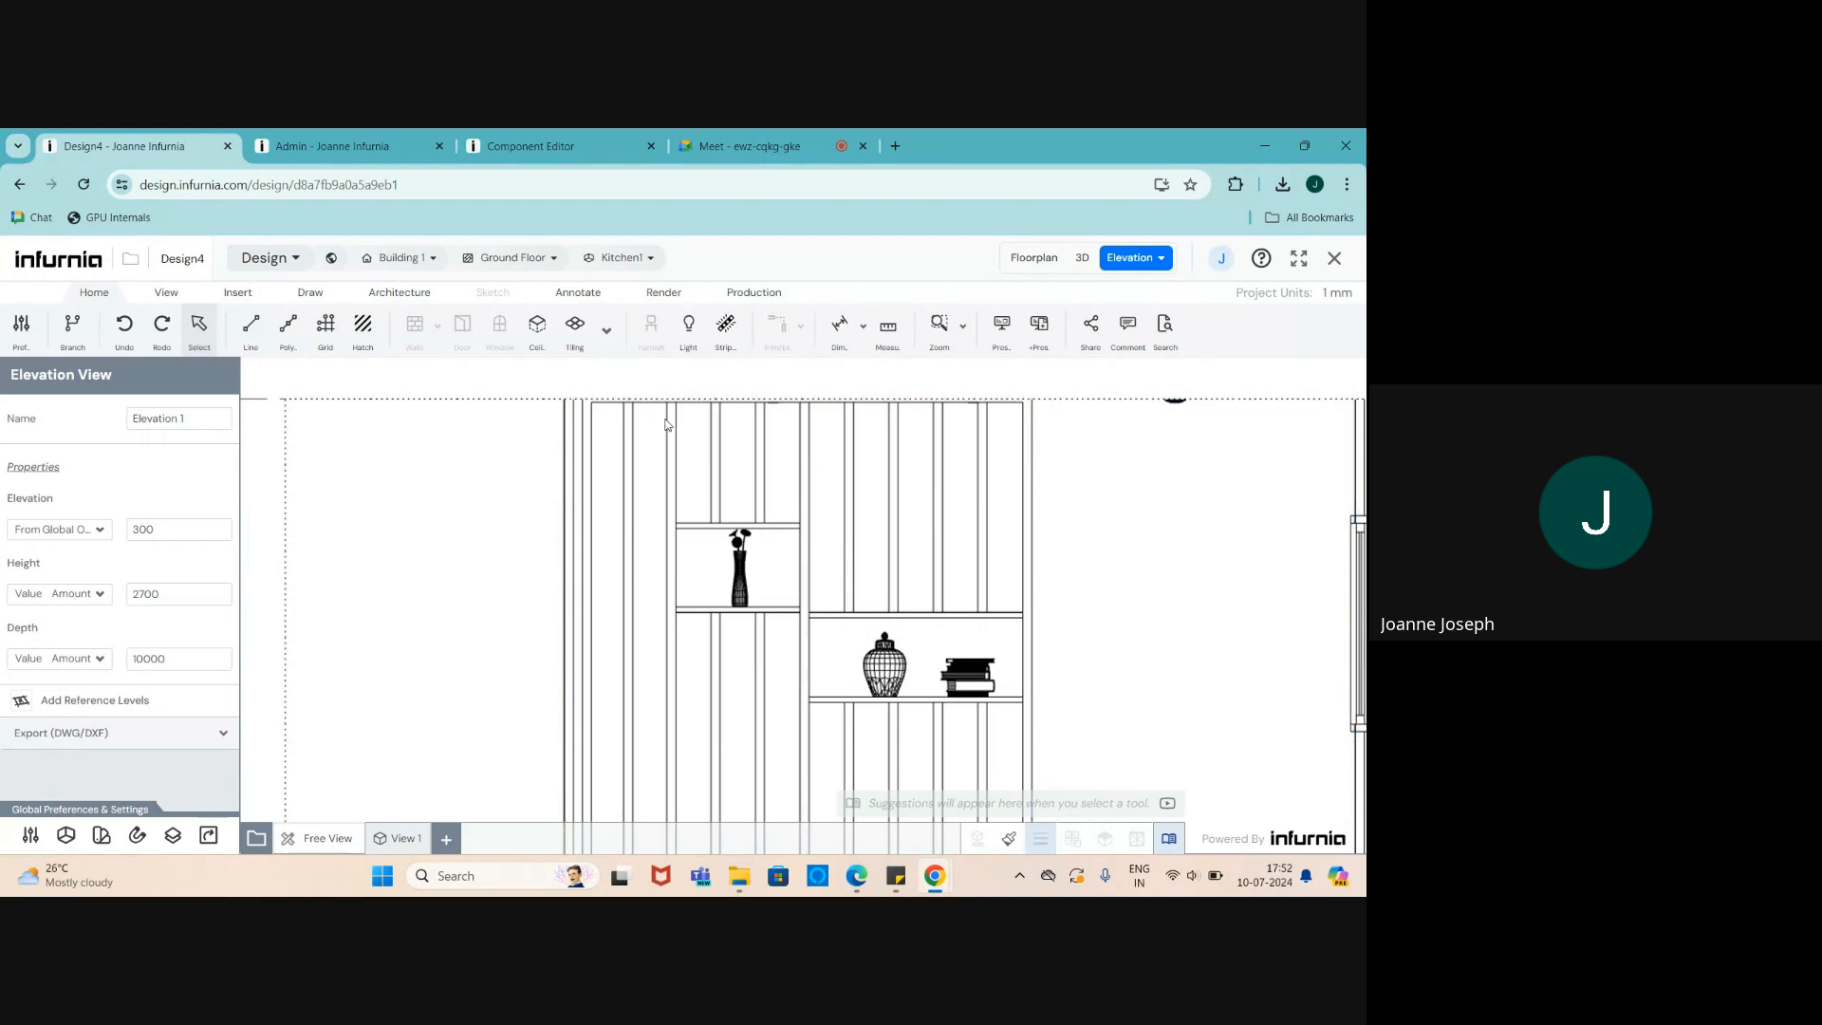
scroll(666, 421, "down", 2)
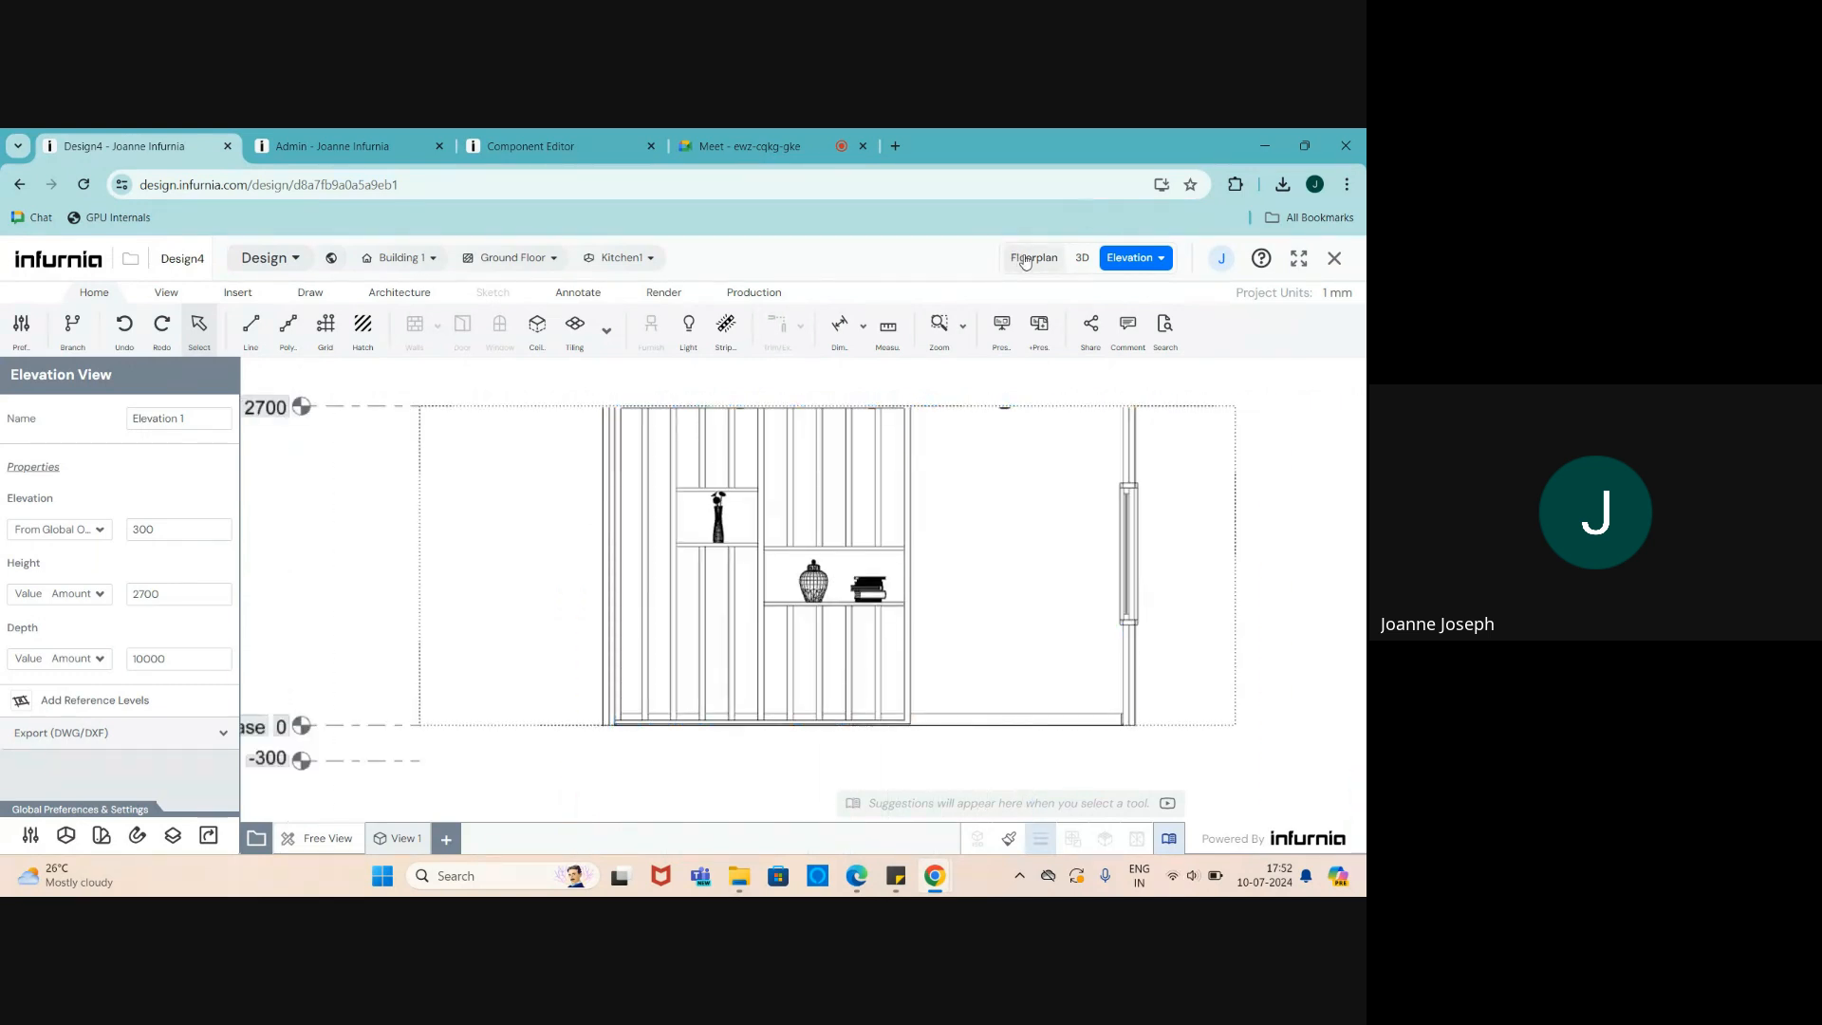
- Delete the wooden slat partition in the 3D view
left_click(1082, 258)
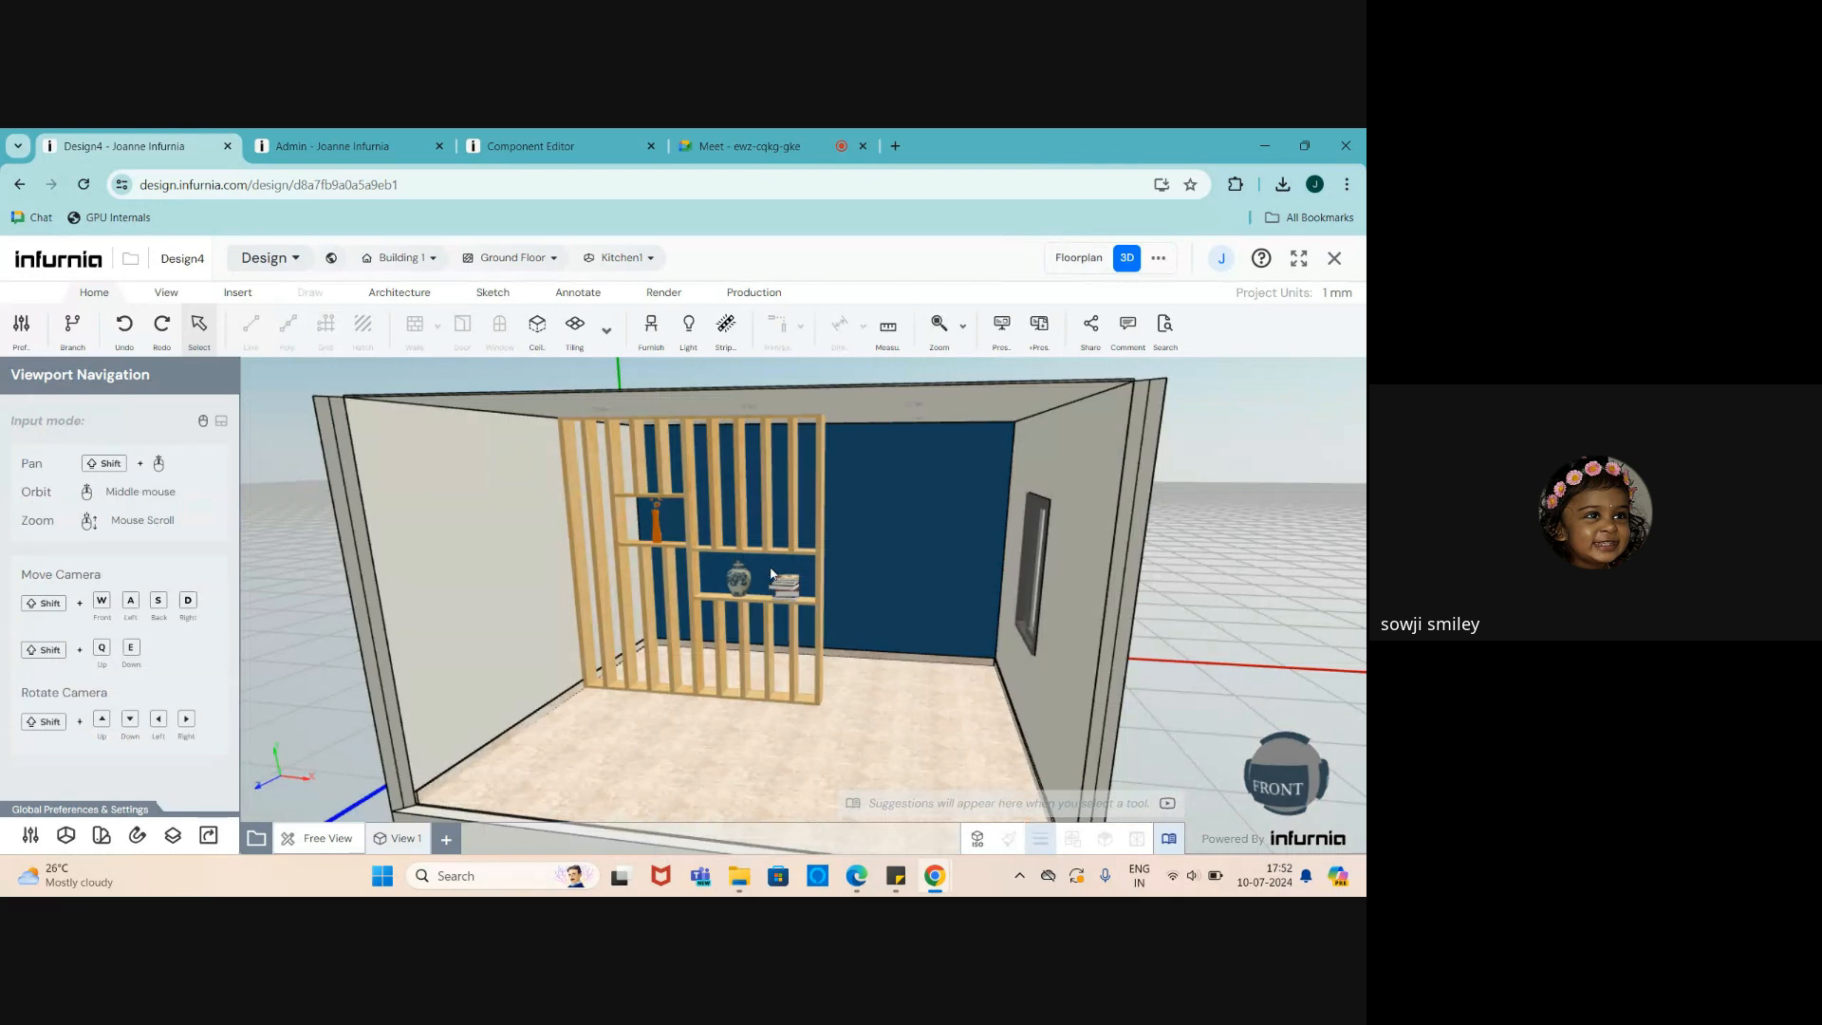
left_click(746, 553)
key("Delete")
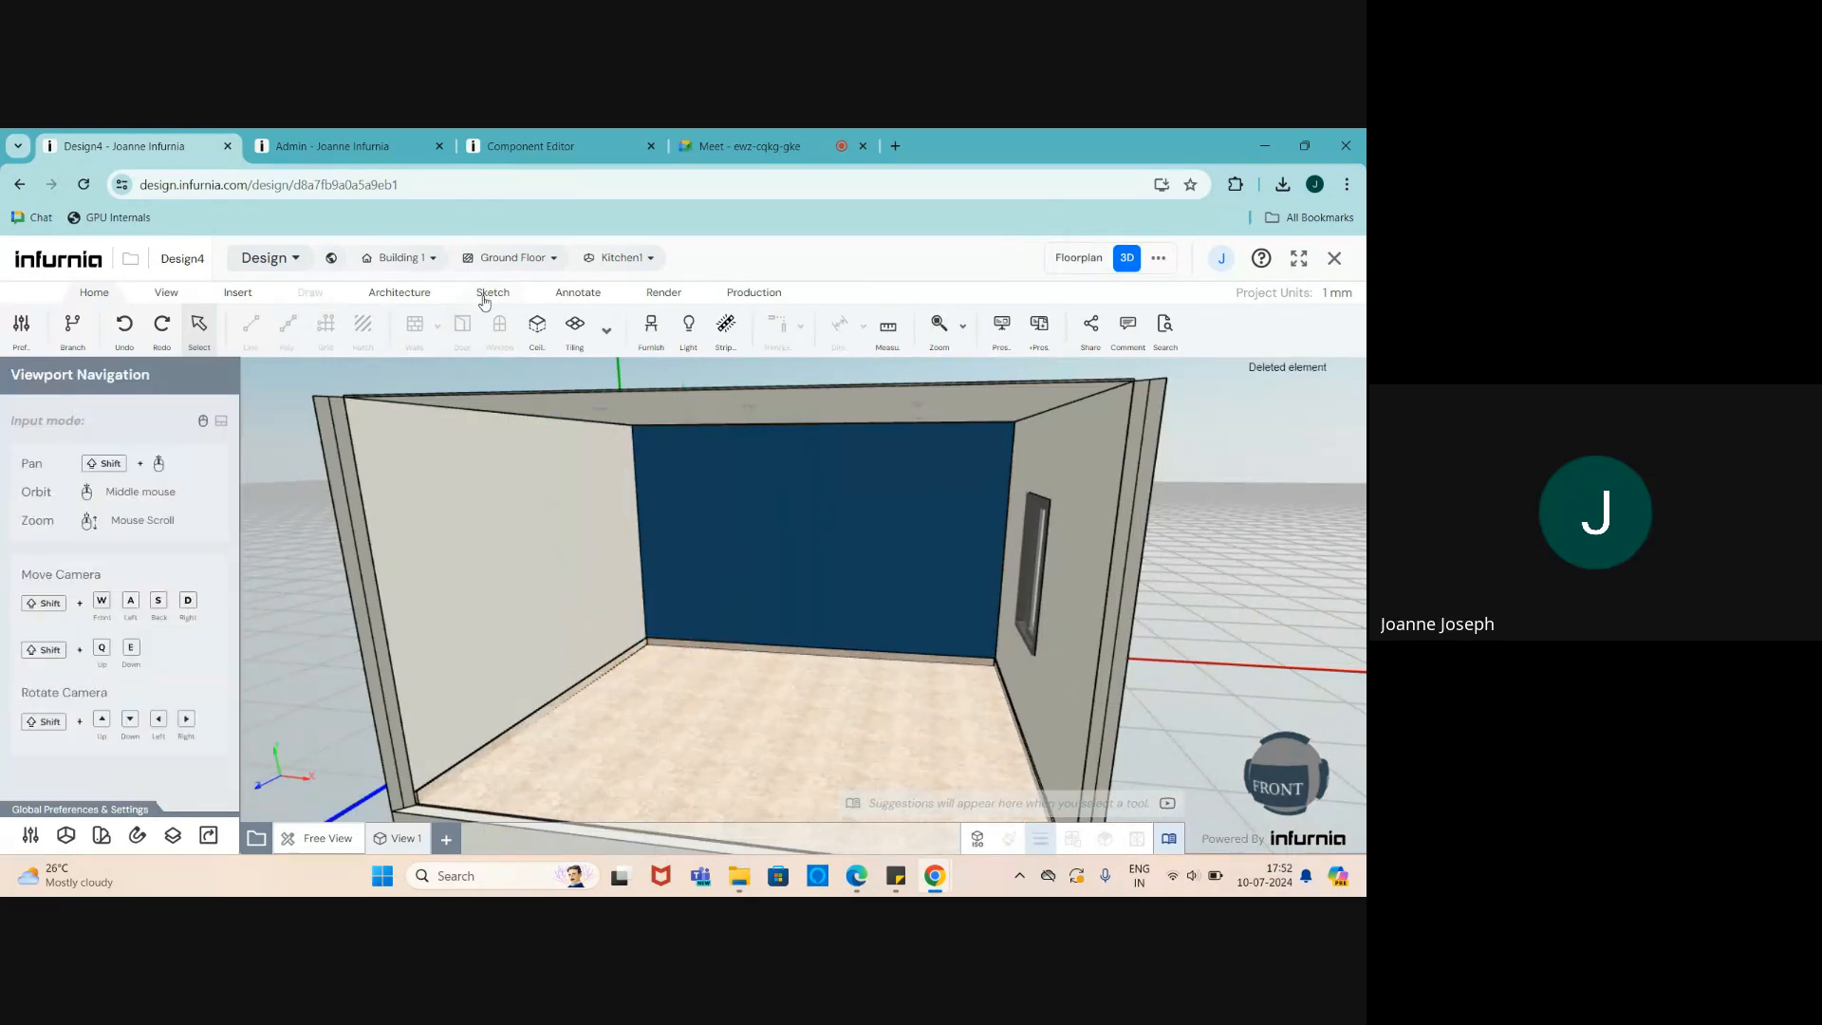
- Choose the Open Unit cabinet from Furnish > Base Unit > Open Units
left_click(649, 340)
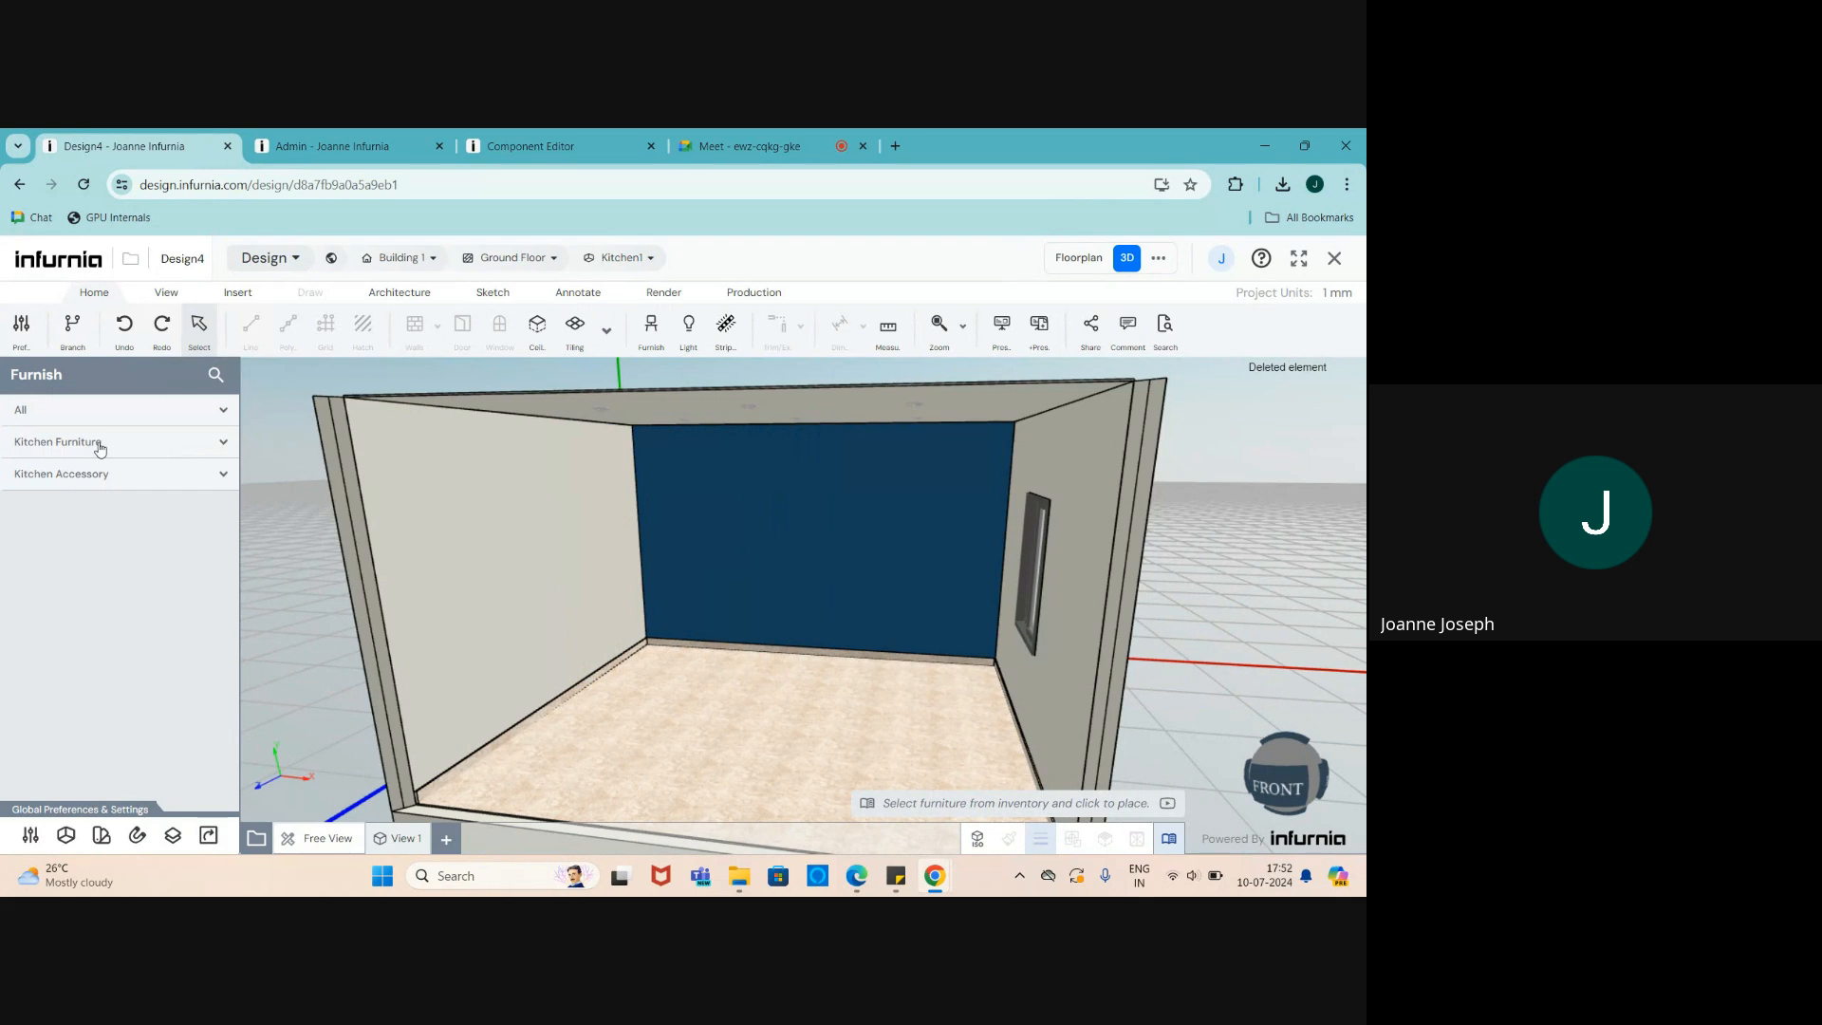
left_click(48, 411)
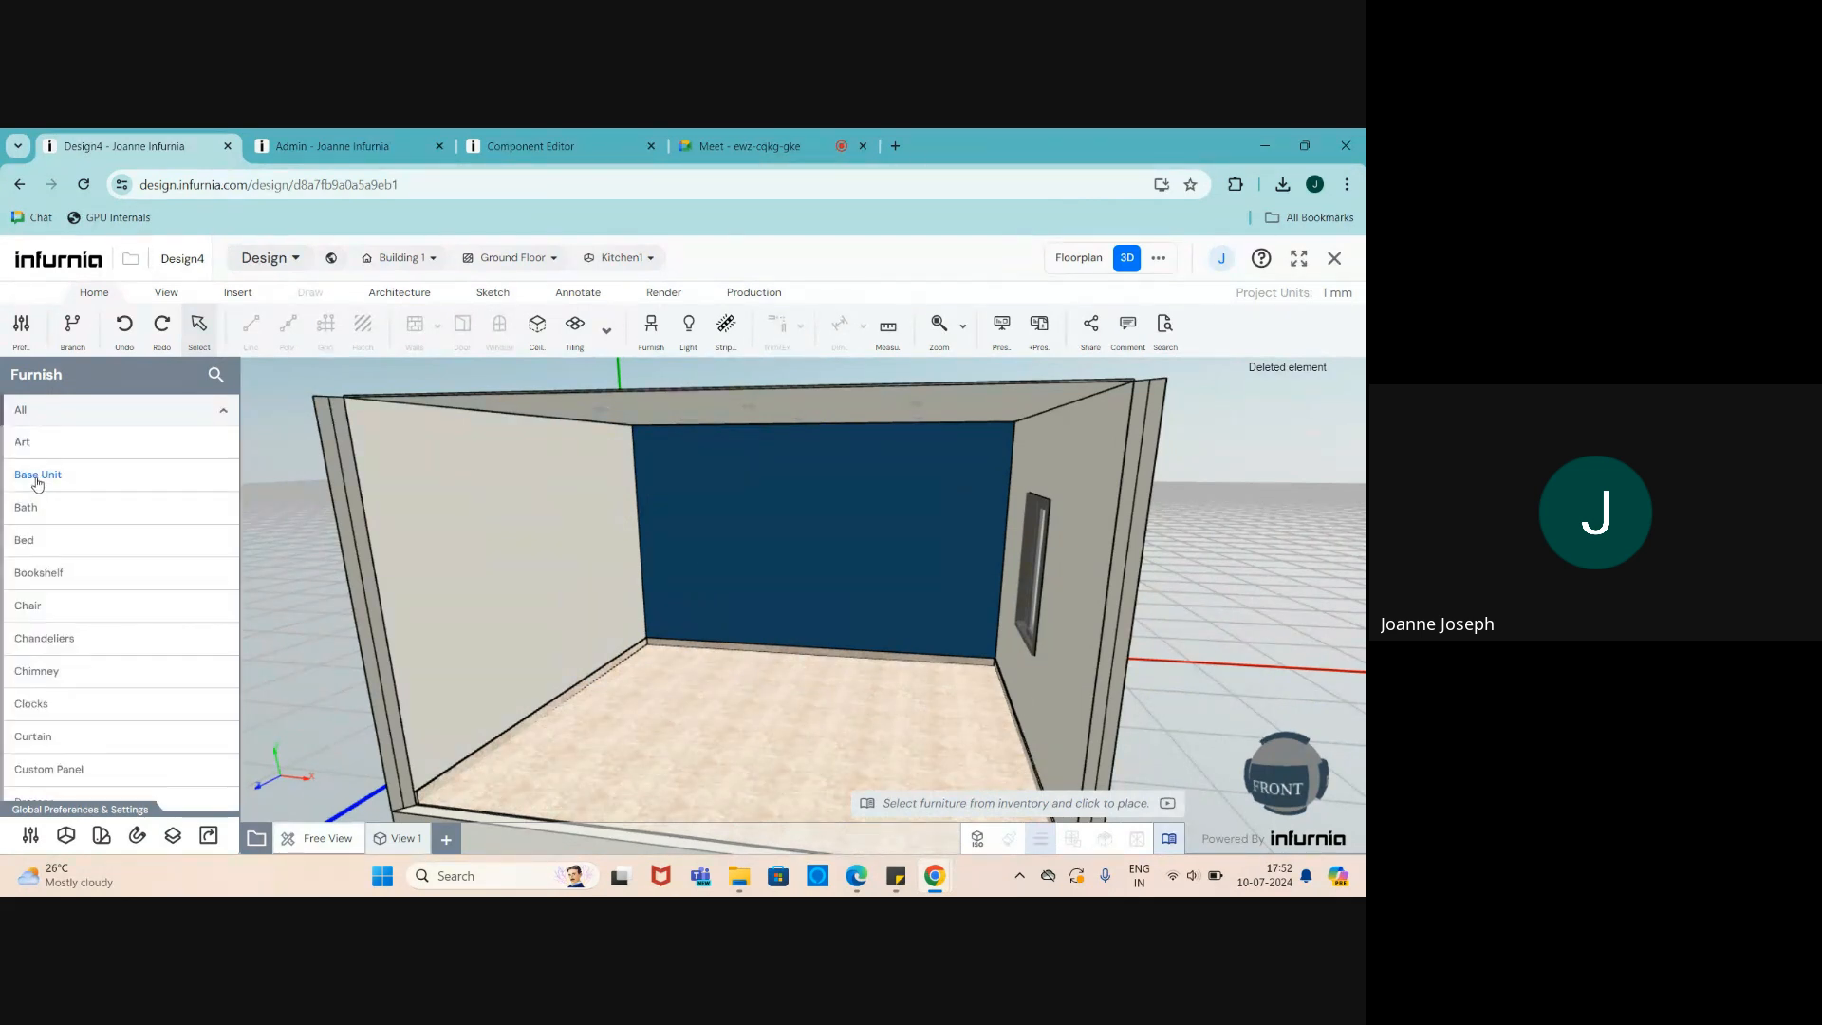
left_click(38, 476)
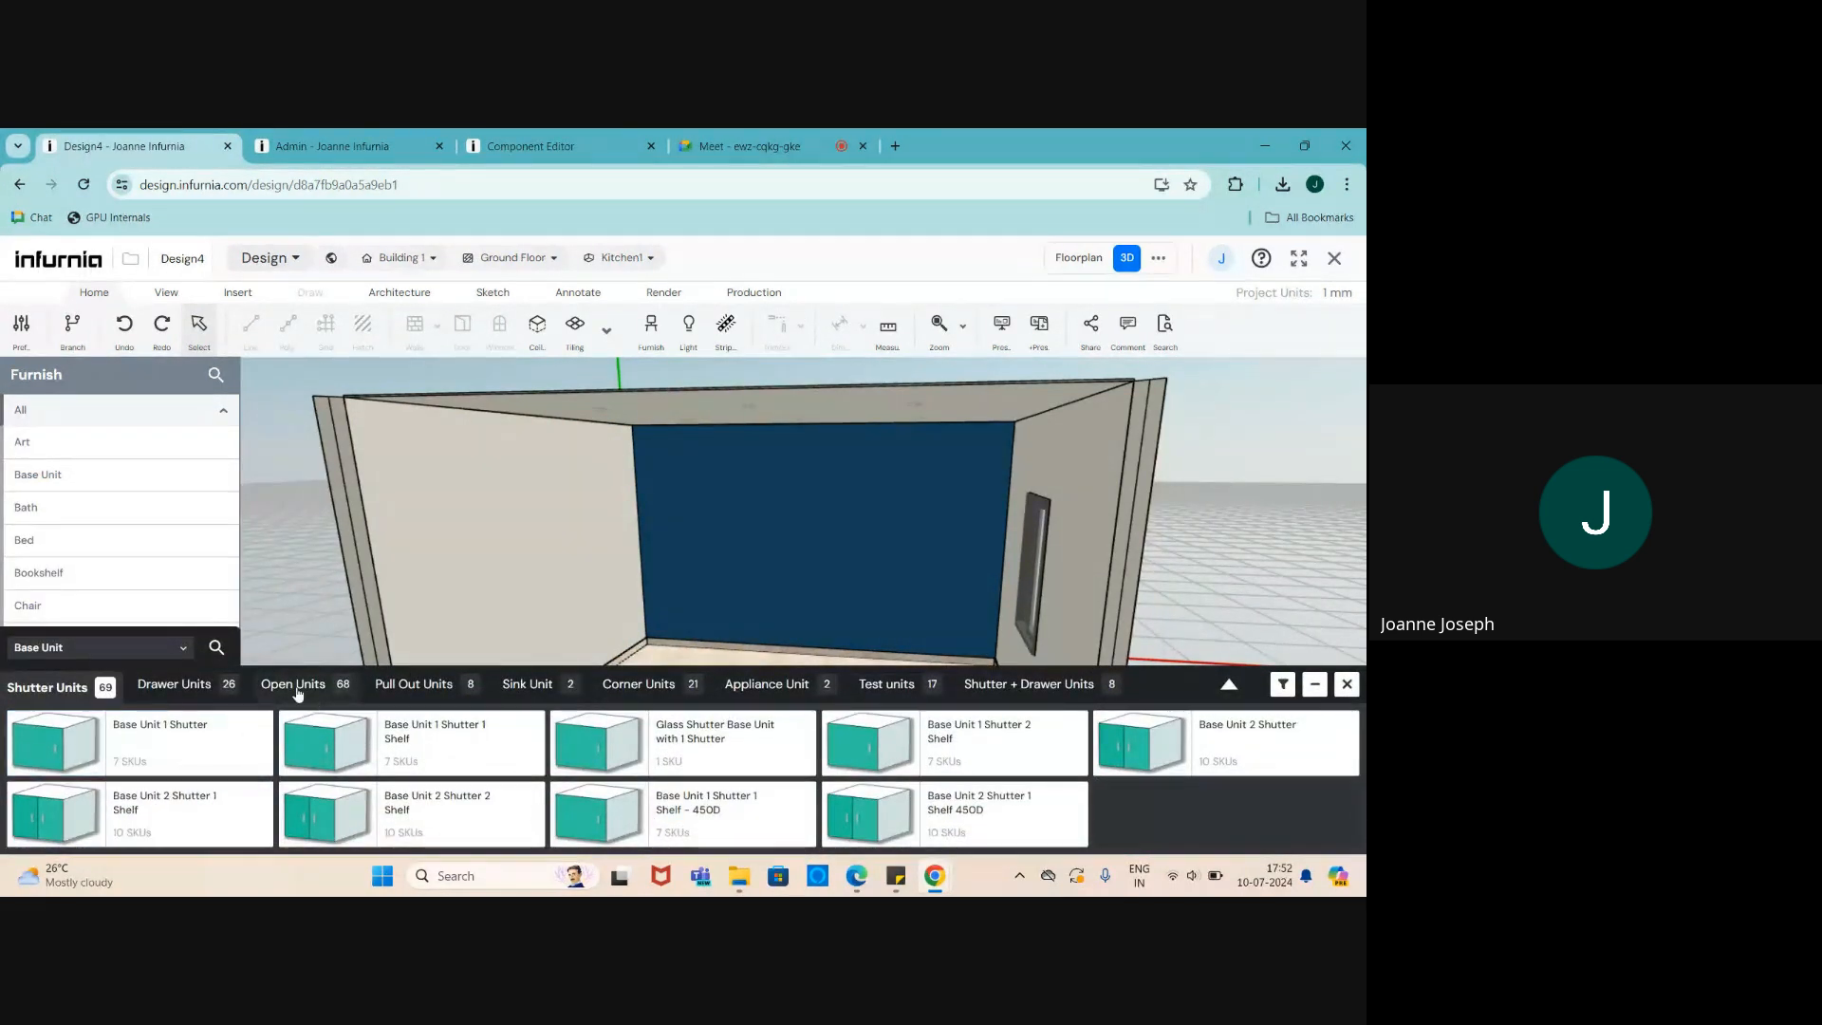
left_click(297, 685)
left_click(366, 736)
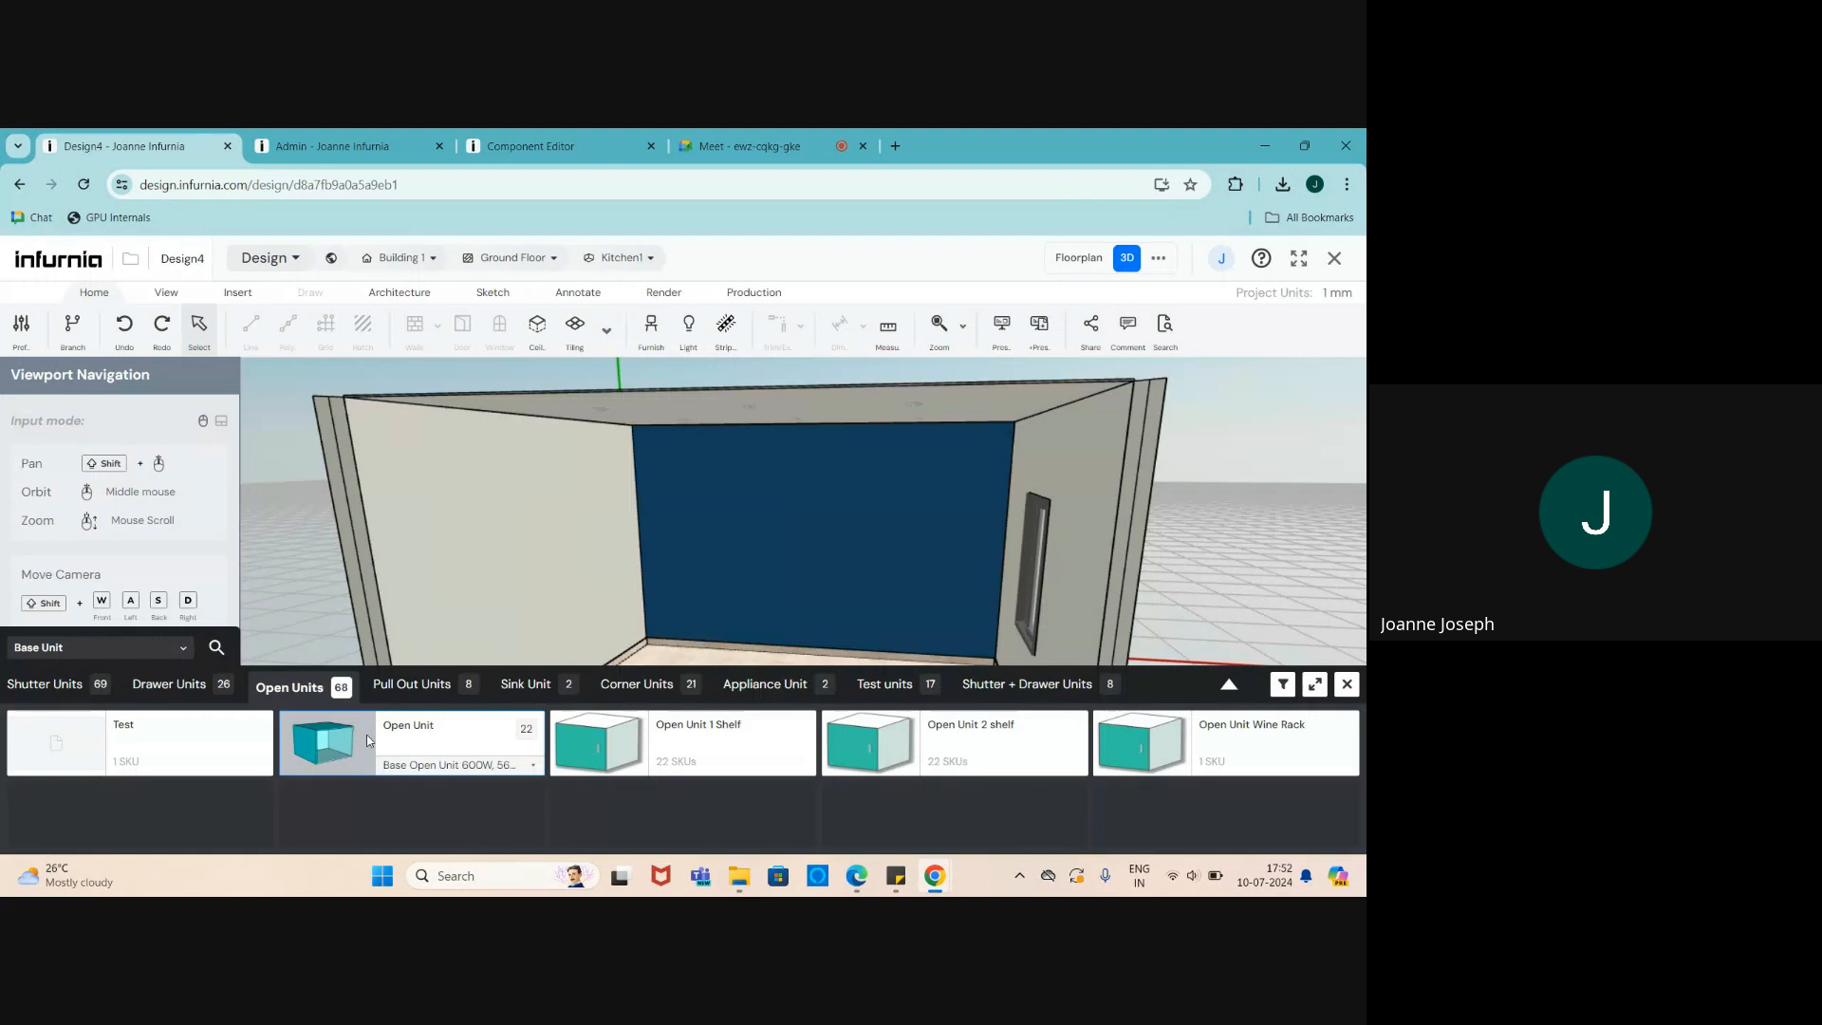
- Place the 600 × 560 × 720 Open Unit cabinet in Kitchen1
left_click(663, 718)
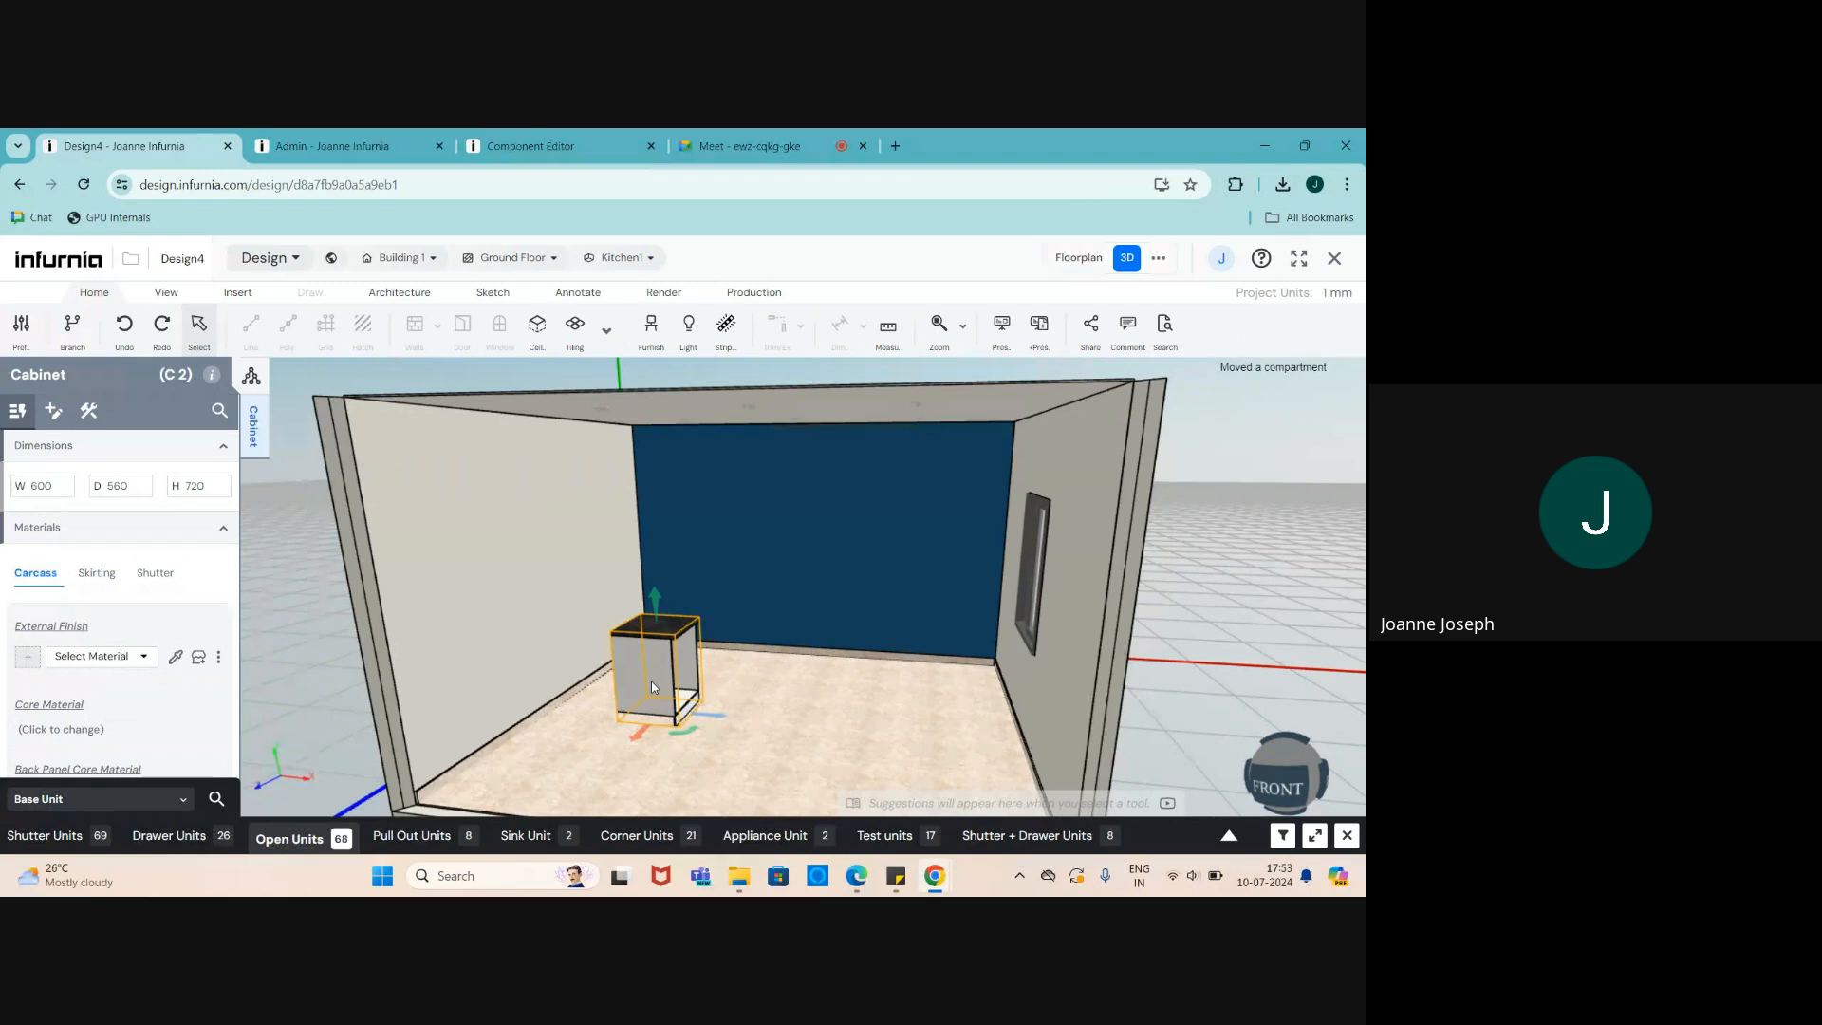
scroll(614, 703, "up", 3)
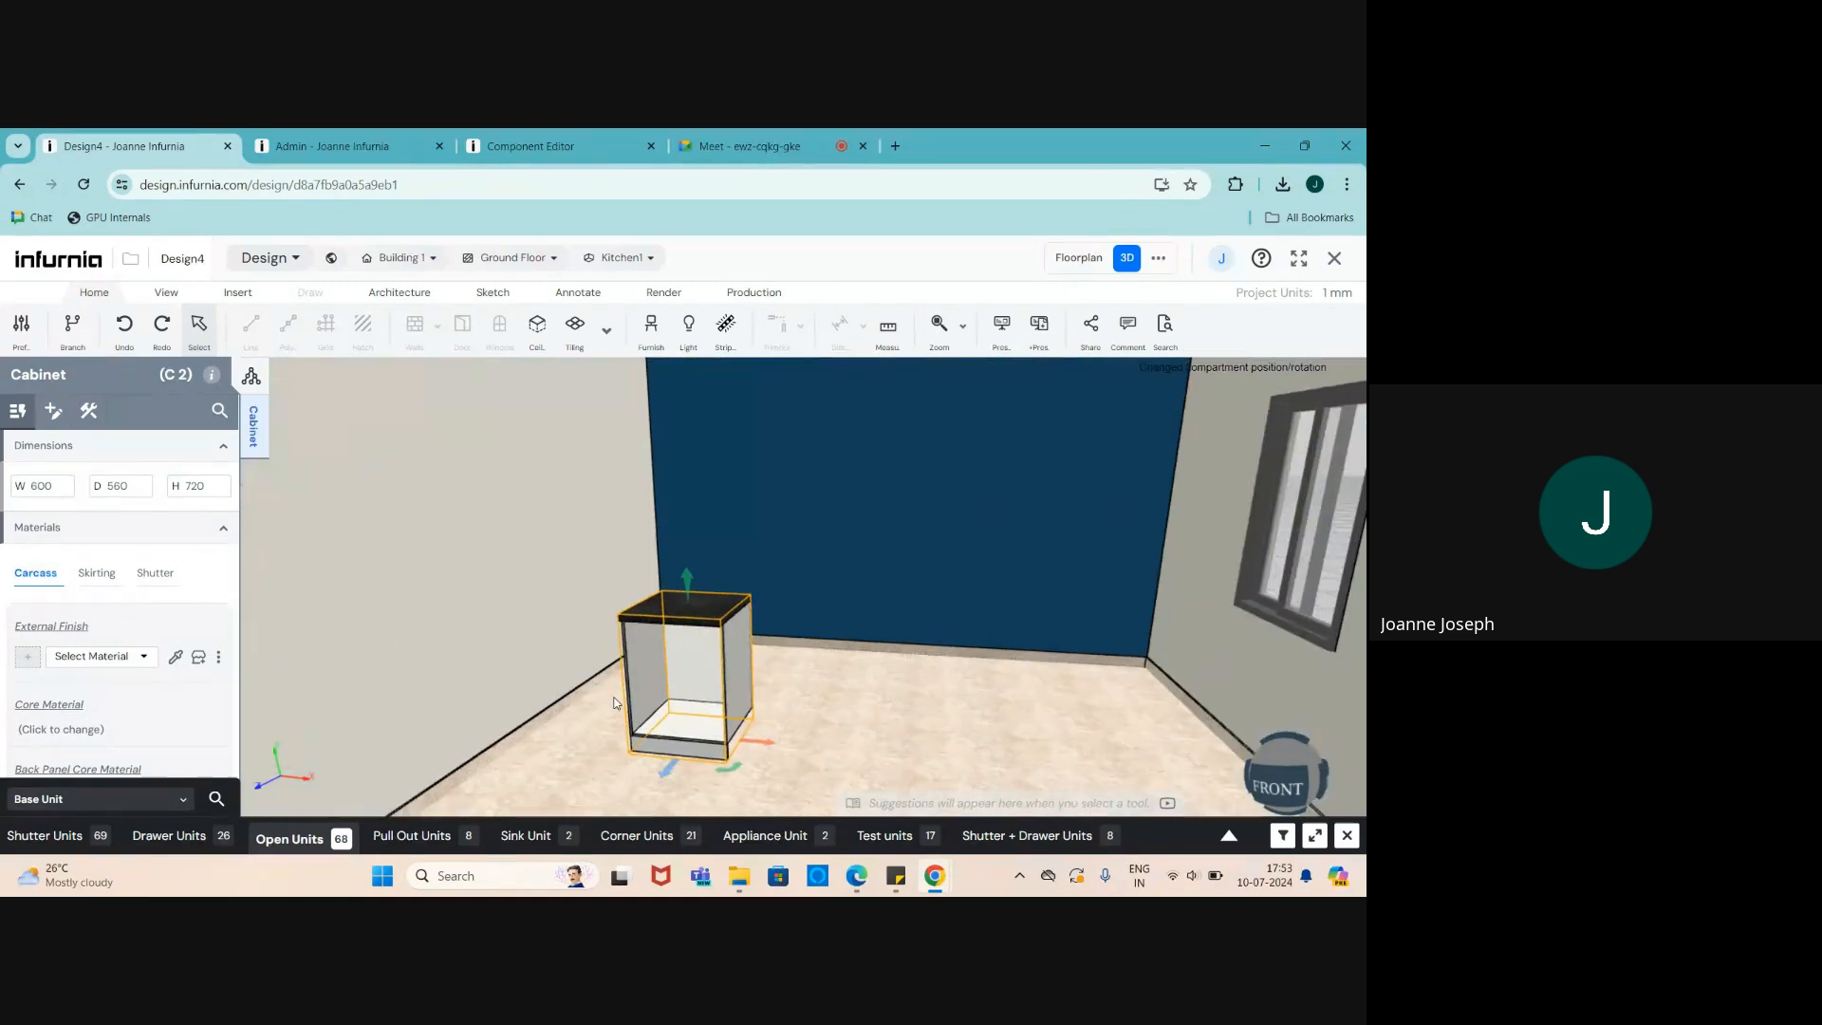
scroll(614, 703, "up", 3)
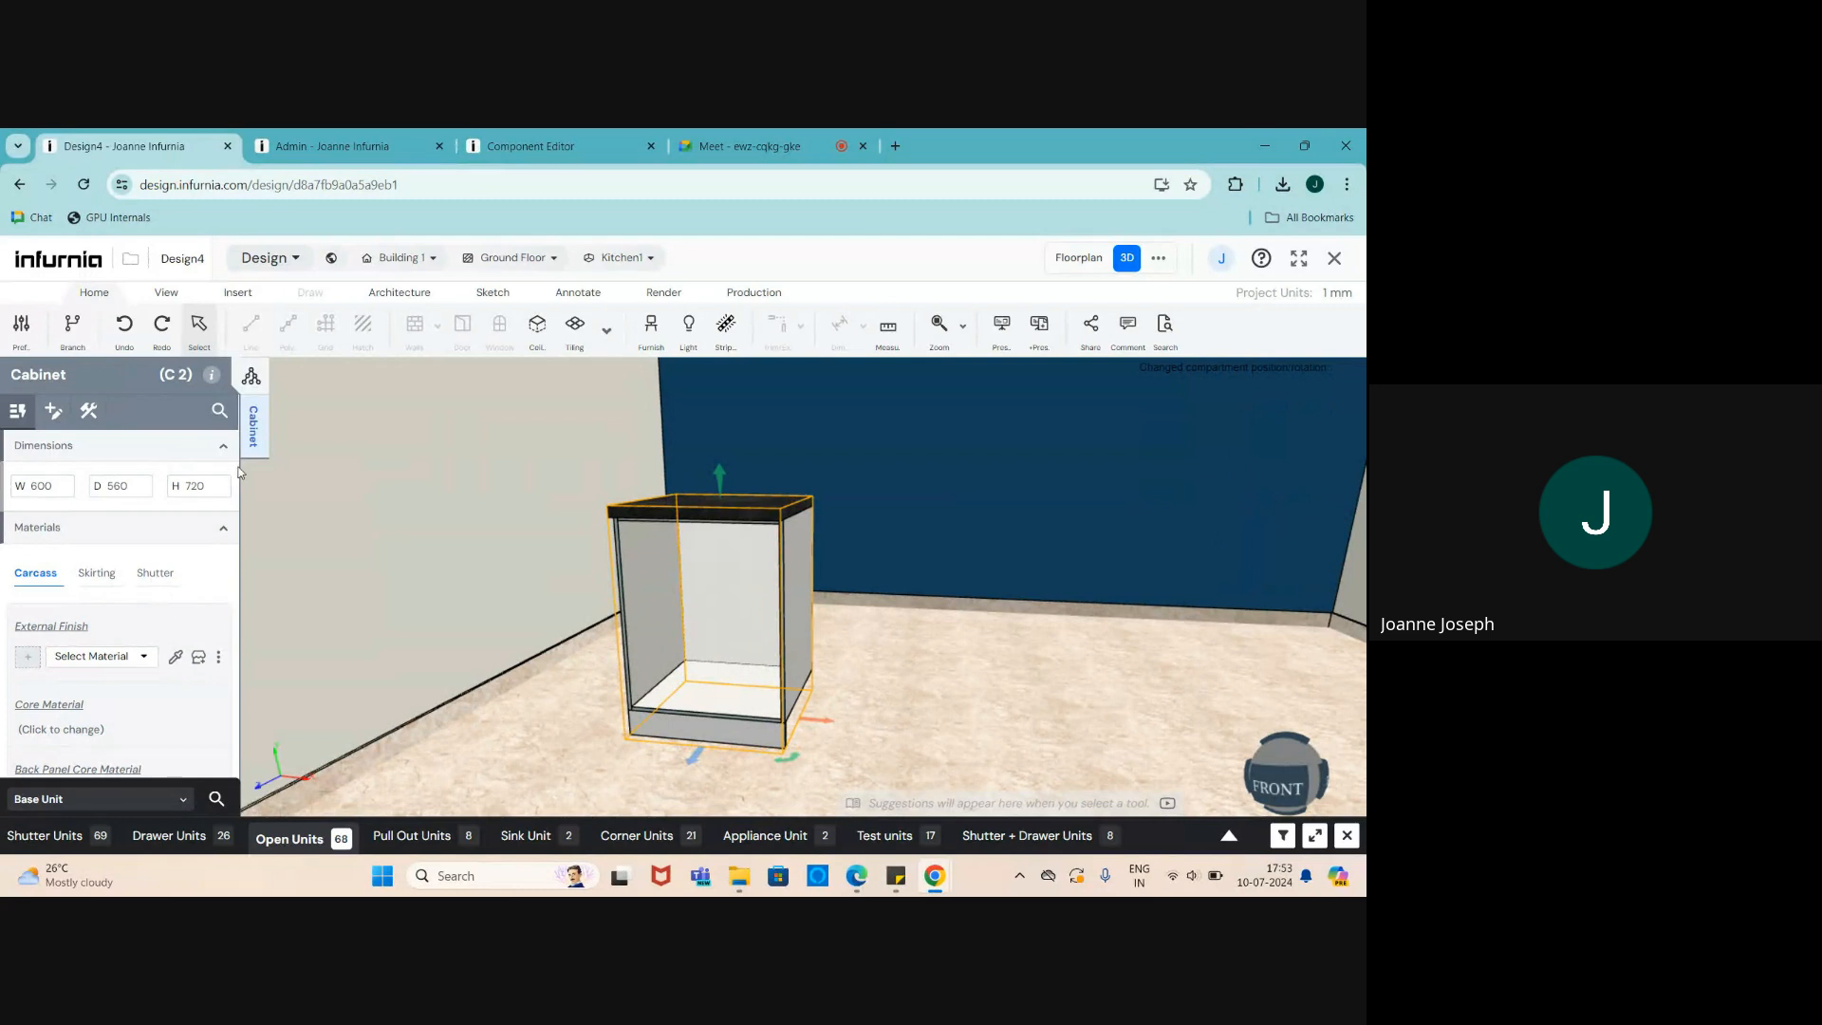
left_click_drag(748, 716, 746, 729)
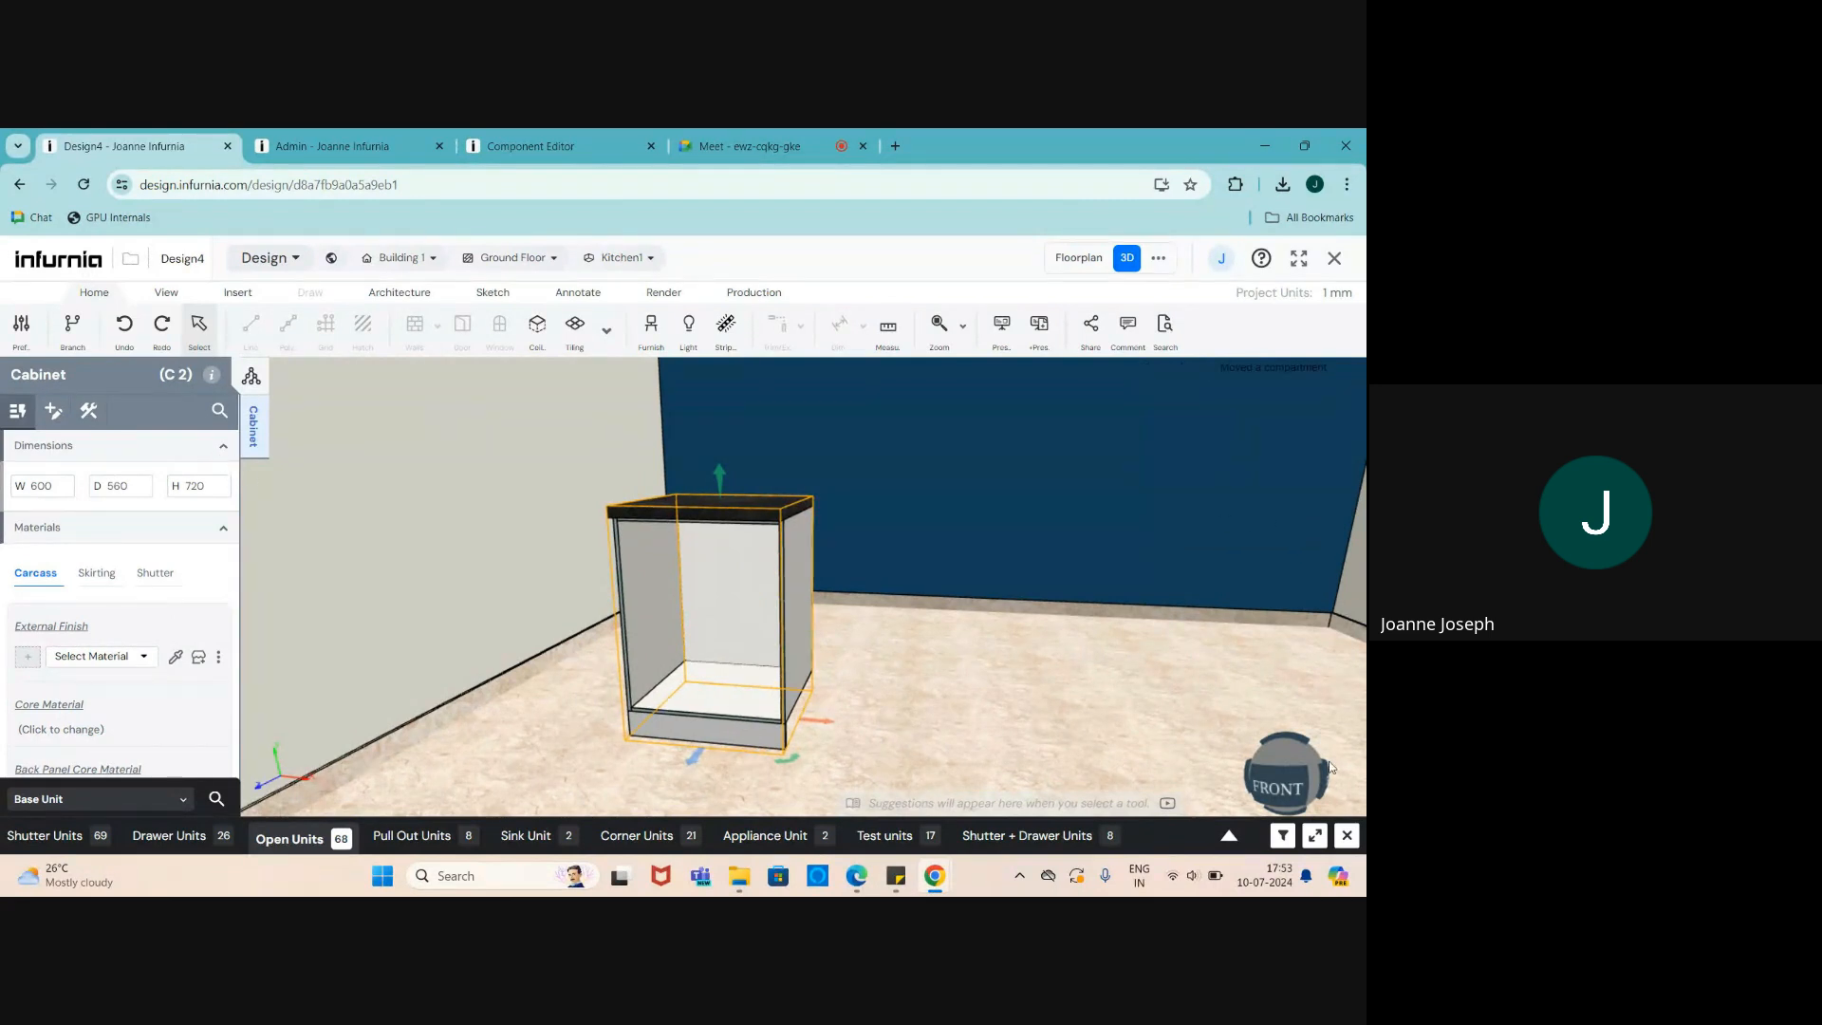
left_click(1348, 835)
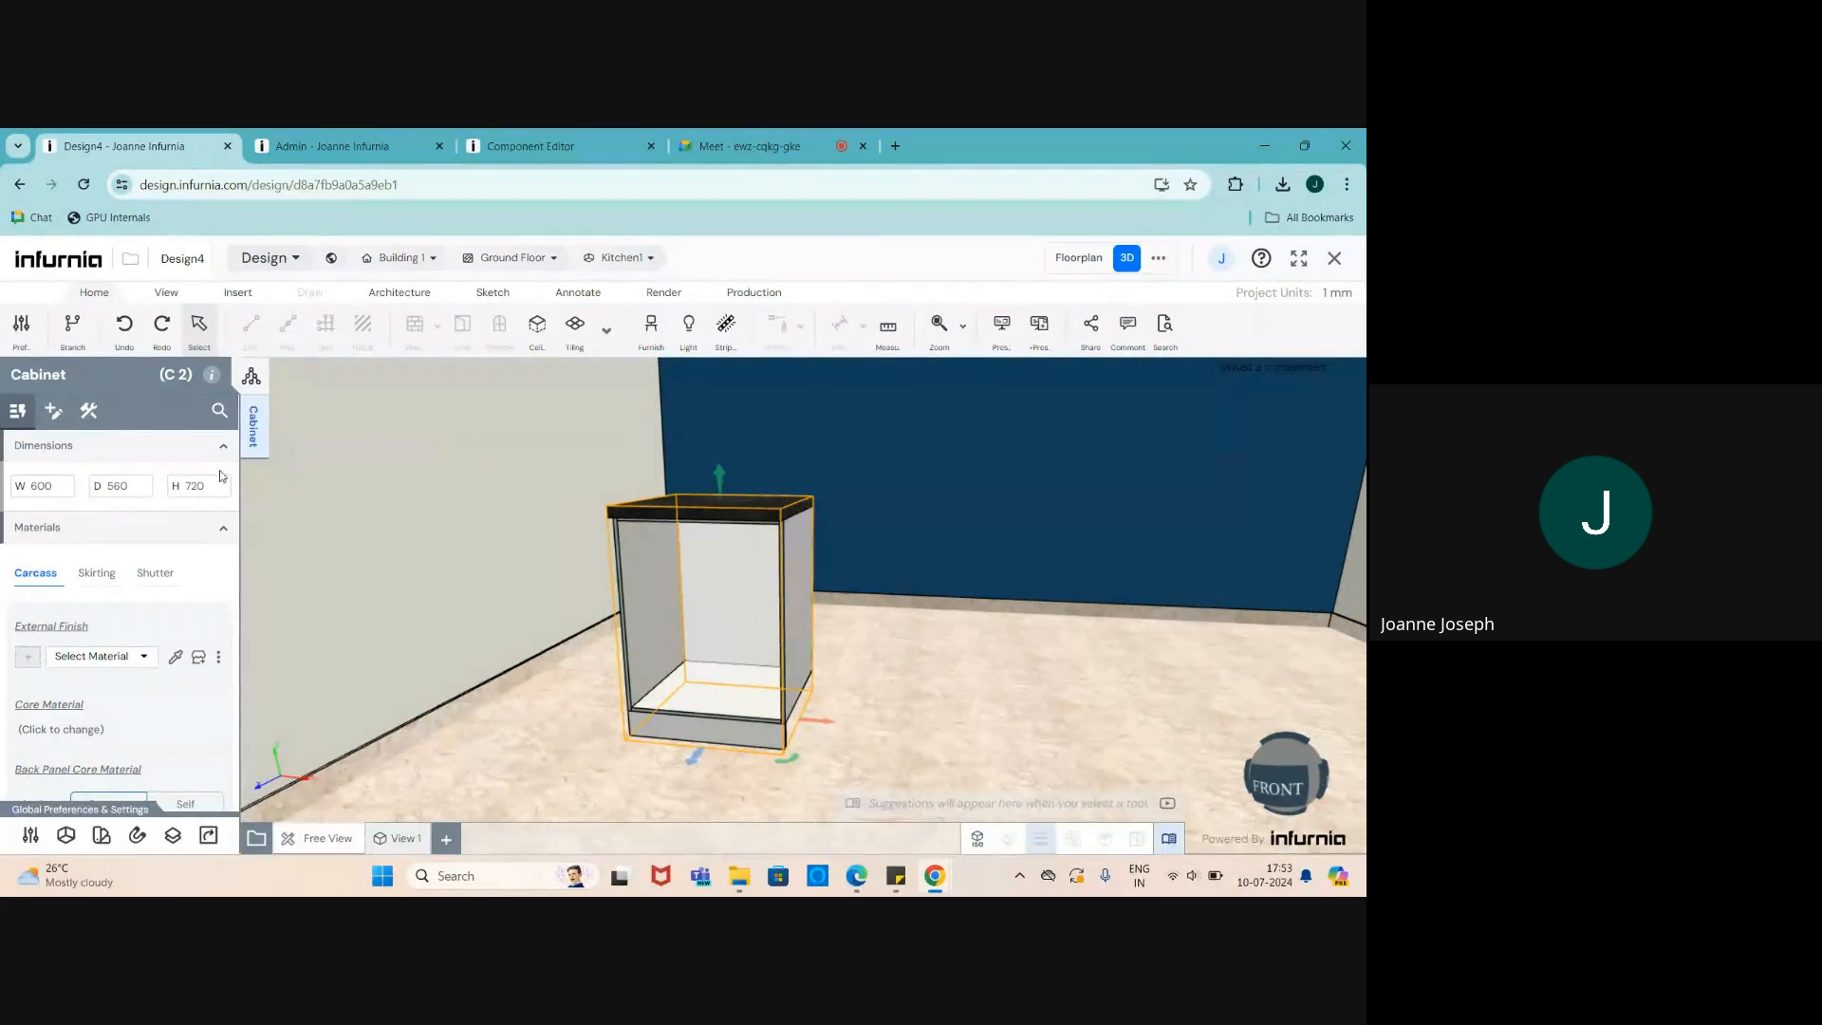
- Turn off the cabinet's front skirting
left_click(89, 410)
left_click(65, 478)
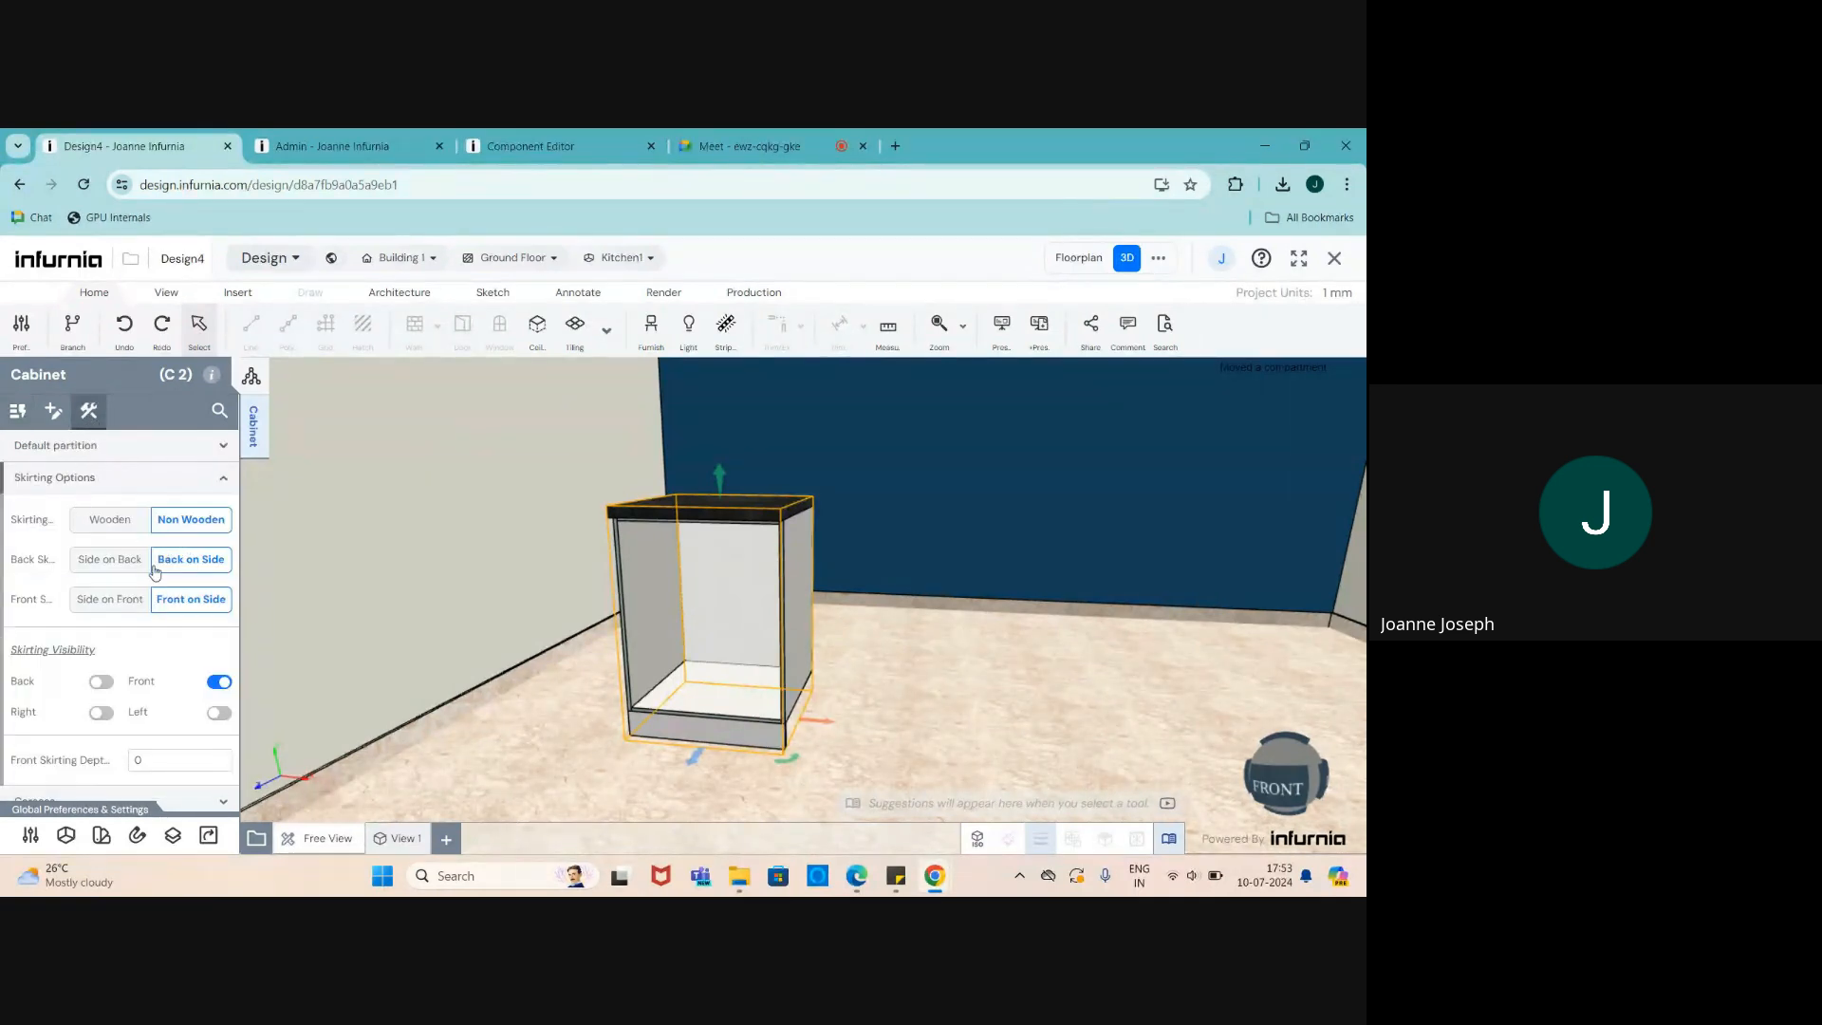
left_click(218, 682)
scroll(763, 625, "up", 1)
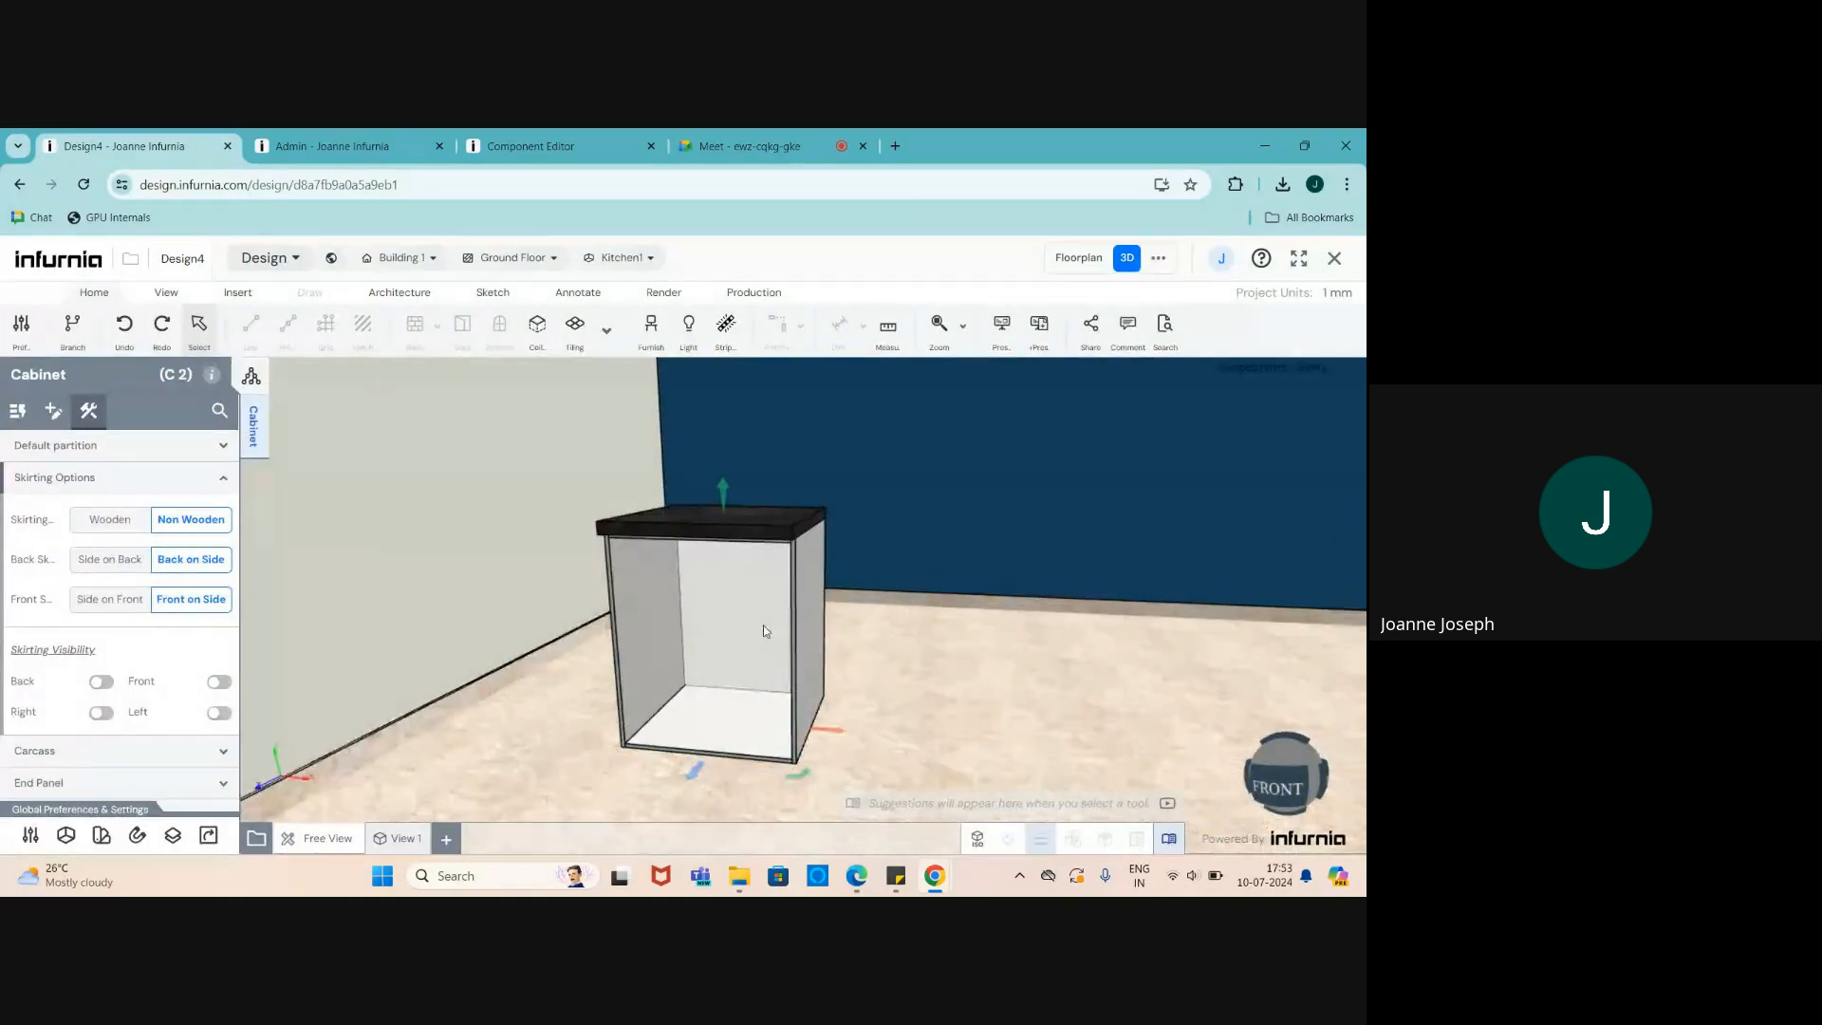
scroll(740, 607, "down", 3)
scroll(201, 689, "down", 1)
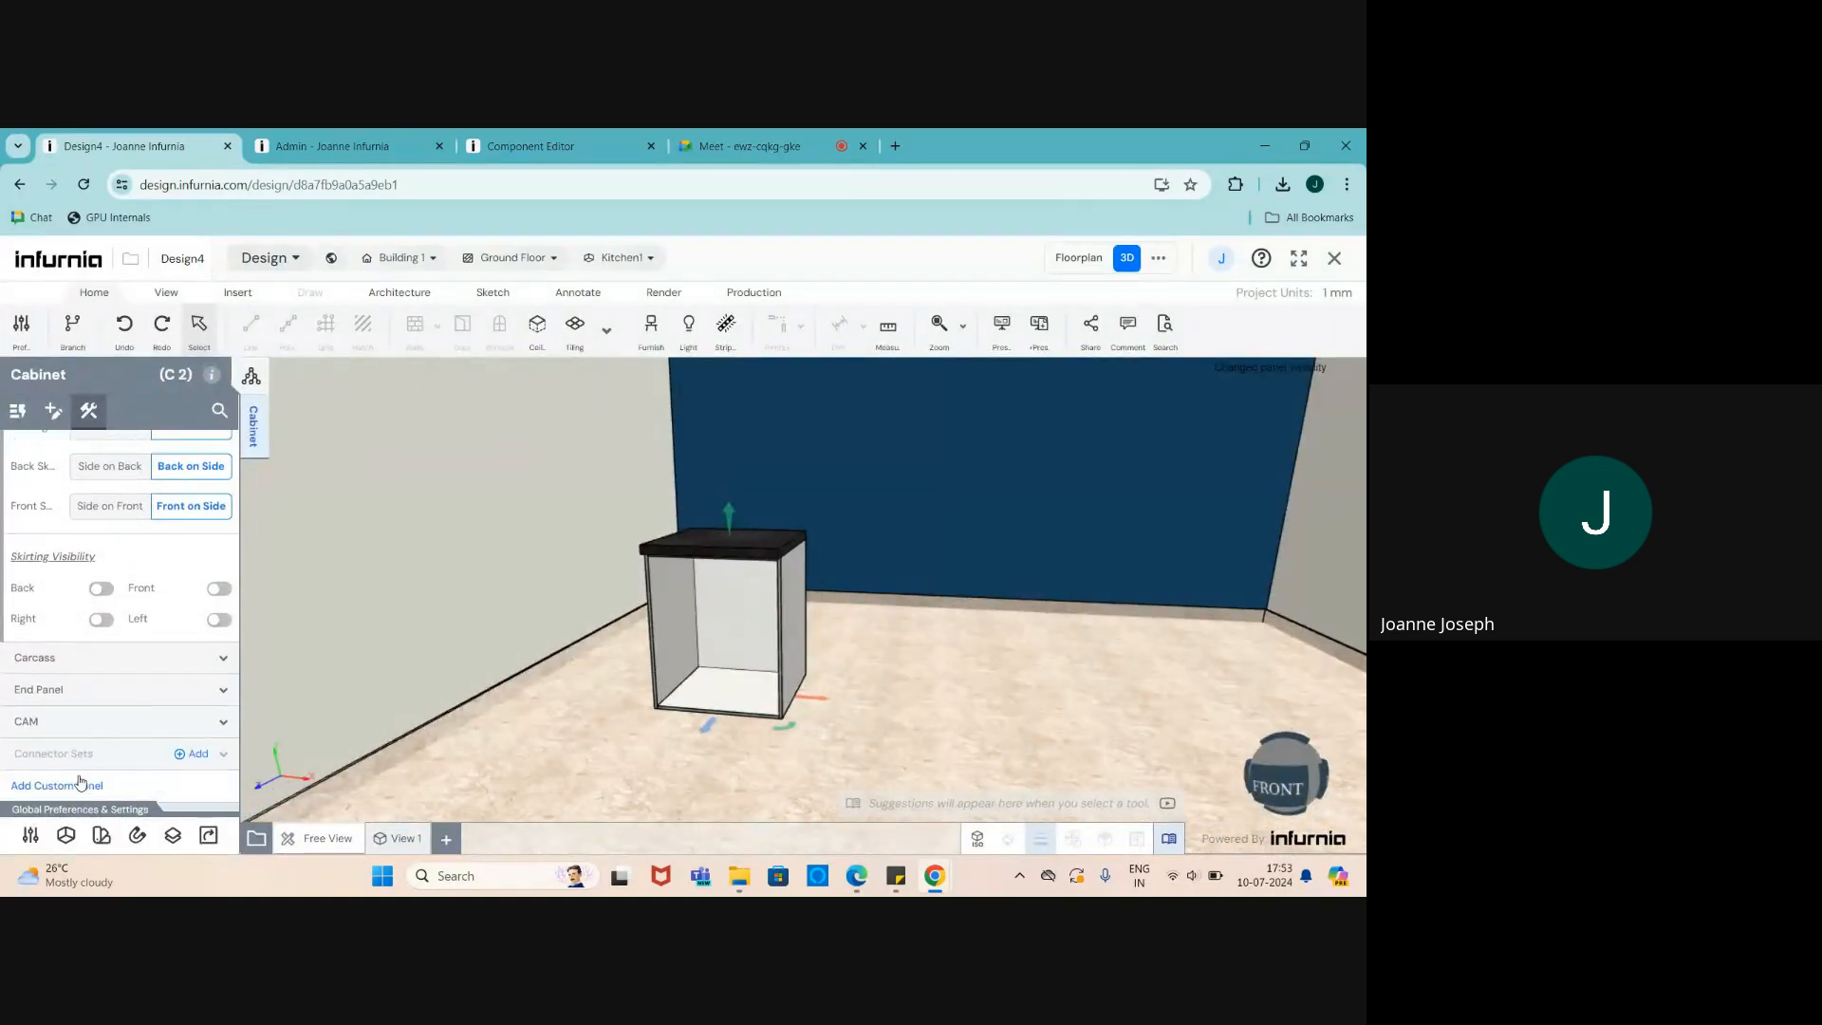
- Hide the cabinet's countertop
left_click(704, 586)
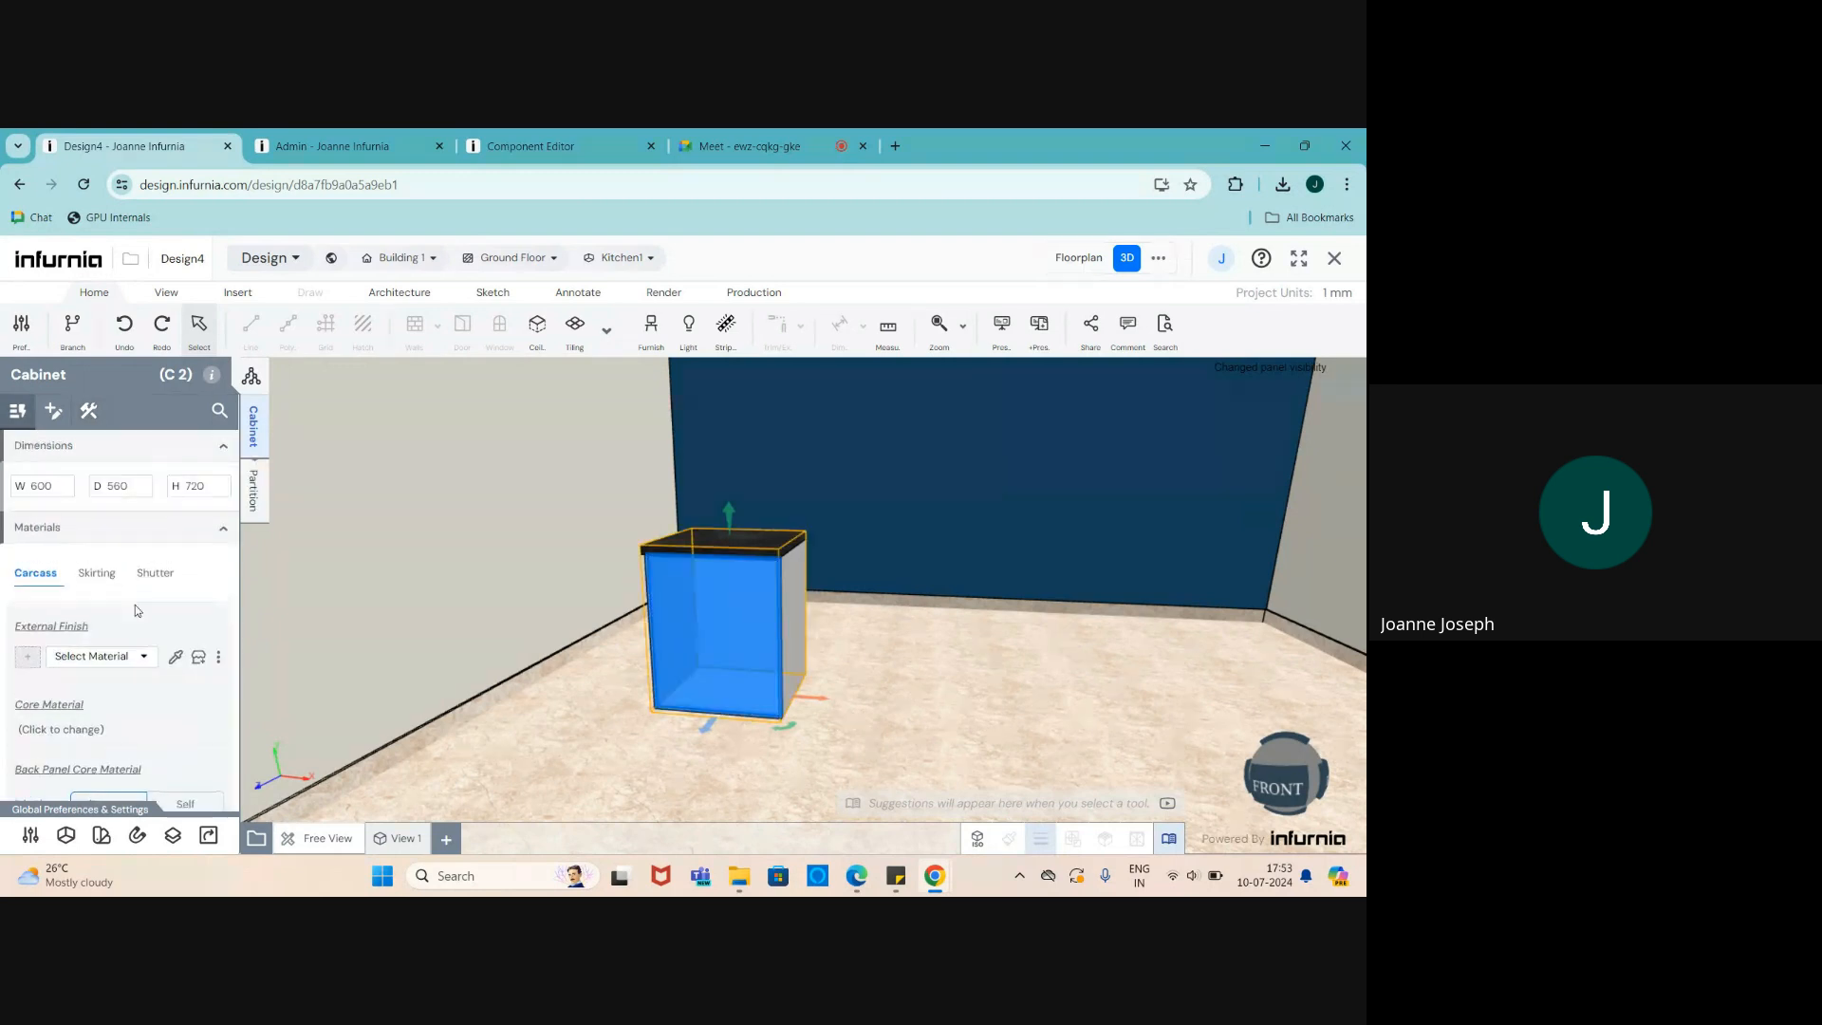
scroll(135, 605, "down", 3)
left_click(86, 723)
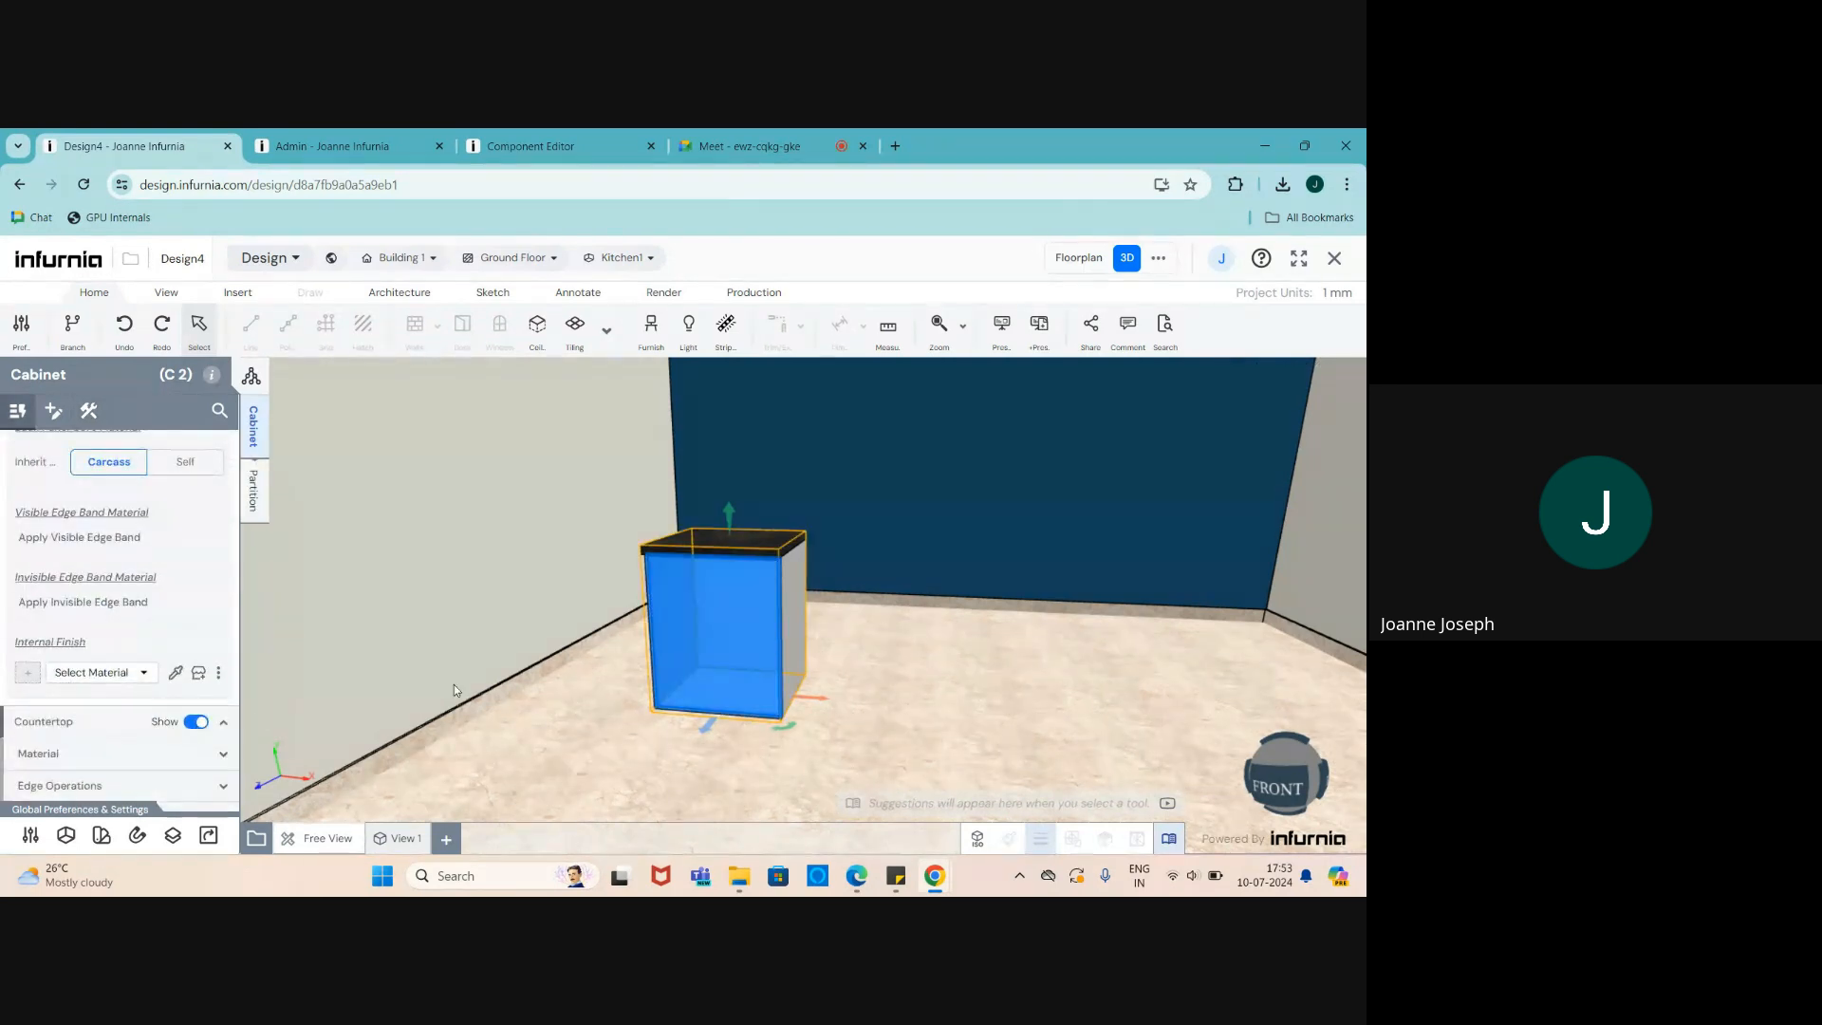
scroll(749, 613, "down", 2)
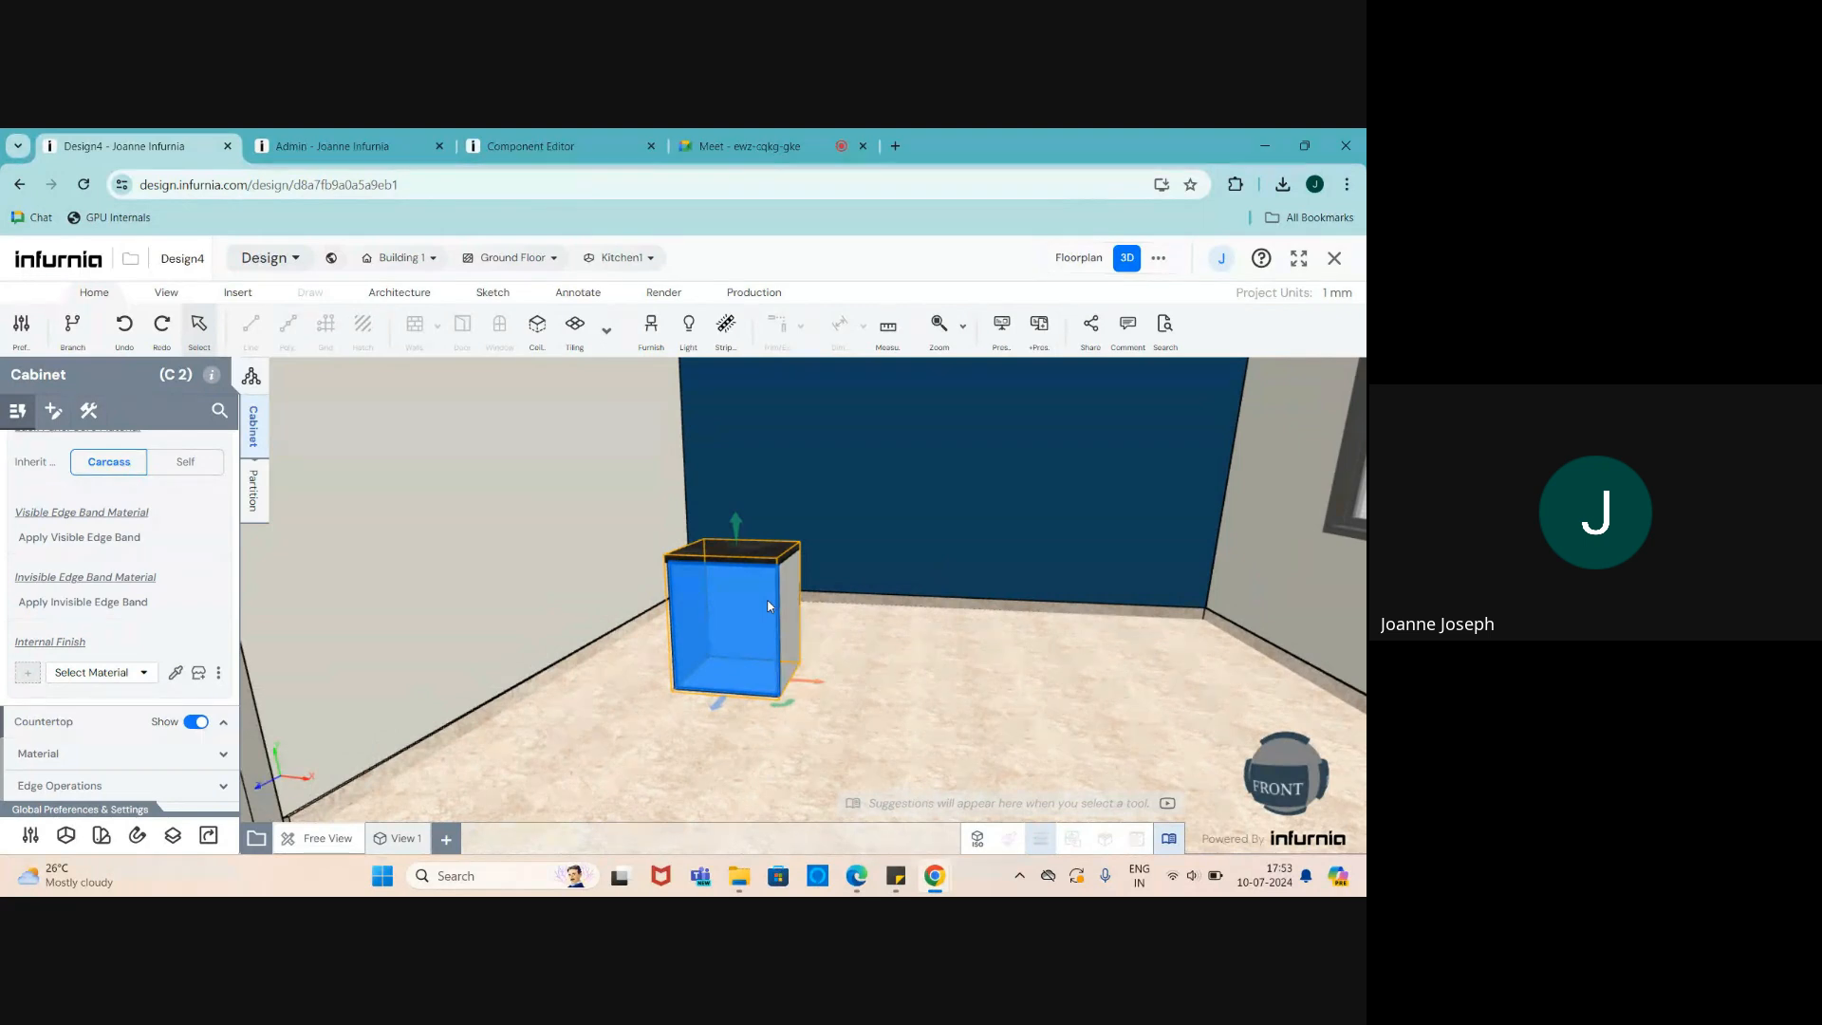
scroll(109, 691, "down", 2)
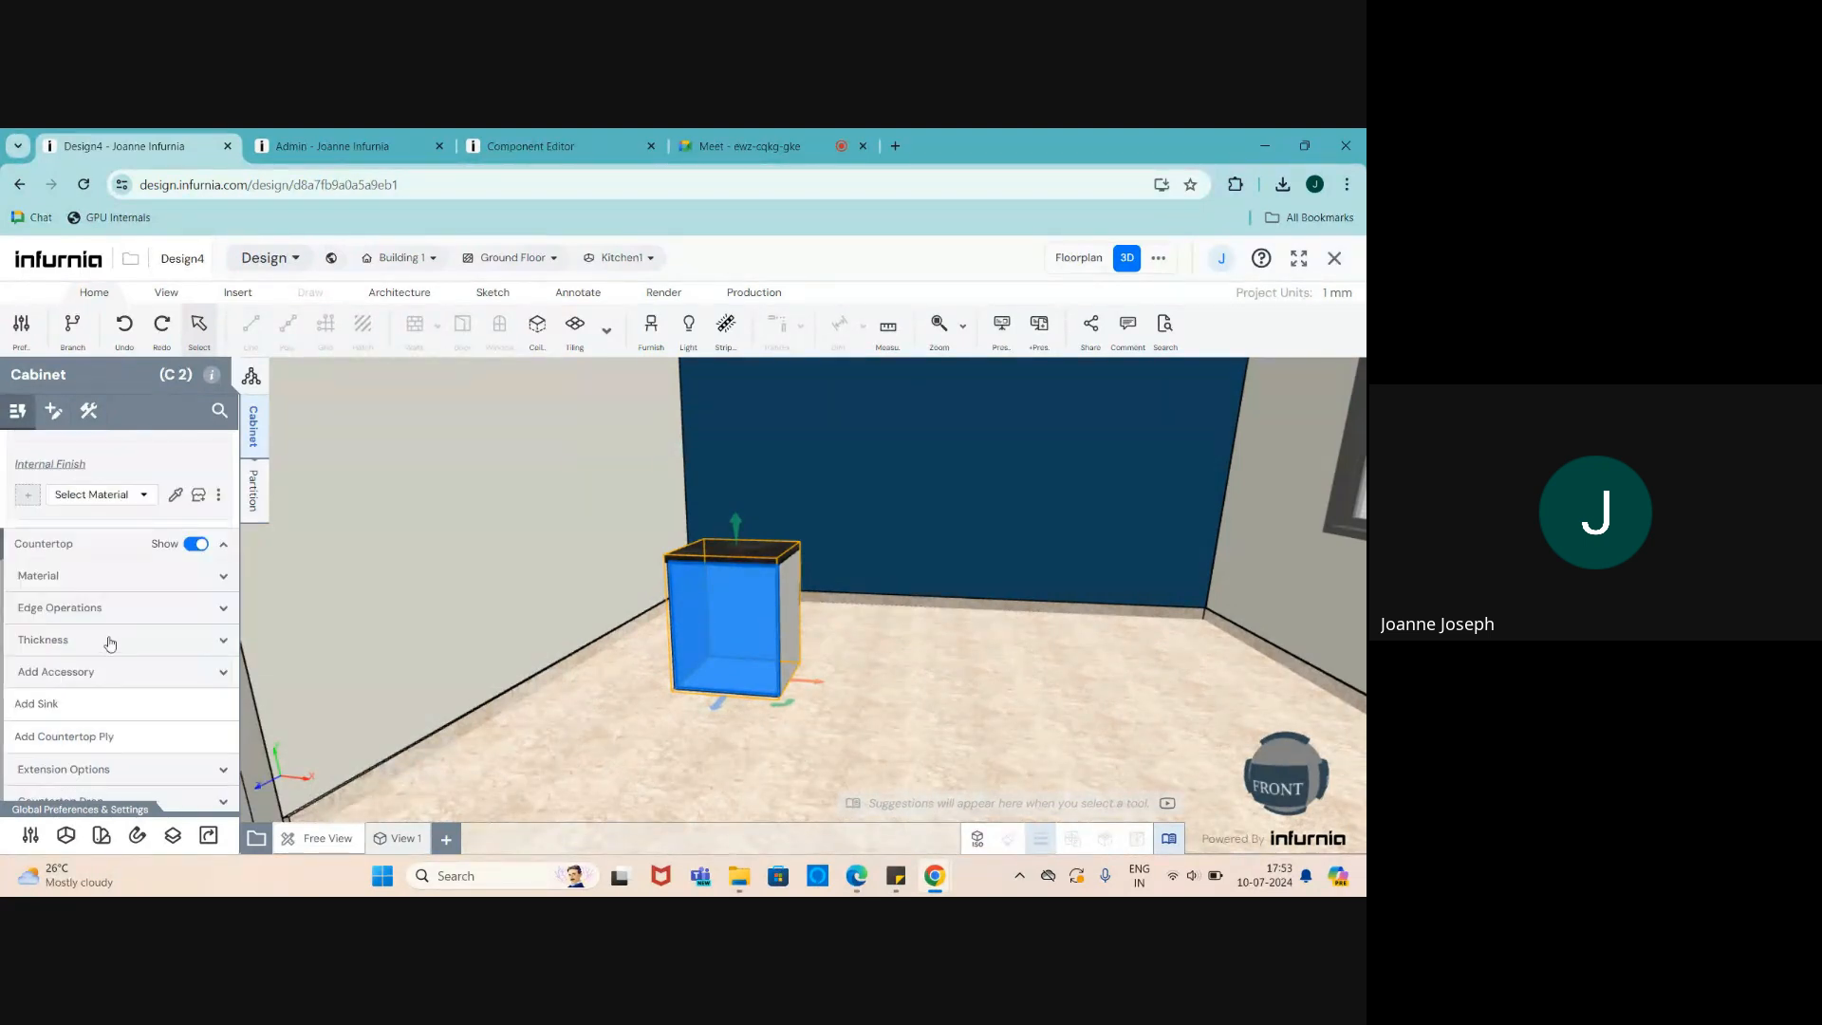
left_click(196, 544)
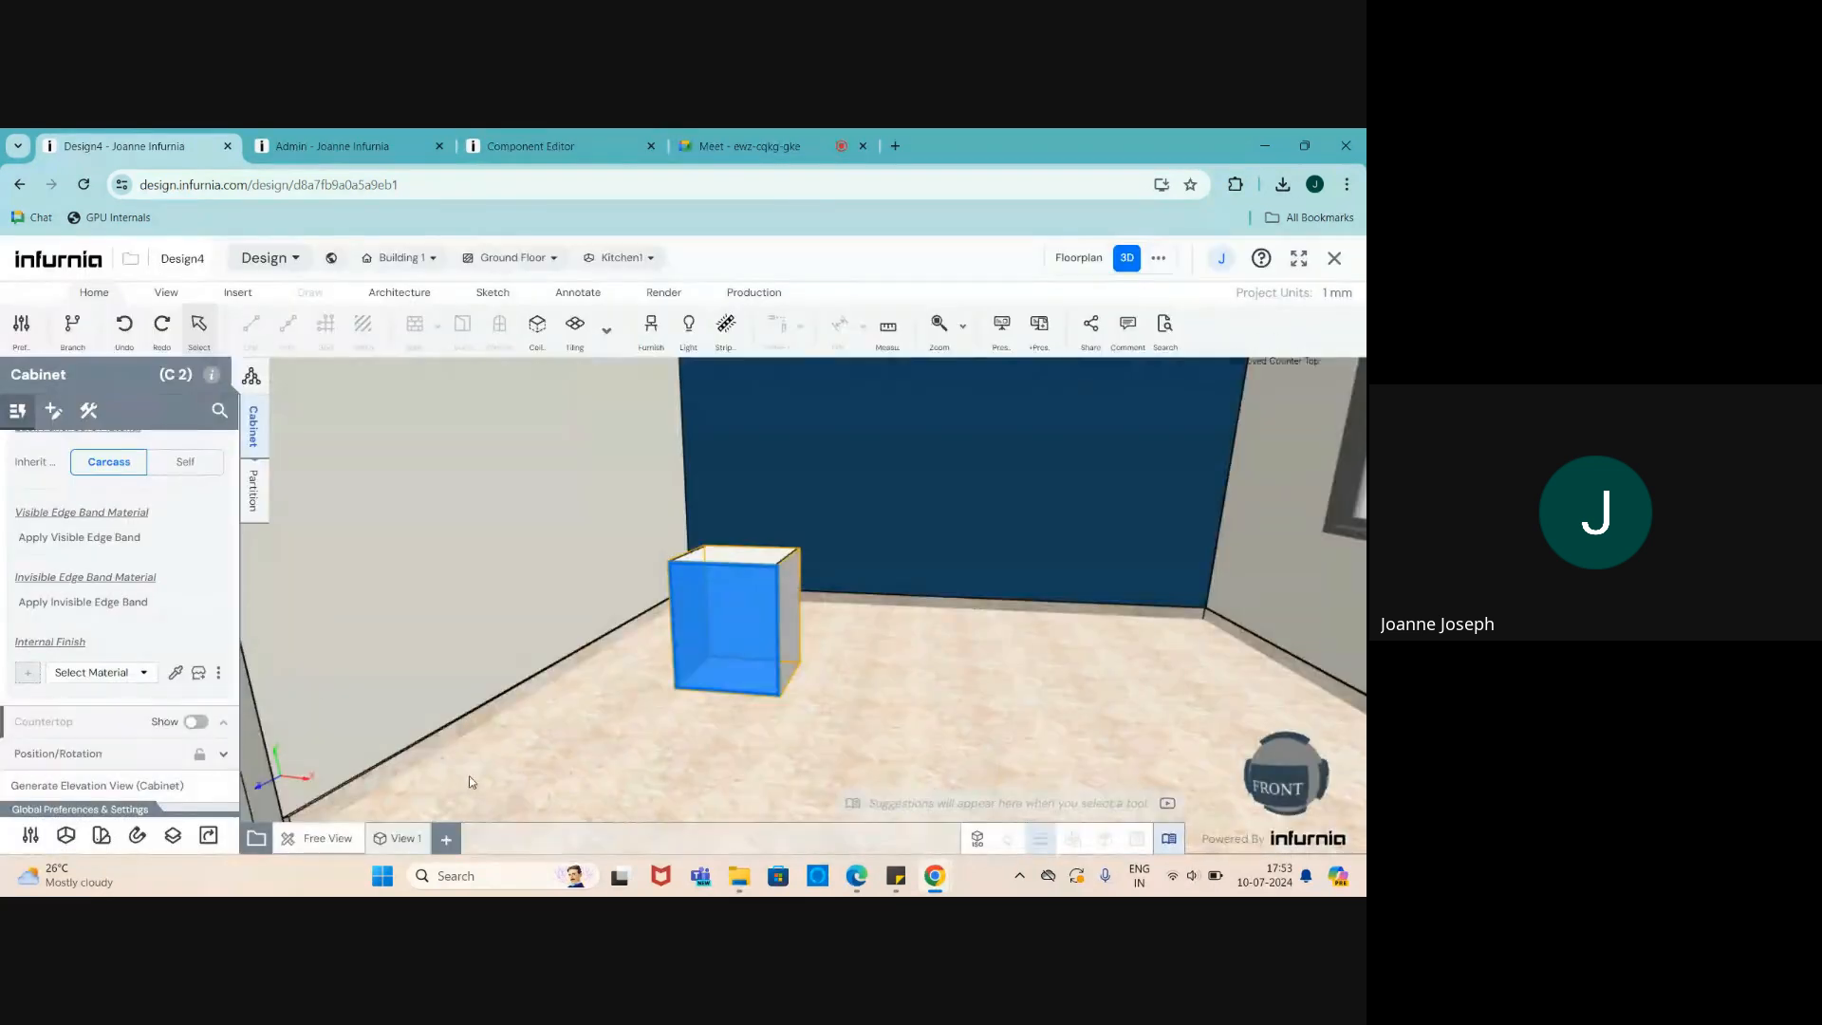
left_click_drag(469, 776, 465, 617)
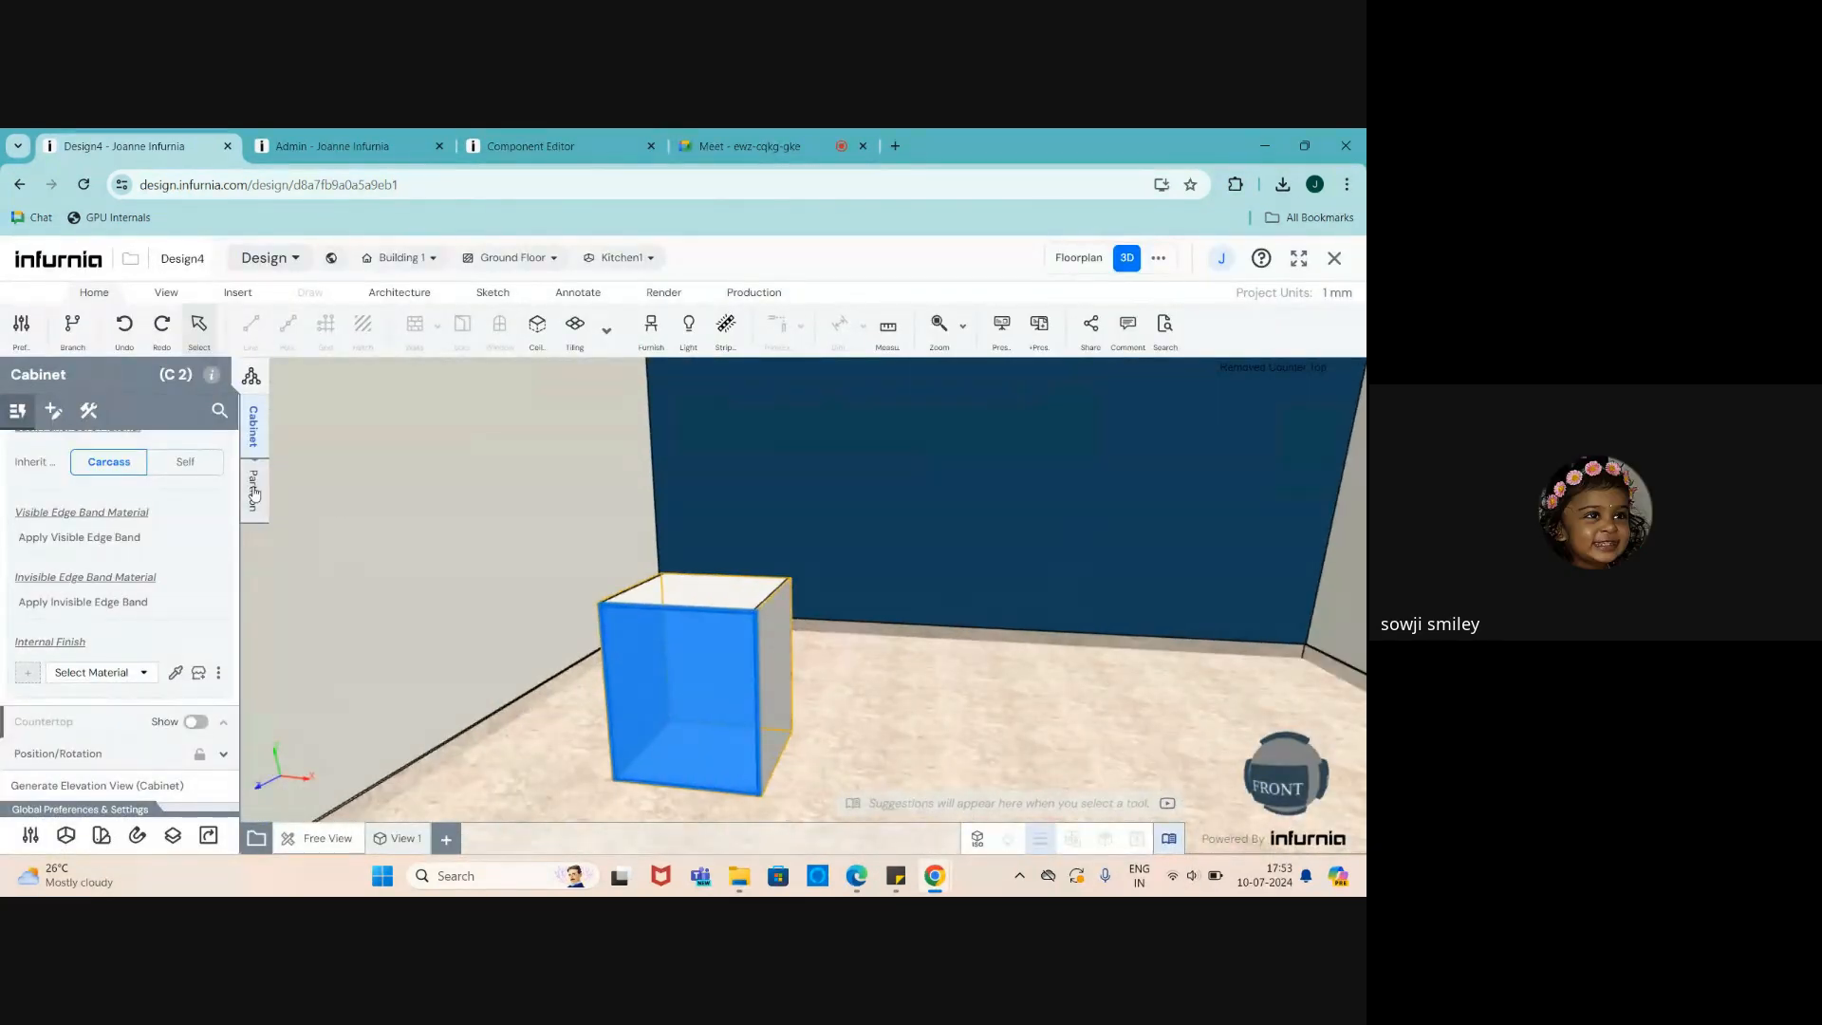
- Switch off the Carcass back panel of the cabinet
left_click(88, 410)
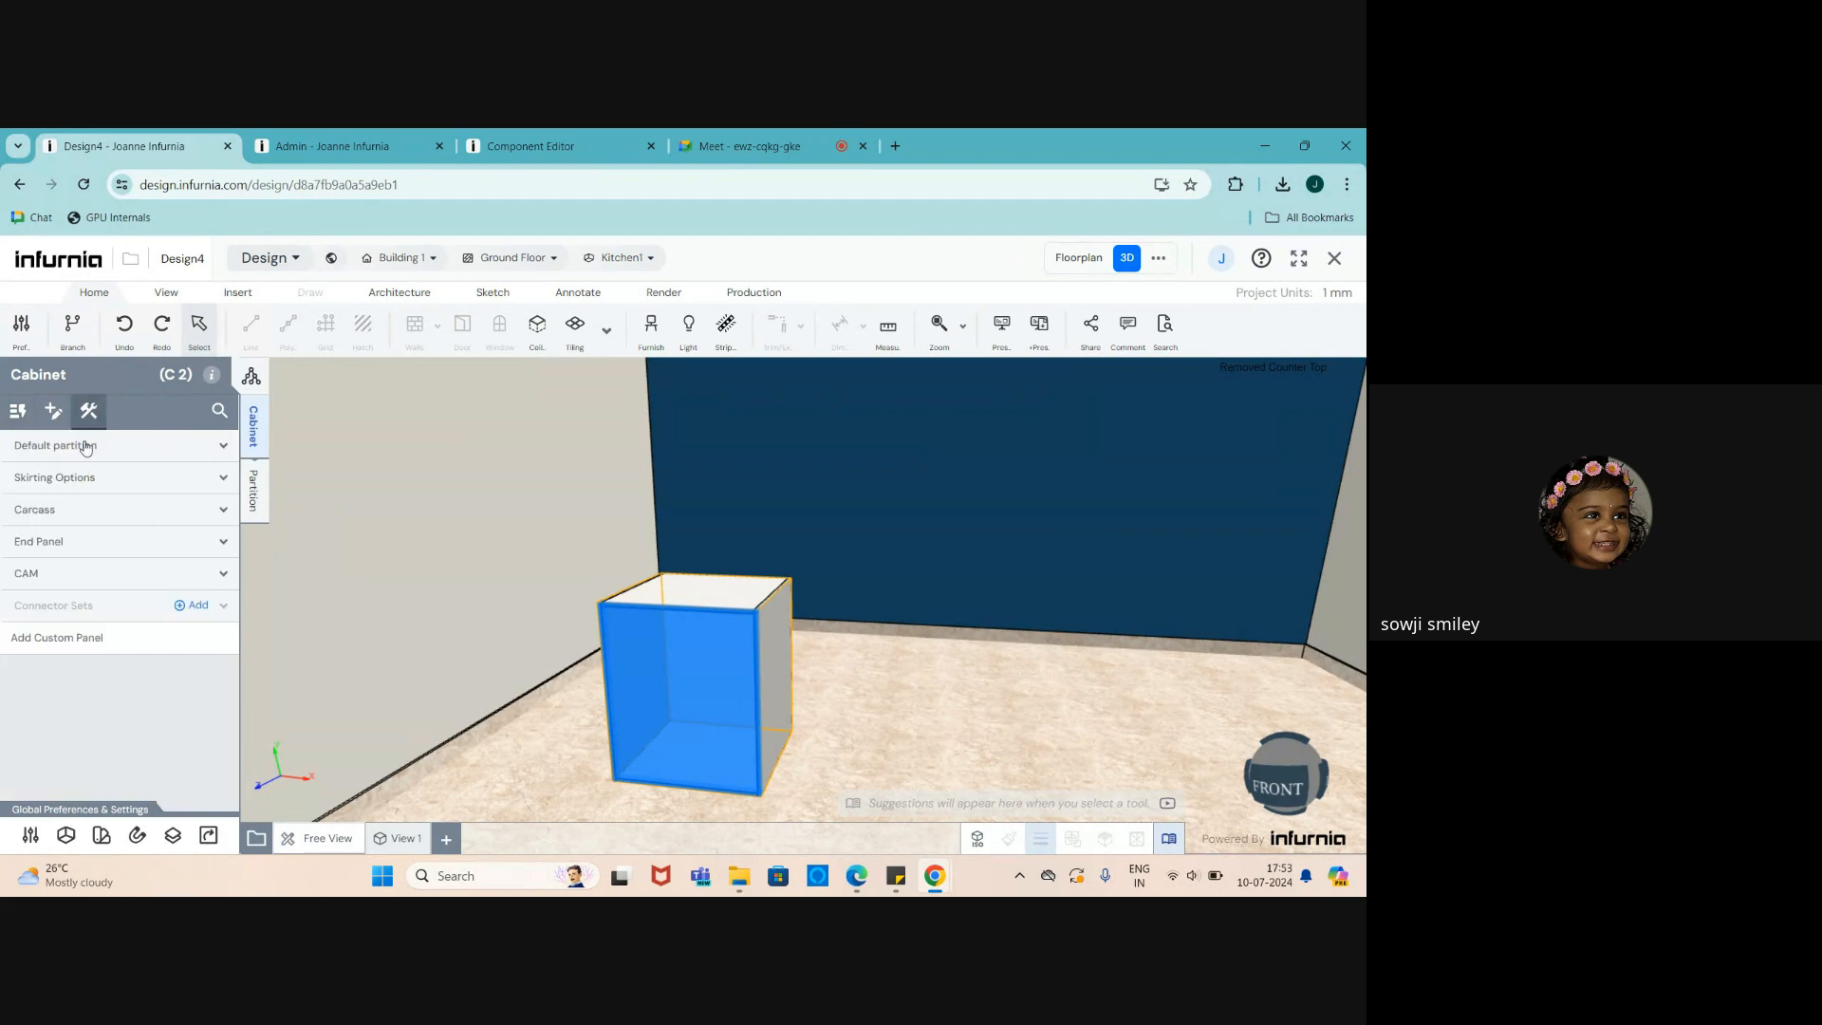
left_click(75, 512)
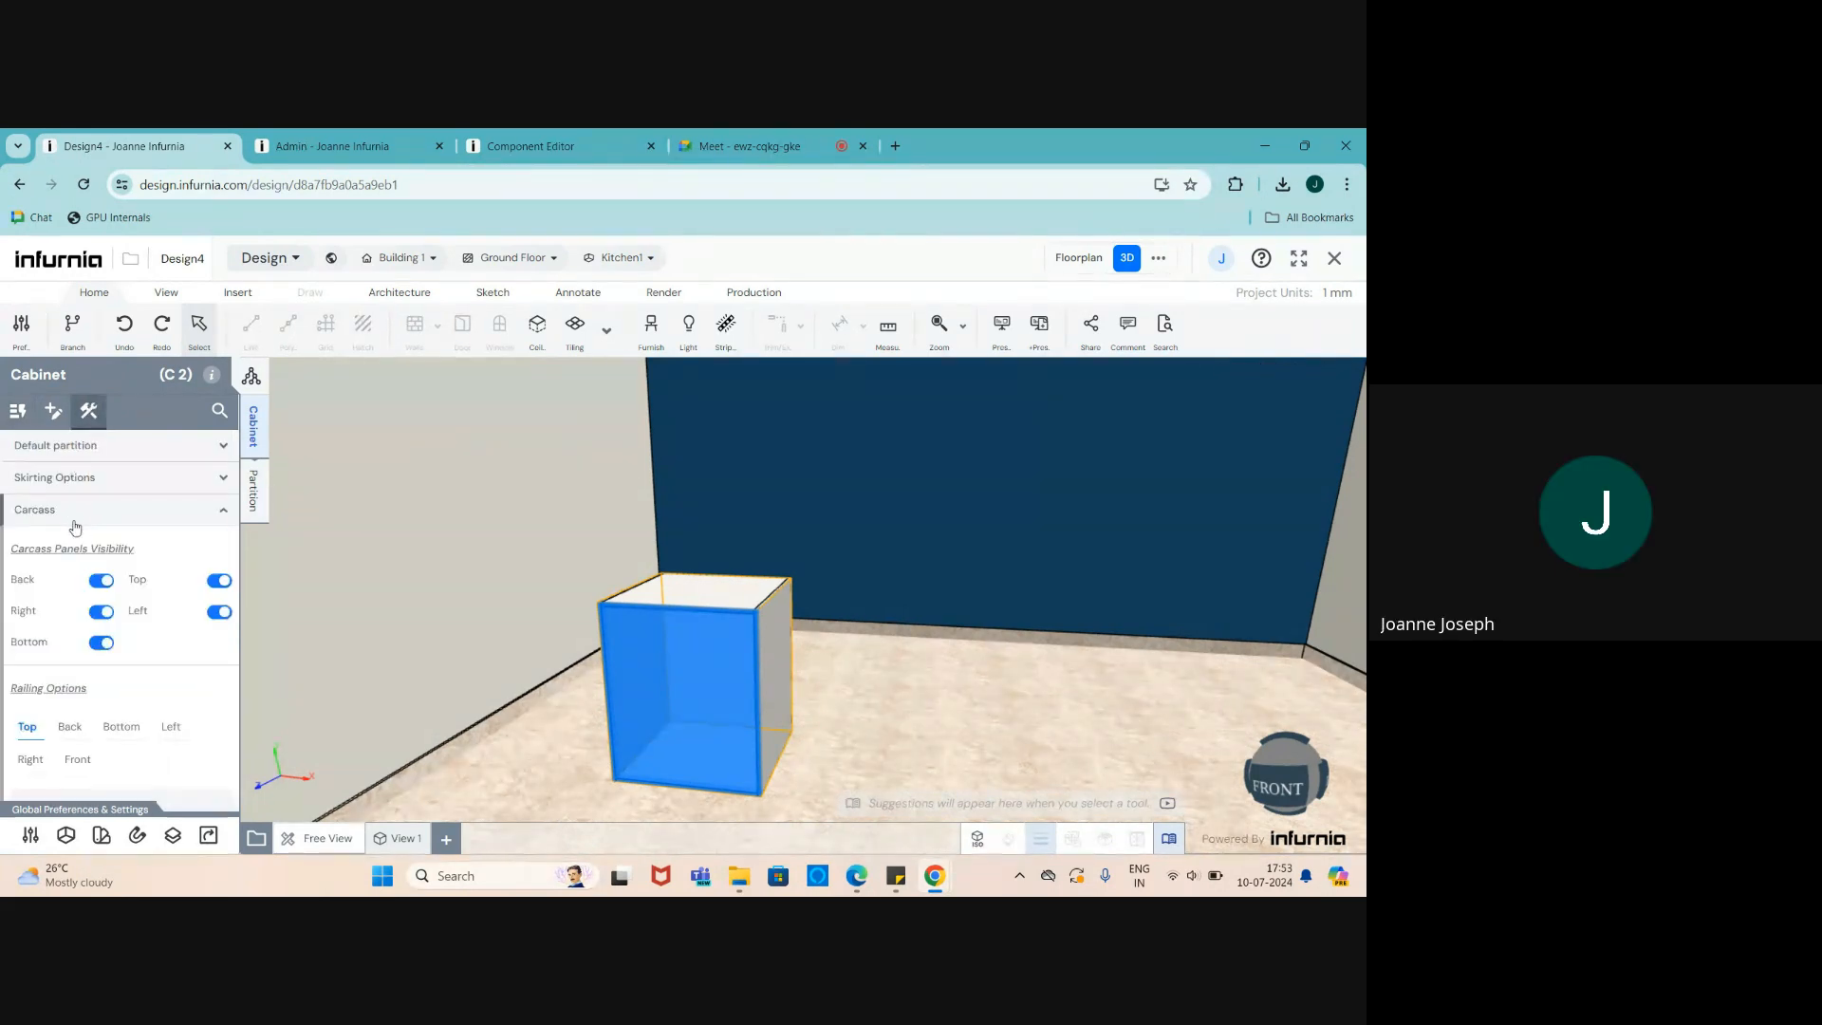
left_click(100, 581)
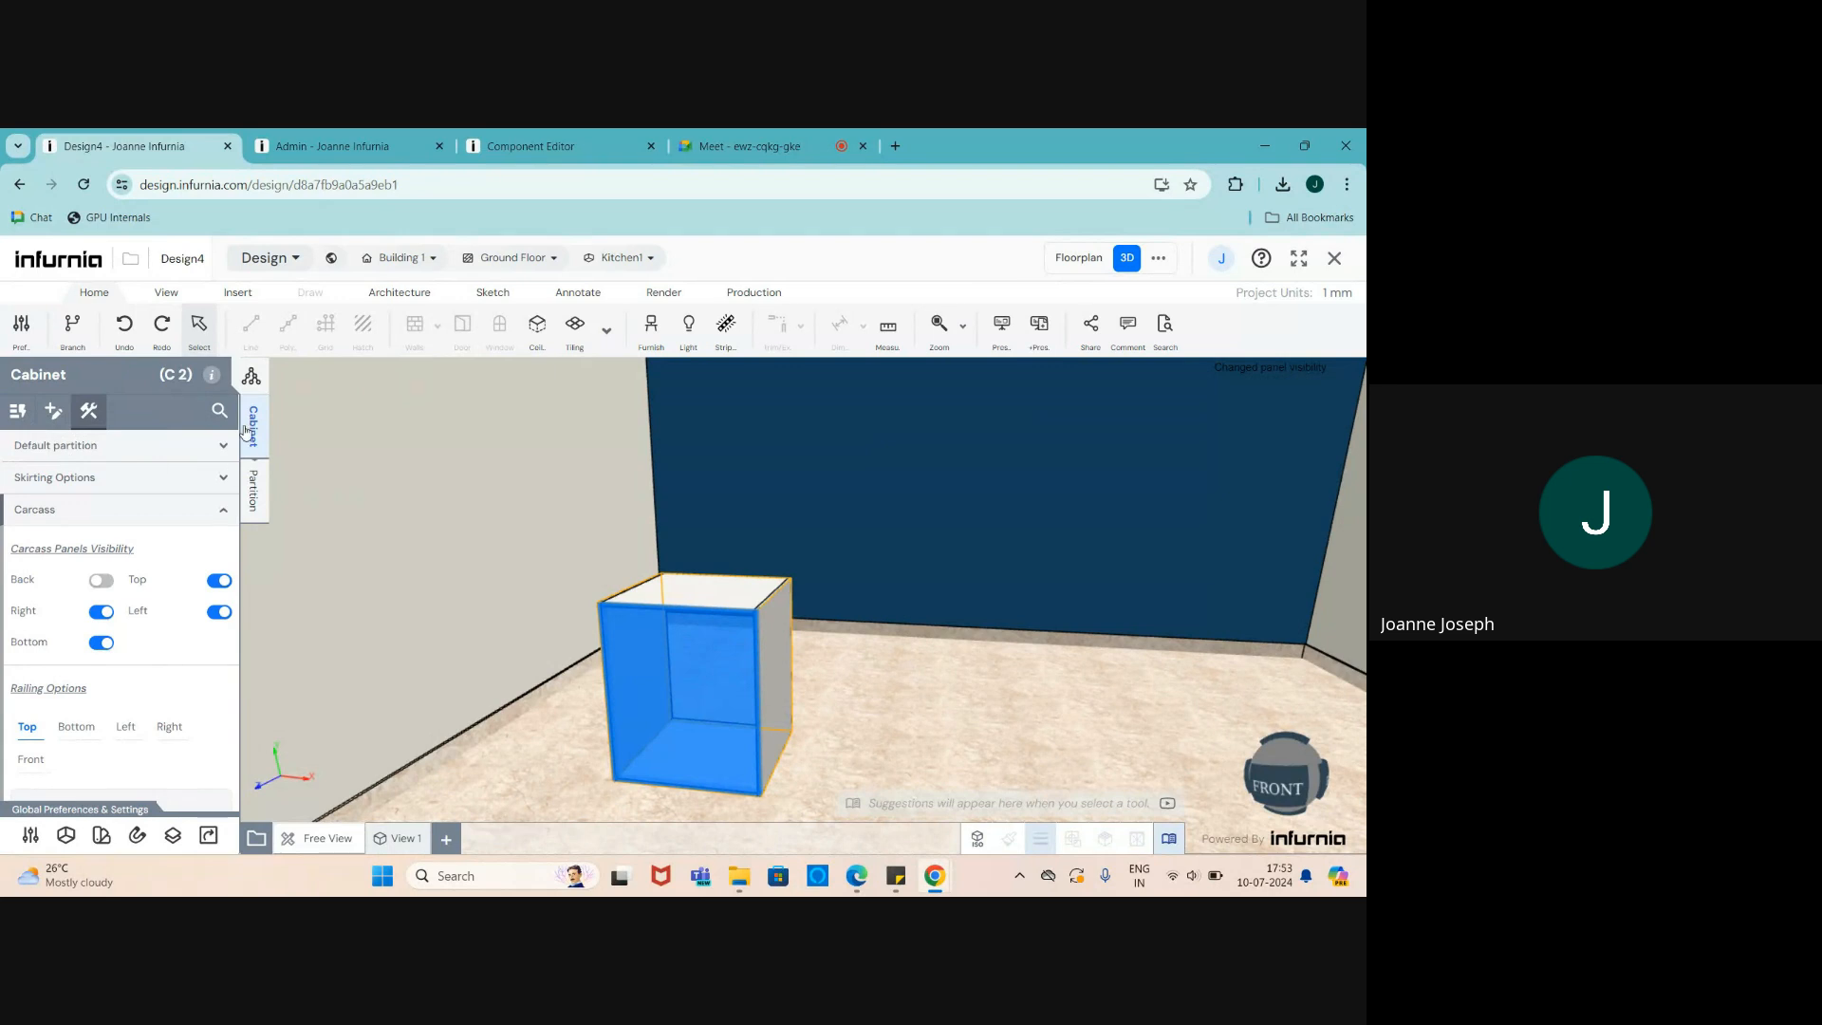
left_click(12, 414)
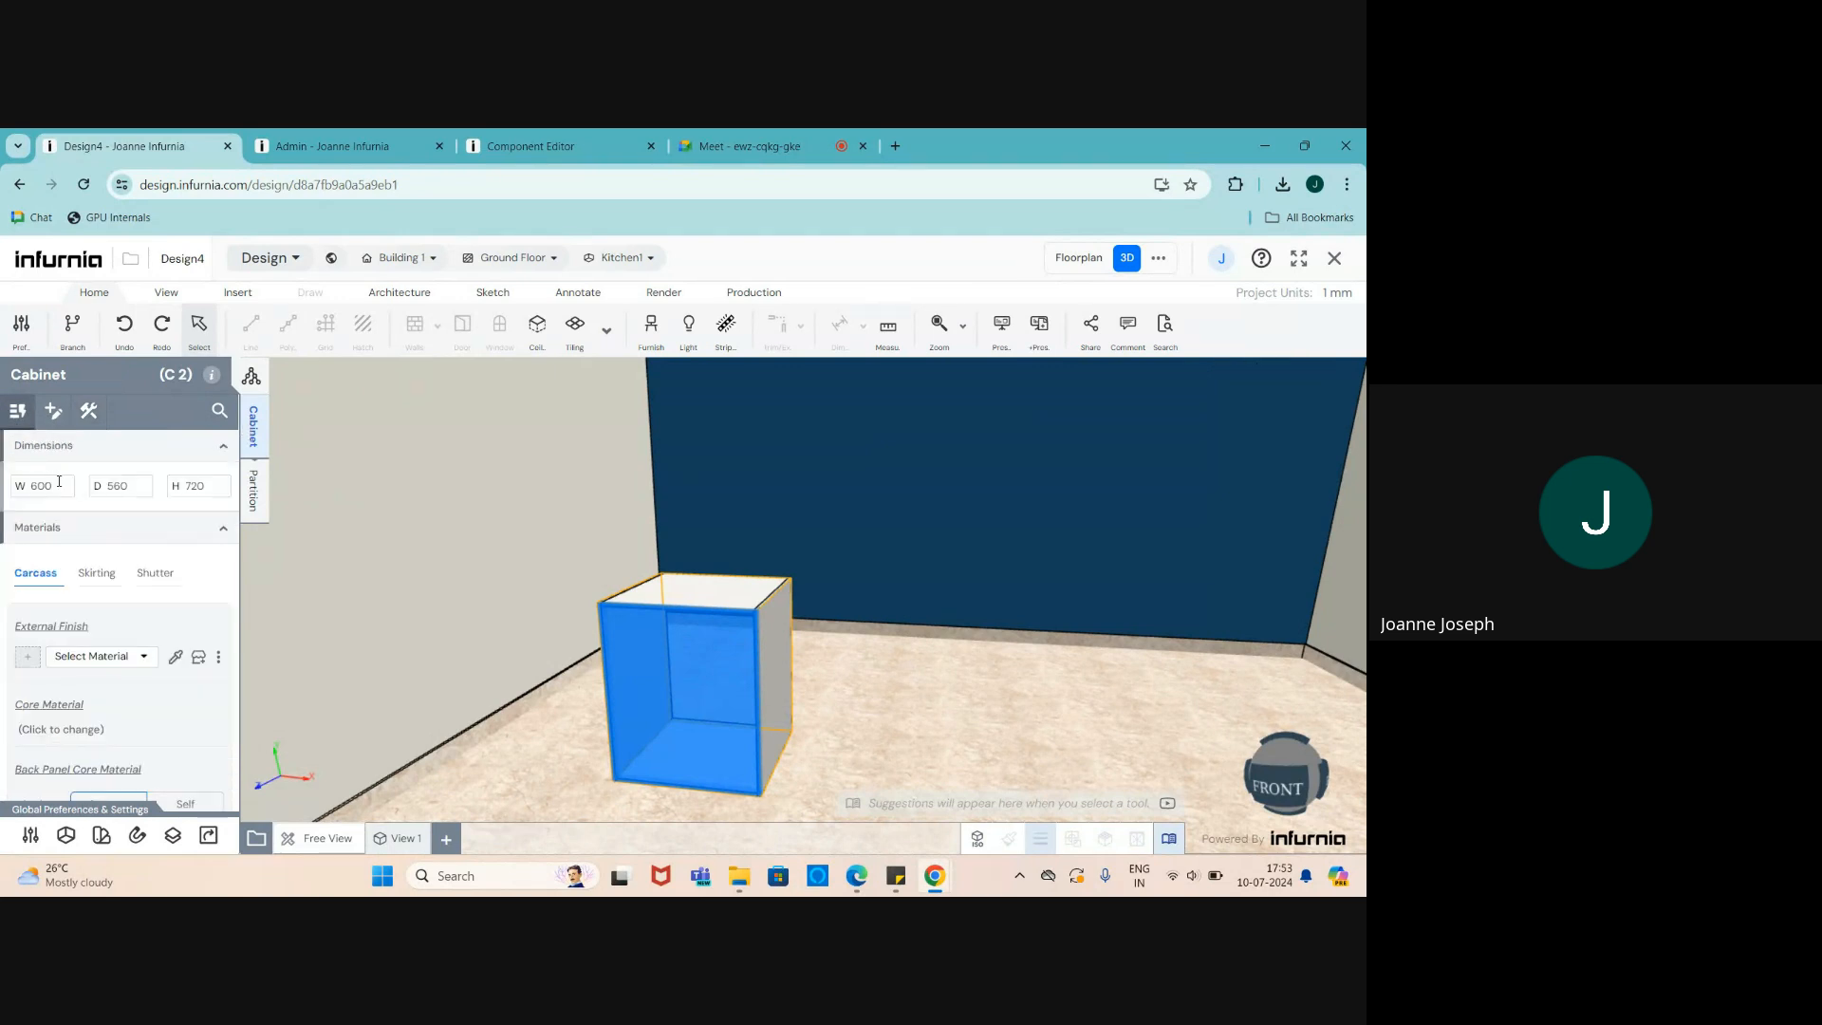
- Set the cabinet width to 2000 and height to 2700
double_click(55, 485)
type("2000")
left_click_drag(210, 487, 175, 490)
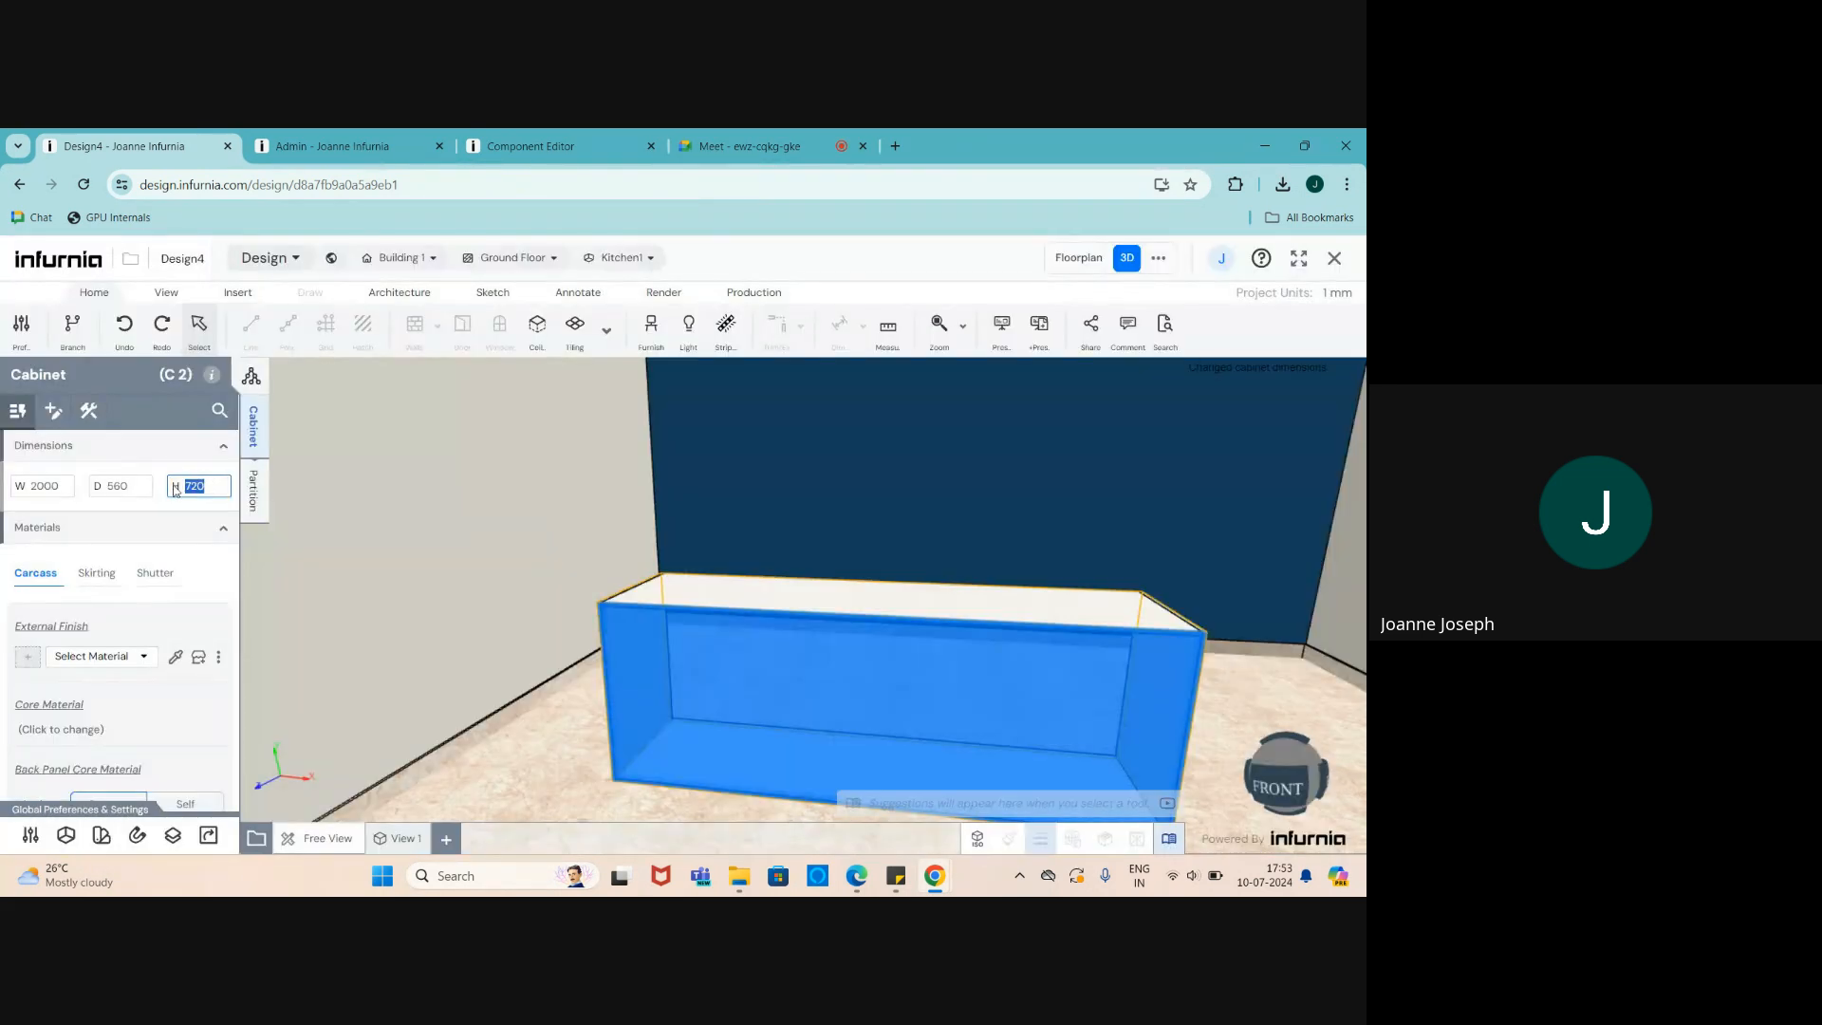
type("3000")
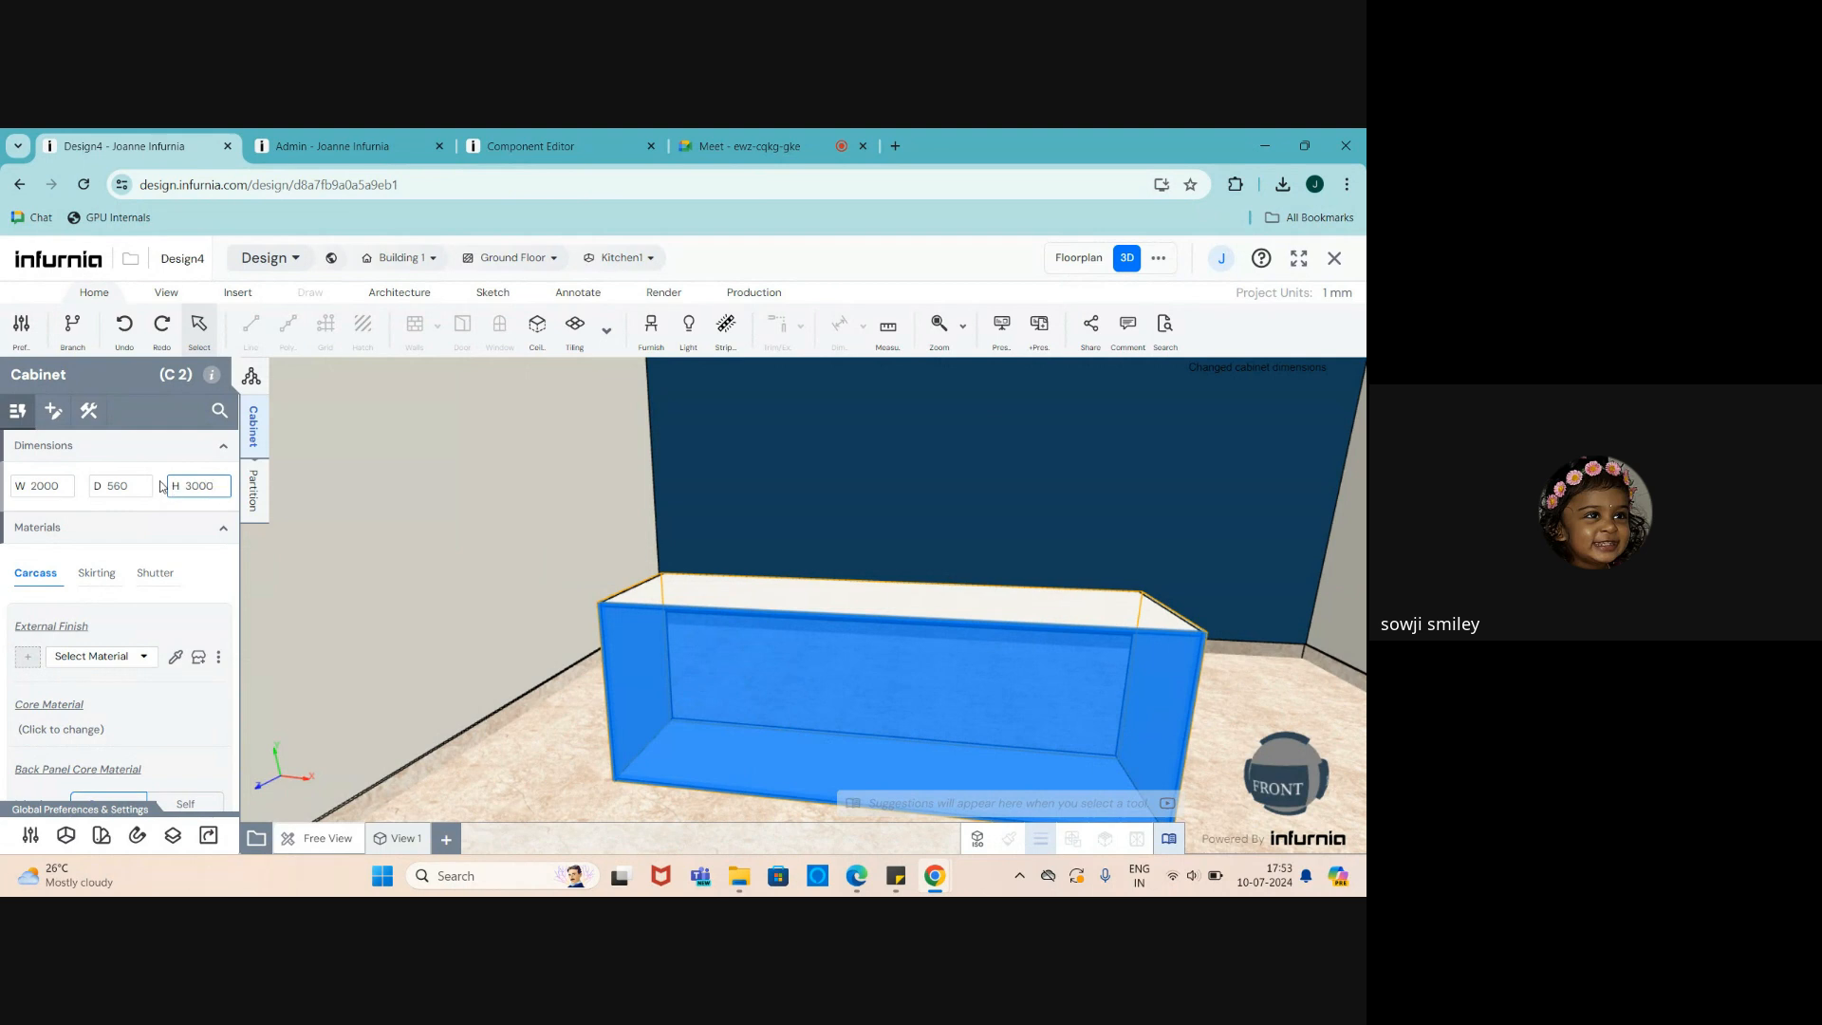
key("Return")
scroll(429, 627, "down", 6)
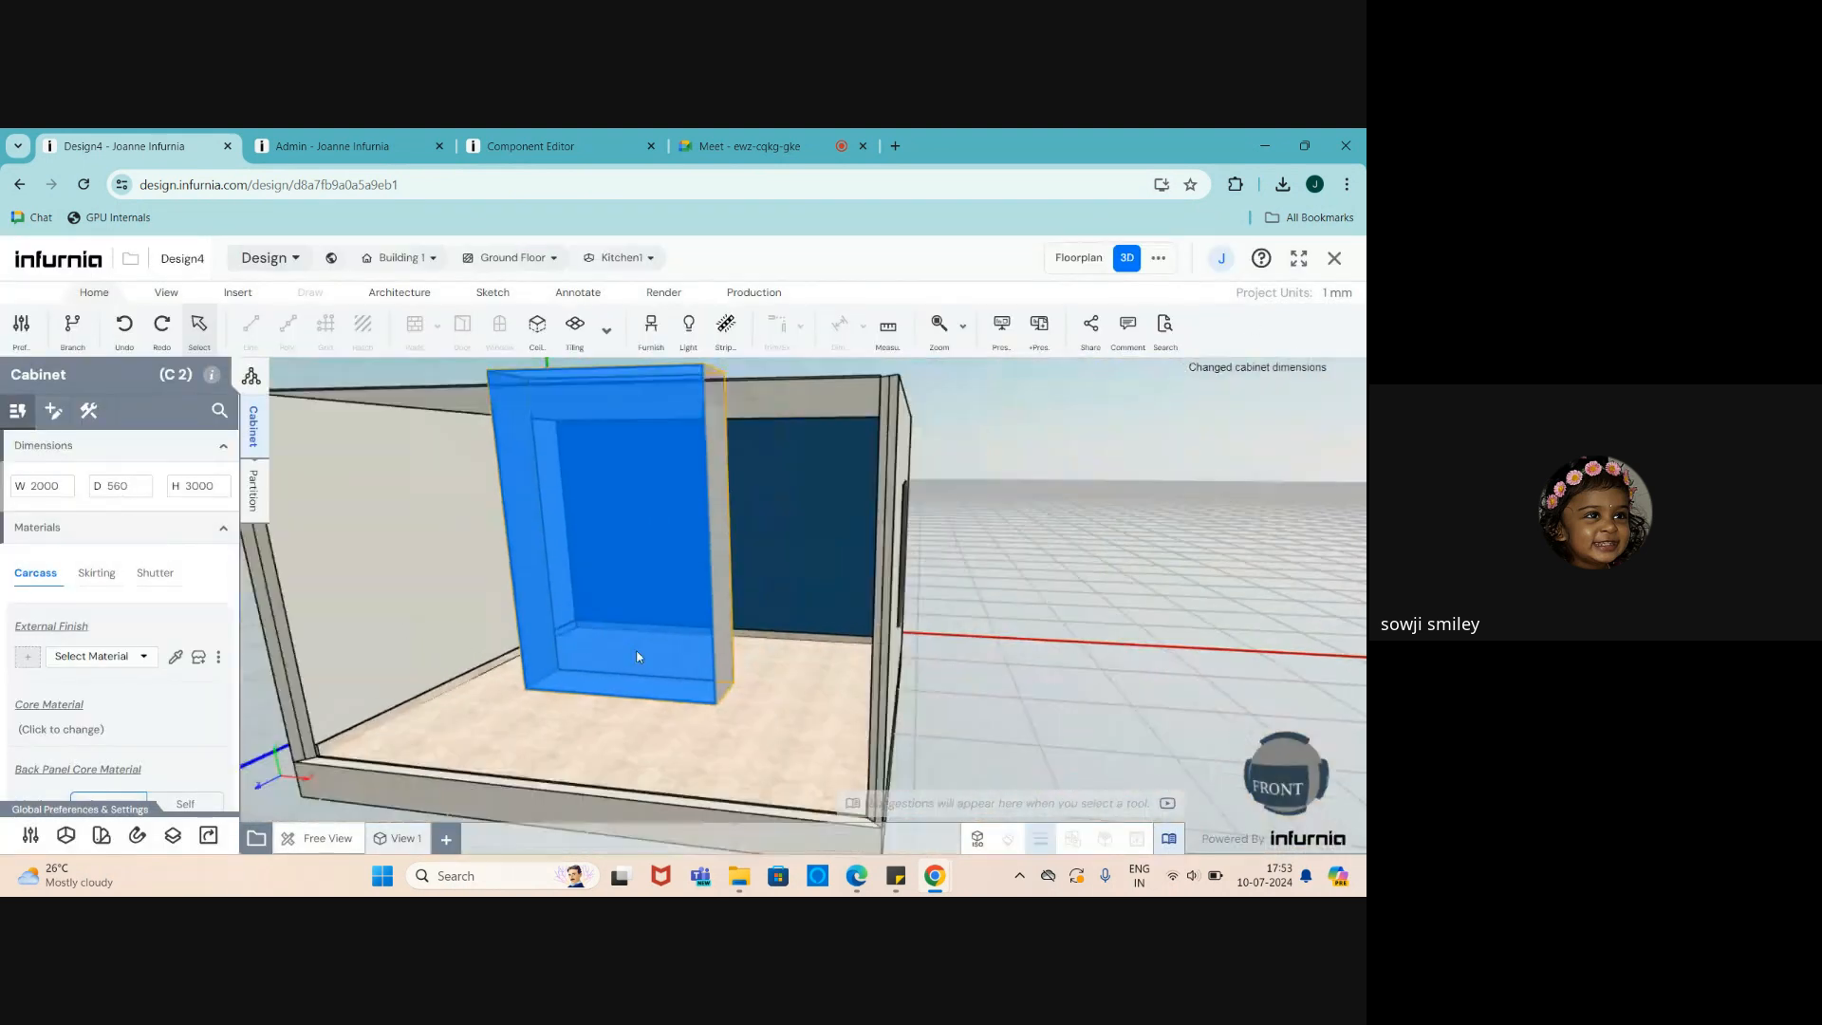
scroll(594, 575, "up", 2)
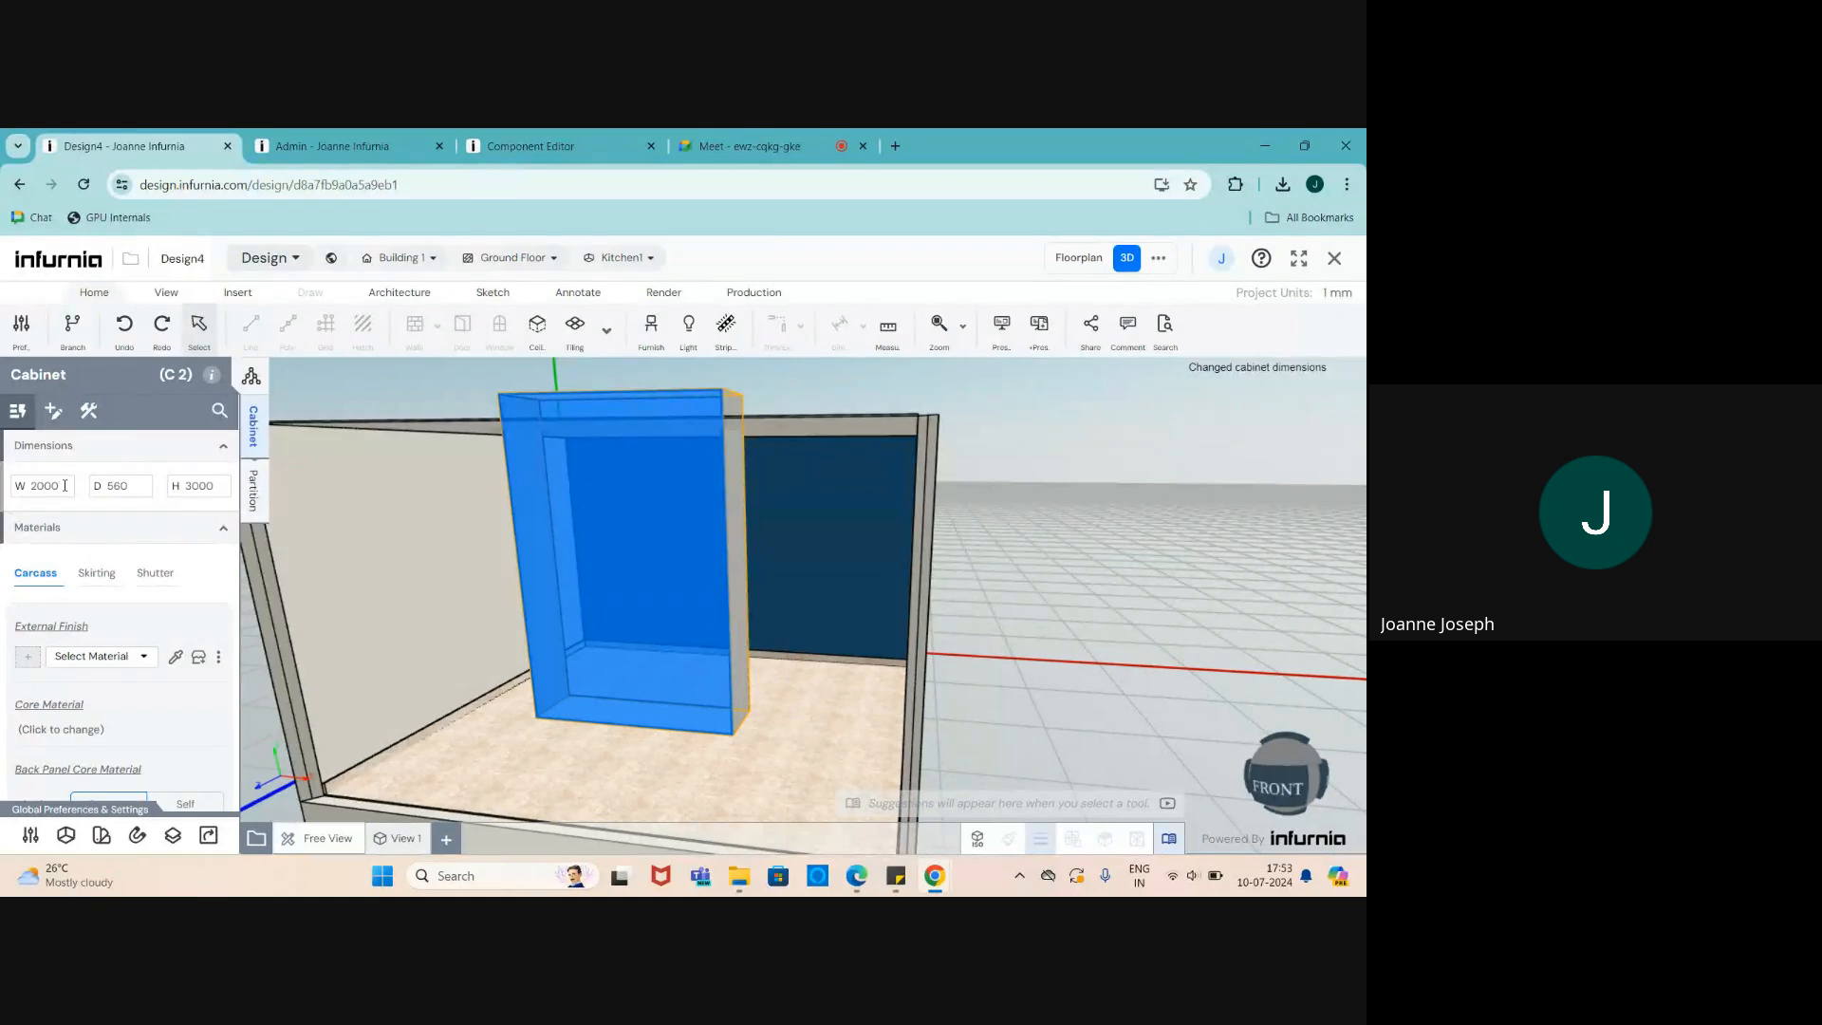
left_click(203, 485)
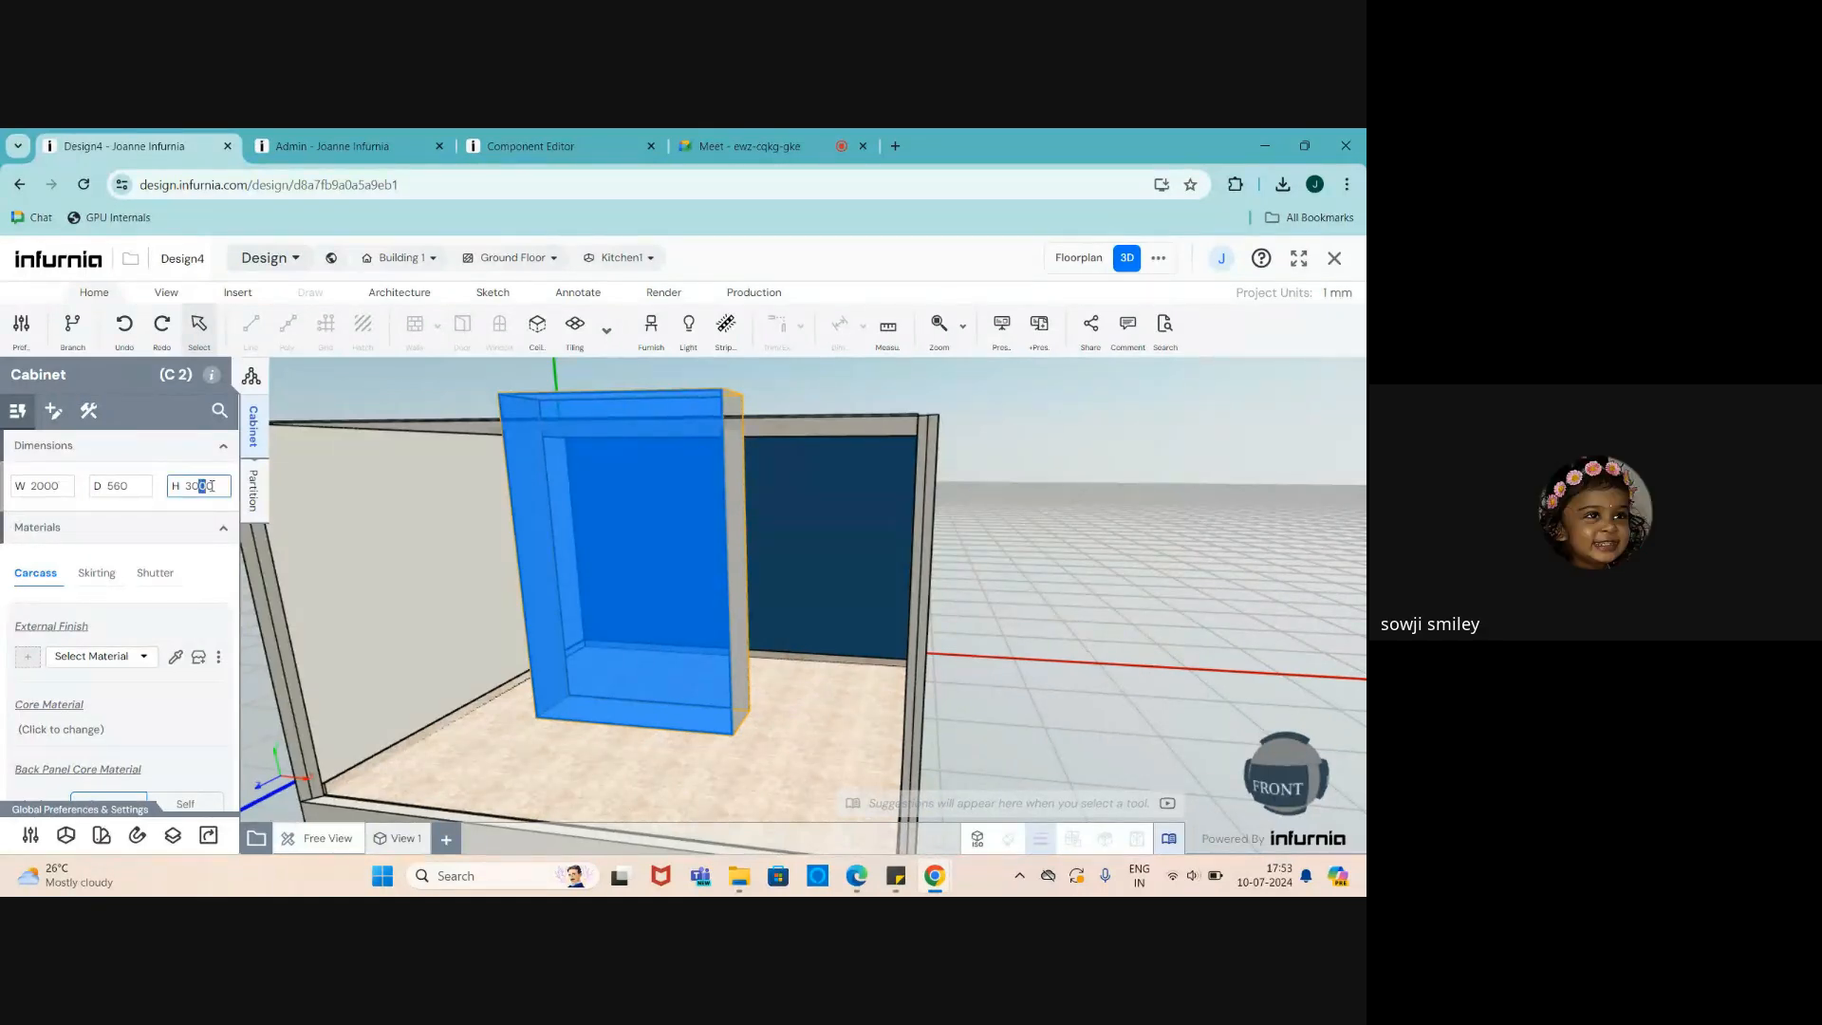
double_click(203, 486)
type("2700")
key("Return")
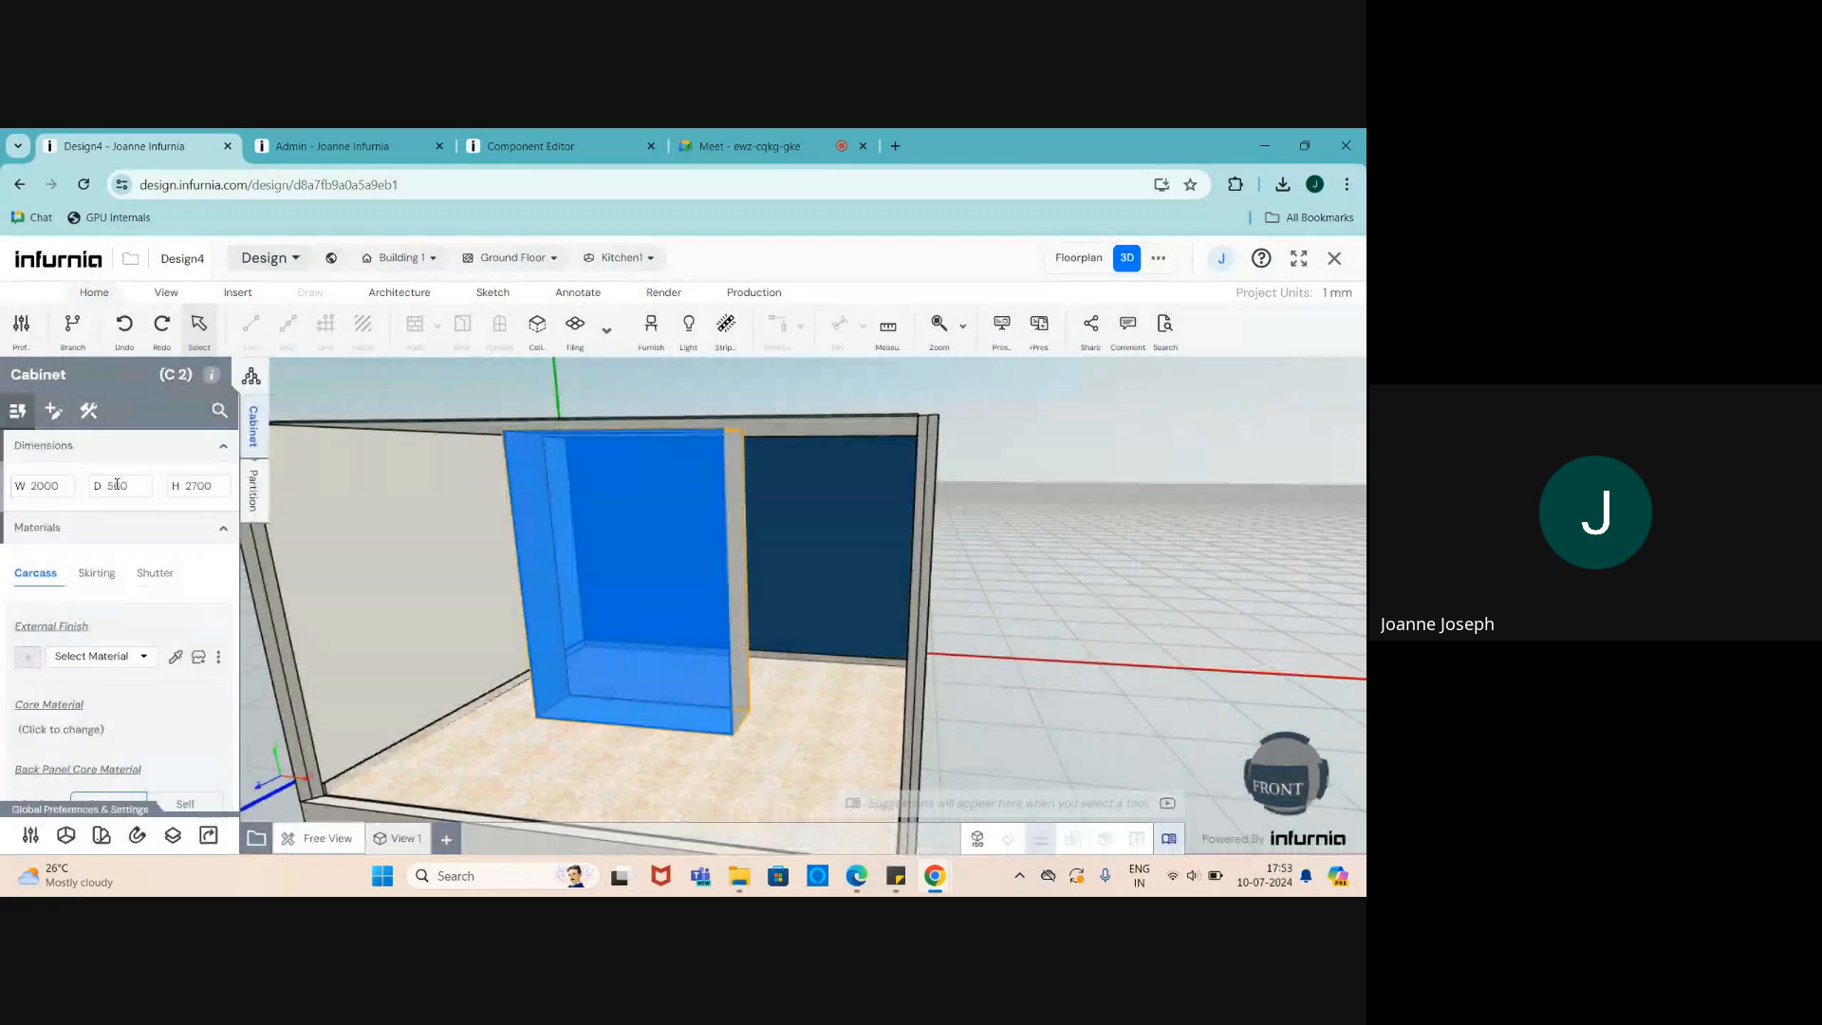
- Set the cabinet depth to 150
double_click(131, 485)
type("100")
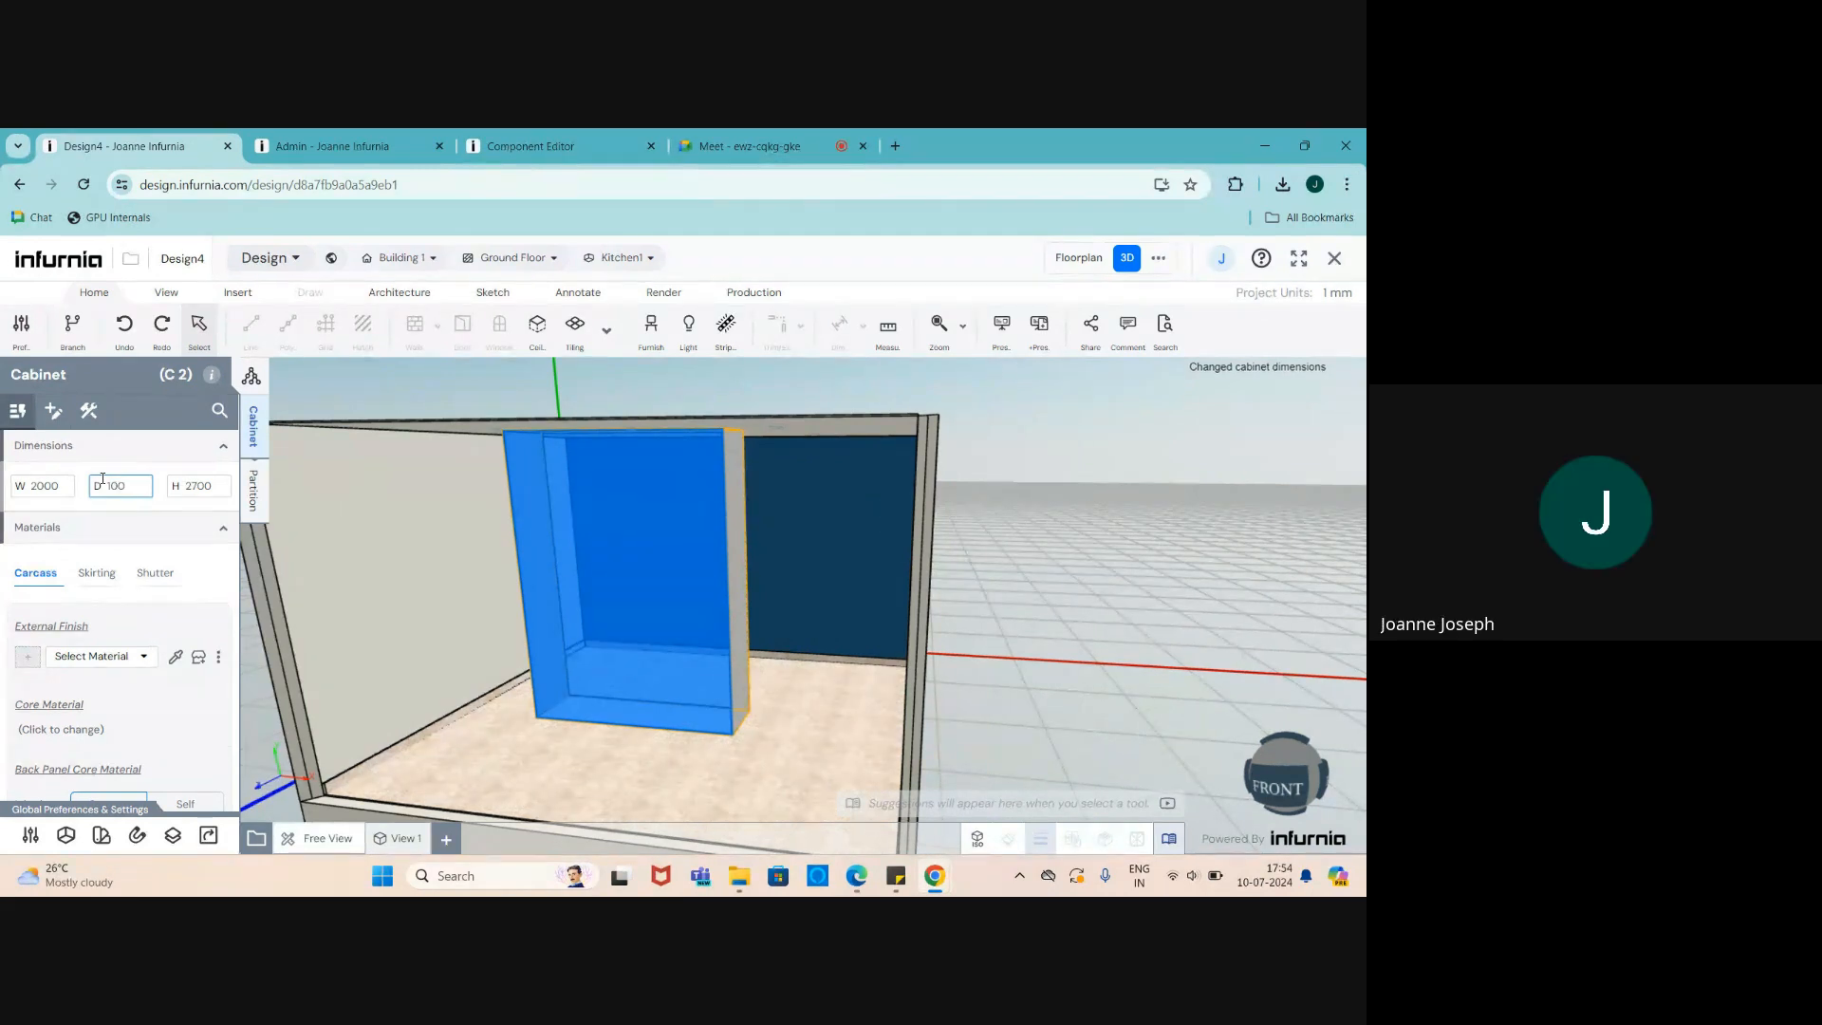
key("Return")
scroll(666, 637, "up", 2)
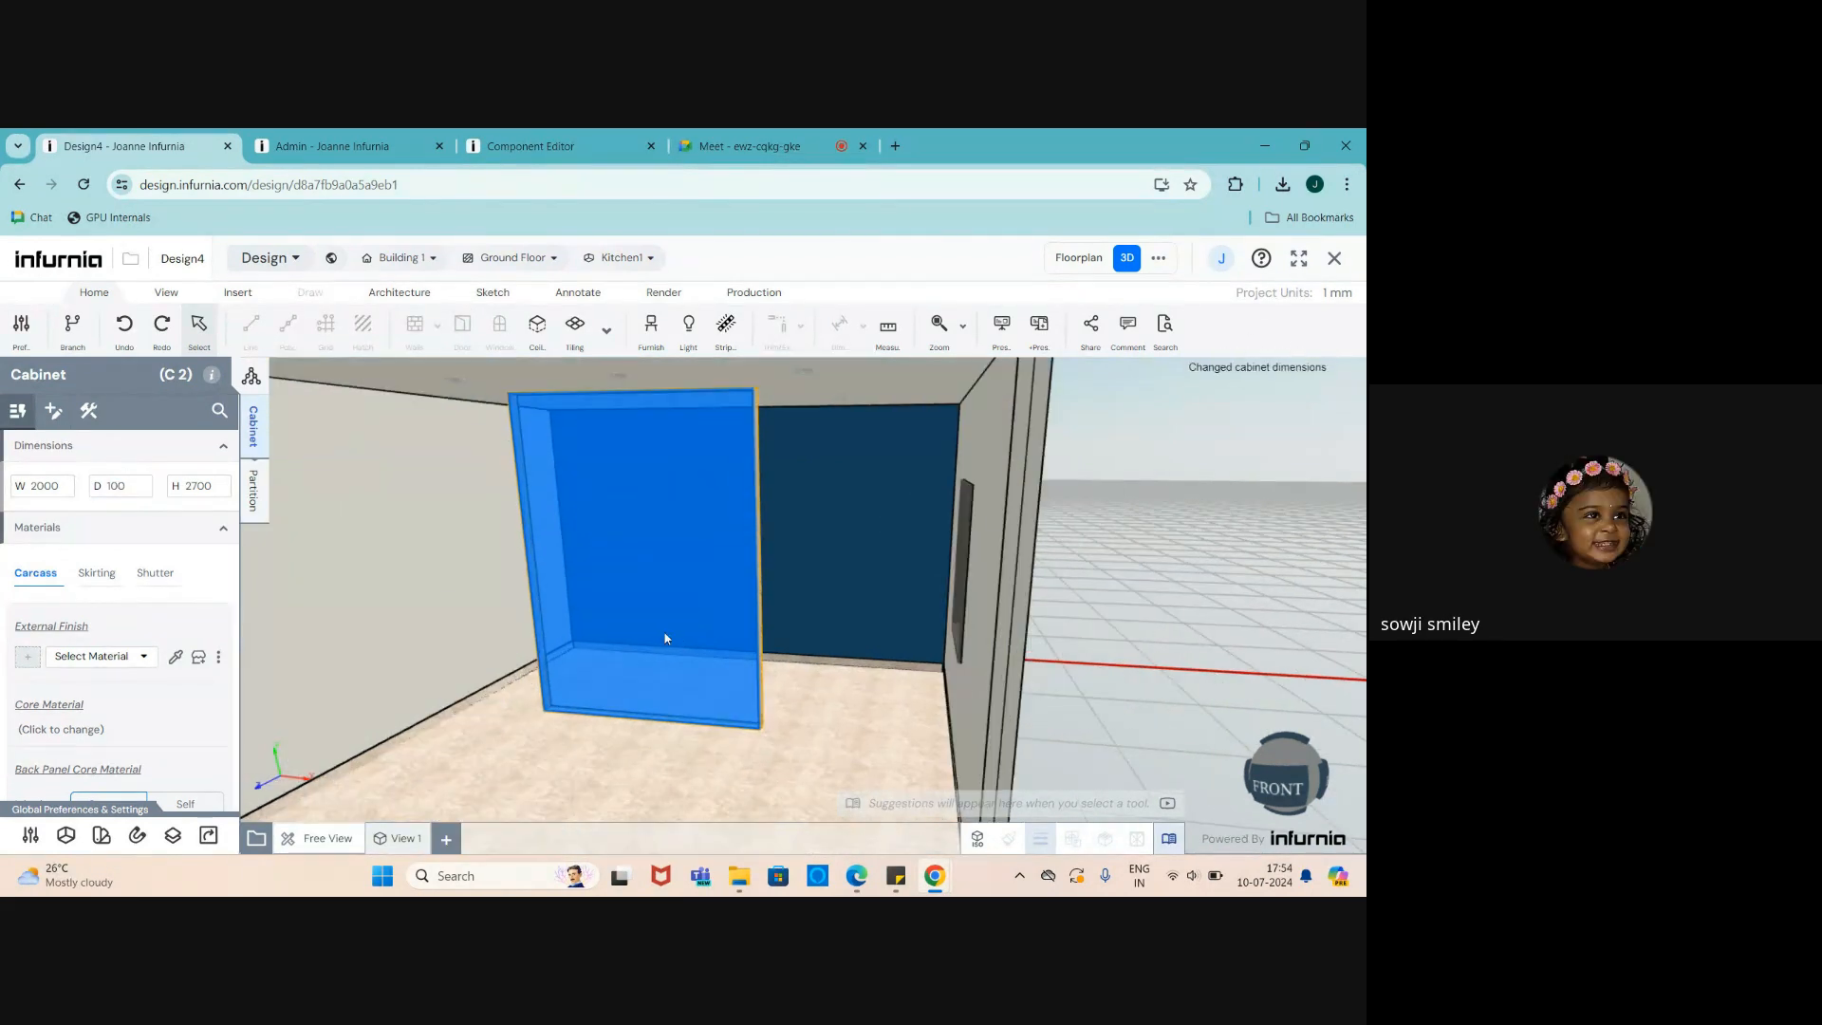
left_click(121, 488)
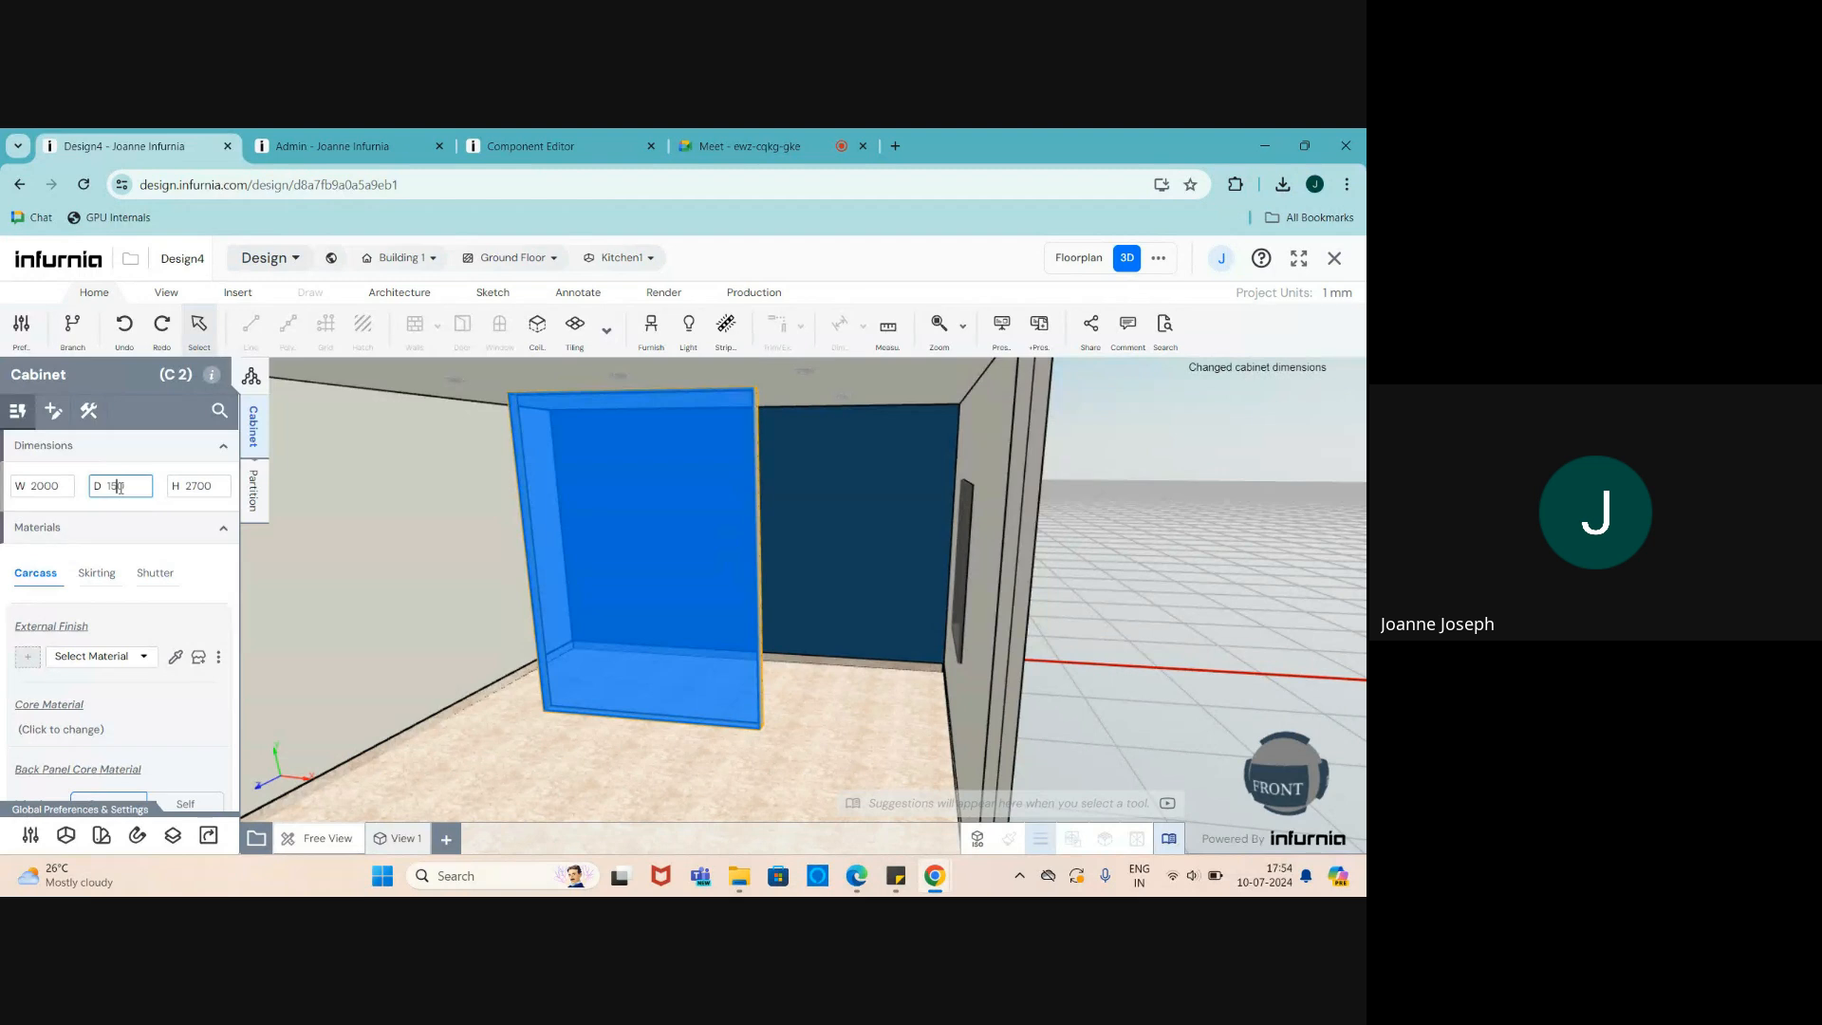
key("Return")
scroll(562, 523, "up", 3)
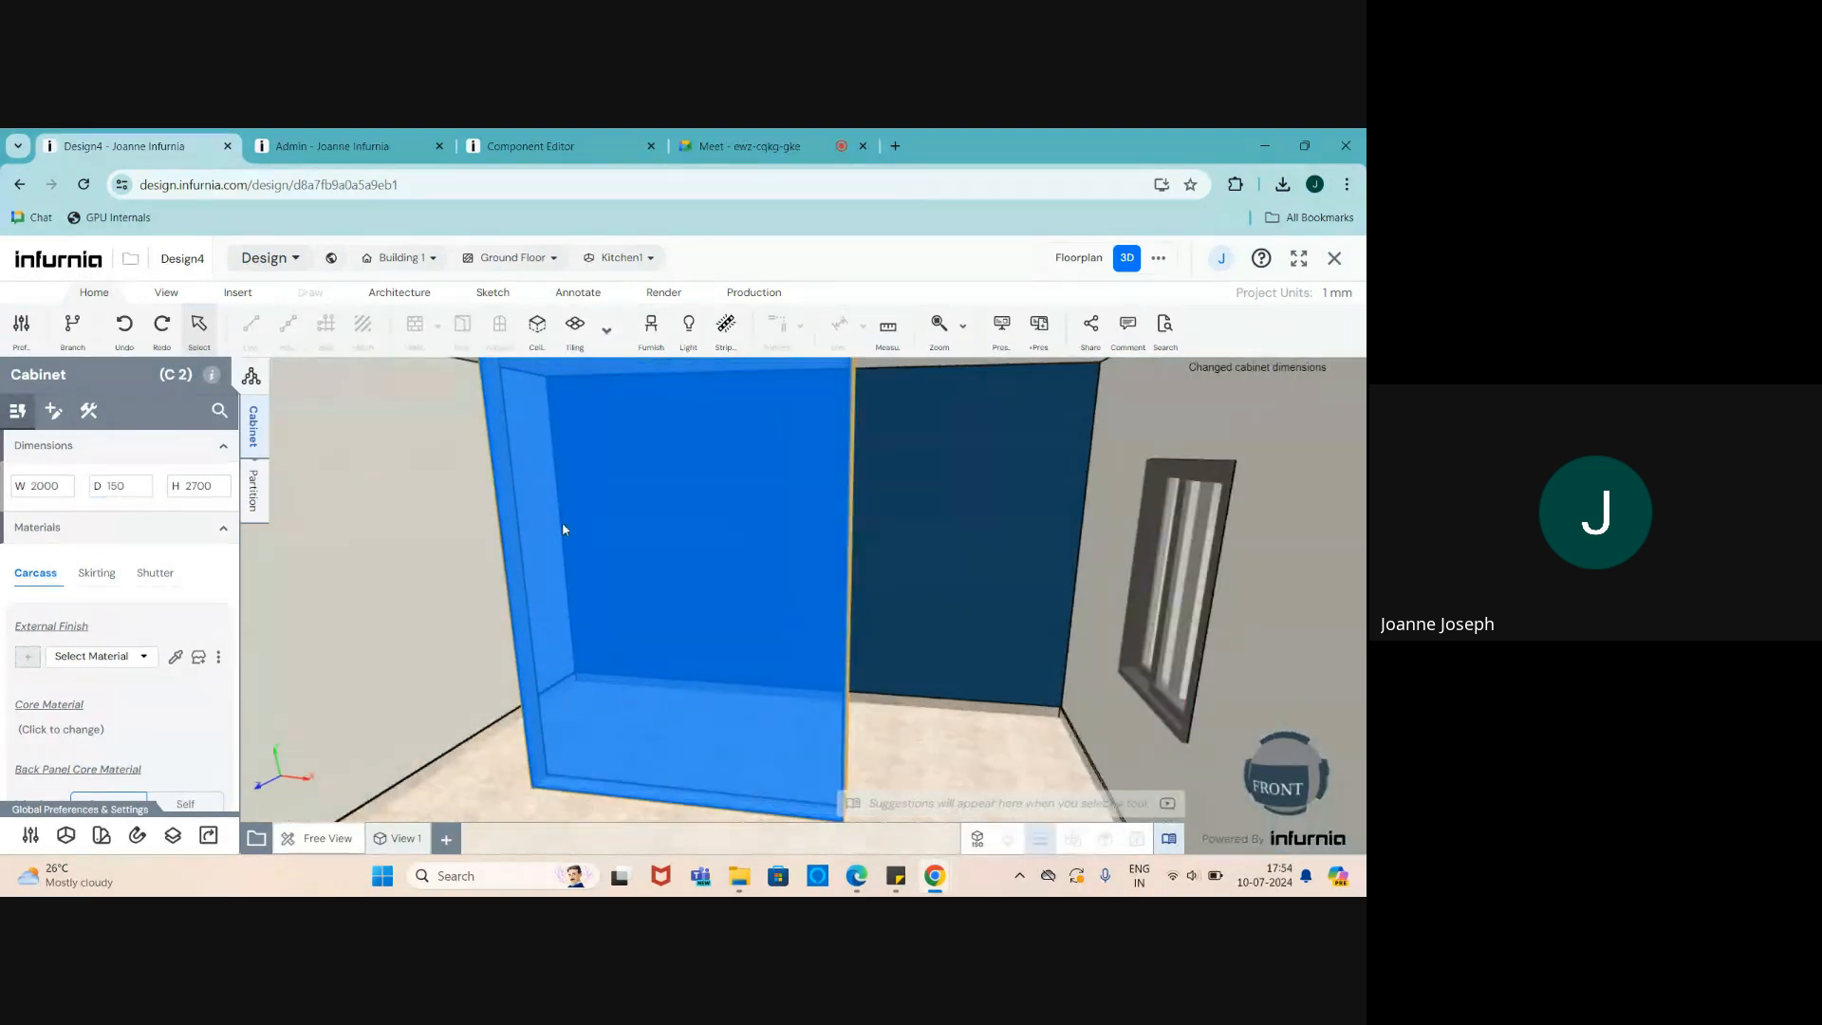
key("Escape")
scroll(562, 529, "down", 3)
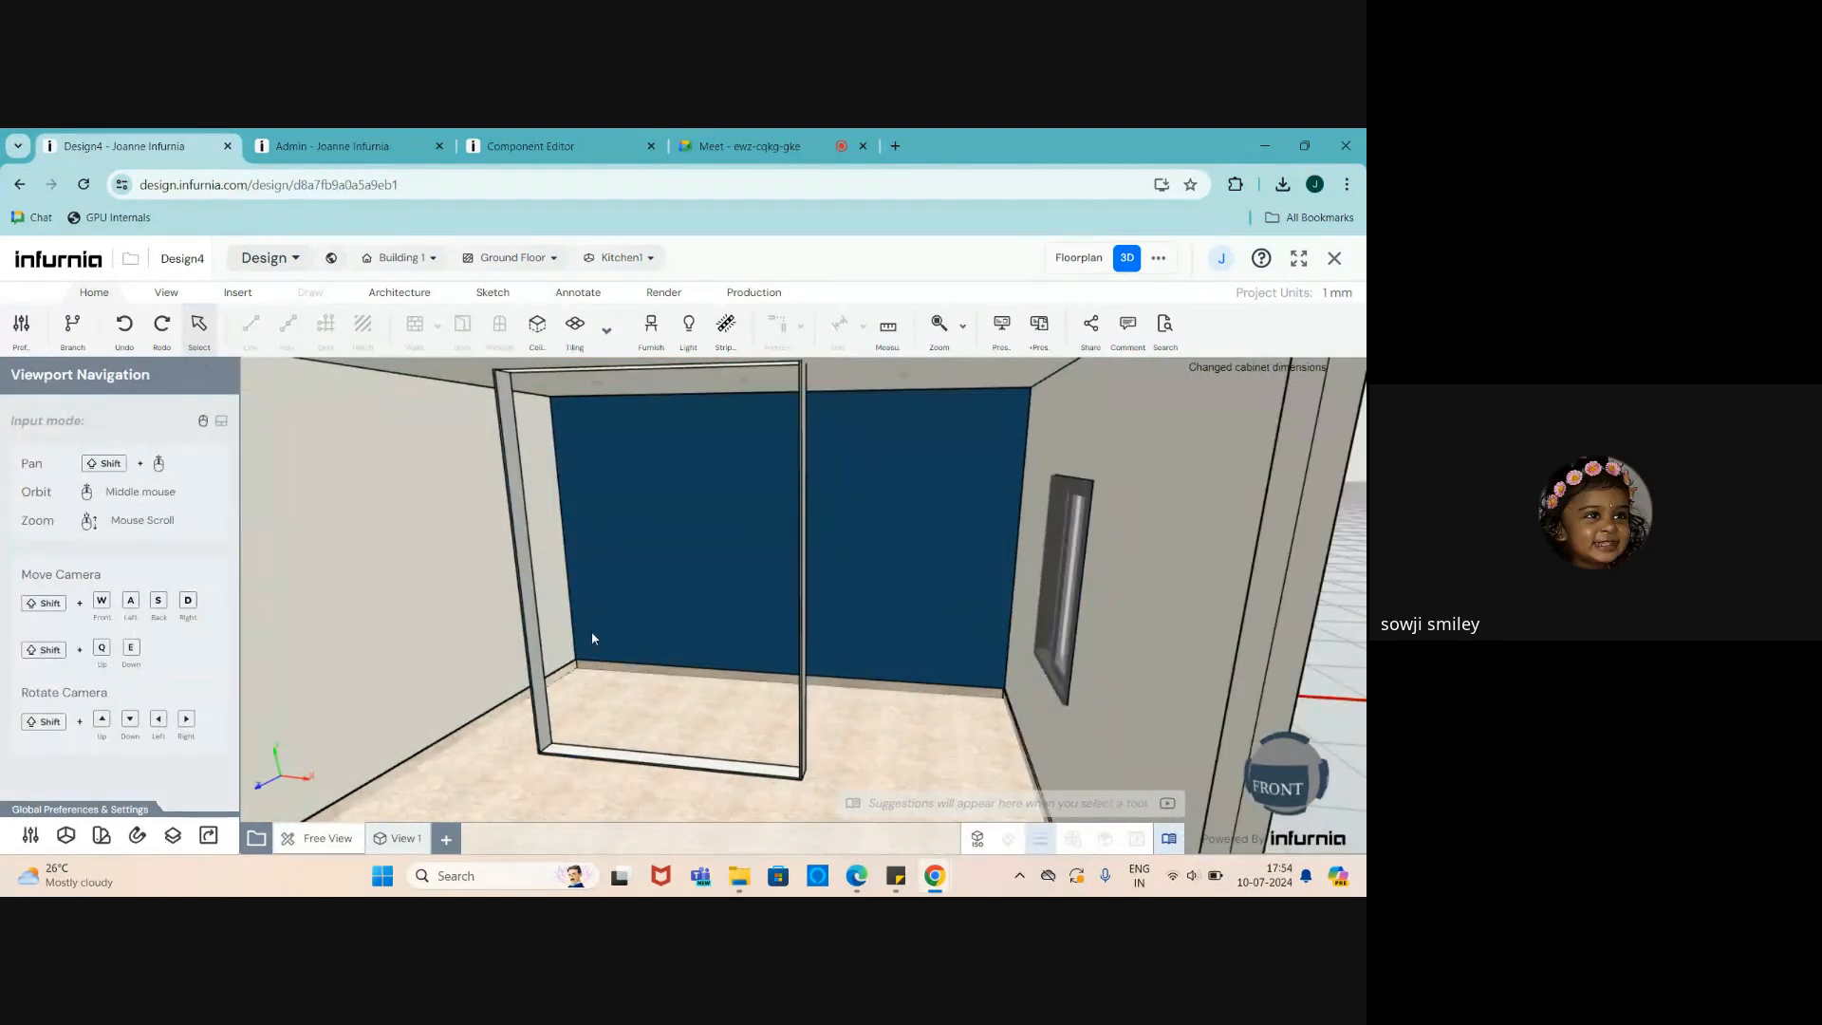
left_click(524, 586)
middle_click_drag(531, 593, 482, 613)
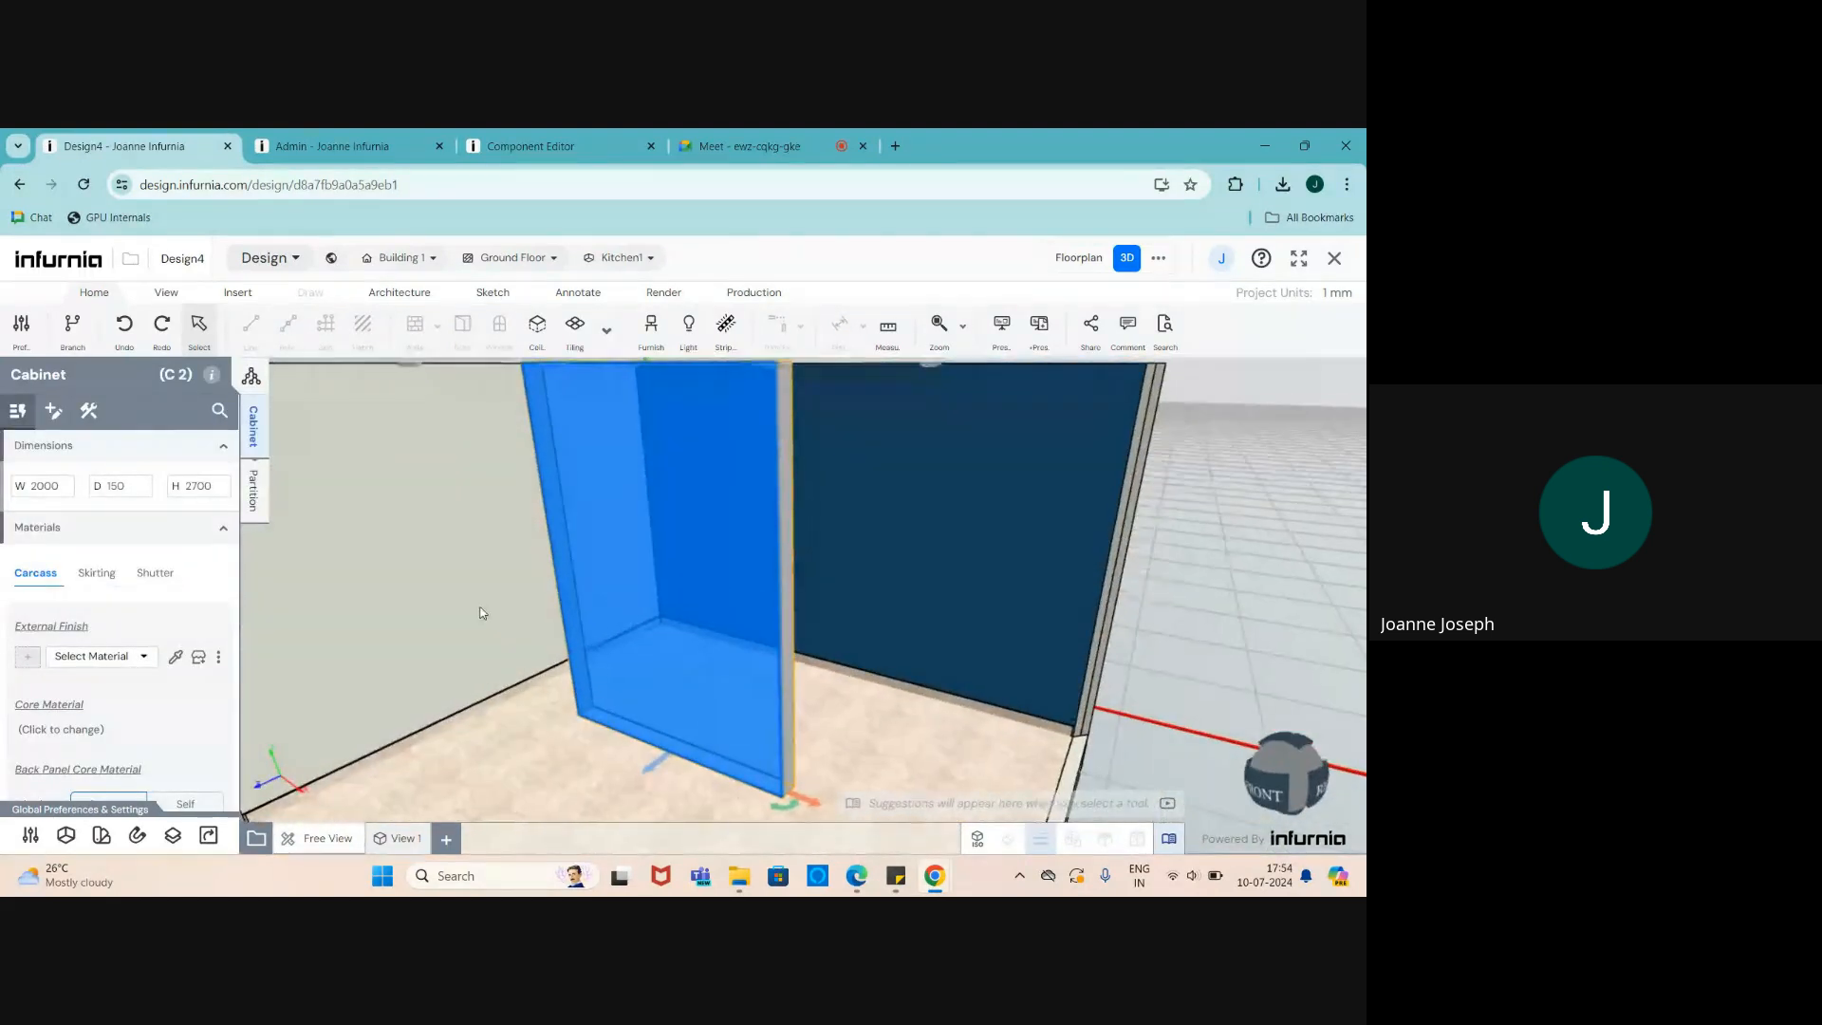
- Add 10 vertical partitions to the tall cabinet and view the slats against the blue wall
left_click(252, 501)
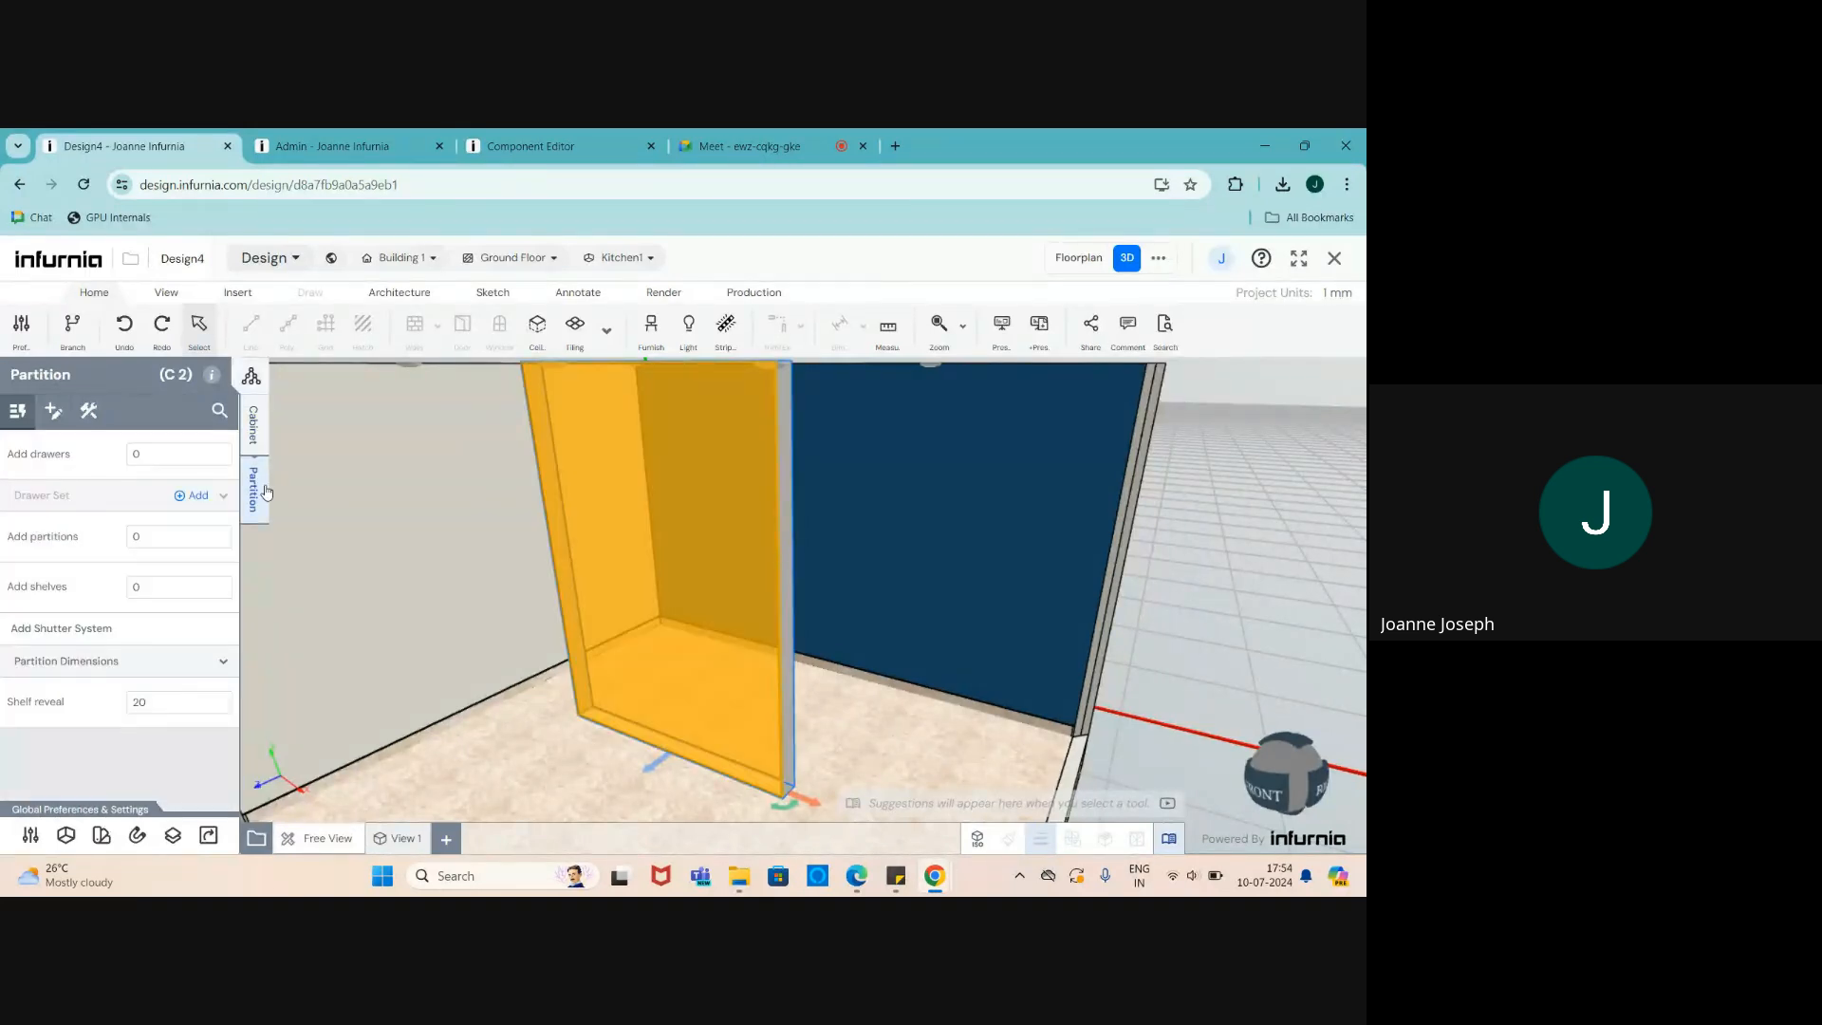
left_click(147, 541)
type("10")
key("Return")
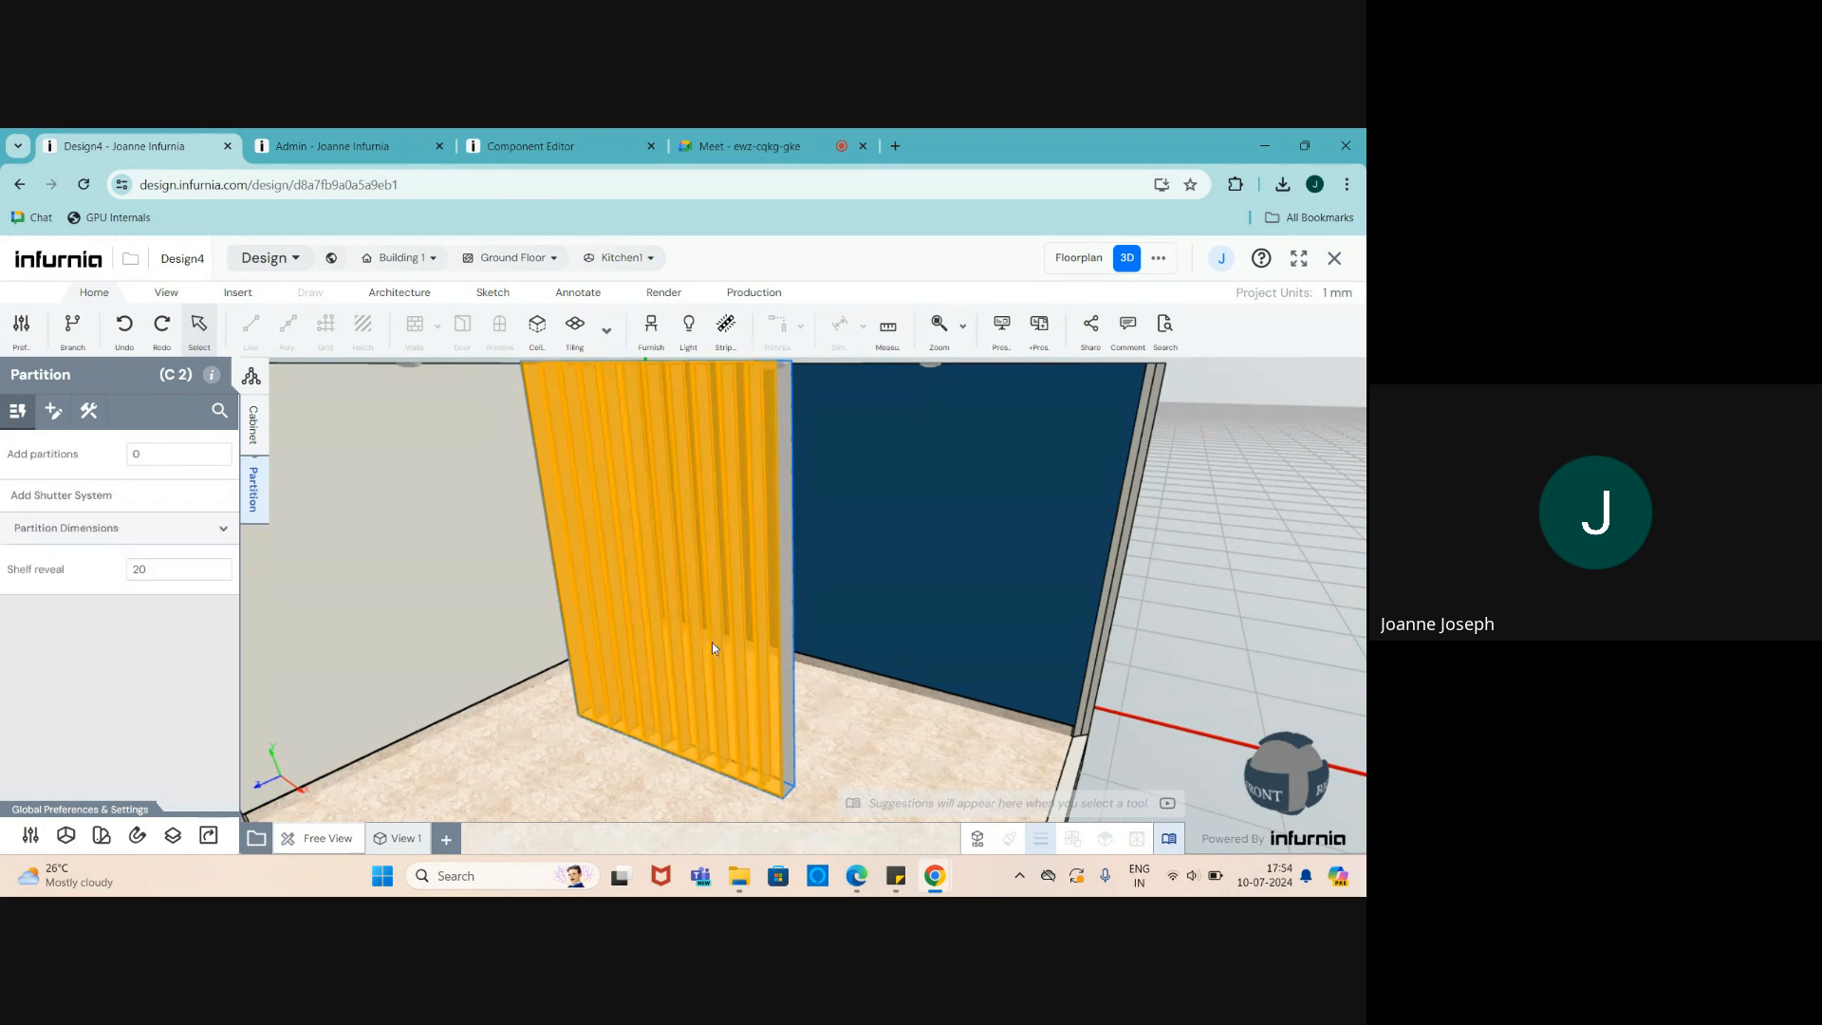
middle_click_drag(686, 686, 787, 660)
scroll(748, 633, "down", 2)
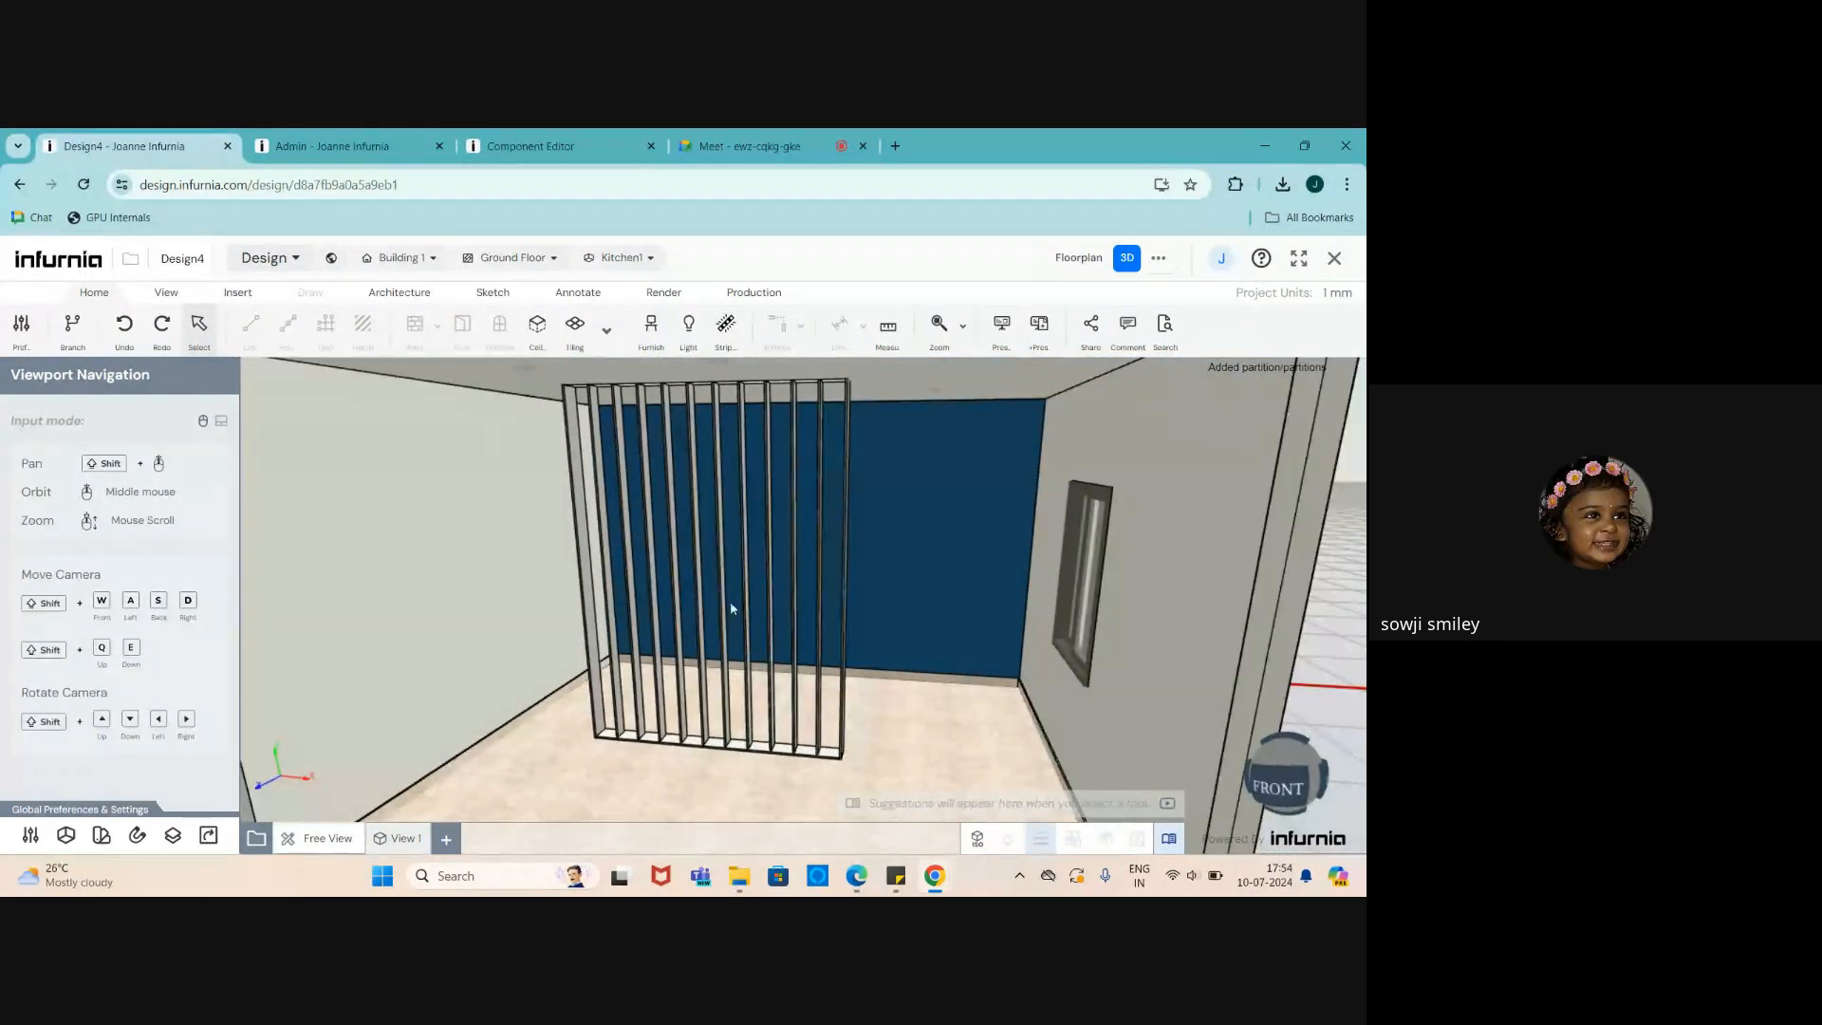
scroll(726, 591, "up", 1)
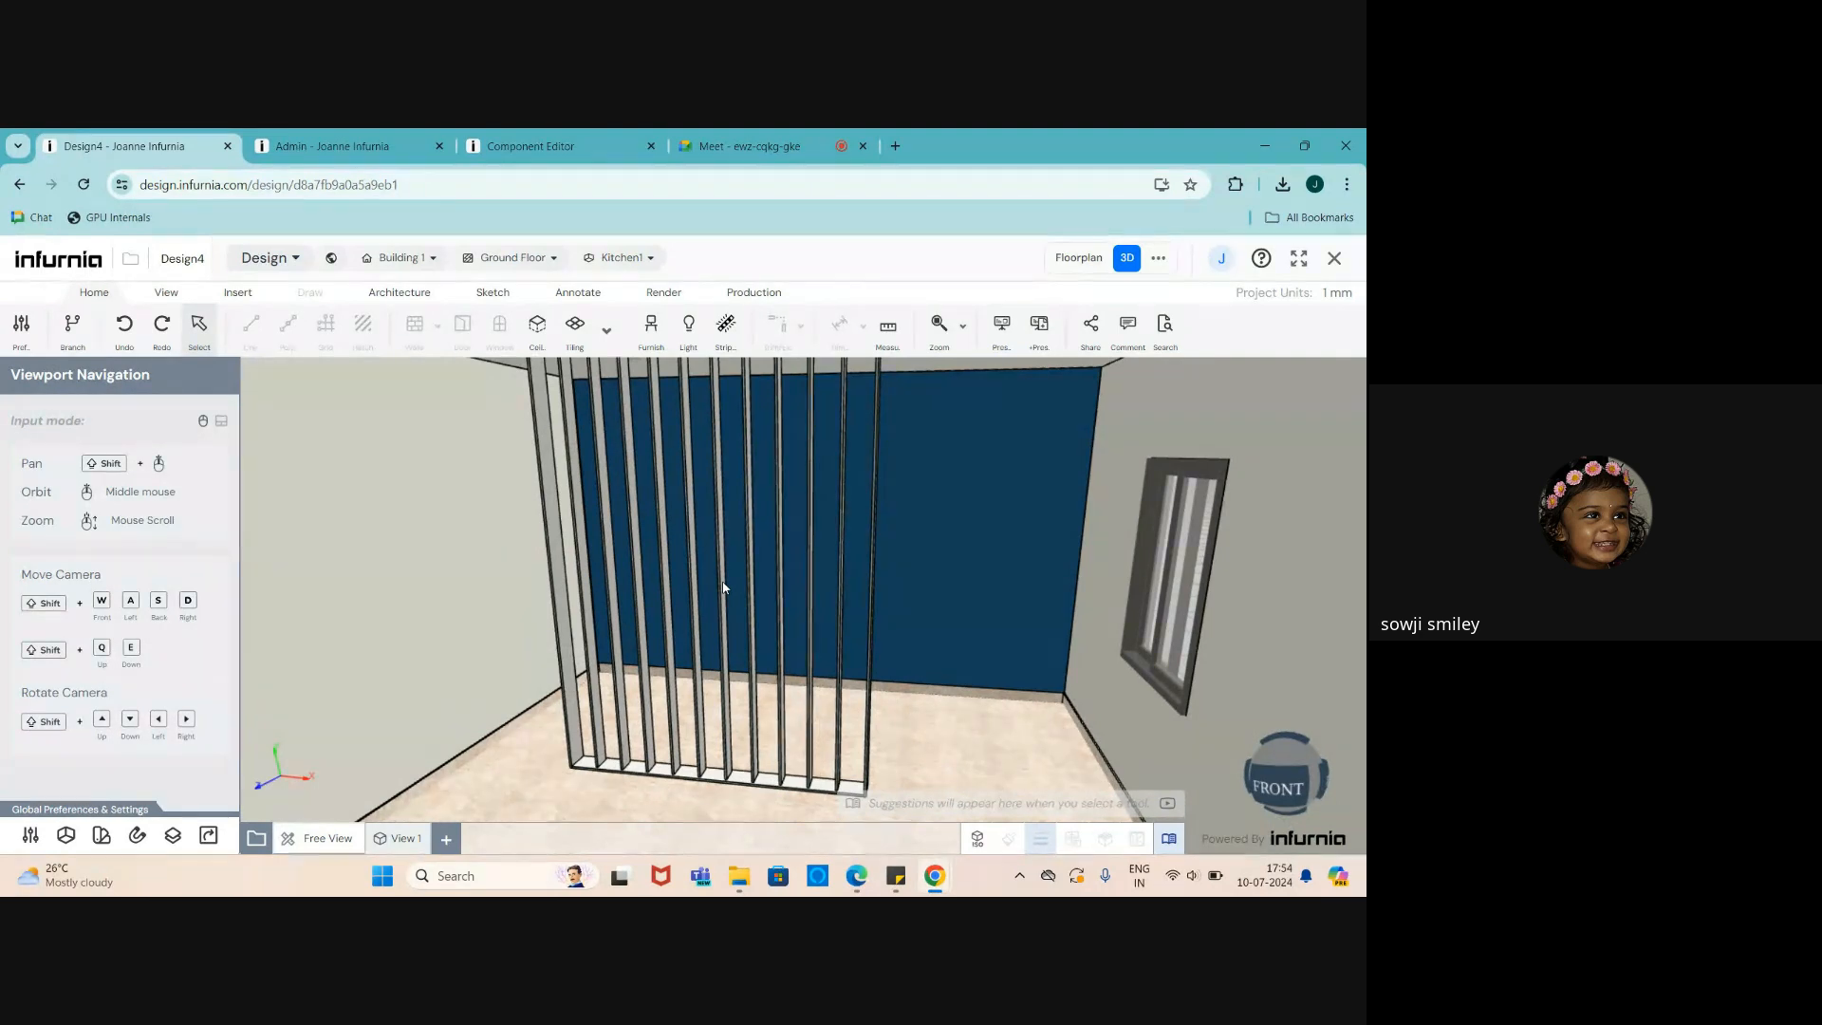
scroll(769, 793, "up", 3)
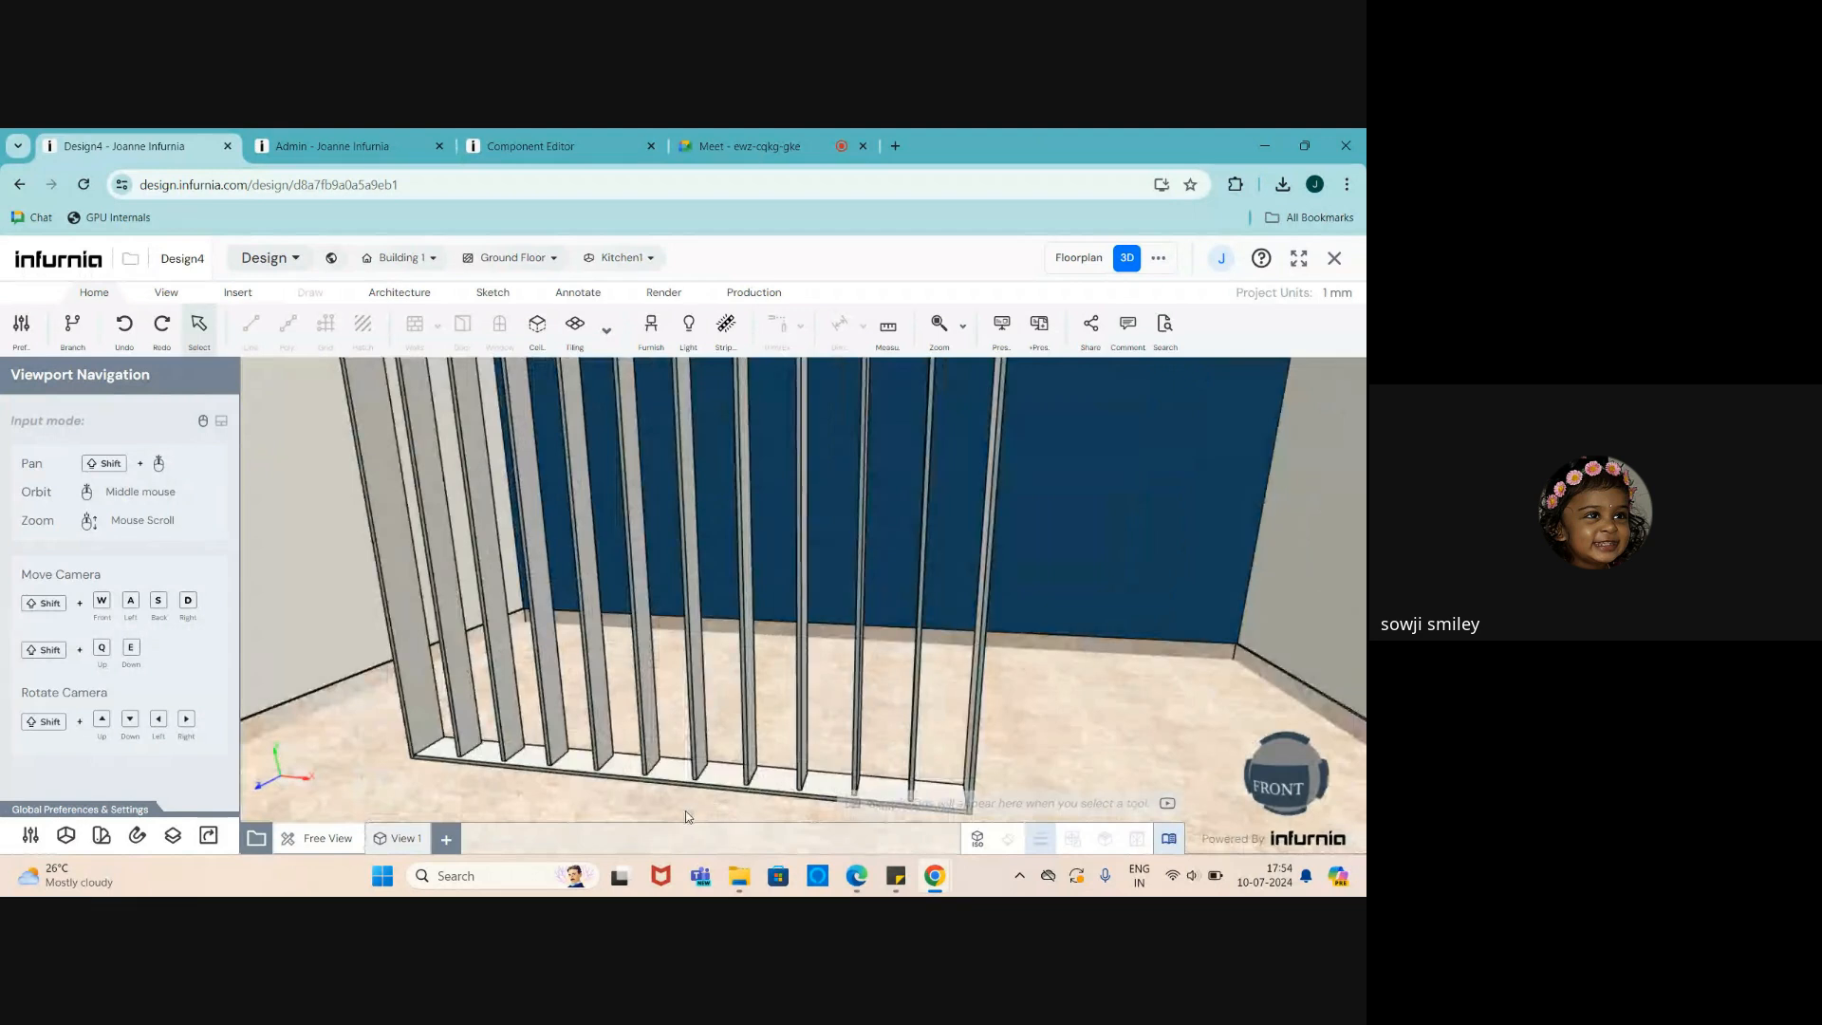
scroll(691, 809, "down", 2)
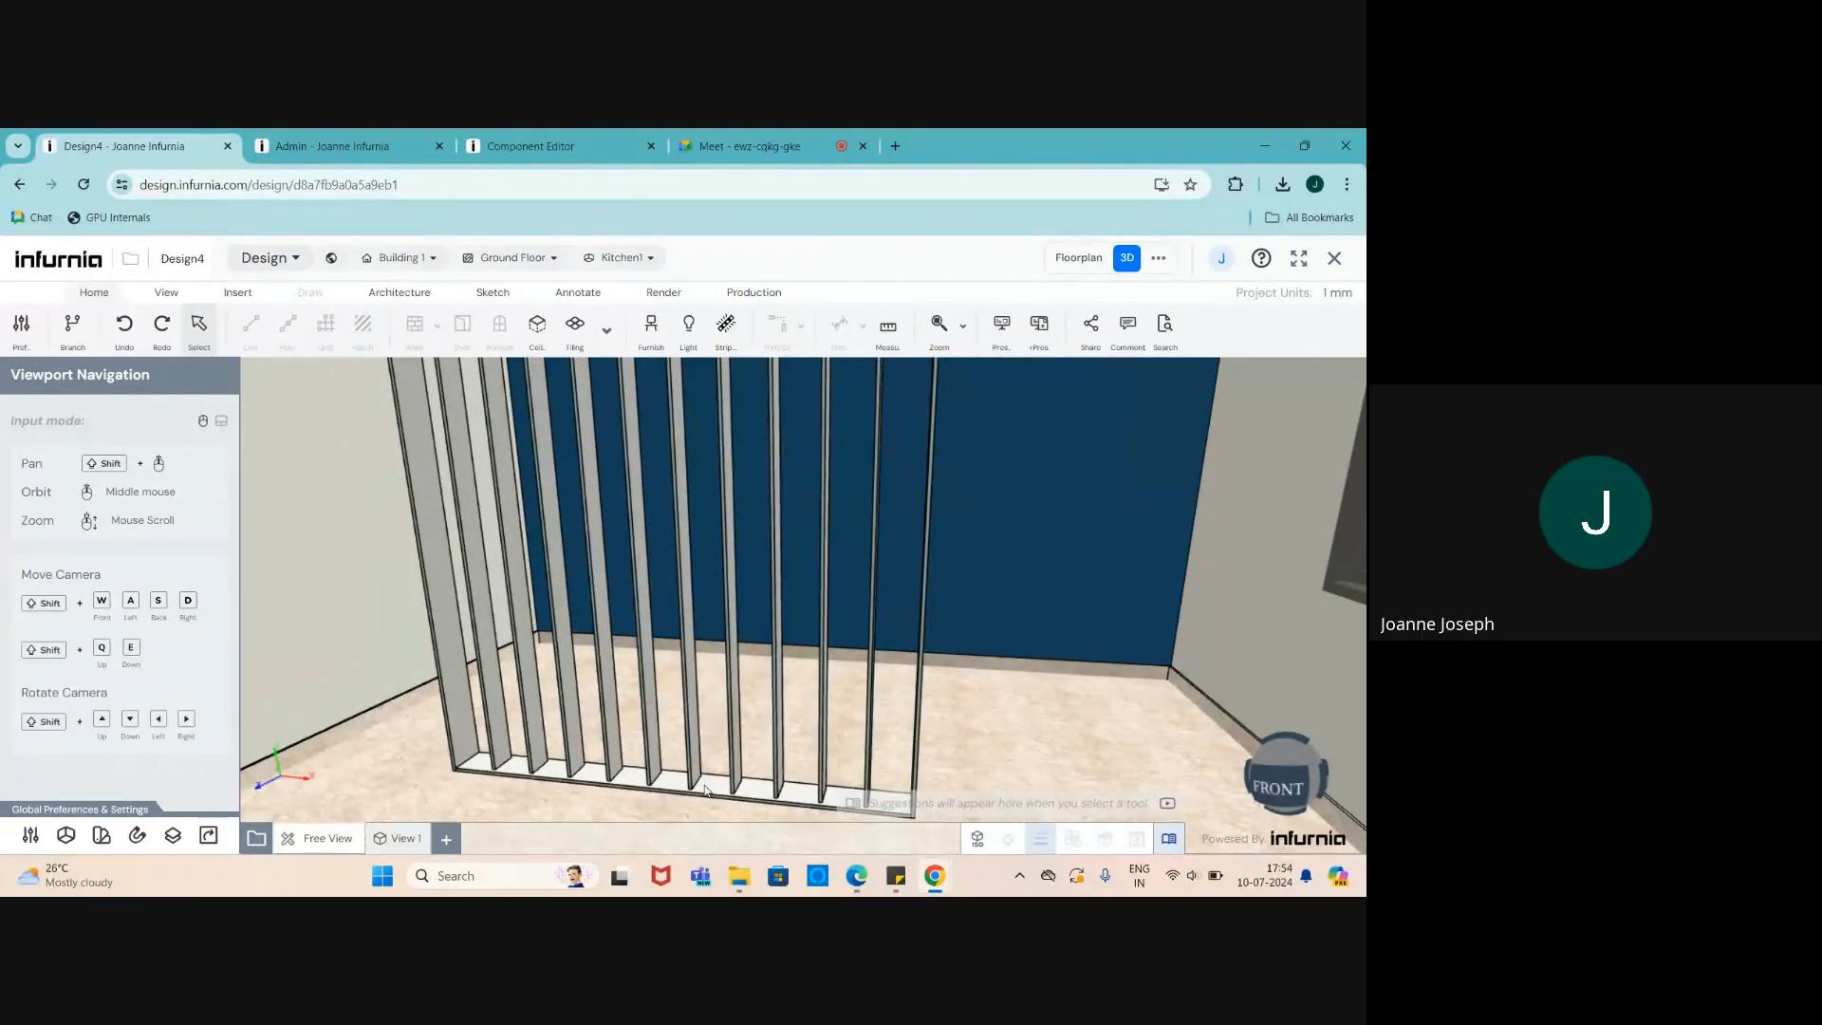
- Select one slat to review its partition settings
left_click(706, 790)
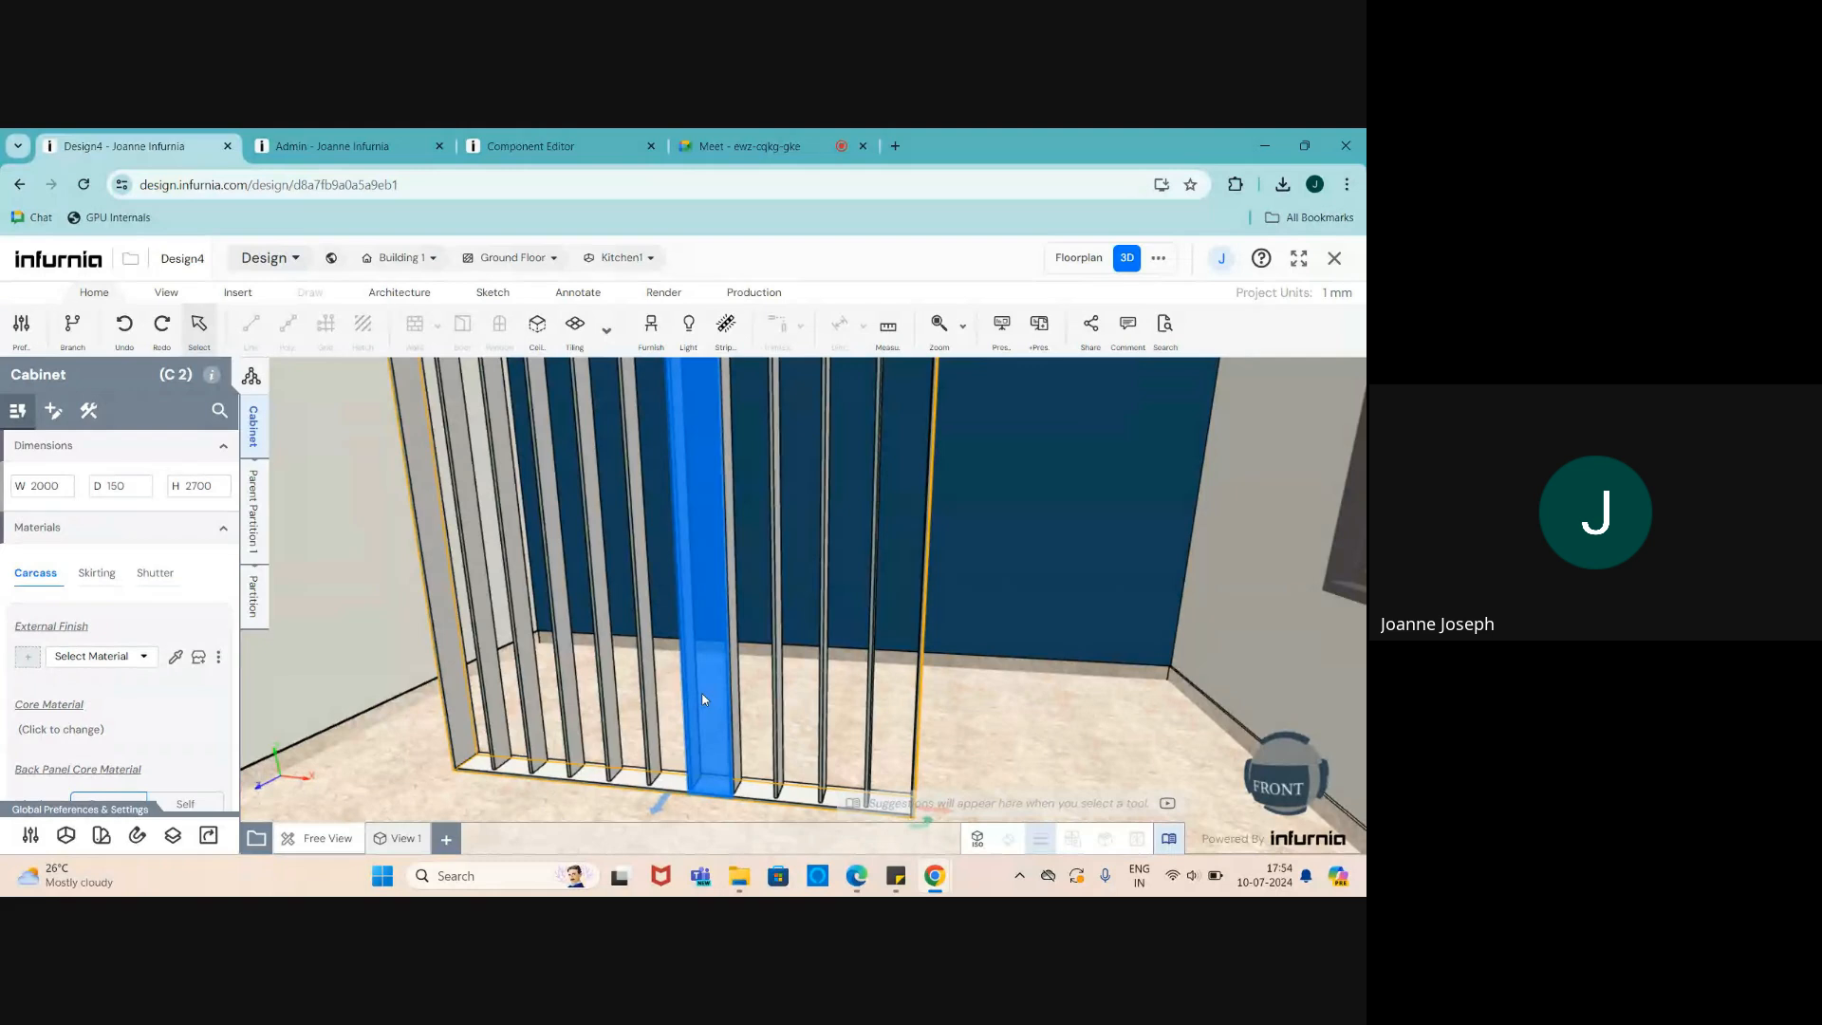
left_click(253, 598)
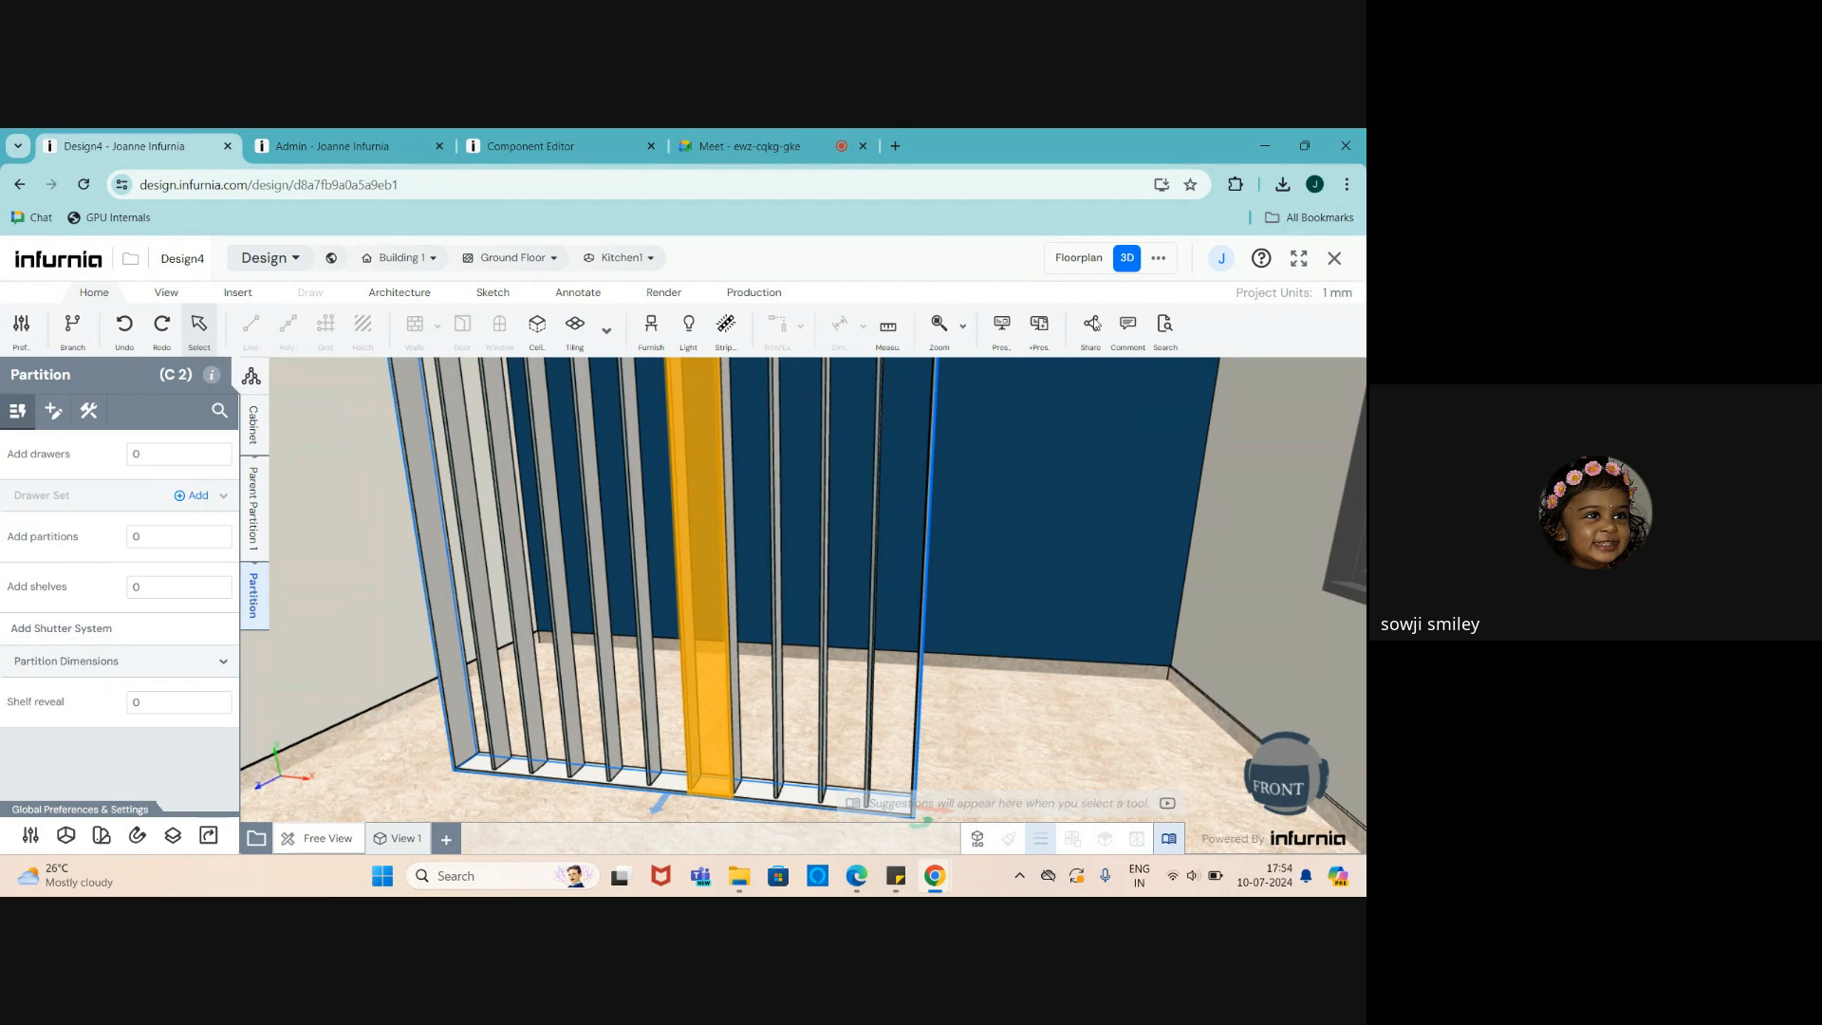
scroll(773, 504, "down", 1)
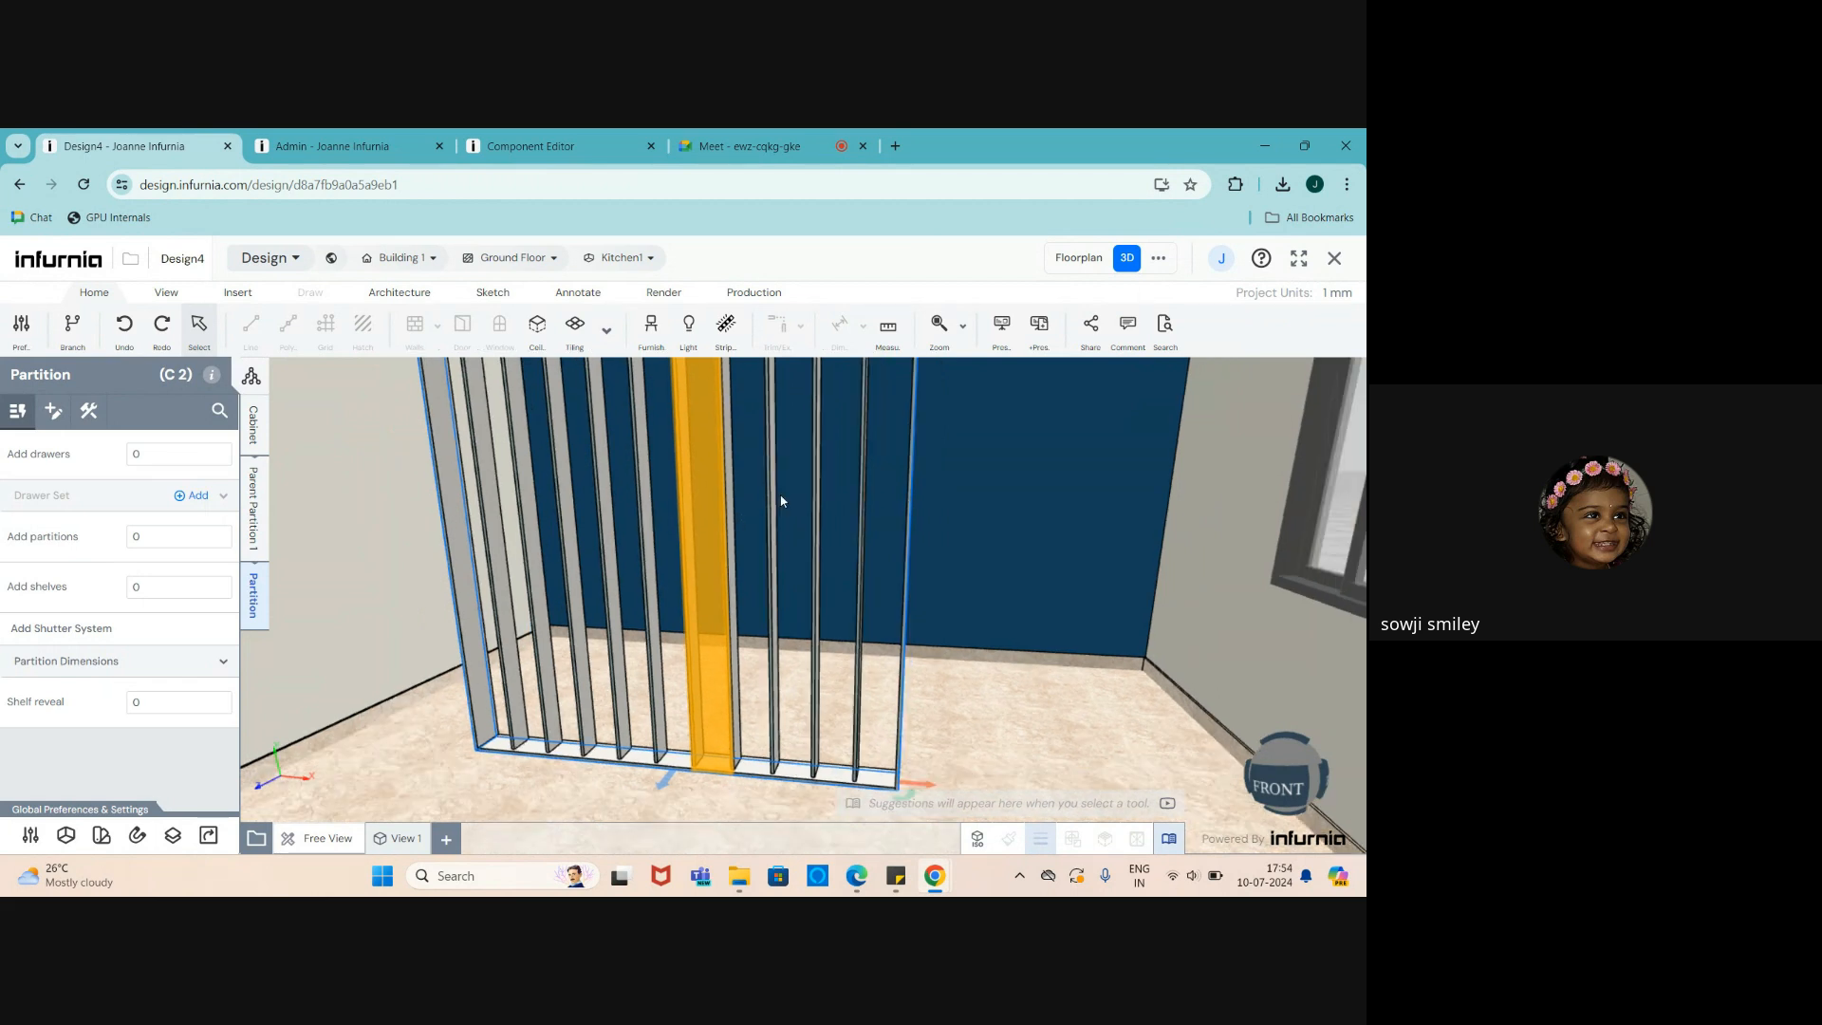
left_click(1159, 258)
- Show Elevation 1 and select the slatted cabinet in it
left_click(1048, 351)
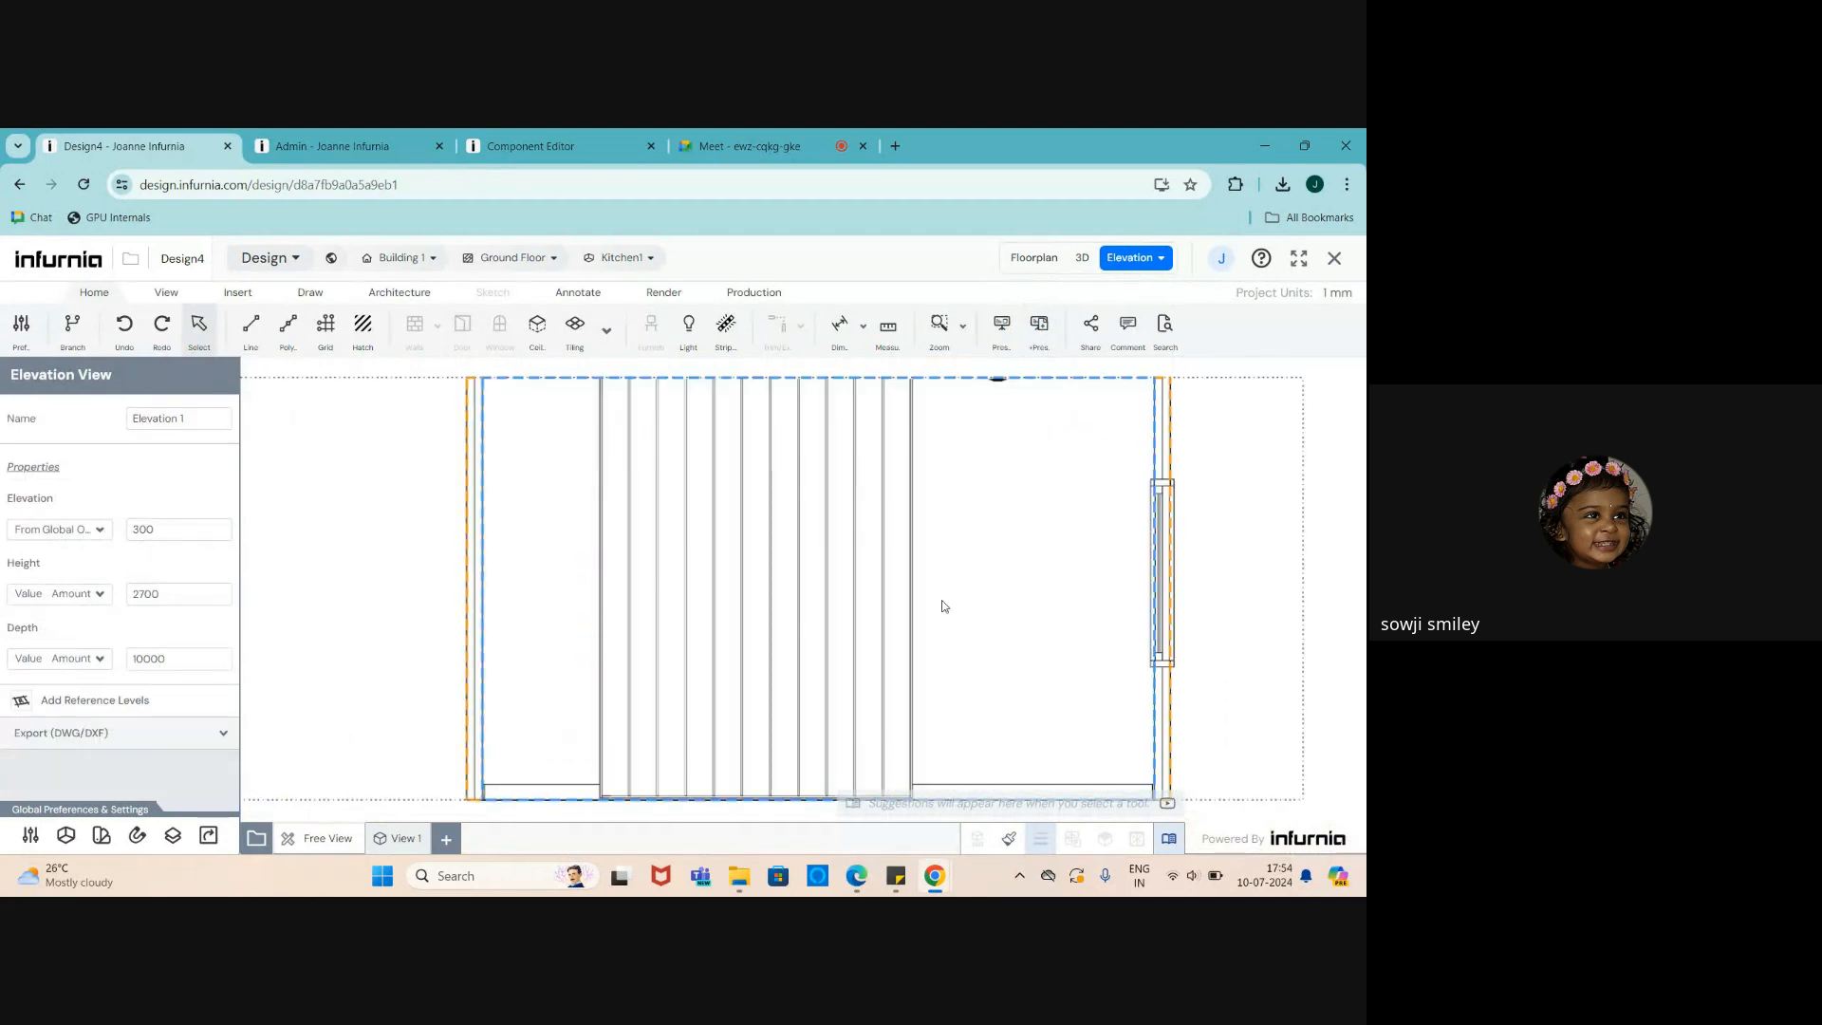
left_click(71, 705)
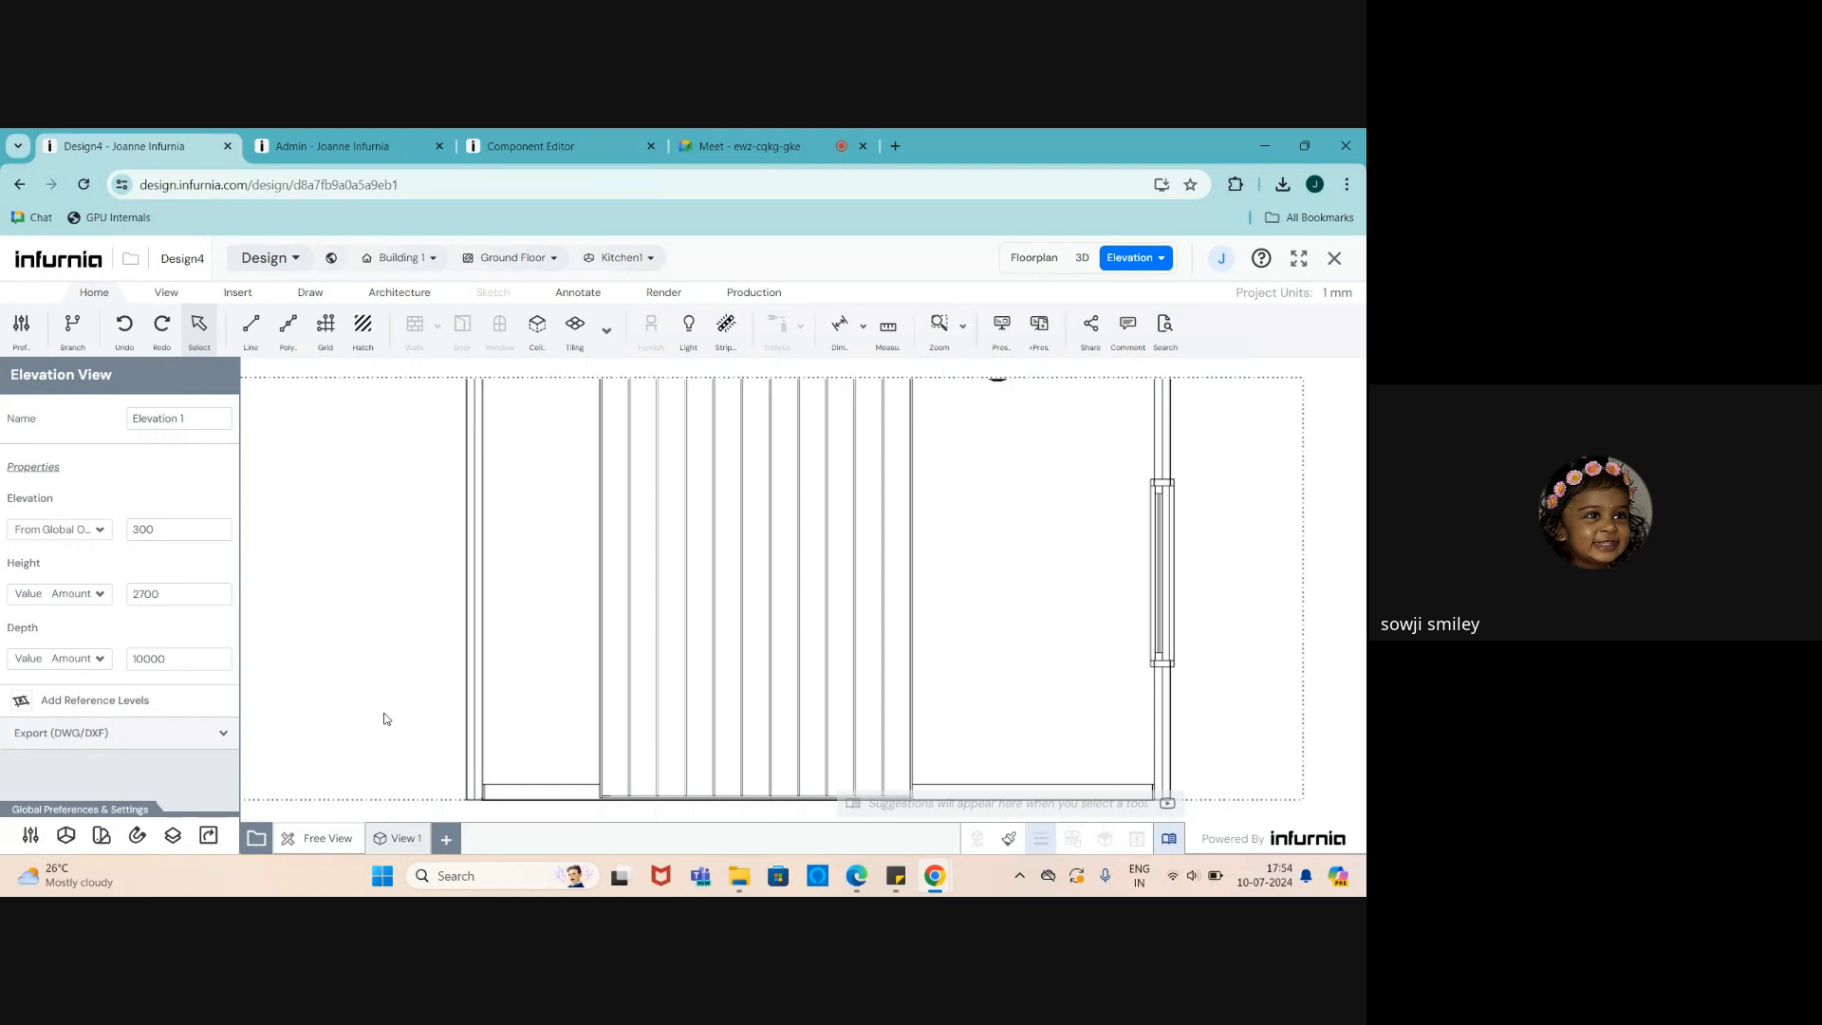
left_click(609, 712)
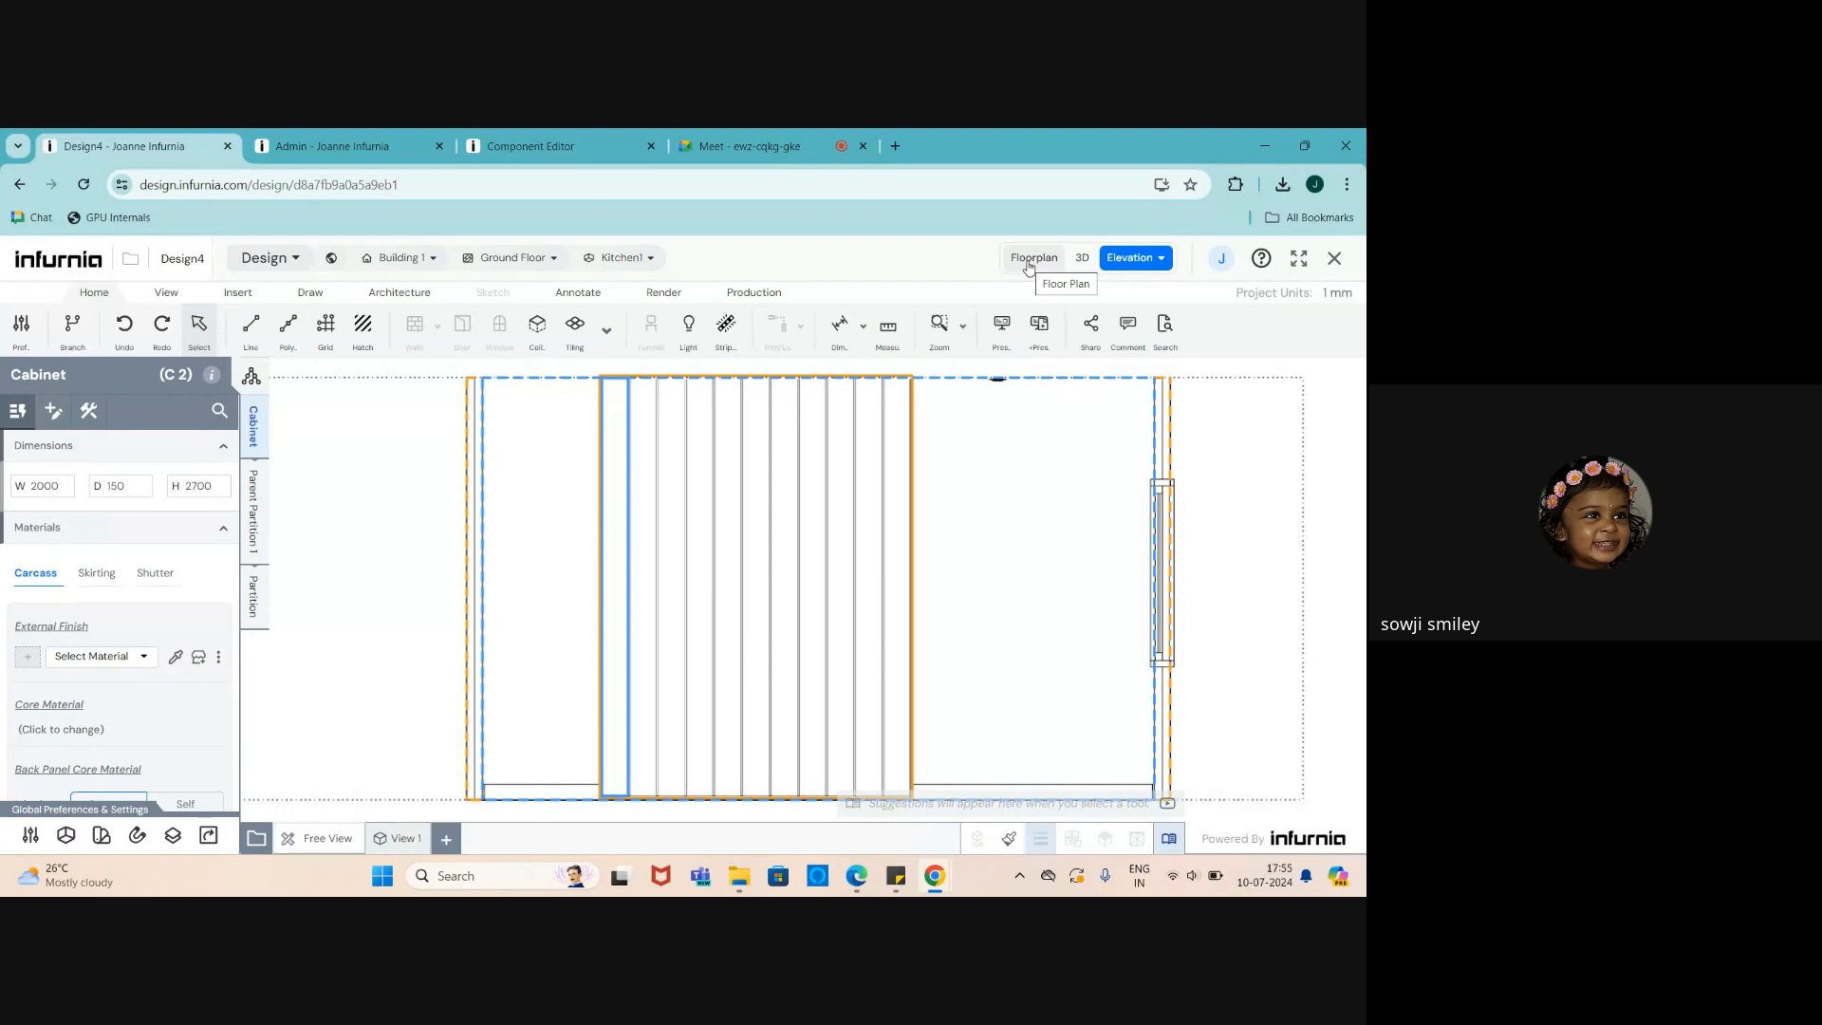
scroll(19, 687, "down", 2)
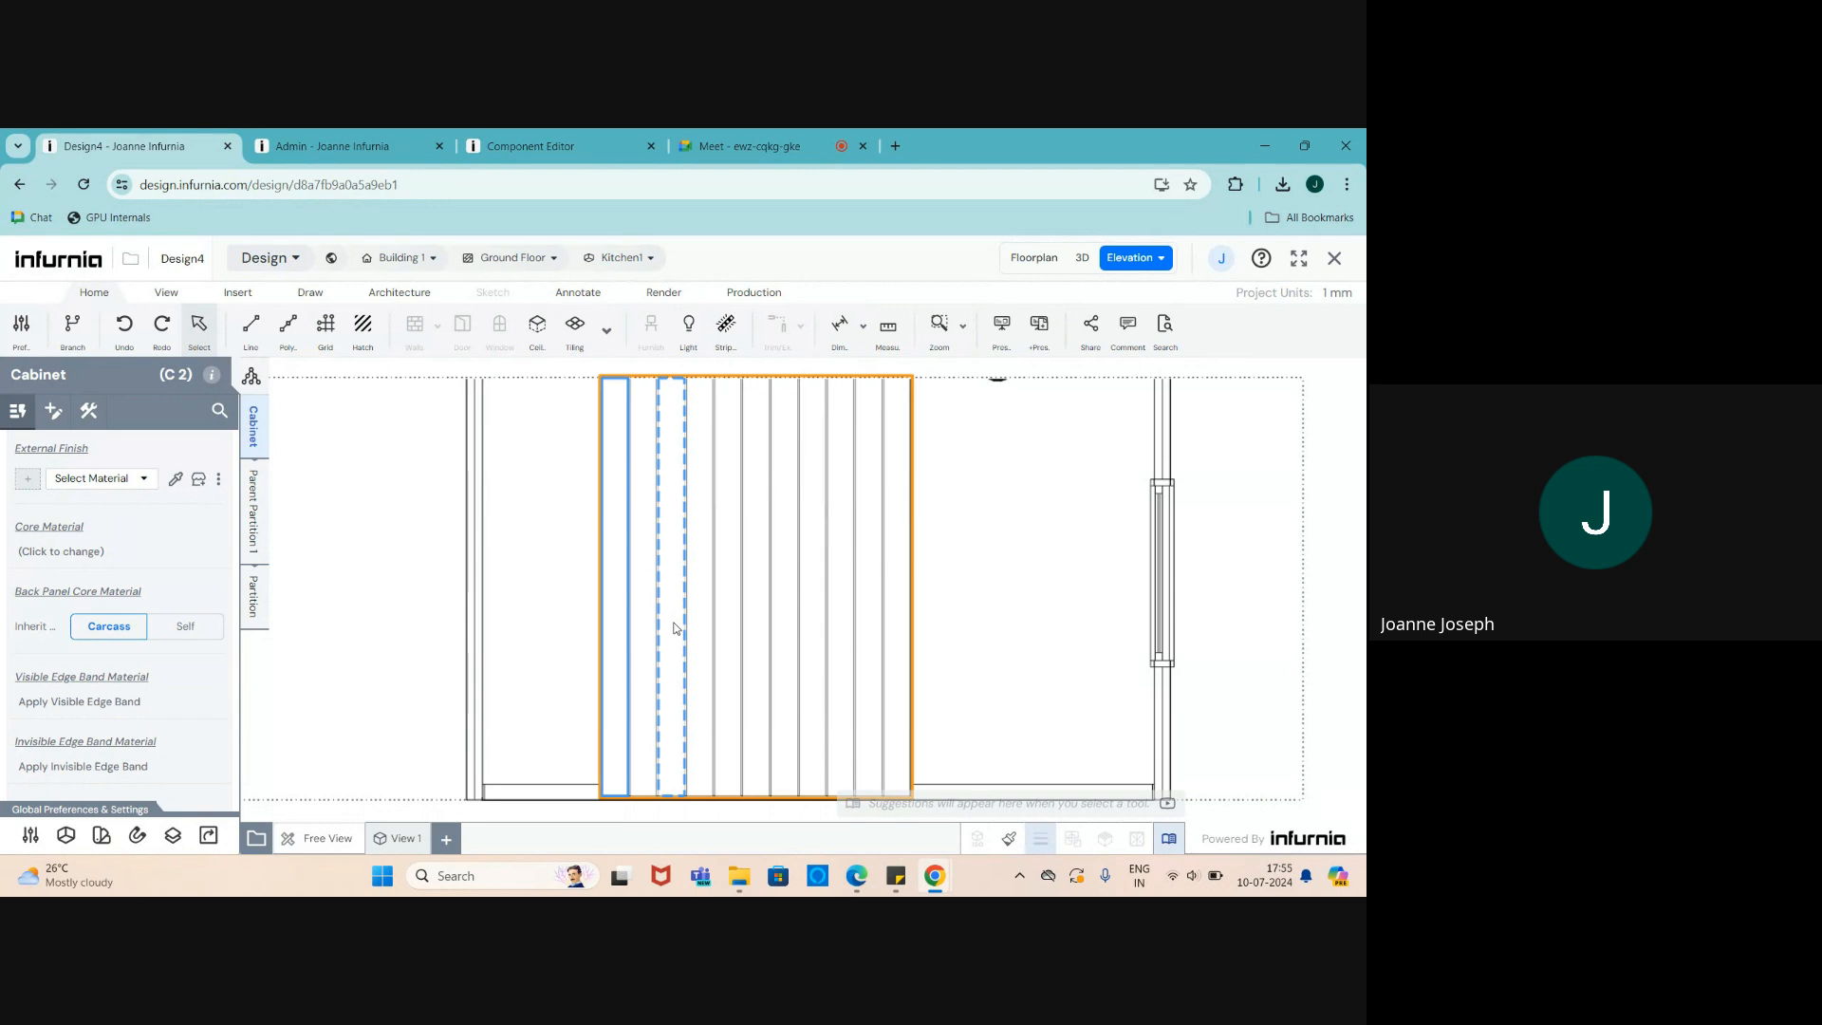
scroll(675, 628, "up", 3)
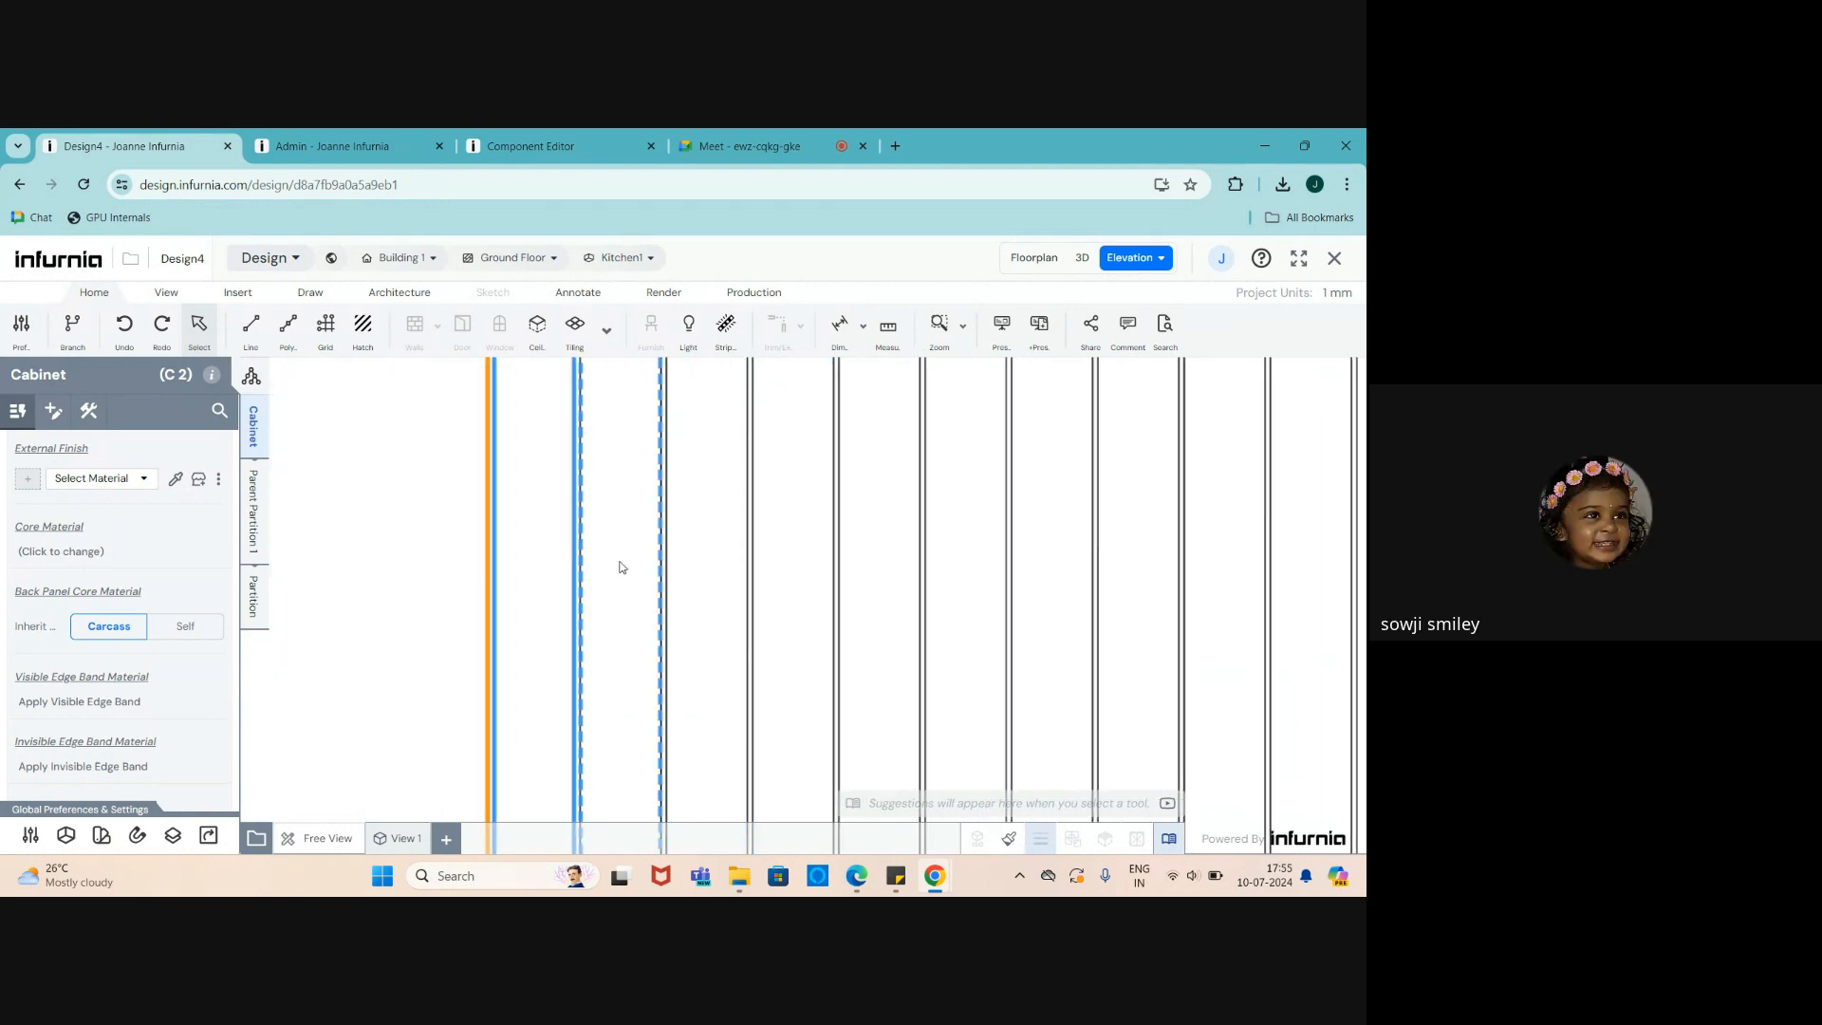
scroll(562, 622, "down", 3)
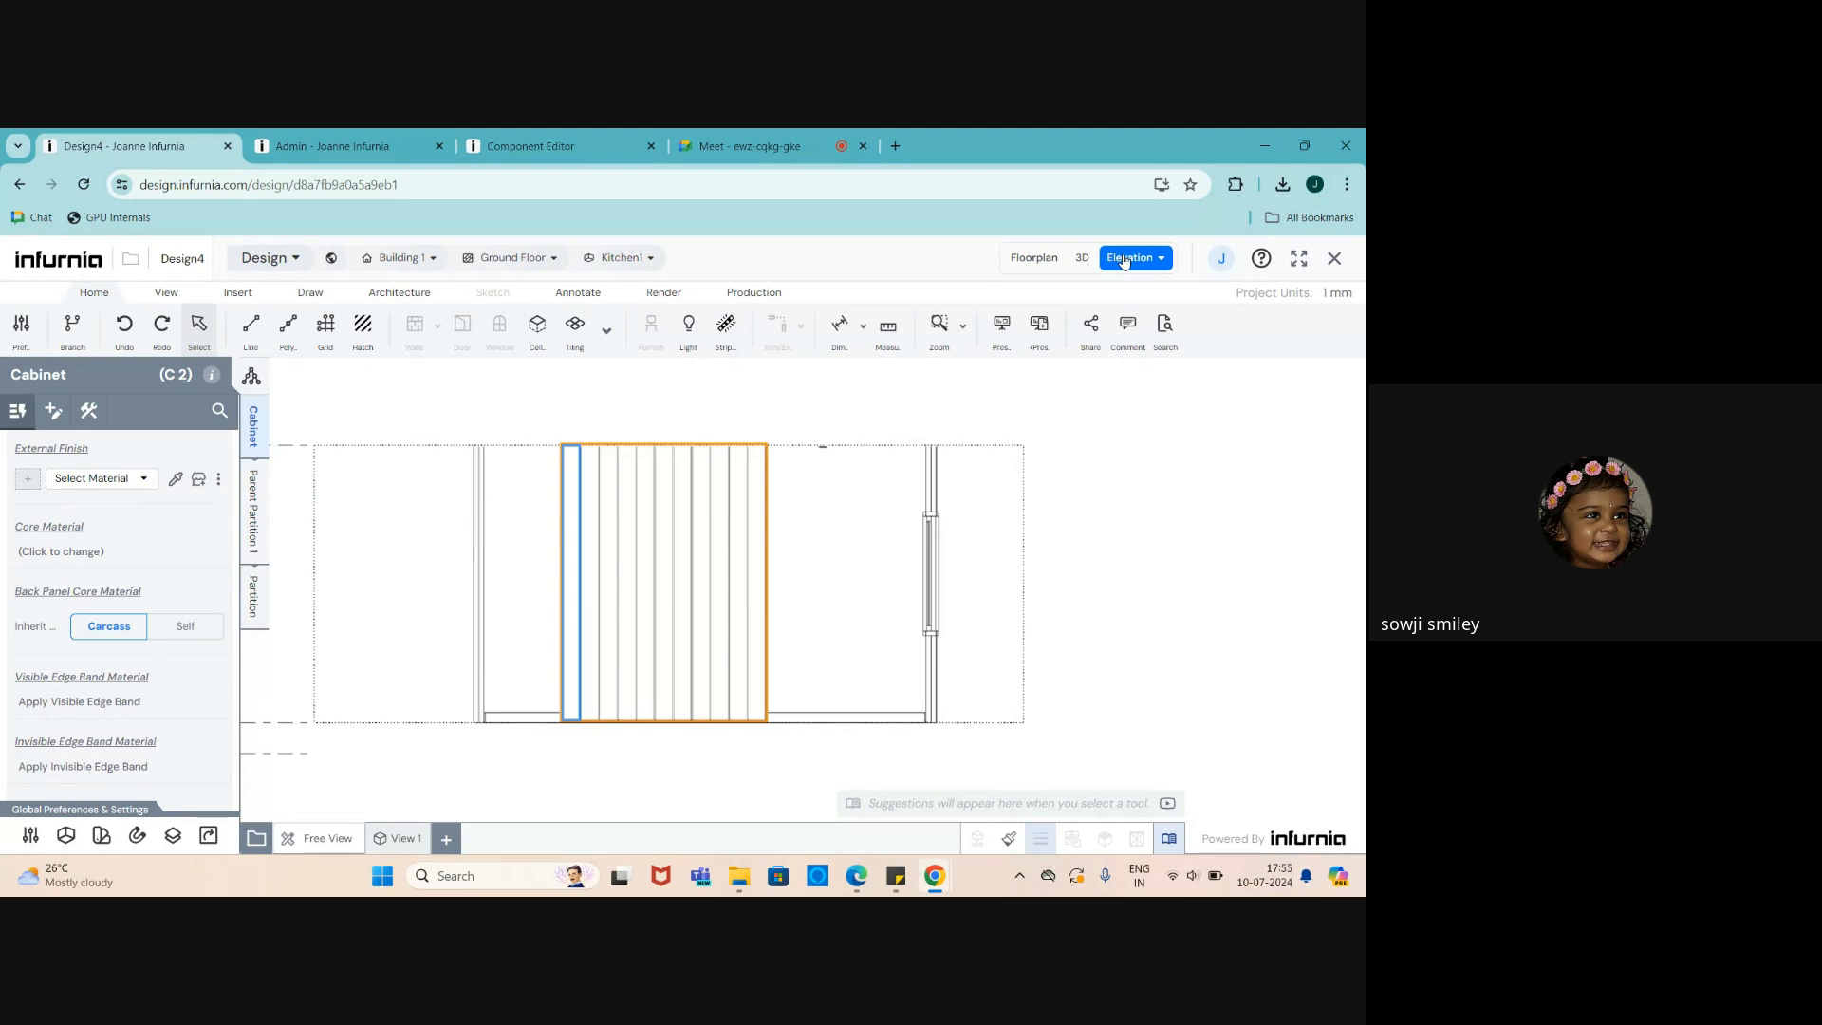
- Bring up the Annotate tools and try the Align dimension tool, then cancel it
left_click(575, 293)
scroll(600, 594, "up", 3)
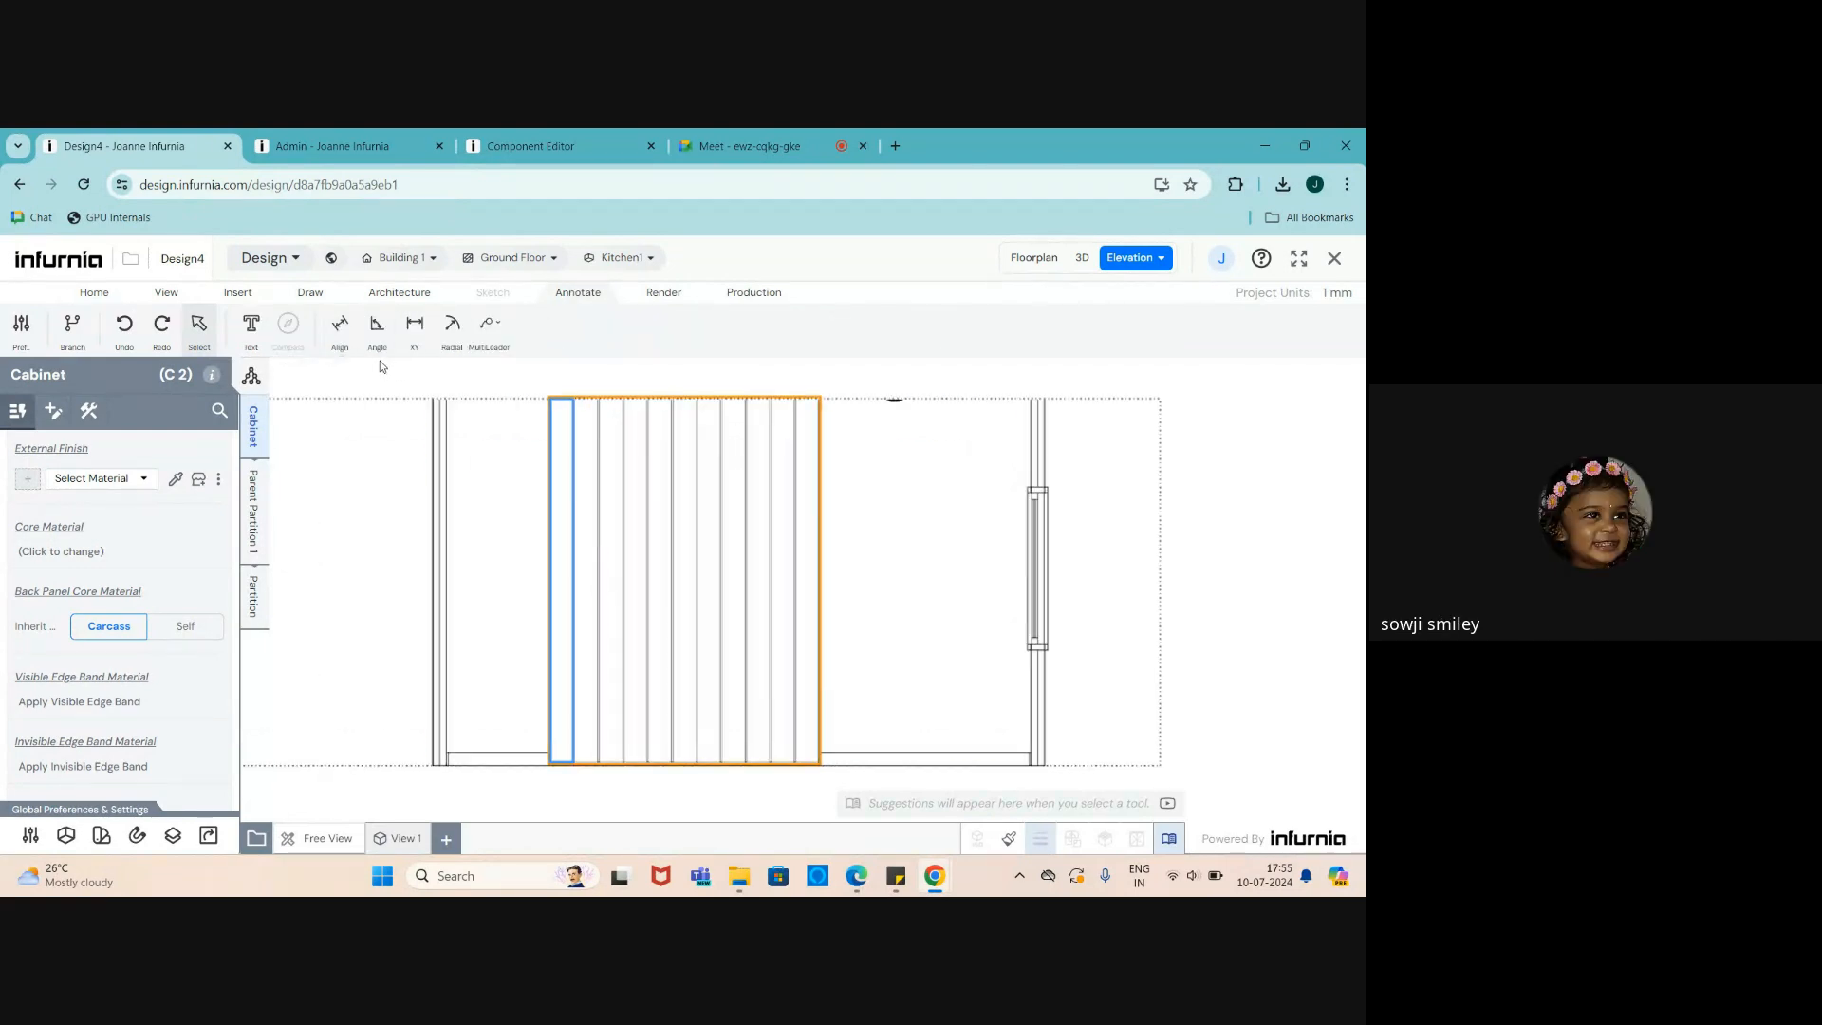
left_click(340, 326)
scroll(138, 644, "down", 3)
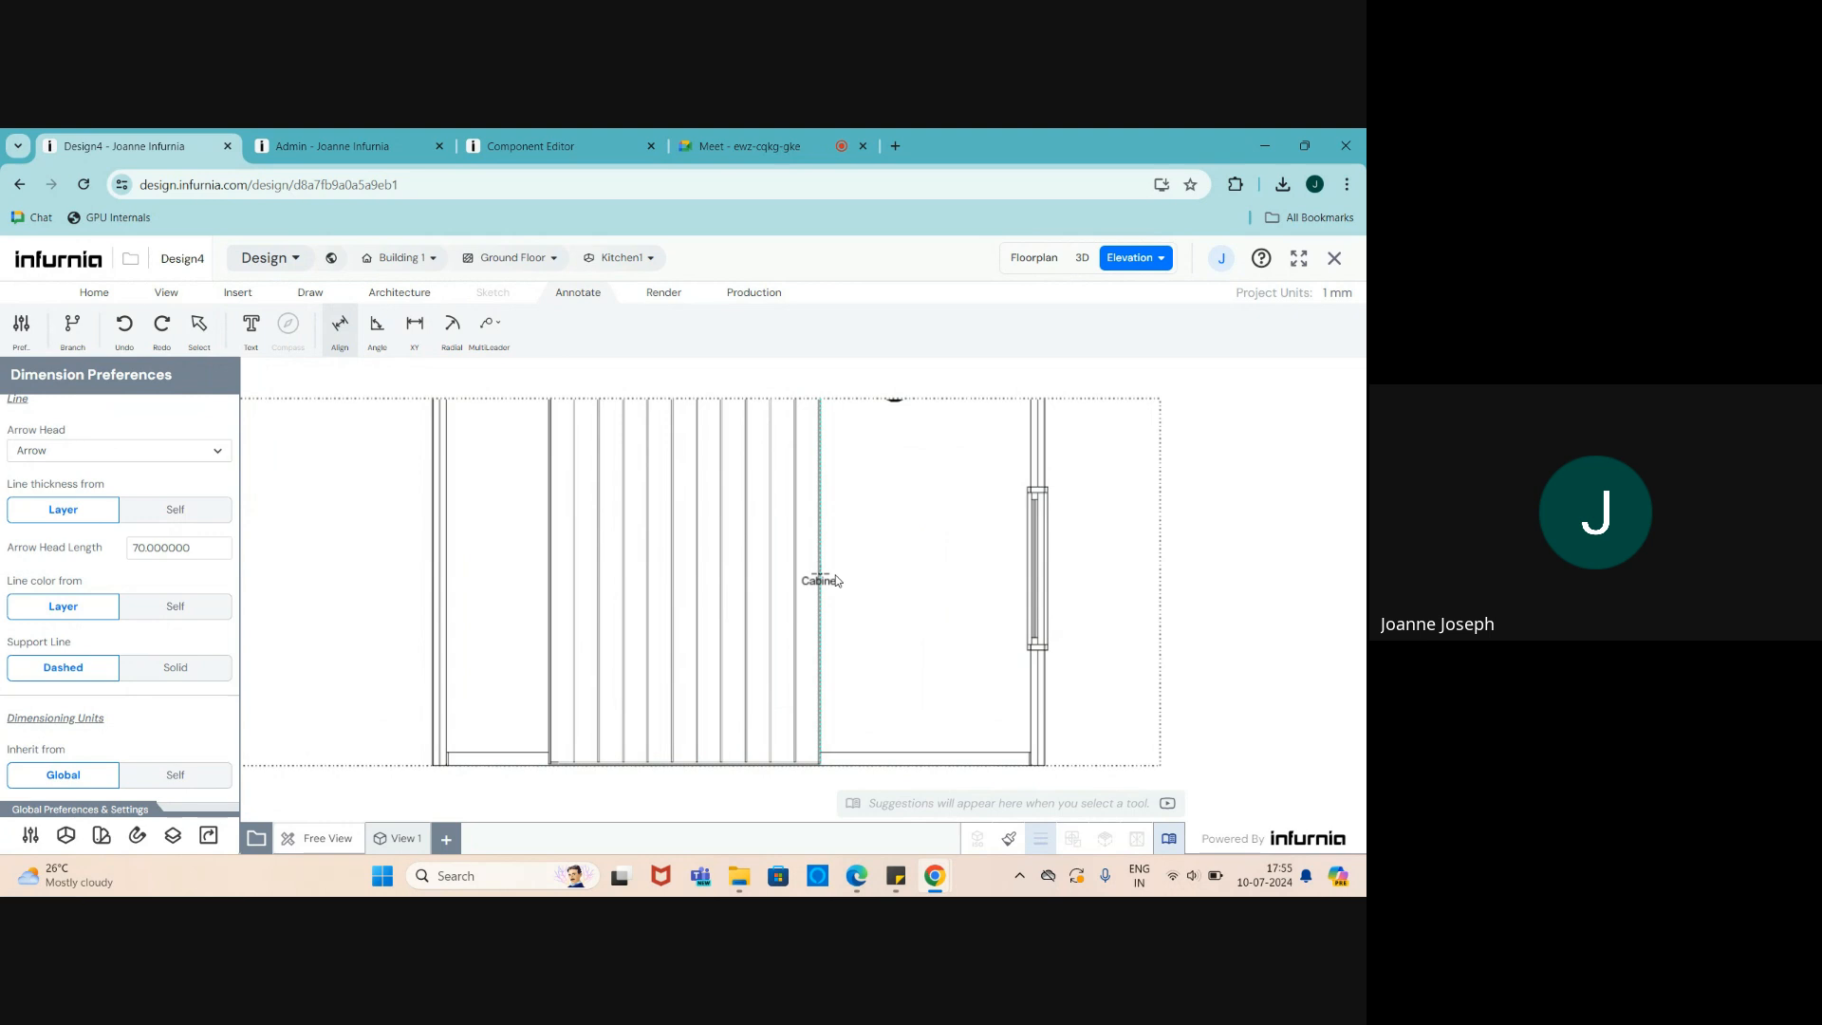
key("Escape")
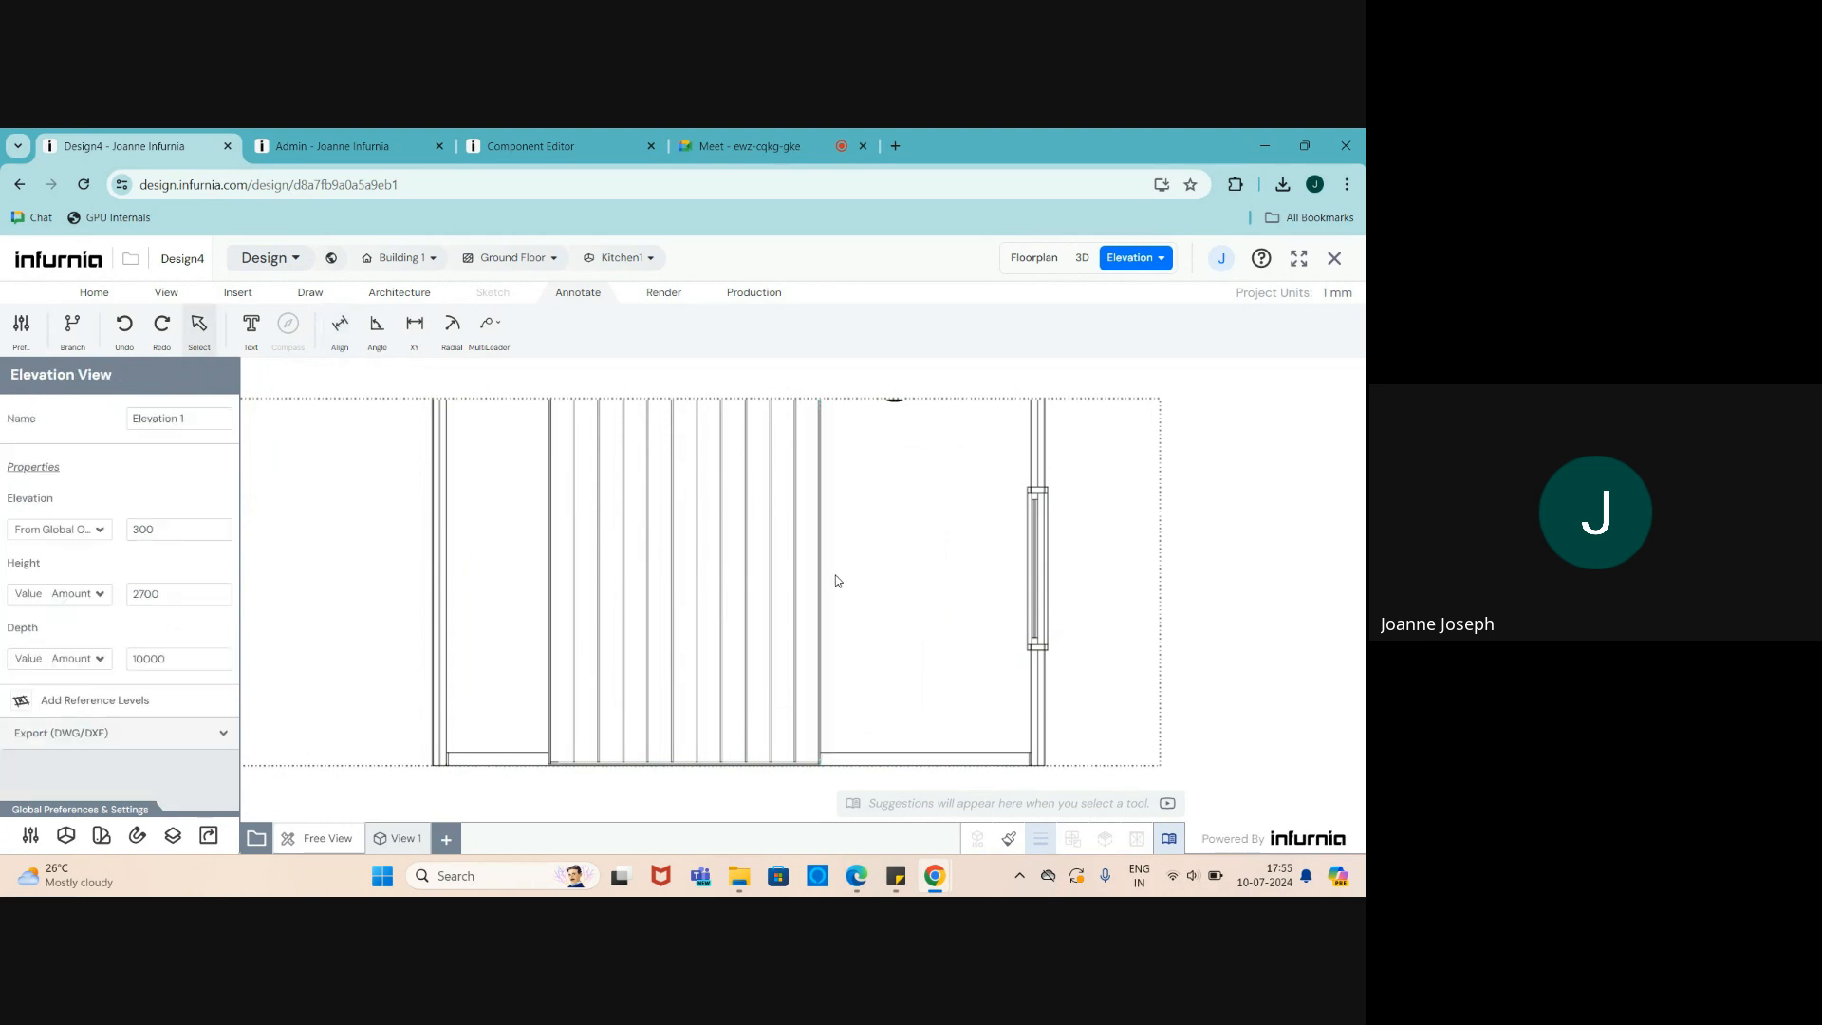
- Snap the slatted cabinet against the top blue wall in the floor plan and review it in 3D
left_click(1083, 258)
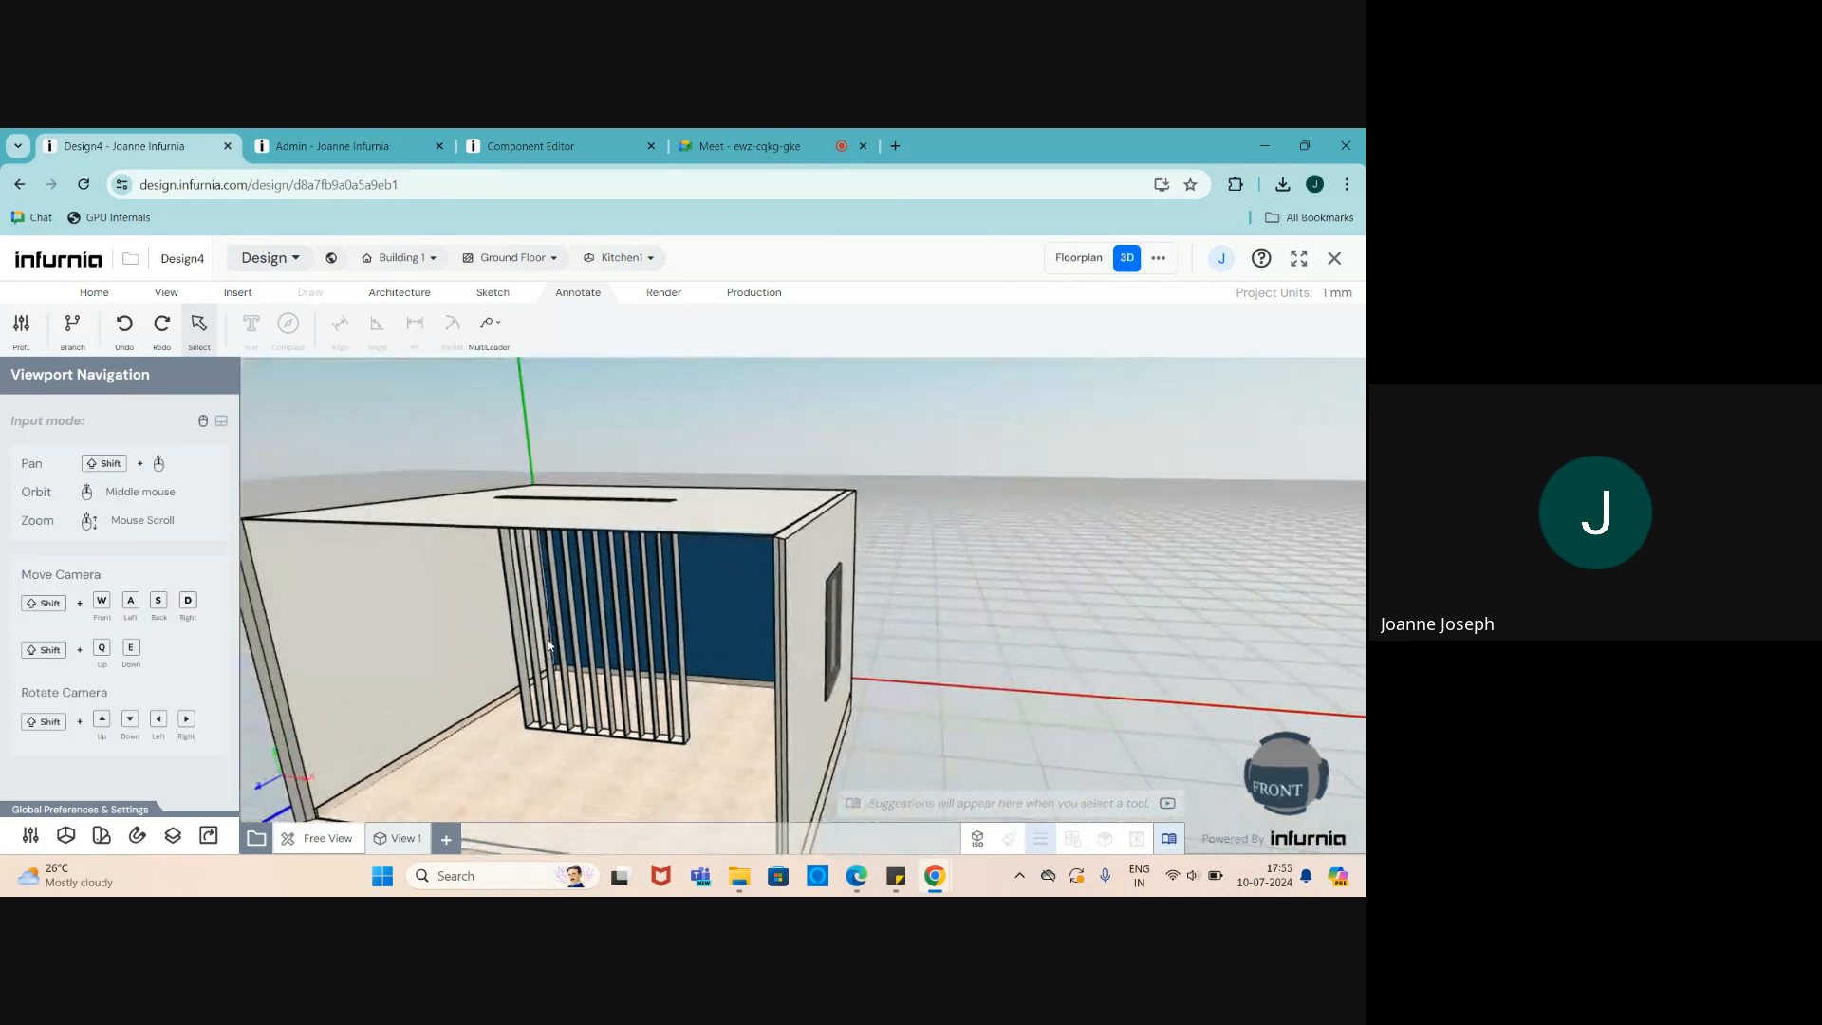
left_click(515, 646)
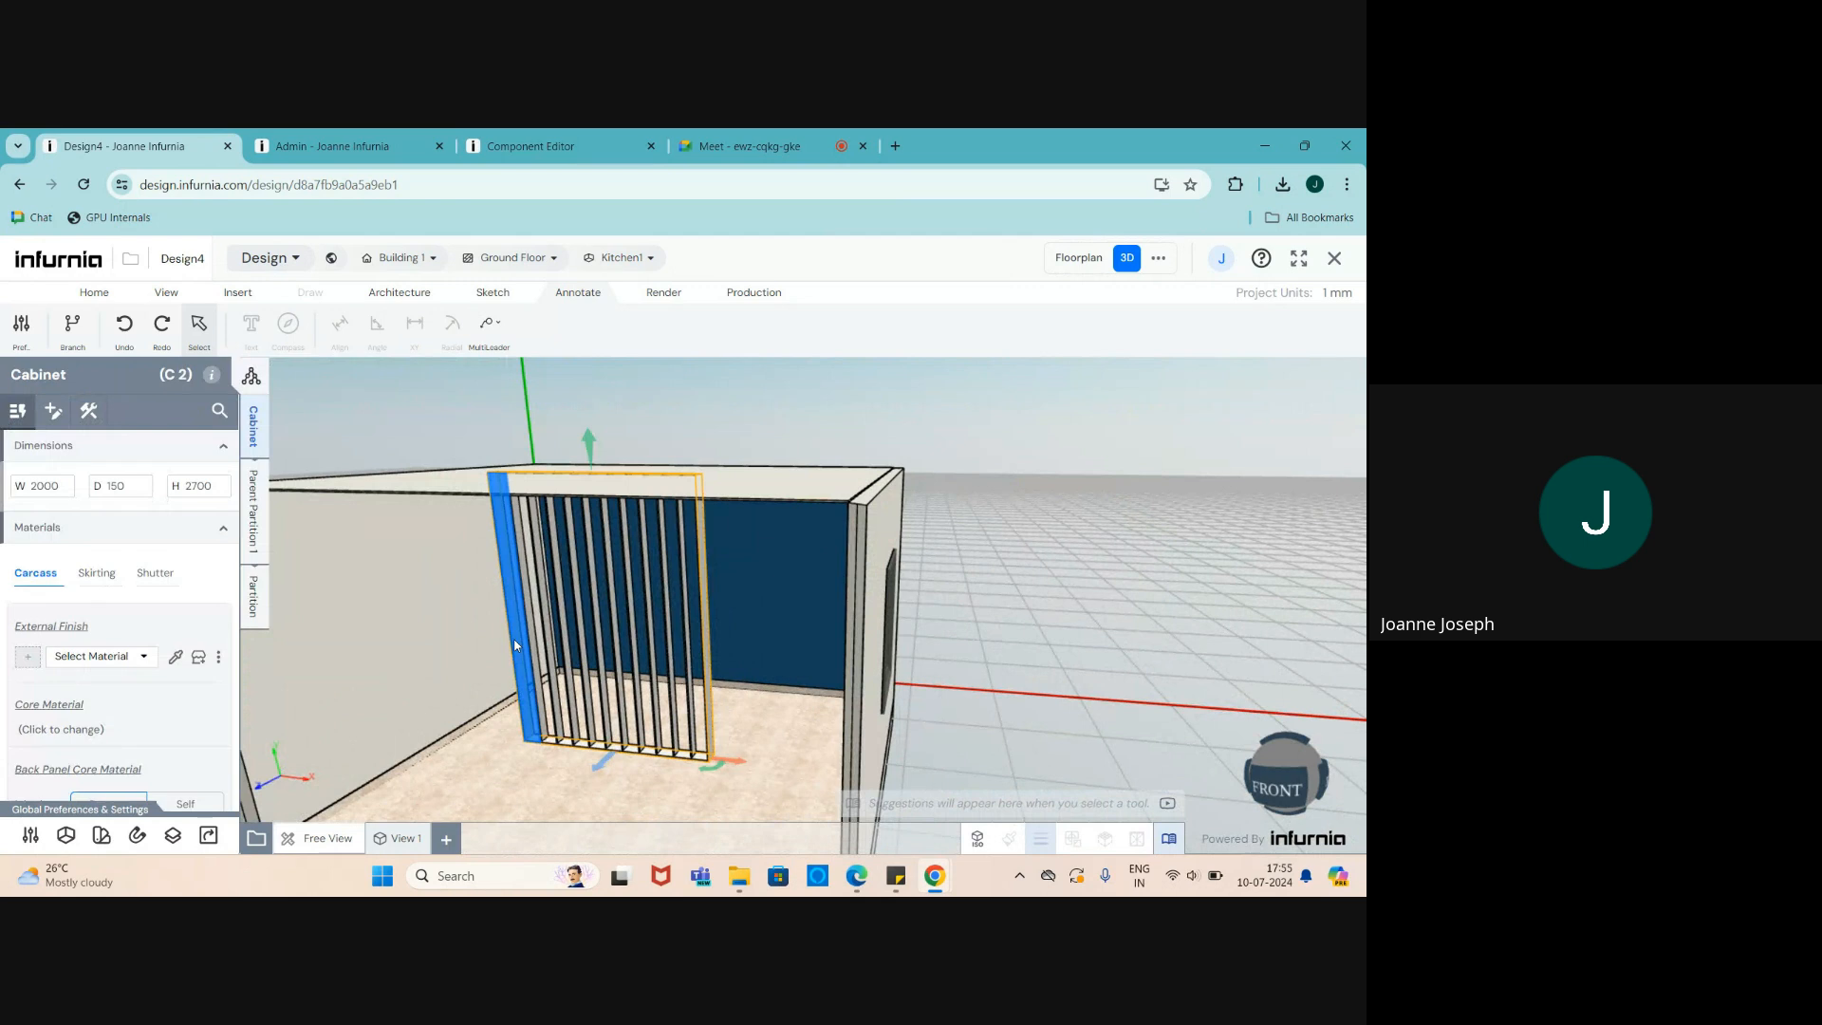
left_click(1079, 259)
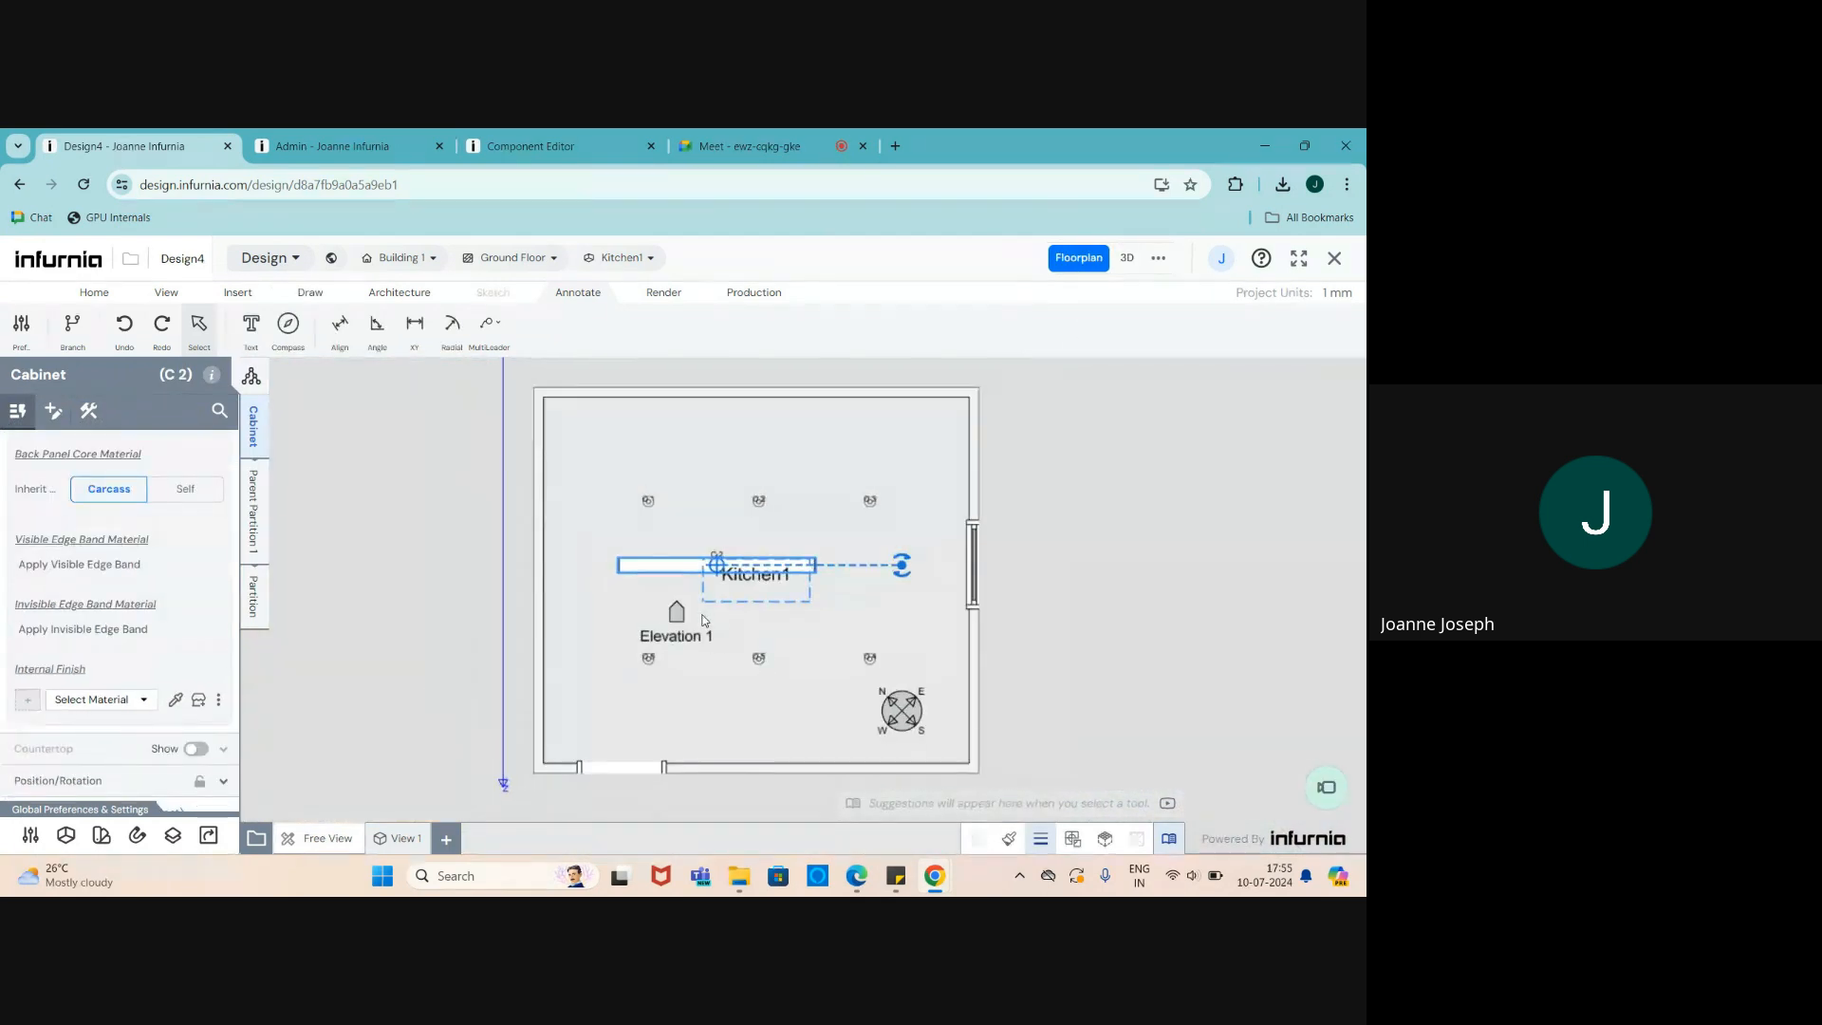
scroll(690, 702, "down", 3)
scroll(703, 604, "up", 3)
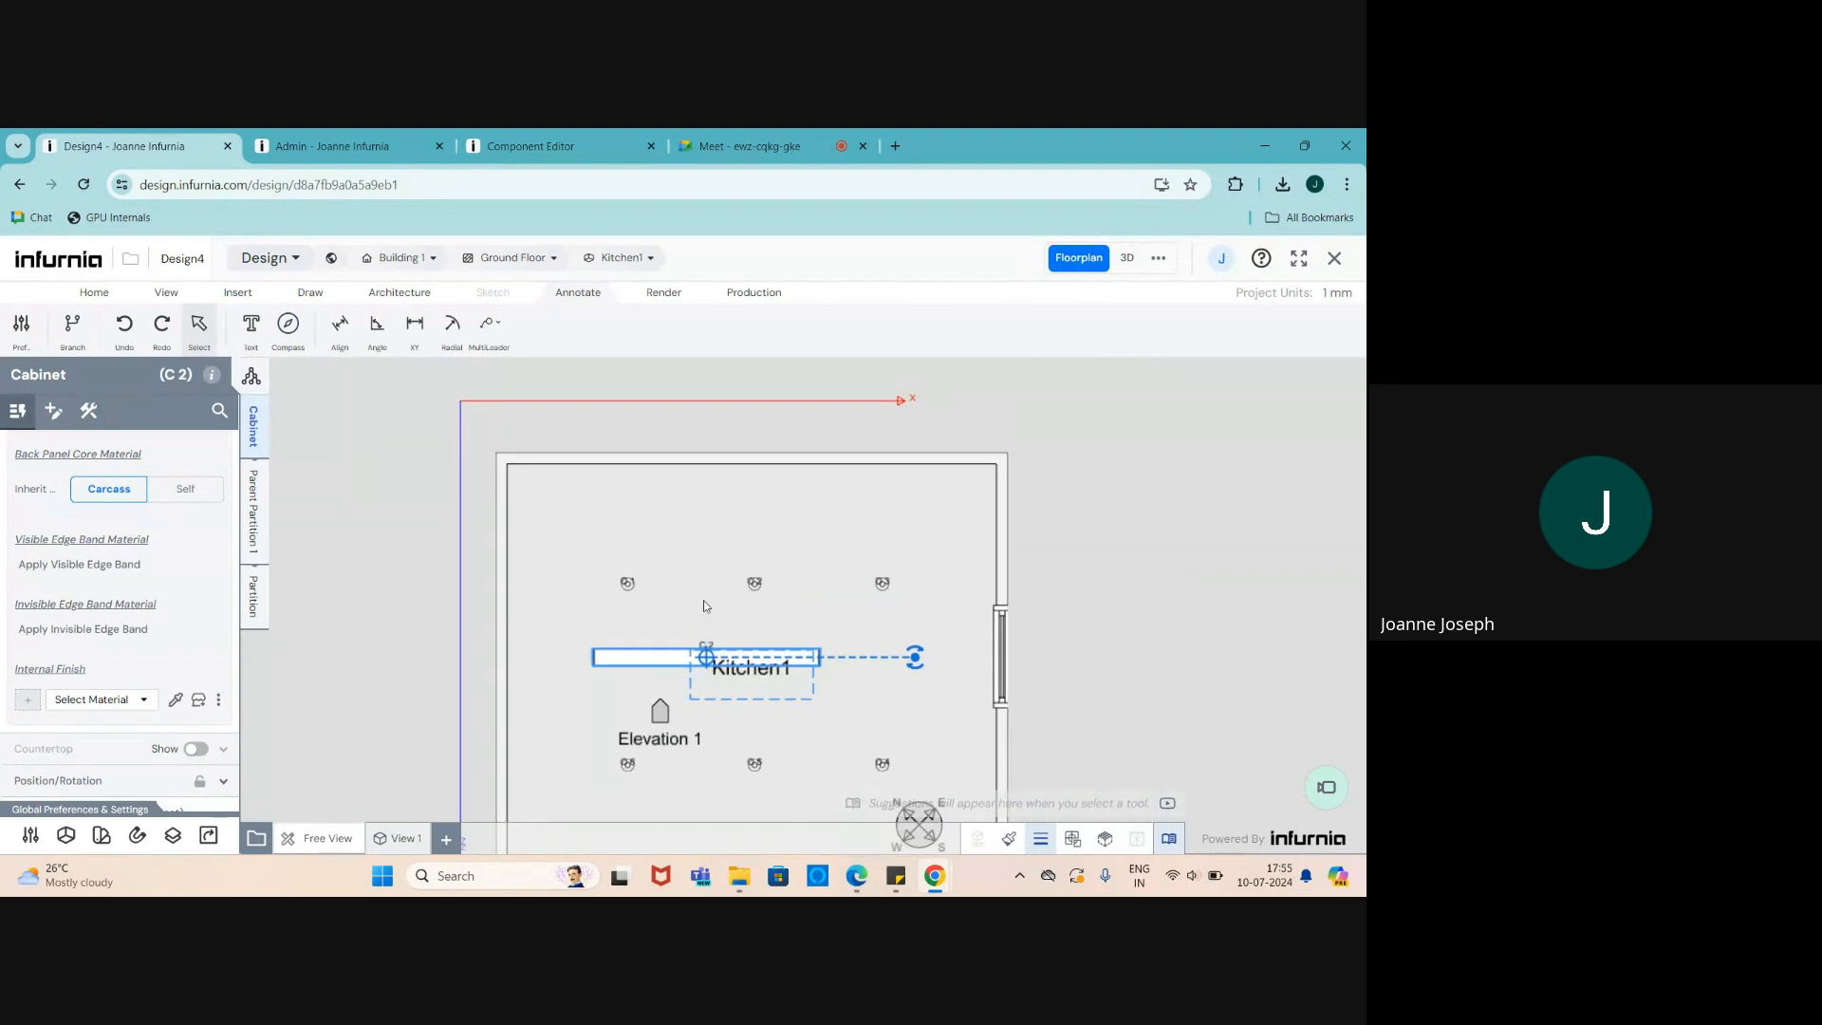
left_click_drag(706, 658, 632, 482)
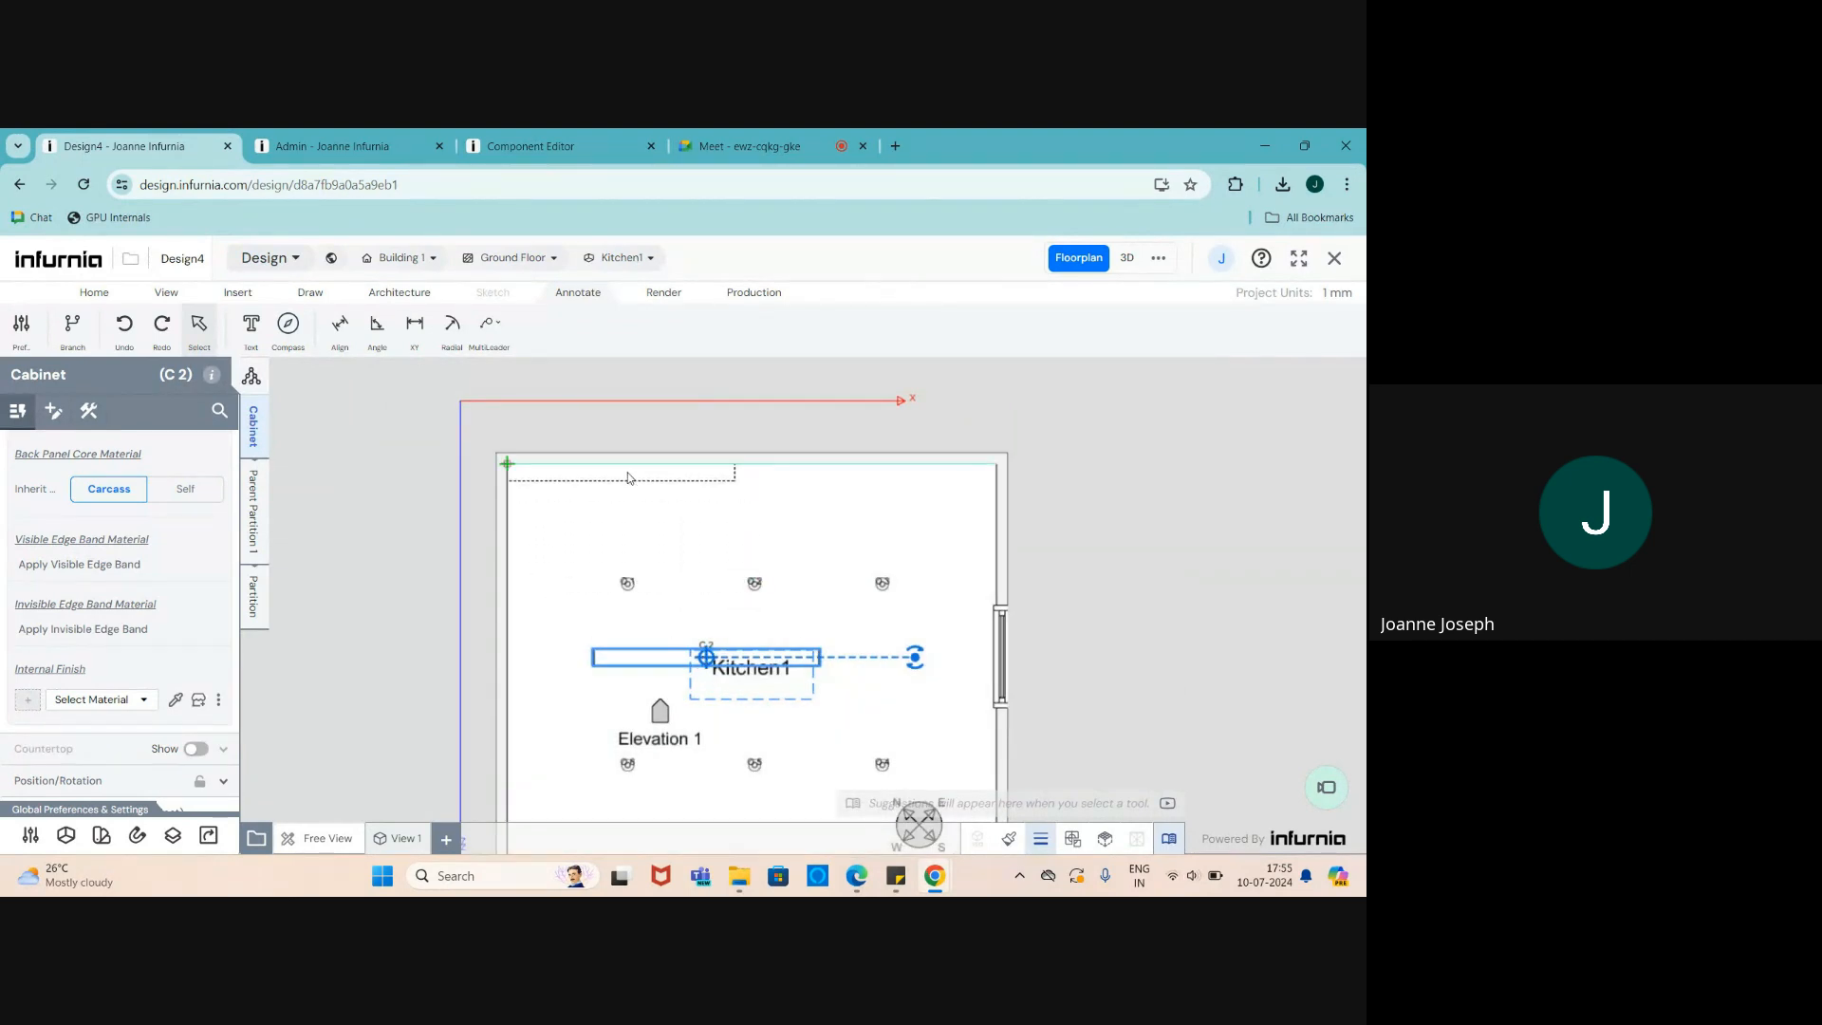
left_click(1127, 259)
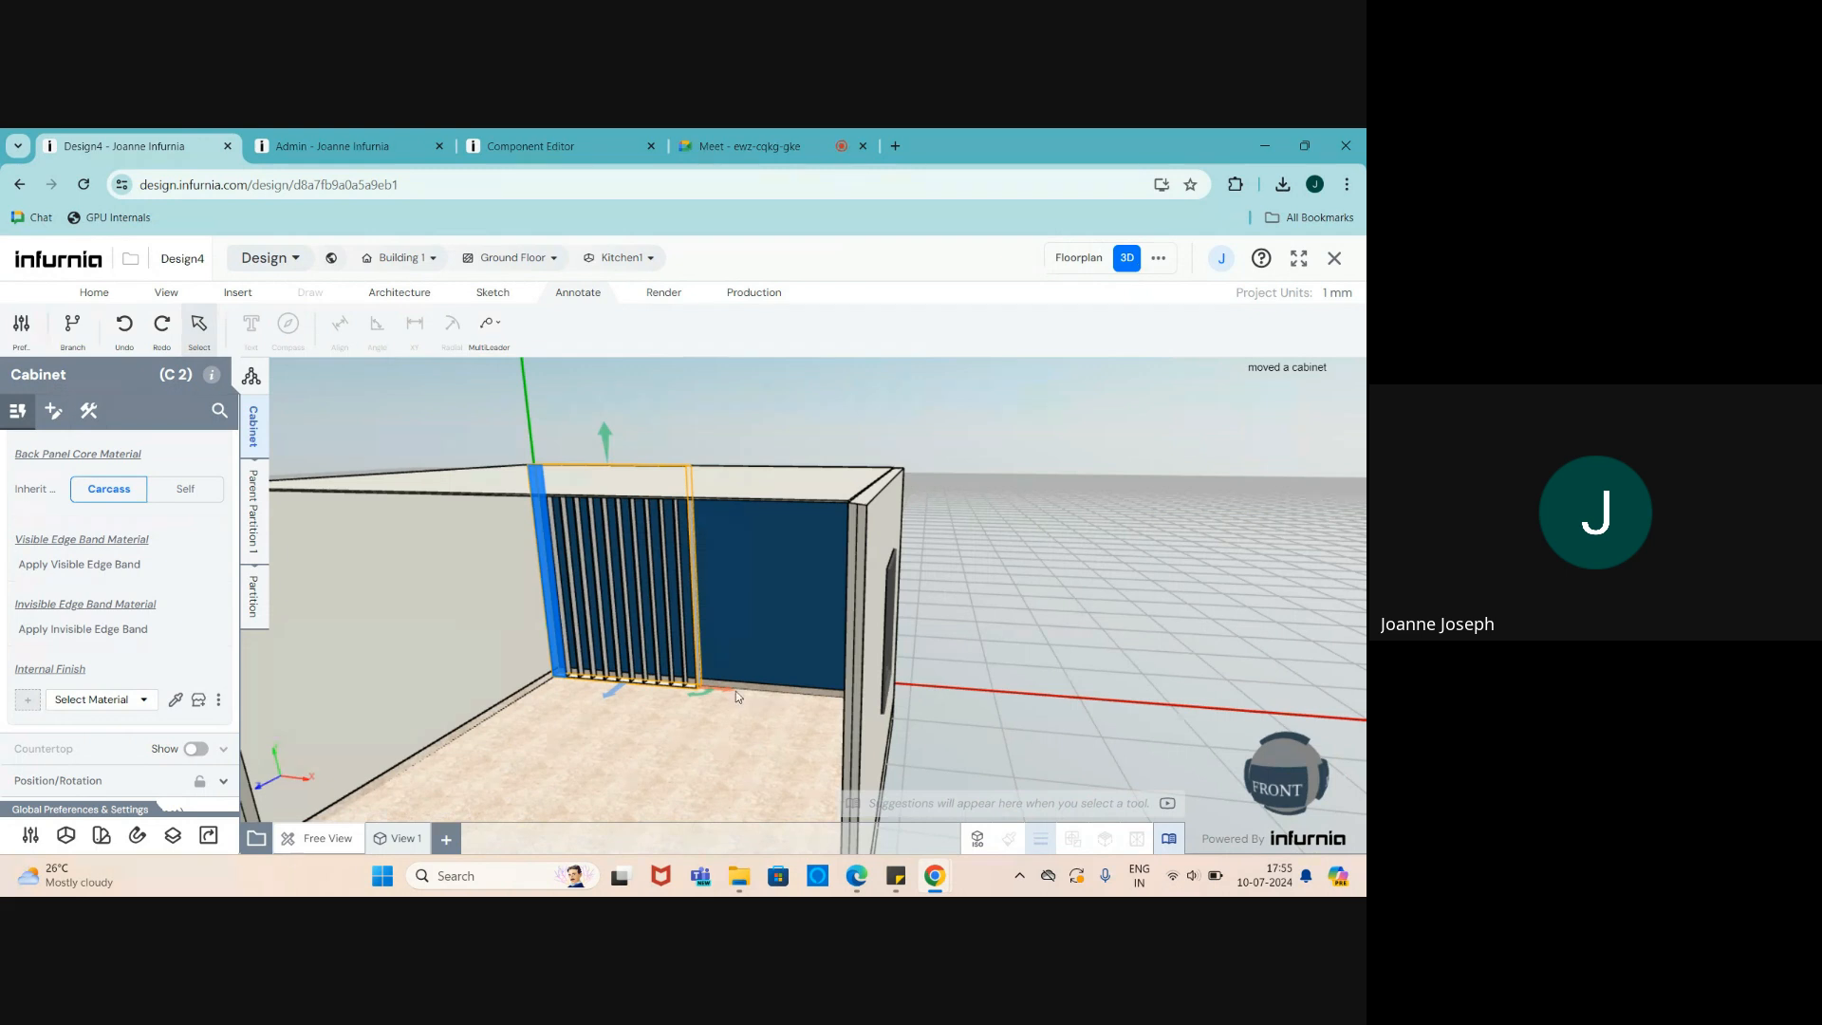
scroll(577, 617, "up", 5)
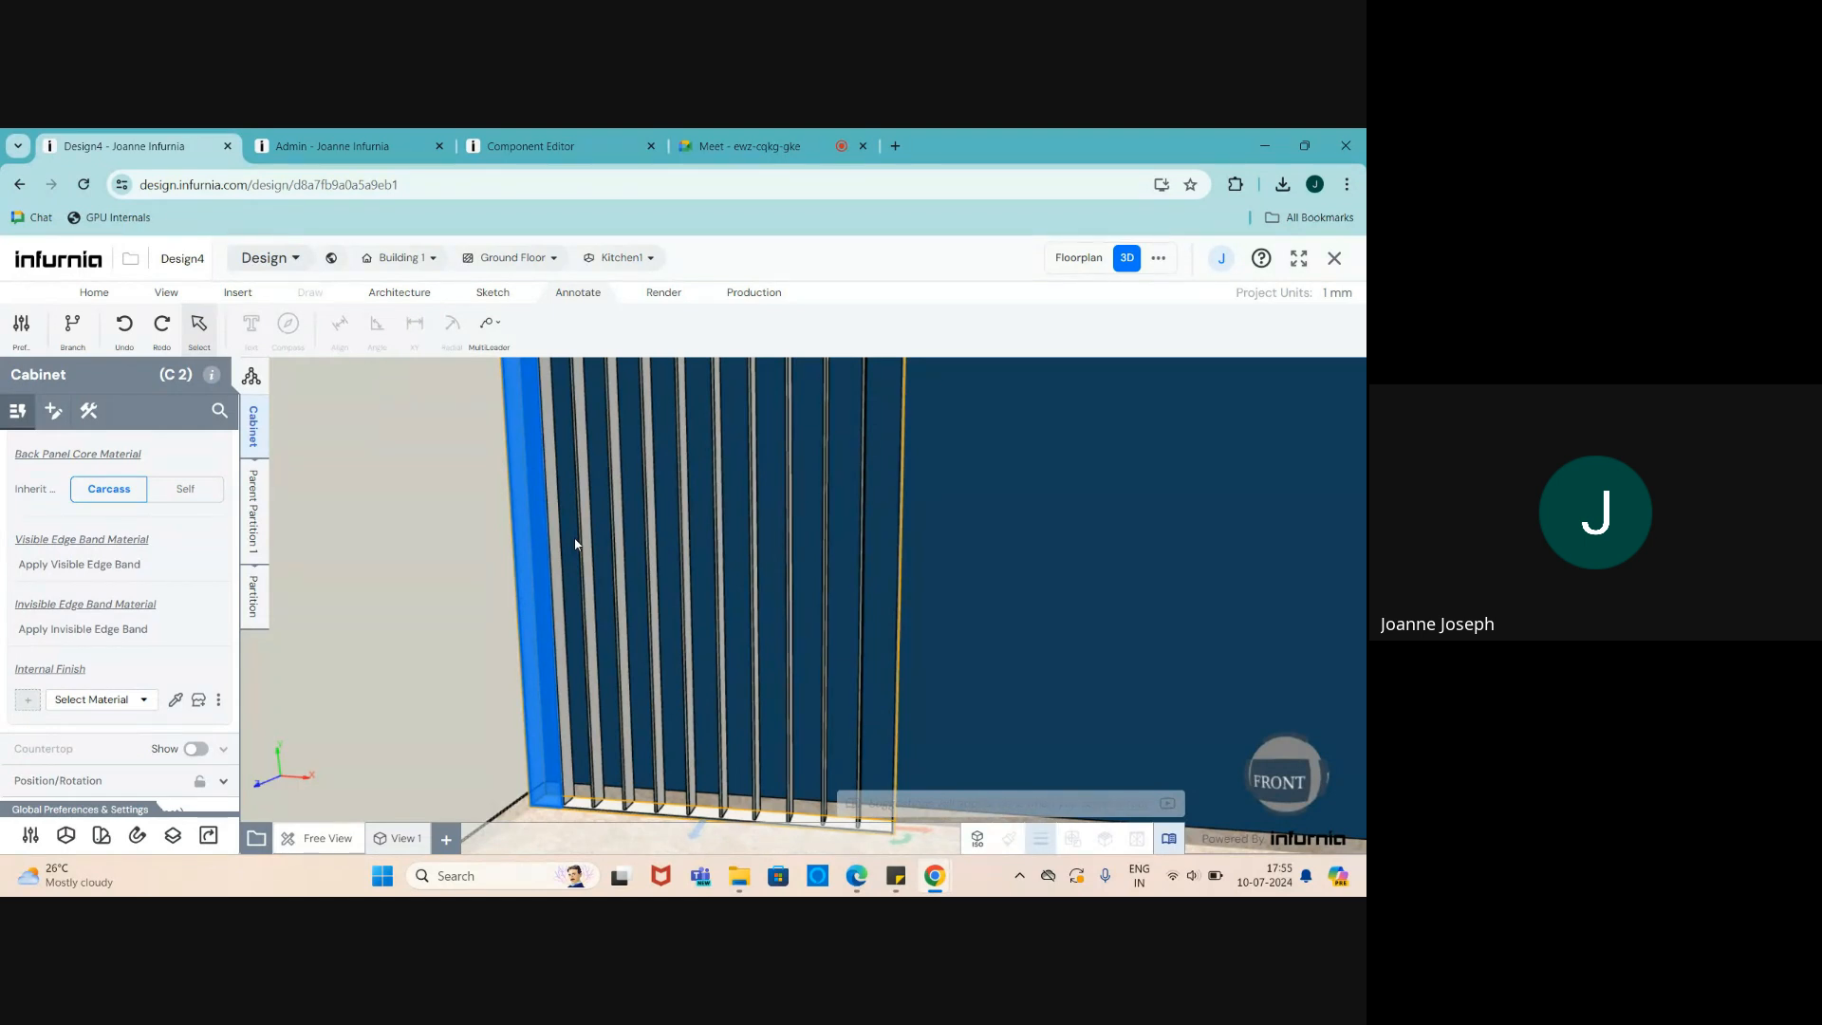
scroll(574, 560, "down", 1)
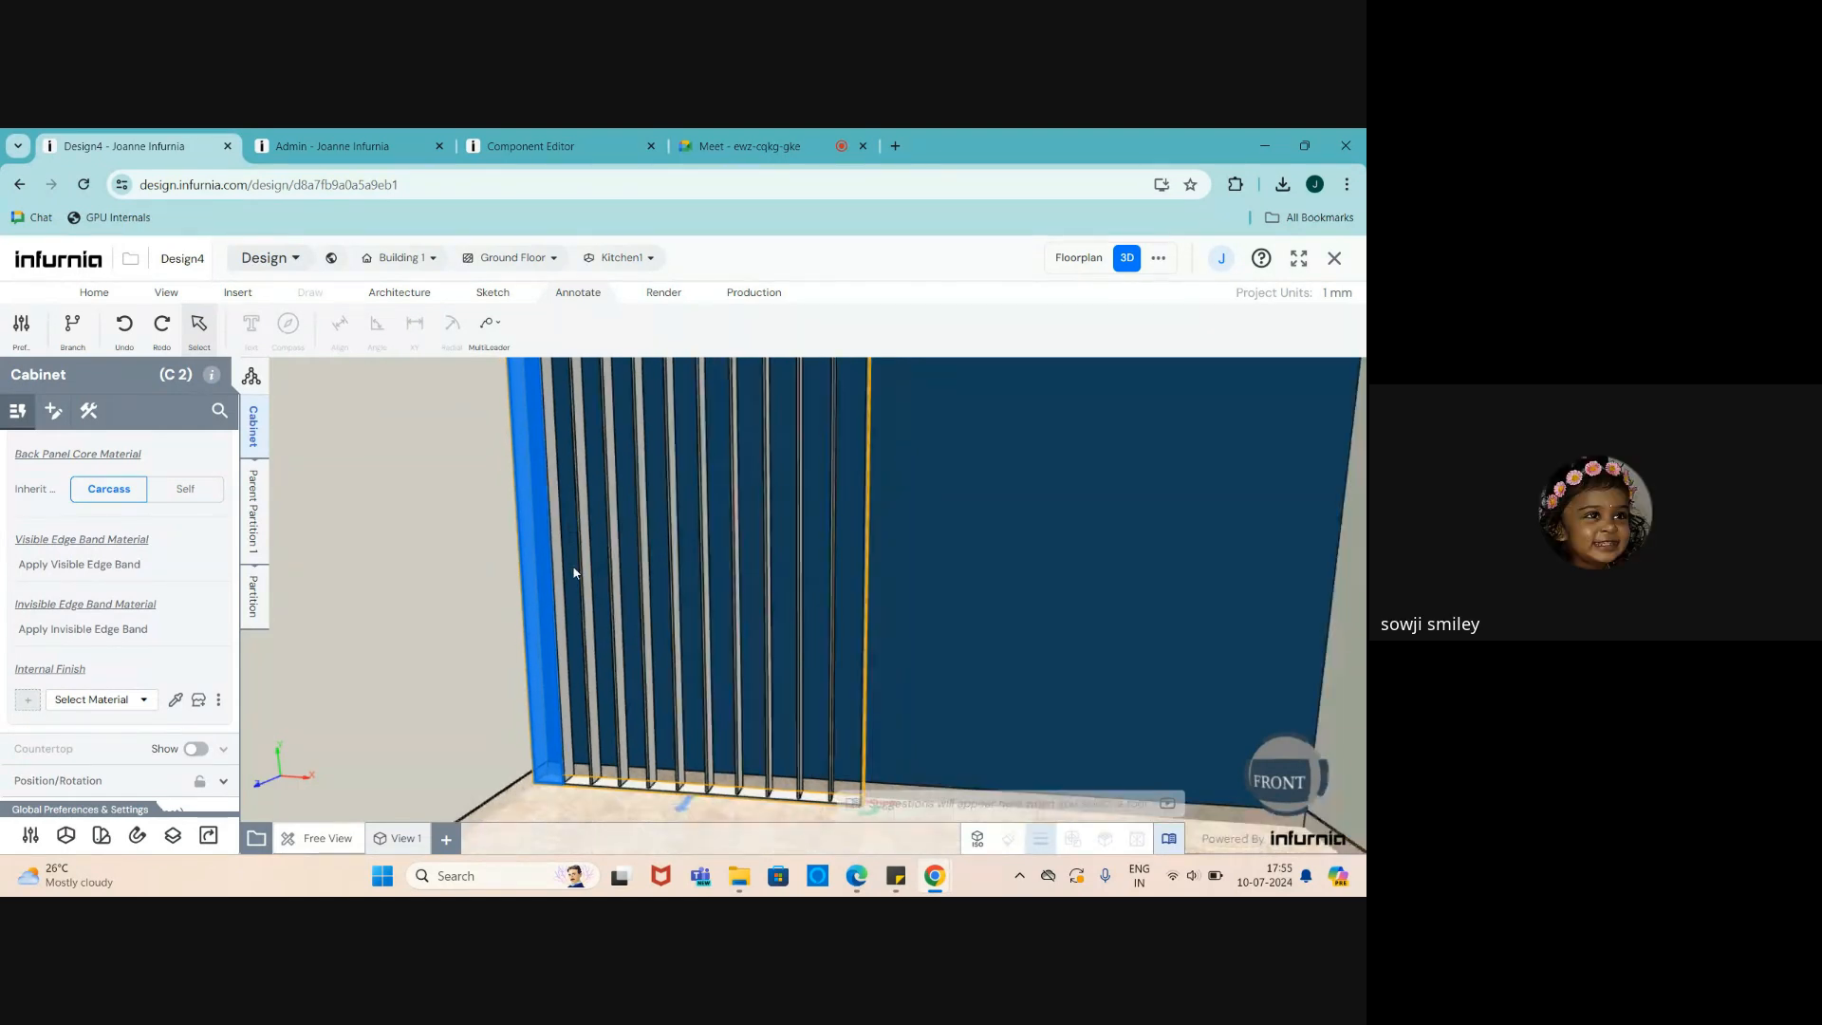
- Create Elevation 2 of the blue wall and auto-dimension the cabinet at 2700 high, 2000 wide
left_click(907, 567)
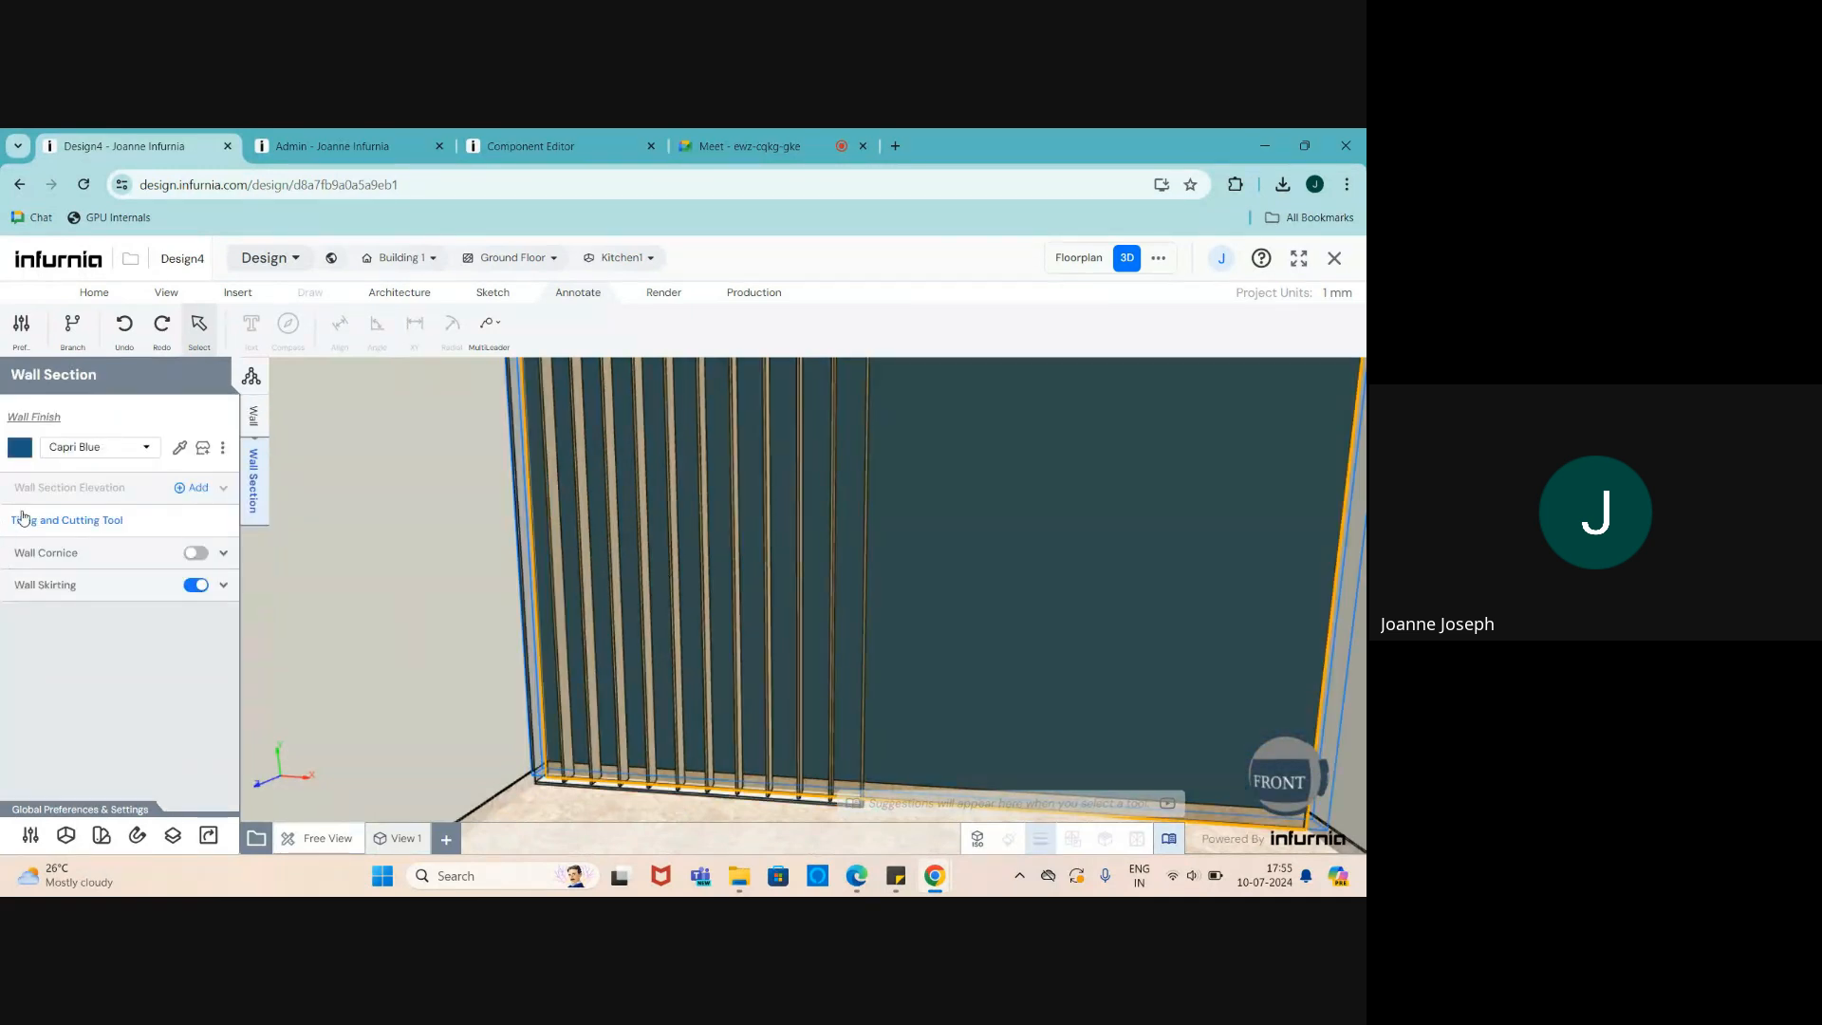
left_click(185, 489)
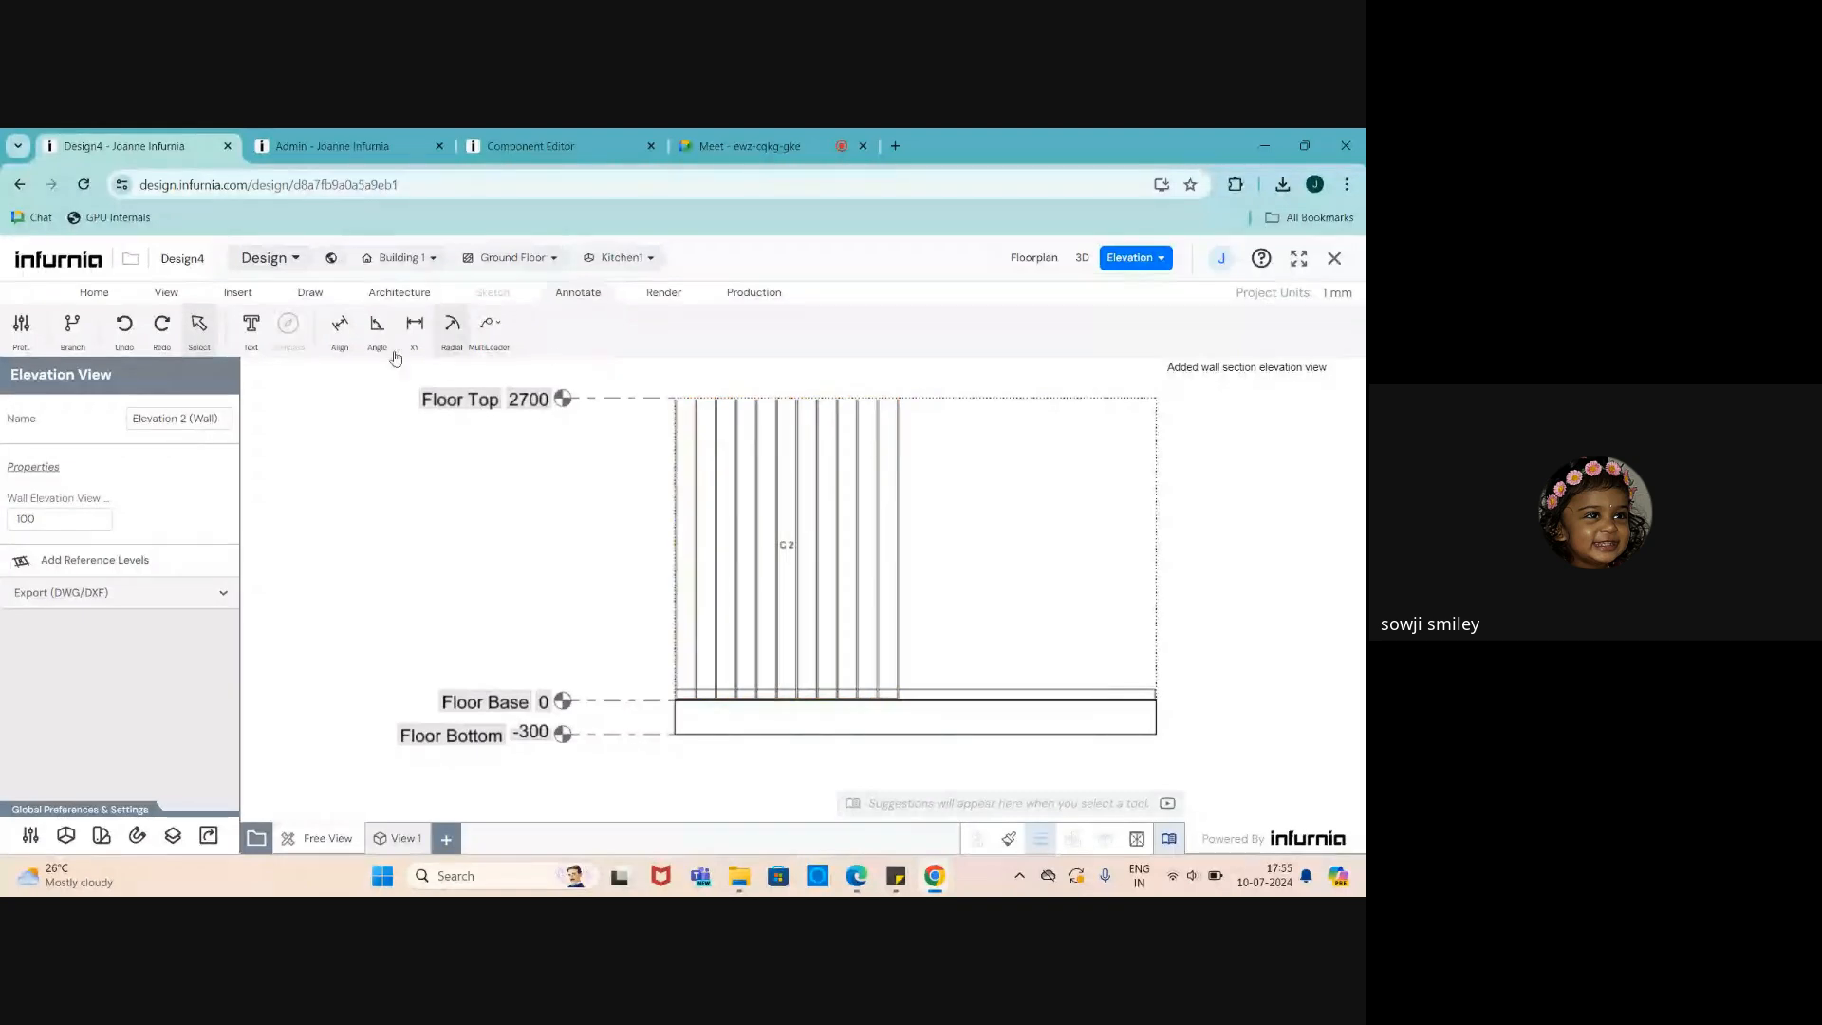
left_click(340, 327)
scroll(142, 665, "down", 1)
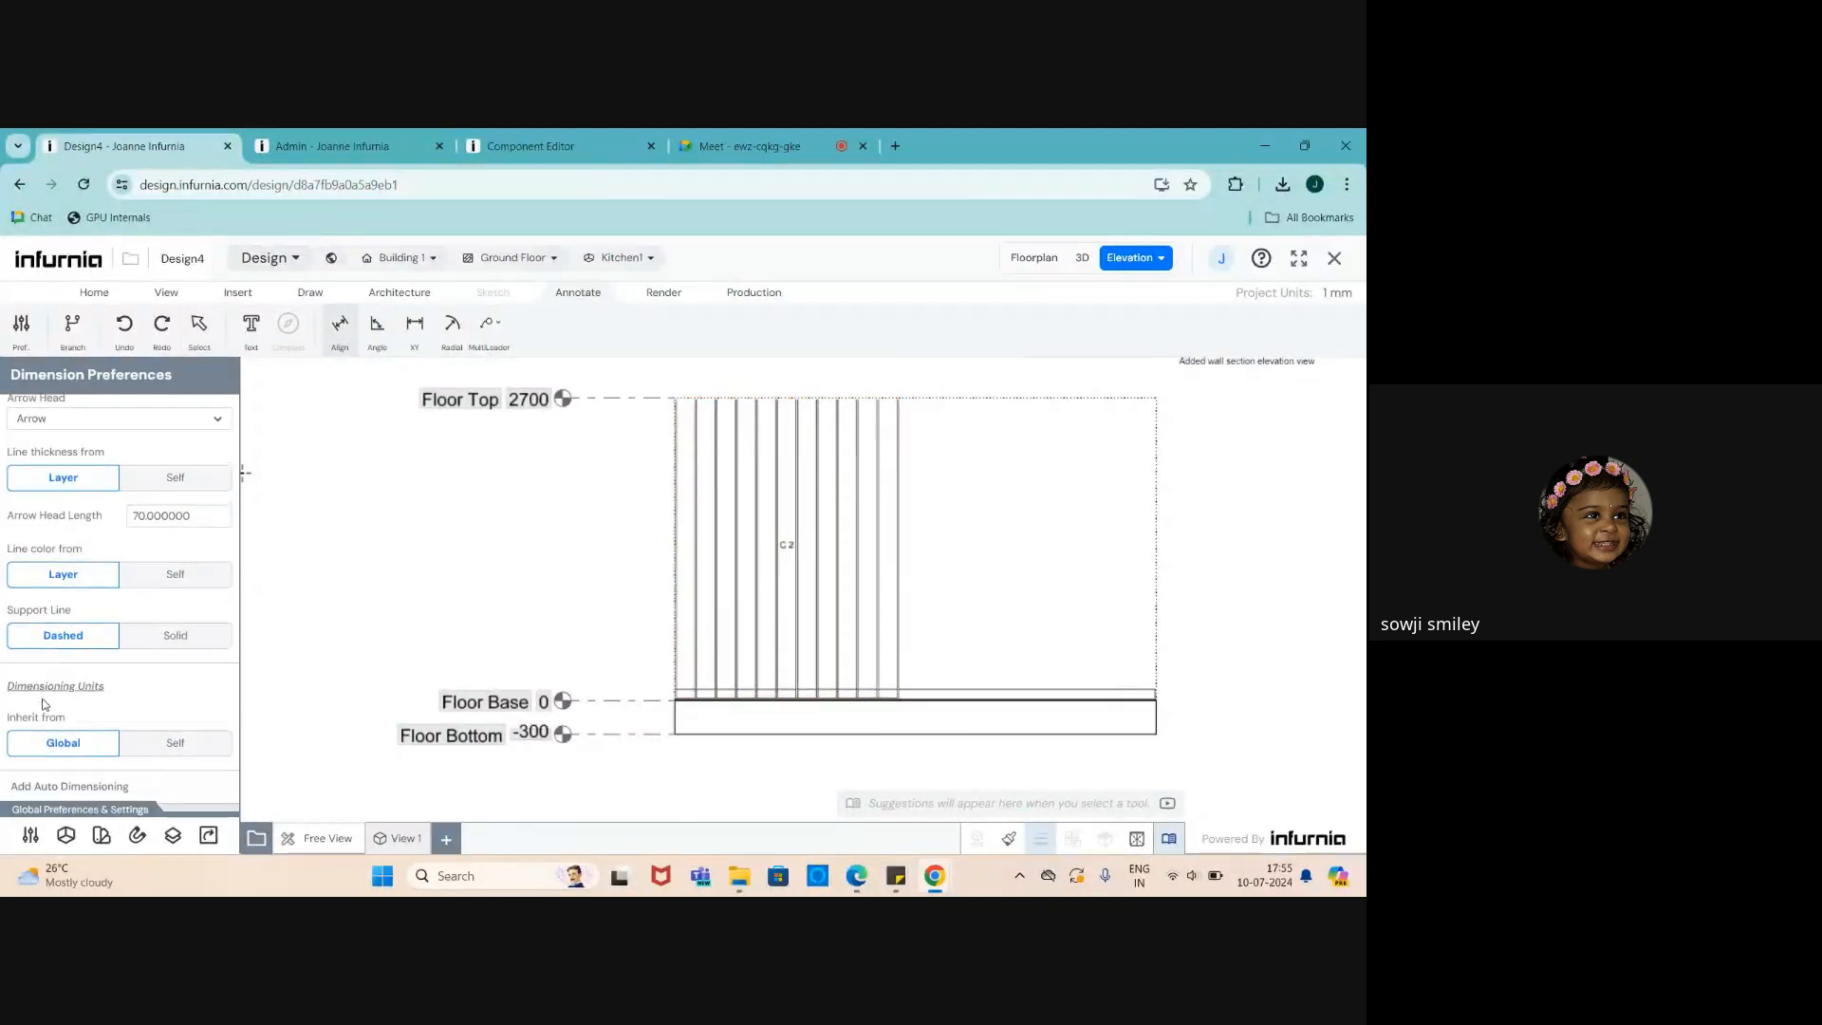
left_click(65, 787)
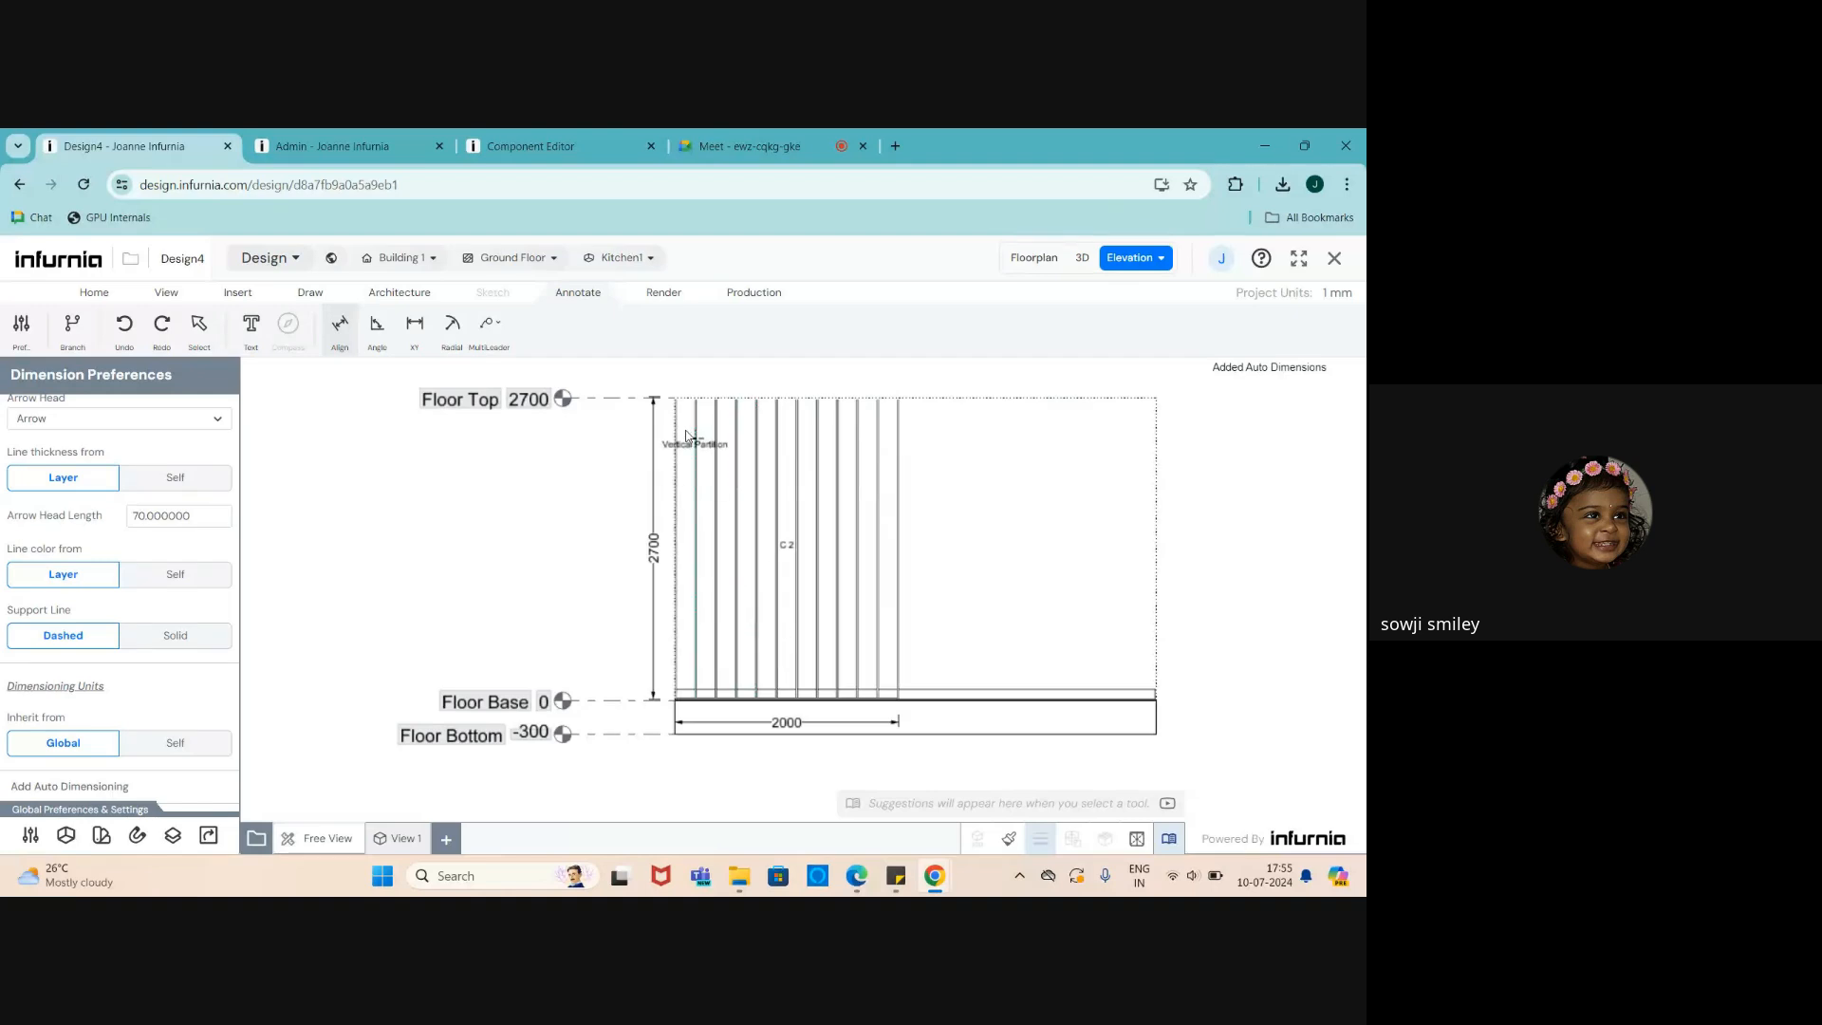
scroll(693, 438, "up", 3)
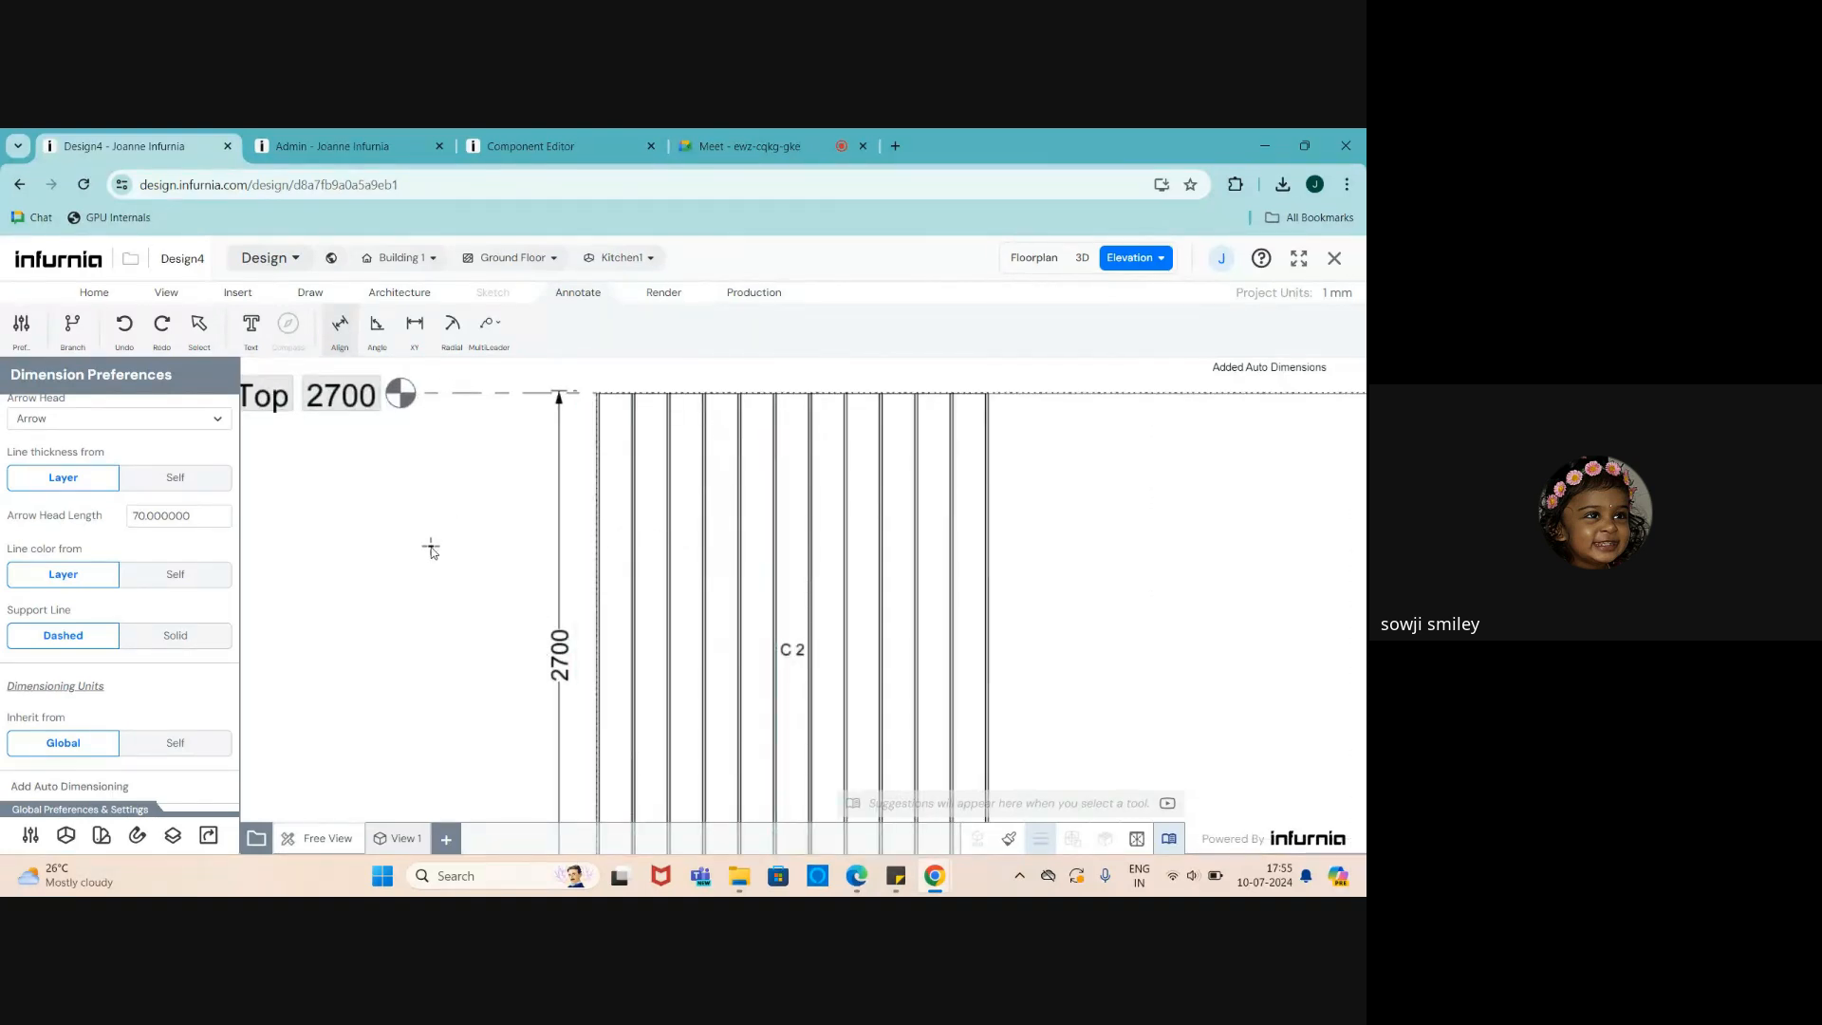
key("Escape")
scroll(465, 527, "down", 3)
scroll(561, 655, "up", 2)
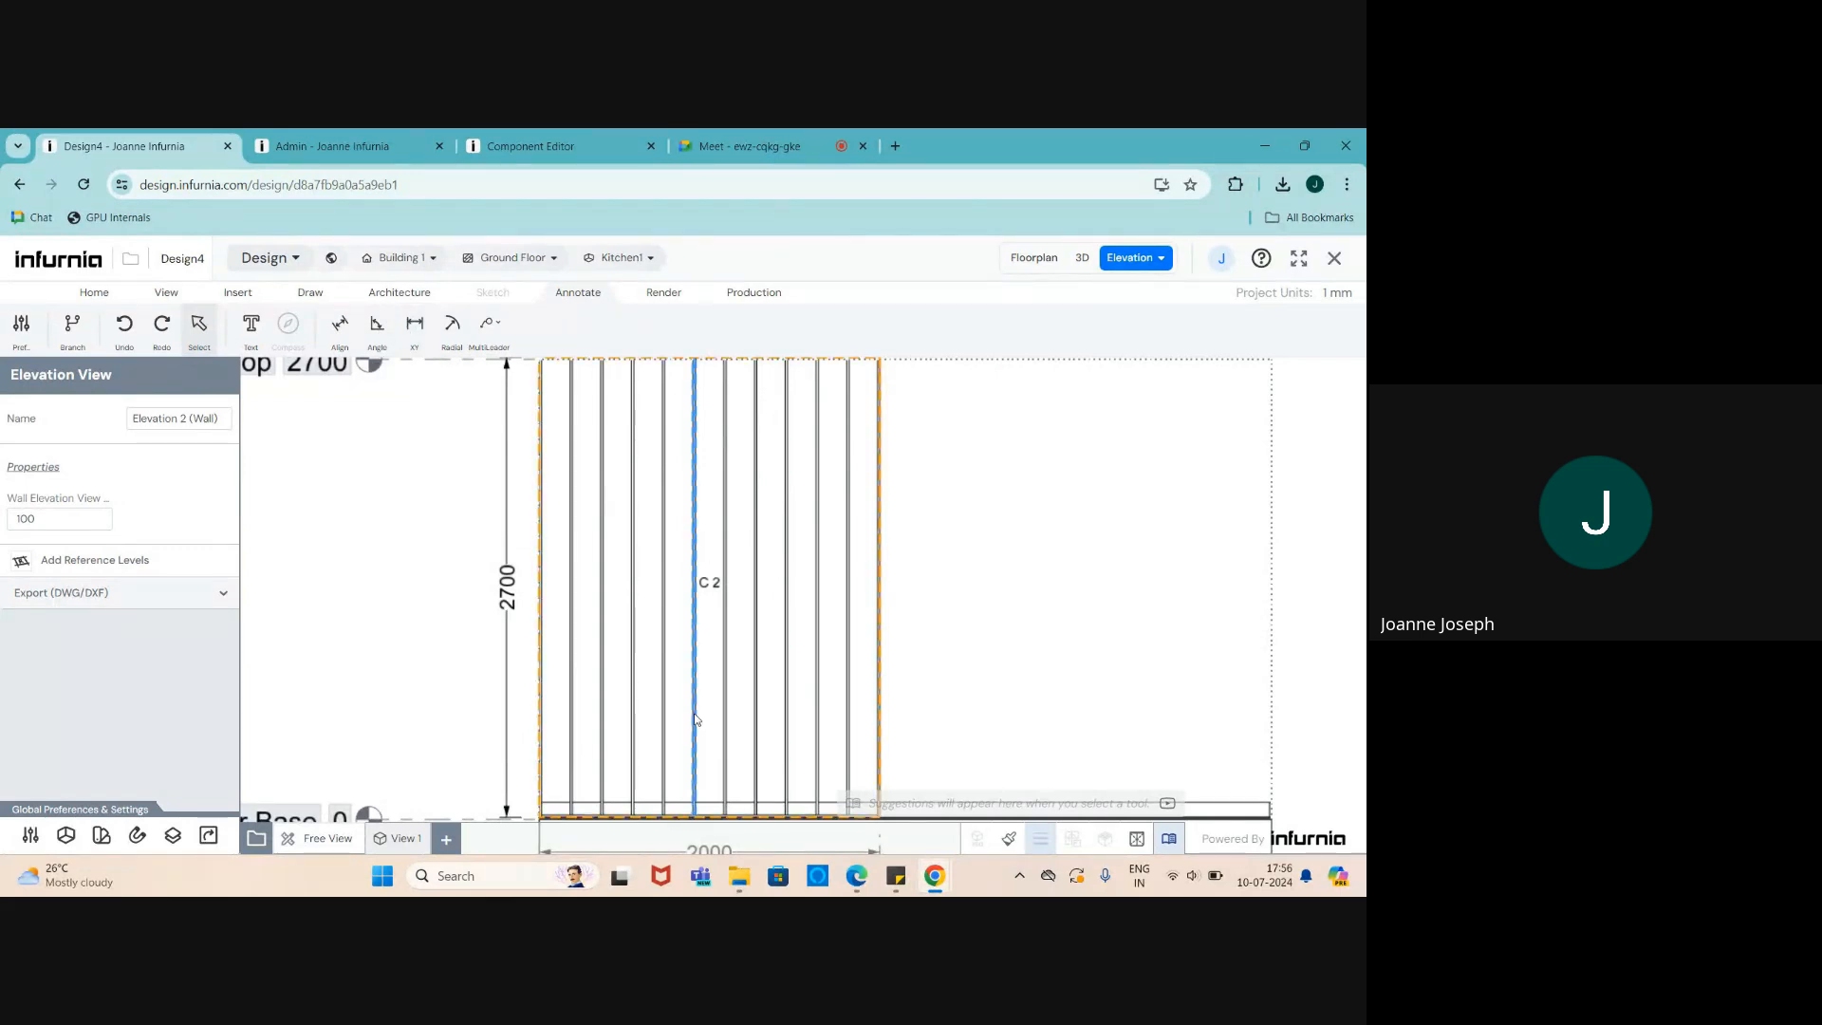
scroll(664, 551, "up", 2)
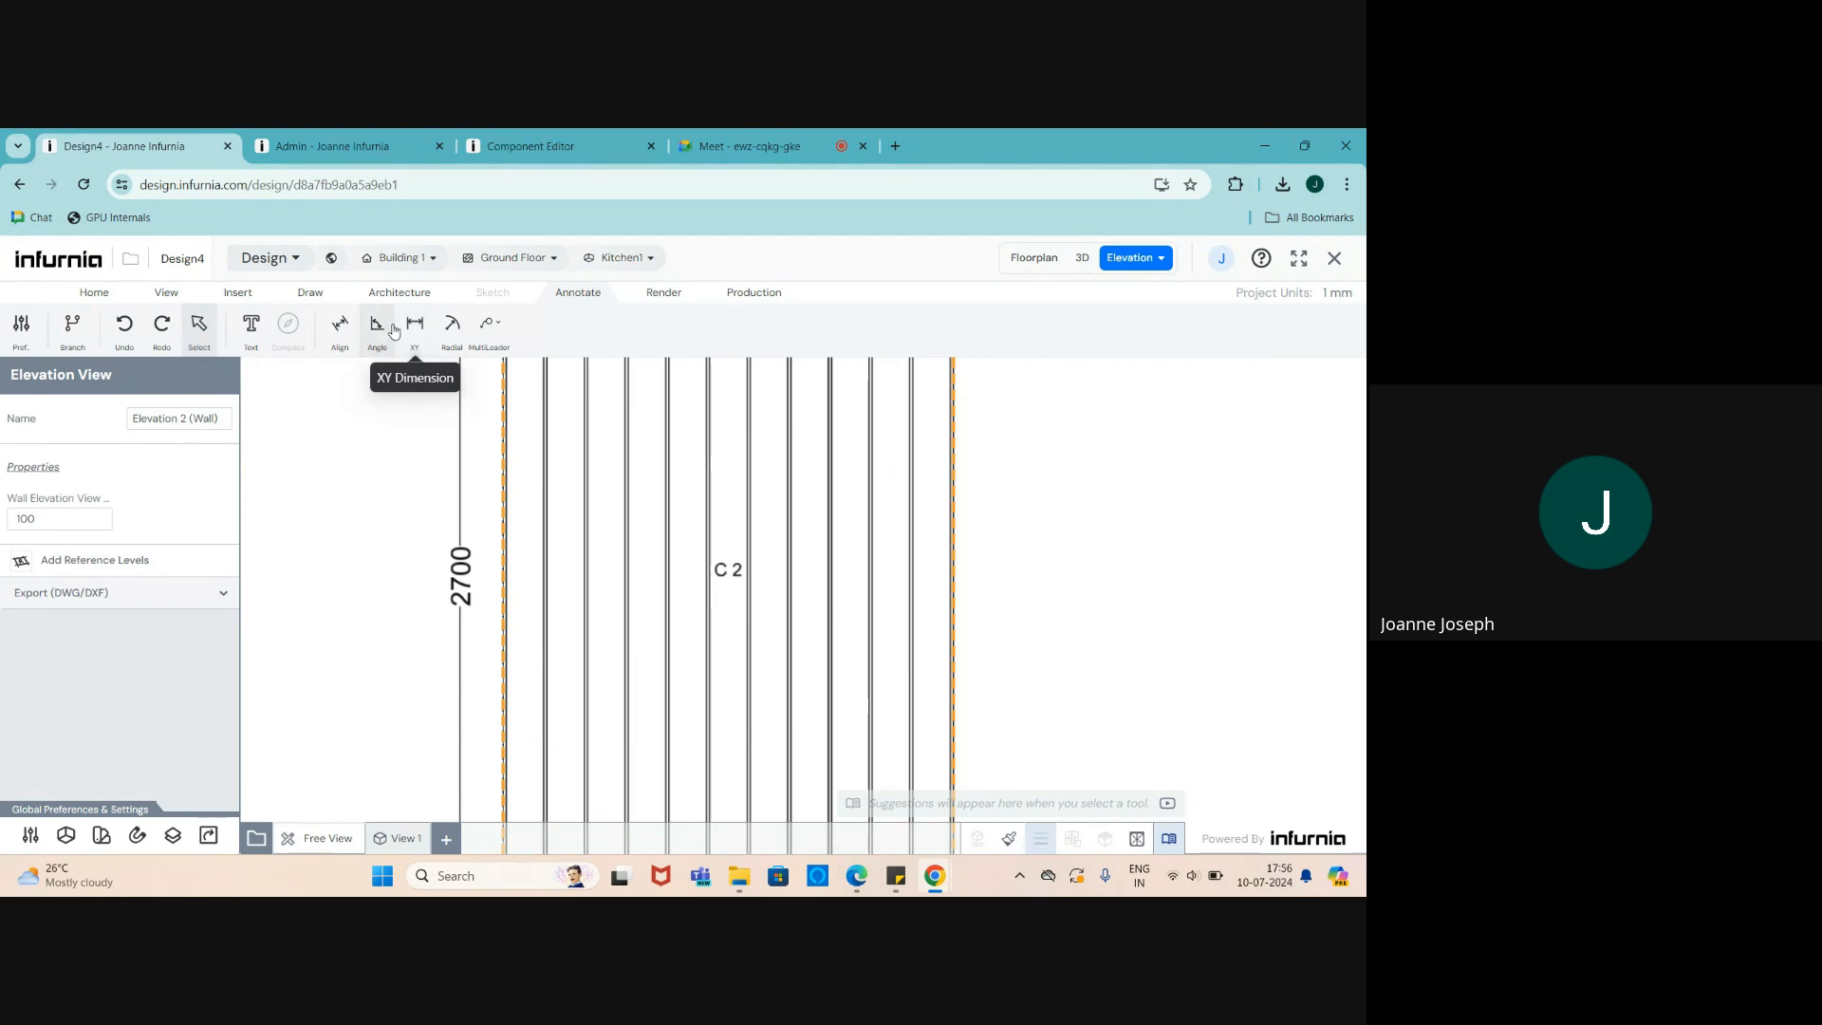
- Dimension the 167 gap from the Left Panel to the first partition
left_click(340, 324)
scroll(507, 560, "up", 3)
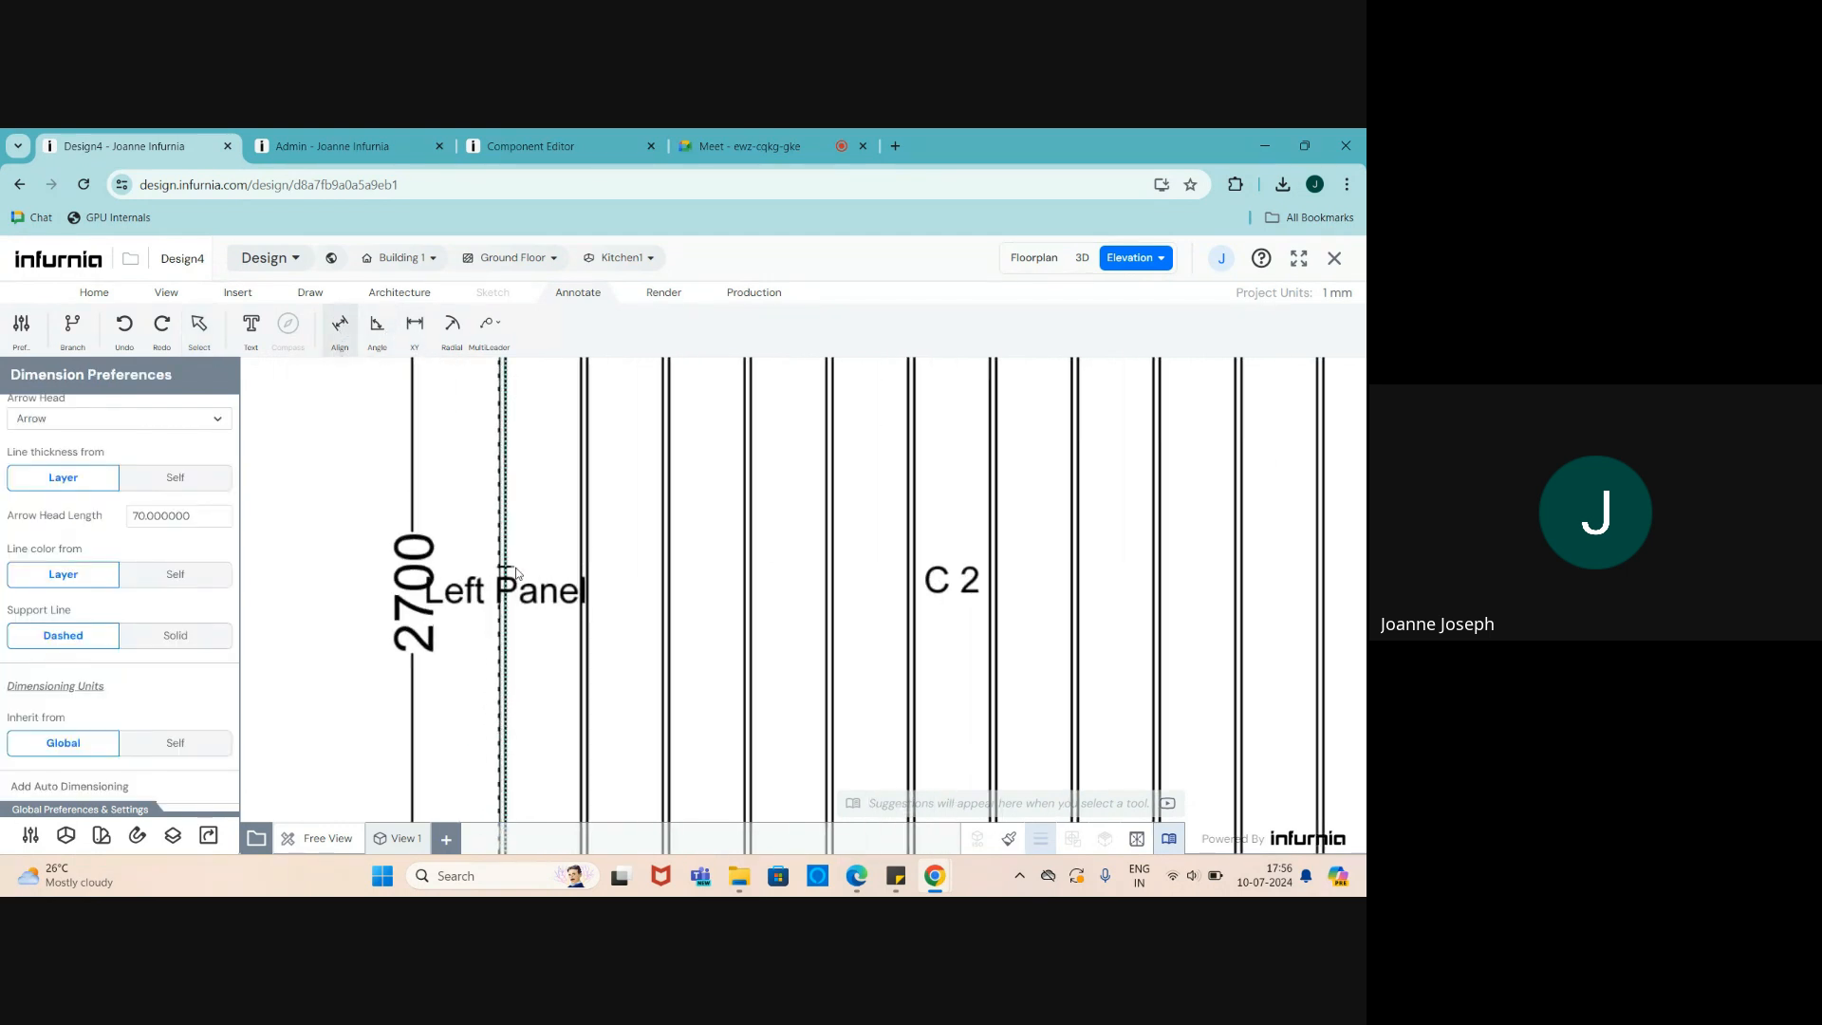
left_click(506, 566)
left_click(578, 570)
scroll(607, 724, "down", 5)
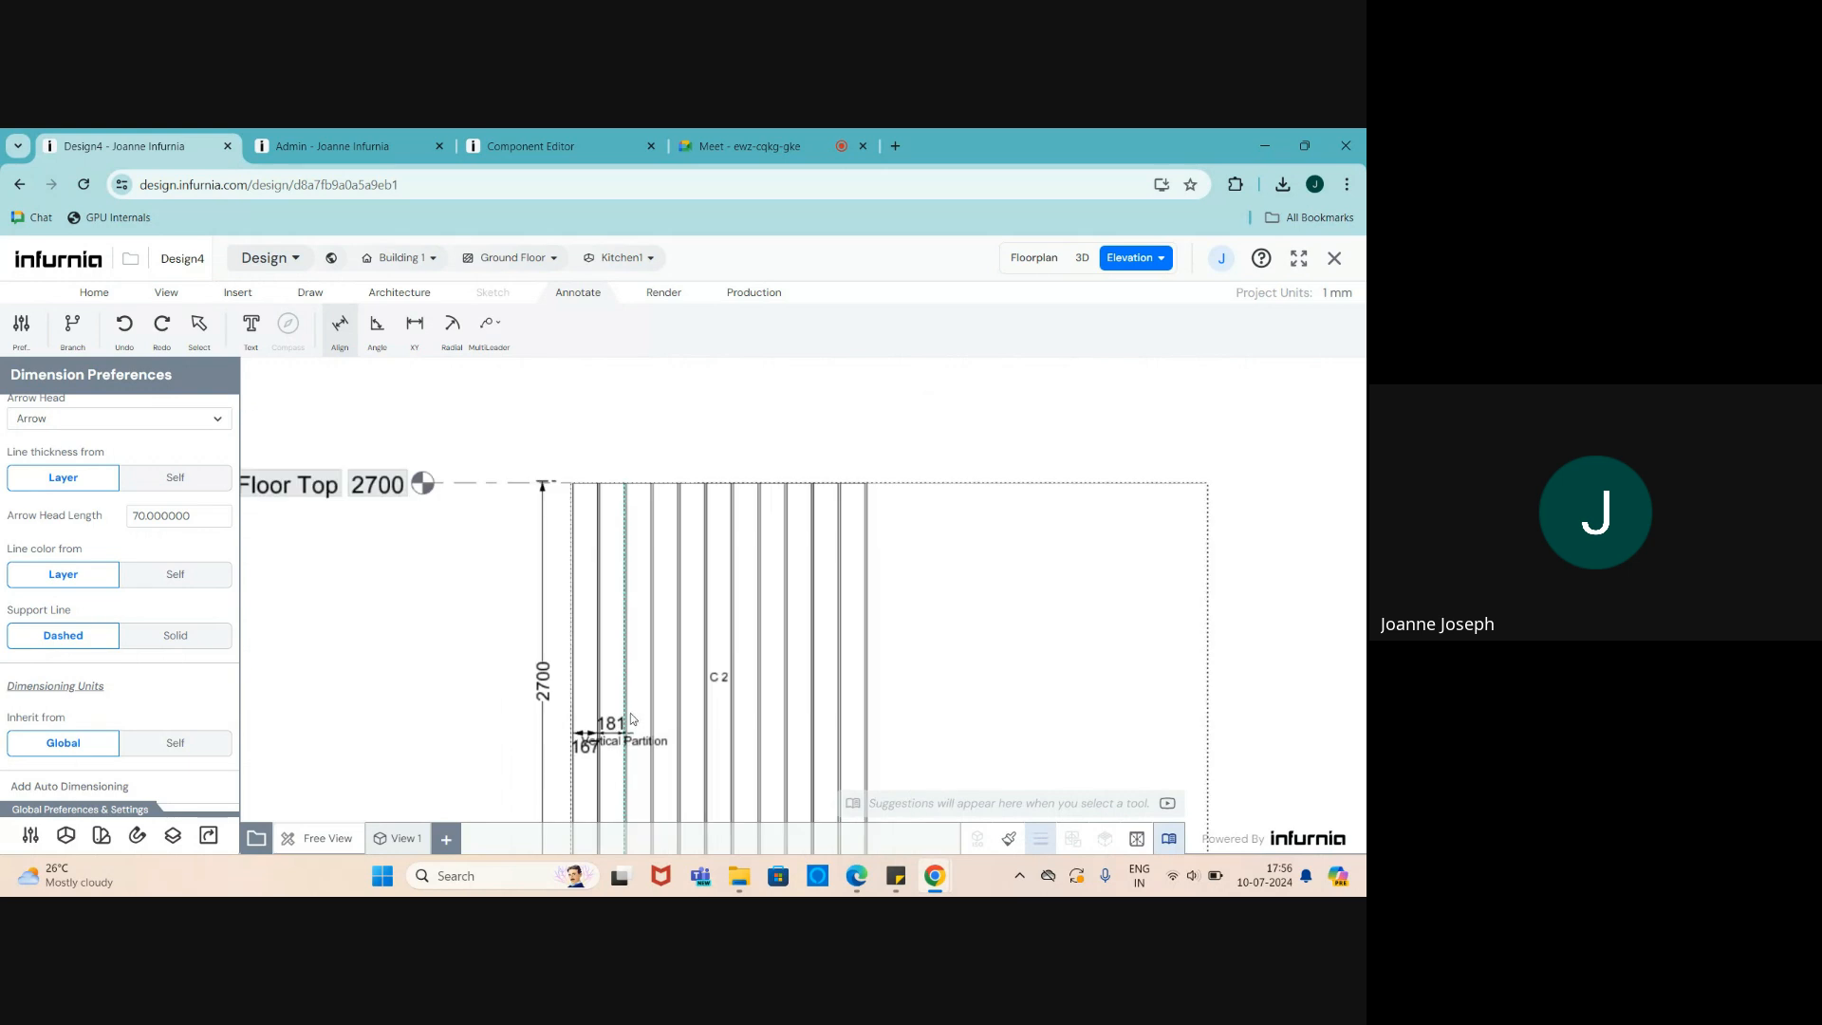
scroll(607, 446, "up", 3)
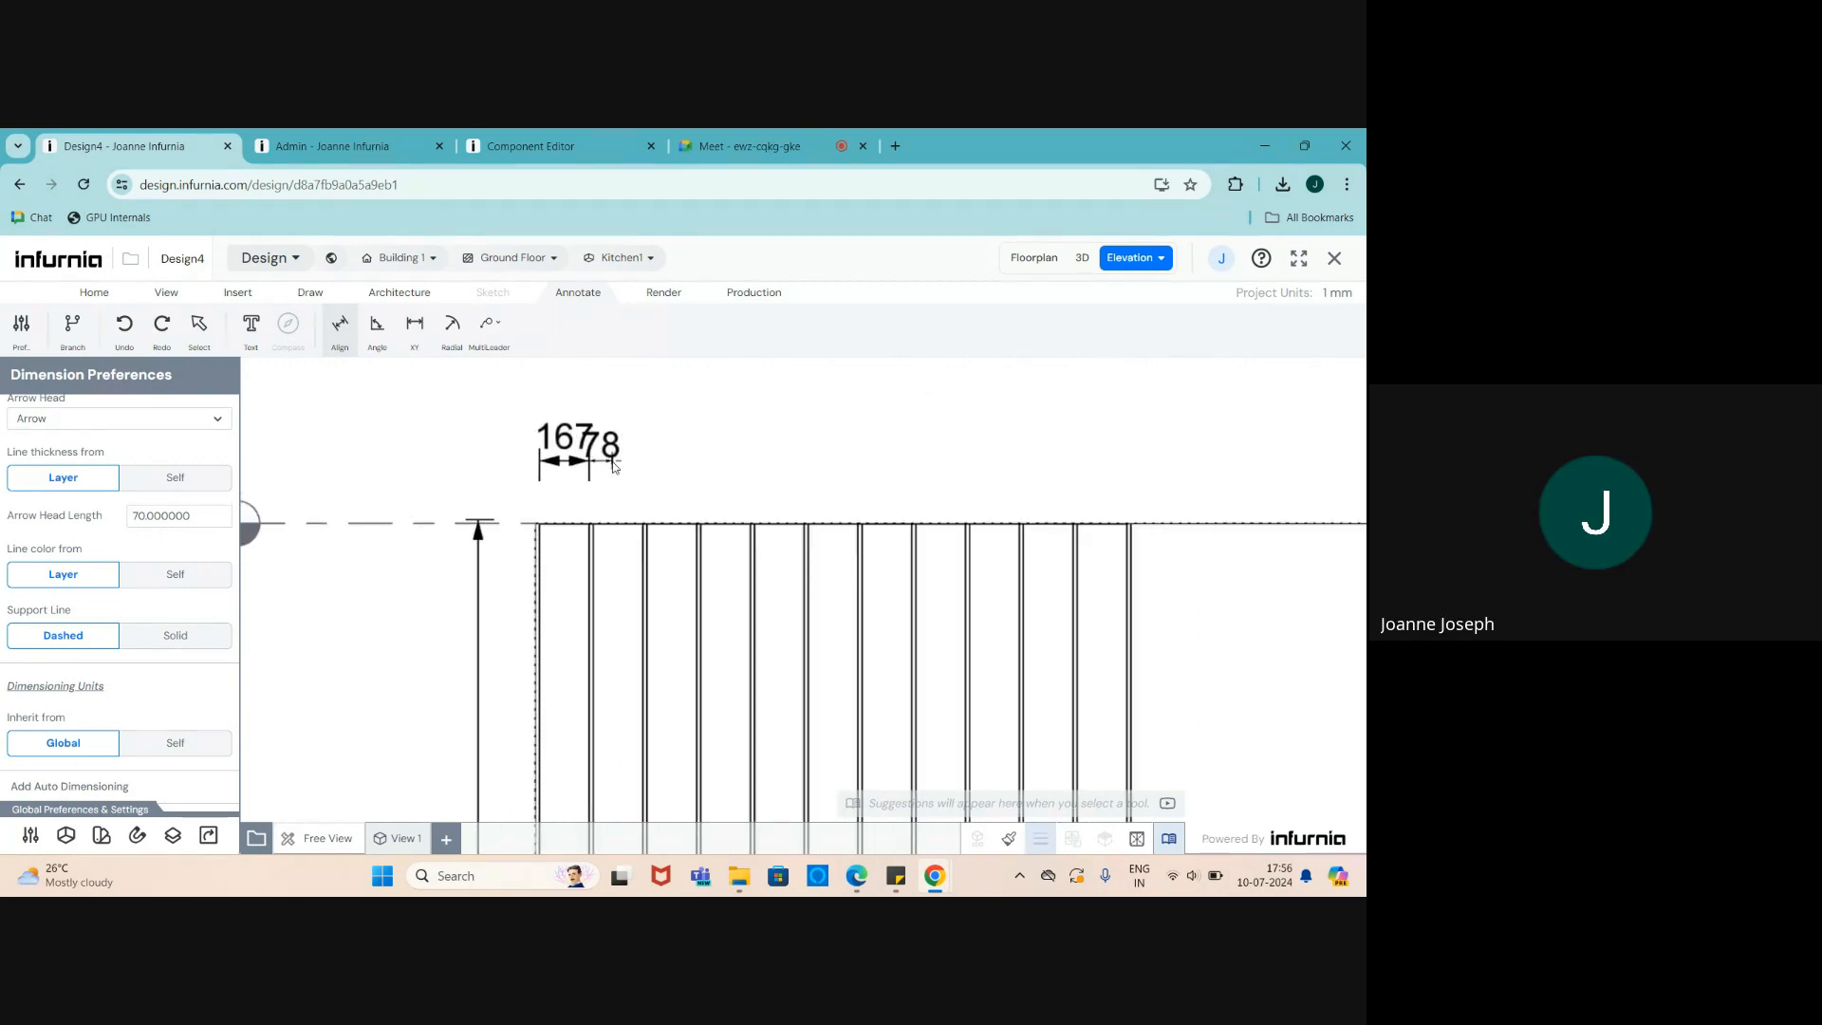
key("Escape")
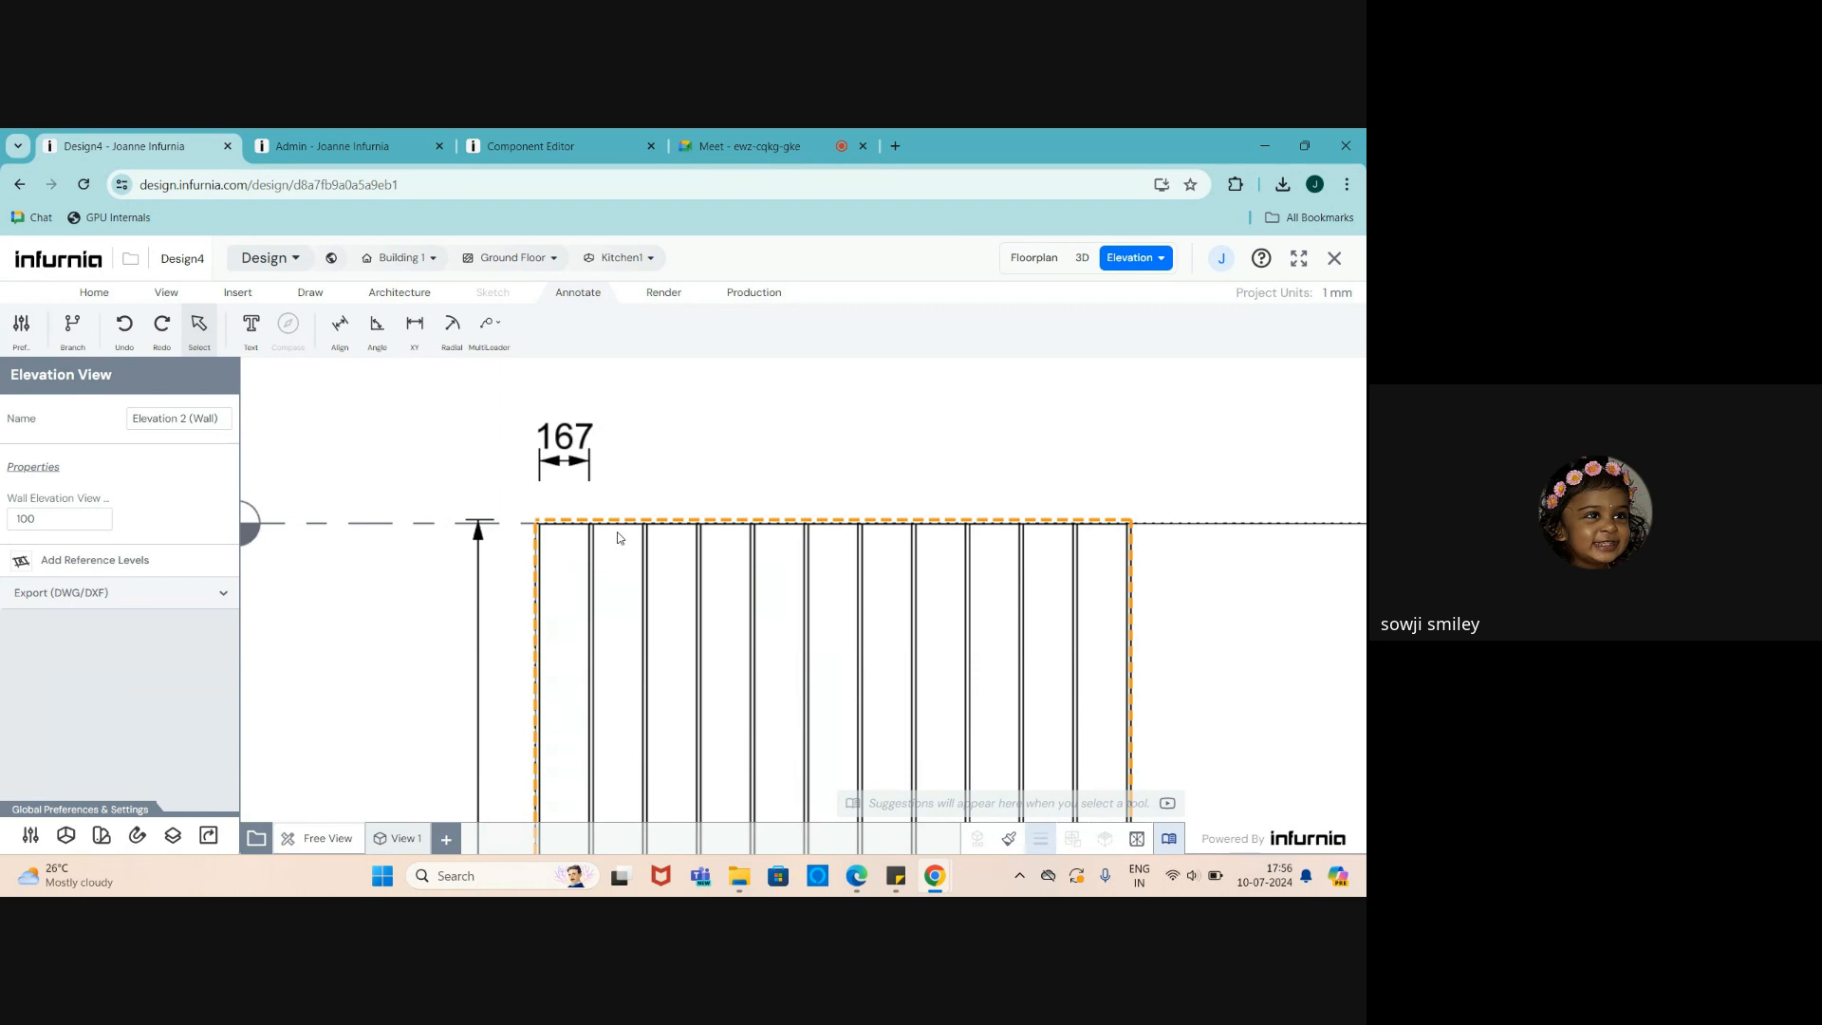
- Snap the 167 dimension's left end to the Left Panel corner
scroll(587, 457, "up", 3)
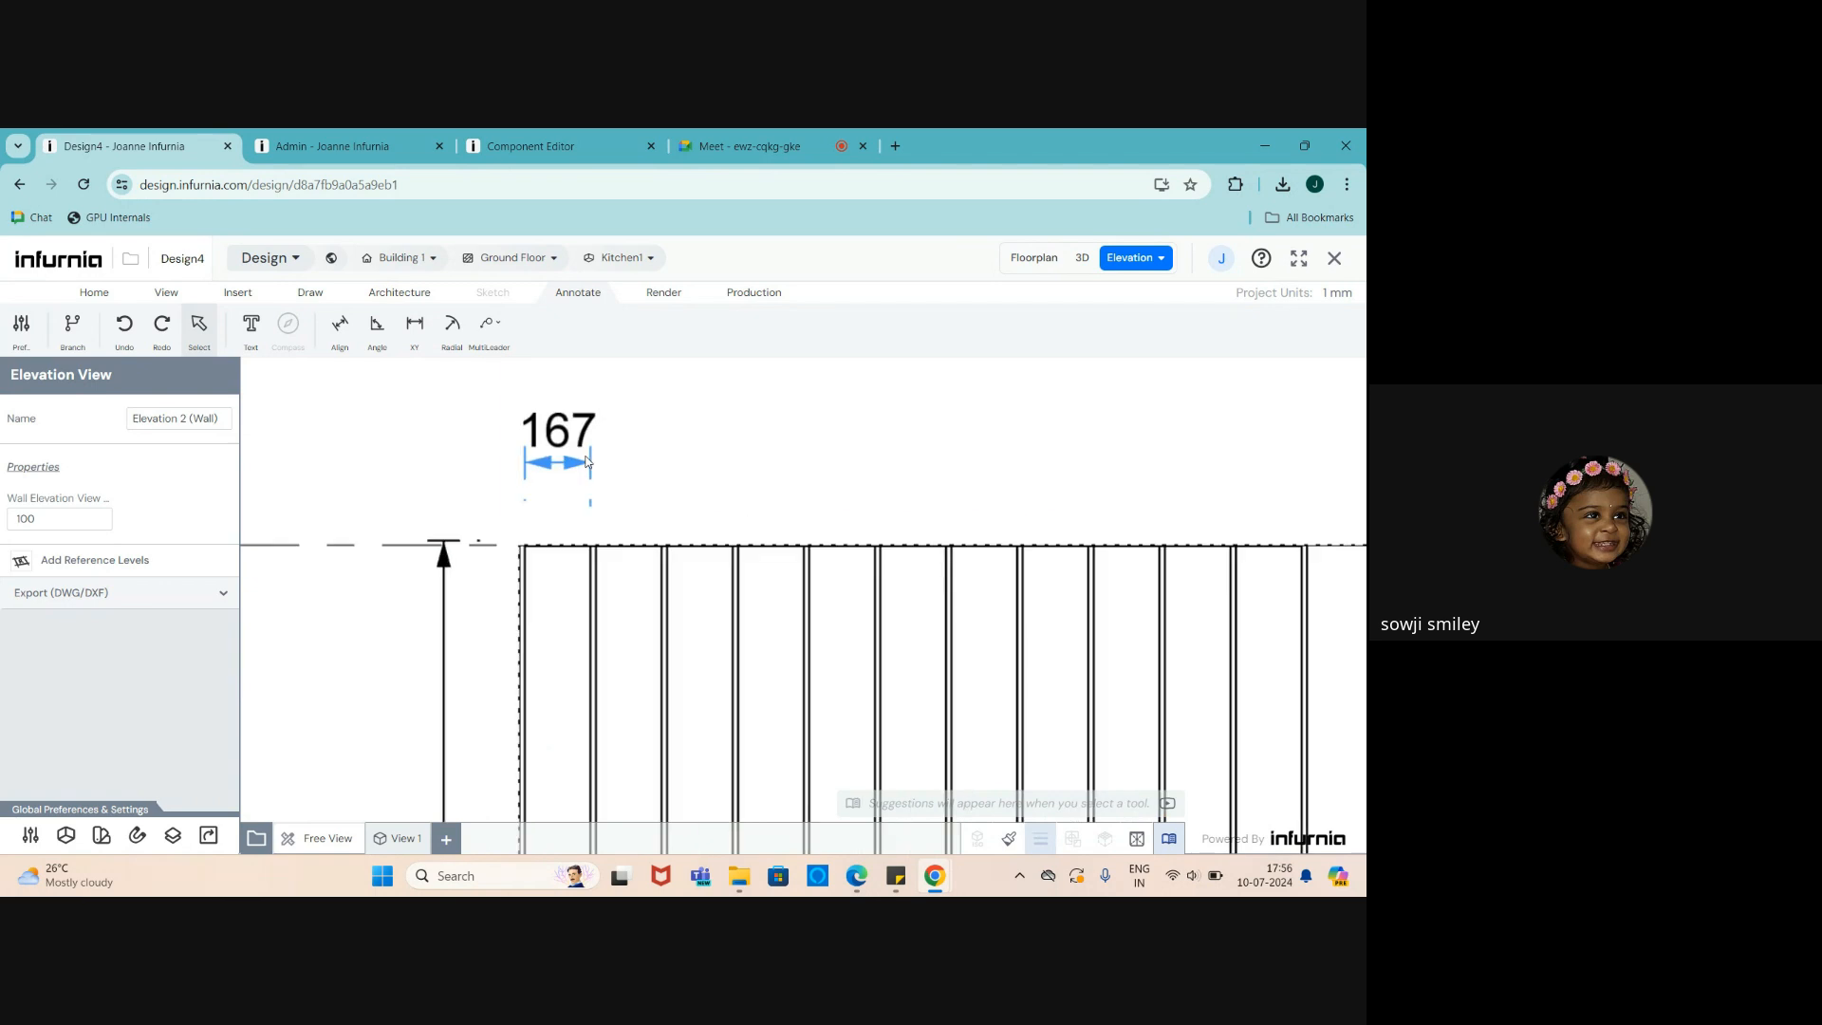
left_click(587, 460)
scroll(484, 580, "up", 3)
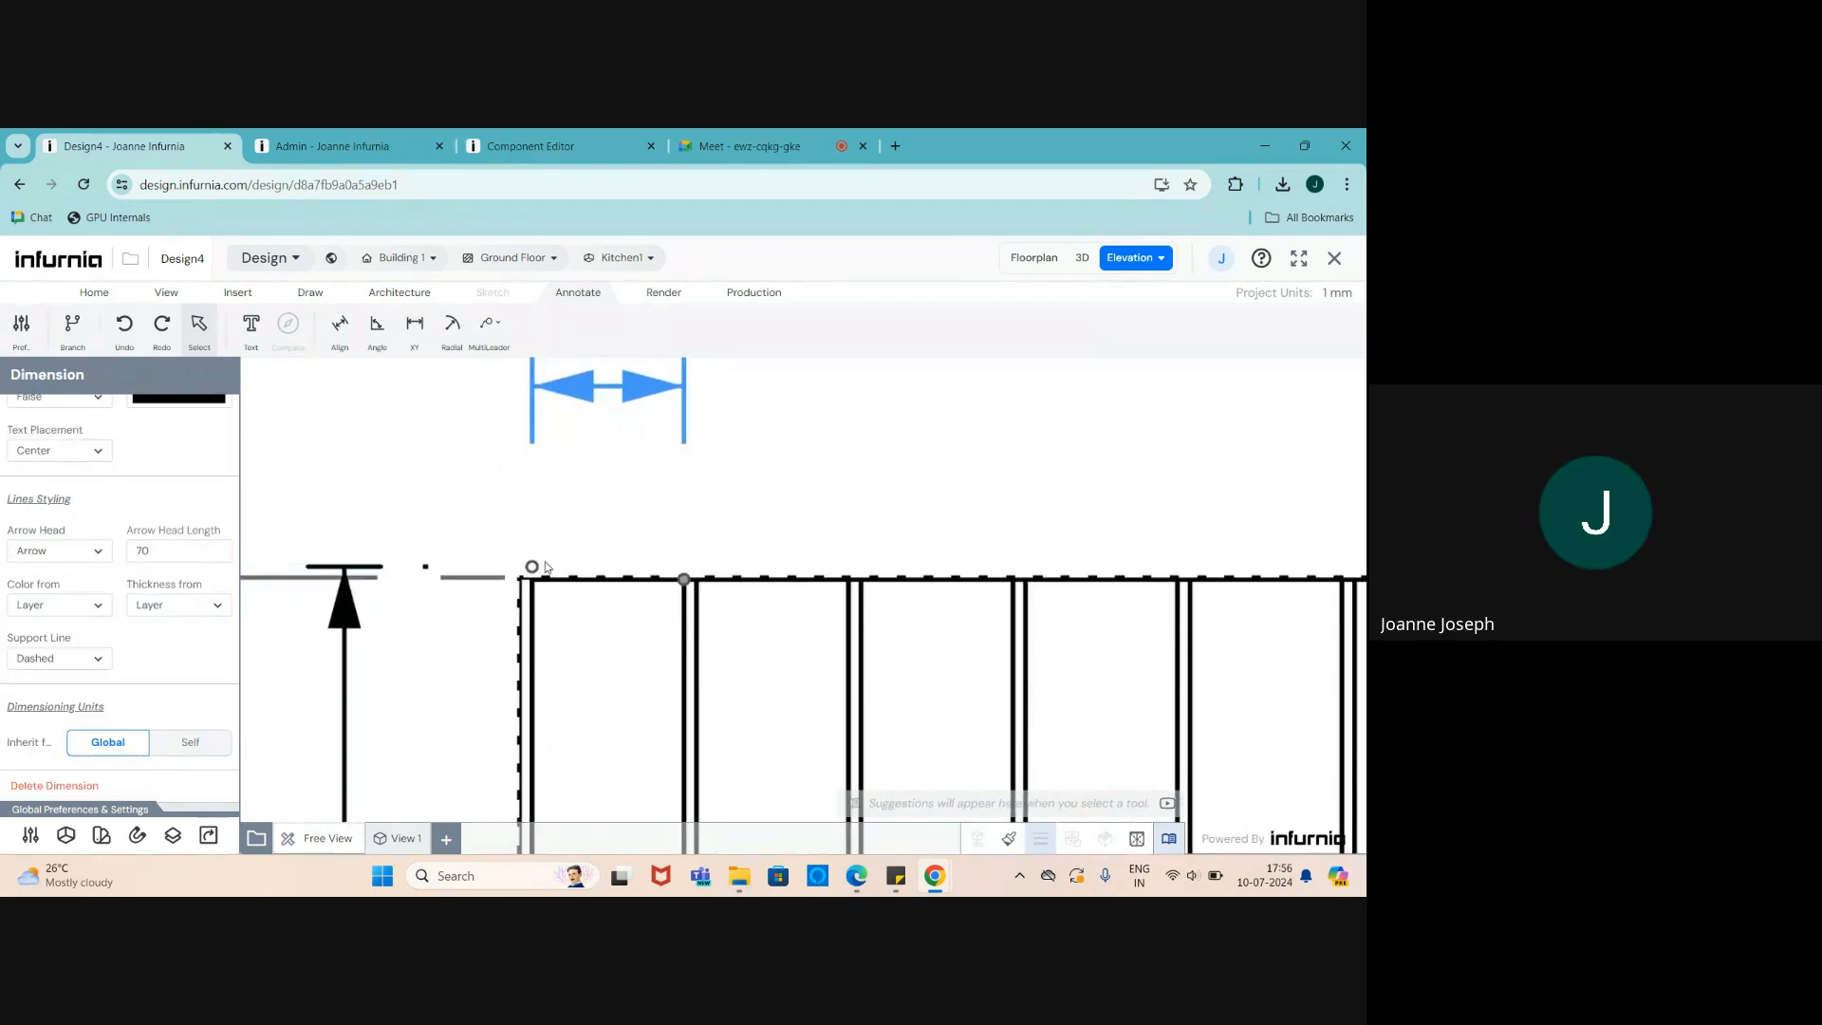
left_click_drag(534, 568, 538, 587)
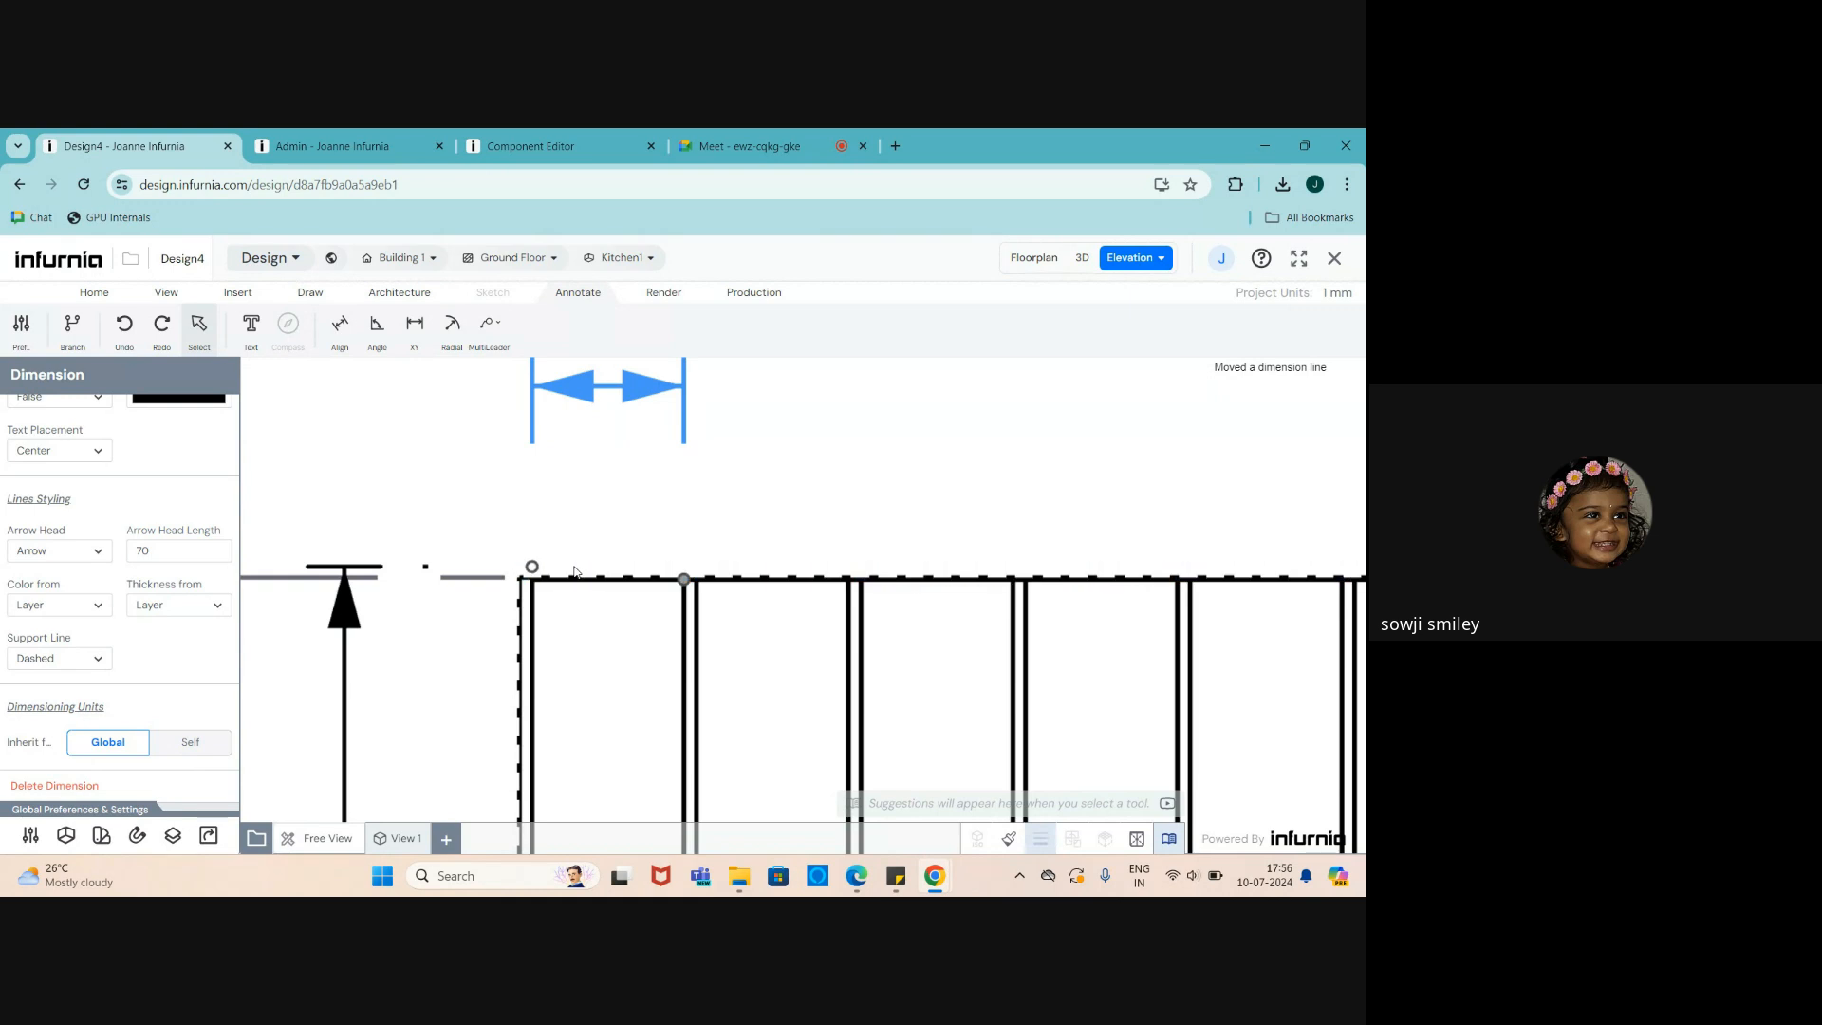
scroll(570, 572, "down", 2)
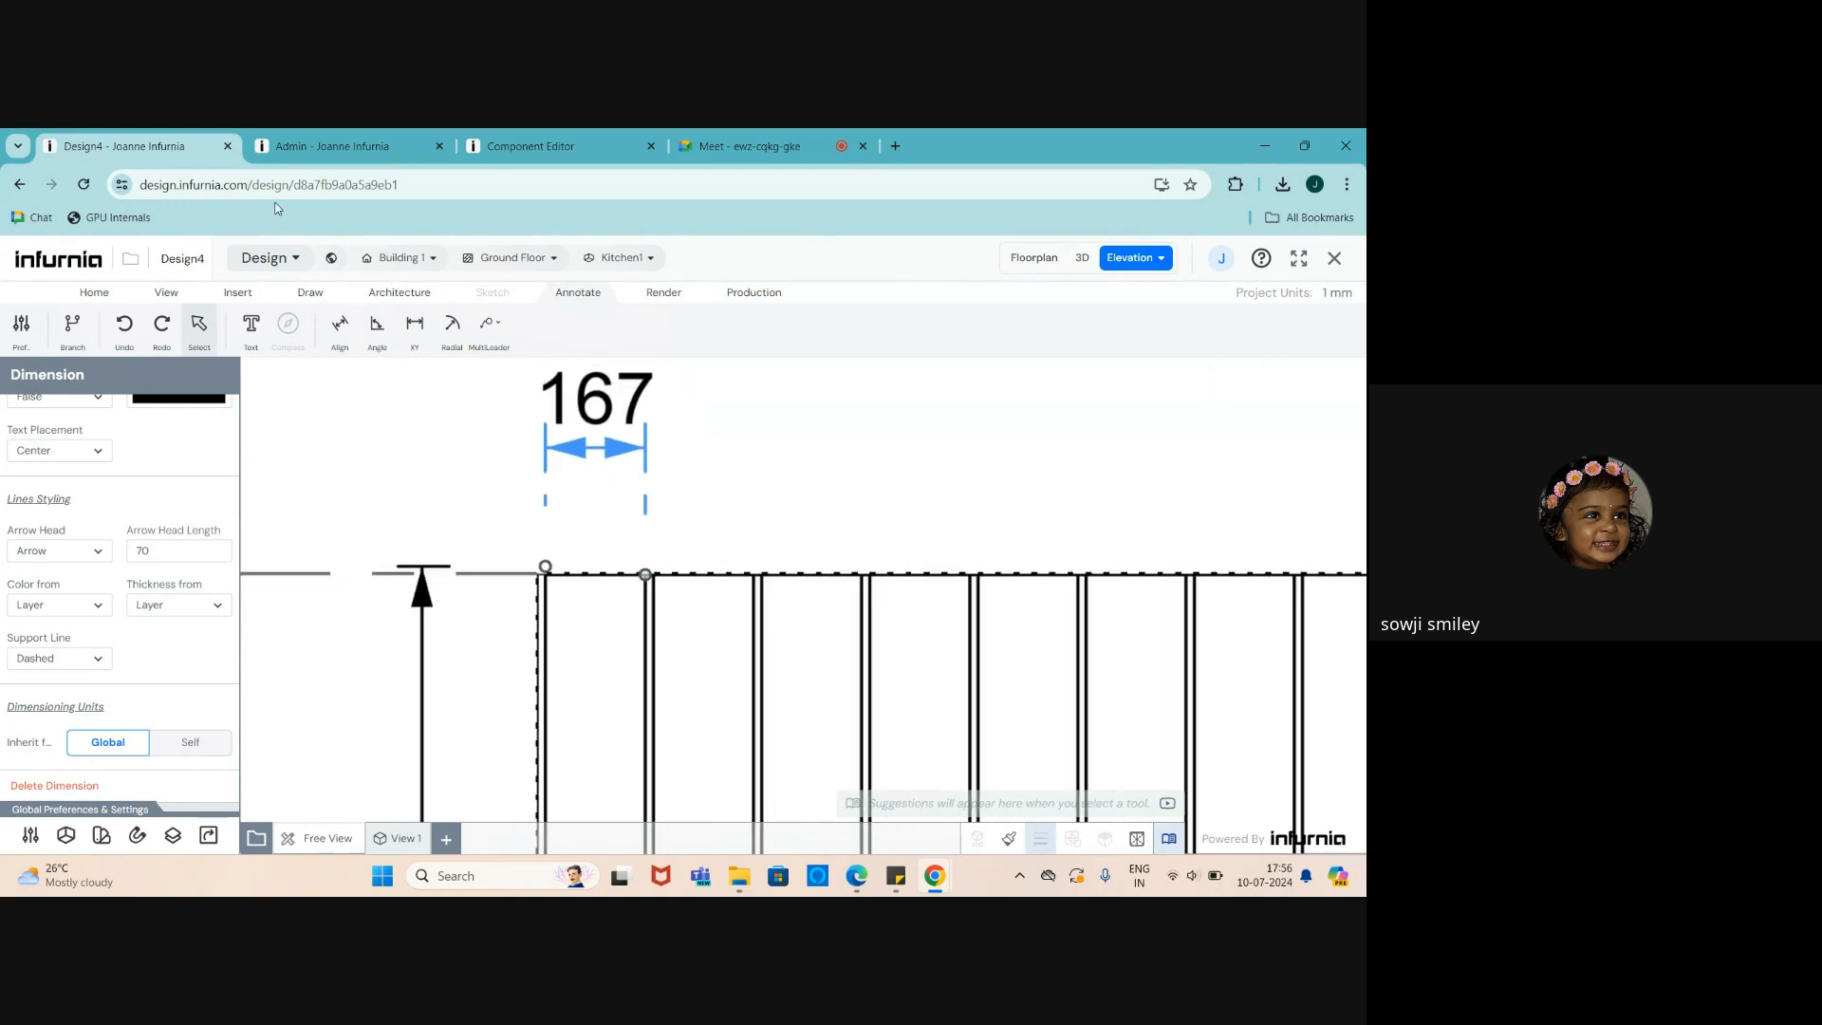
- Select the slatted cabinet in the 3D view and assign 25mm BWR Ply as its core material
left_click(1082, 258)
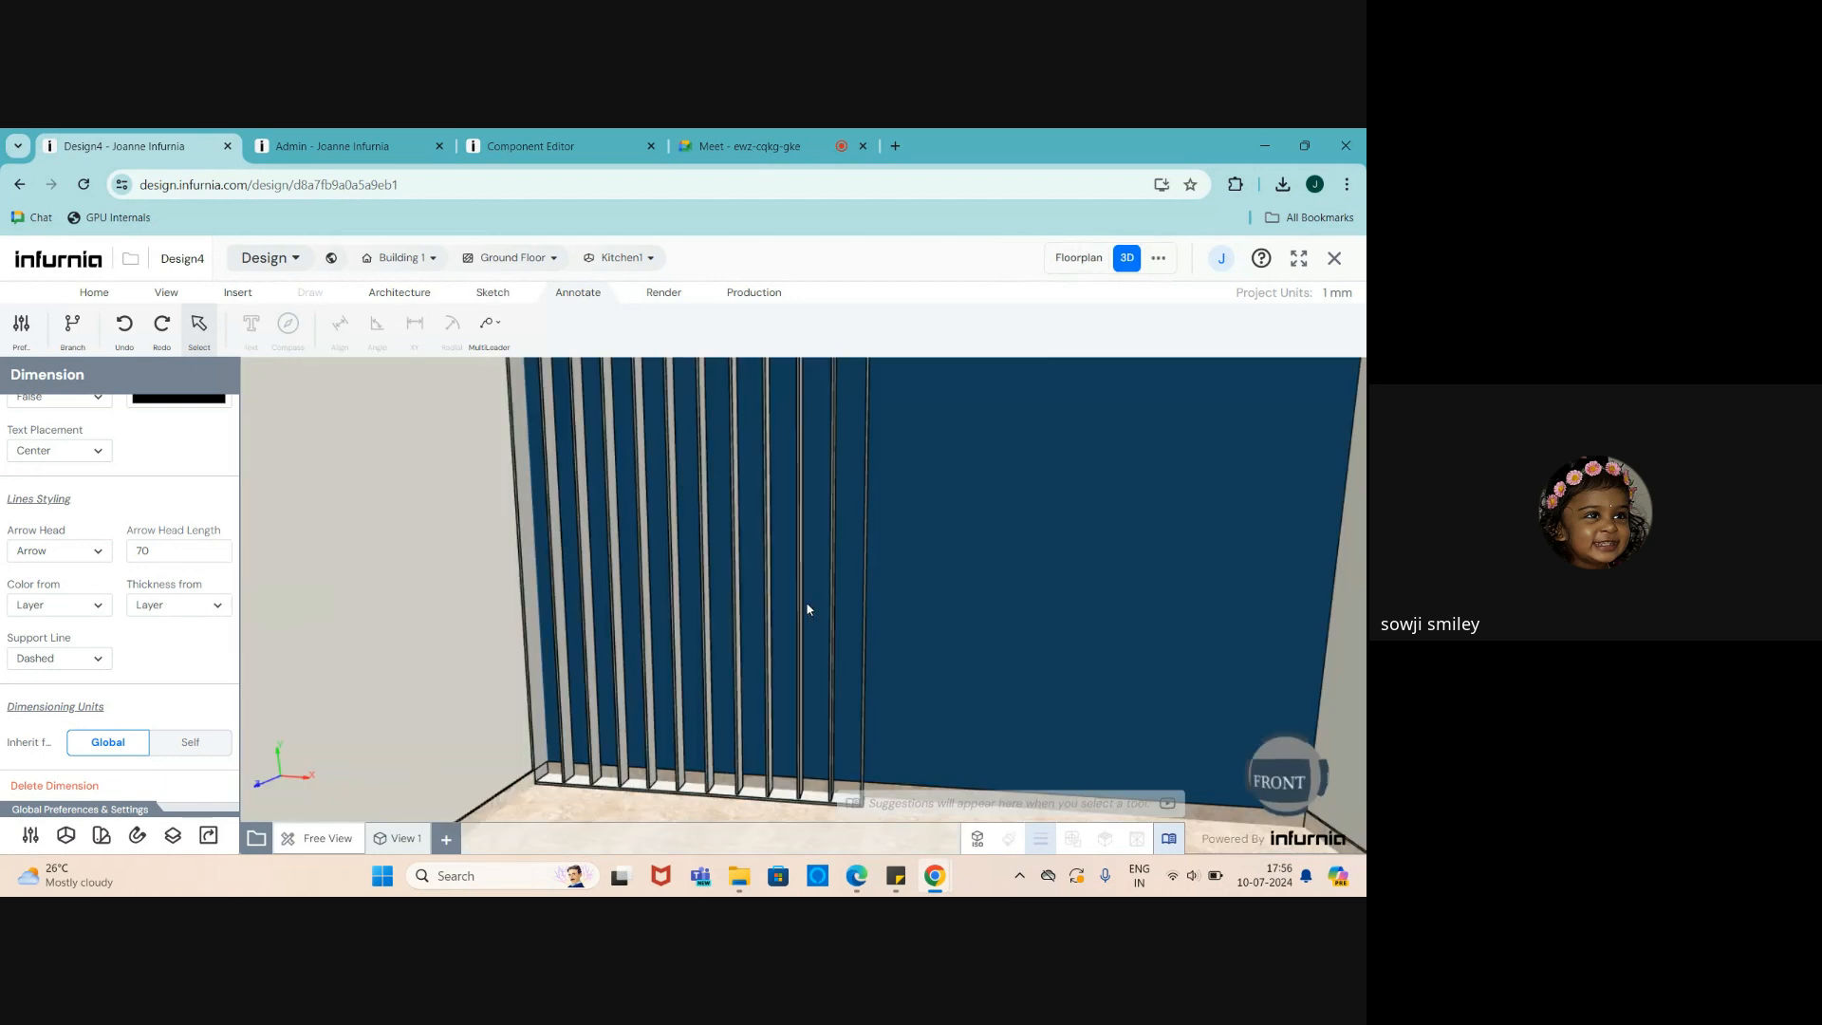
left_click(518, 635)
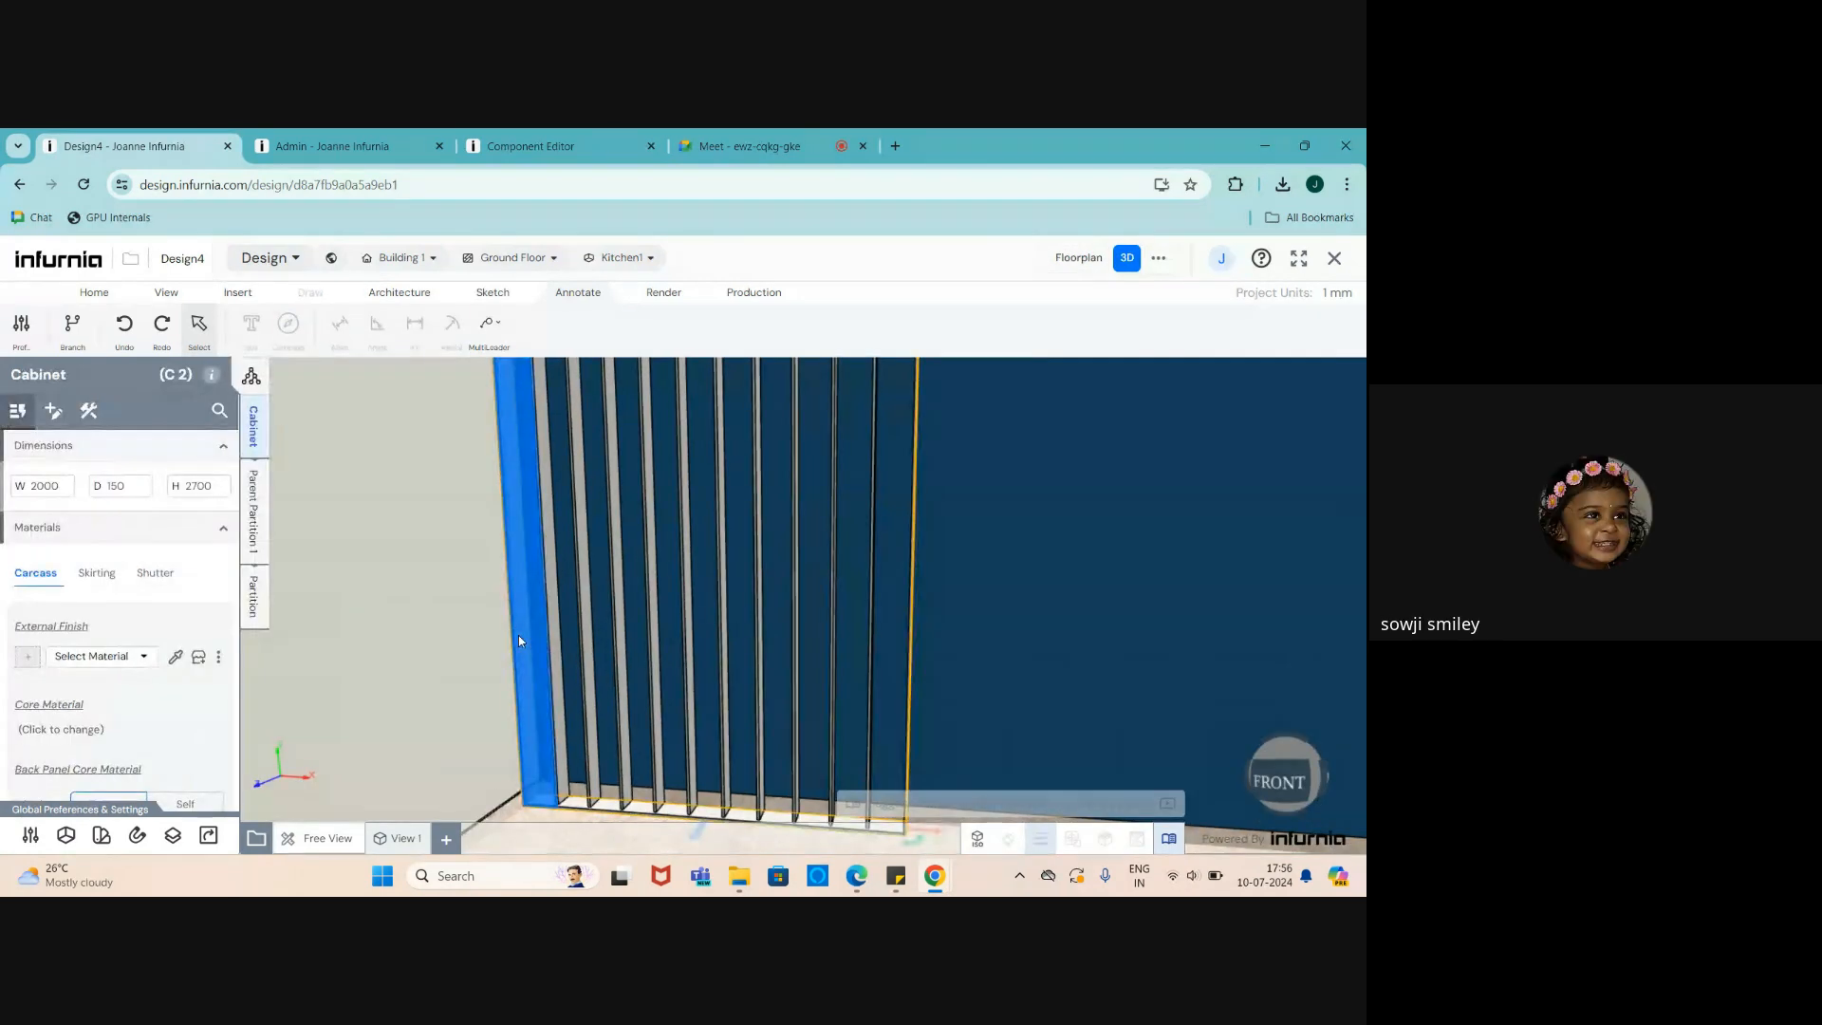
scroll(500, 713, "down", 2)
scroll(590, 378, "up", 4)
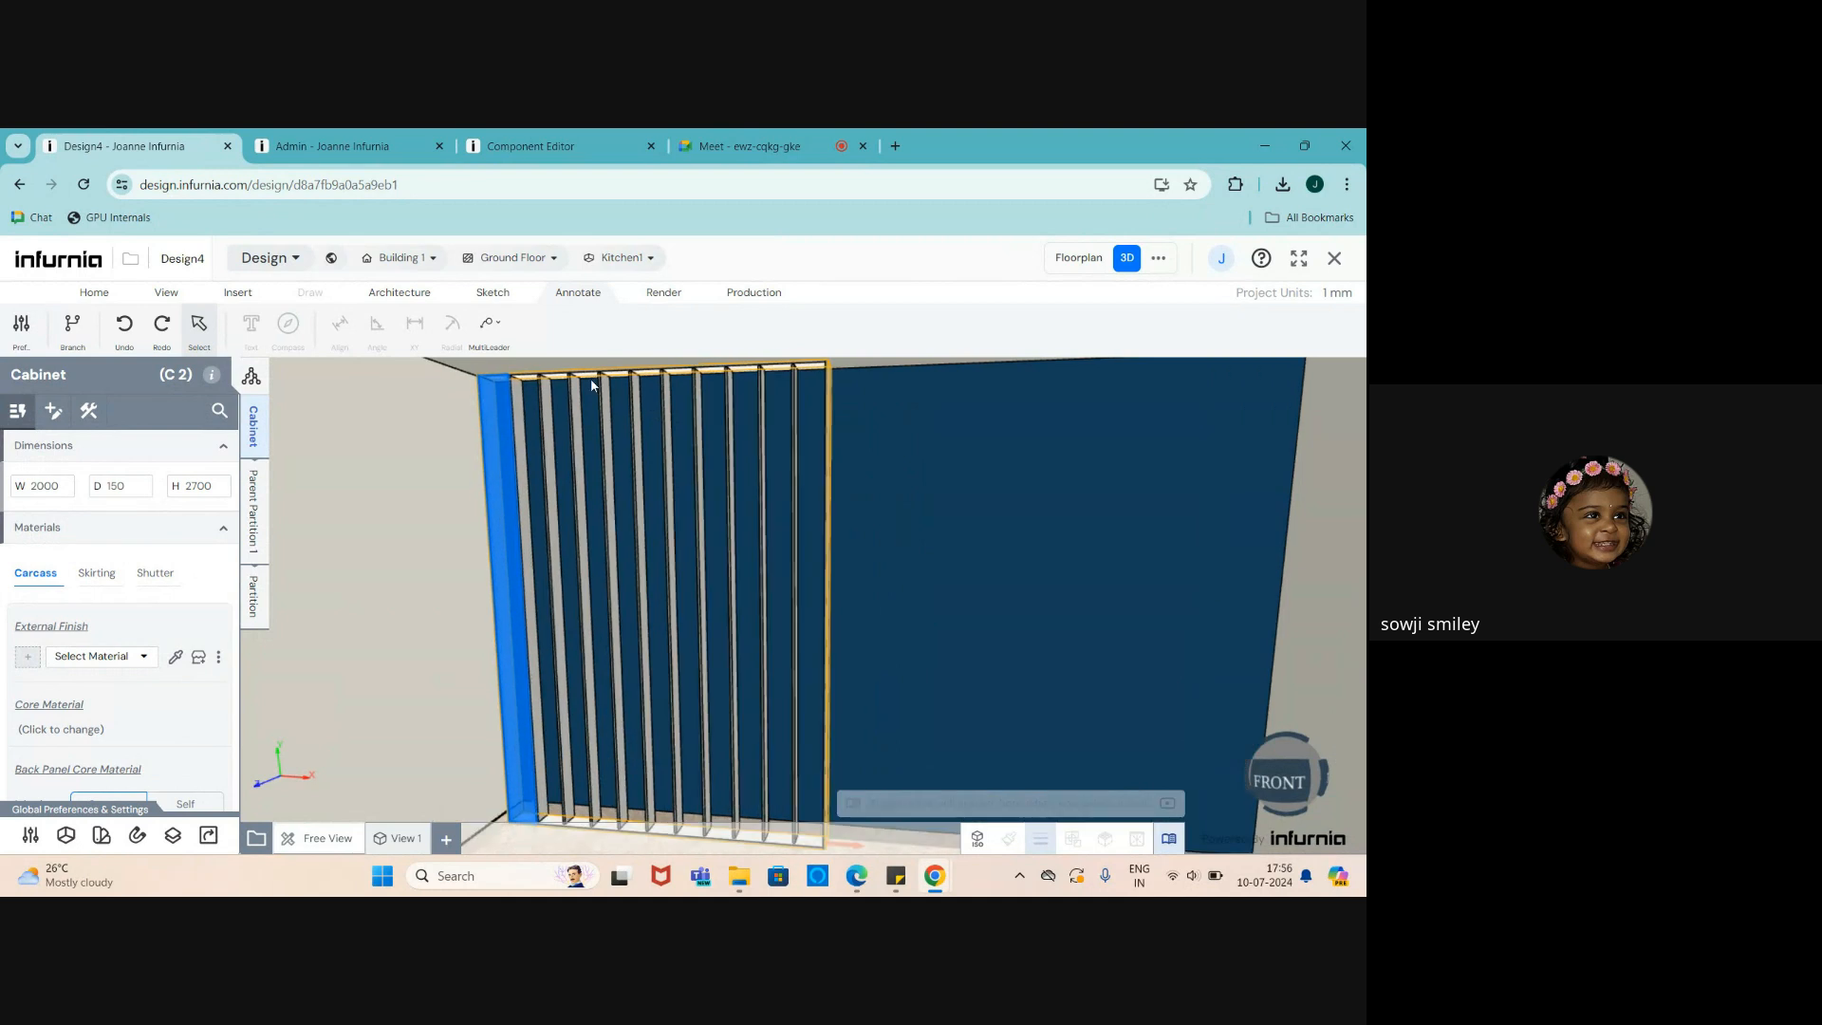
scroll(561, 646, "down", 2)
scroll(512, 566, "up", 1)
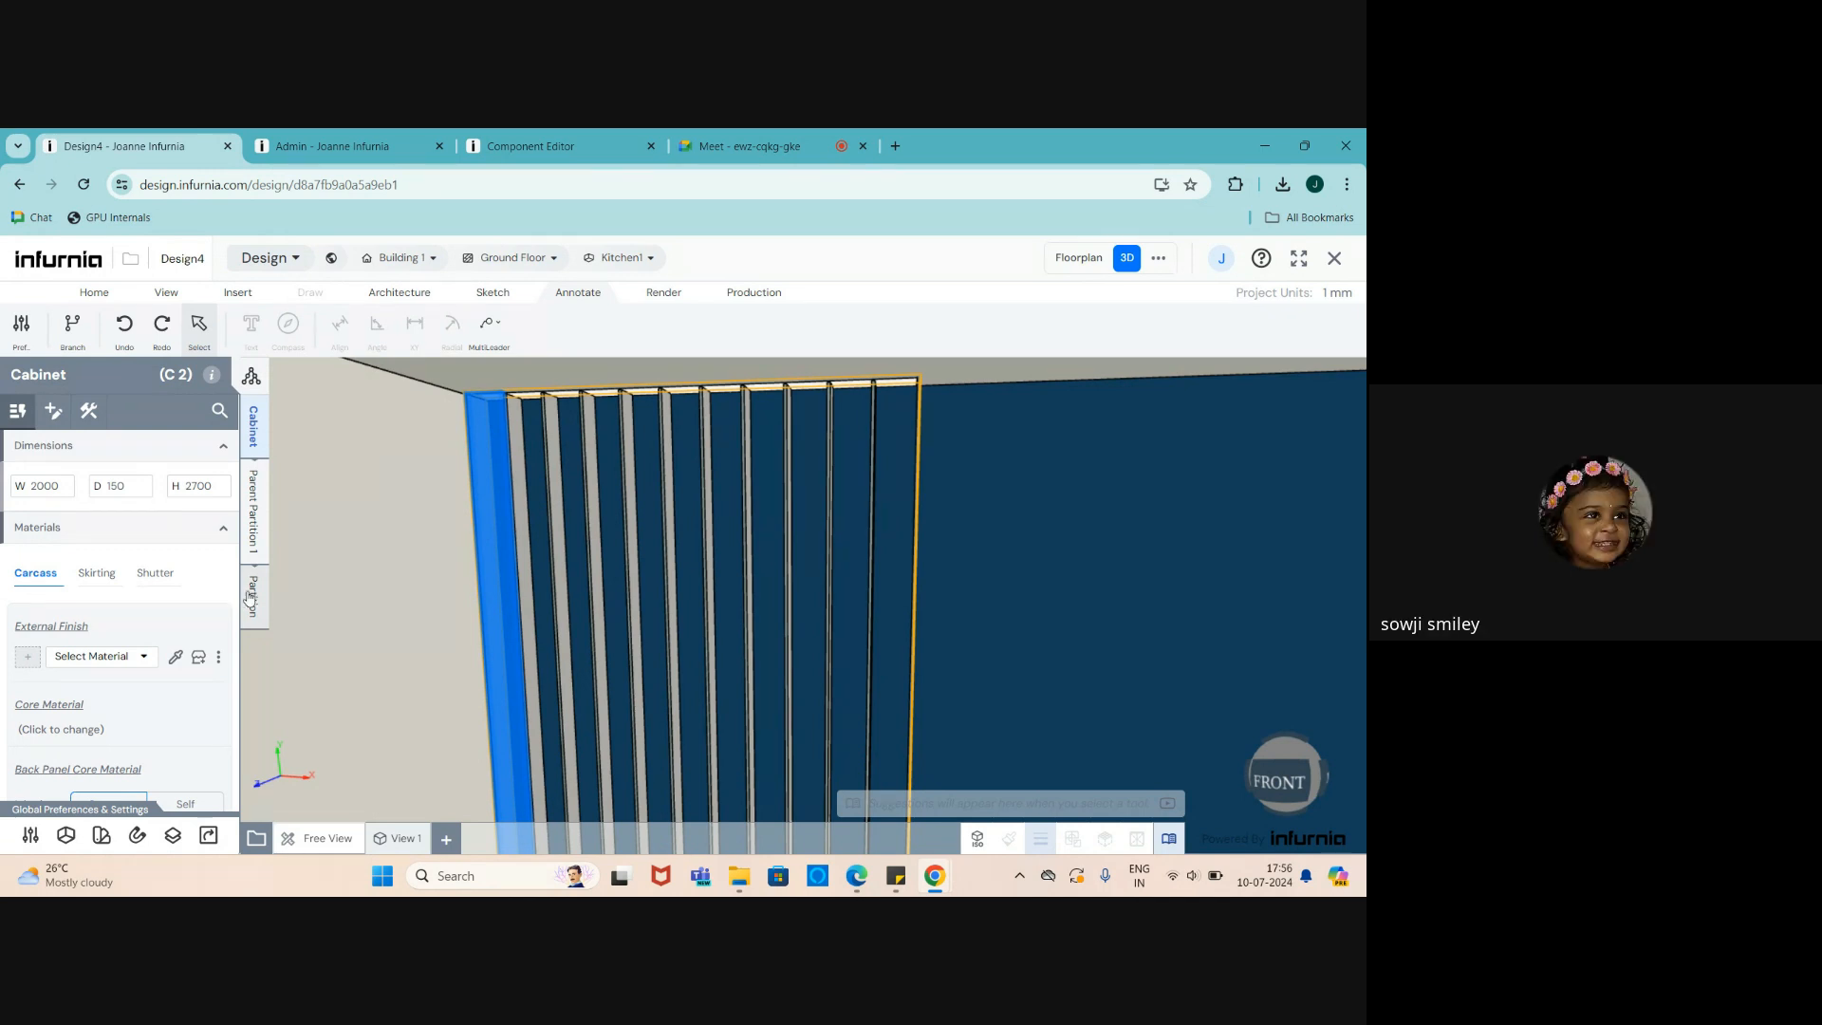
scroll(114, 626, "down", 1)
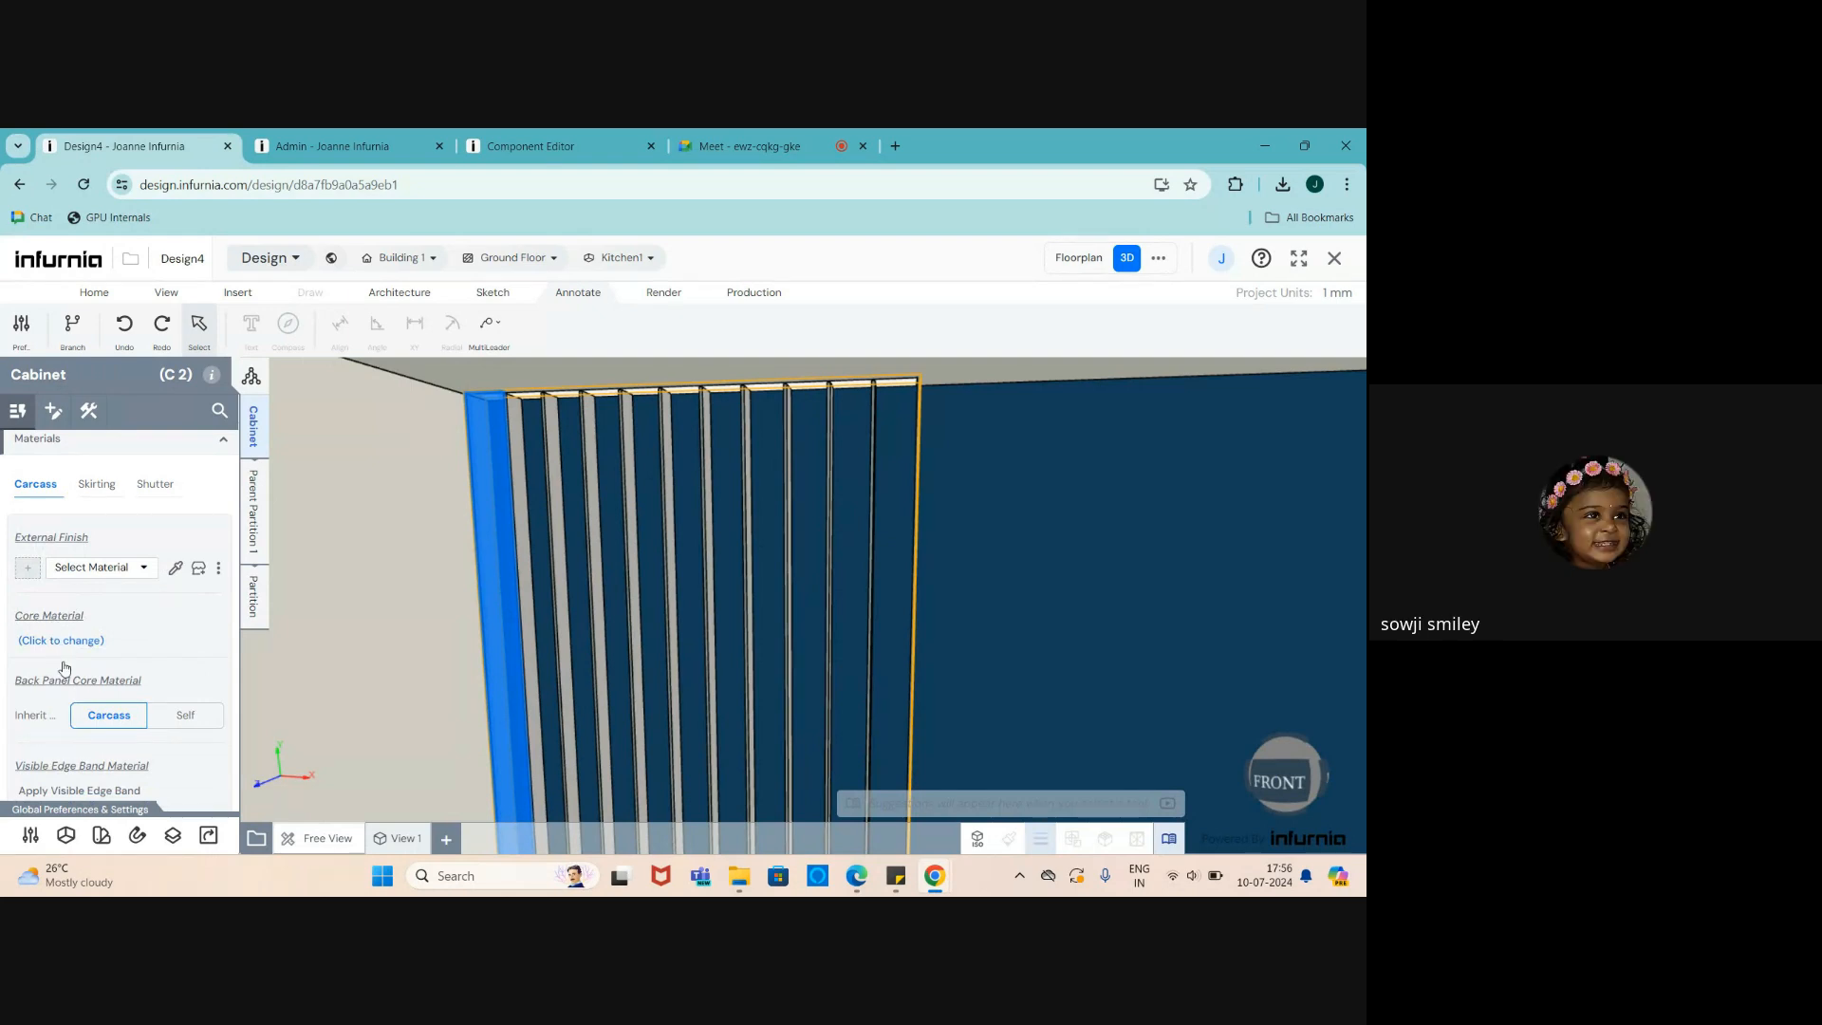
left_click(63, 645)
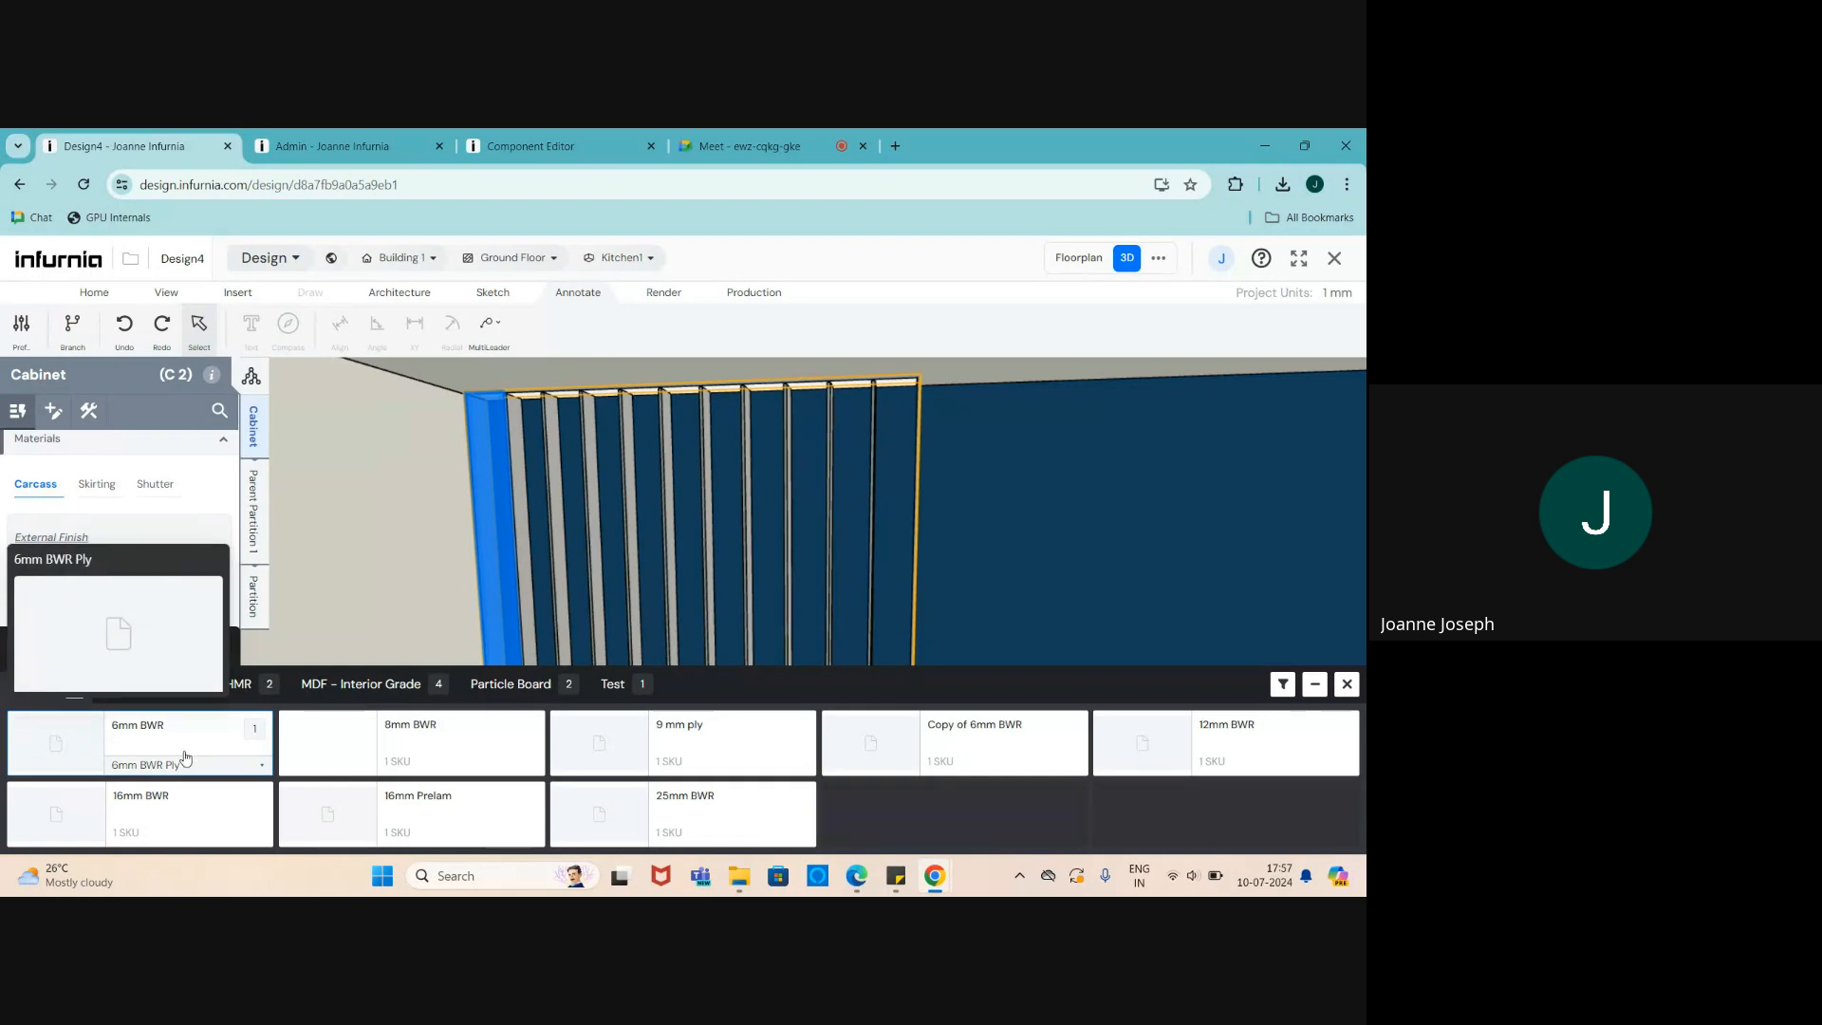
left_click(674, 811)
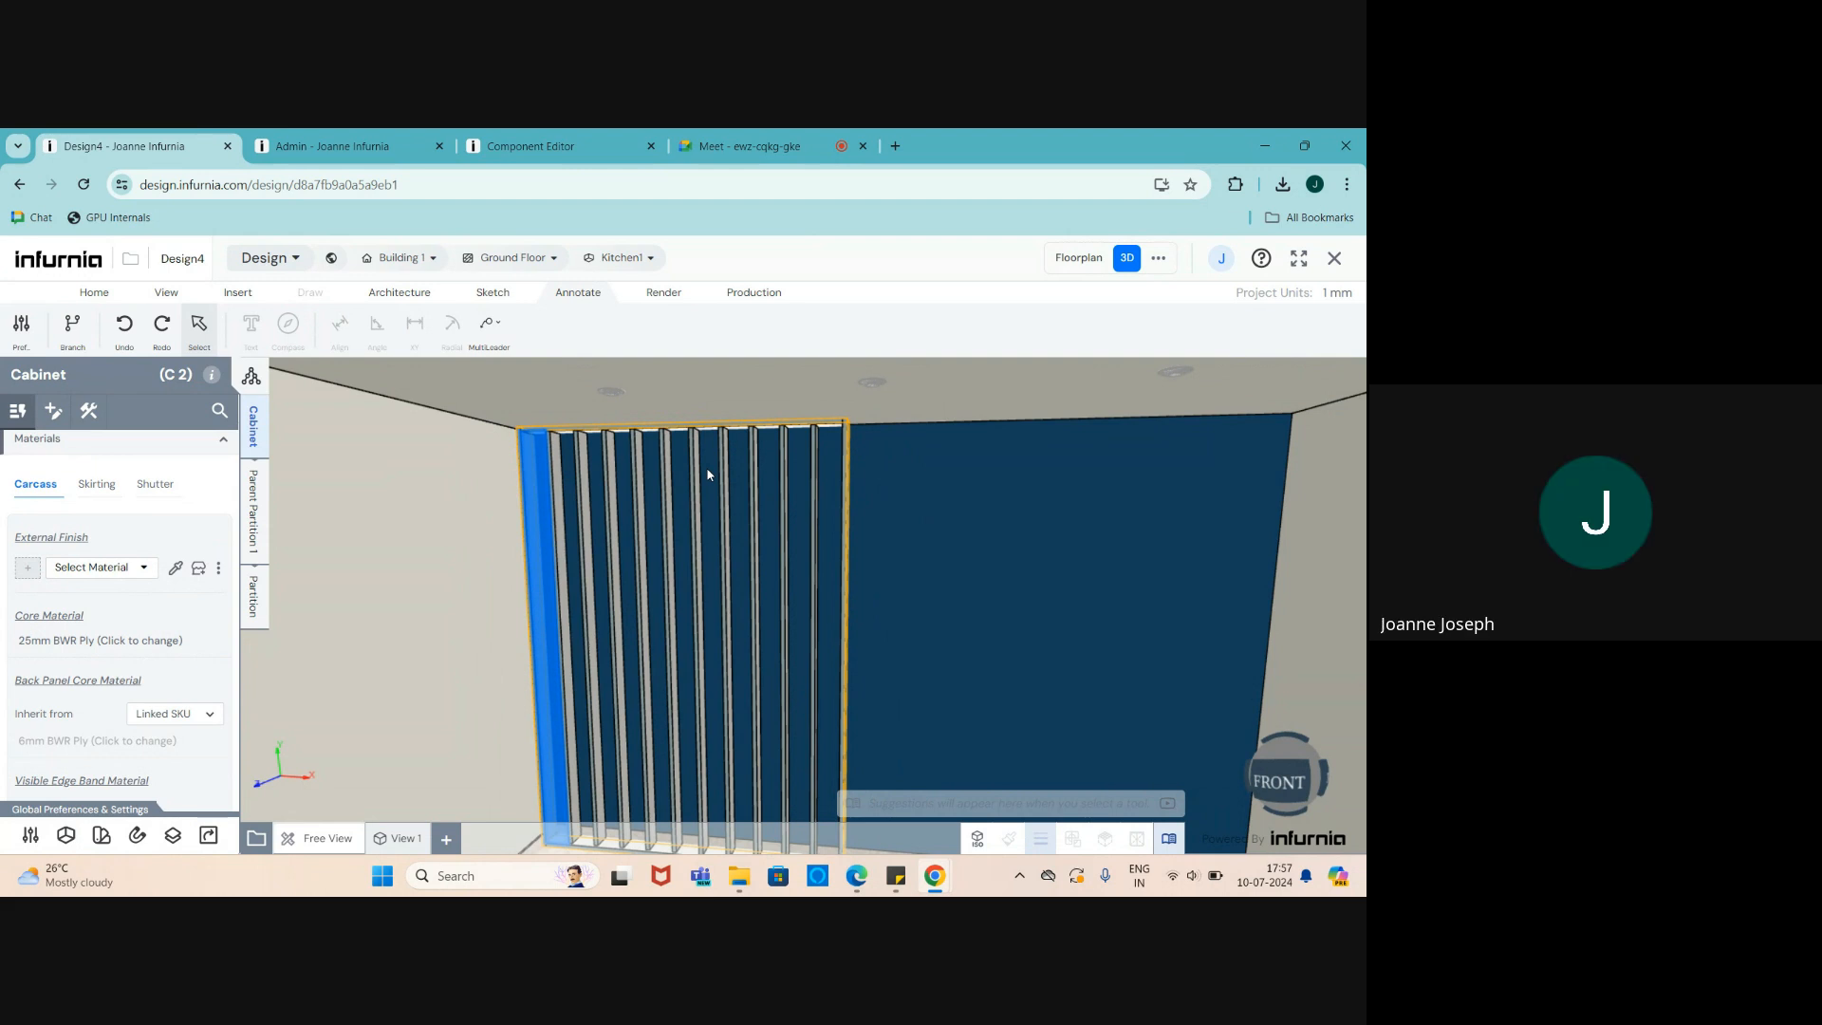
scroll(707, 475, "down", 3)
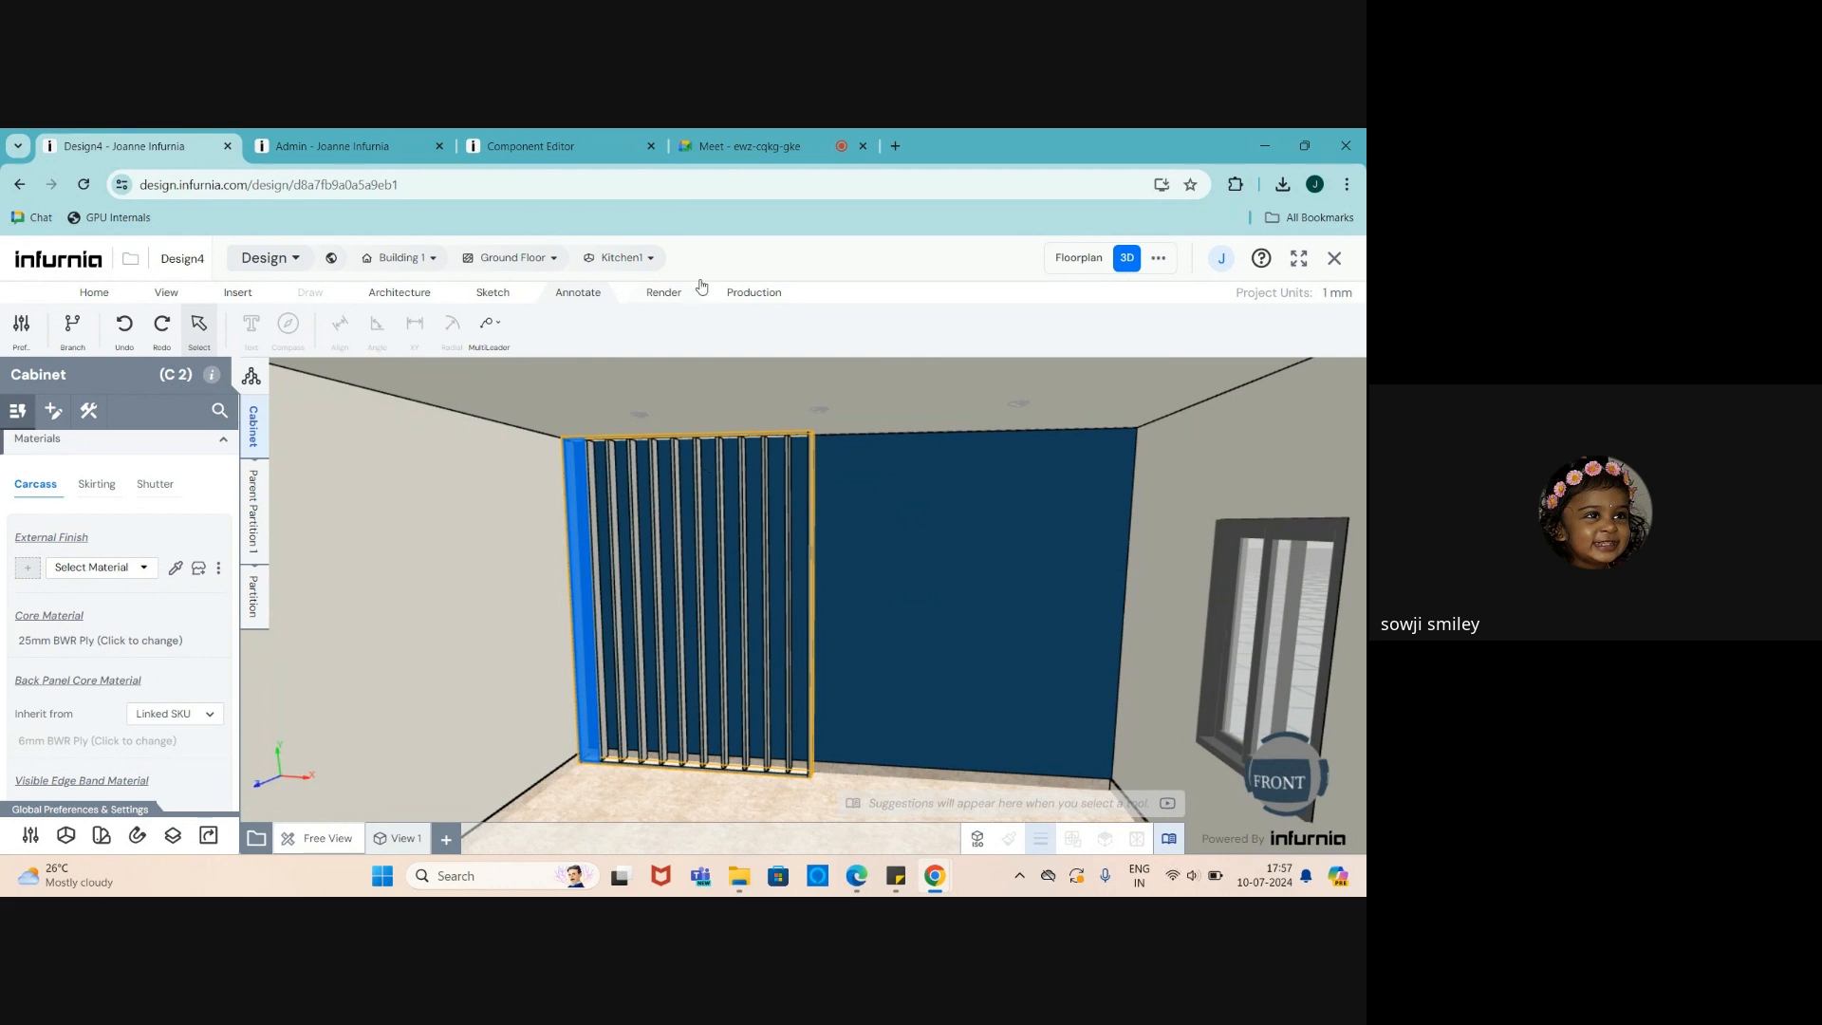
- Check the Google Meet in-call messages panel, then close it
left_click(737, 143)
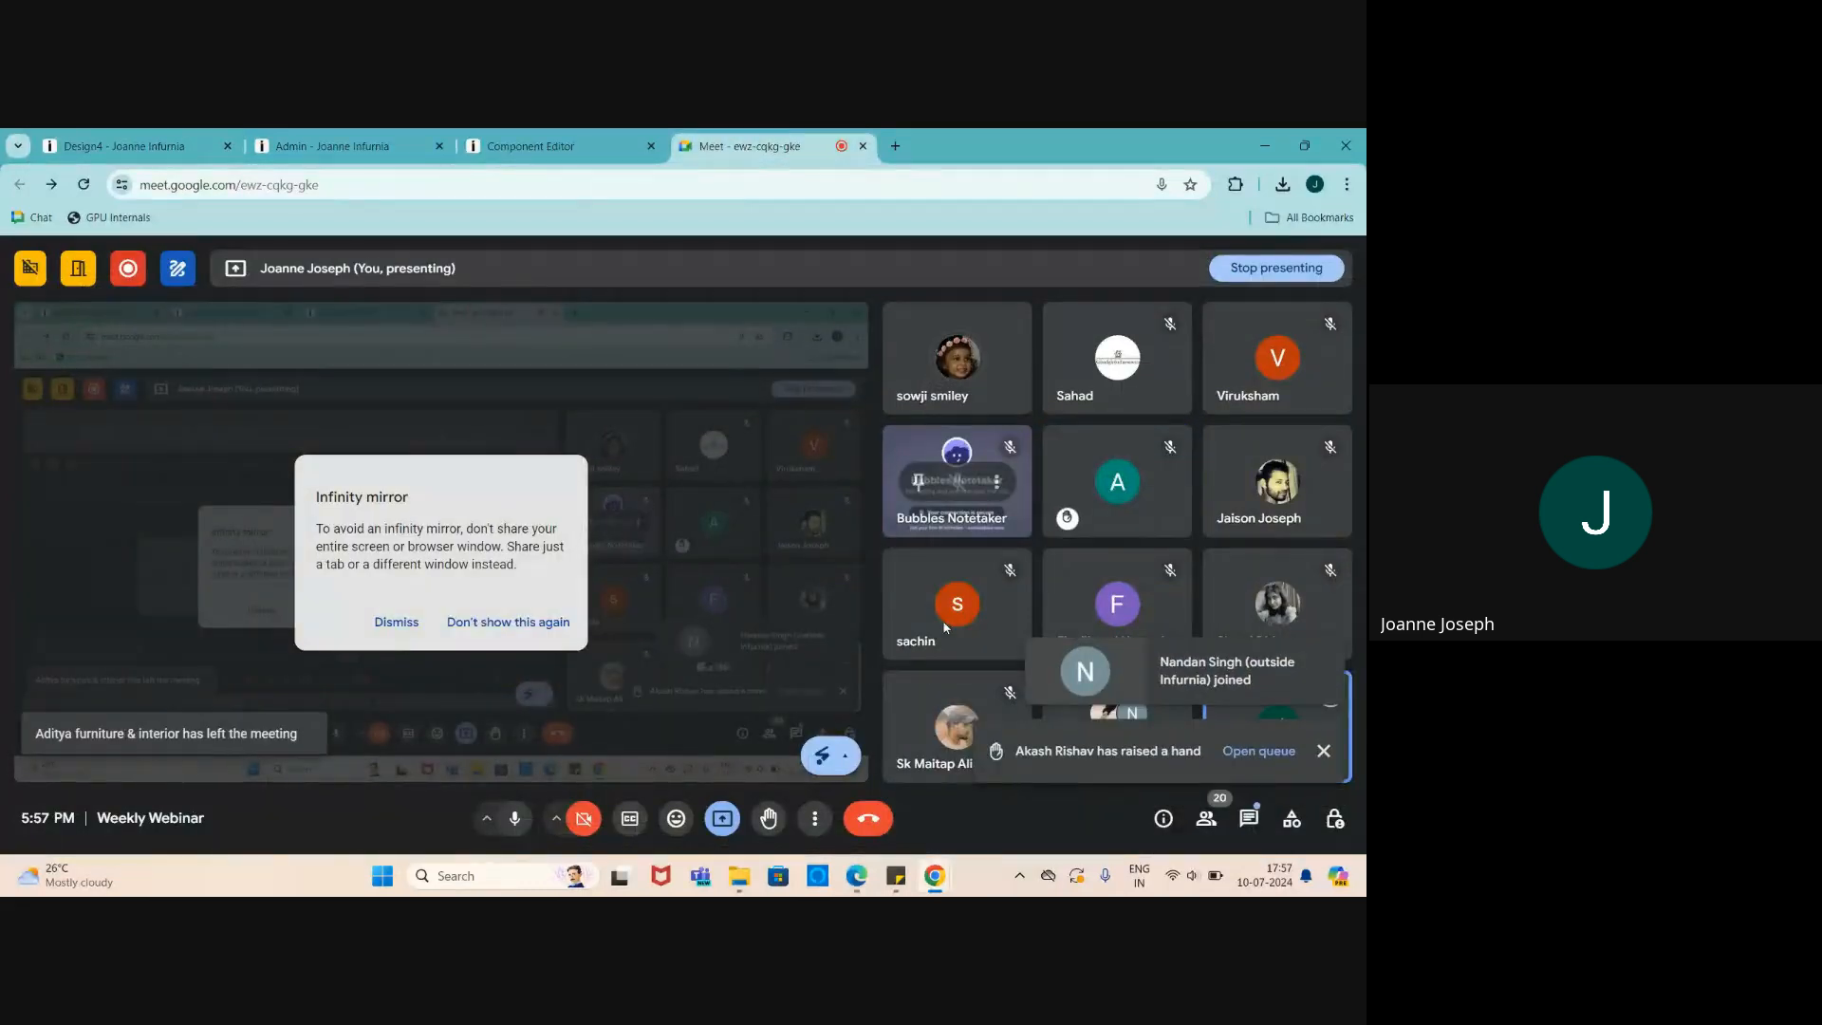
left_click(1249, 818)
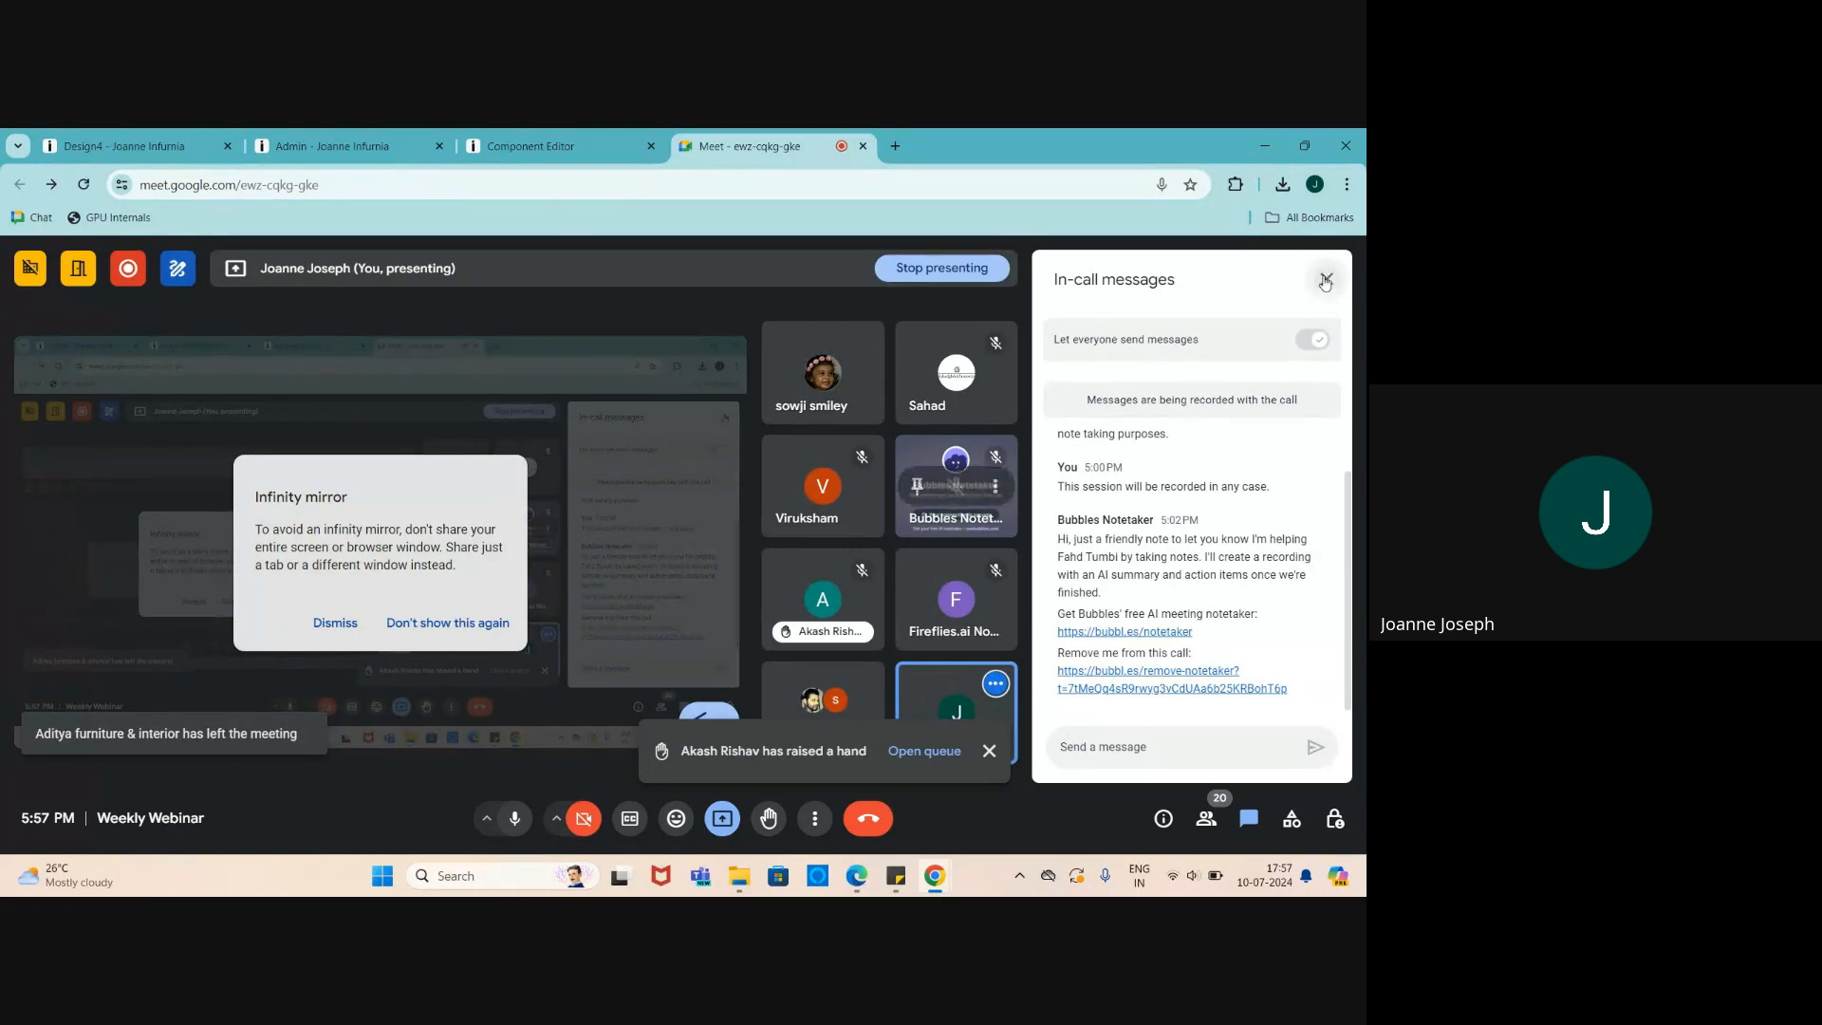
left_click(1326, 279)
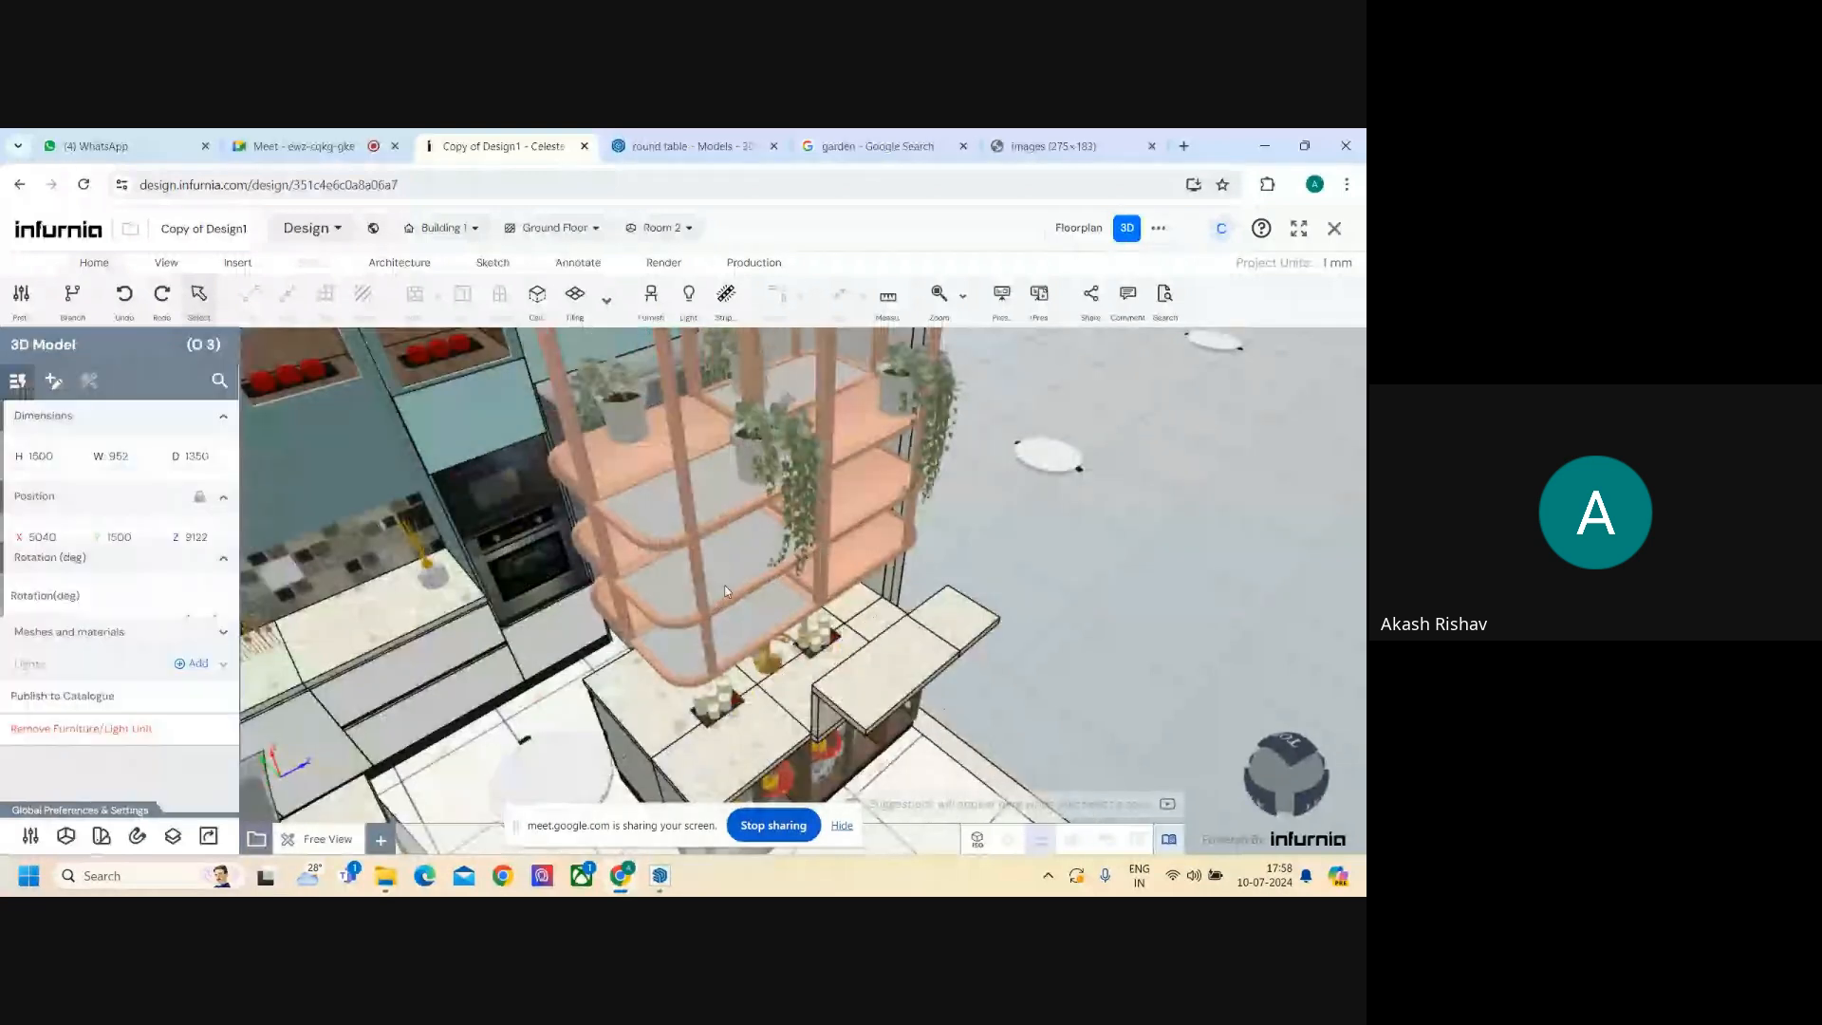
- Dismiss the infinity mirror warning and return to the Copy of Design1 kitchen
left_click(261, 143)
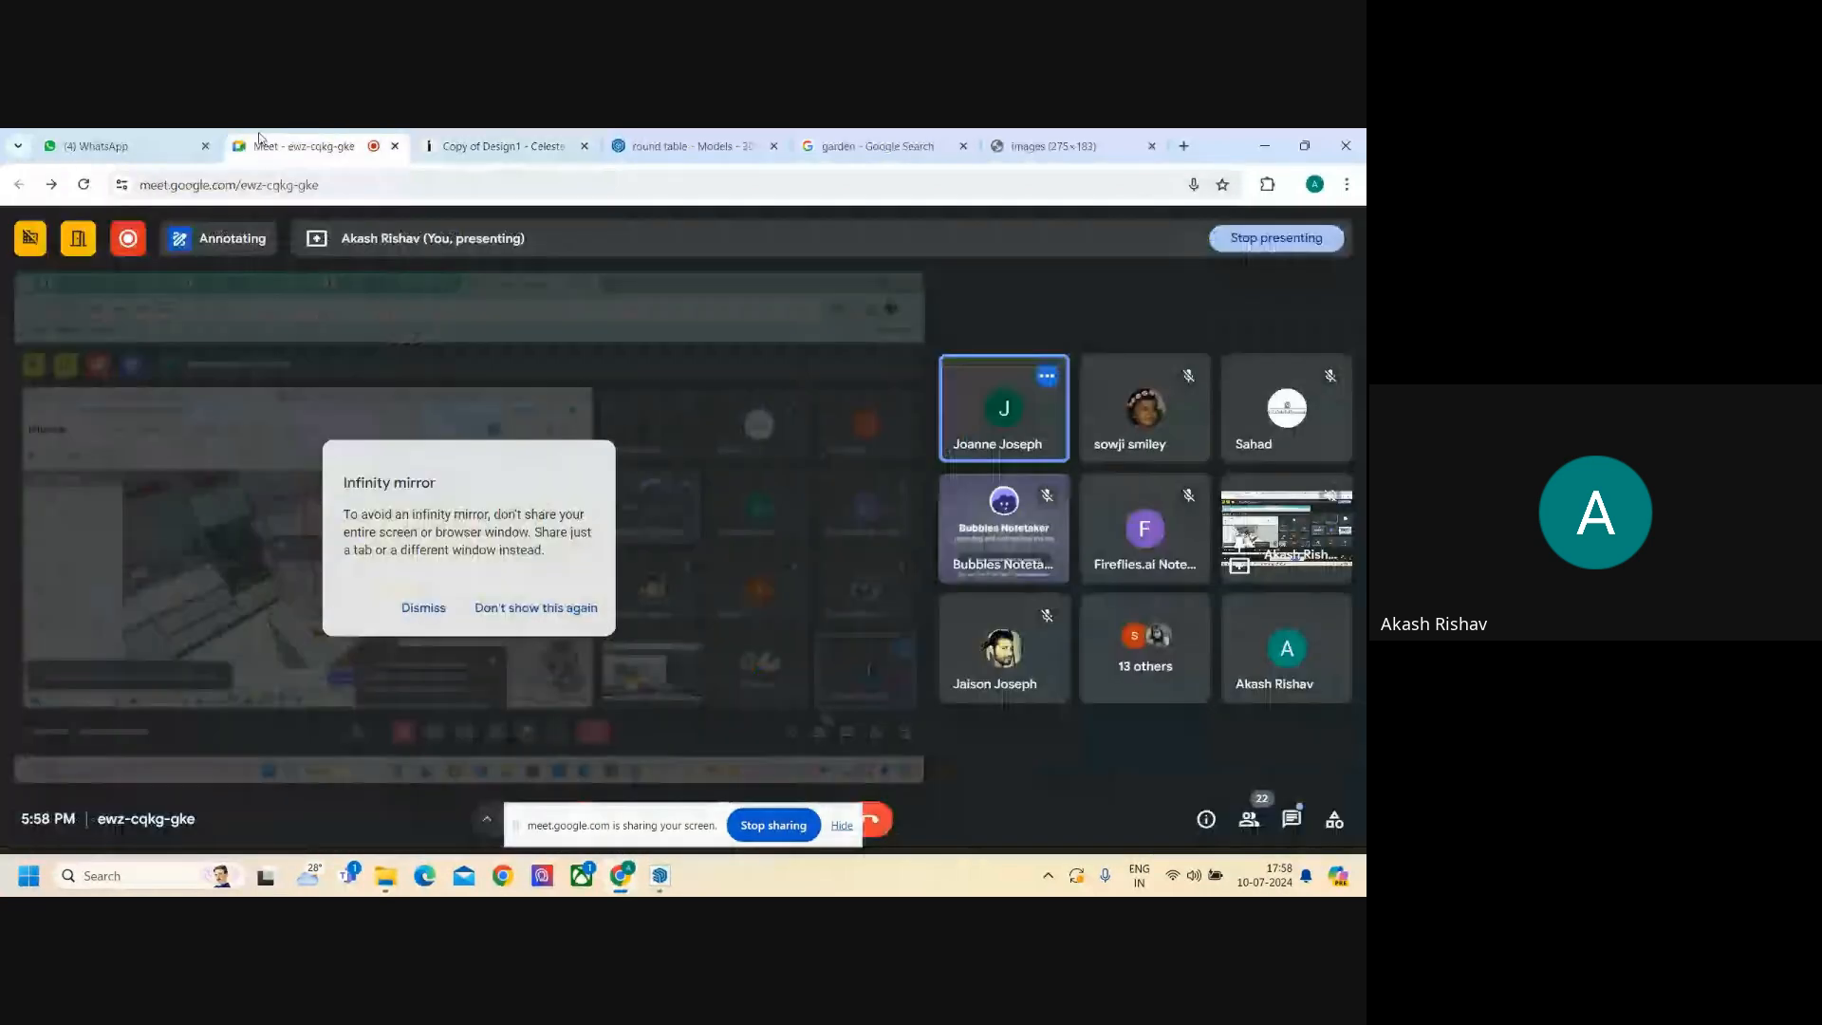
left_click(424, 608)
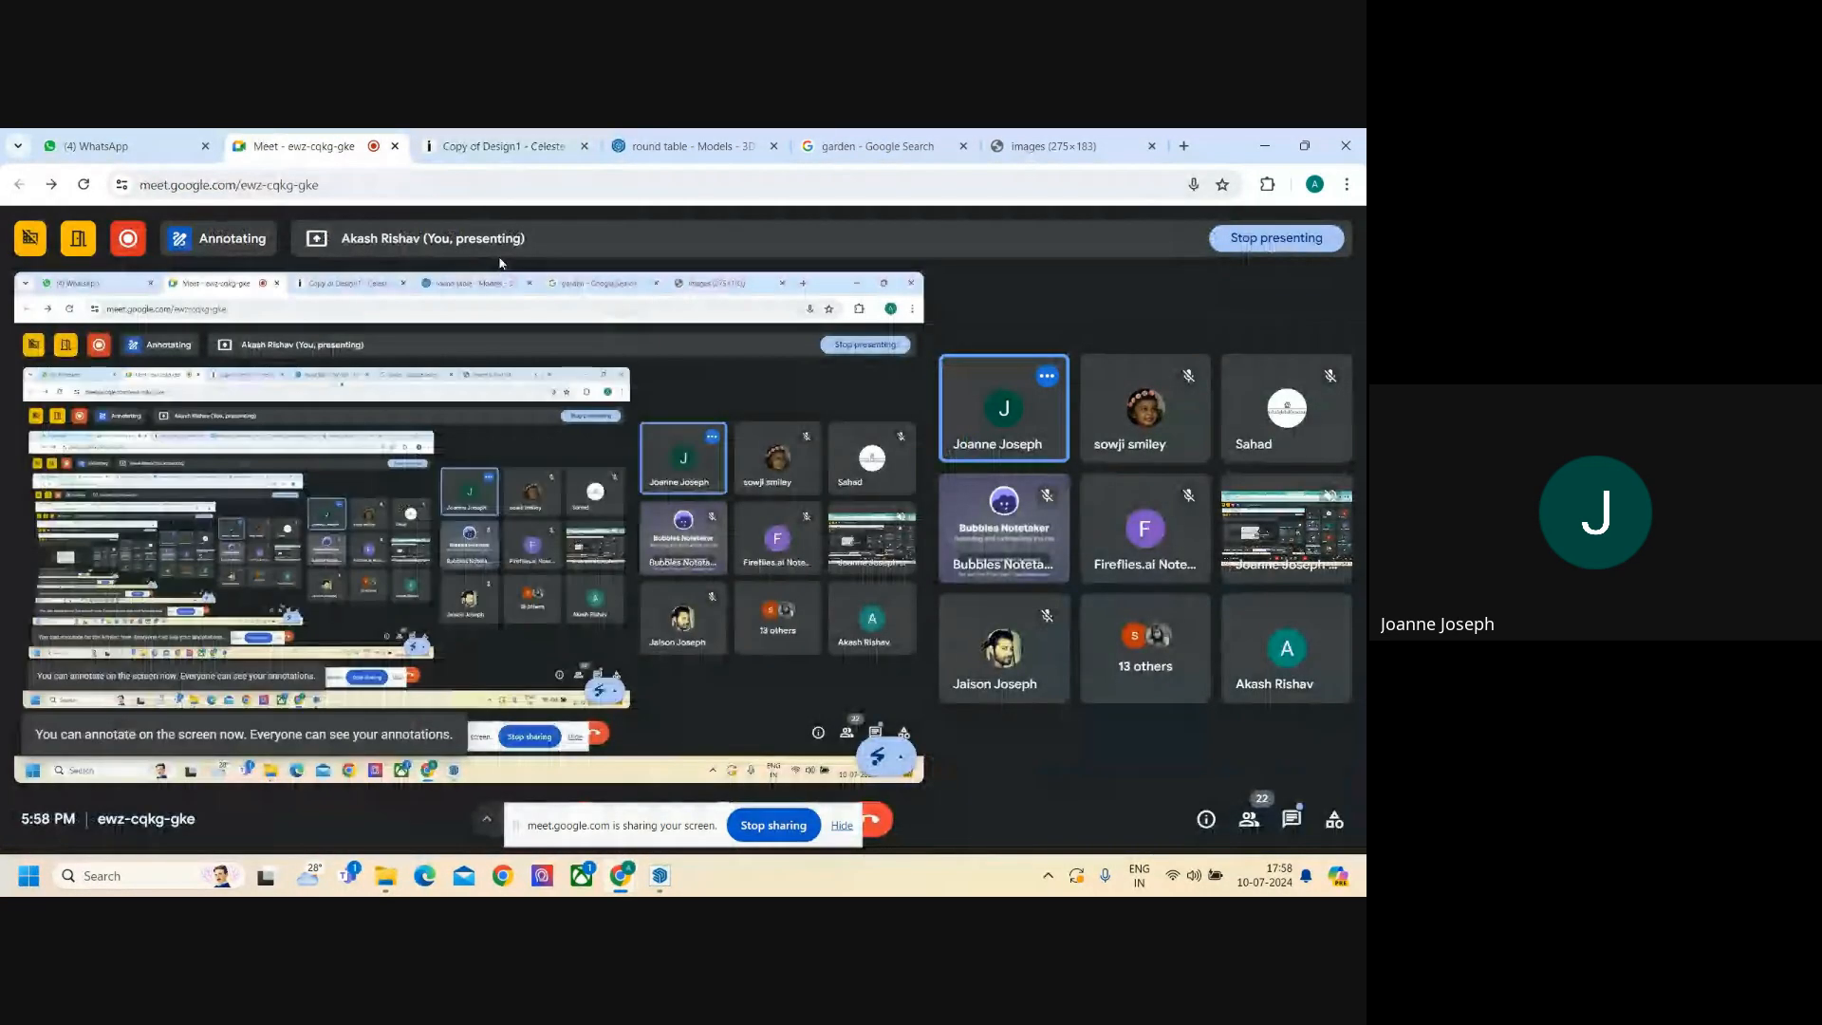
left_click(503, 145)
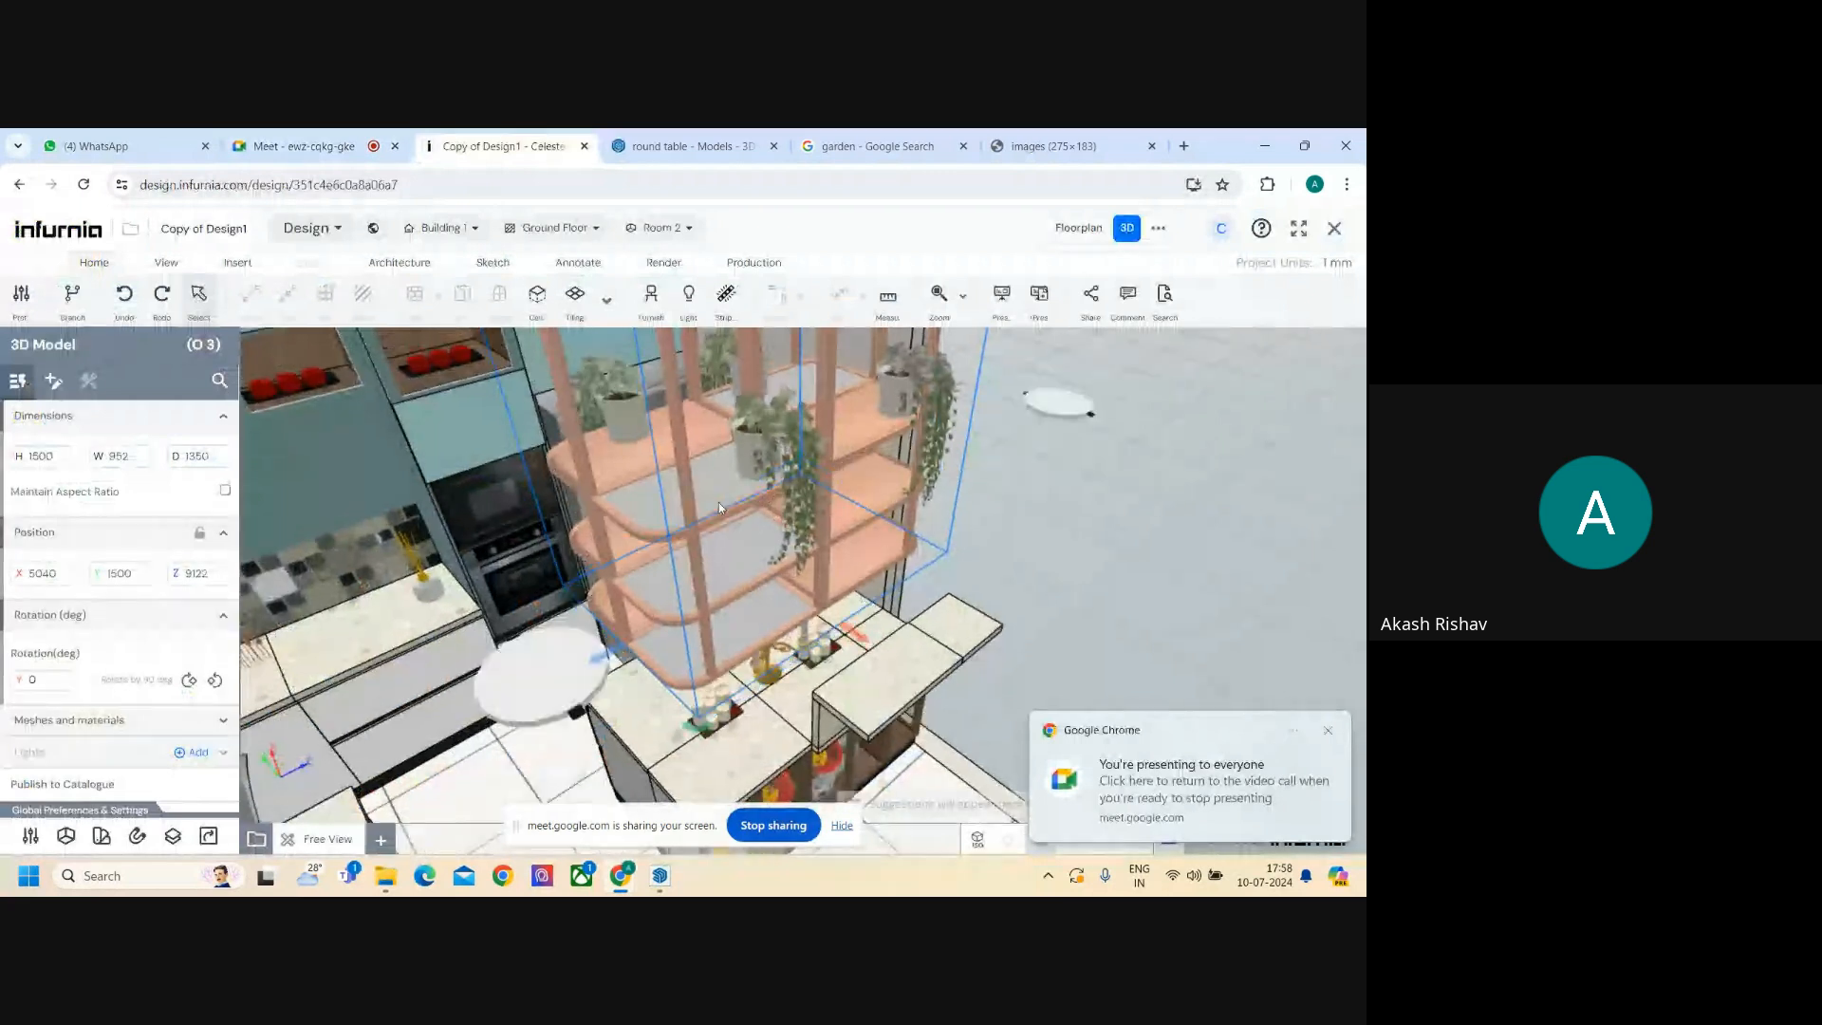
- Orbit around the hanging planter shelf from side and top-down angles, then stop sharing
mouse_move(720, 503)
middle_mouse_down()
mouse_move(721, 488)
mouse_move(715, 572)
mouse_move(783, 588)
mouse_move(611, 610)
mouse_move(627, 491)
mouse_move(789, 512)
mouse_move(433, 477)
mouse_move(462, 511)
mouse_move(639, 522)
mouse_move(676, 496)
mouse_move(762, 535)
mouse_move(732, 498)
mouse_move(693, 490)
middle_mouse_up()
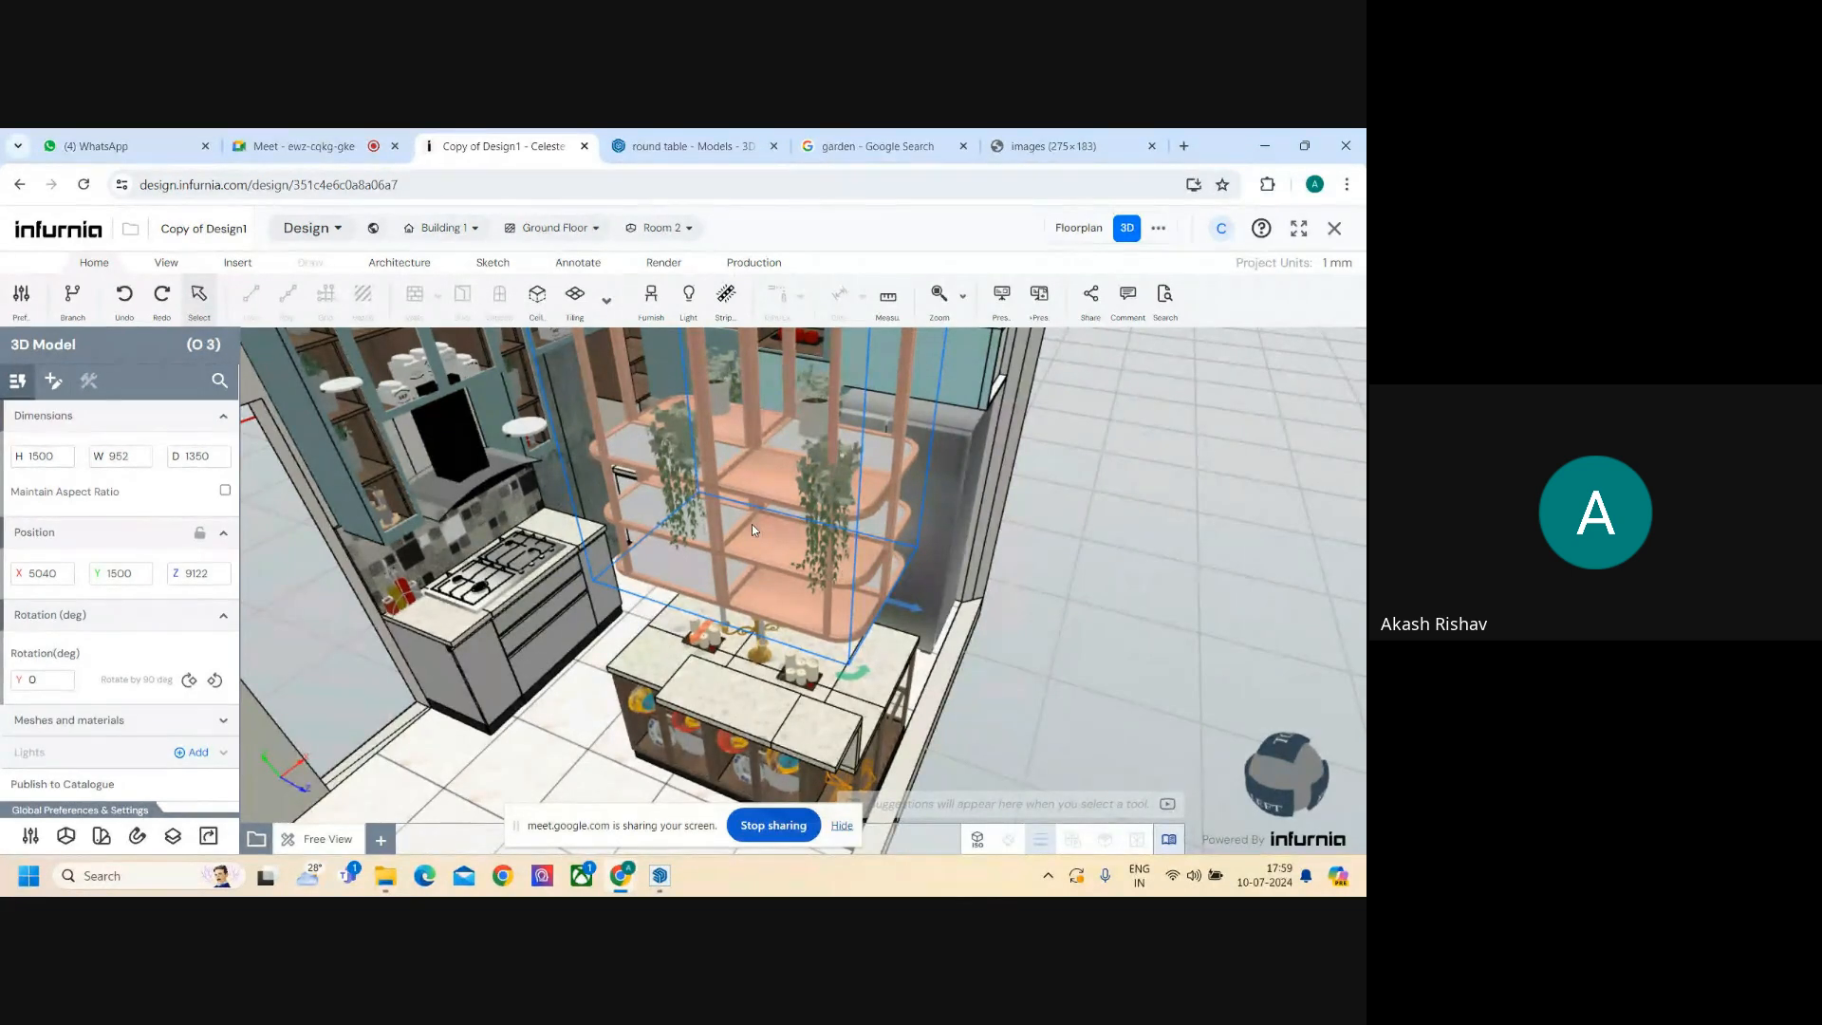
mouse_move(788, 521)
left_mouse_down()
mouse_move(857, 522)
mouse_move(942, 470)
mouse_move(816, 522)
left_mouse_up()
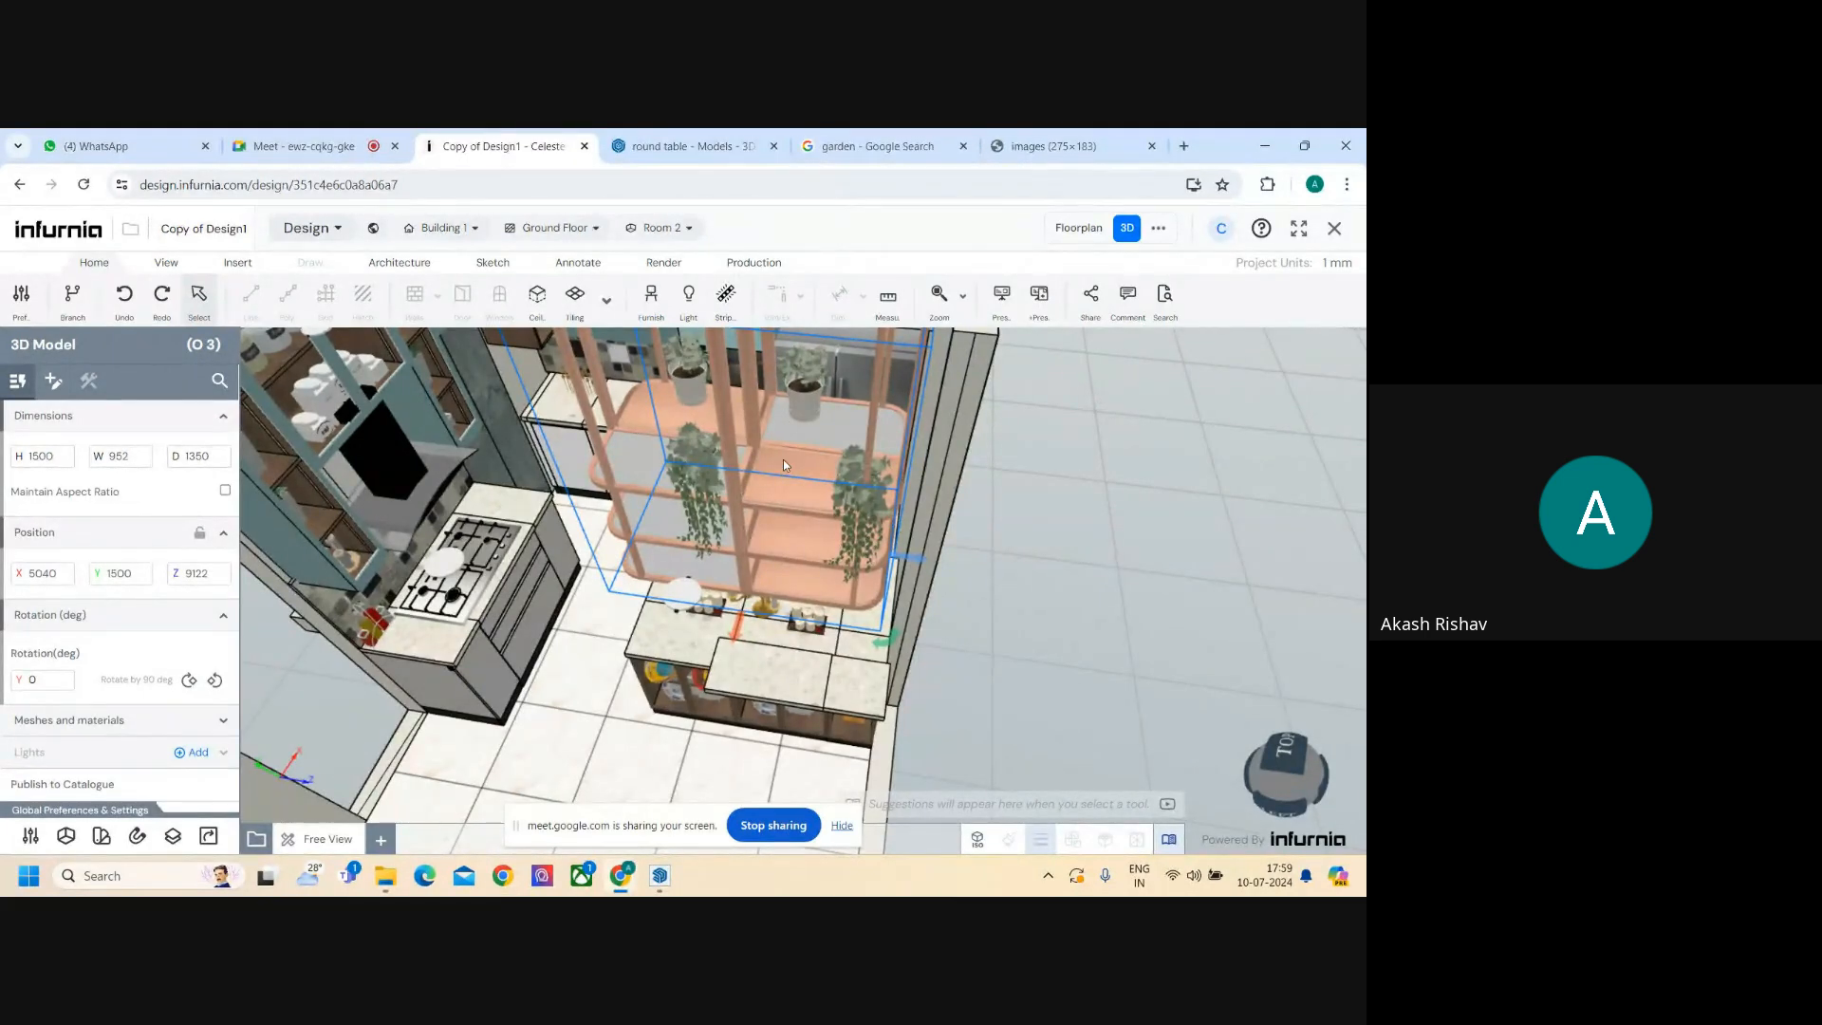
left_click_drag(777, 513, 621, 475)
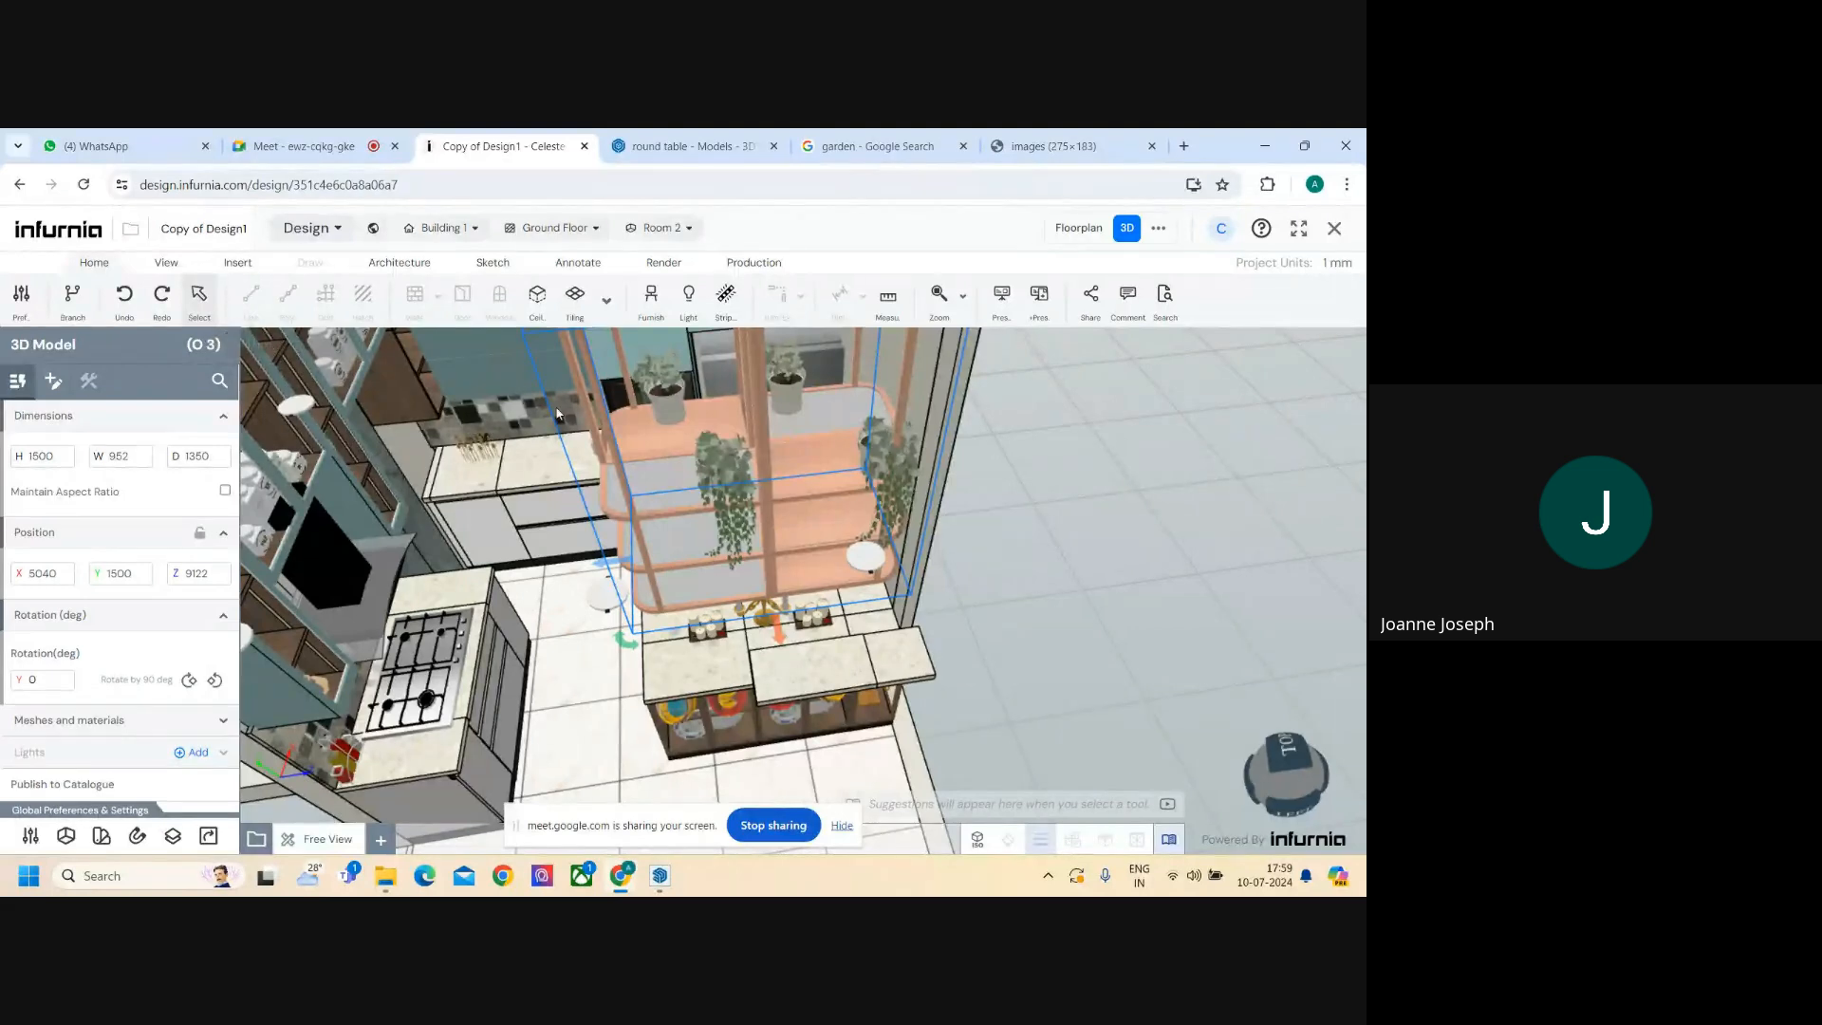
mouse_move(654, 516)
left_mouse_down()
mouse_move(713, 459)
mouse_move(761, 471)
mouse_move(528, 484)
mouse_move(648, 496)
left_mouse_up()
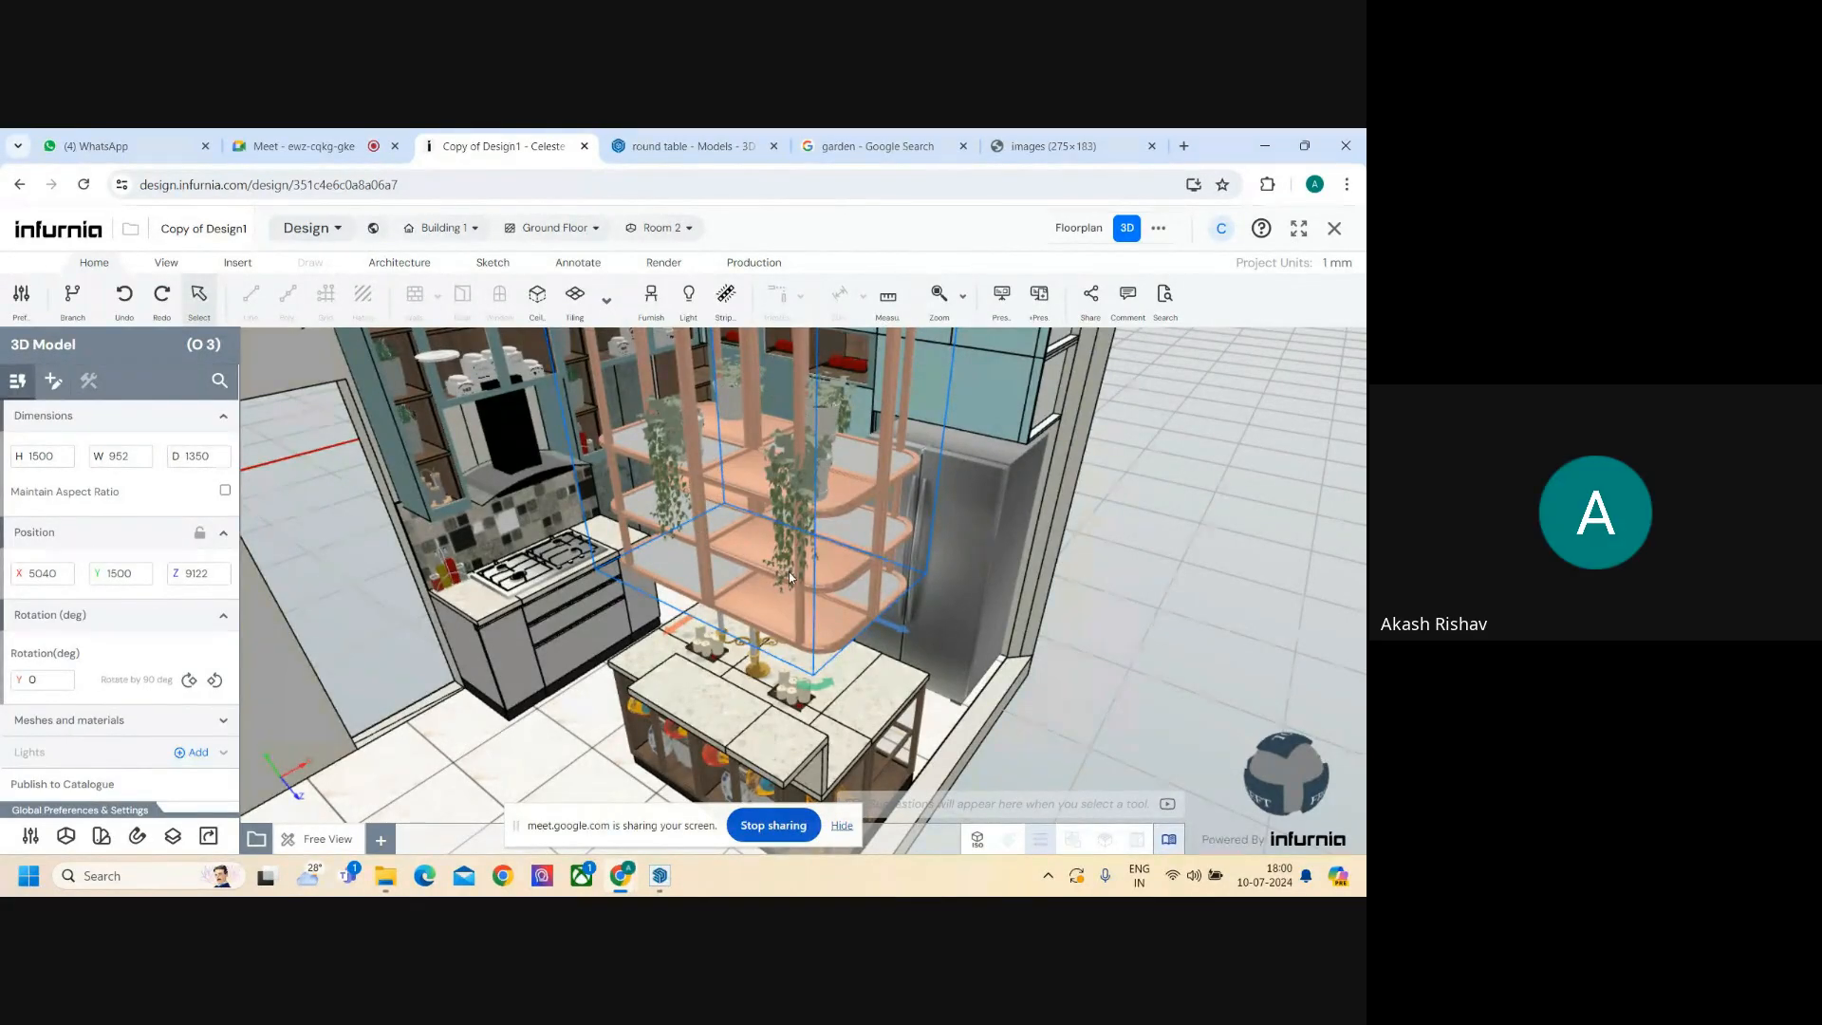
scroll(789, 577, "down", 2)
scroll(806, 564, "down", 2)
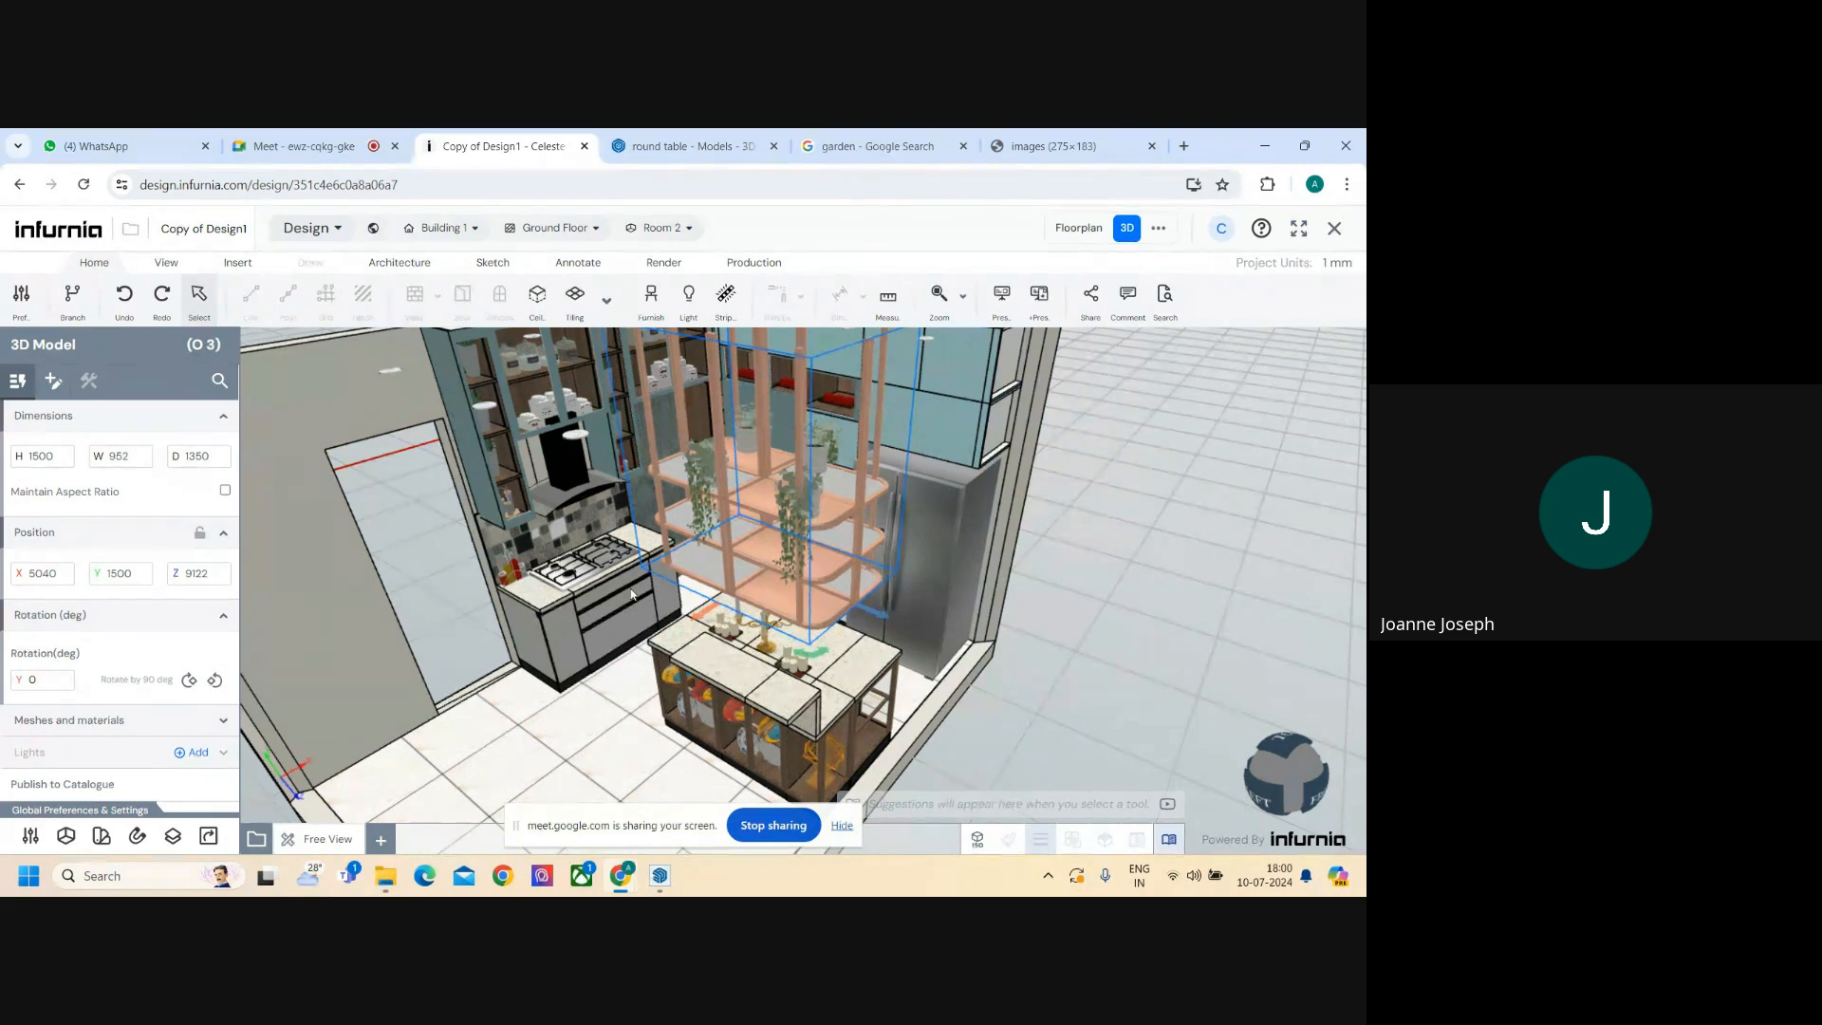
left_click_drag(635, 599, 787, 627)
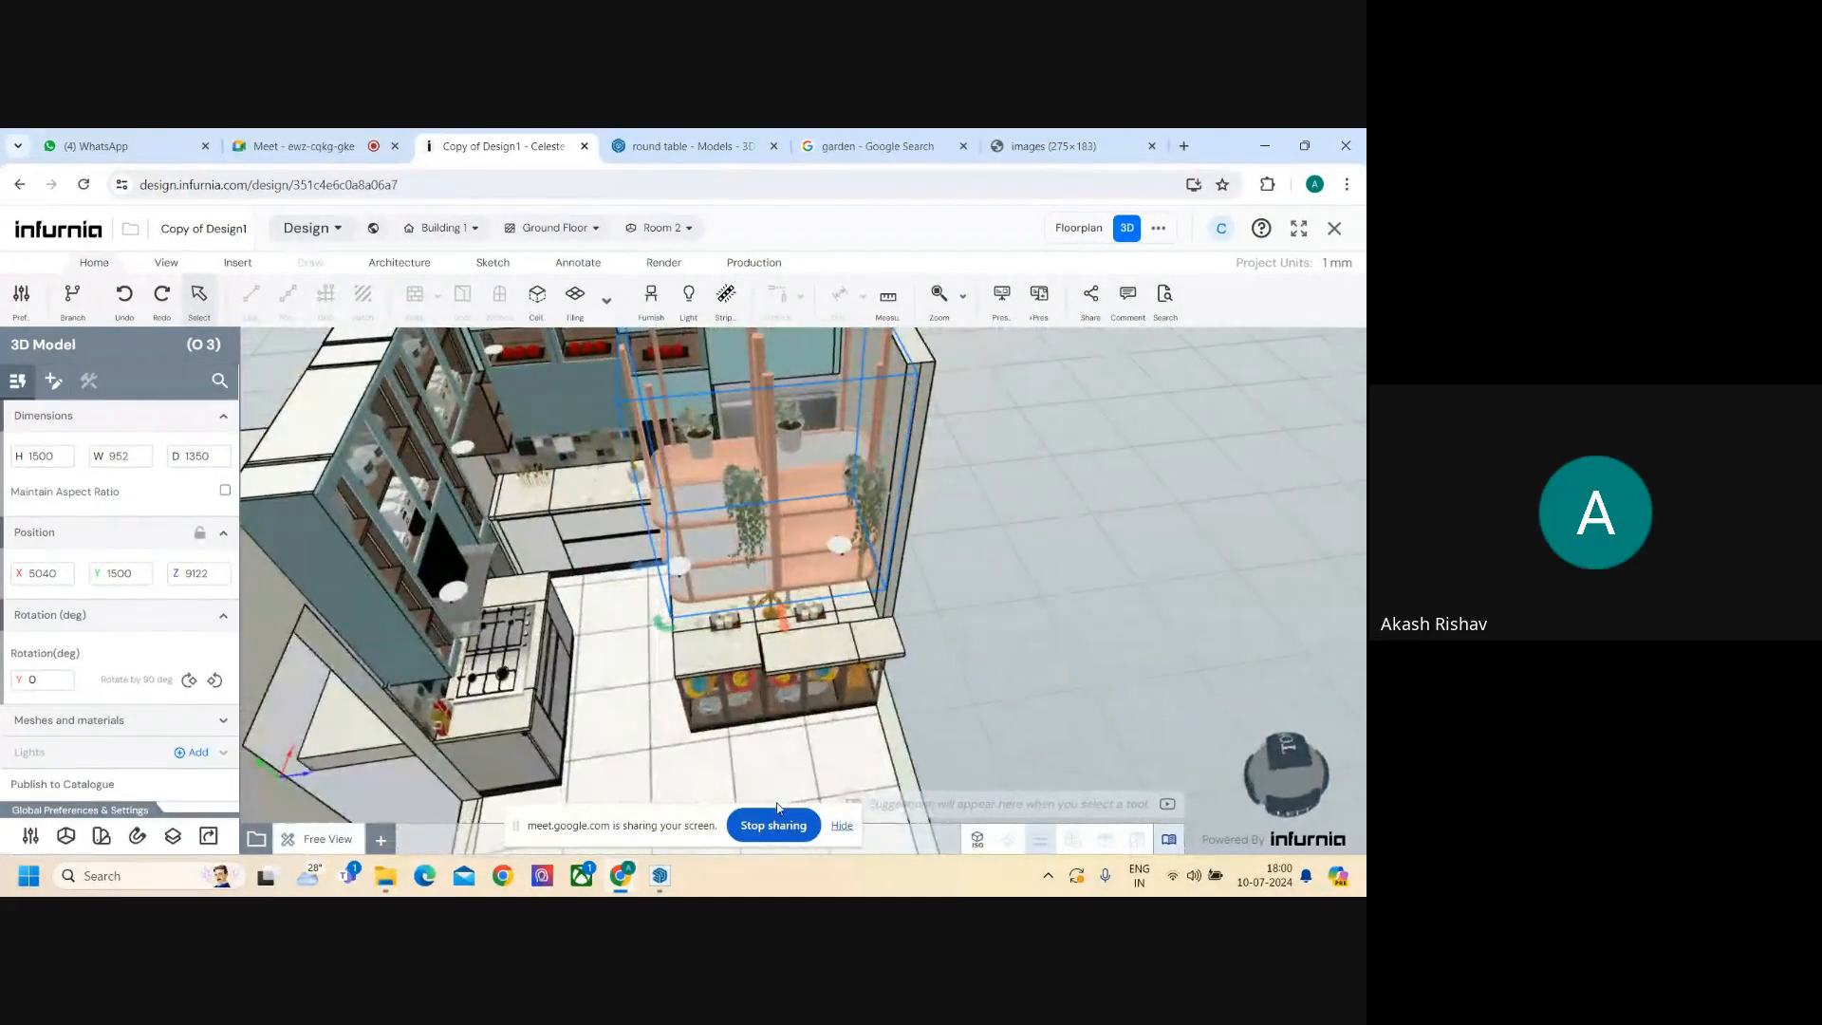
mouse_move(778, 764)
left_mouse_down()
mouse_move(782, 560)
mouse_move(756, 571)
mouse_move(862, 526)
mouse_move(759, 785)
left_mouse_up()
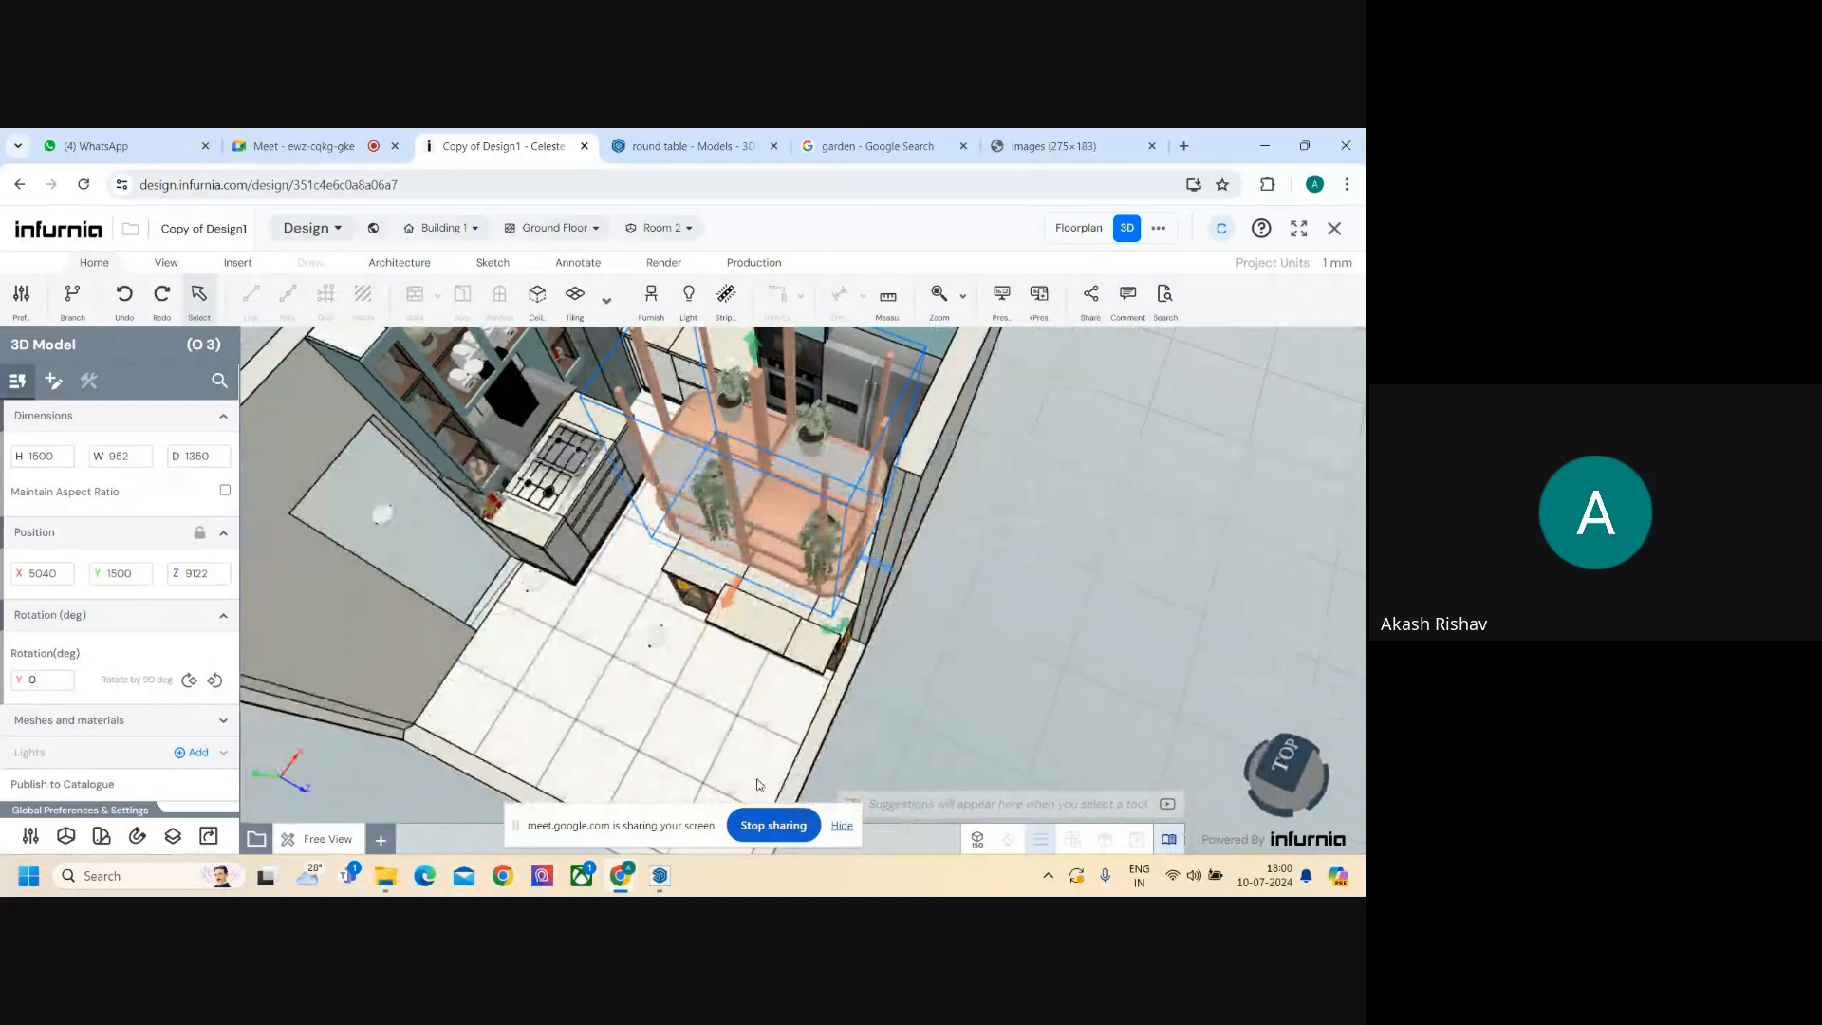
left_click(793, 828)
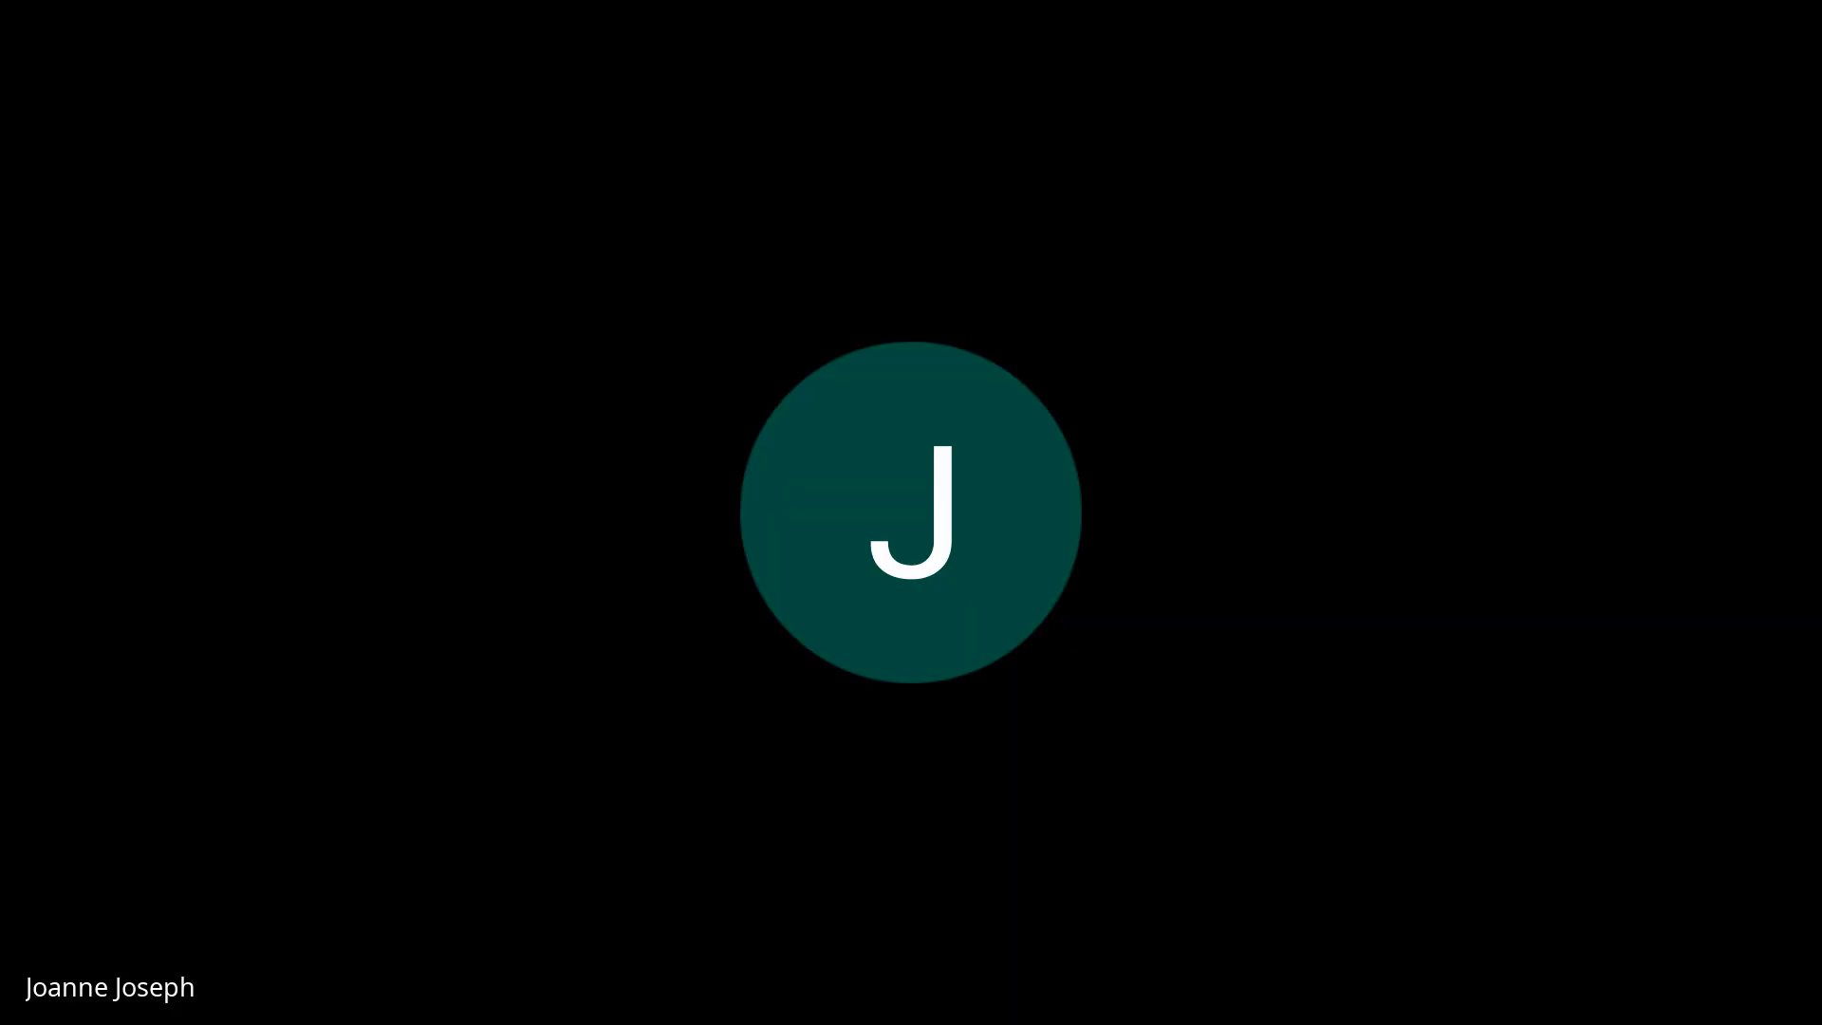